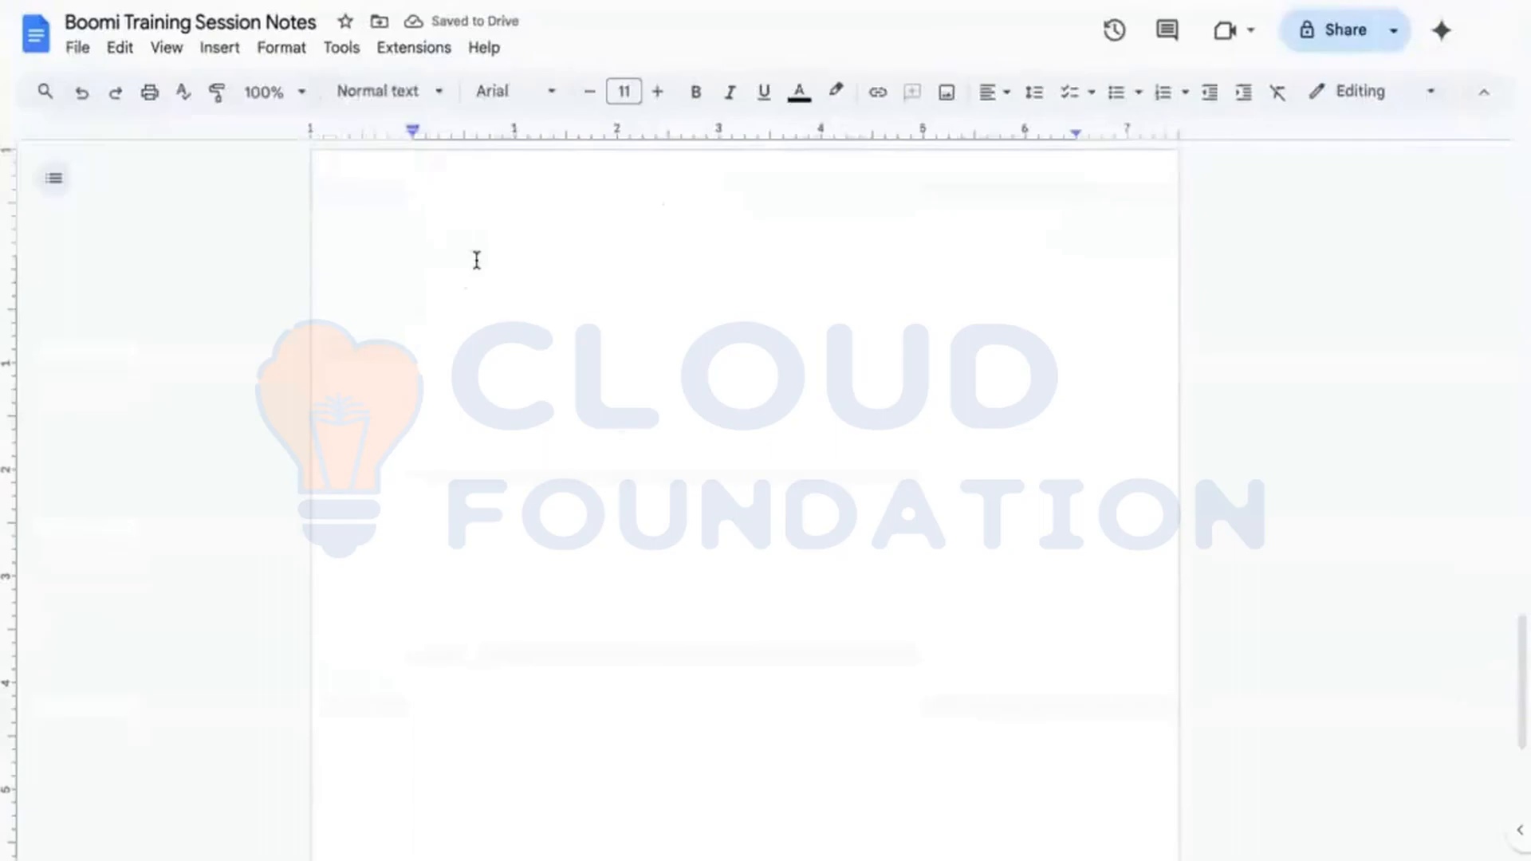
Write the note lines "Connection - creds, URLs" and "Action - GET, POST, PUT, etc" on the blank page.
text(Connection)
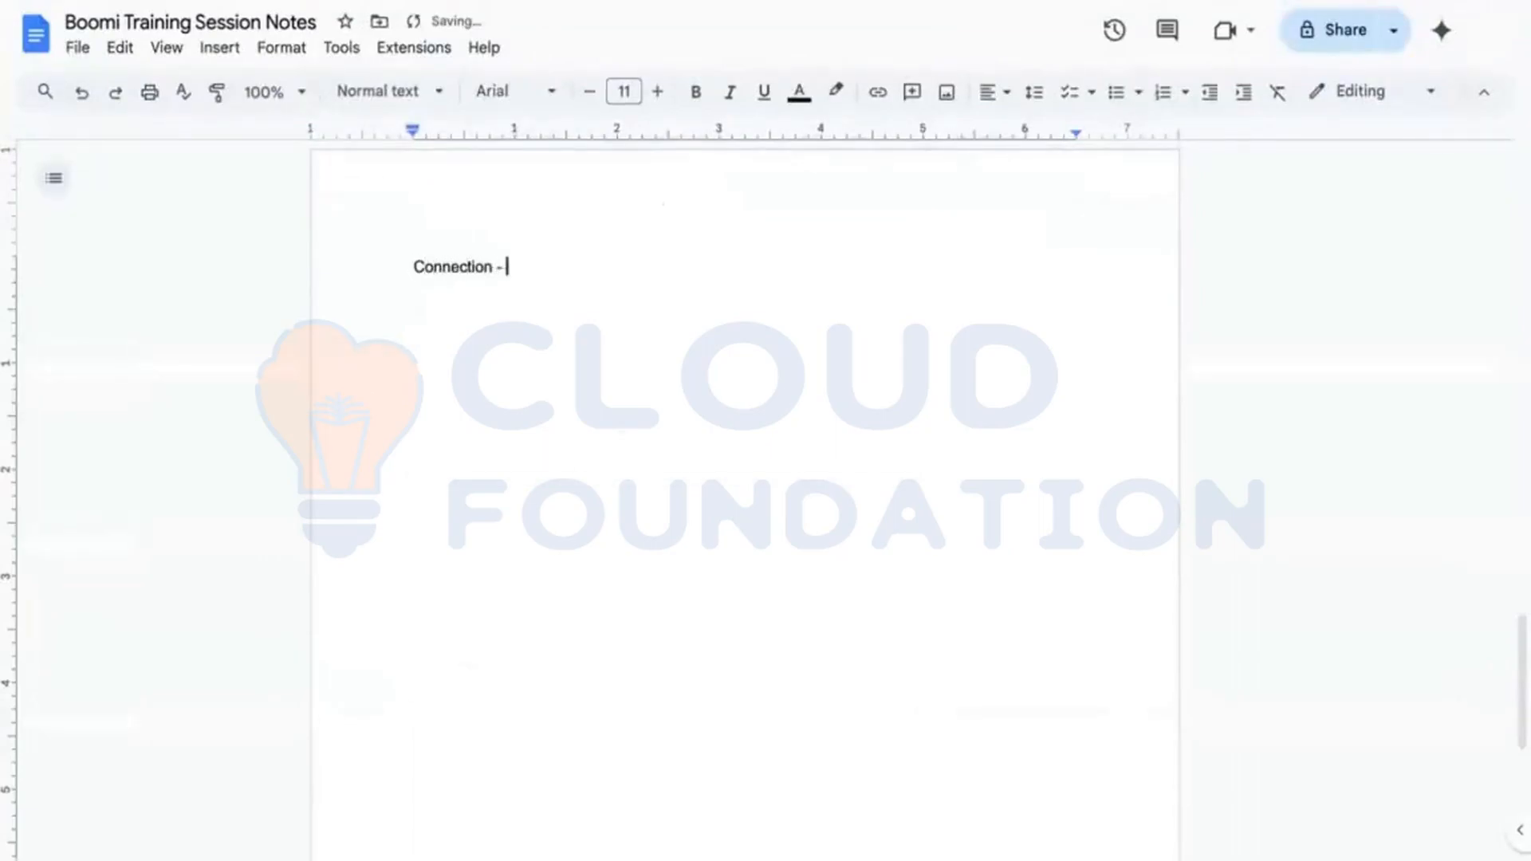
text( - creds, URLs)
key(Return)
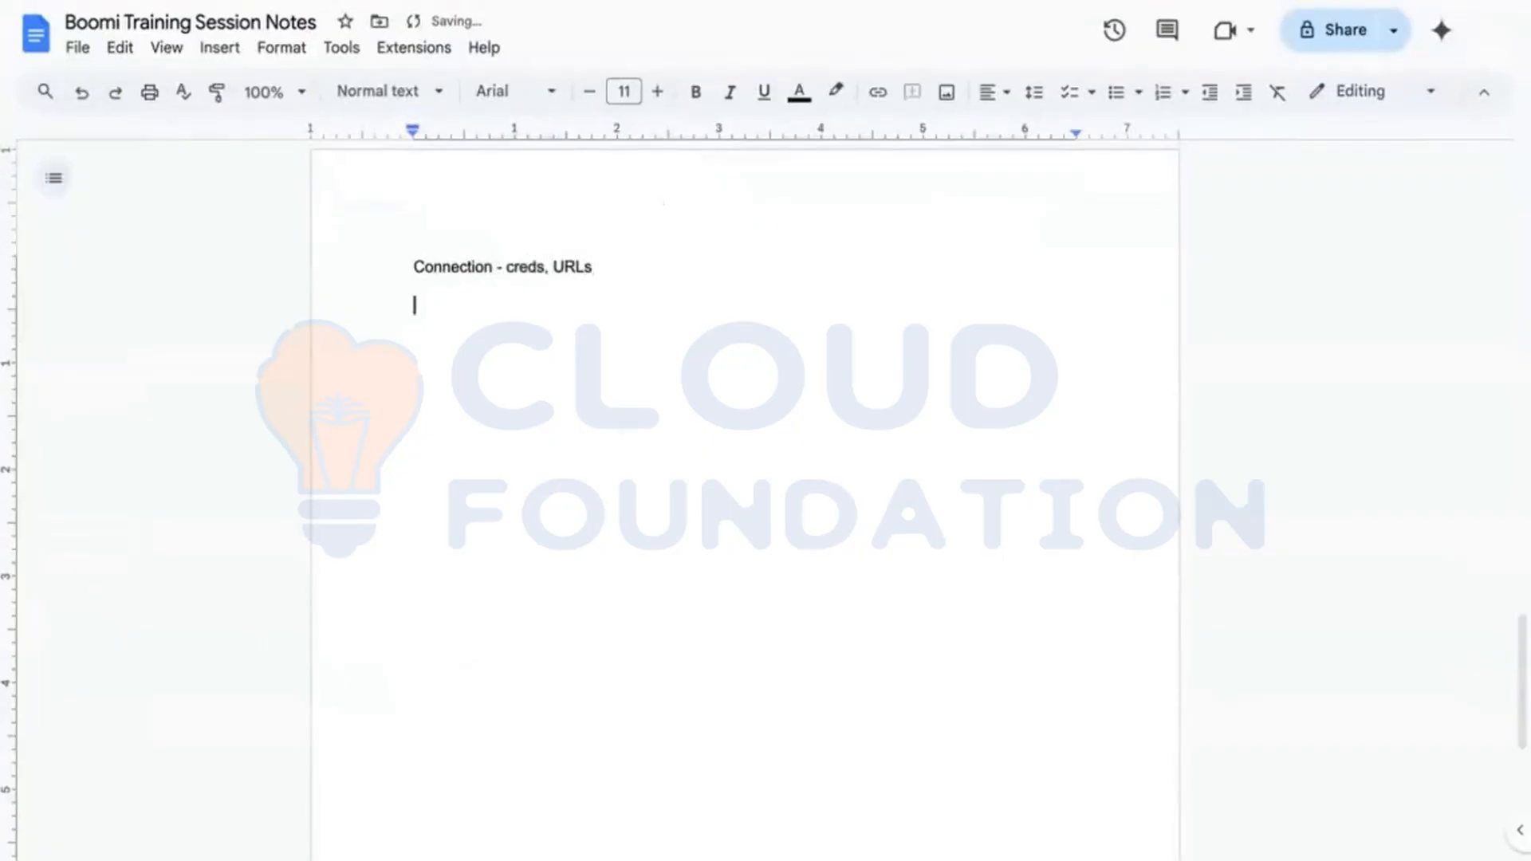
text(Action)
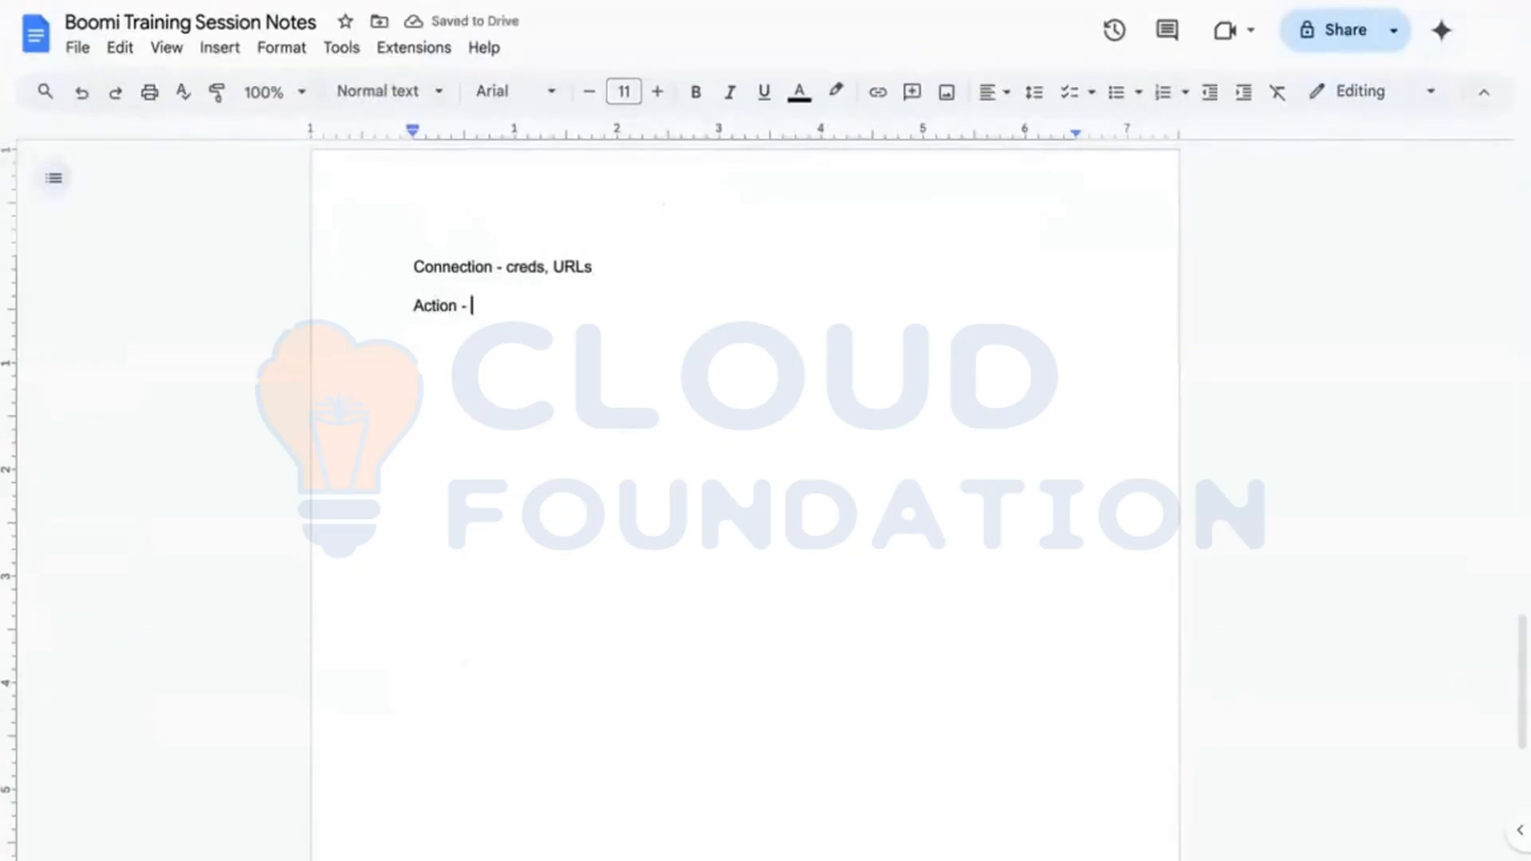
text(- GET)
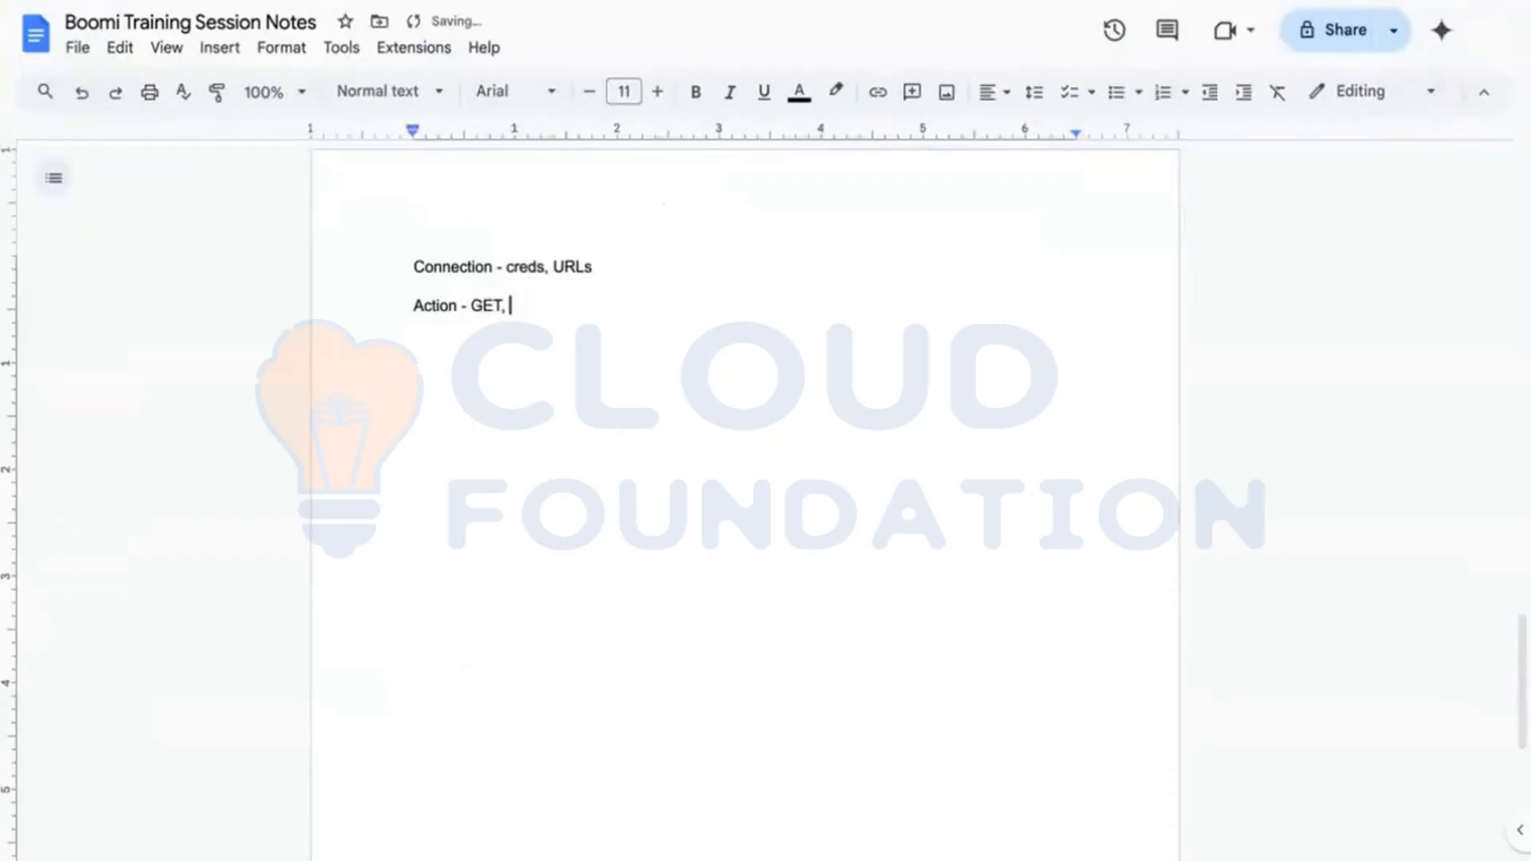
text(, POST<)
text(PUT, etc)
key(Return)
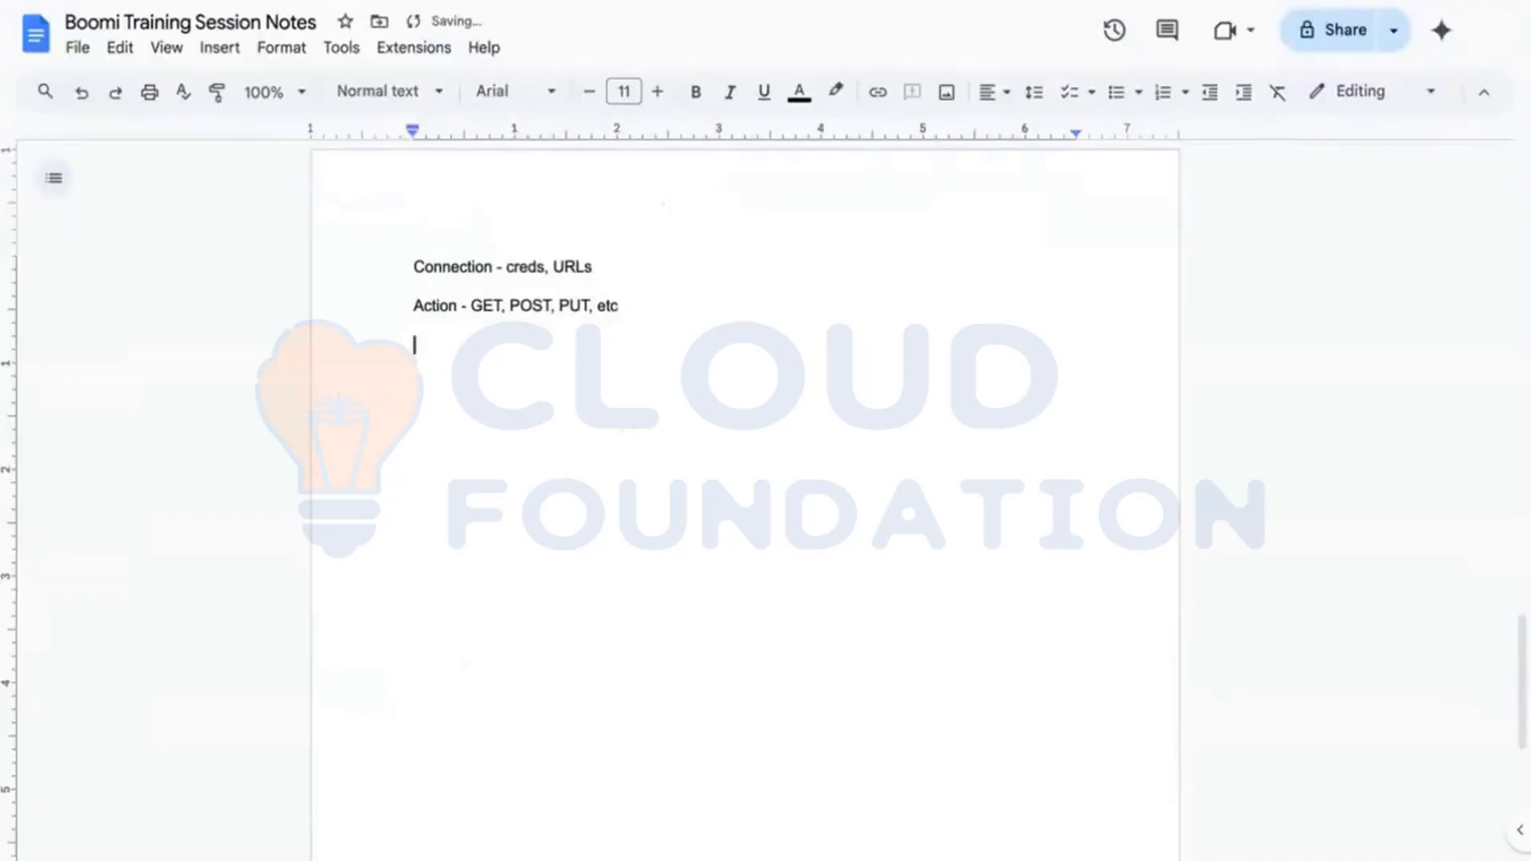
Add a third note line reading "Operation - retrieve data, set filters".
text(OPera)
key(BackSpace)
key(BackSpace)
key(BackSpace)
key(BackSpace)
text(peration)
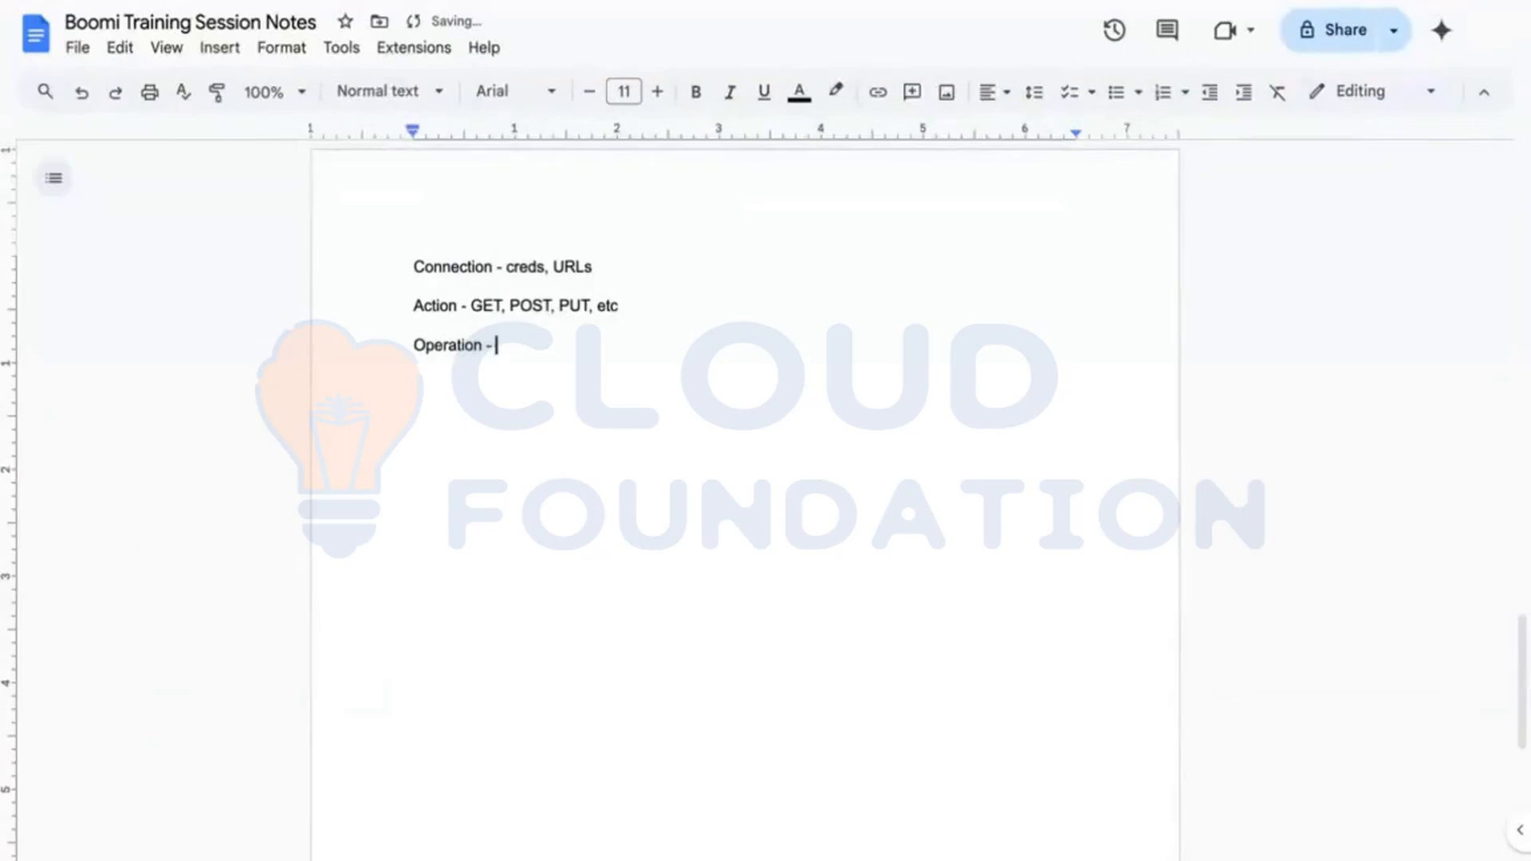
text( - retrieve data, )
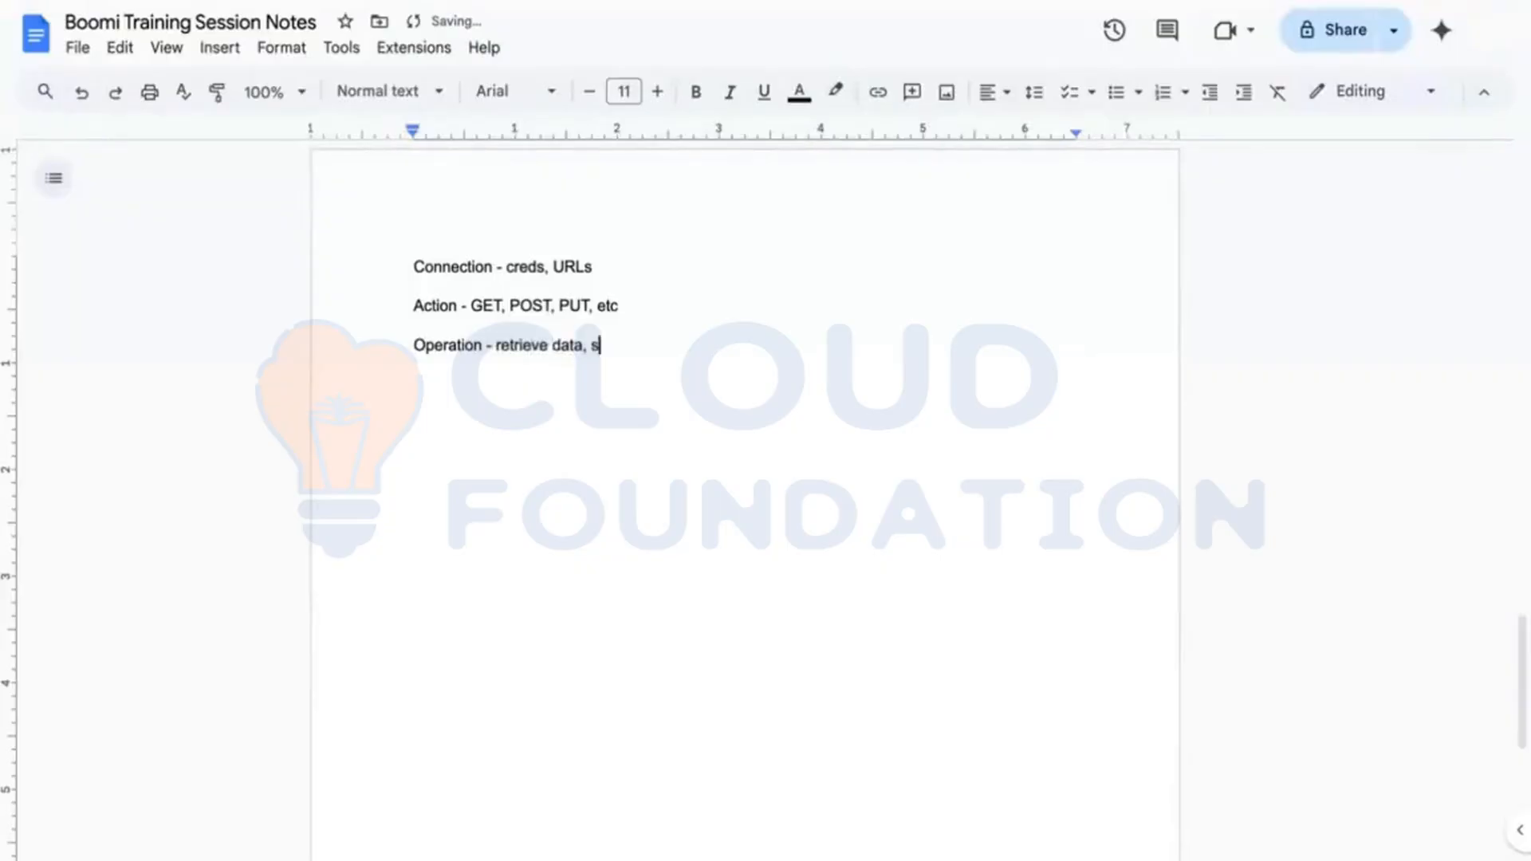
text(set filters)
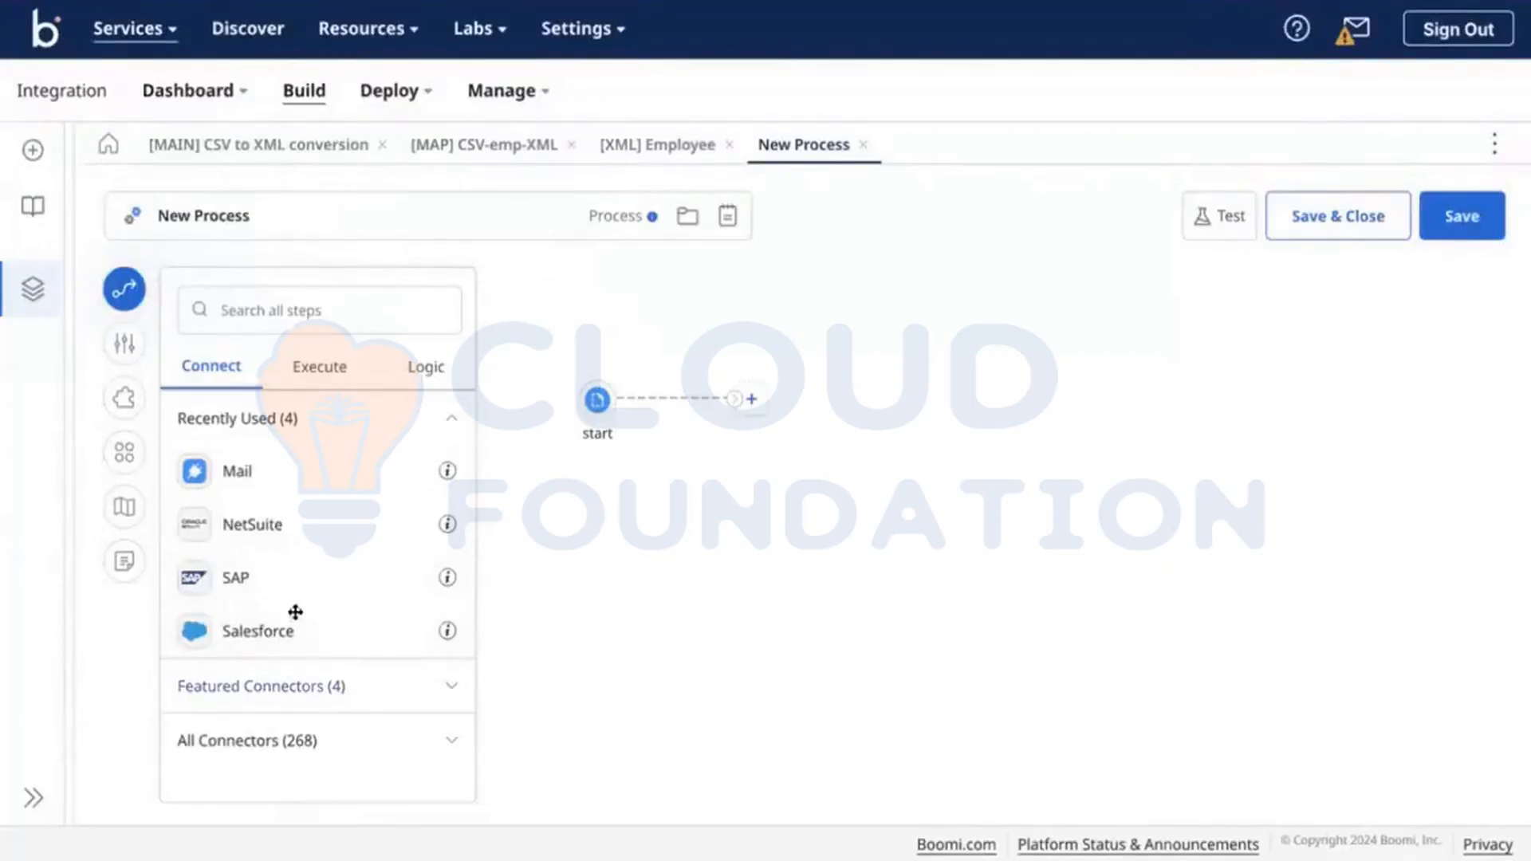
In Boomi, add an SAP connector step to the new process and start creating a connection for it.
drag(270, 578, 811, 487)
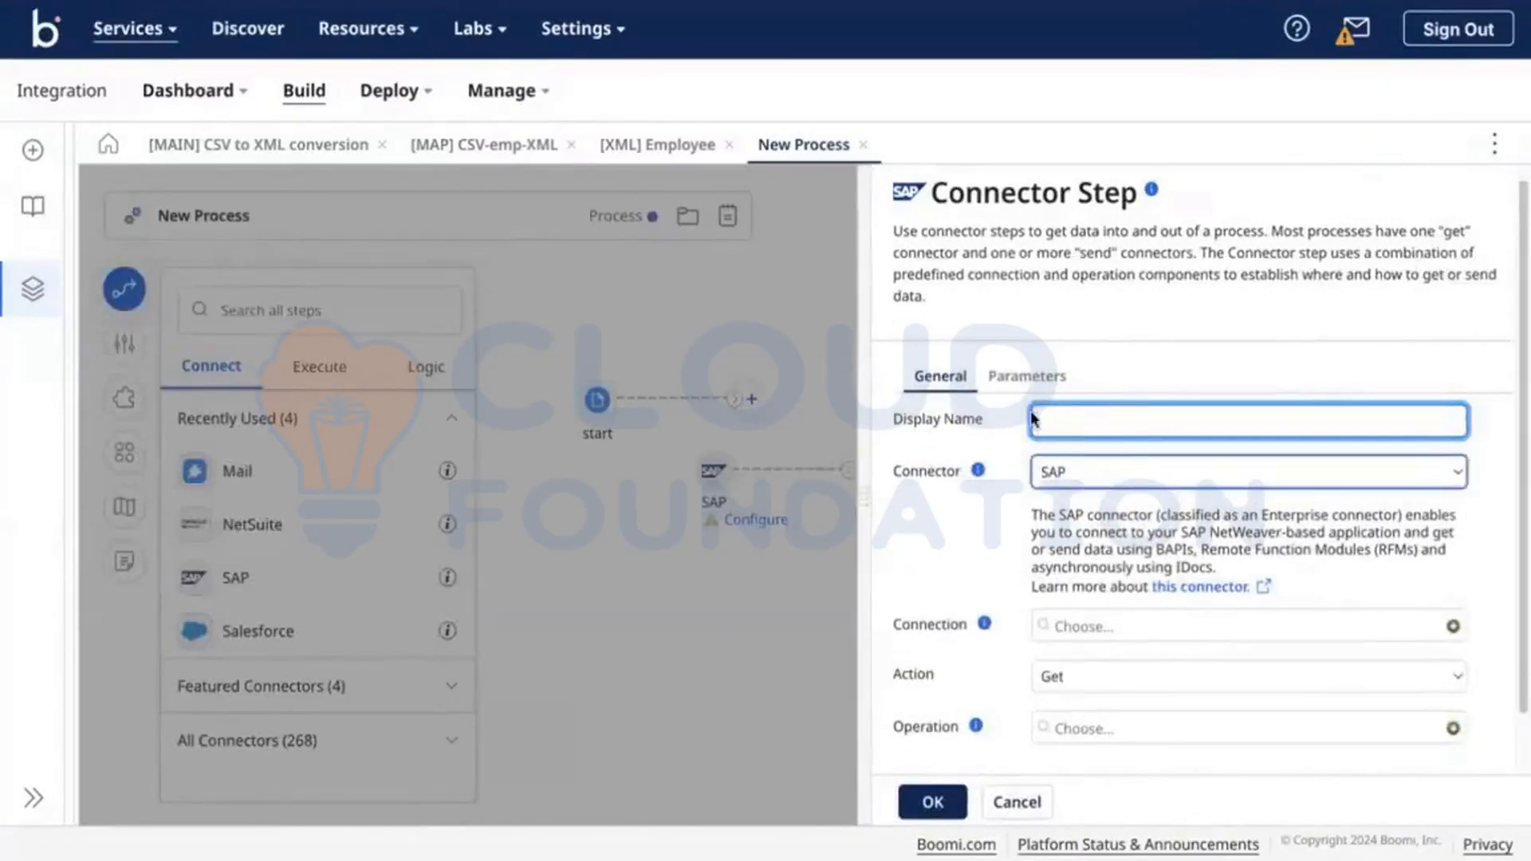
scroll(1001, 581, down, 1)
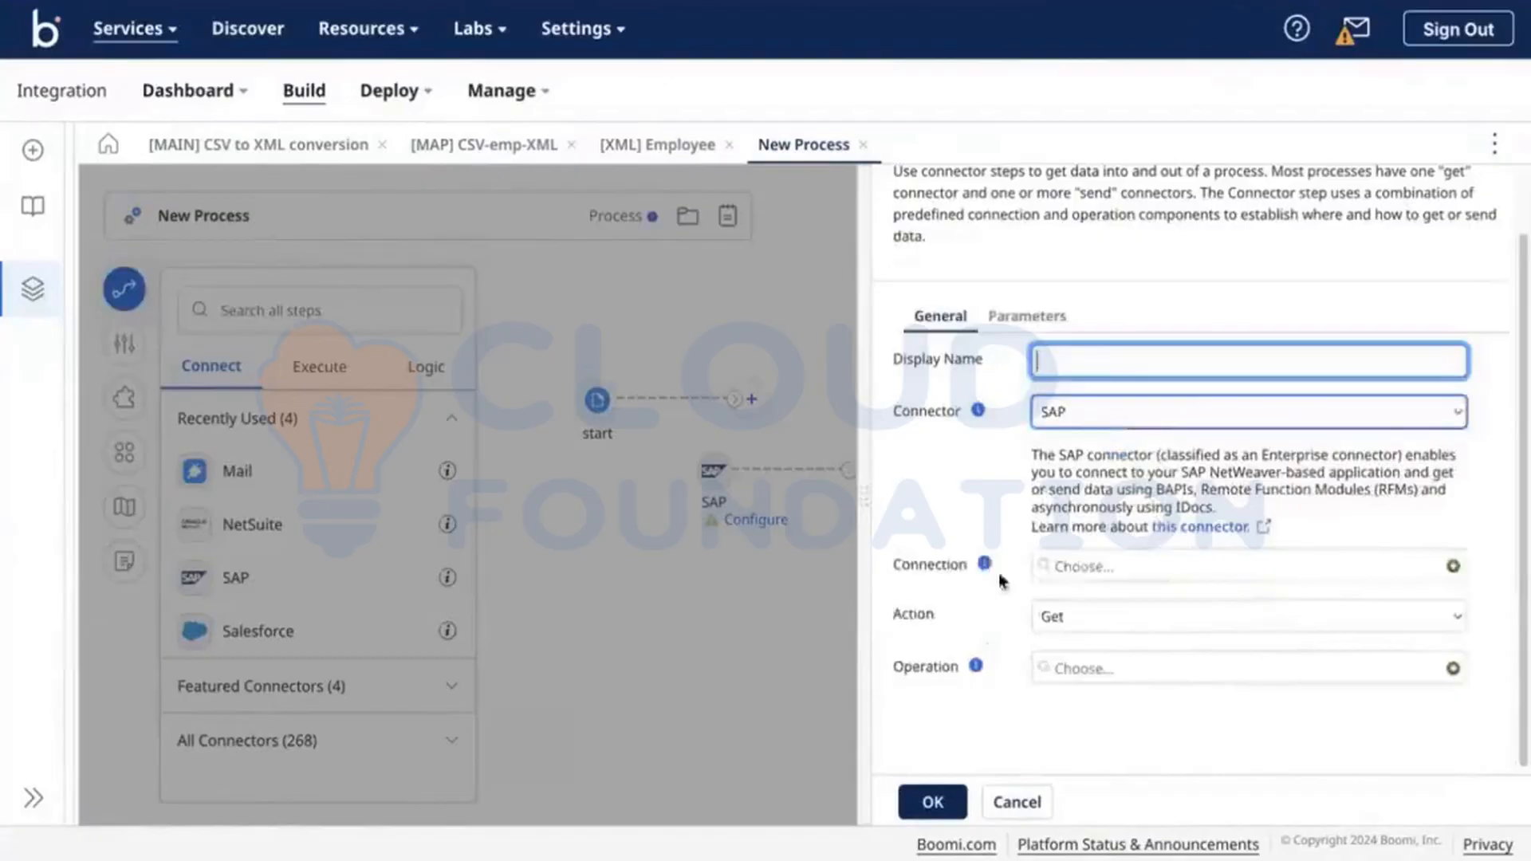
click(1453, 566)
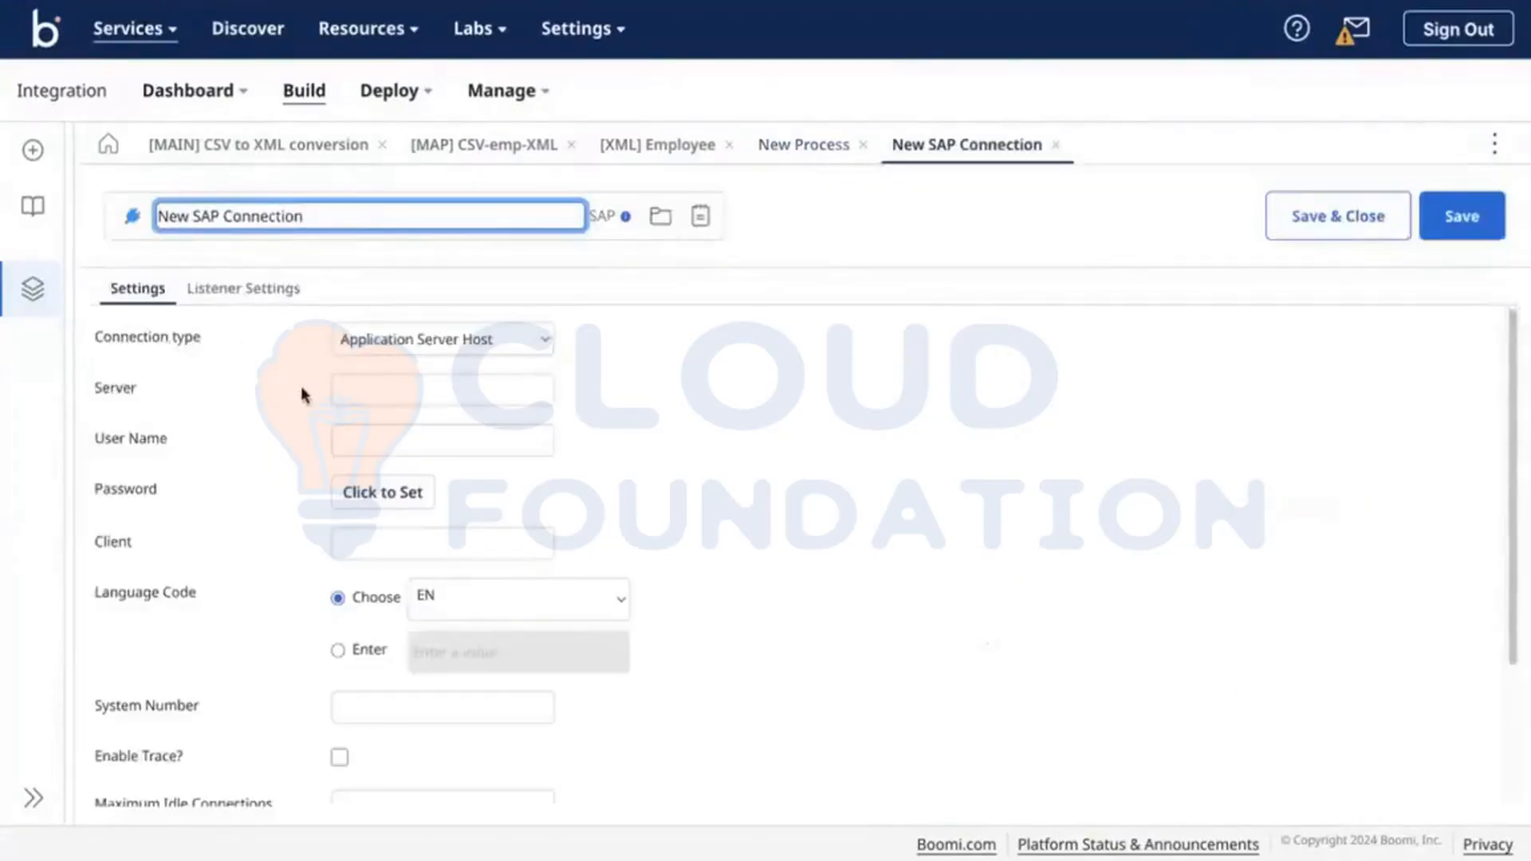
Try Message Server Host as the SAP connection type and return it to Application Server Host.
scroll(255, 511, down, 1)
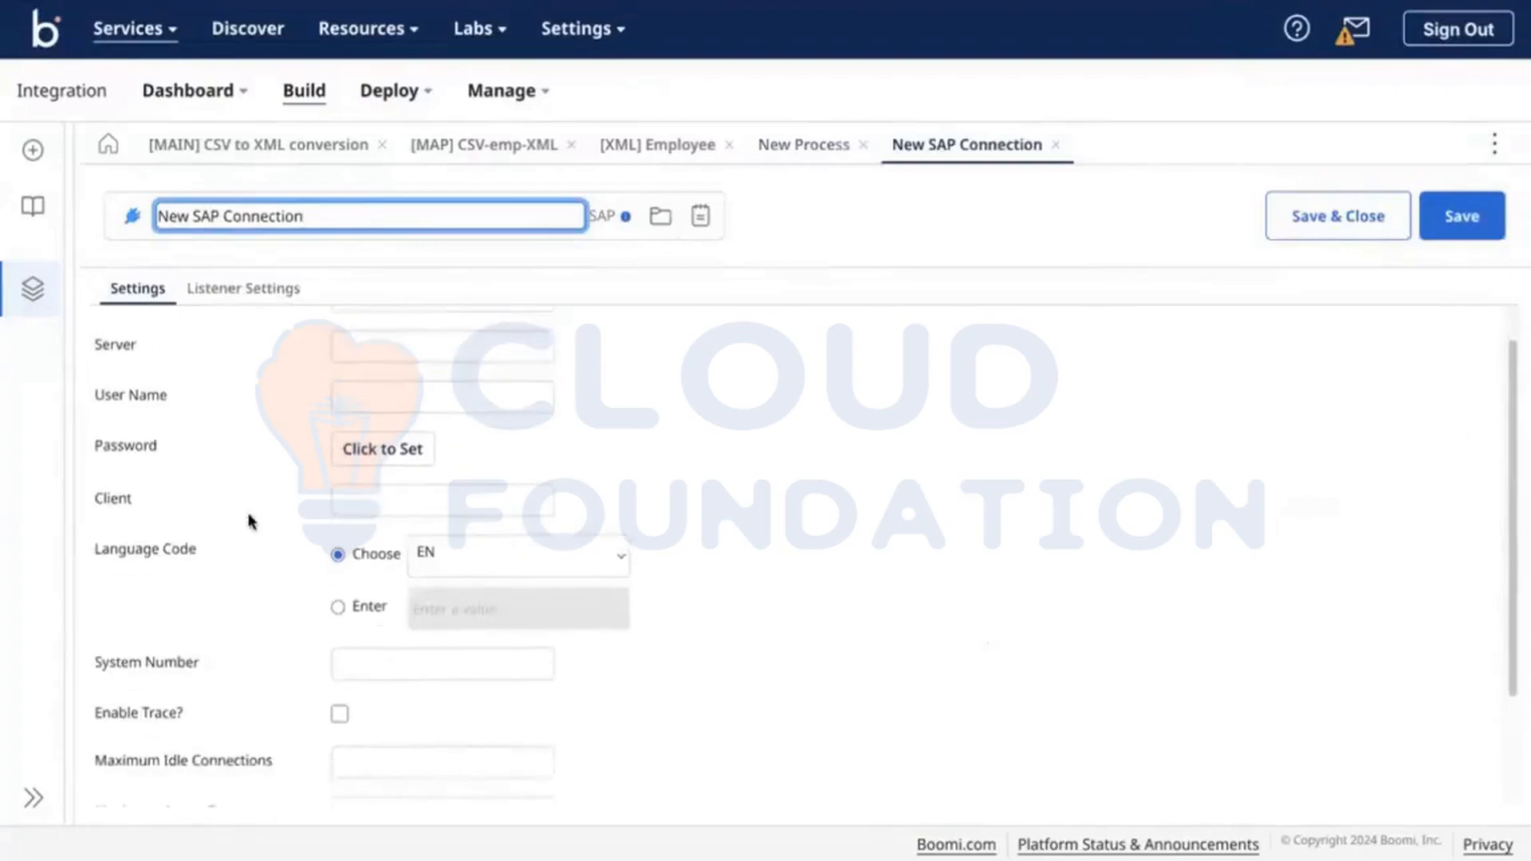
scroll(249, 520, down, 3)
scroll(255, 511, up, 4)
click(478, 342)
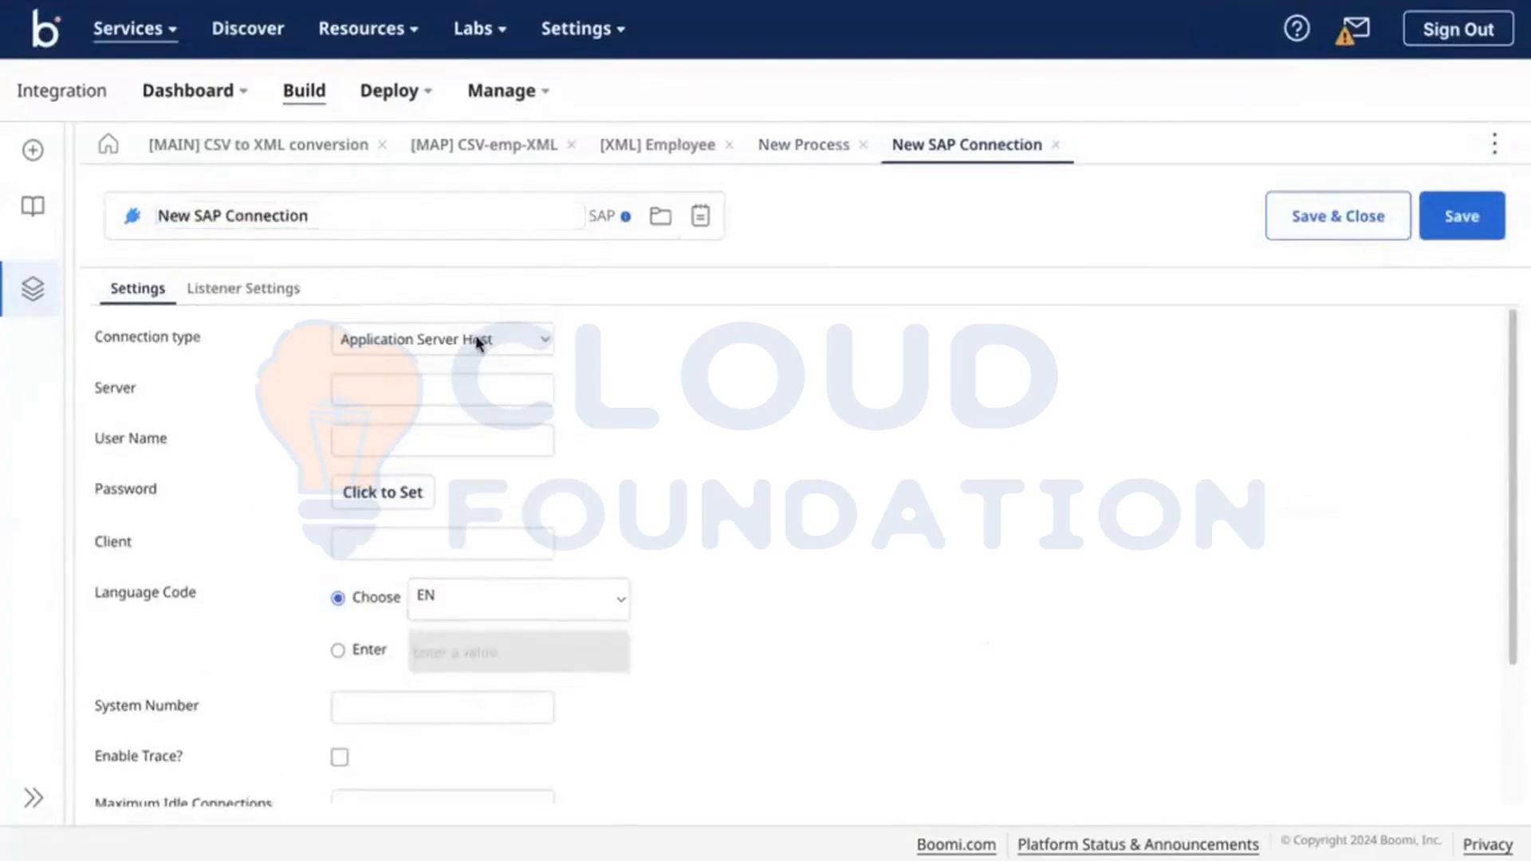
click(494, 363)
click(476, 349)
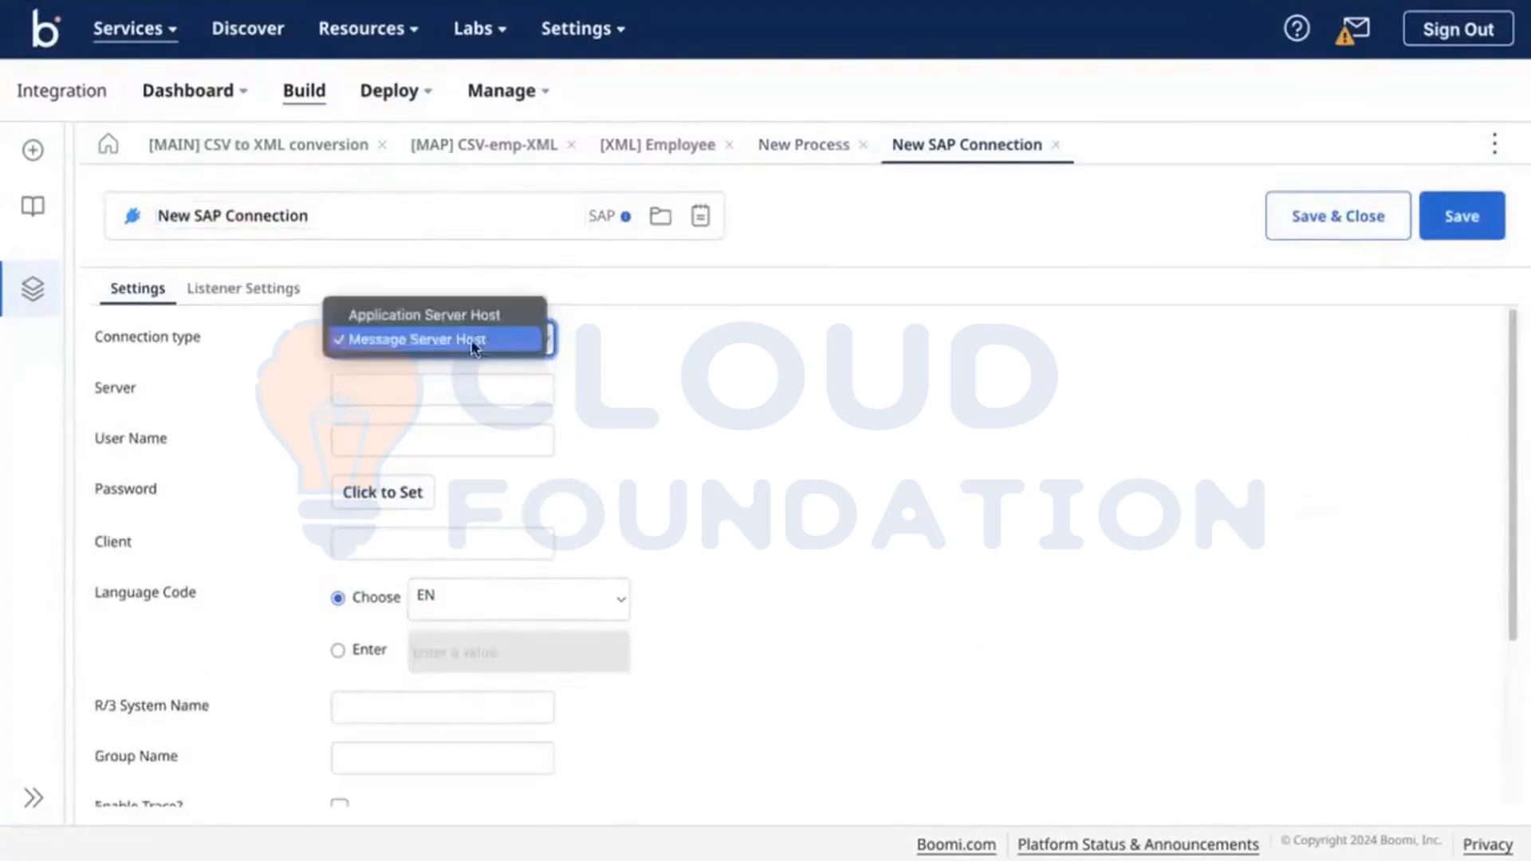
click(458, 317)
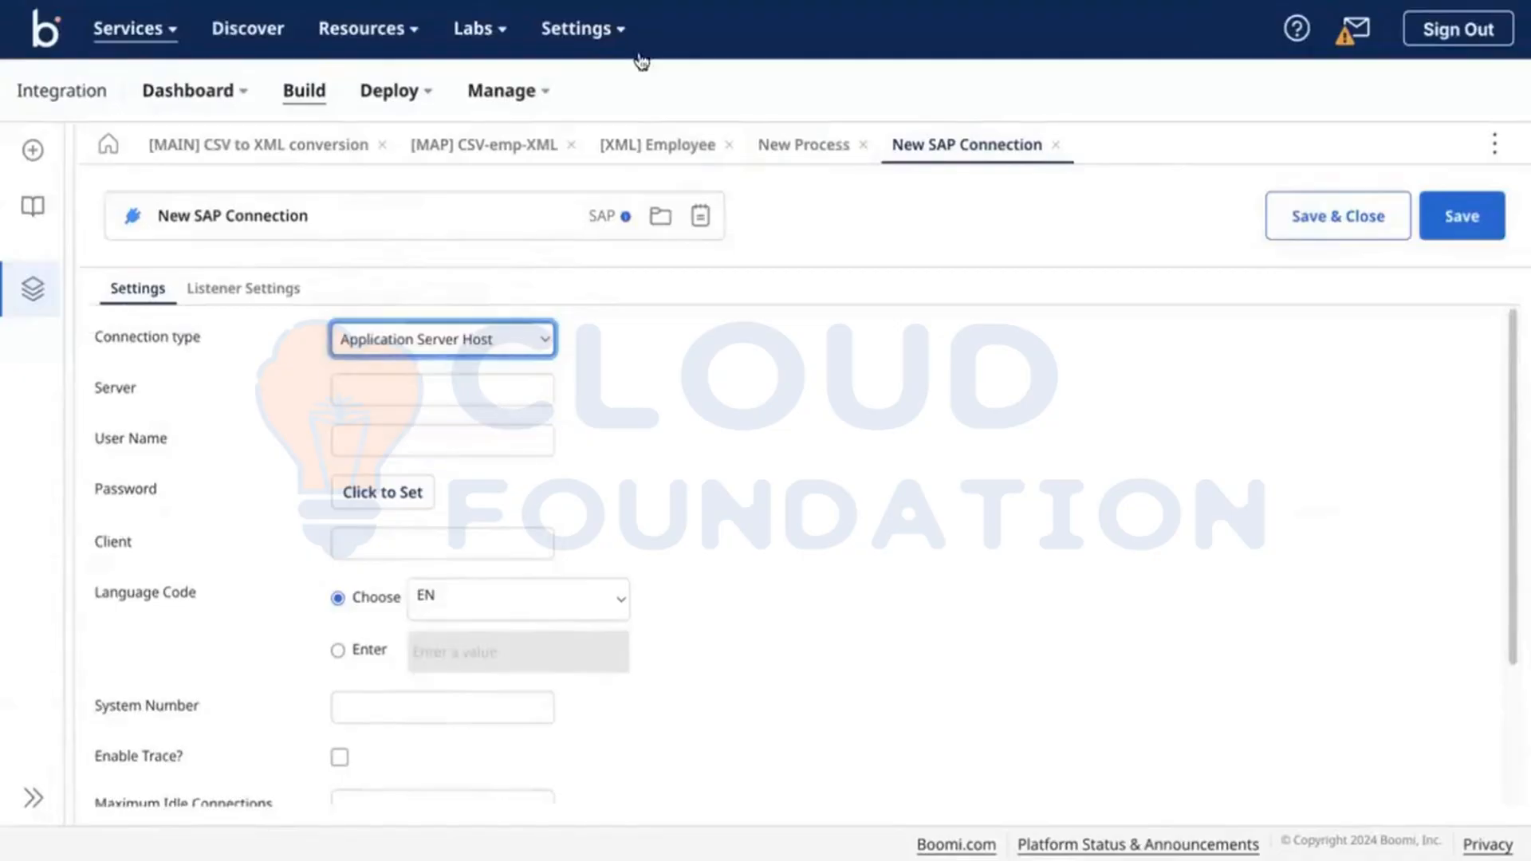
Examine the SAP connection's server, user name, password, client, language, system number and connection limit settings.
click(528, 549)
scroll(270, 358, down, 1)
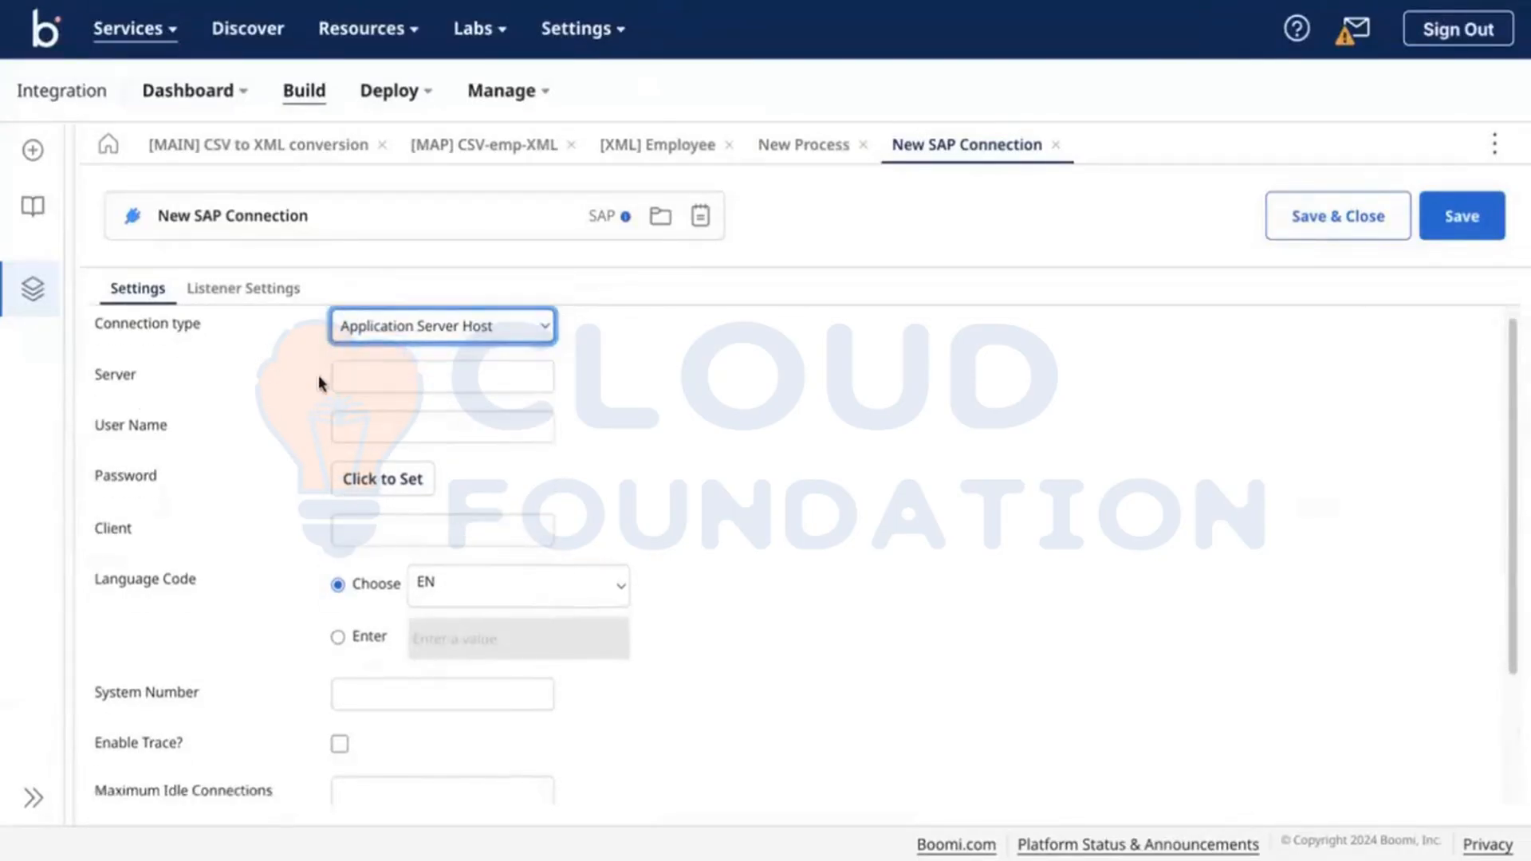
click(358, 374)
click(376, 417)
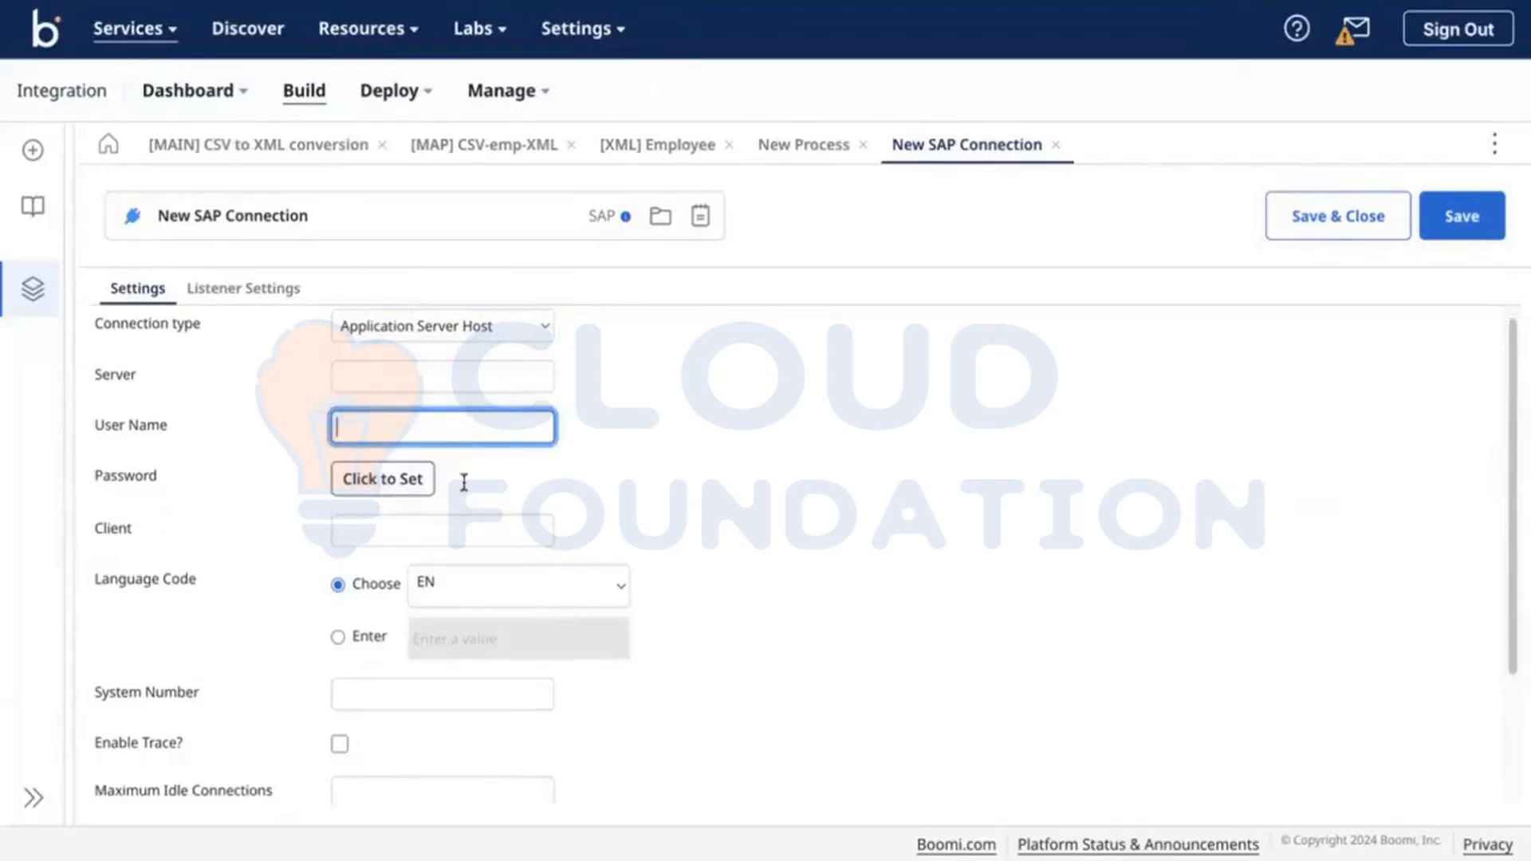
scroll(507, 536, down, 1)
scroll(508, 536, down, 4)
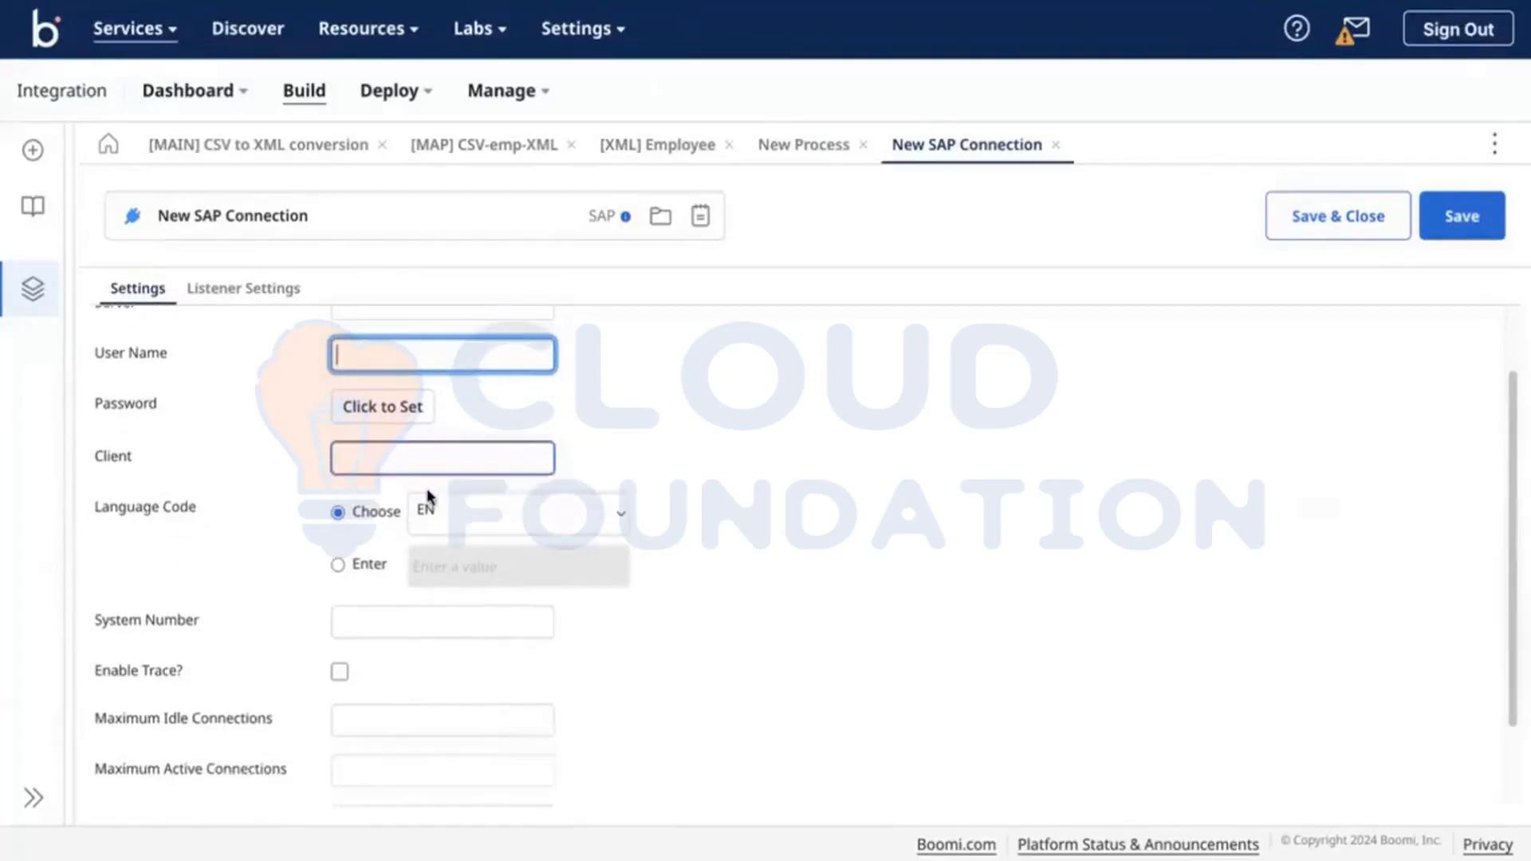
scroll(399, 435, down, 2)
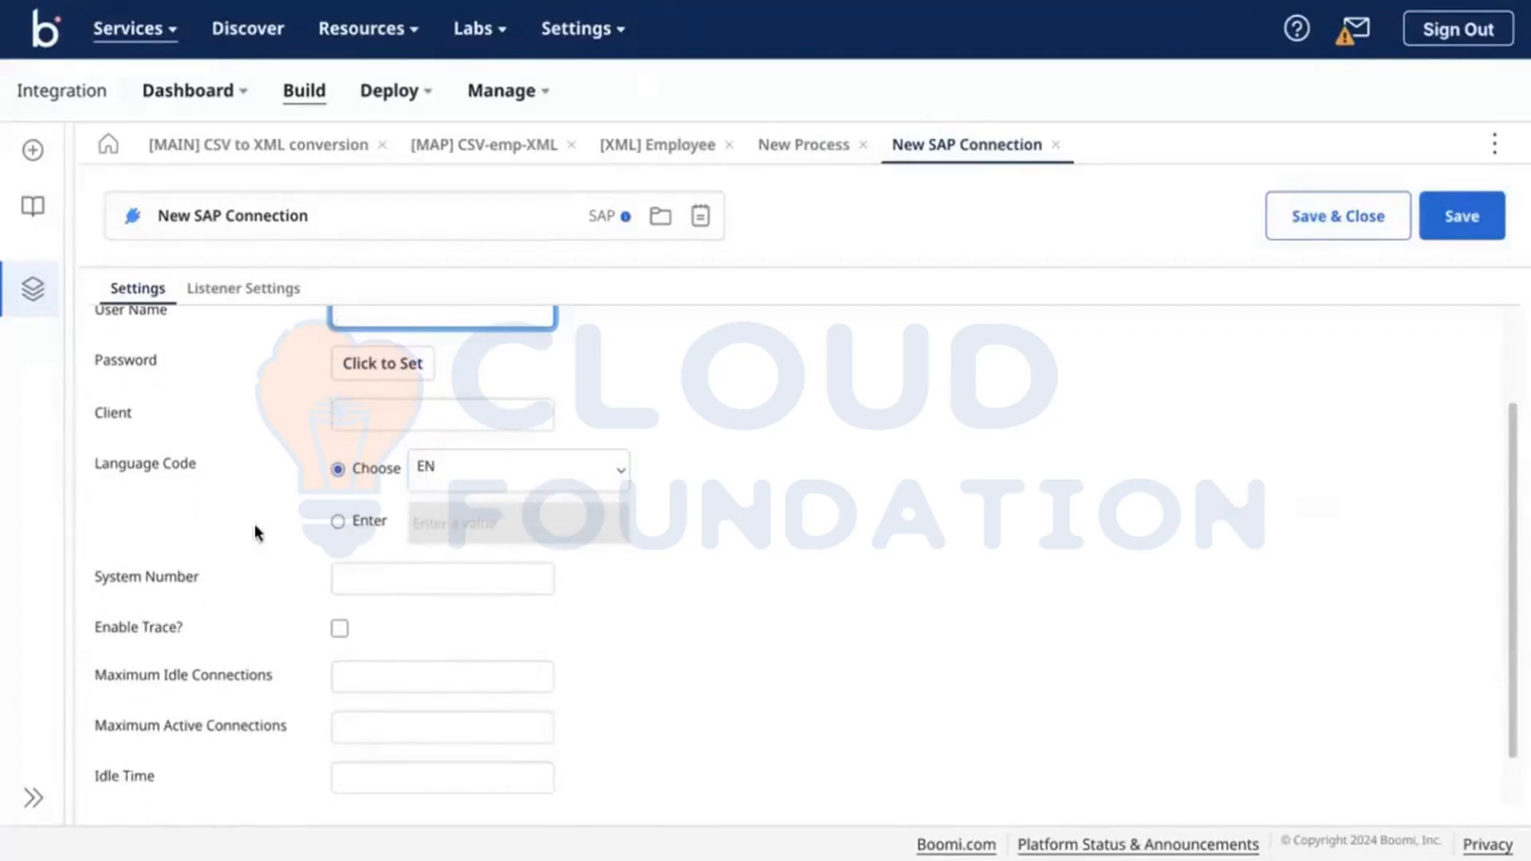
scroll(257, 532, down, 3)
scroll(255, 524, down, 1)
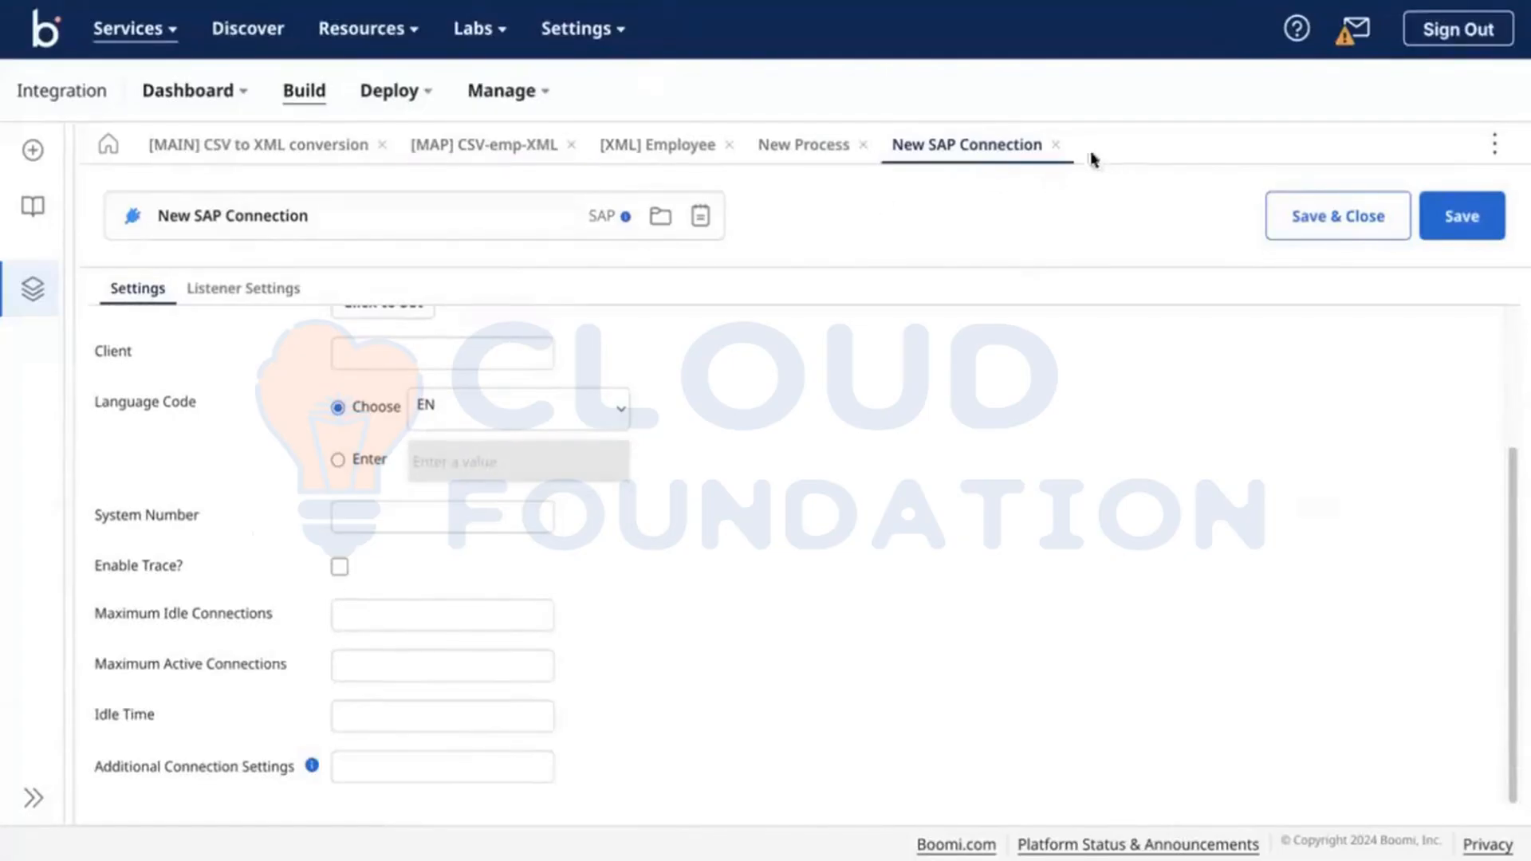
Close the new SAP connection without saving and select Get as the connector step's action.
click(1055, 144)
click(914, 502)
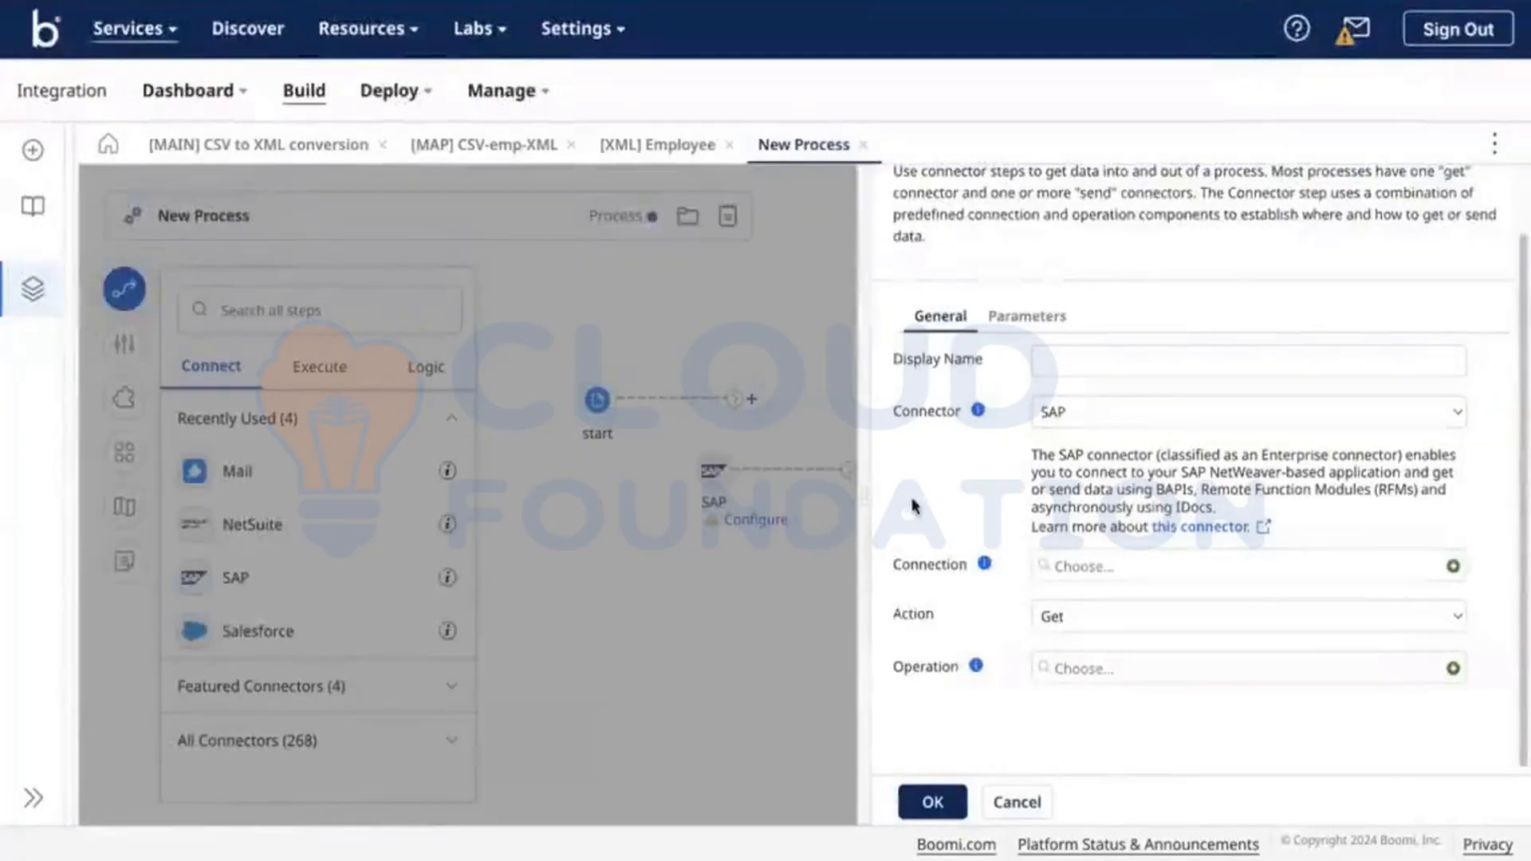
click(926, 564)
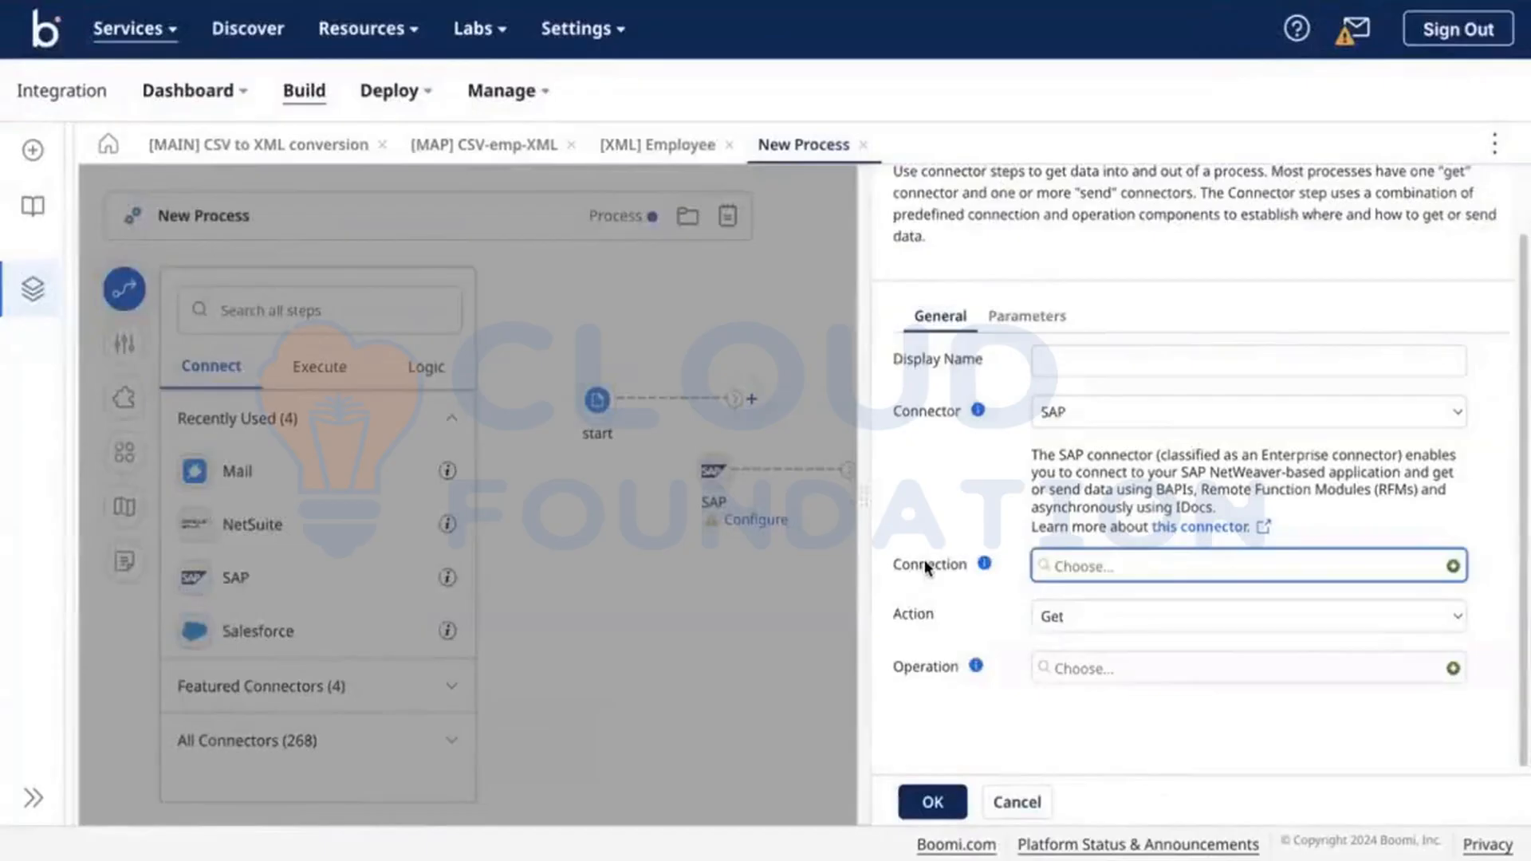
click(1042, 616)
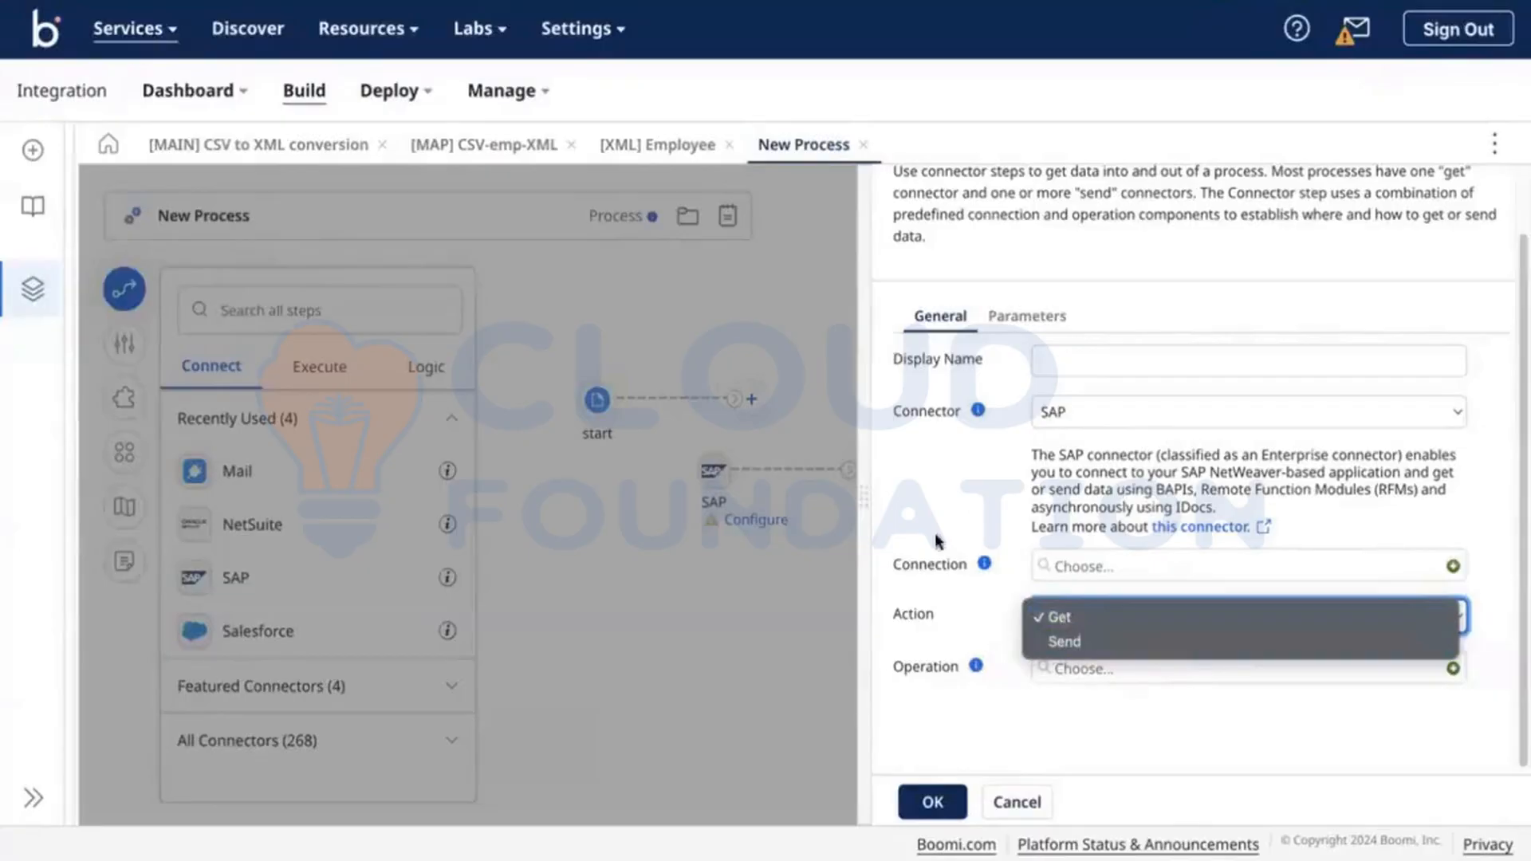
click(1072, 622)
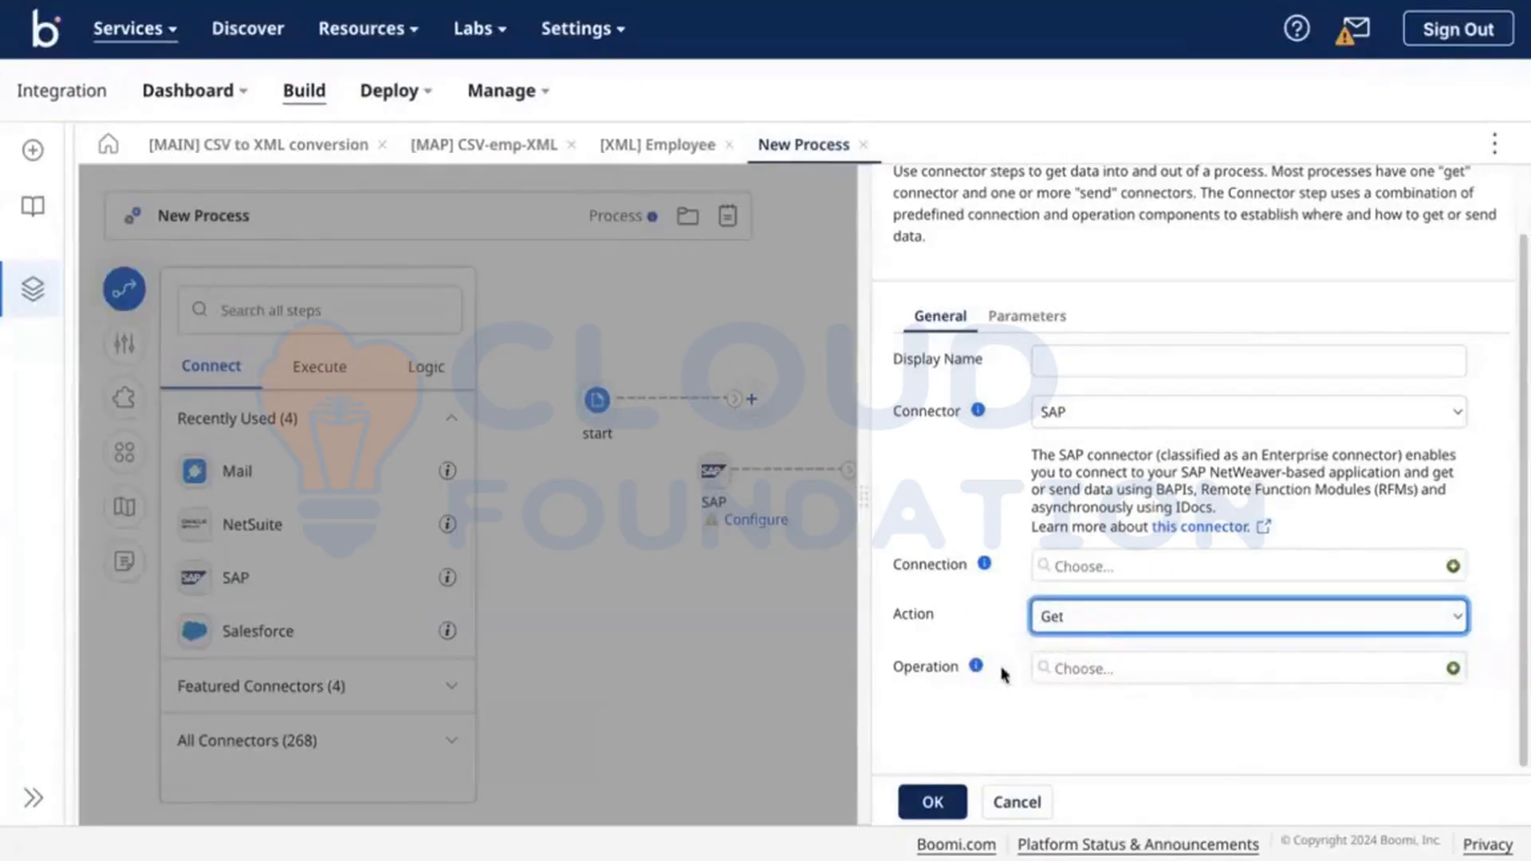
Create a new SAP connector operation and start its import with the Test-DV atom.
click(1453, 670)
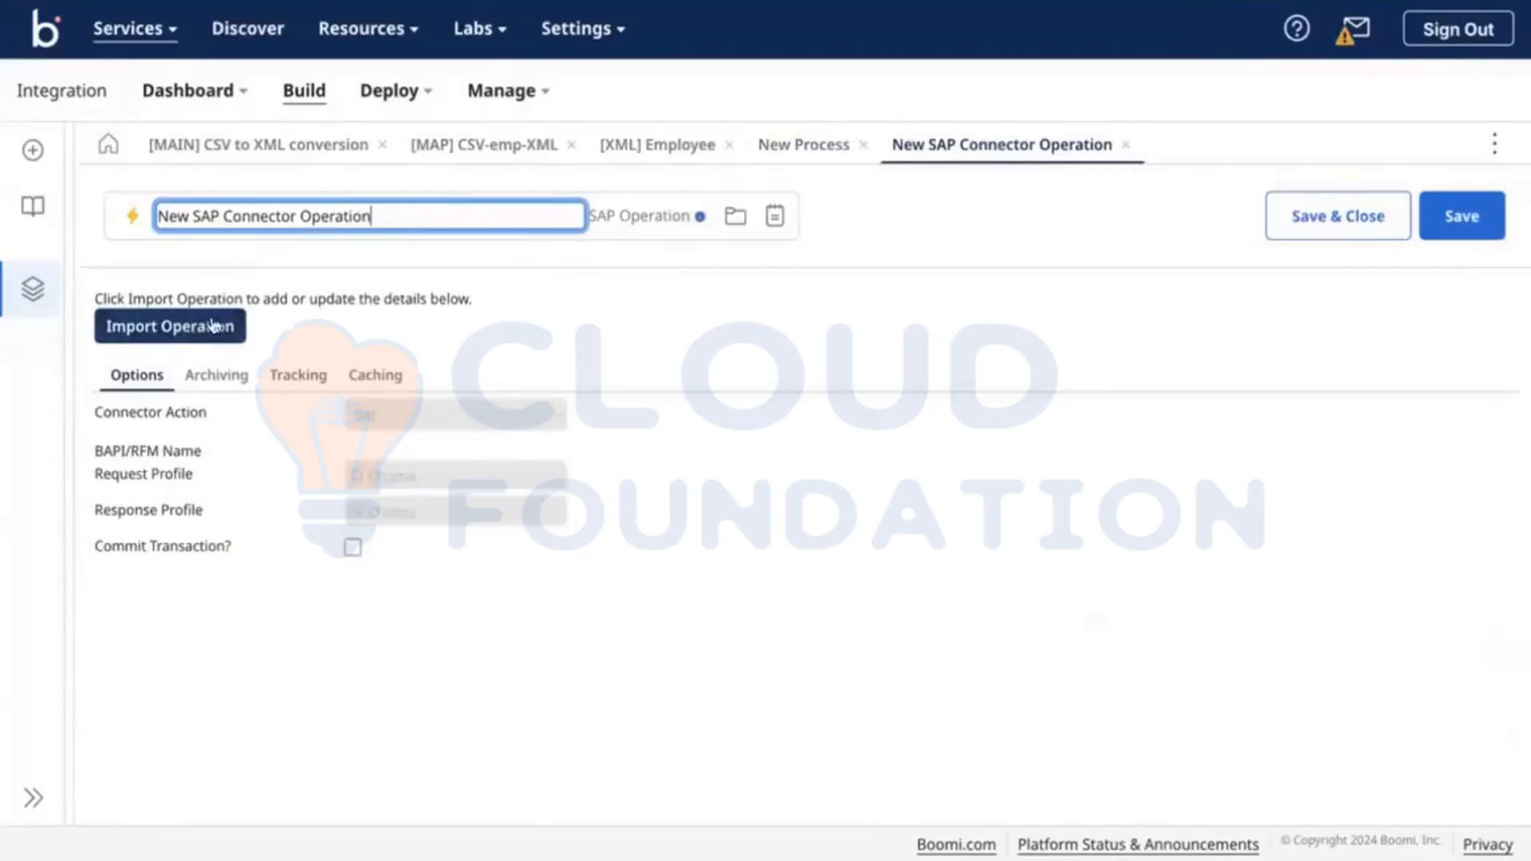
click(236, 324)
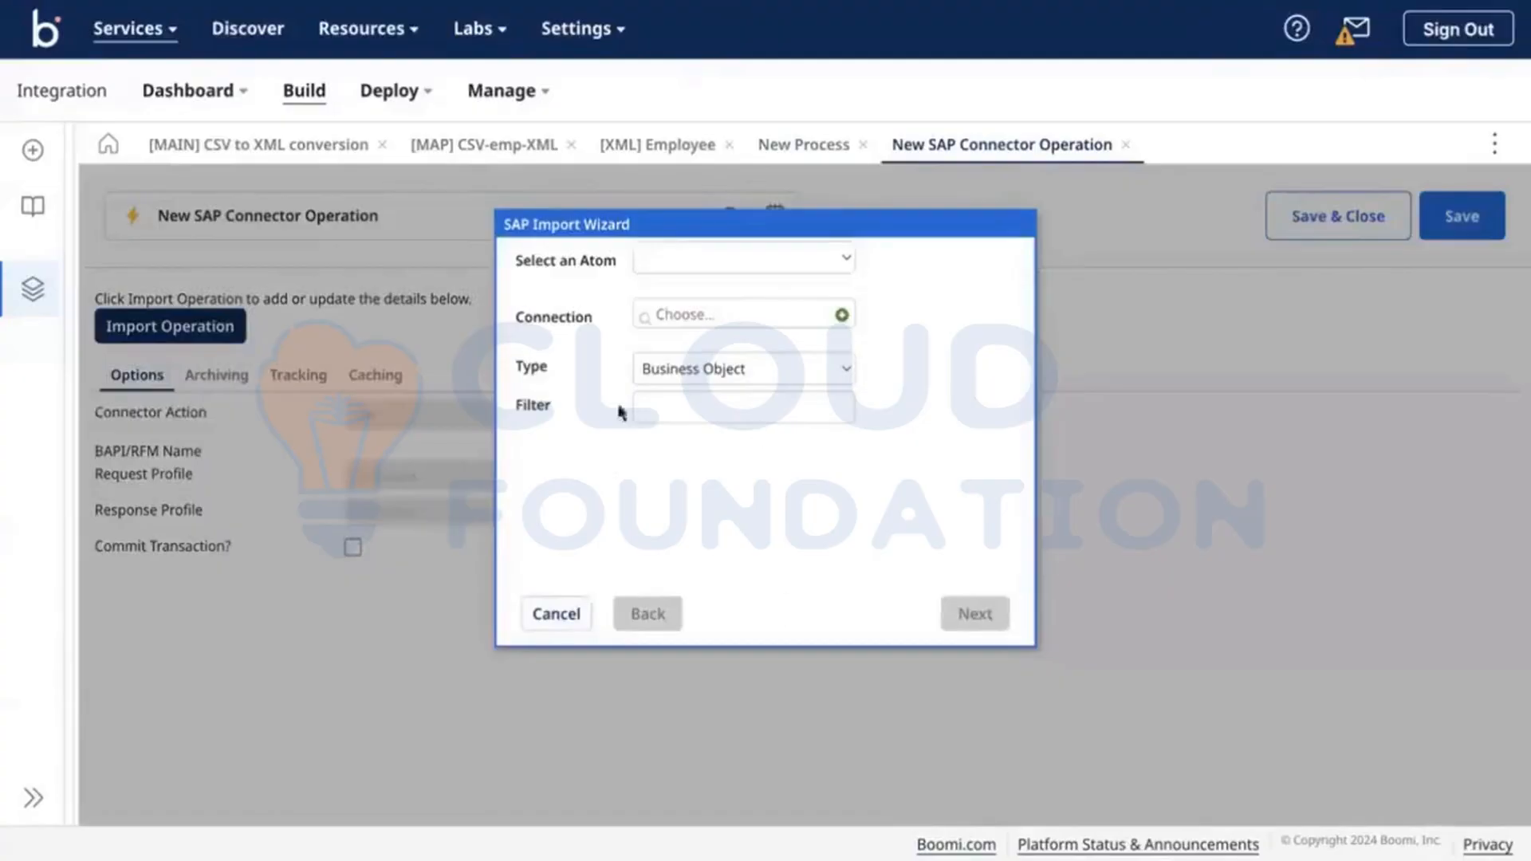
click(659, 262)
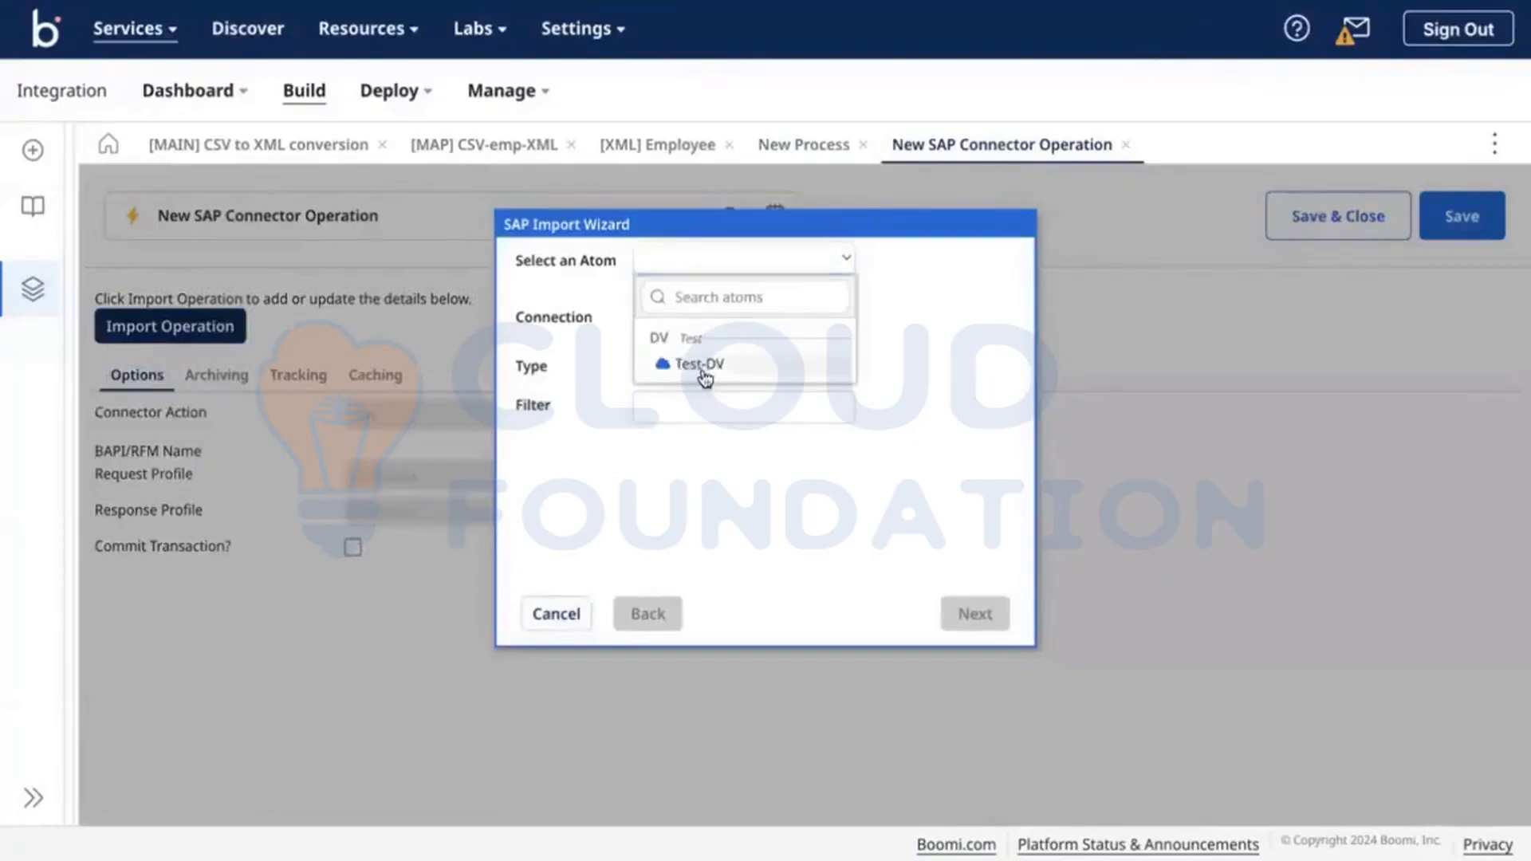
click(699, 363)
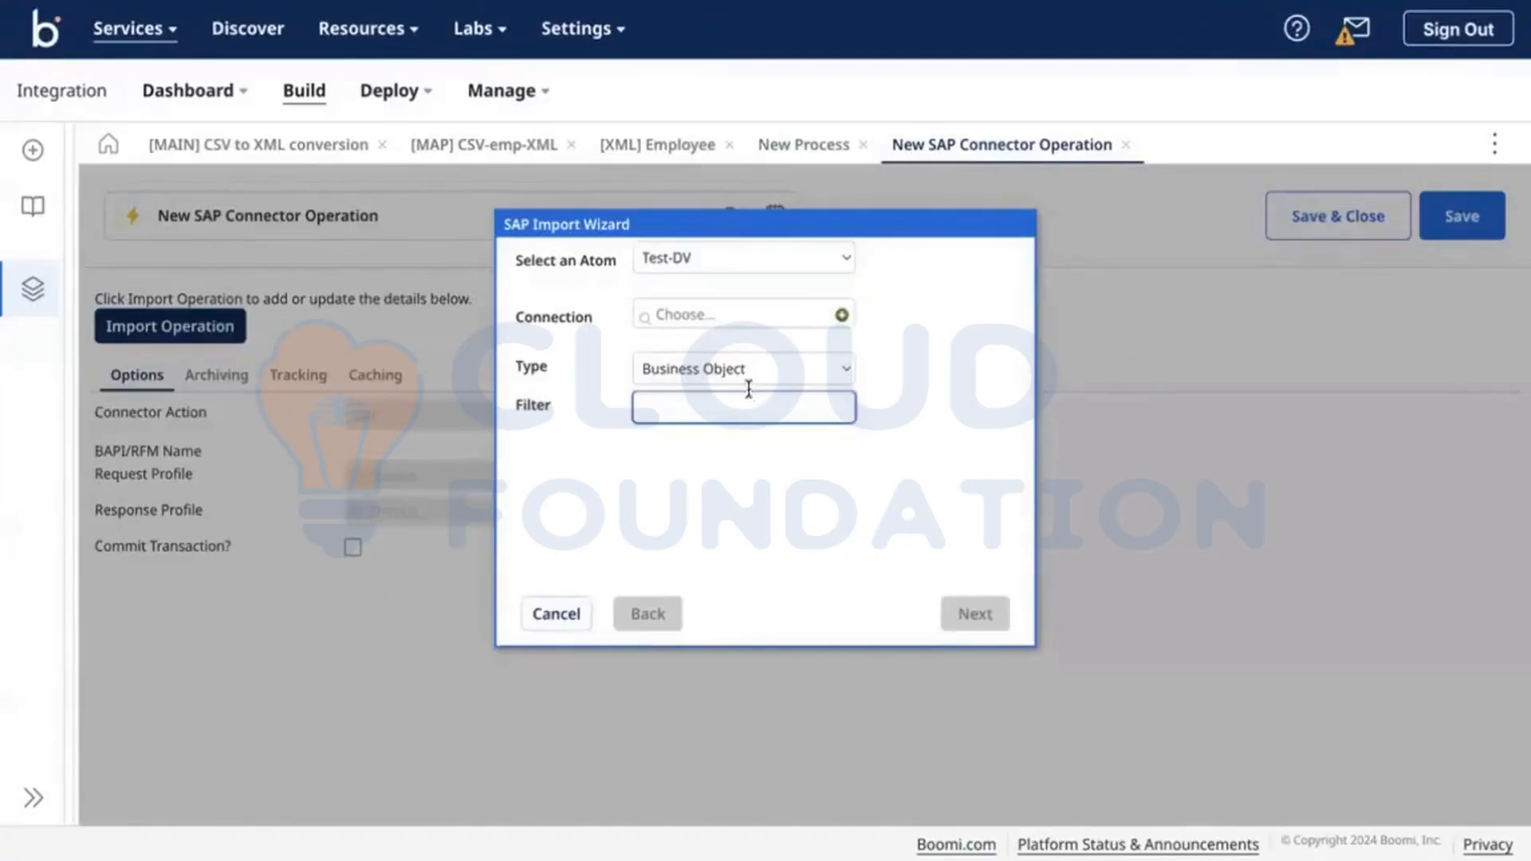
Examine the connection and type choices in the SAP import wizard and cancel the import.
click(719, 320)
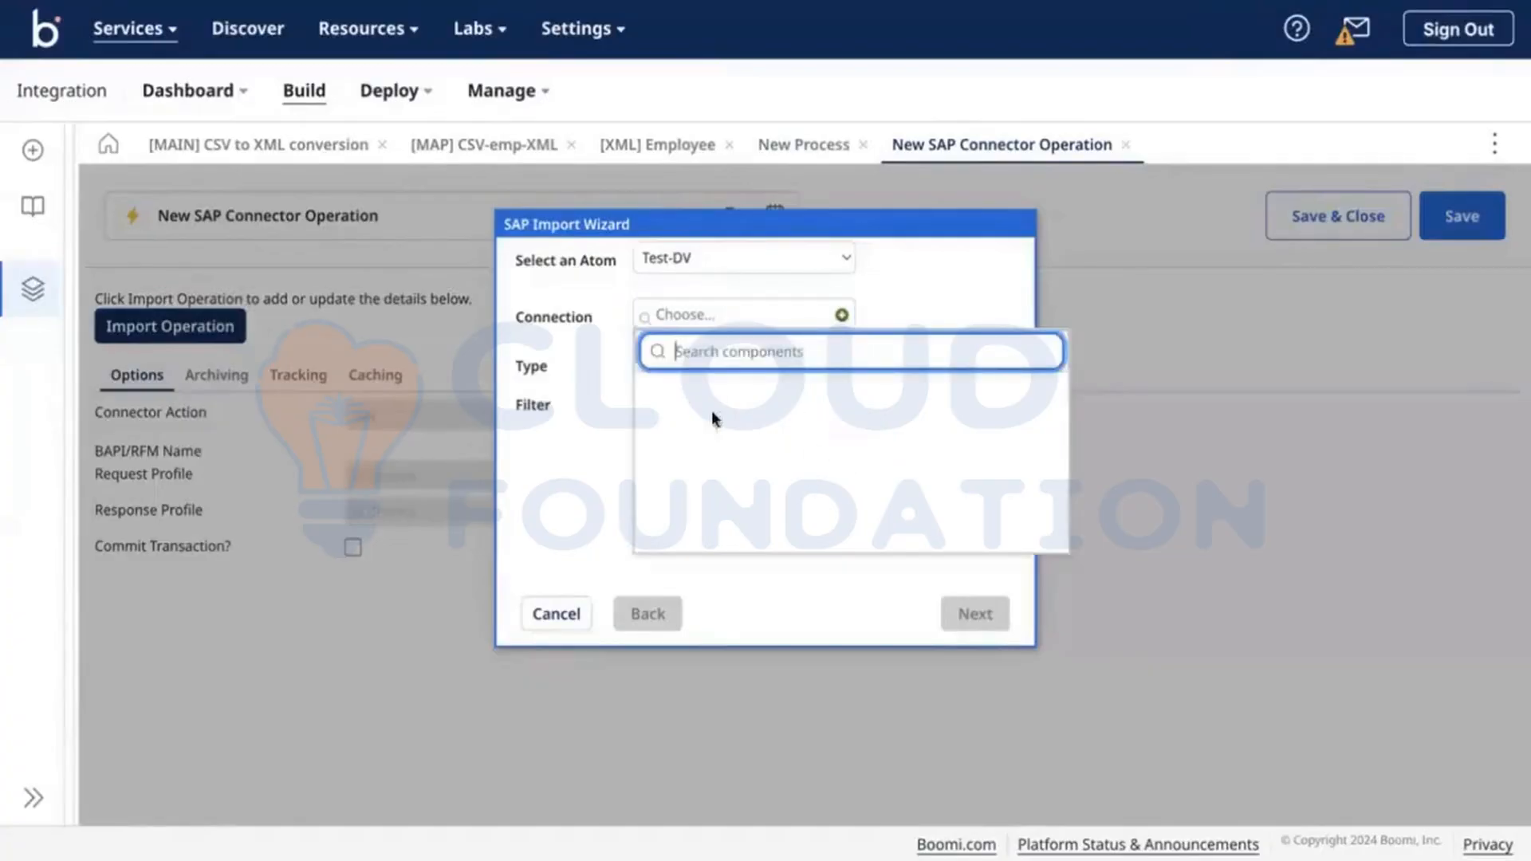
click(582, 421)
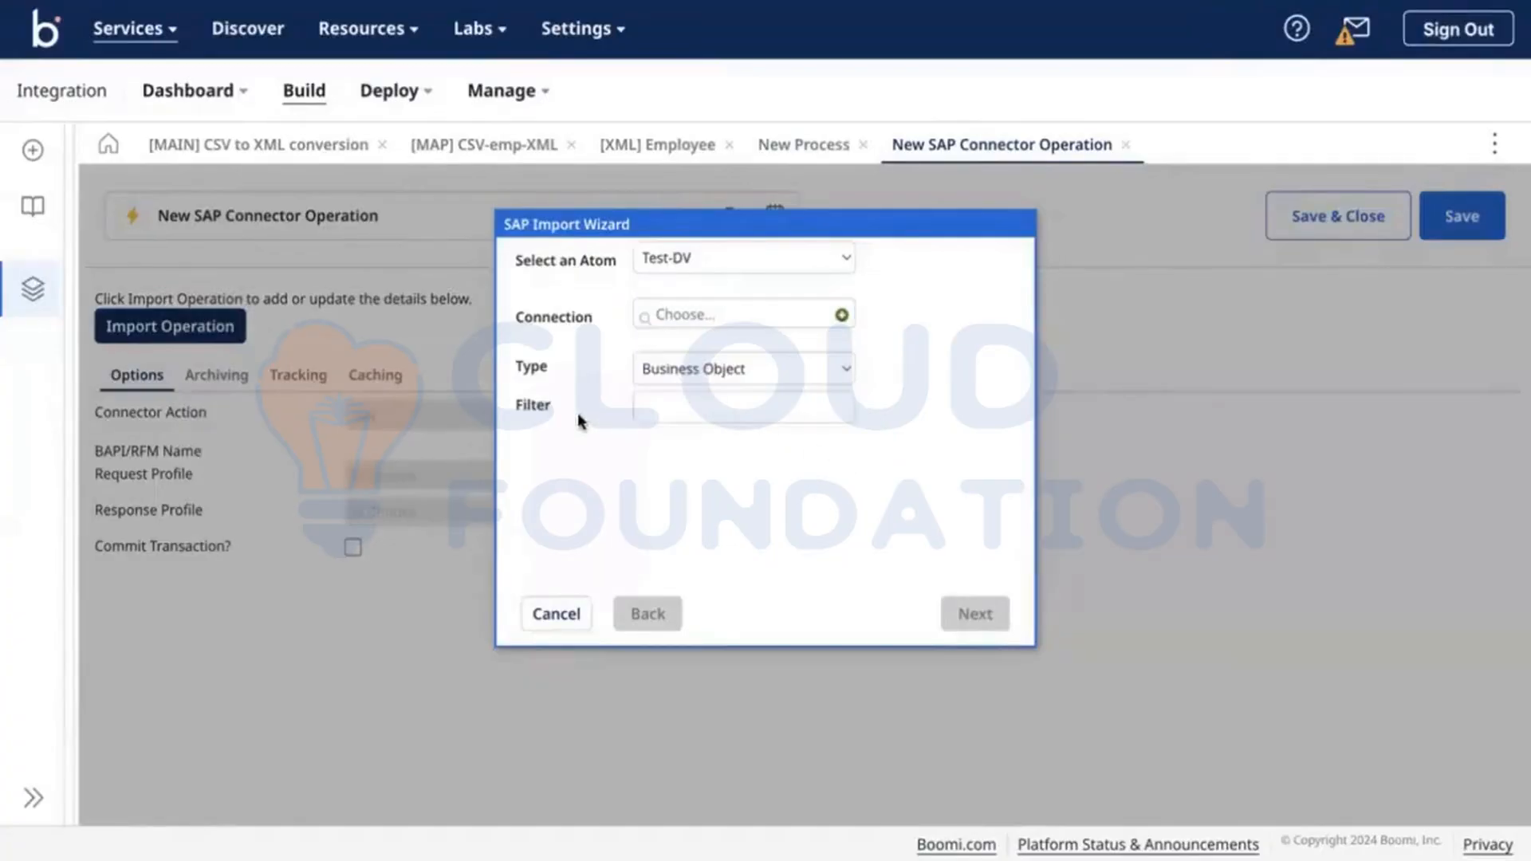
click(677, 383)
click(618, 426)
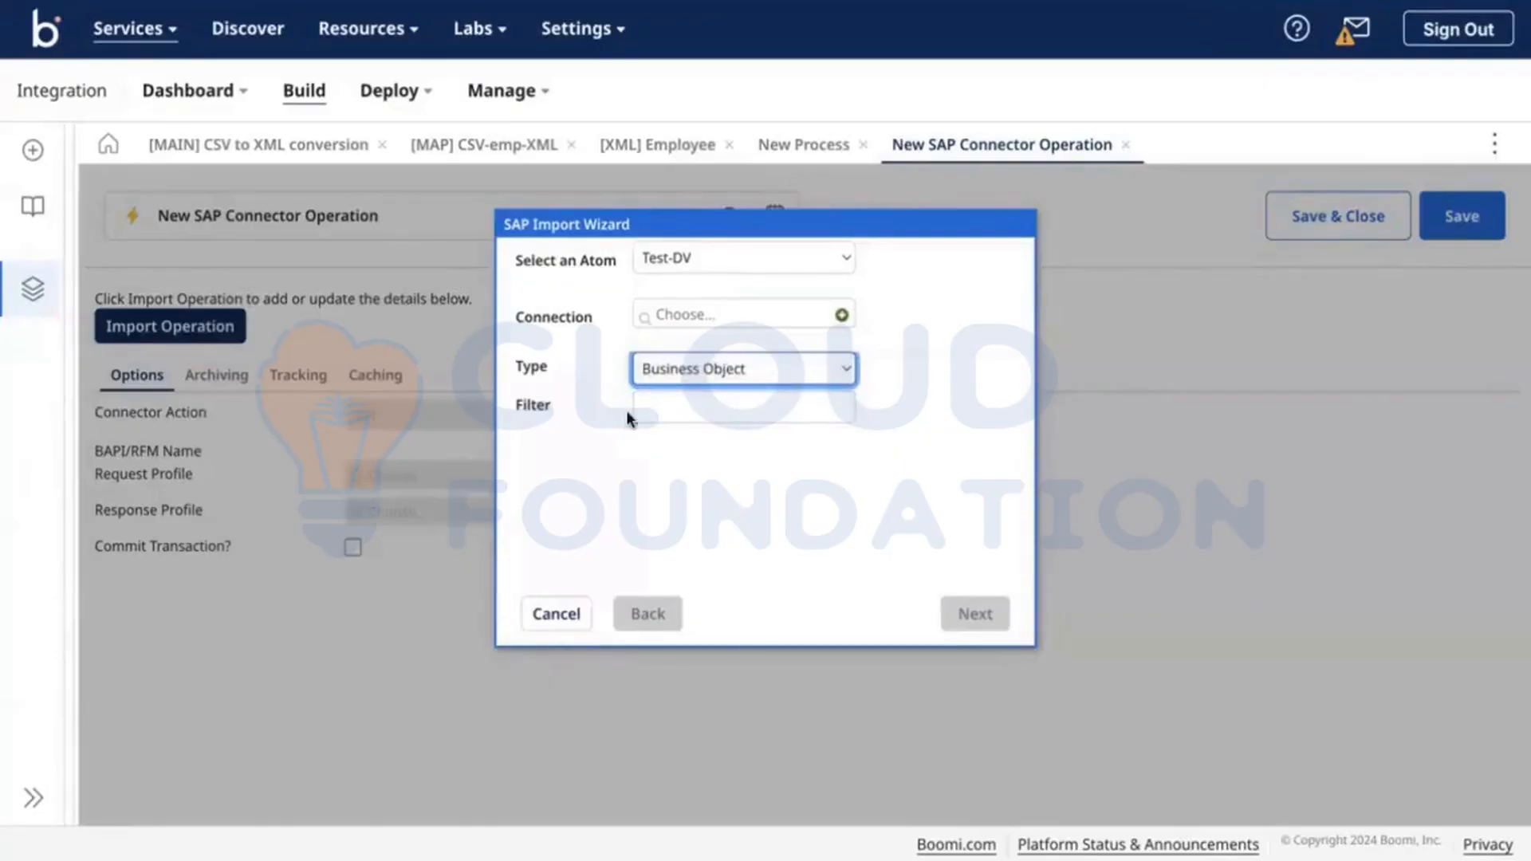
click(580, 613)
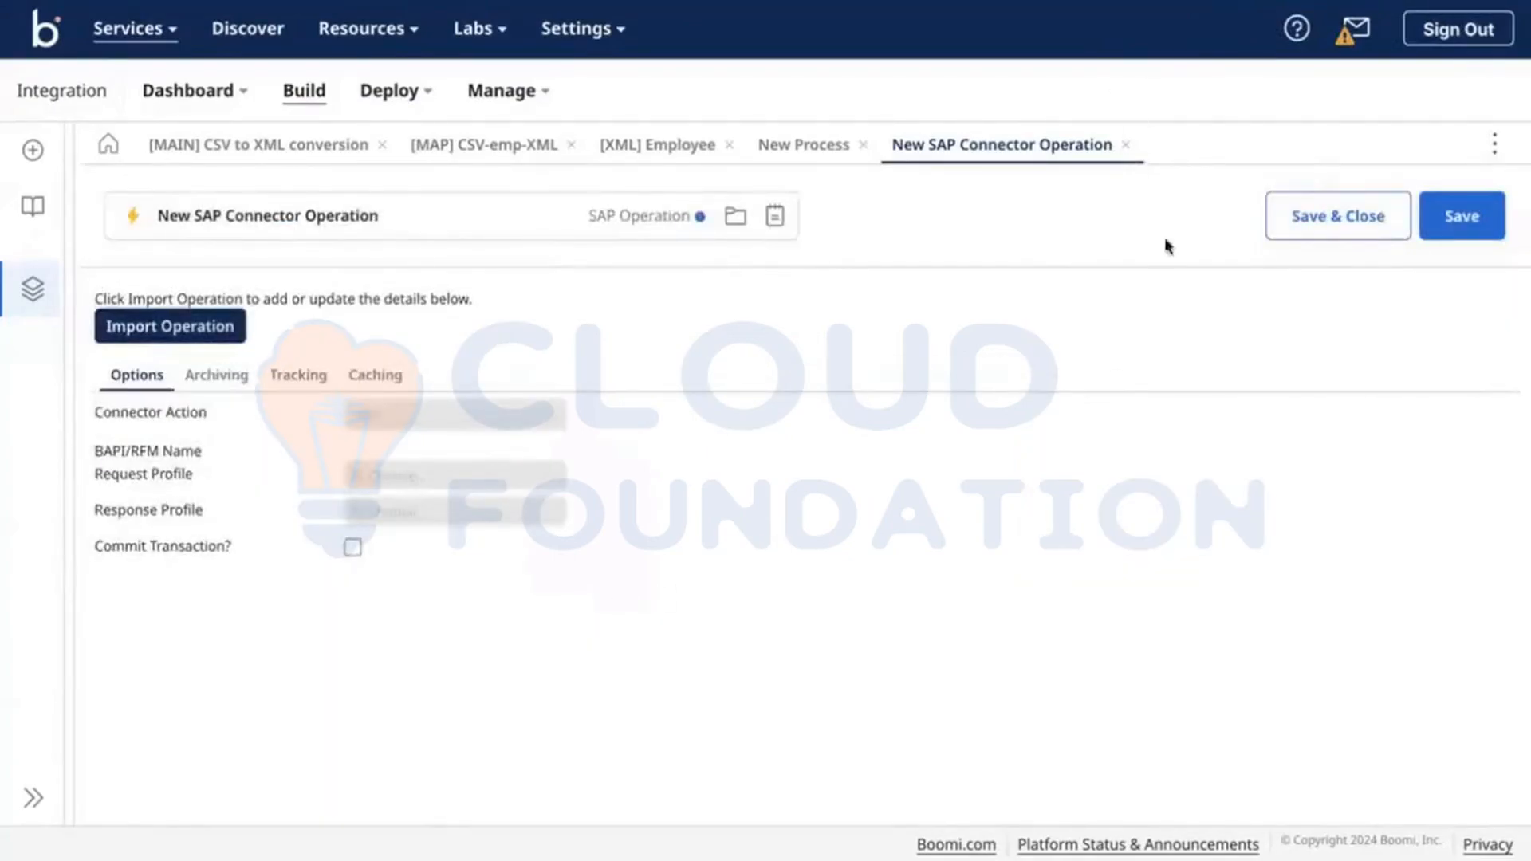
Close the new SAP operation without saving and discard the SAP connector step.
click(1126, 147)
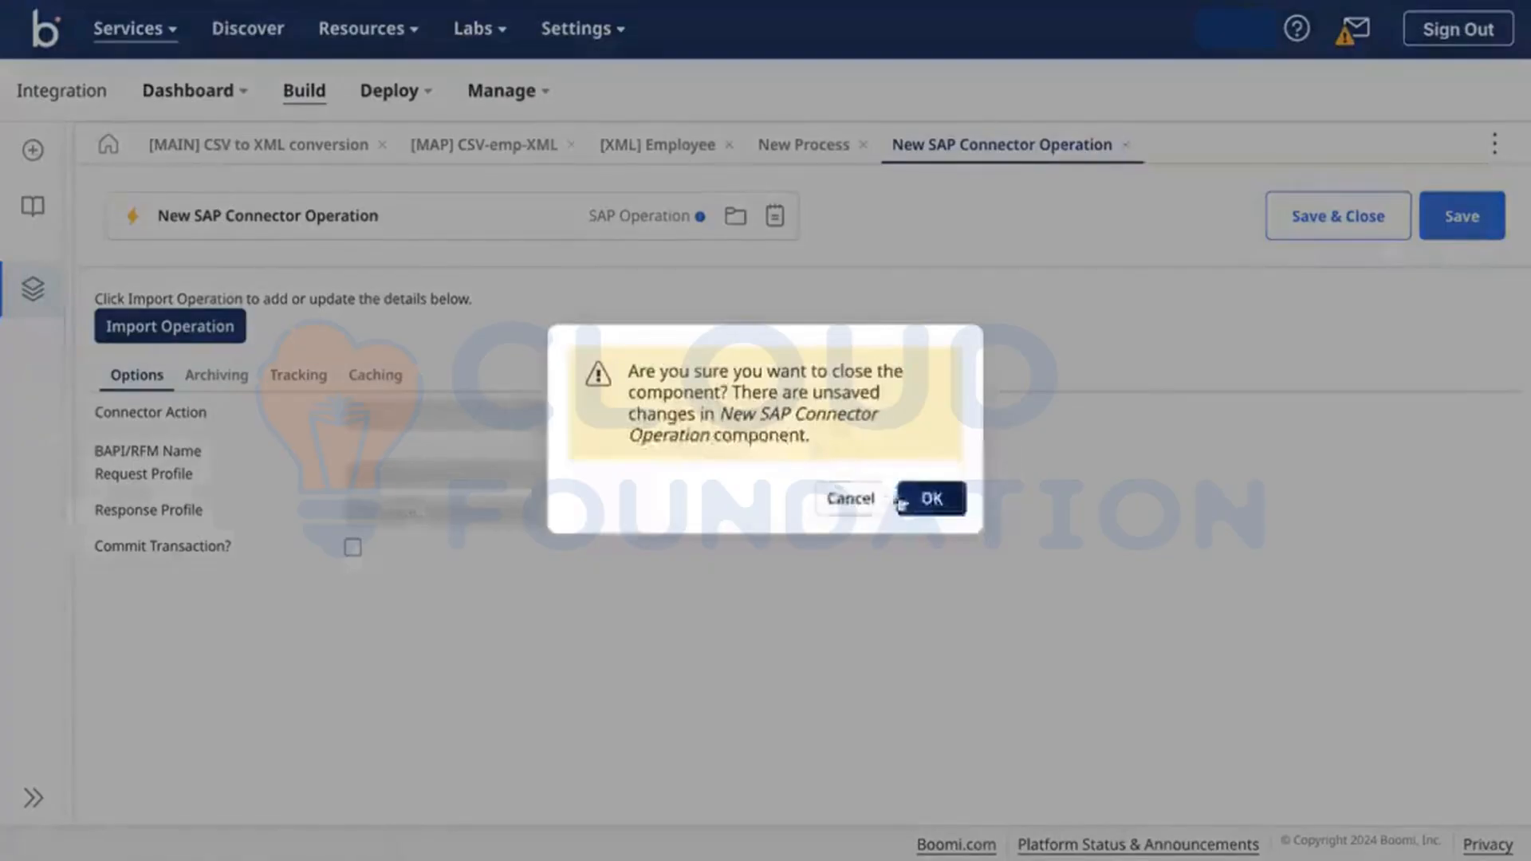
click(935, 501)
click(851, 410)
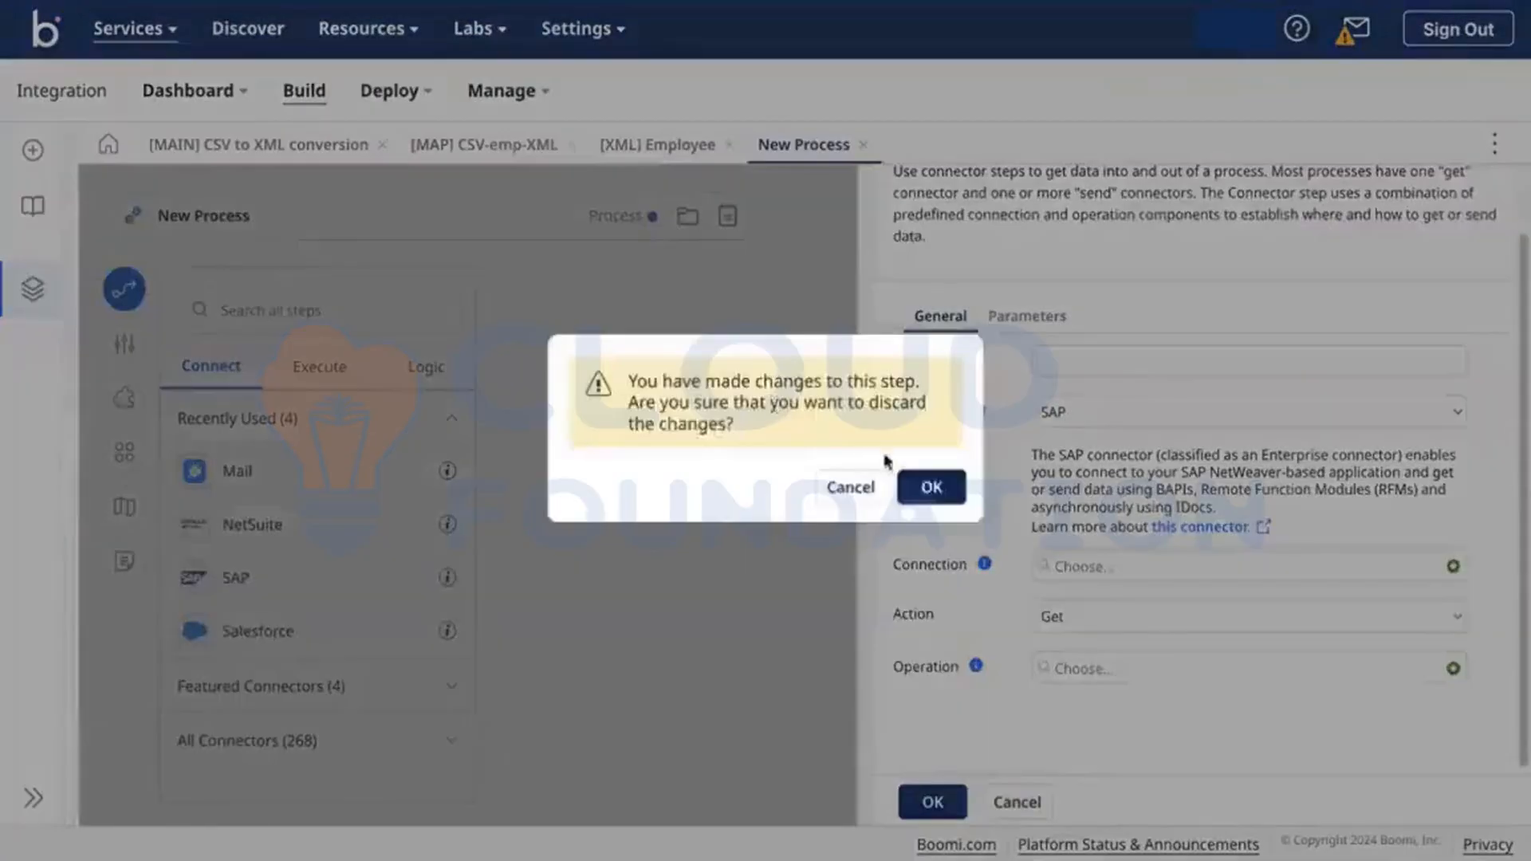
click(926, 509)
Search the process steps for SFTP and place the SFTP connector on the canvas after the start step.
click(223, 320)
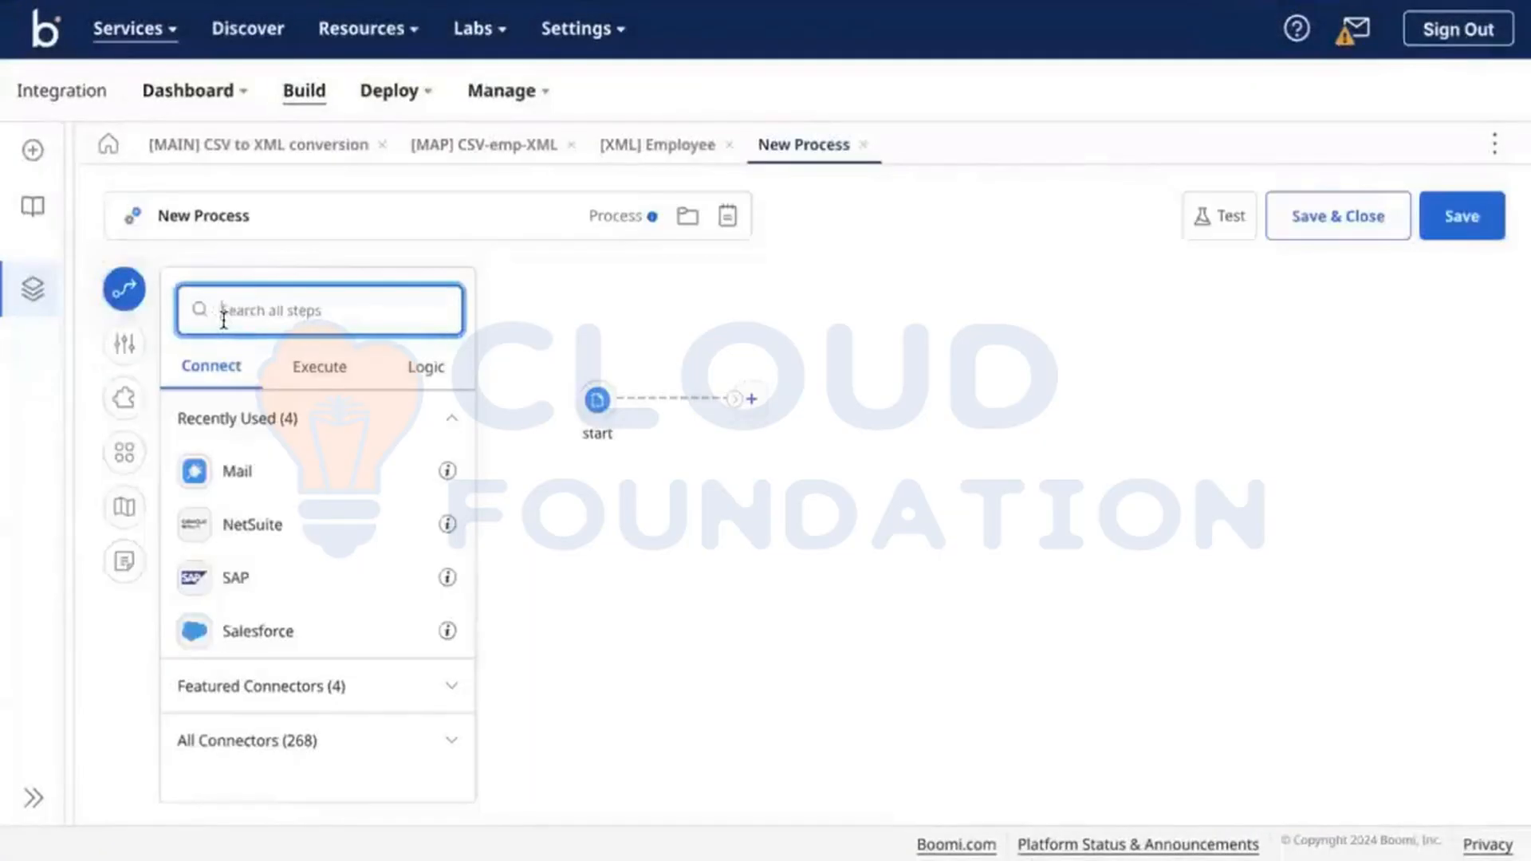
text(SFTP)
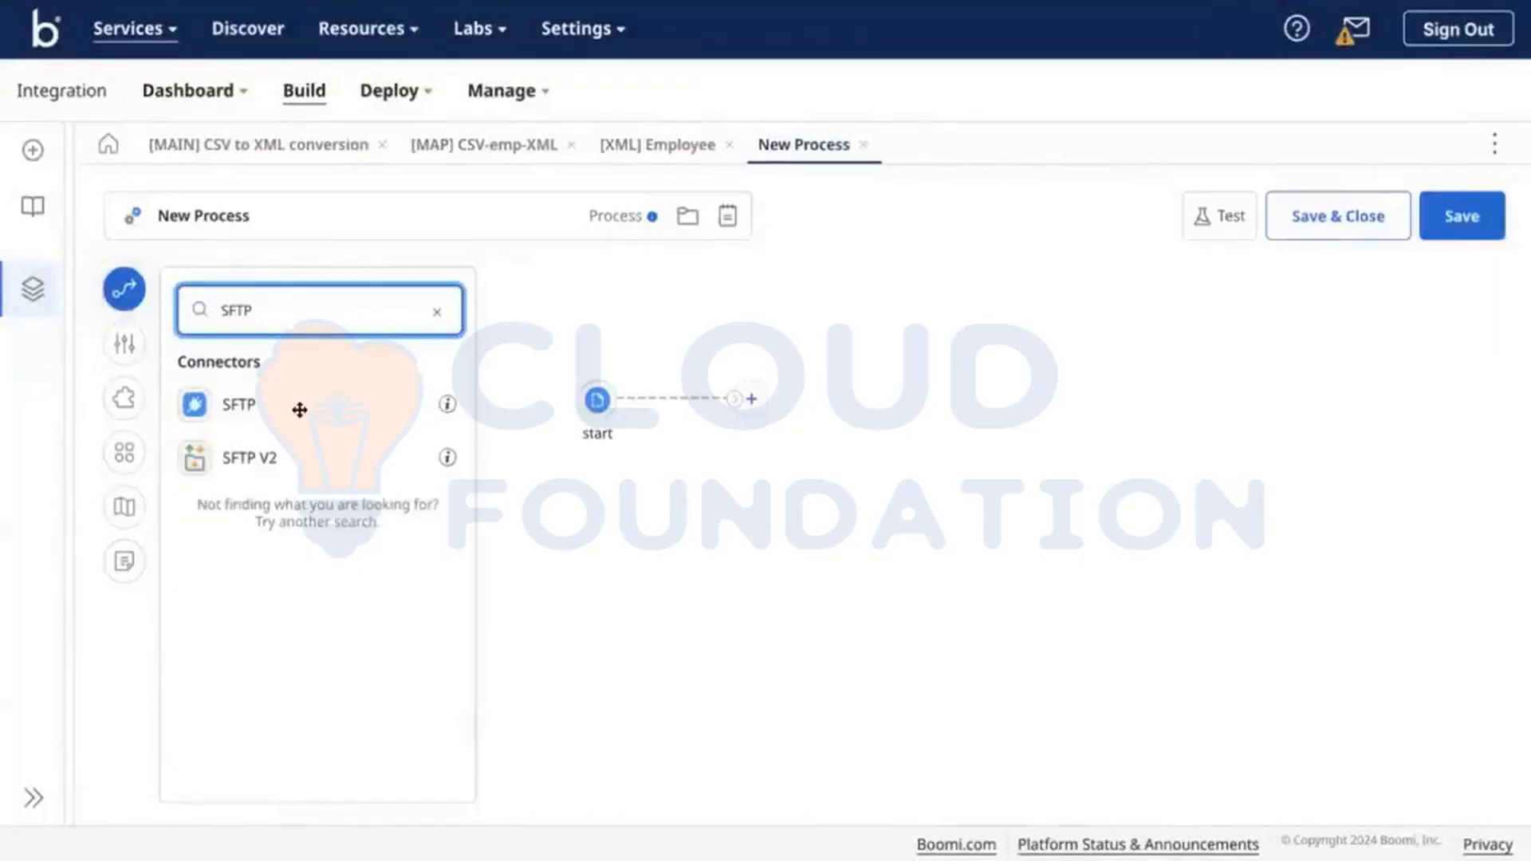
drag(298, 407, 322, 425)
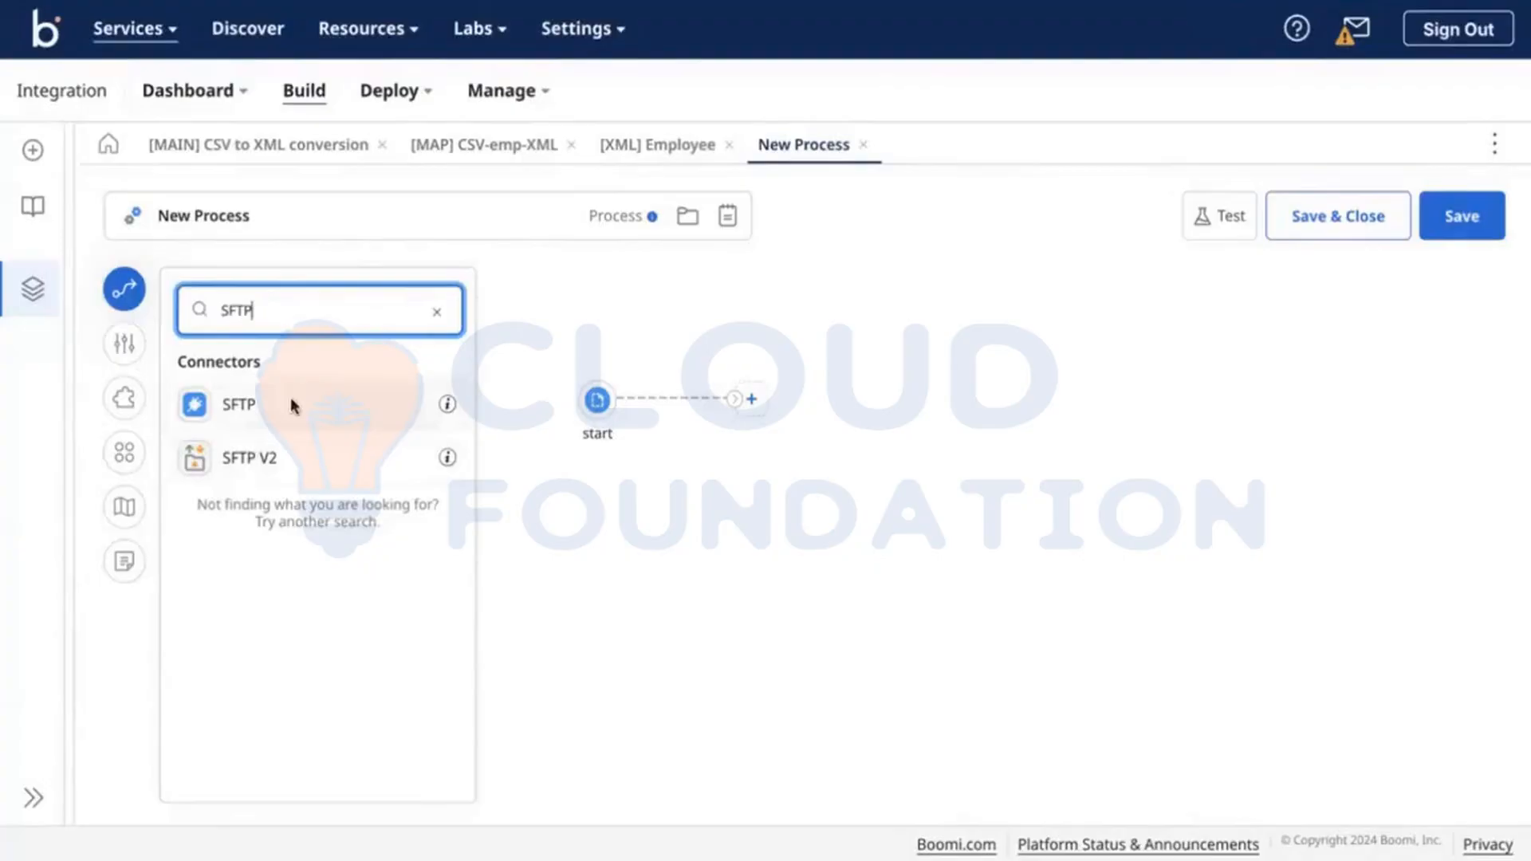
drag(311, 404, 958, 408)
scroll(1197, 494, down, 1)
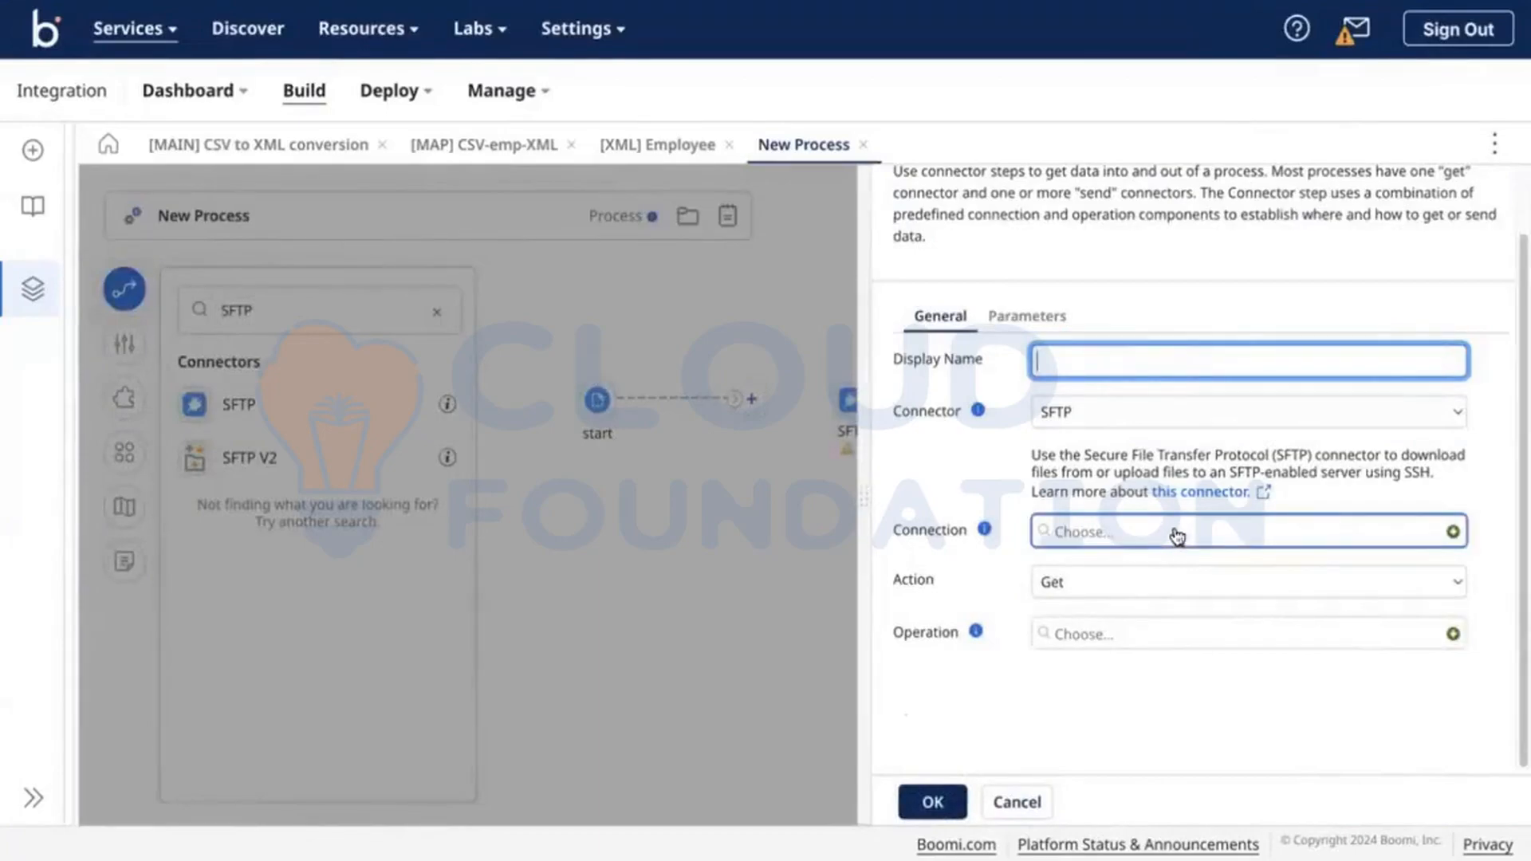
Start a new SFTP connection for the connector step and review its host, port and user name fields.
click(1456, 536)
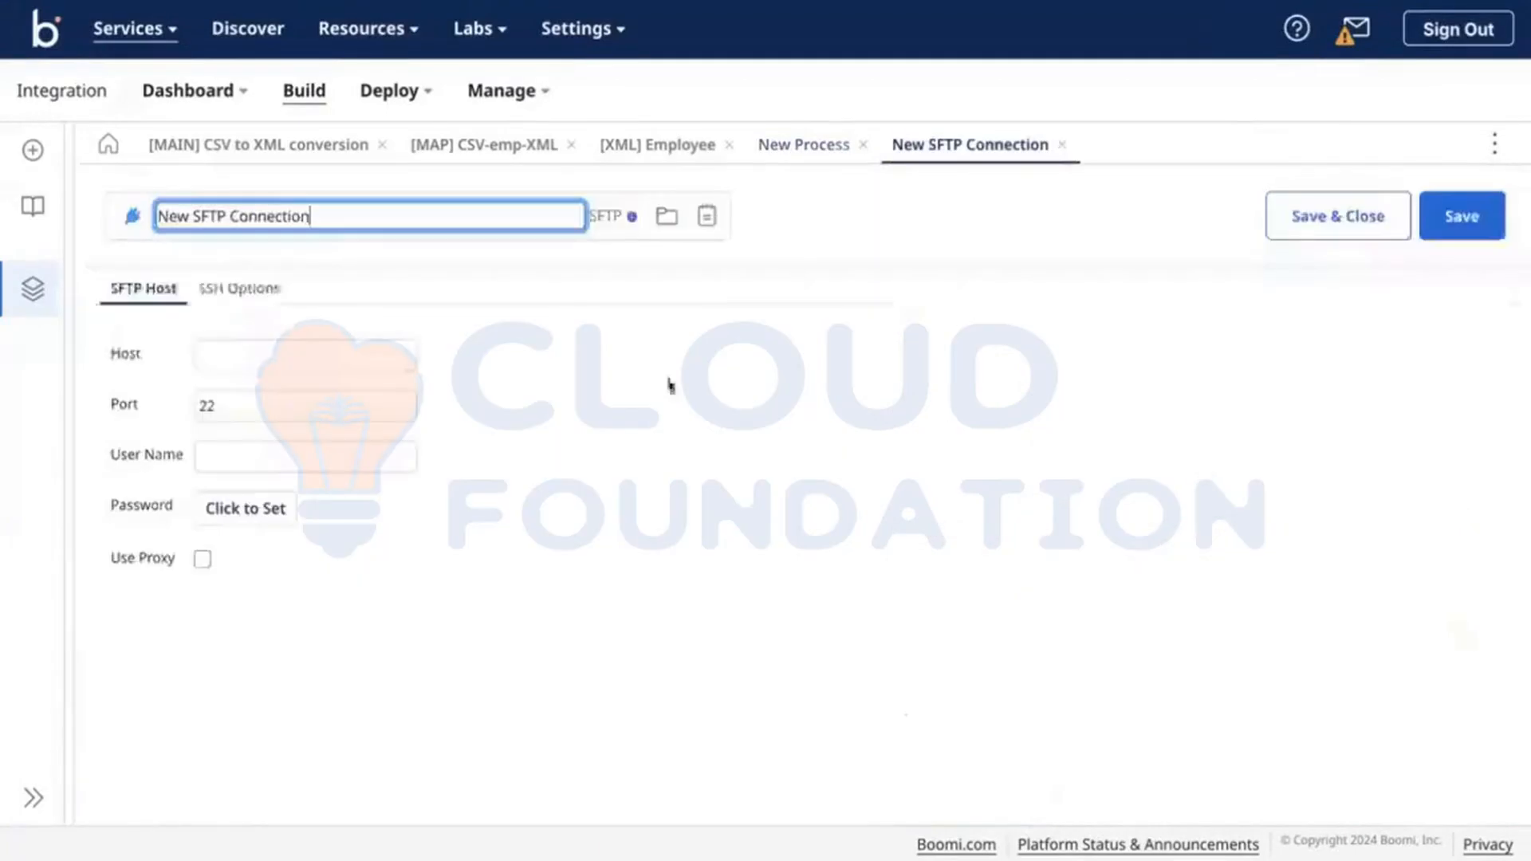
click(258, 351)
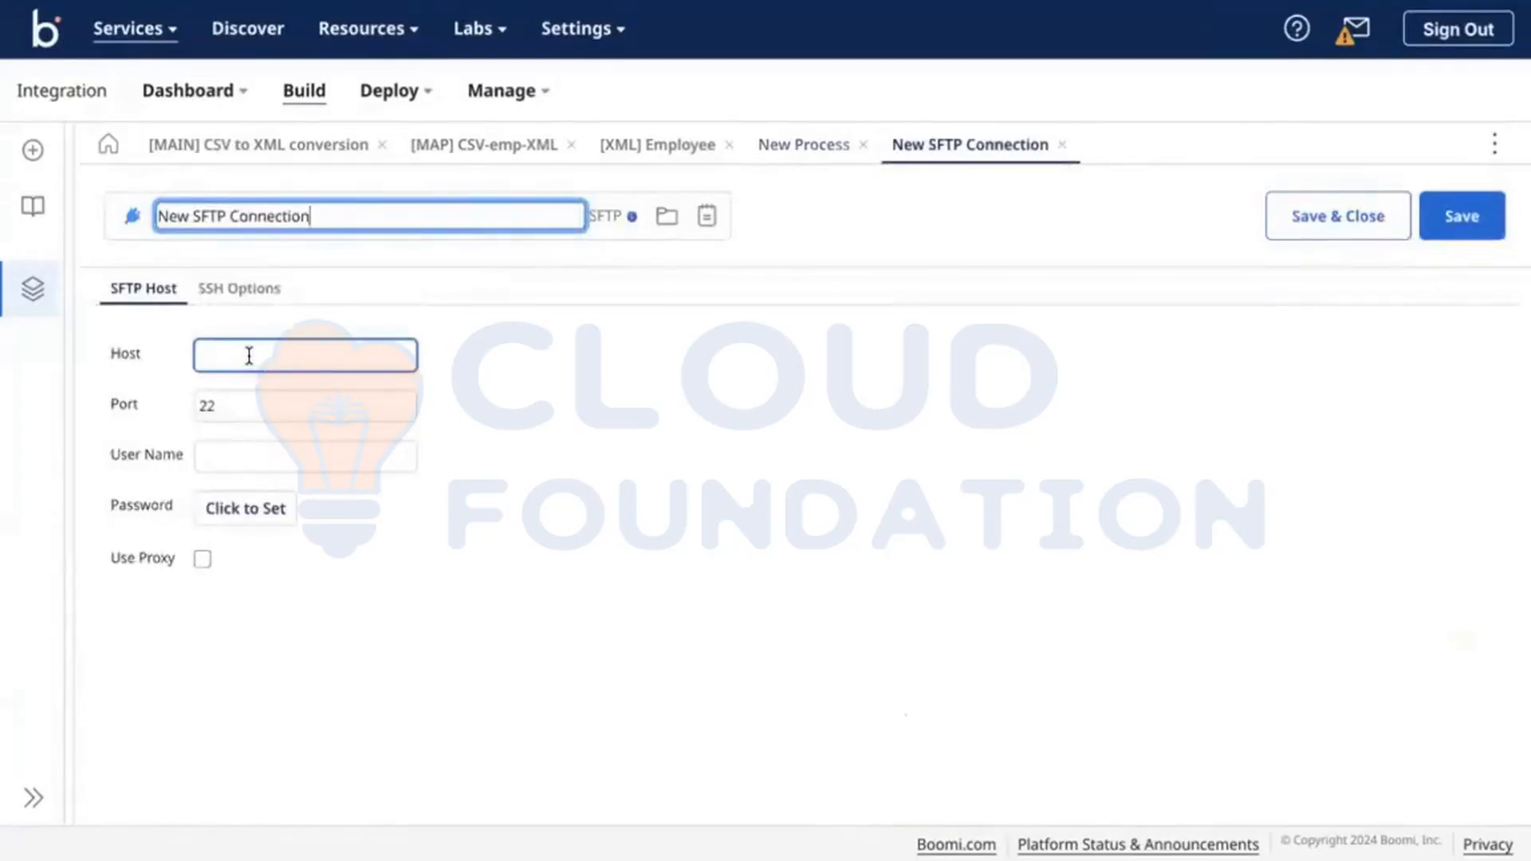
click(247, 401)
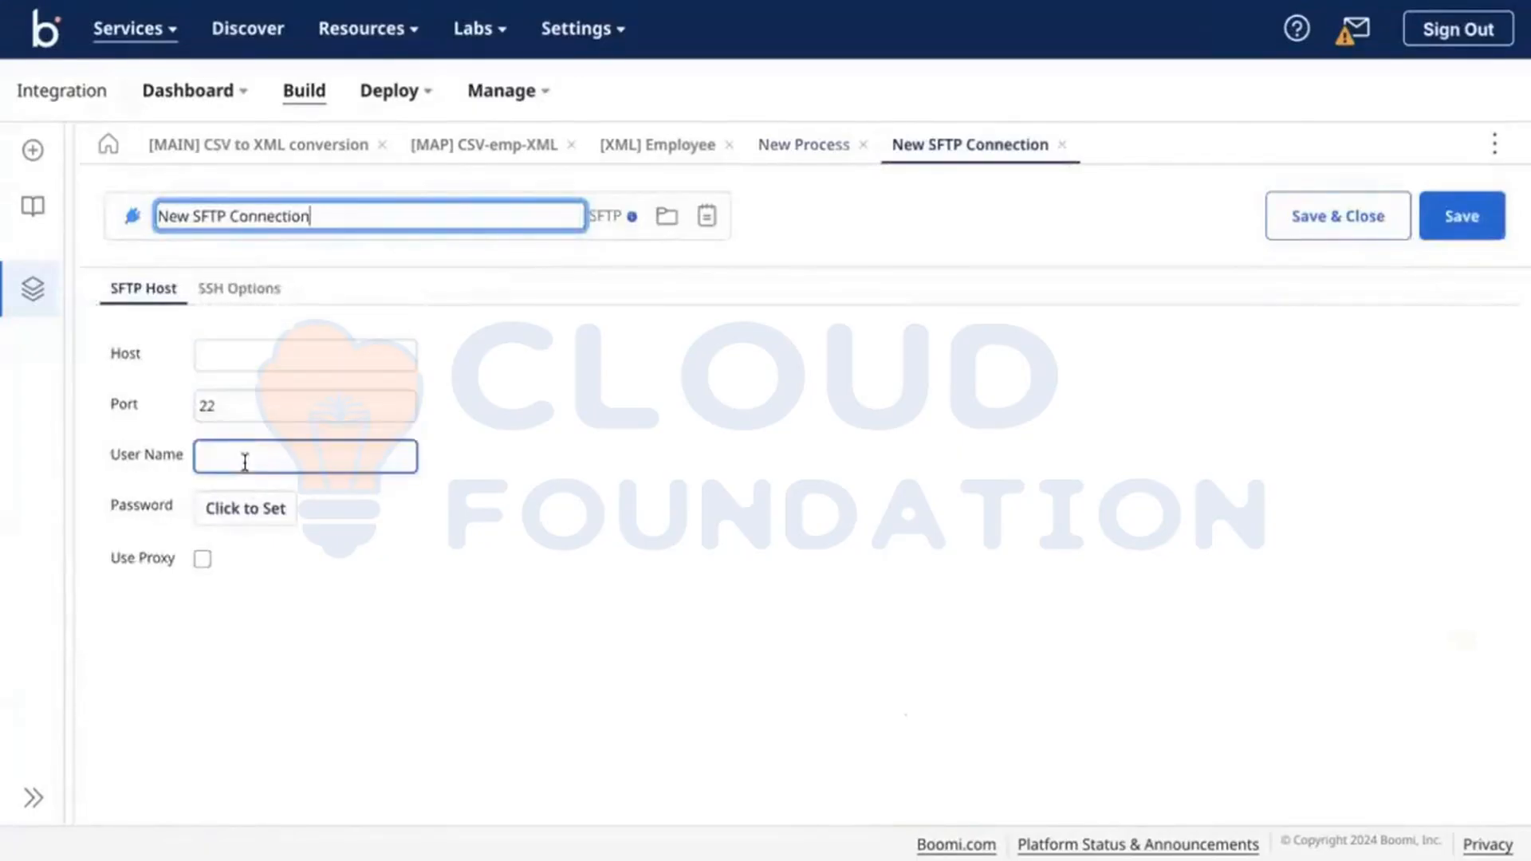
Examine the SSH options of the new SFTP connection and close it without saving.
click(267, 297)
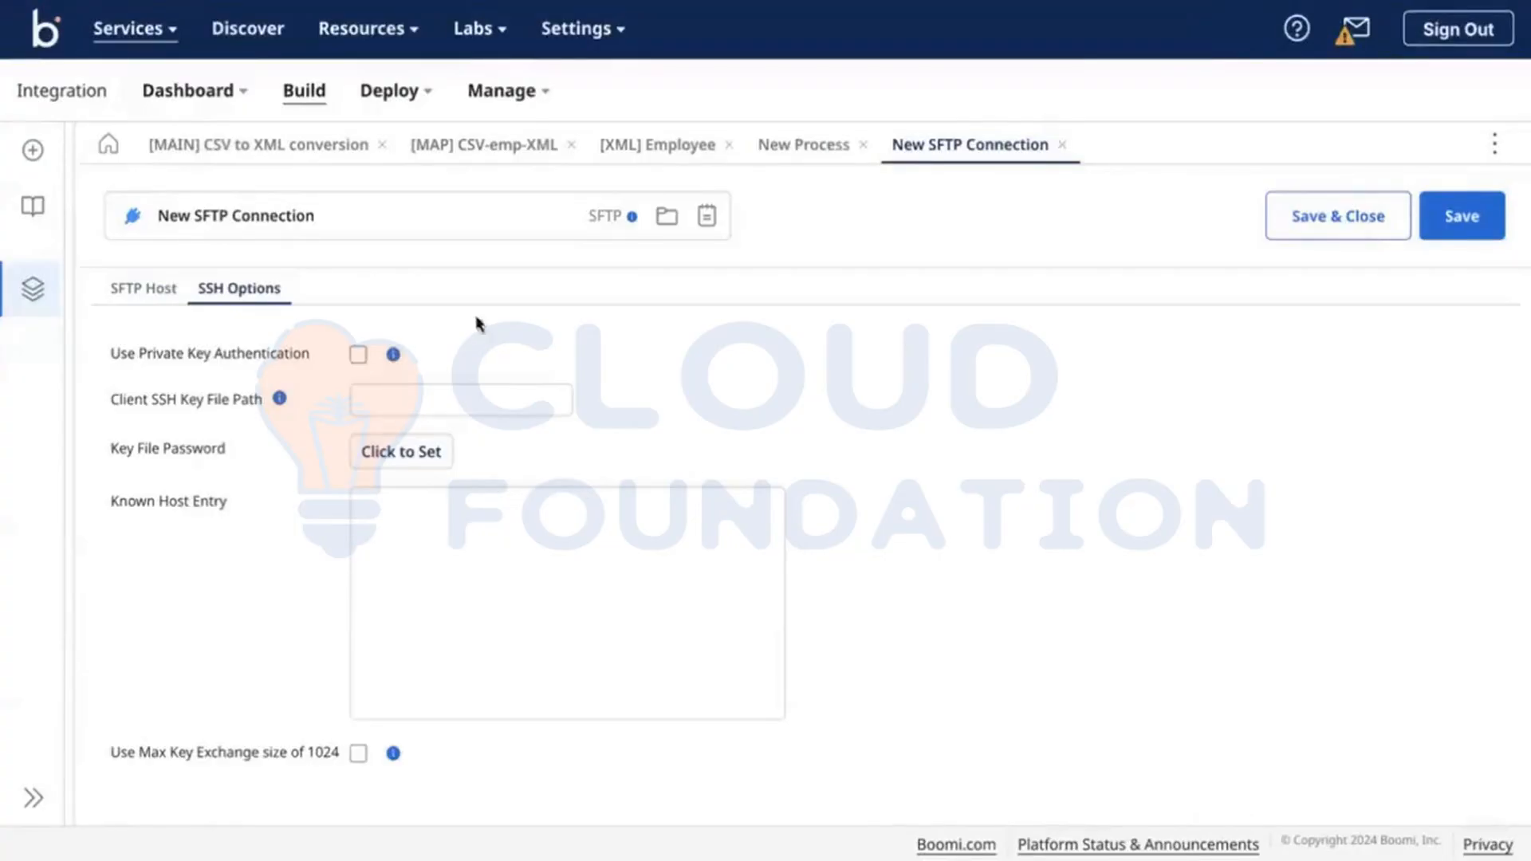
click(353, 403)
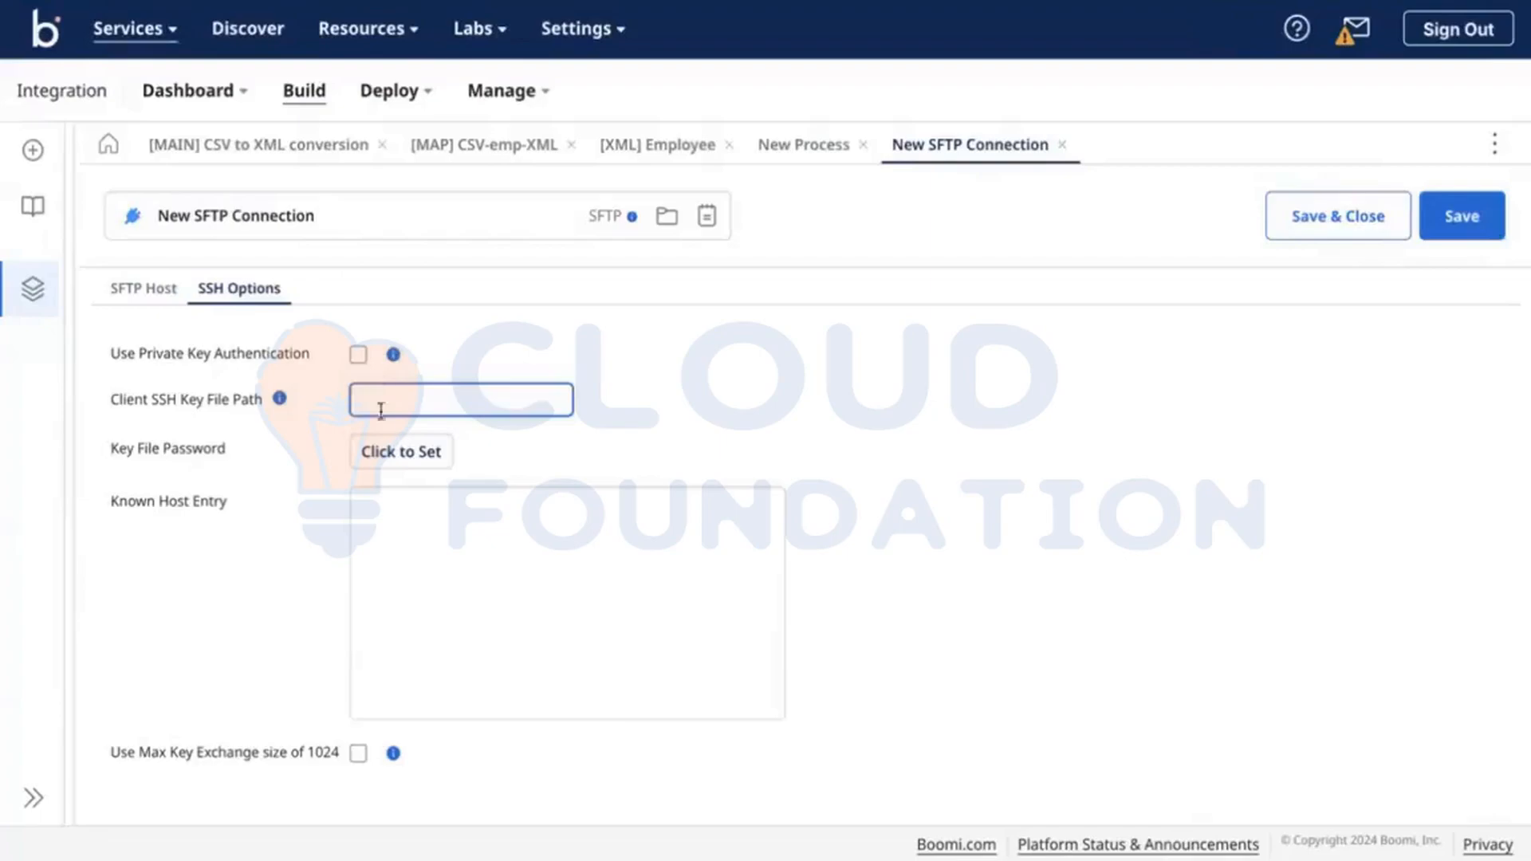
click(307, 360)
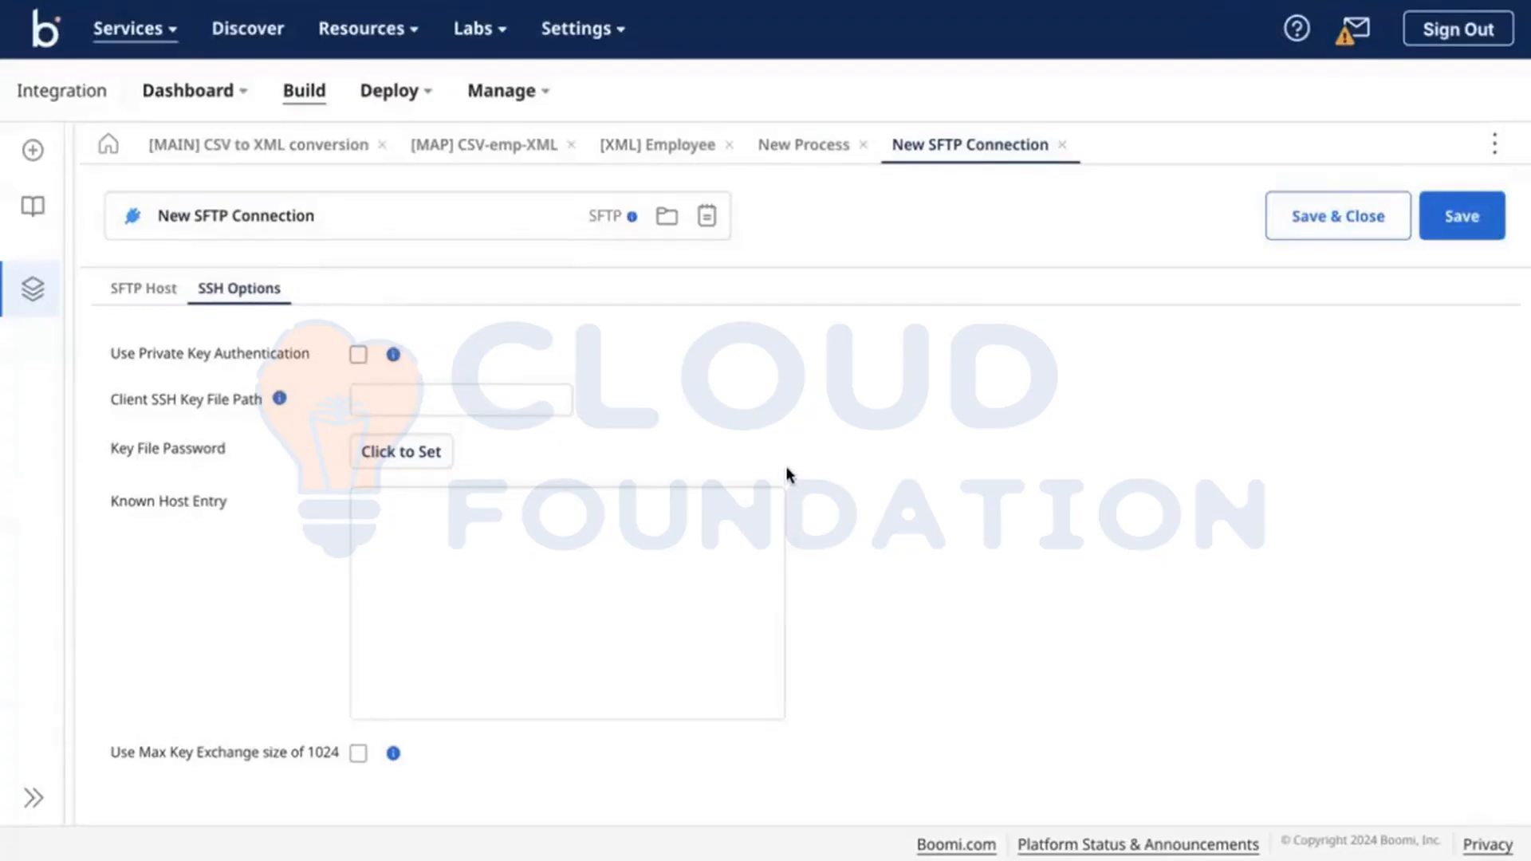
click(1062, 144)
click(931, 498)
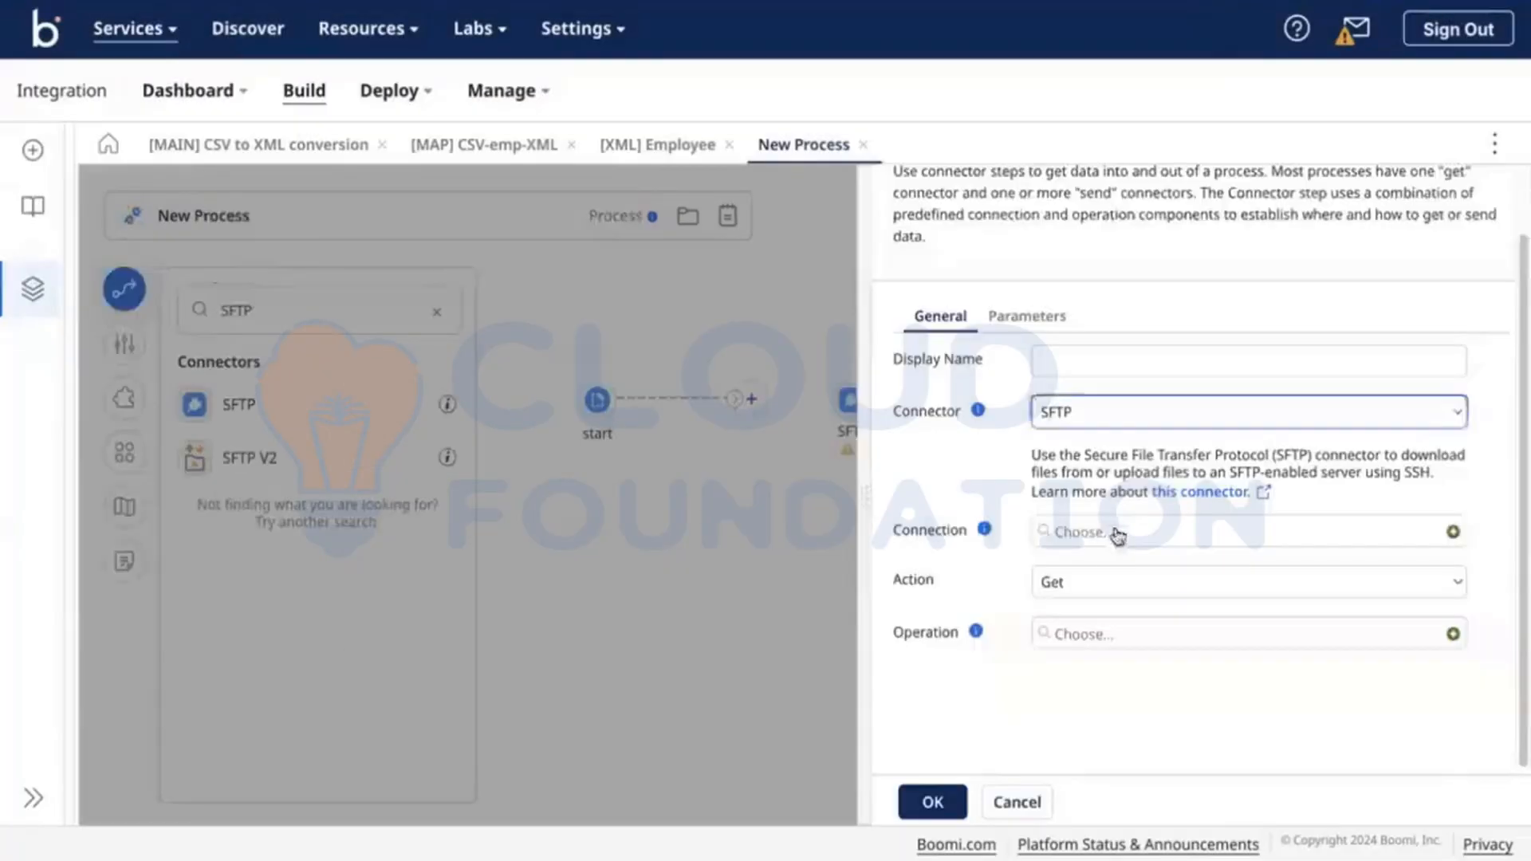
Keep Get as the SFTP connector step's action and create a new SFTP connector operation.
click(1045, 575)
click(1099, 584)
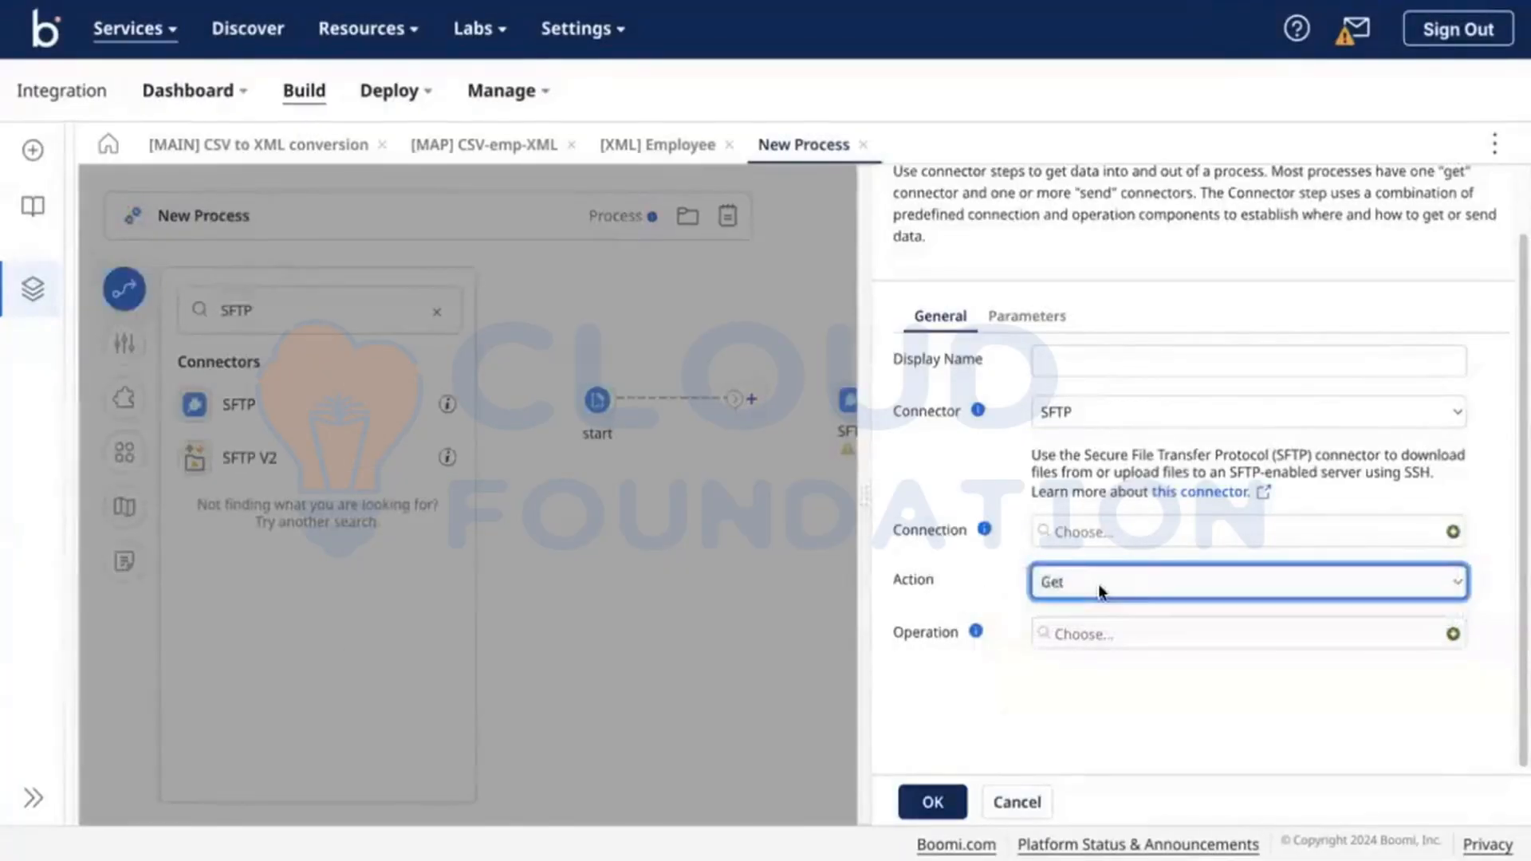
click(1098, 584)
click(997, 610)
click(1453, 634)
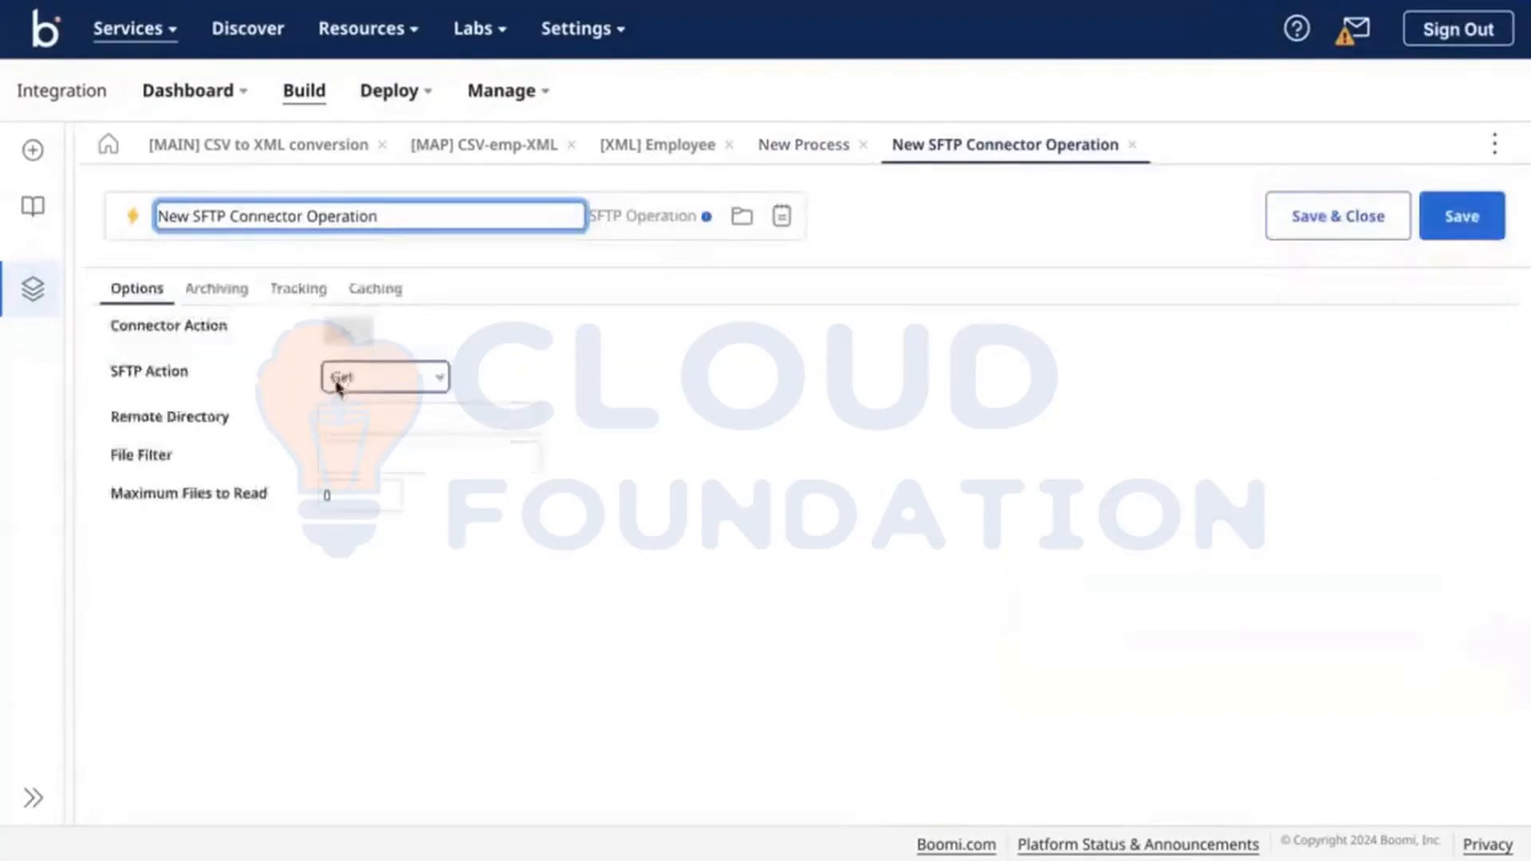
Review the SFTP action choices of the new operation and select Get and Move.
click(375, 375)
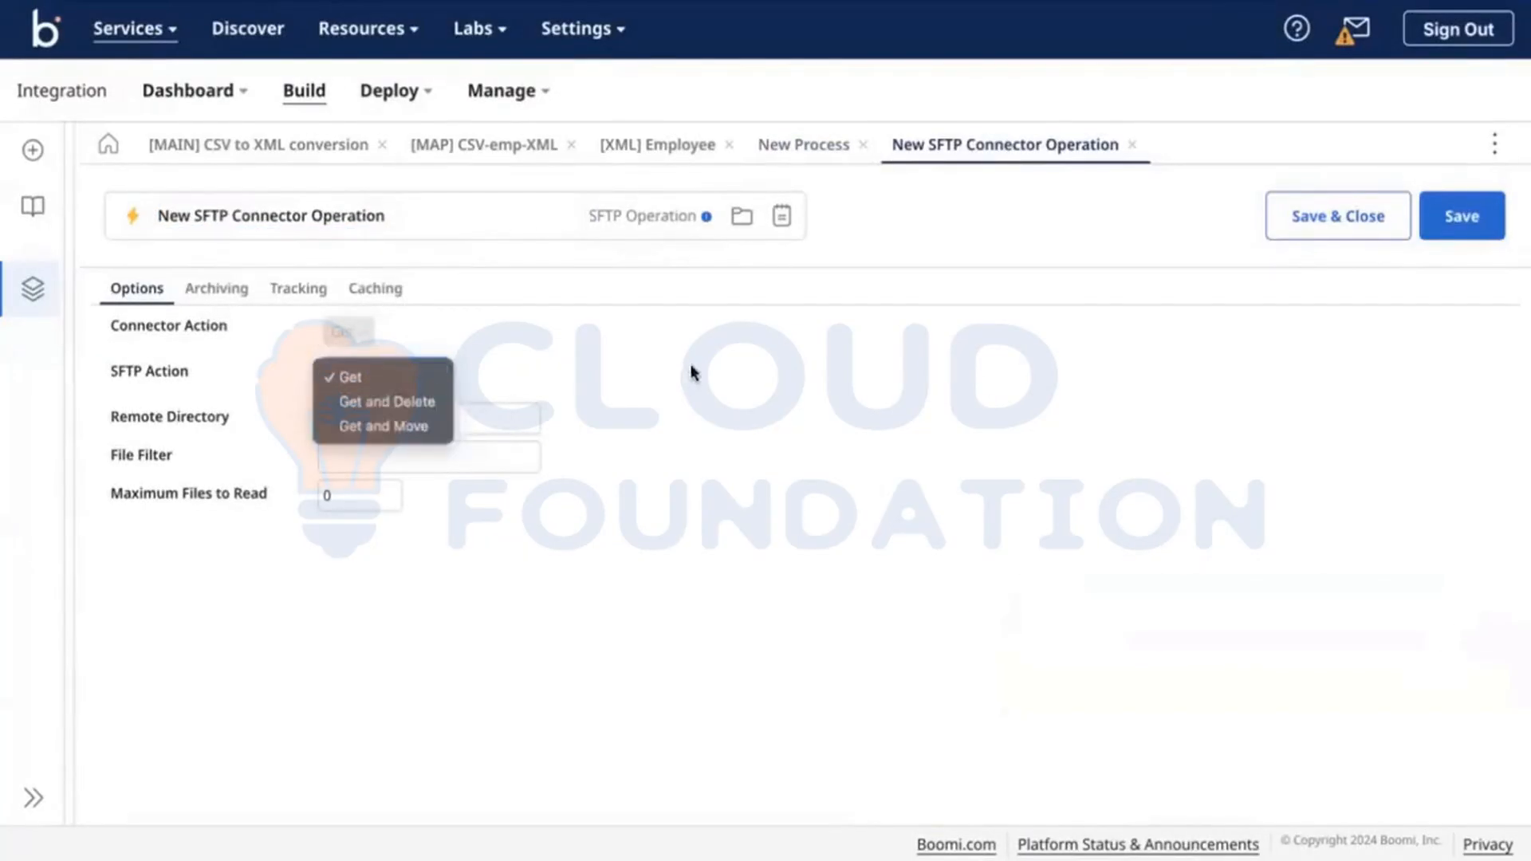
click(691, 369)
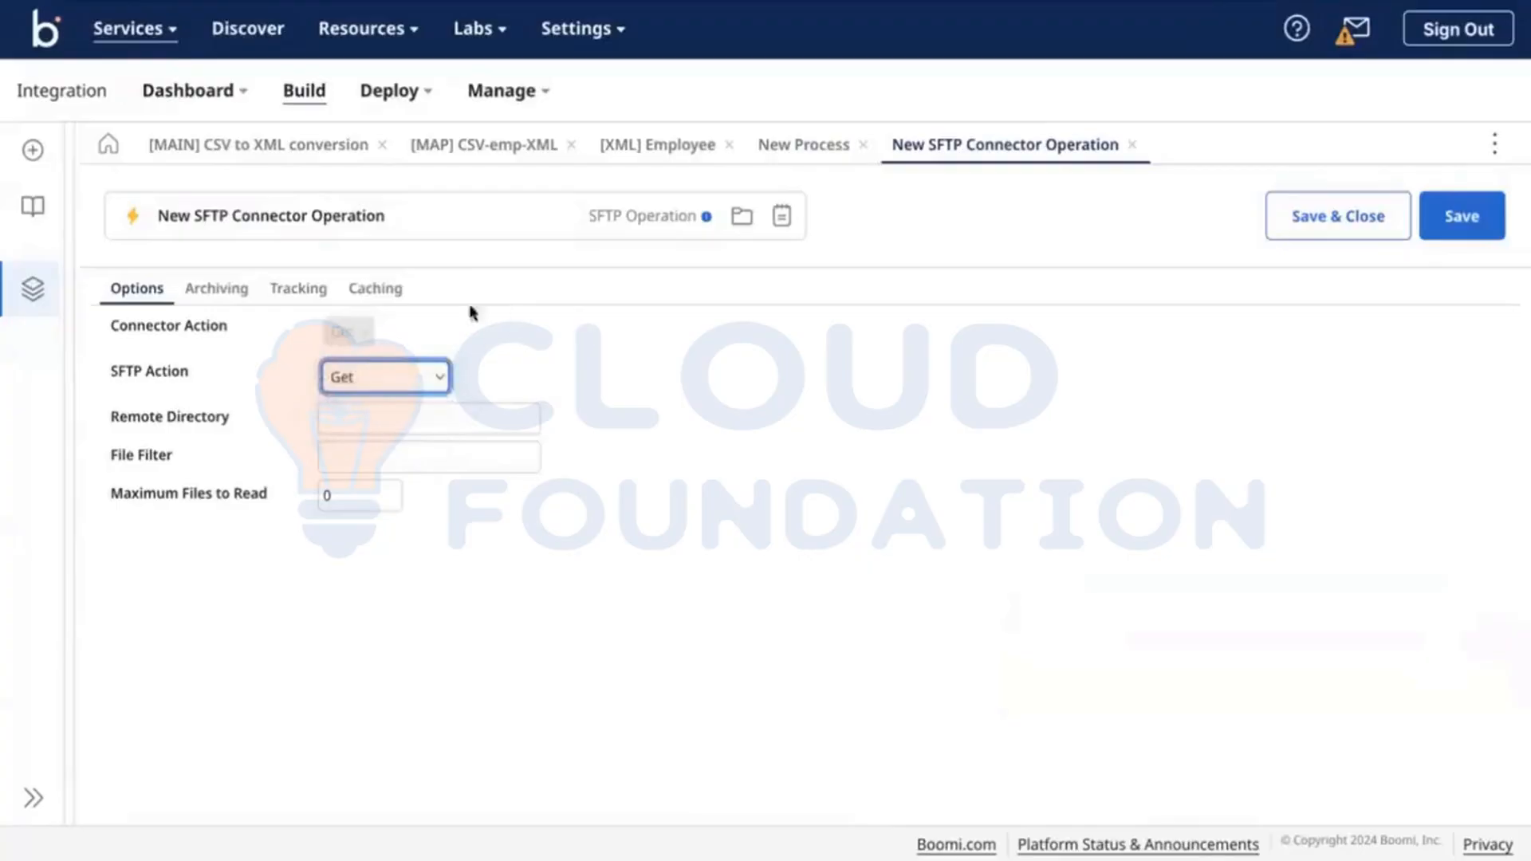
click(338, 377)
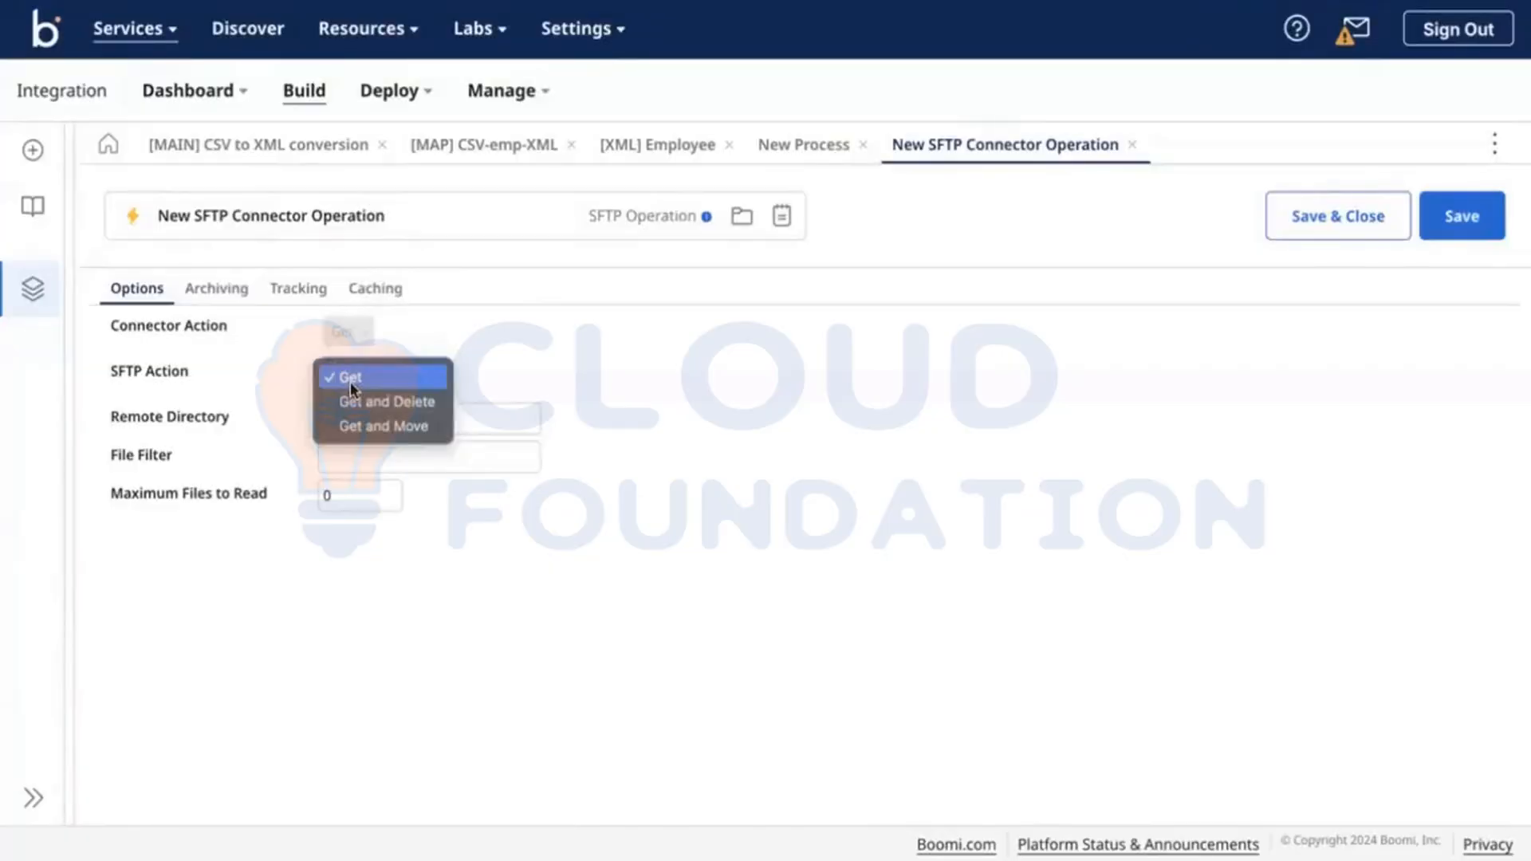
click(376, 426)
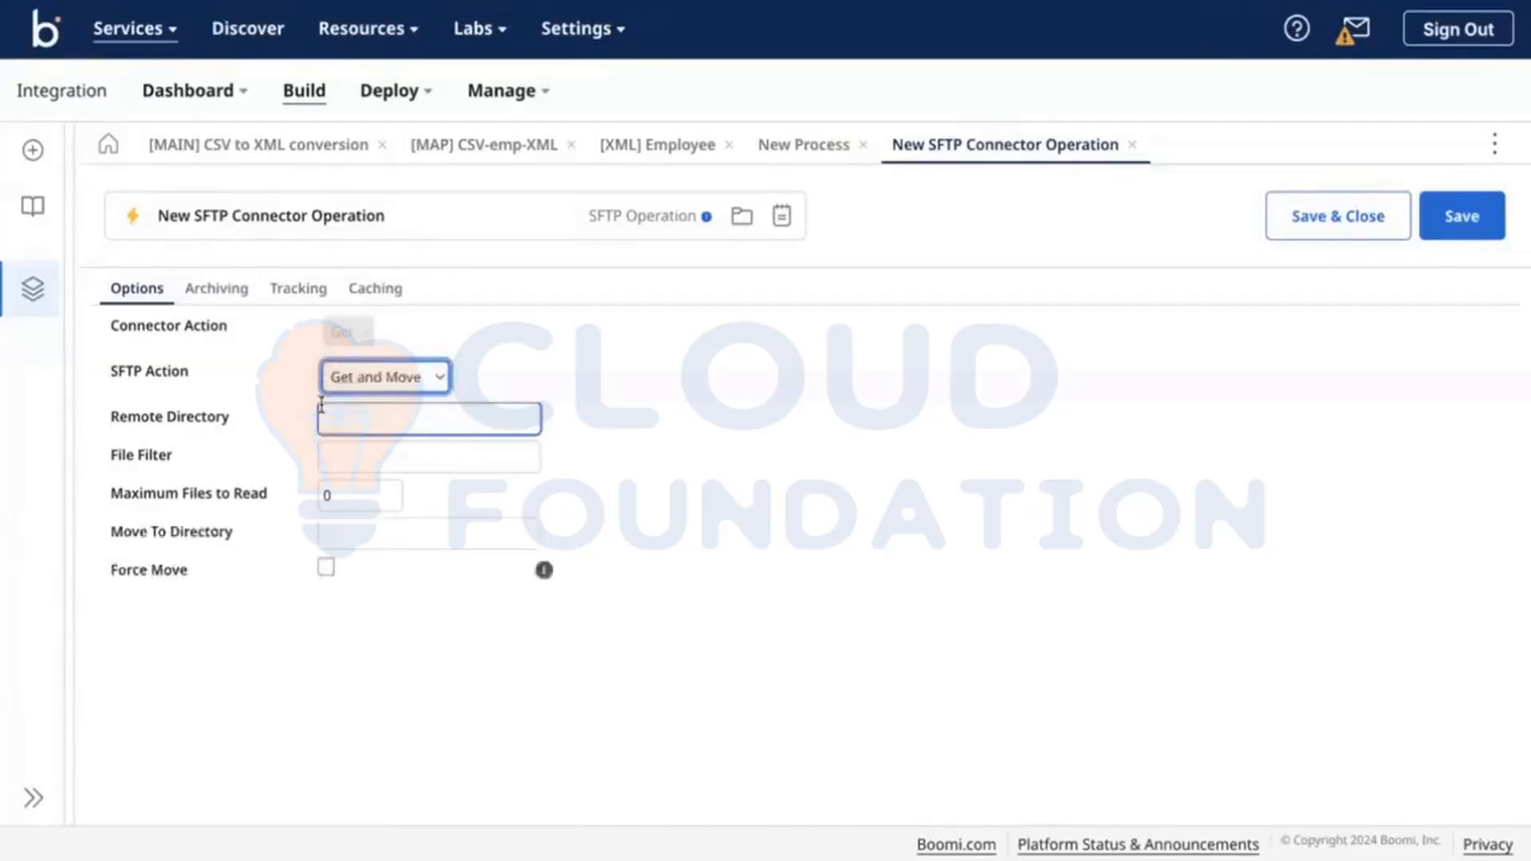
Examine the SFTP operation's Move To Directory and File Filter fields and its available SFTP actions.
click(327, 532)
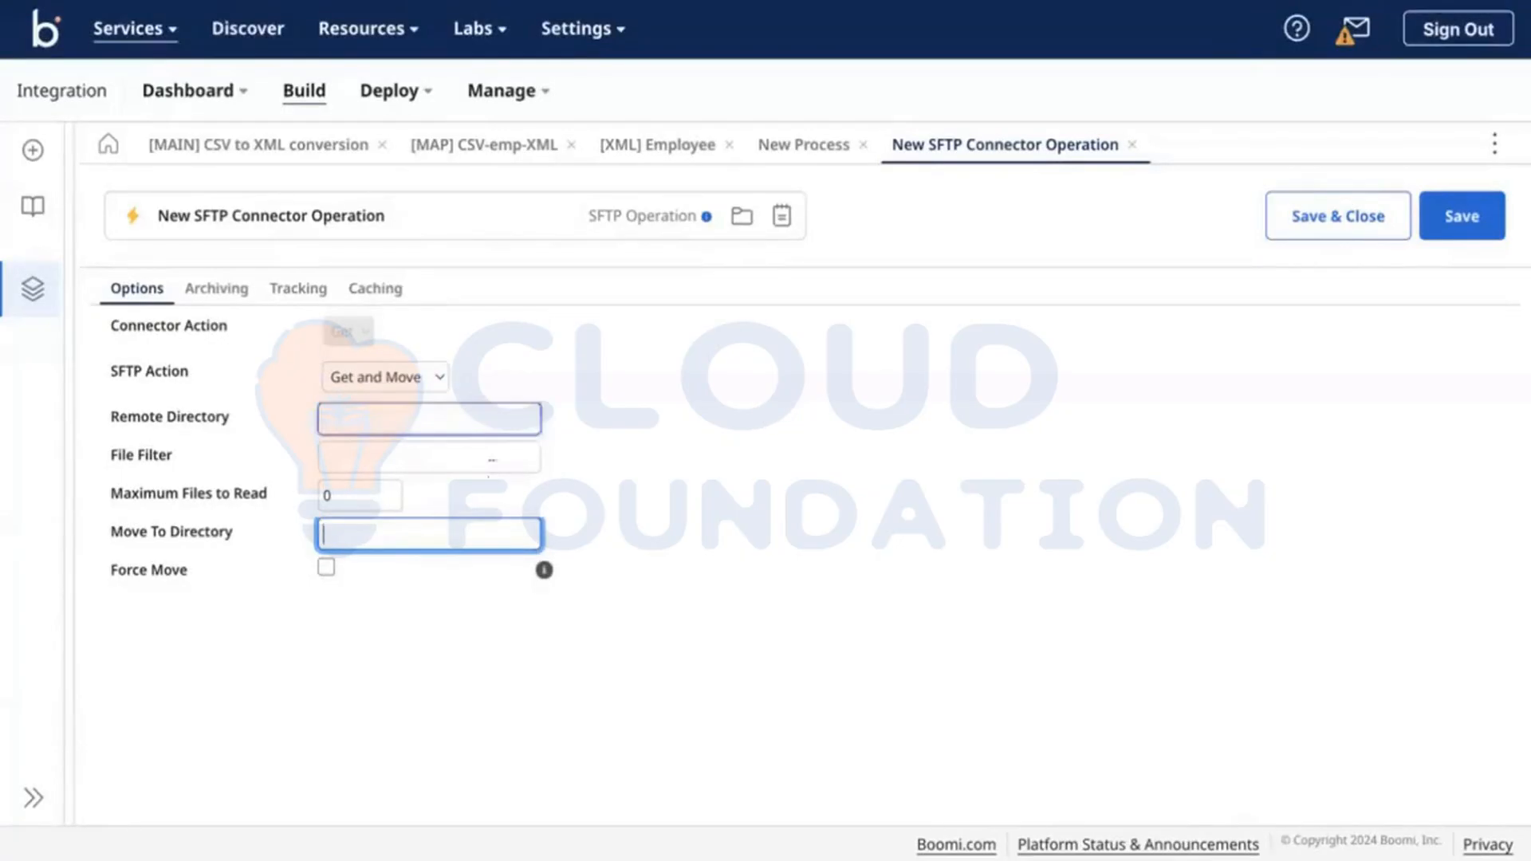
click(359, 455)
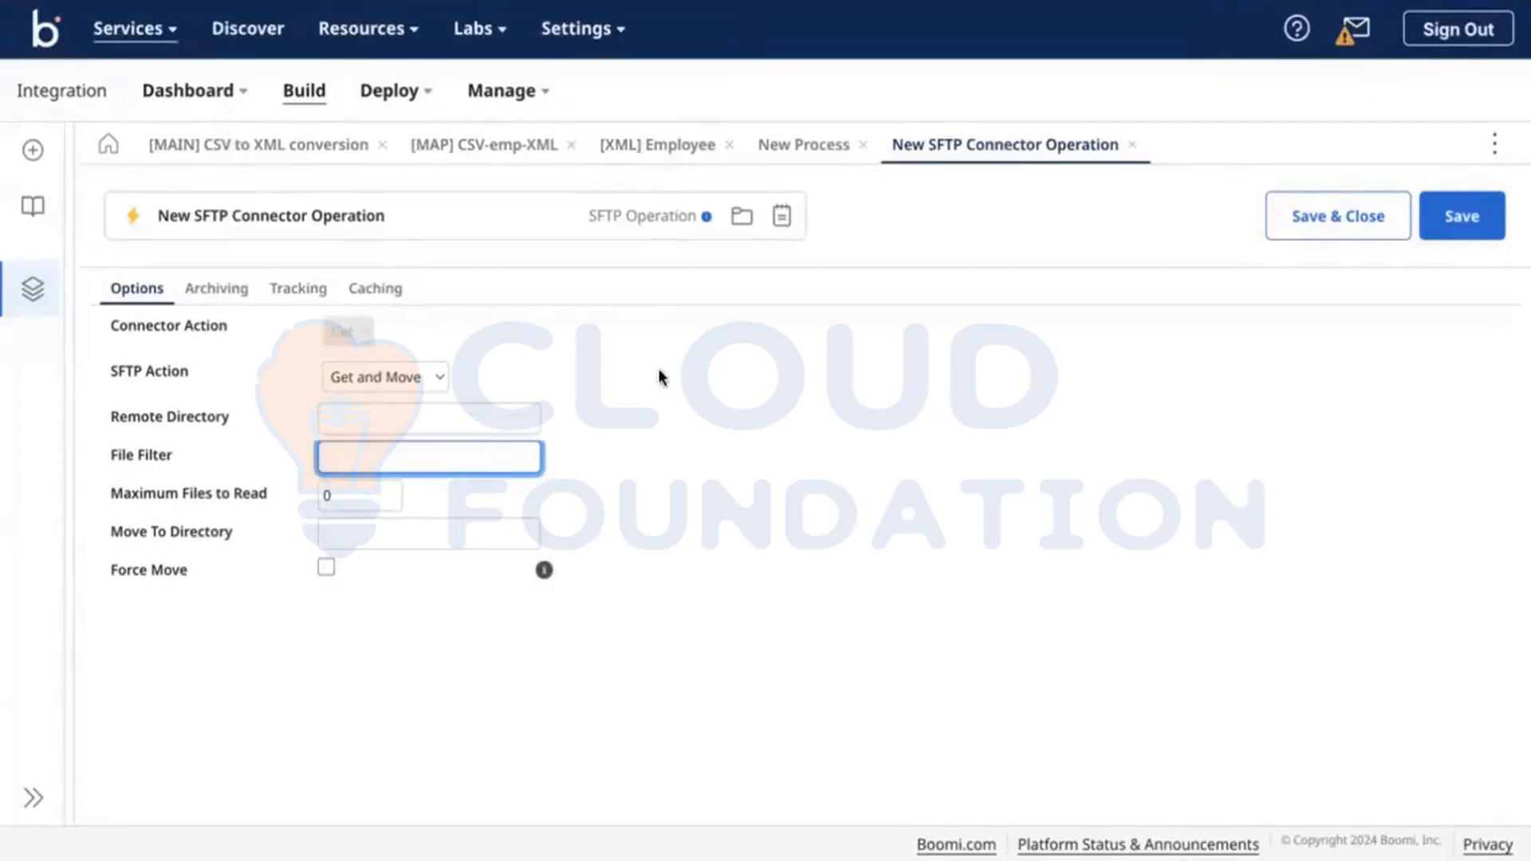
click(357, 376)
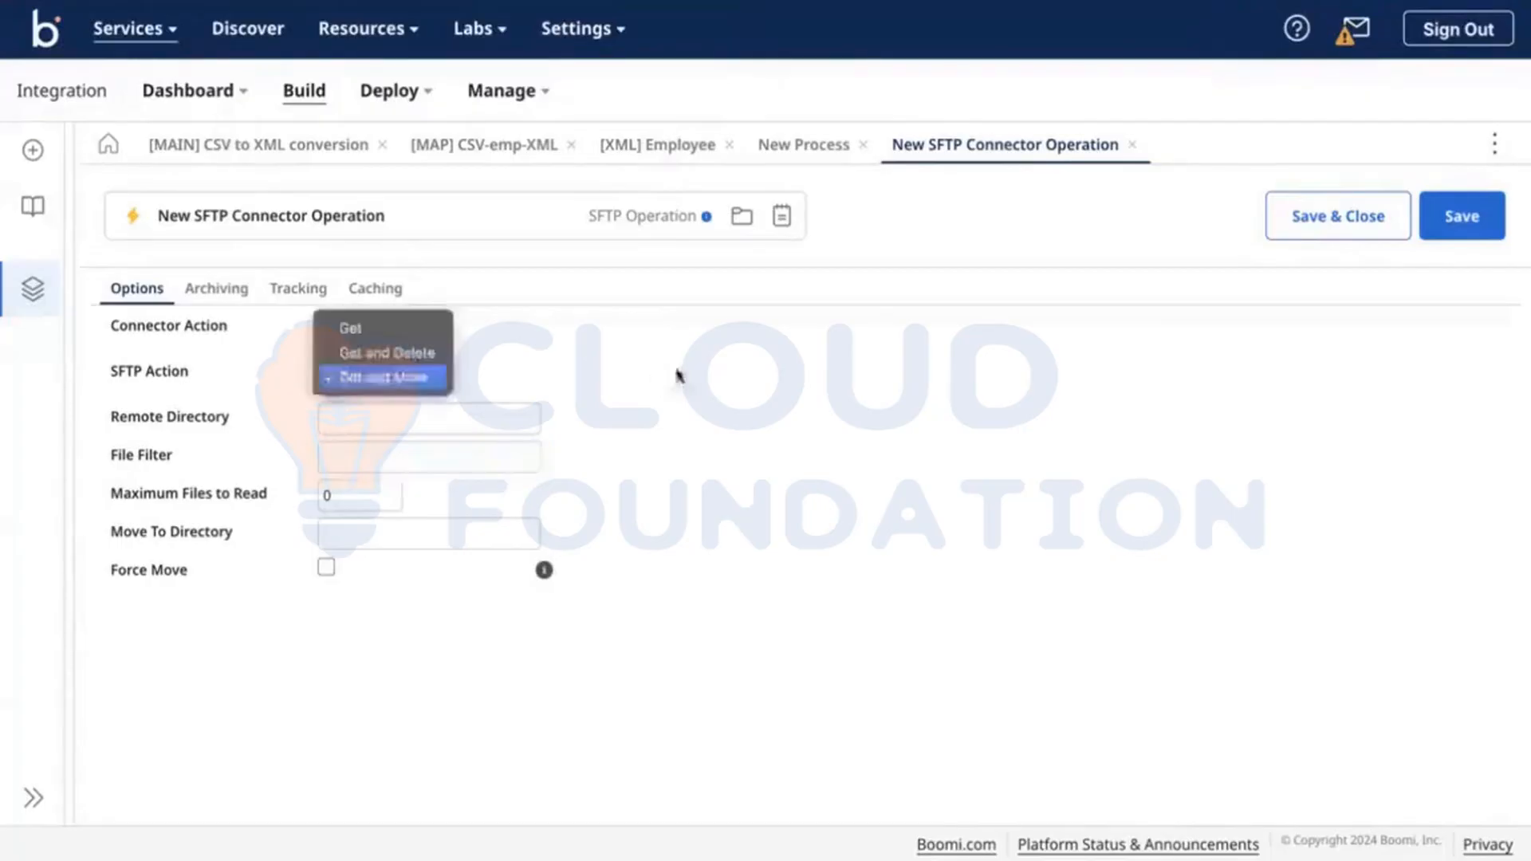
click(630, 379)
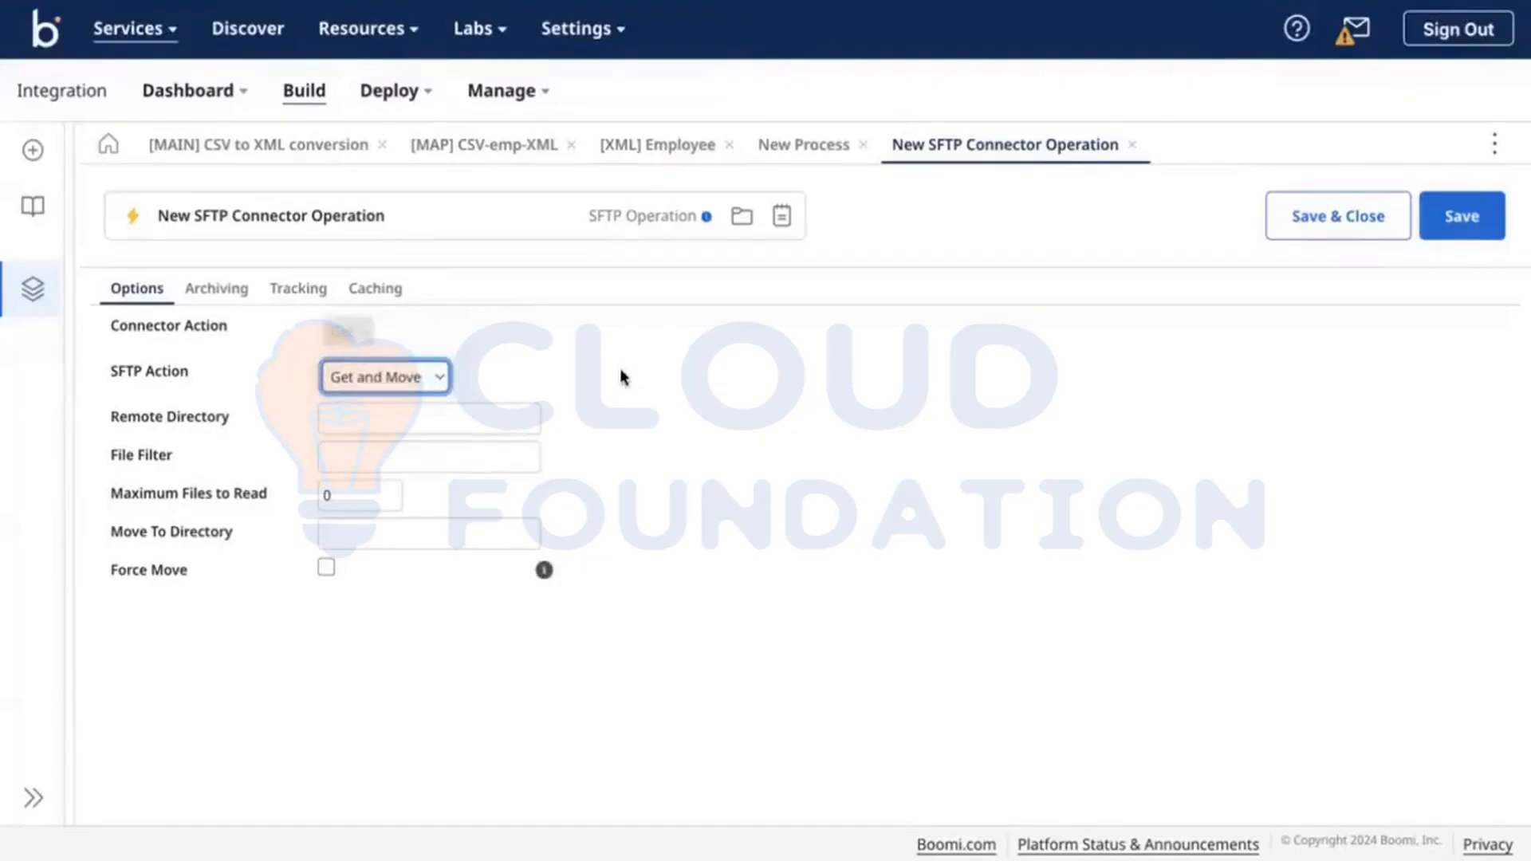
click(429, 377)
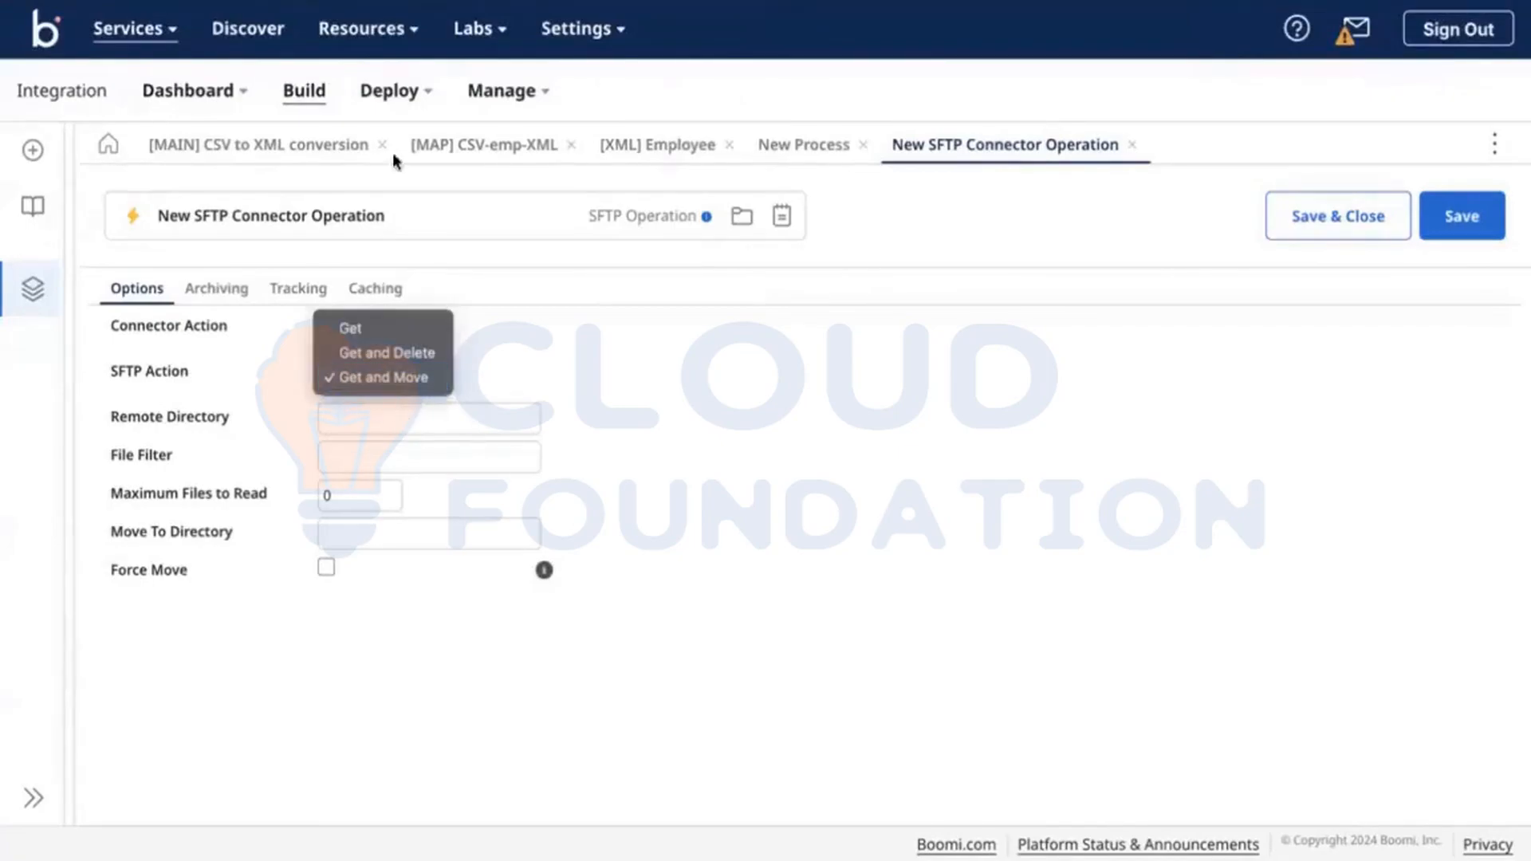
click(555, 345)
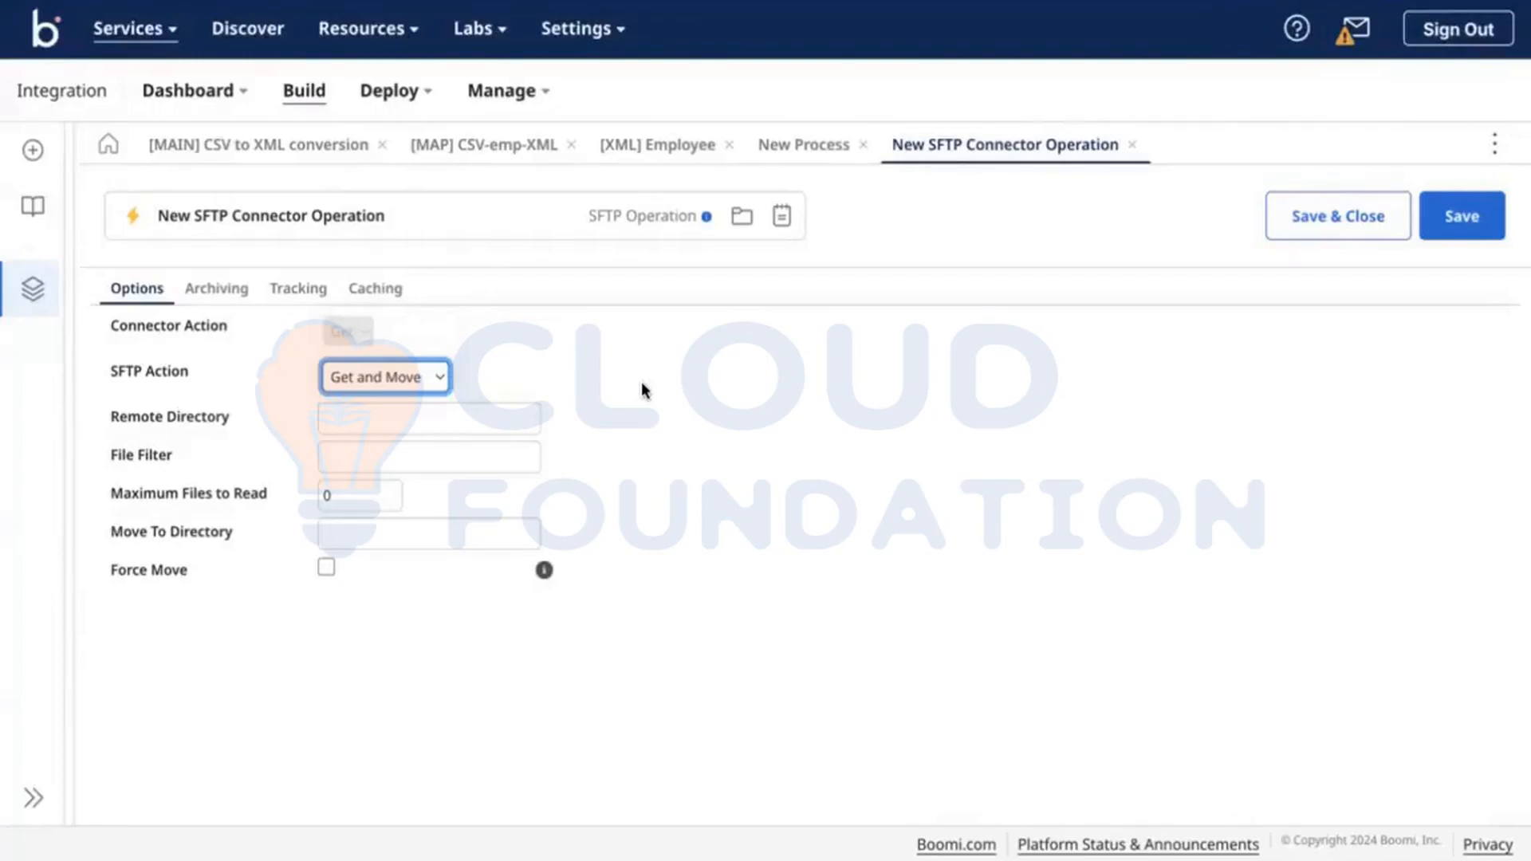
click(706, 219)
click(803, 226)
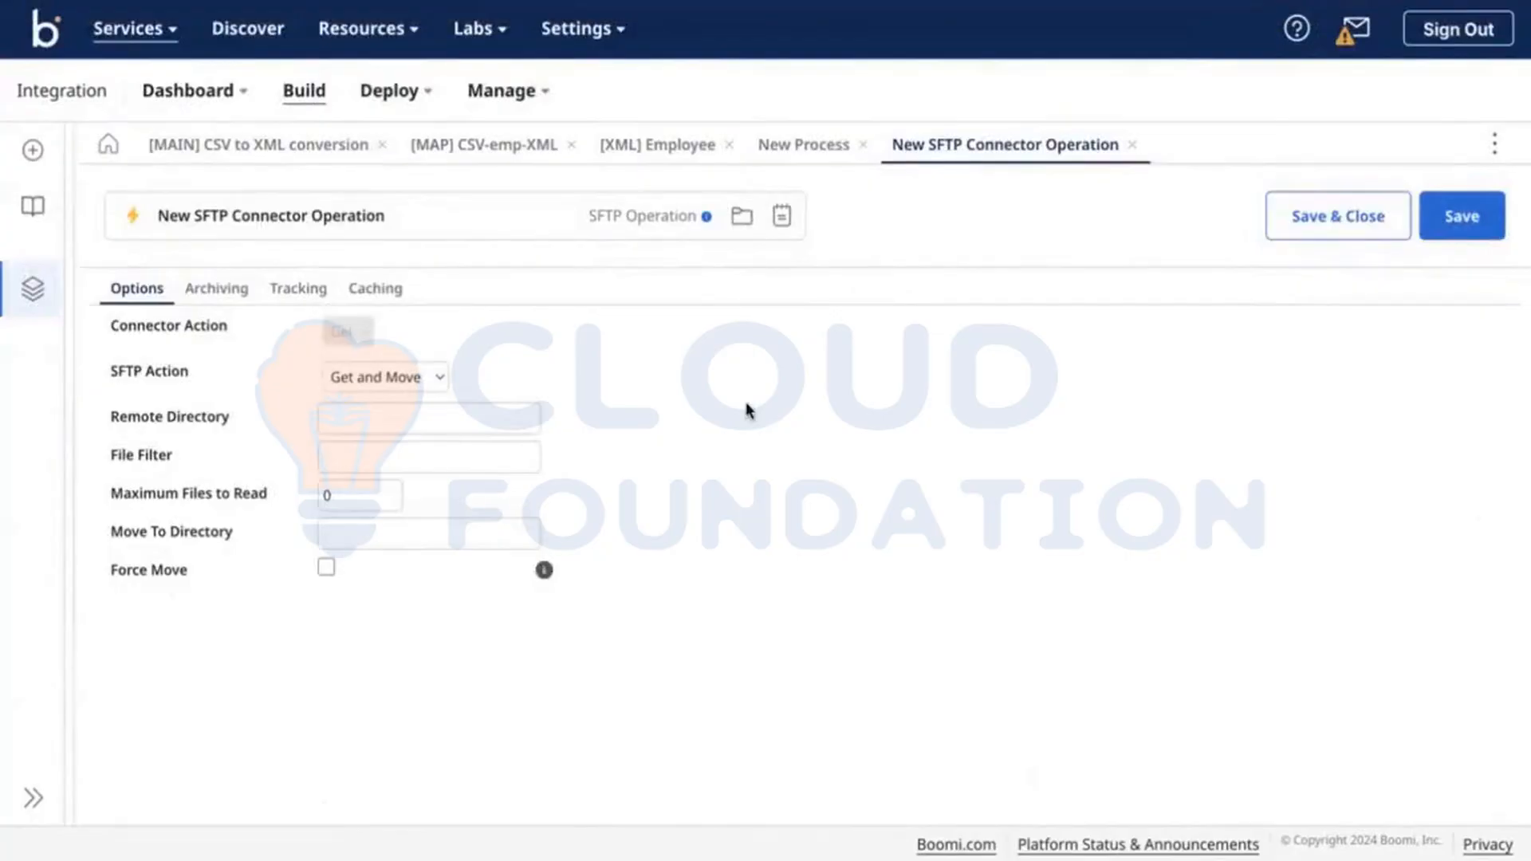
click(418, 454)
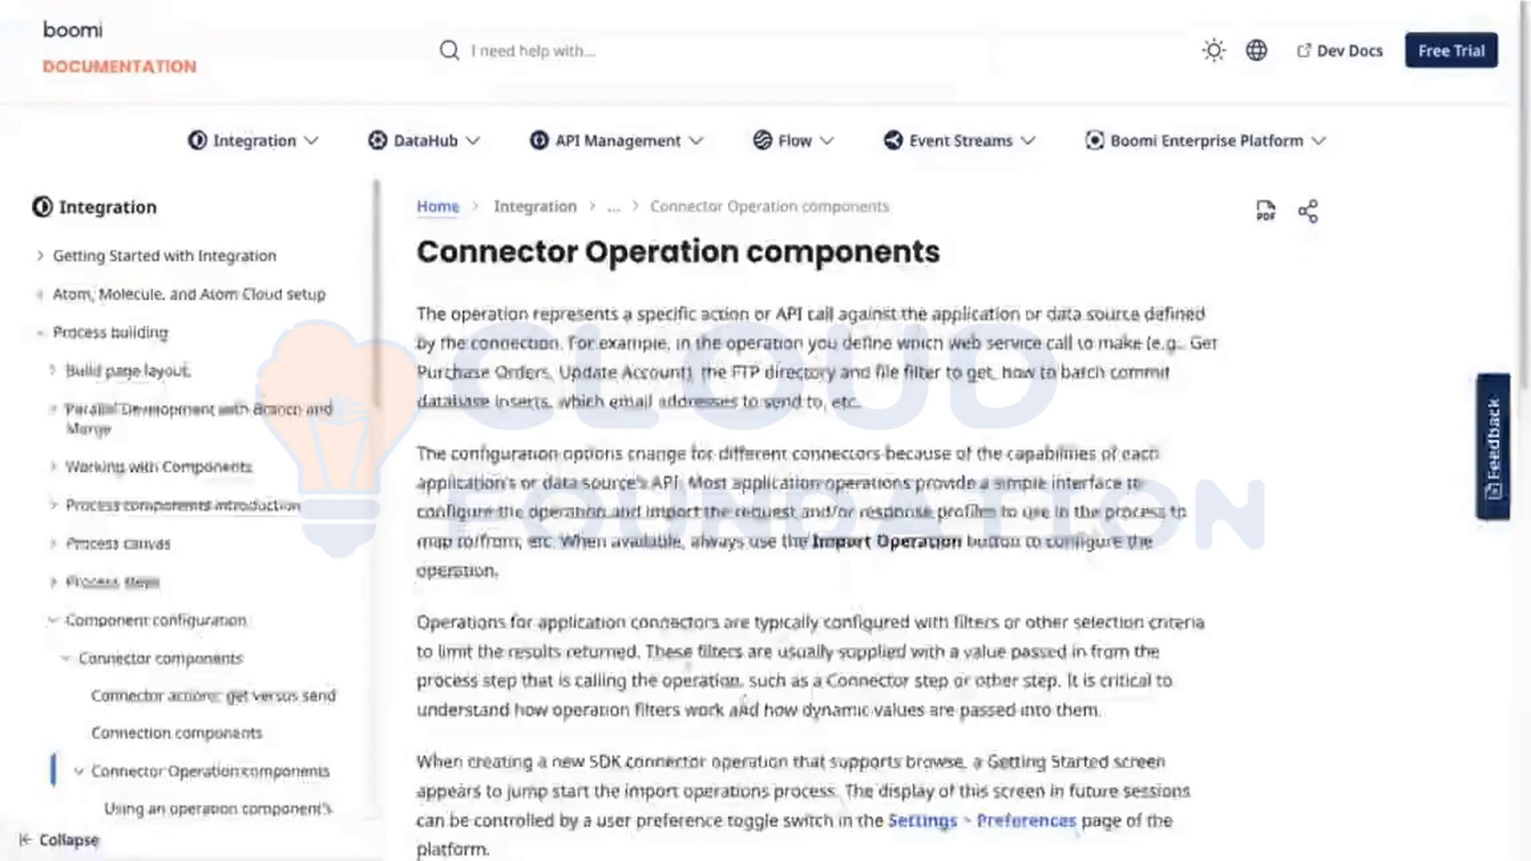
Skim the Connector Operation components page in the Boomi documentation, search for "sftp connector" and open the SFTP connector page.
scroll(662, 592, down, 3)
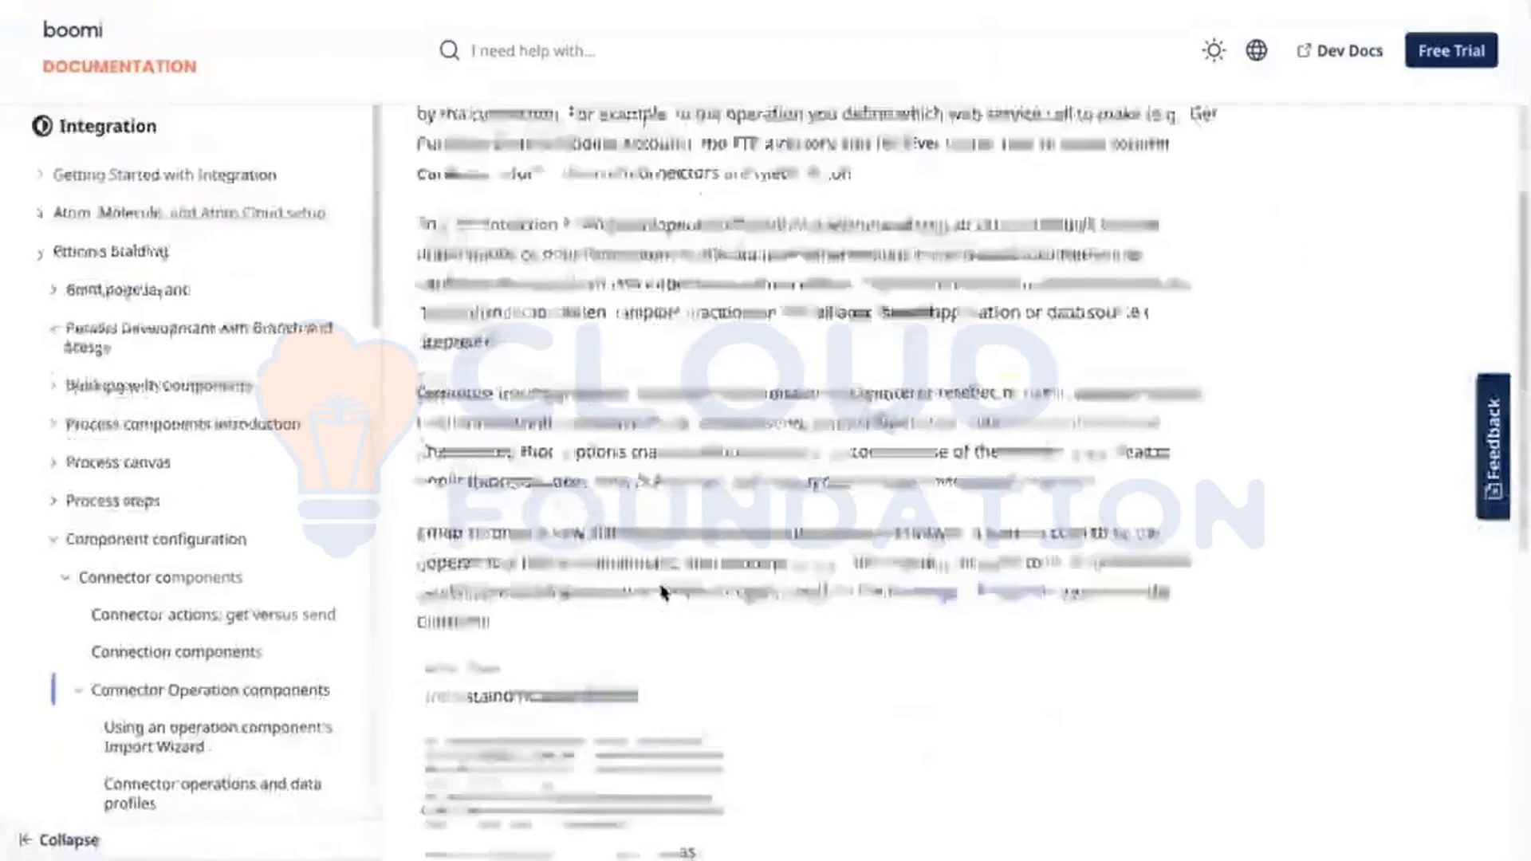
scroll(662, 592, down, 5)
scroll(550, 557, up, 15)
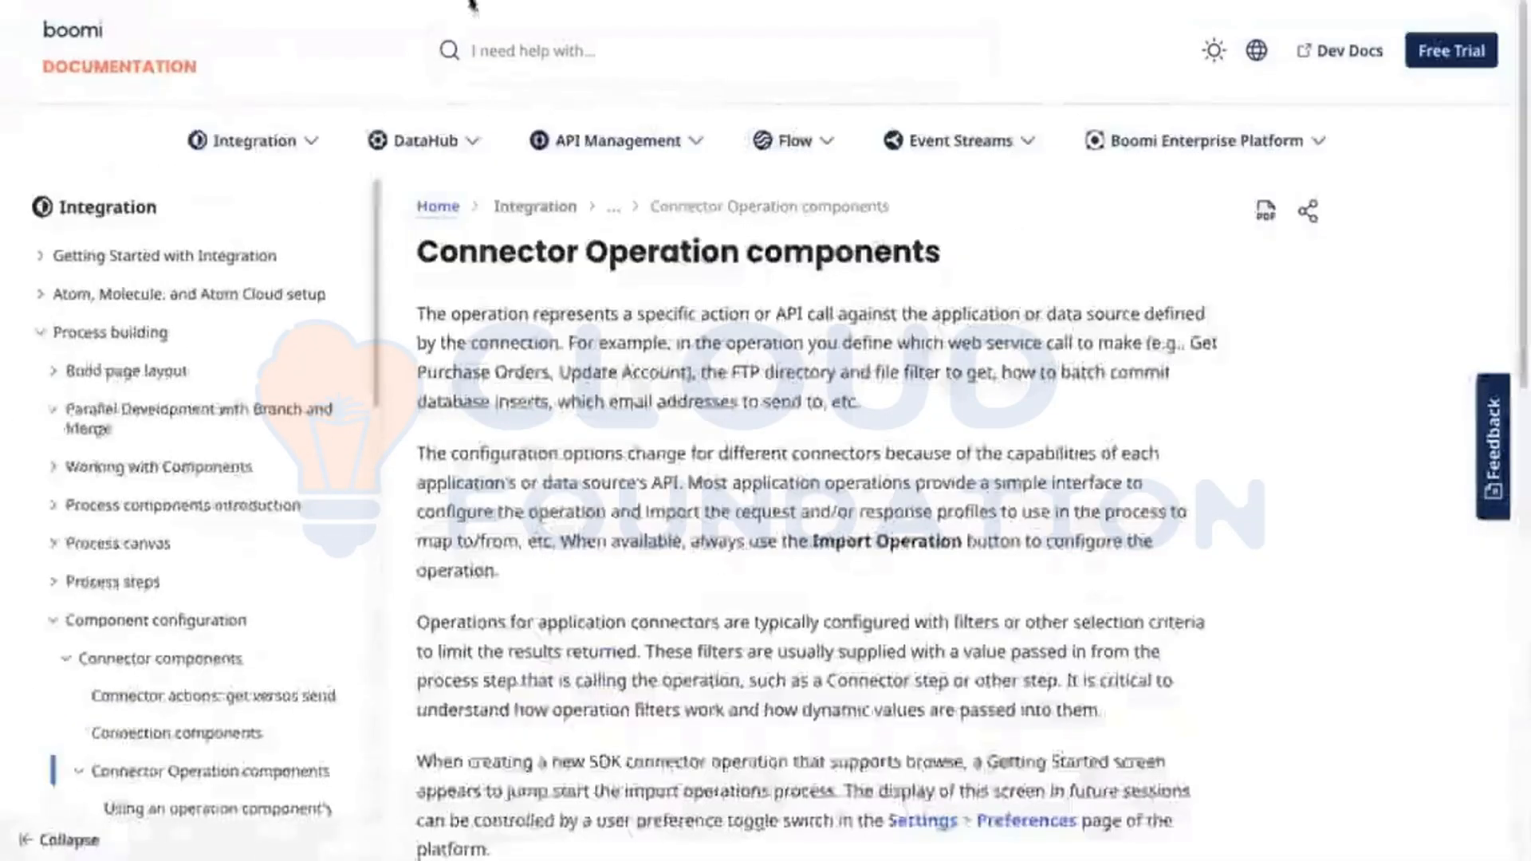
click(515, 24)
text(sftp)
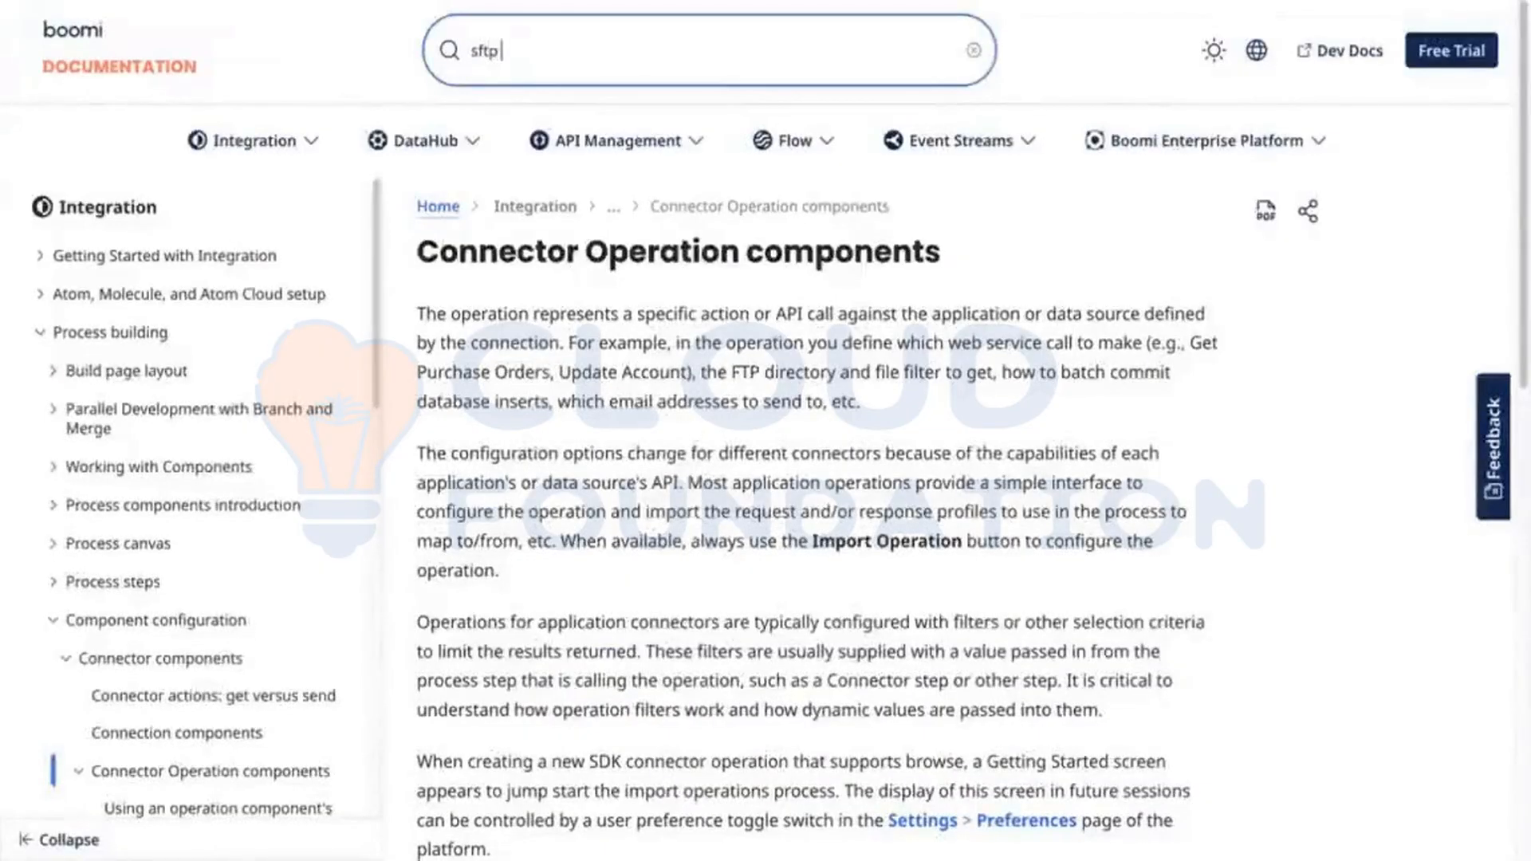
text( connector)
key(Return)
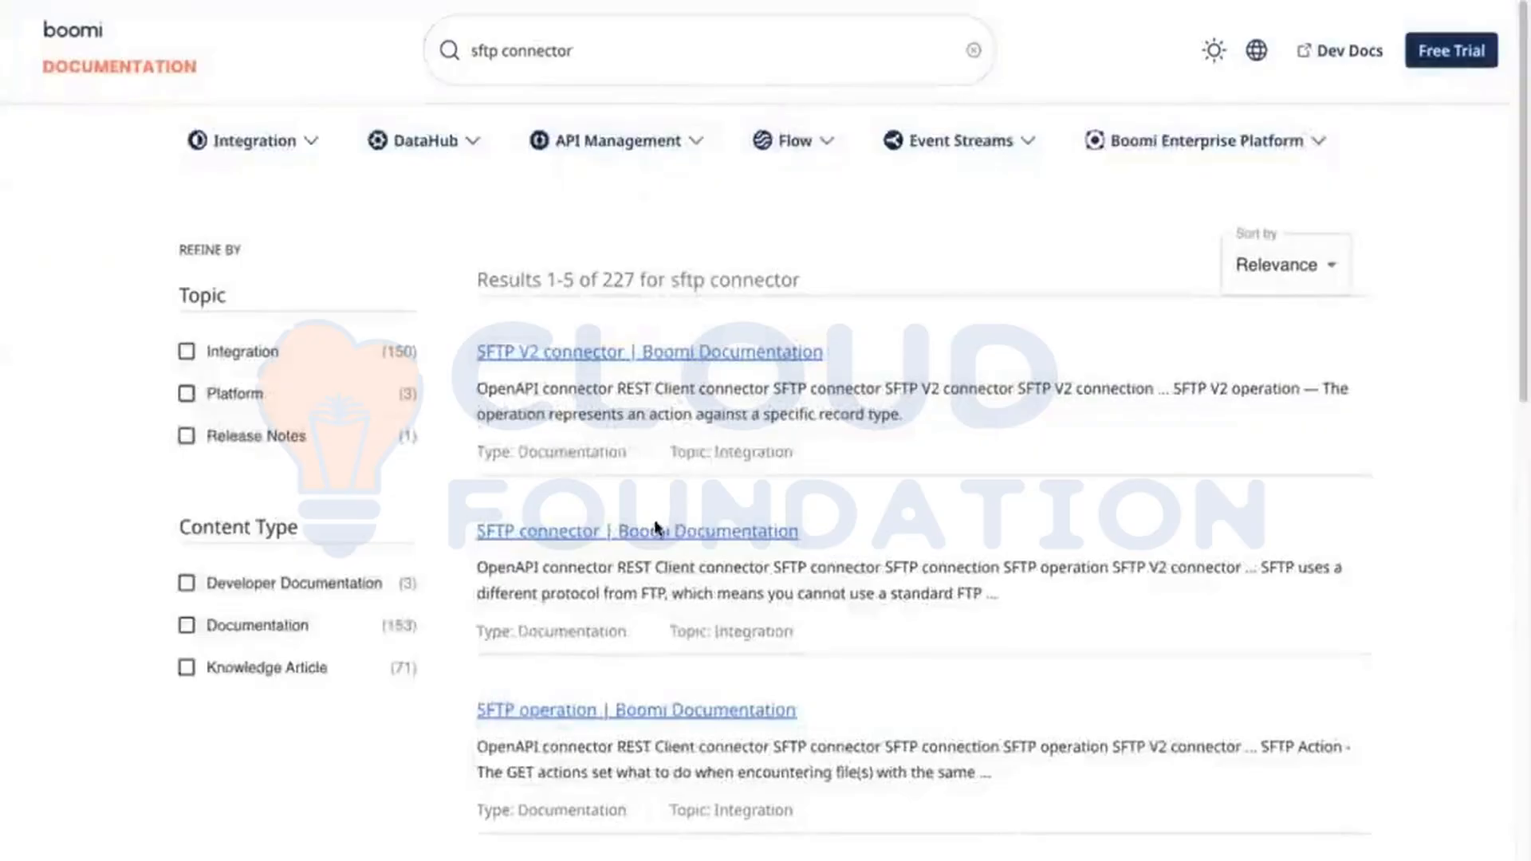
click(656, 528)
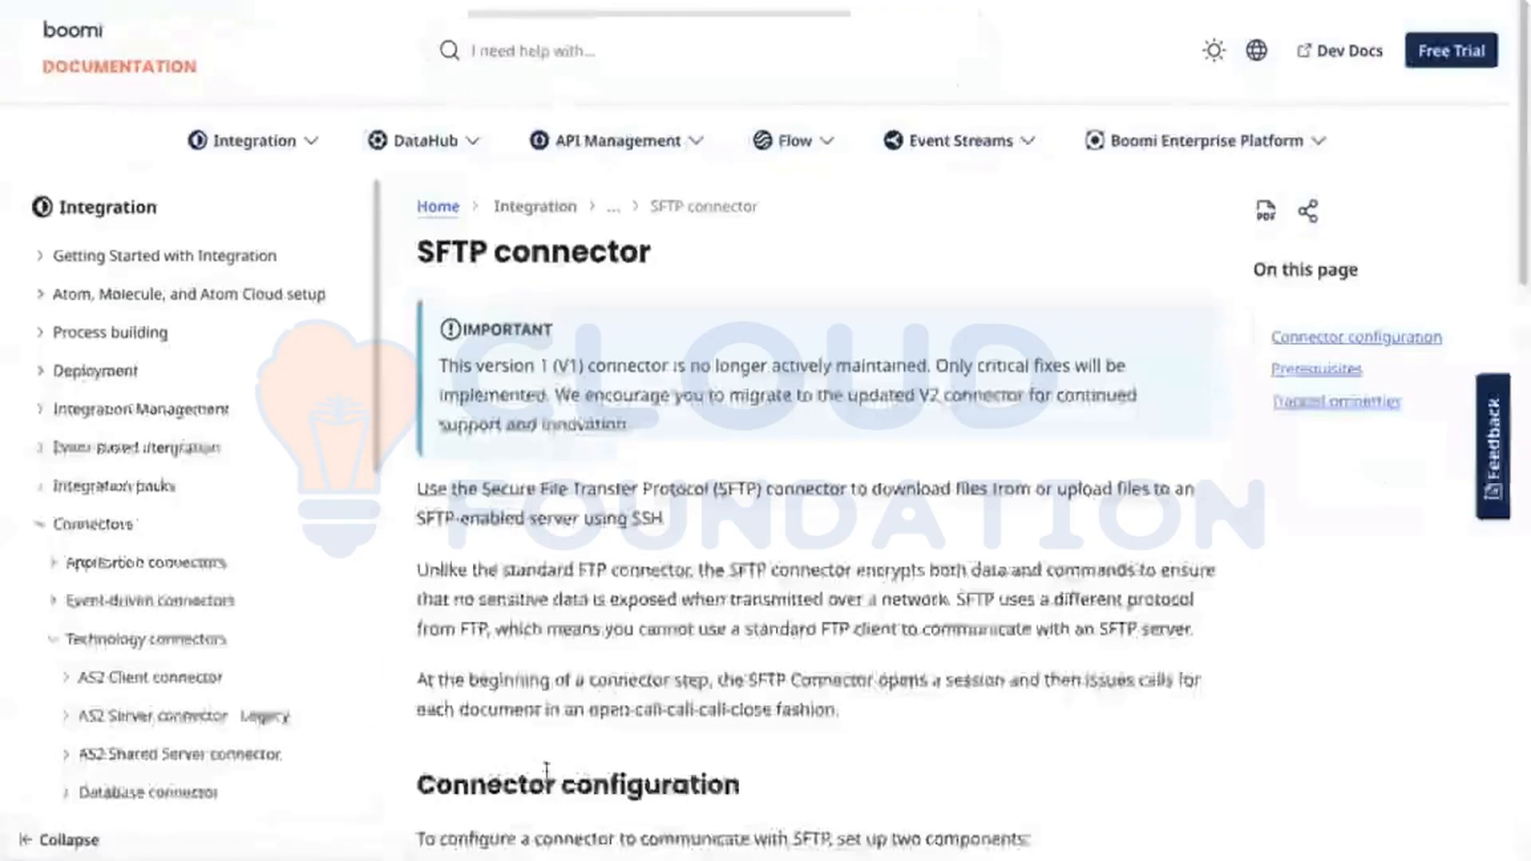
Read through the SFTP connector page to its tracked properties and open the SFTP operation topic.
scroll(554, 629, down, 5)
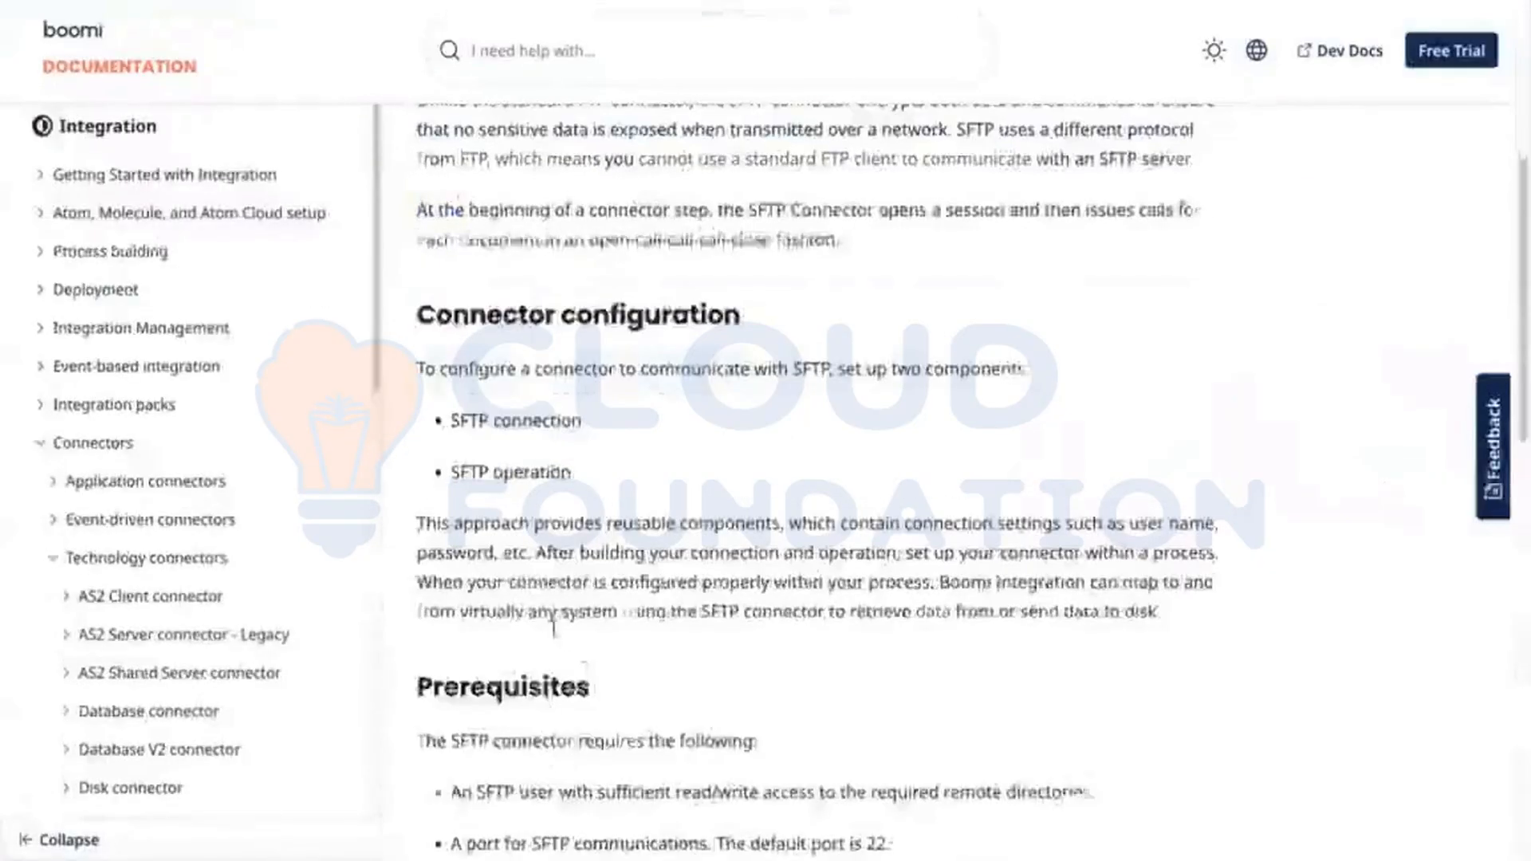
scroll(554, 629, down, 10)
scroll(121, 649, down, 3)
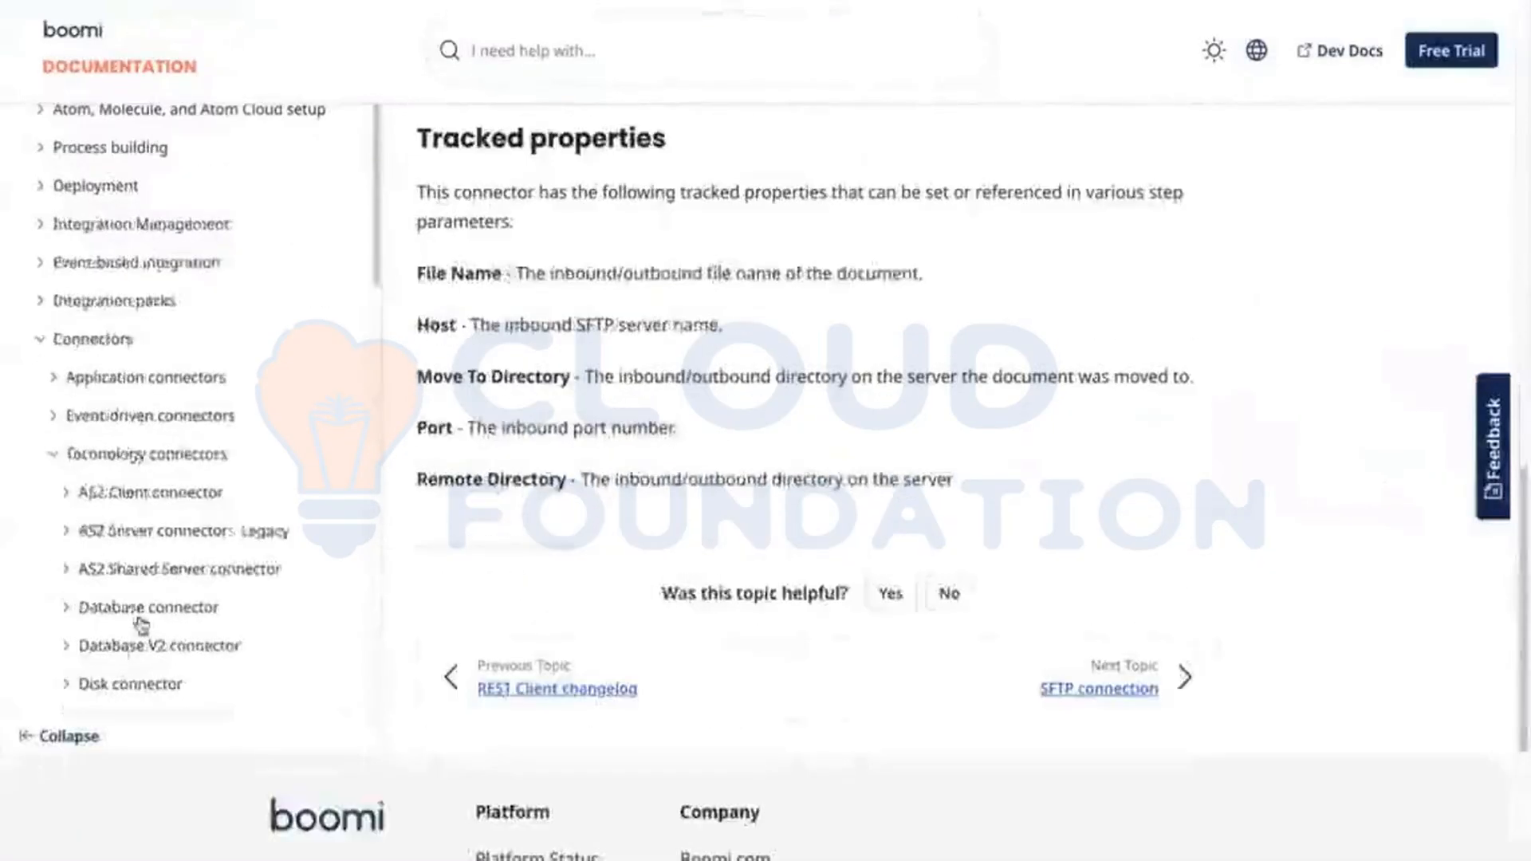
scroll(122, 648, down, 7)
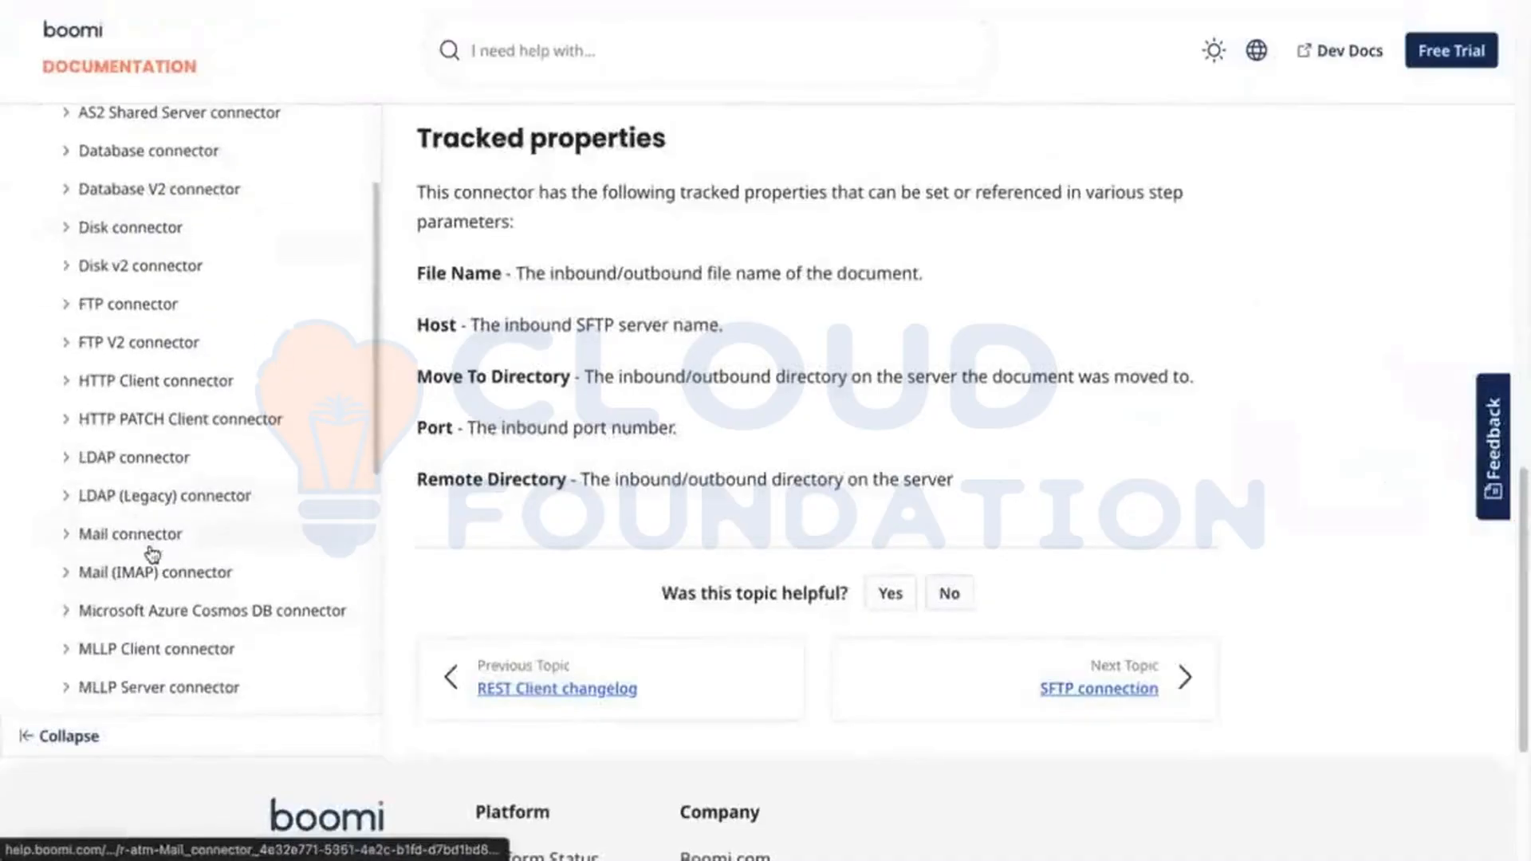
scroll(163, 533, down, 7)
scroll(280, 471, up, 5)
scroll(239, 382, down, 5)
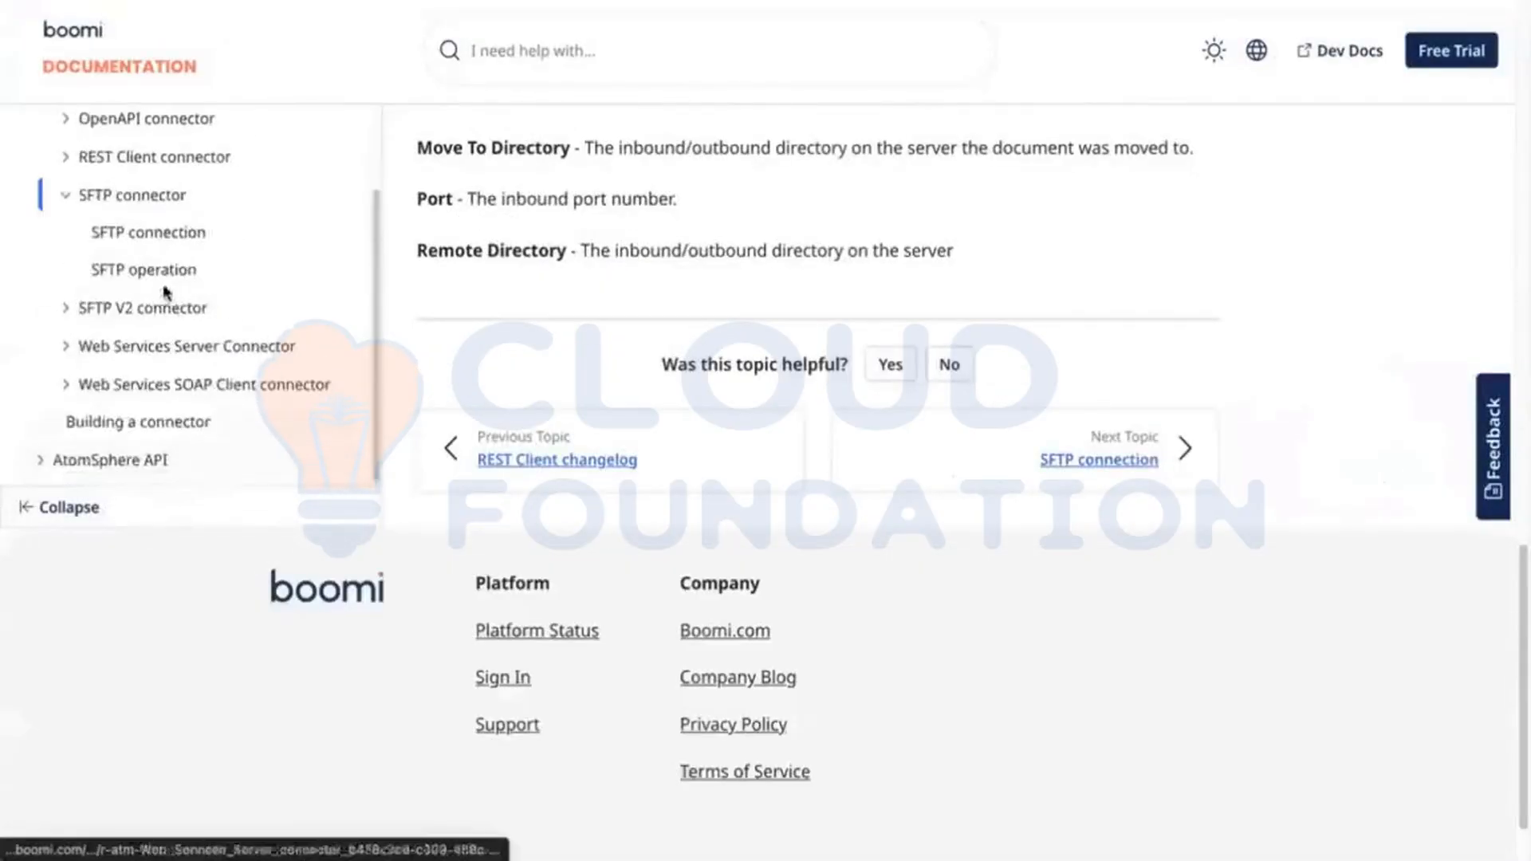
click(165, 275)
scroll(758, 590, down, 5)
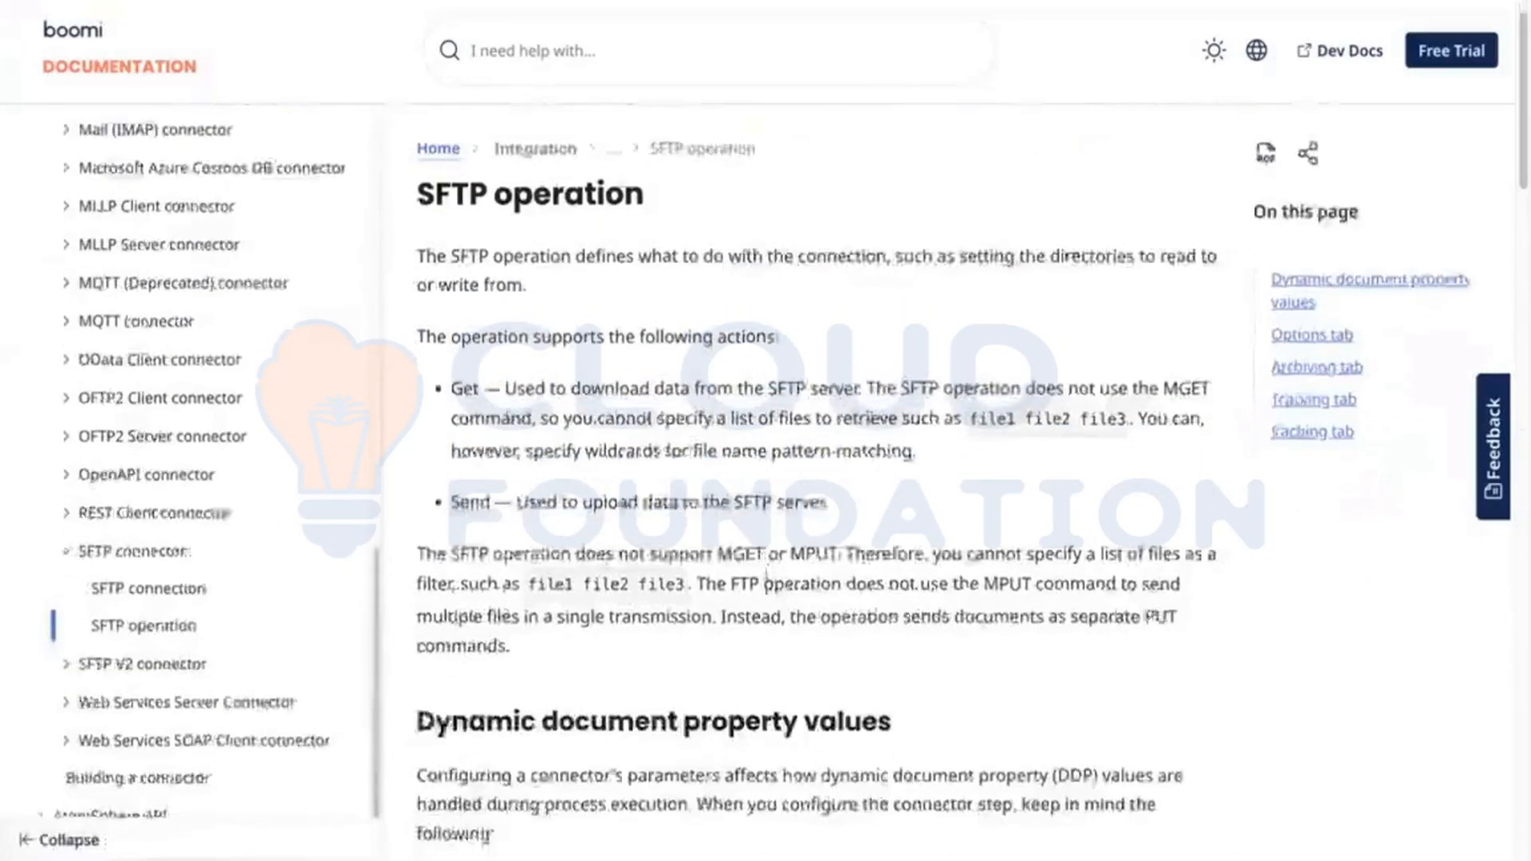
Read the SFTP operation topic through to the description of Maximum Files to Read.
scroll(766, 578, down, 12)
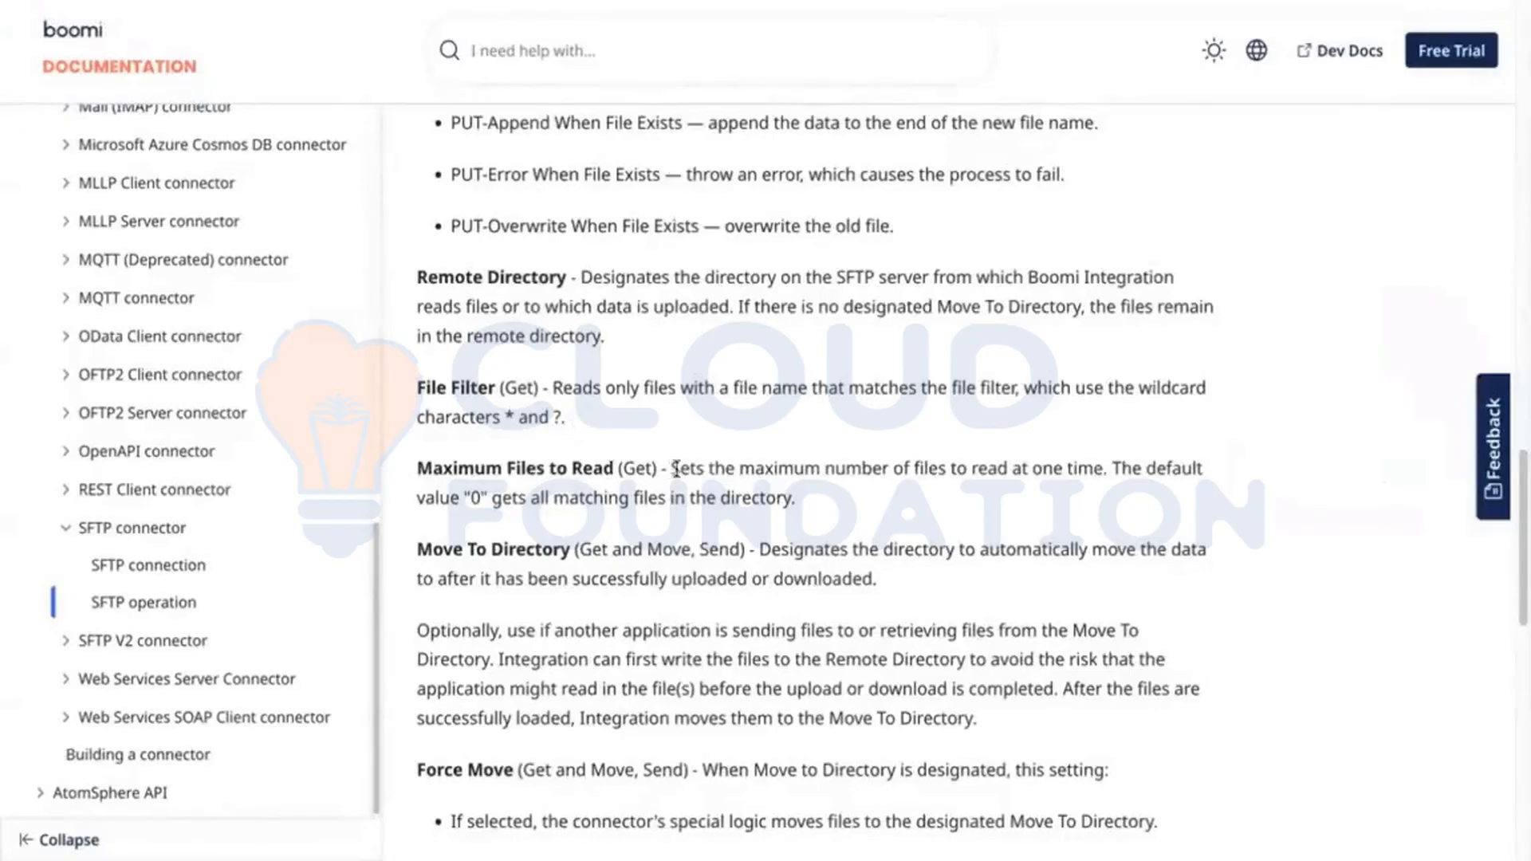
drag(672, 468, 1109, 471)
click(628, 518)
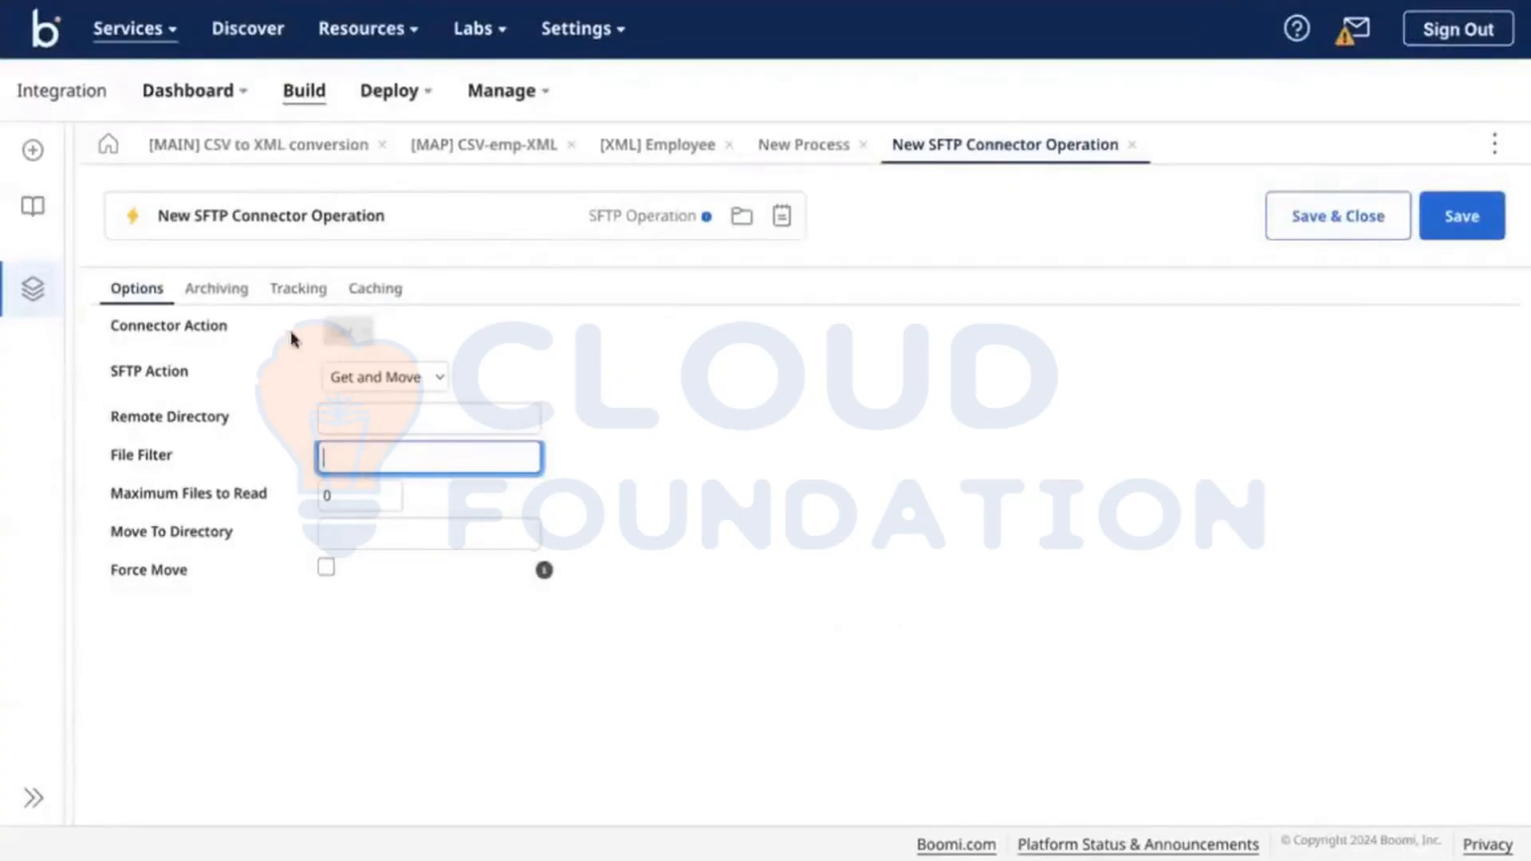
Return to the new SFTP operation and review its document archiving and tracked field settings.
click(234, 297)
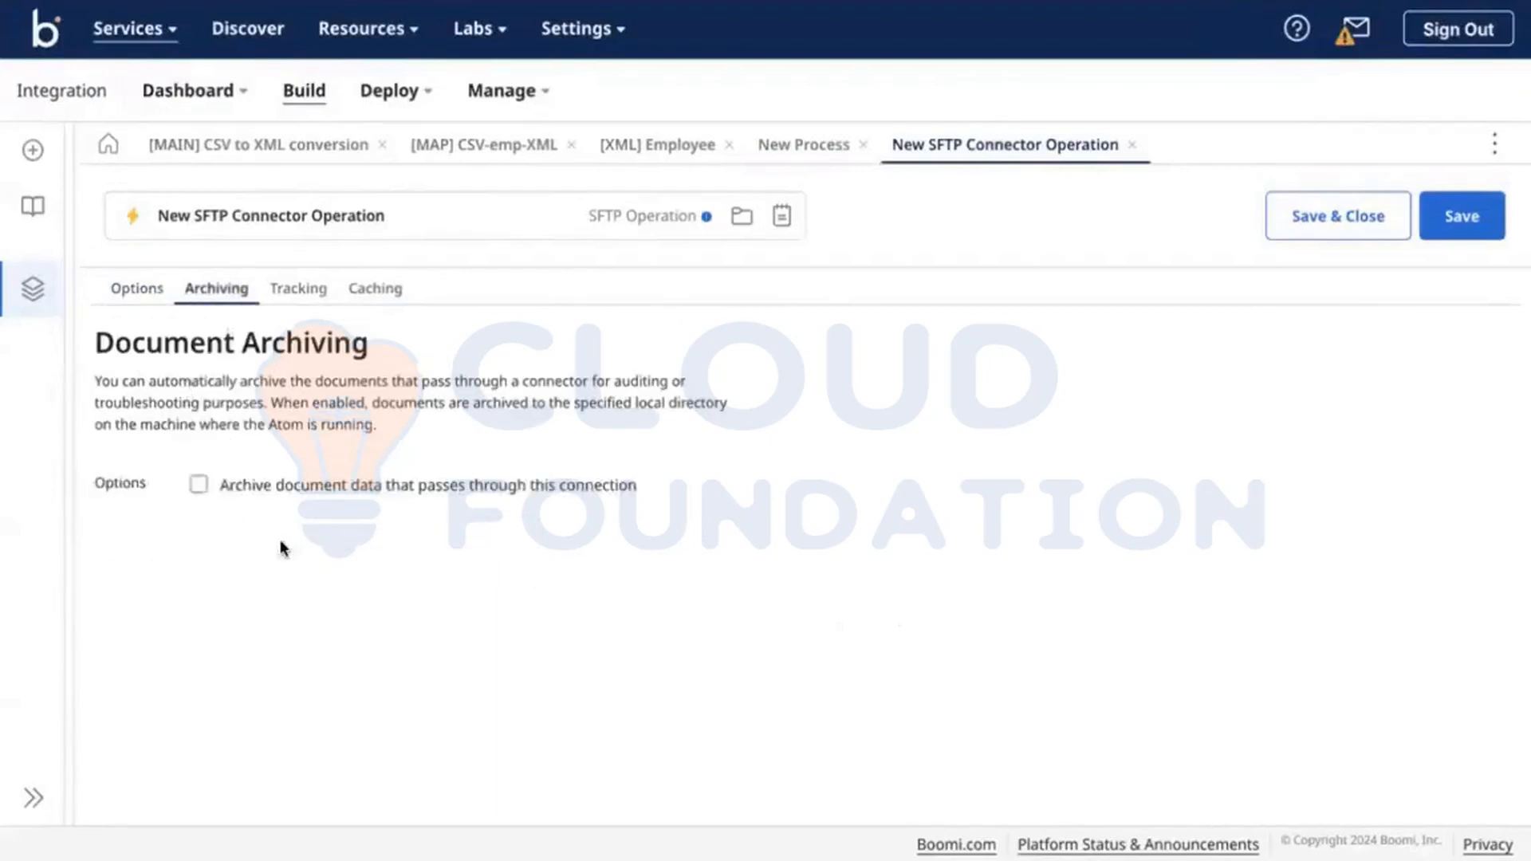
click(300, 295)
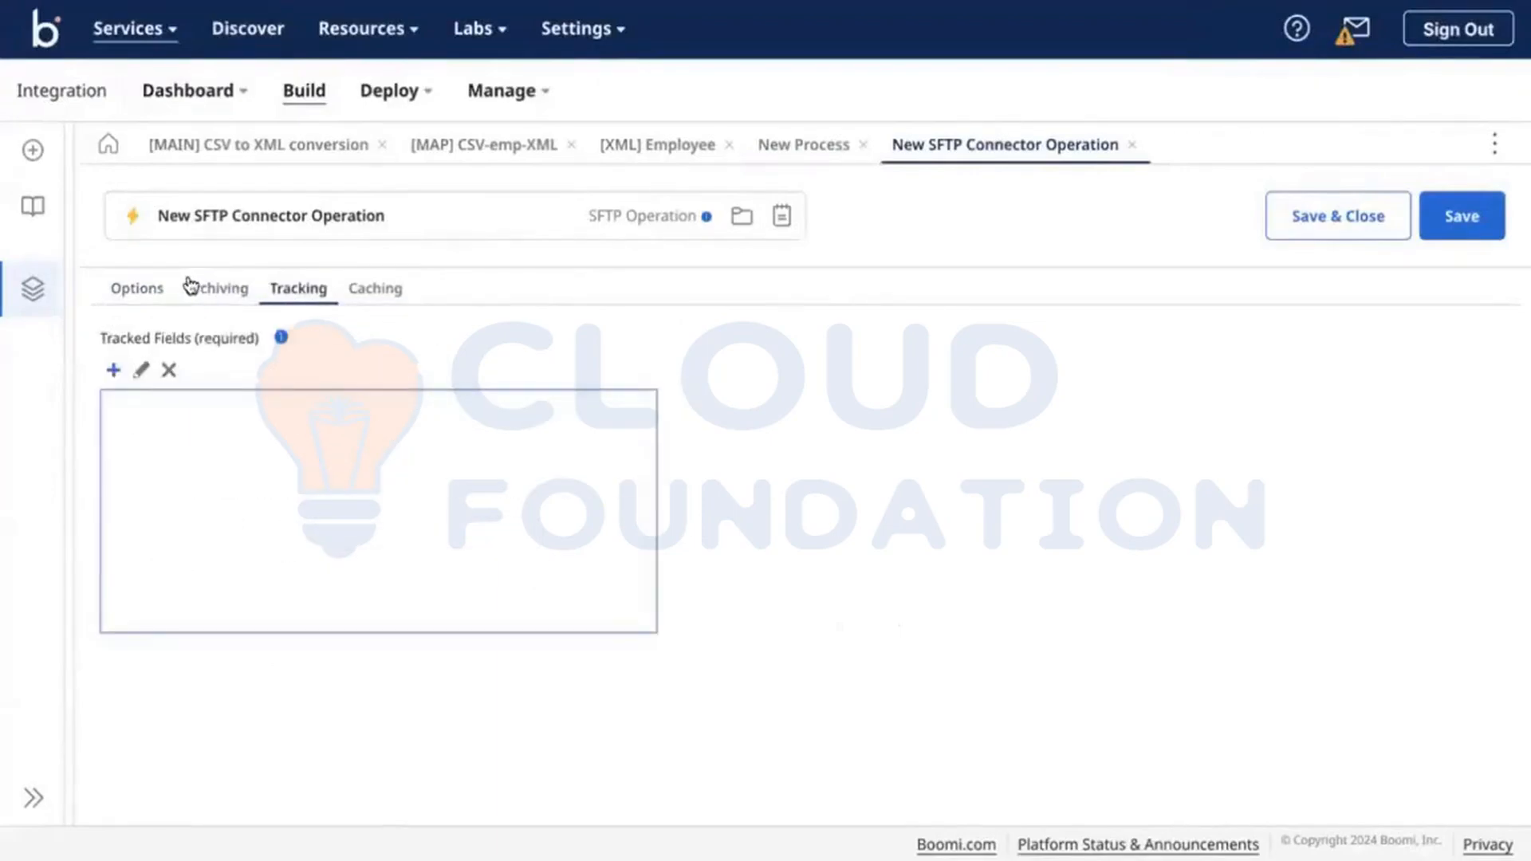
Open the account's Document Tracking settings in a separate browser tab, keeping the SFTP operation open.
click(576, 27)
right_click(603, 144)
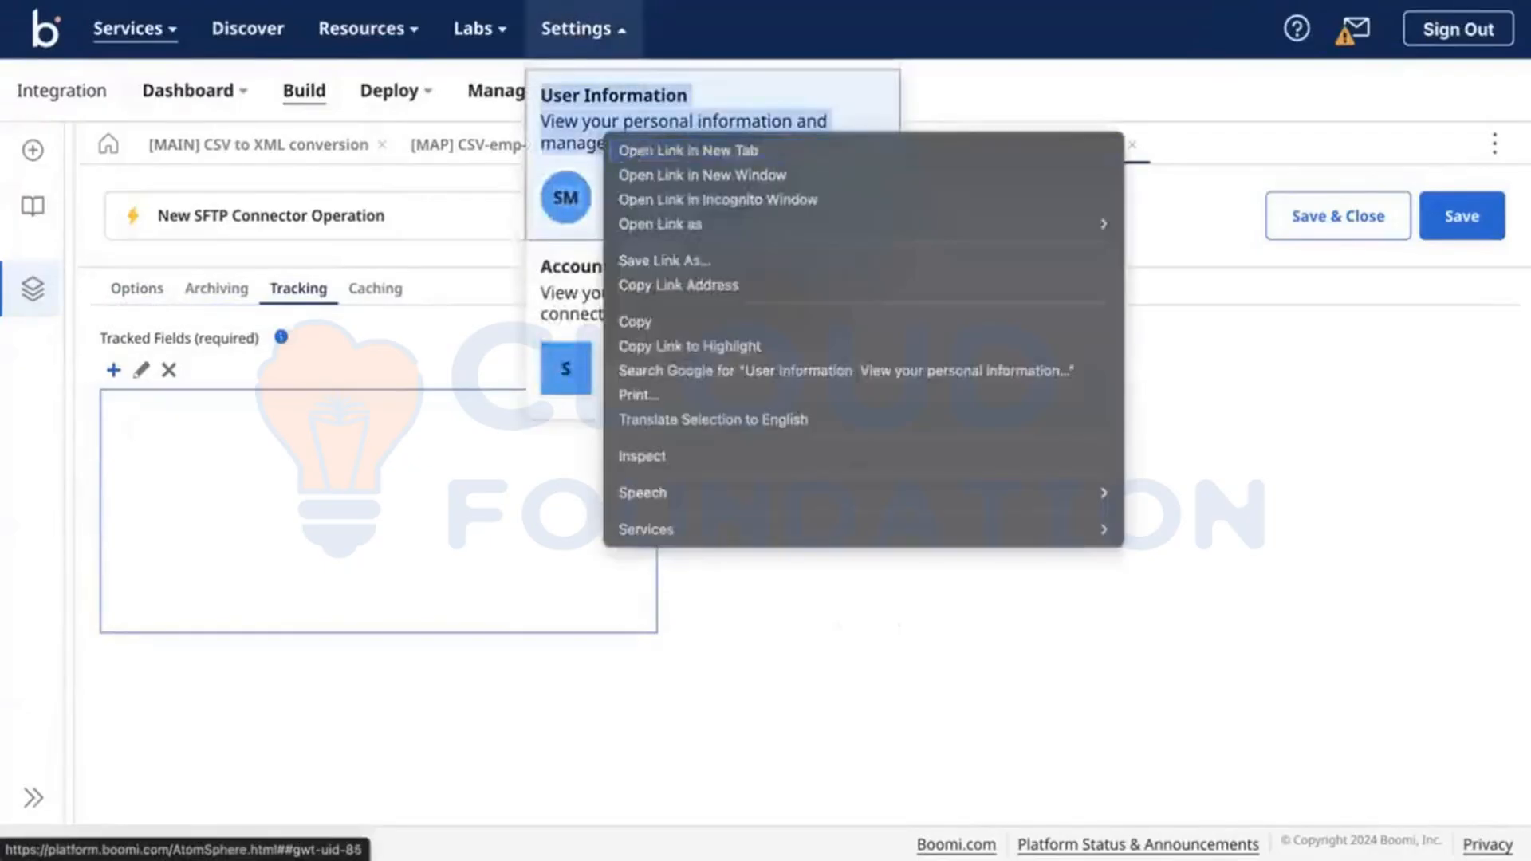
key(Escape)
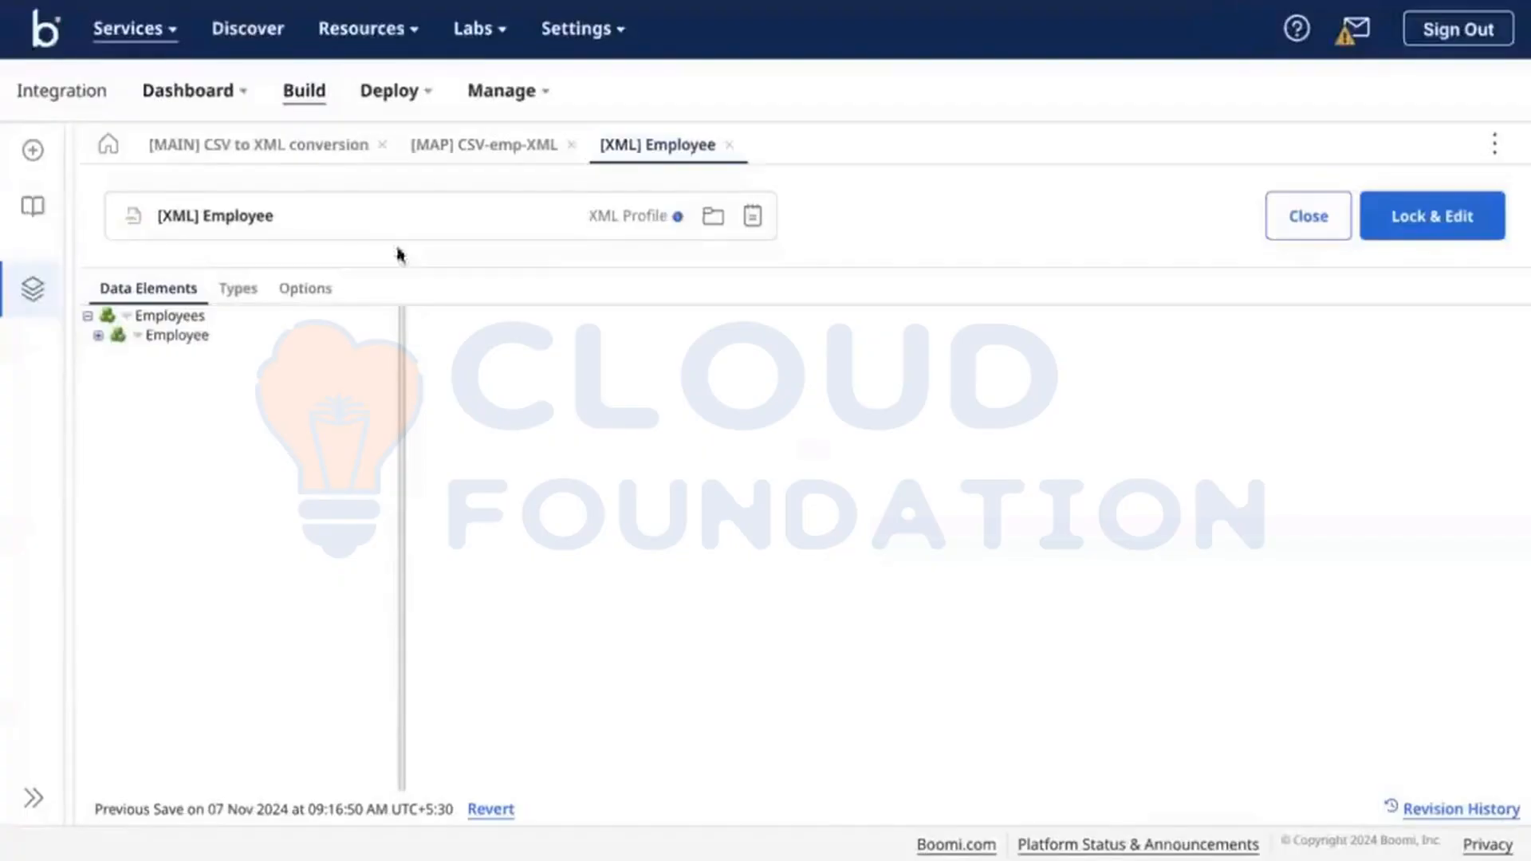
click(579, 32)
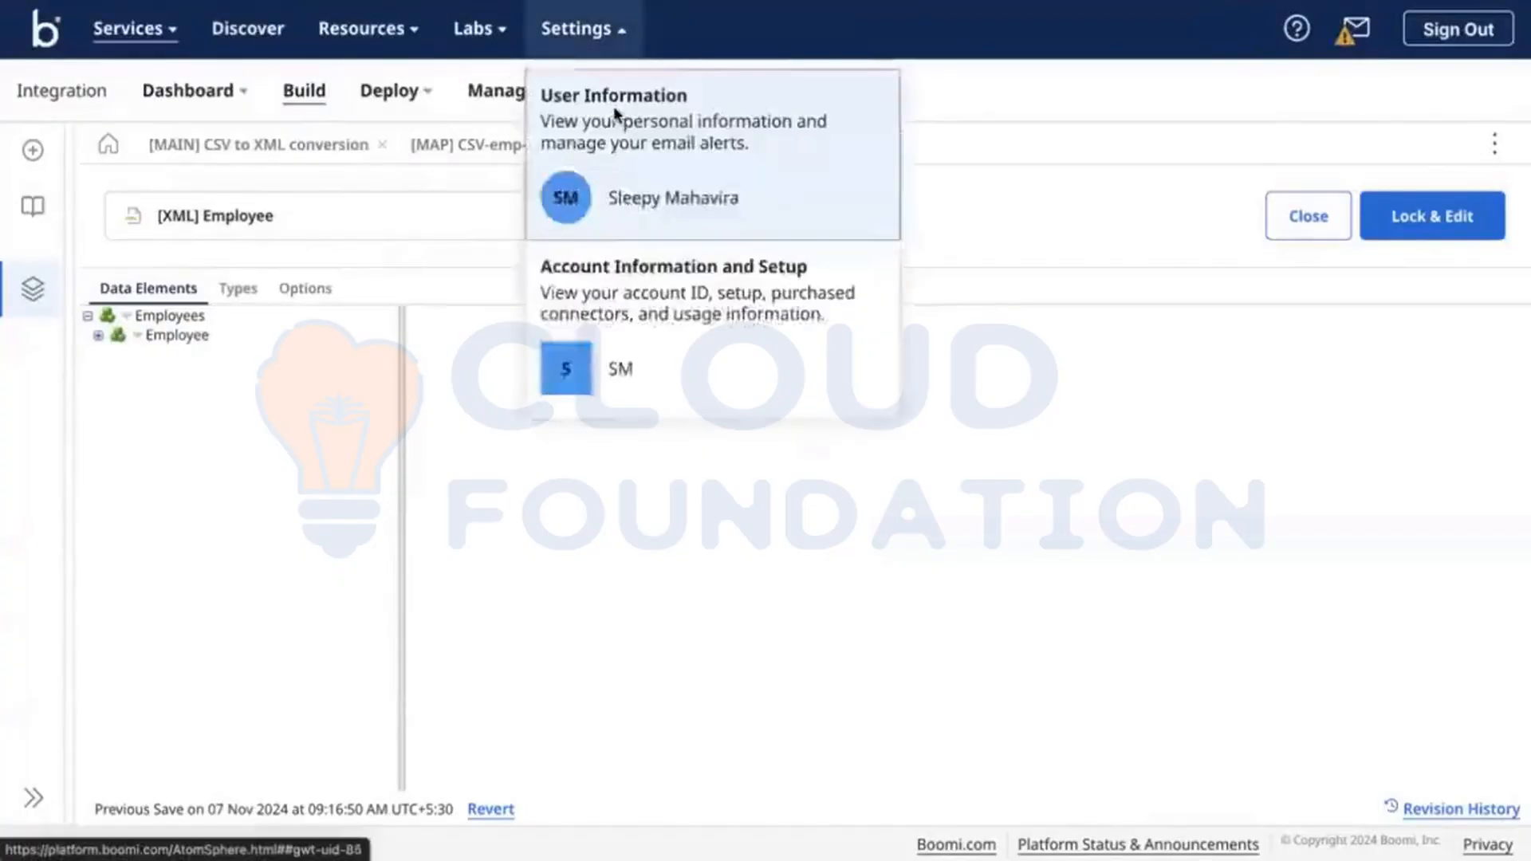
click(615, 107)
scroll(97, 792, down, 2)
click(94, 809)
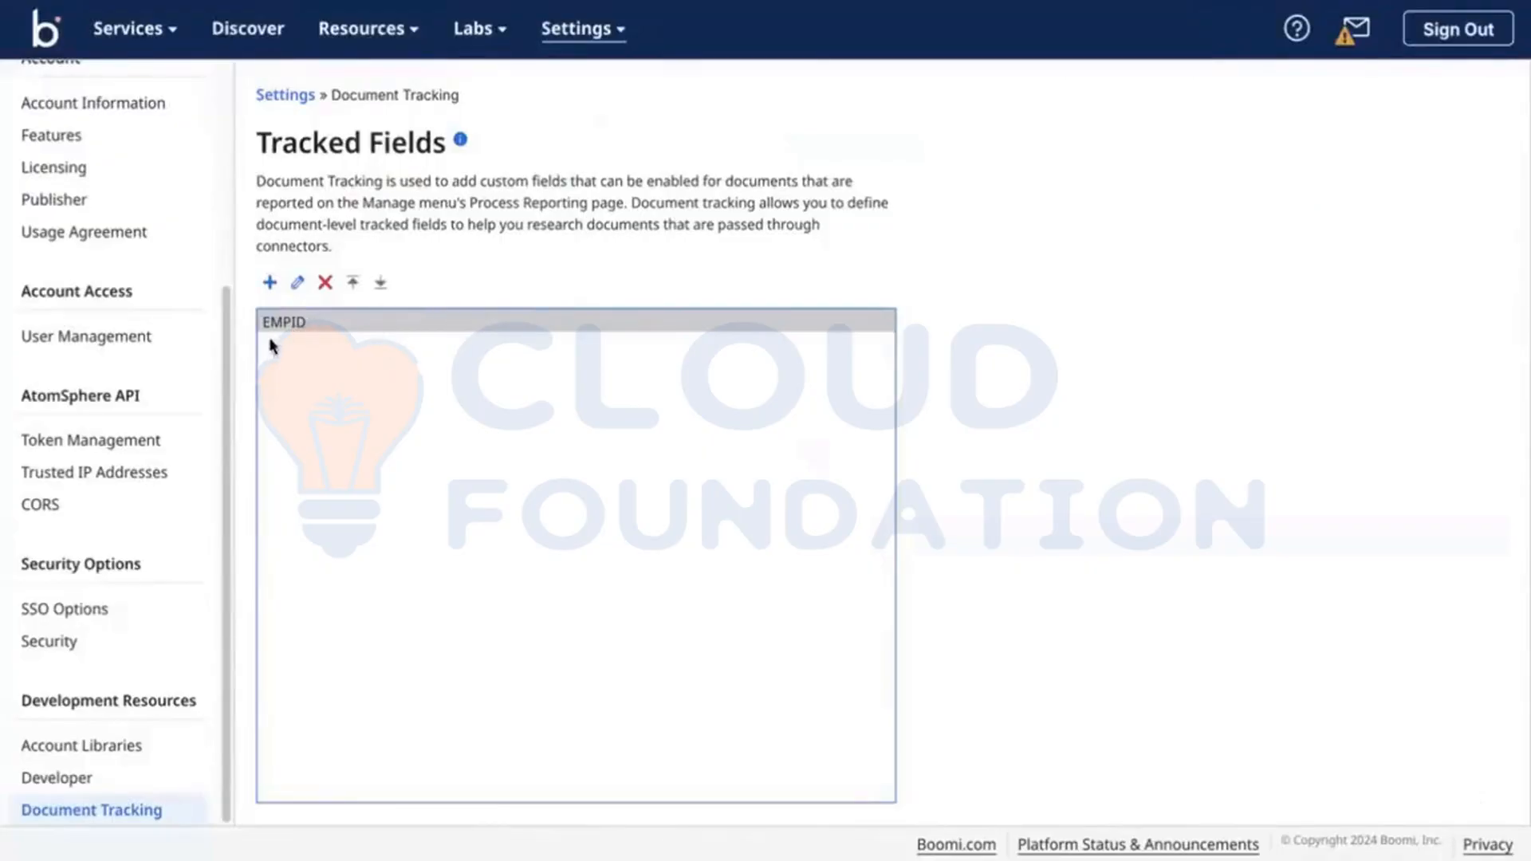
Add a tracked field labelled FileName with the Character data type.
click(268, 283)
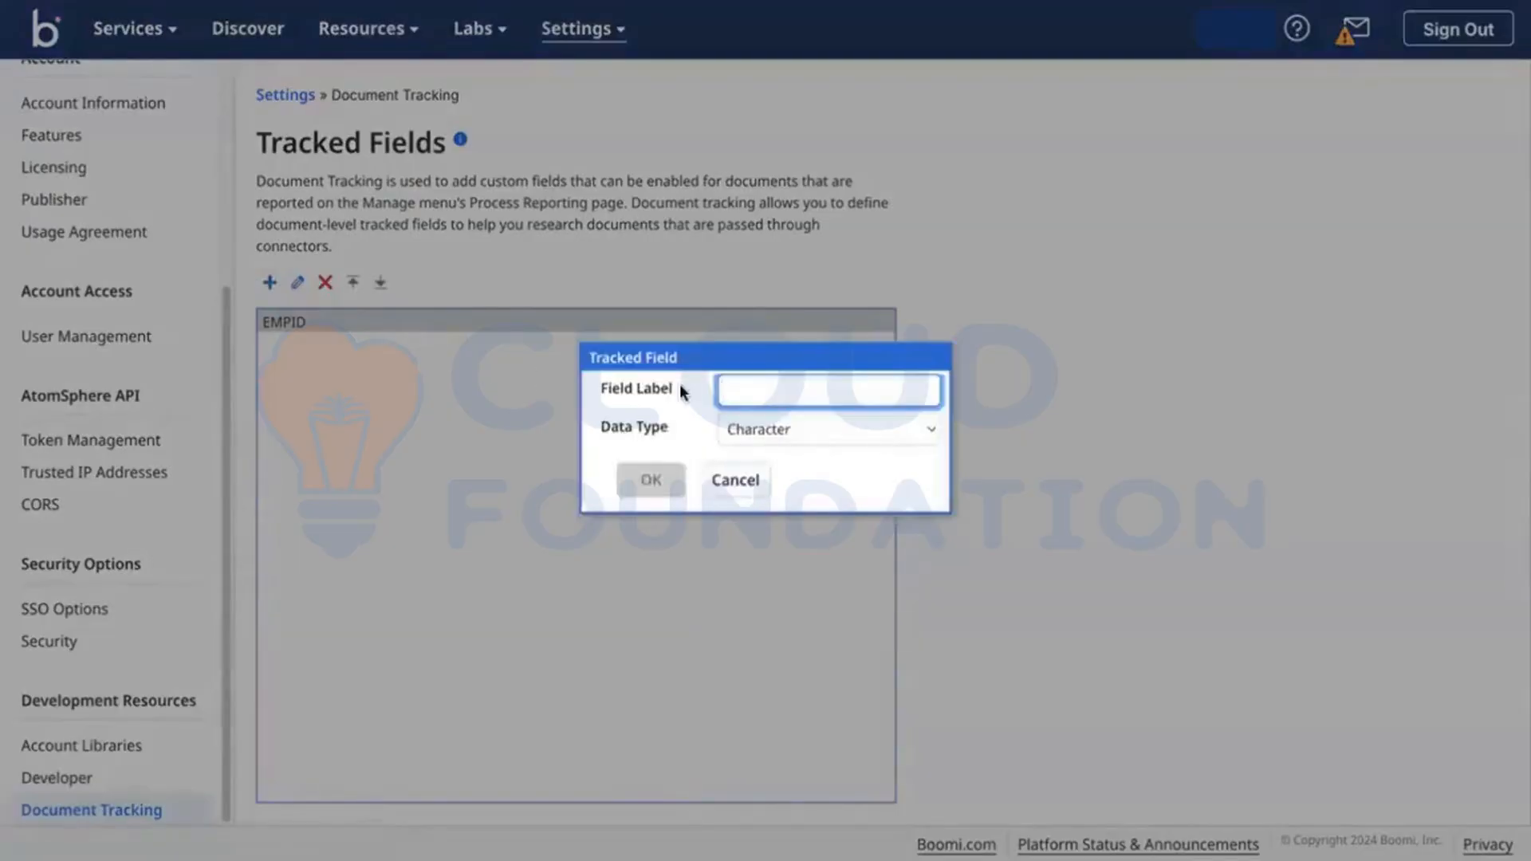
text(FileName)
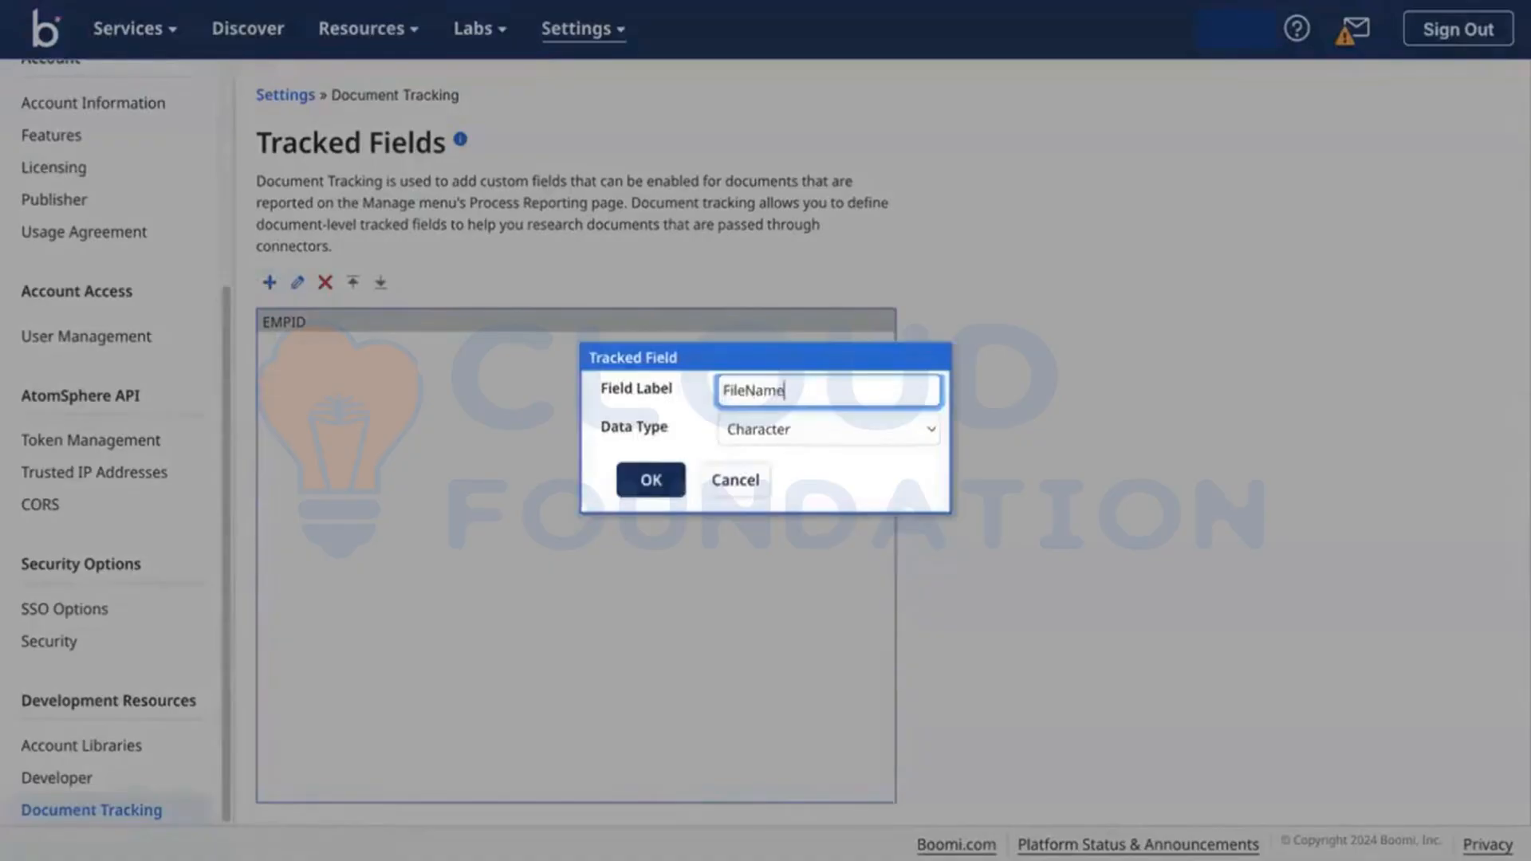
click(650, 479)
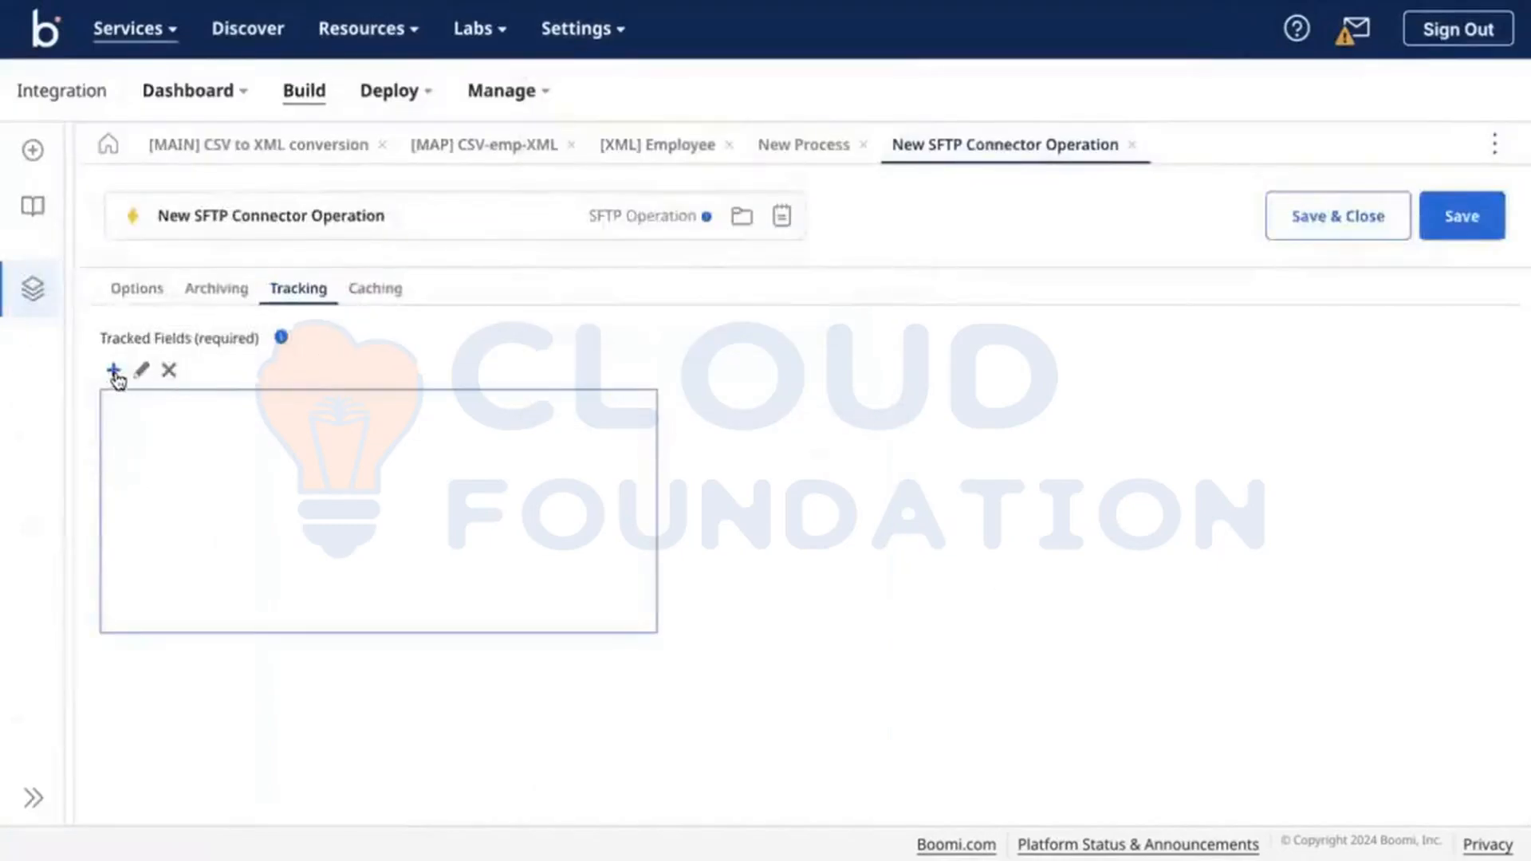
Check the SFTP operation's selectable tracked fields, cancel the selection and reload the Boomi page to refresh them.
click(114, 371)
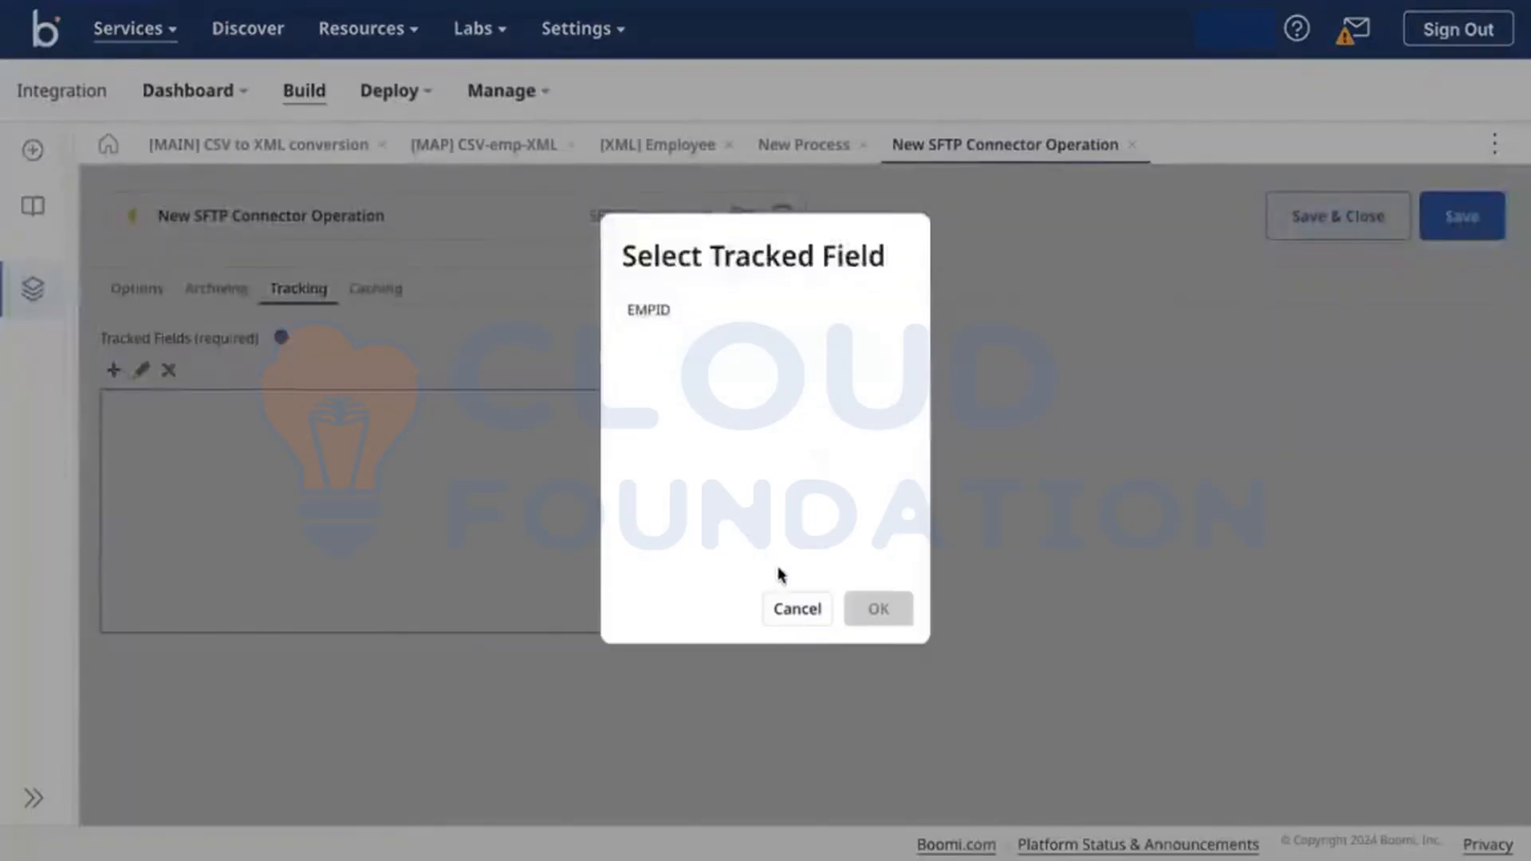
click(809, 603)
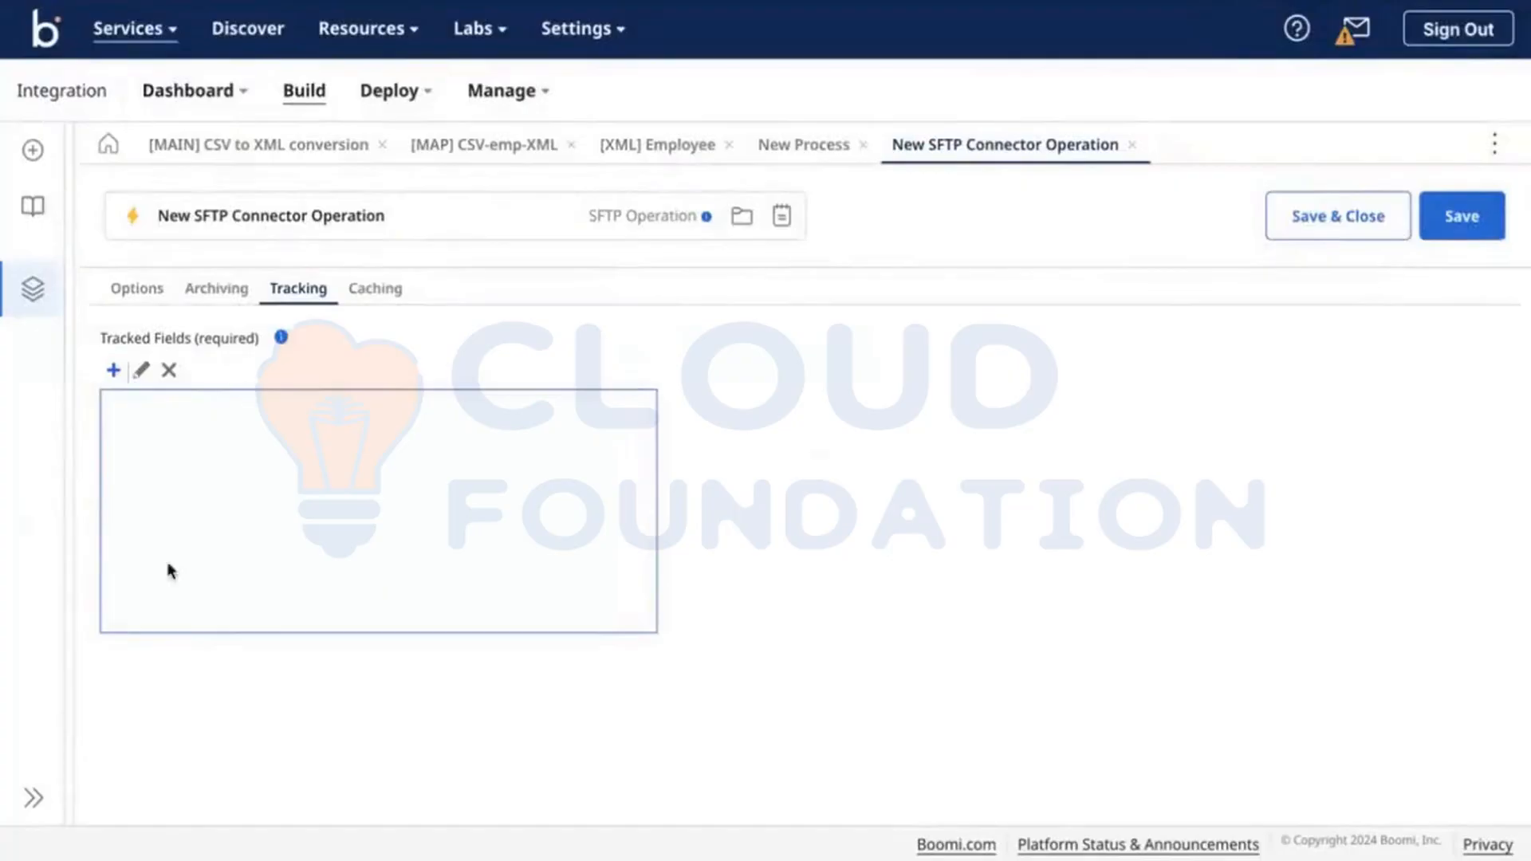
key(super+r)
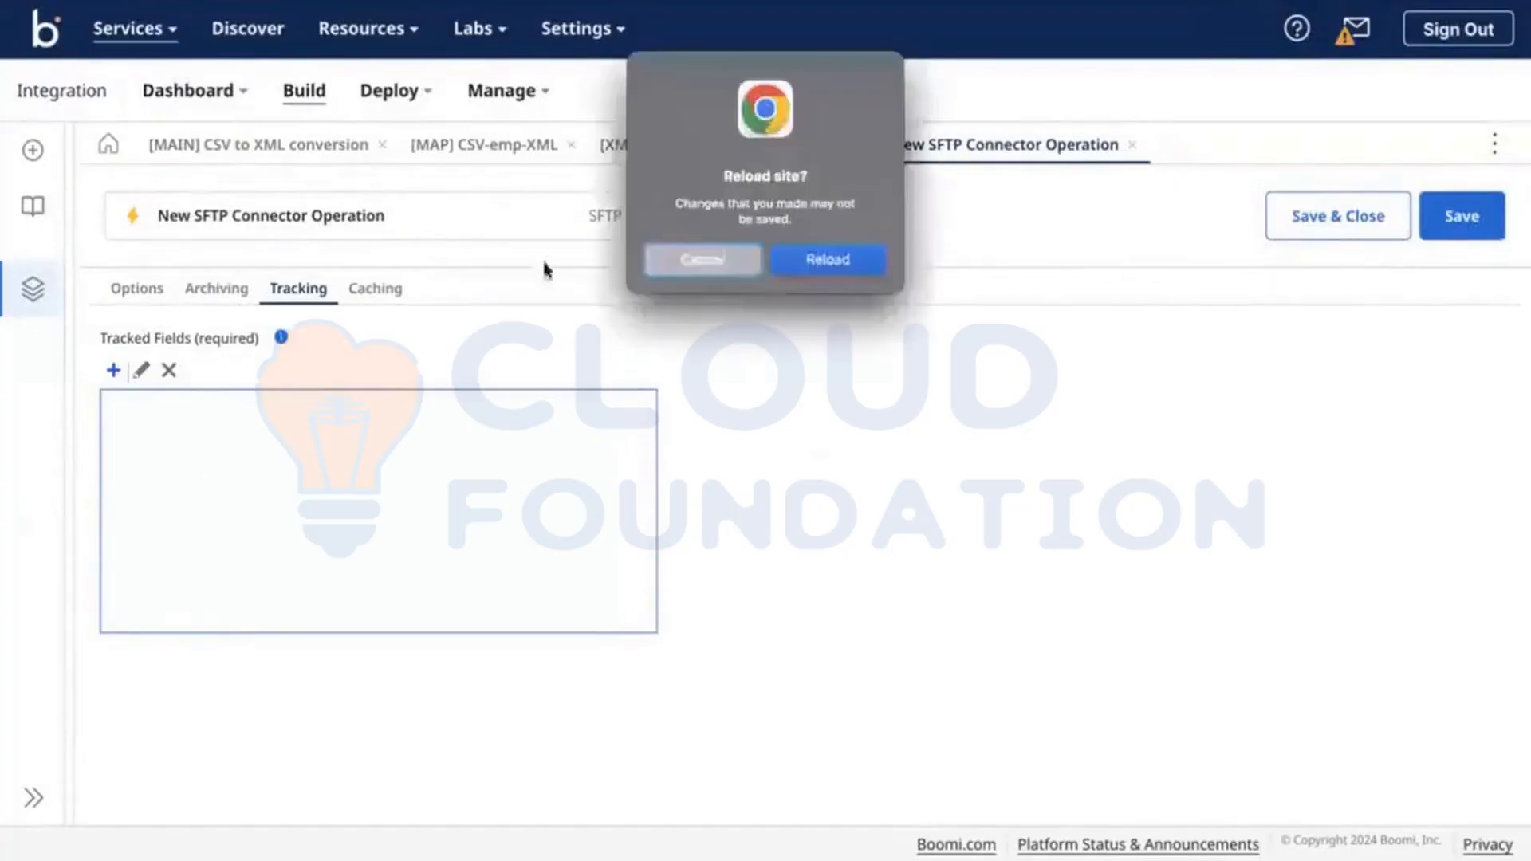
click(803, 263)
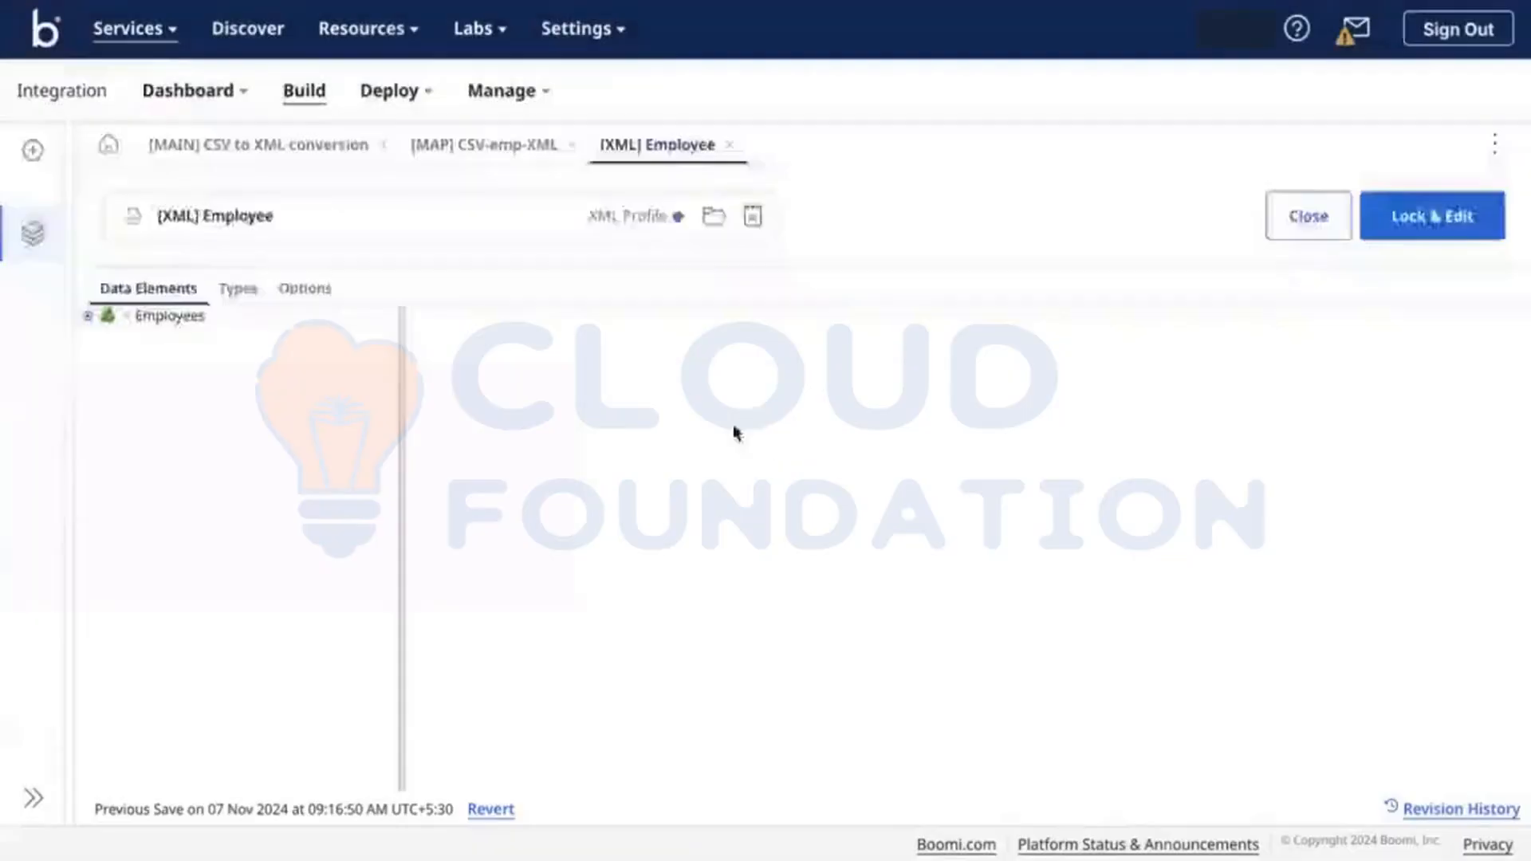
Add an SFTP connector step above the flow of [MAIN] CSV to XML conversion and create a new operation for it.
click(219, 145)
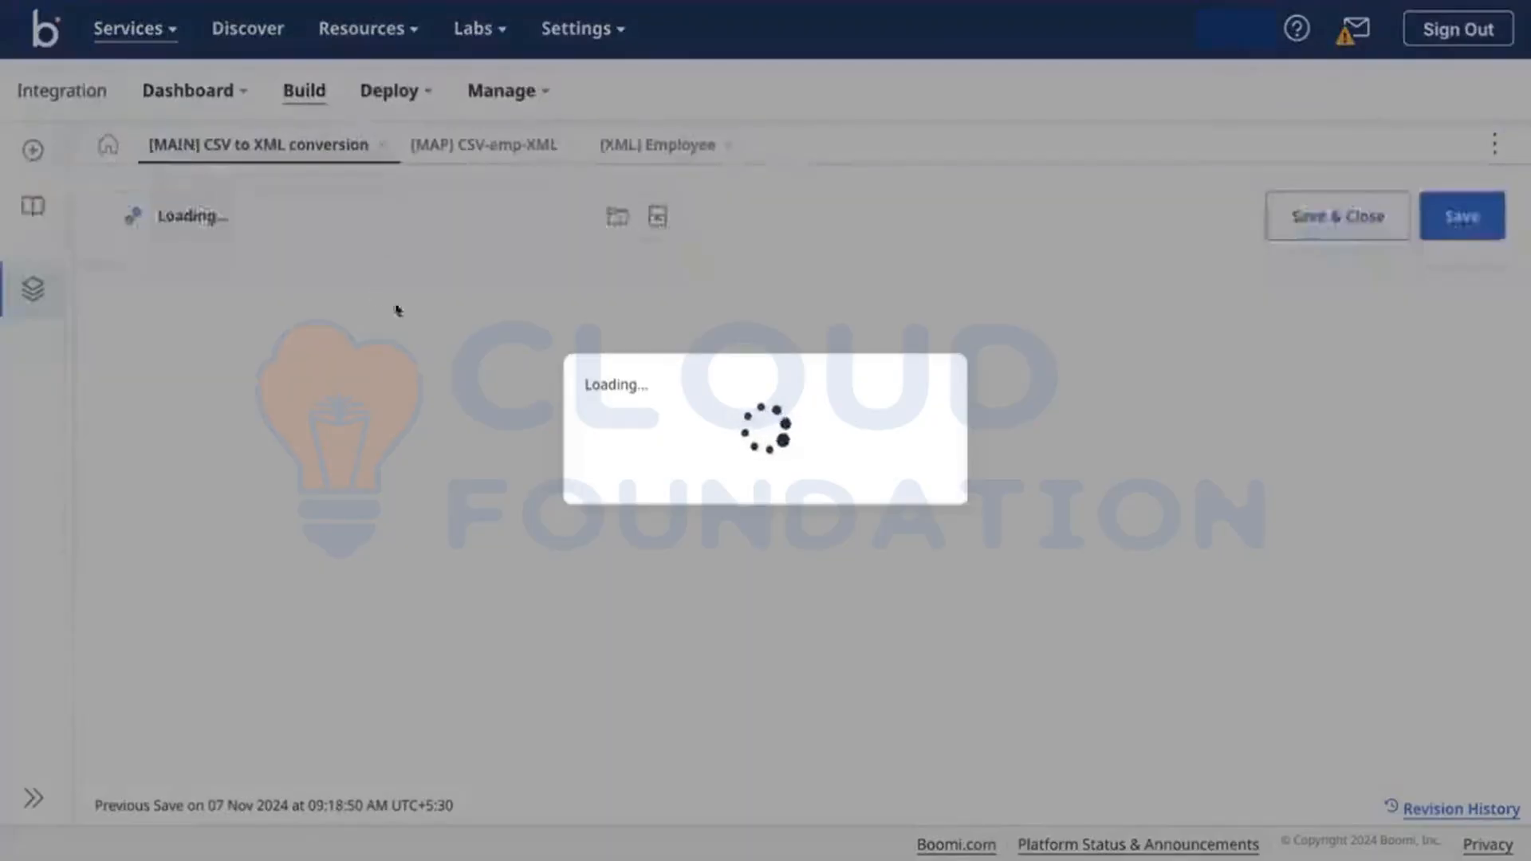
click(396, 315)
text(s)
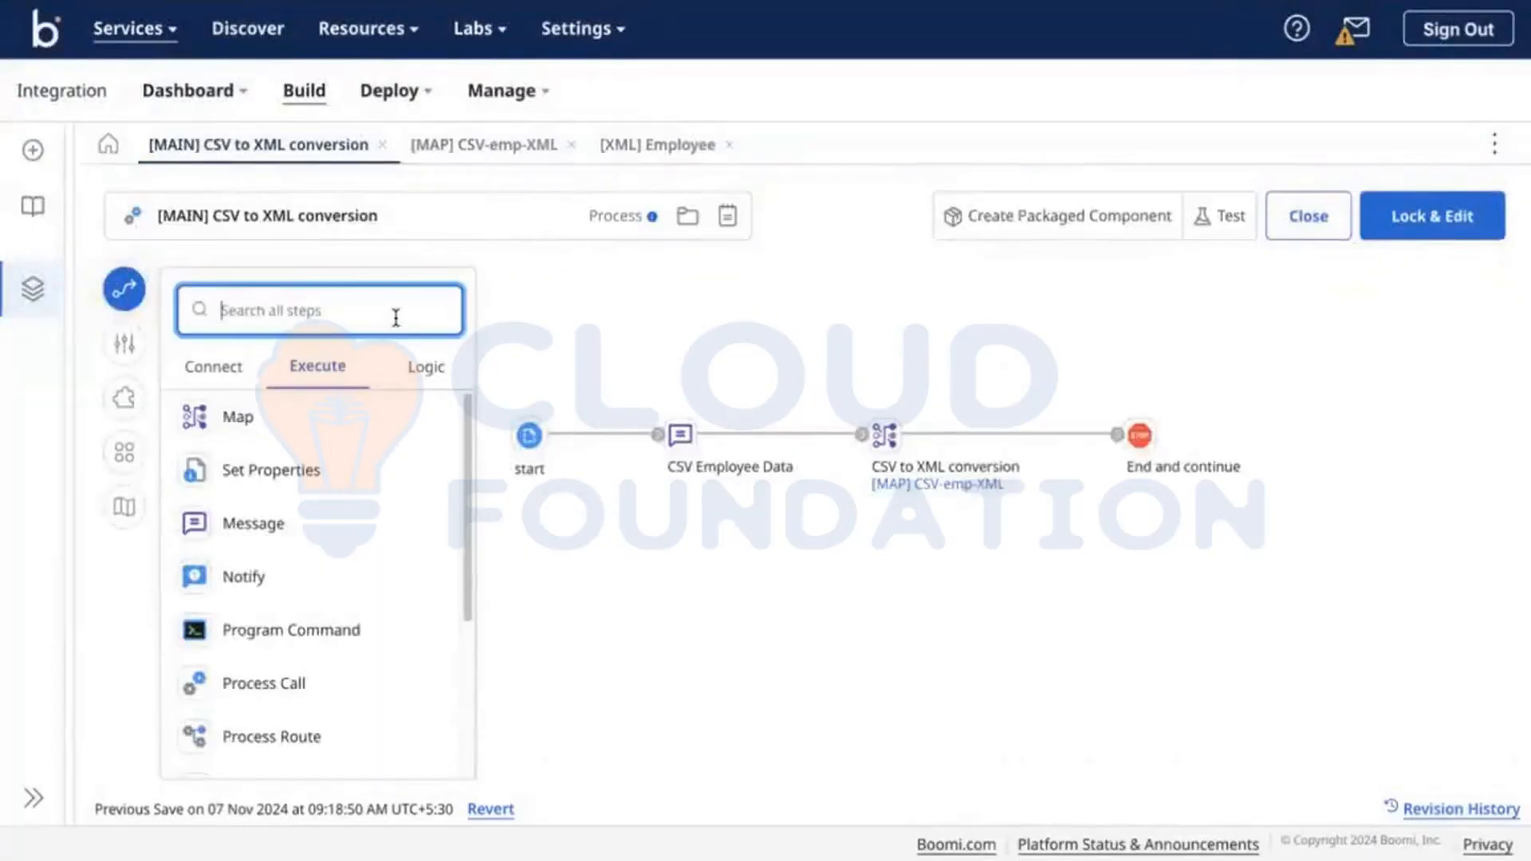
text(ft)
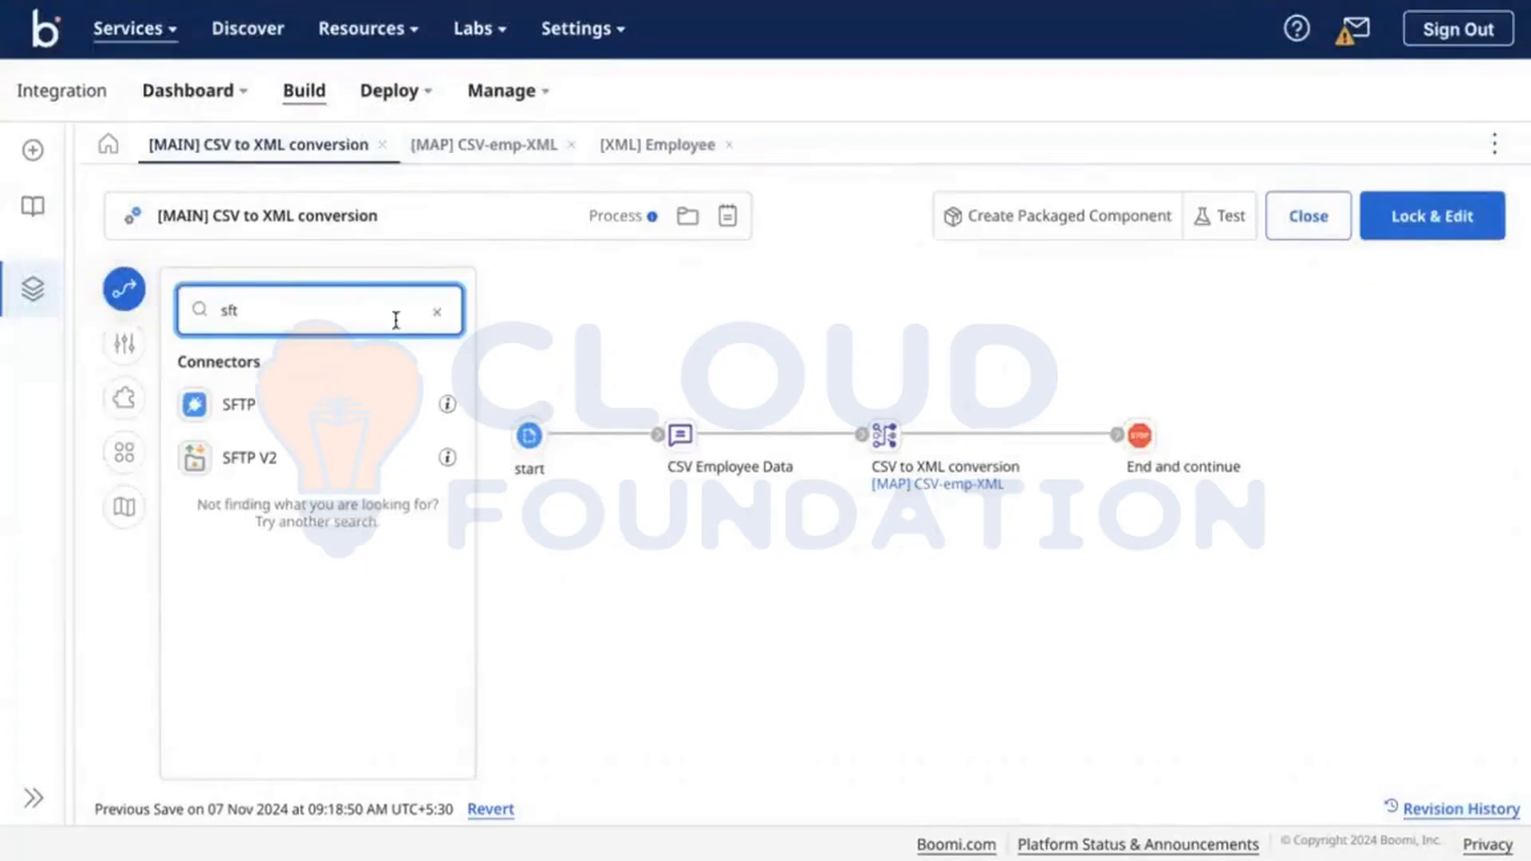
drag(290, 400, 787, 362)
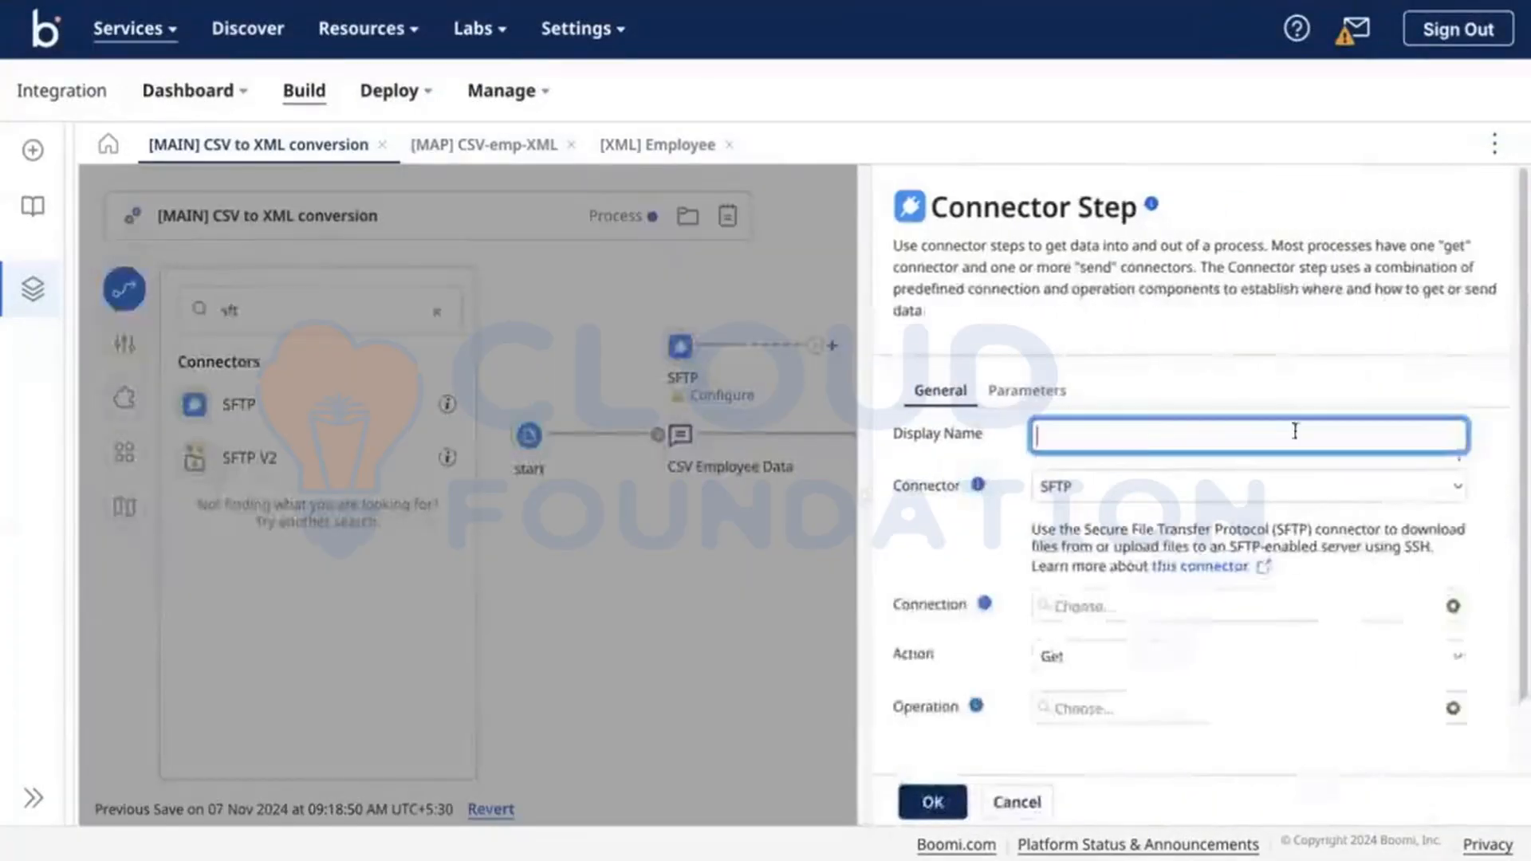
click(1453, 708)
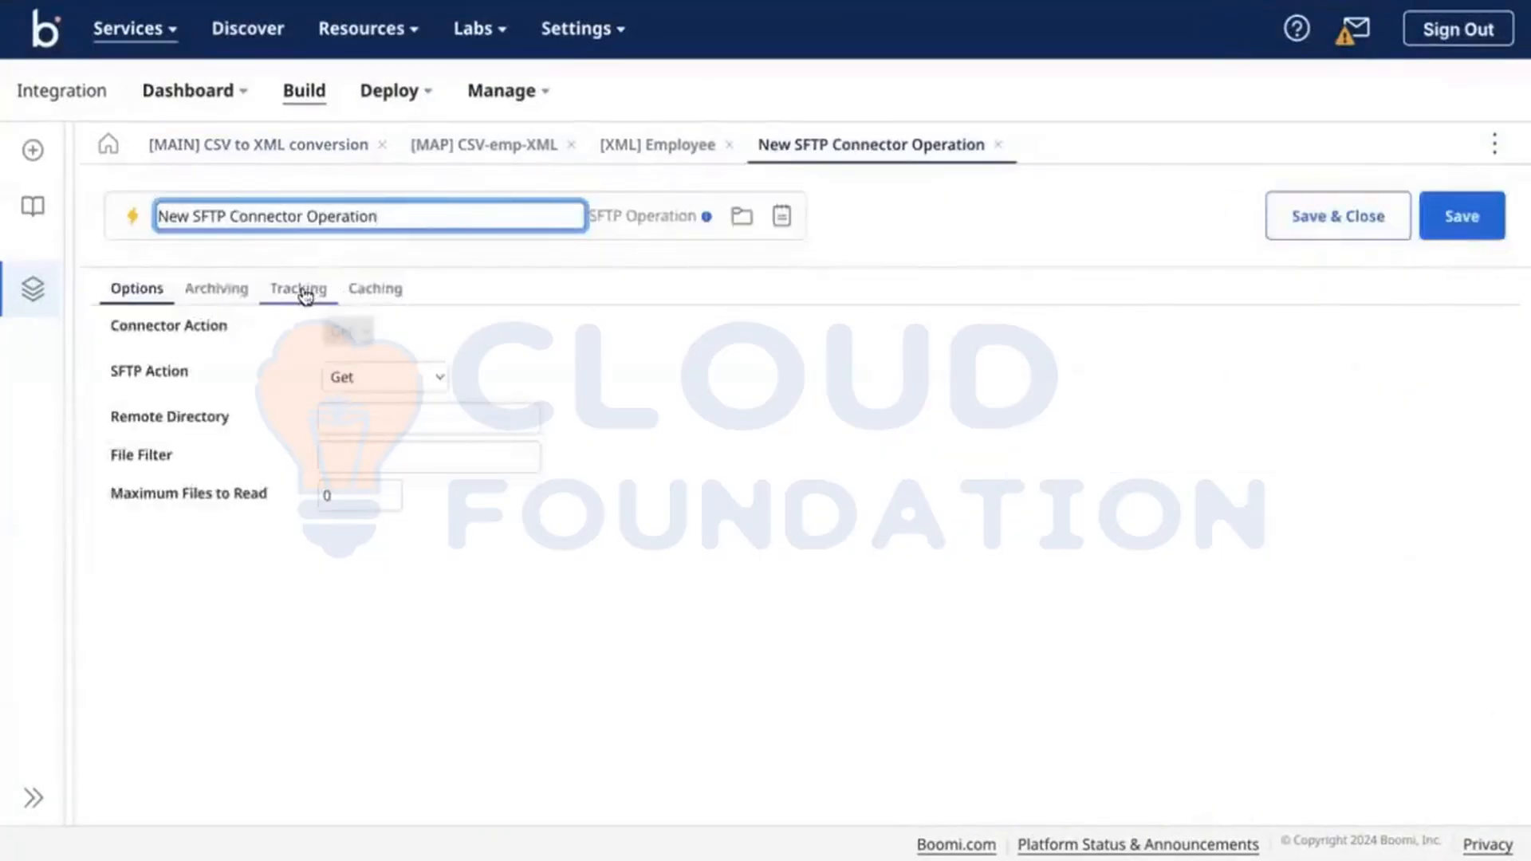
Add FileName to the tracked fields of the new SFTP connector operation.
click(303, 288)
click(115, 370)
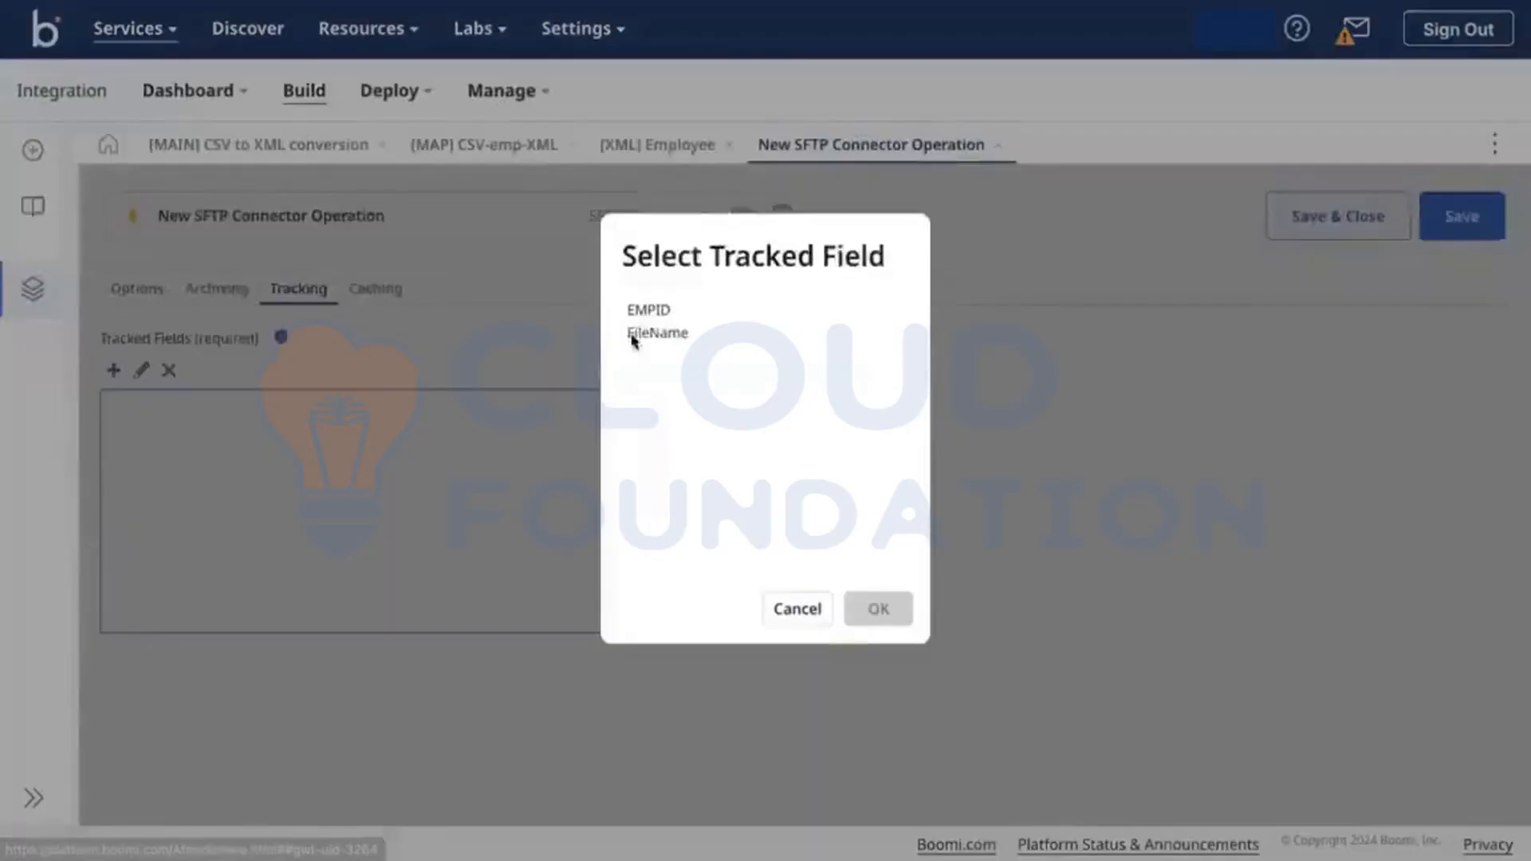
click(651, 332)
click(879, 609)
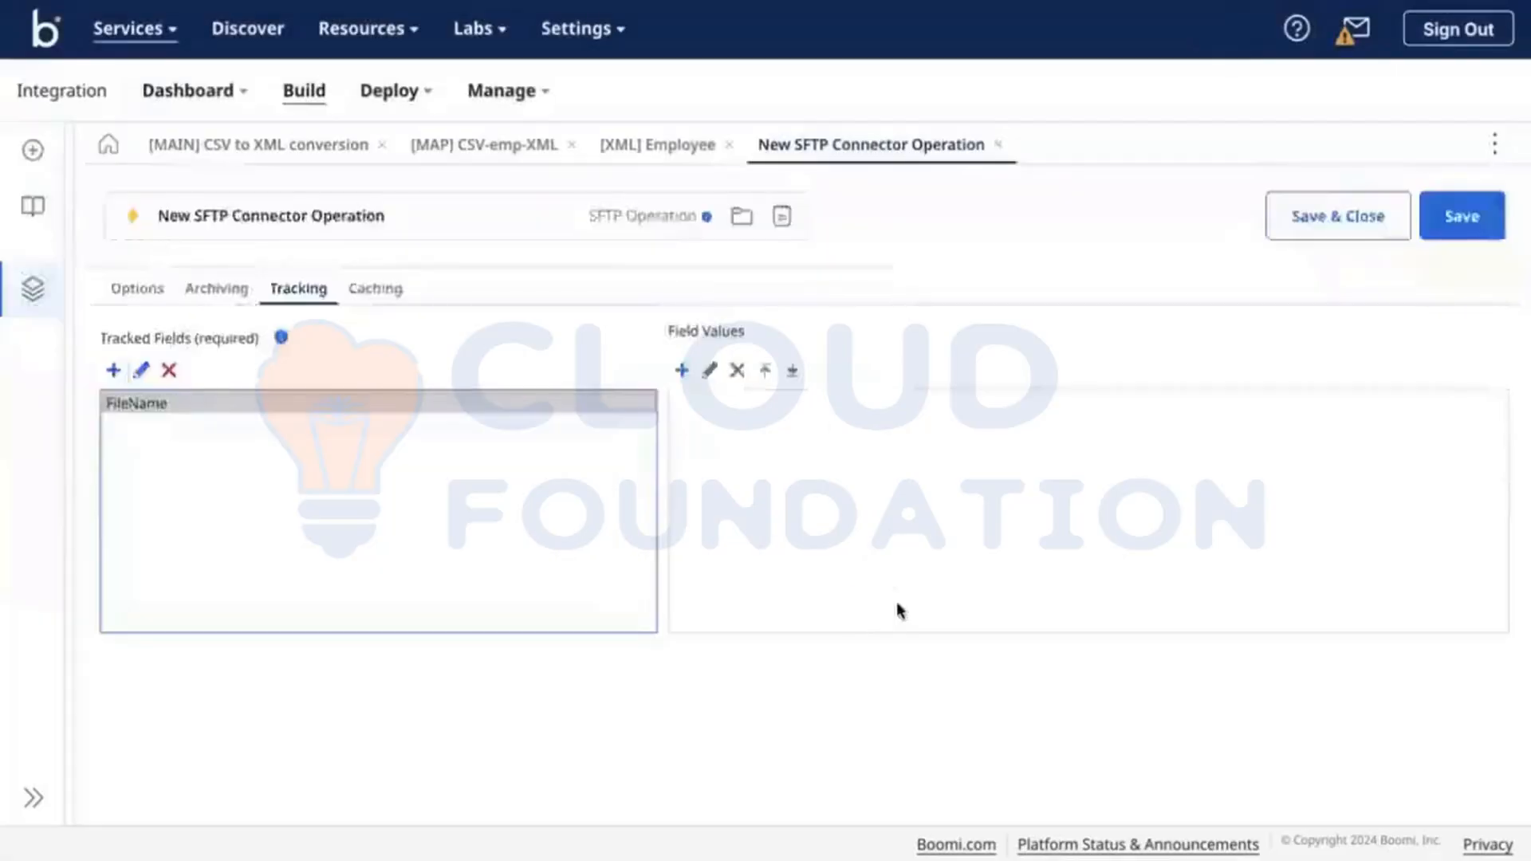
Give the FileName tracked field a Document Property value that uses the SFTP connector's File Name property.
click(682, 369)
click(756, 160)
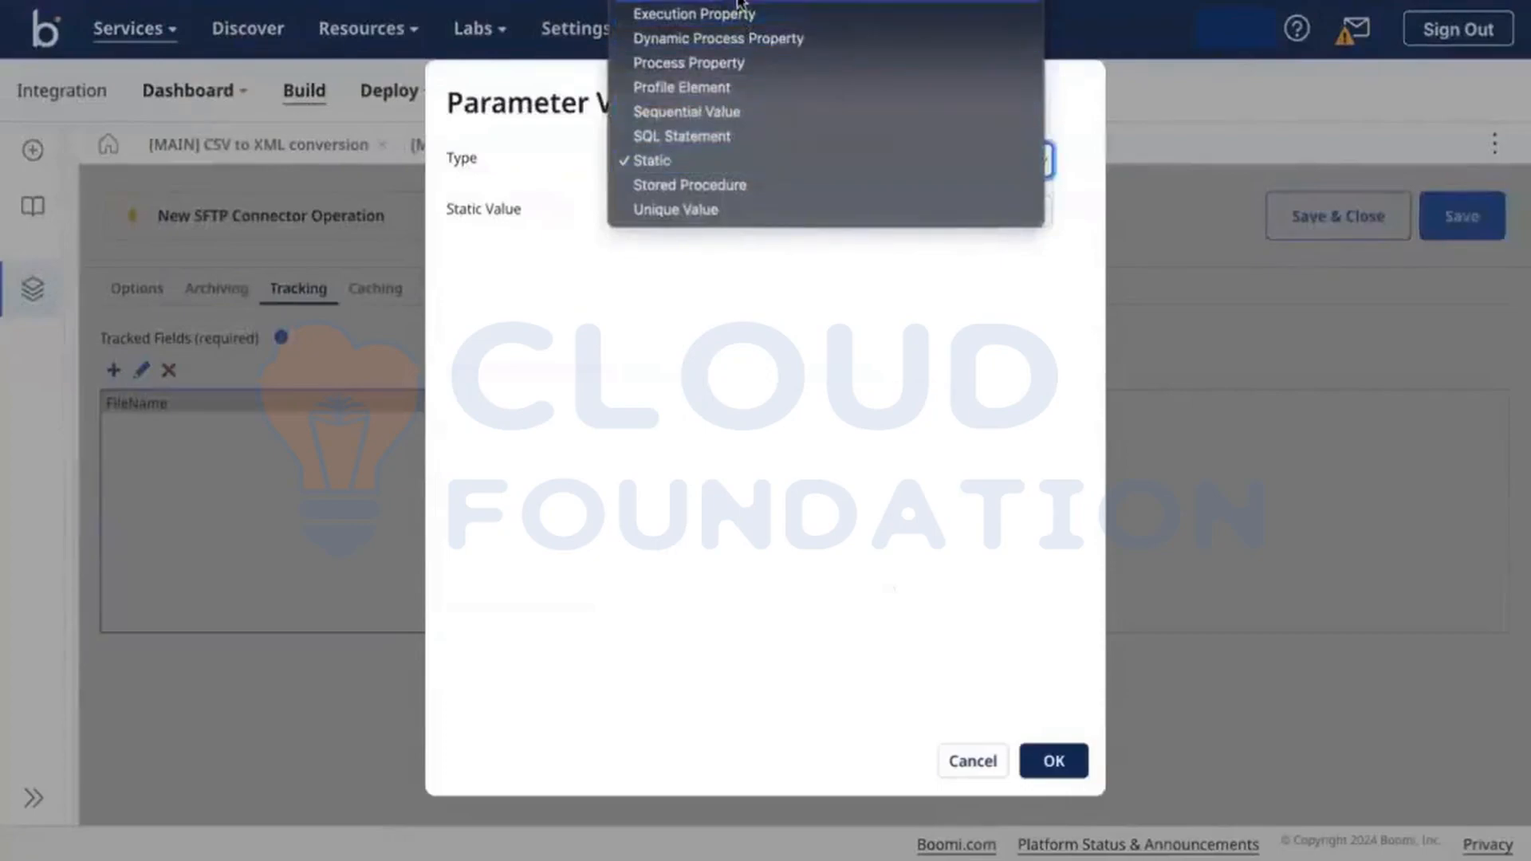
click(660, 248)
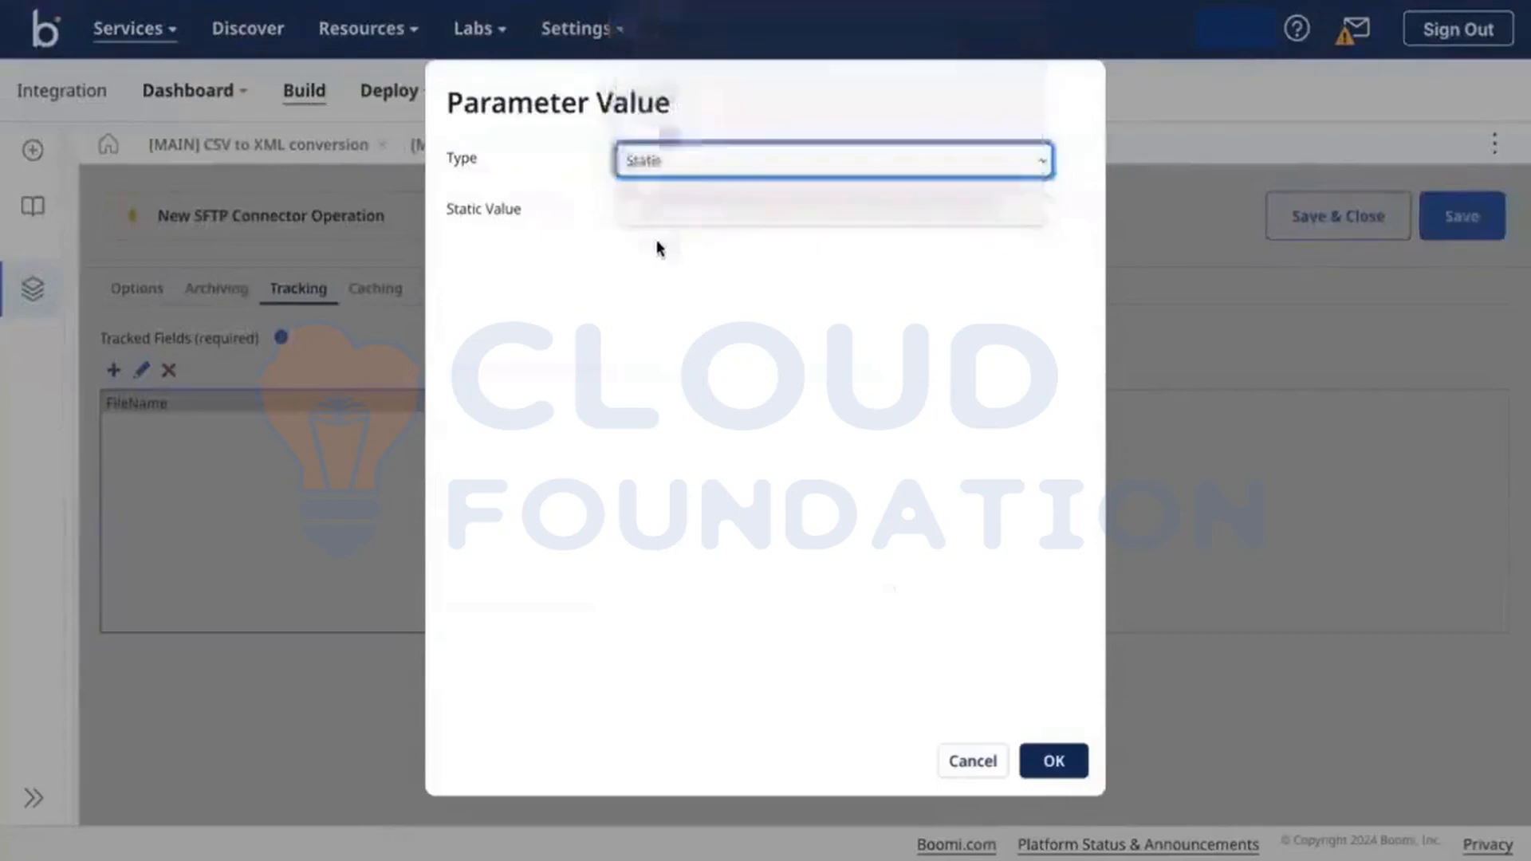
click(1073, 213)
click(792, 331)
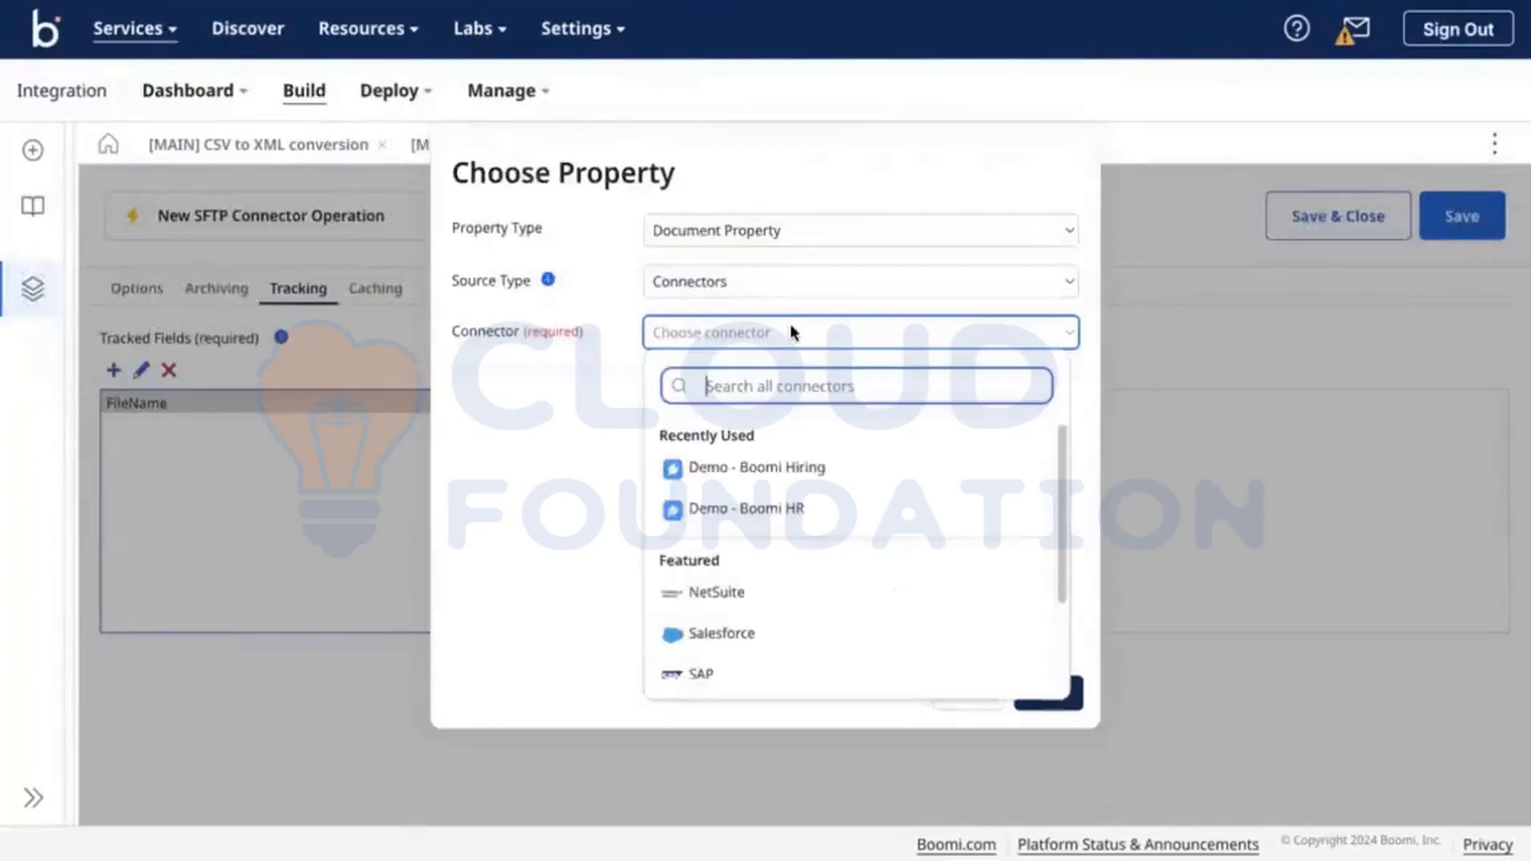
text(sft)
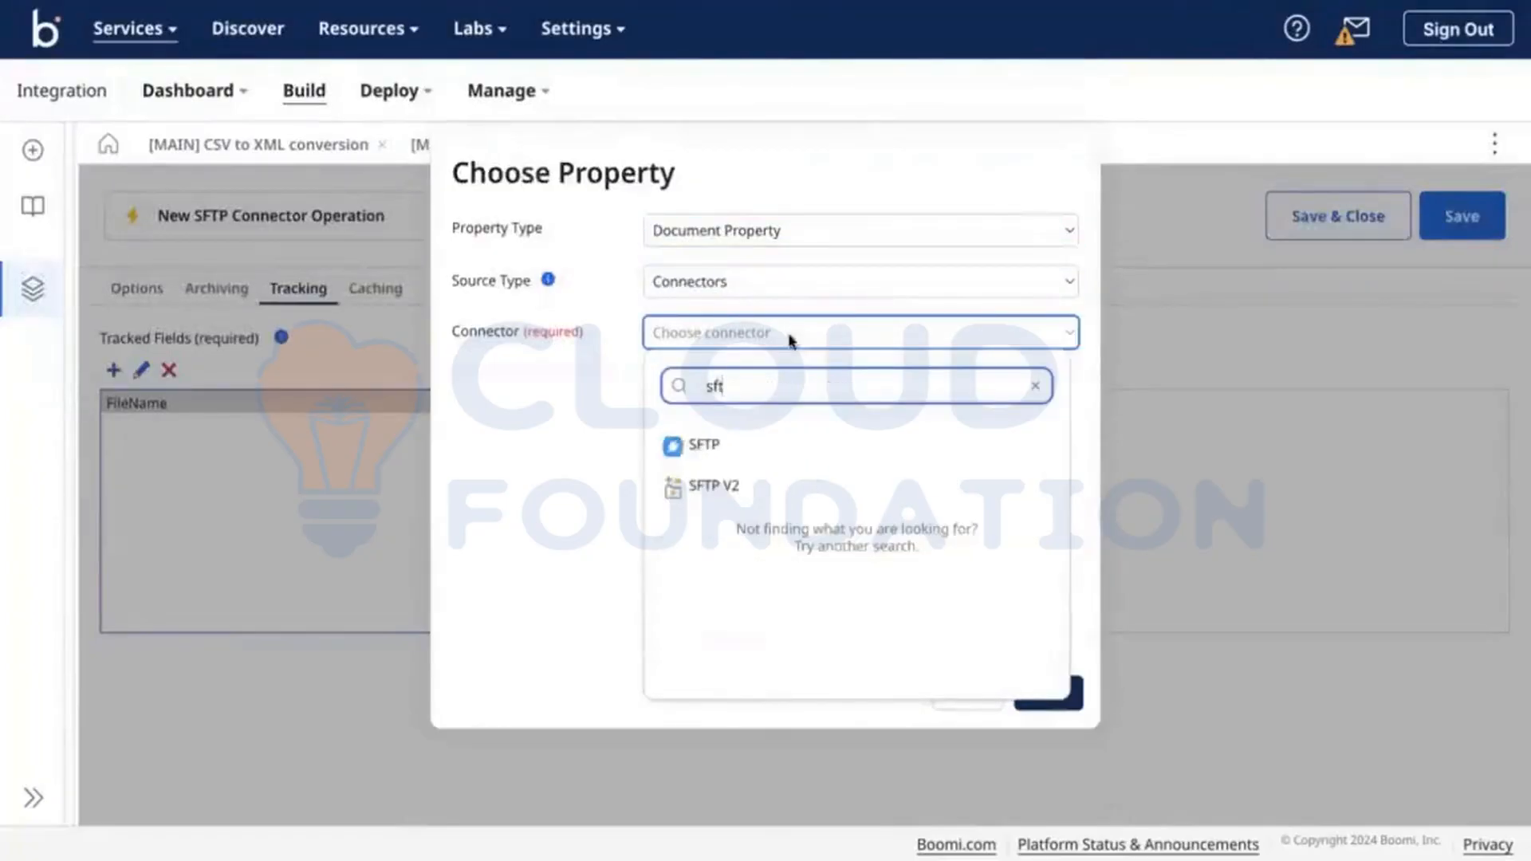
click(759, 444)
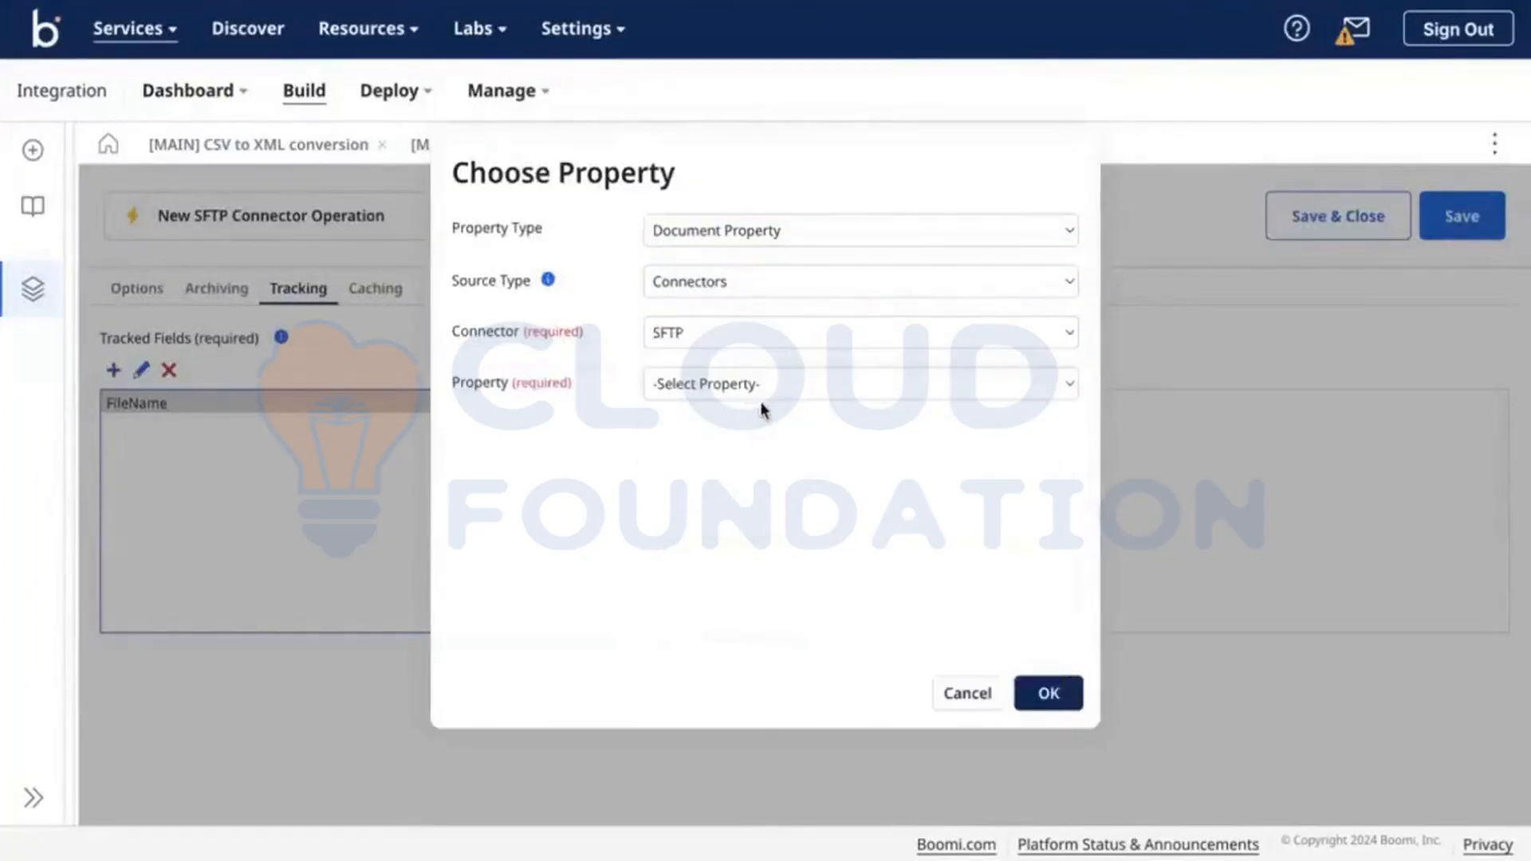
click(759, 392)
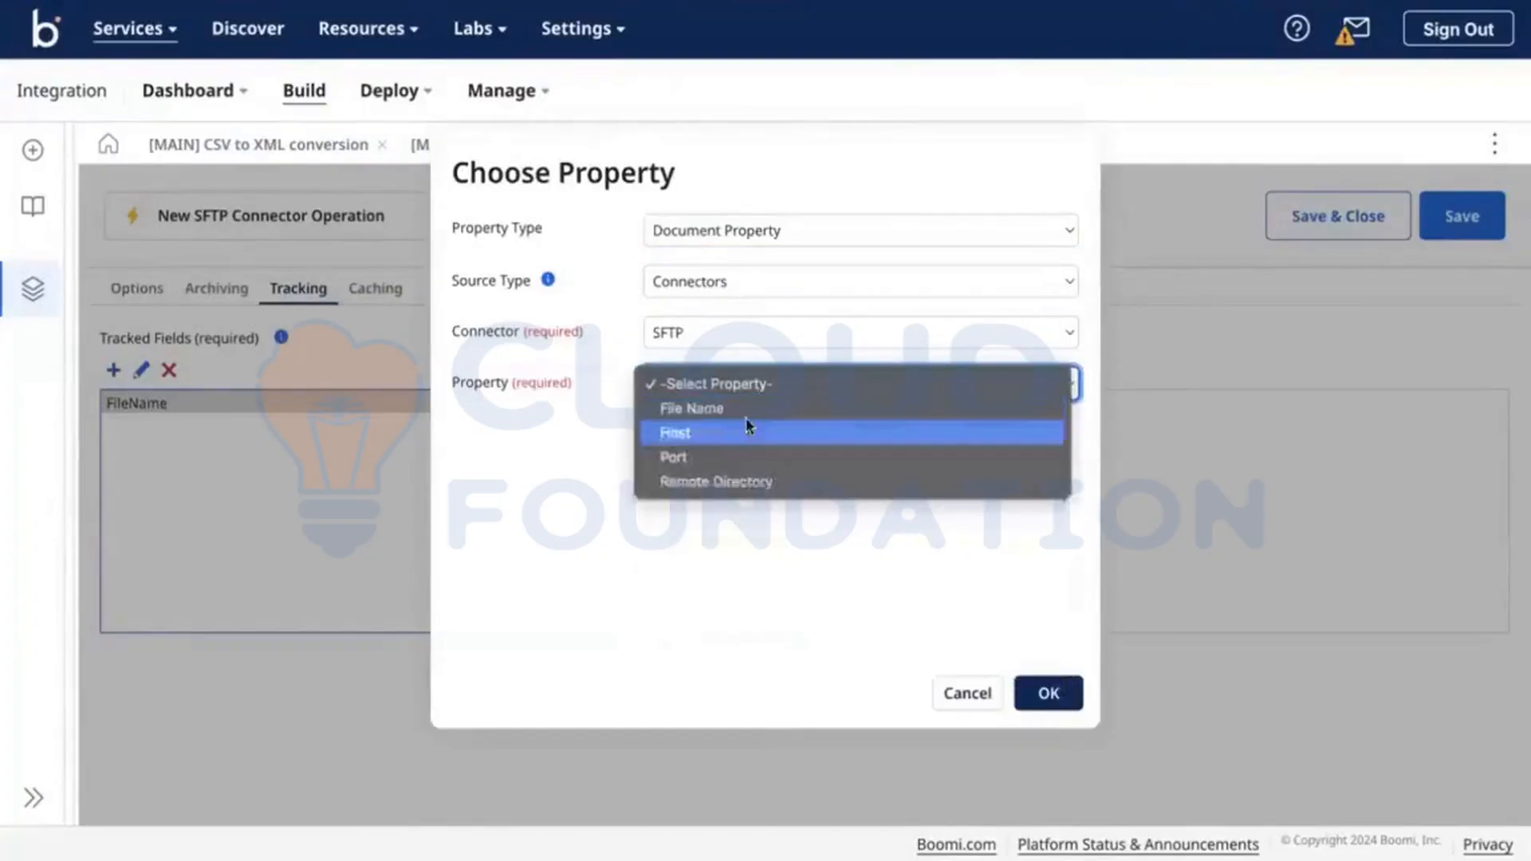
click(903, 413)
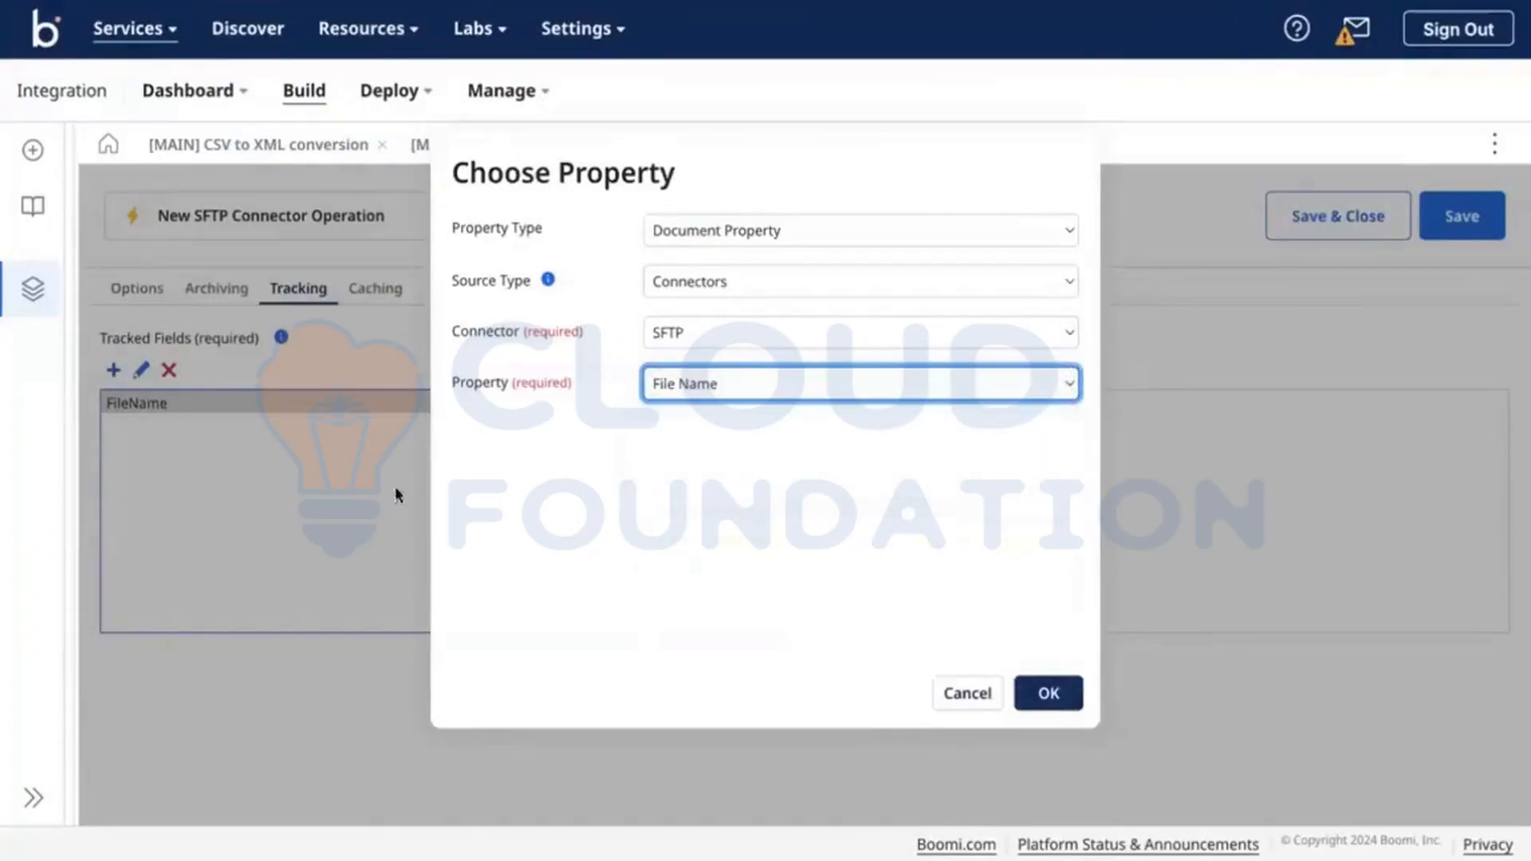
click(1044, 698)
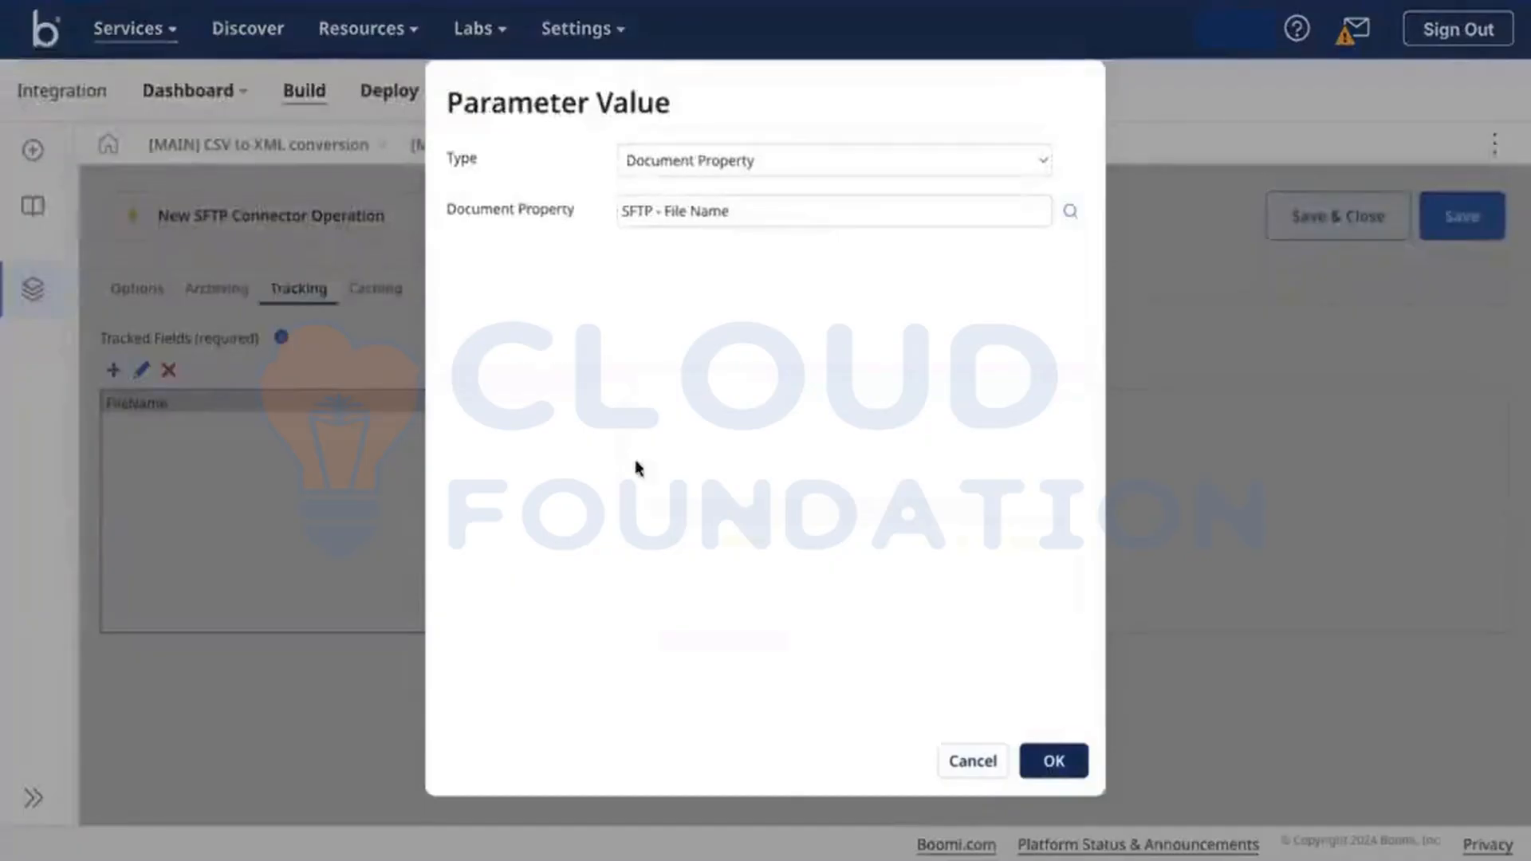
click(1054, 761)
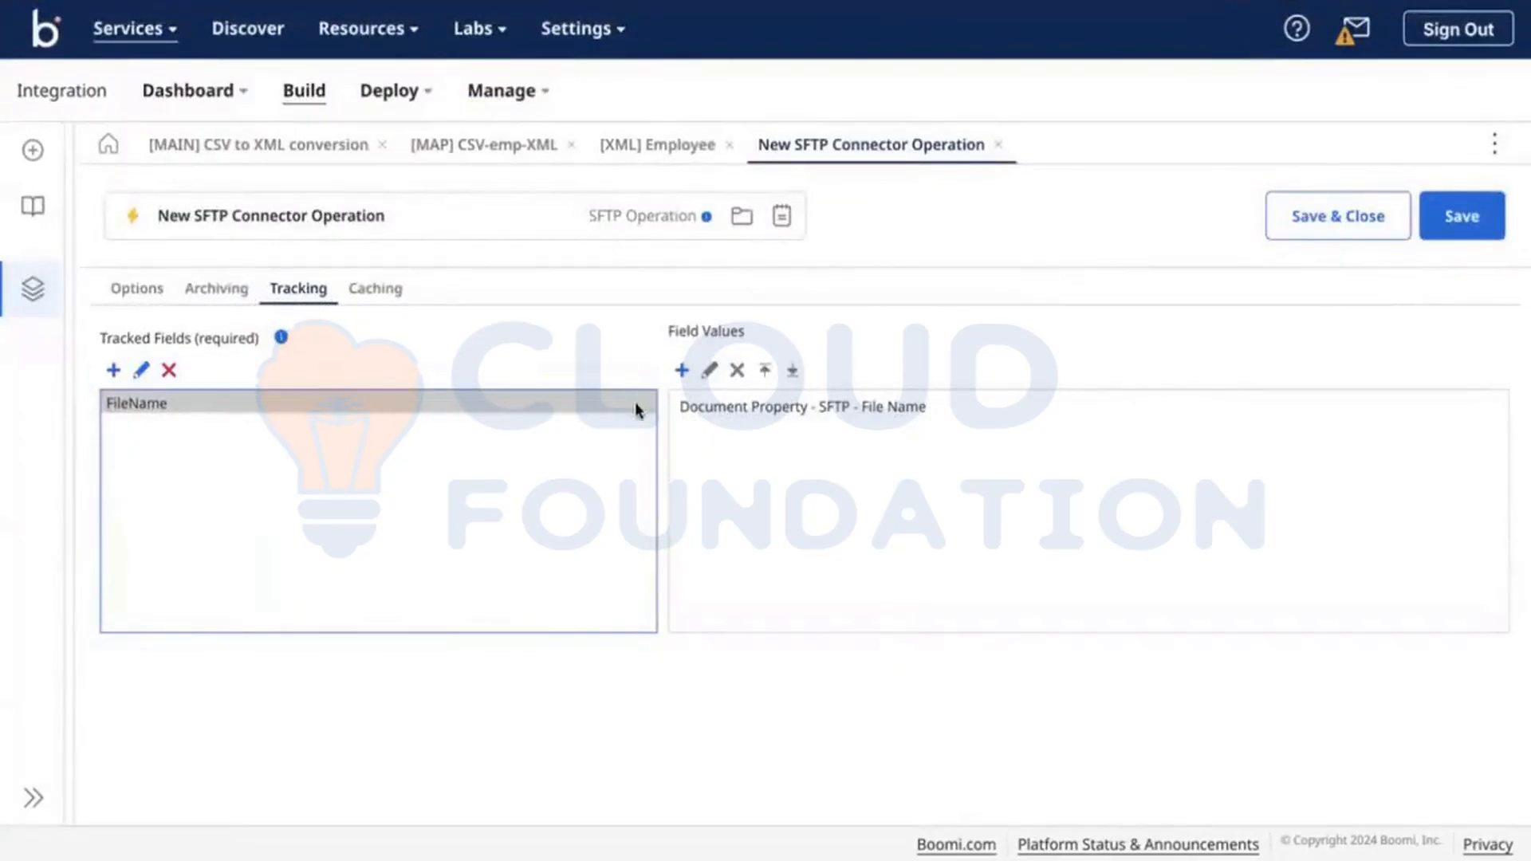
Reopen the FileName field's SFTP - File Name value and review the available parameter types.
click(724, 412)
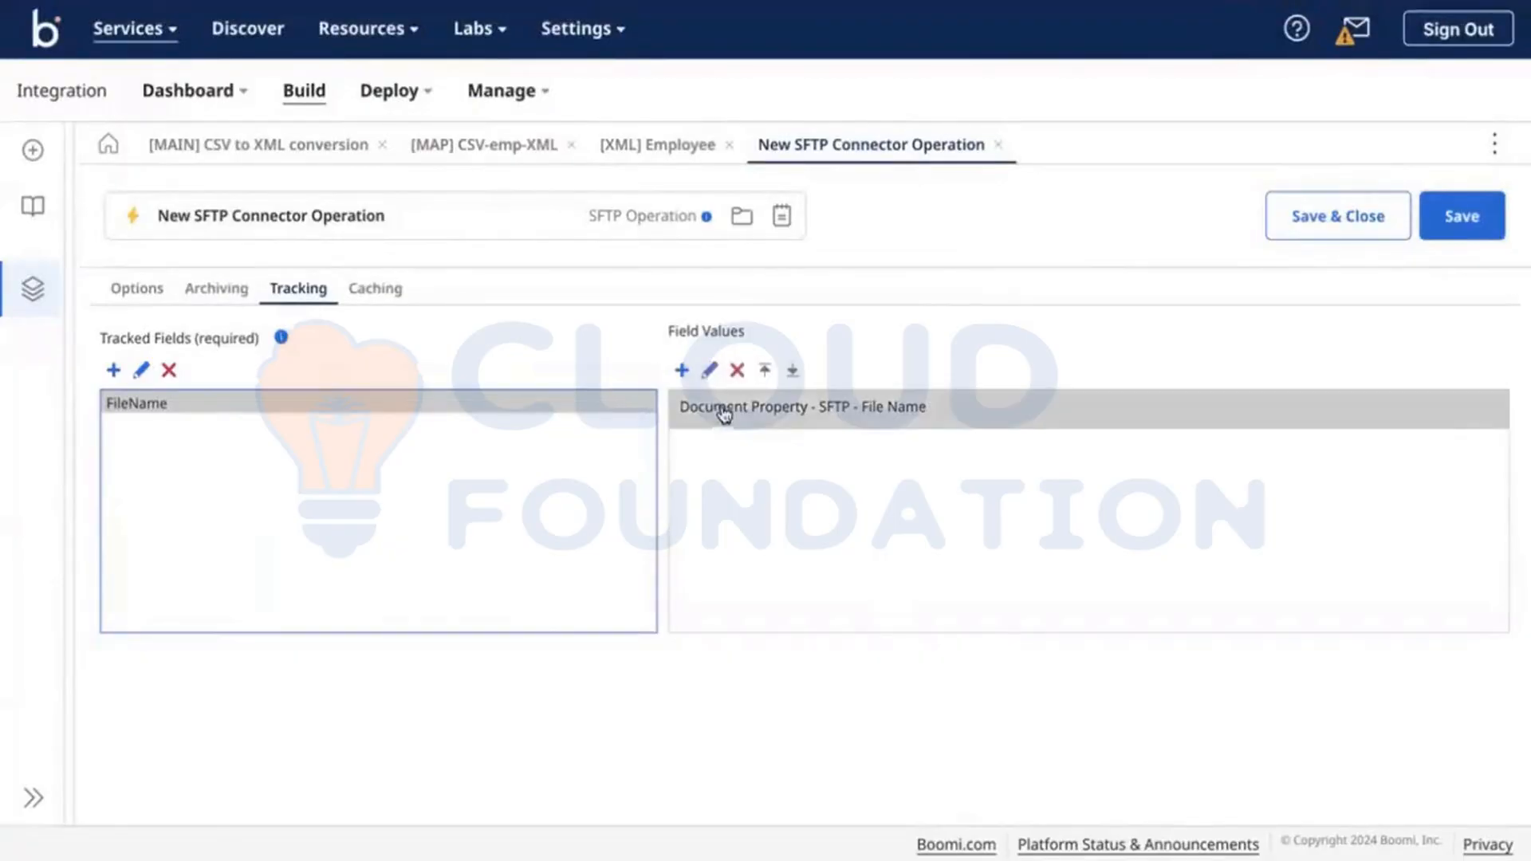
click(709, 371)
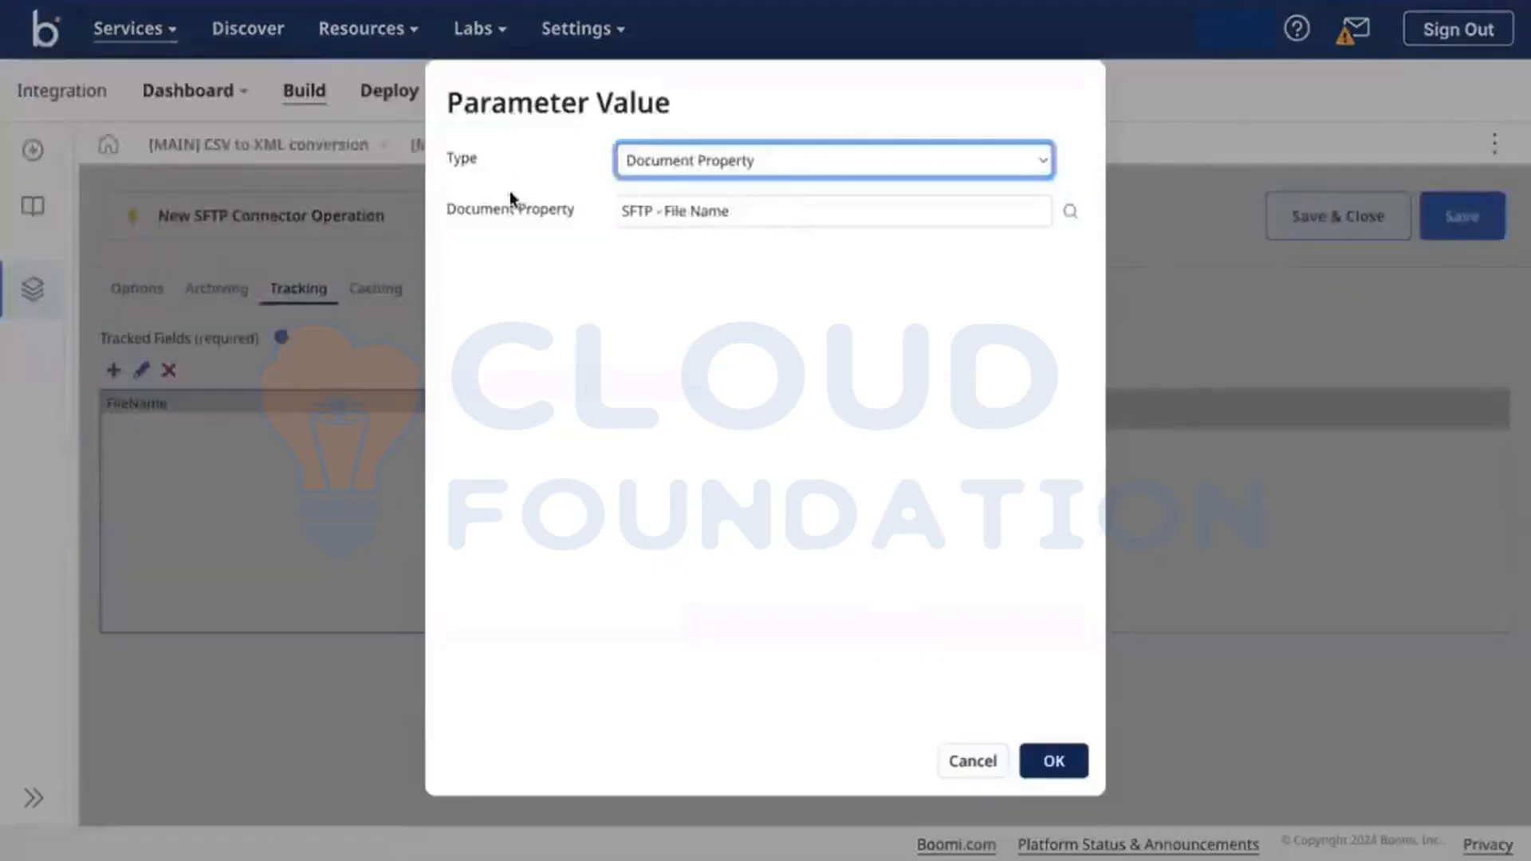
click(701, 164)
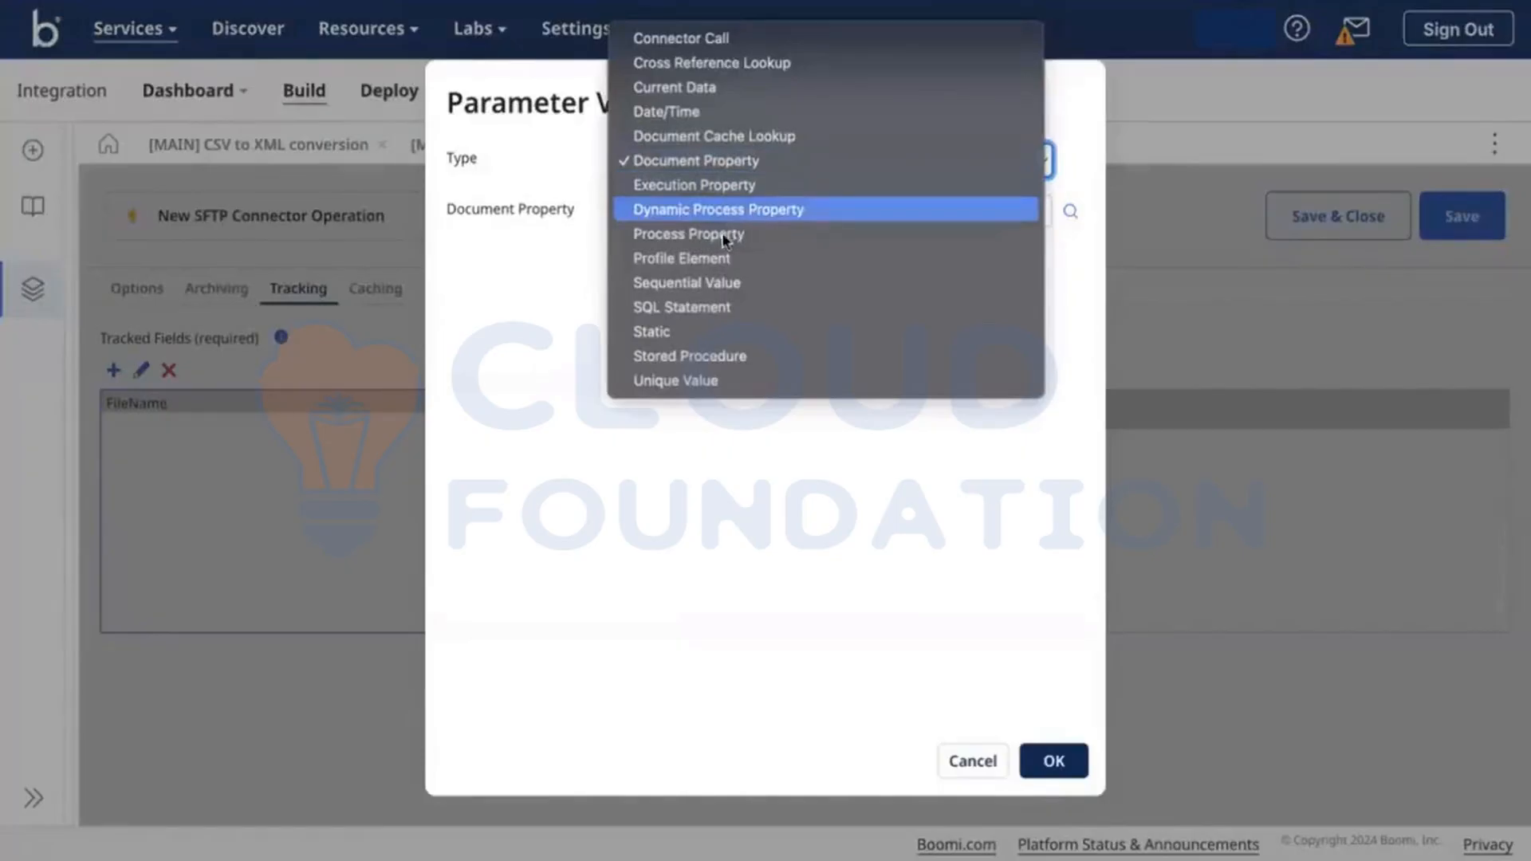
click(505, 232)
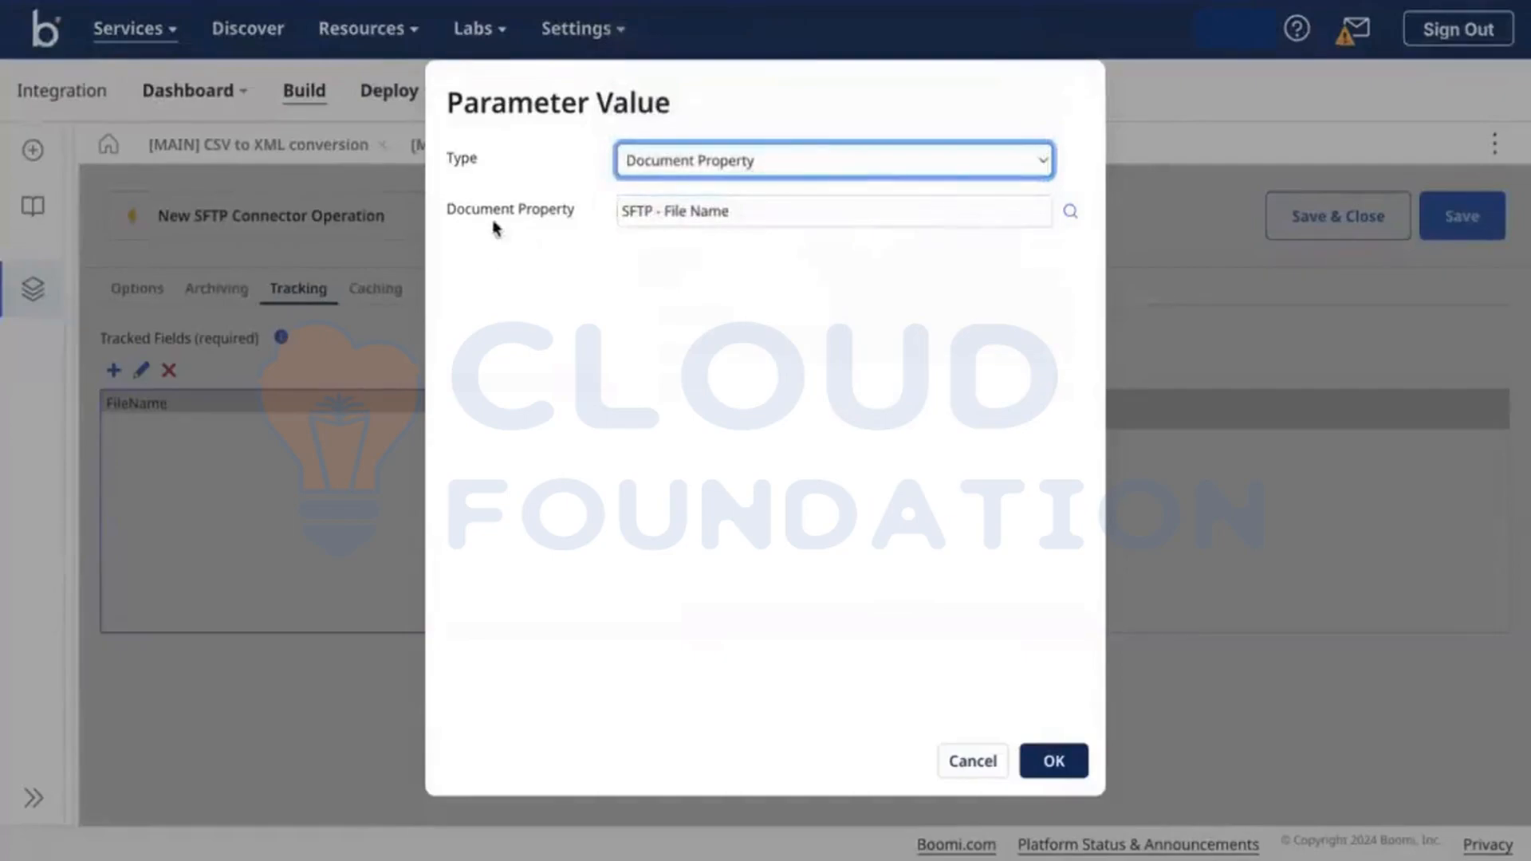
Review the SFTP connector properties available for the FileName tracked field, keeping File Name as the selected property.
click(1071, 212)
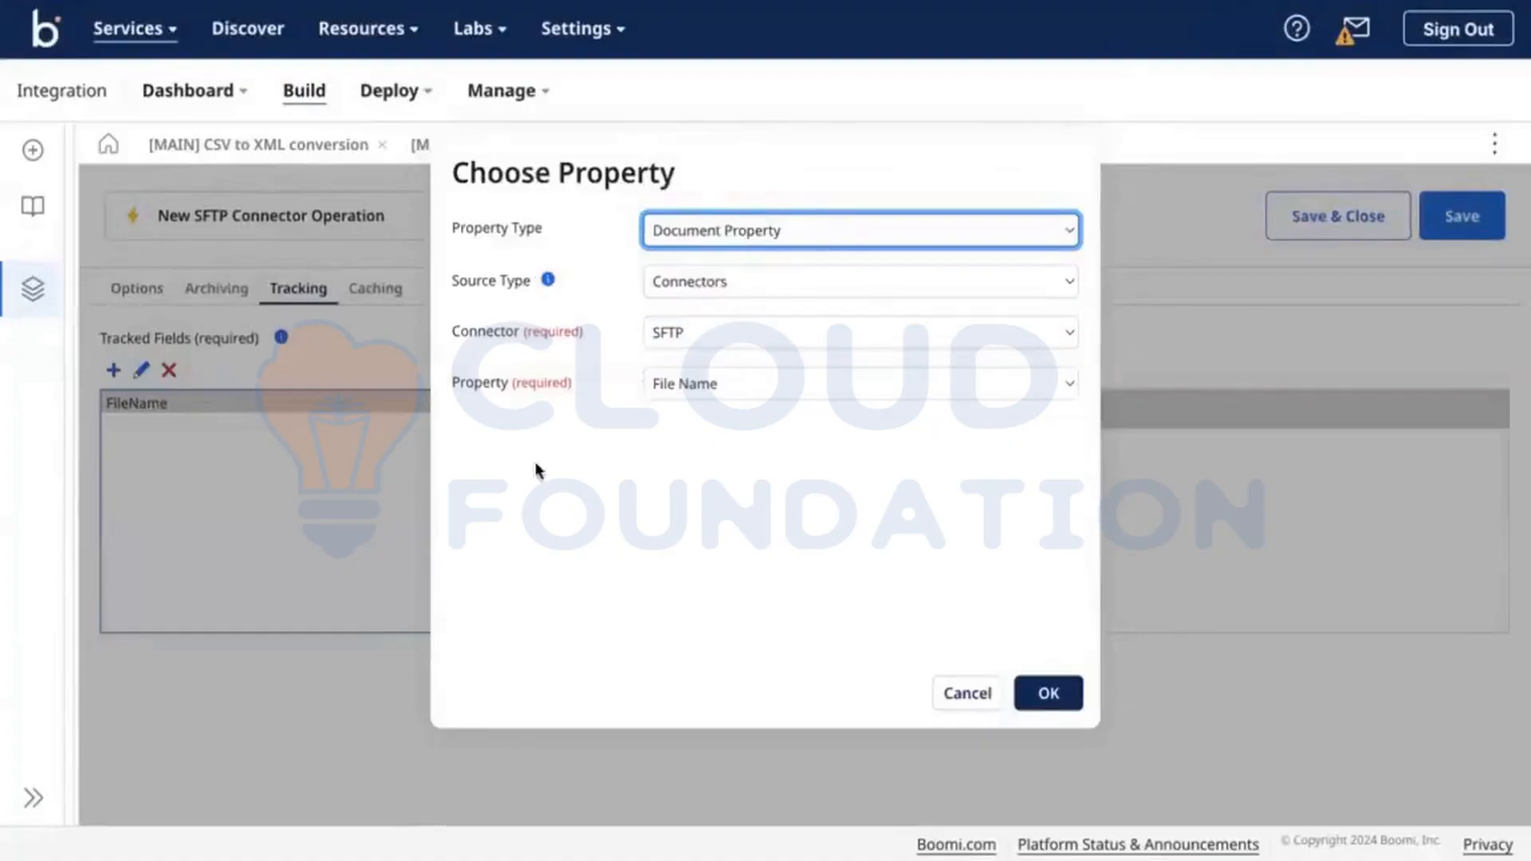
click(725, 396)
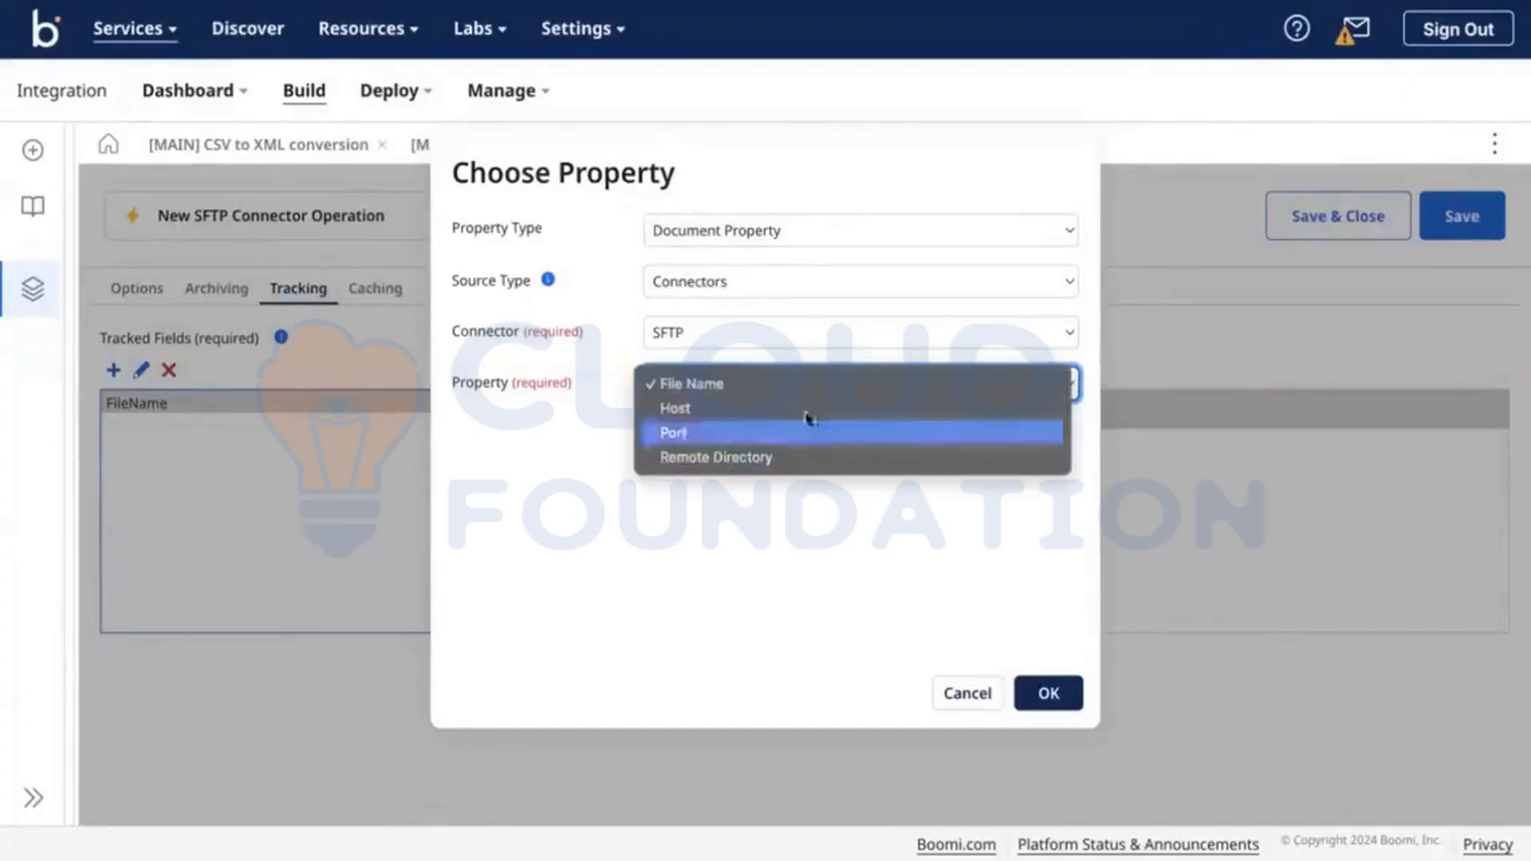
click(567, 408)
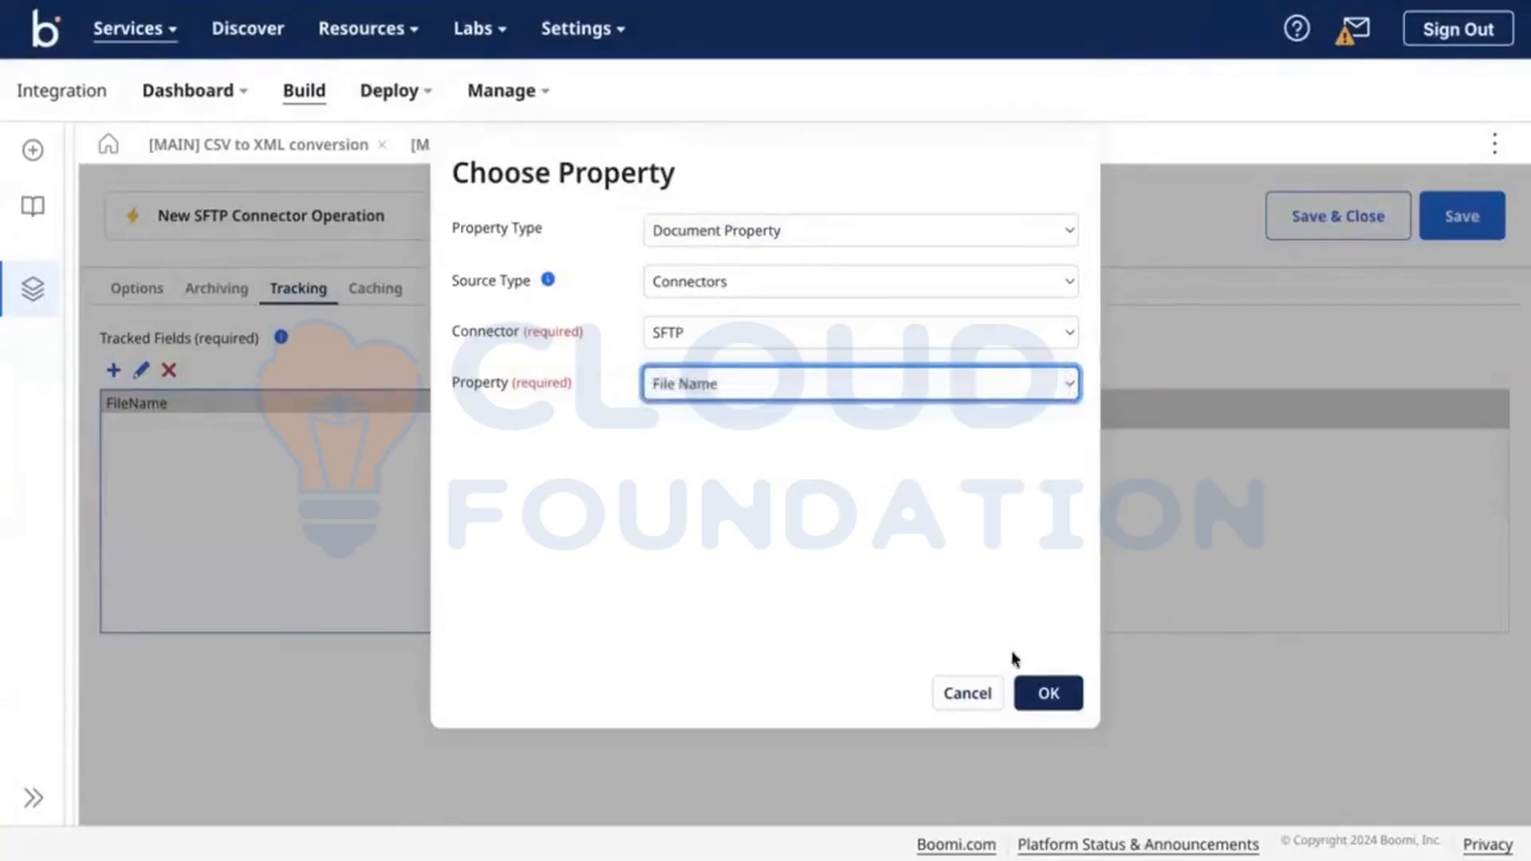
click(1046, 696)
click(1053, 763)
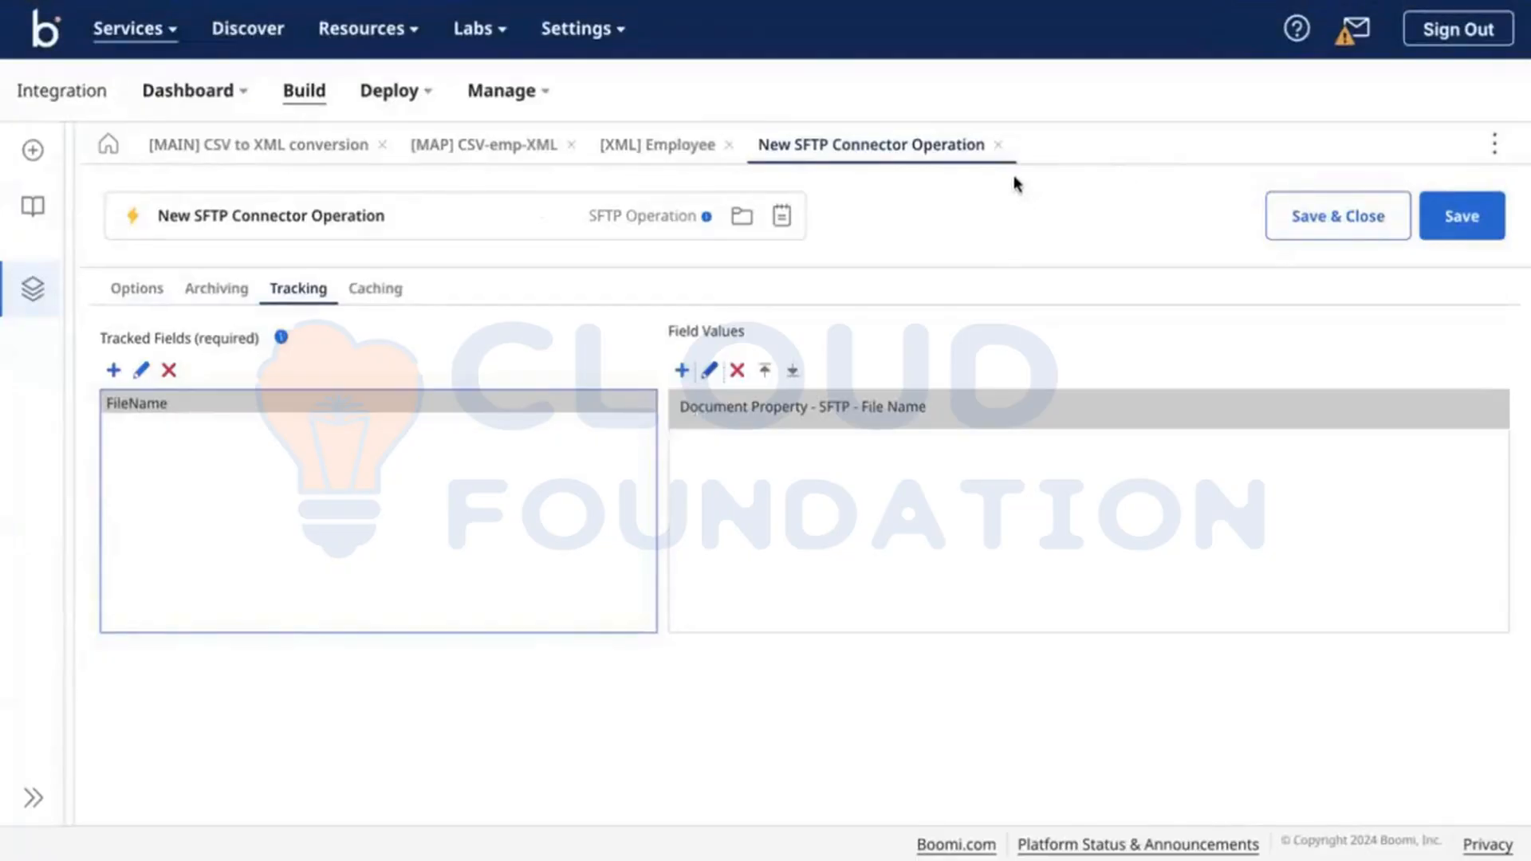
Close the New SFTP Connector Operation component and discard its unsaved changes.
click(999, 145)
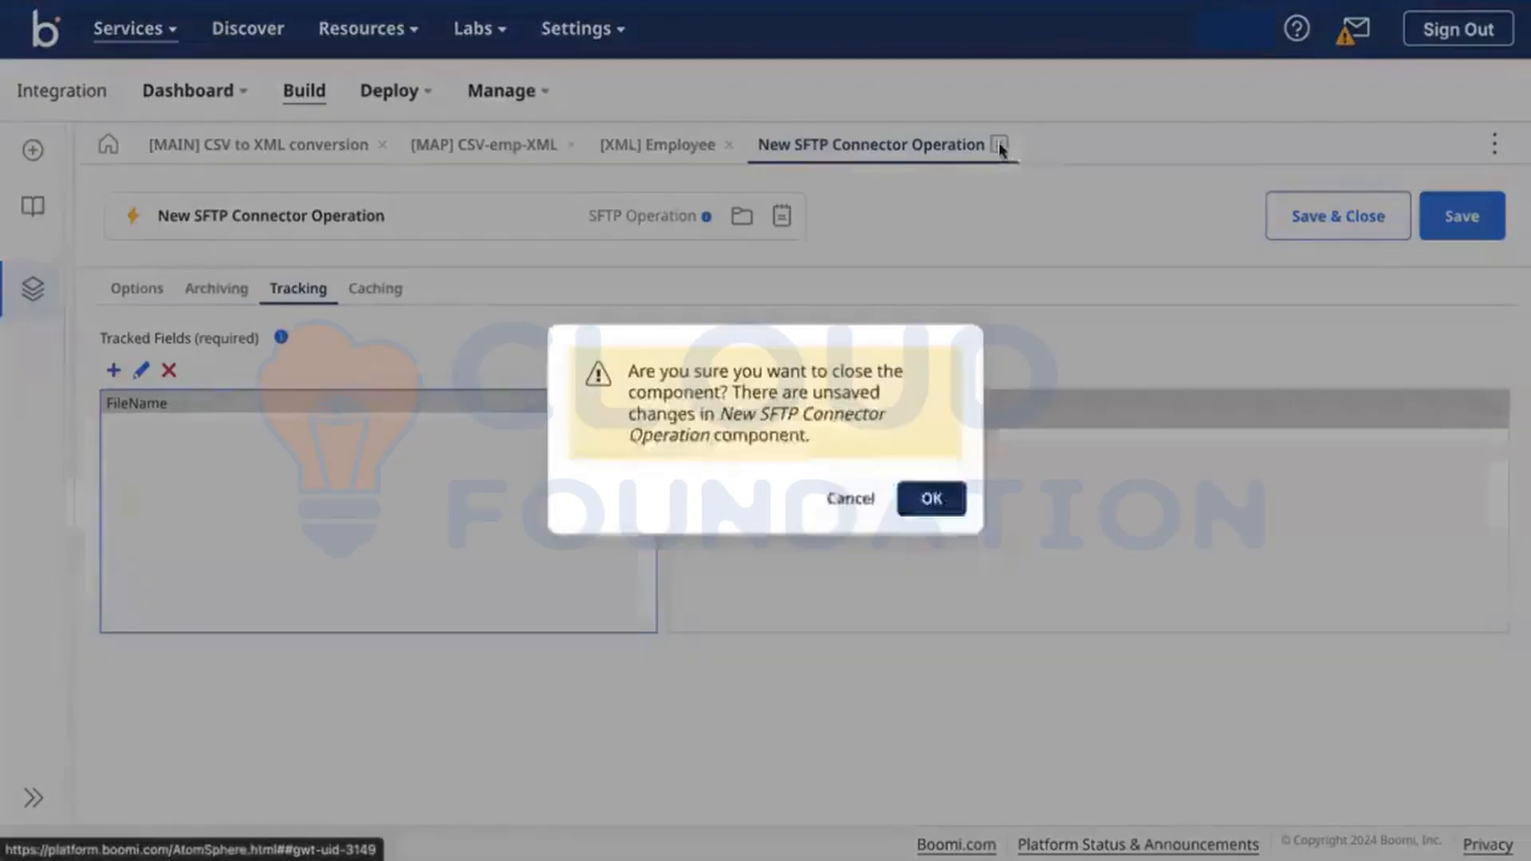
click(930, 499)
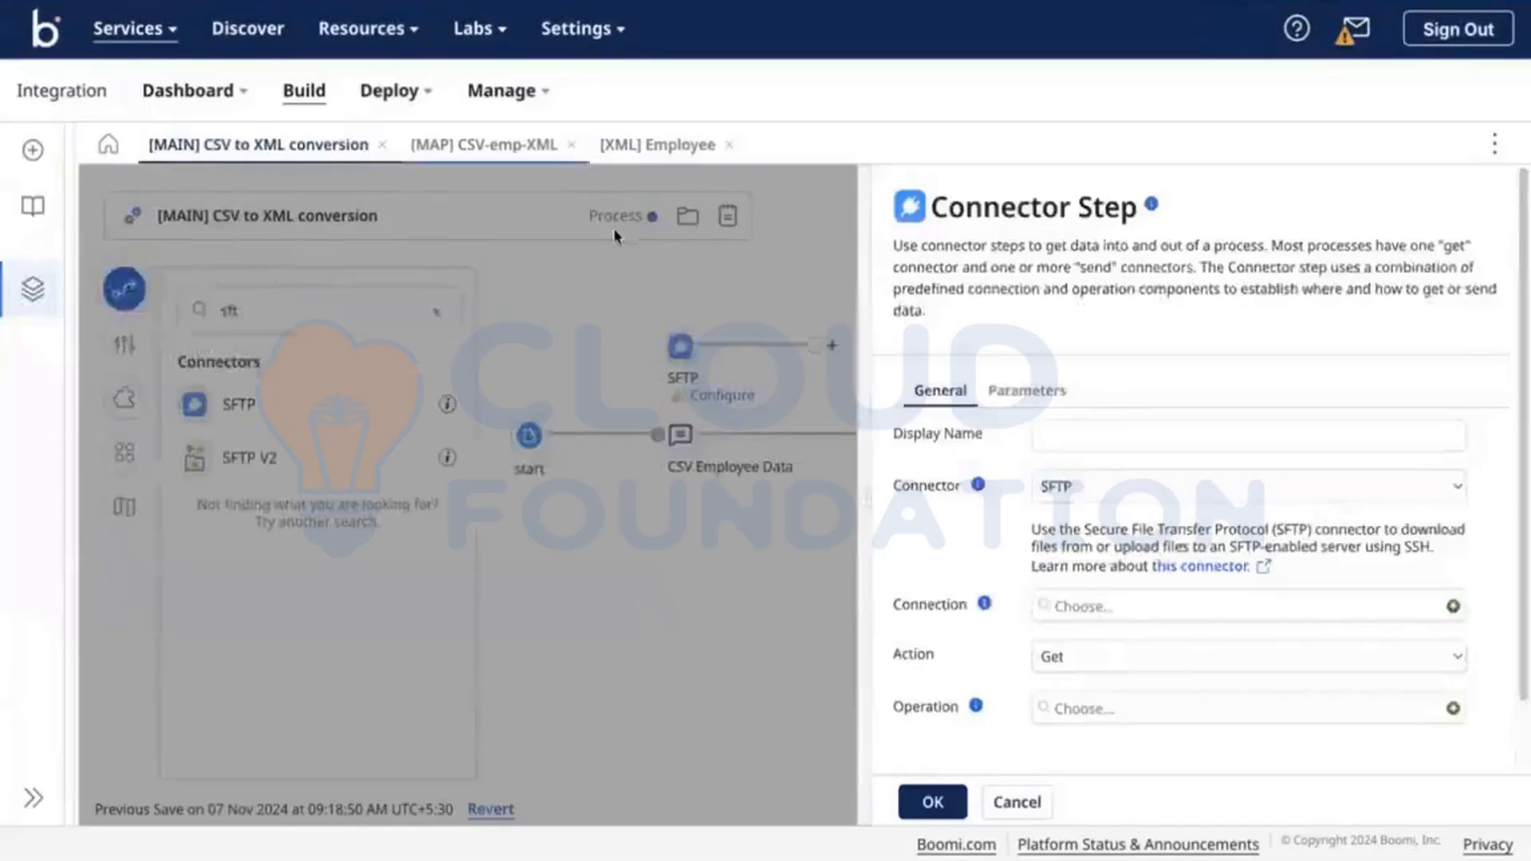
click(728, 324)
click(853, 488)
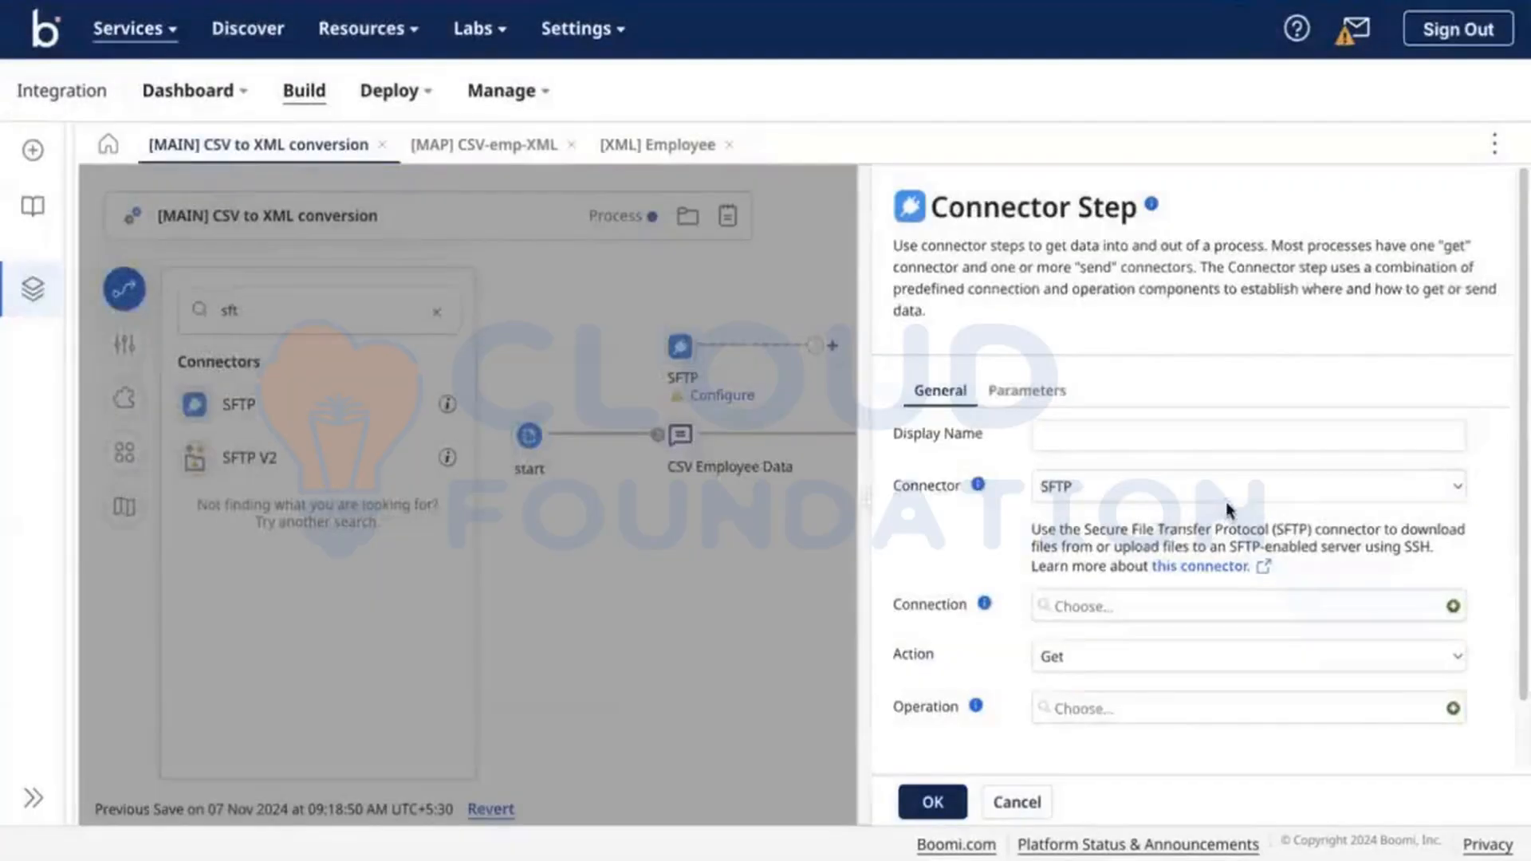
Search the connector step's available connectors for "rest" and discard the unfinished SFTP connector step from the process.
click(1231, 506)
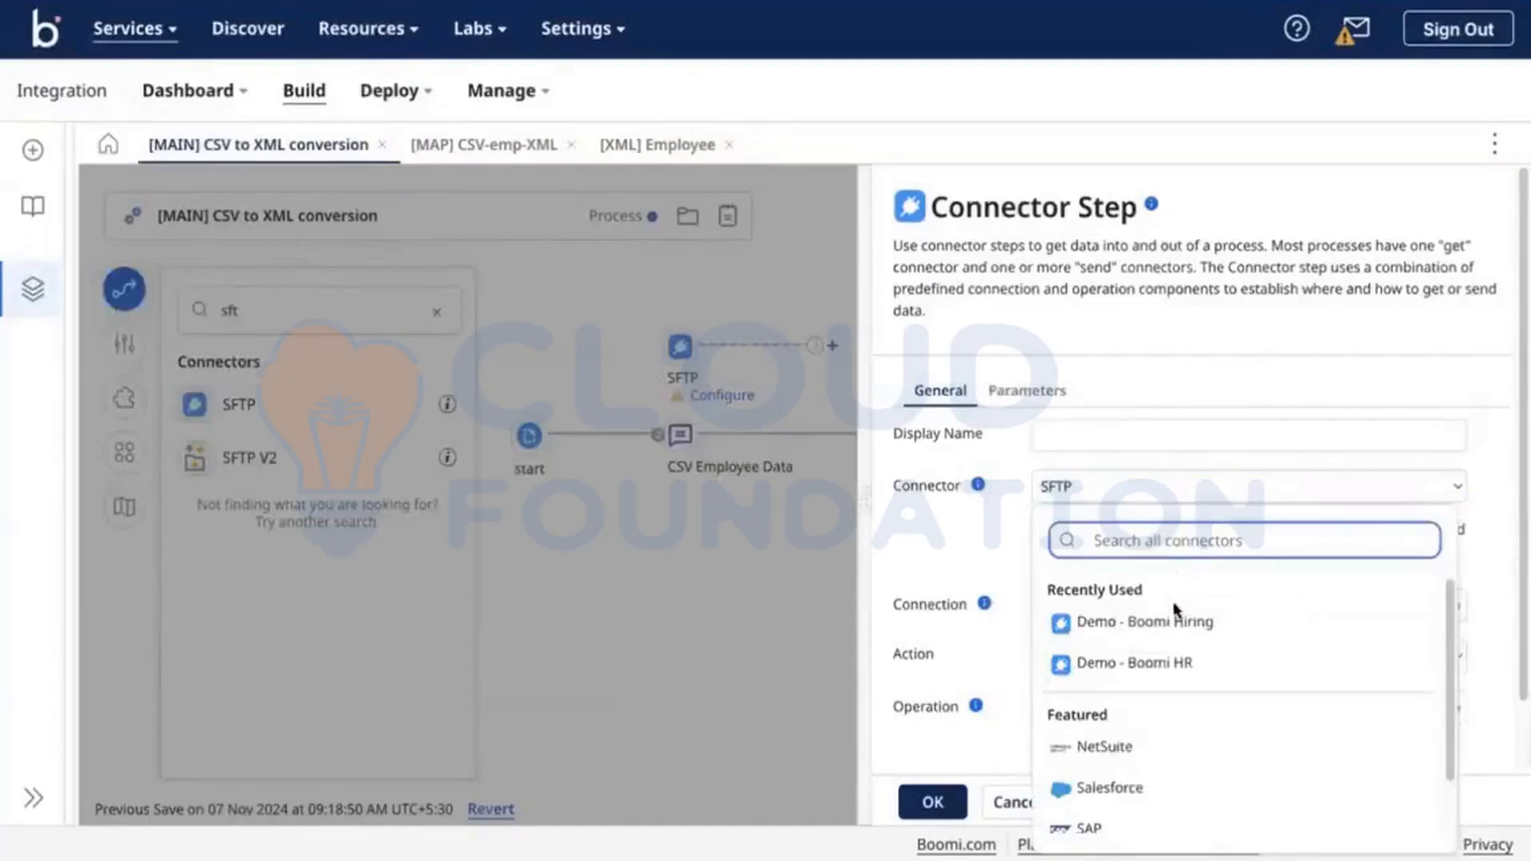
text(rest)
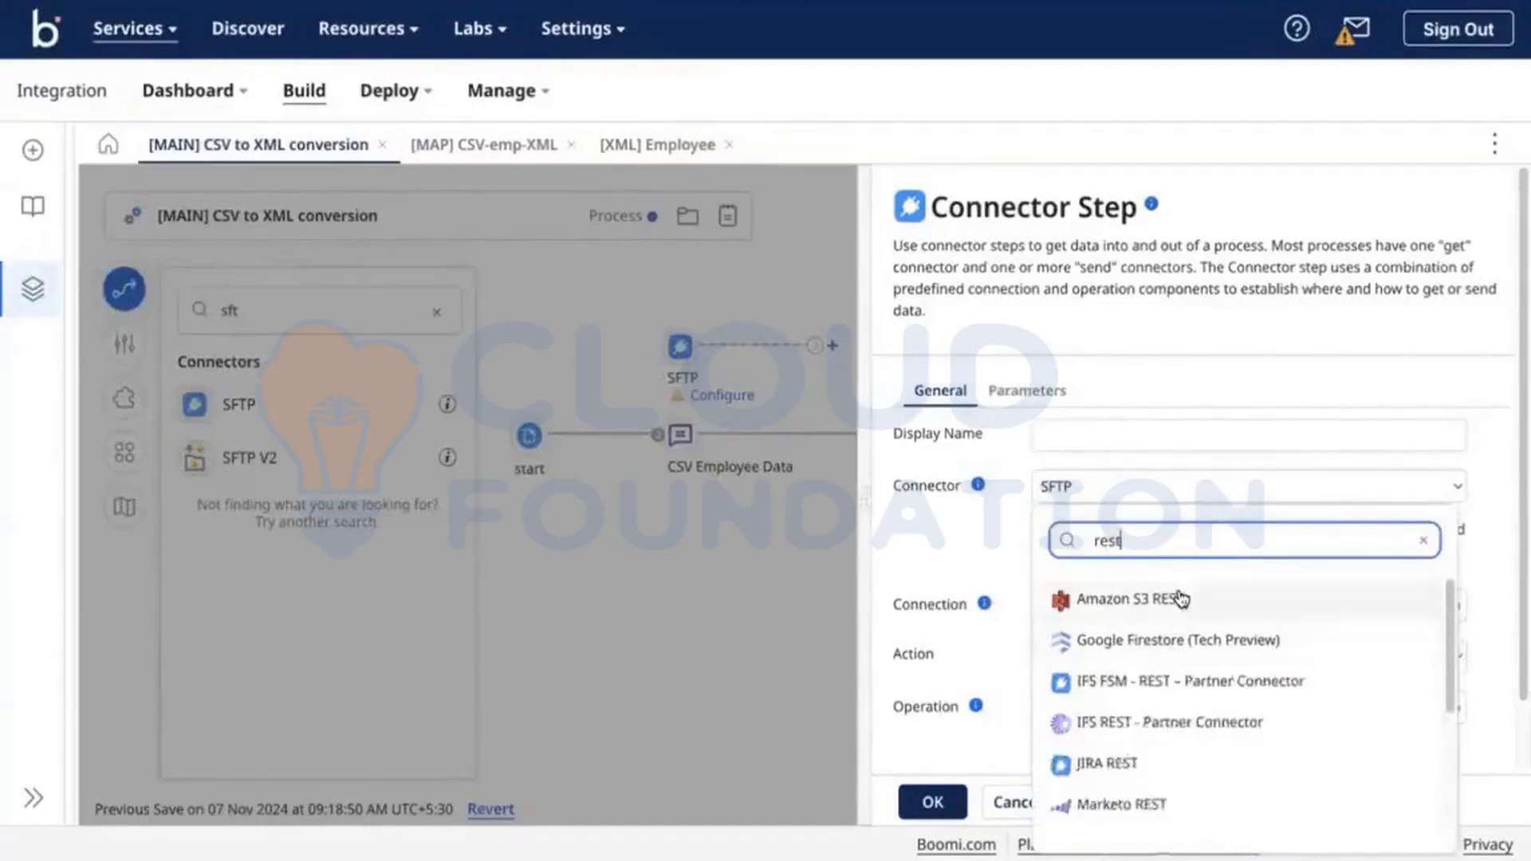
click(835, 639)
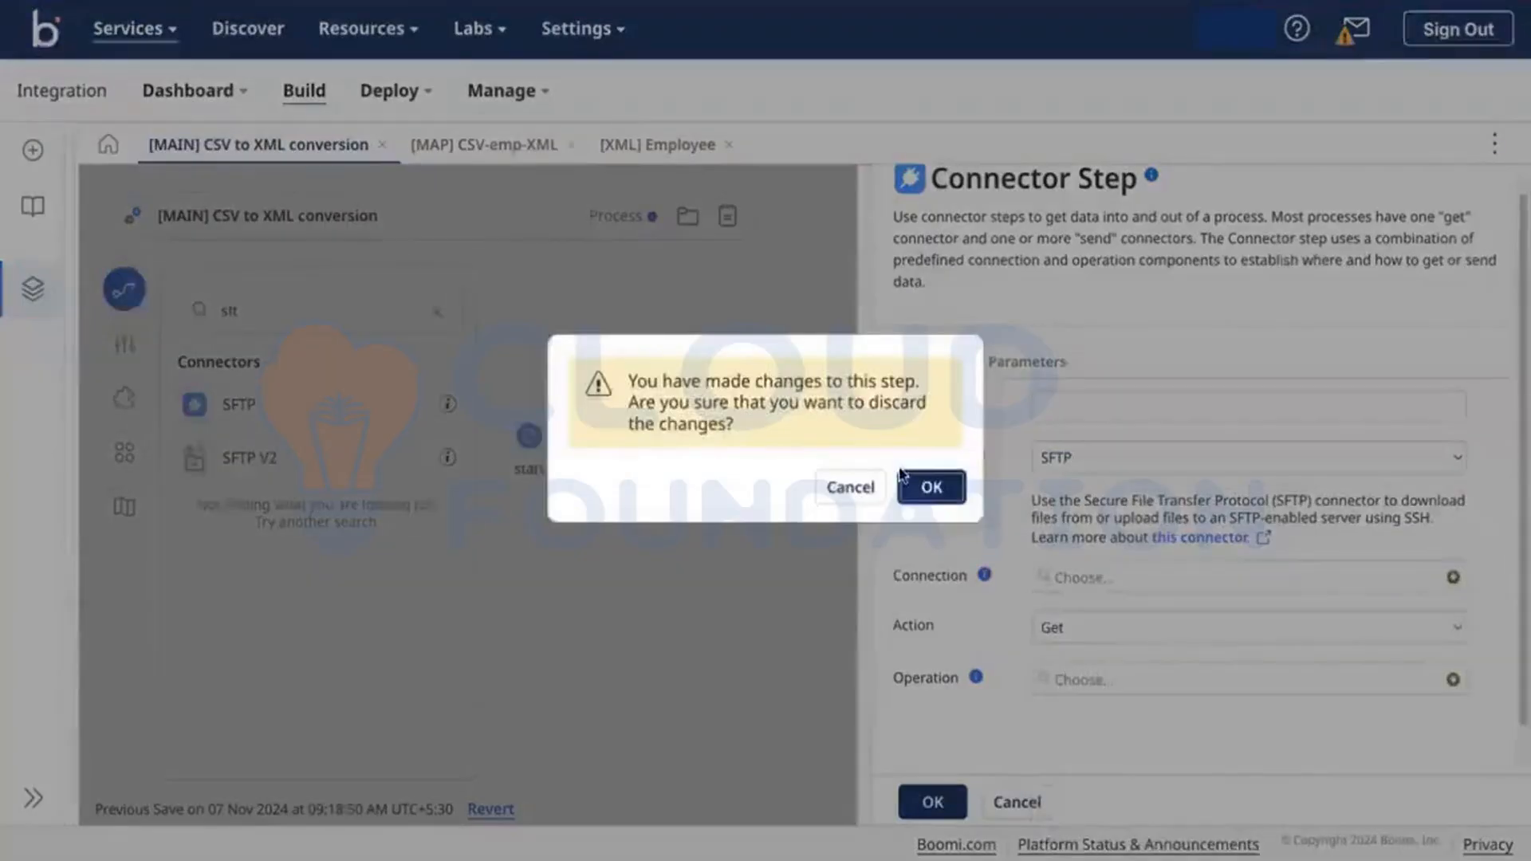
click(927, 494)
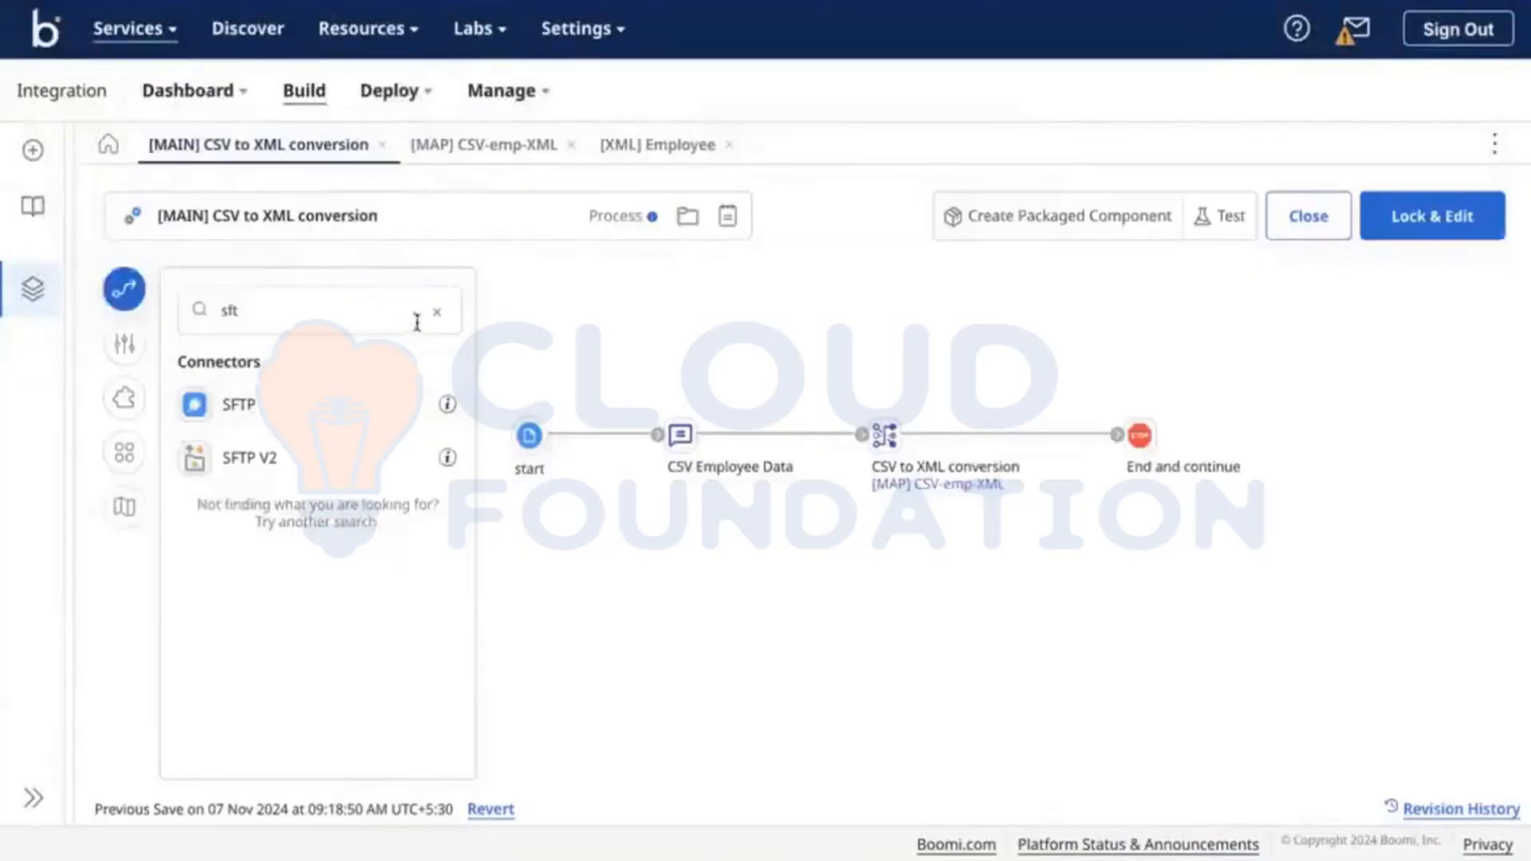
Clear the step search and expand the Featured Connectors and All Connectors groups.
click(436, 311)
click(230, 386)
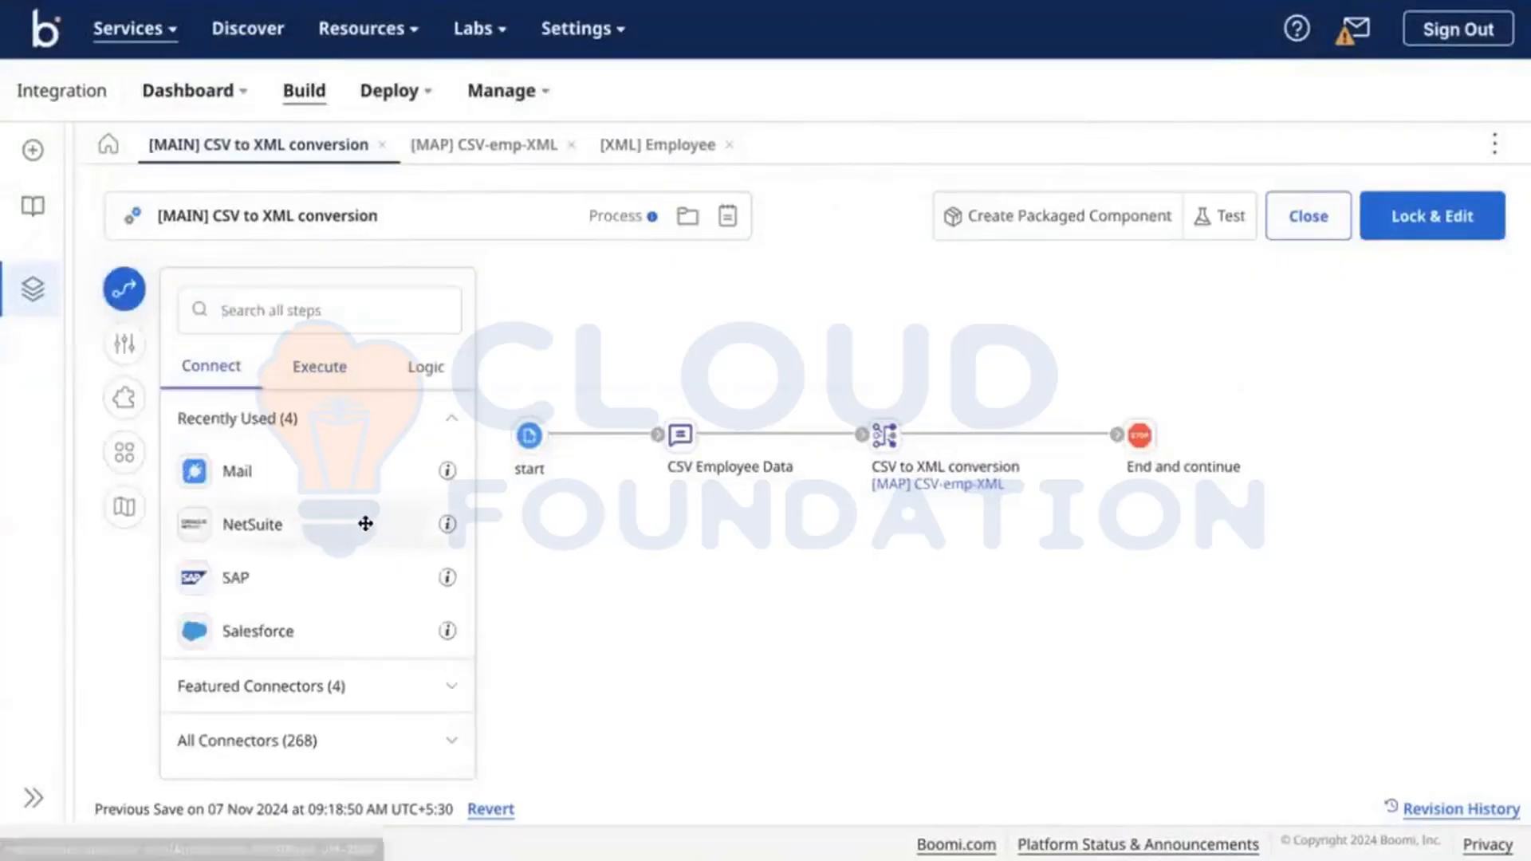
click(433, 699)
scroll(431, 686, down, 3)
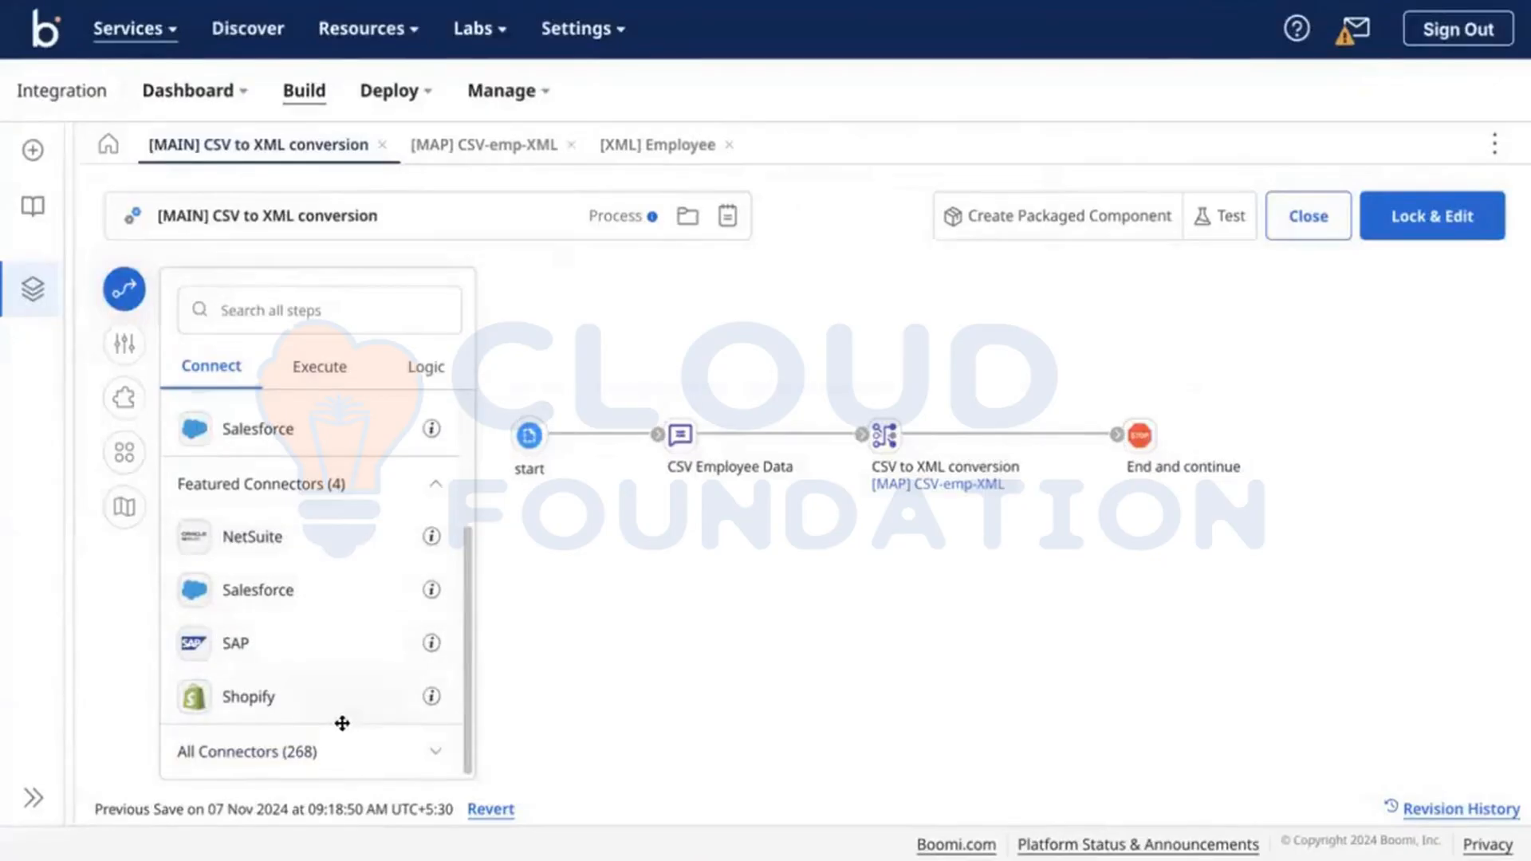
click(439, 750)
Browse the full list of connectors, loading further entries from the Amazon connectors down to Twilio.
scroll(352, 612, down, 5)
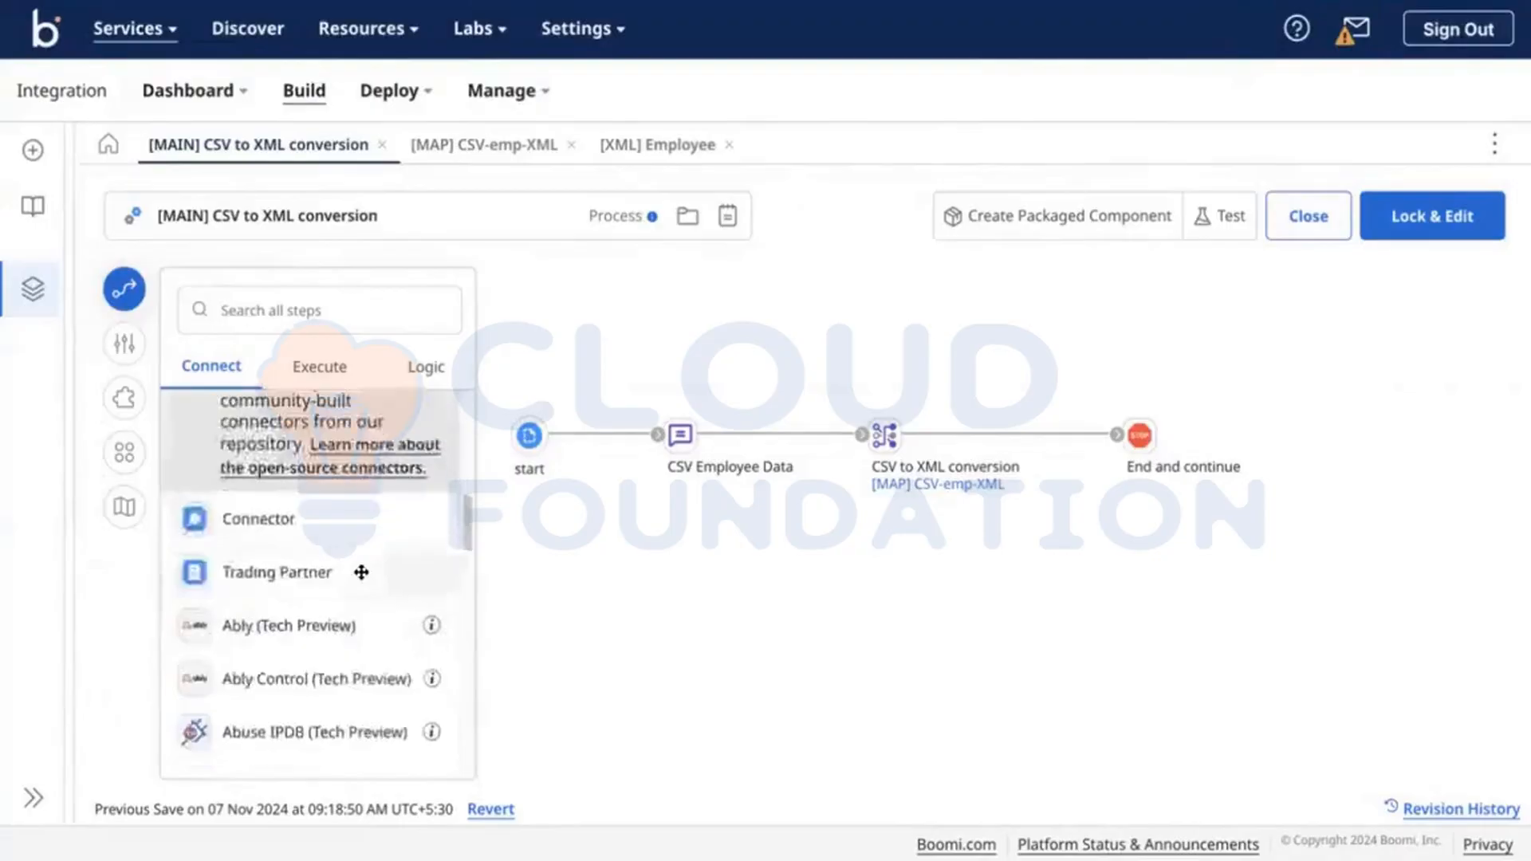
scroll(362, 572, down, 10)
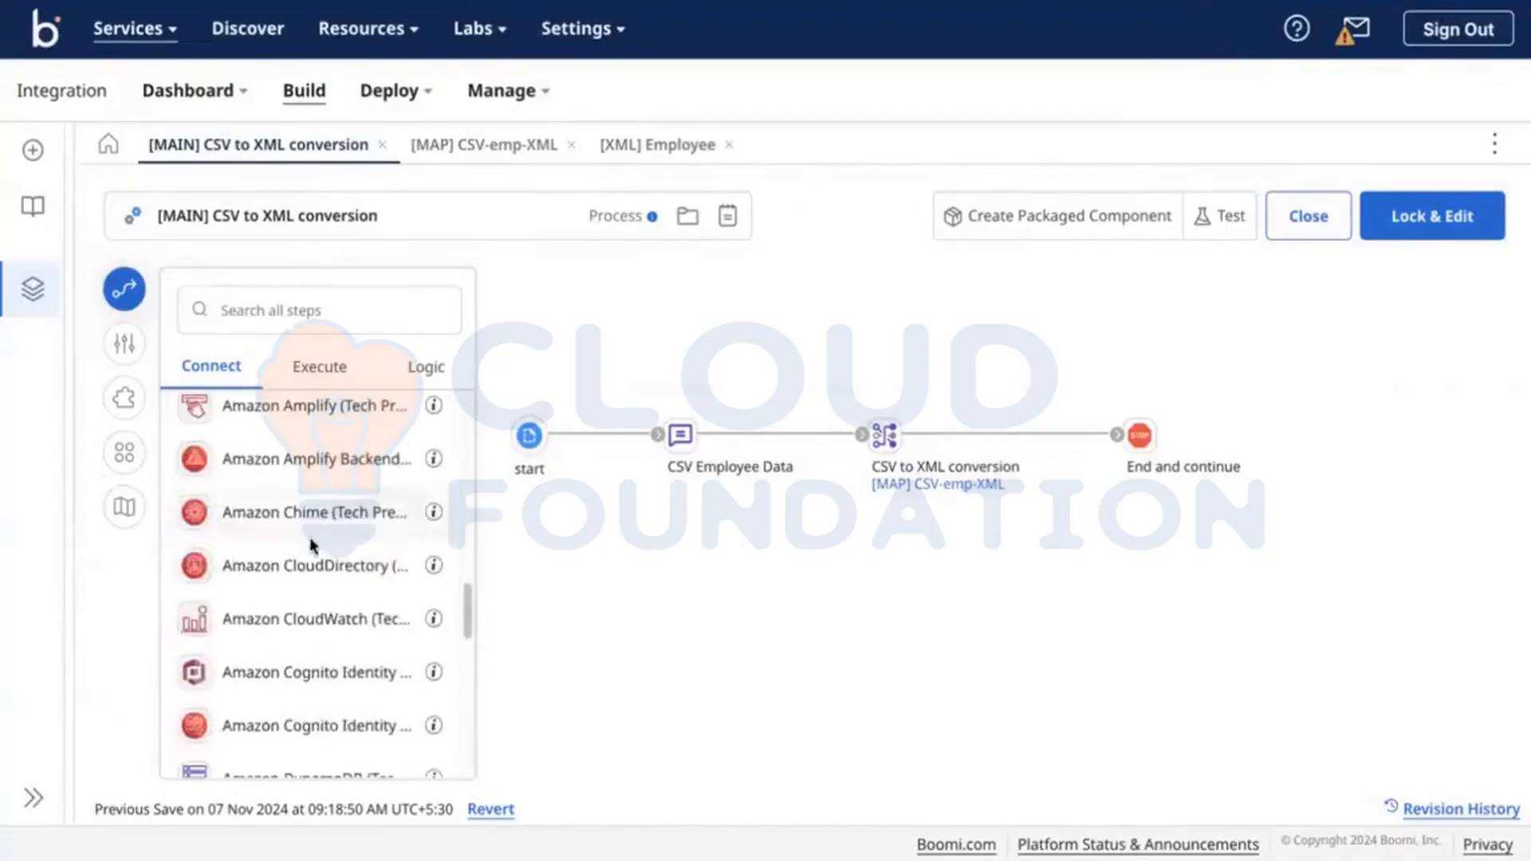
scroll(311, 574, down, 10)
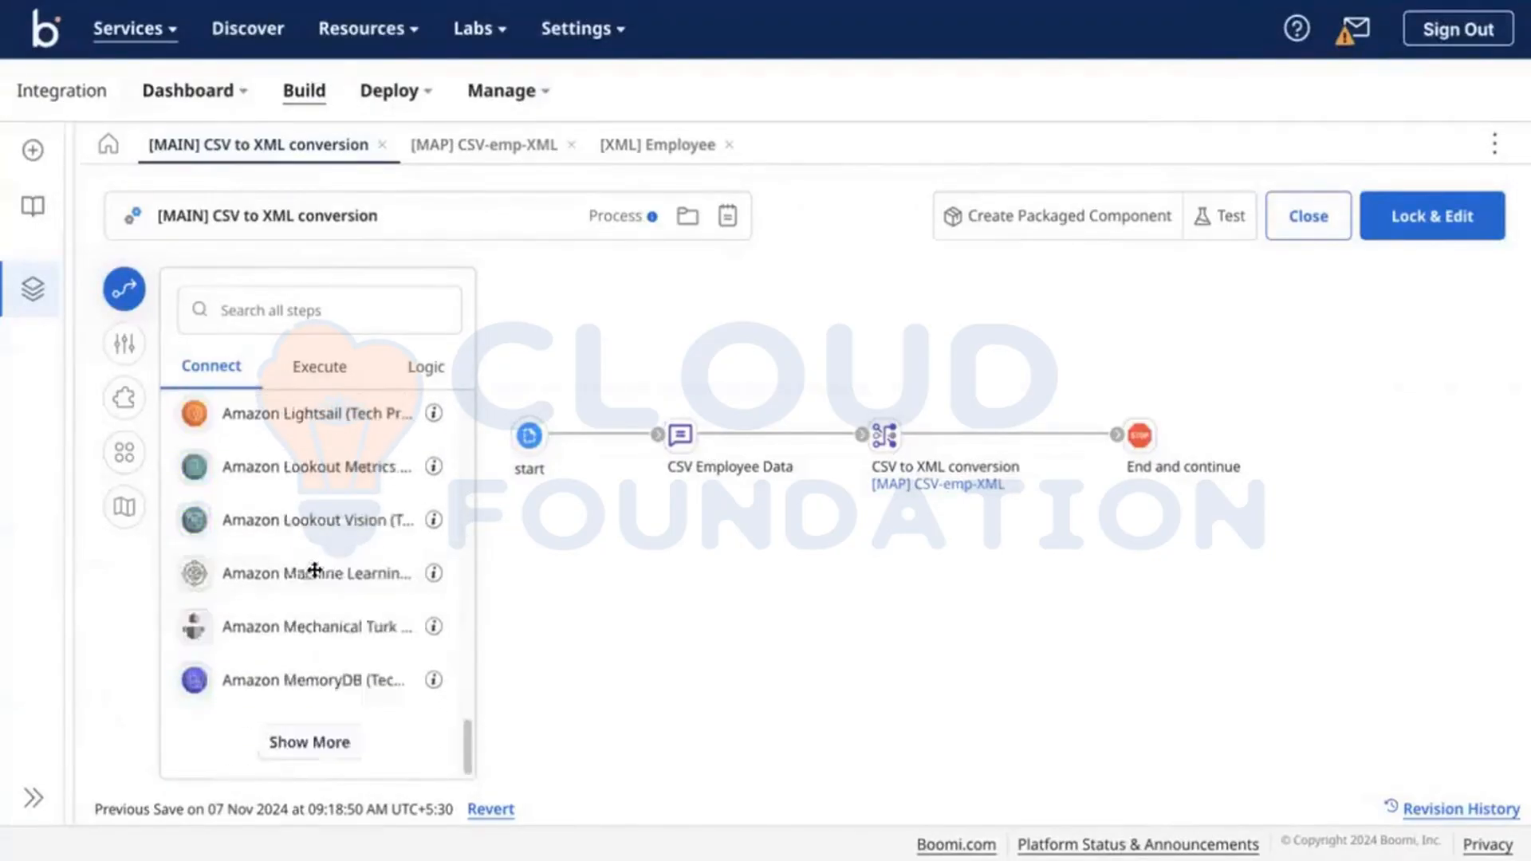
click(344, 749)
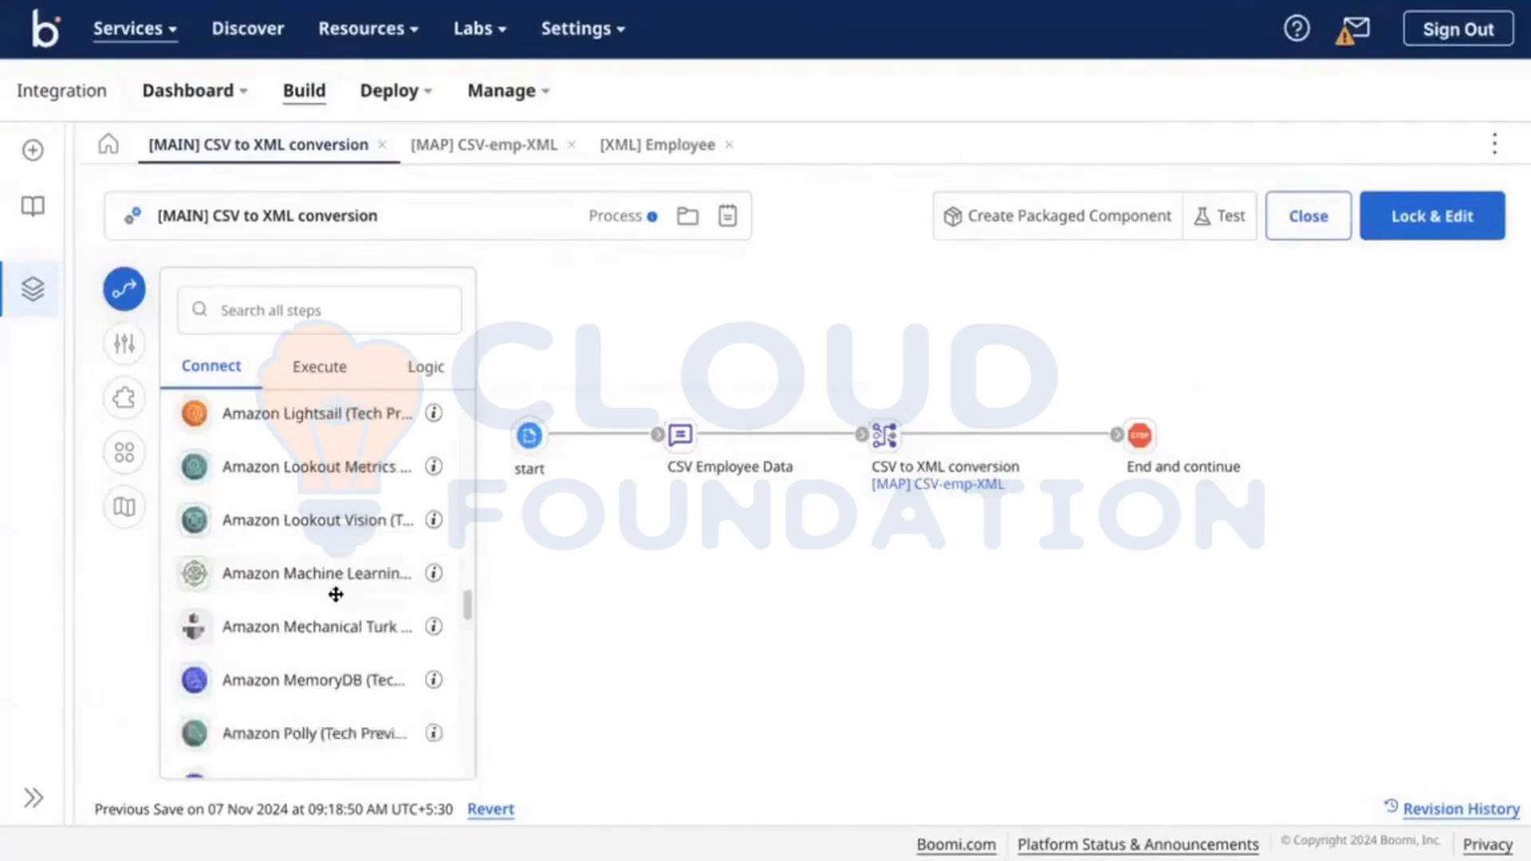
scroll(336, 595, down, 5)
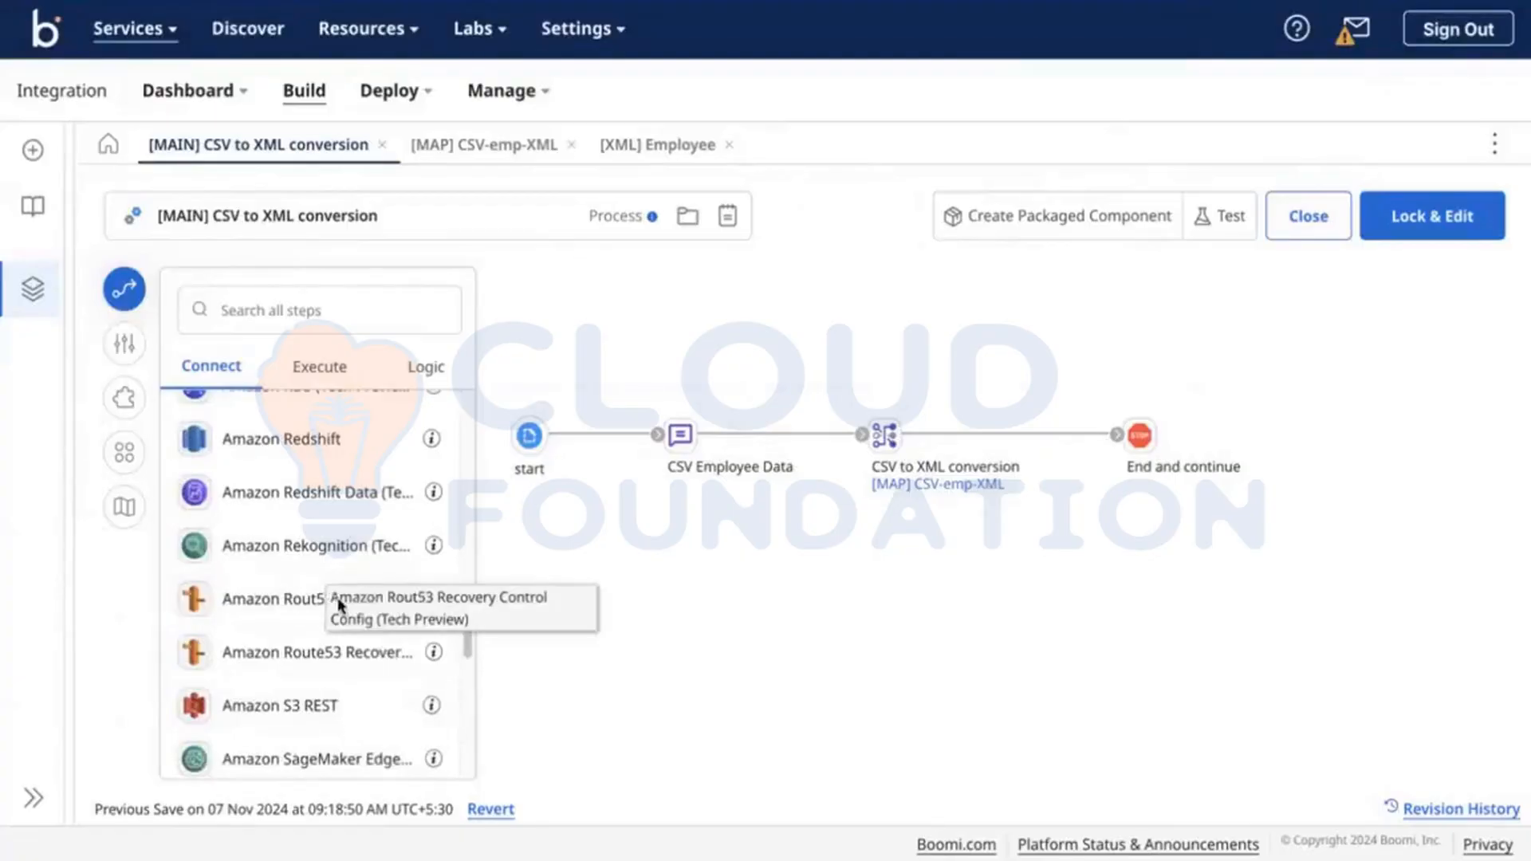
scroll(339, 604, down, 7)
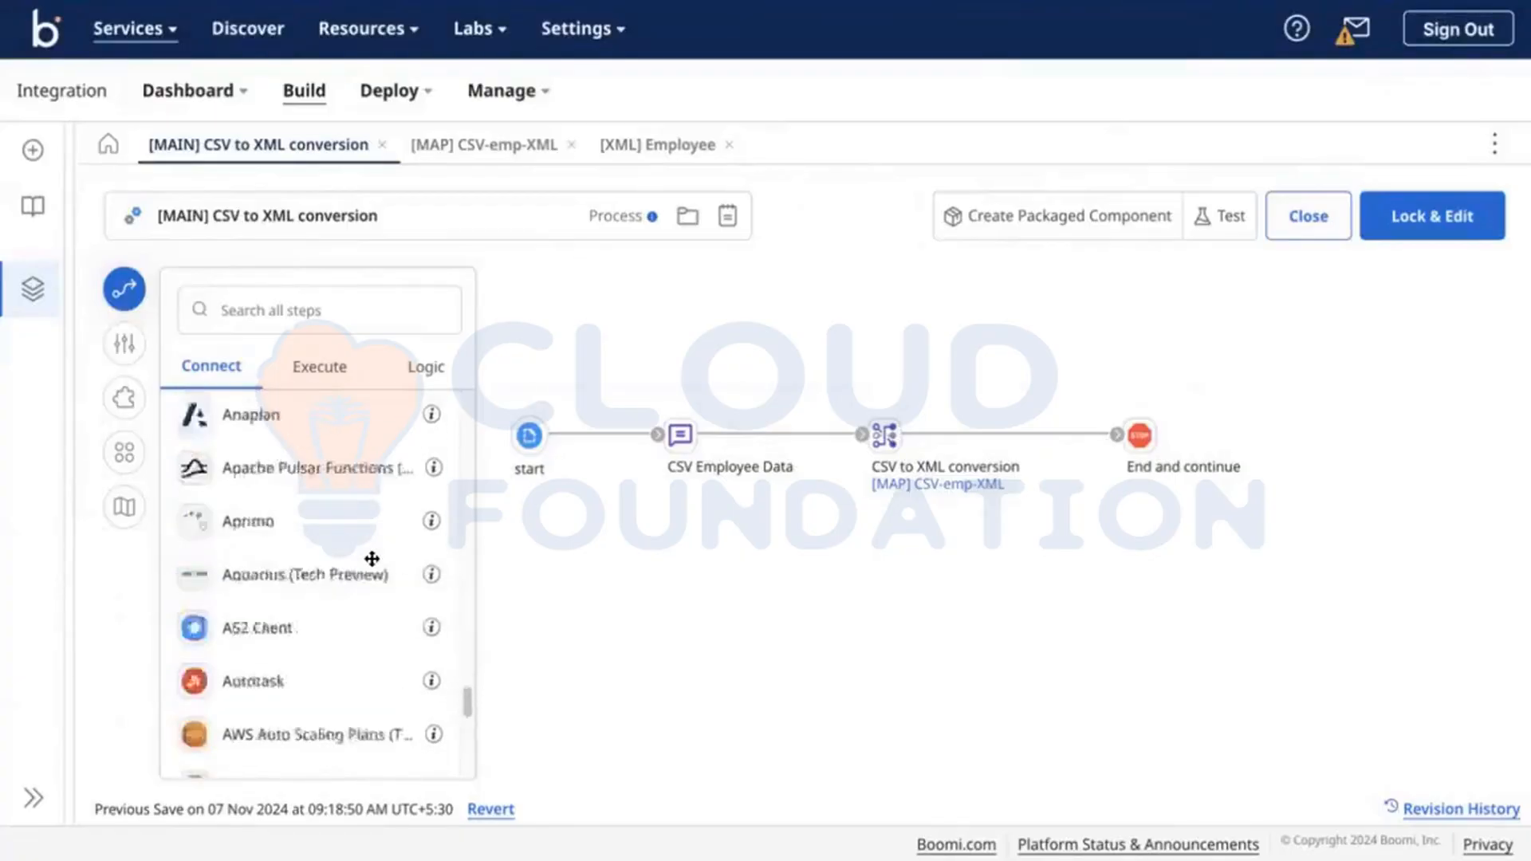
scroll(372, 558, down, 2)
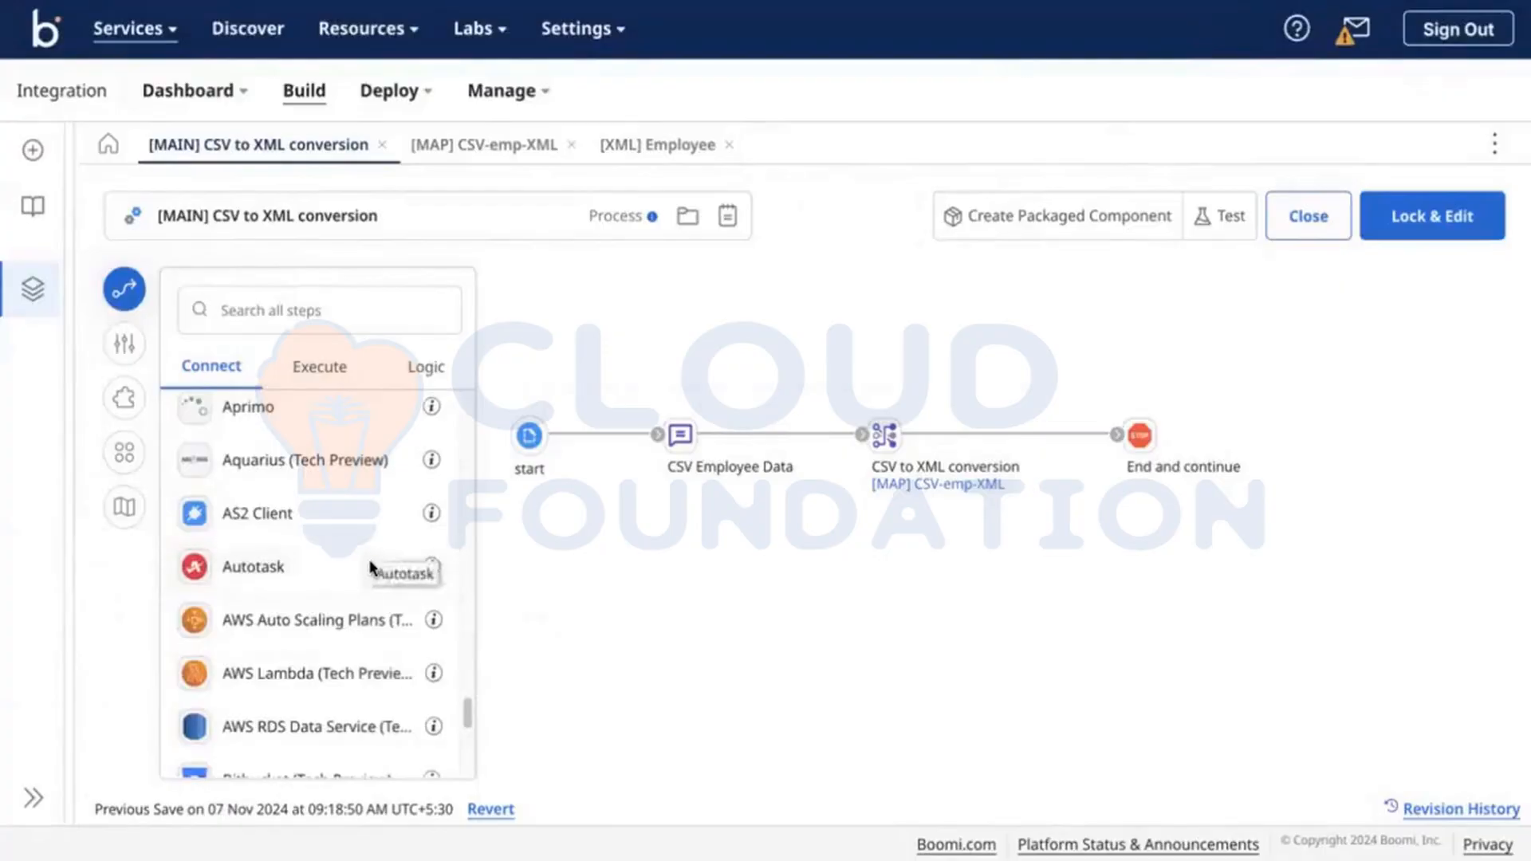
scroll(383, 698, down, 5)
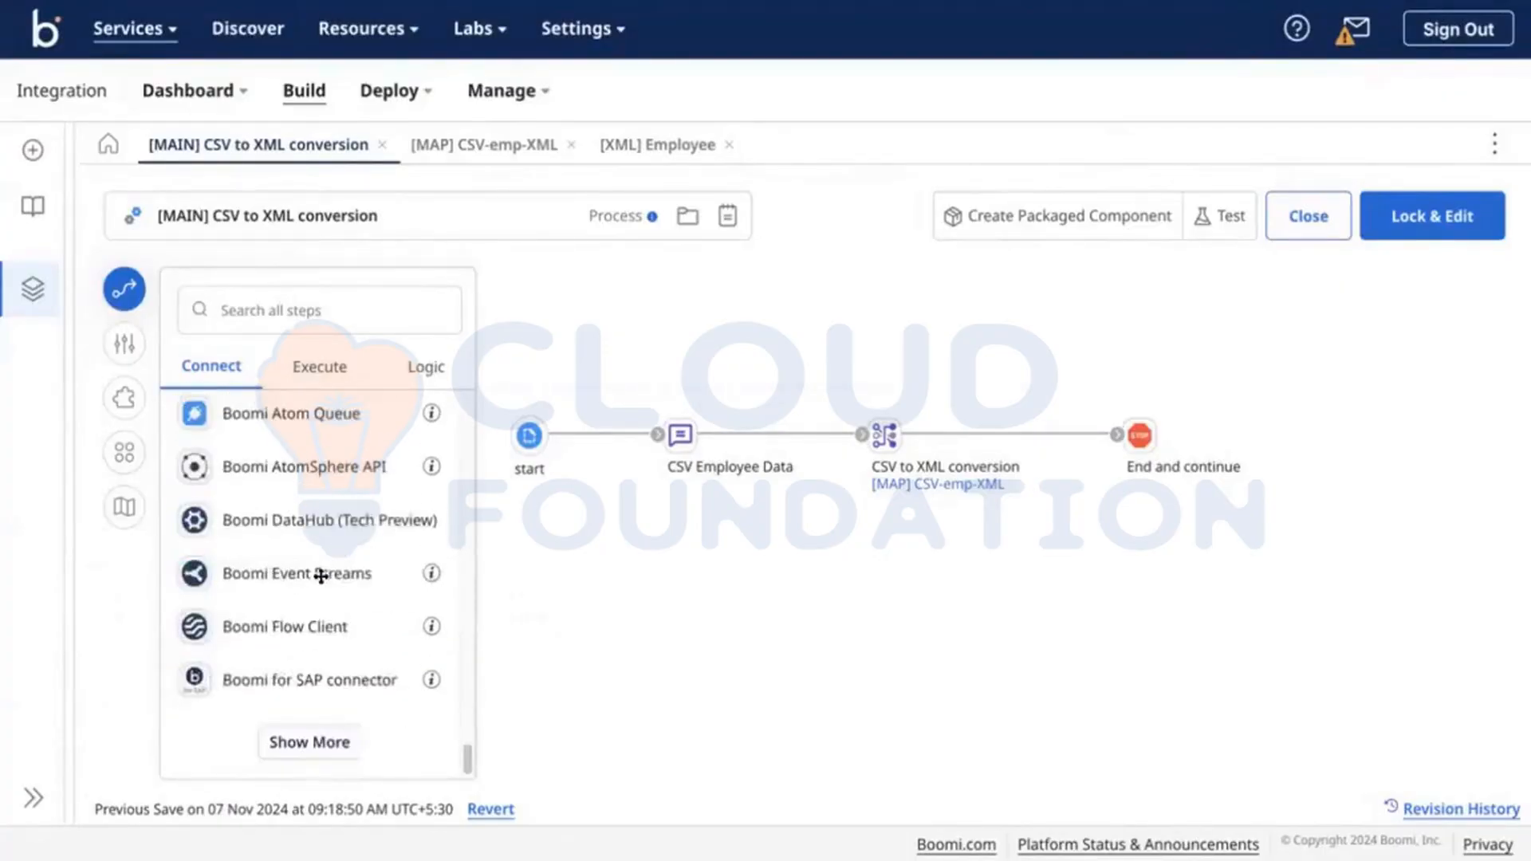
click(309, 742)
scroll(304, 611, down, 10)
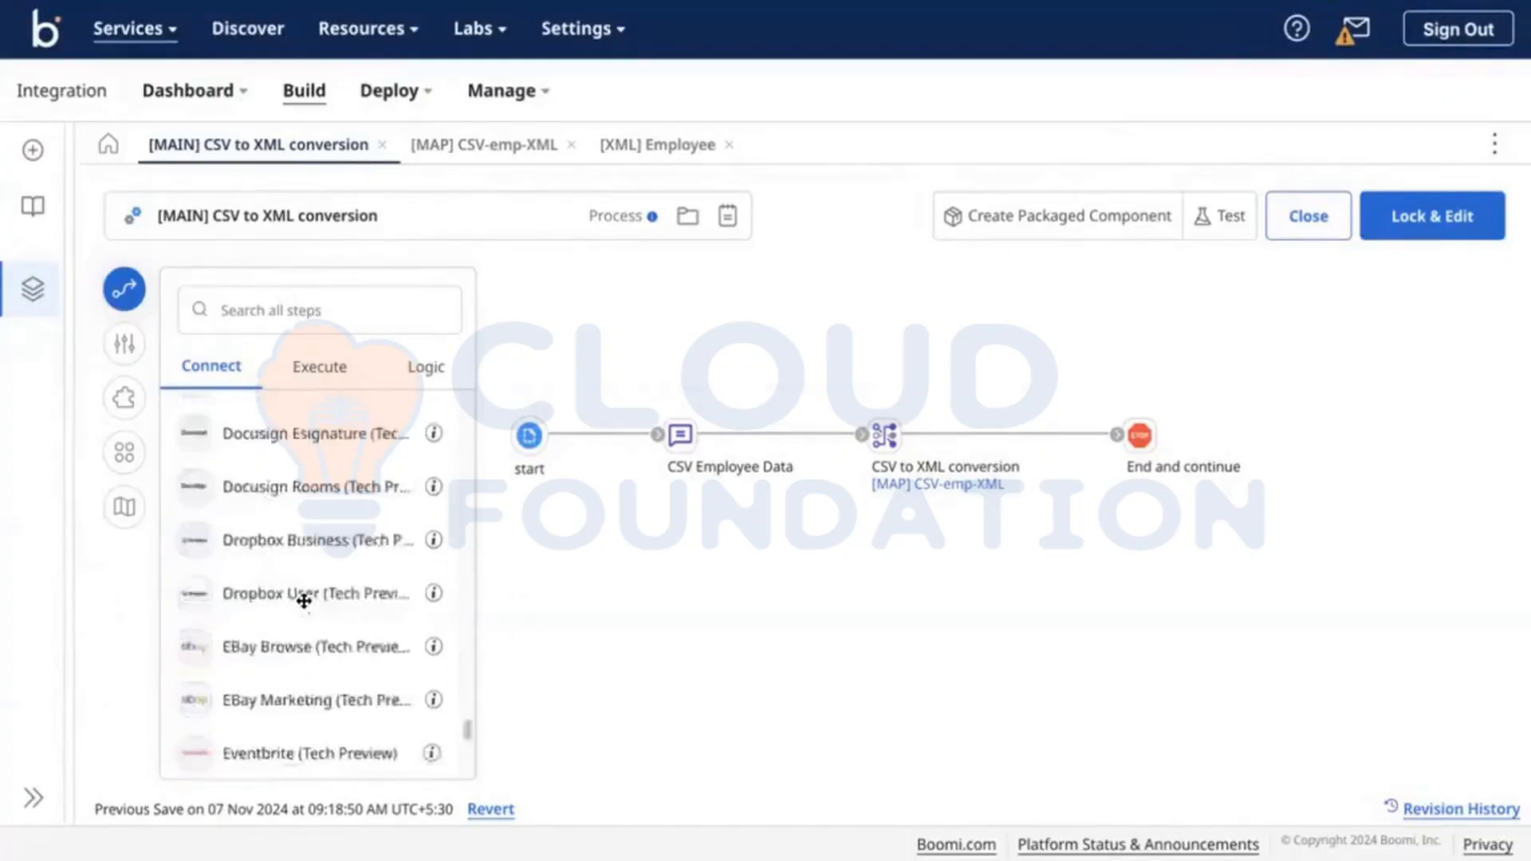
click(319, 737)
scroll(332, 489, down, 8)
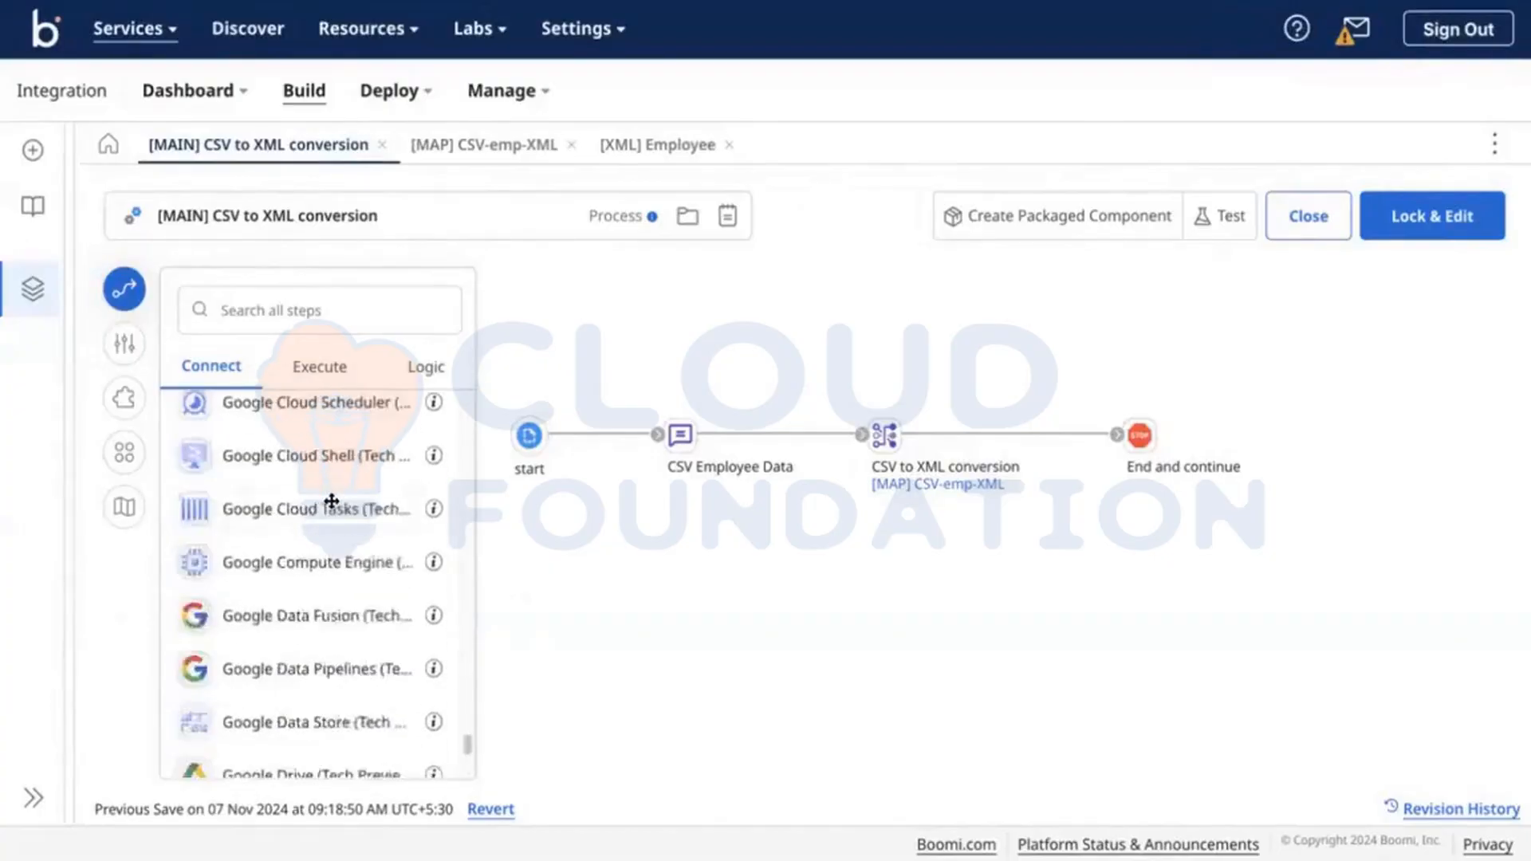
click(311, 738)
scroll(325, 588, down, 6)
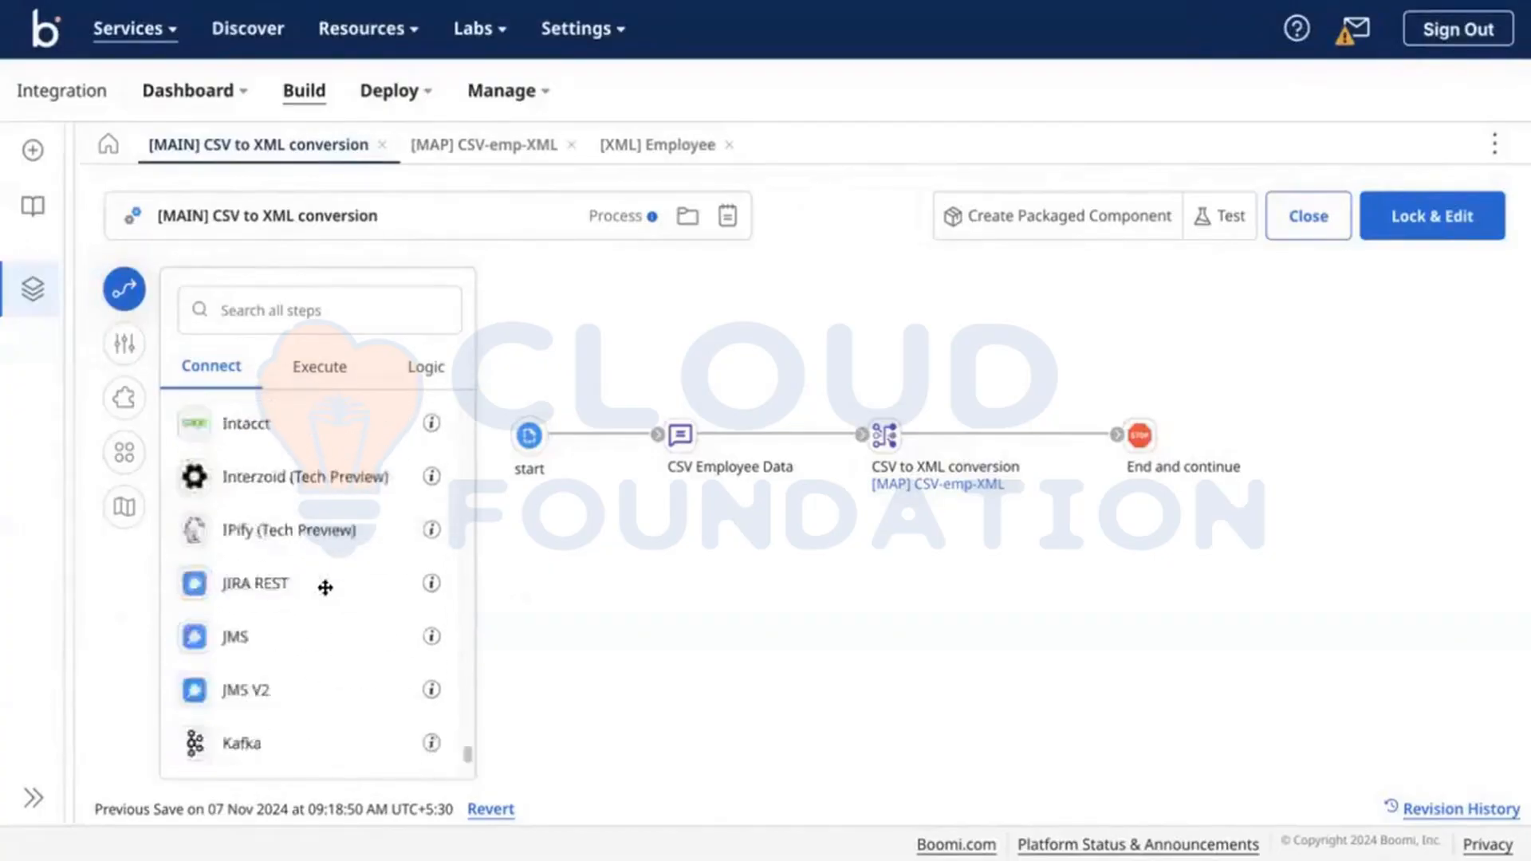
scroll(325, 588, down, 5)
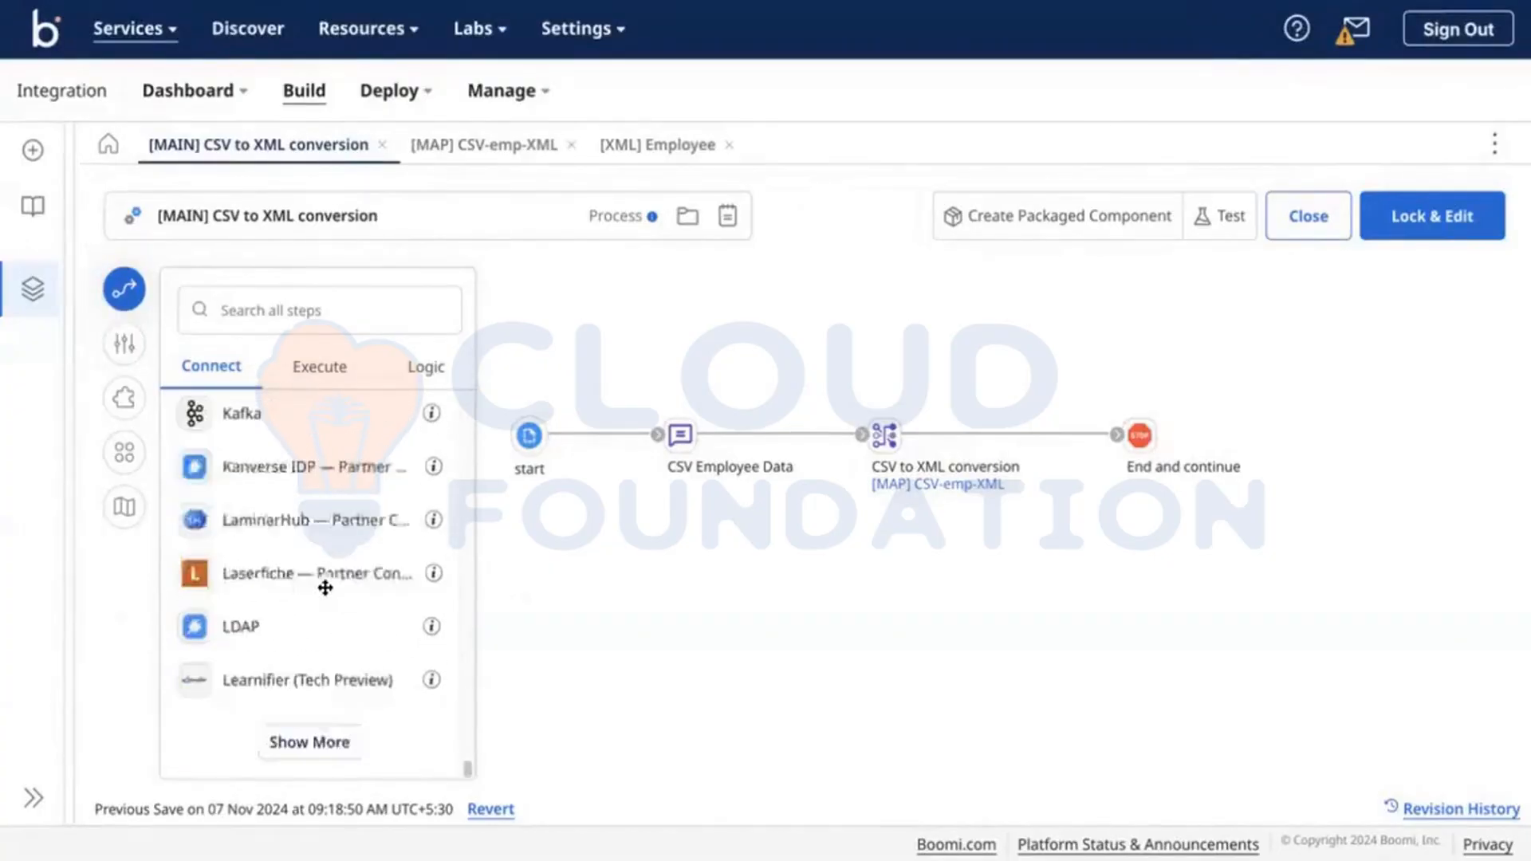
click(329, 742)
scroll(327, 570, down, 10)
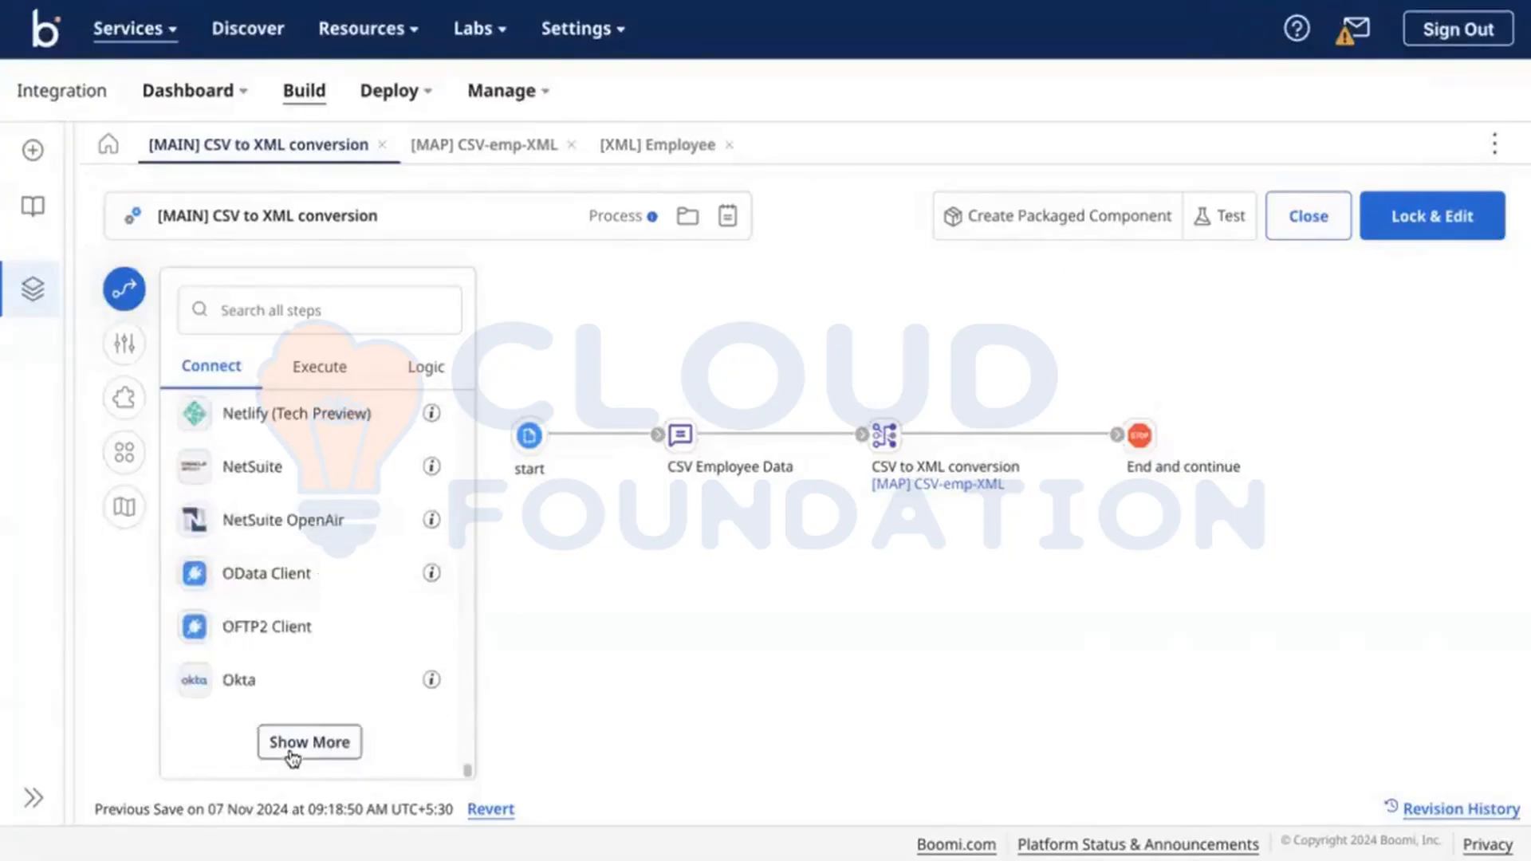
click(291, 743)
scroll(321, 627, down, 10)
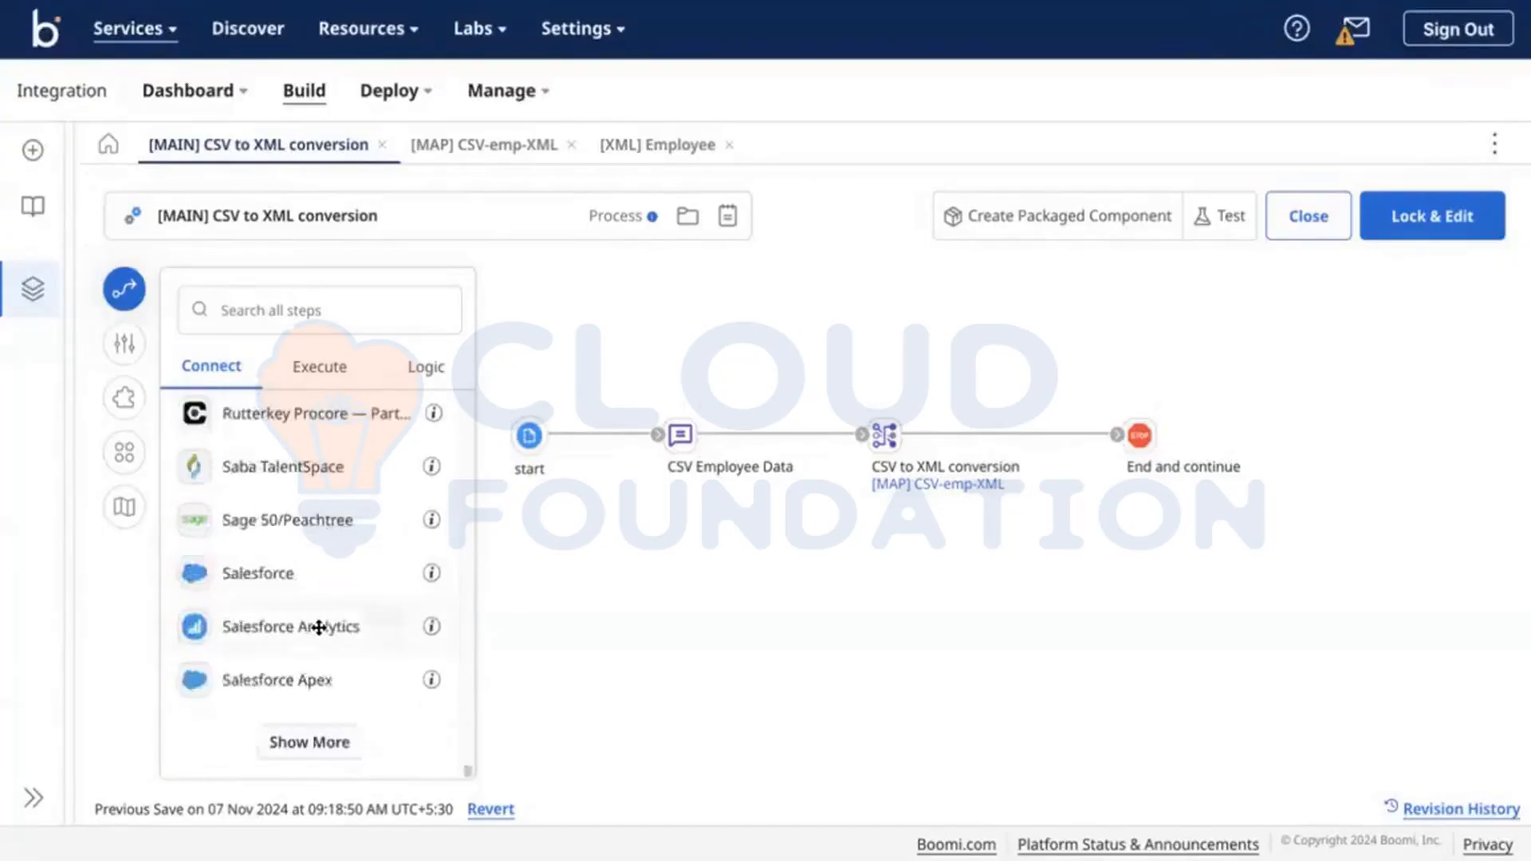
click(325, 742)
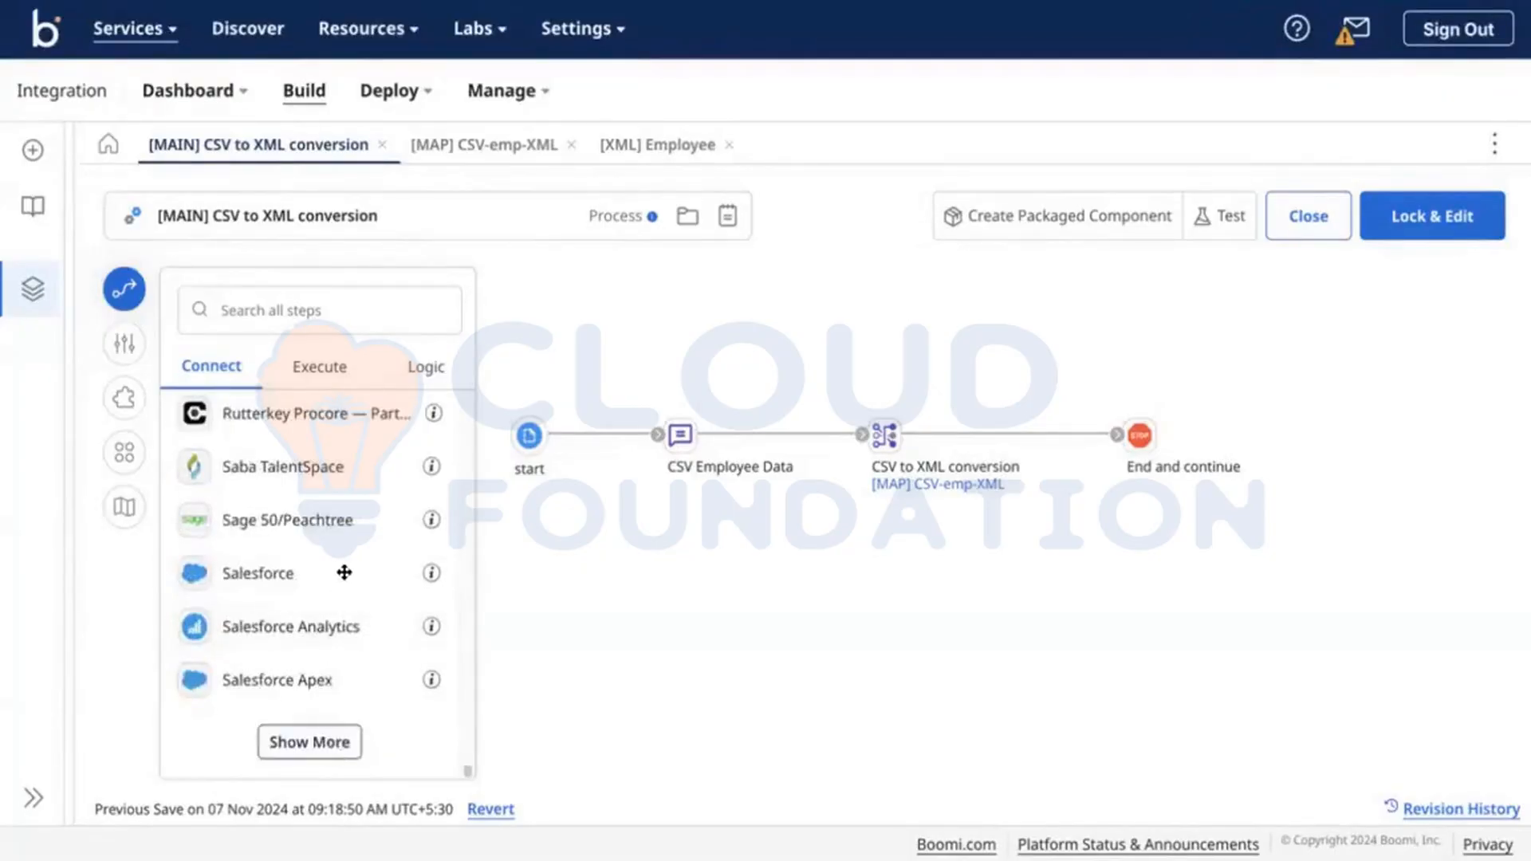
scroll(341, 571, down, 10)
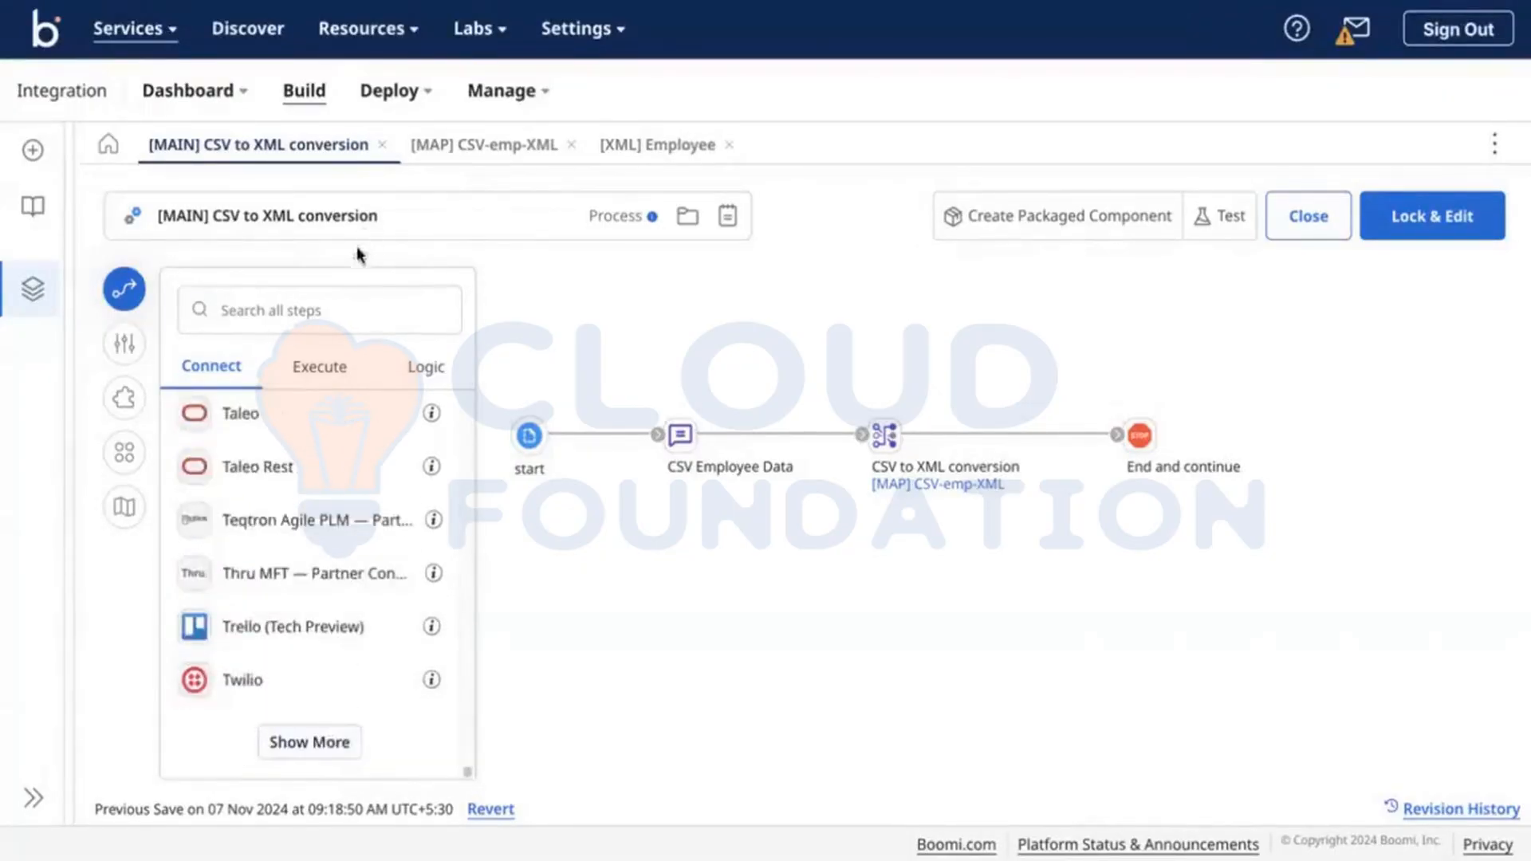
Search the steps for "http" and add an HTTP Client connector step above the flow of [MAIN] CSV to XML conversion.
click(344, 316)
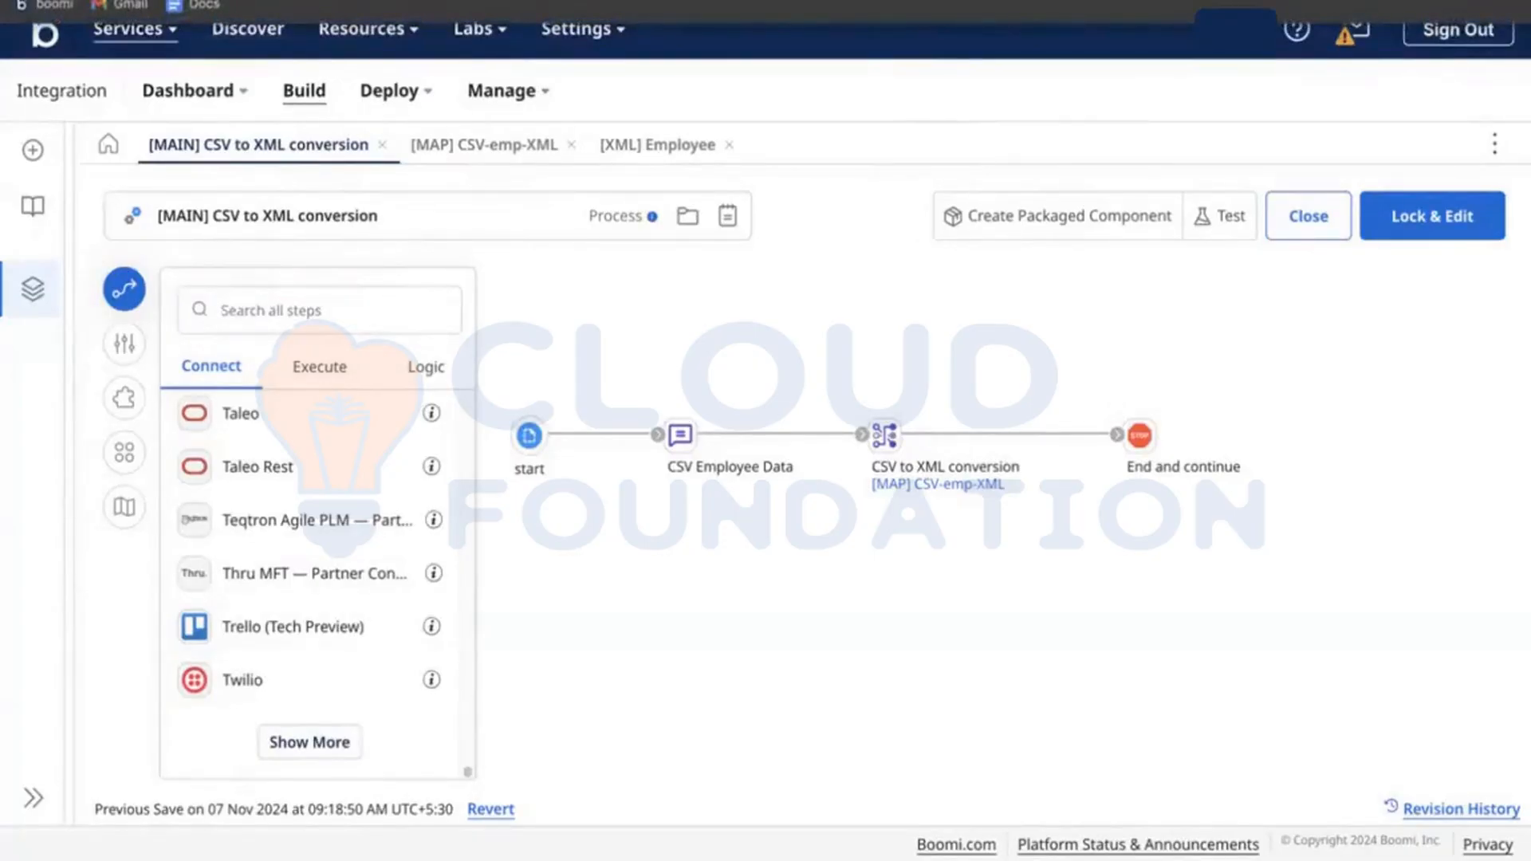
click(309, 295)
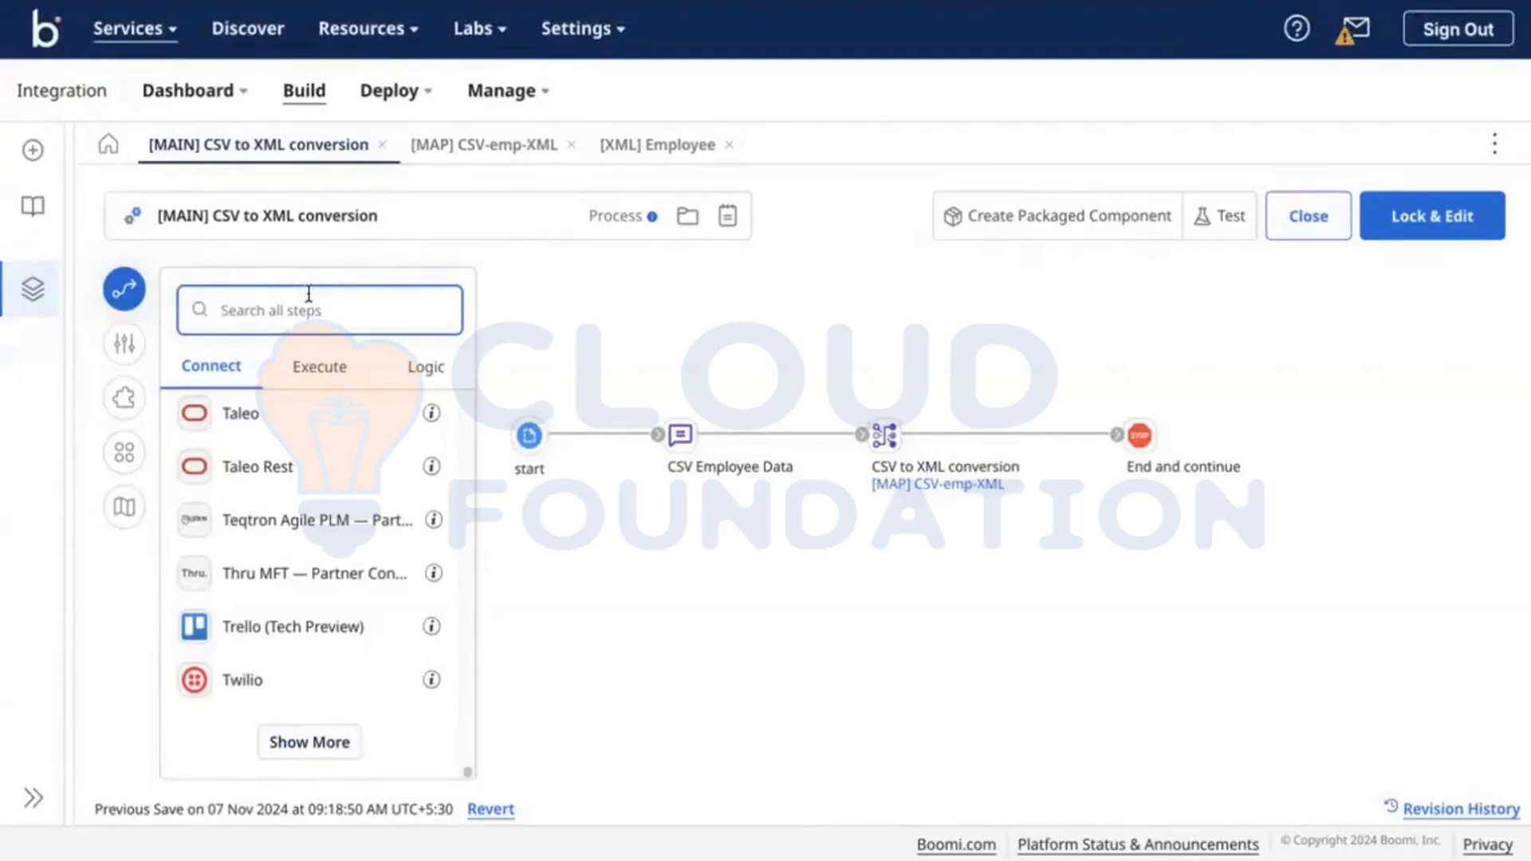
key(super+l)
click(302, 303)
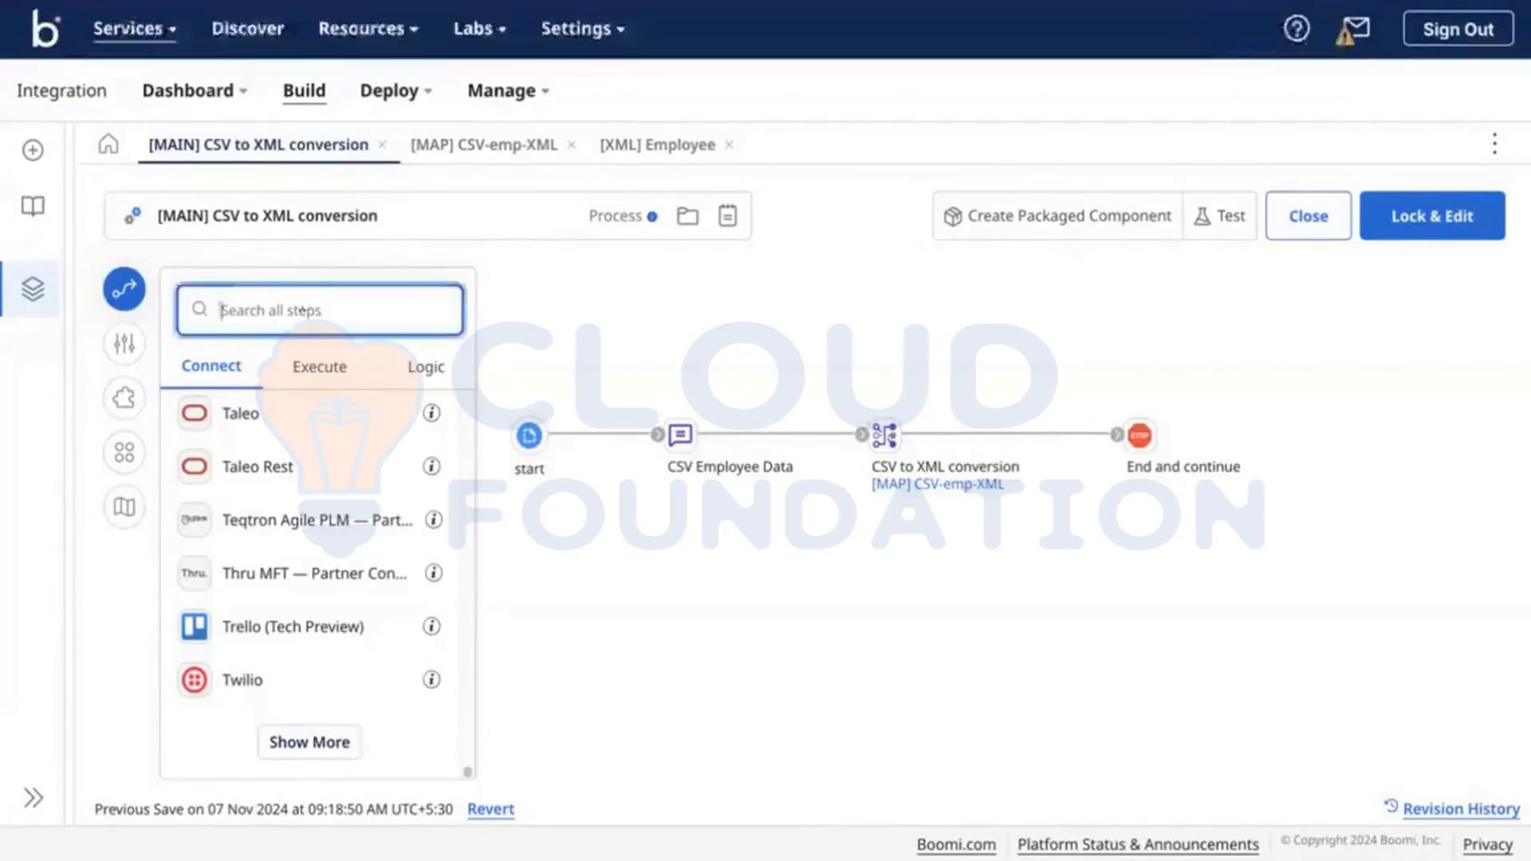
text(http)
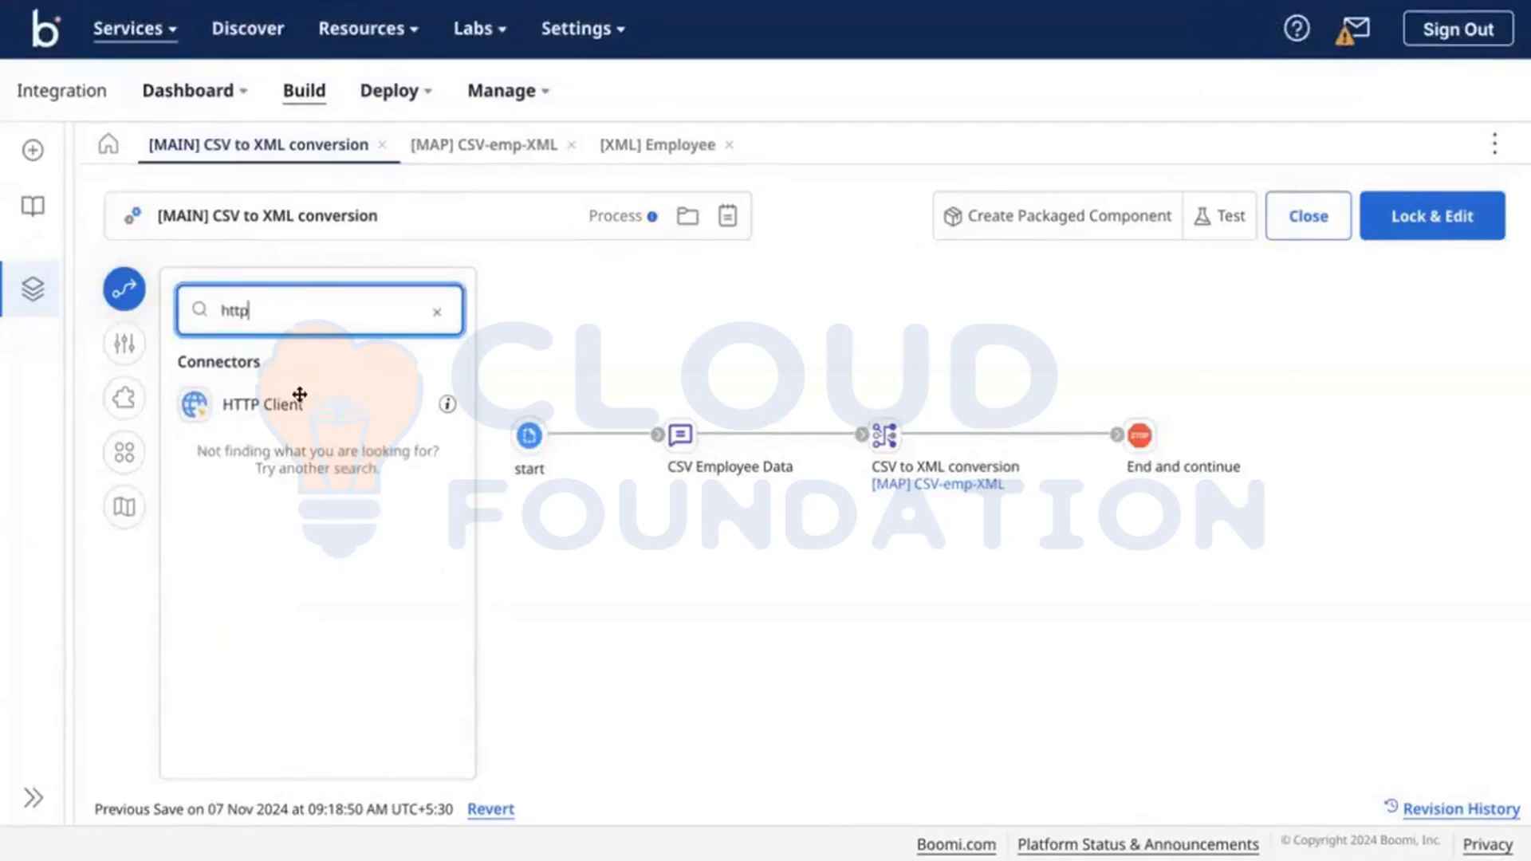
drag(246, 416, 782, 398)
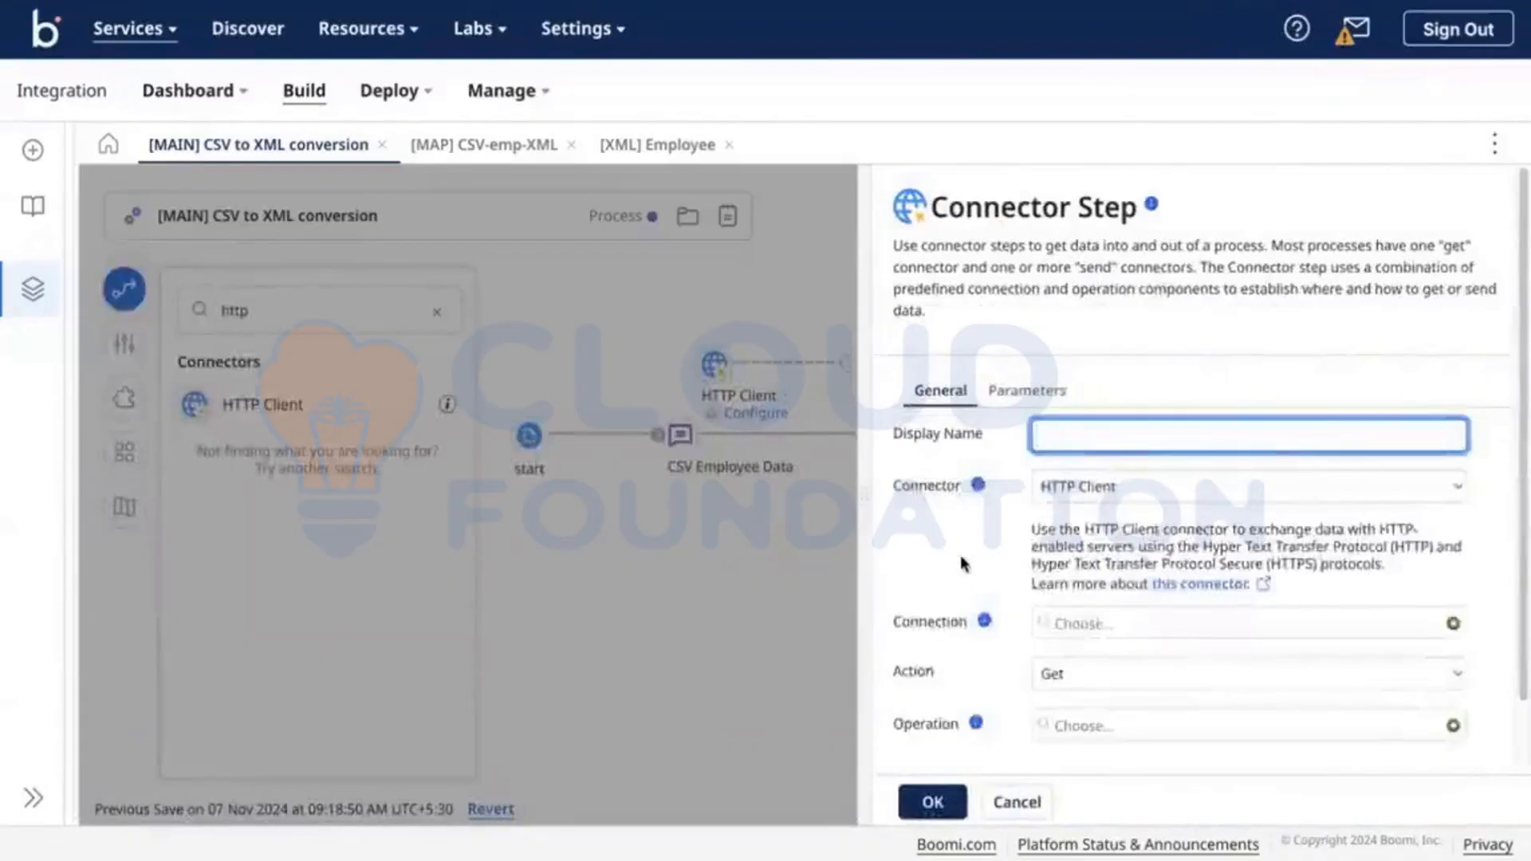
scroll(968, 564, down, 1)
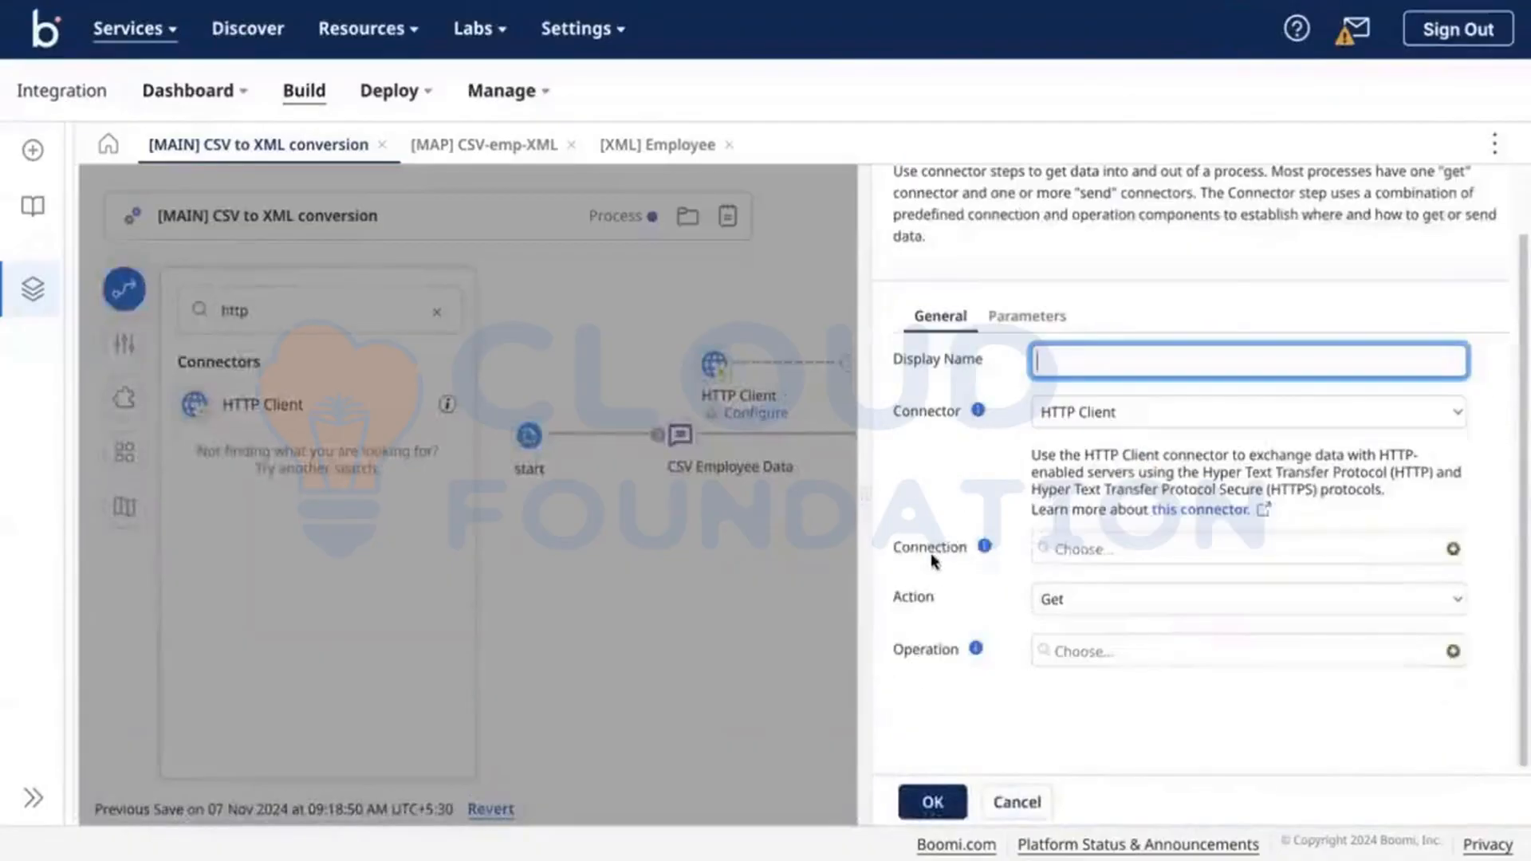
Create a new HTTP Client connection with OAuth 2.0 authentication and the Client Credentials grant type.
click(1453, 550)
click(424, 345)
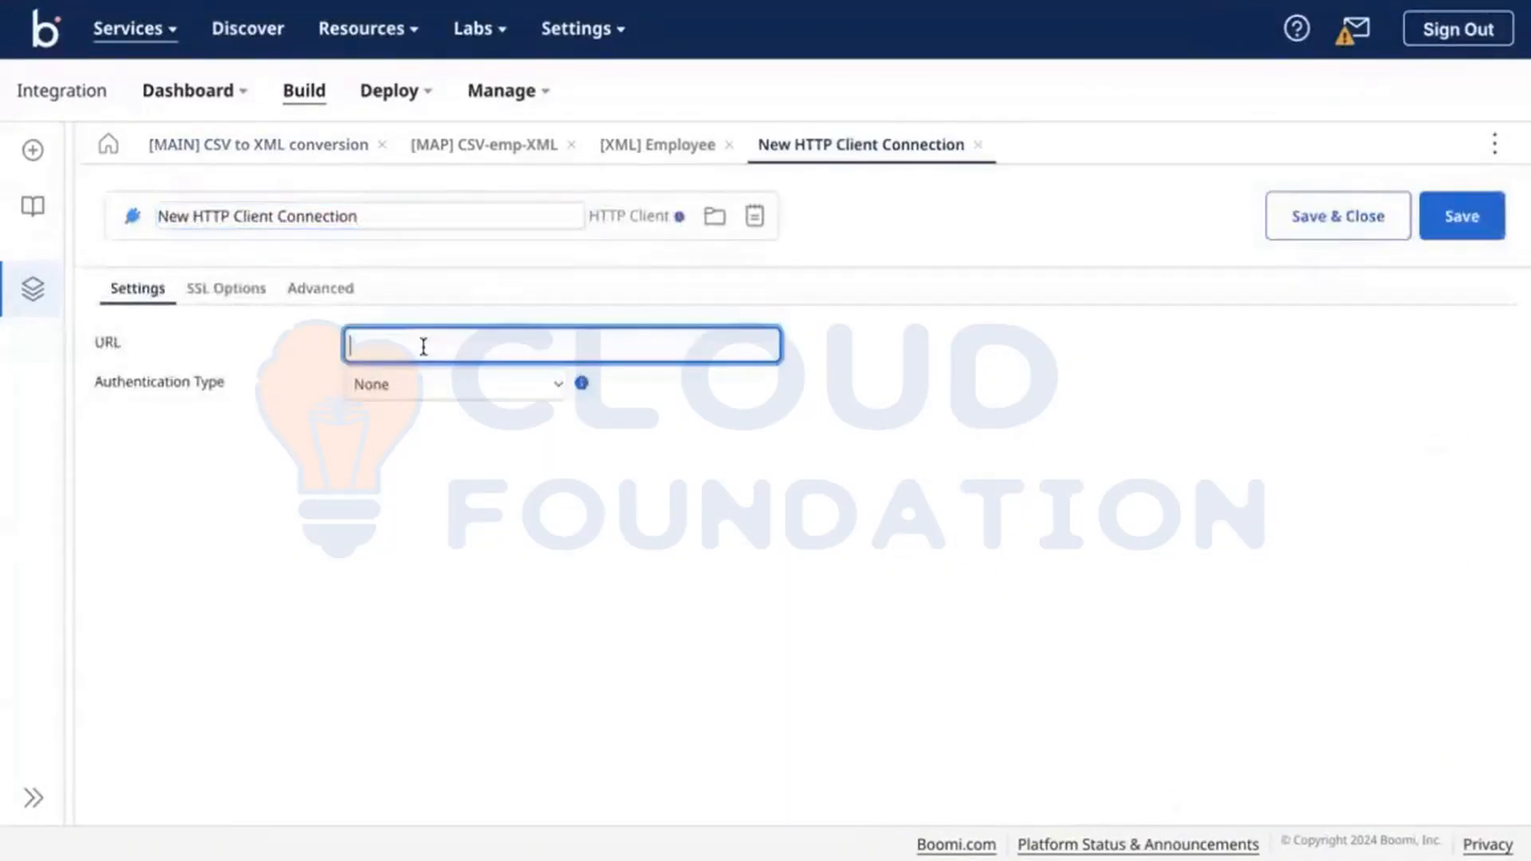
click(447, 388)
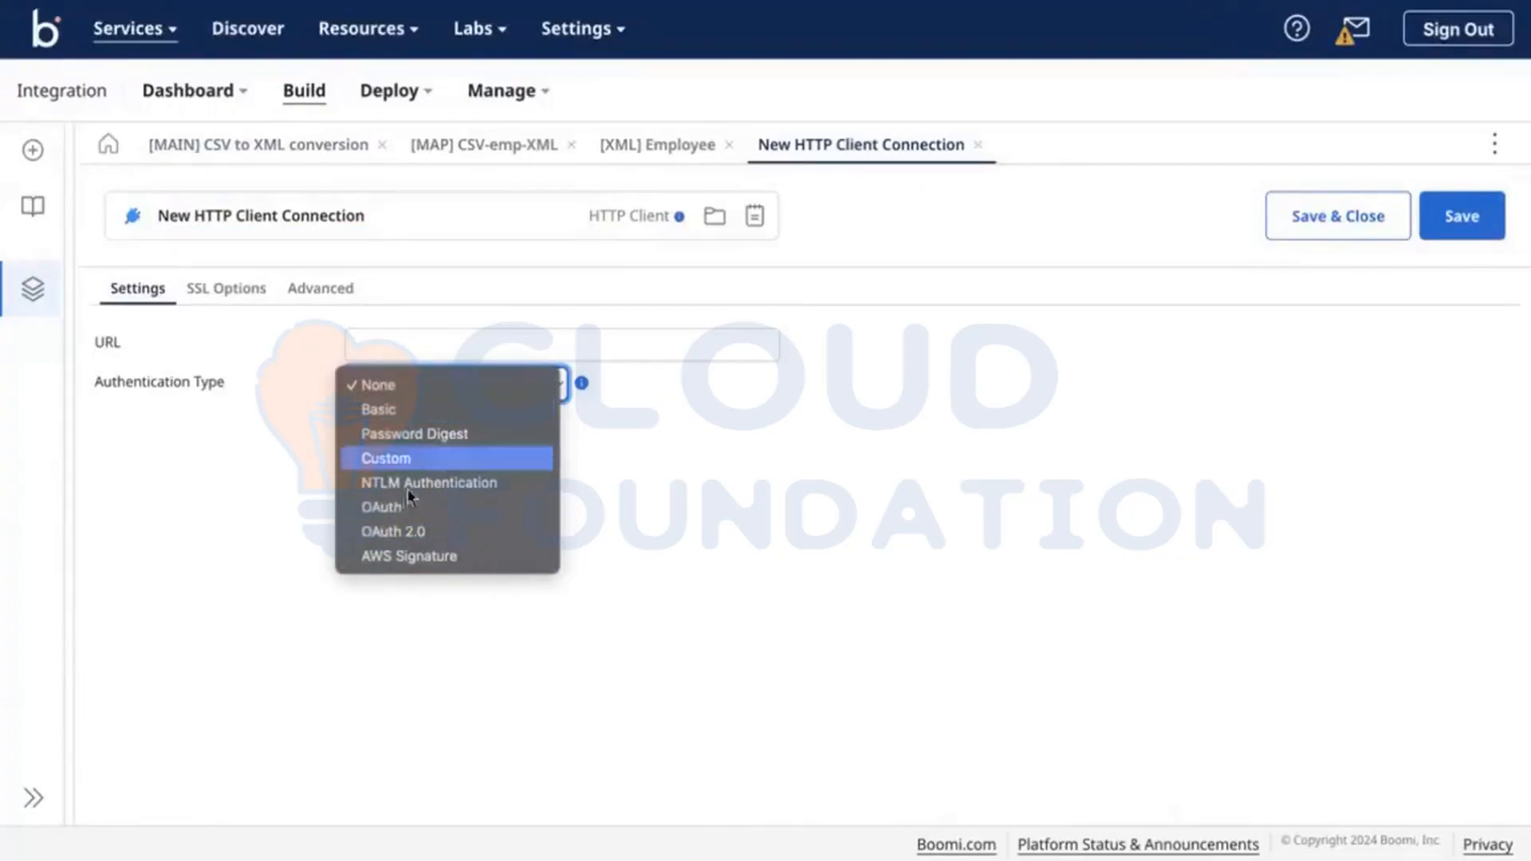
click(394, 526)
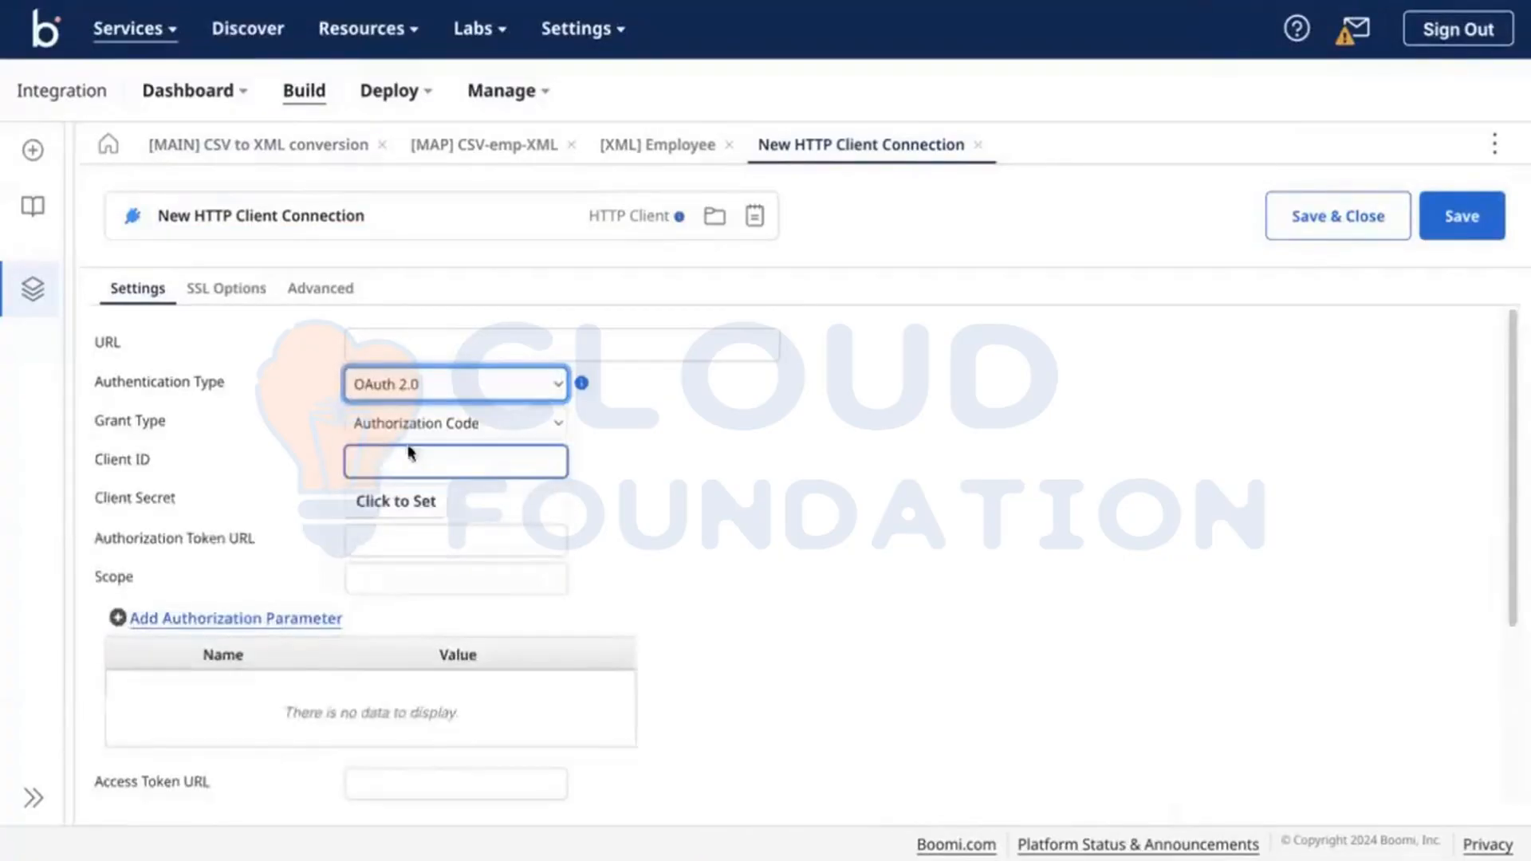
click(447, 421)
click(477, 470)
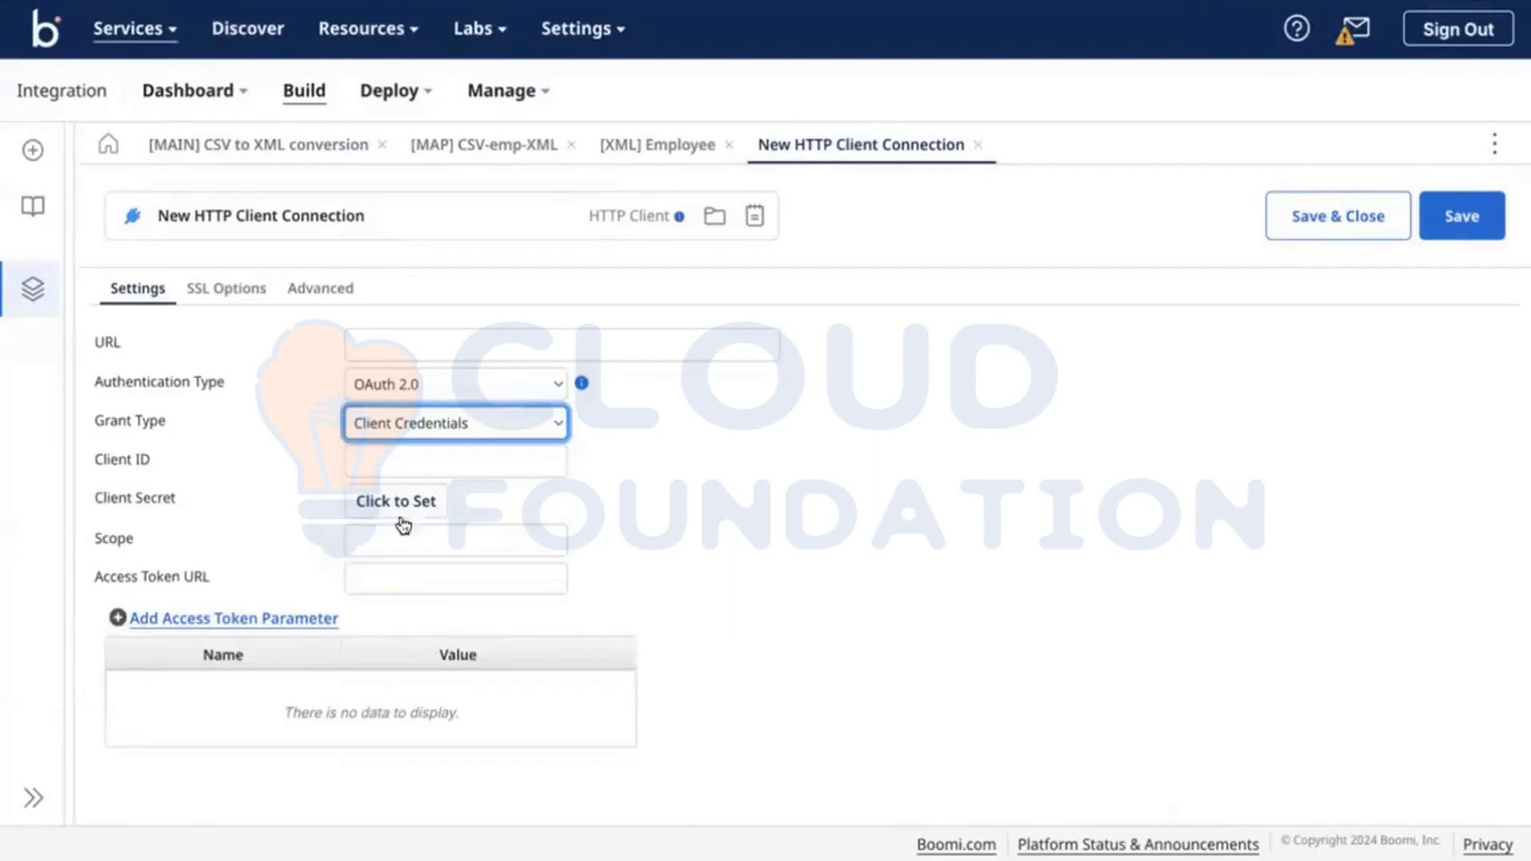
Review the new connection's SSL and advanced timeout and cookie options, and discard the unsaved connection.
click(223, 297)
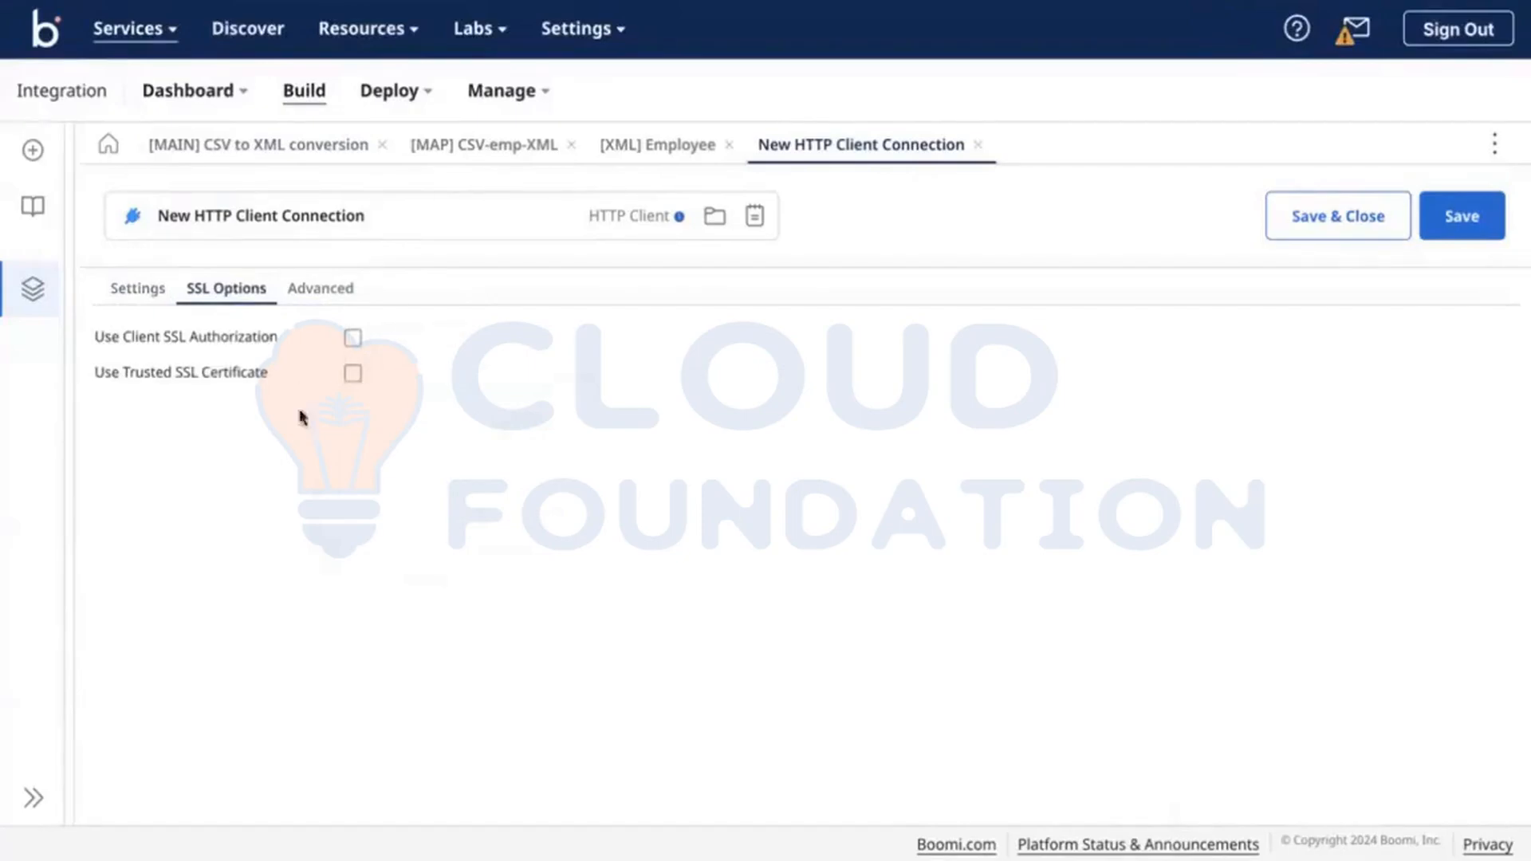
click(324, 295)
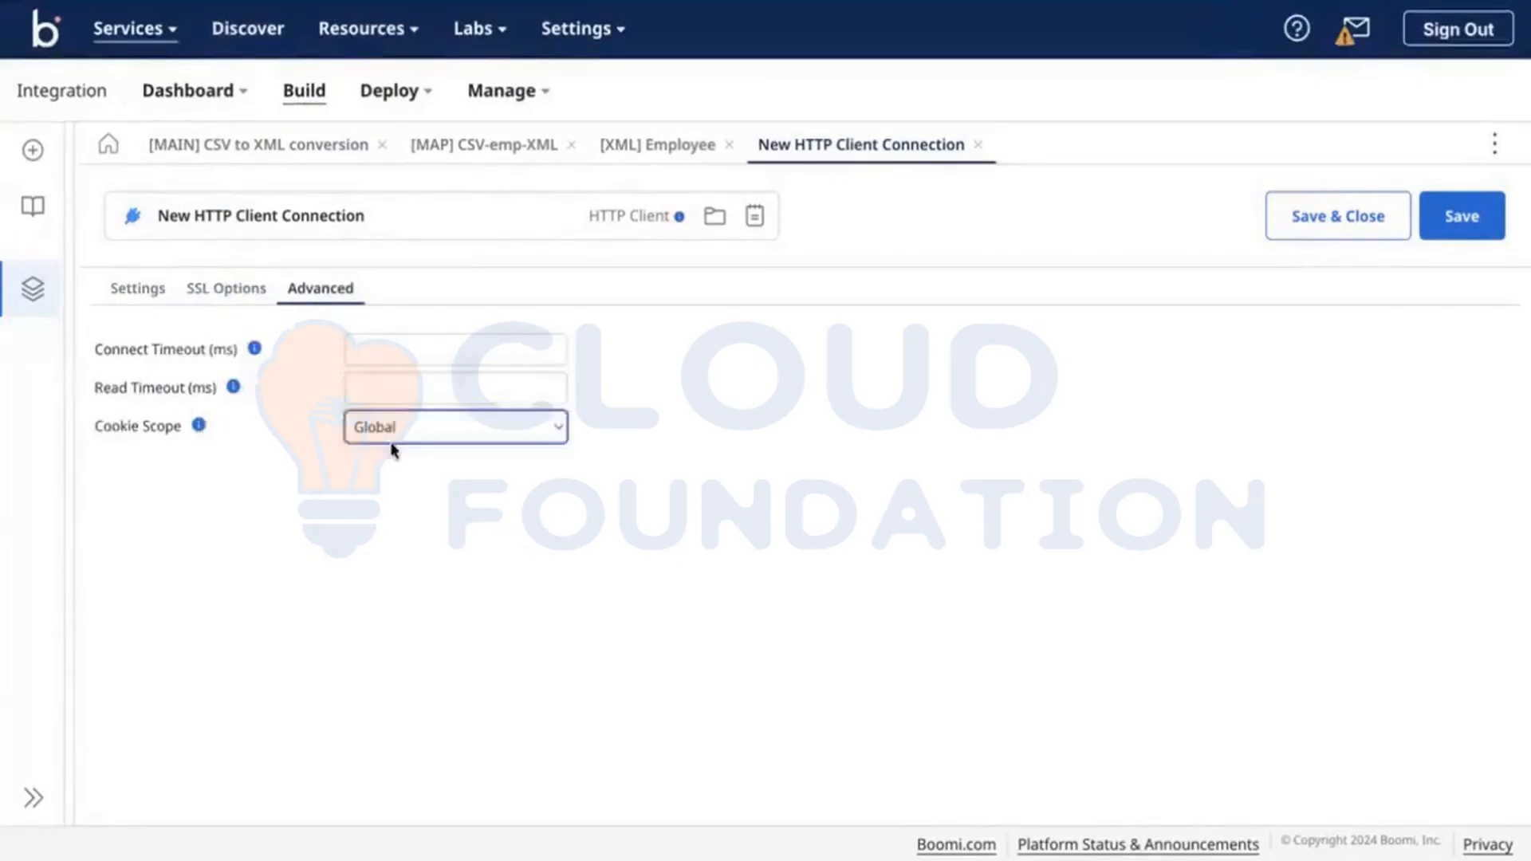
click(430, 352)
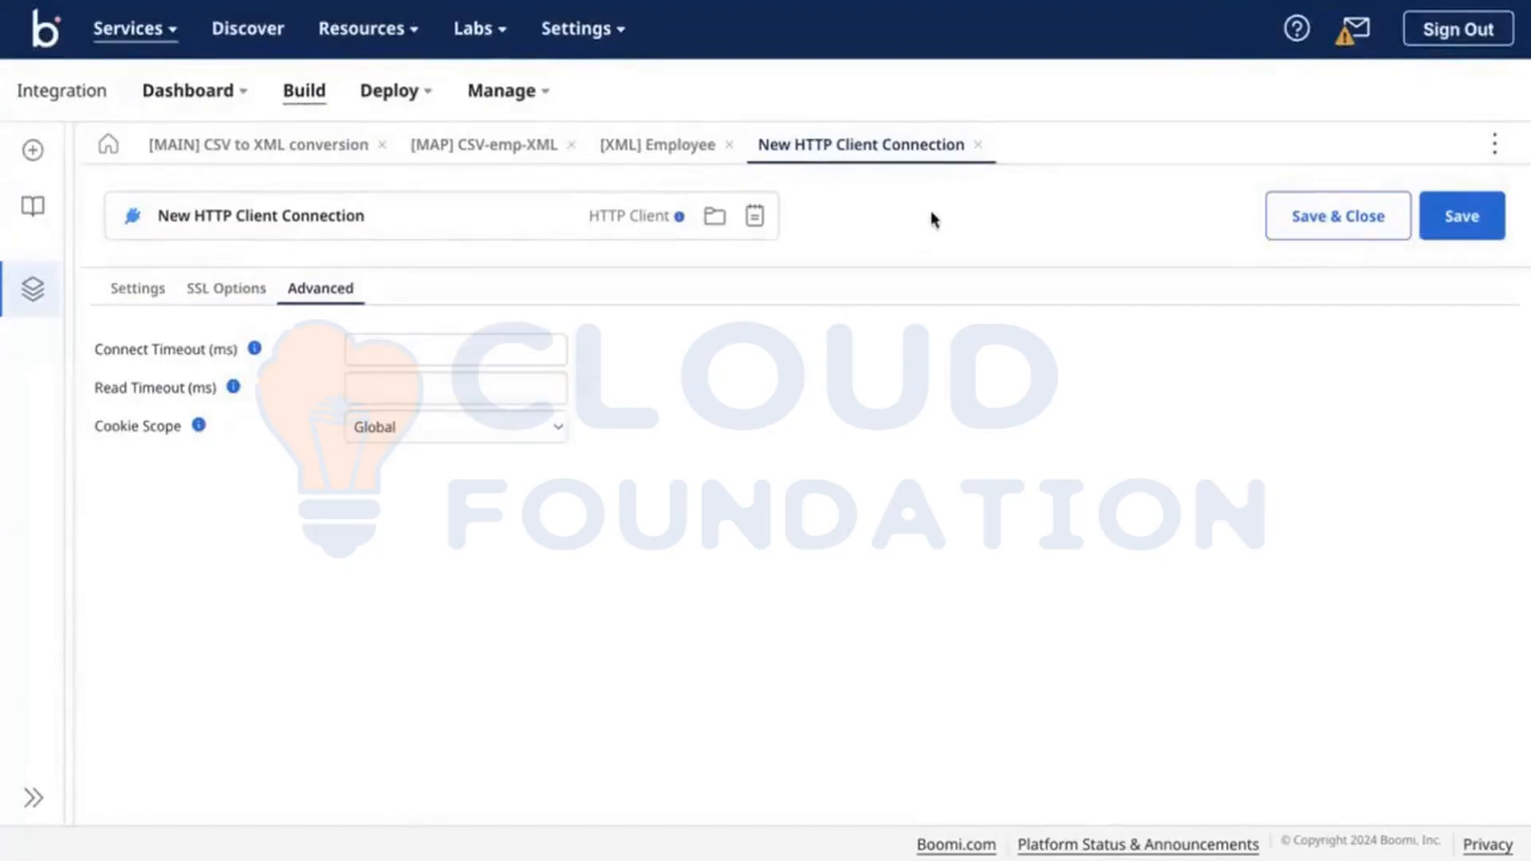
click(981, 145)
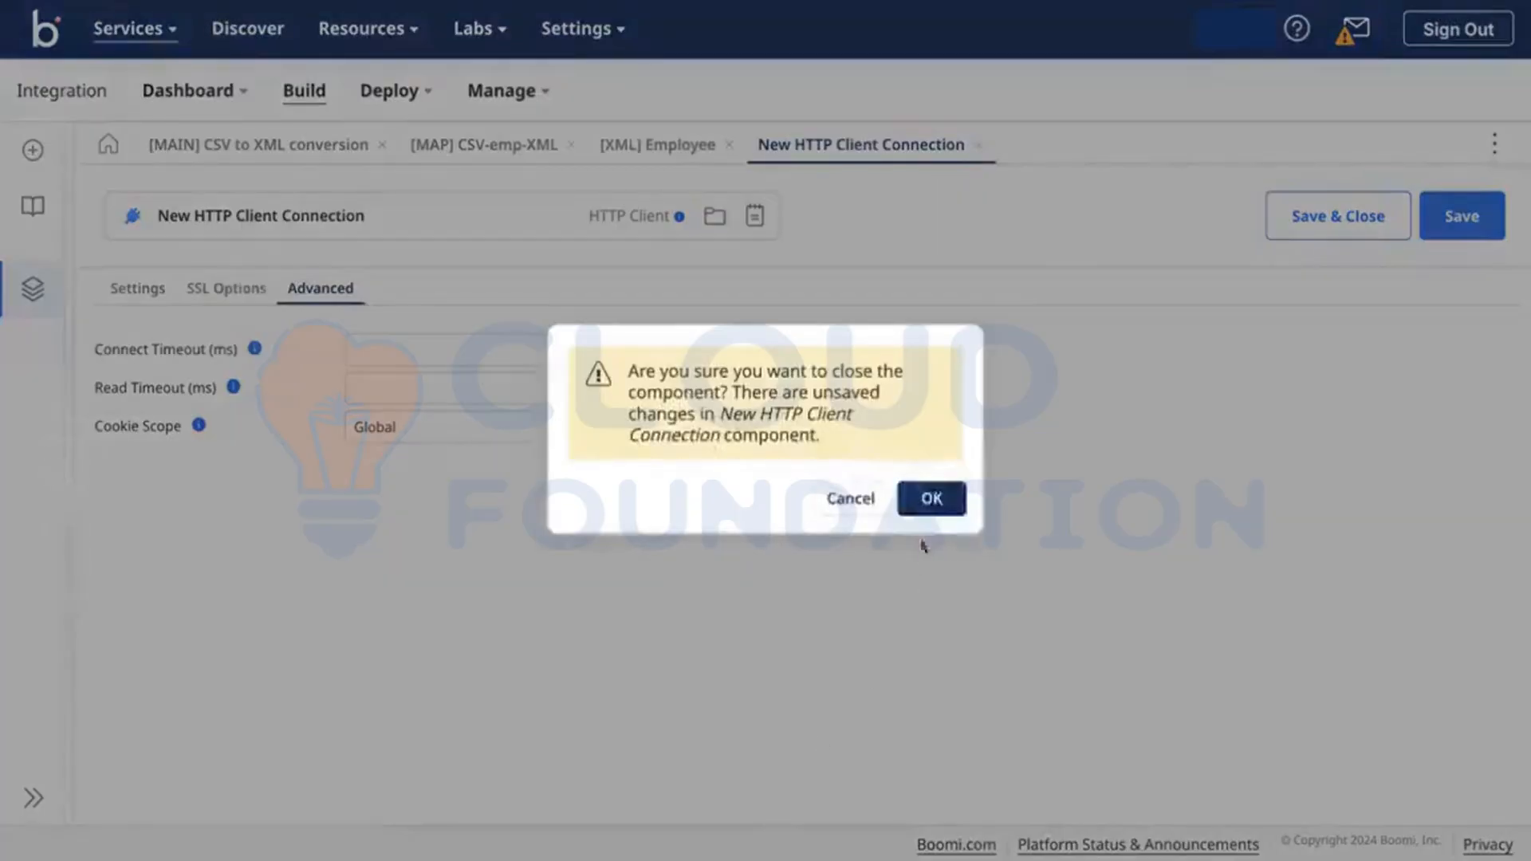
click(942, 501)
Keep Get as the connector action, create a new HTTP Client operation and set its request profile type to XML.
click(1087, 600)
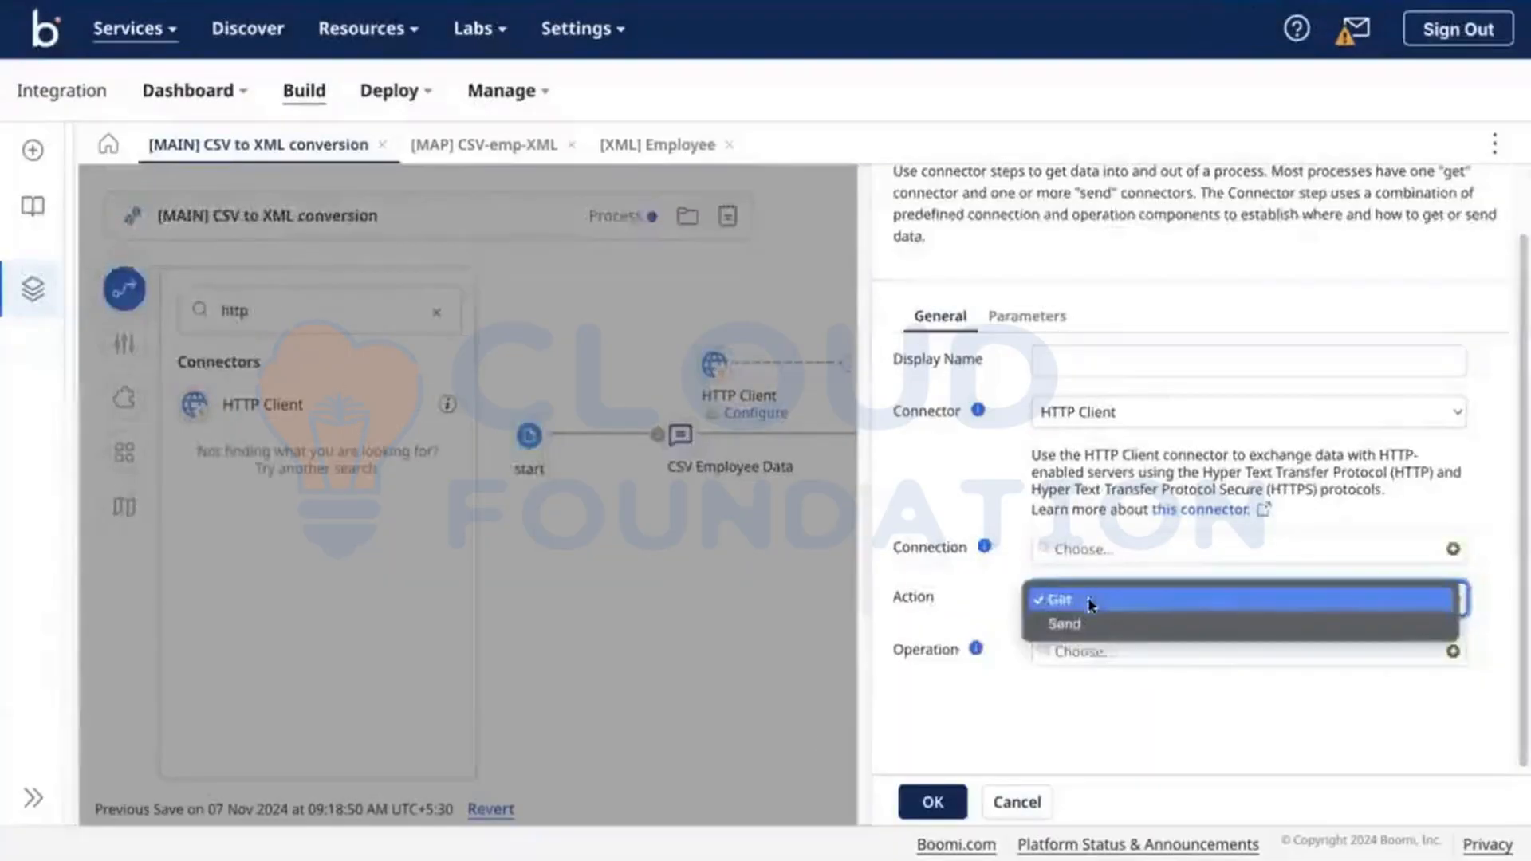
click(1069, 664)
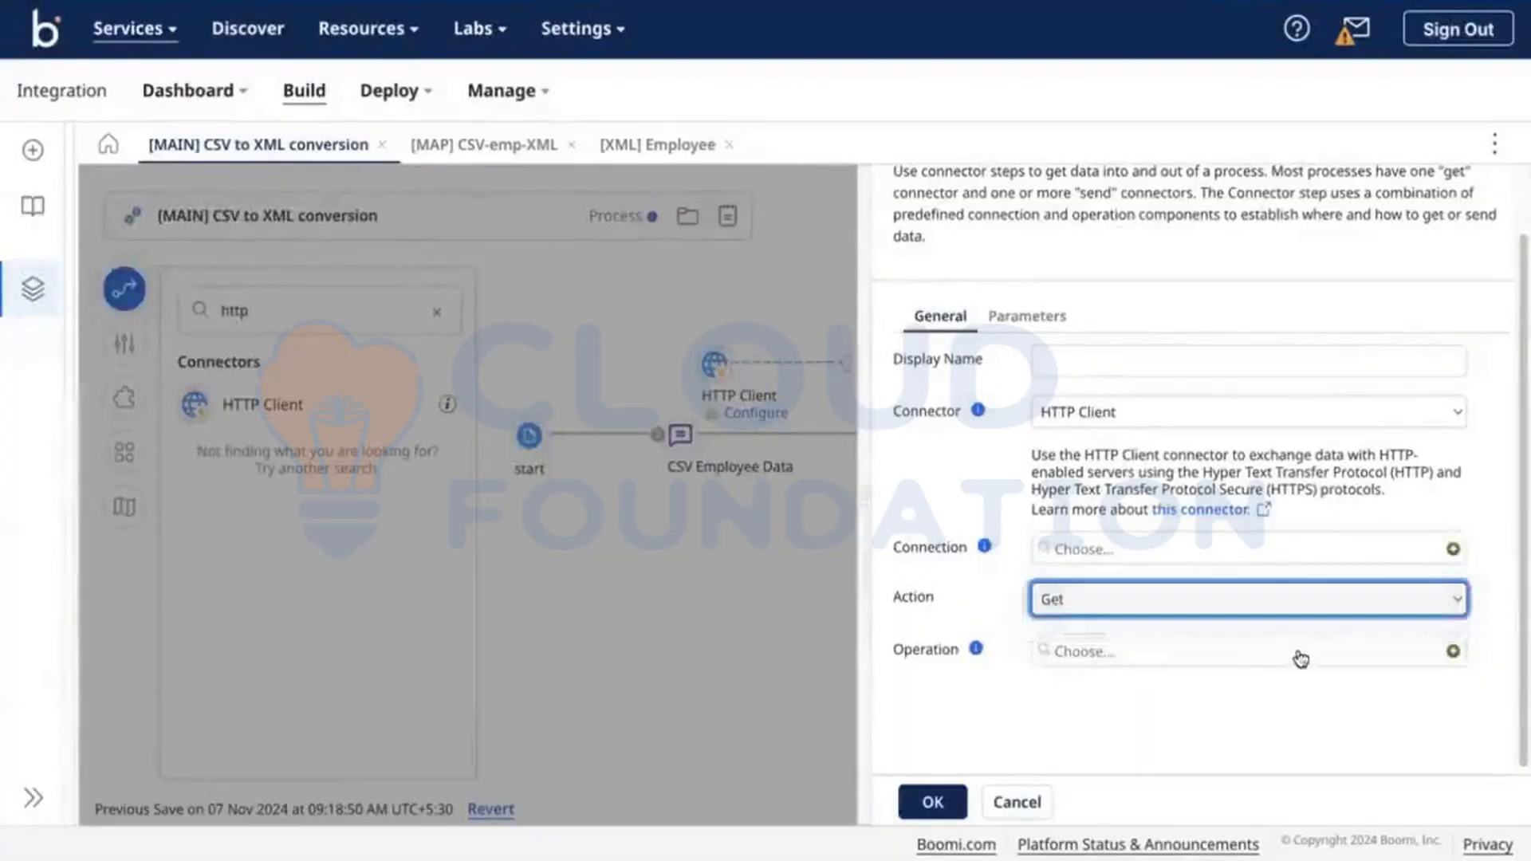
click(1452, 652)
click(369, 367)
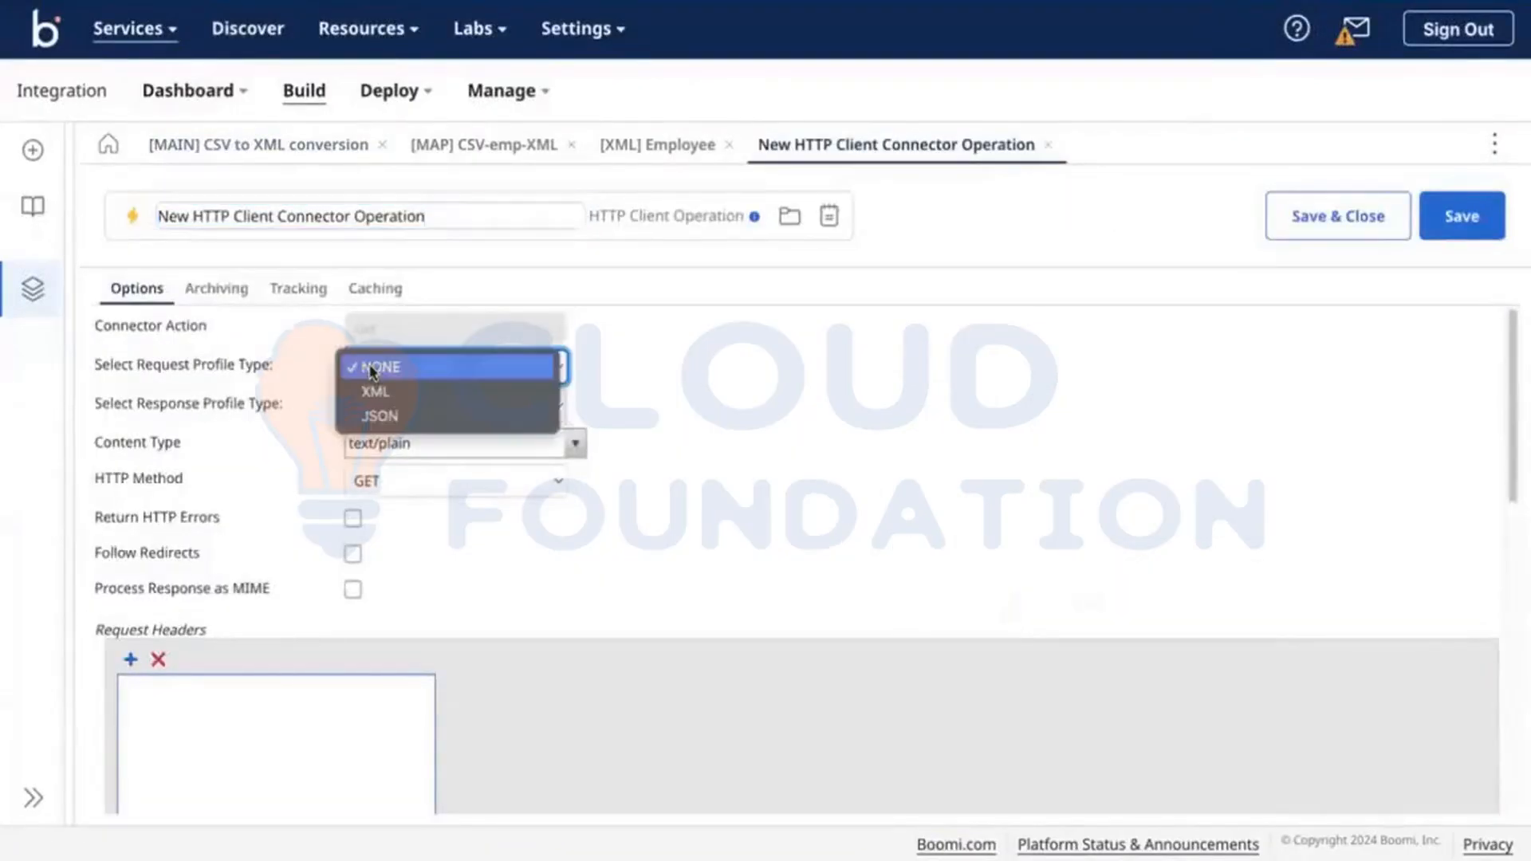
click(294, 410)
click(418, 370)
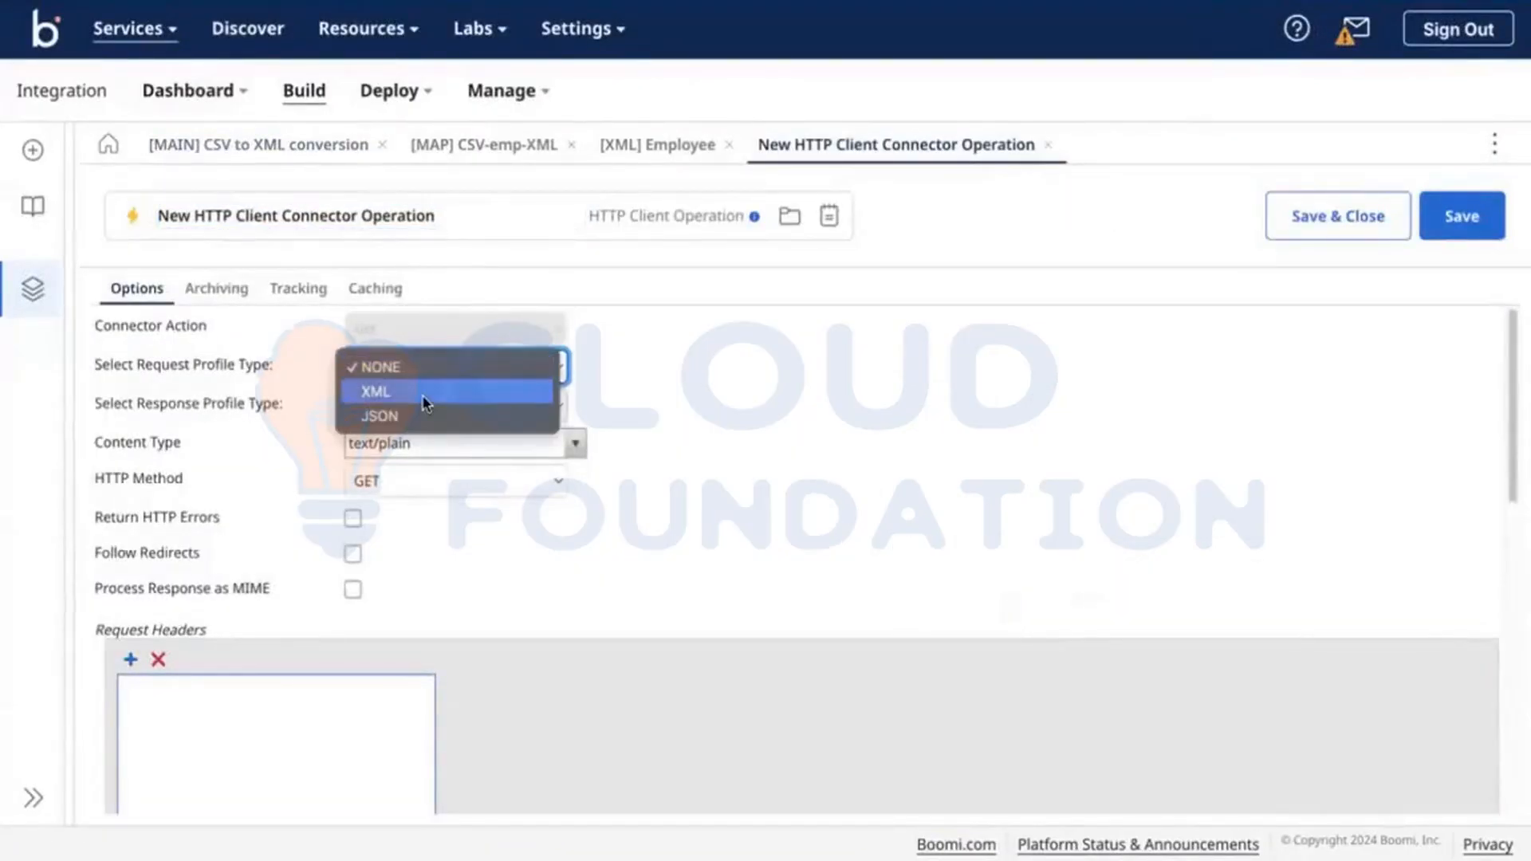
click(423, 393)
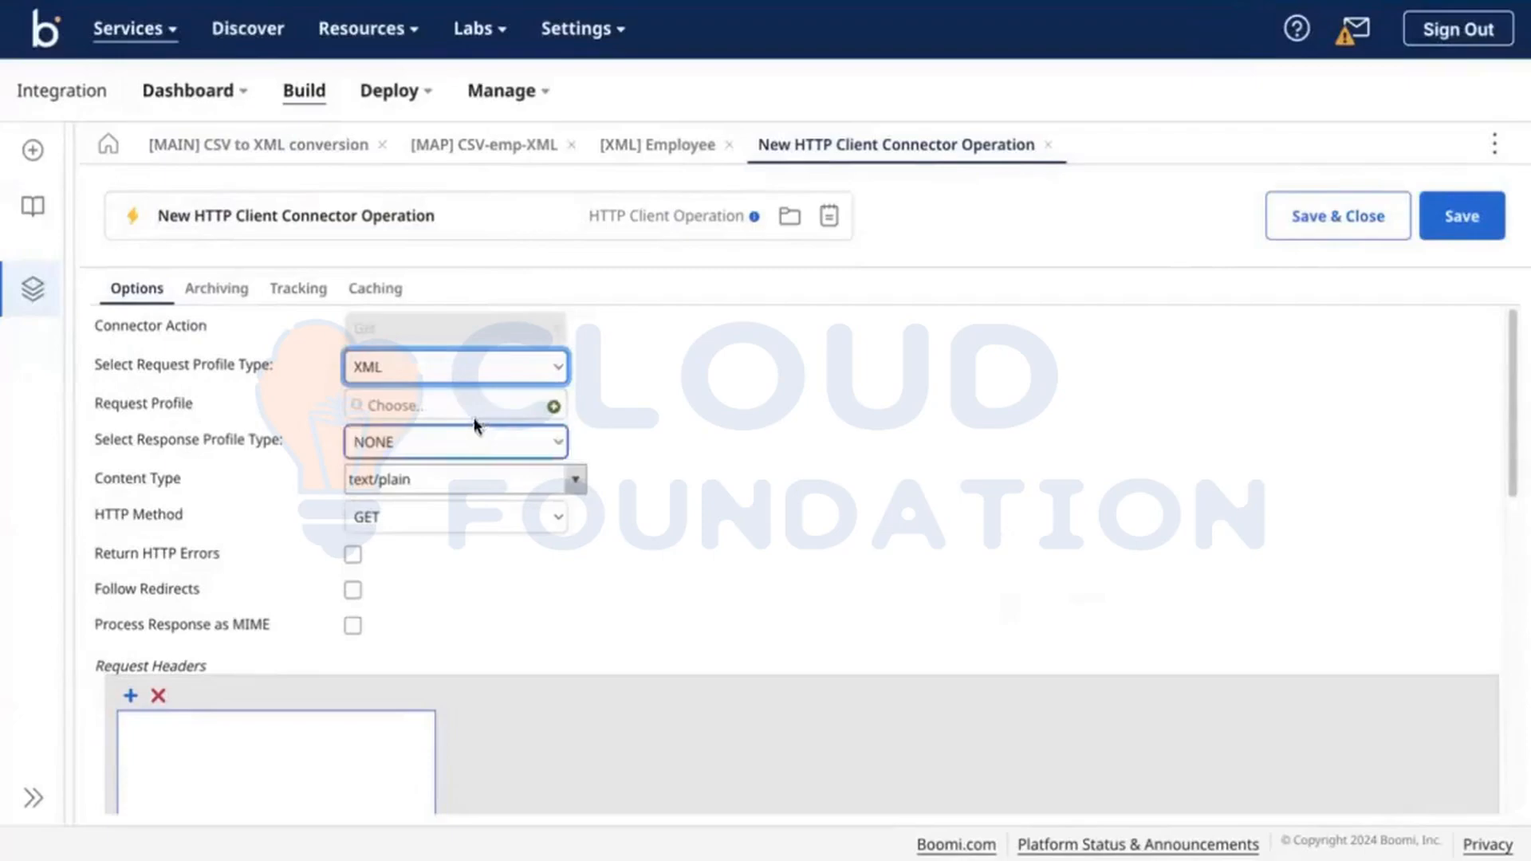
Examine the operation's request profile field and the choices for the response profile type.
scroll(519, 407, down, 1)
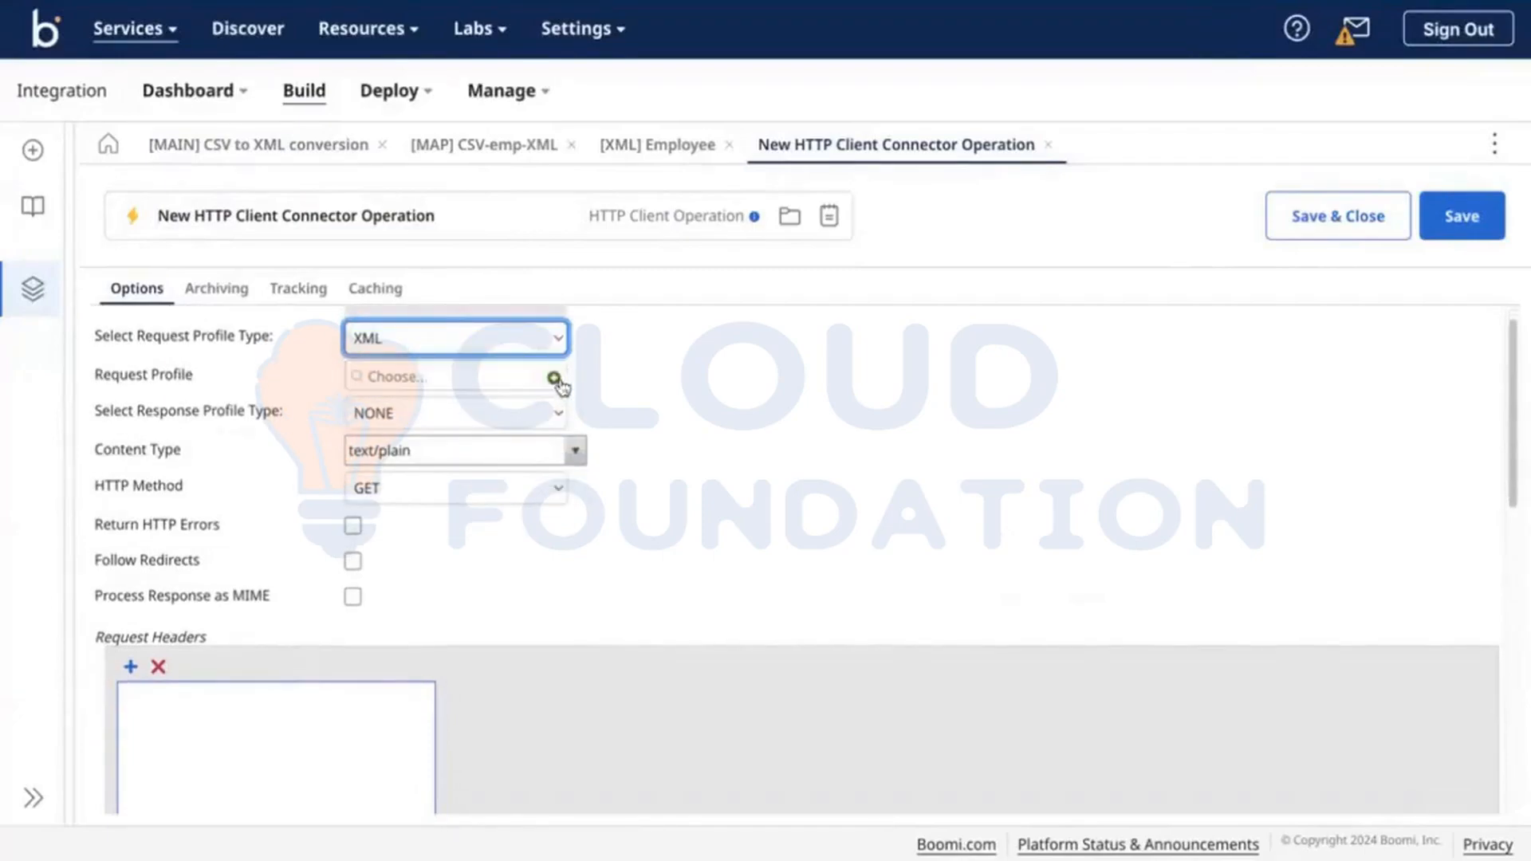
click(469, 386)
click(650, 372)
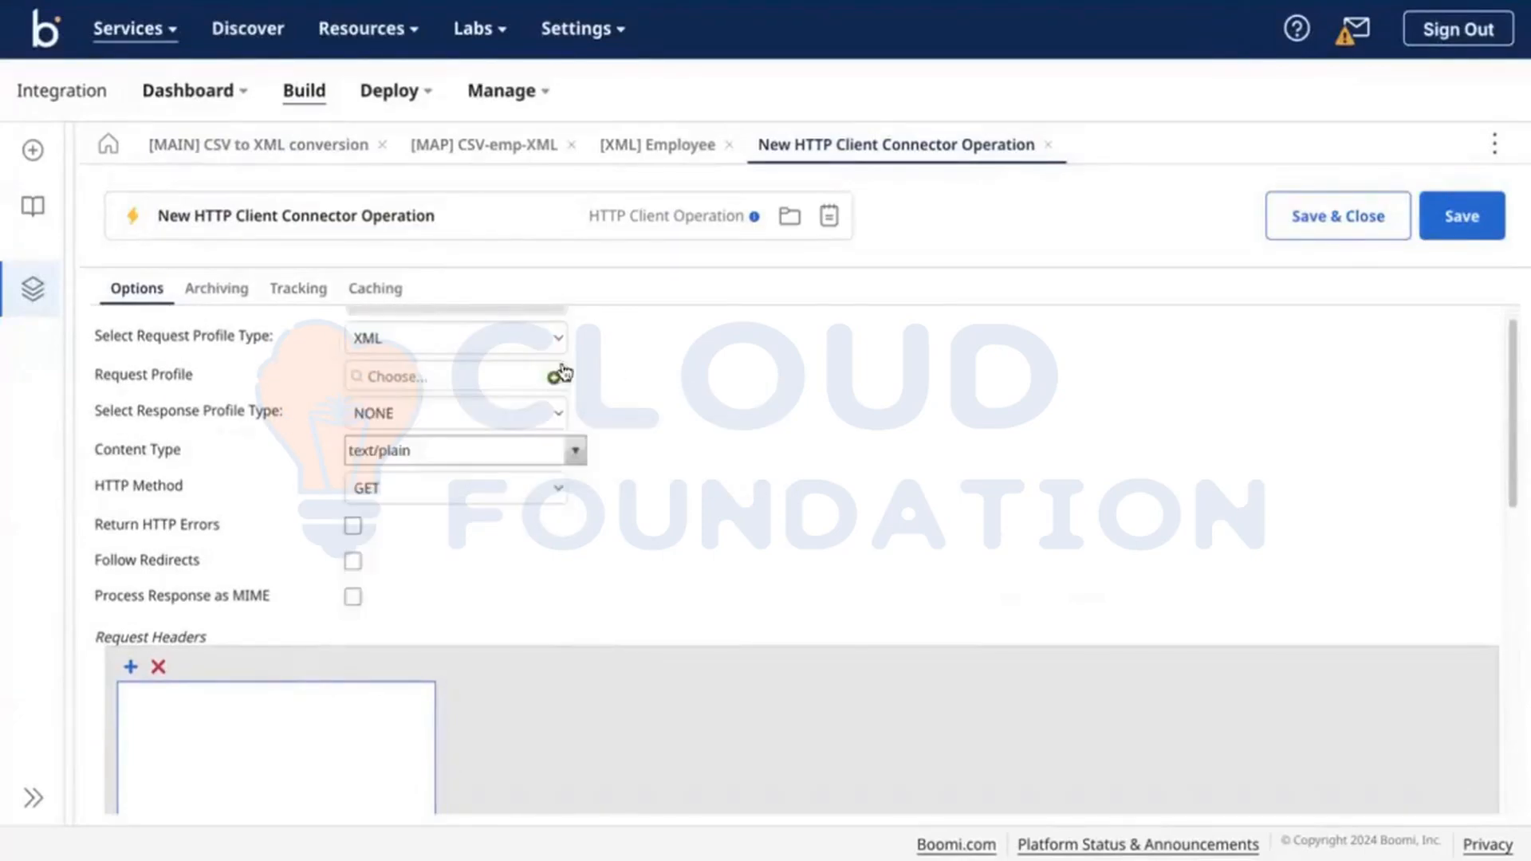
scroll(514, 407, down, 1)
click(503, 402)
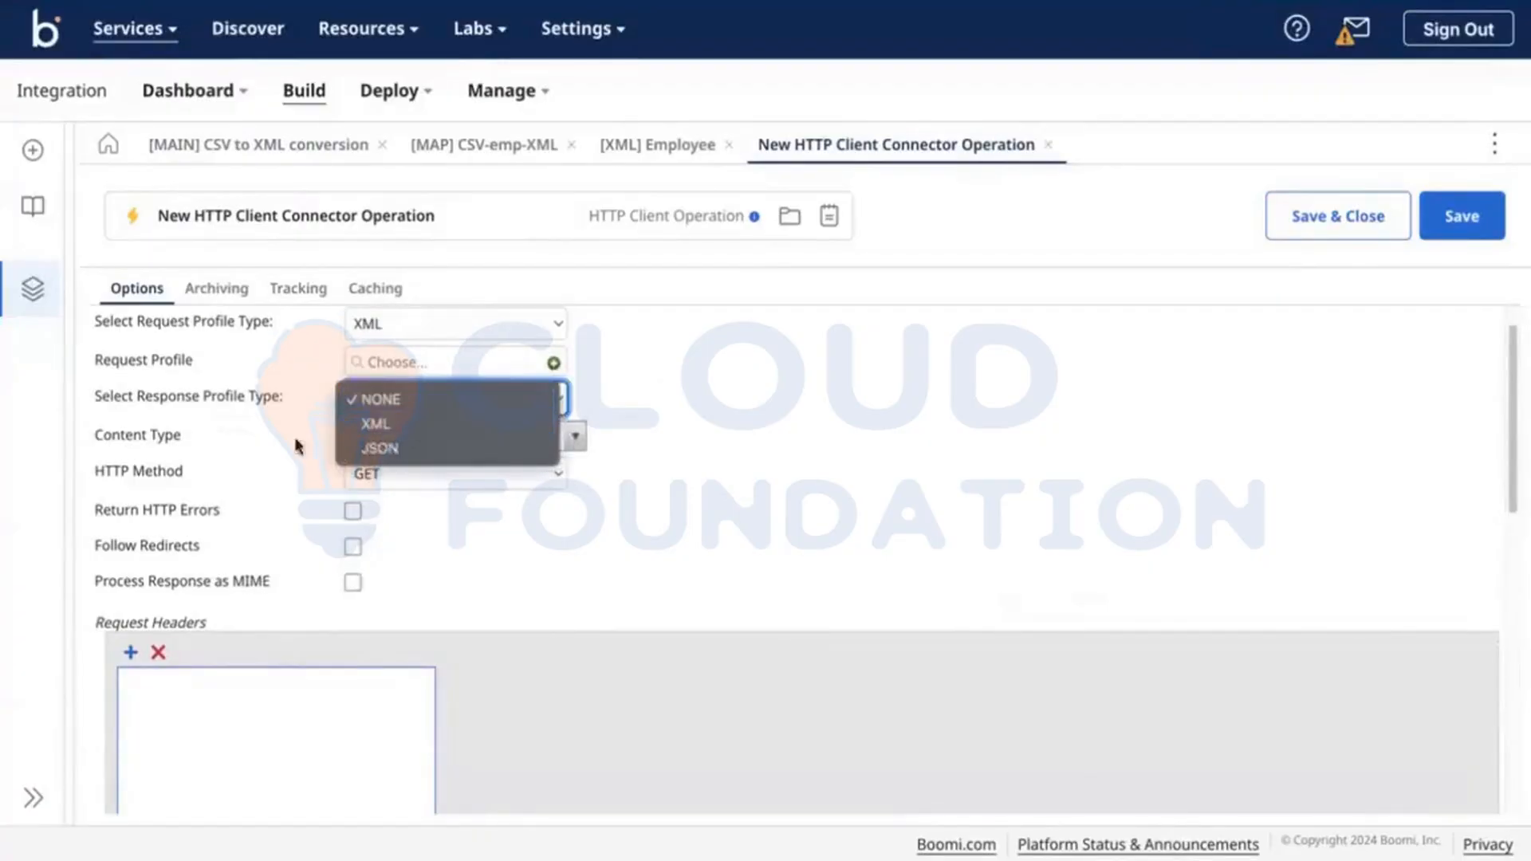
click(387, 404)
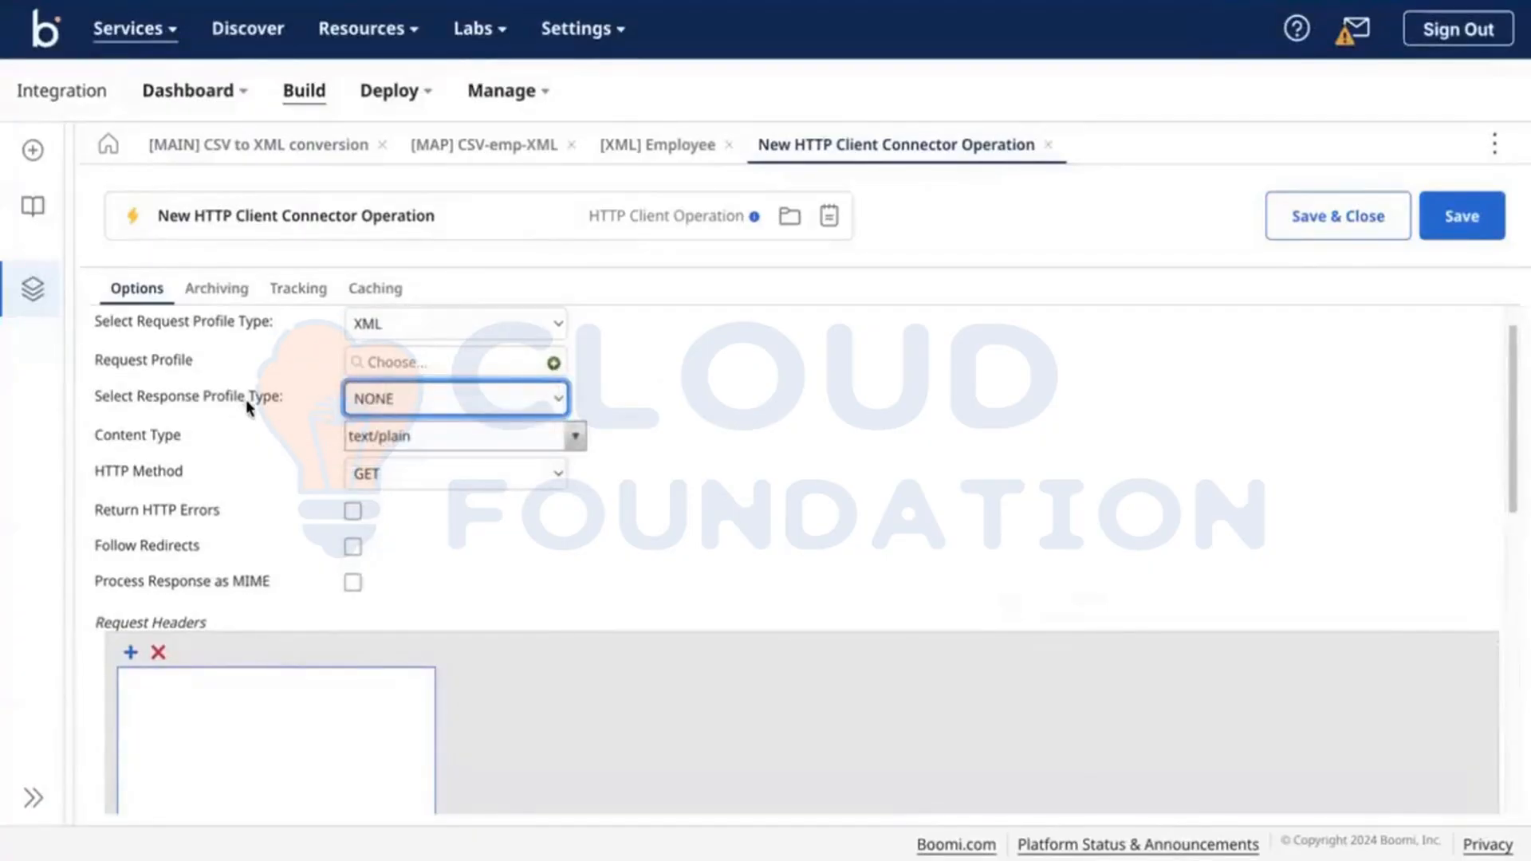
scroll(245, 399, up, 1)
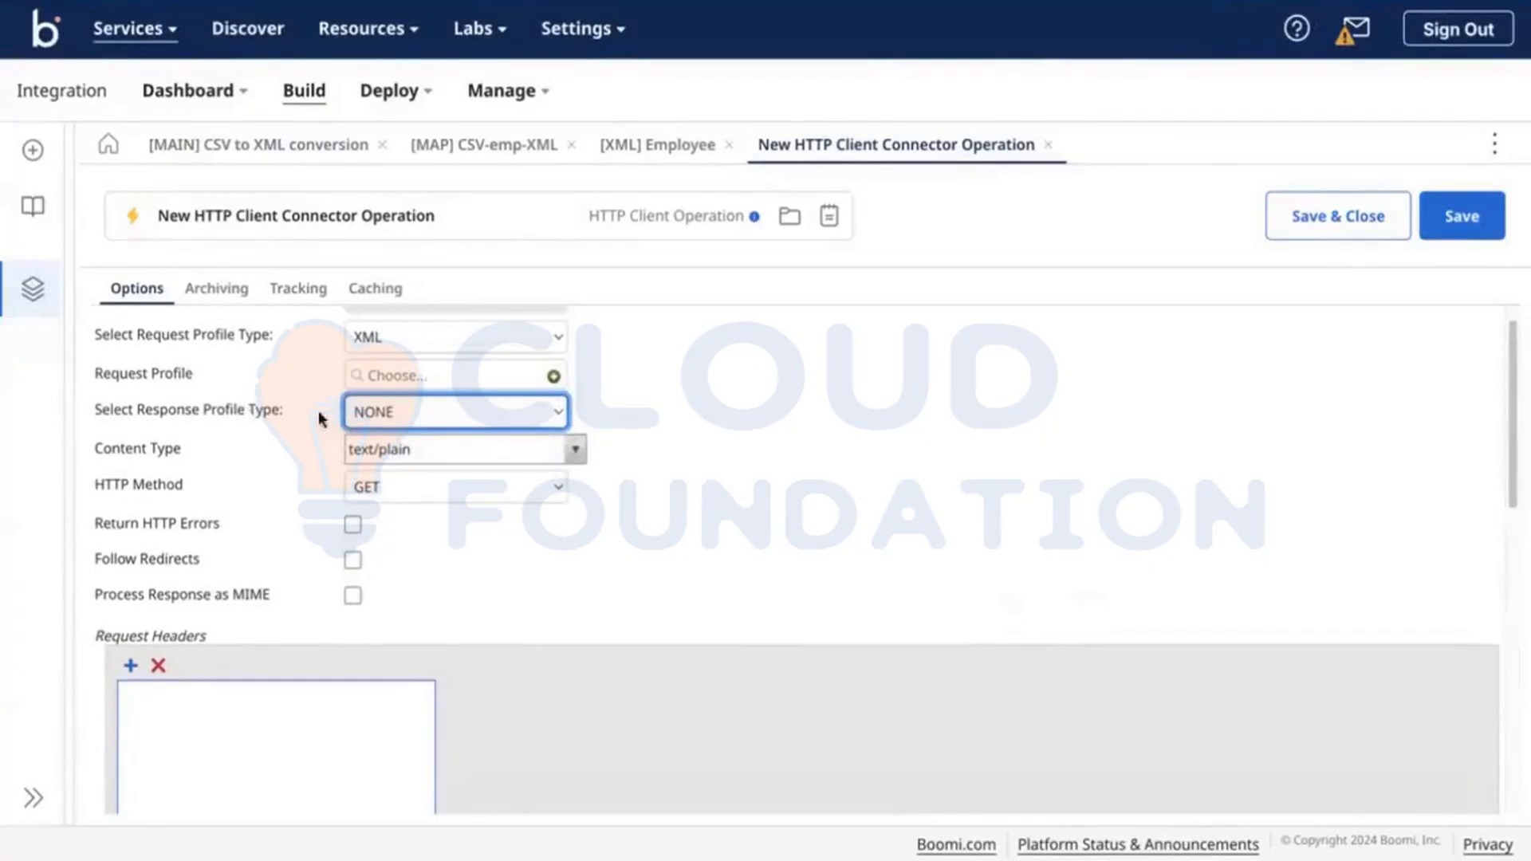
scroll(399, 408, up, 1)
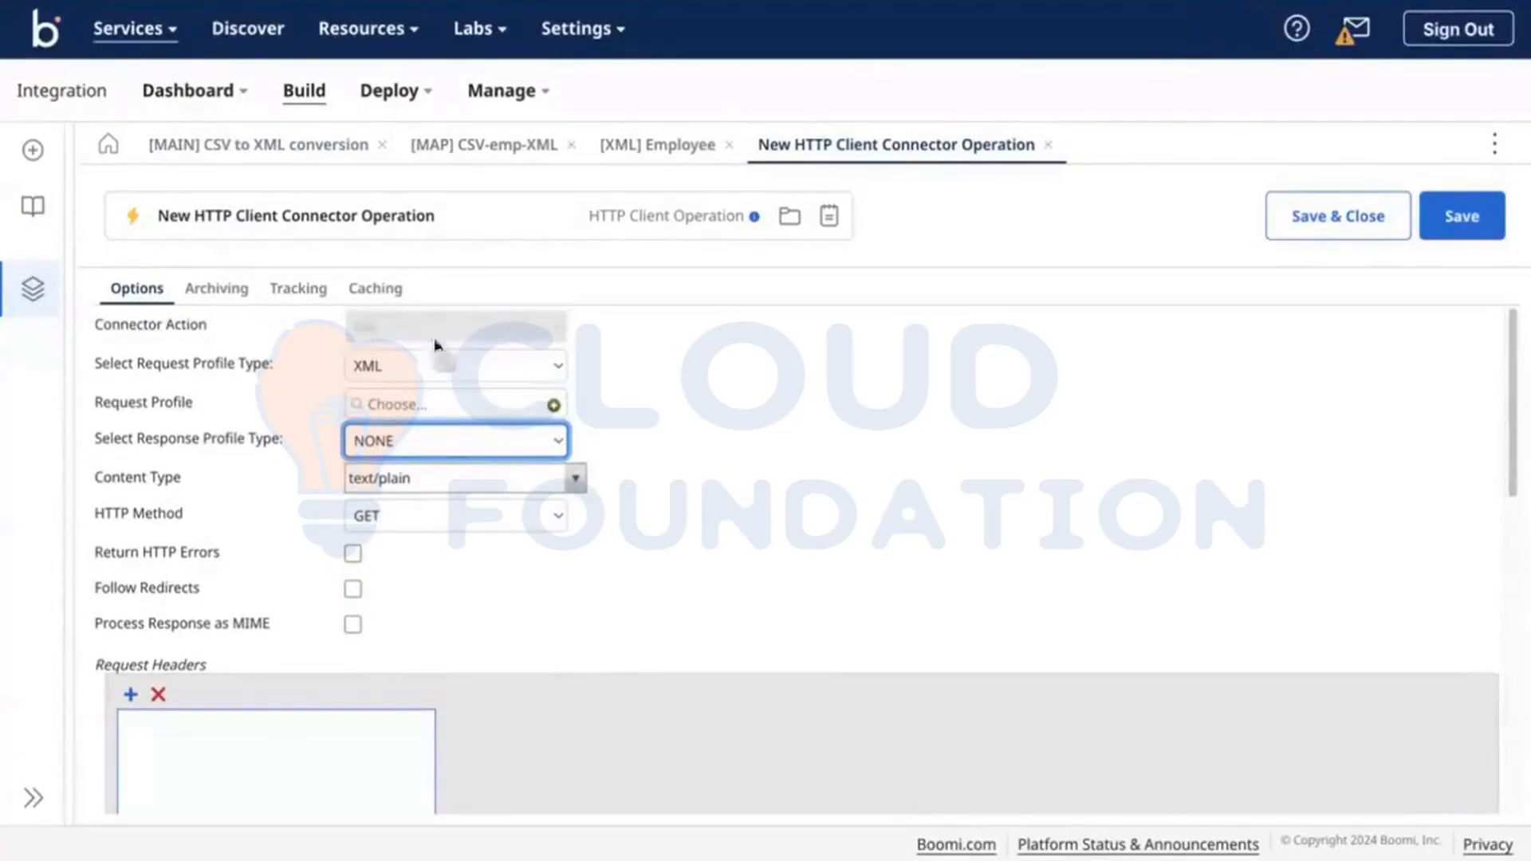
scroll(372, 394, down, 1)
scroll(380, 454, down, 1)
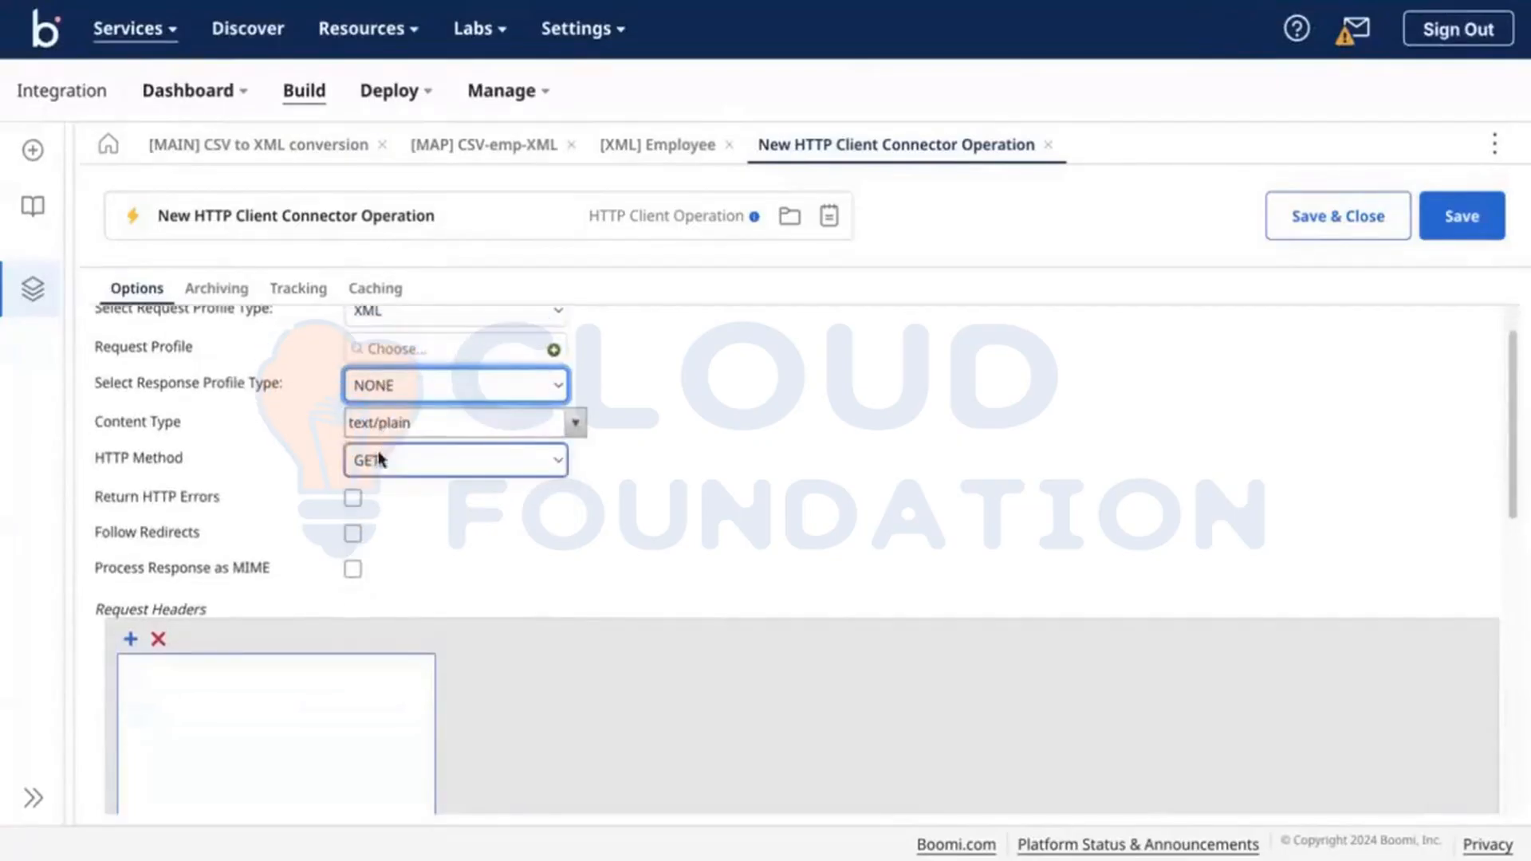
Examine the content types and HTTP methods available for the HTTP Client operation.
click(577, 429)
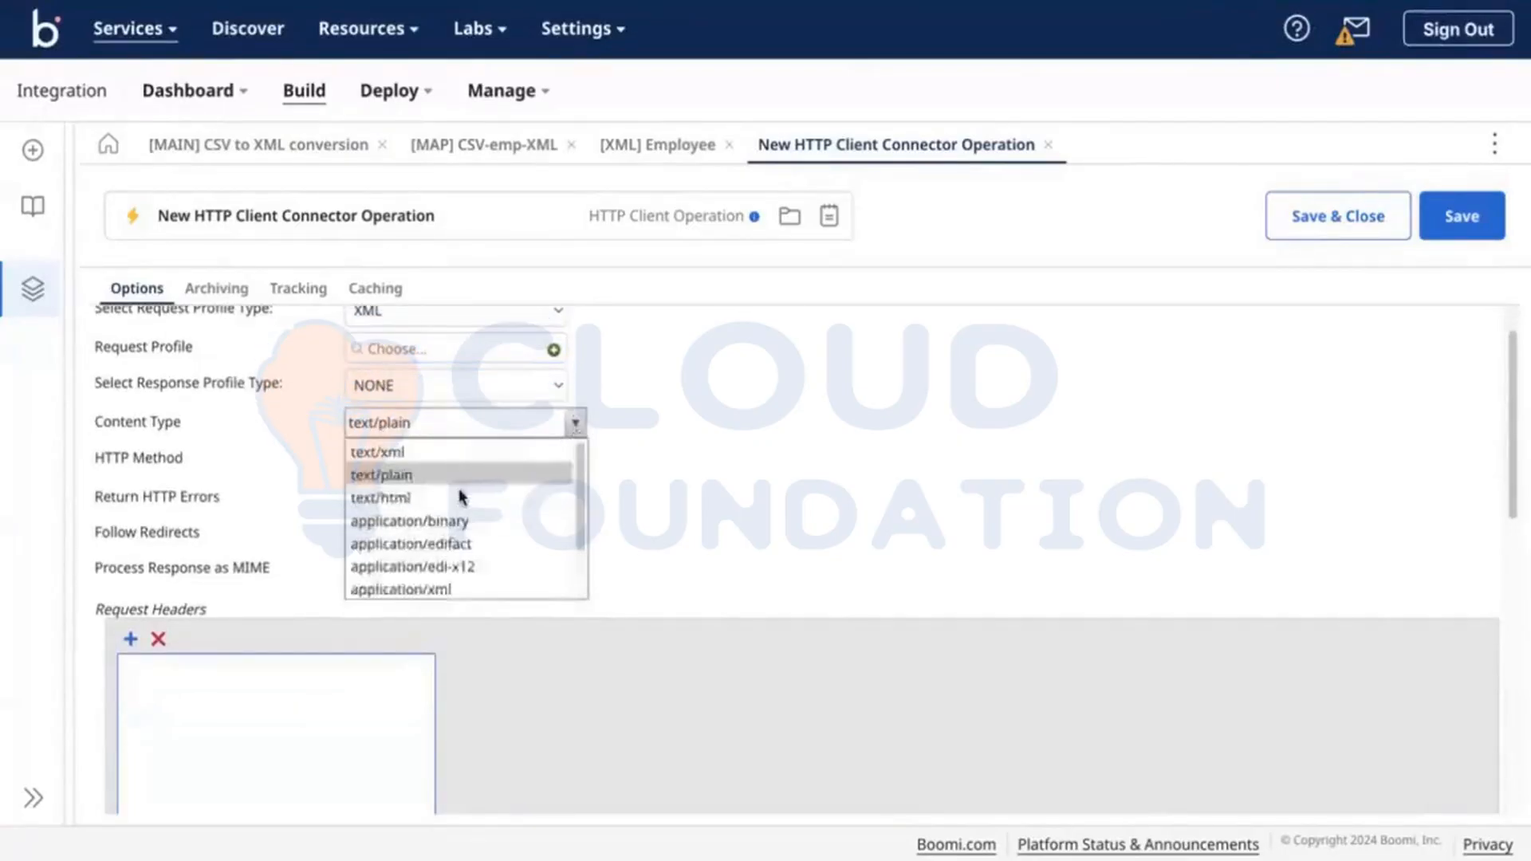
scroll(458, 503, down, 2)
click(822, 442)
click(426, 475)
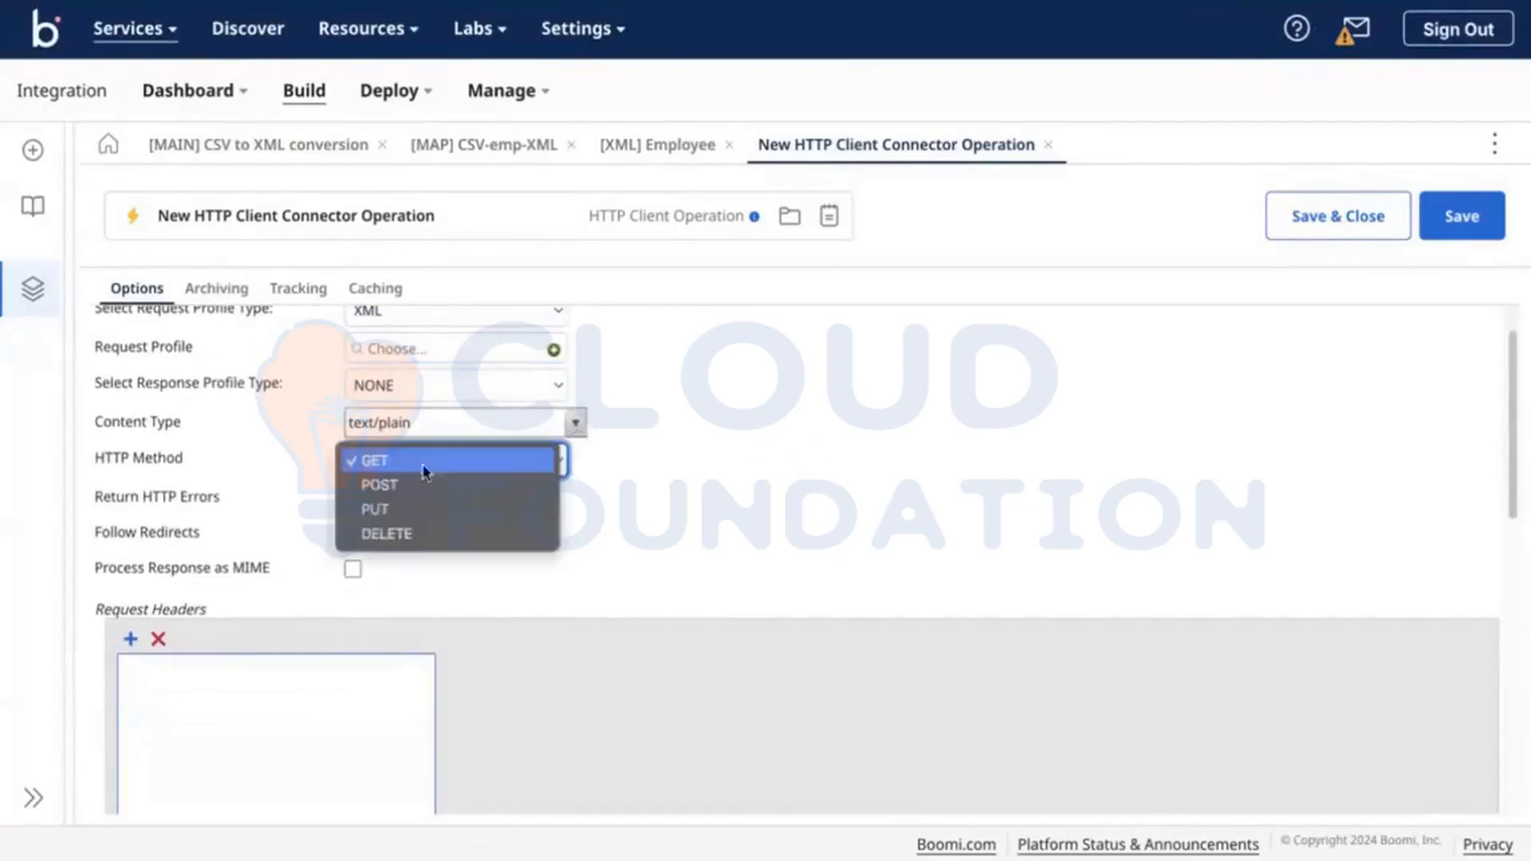
click(682, 528)
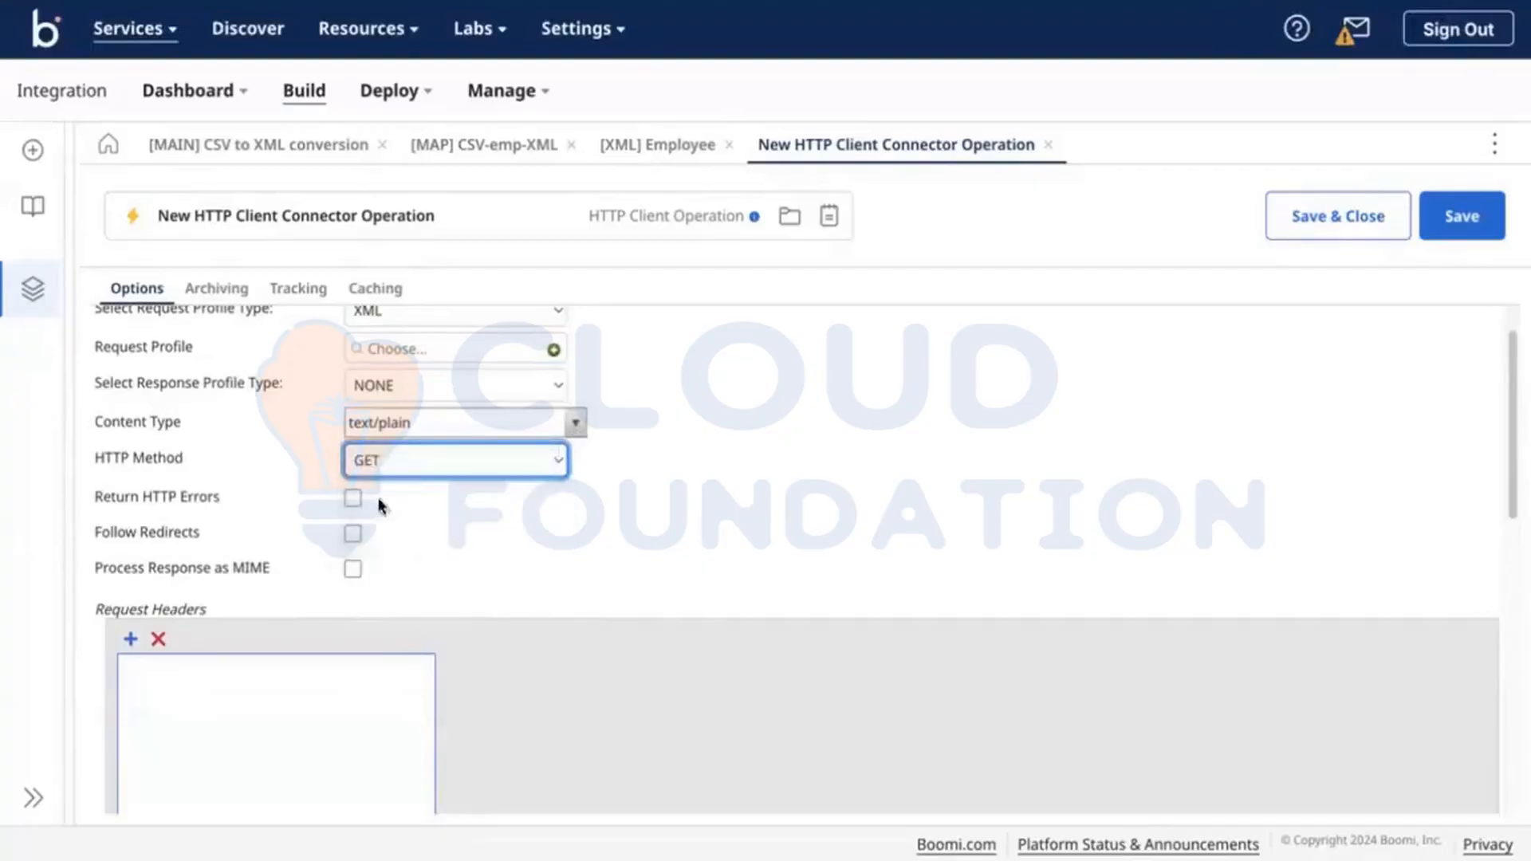
Examine the operation's remaining options, from the request headers and resource path through the response header mappings.
scroll(335, 503, down, 5)
scroll(319, 506, up, 3)
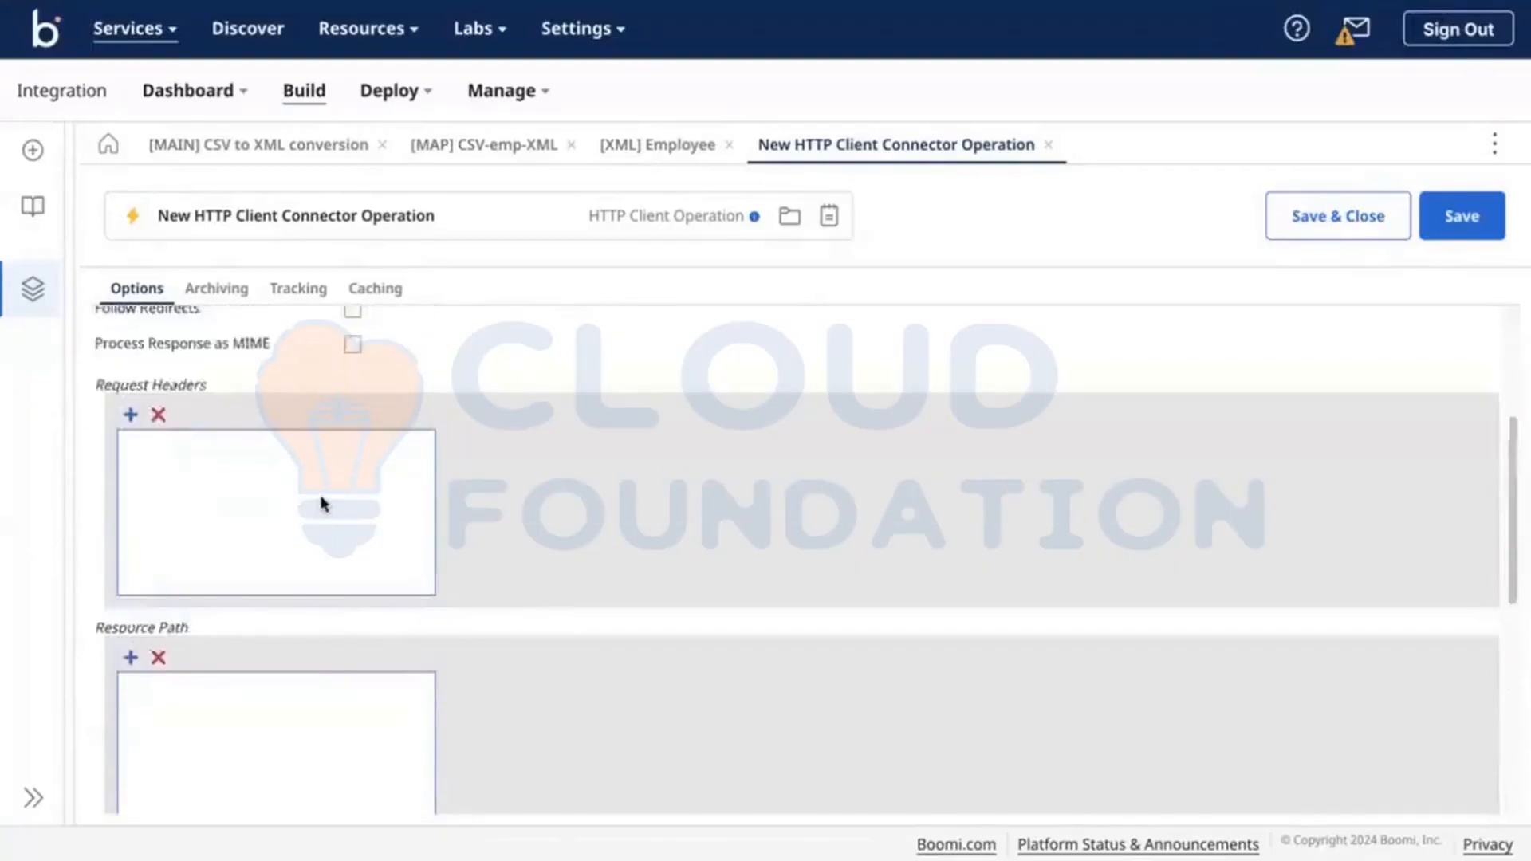
scroll(325, 502, up, 3)
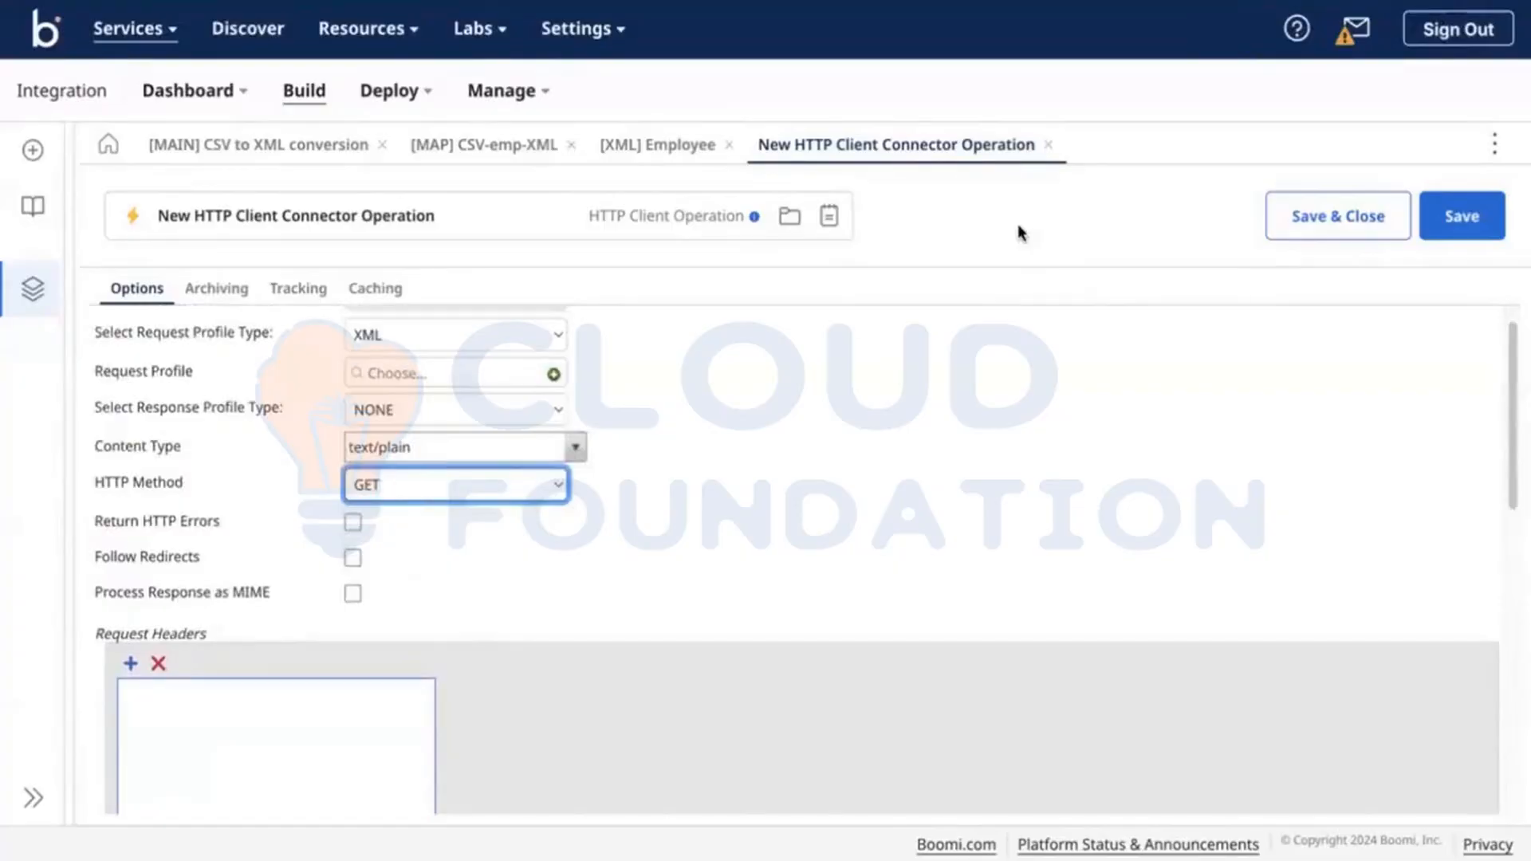
scroll(662, 501, down, 1)
scroll(662, 501, down, 10)
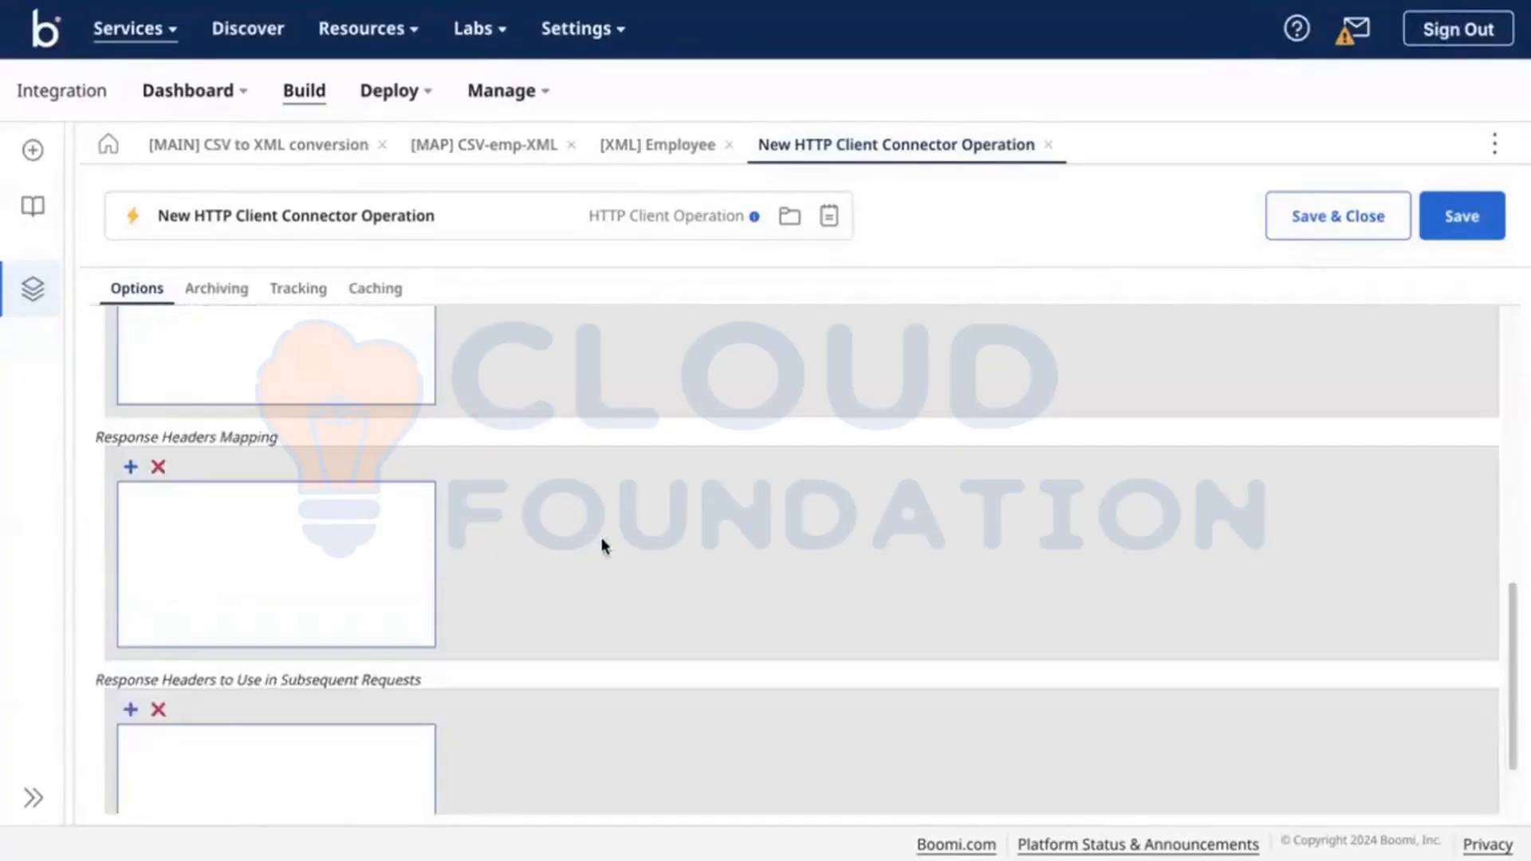
scroll(603, 538, up, 3)
scroll(449, 590, up, 10)
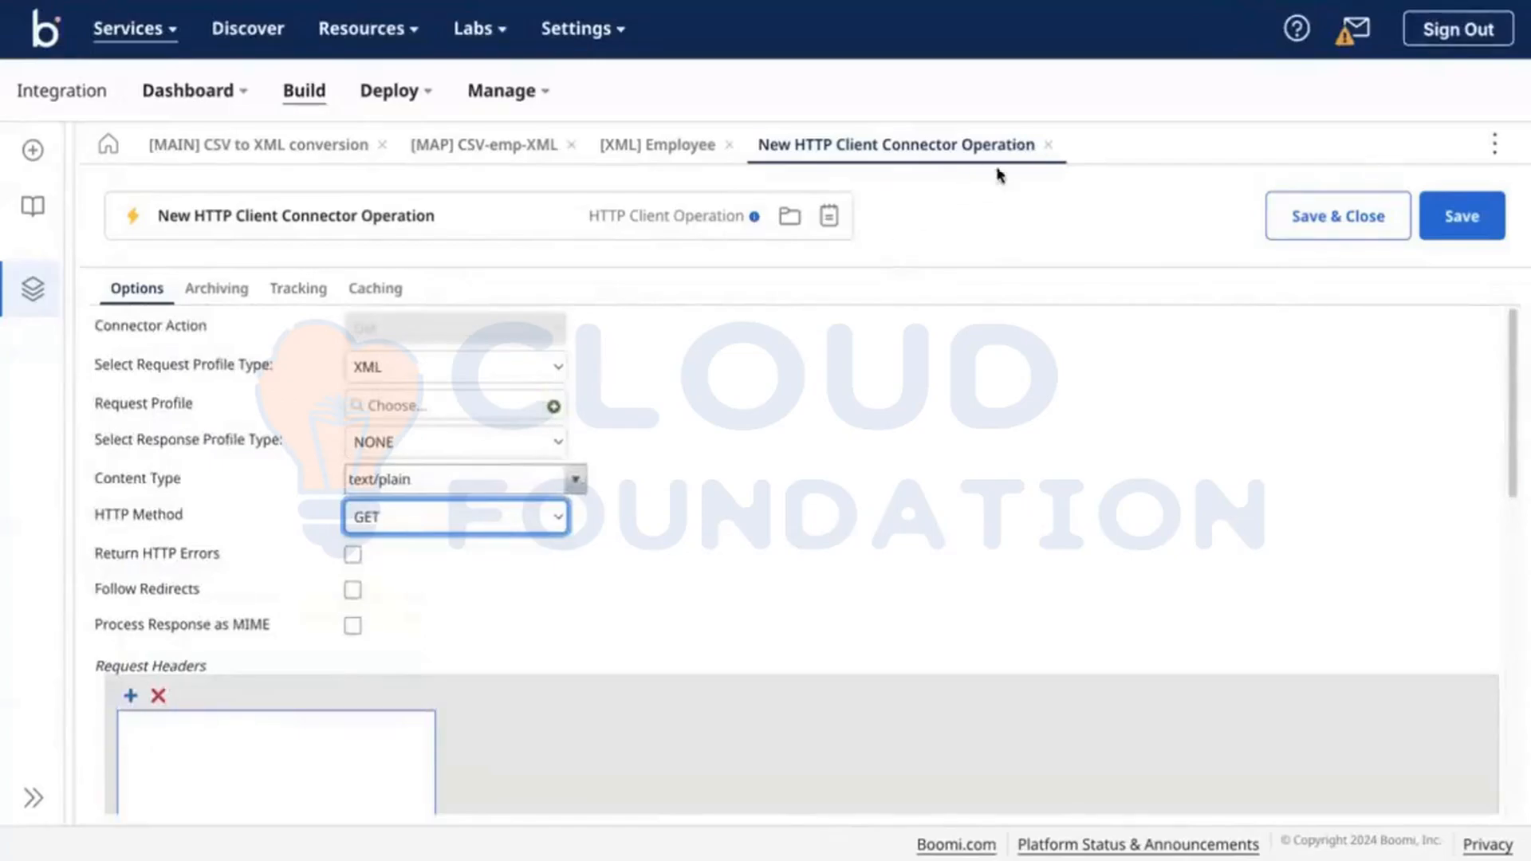
Discard the unsaved HTTP Client operation, check the connector step's parameters and discard the HTTP Client step from the process.
click(1047, 147)
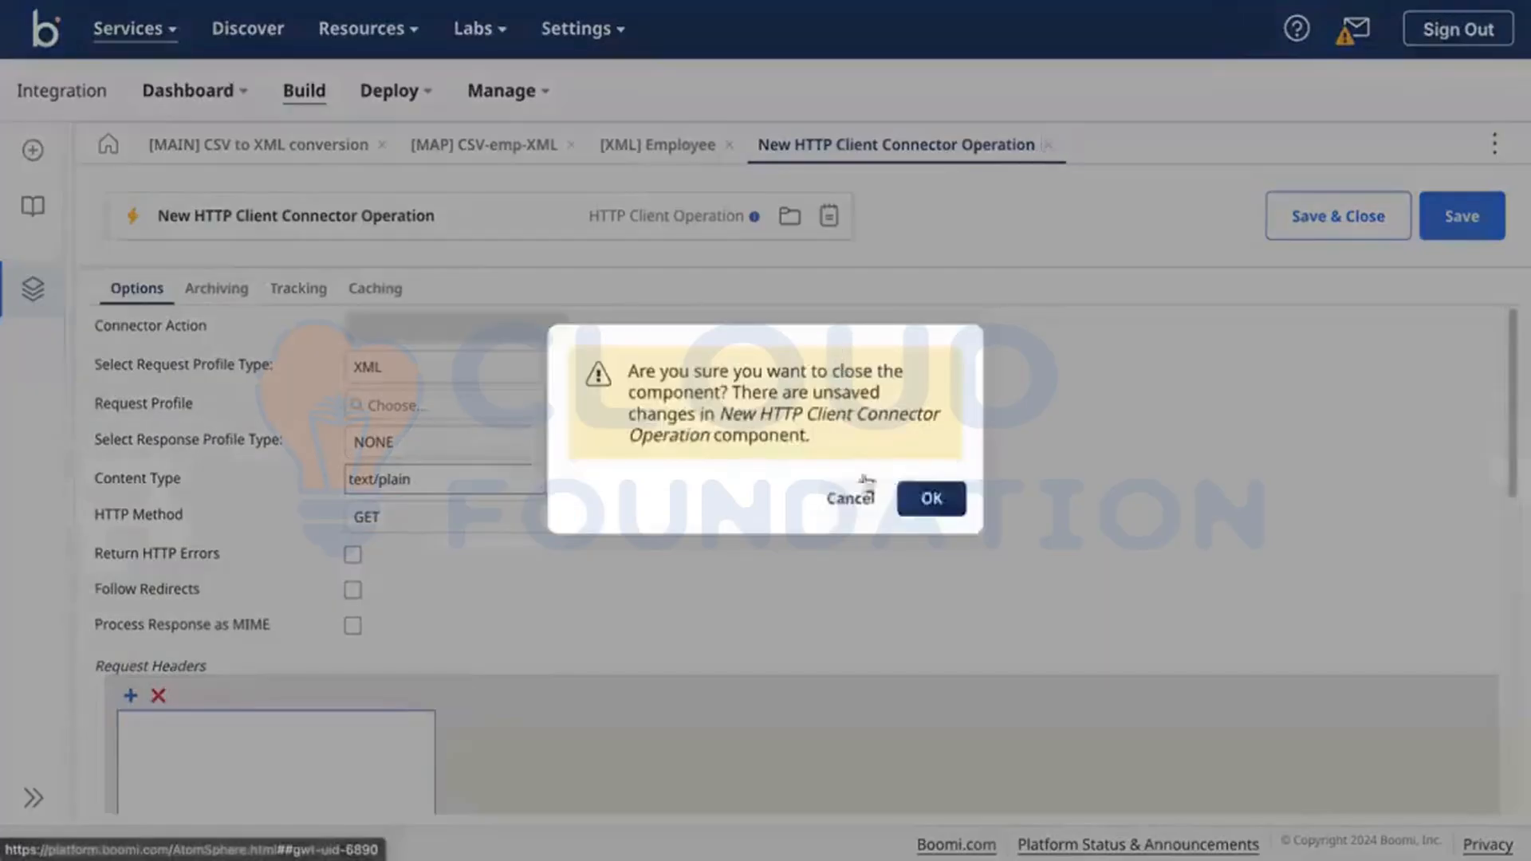
click(930, 497)
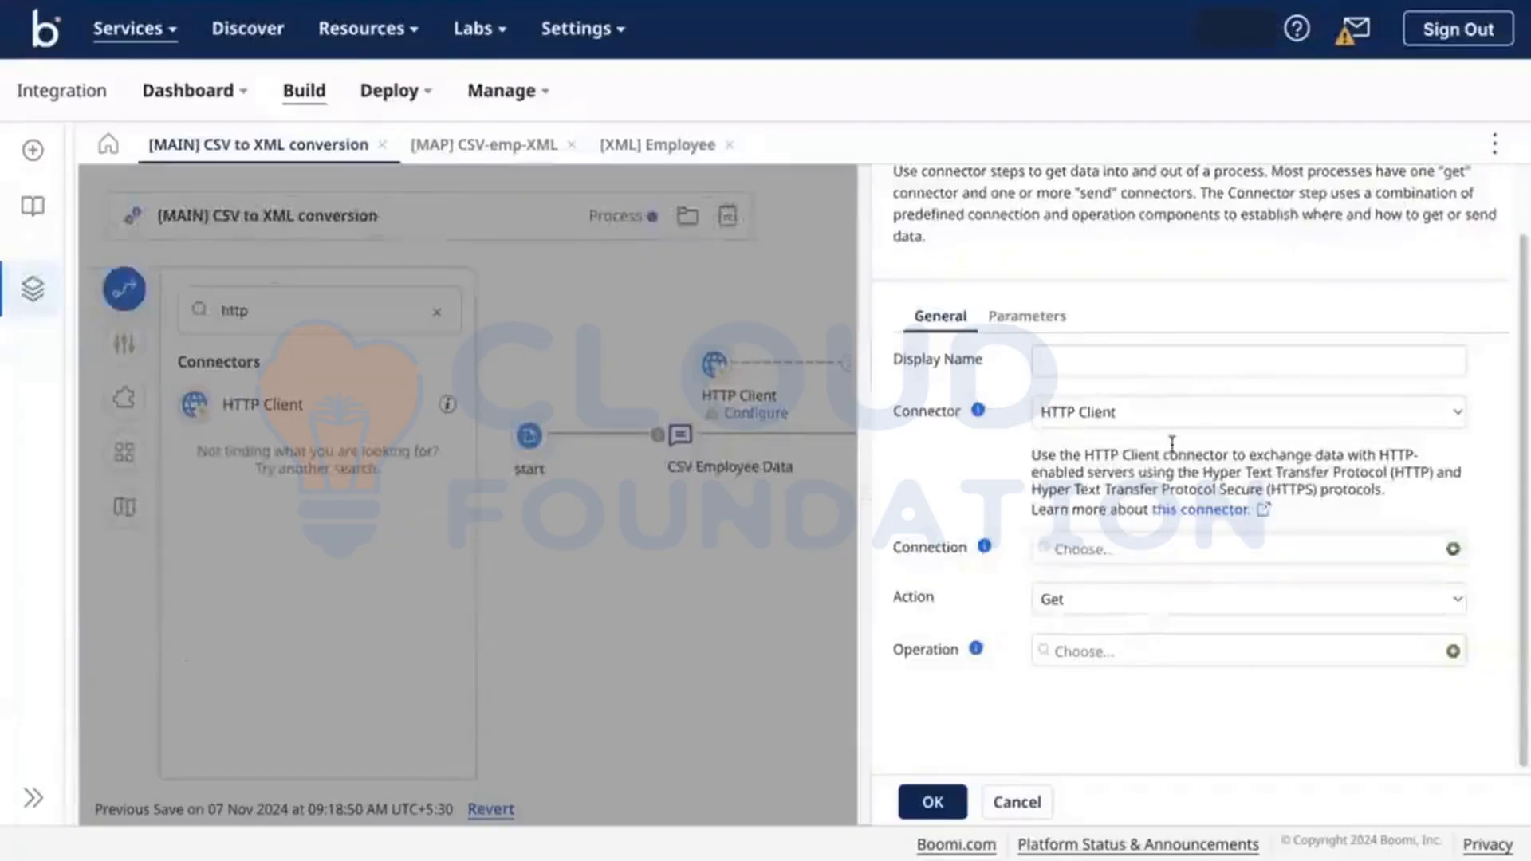
click(1030, 317)
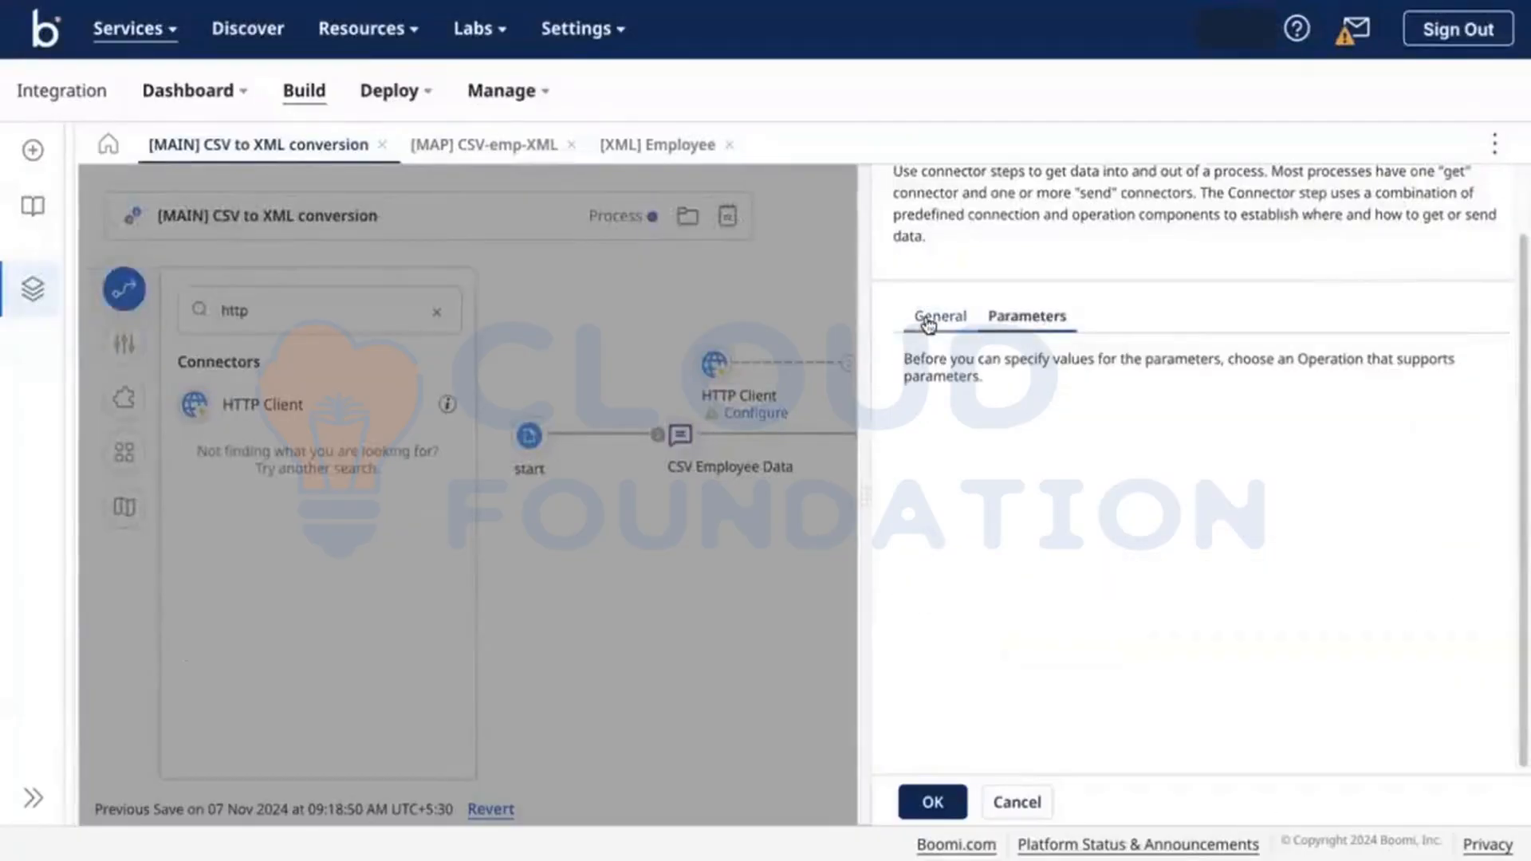
click(452, 700)
click(930, 488)
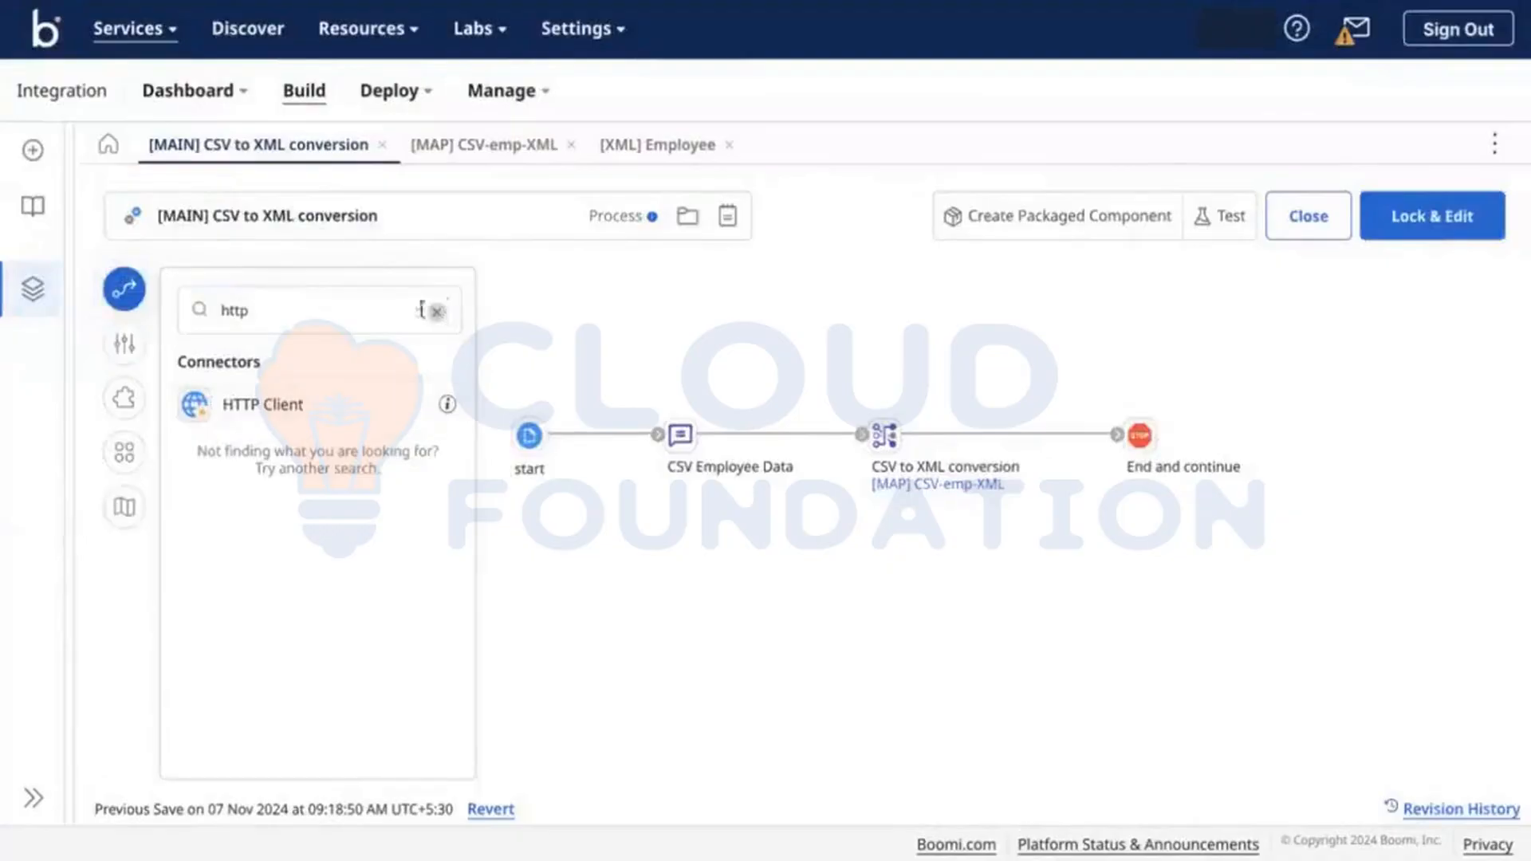
Search the steps for "sft", add an SFTP connector step above the process flow and open its parameters.
click(437, 311)
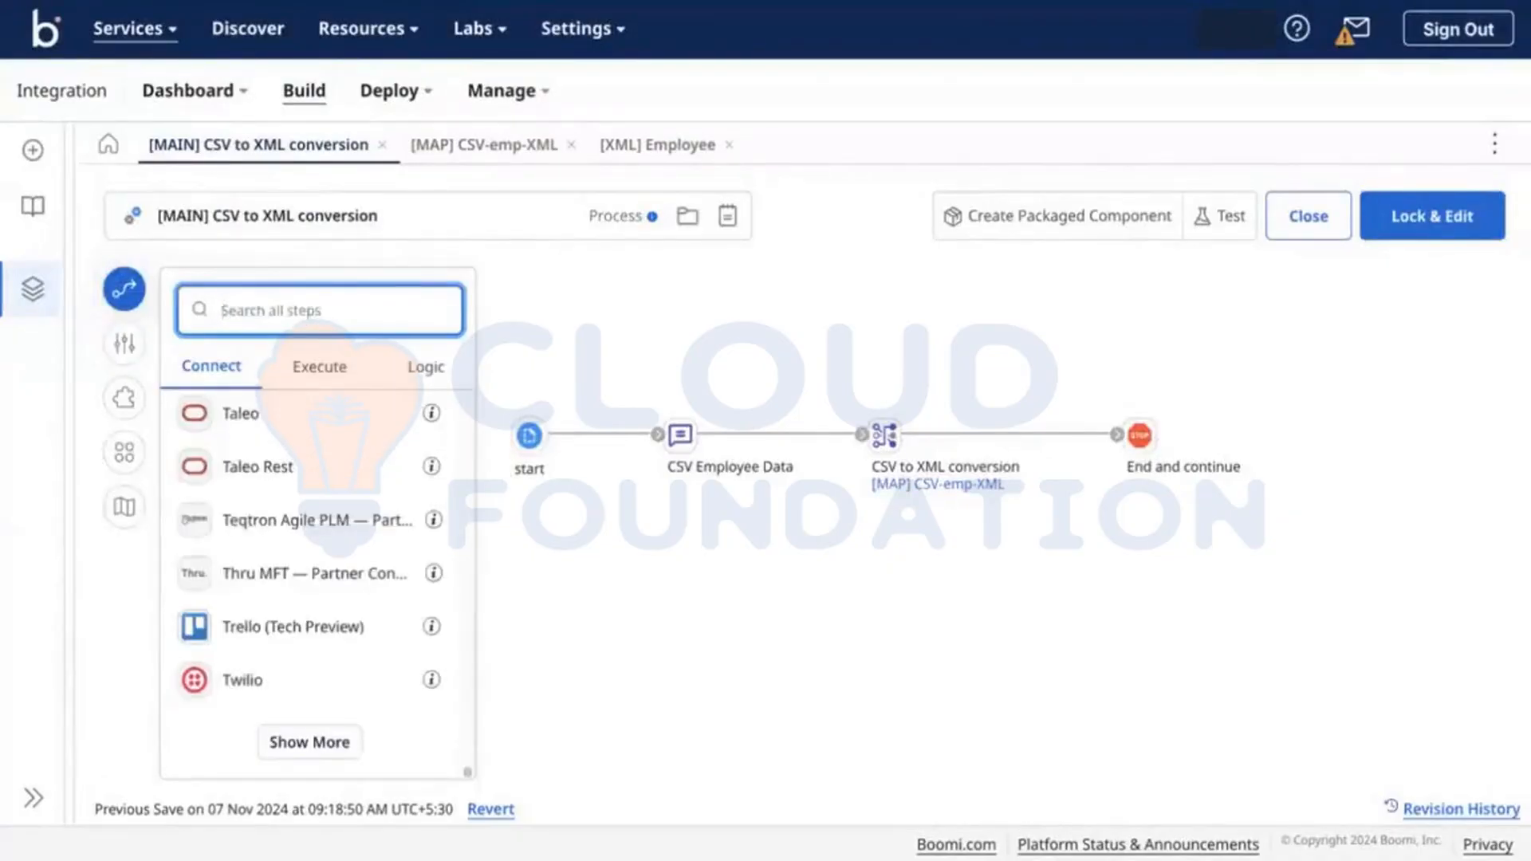
text(sud)
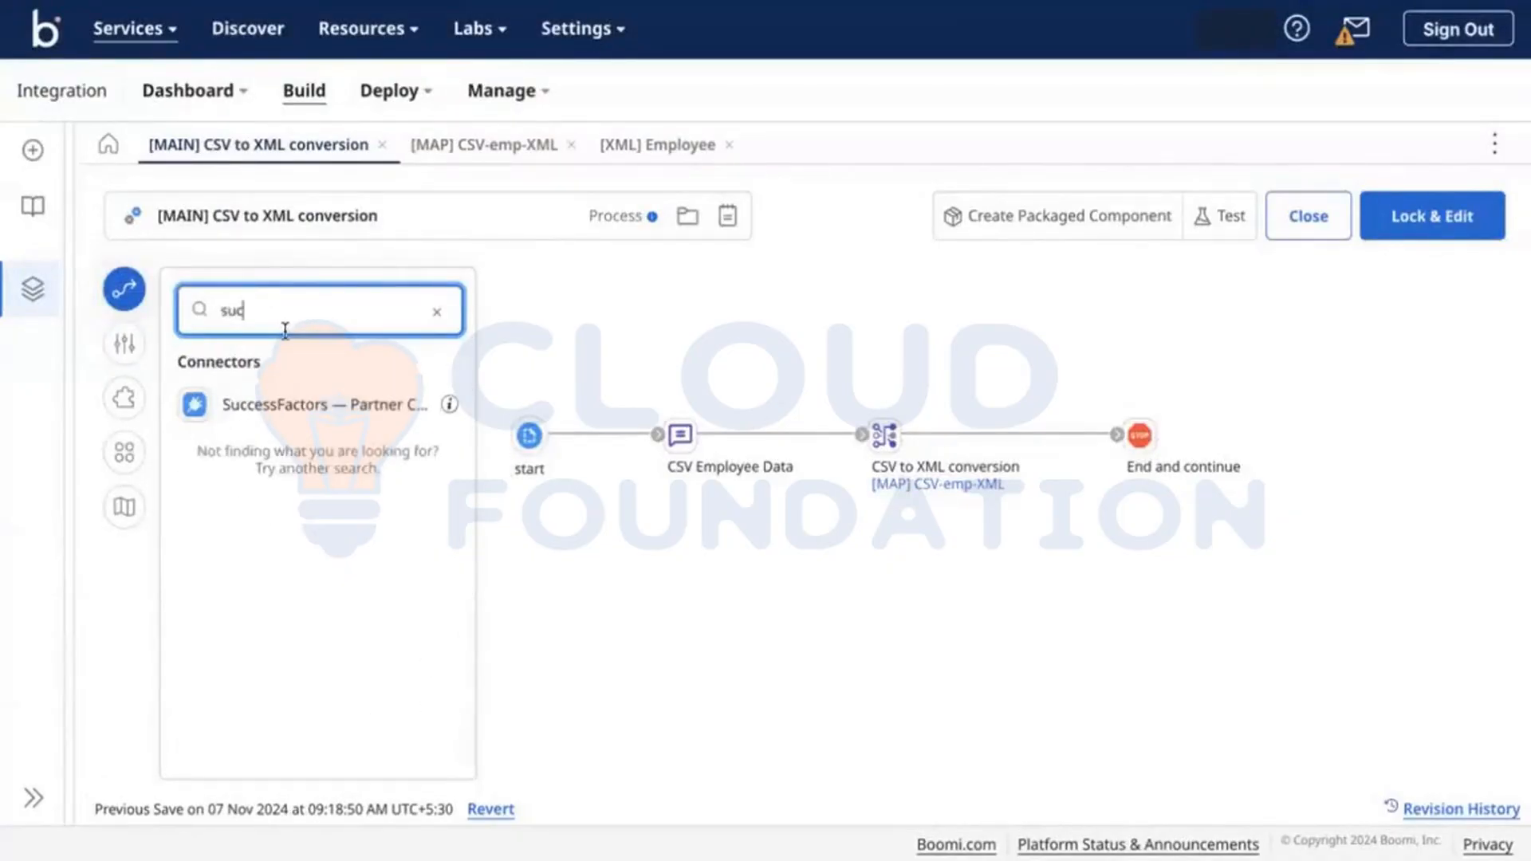
key(BackSpace)
key(BackSpace)
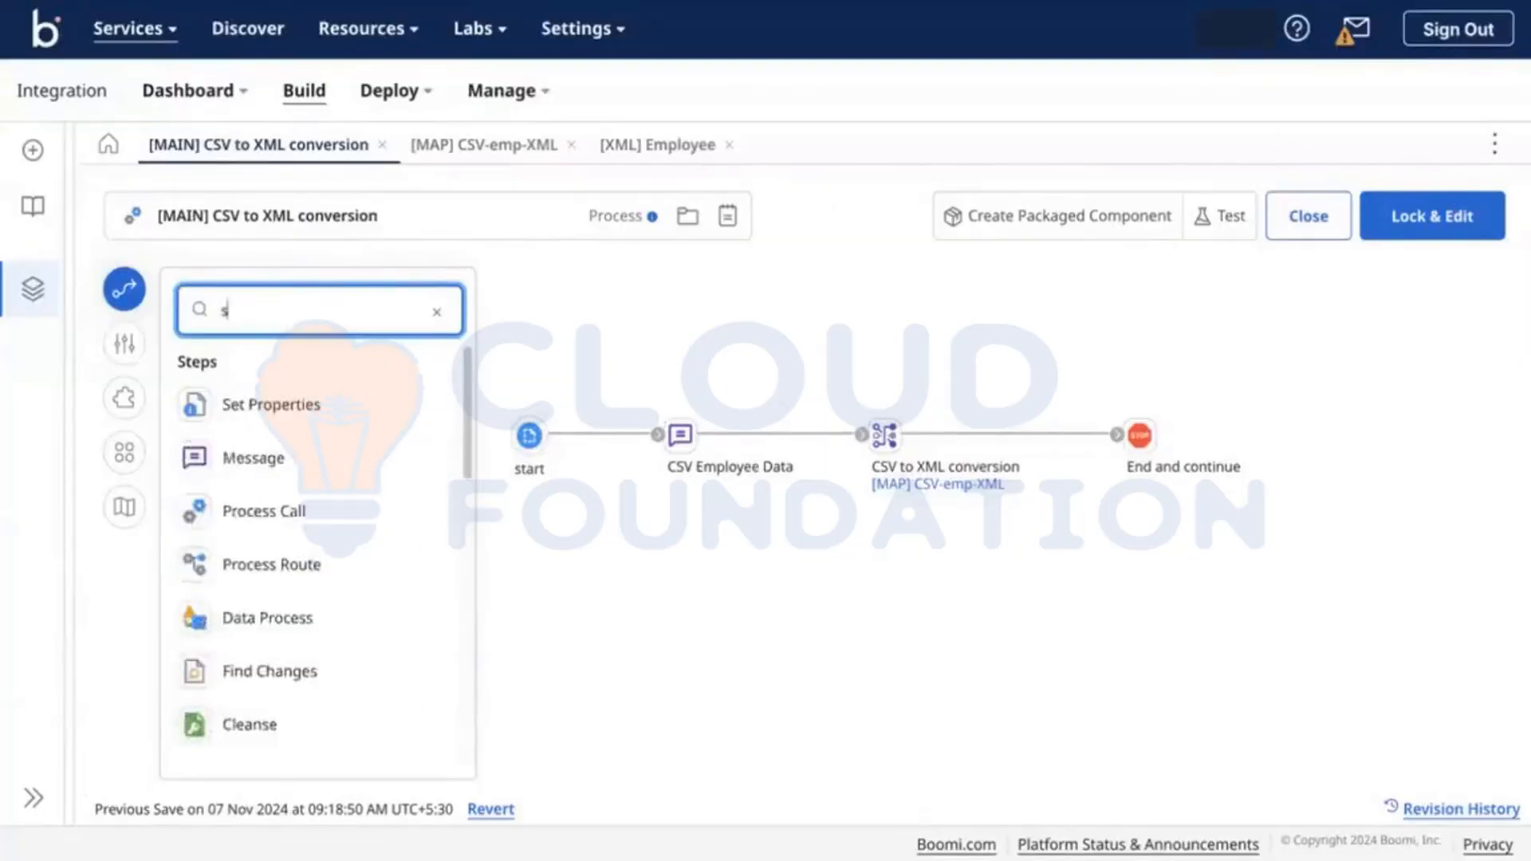
text(ft)
drag(260, 417, 892, 335)
click(1041, 391)
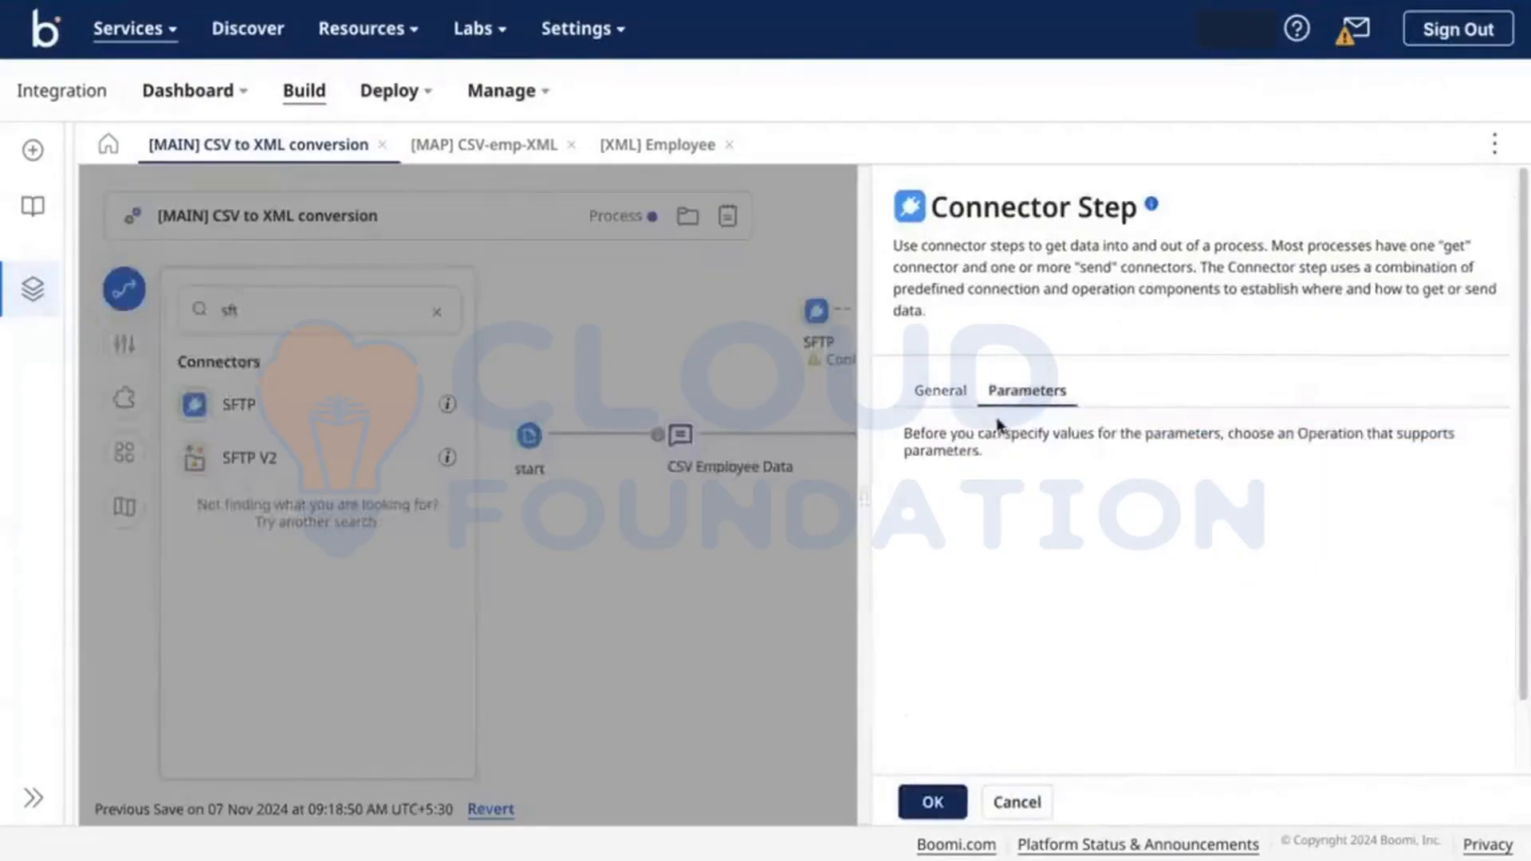
Create a new operation for the SFTP connector step and review its SFTP action choices, keeping Get.
click(945, 391)
click(1453, 709)
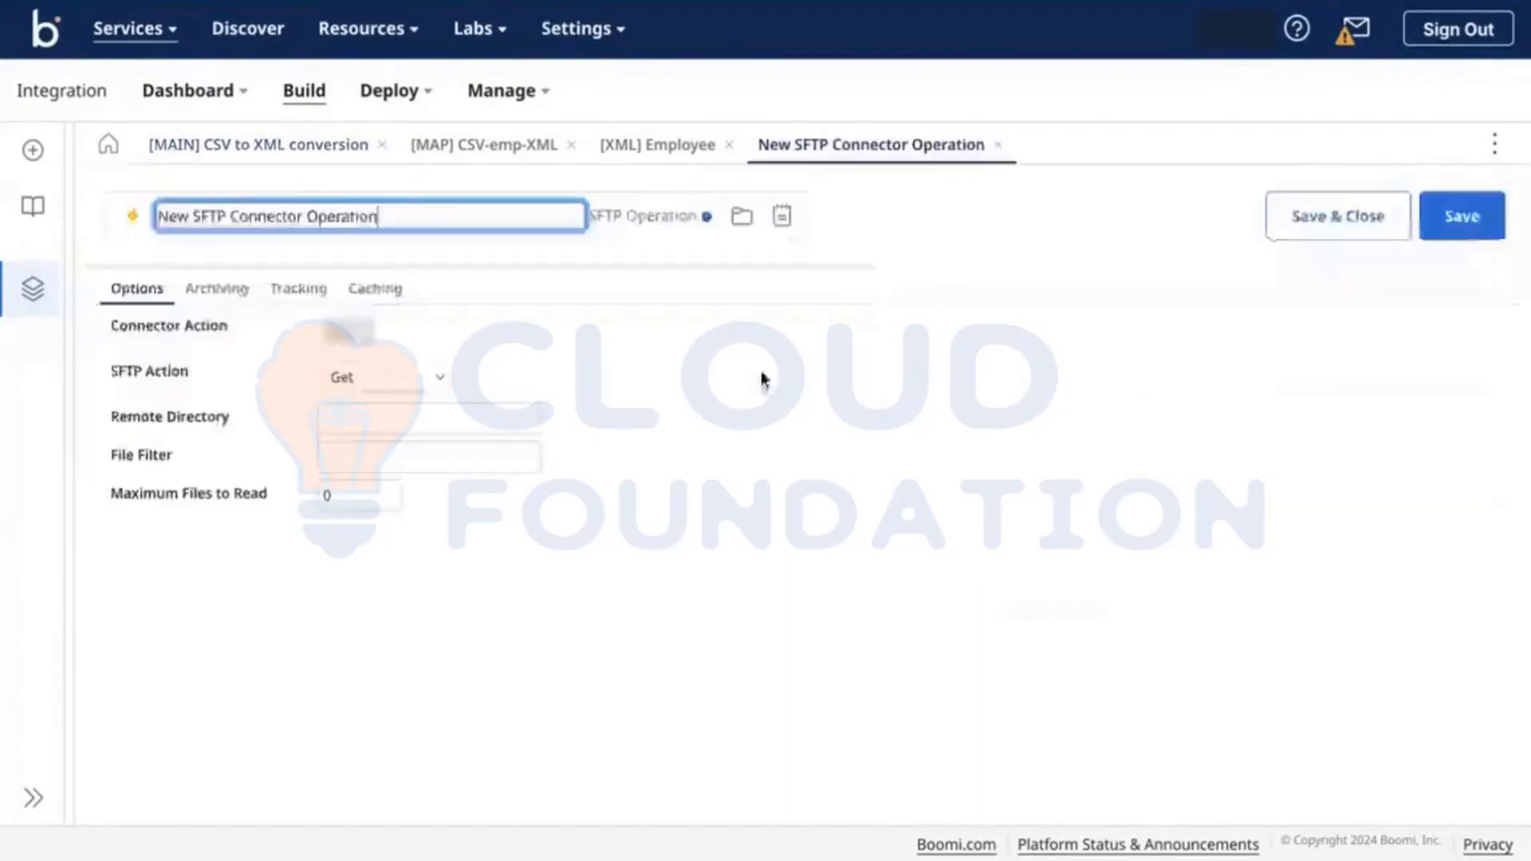
click(414, 380)
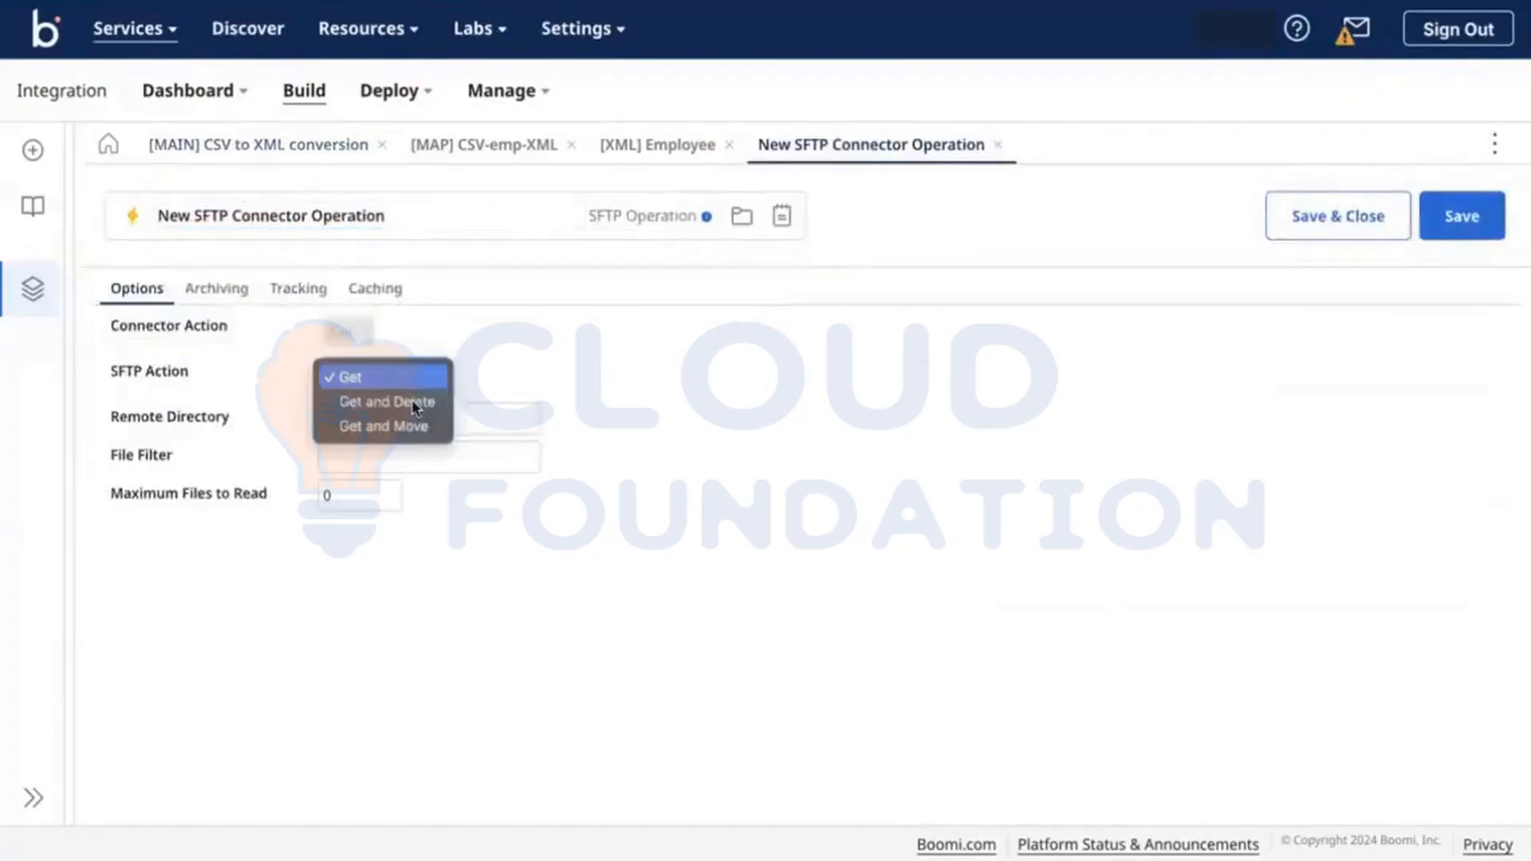
click(437, 405)
Set the operation's remote directory to /test/cloud and its file filter to abc_test*.
click(431, 412)
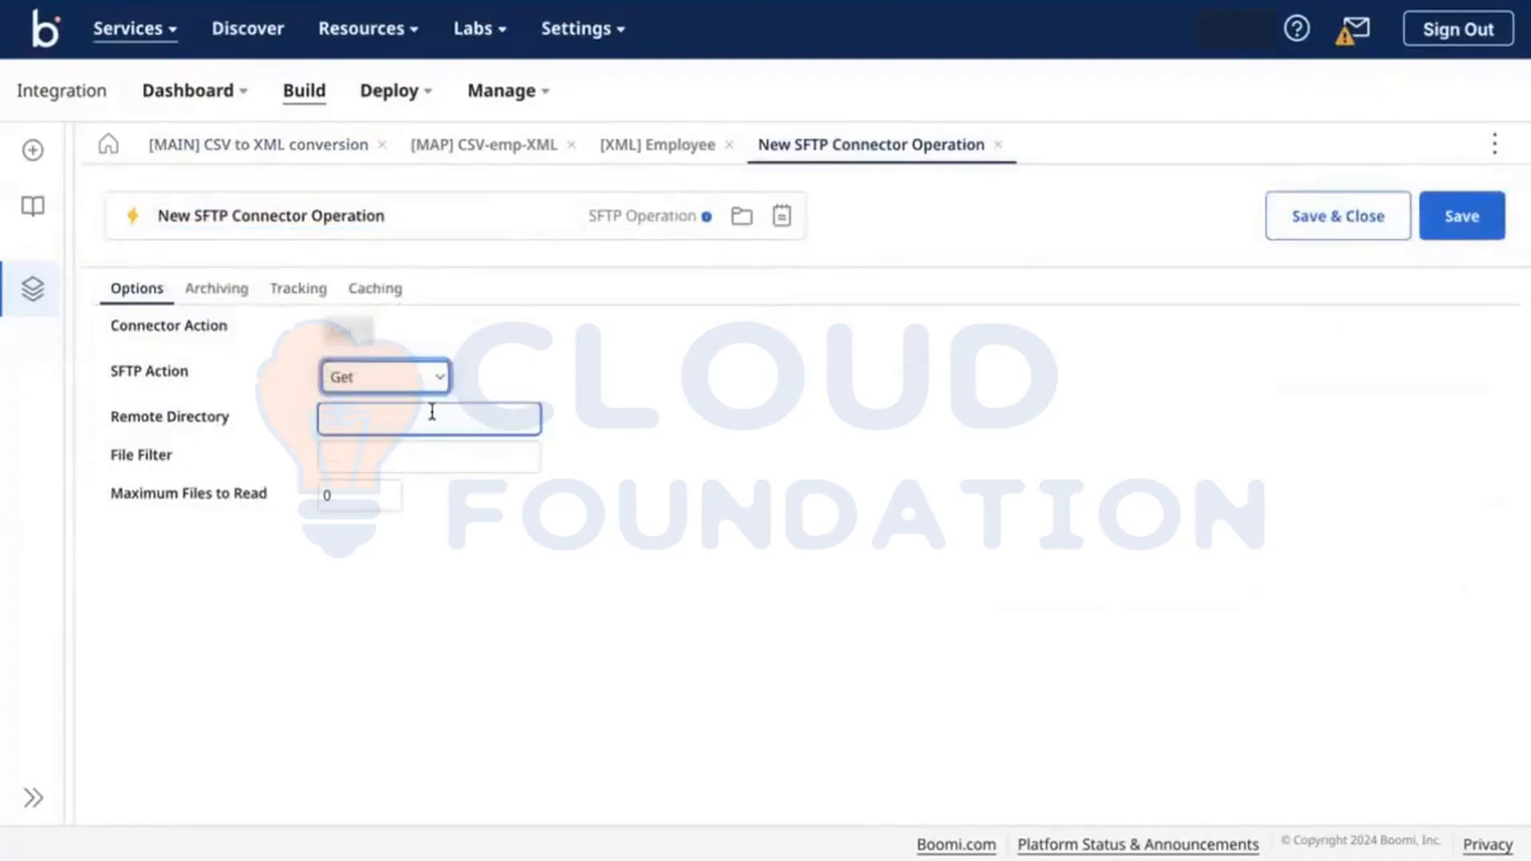
text(/test)
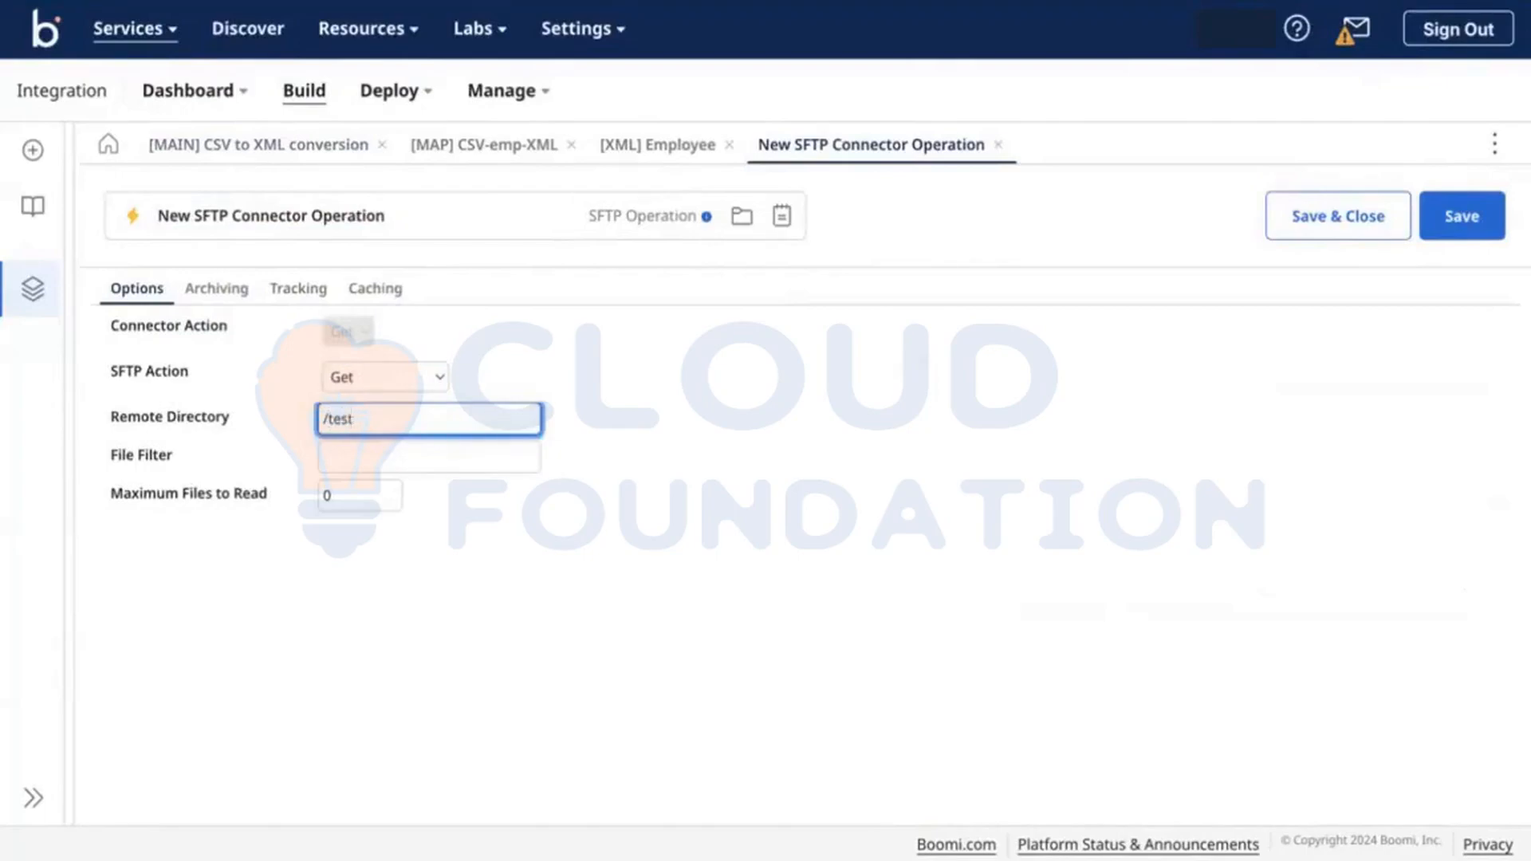
text(/cloud)
click(418, 454)
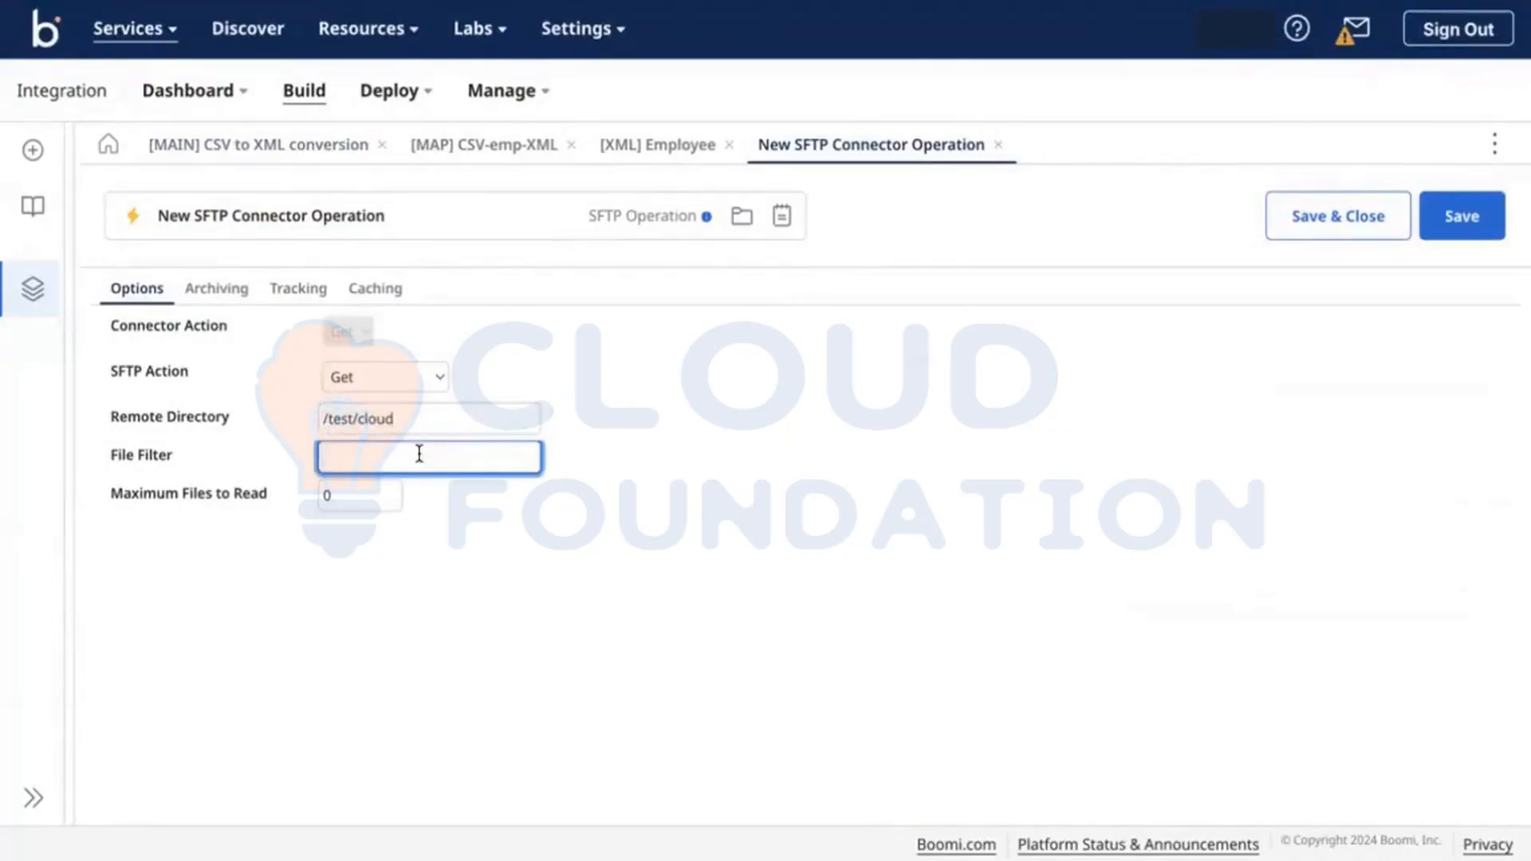
text(abc_test*)
click(321, 493)
click(618, 542)
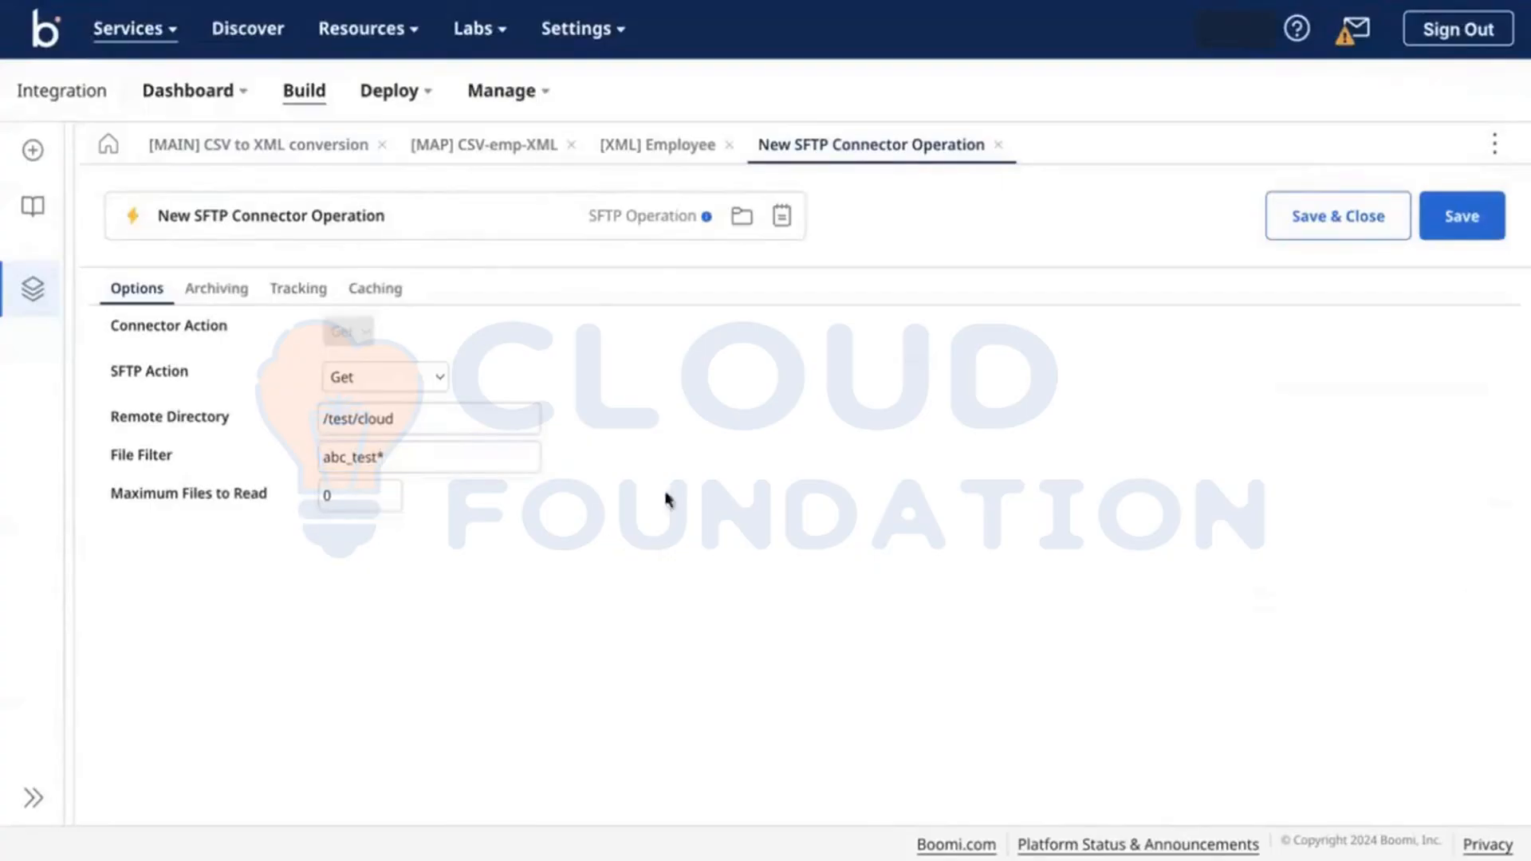
Rename the operation to "[SFTP] Demo SFTP op" and save it.
click(343, 217)
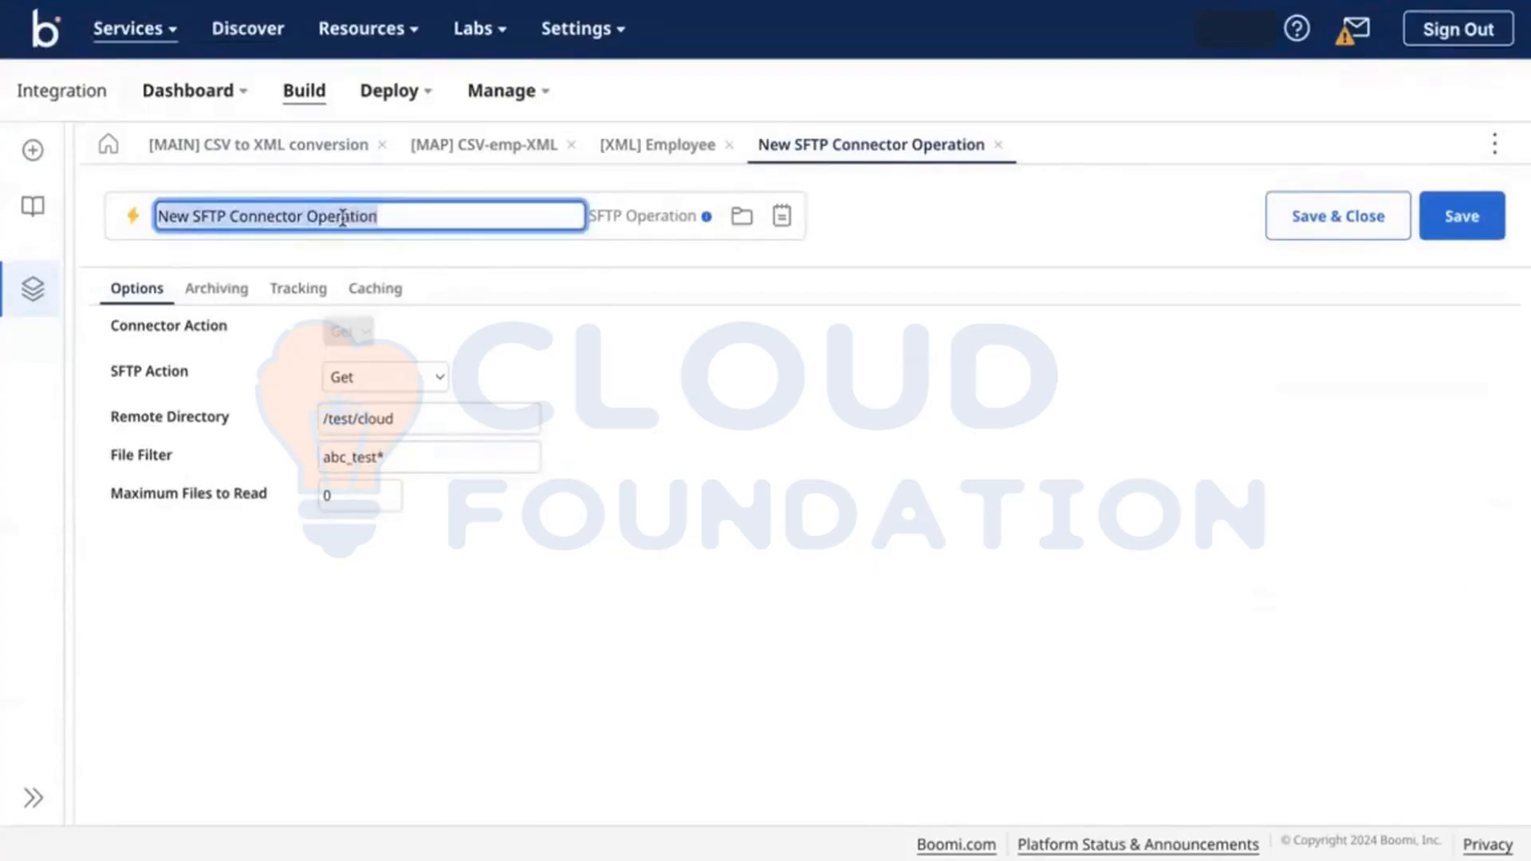
text(Demo SFTP)
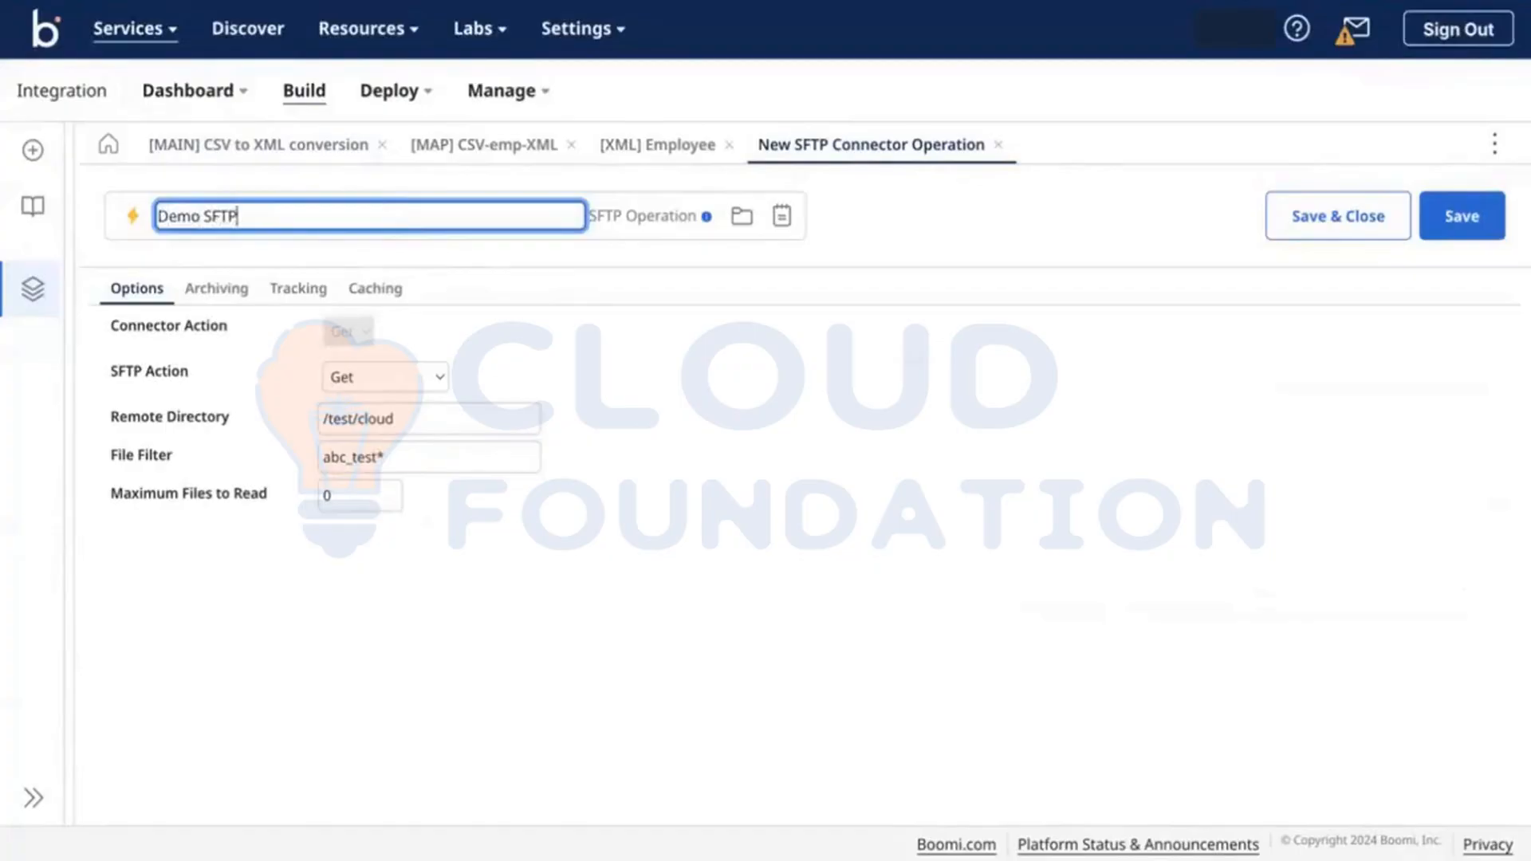
text( op)
key(BackSpace)
key(BackSpace)
key(Left)
key(Left)
key(Left)
key(Left)
key(Left)
key(Left)
key(Left)
key(Left)
key(Left)
text([SFTP])
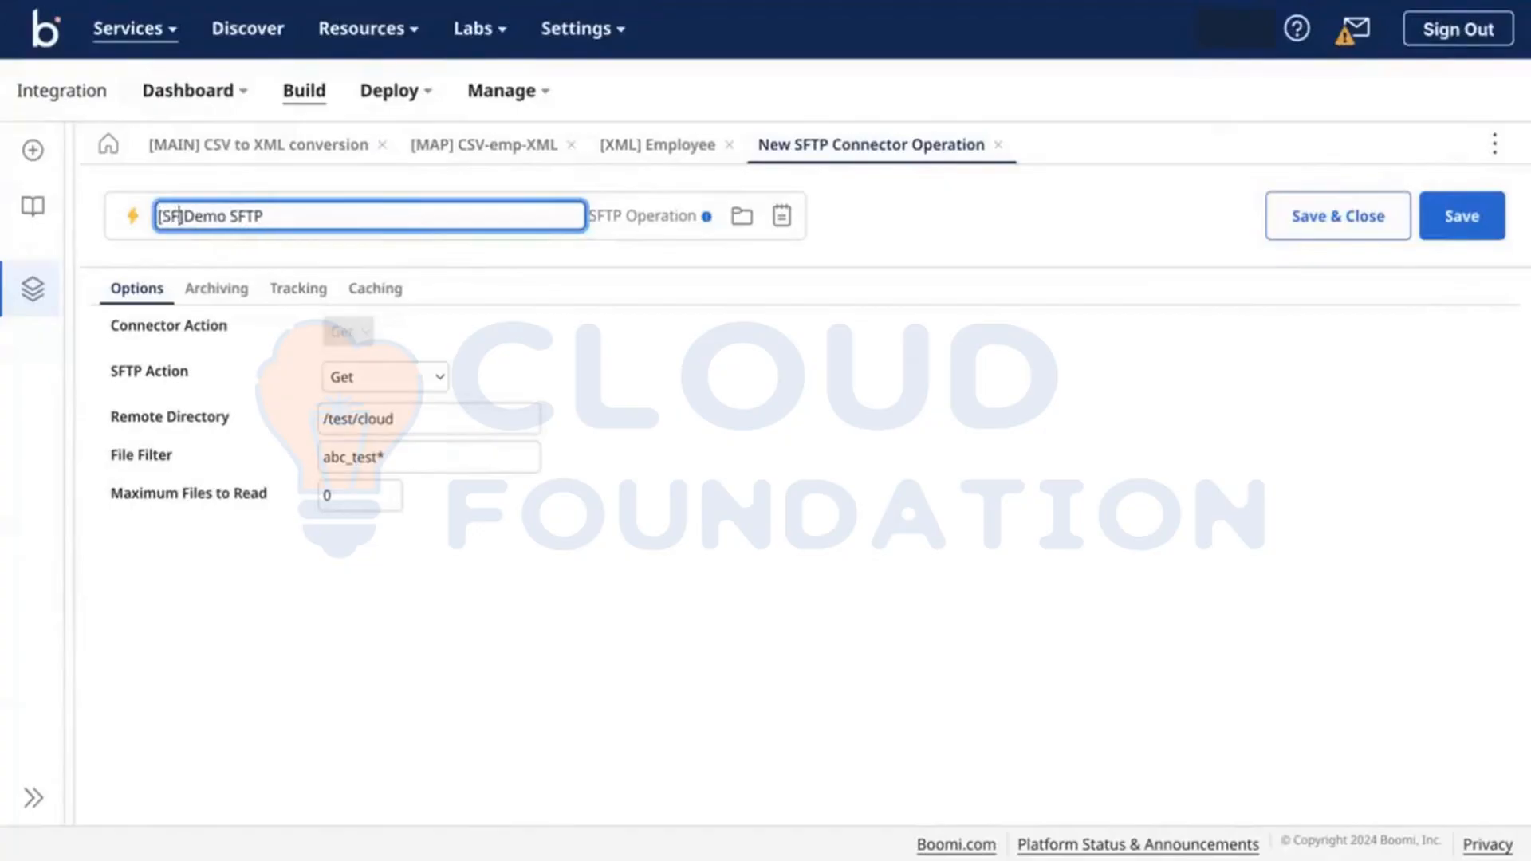
key(Right)
key(Right)
key(Right)
key(Right)
key(Right)
key(Right)
key(Right)
key(Right)
key(Right)
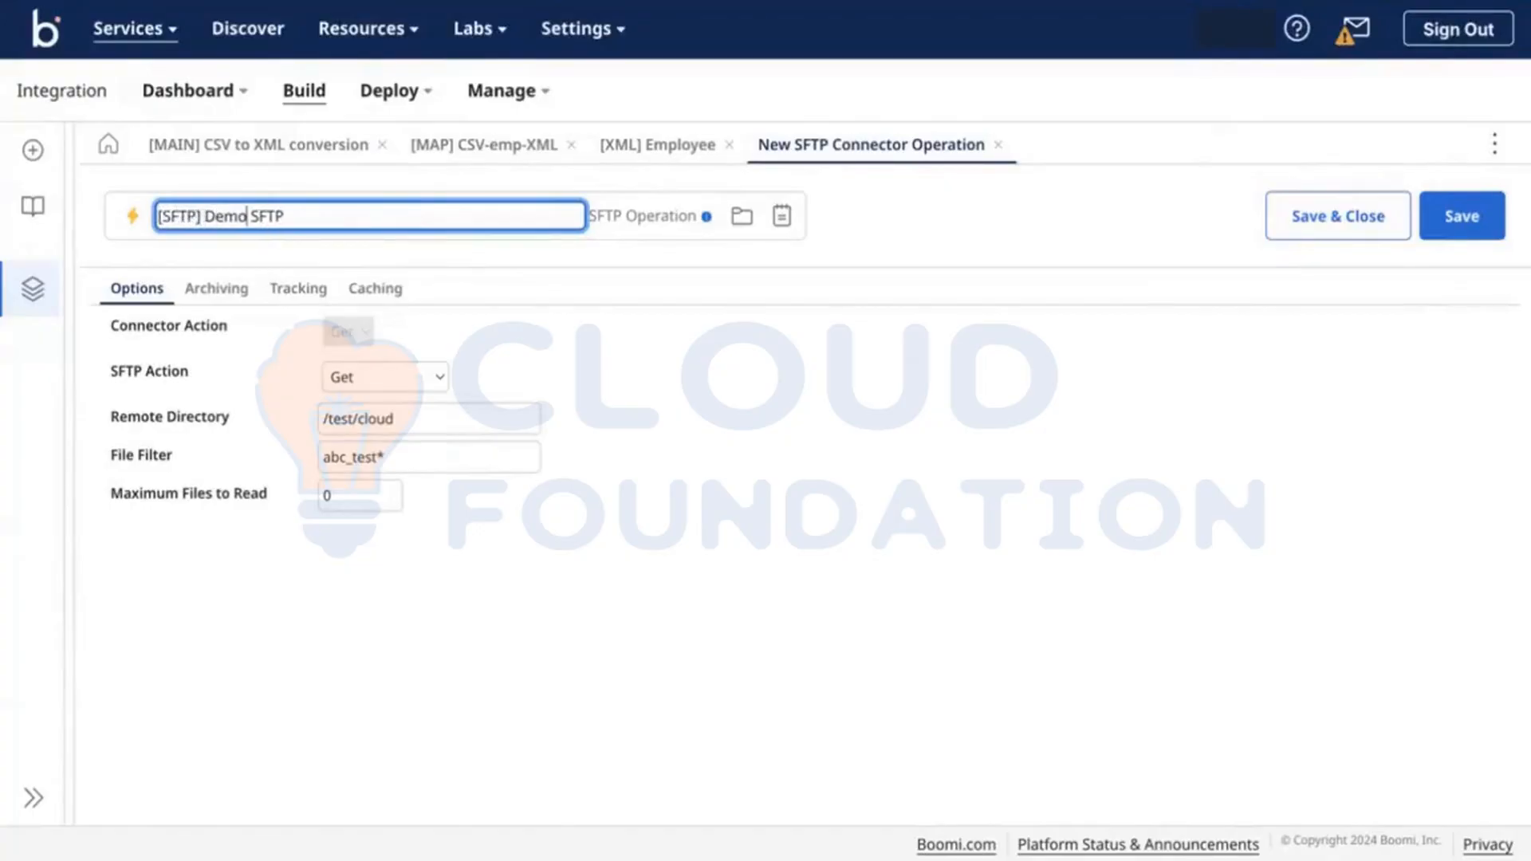
text(op)
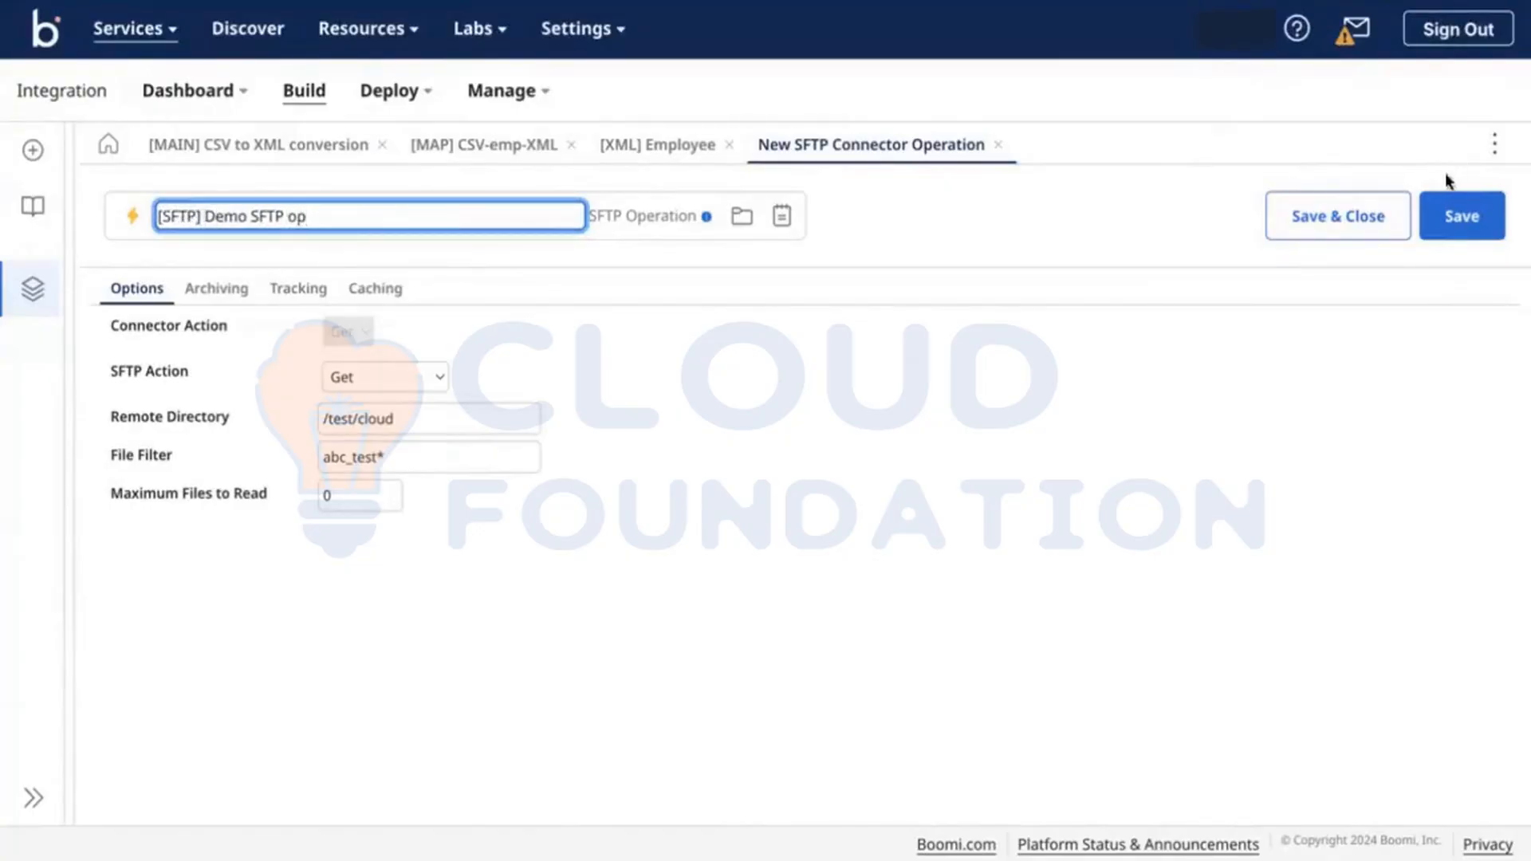
click(1449, 221)
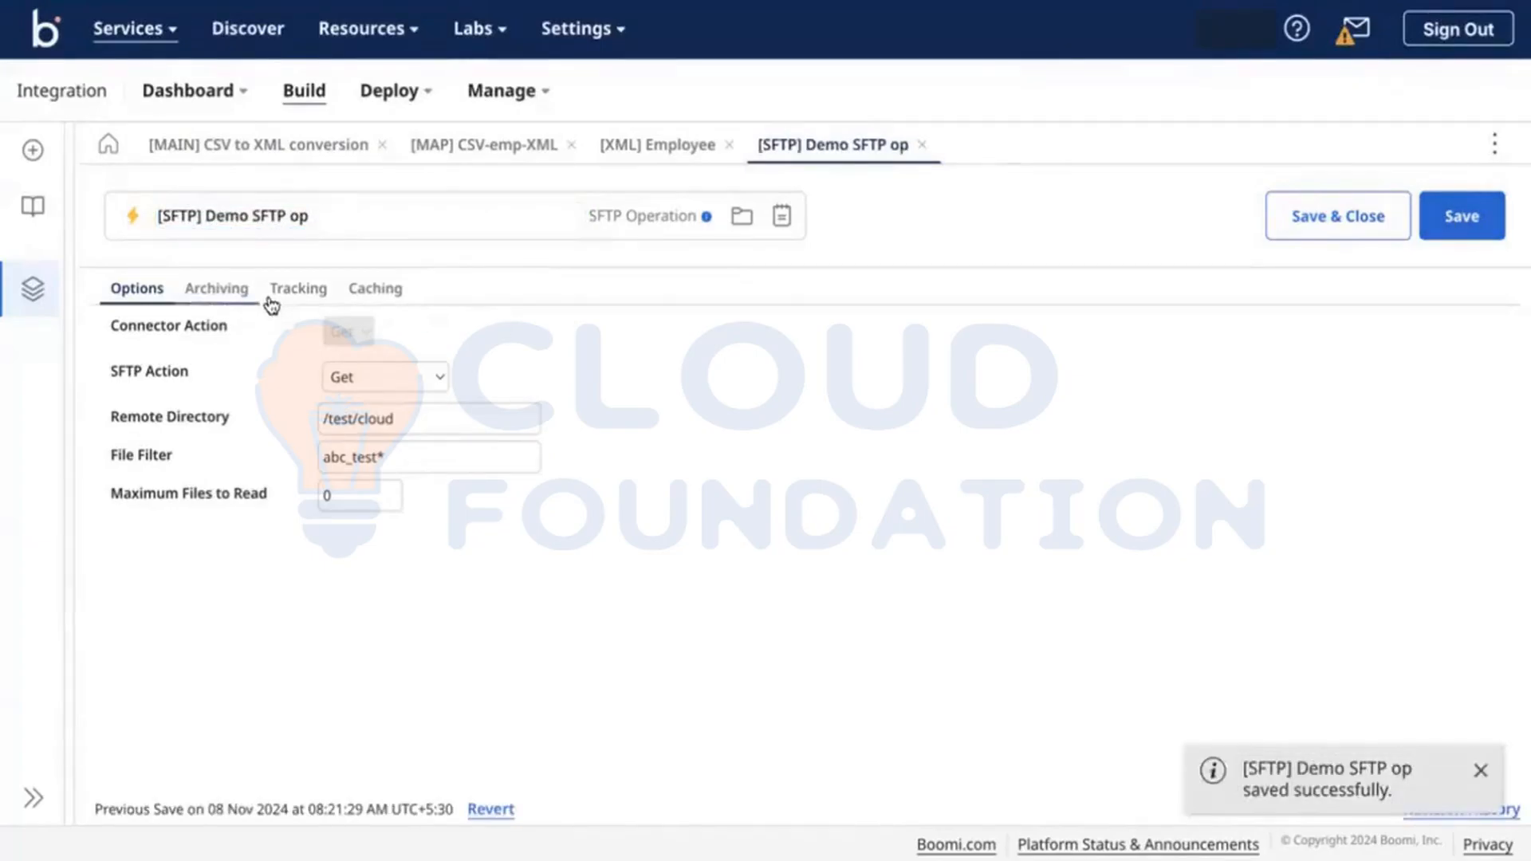
Check the operation's tracked fields, return to the CSV to XML conversion process and review the connector step's parameters and general settings.
click(281, 297)
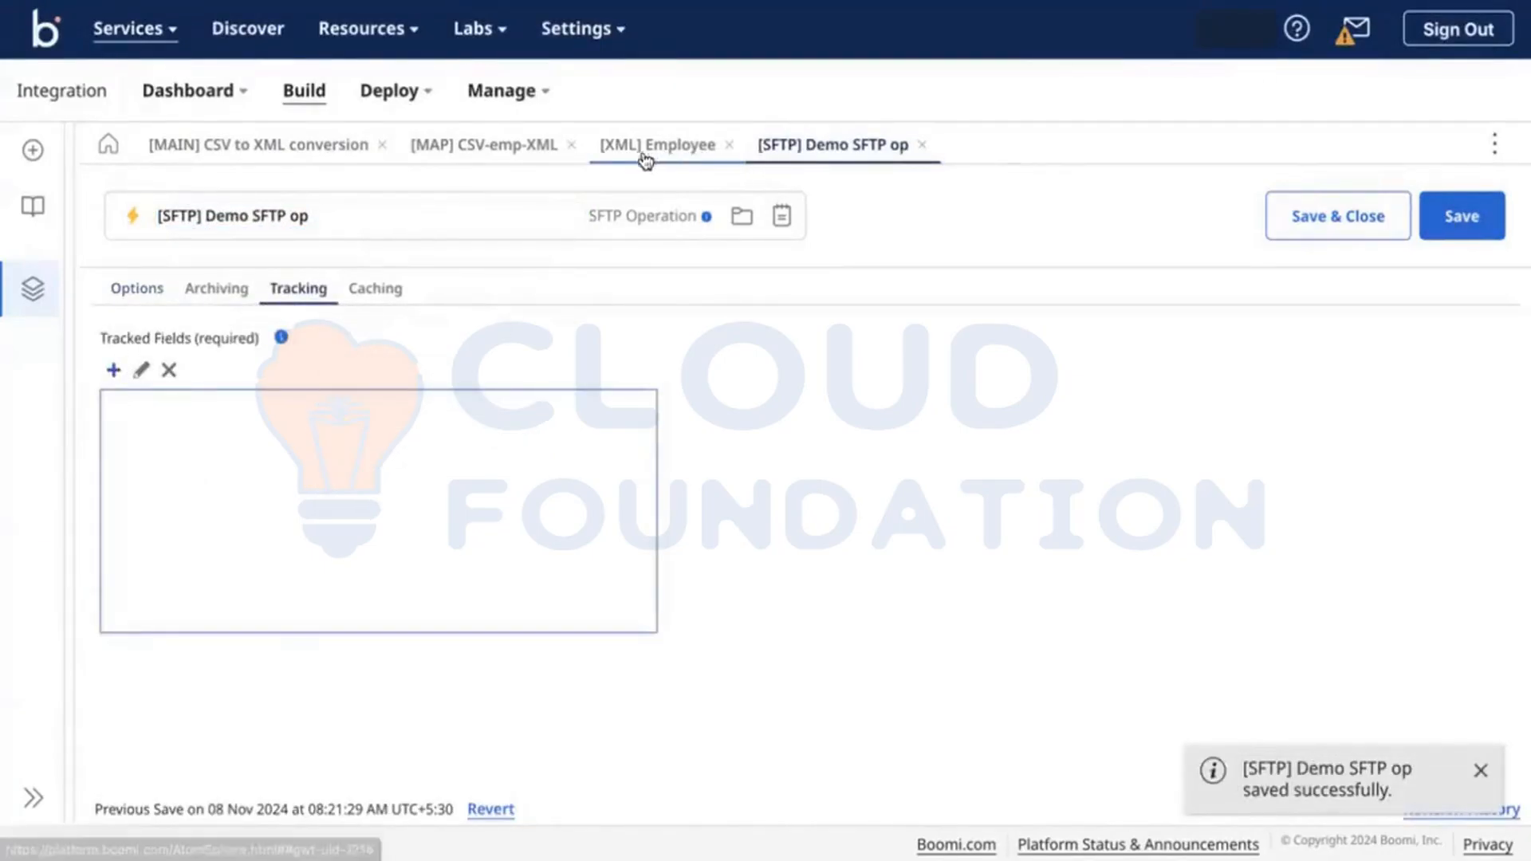
click(271, 155)
click(1027, 390)
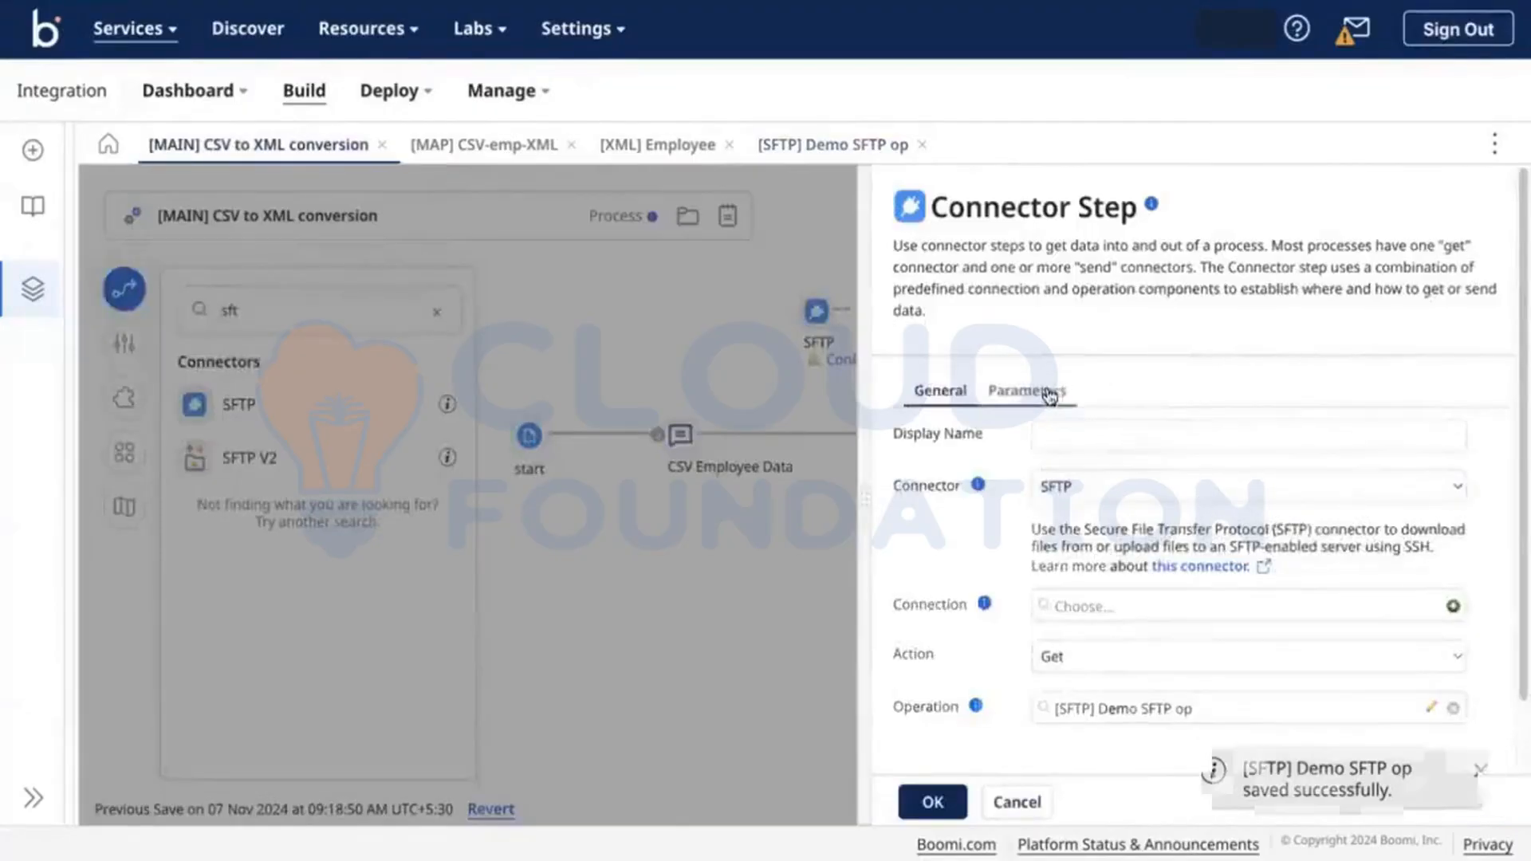
scroll(1013, 510, down, 1)
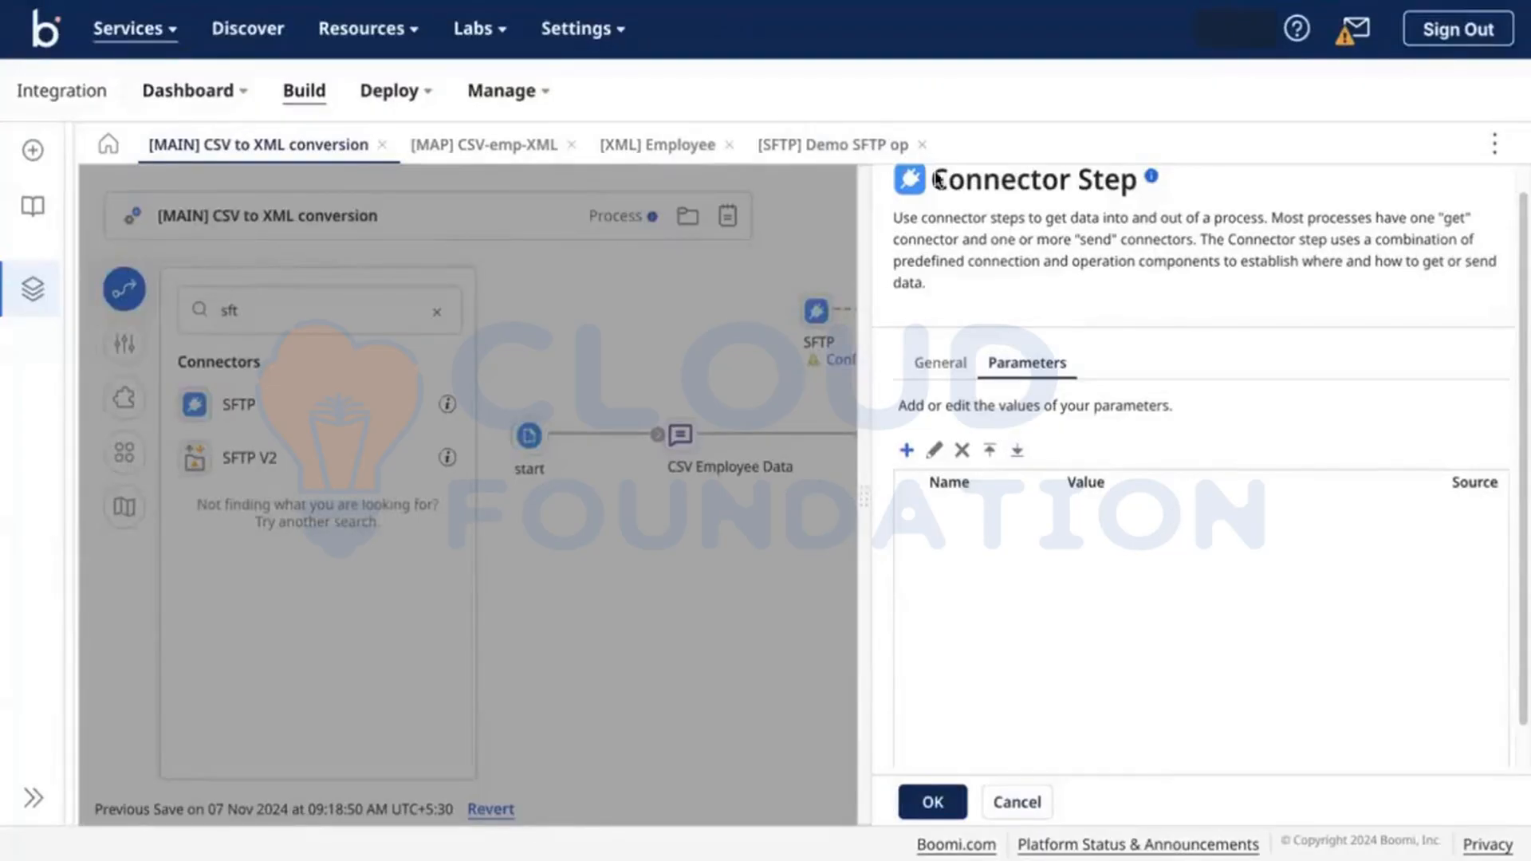
click(961, 359)
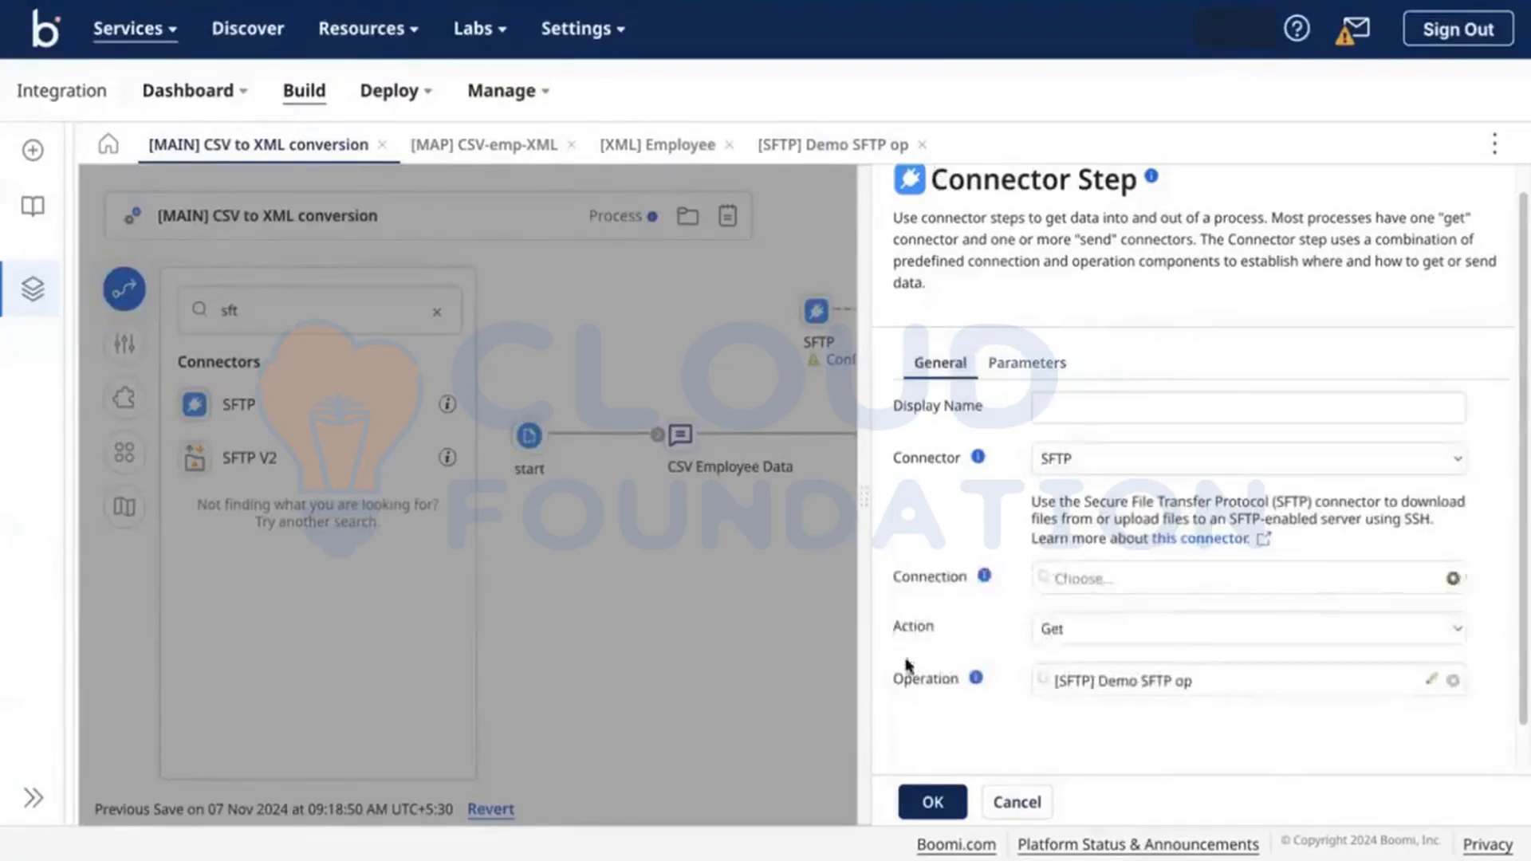
click(970, 409)
click(987, 450)
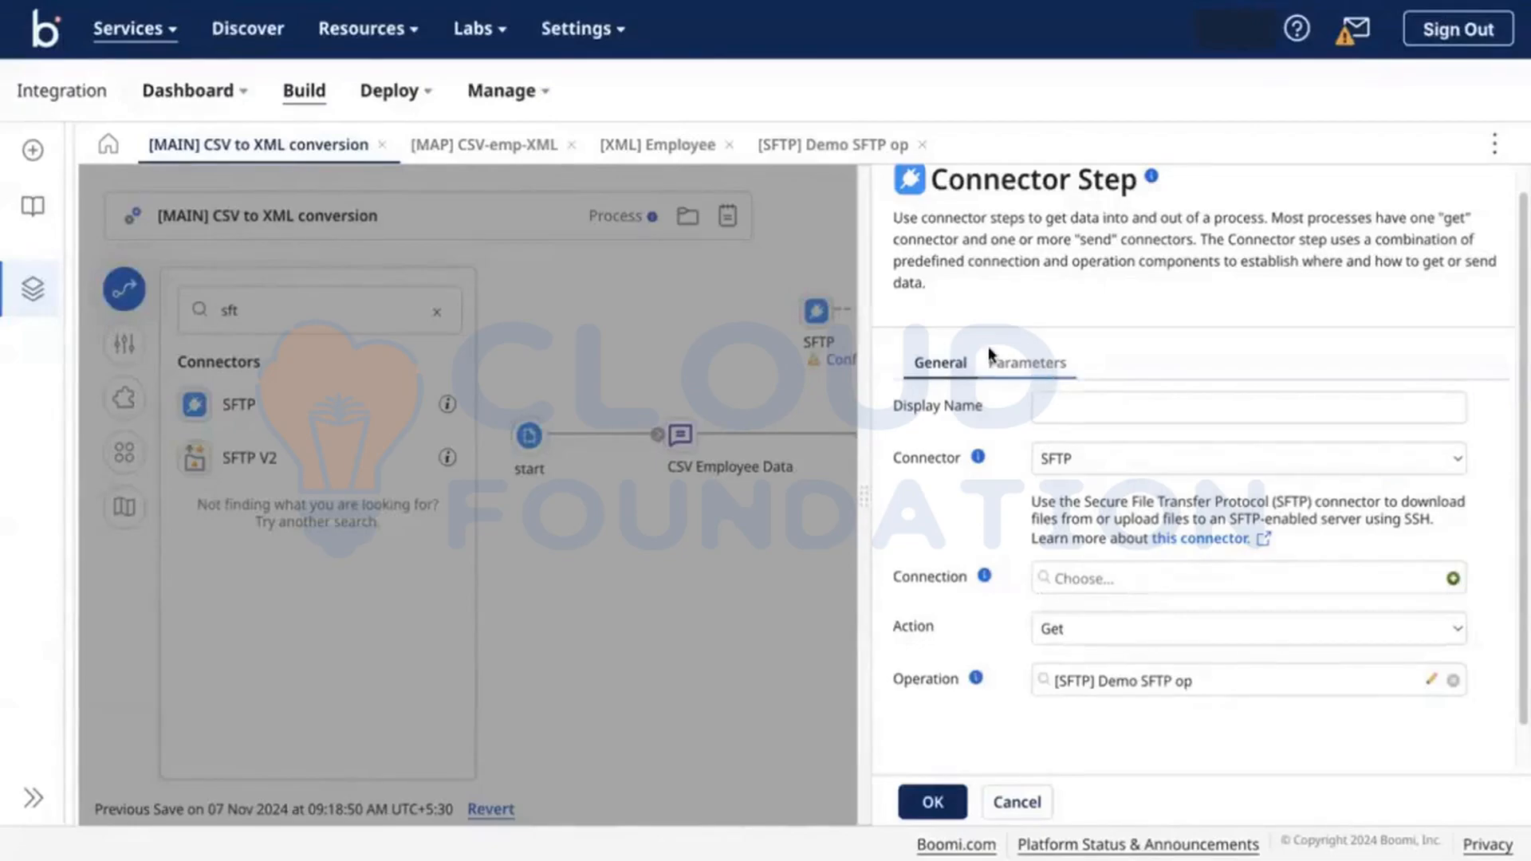
Add a parameter to the SFTP connector step with File Filter as its input and Static as its type.
click(1025, 375)
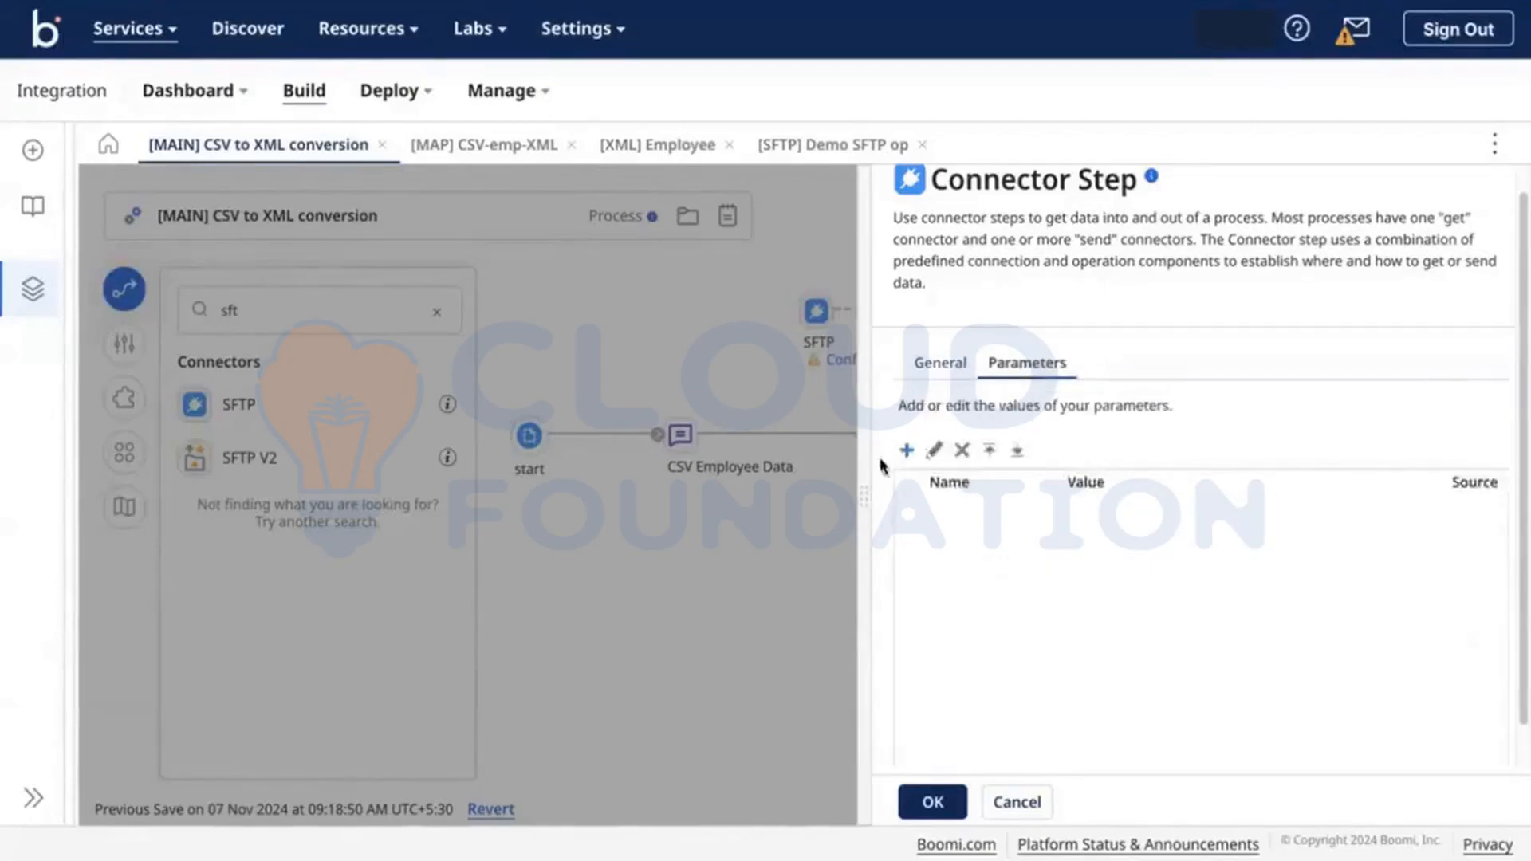
click(907, 453)
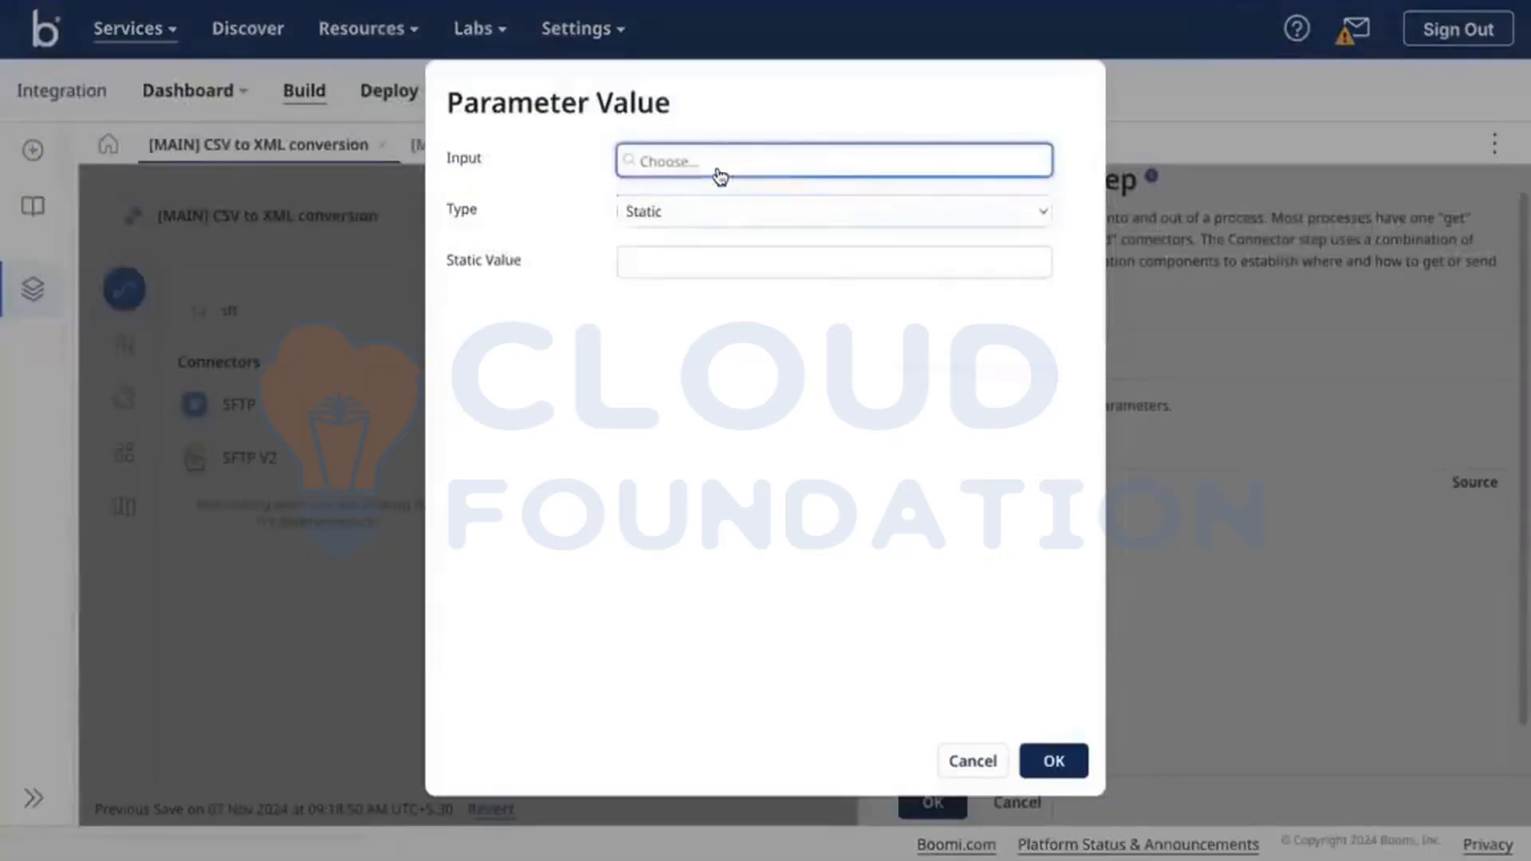
click(718, 169)
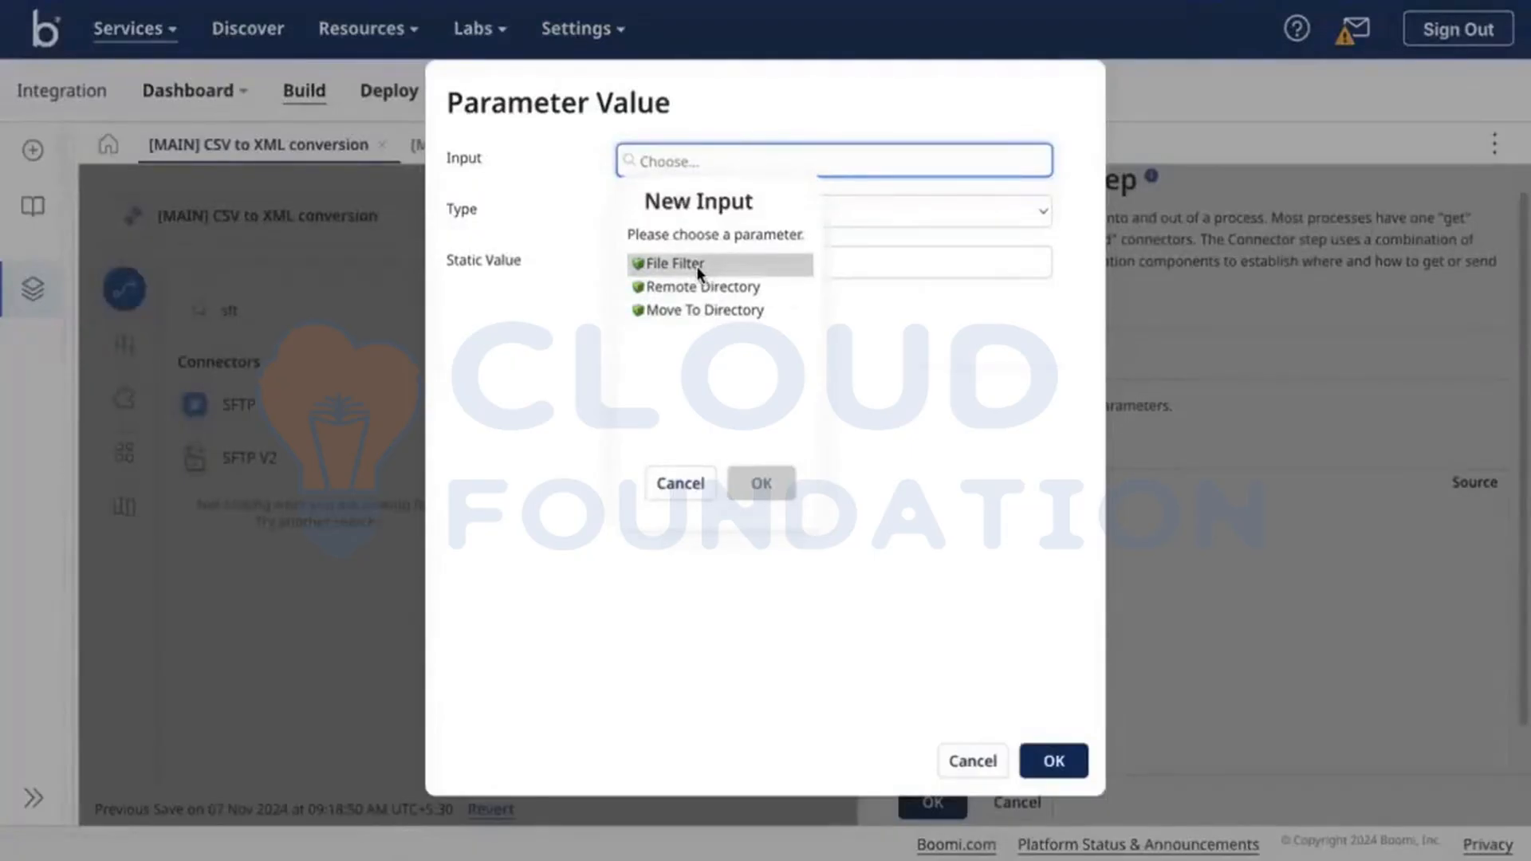
click(650, 263)
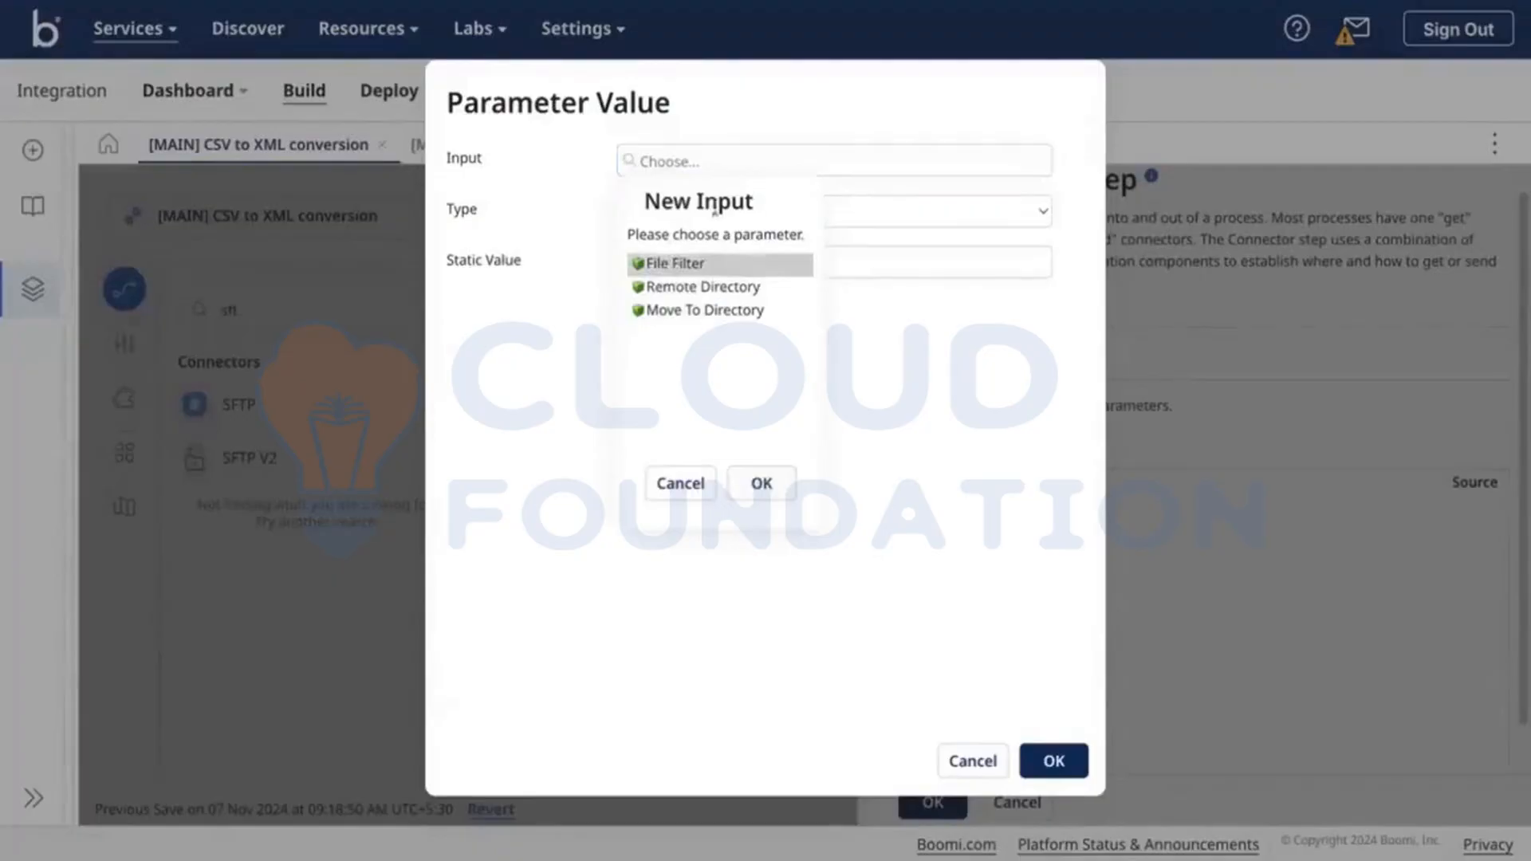
click(759, 483)
click(910, 273)
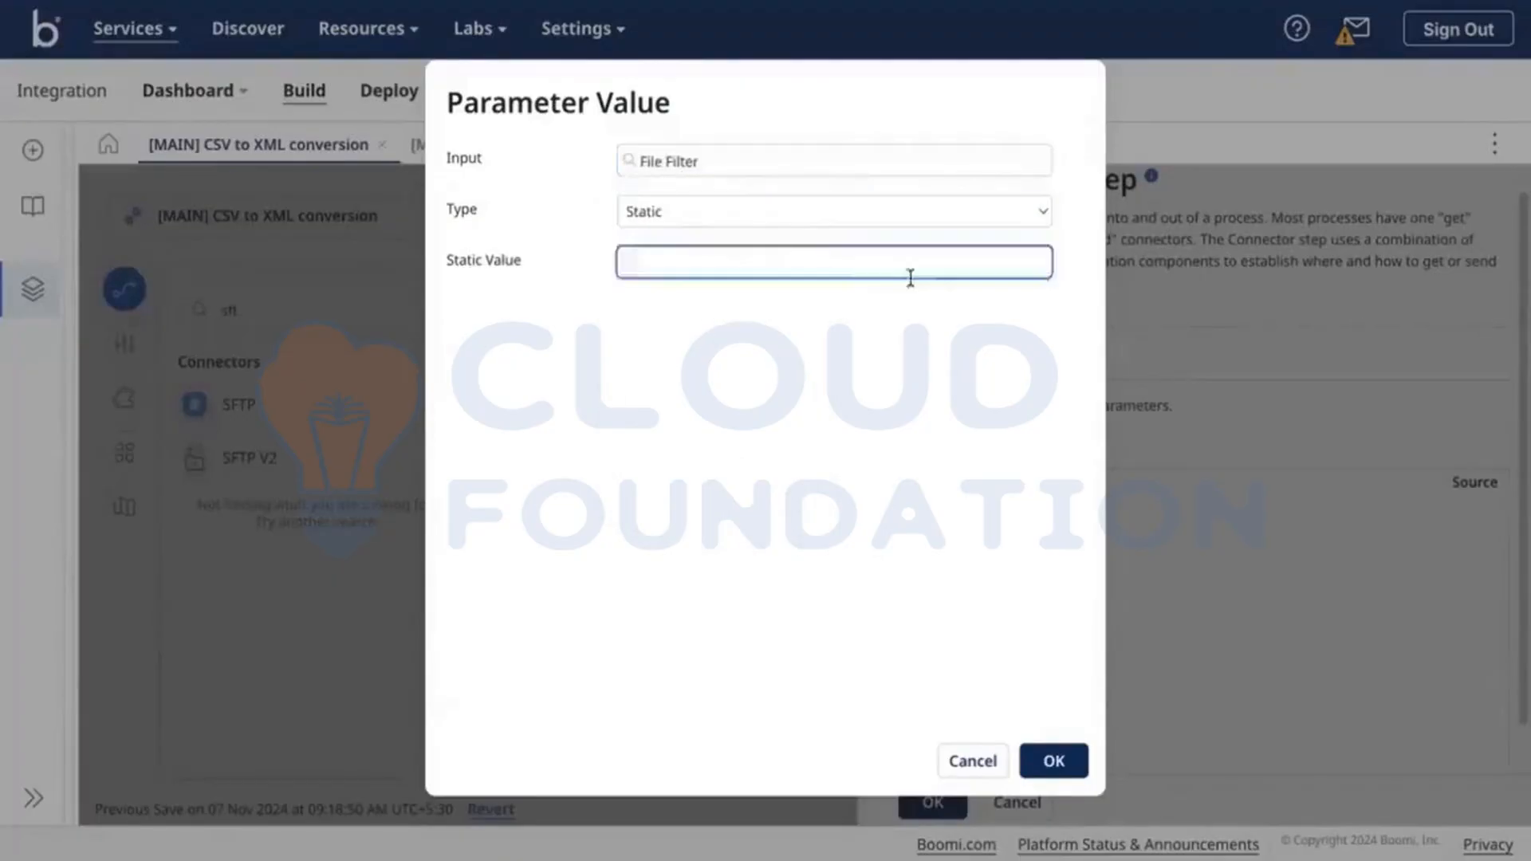
click(772, 227)
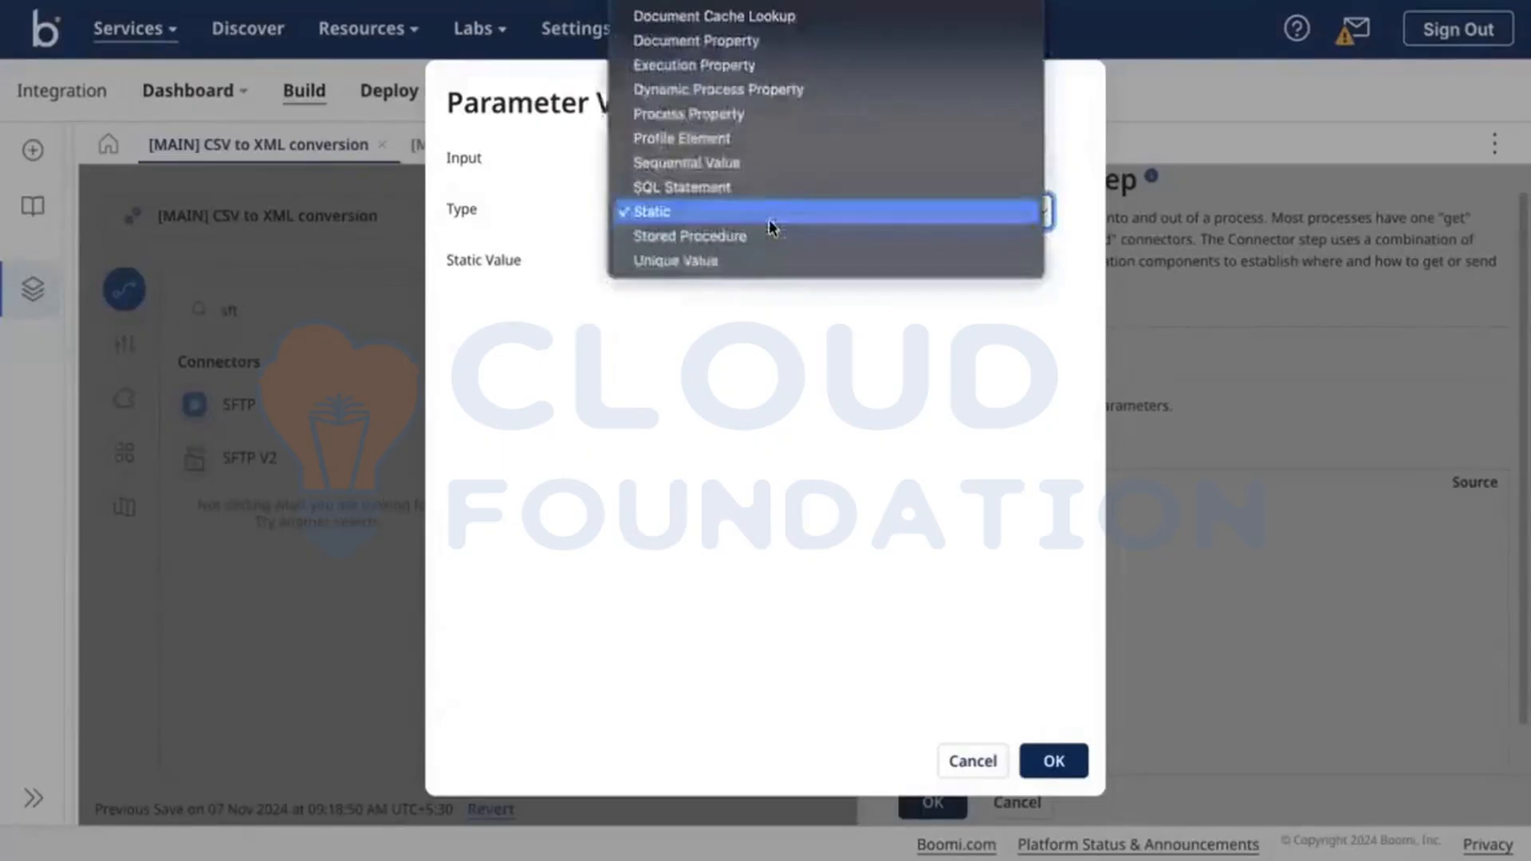
click(725, 215)
click(687, 256)
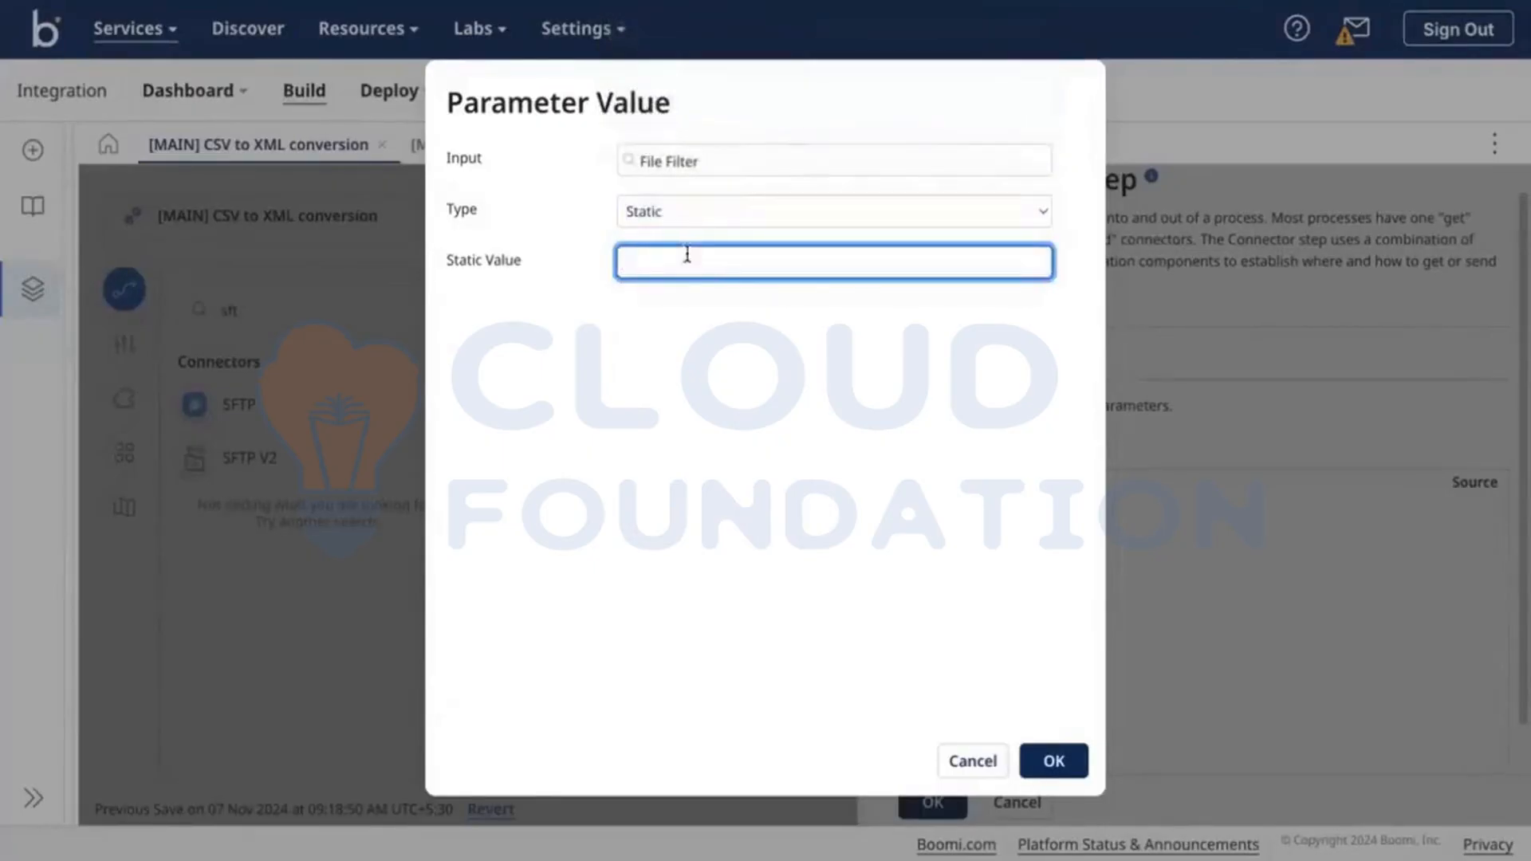
Set the File Filter parameter's static value to Employees_*.csv and accept the parameter.
text(abc)
key(BackSpace)
key(BackSpace)
key(BackSpace)
text(fo)
key(BackSpace)
text(Employees_**)
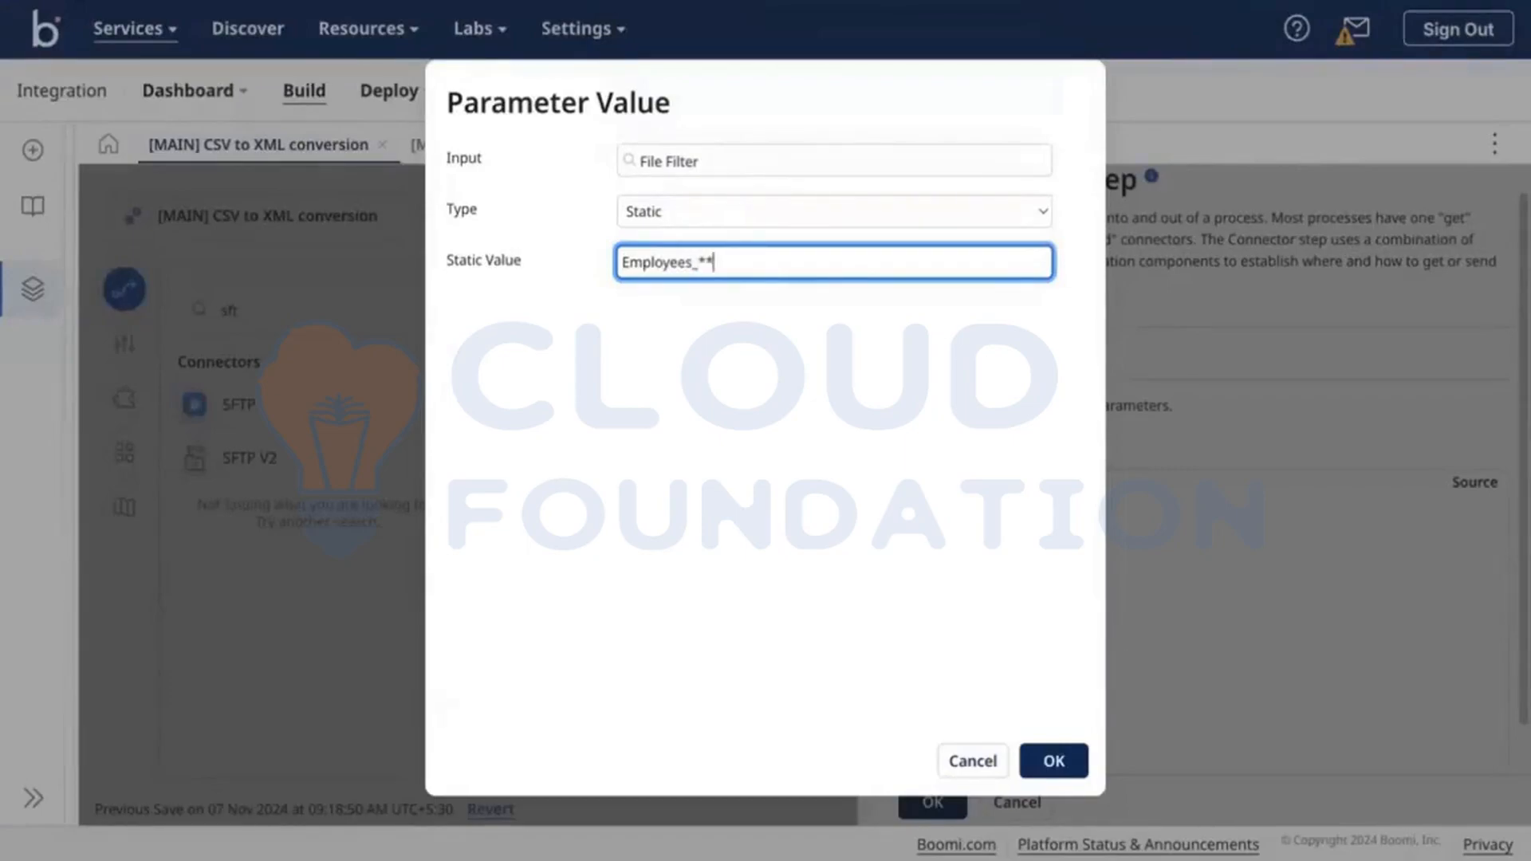
text(**)
key(BackSpace)
key(BackSpace)
key(BackSpace)
key(BackSpace)
text(*.csv)
click(774, 310)
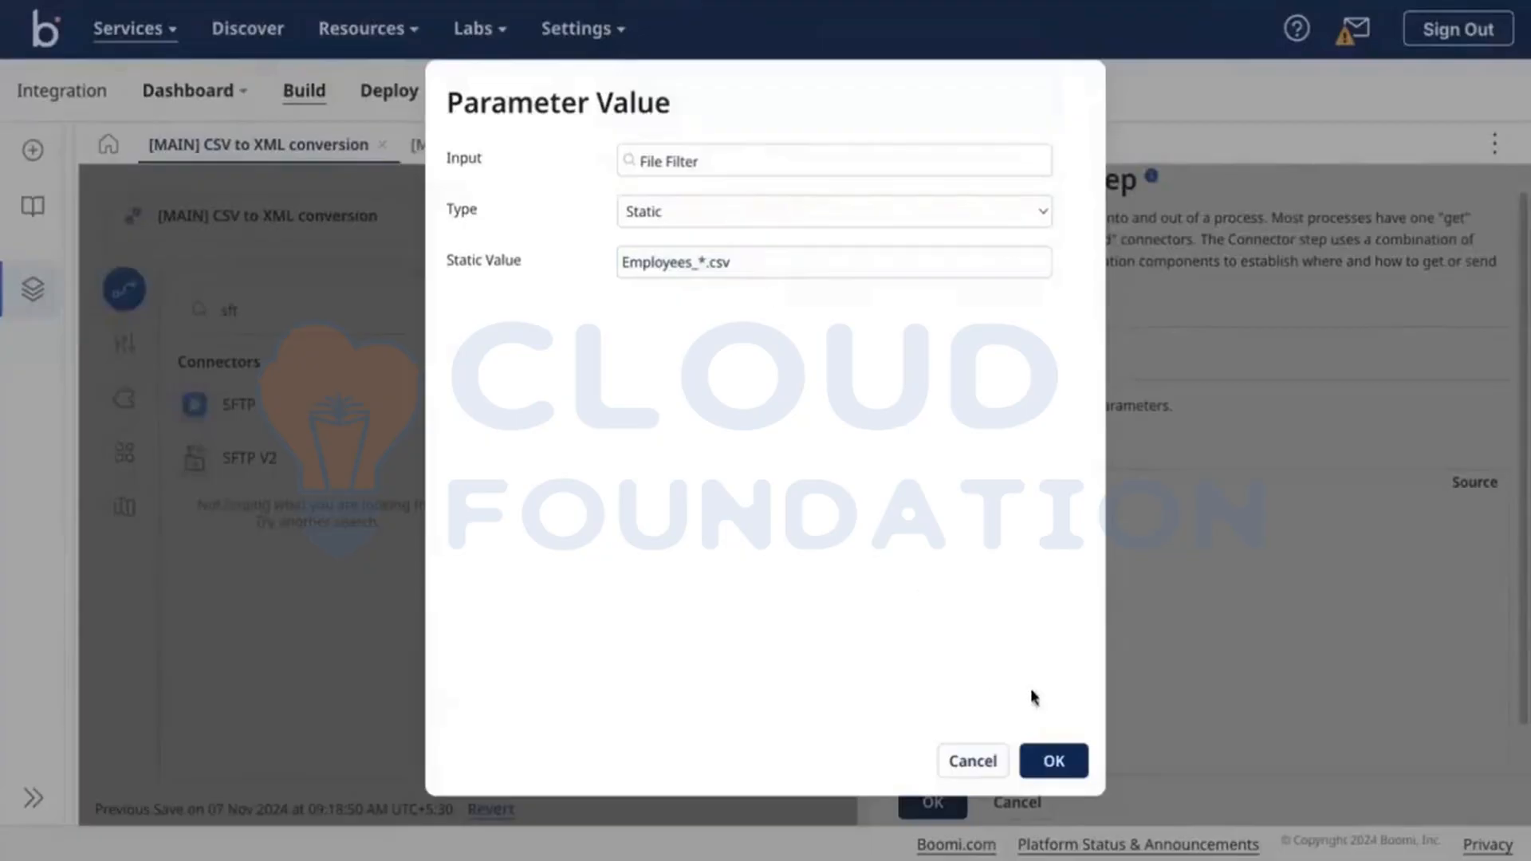
click(1072, 759)
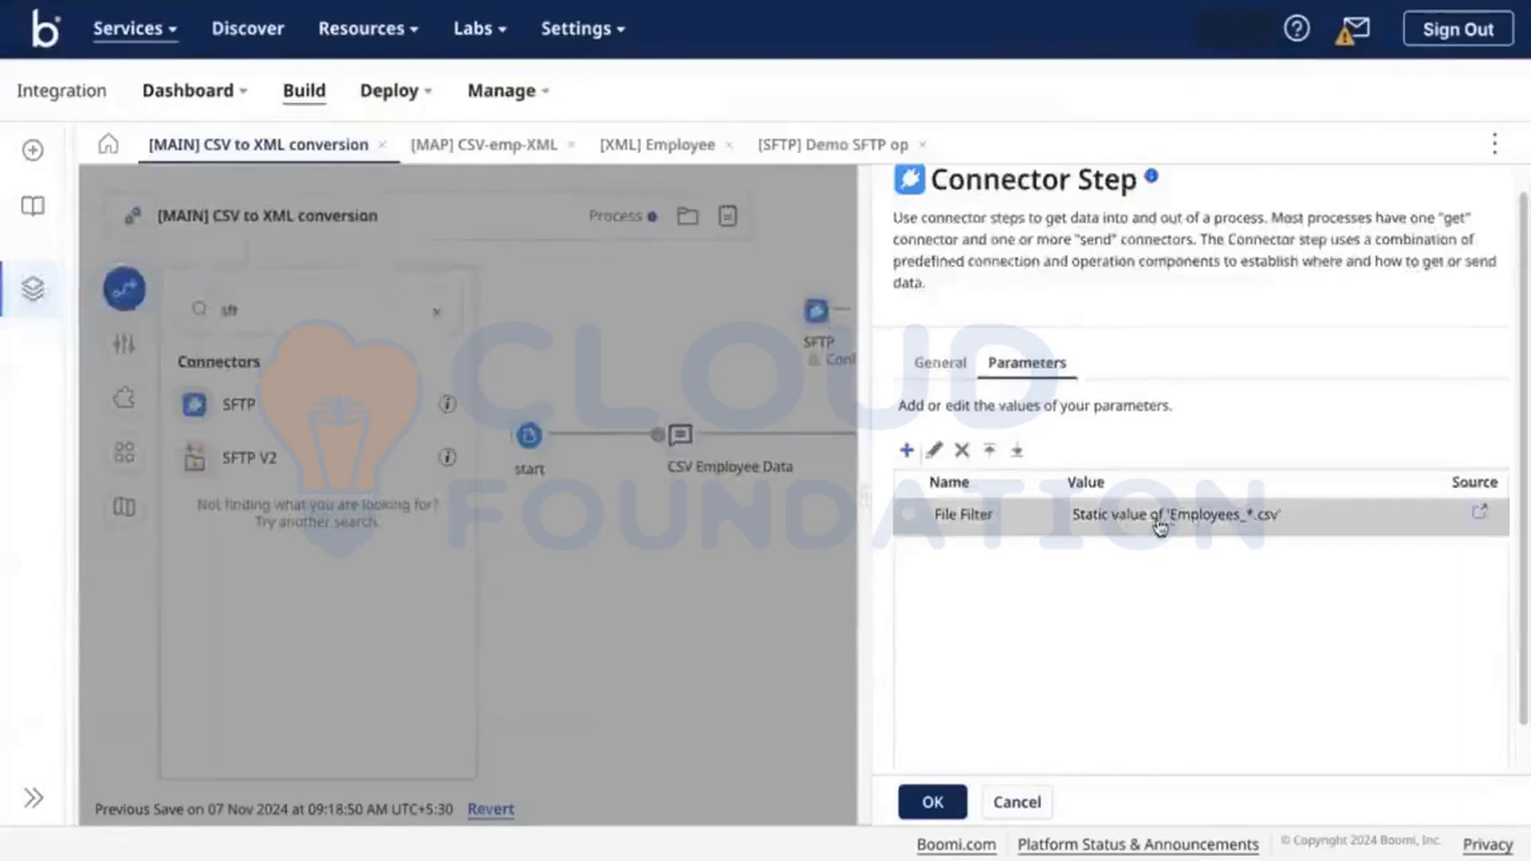
Reopen the File Filter parameter and examine the value types available besides Static.
scroll(1078, 523, down, 1)
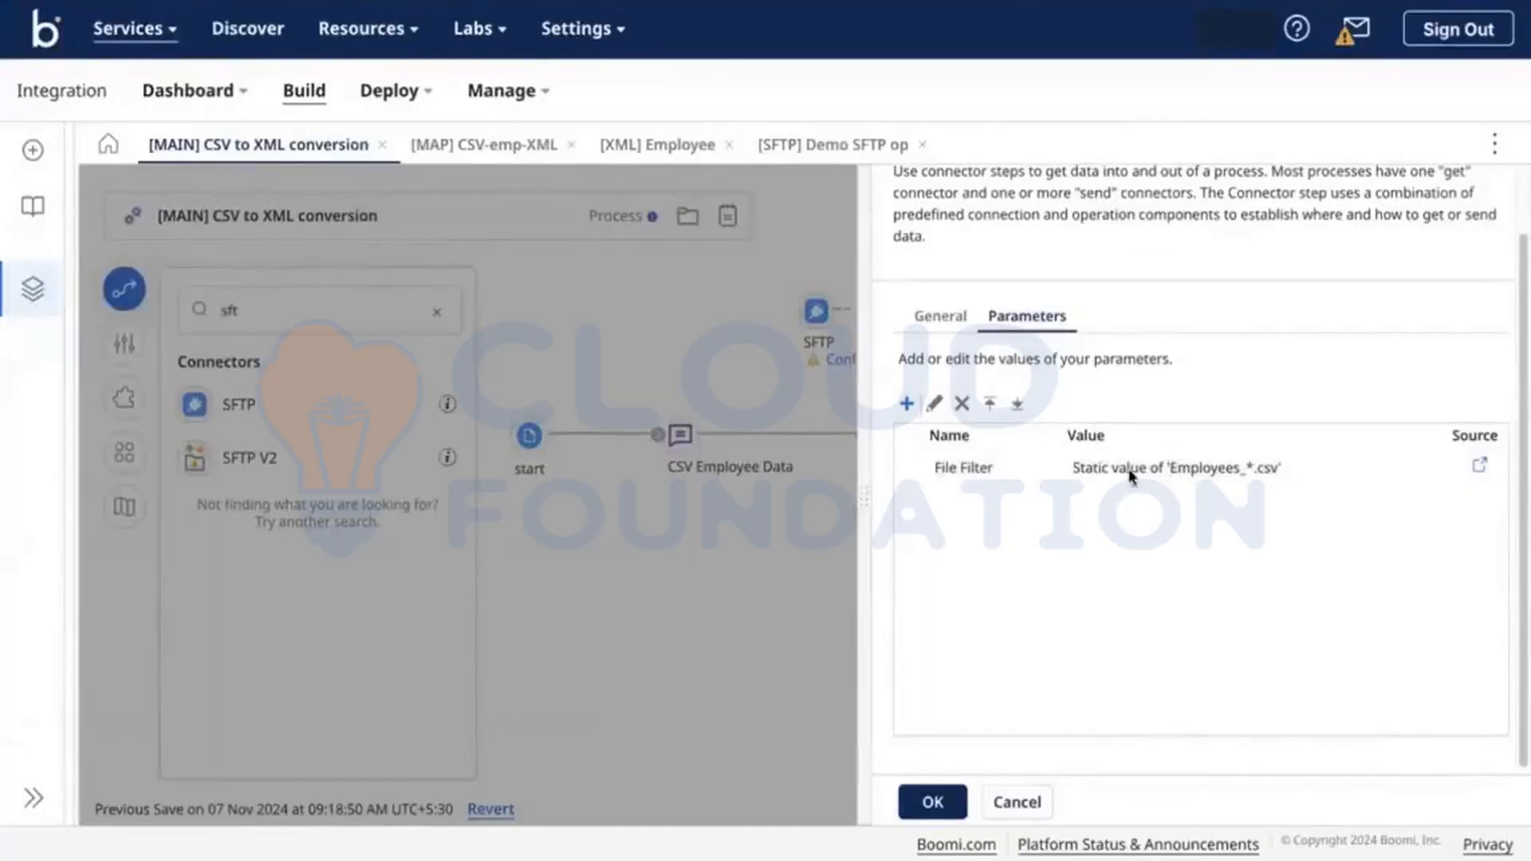
click(1151, 479)
double_click(1155, 478)
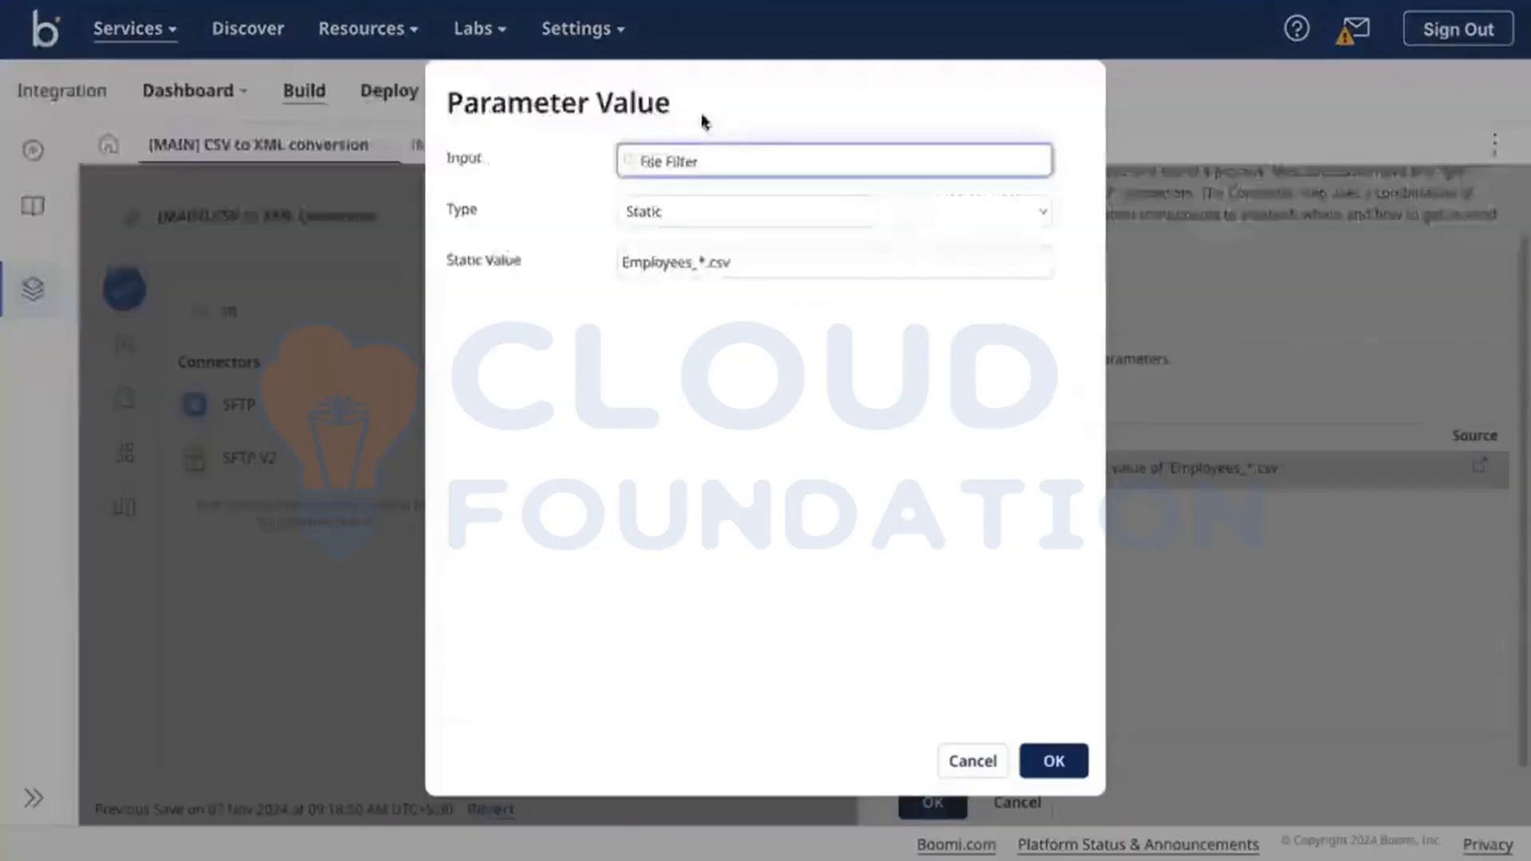
click(718, 220)
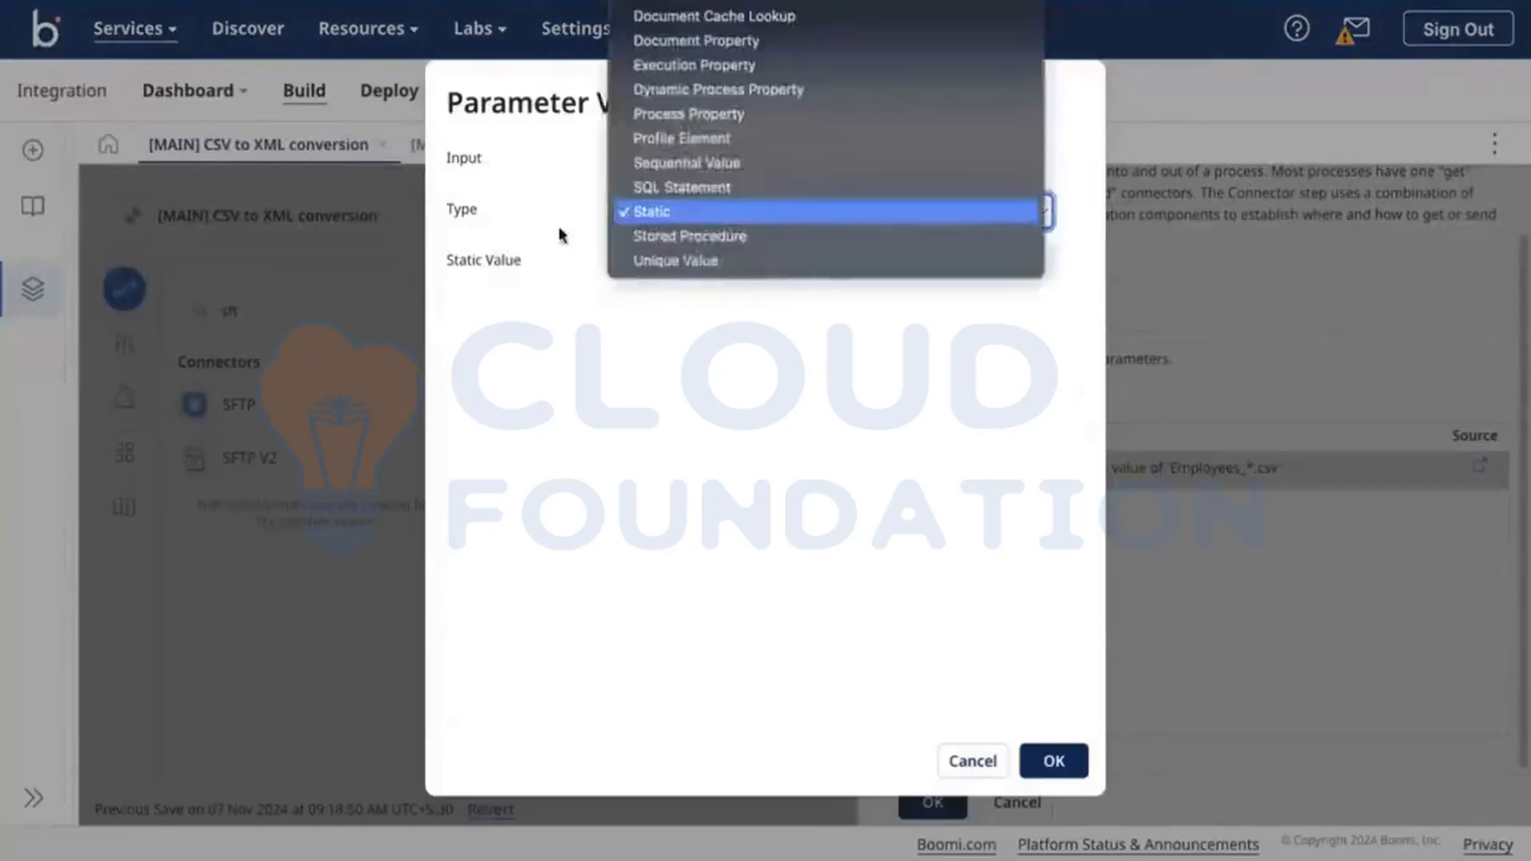
click(656, 213)
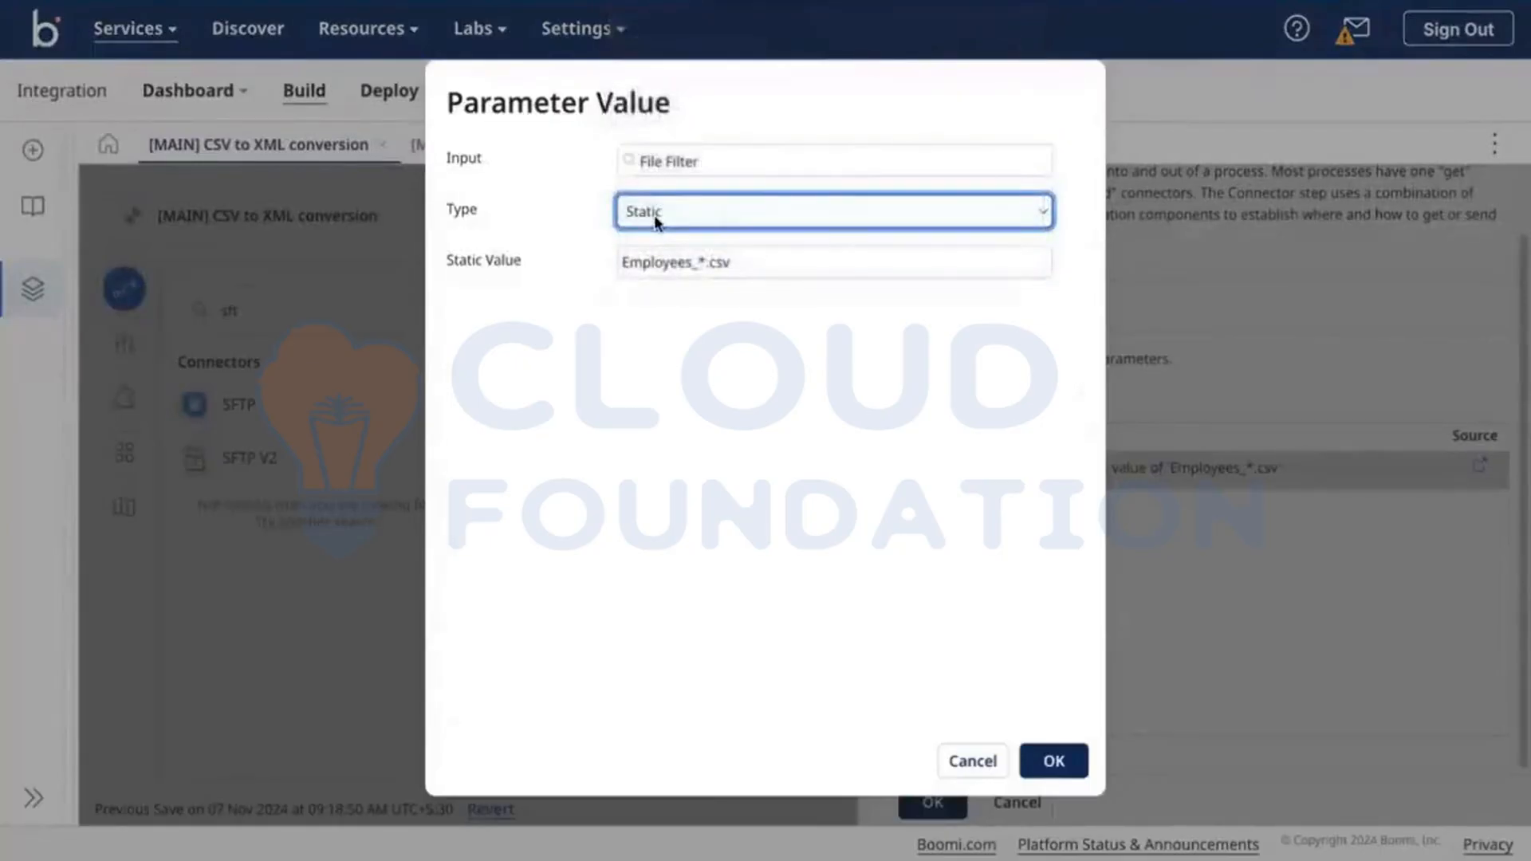
click(654, 214)
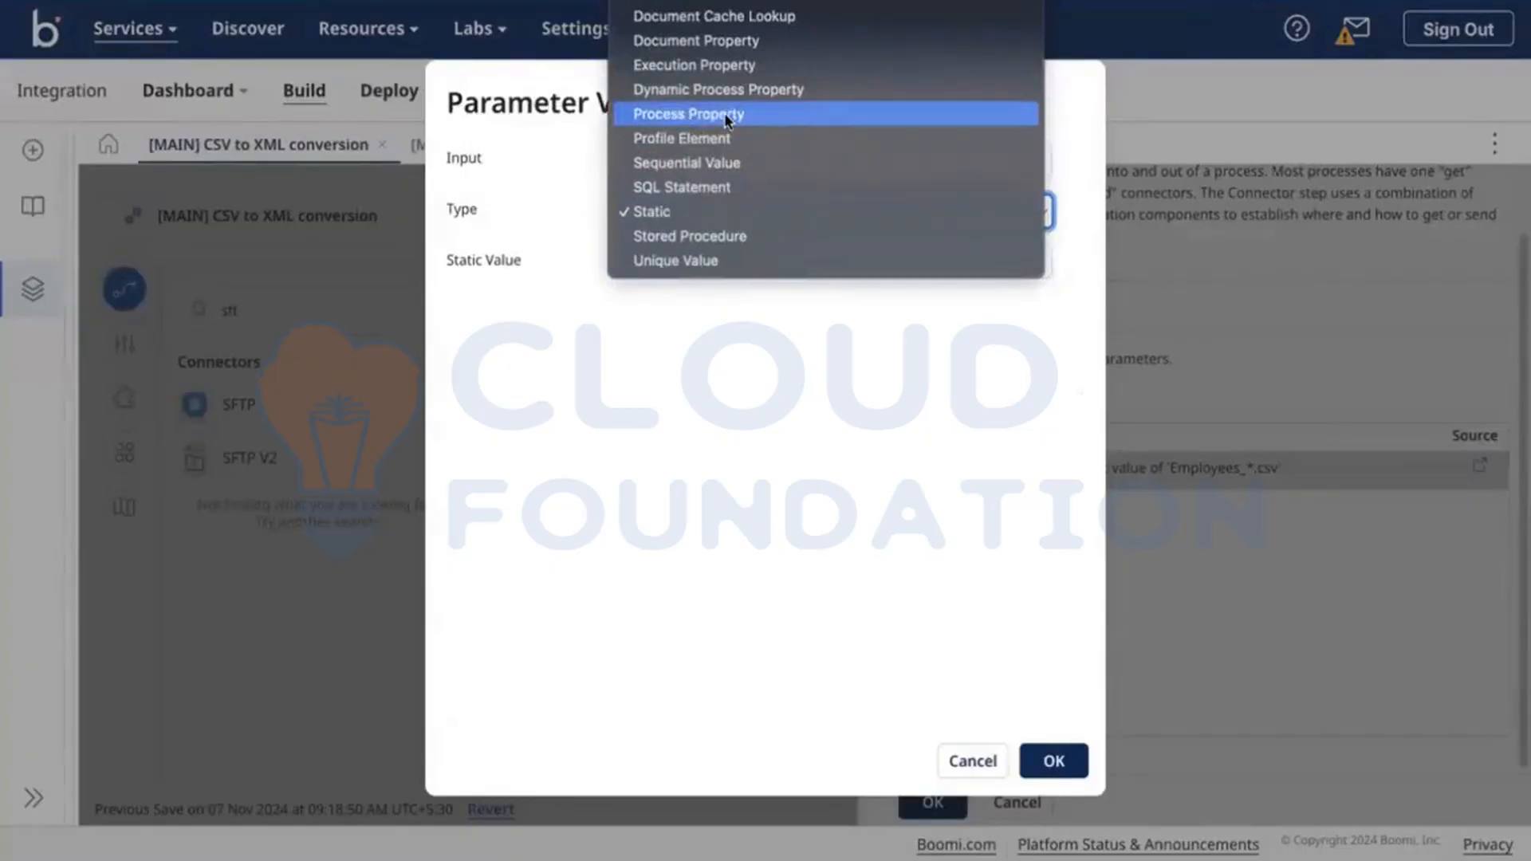
click(771, 357)
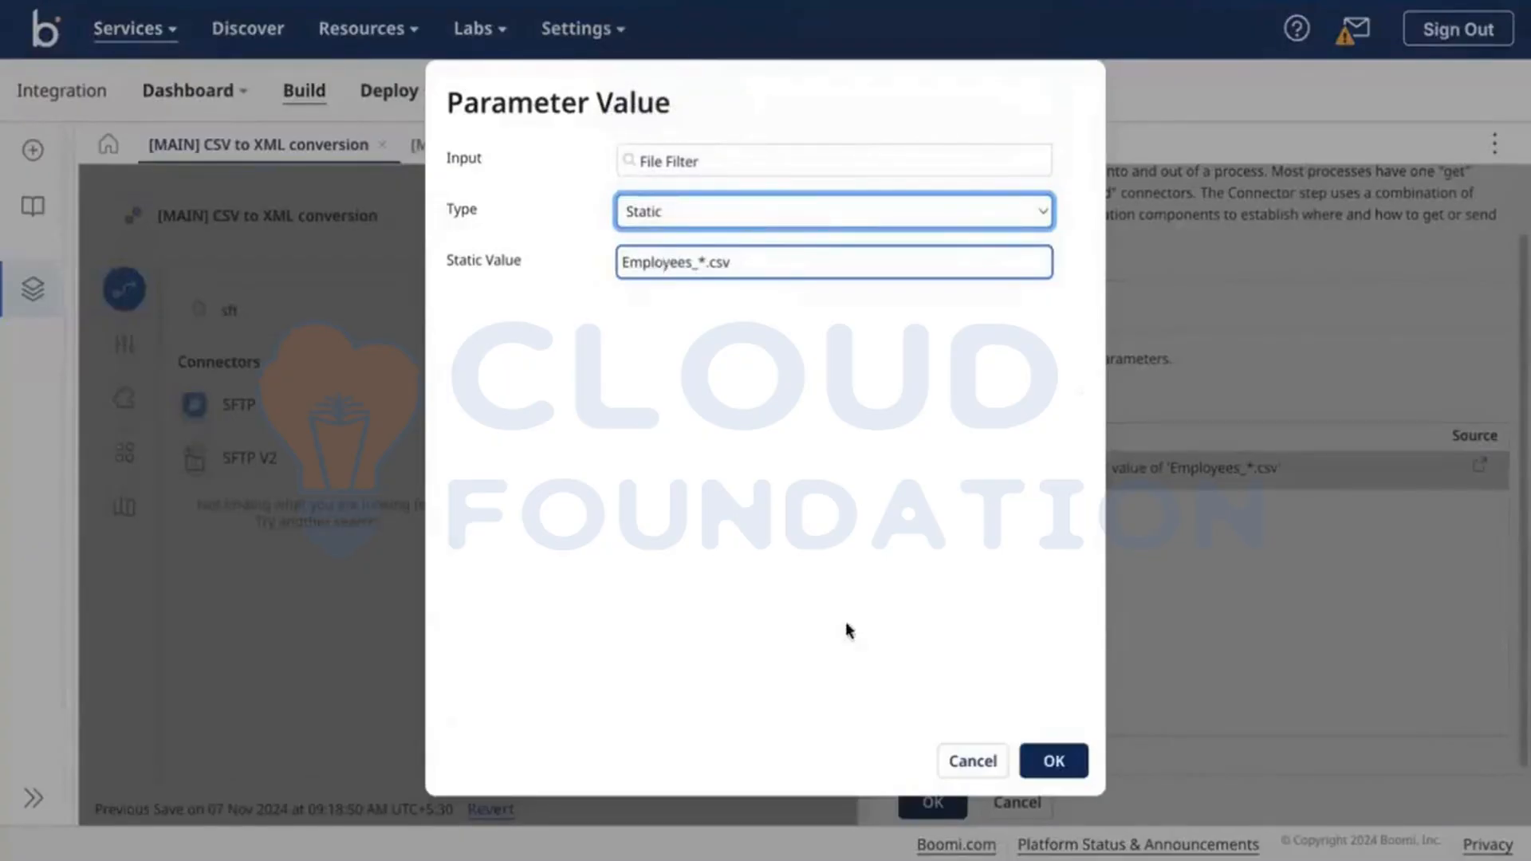
Cancel editing the parameter and discard the unsaved SFTP connector step from the process.
click(969, 761)
click(744, 610)
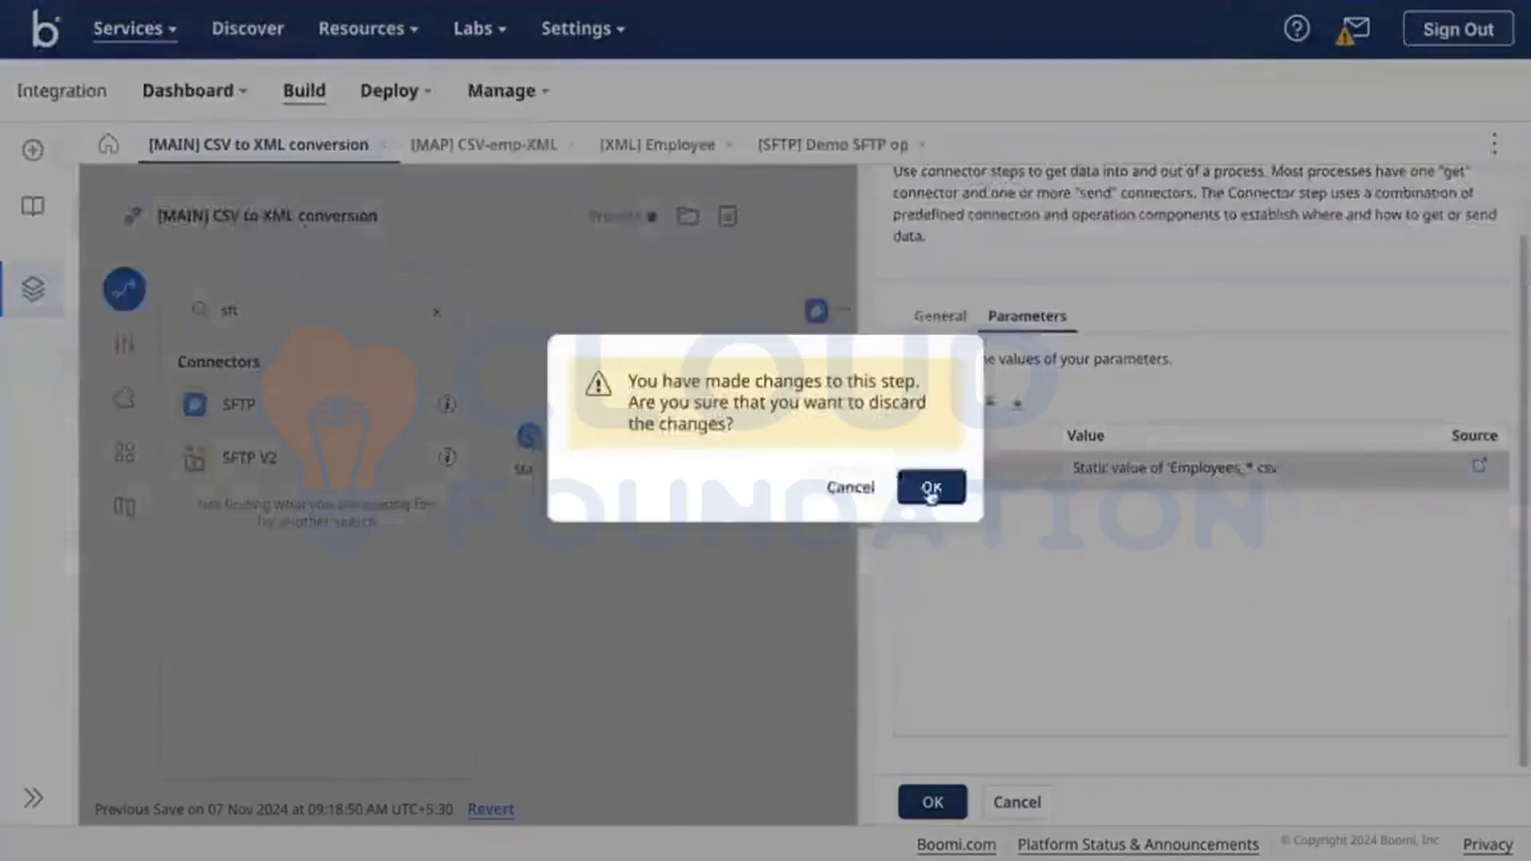
click(925, 486)
Open Atom Management in a separate browser tab.
click(505, 94)
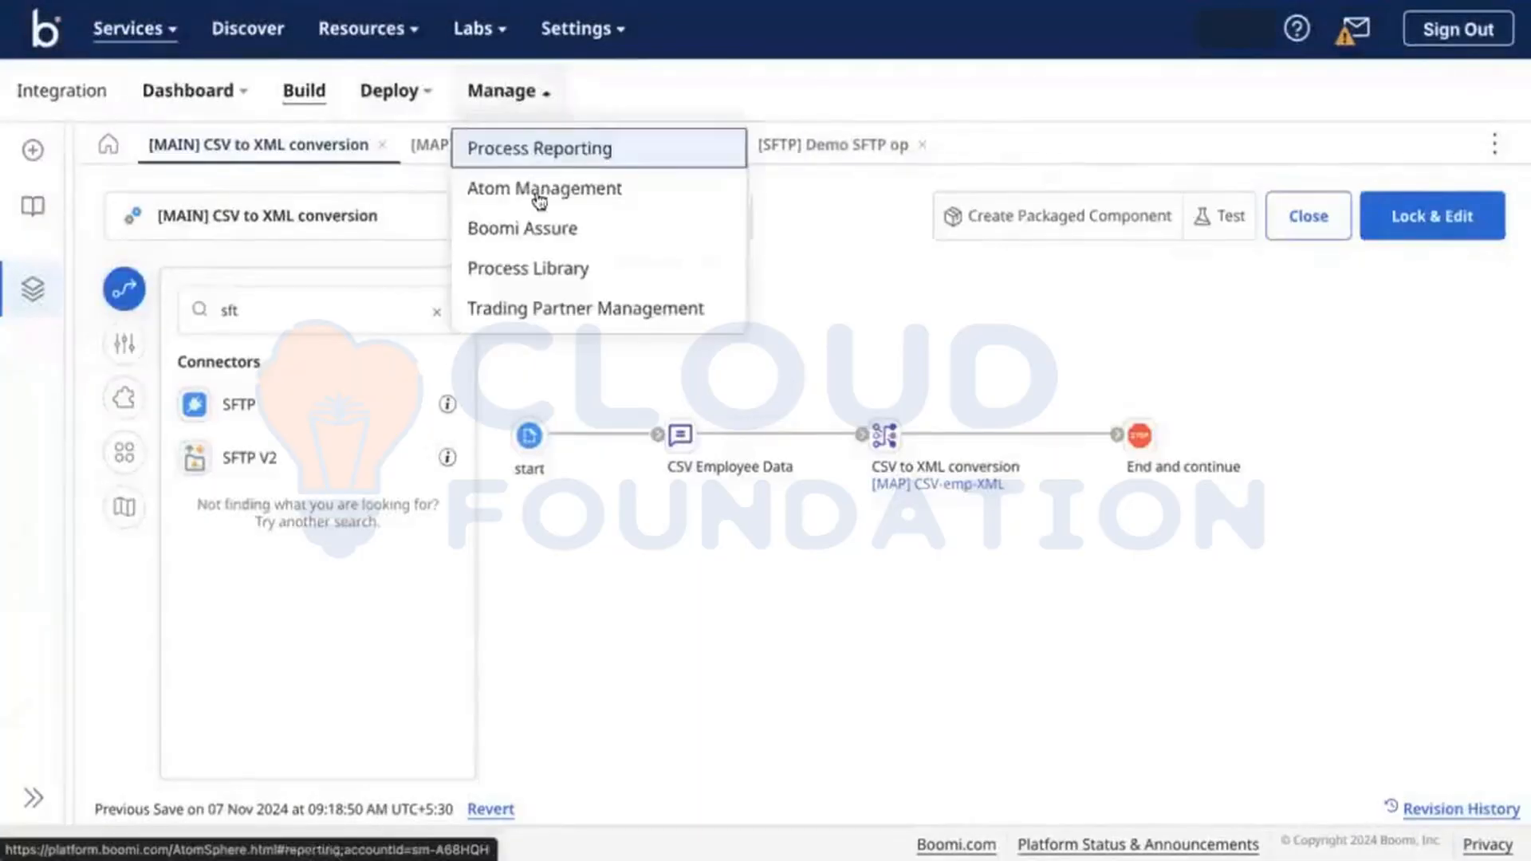
right_click(543, 190)
click(624, 205)
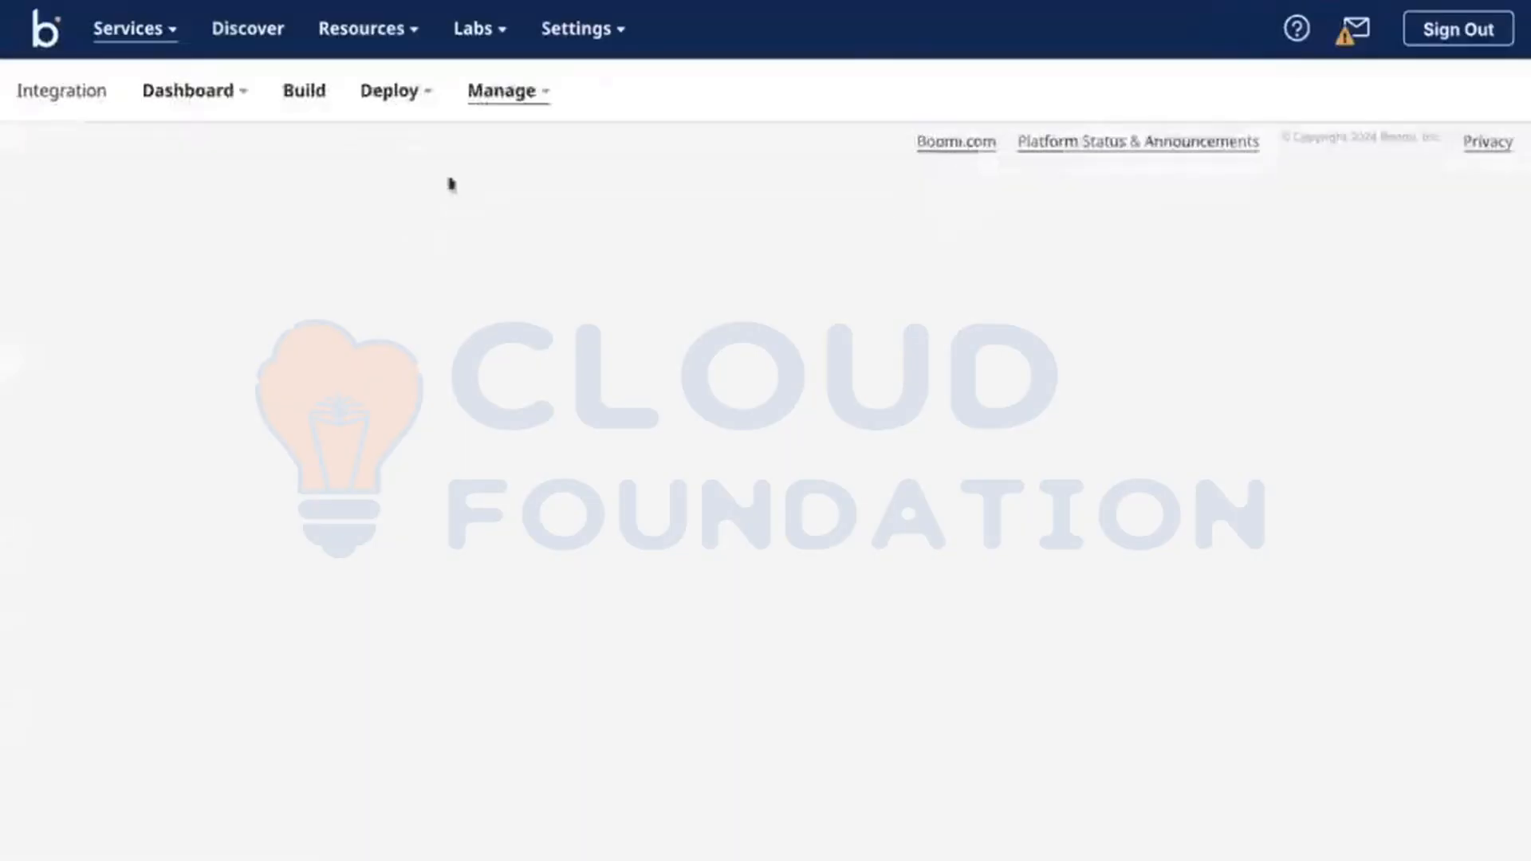
Open the environment extensions of the DV environment and examine its extensible process properties.
click(108, 192)
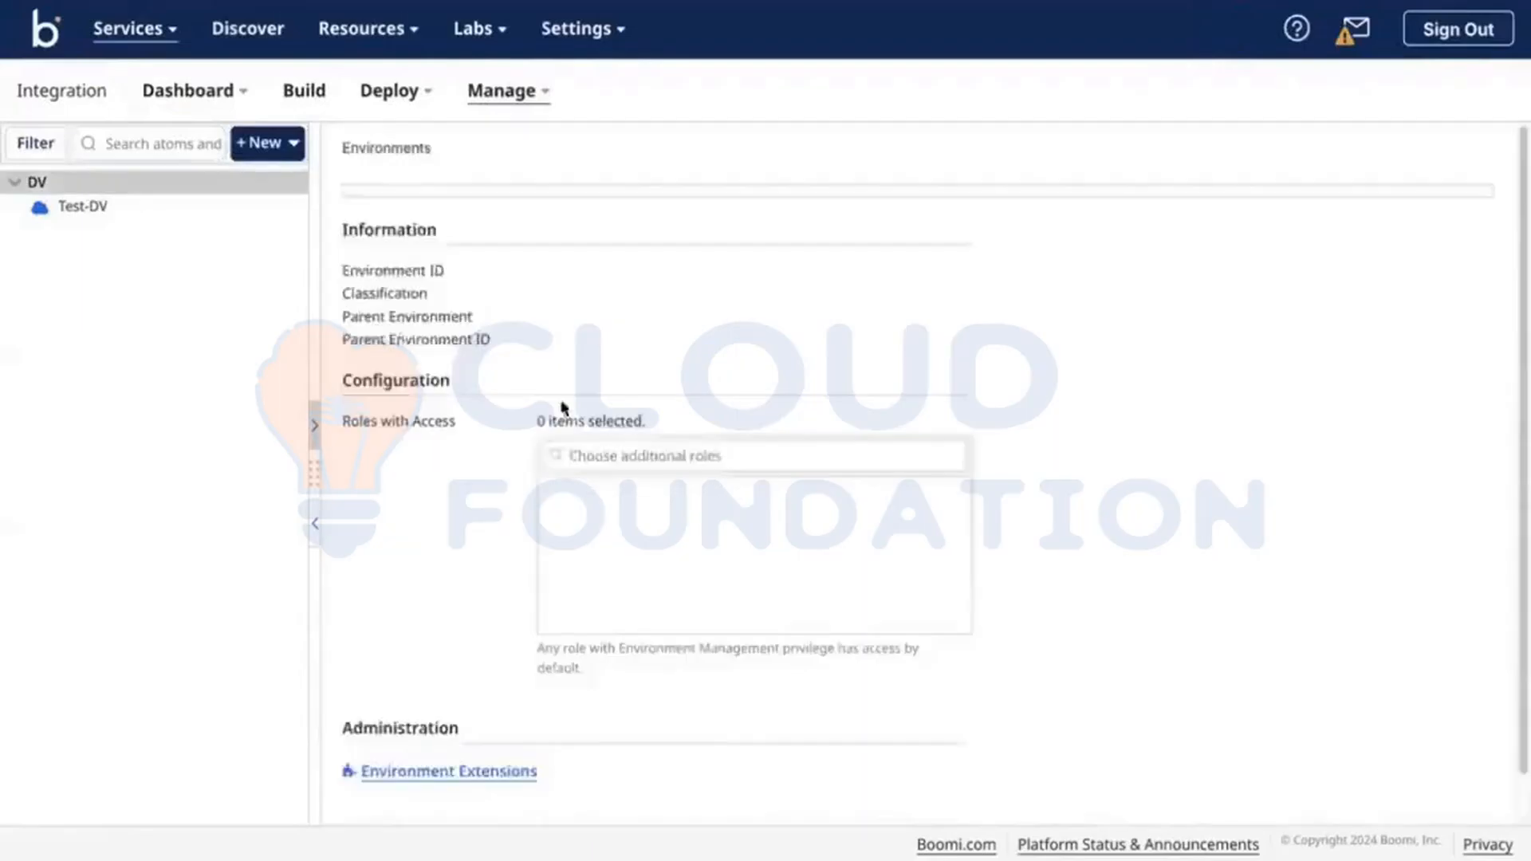
scroll(489, 588, down, 3)
click(495, 721)
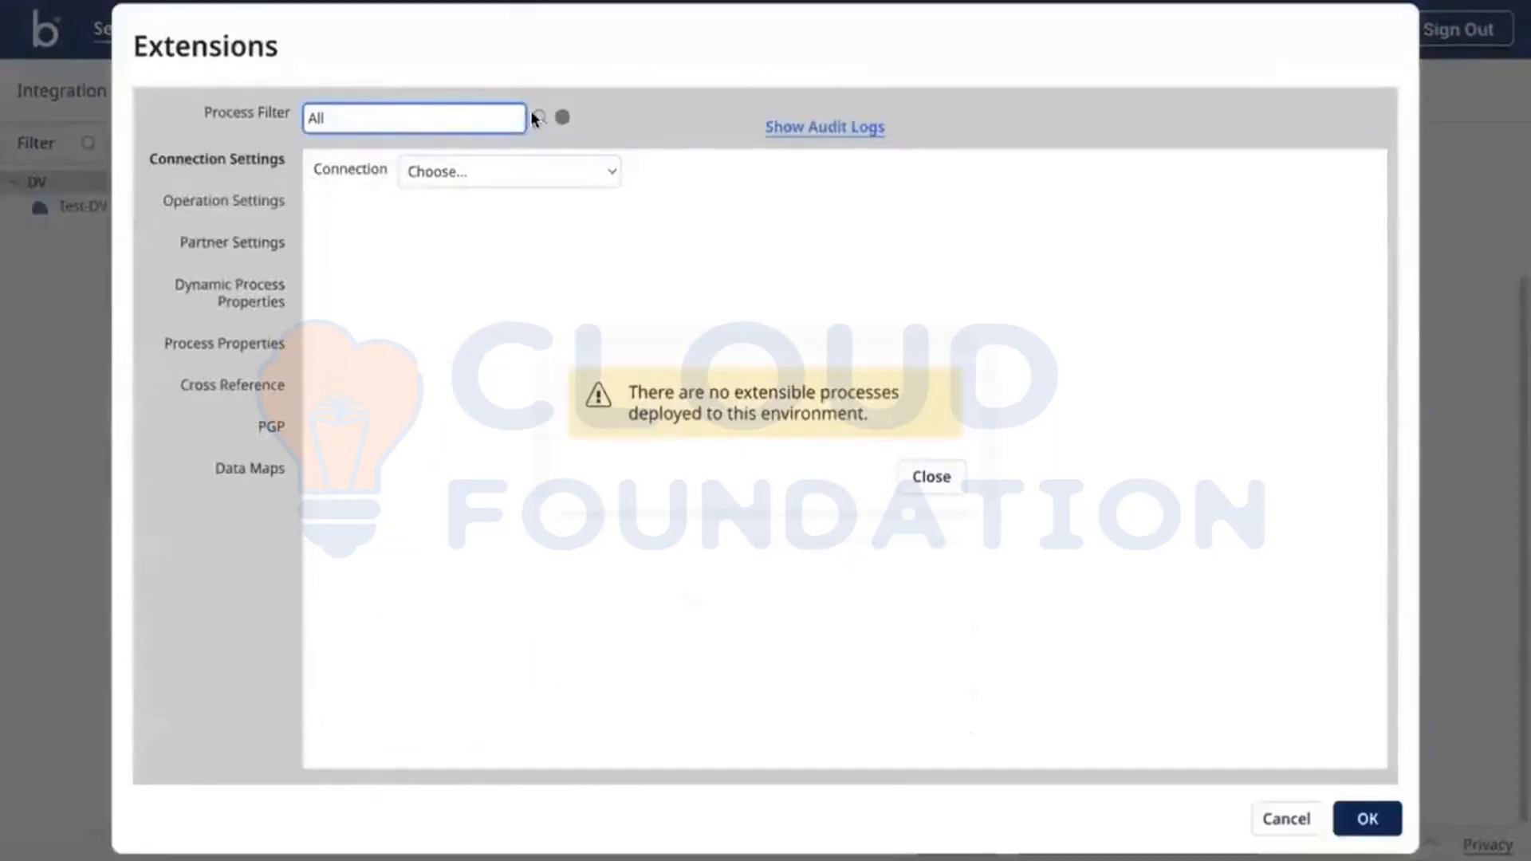
click(945, 476)
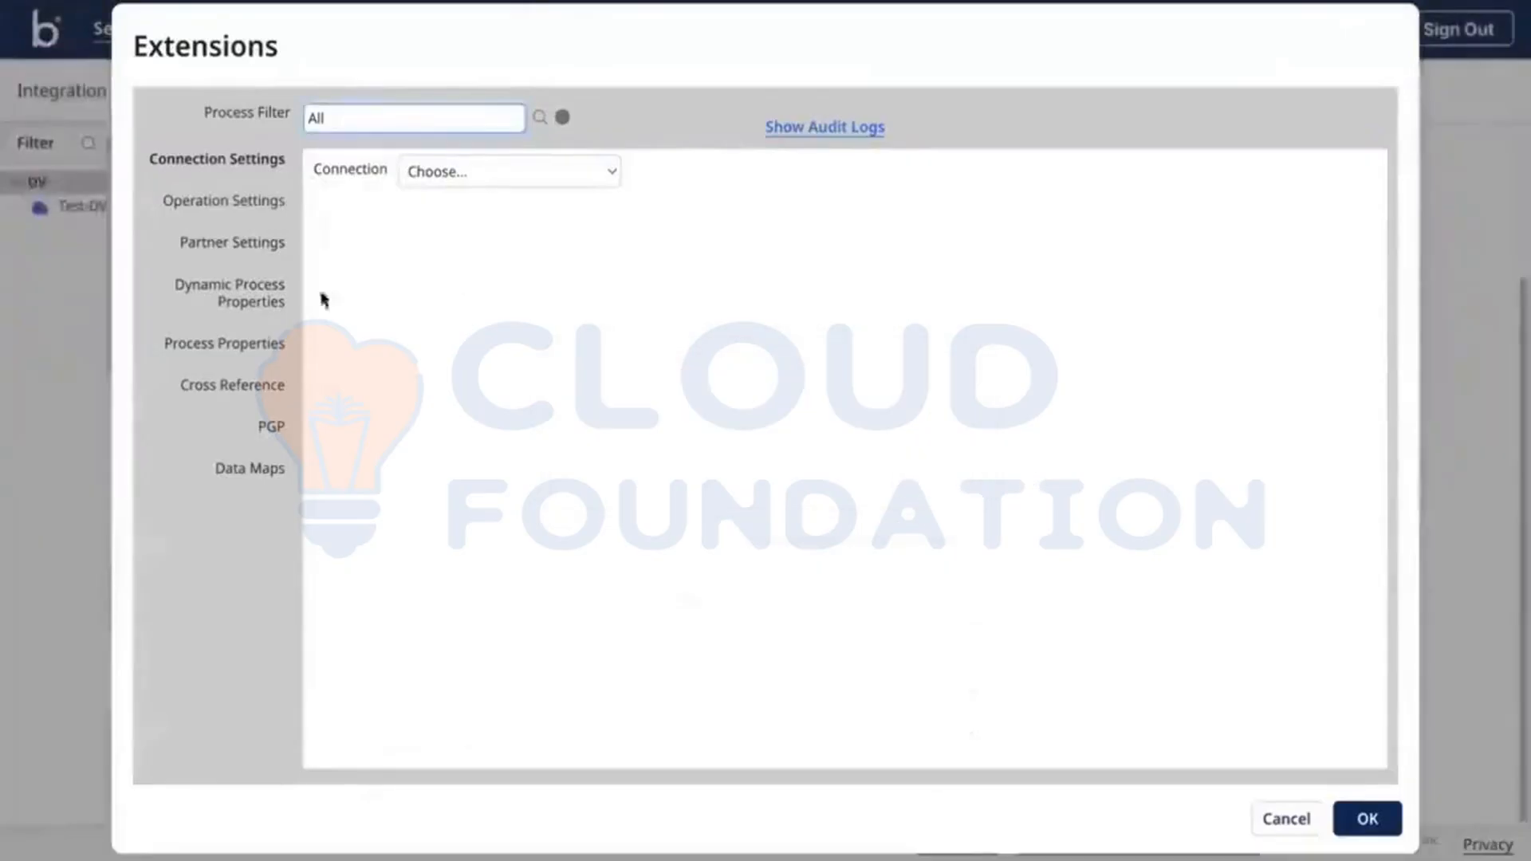
click(254, 351)
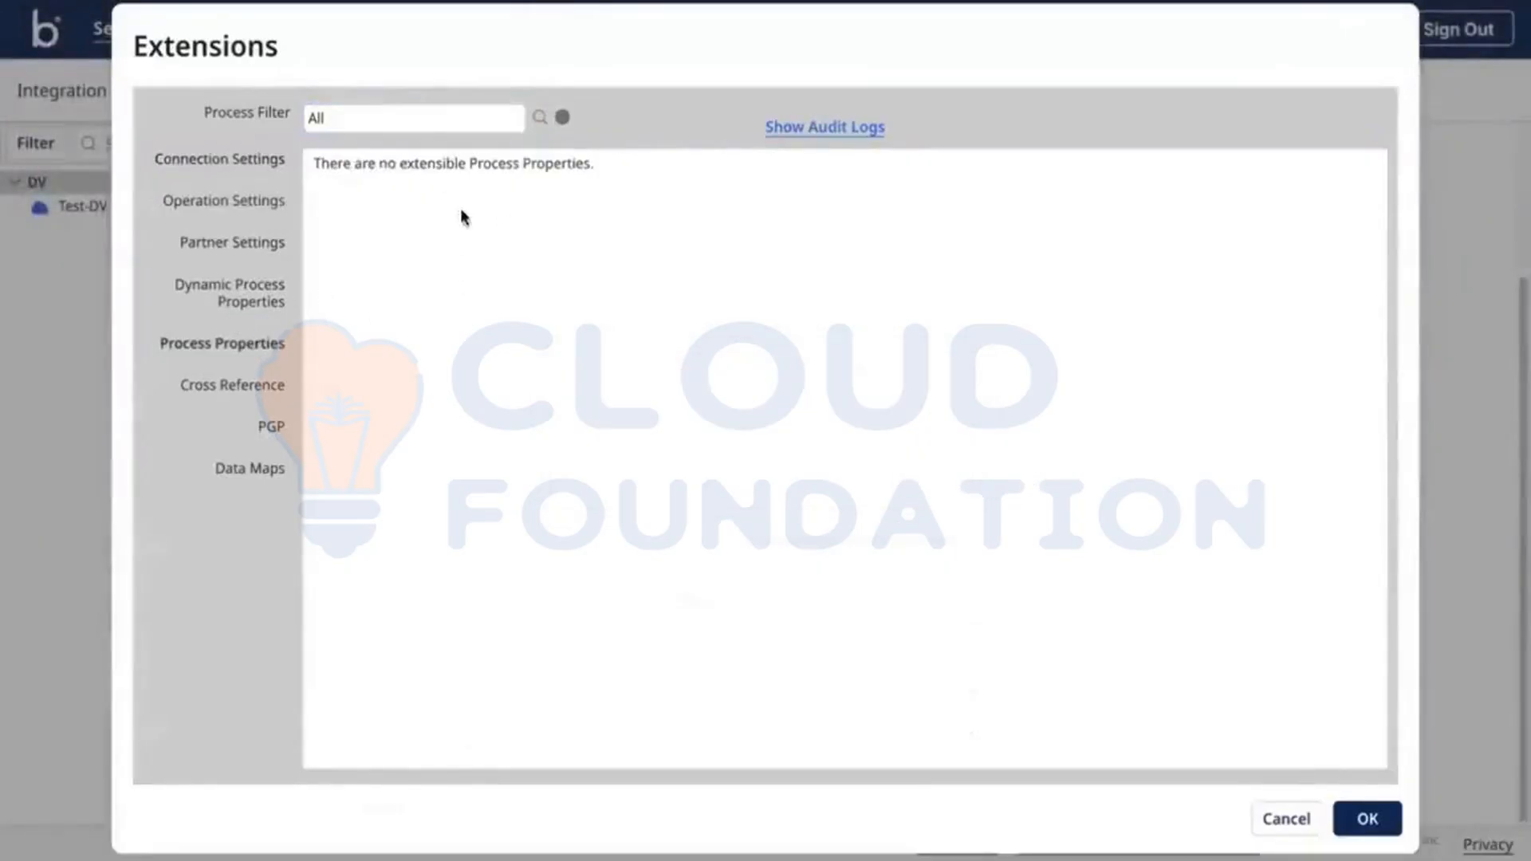
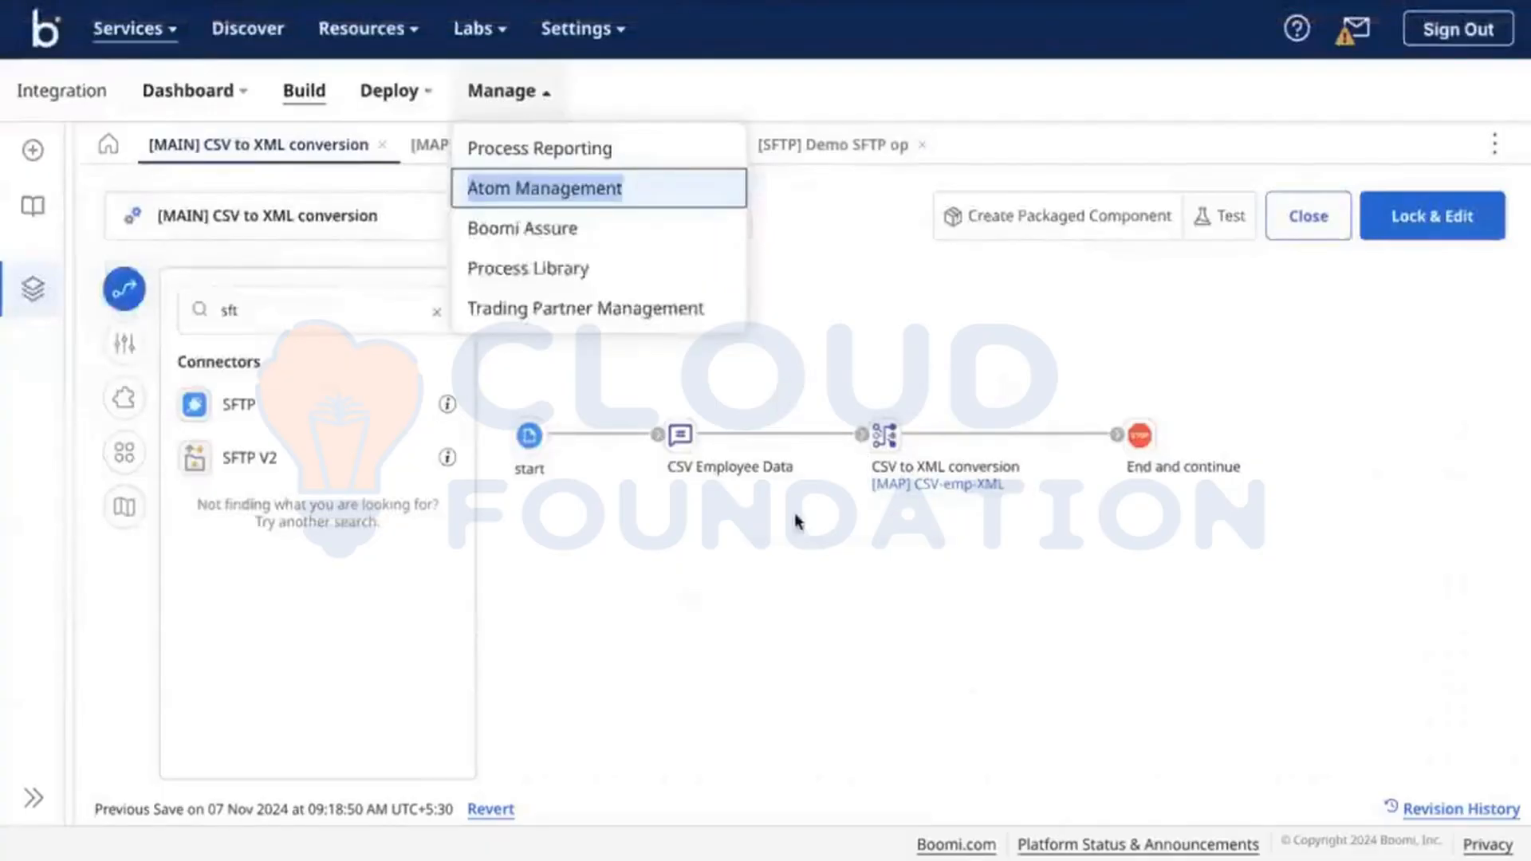
Return to the CSV to XML conversion process and clear the step search to browse the full connector list.
click(799, 522)
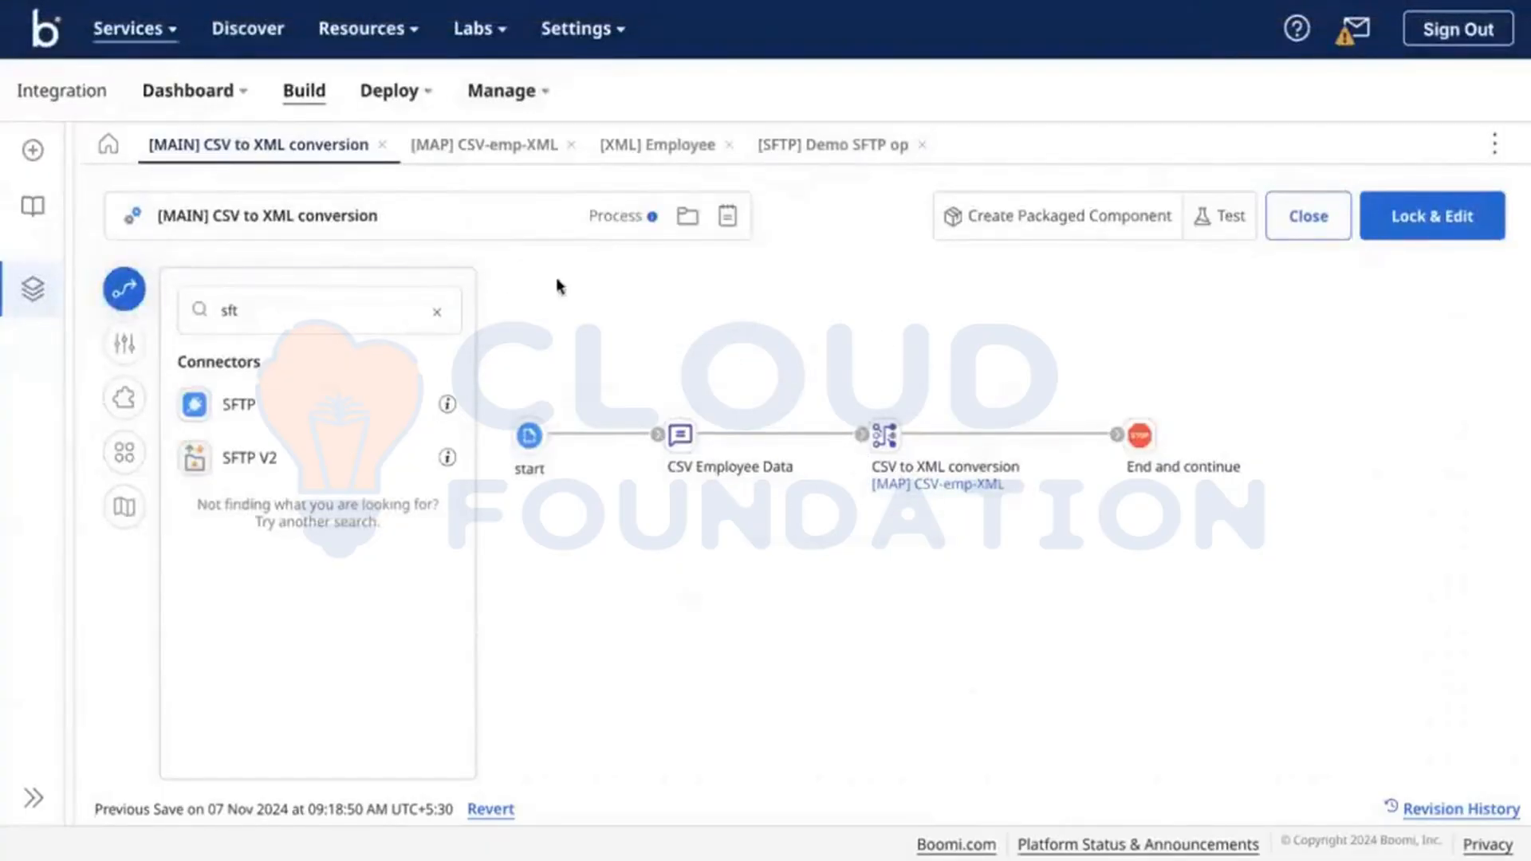
click(426, 318)
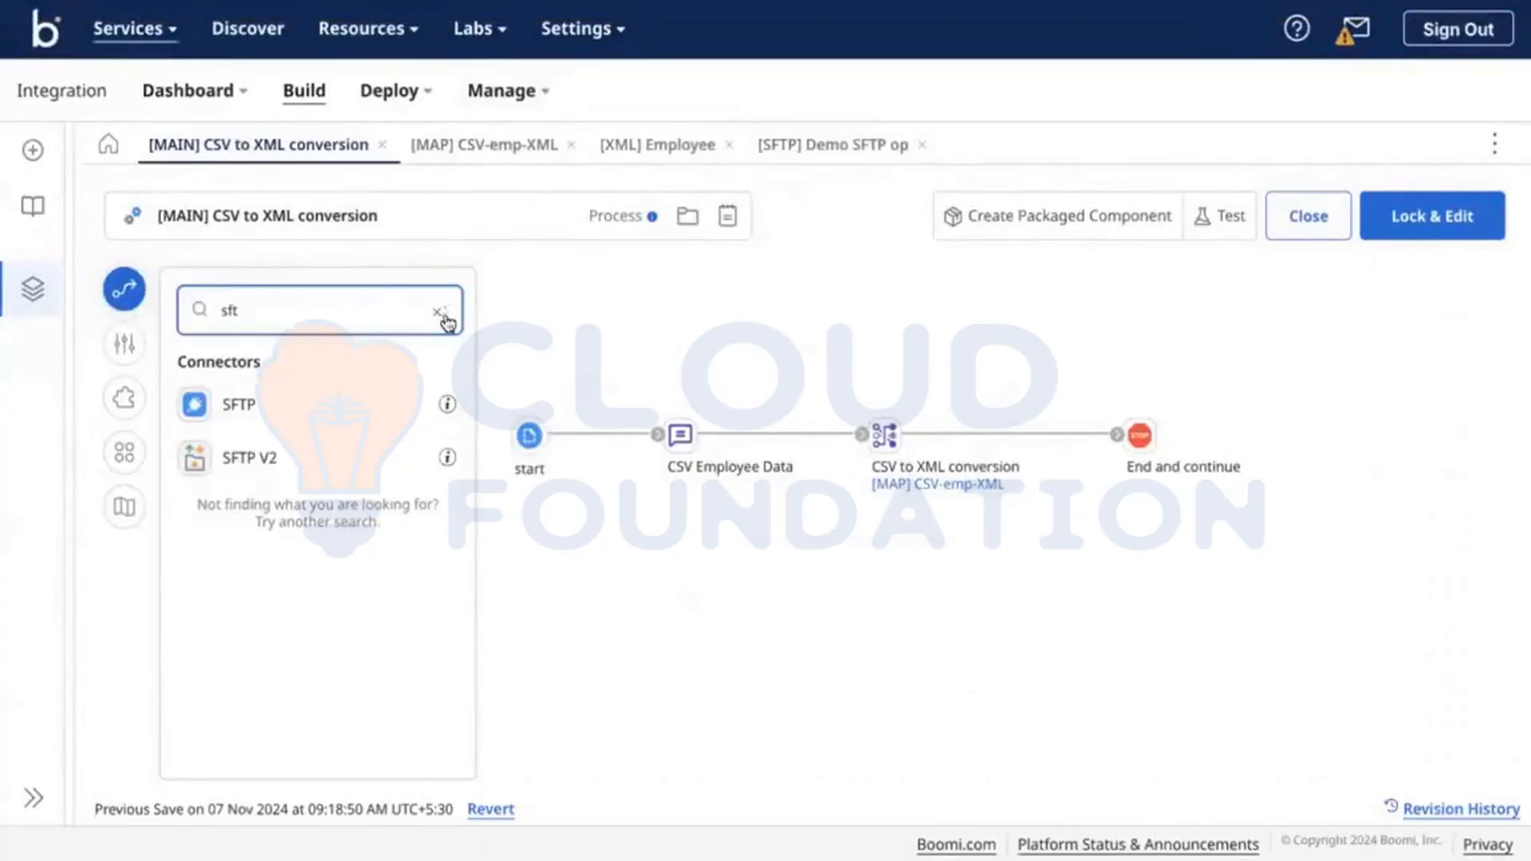
click(440, 312)
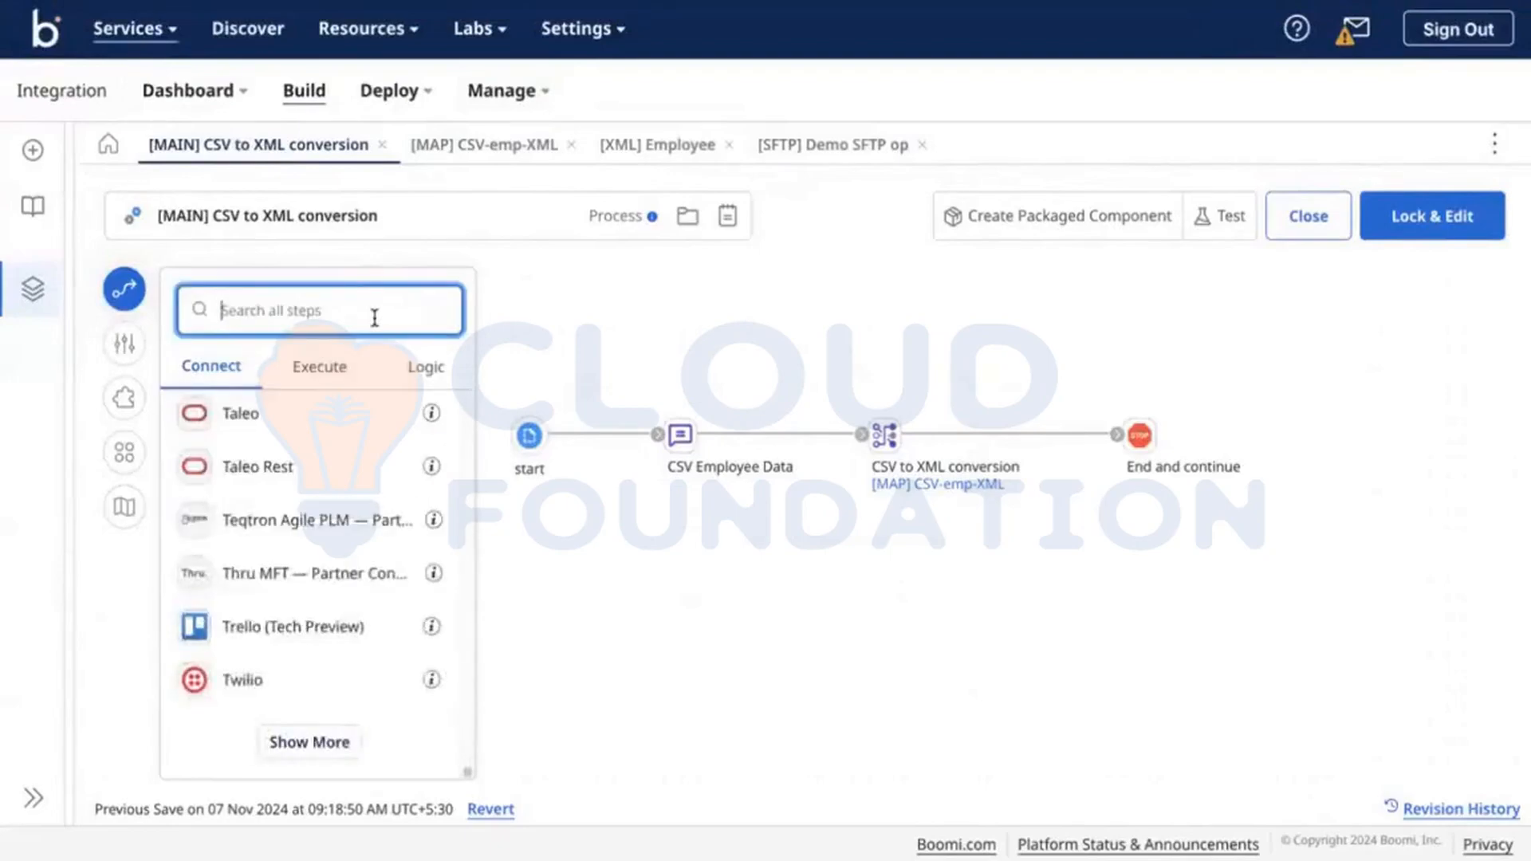
scroll(359, 461, up, 20)
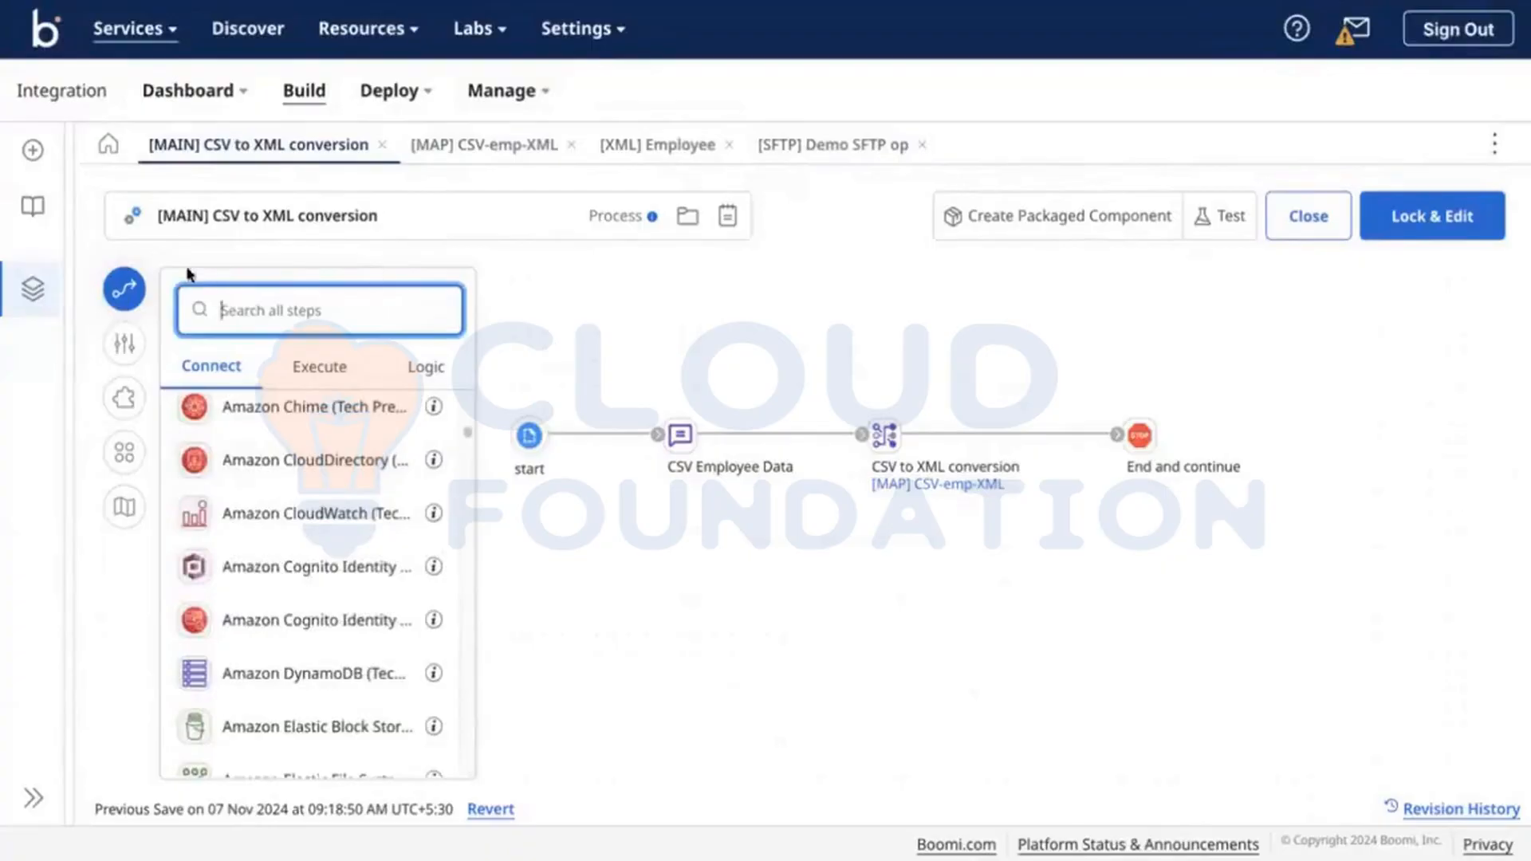
Search the steps for mail and place a Mail connector on the process canvas above the start step.
click(141, 280)
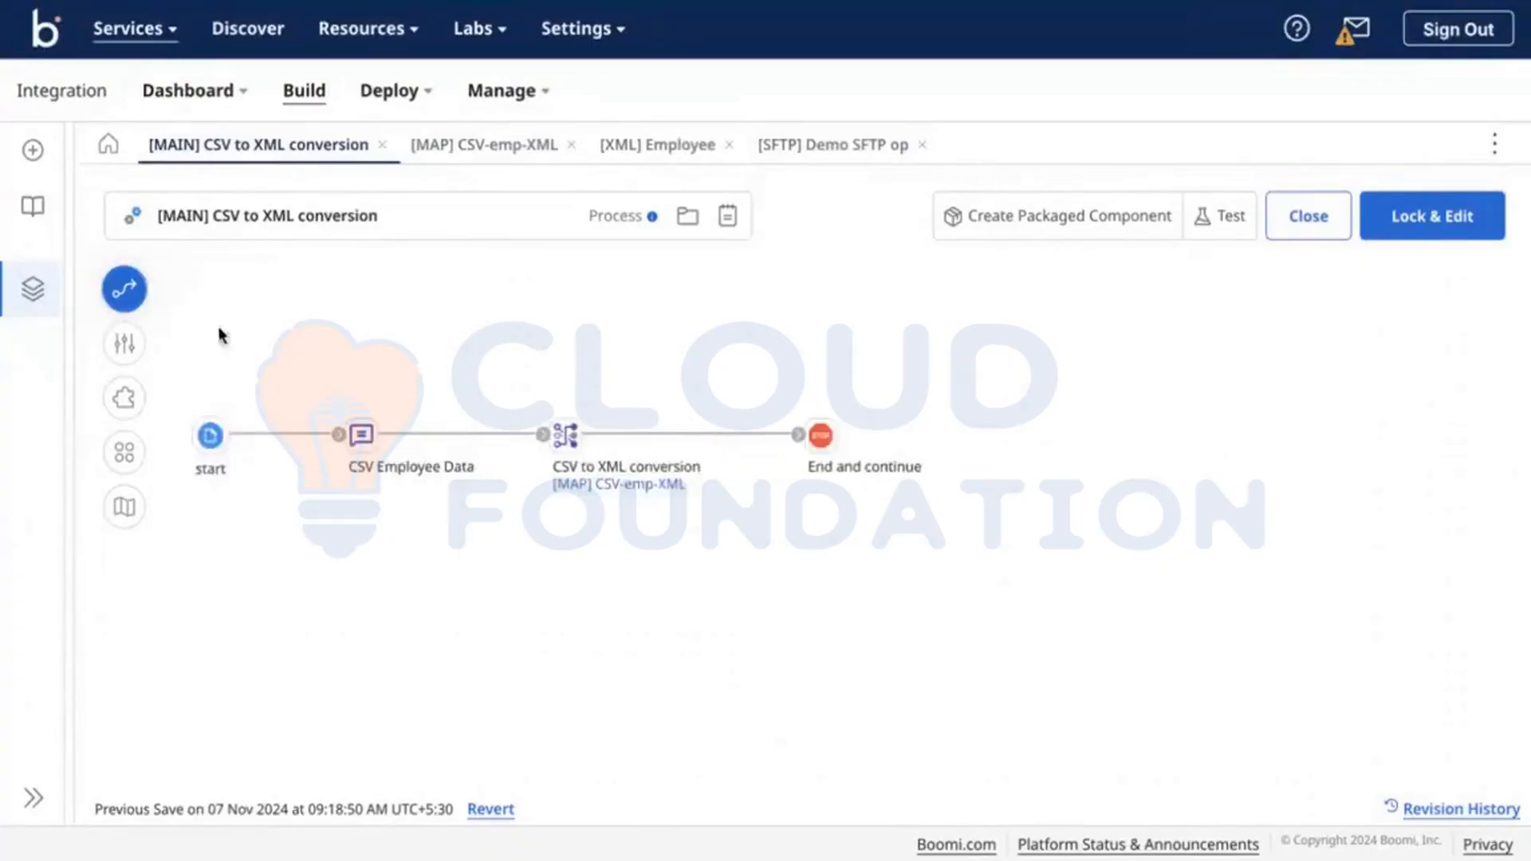
click(144, 305)
click(244, 316)
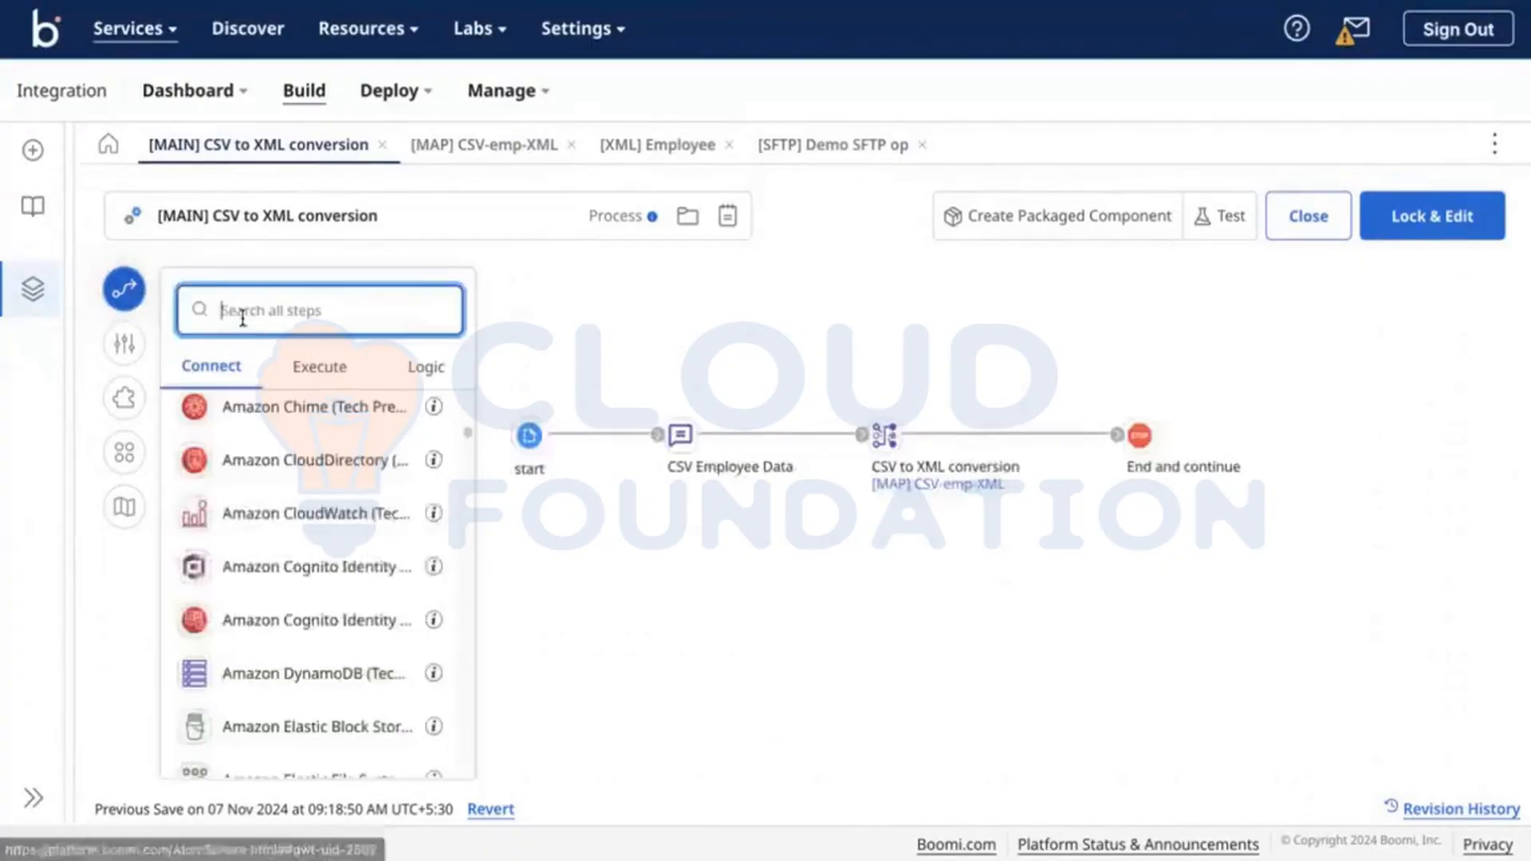
text(e)
text(ail)
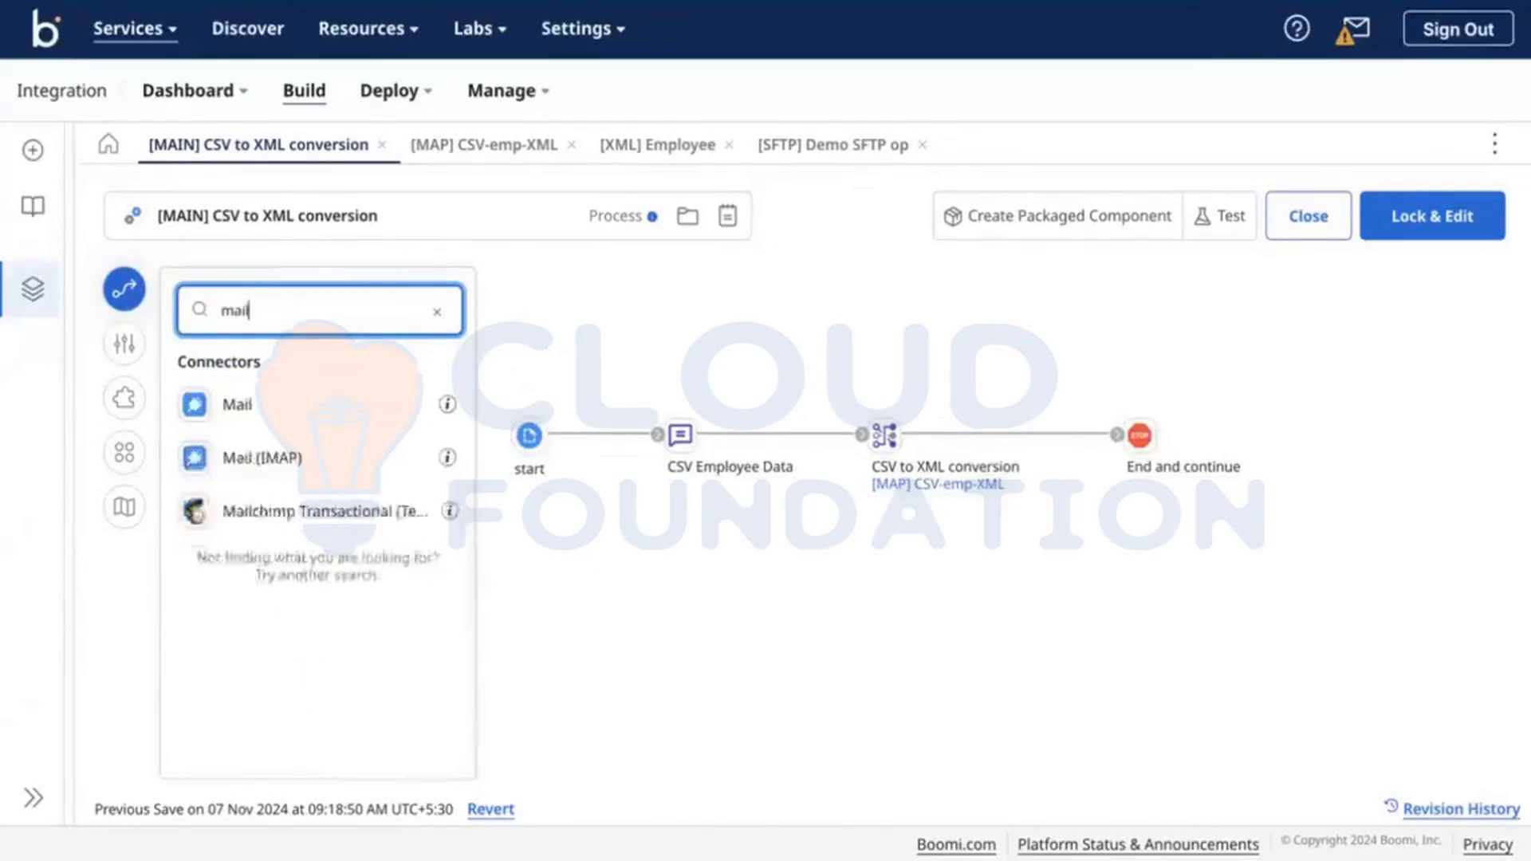
drag(245, 412, 562, 347)
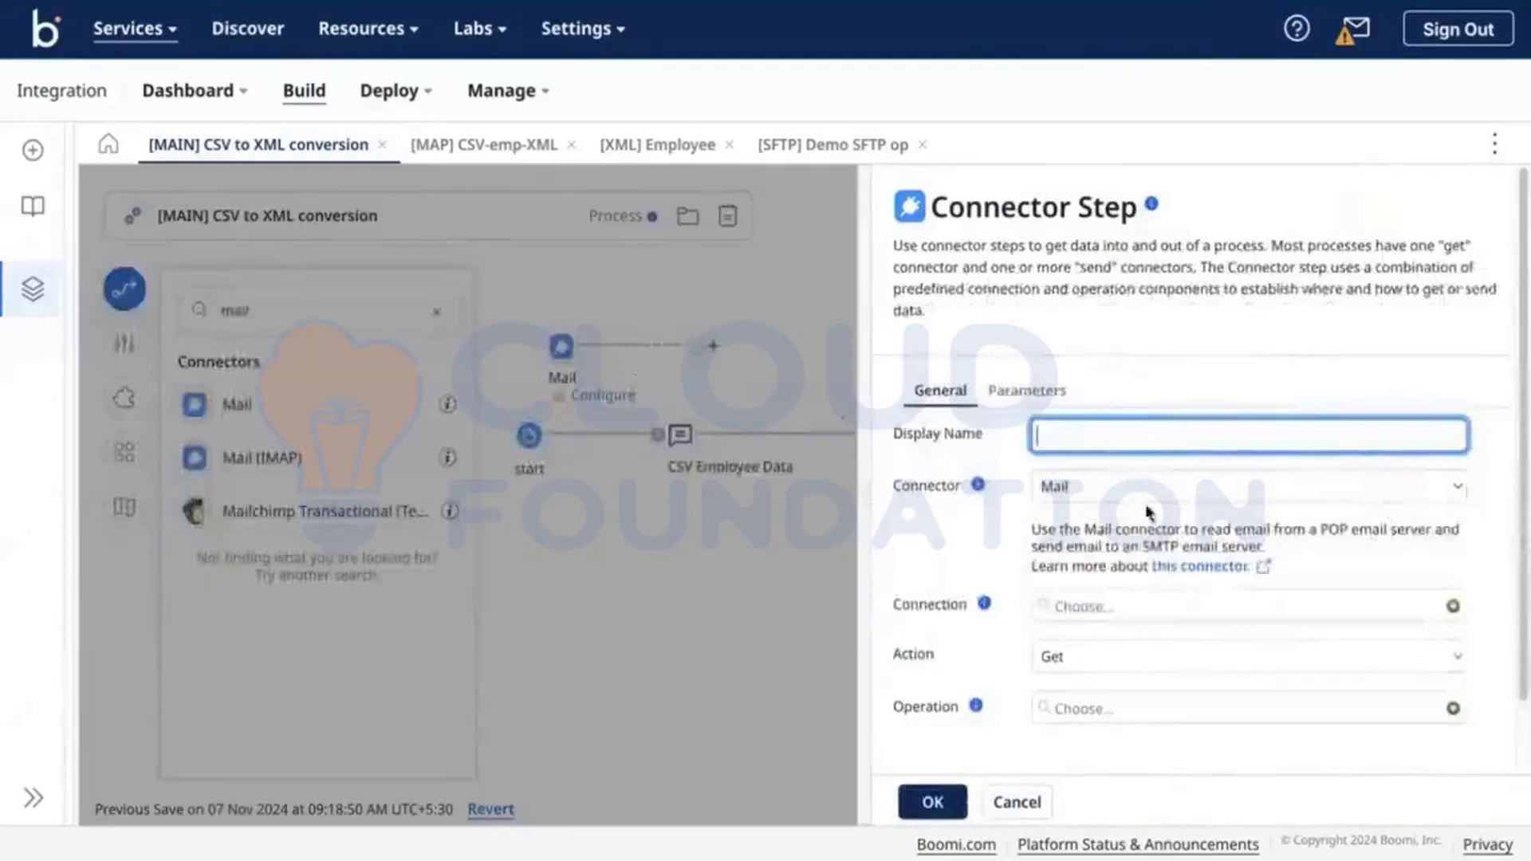
Review the Mail connector's available actions, examine the settings of a new Mail connection, and discard that connection.
scroll(1119, 579, down, 1)
click(1119, 580)
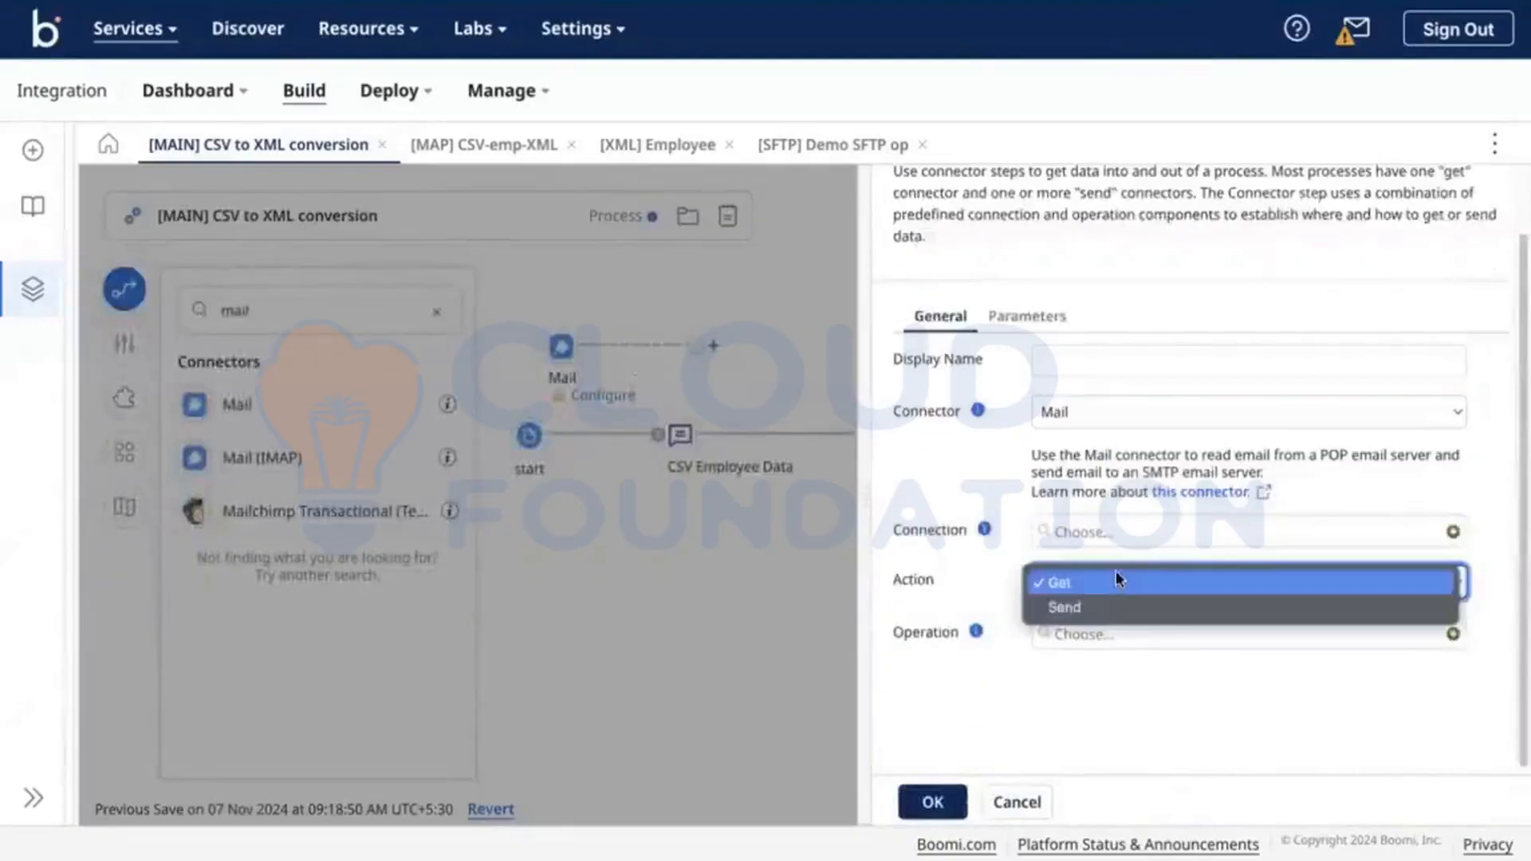
click(922, 533)
click(1446, 532)
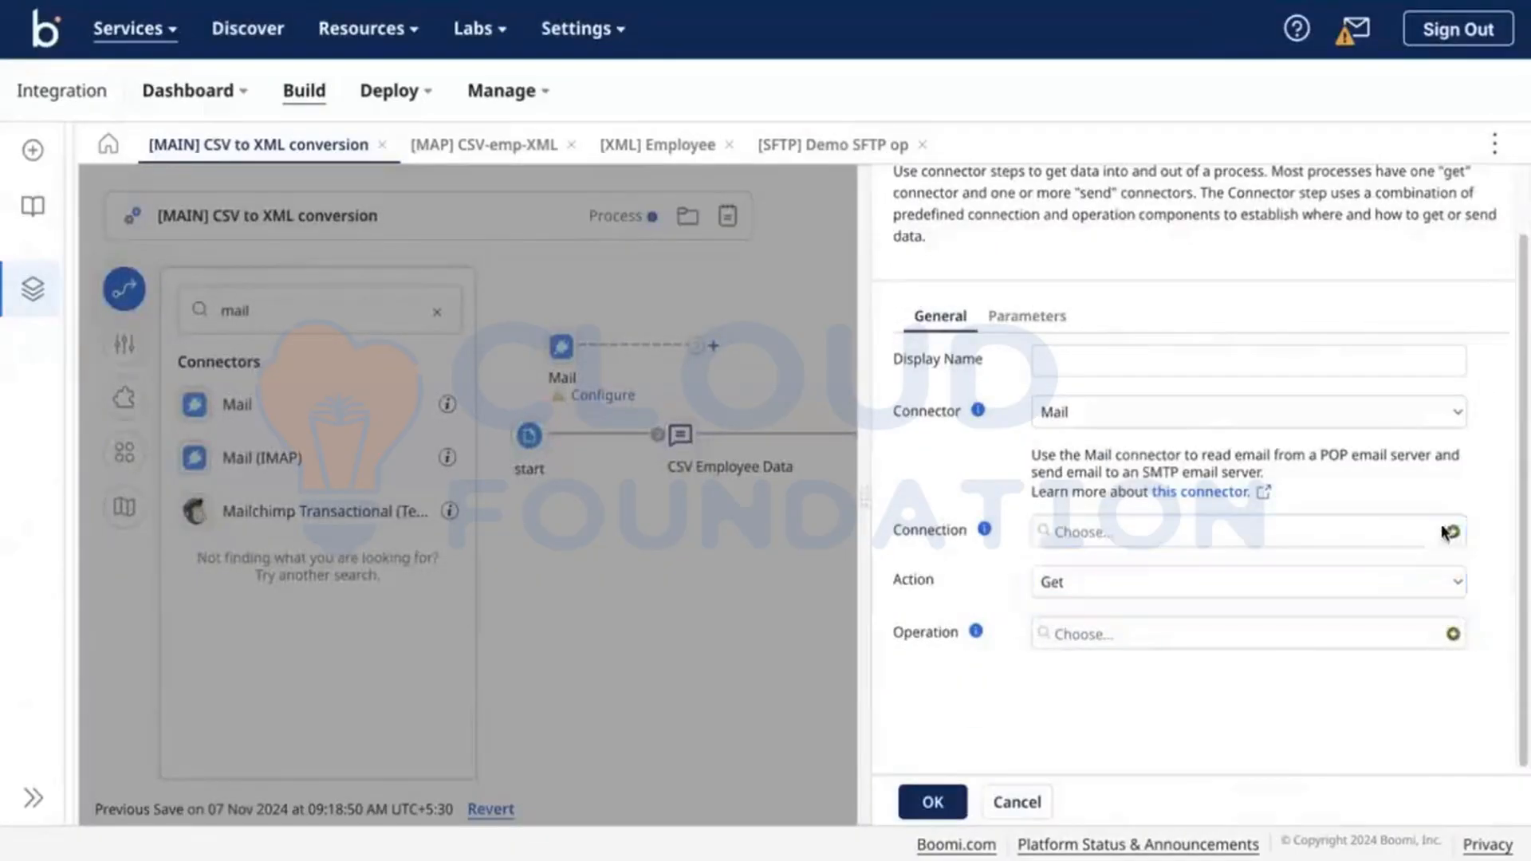
click(367, 336)
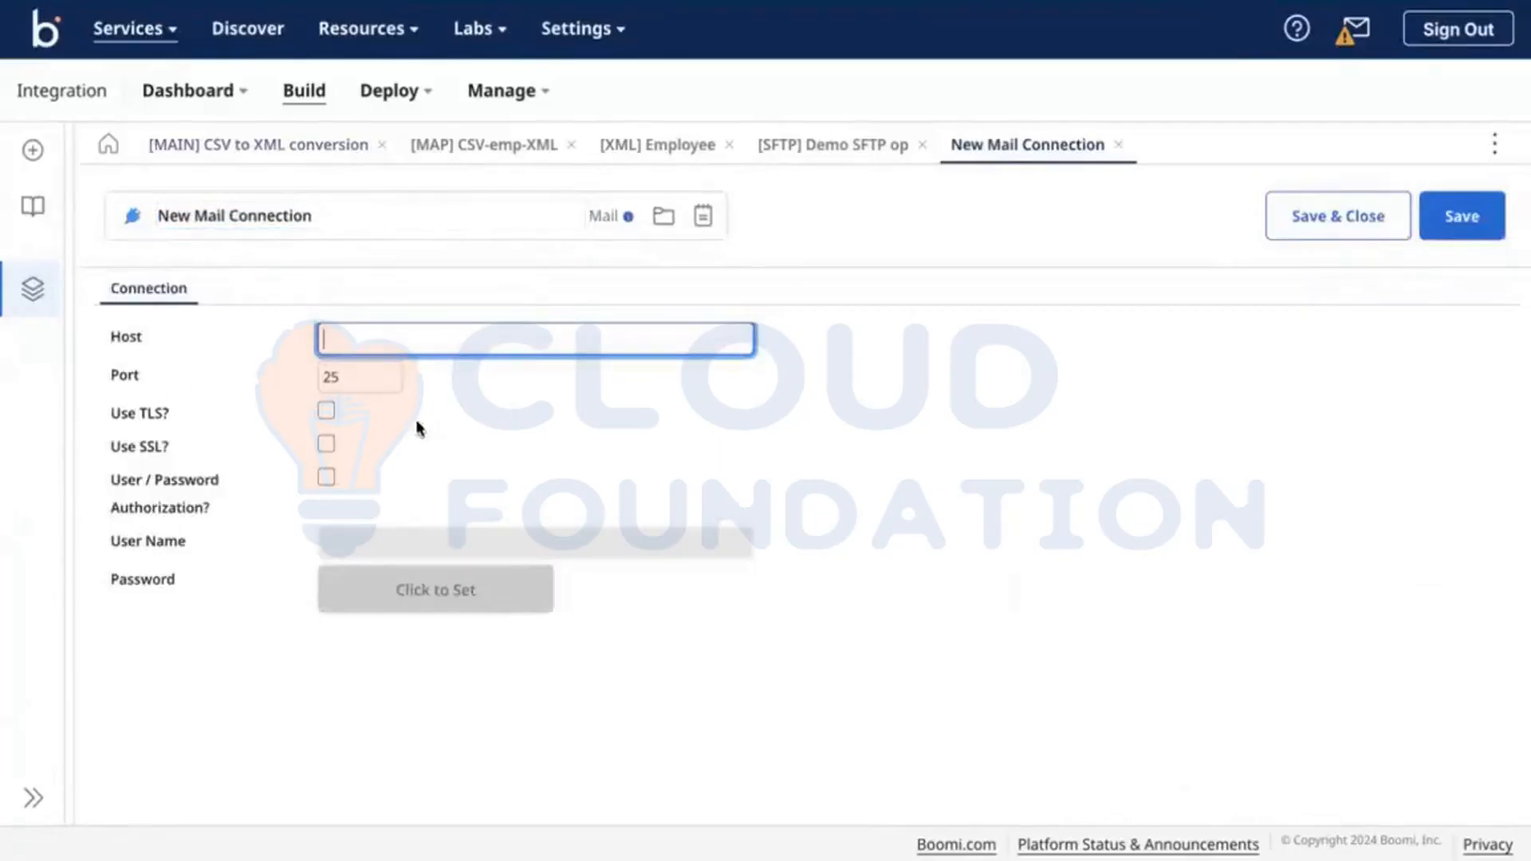
click(1119, 144)
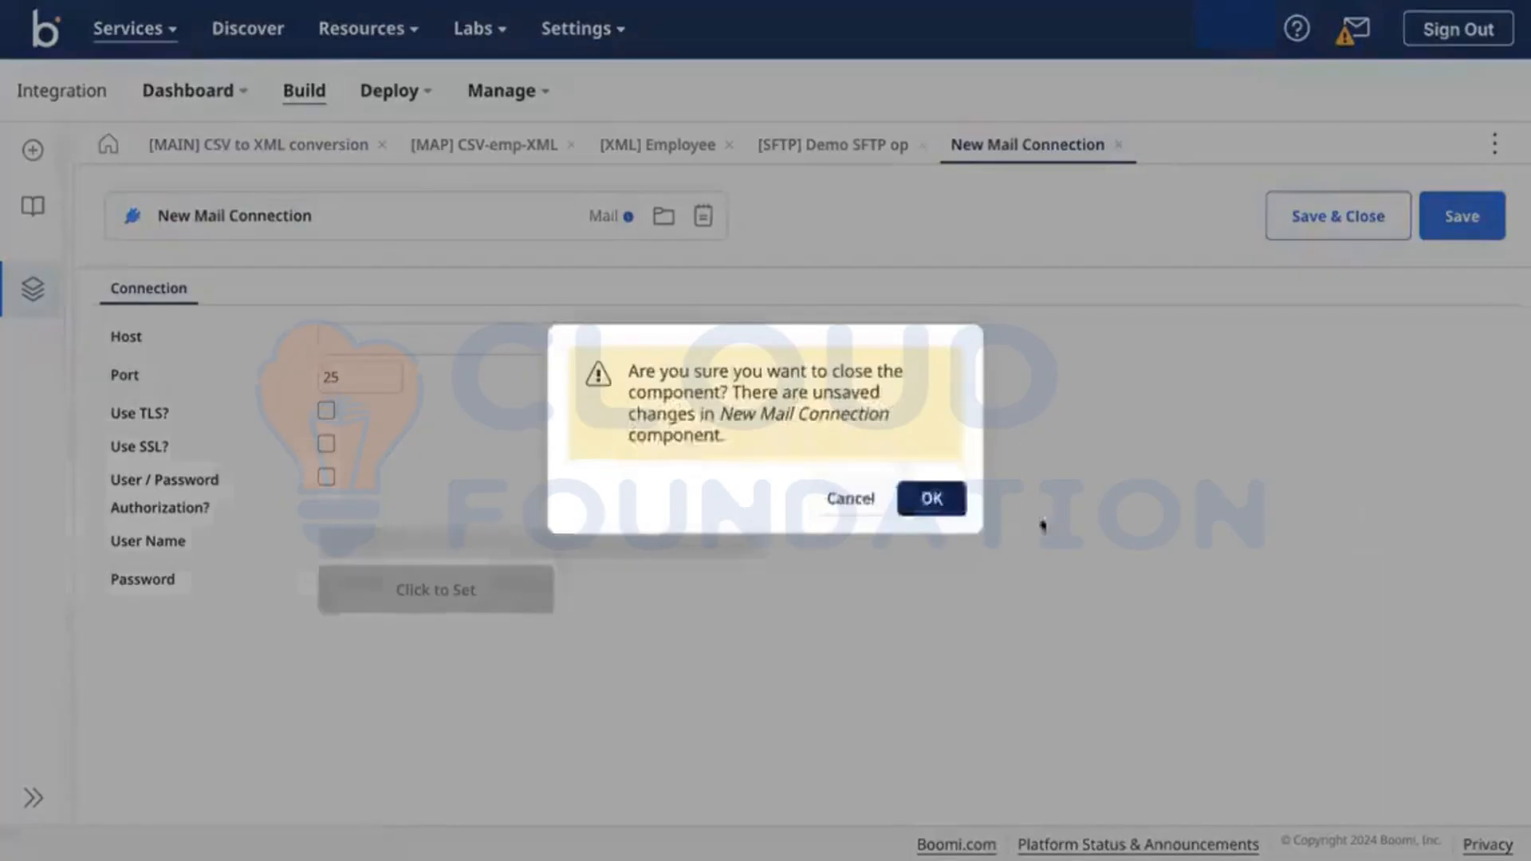
click(930, 499)
Examine the options of a new Mail operation for the Get action and discard it.
click(1459, 632)
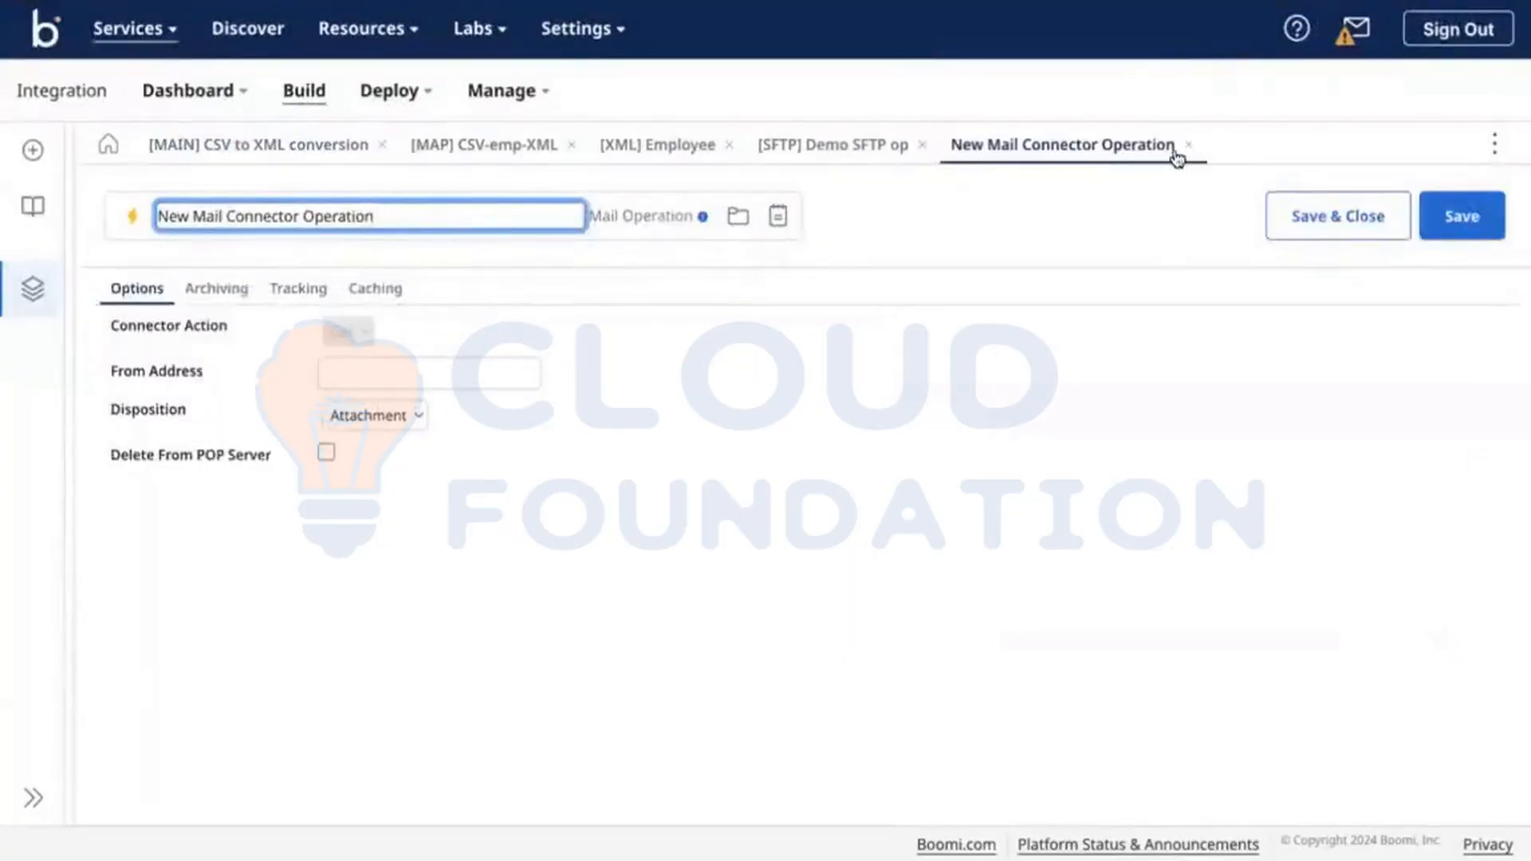
click(1188, 147)
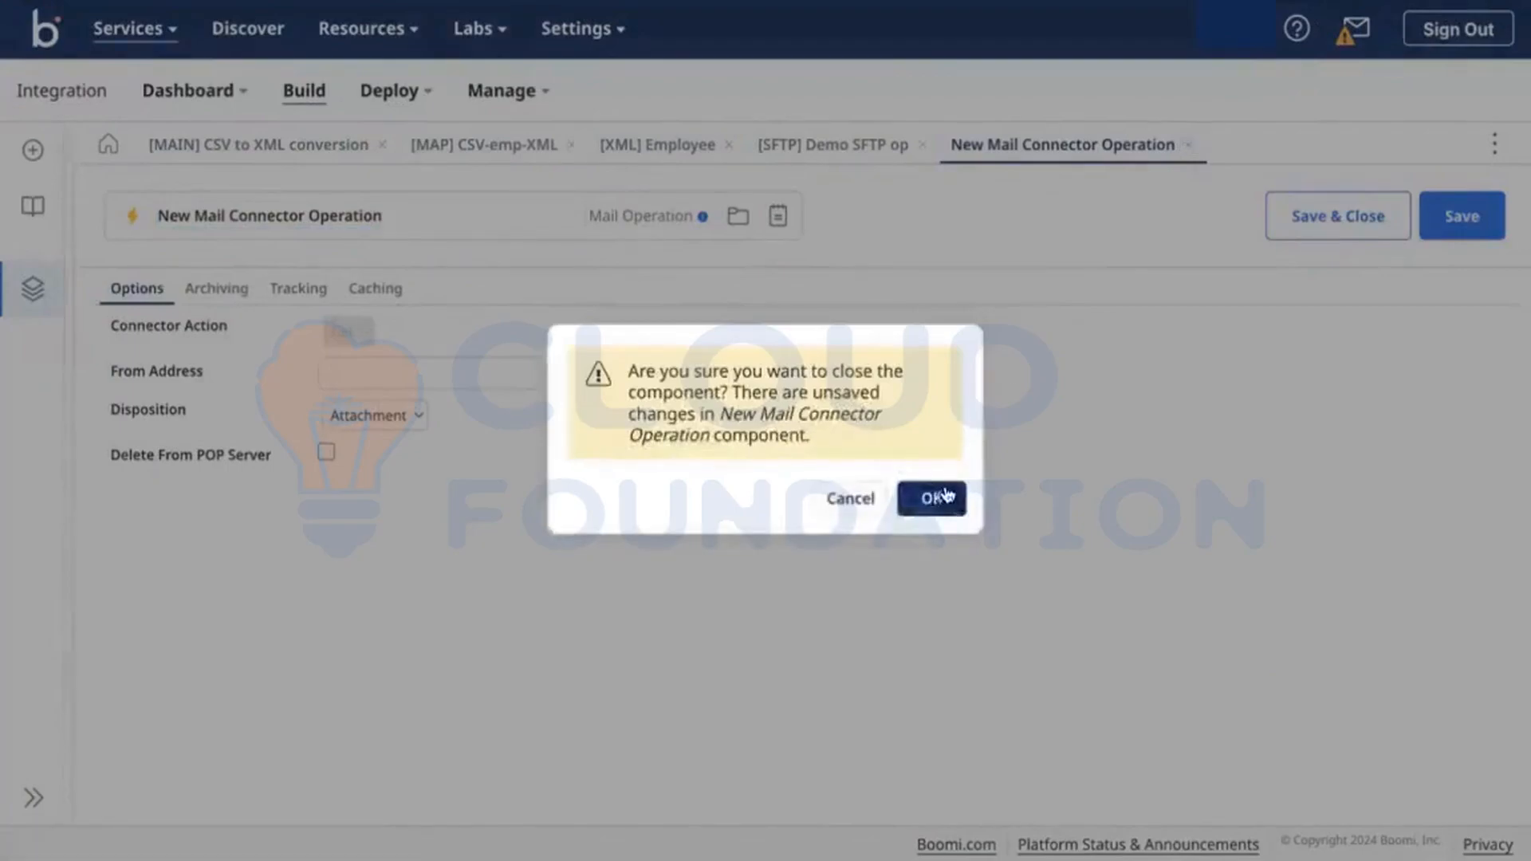
click(931, 500)
Set the Mail step's action to Send and create a new operation for it.
click(1094, 588)
click(1073, 609)
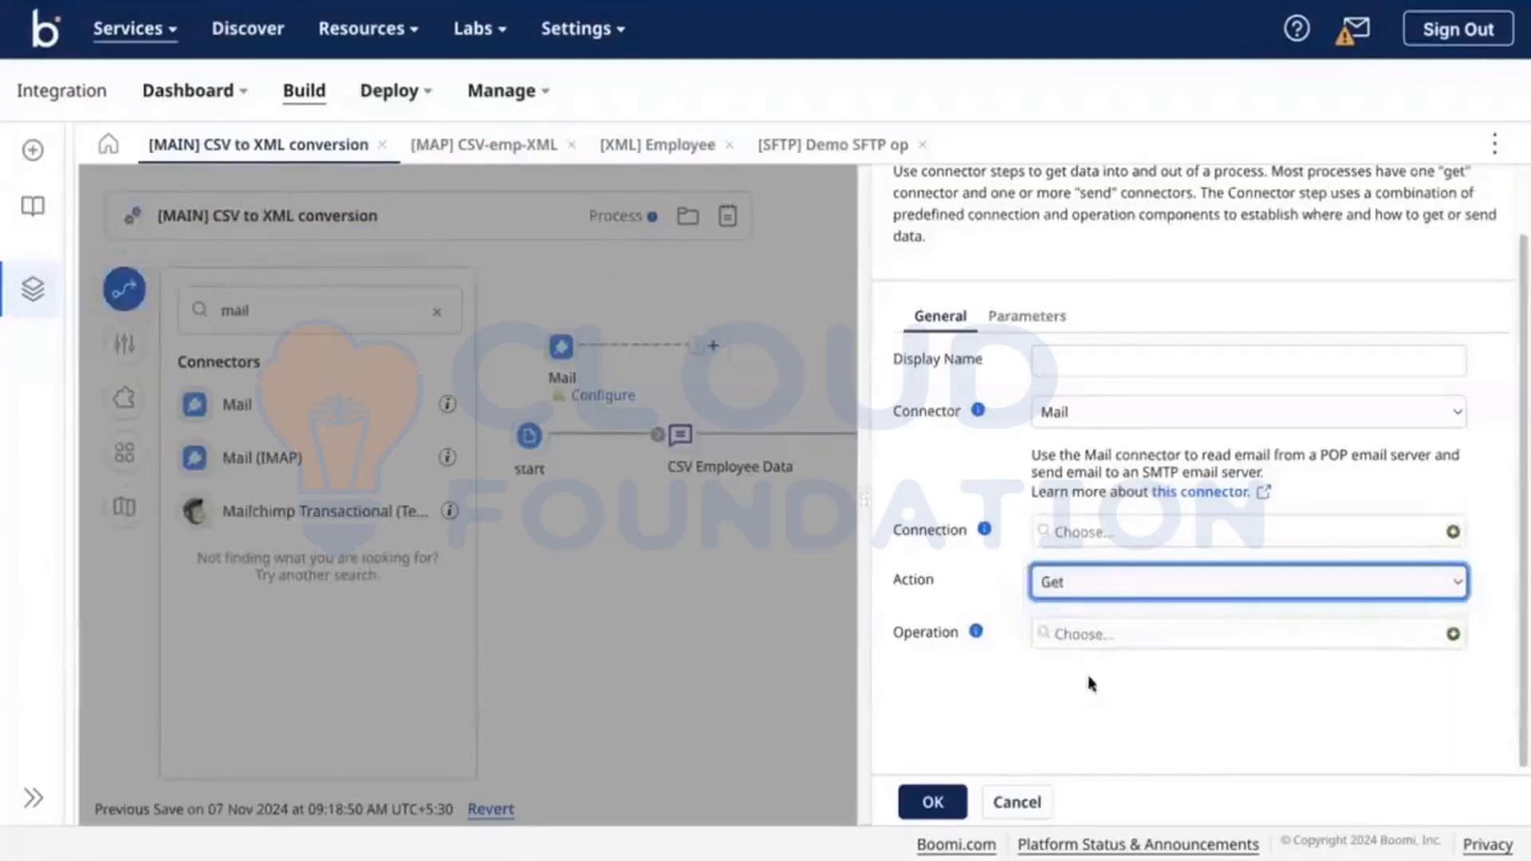
click(1451, 635)
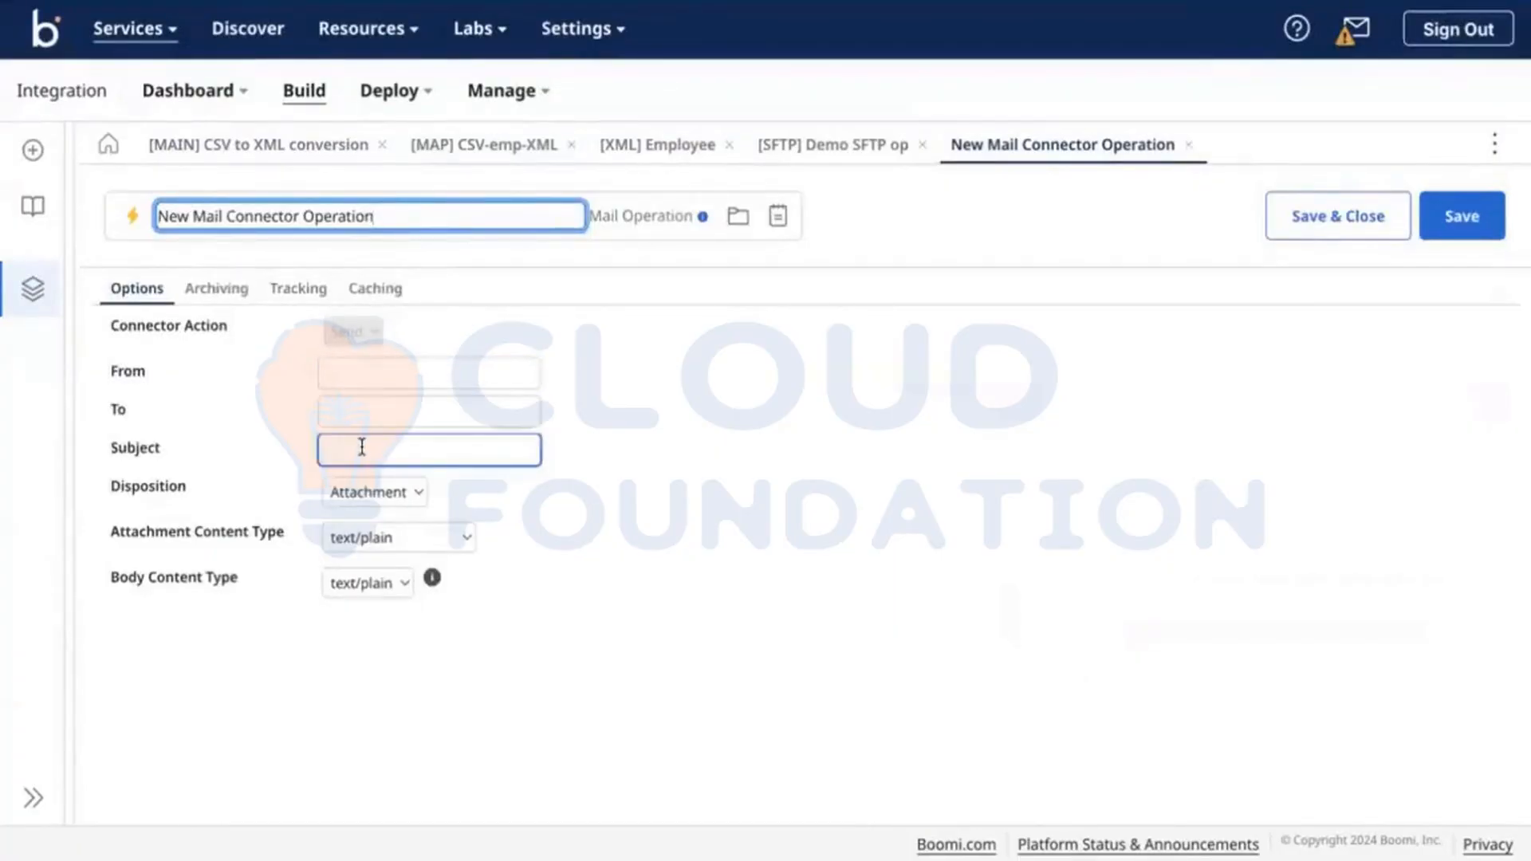
Examine the disposition and attachment content type choices of the Send operation, leaving Attachment and text/plain selected.
click(404, 493)
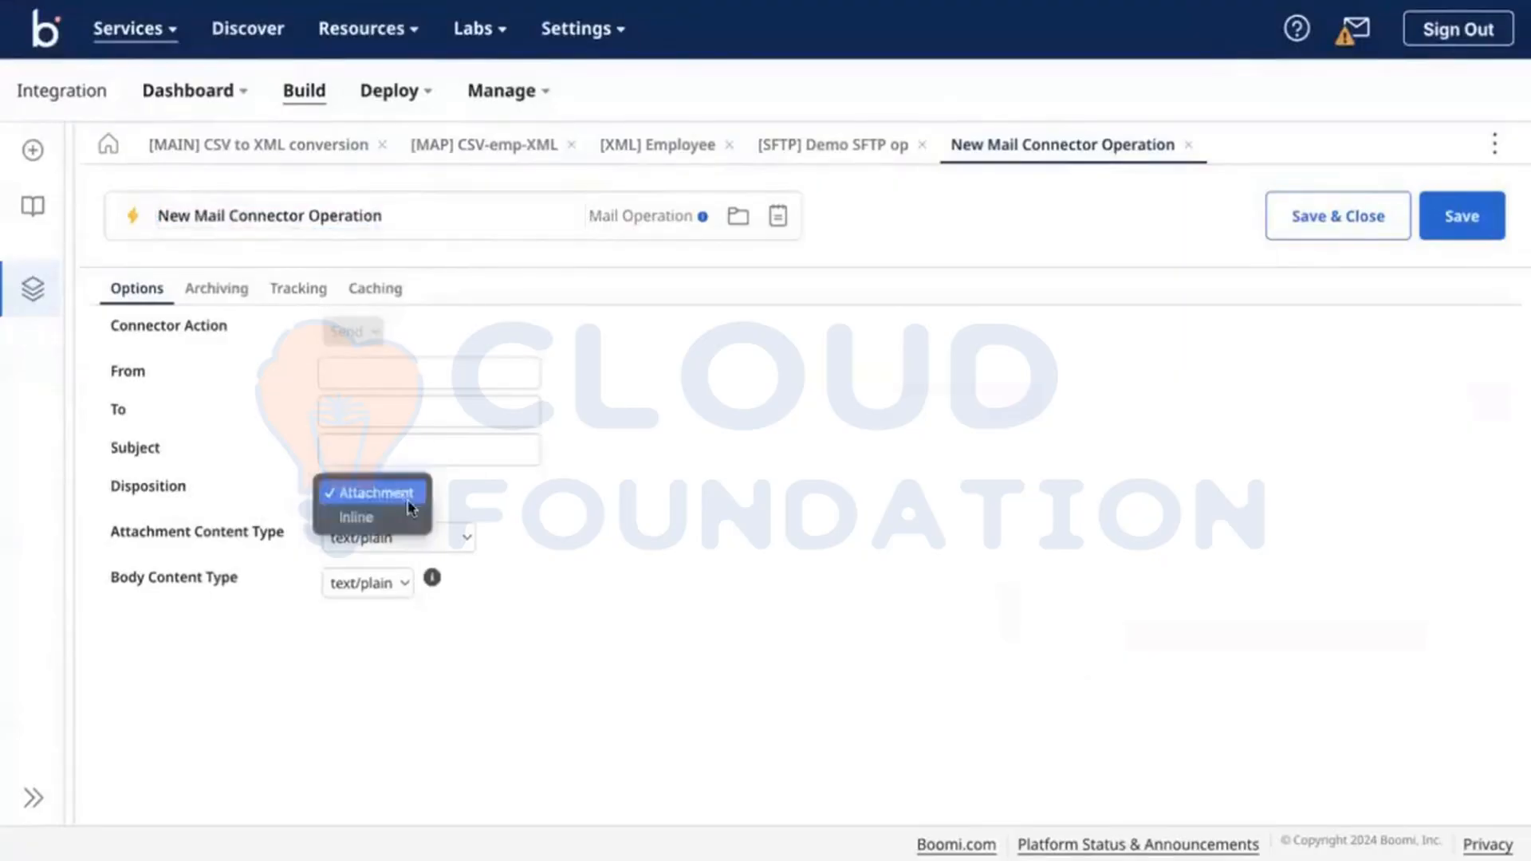
click(564, 512)
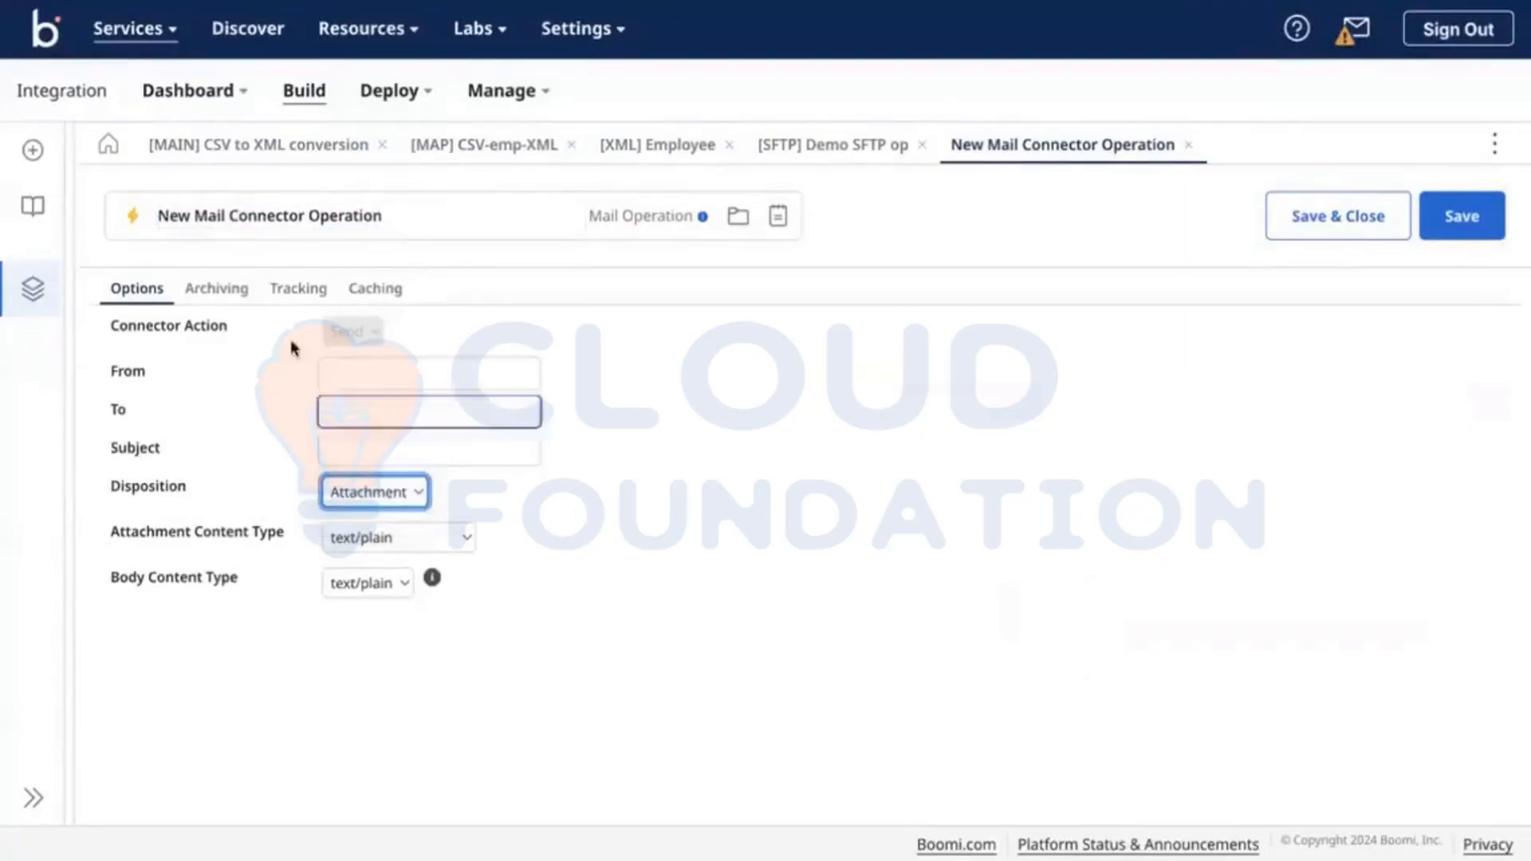
click(429, 530)
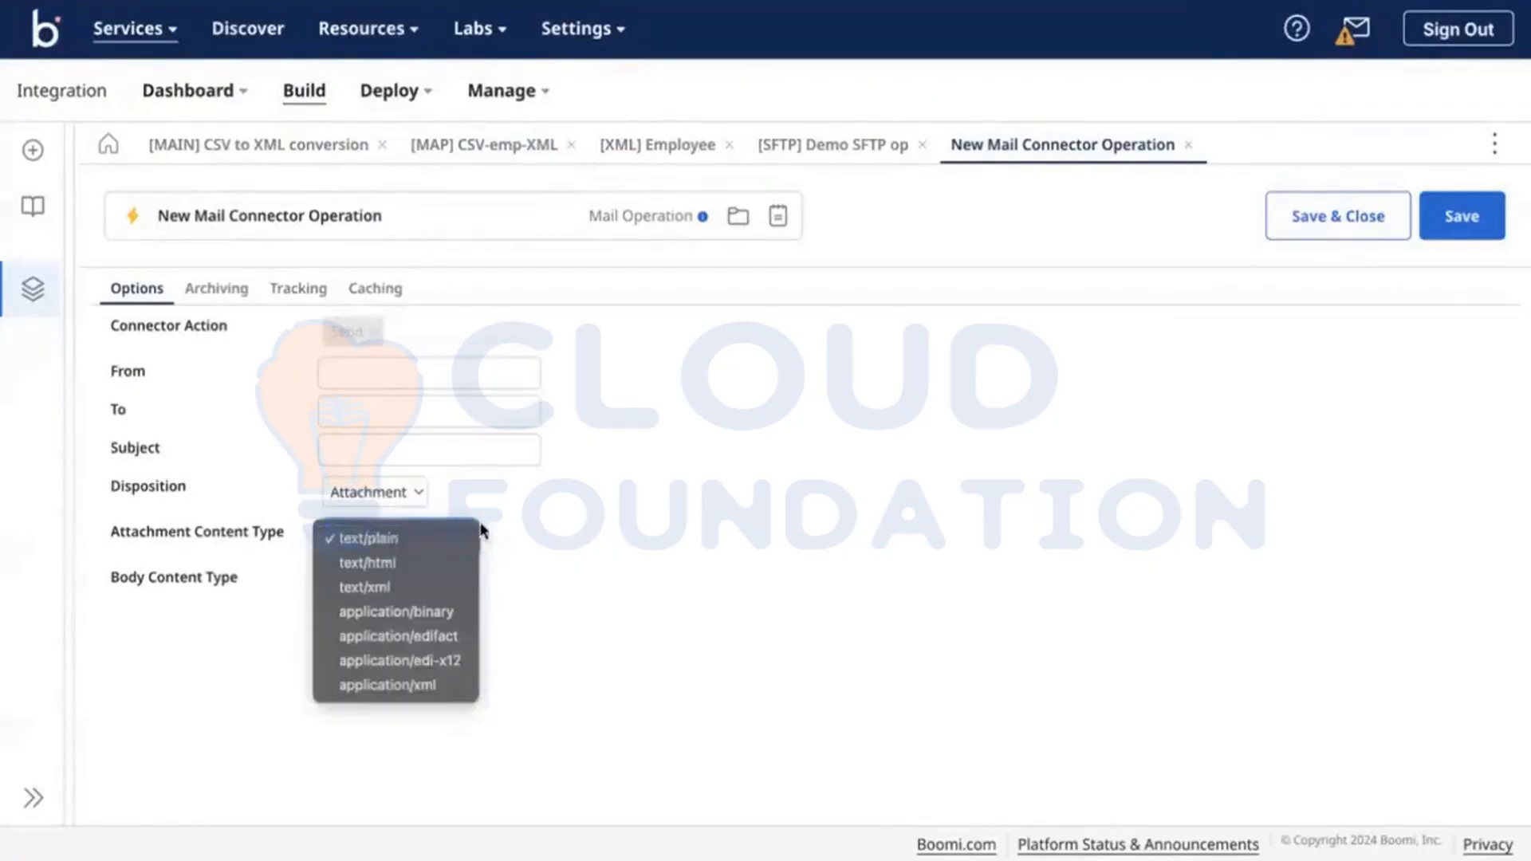
click(451, 545)
Set the operation's disposition to Inline with text/plain as the content type and save the operation.
click(408, 502)
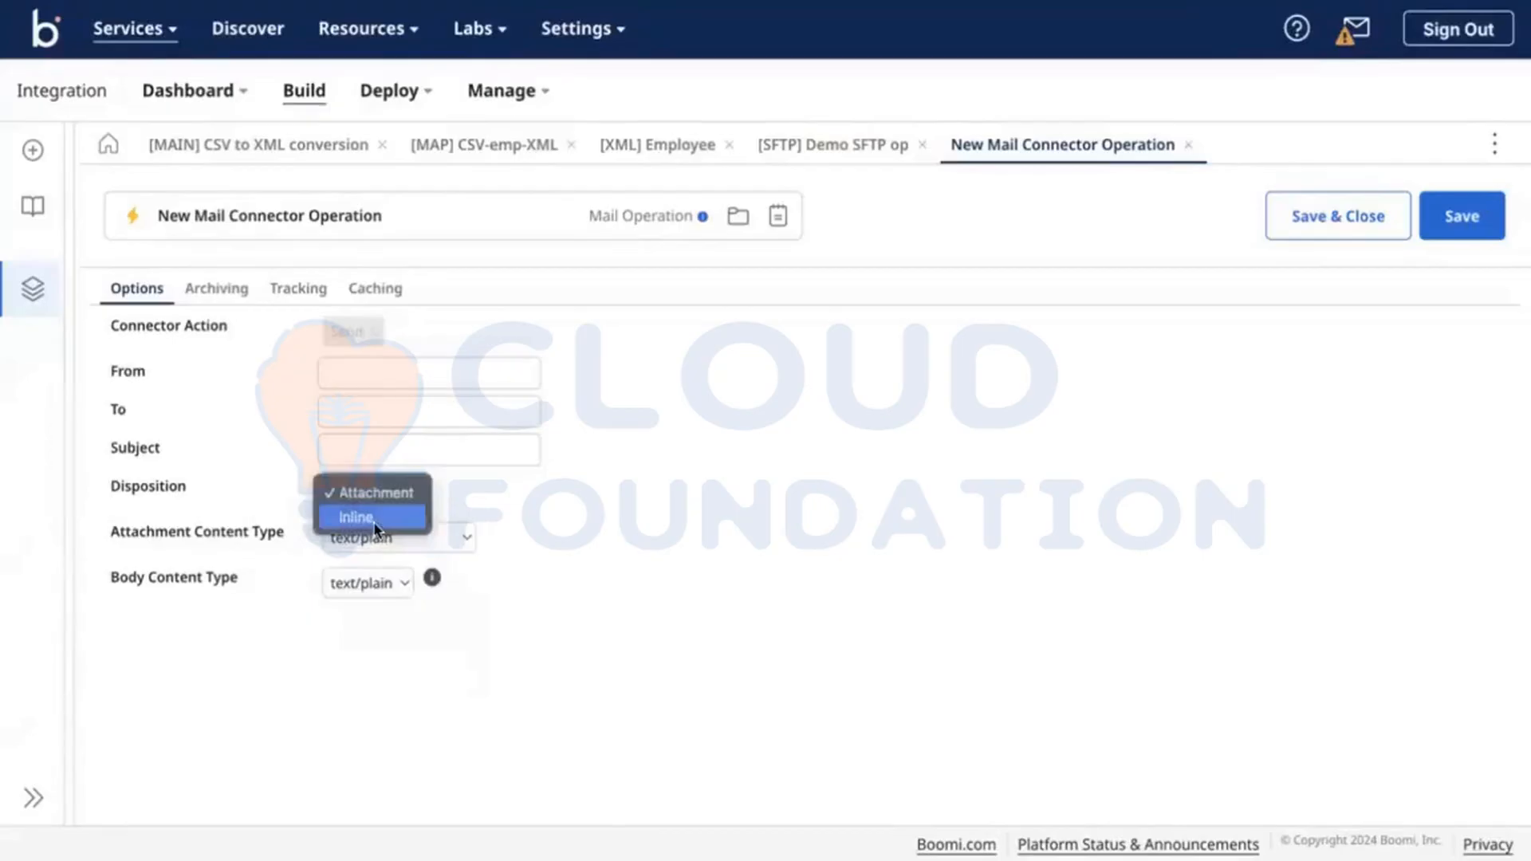
click(375, 519)
click(410, 536)
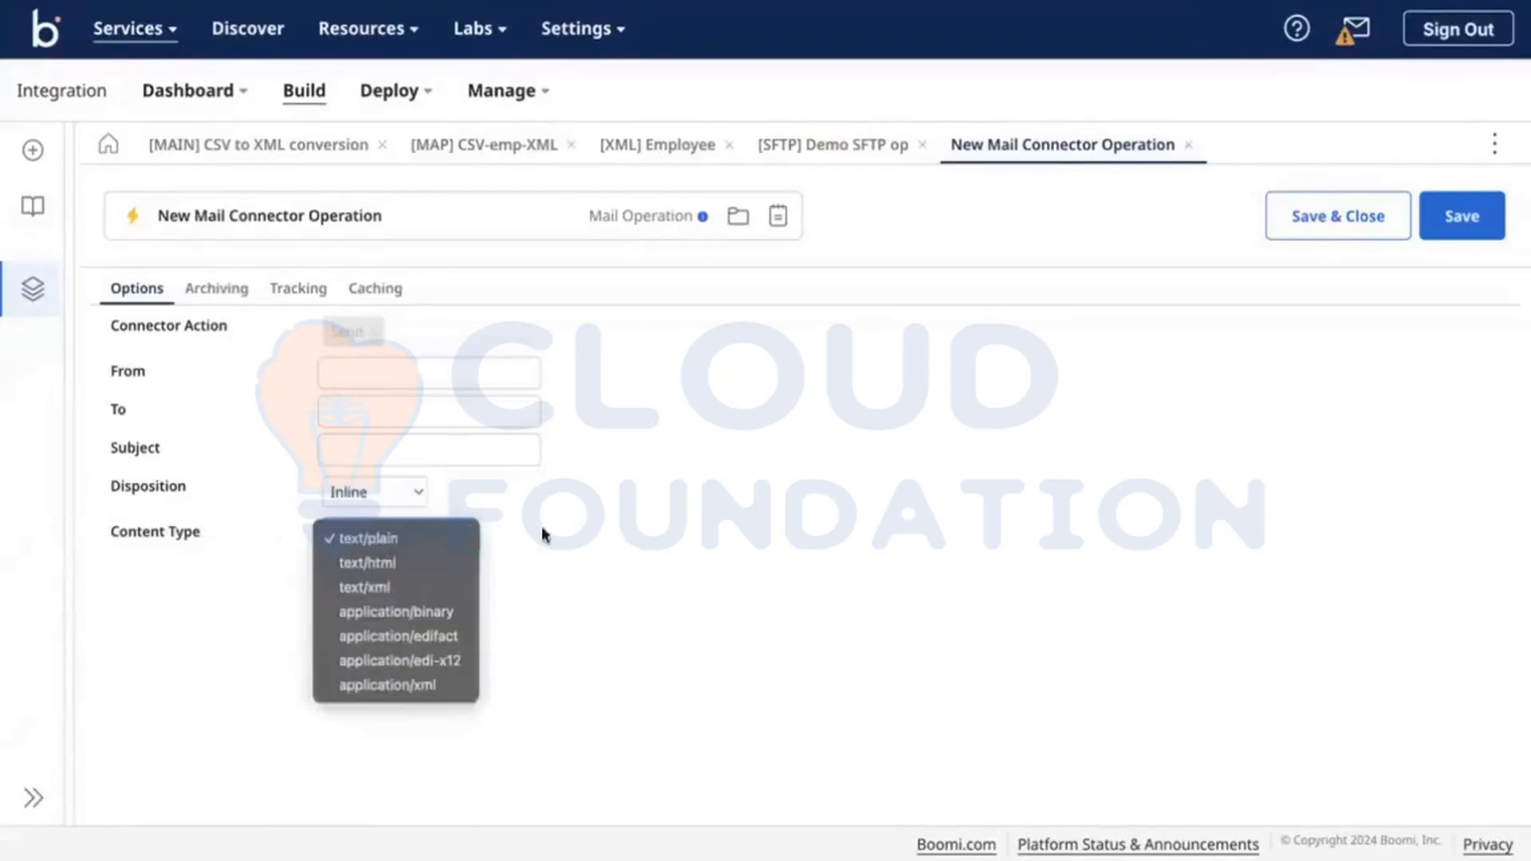
click(434, 535)
click(433, 533)
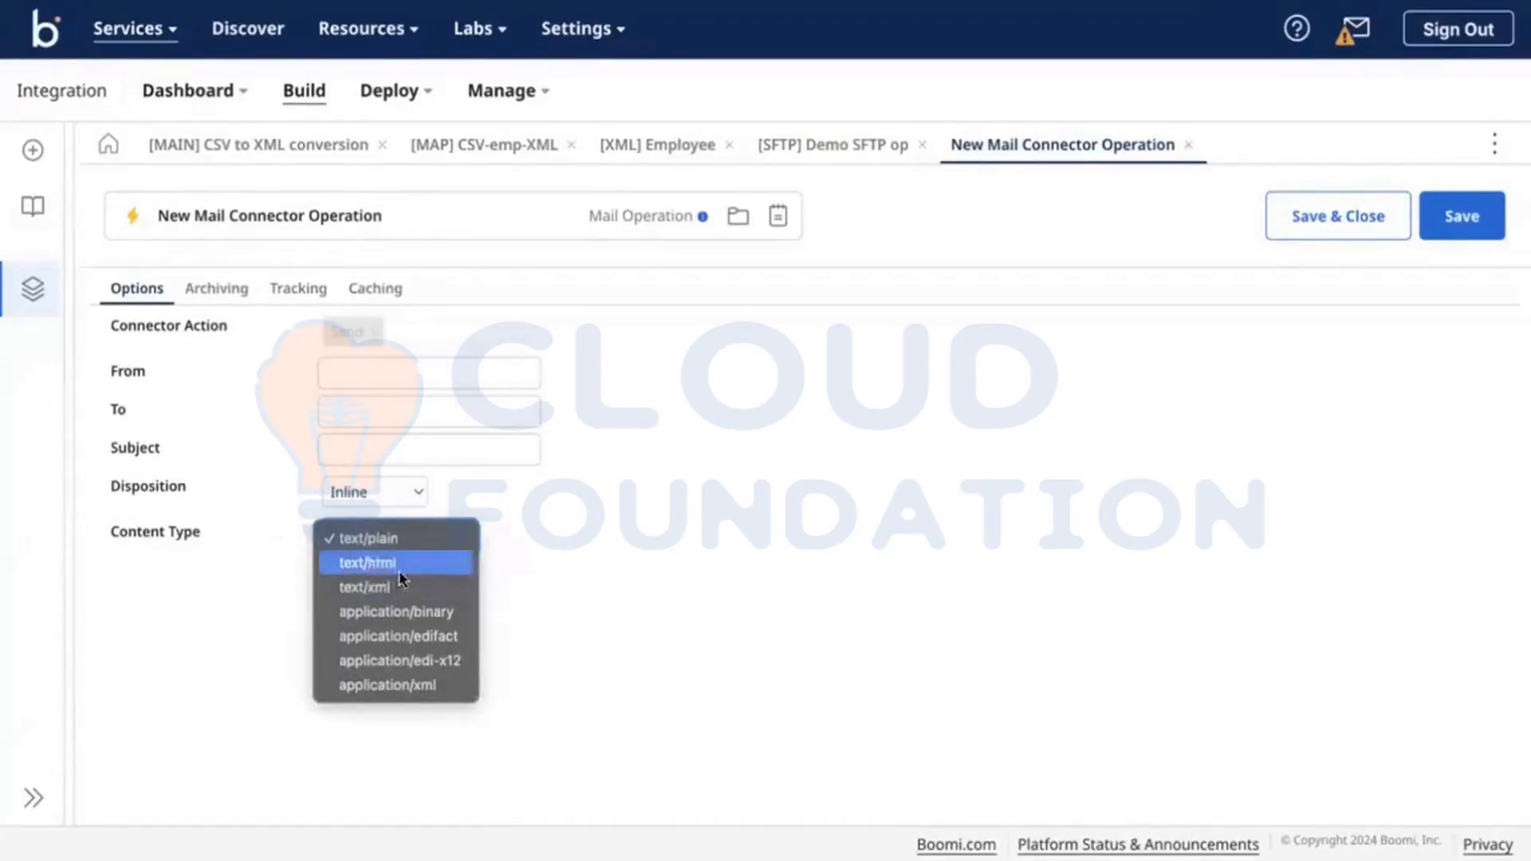
click(610, 492)
click(1496, 230)
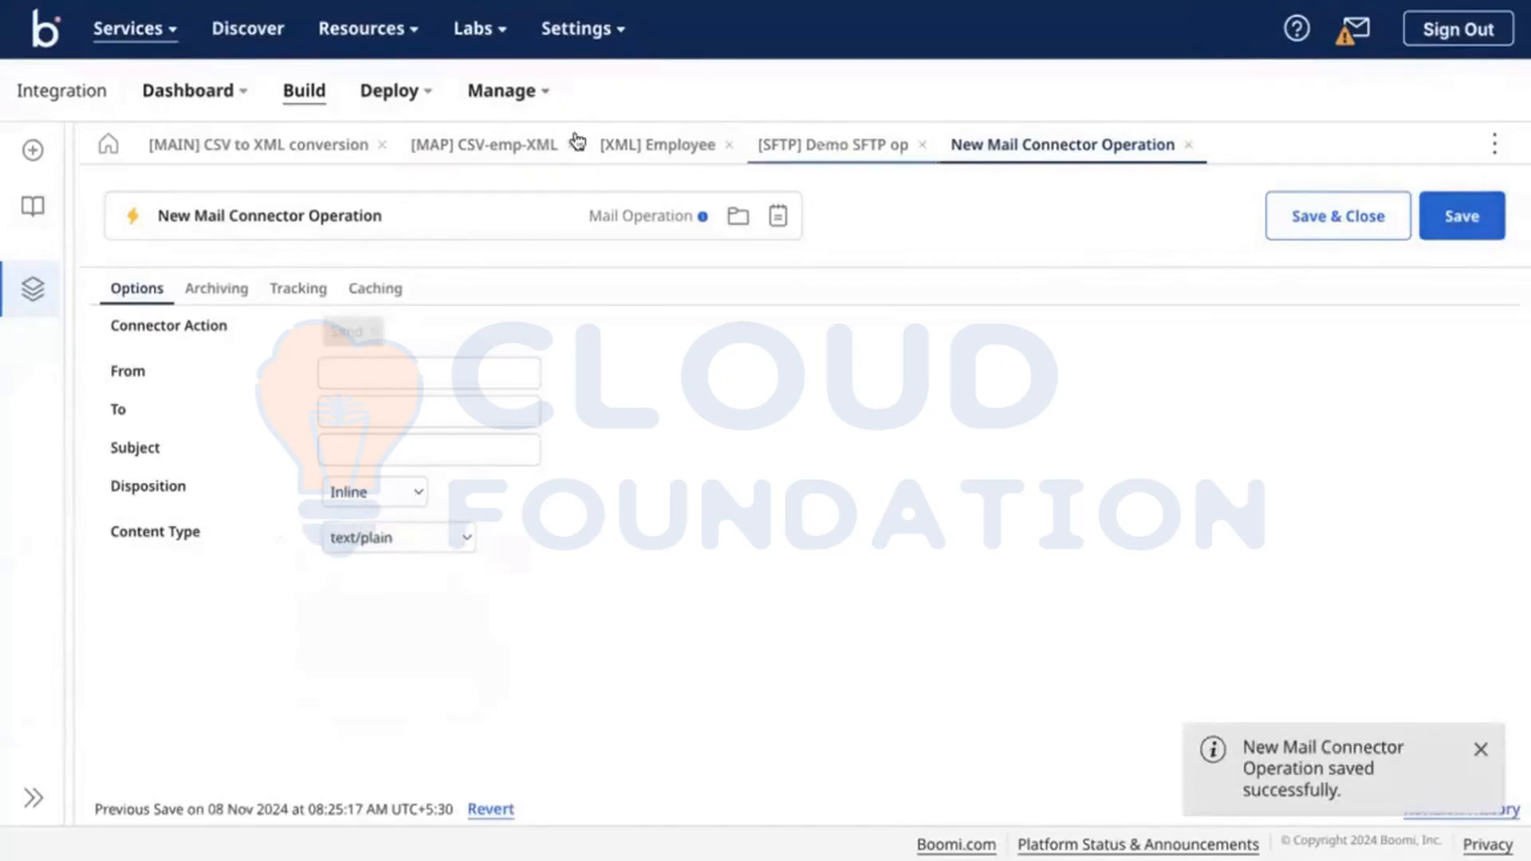
Return to the process's Mail step, read what its parameters require, and go back to its general settings.
click(253, 153)
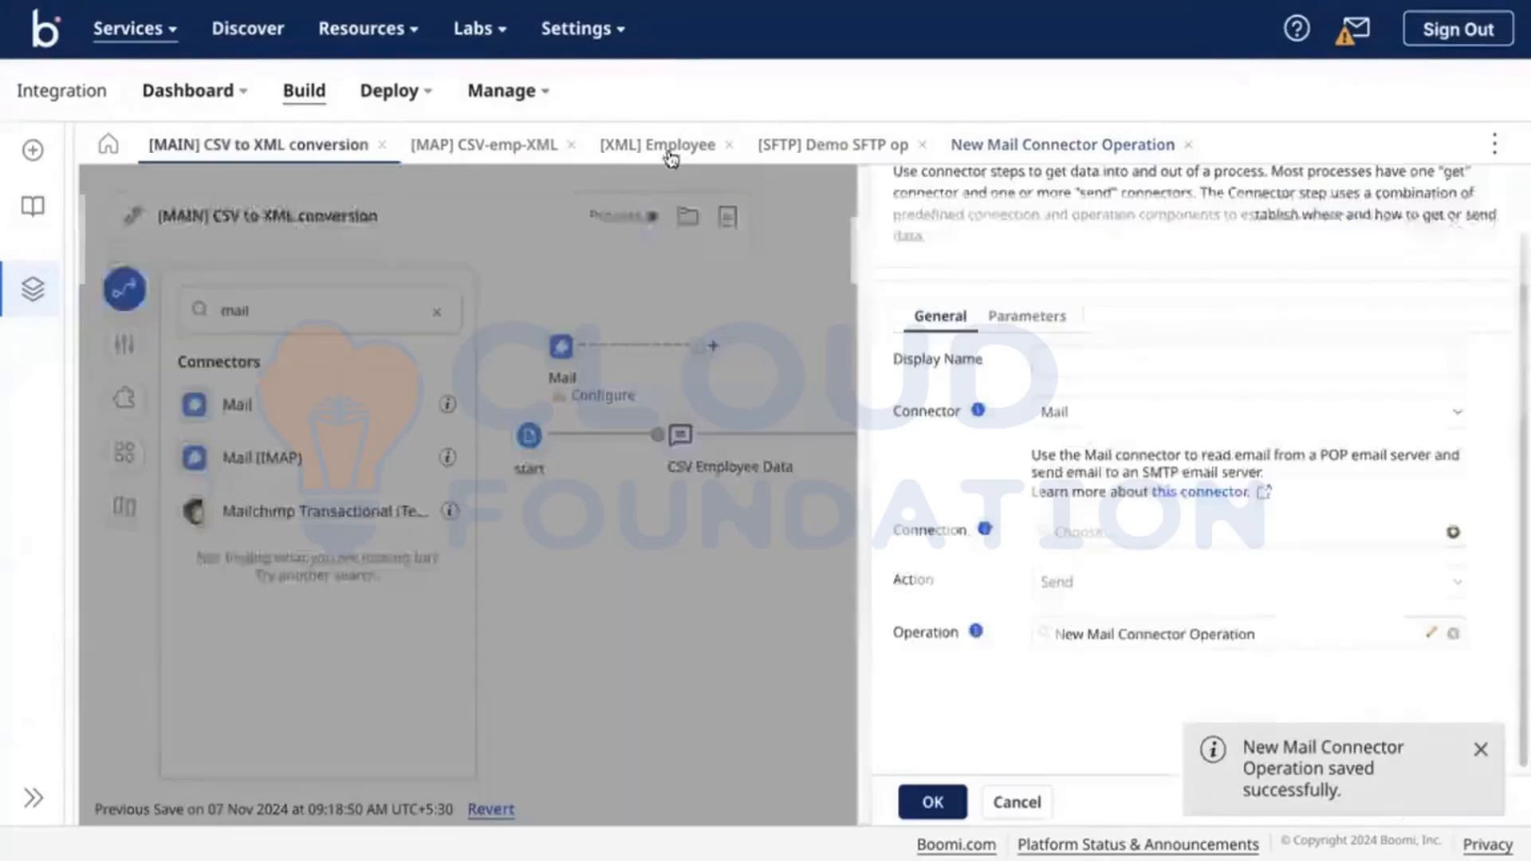
click(1042, 329)
click(967, 322)
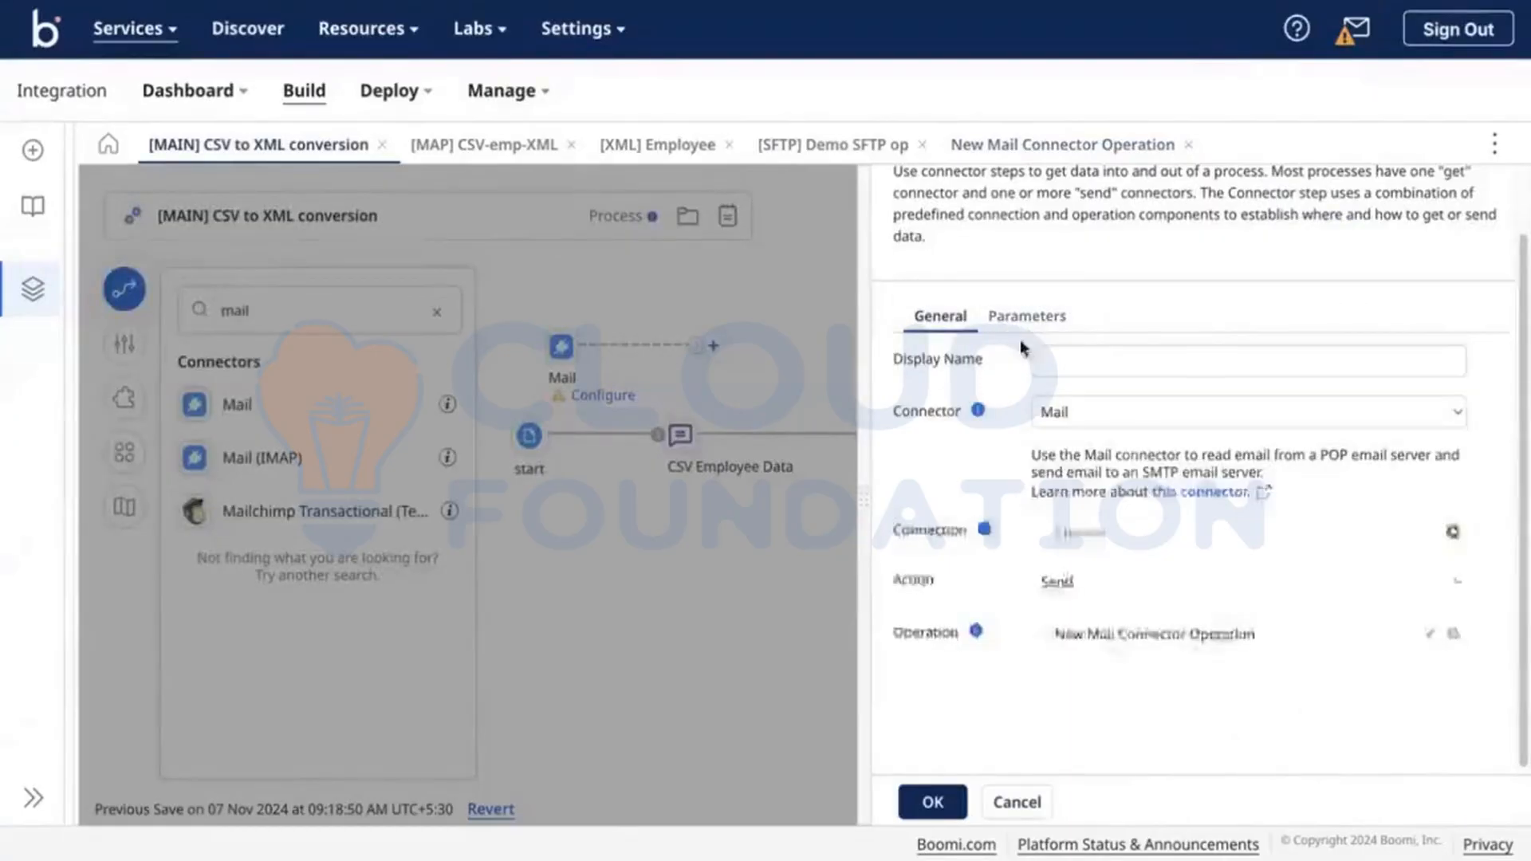
click(1027, 317)
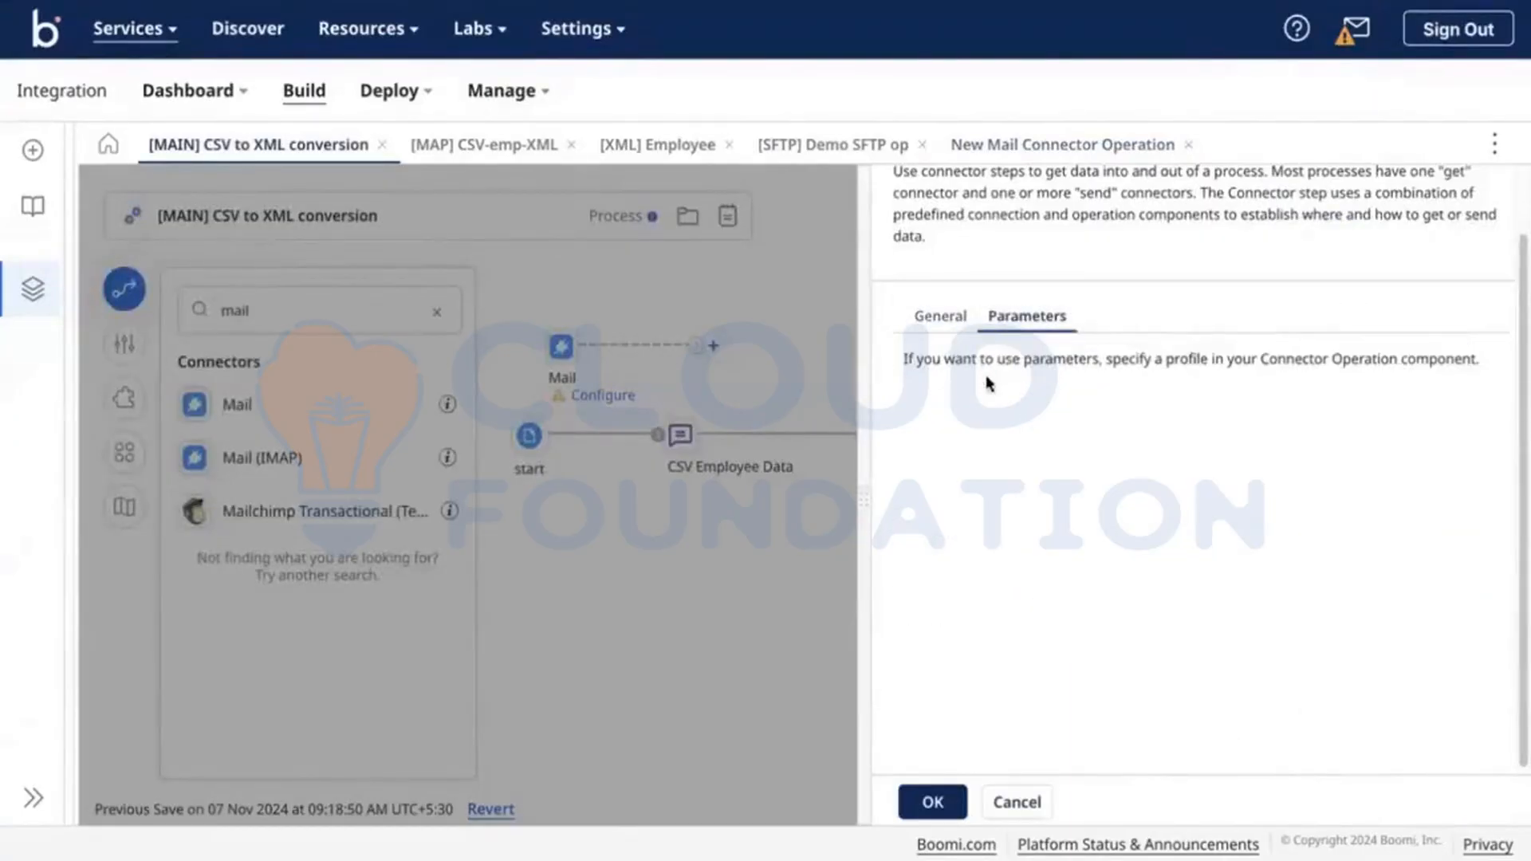
drag(1111, 360, 1219, 363)
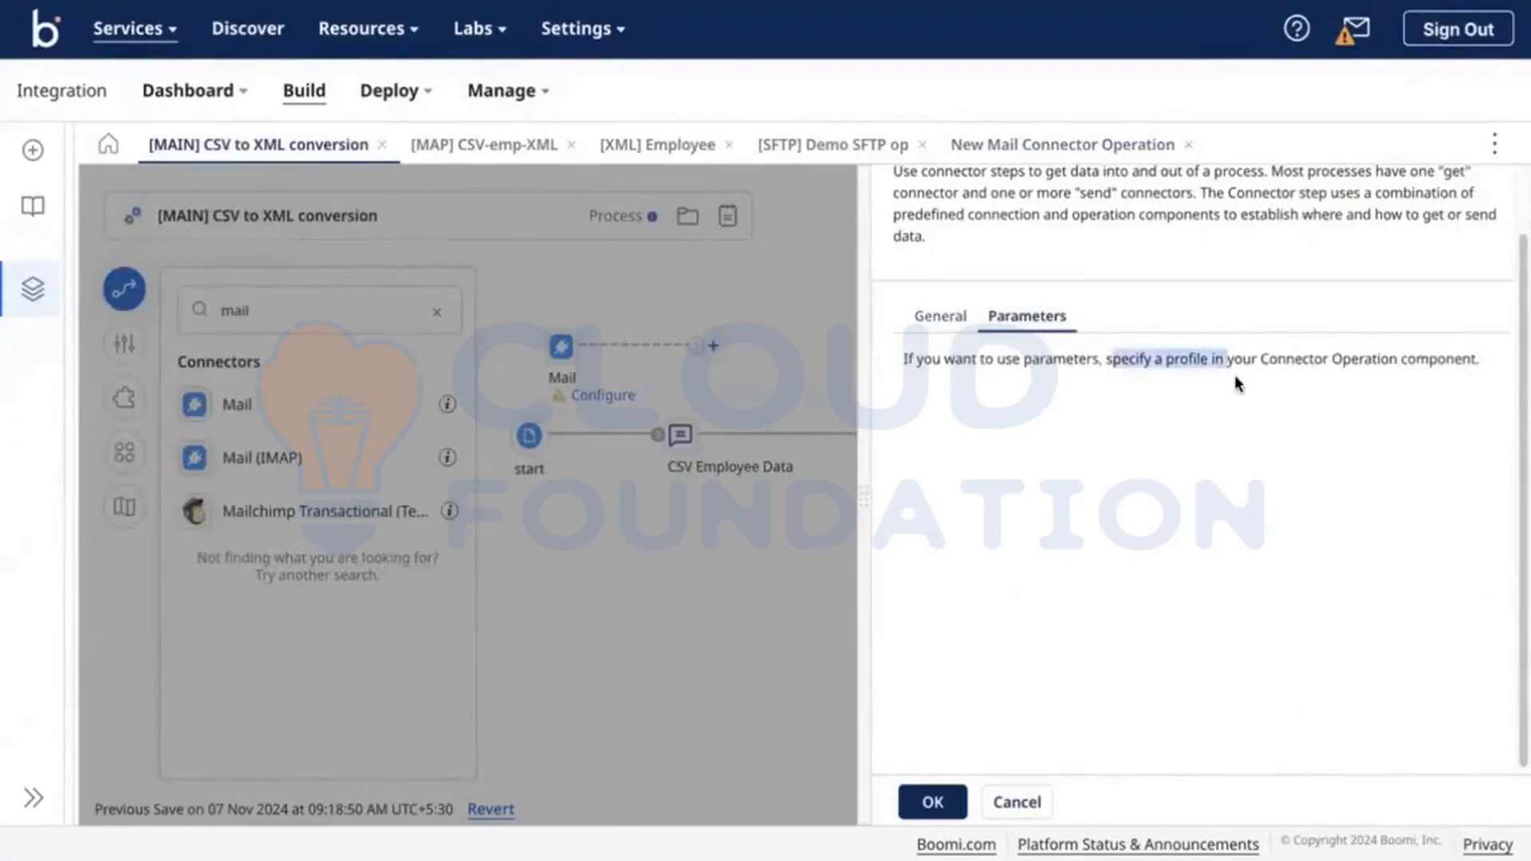
click(1235, 381)
click(940, 317)
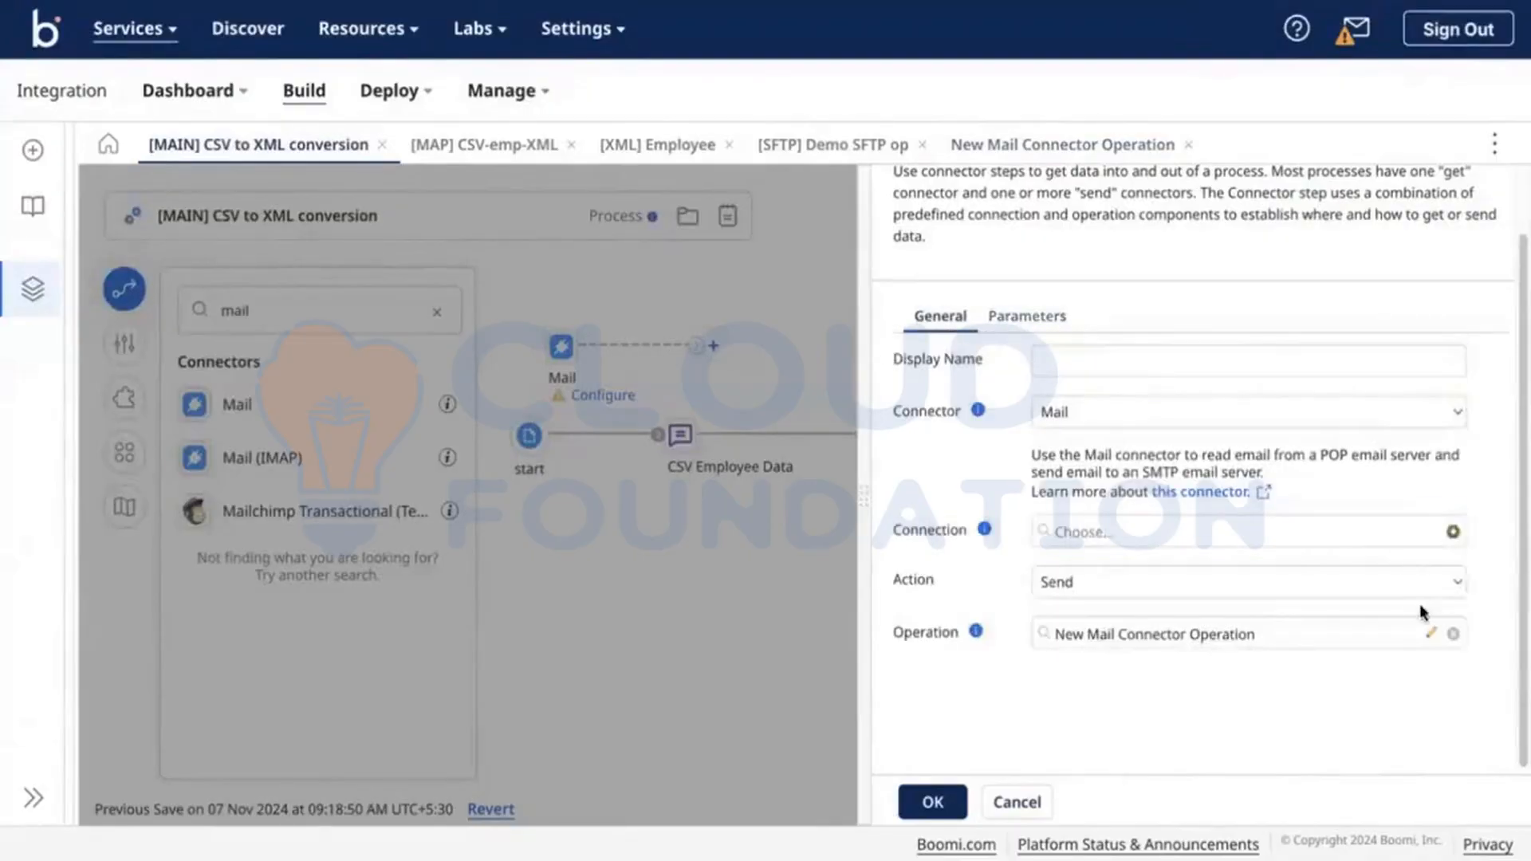
Reopen the Mail step's operation, review its content type choices while keeping text/plain, and close the operation.
click(1431, 632)
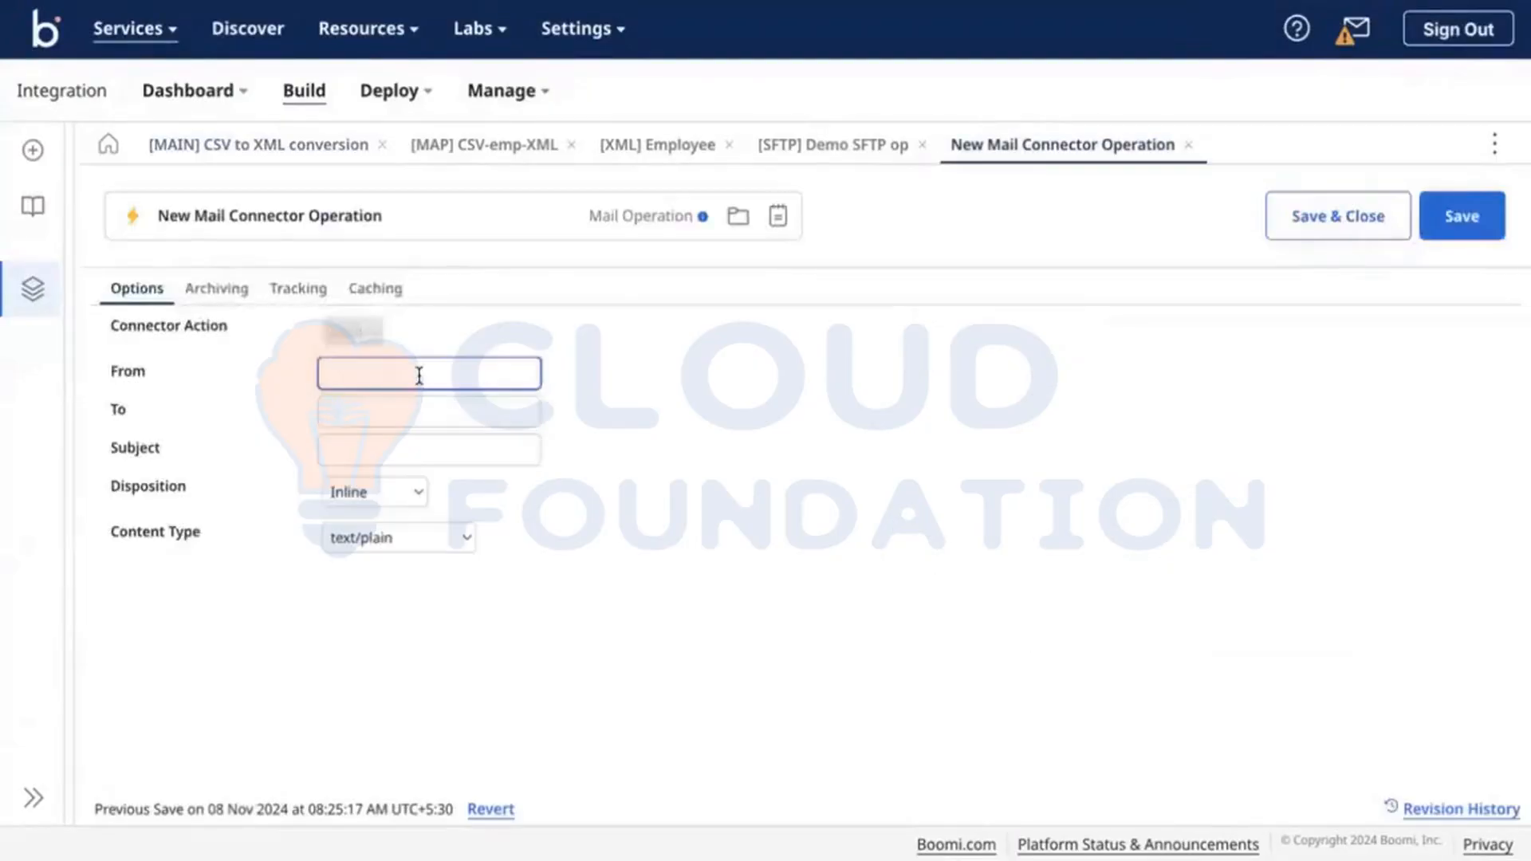
click(405, 536)
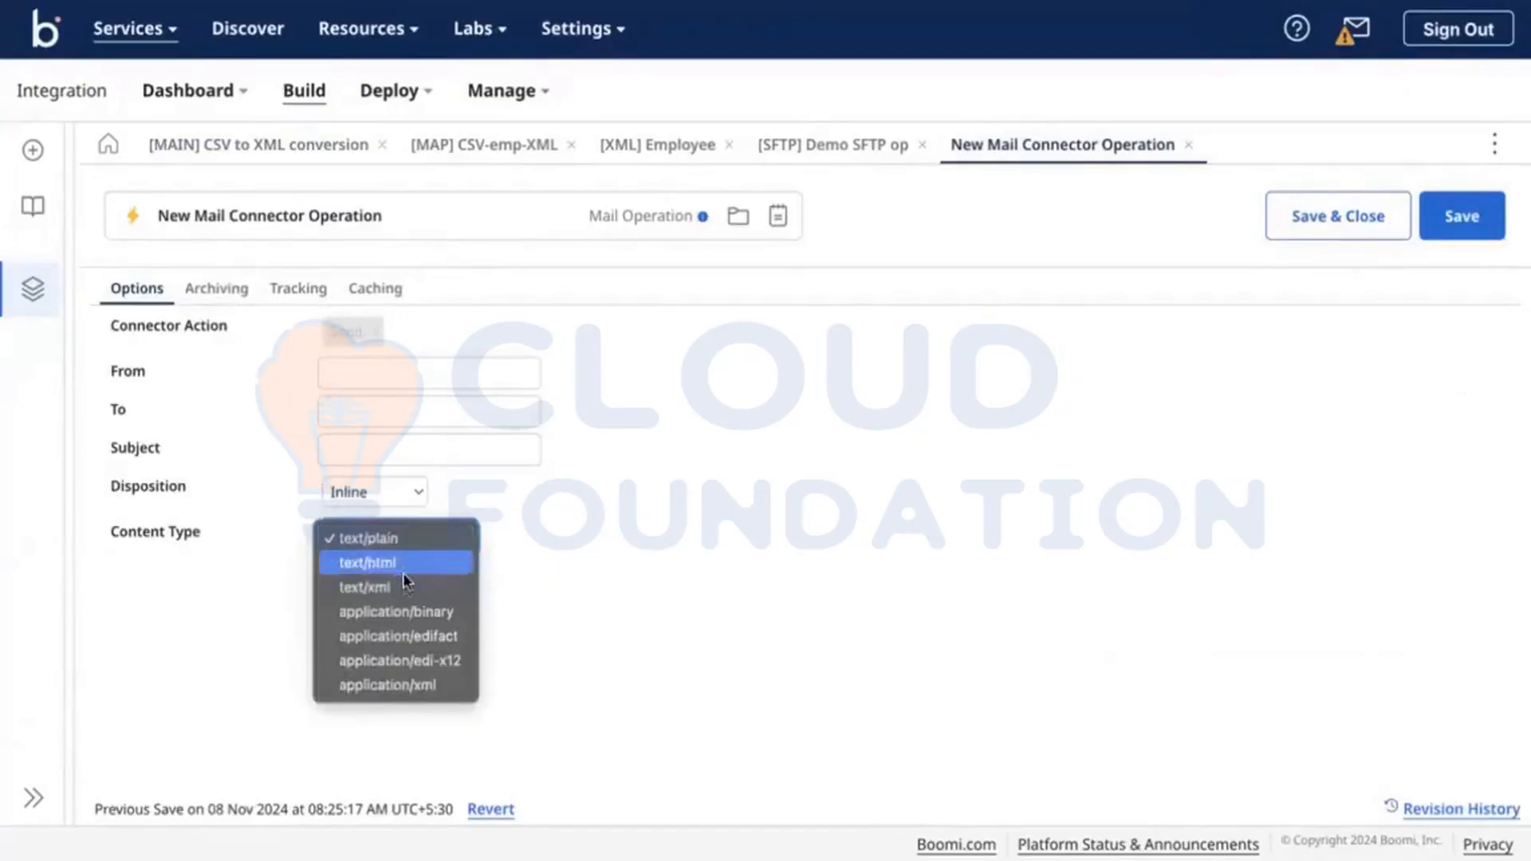
click(410, 544)
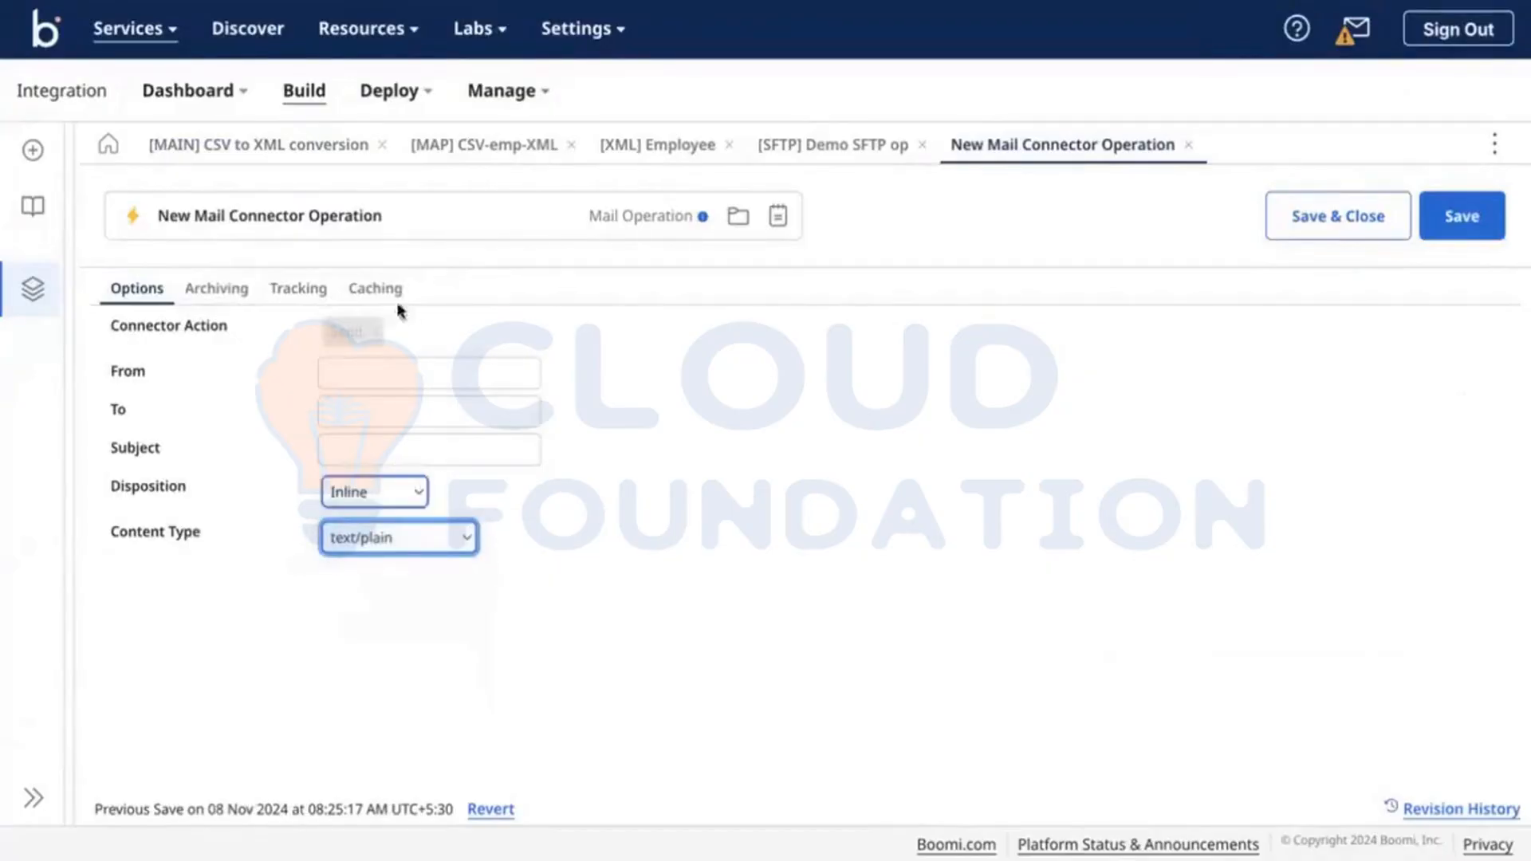
click(1184, 150)
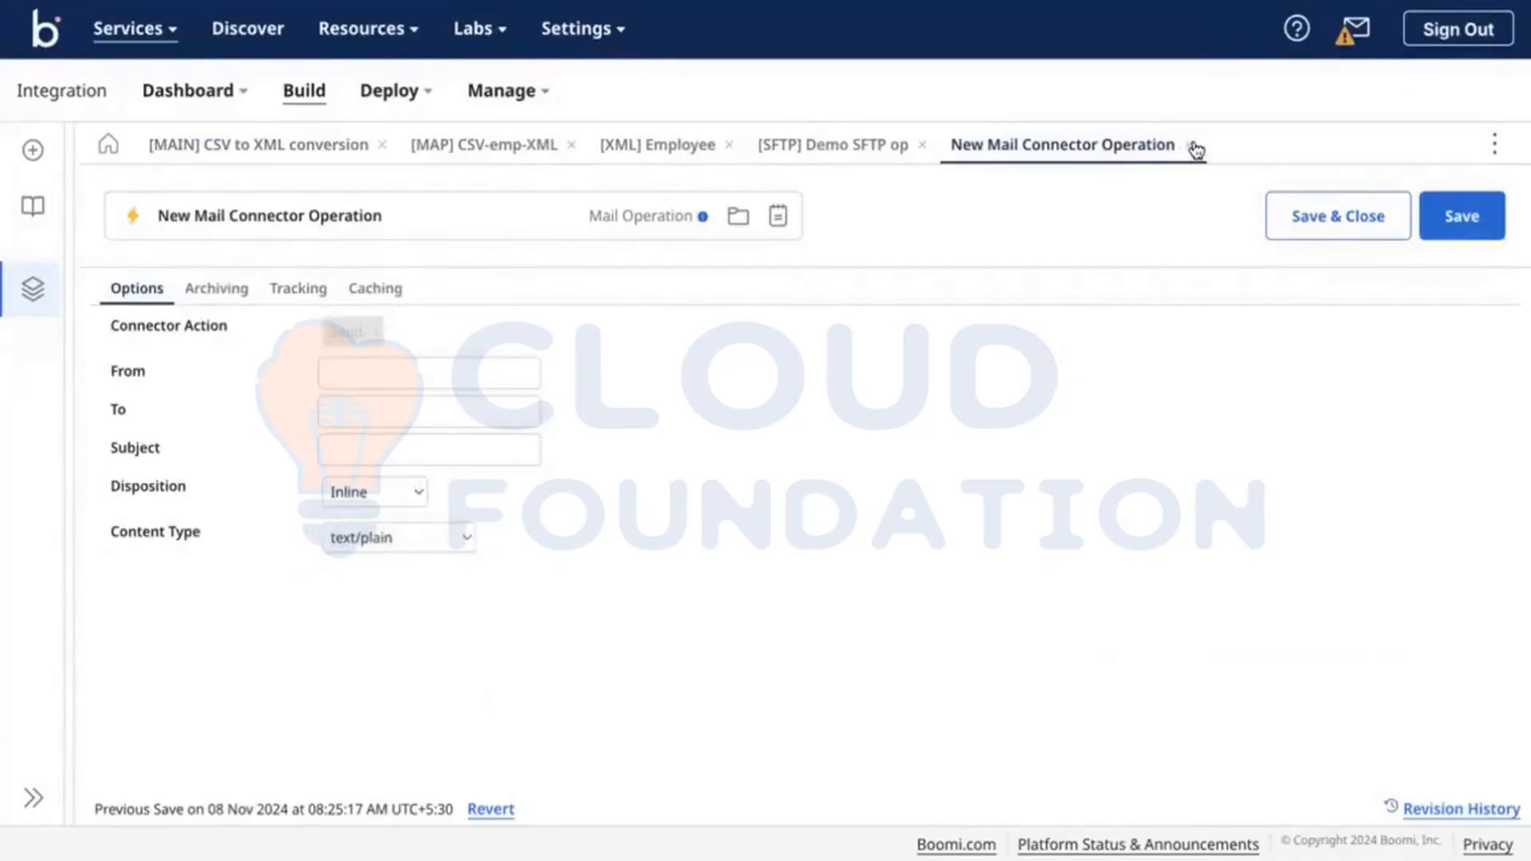
click(1196, 150)
Replace the Mail step's operation with a new Send operation, keeping the Attachment disposition and text/plain content types, and save it.
click(1454, 636)
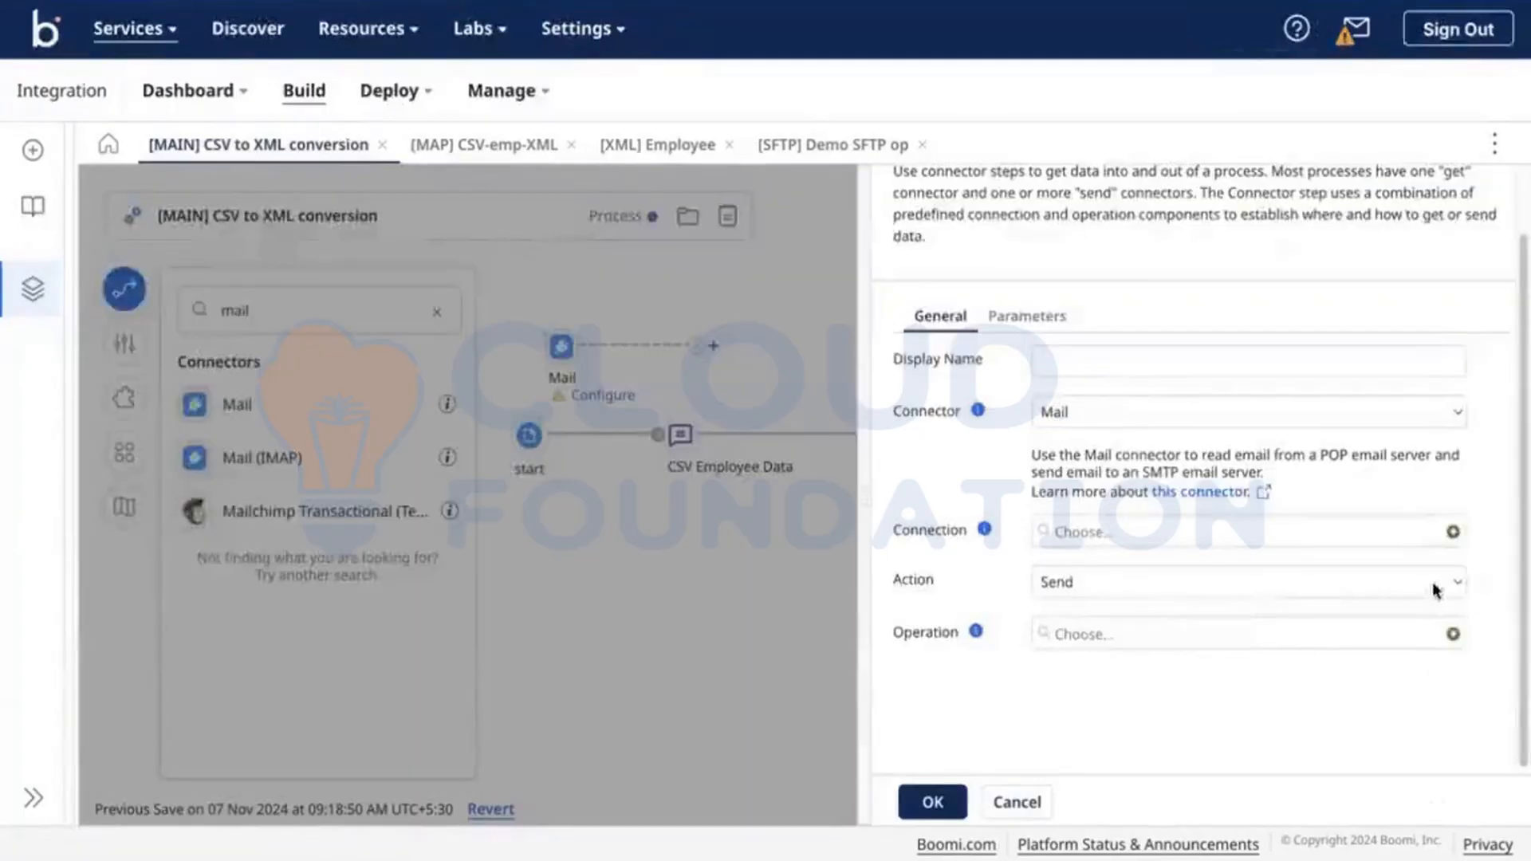
click(1454, 634)
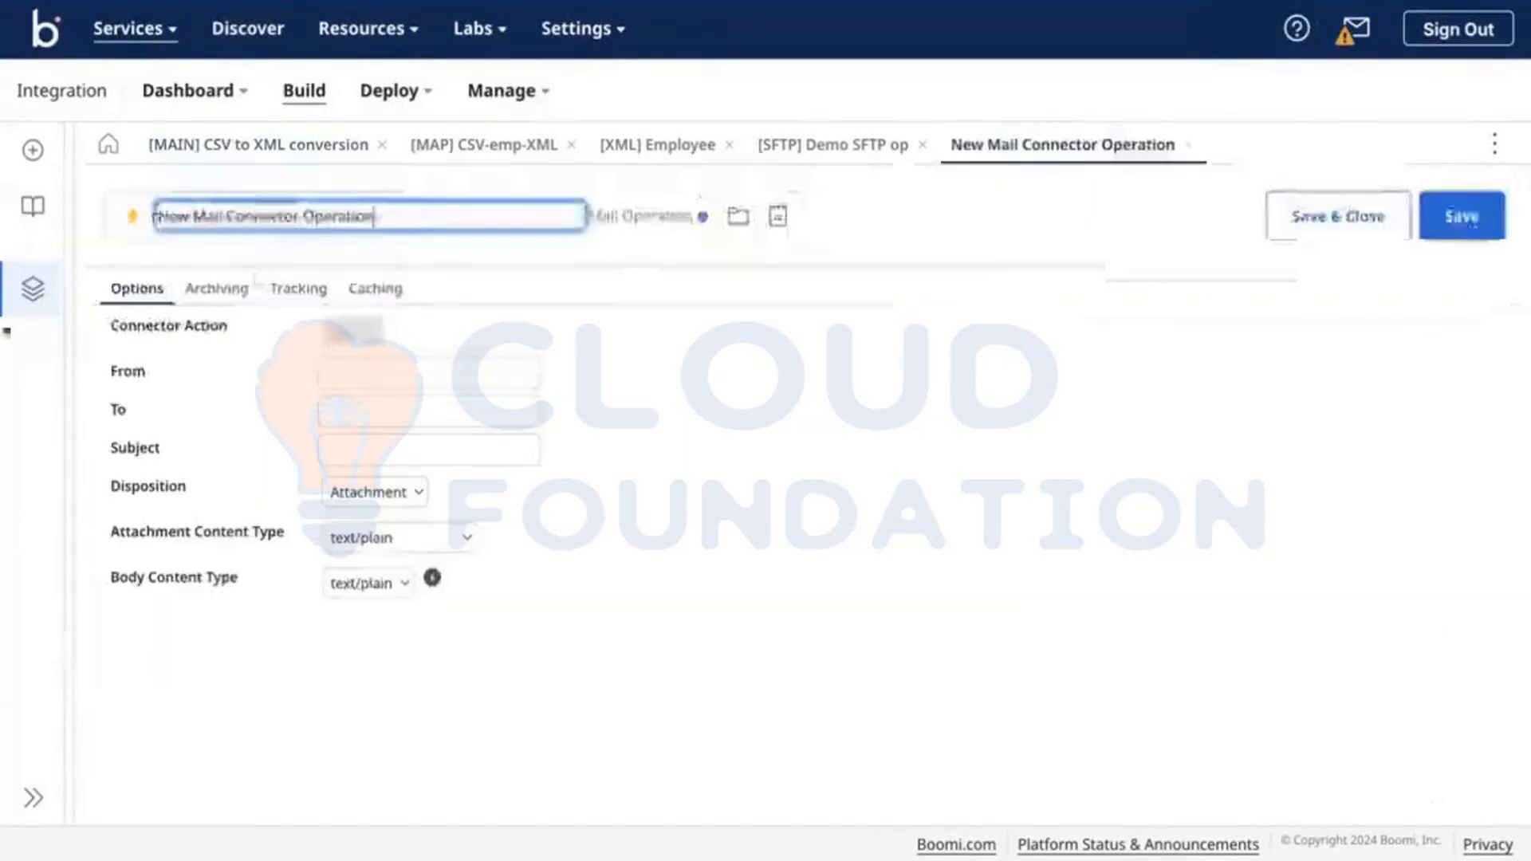
click(341, 372)
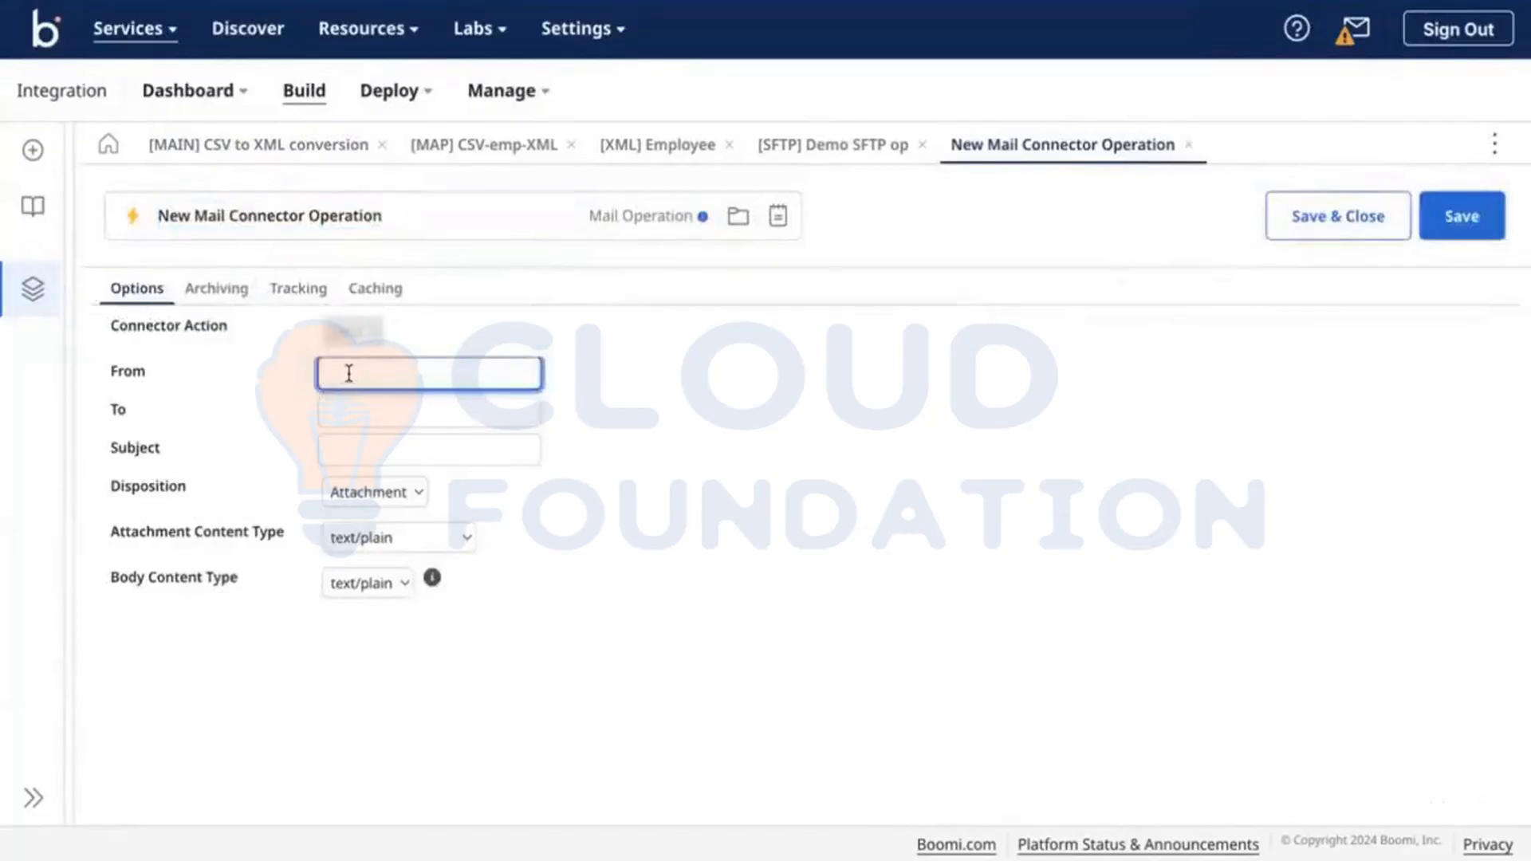
click(383, 492)
click(1414, 273)
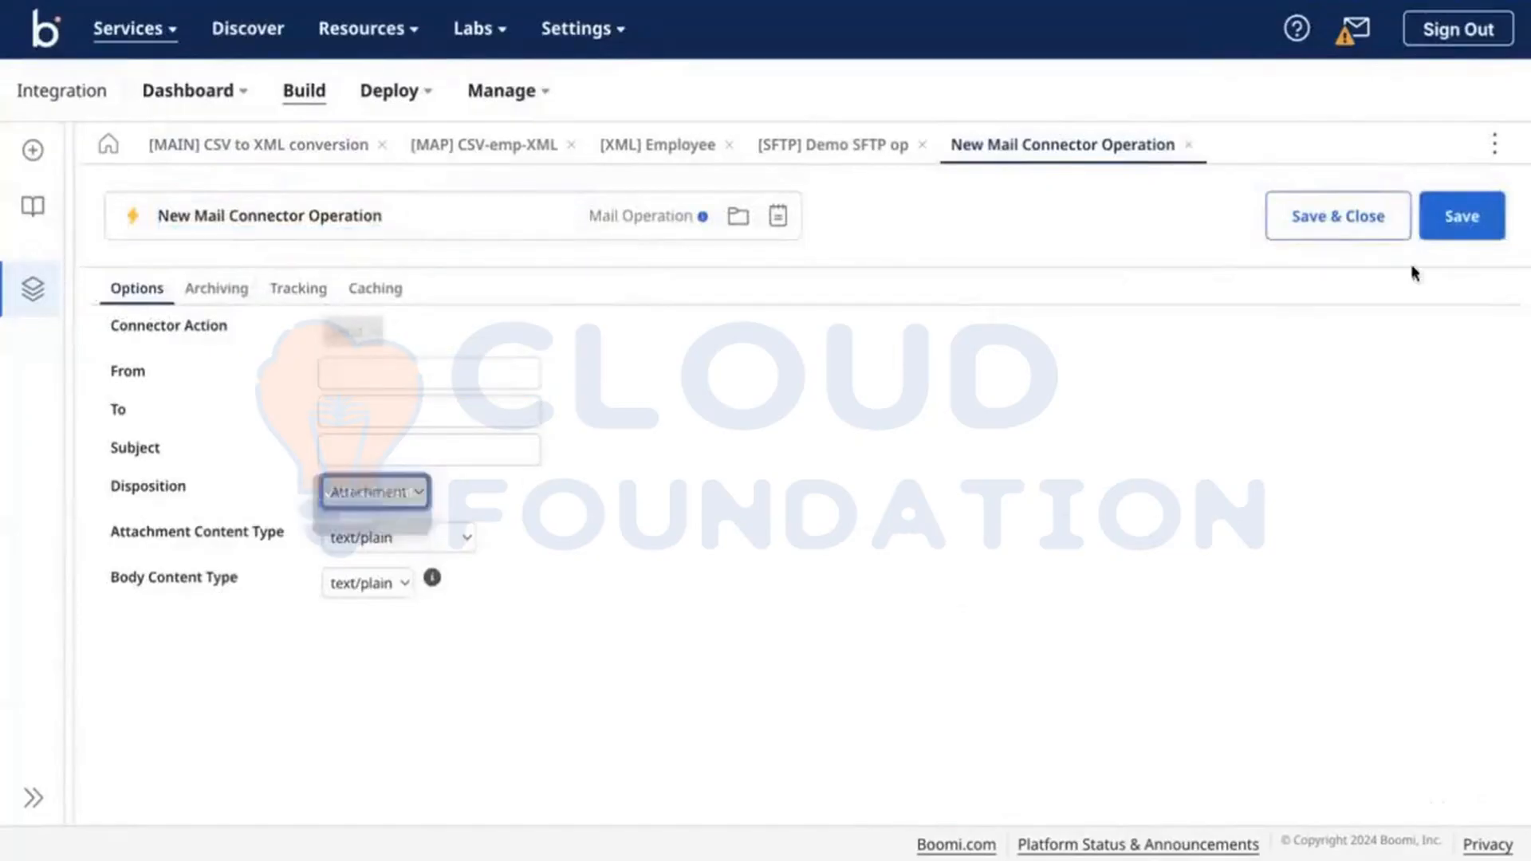
click(1436, 232)
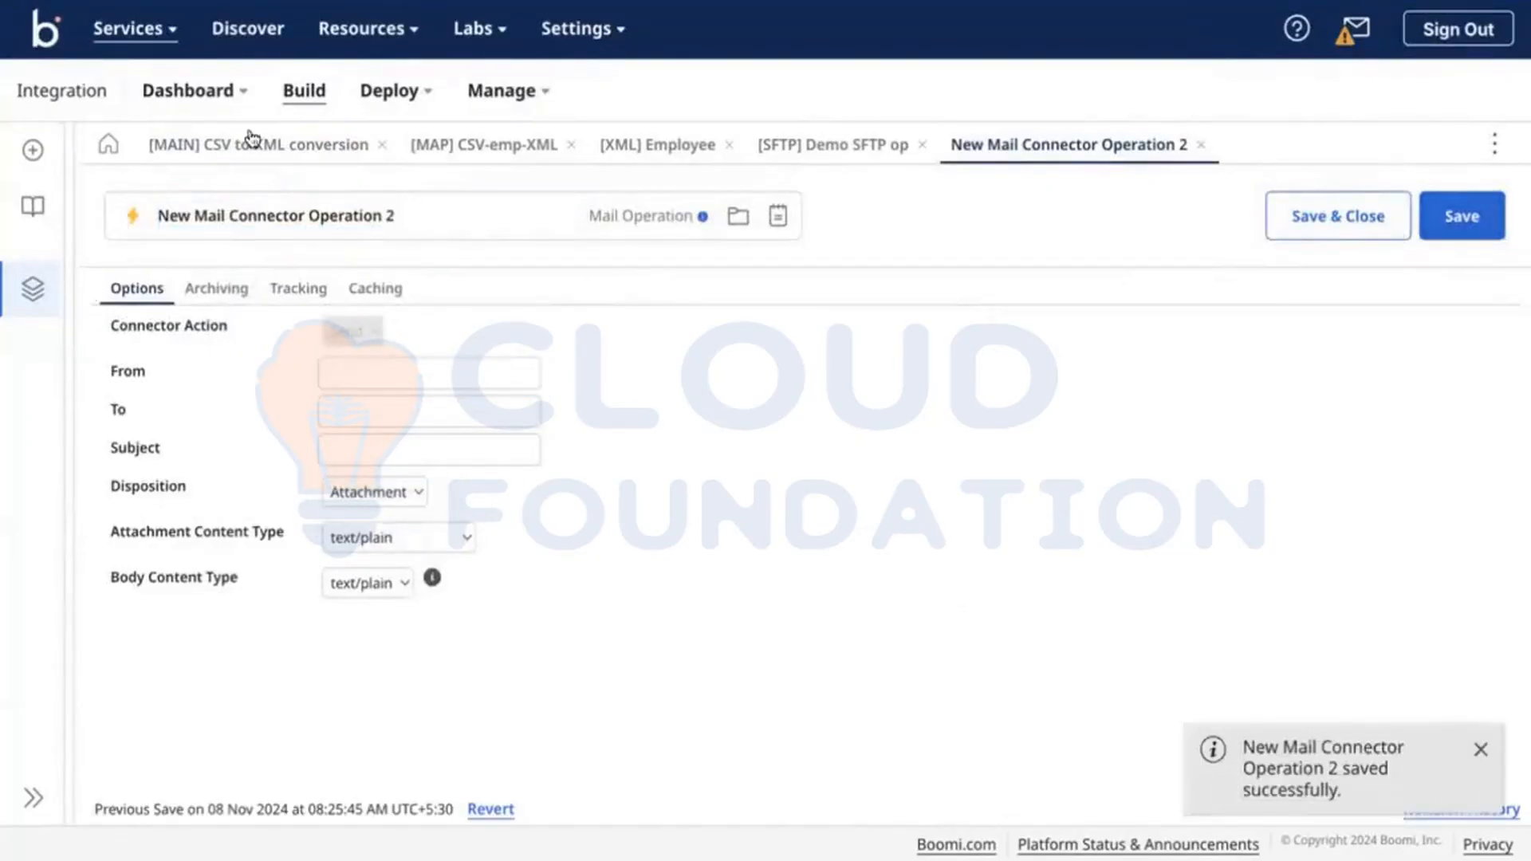
Check in the process what the Mail step's parameters require with the new operation, returning to the general settings.
click(311, 144)
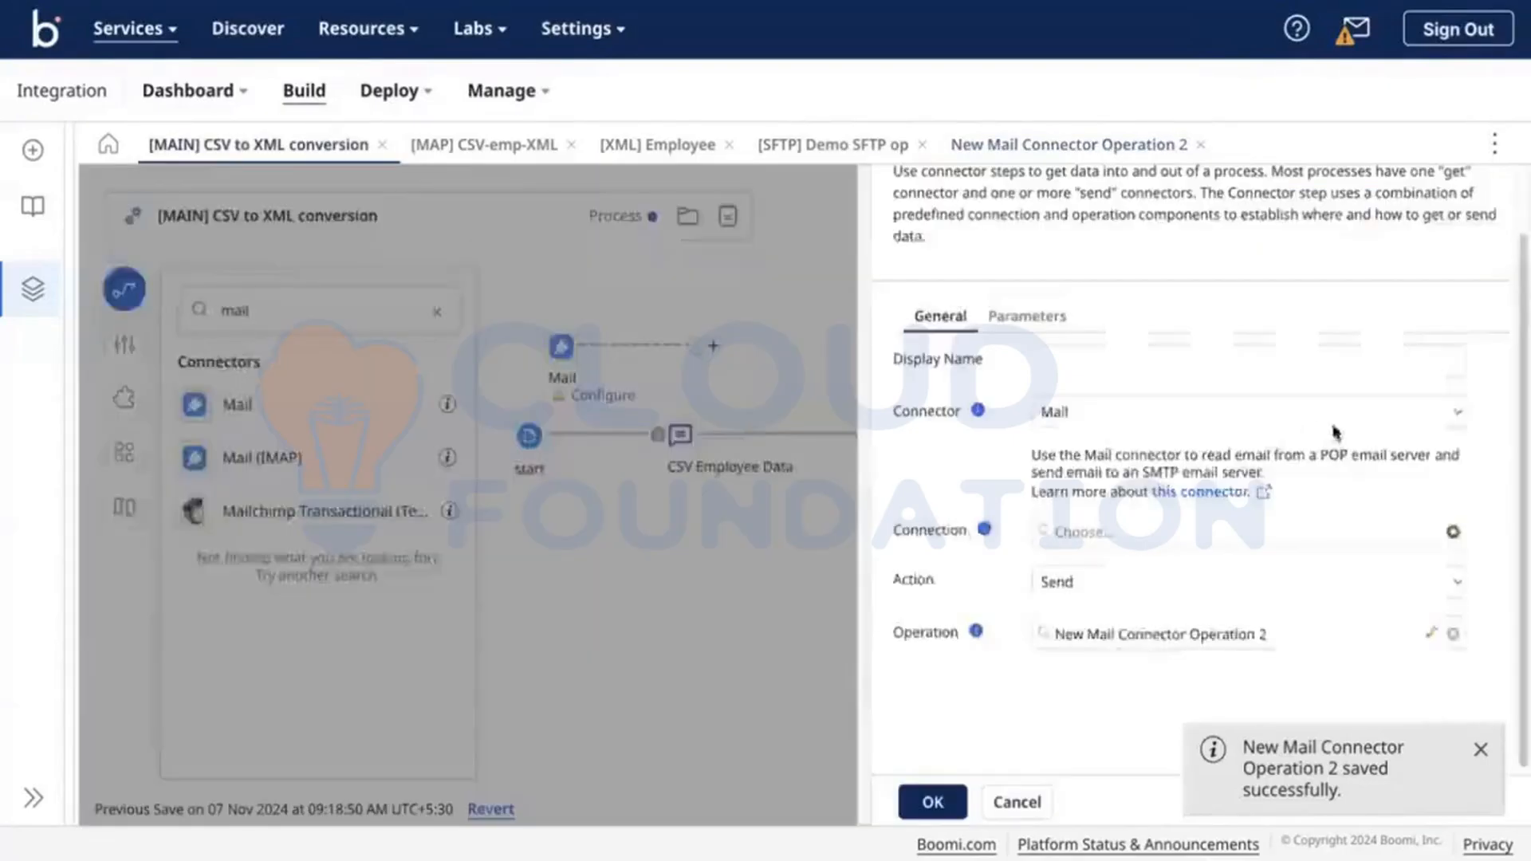
click(1065, 321)
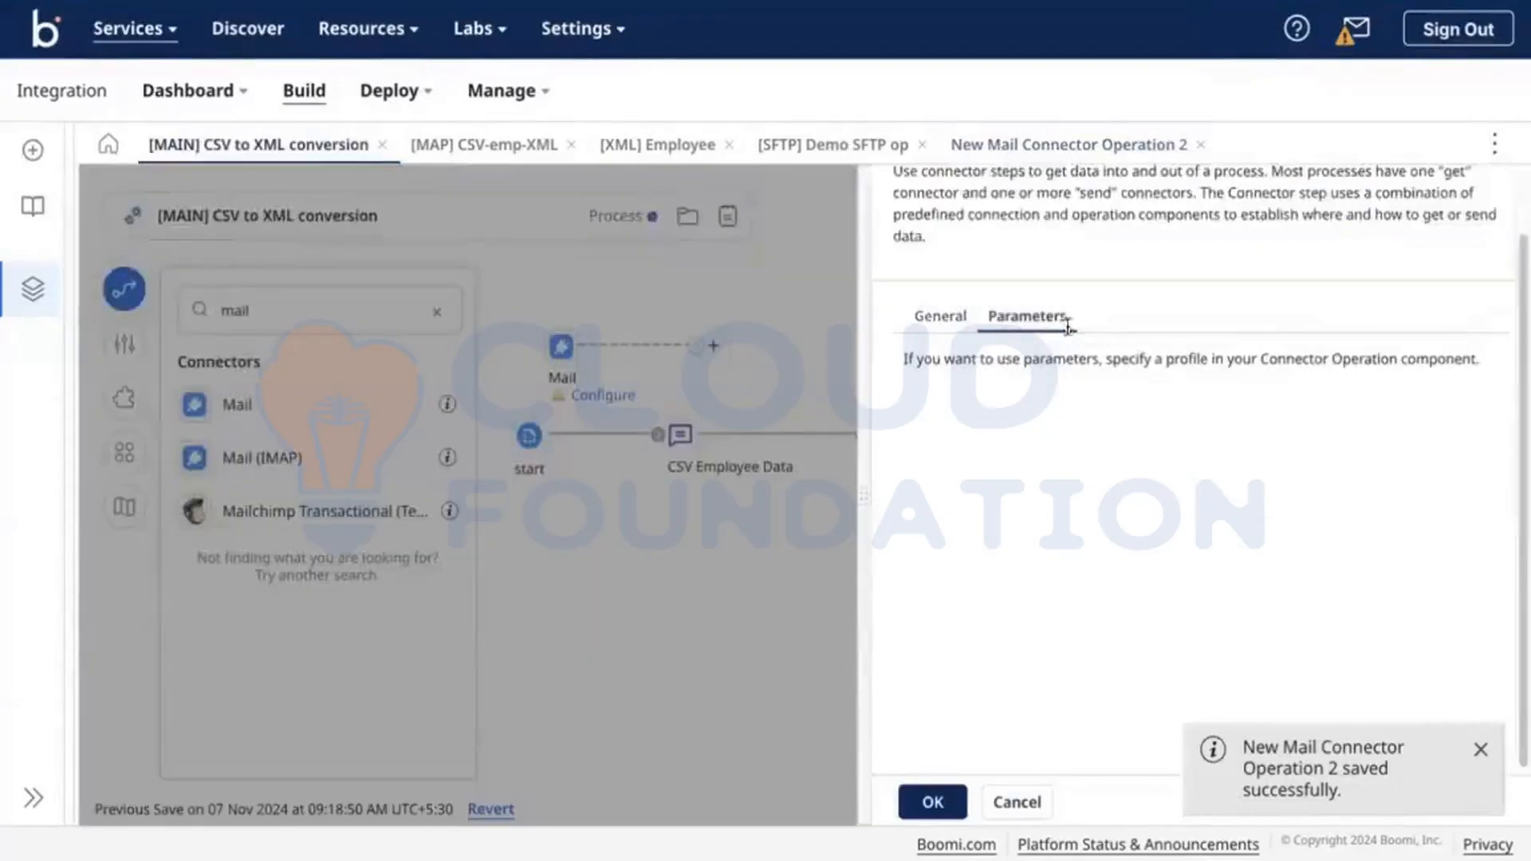
click(968, 331)
Create a new connection for the Mail step with host test.123.com and port 25, and save it.
click(1111, 531)
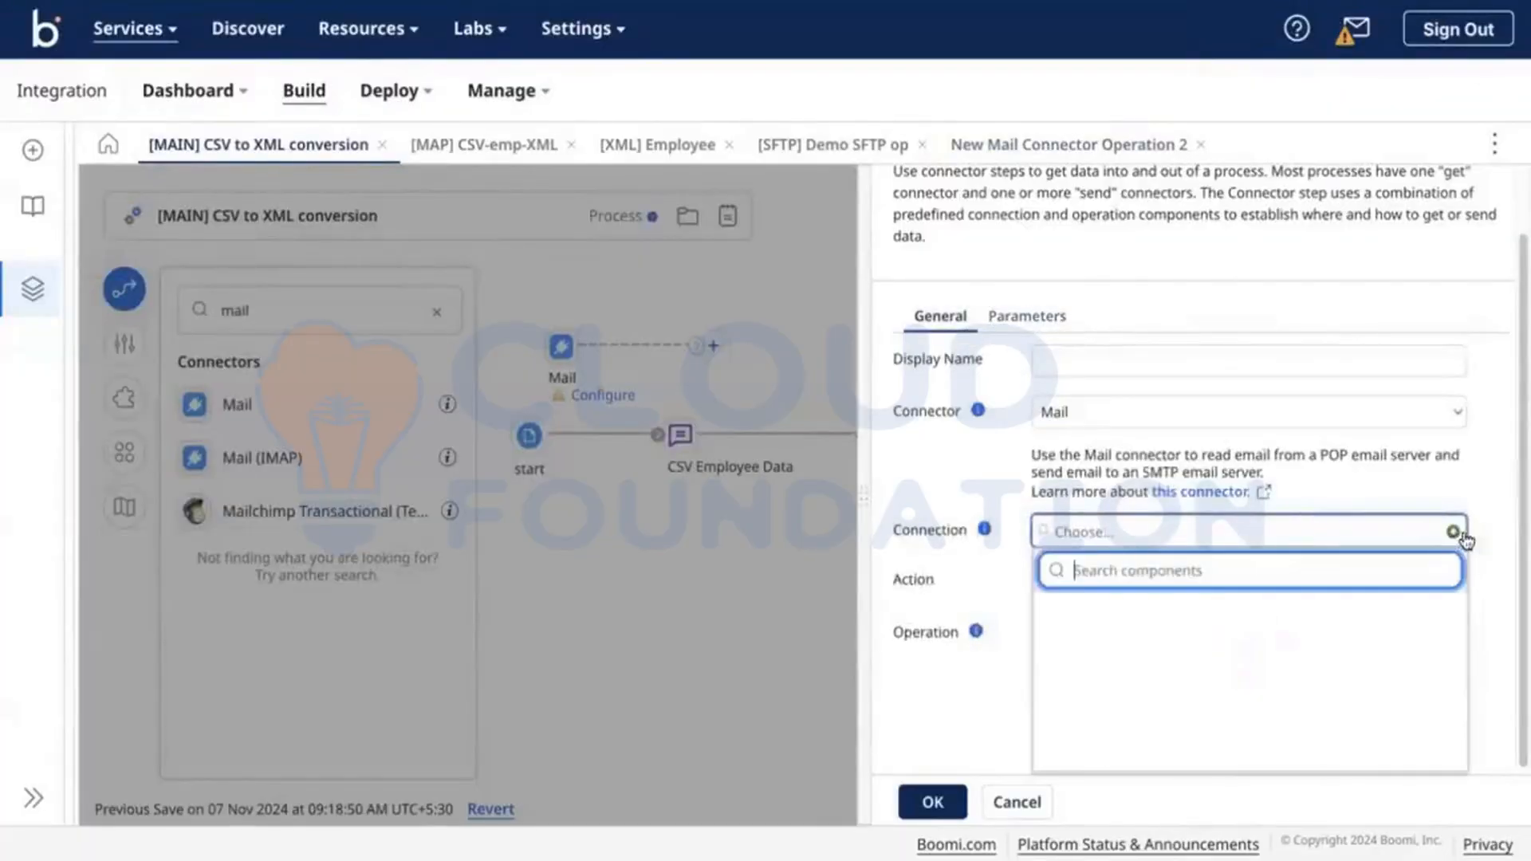
click(1453, 536)
click(368, 336)
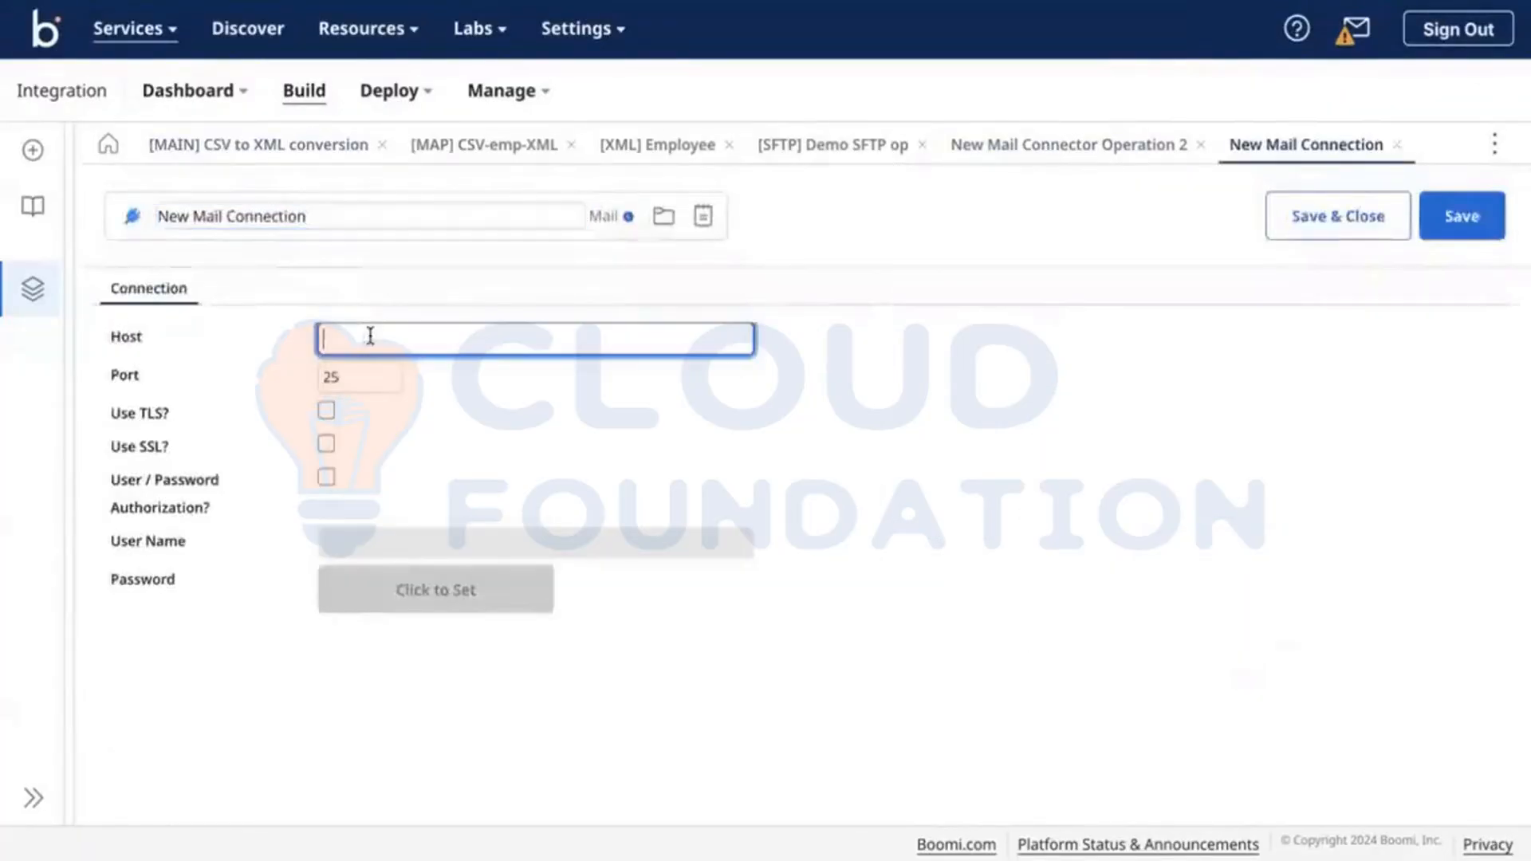
text(test.123.com)
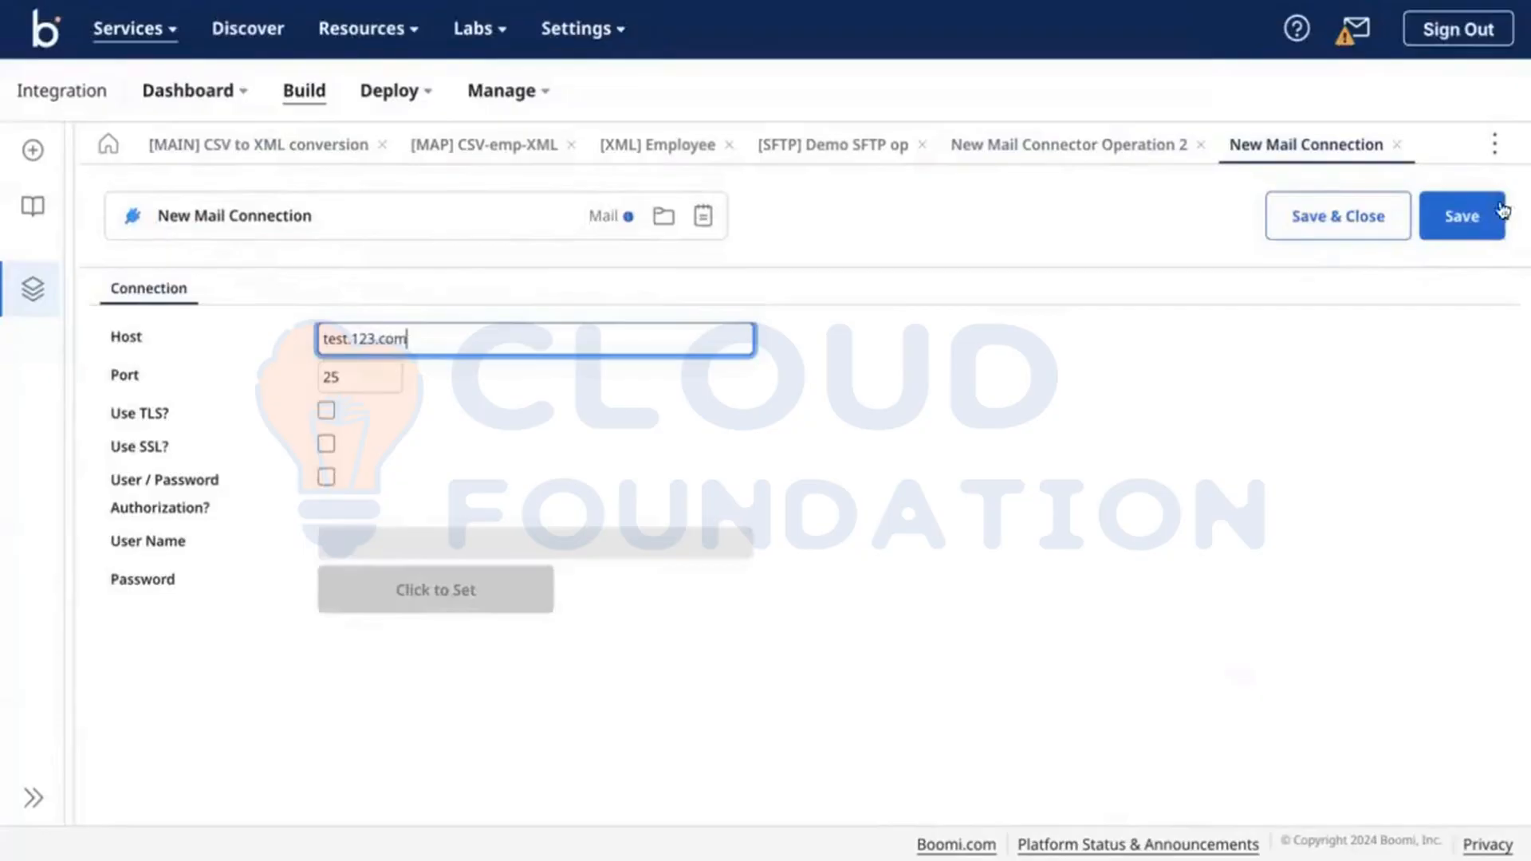
click(1478, 209)
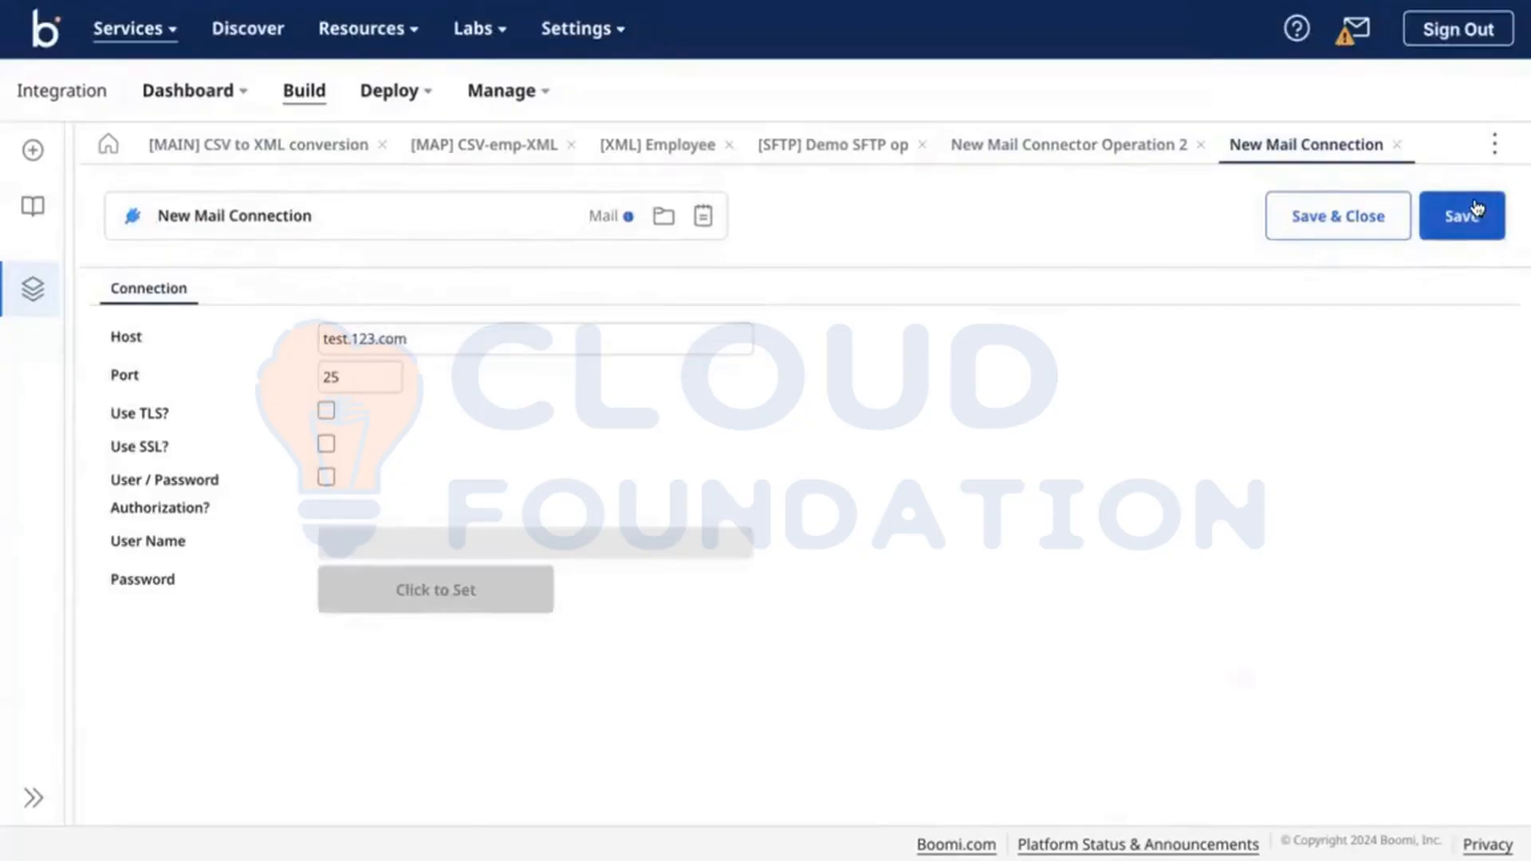
Return to the process's Mail step, check its parameters once more and apply the connector configuration.
click(239, 146)
click(1029, 316)
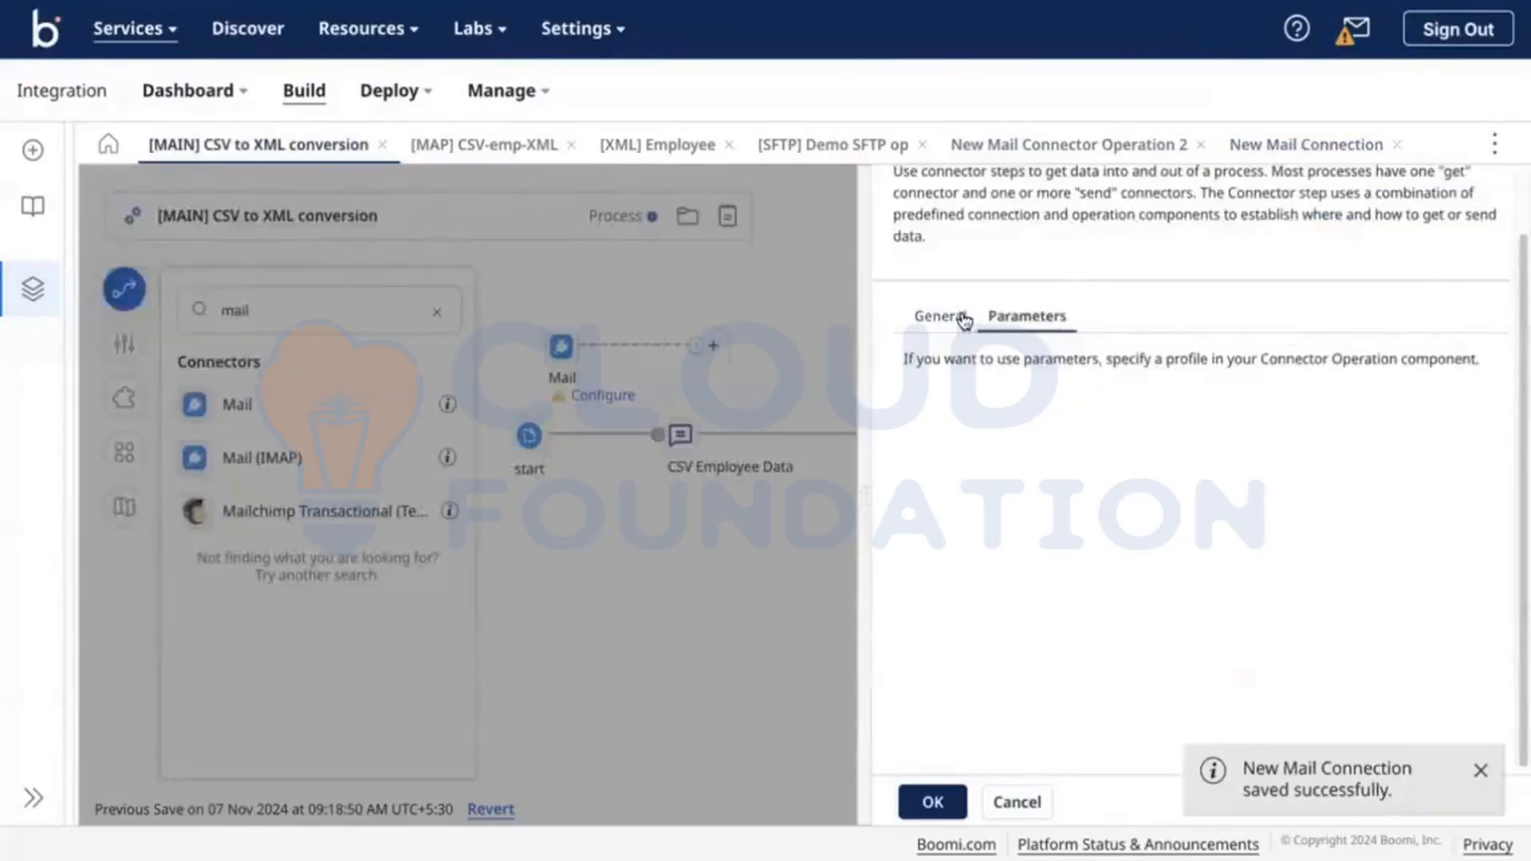
click(949, 316)
click(926, 798)
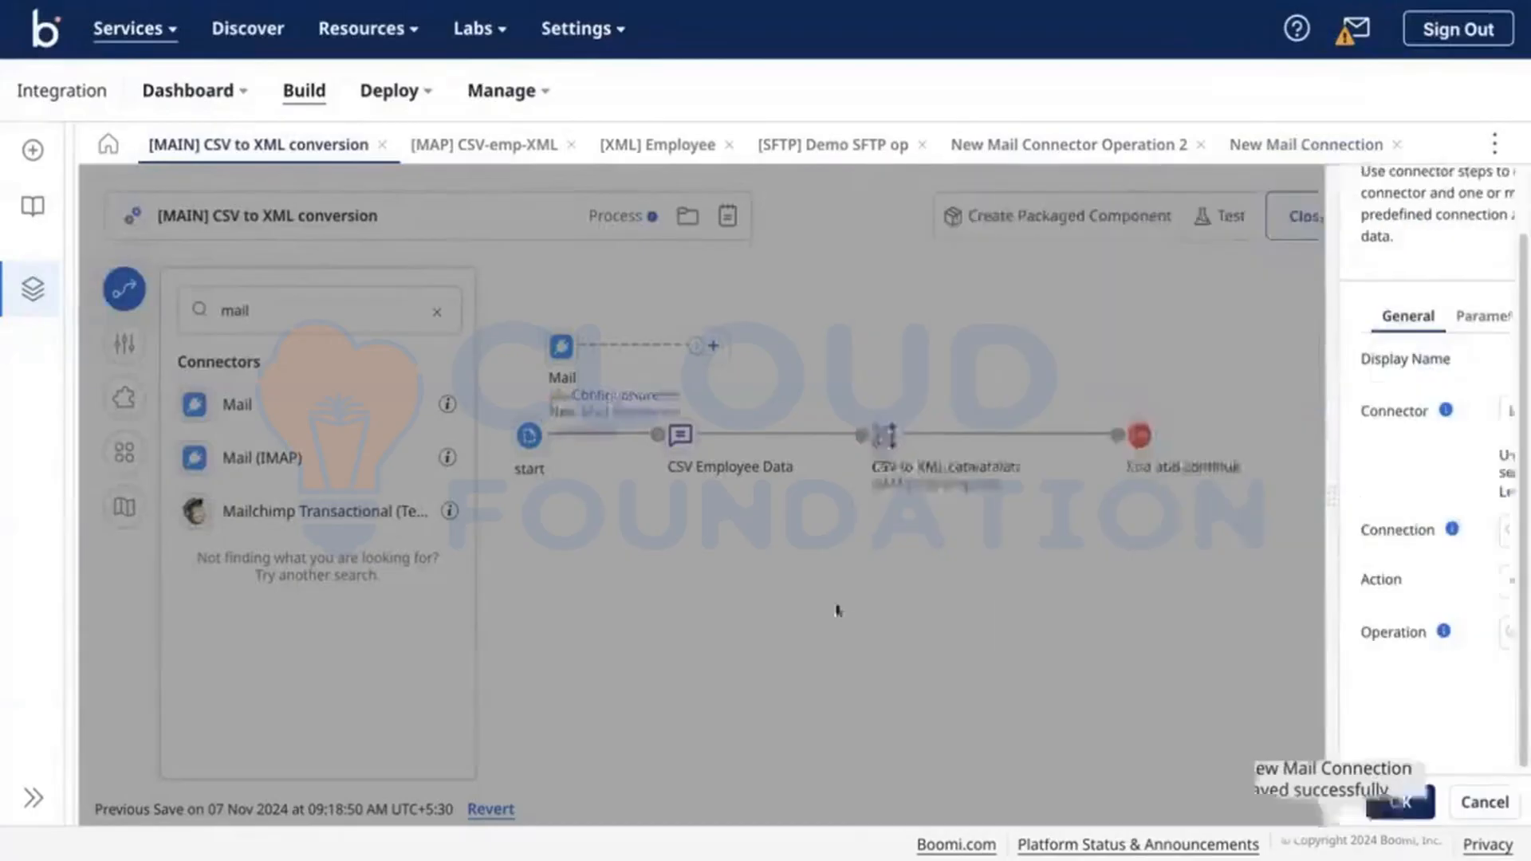
Reopen the configured Mail step, review its parameters and general settings, and close it.
click(562, 346)
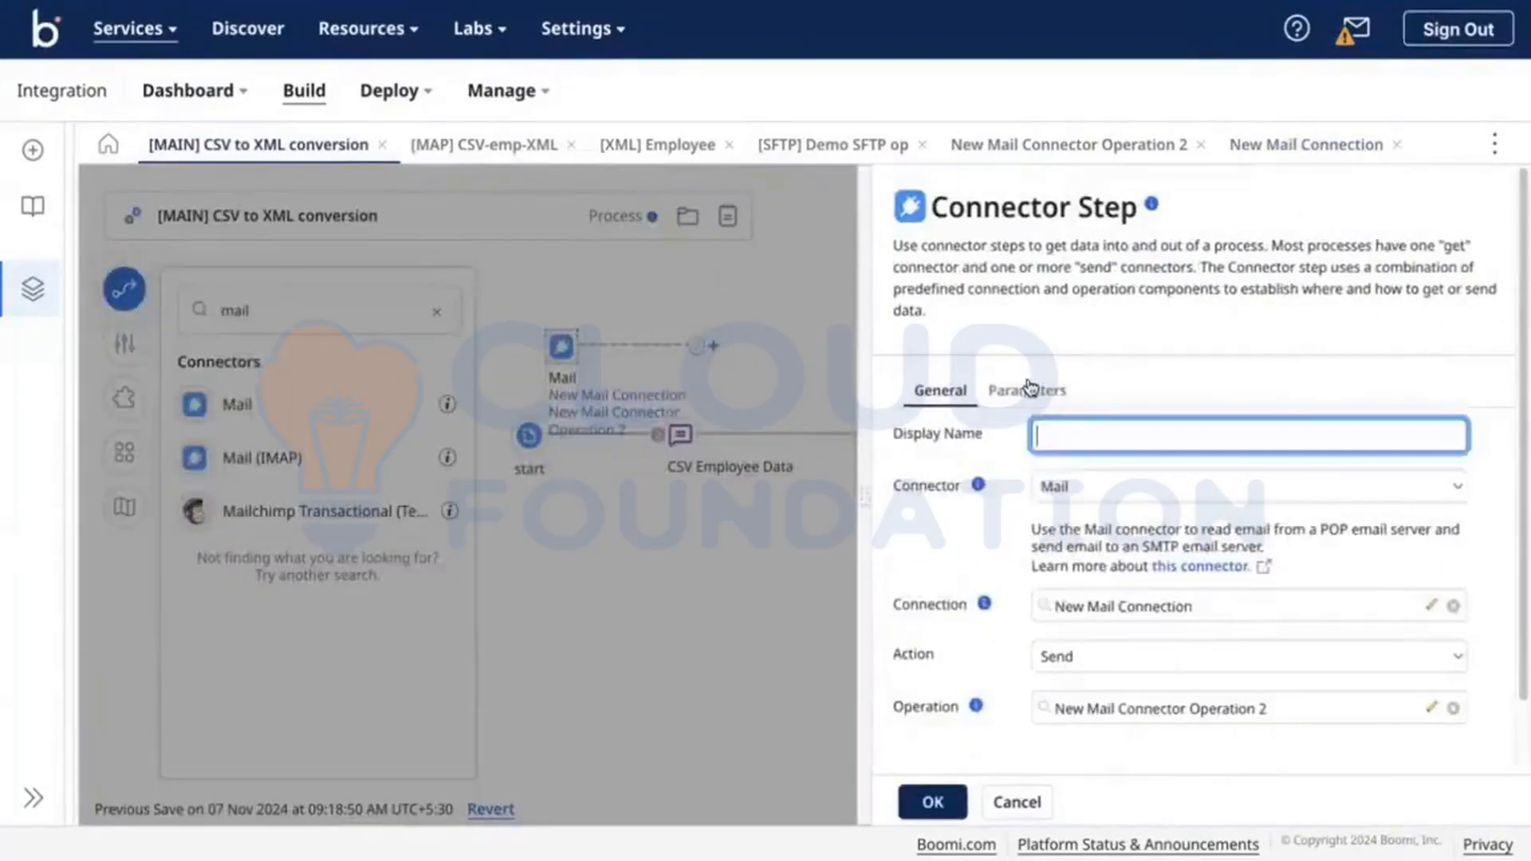
click(1027, 391)
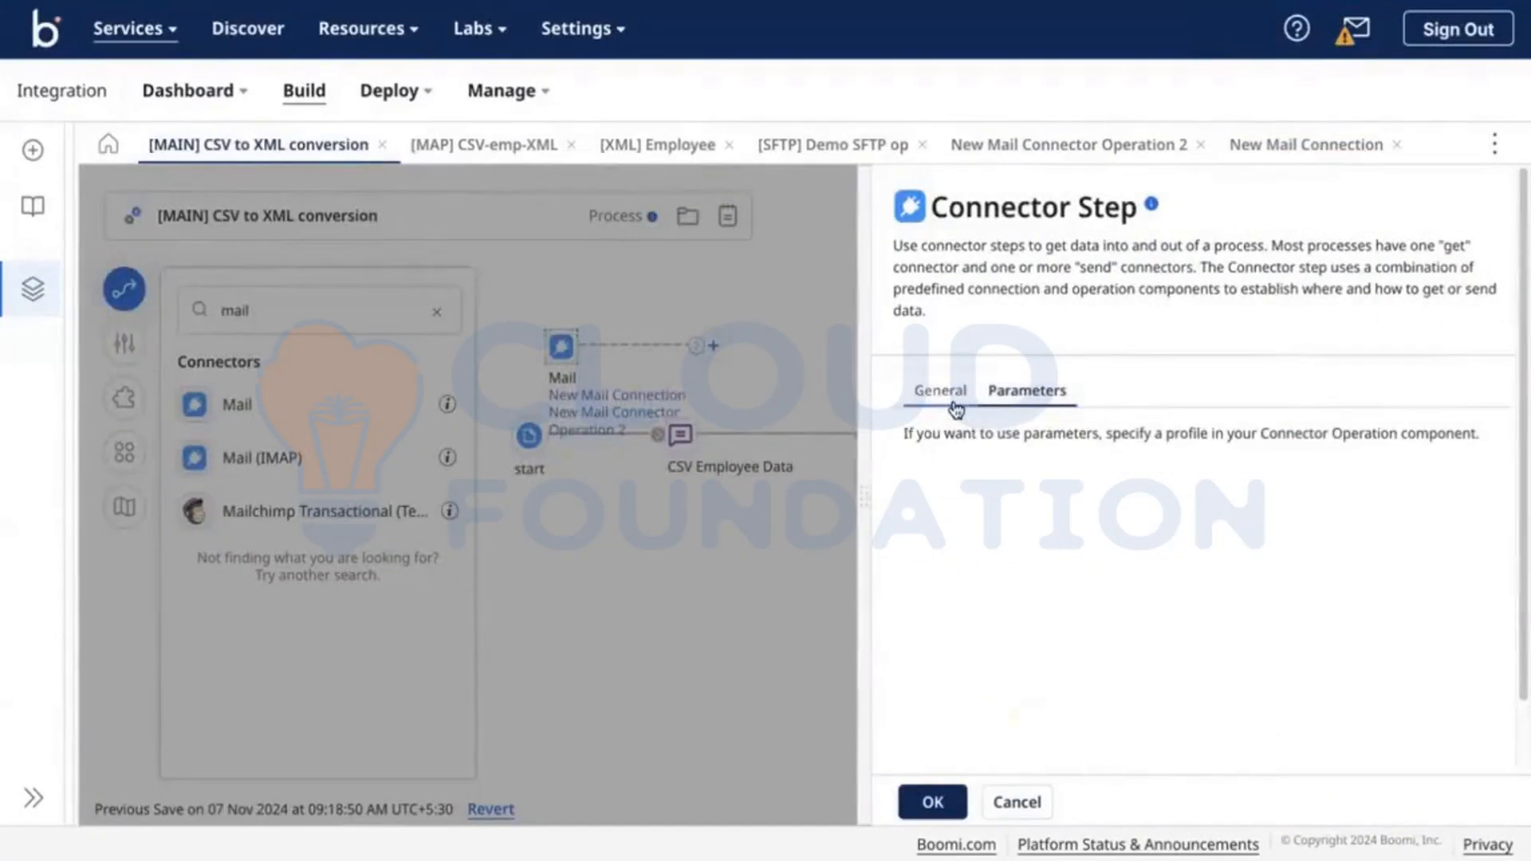
click(941, 391)
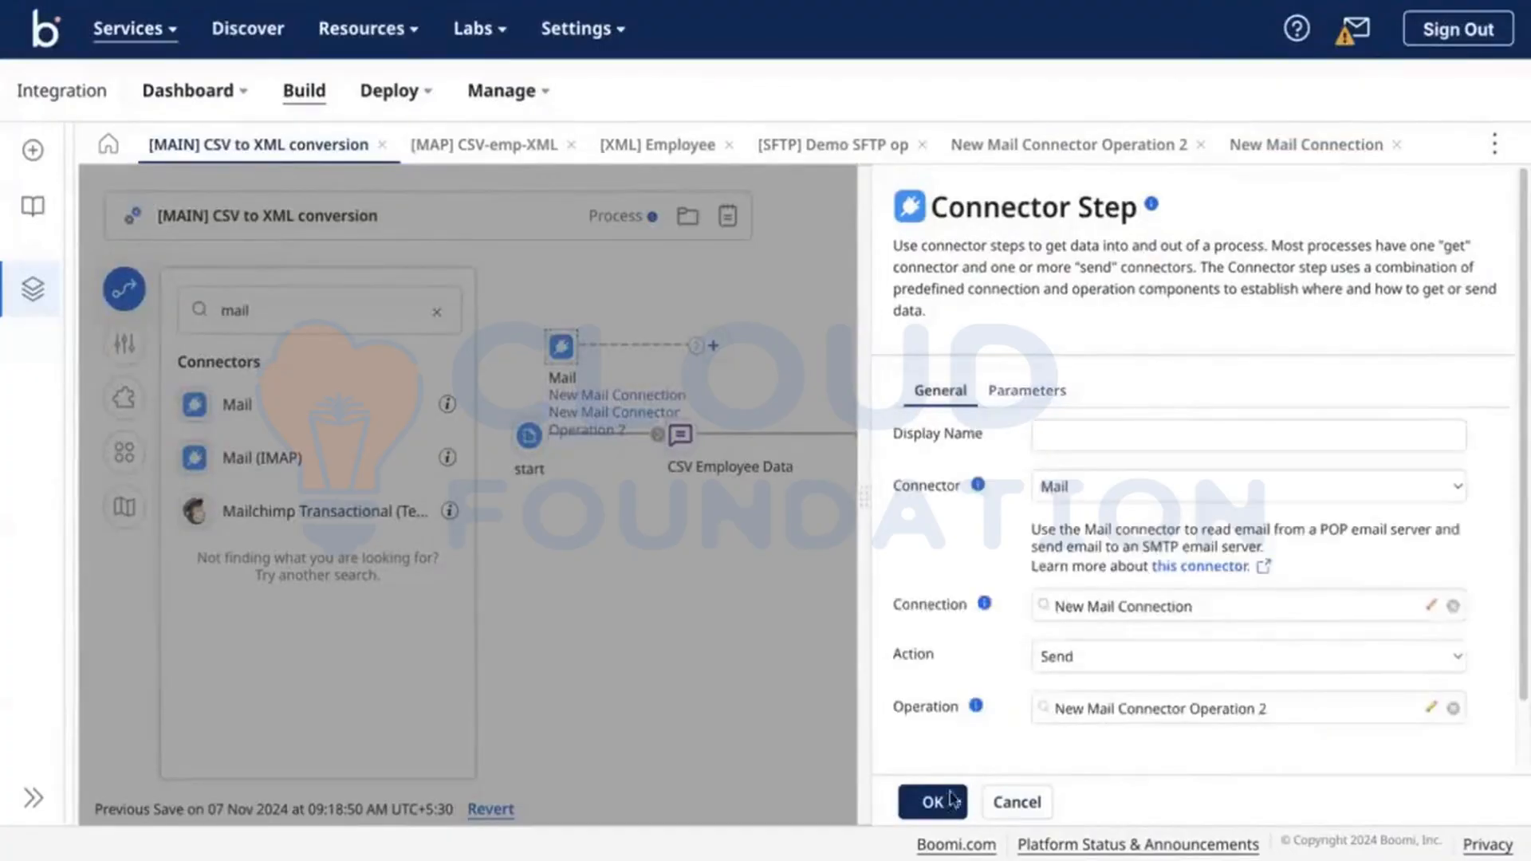
click(949, 800)
Move the Mail step below the CSV to XML conversion map and add a Set Properties step in front of it.
drag(562, 346, 867, 595)
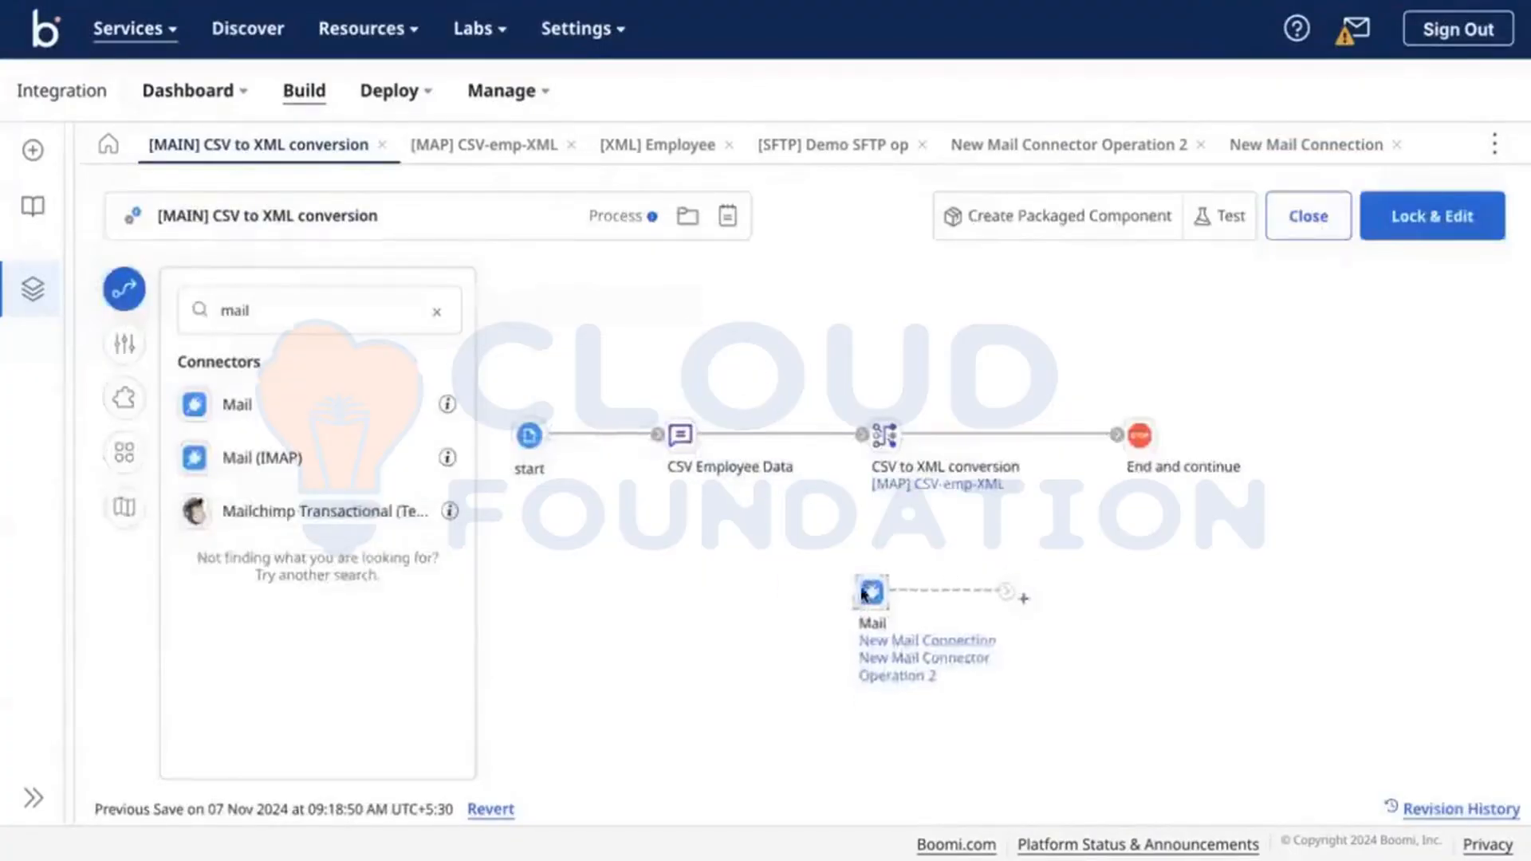
click(382, 304)
double_click(383, 305)
click(430, 313)
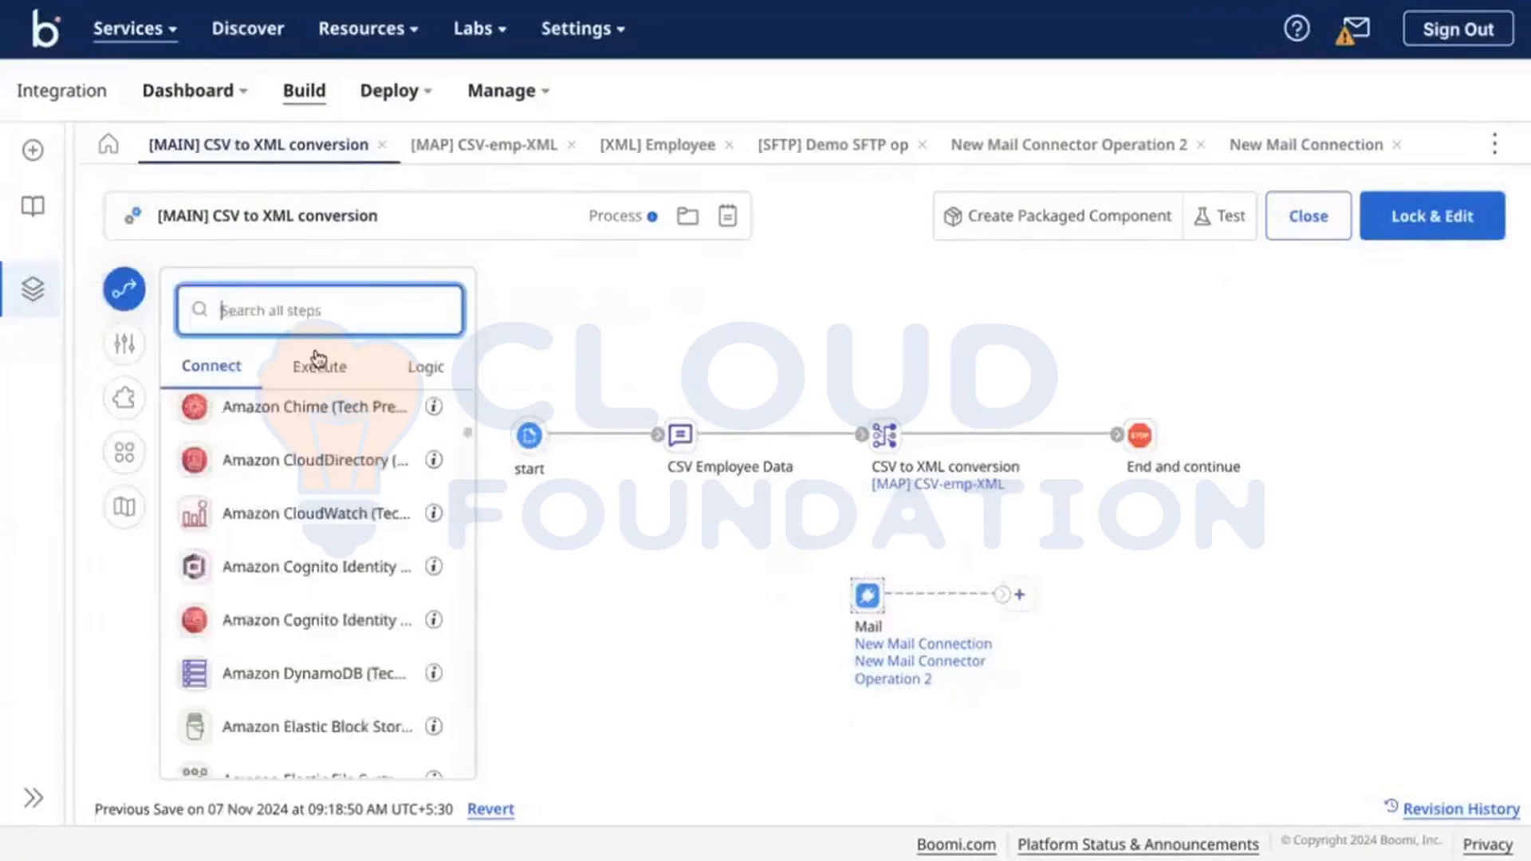
click(317, 365)
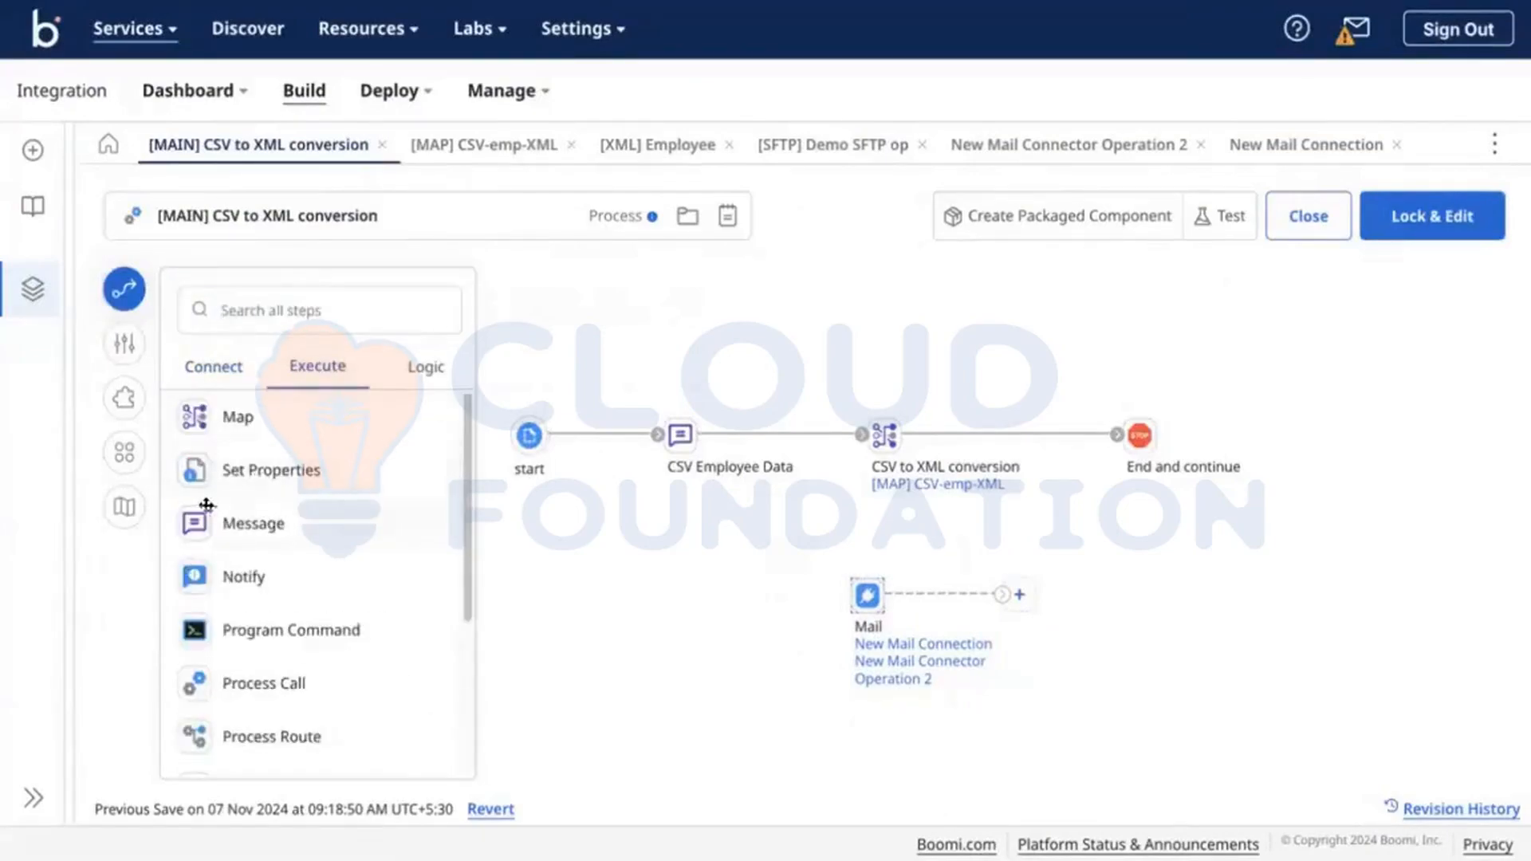
drag(184, 535, 211, 554)
drag(209, 477, 736, 614)
click(928, 802)
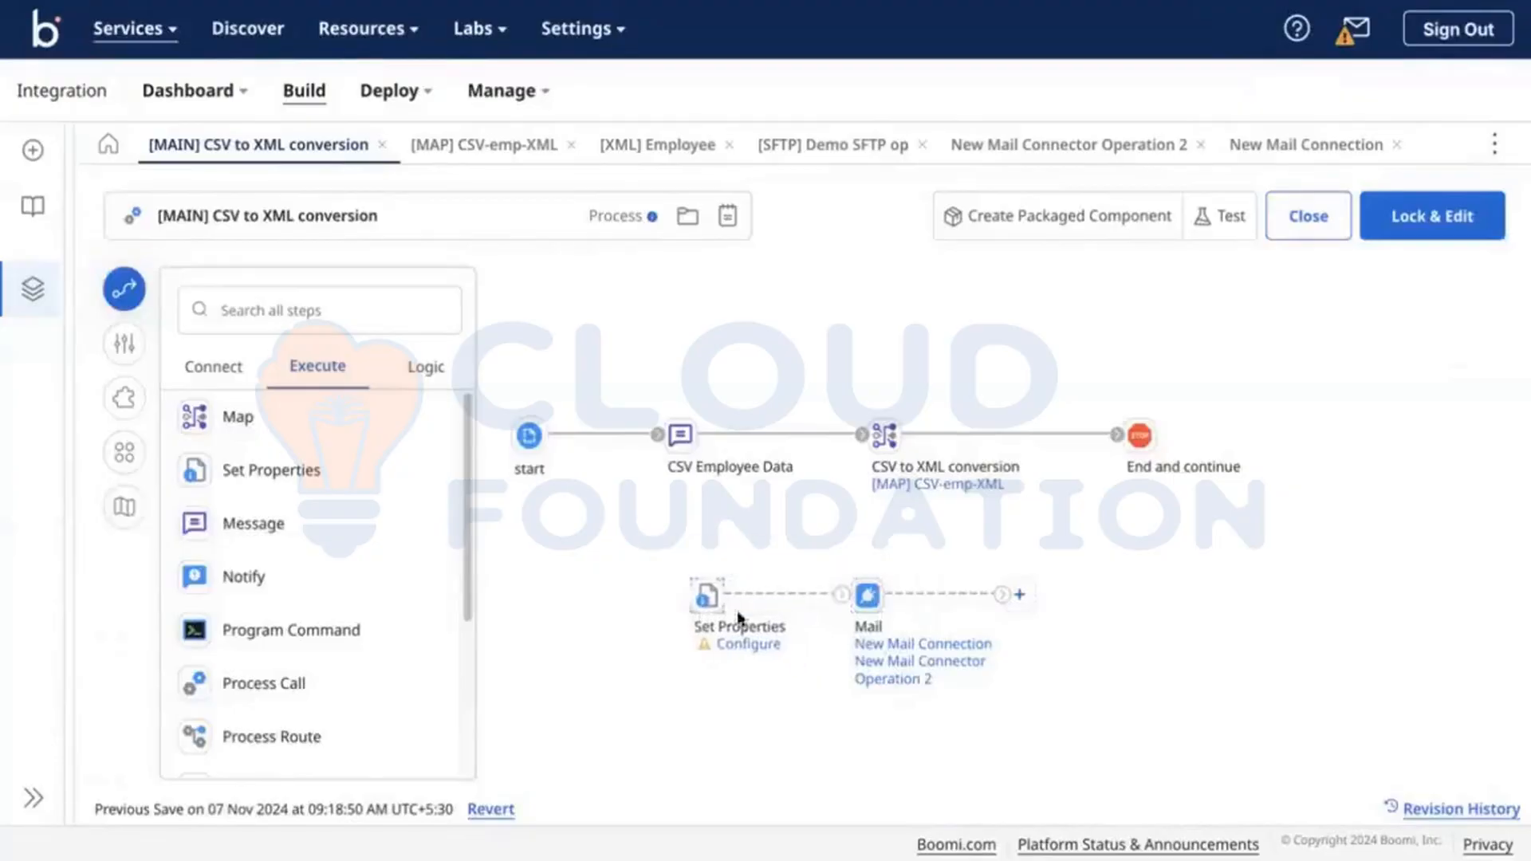
Add the Mail connector's Body as a document property in the Set Properties step.
double_click(727, 597)
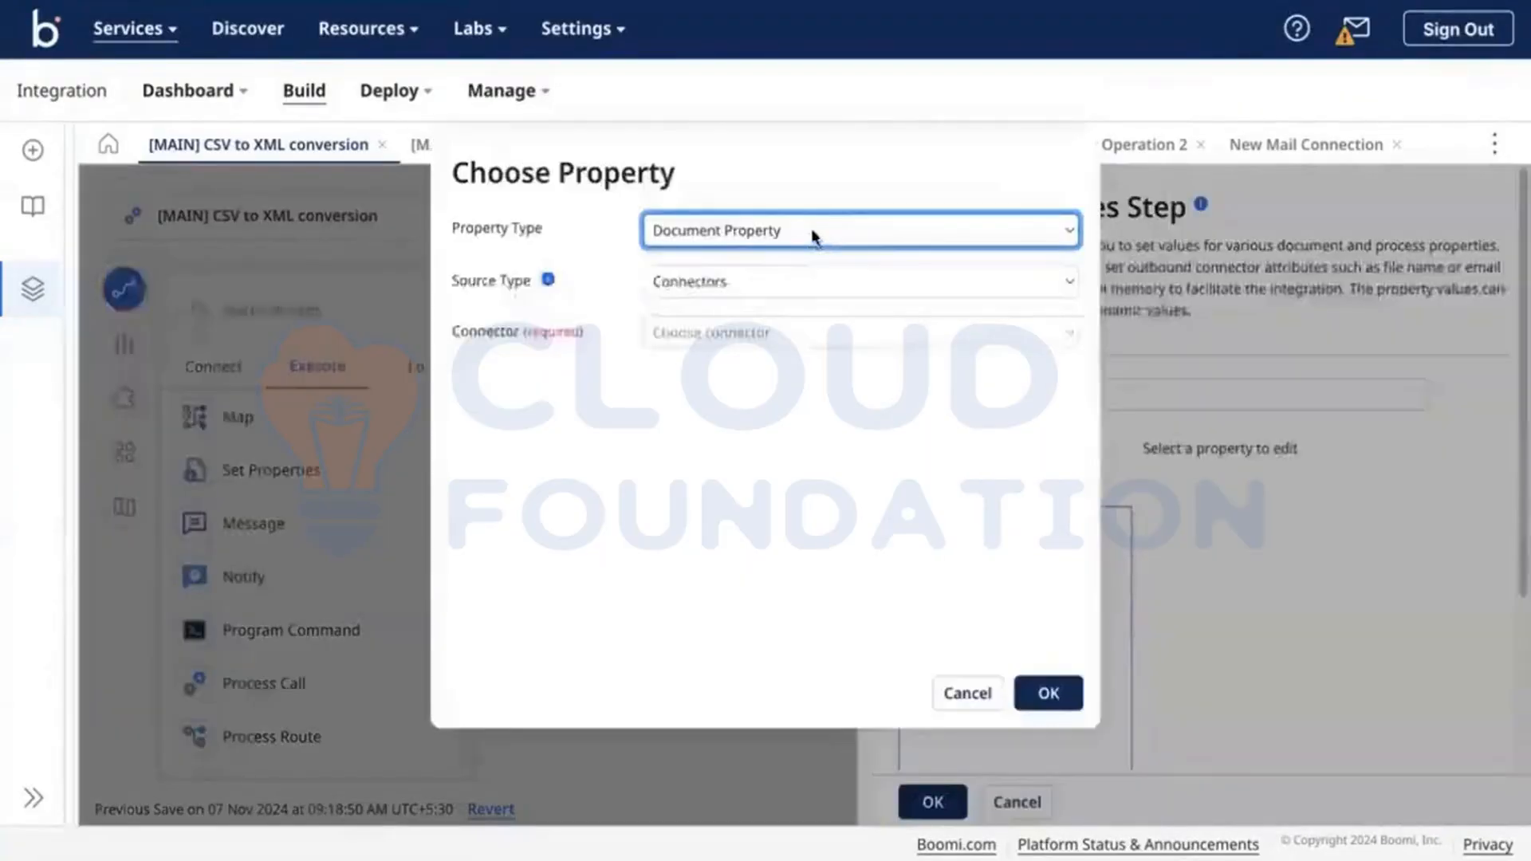
click(797, 284)
click(794, 279)
click(745, 335)
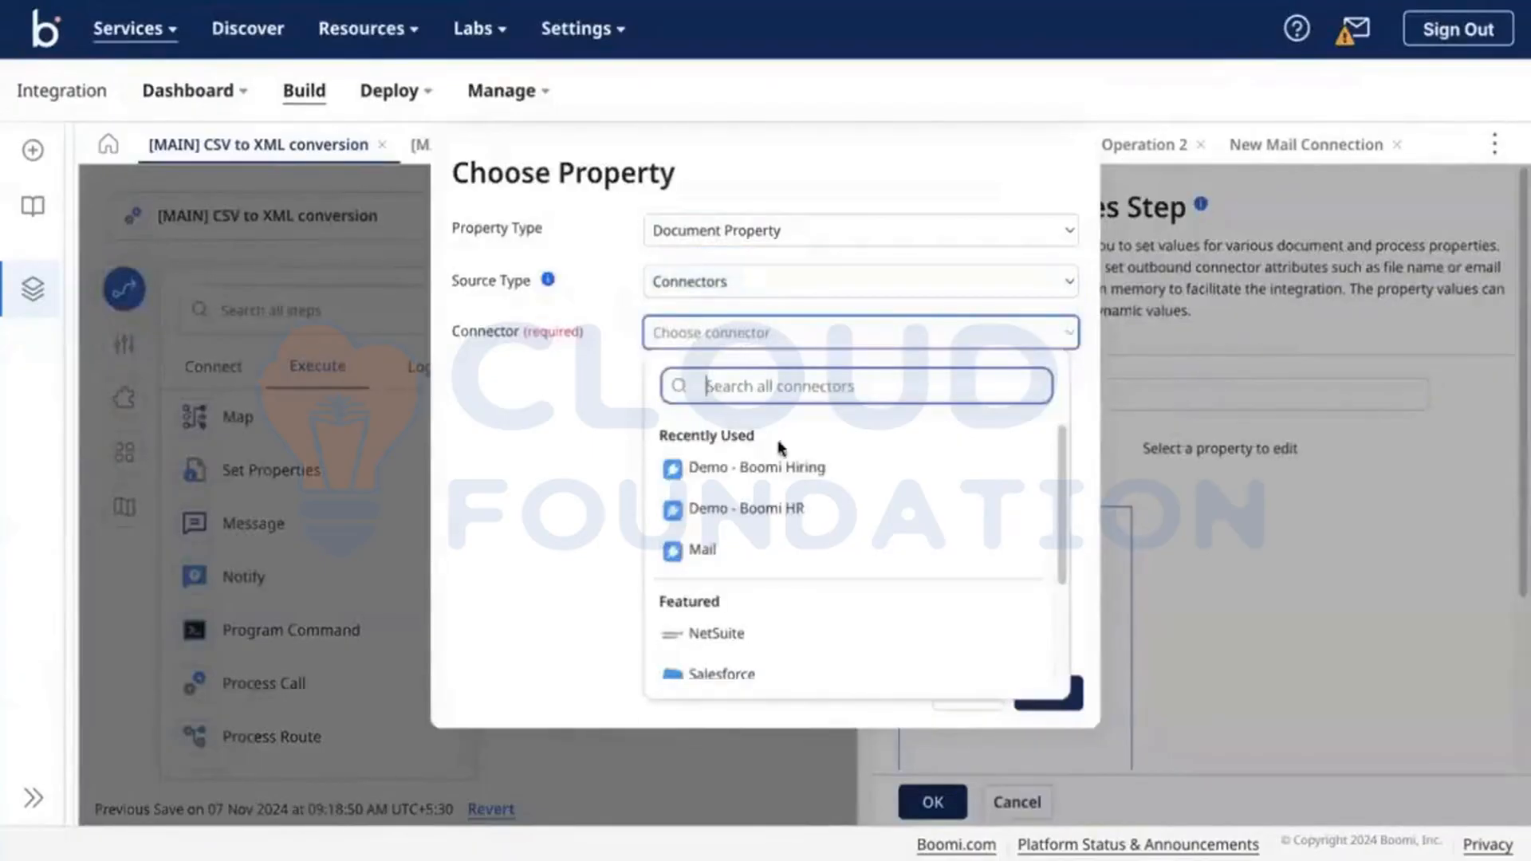
click(746, 546)
click(811, 390)
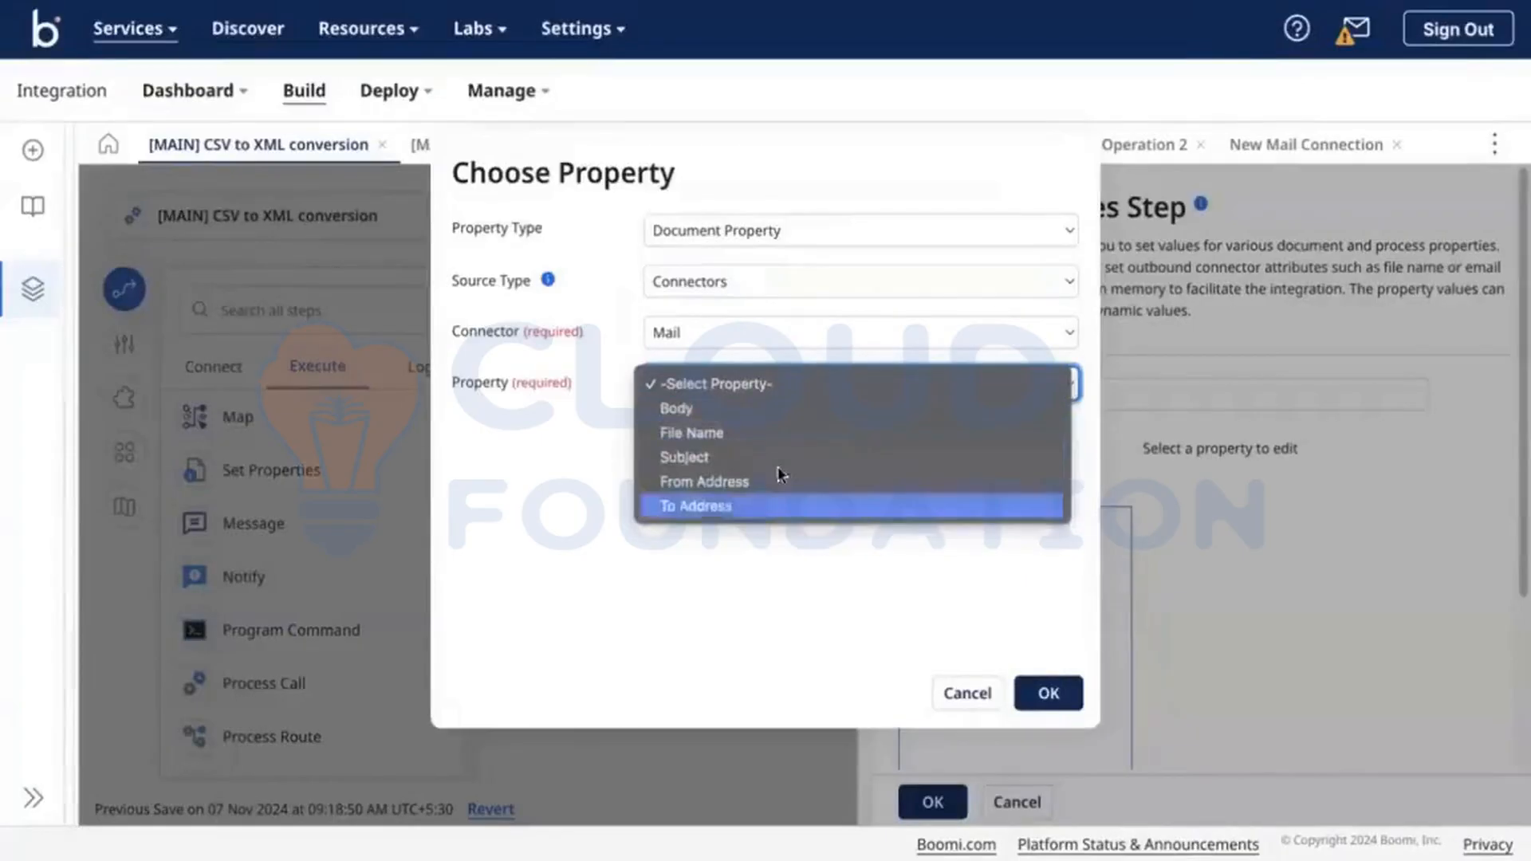
click(753, 410)
click(799, 403)
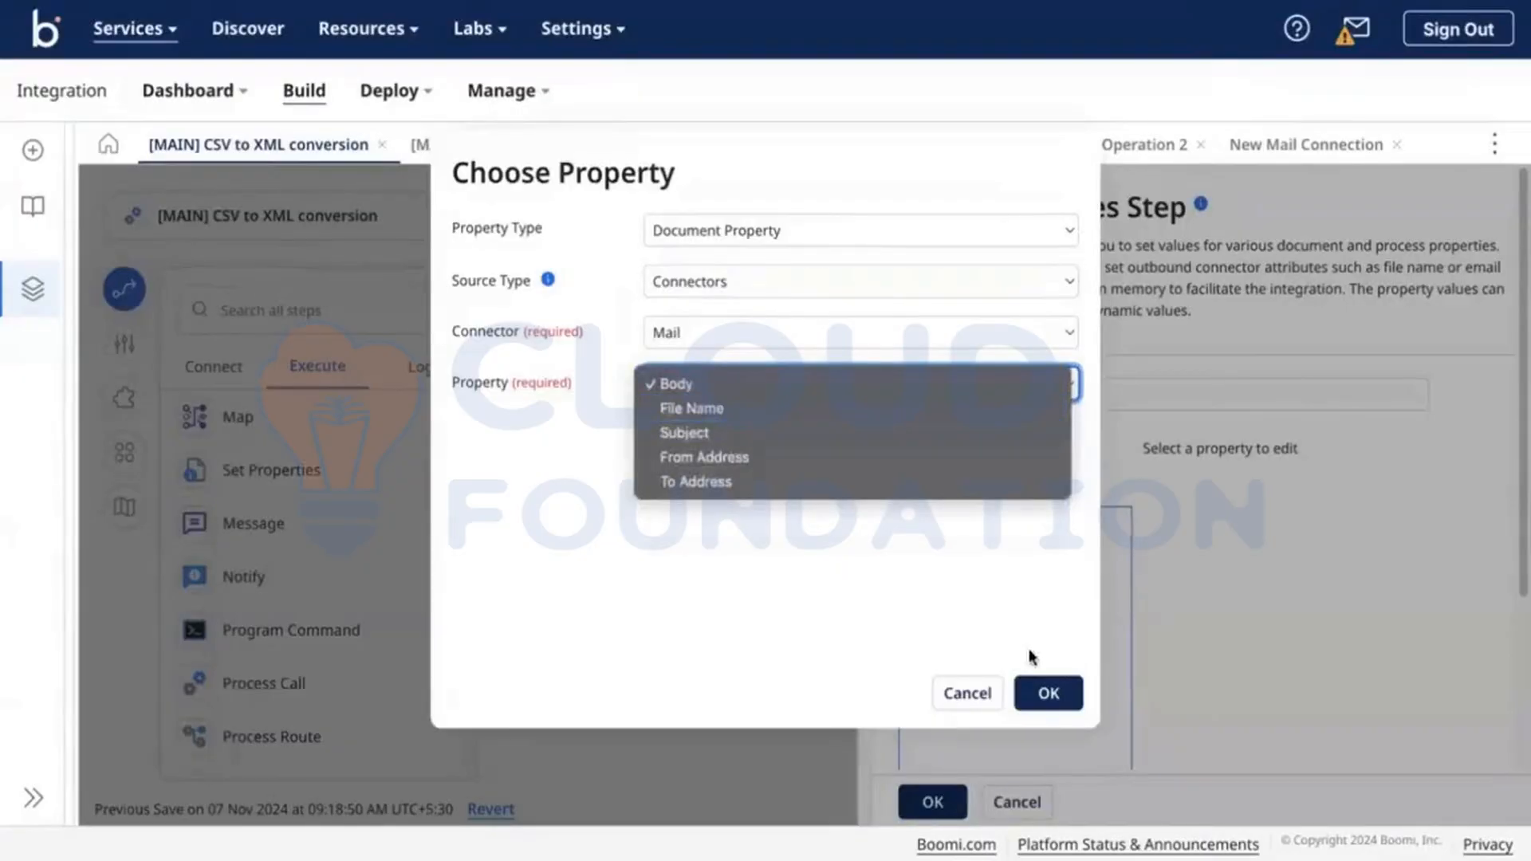
click(1072, 698)
click(1069, 696)
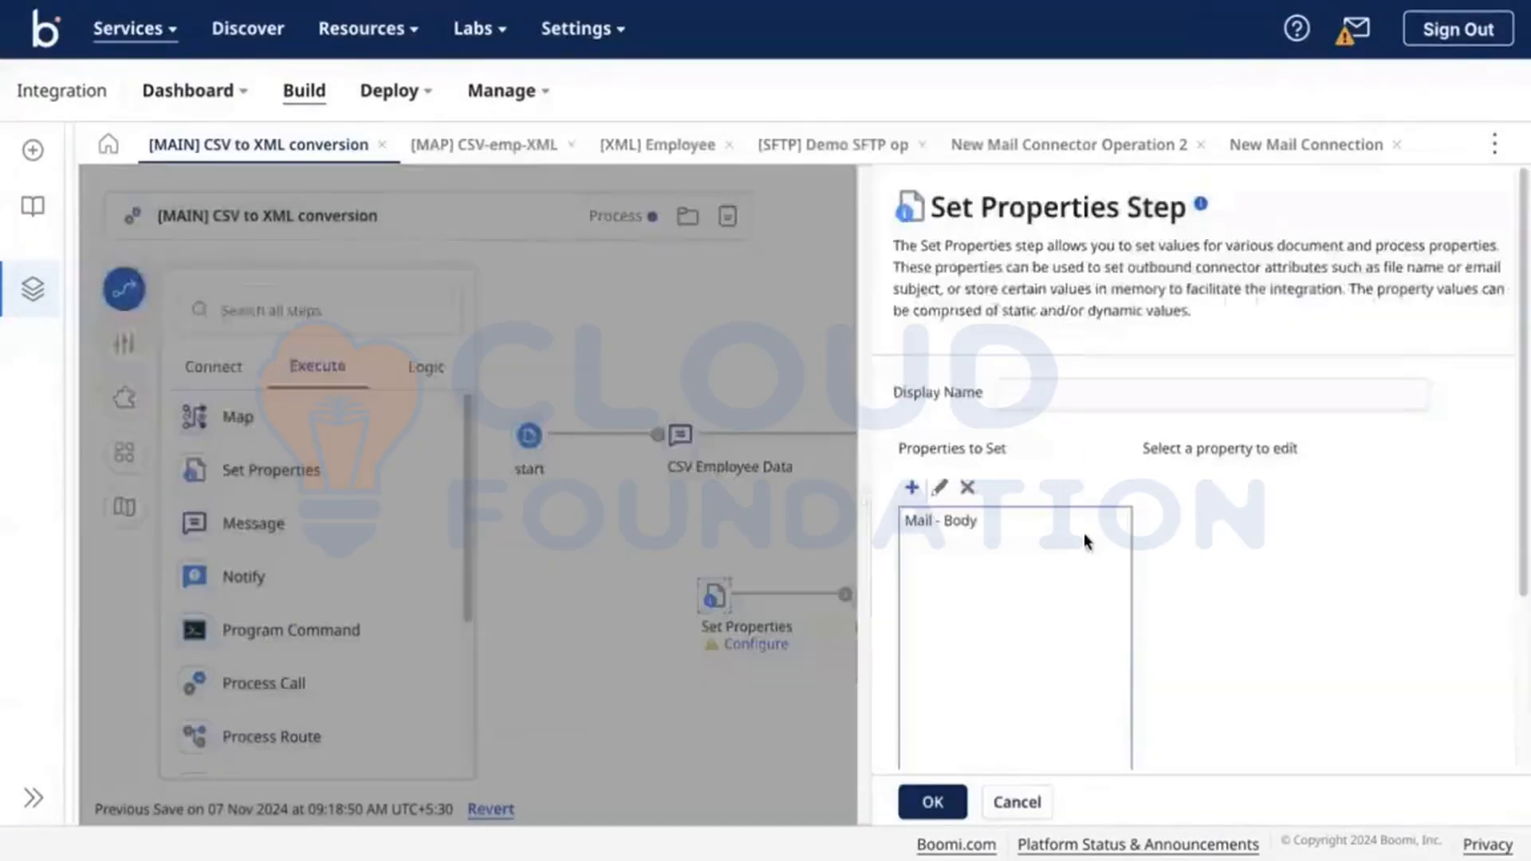
Set the value of the Mail - Body property to Current Data.
click(1113, 522)
click(1151, 487)
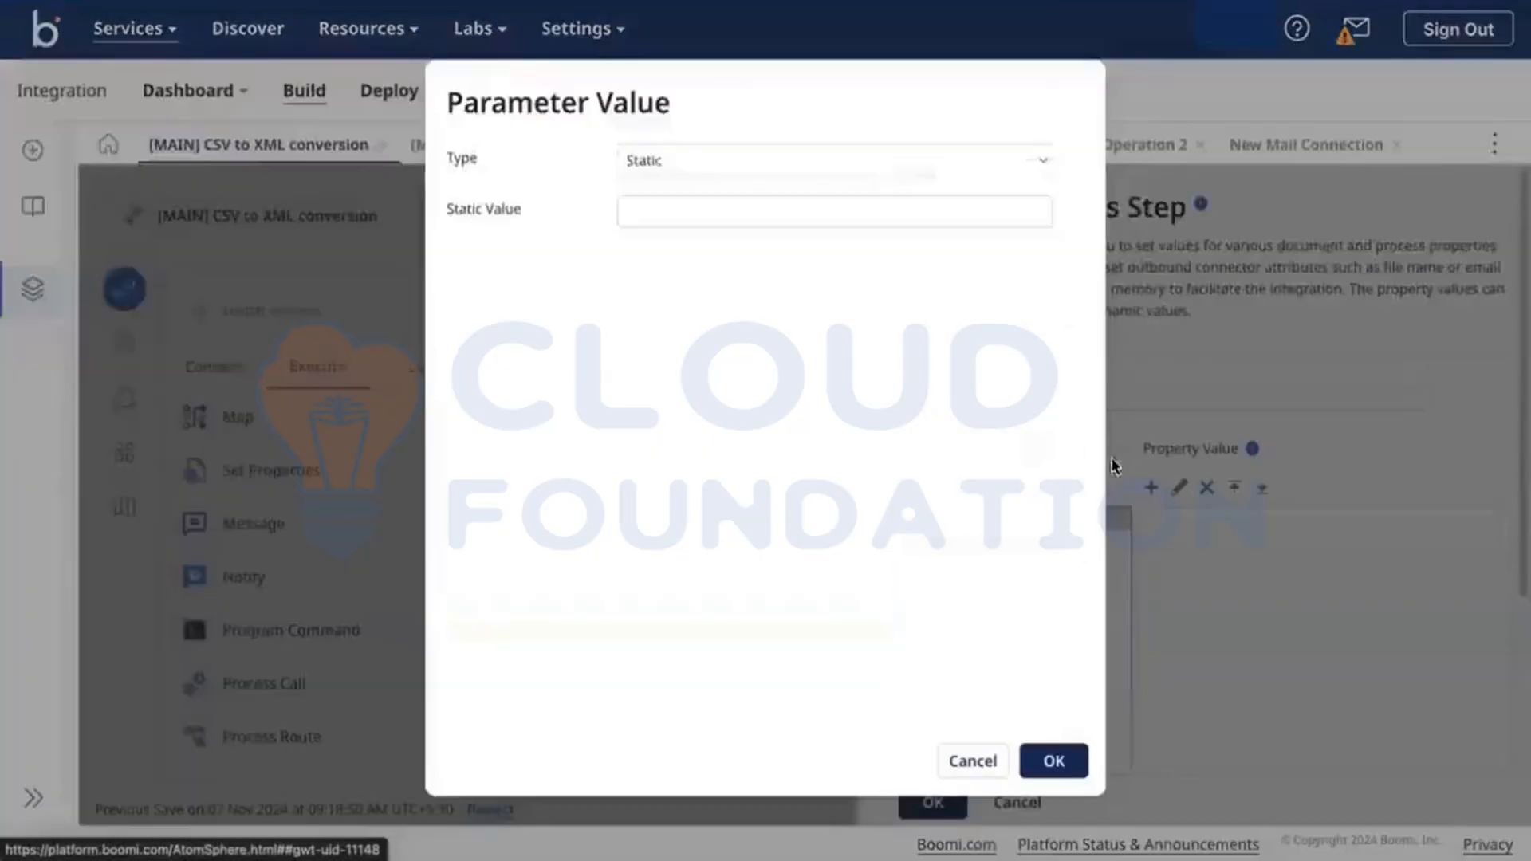
click(740, 159)
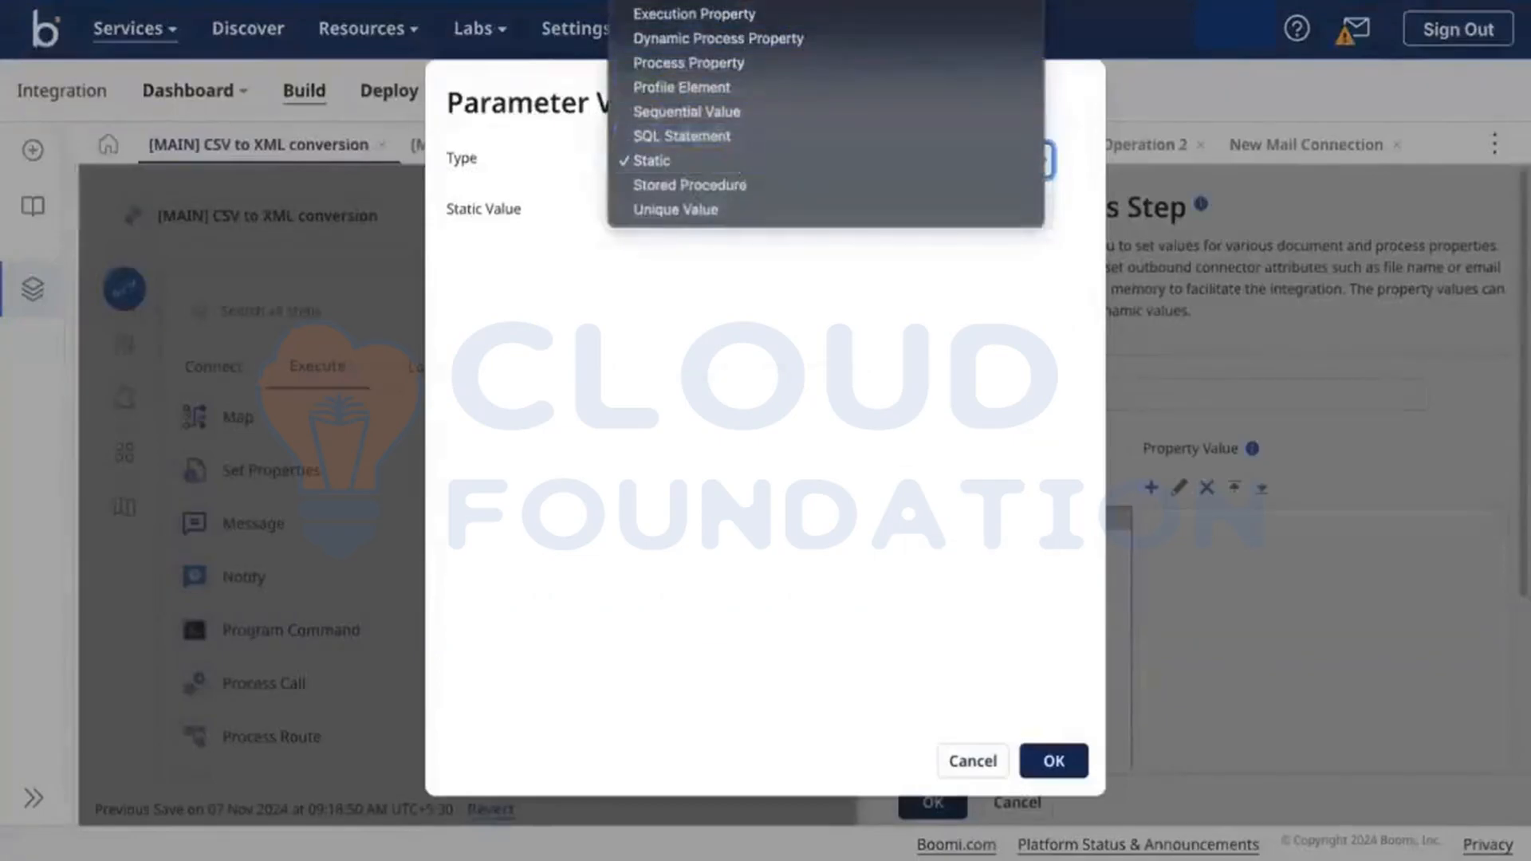
click(734, 2)
click(1050, 750)
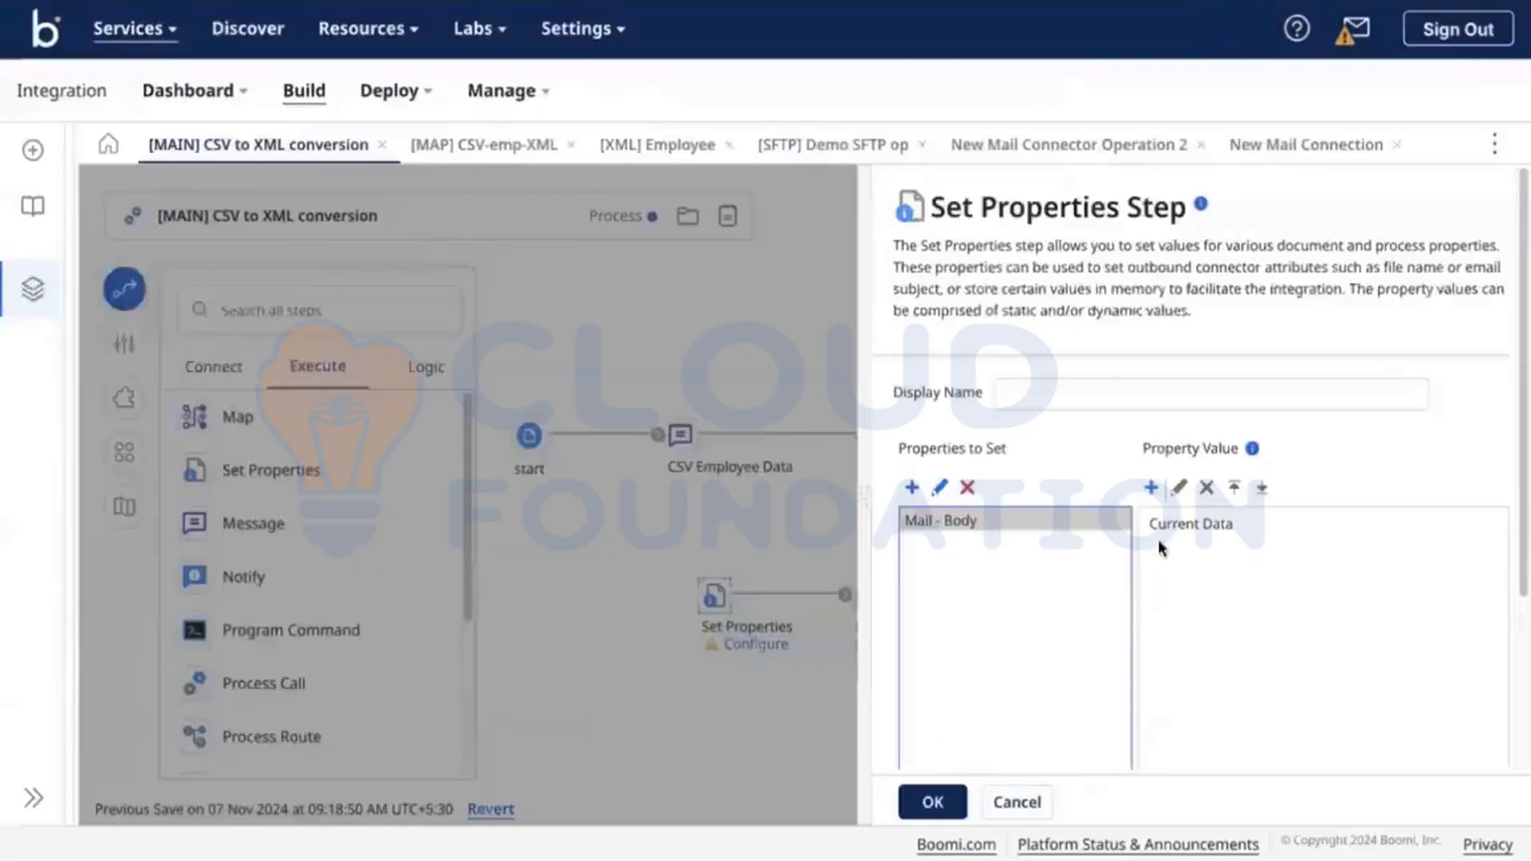
Add the Mail connector's From Address as a second document property in the Set Properties step.
click(912, 487)
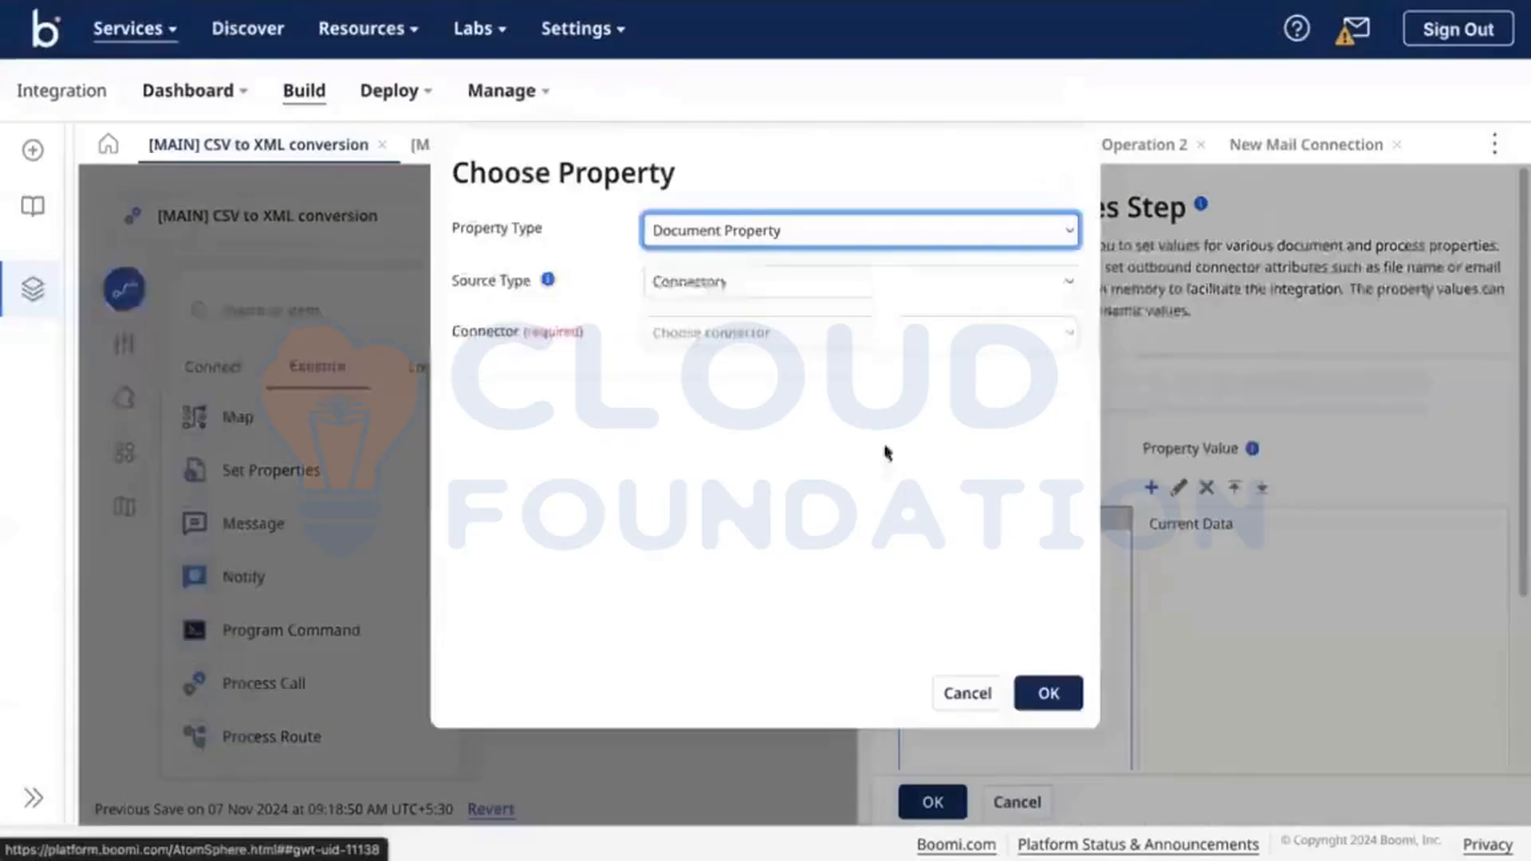
click(750, 332)
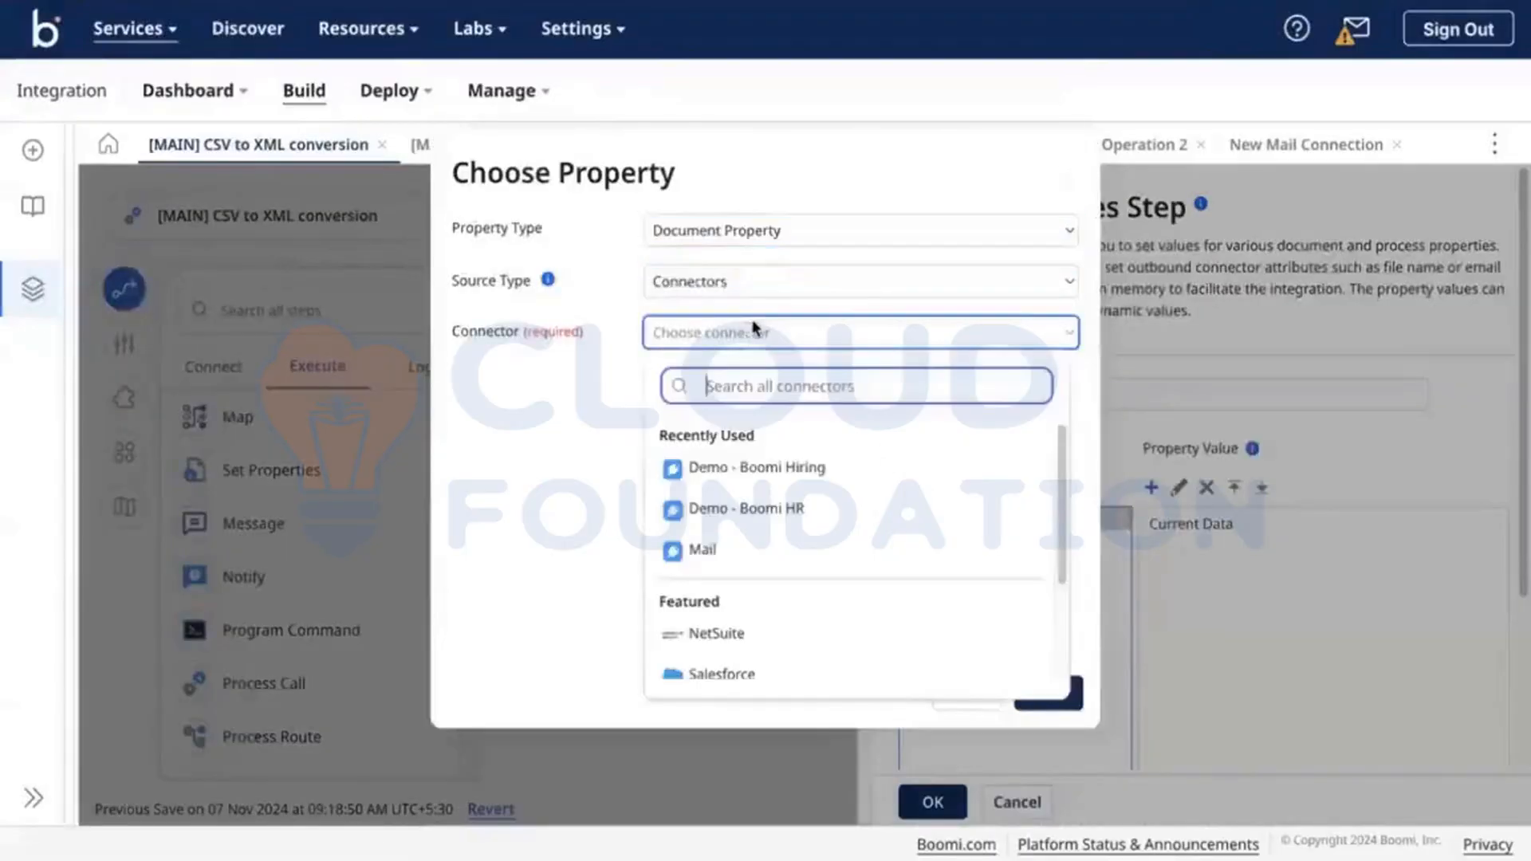
click(700, 547)
click(805, 401)
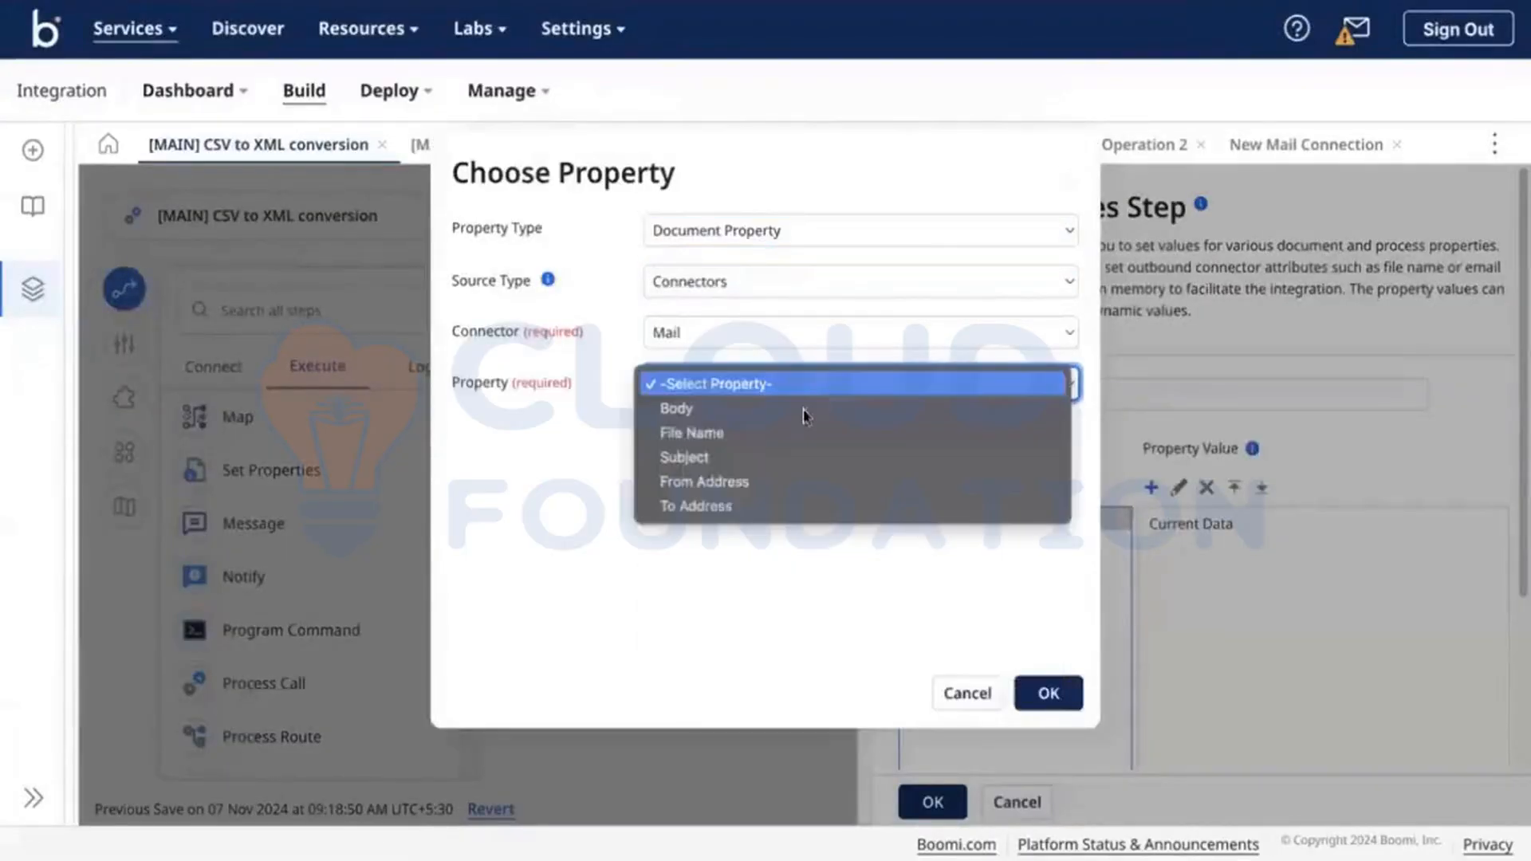
click(806, 475)
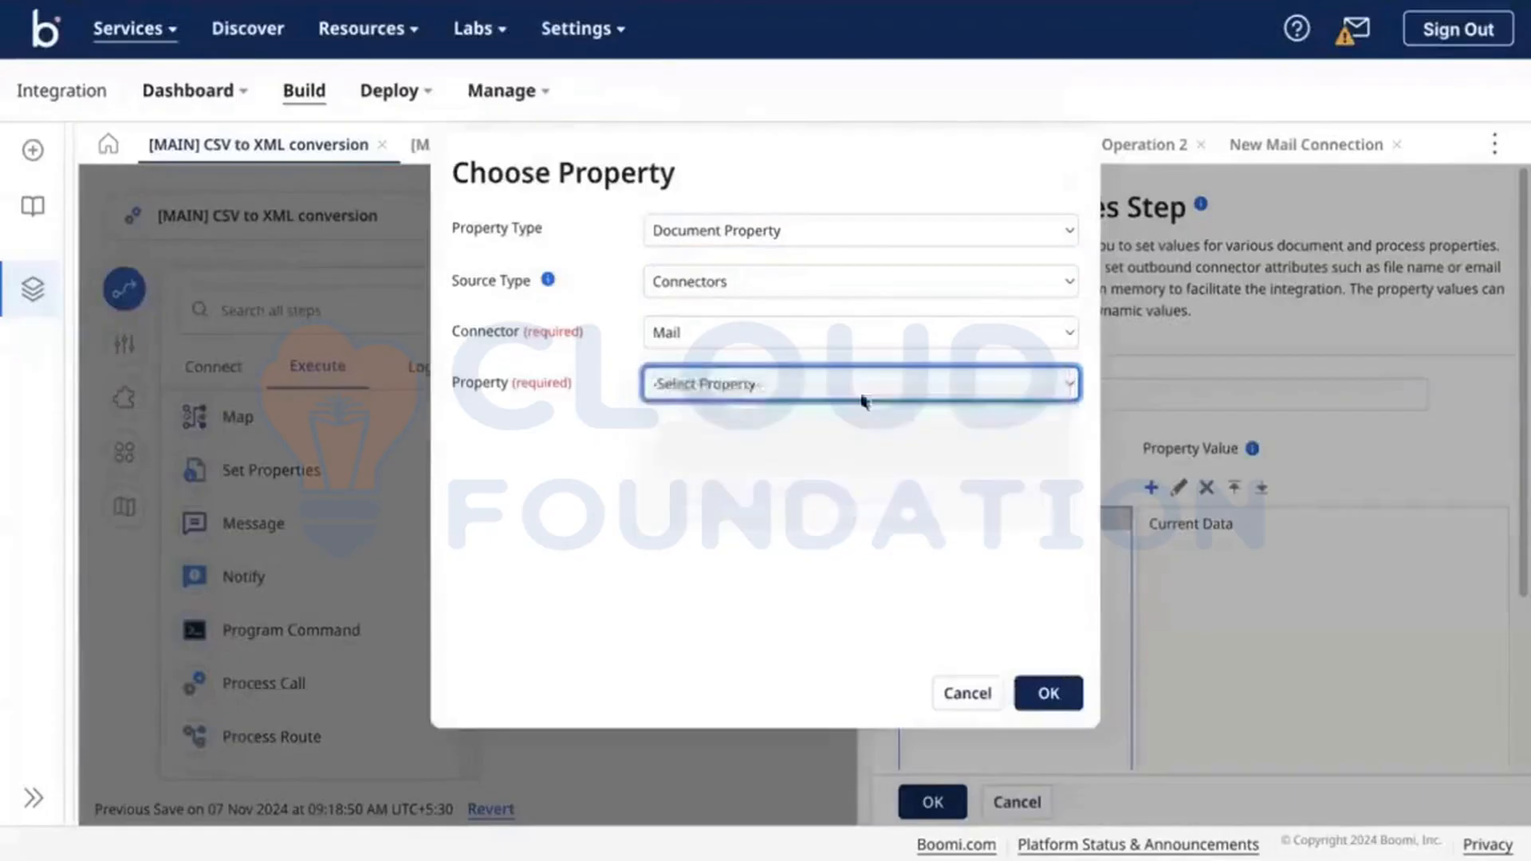
click(1064, 687)
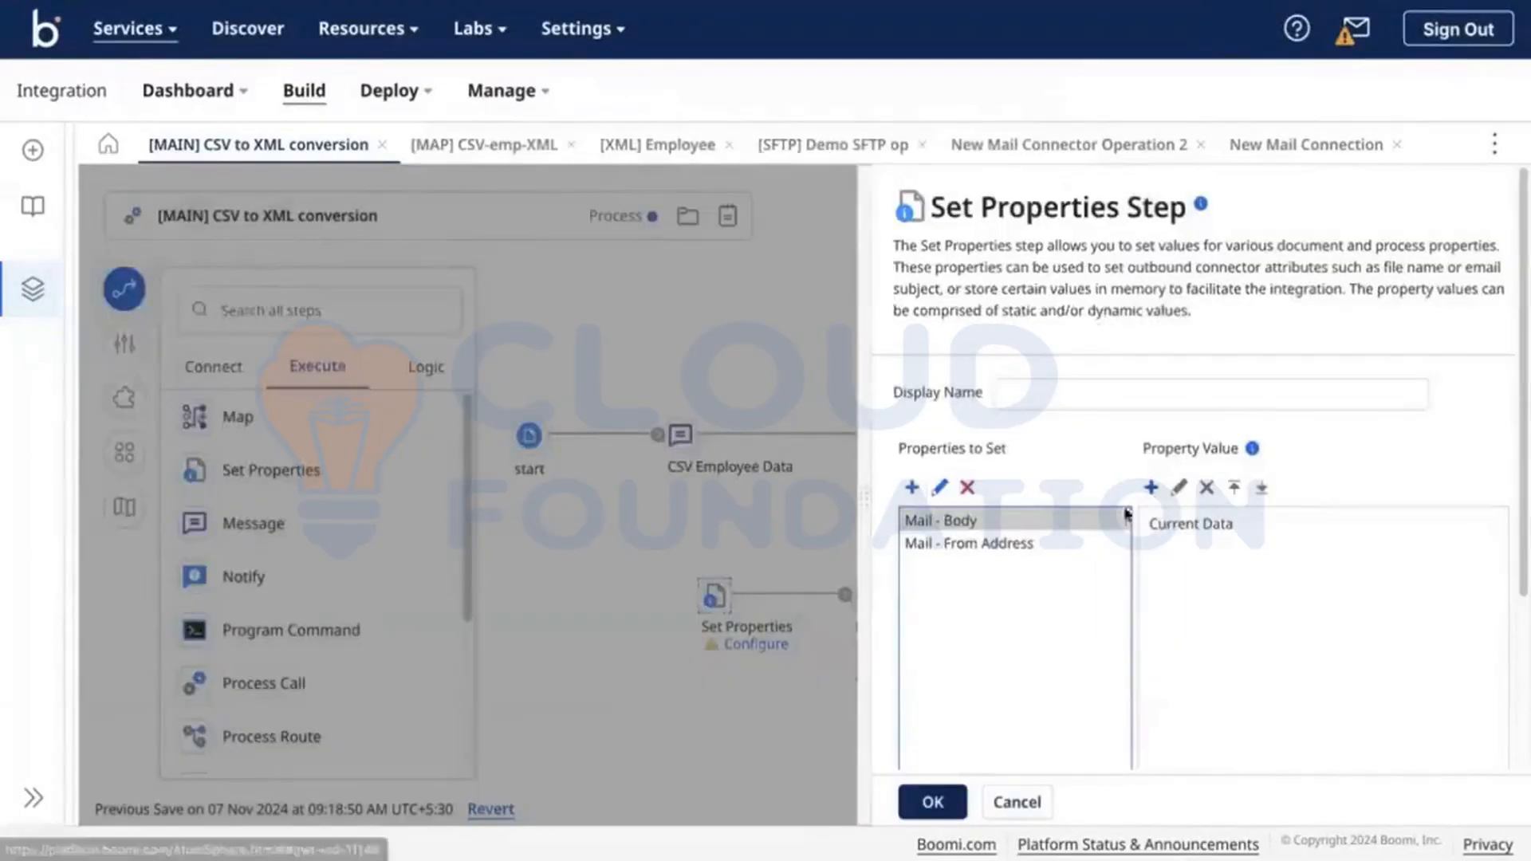
Review the value types offered for the Mail - From Address property without adding one, and close the Set Properties step.
click(1056, 545)
click(1151, 488)
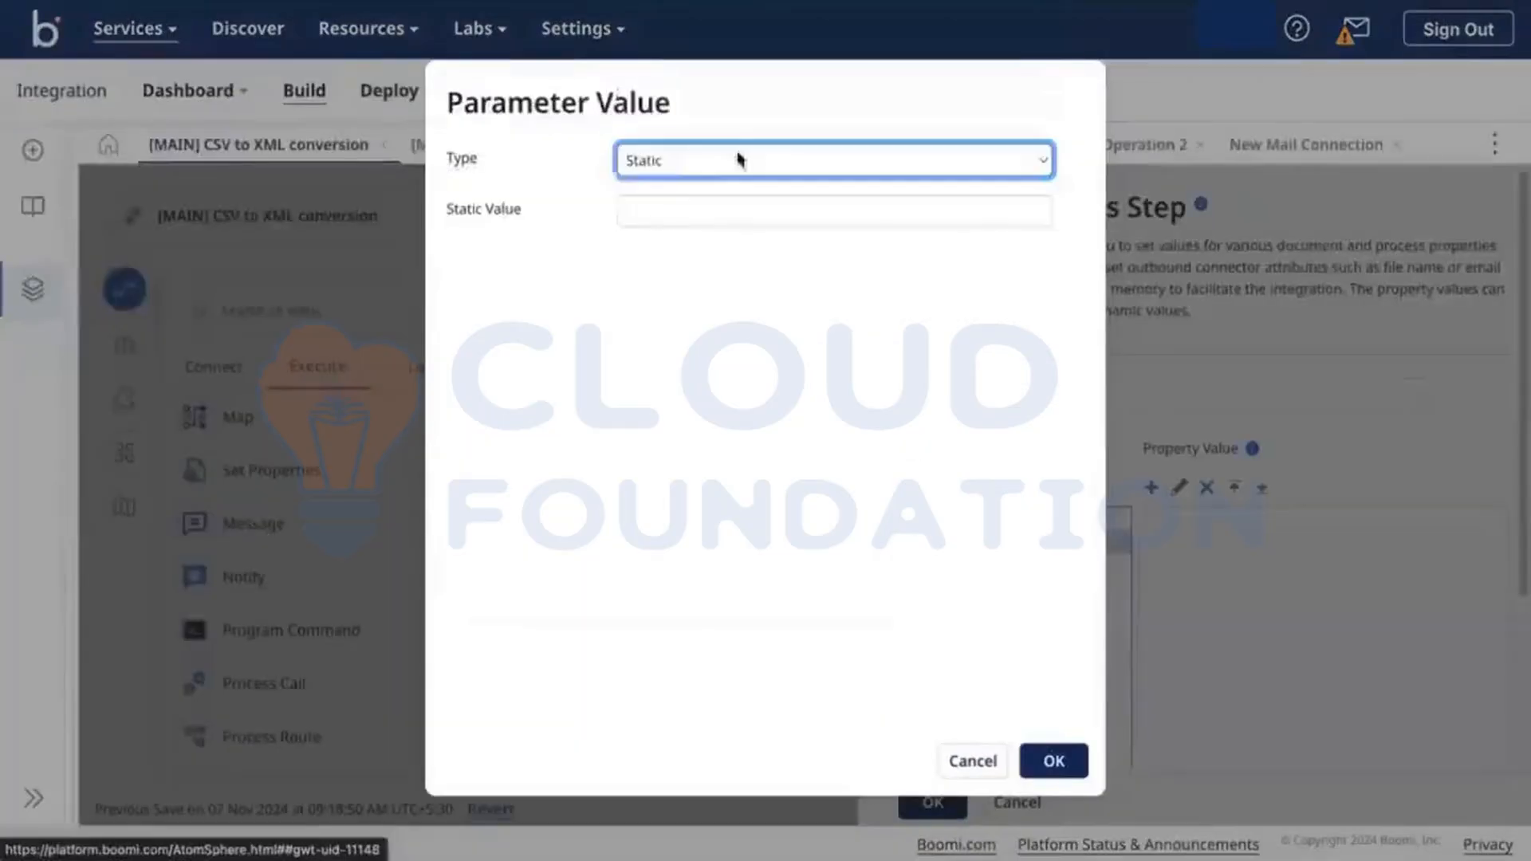
click(674, 167)
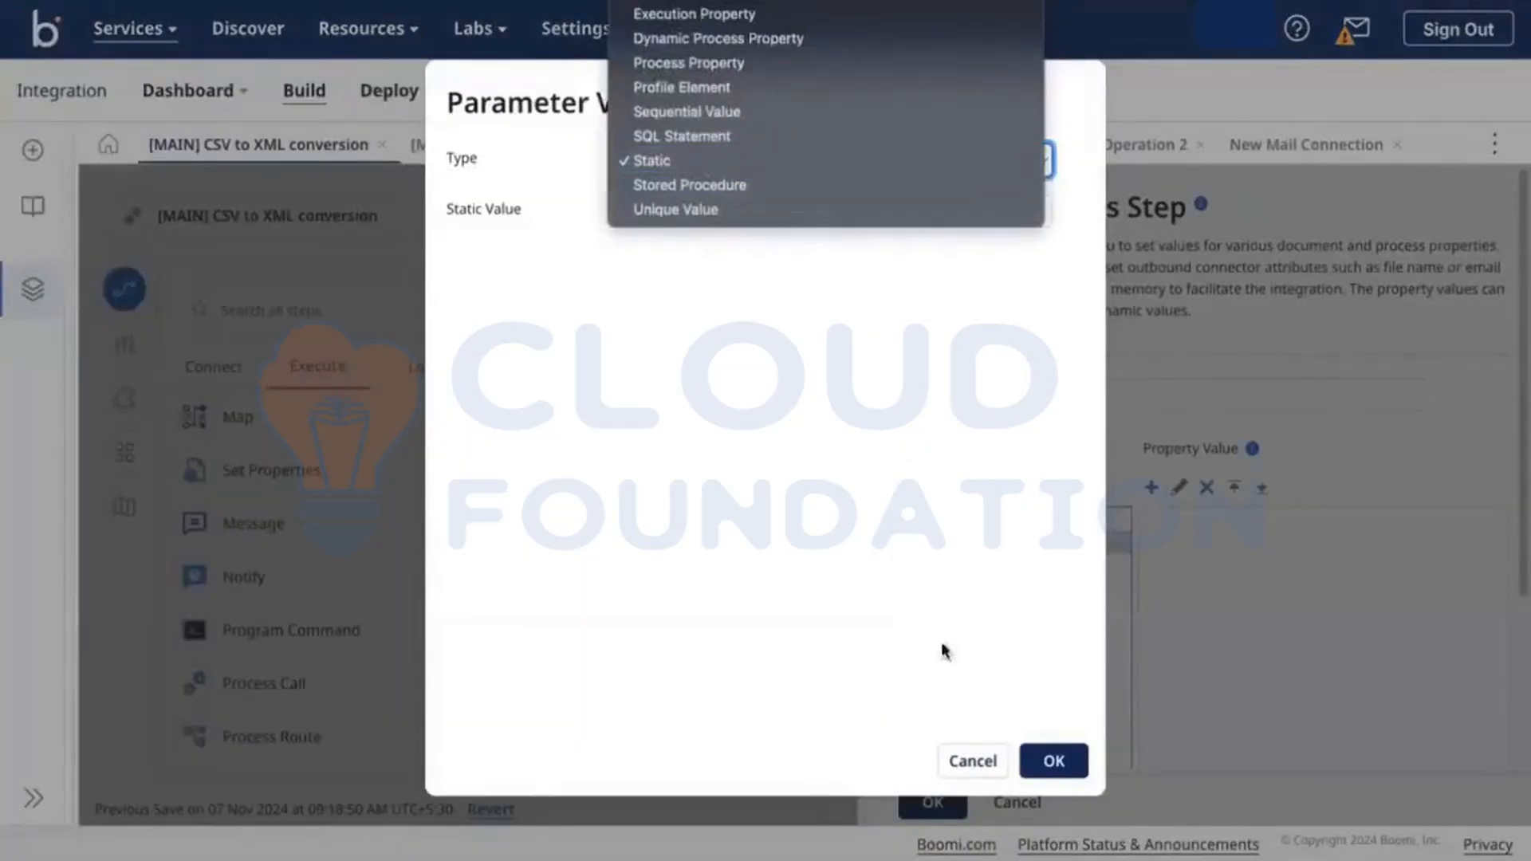
click(928, 616)
click(973, 762)
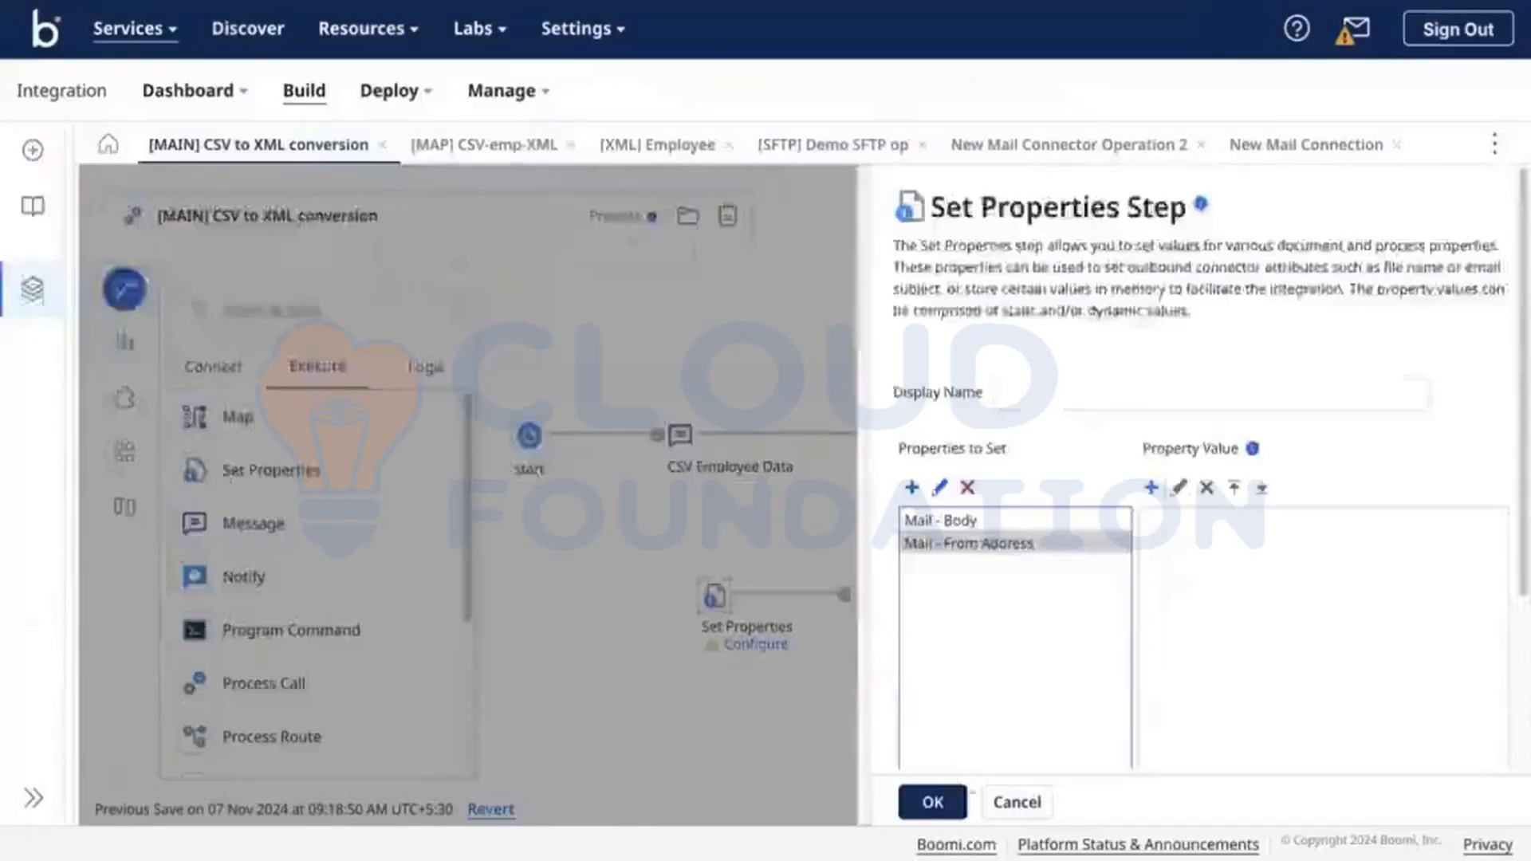
click(931, 801)
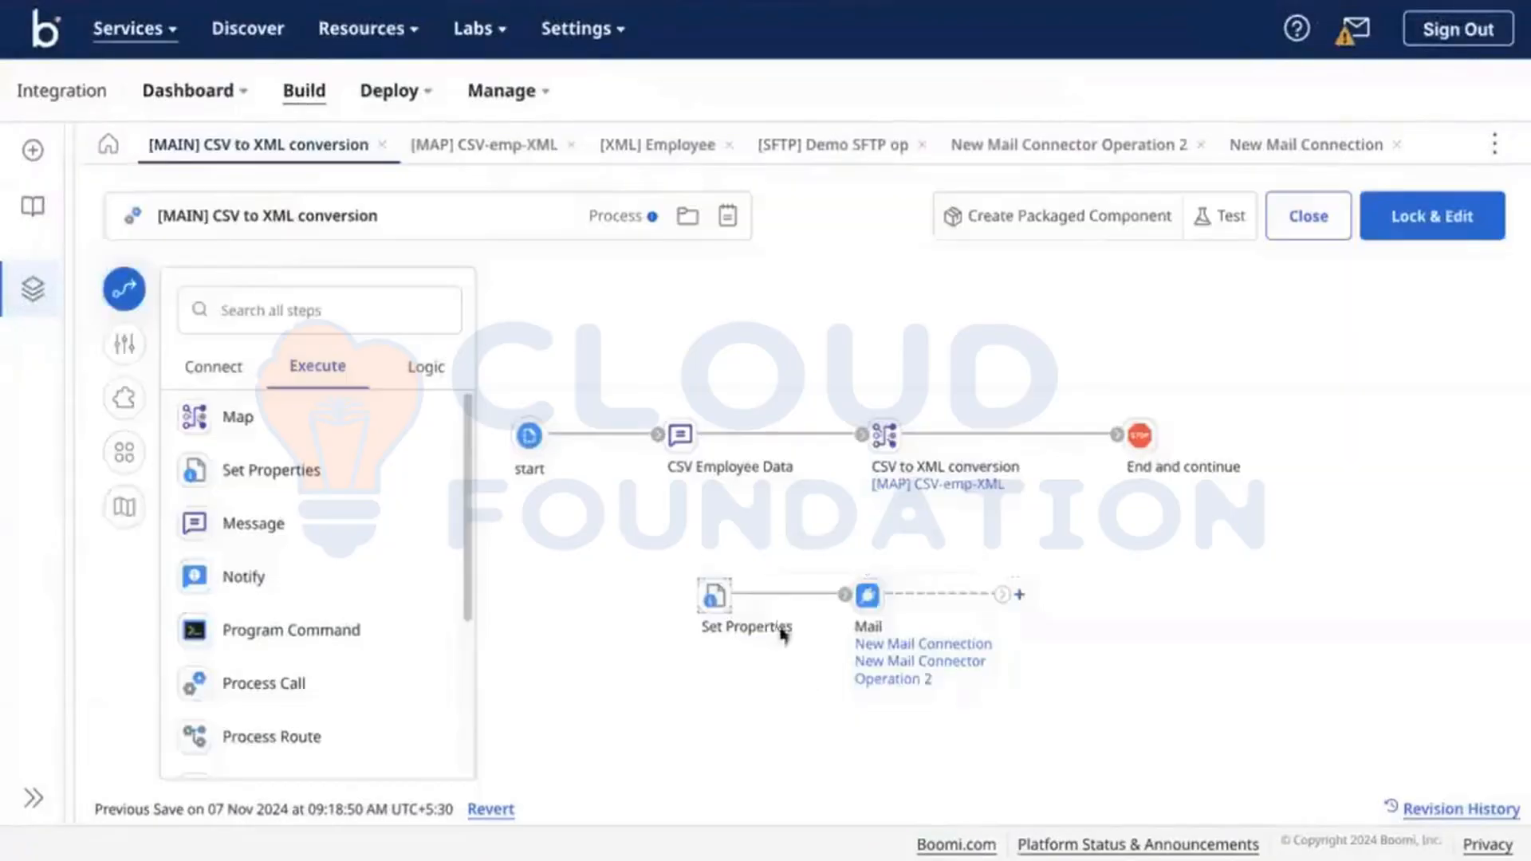
Remove the Set Properties and Mail steps together from the process canvas.
mouse_move(777, 614)
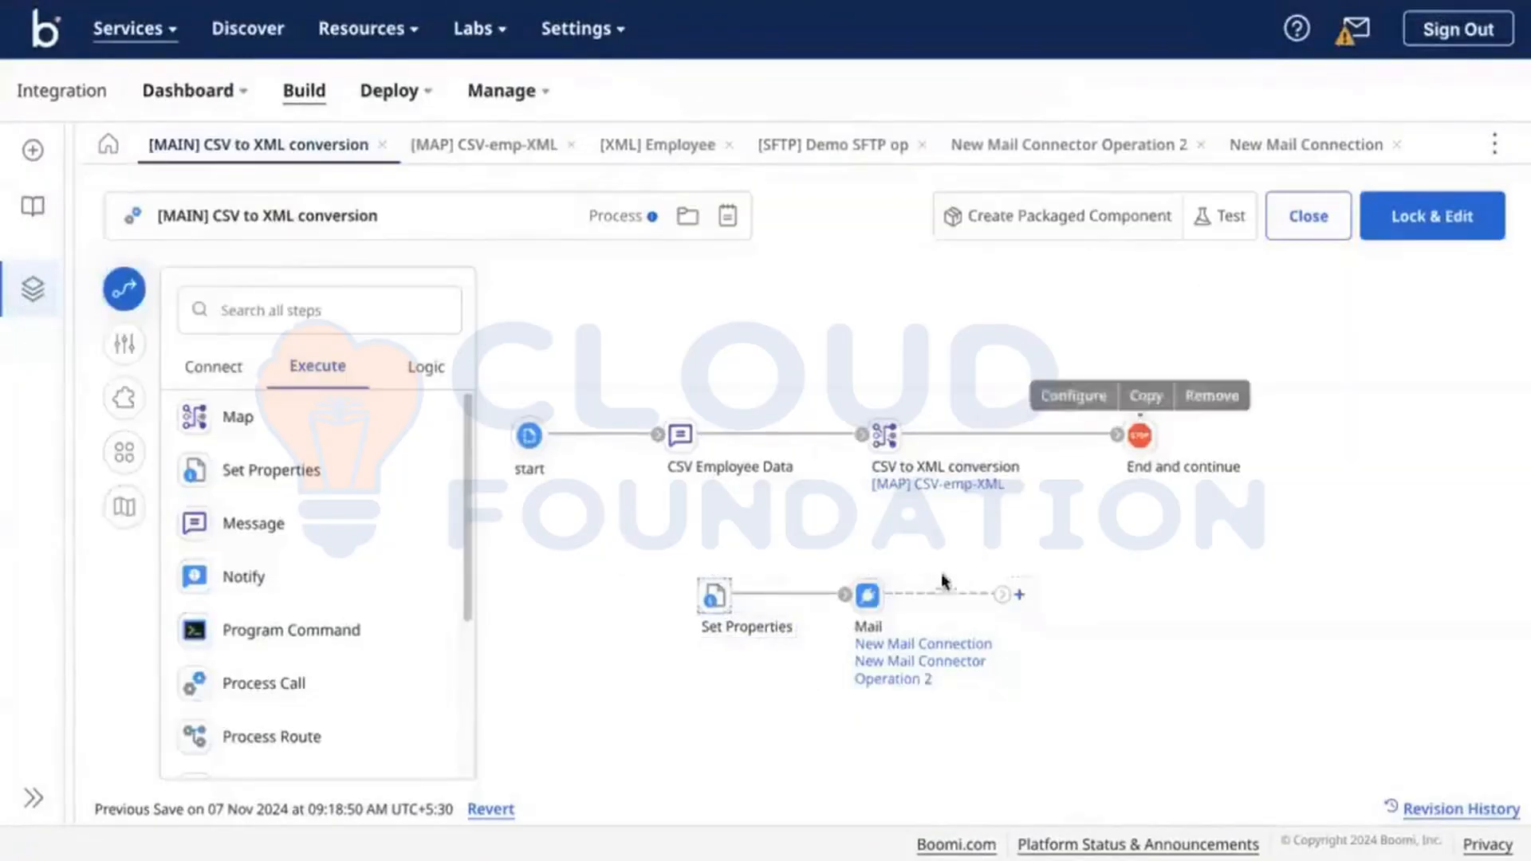
mouse_move(916, 620)
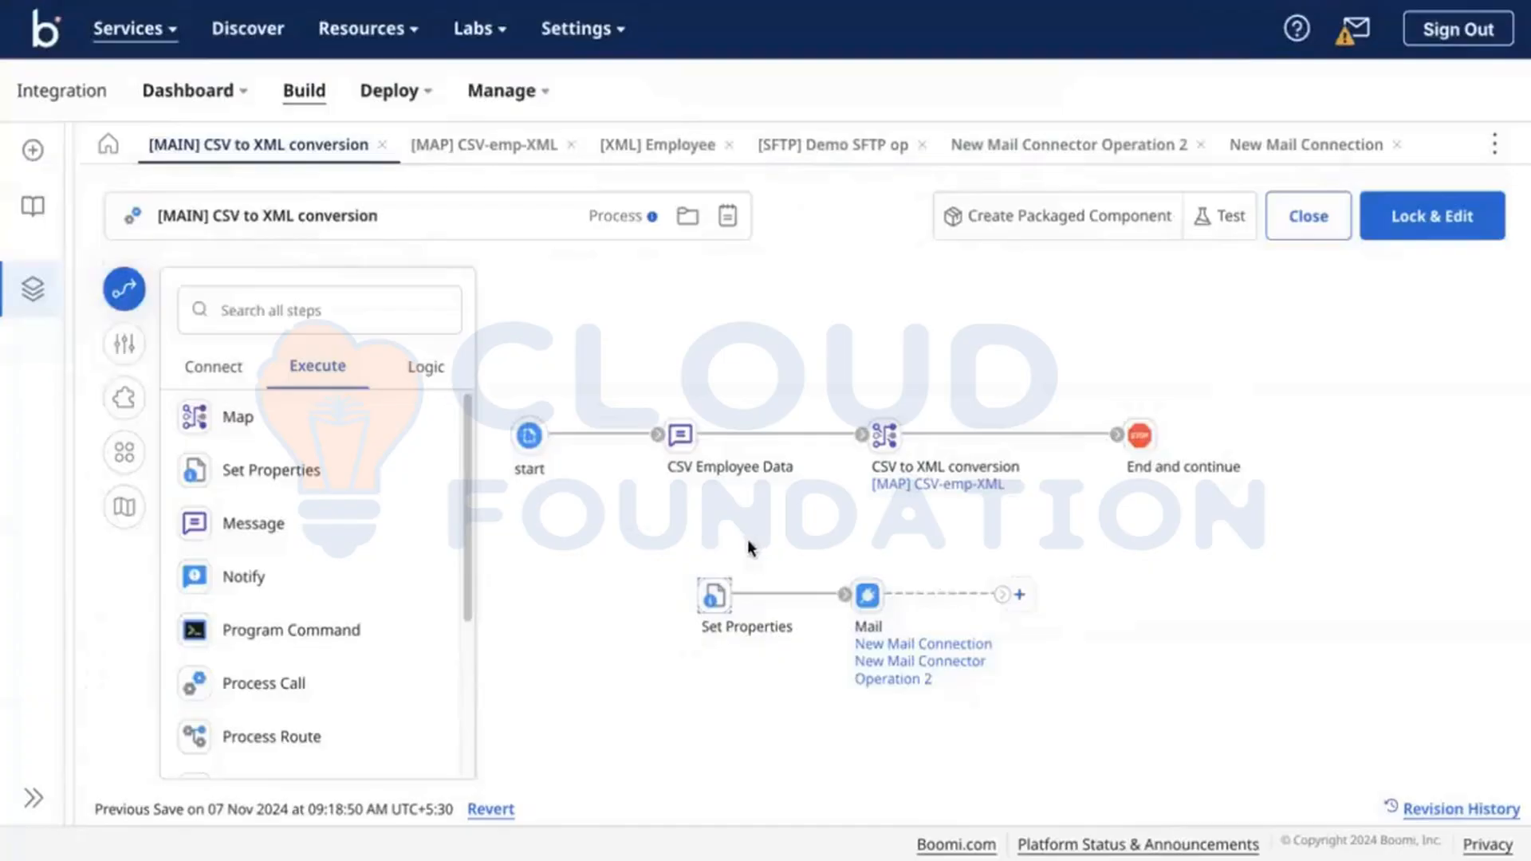
scroll(240, 550, down, 3)
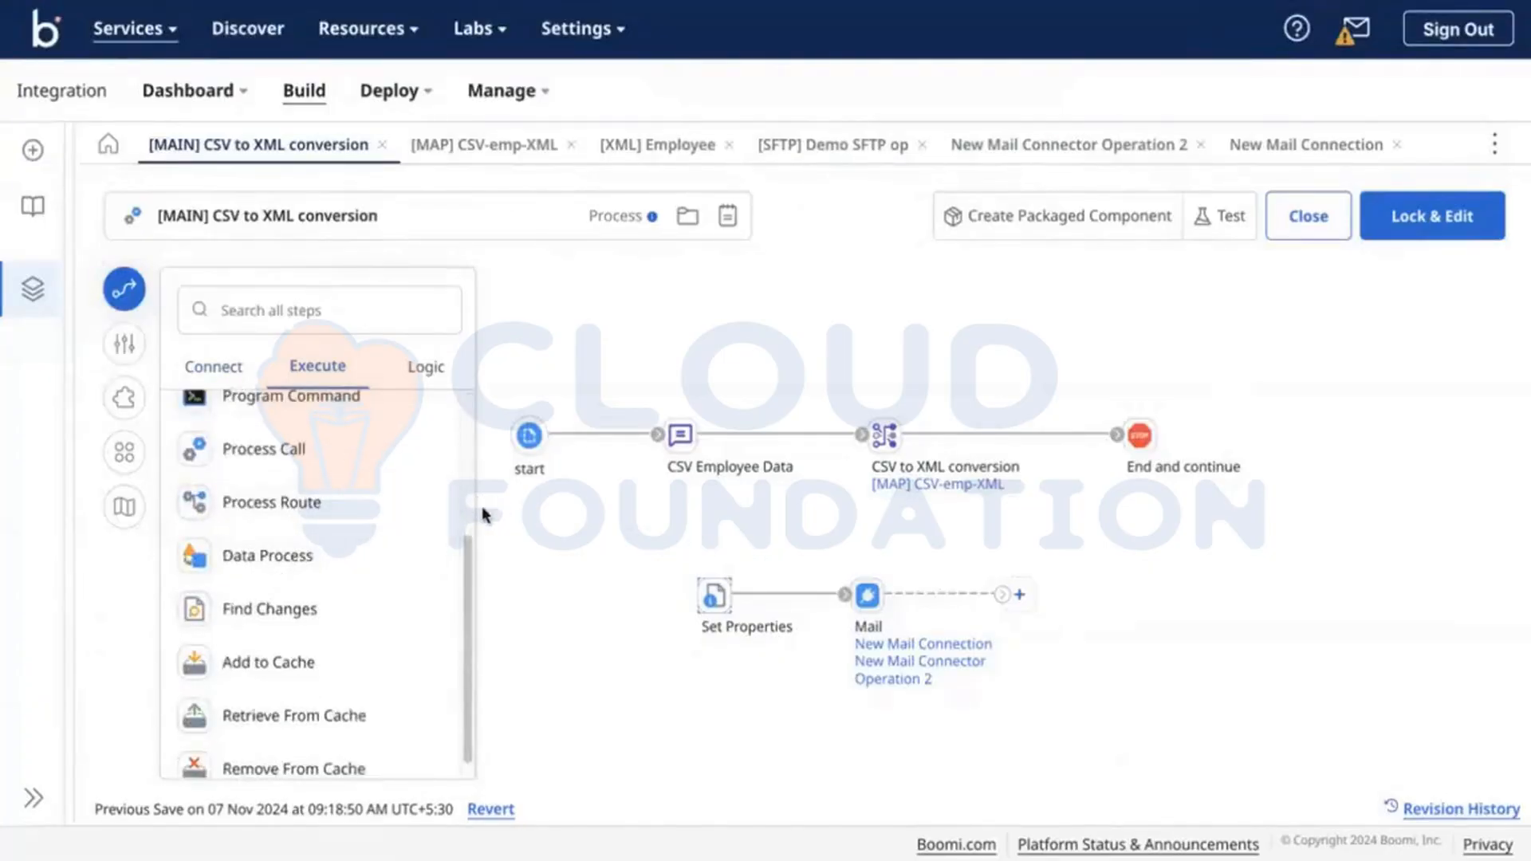
drag(658, 536, 1124, 608)
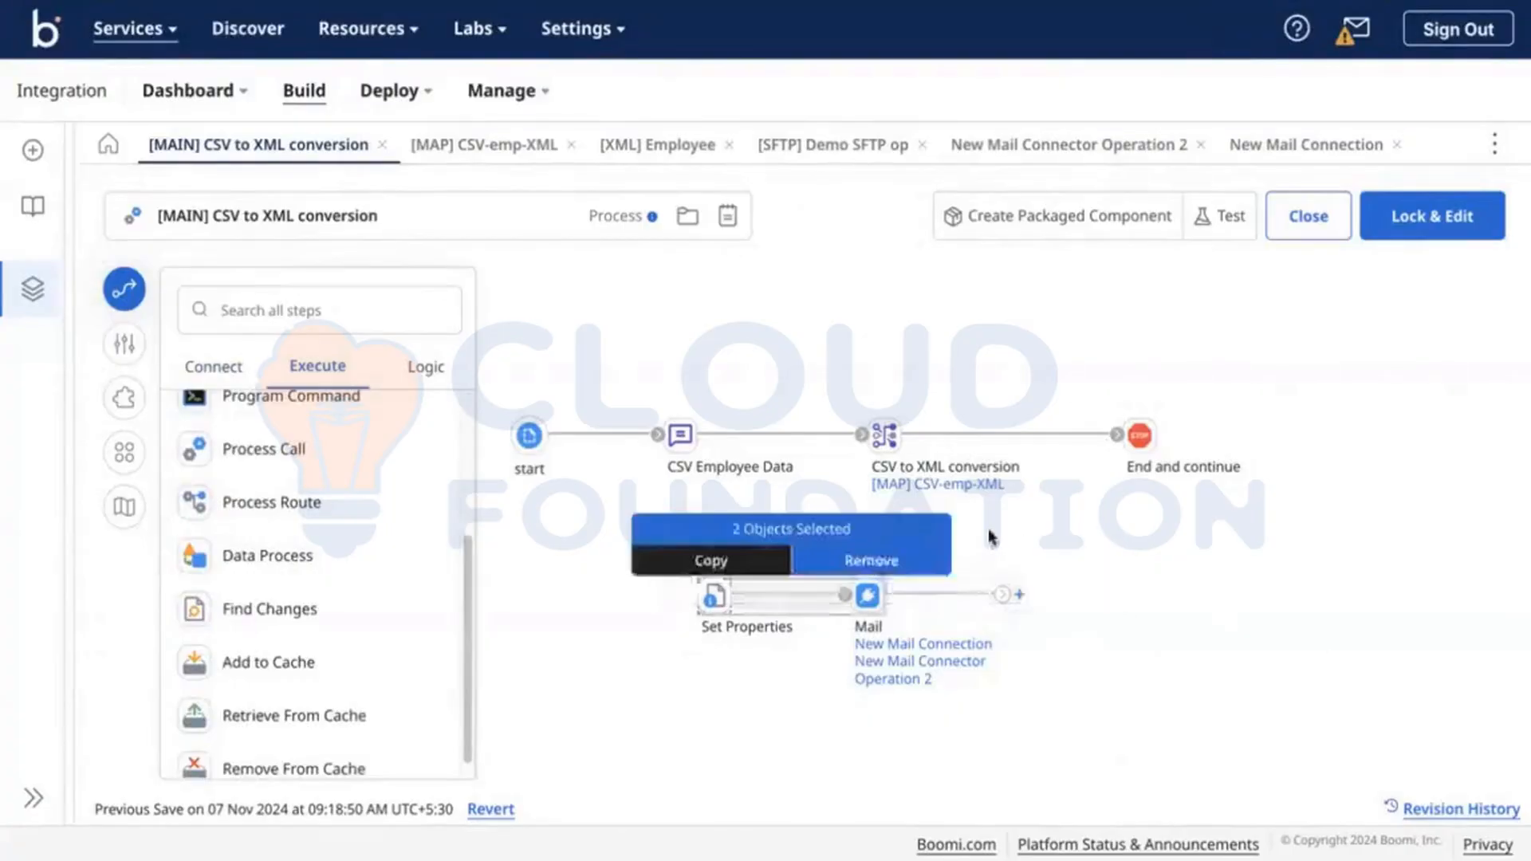
click(923, 561)
click(931, 487)
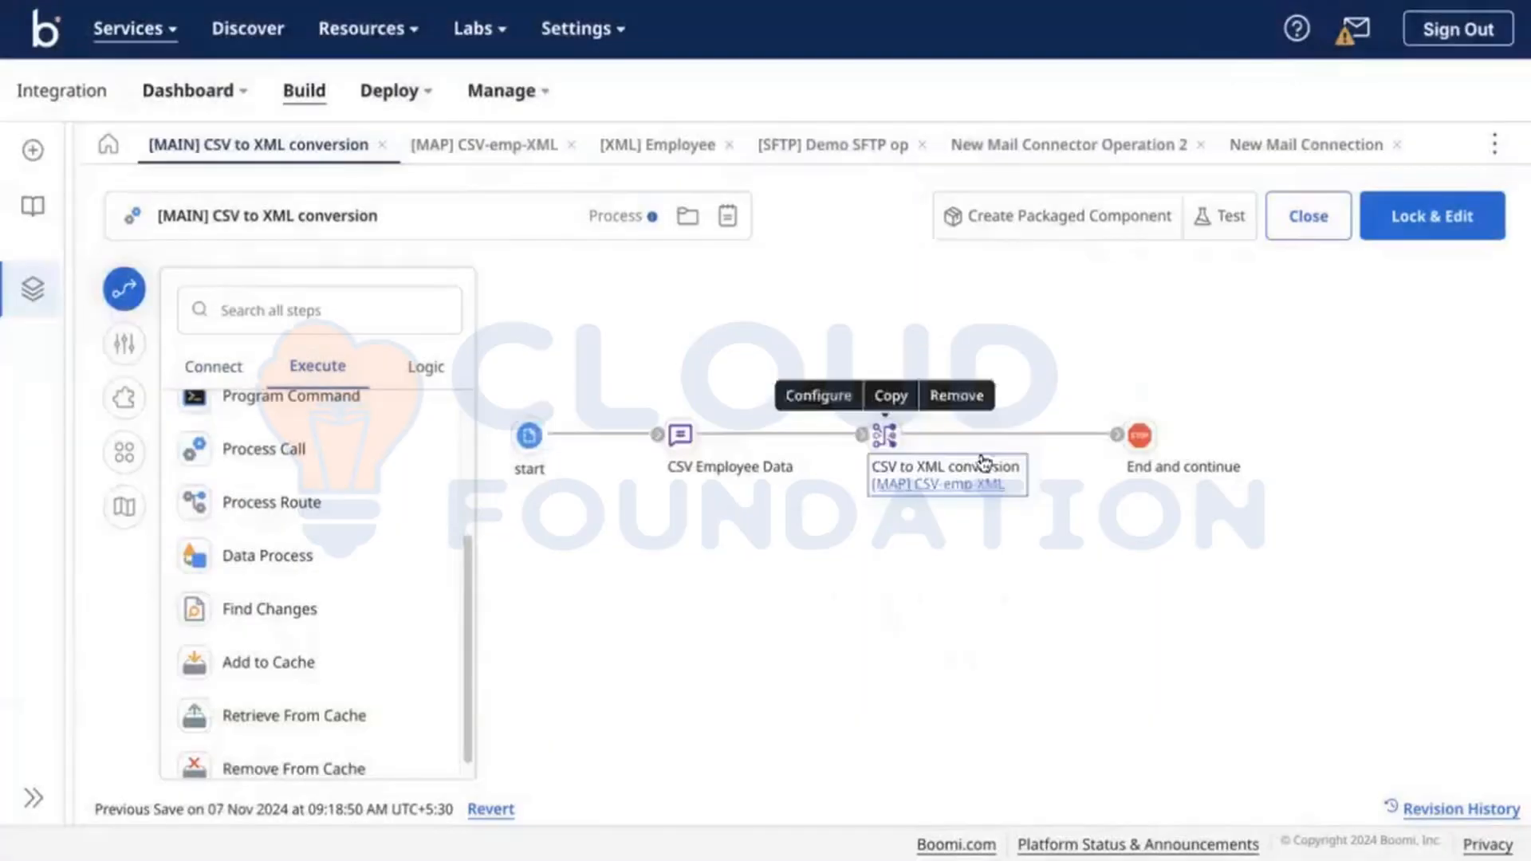
Browse the complete list of available connectors, expanding it to show the remaining entries, and hide the step palette.
click(206, 353)
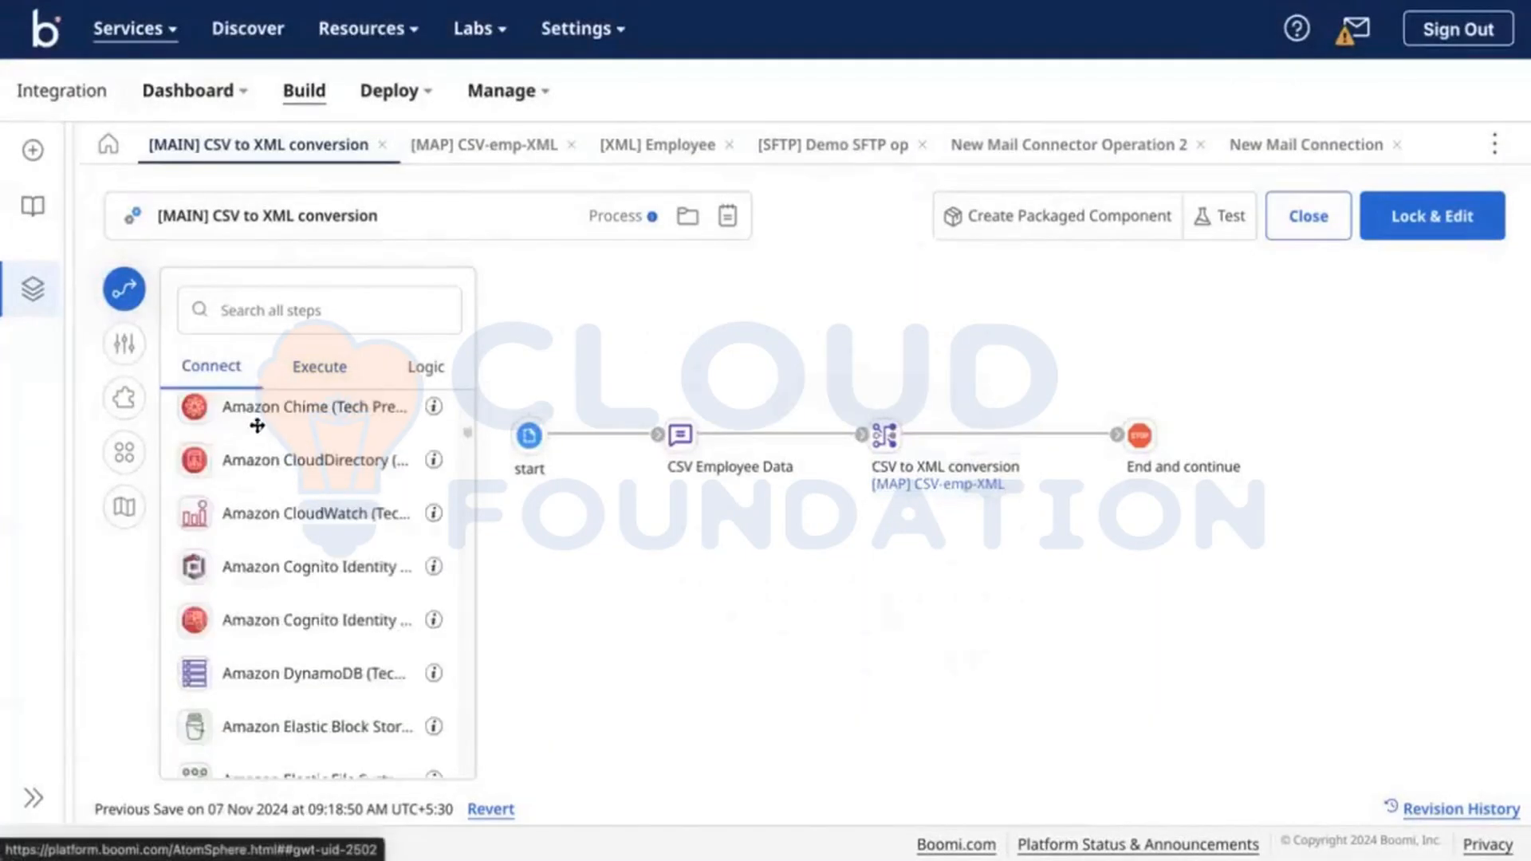
scroll(297, 572, down, 5)
scroll(297, 572, down, 5)
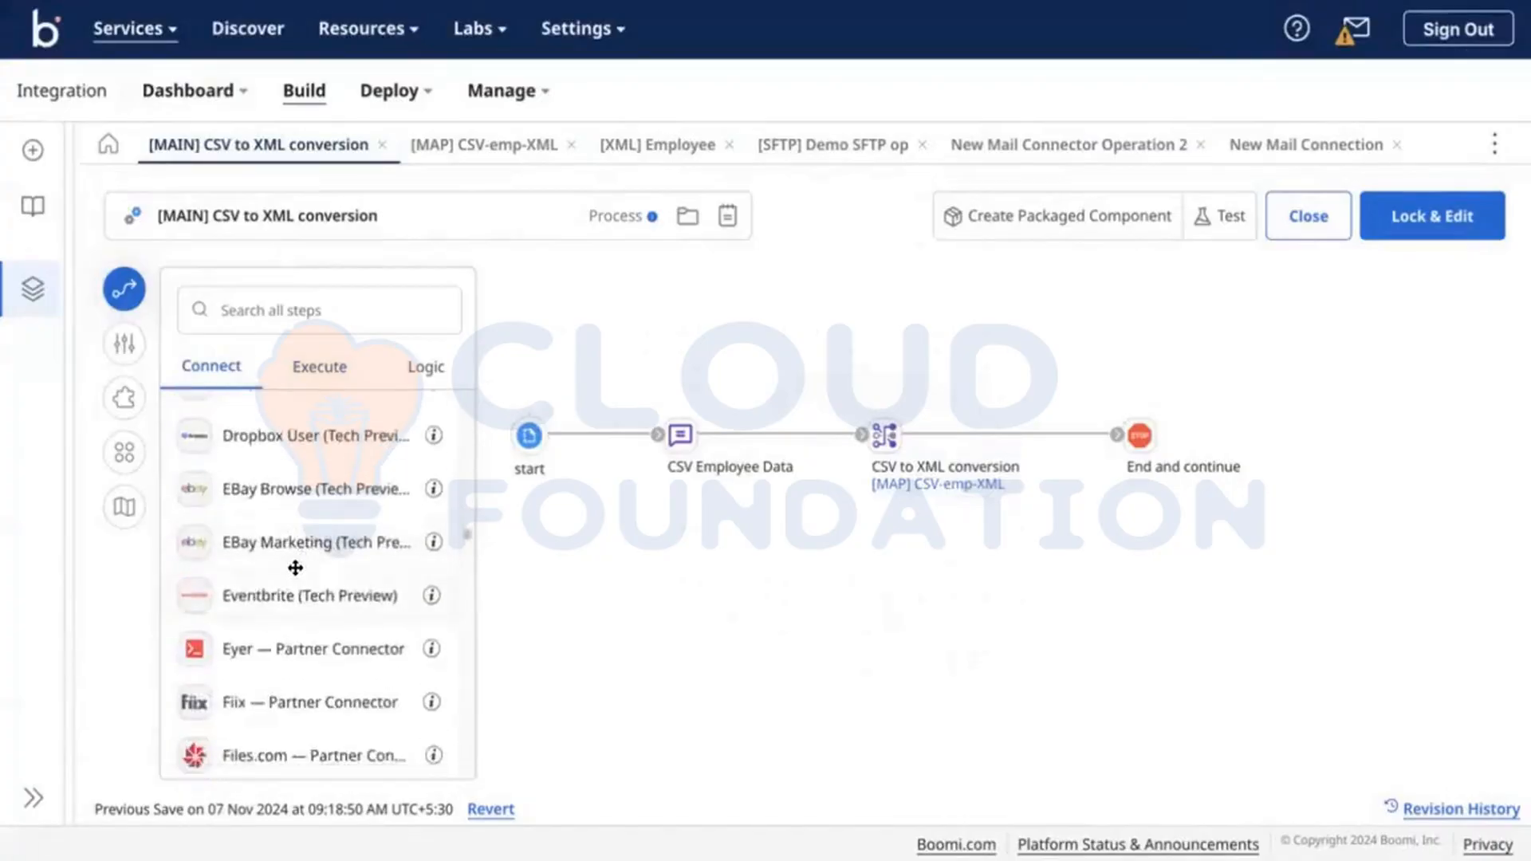
scroll(295, 568, down, 15)
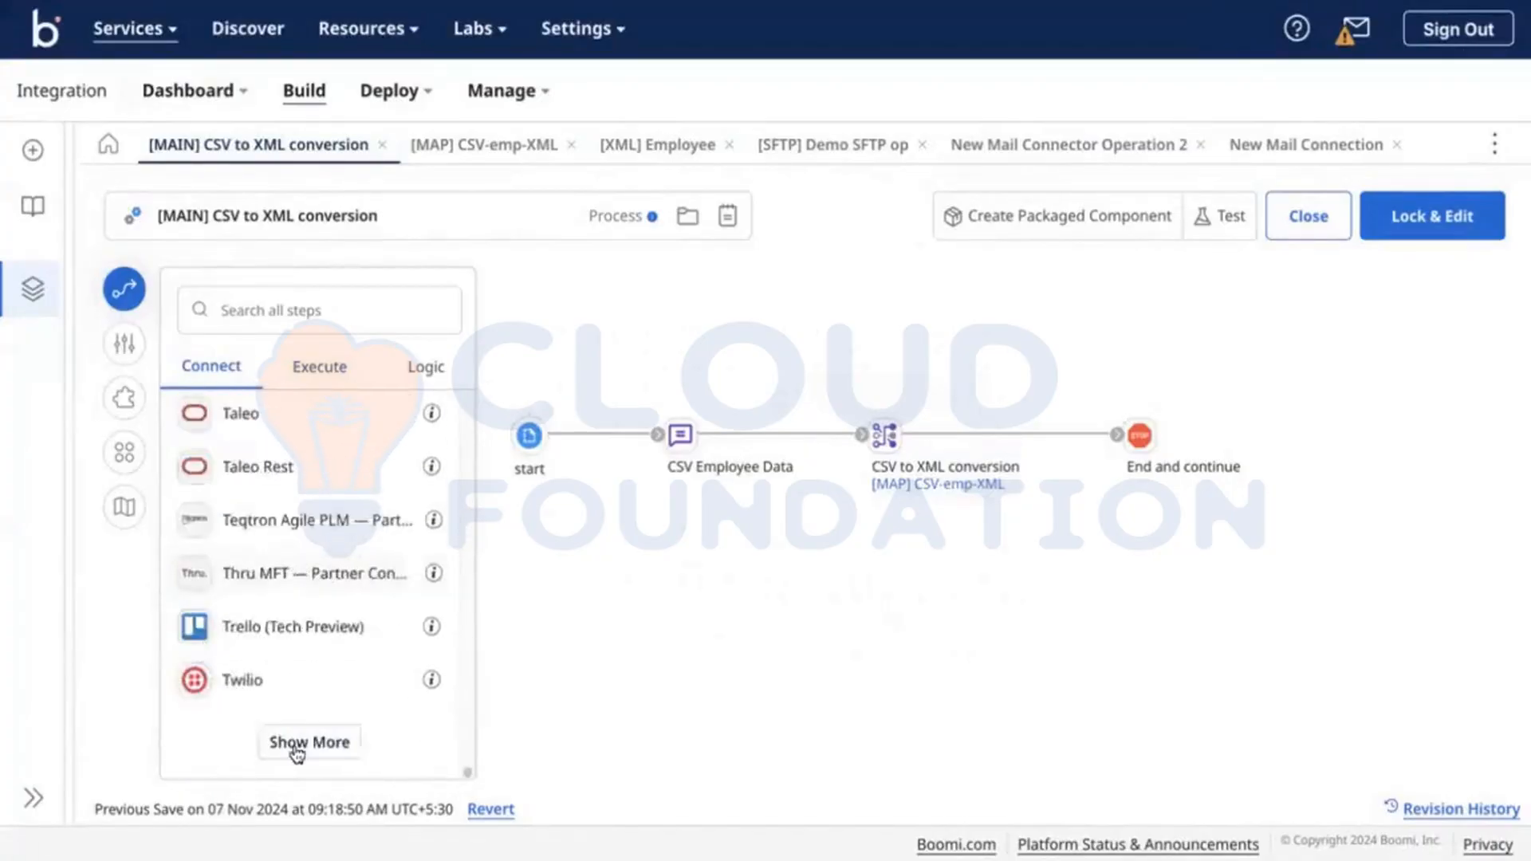
click(297, 746)
scroll(341, 598, down, 5)
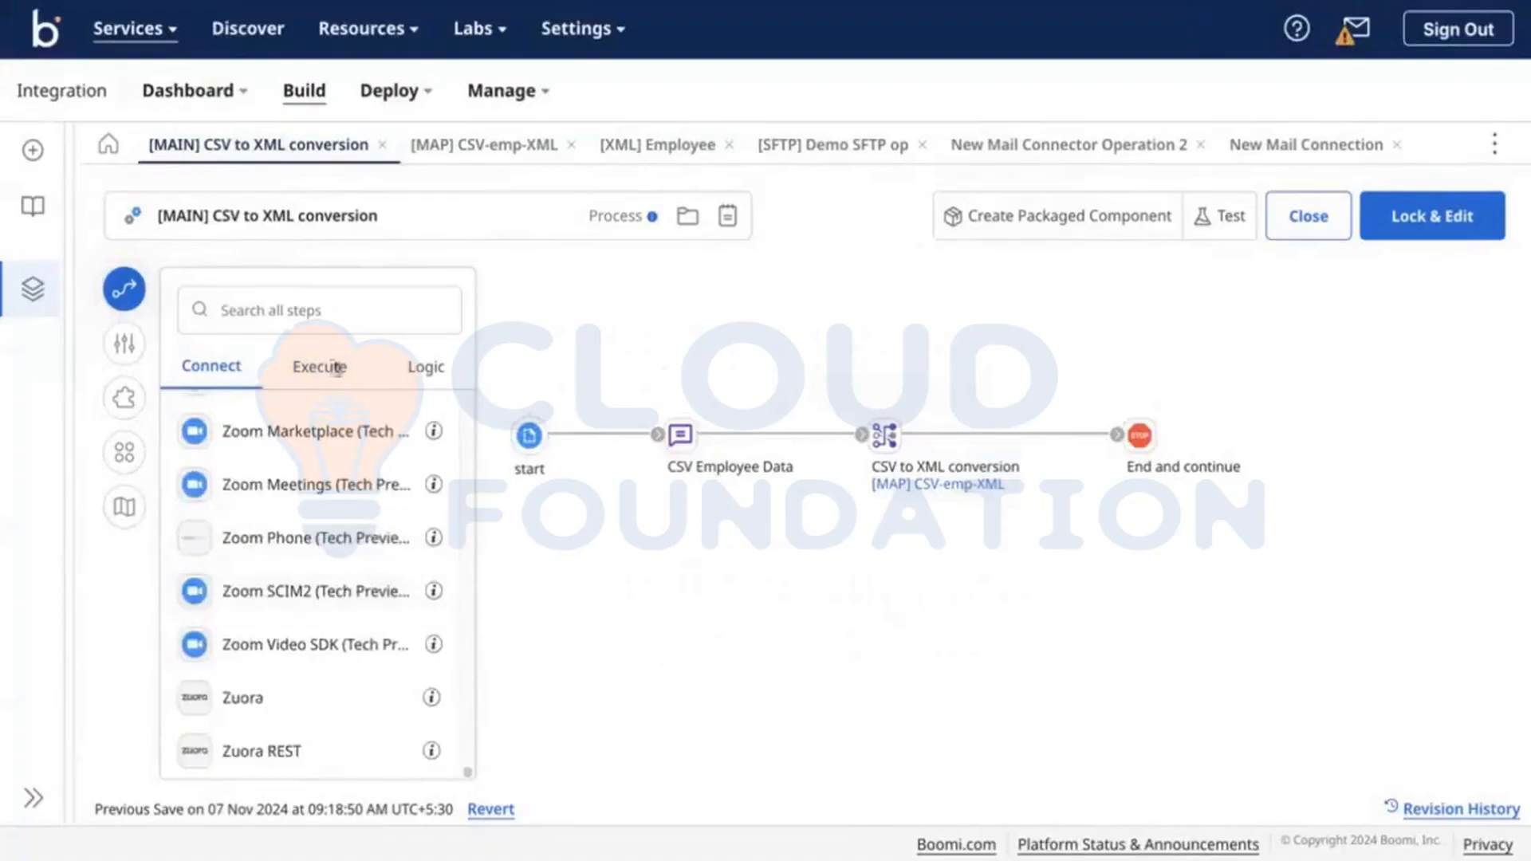
click(126, 288)
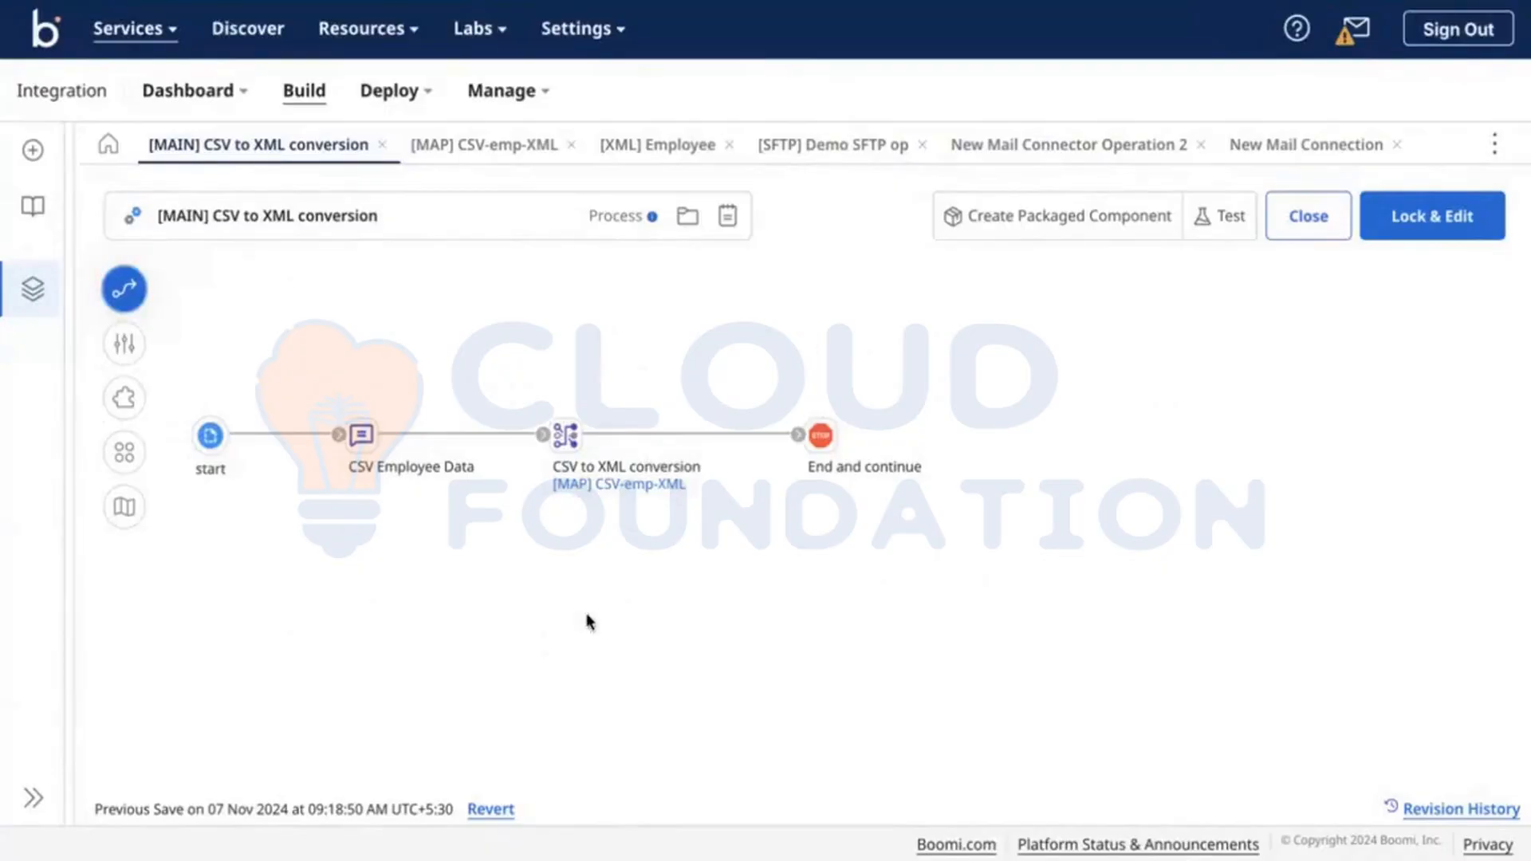
Close the open Demo SFTP operation, New Mail Connector Operation 2 and New Mail Connection components.
click(922, 146)
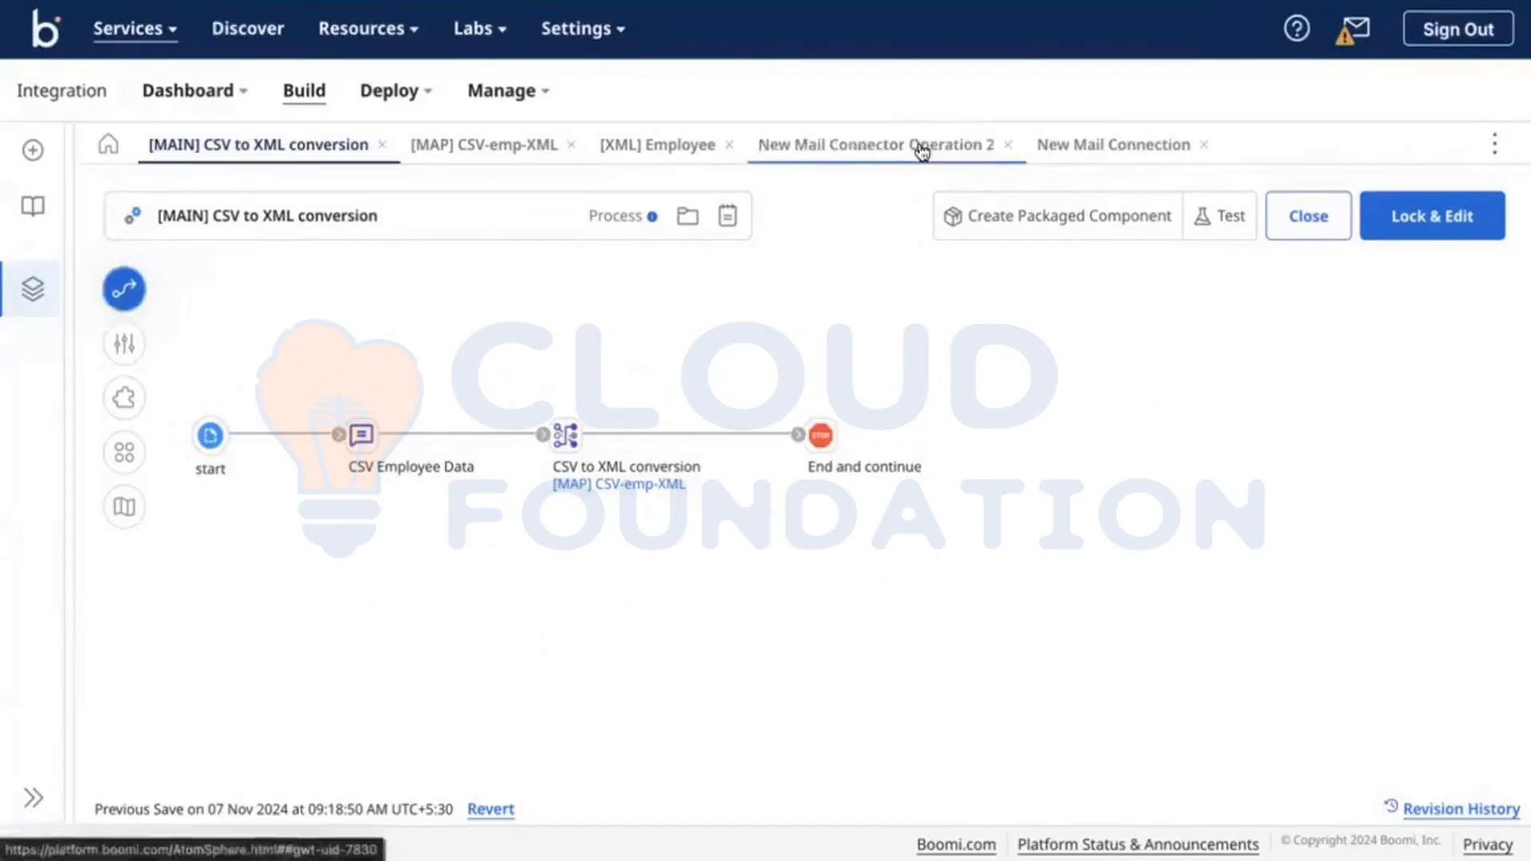
click(1007, 152)
click(933, 150)
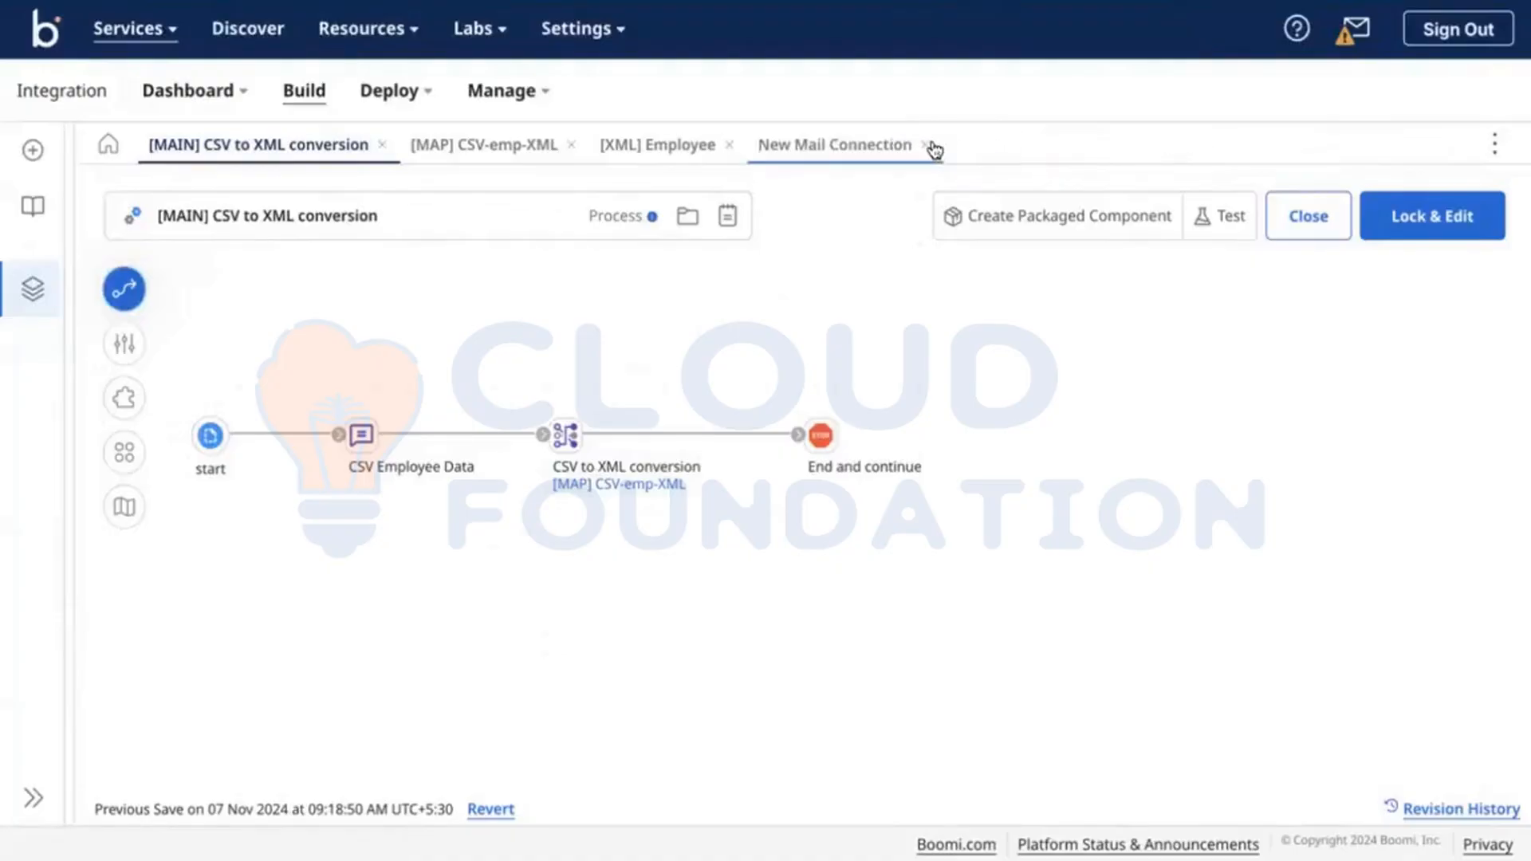
click(925, 148)
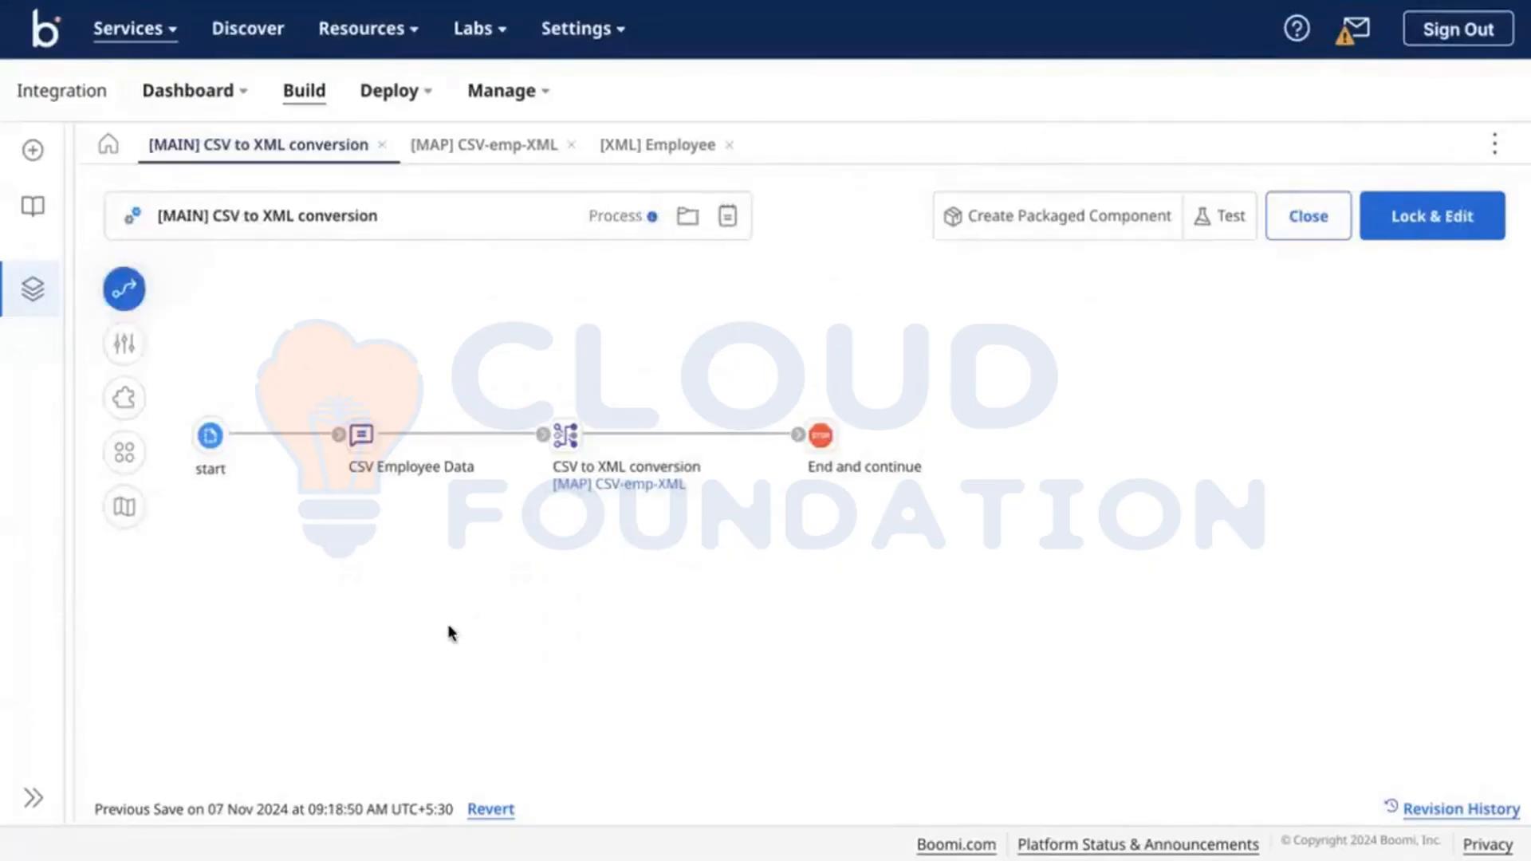
Move the End and continue step and the CSV to XML conversion map farther along the flow, leaving space after CSV Employee Data.
click(294, 393)
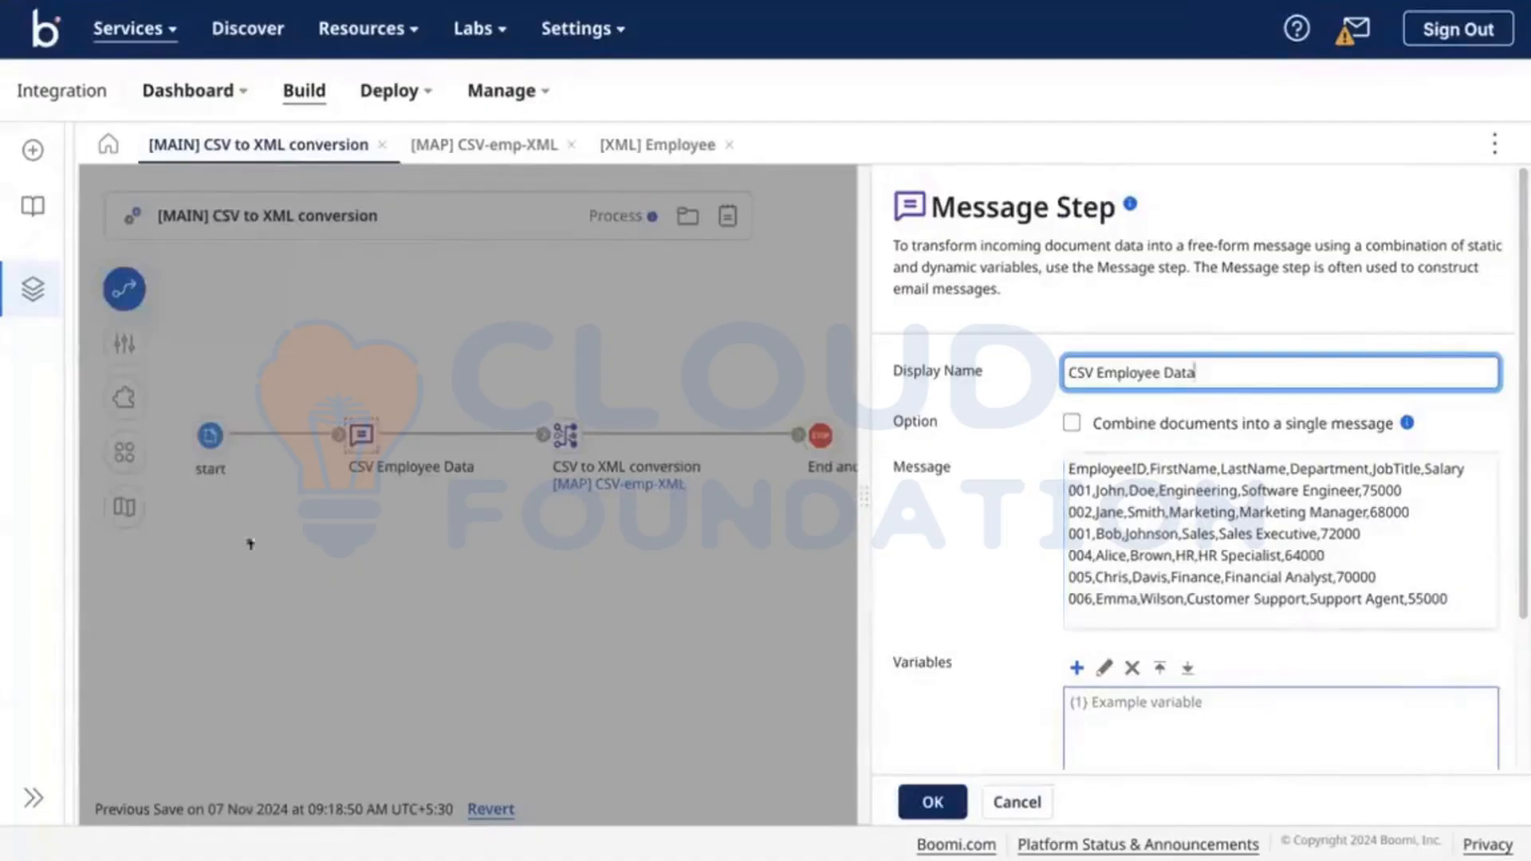
click(509, 634)
drag(820, 437, 1225, 445)
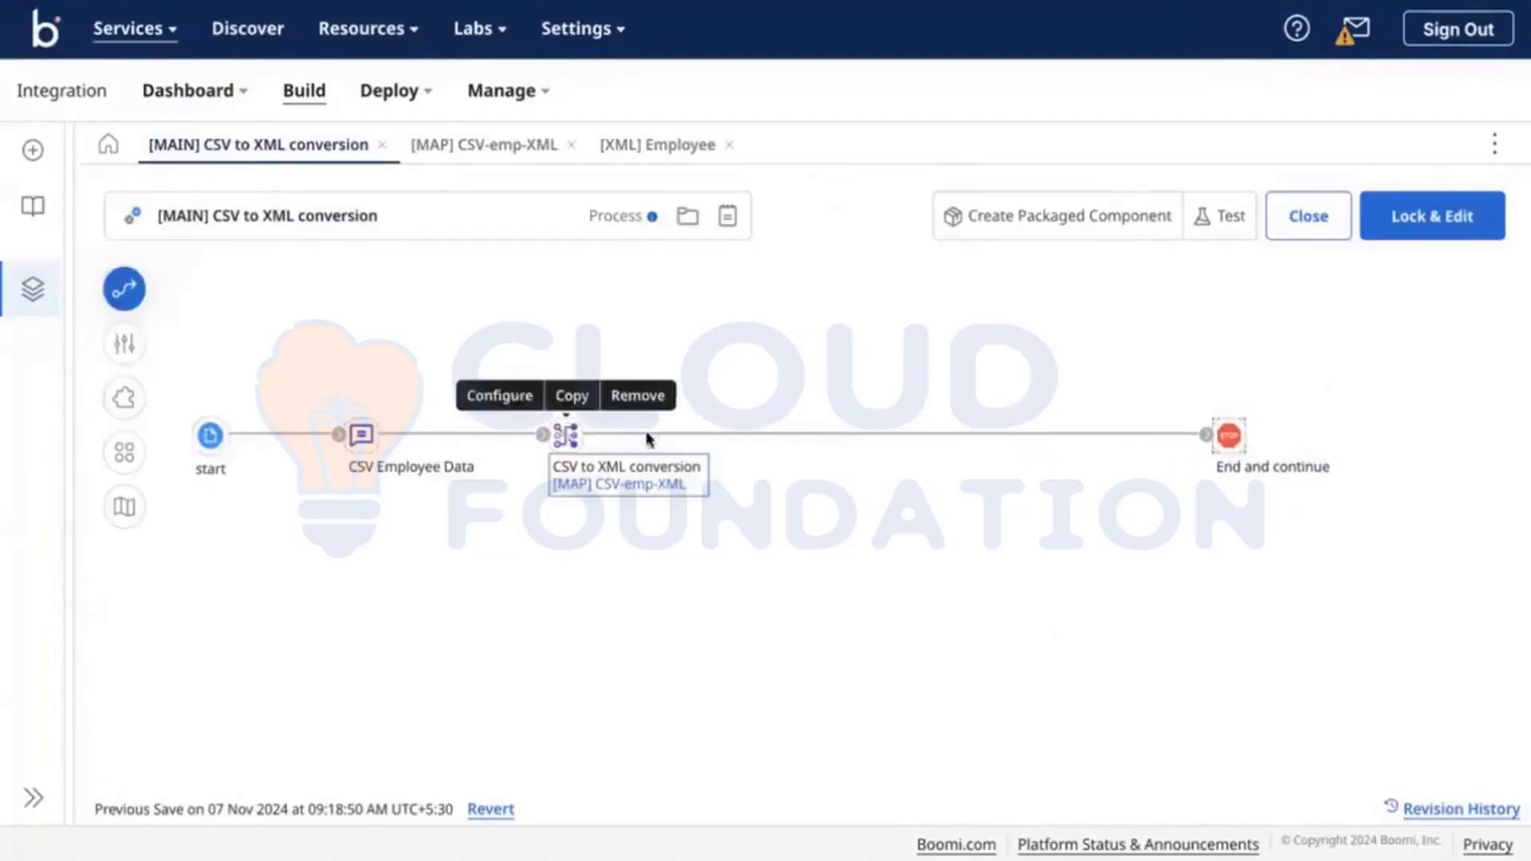
drag(649, 438, 854, 432)
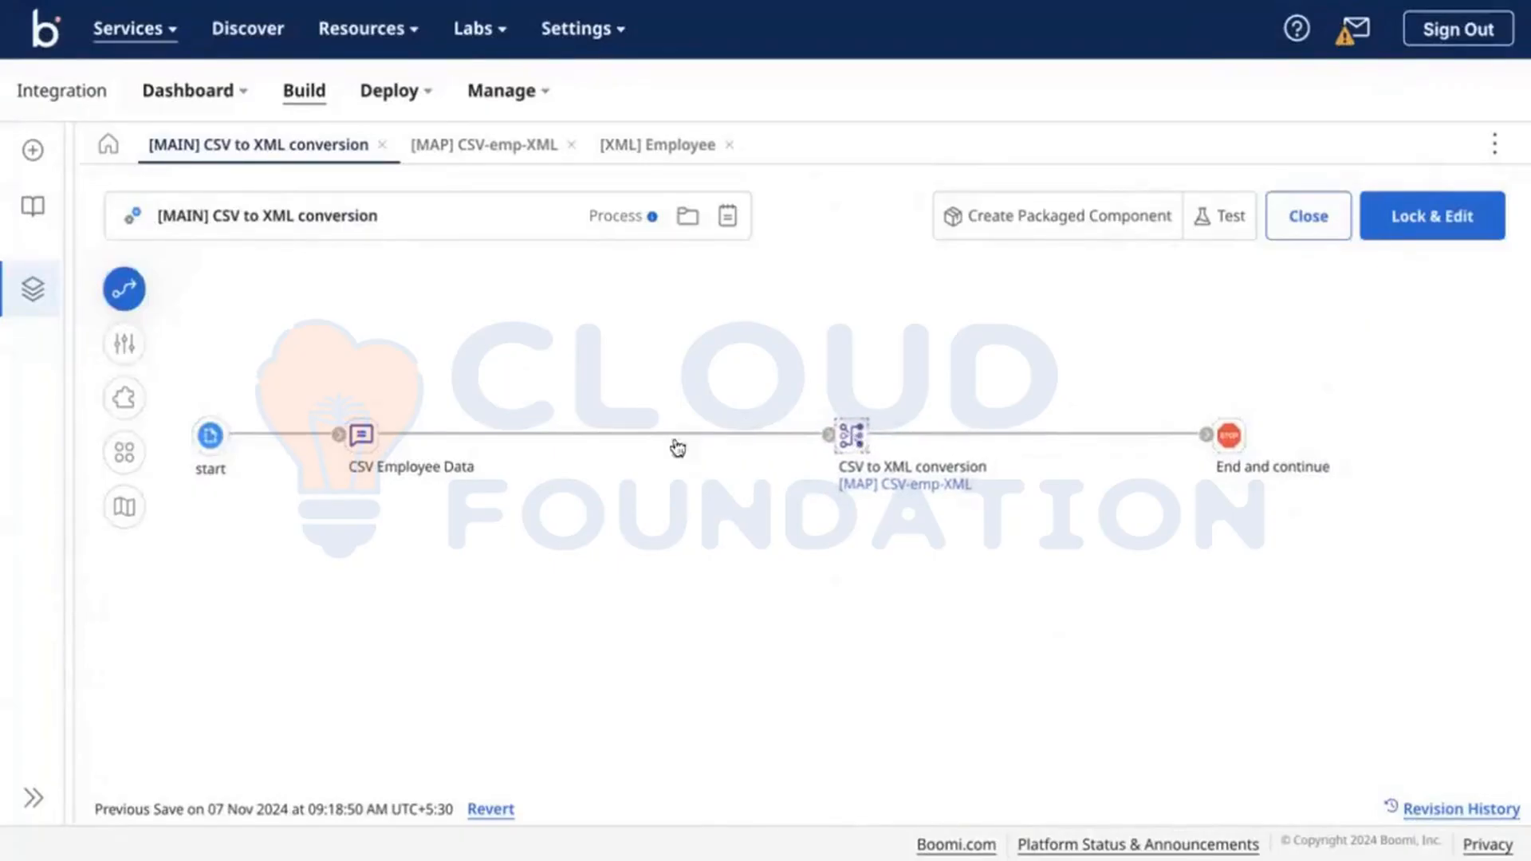
Examine the employee records in the CSV Employee Data message step and close it.
click(360, 435)
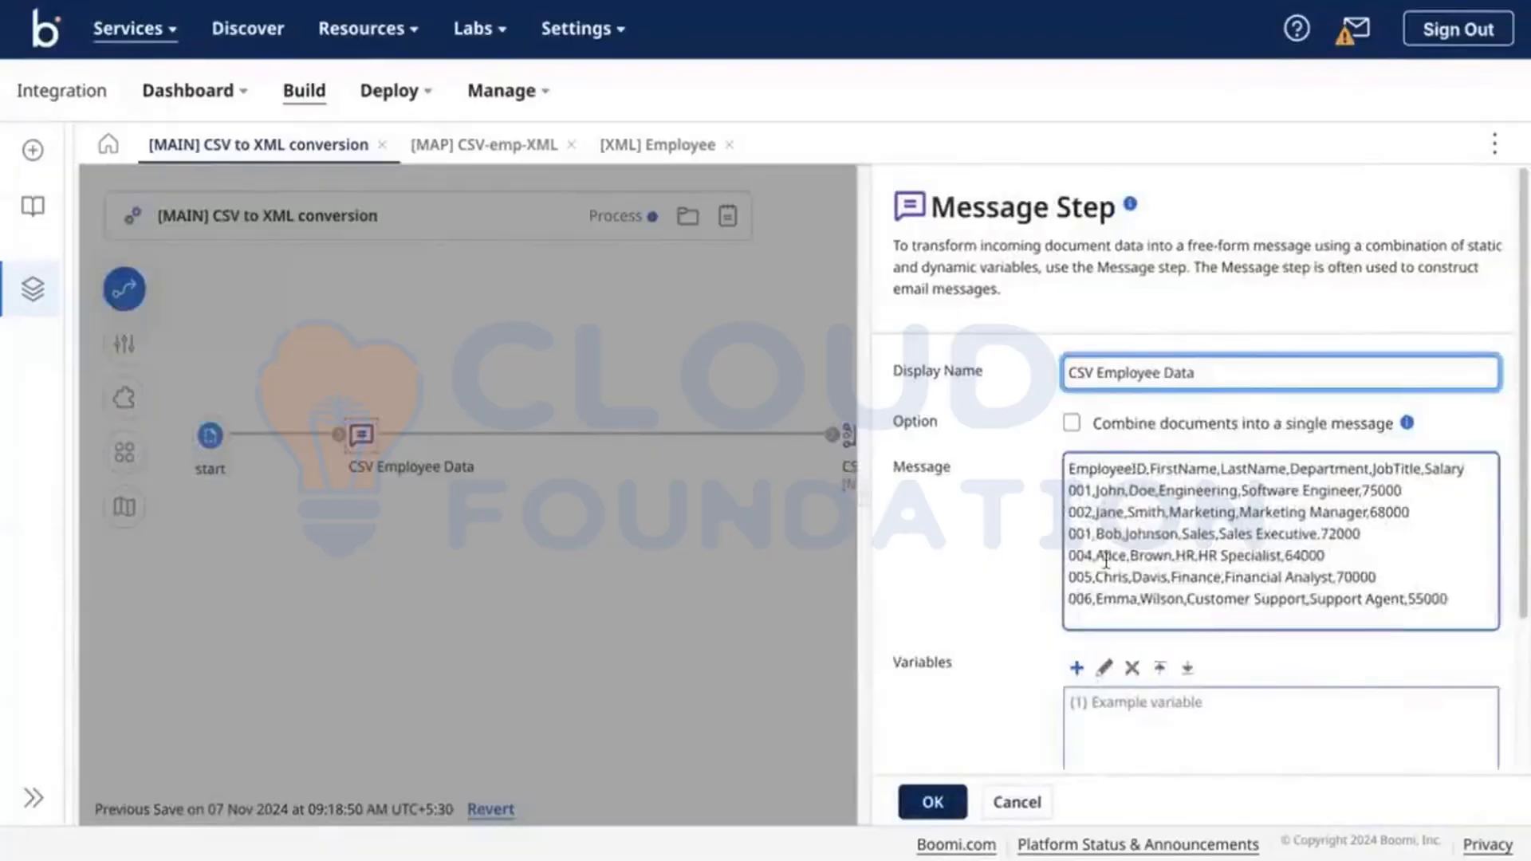
scroll(1300, 439, down, 1)
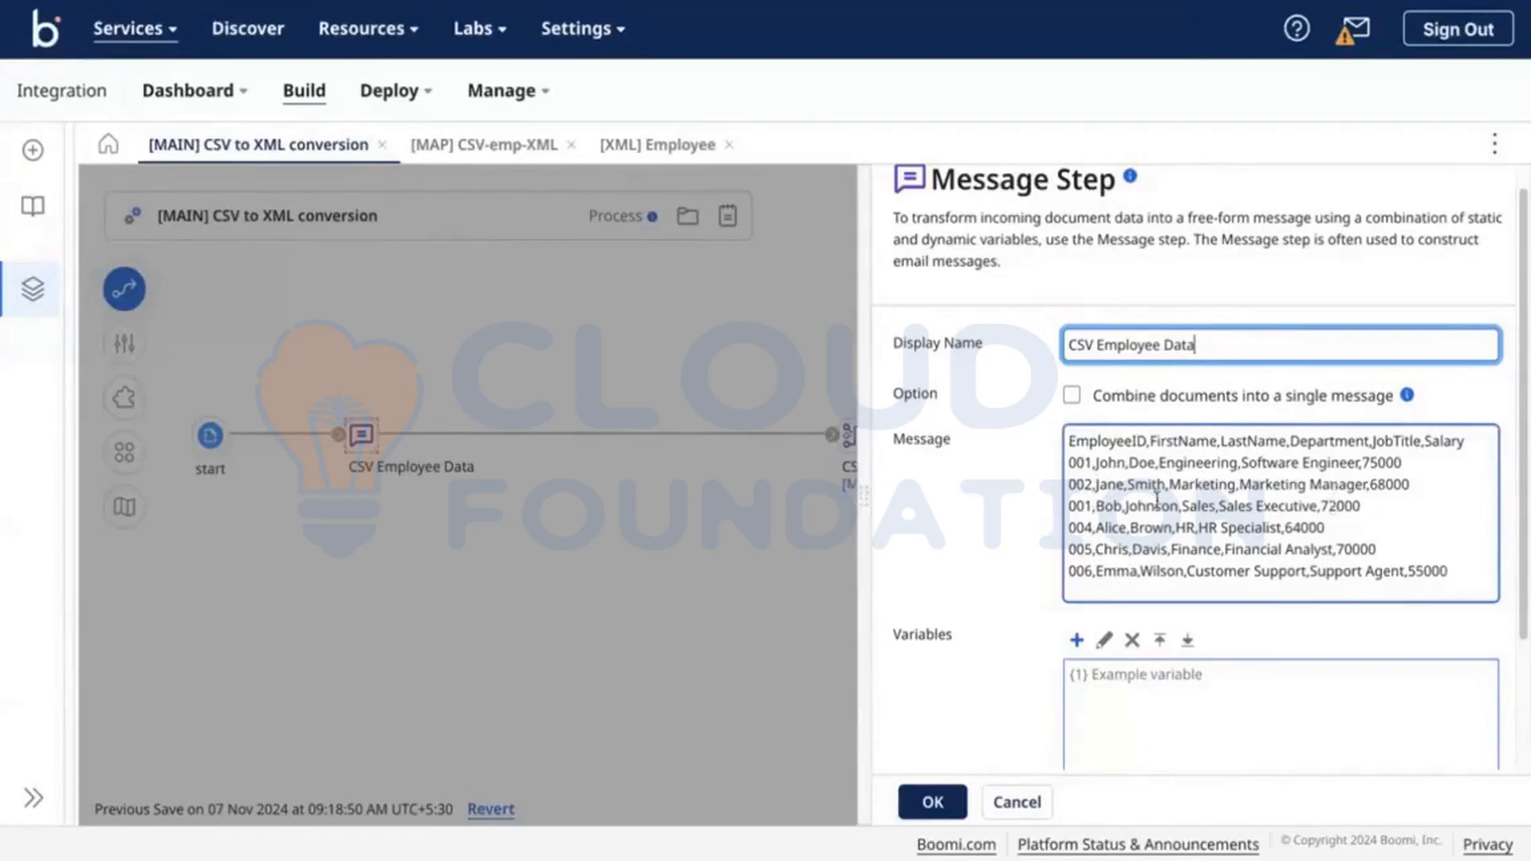
click(654, 573)
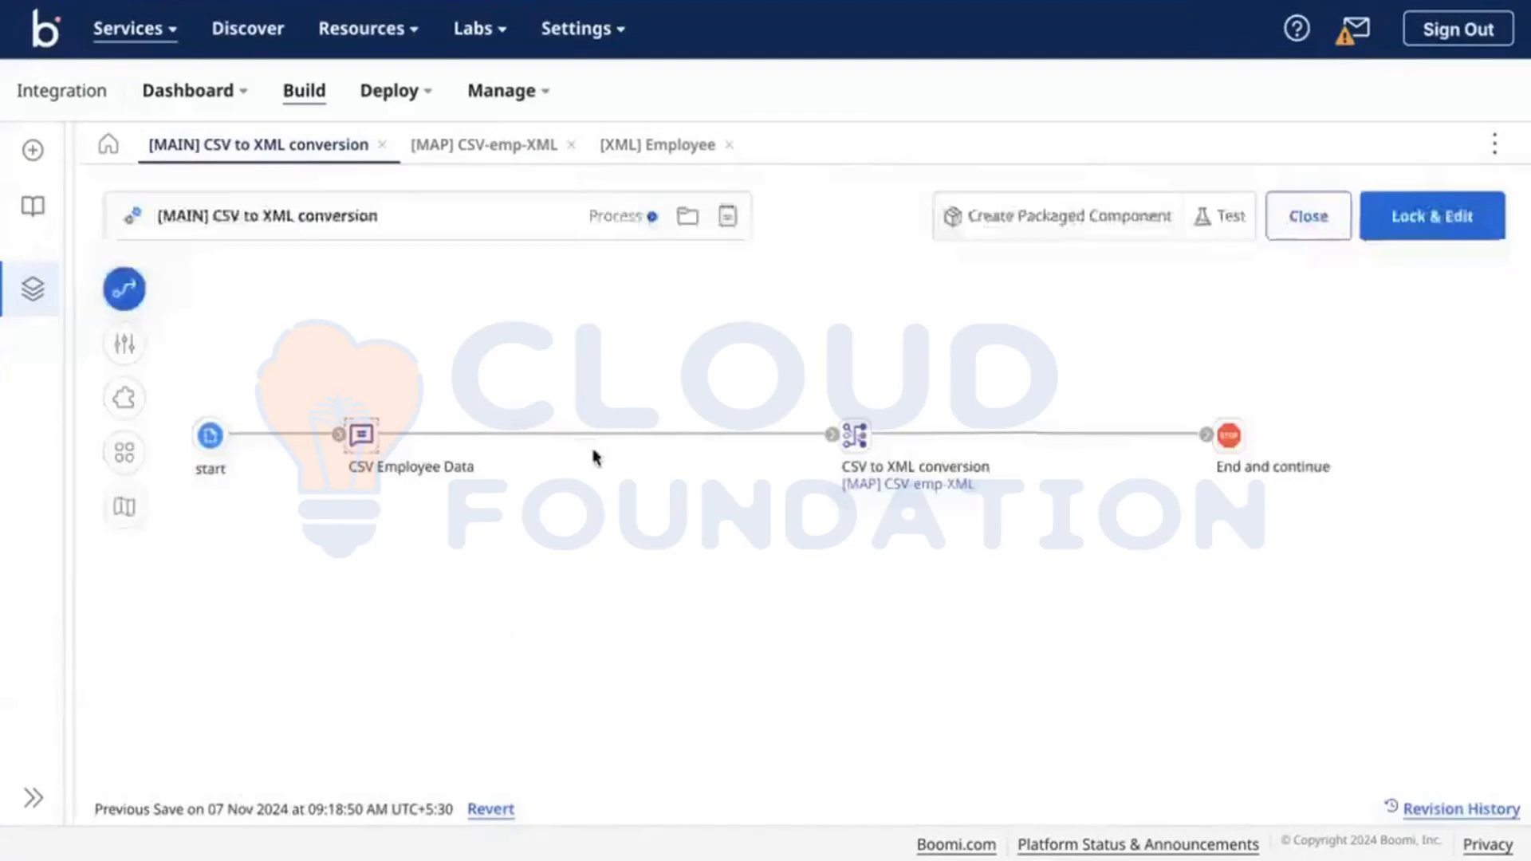
Insert a Decision step between CSV Employee Data and the CSV to XML conversion map, connecting its True branch to the map.
click(125, 289)
click(315, 369)
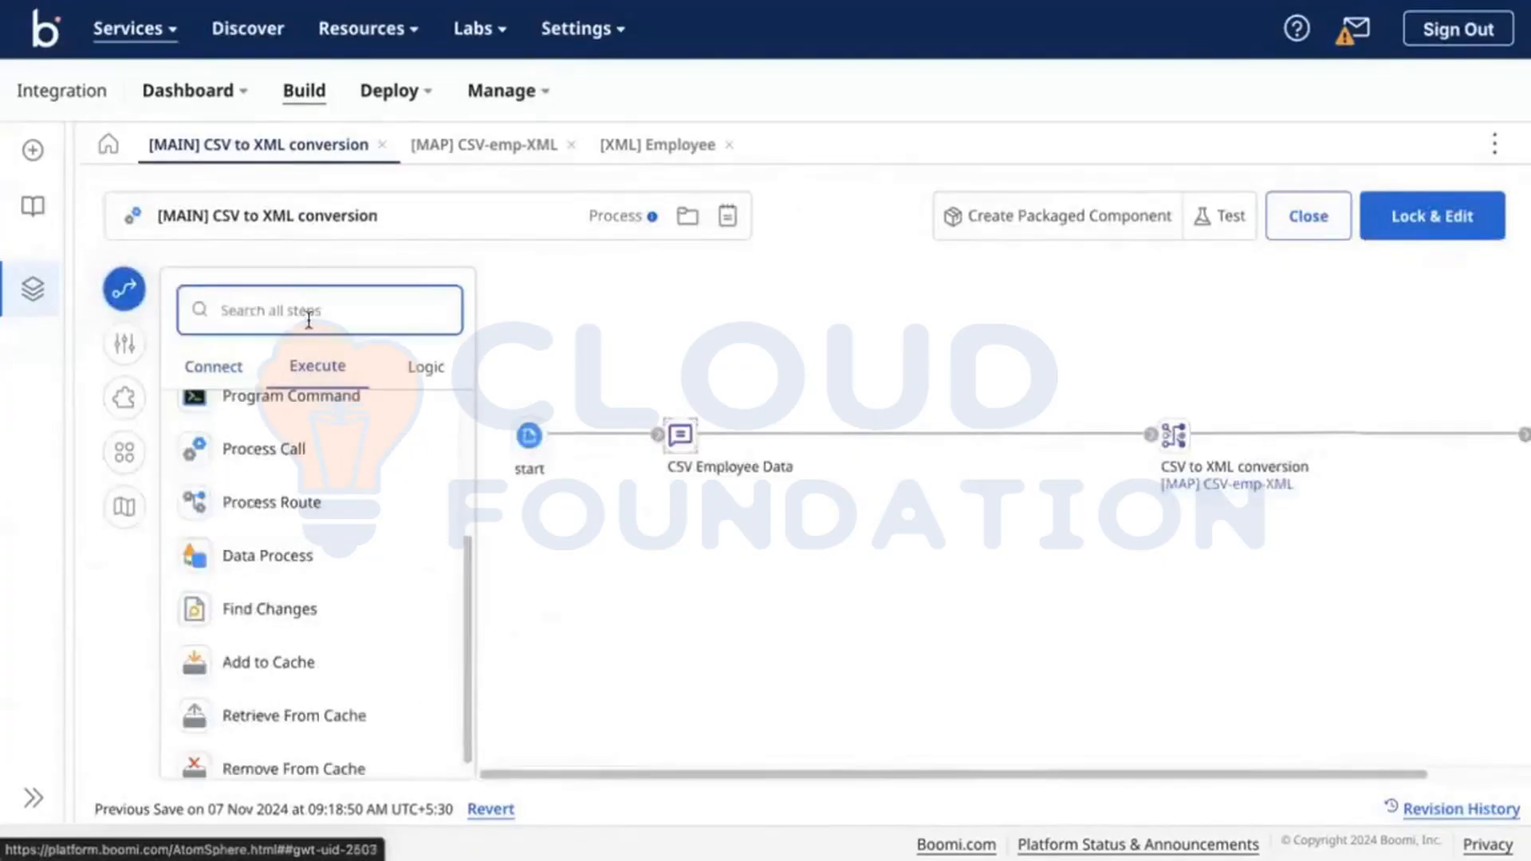
text(de)
key(BackSpace)
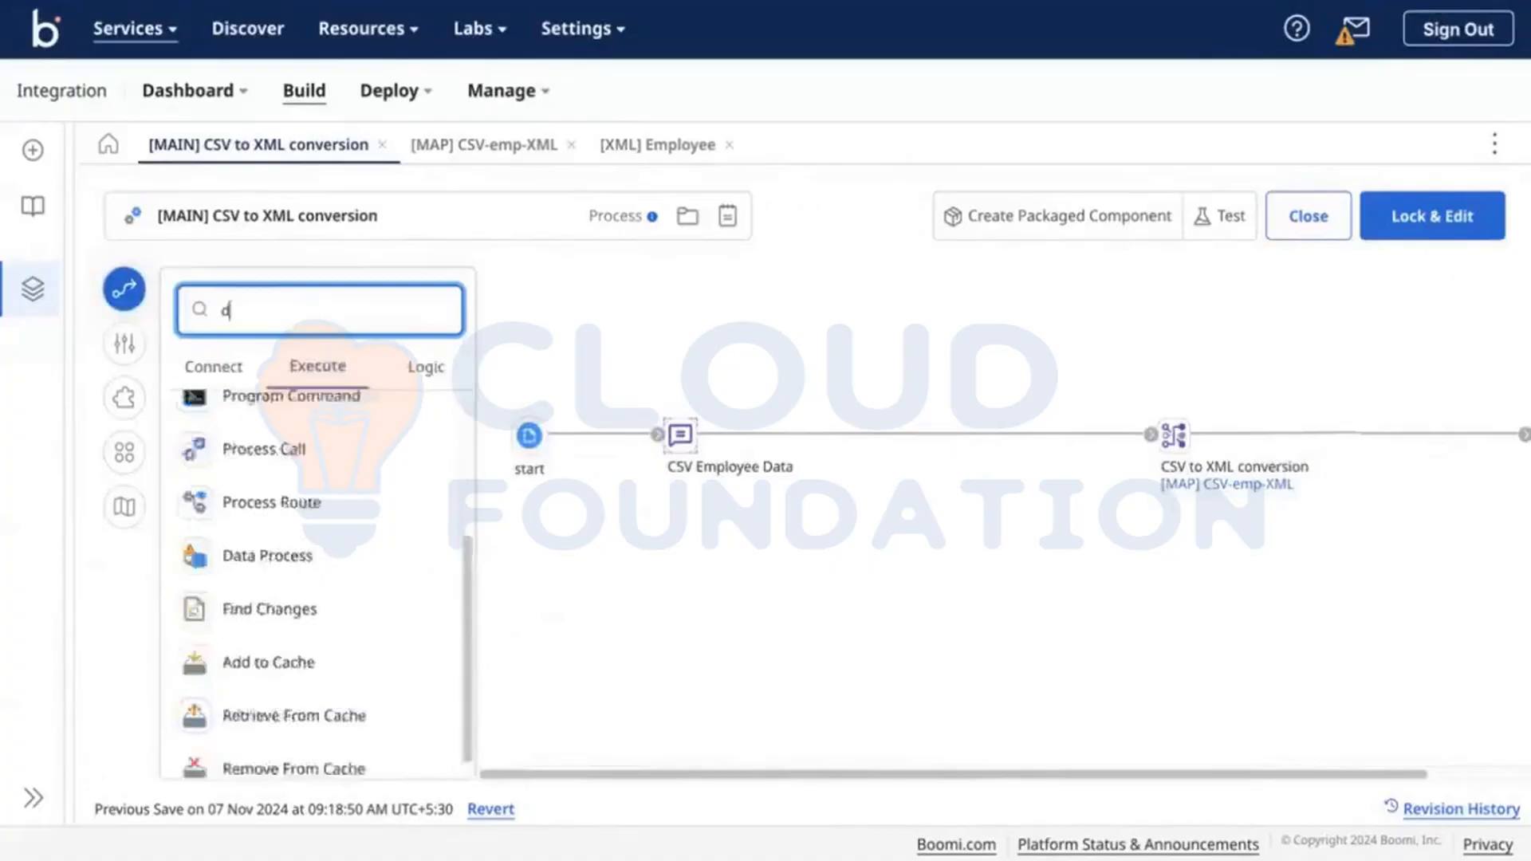
text(eci)
drag(250, 404, 1024, 432)
click(989, 803)
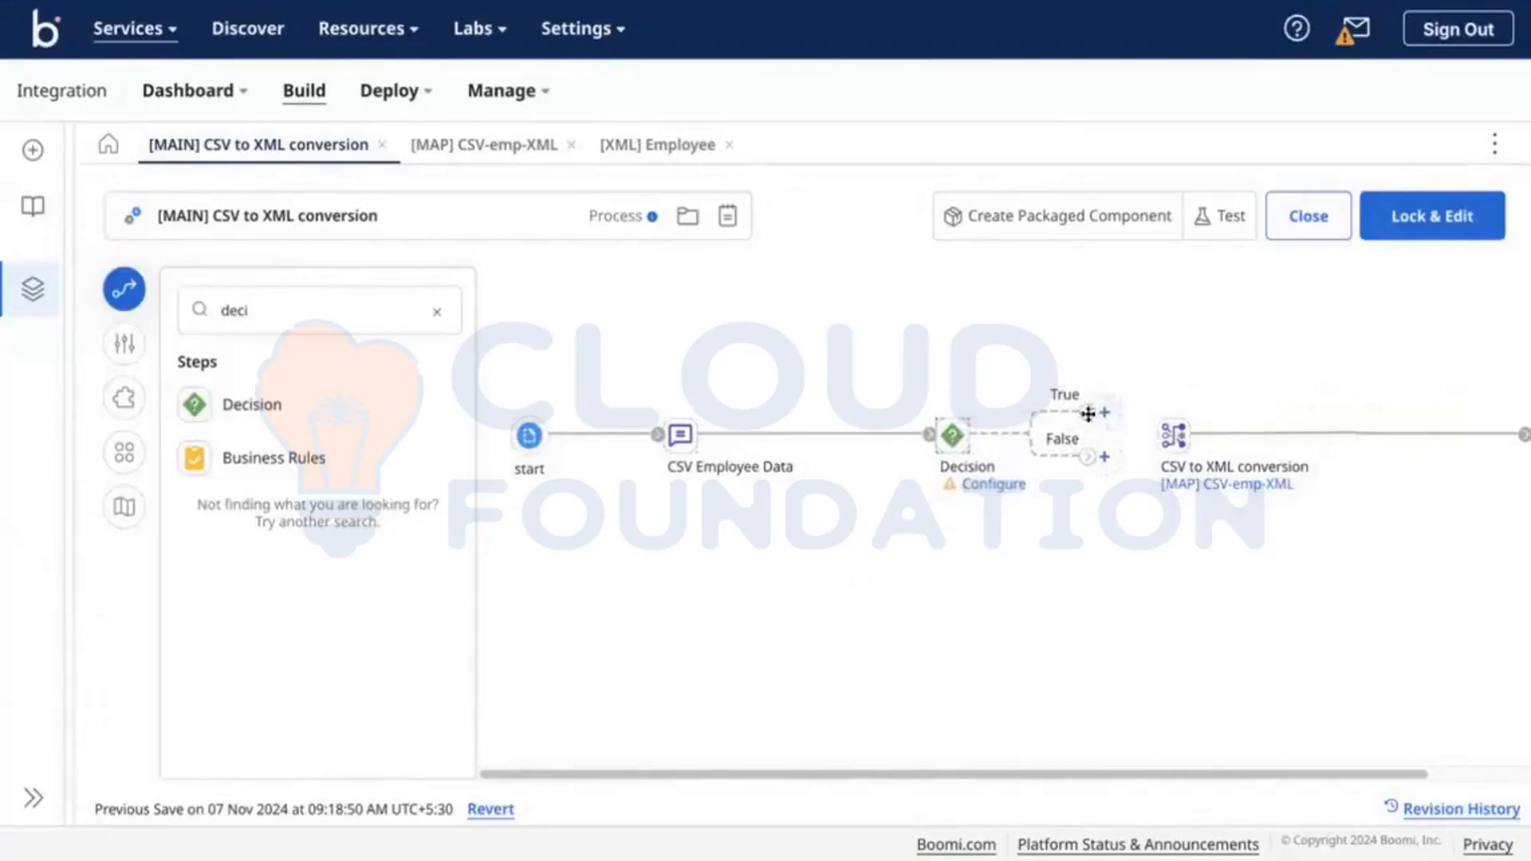
drag(1088, 414, 1152, 434)
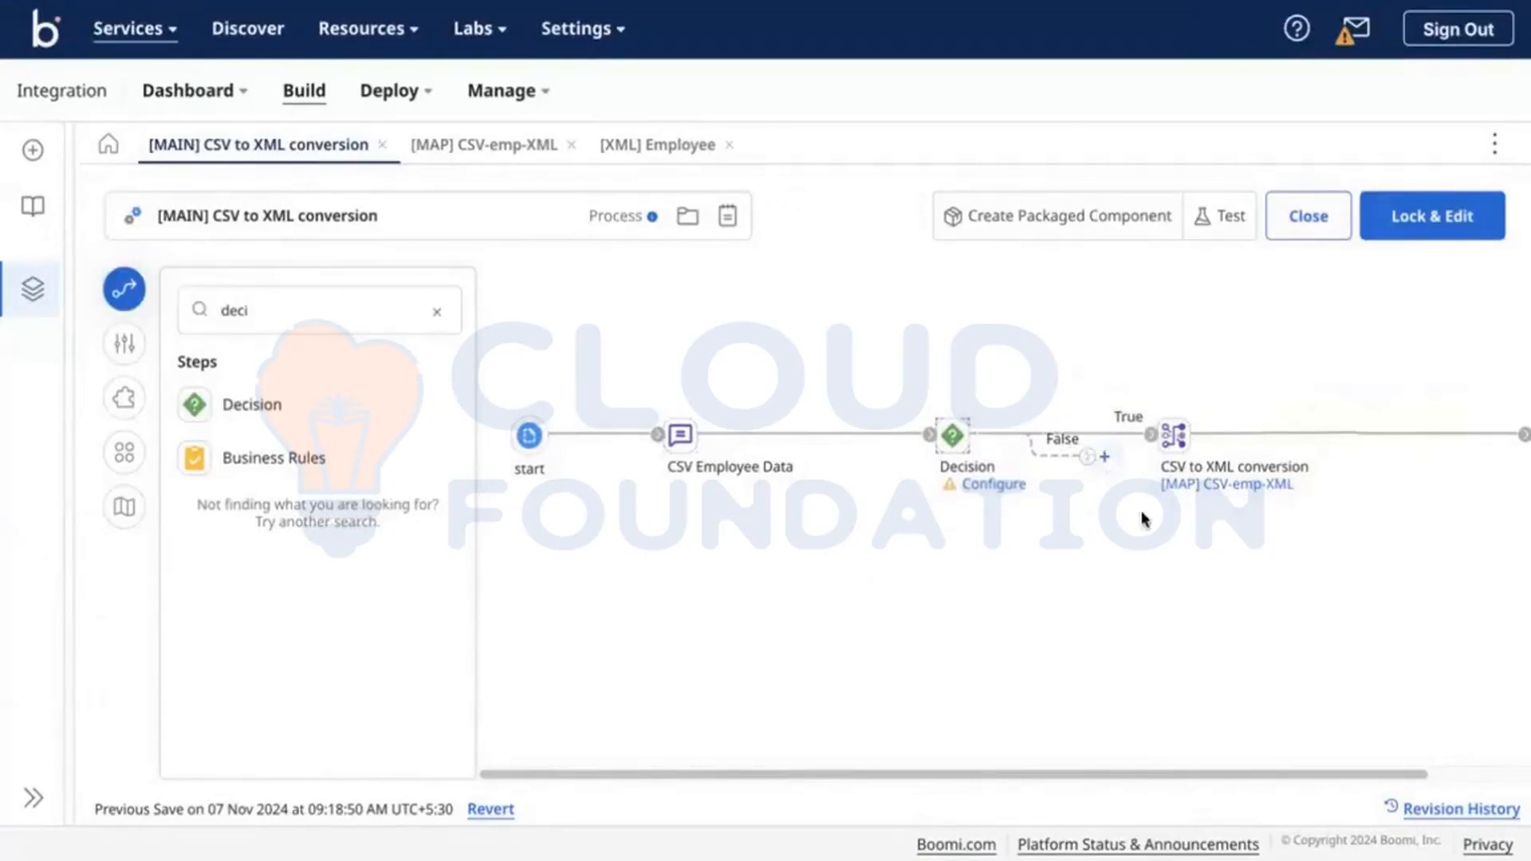
Add a Stop step below the map and connect it to the Decision step's False branch.
click(284, 301)
key(ctrl+a)
text(s)
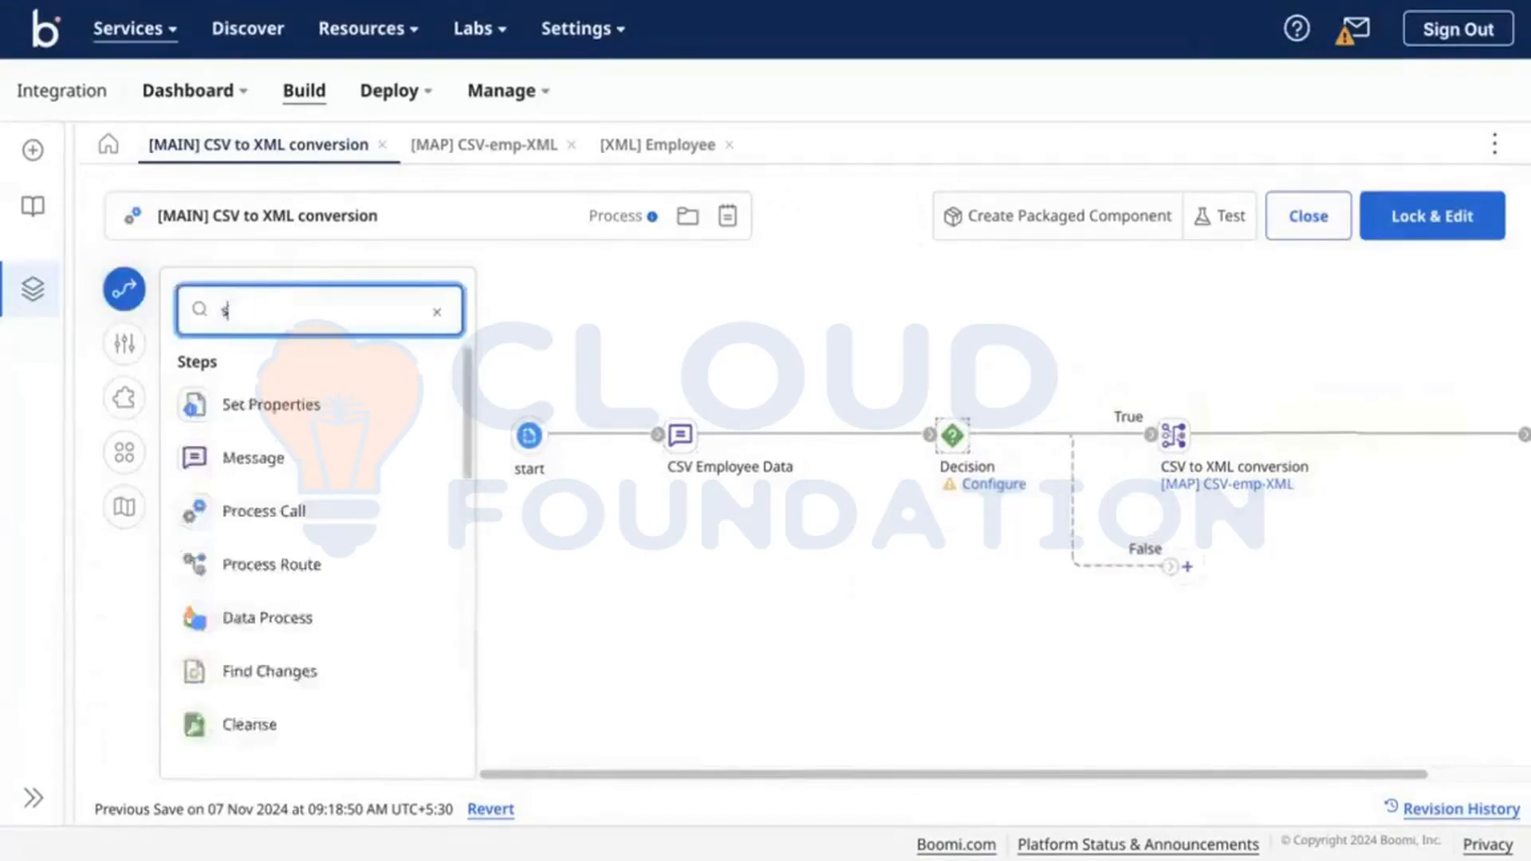
text(top)
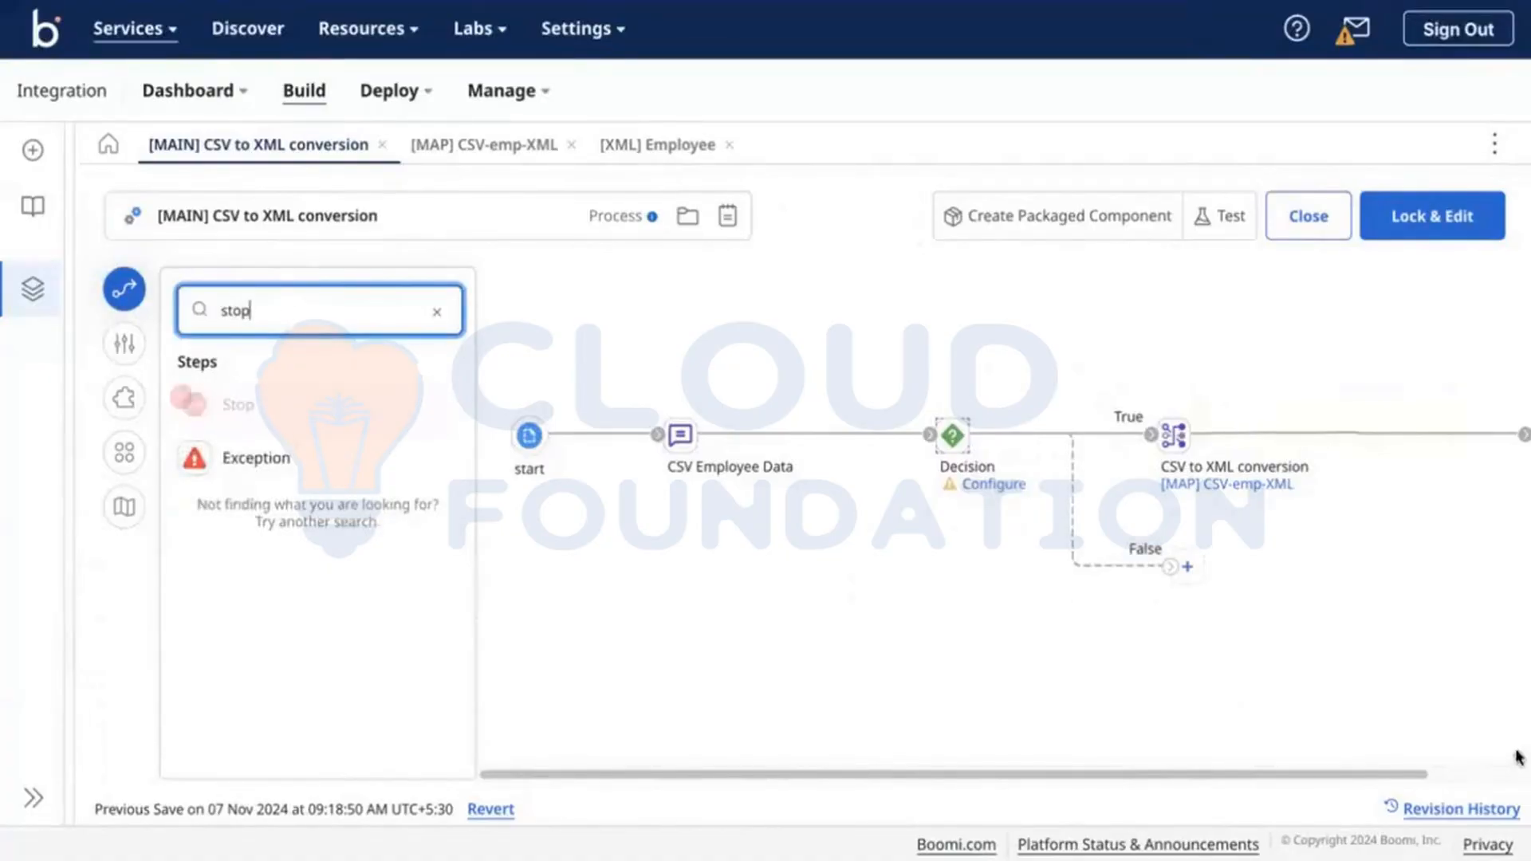
drag(1519, 758, 1074, 580)
click(996, 801)
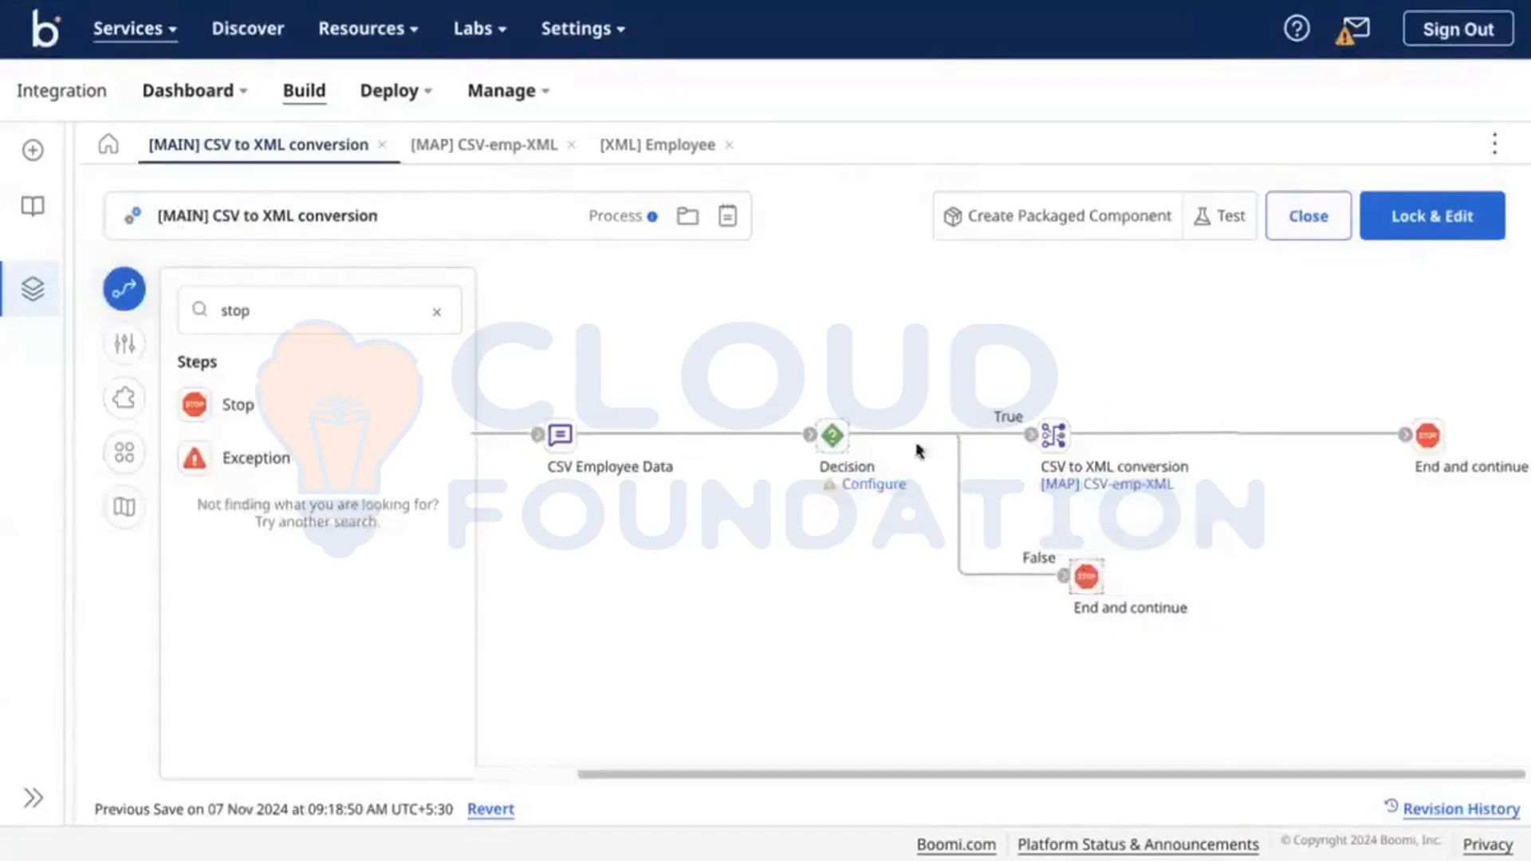
Open the Decision step's configuration and set its display name to check salary.
click(835, 432)
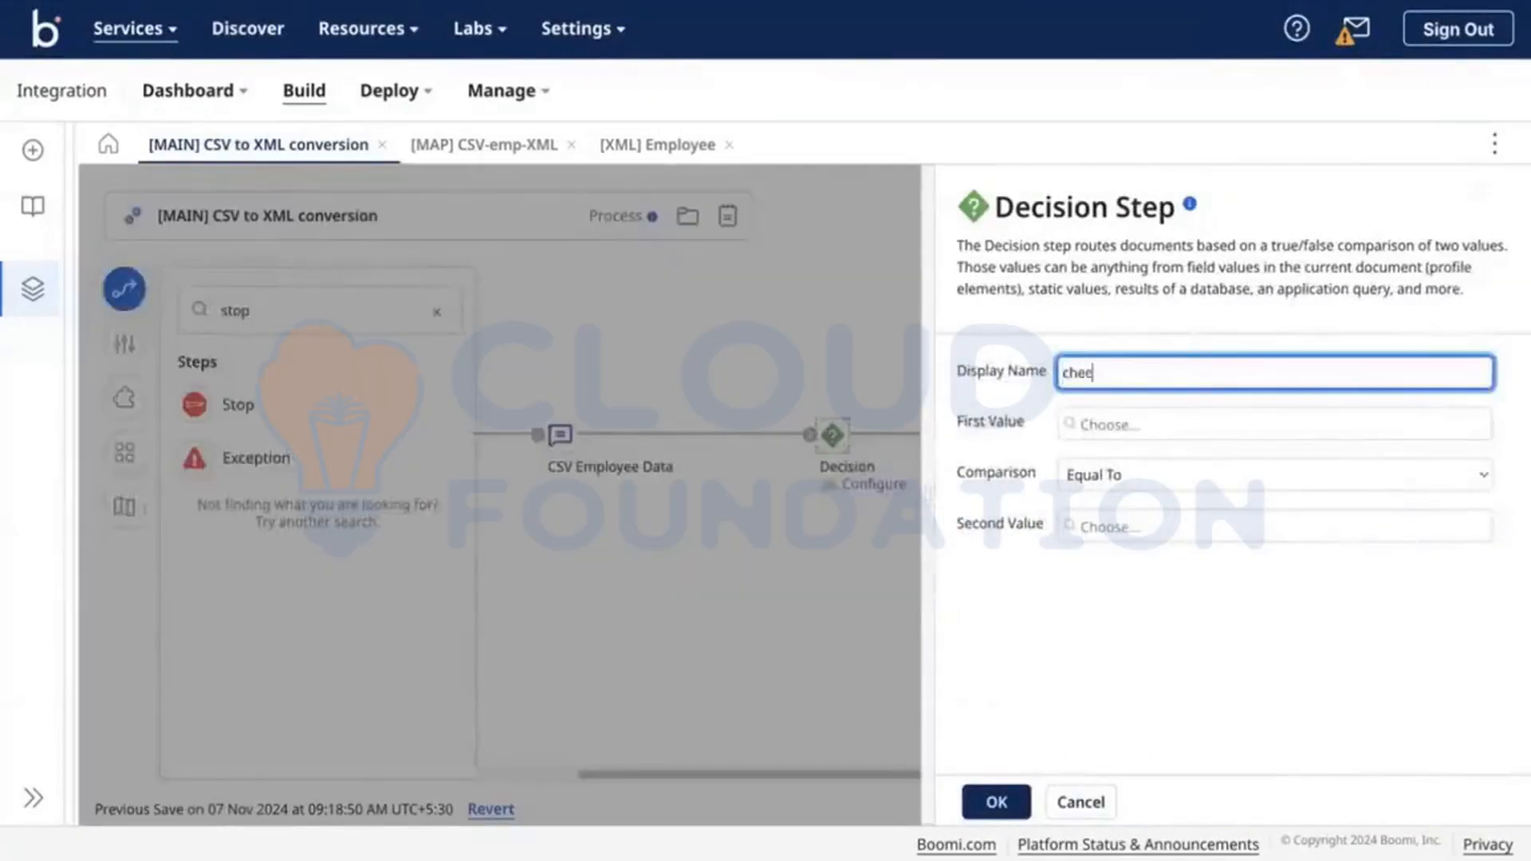
click(1152, 423)
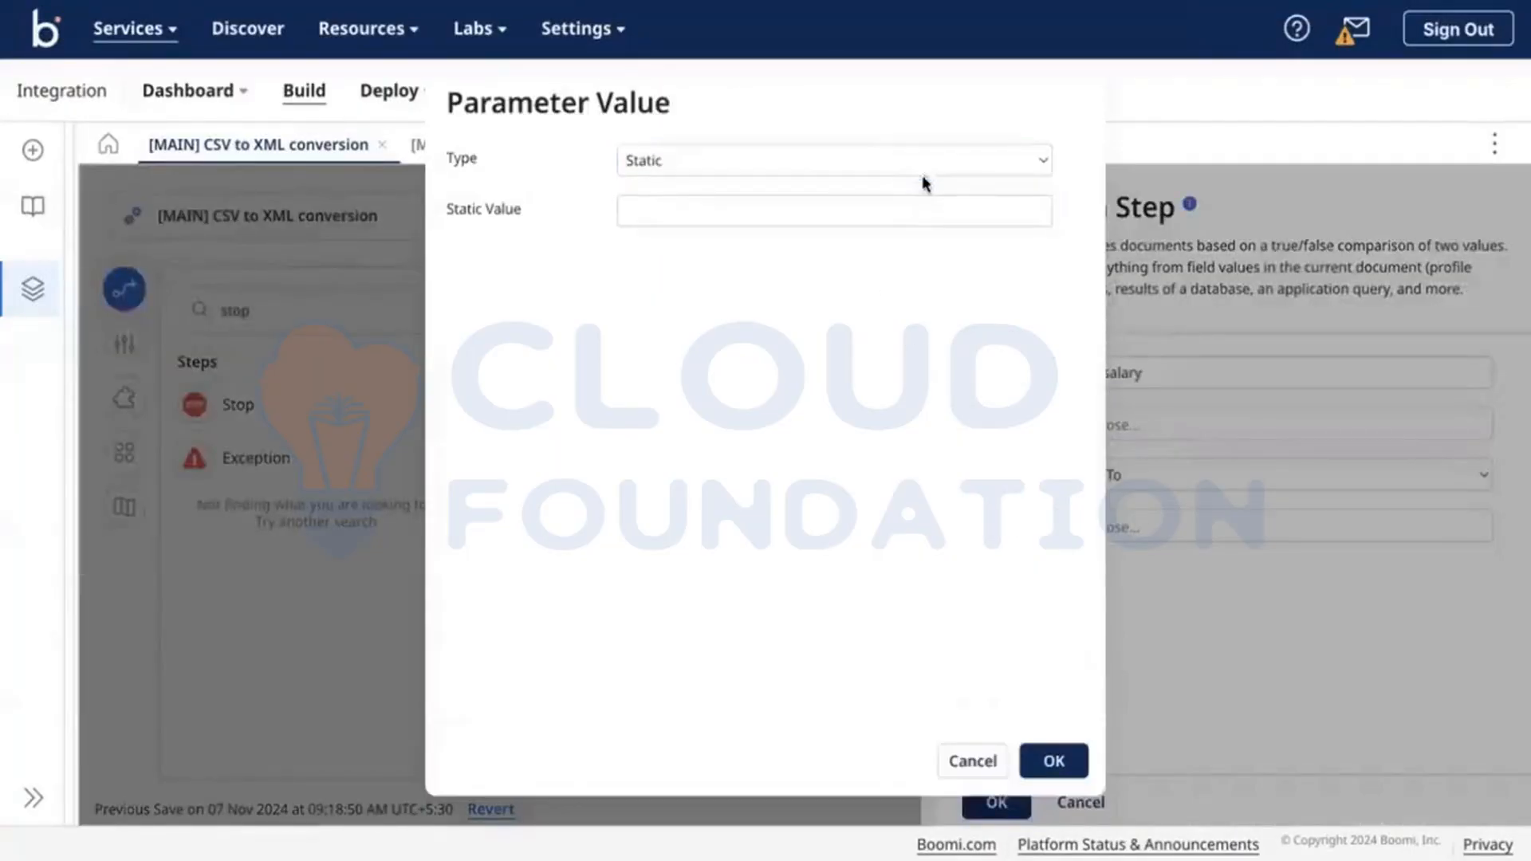
click(640, 170)
click(688, 387)
click(970, 762)
Set the Decision's first value to the Salary profile element of the [CSV] Employee flat file profile.
click(1112, 430)
click(638, 151)
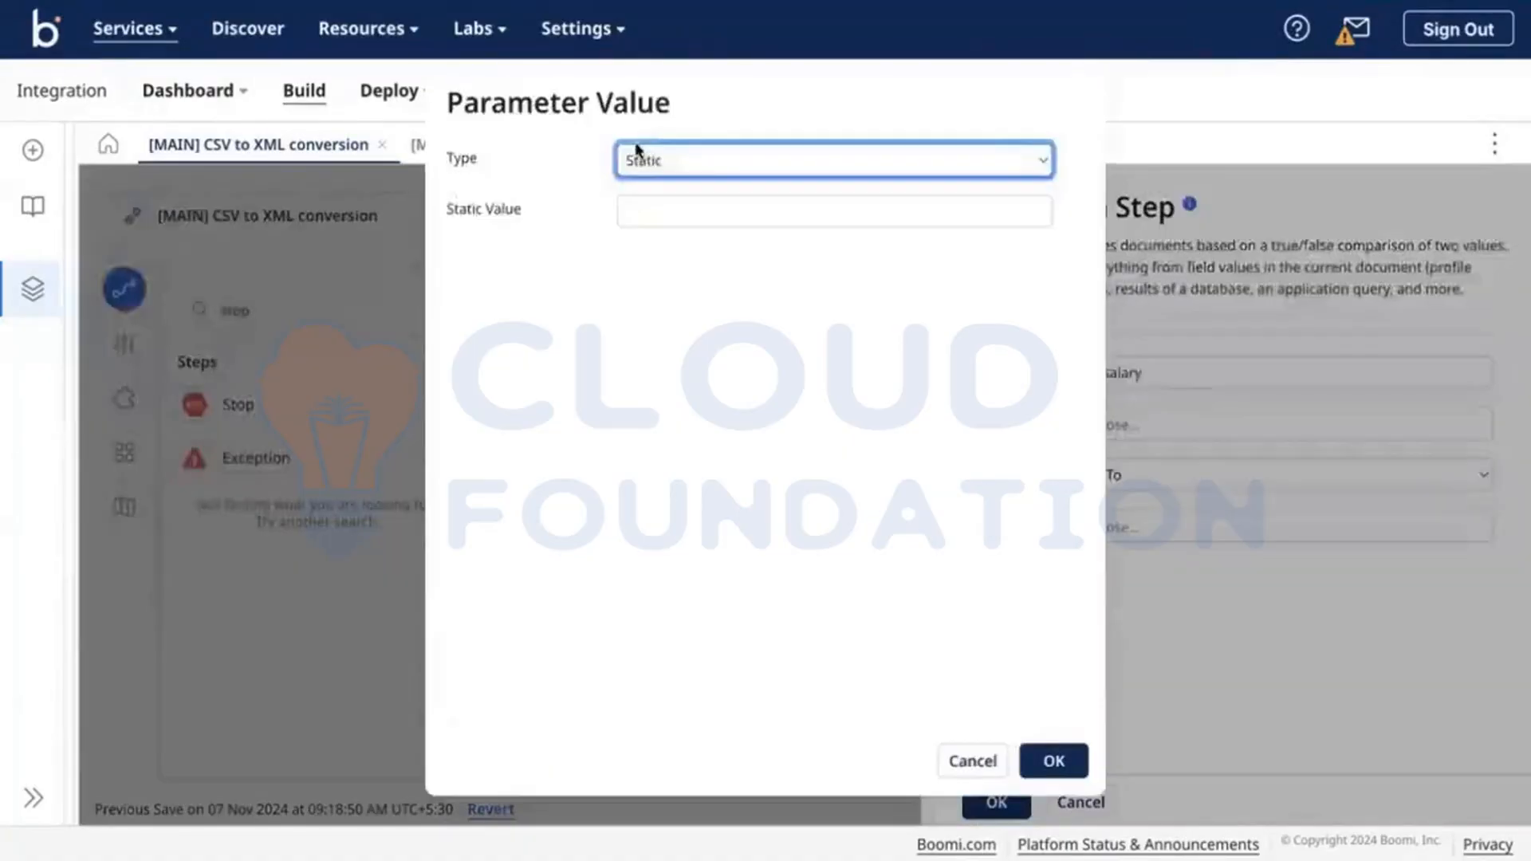
click(638, 152)
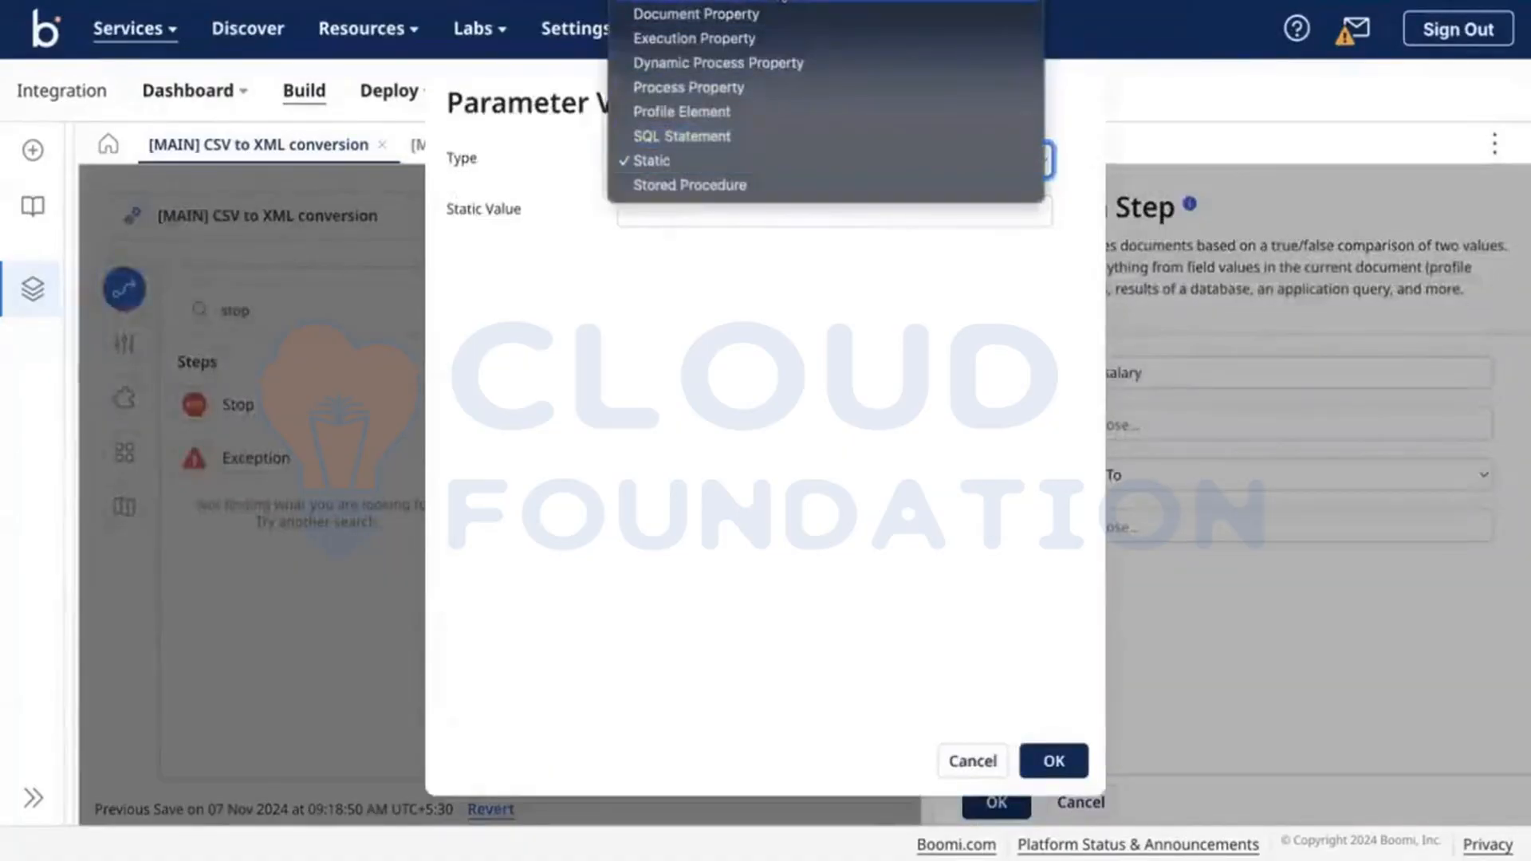
click(759, 112)
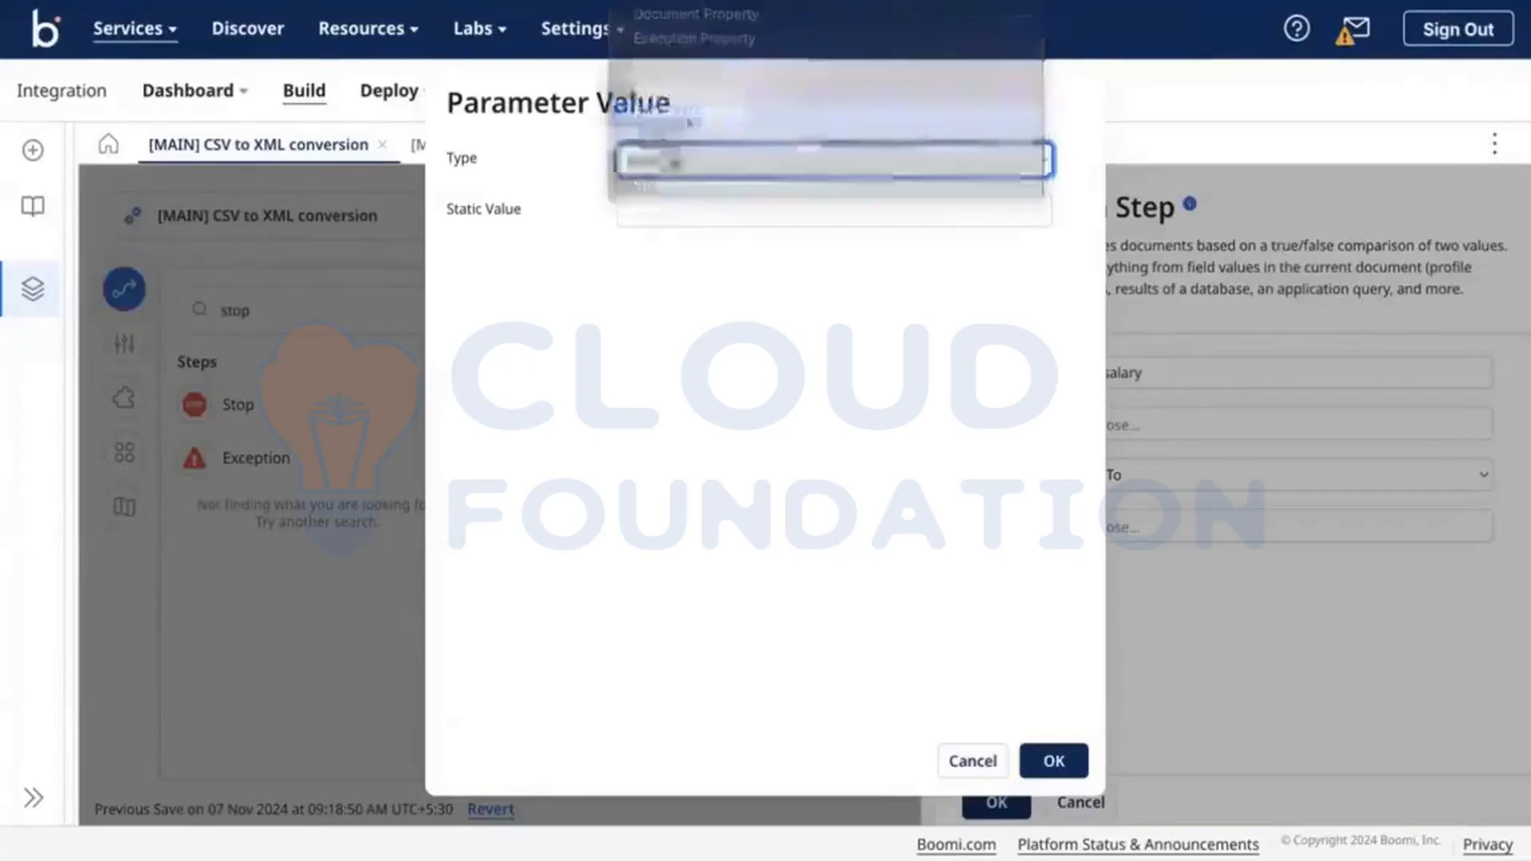
click(690, 222)
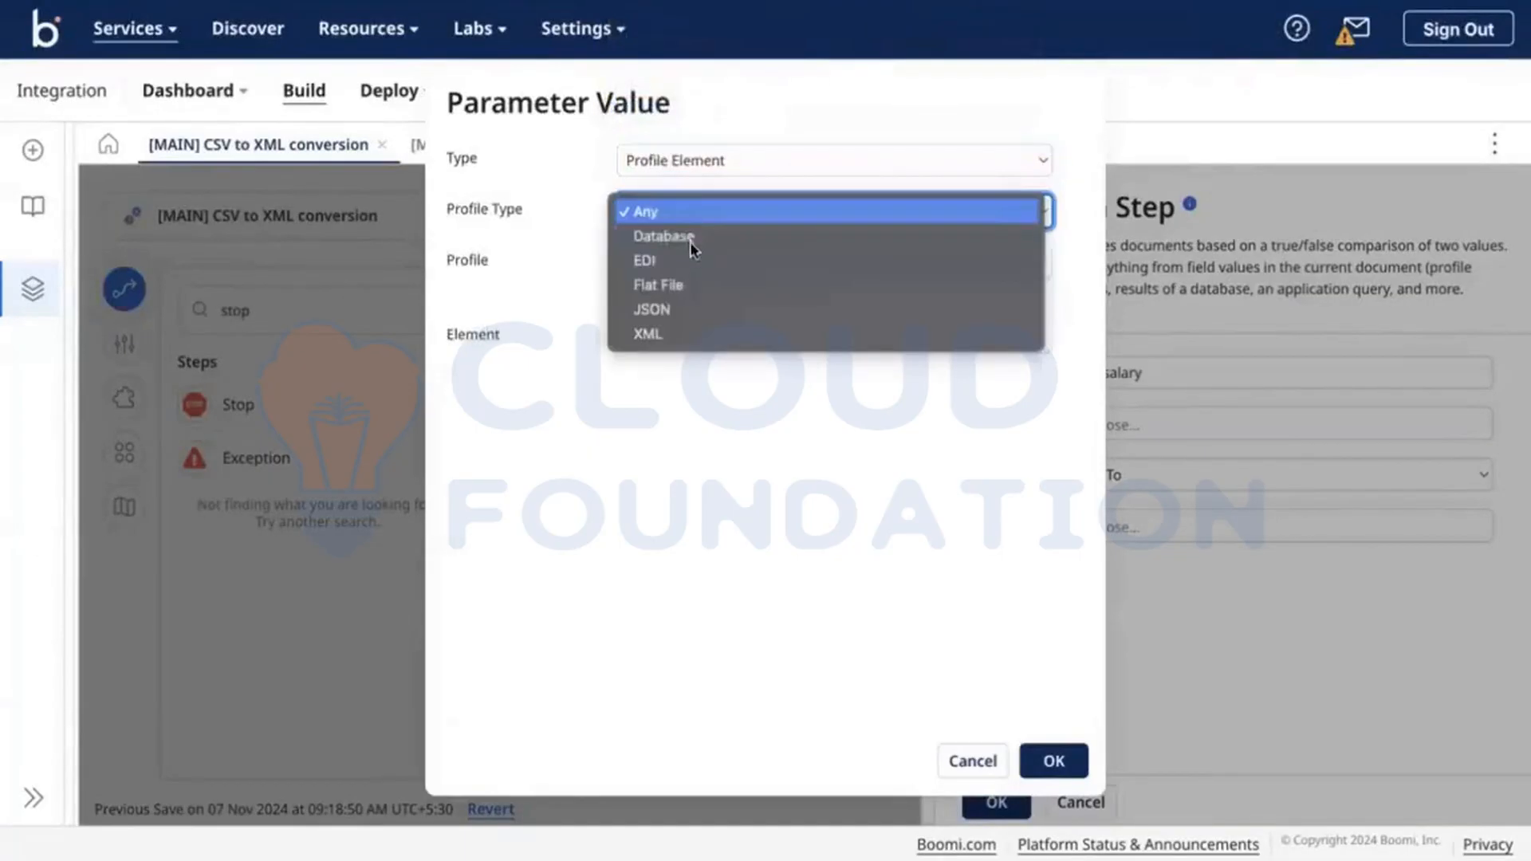
click(693, 285)
click(678, 270)
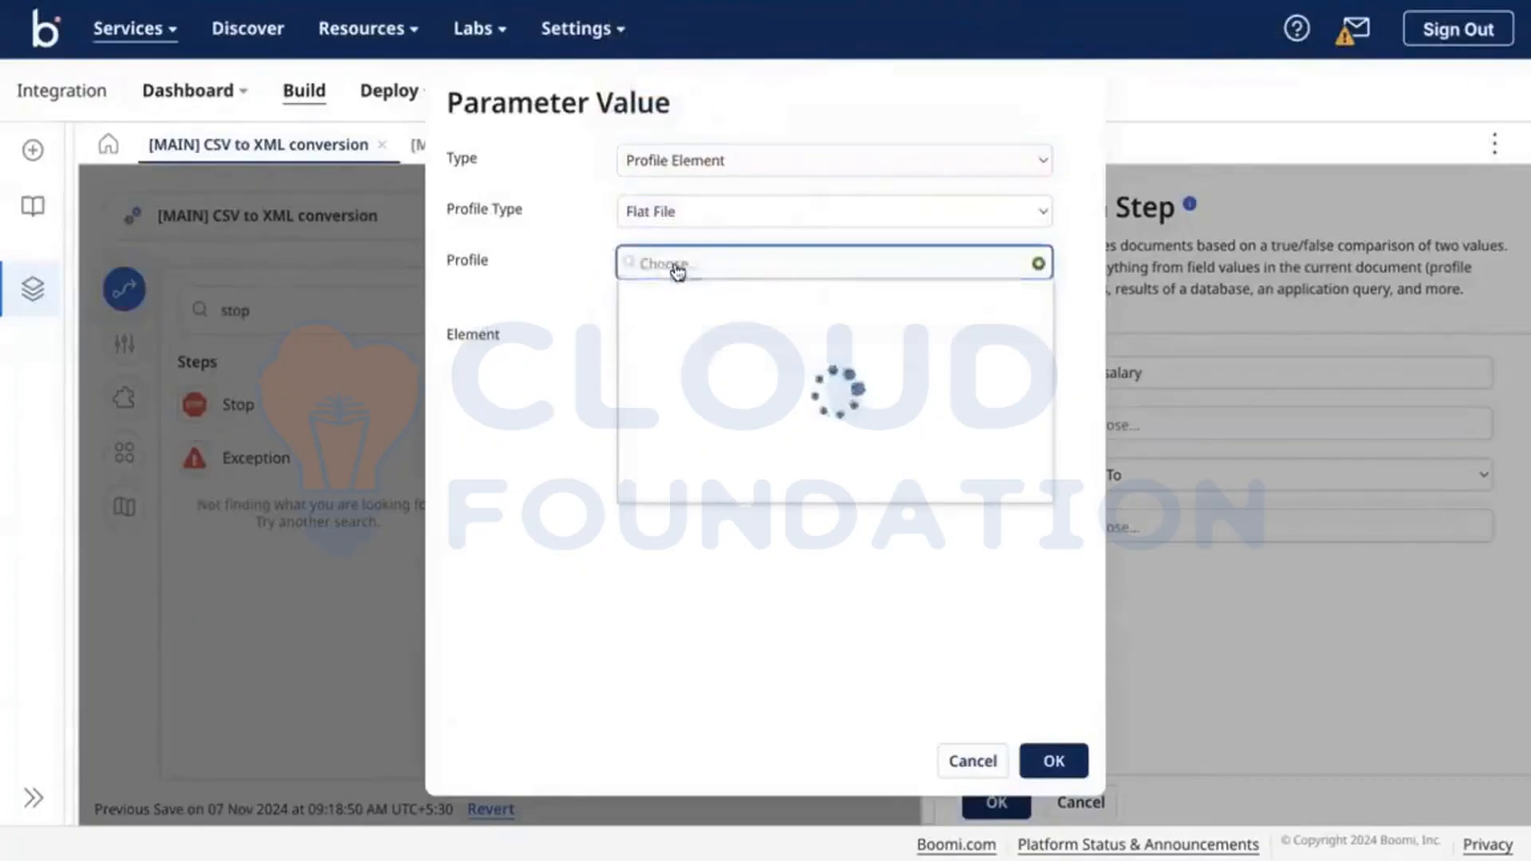
click(706, 358)
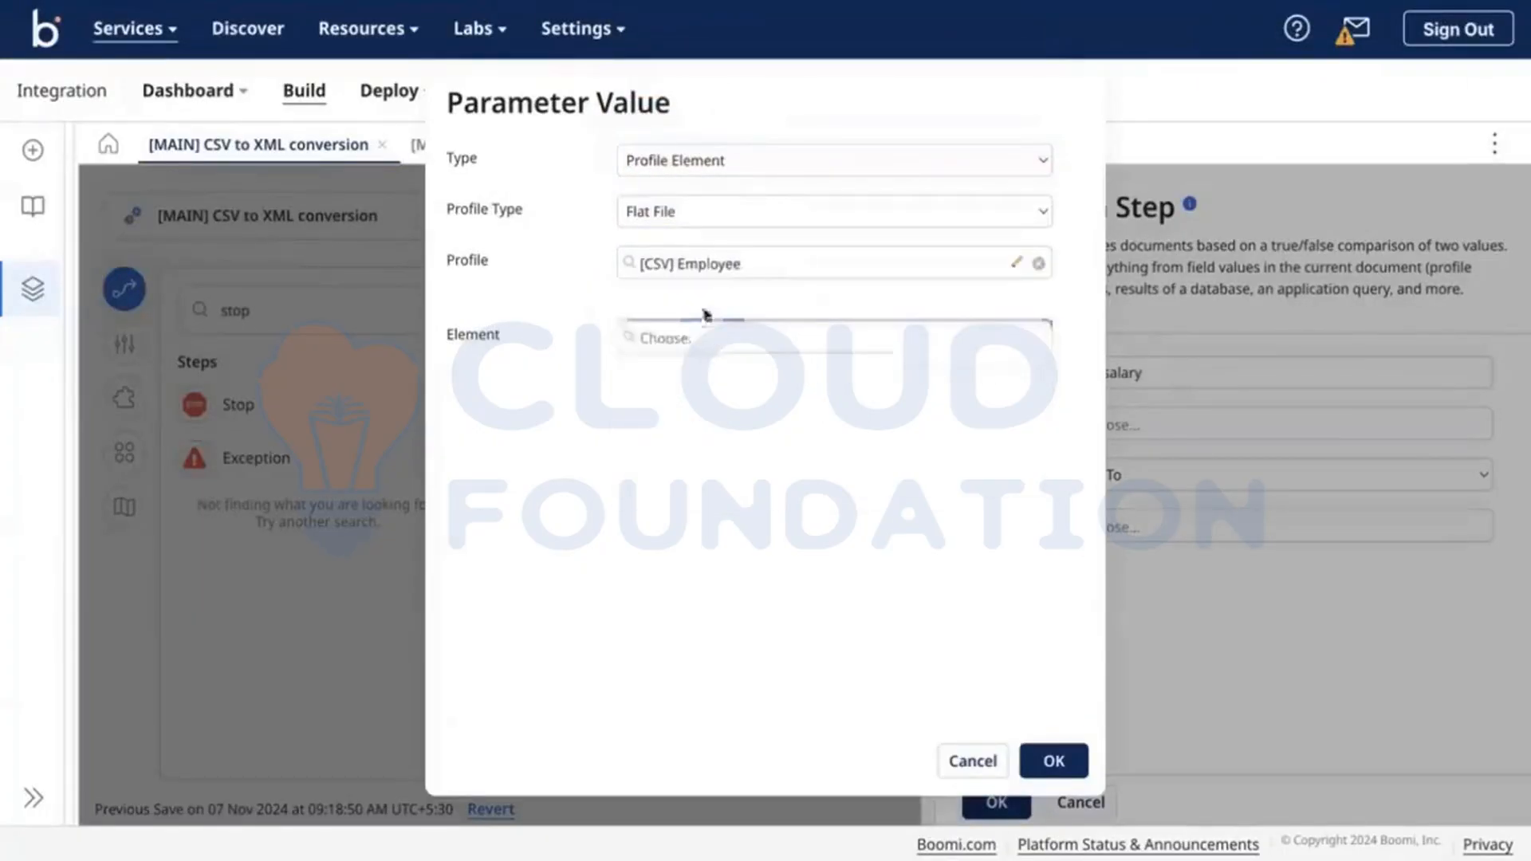
click(701, 335)
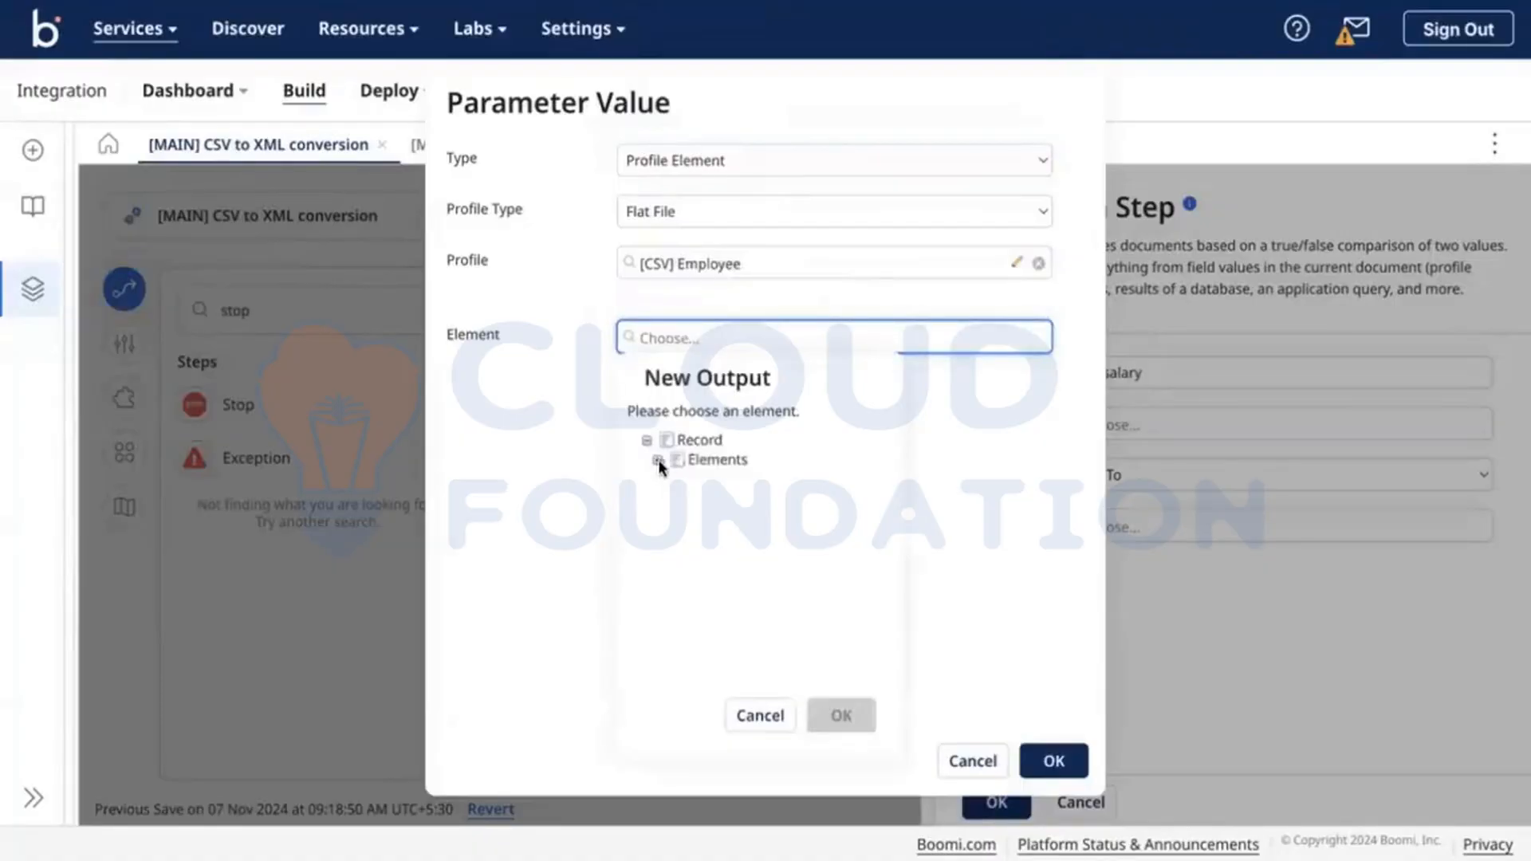
click(658, 461)
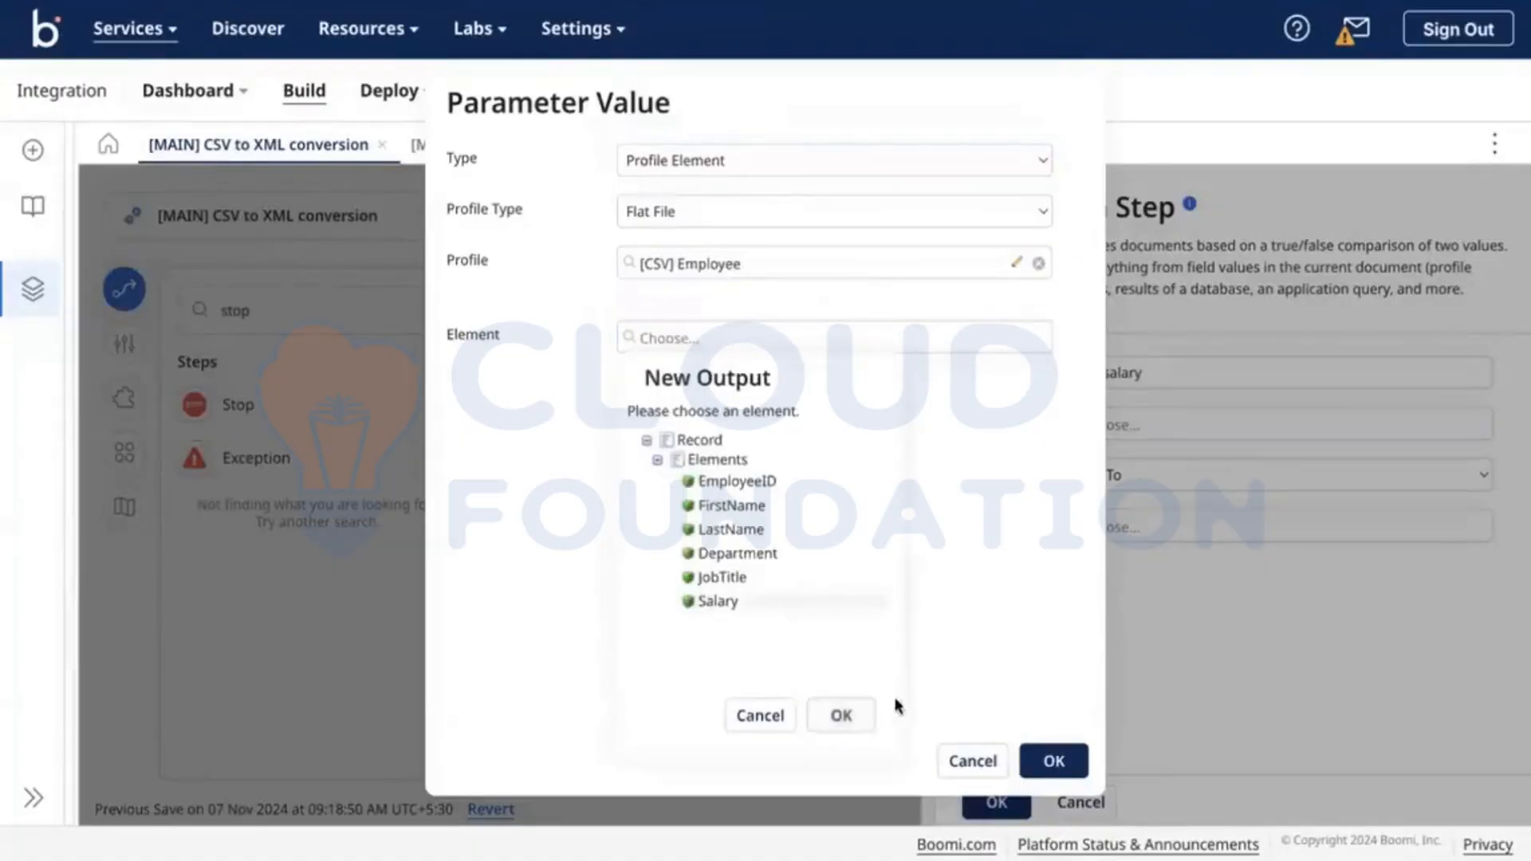
click(866, 715)
click(1040, 764)
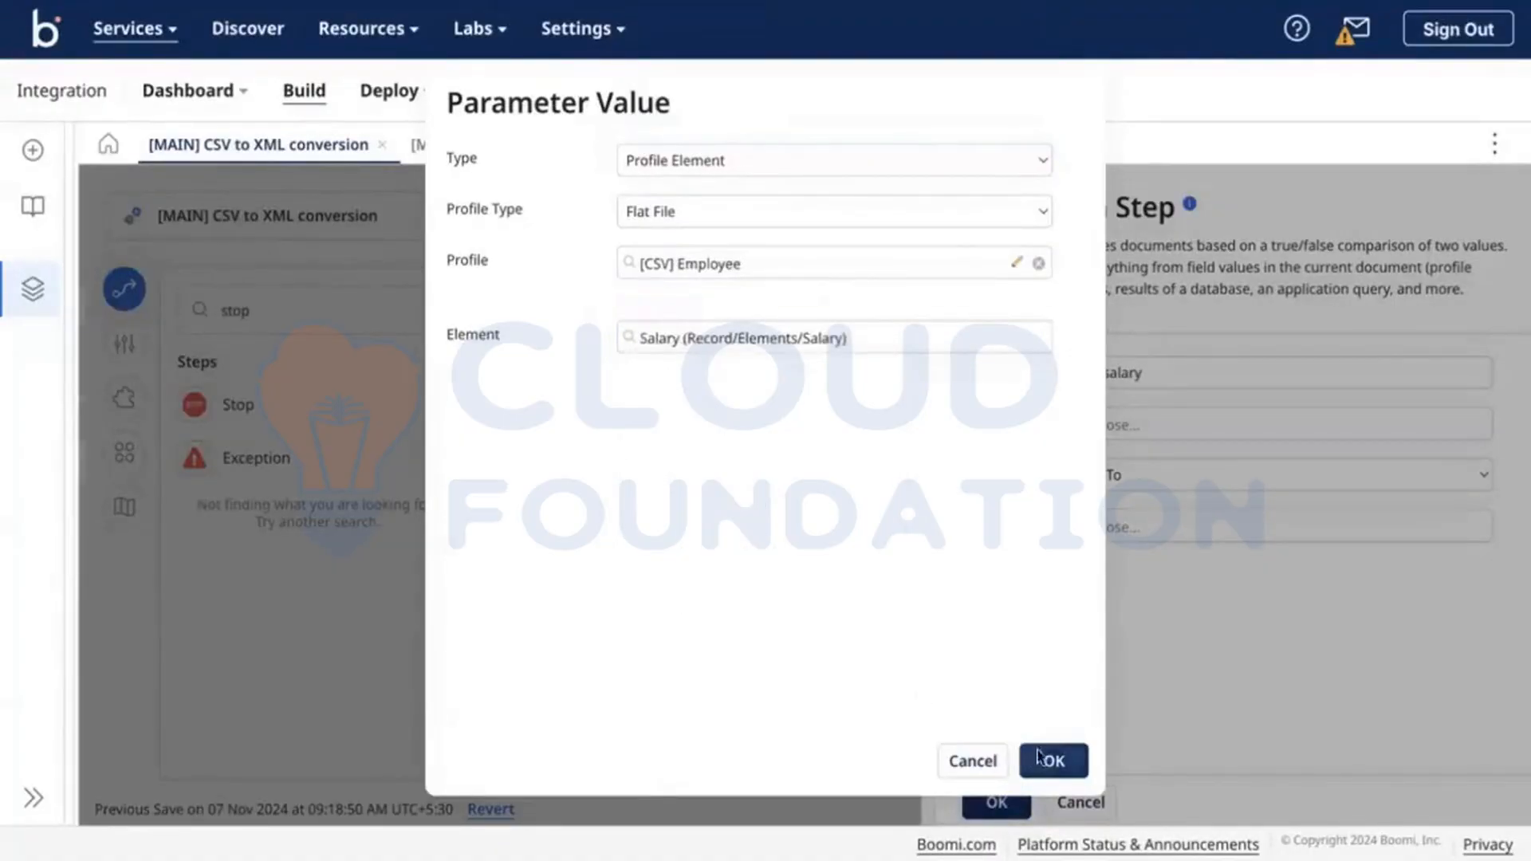
Set the comparison to Greater Than with a static second value of 70000 and confirm the Decision step.
click(1138, 475)
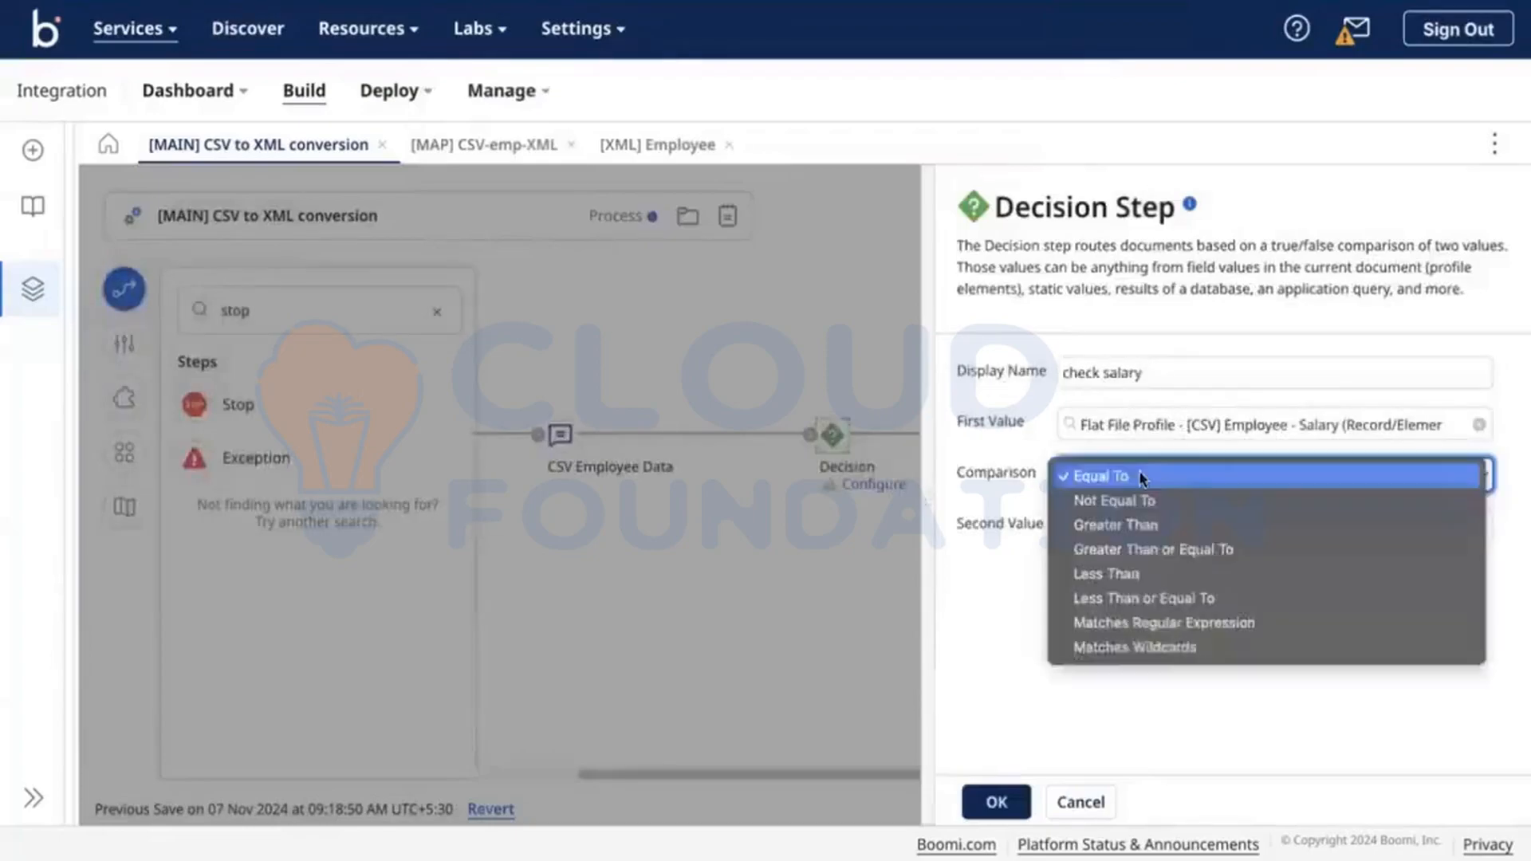
click(1133, 525)
click(1138, 530)
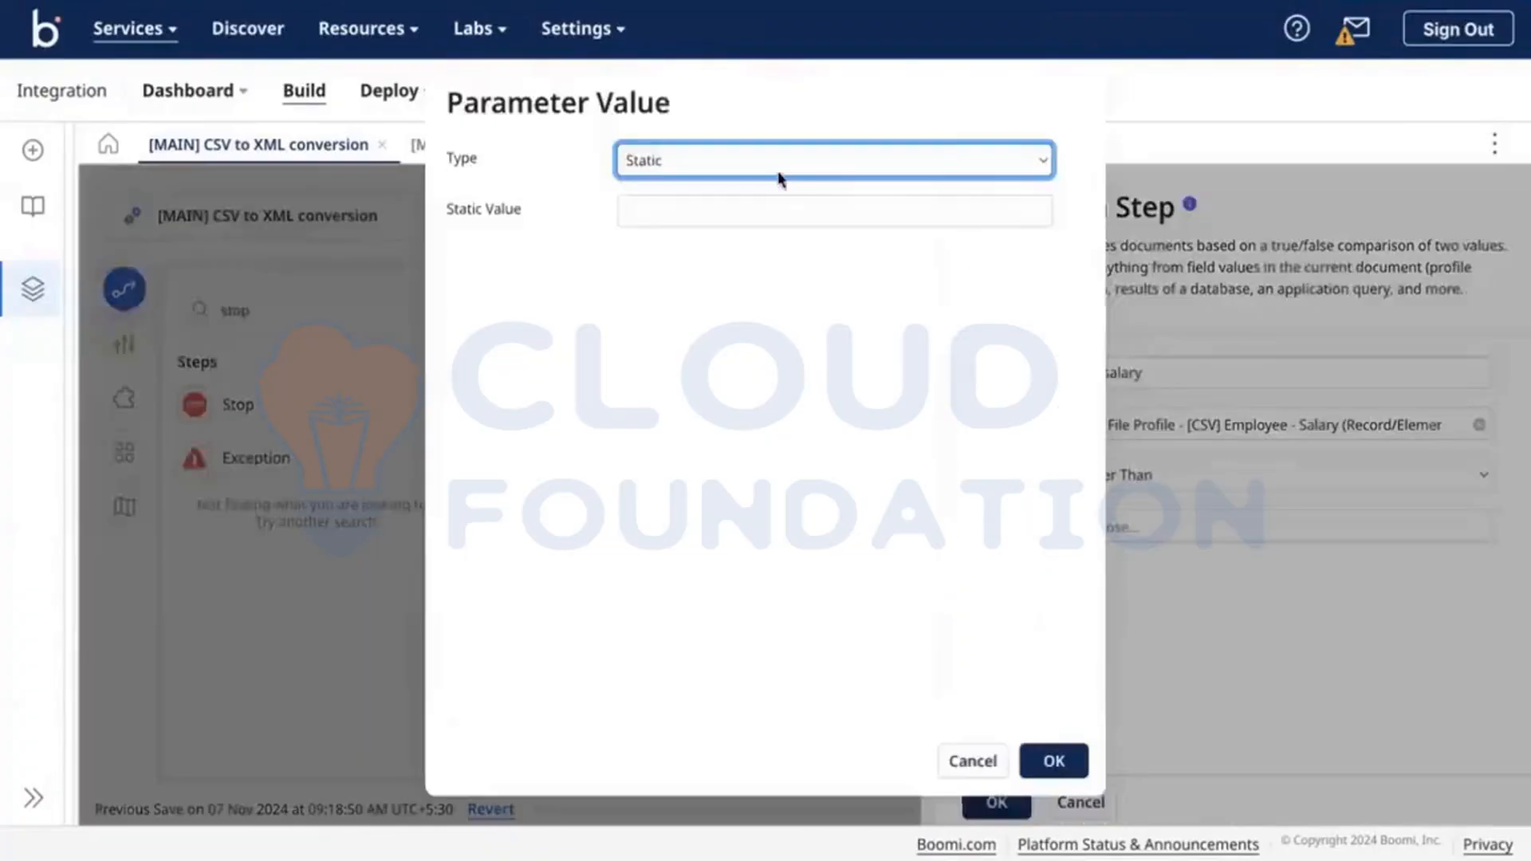
click(779, 199)
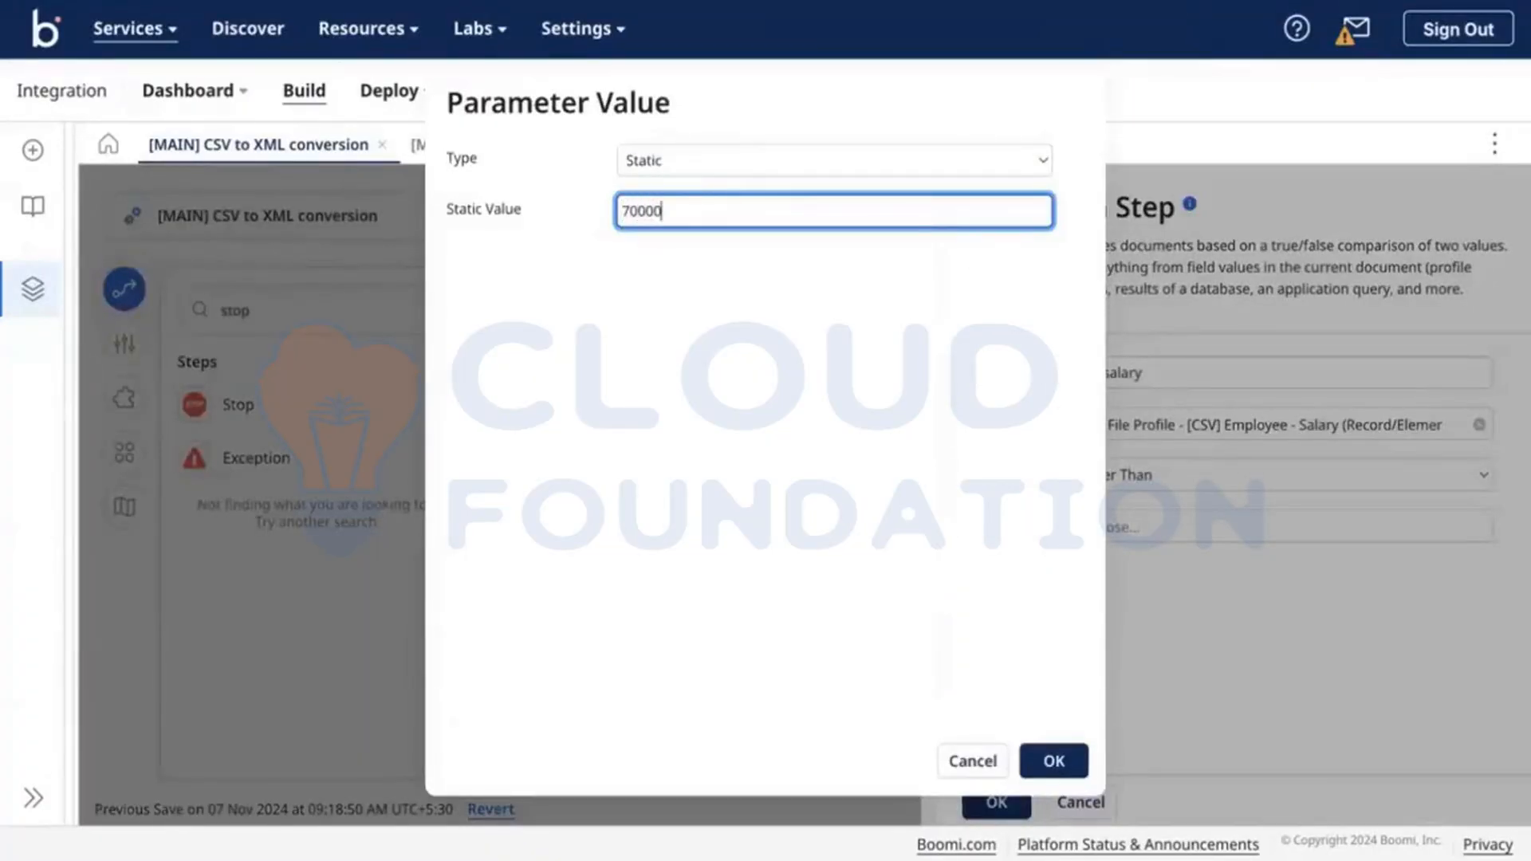
click(1051, 759)
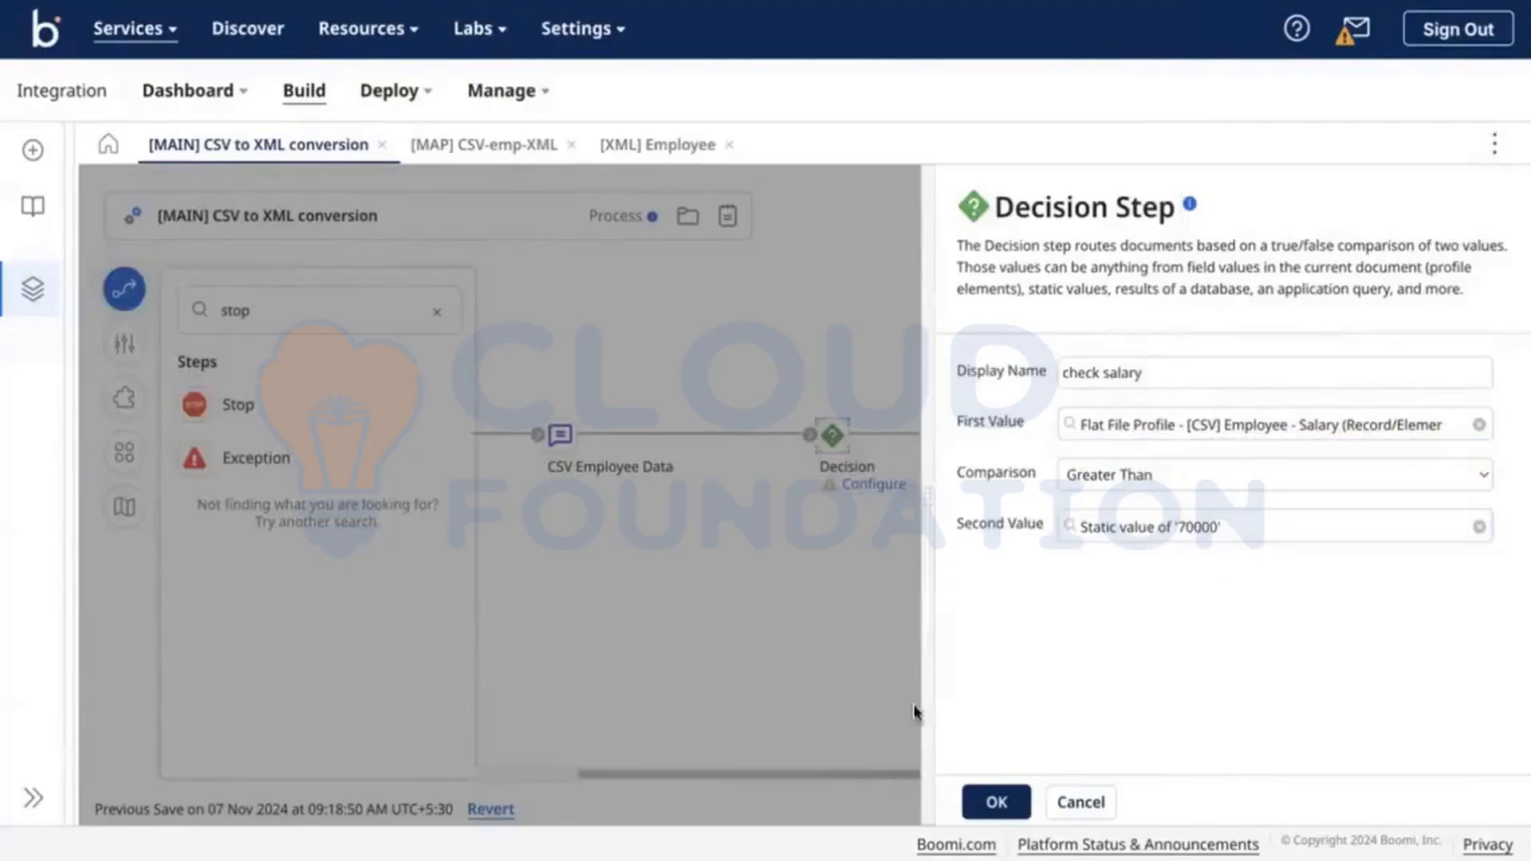
click(970, 805)
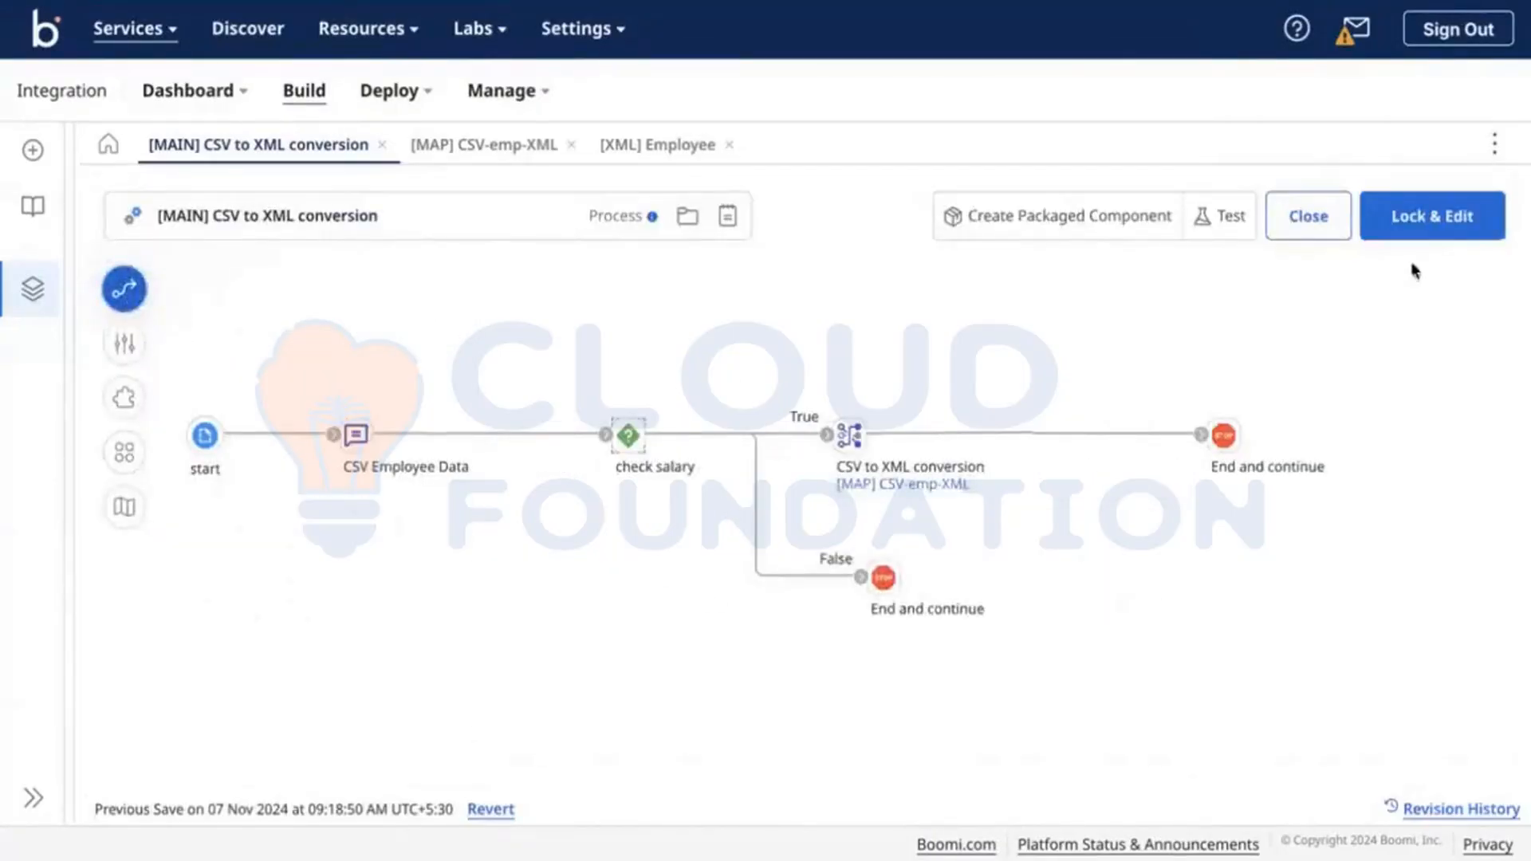
Lock and save the CSV to XML conversion process, and run a test of it on the Test-DV atom.
click(1431, 232)
click(1445, 228)
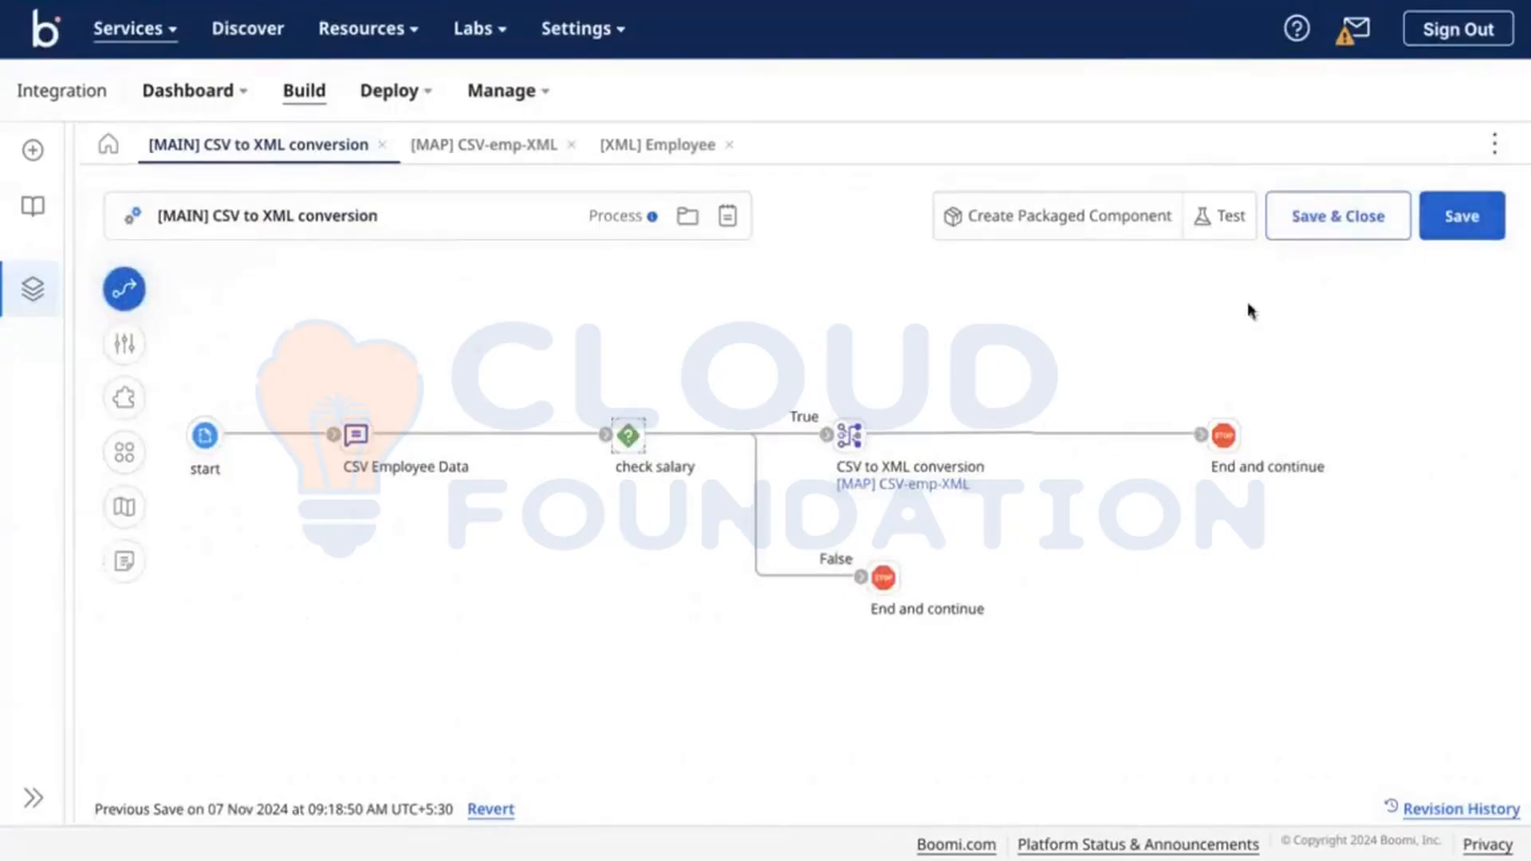
click(1221, 216)
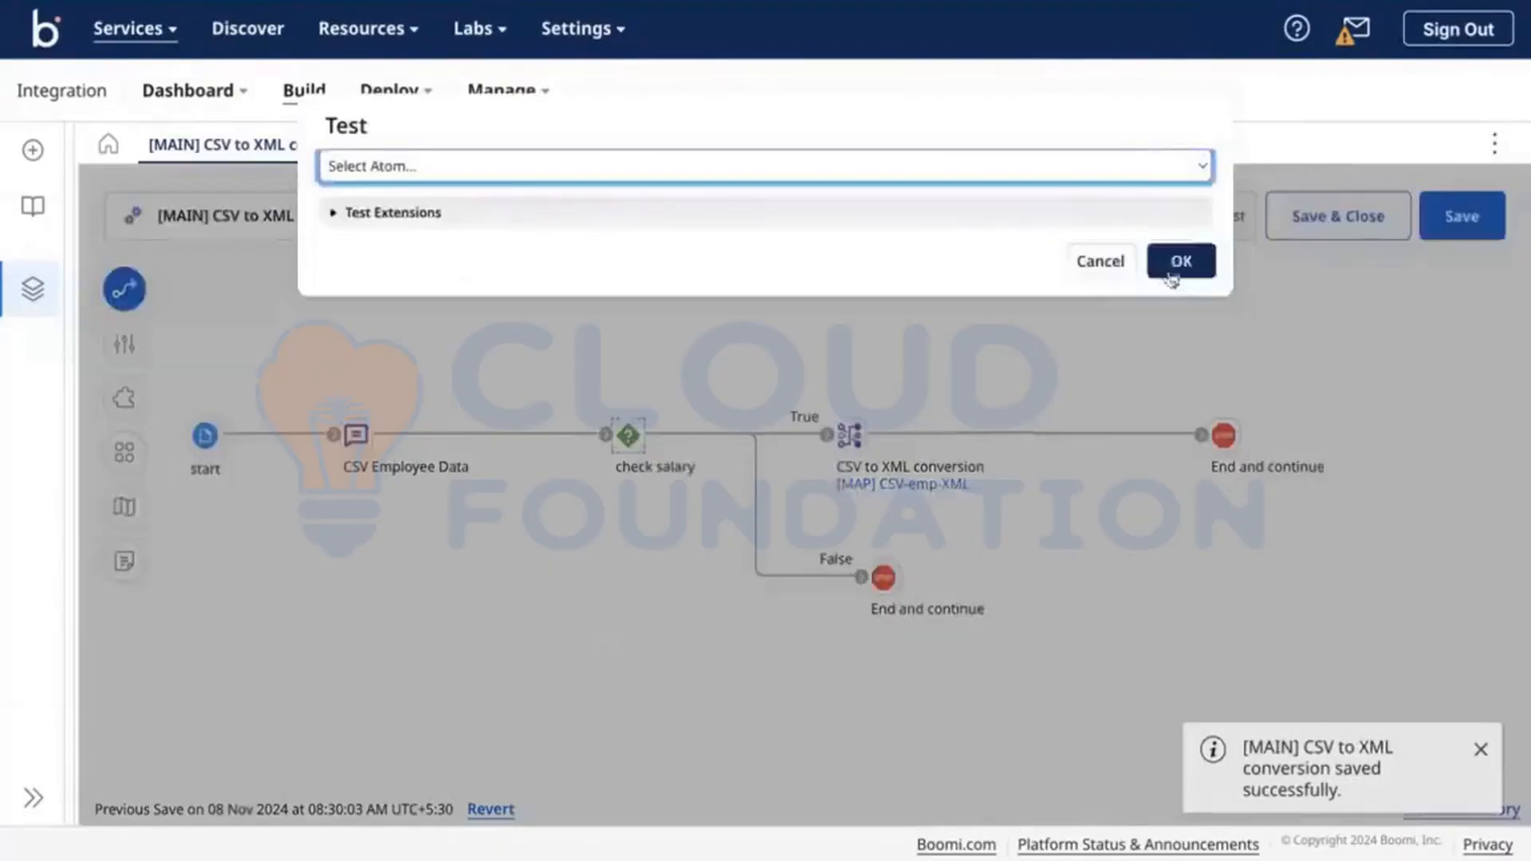
click(1132, 169)
click(1033, 292)
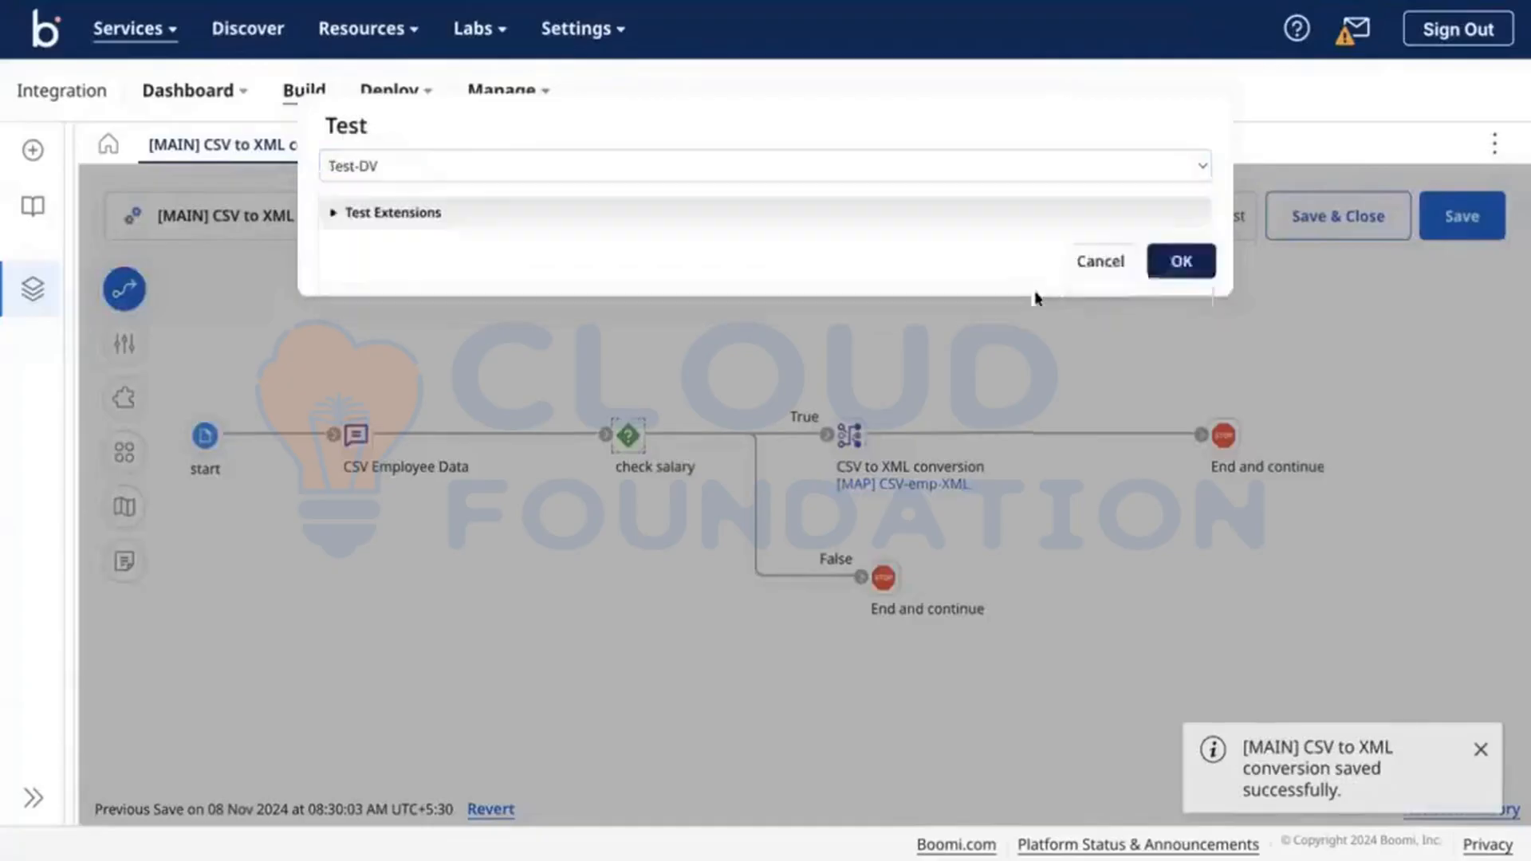
click(1166, 260)
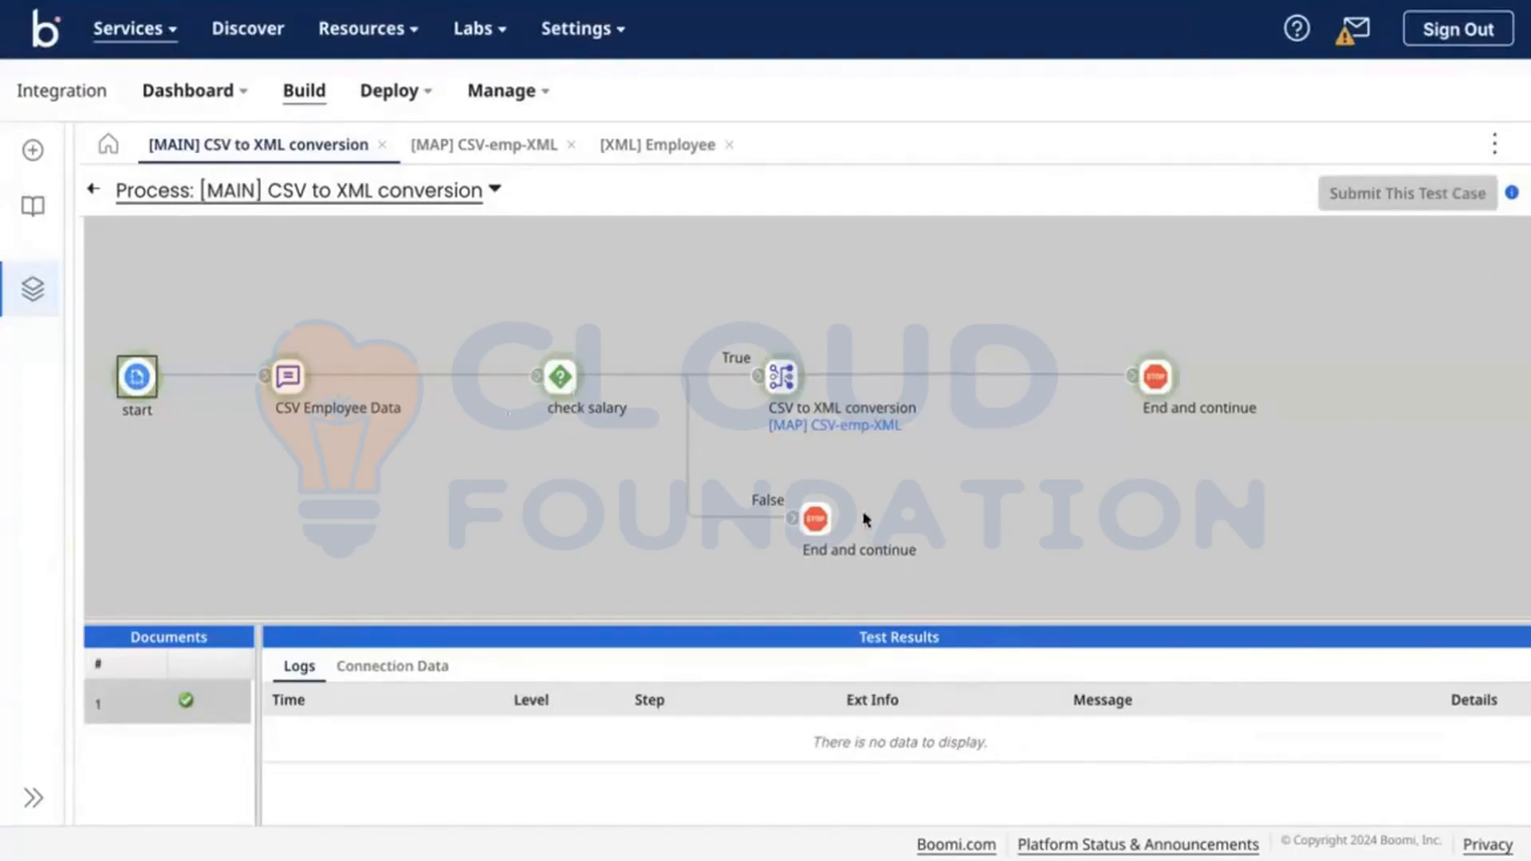
Examine the salaries in the check salary step's source document from the test run and close the document.
click(561, 376)
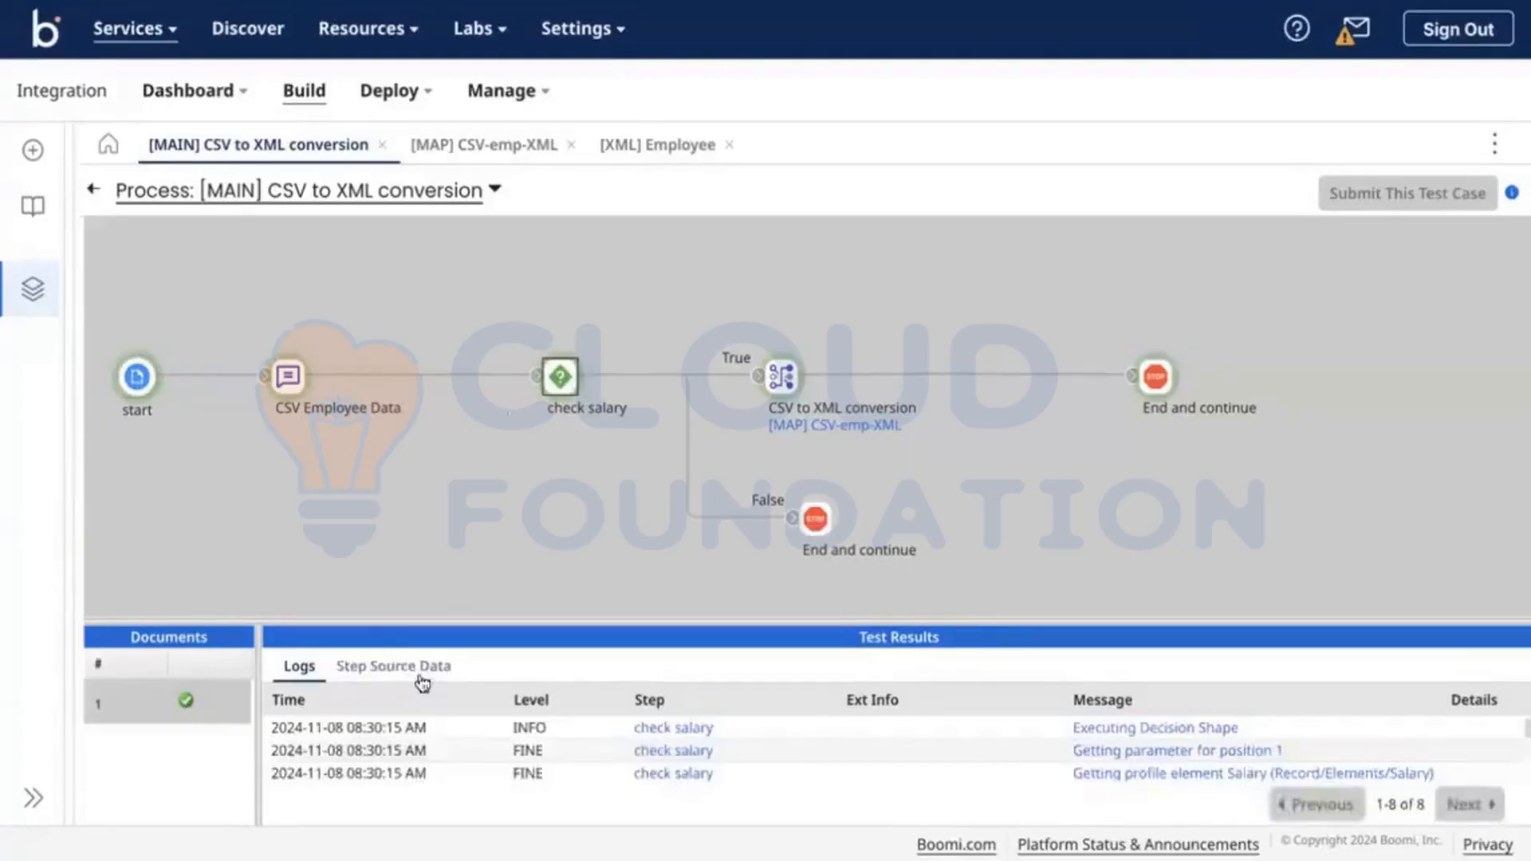
click(411, 668)
click(281, 735)
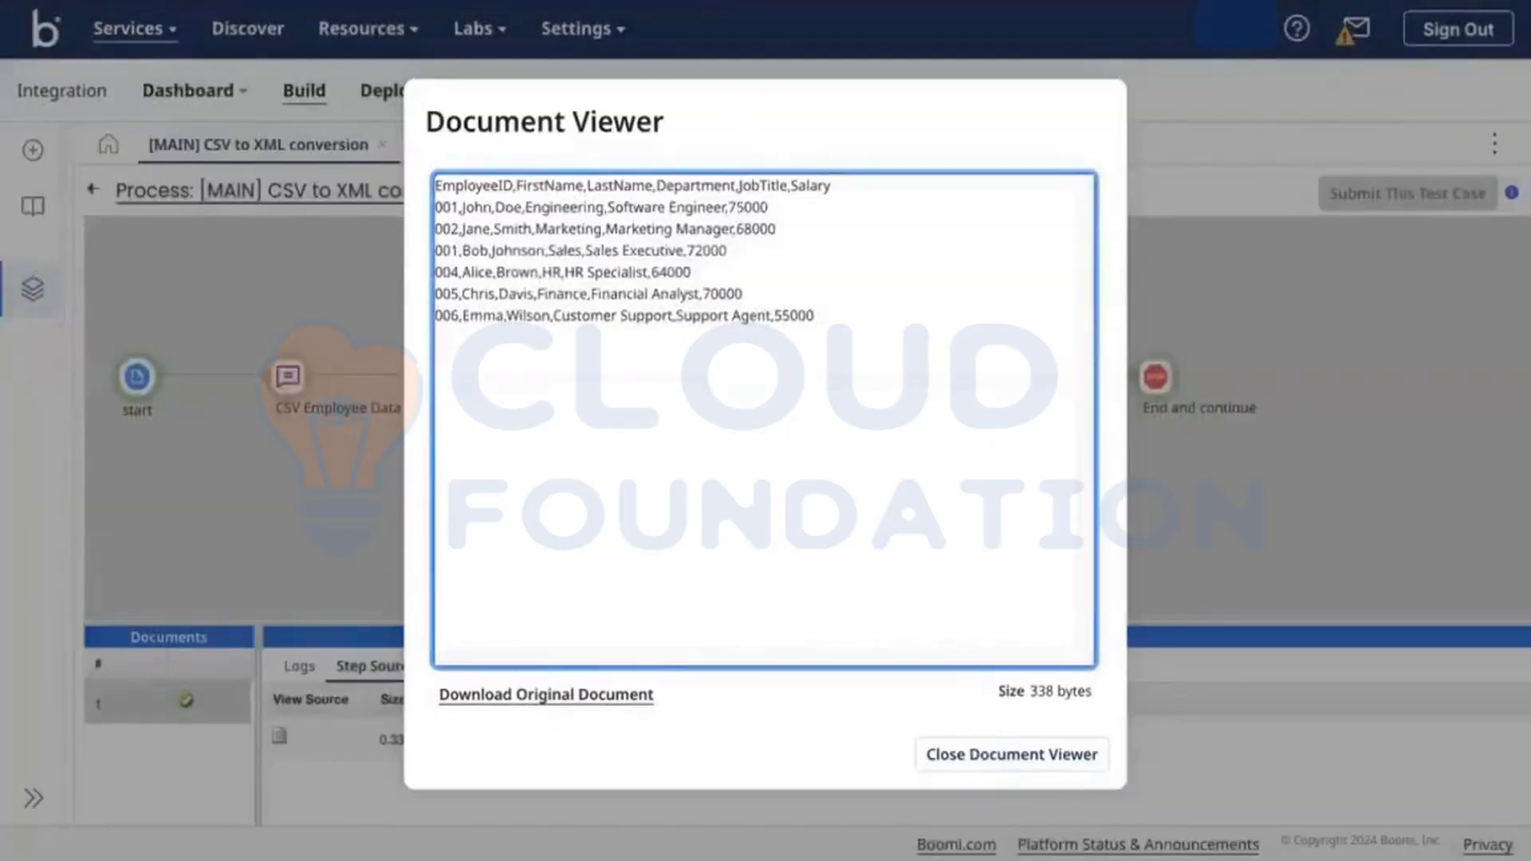
double_click(753, 229)
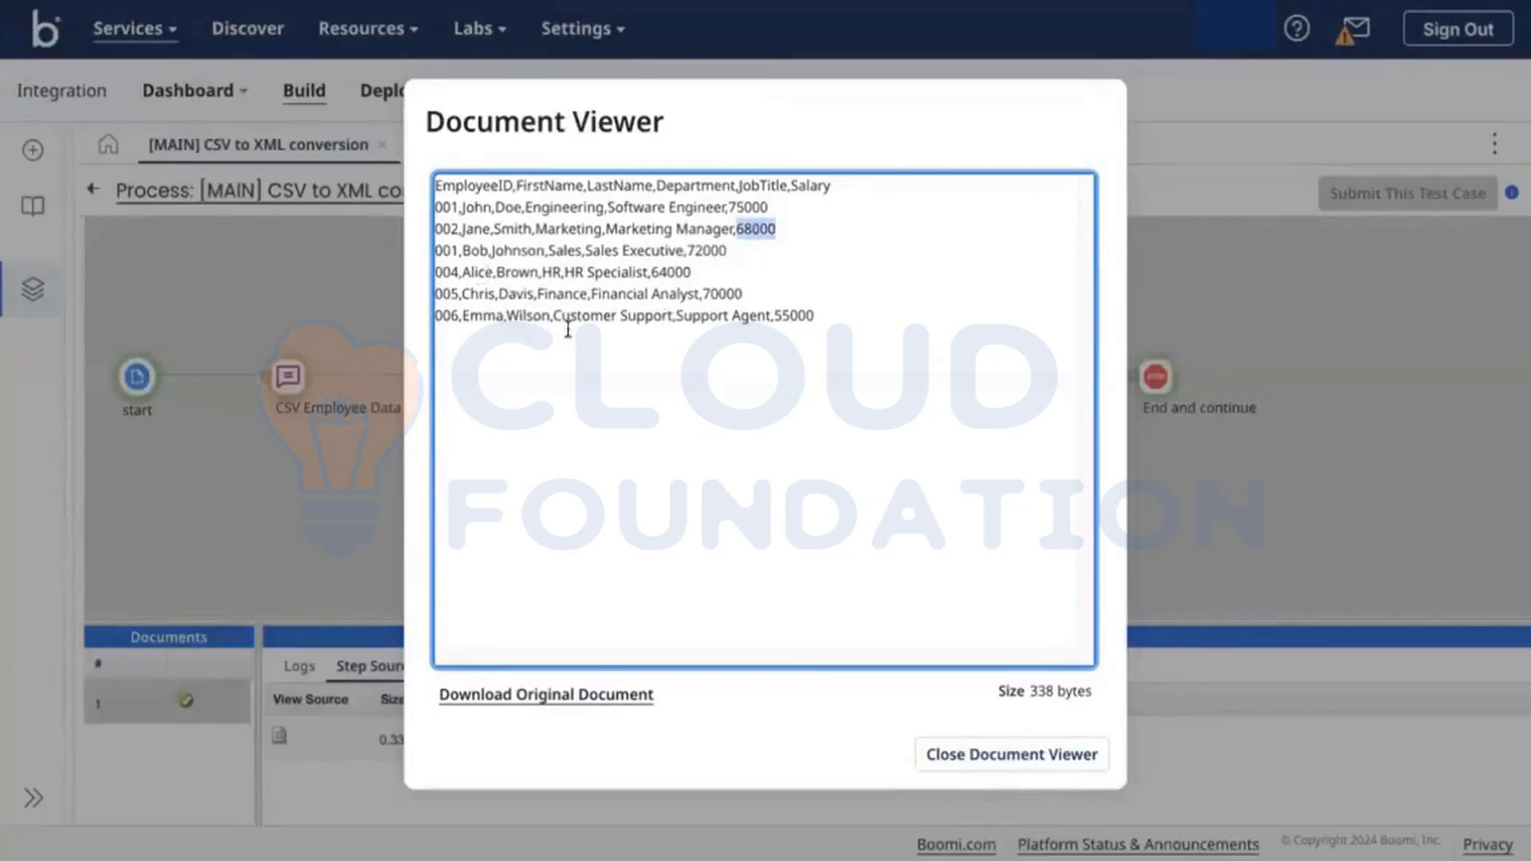
click(955, 760)
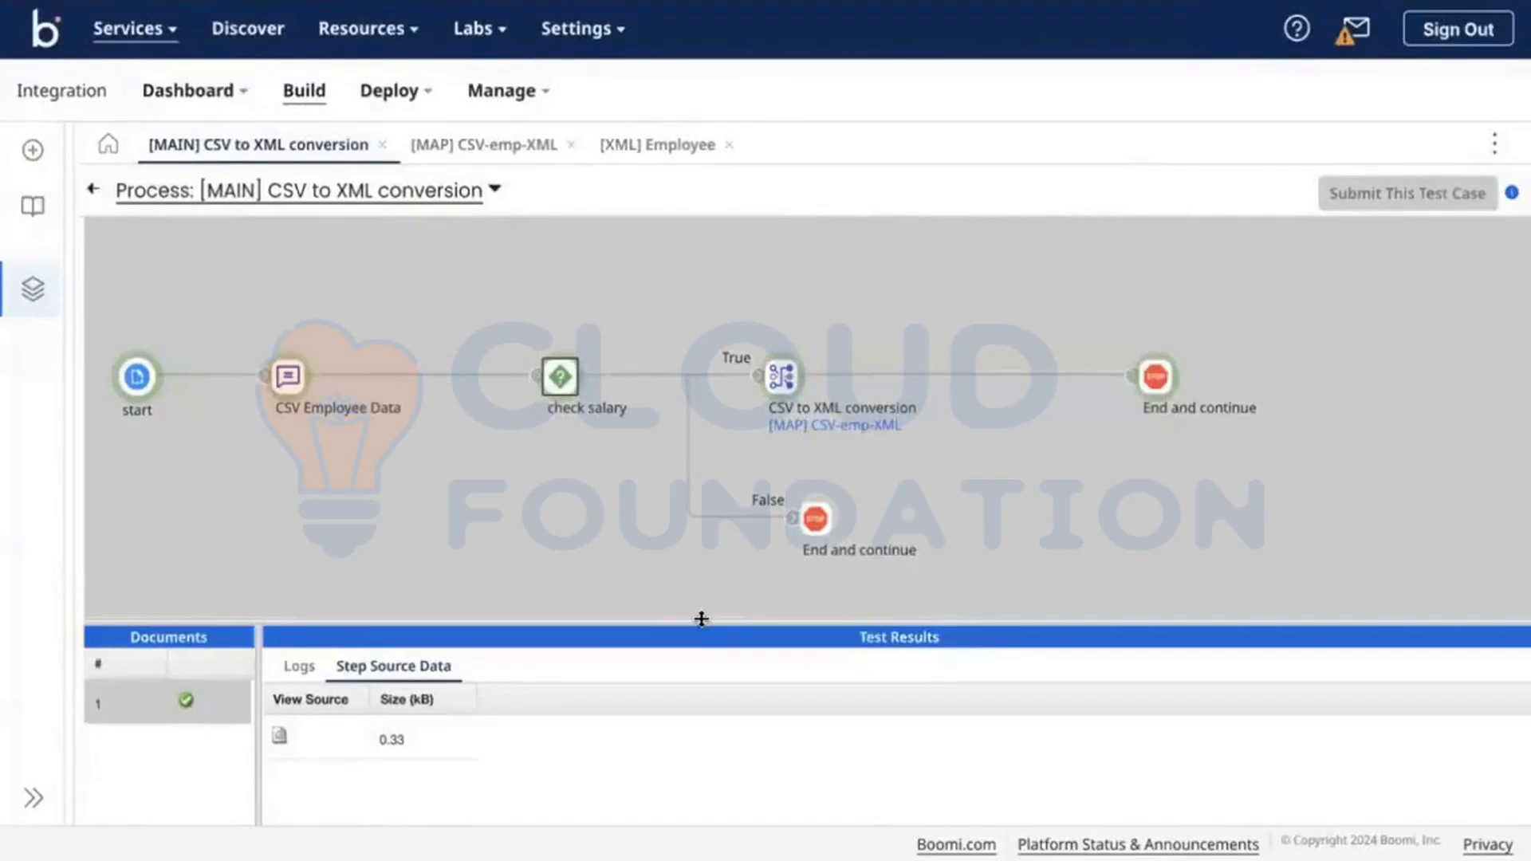
Enlarge the test results area and compare the first employee record with the remaining records in the check salary source document.
drag(701, 619, 694, 582)
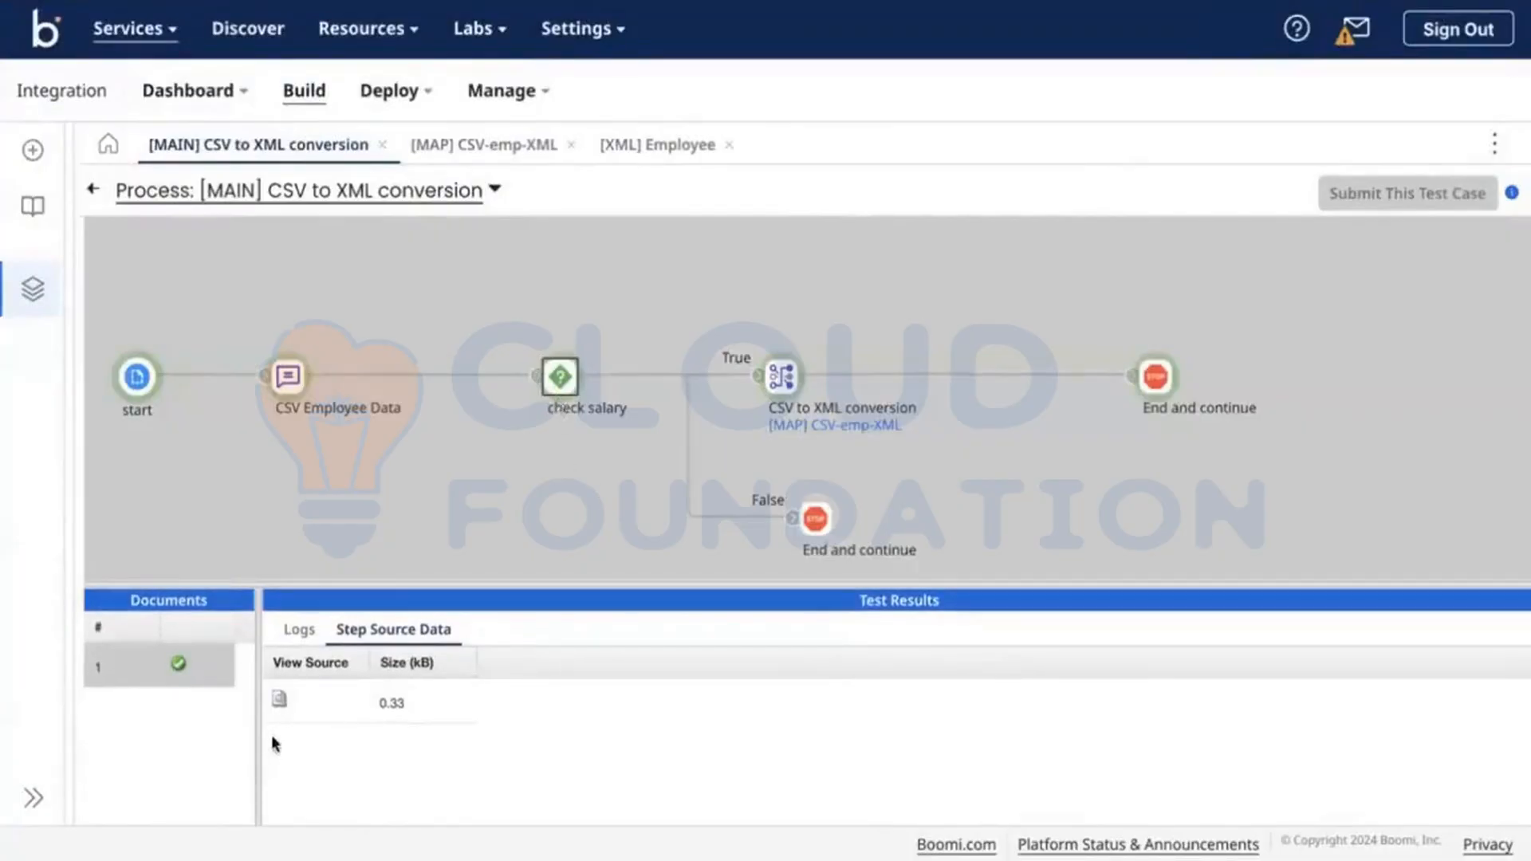
click(279, 700)
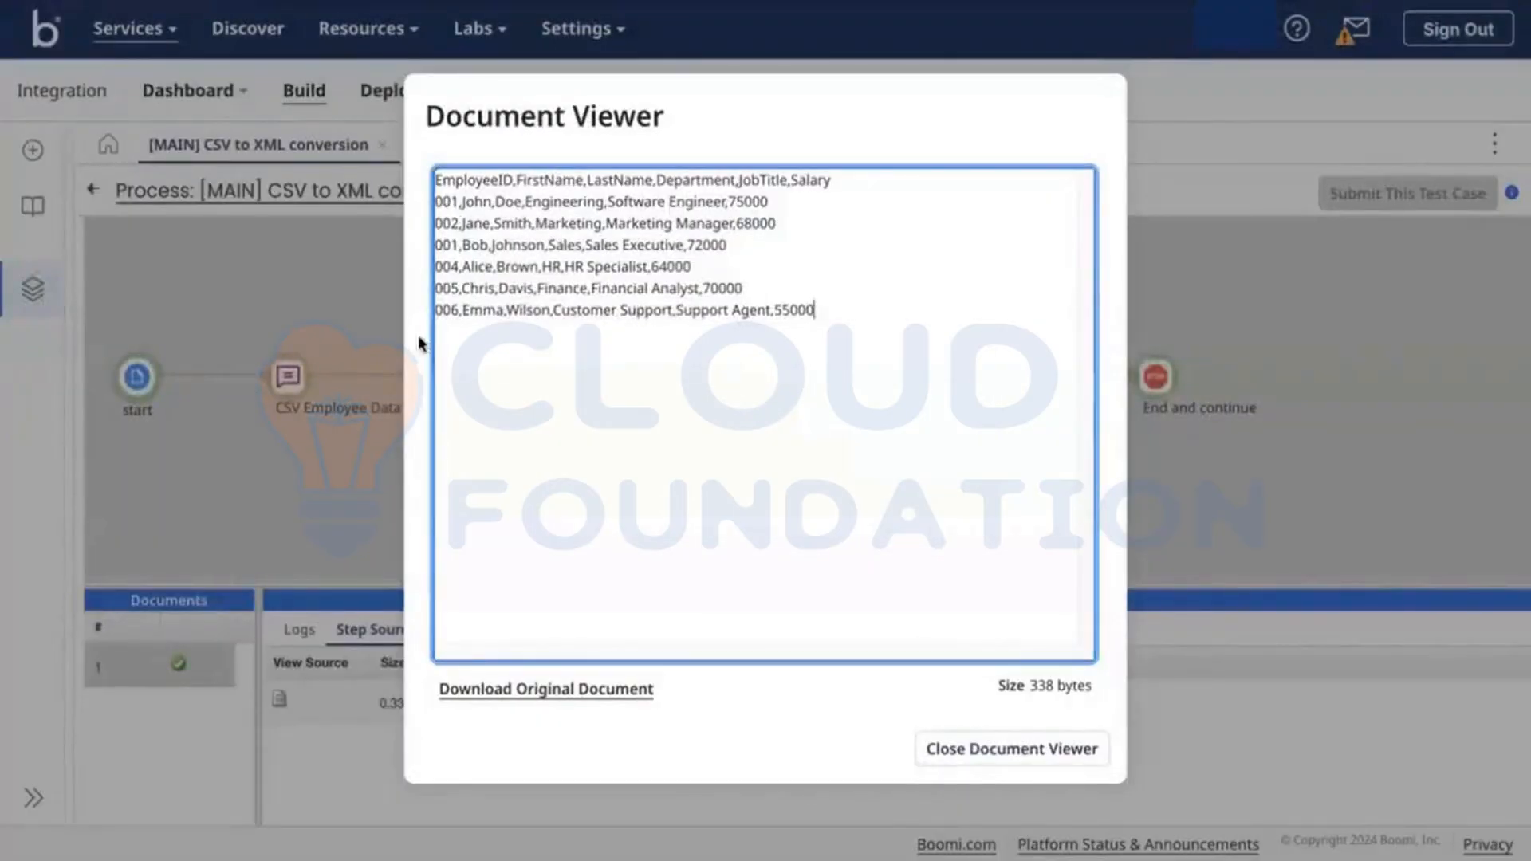
drag(436, 202, 785, 205)
click(785, 205)
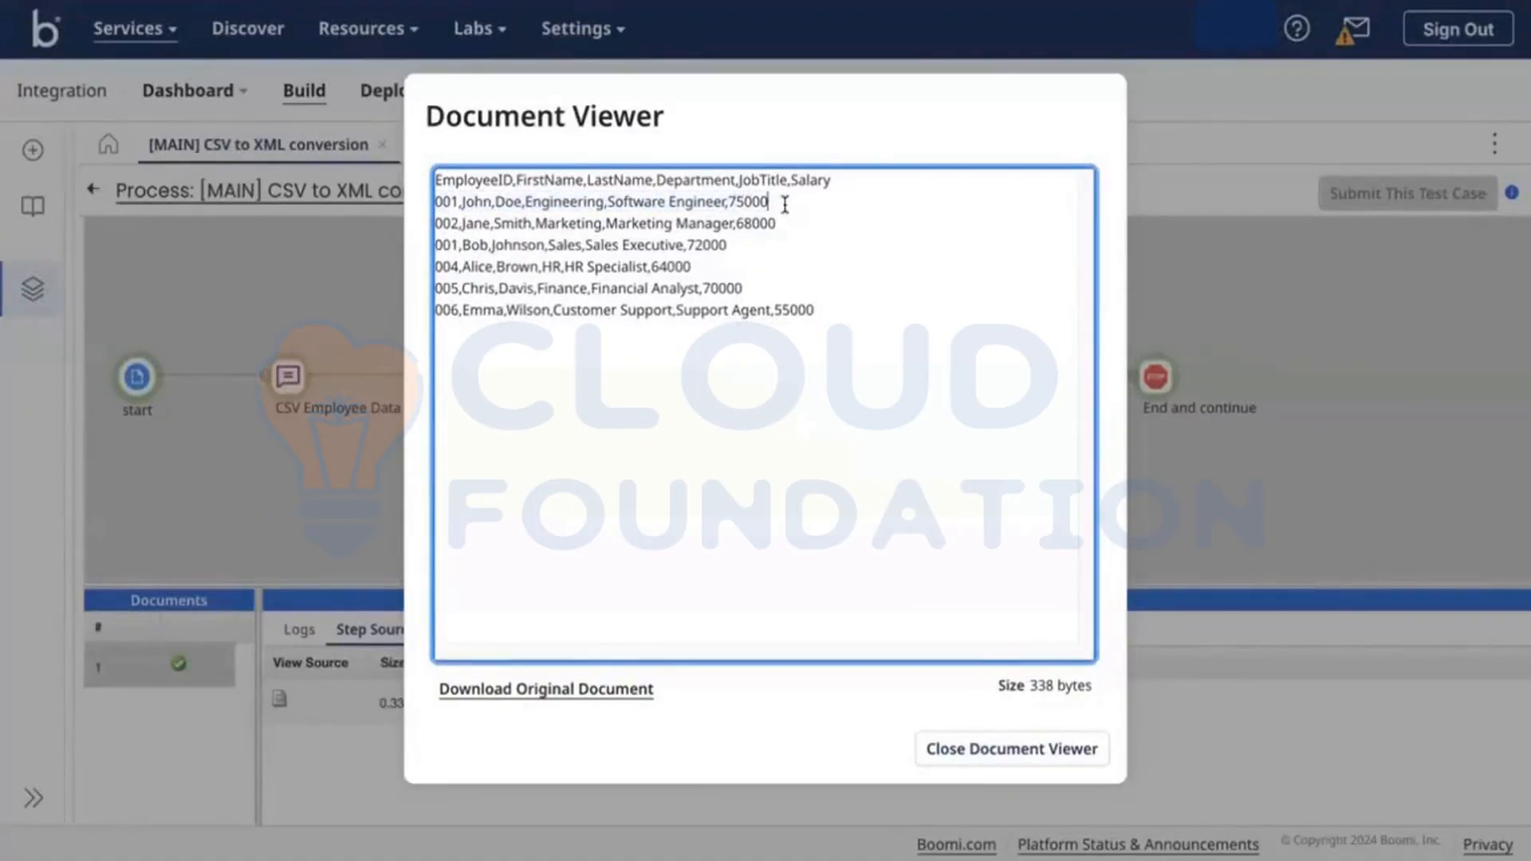
drag(835, 311, 437, 227)
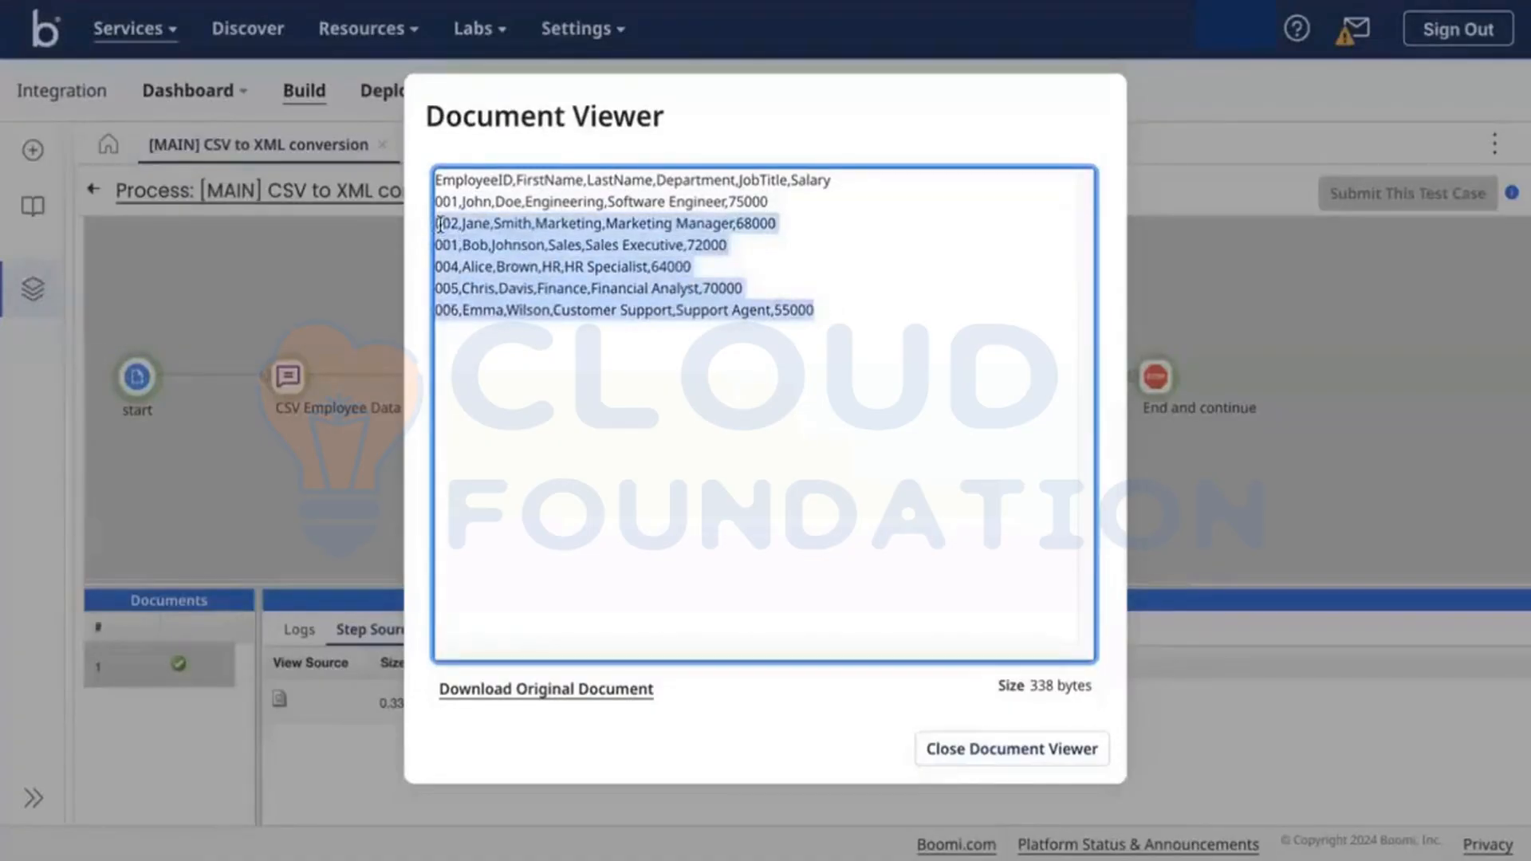
drag(783, 201, 473, 205)
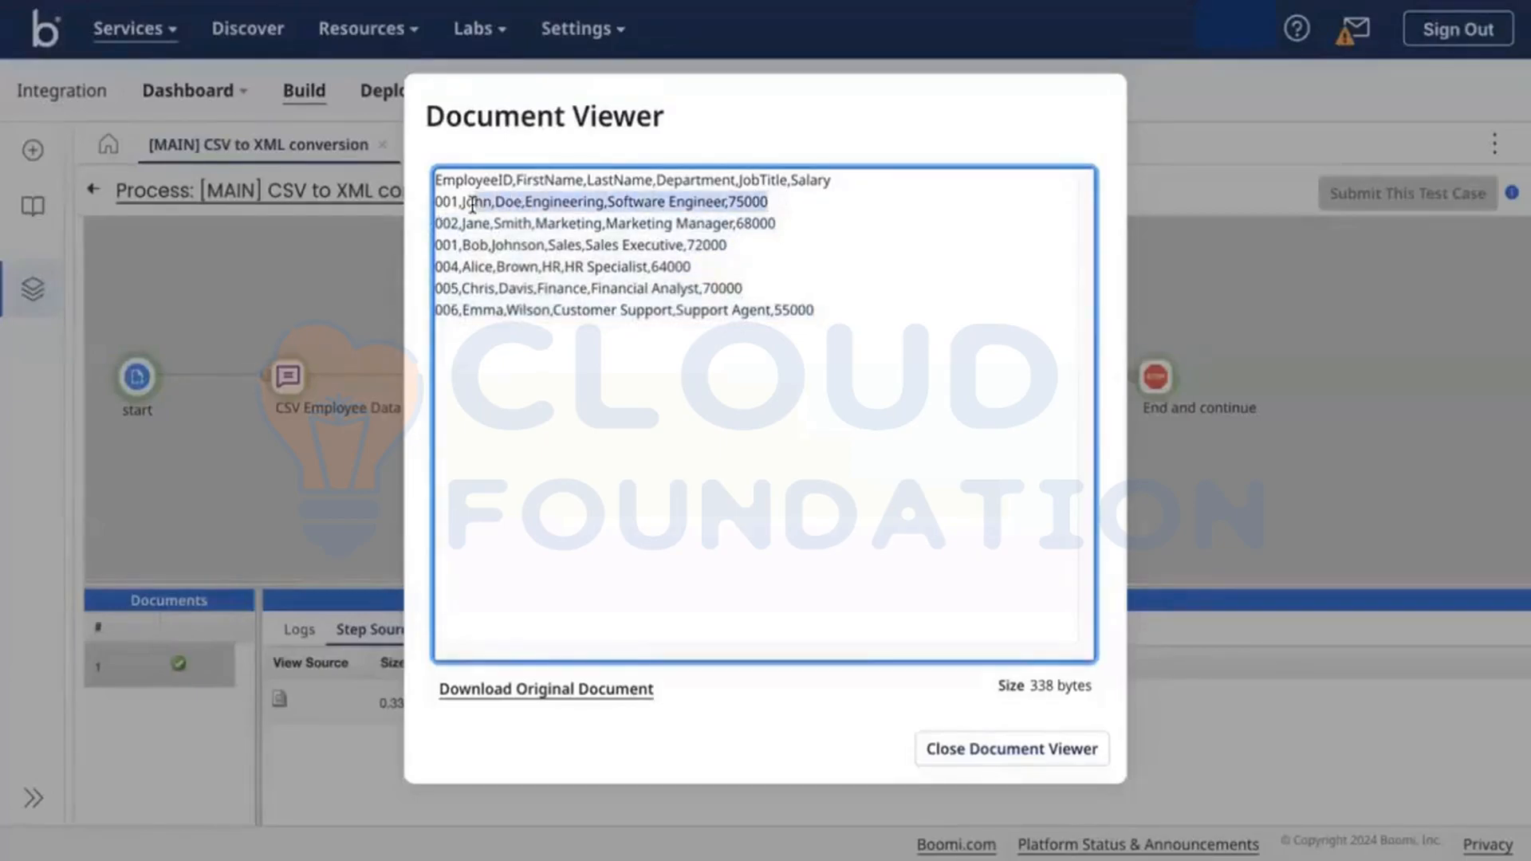
click(1080, 747)
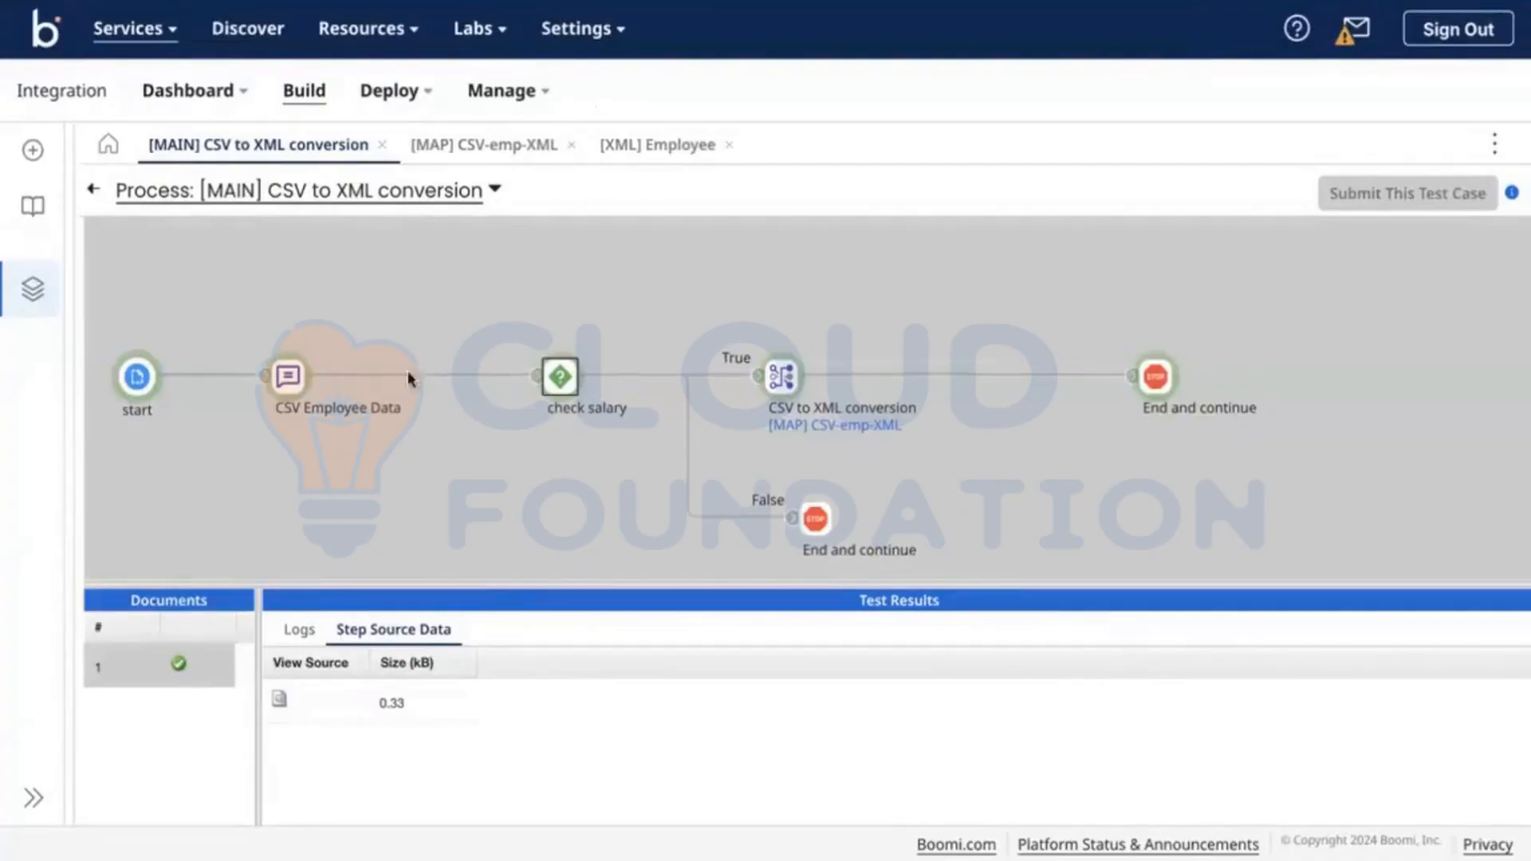
click(278, 700)
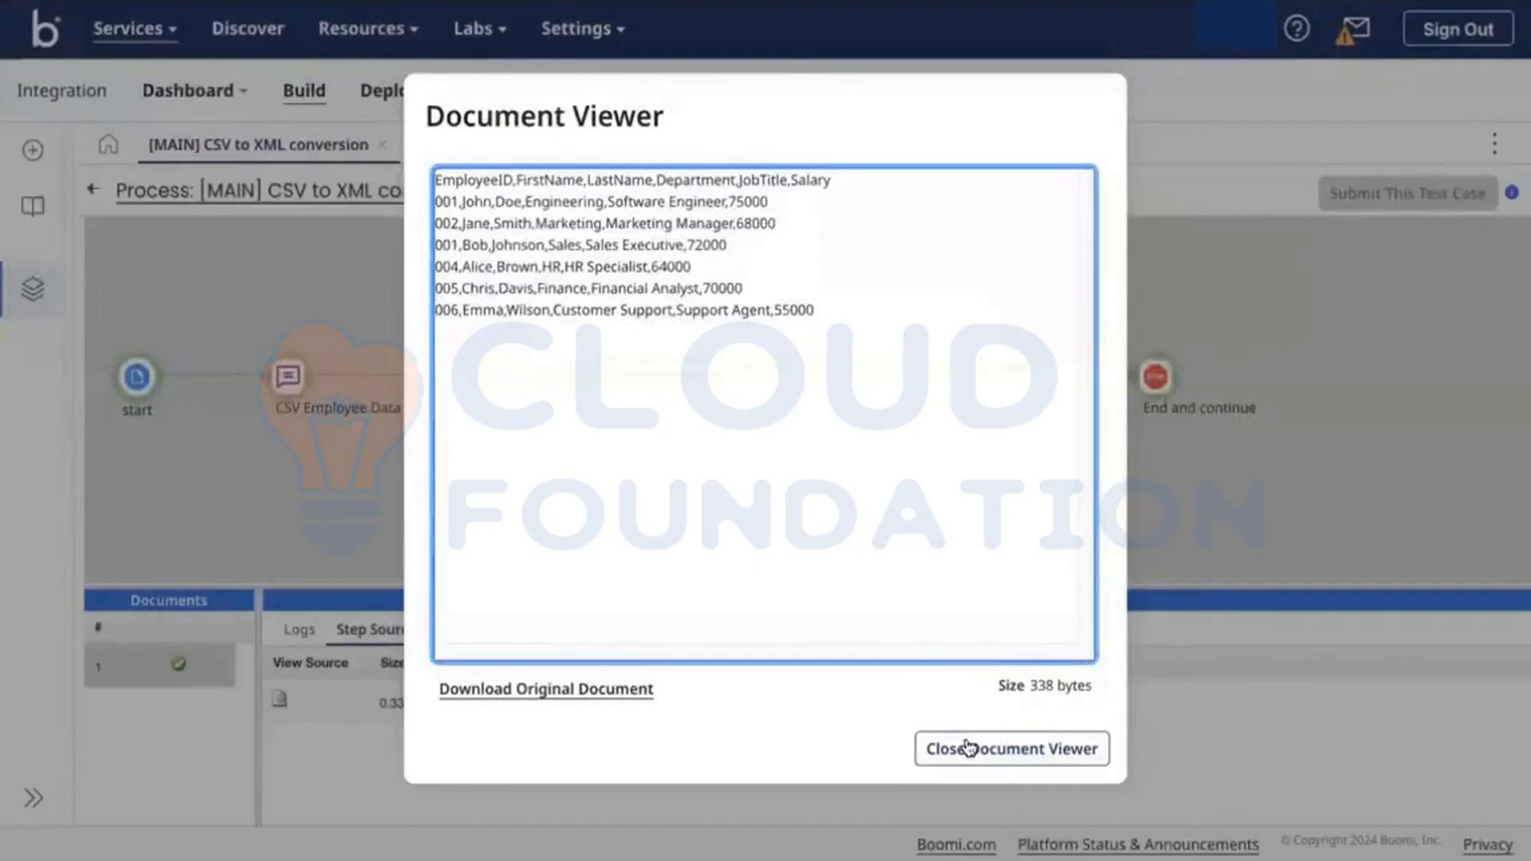
click(969, 742)
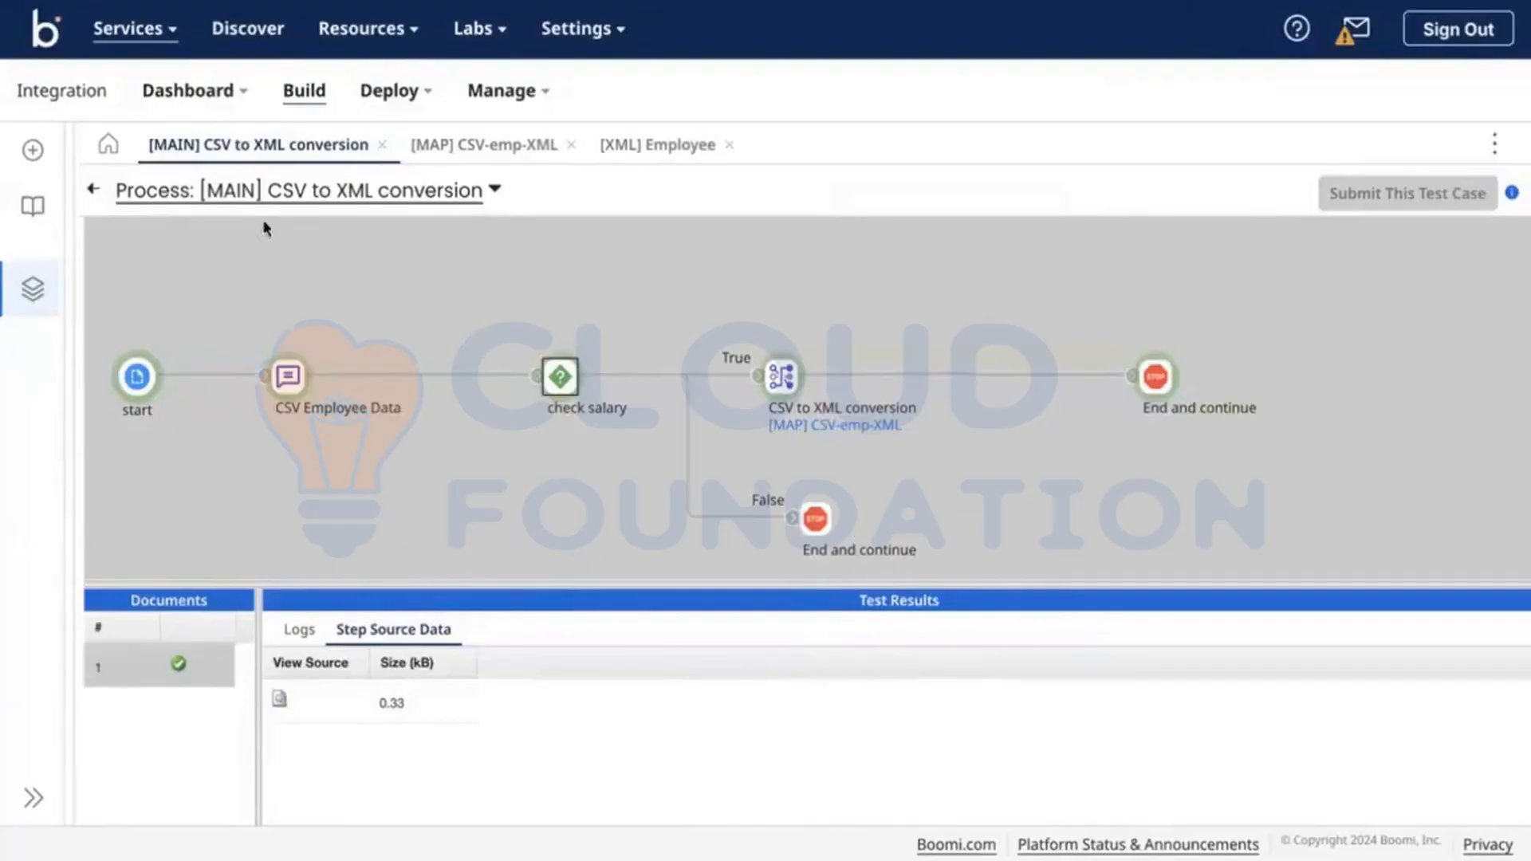
Leave the test results for the process canvas and search the available steps for "busi".
click(94, 189)
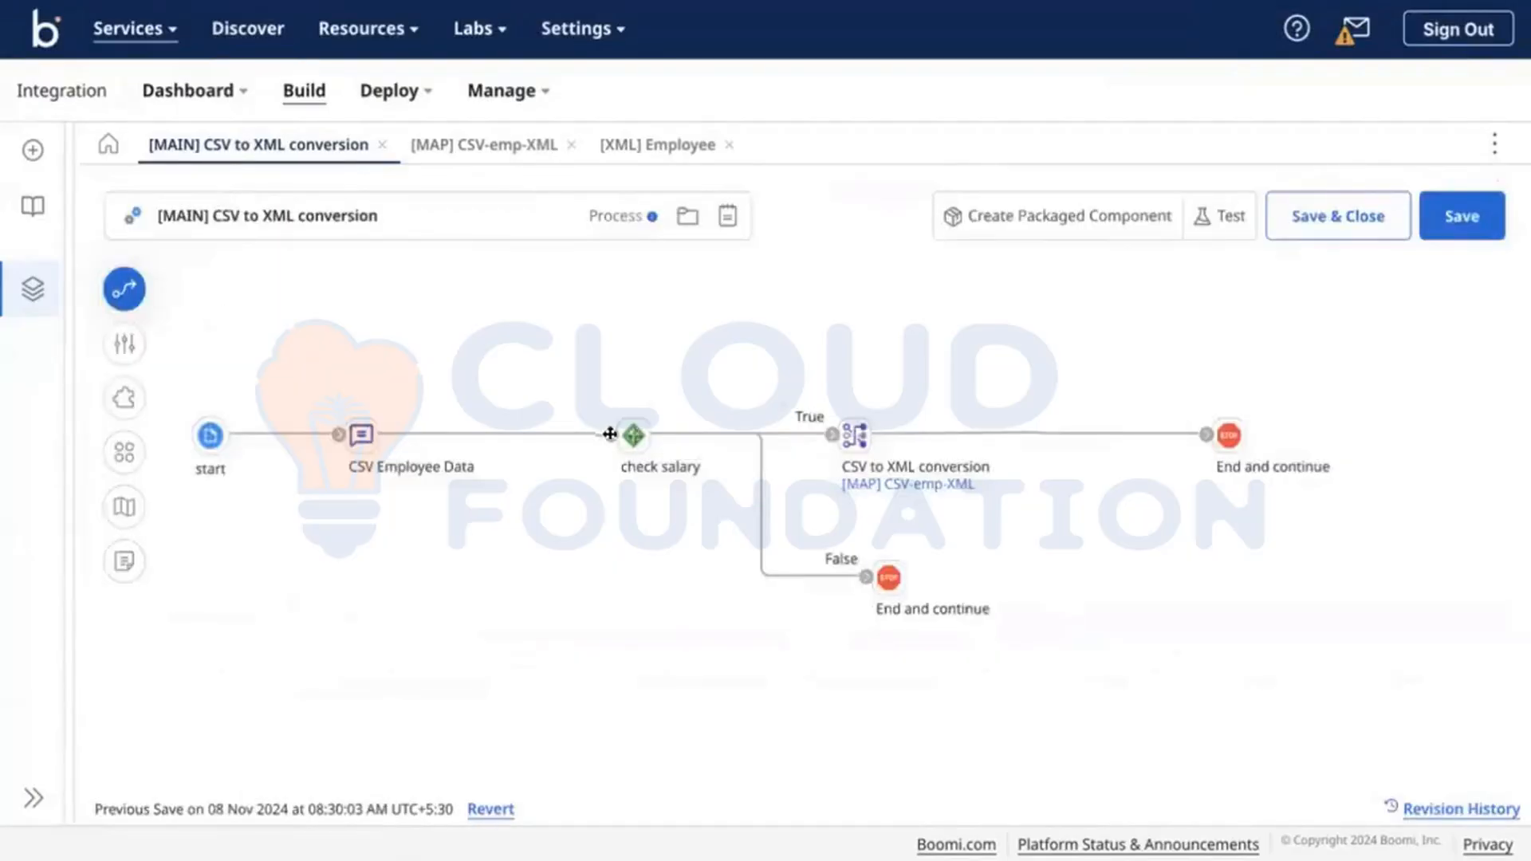
click(125, 289)
click(245, 307)
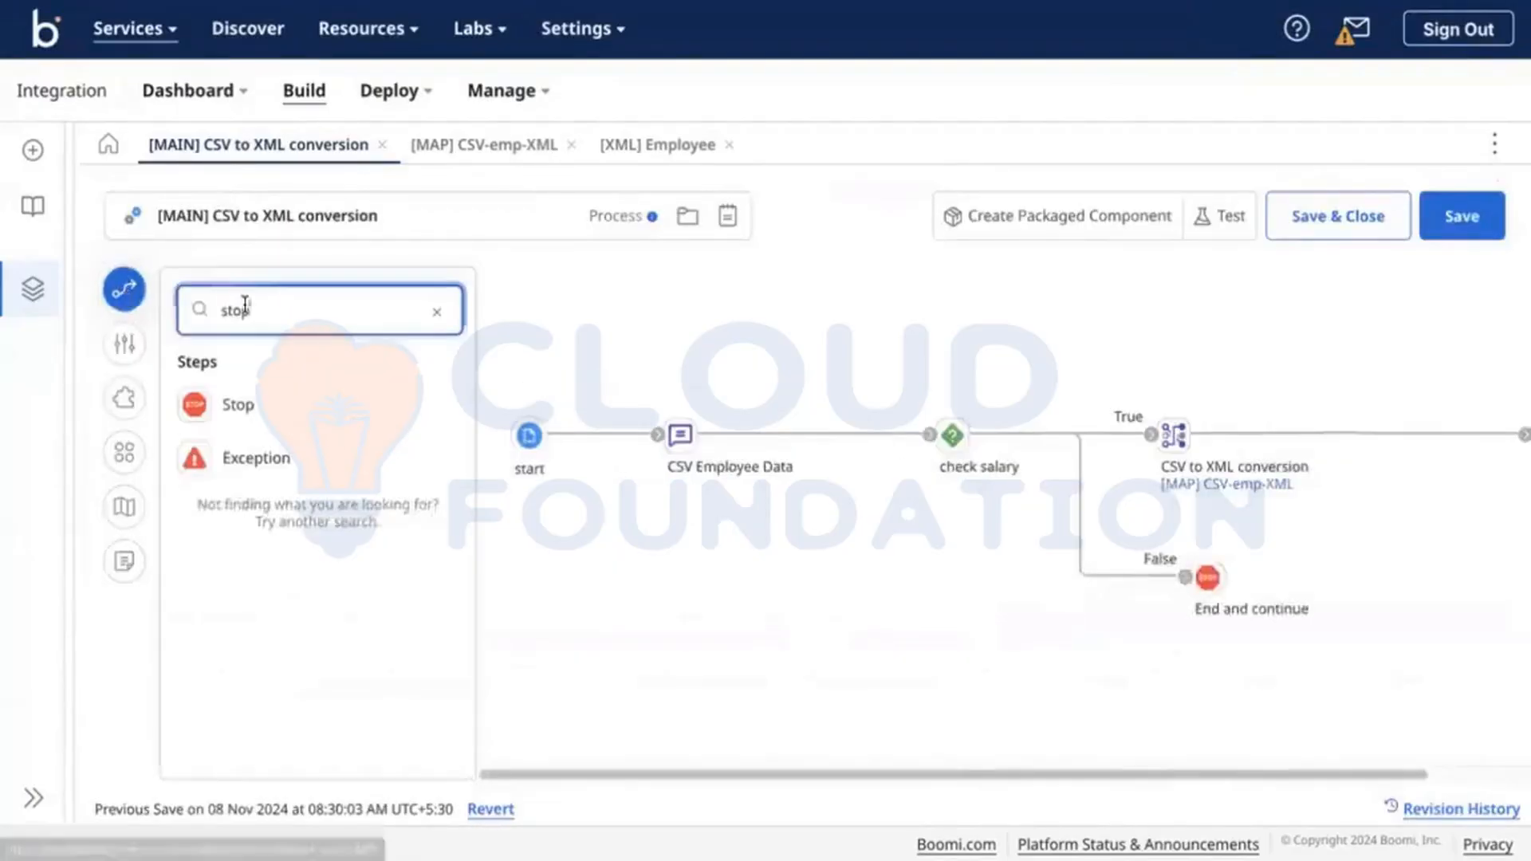
double_click(245, 307)
text(busi)
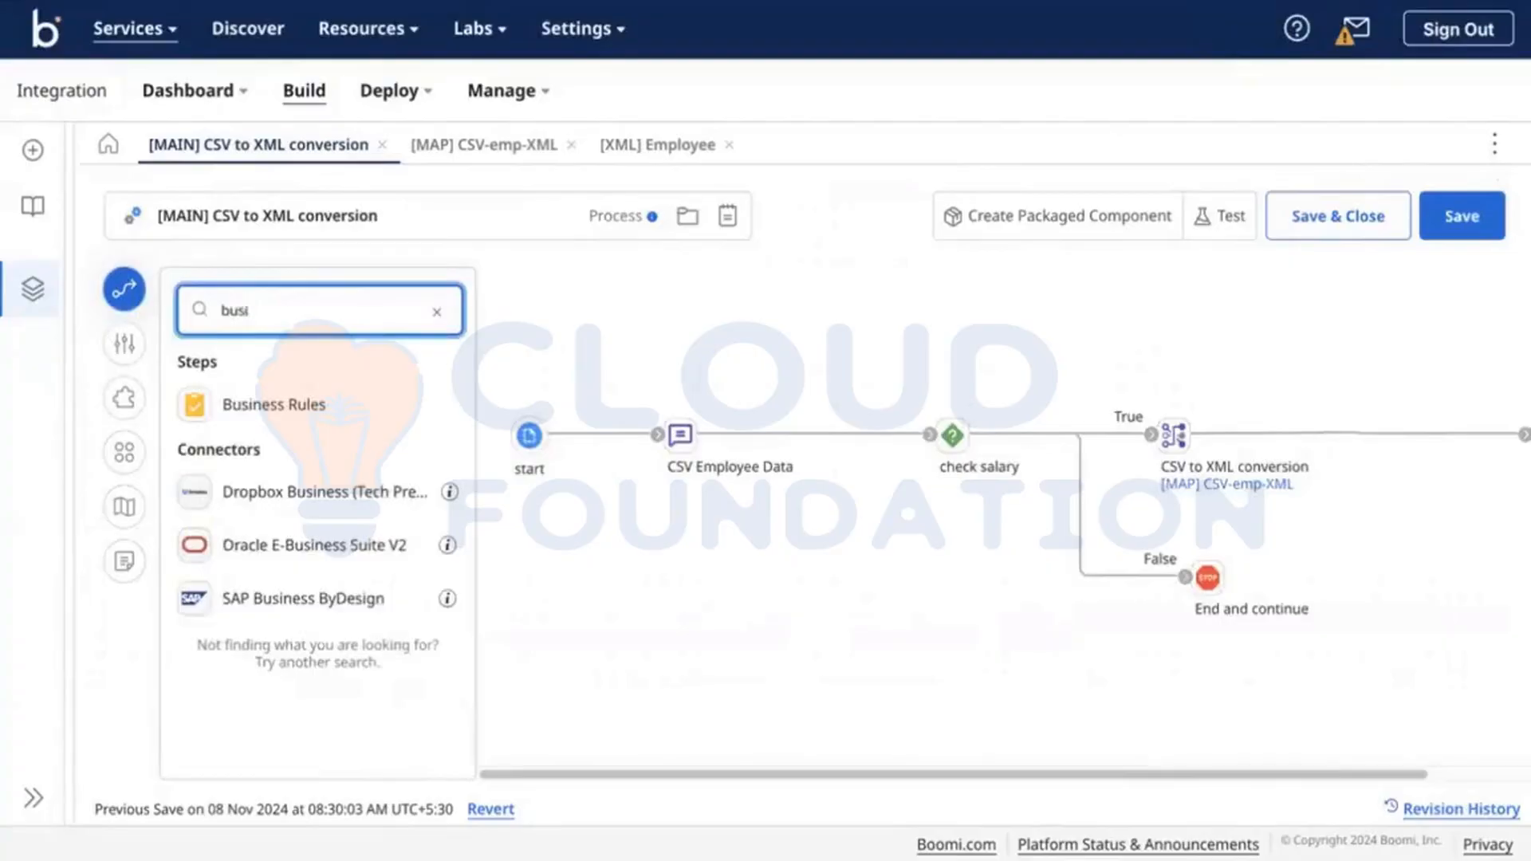
Remove the check salary Decision step from the process and confirm the removal.
drag(319, 421, 866, 359)
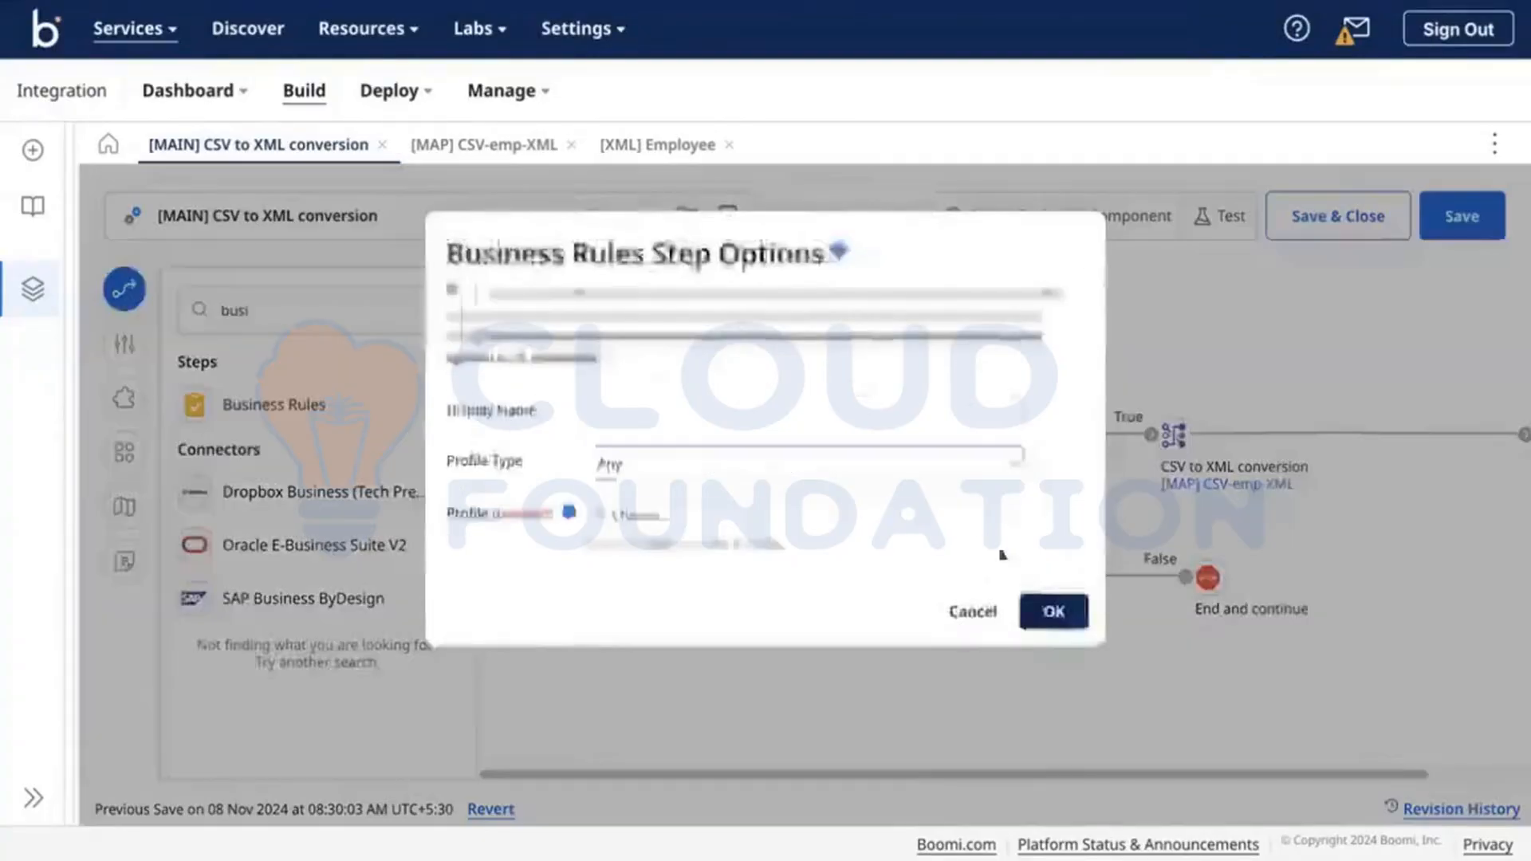
click(969, 613)
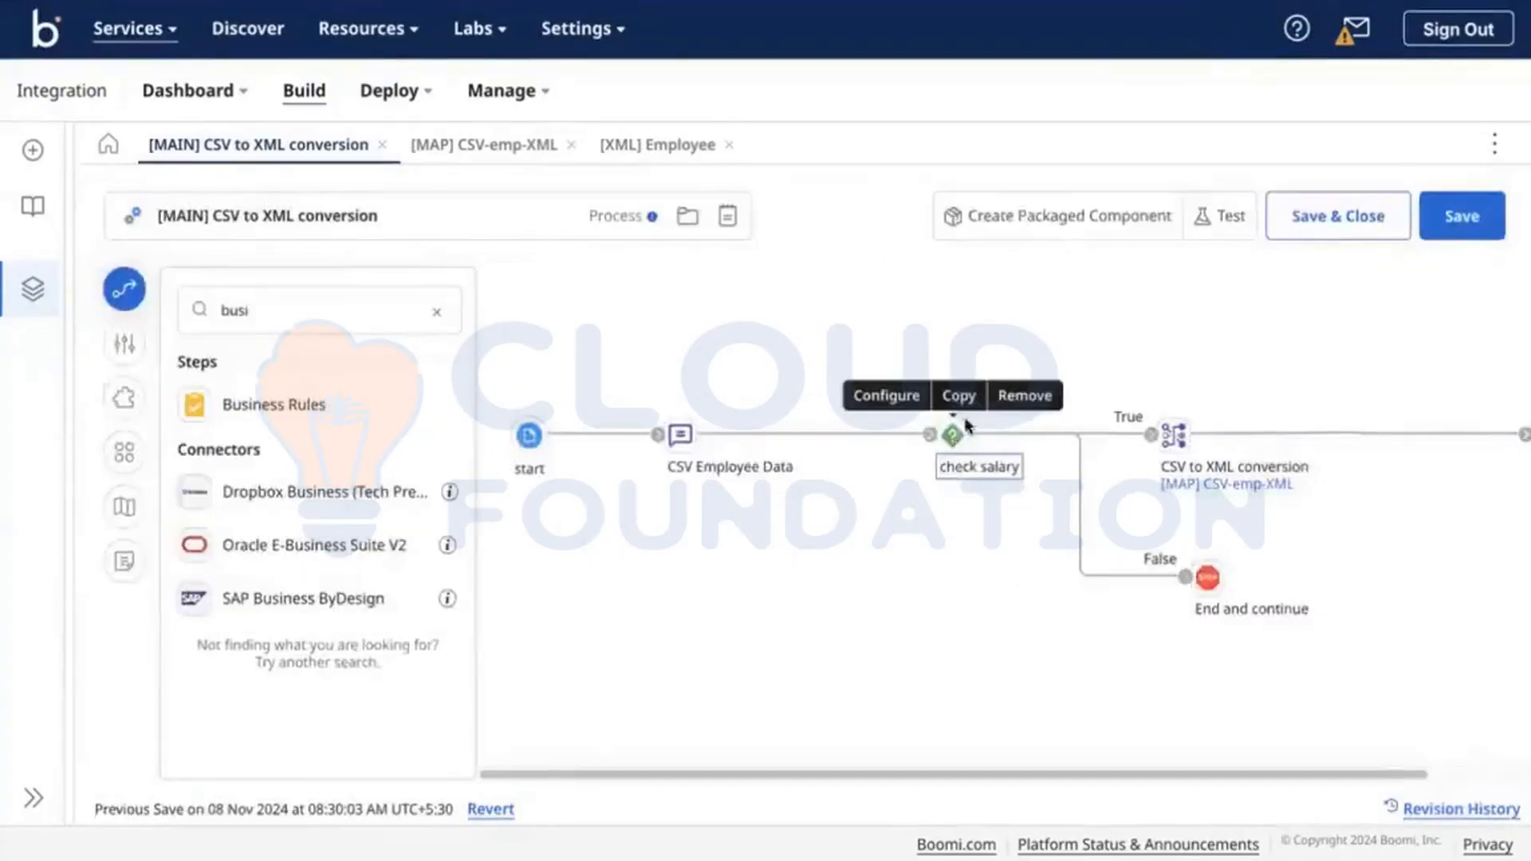
click(1011, 398)
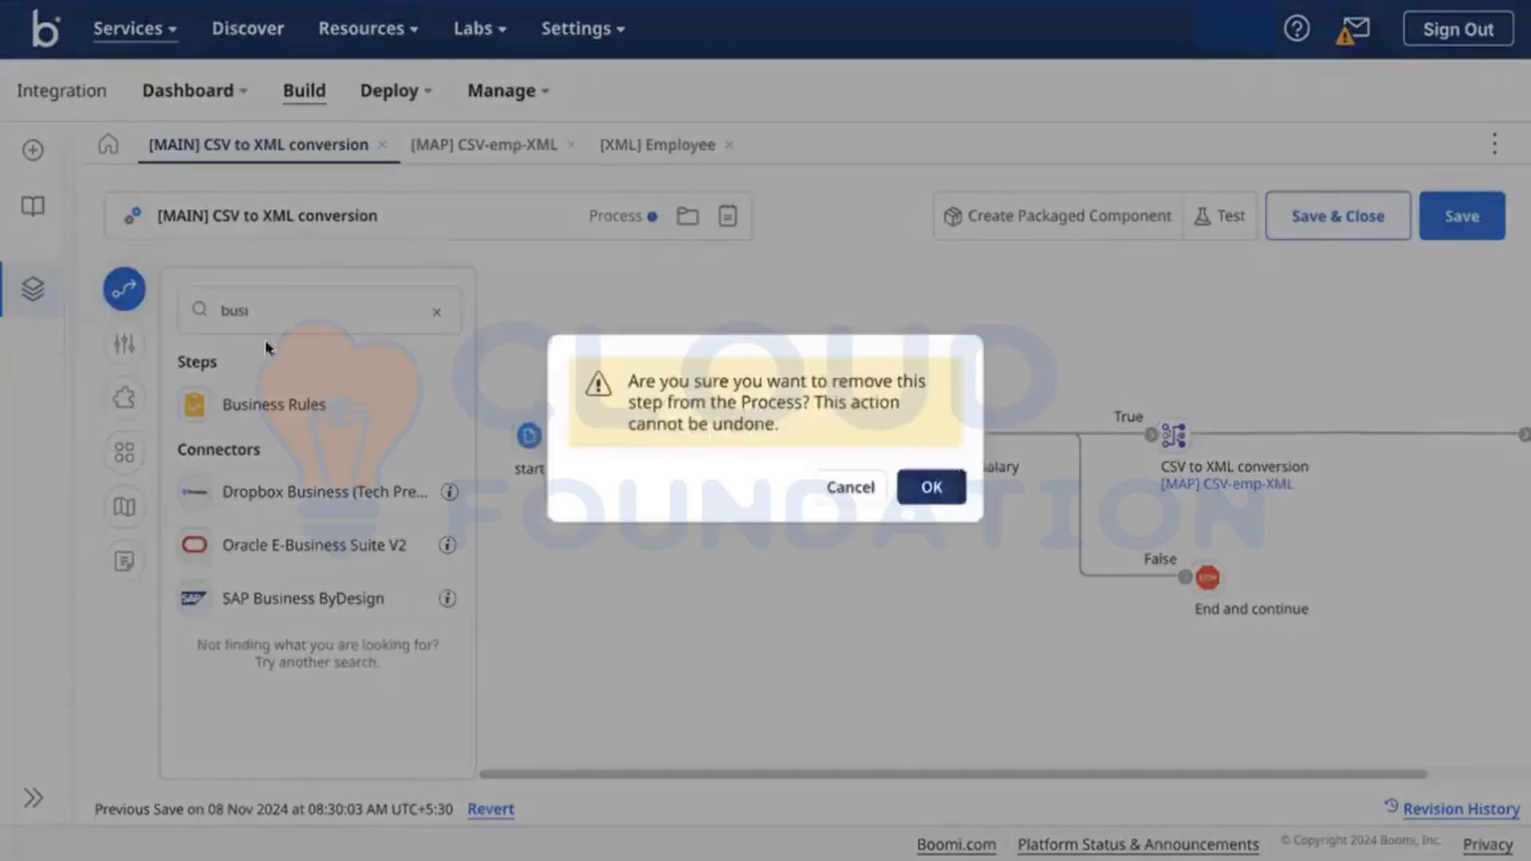
click(931, 485)
Add a Business Rules step named "check salary" that uses the [CSV] Employee profile, leaving its rules empty.
drag(194, 390, 1053, 449)
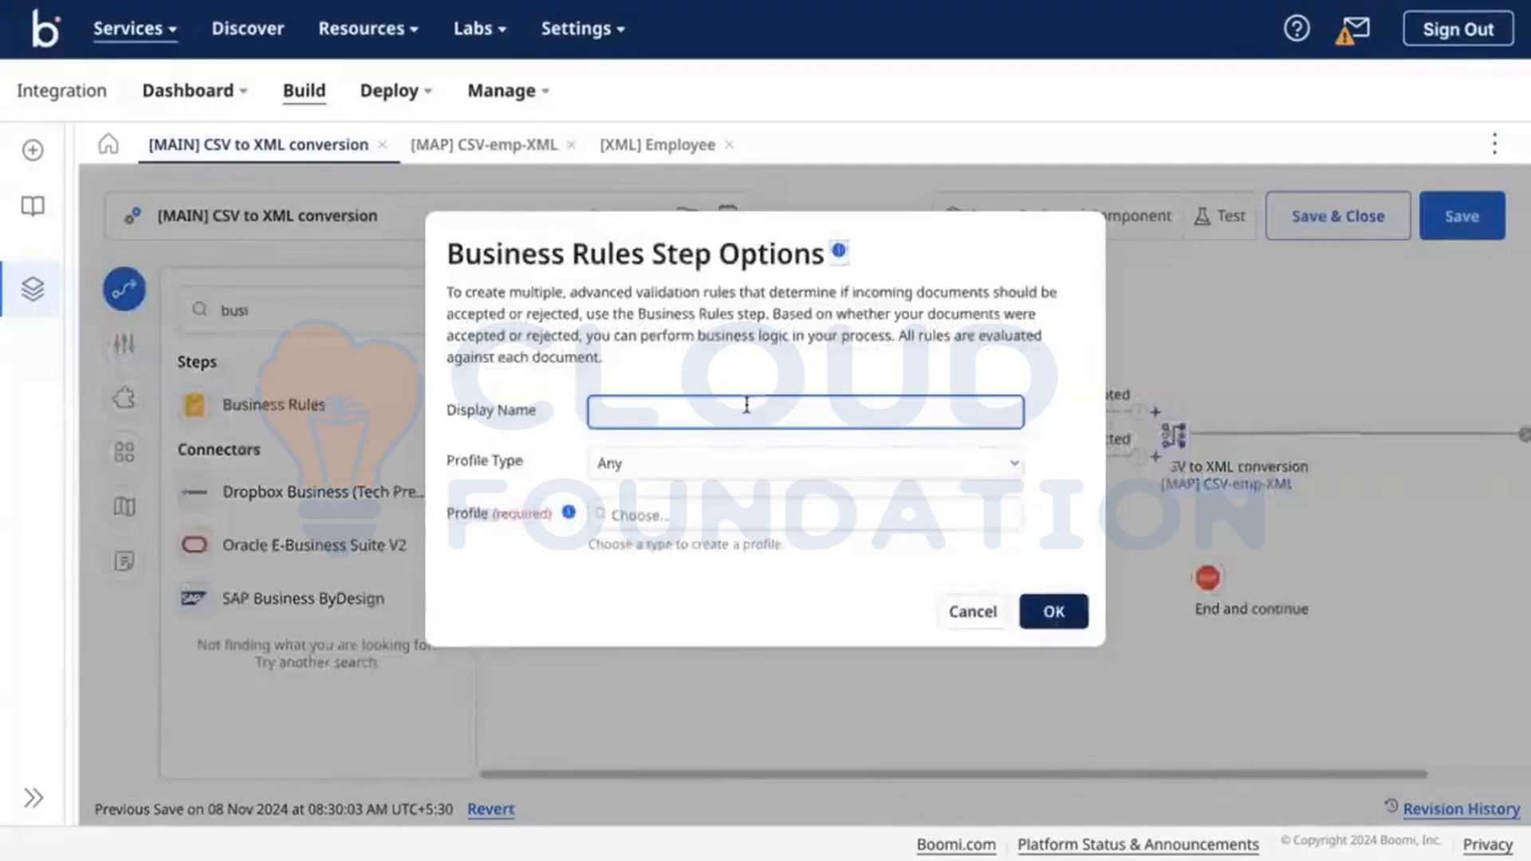
text(check salary)
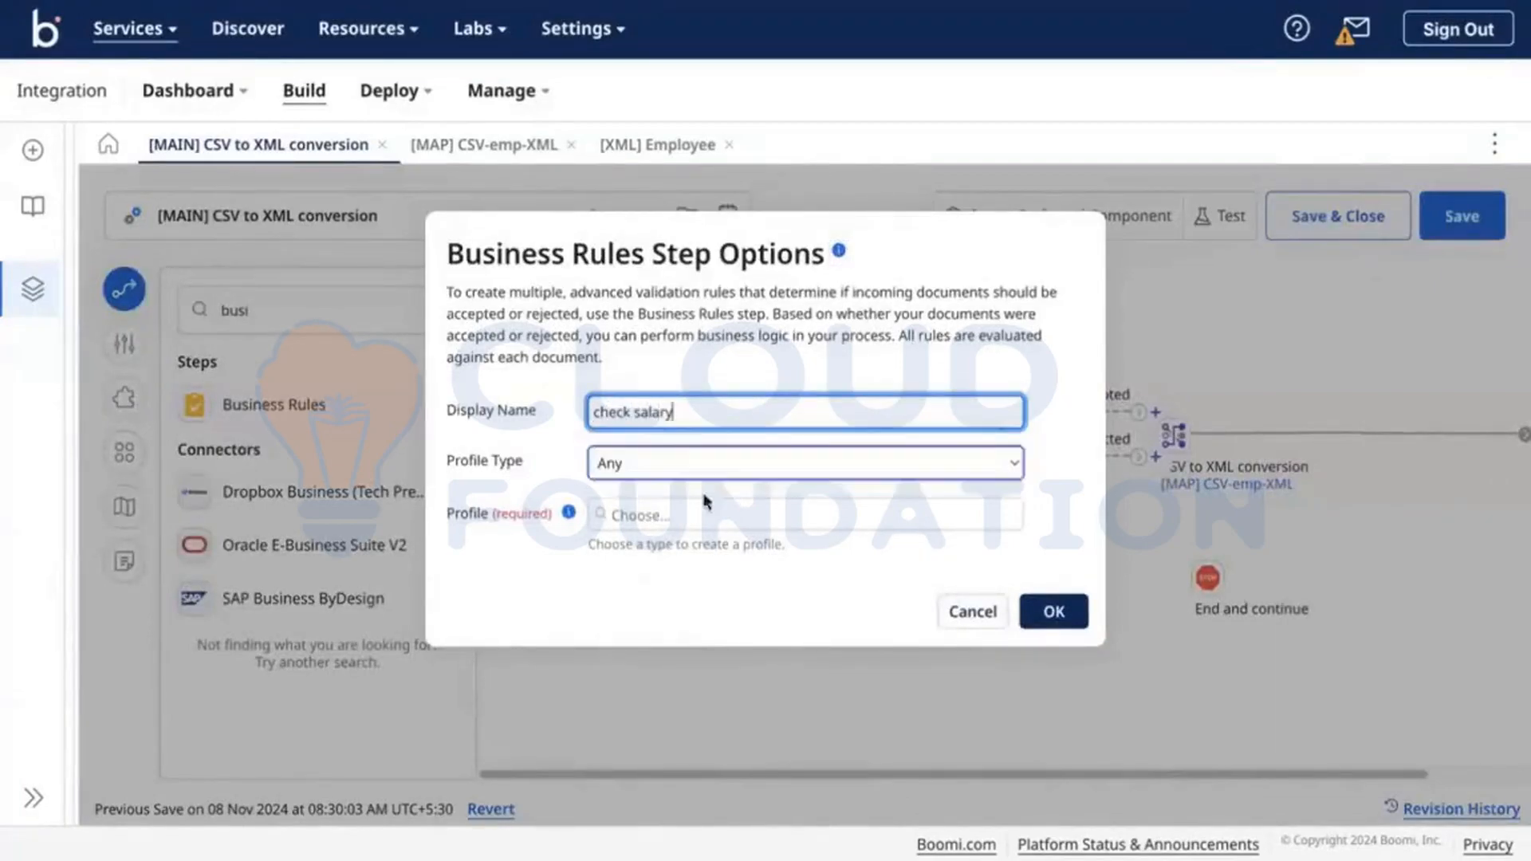
click(662, 514)
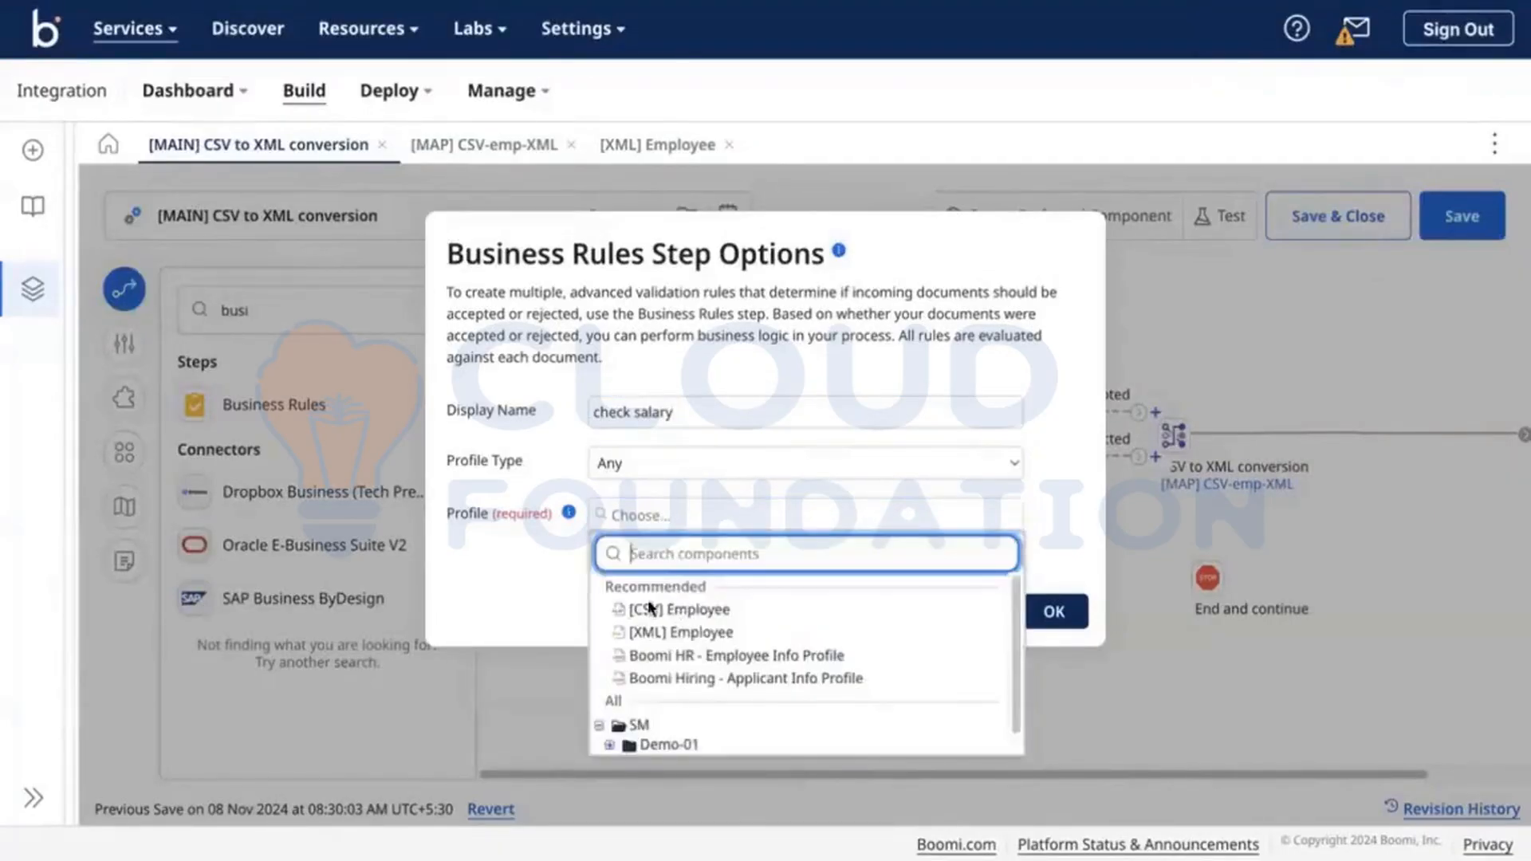
click(738, 610)
click(1053, 613)
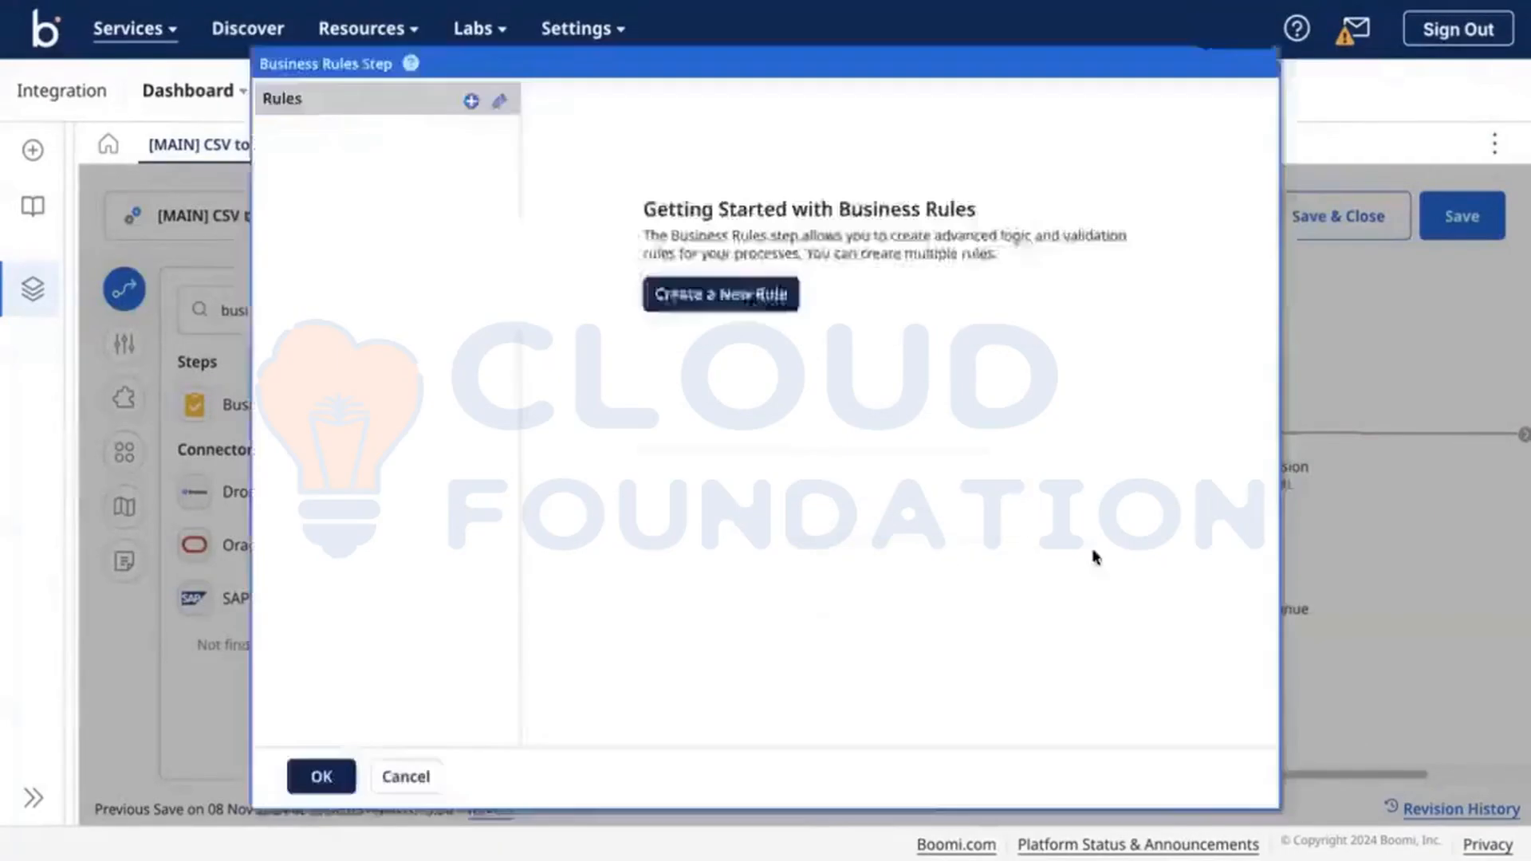
click(321, 777)
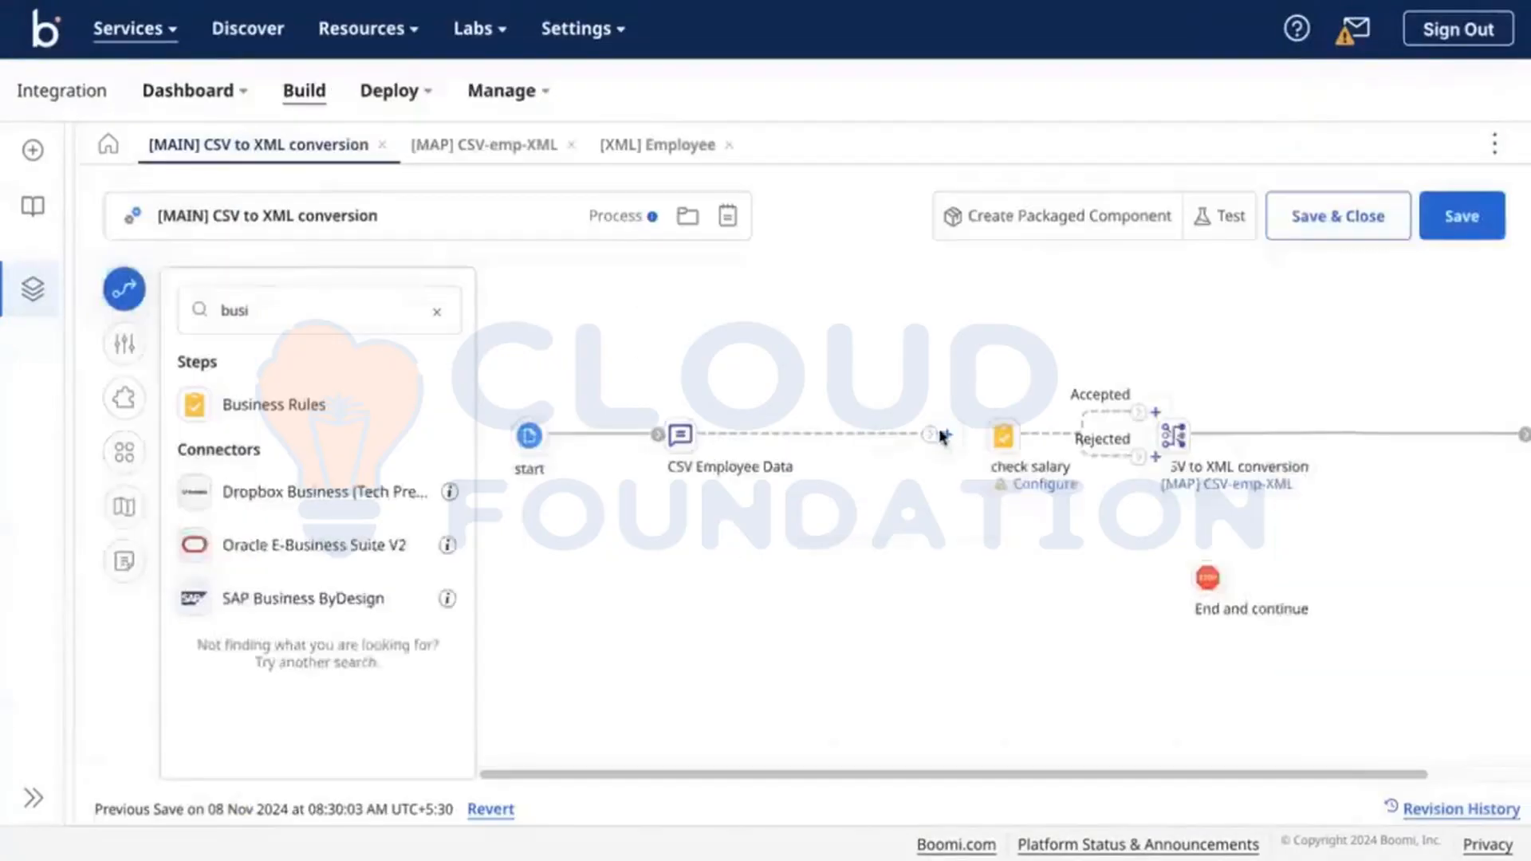
Connect CSV Employee Data to the check salary step, its Accepted path to the CSV to XML map and its Rejected path to the unconnected Stop step.
drag(997, 436, 925, 443)
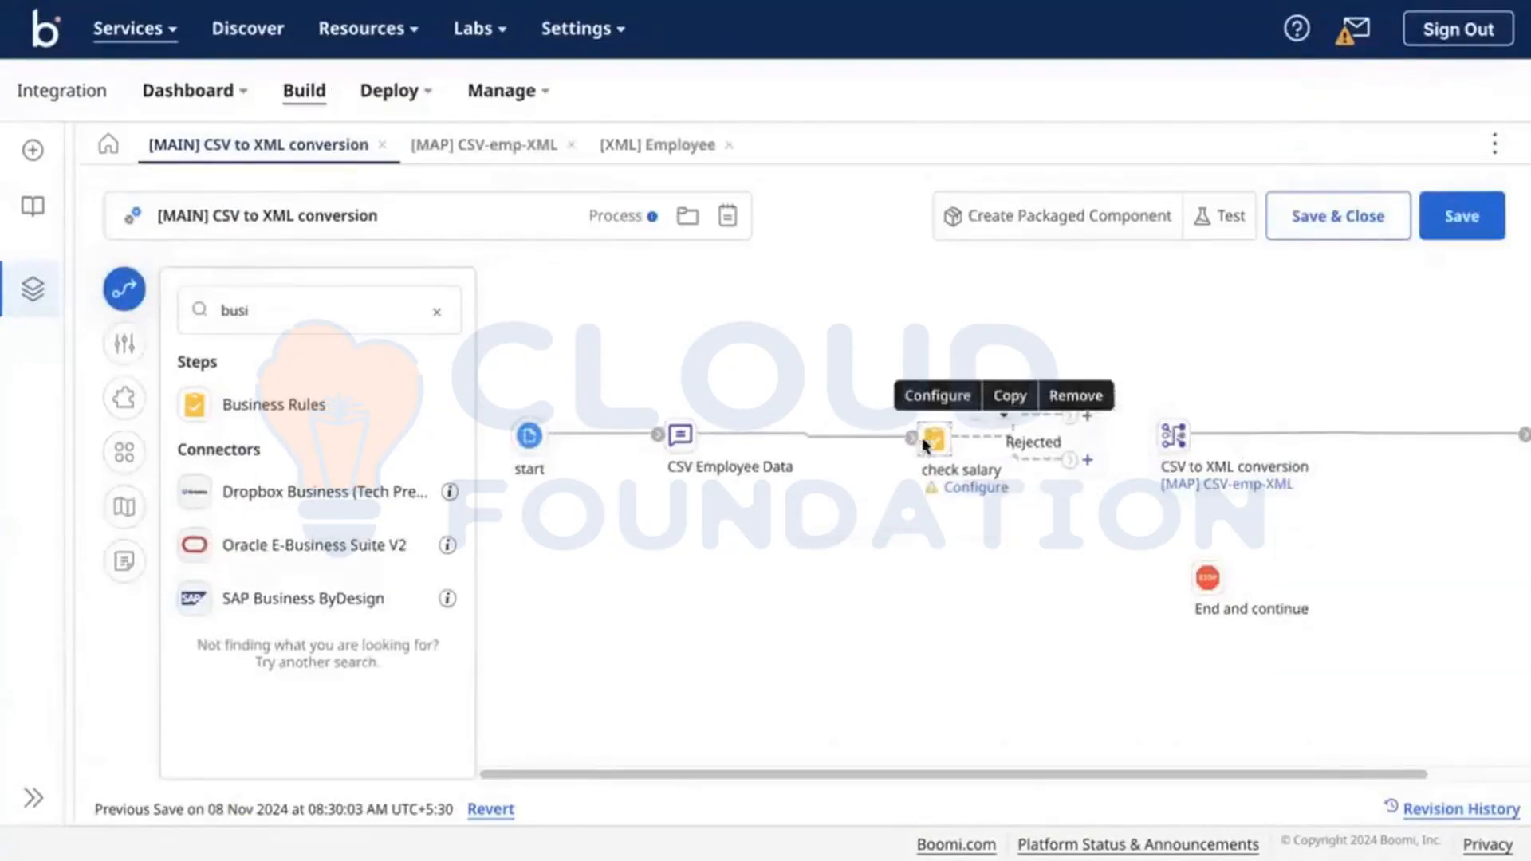
drag(1068, 415, 1153, 434)
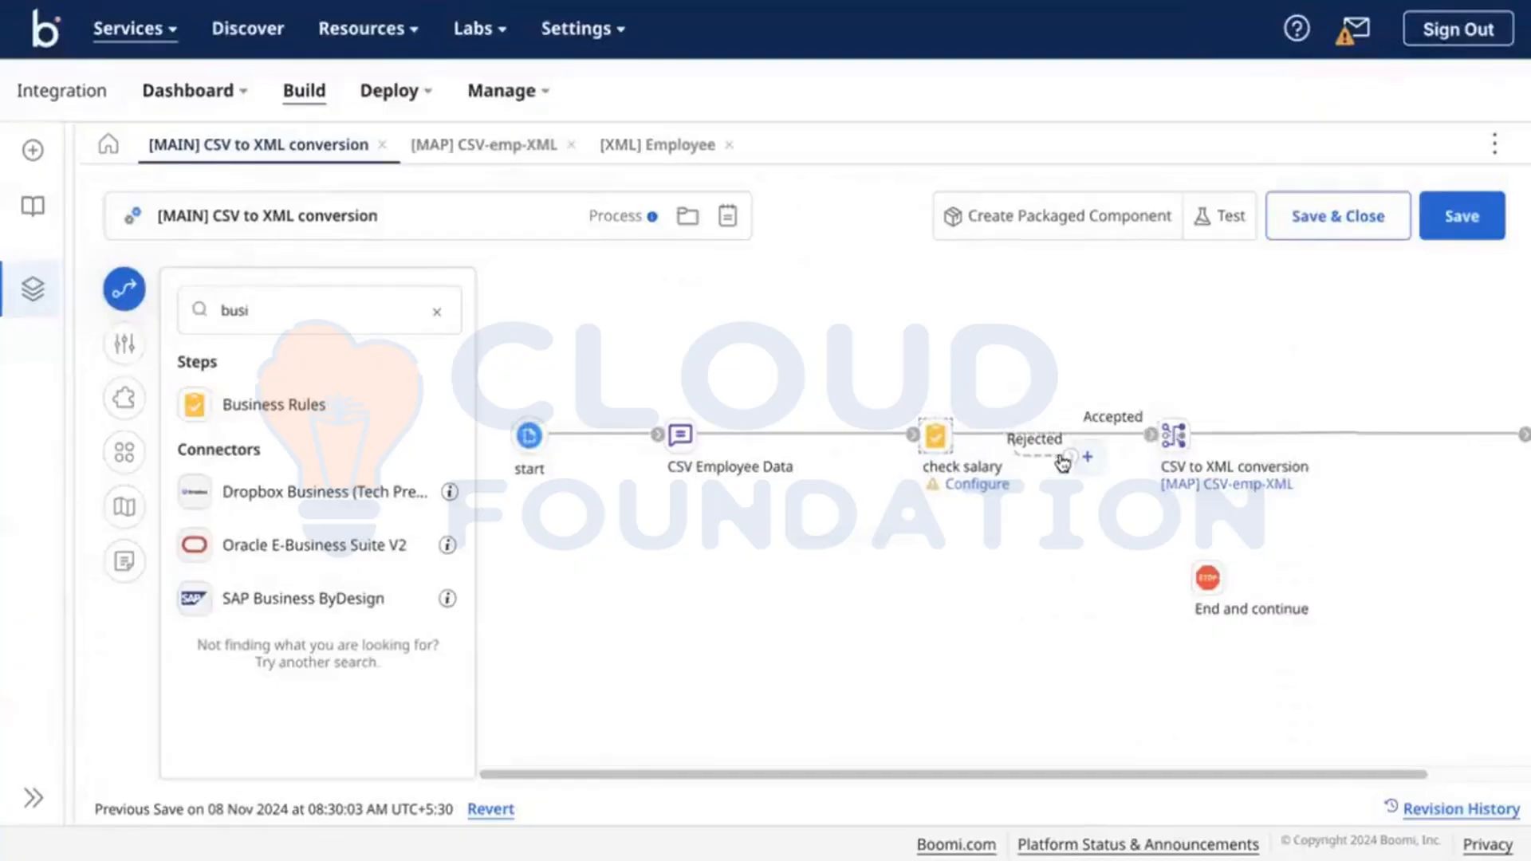
drag(1063, 461, 1144, 583)
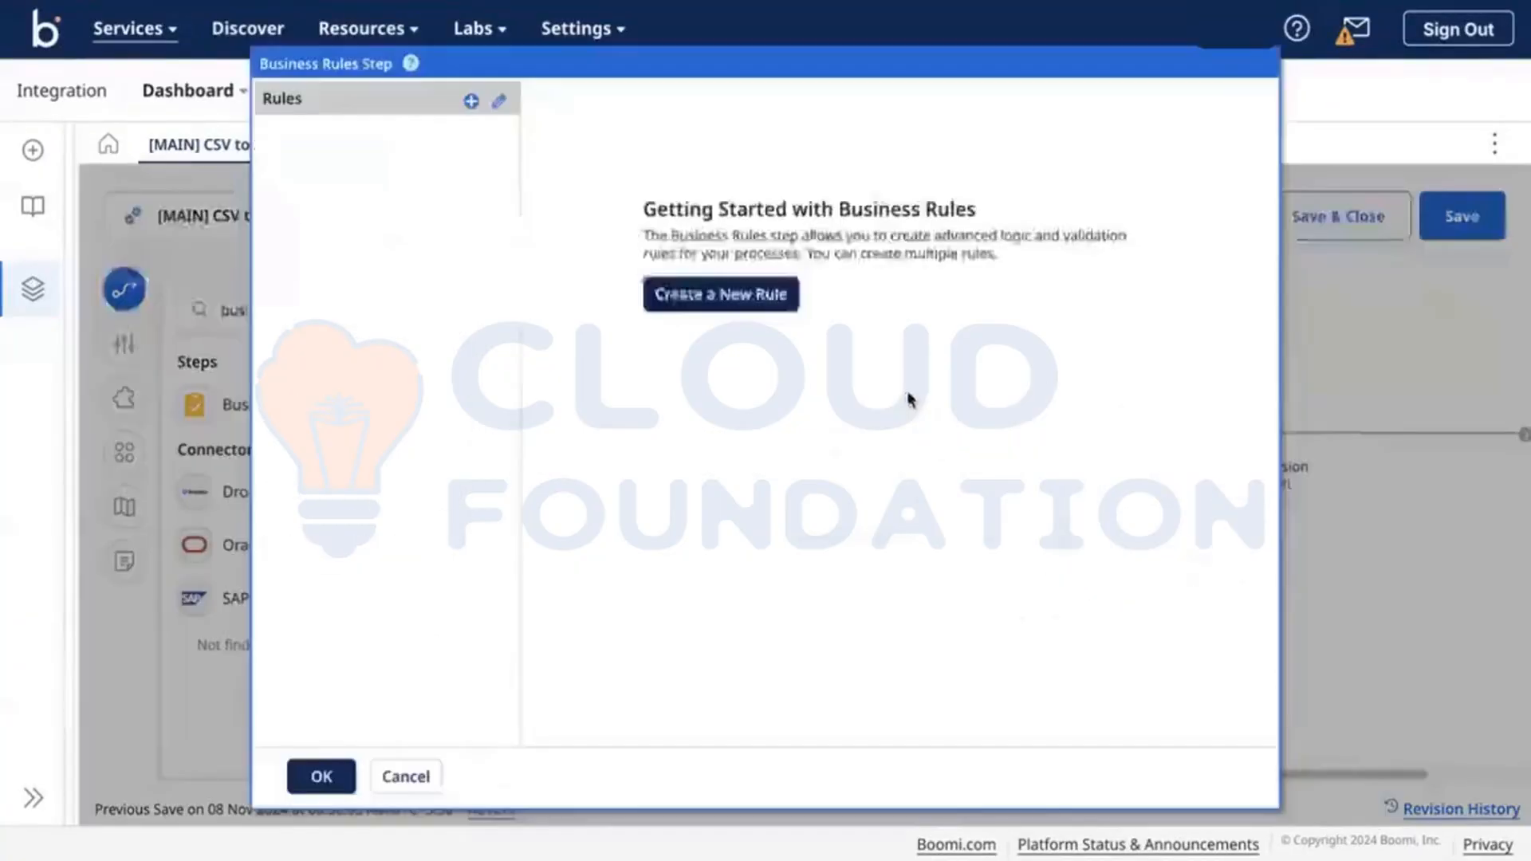
Create a new rule in the check salary Business Rules step and name it "check salary greater than 70k".
click(886, 396)
click(471, 101)
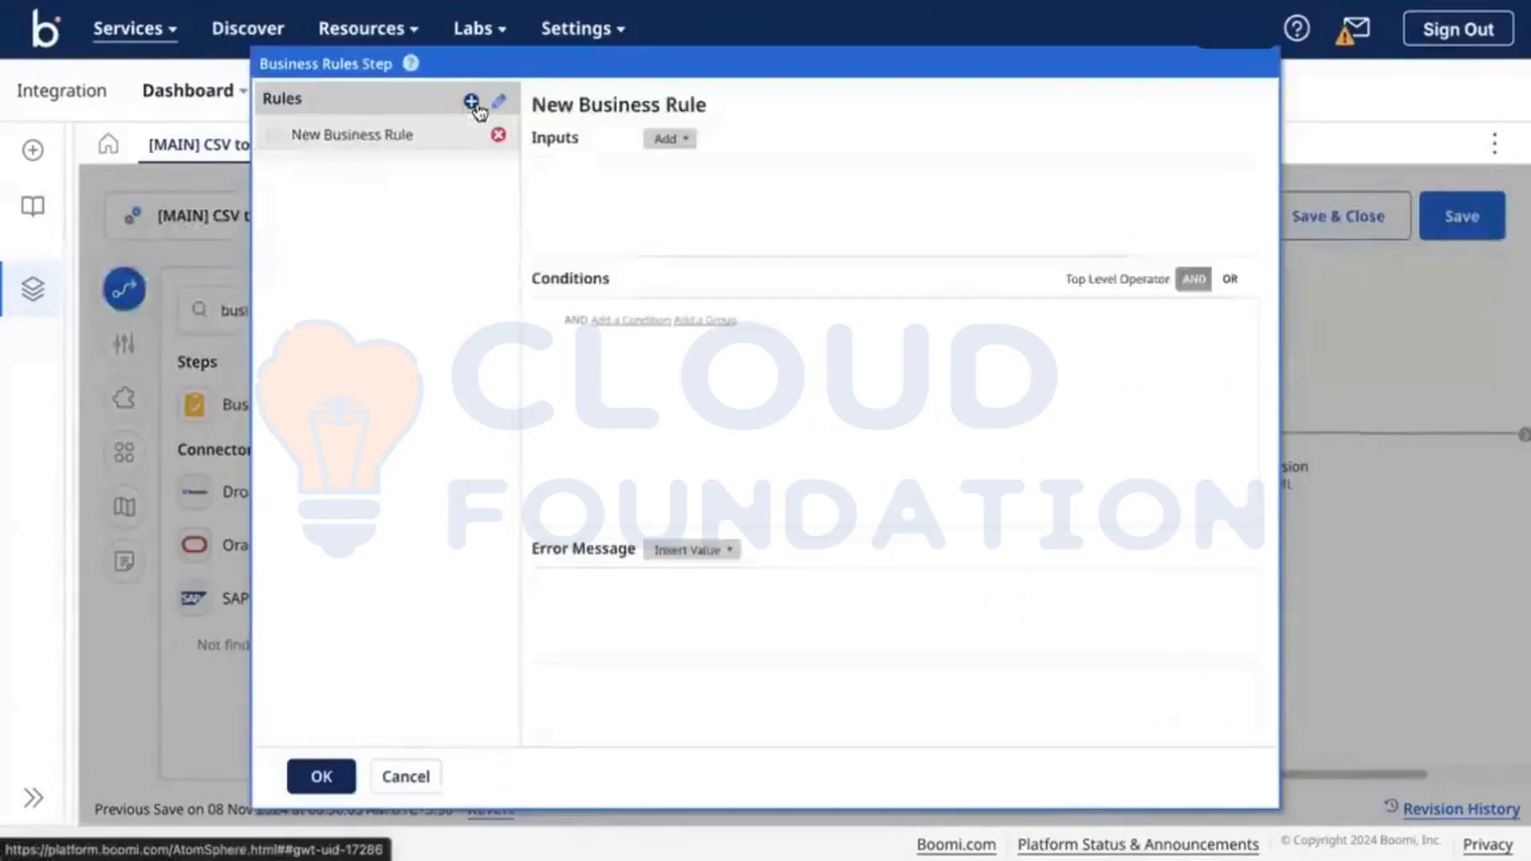
click(622, 105)
click(660, 104)
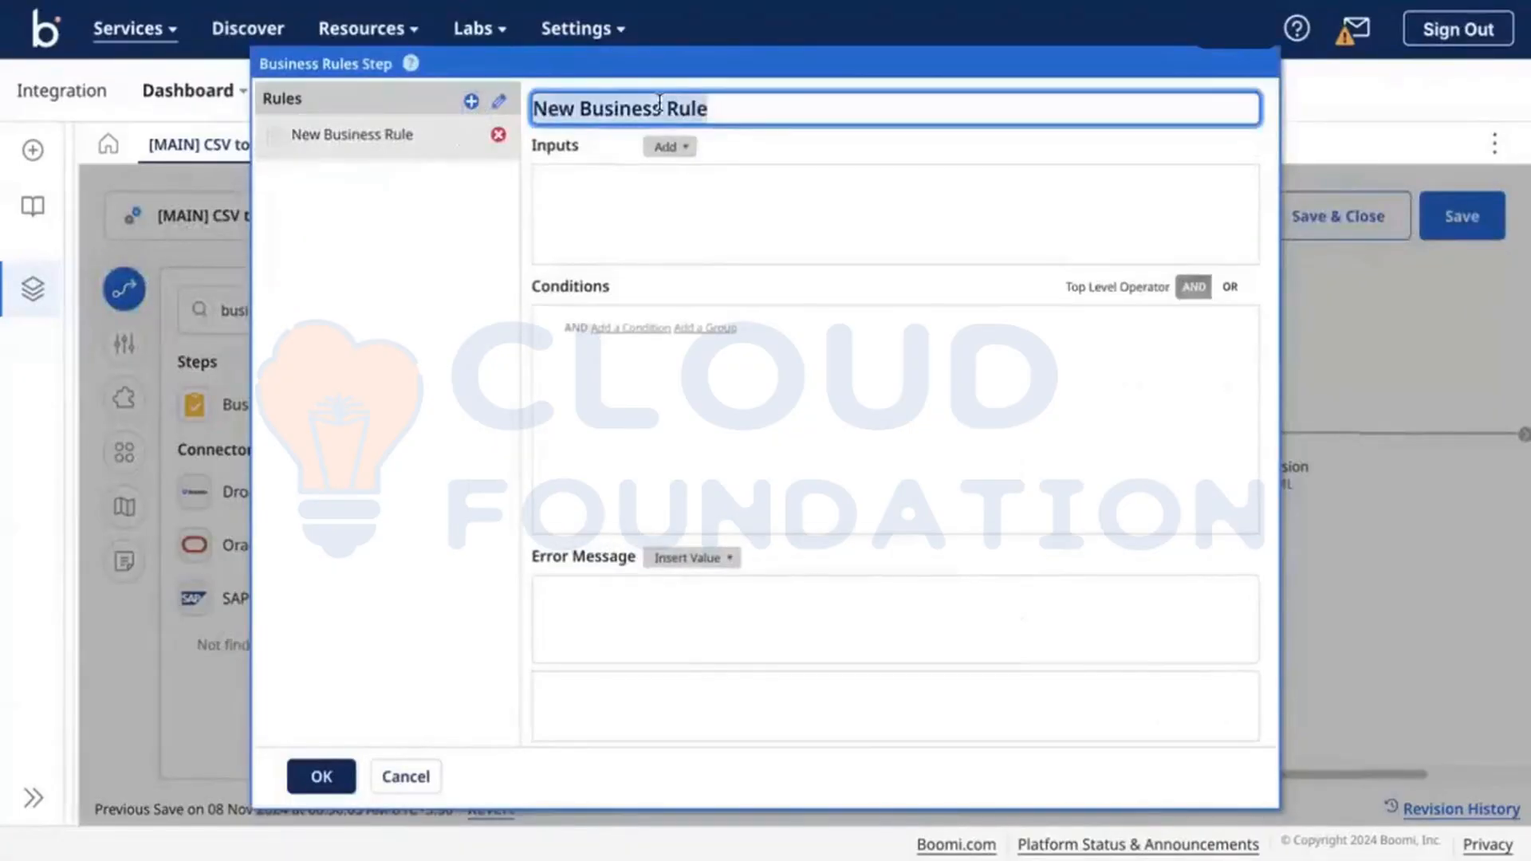
text(check s)
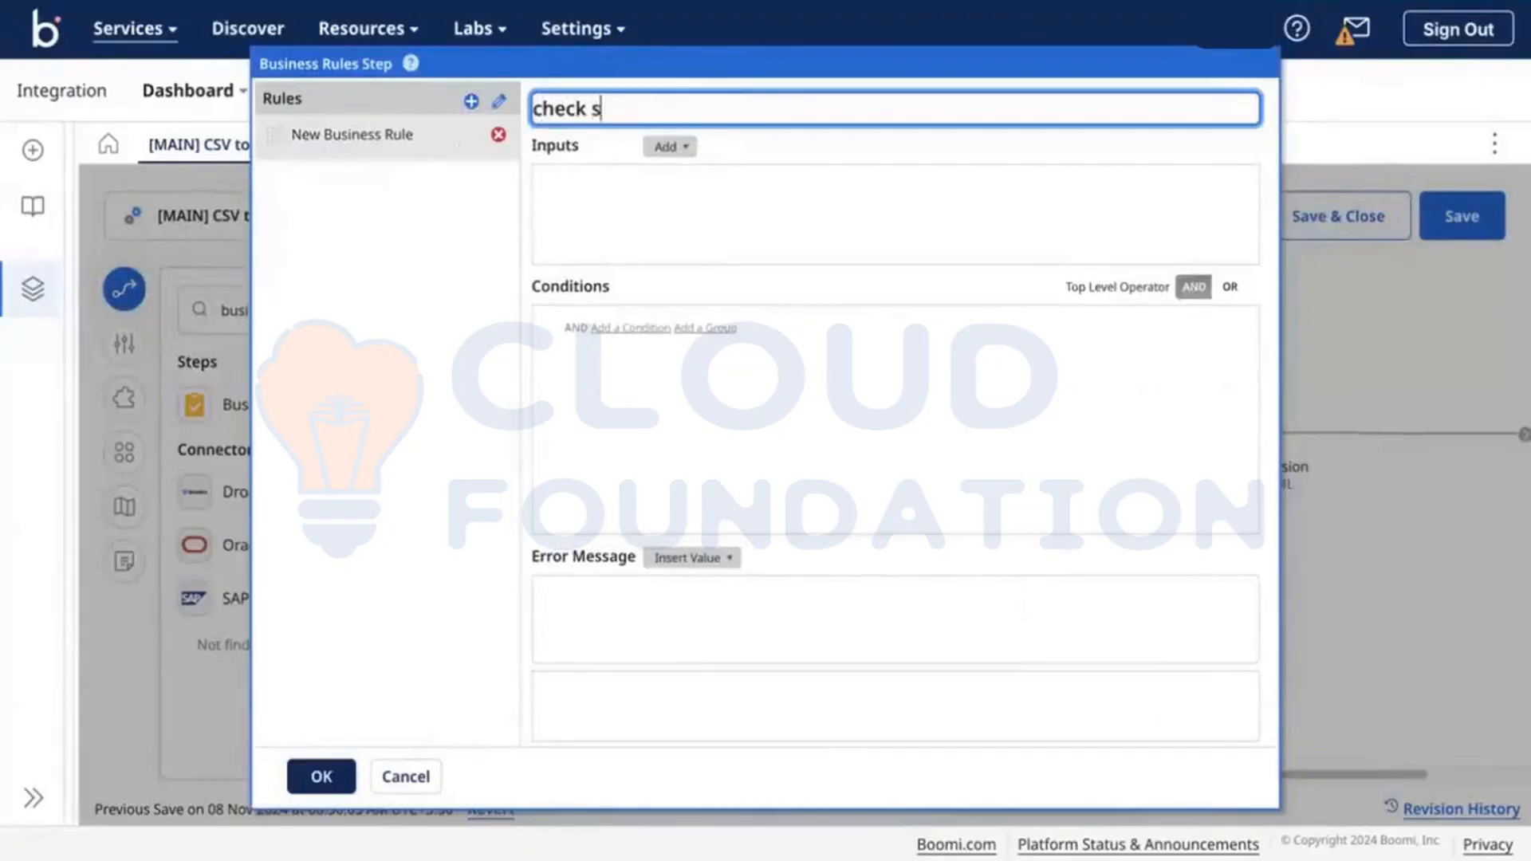
text(alary greateer)
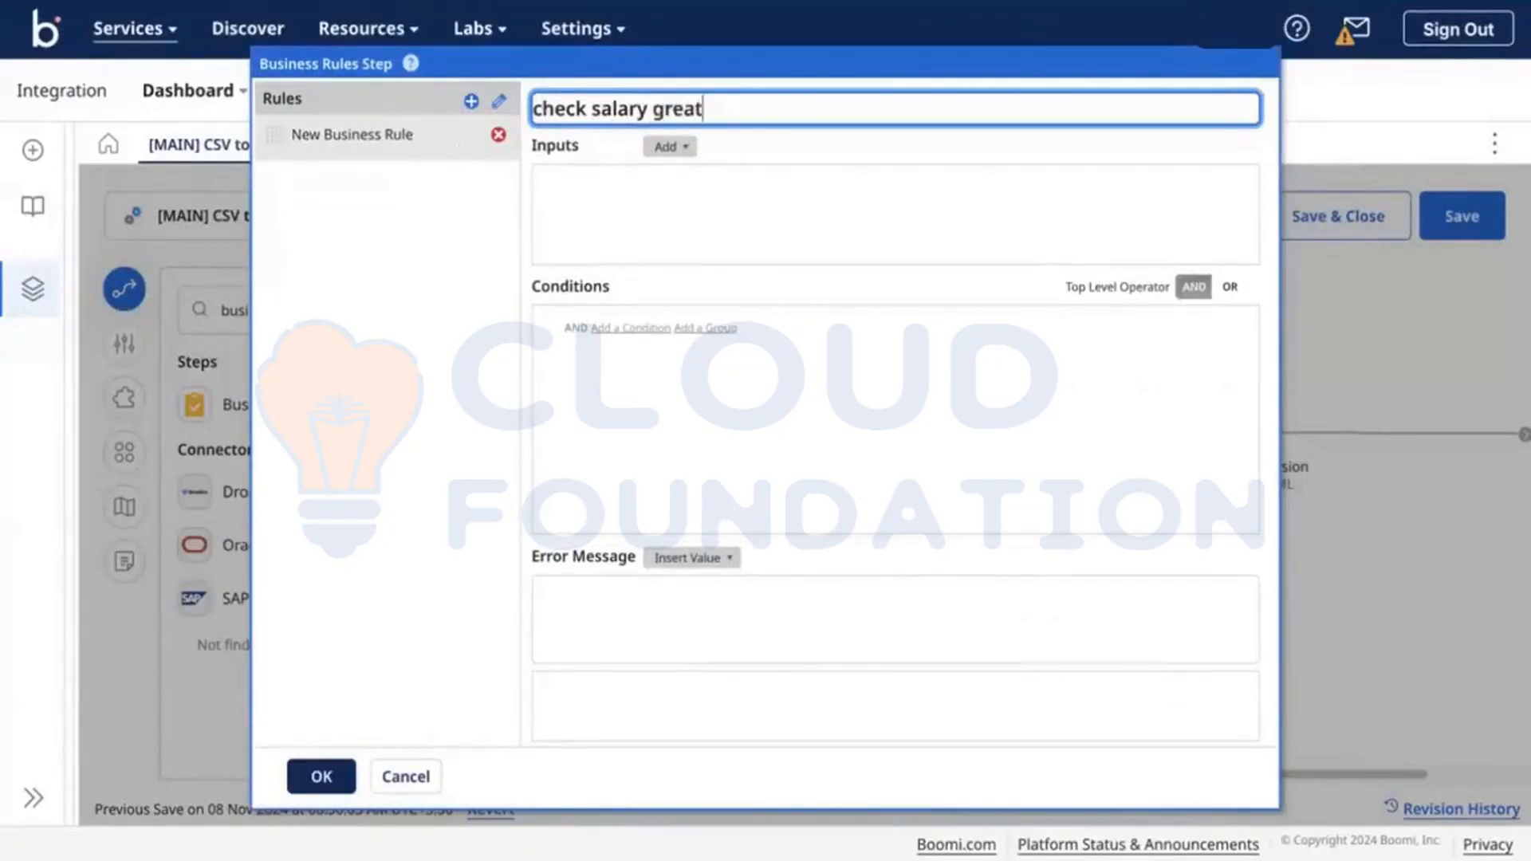
key(BackSpace)
key(BackSpace)
text(r than 70k)
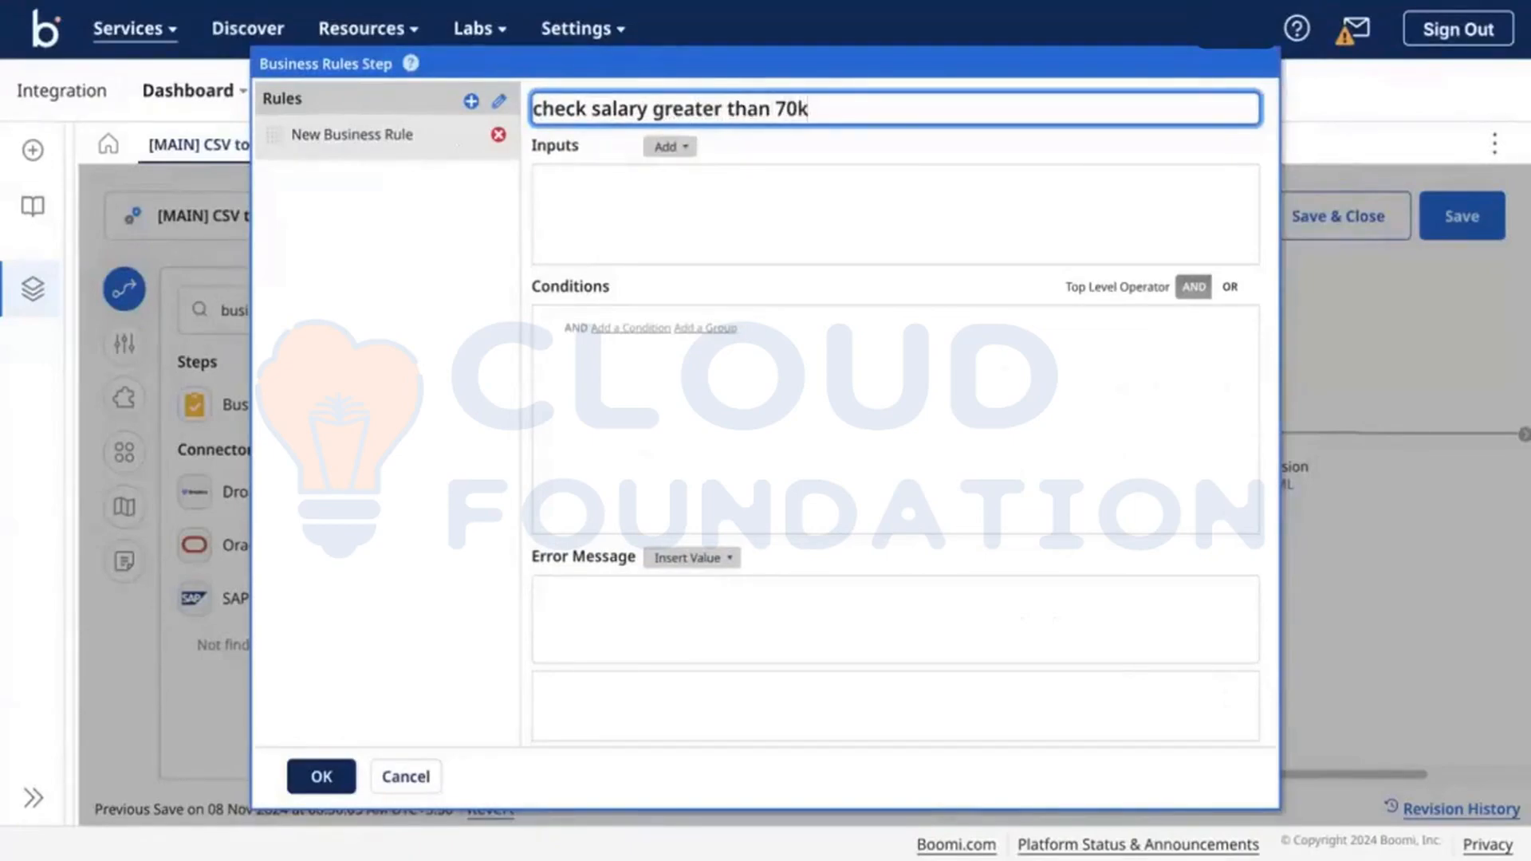
click(449, 278)
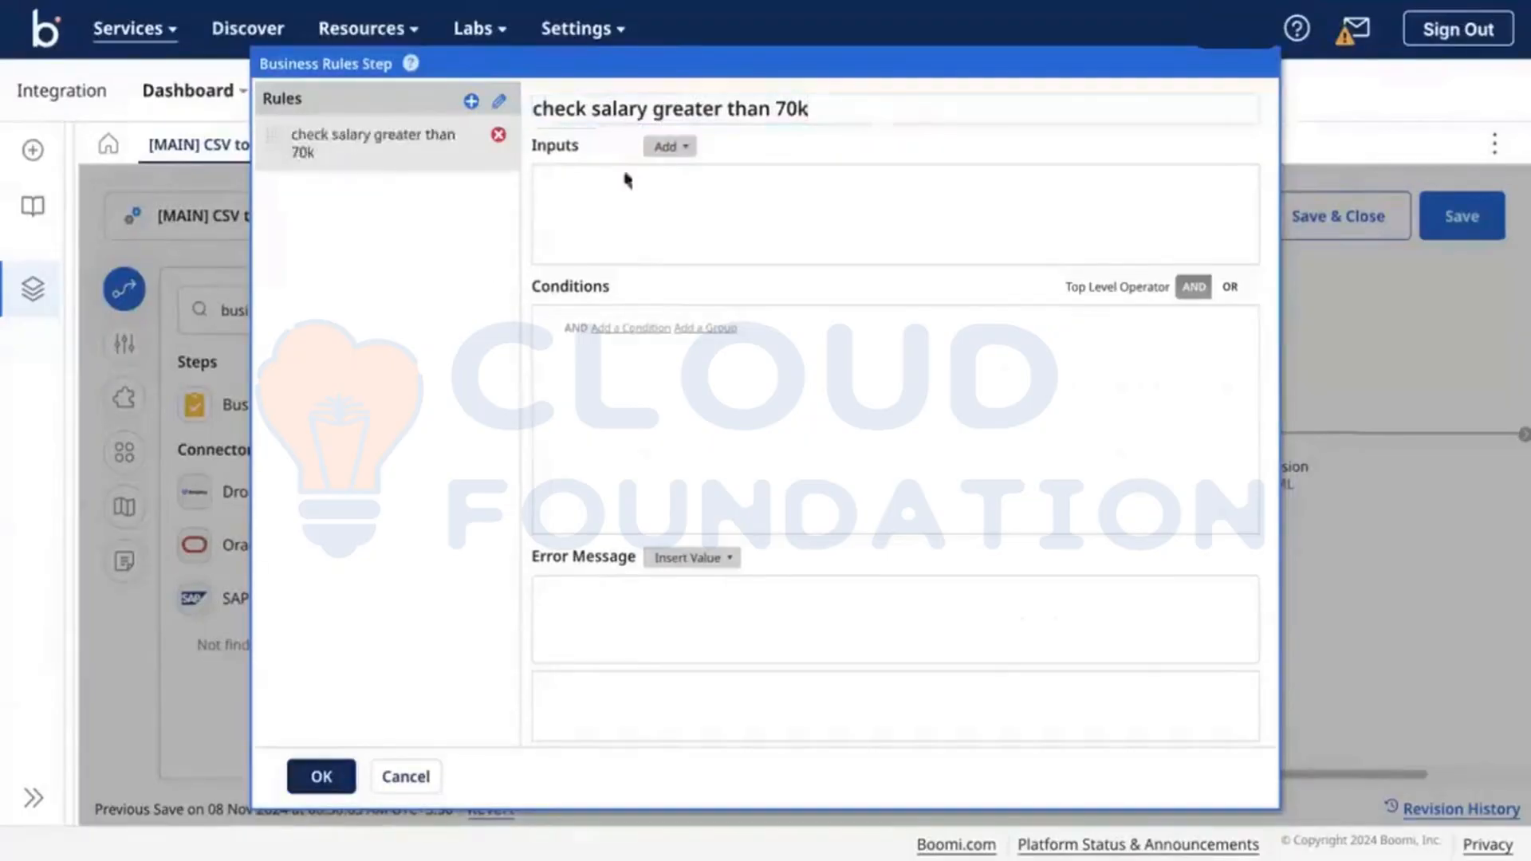
Open the choice of input types for the "check salary greater than 70k" rule.
click(650, 148)
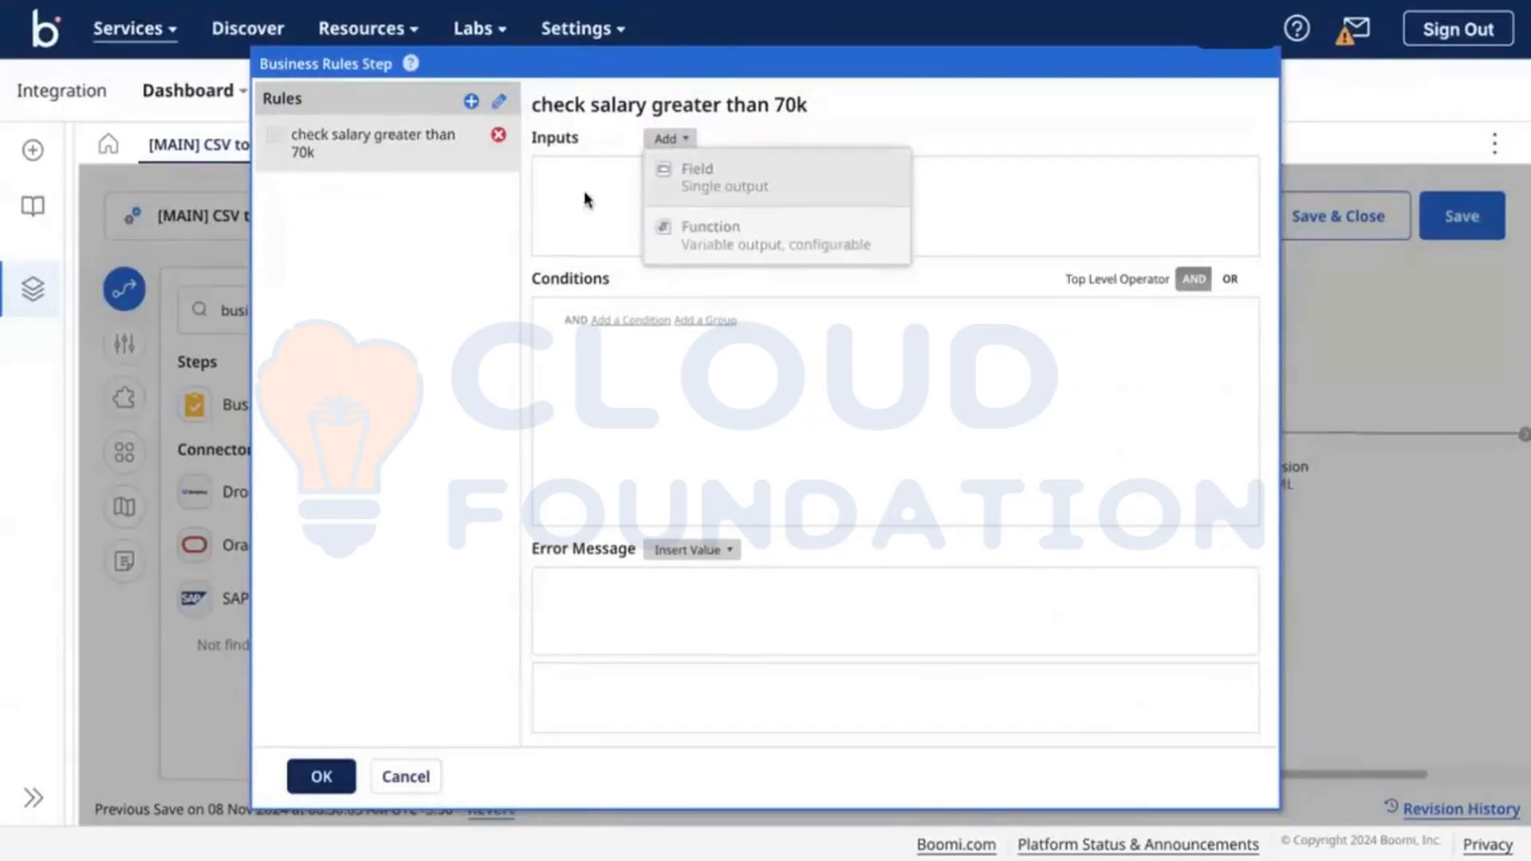
Add the Salary element from Record/Elements as a field input of the rule, with the alias Salary.
click(676, 191)
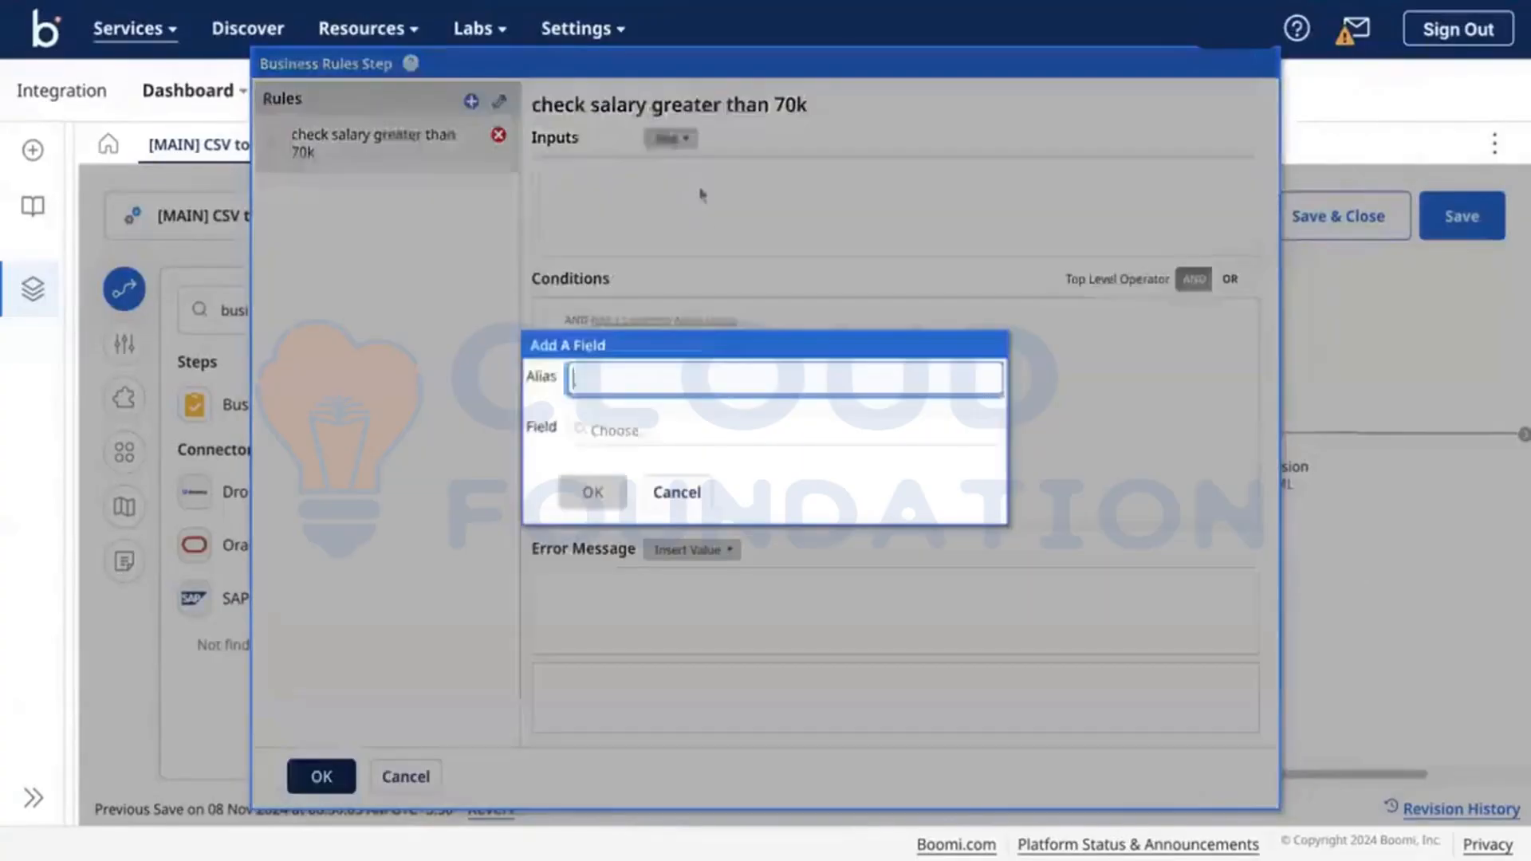
click(667, 433)
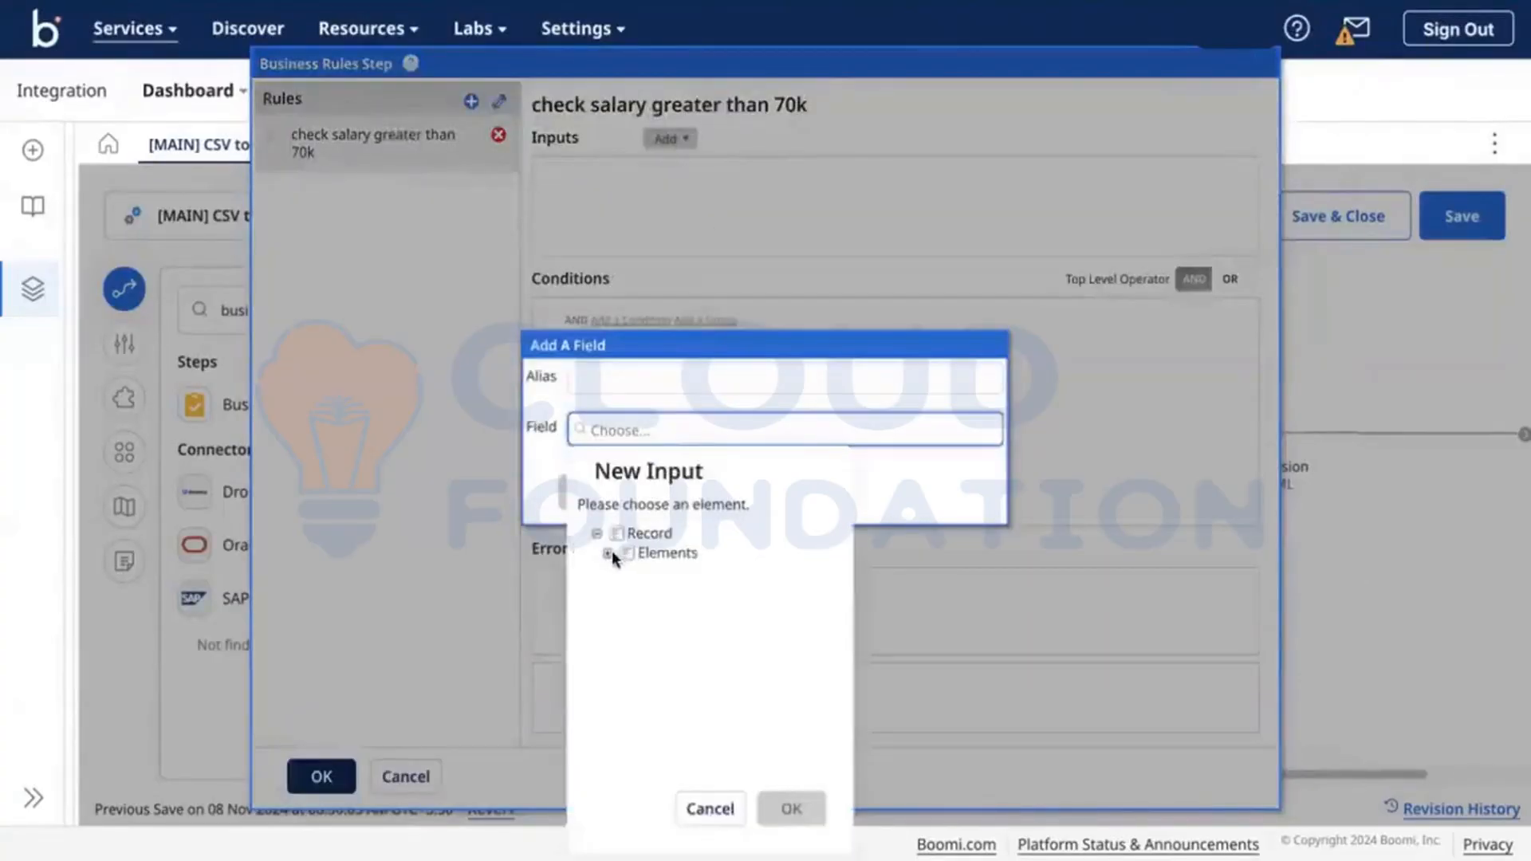
click(609, 552)
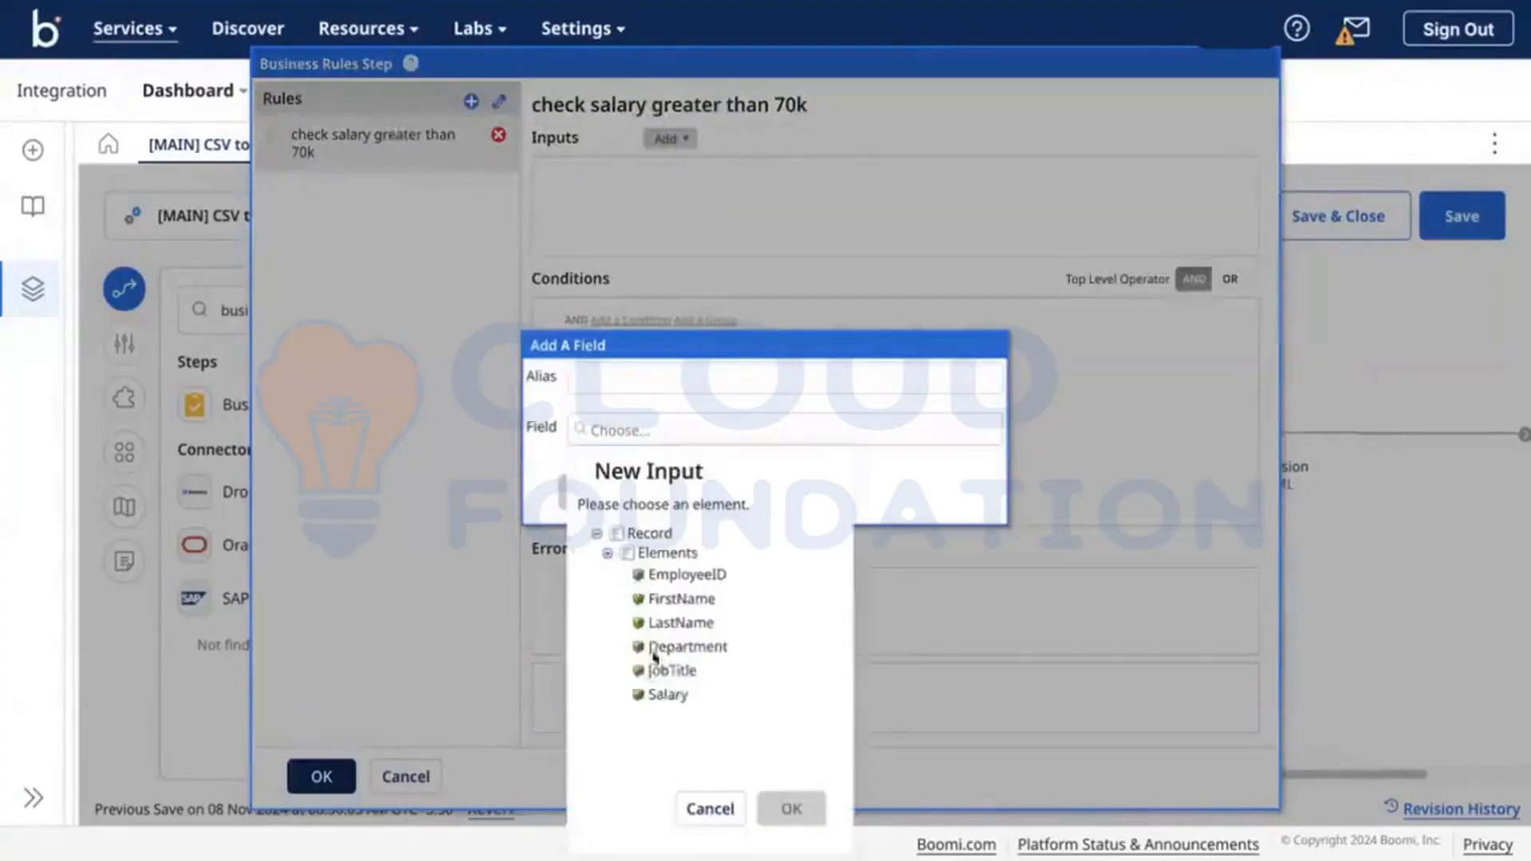
click(667, 701)
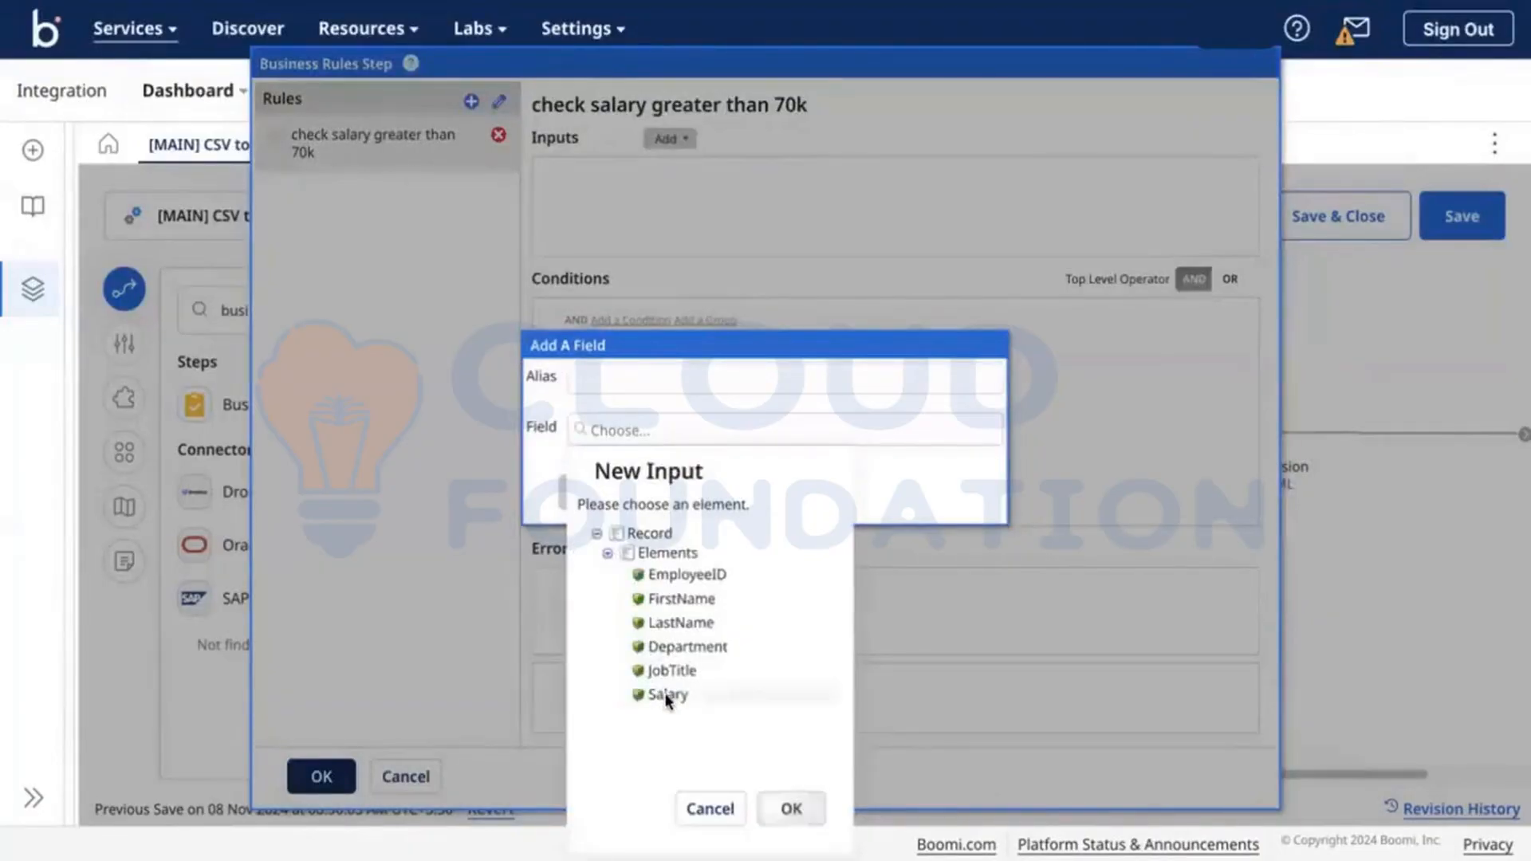
click(774, 810)
click(626, 378)
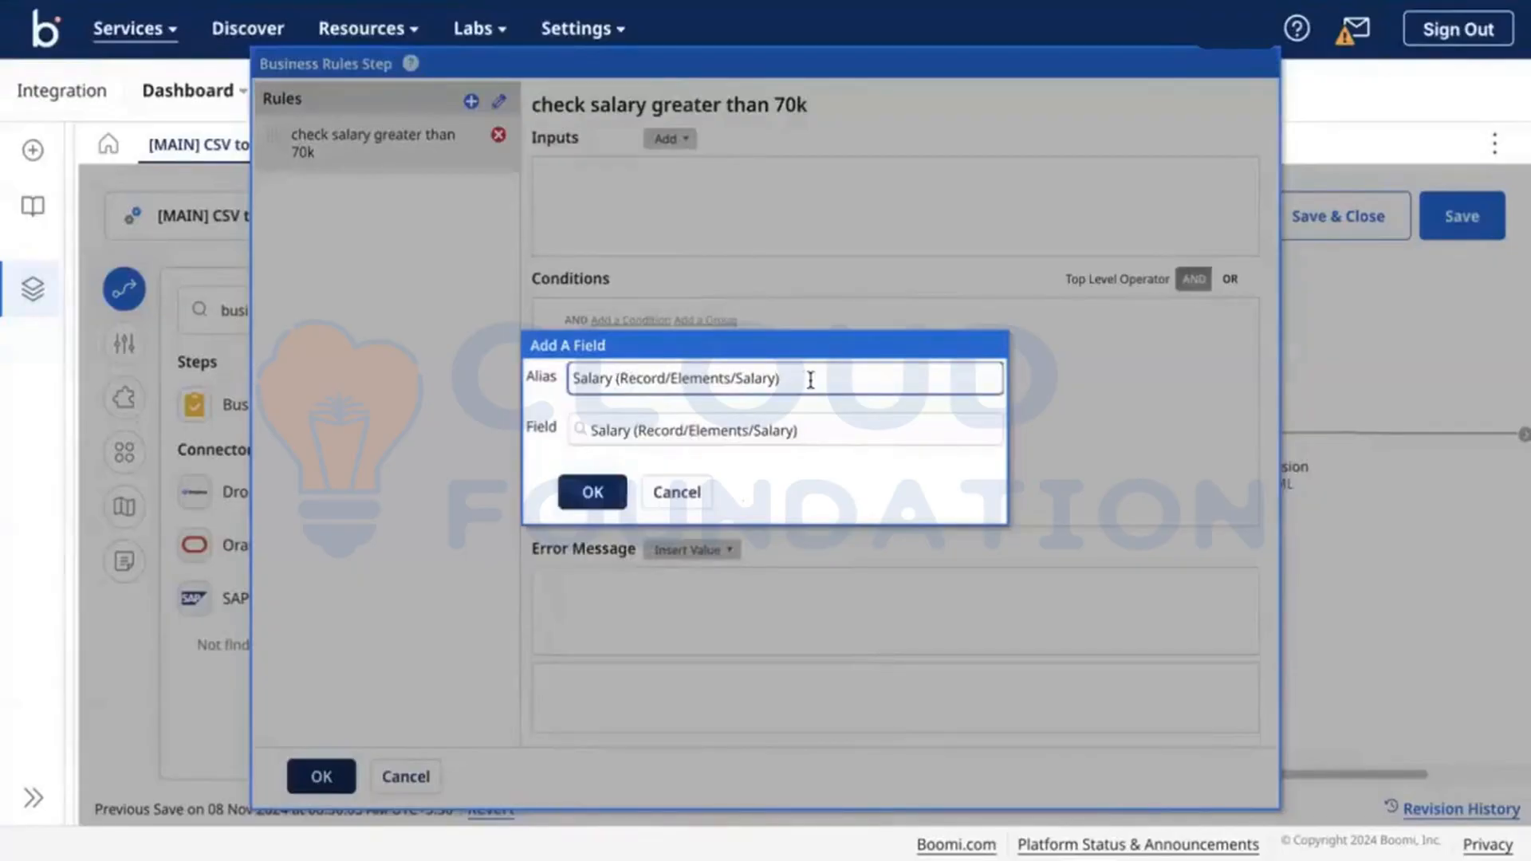
drag(811, 381, 623, 381)
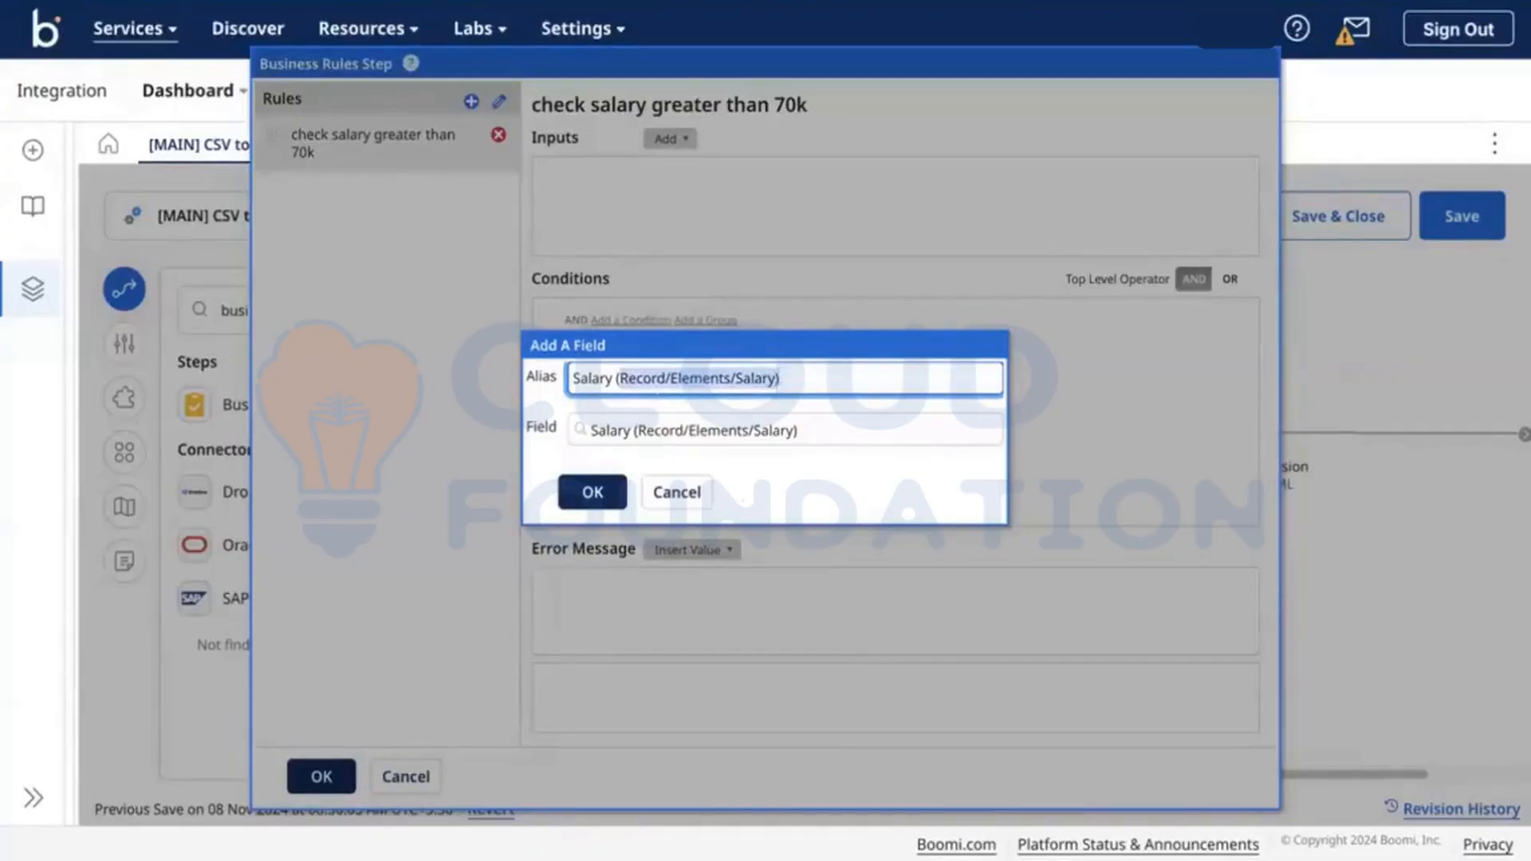
key(BackSpace)
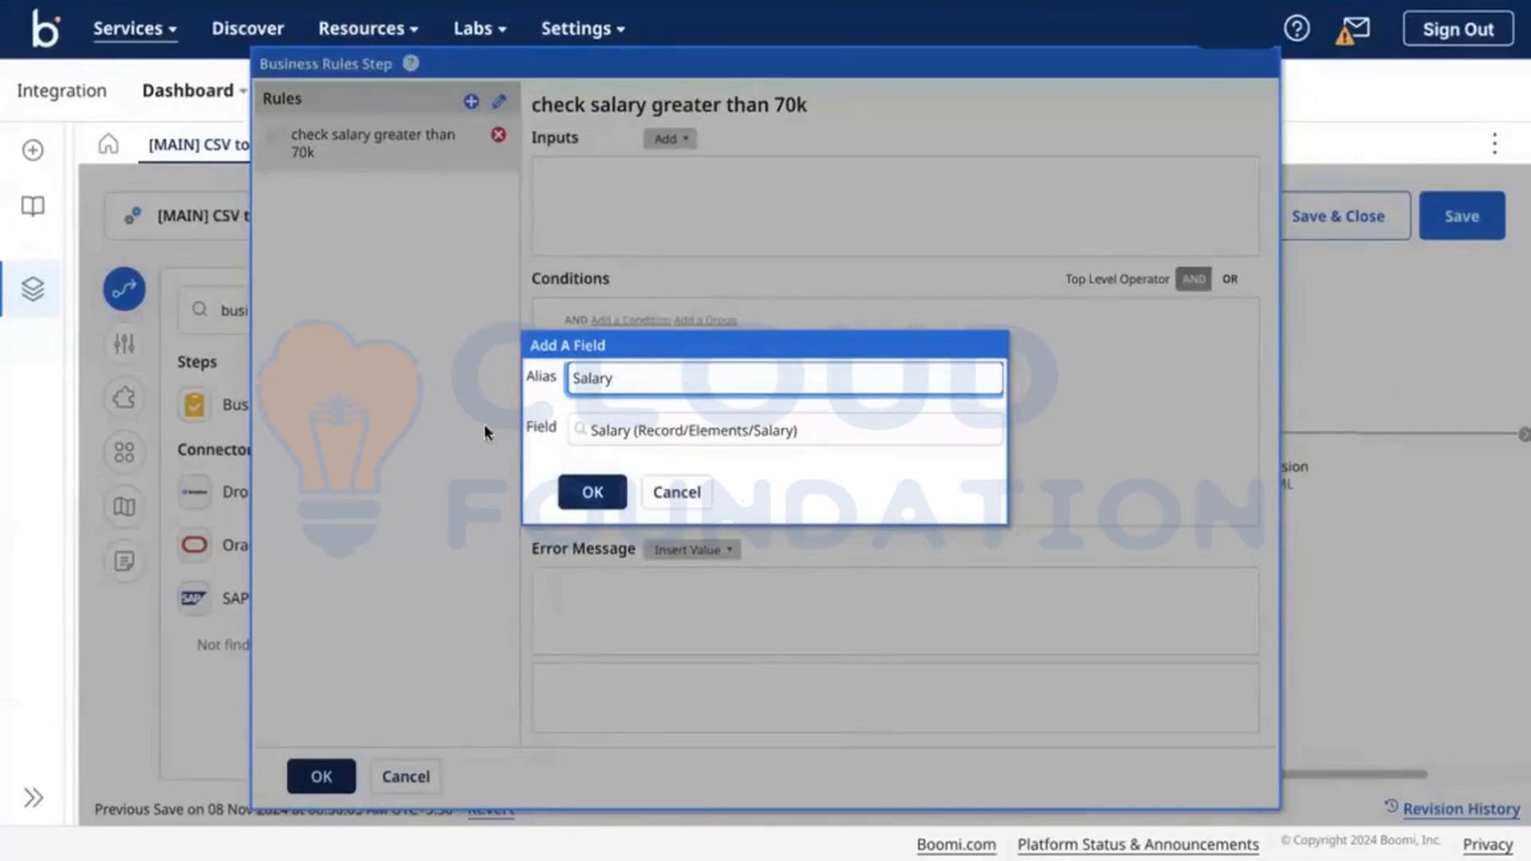
click(590, 493)
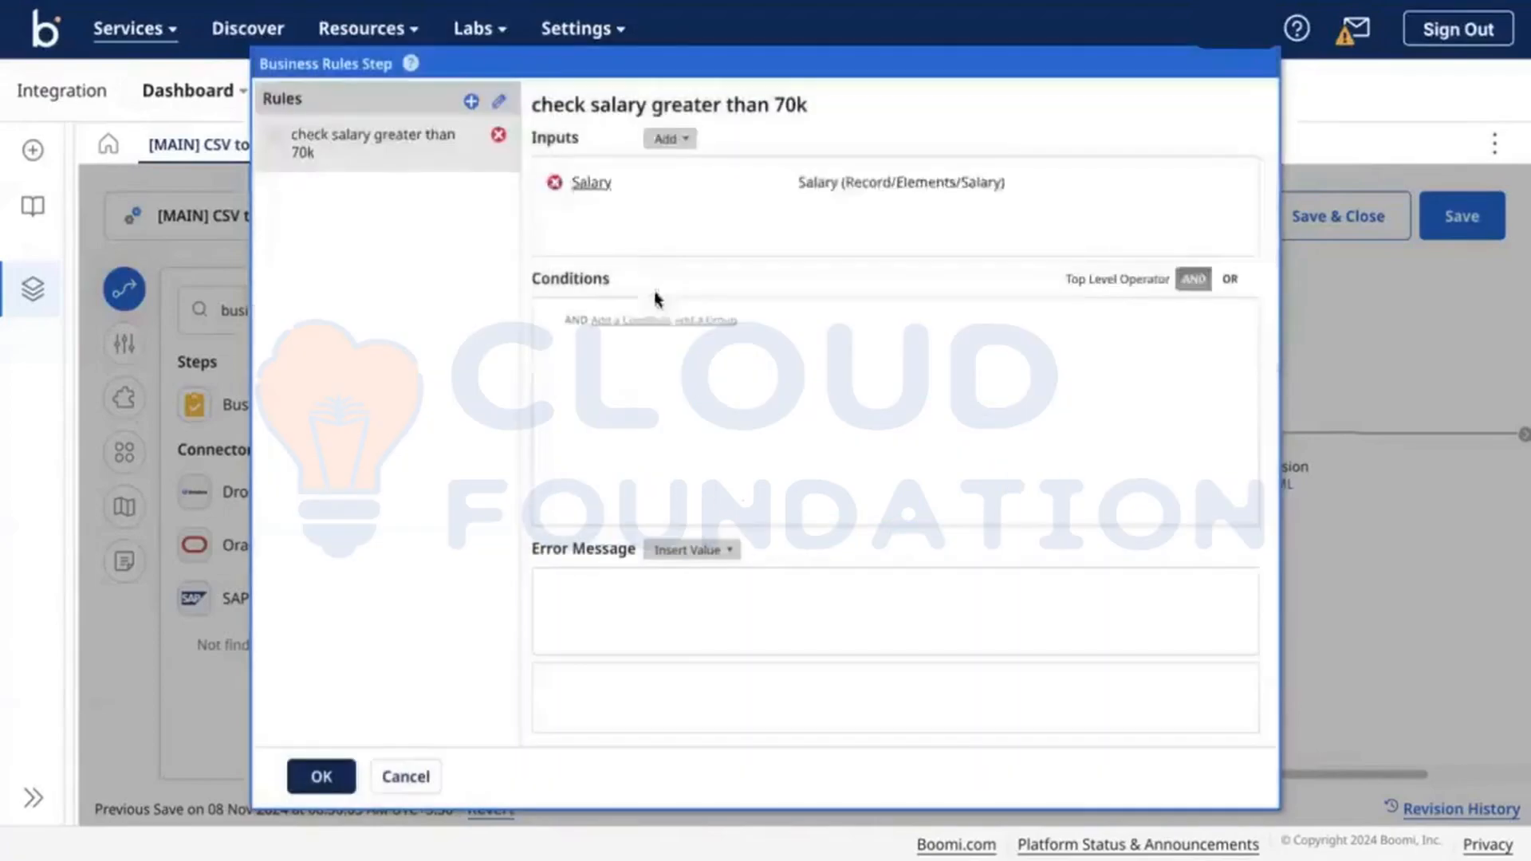
Add the condition Salary >= static value 70000 to the rule, save it and confirm the Business Rules step.
click(613, 321)
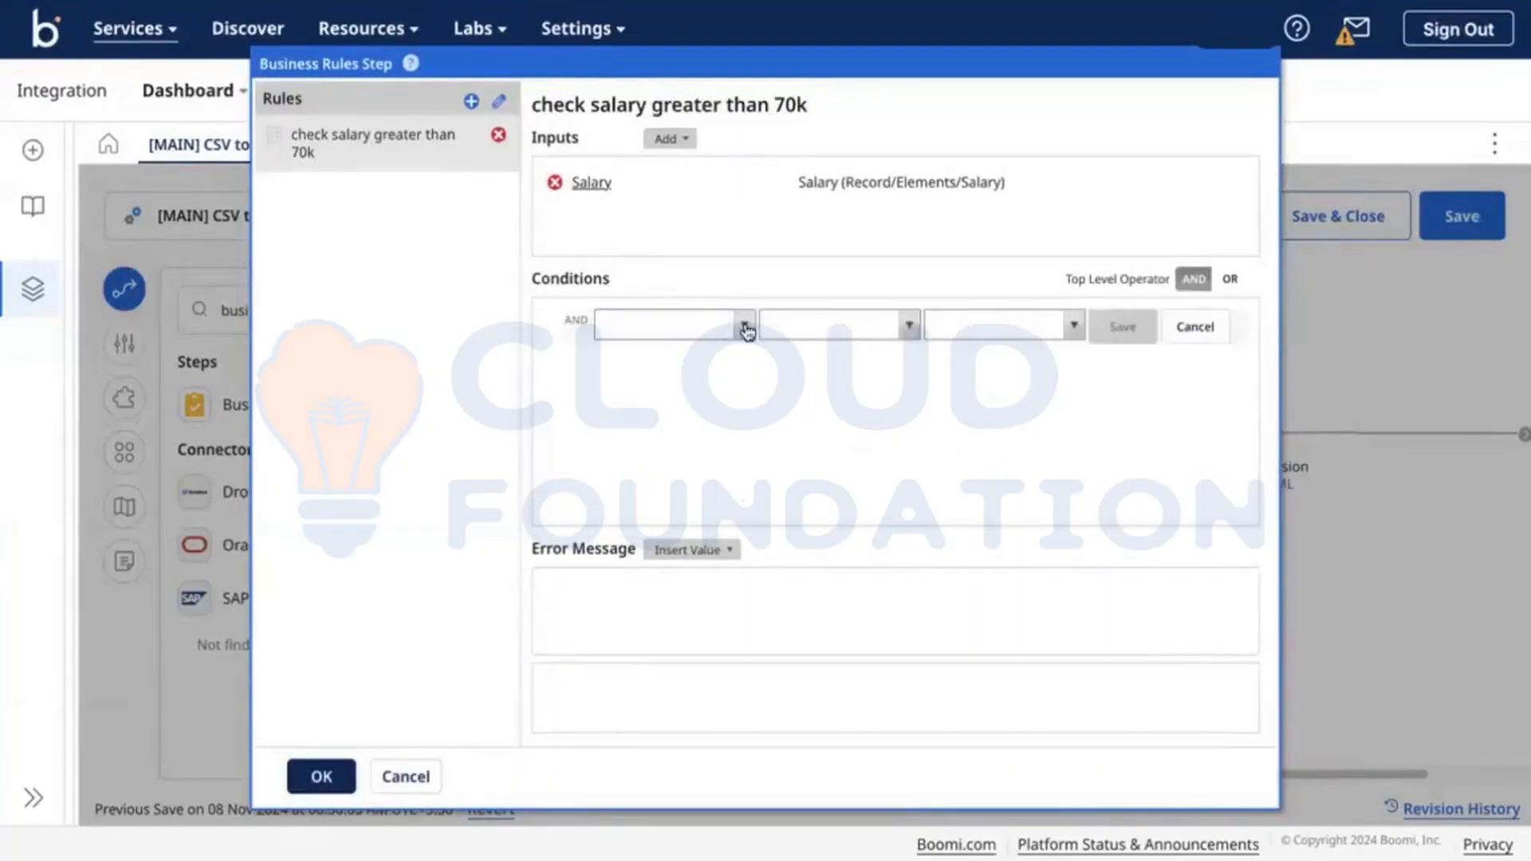
click(743, 325)
click(690, 375)
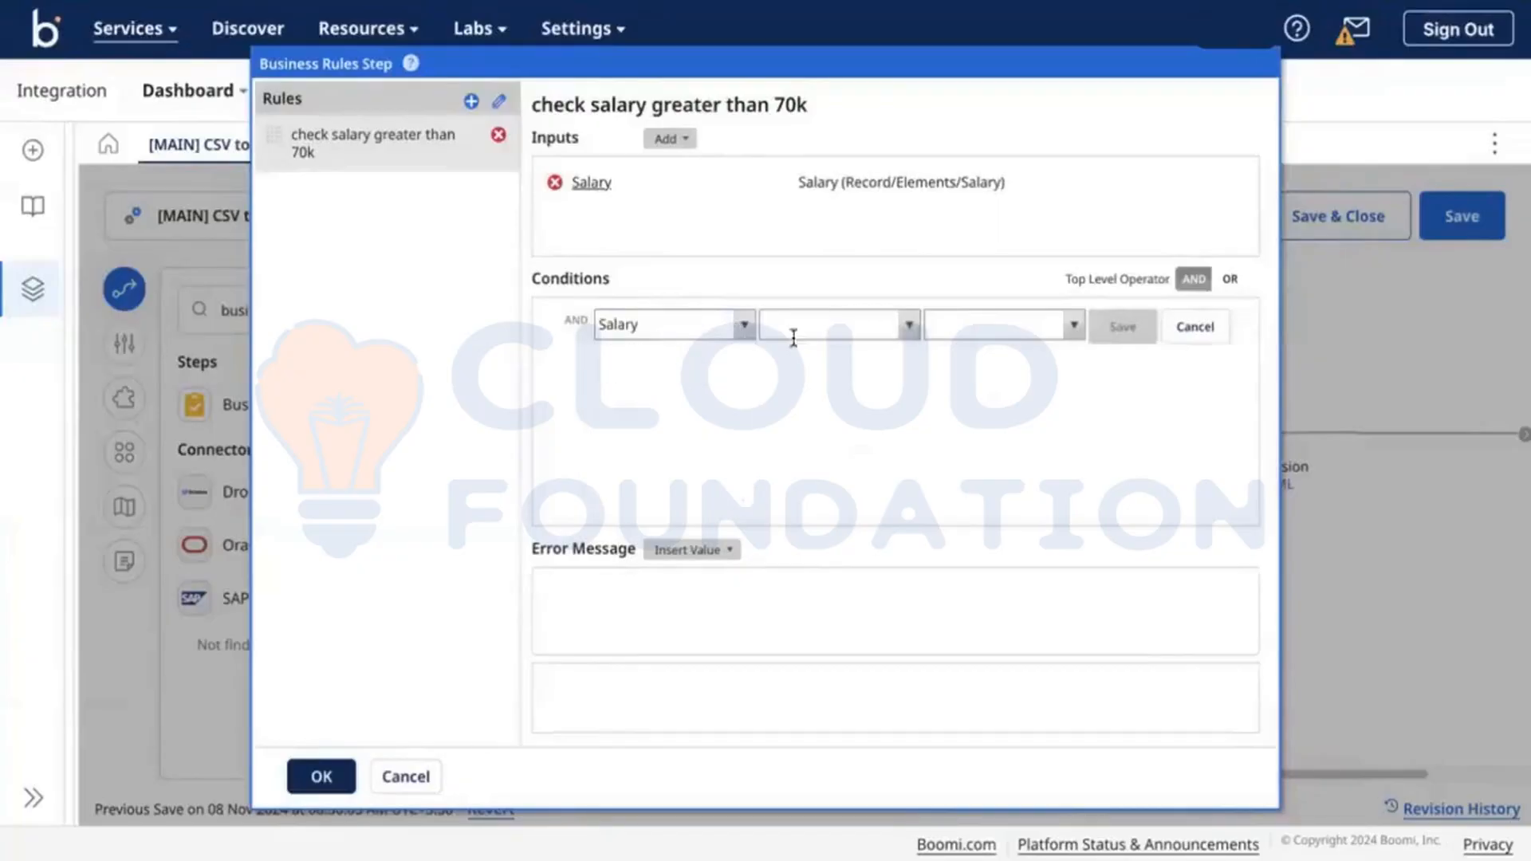
click(908, 327)
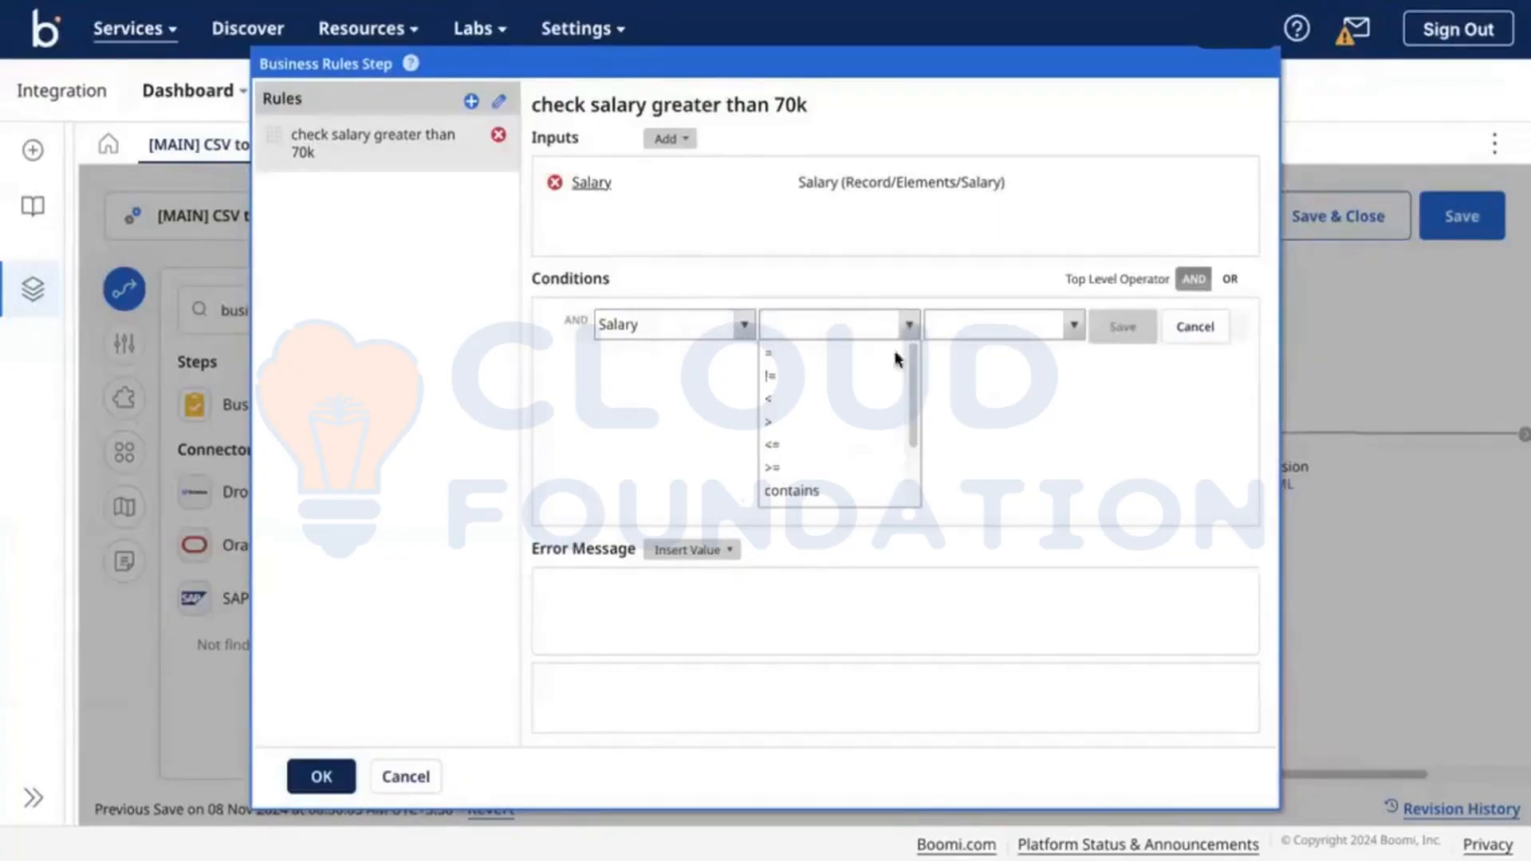
scroll(816, 430, down, 2)
scroll(807, 385, up, 1)
click(807, 431)
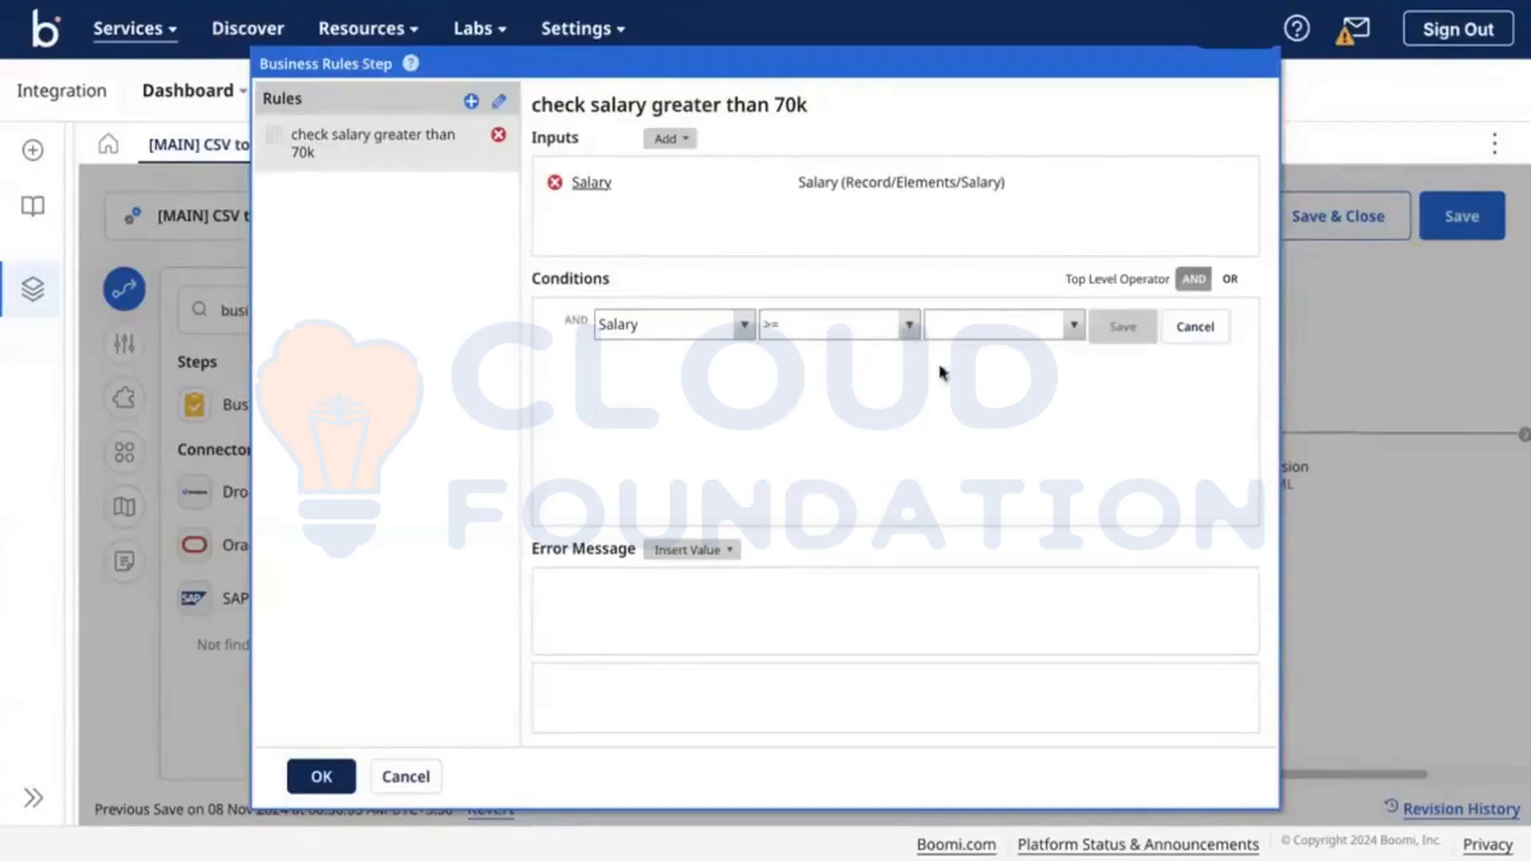
click(1071, 334)
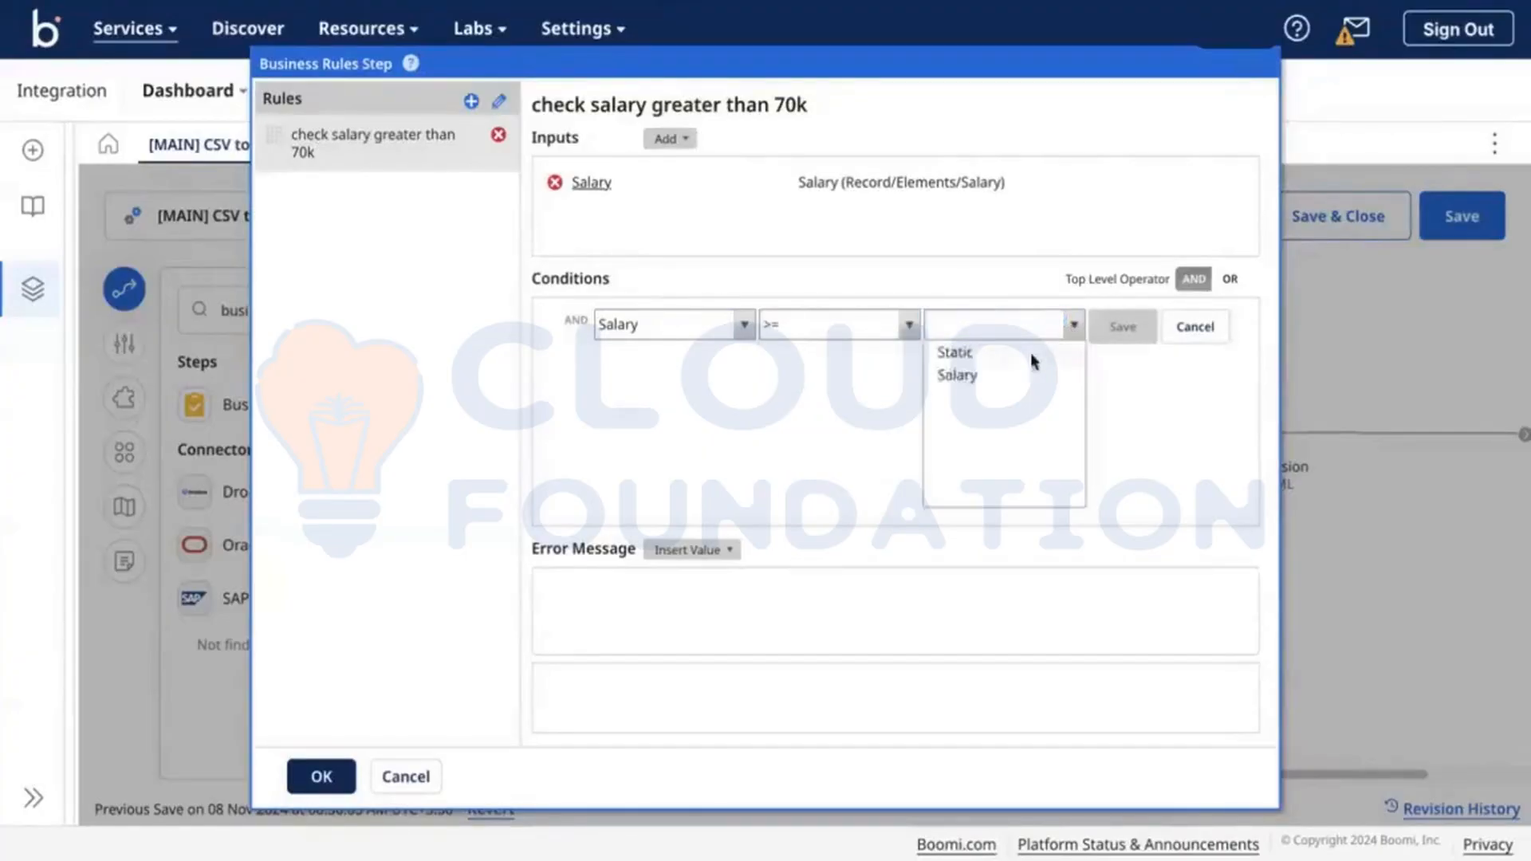
click(1037, 352)
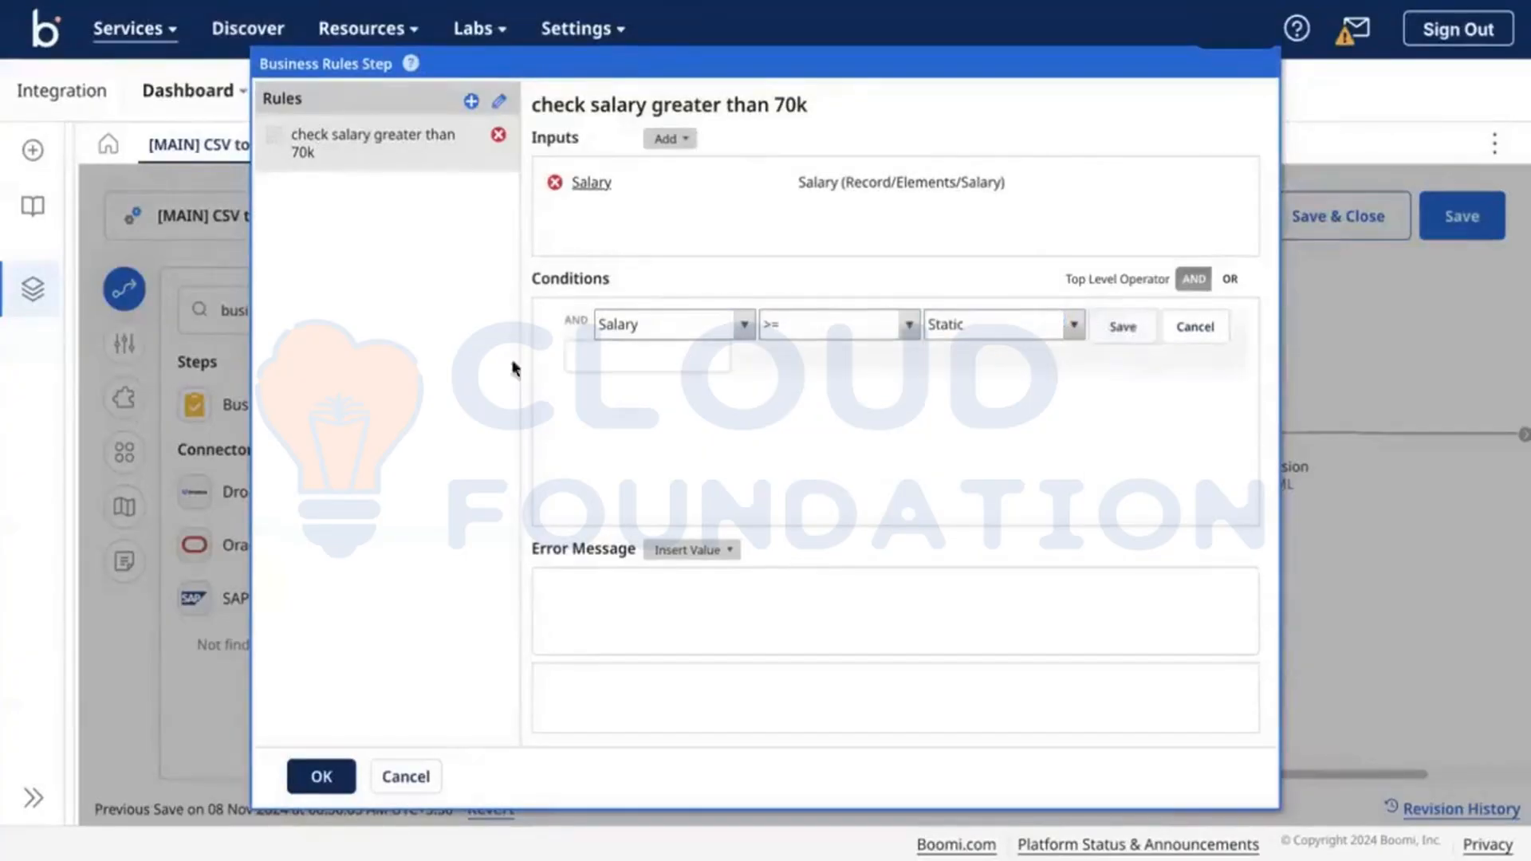
click(670, 357)
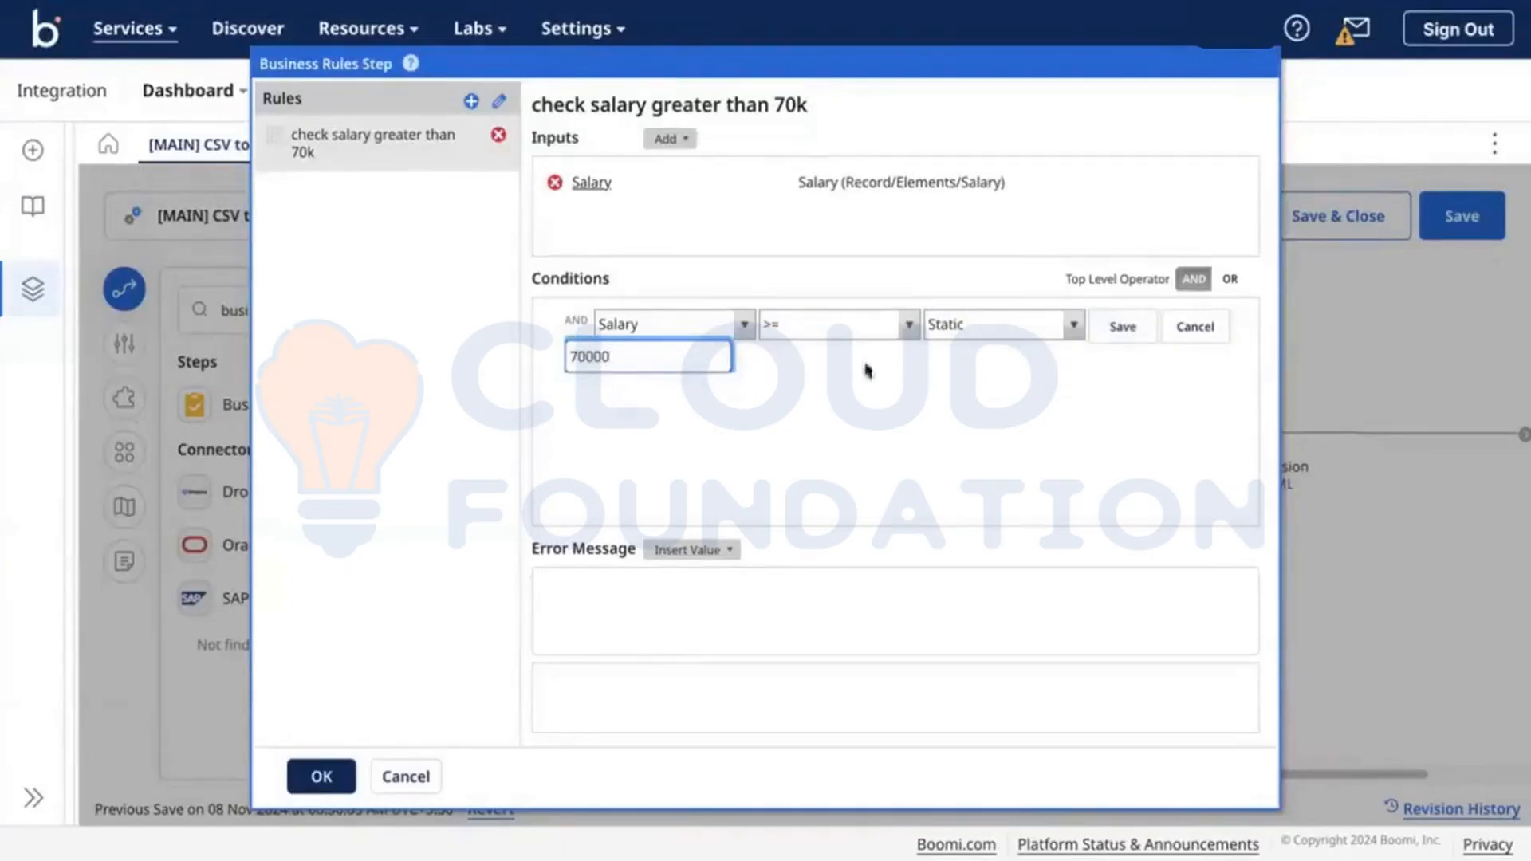
click(1143, 330)
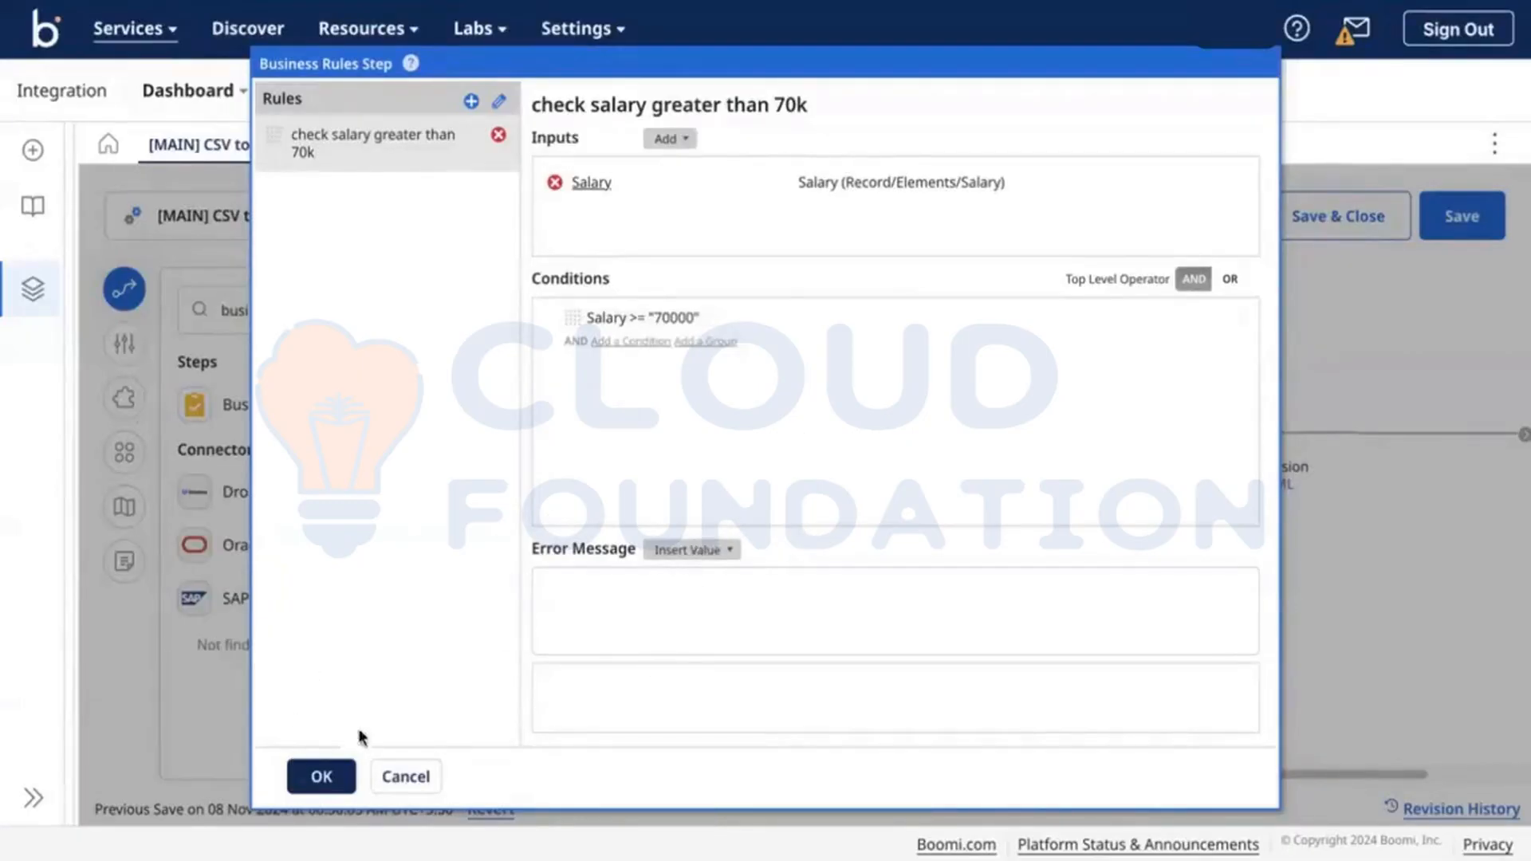
click(322, 776)
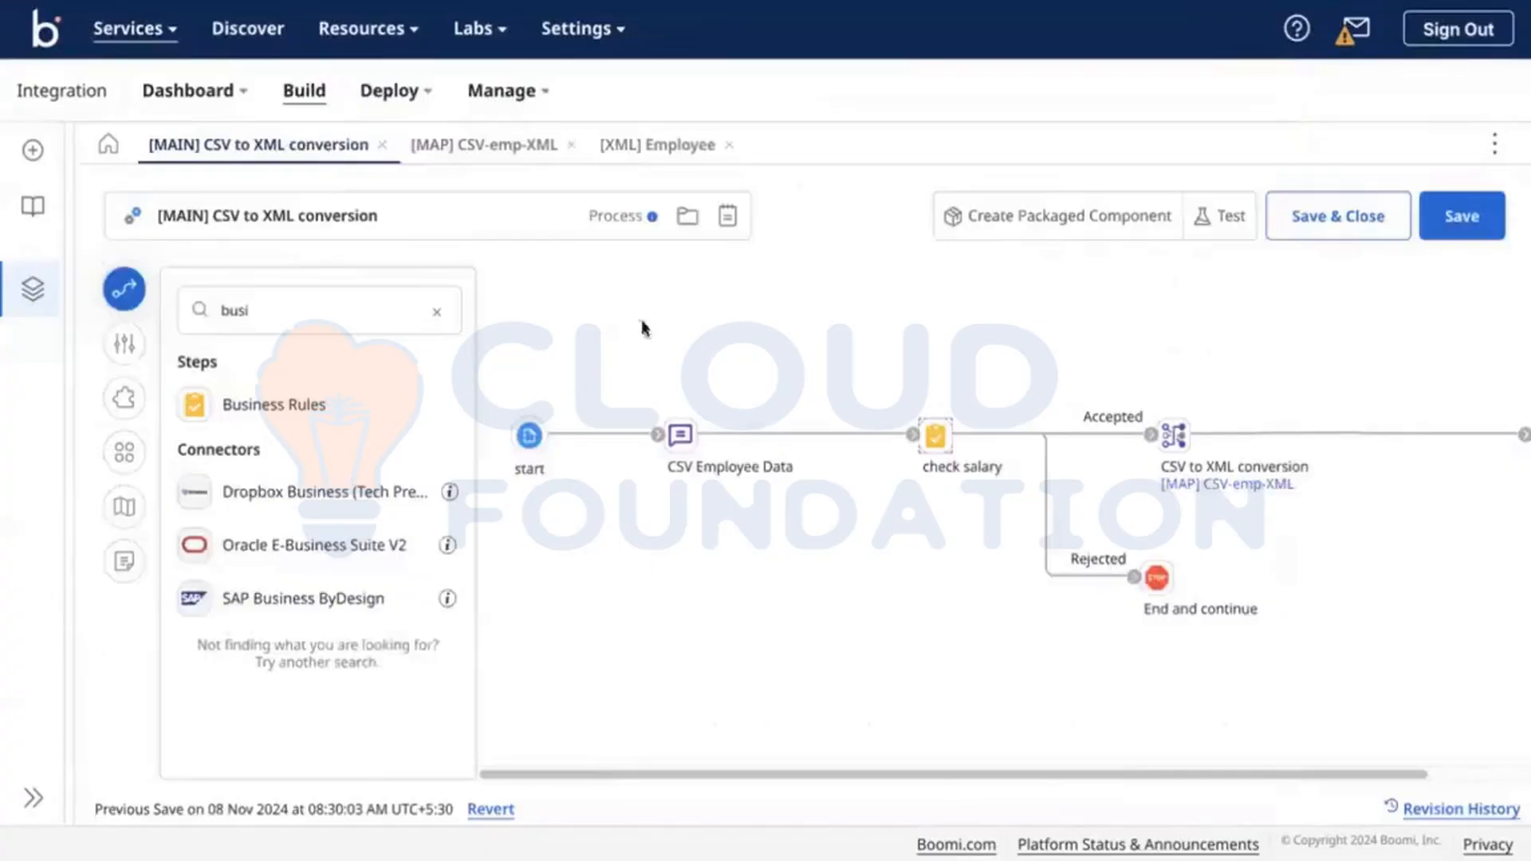
Save the CSV to XML conversion process and run a new test on Test-DV.
click(1471, 213)
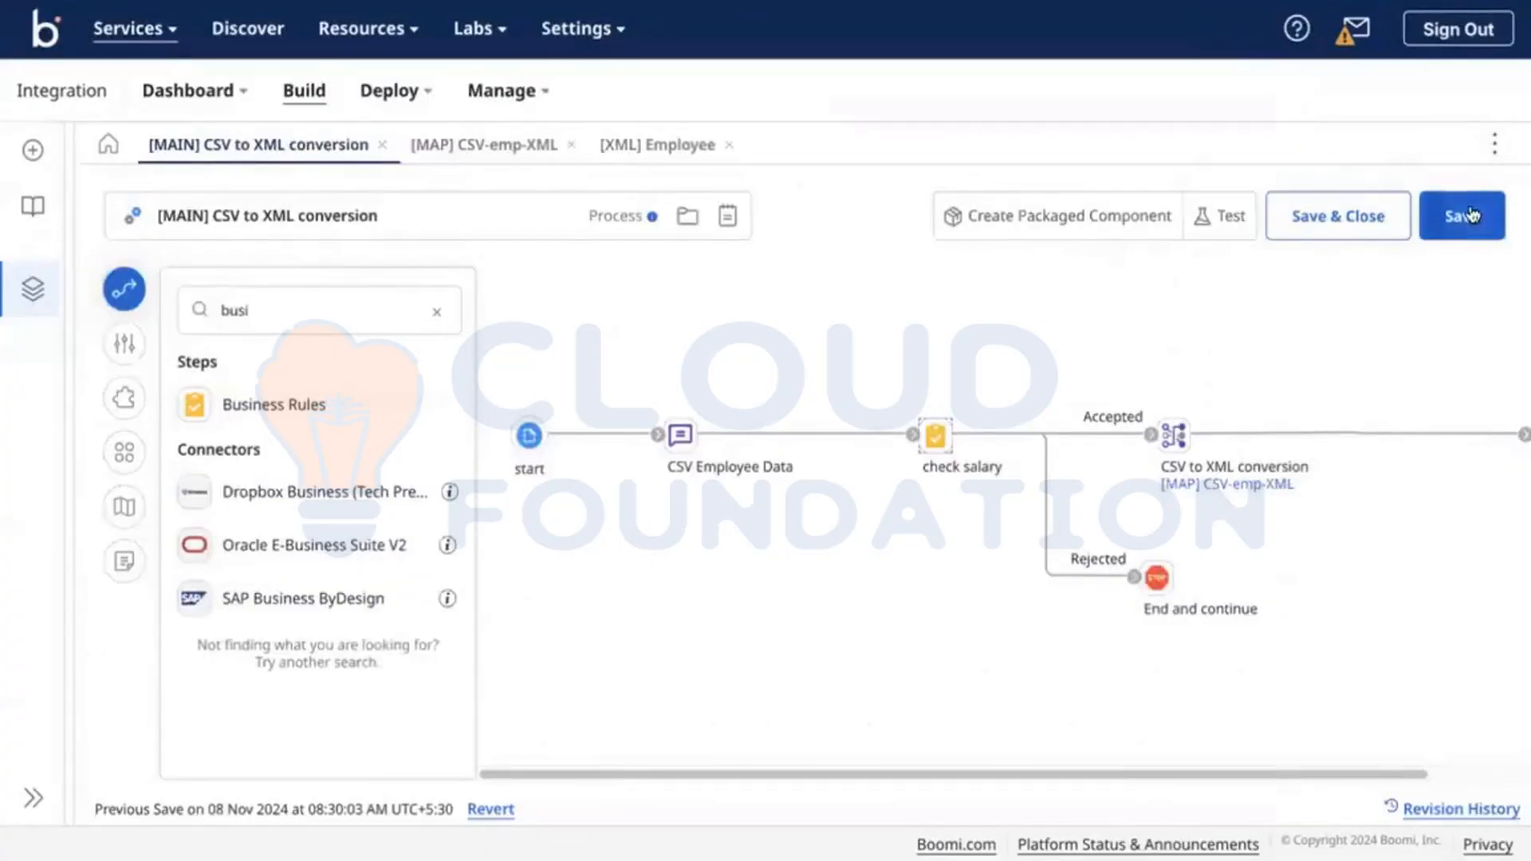
click(1220, 215)
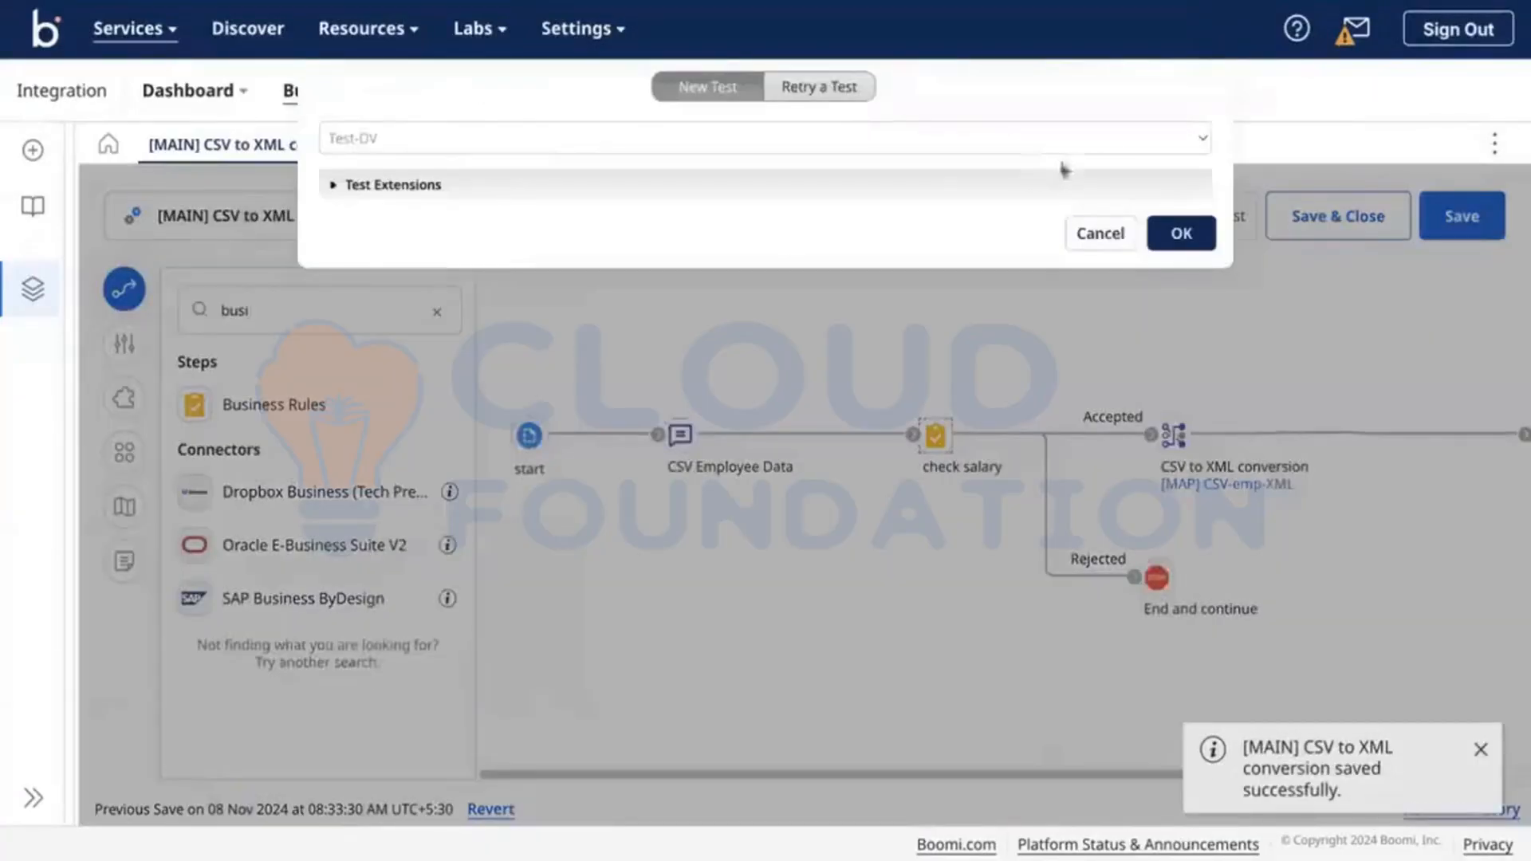
click(1161, 238)
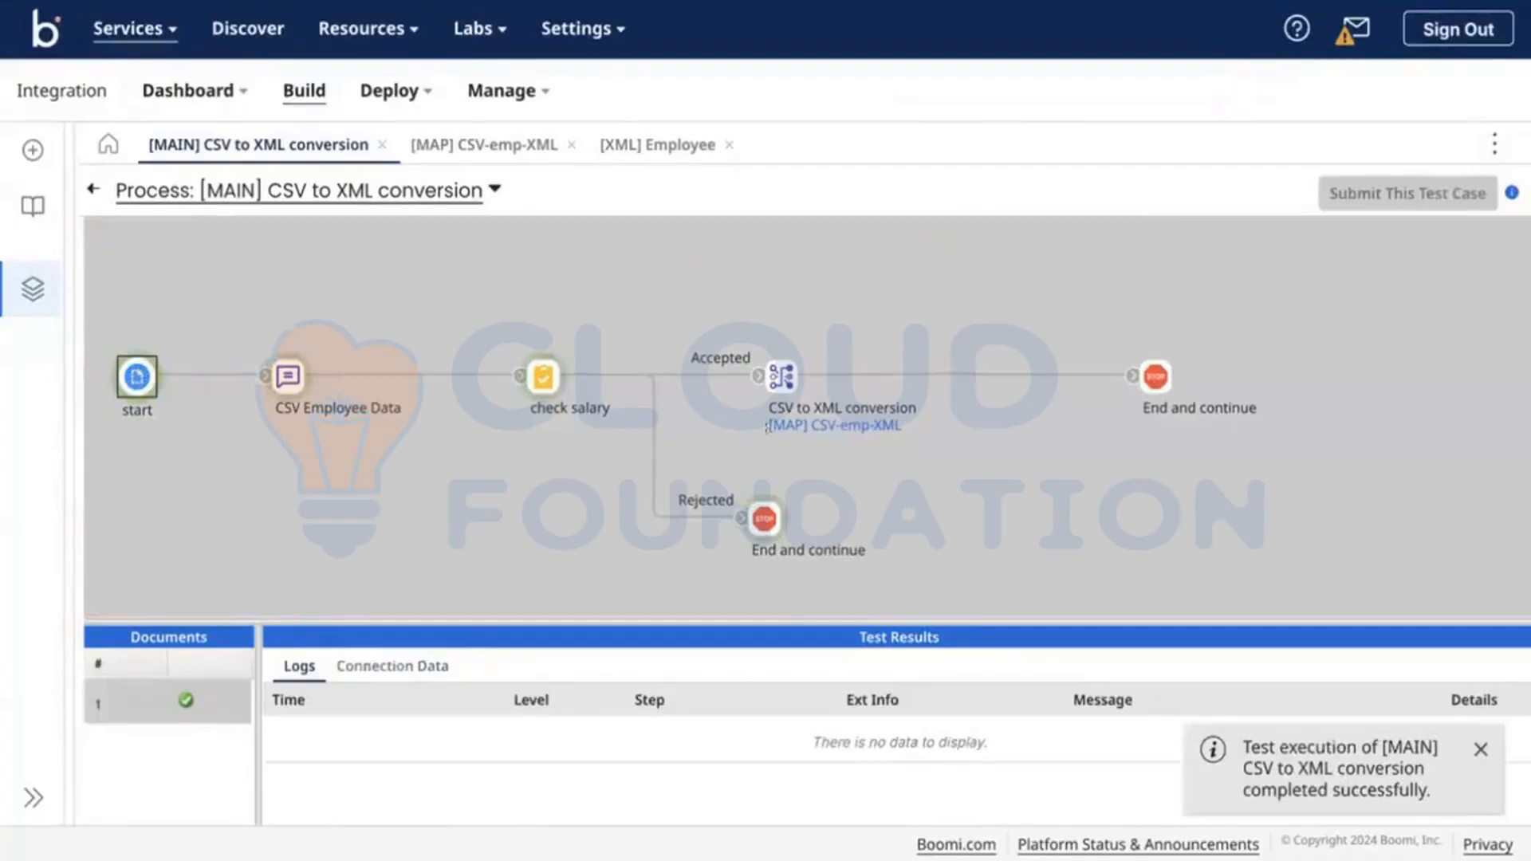
Show the check salary step's test logs in an enlarged results area and read the first executed rule's message.
click(552, 380)
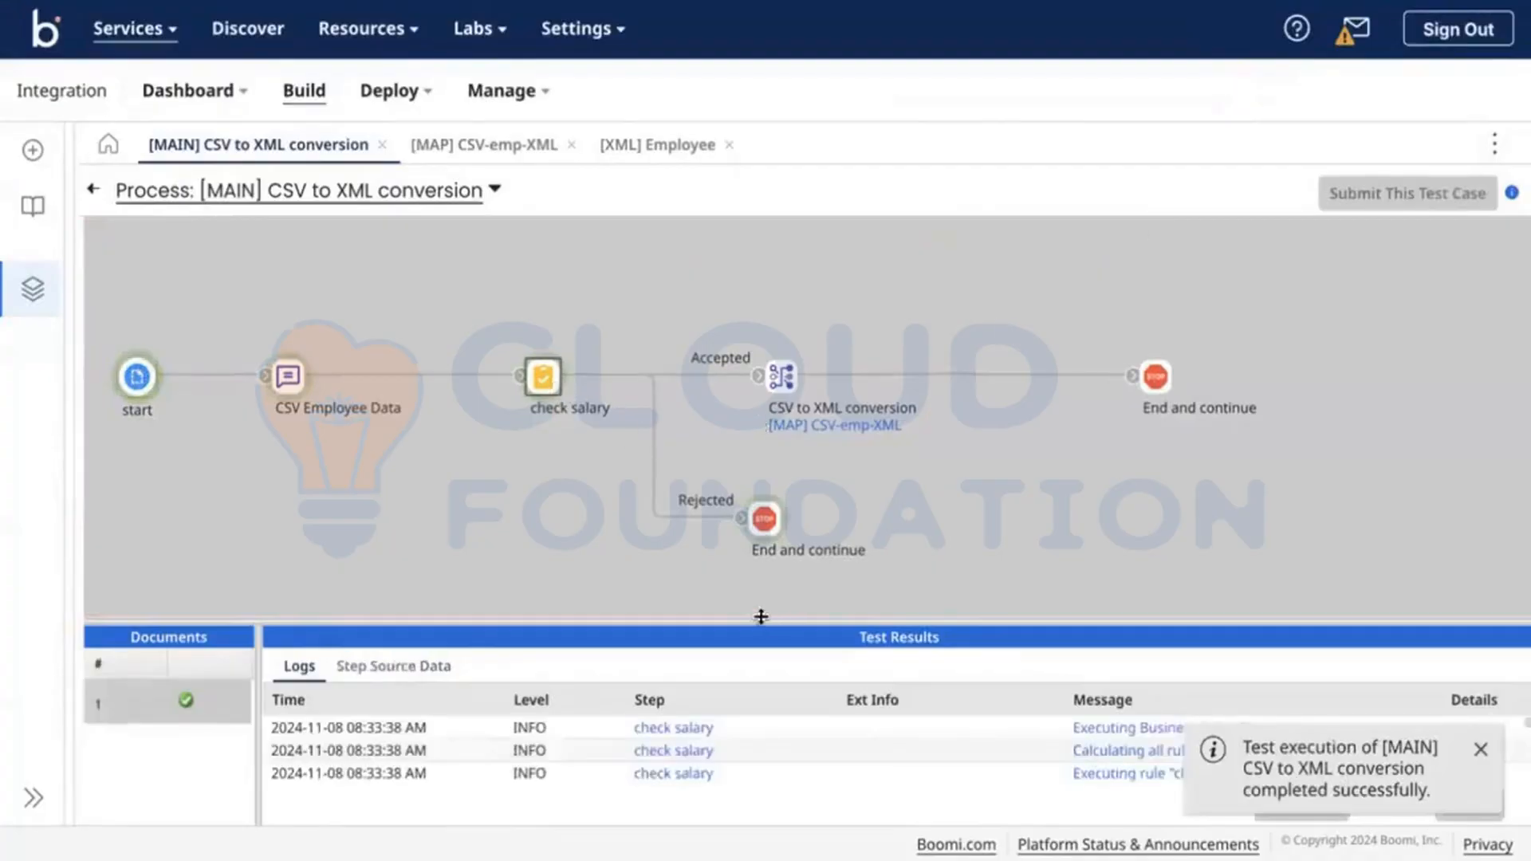
drag(772, 604, 789, 492)
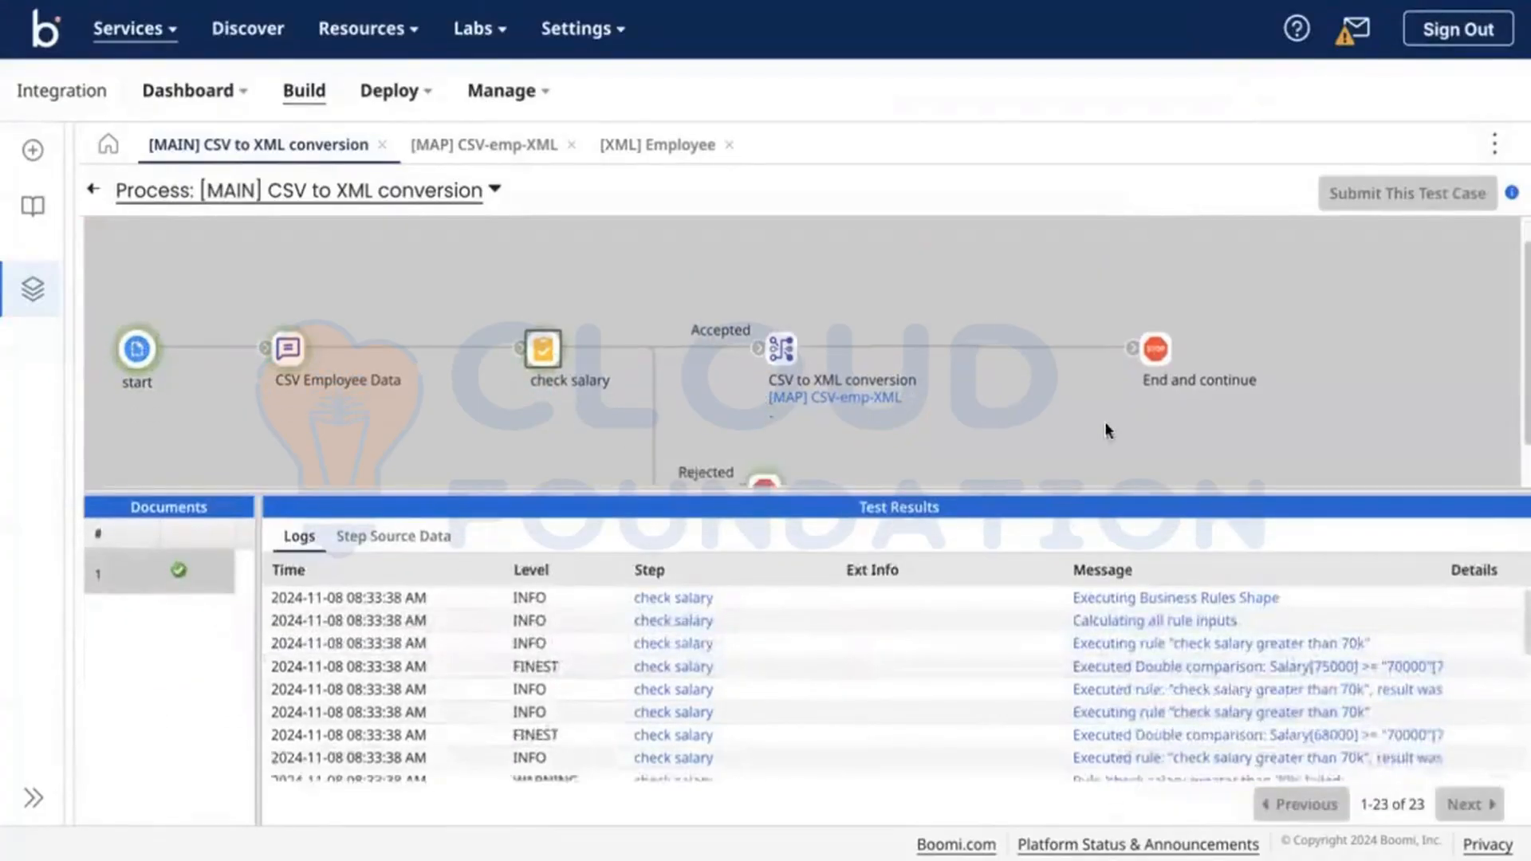
click(1260, 689)
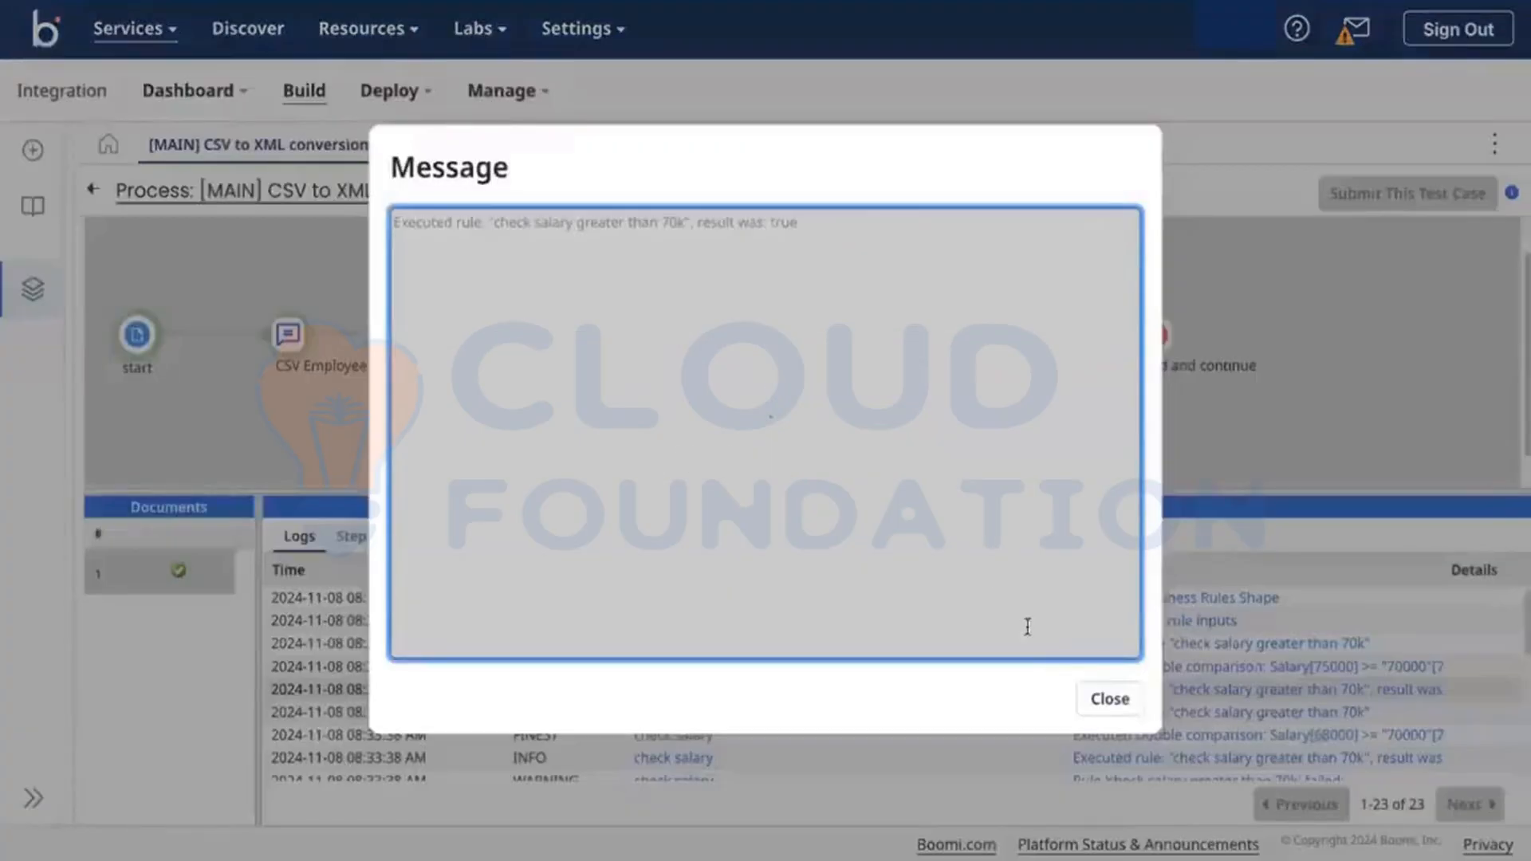
click(1105, 700)
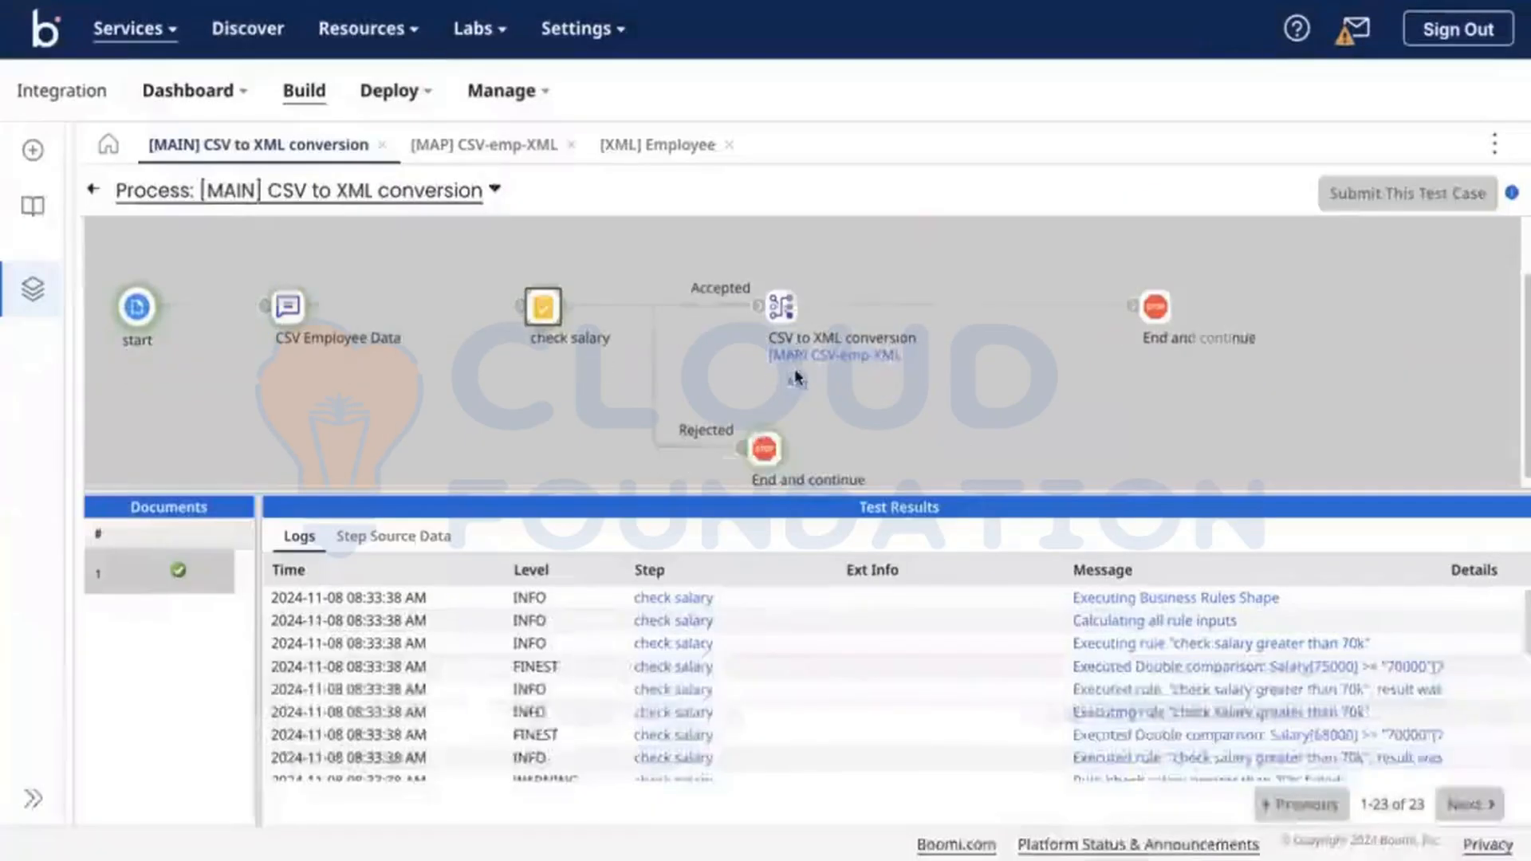
Inspect the test logs and source data of the CSV to XML conversion step, and the source data of check salary.
click(780, 311)
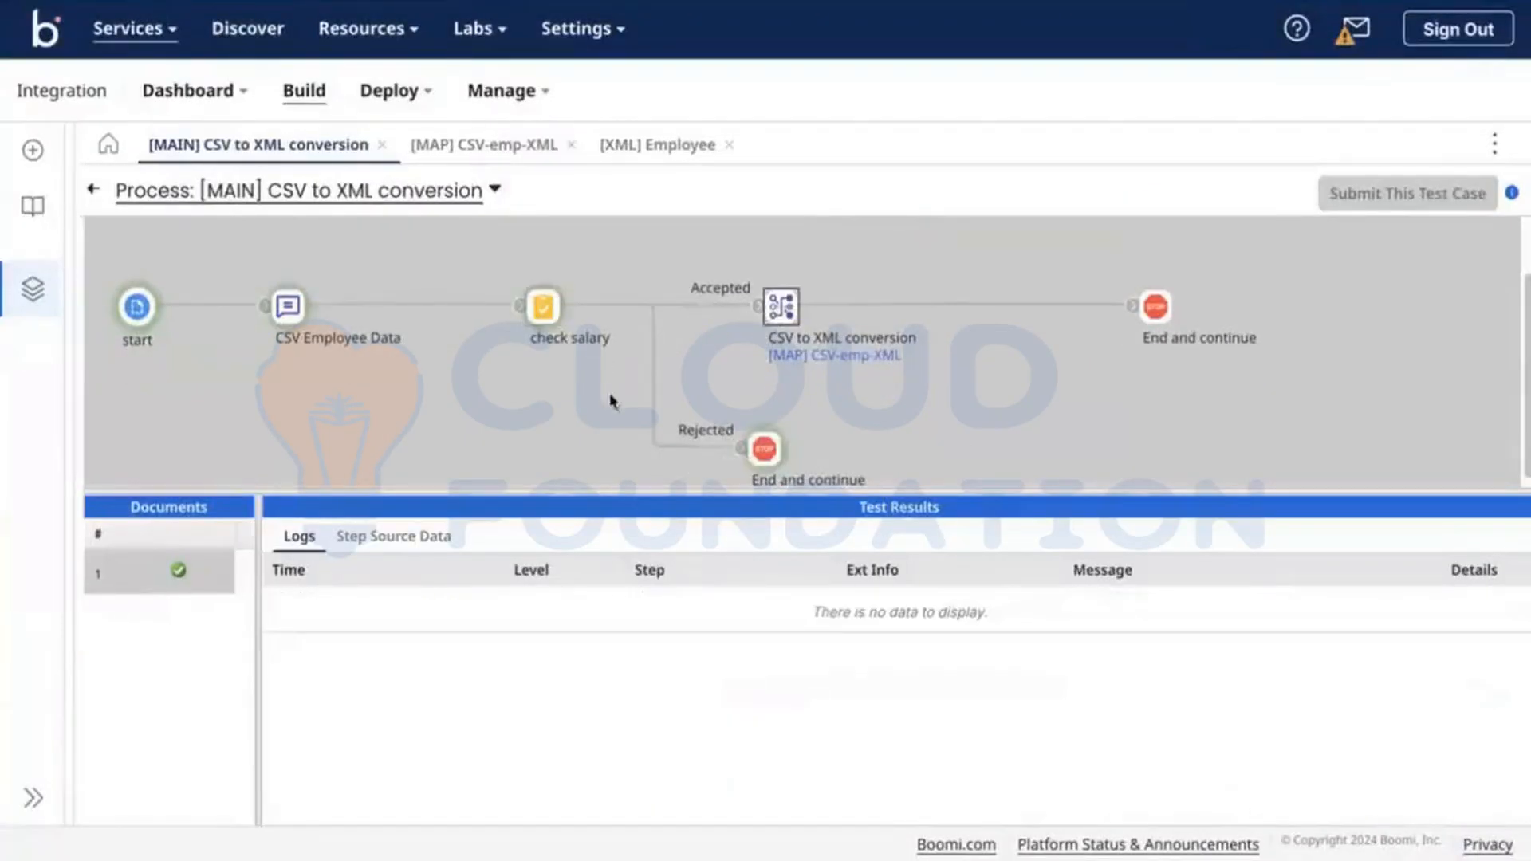
click(444, 540)
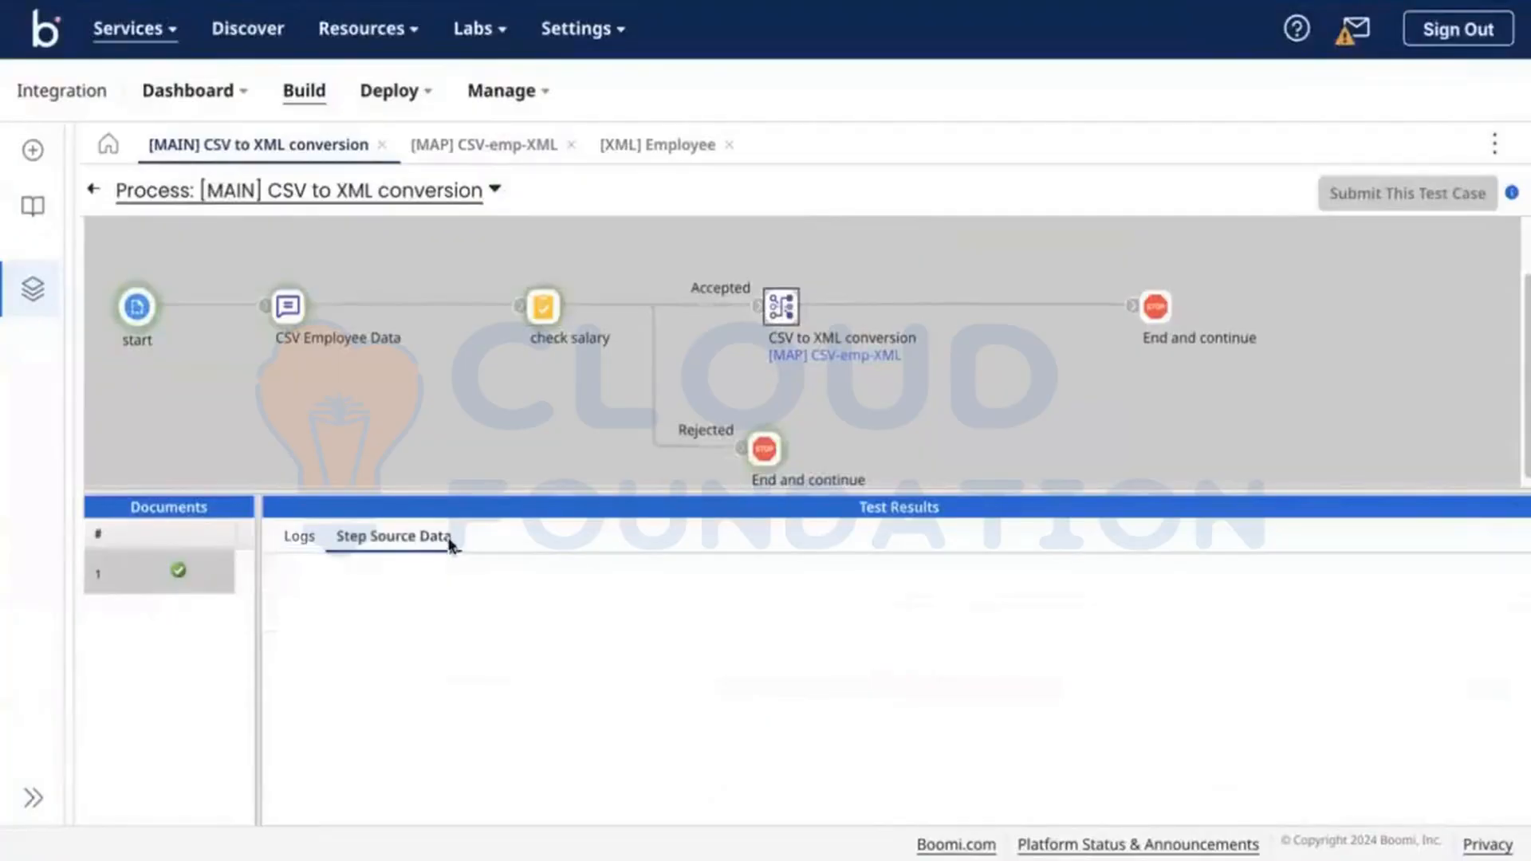
click(556, 310)
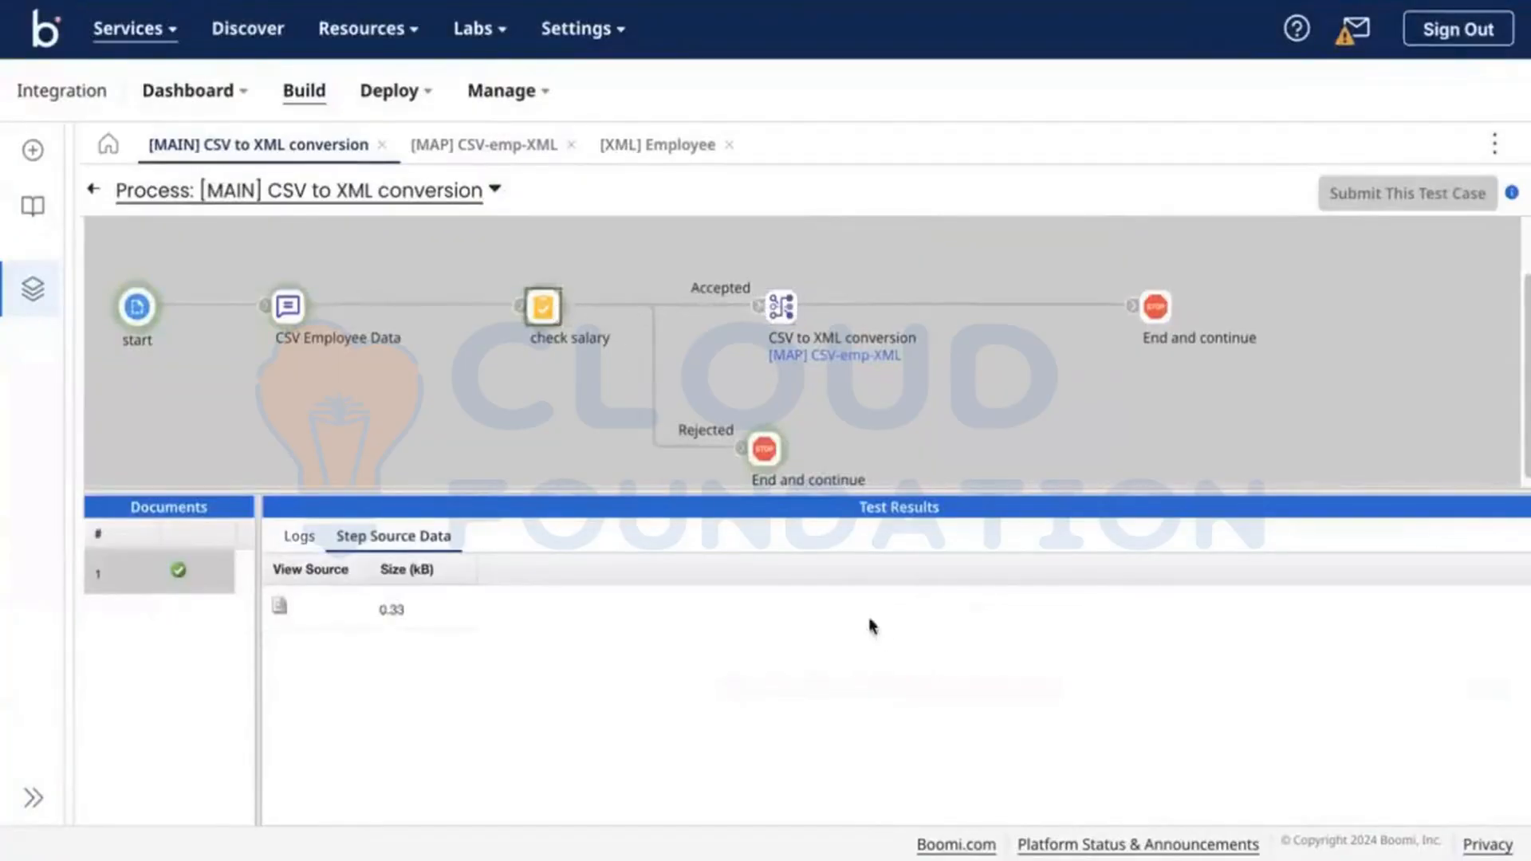
Review the check salary logs to the end, reading the rule's warning, executed and executing messages in full.
click(300, 537)
scroll(1356, 744, down, 2)
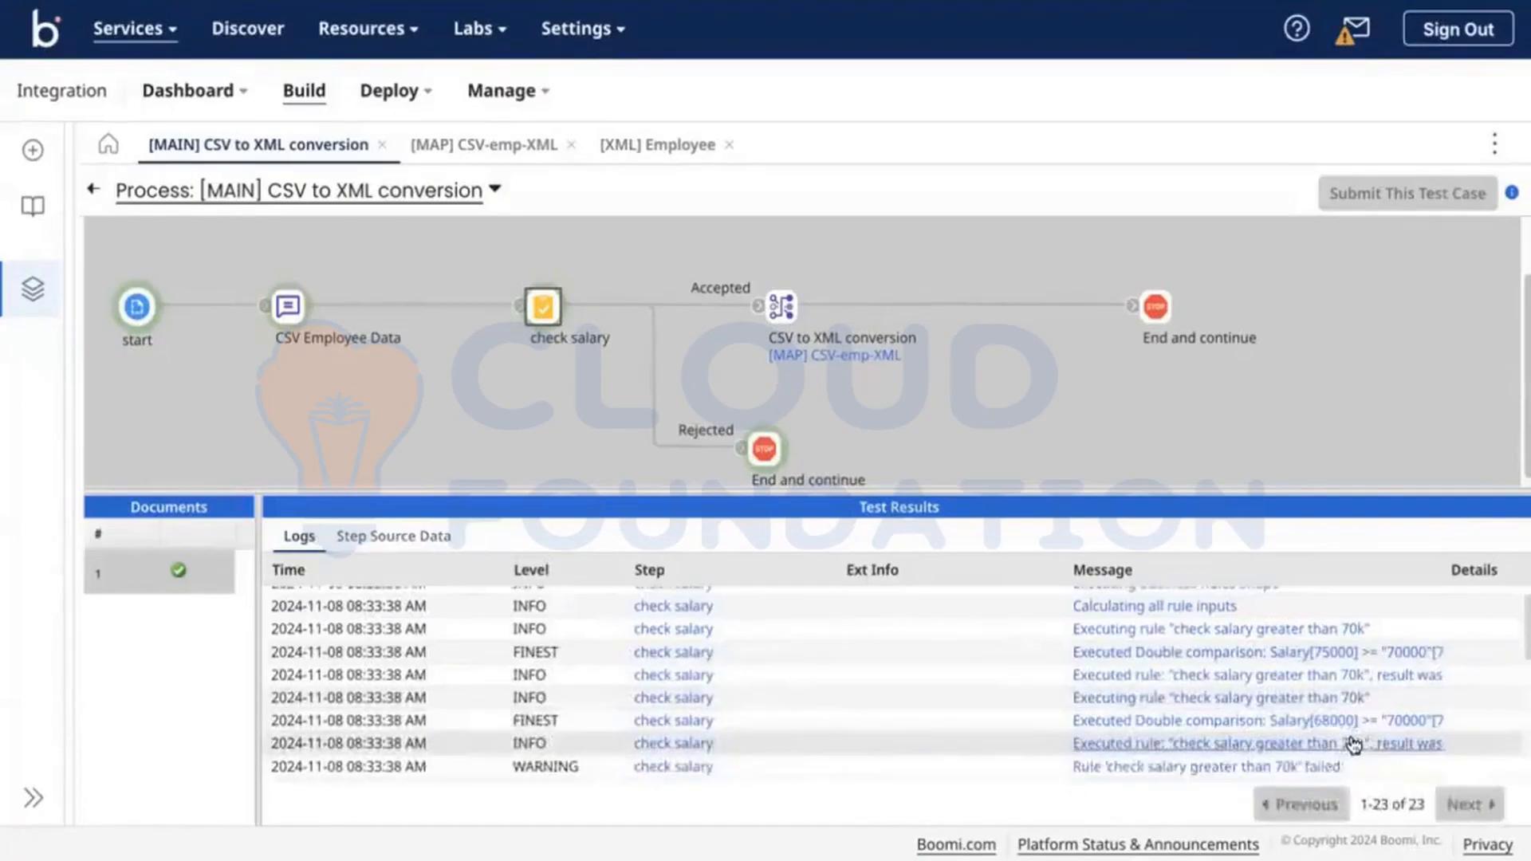
click(1320, 752)
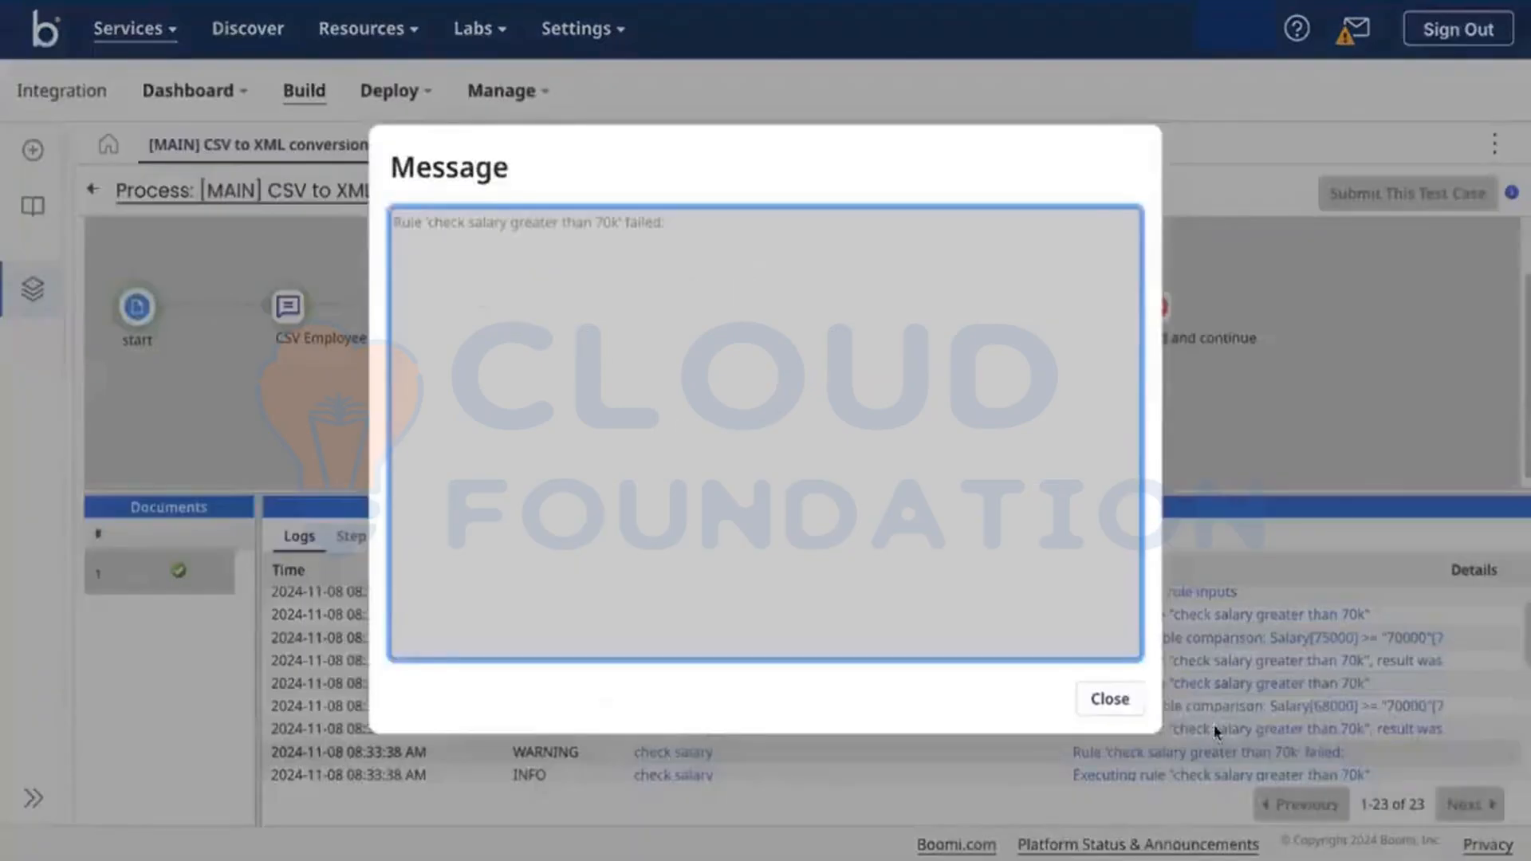
click(1109, 701)
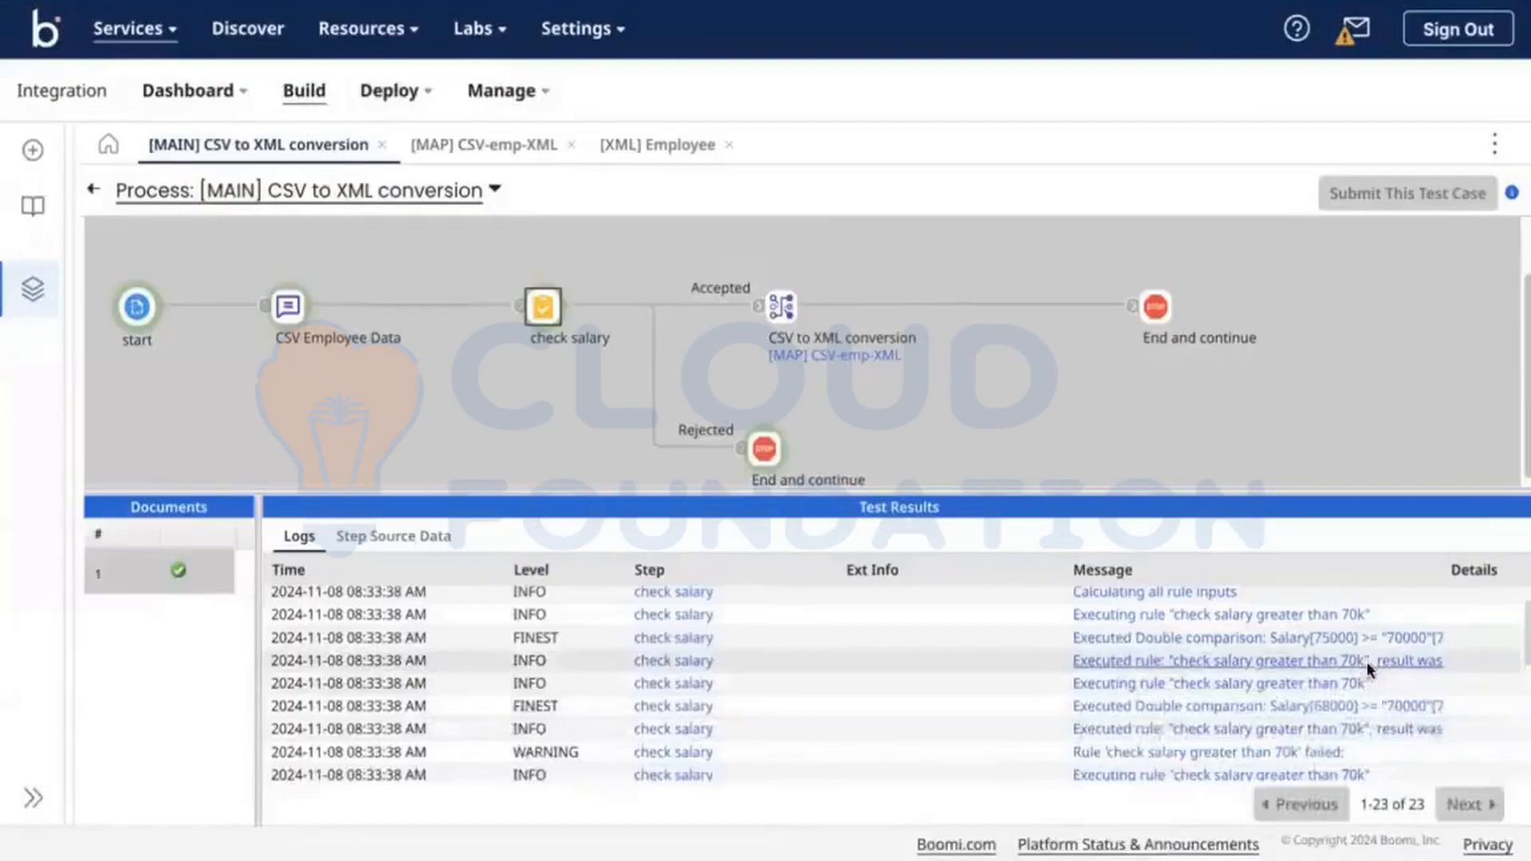
click(1343, 662)
click(1123, 700)
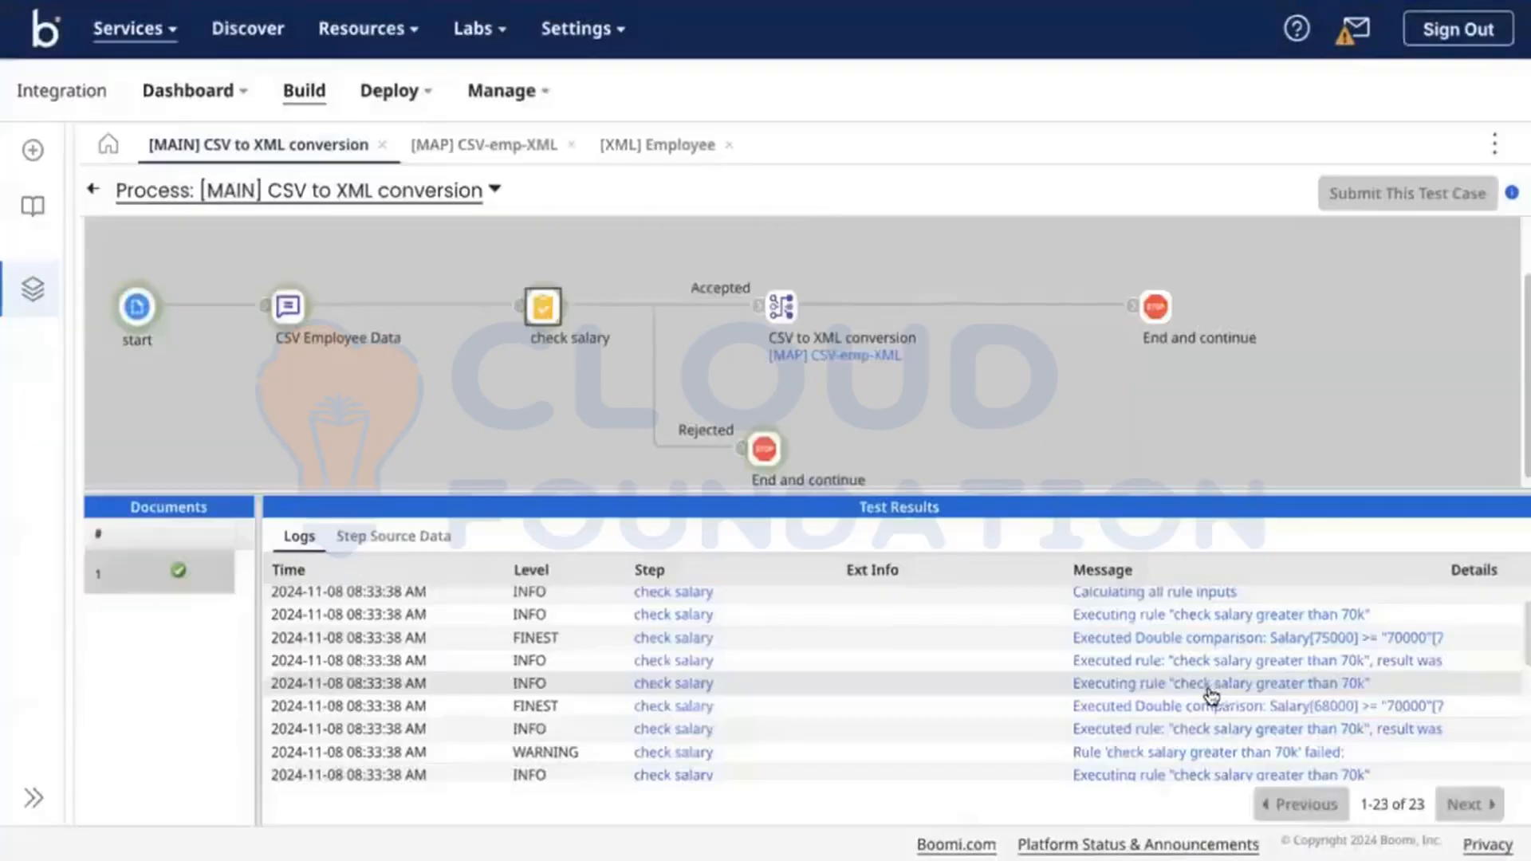
click(1197, 691)
click(1109, 701)
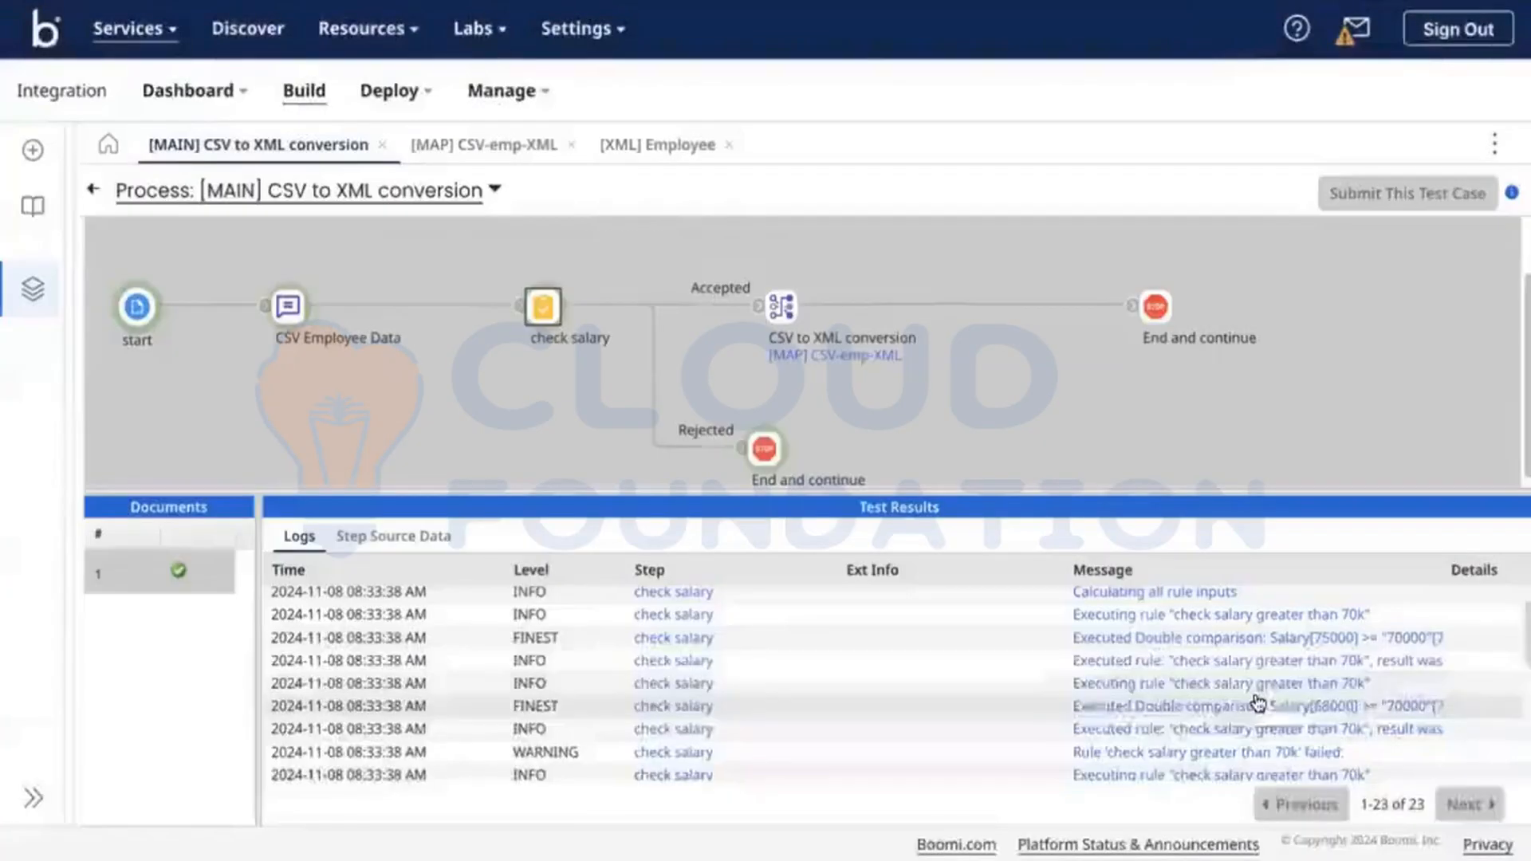
scroll(1308, 664, down, 3)
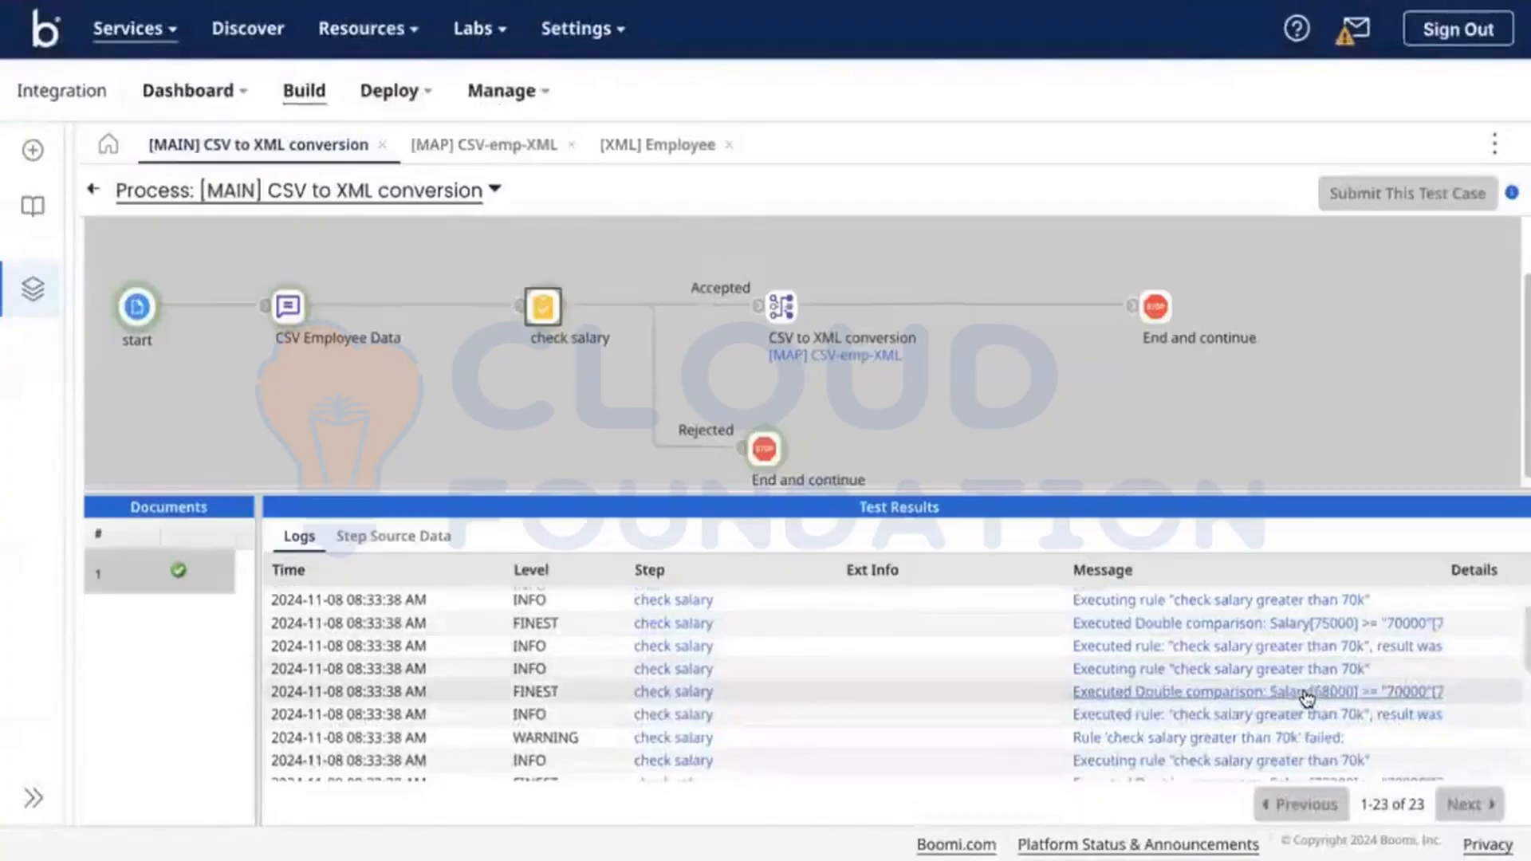
scroll(1293, 685, down, 2)
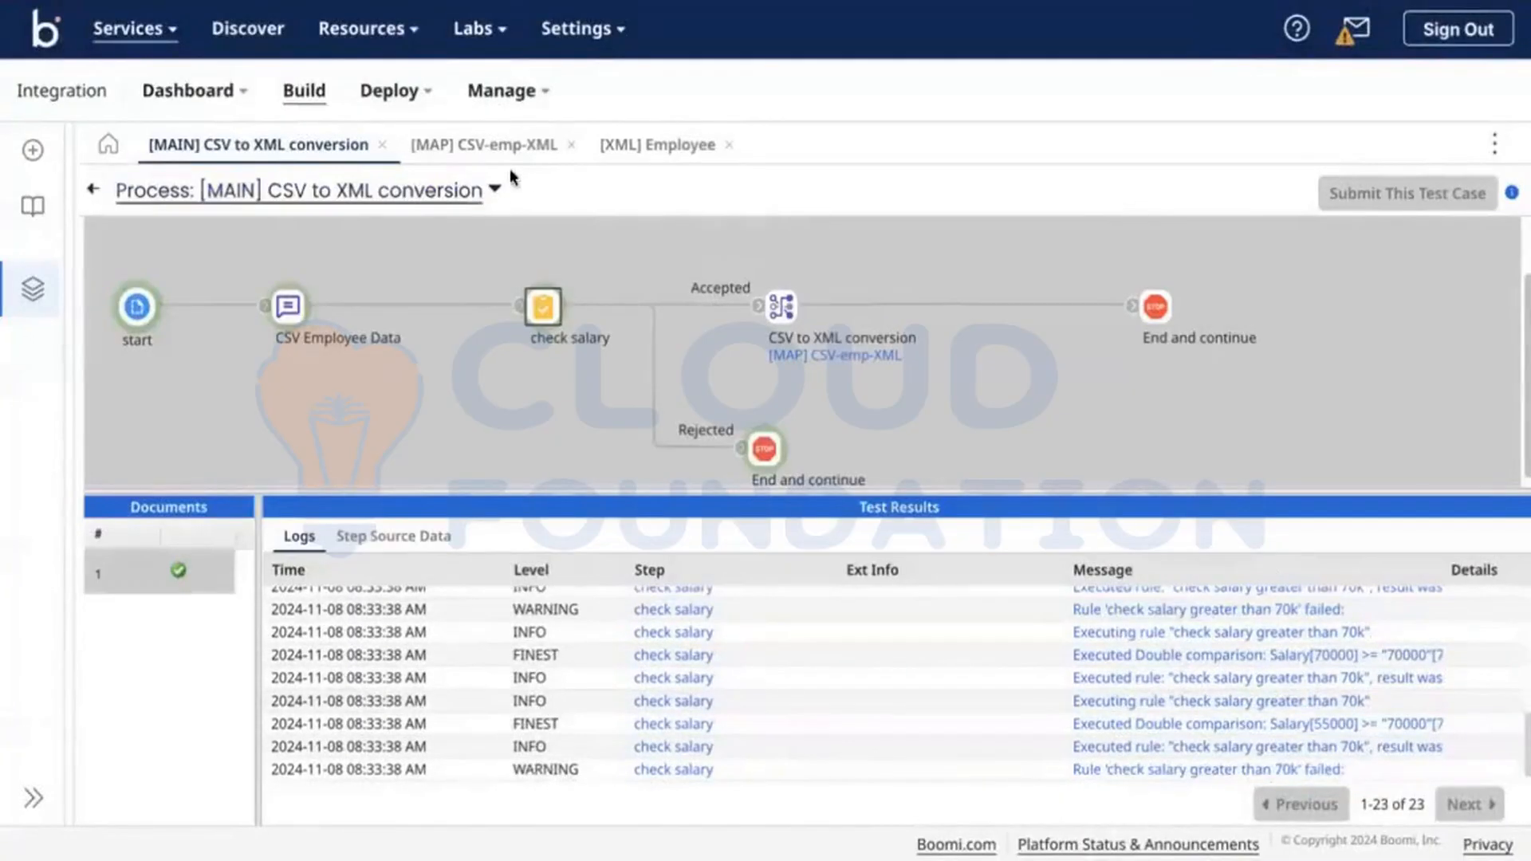
Inspect the data type and format settings of the Salary element in the [CSV] Employee profile used by the CSV-emp-XML map.
click(484, 145)
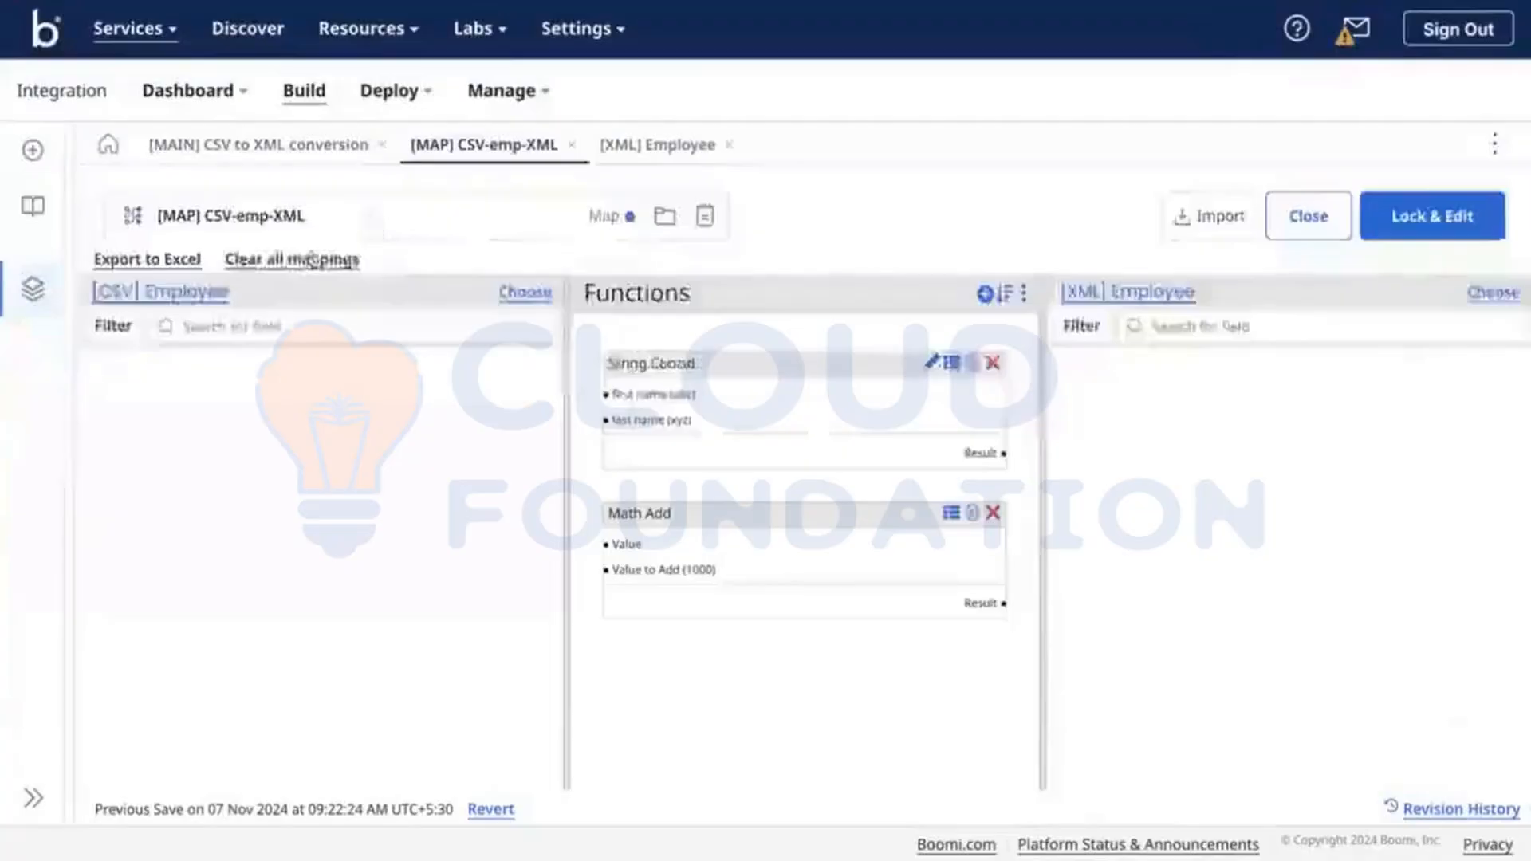
click(204, 293)
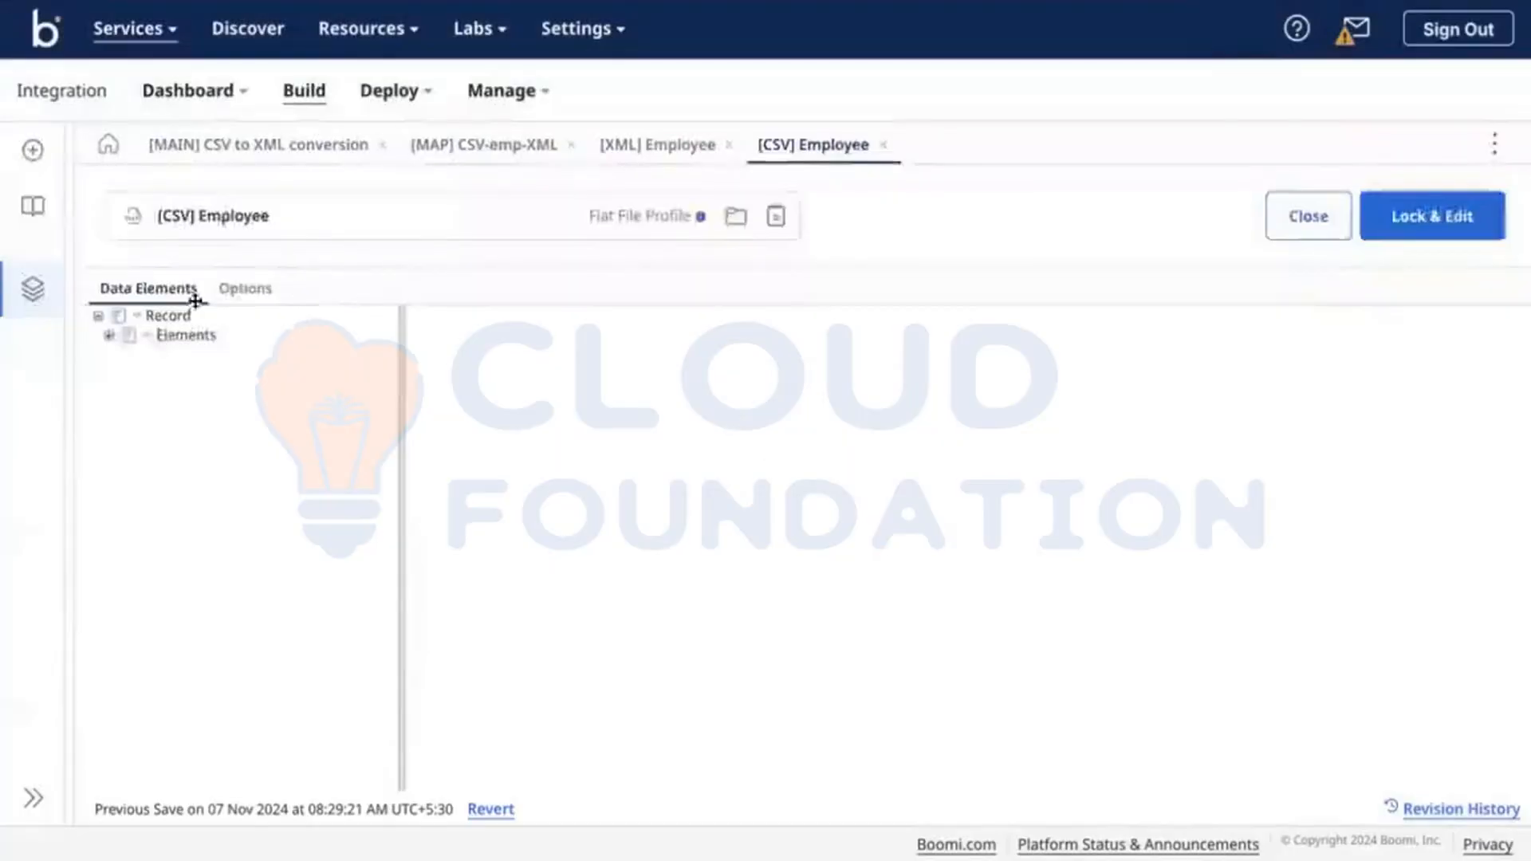
click(109, 336)
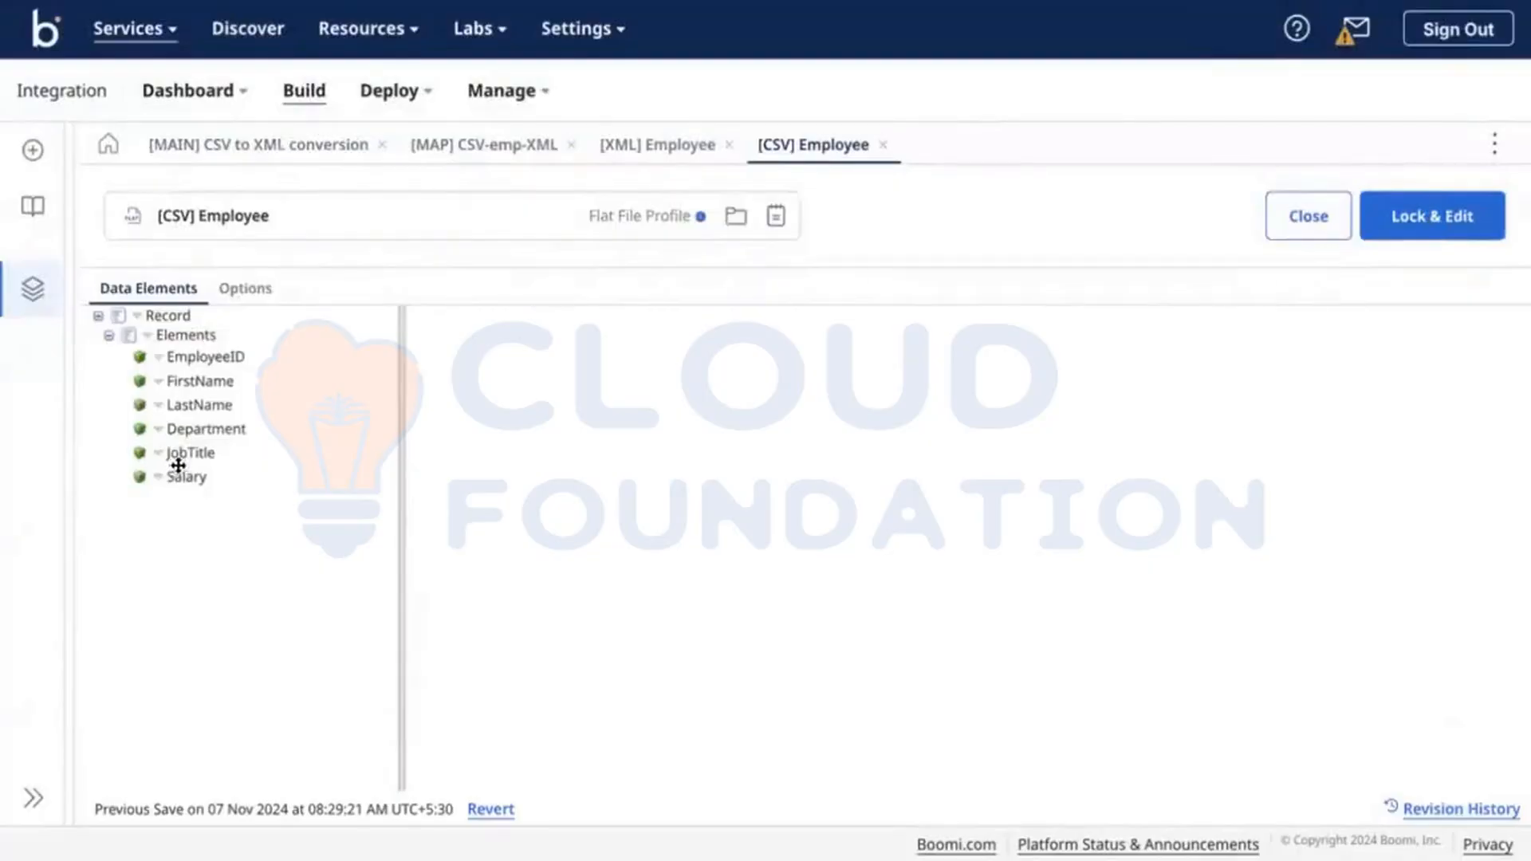
click(179, 470)
scroll(662, 511, down, 4)
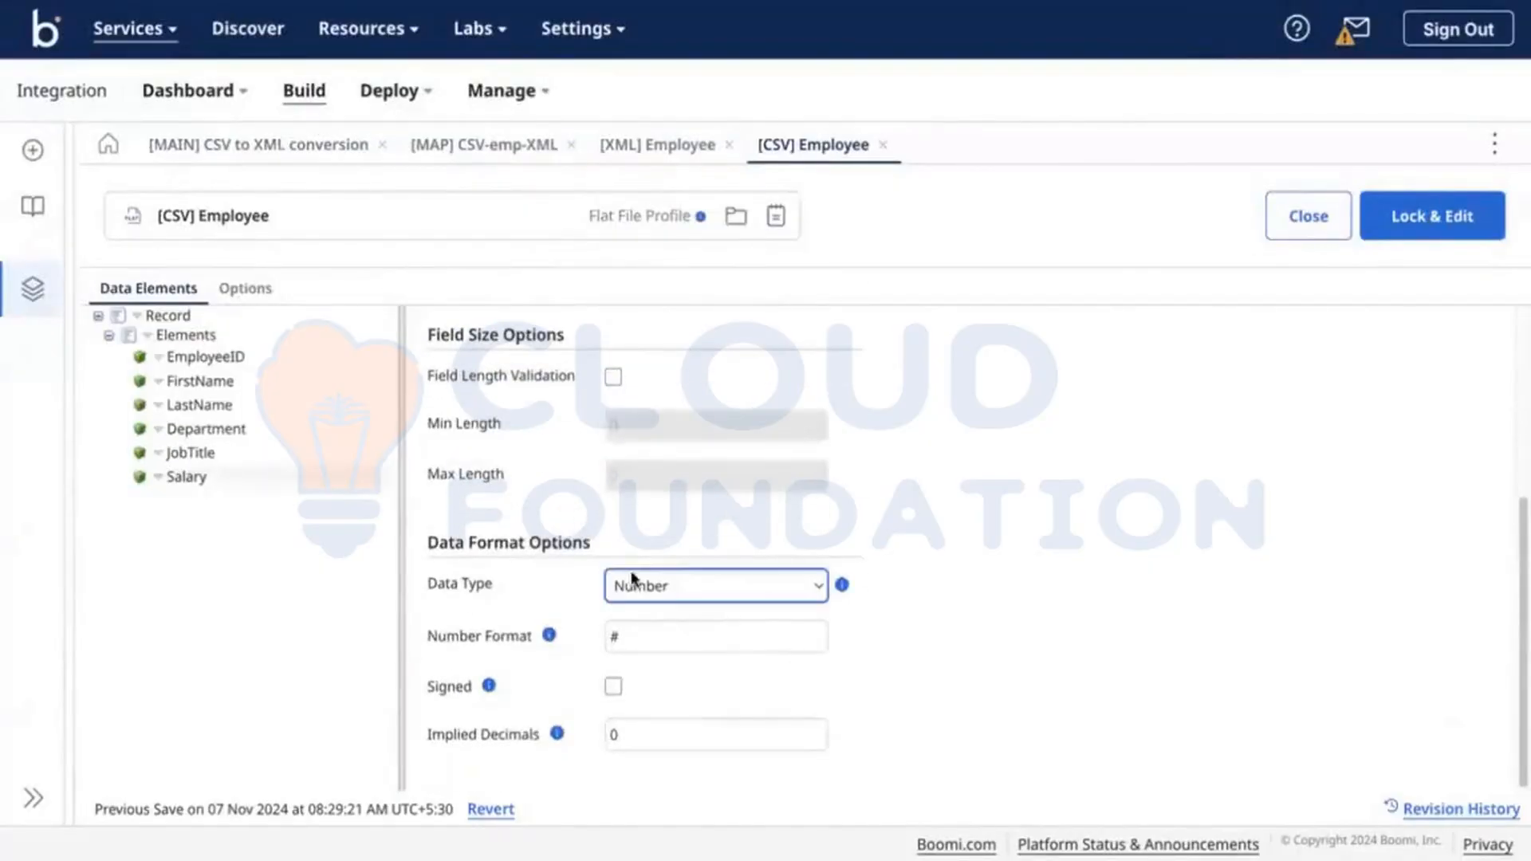
scroll(687, 571, up, 4)
Return to the process test results and read the check salary comparison message for the 70000 salary in full.
click(324, 155)
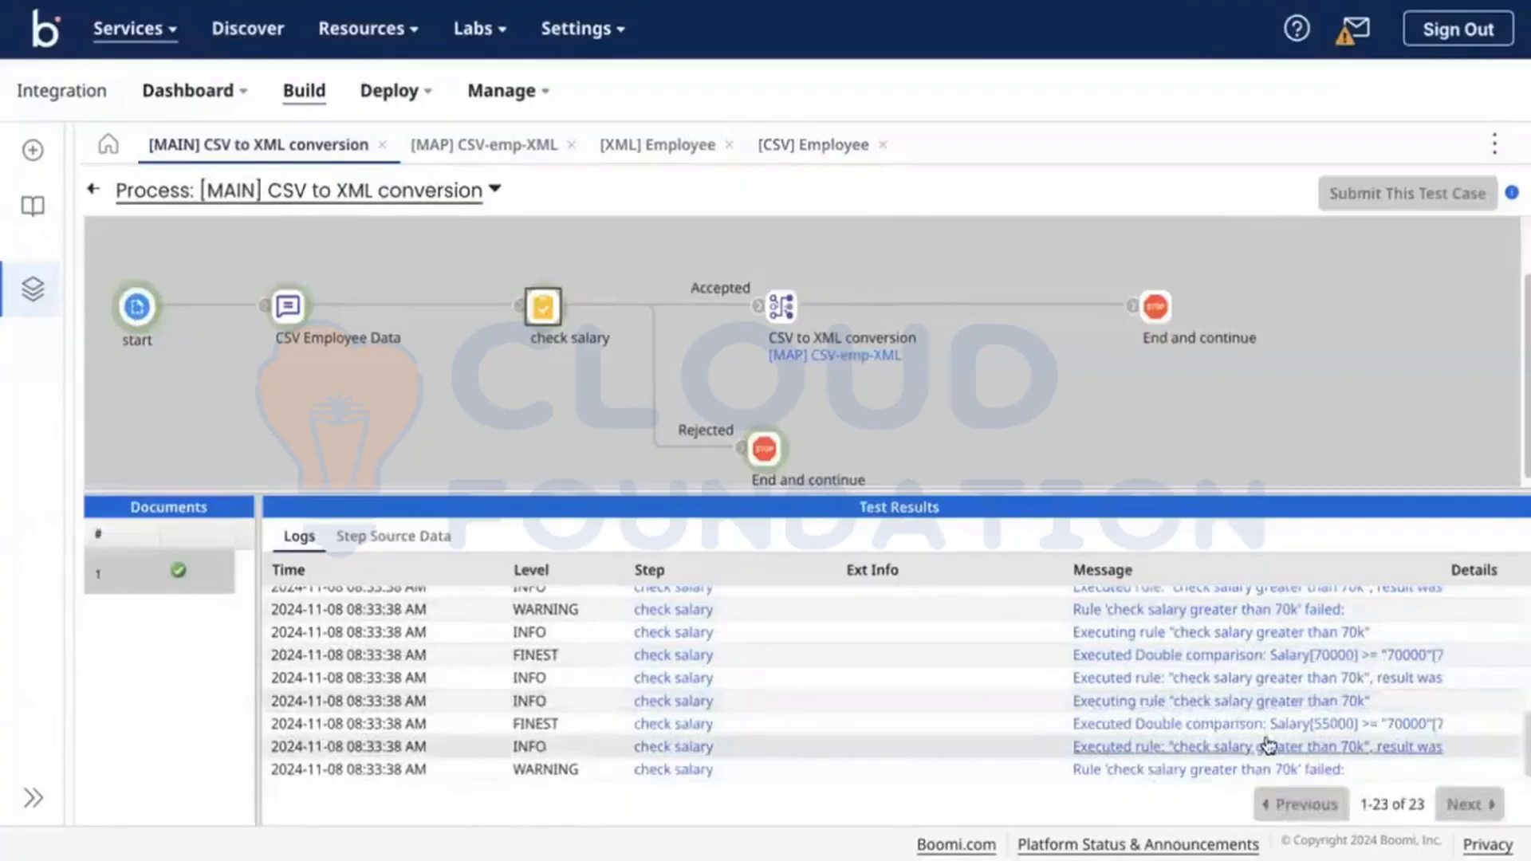
scroll(1249, 706, up, 1)
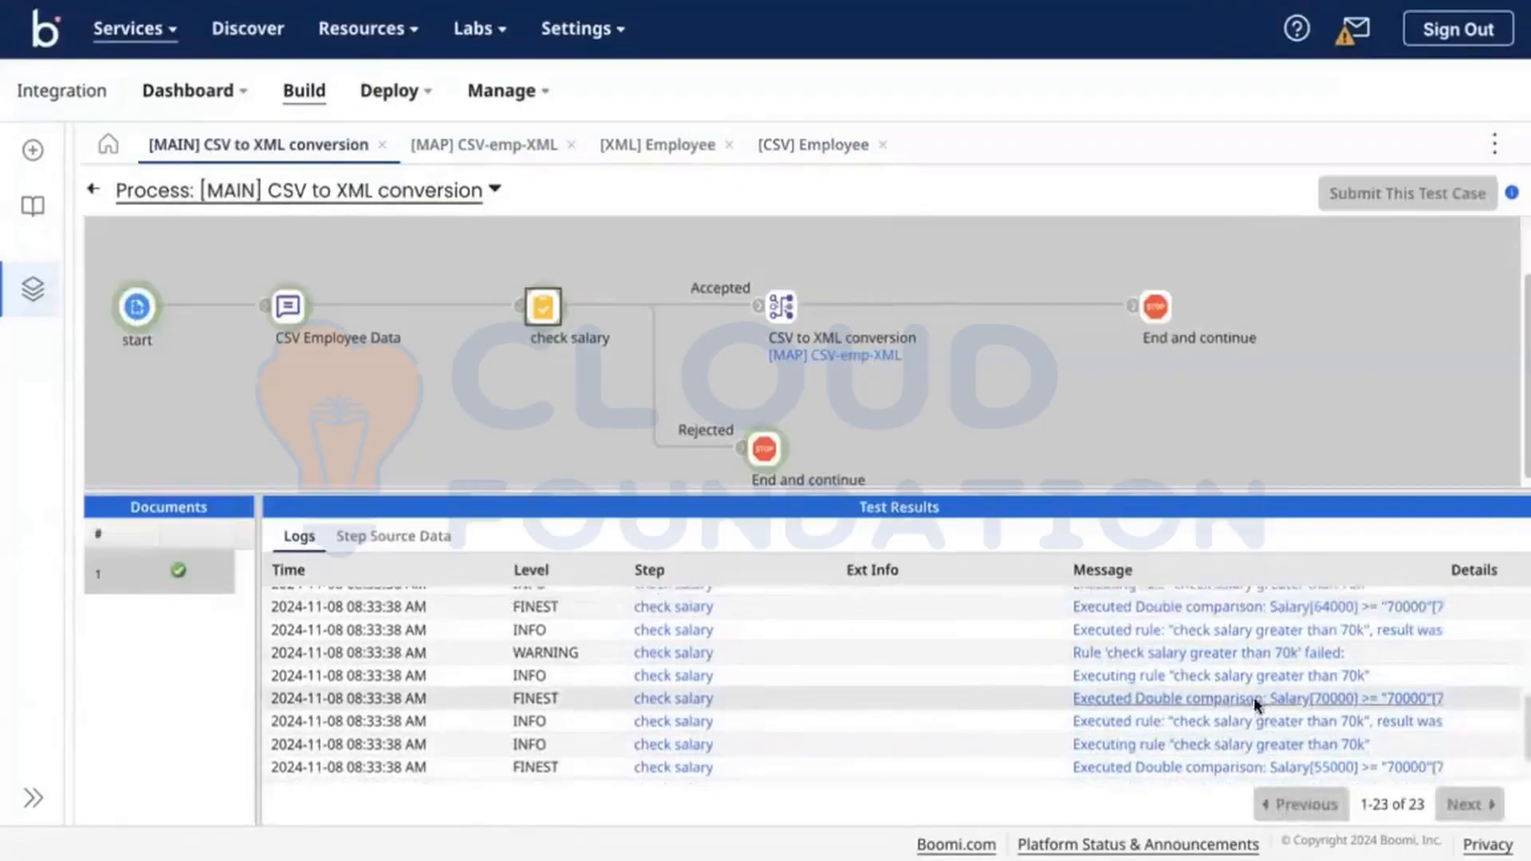
click(1251, 700)
click(1110, 699)
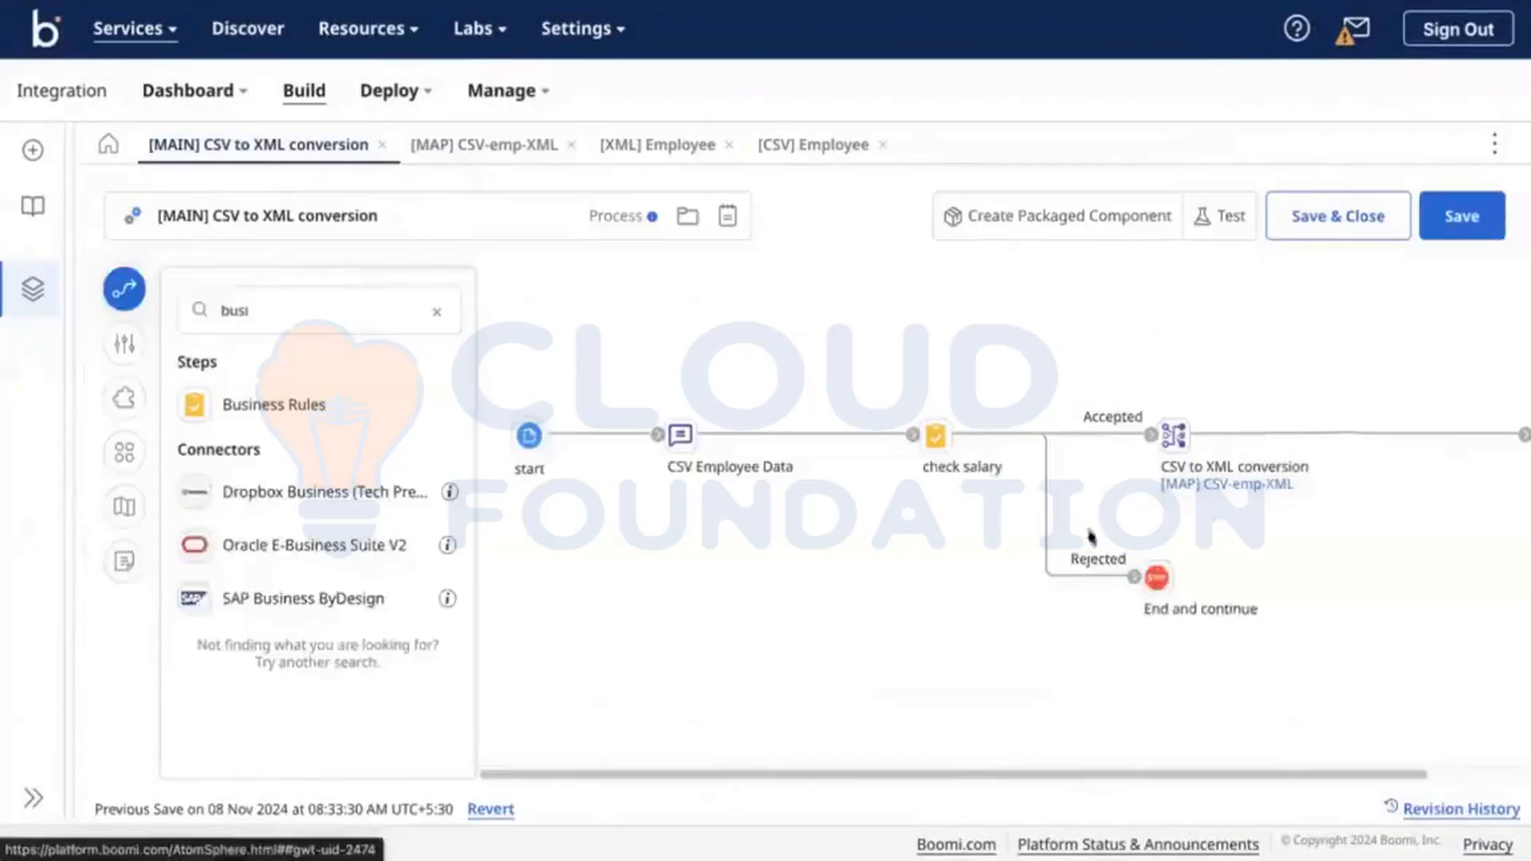
Set the condition of the check salary greater than 70k rule to Salary > static value 70000 in the check salary step.
click(93, 189)
click(942, 439)
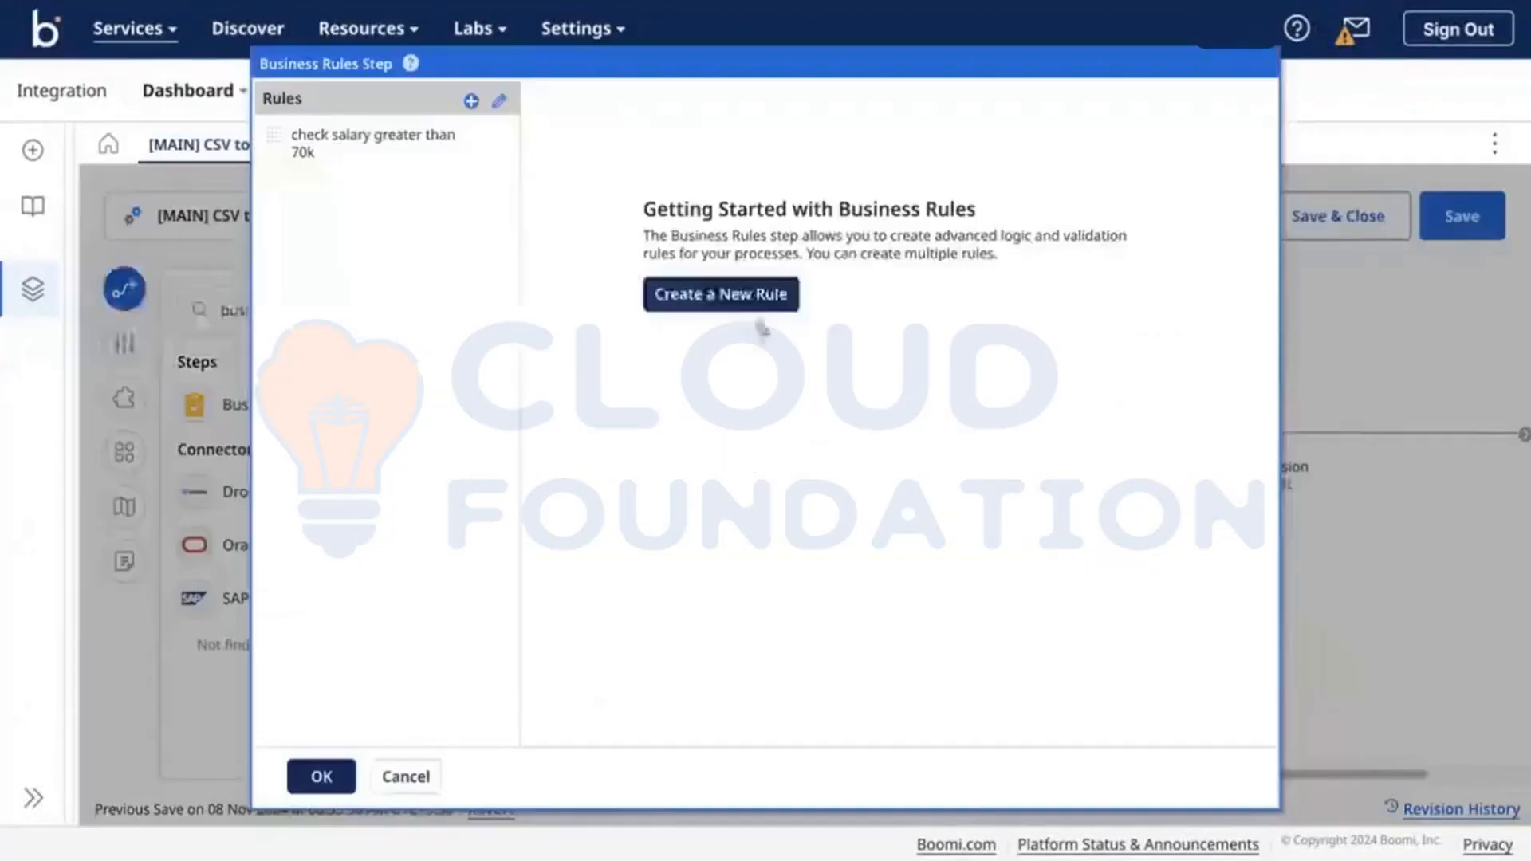
click(444, 147)
mouse_move(1127, 333)
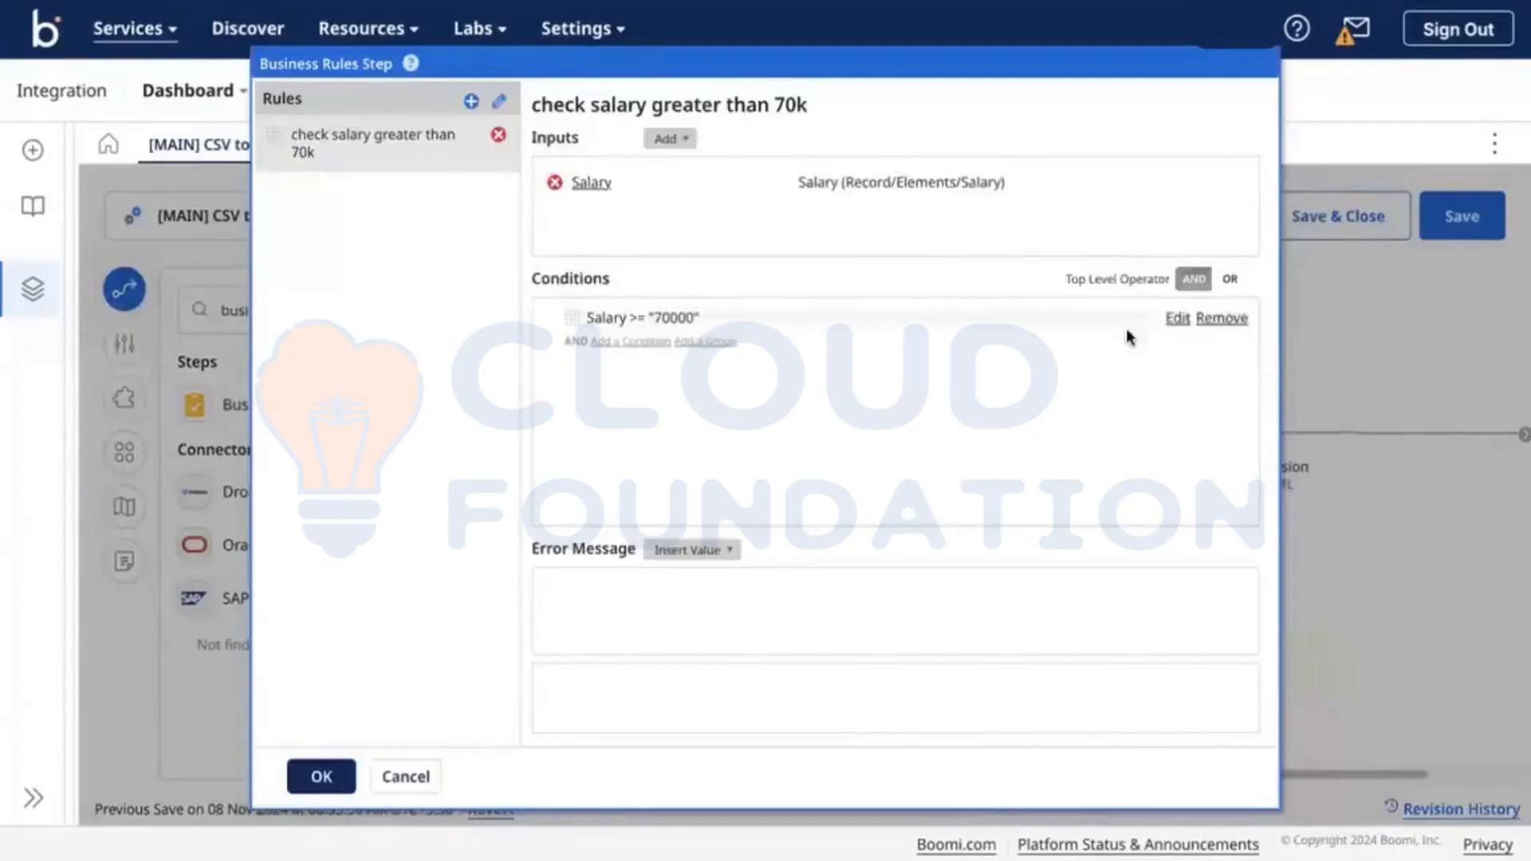
click(1178, 318)
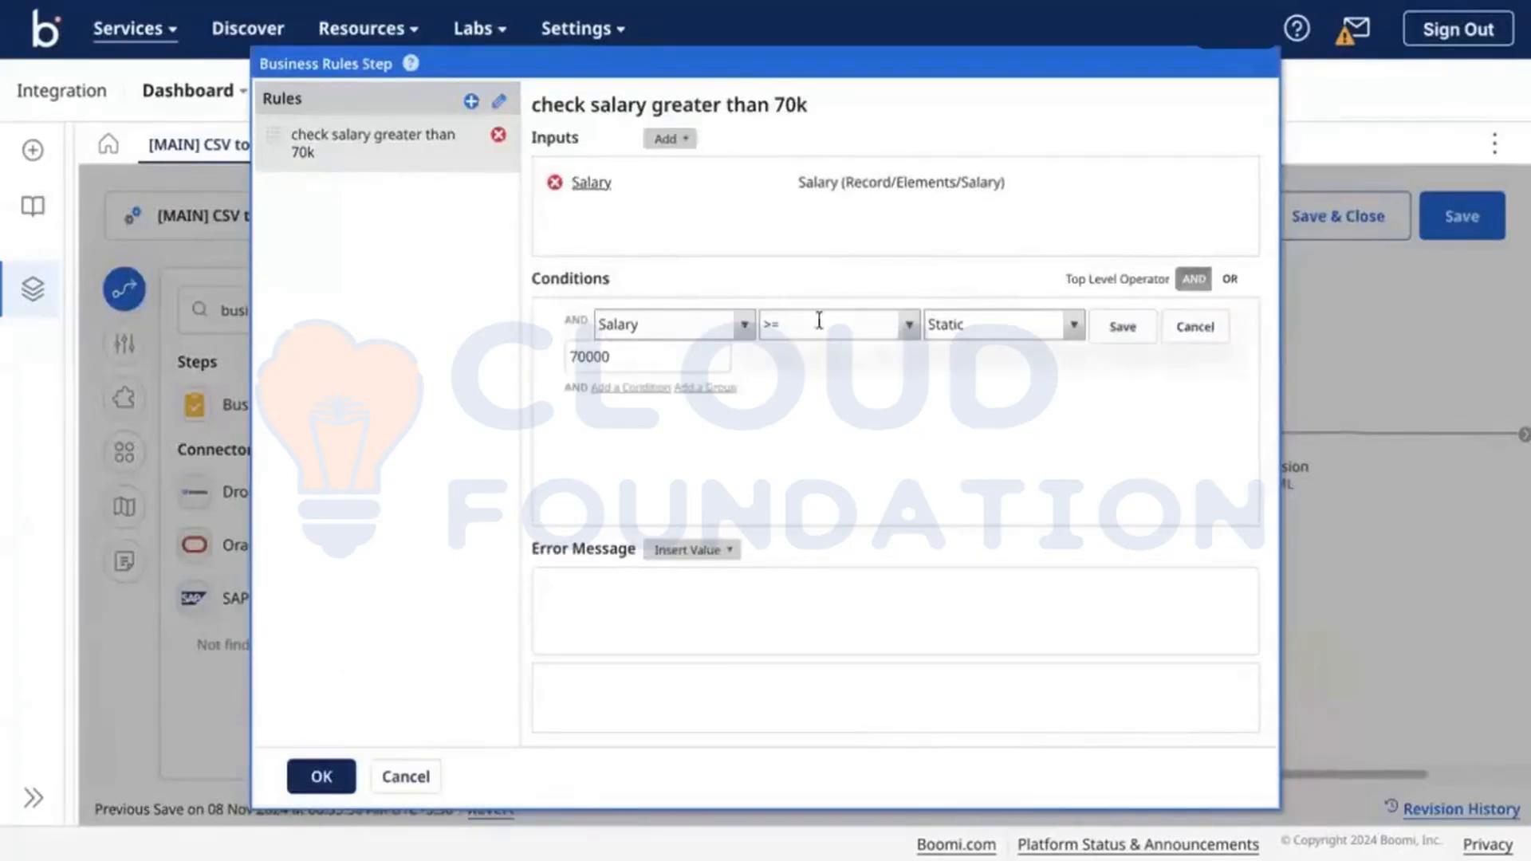
click(909, 324)
click(794, 423)
click(1110, 336)
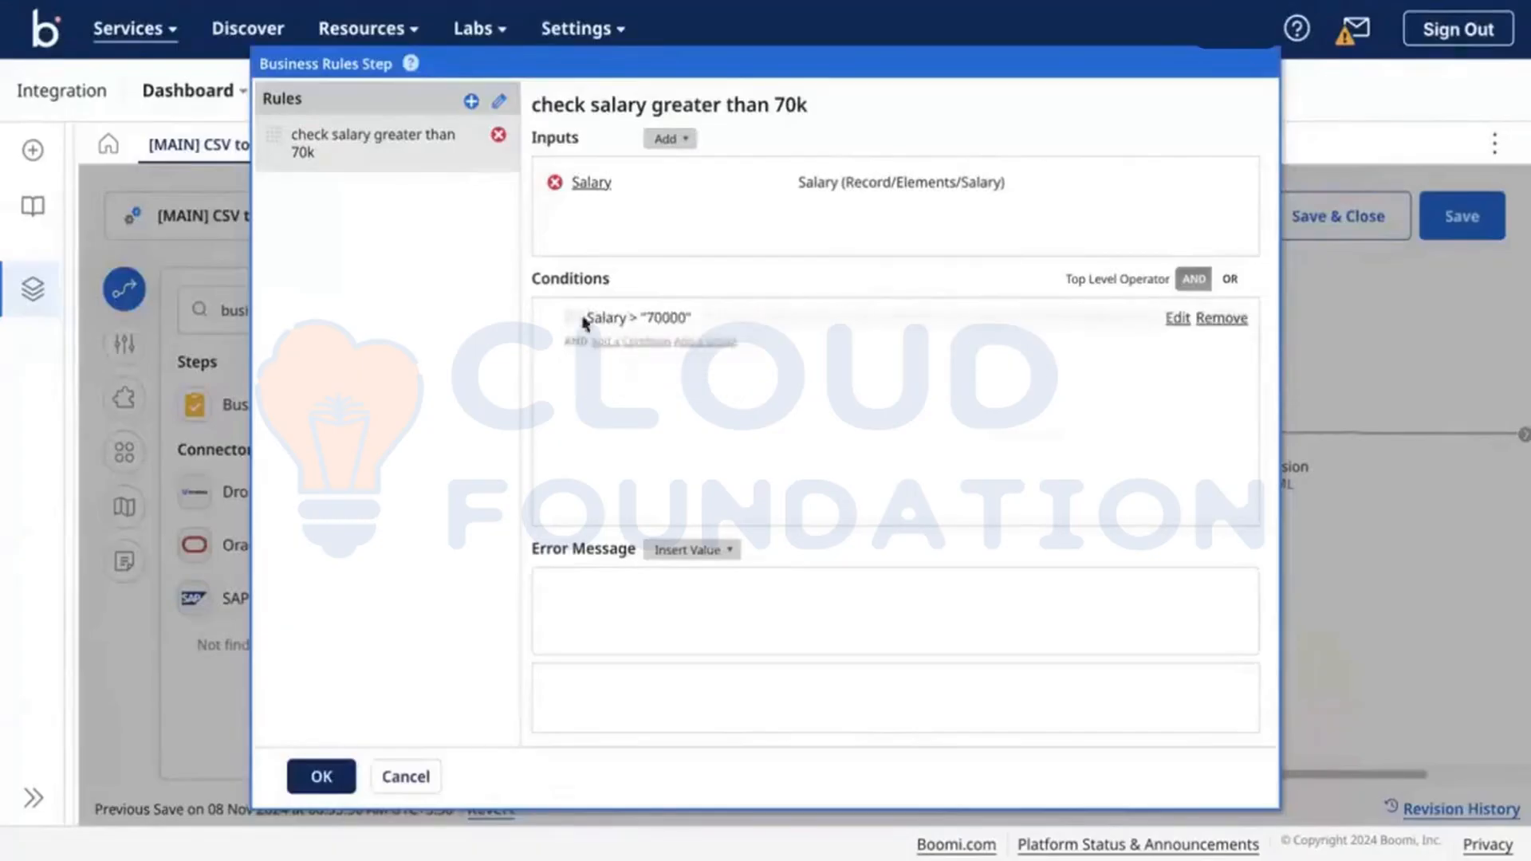
click(1177, 323)
click(656, 369)
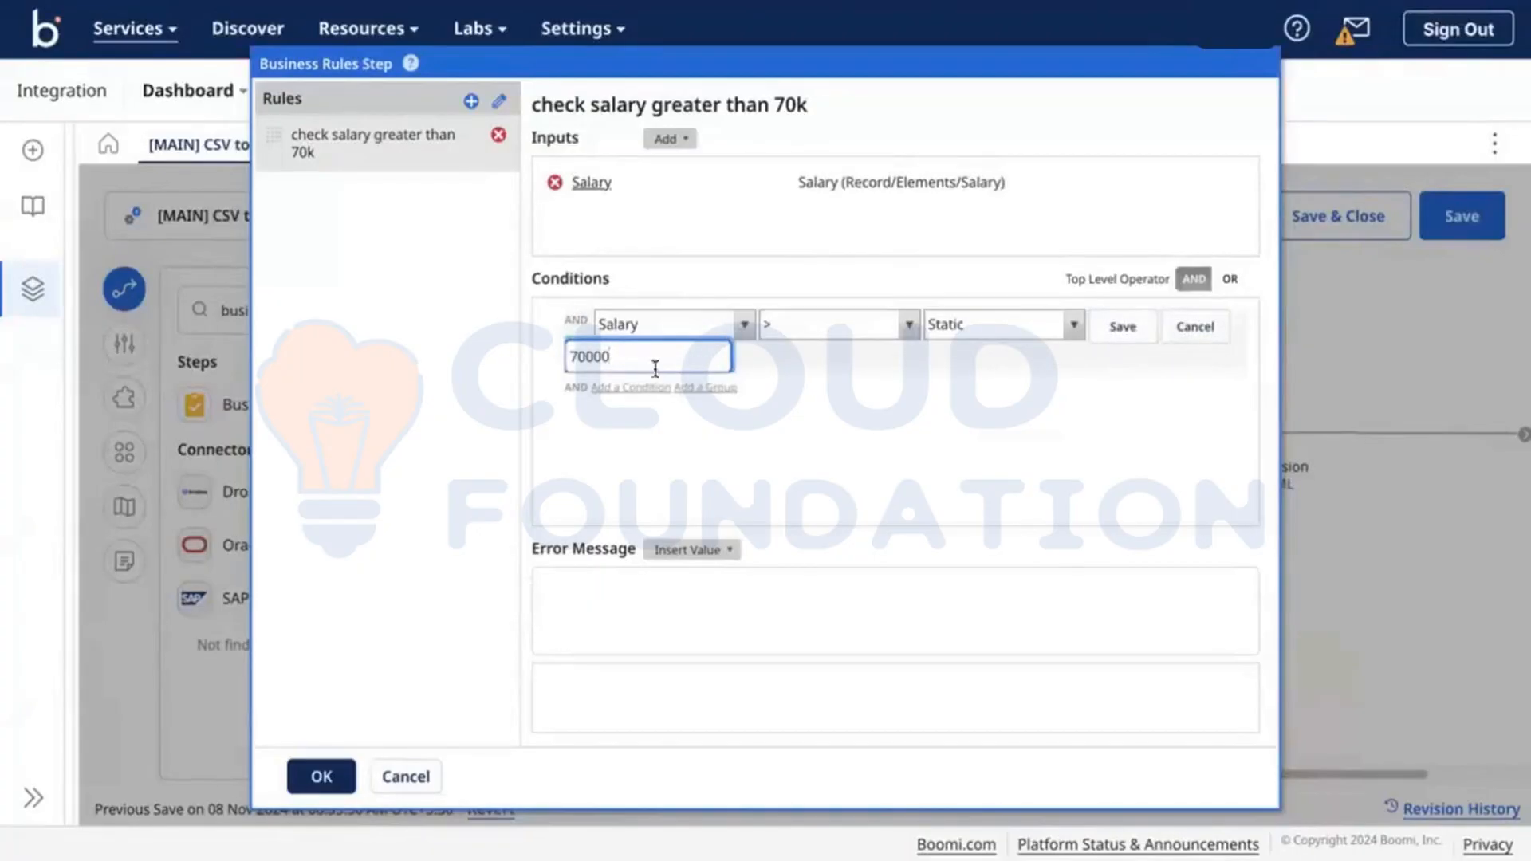
click(1126, 329)
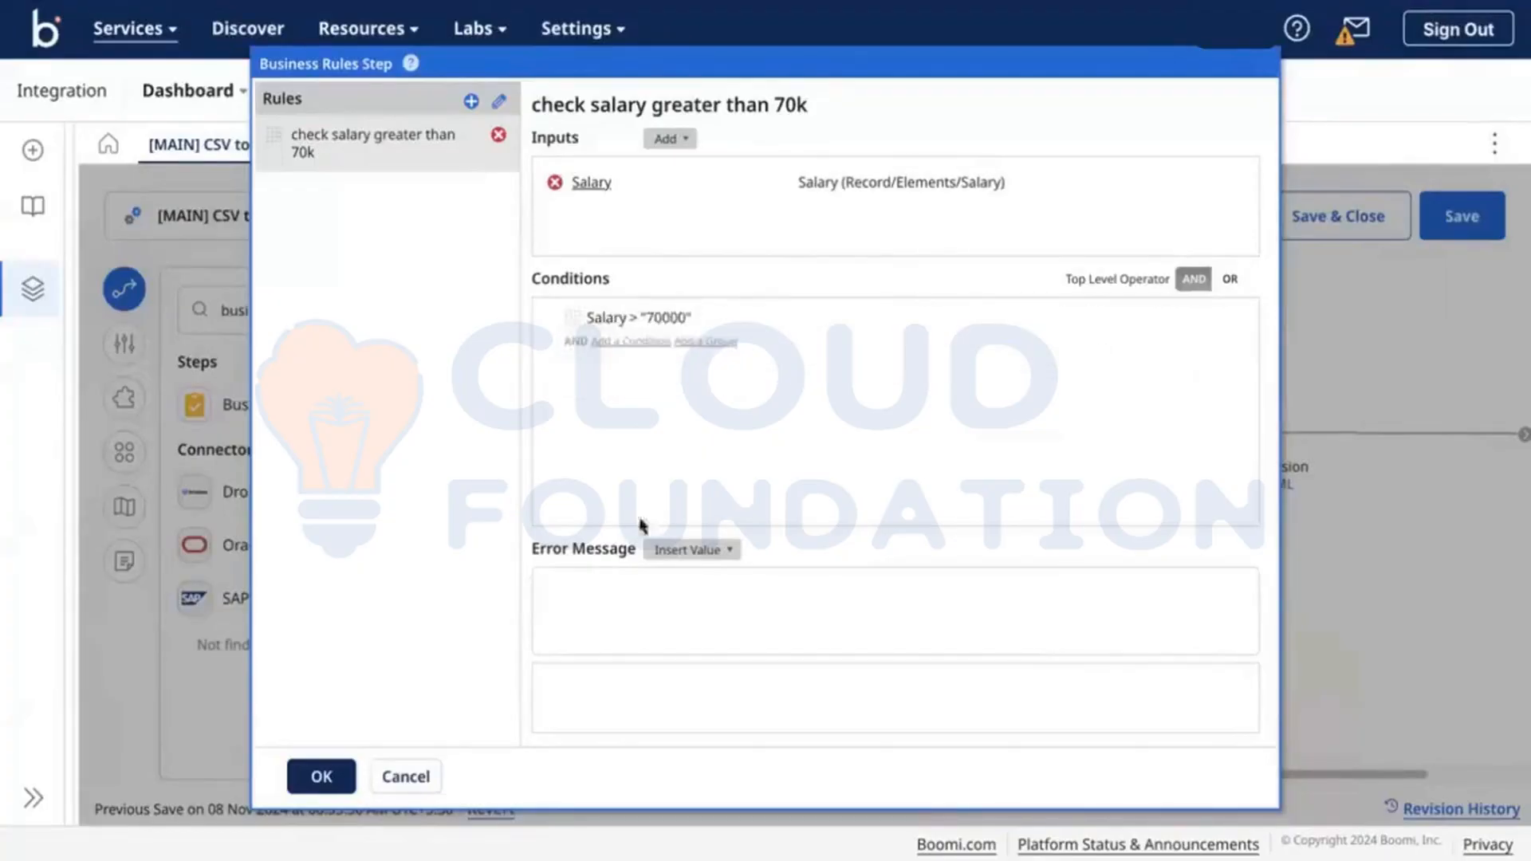
Give the rule the error message "{1} is less than 70000" with the Salary input as inserted value, and save the process.
click(668, 552)
click(670, 577)
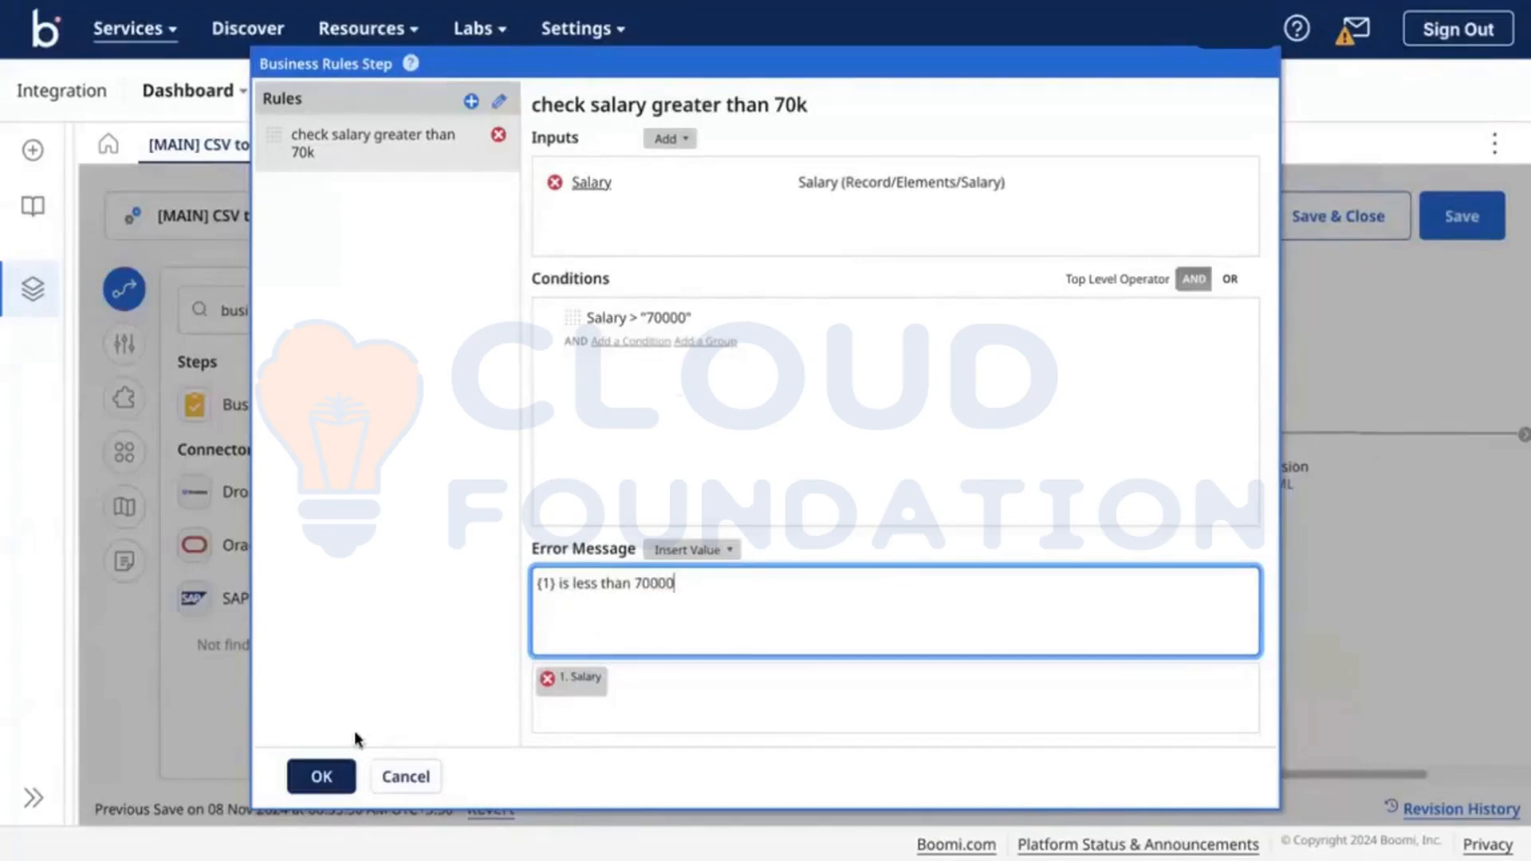
click(320, 777)
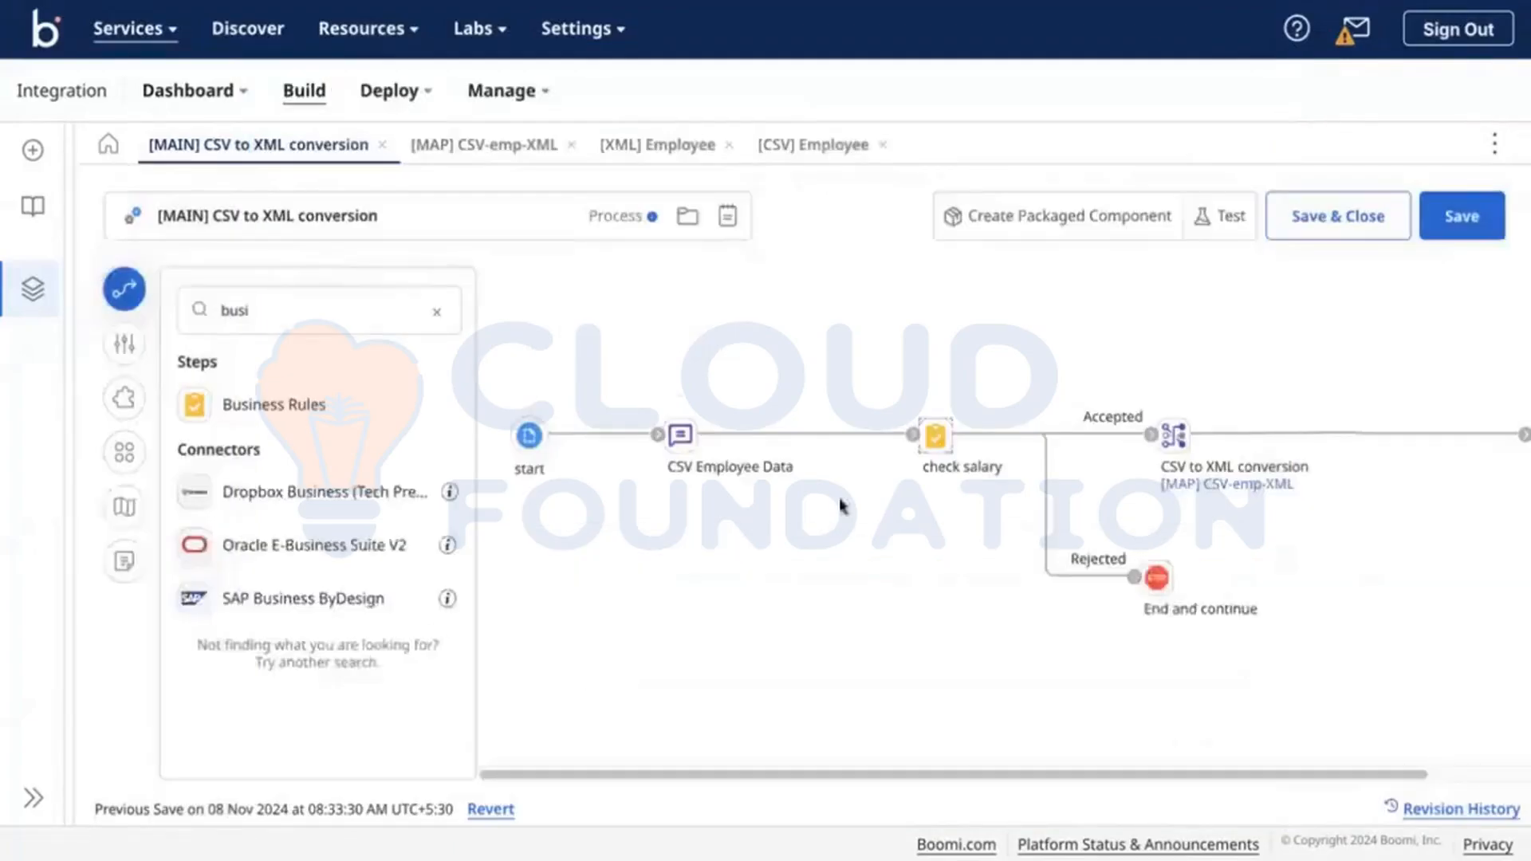
click(1498, 204)
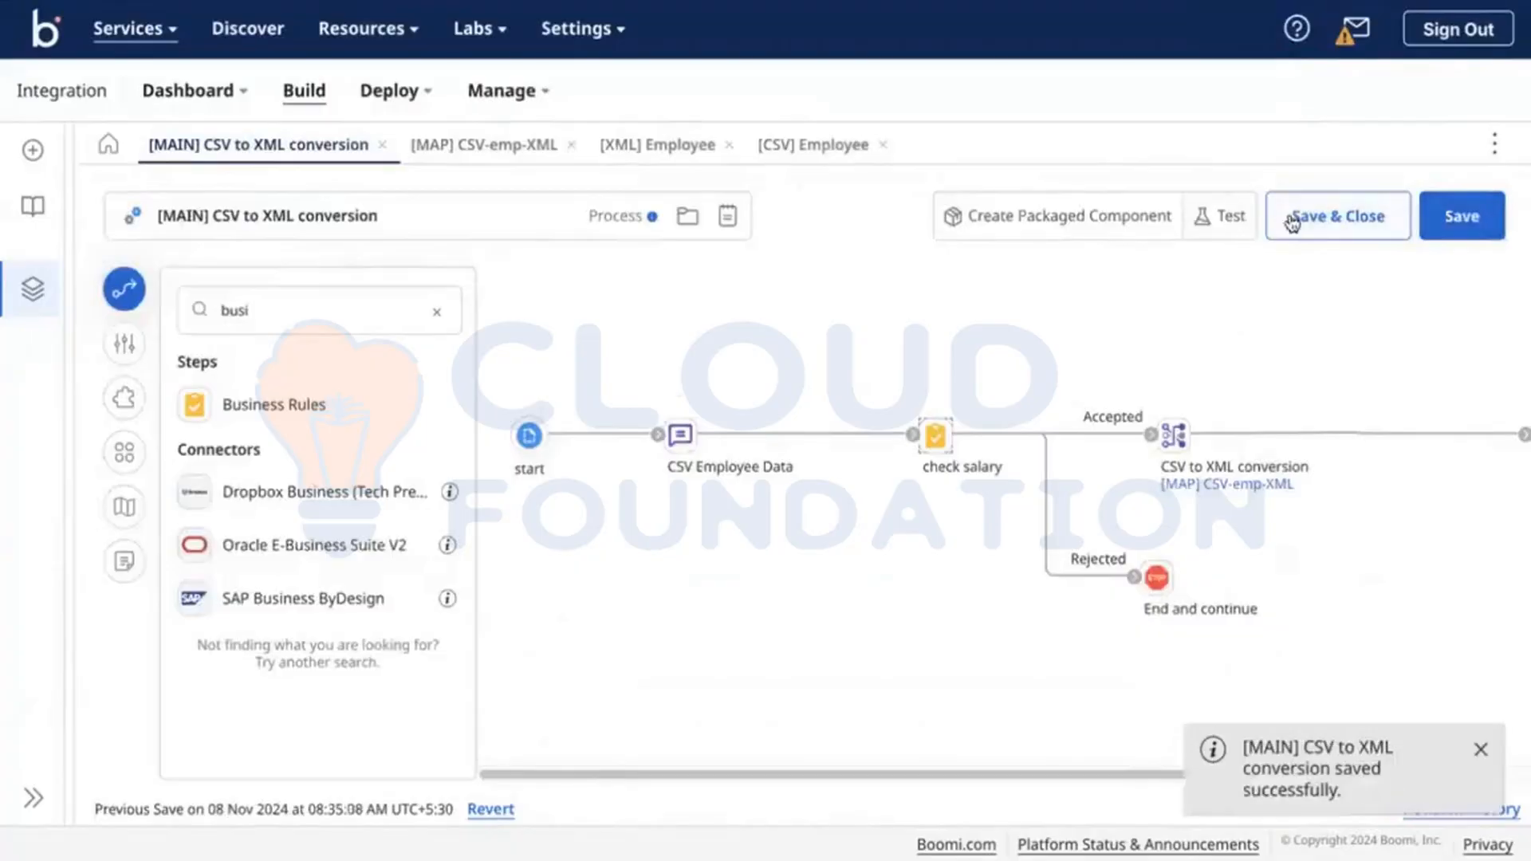
Set the salary in the first employee record of the CSV Employee Data message to 85000.
double_click(680, 435)
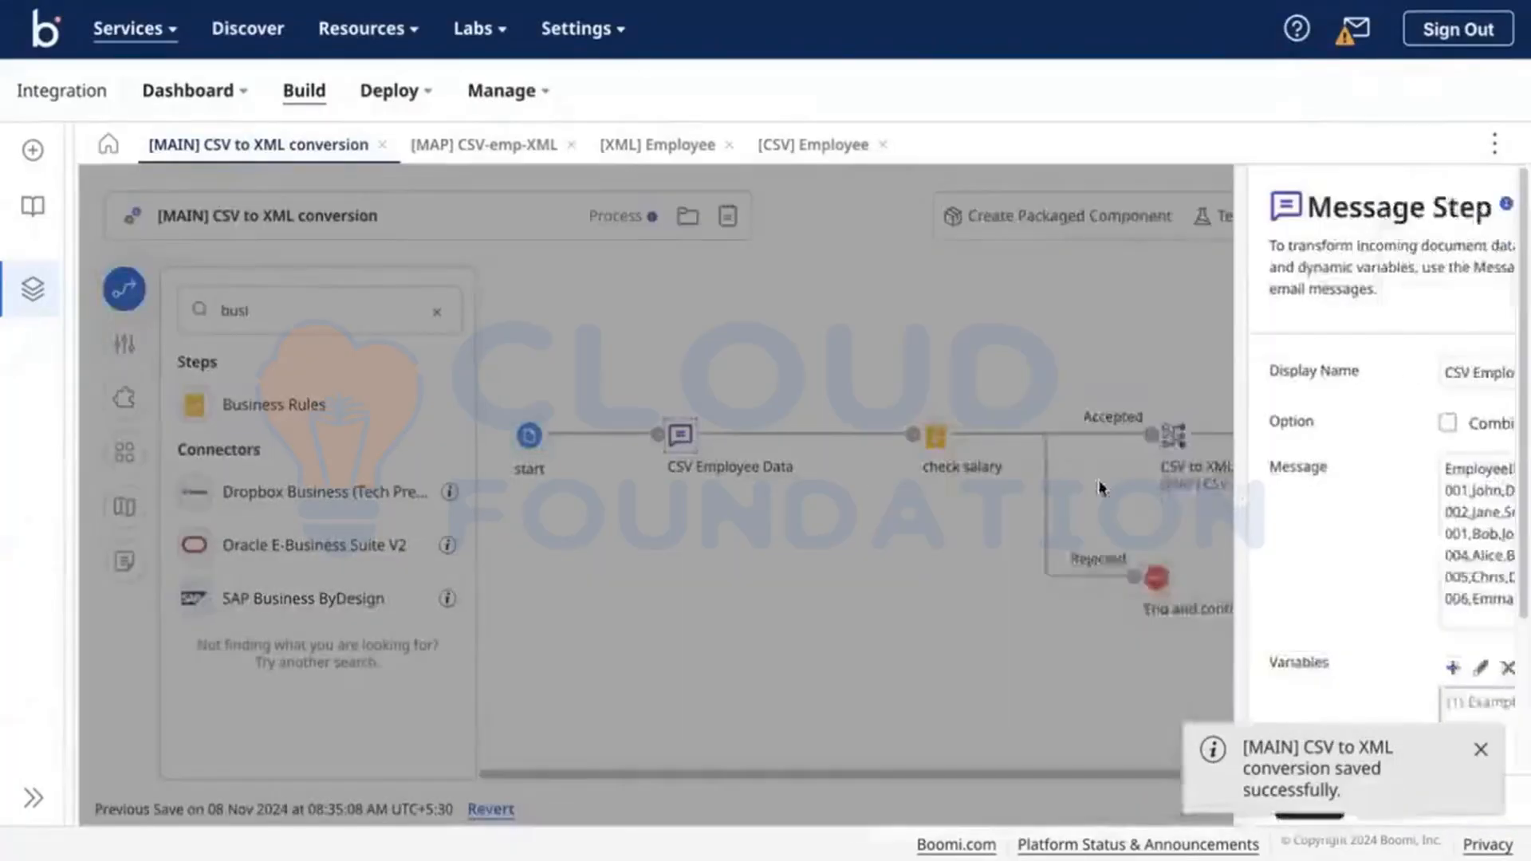
click(1367, 491)
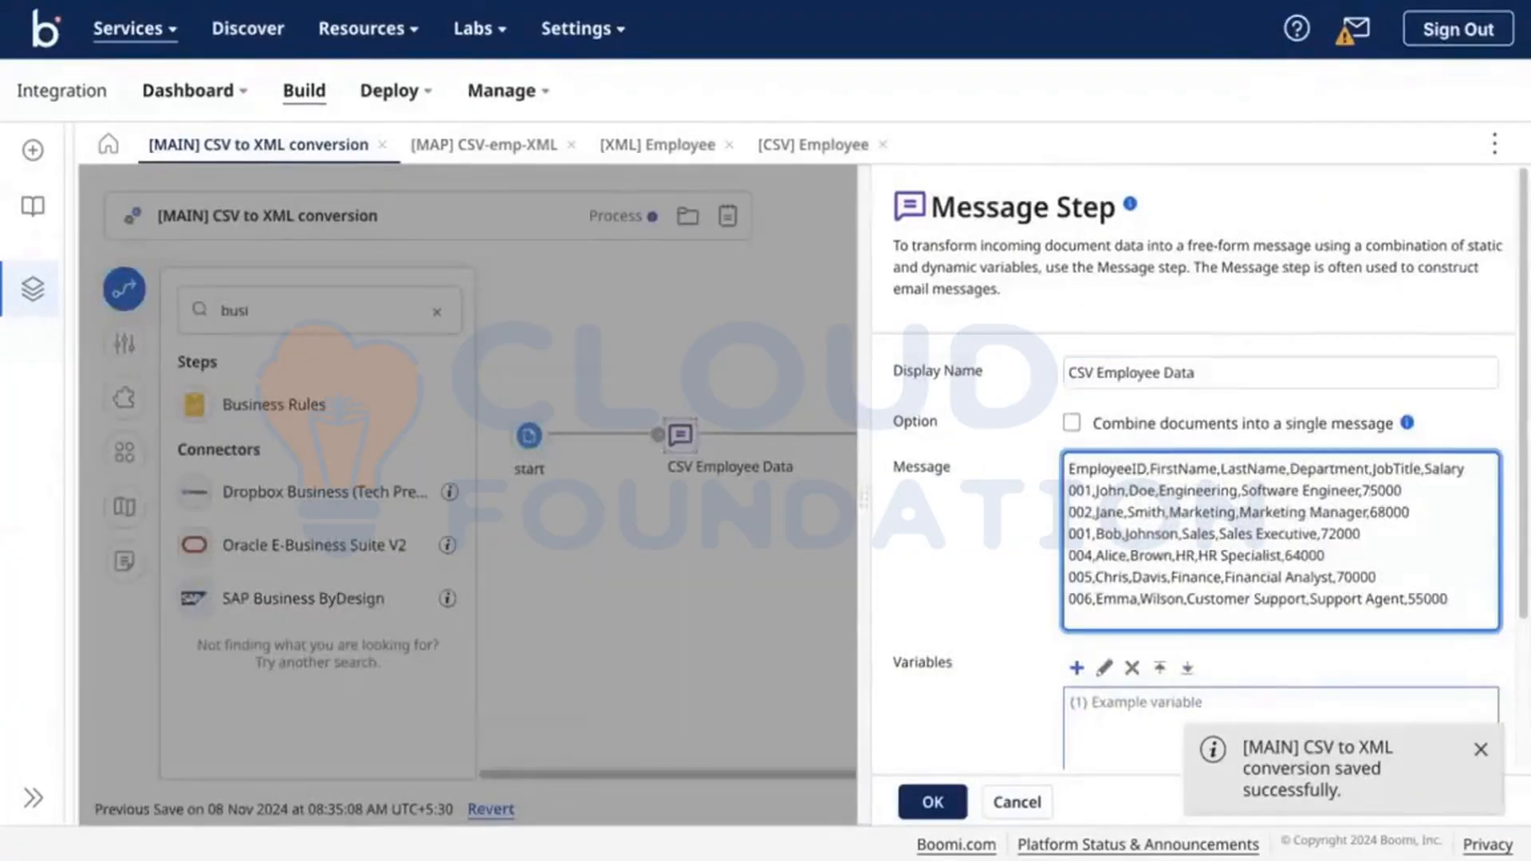
text(8)
scroll(1059, 719, down, 1)
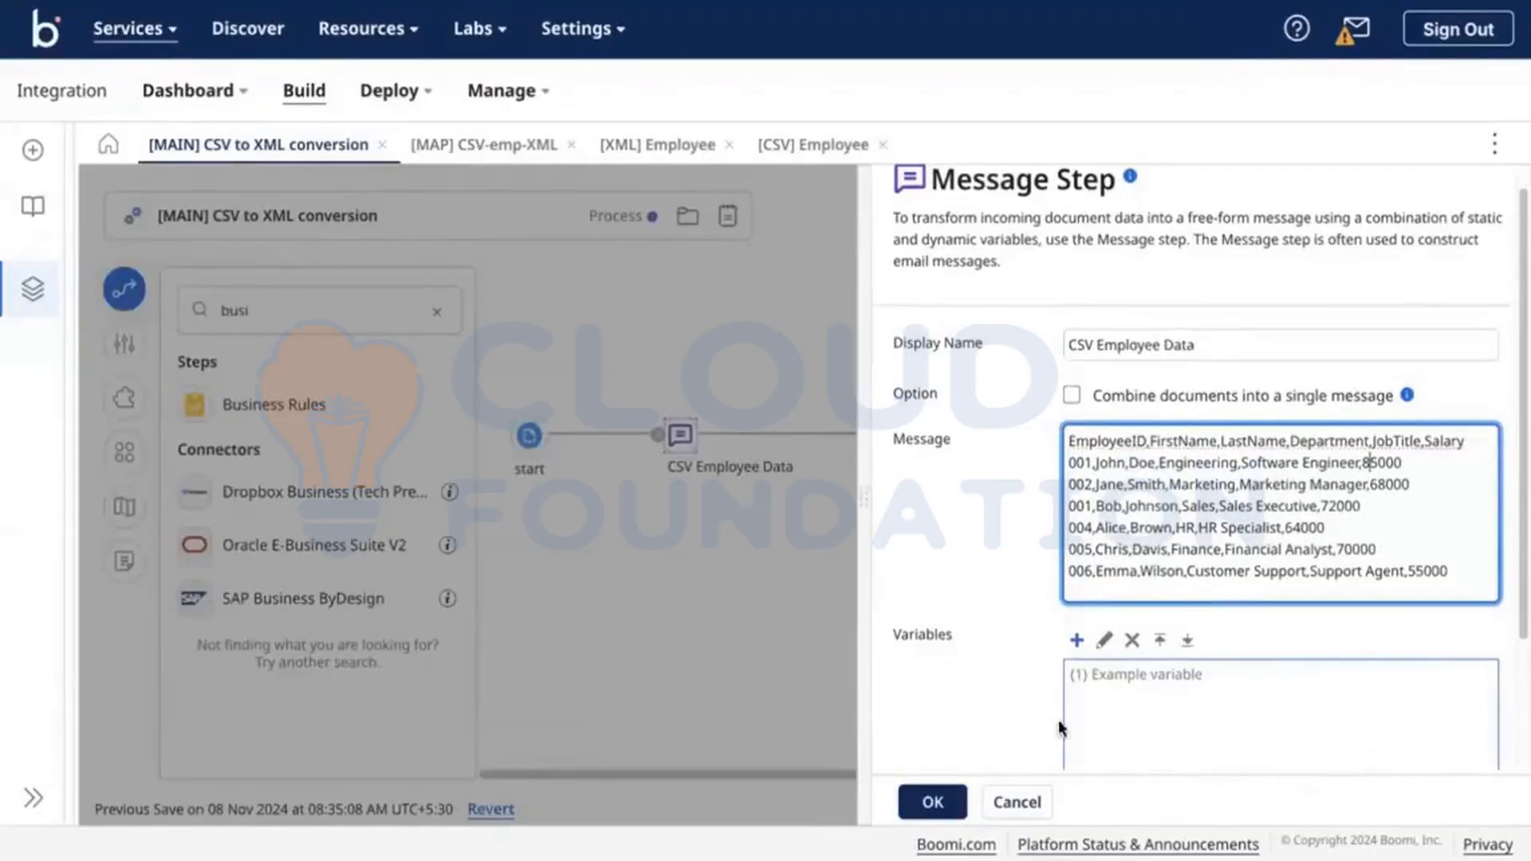
click(932, 802)
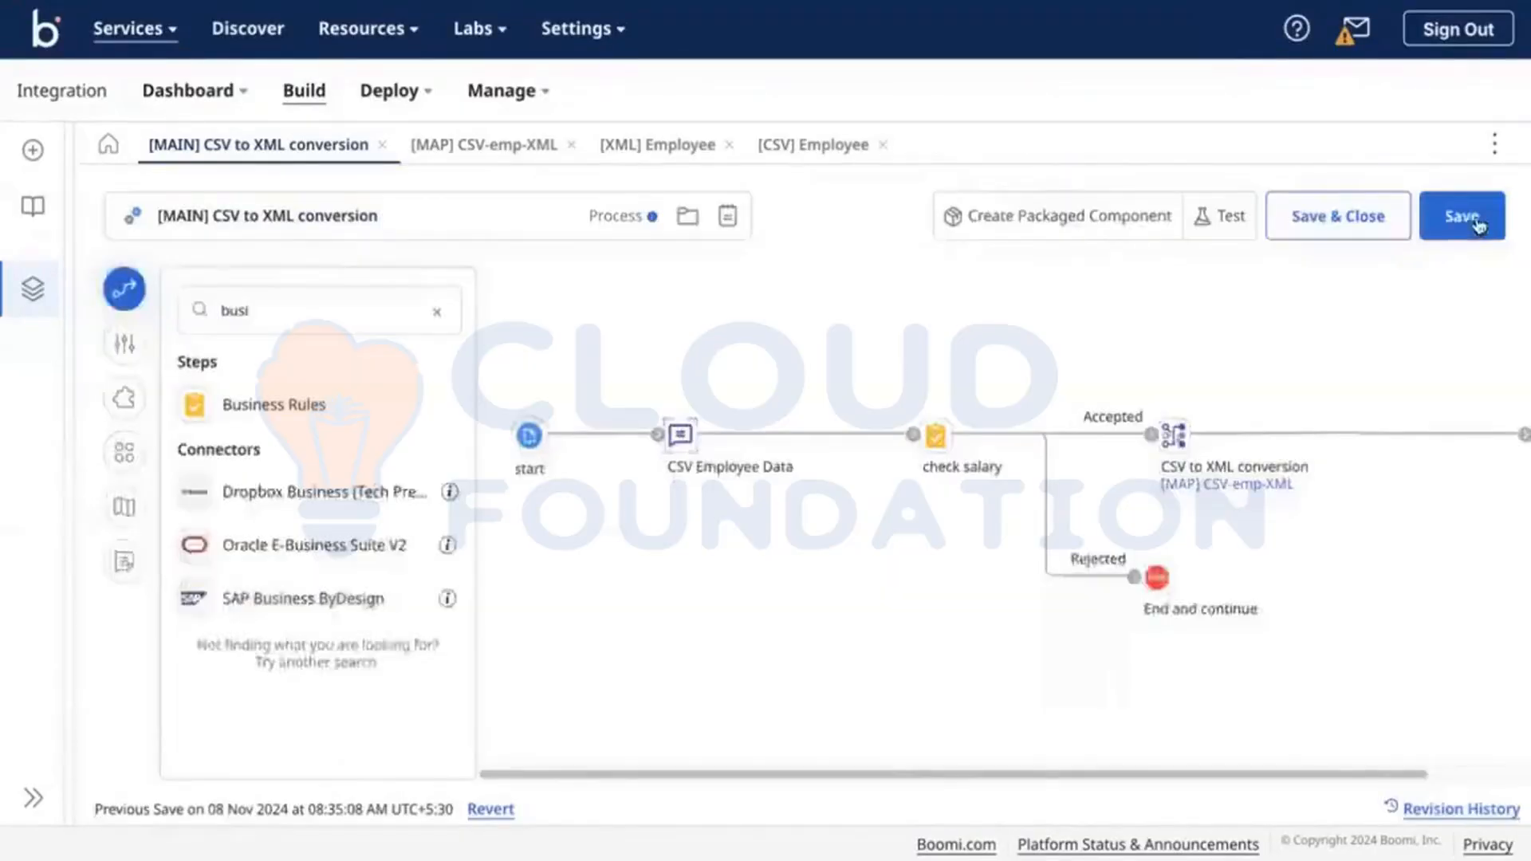
Save the process with the changed employee data and run a new test.
click(1465, 225)
click(1228, 219)
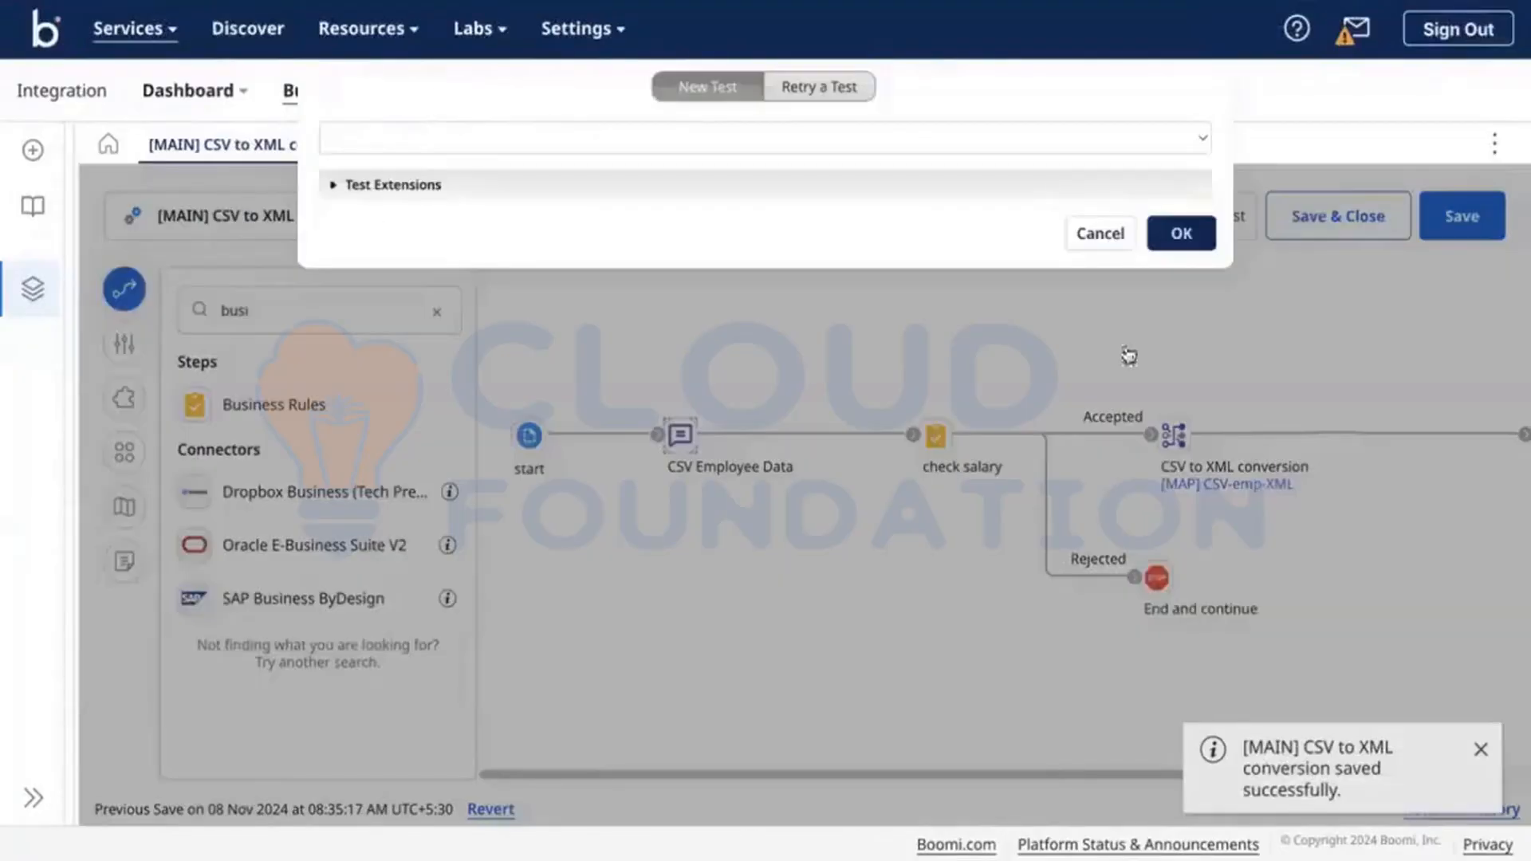
click(1187, 232)
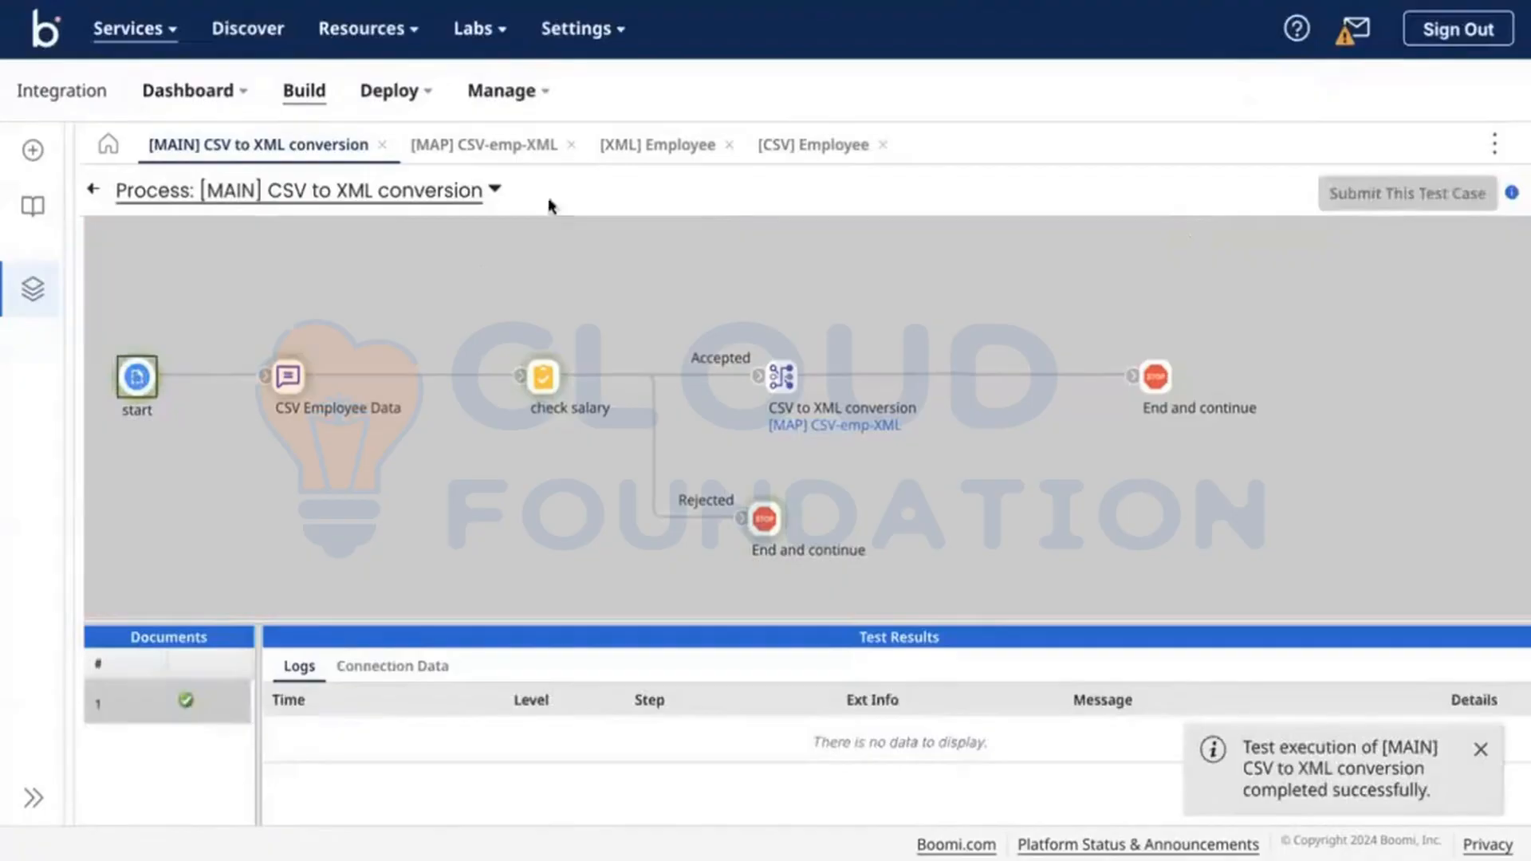
click(828, 149)
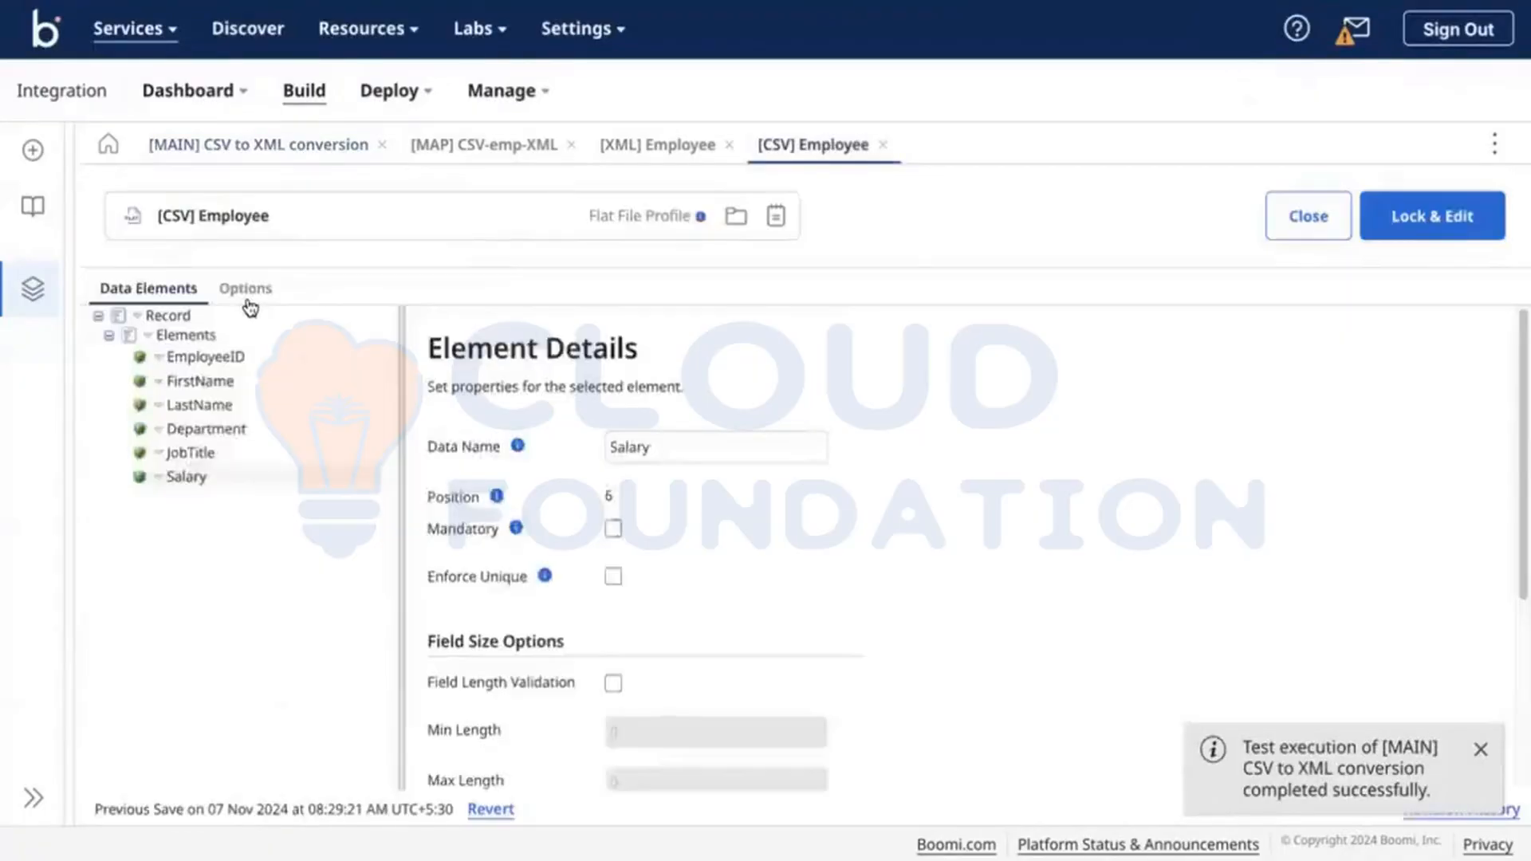
click(248, 291)
click(260, 148)
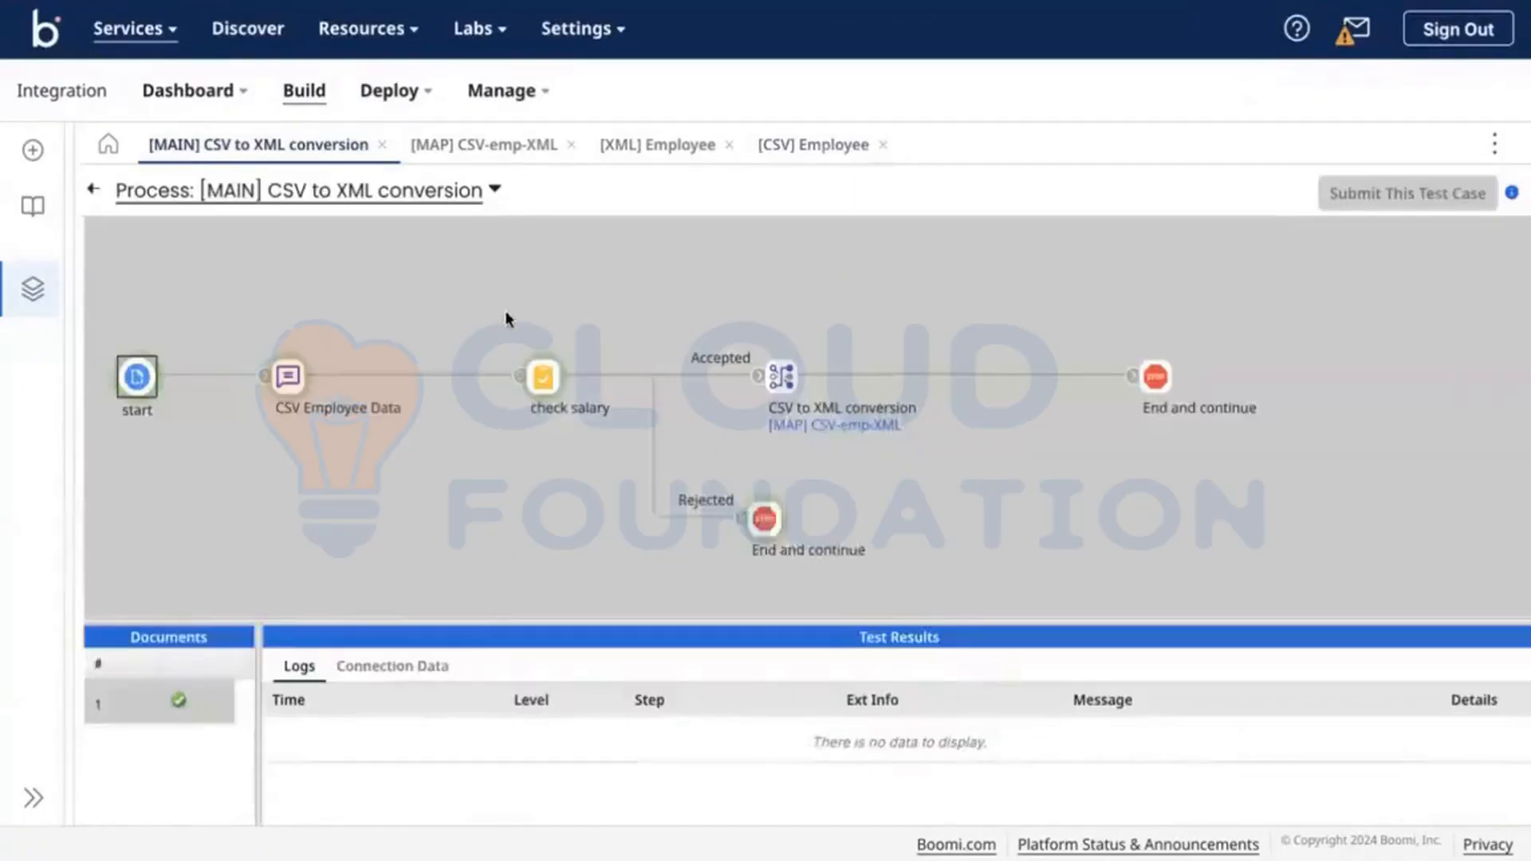
Show the check salary logs of the new test in an enlarged results area and read the 85000 salary's comparison message.
click(558, 375)
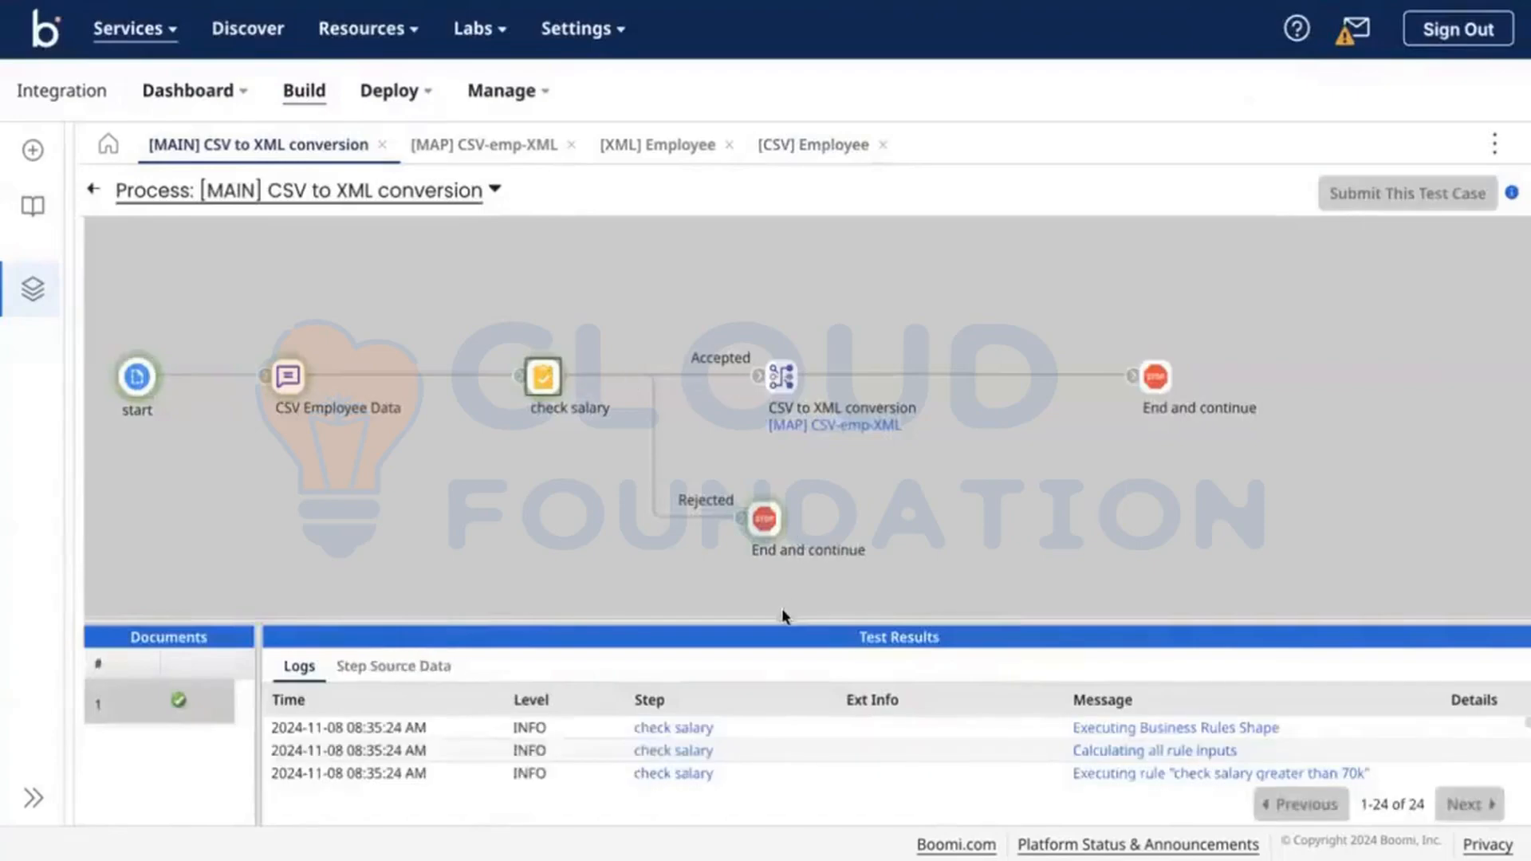
drag(795, 523, 798, 506)
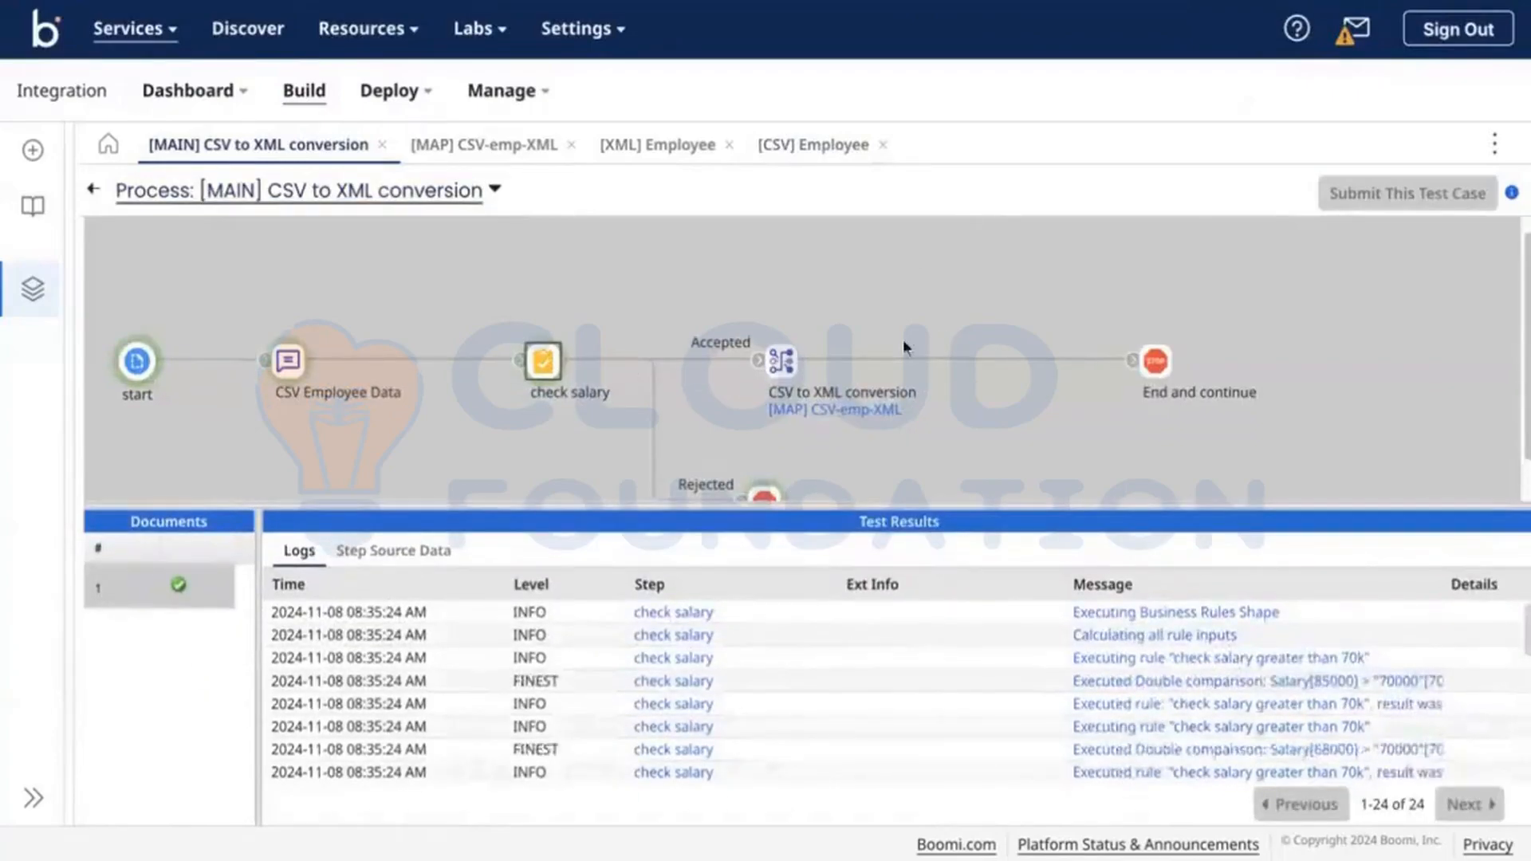
scroll(1085, 385, down, 2)
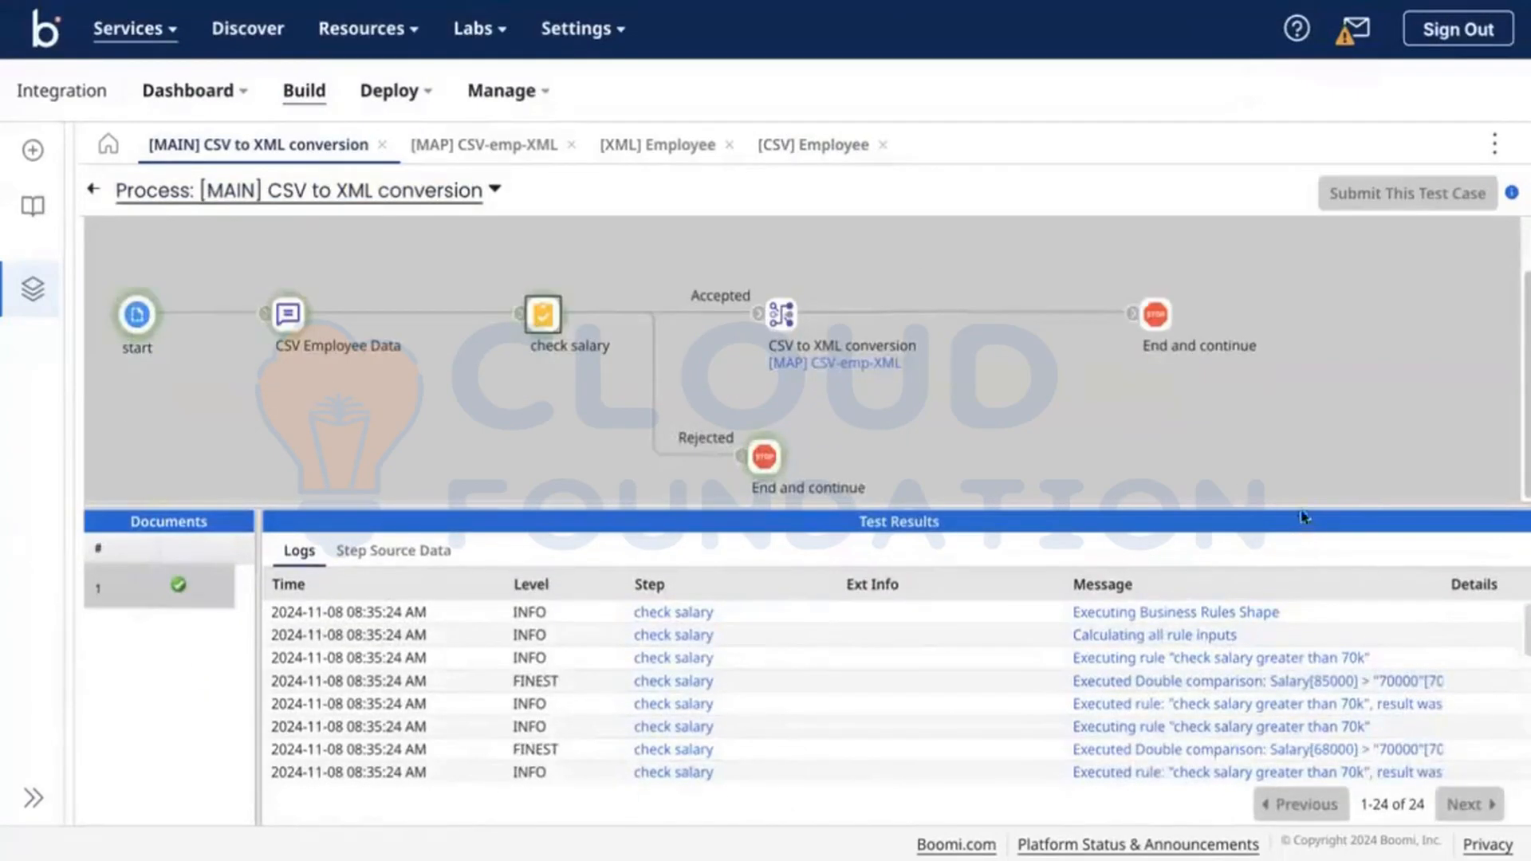
drag(1302, 504, 1299, 437)
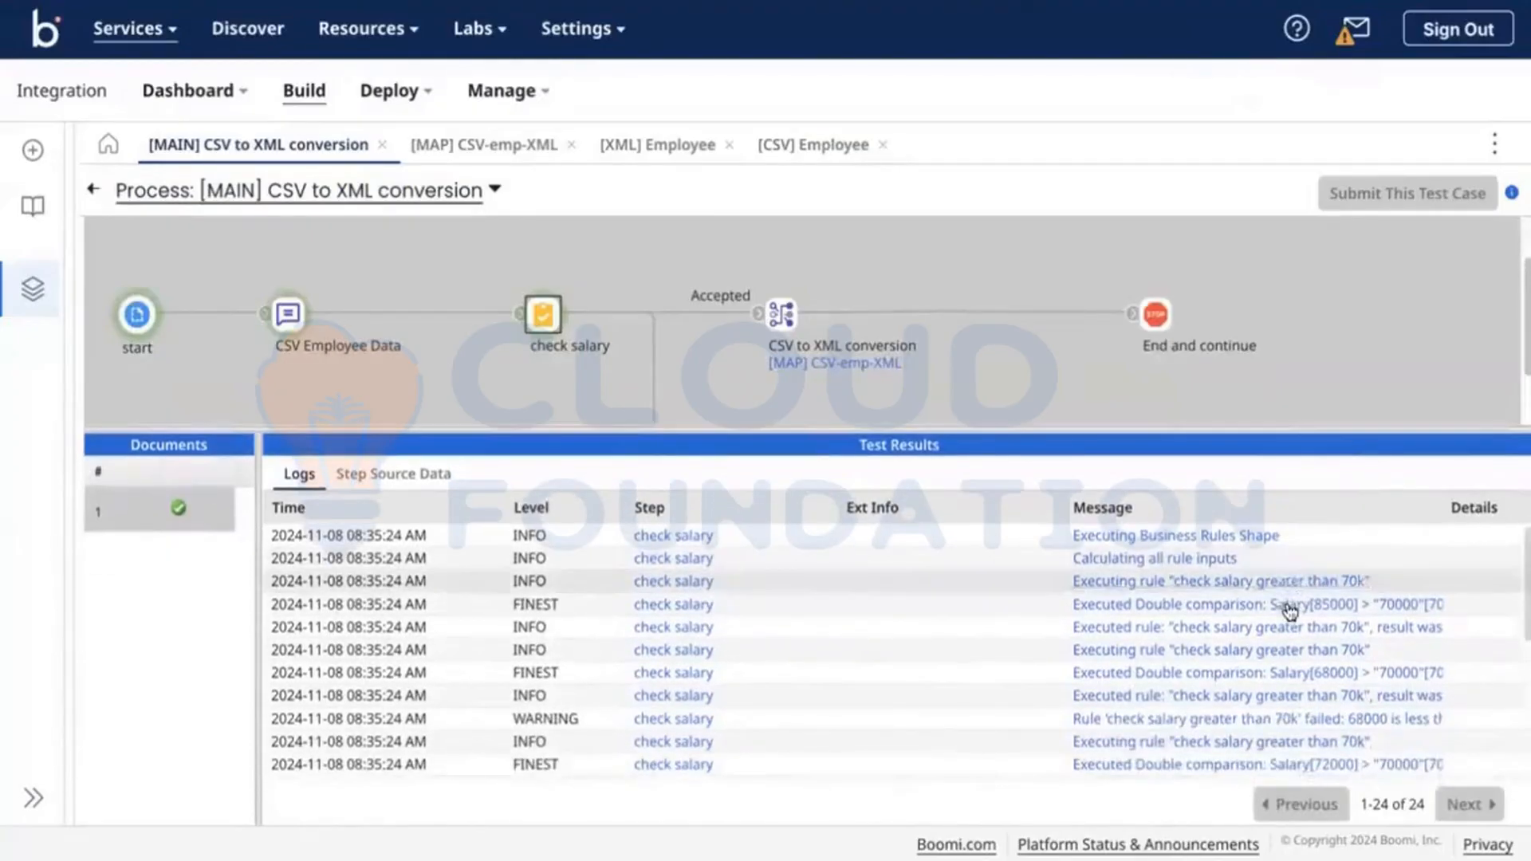
click(1292, 604)
click(1114, 703)
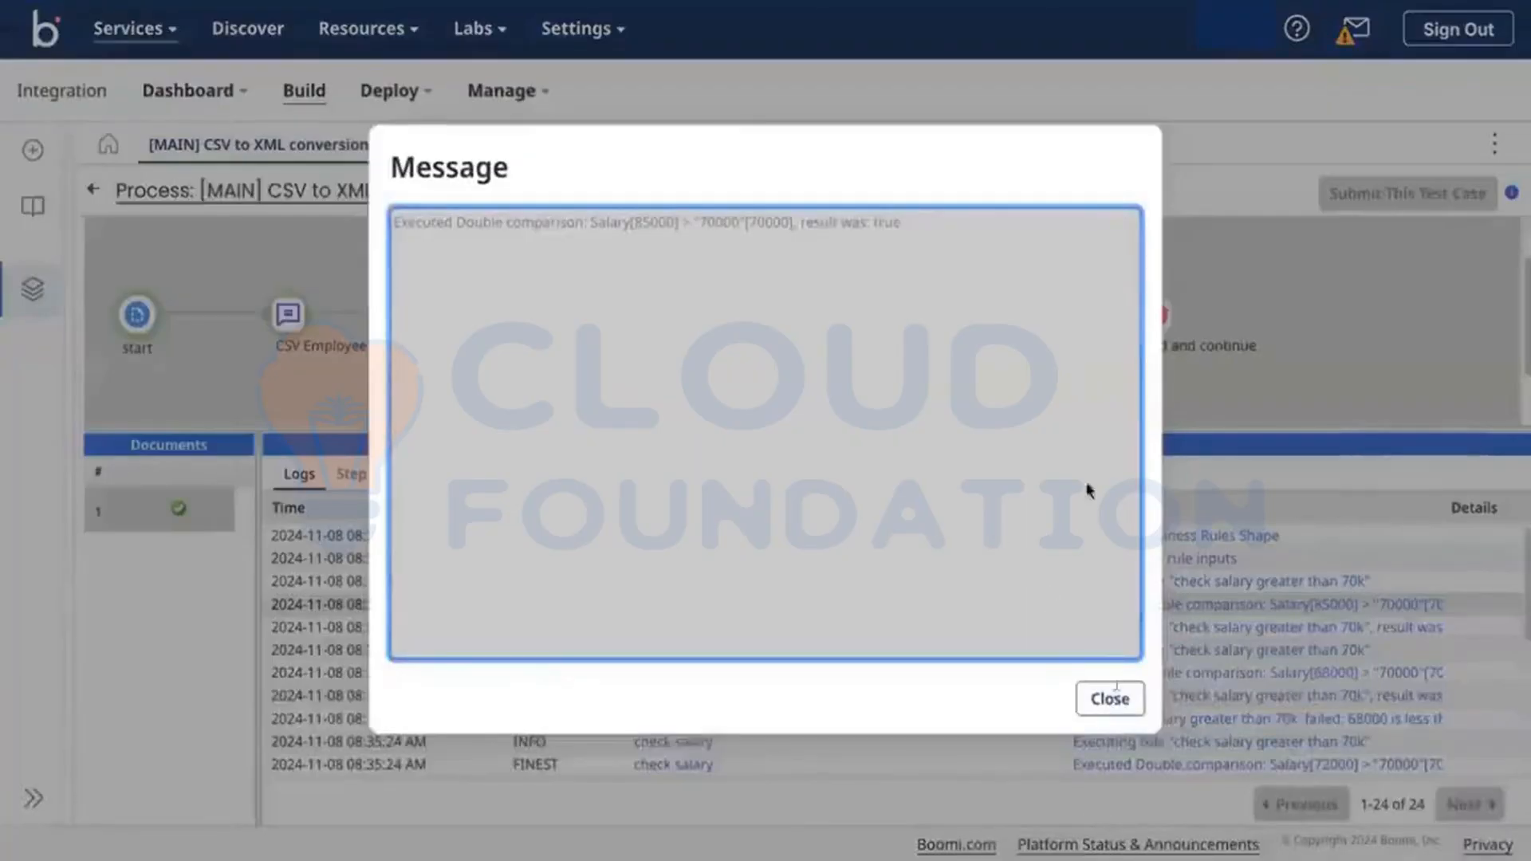
Review the check salary logs to the end, reading the 55000 salary's warning and the executed rule messages in full.
scroll(845, 347, down, 1)
scroll(1295, 558, down, 4)
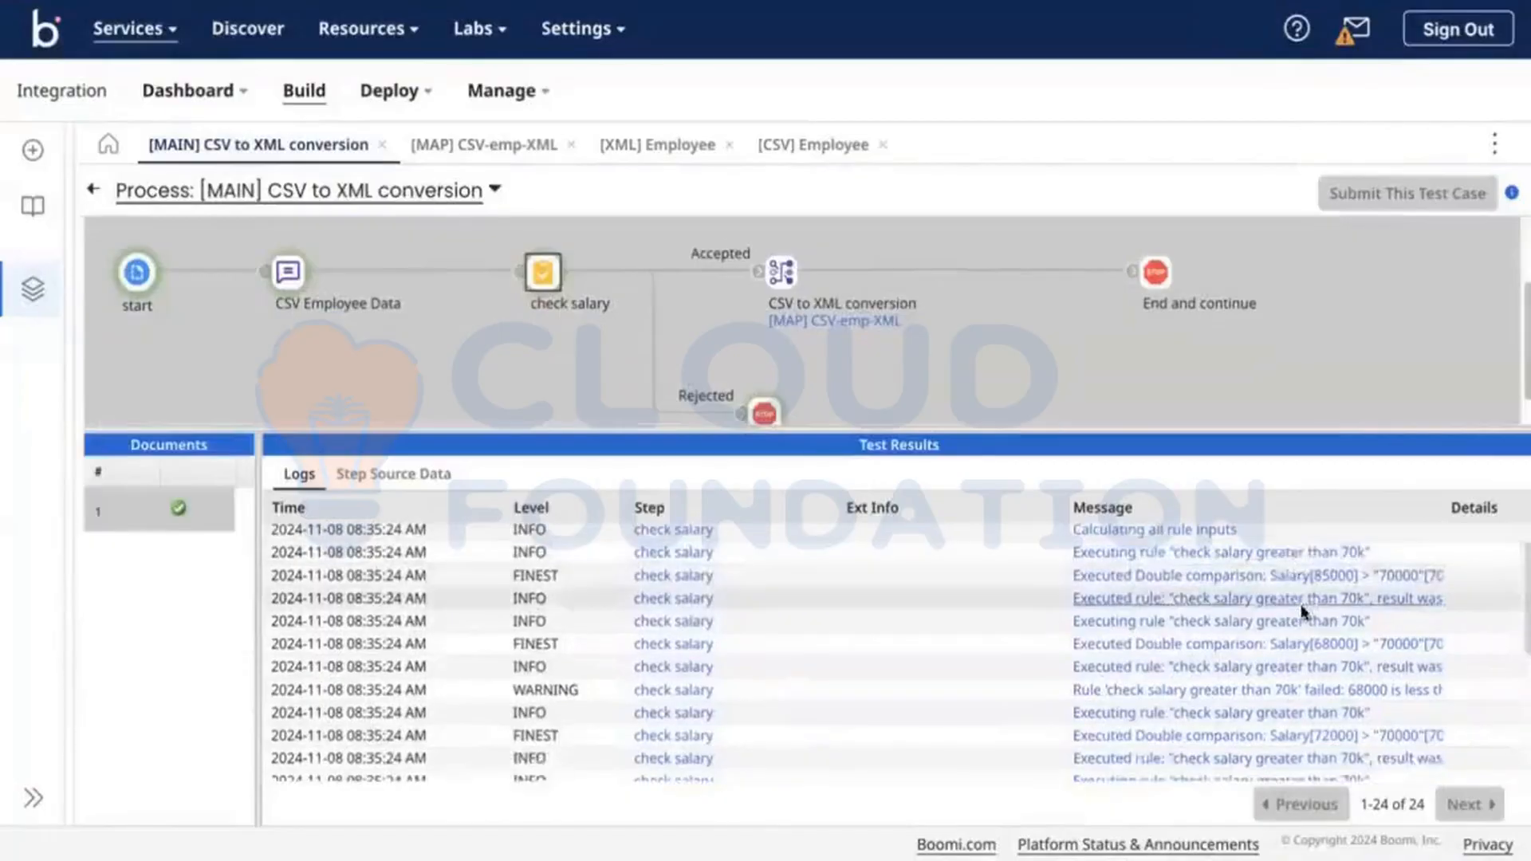
scroll(1371, 676, down, 2)
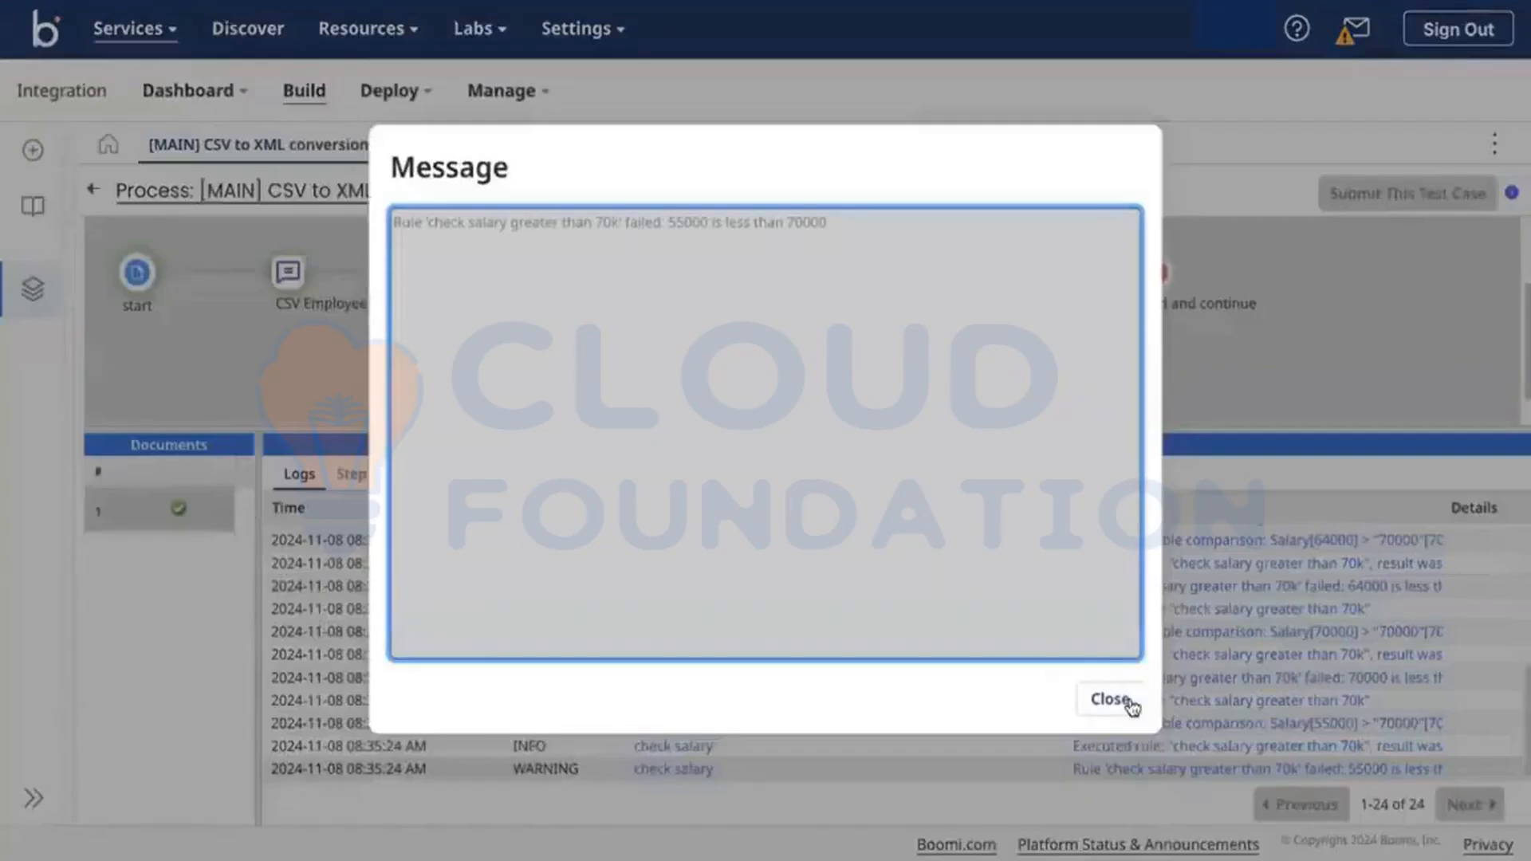
click(1177, 769)
click(1126, 705)
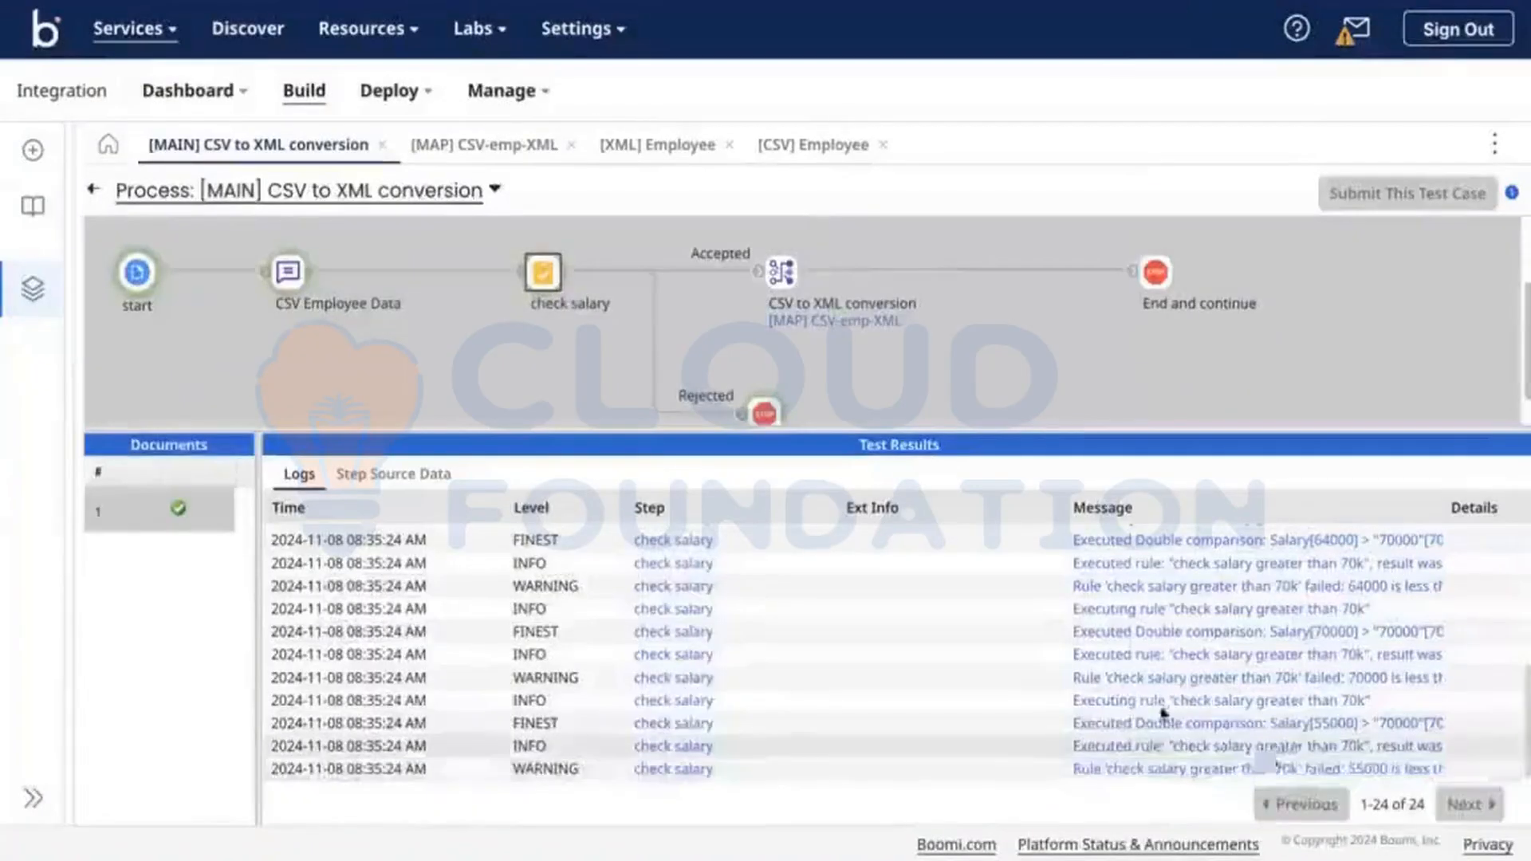
click(1099, 746)
click(1096, 704)
click(1229, 659)
click(1104, 701)
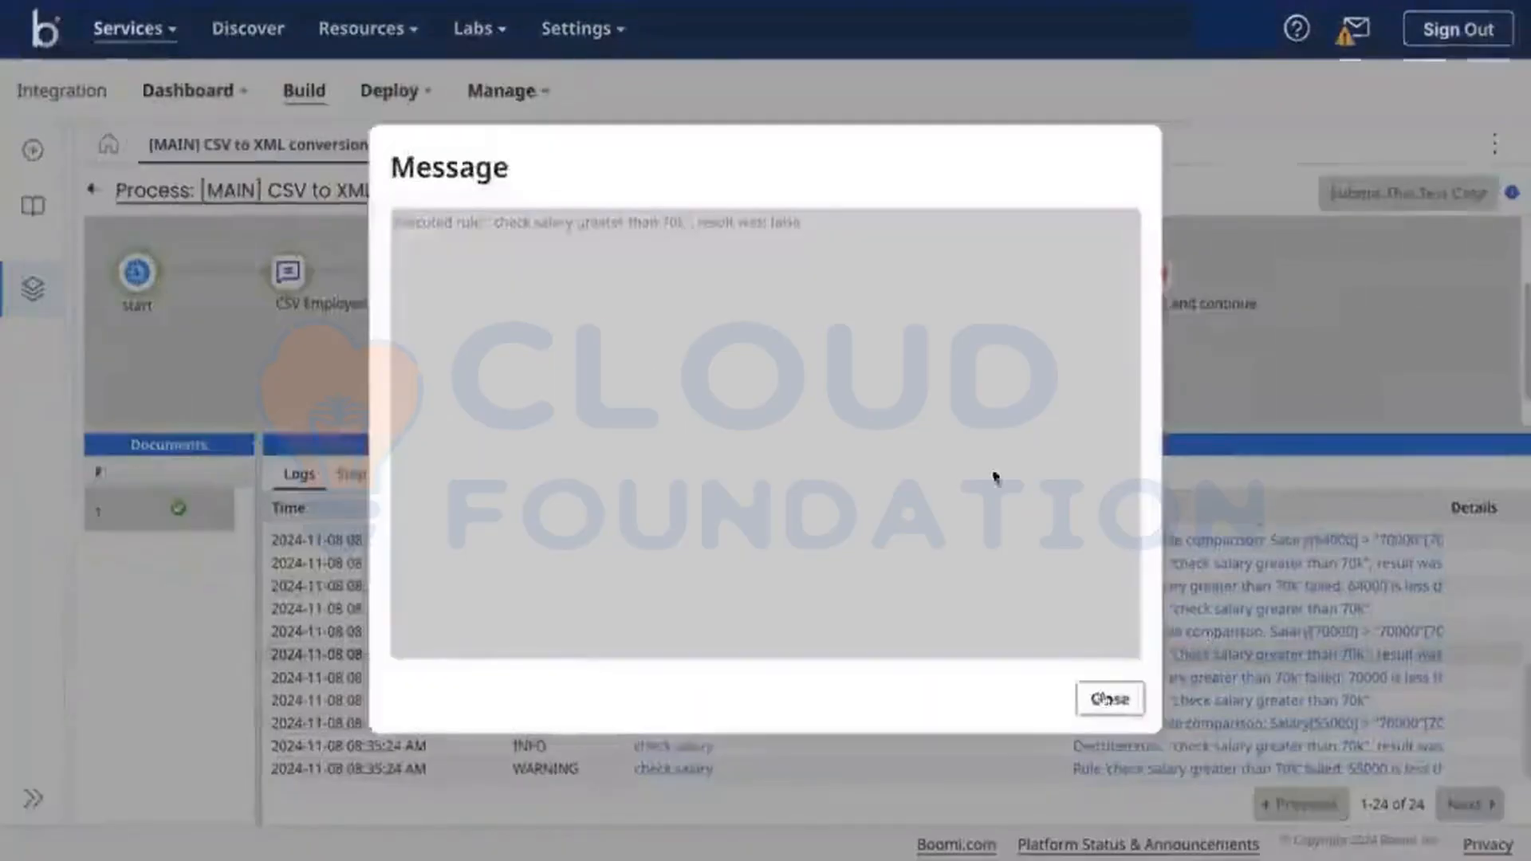
Return to the process design and open the check salary greater than 70k rule of the check salary step.
click(274, 199)
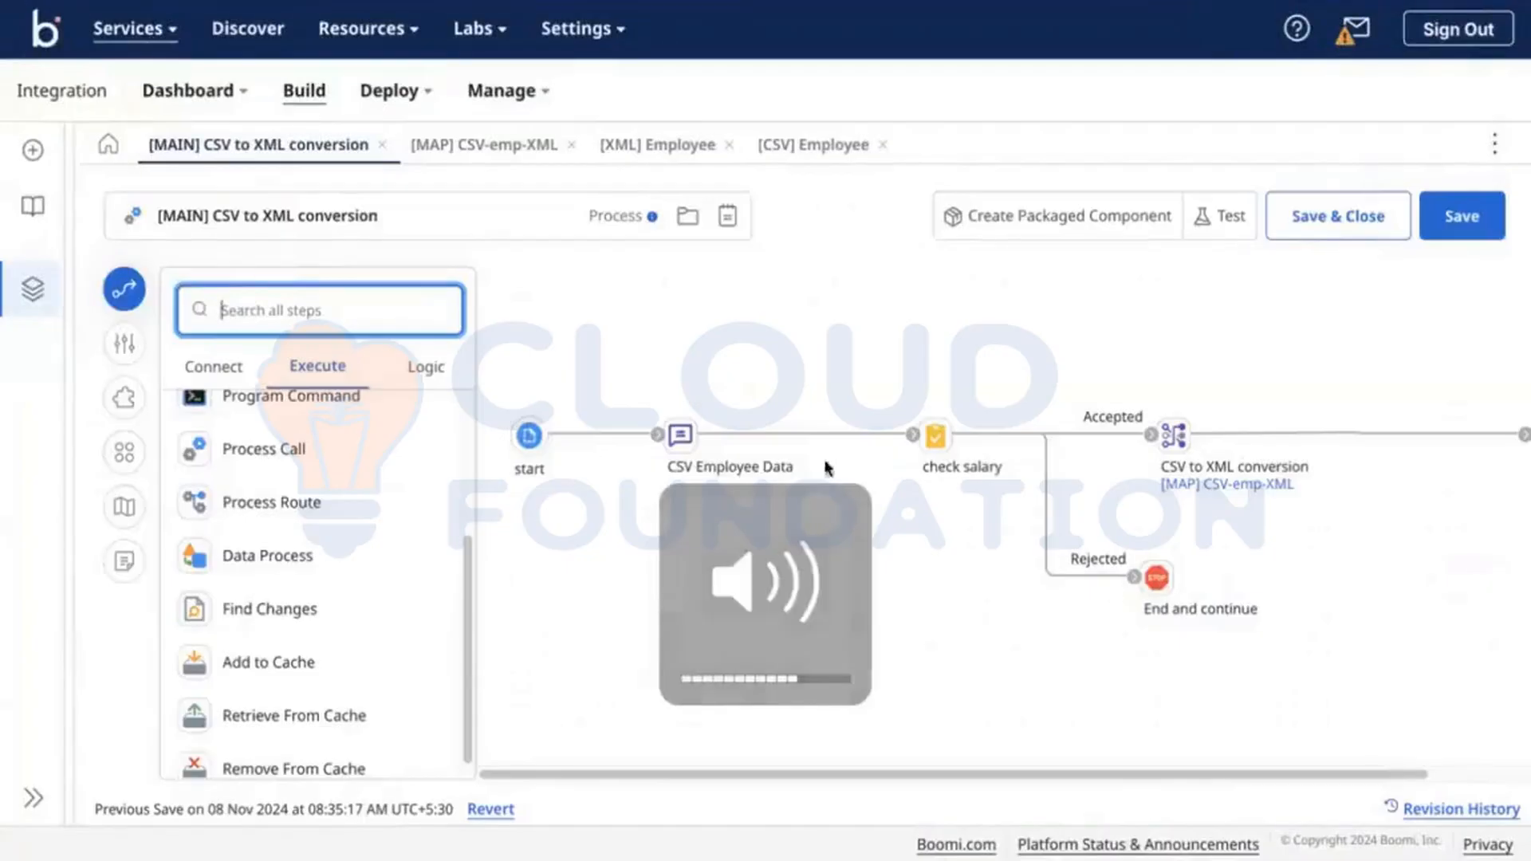
double_click(936, 440)
click(444, 161)
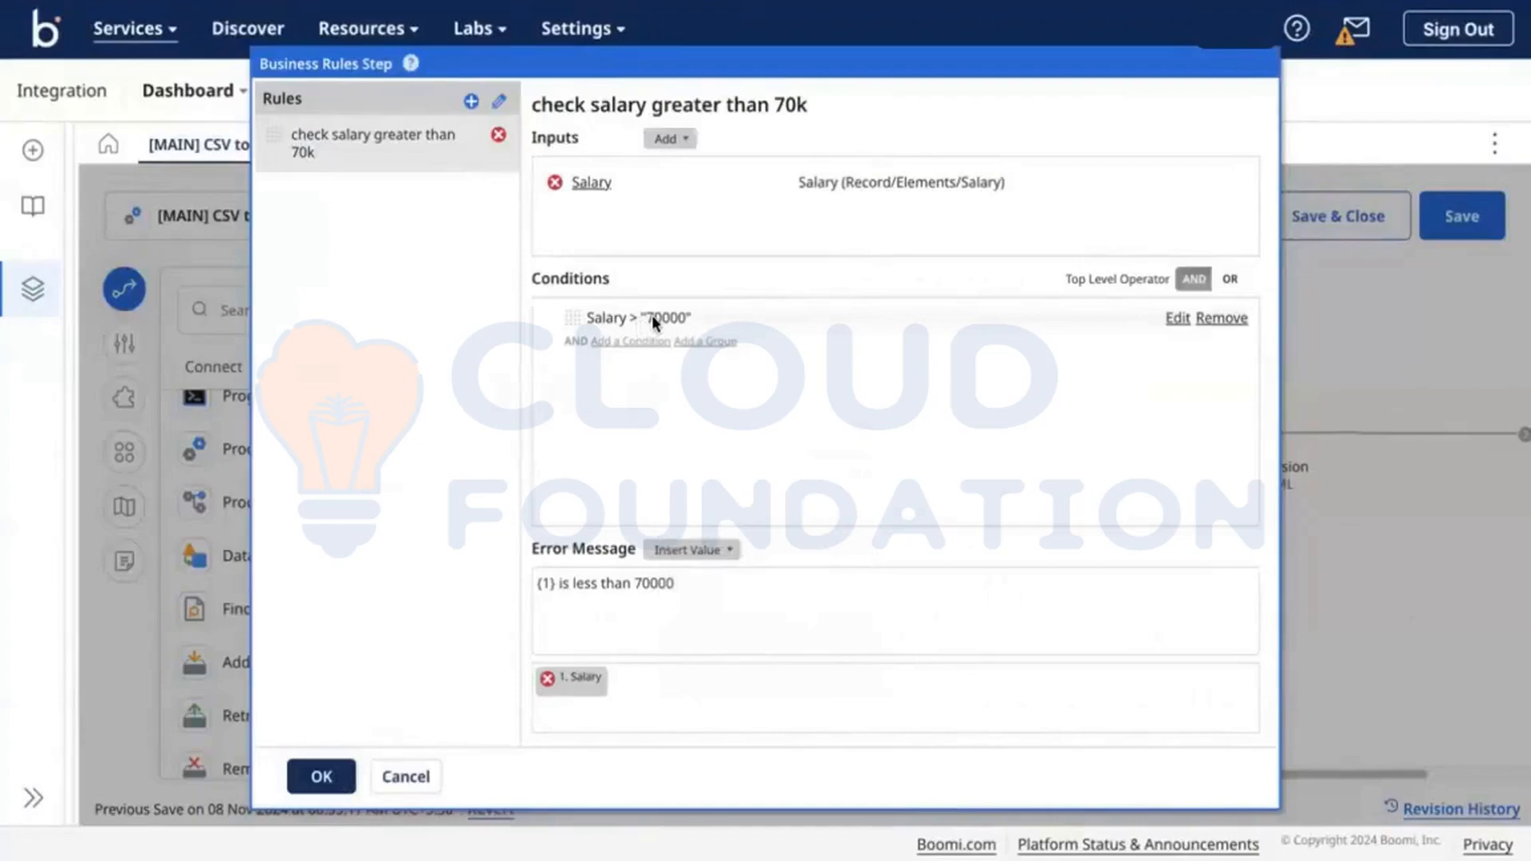
Open the rule's Salary condition for editing and review the choices for its comparison value.
click(1176, 319)
click(1071, 327)
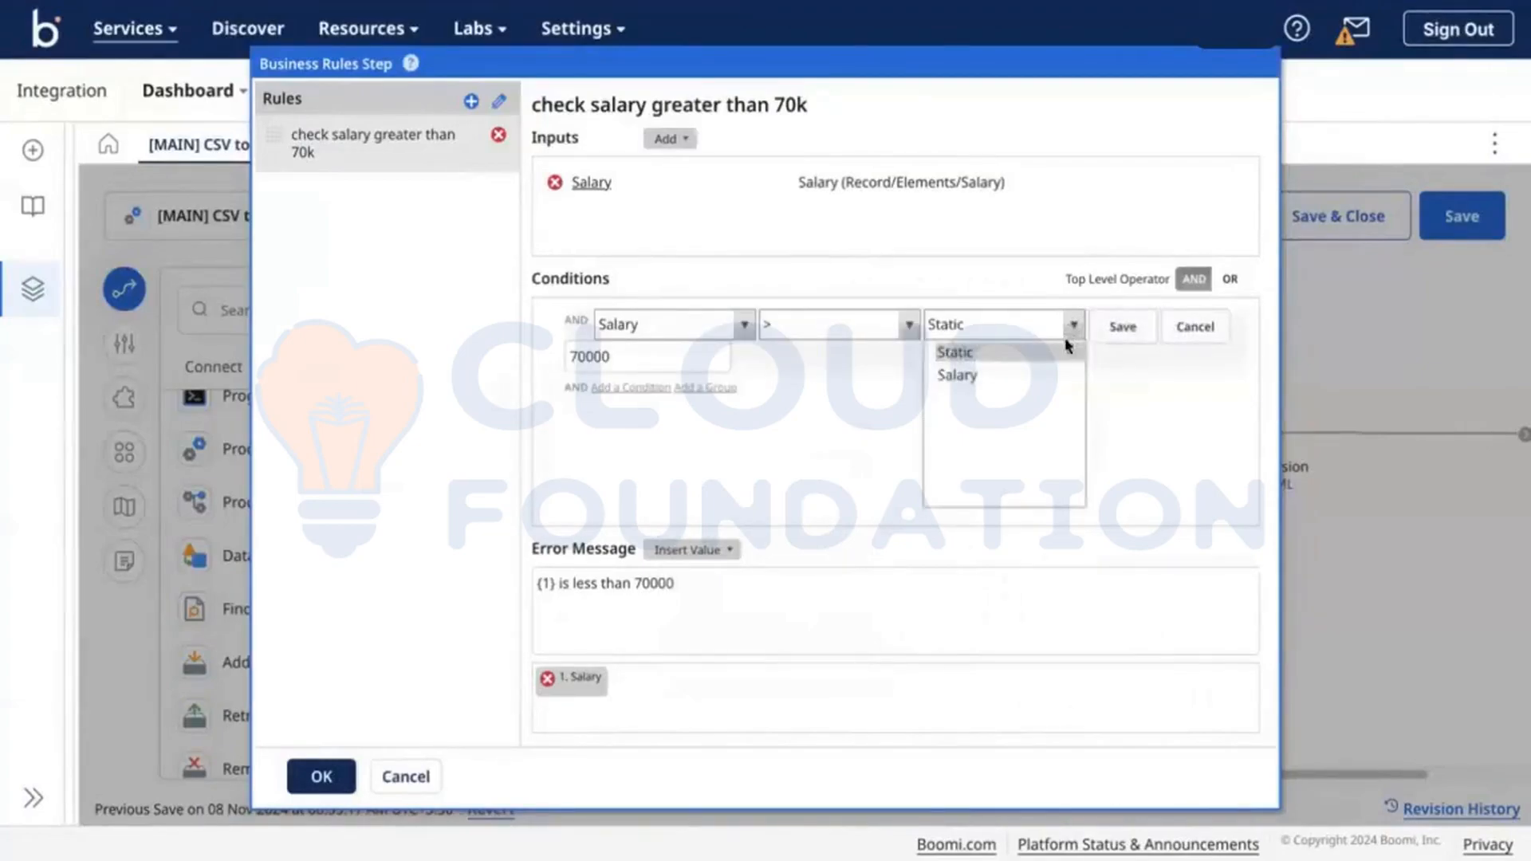
click(1153, 413)
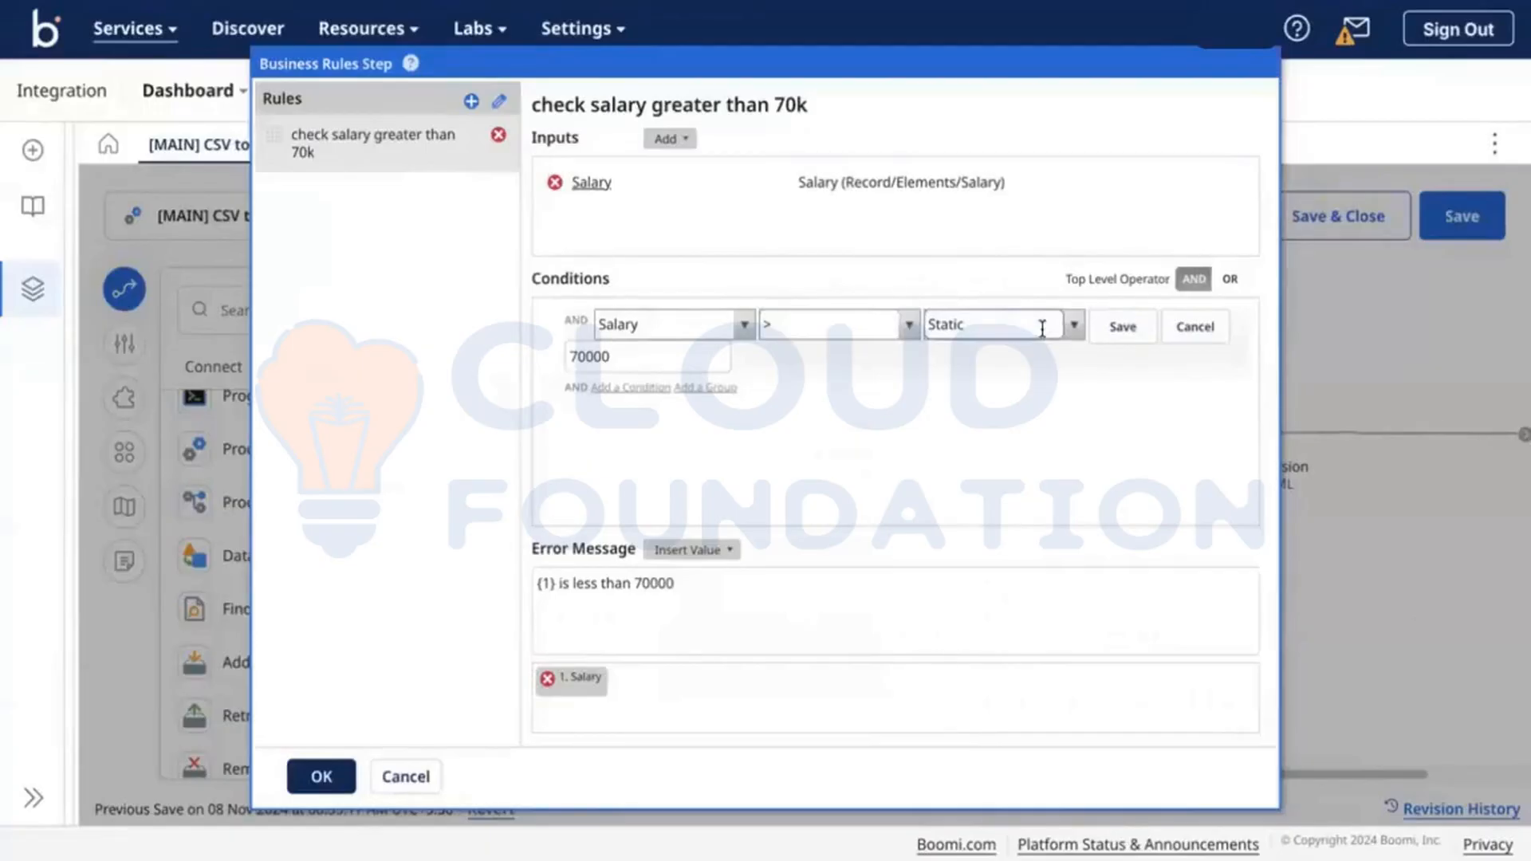
Look through the function categories and numeric functions available as rule inputs, and close the business rule without changes.
click(668, 140)
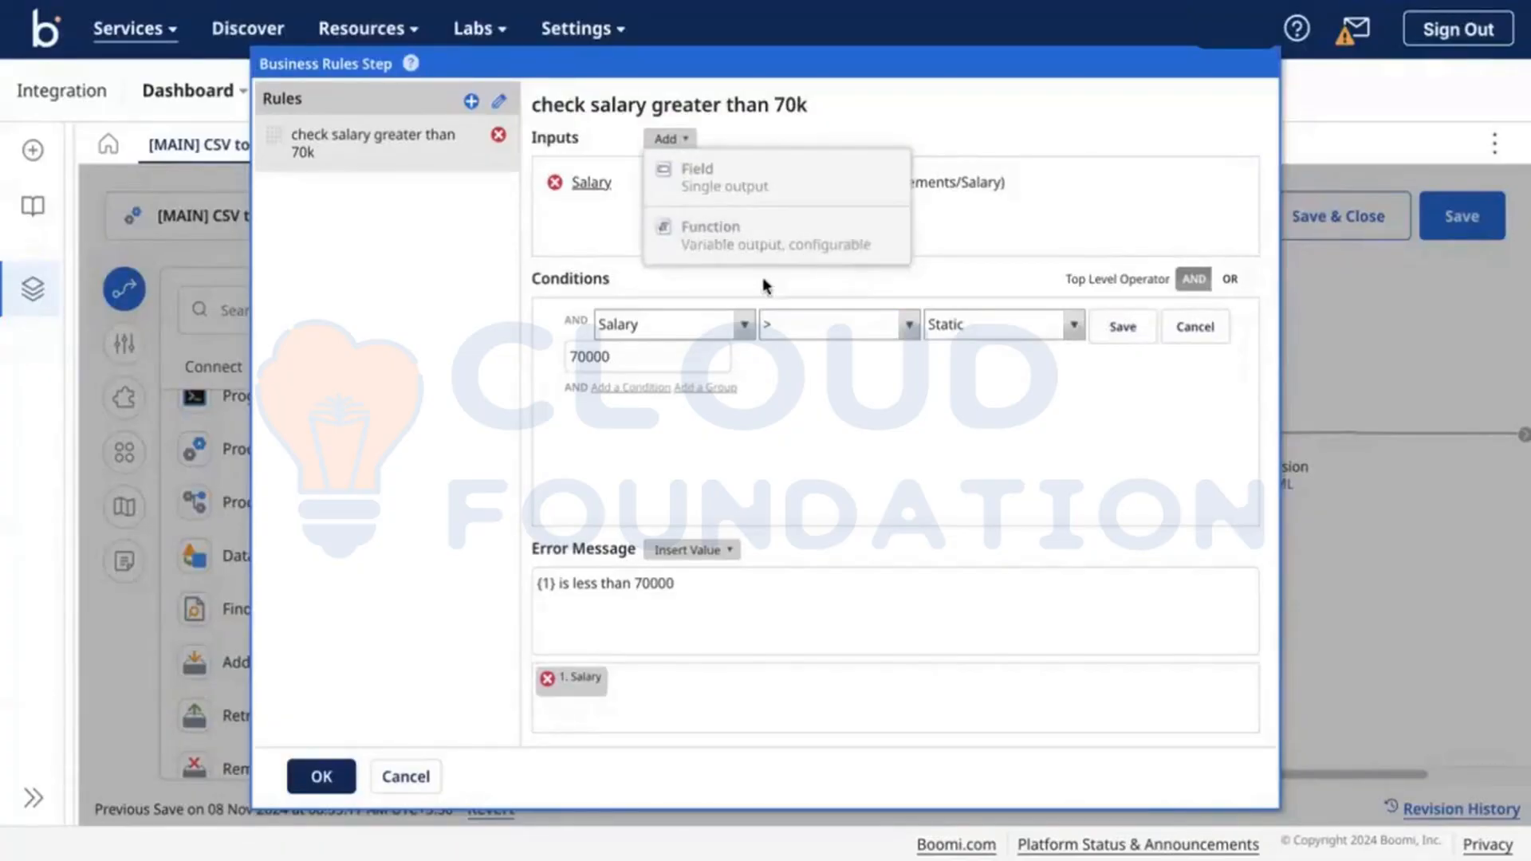
click(760, 234)
click(754, 268)
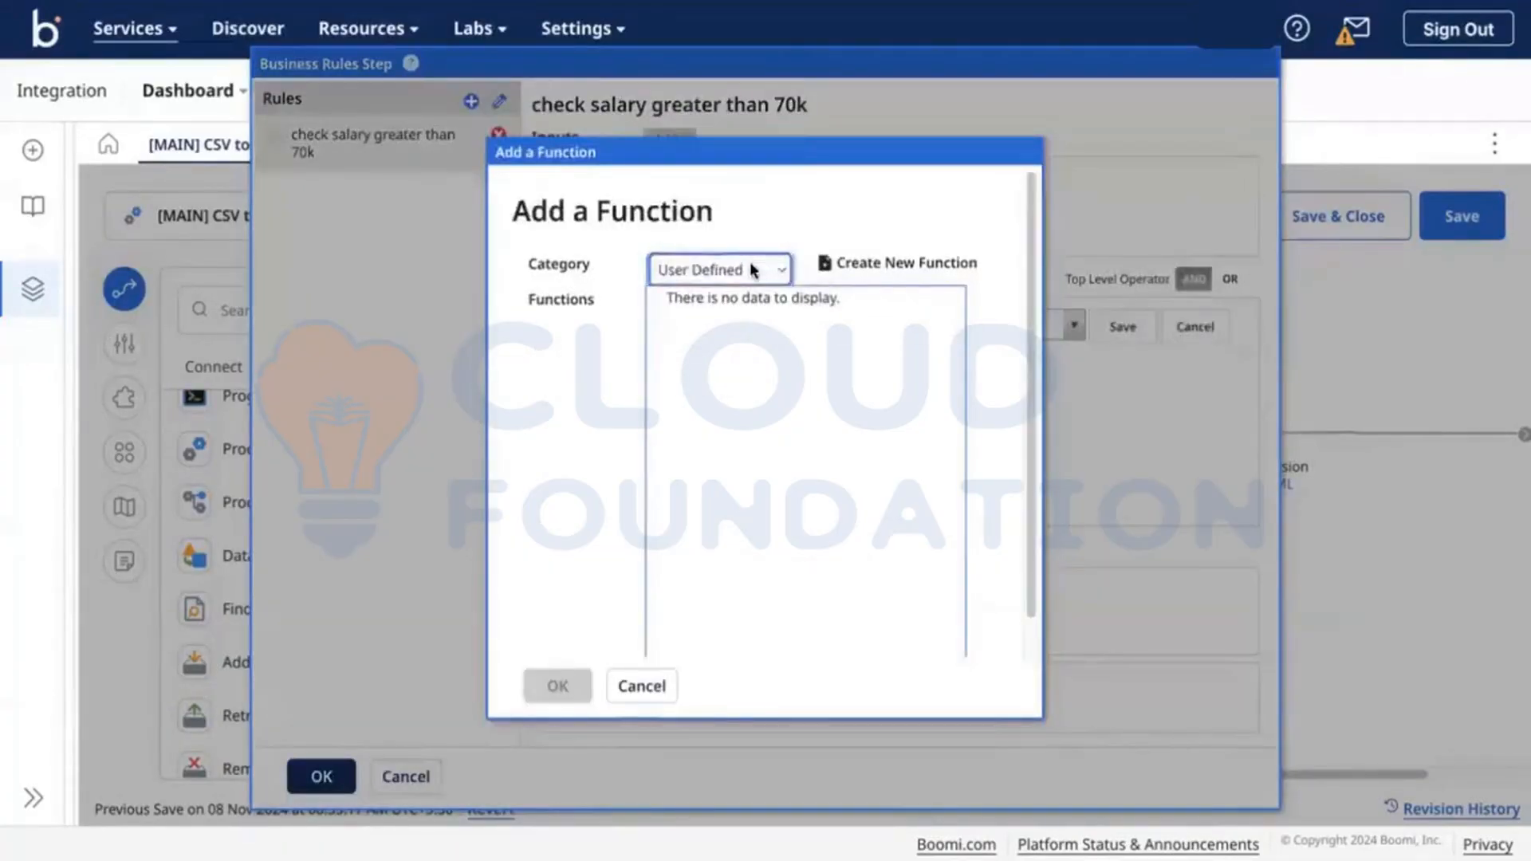
click(722, 197)
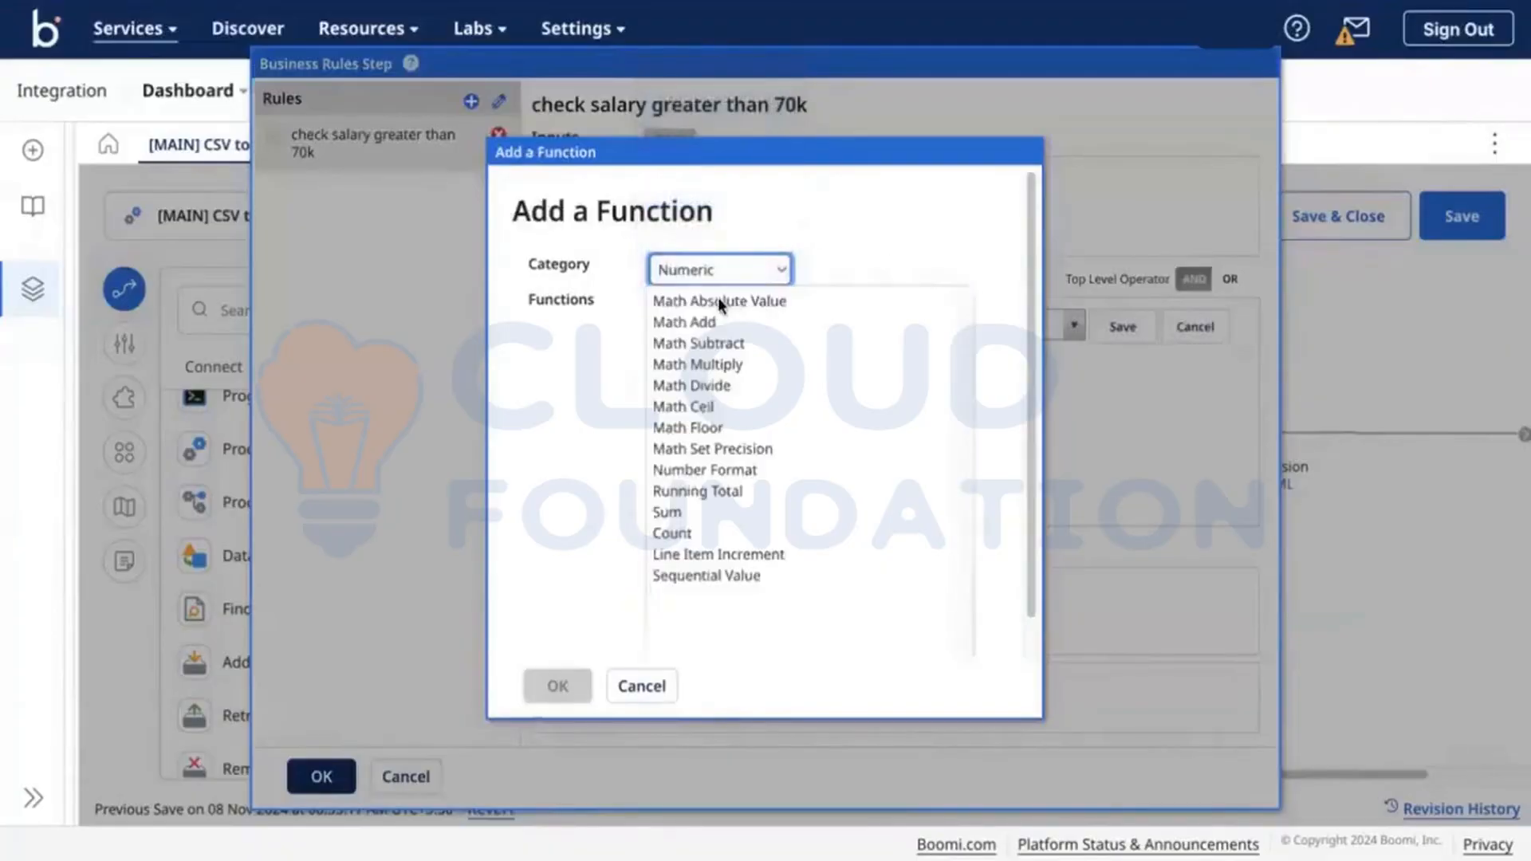
click(749, 257)
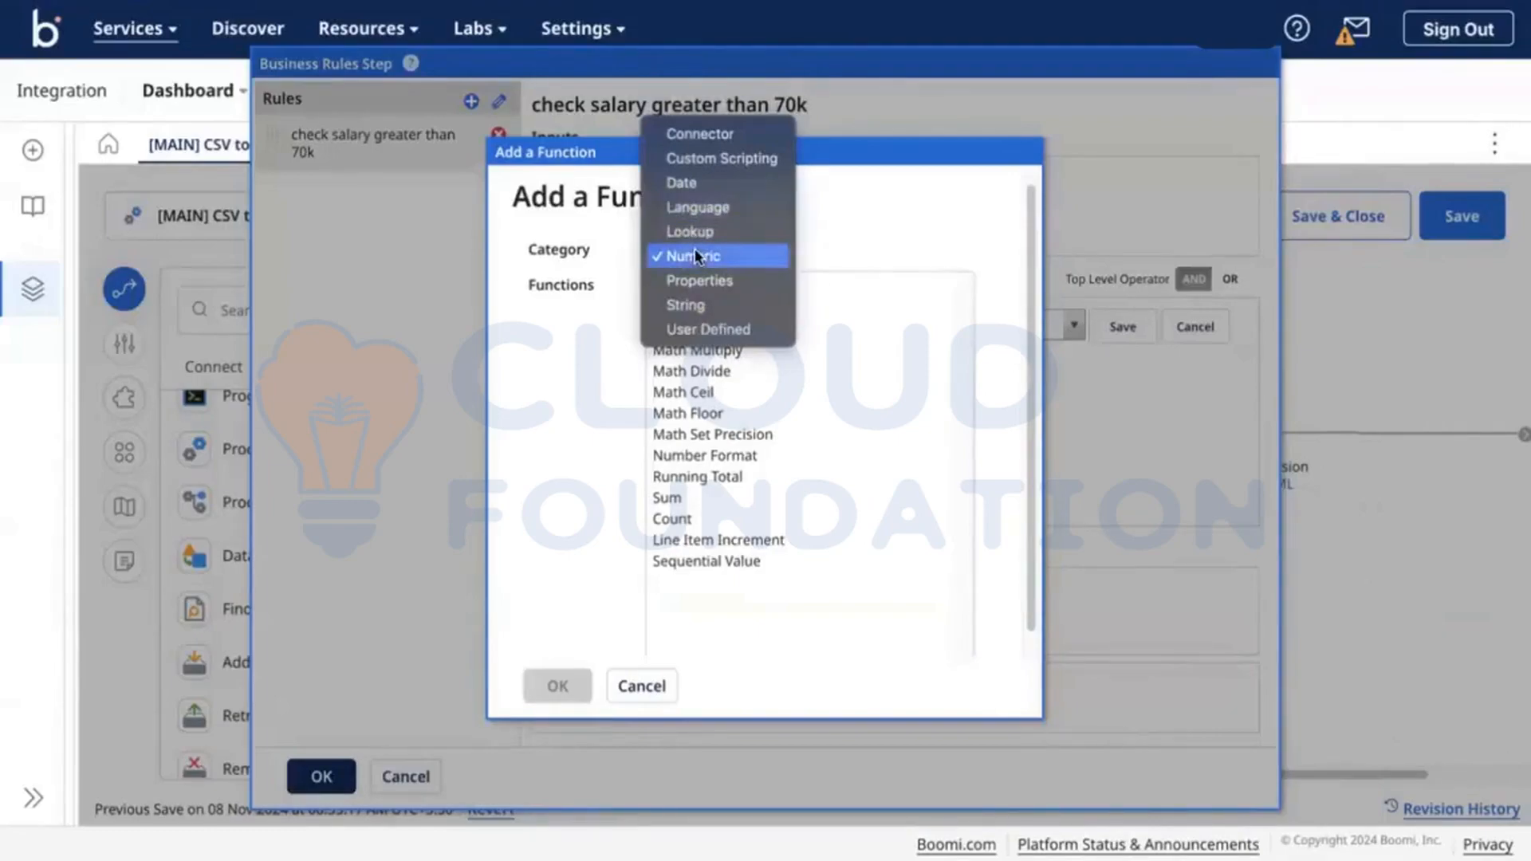
click(643, 691)
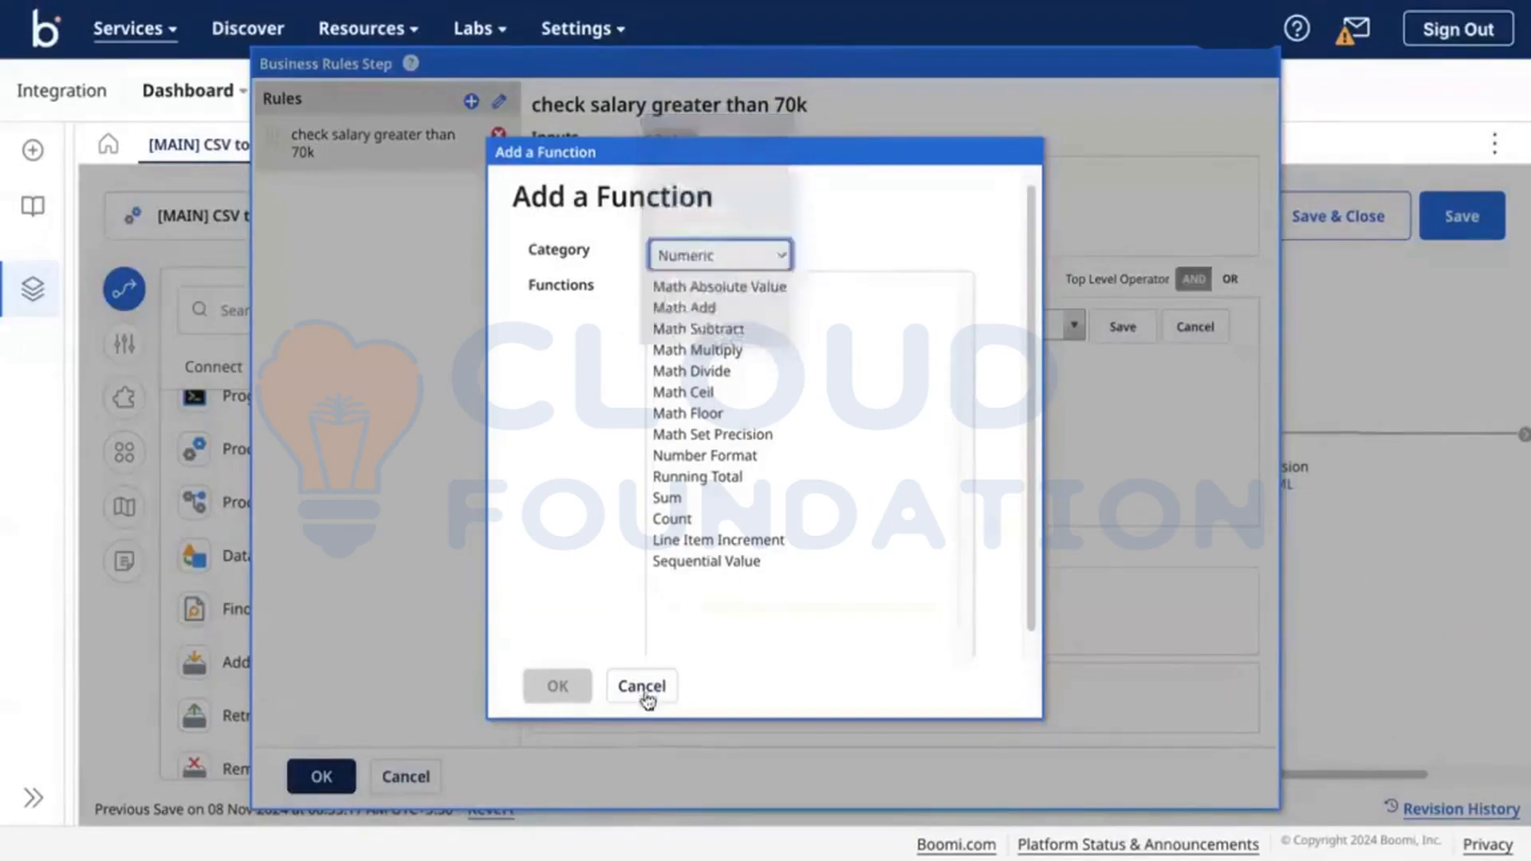
click(643, 691)
click(389, 773)
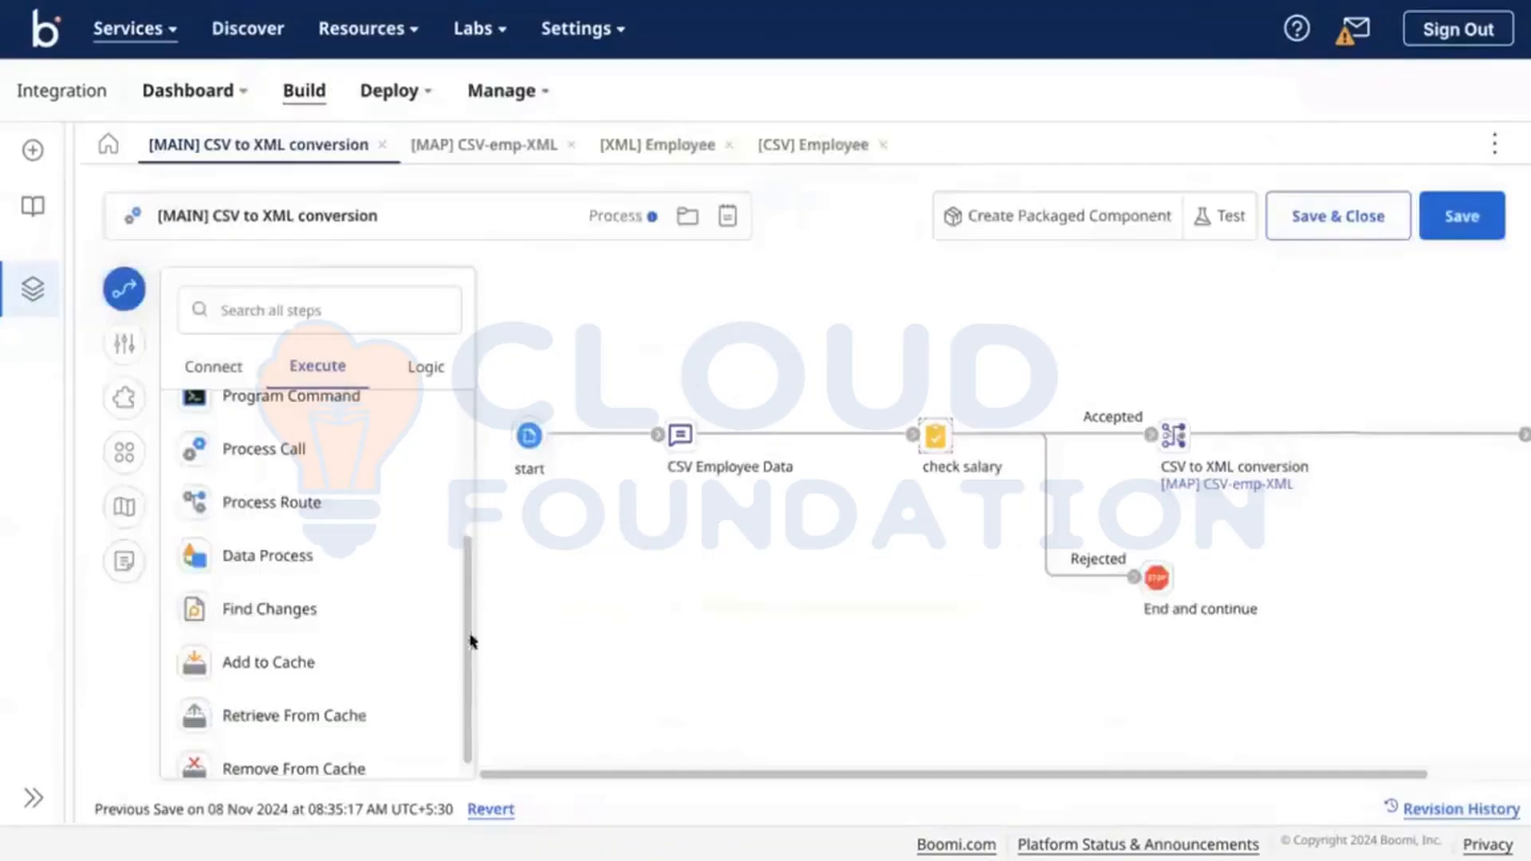
Find the Decision step and place it above the connection between CSV Employee Data and check salary.
scroll(247, 541, up, 3)
click(276, 305)
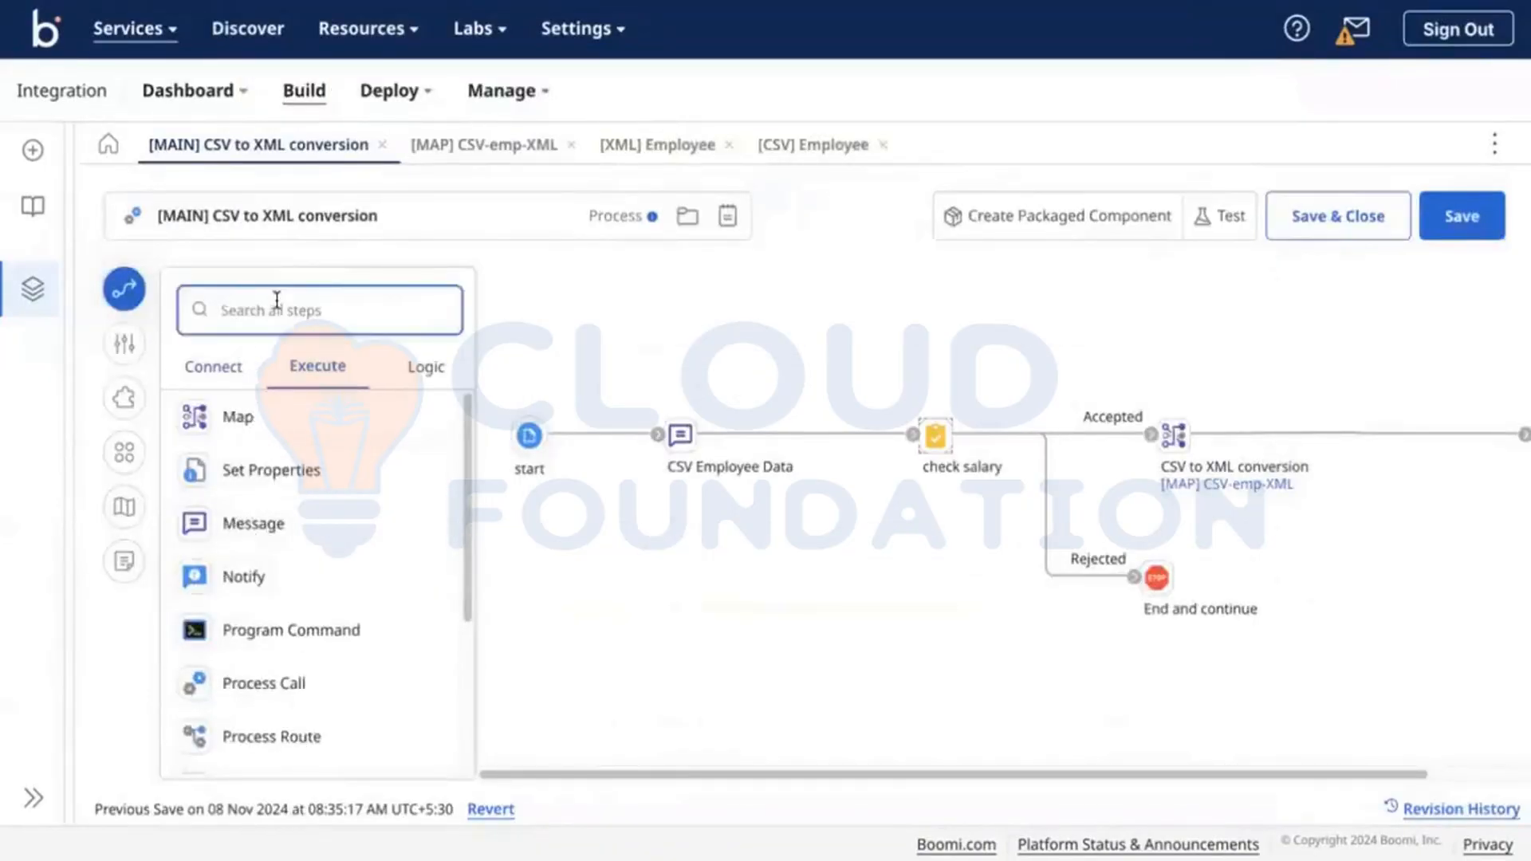
text(dec)
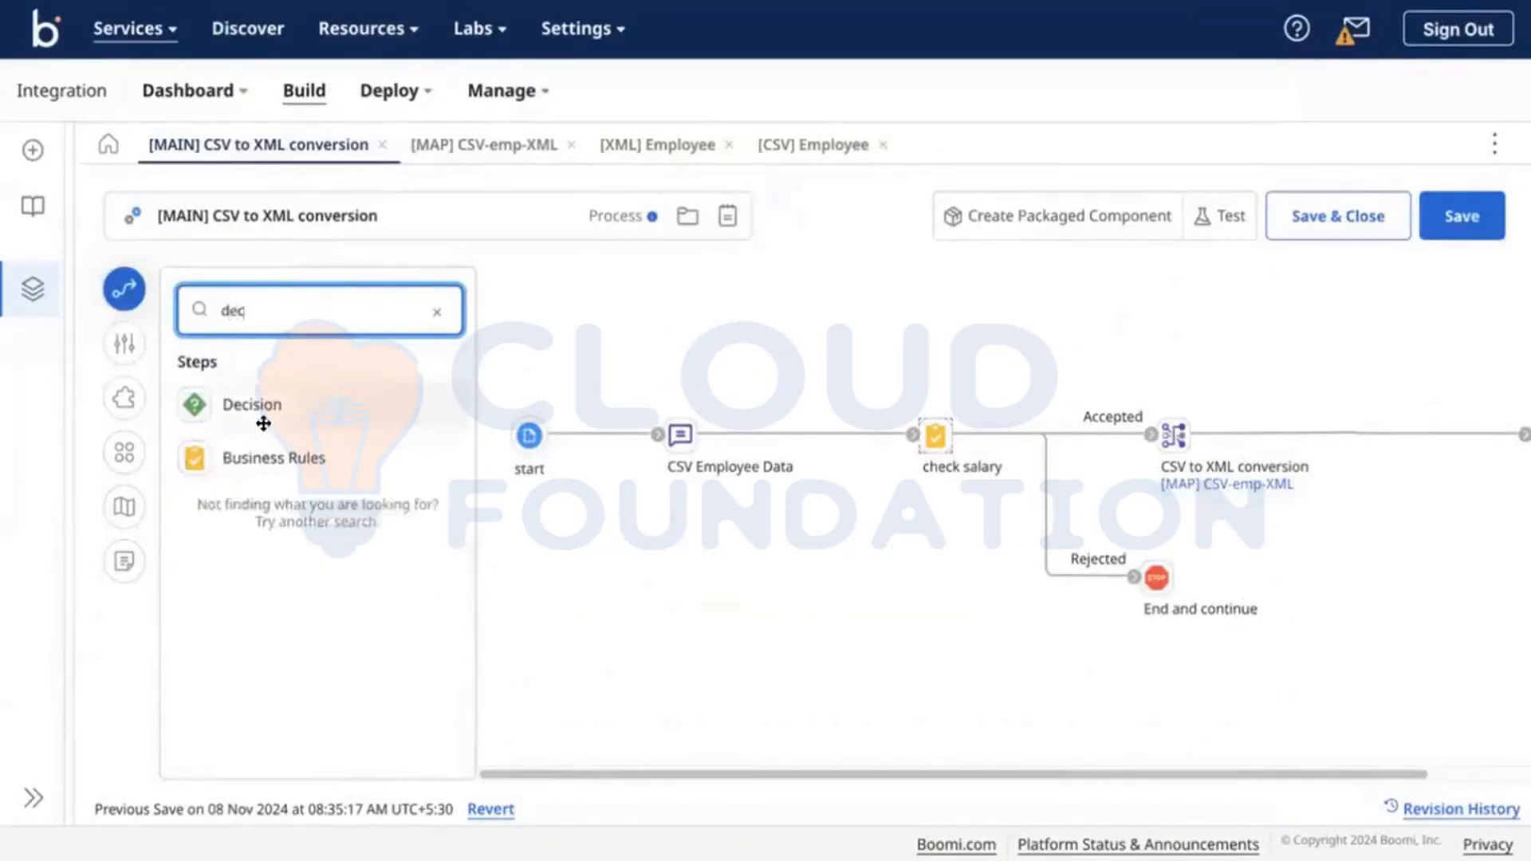
drag(239, 404, 891, 384)
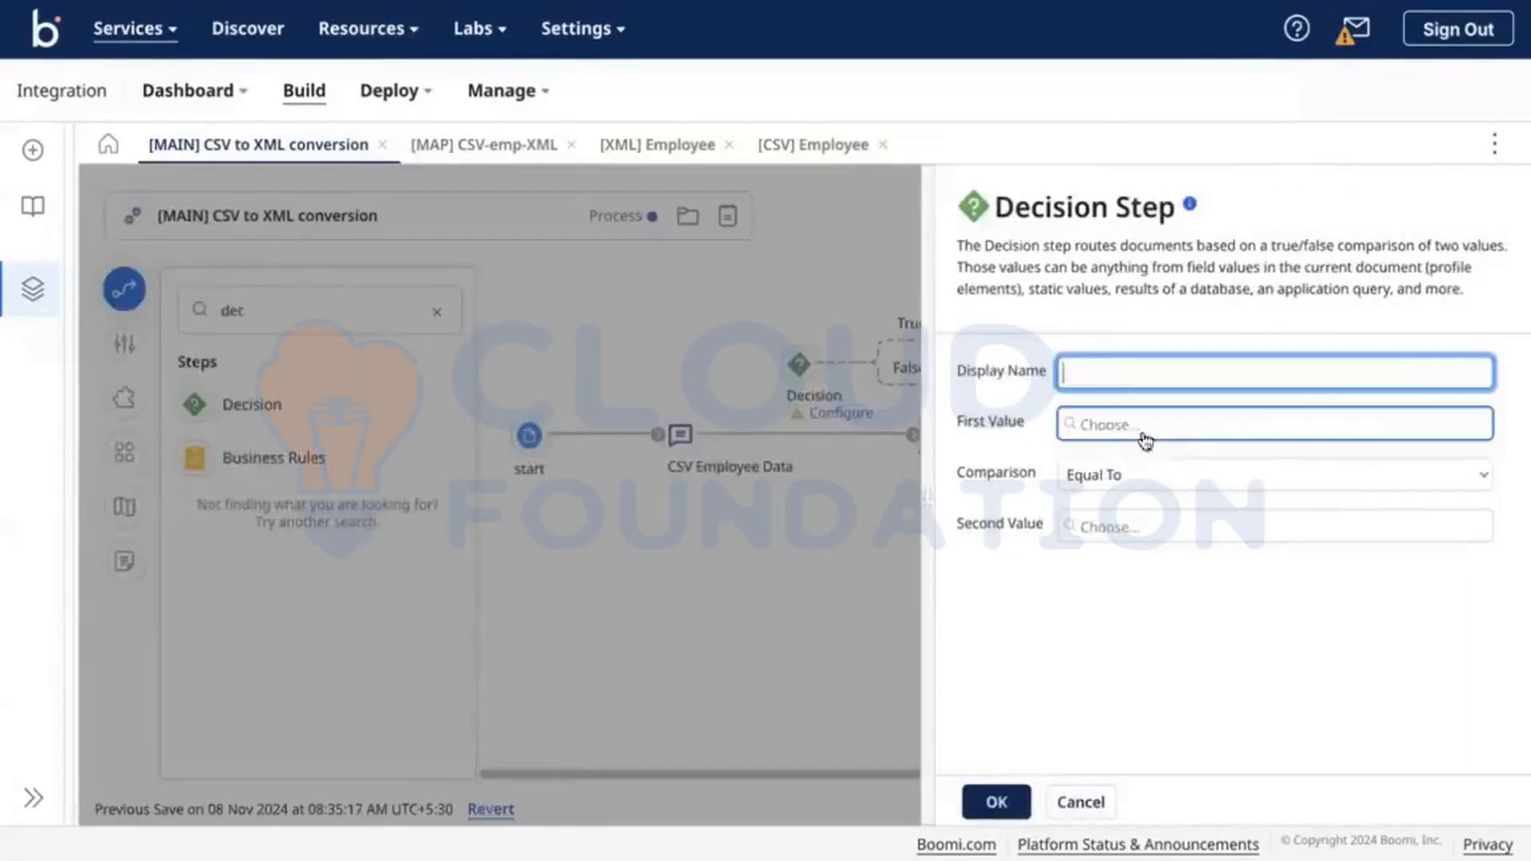
Set the decision's first value to the Salary profile element of the [CSV] Employee profile.
click(1145, 431)
click(756, 160)
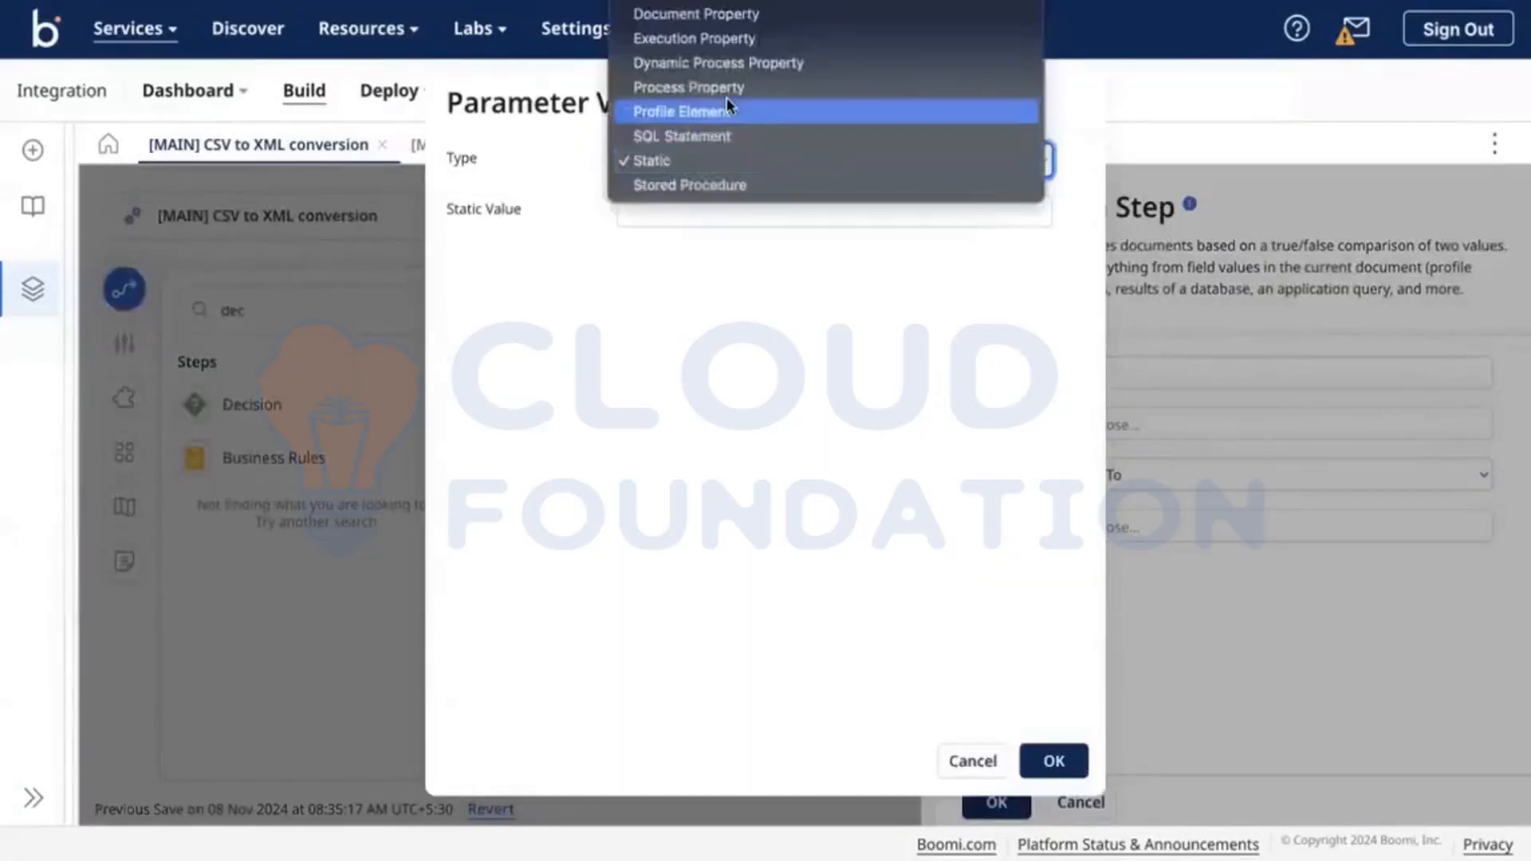
click(726, 107)
click(707, 270)
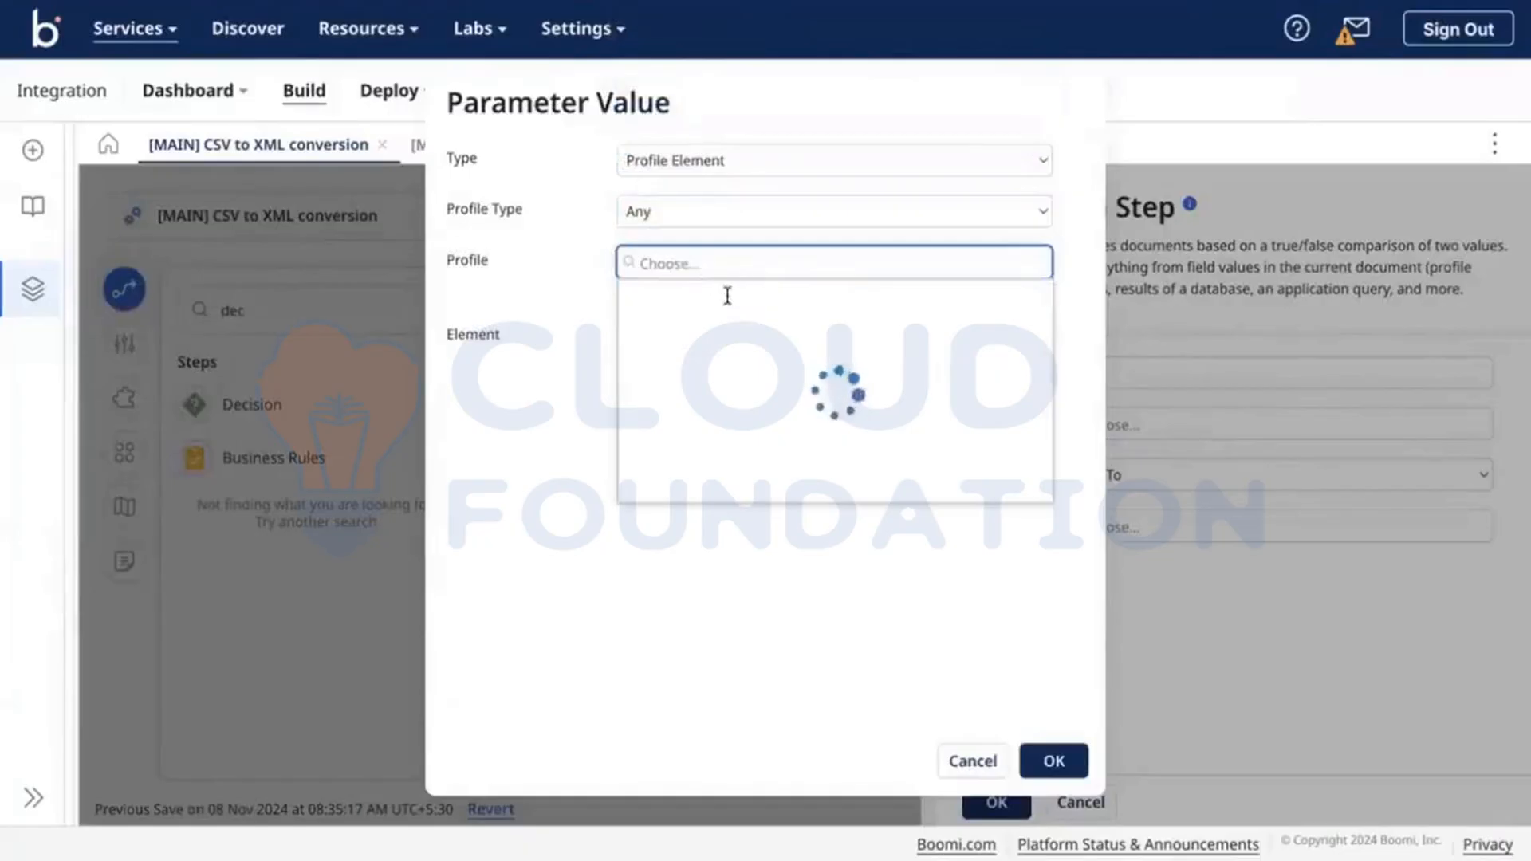
click(705, 354)
click(705, 337)
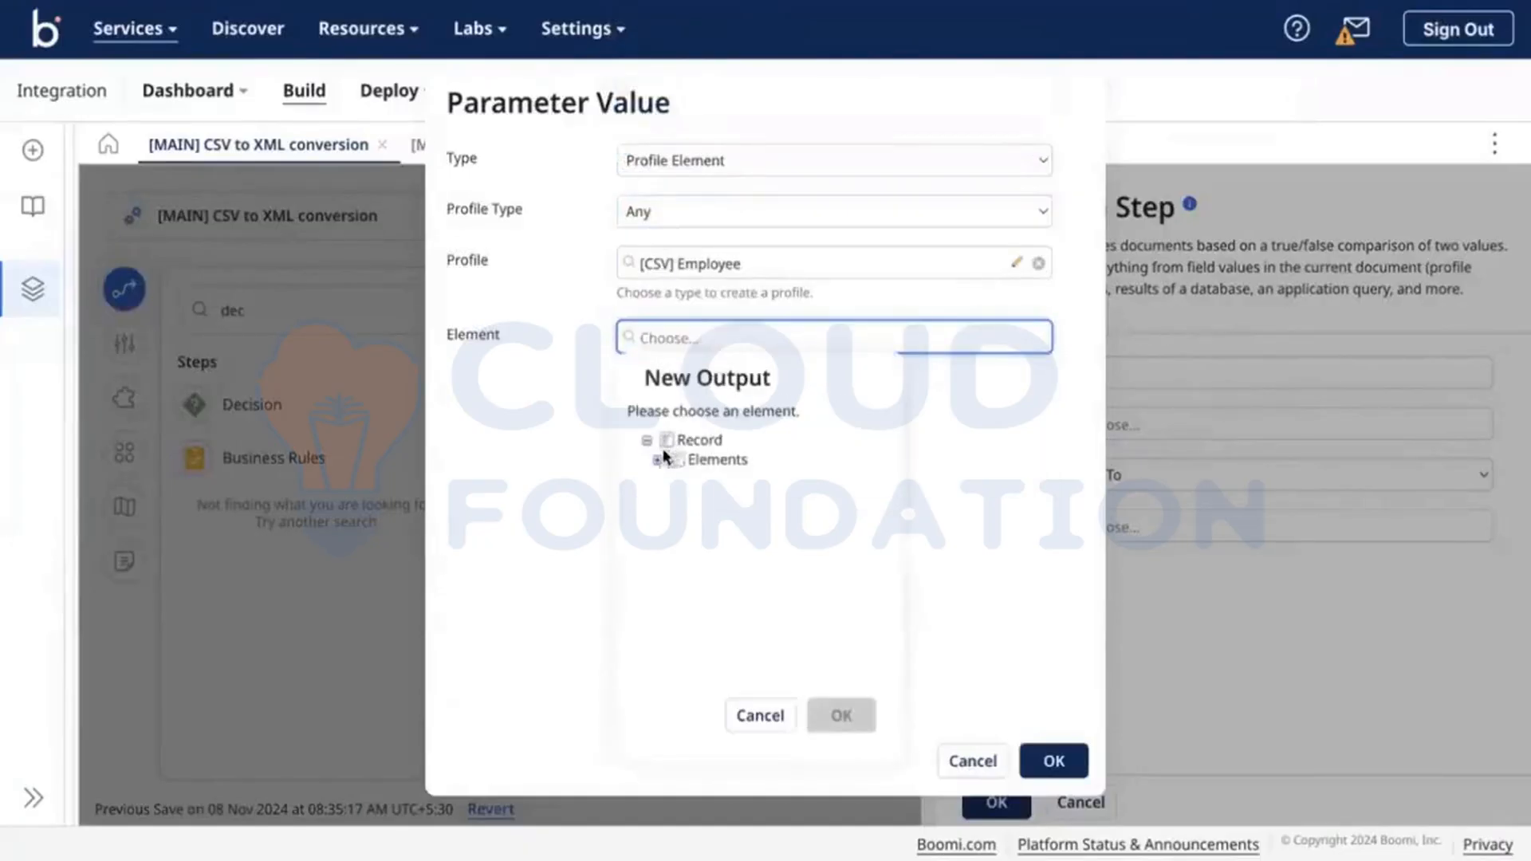
click(658, 460)
click(718, 601)
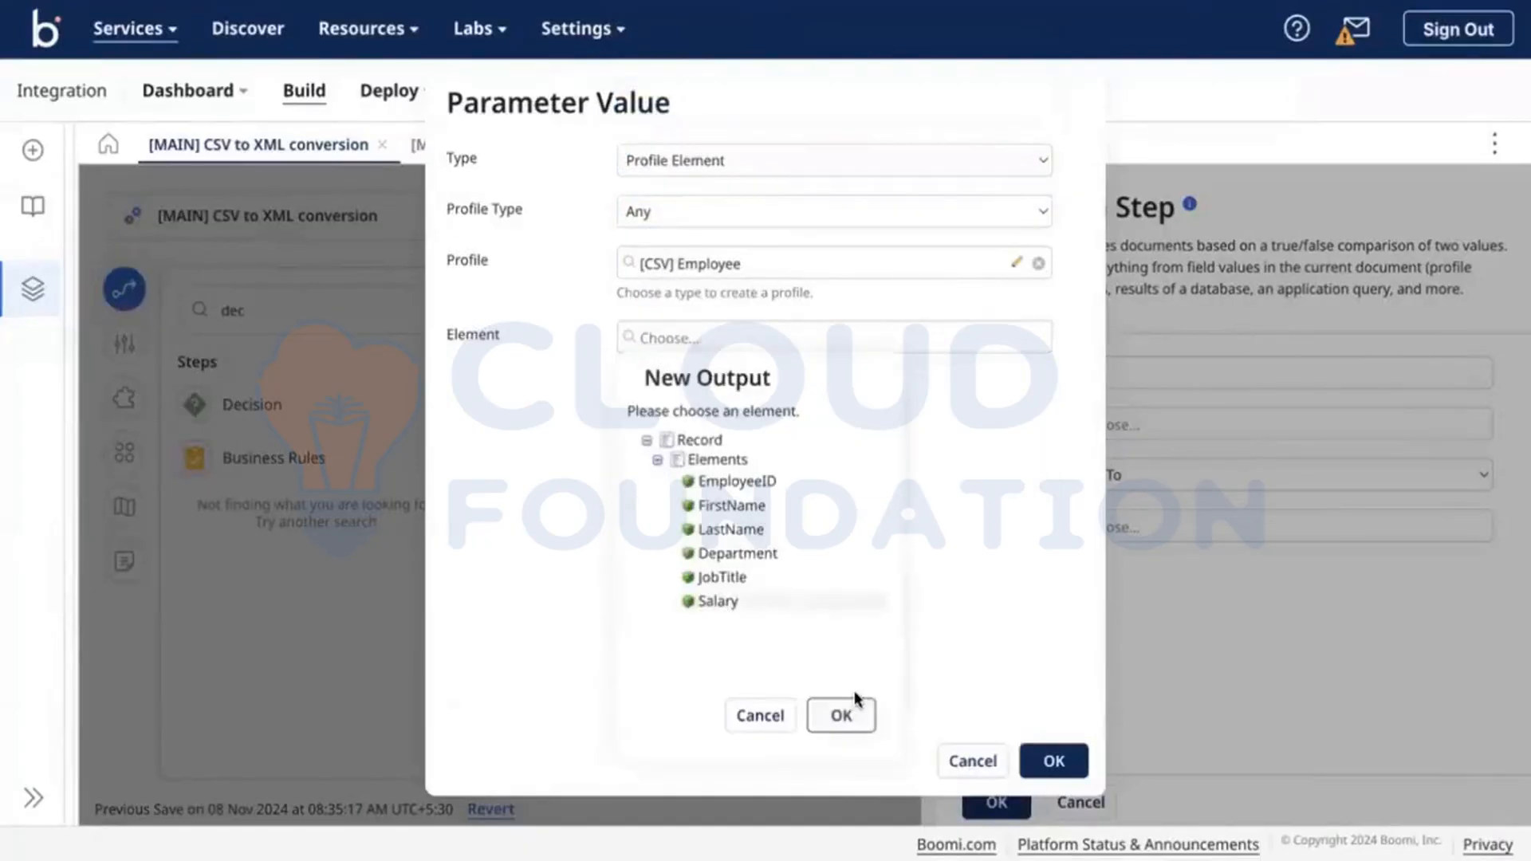
click(846, 714)
click(1054, 761)
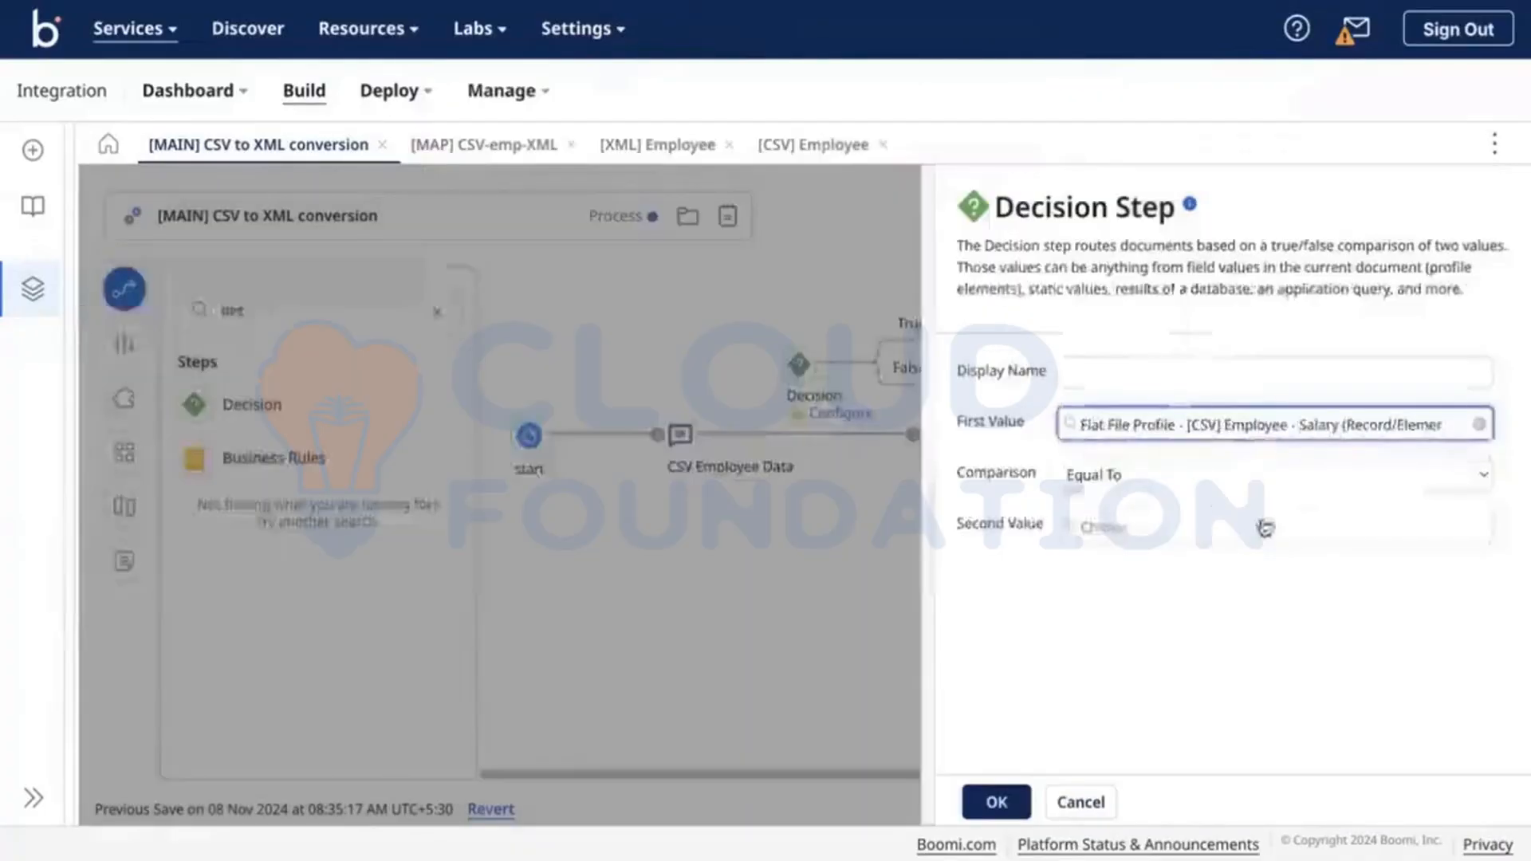
Set the decision's comparison to Greater Than with a static second value of 70000, and apply the configuration.
click(1276, 477)
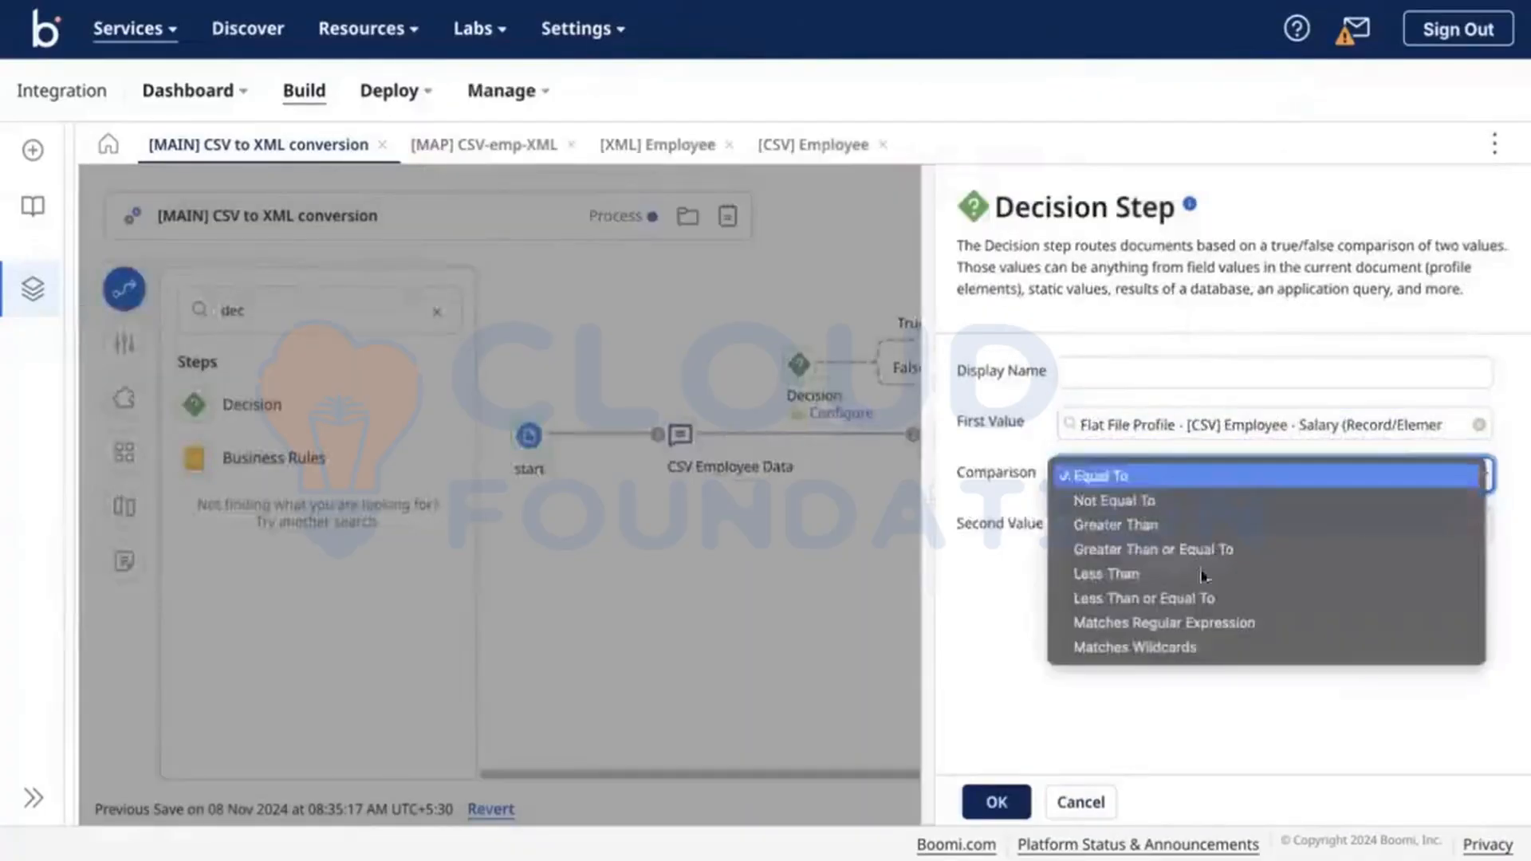
click(1125, 525)
click(1121, 529)
click(734, 207)
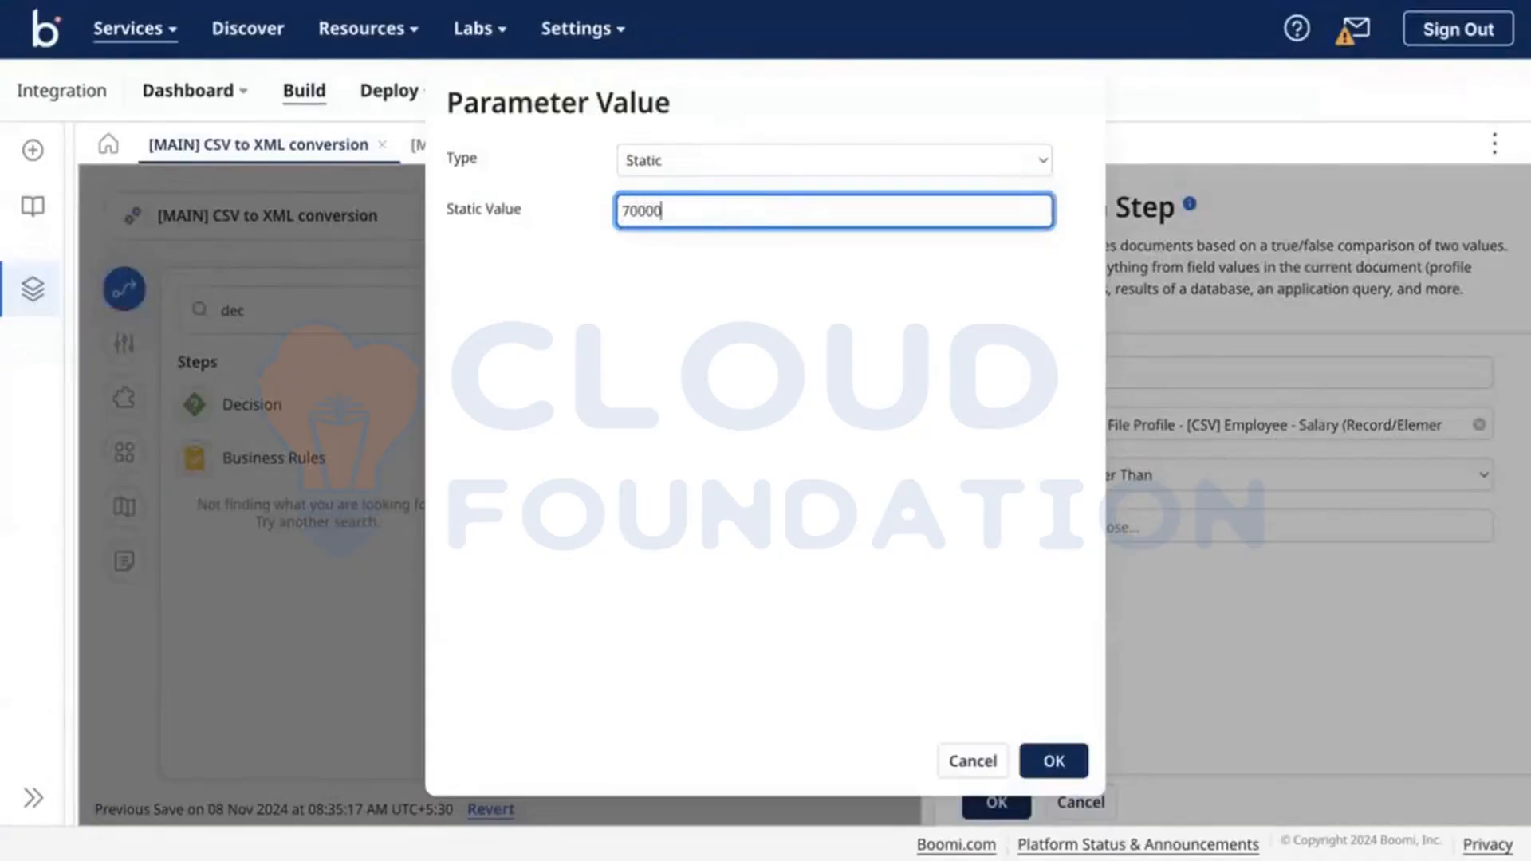
click(1053, 761)
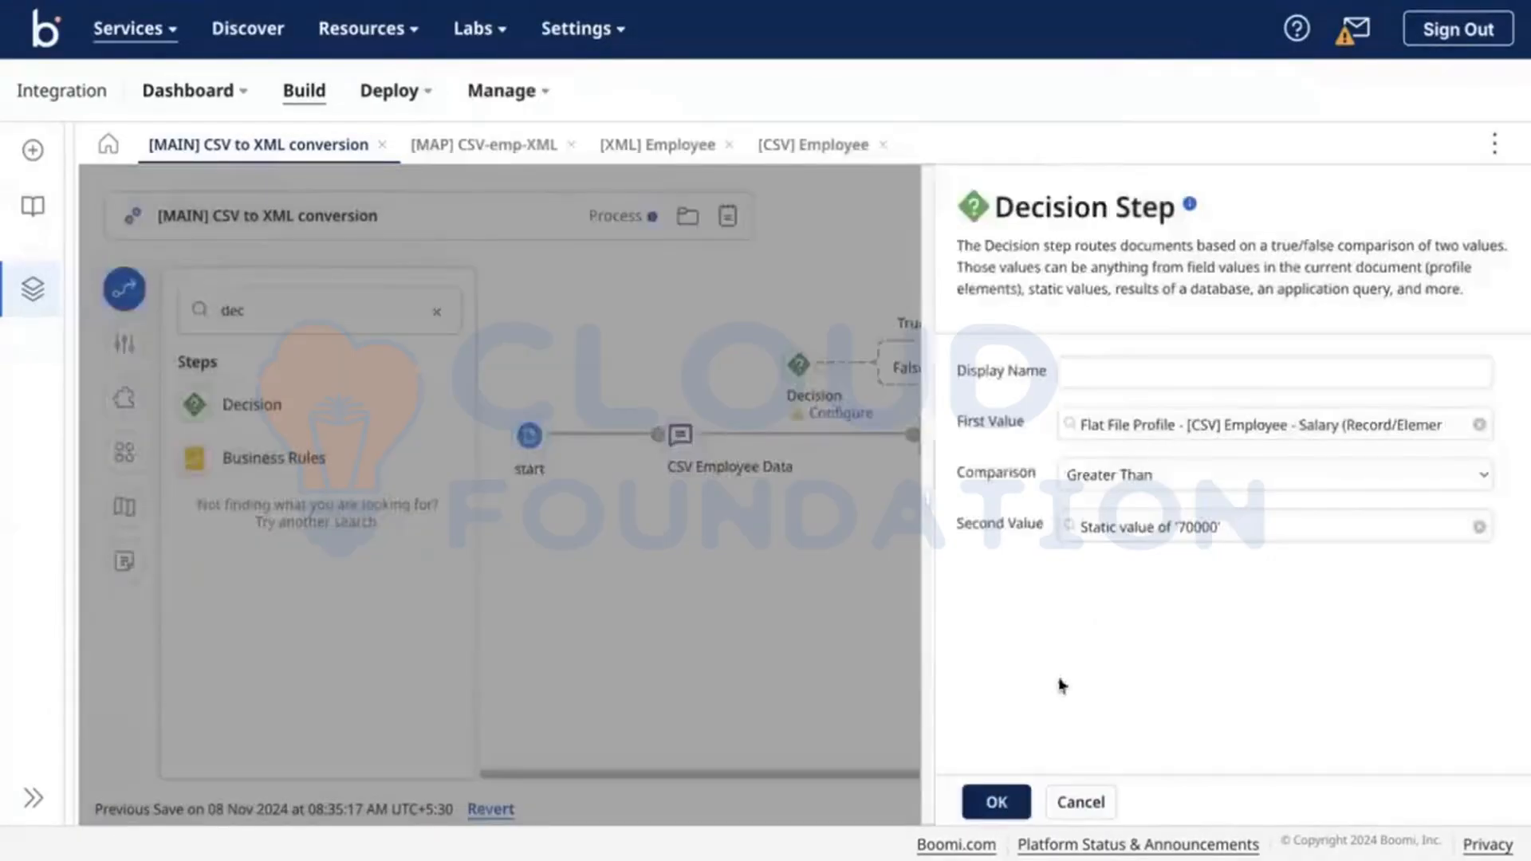
click(981, 798)
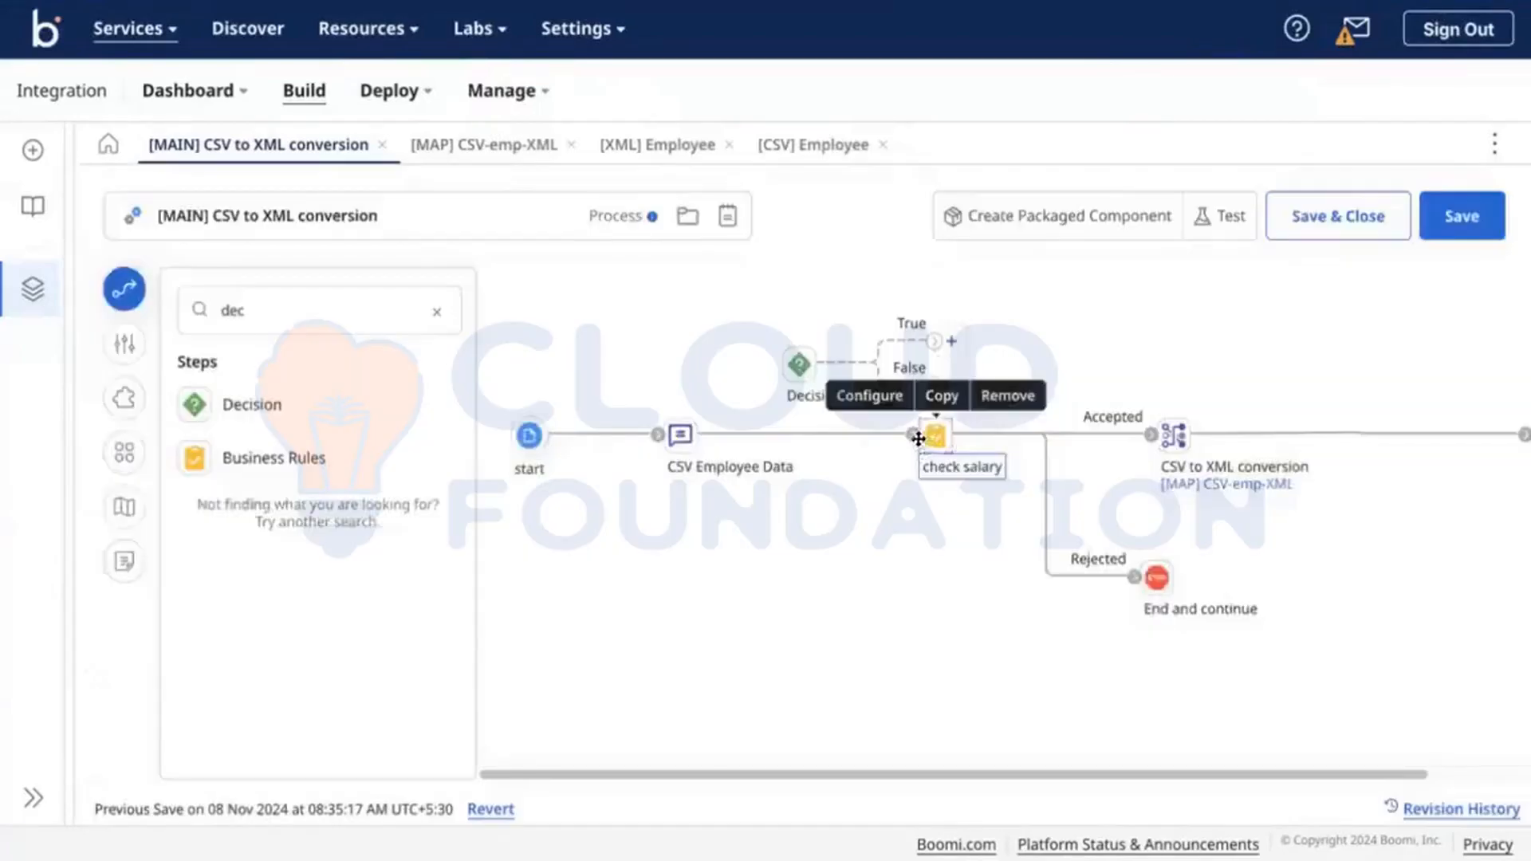
Disconnect check salary from its incoming and both outgoing connections and move it aside, beside End and continue.
drag(917, 435, 802, 439)
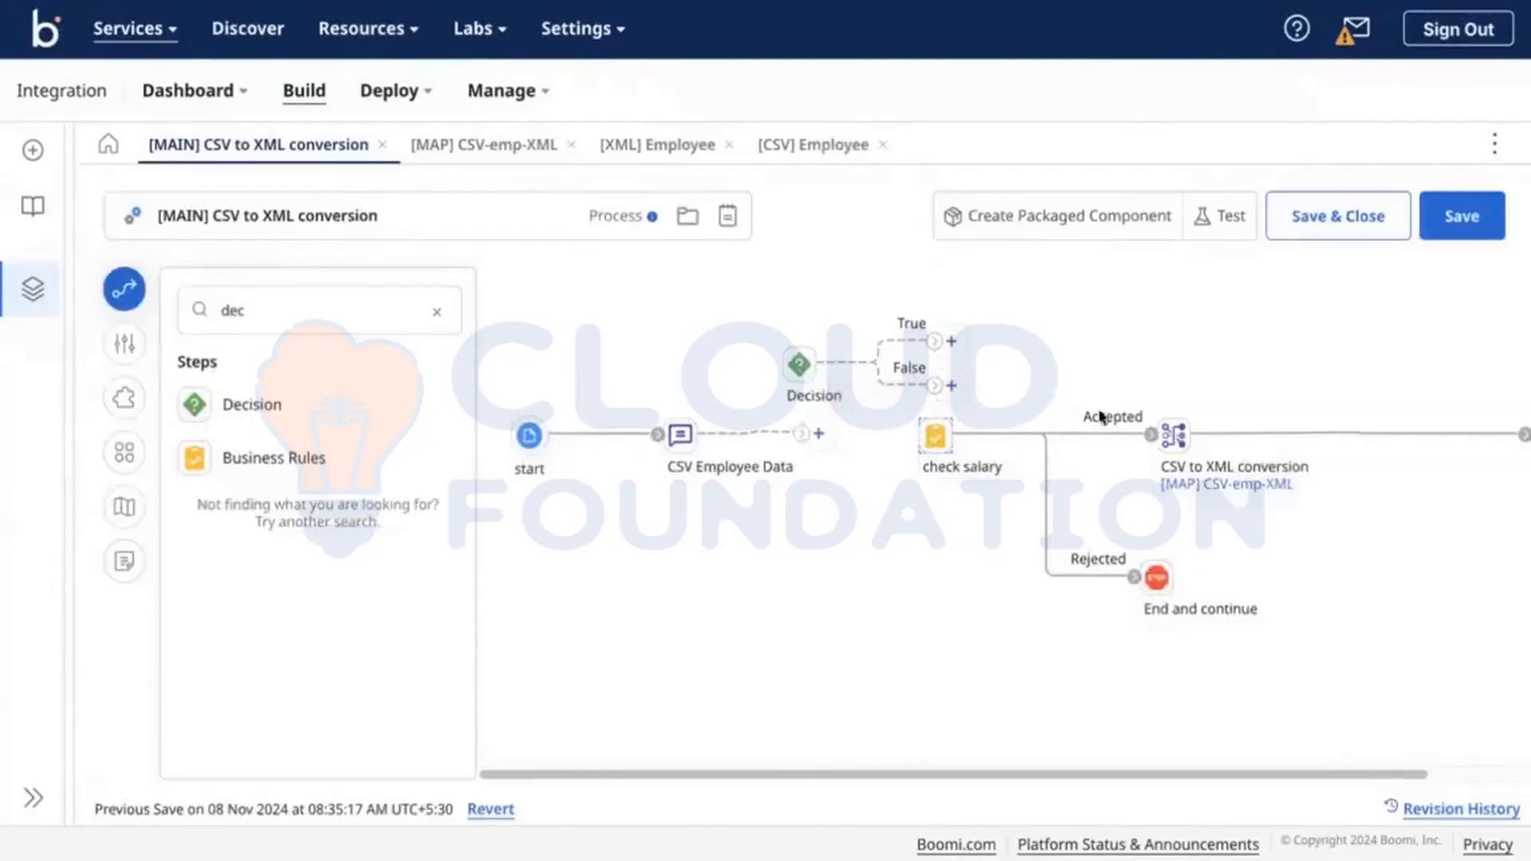
mouse_move(939, 438)
drag(1134, 419, 1131, 419)
drag(1136, 576, 1112, 562)
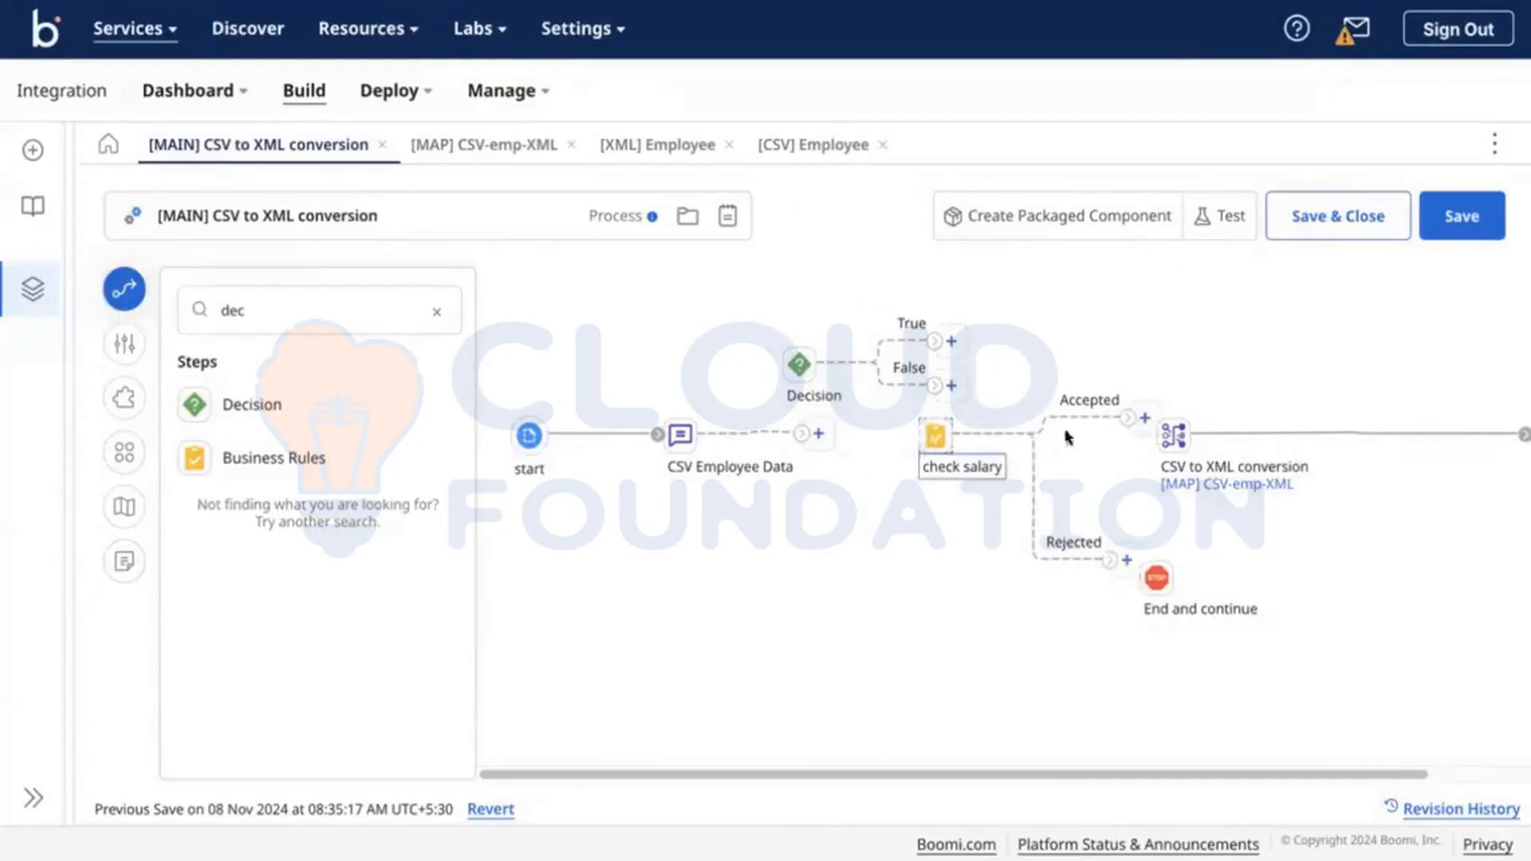
drag(937, 436, 1312, 594)
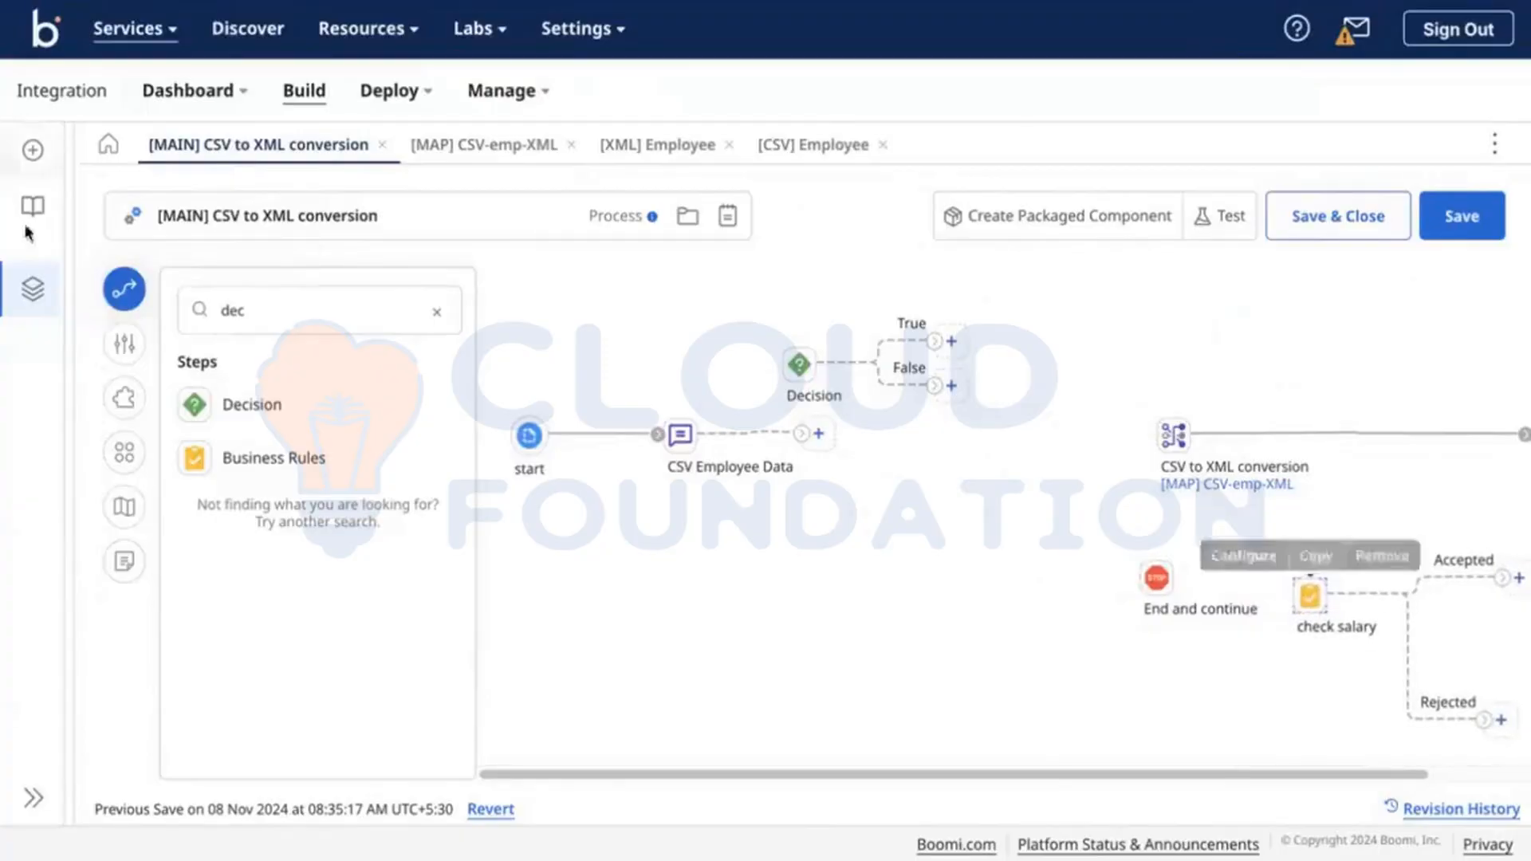
Find the Data Process step and place it on the canvas after CSV Employee Data.
double_click(283, 291)
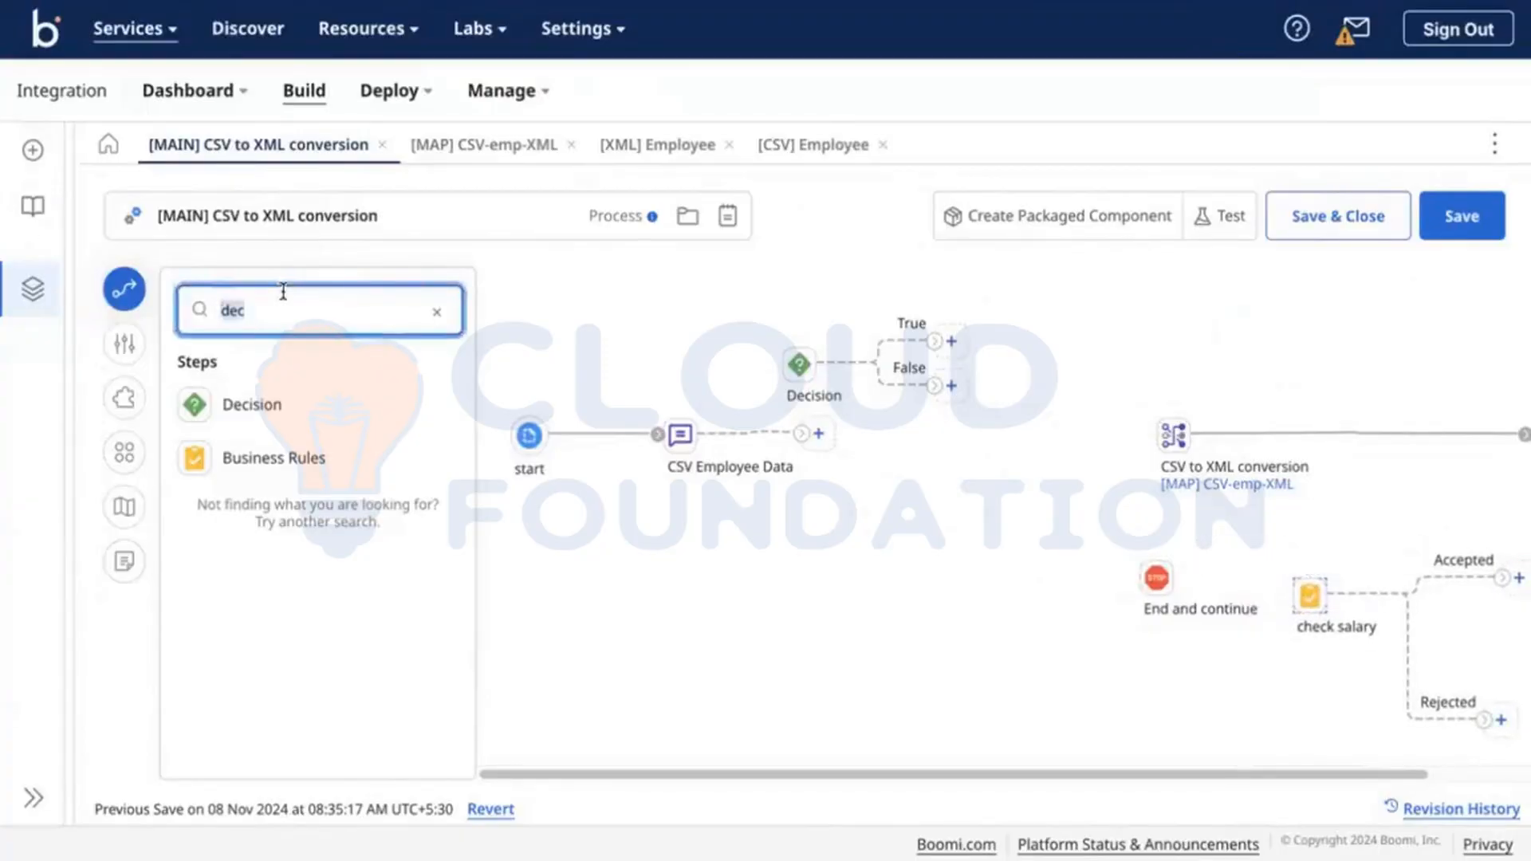
text(data)
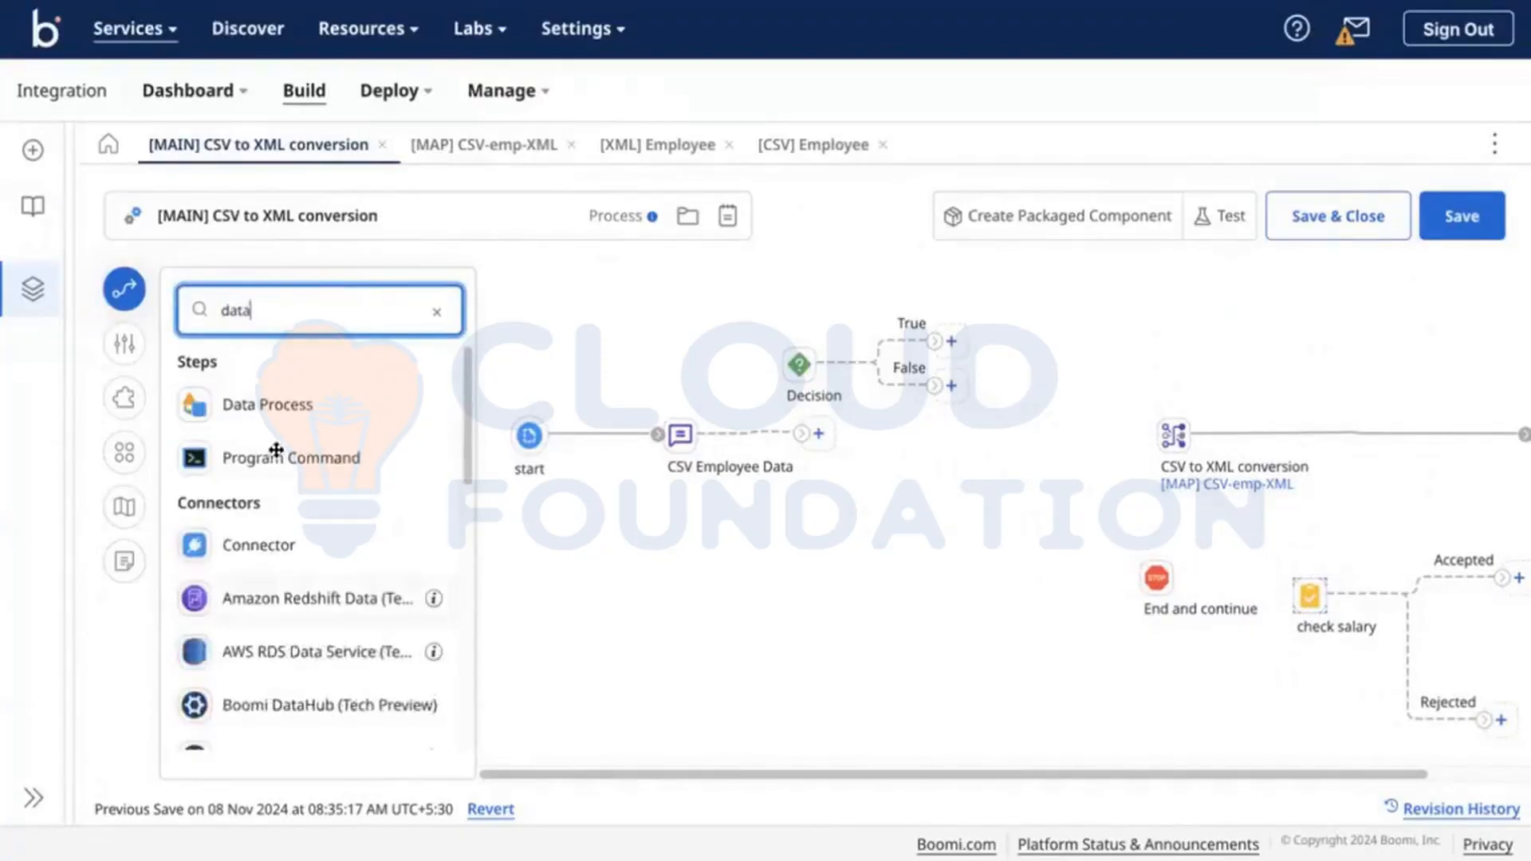
drag(278, 420, 917, 455)
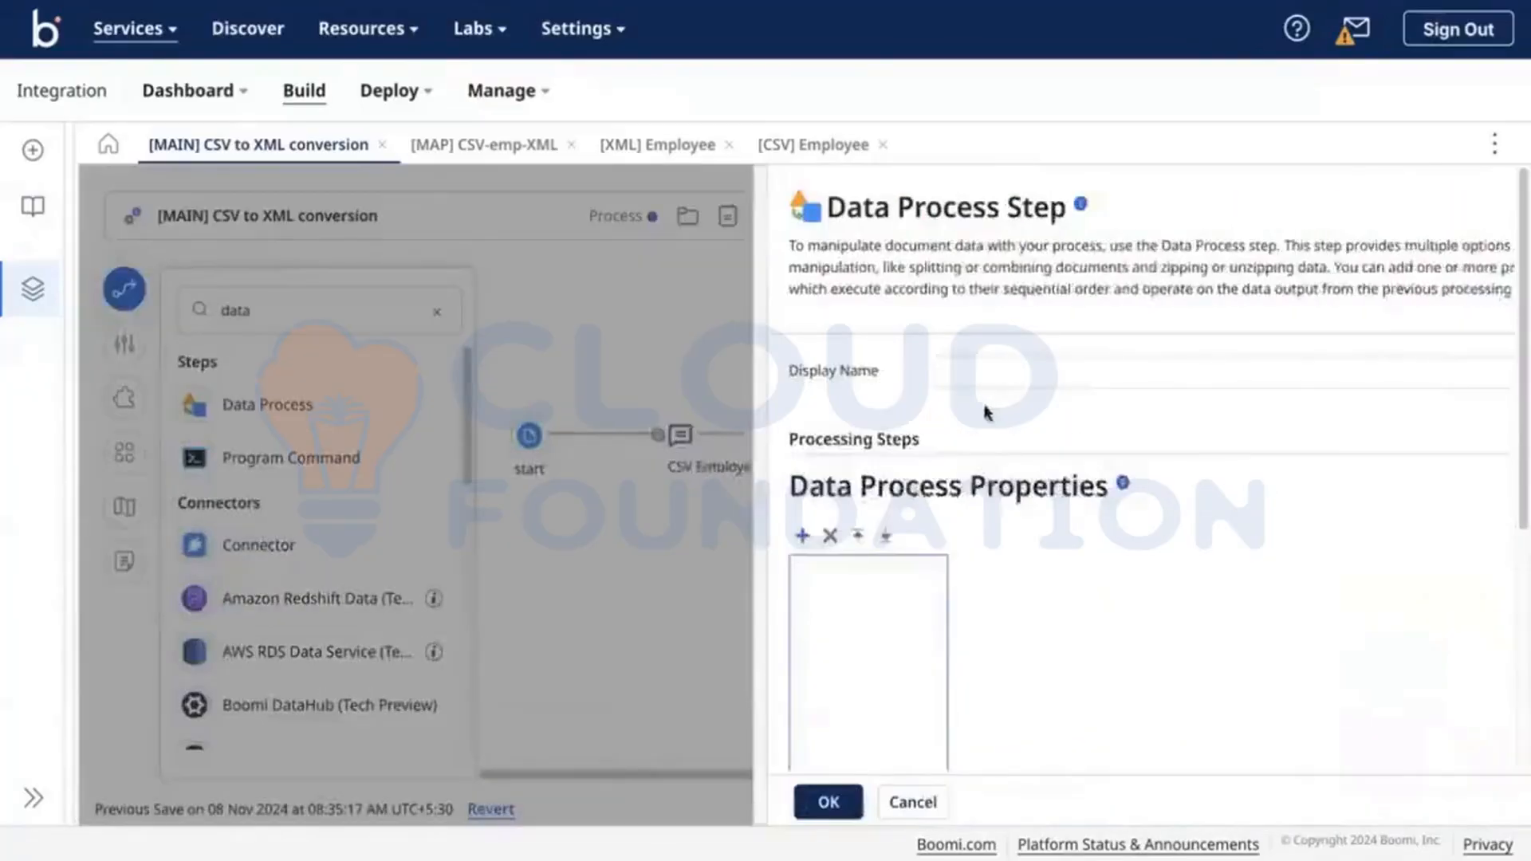
Add a Split Documents processing step to the data process with the Flat File profile type.
click(694, 535)
scroll(1070, 447, down, 2)
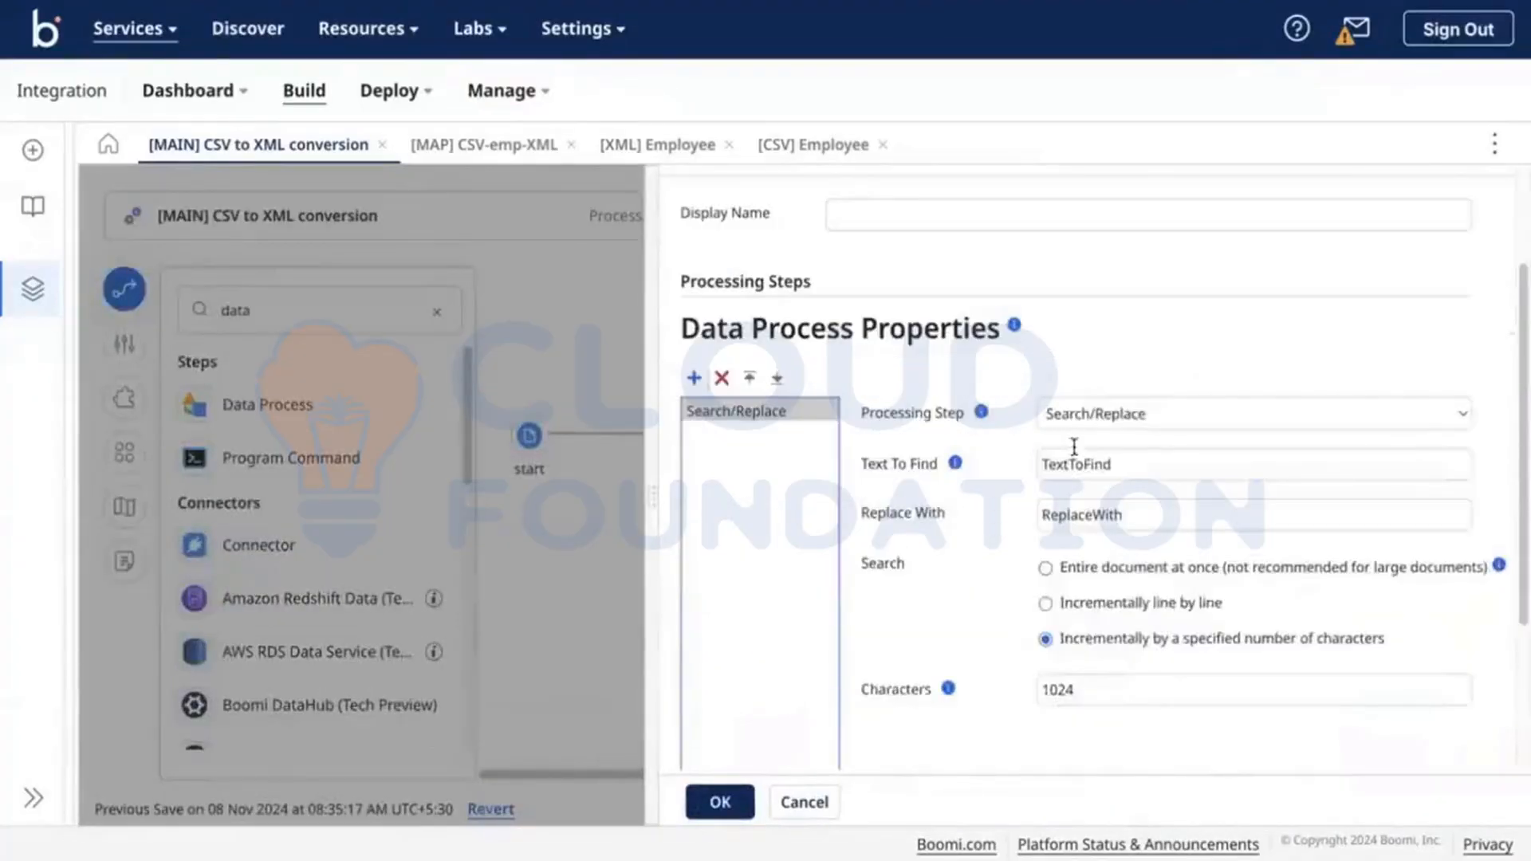
click(1090, 428)
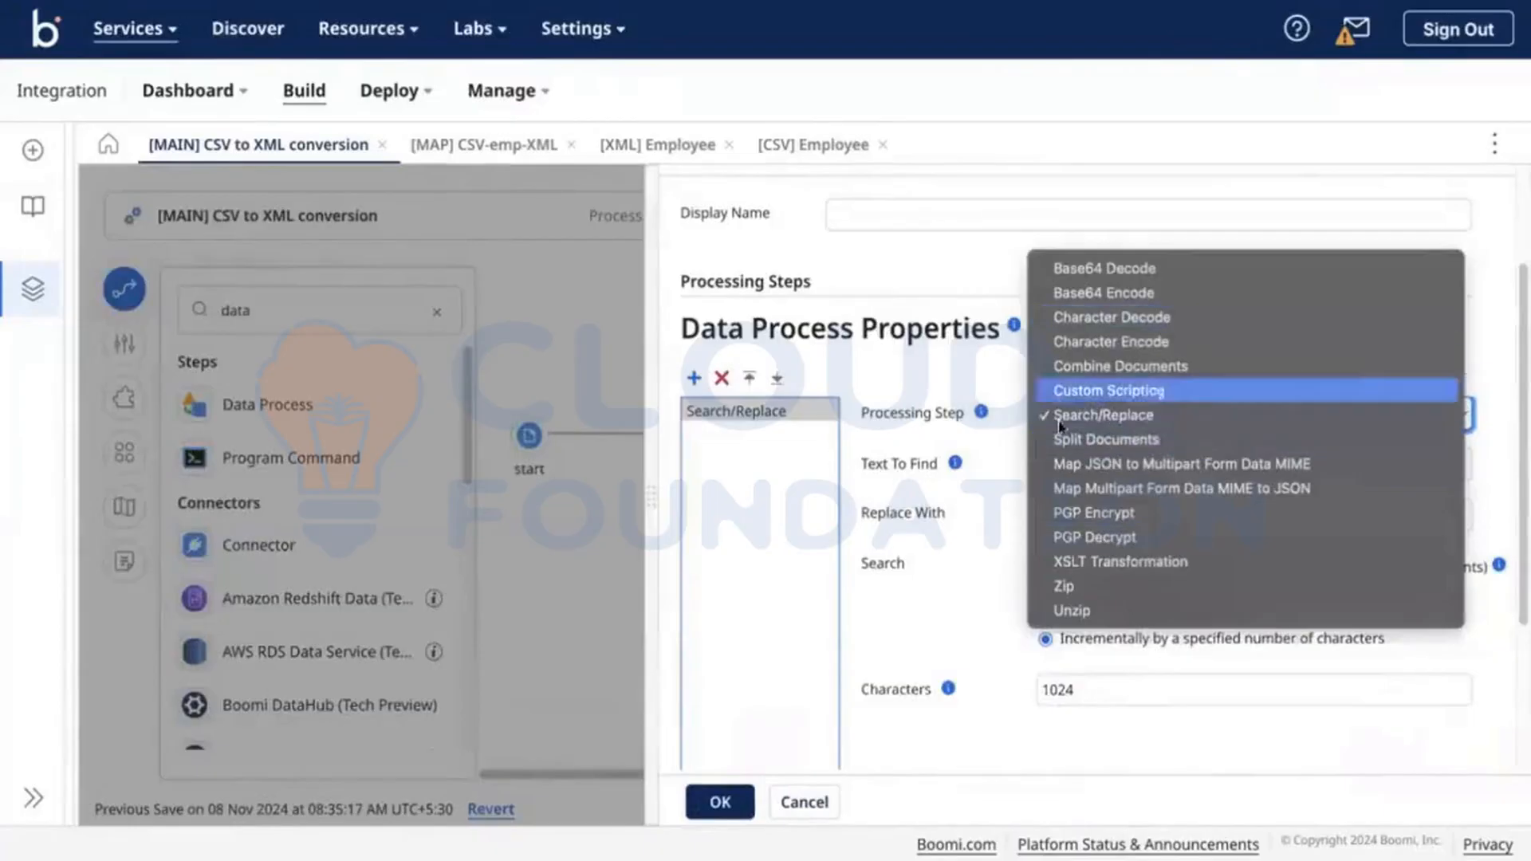
click(1089, 441)
click(1133, 463)
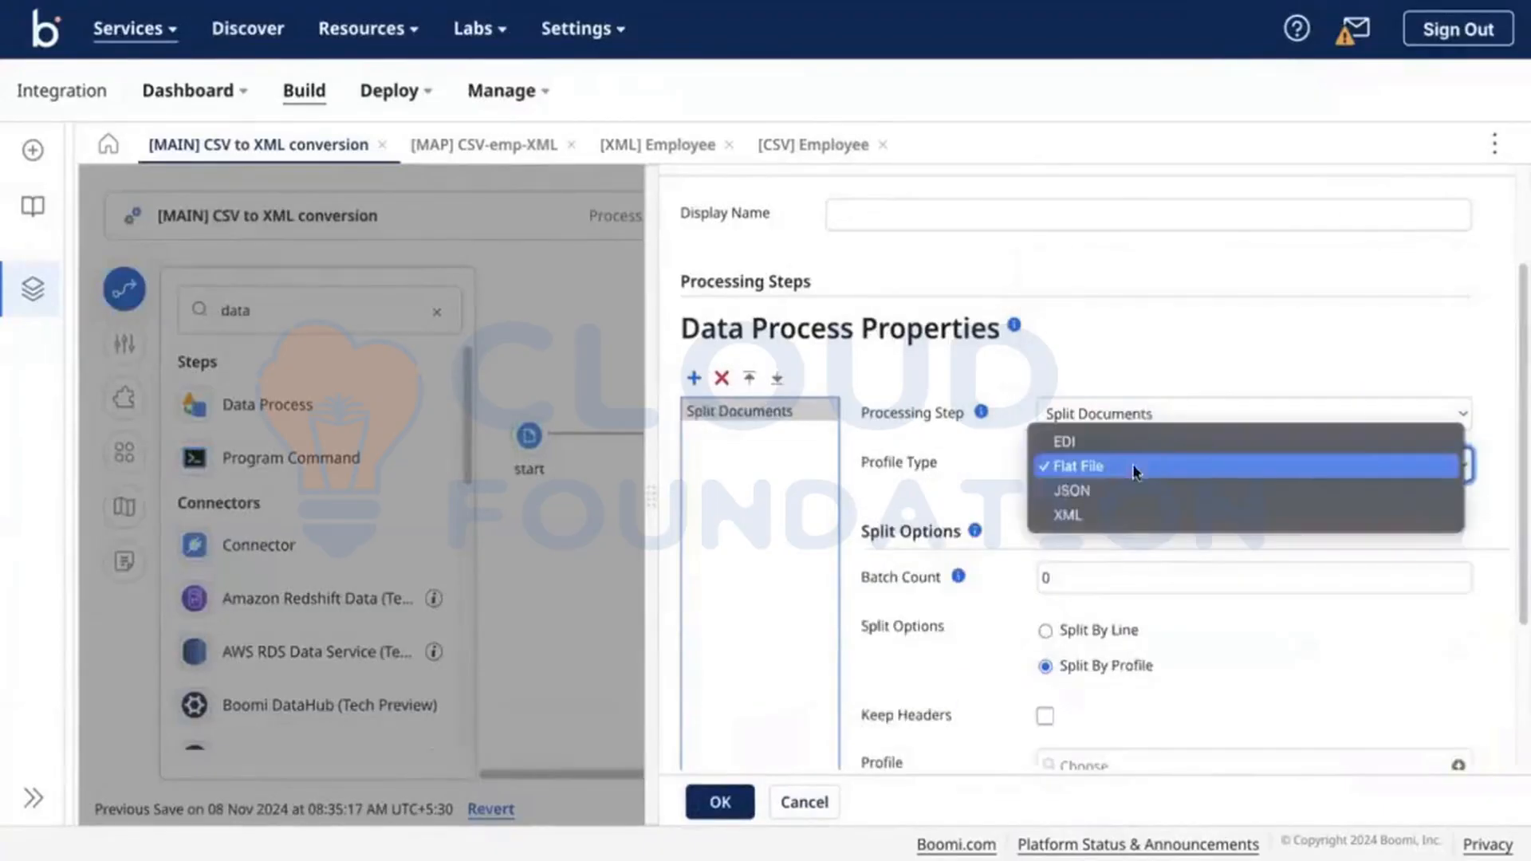
click(1012, 515)
Set the documents to split by line and retain the first line as column headers, and review the split settings.
scroll(1005, 502, down, 3)
click(1045, 398)
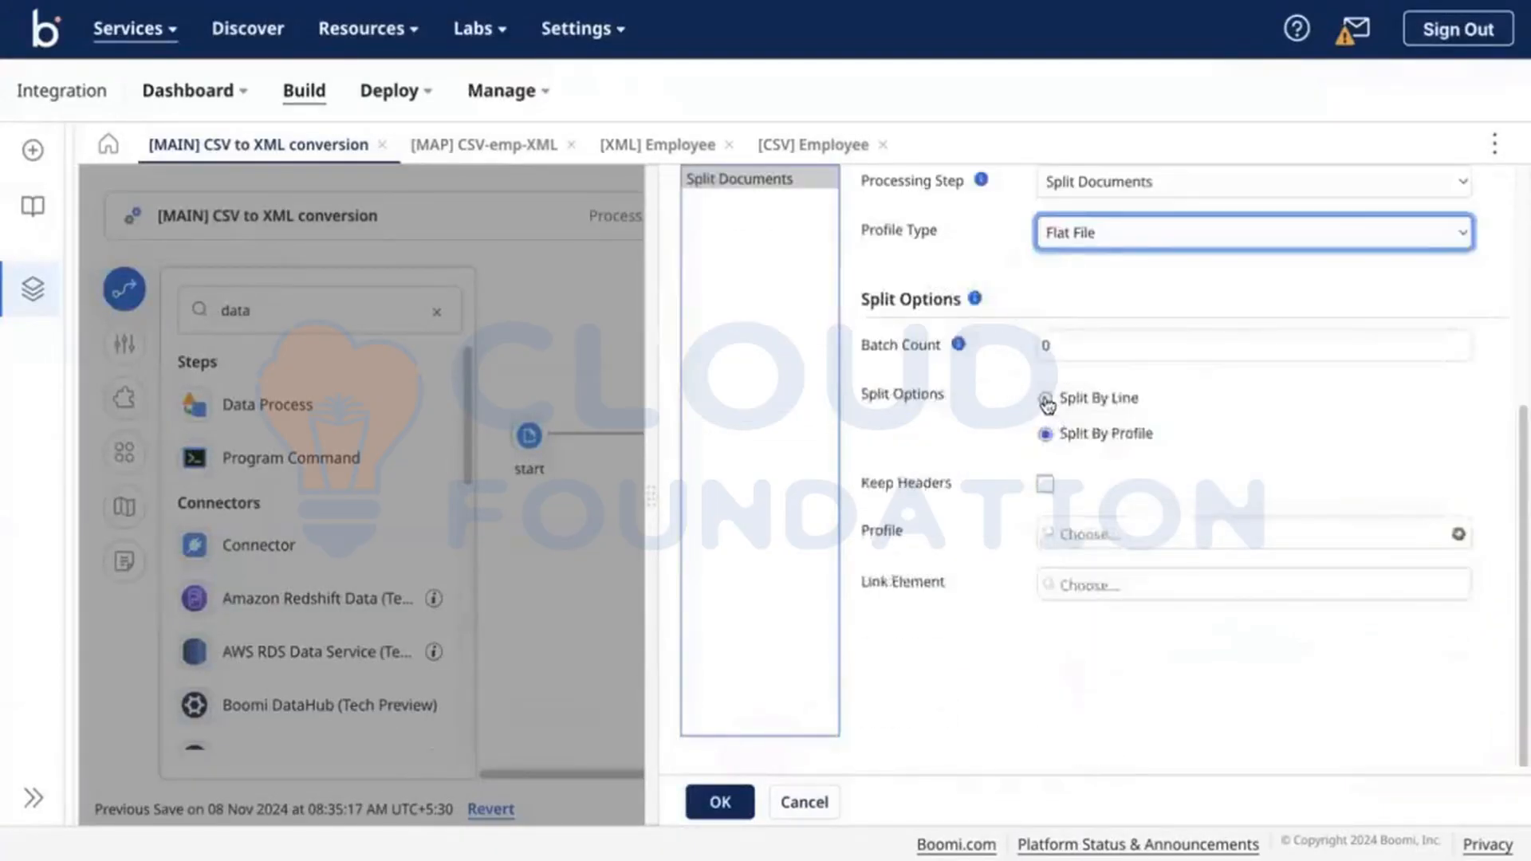
click(1083, 523)
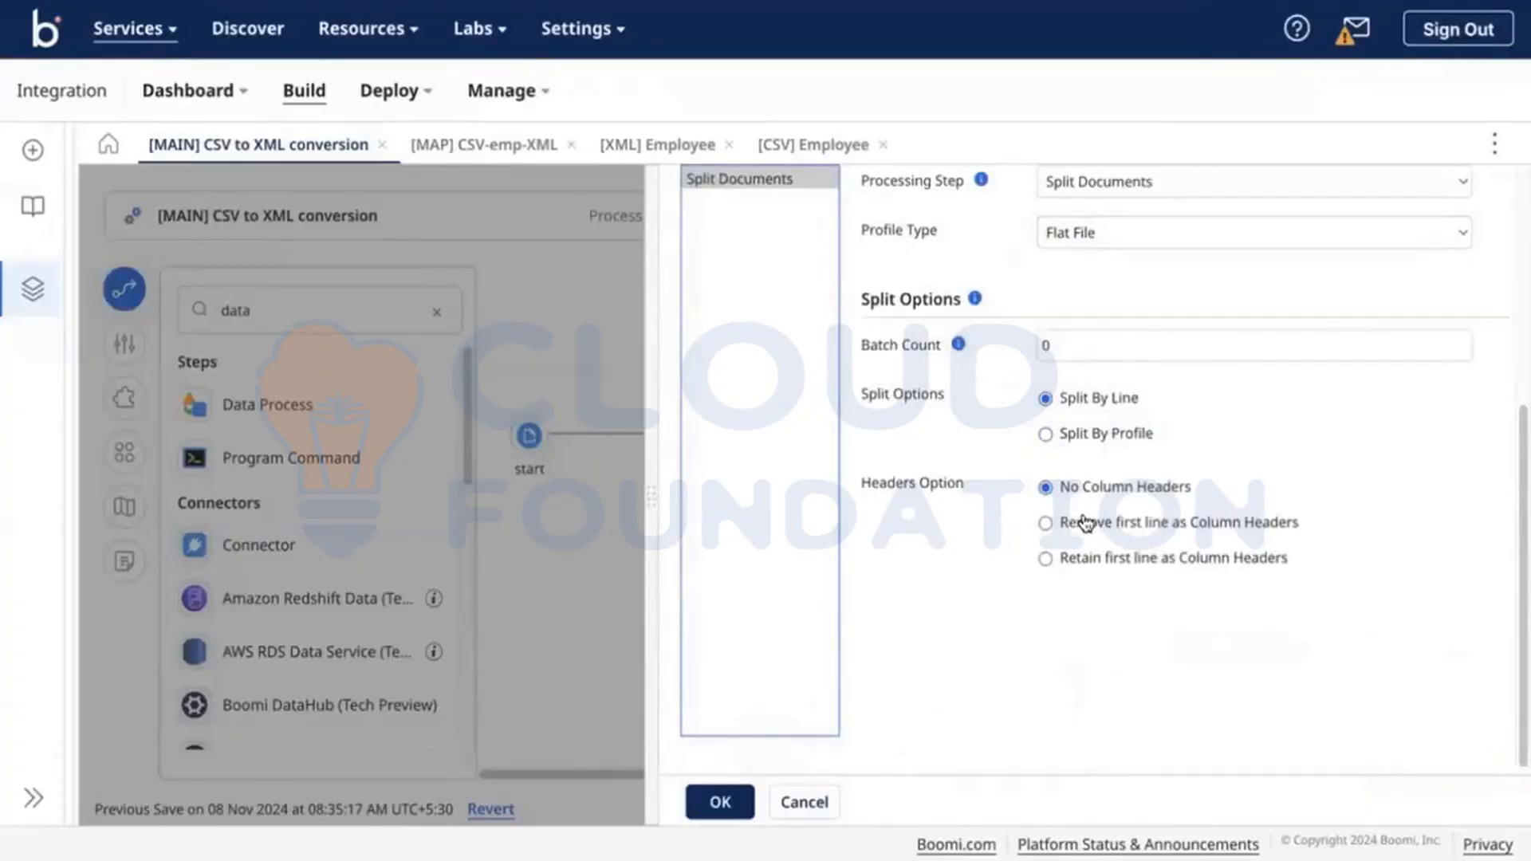
click(1081, 554)
scroll(1011, 537, up, 3)
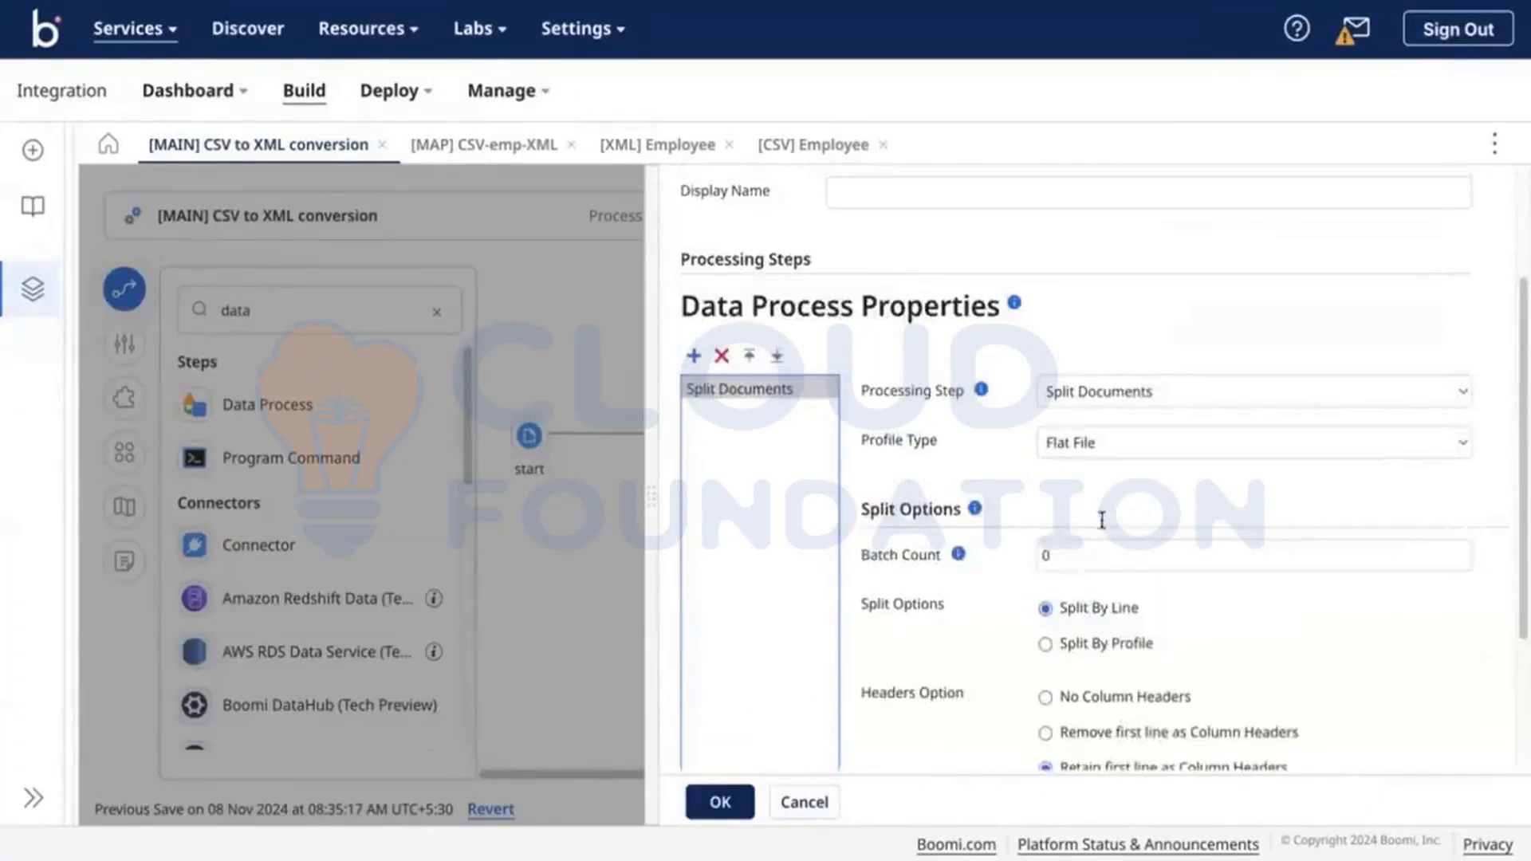
scroll(1034, 536, up, 2)
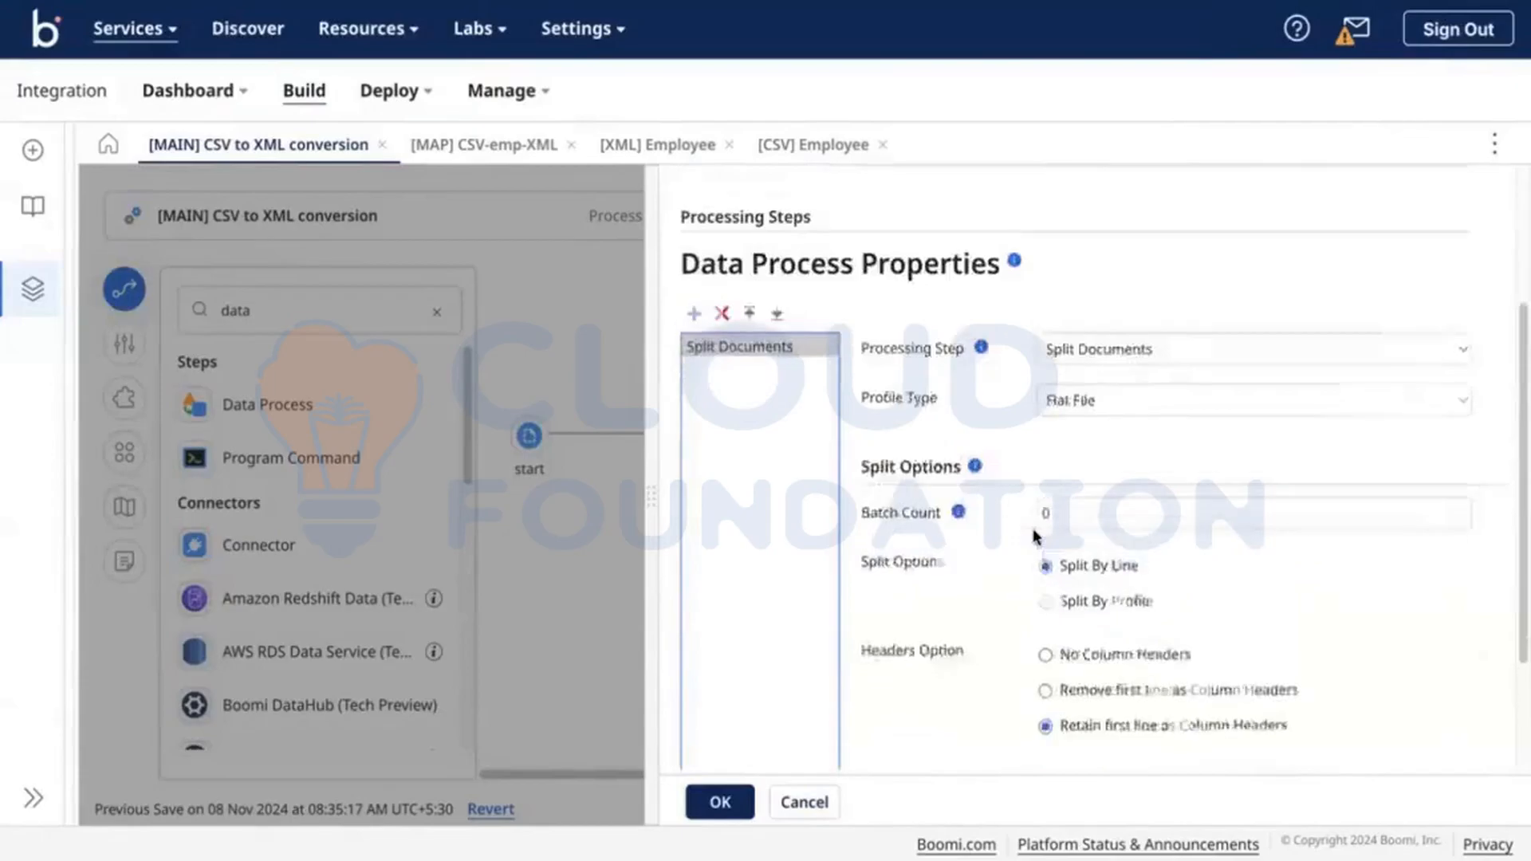
scroll(1034, 516, down, 3)
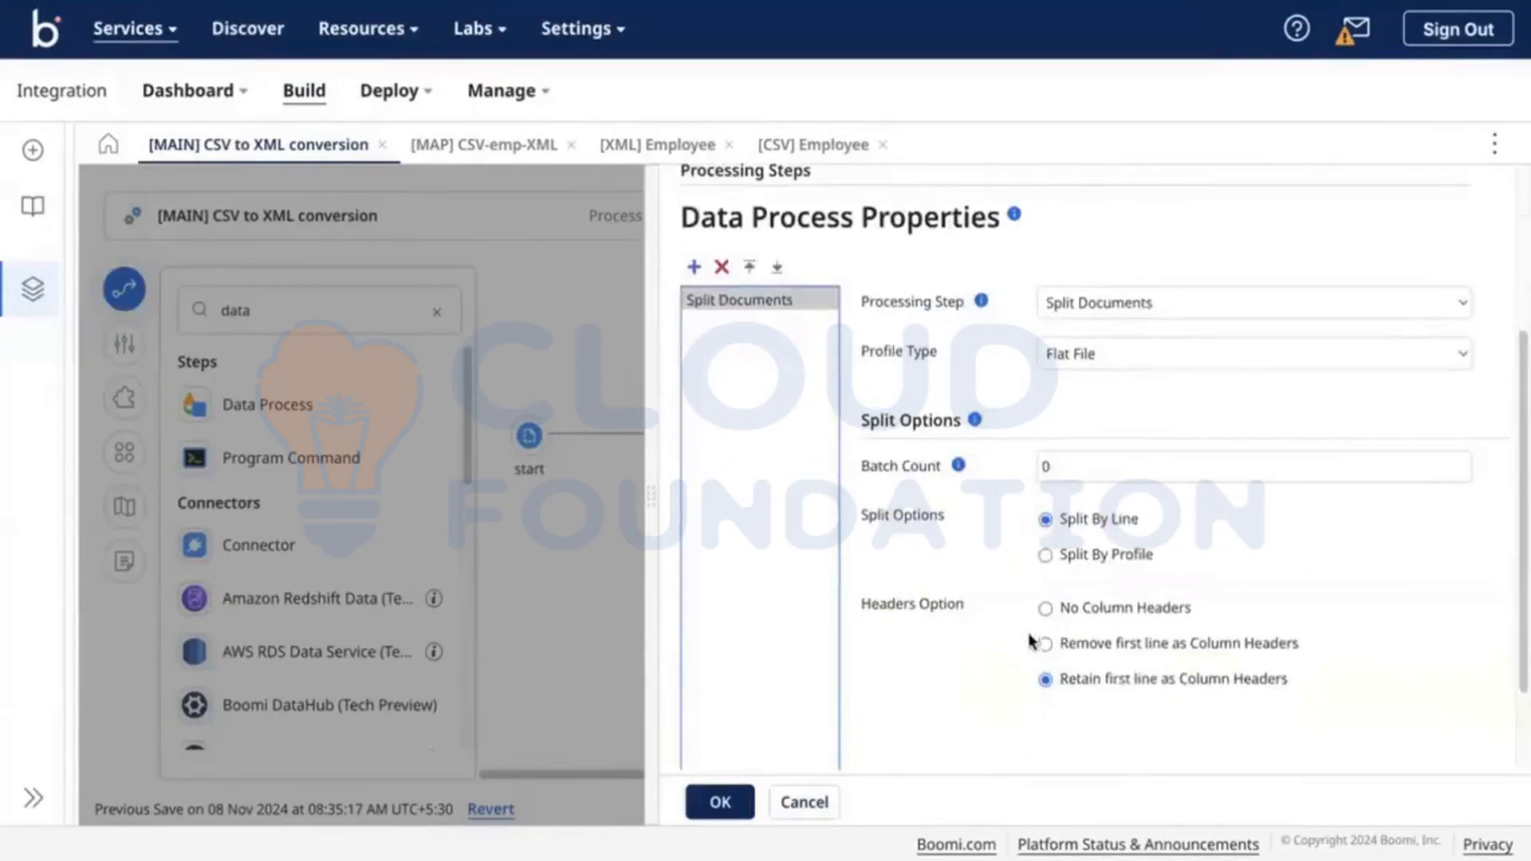
scroll(1033, 639, down, 1)
scroll(1037, 560, up, 3)
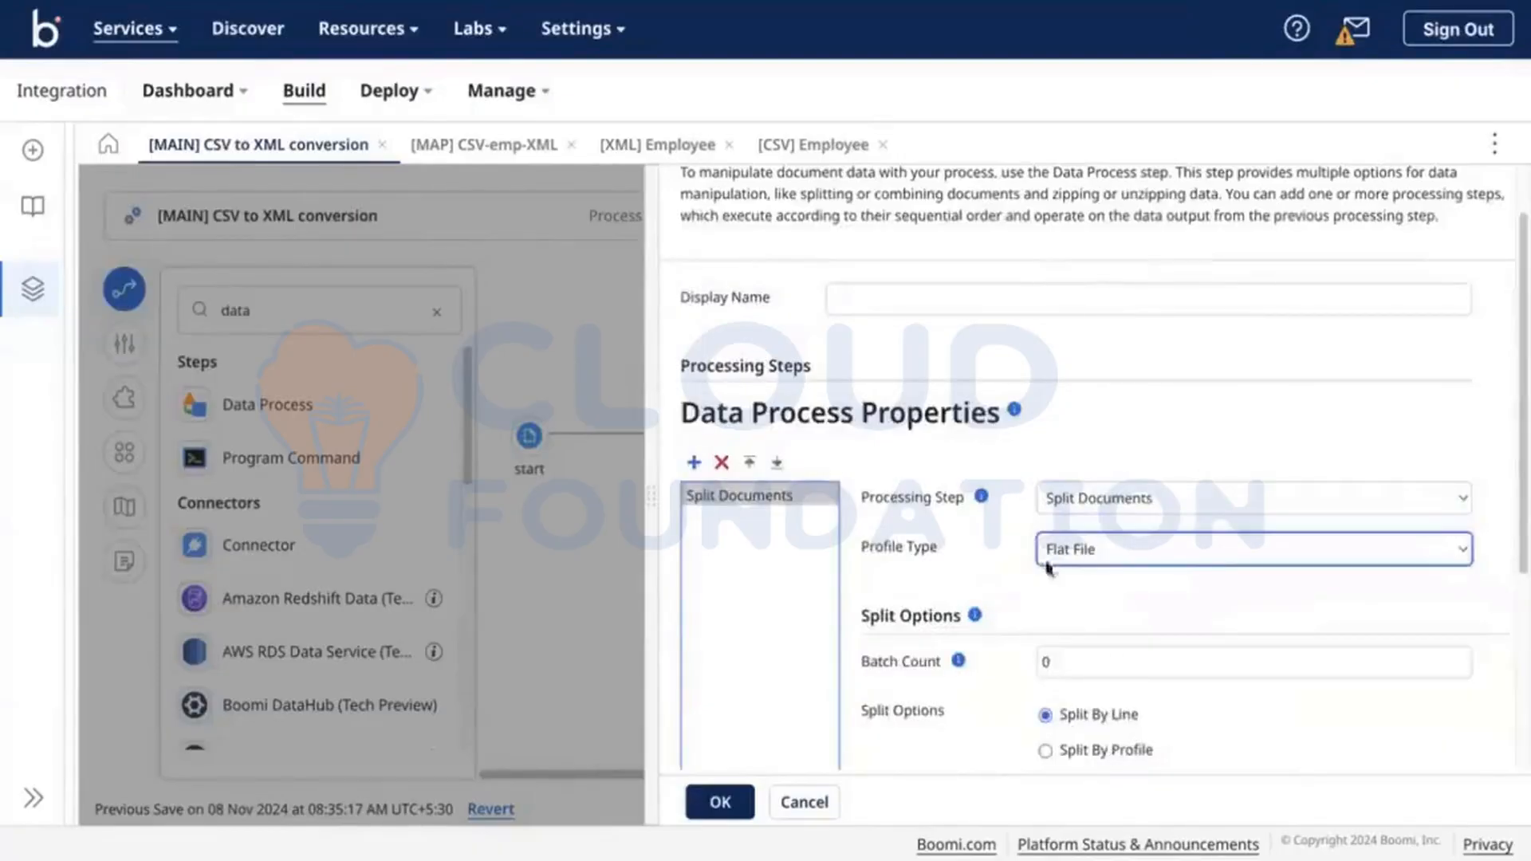
Accept the line-split settings of the data process and give the step the display name split.
scroll(1046, 579, down, 1)
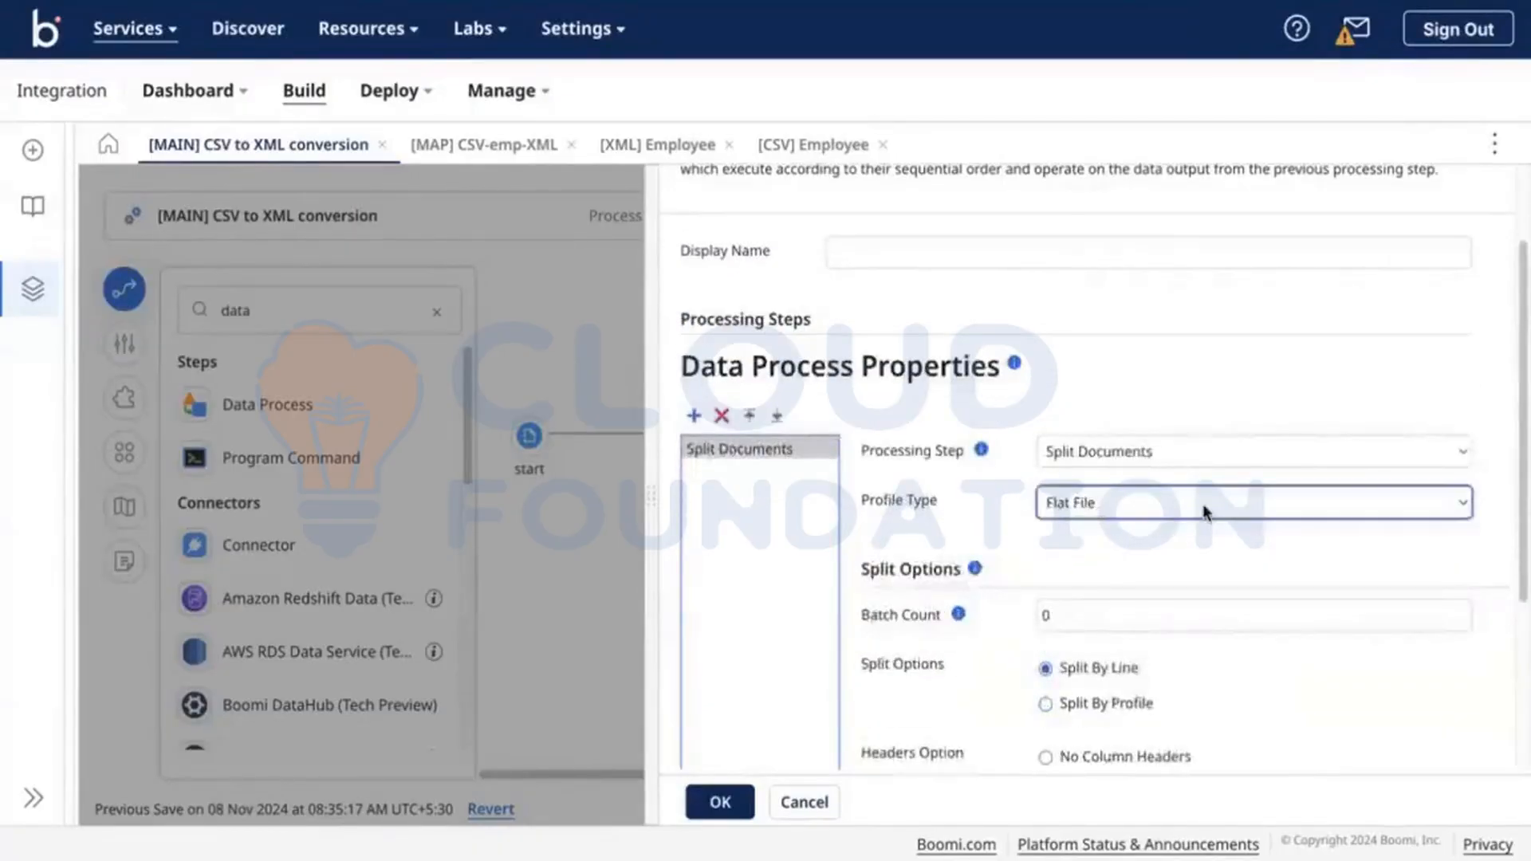
click(1064, 509)
scroll(947, 520, down, 4)
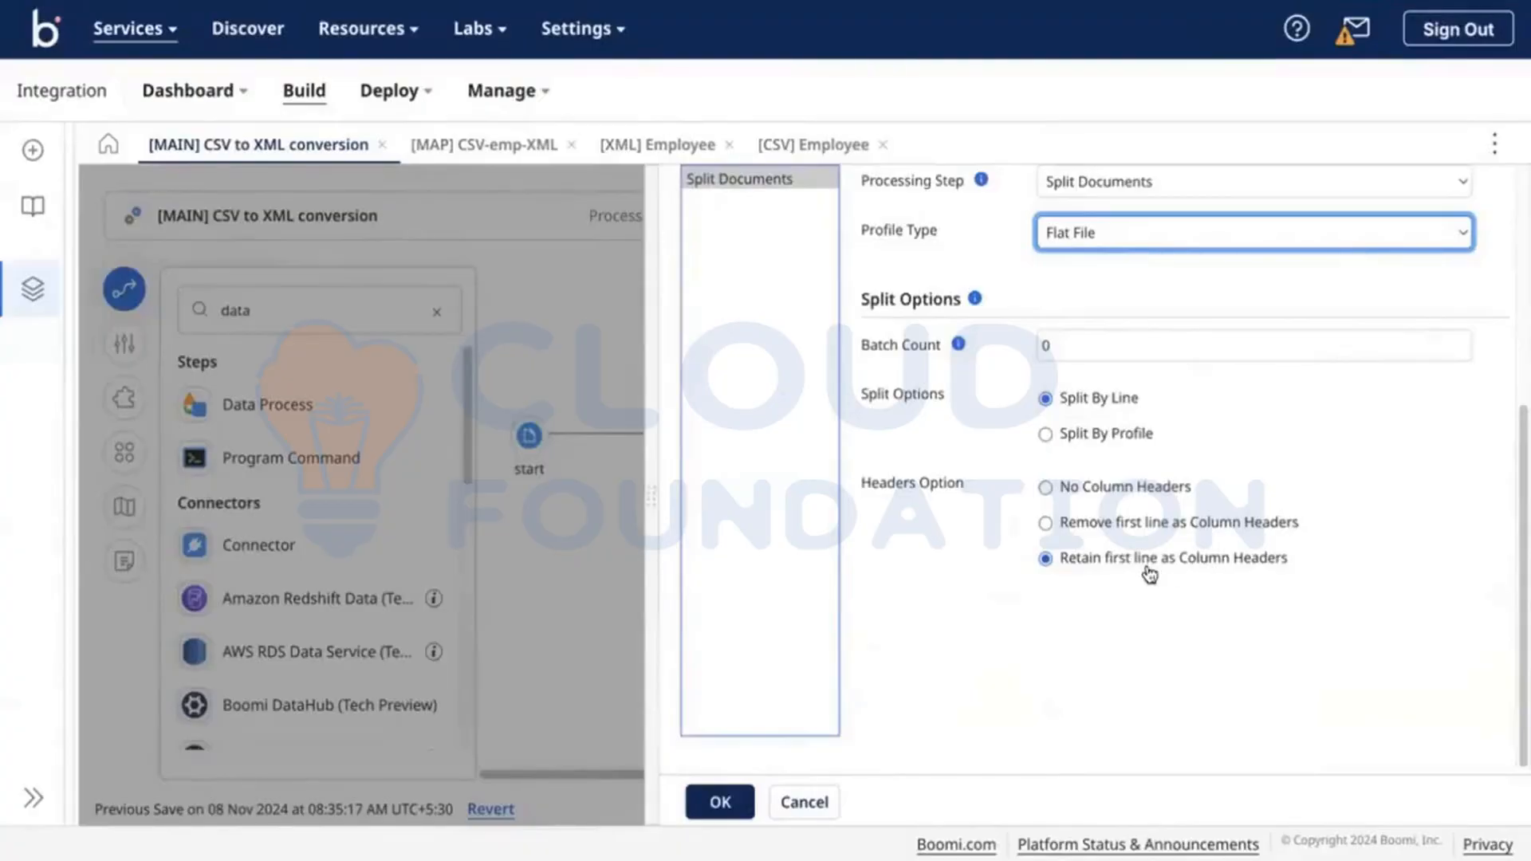
click(694, 798)
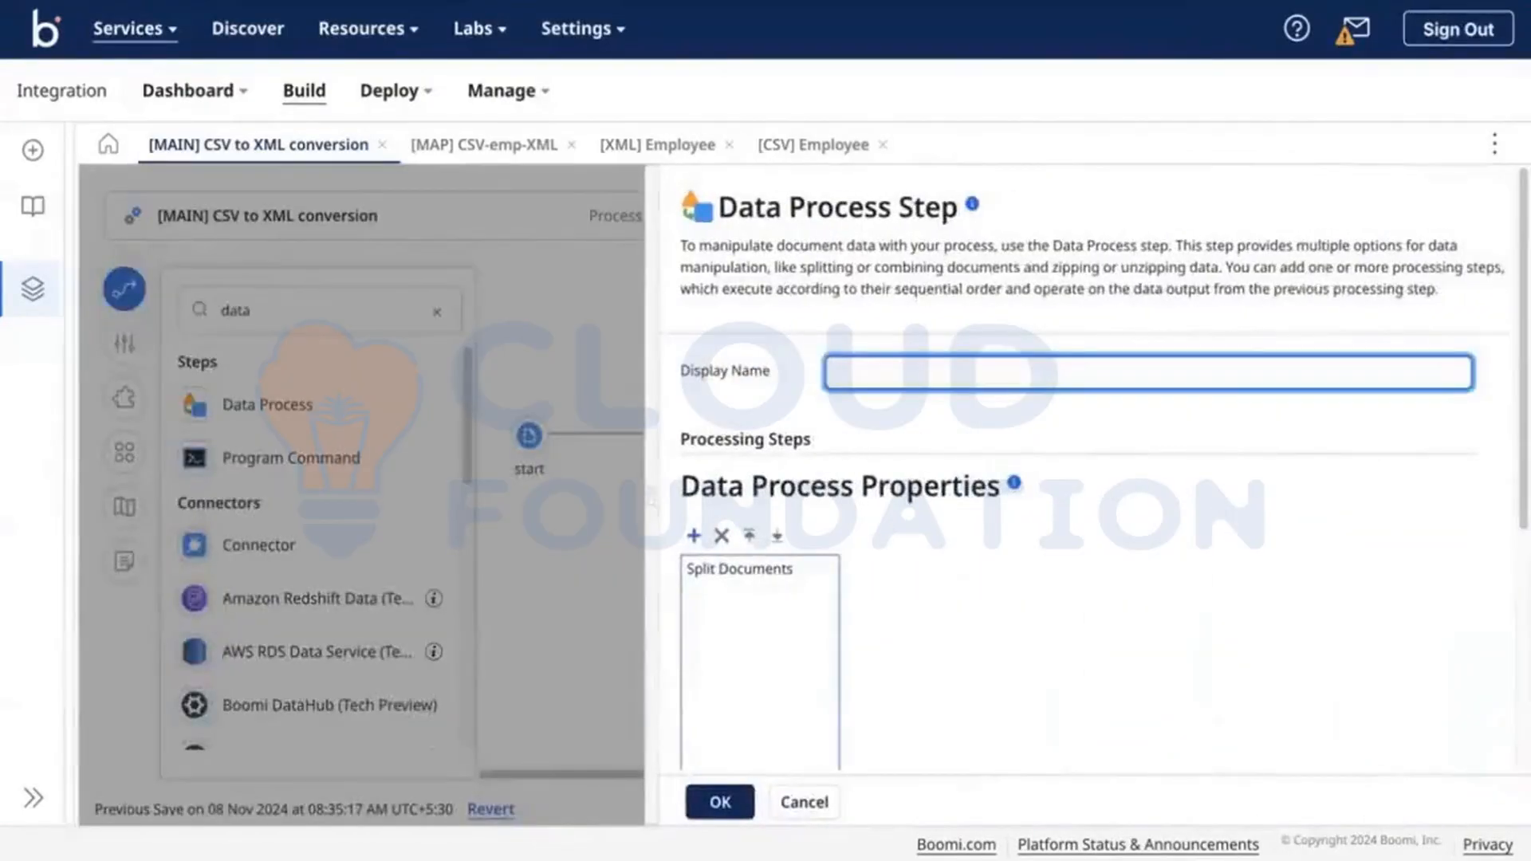
click(702, 803)
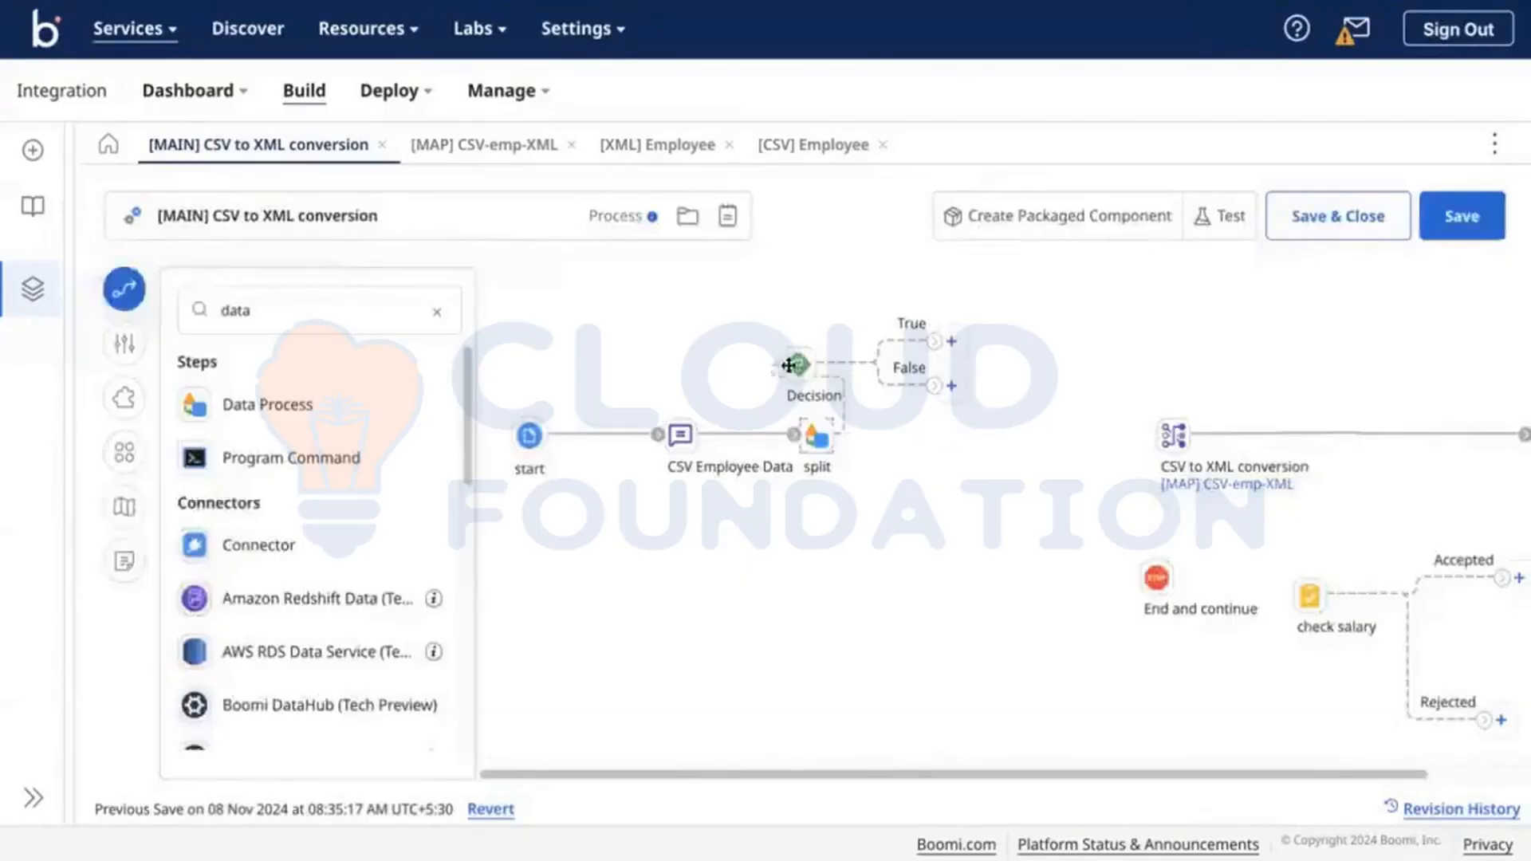
Place the Decision after split and connect them, linking its True branch to CSV to XML conversion and its False branch to End and continue.
drag(800, 369, 949, 446)
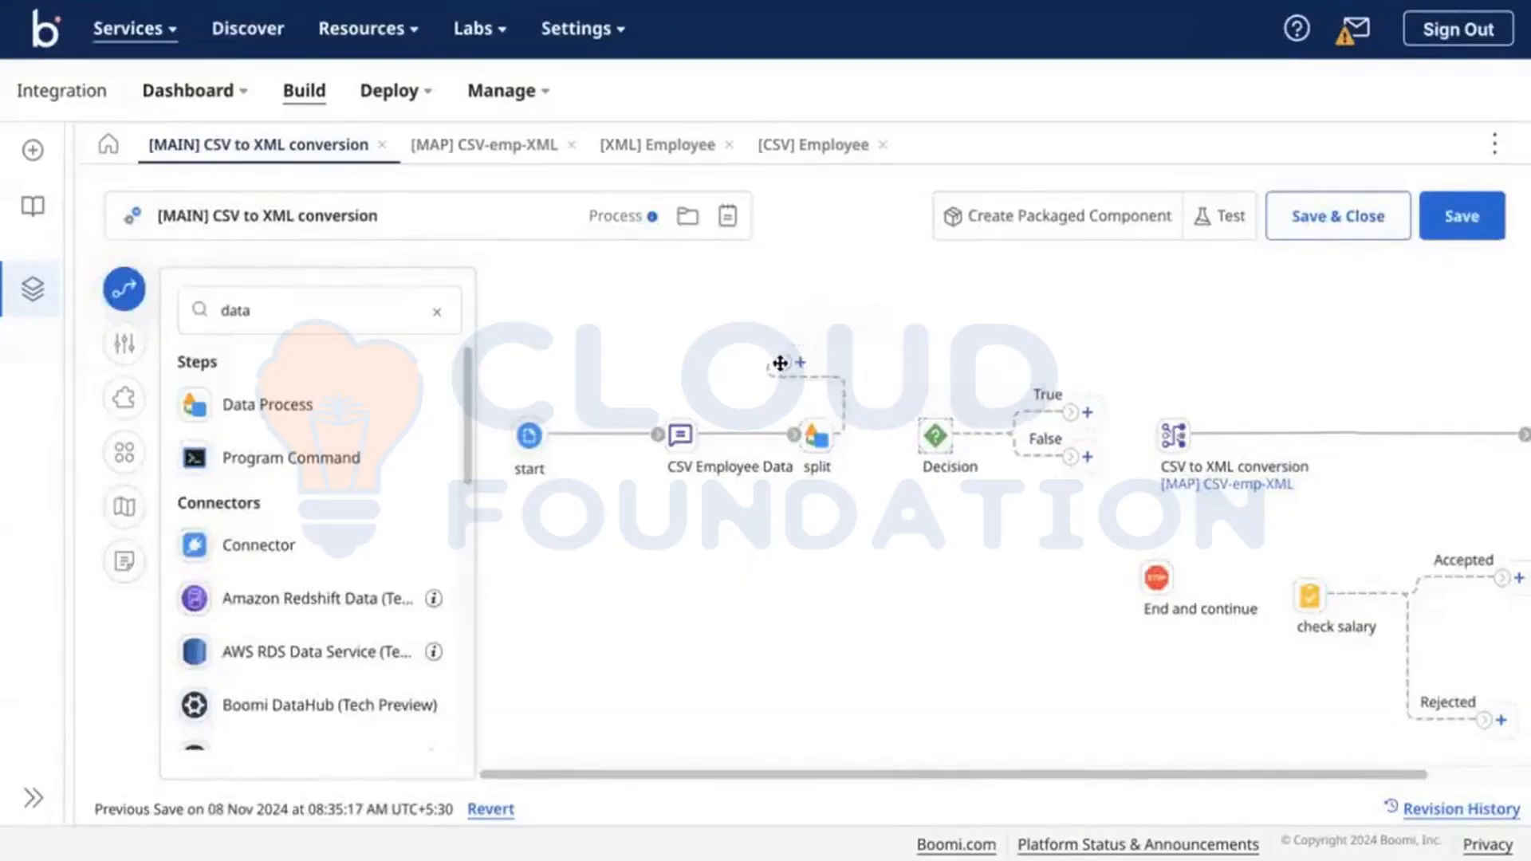
drag(781, 362, 925, 433)
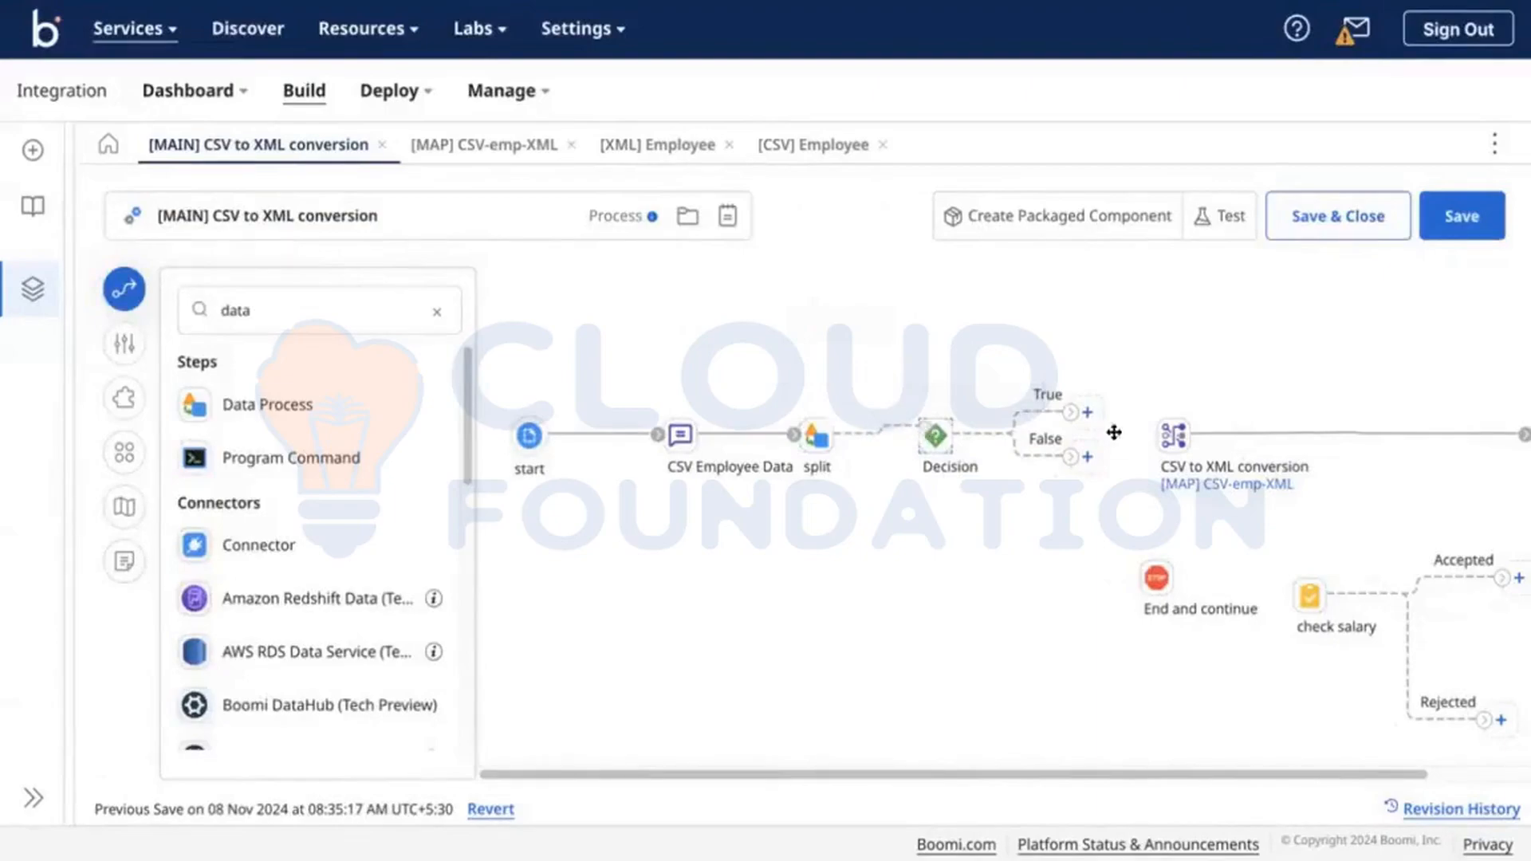
drag(1069, 413, 1172, 436)
drag(1072, 455, 1156, 578)
Set the Decision step's display name to check salary and save the process.
double_click(938, 435)
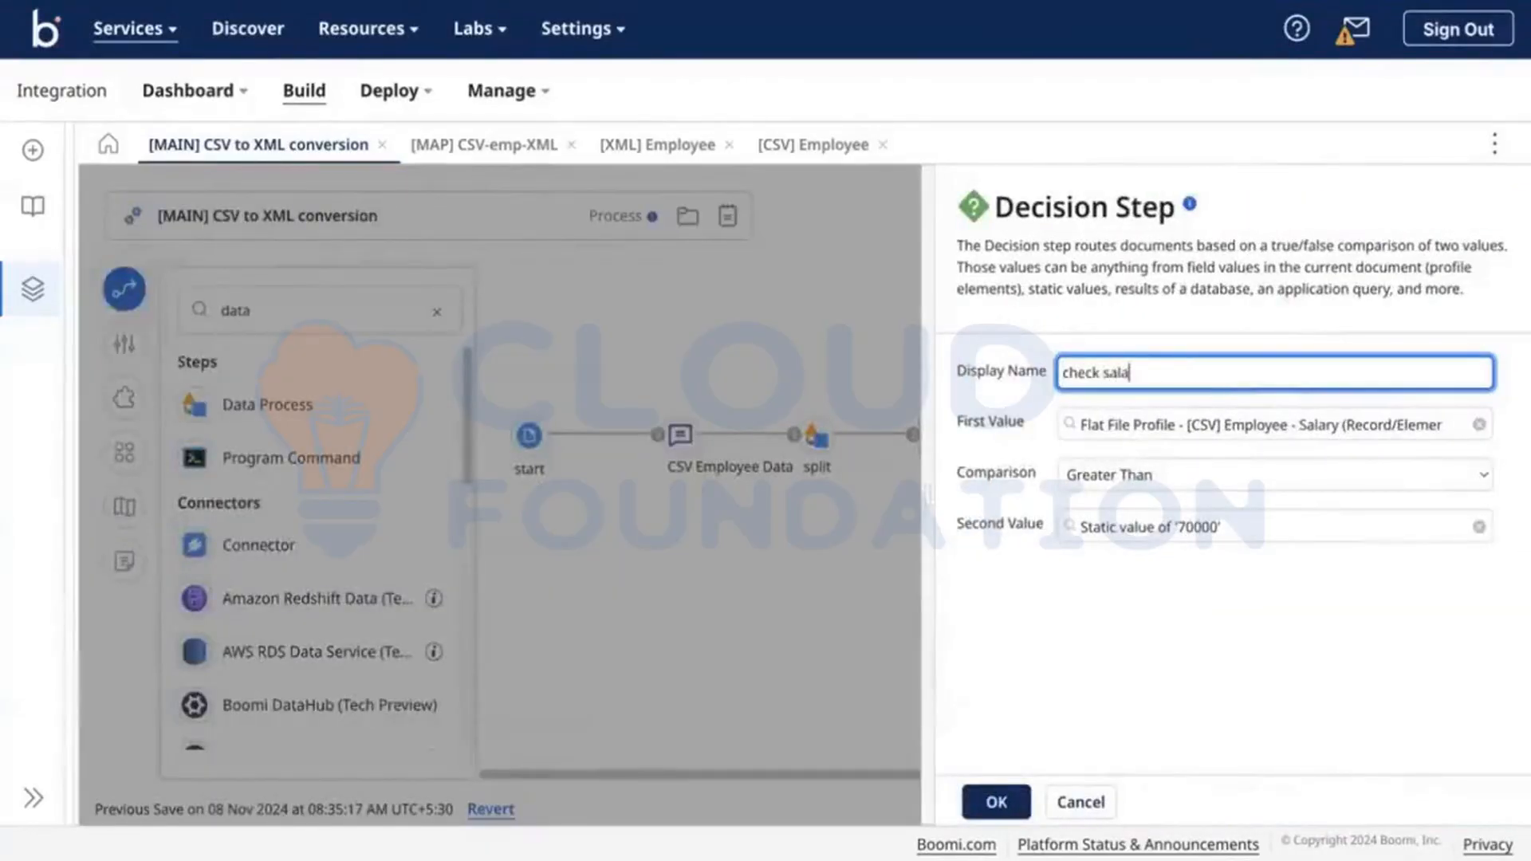
click(997, 802)
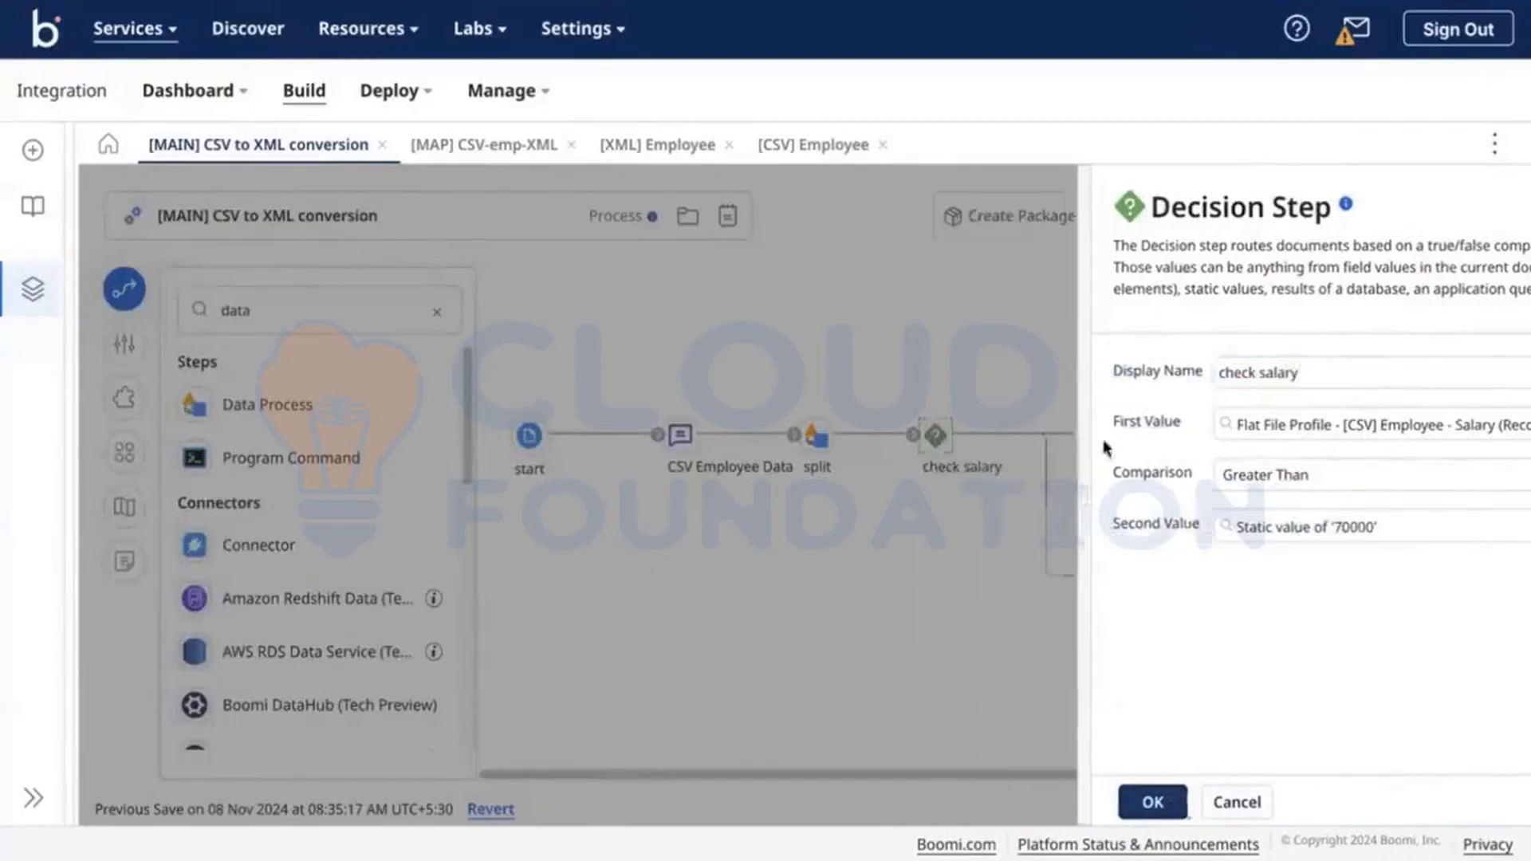
click(1462, 217)
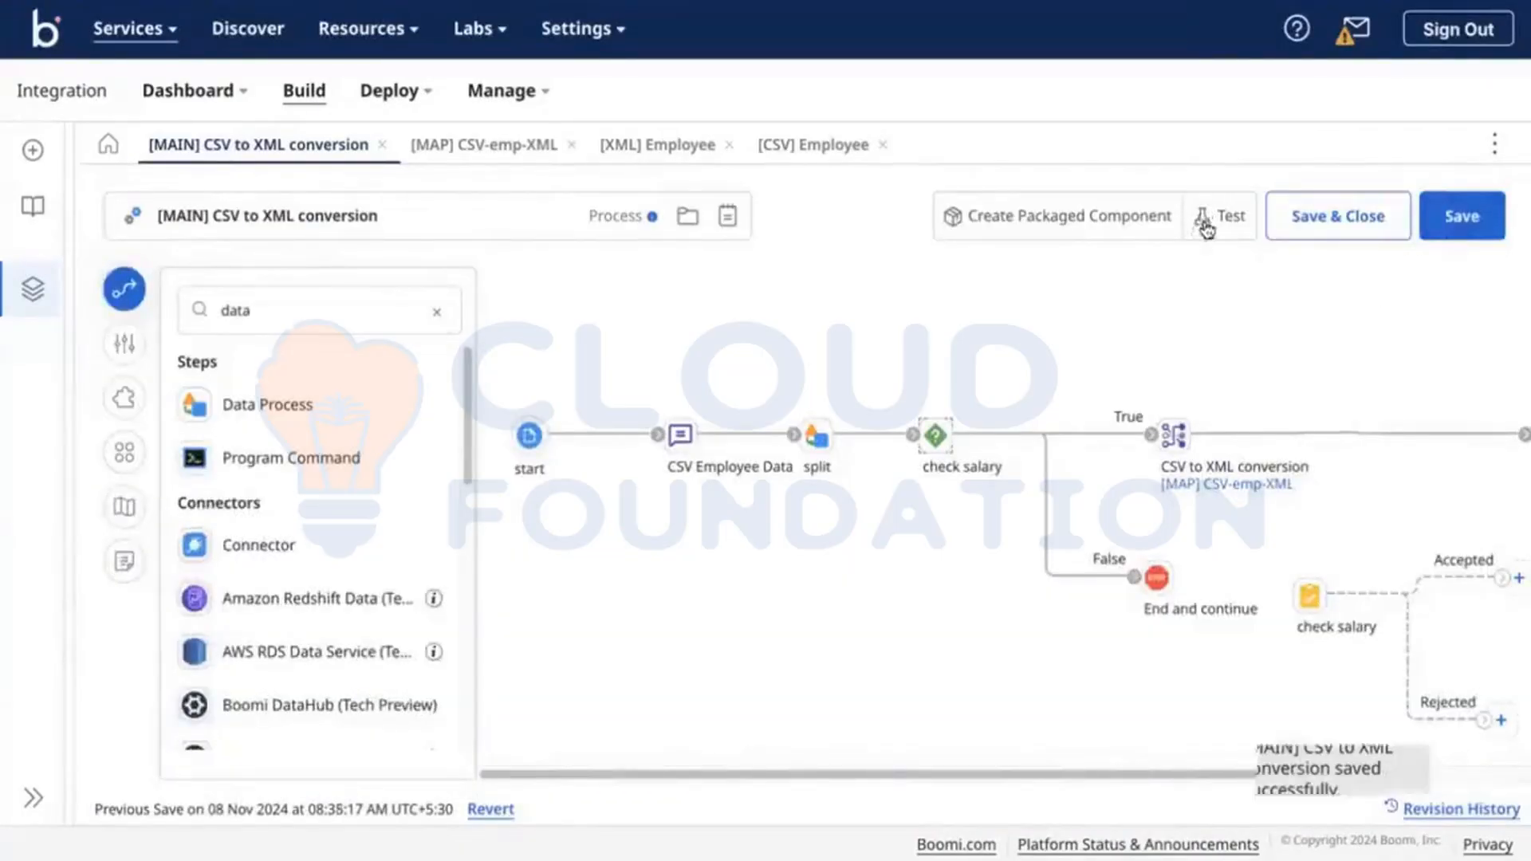
Run a test of the process on Test-DV and examine the execution log of the check salary Decision.
click(1218, 216)
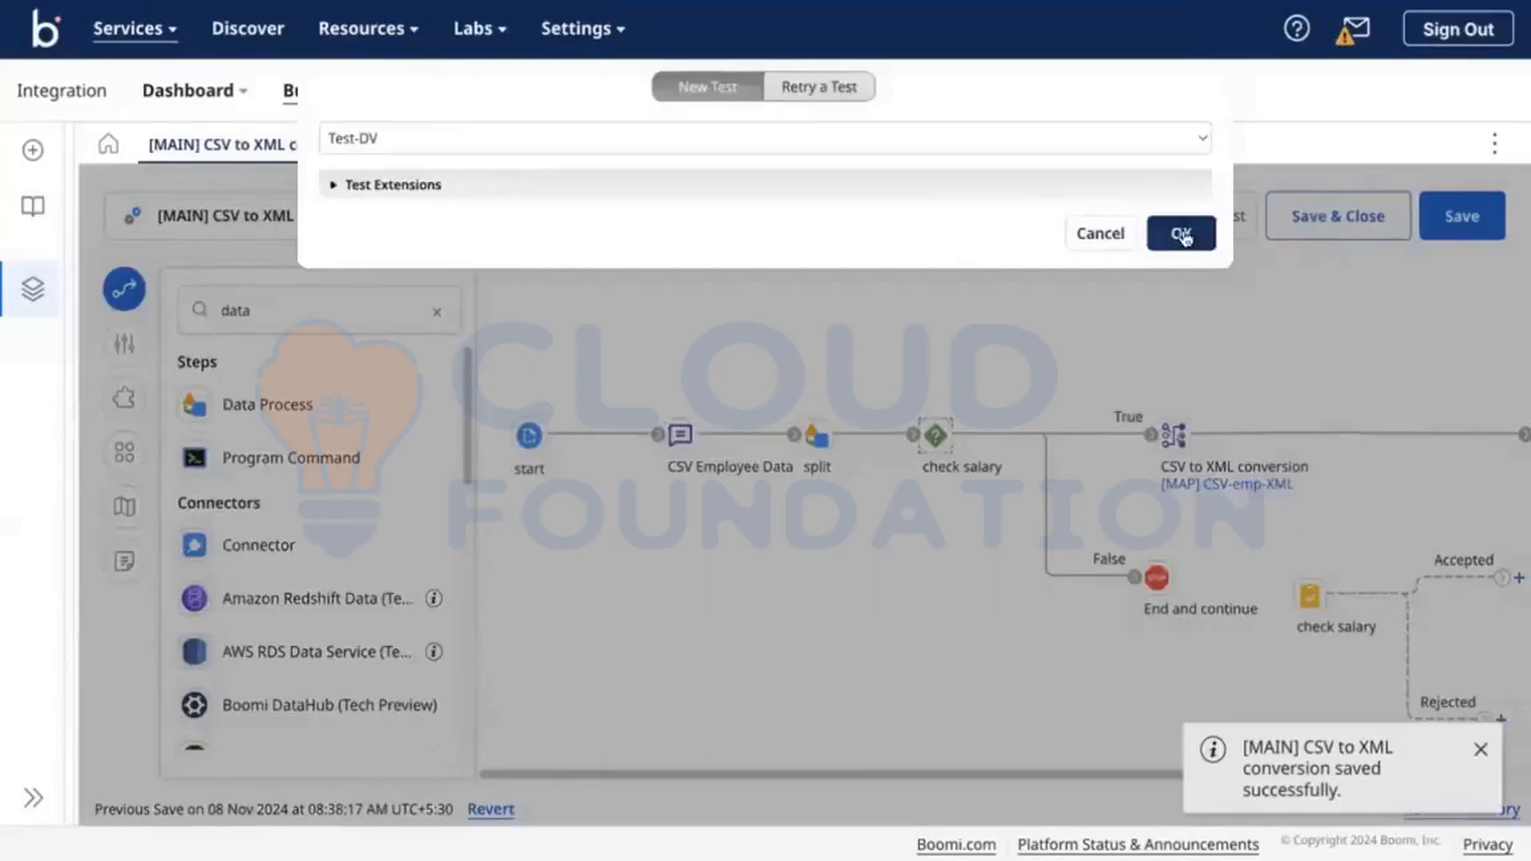
click(1181, 233)
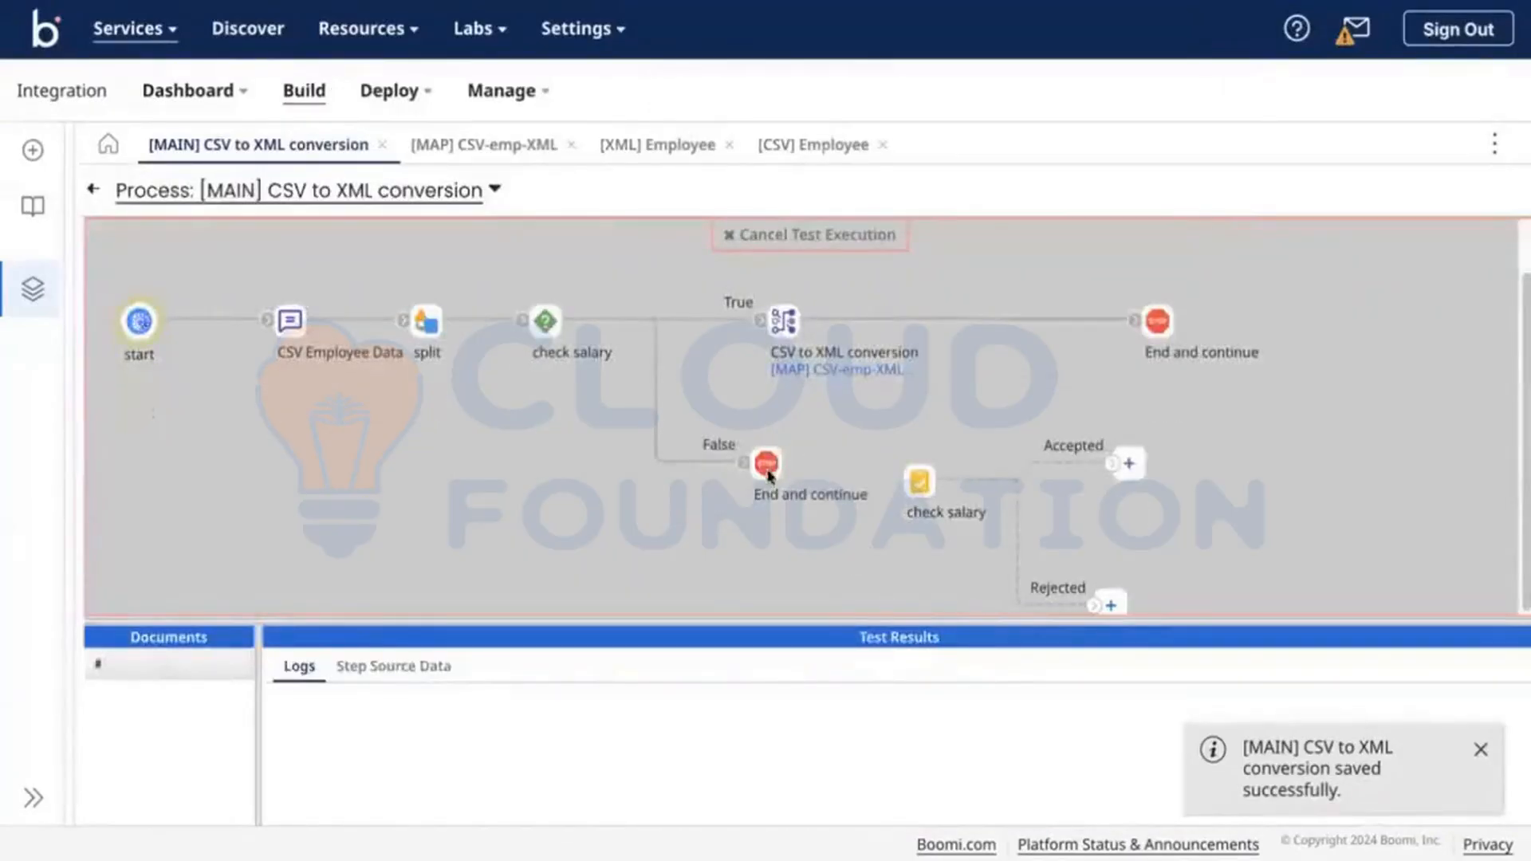
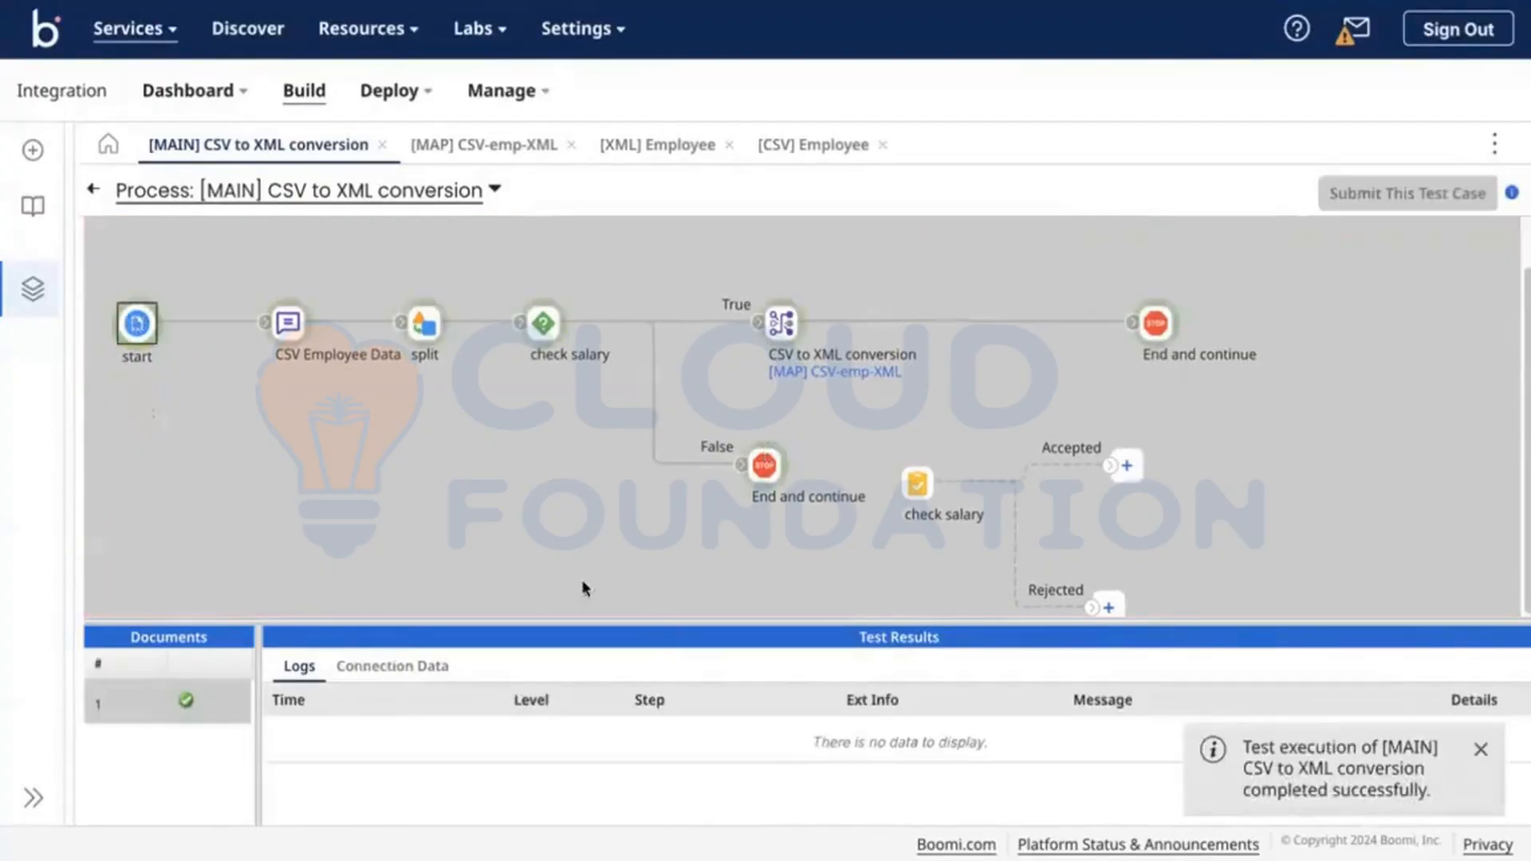
click(541, 349)
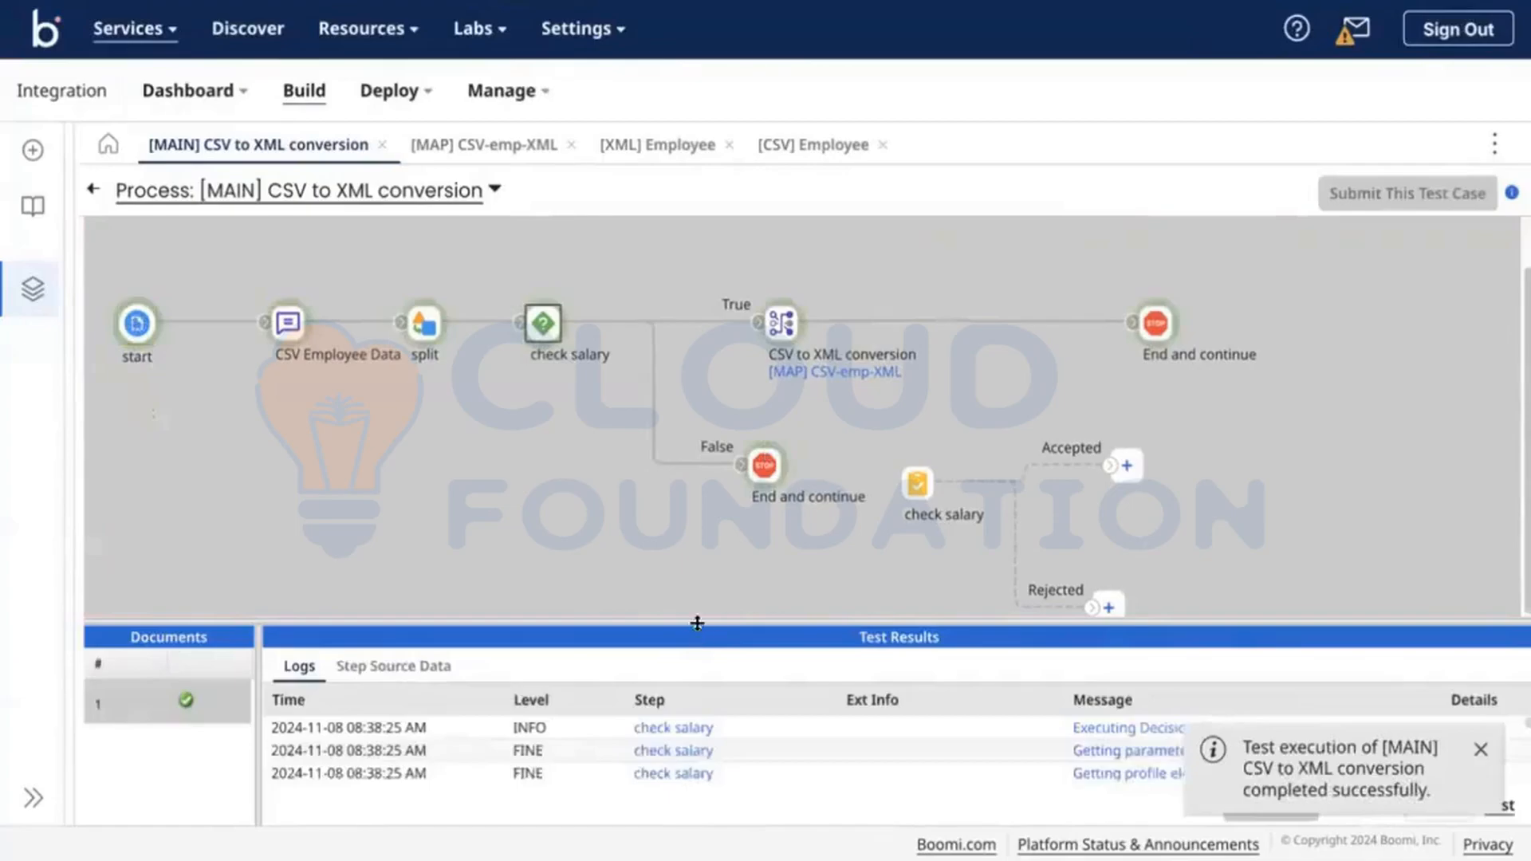
drag(697, 623, 702, 438)
scroll(989, 606, down, 1)
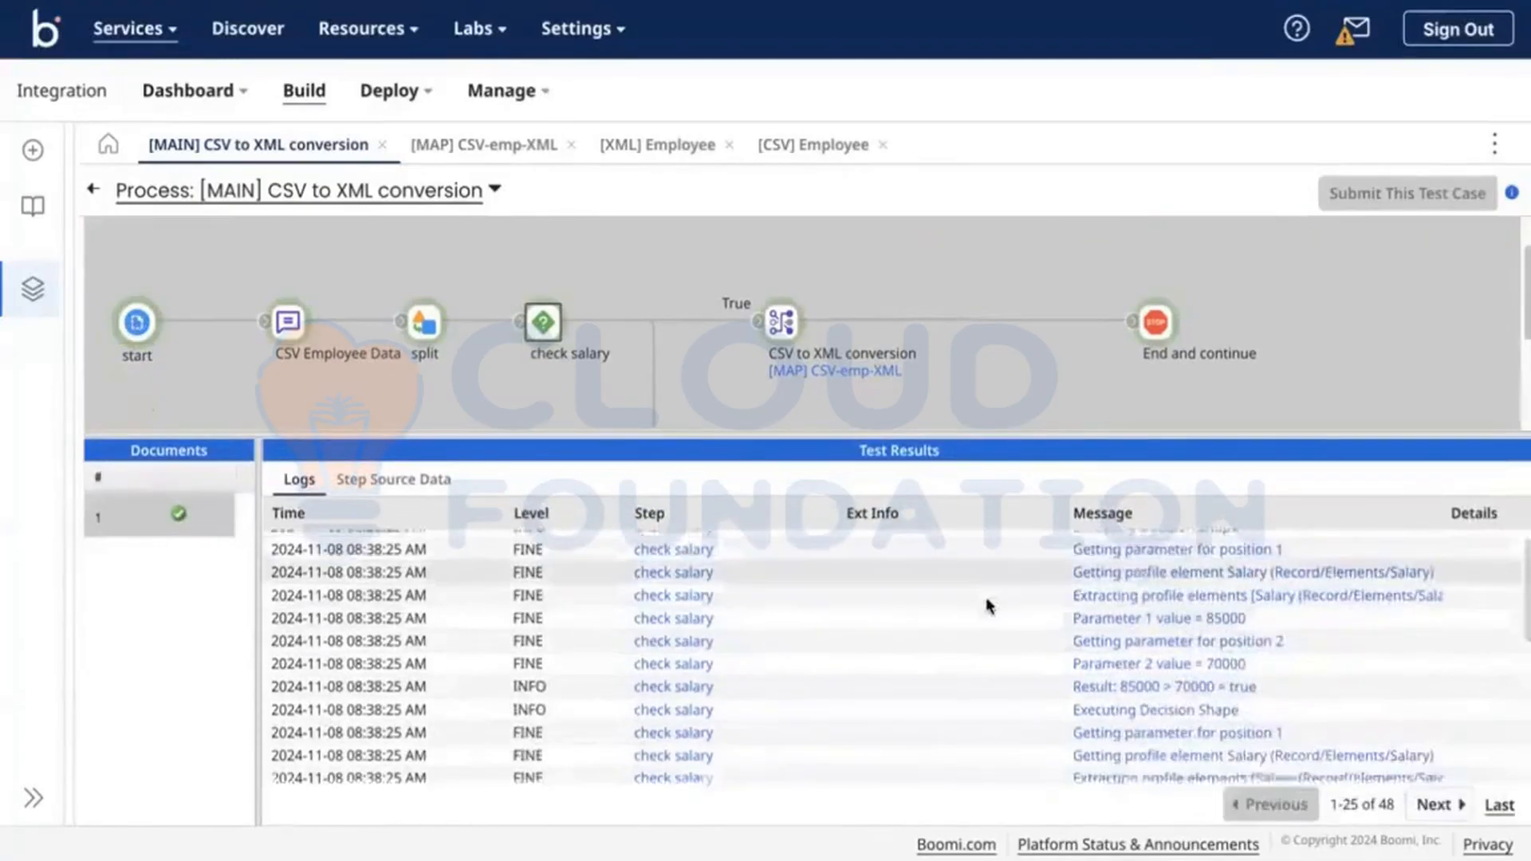
scroll(989, 622, down, 5)
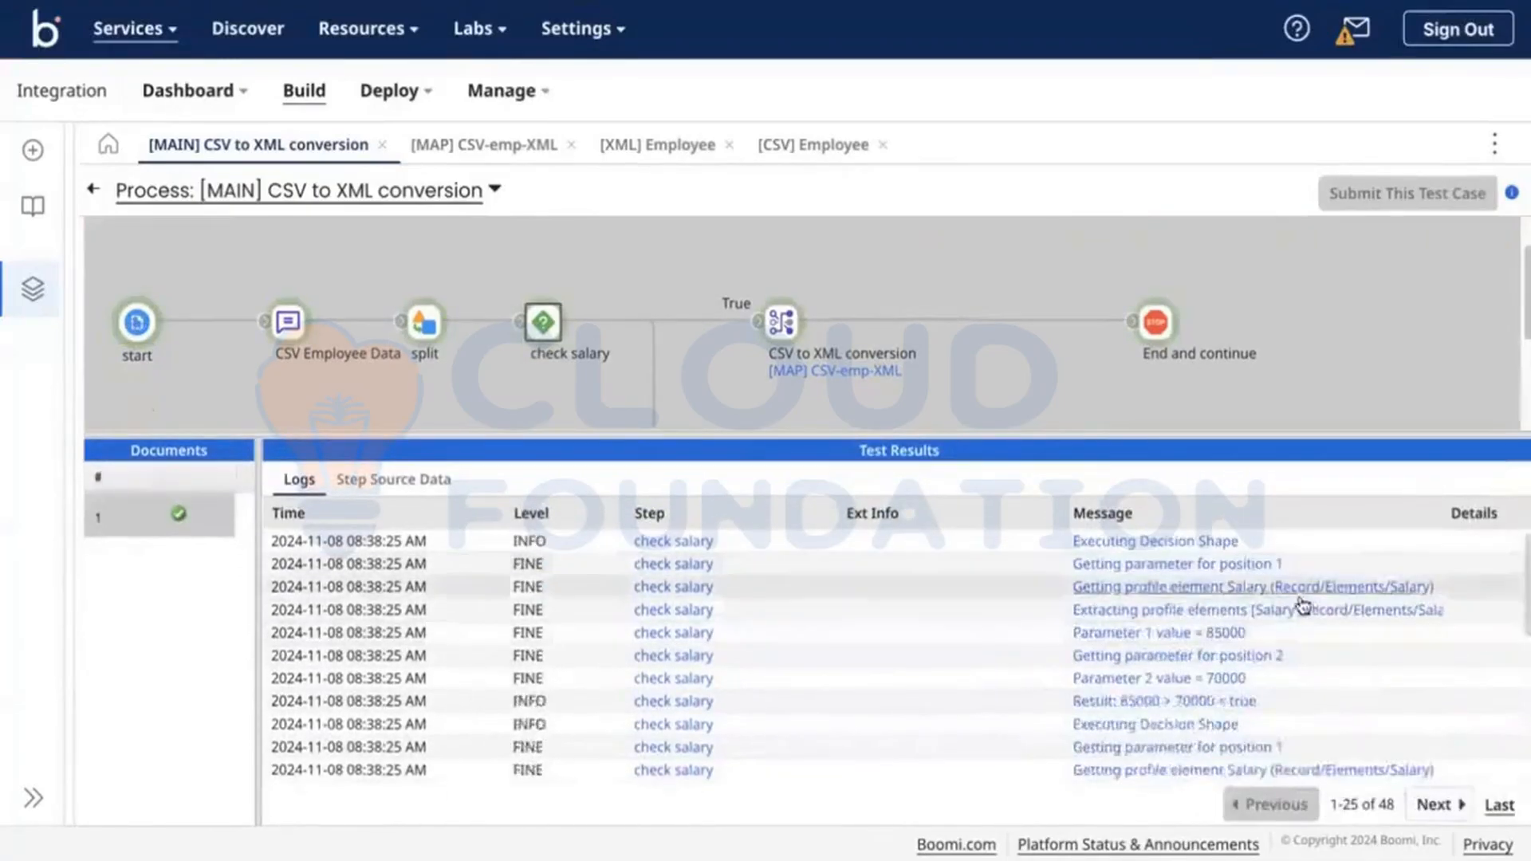
drag(974, 430, 877, 568)
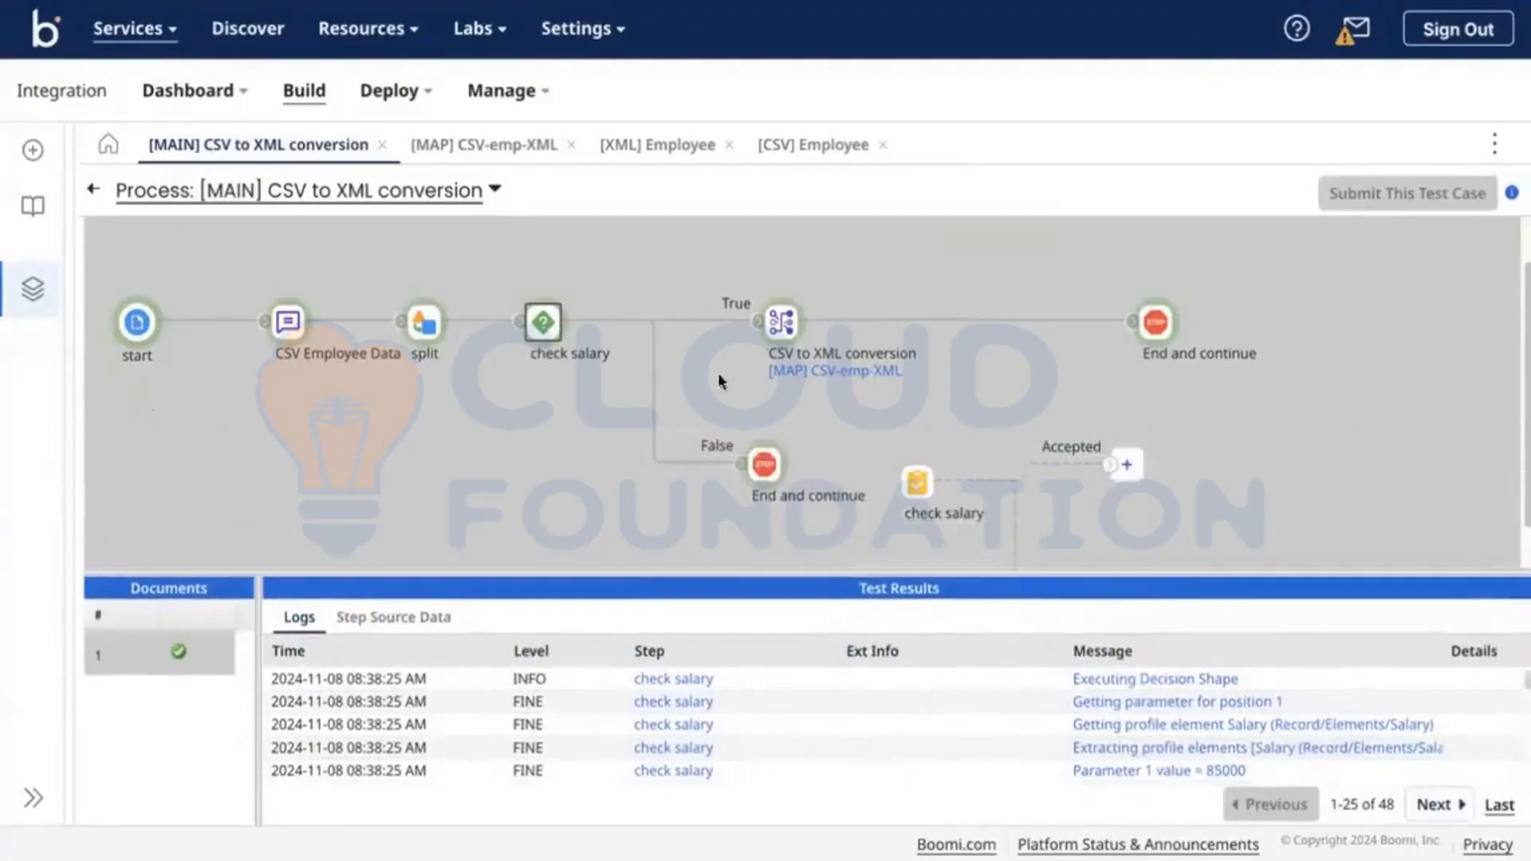
Examine the split step's logs, data processing steps and source data in the test results, and return to the process canvas.
click(429, 331)
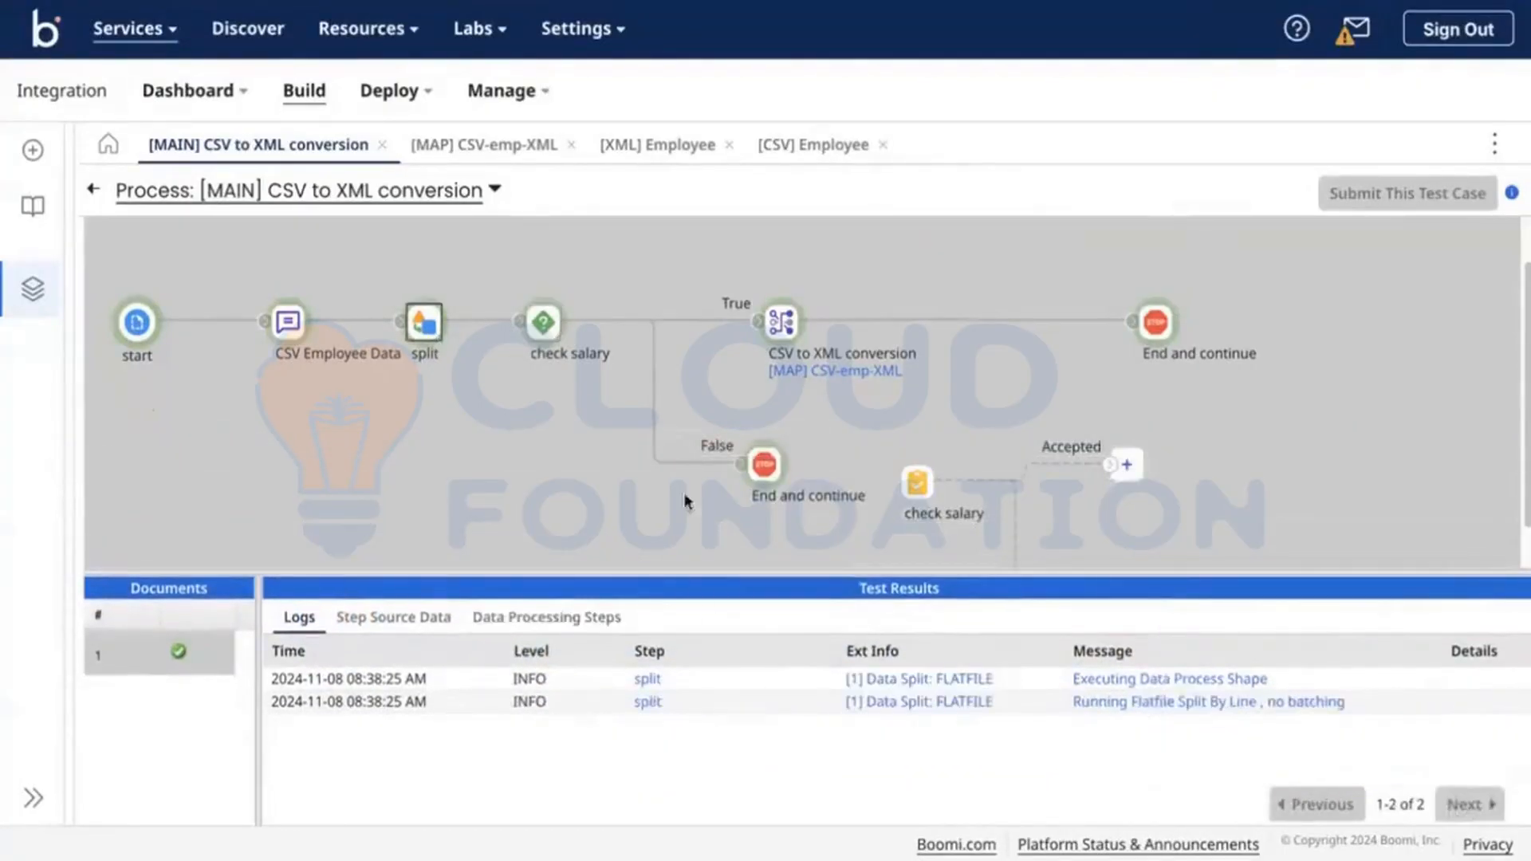
click(554, 325)
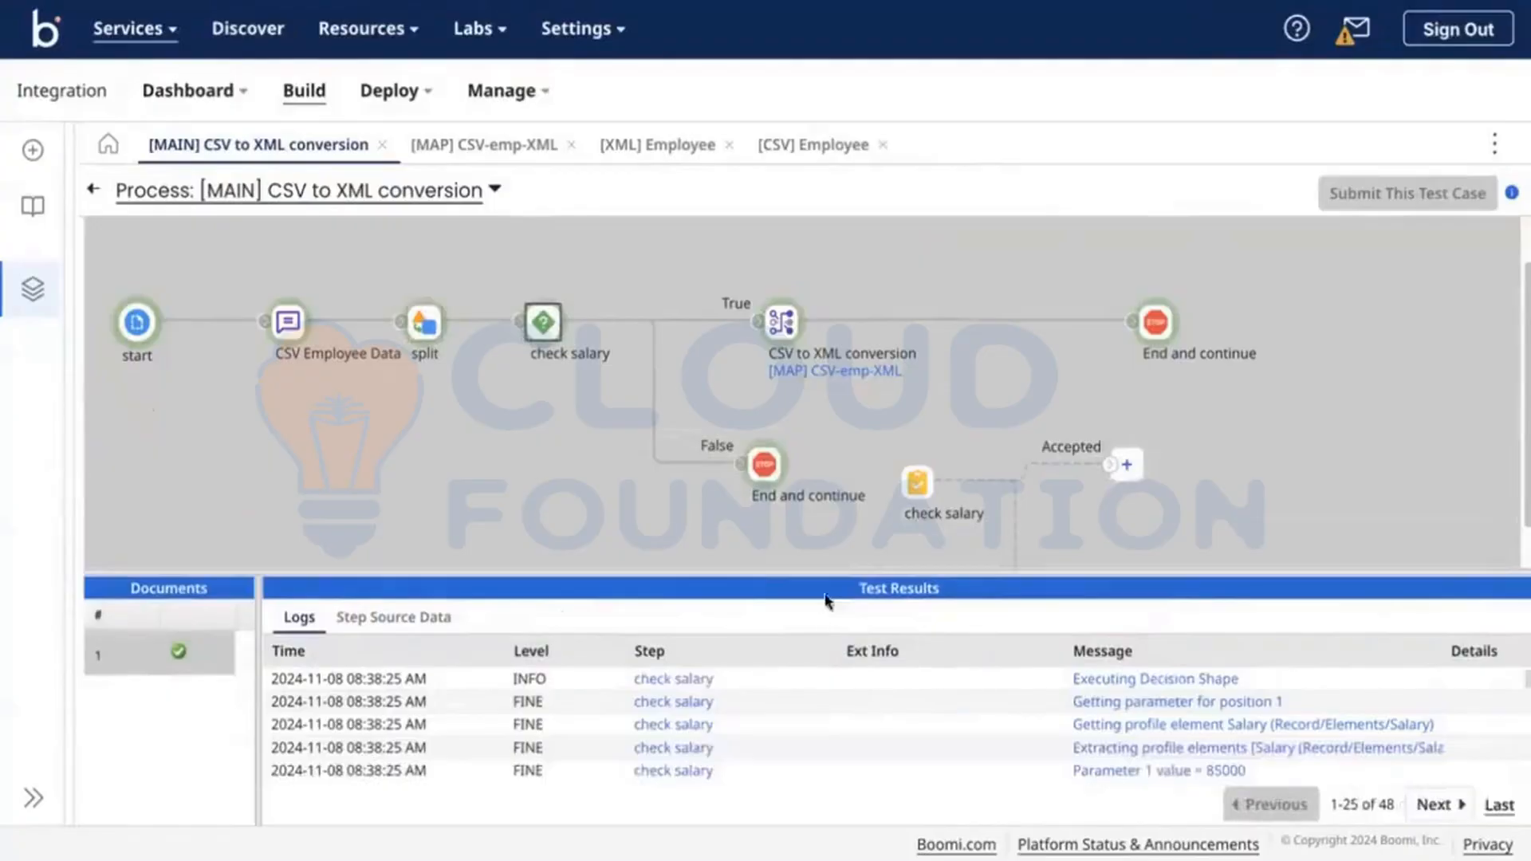
click(434, 335)
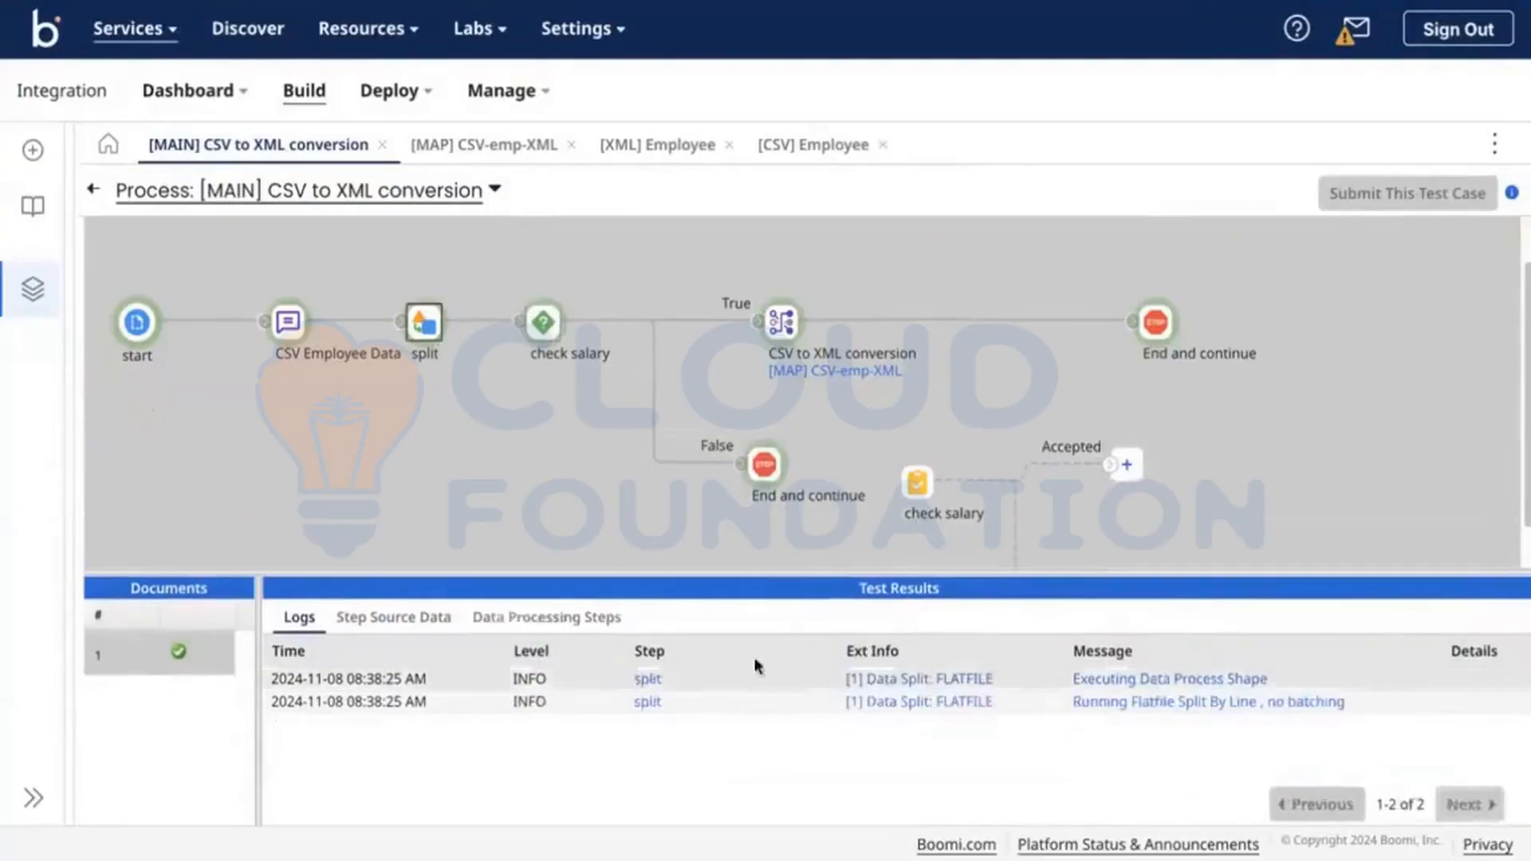
click(546, 618)
click(420, 627)
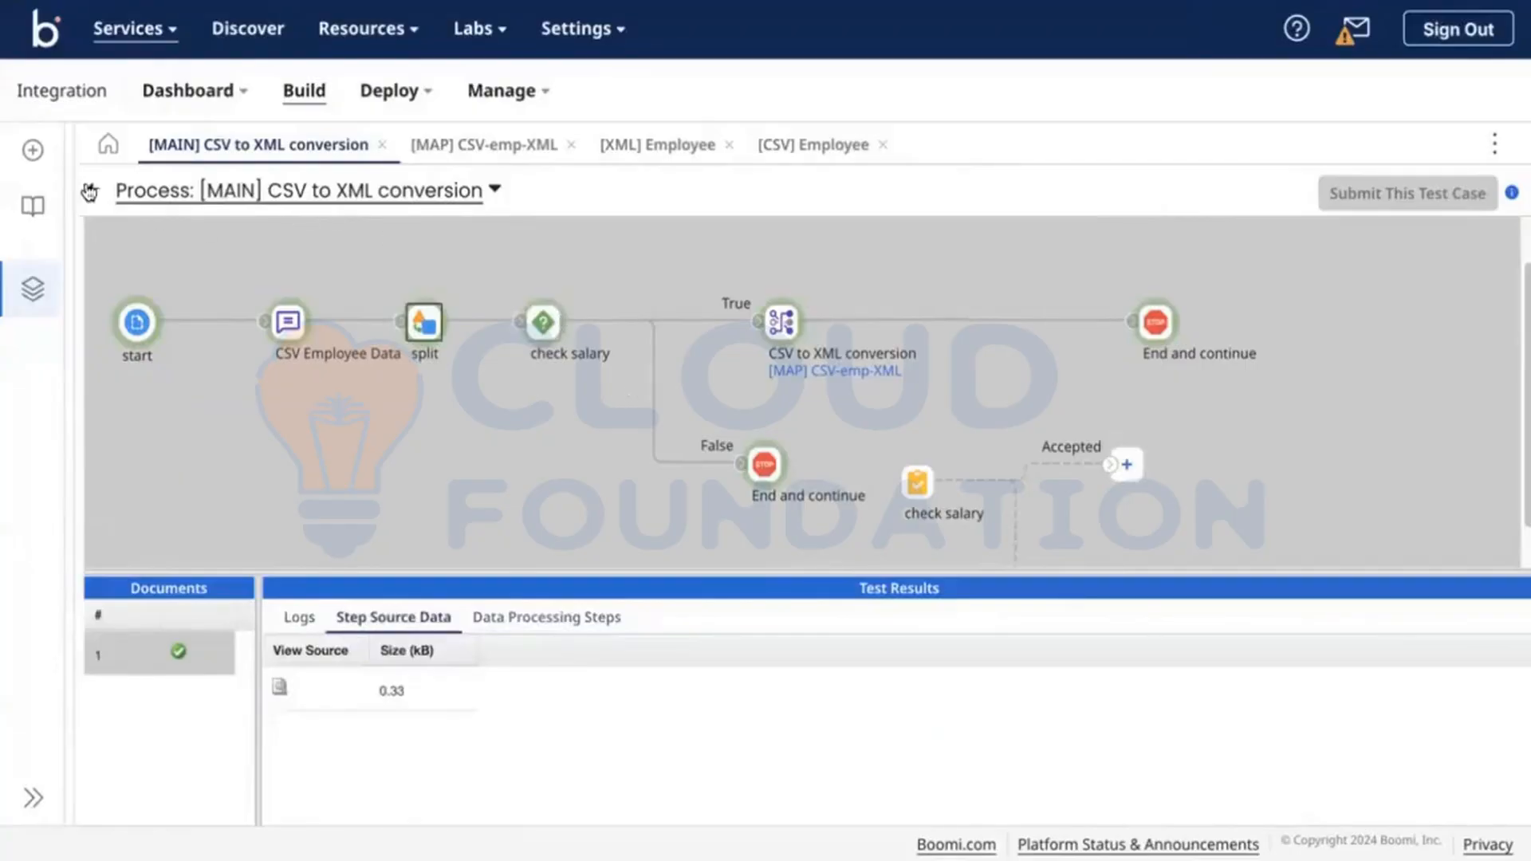
click(93, 190)
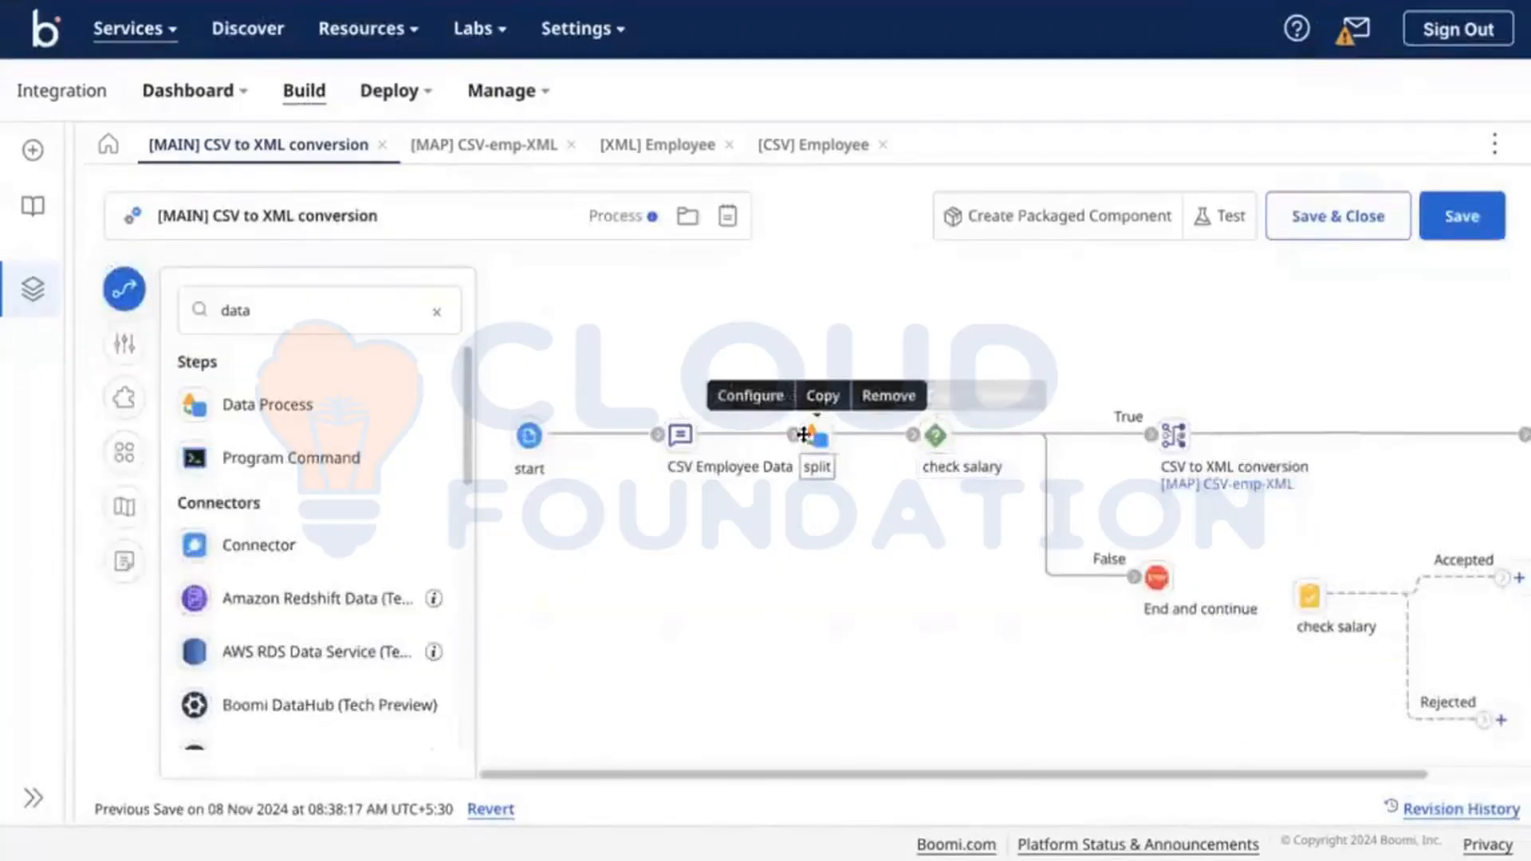
Disconnect split from CSV Employee Data and both branches of the Decision from their targets, and move split and the Decision together below the flow.
drag(794, 435, 778, 399)
drag(1151, 435, 1138, 425)
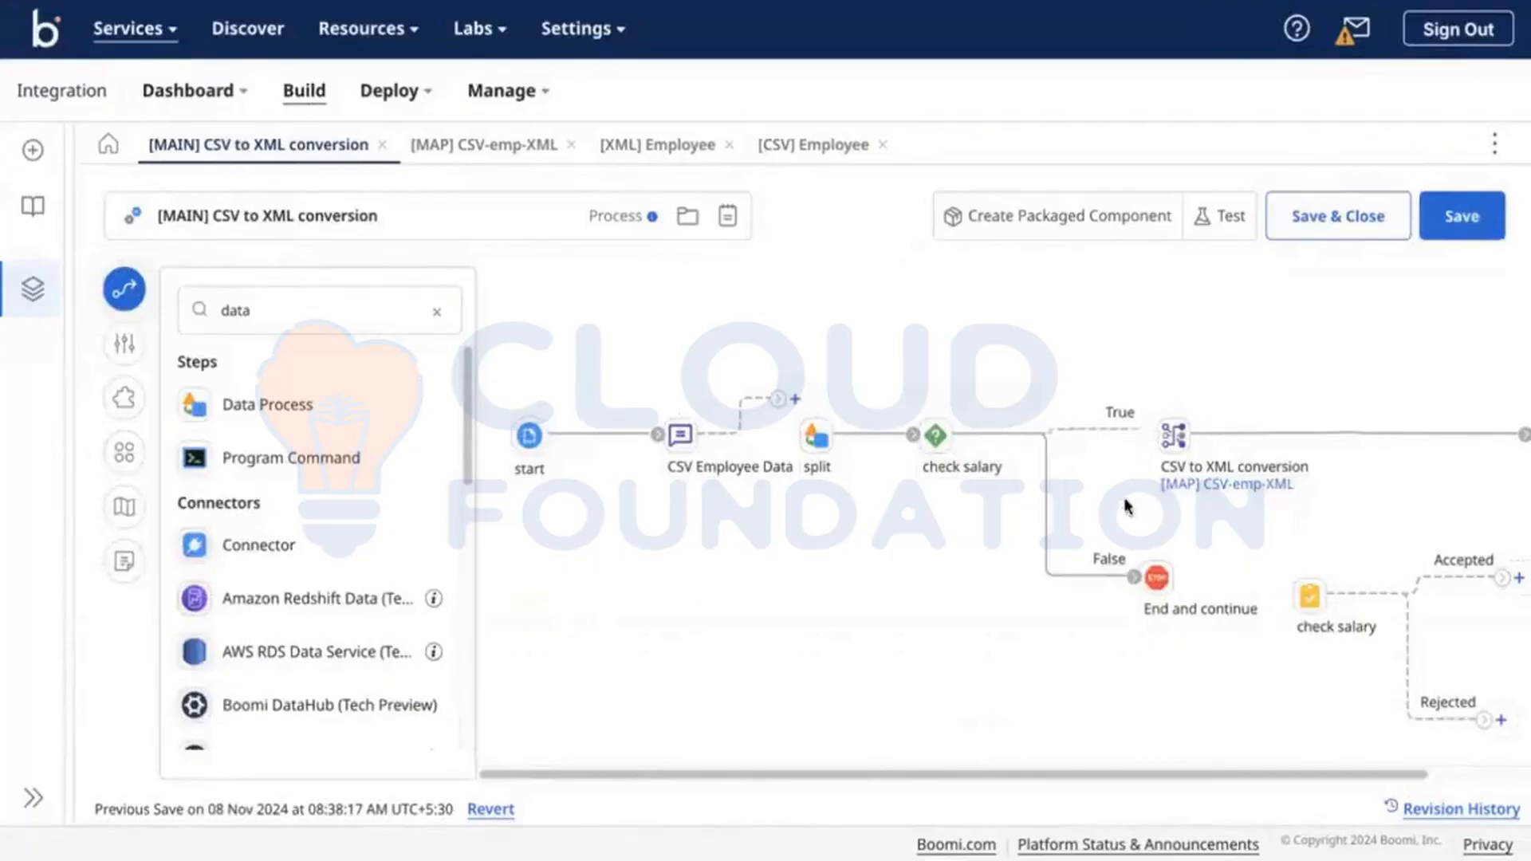
drag(1134, 577, 1088, 533)
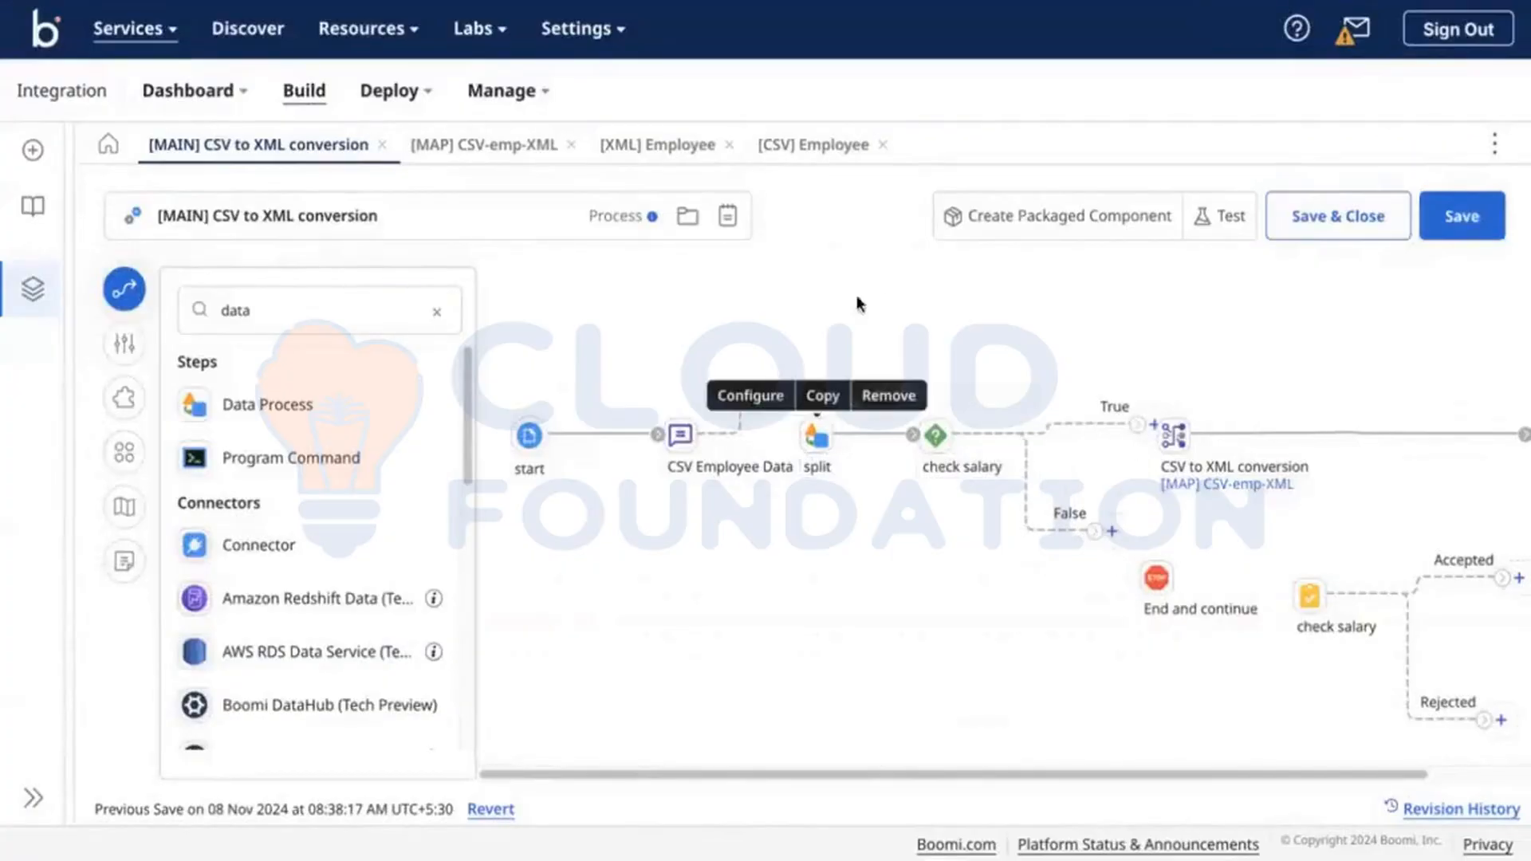
drag(808, 368, 795, 684)
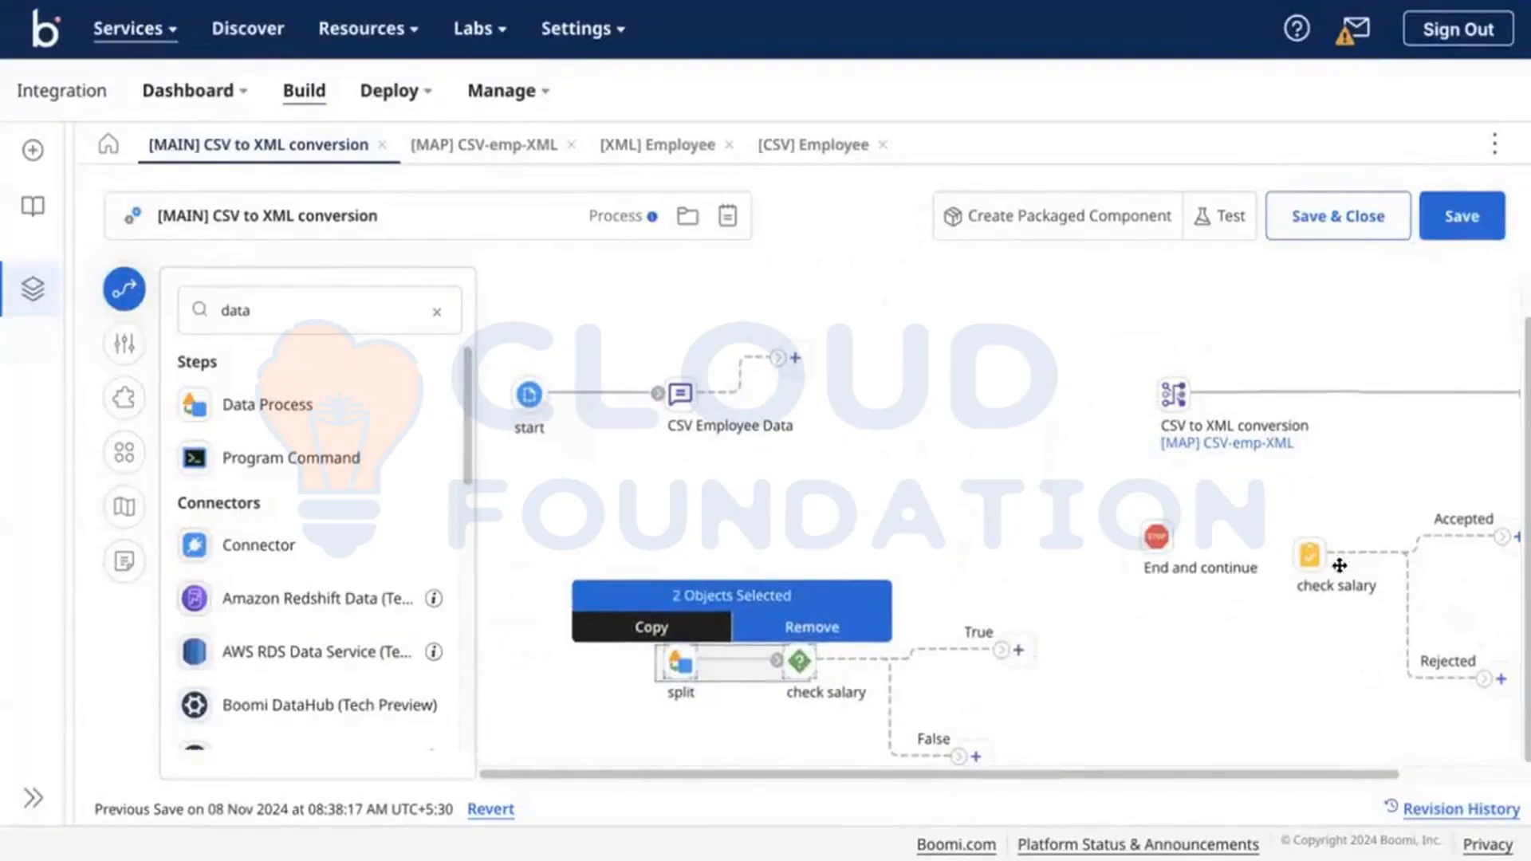
Connect the check salary business rule after CSV Employee Data, linking Accepted to CSV to XML conversion and Rejected to End and continue.
drag(1310, 554, 894, 391)
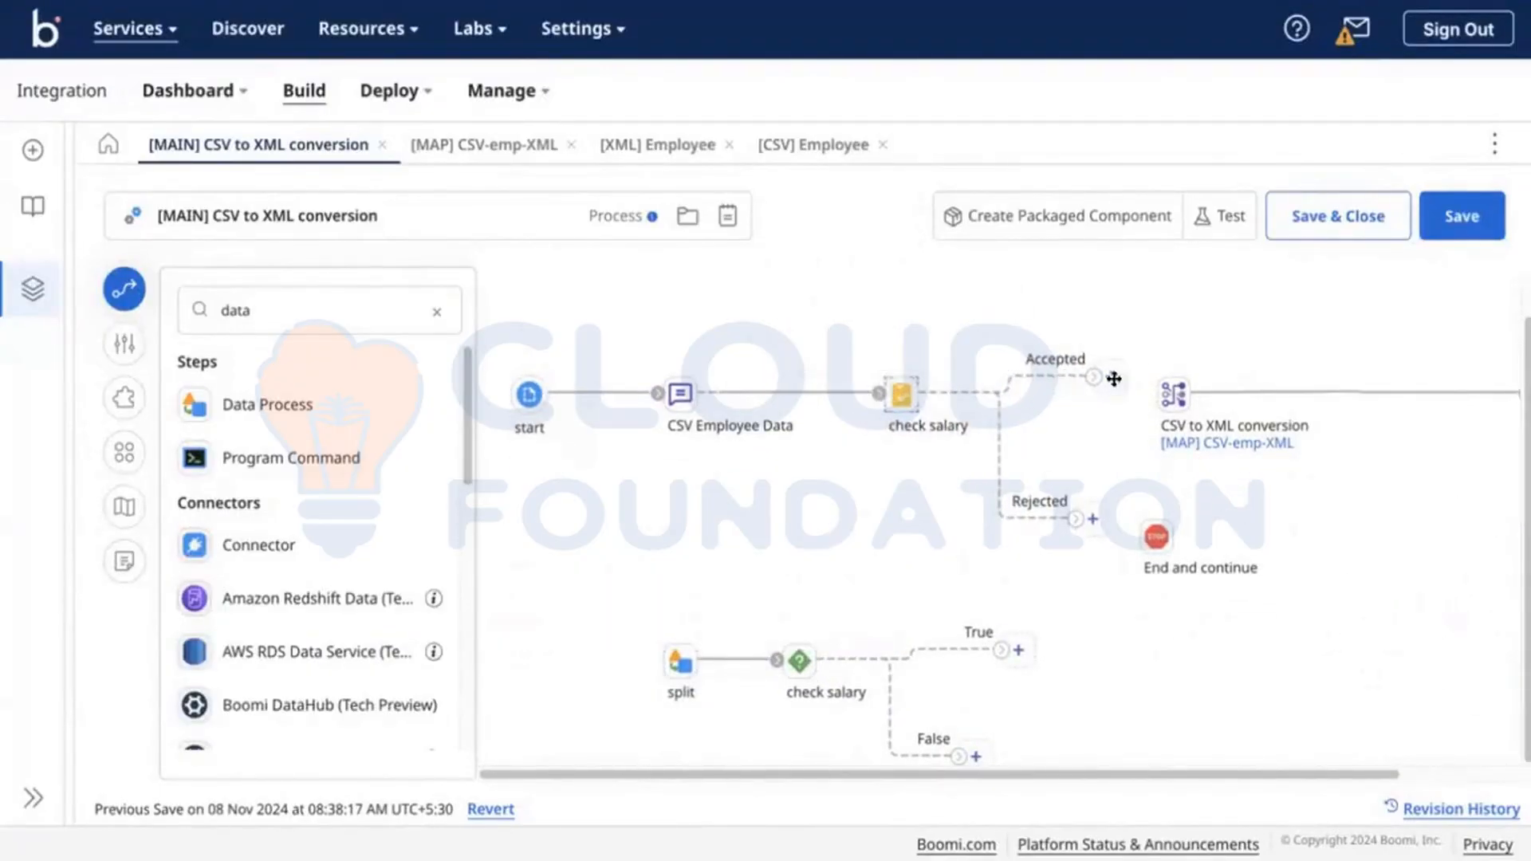
drag(1096, 376, 1165, 405)
drag(1083, 519, 1153, 530)
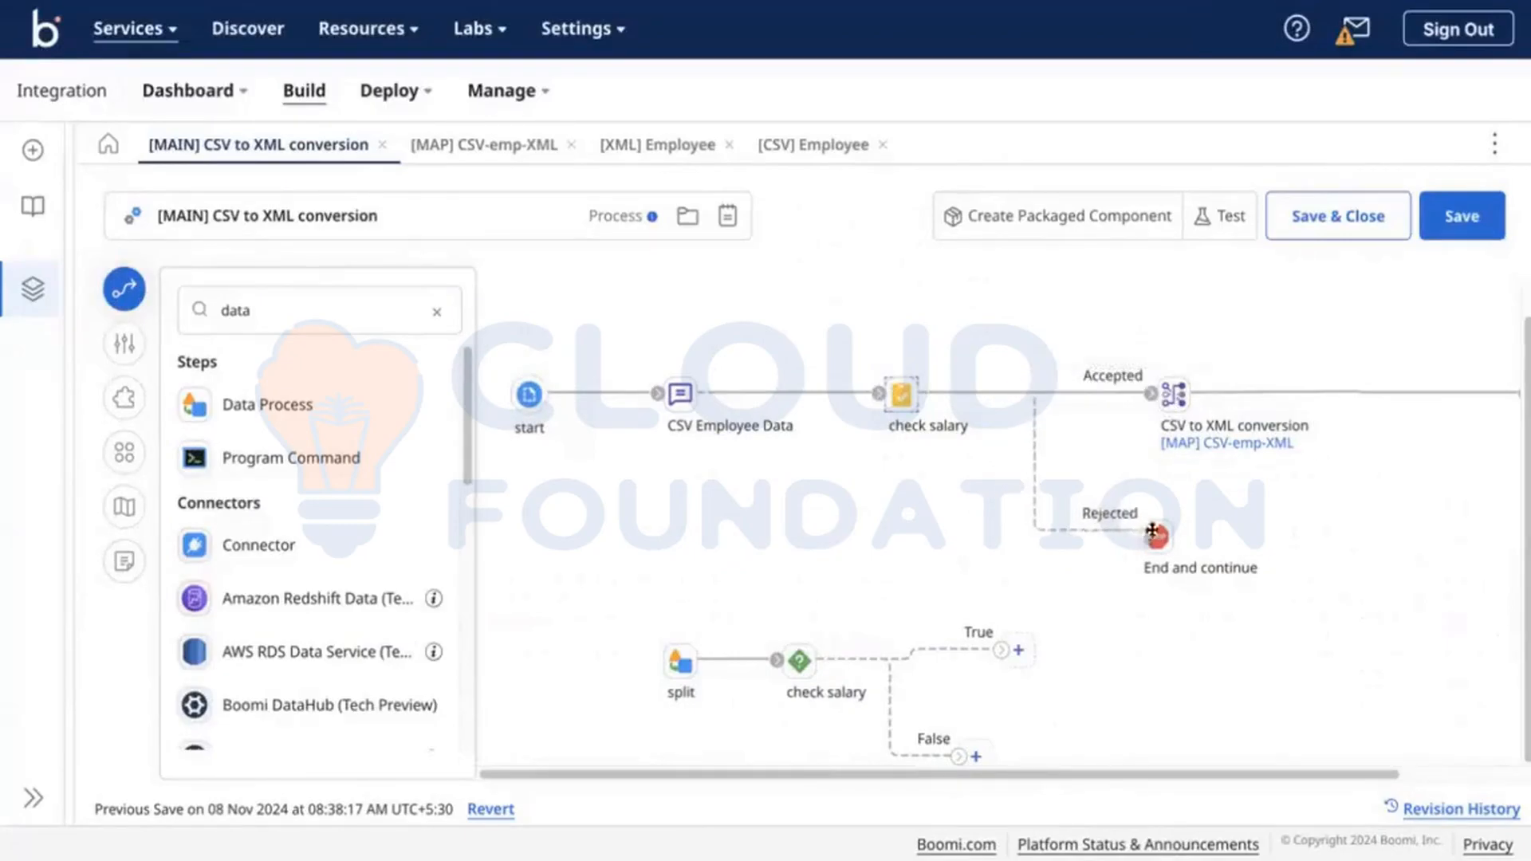
Open the check salary greater than 70k rule and create a new user-defined function as an additional rule input.
double_click(908, 394)
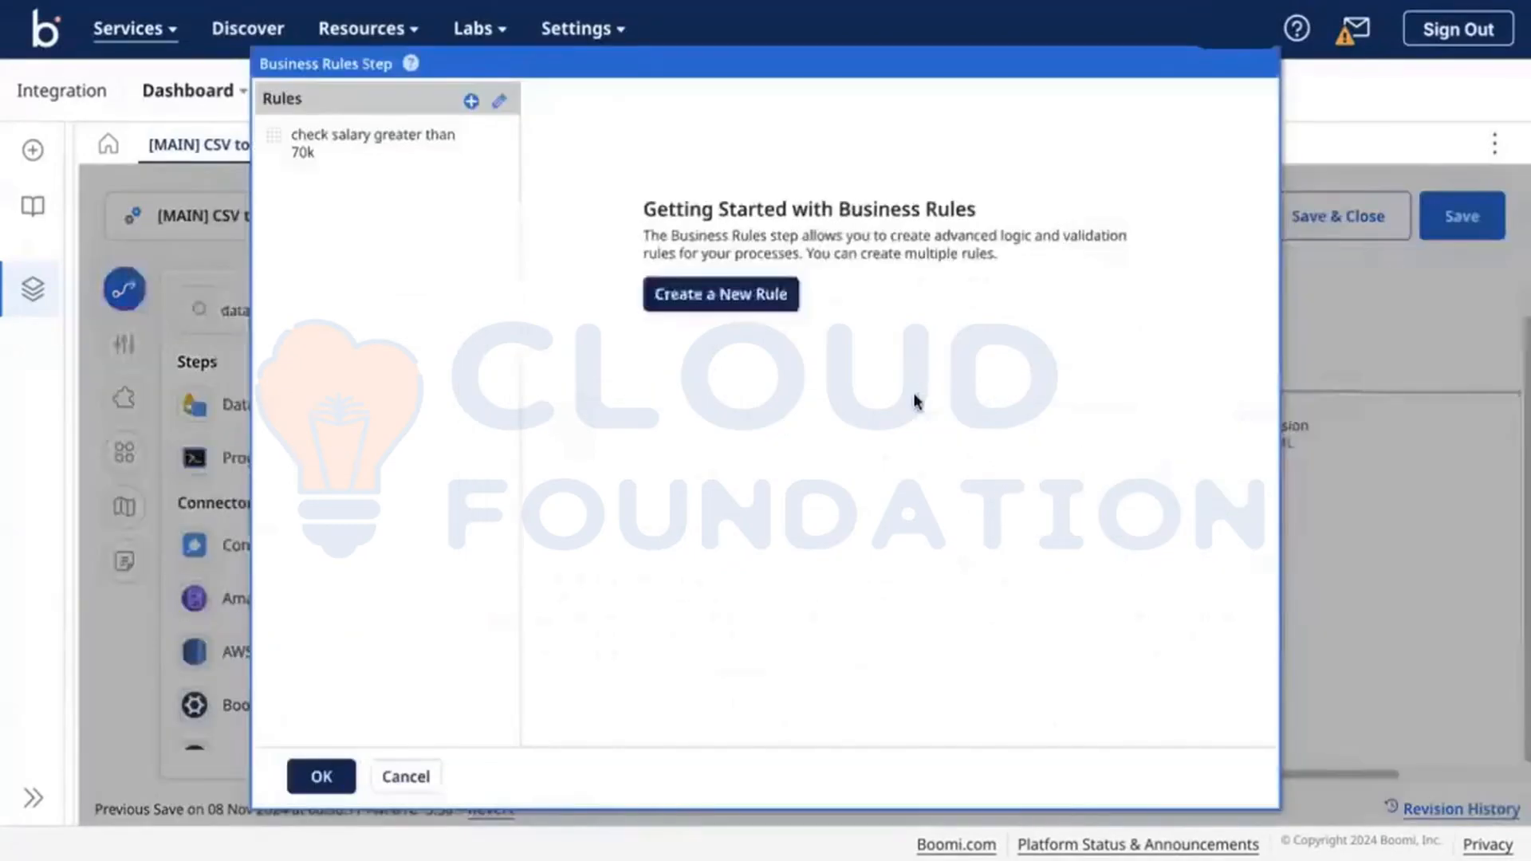
click(304, 148)
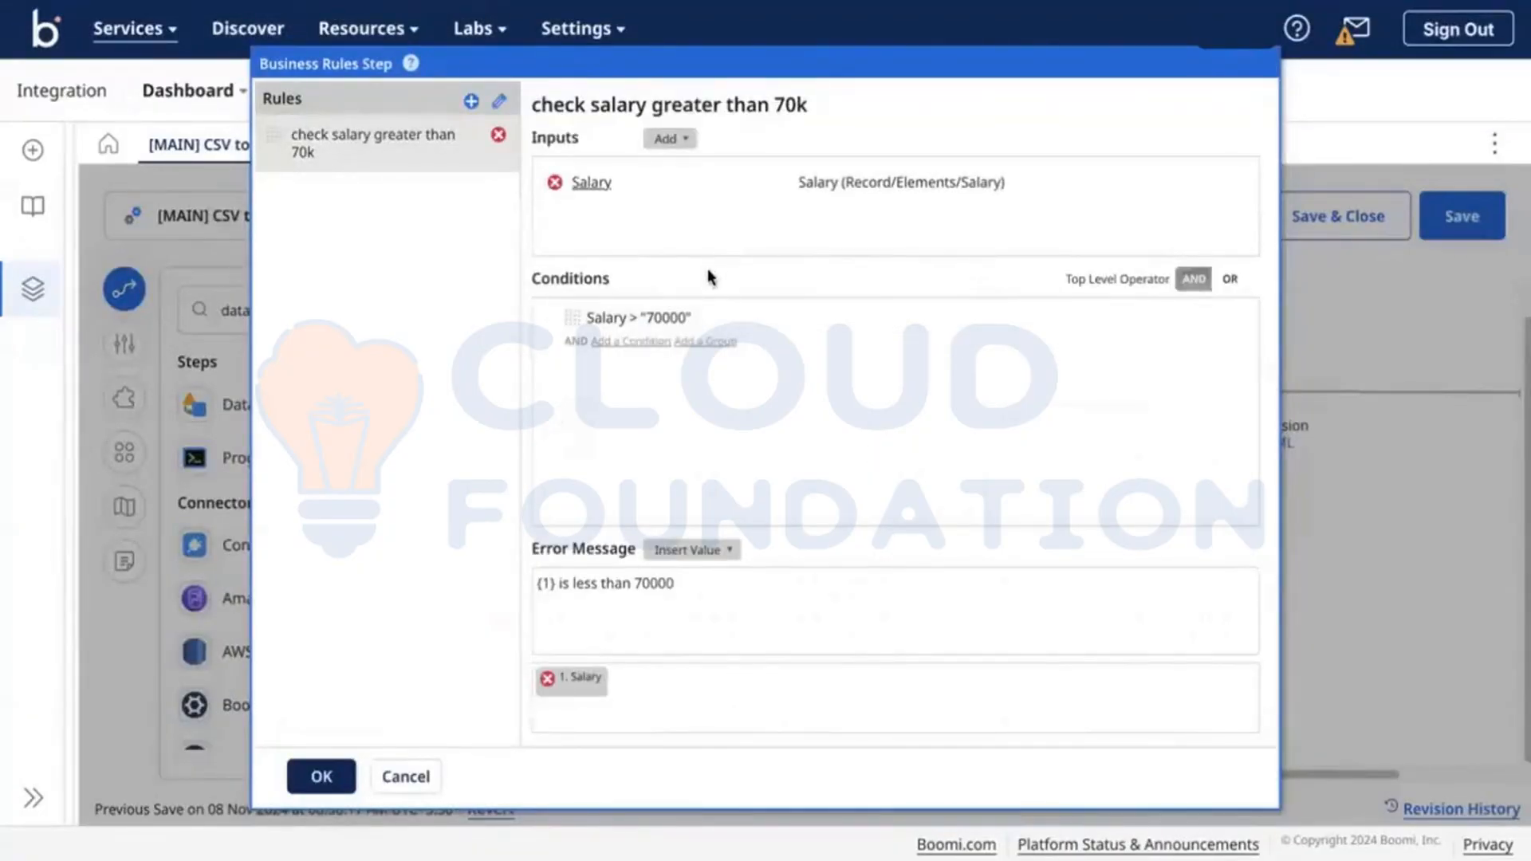
mouse_move(697, 319)
click(685, 142)
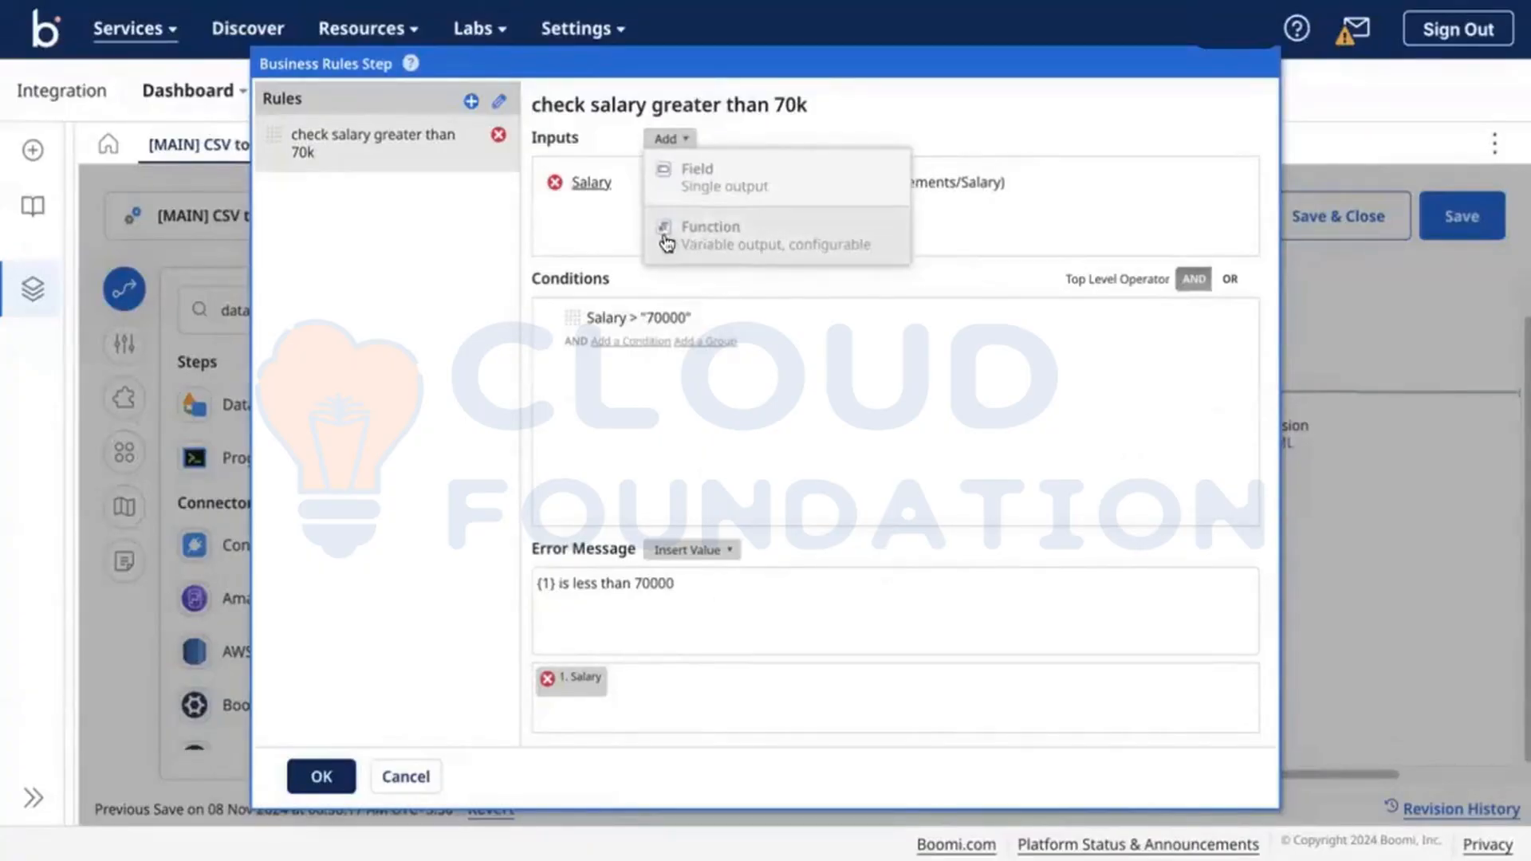
click(721, 246)
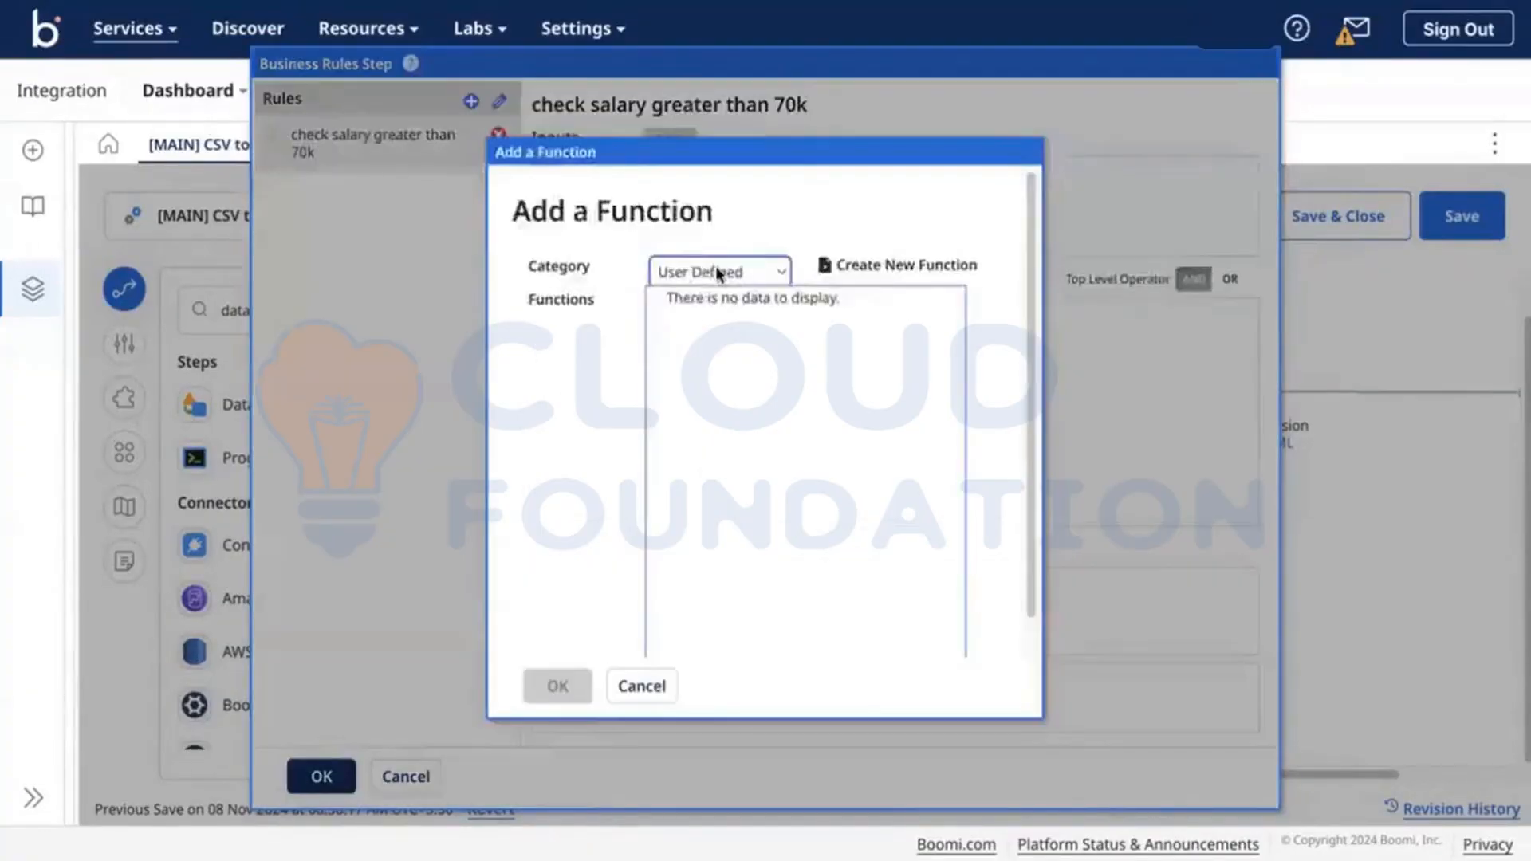
click(715, 266)
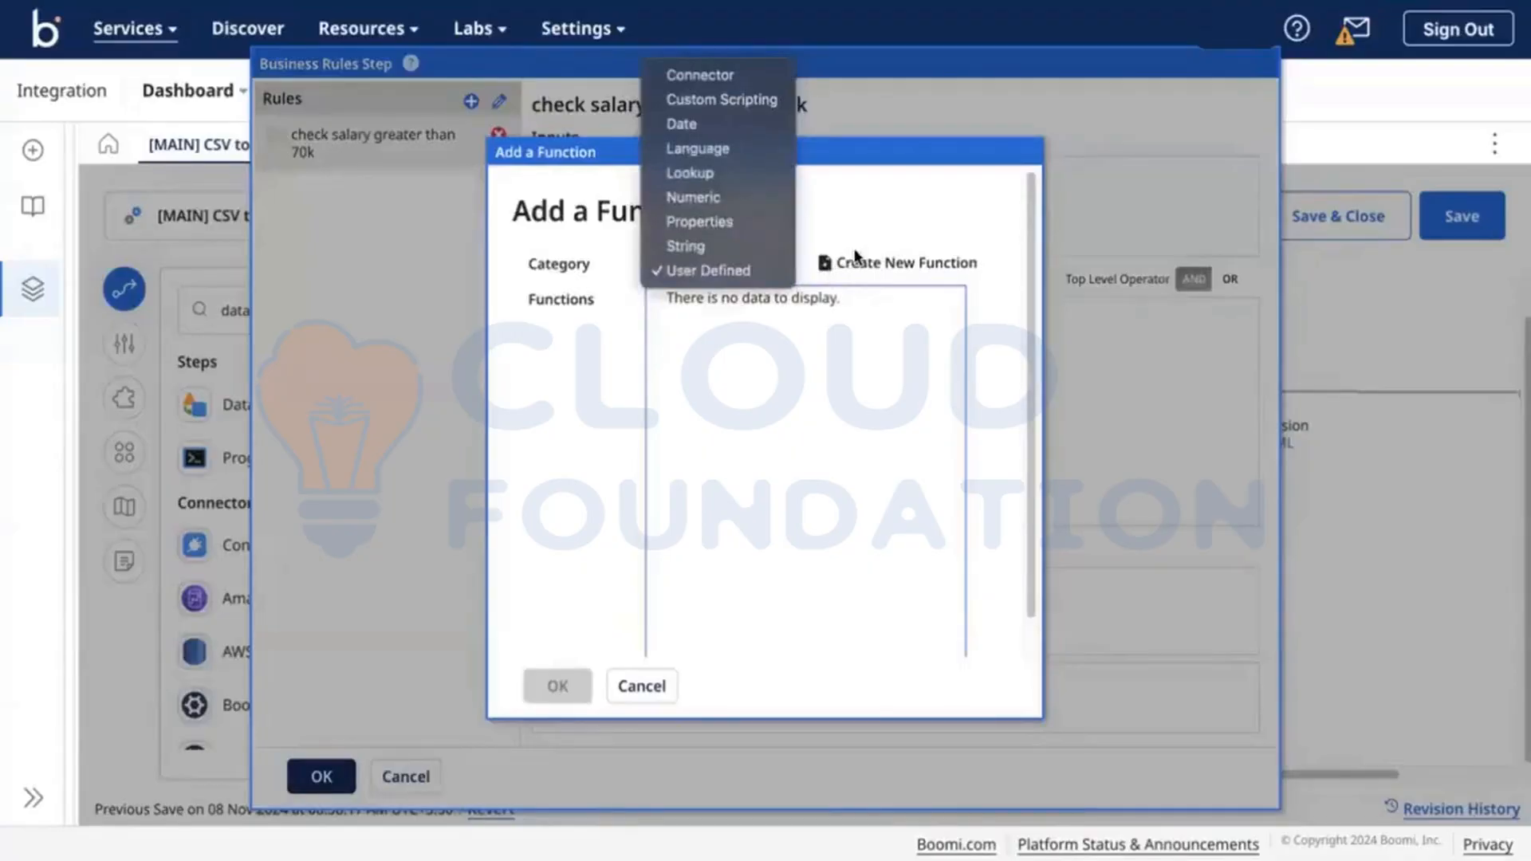
click(895, 263)
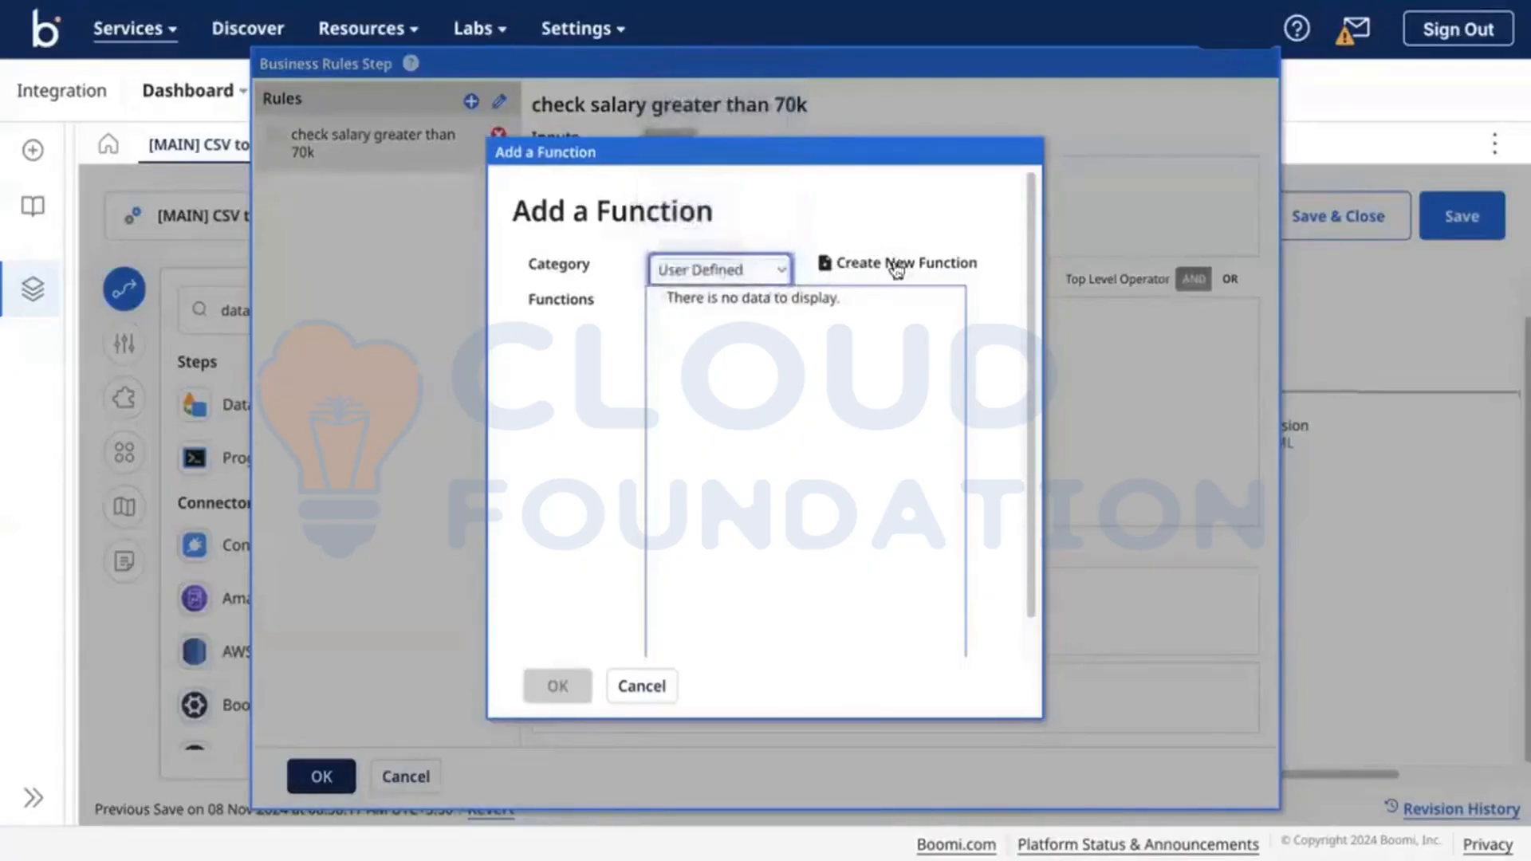
click(898, 265)
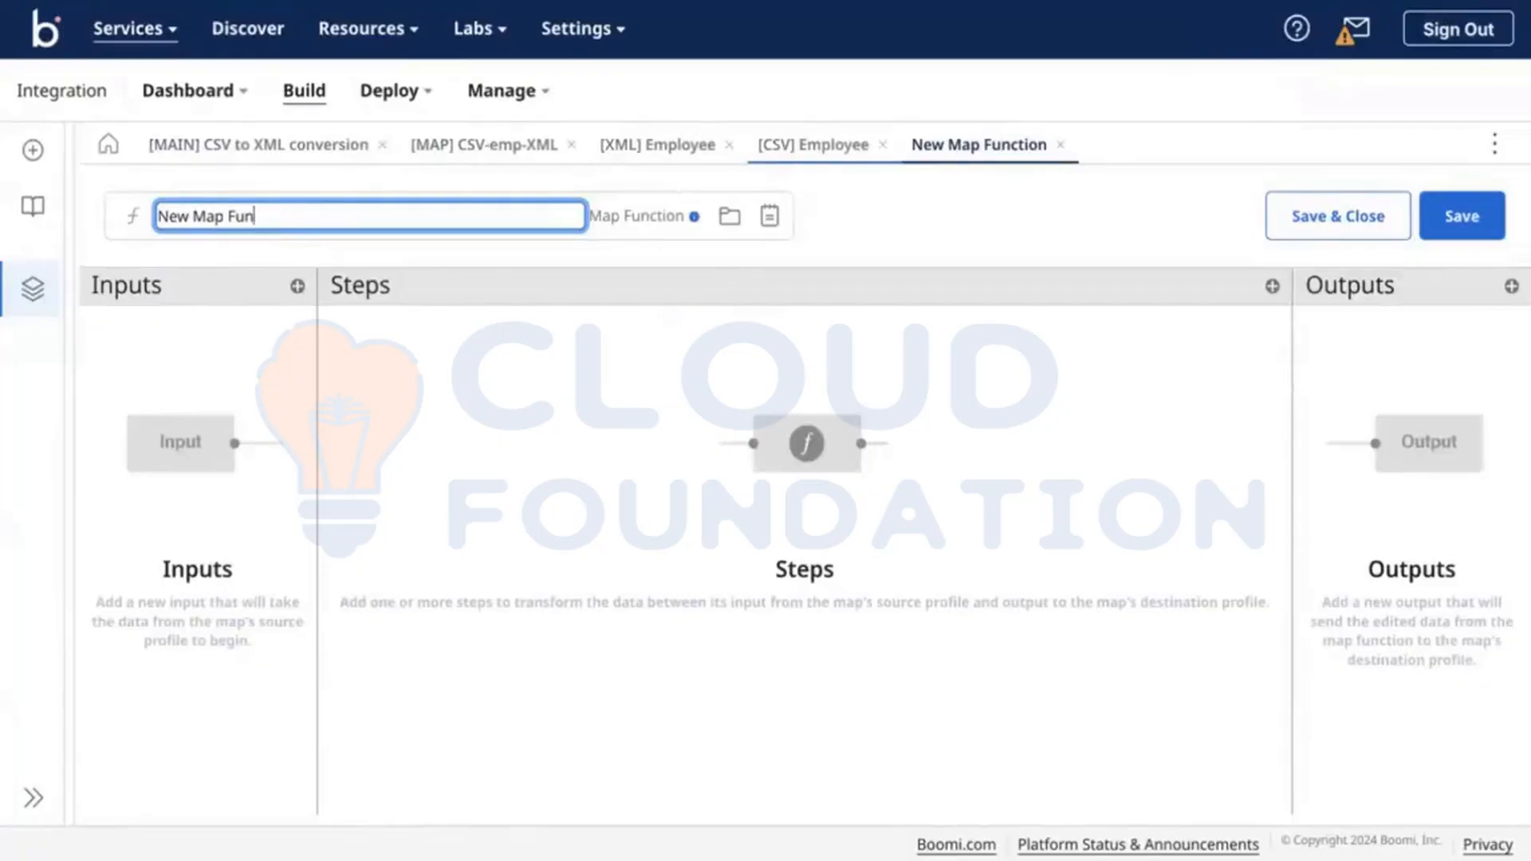
Name the new map function [UDF] Check salary.
key(BackSpace)
key(BackSpace)
key(BackSpace)
key(BackSpace)
key(BackSpace)
key(BackSpace)
key(BackSpace)
key(BackSpace)
key(BackSpace)
key(BackSpace)
text(DF] Check salary)
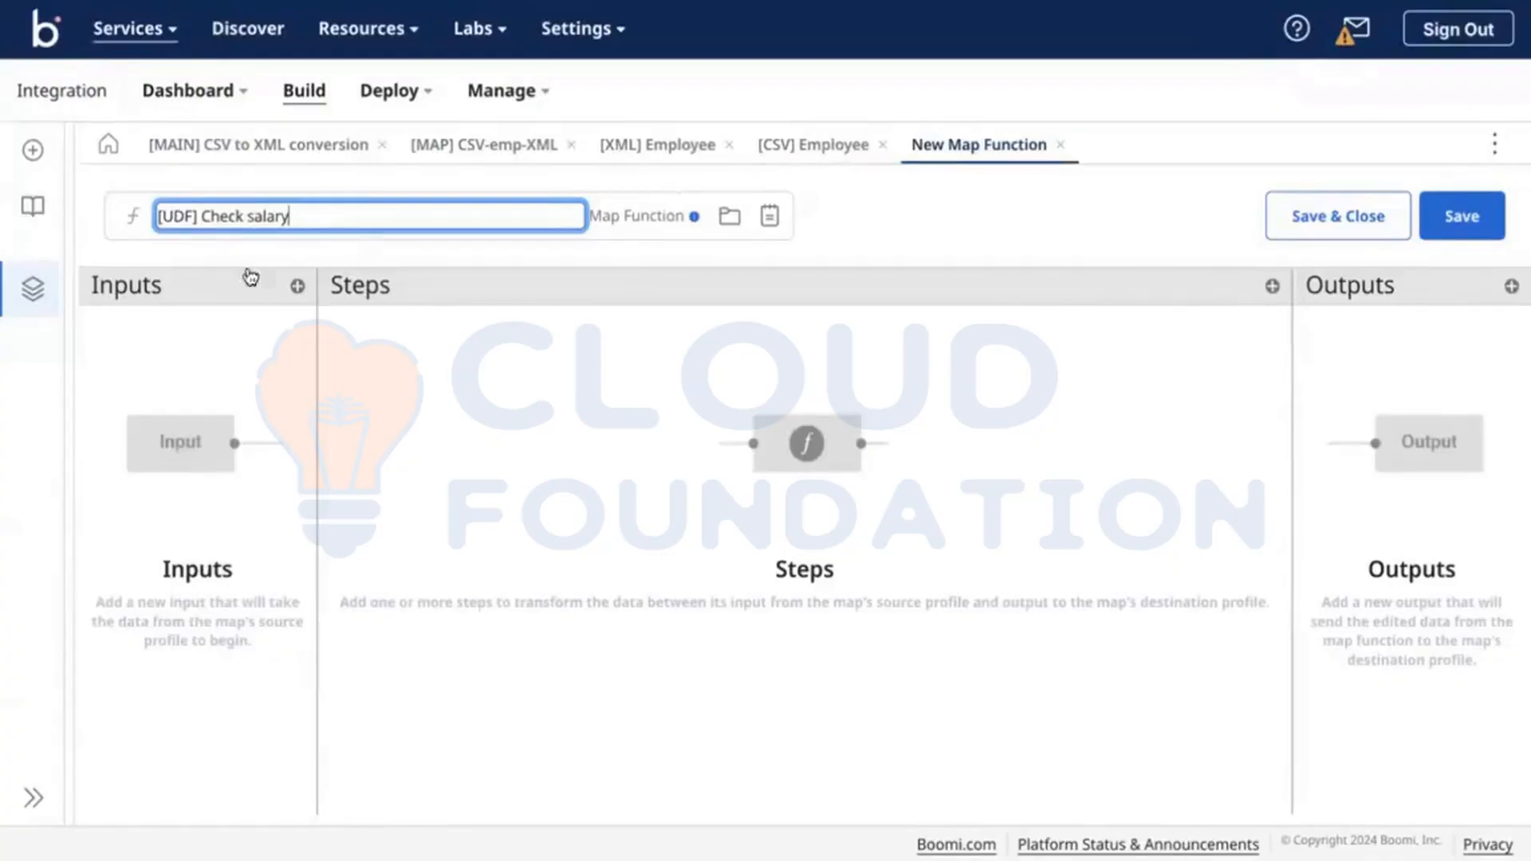
Add an input named salary to the [UDF] Check salary map function.
click(297, 286)
text(sala)
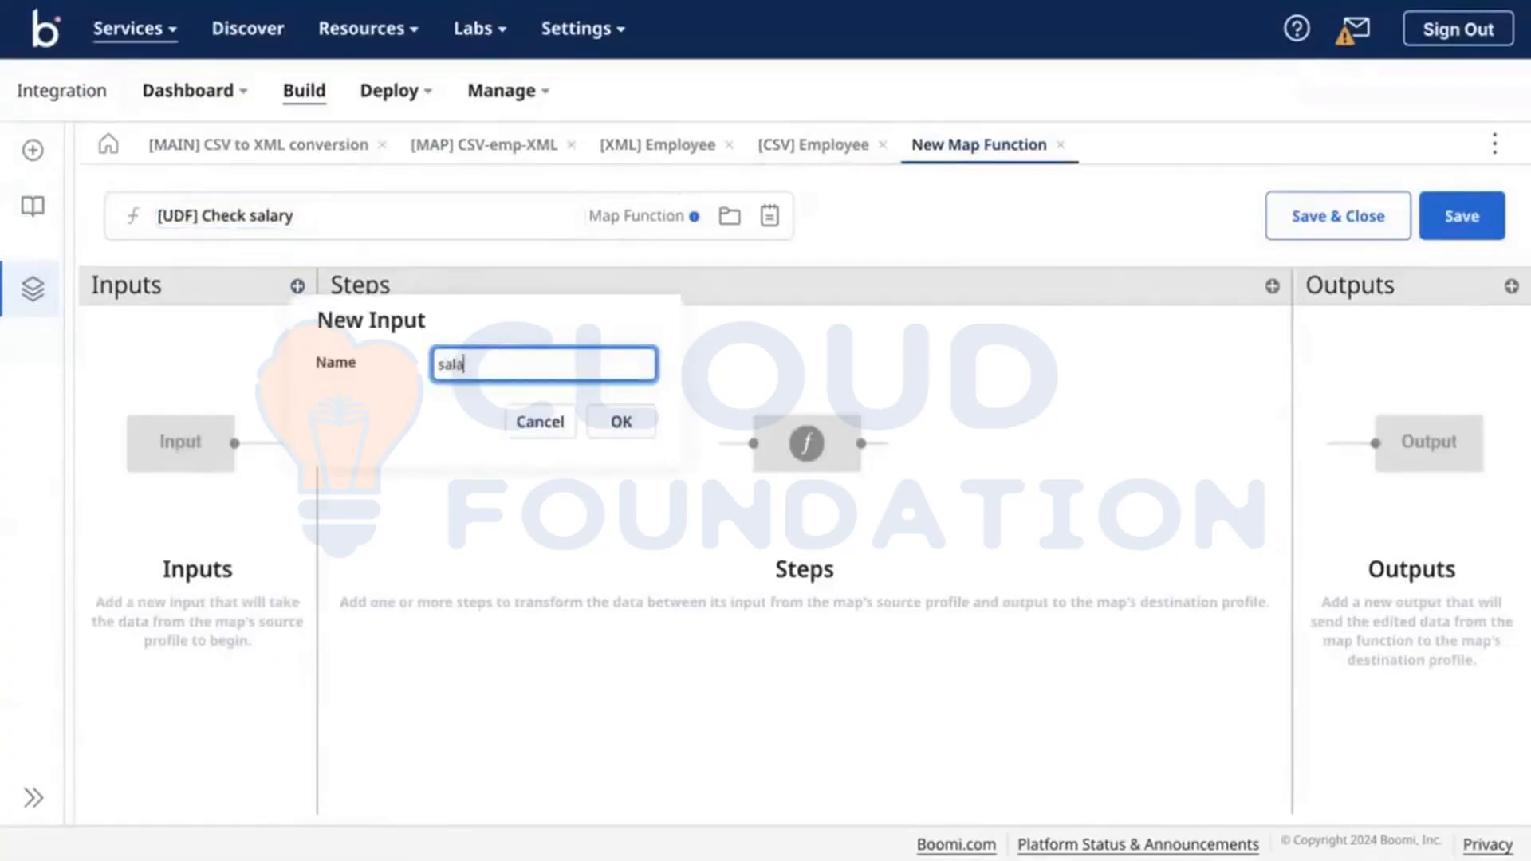
text(ry)
click(594, 419)
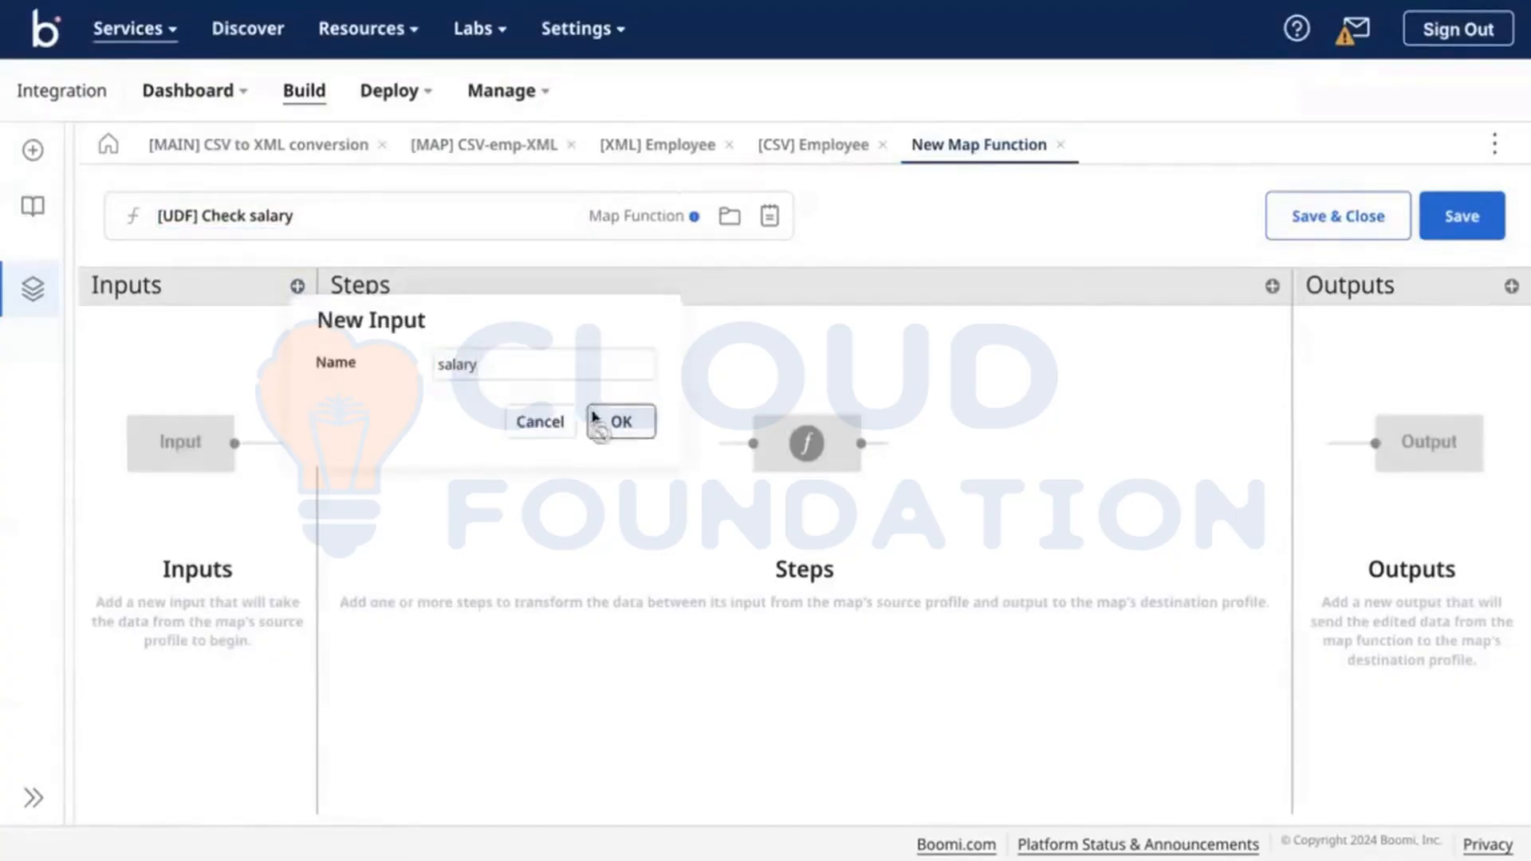
Look through the String and Numeric functions available for a new step of the map function.
click(1273, 287)
click(727, 244)
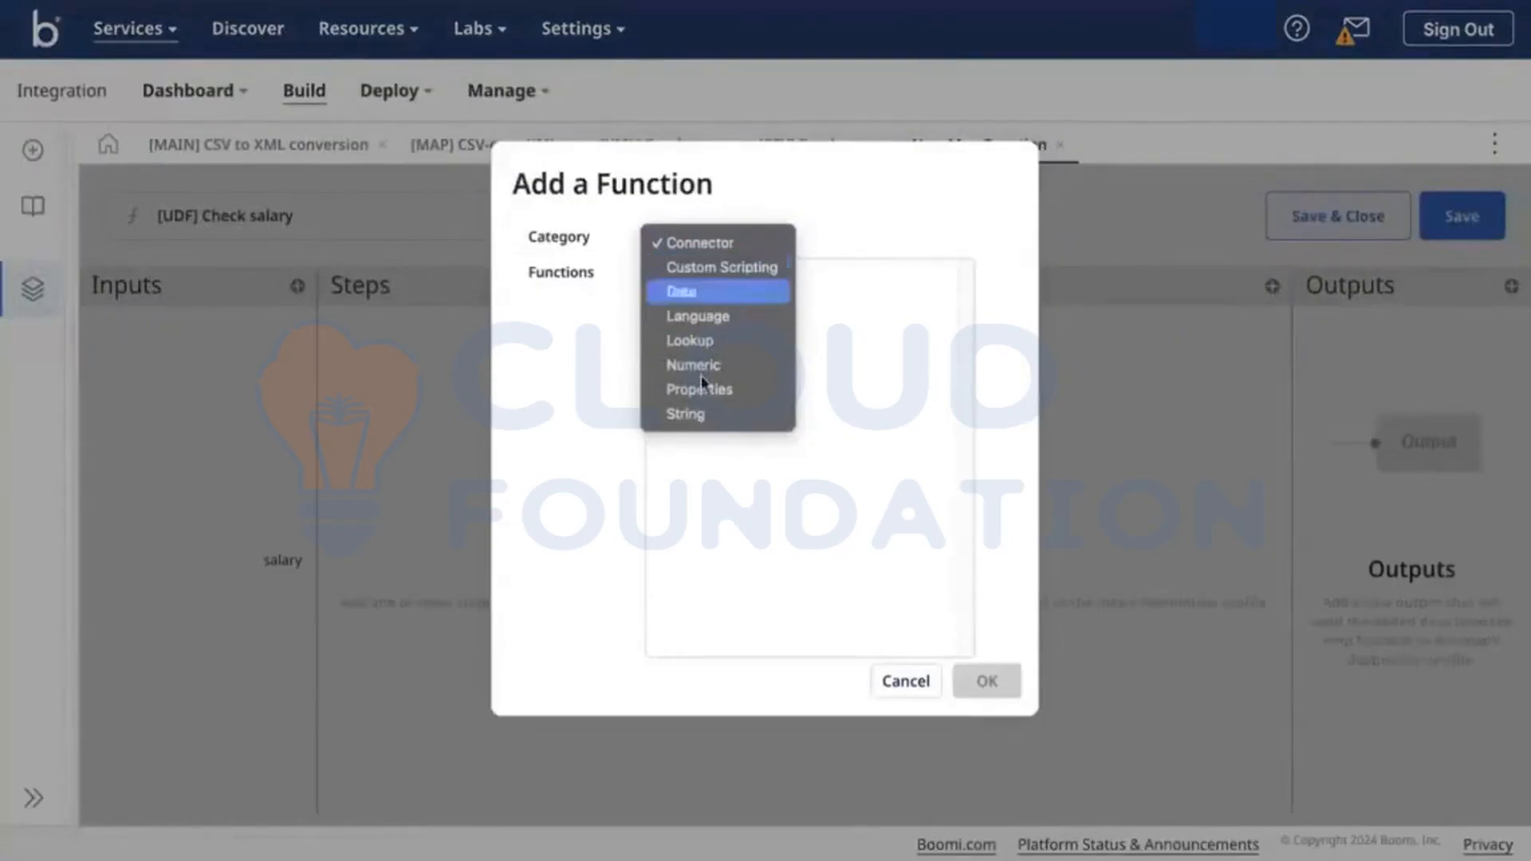
click(701, 411)
click(725, 247)
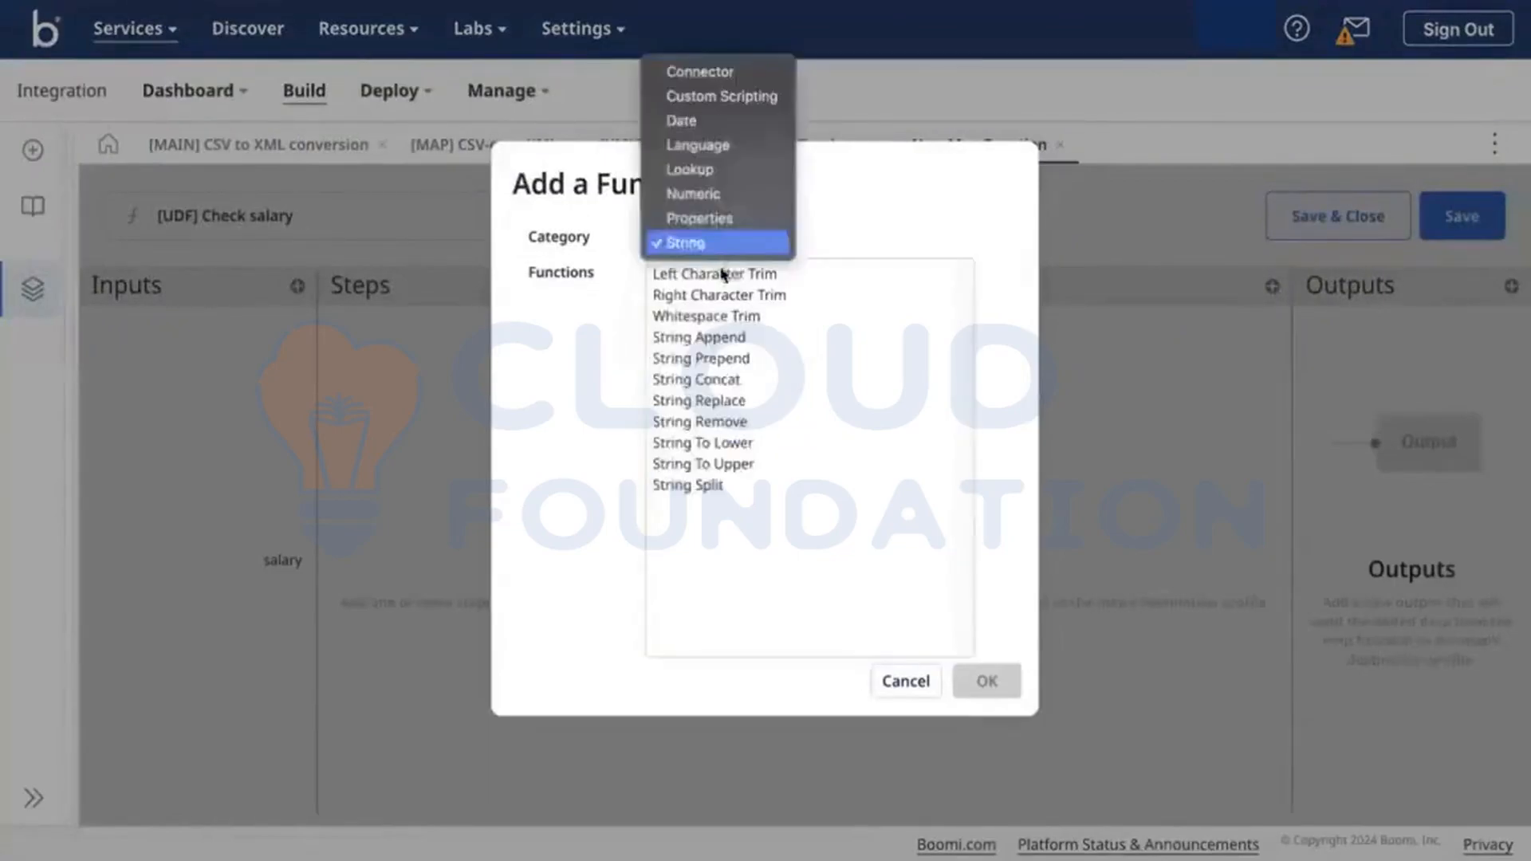
click(721, 194)
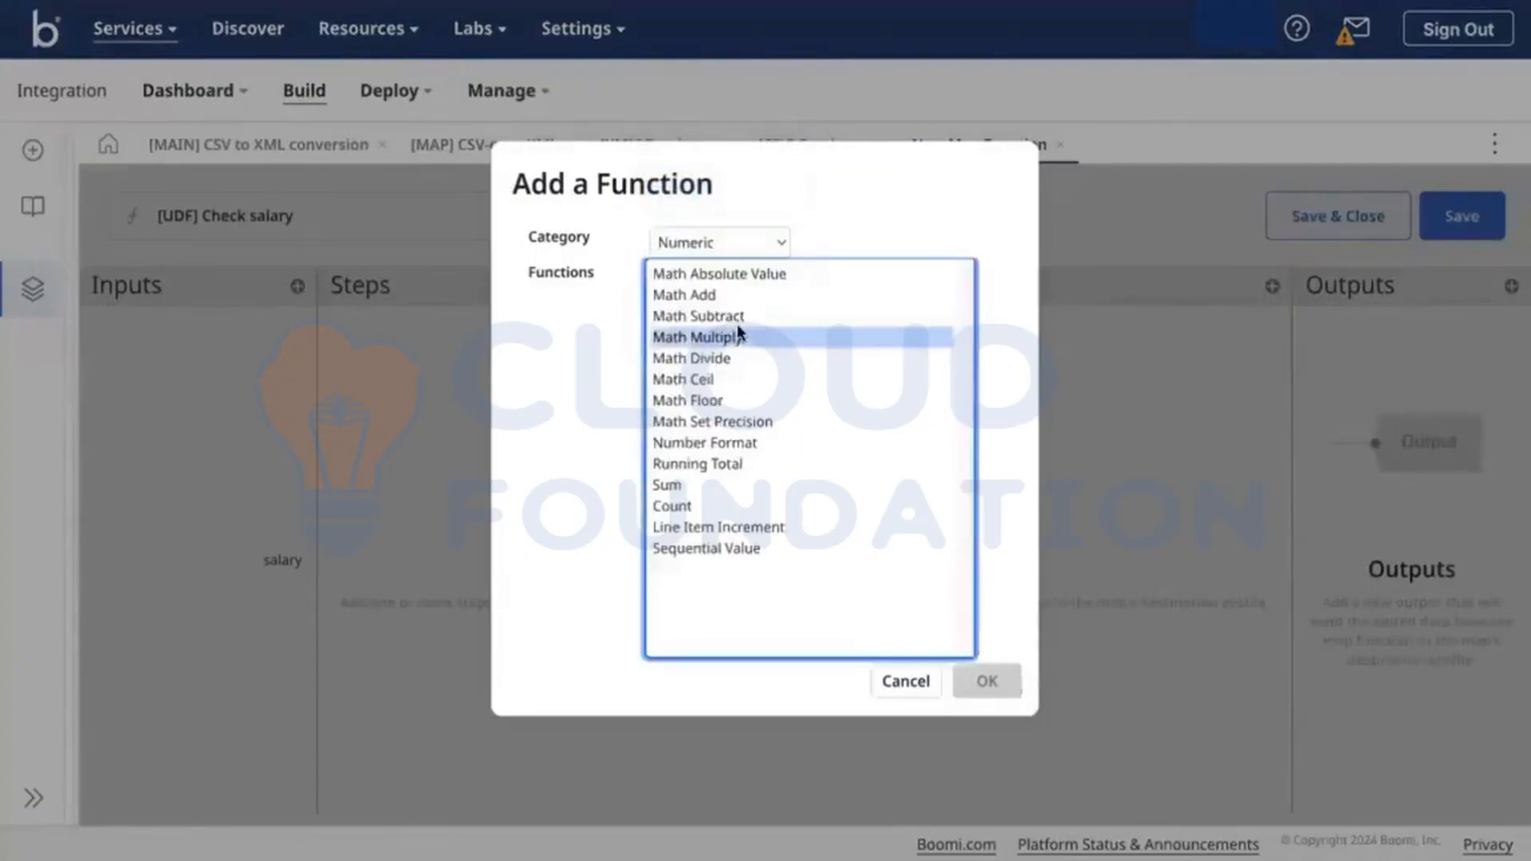
click(739, 335)
click(734, 484)
click(729, 528)
click(727, 547)
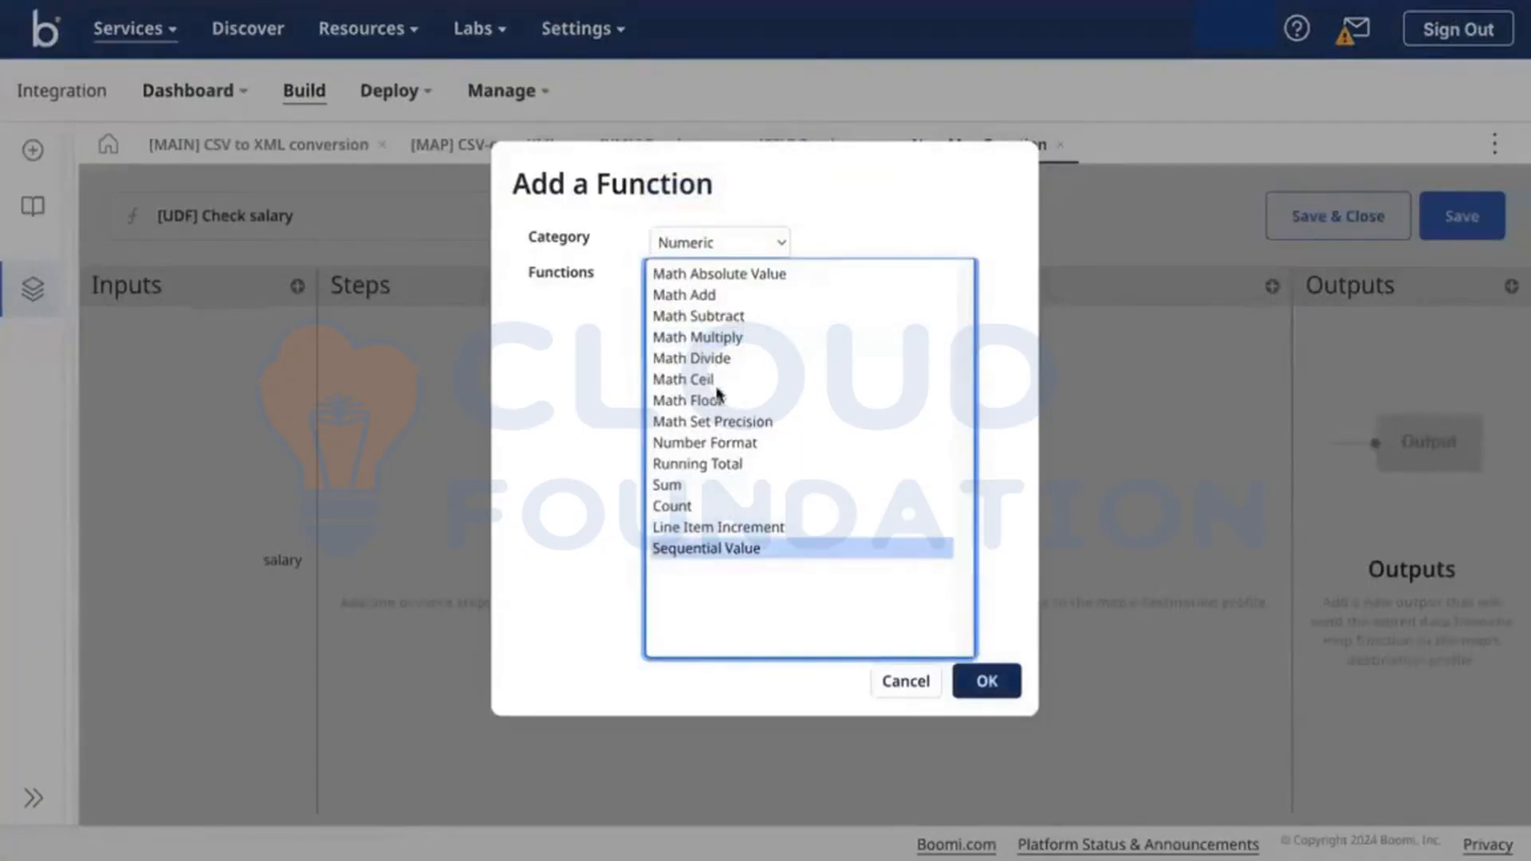
Add the Custom Scripting function Scripting as a step, with JavaScript as the inline script language.
click(749, 247)
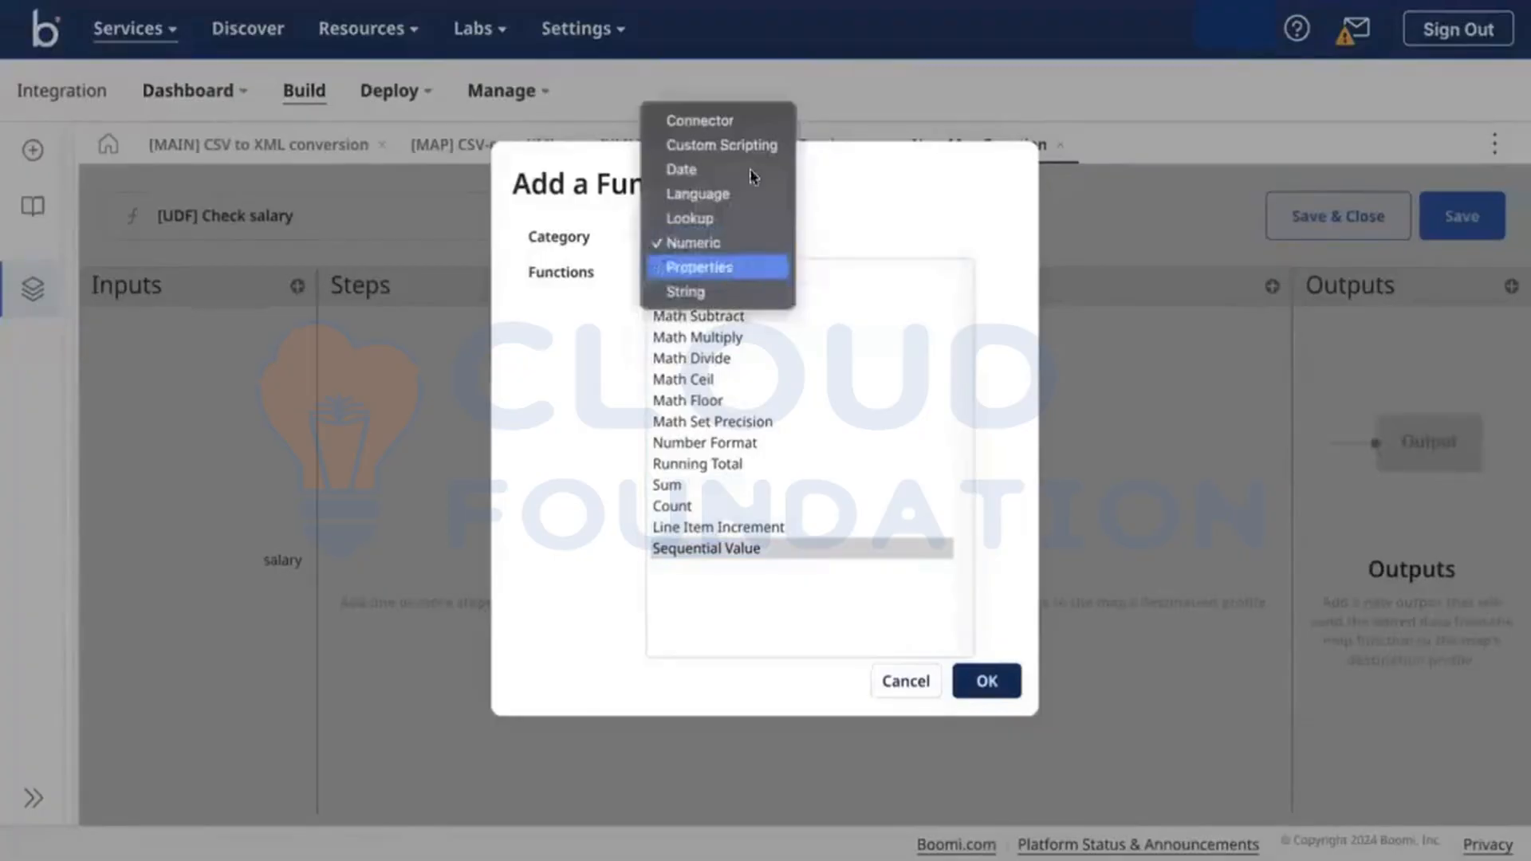
click(774, 145)
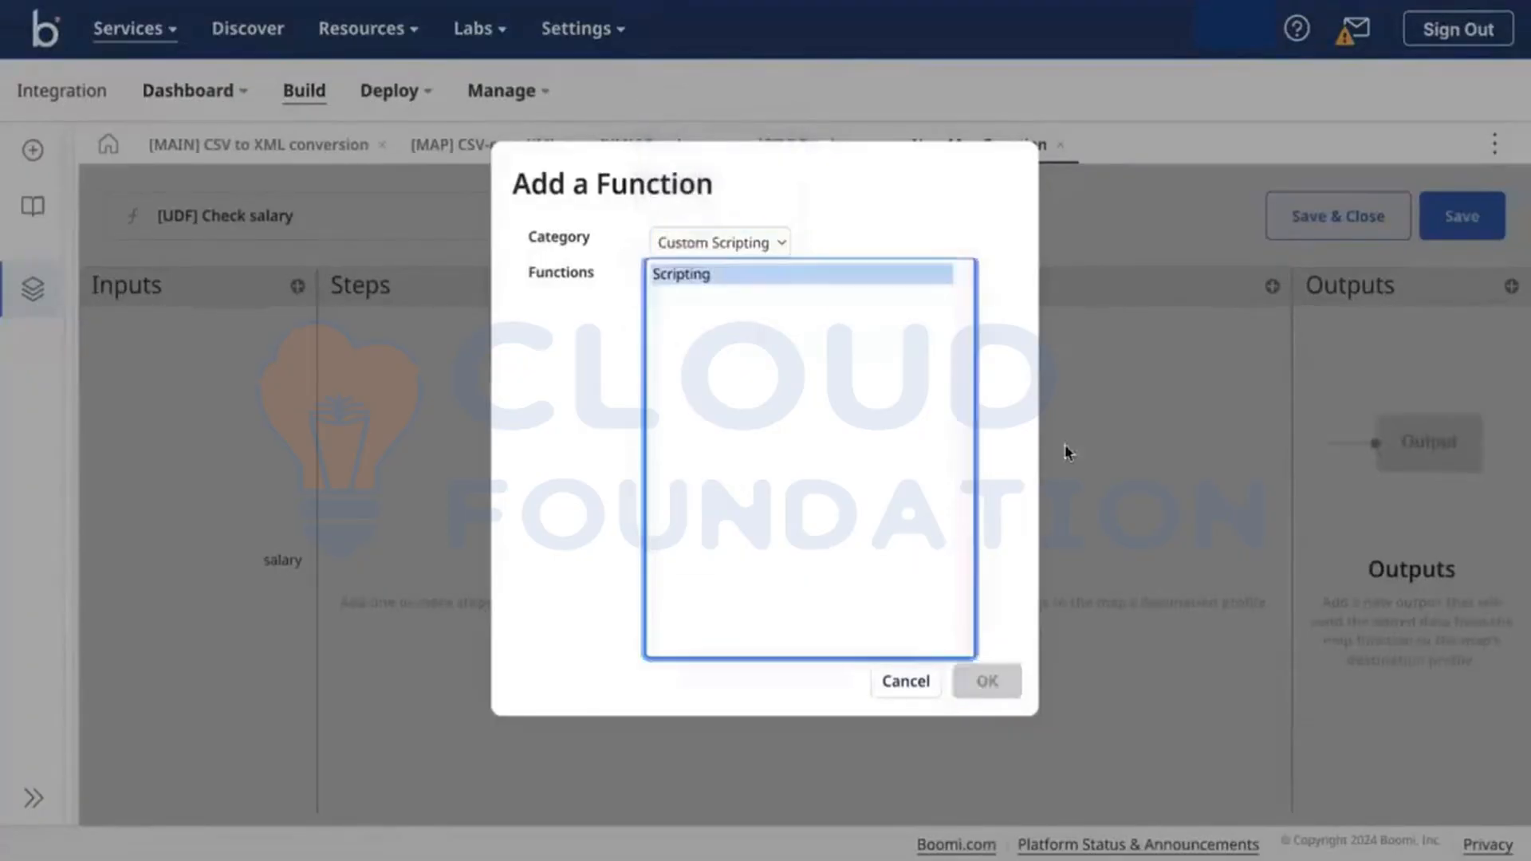
click(986, 681)
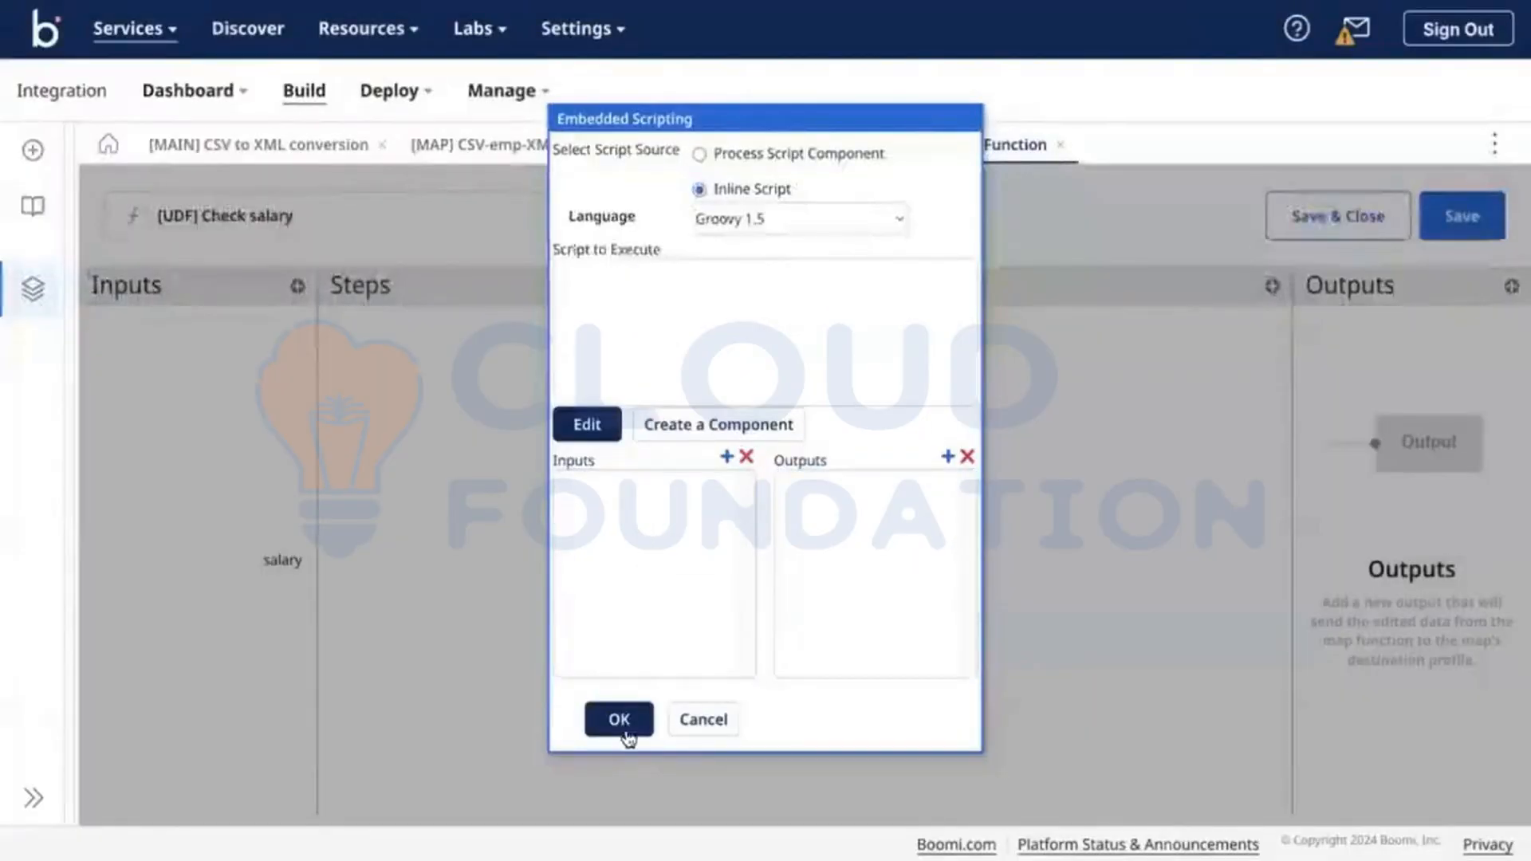
click(694, 308)
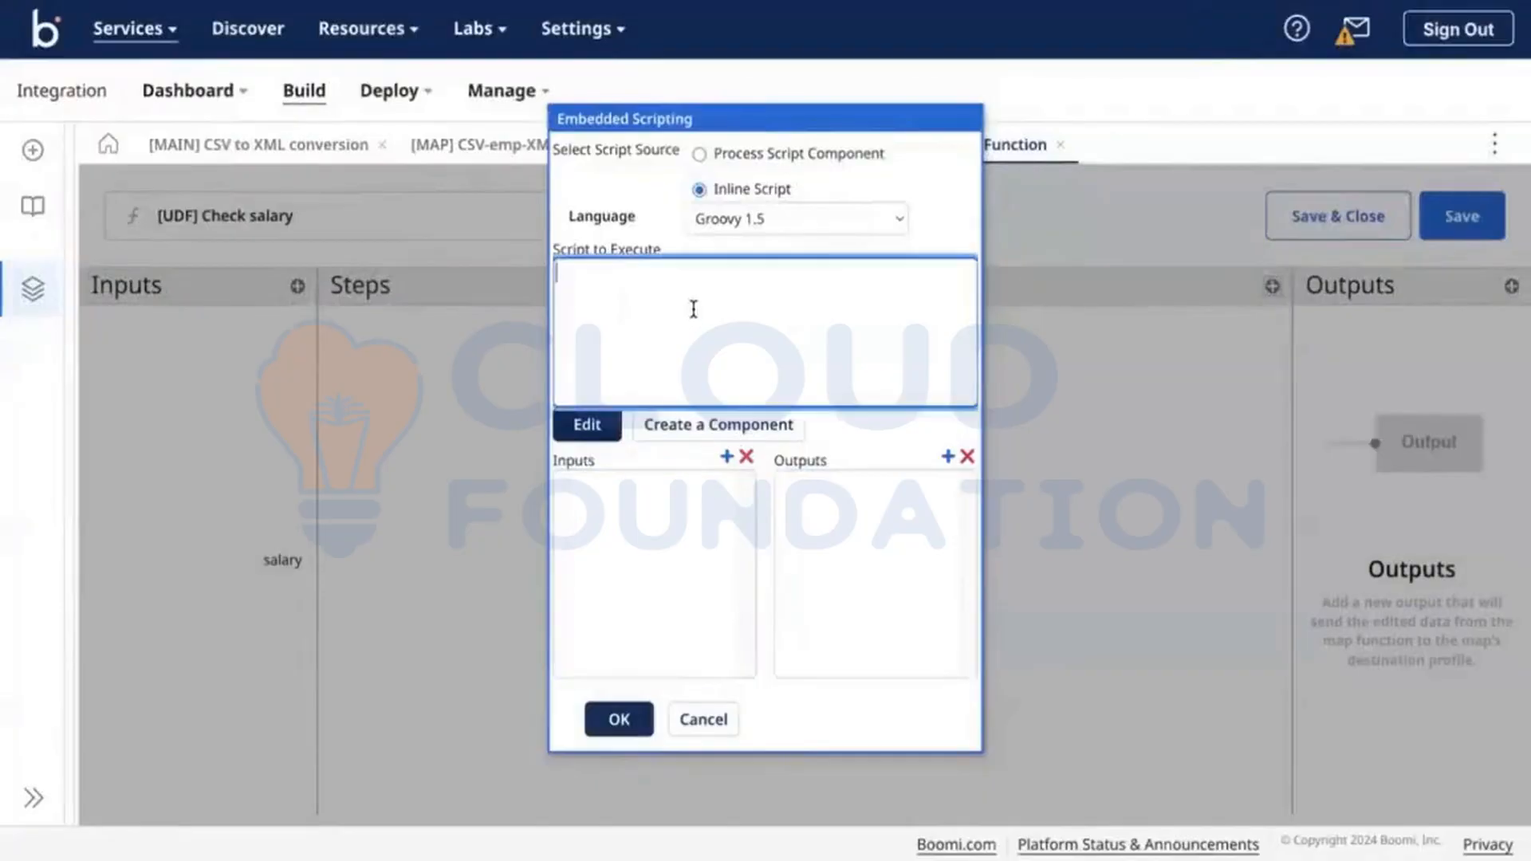
click(827, 222)
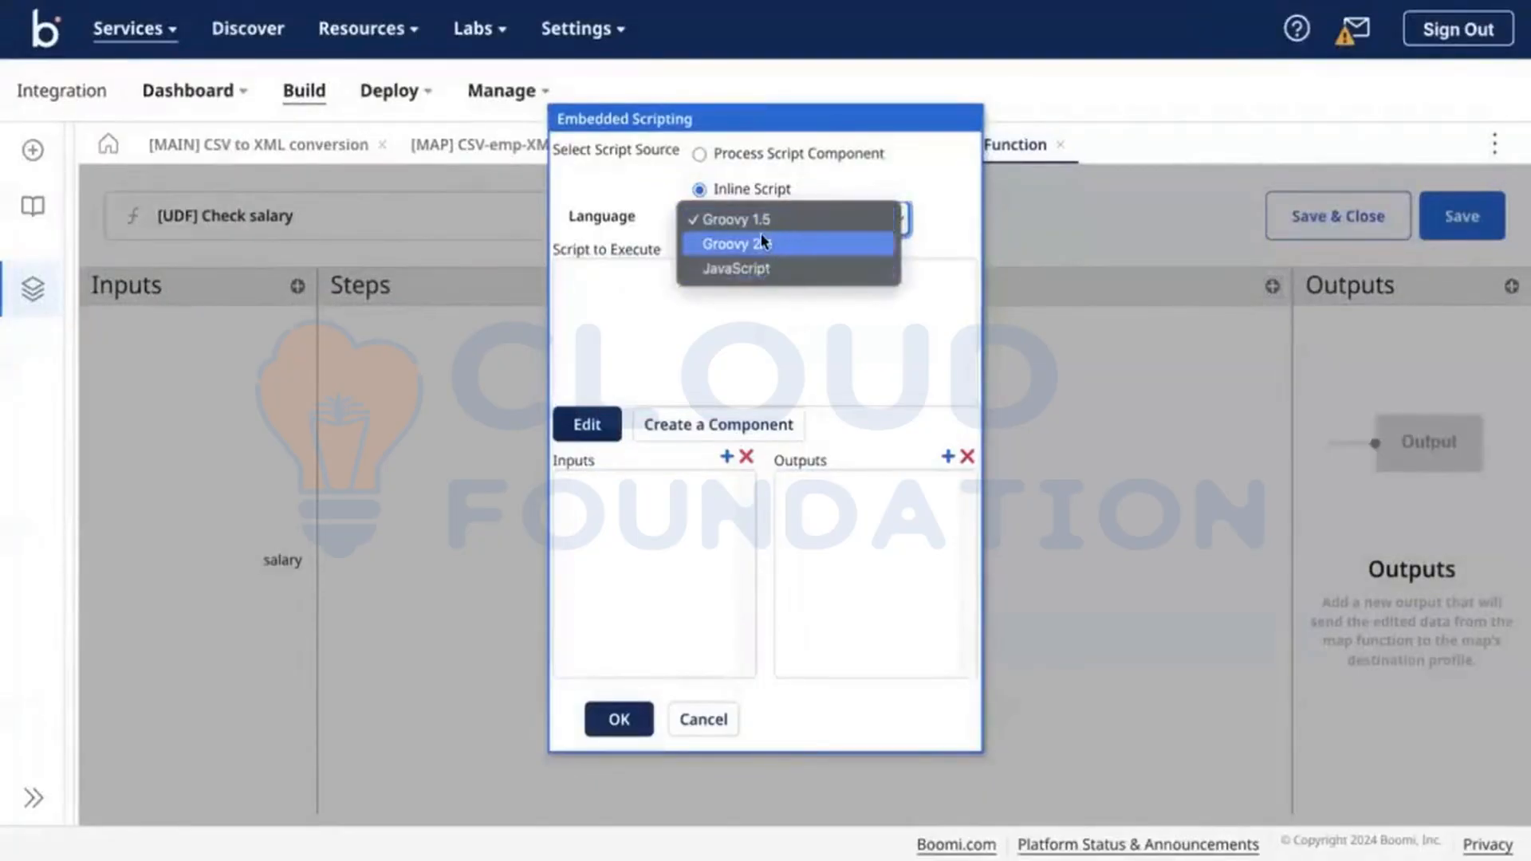
click(744, 268)
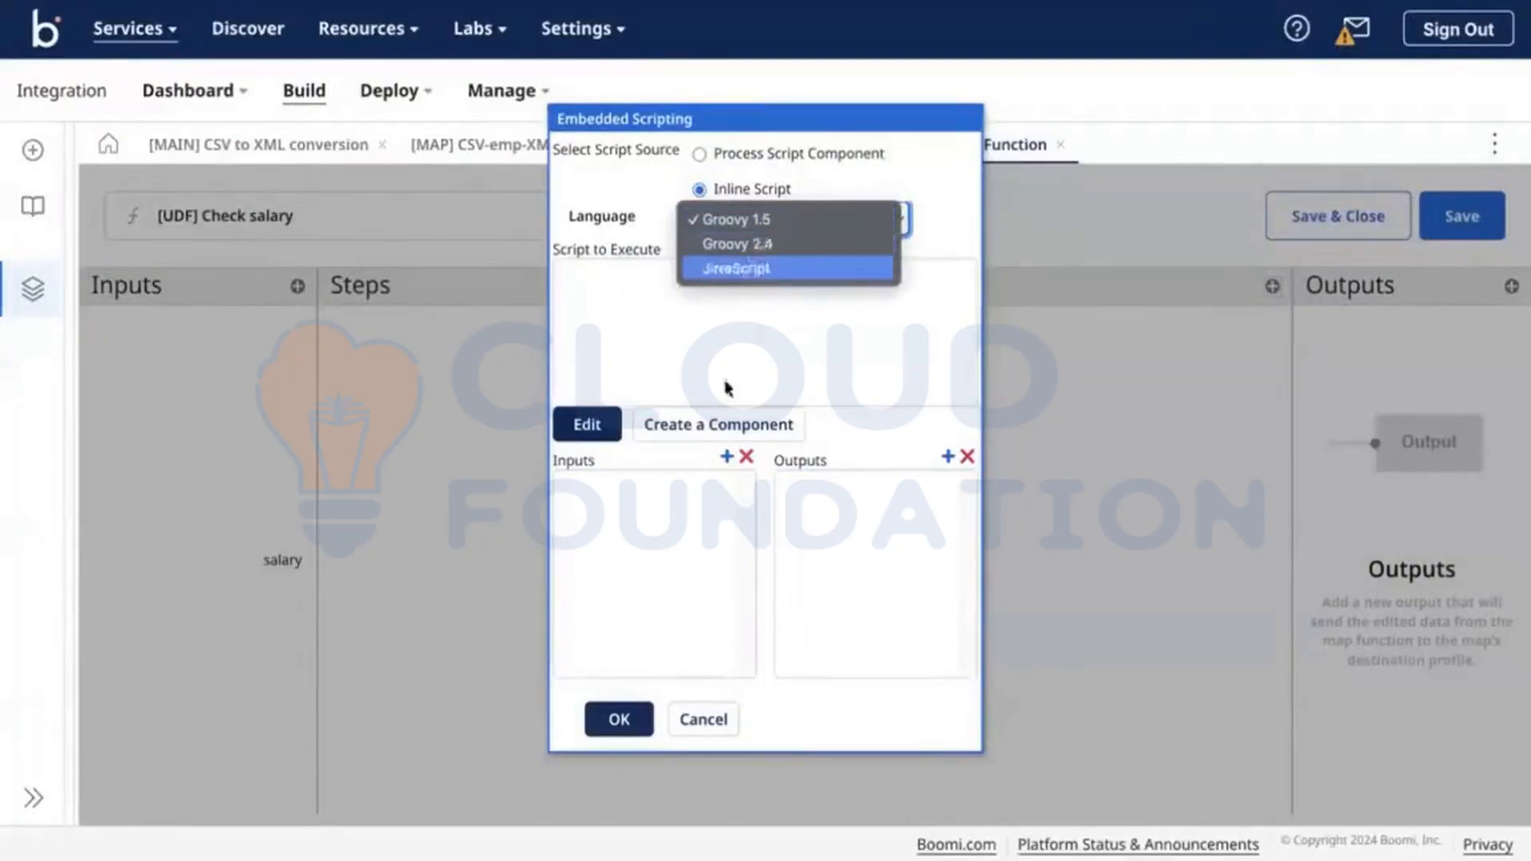
Give the script a Character input named salary and an output named flag.
click(726, 458)
text(sa)
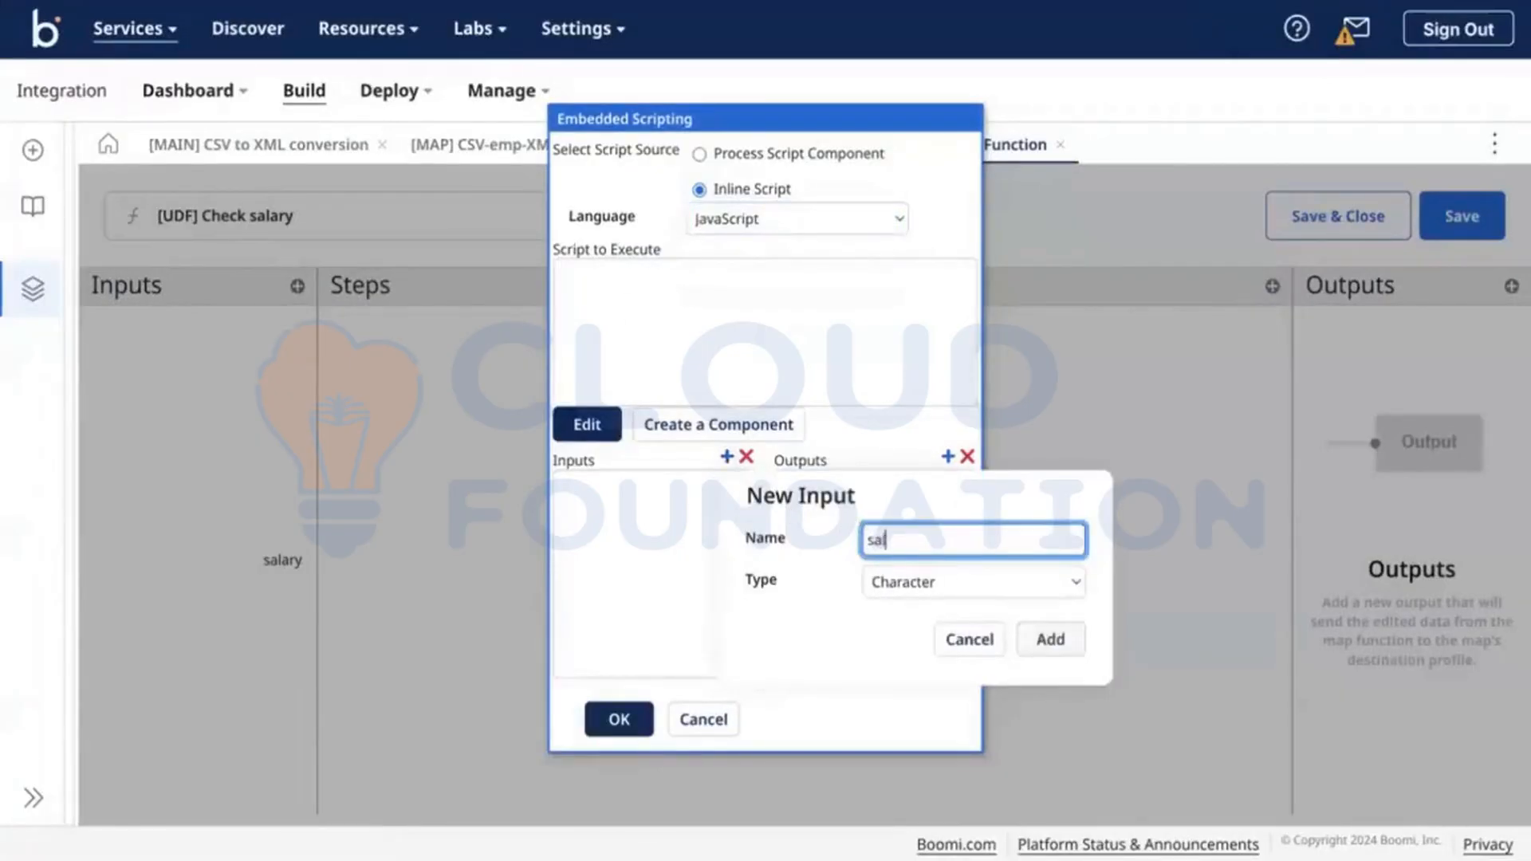
text(lary)
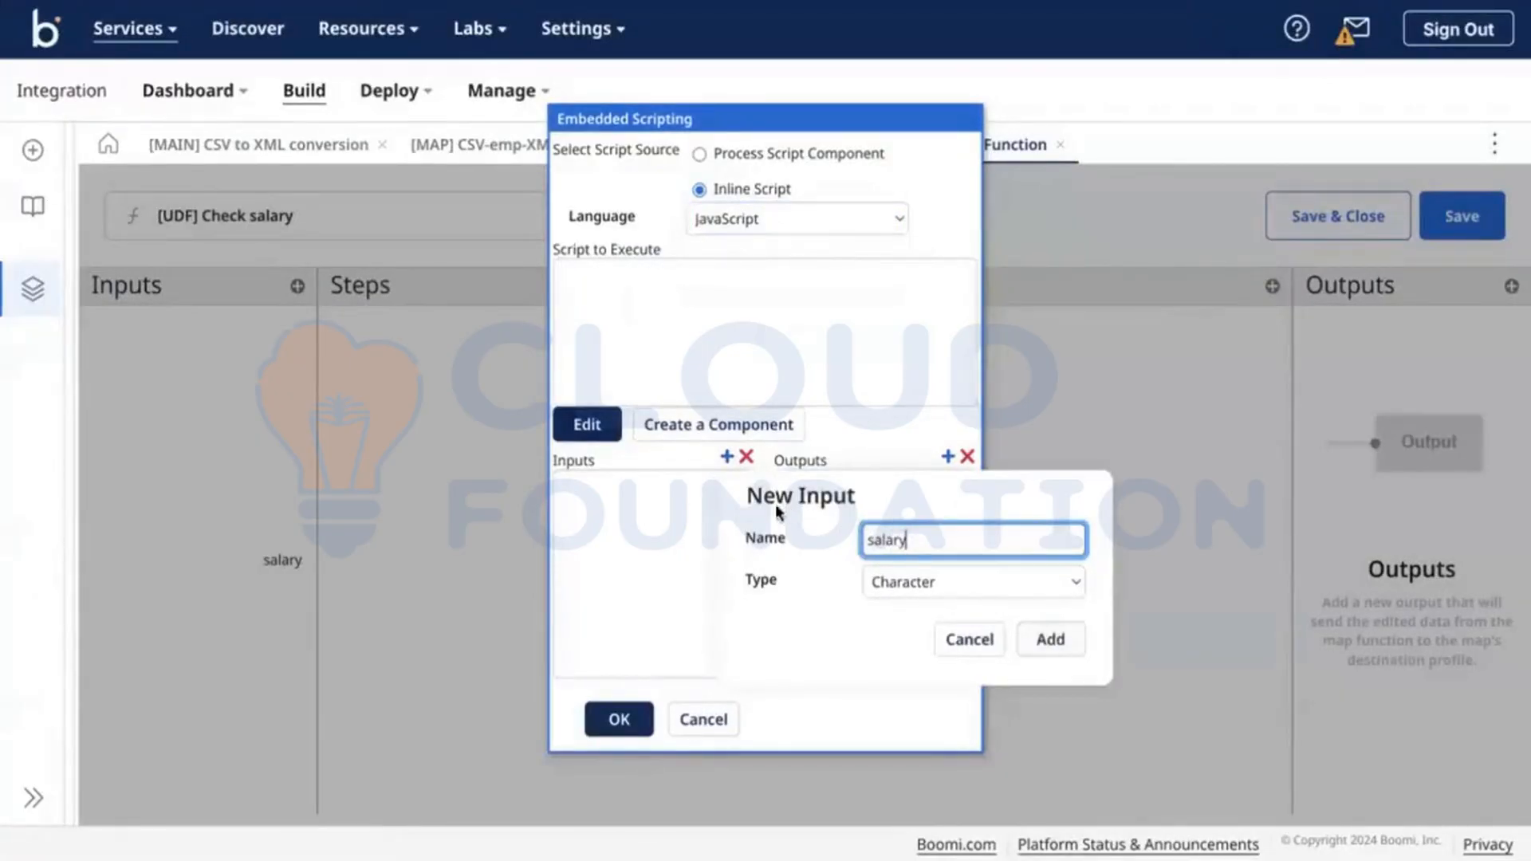
click(1049, 643)
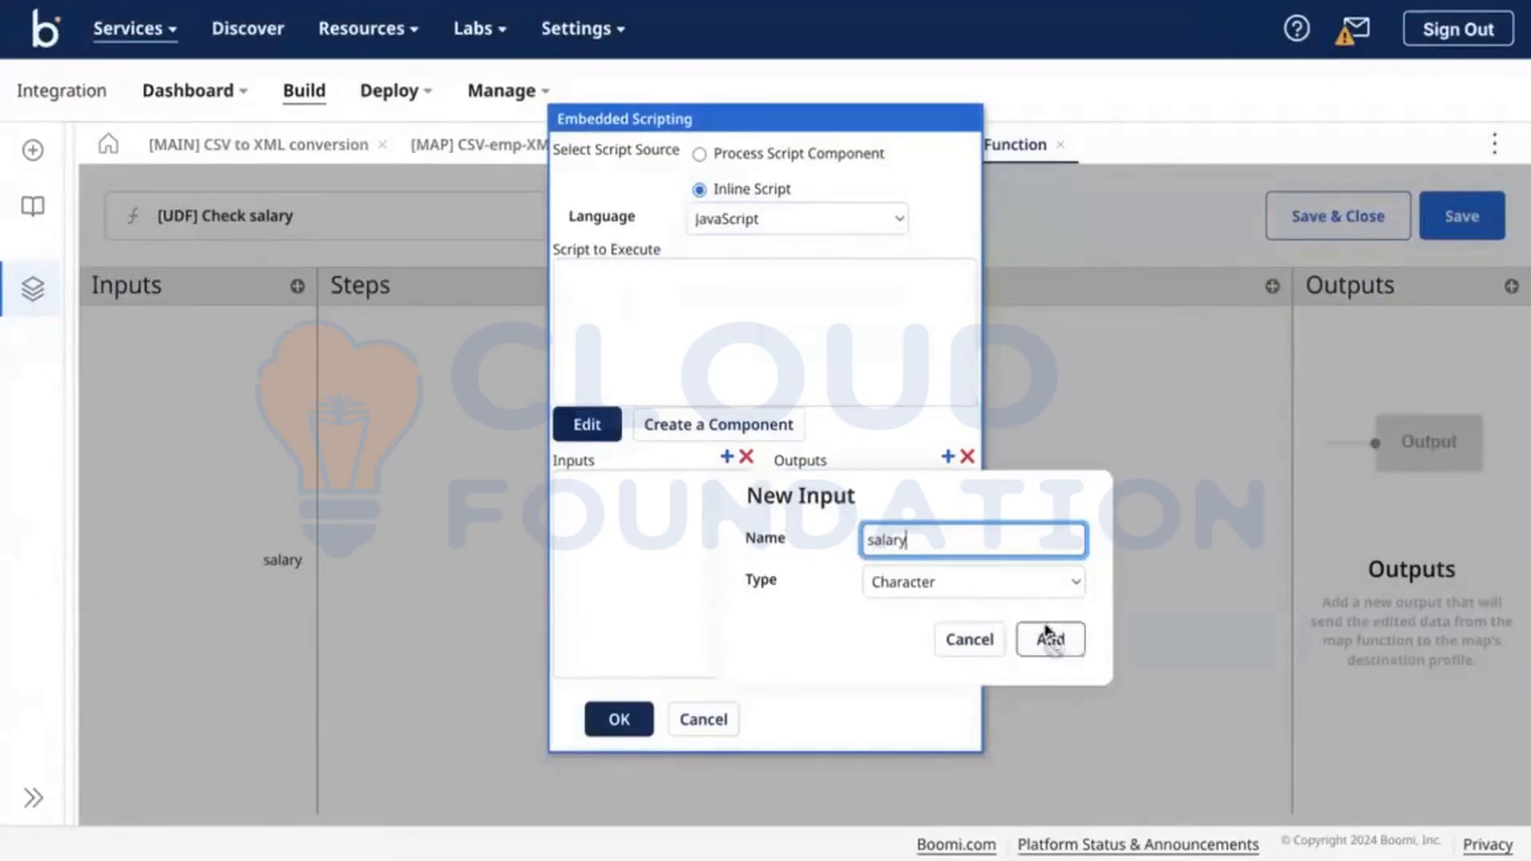
click(948, 456)
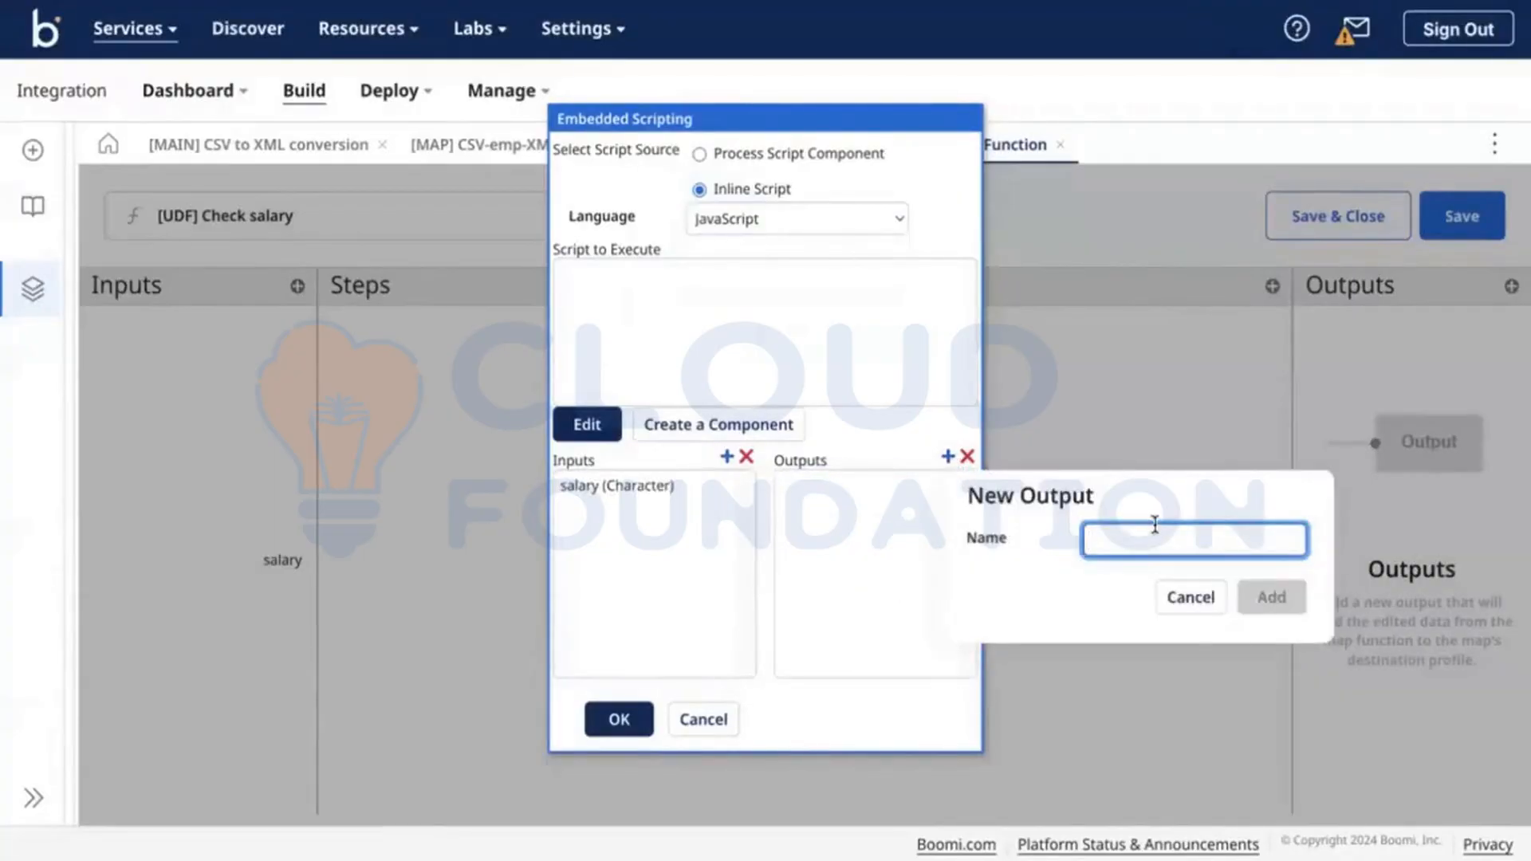
text(flag)
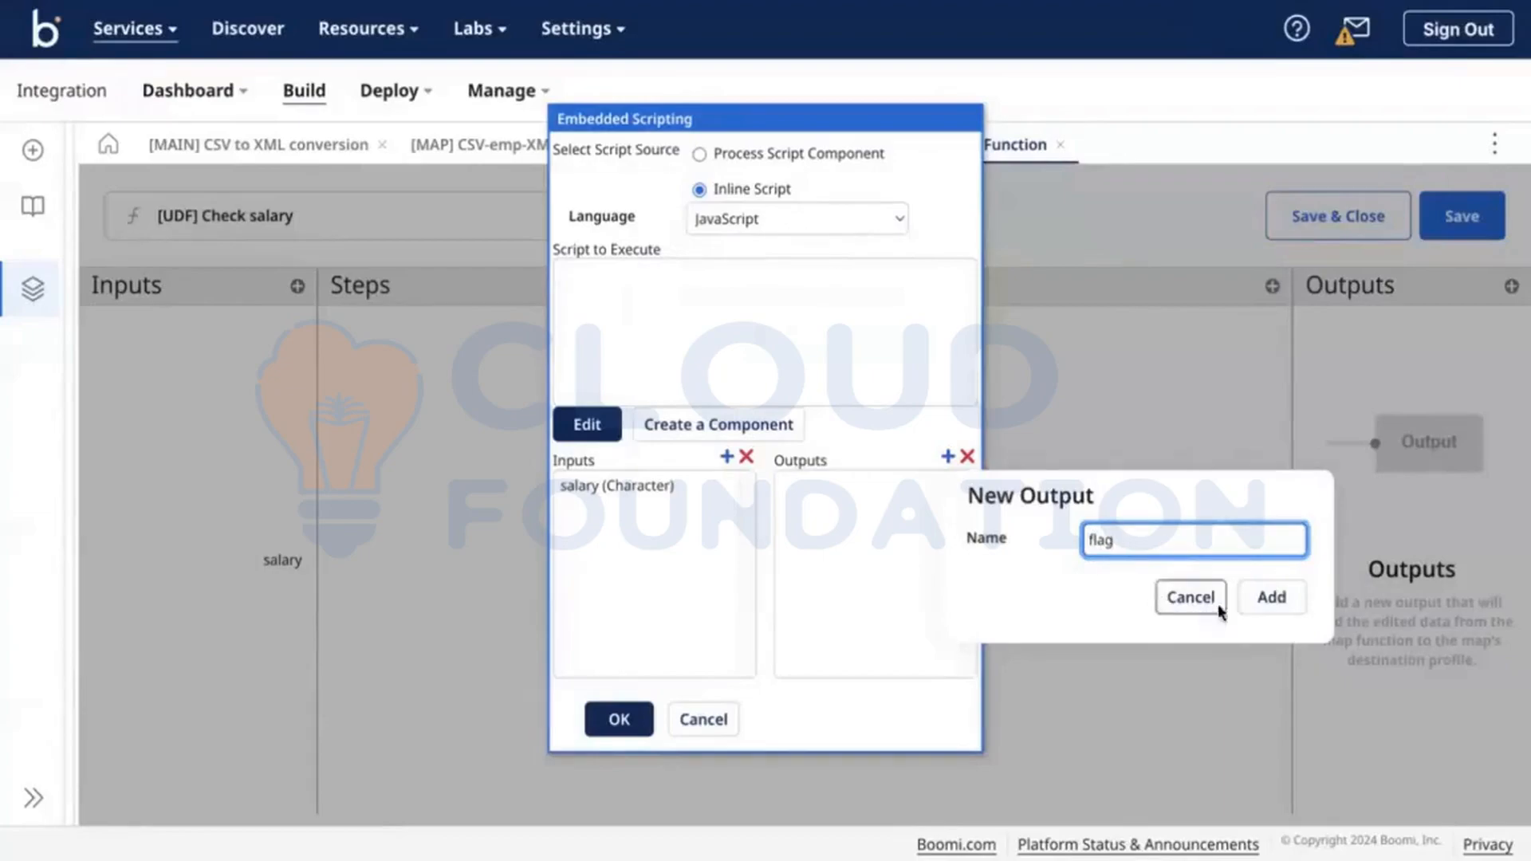
click(1274, 597)
In the full script editor, write an if block for salary>70000 that sets flag = 1;.
click(688, 273)
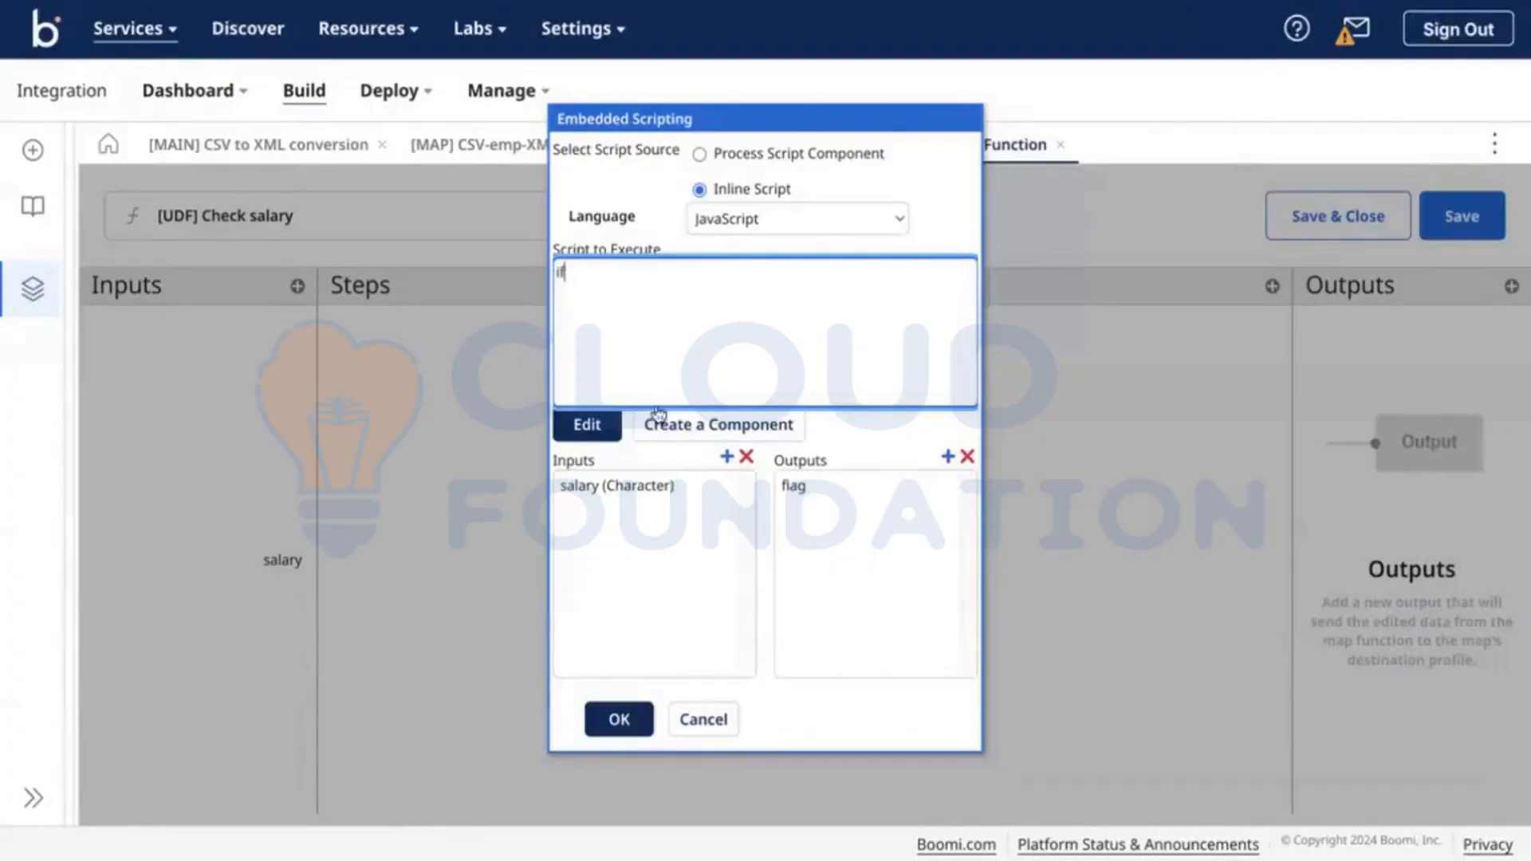
click(600, 425)
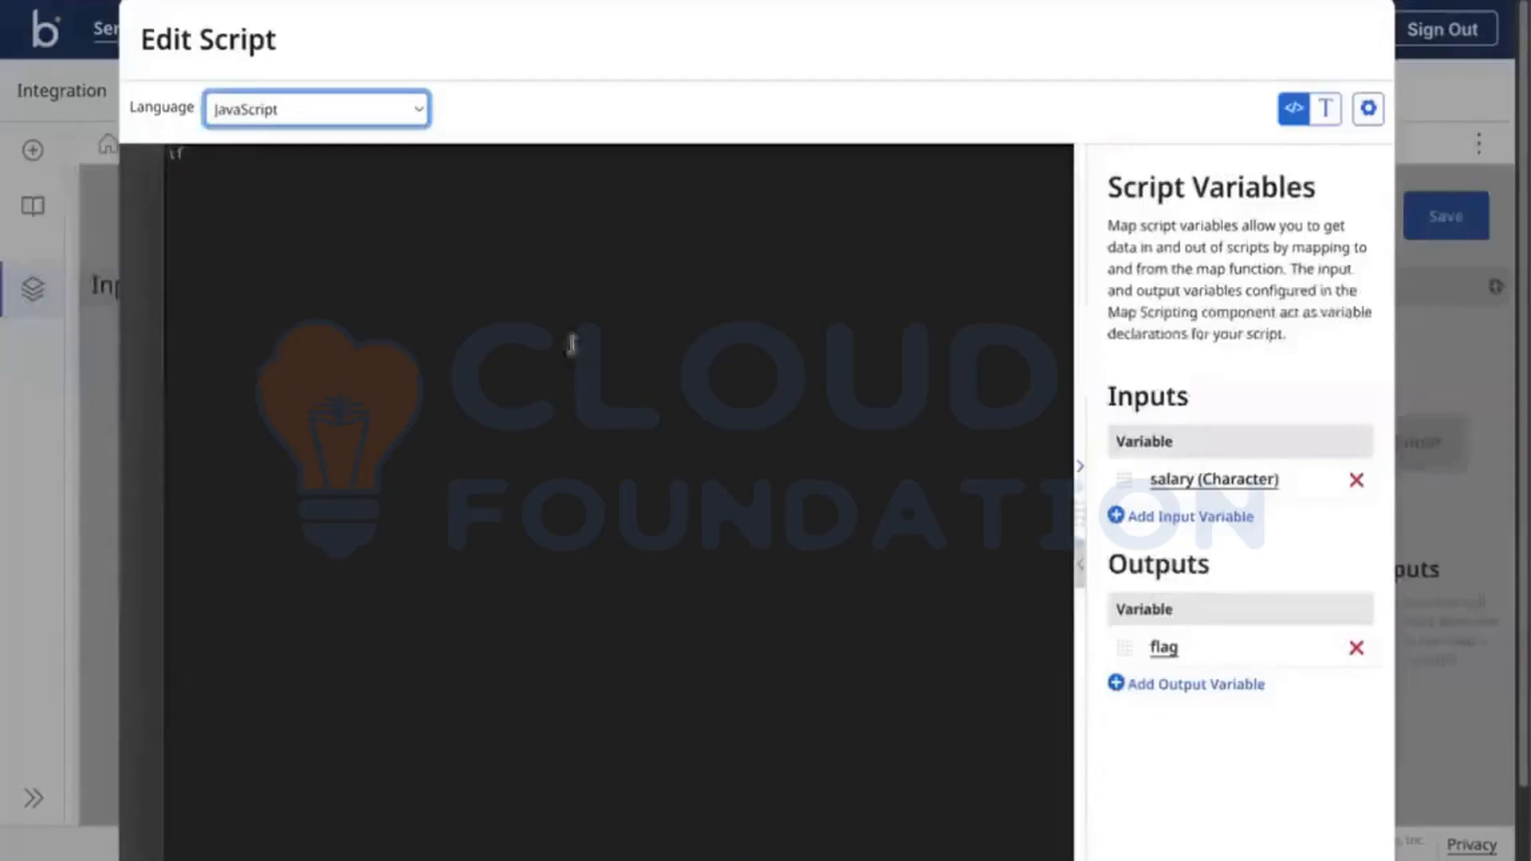
click(516, 220)
text(()
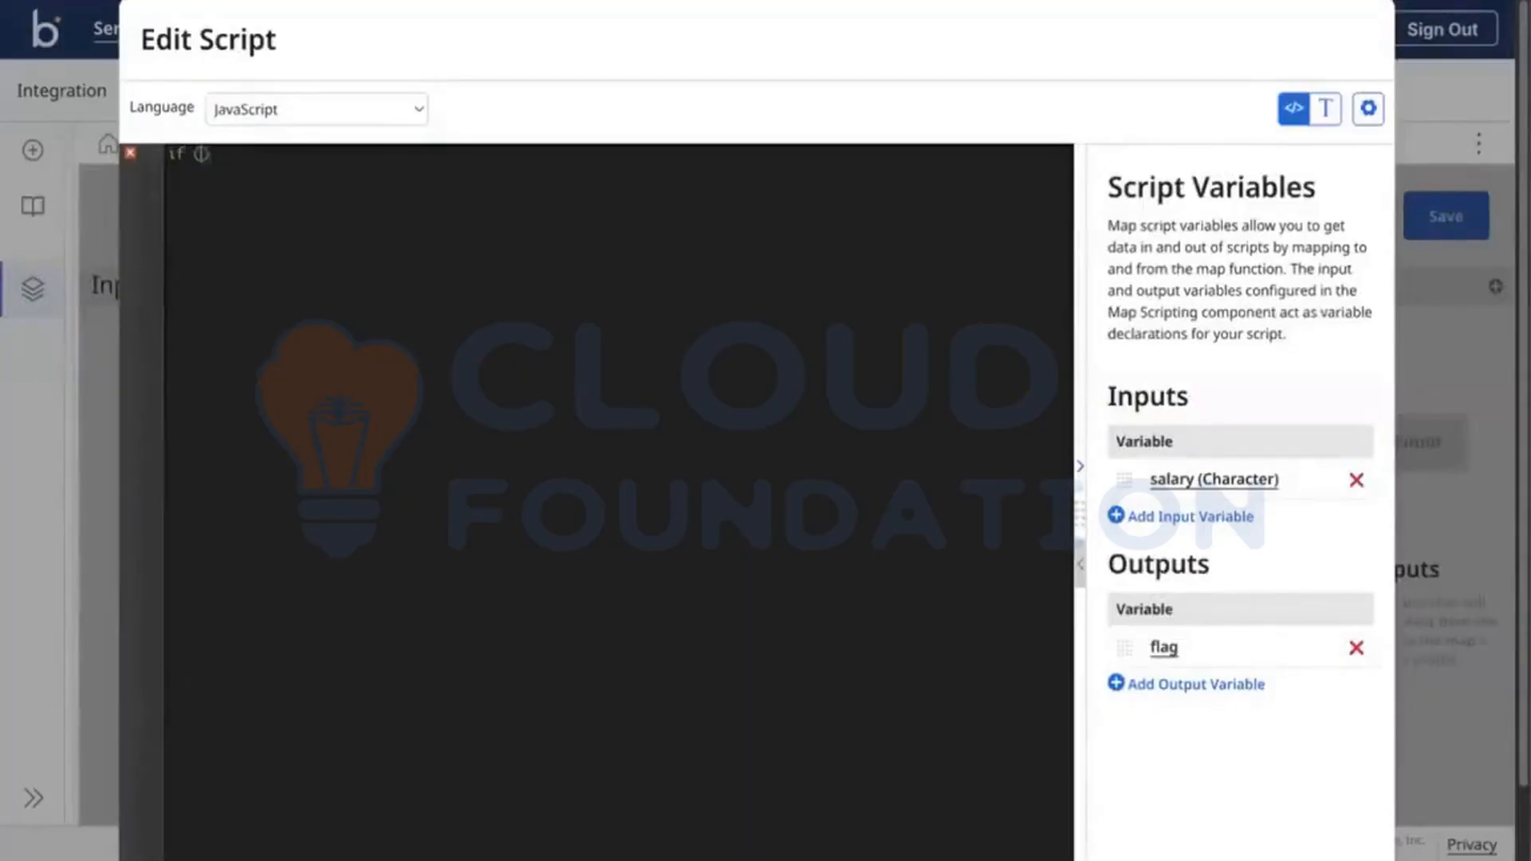
text(salary>70000)
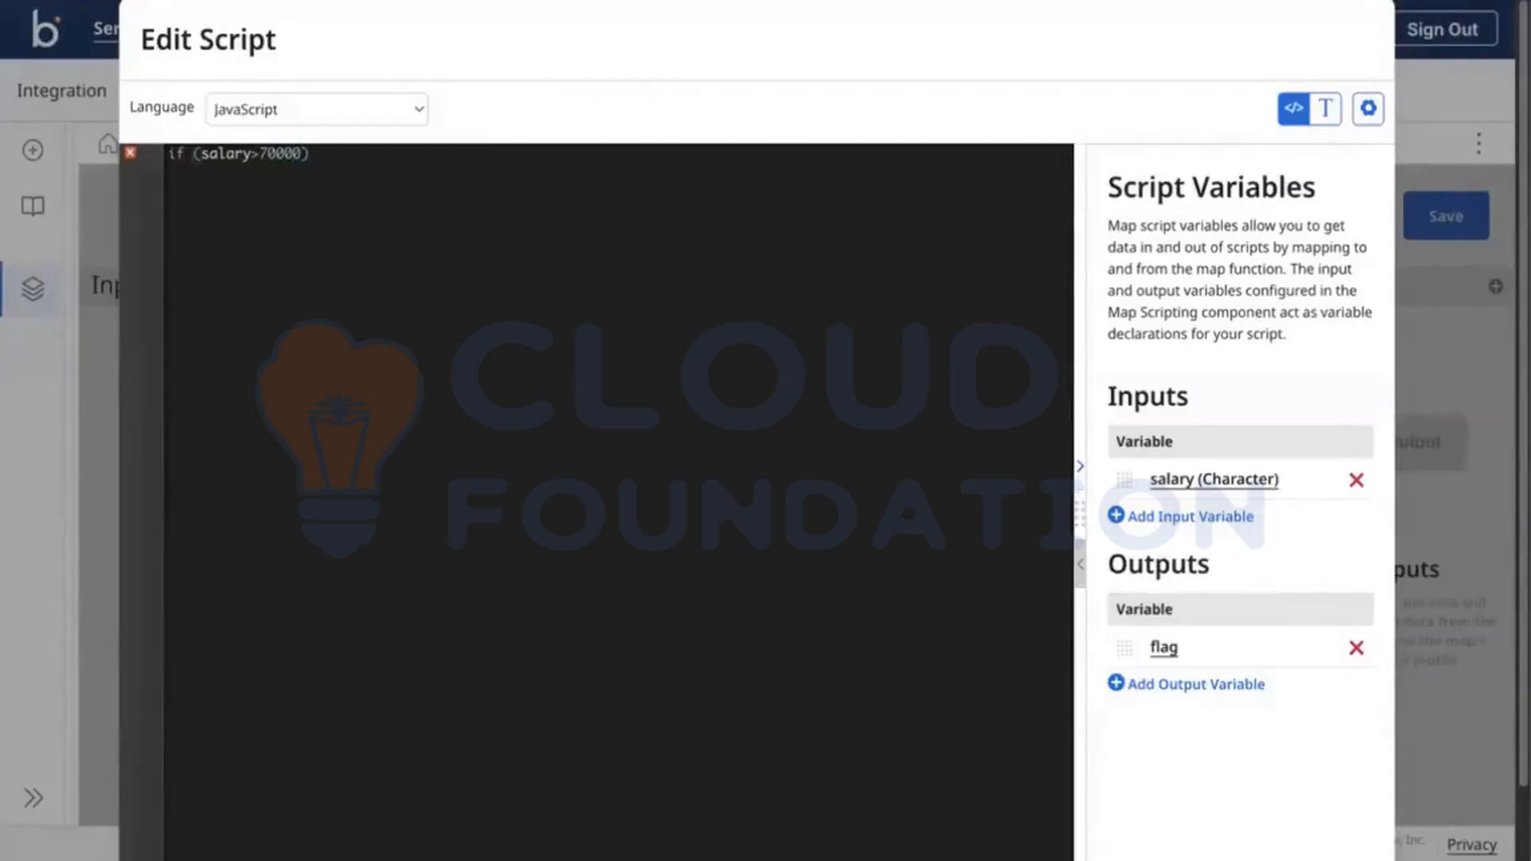
text({)
key(Return)
text(flag)
text(lag)
text( = 1)
text(;)
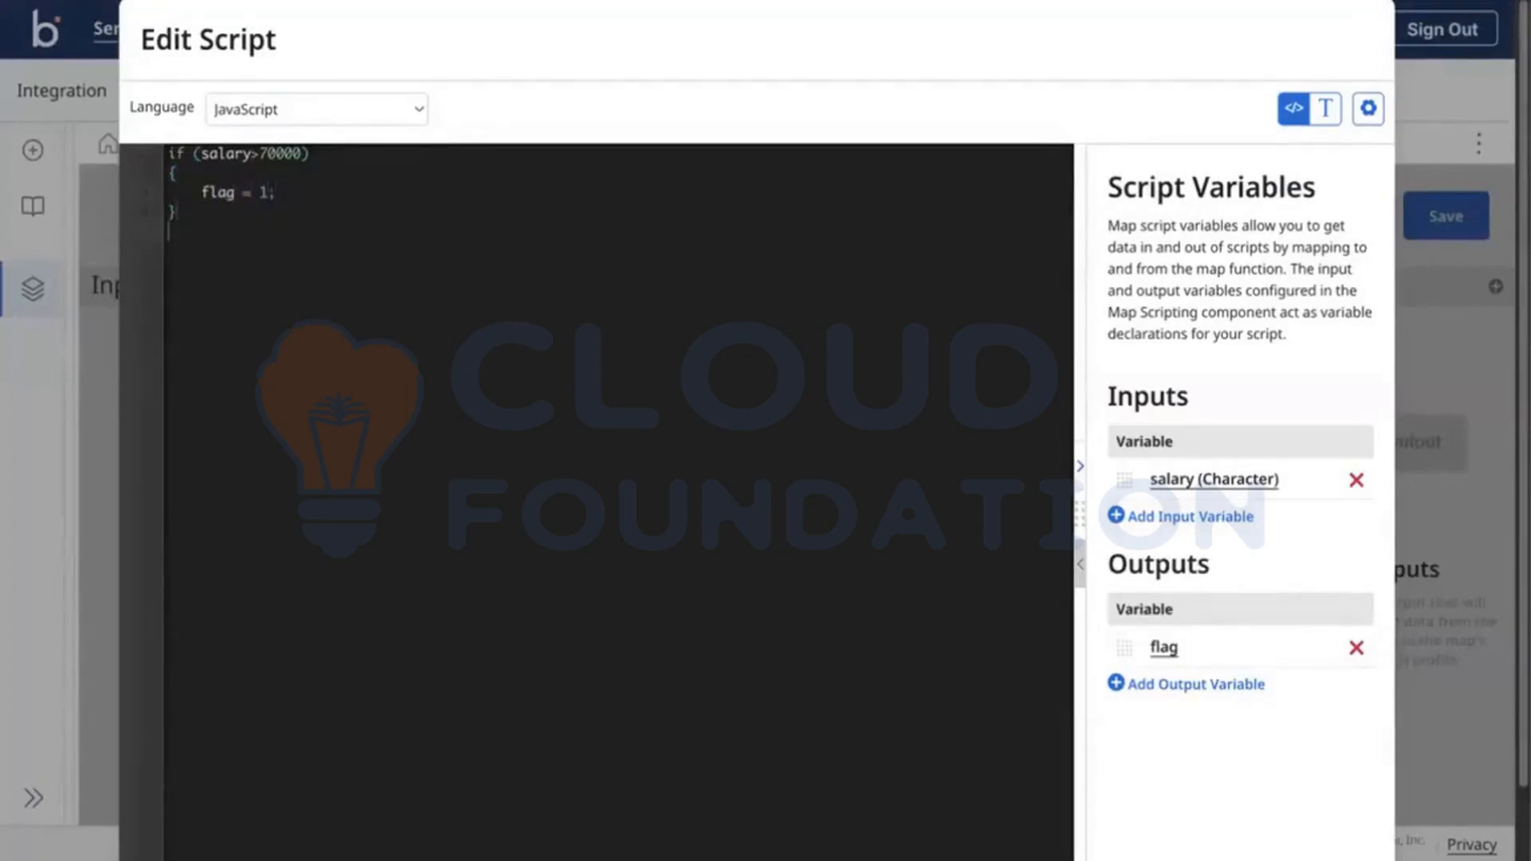
Complete the script with an else block that sets flag = 0; and accept the Scripting step.
text(else )
text({)
key(Return)
text(flag)
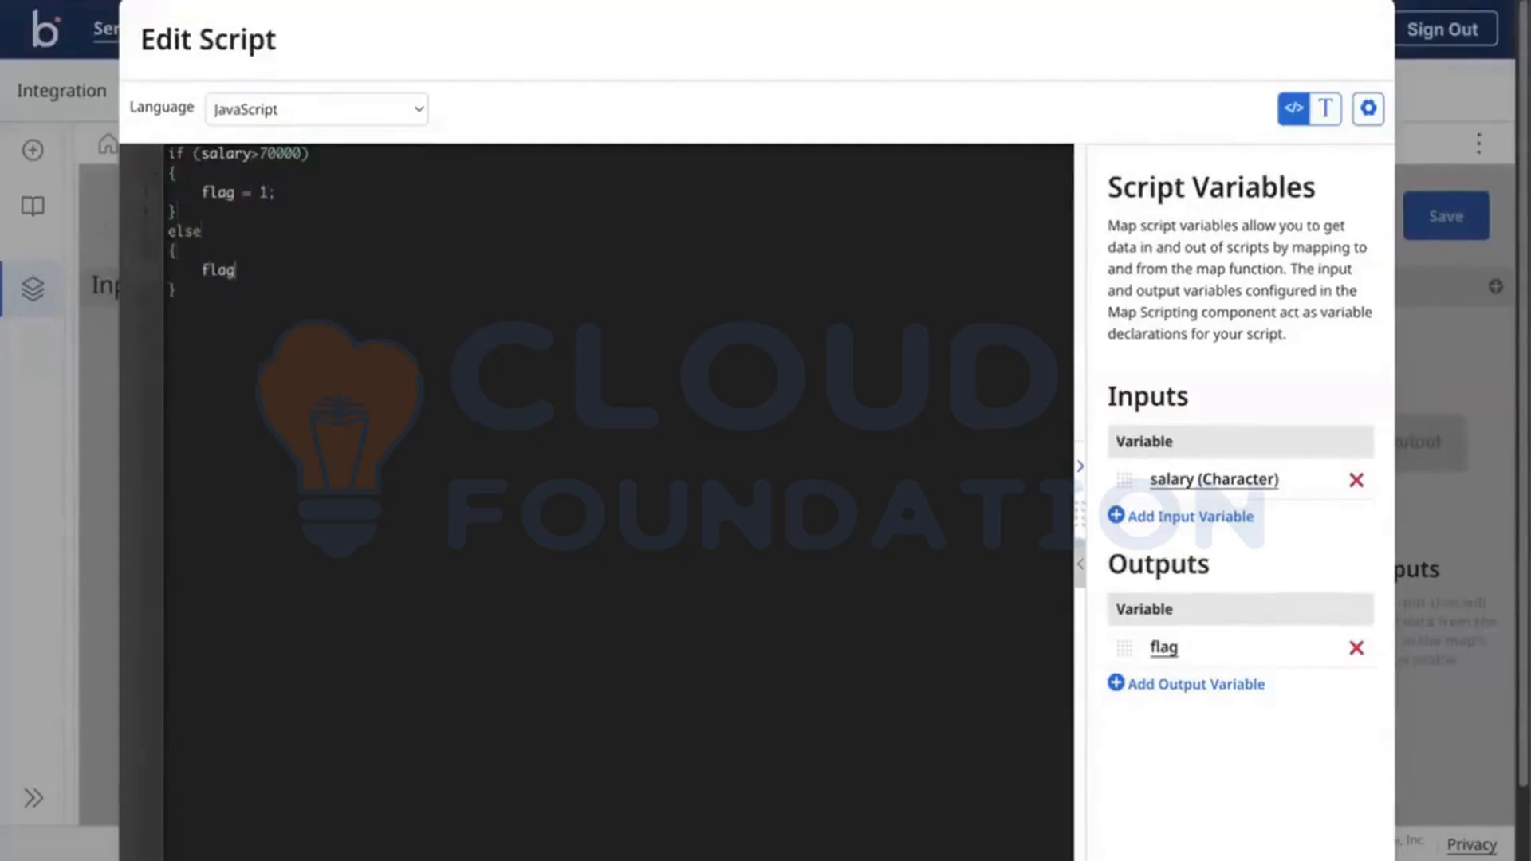
text( = 0)
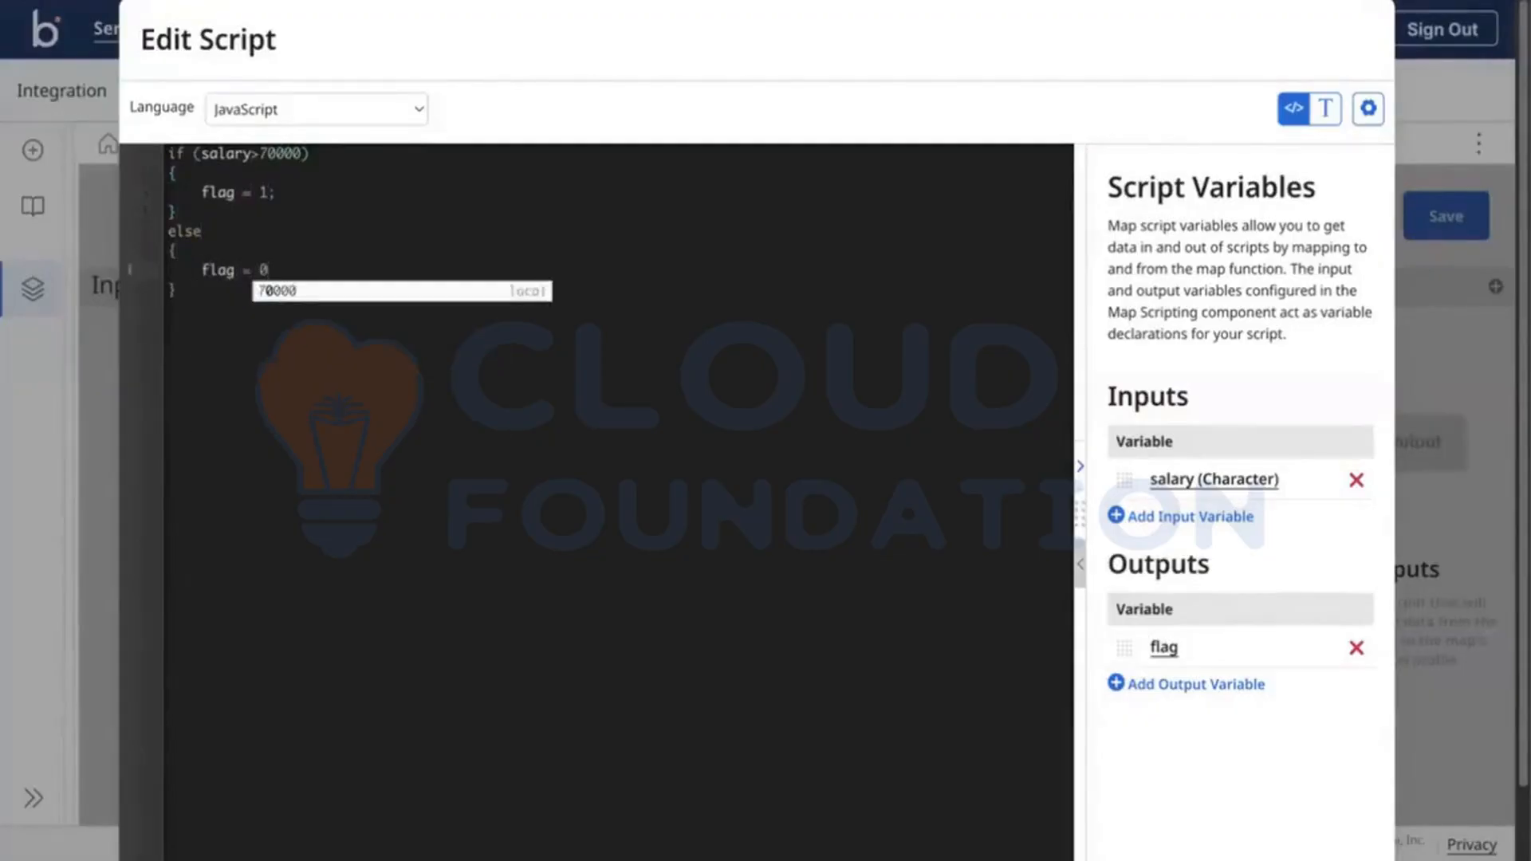
text(;)
scroll(574, 446, down, 1)
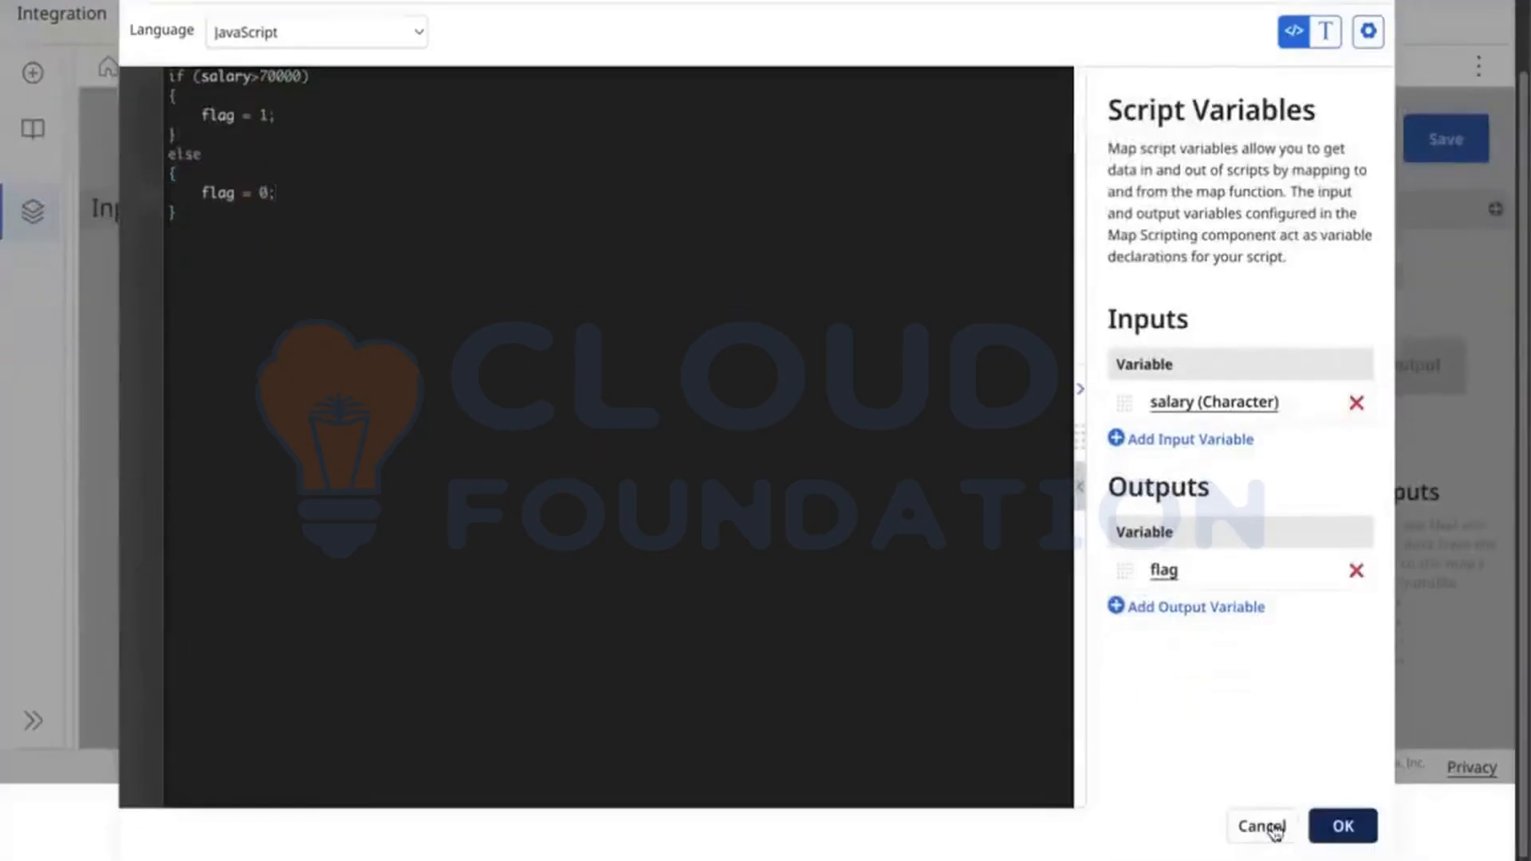
click(1325, 828)
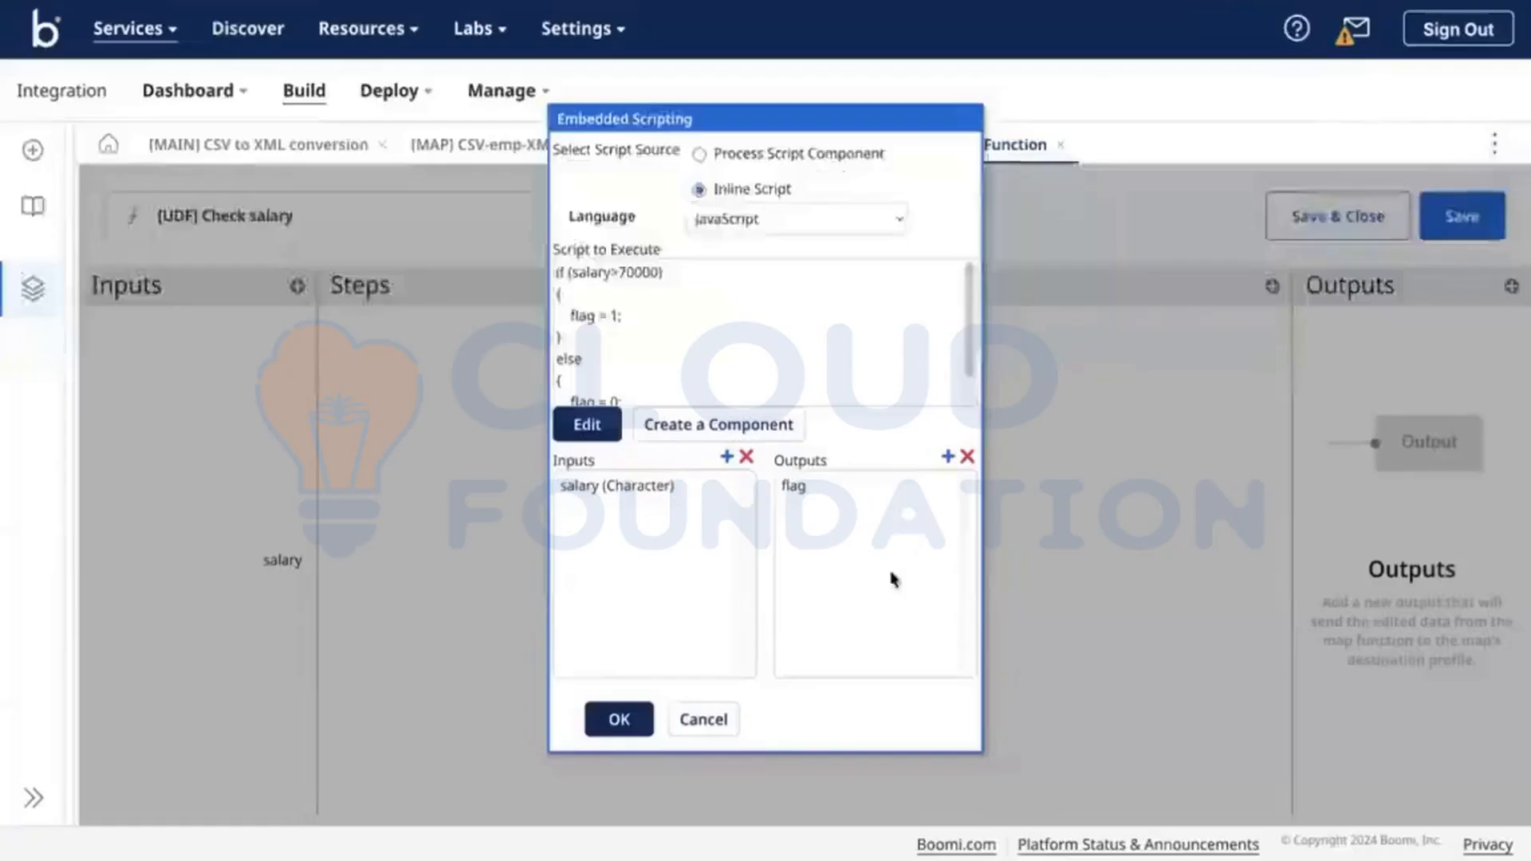
click(630, 715)
click(1062, 549)
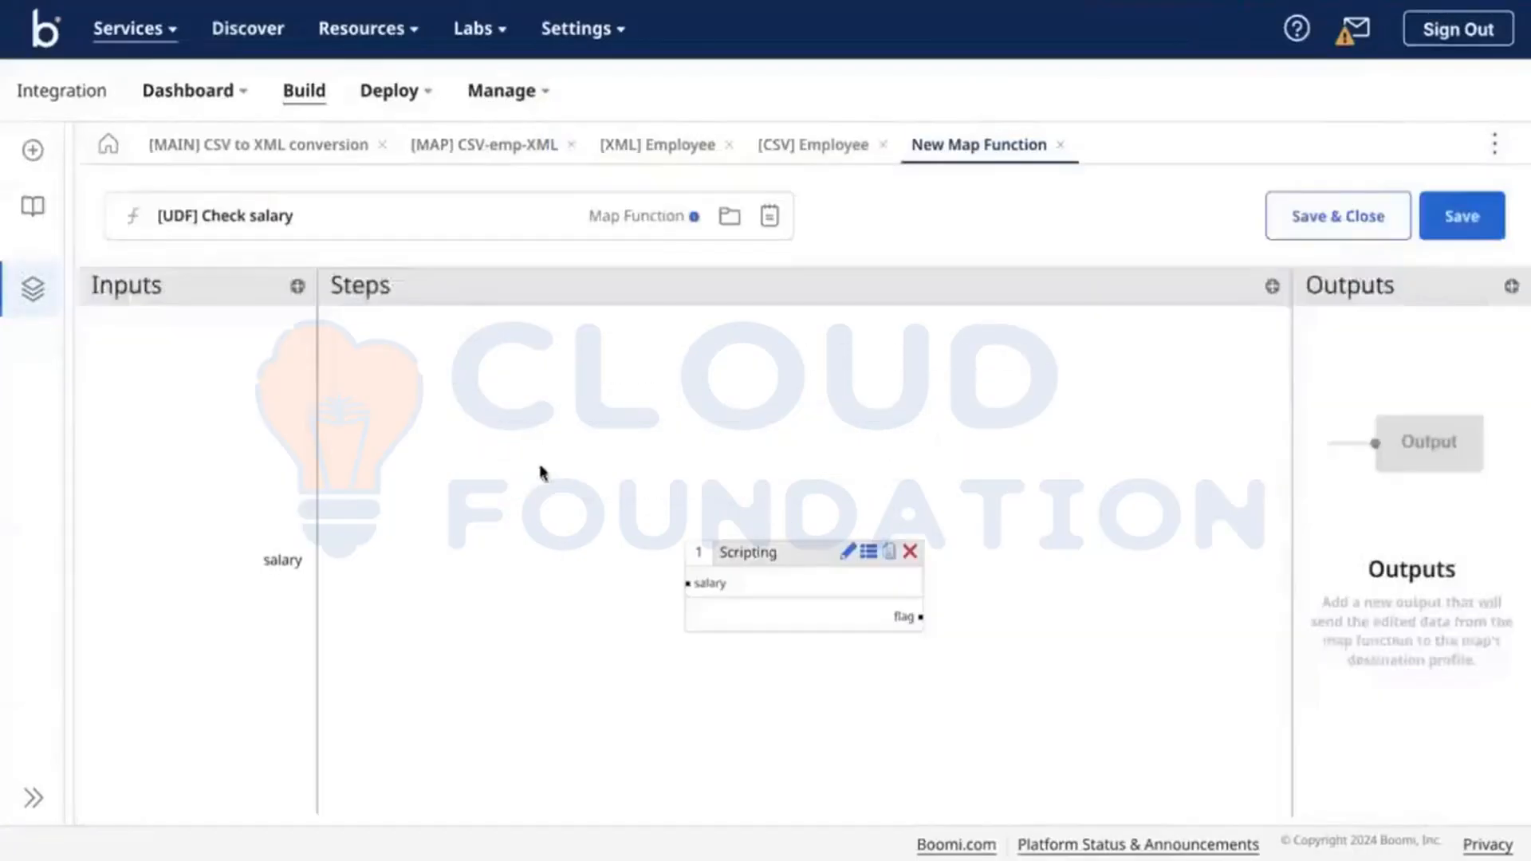
Link the salary input to the Scripting step, and its flag result to a new function output named flag.
drag(301, 560, 690, 583)
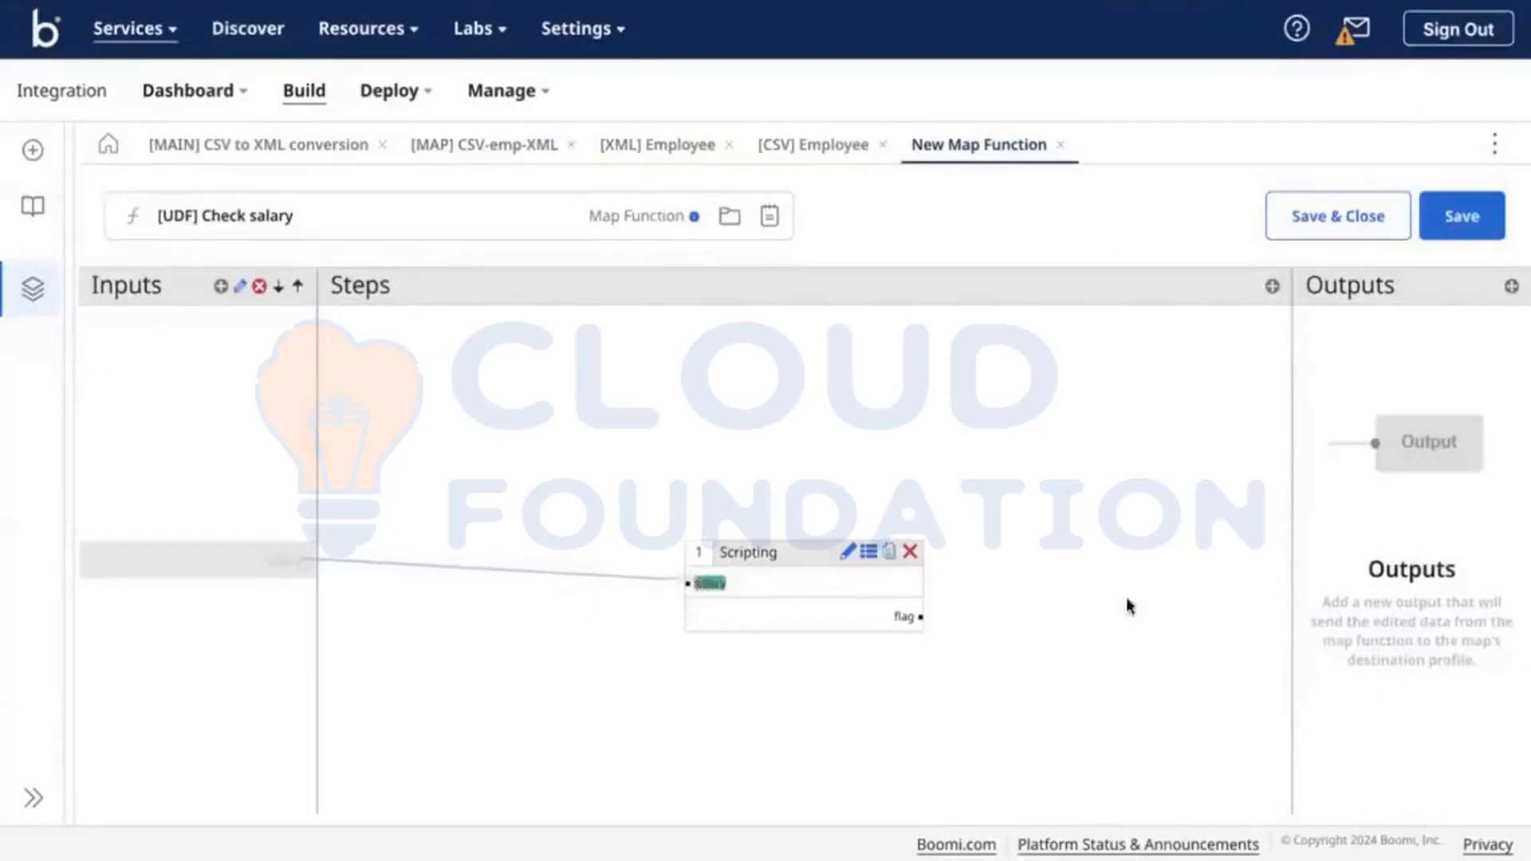
click(1512, 286)
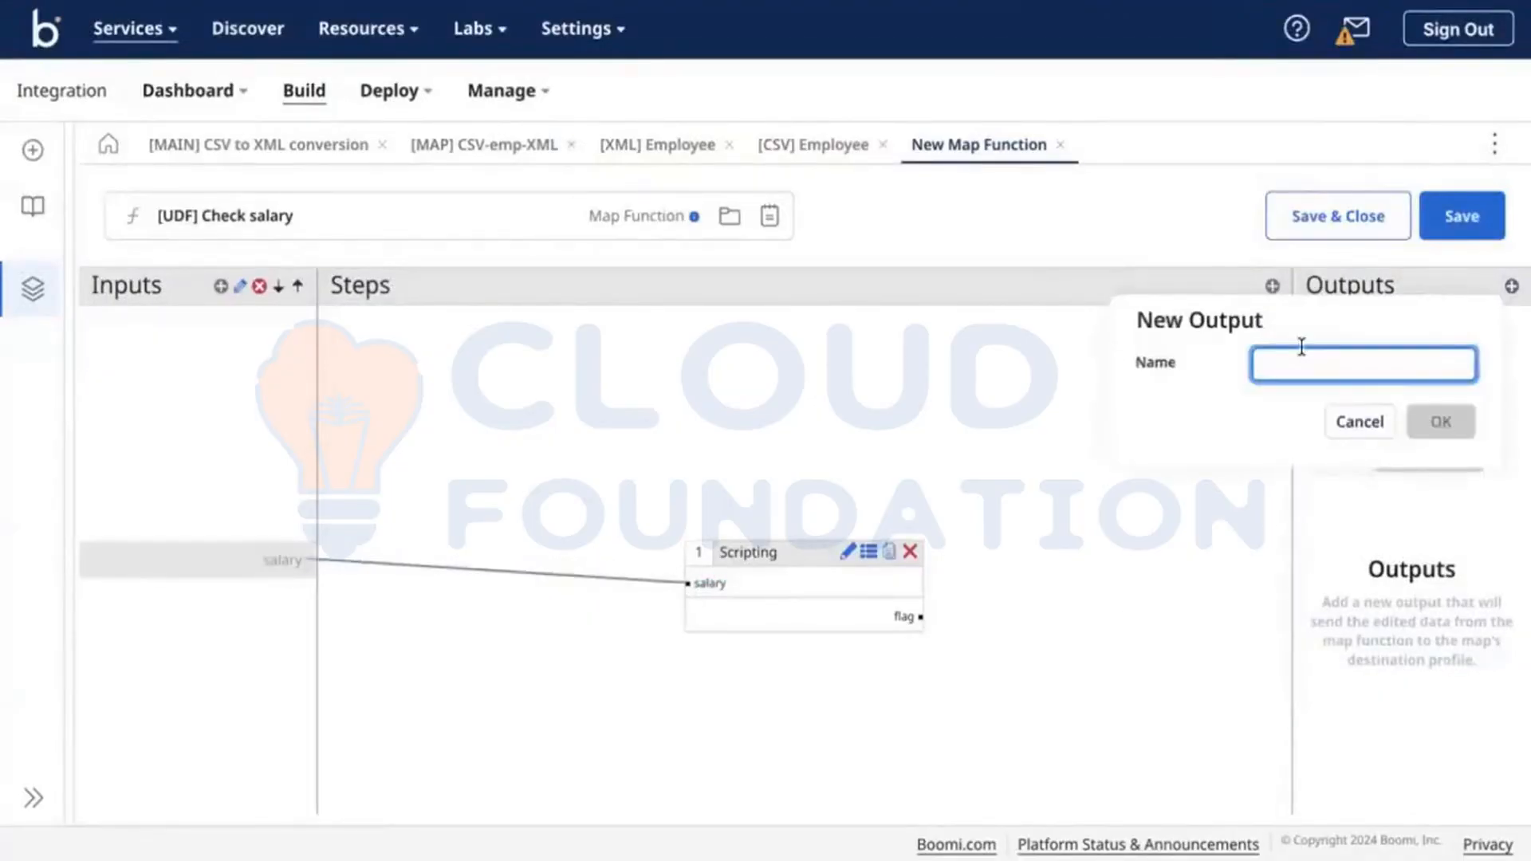
text(flag)
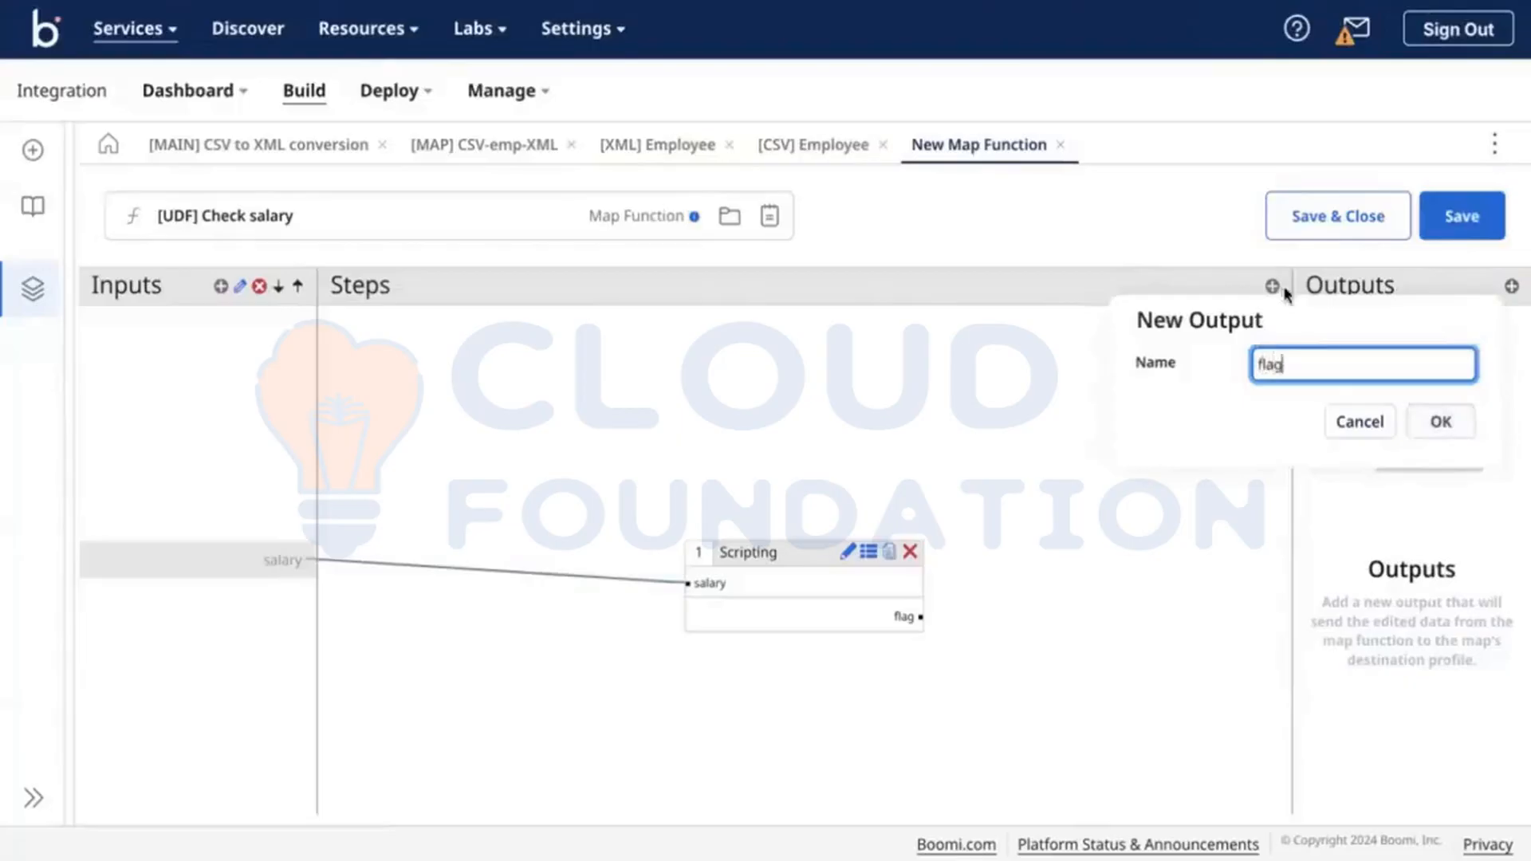
click(1440, 421)
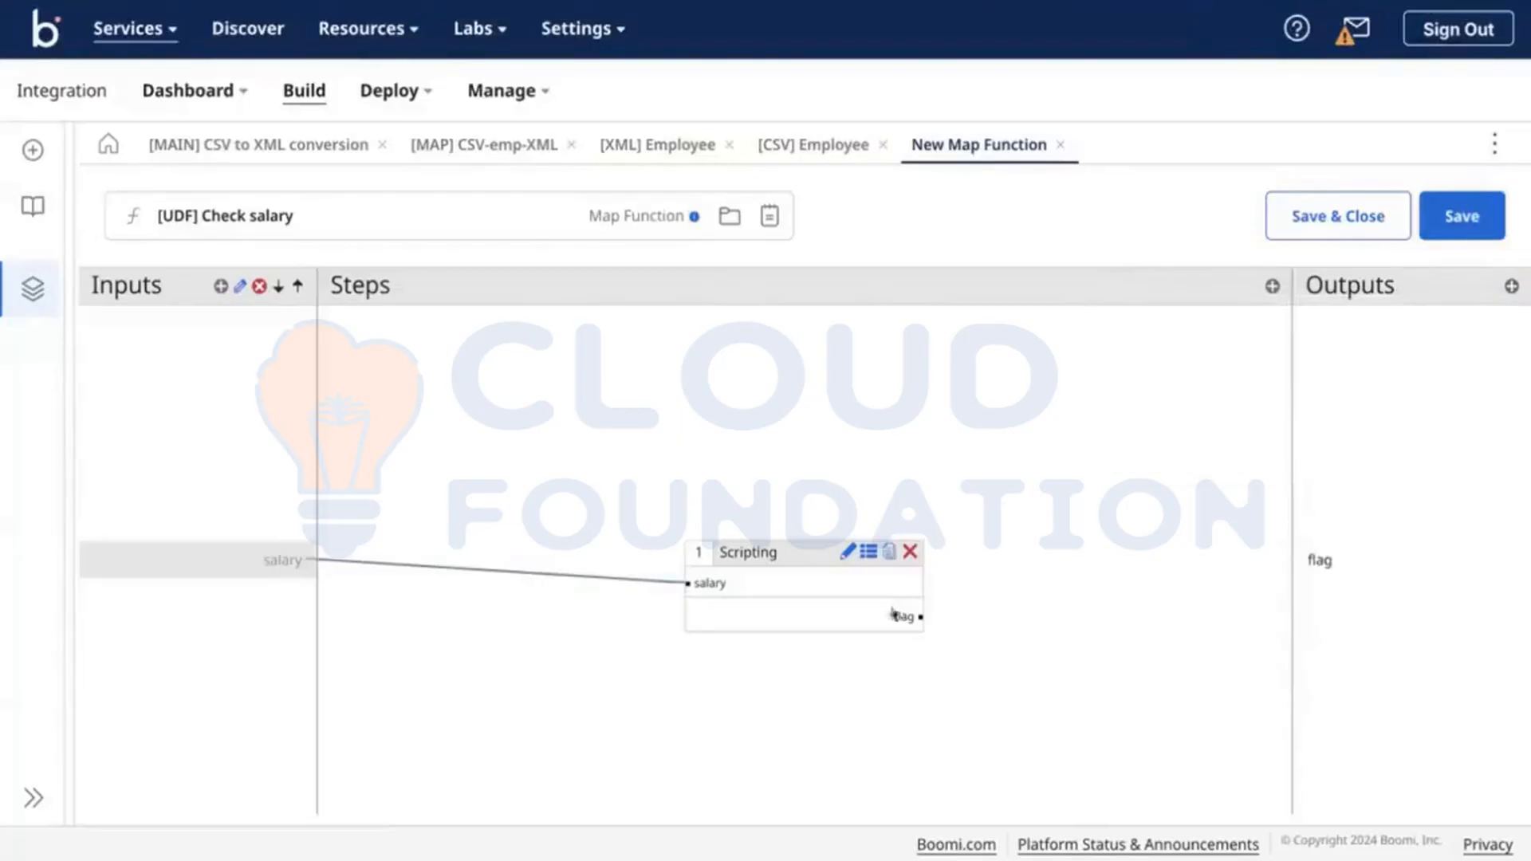
drag(896, 617, 1314, 562)
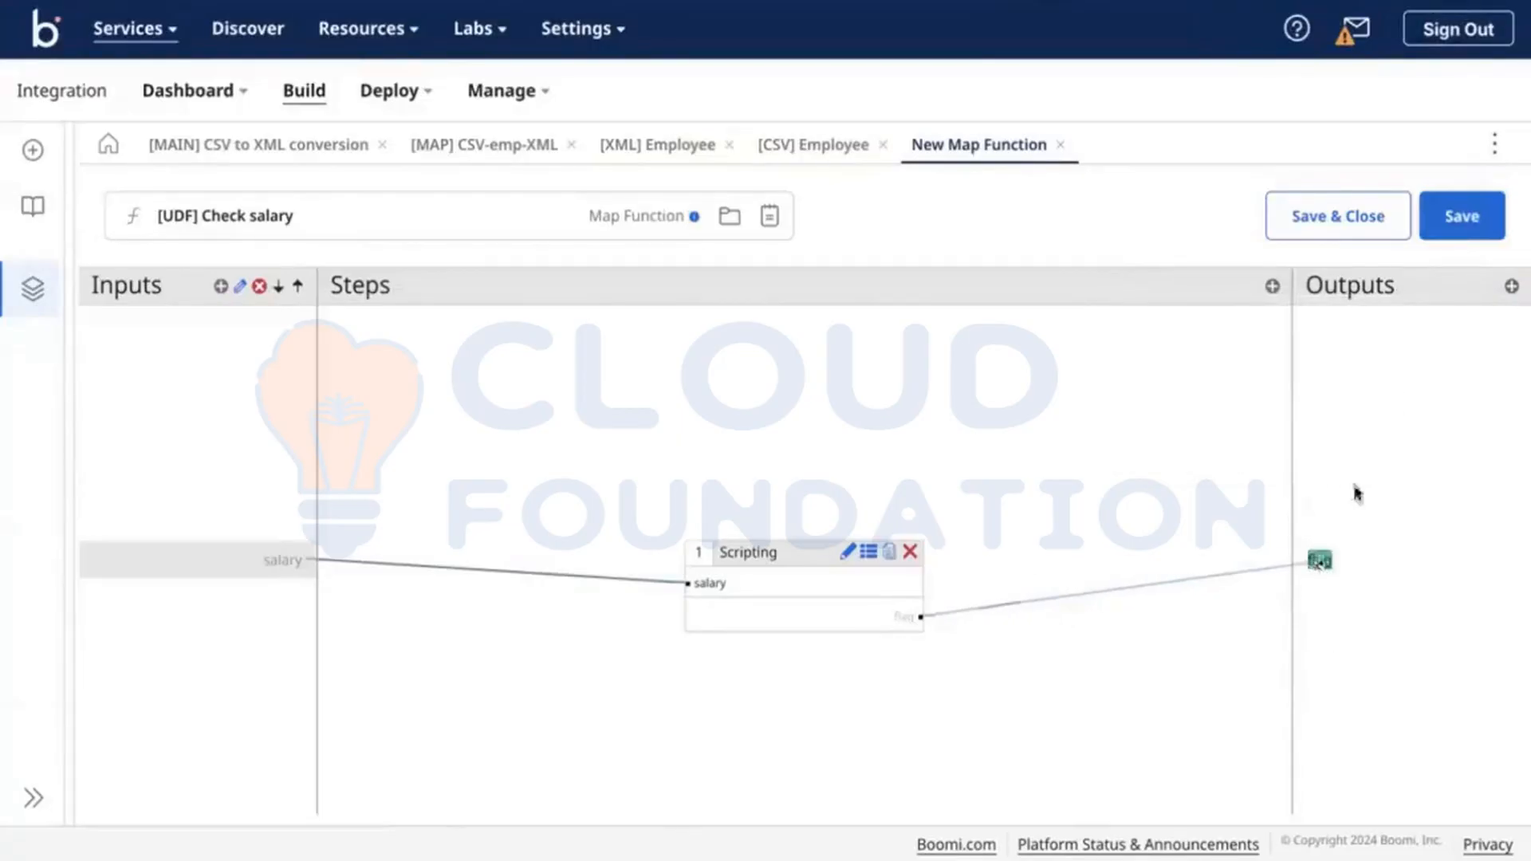
Save the map function and assign the Salary element under Record/Elements to its salary input.
click(1491, 220)
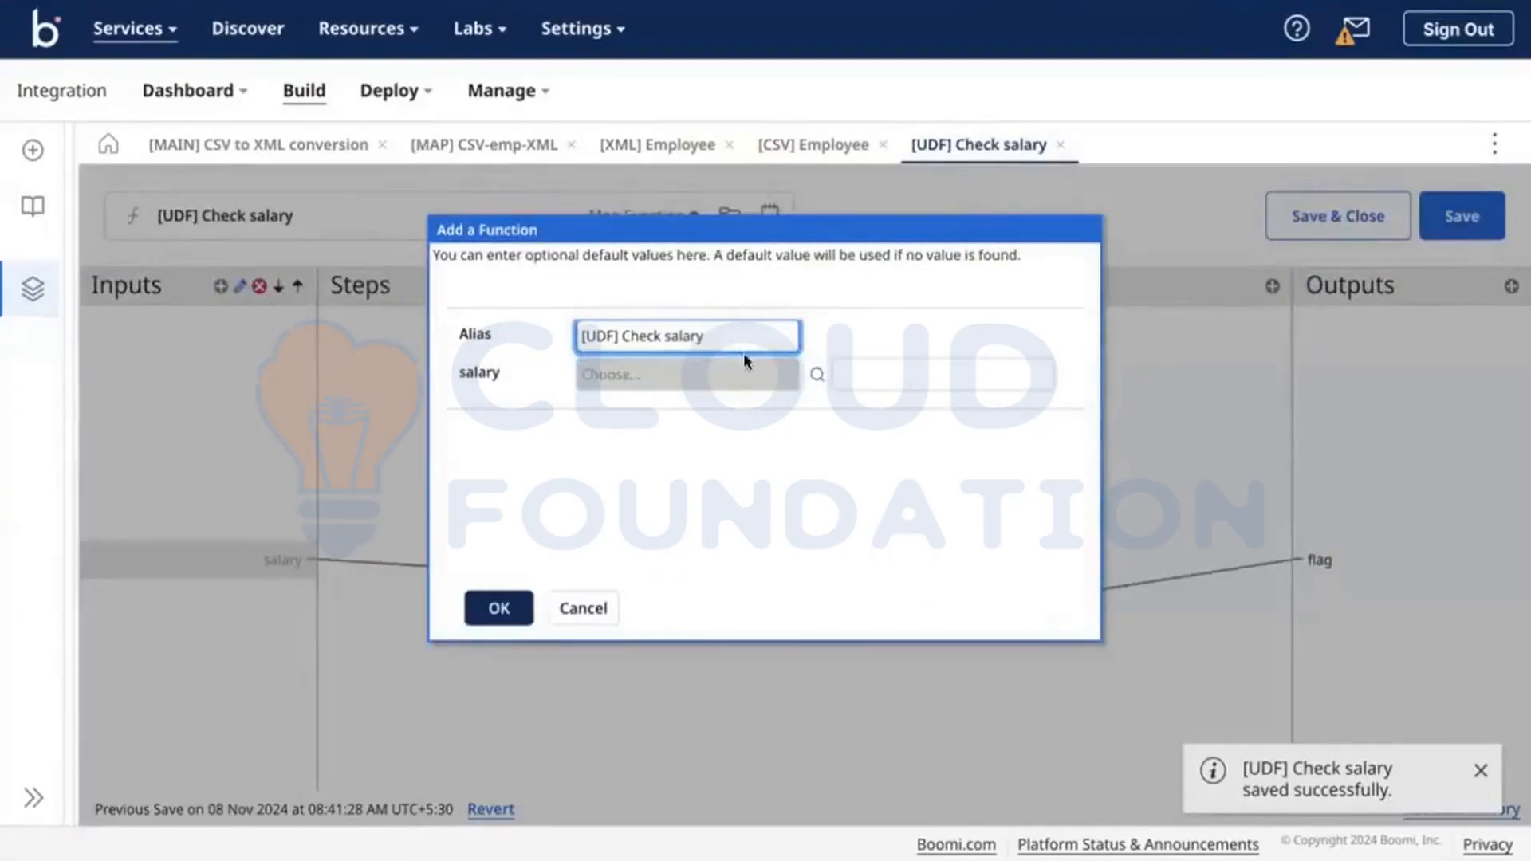
click(818, 376)
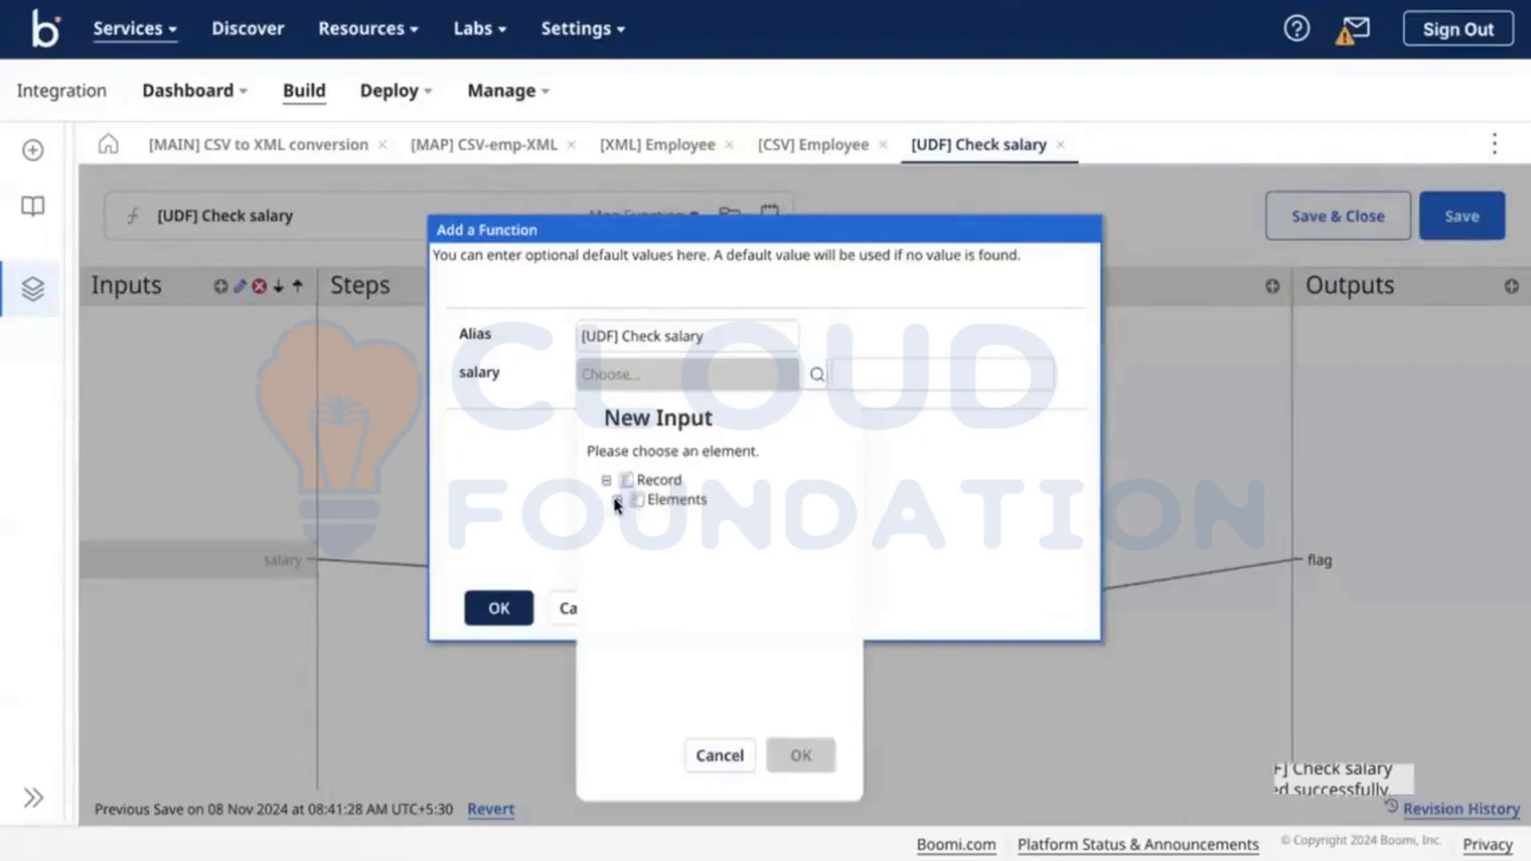
click(682, 640)
click(800, 755)
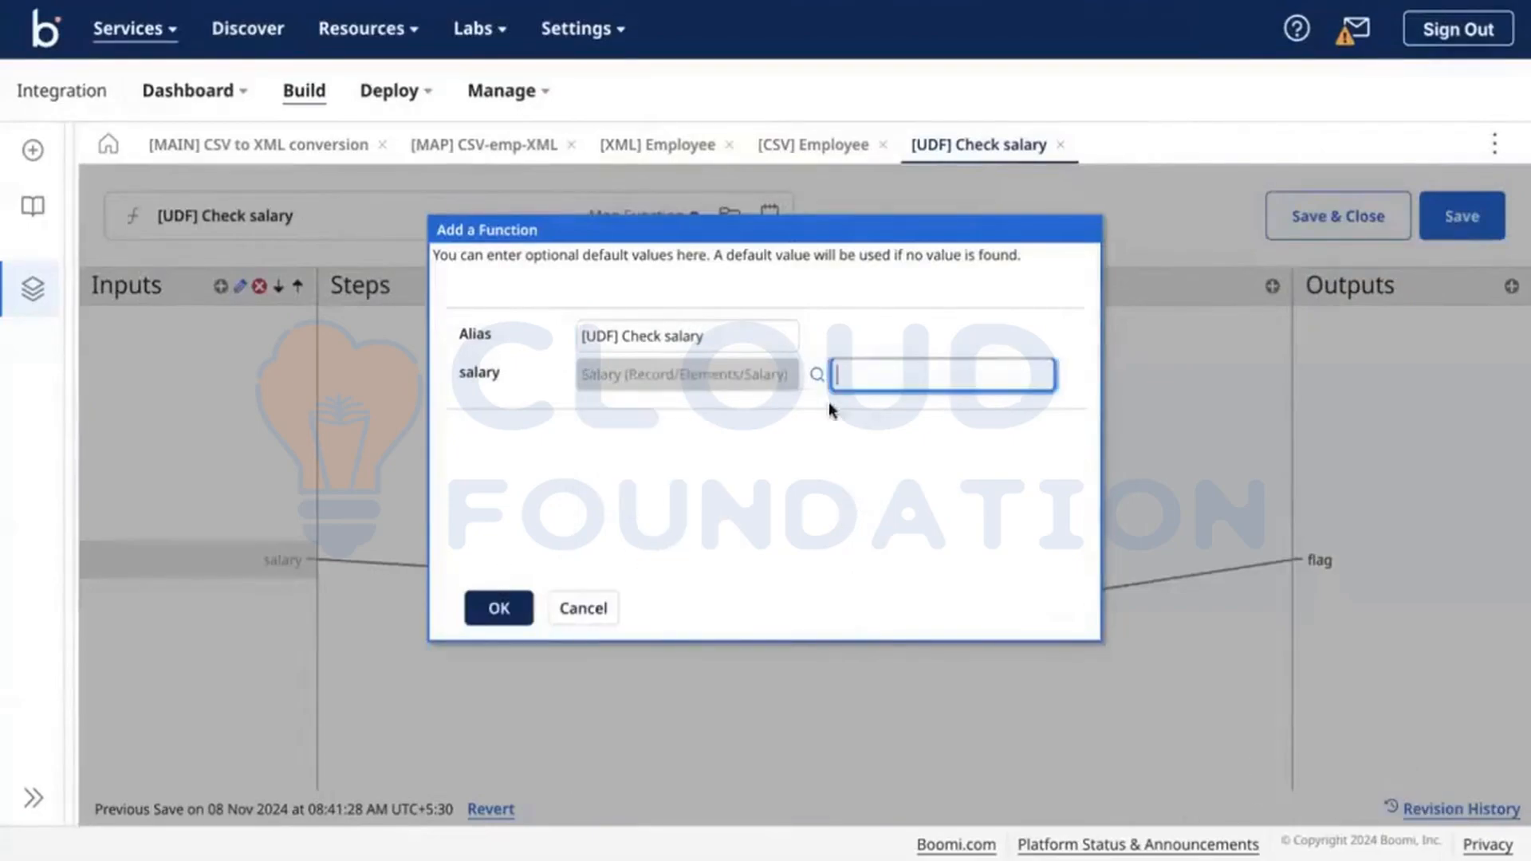
Accept the Check salary function's input, save the function, and remove the Salary > "70000" condition from the business rule in the main process.
click(514, 598)
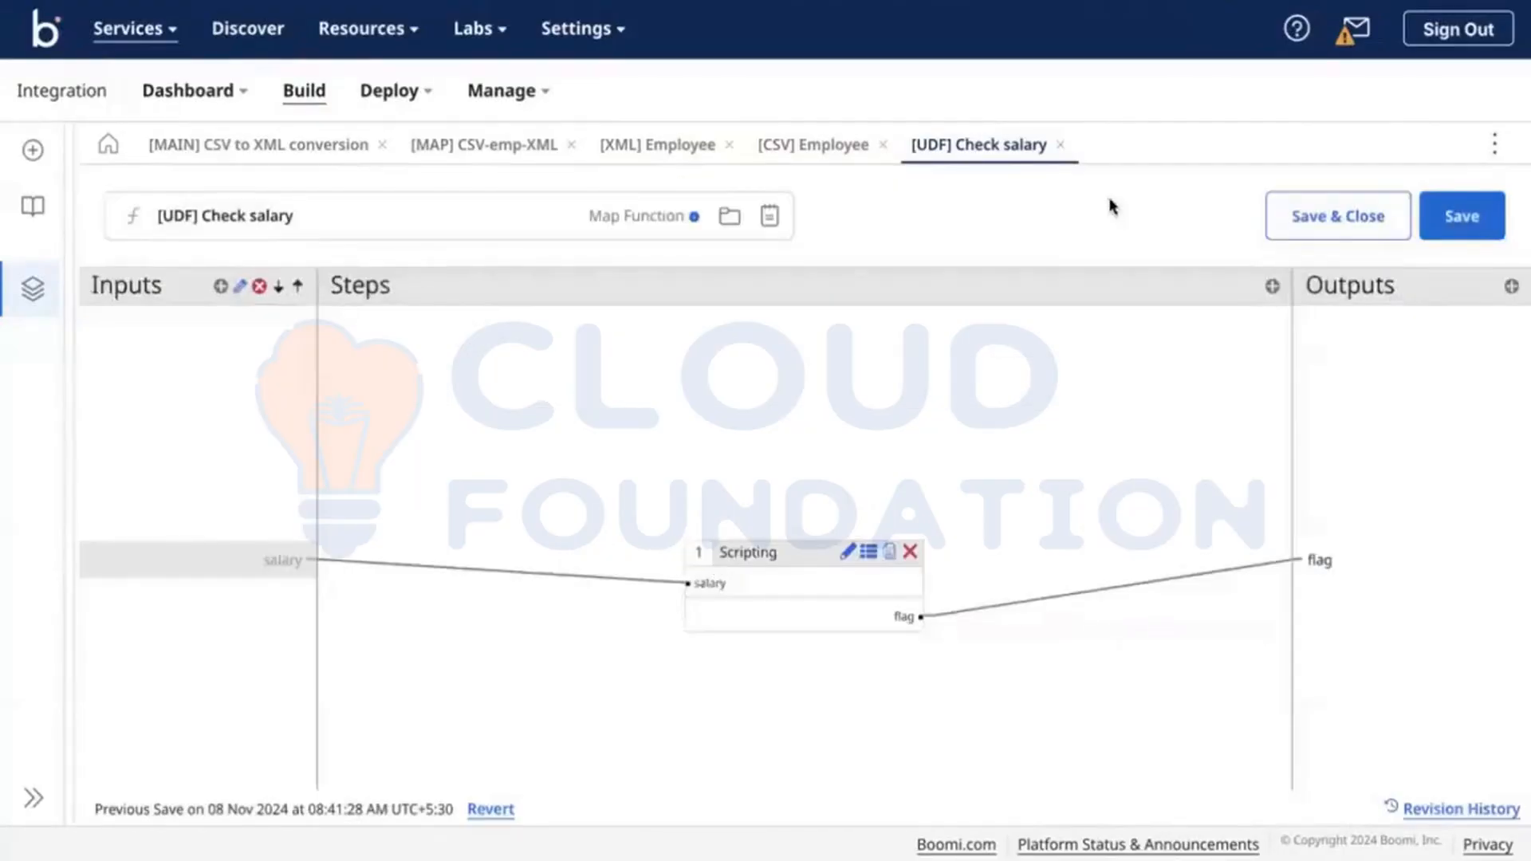
click(1466, 215)
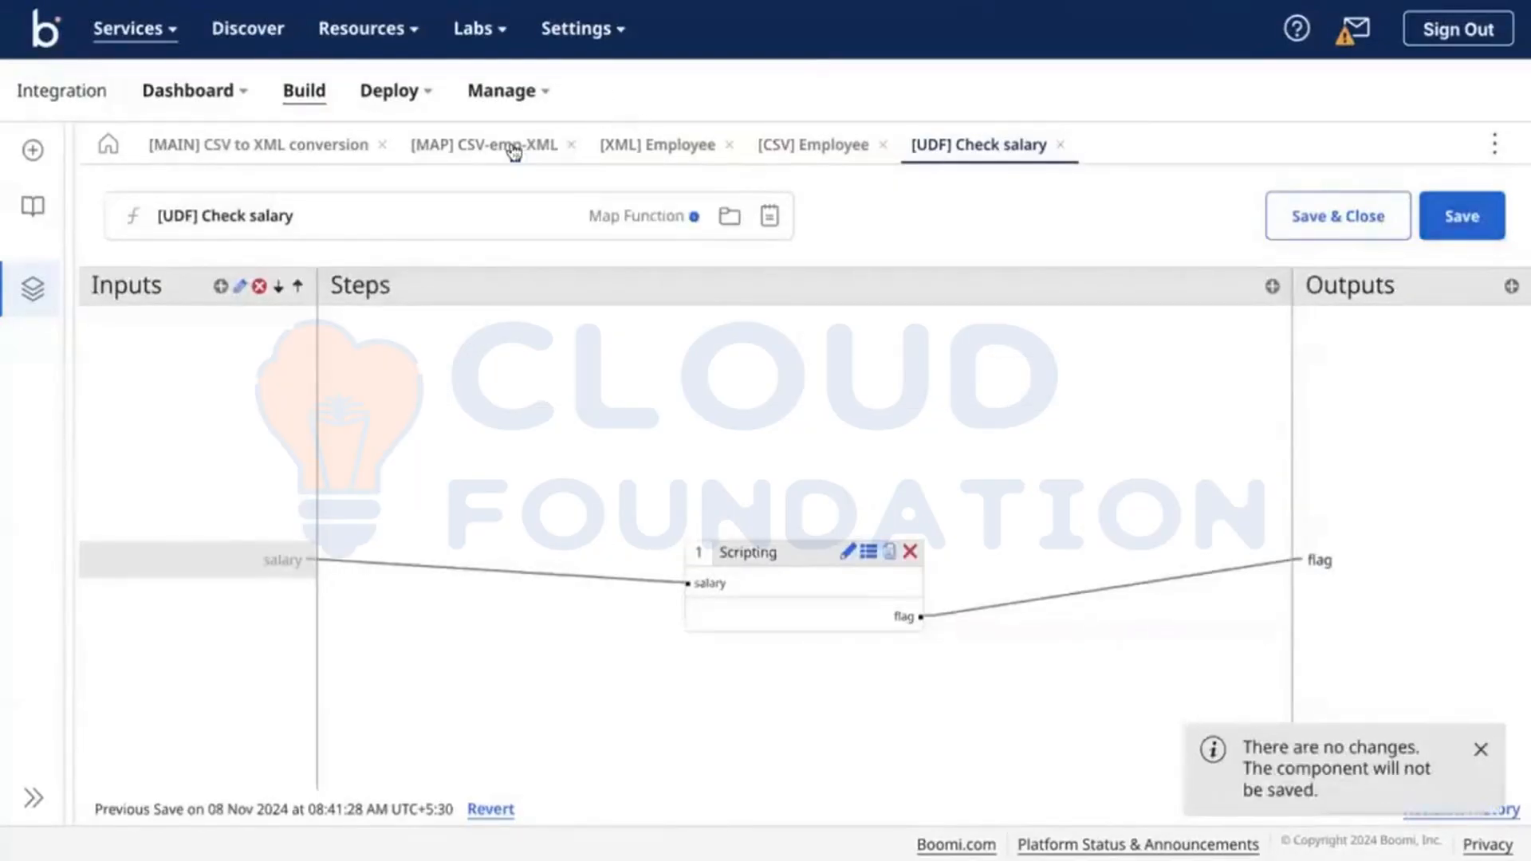
click(242, 151)
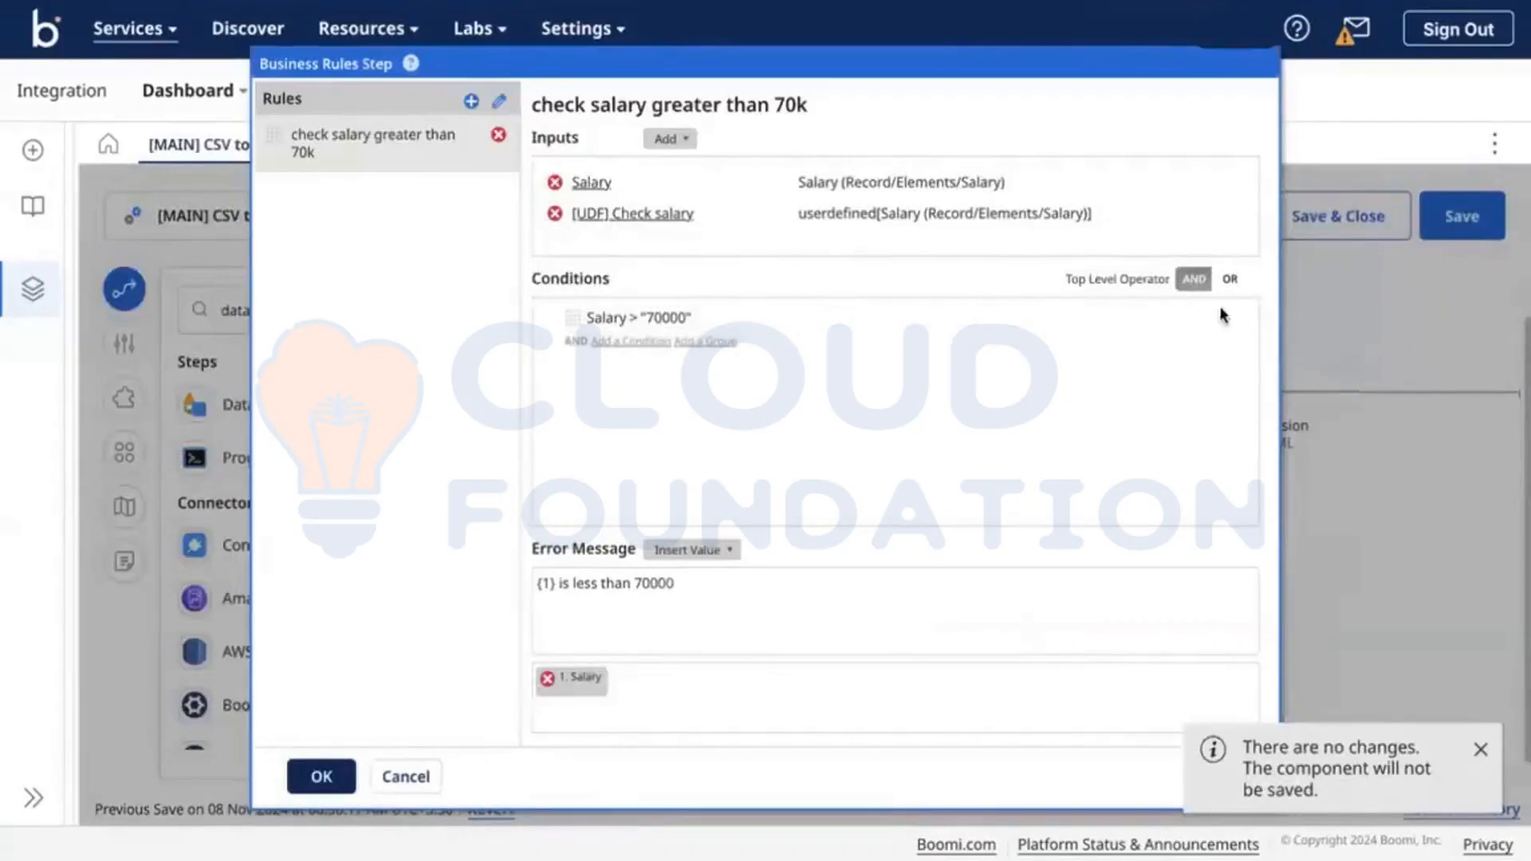
click(1223, 318)
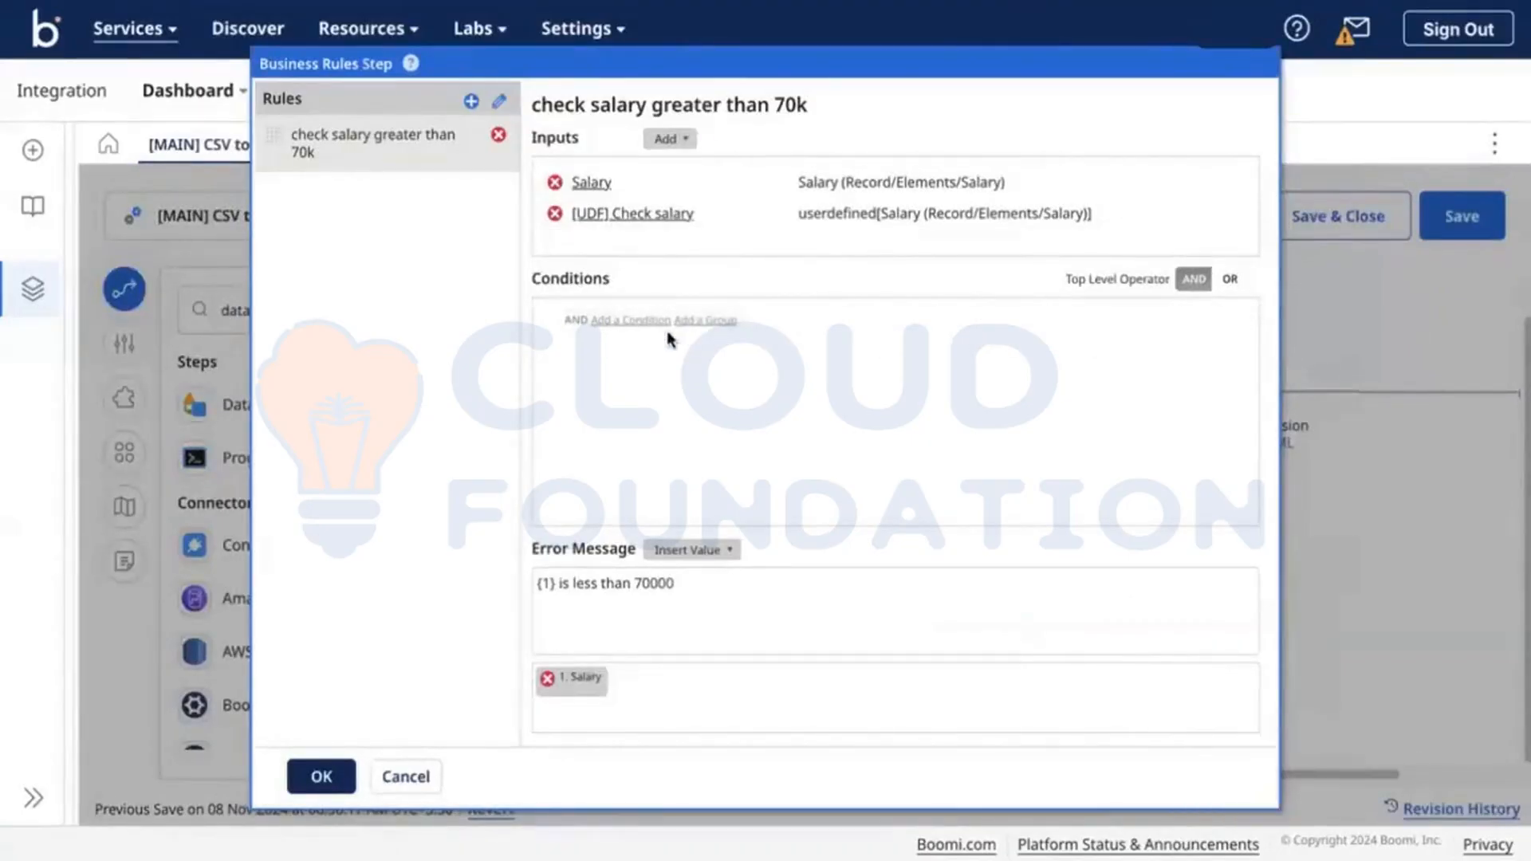
Add a condition requiring [UDF] Check salary = the static value 1, and accept the business rule.
click(630, 321)
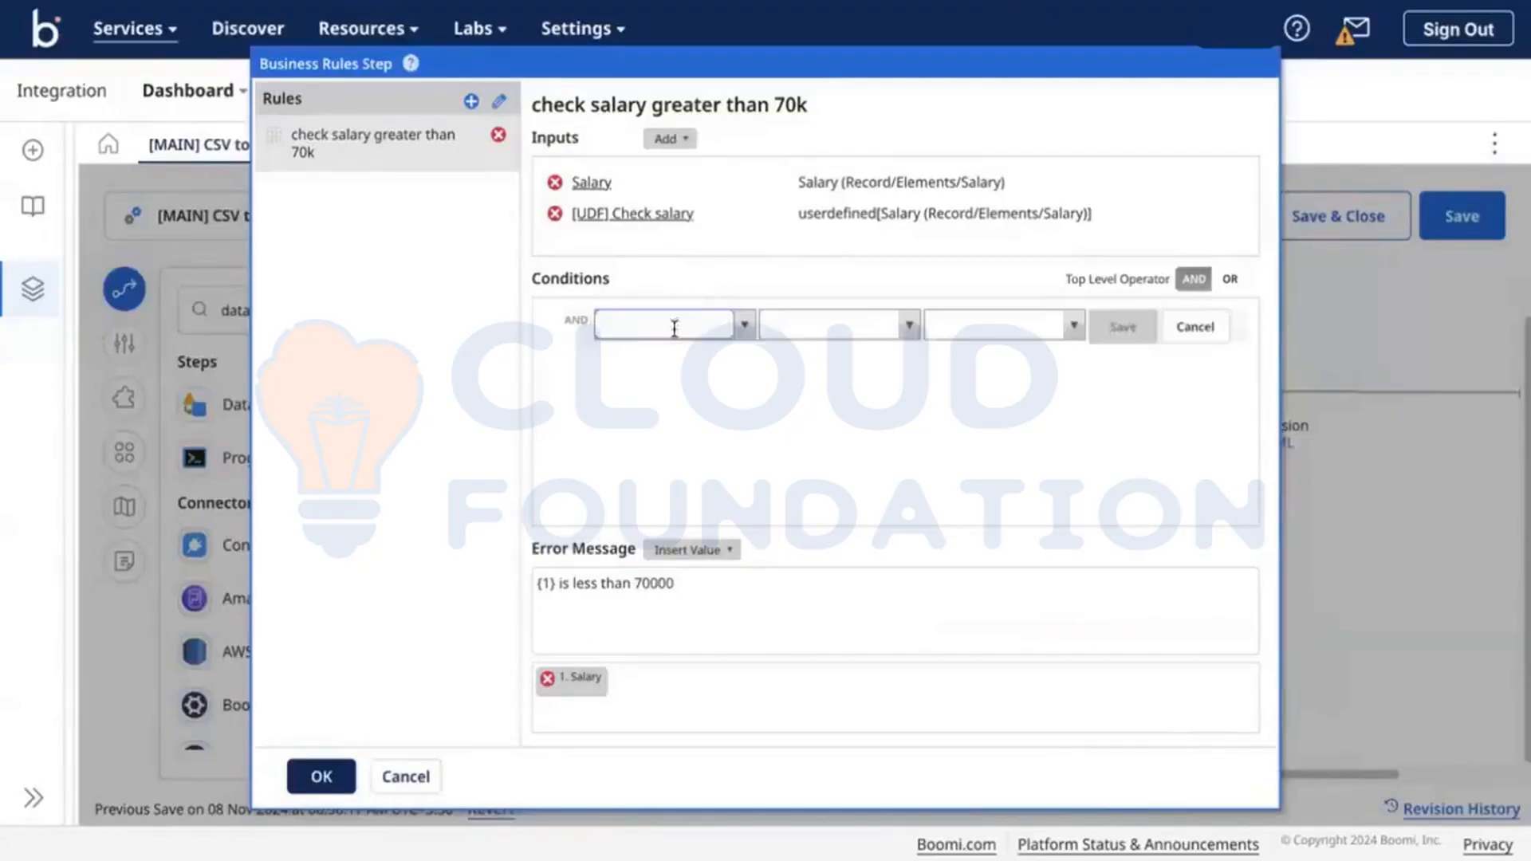
click(744, 327)
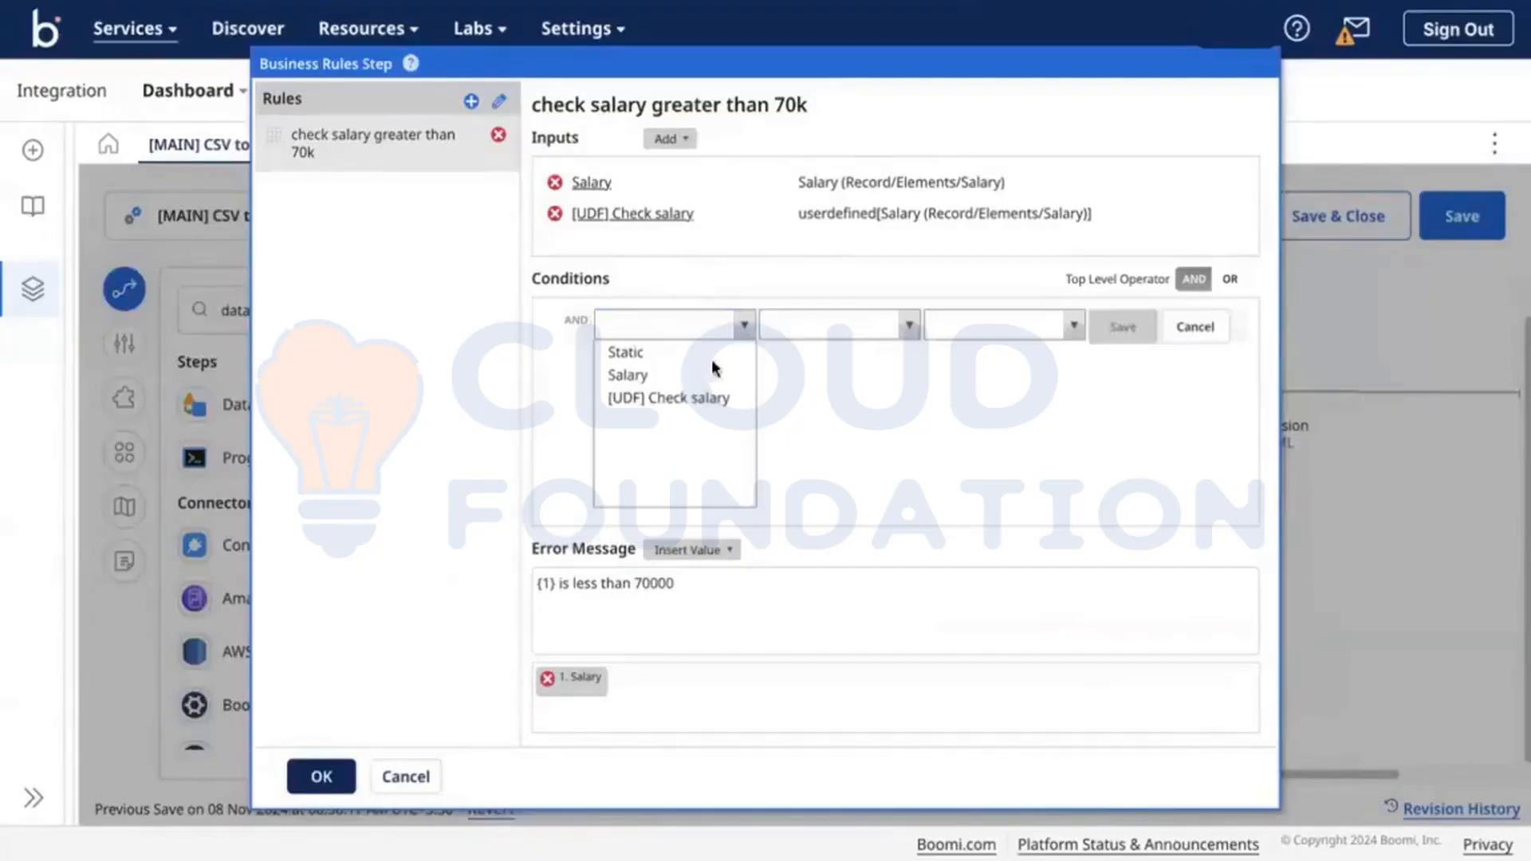
click(663, 398)
click(912, 327)
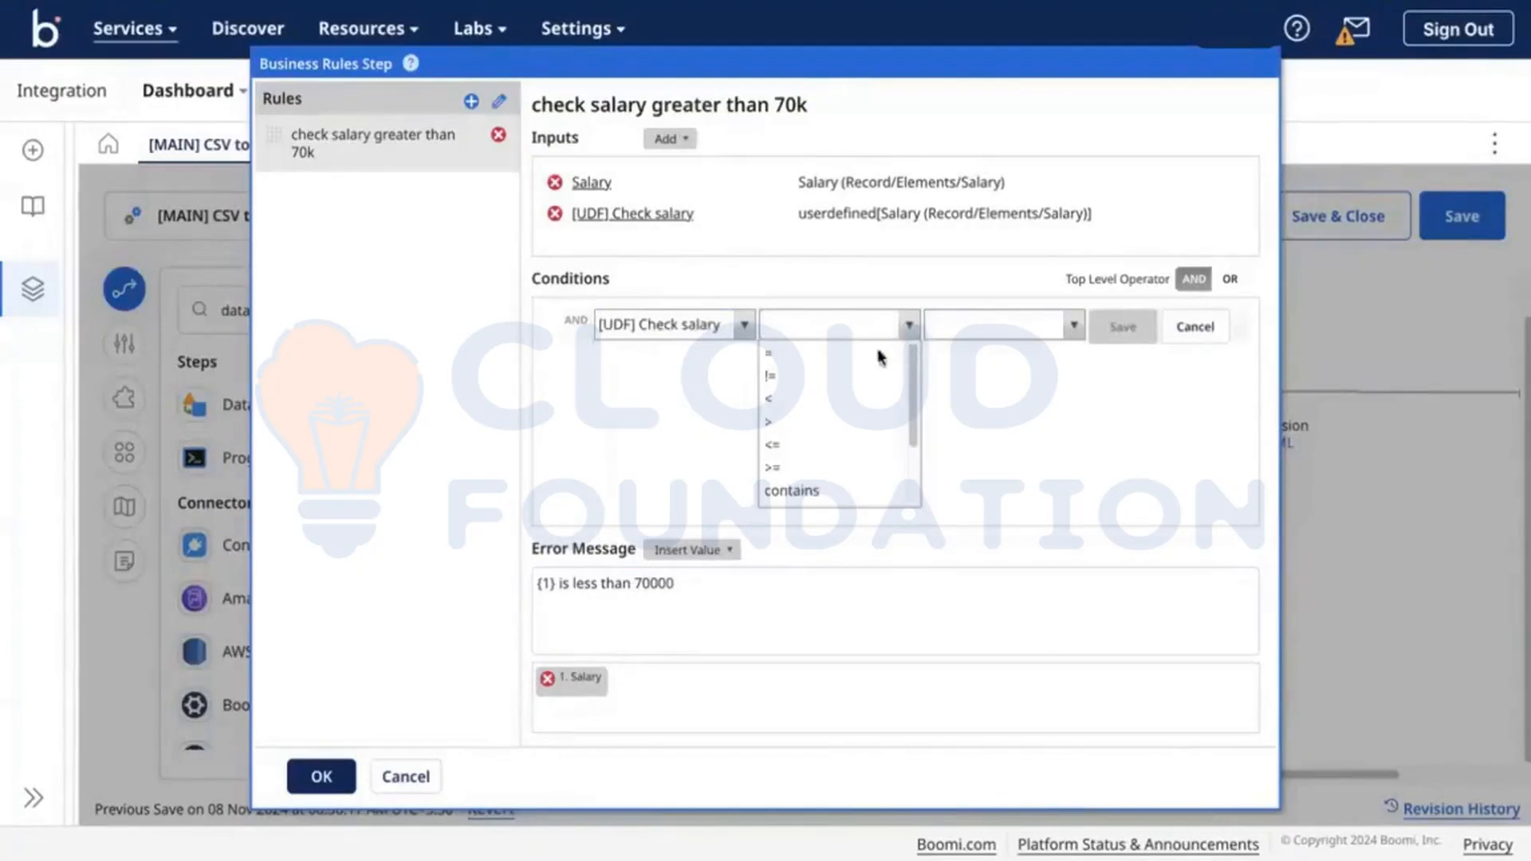
click(869, 348)
click(950, 333)
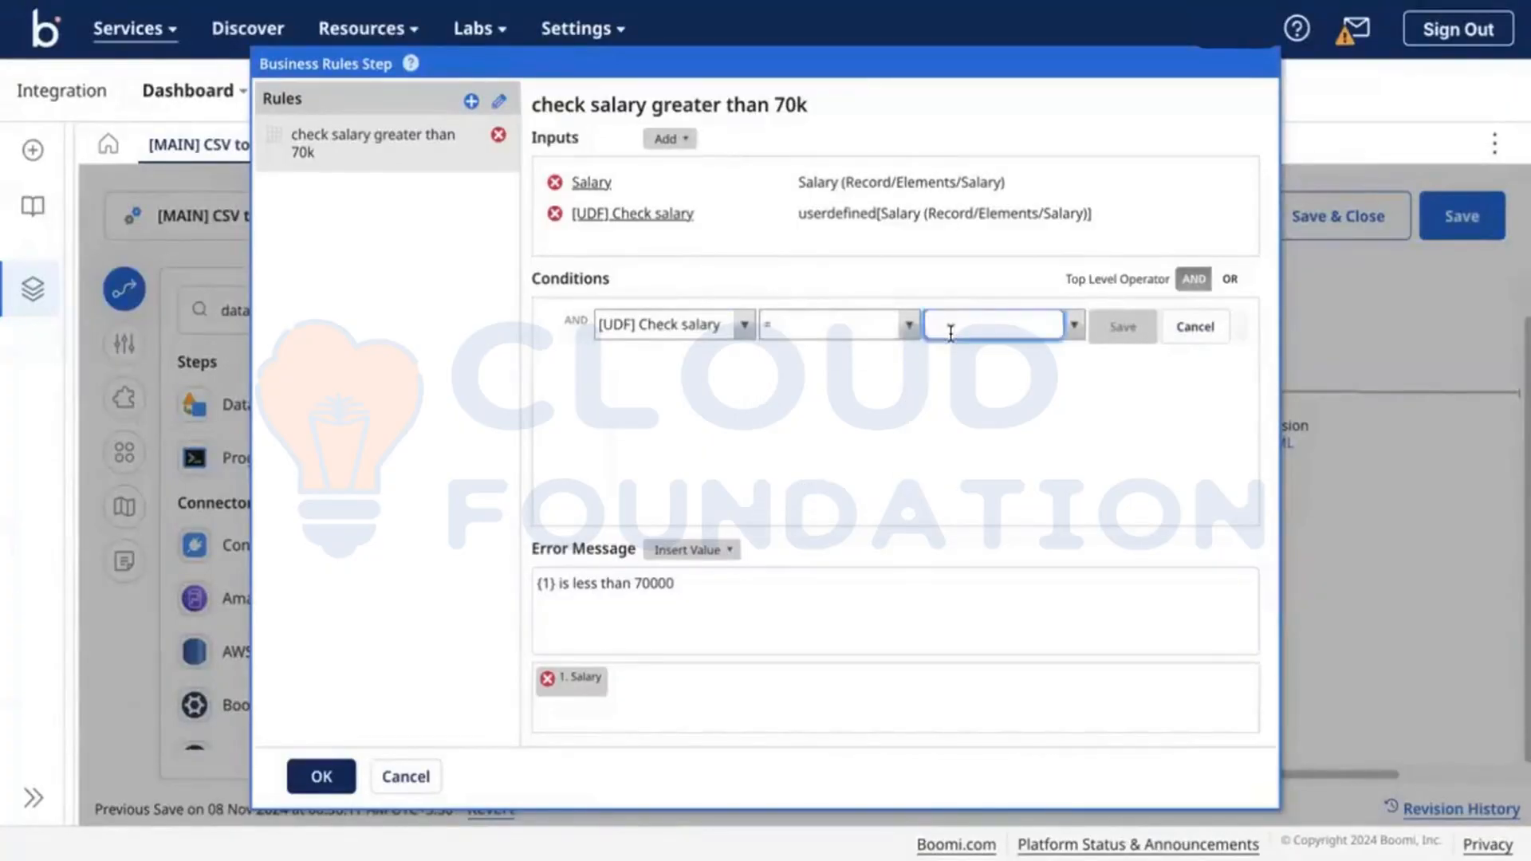
click(1074, 328)
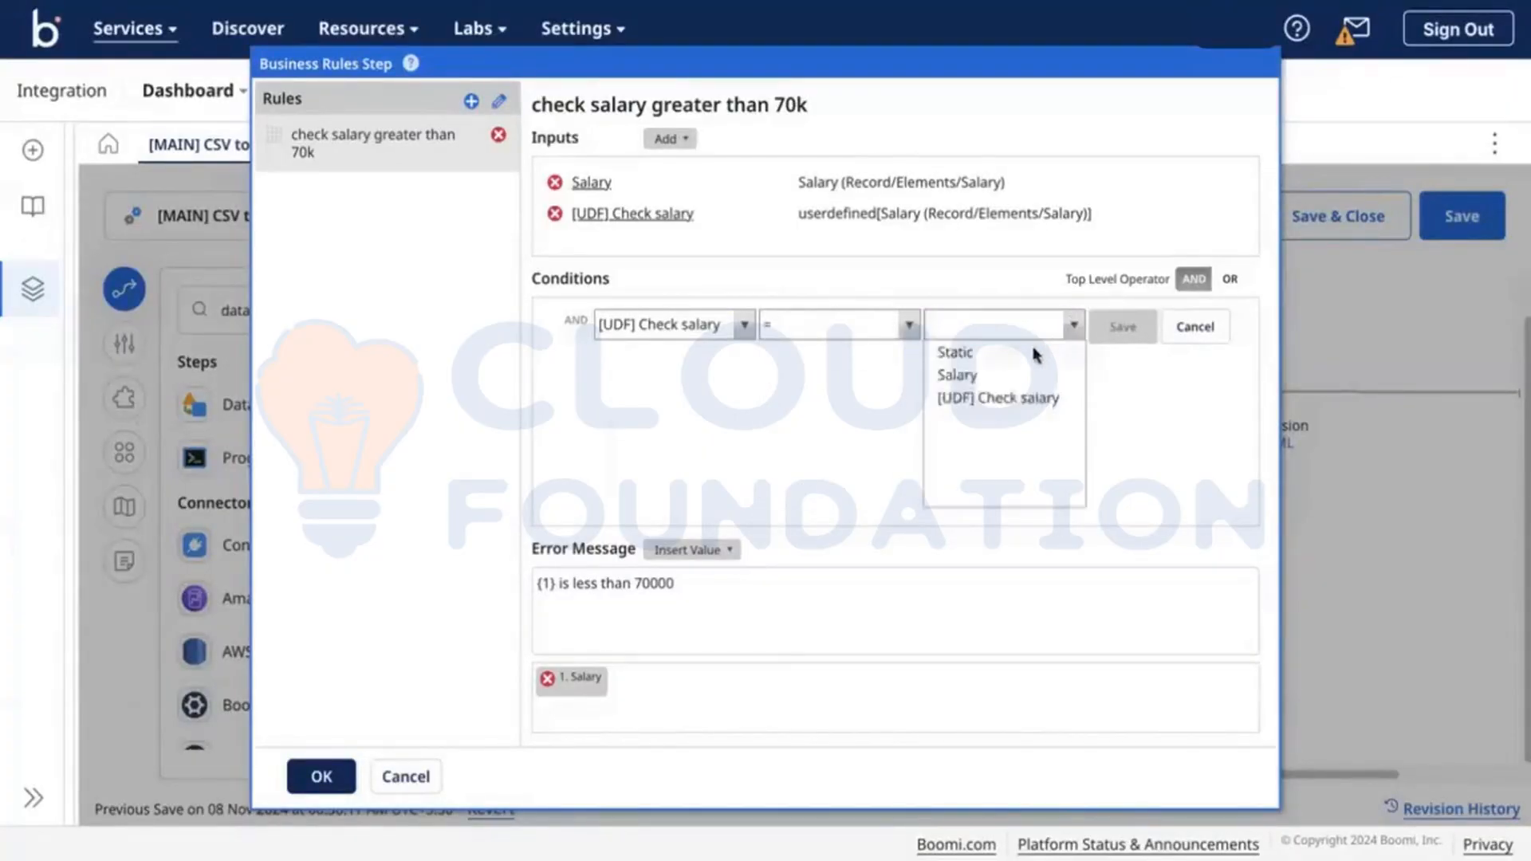
click(1035, 350)
click(611, 360)
text(1)
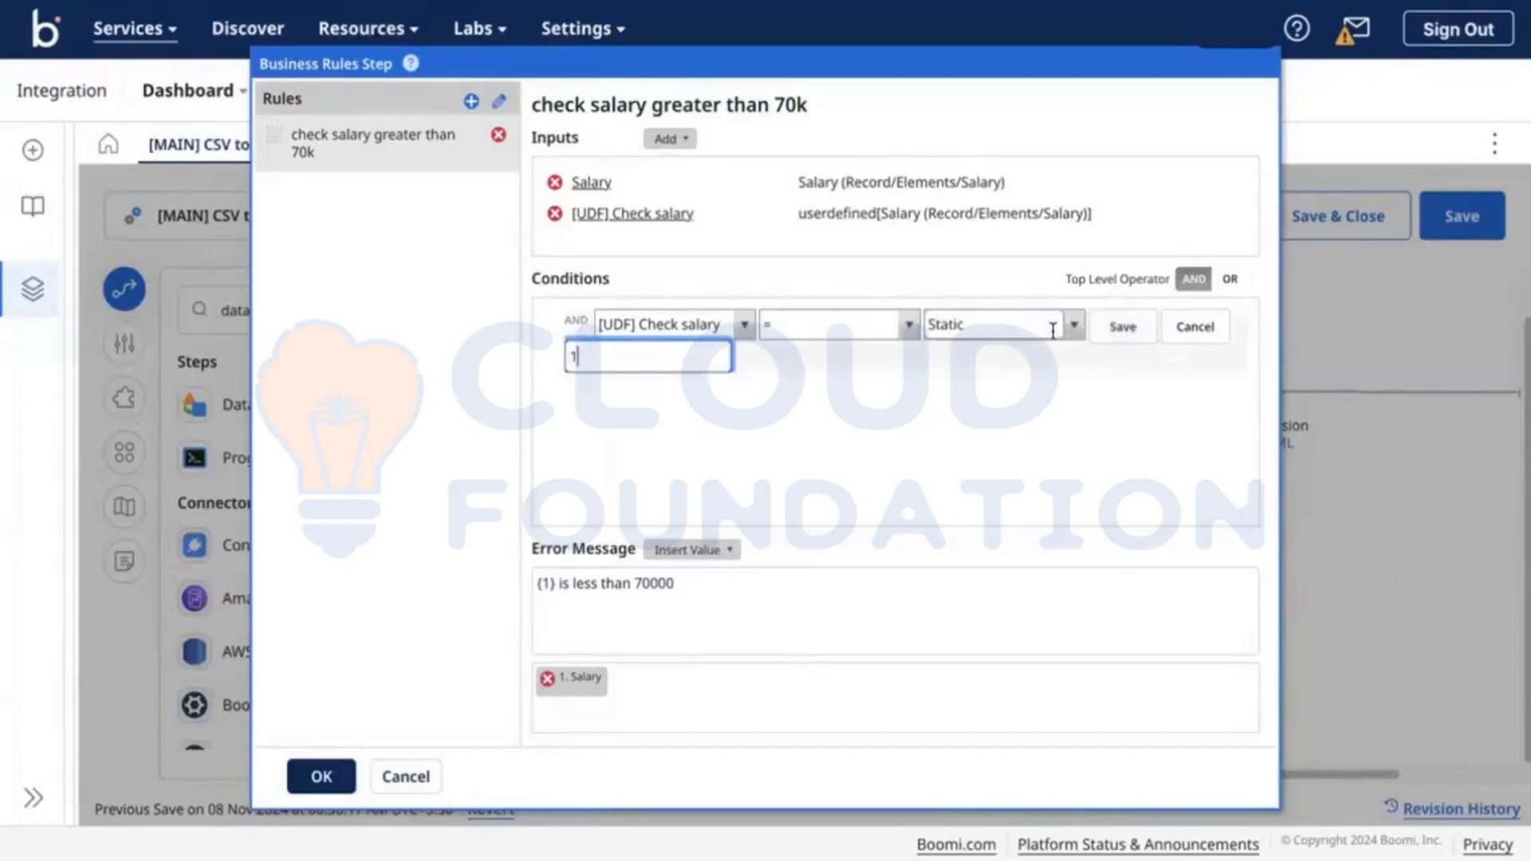
click(1108, 328)
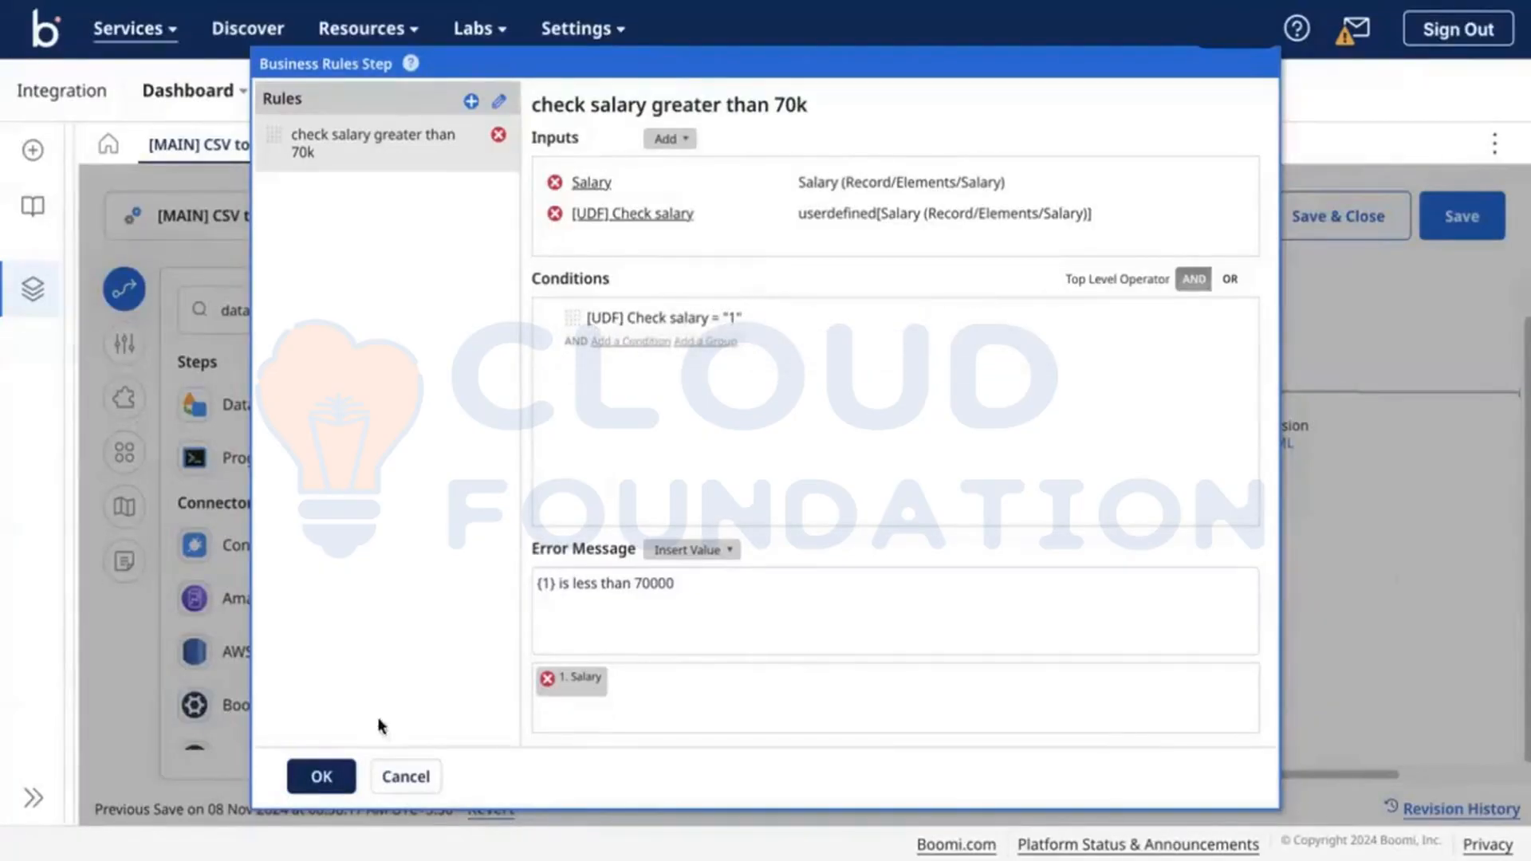
click(320, 789)
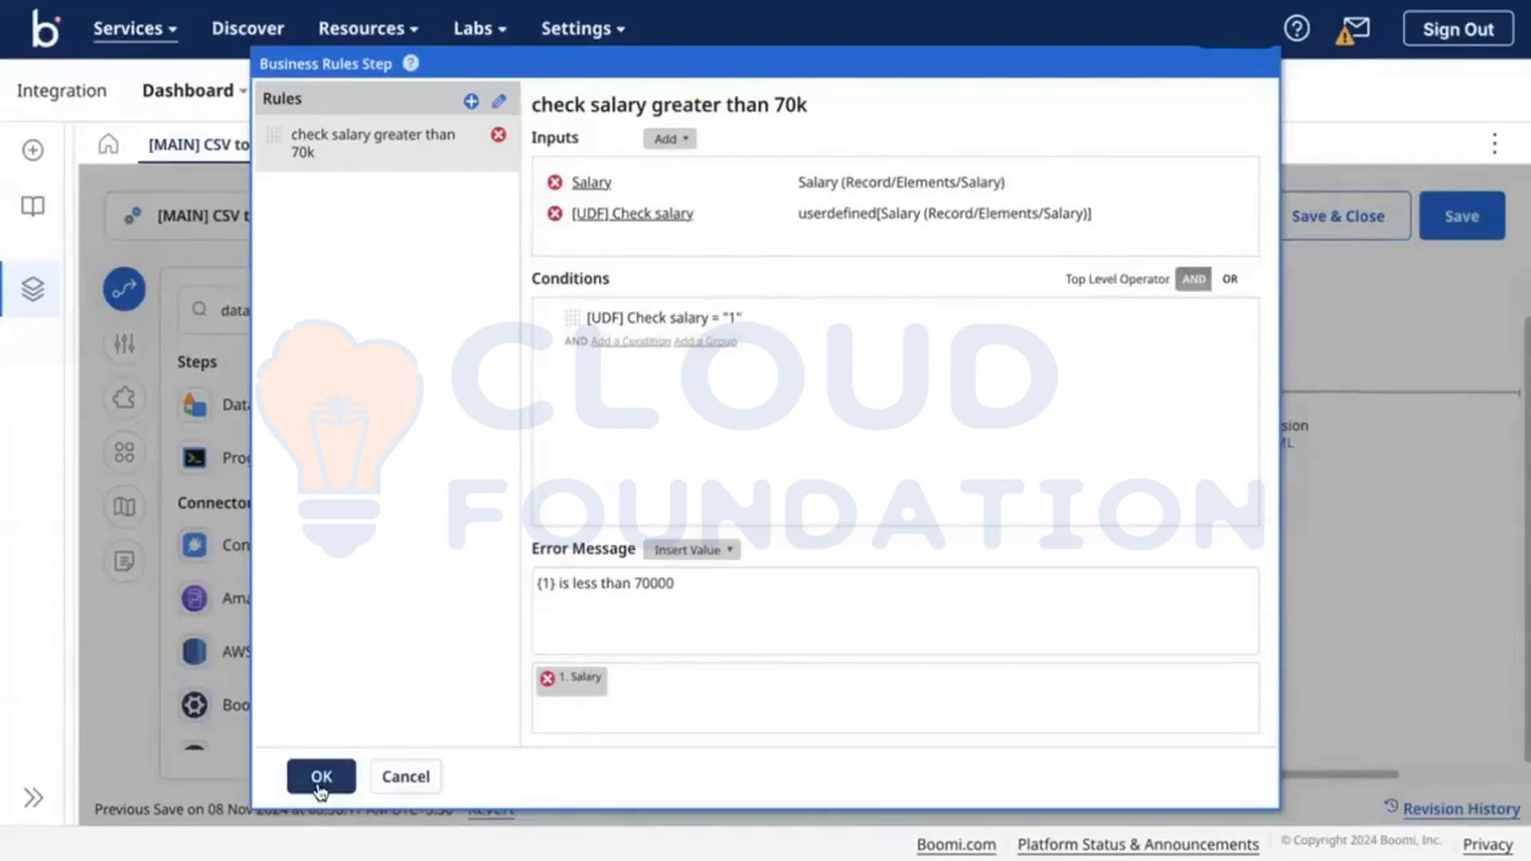
click(320, 790)
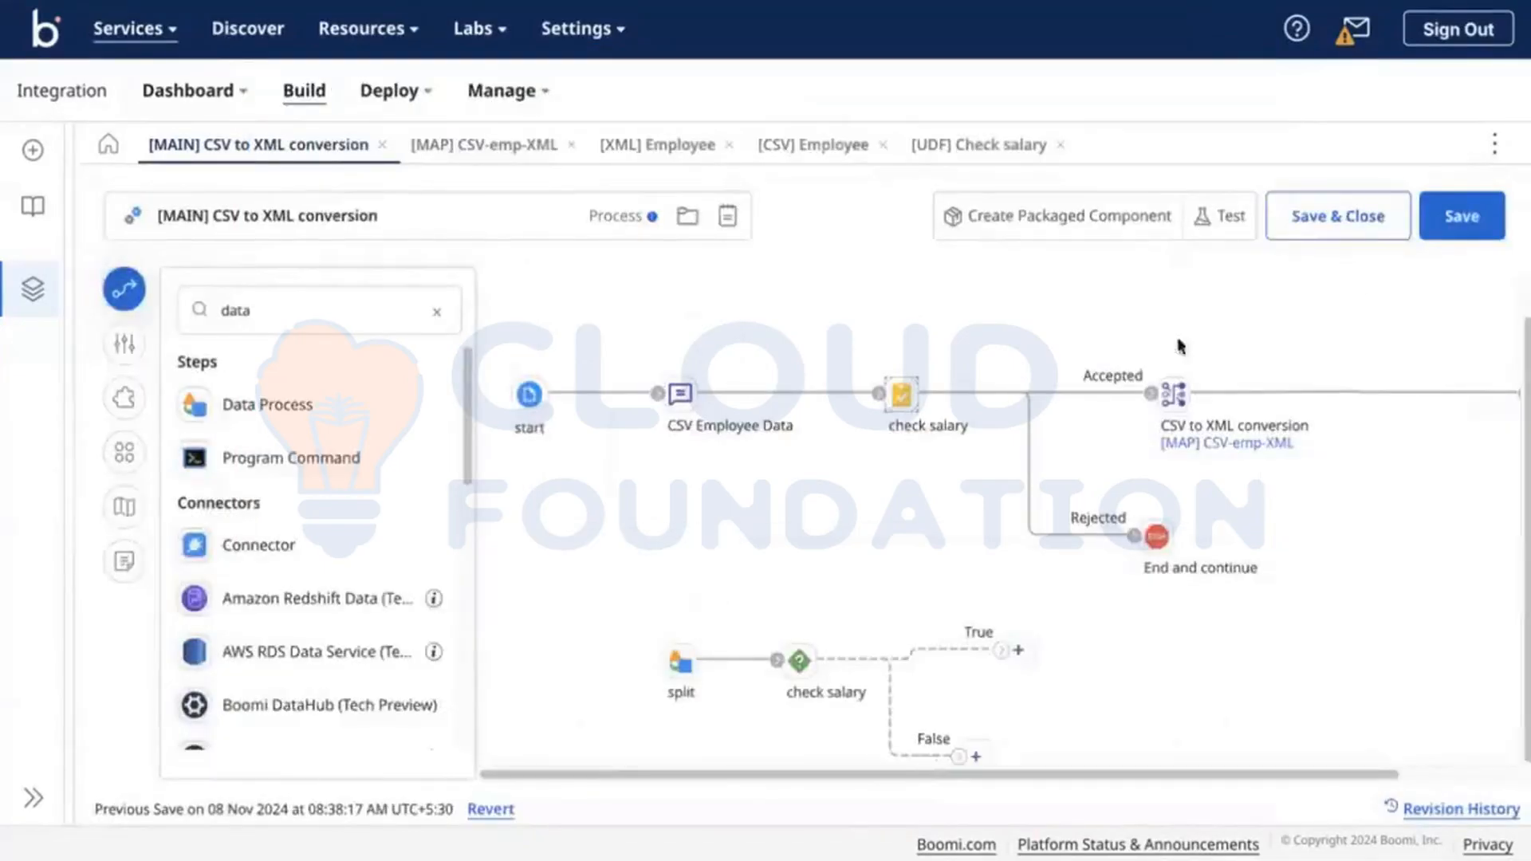
Save the CSV to XML conversion process, test it, and show the check salary step's logs in an enlarged results area.
click(1205, 227)
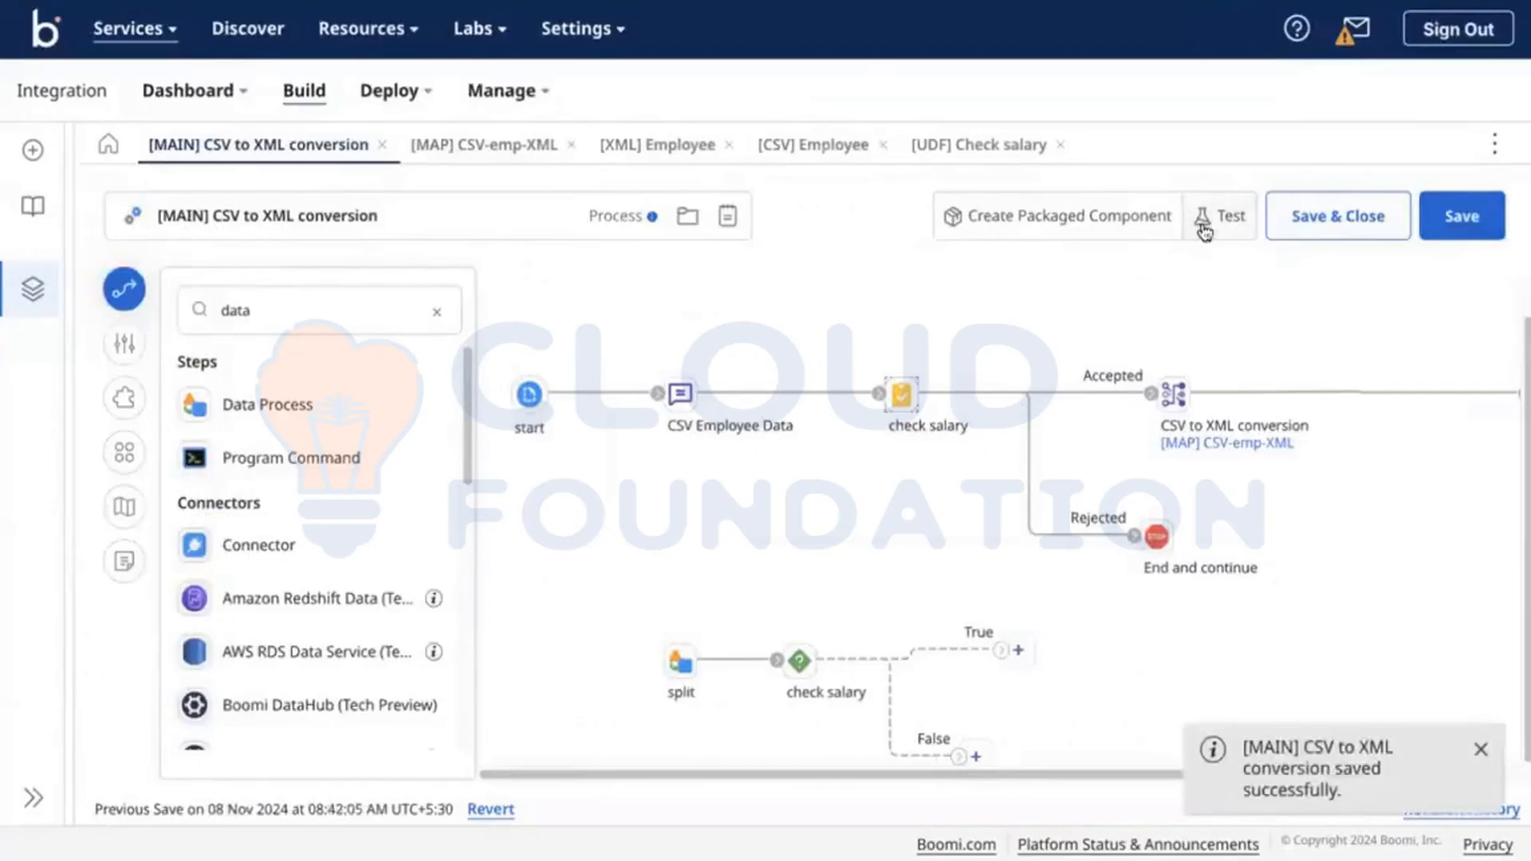
click(1156, 239)
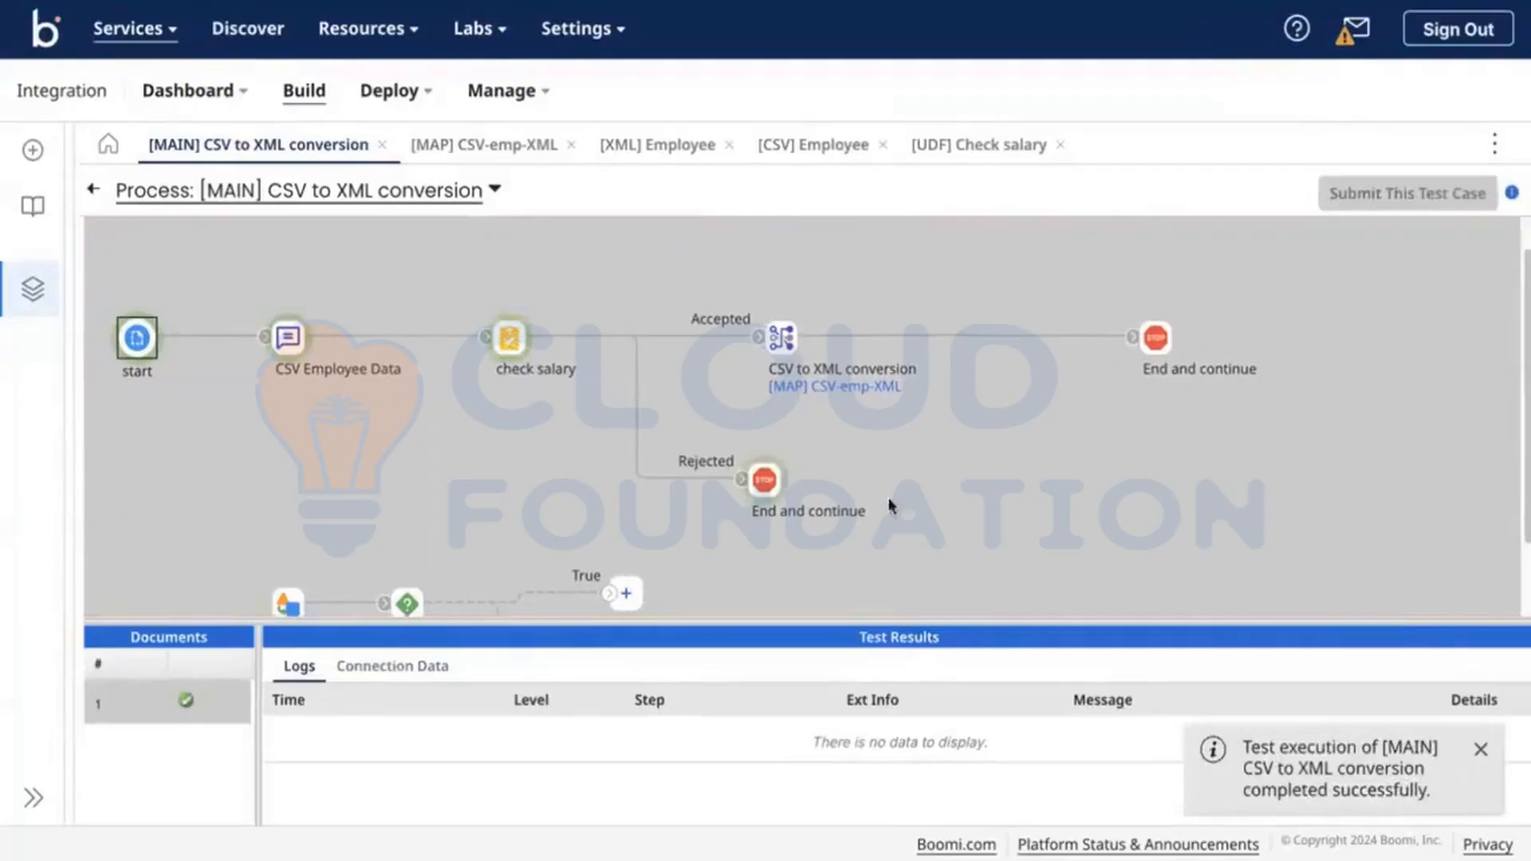
drag(882, 622, 883, 403)
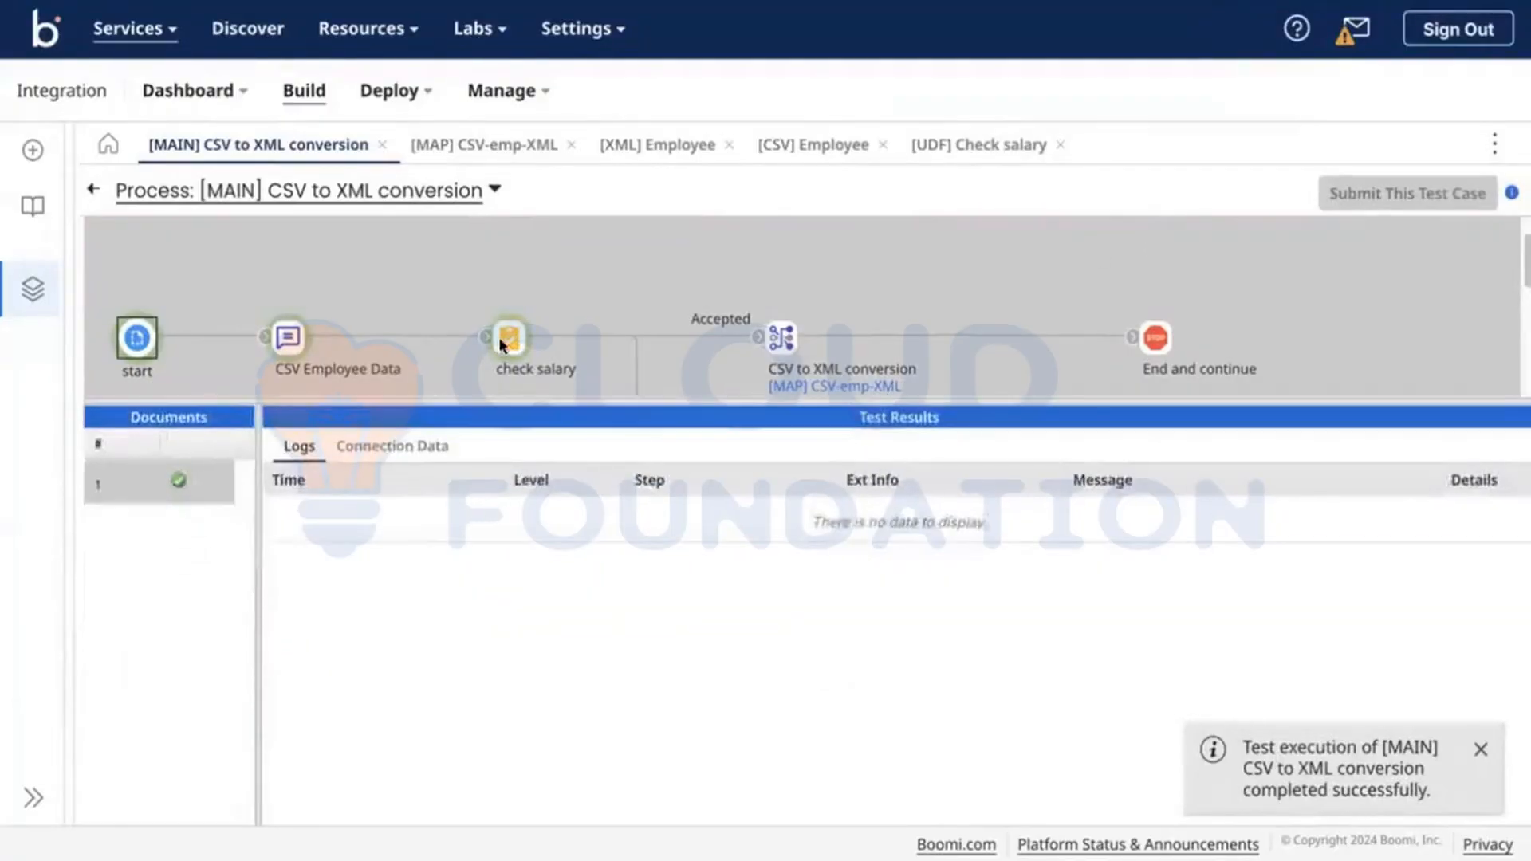
click(502, 344)
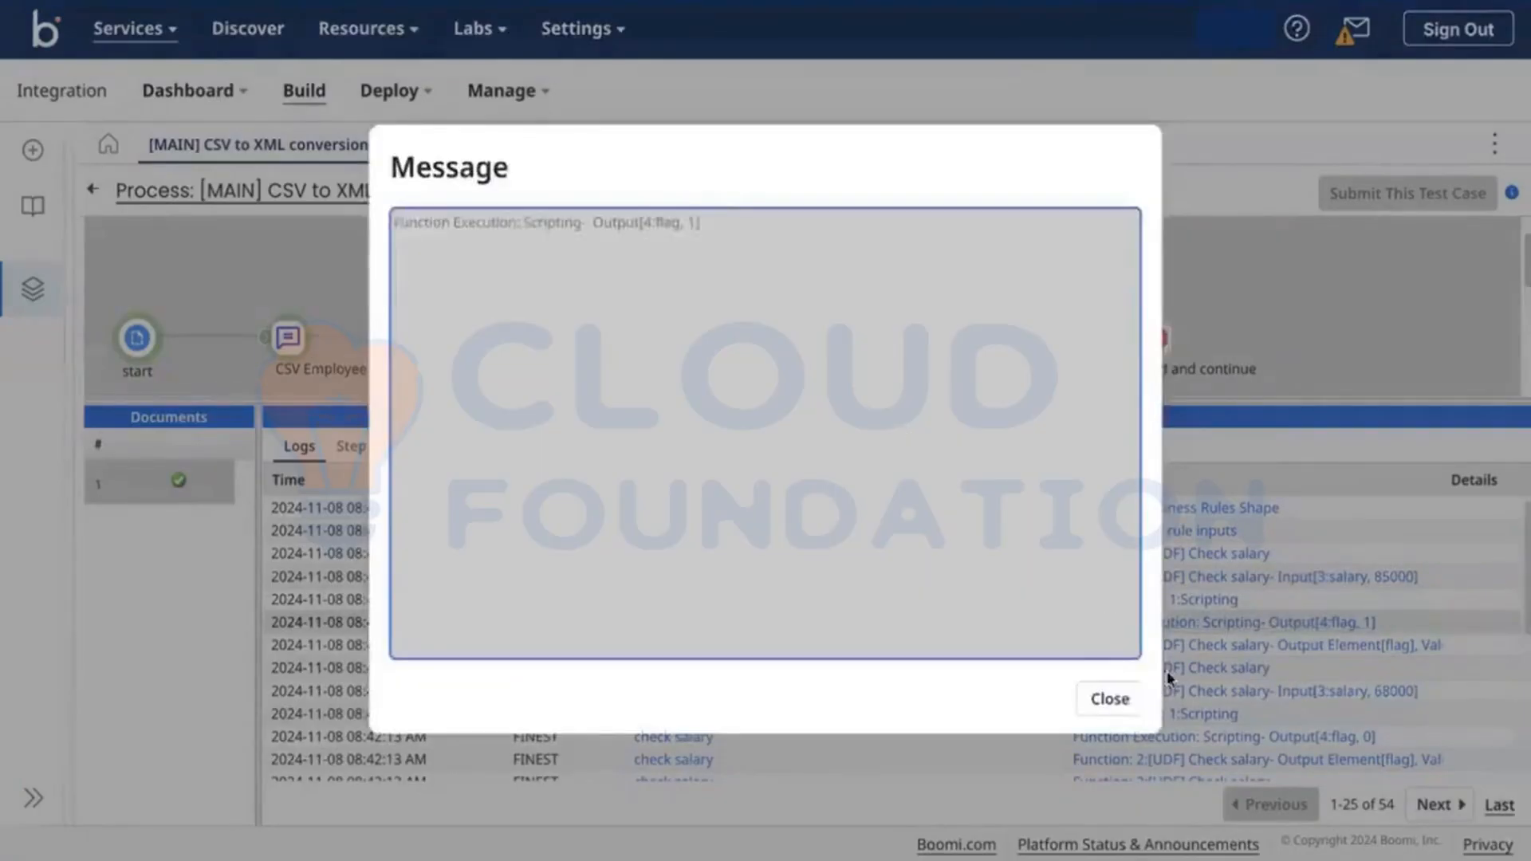
Examine the check salary log messages across both result pages for the function's salary inputs, flag outputs and rule comparisons.
click(1116, 700)
click(1380, 645)
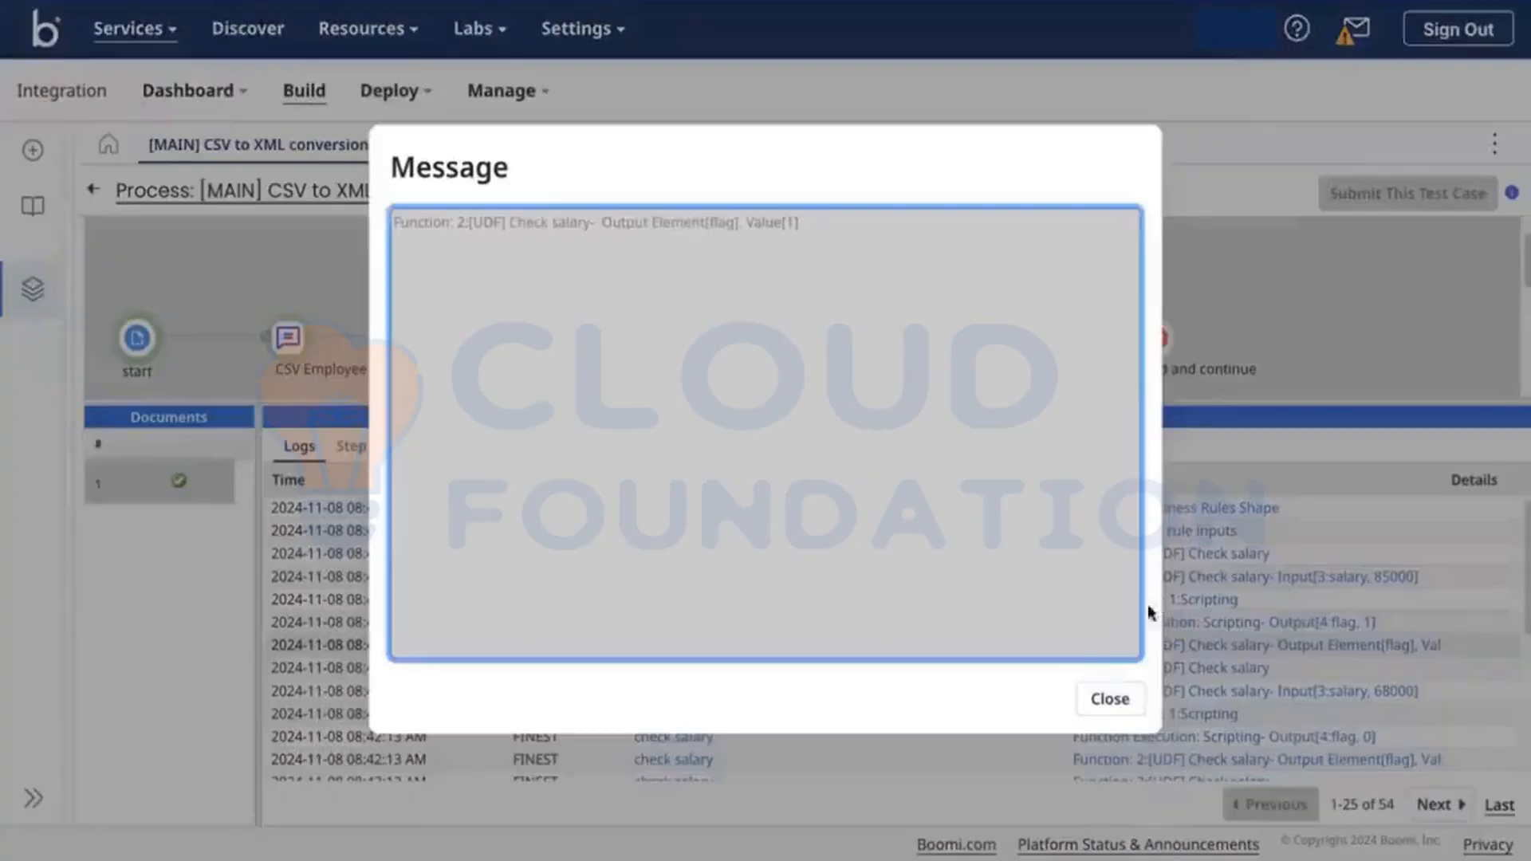
click(1113, 699)
scroll(1313, 632, down, 1)
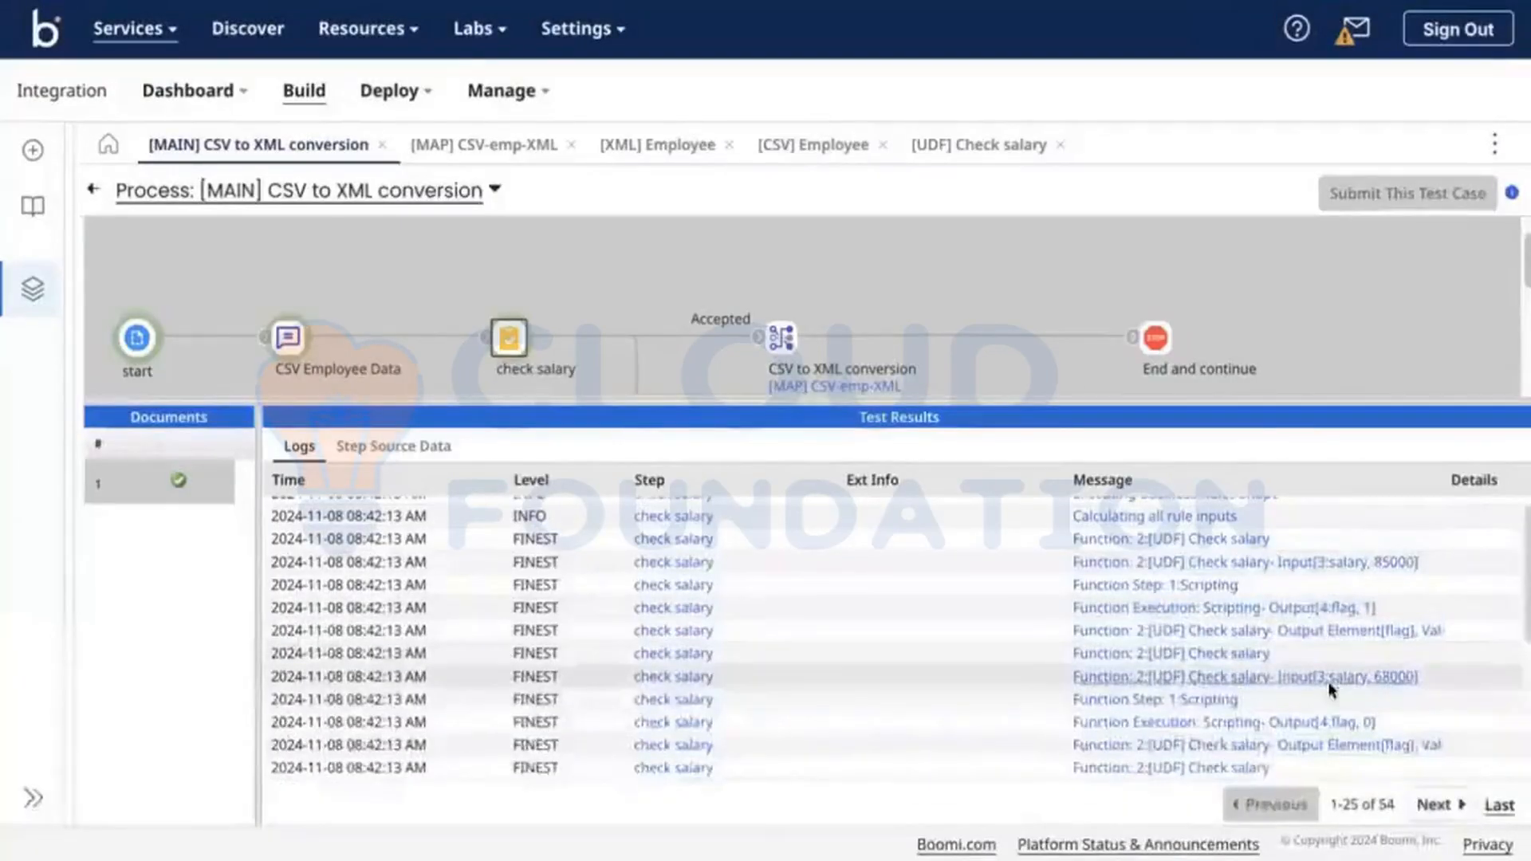
click(1329, 678)
click(1110, 697)
scroll(1300, 634, down, 1)
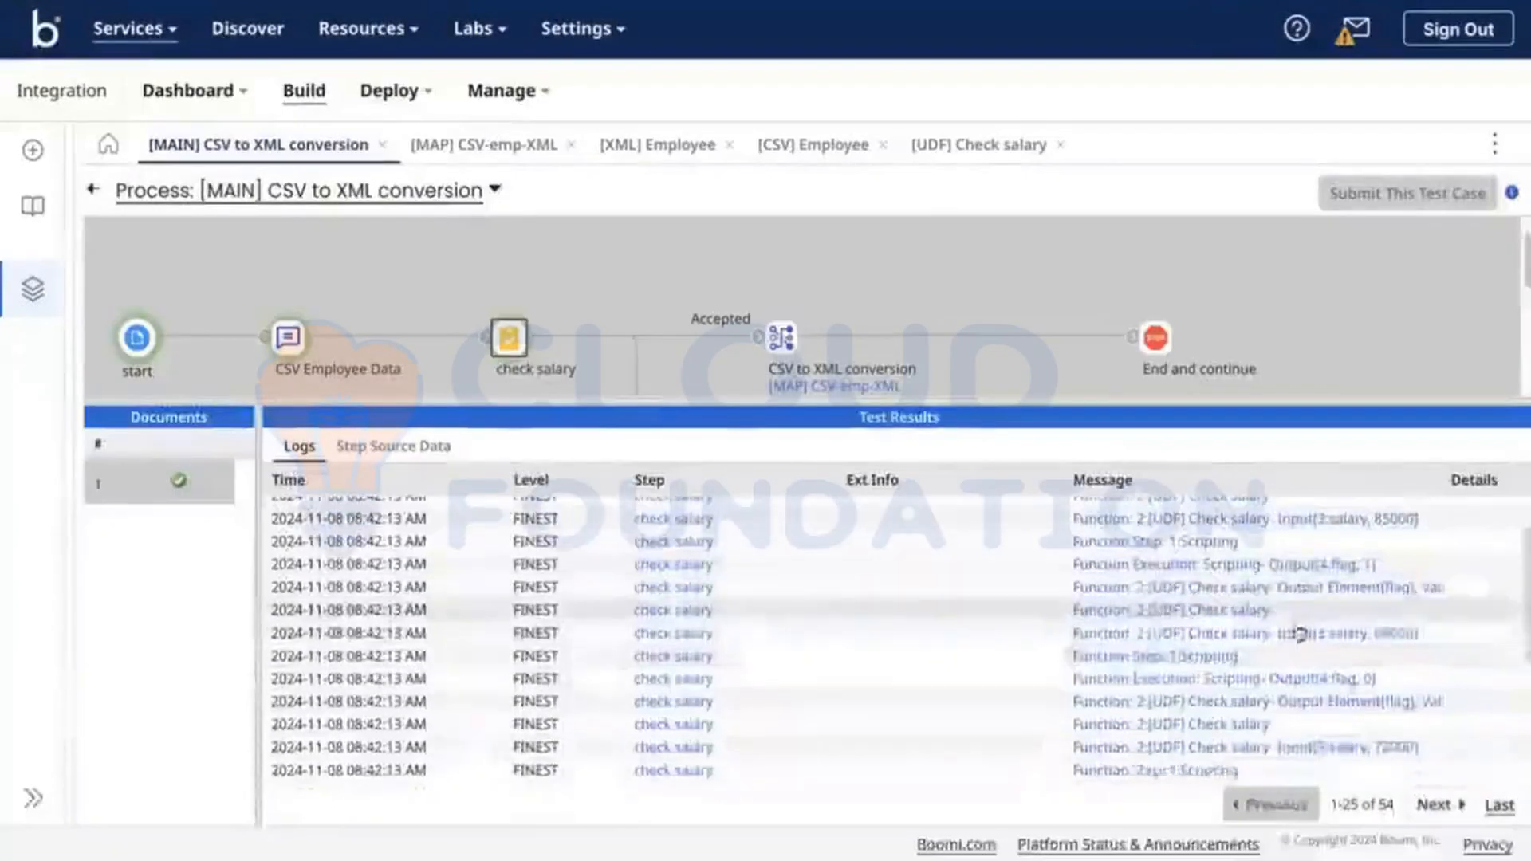
click(1300, 632)
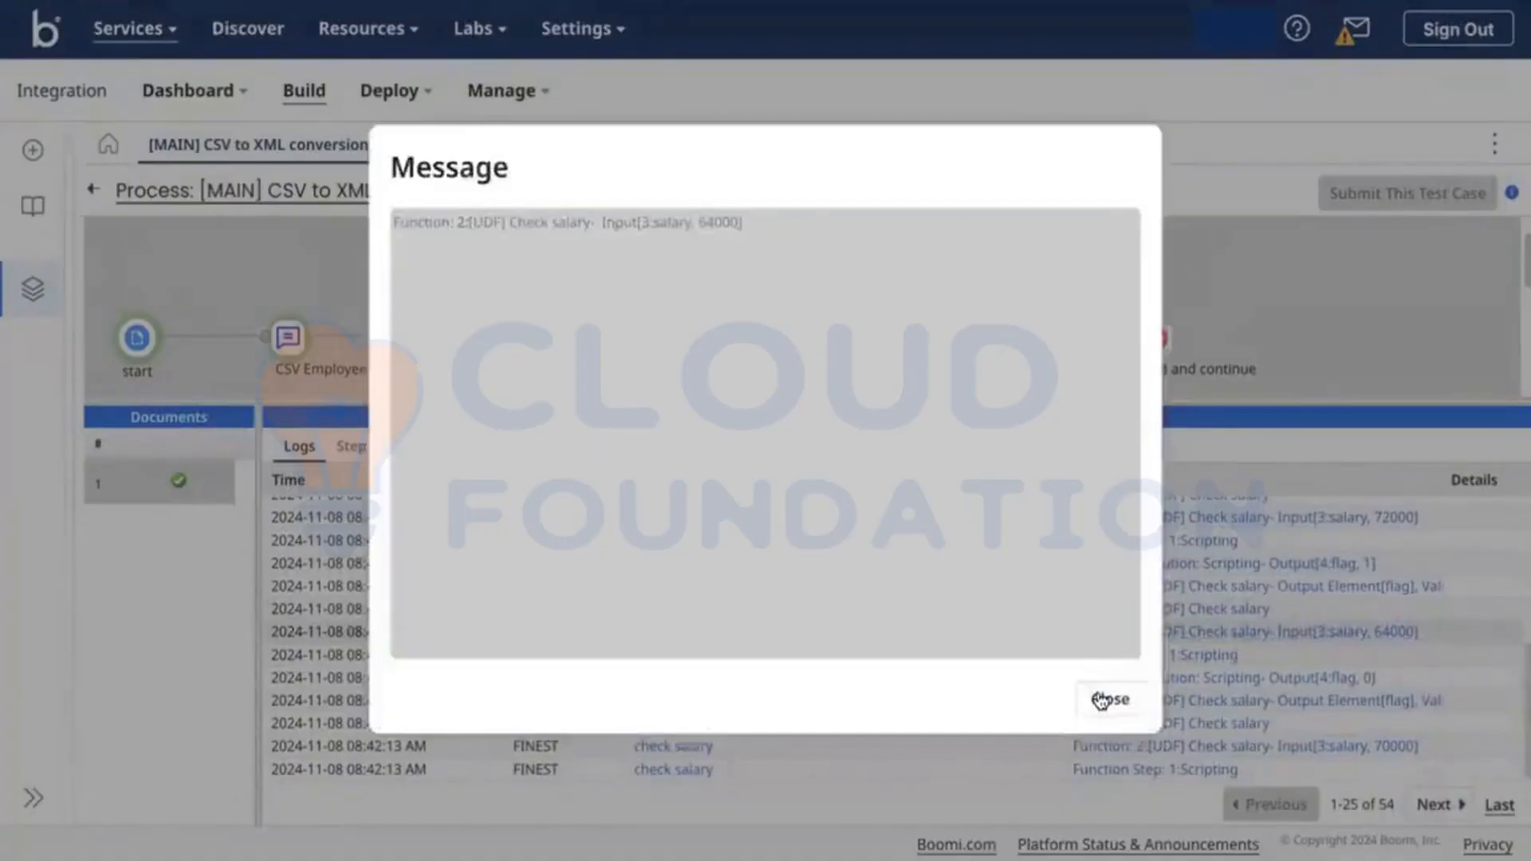
click(1103, 700)
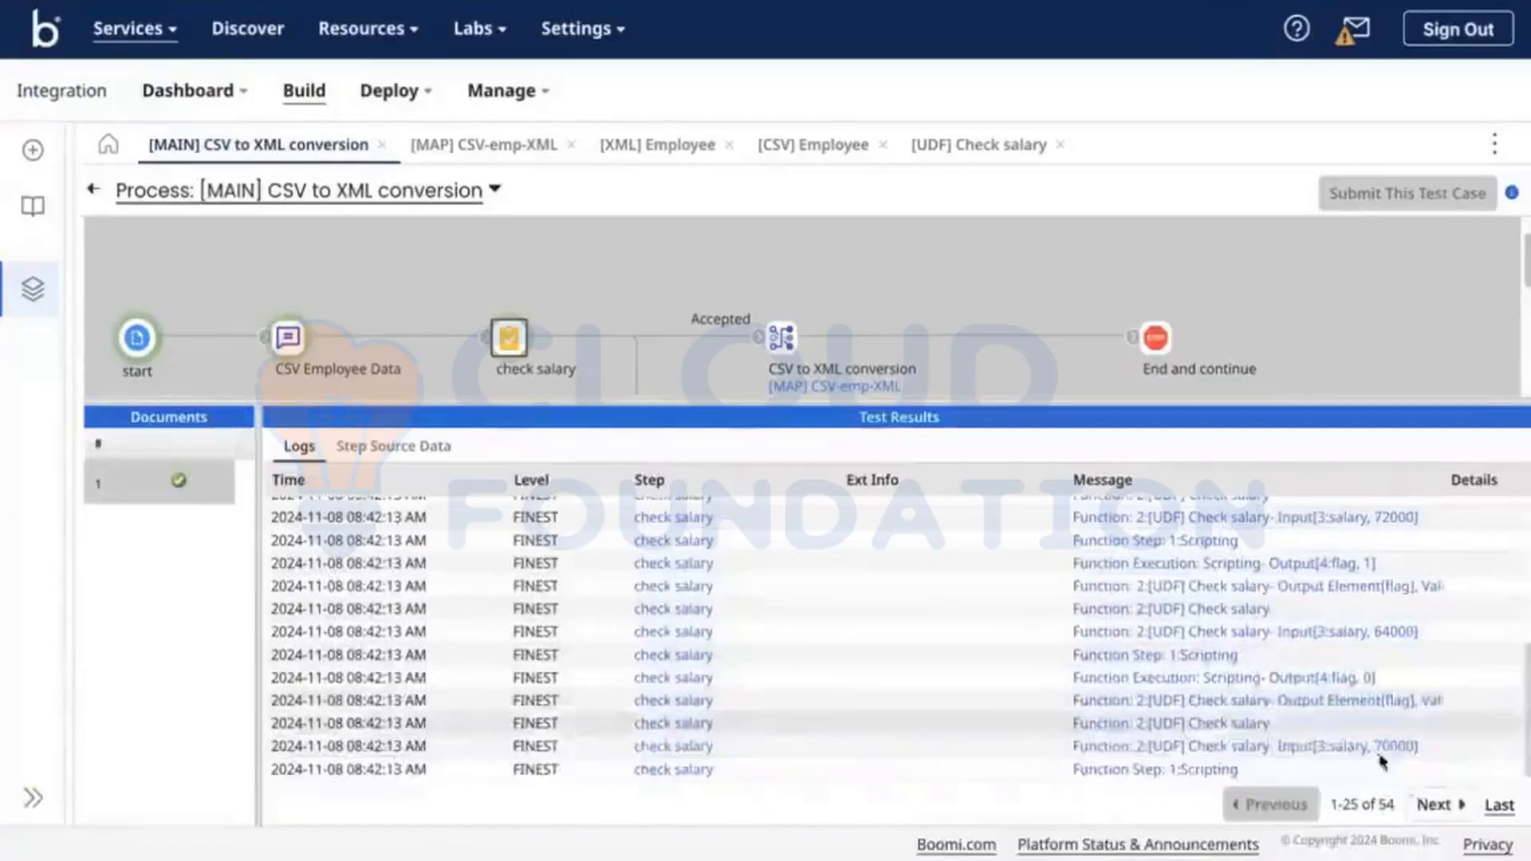
click(1439, 805)
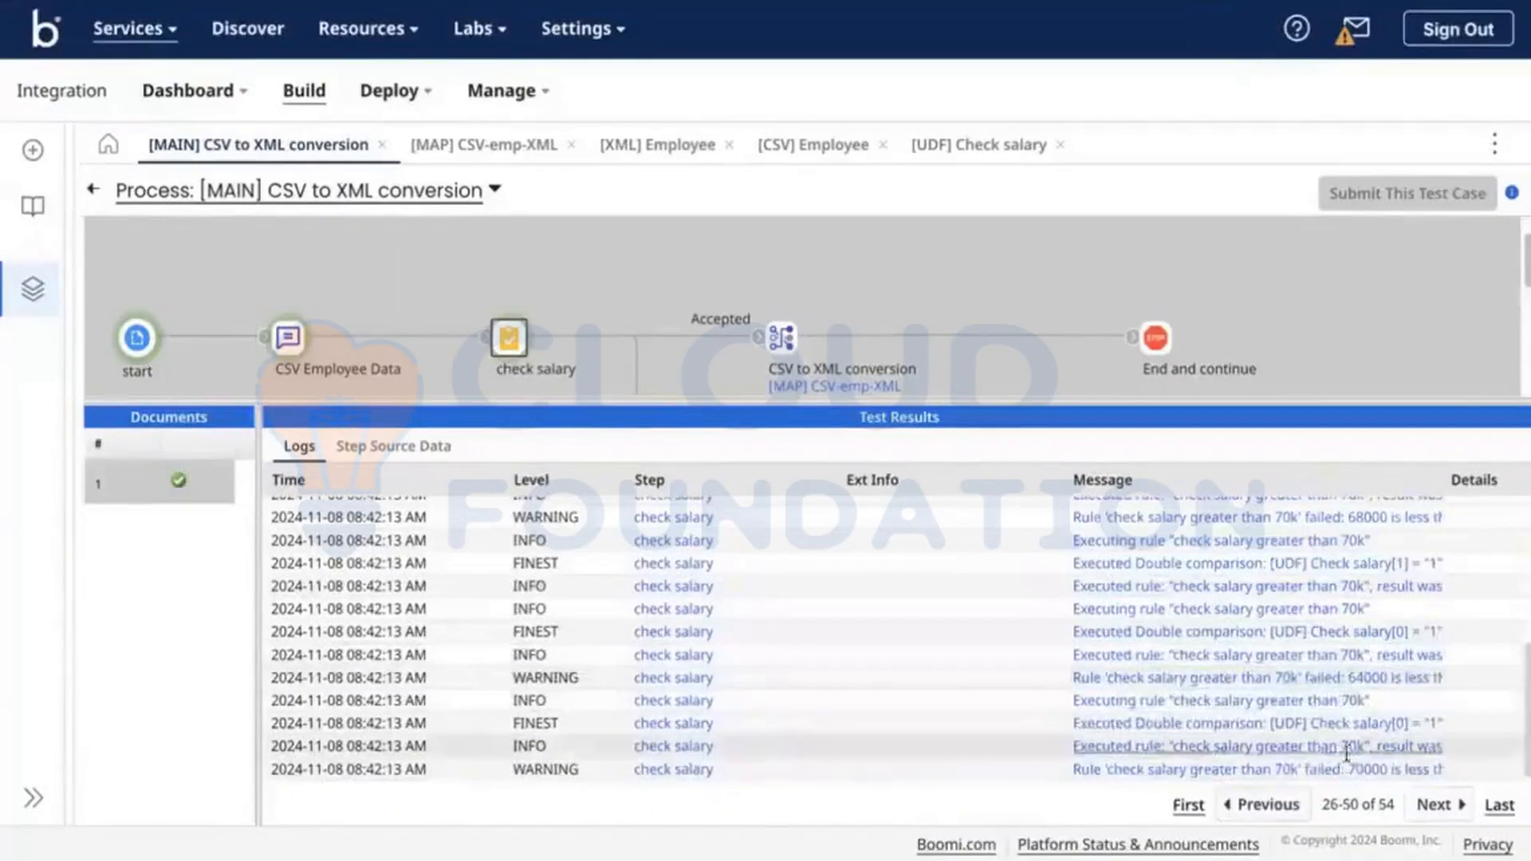
scroll(1350, 770, up, 1)
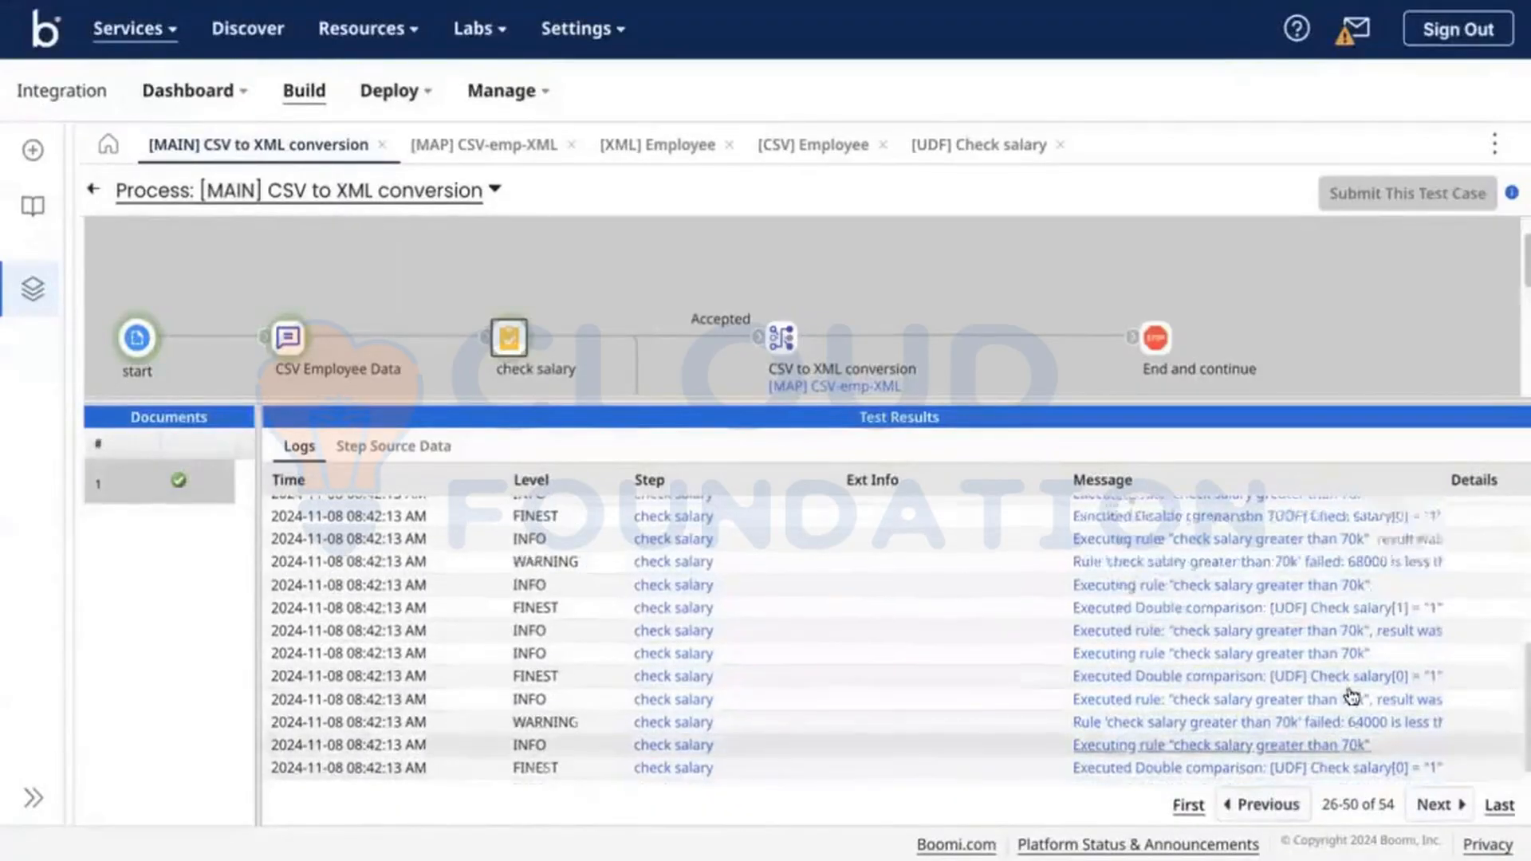
scroll(1350, 697, up, 2)
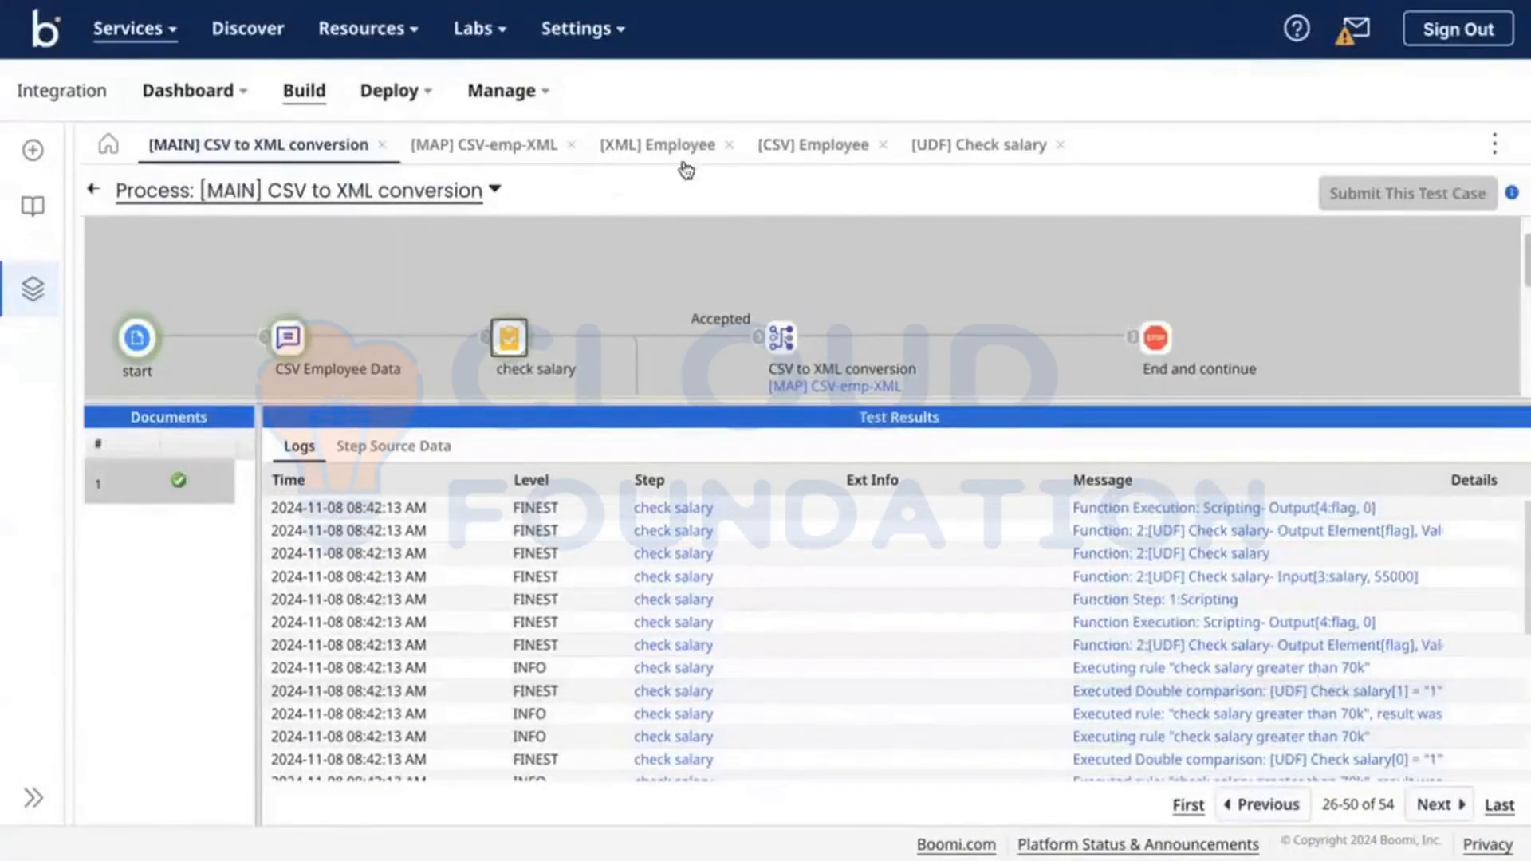
In the [CSV] Employee profile, change the Salary element's data type to Character and save the profile.
click(814, 144)
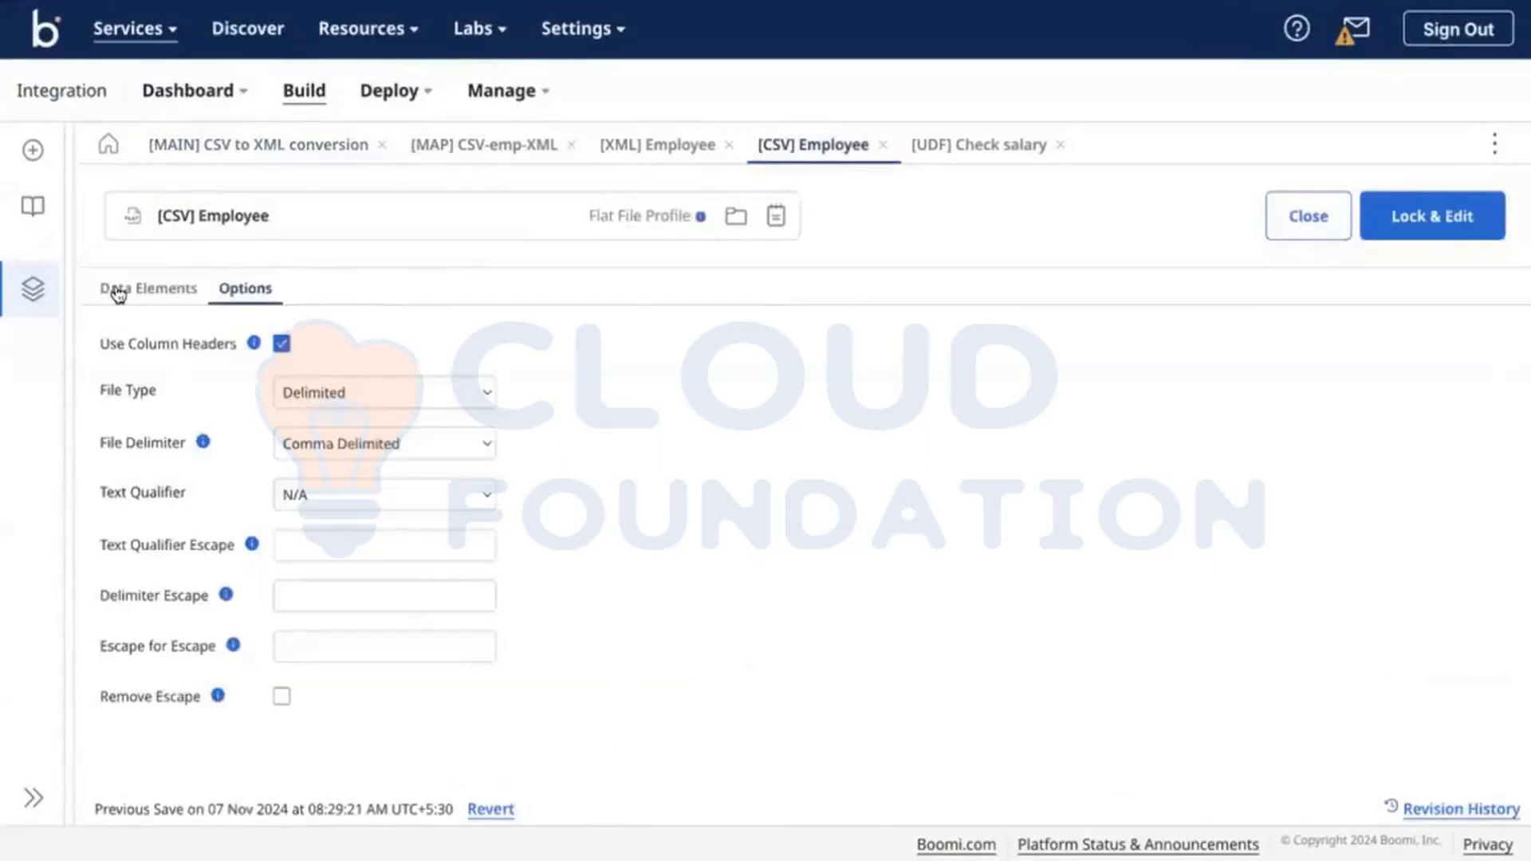
click(118, 294)
scroll(670, 638, down, 5)
click(705, 636)
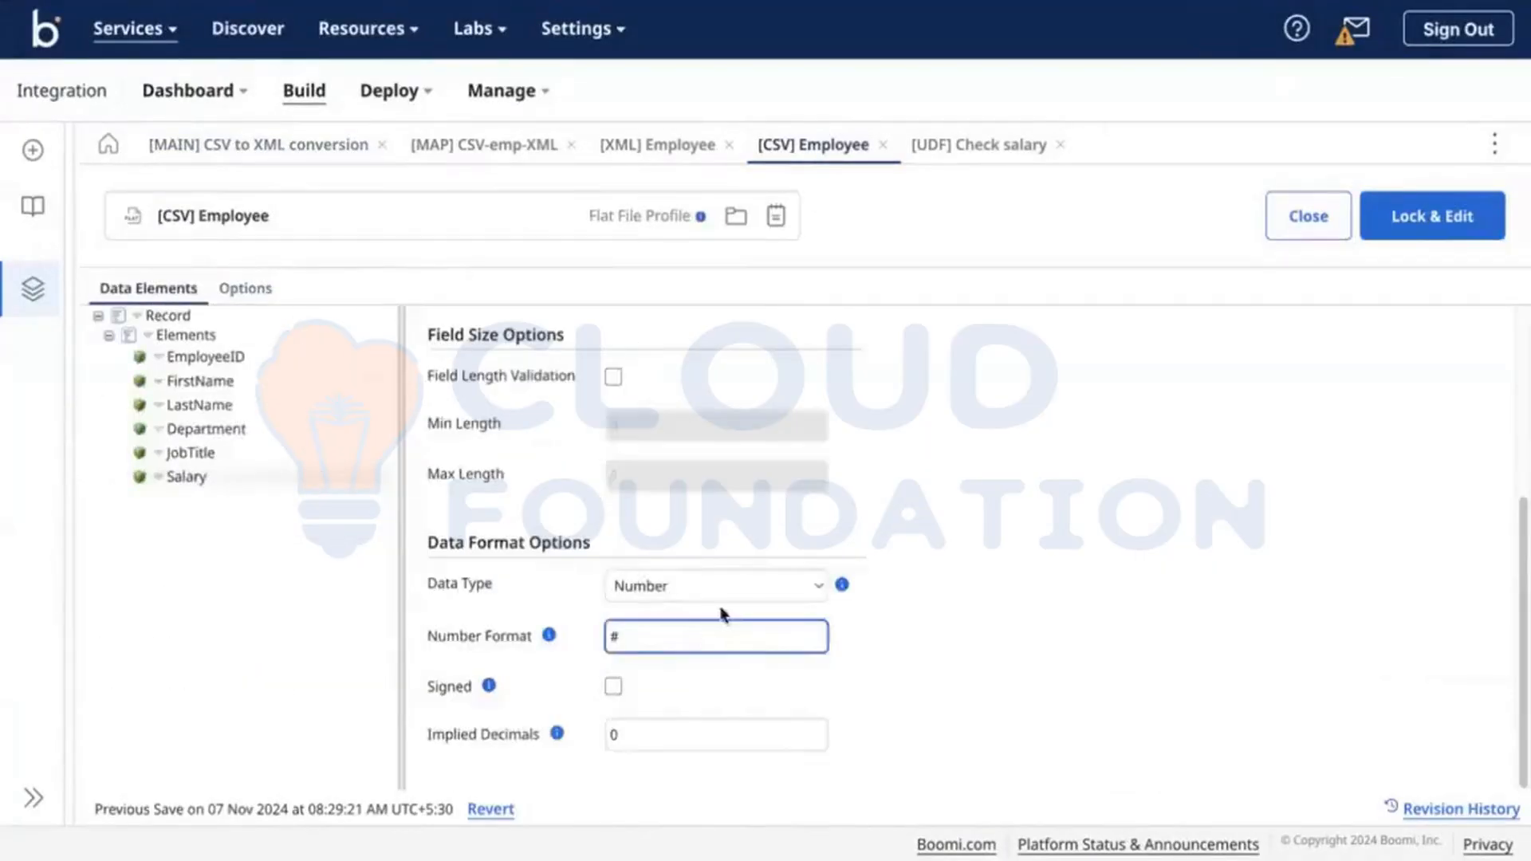
click(724, 597)
click(734, 563)
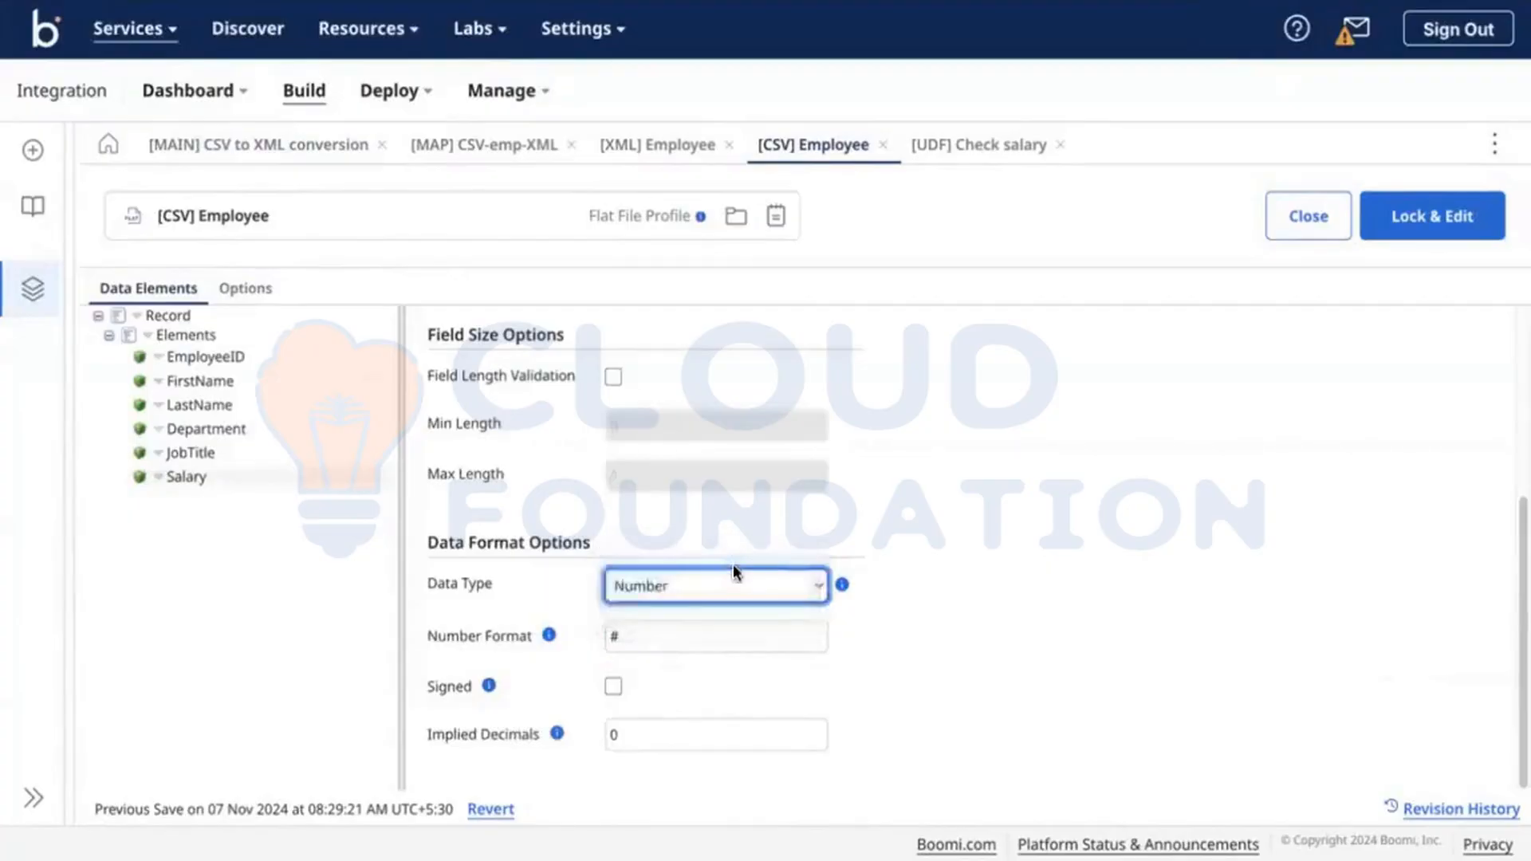
click(1412, 209)
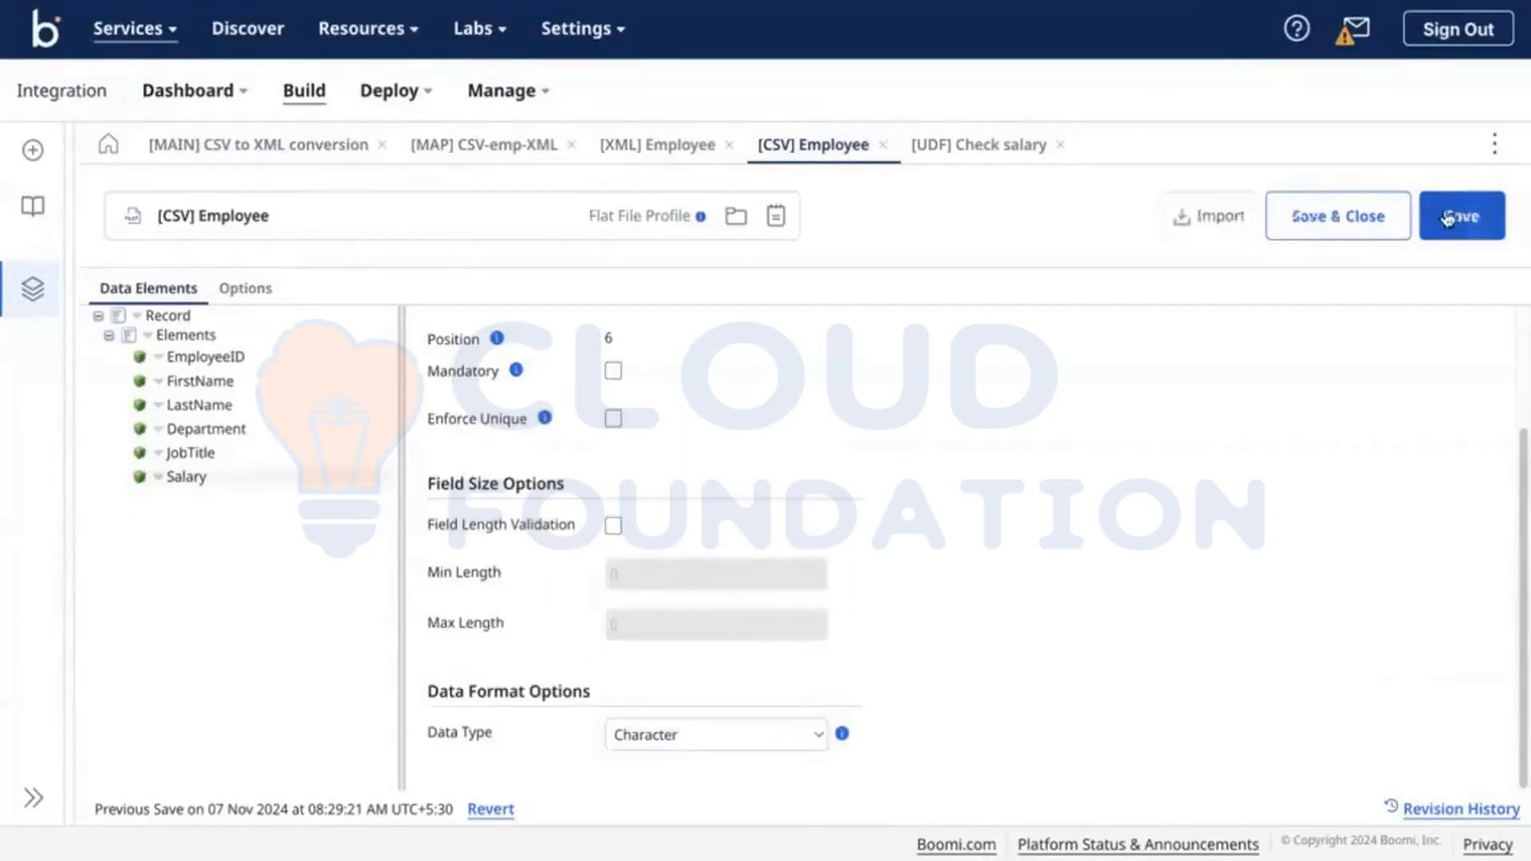
Return to the main process, save it, rerun the test with the updated profile, and show the check salary step's logs.
click(311, 142)
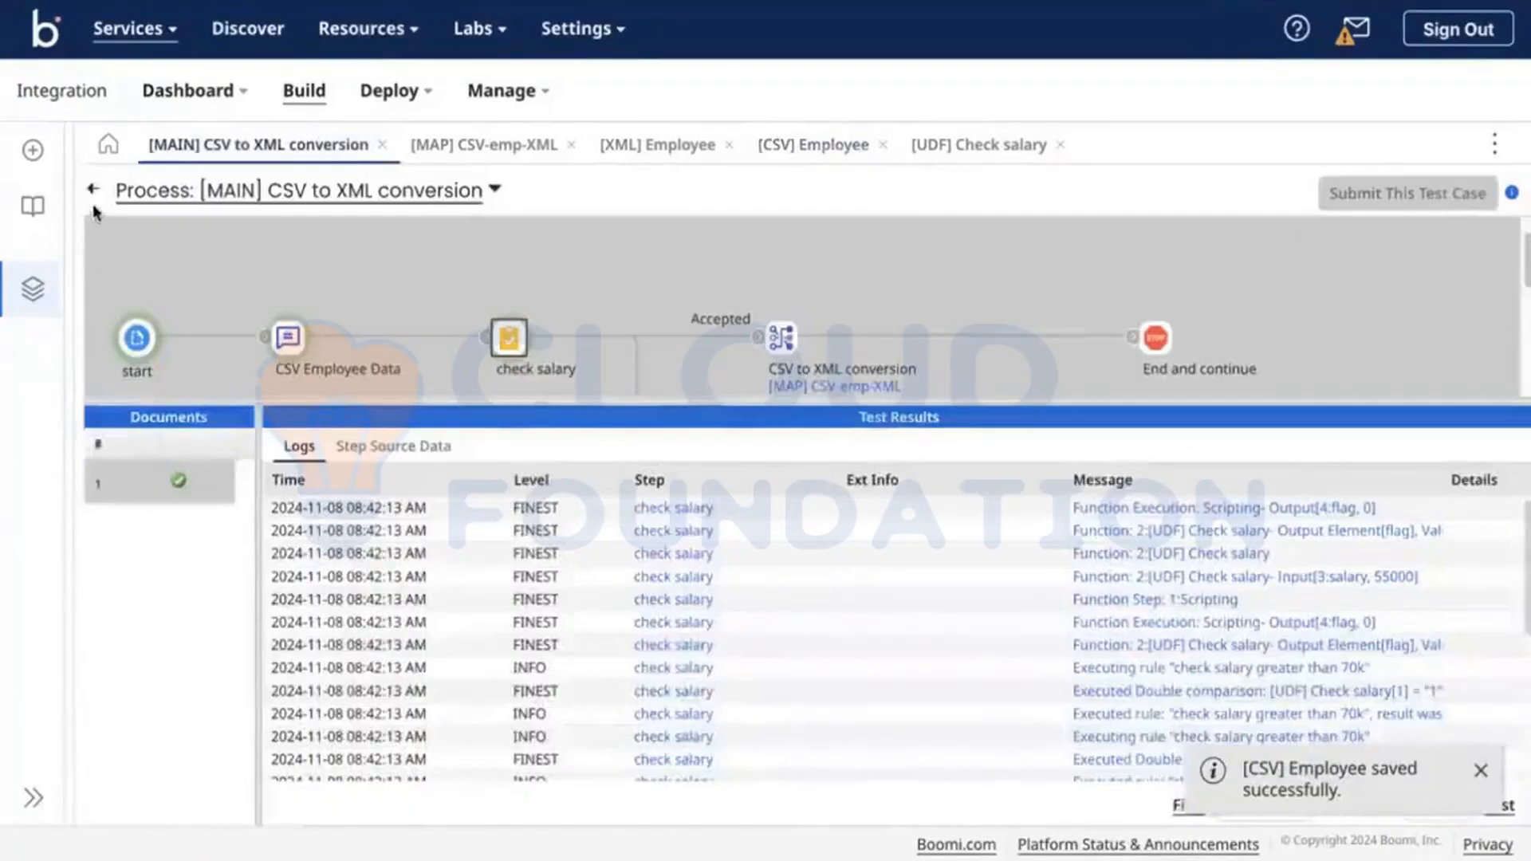
click(92, 190)
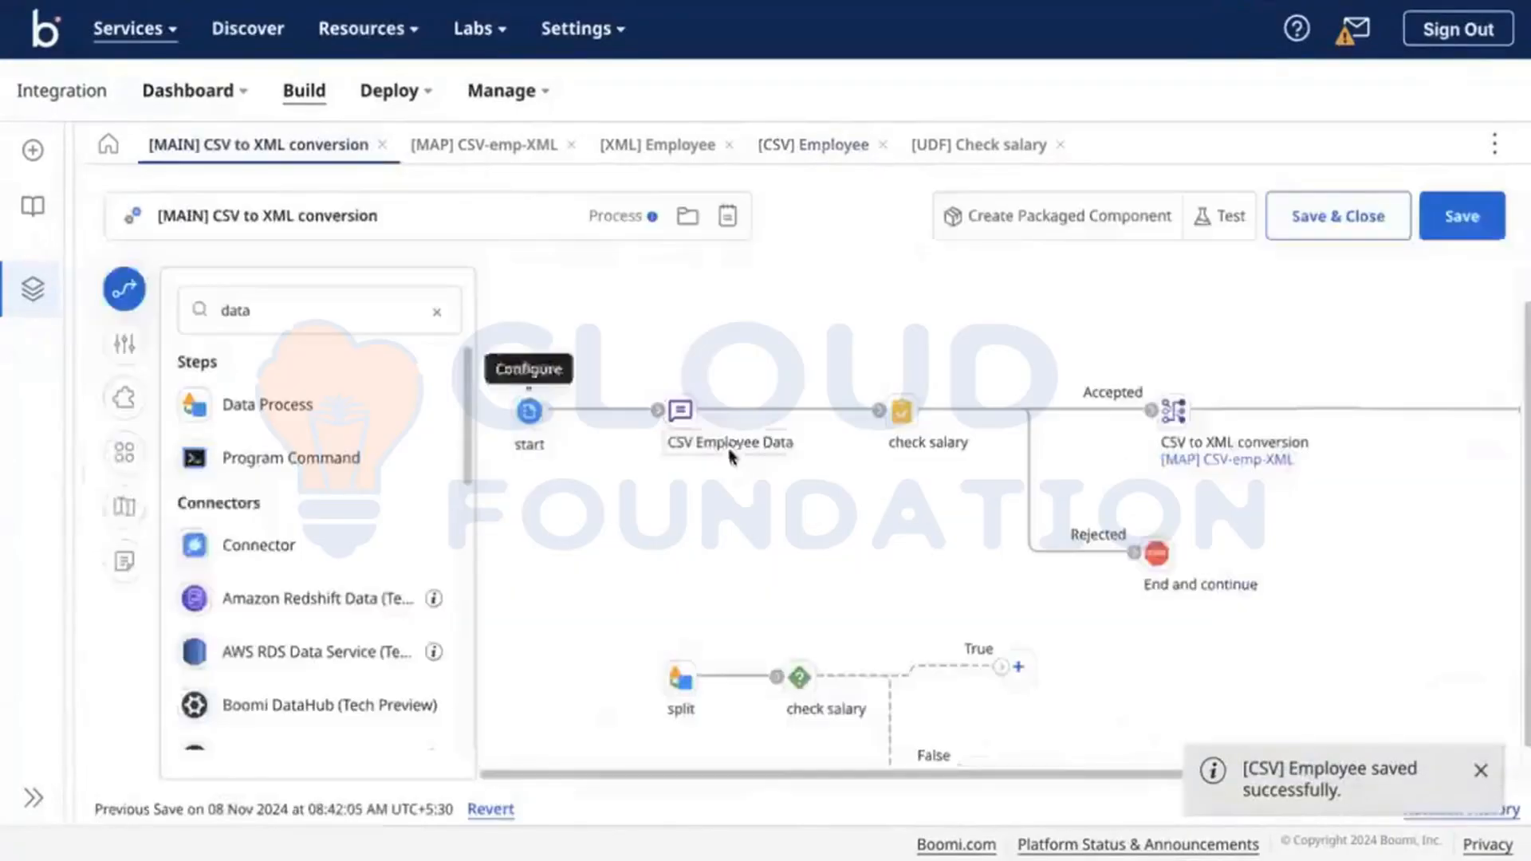
click(1201, 229)
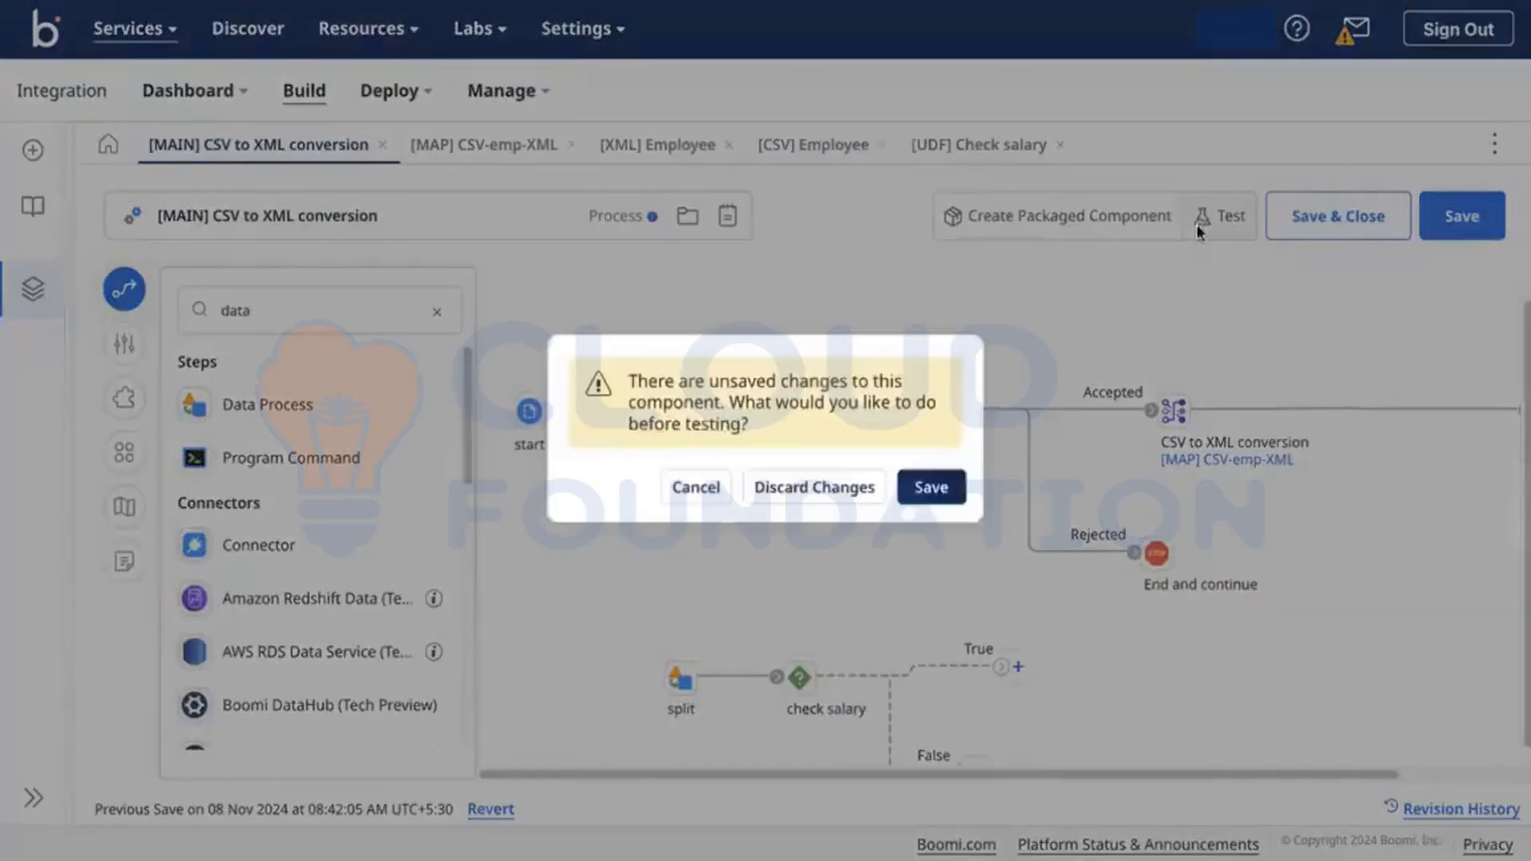
click(948, 484)
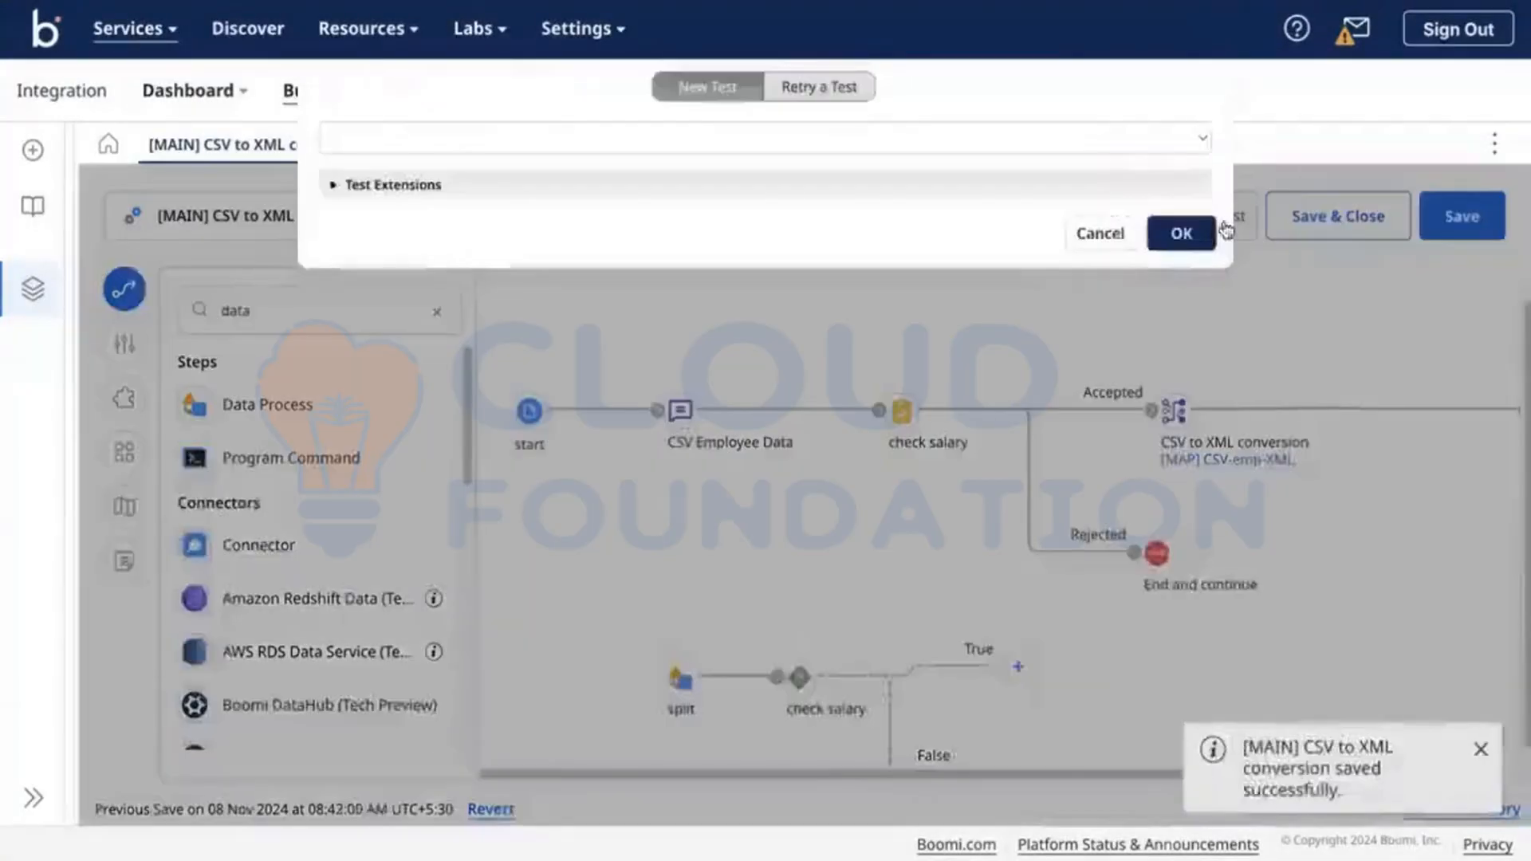
click(1175, 238)
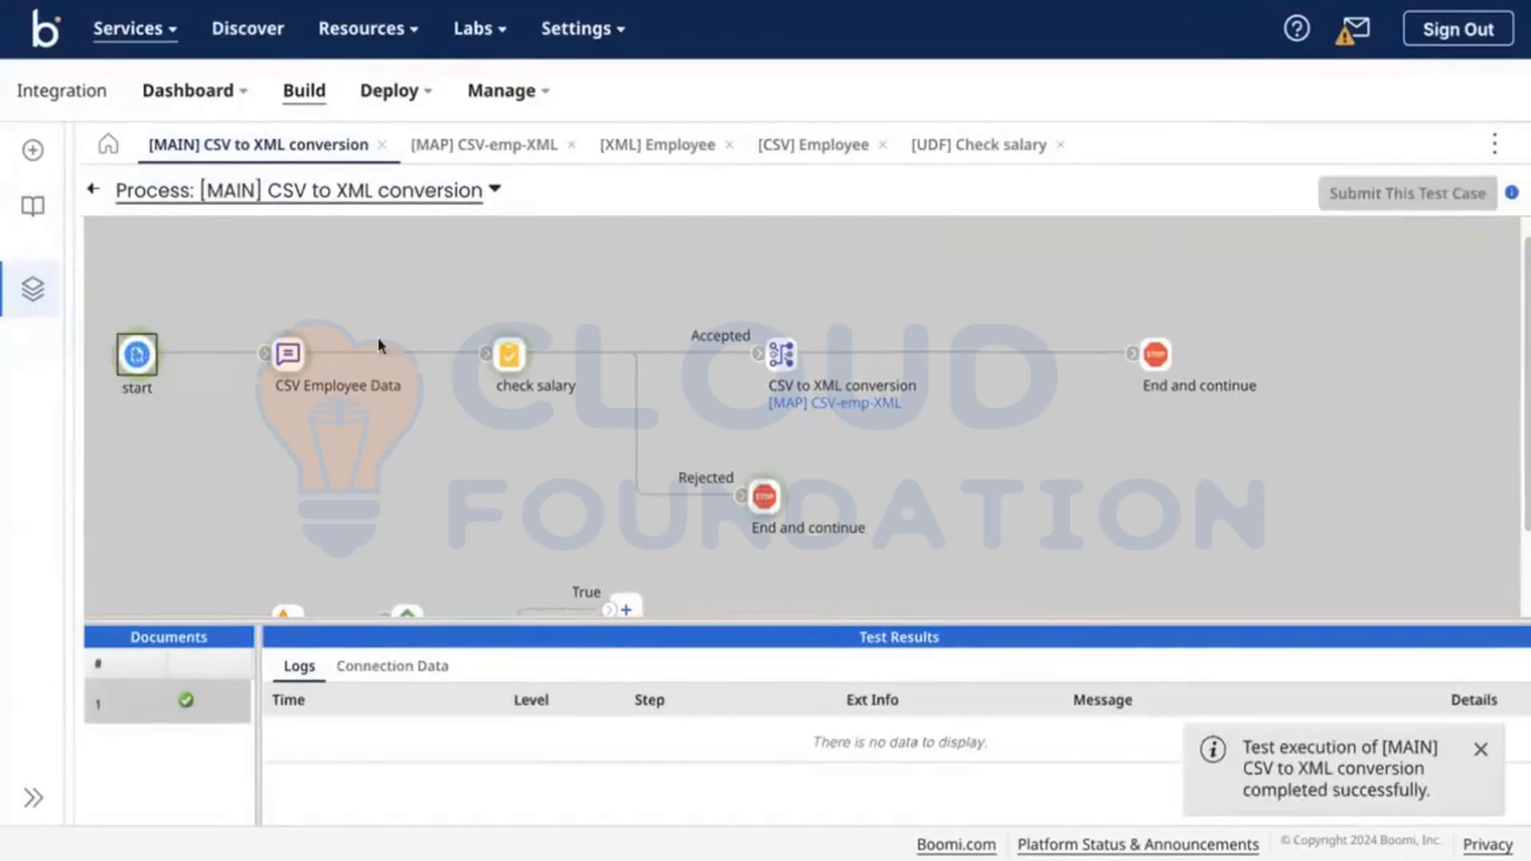
click(500, 363)
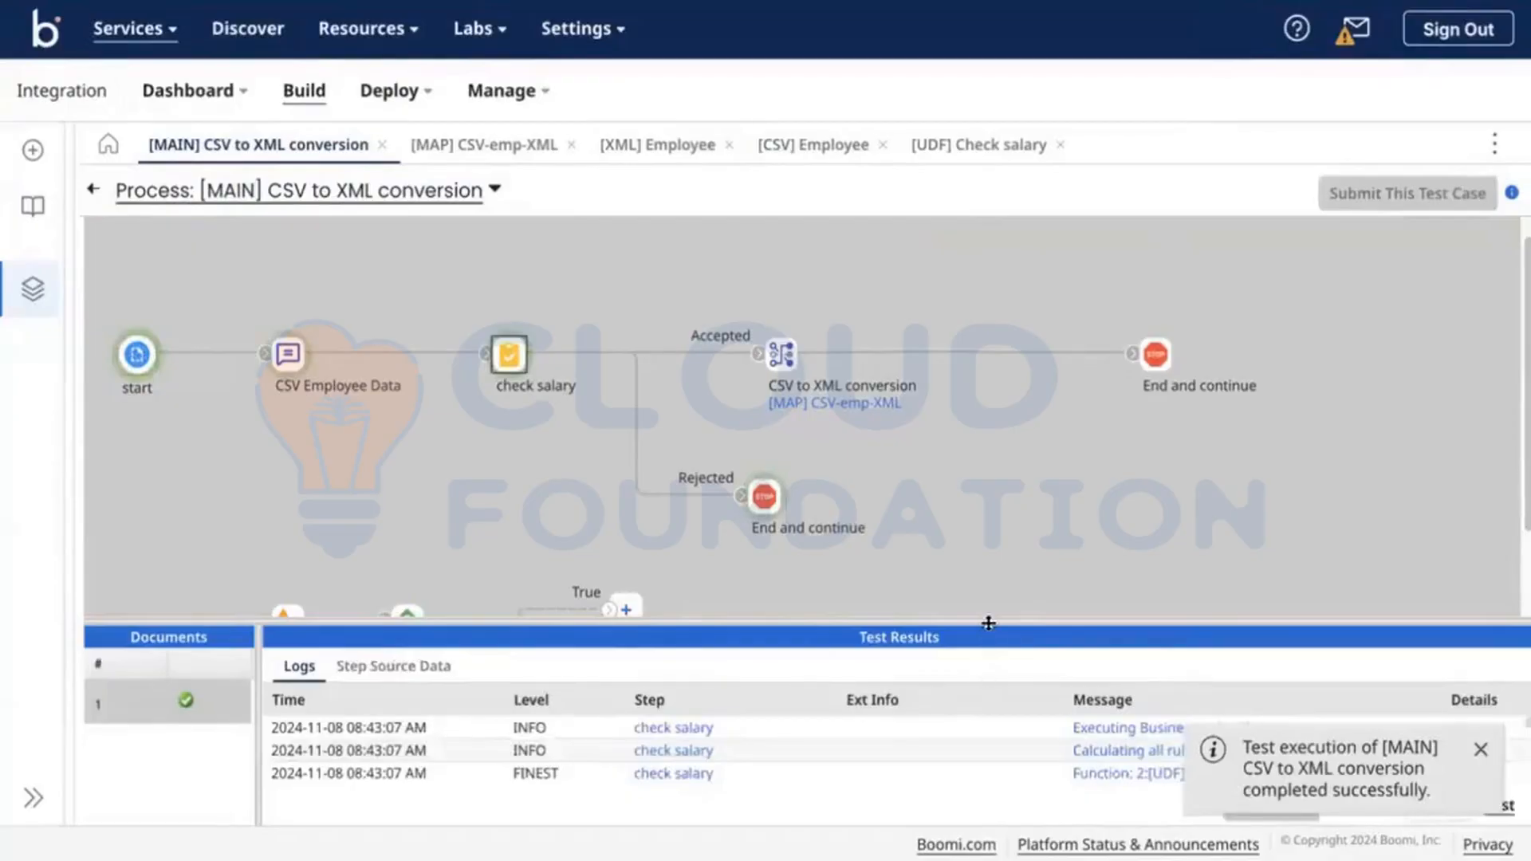
Read through the check salary logs, return to the process, and review the inputs and condition of the rule for salary greater than 70k.
scroll(1098, 626, down, 5)
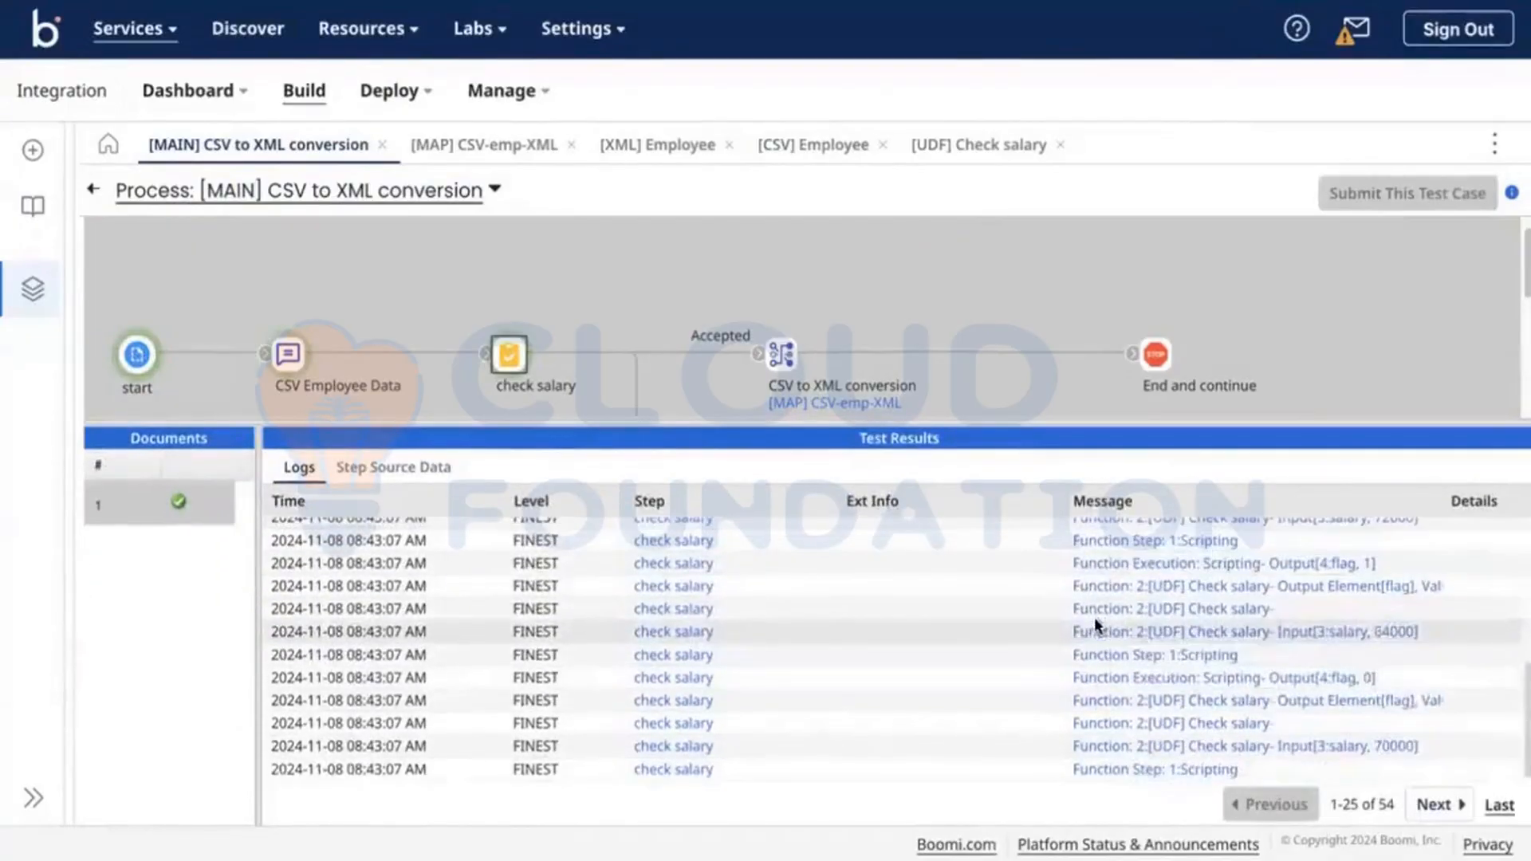
click(93, 189)
double_click(898, 428)
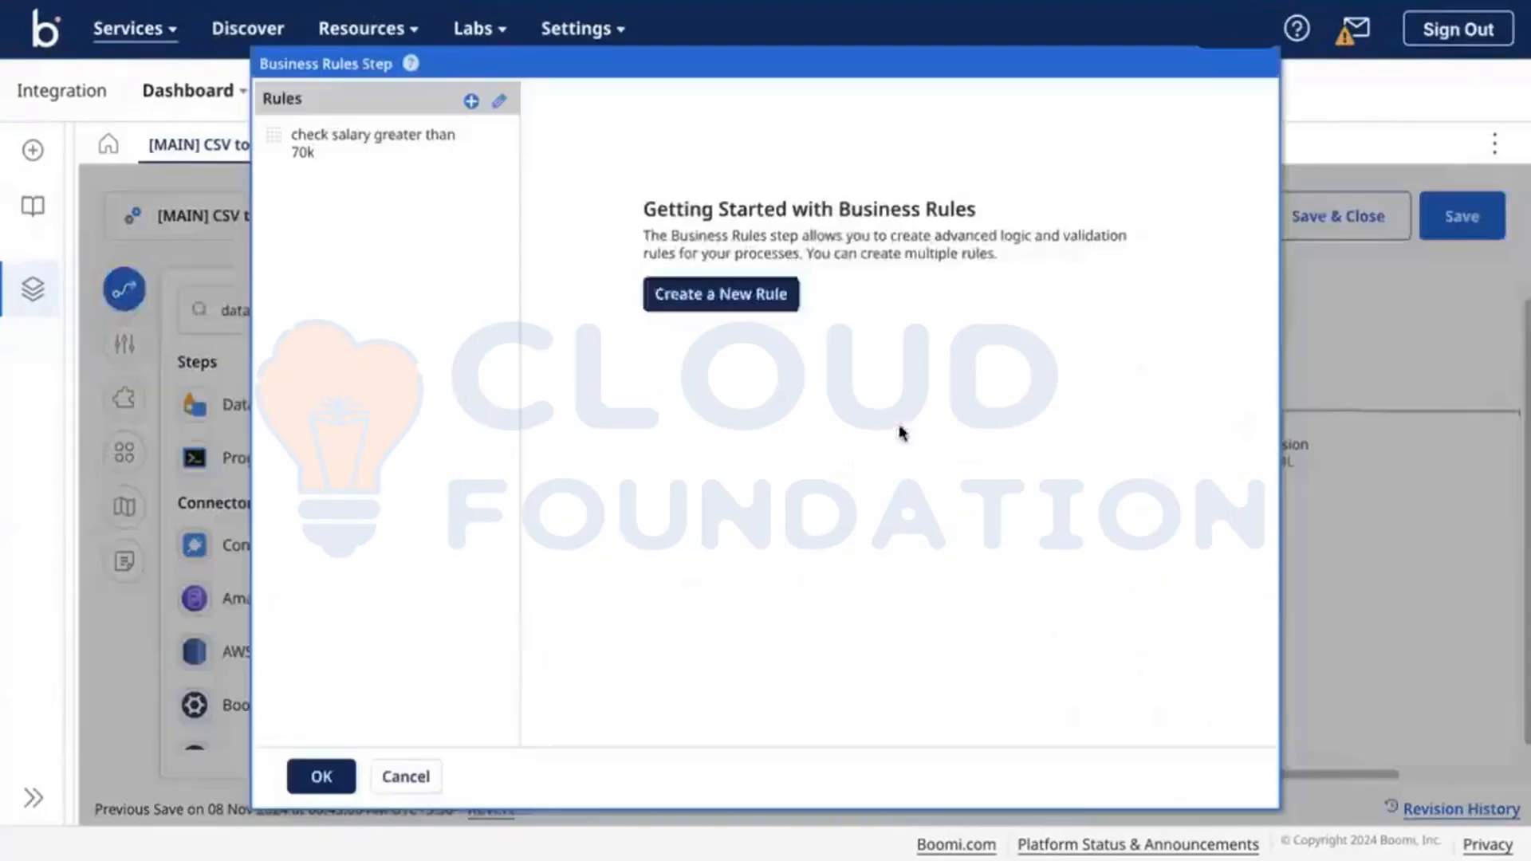
click(483, 150)
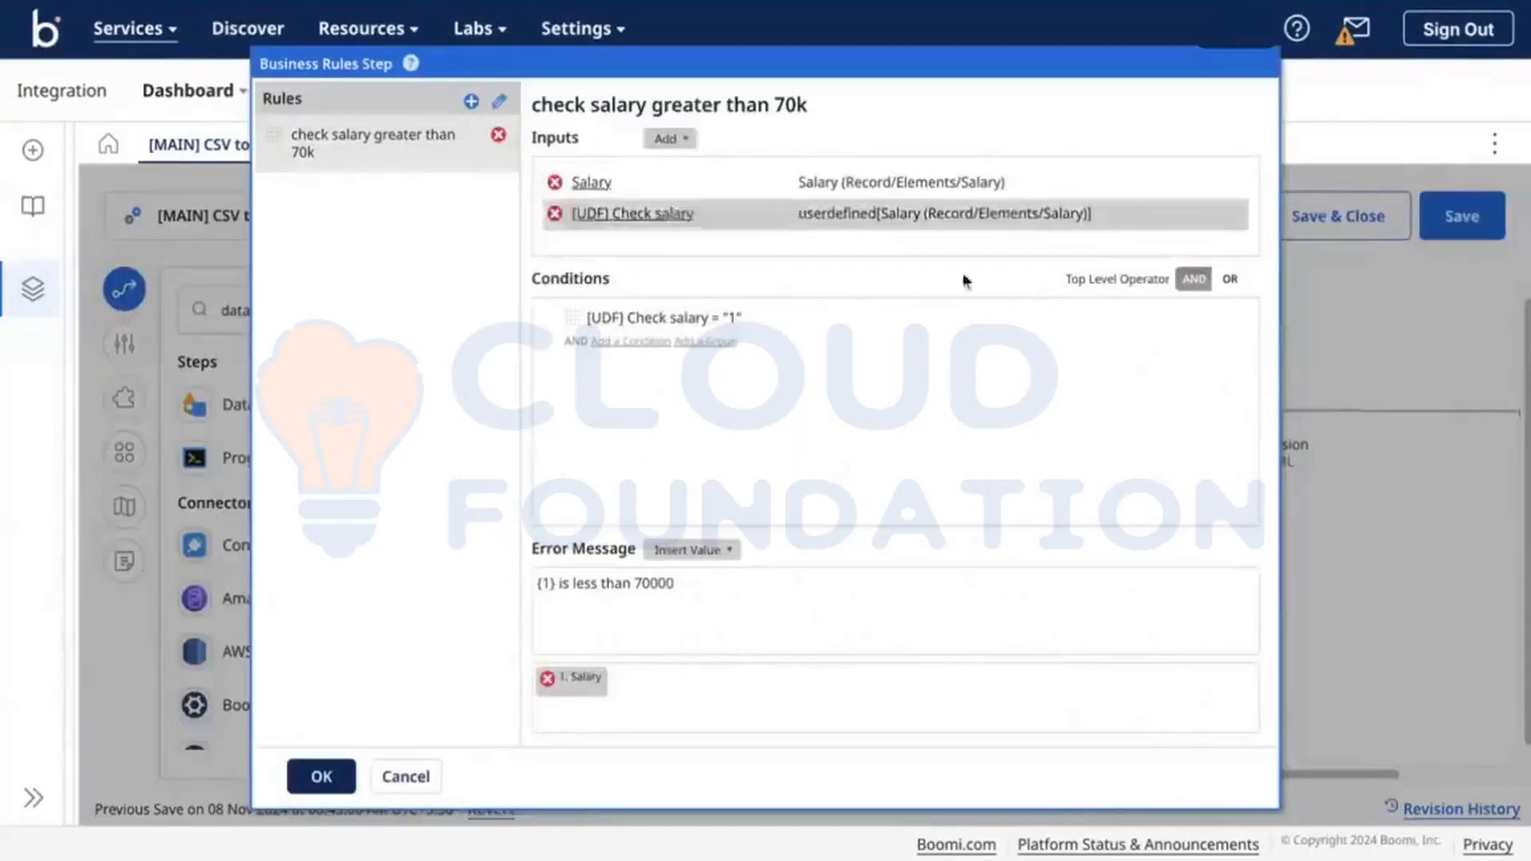
mouse_move(738, 326)
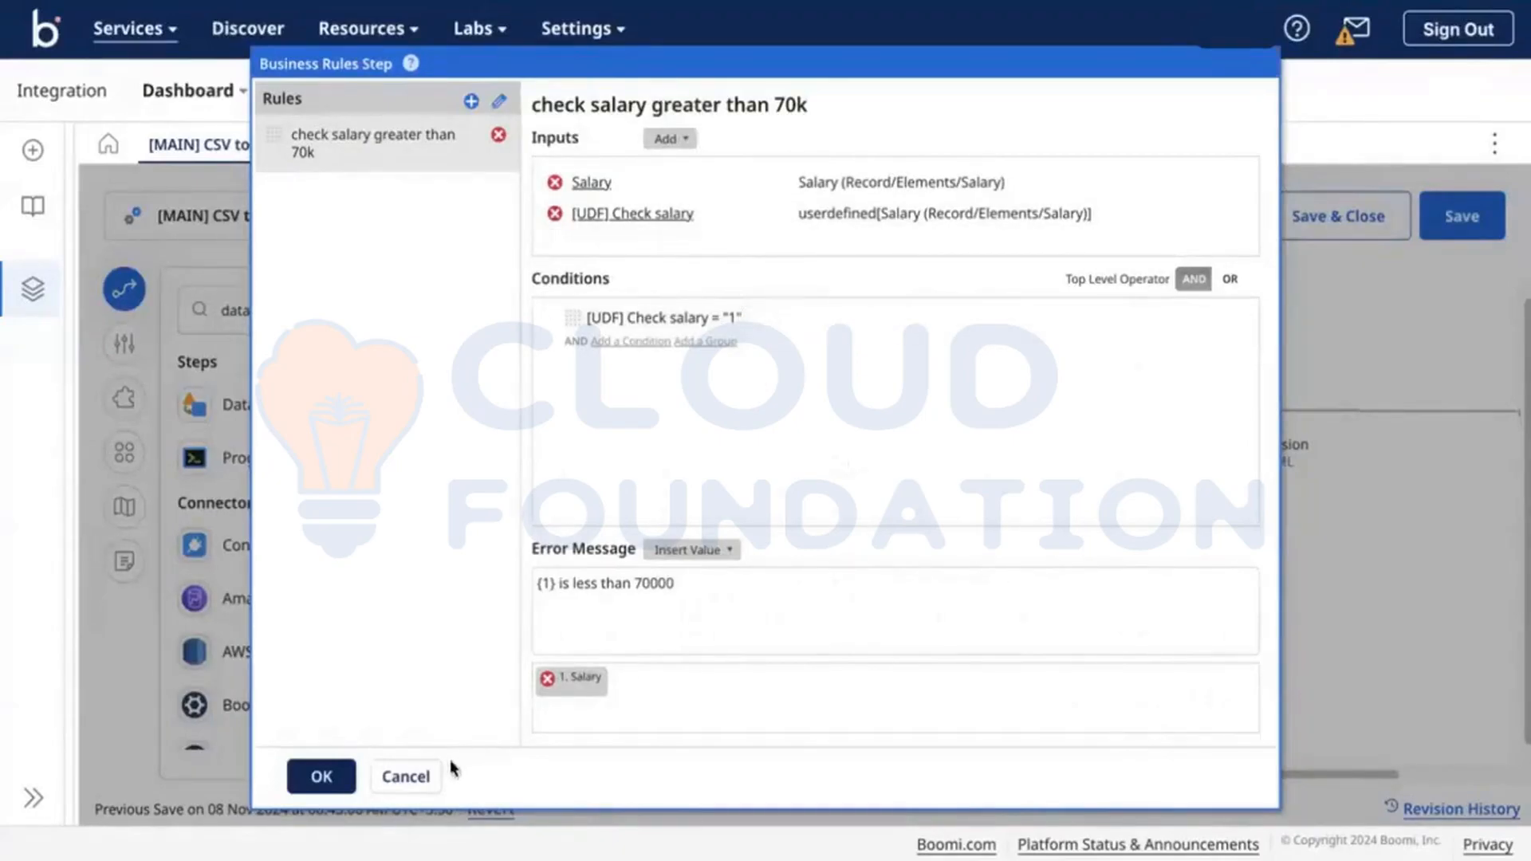
click(405, 776)
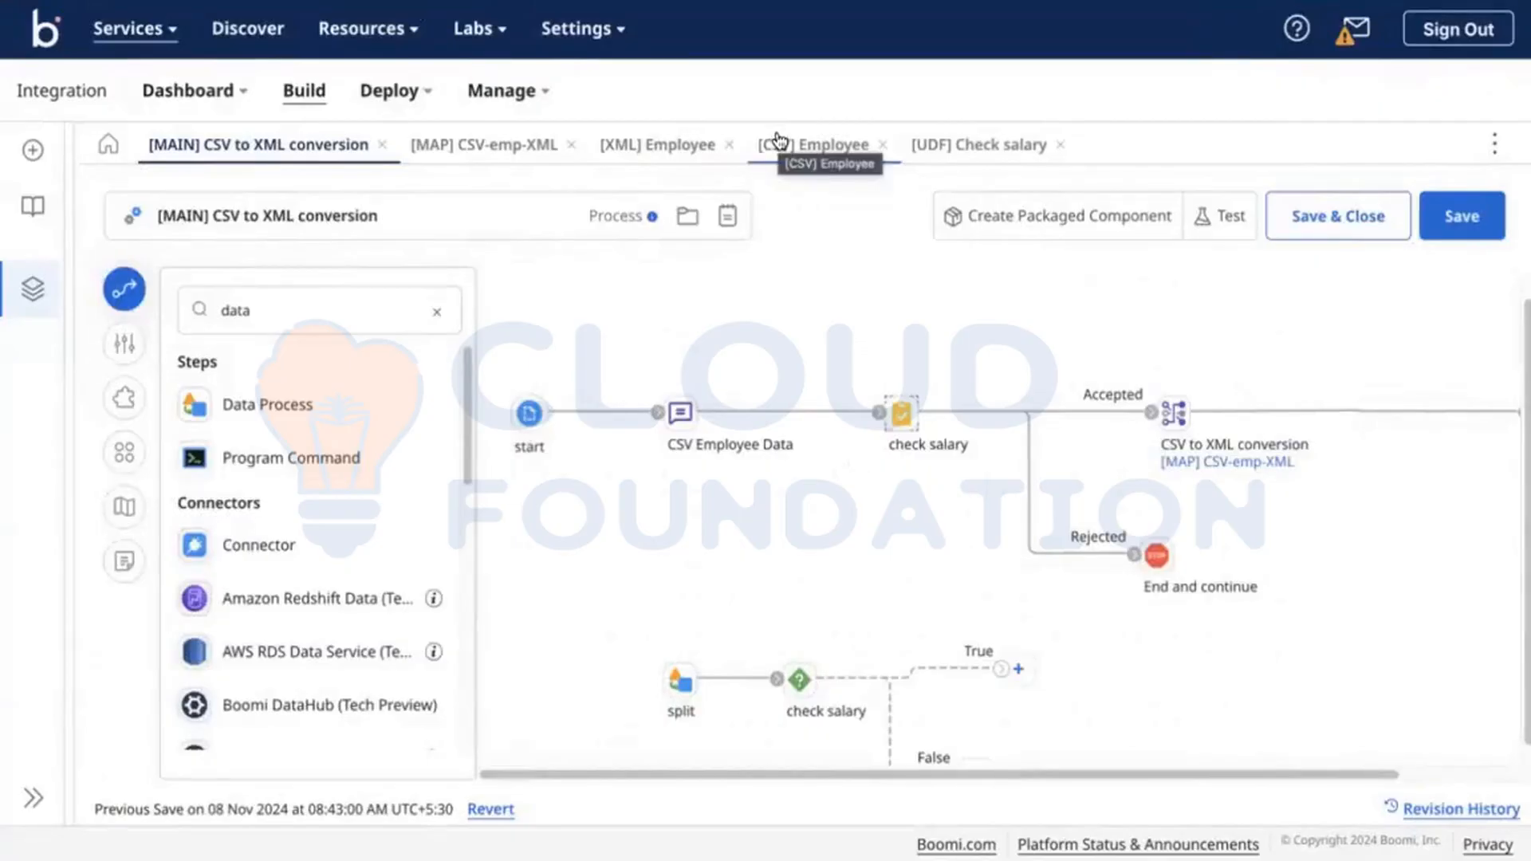
Set the Salary element's data type to Number in the [CSV] Employee profile and save the profile.
click(824, 151)
click(659, 732)
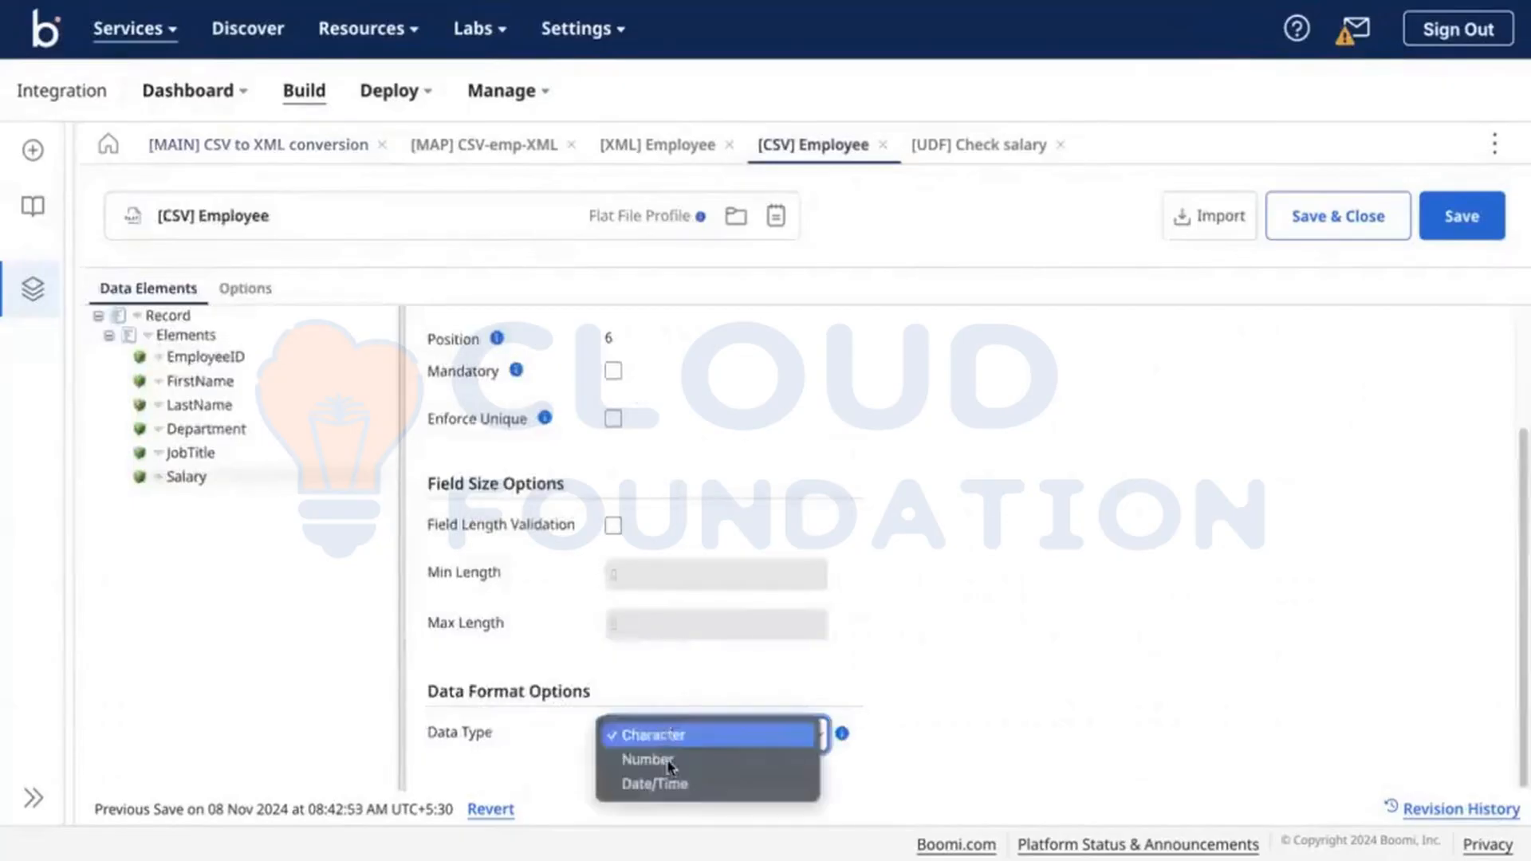
click(764, 760)
scroll(902, 700, down, 2)
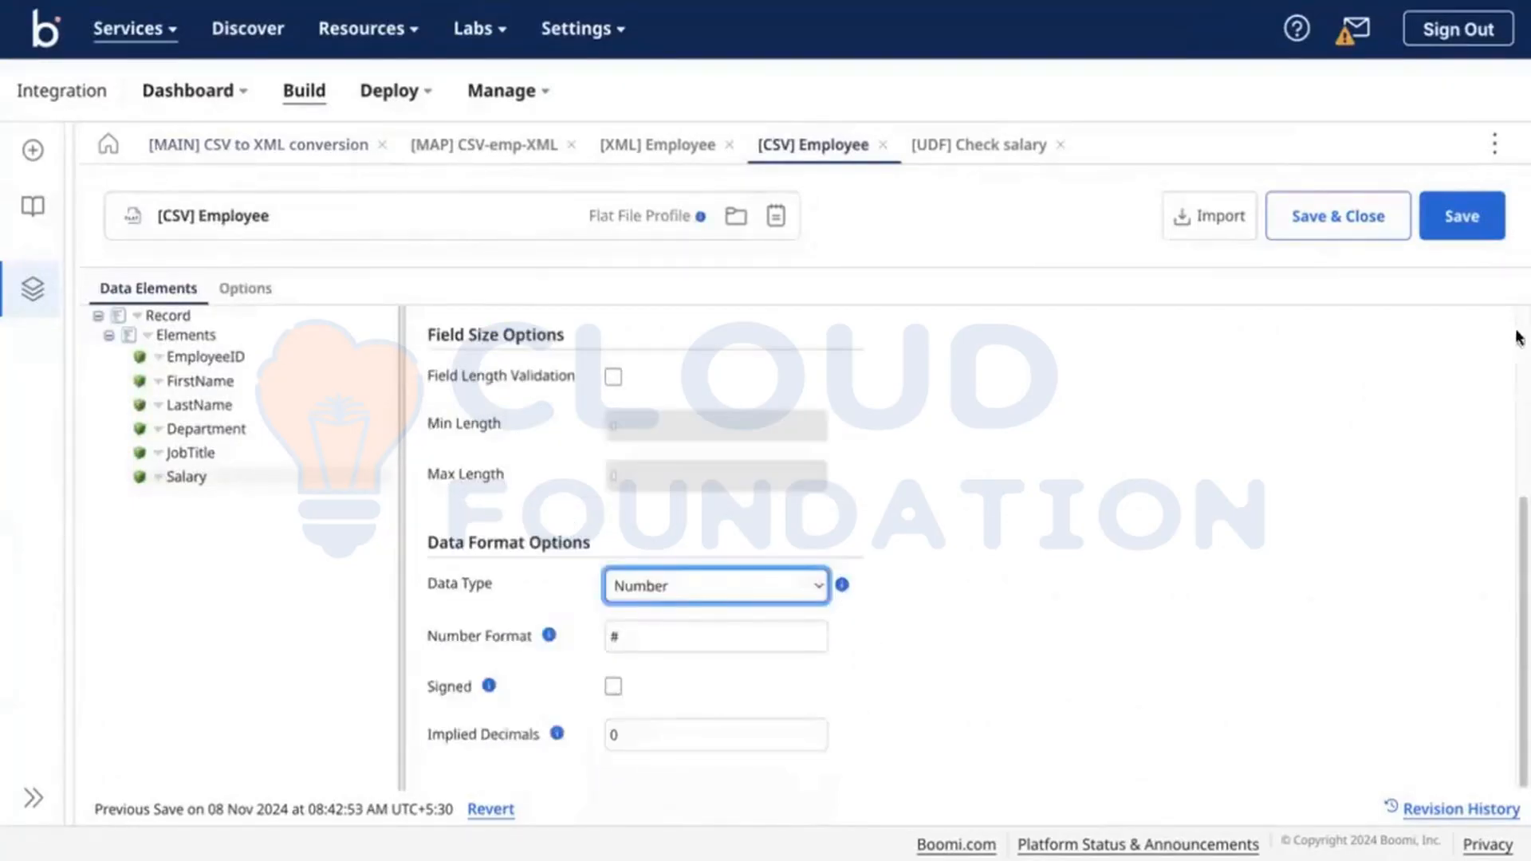
click(1432, 227)
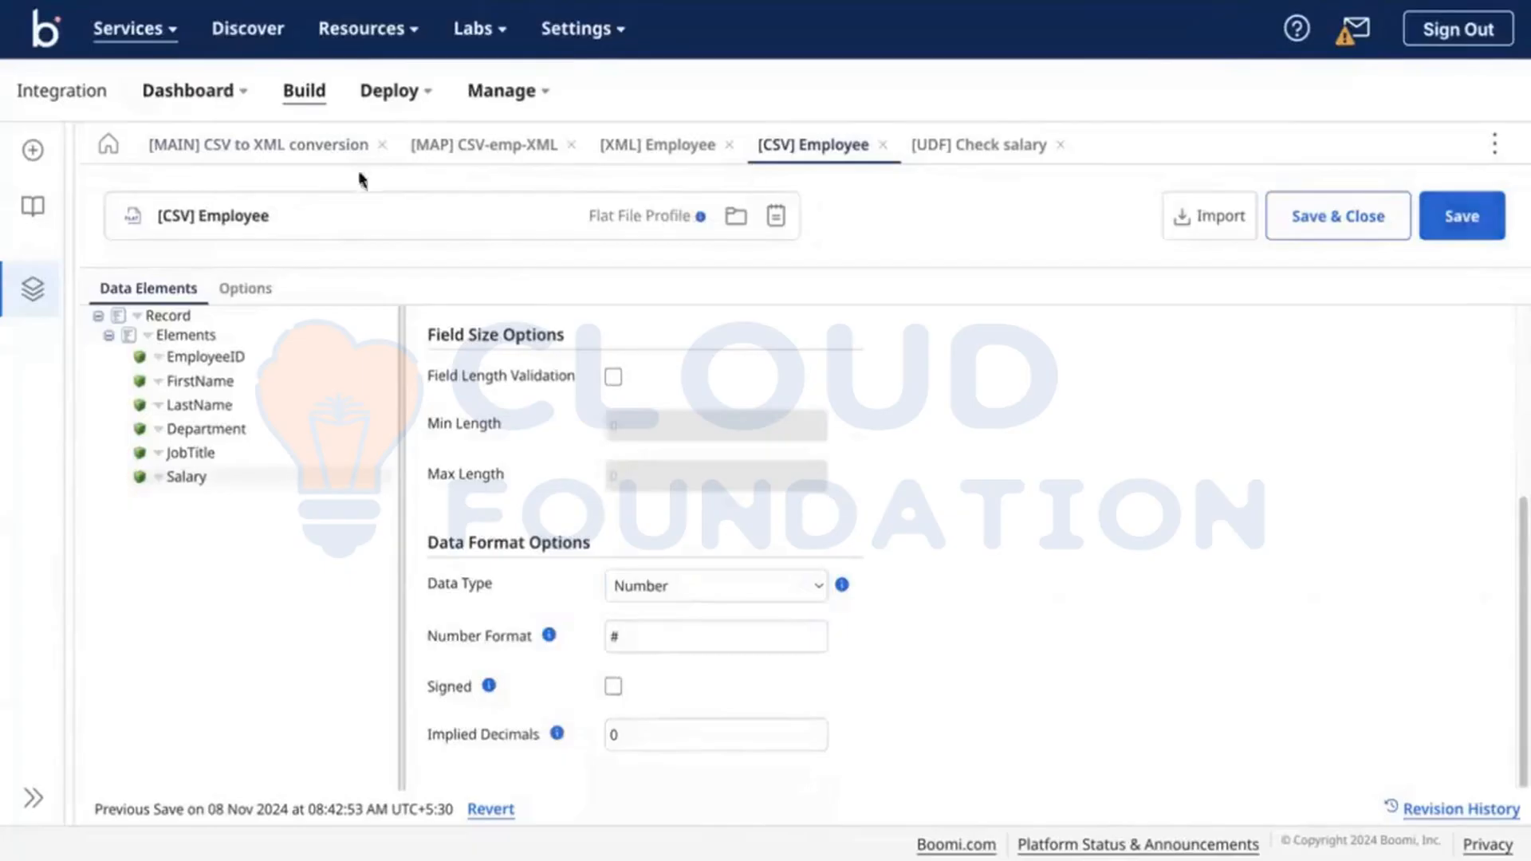
Return to the main process and review the check salary rule's function input and error message placeholder, closing it without changes.
click(213, 150)
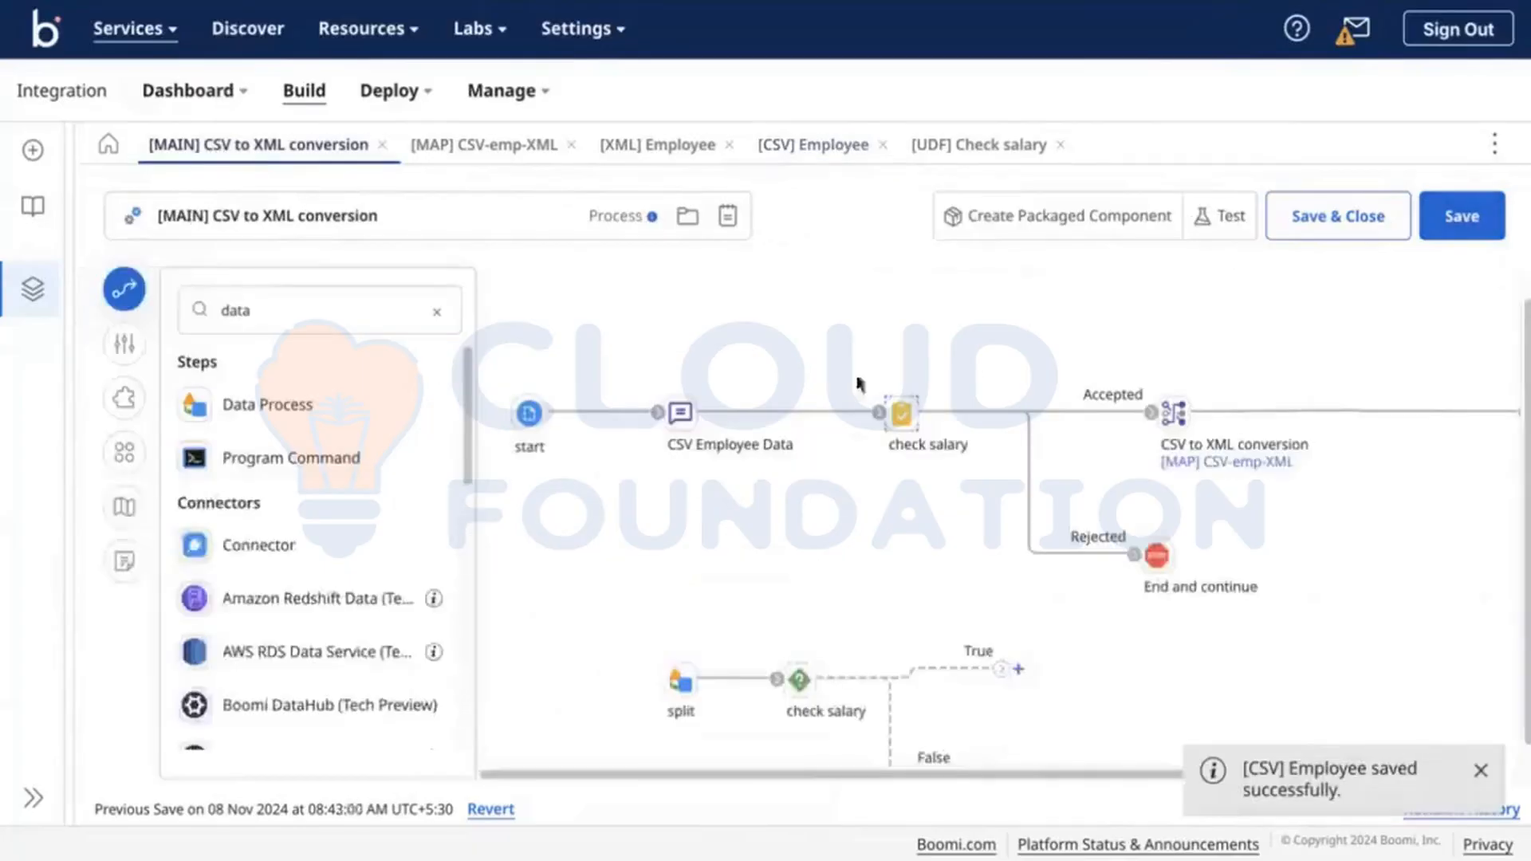
click(918, 414)
click(487, 147)
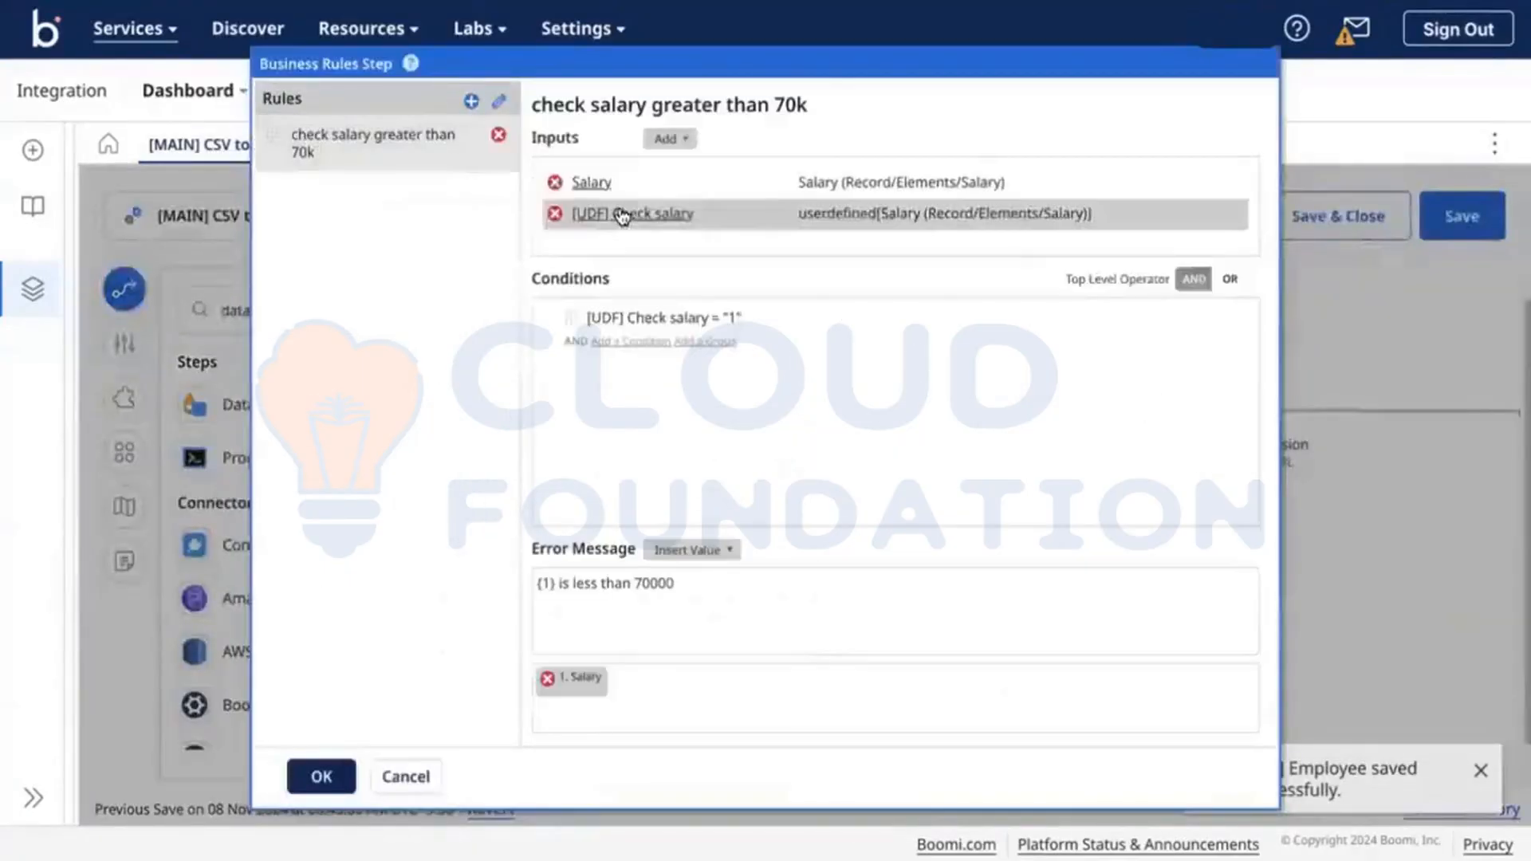
click(550, 581)
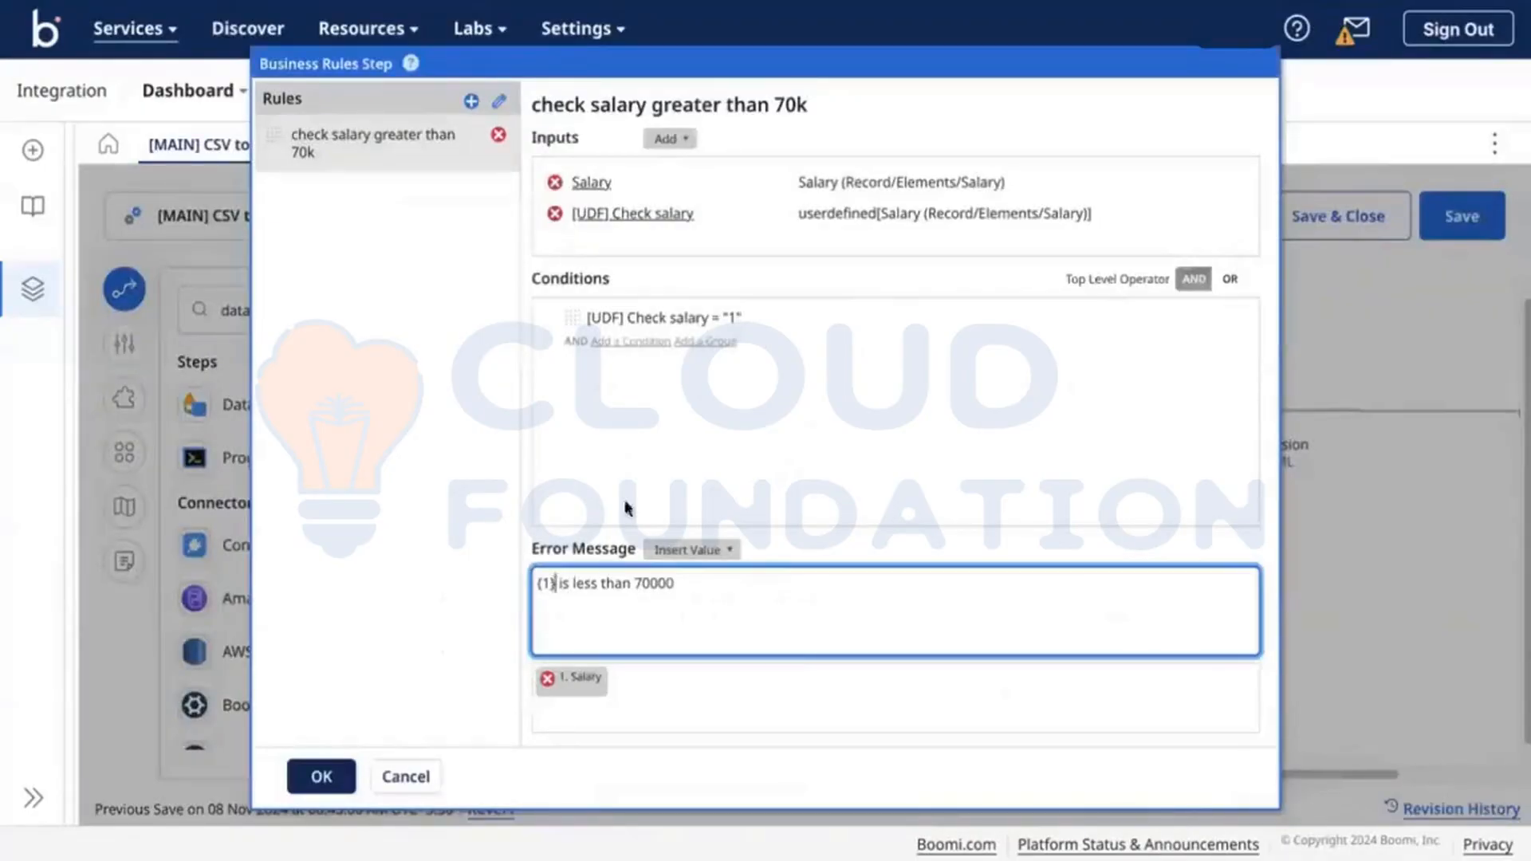
click(405, 776)
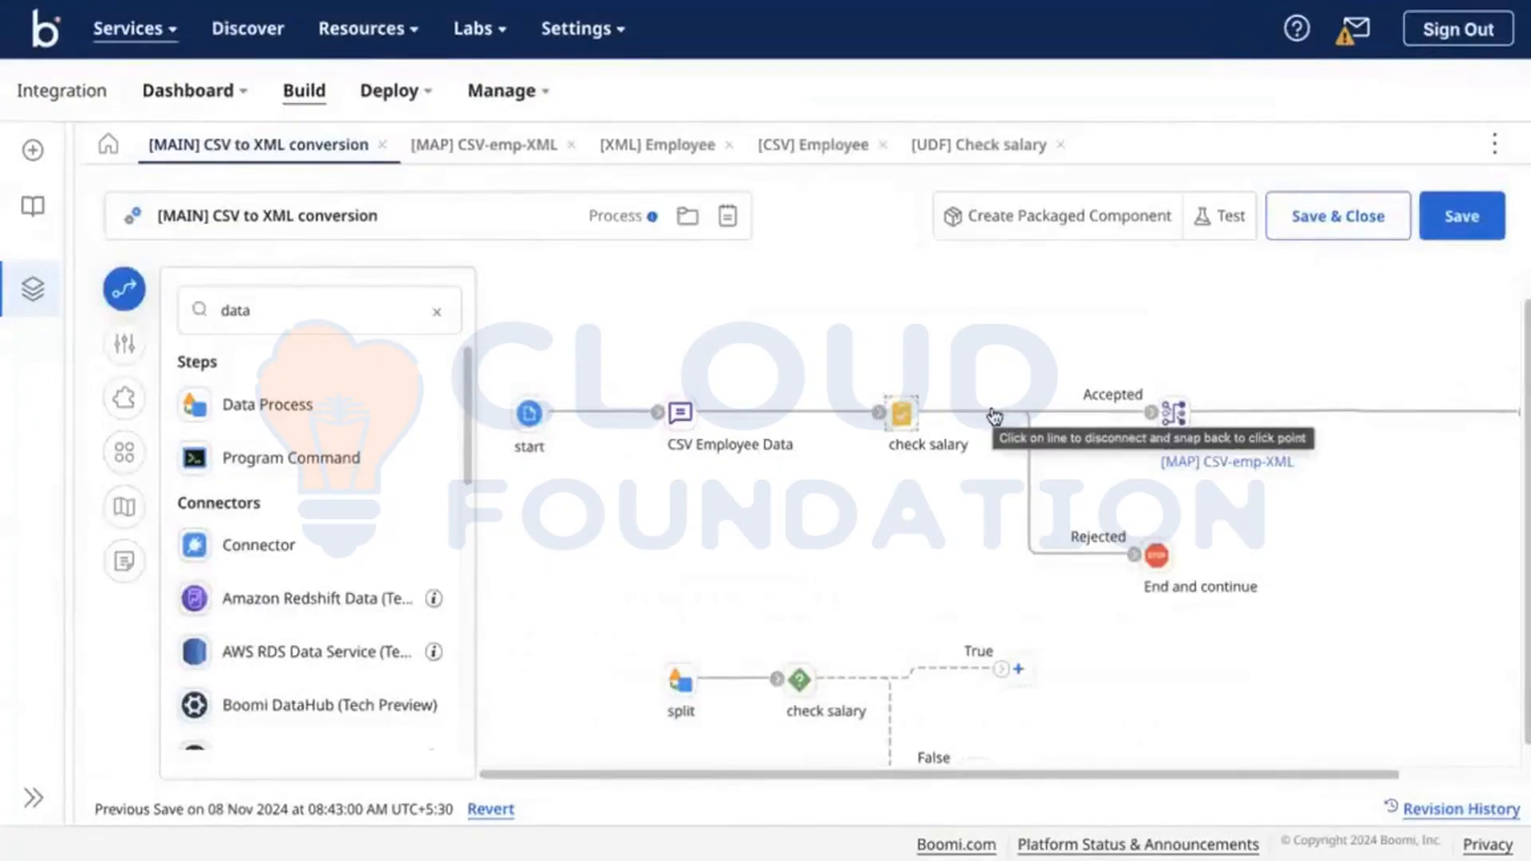
Disconnect the check salary business rules step from its incoming, Accepted and Rejected paths and move it below the main flow.
click(882, 410)
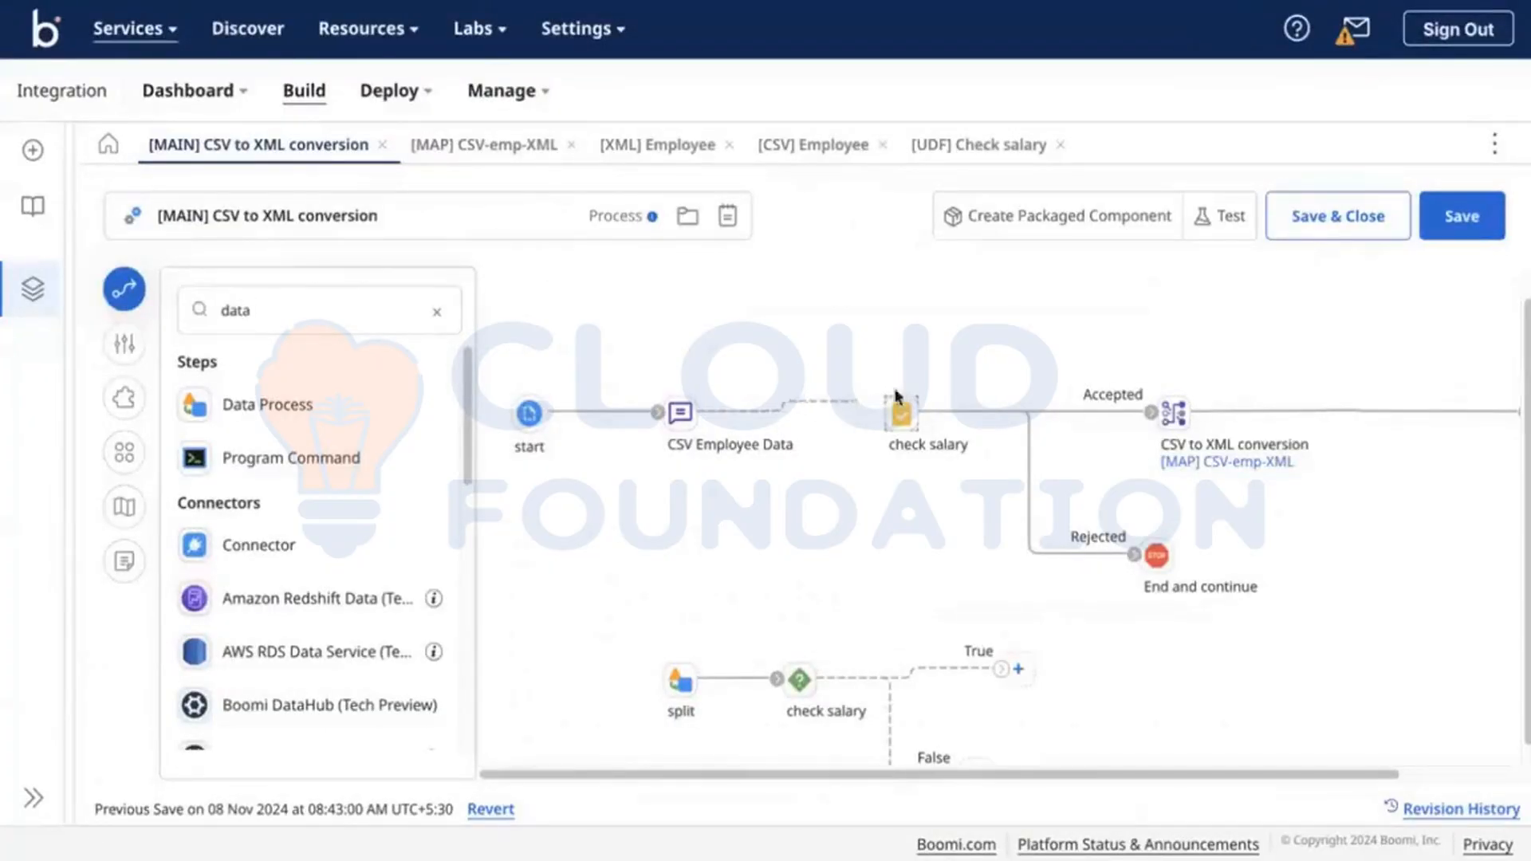
click(1154, 410)
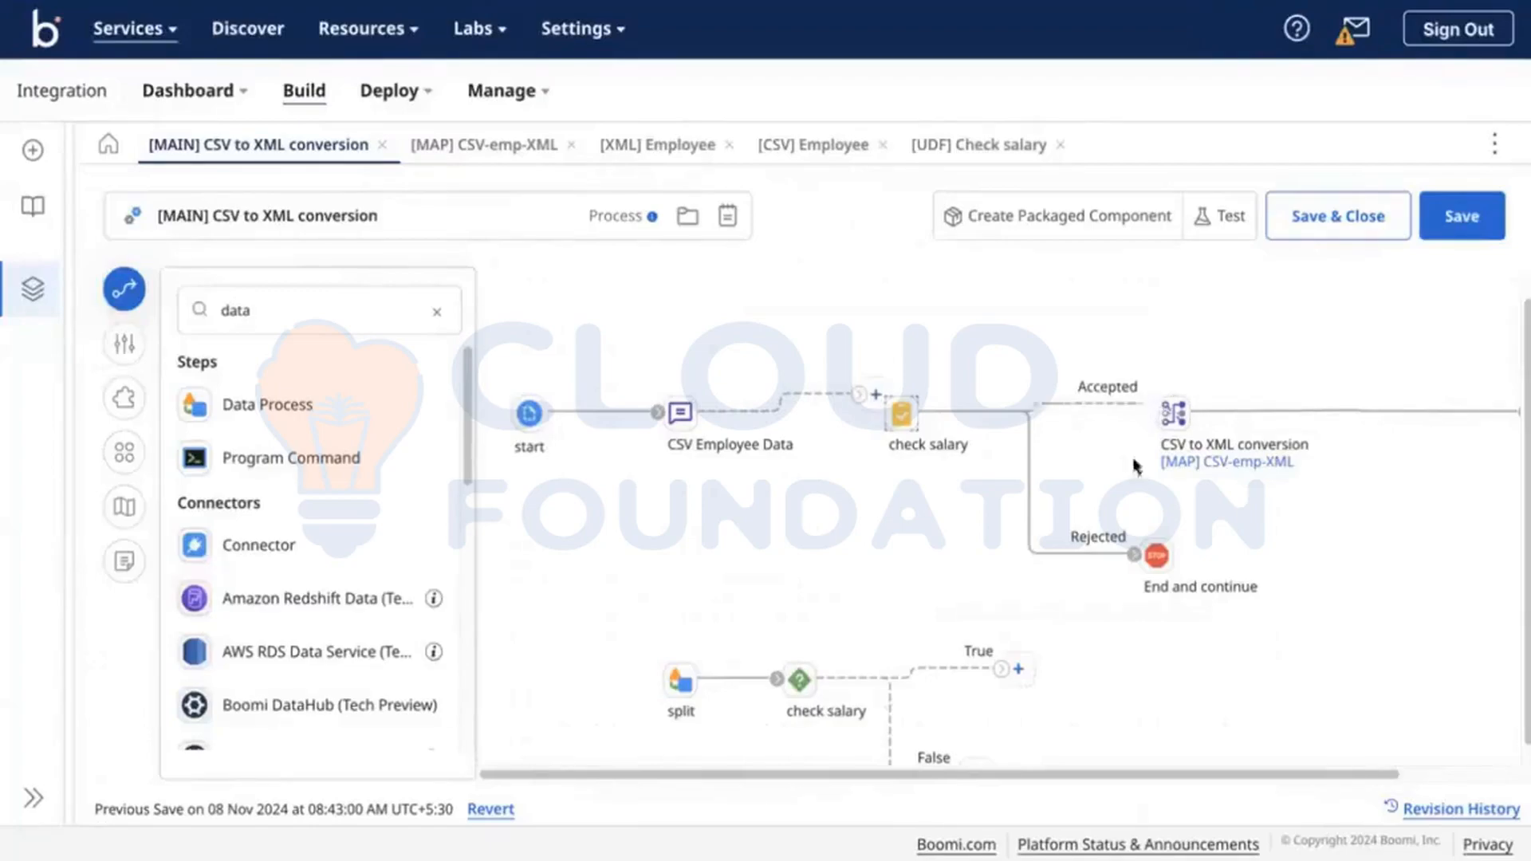
click(1134, 554)
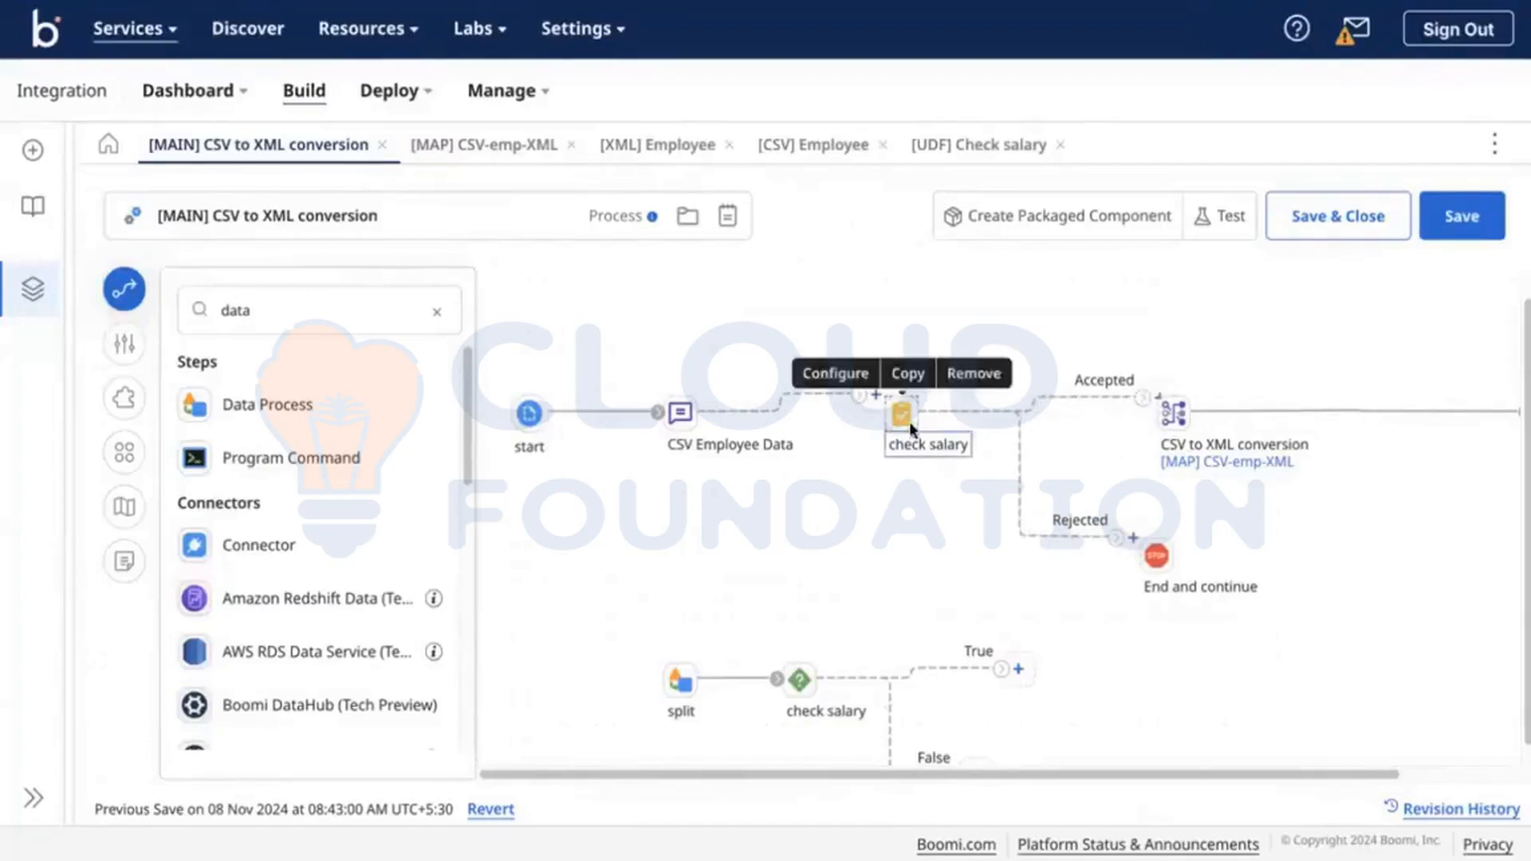
drag(900, 413, 1154, 539)
Place the split and check salary decision steps after CSV Employee Data, connecting True to the CSV to XML conversion map and False to End and continue.
scroll(571, 431, up, 4)
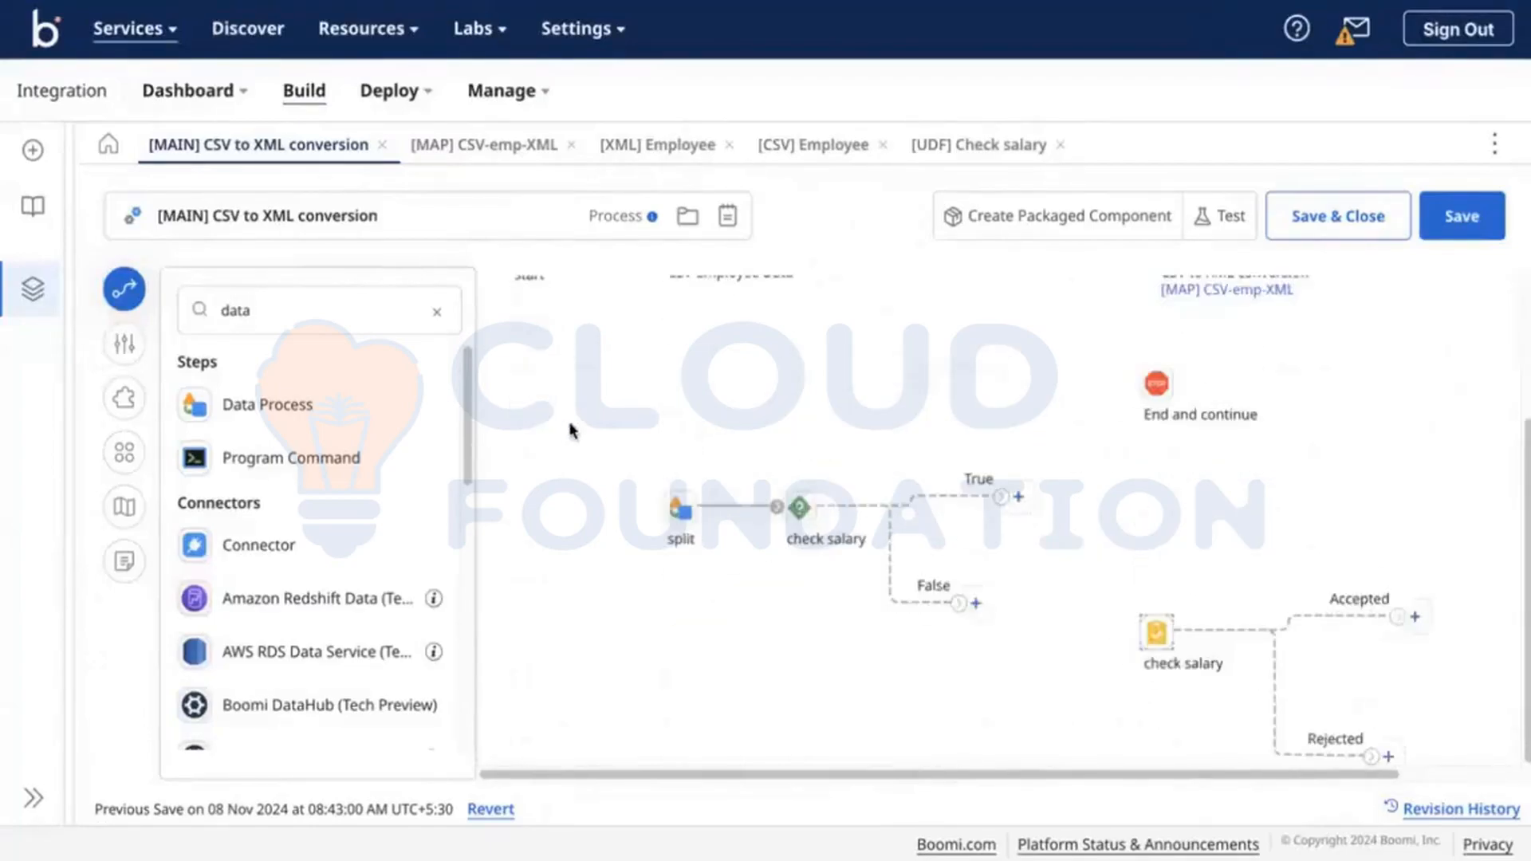
drag(939, 704, 925, 686)
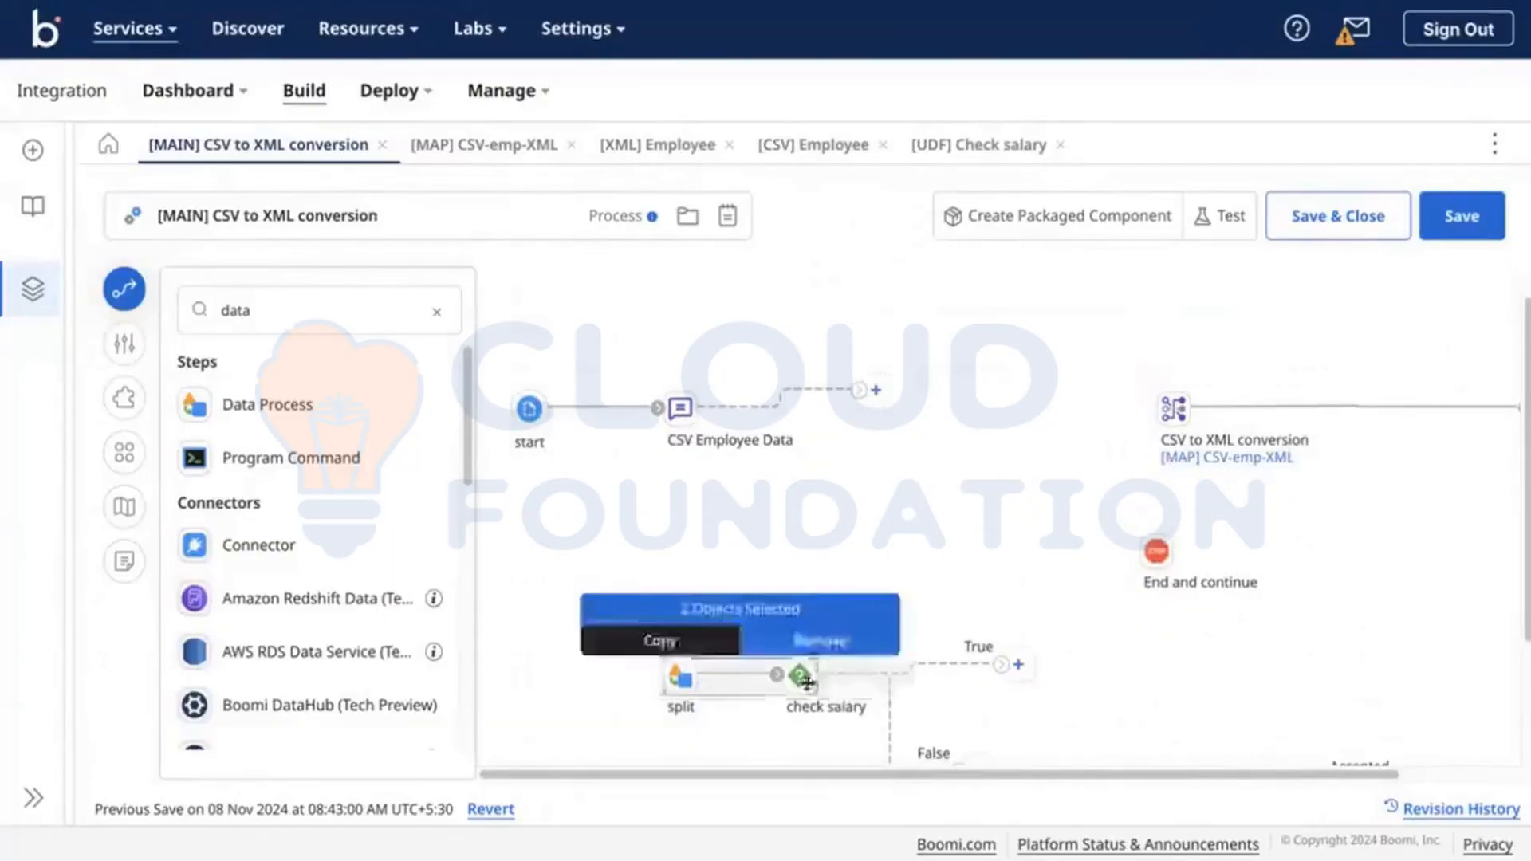
drag(828, 671, 1016, 403)
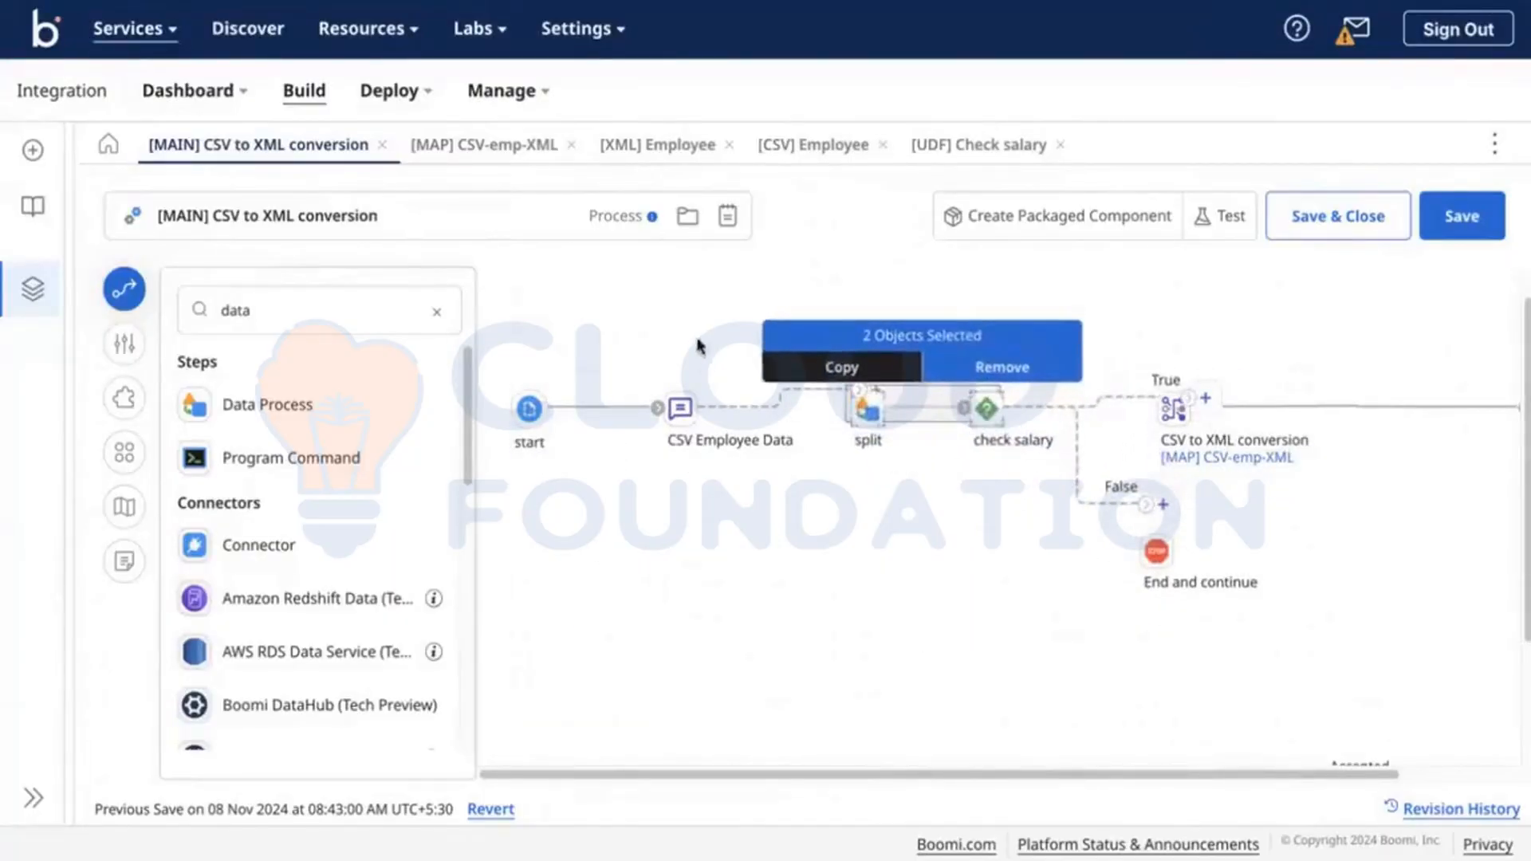
click(866, 399)
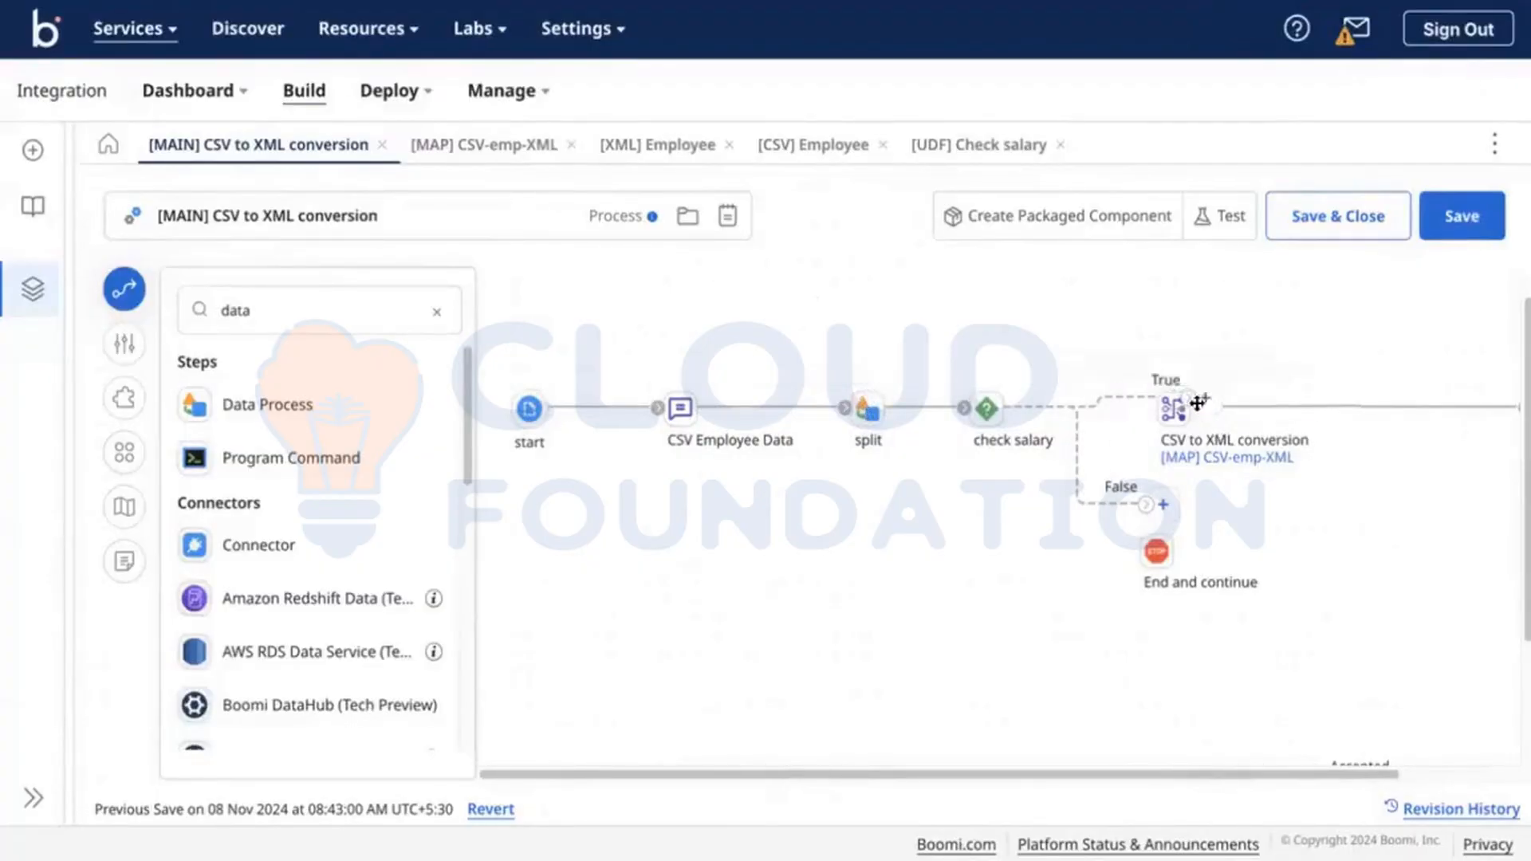
drag(1190, 398, 1173, 412)
drag(1150, 503, 1157, 550)
scroll(1289, 639, down, 1)
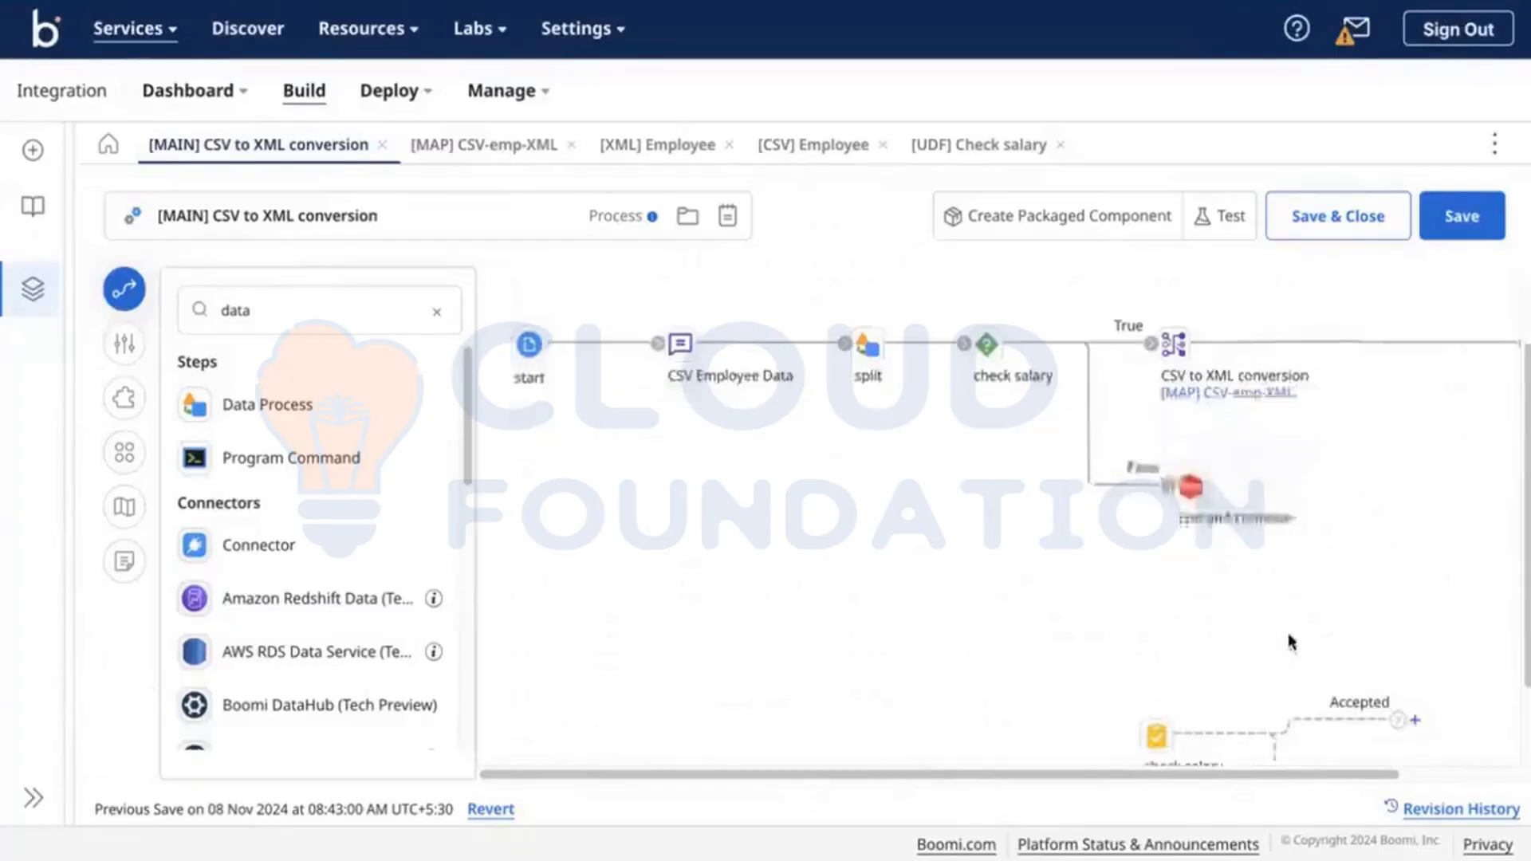
scroll(1084, 663, up, 1)
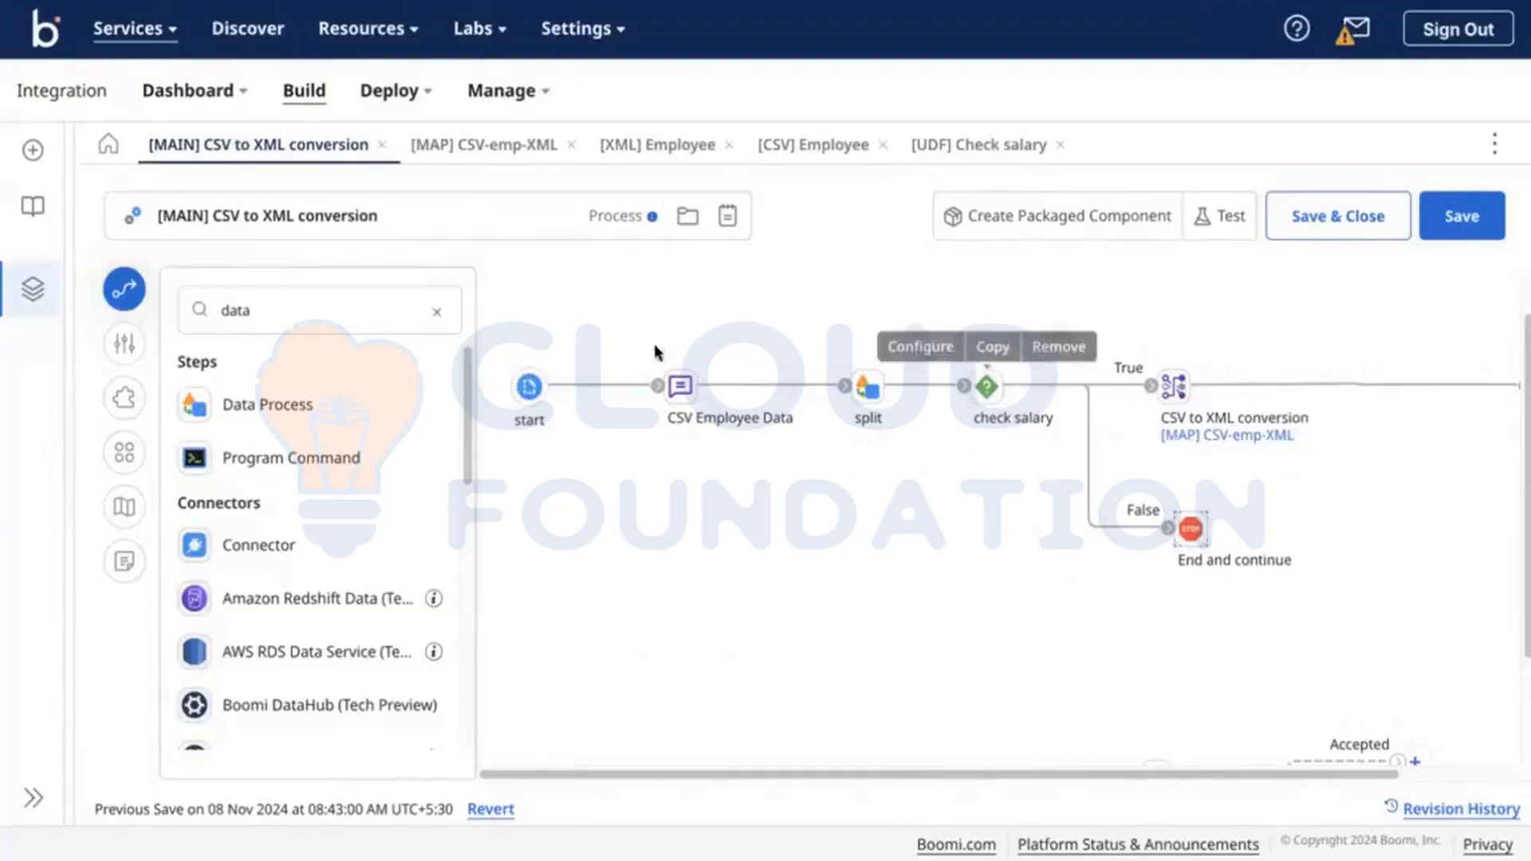
Review the check salary decision step's configuration and close it without changes.
click(979, 390)
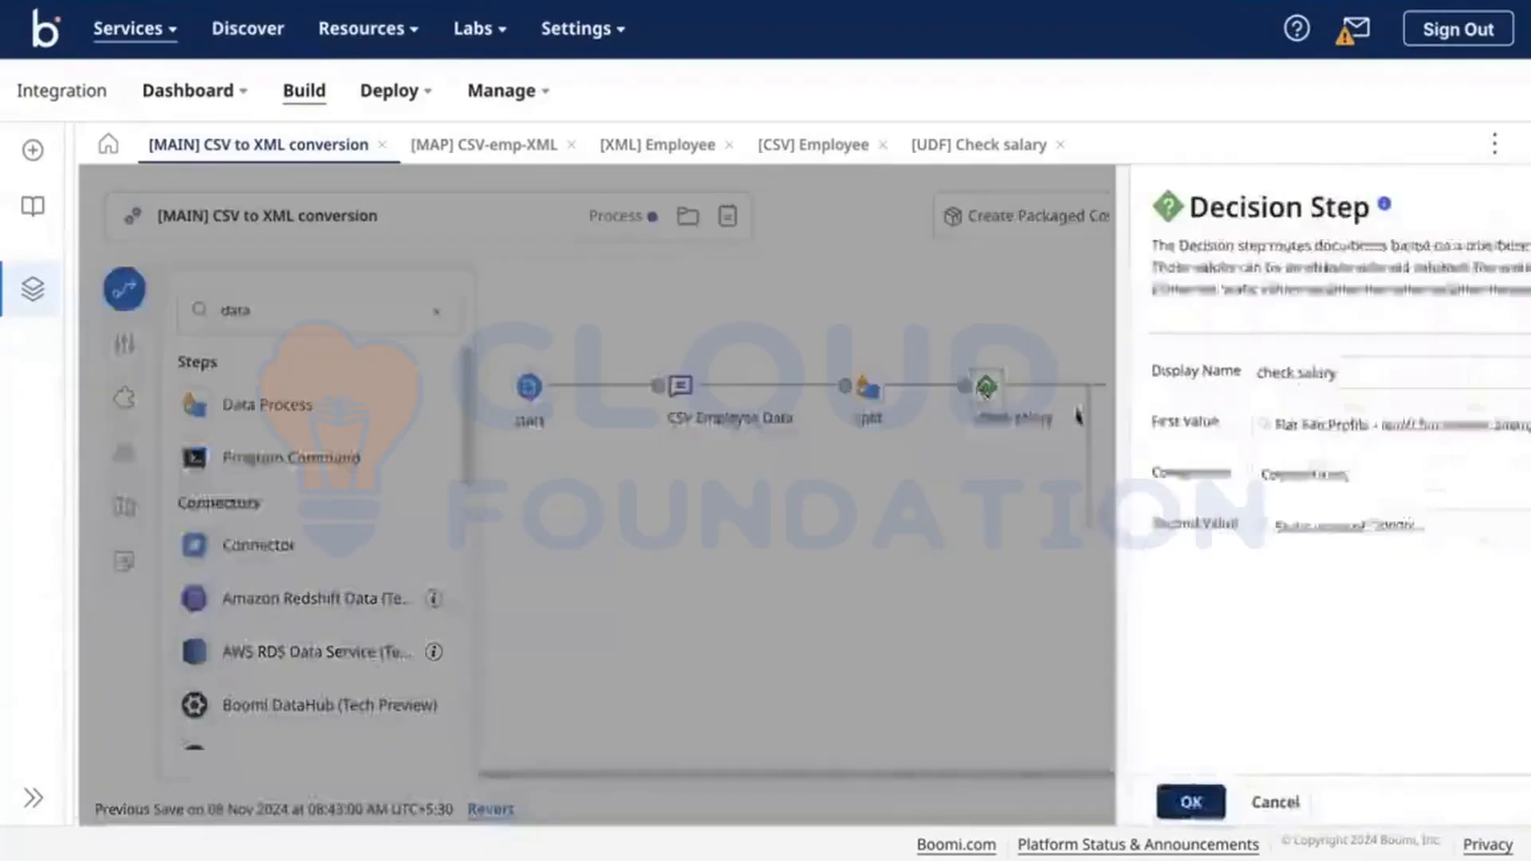
click(1056, 582)
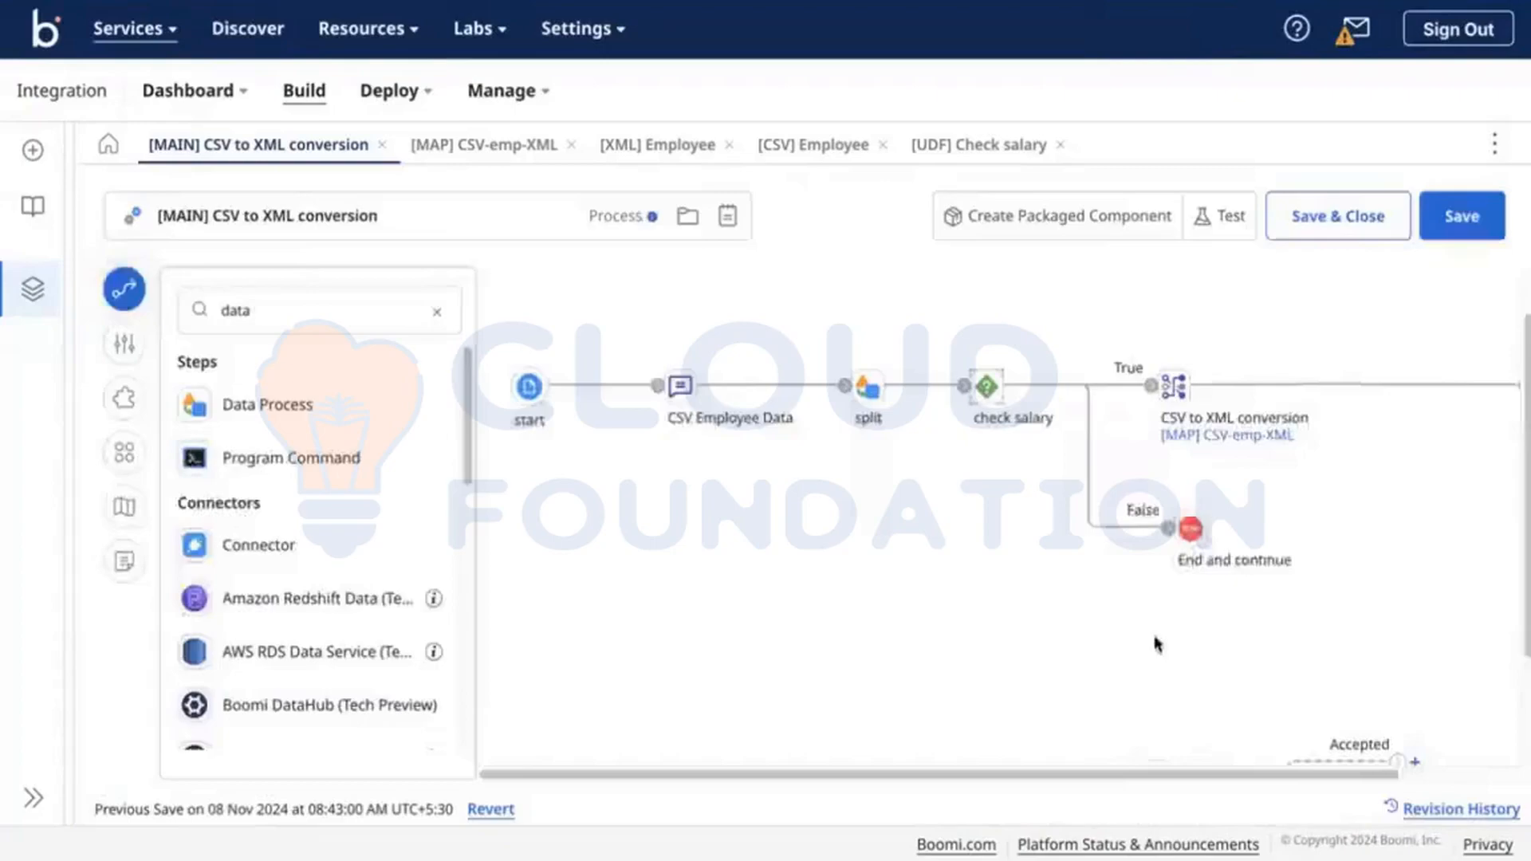
scroll(1155, 639, down, 1)
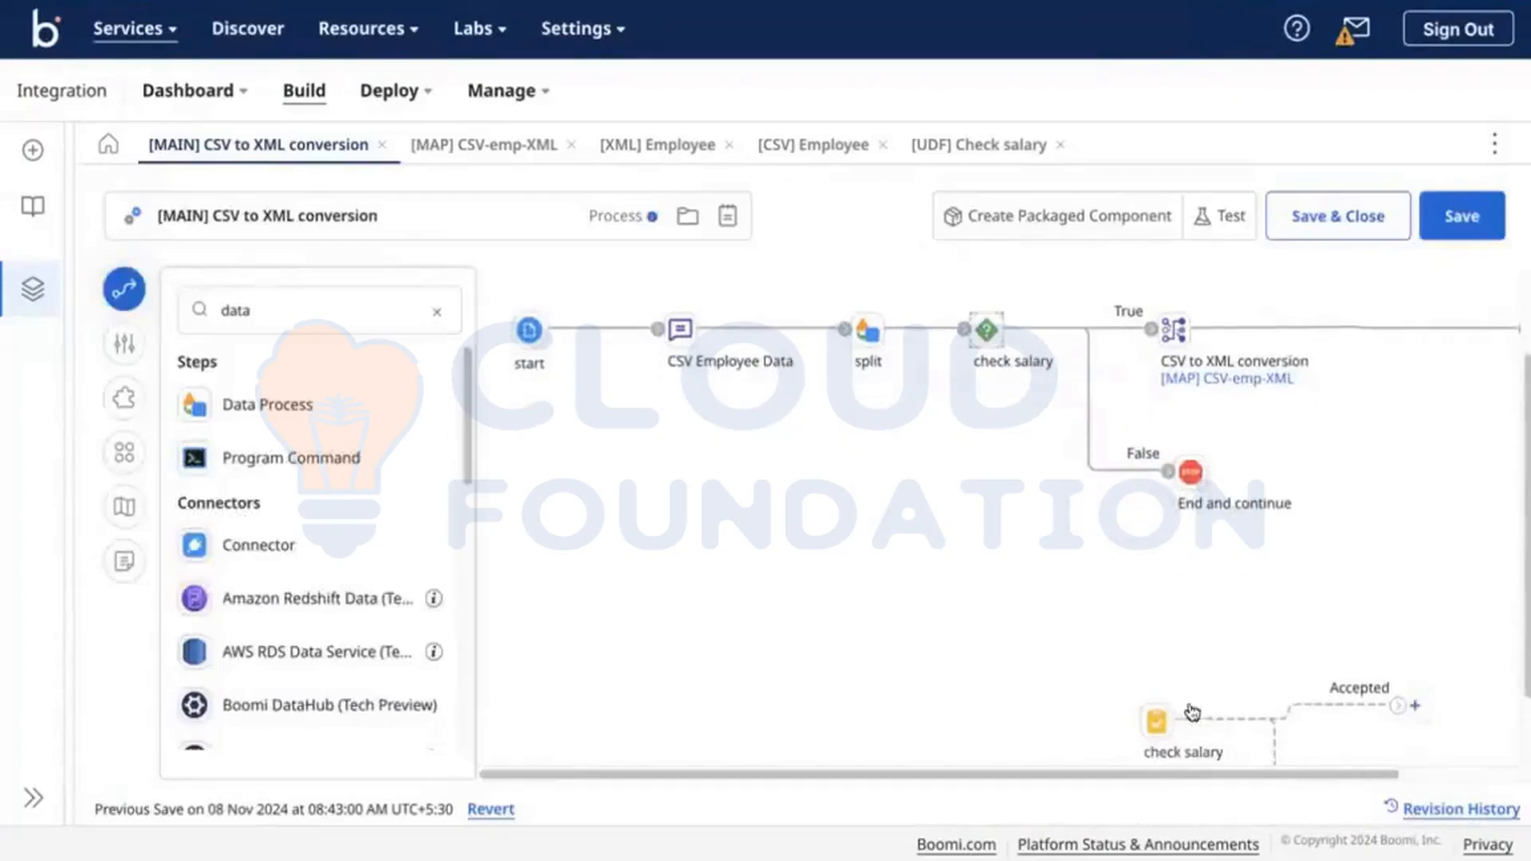
Close the [UDF] Check salary function component and clear the step search in the main process.
click(958, 145)
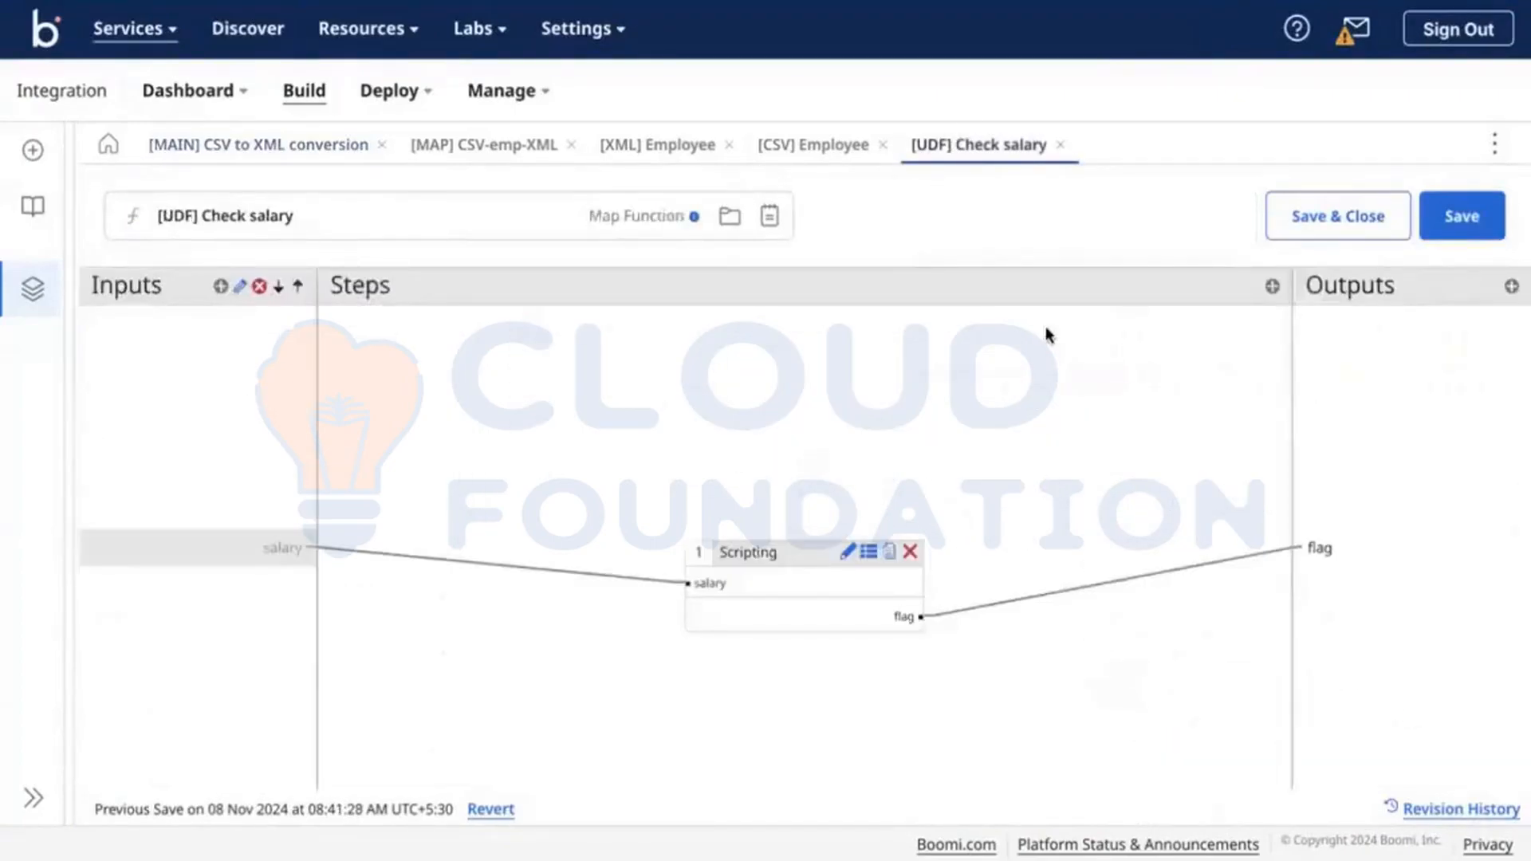
click(1060, 144)
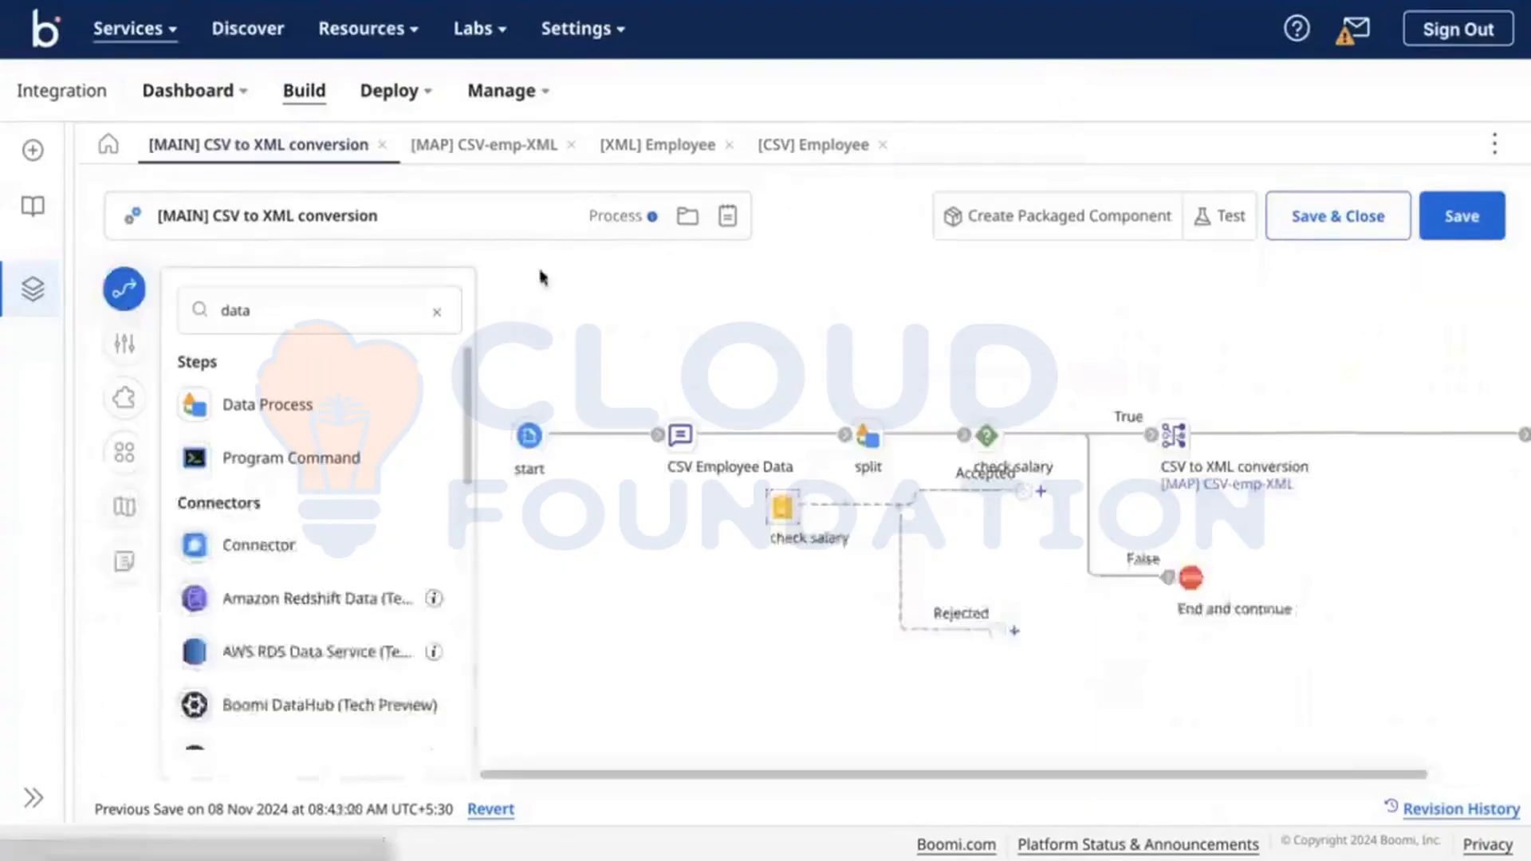
click(437, 312)
Open [MAP] CSV-emp-XML from the map step and expand the source and destination elements to examine their mappings.
click(1107, 395)
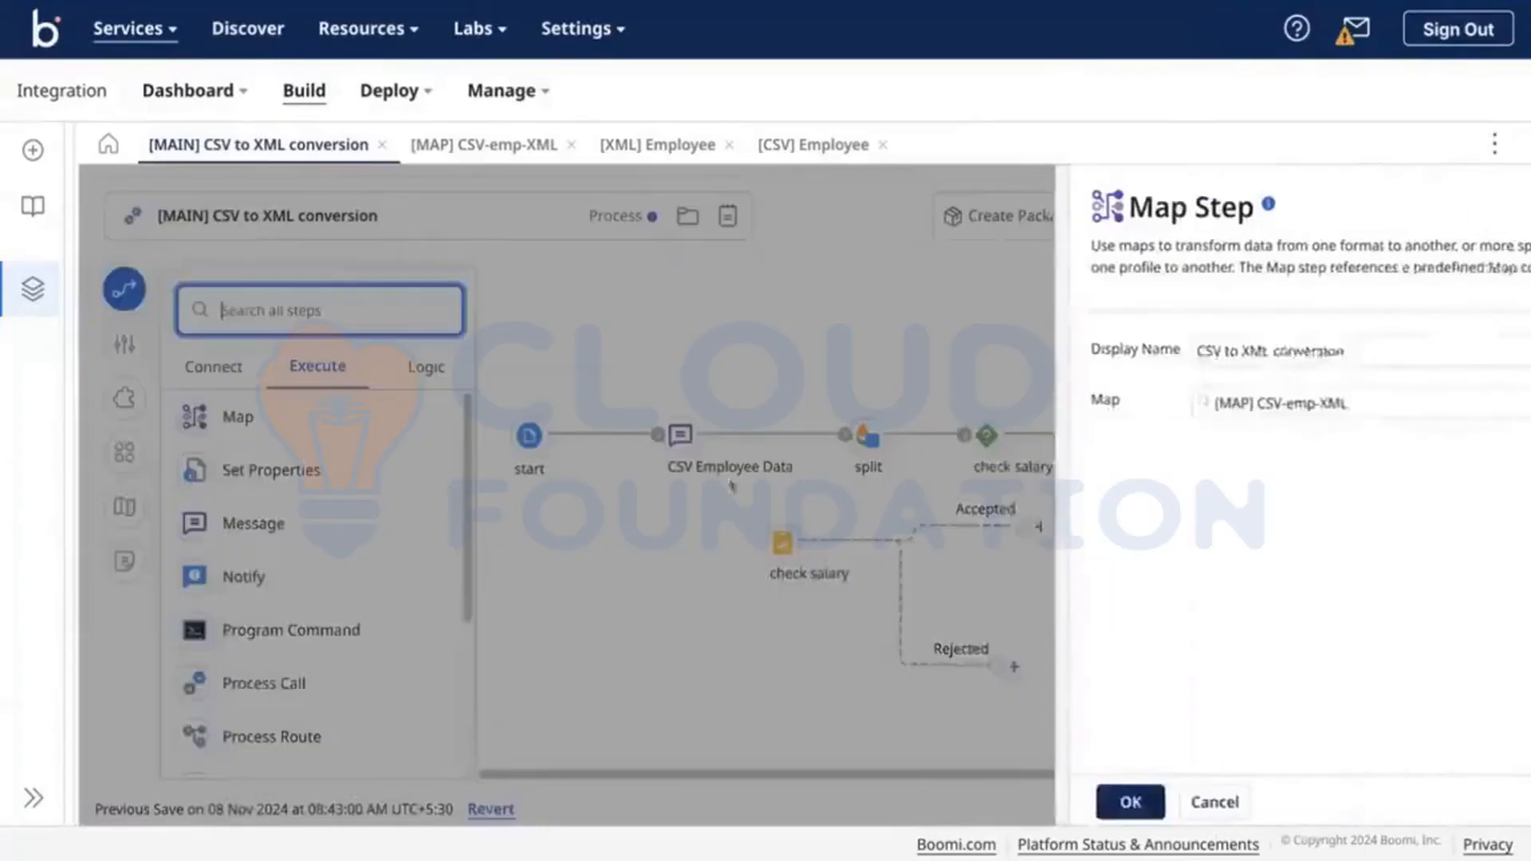
click(1461, 404)
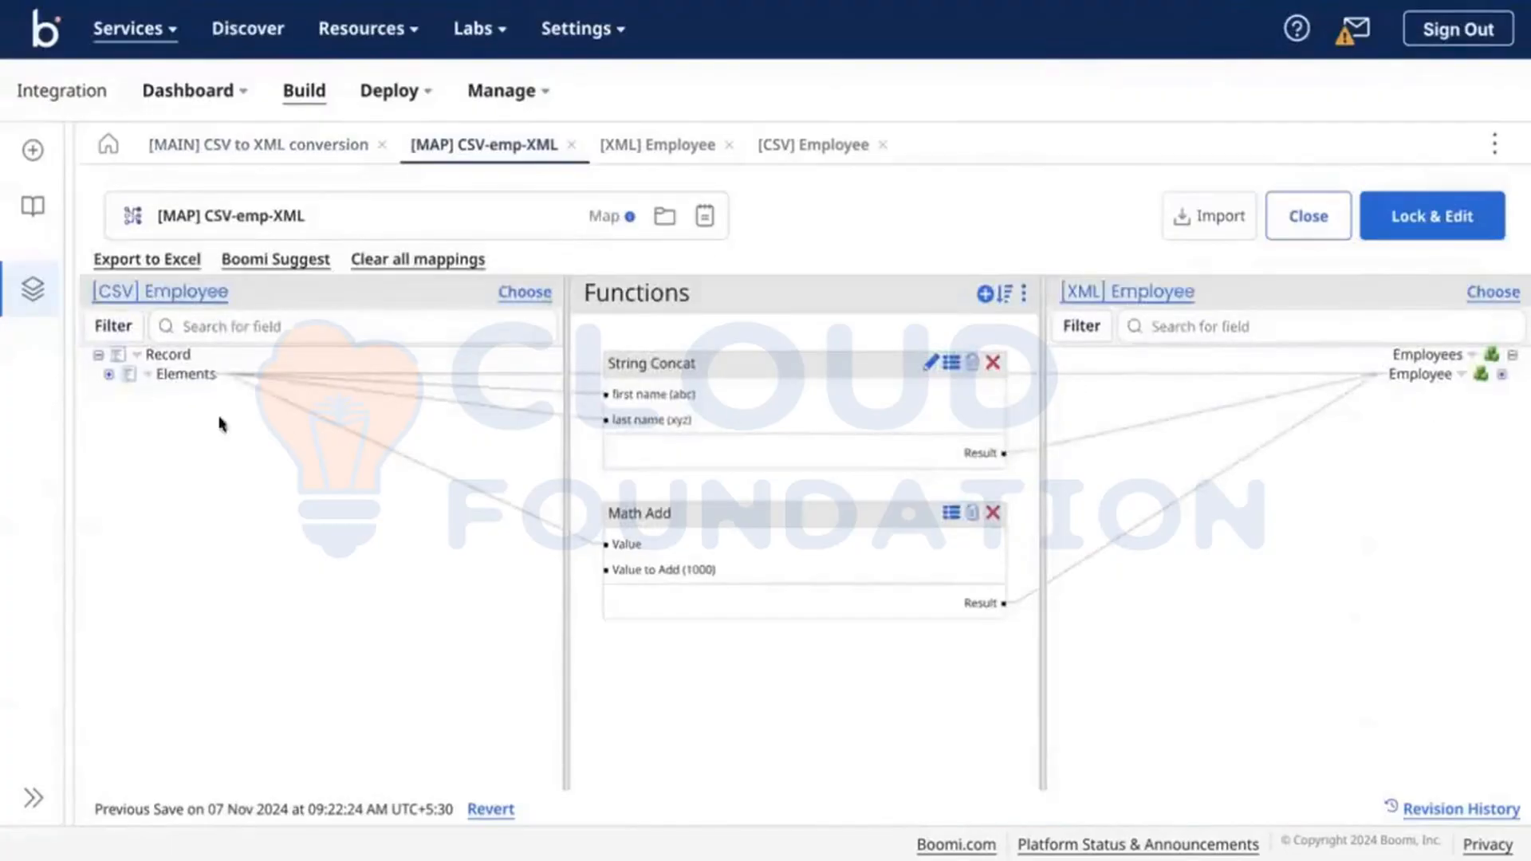
click(104, 376)
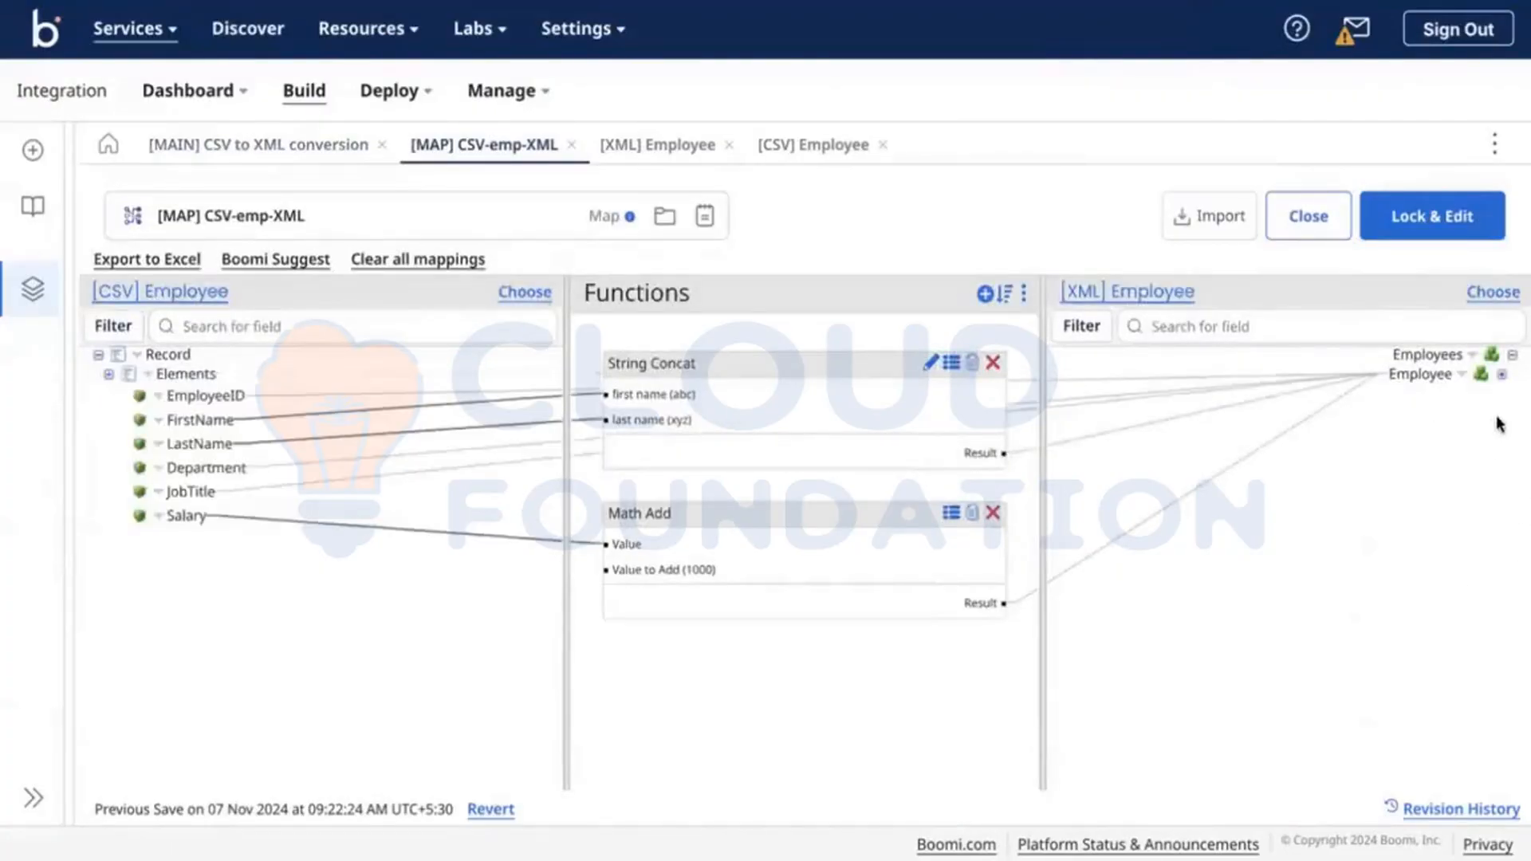
click(1502, 375)
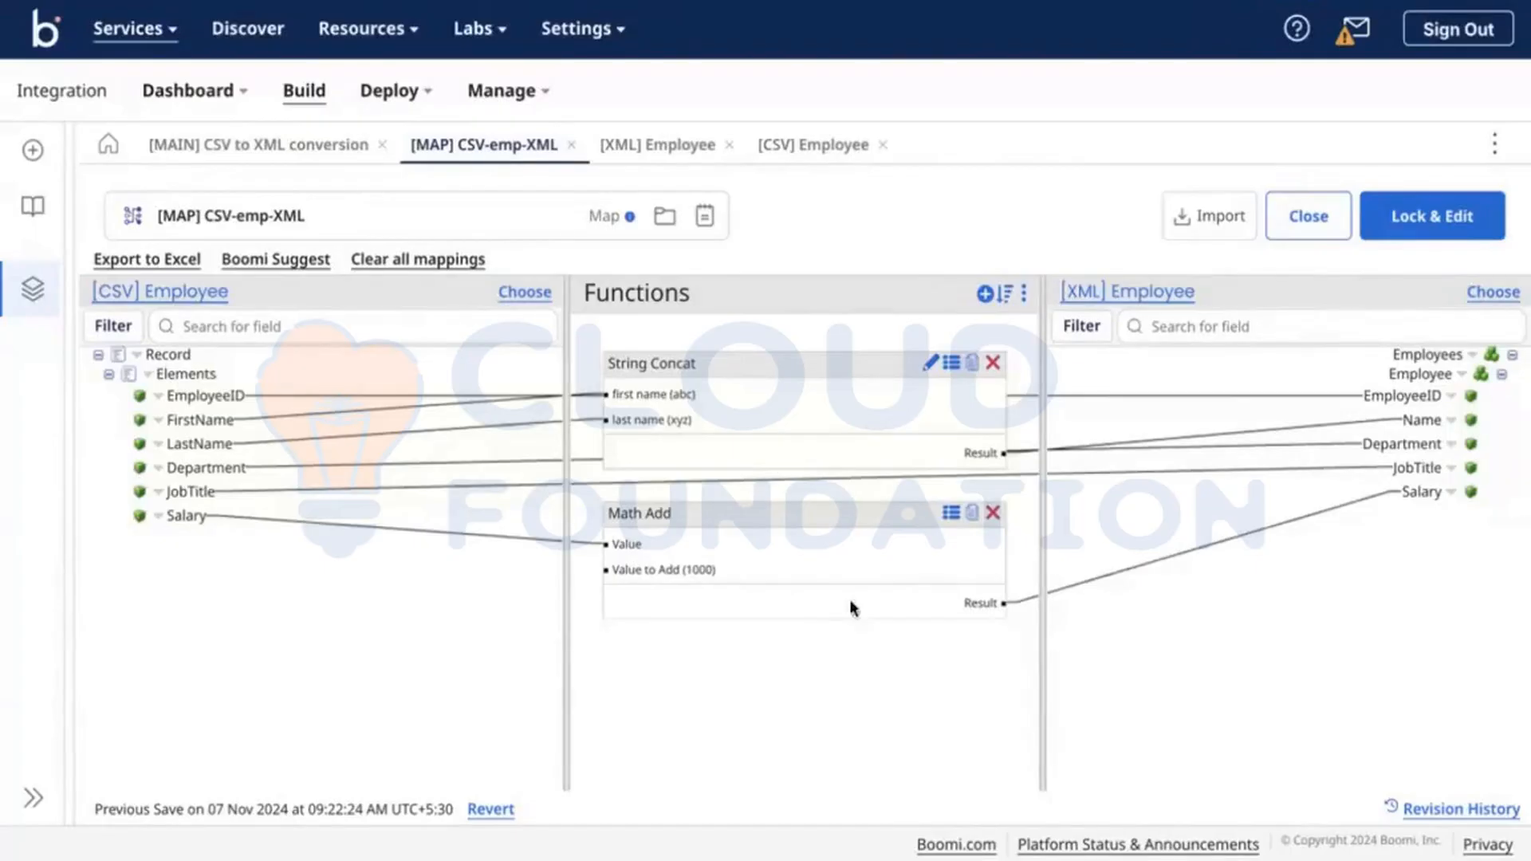
Start adding a function to the map and show the User Defined category.
click(984, 294)
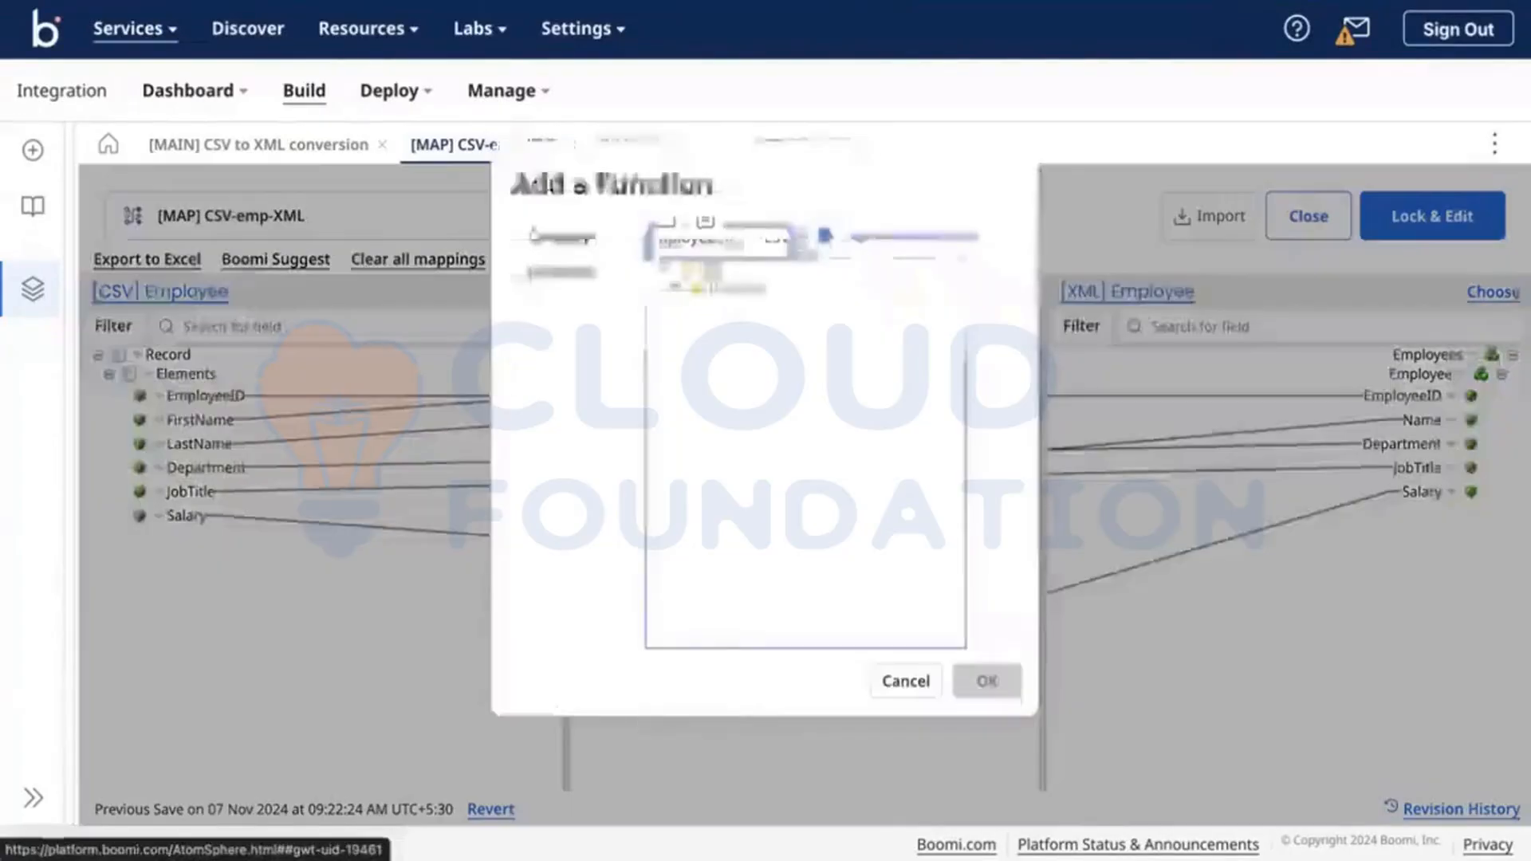
click(766, 237)
click(877, 232)
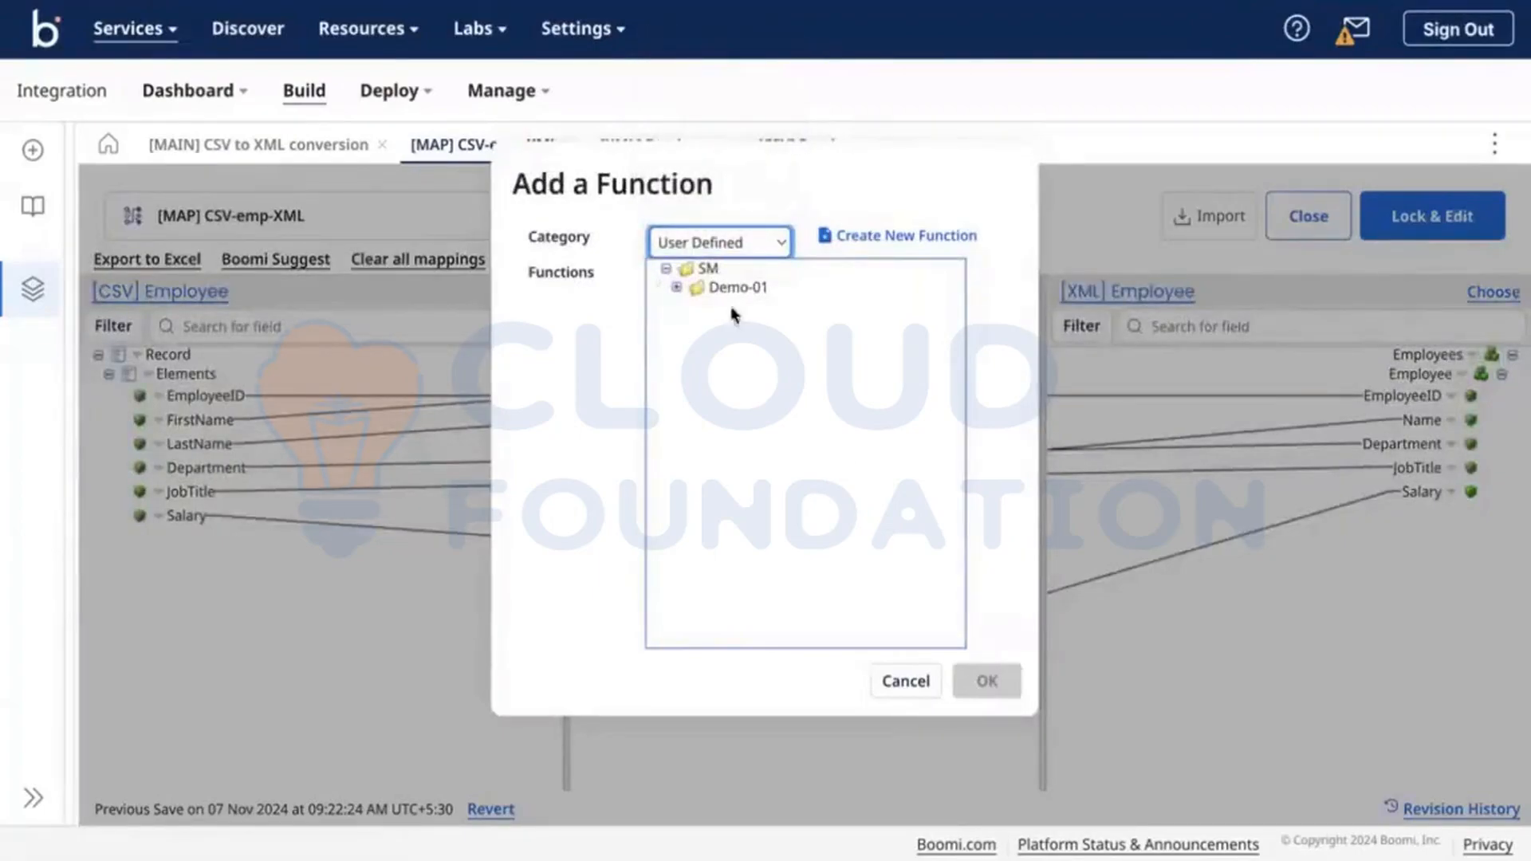
click(899, 234)
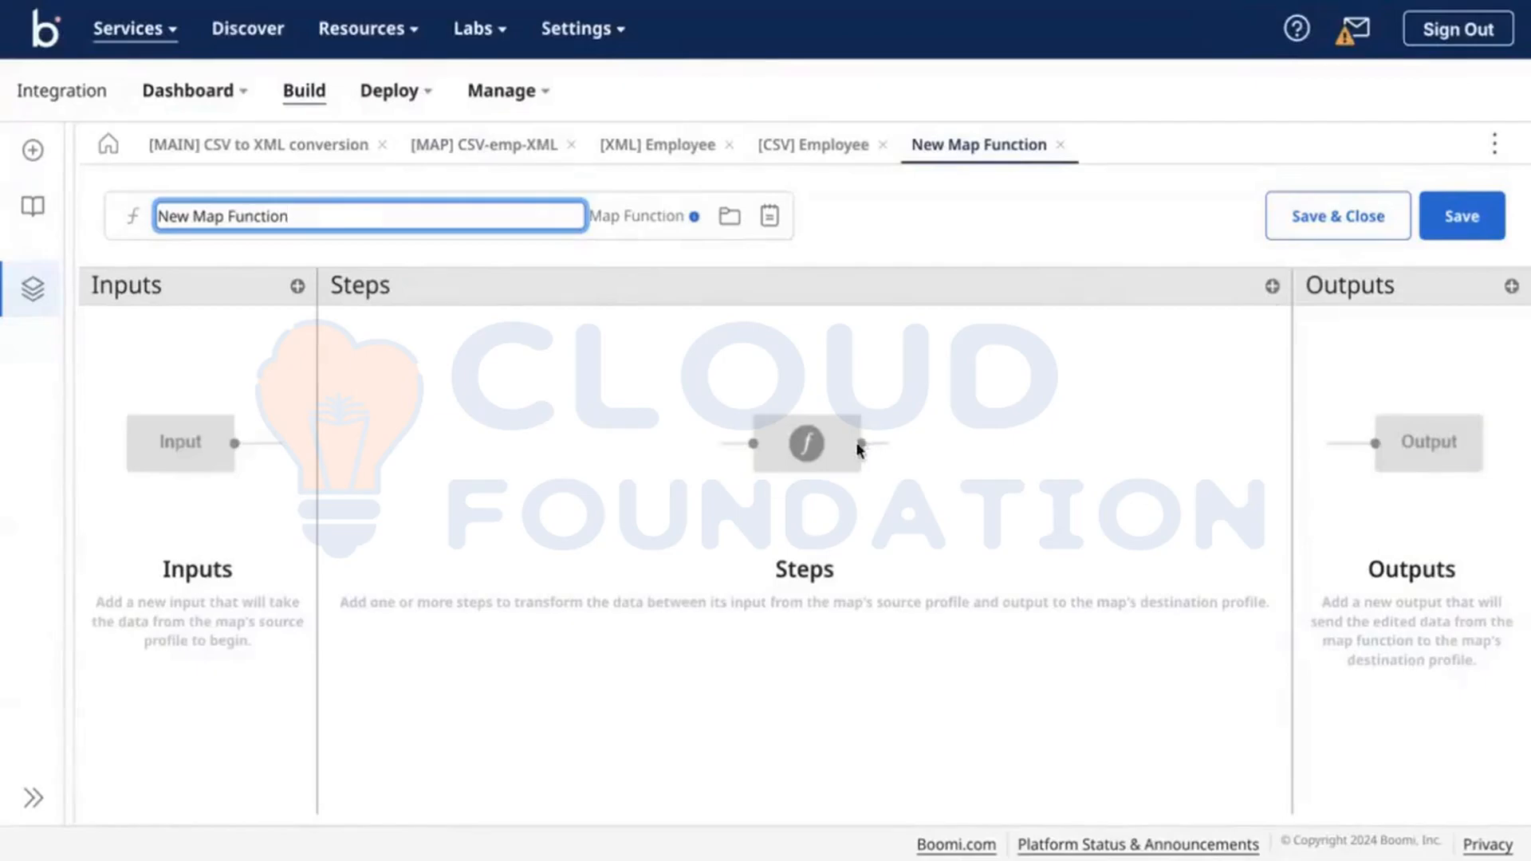
click(1060, 144)
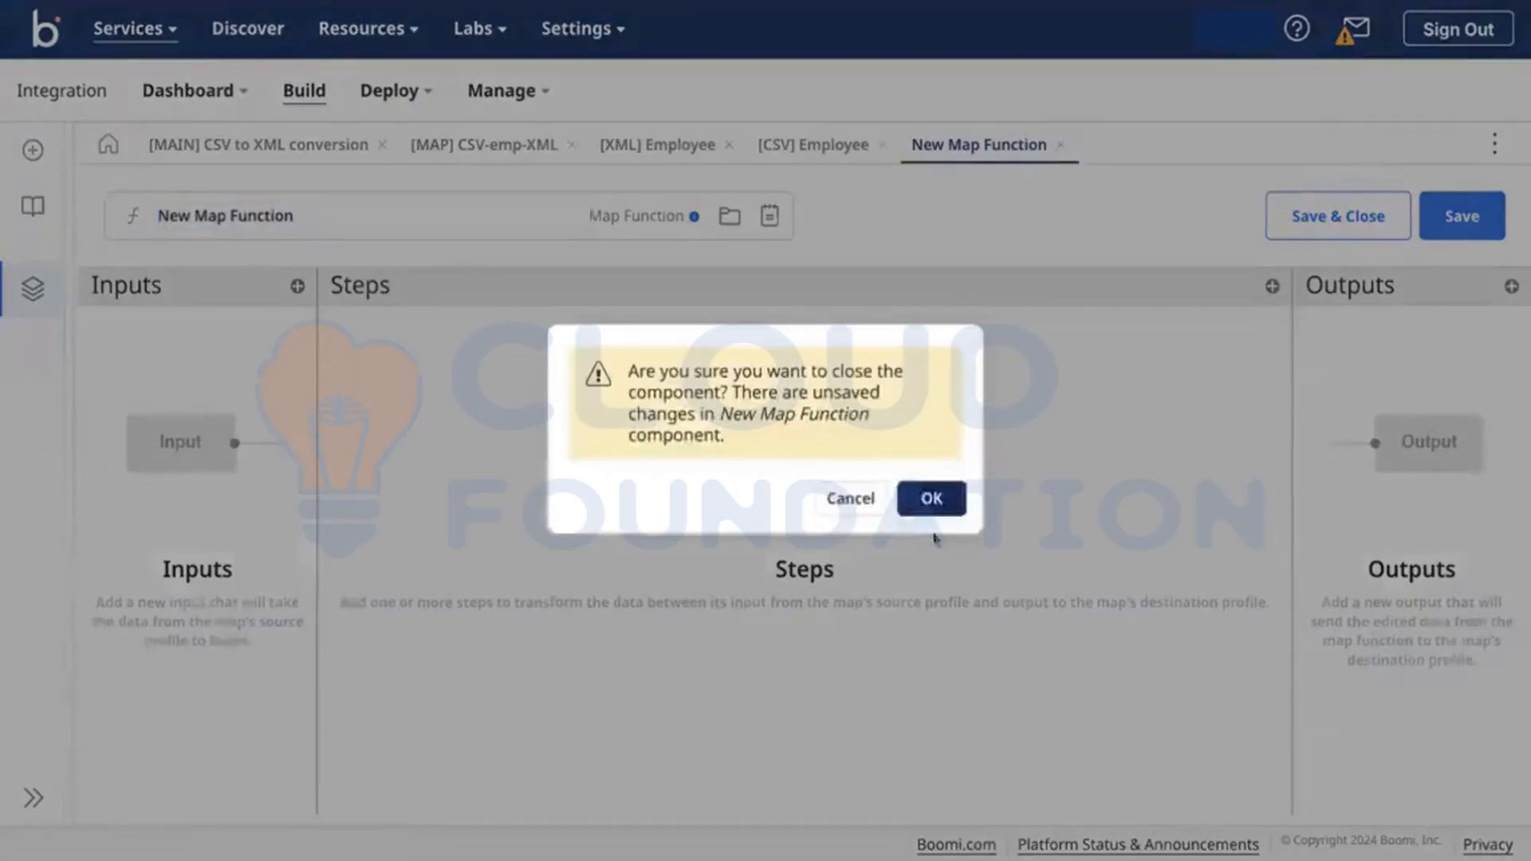
click(916, 498)
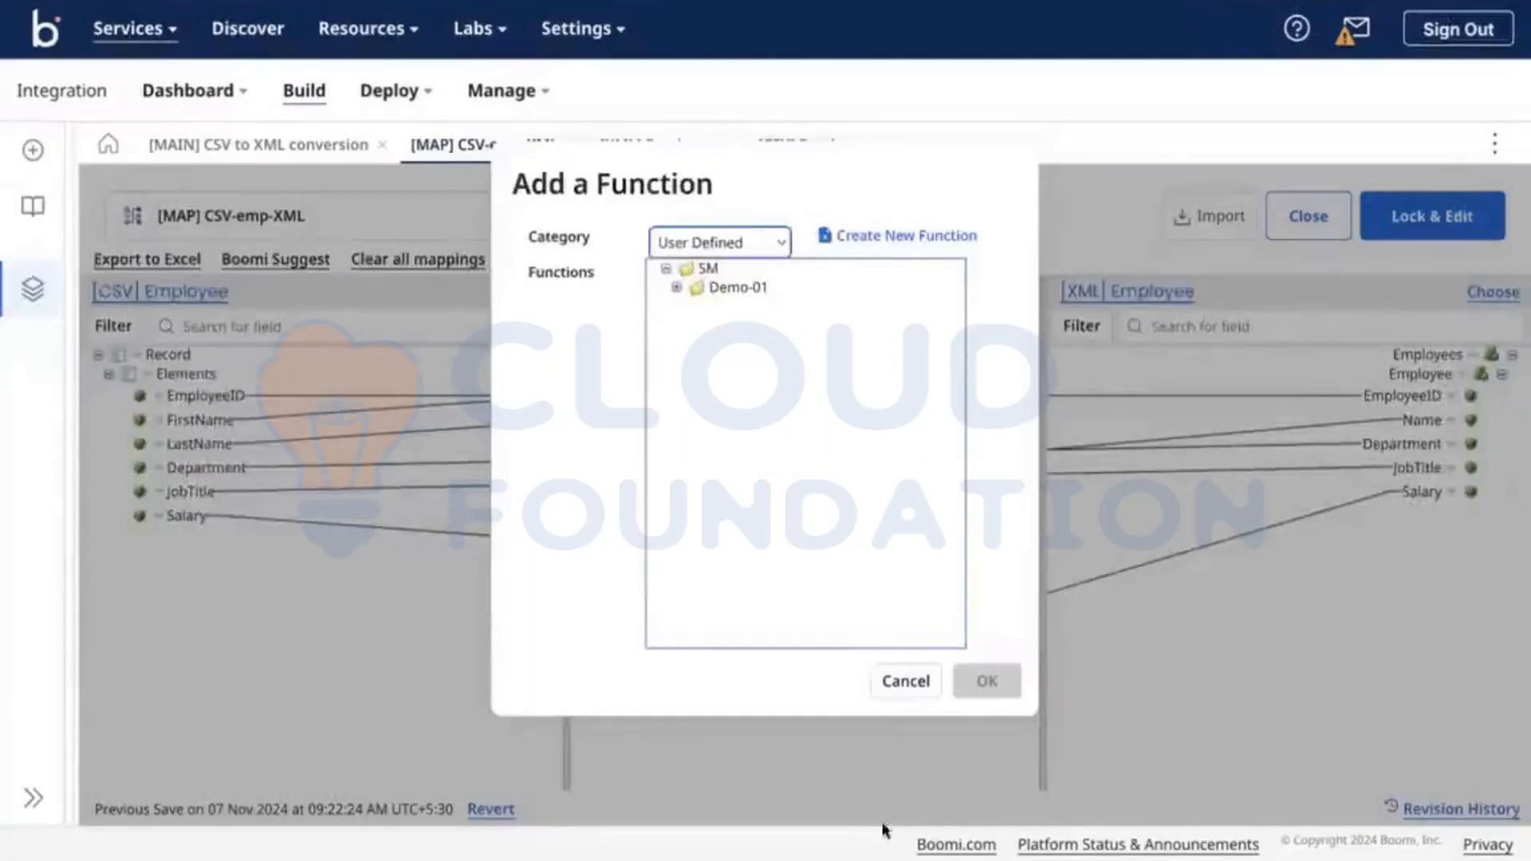
Cancel adding a function to the map.
click(906, 682)
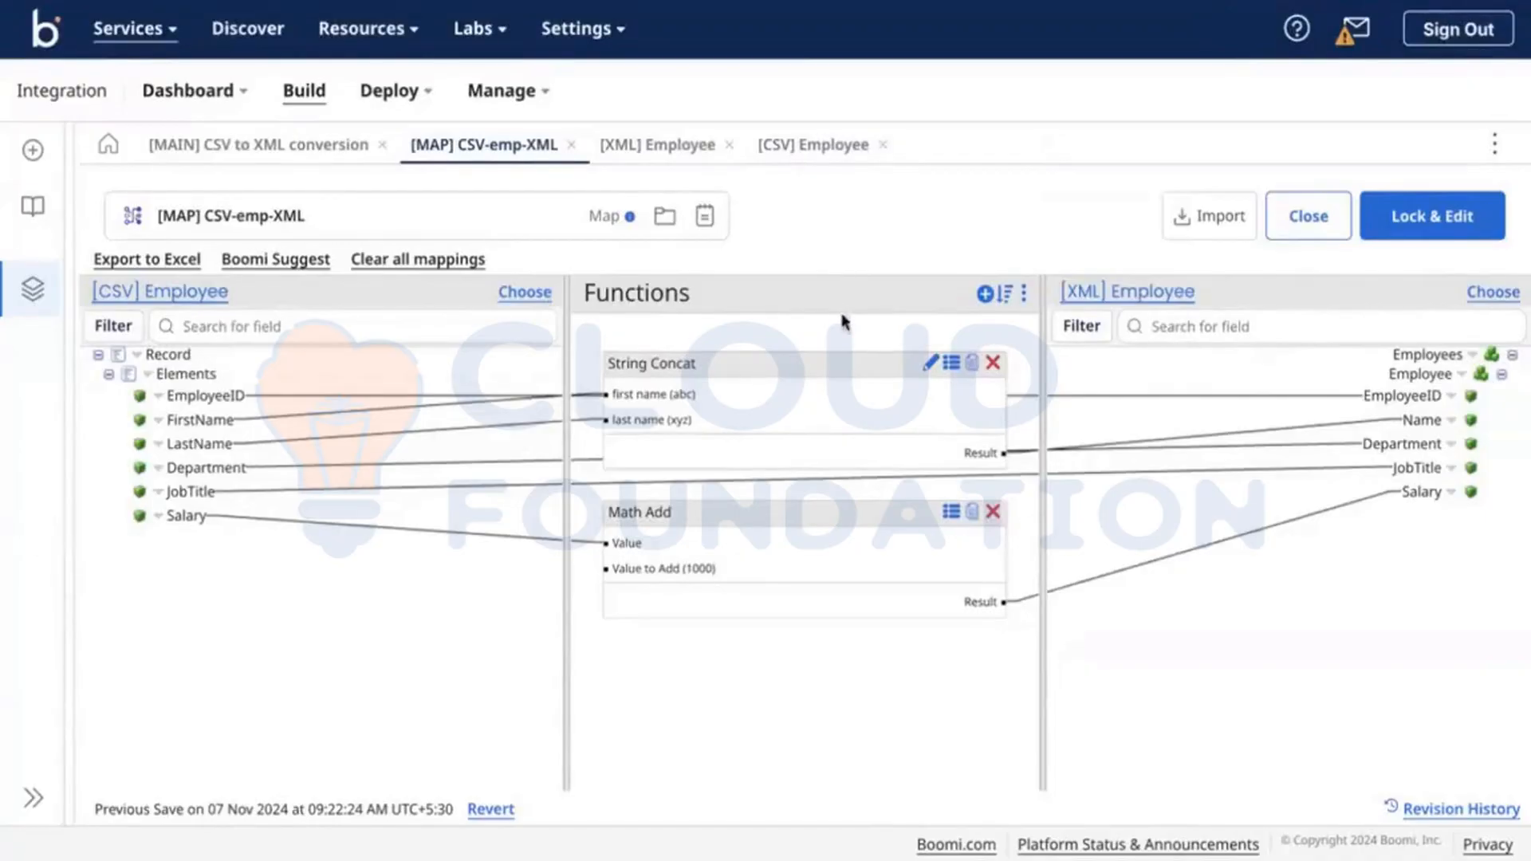
mouse_move(827, 364)
mouse_down()
mouse_move(827, 386)
mouse_move(840, 377)
mouse_up()
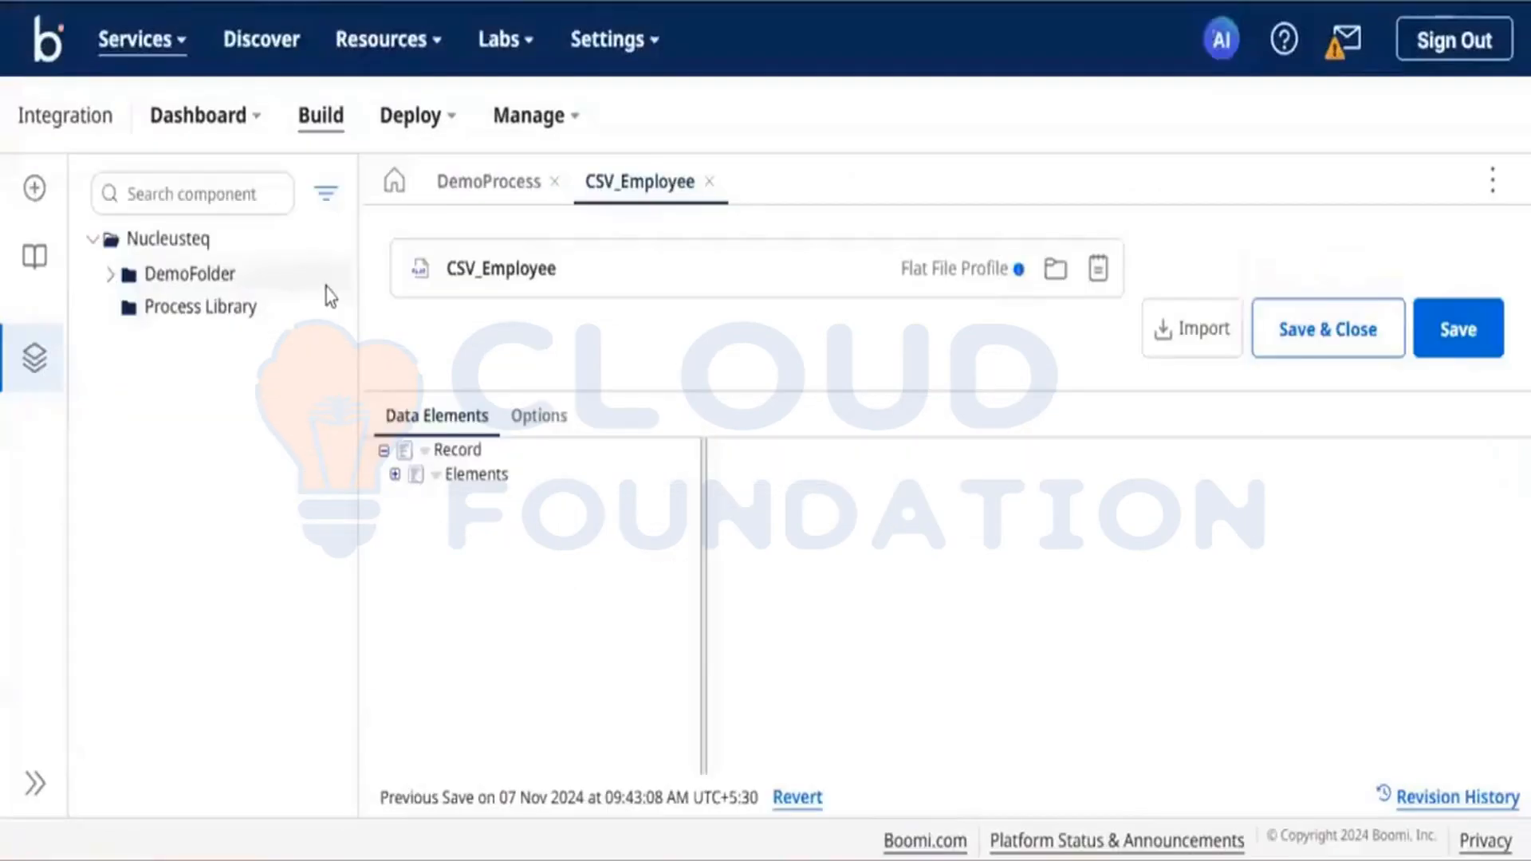
click(335, 275)
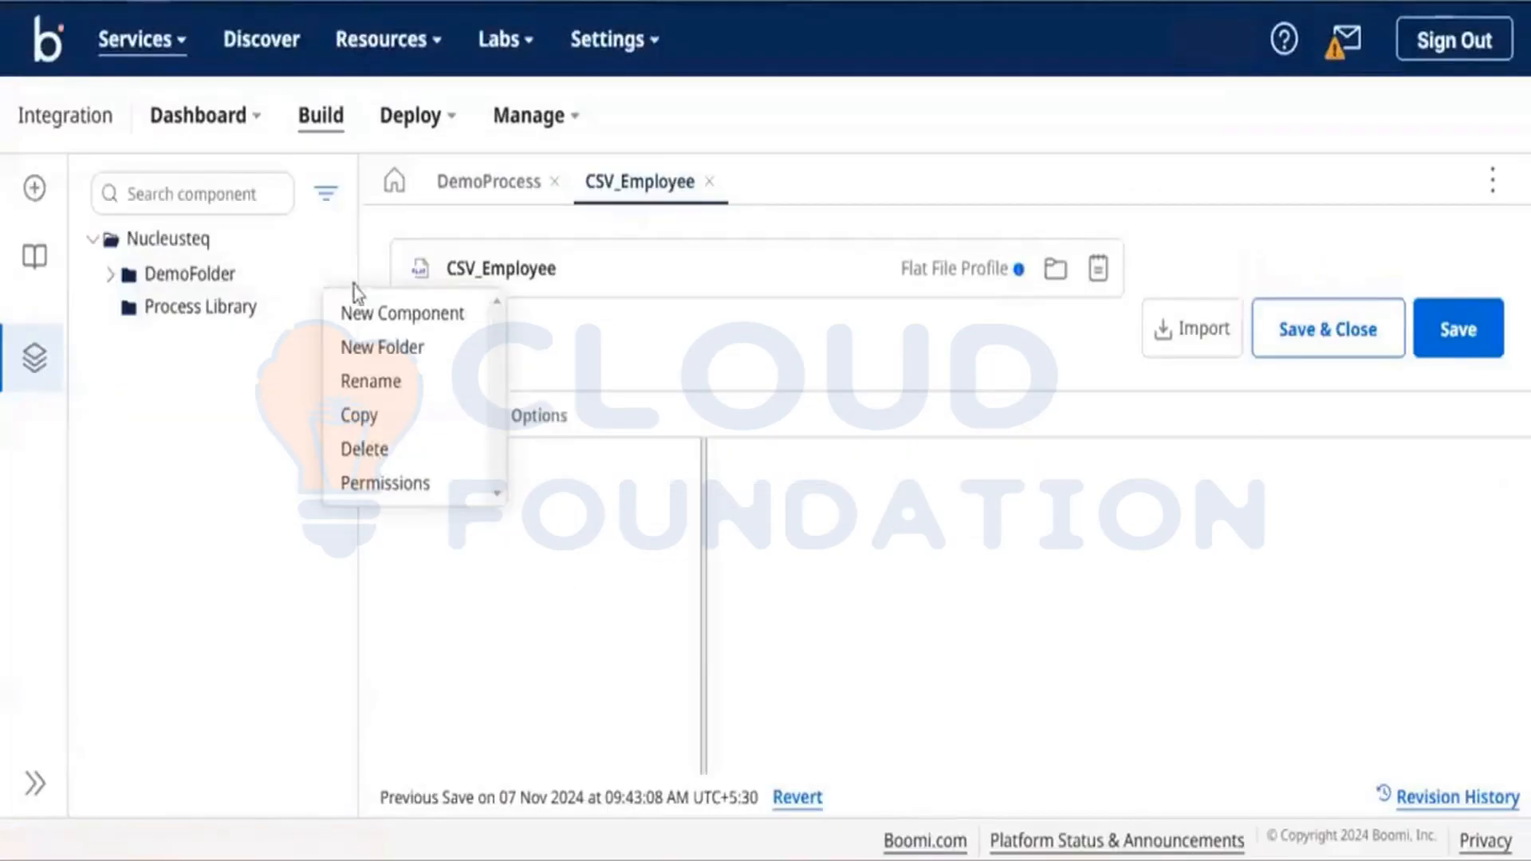
click(382, 315)
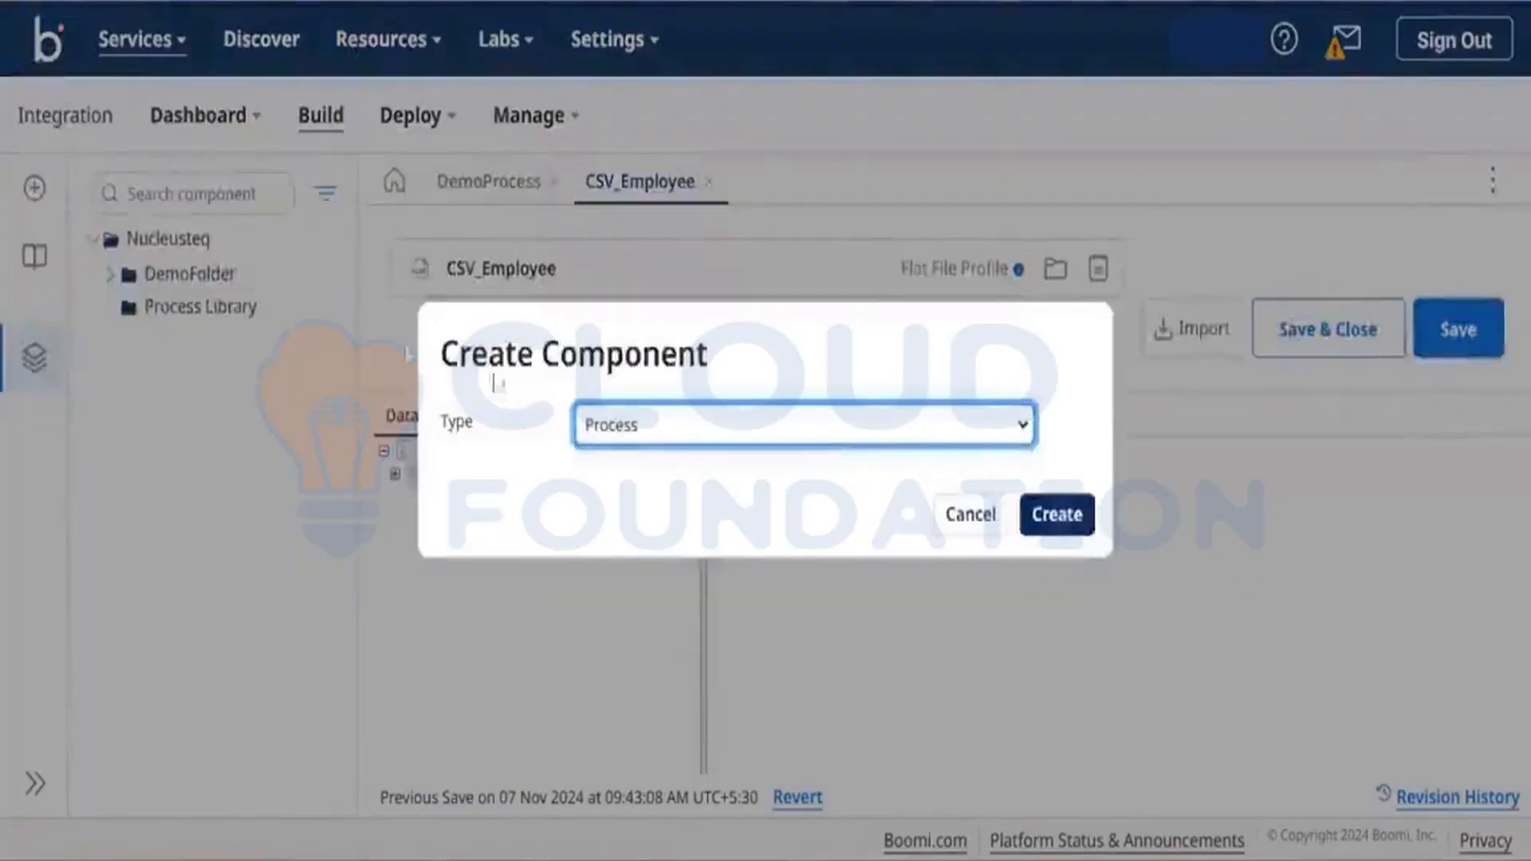
click(996, 427)
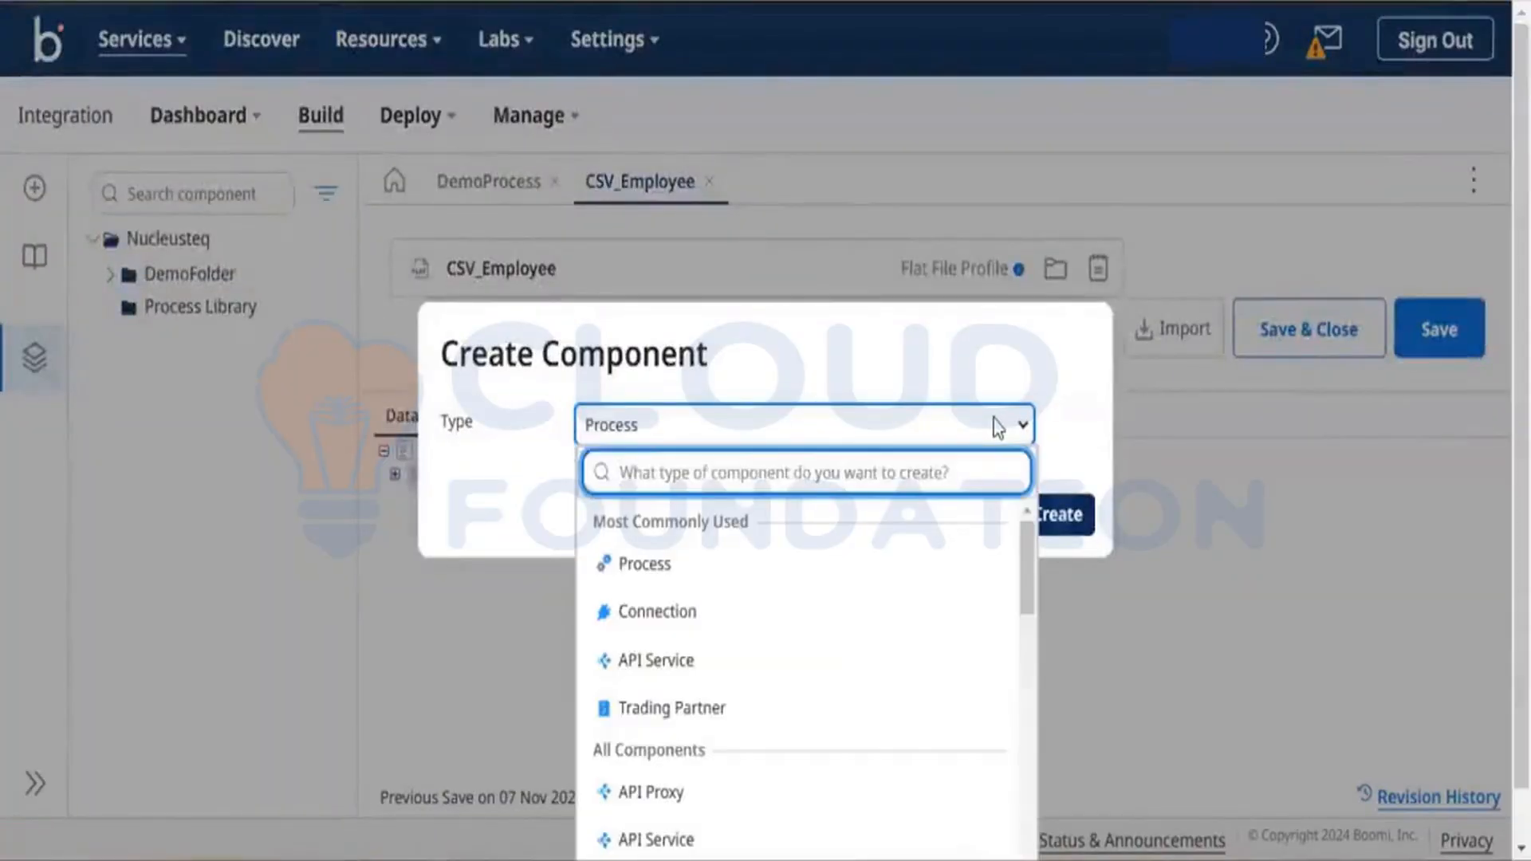
click(1293, 448)
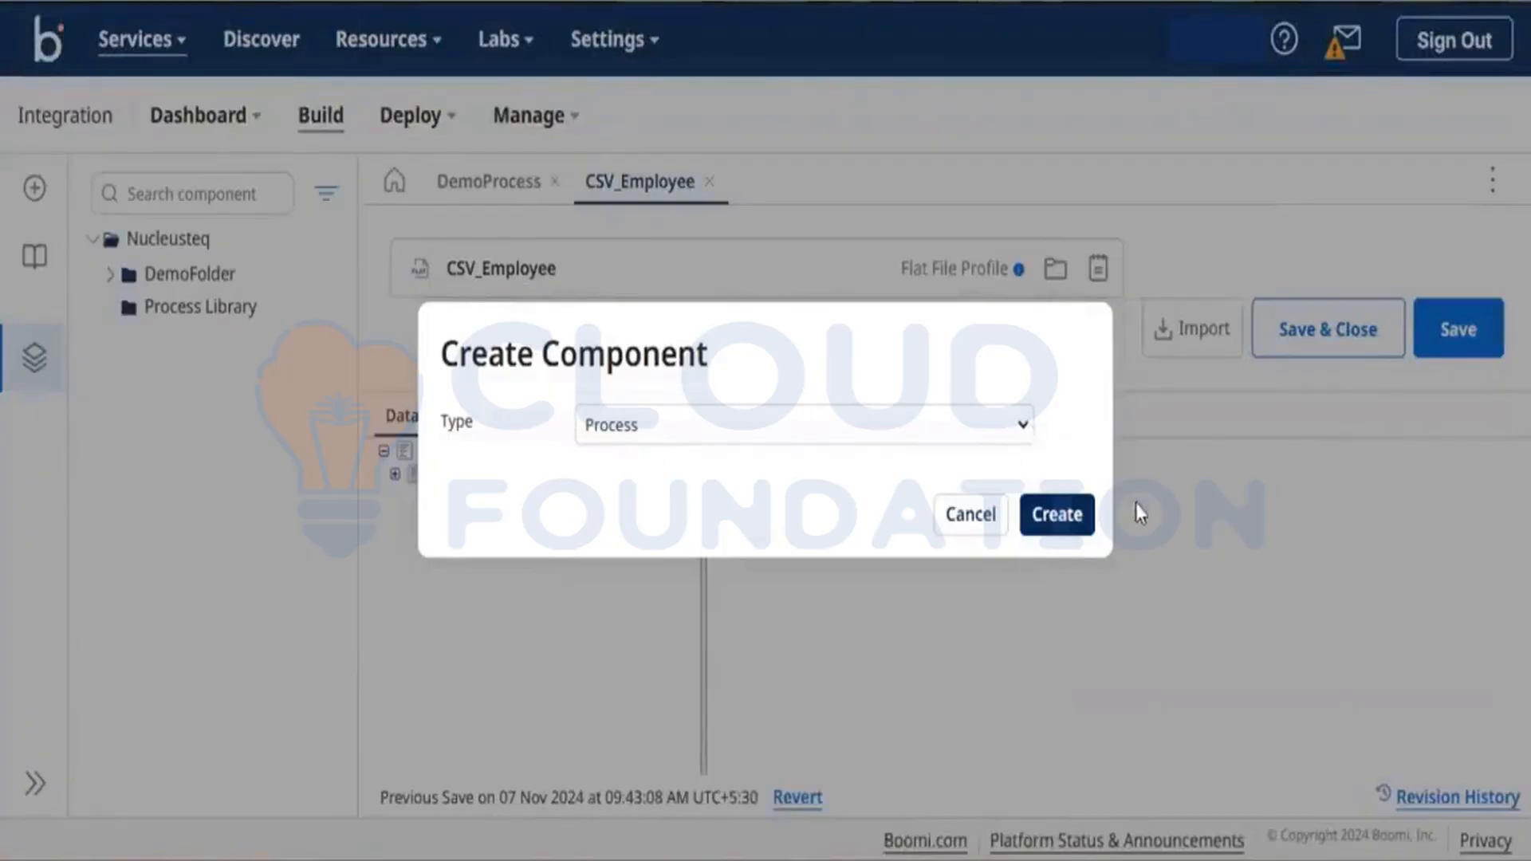
click(957, 518)
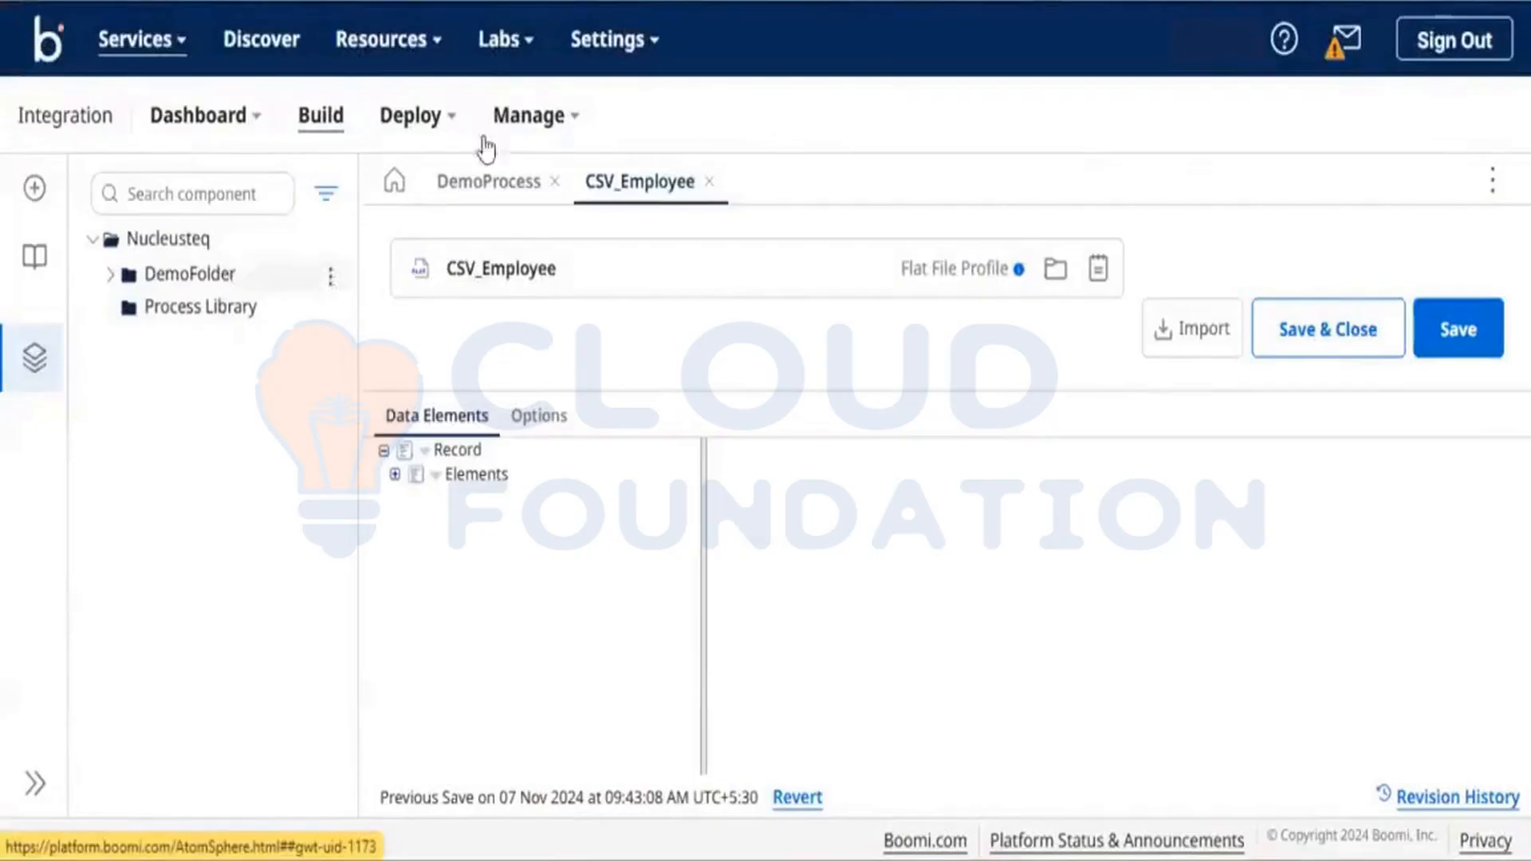
Open DemoProcess, search the steps offered after Start Process for a connector, and dismiss the search without adding anything.
click(487, 174)
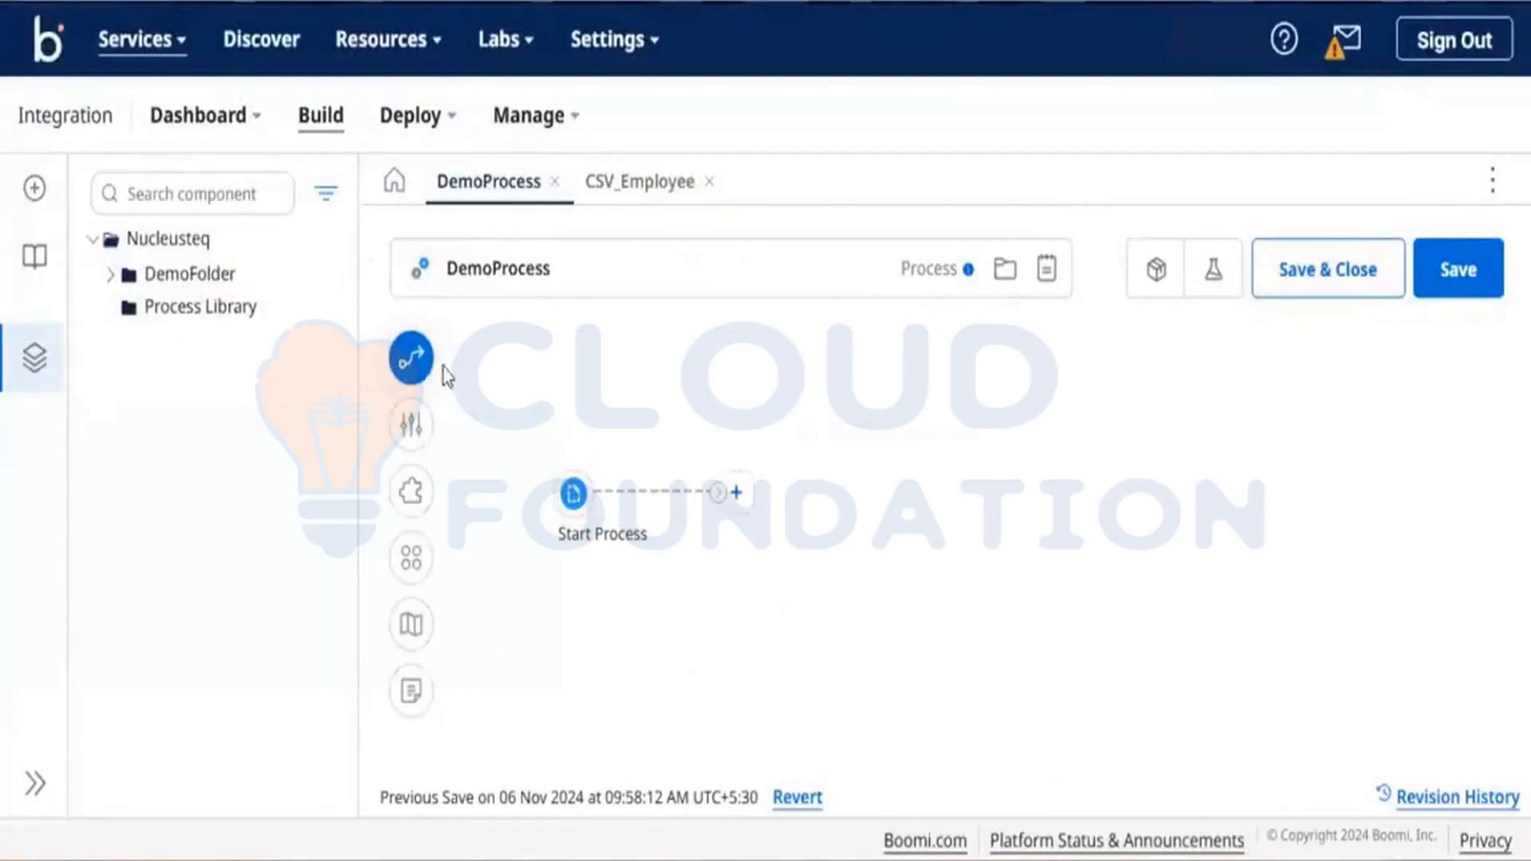
click(737, 493)
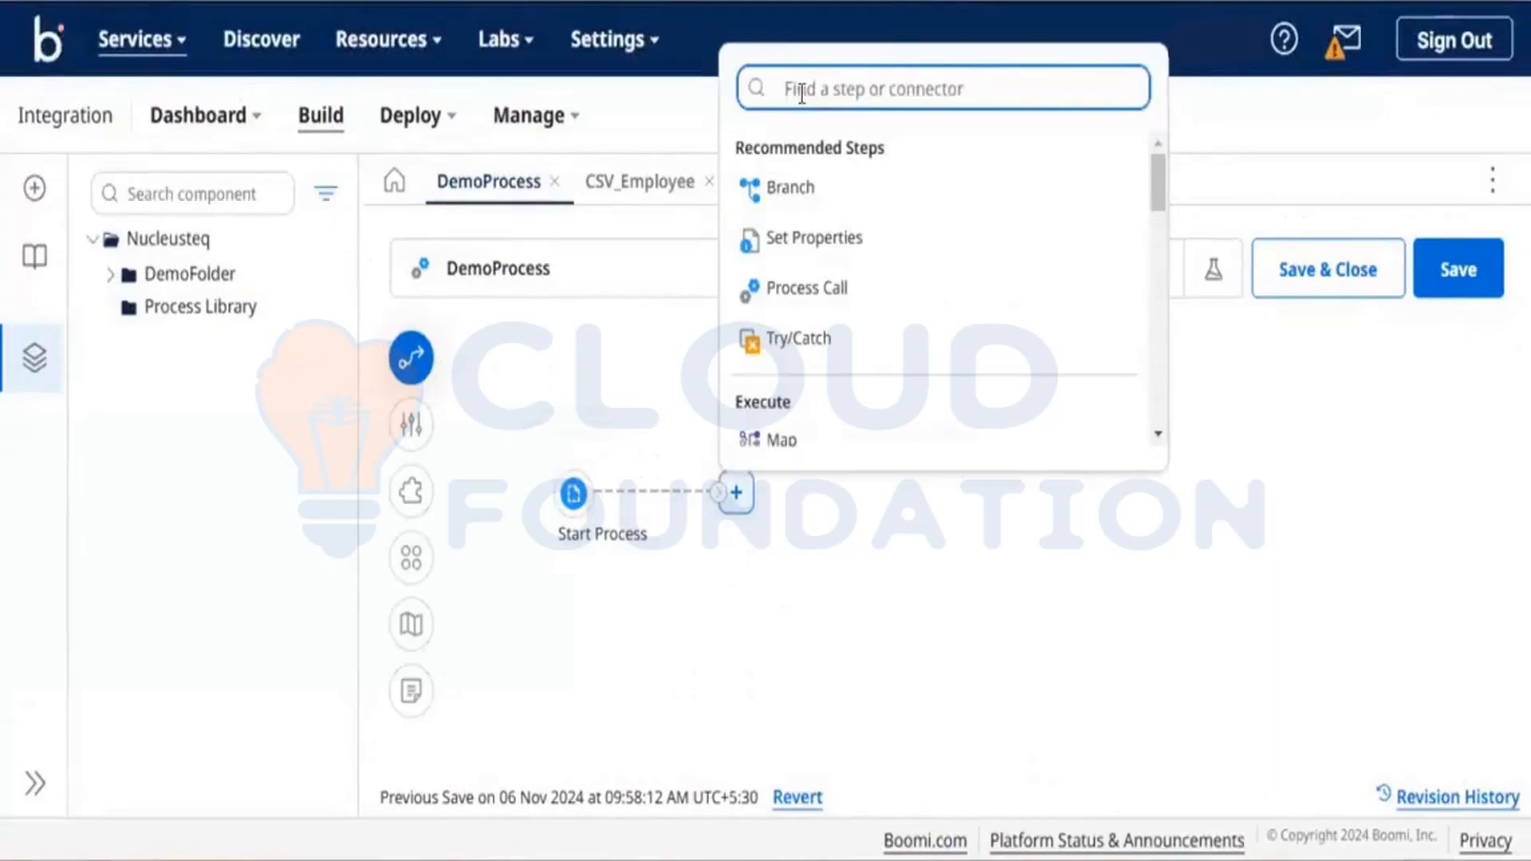
text(conn)
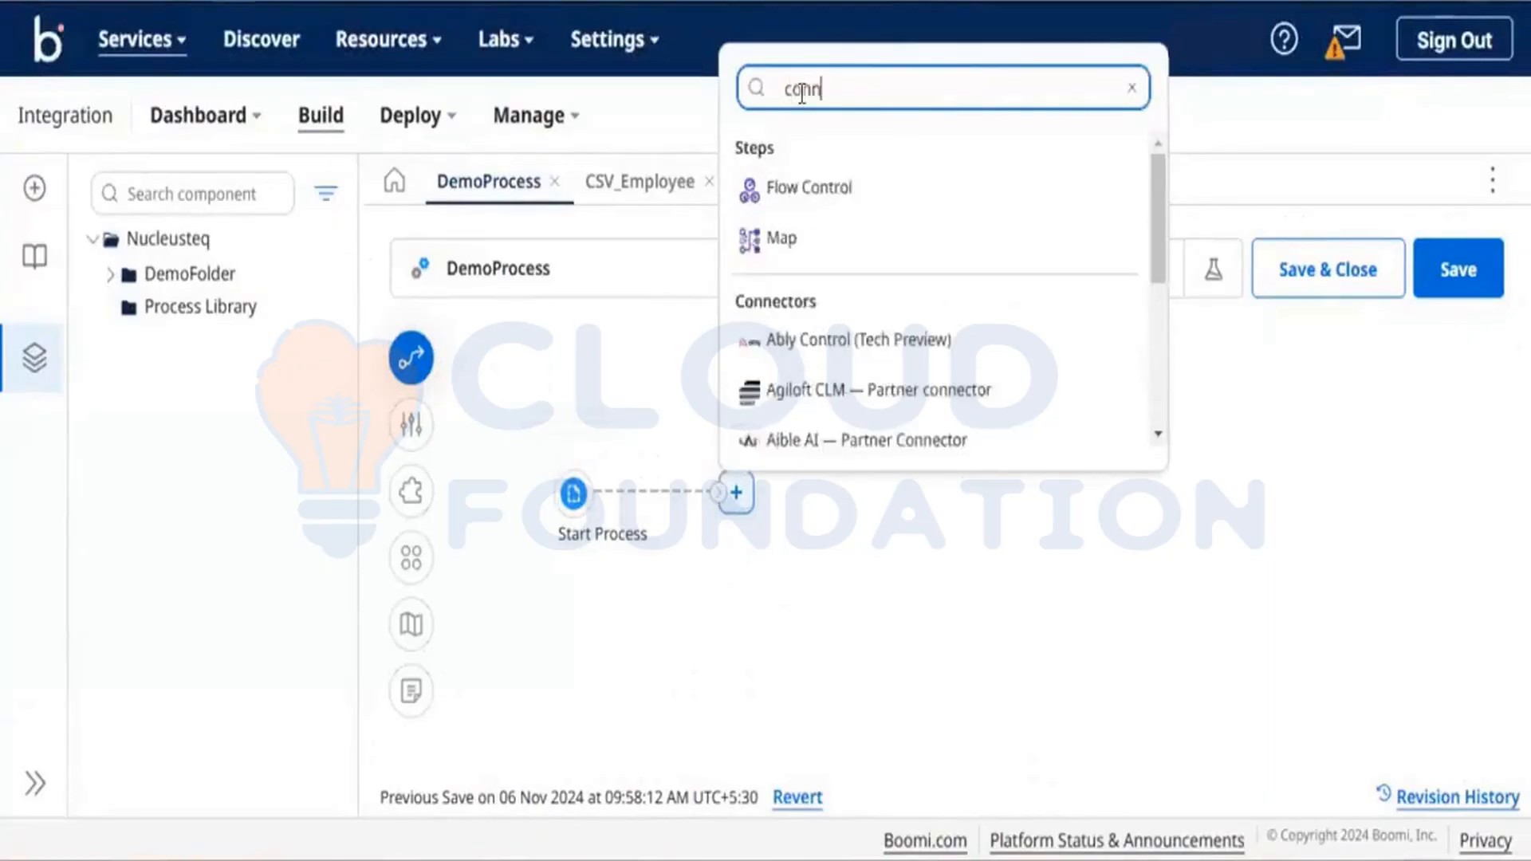
text(ecto)
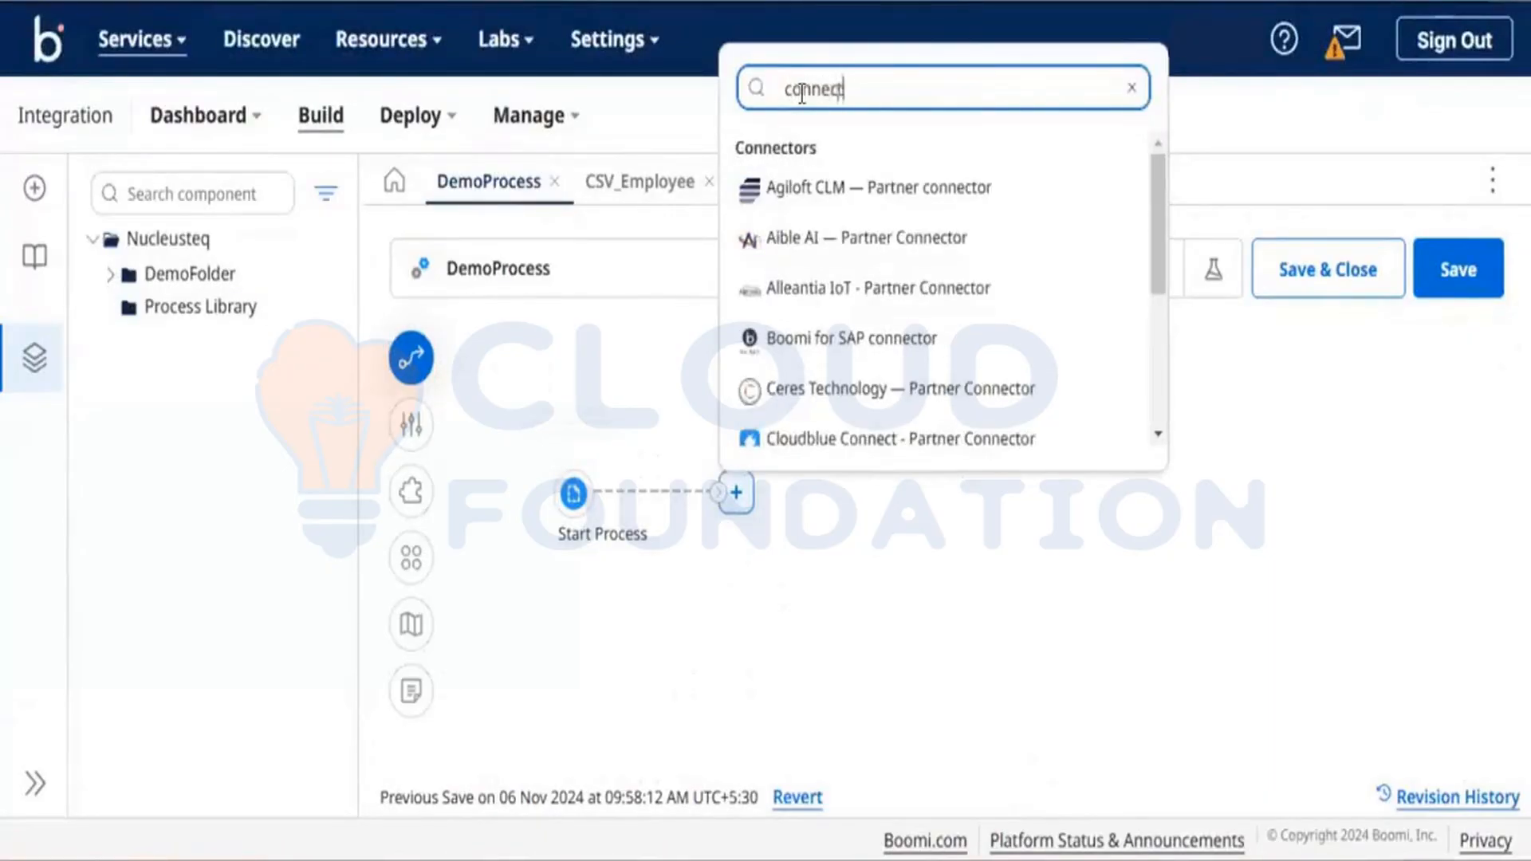
key(BackSpace)
key(BackSpace)
key(BackSpace)
key(BackSpace)
key(BackSpace)
key(BackSpace)
key(BackSpace)
key(BackSpace)
click(987, 674)
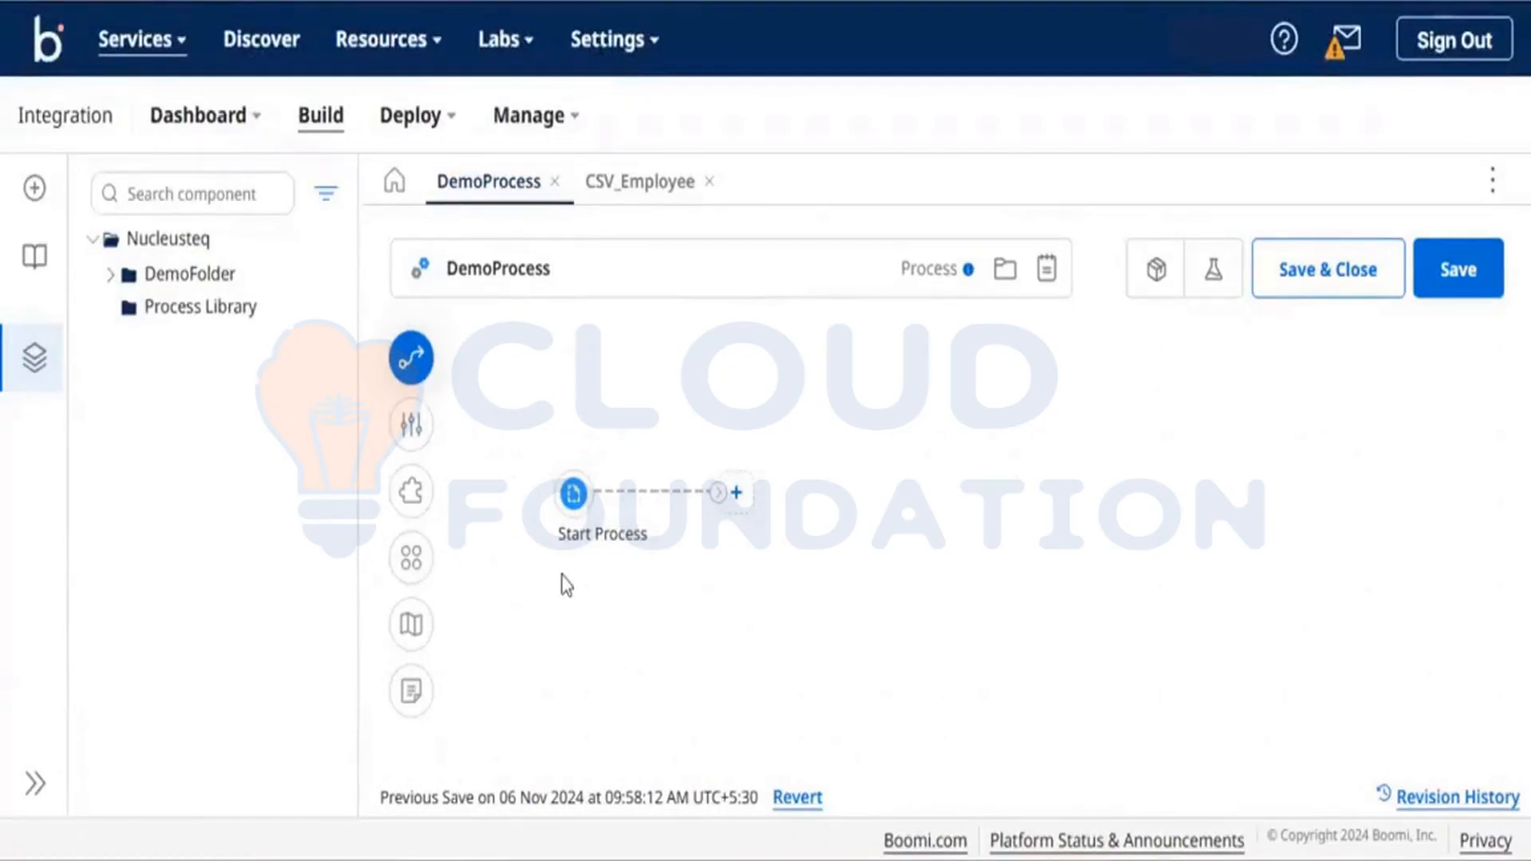
Show the process step palette, search it for "conn", and clear the search.
click(412, 369)
click(656, 386)
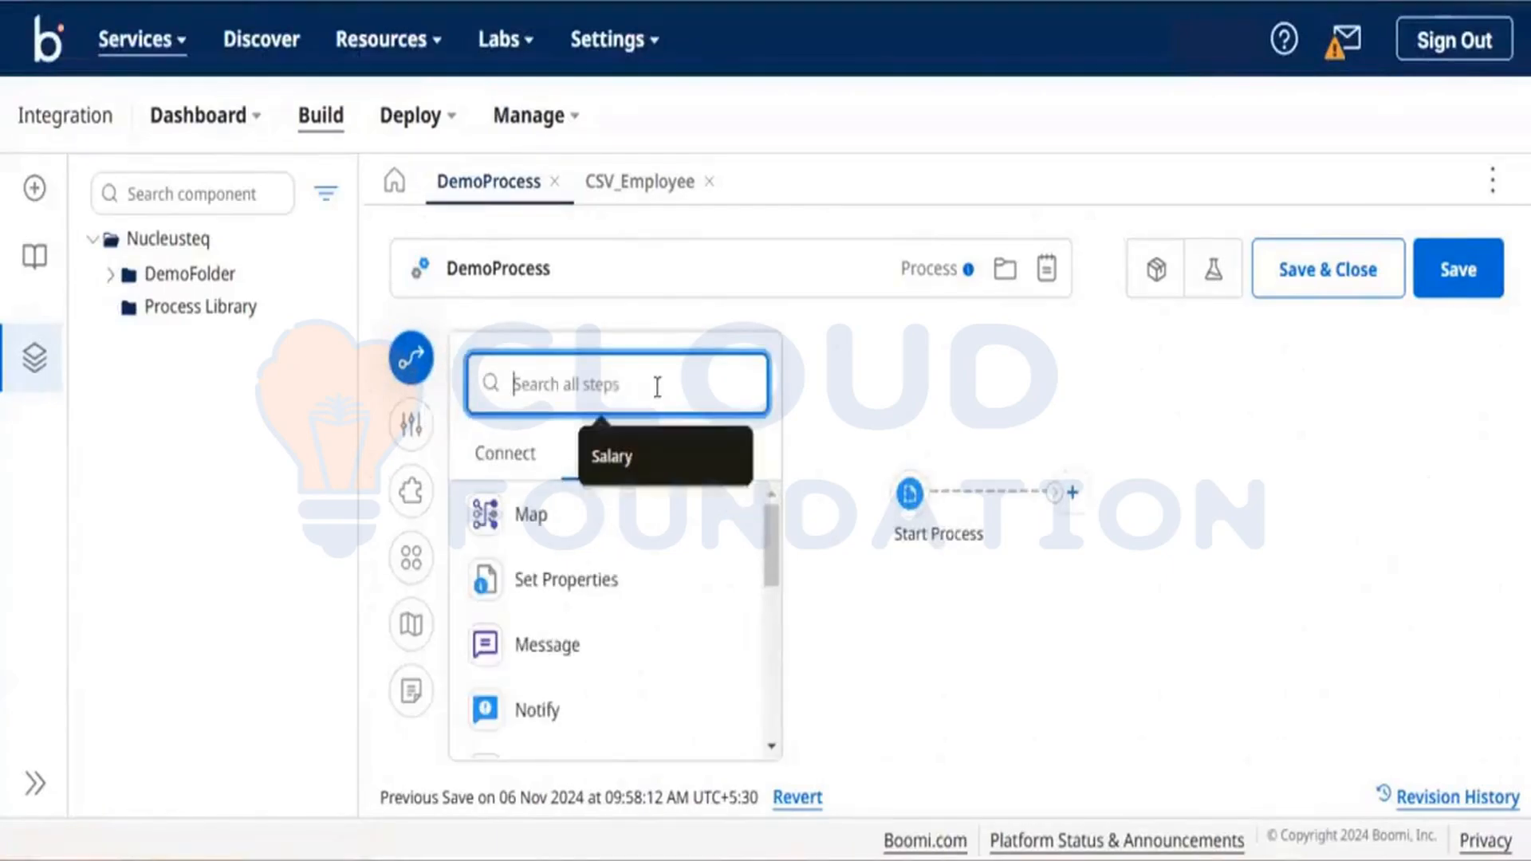
text(conn)
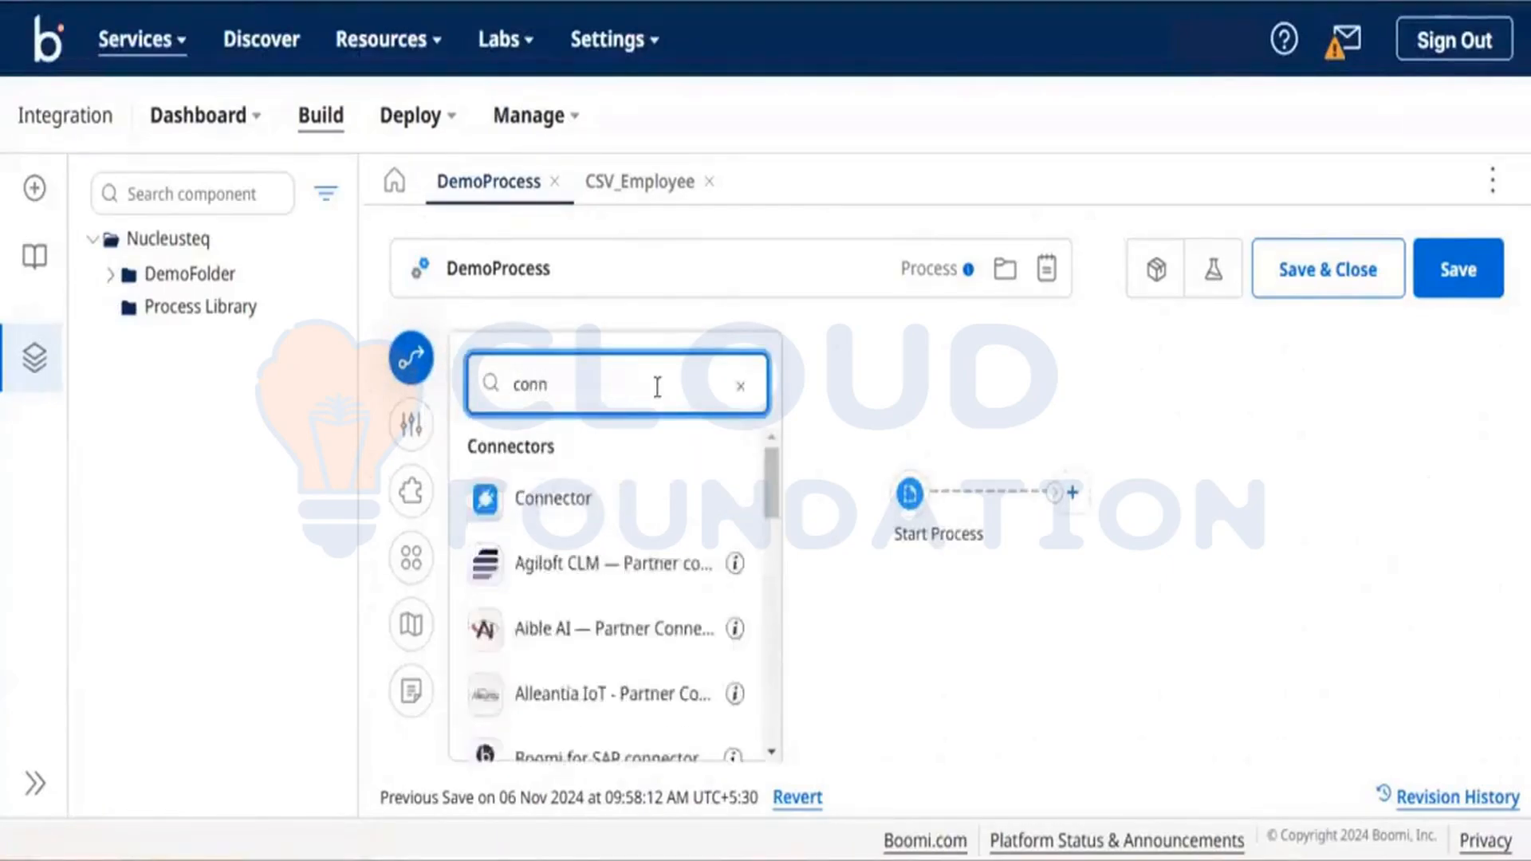
key(BackSpace)
key(BackSpace)
key(BackSpace)
key(BackSpace)
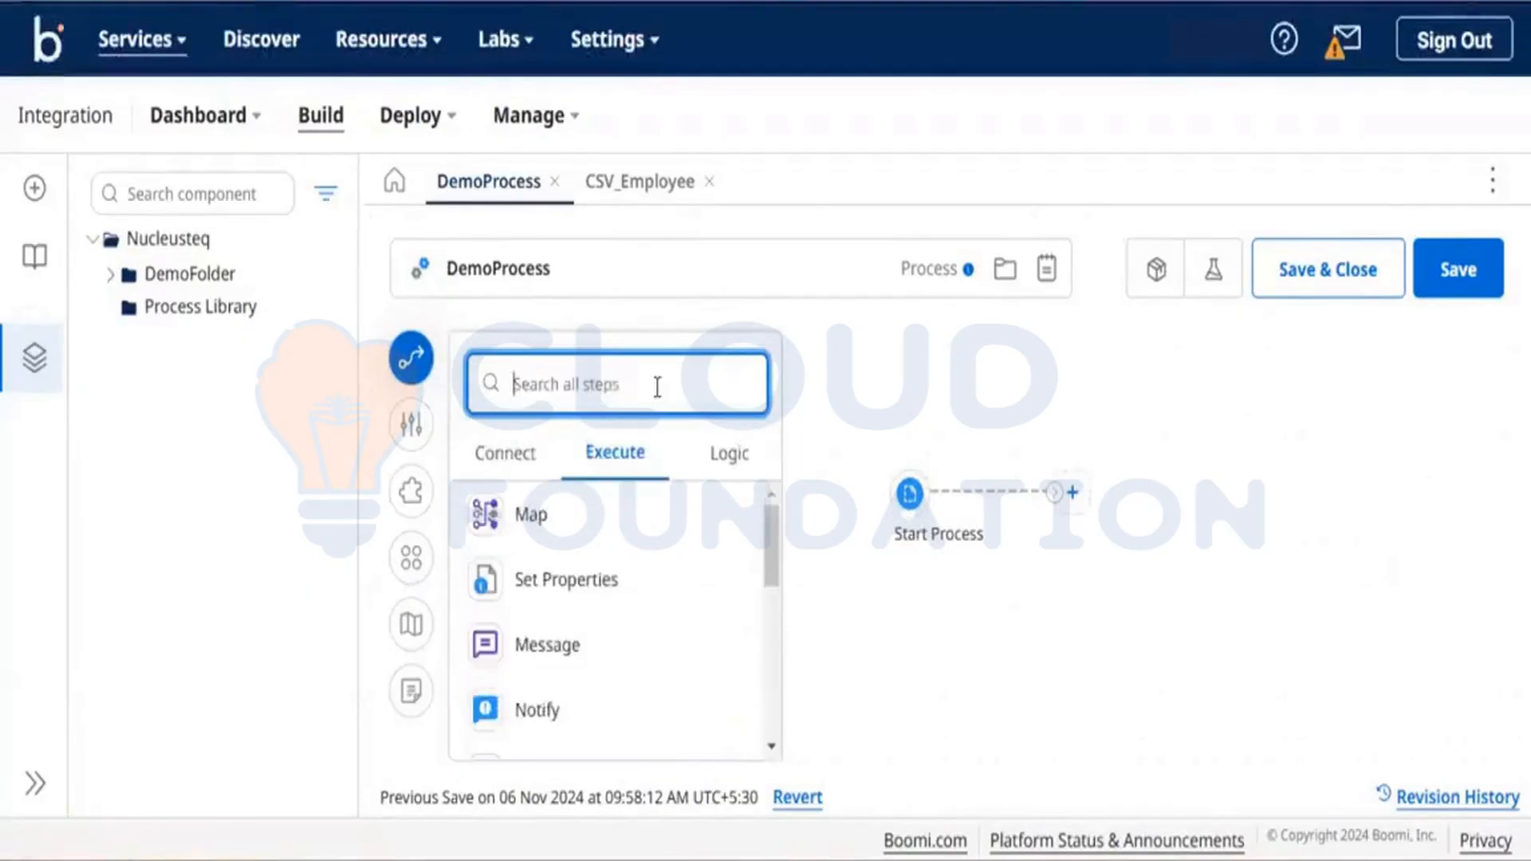
Find the Message step with "Mess", place it beyond Start Process on the canvas, and set its display name to Msg.
text(Mess)
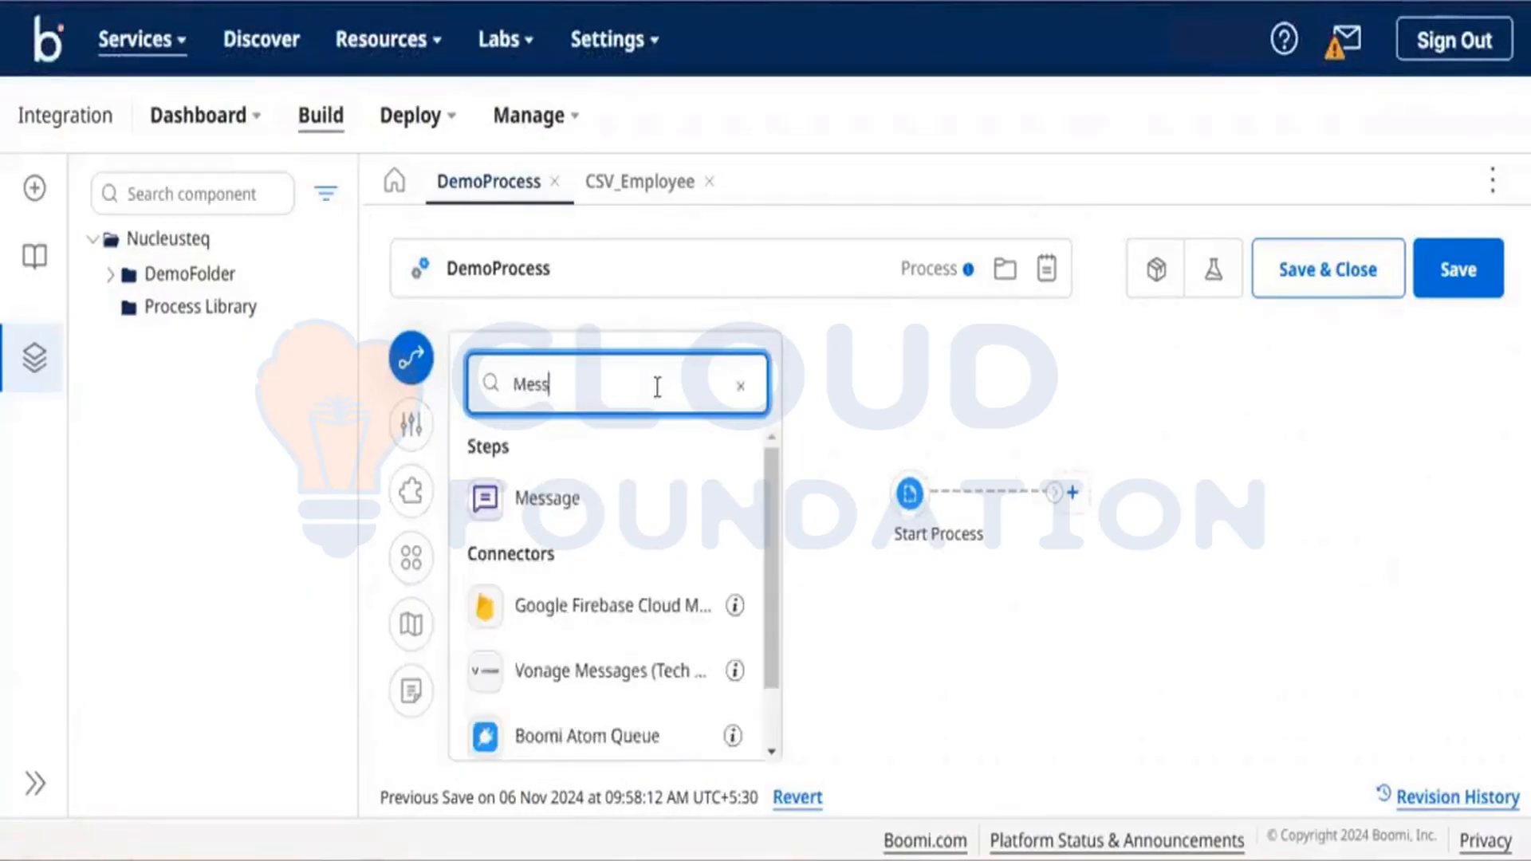
click(552, 488)
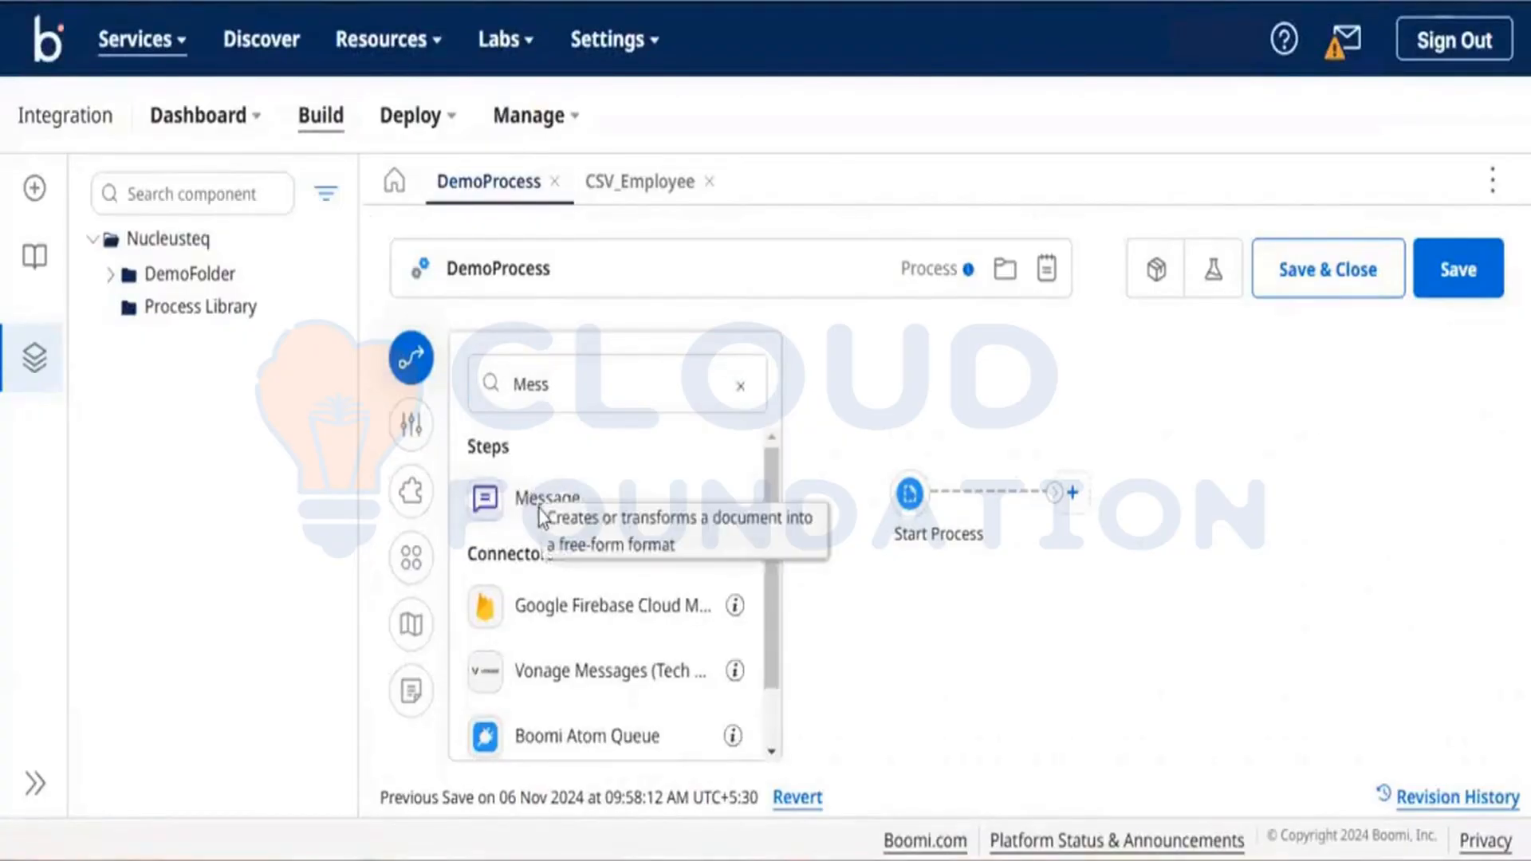
drag(541, 510, 1159, 505)
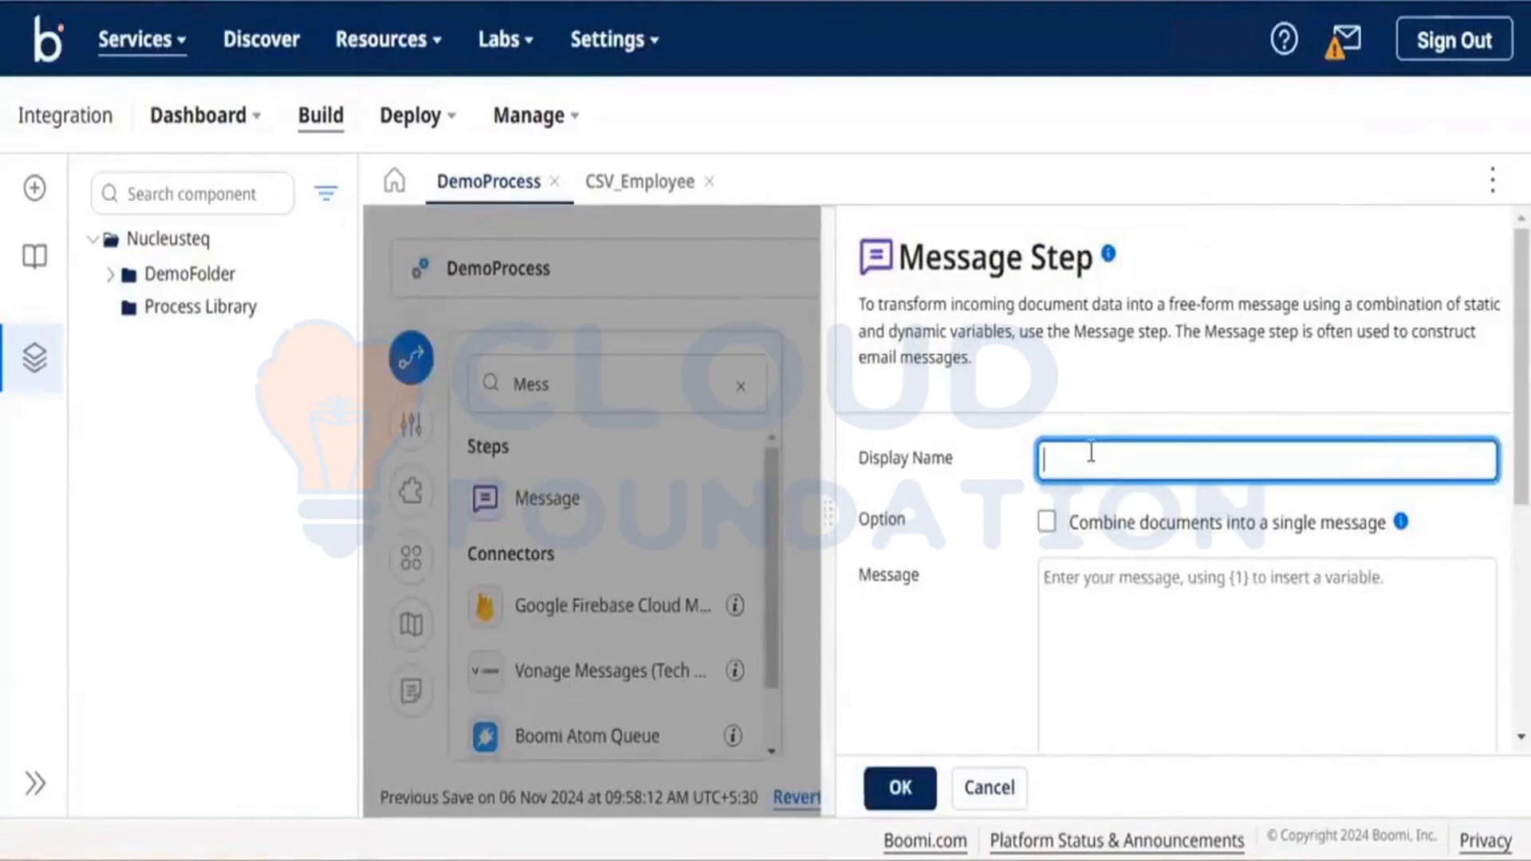
text(MsgD)
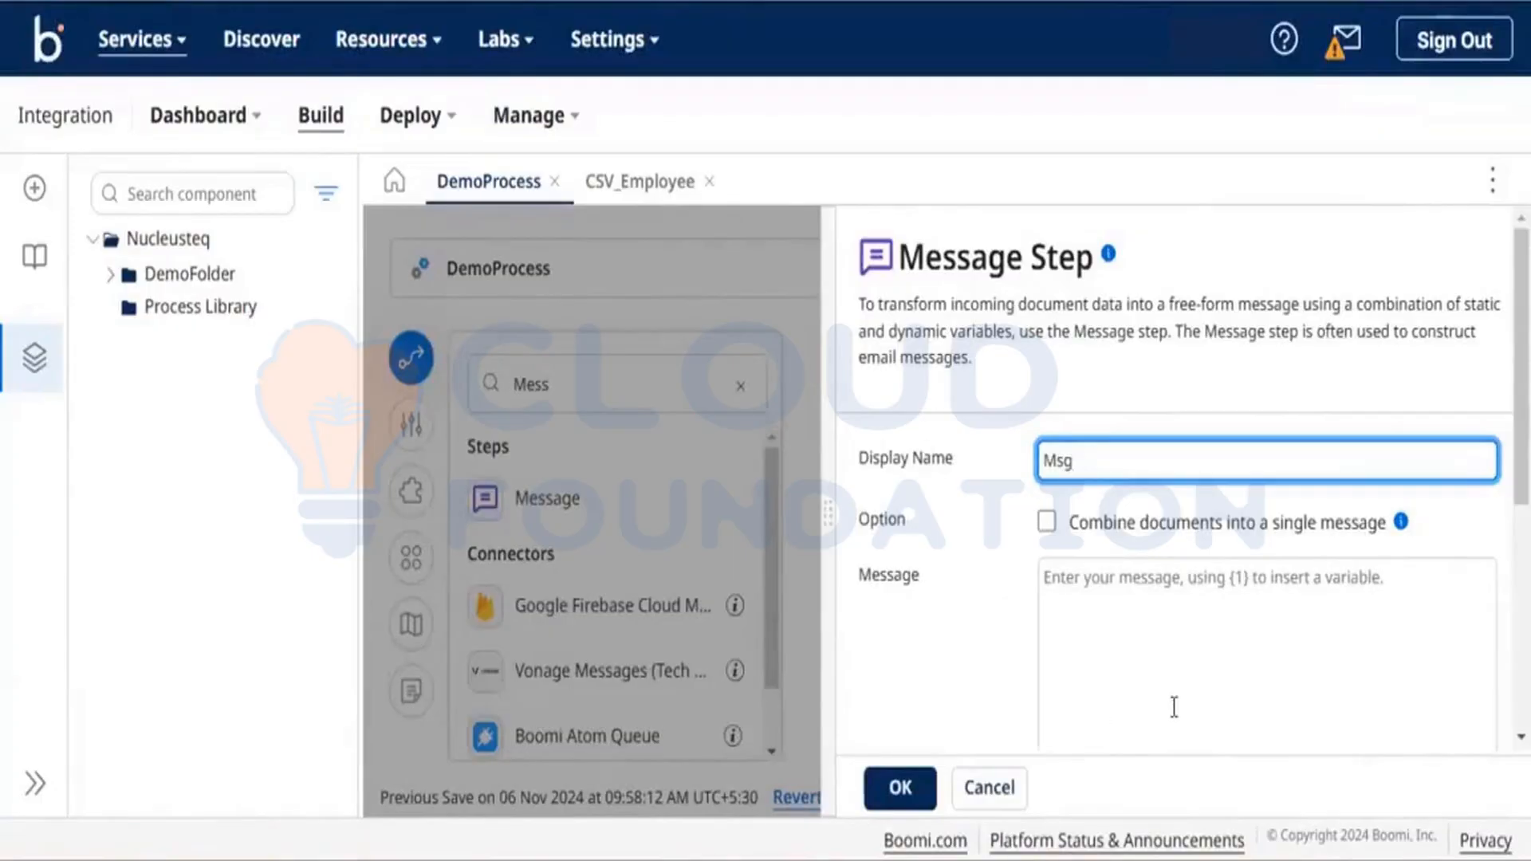
Switch to the Notes window and open the Dell Boomi training meeting note without signing in.
scroll(1172, 707, down, 2)
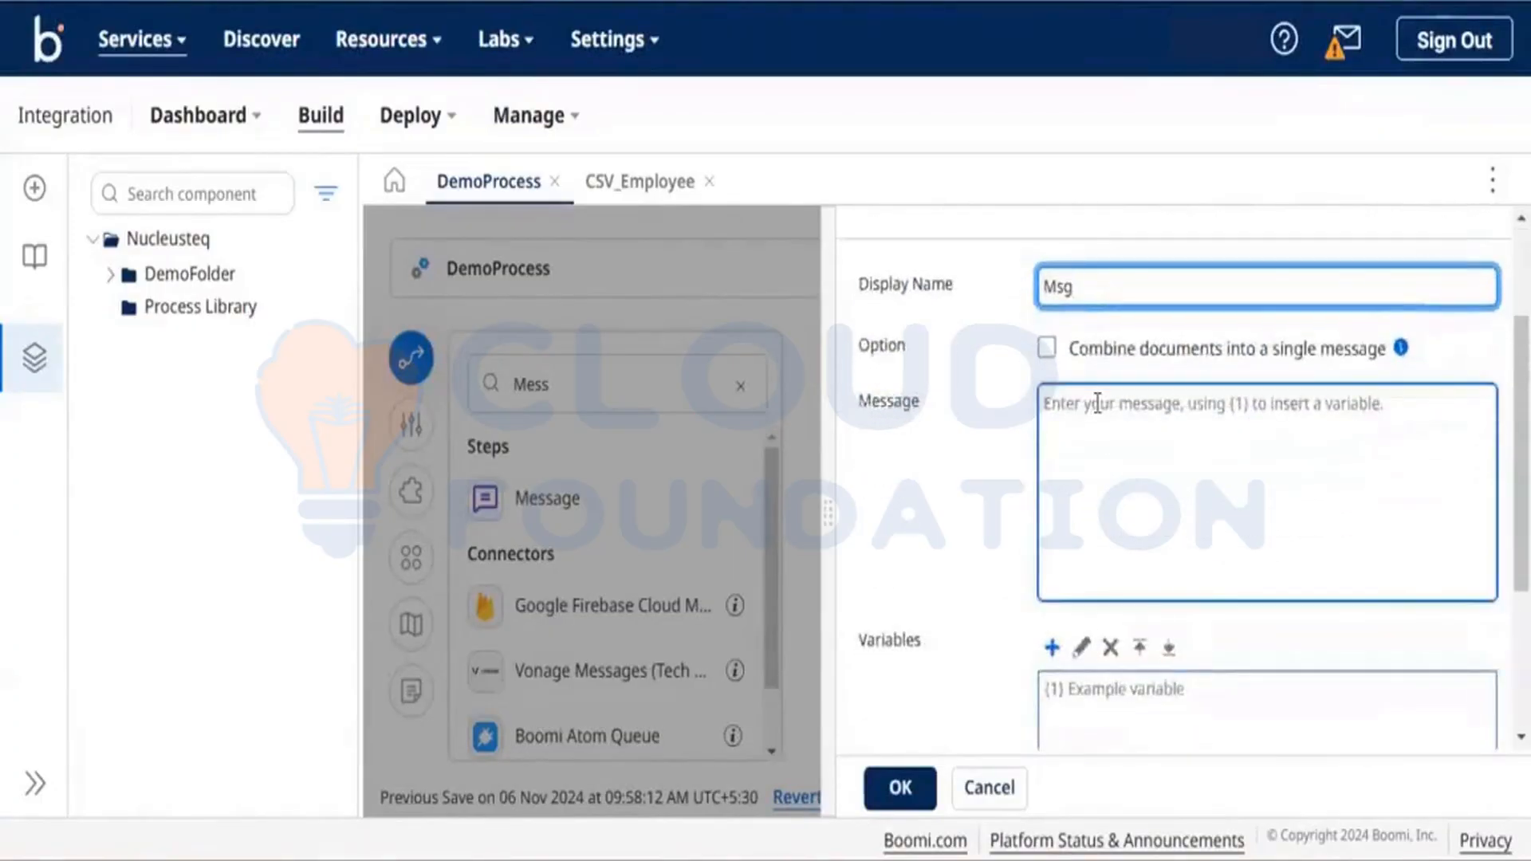
click(1094, 401)
scroll(1204, 524, down, 2)
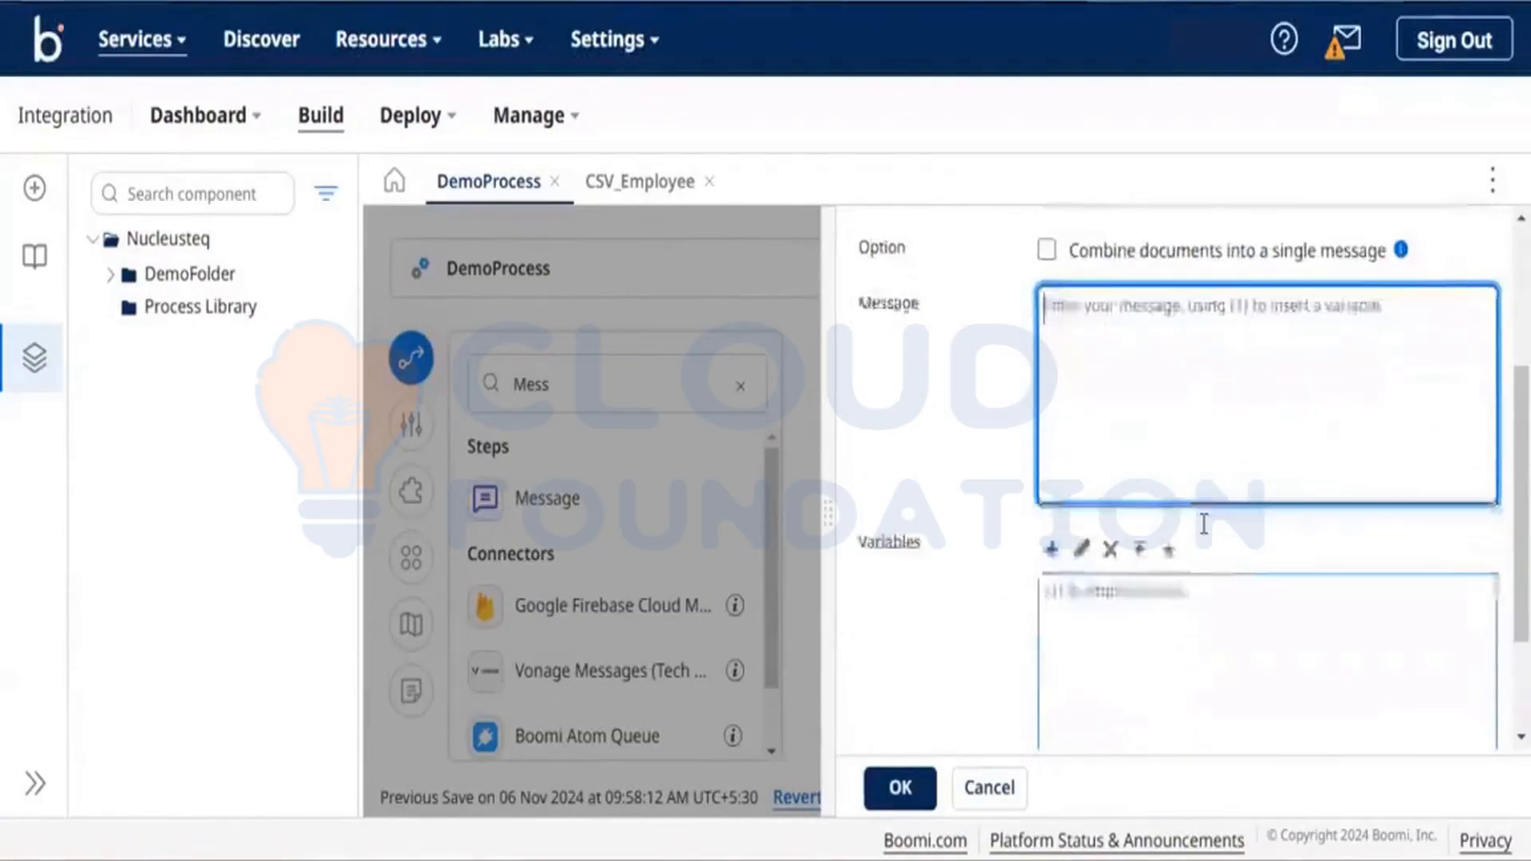
scroll(1076, 322, up, 1)
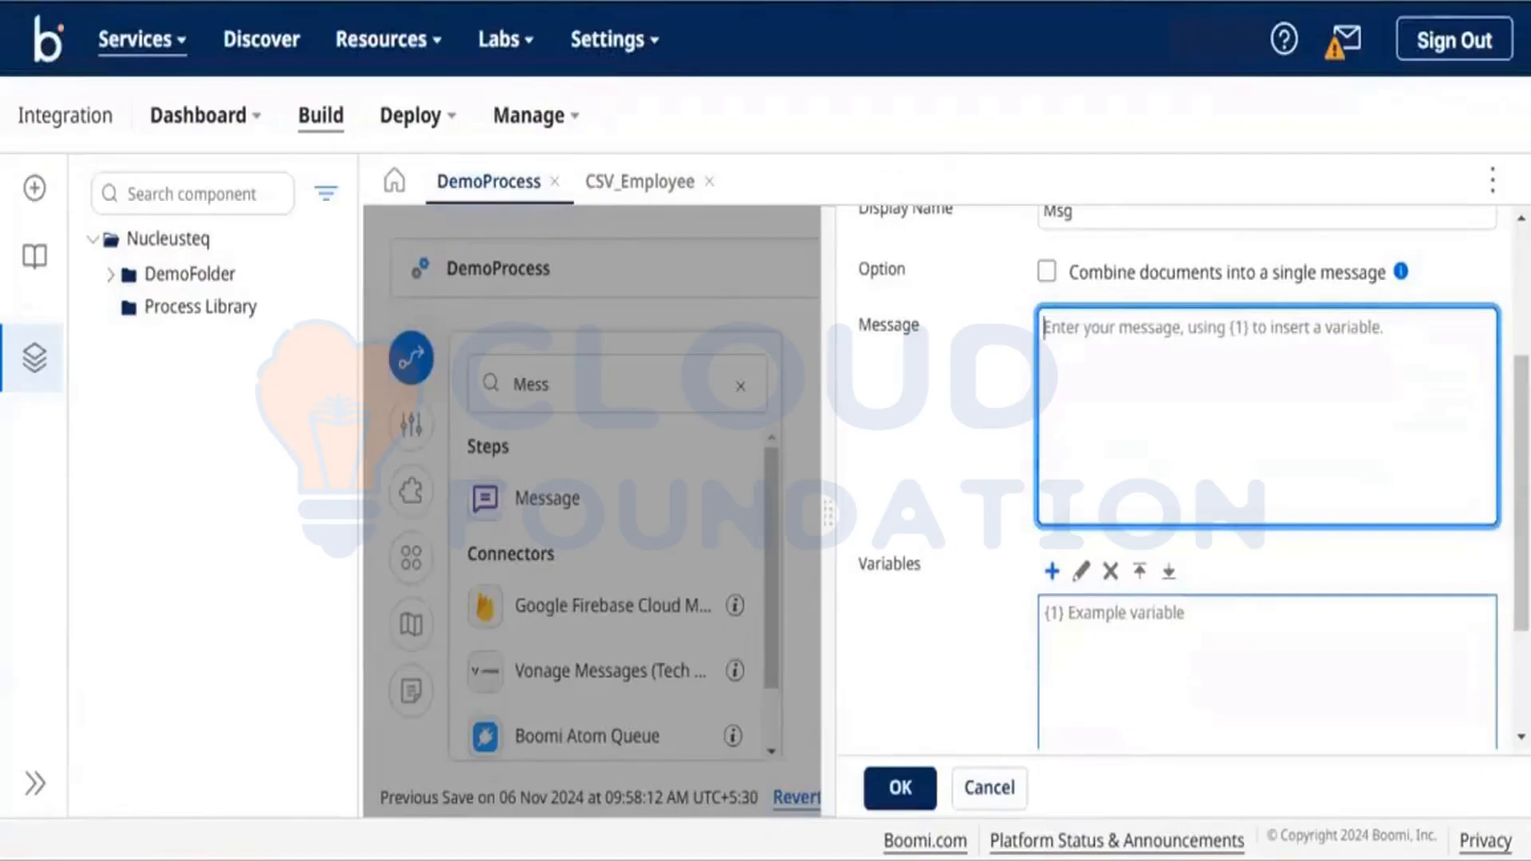
key(alt+Tab)
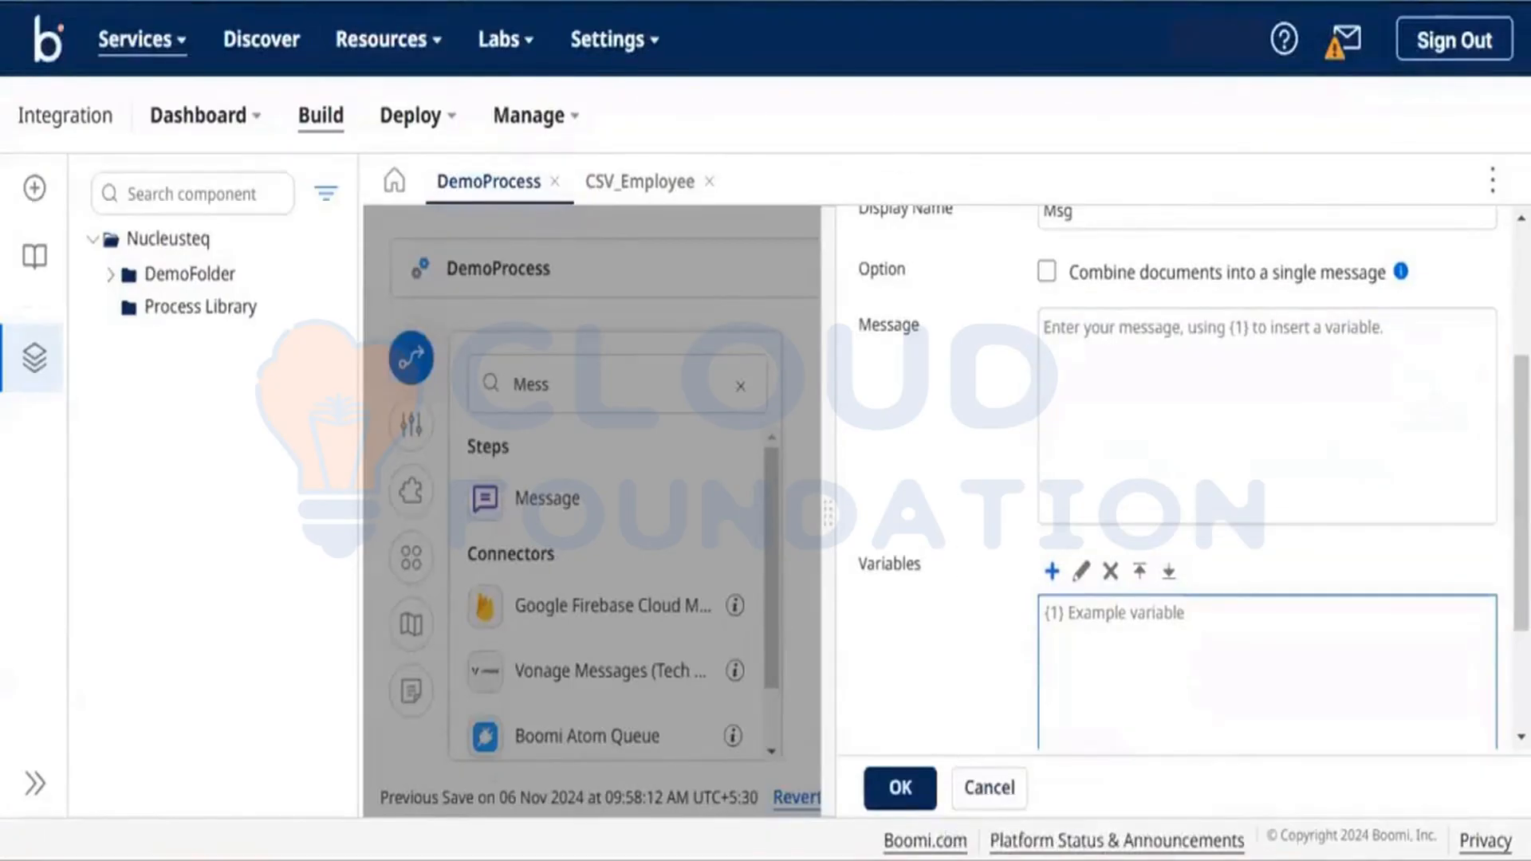
click(1024, 12)
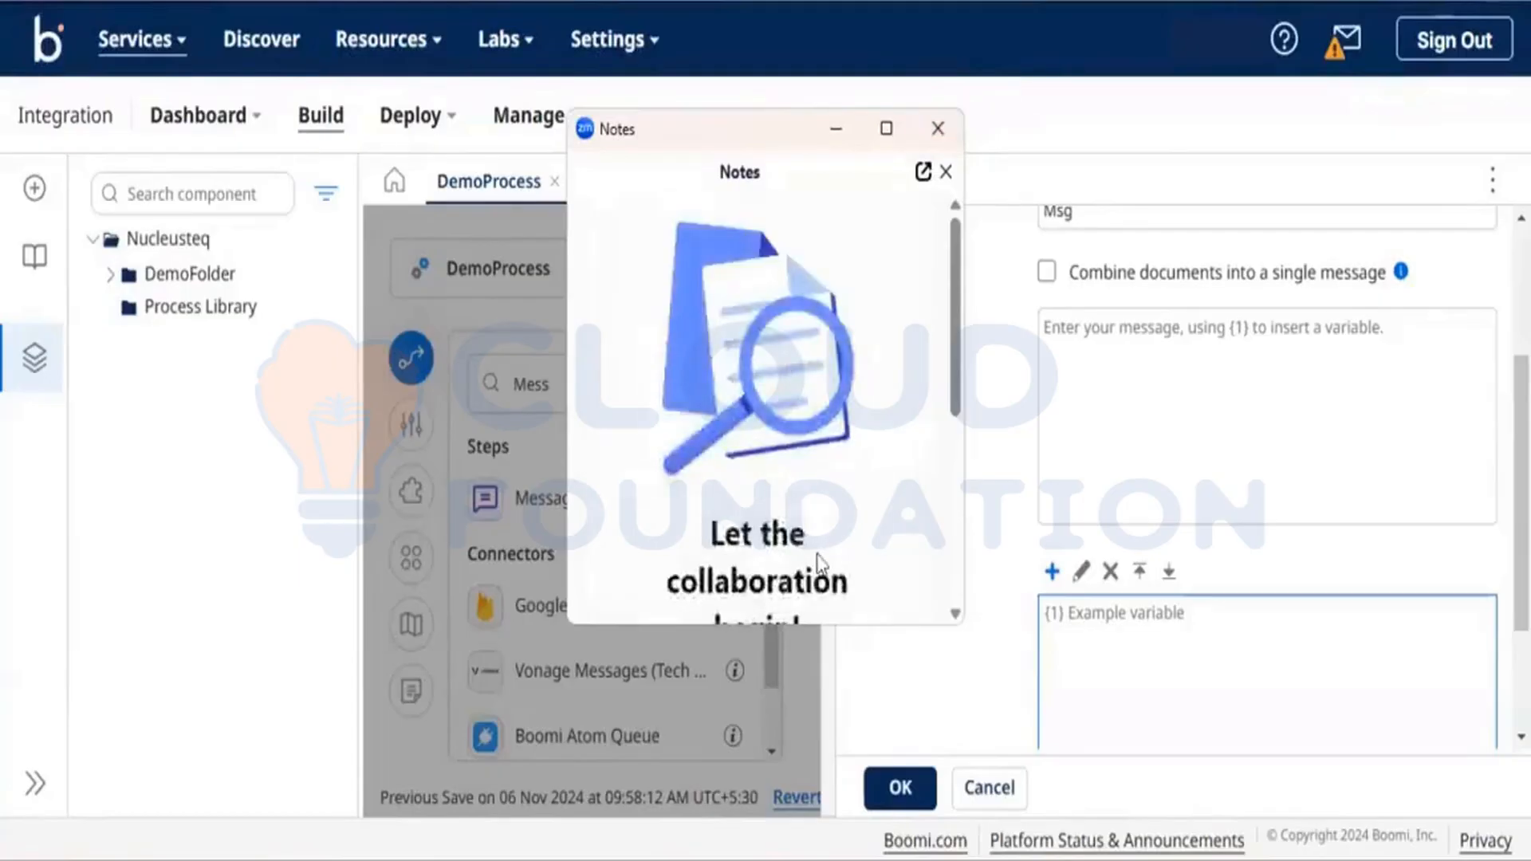
scroll(814, 518, down, 5)
scroll(820, 564, up, 1)
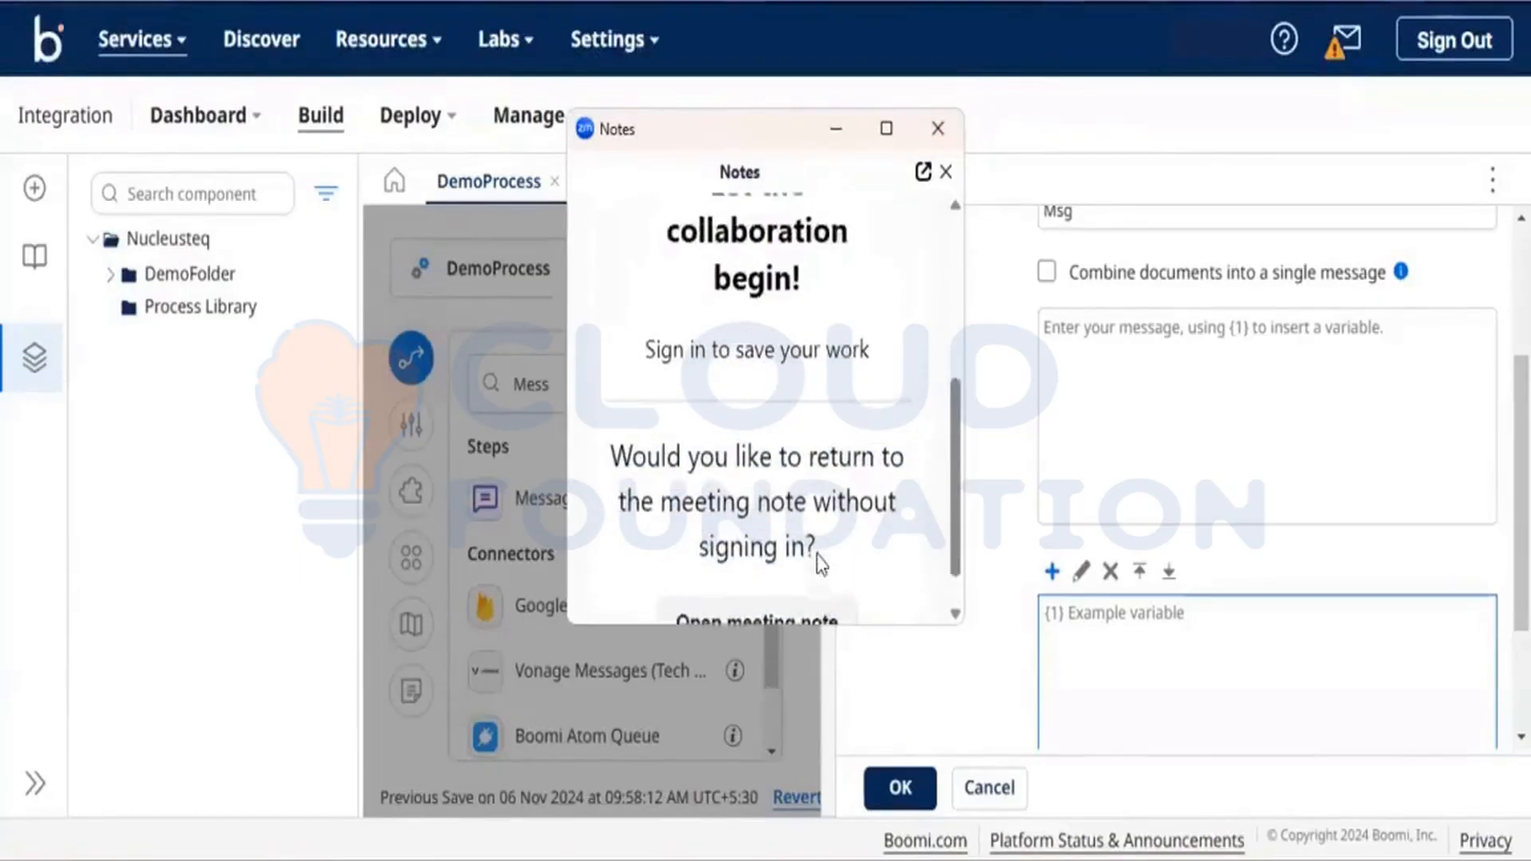
scroll(820, 563, down, 1)
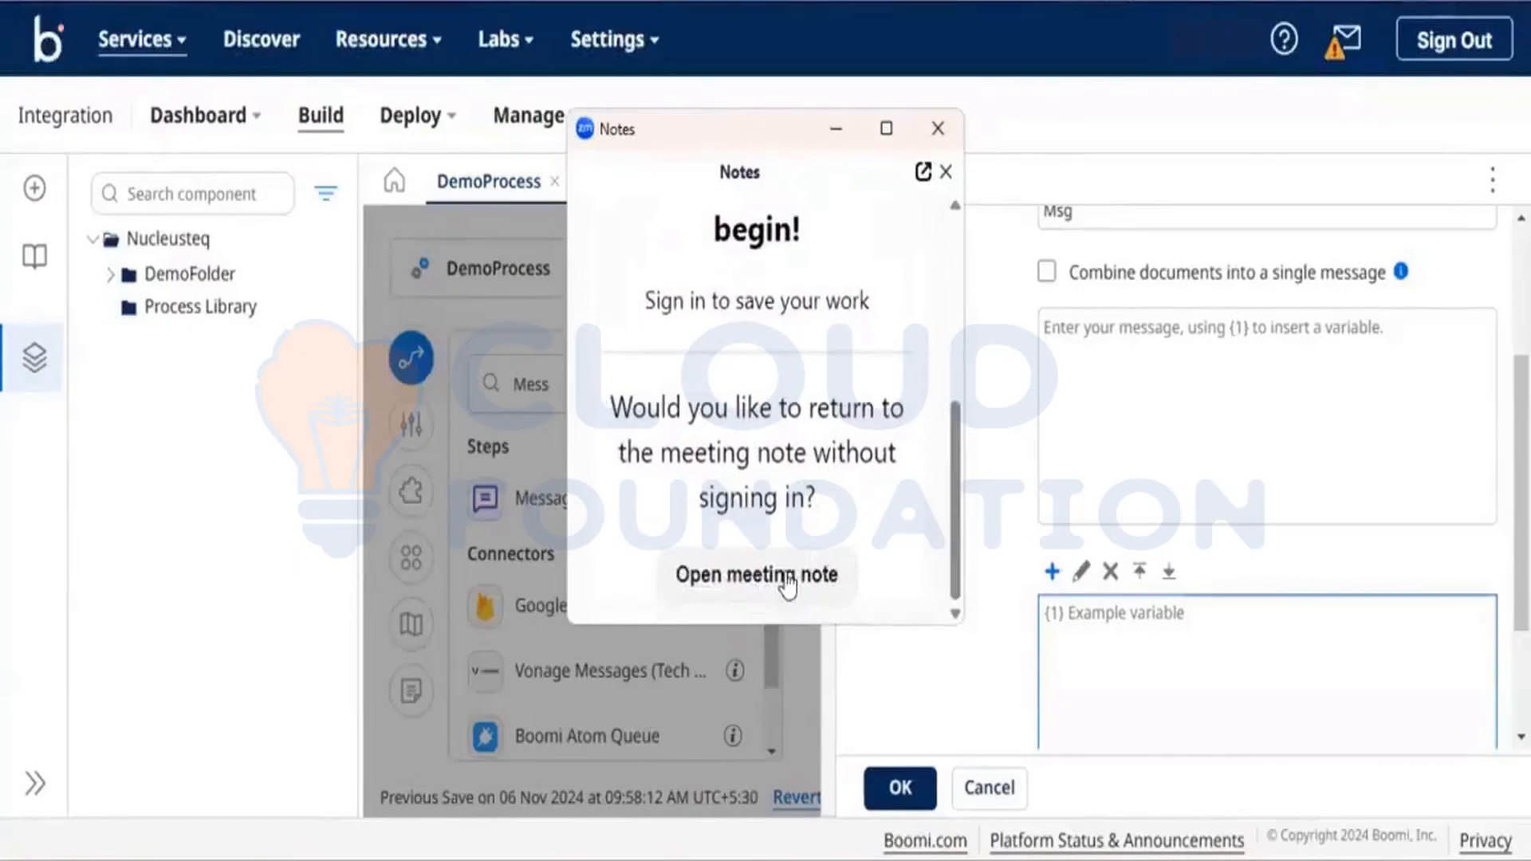
click(788, 581)
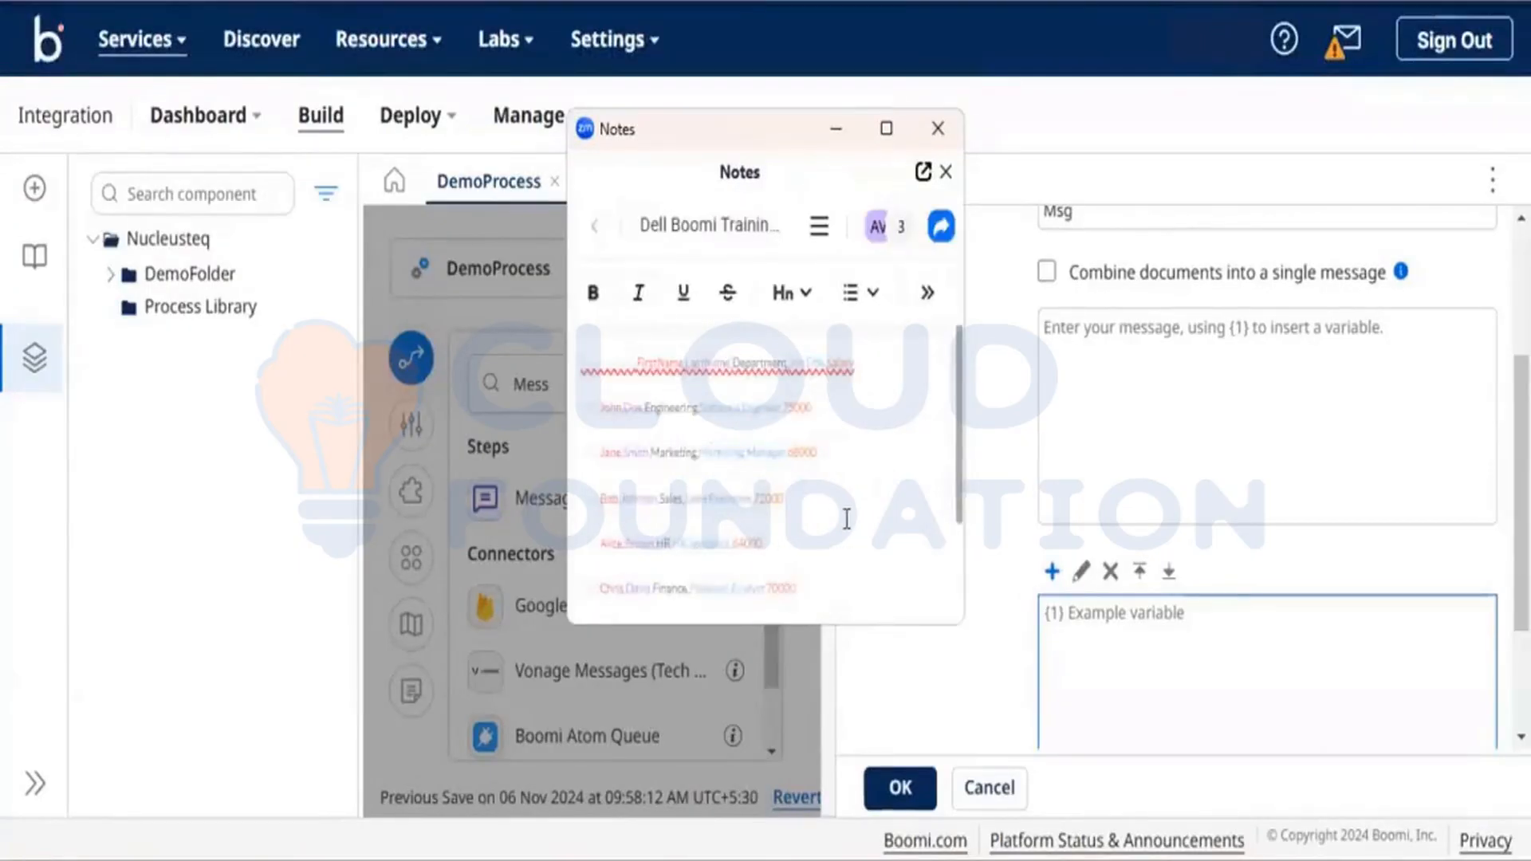
Copy the employee CSV header from FirstName onward and all data rows from the note into the Message step's message text.
scroll(845, 517, down, 2)
scroll(847, 519, up, 3)
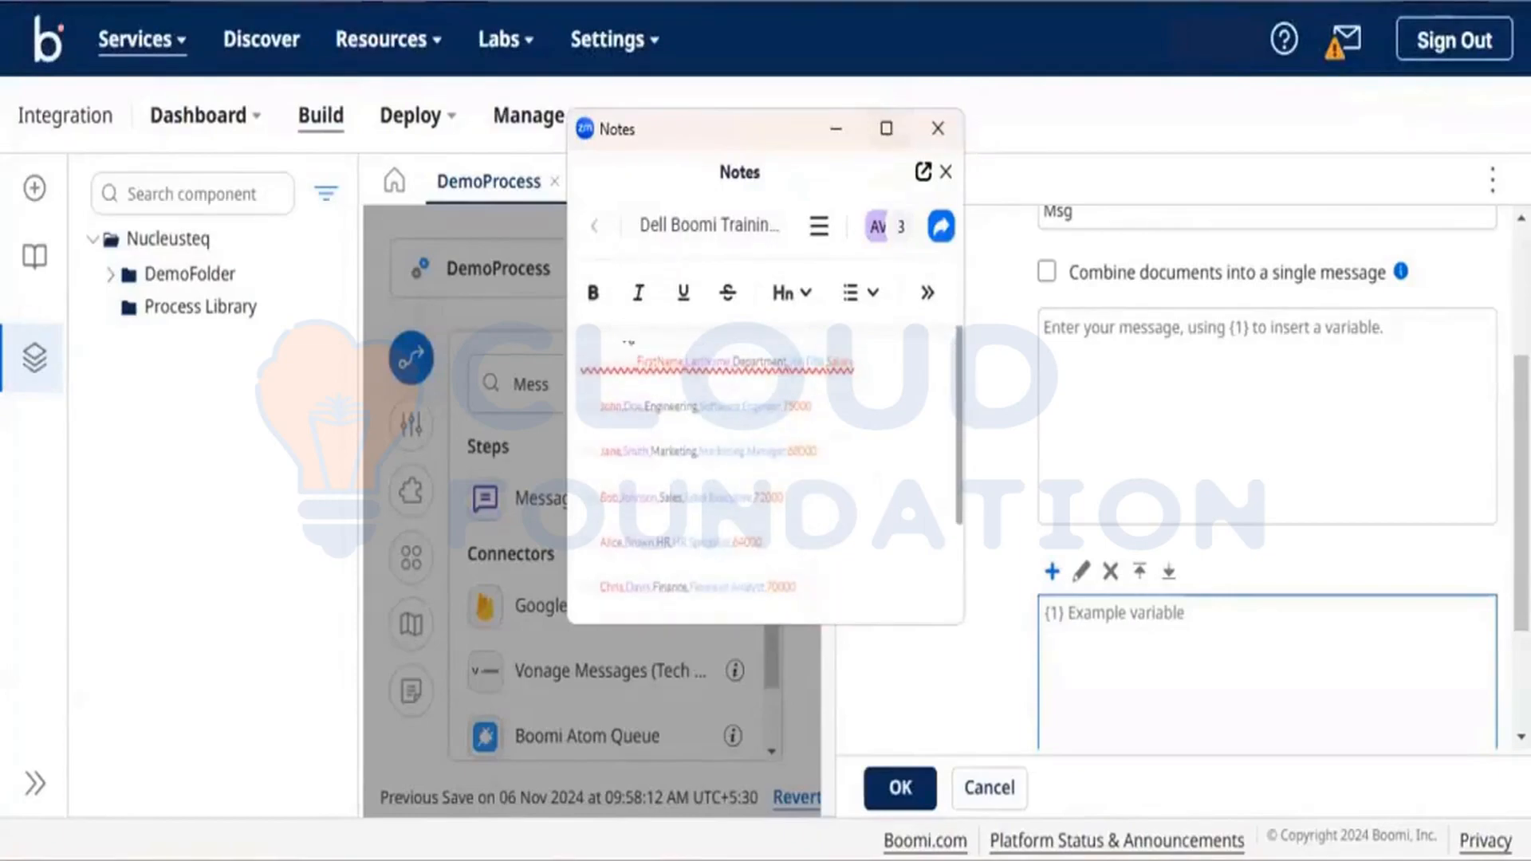
drag(634, 361, 866, 519)
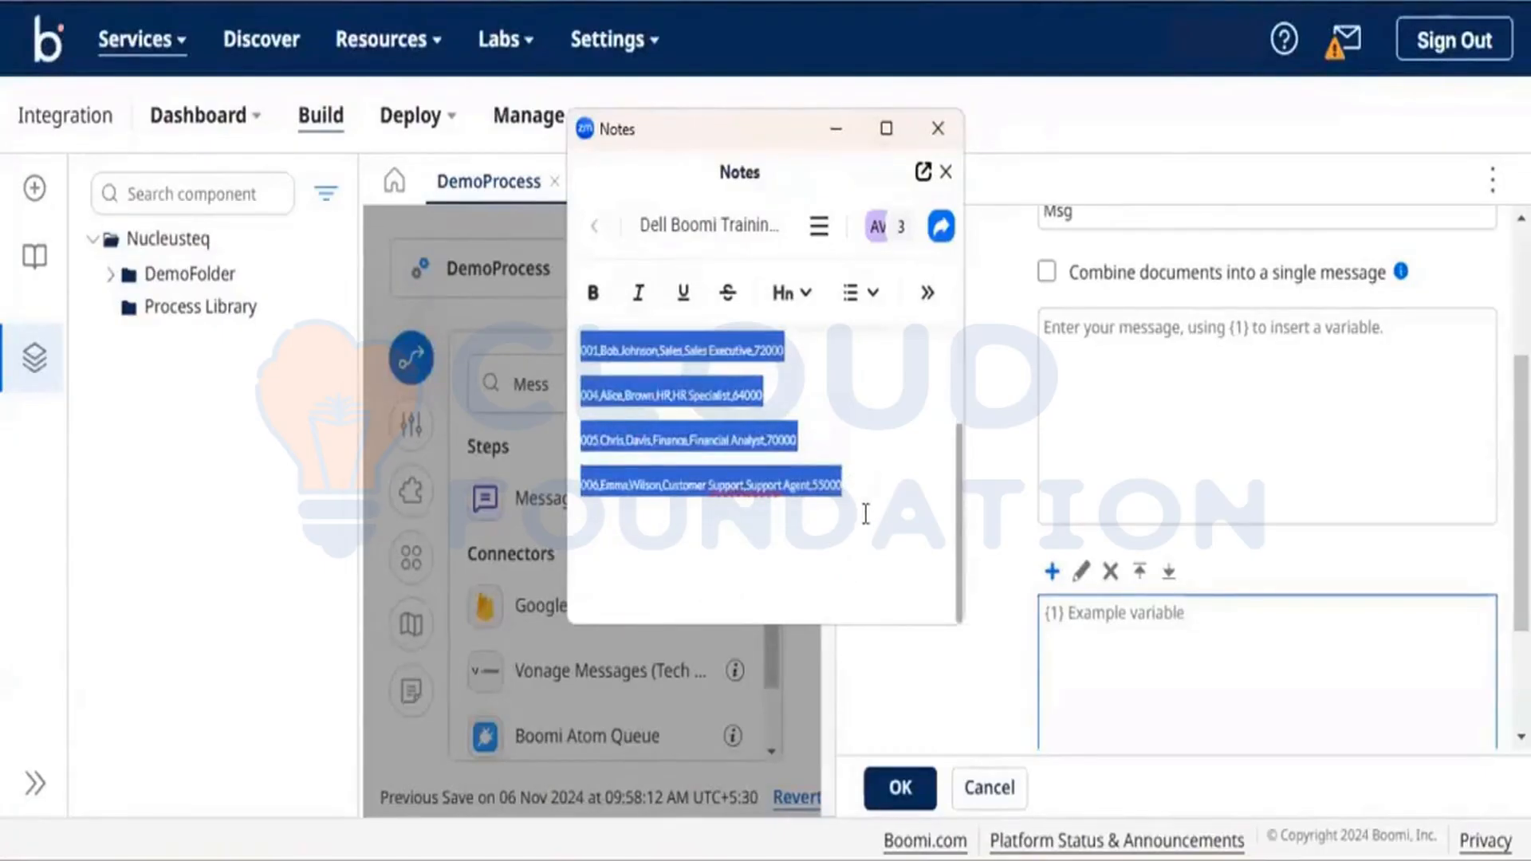
scroll(882, 495, up, 2)
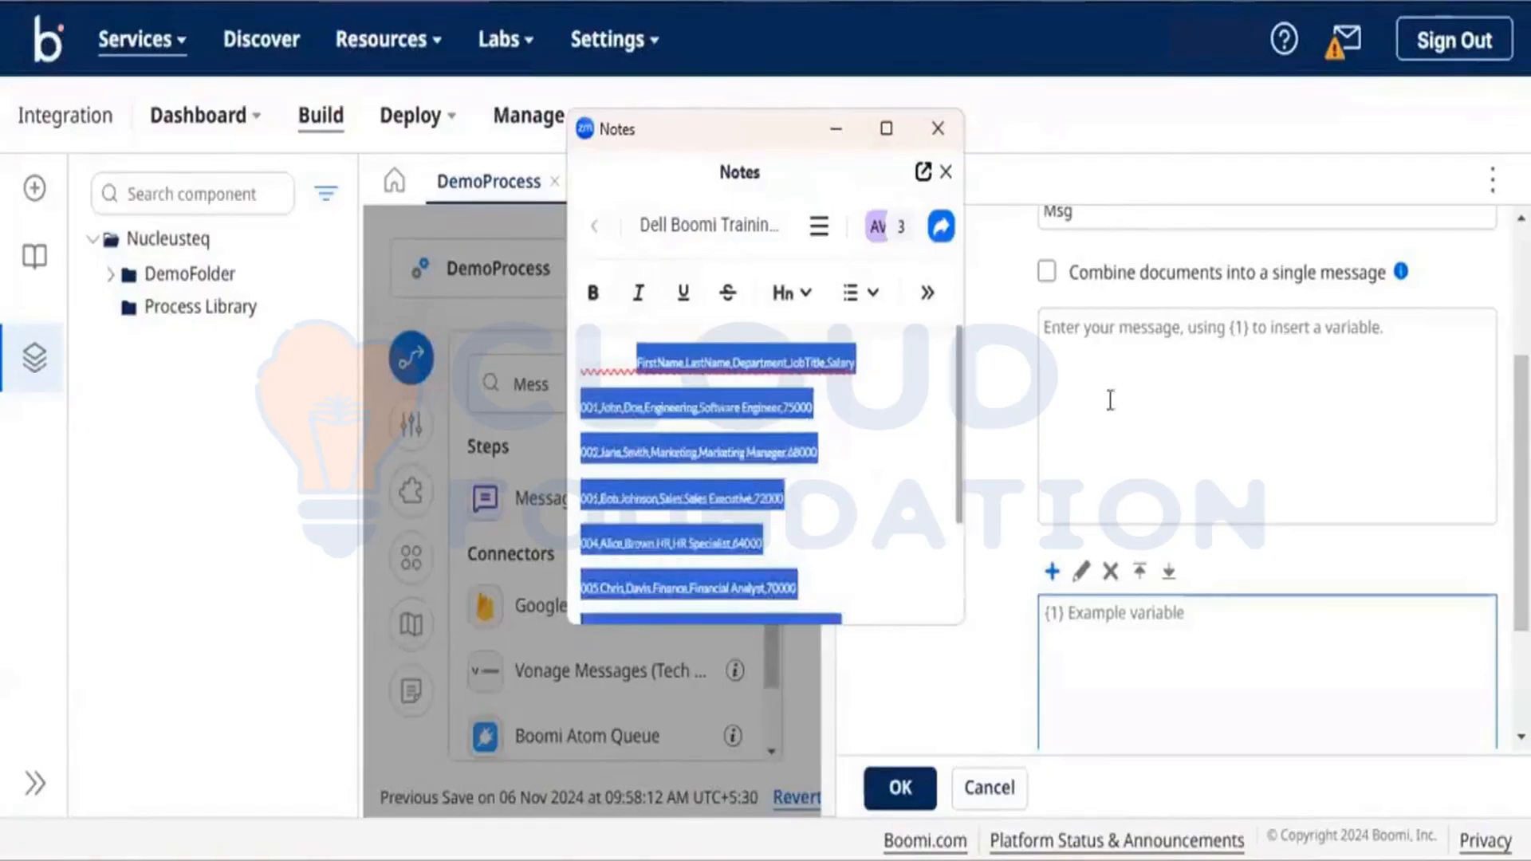
click(1113, 342)
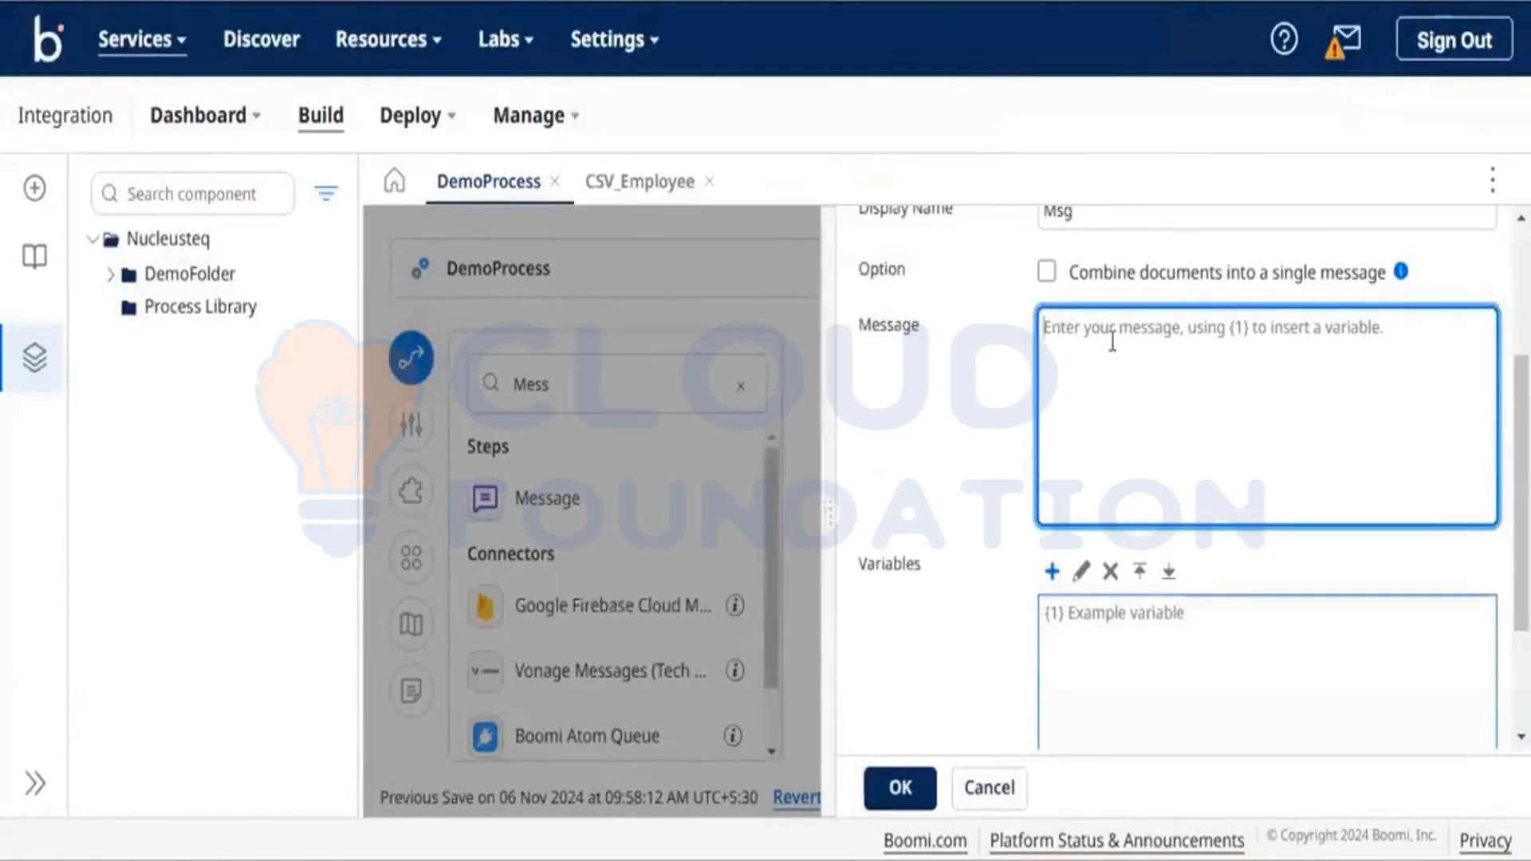
text(FirstName,LastName,Department,JobTitle,Salary 001,John,Doe,Engineering,Software Engineer,75000 002,Jane,Smith,Marketing,Marketing Manager,68000 001,Bob,Johnson,Sales,Sales Executive,72000 004,Alice,Brown,HR,HR Specialist,64000 005,Chris,Davis,Finance,Financial Analyst,70000 006,Emma,Wilson,Customer Support,Support Agent,55000)
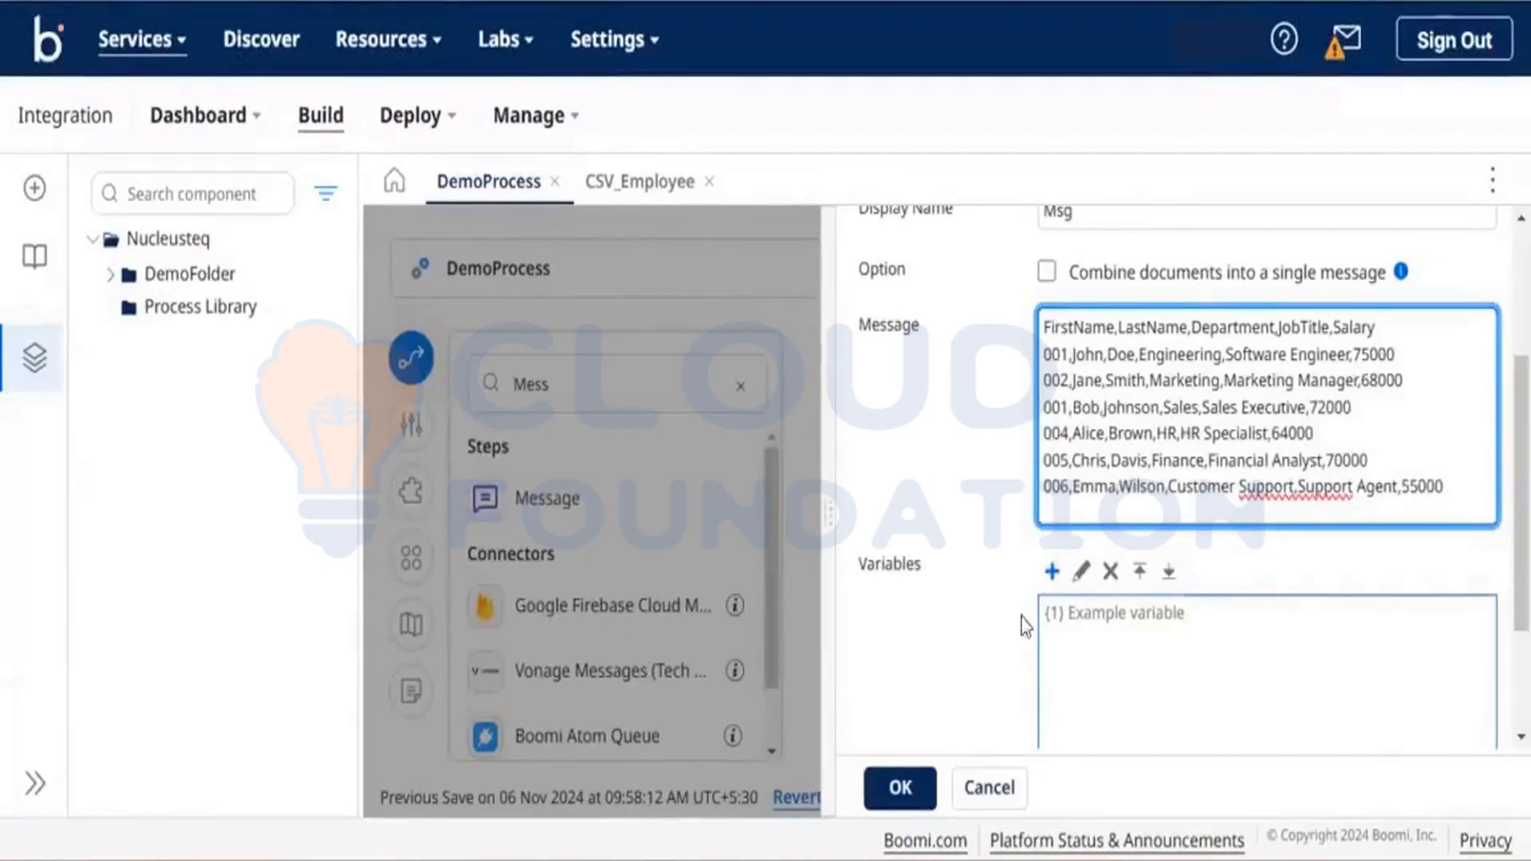
Insert "EmployeeId," at the start of the CSV header line in the message text.
click(1042, 312)
text(Employ)
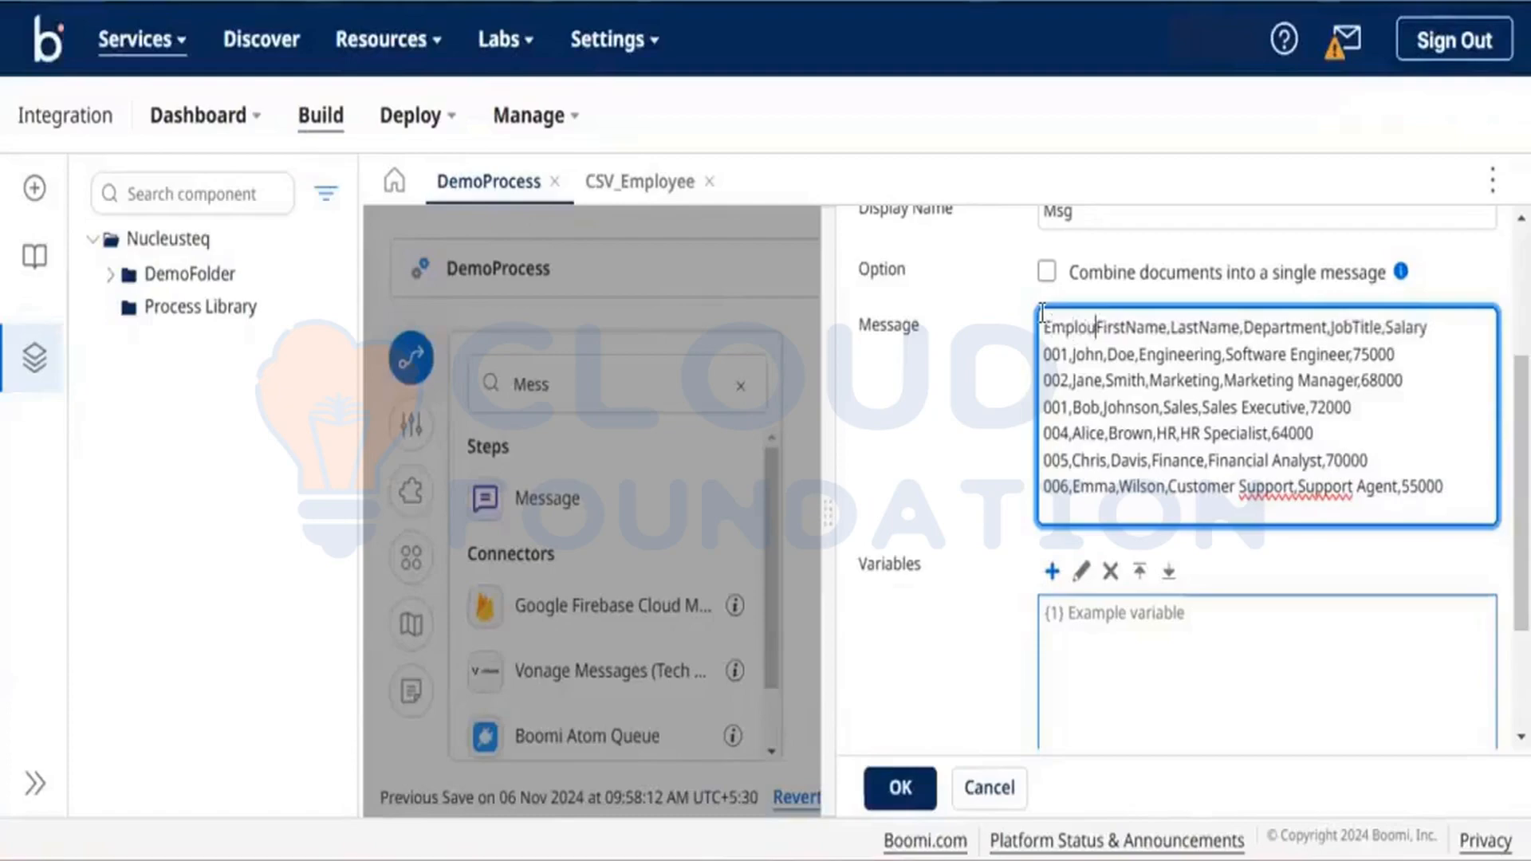
text(eeId,)
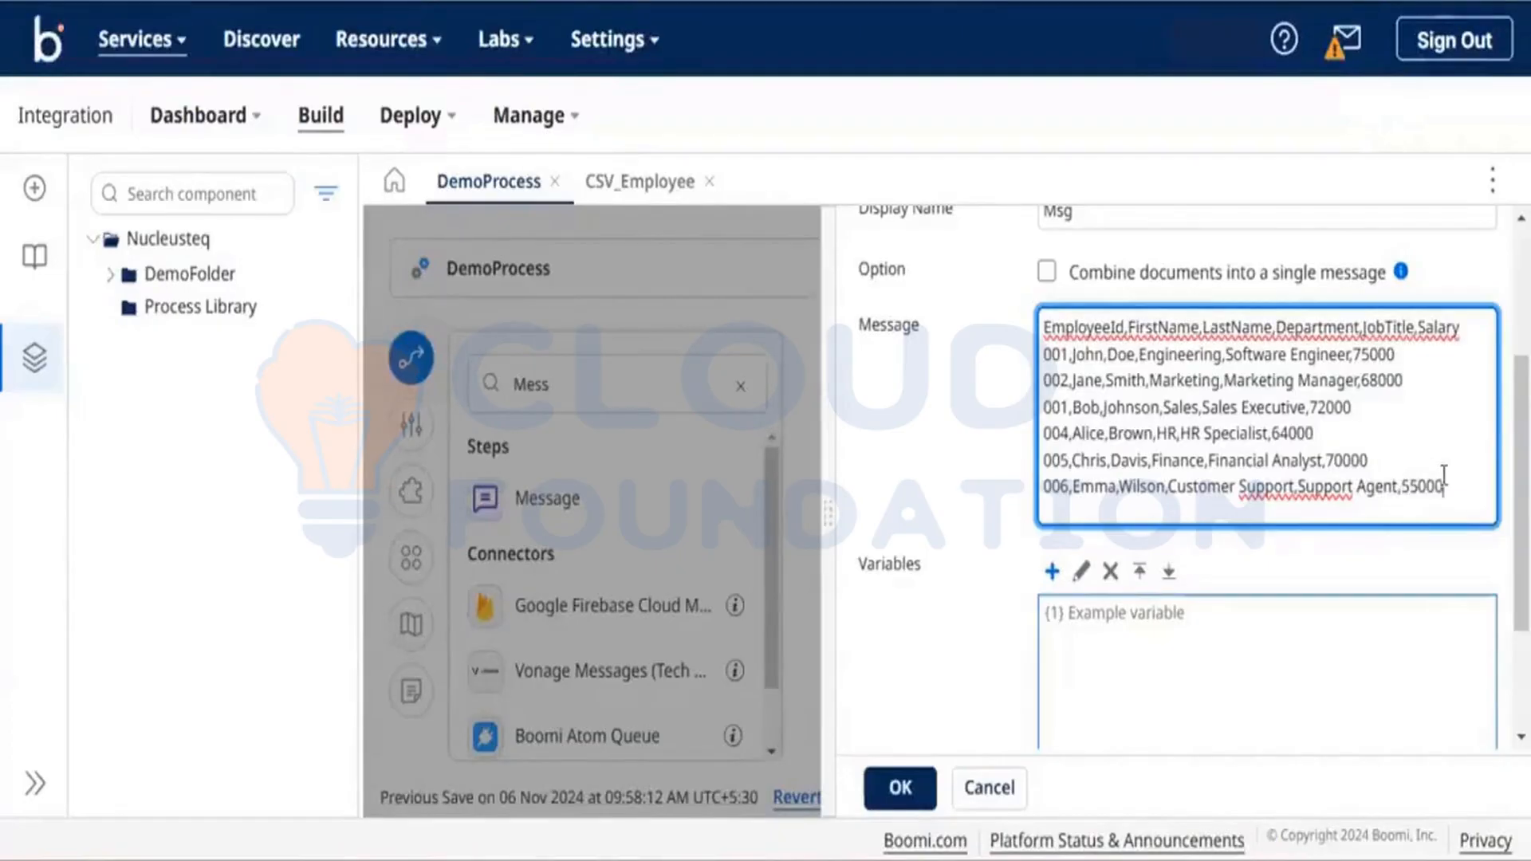
scroll(1231, 601, down, 1)
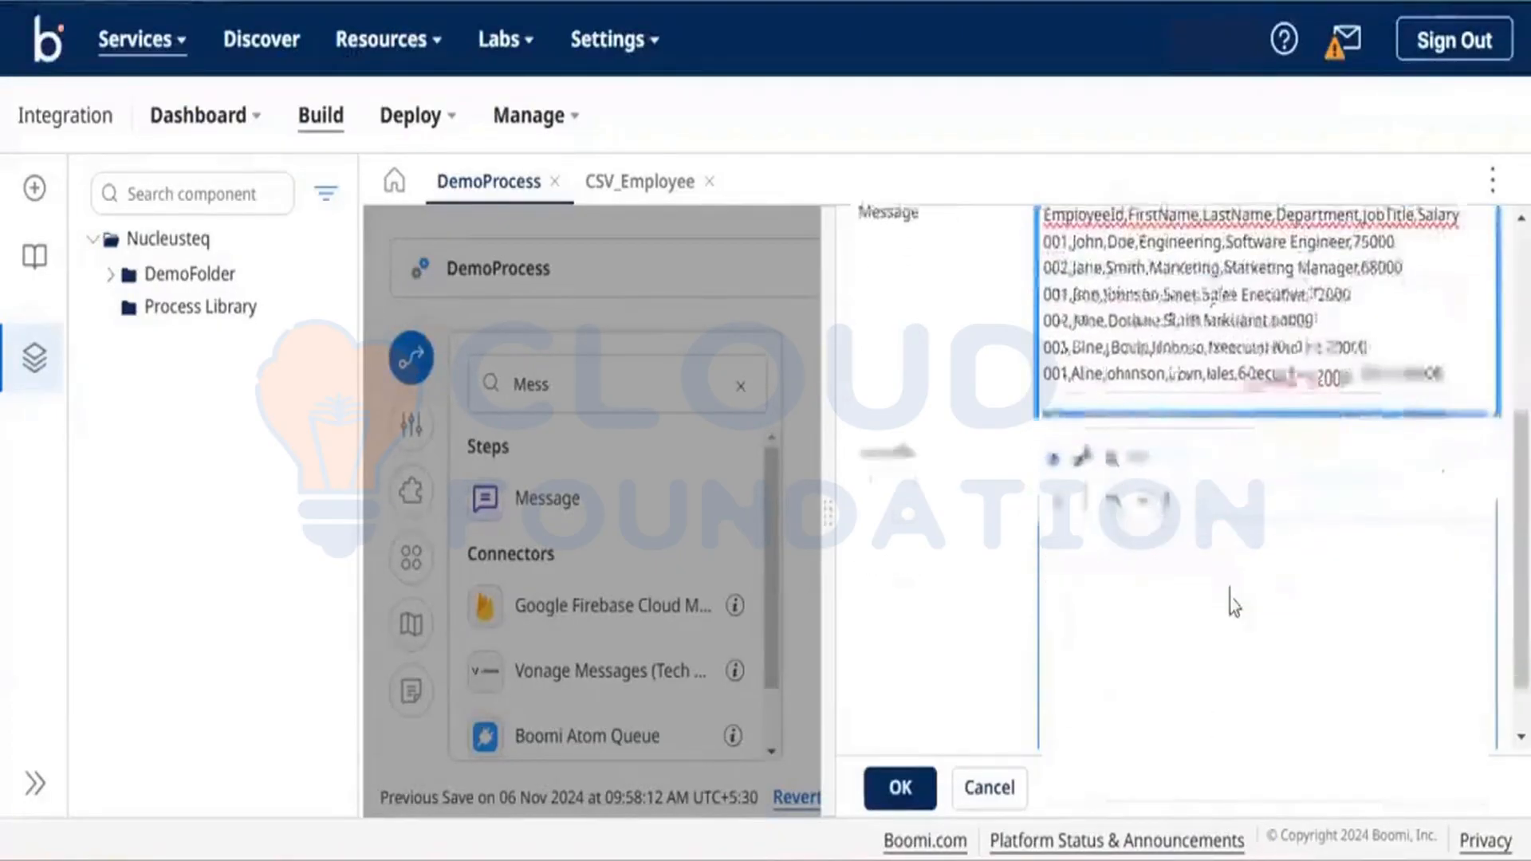
Apply the Message step's settings and connect Start Process to the Msg step on the canvas.
scroll(1232, 595, up, 2)
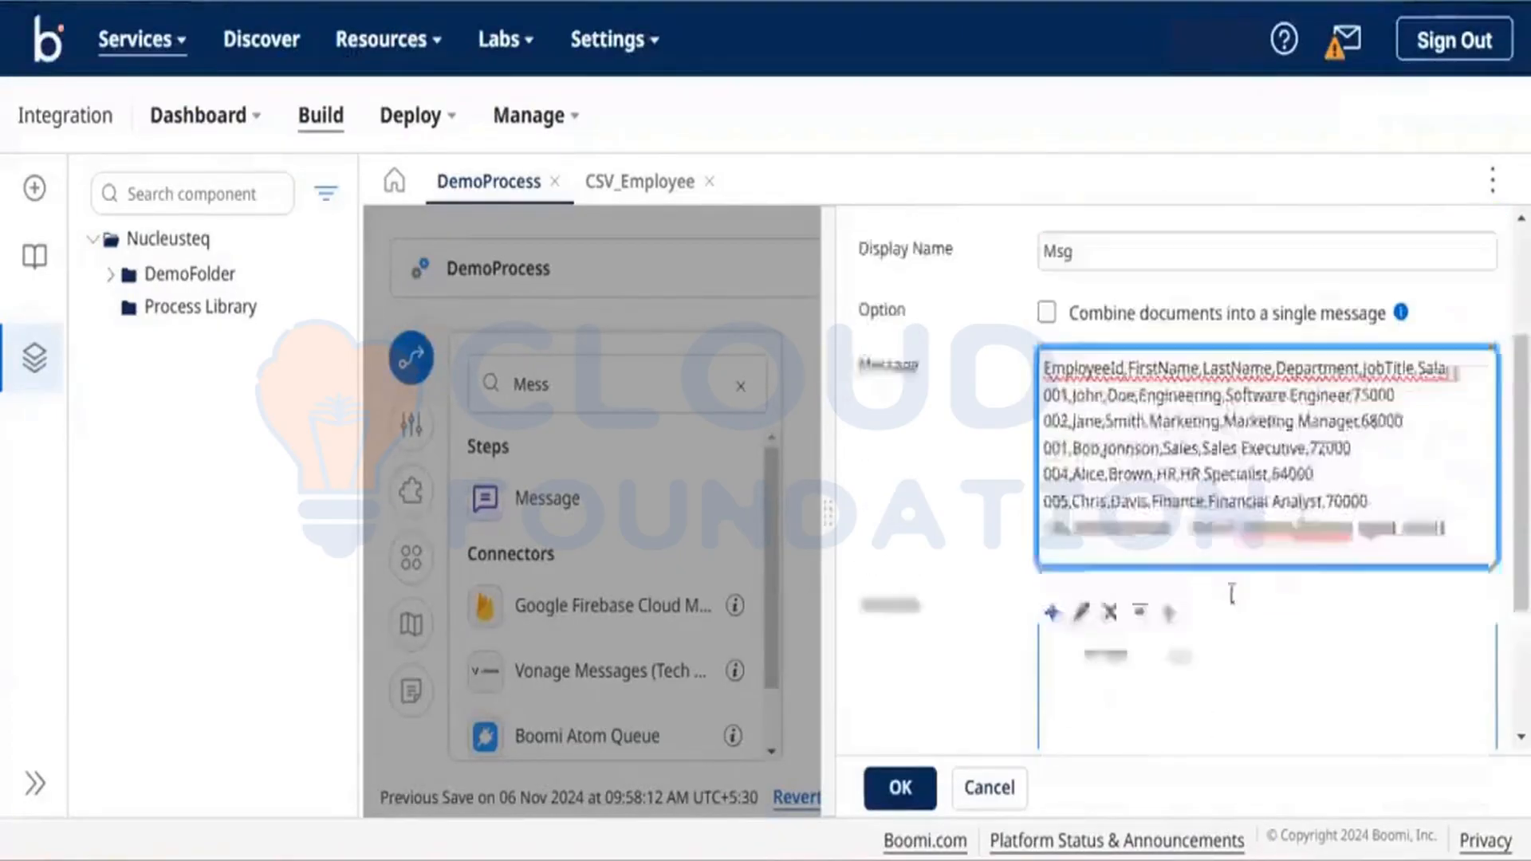
click(894, 798)
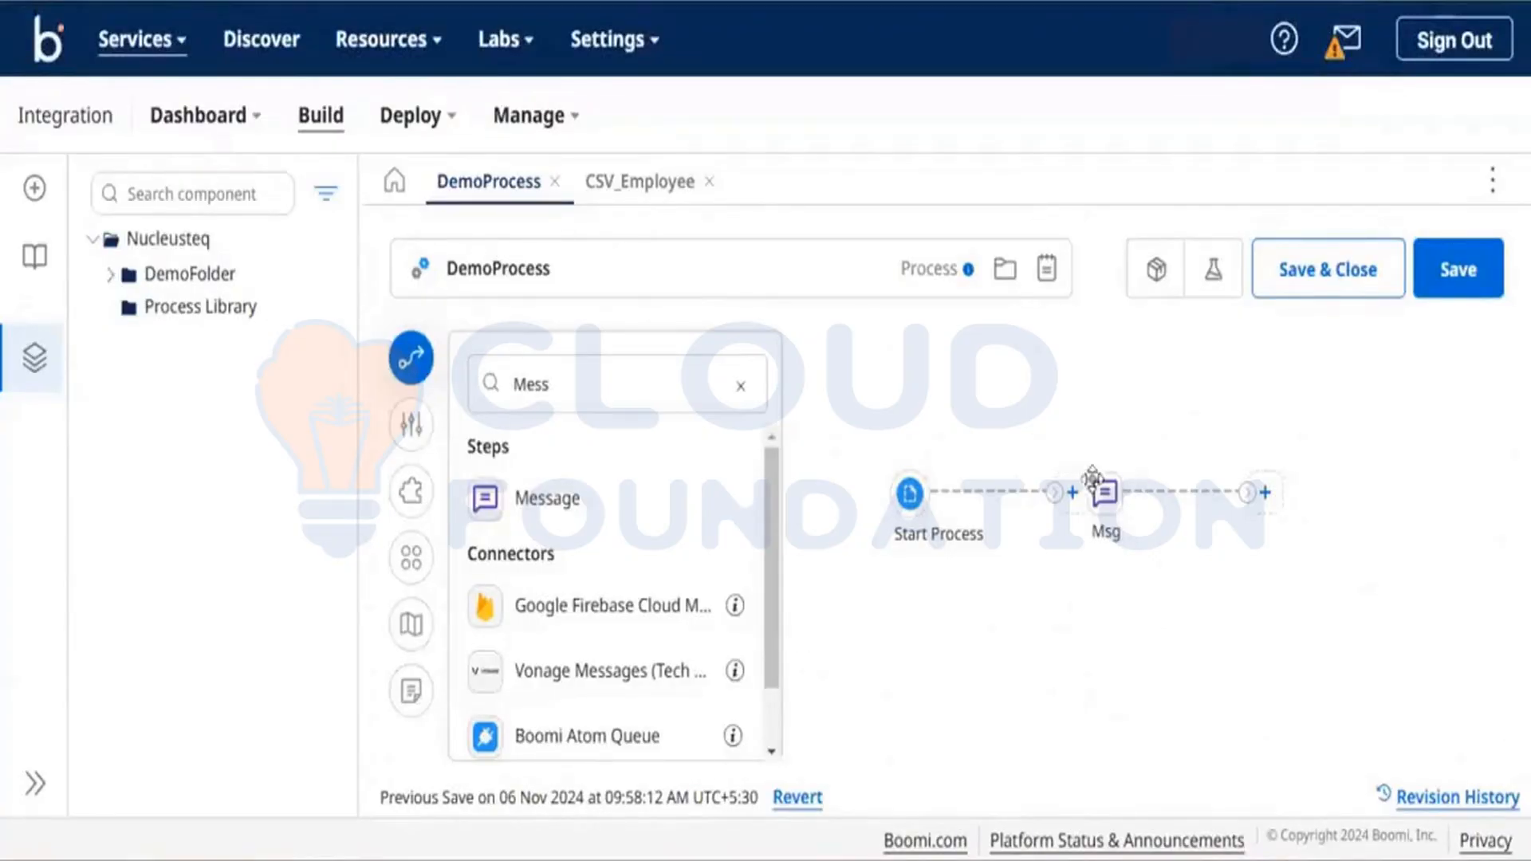
mouse_move(1049, 483)
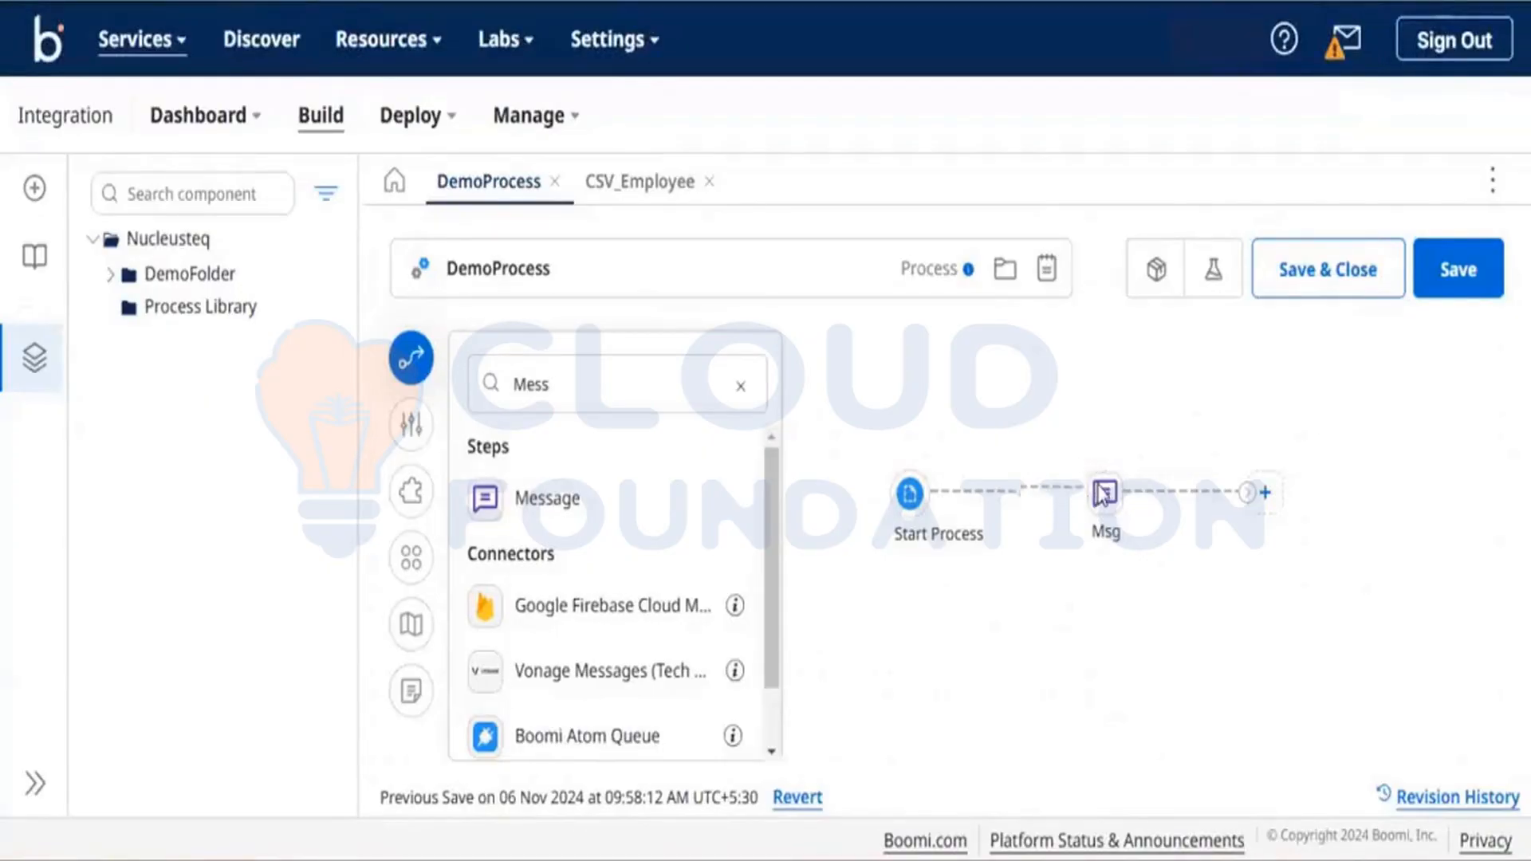
click(1105, 503)
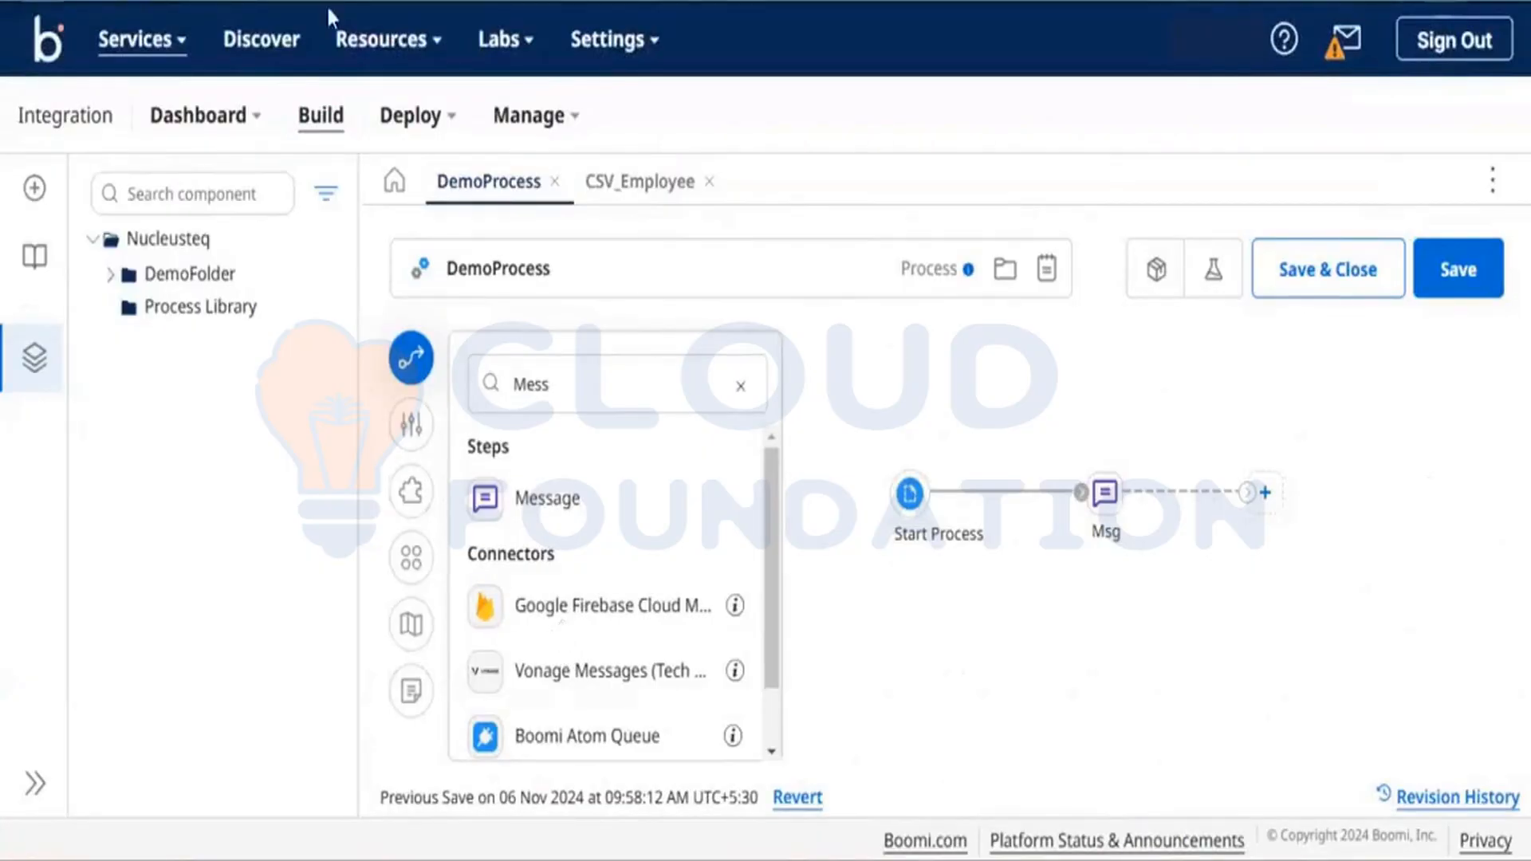
Find the Map step with "Map", place it on the canvas, and set its display name to CSV_to_XML_conversion.
click(647, 354)
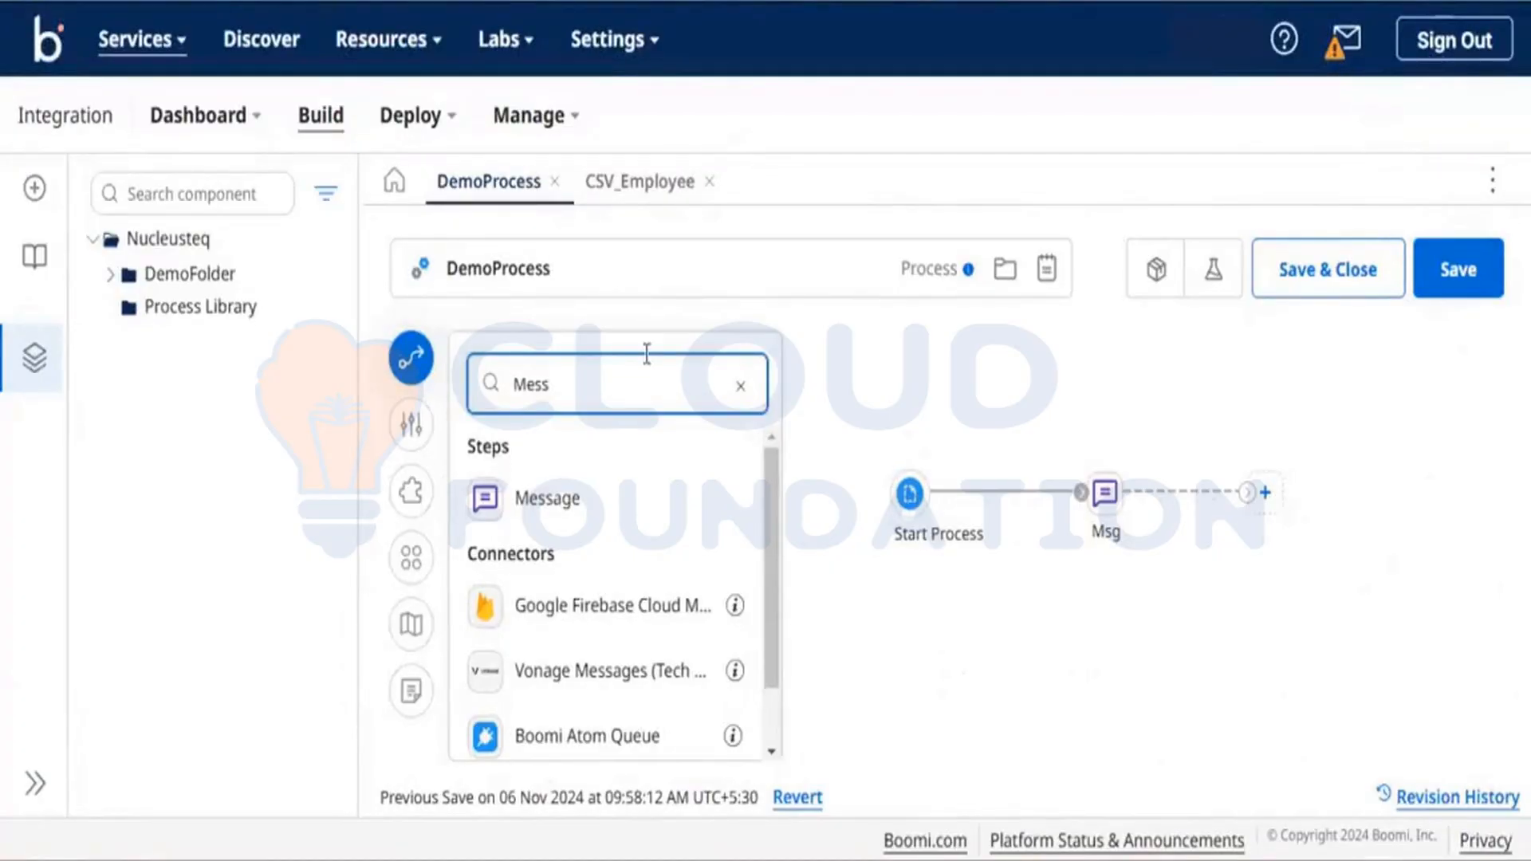
click(549, 382)
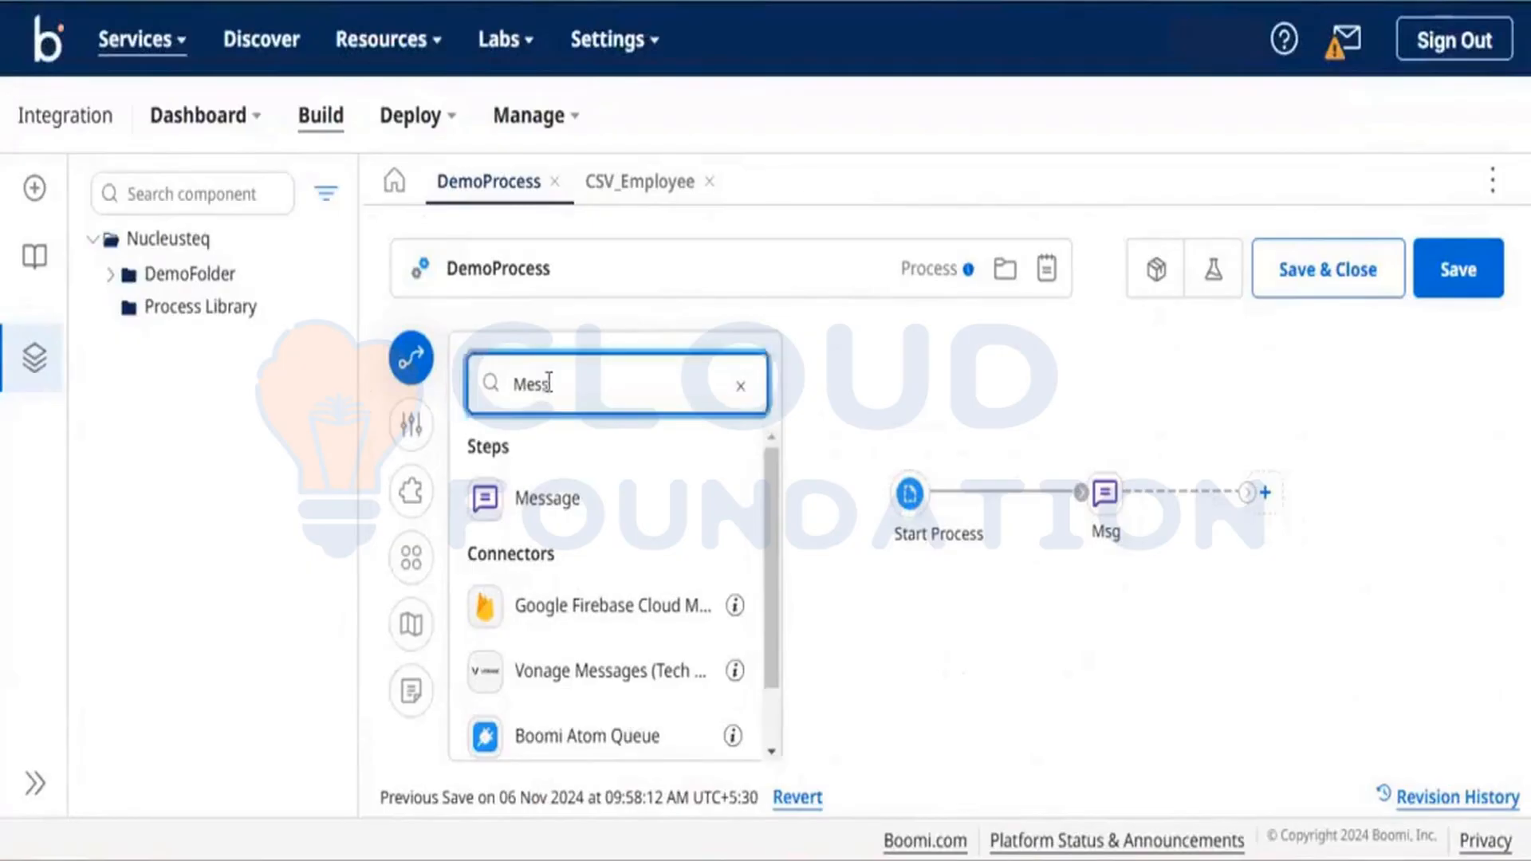
key(BackSpace)
key(BackSpace)
key(BackSpace)
text(Map)
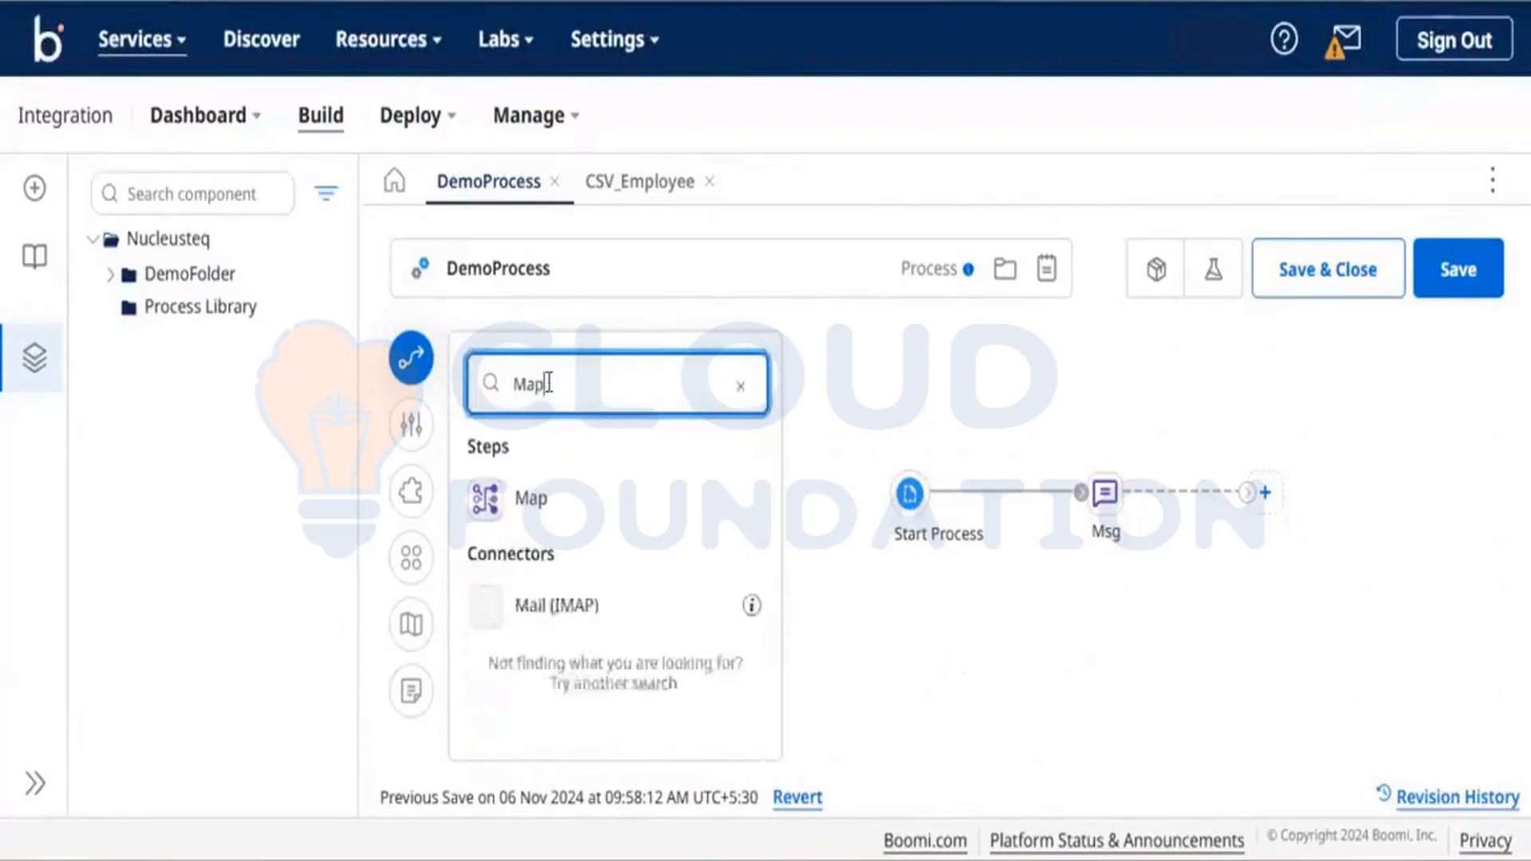
drag(541, 474, 1248, 397)
click(1142, 432)
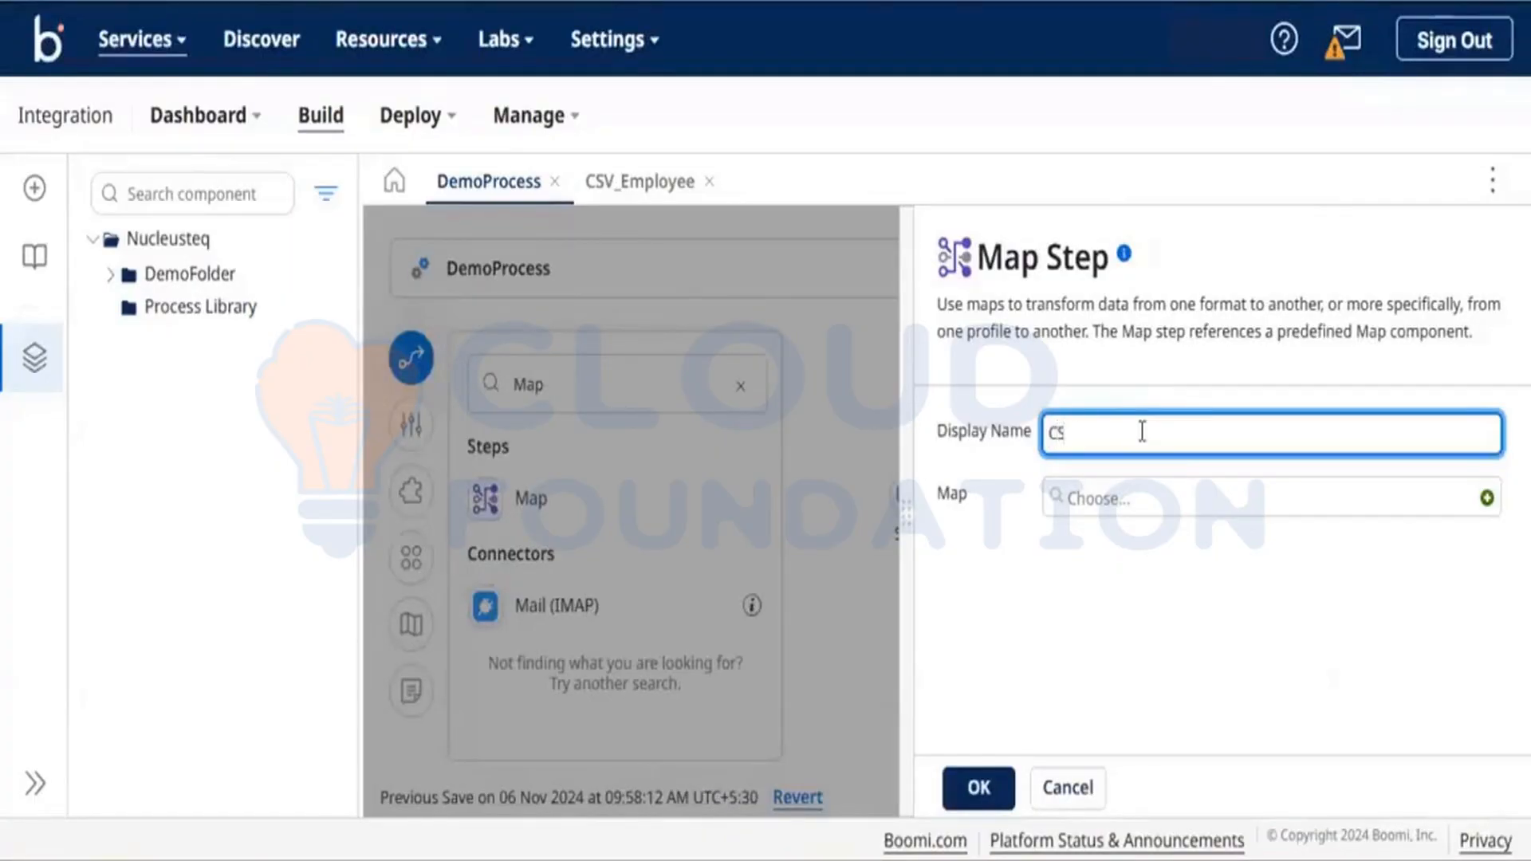
text(CSV_to_XML_conversion)
click(1164, 502)
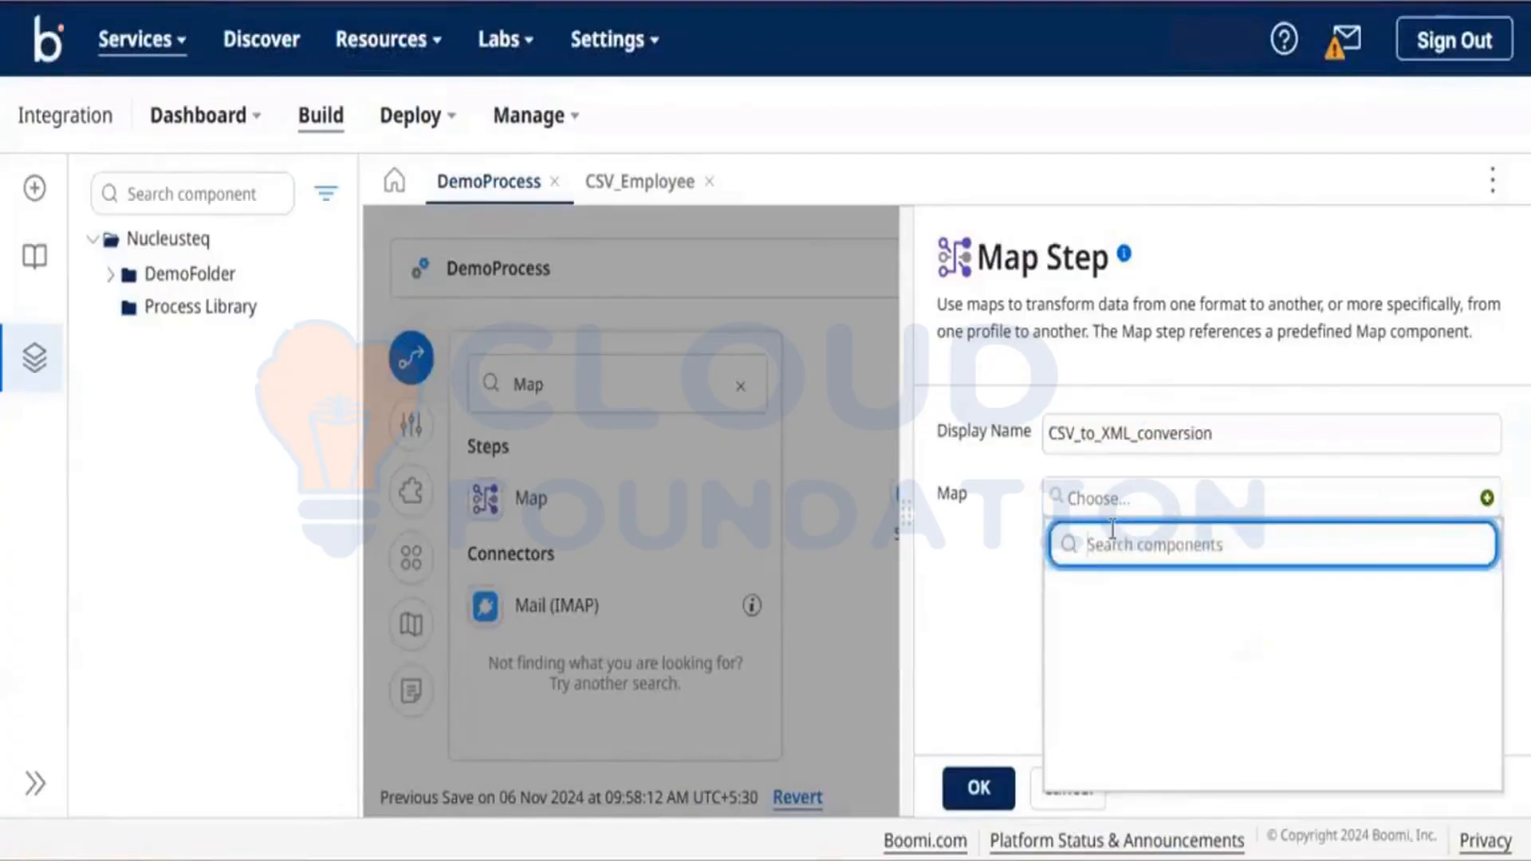
text(x)
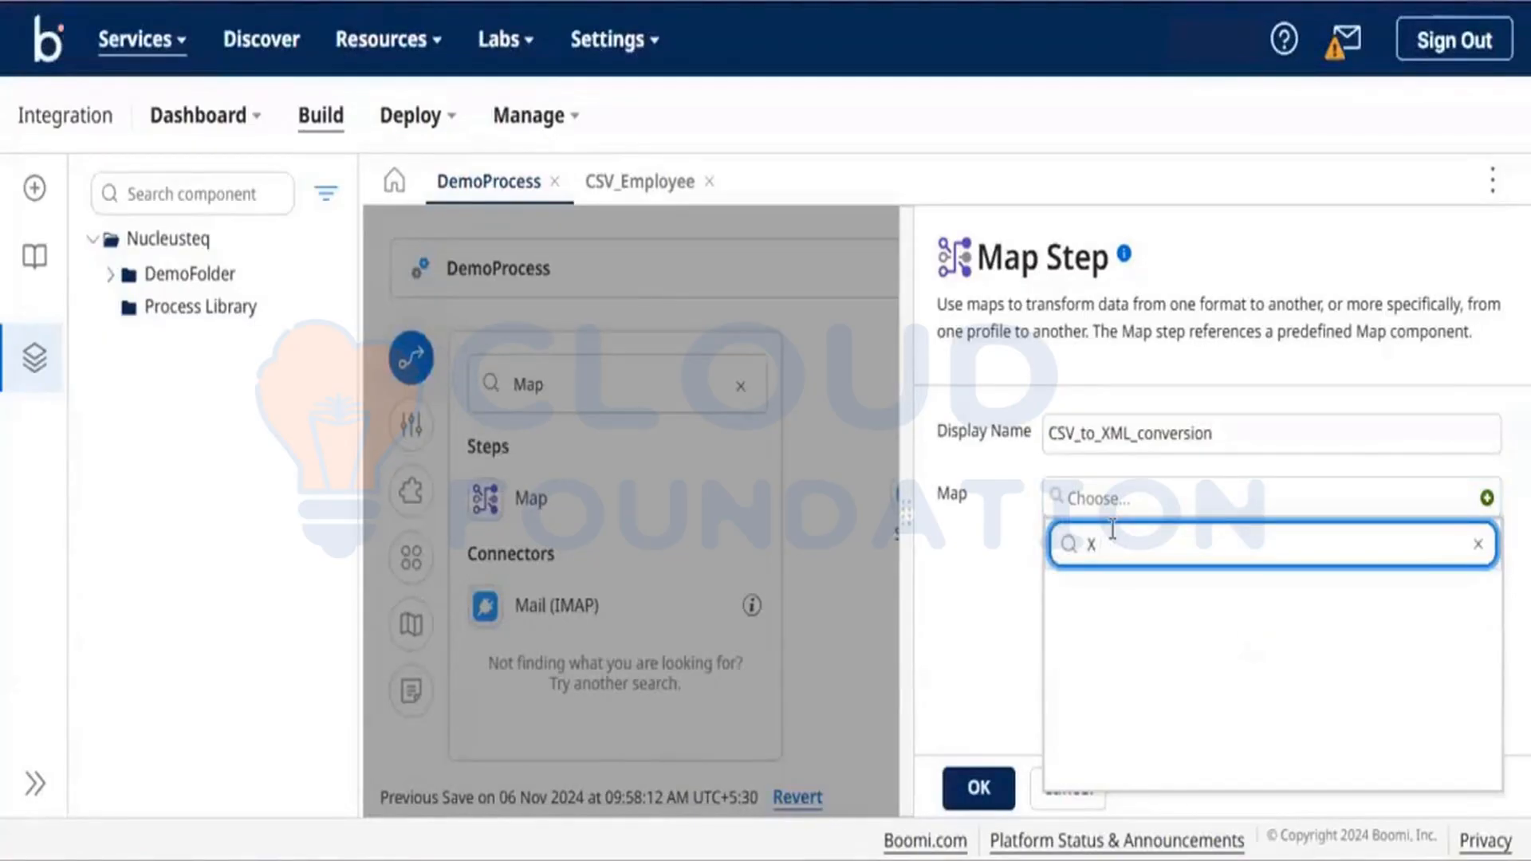
key(BackSpace)
click(991, 611)
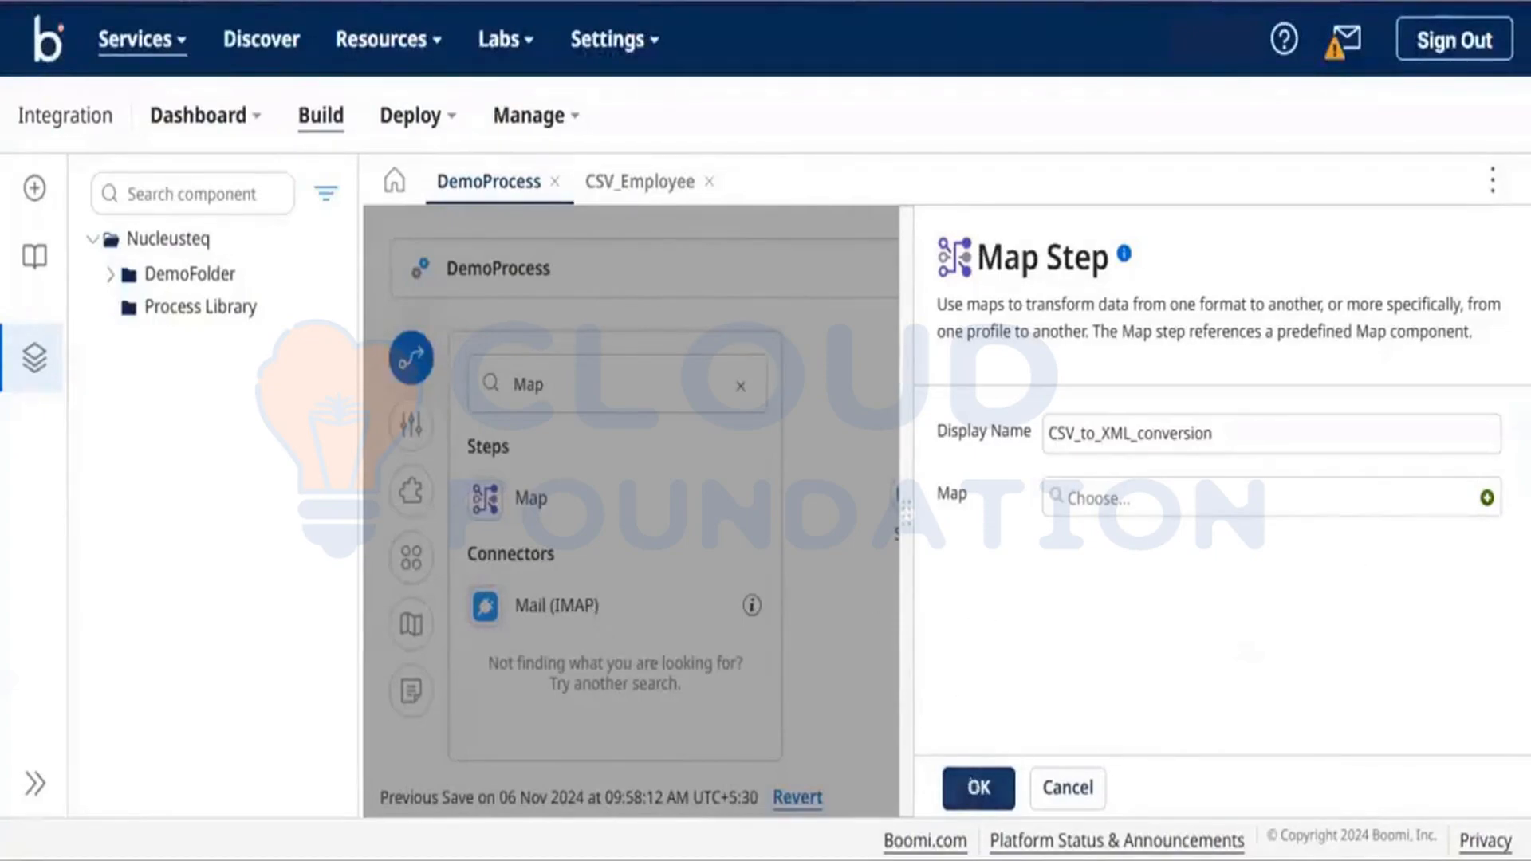
Create a new map component for the Map step and choose the Flat File profile CSV_Employee as its source.
click(1486, 501)
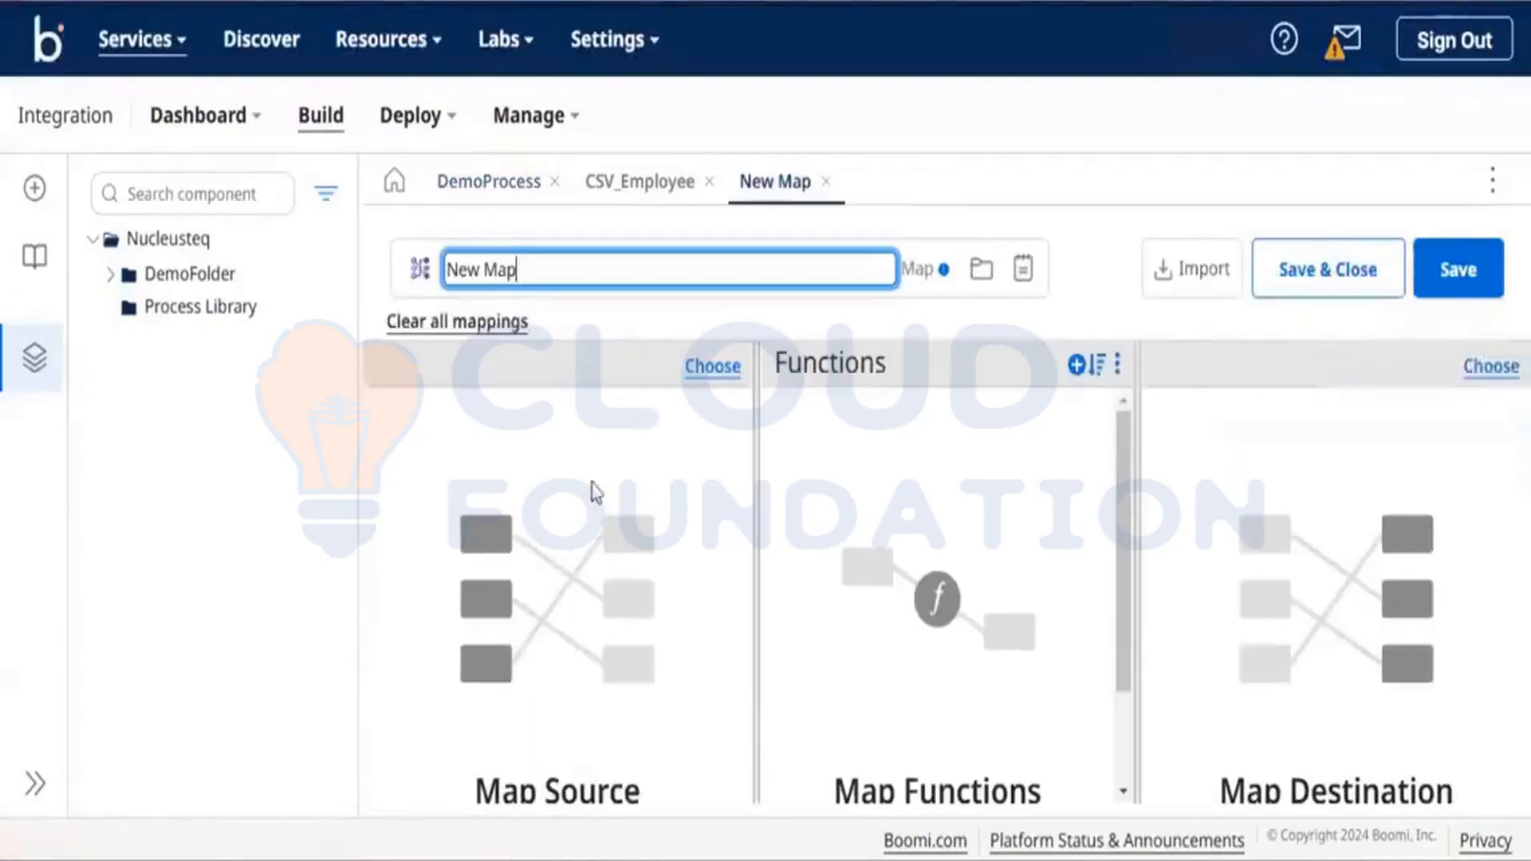
click(462, 392)
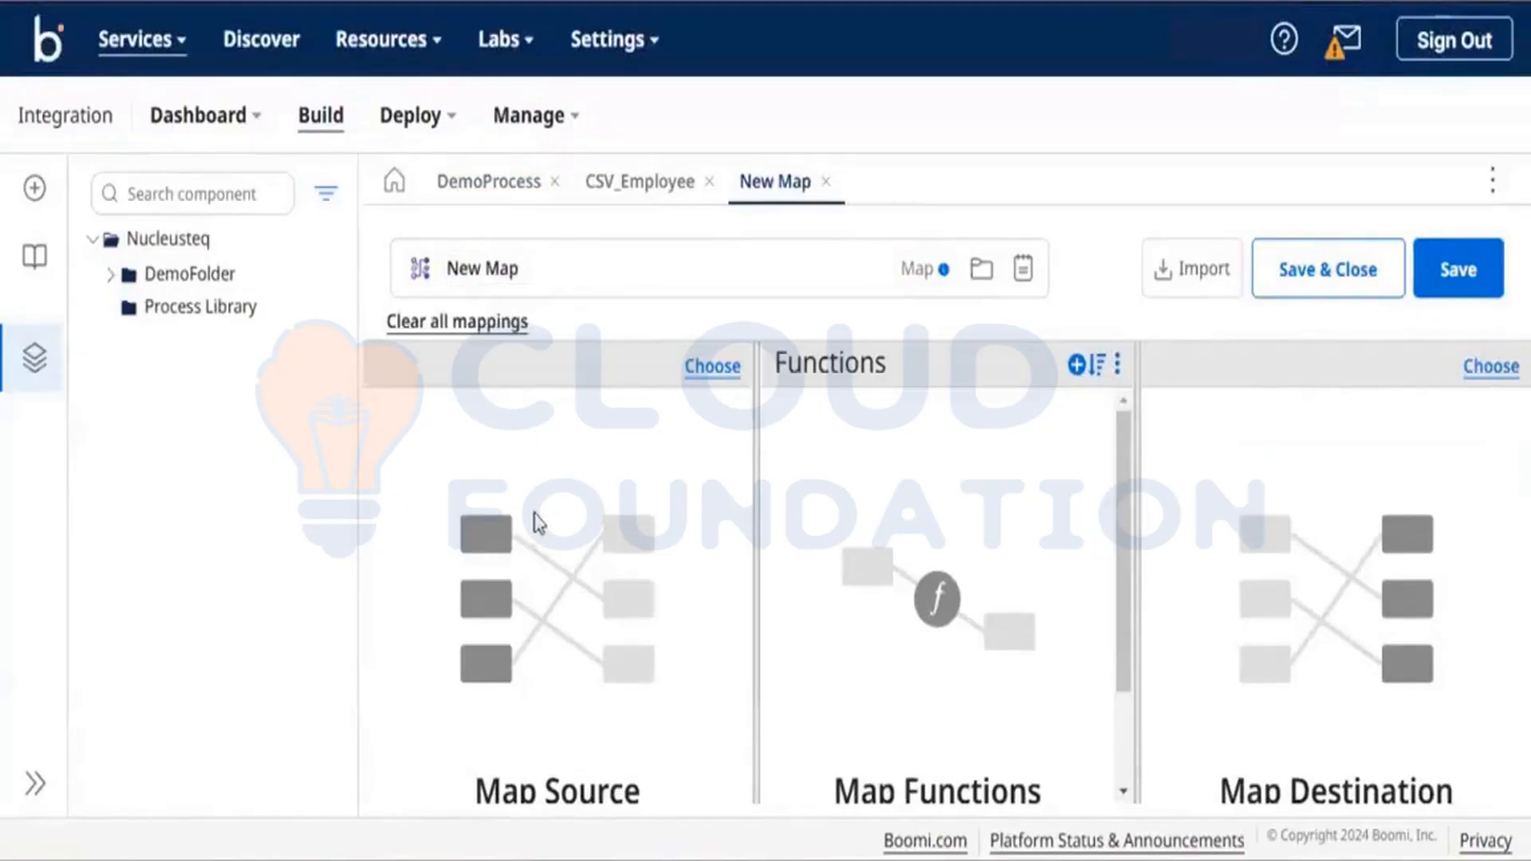
click(705, 369)
click(680, 471)
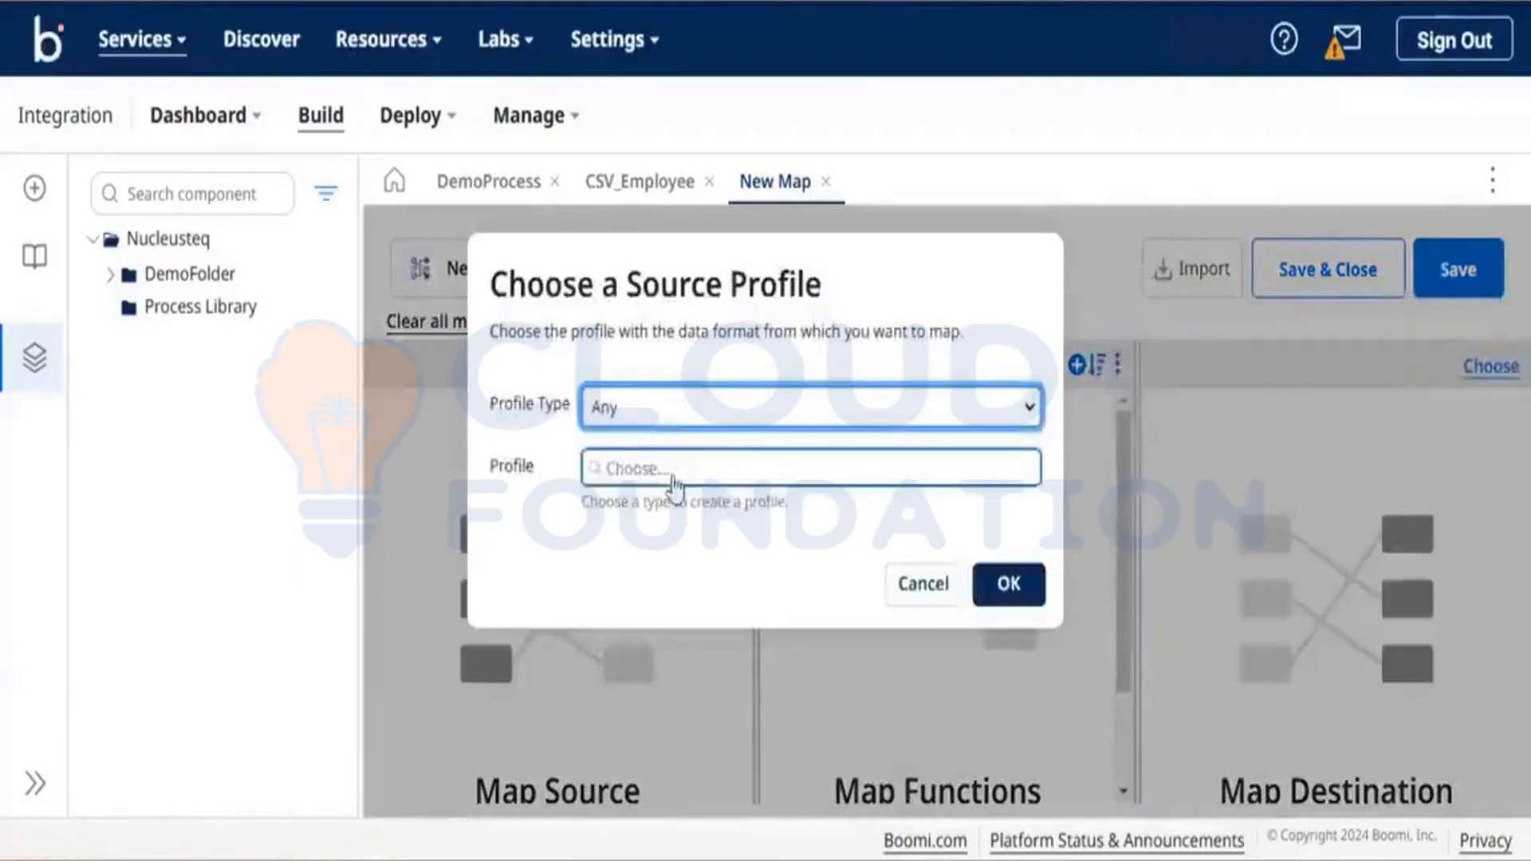
click(674, 414)
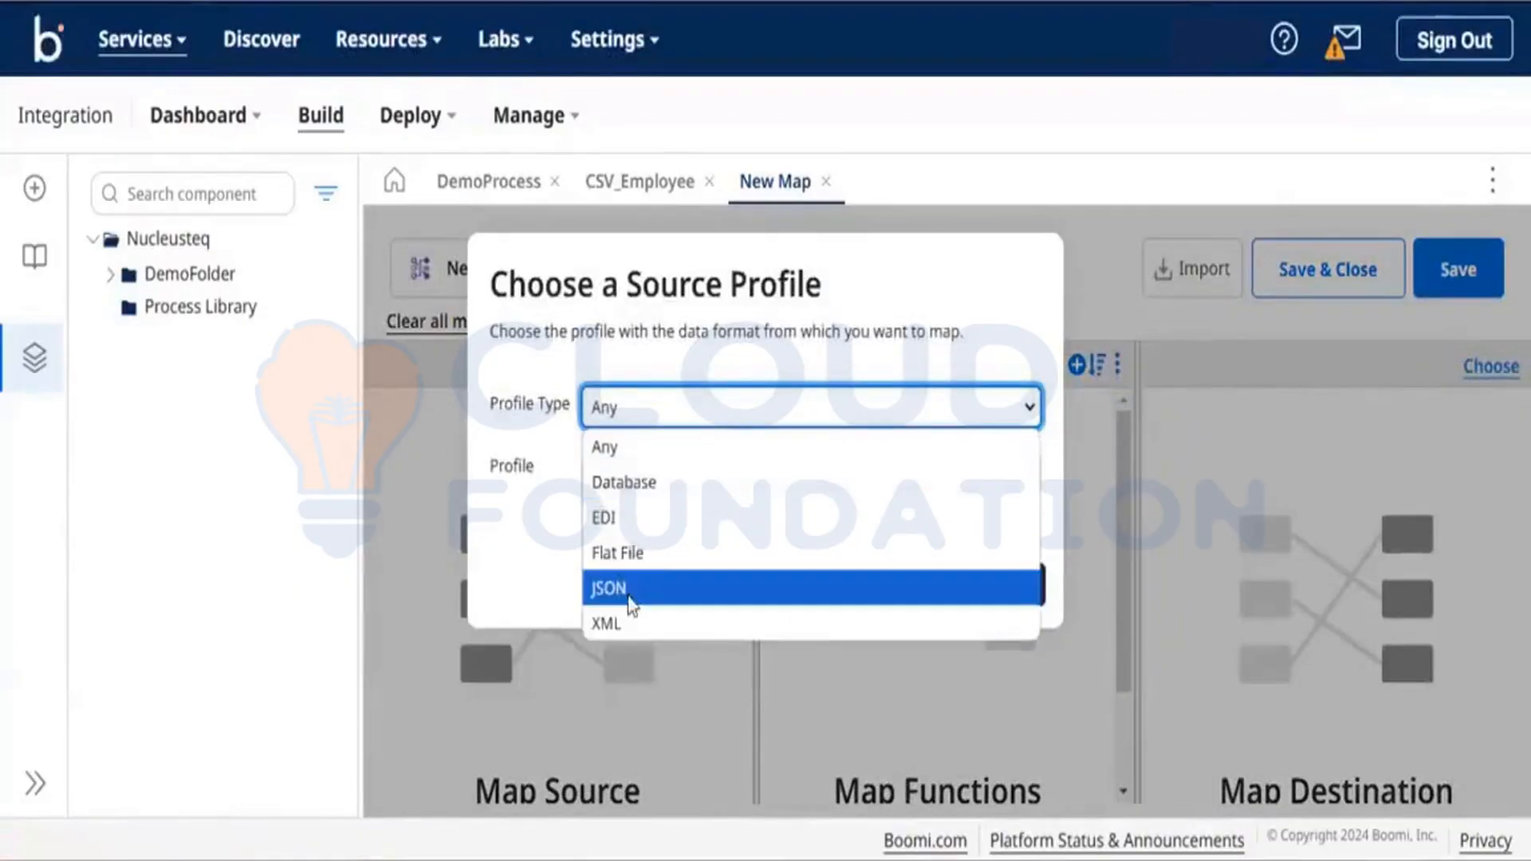
click(653, 552)
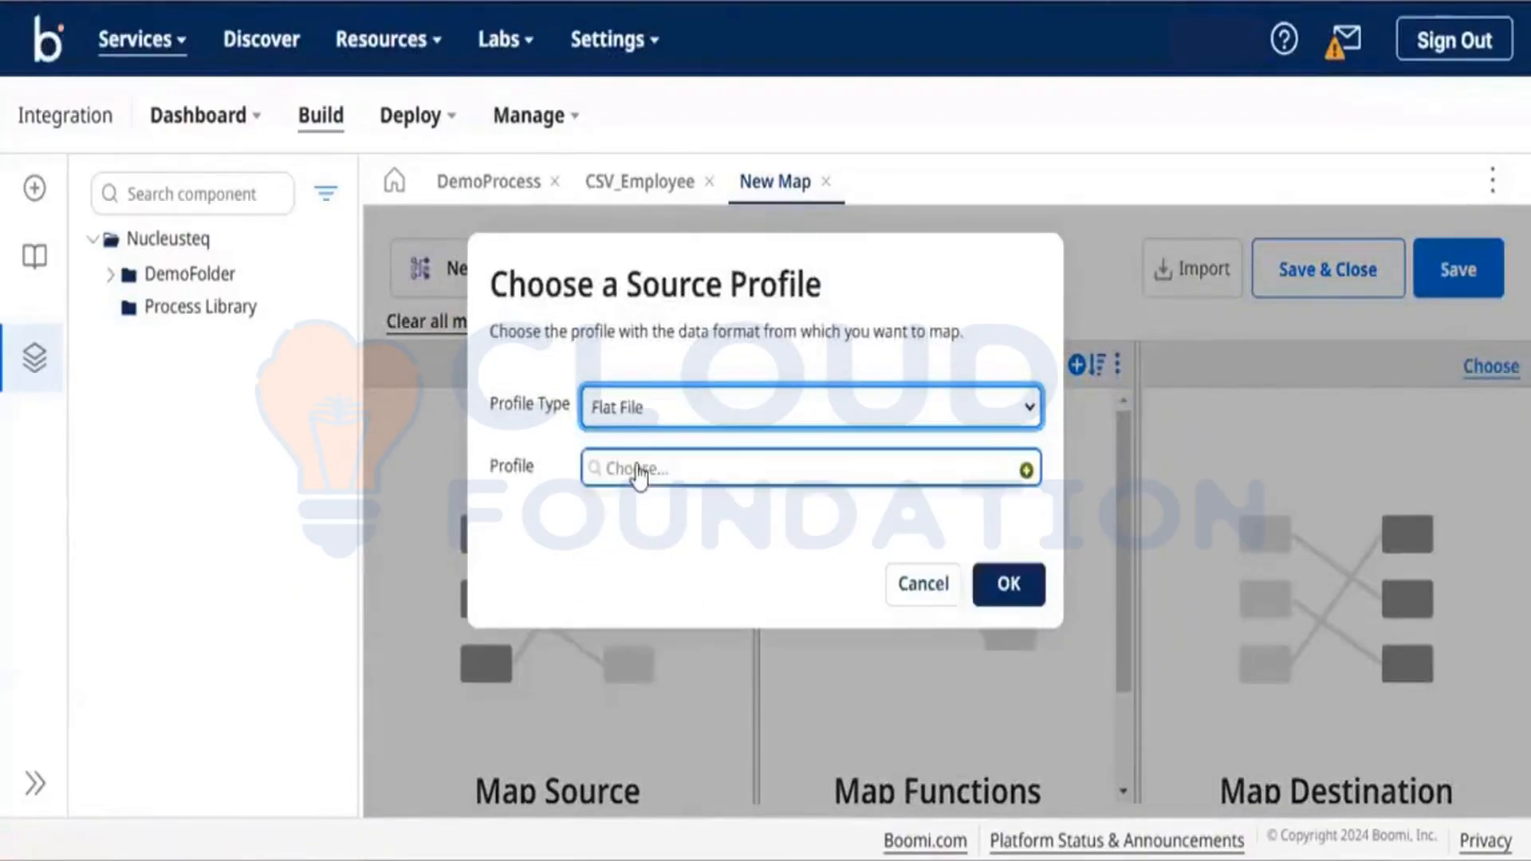
click(635, 477)
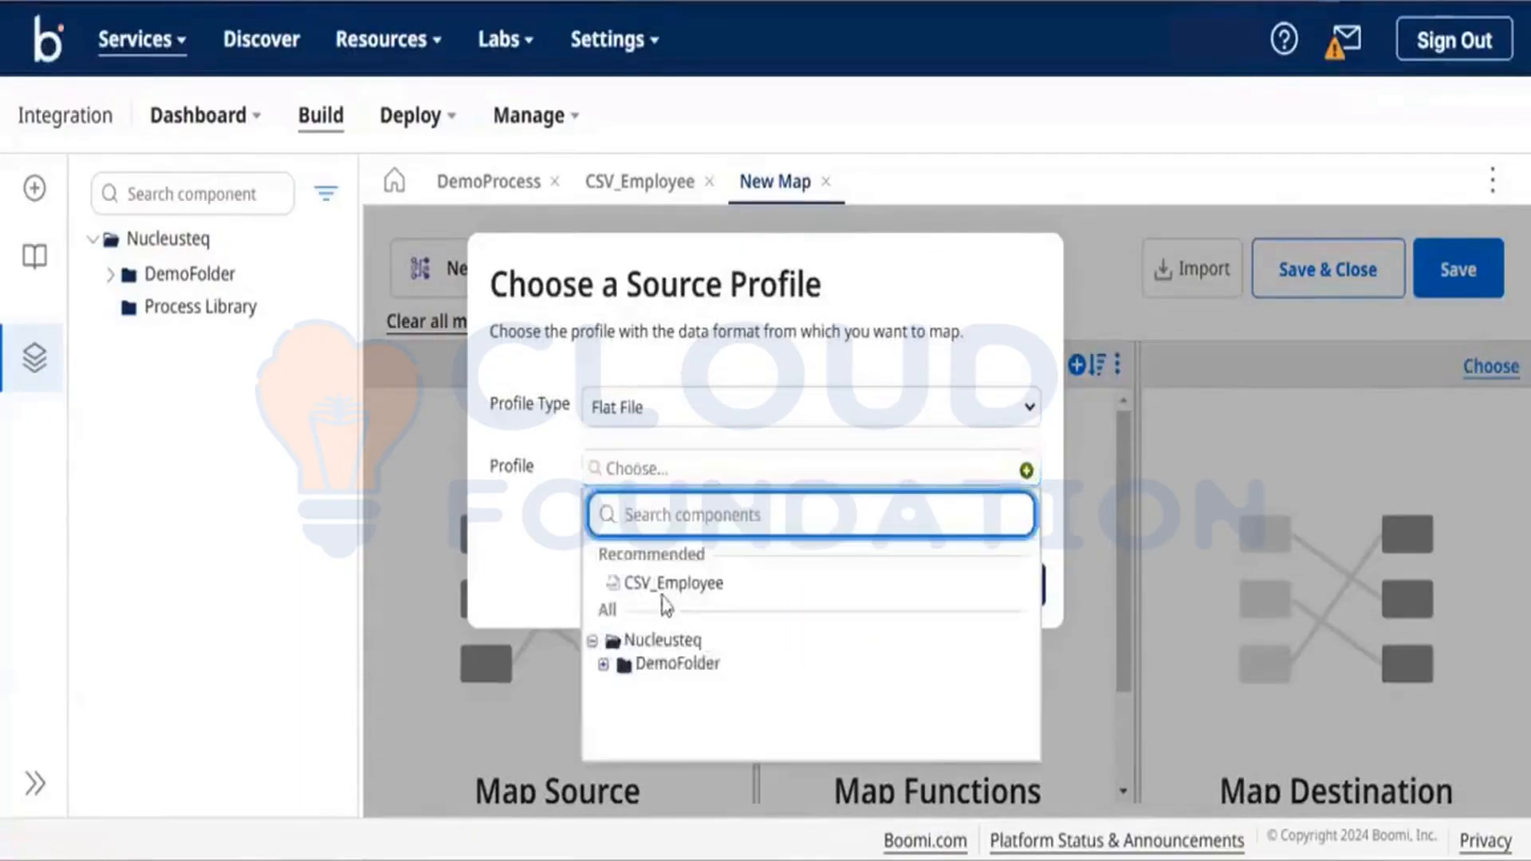
click(661, 584)
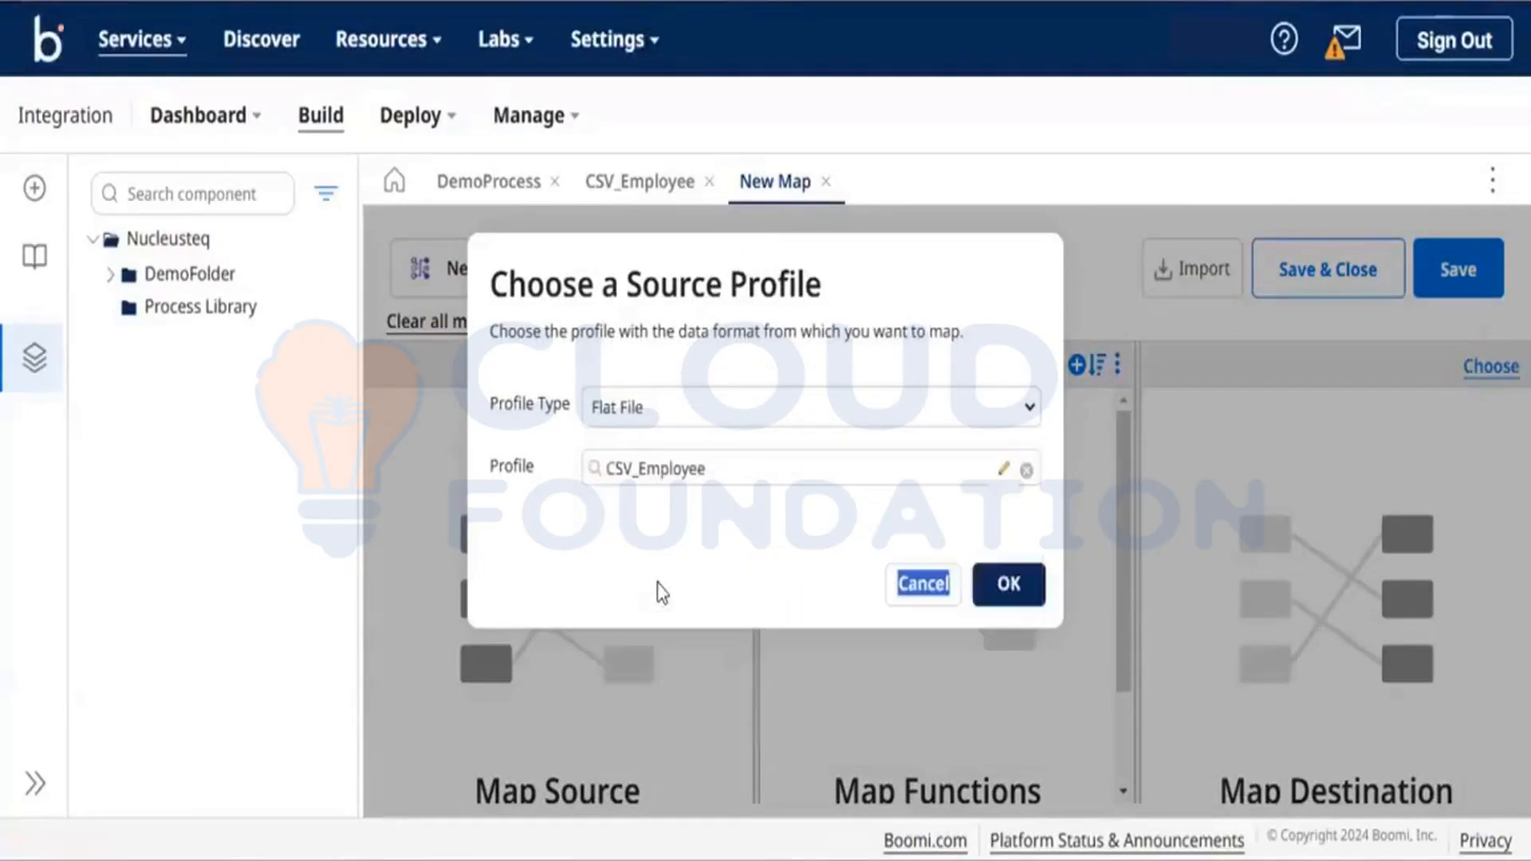
click(1010, 583)
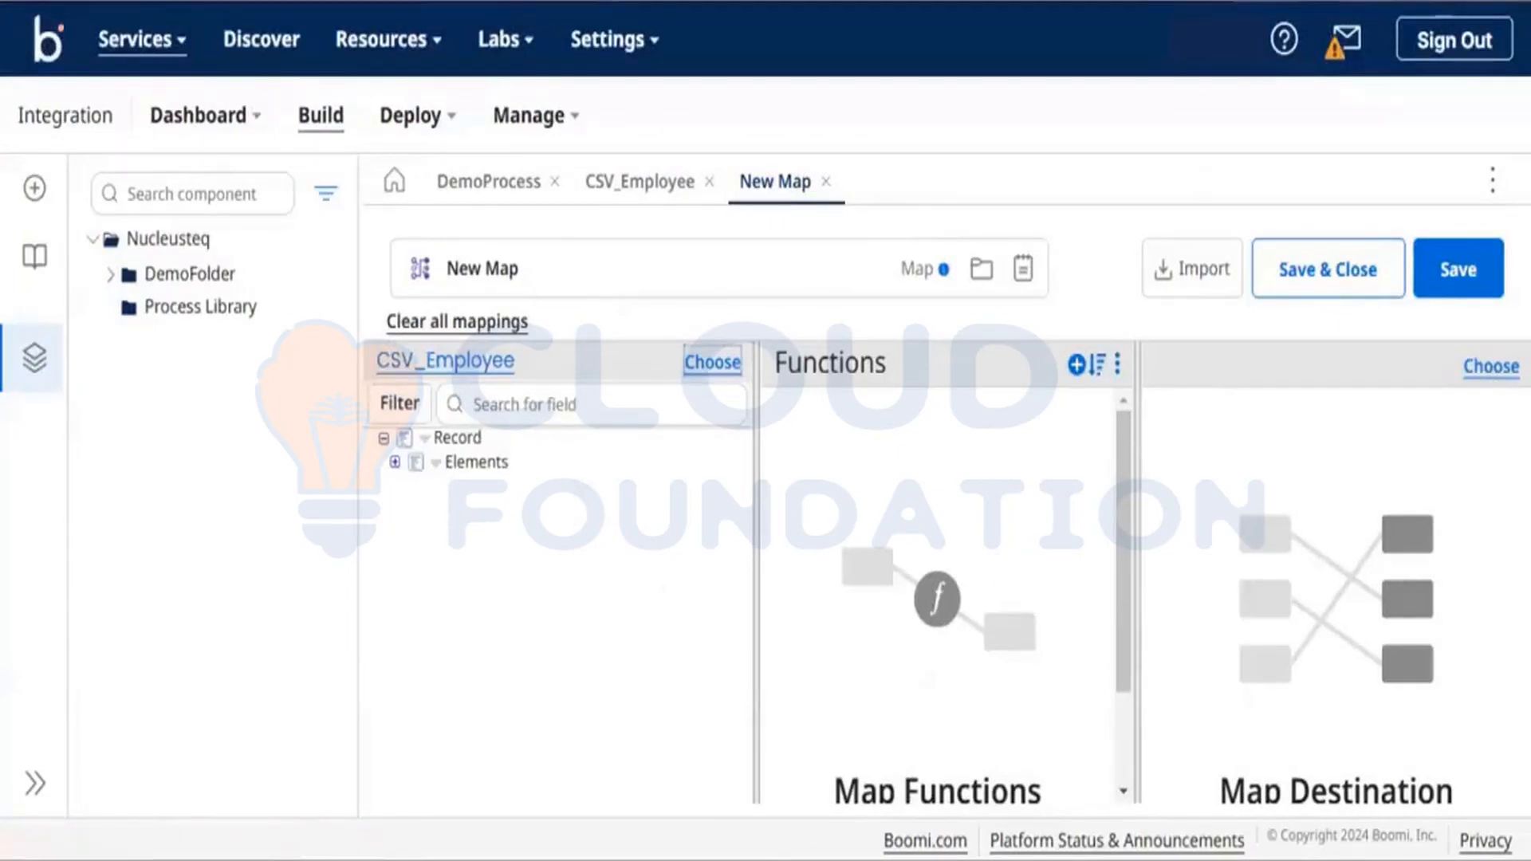
Choose XML as the map's destination profile type and start a new XML profile to build manually.
click(1490, 367)
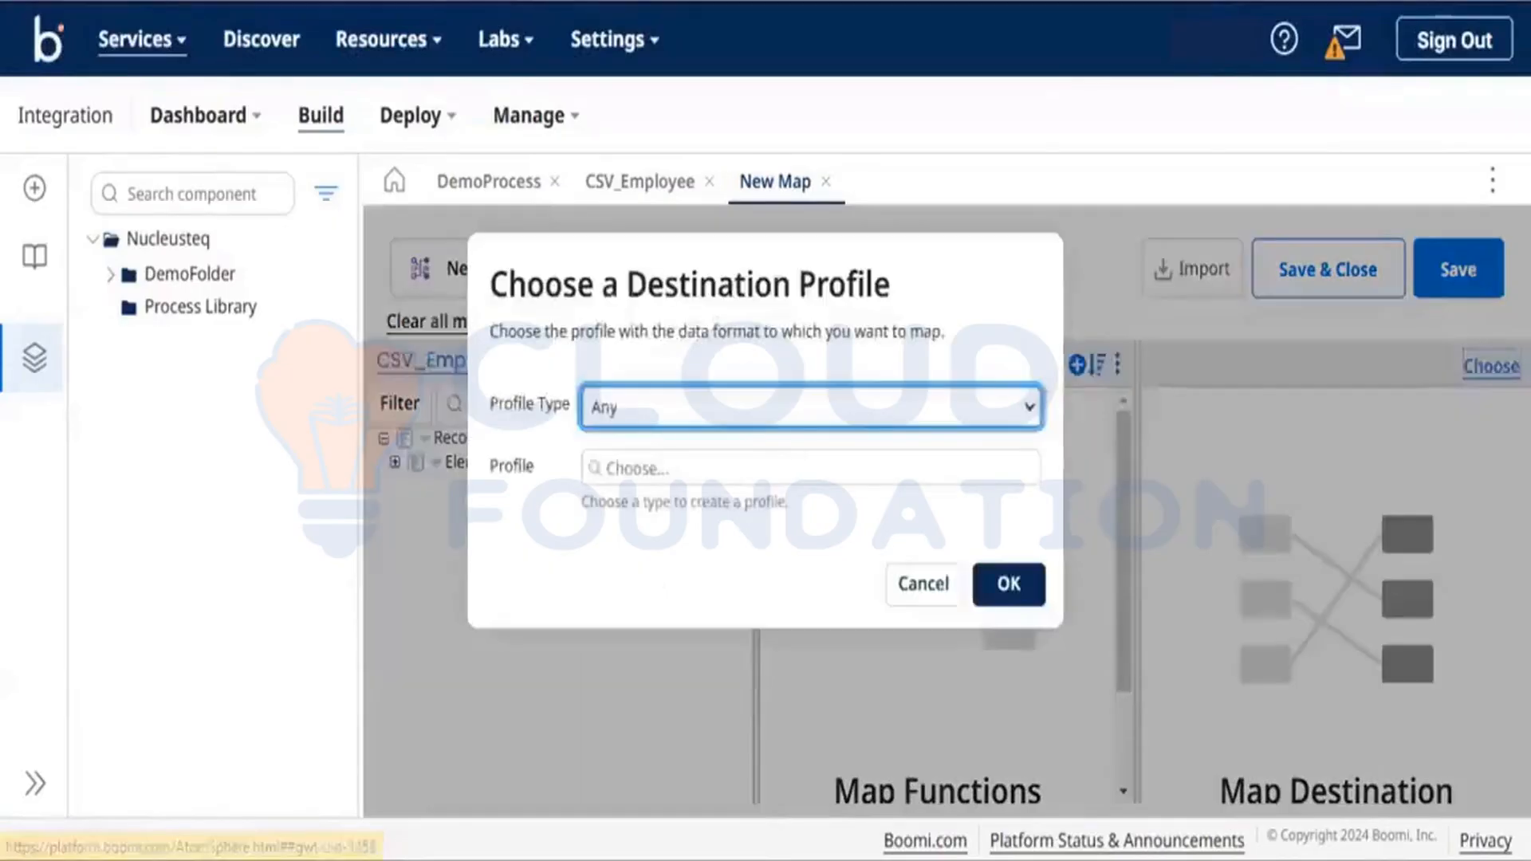
click(1015, 410)
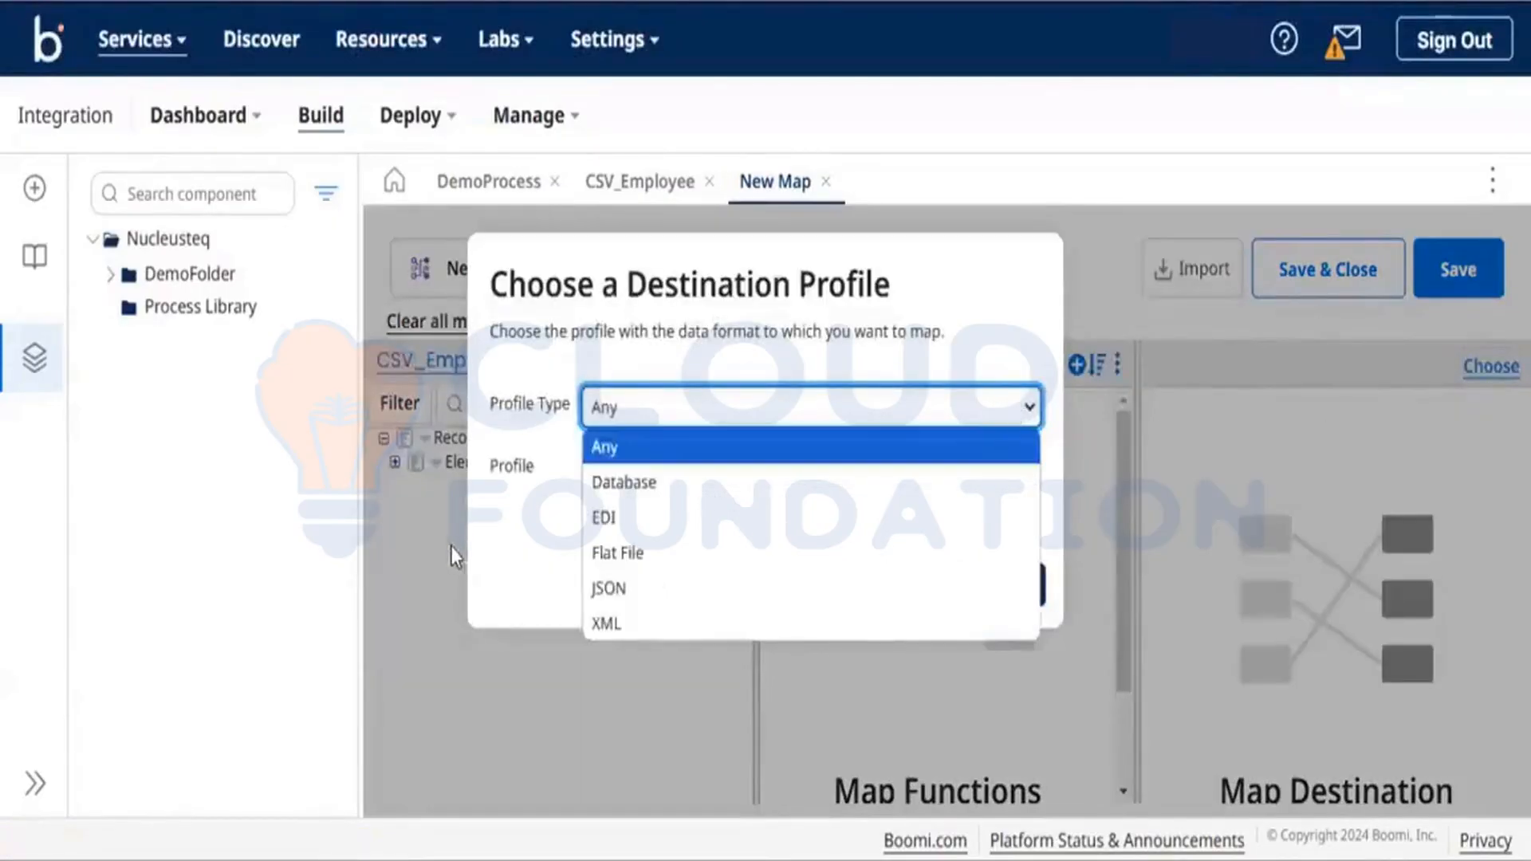
click(649, 623)
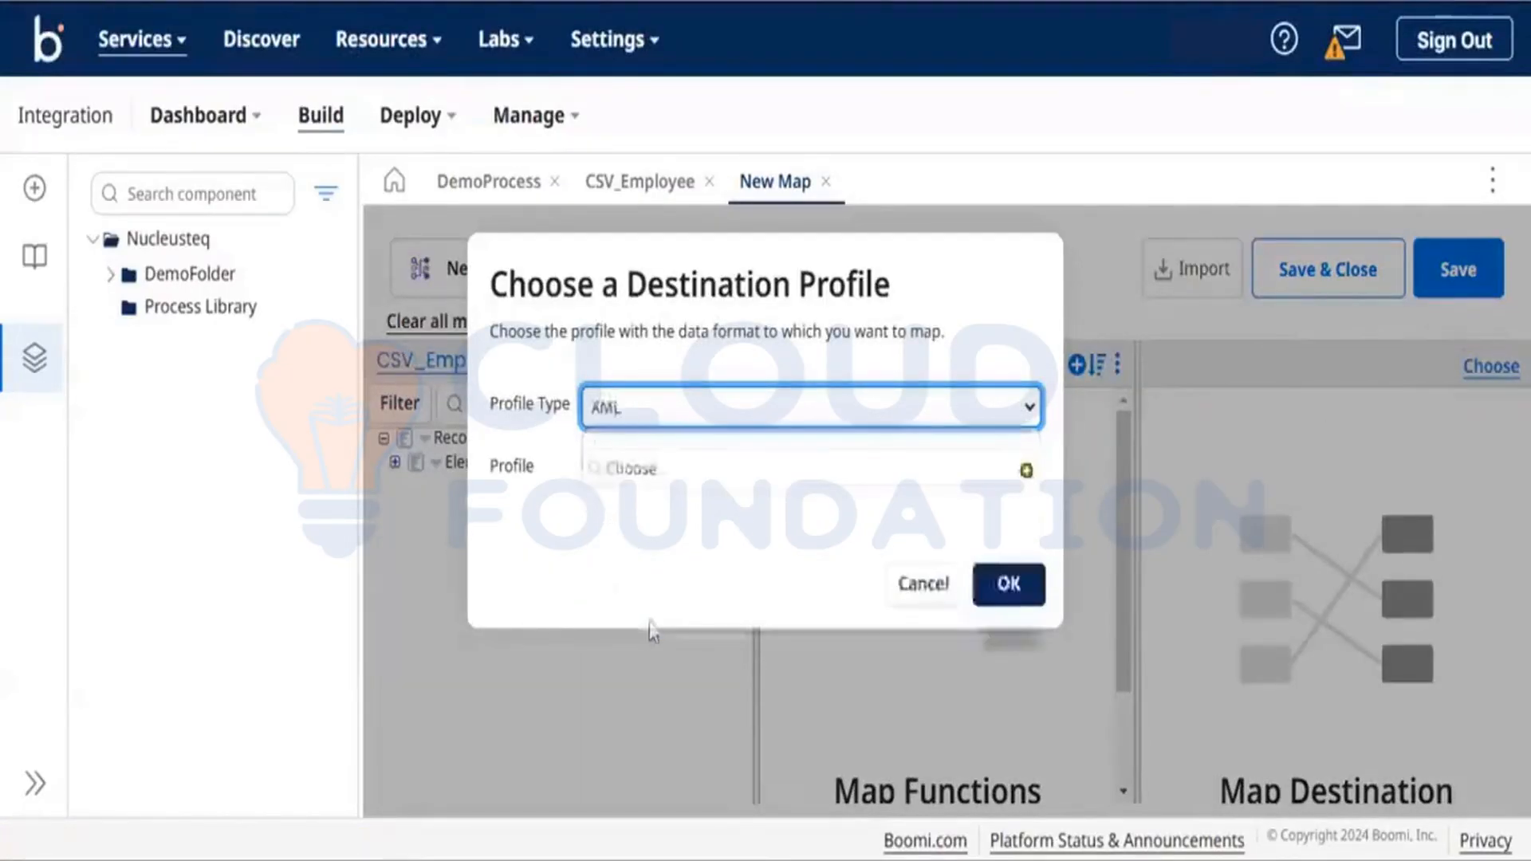
click(1026, 470)
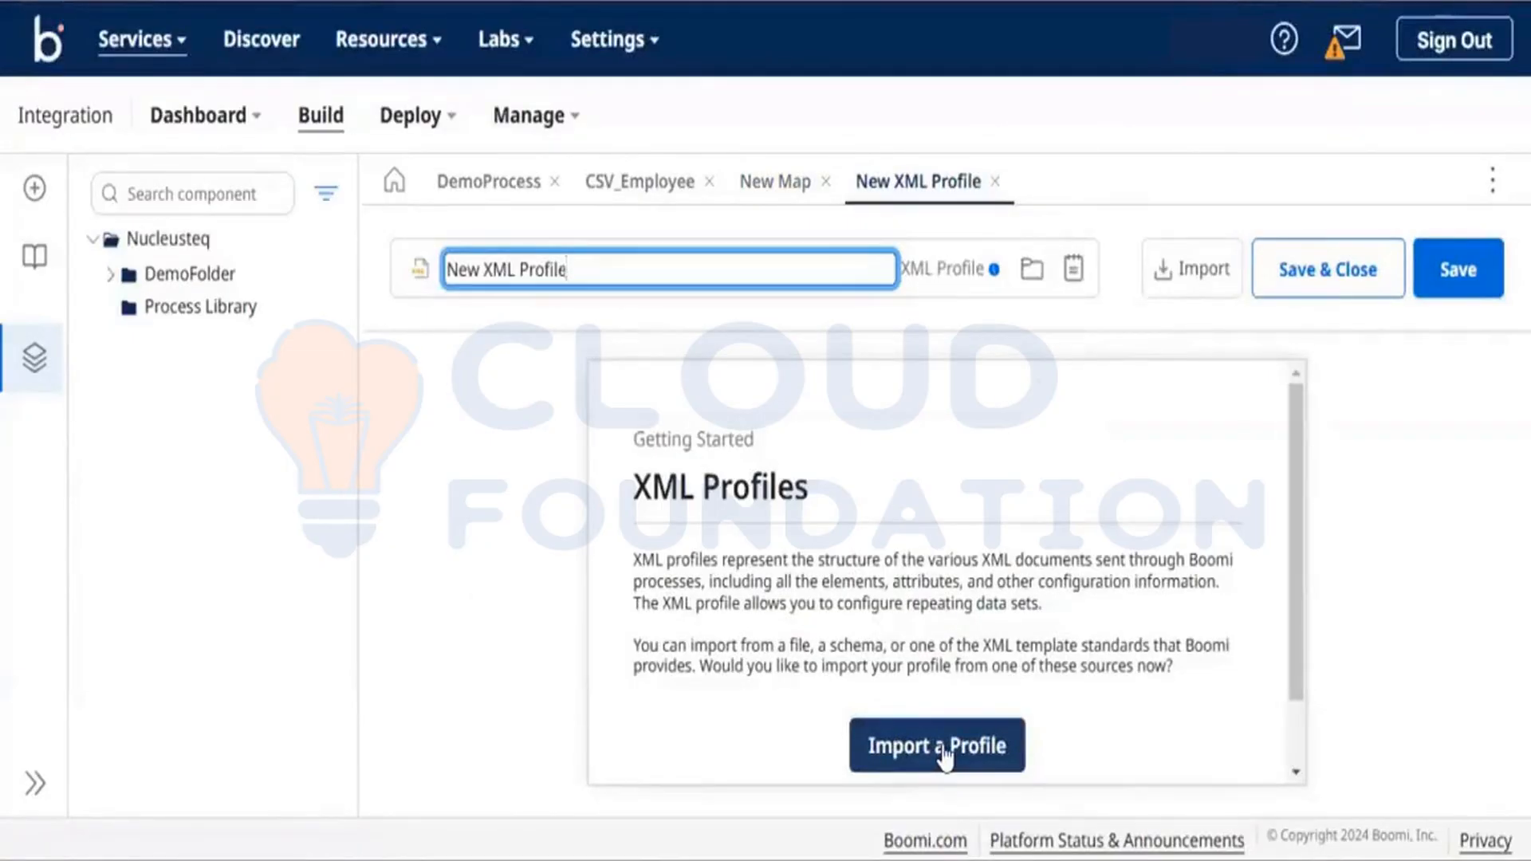
scroll(728, 733, down, 1)
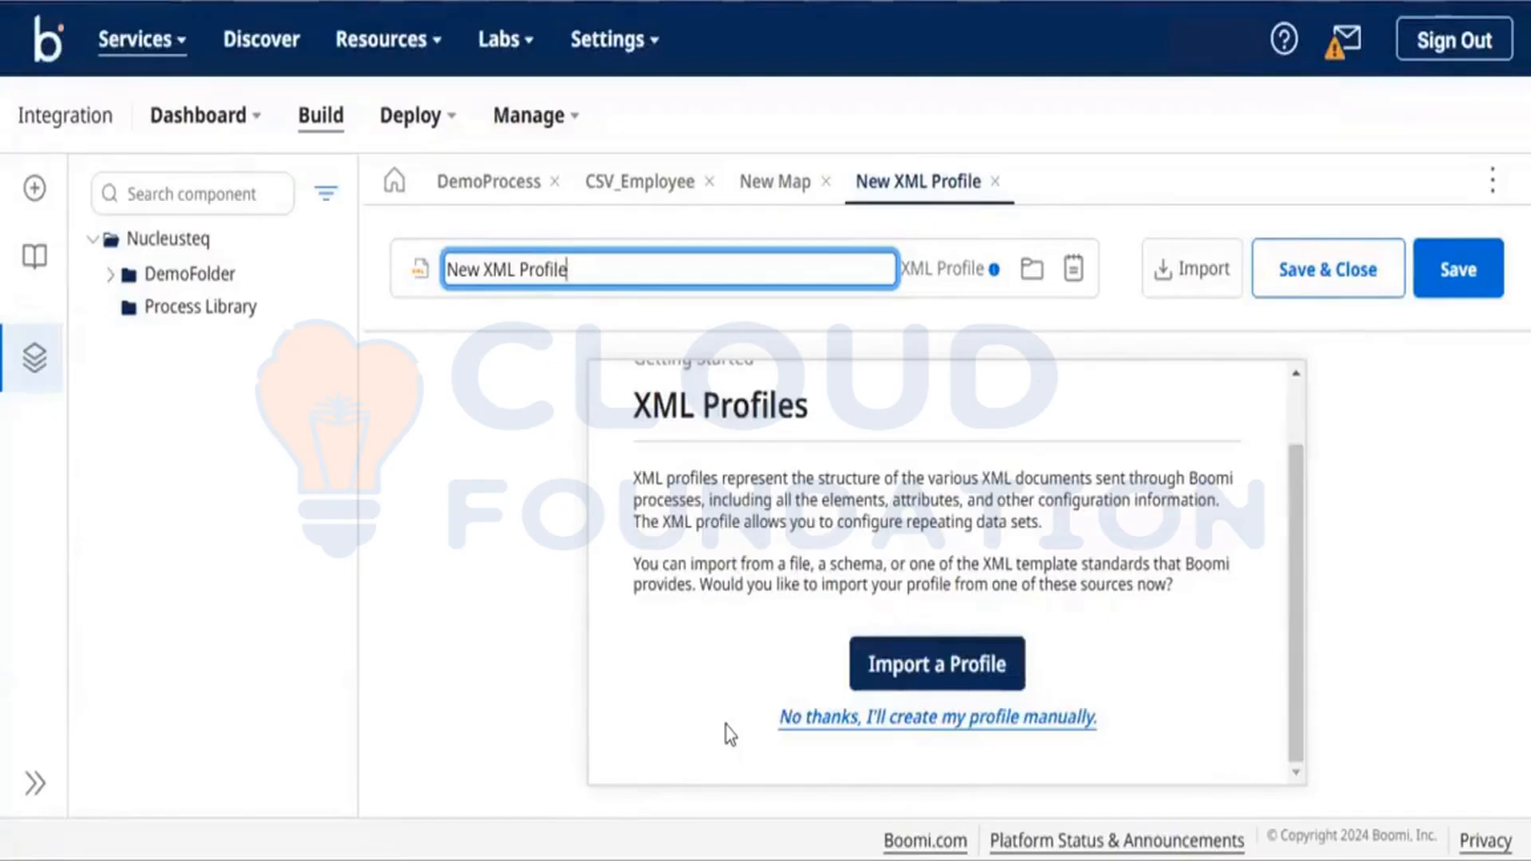
click(938, 719)
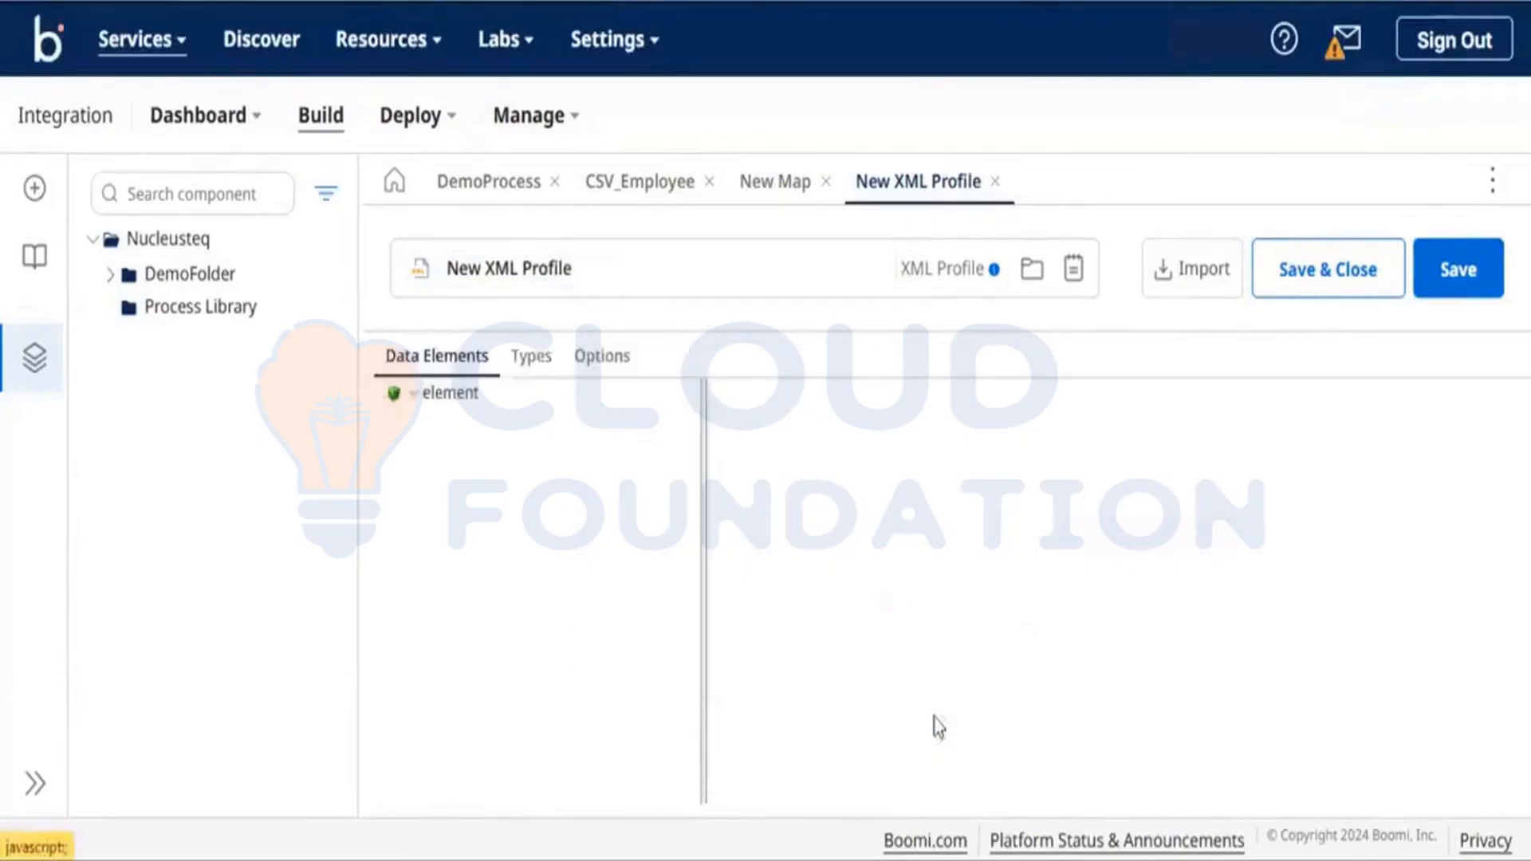
Rename the XML profile's root element as Employees.
click(434, 401)
click(974, 550)
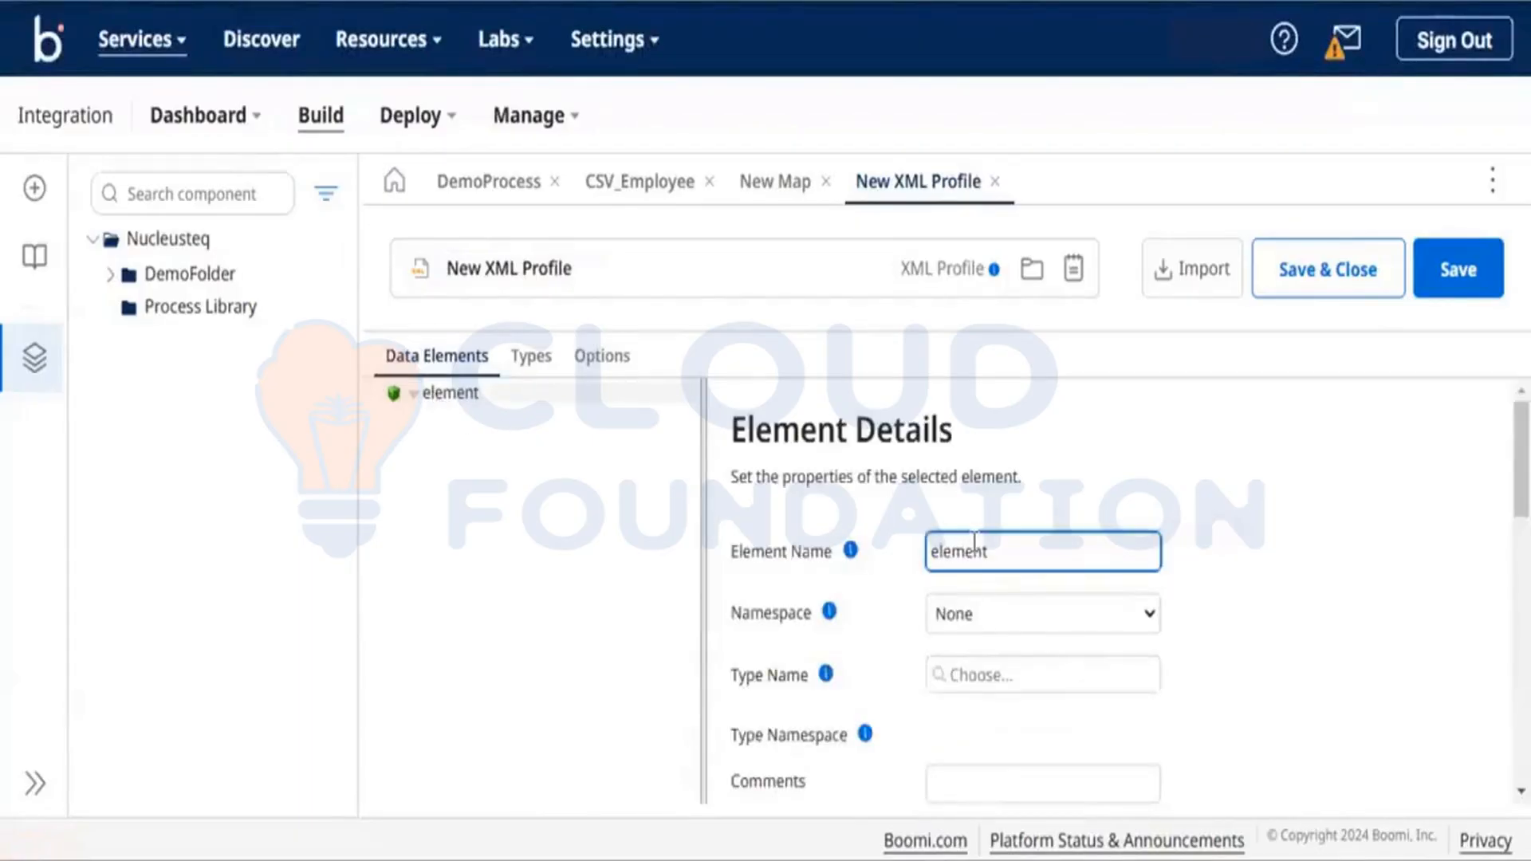
key(ctrl+a)
key(BackSpace)
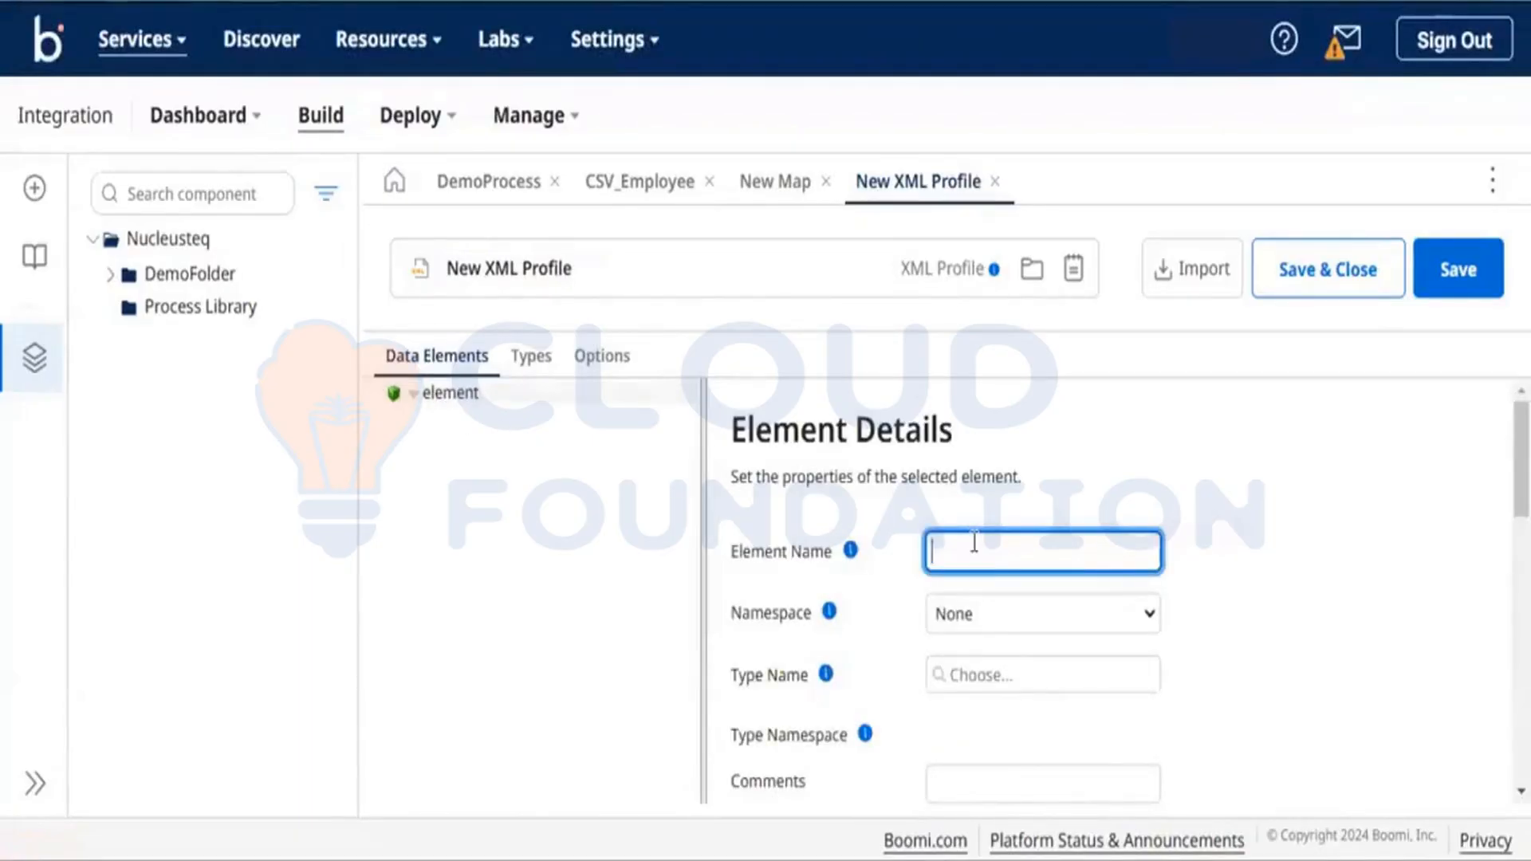
text(Employees)
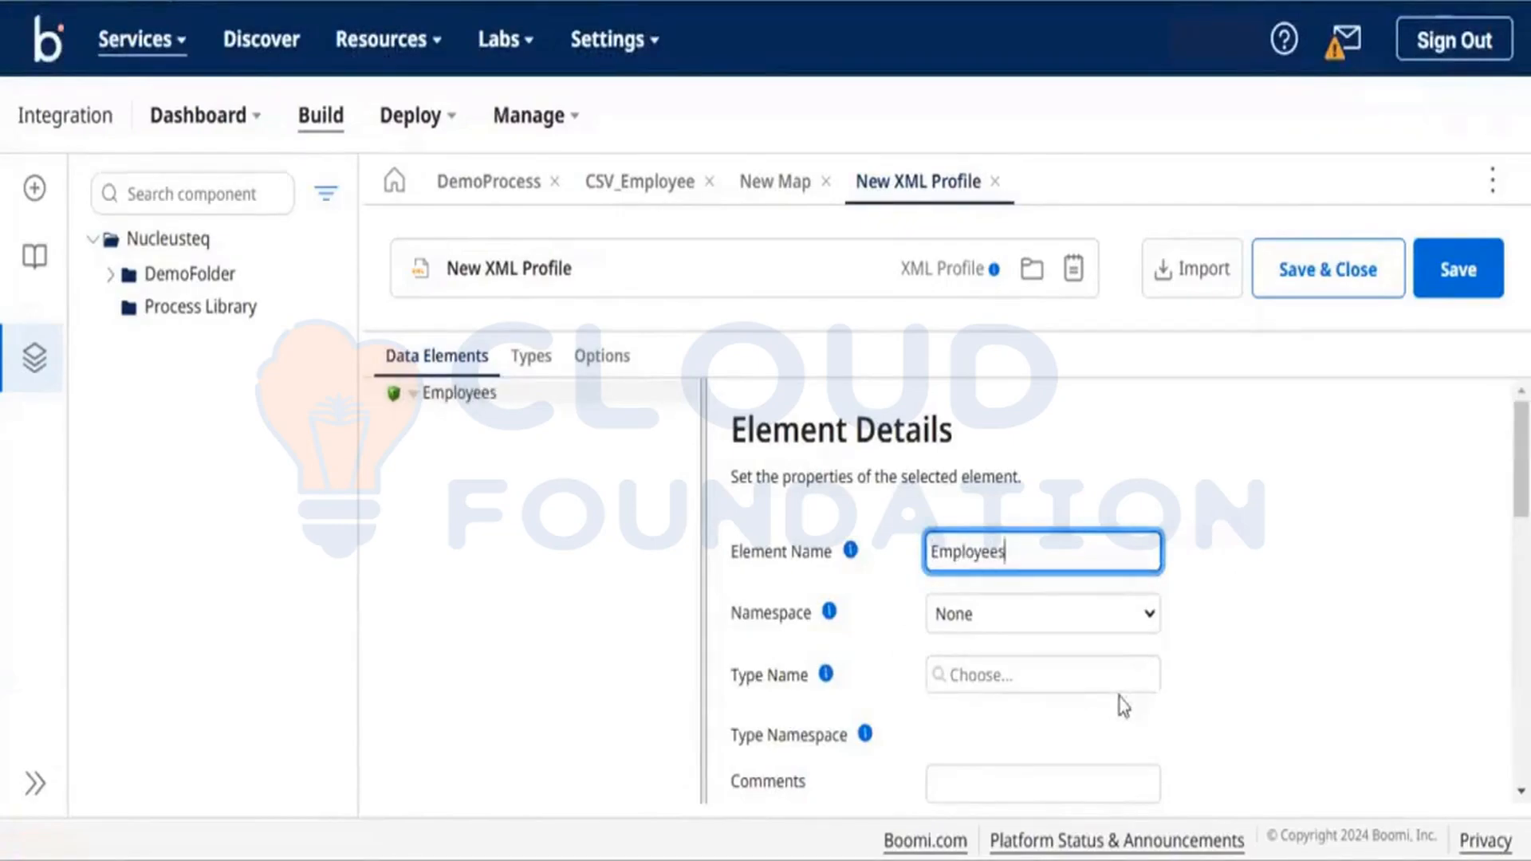
Examine the Employees element's properties, including its occurrence, looping, field size, data type and namespace options.
scroll(1029, 702, down, 3)
scroll(1183, 635, down, 2)
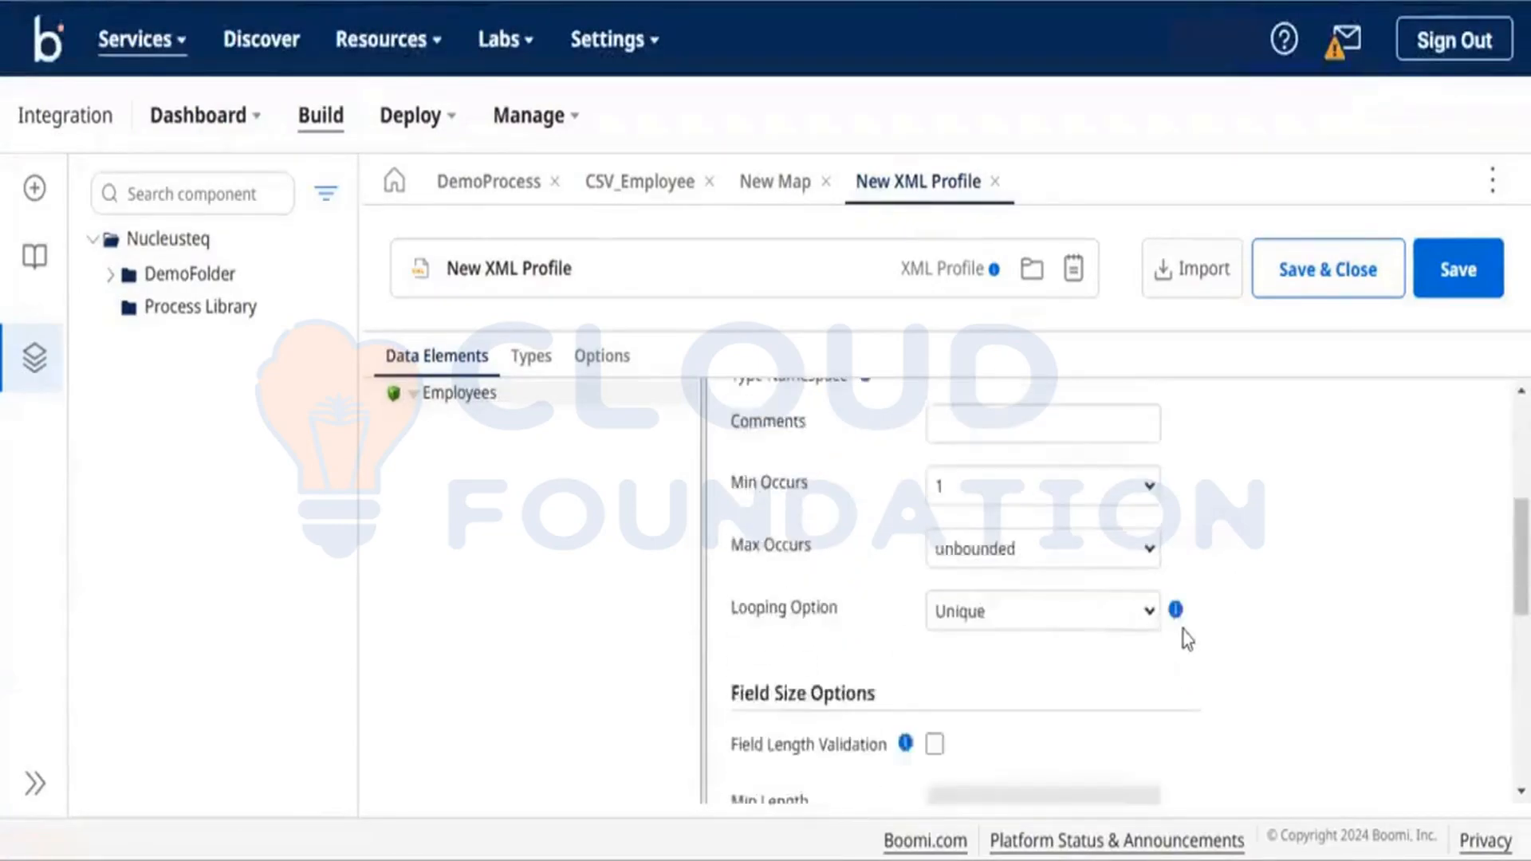
scroll(1187, 638, down, 1)
scroll(1186, 638, up, 2)
scroll(1189, 639, down, 3)
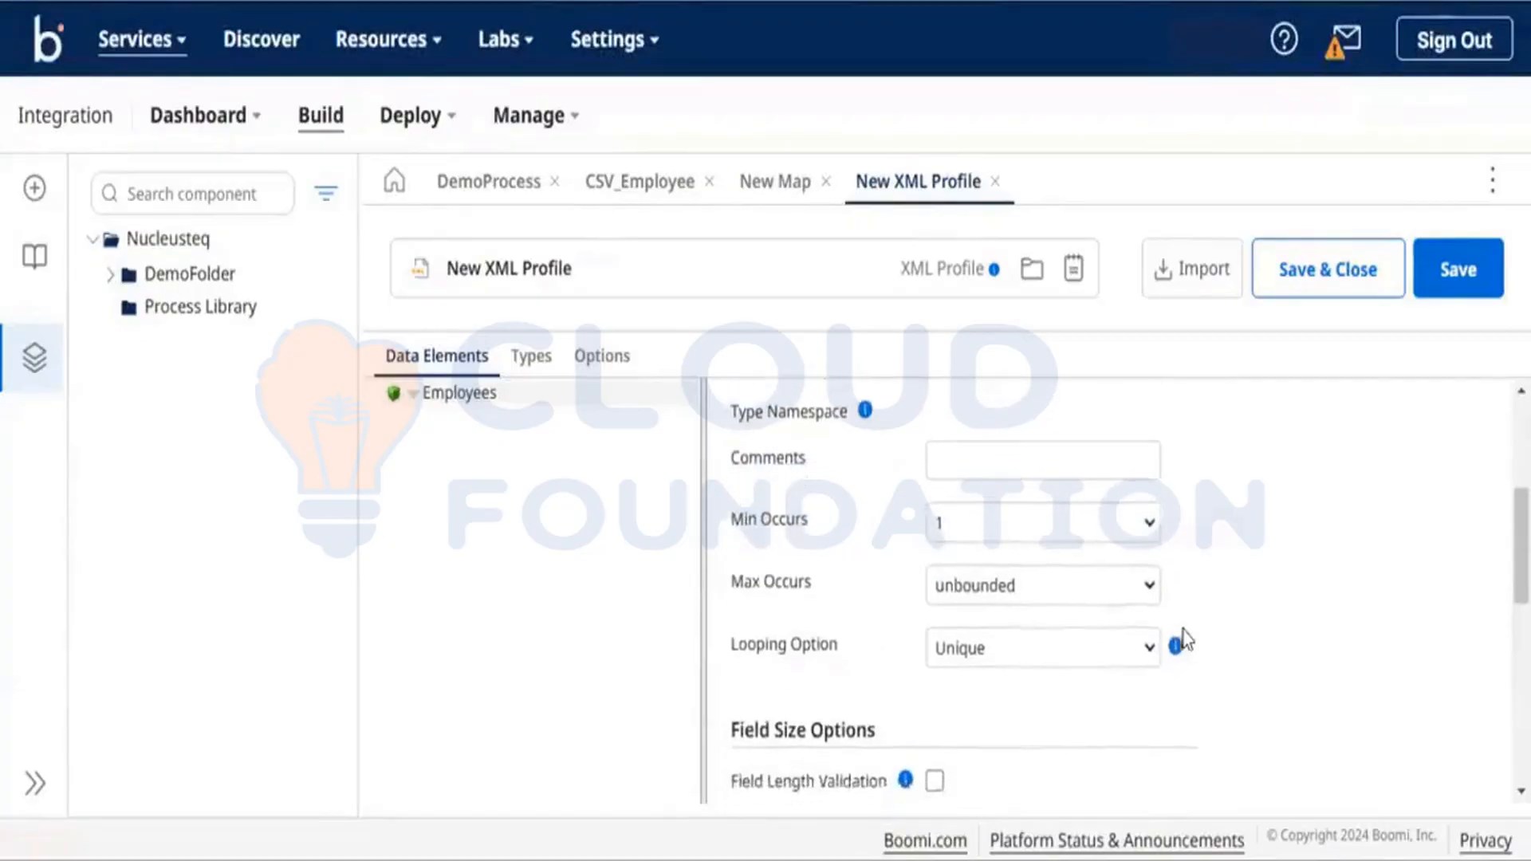
scroll(1187, 636, up, 5)
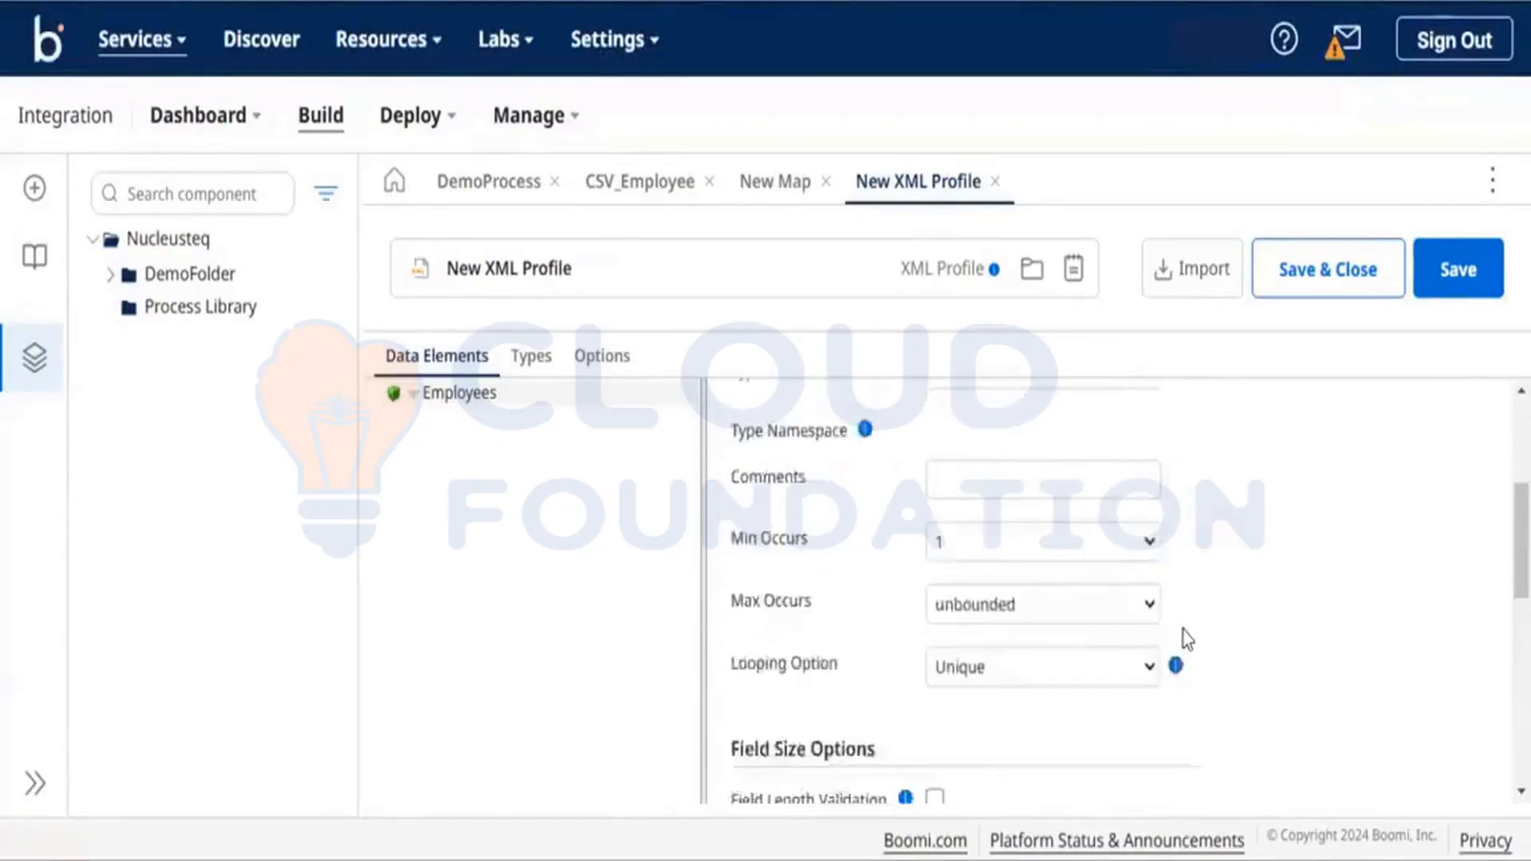
scroll(1194, 577, down, 5)
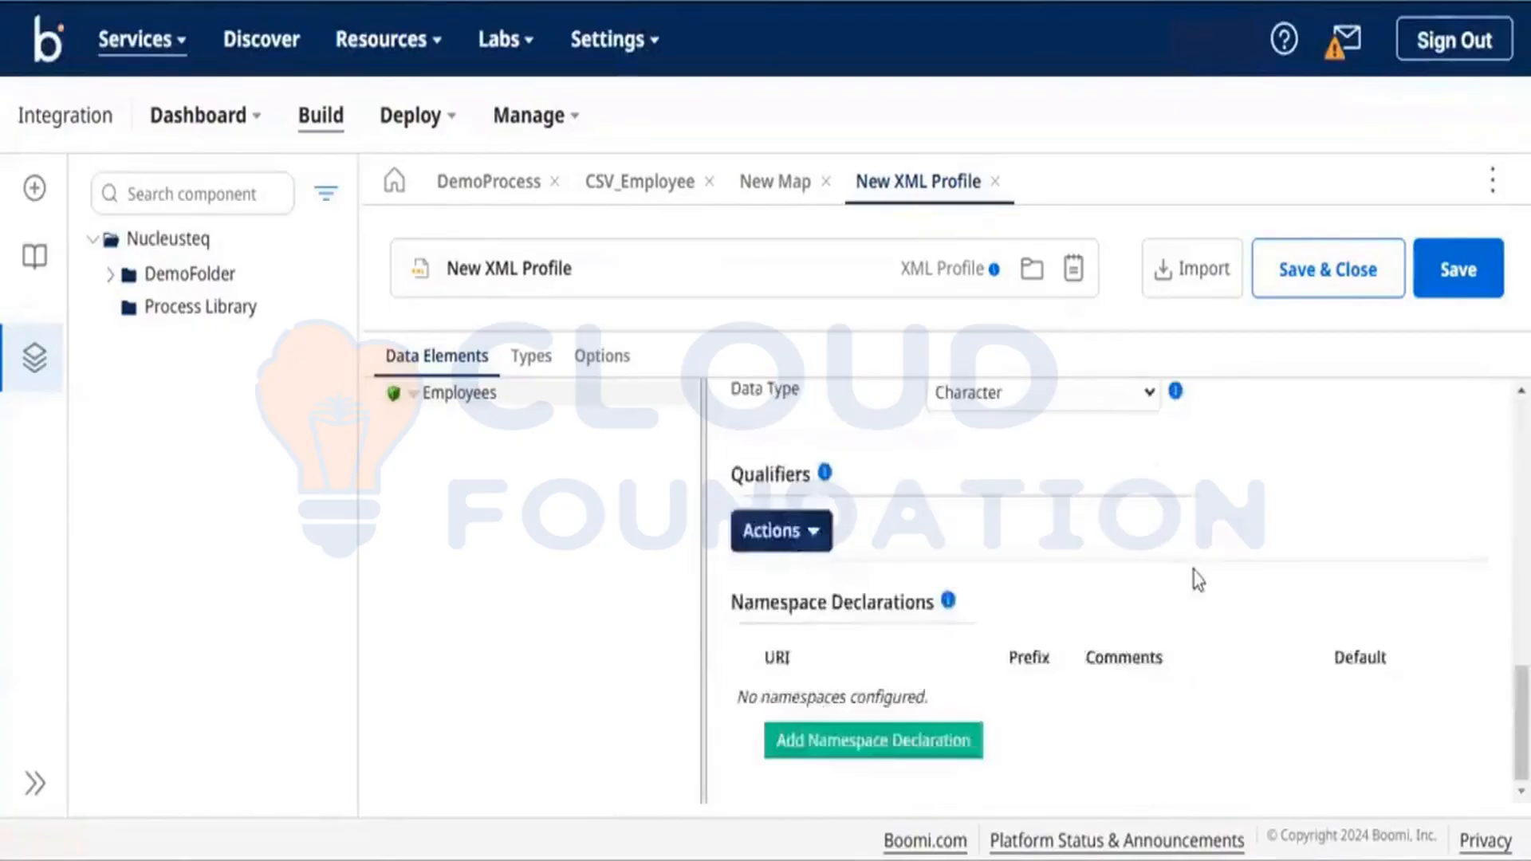
scroll(1193, 577, up, 5)
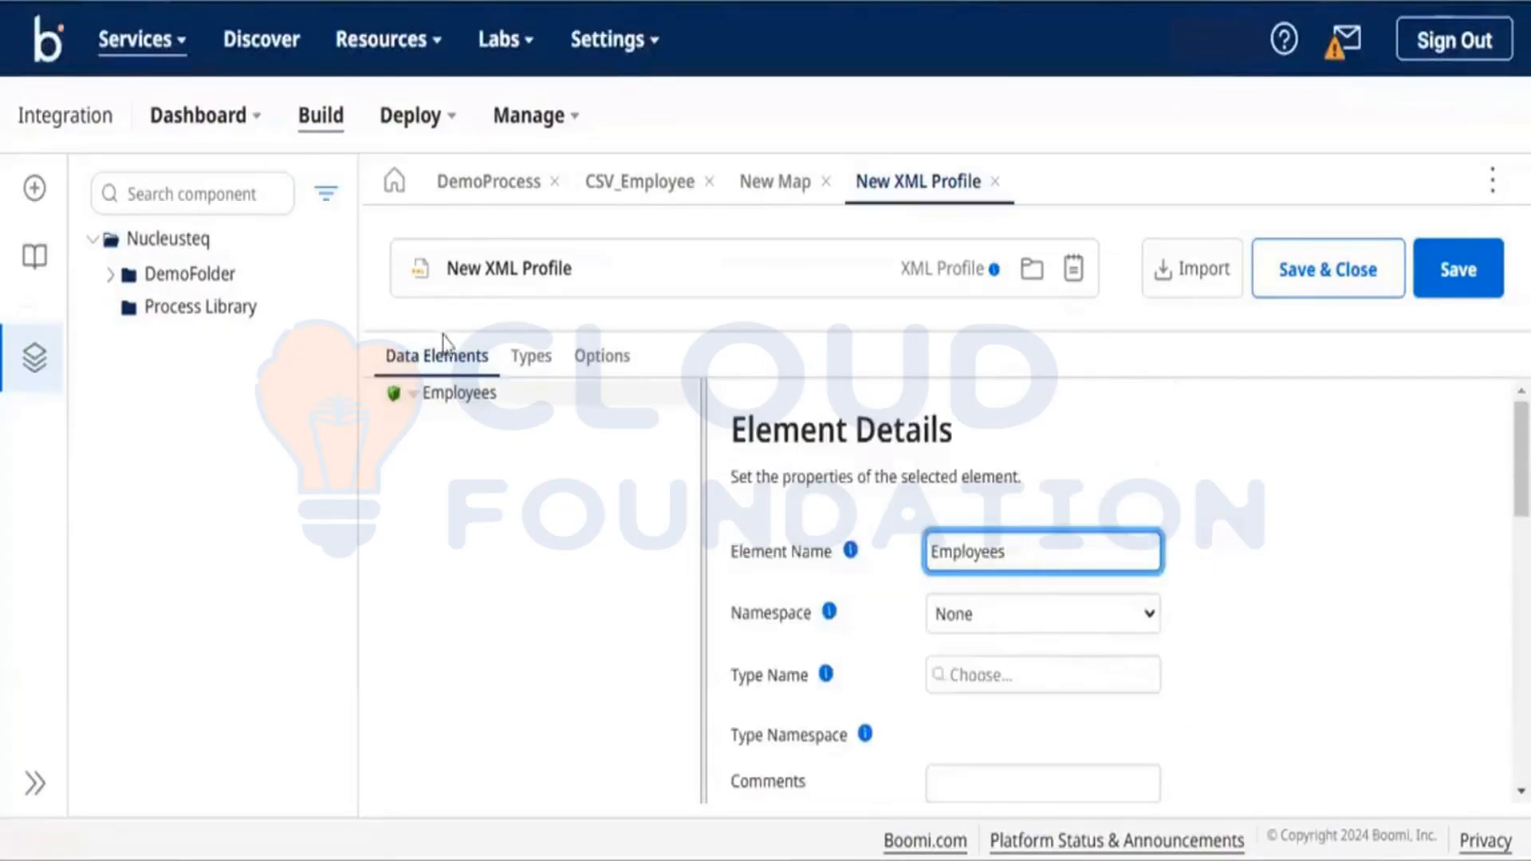
Add a child element under the root Employees element and name it Employee.
click(411, 399)
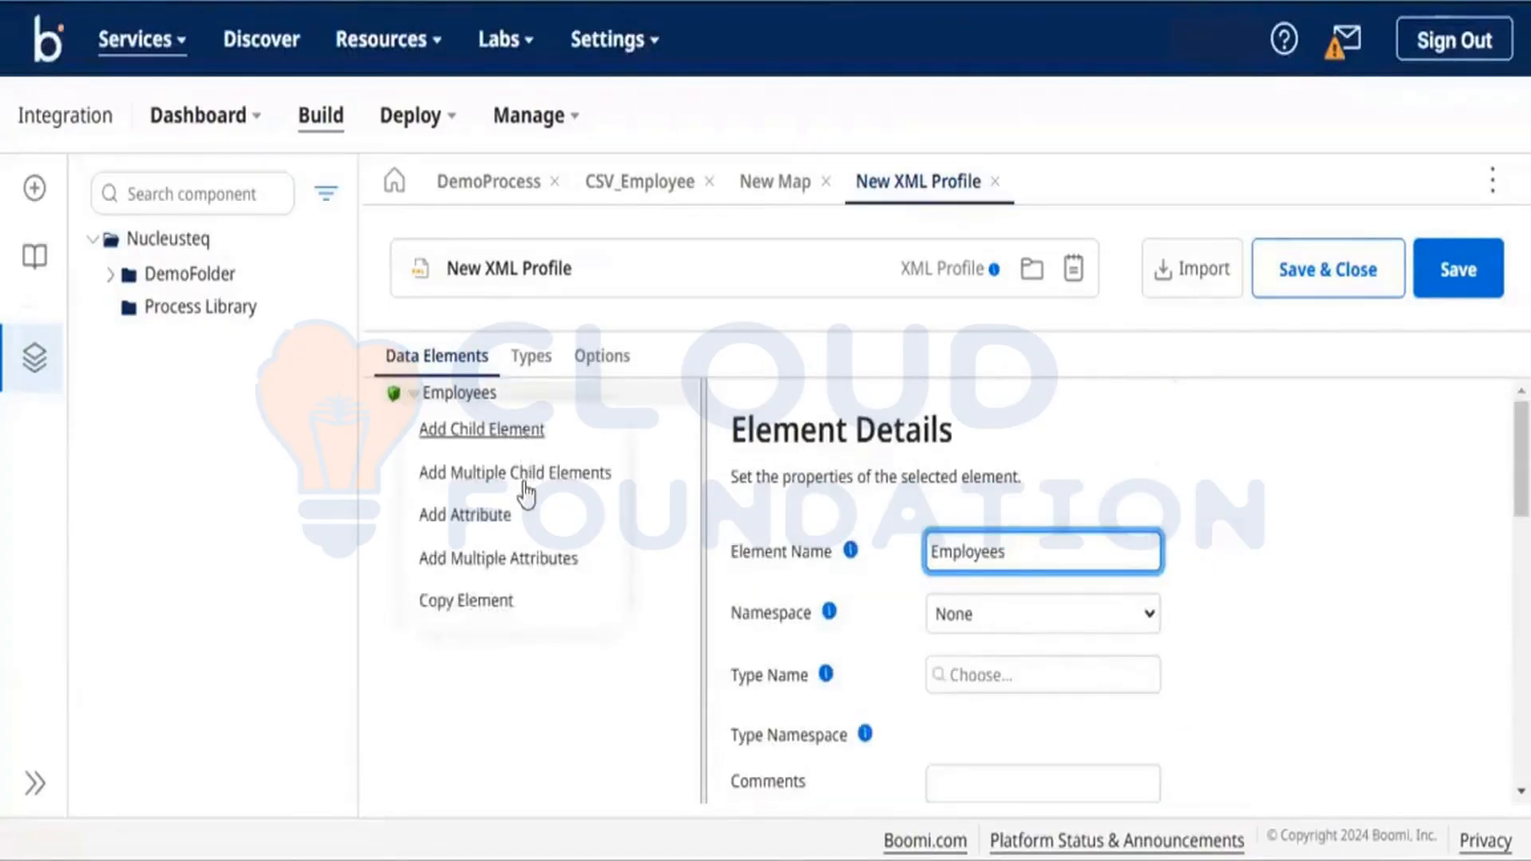
click(529, 435)
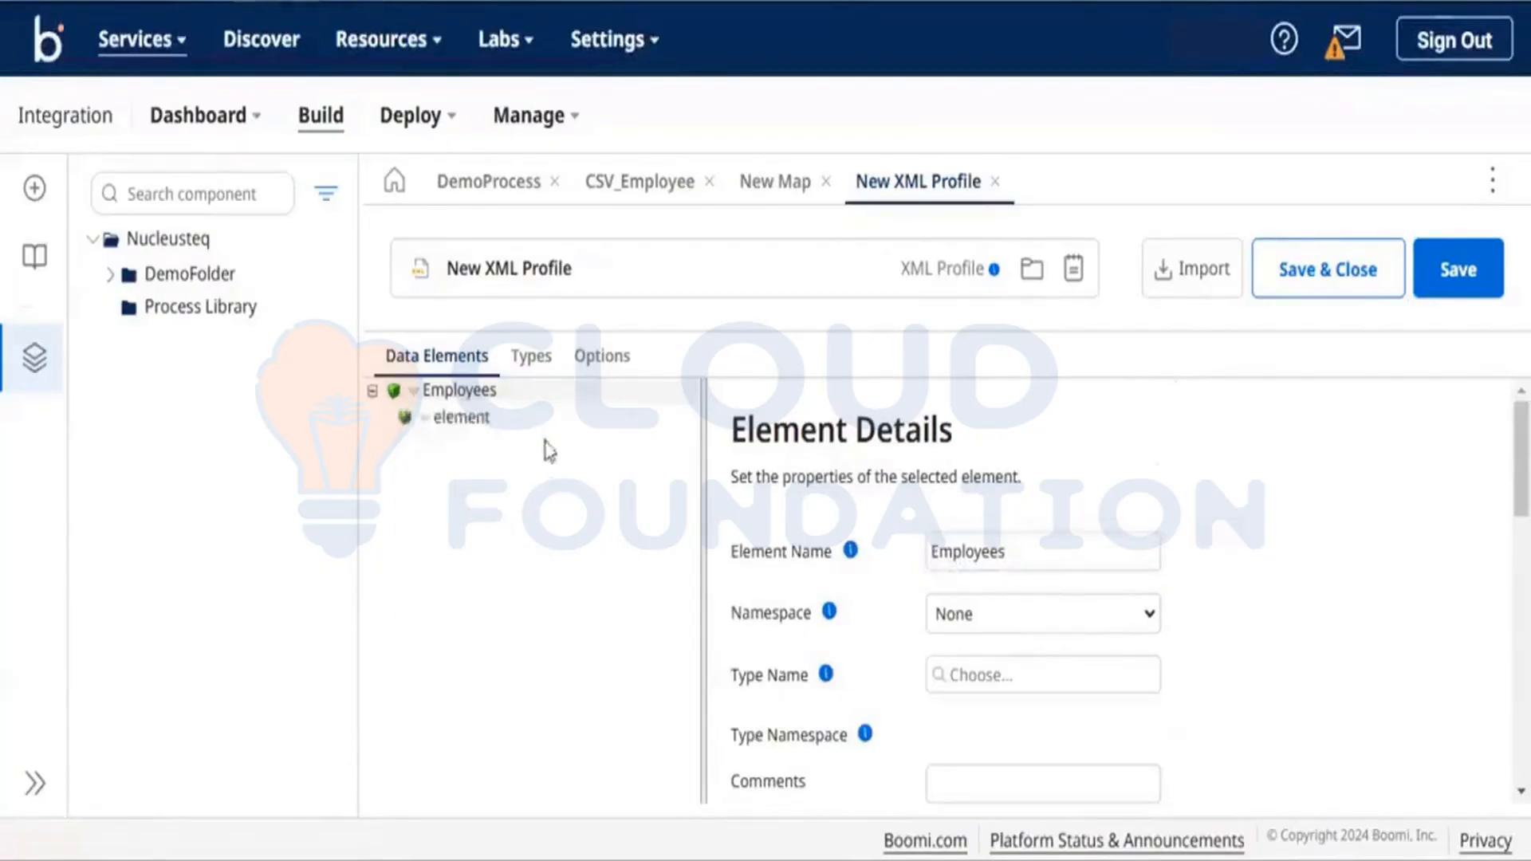
click(459, 415)
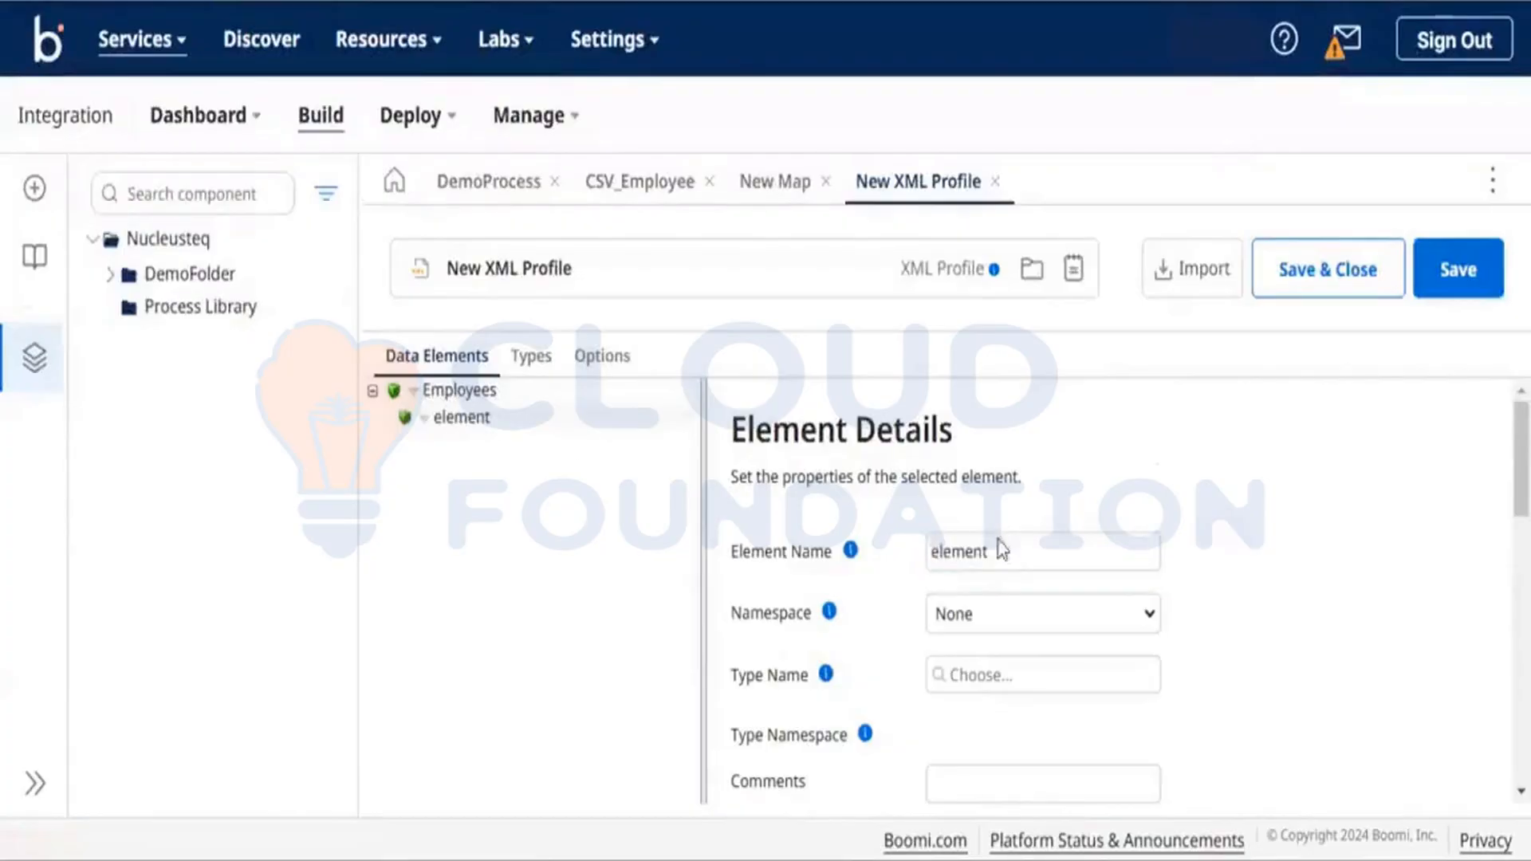
click(1002, 550)
key(BackSpace)
key(BackSpace)
key(BackSpace)
key(BackSpace)
key(BackSpace)
key(BackSpace)
key(BackSpace)
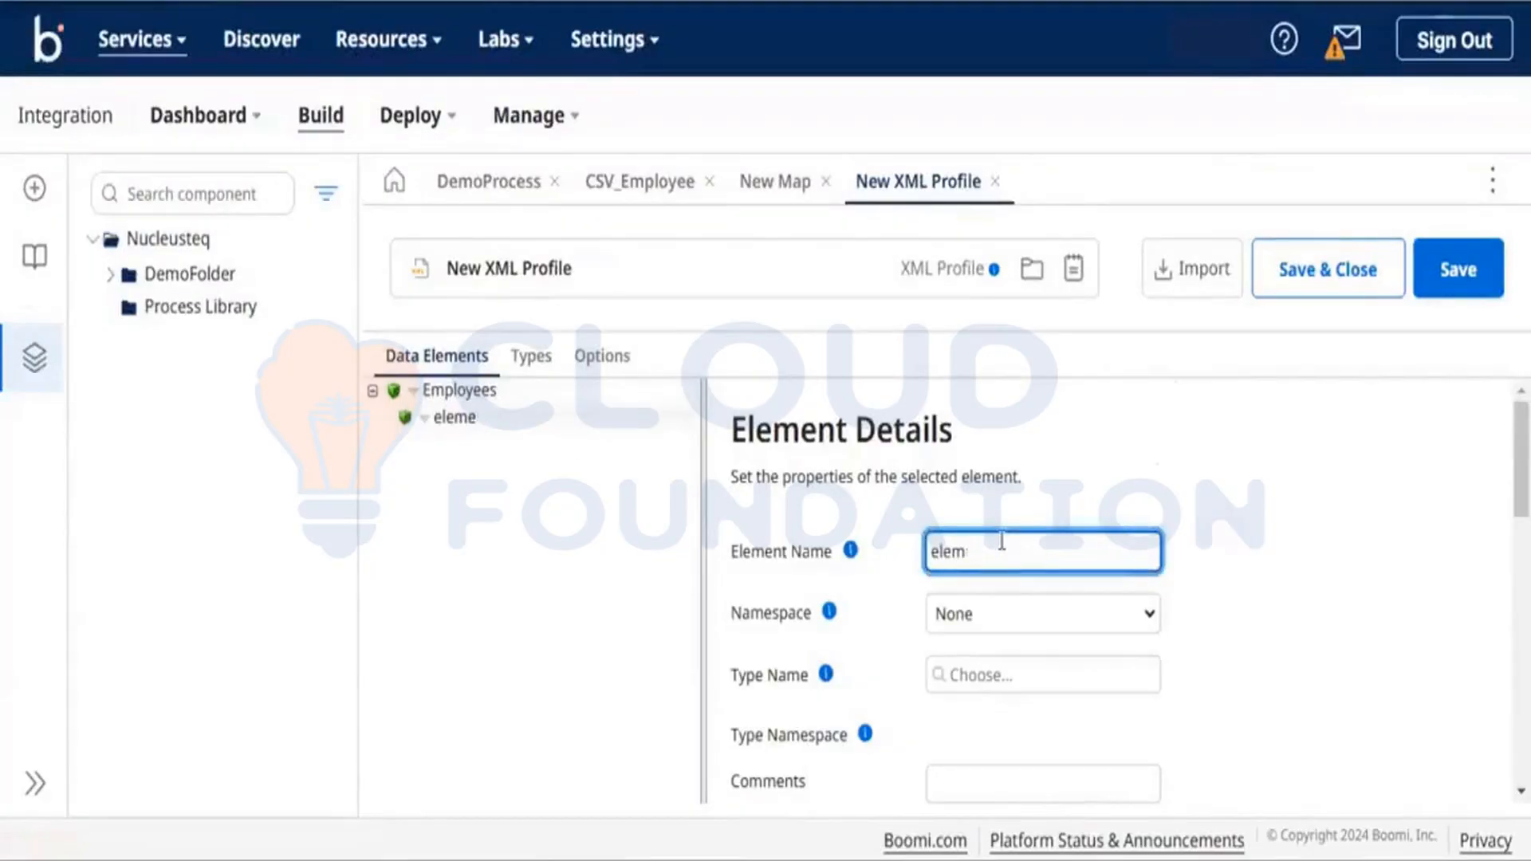
text(Empl)
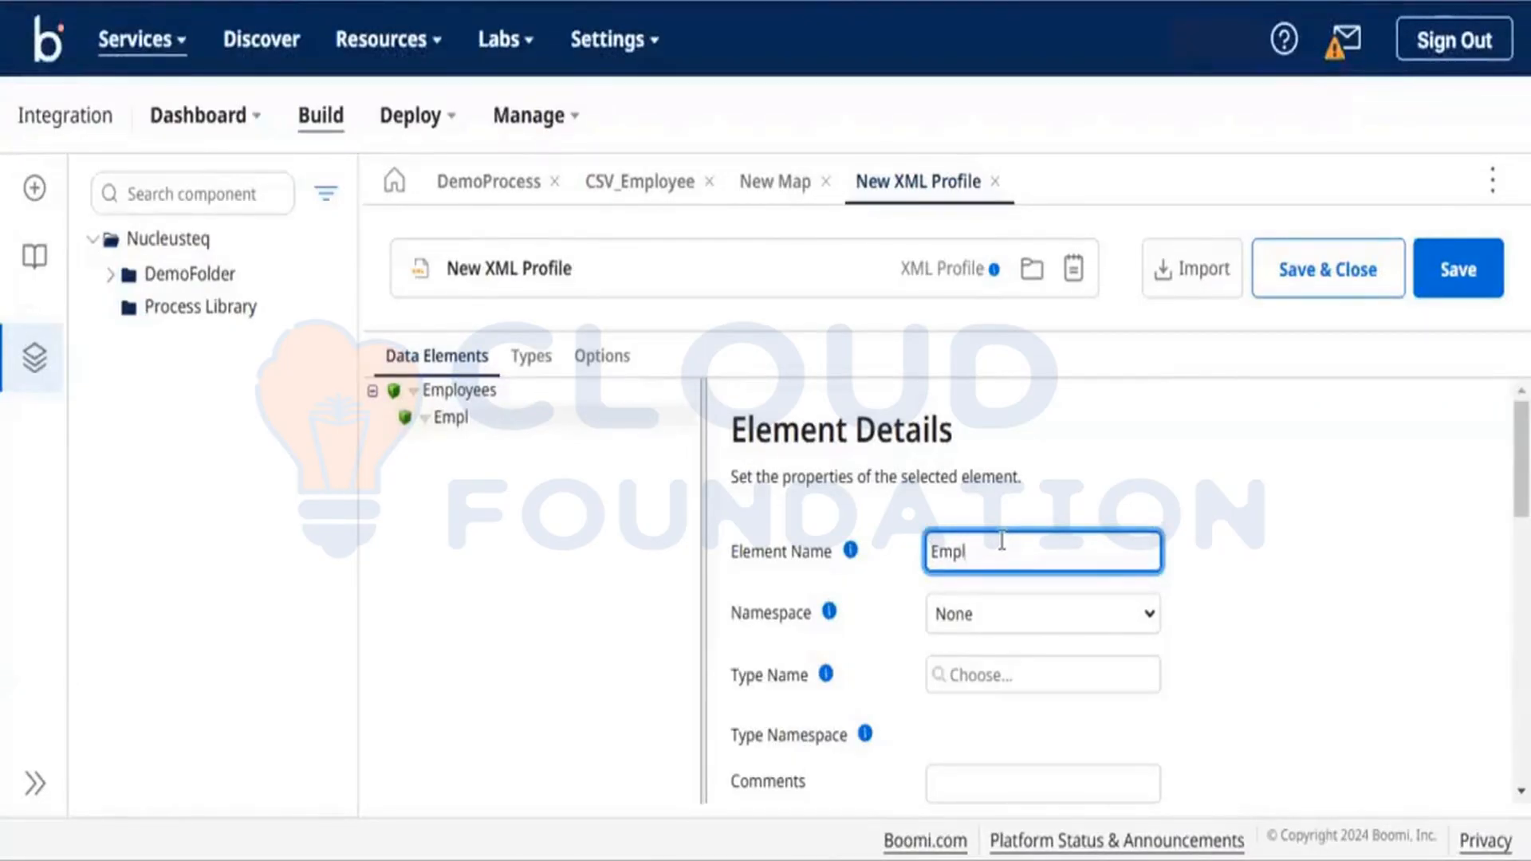
text(oyee)
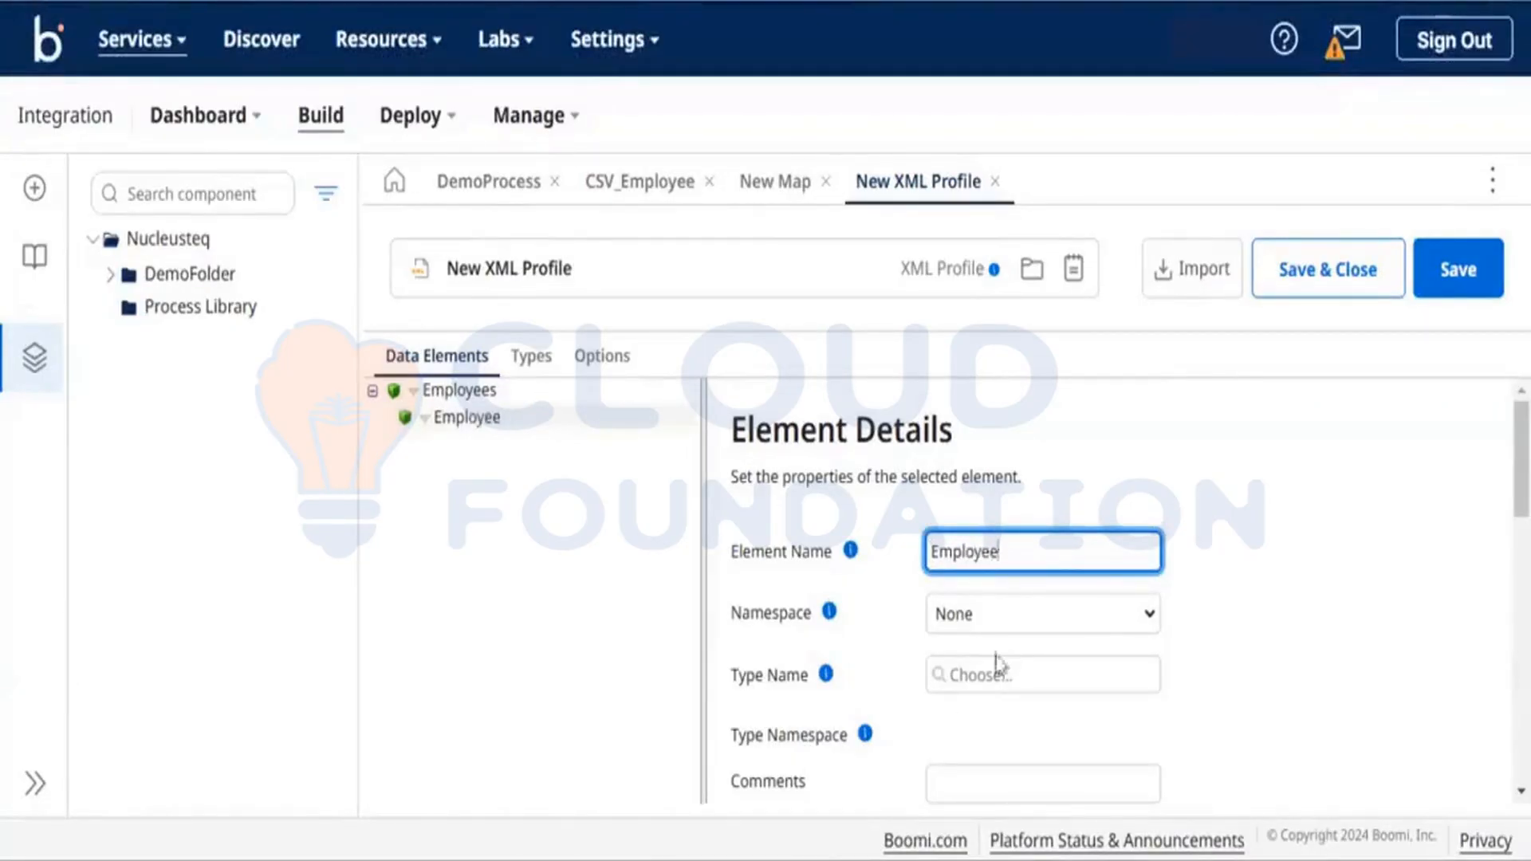
Add five child elements at once under the Employee element.
click(428, 421)
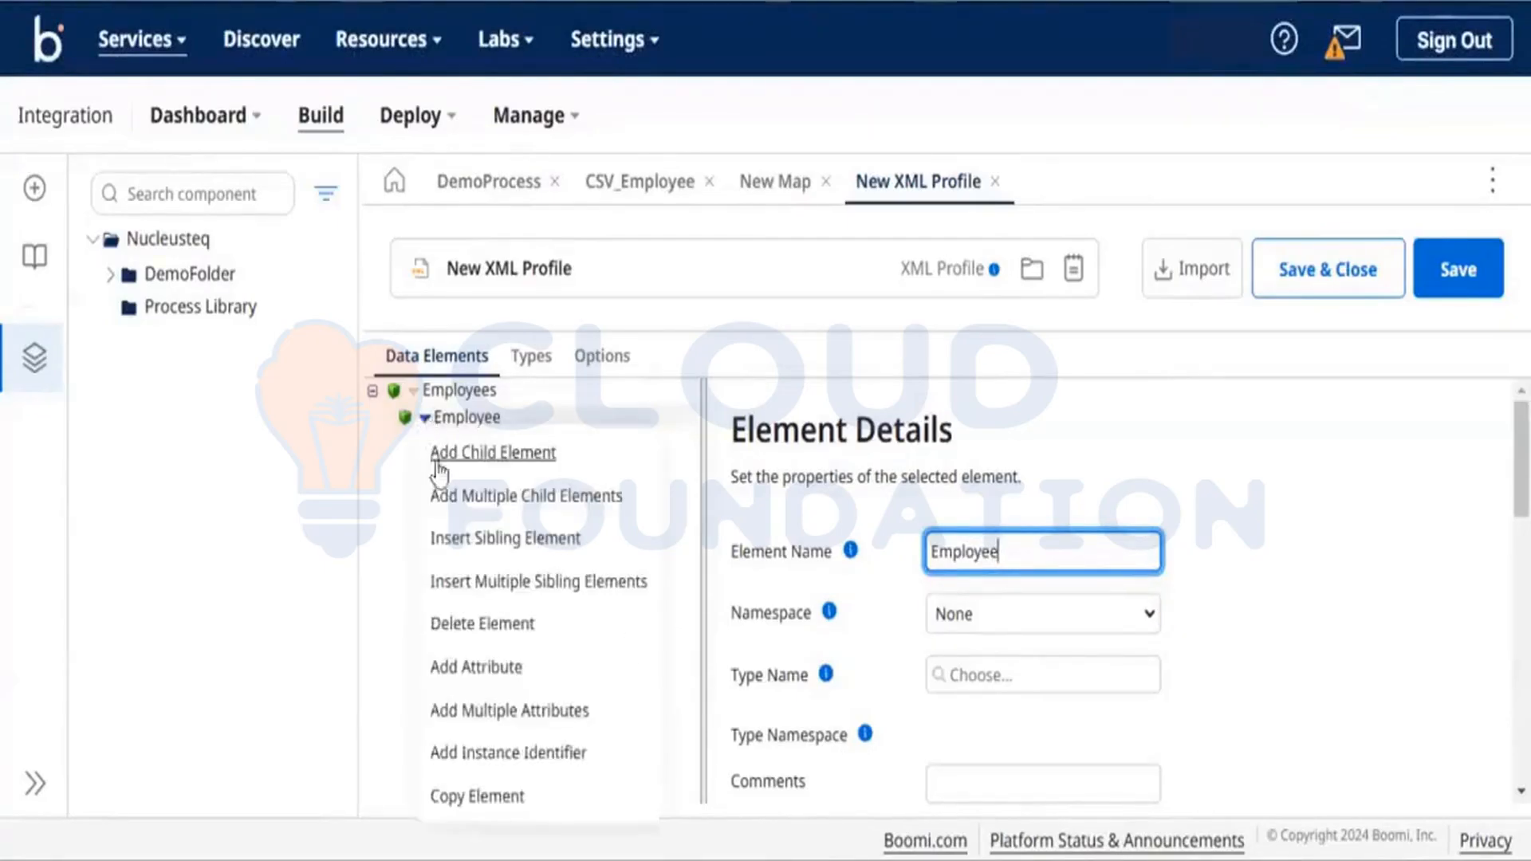
click(482, 505)
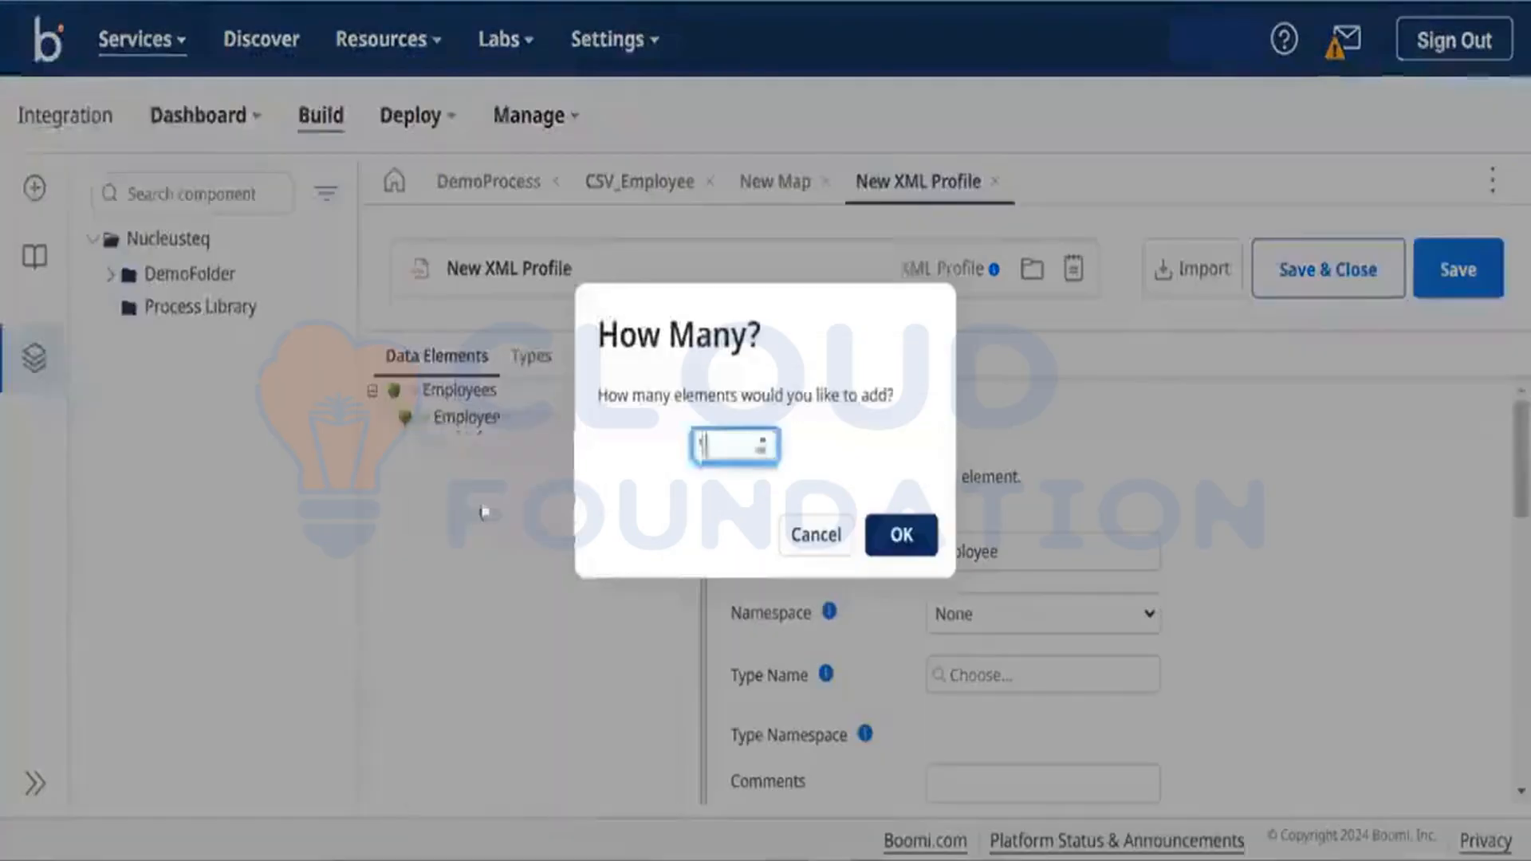
text(5)
click(895, 533)
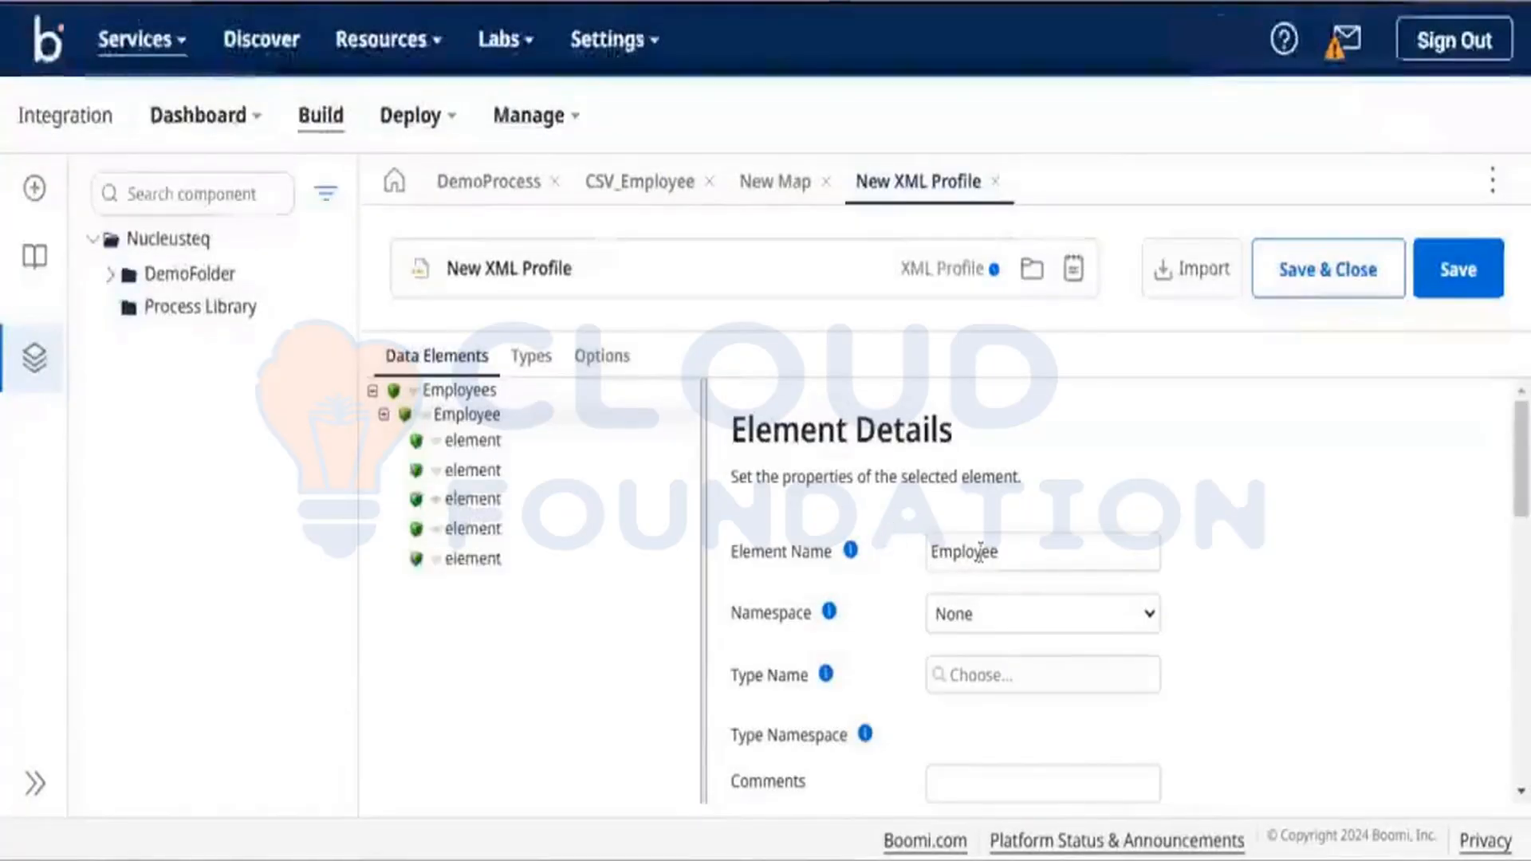
click(1003, 554)
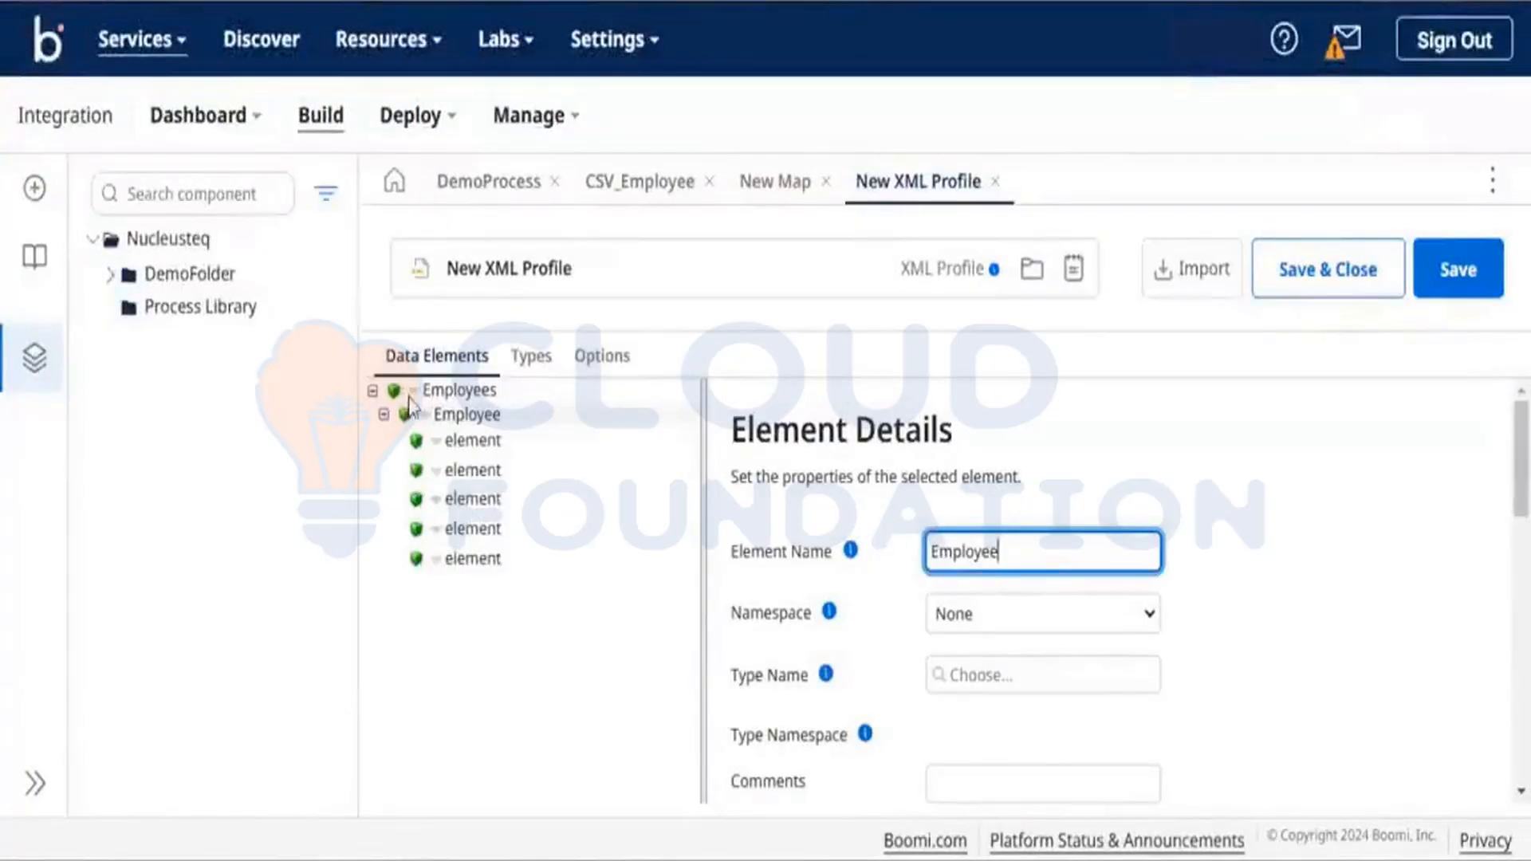
Rename the first child element of Employee as EmployeeId and review its occurrence and looping options.
click(462, 439)
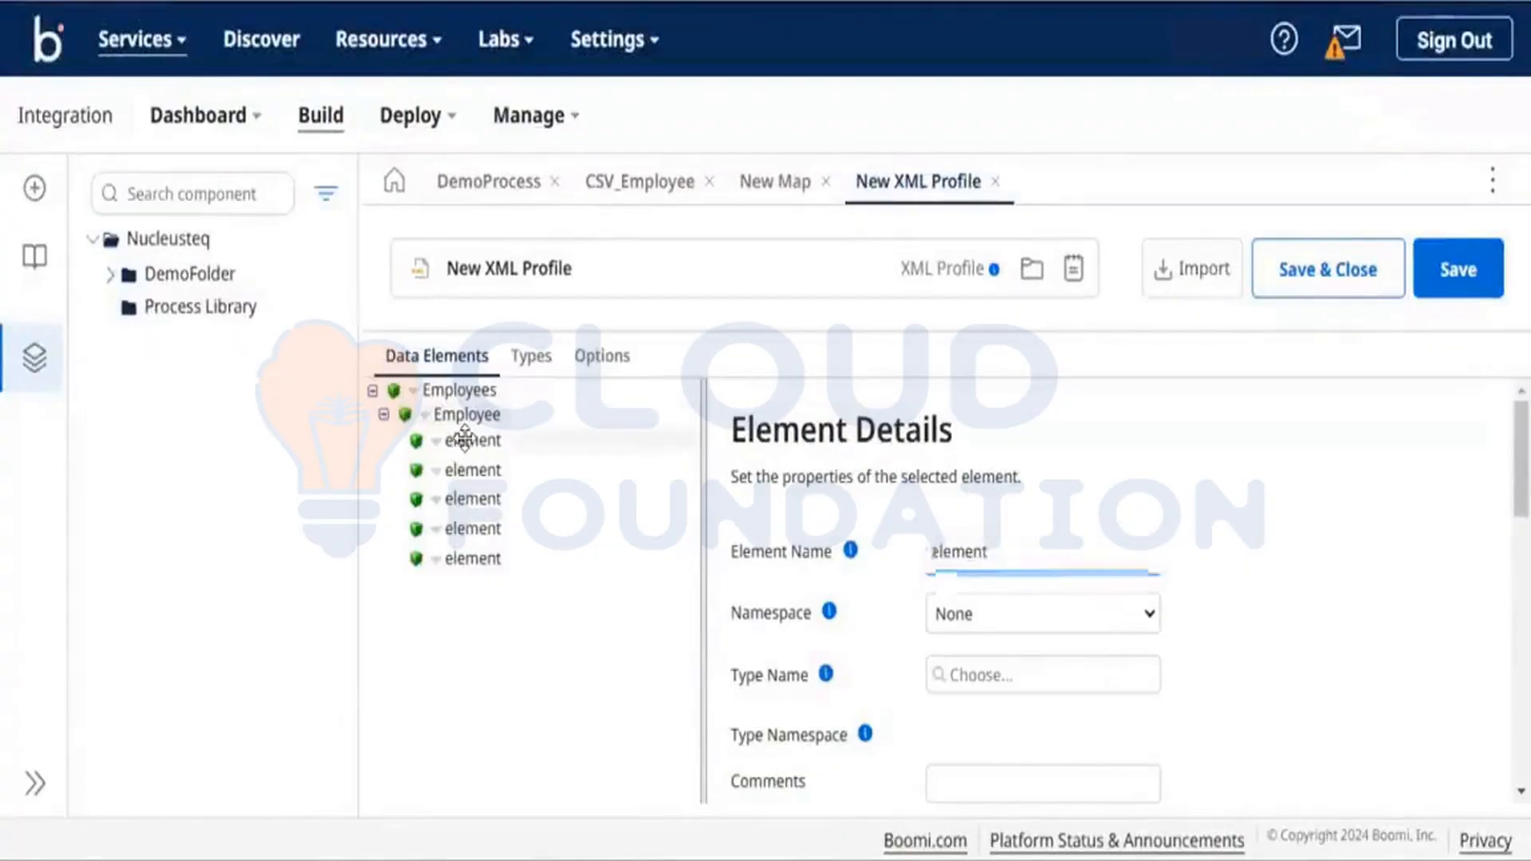
double_click(970, 564)
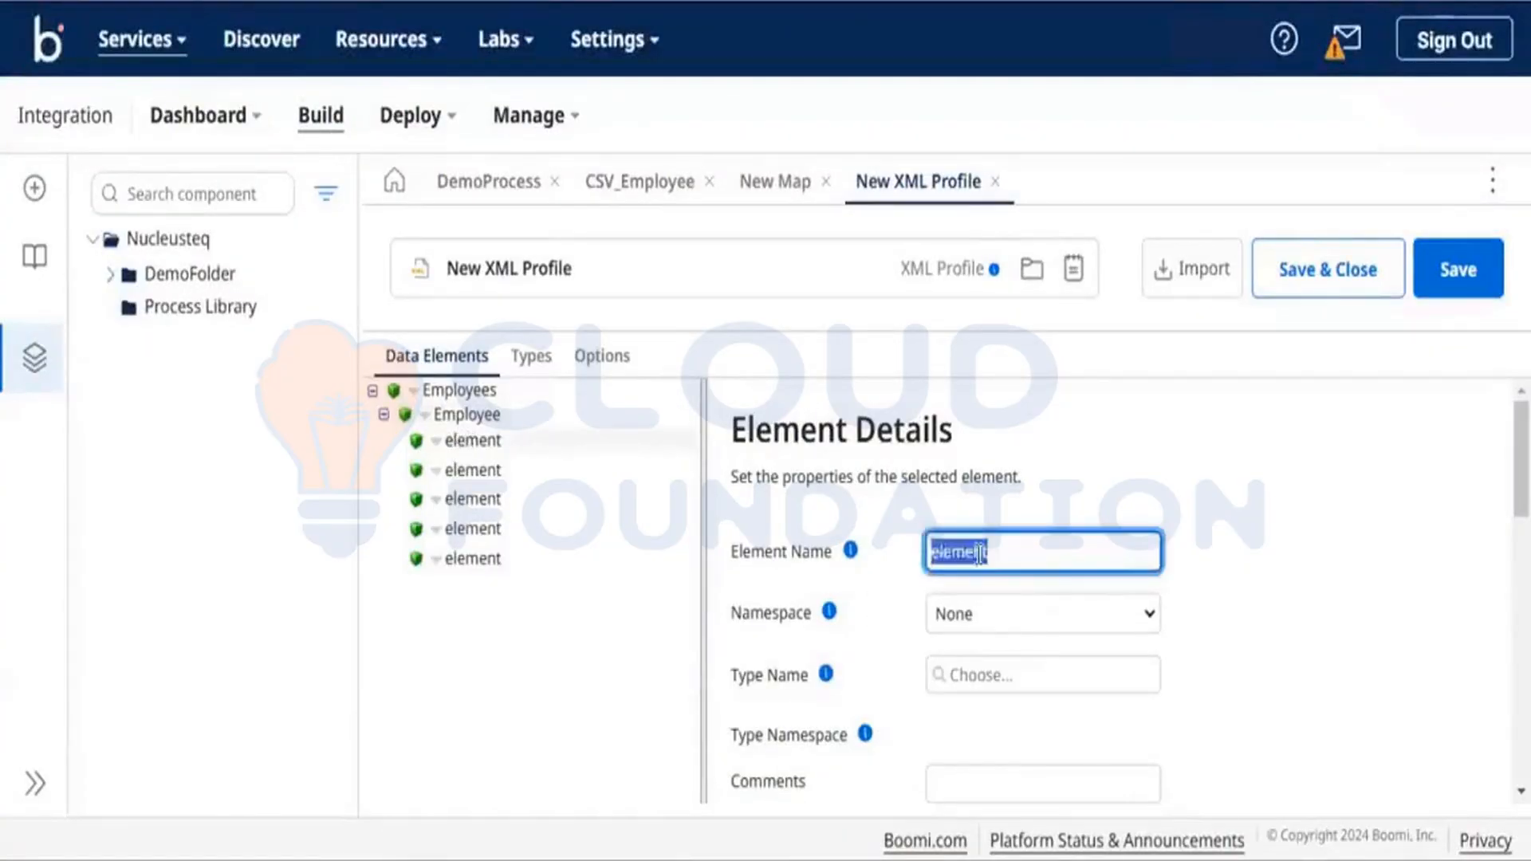
text(EmployeeId)
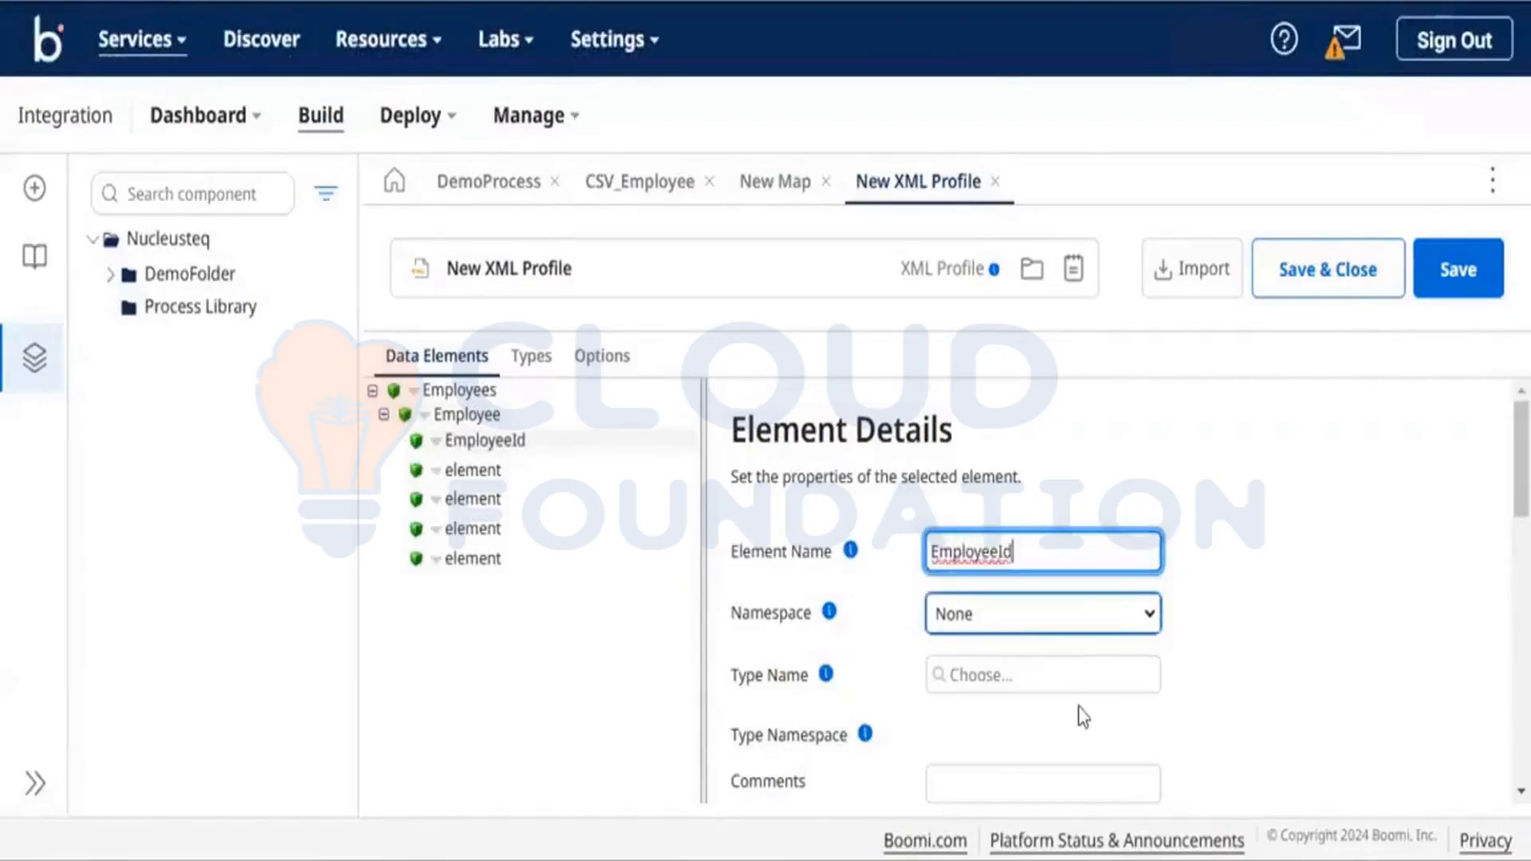
scroll(1082, 715, down, 2)
scroll(1083, 716, down, 4)
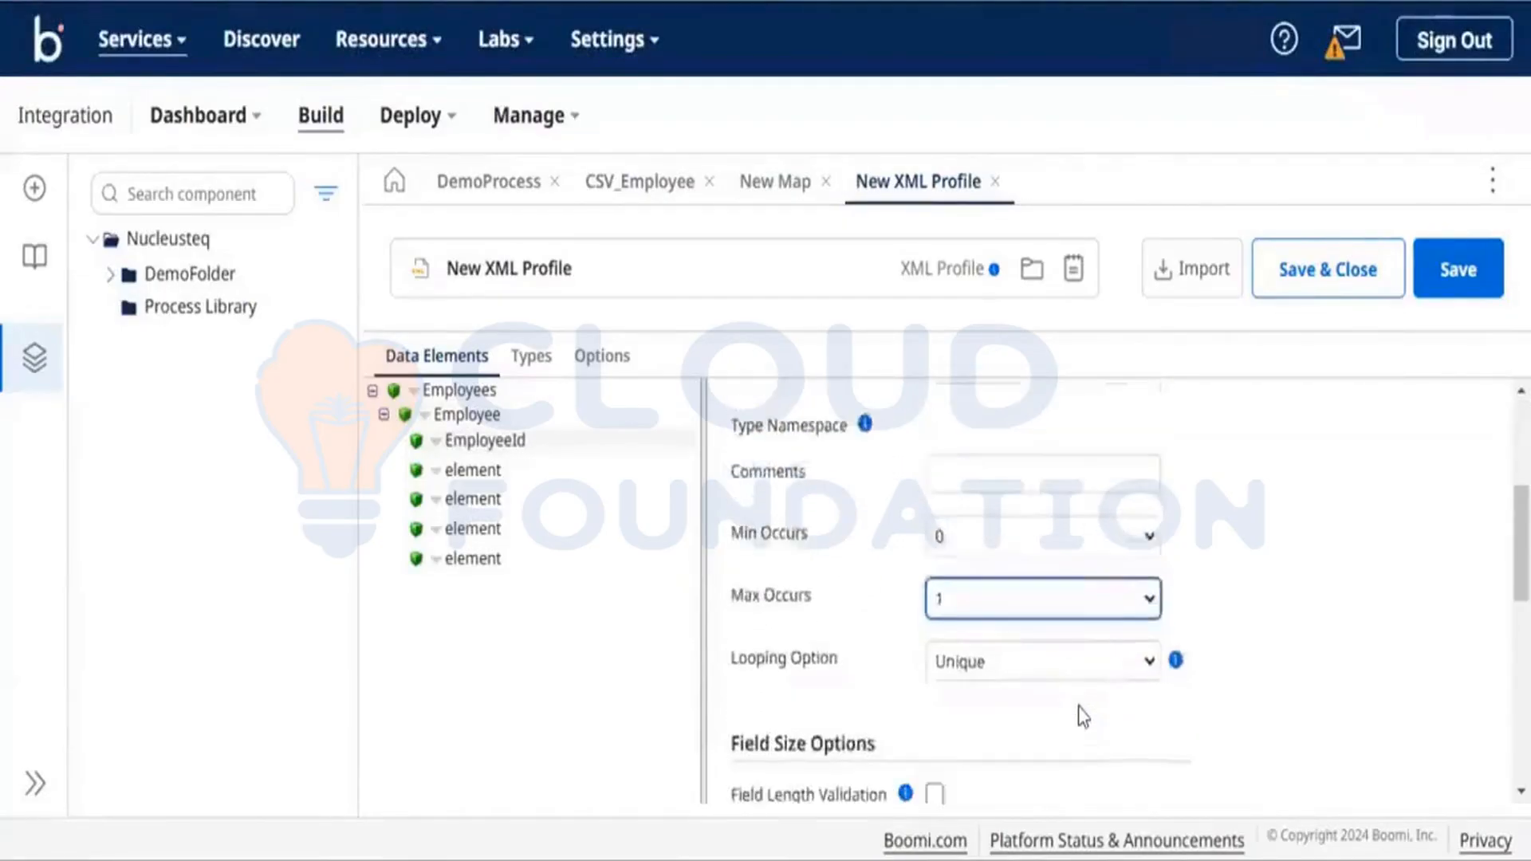
Rename the second child element of Employee as Name.
click(478, 463)
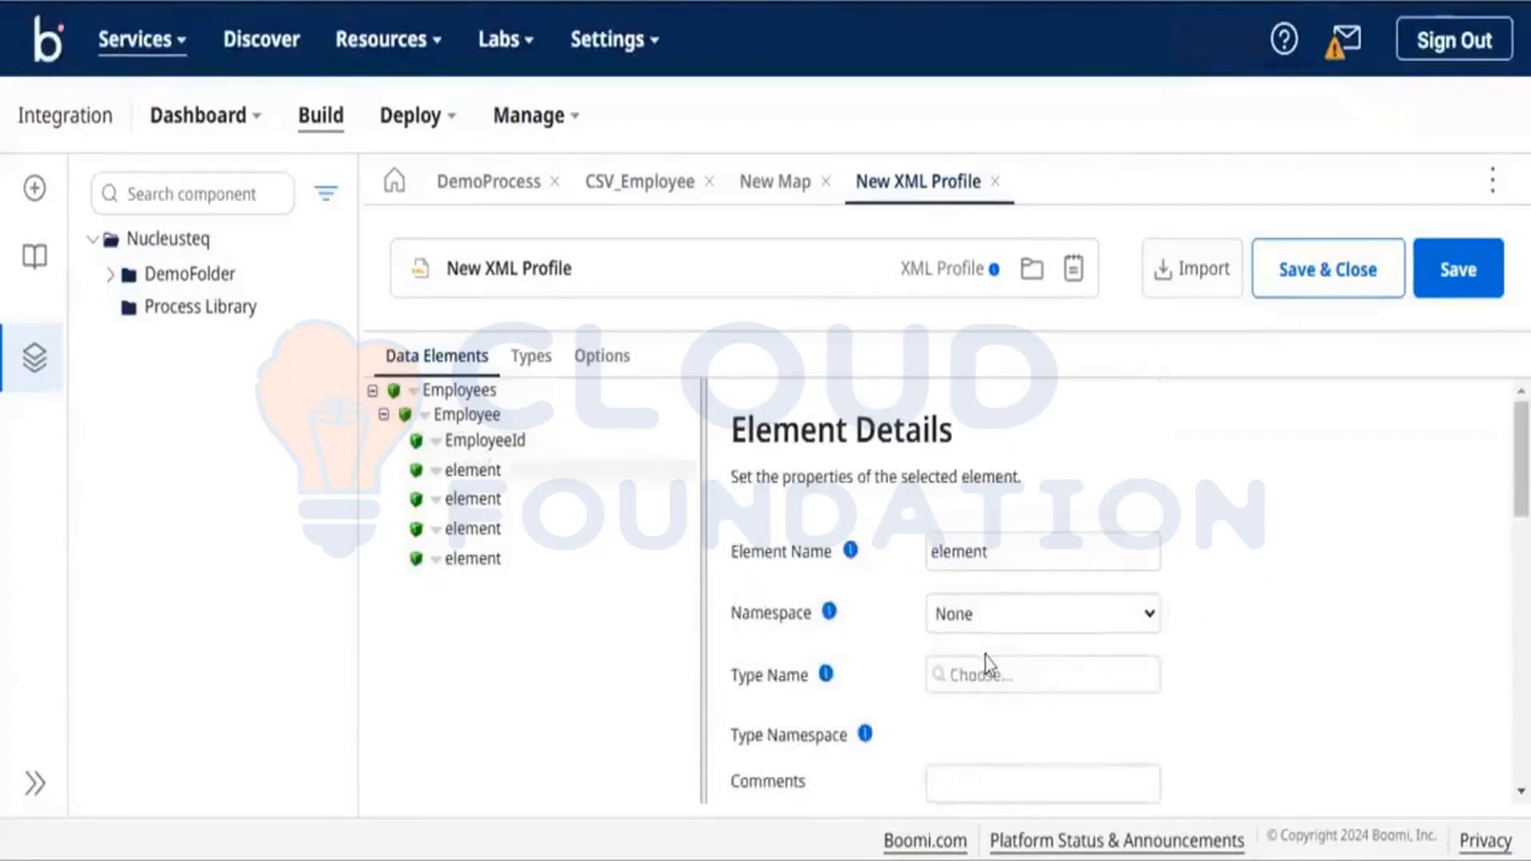
click(1002, 542)
double_click(1002, 543)
key(BackSpace)
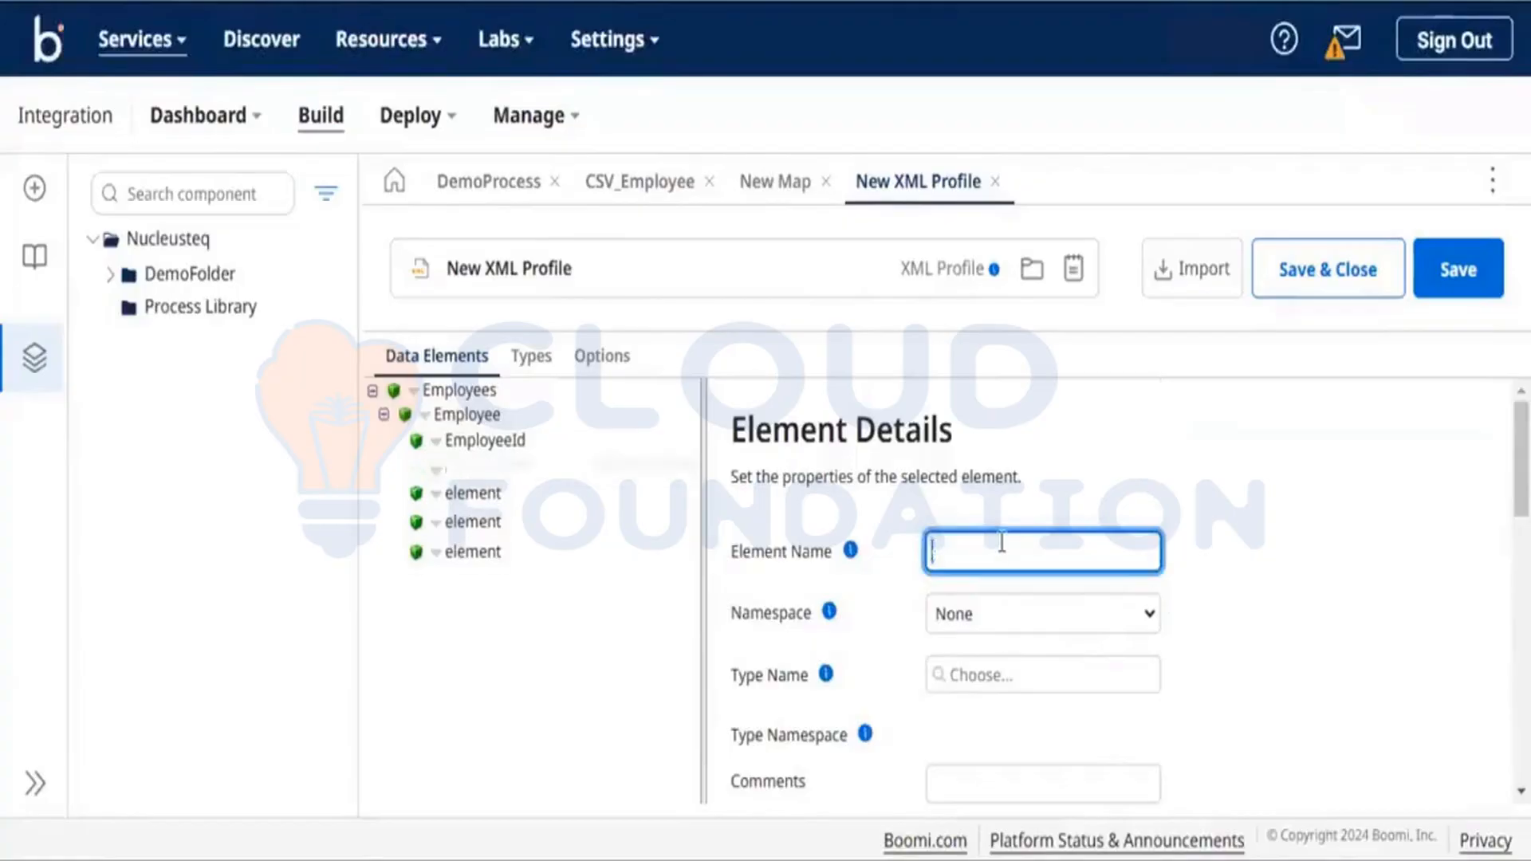
text(Name)
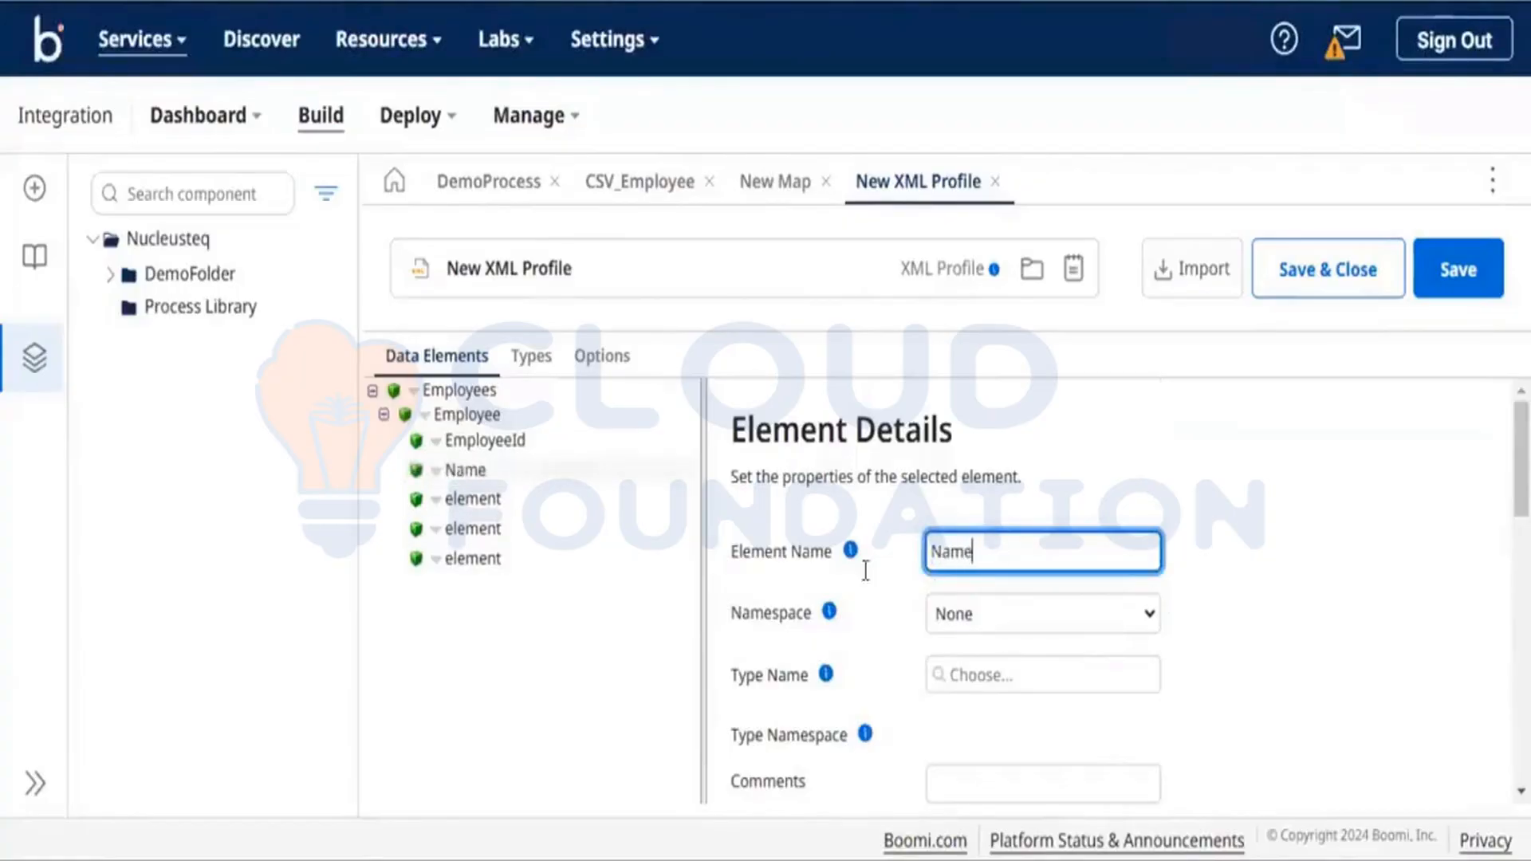
Rename the third child element of Employee as Department and the fourth as Jobtitle.
click(466, 497)
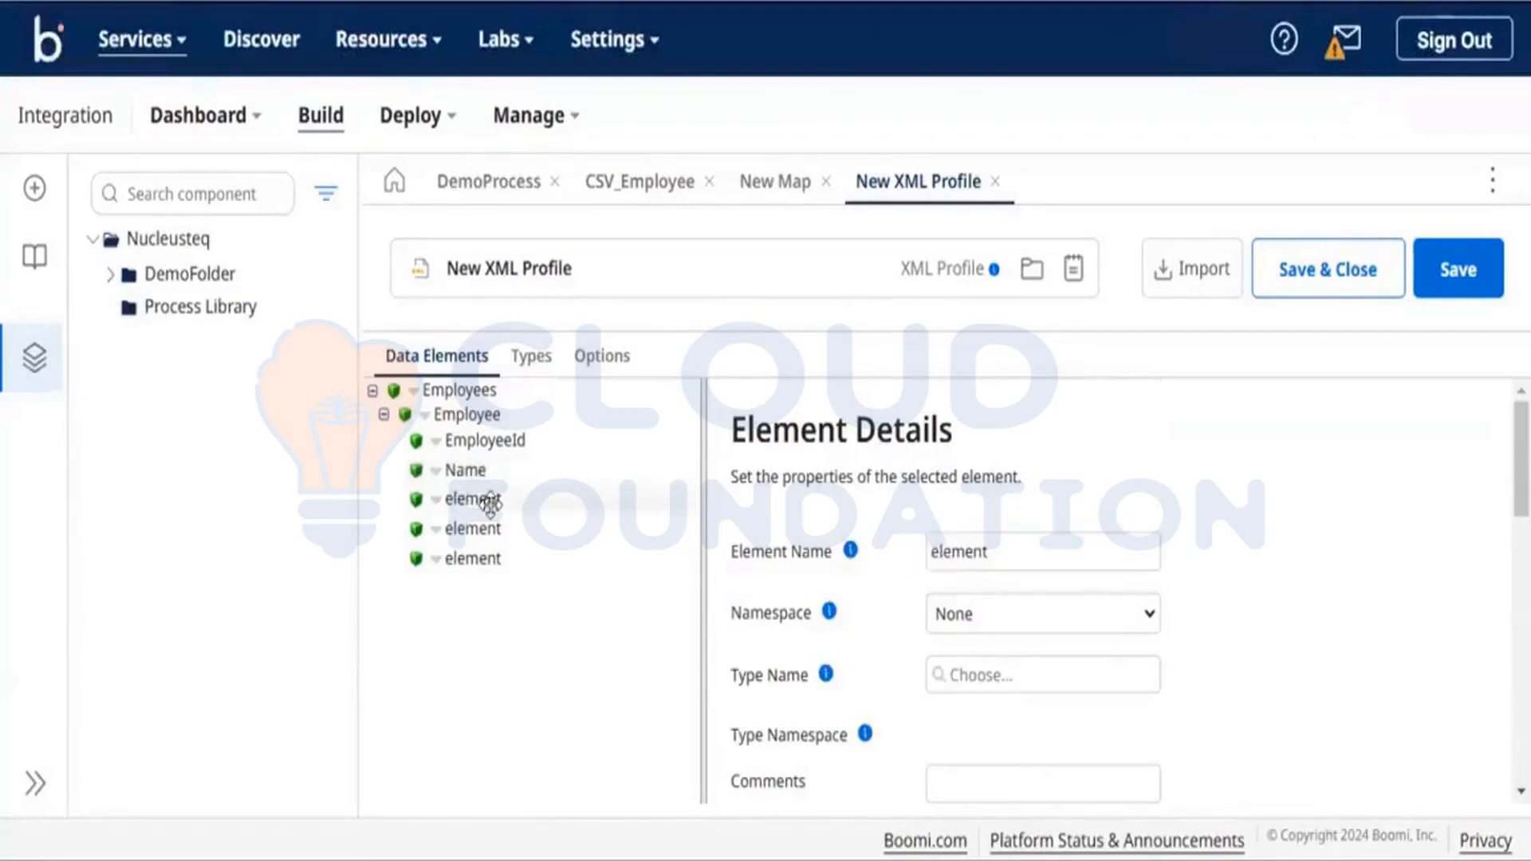
double_click(958, 552)
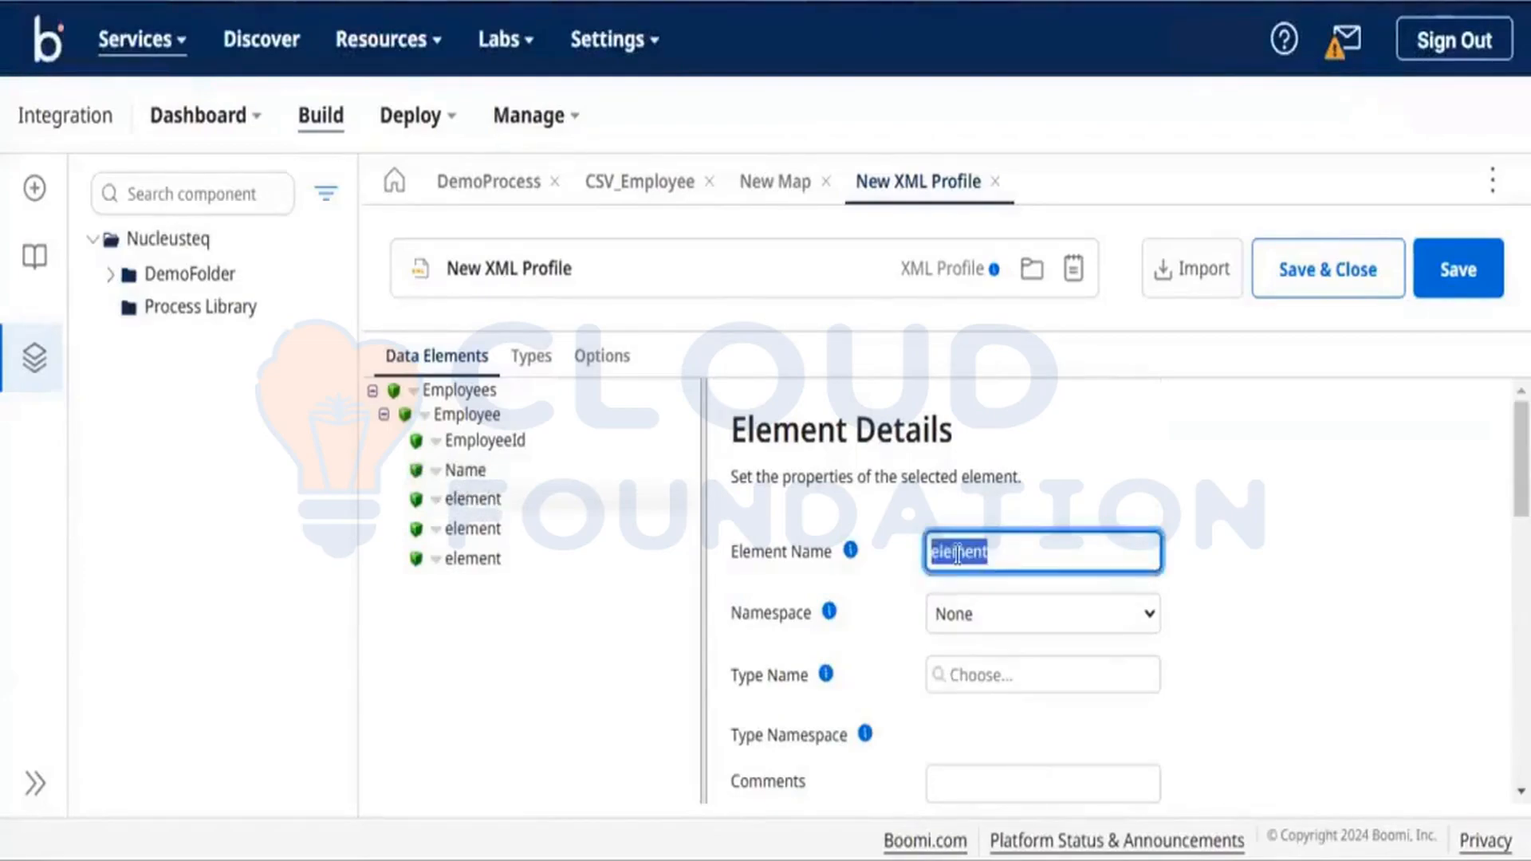
text(Department)
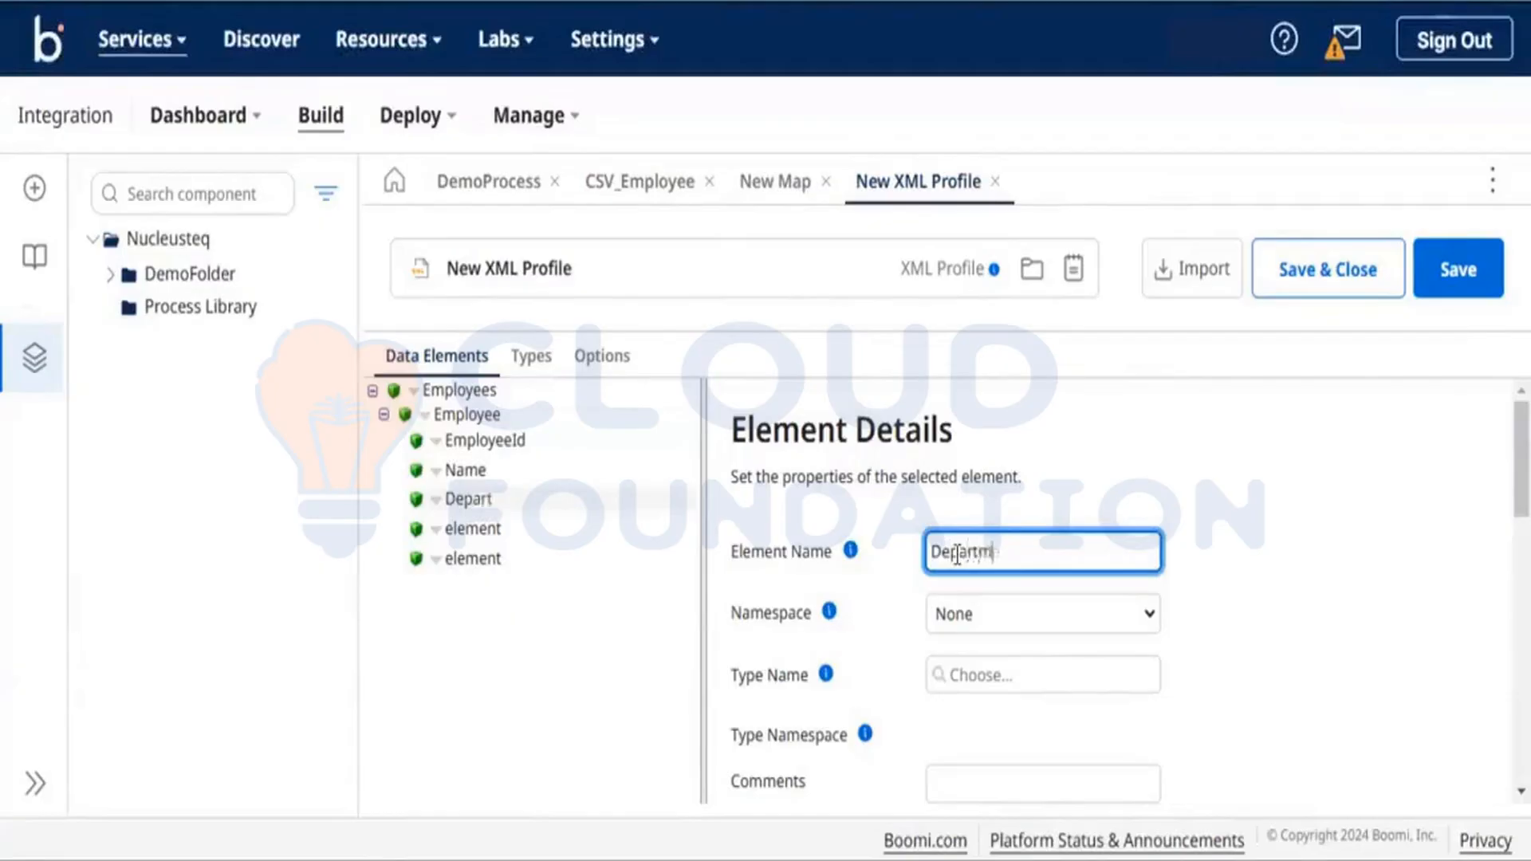
click(463, 528)
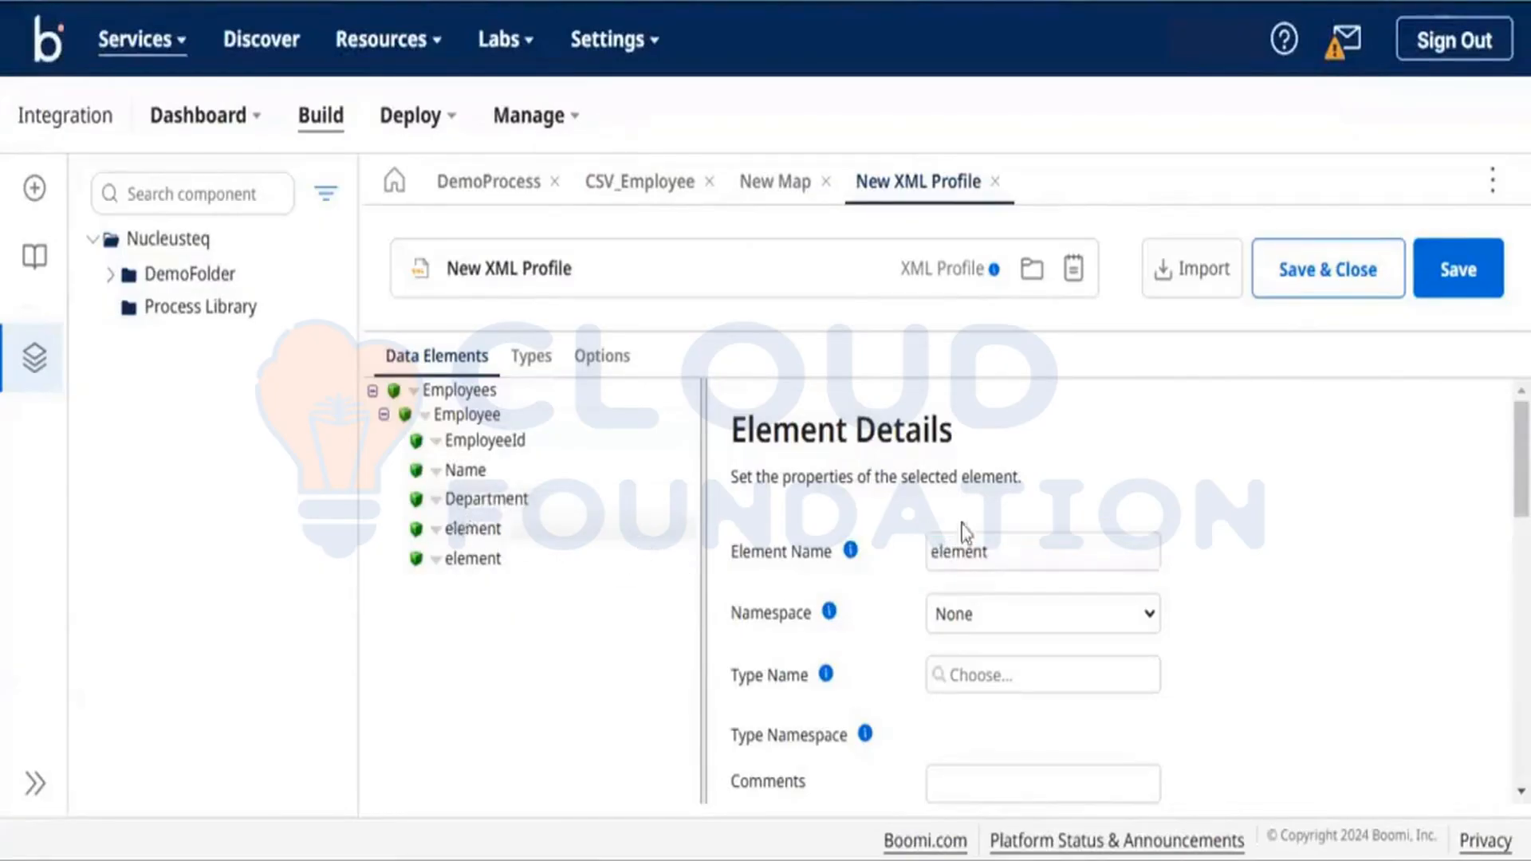
double_click(961, 558)
key(BackSpace)
text(Jobtitle)
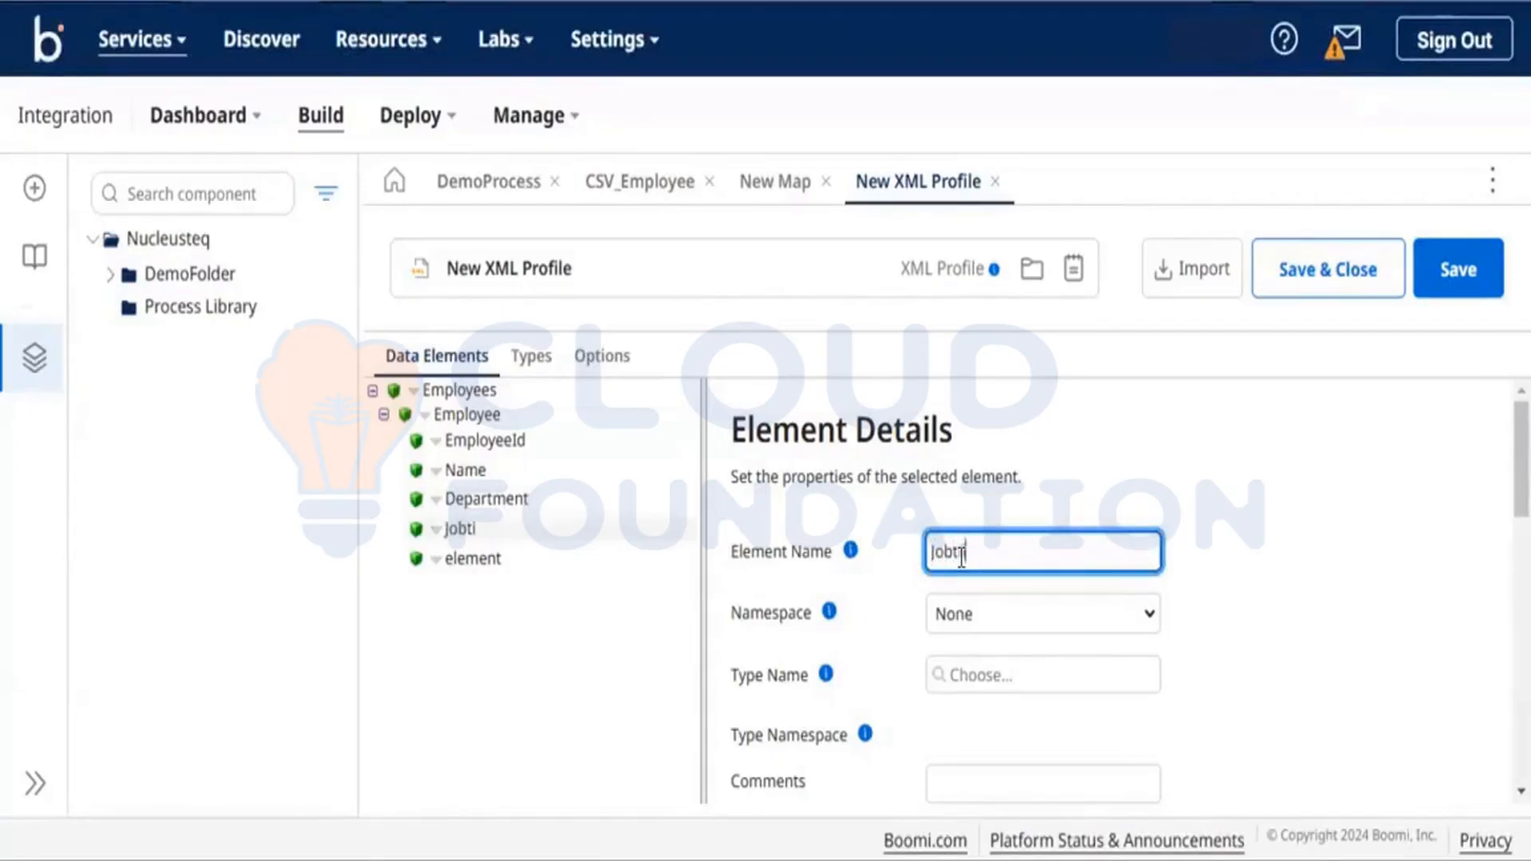
Rename the fifth child element of Employee as Salary.
click(478, 558)
click(1057, 554)
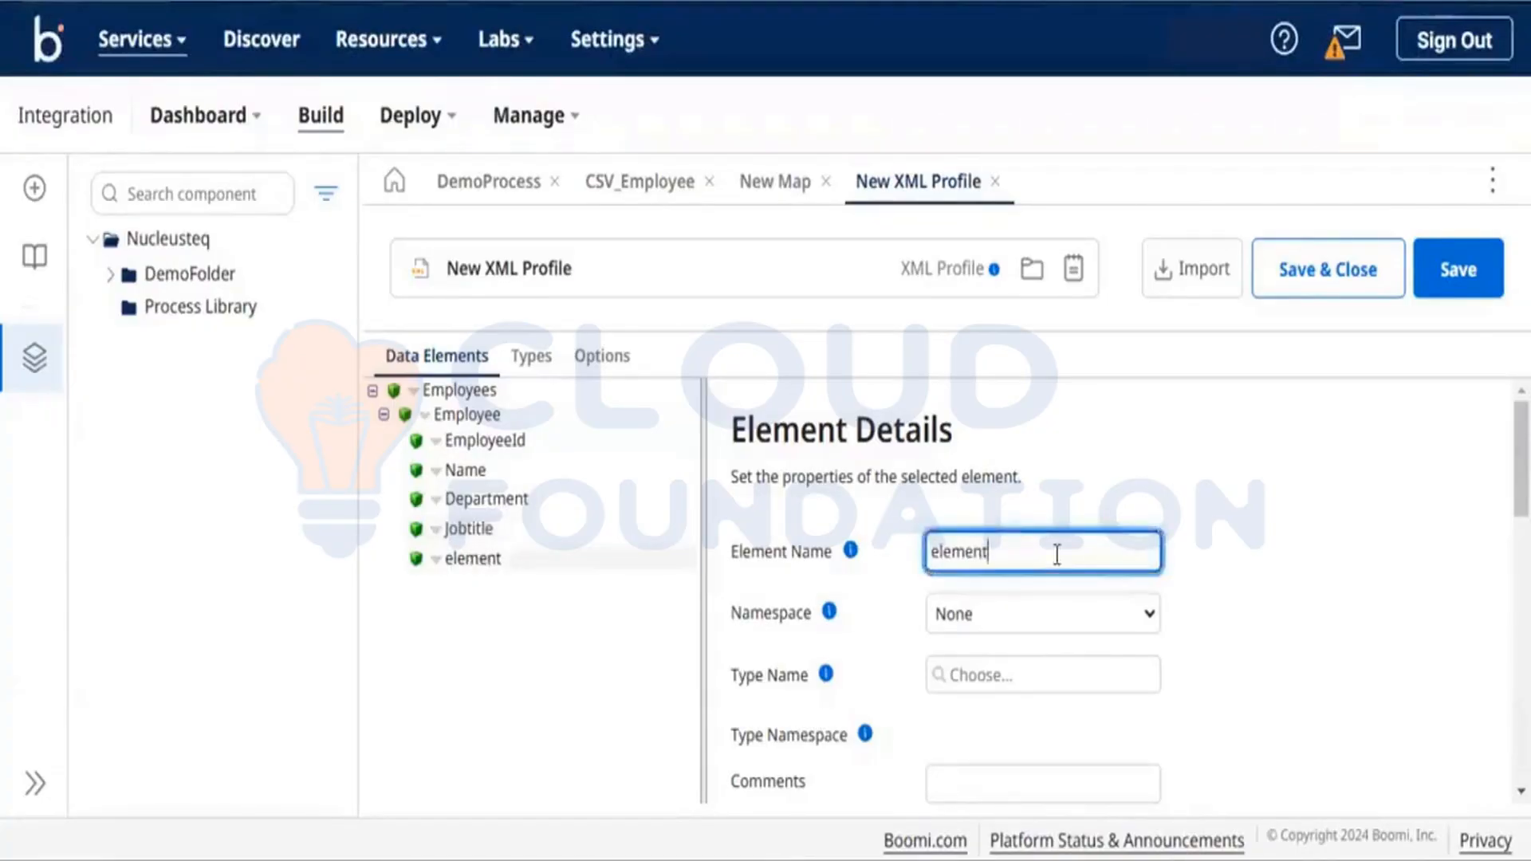
key(BackSpace)
key(BackSpace)
key(BackSpace)
key(BackSpace)
key(BackSpace)
key(BackSpace)
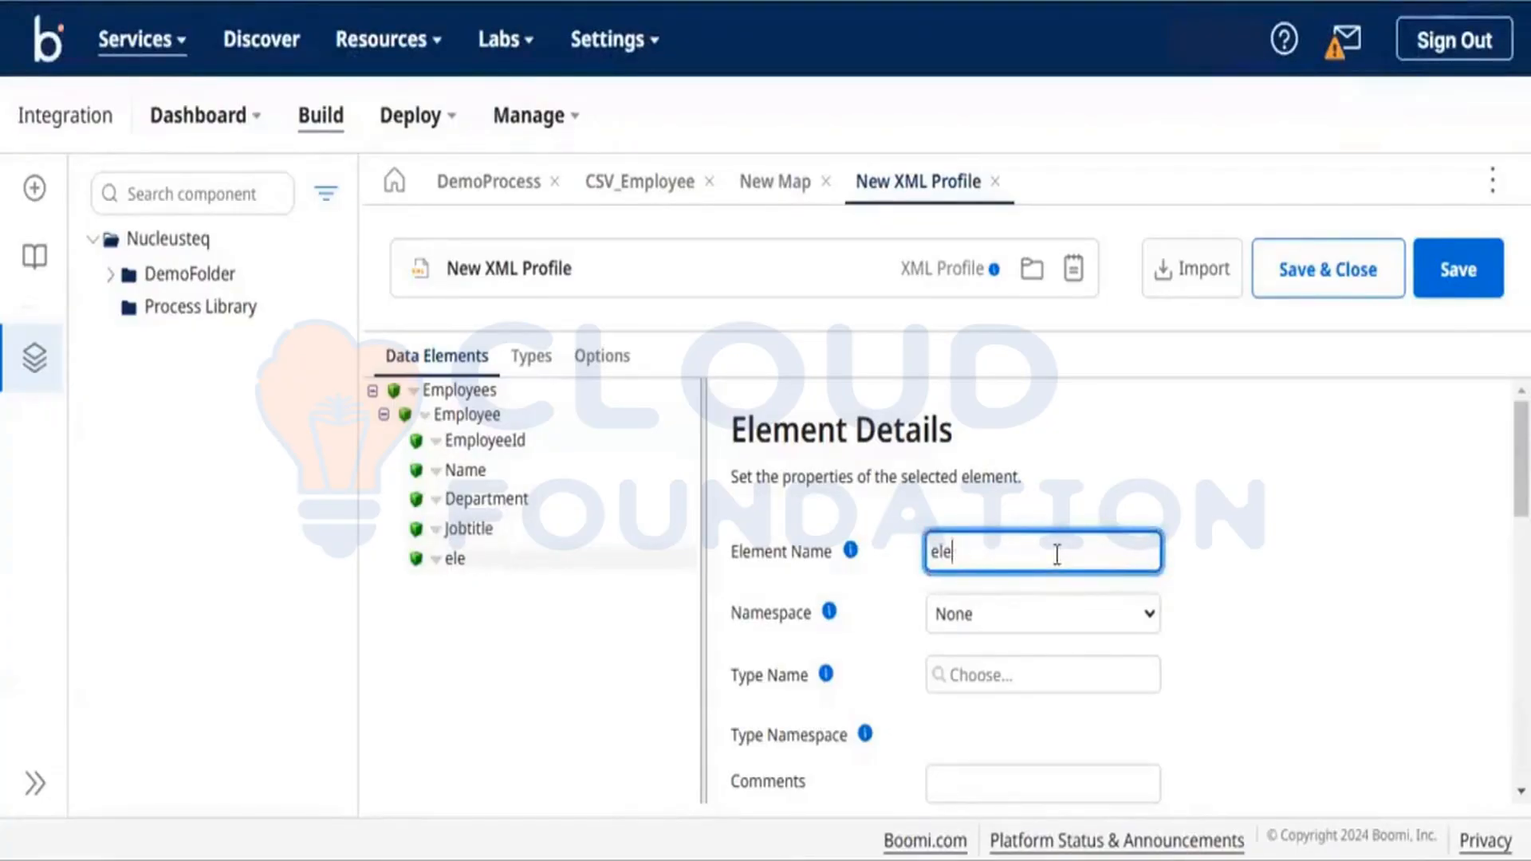
text(SA)
key(BackSpace)
text(alary)
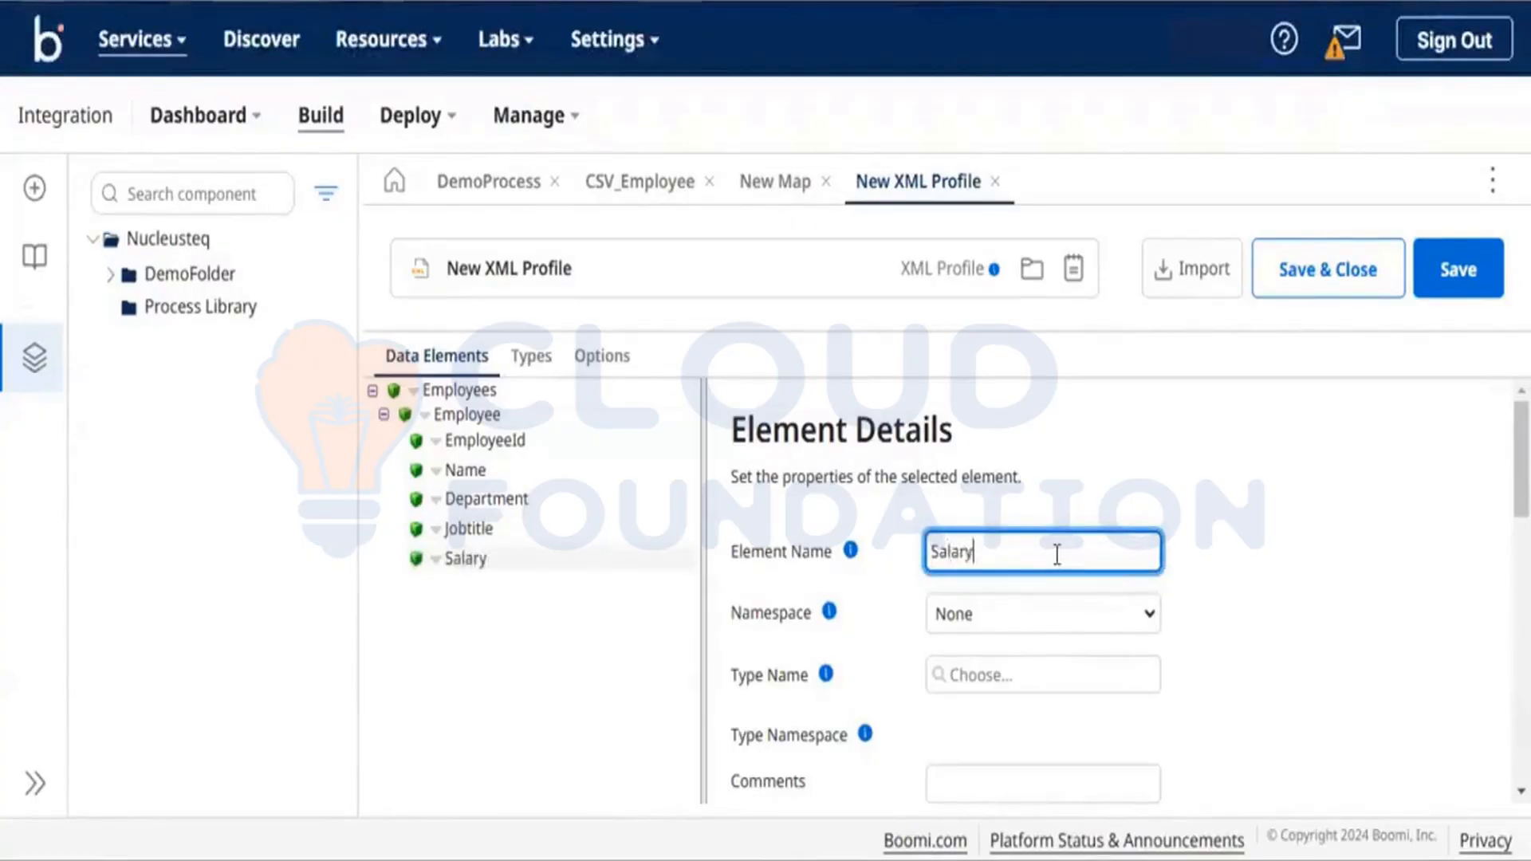
click(607, 676)
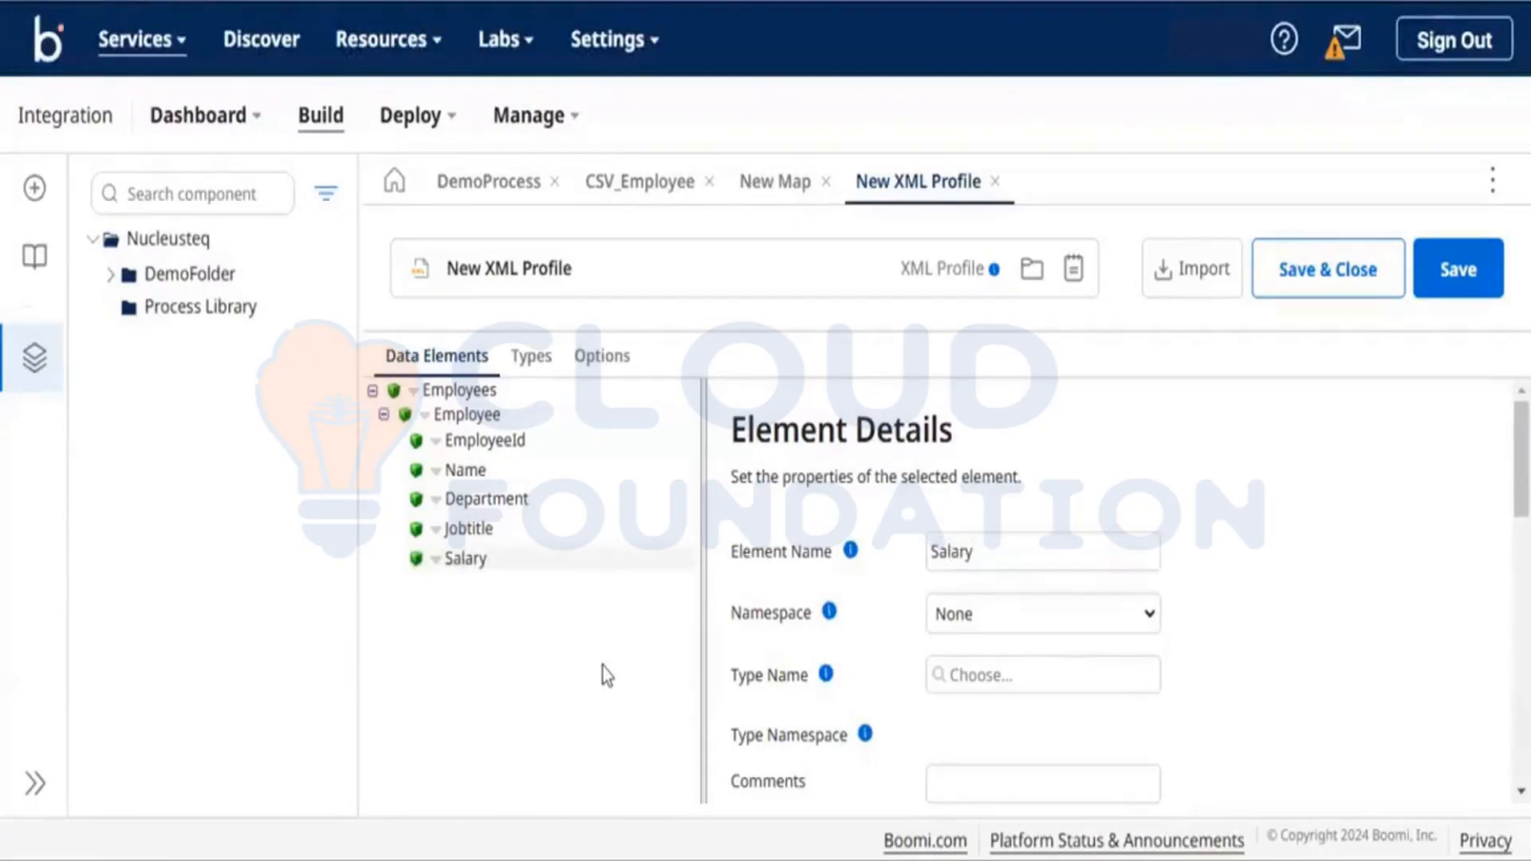
Save the XML profile under the name XML_Employee and accept it as the map's destination profile.
click(1489, 299)
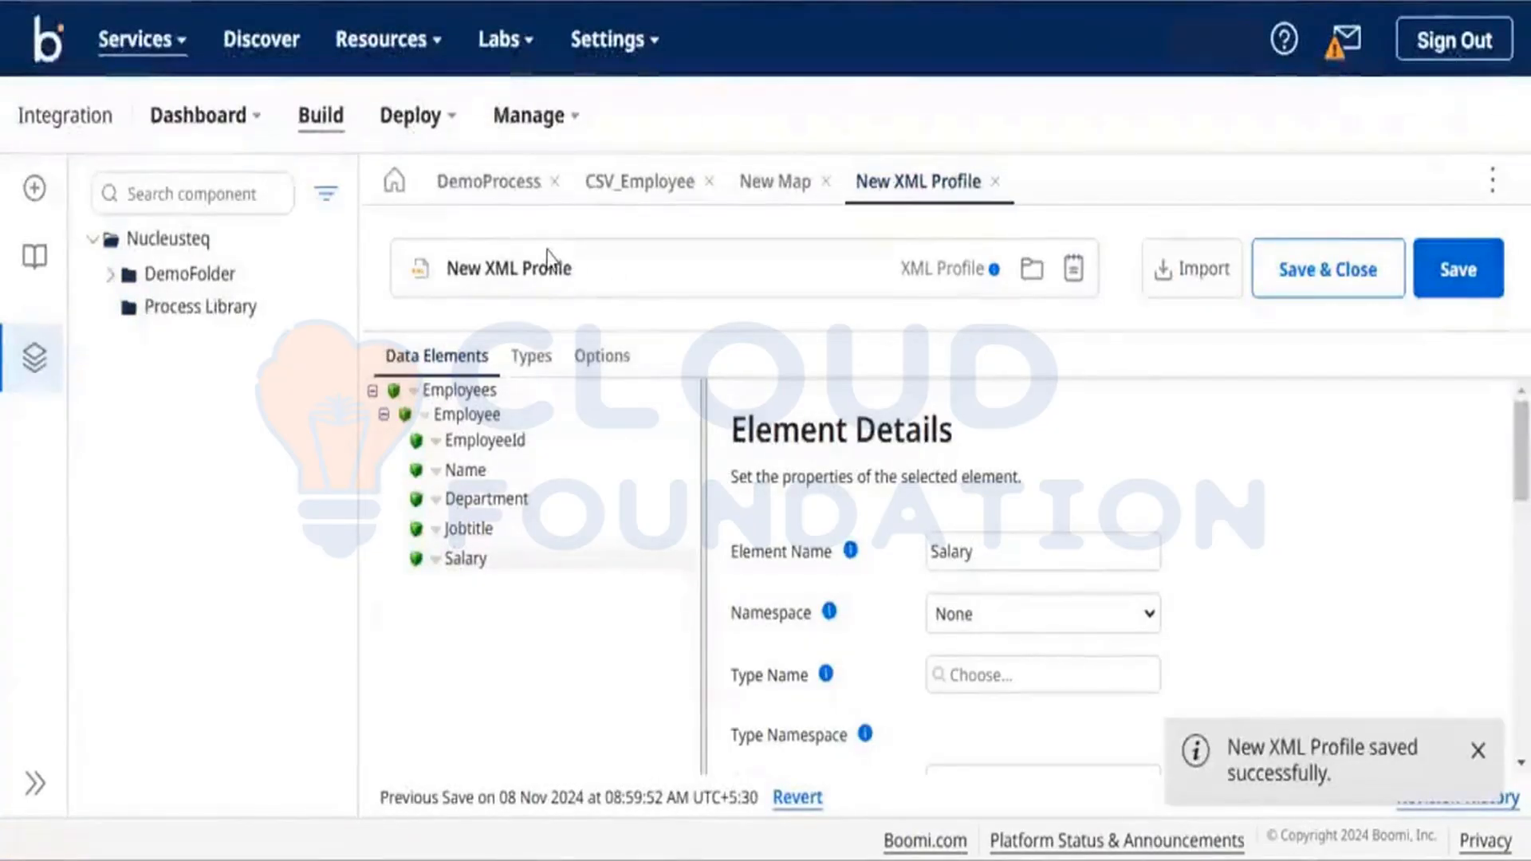
click(518, 269)
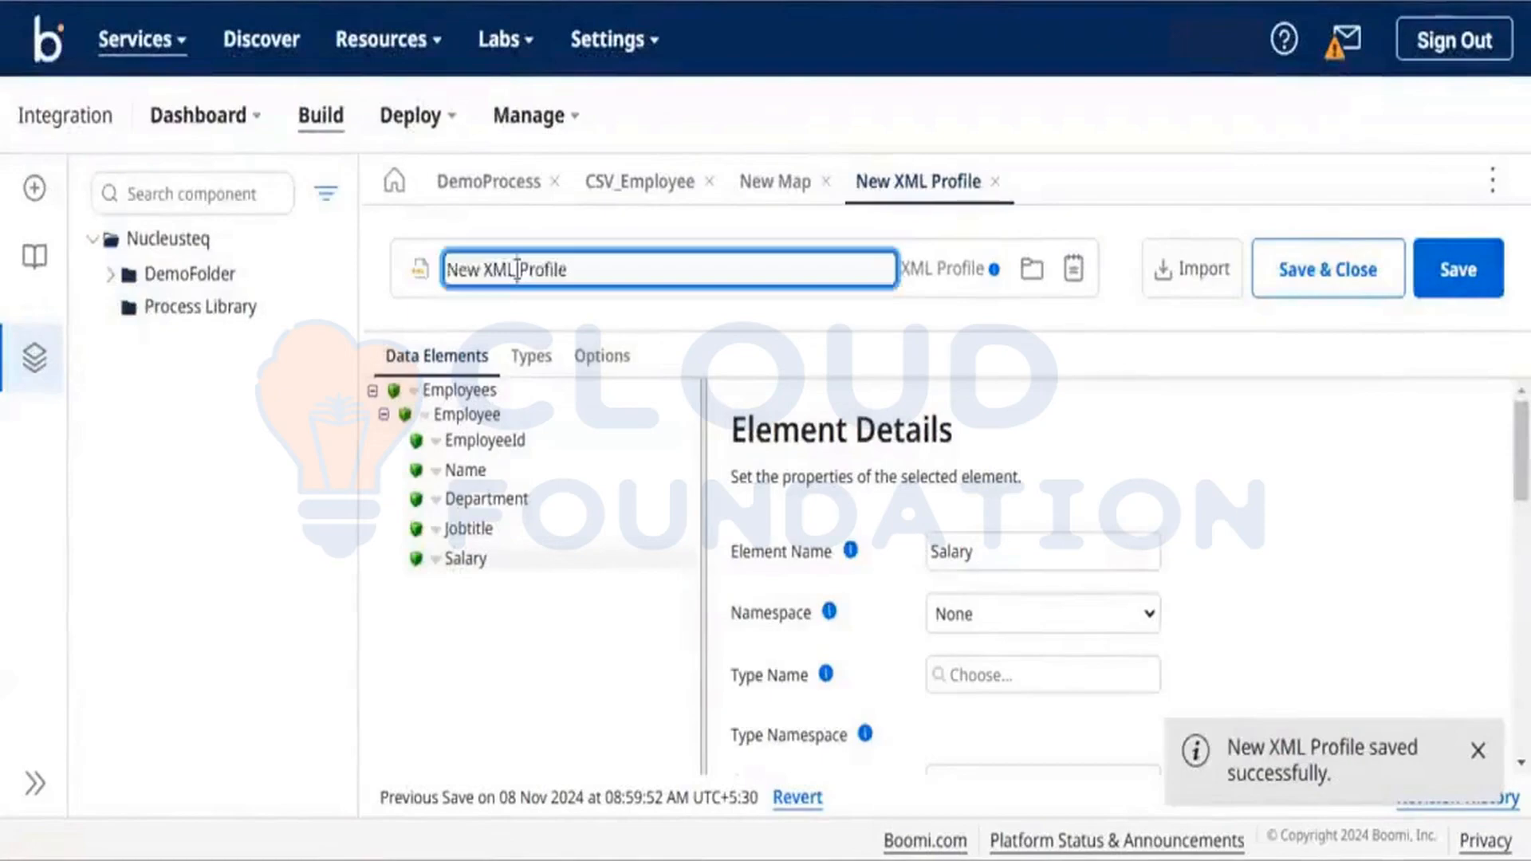
key(ctrl+a)
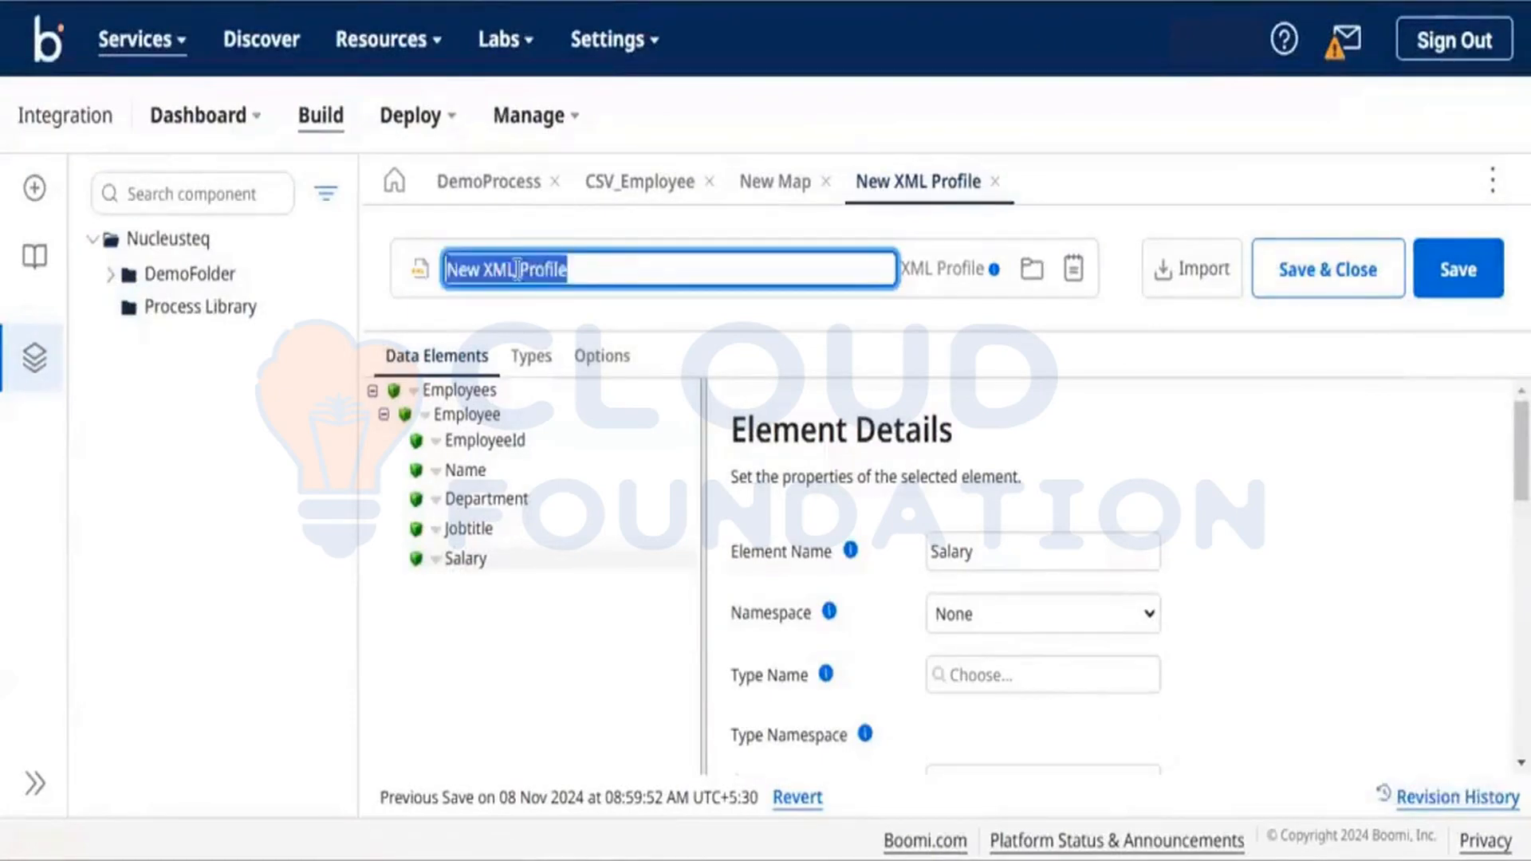
key(BackSpace)
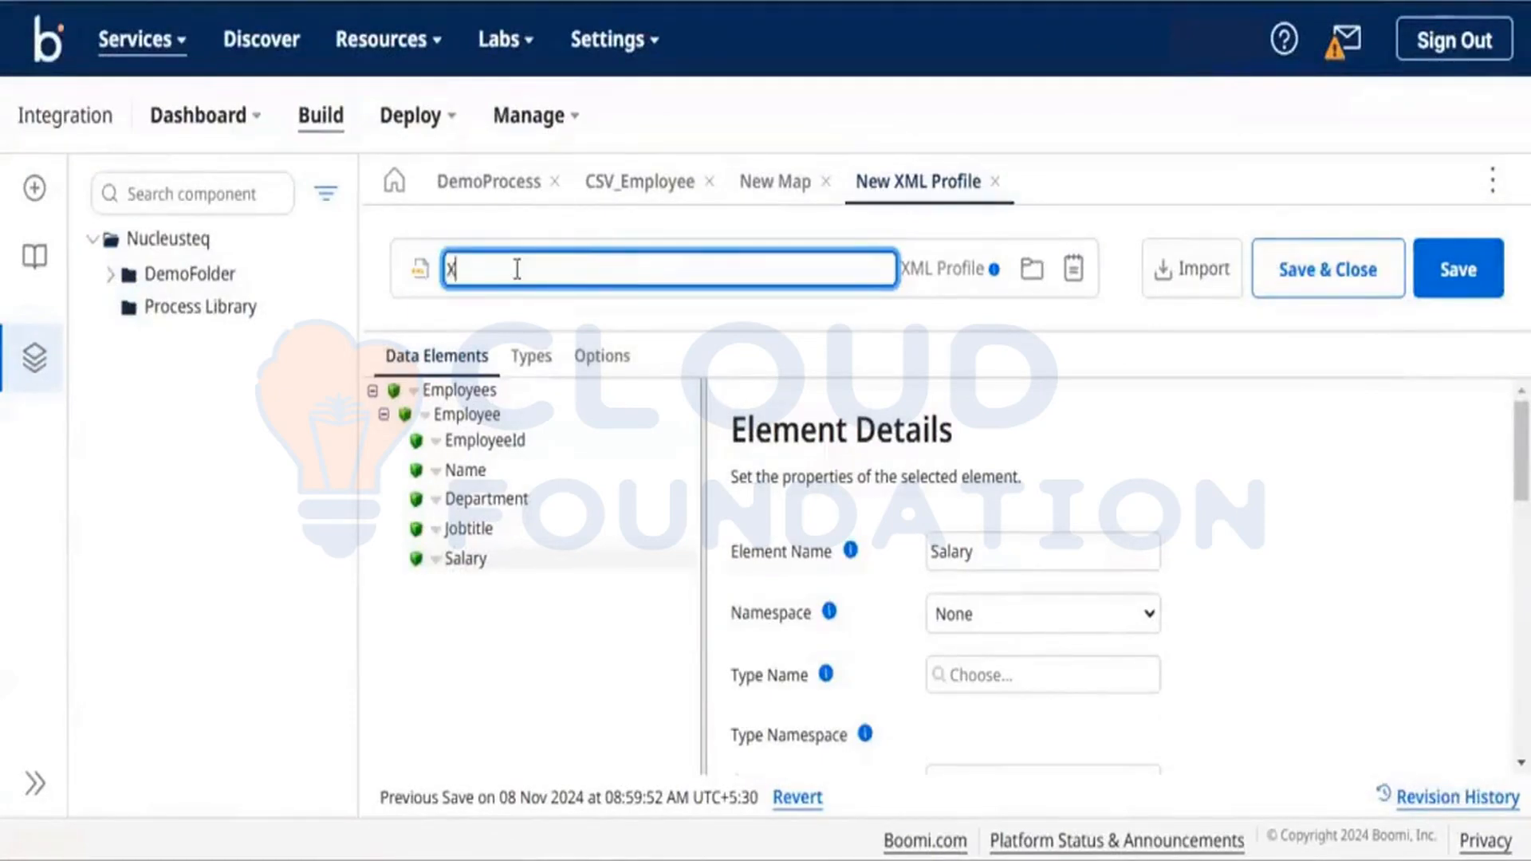
text(XML_Employee)
click(1372, 279)
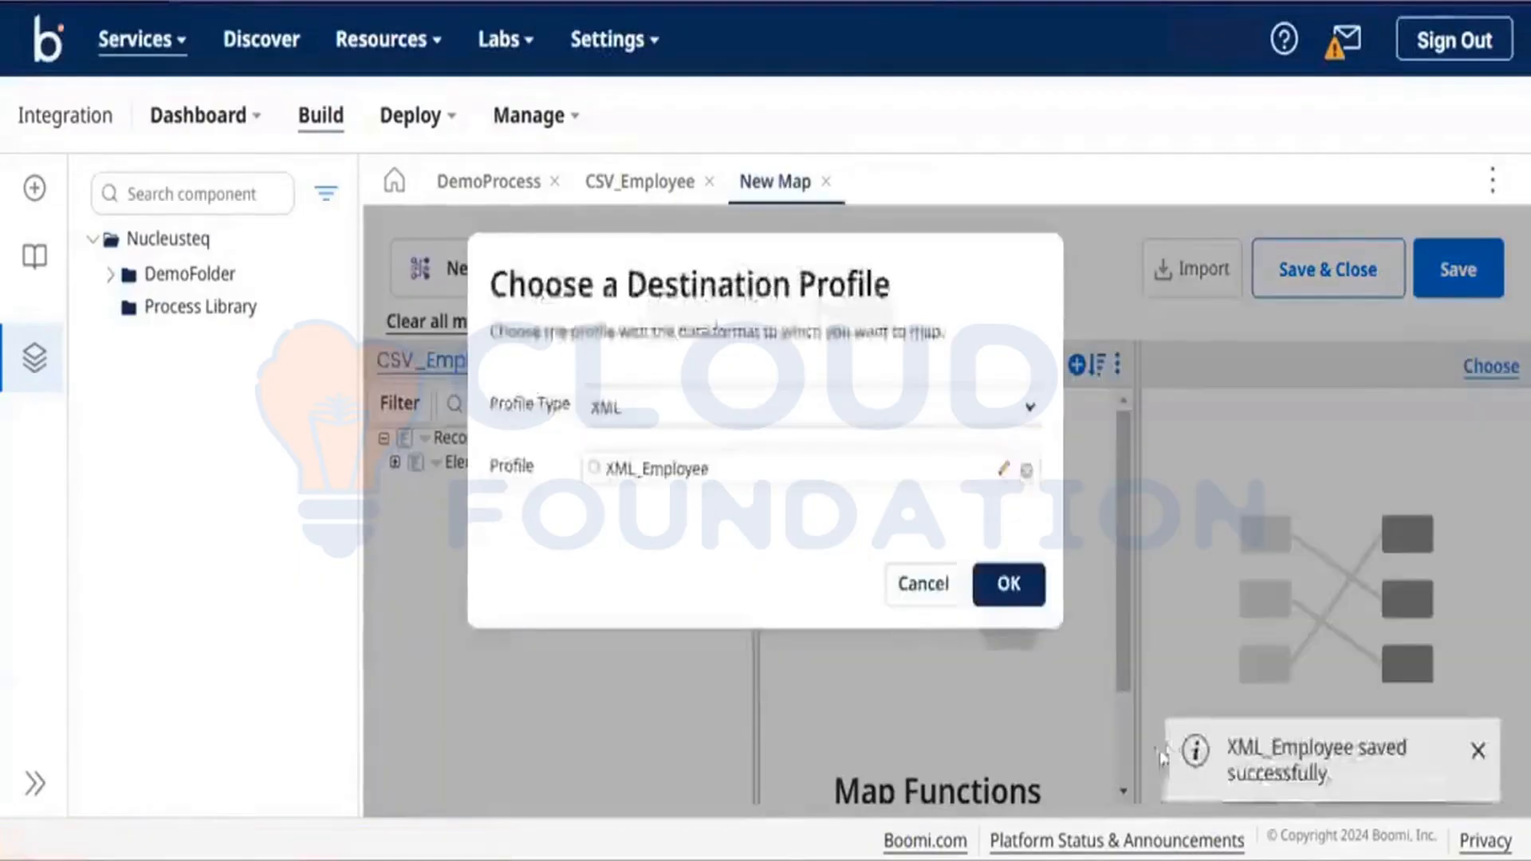
click(1009, 584)
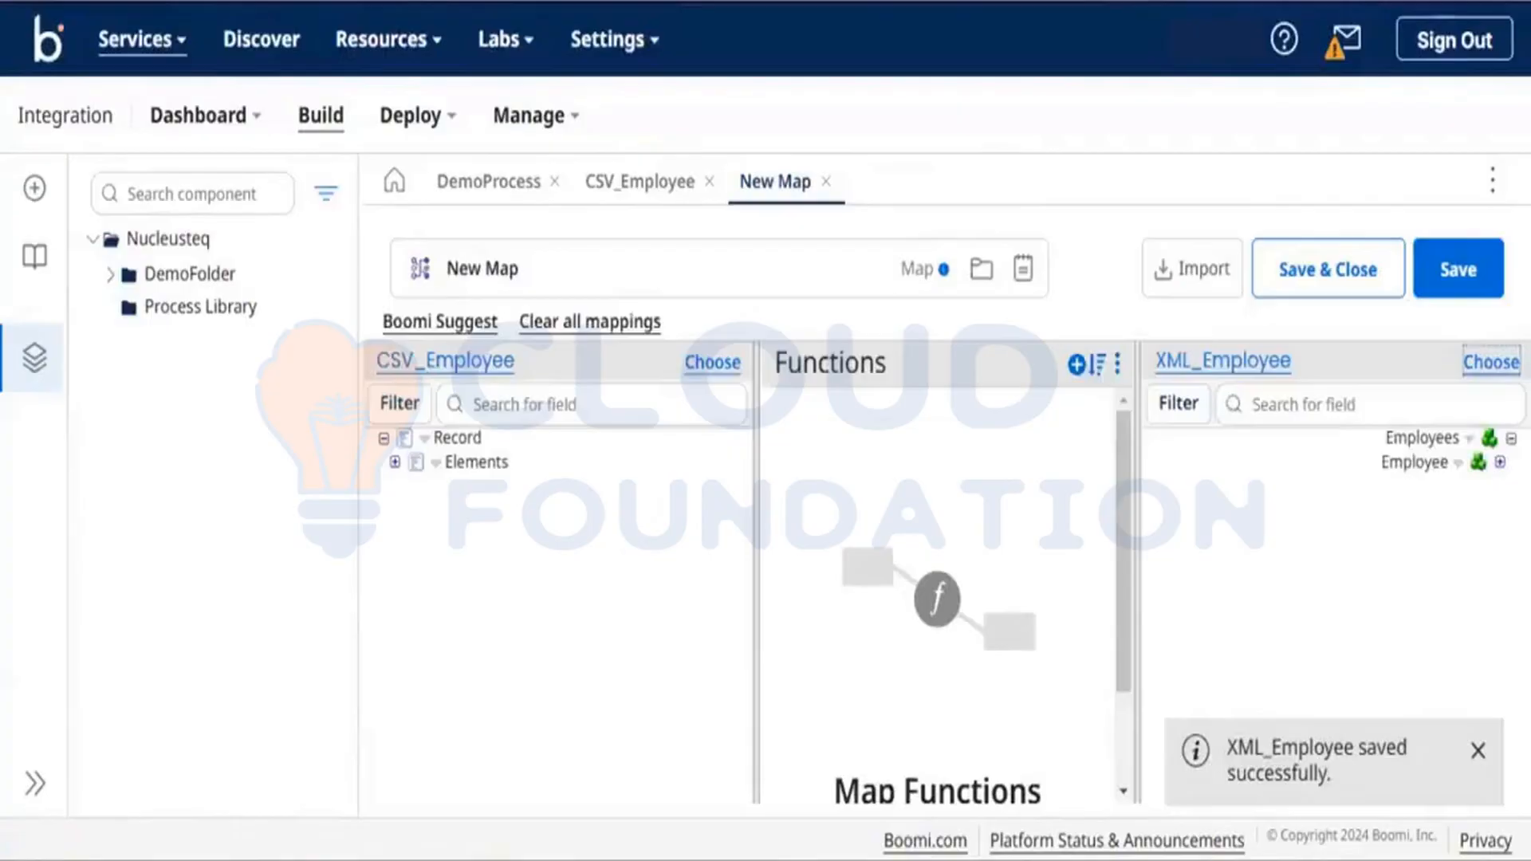
Expand all fields under Elements in the CSV_Employee source and under Employee in the XML_Employee destination.
click(435, 464)
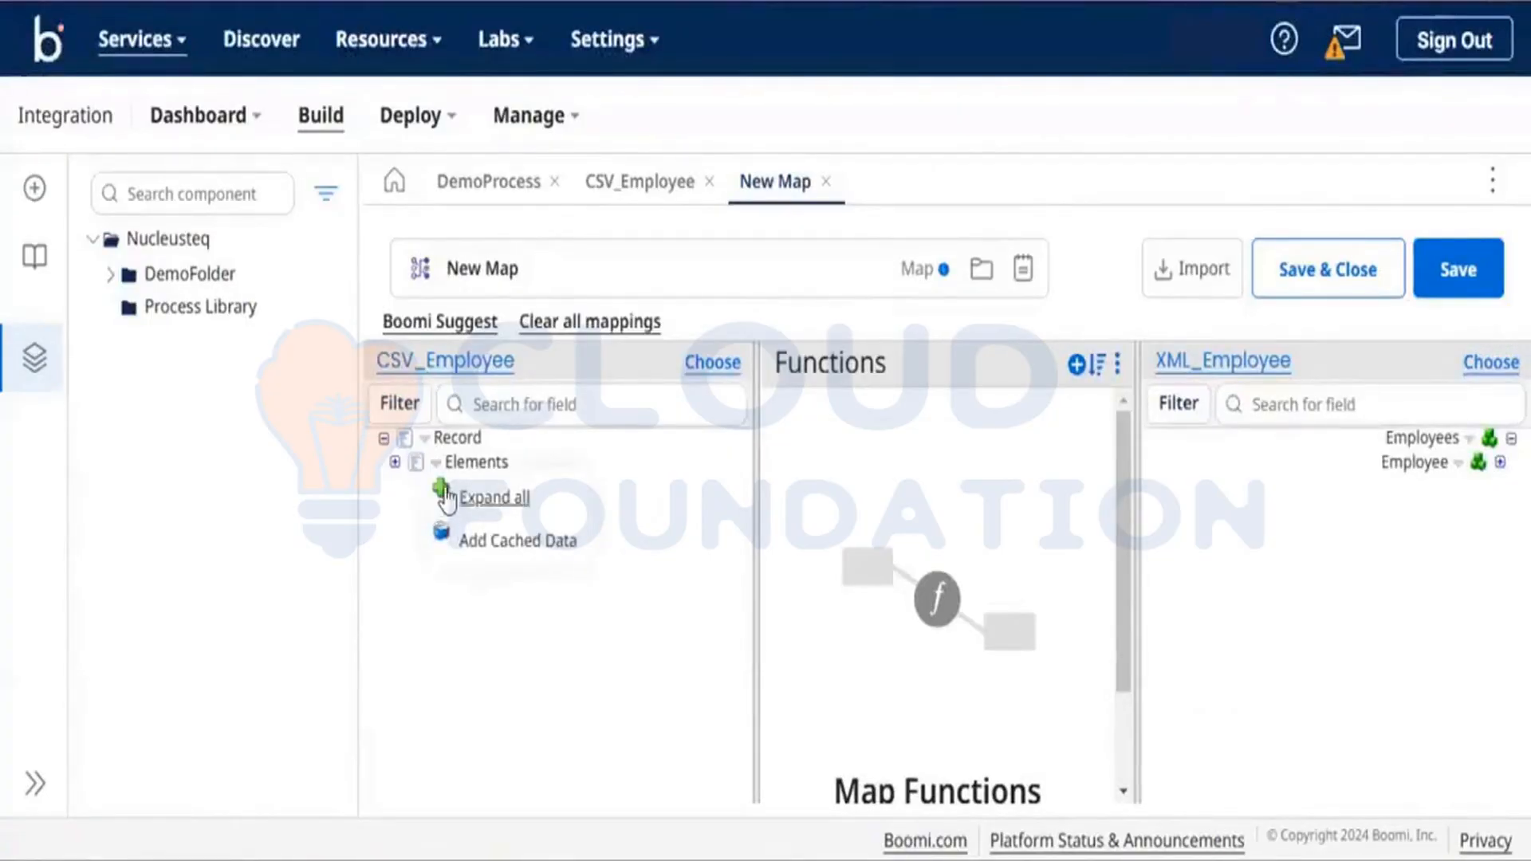
click(448, 498)
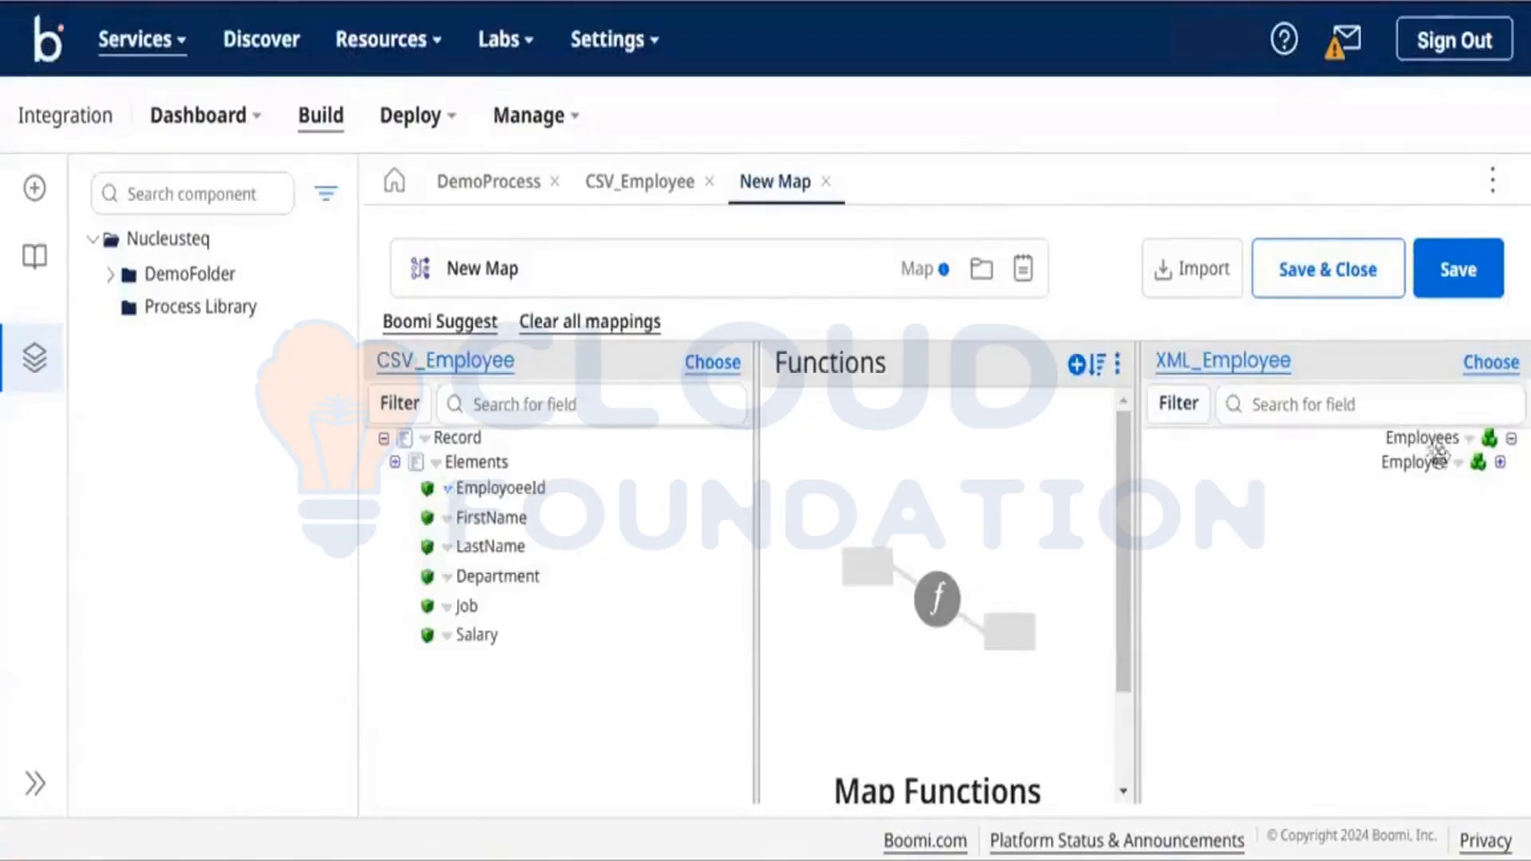
click(1456, 465)
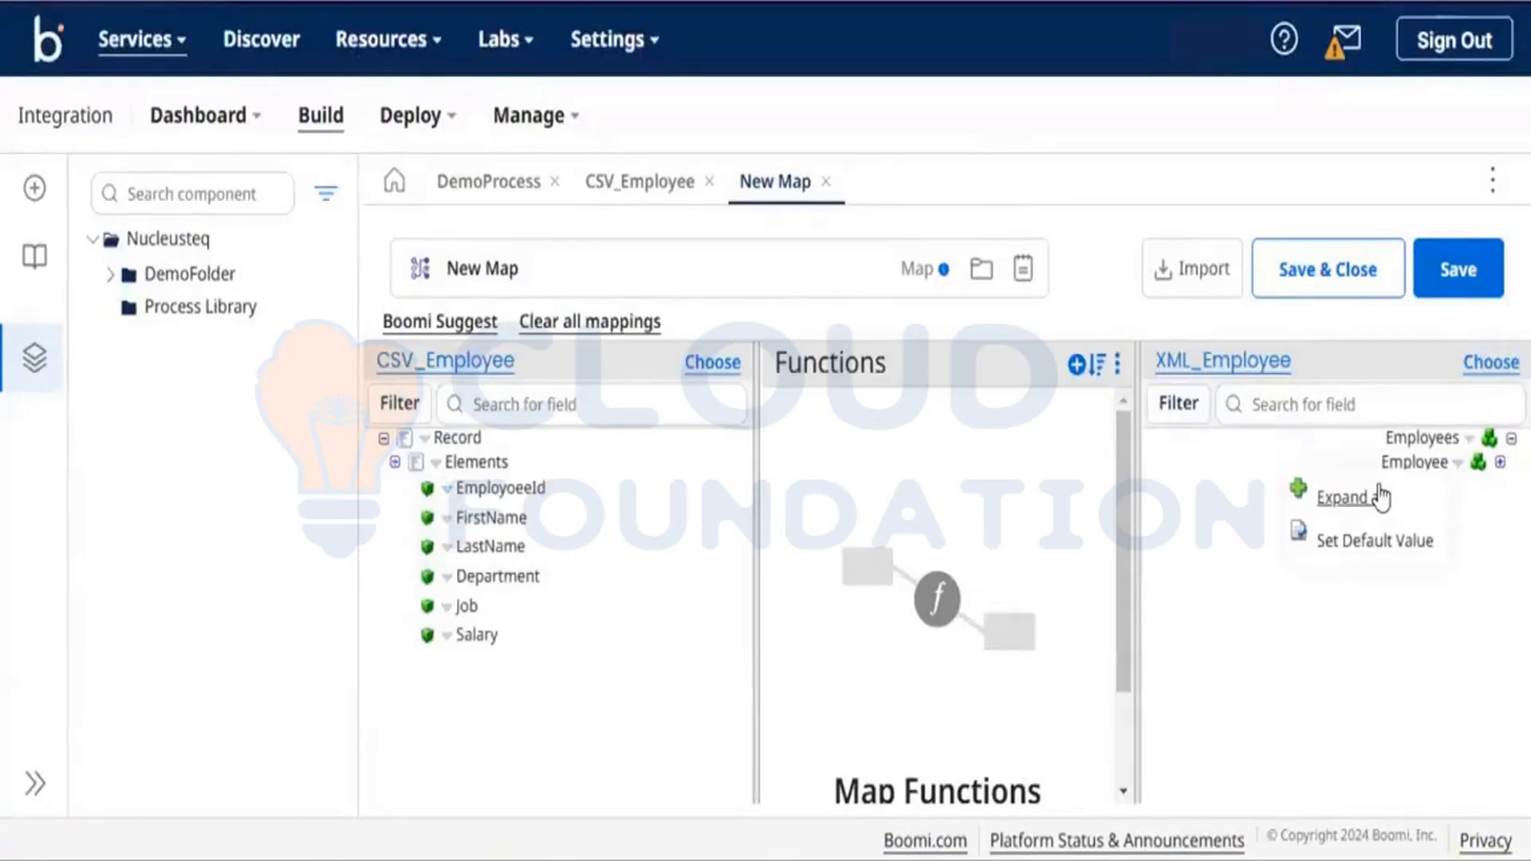
click(1377, 494)
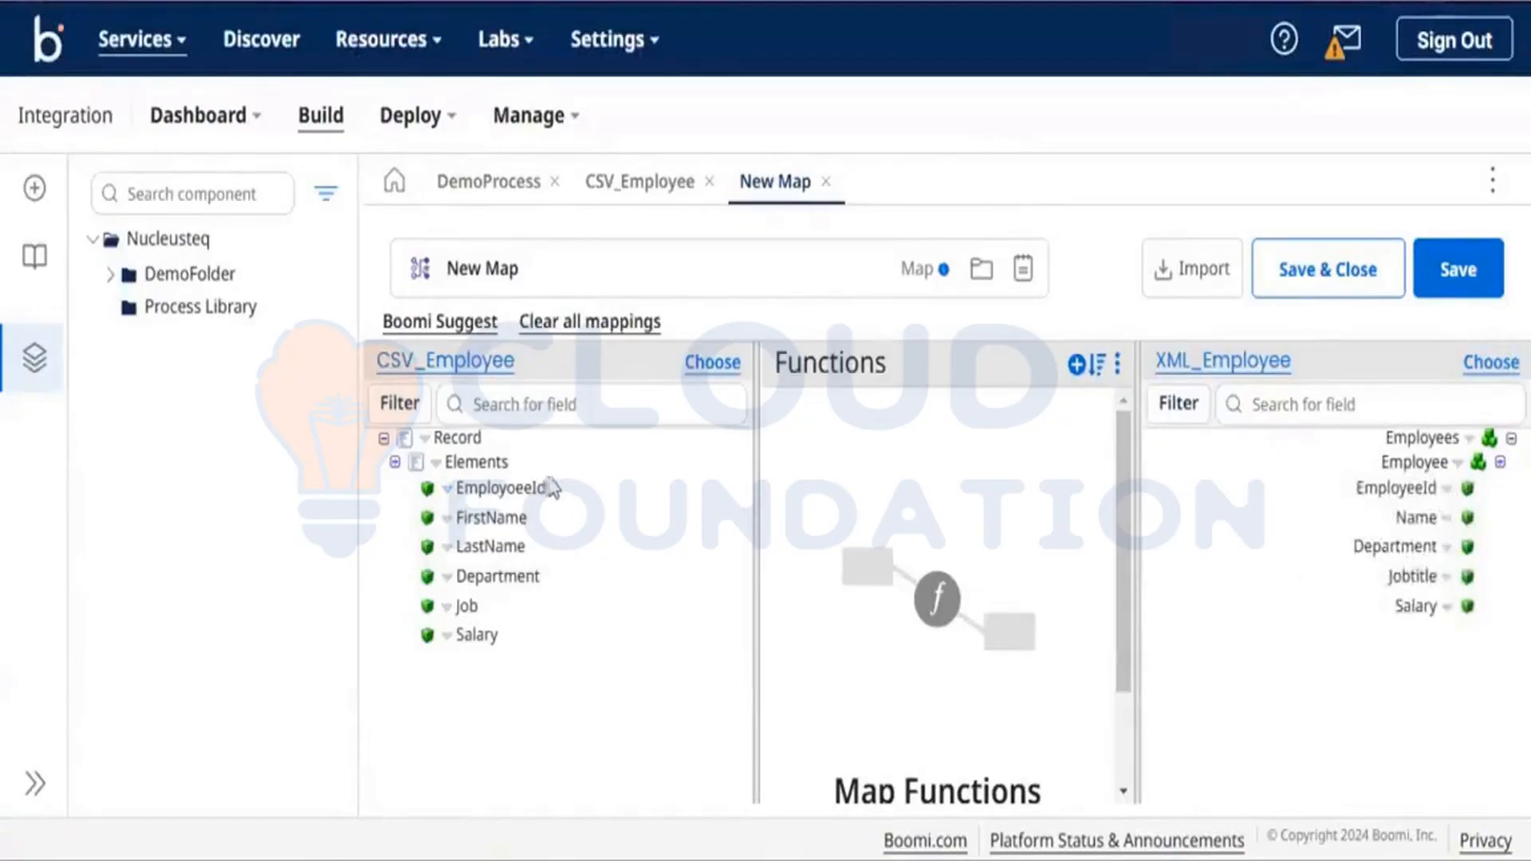
drag(557, 492, 547, 489)
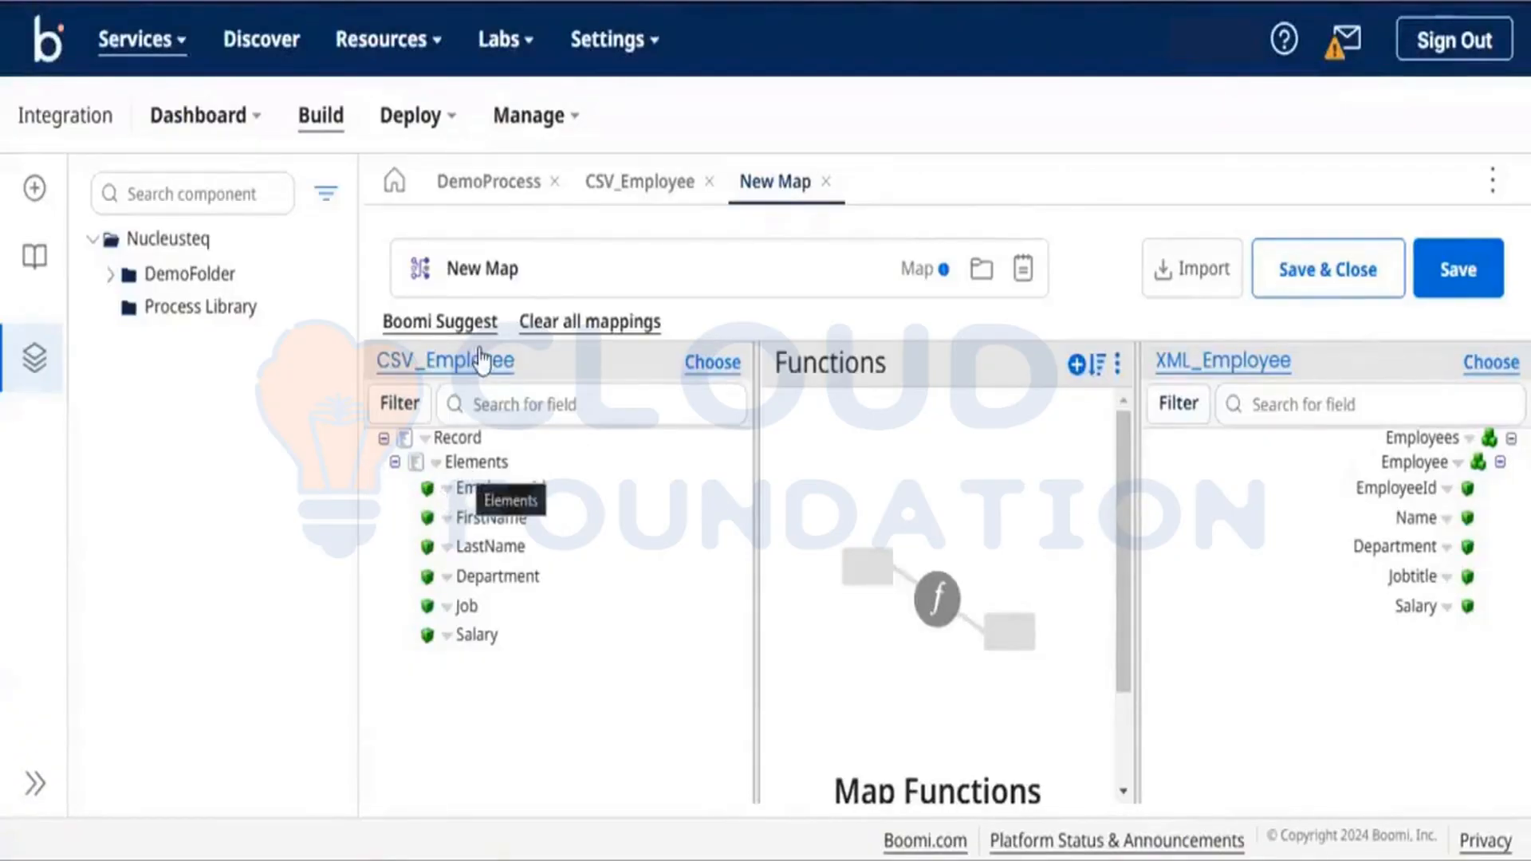
In the CSV_Employee profile, correct the misspelled data name of the first element to EmployeeId.
click(625, 182)
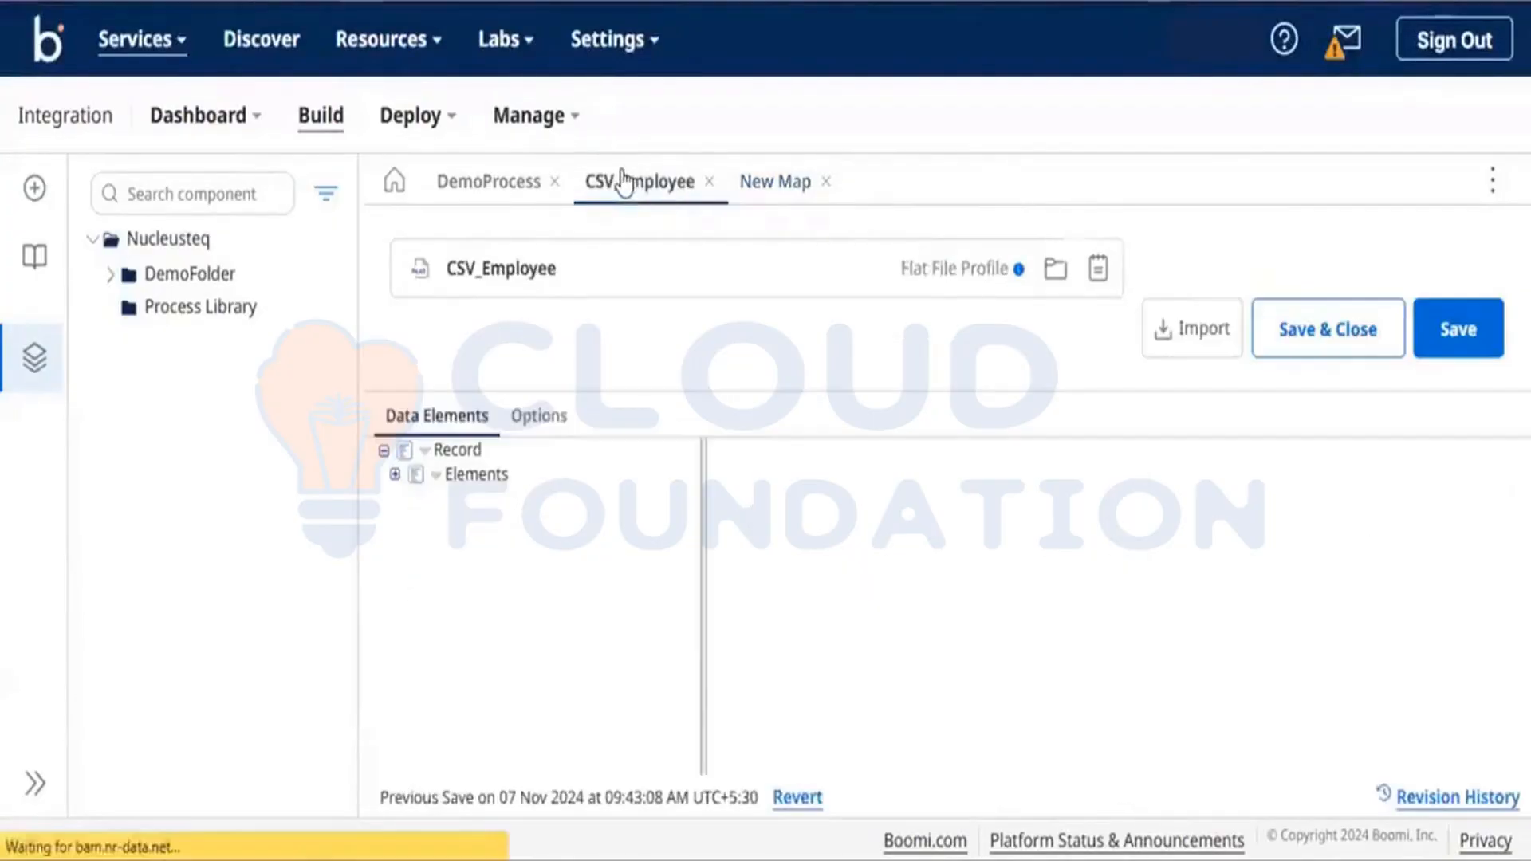
click(436, 476)
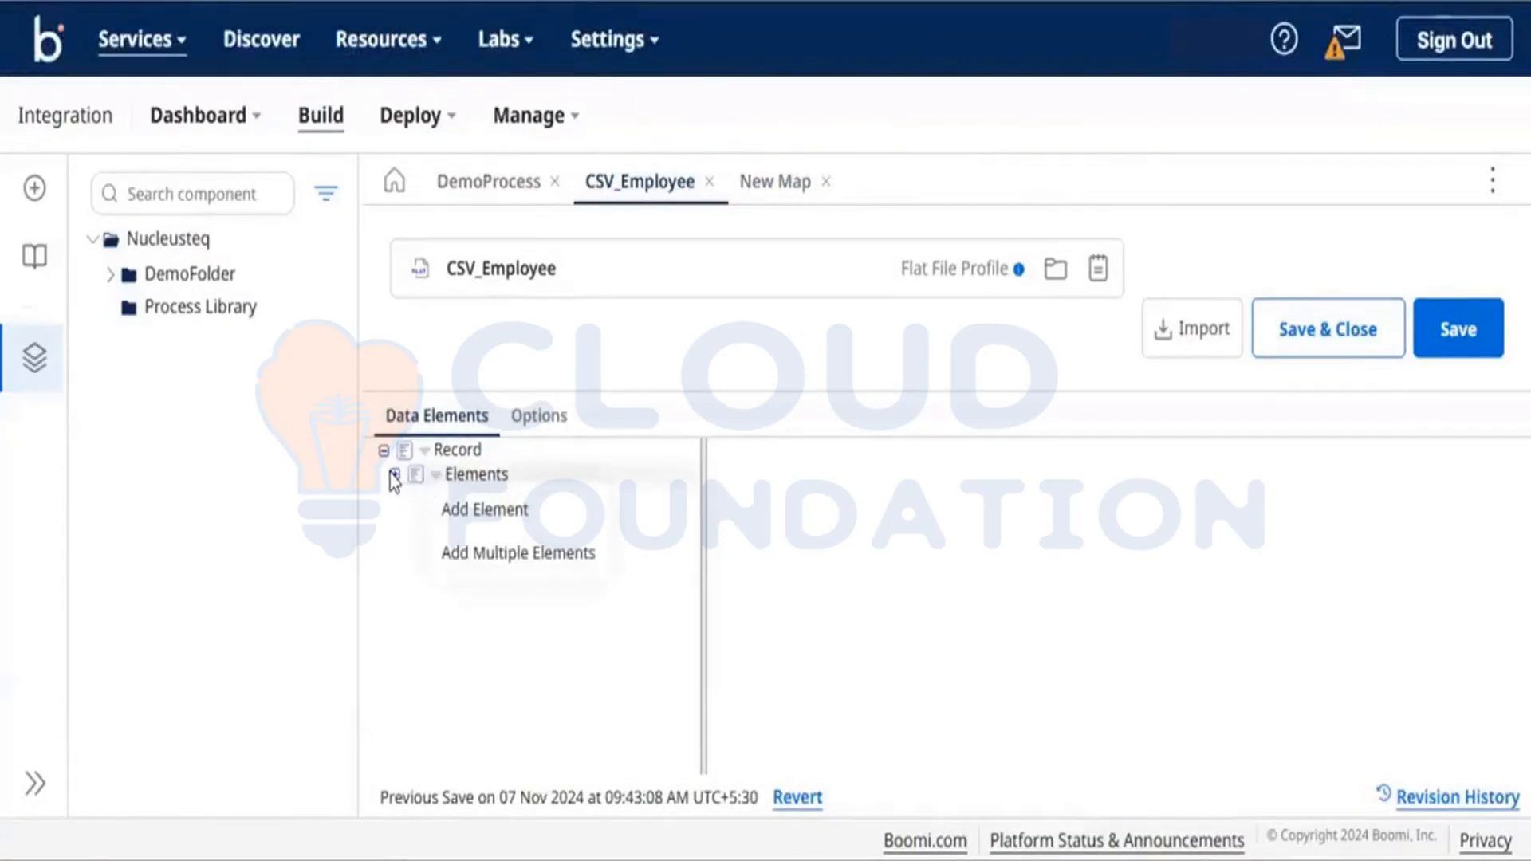
click(394, 476)
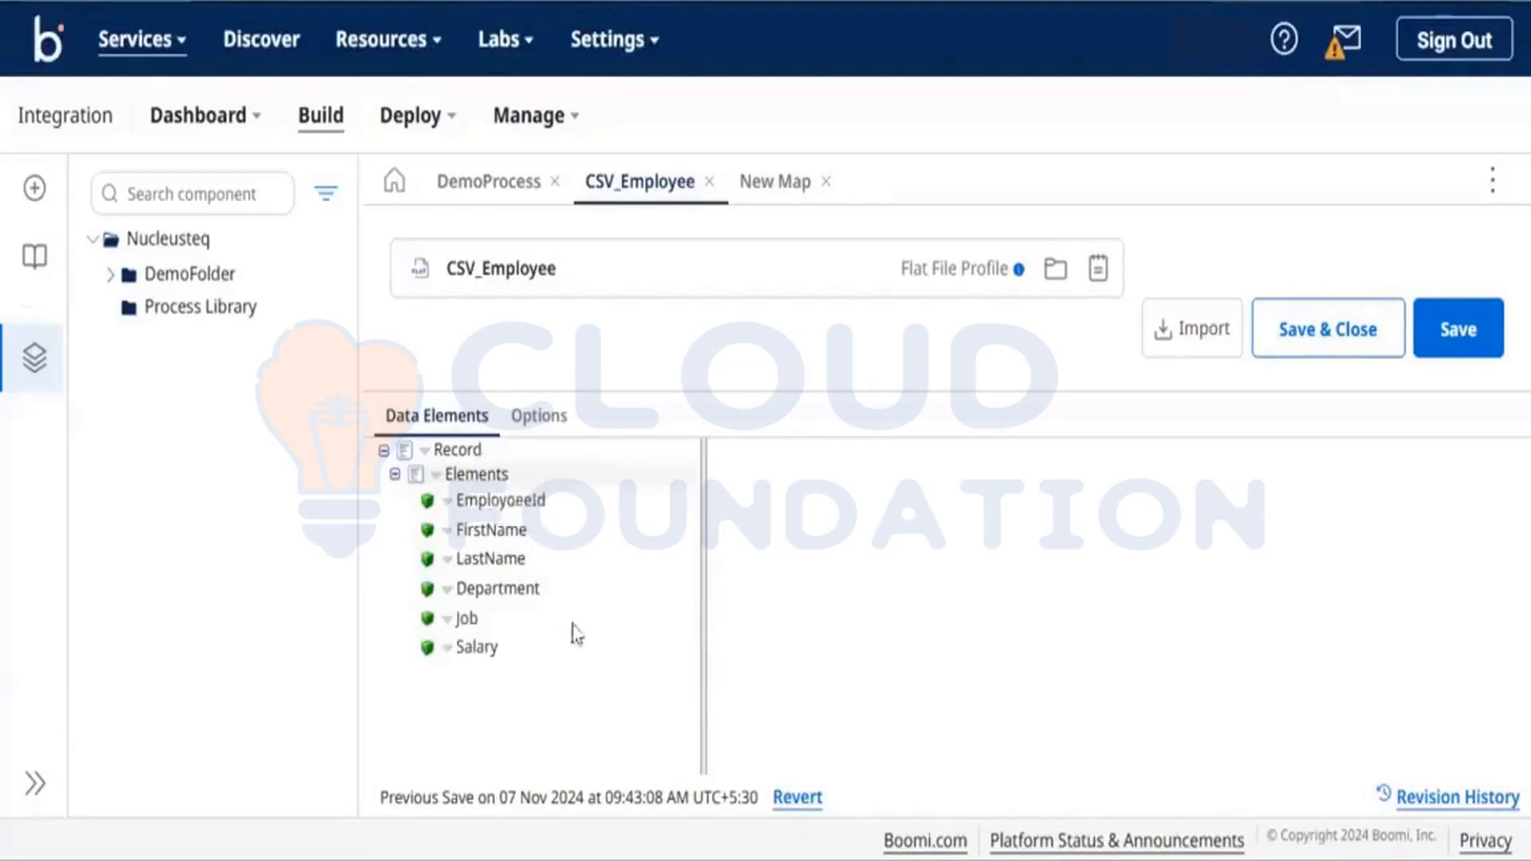
click(504, 500)
click(986, 613)
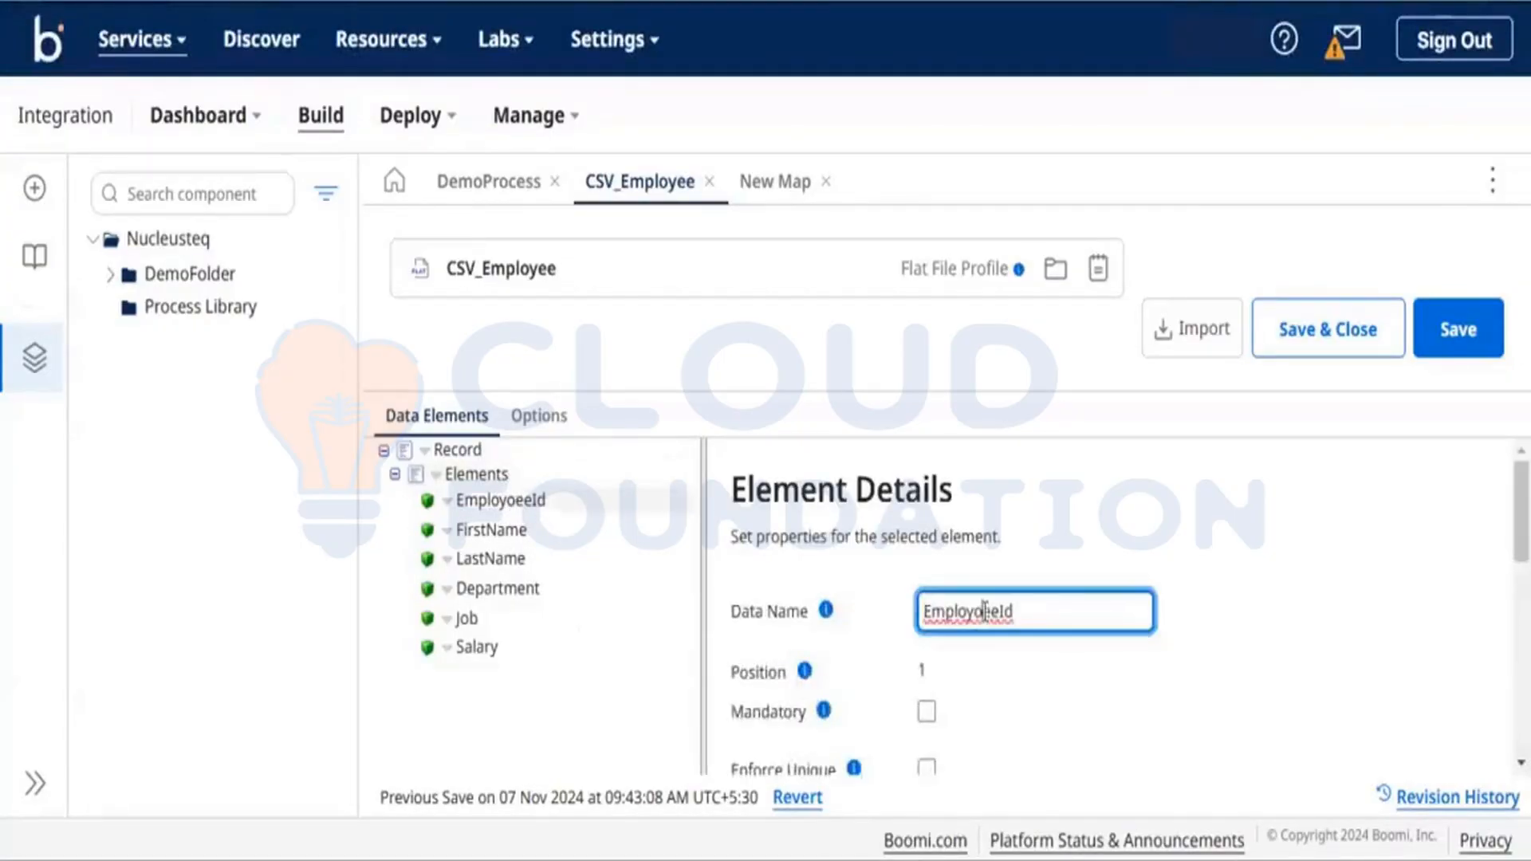
key(BackSpace)
click(643, 600)
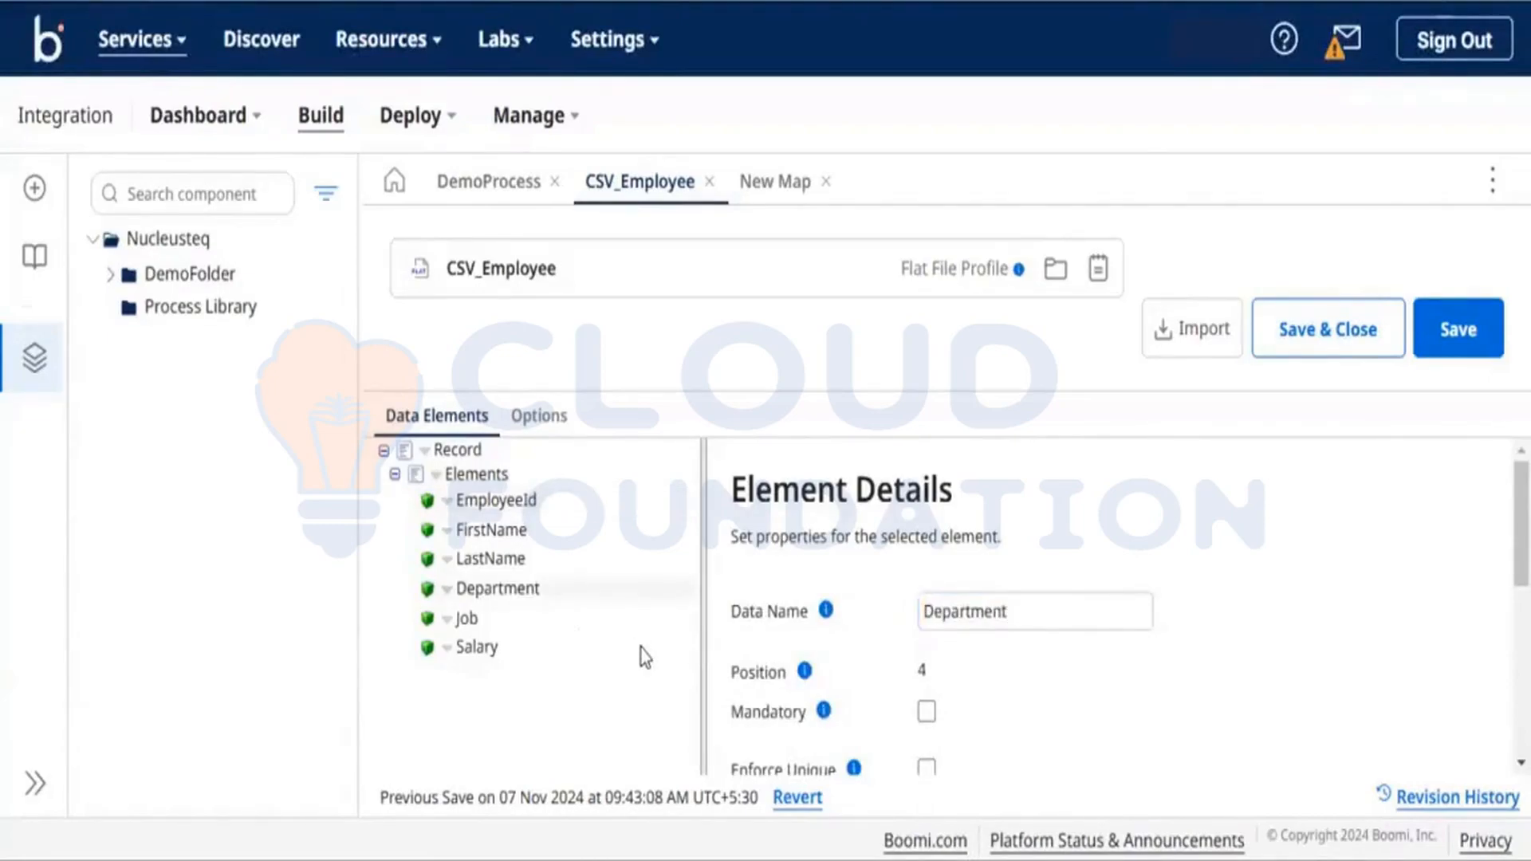
Enable the use of column headers in the CSV_Employee profile's options.
click(543, 425)
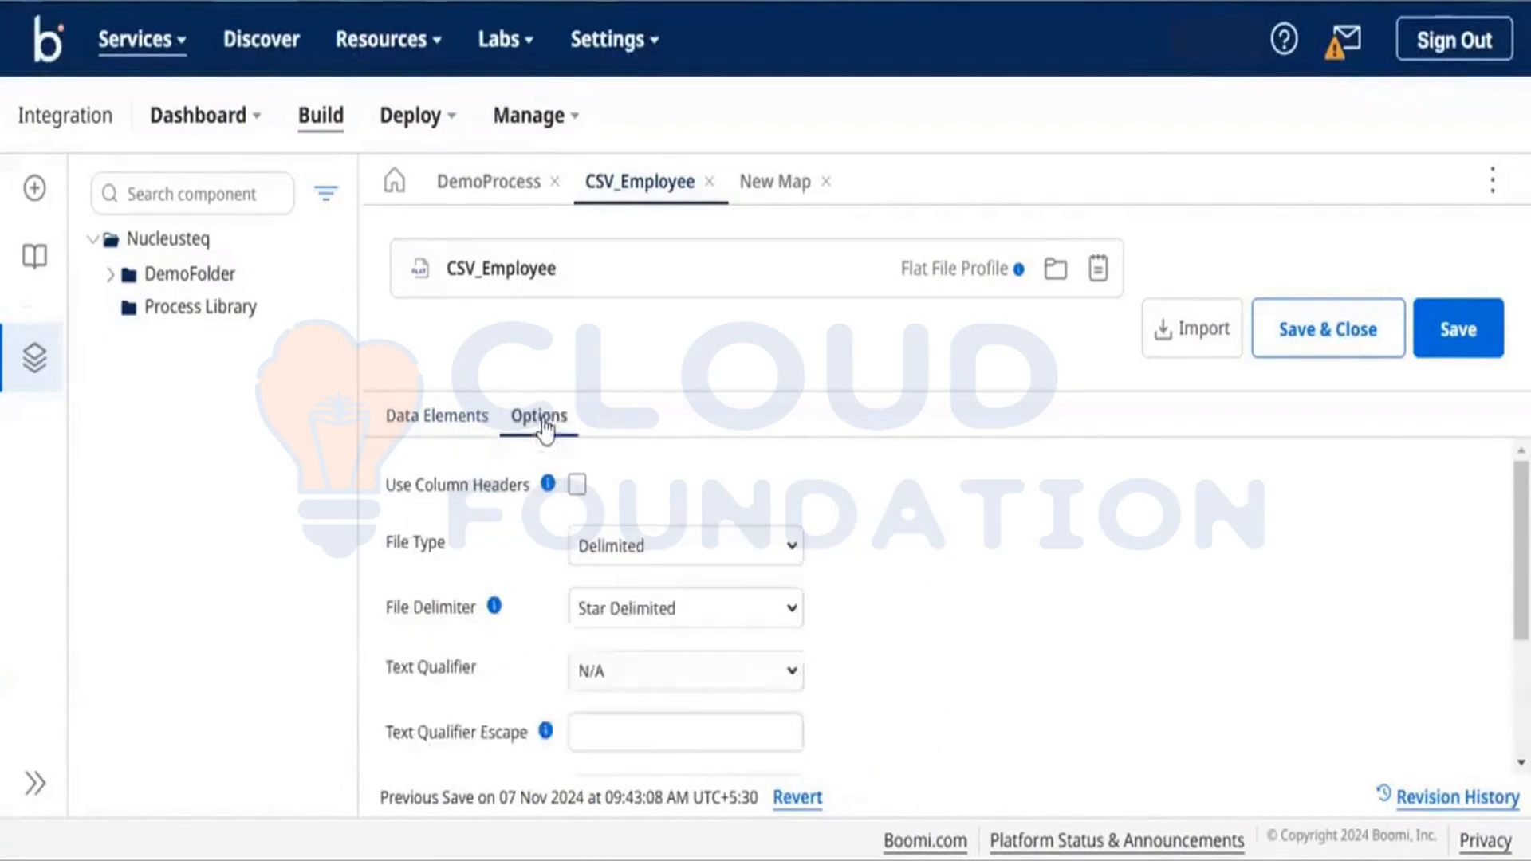
scroll(991, 636, down, 1)
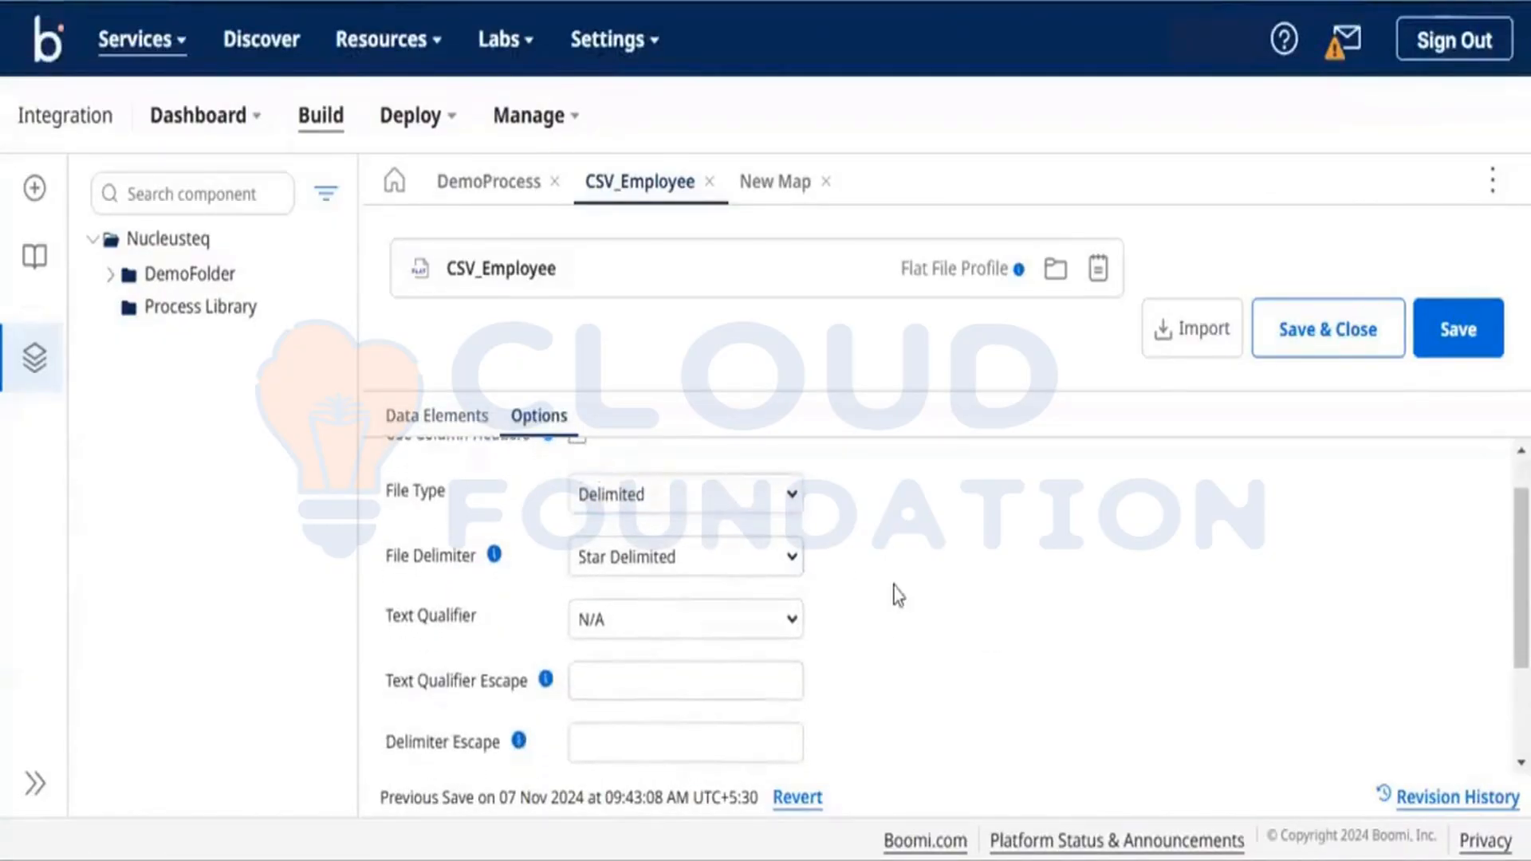
scroll(894, 588, down, 1)
scroll(895, 589, up, 2)
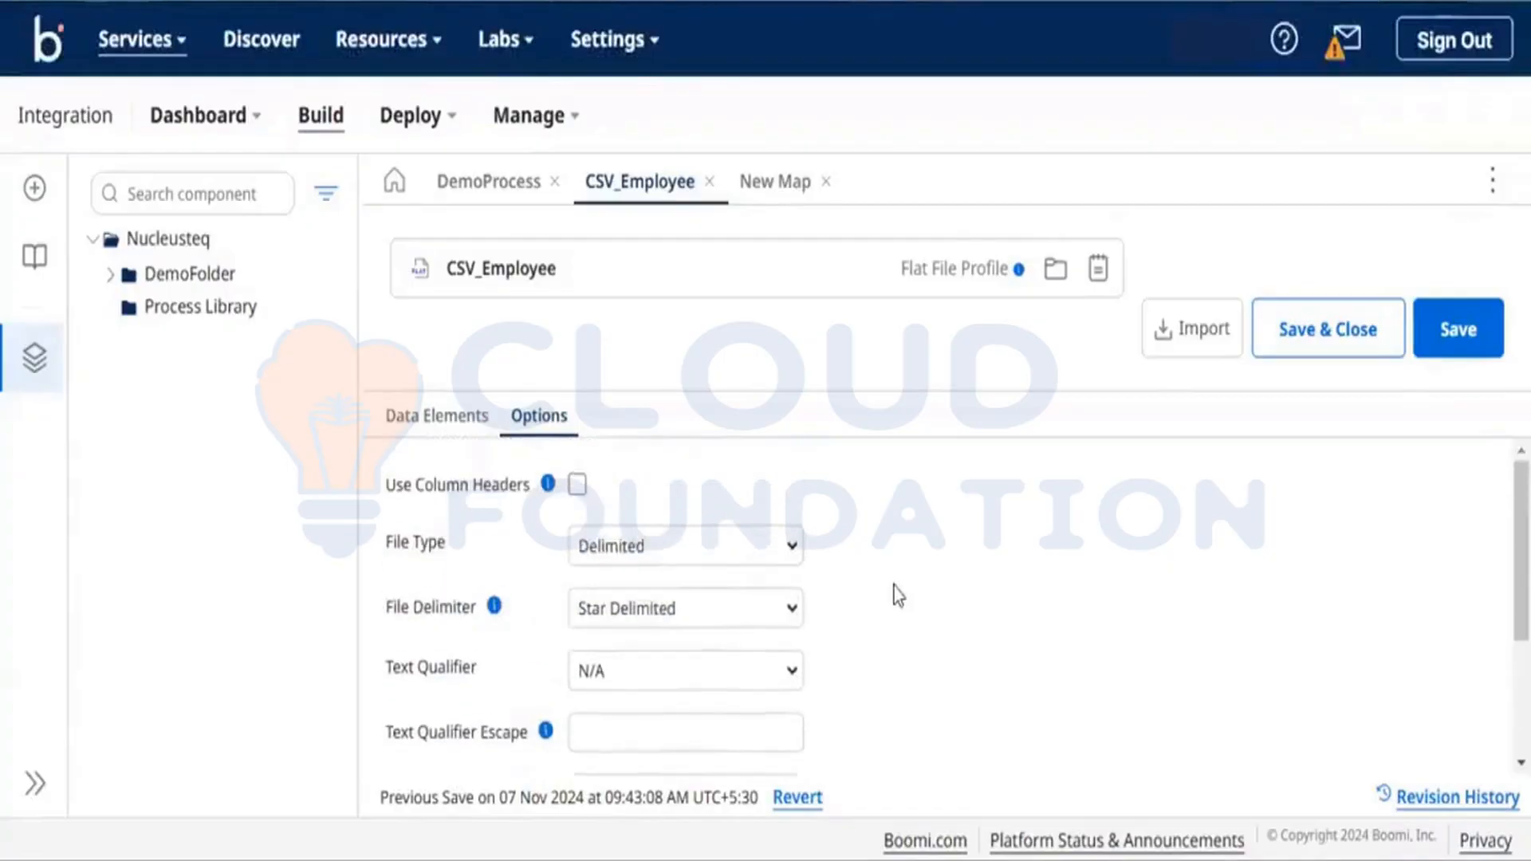
click(577, 484)
Set the CSV_Employee profile's file delimiter to Comma Delimited, and save and close the profile.
scroll(989, 634, down, 1)
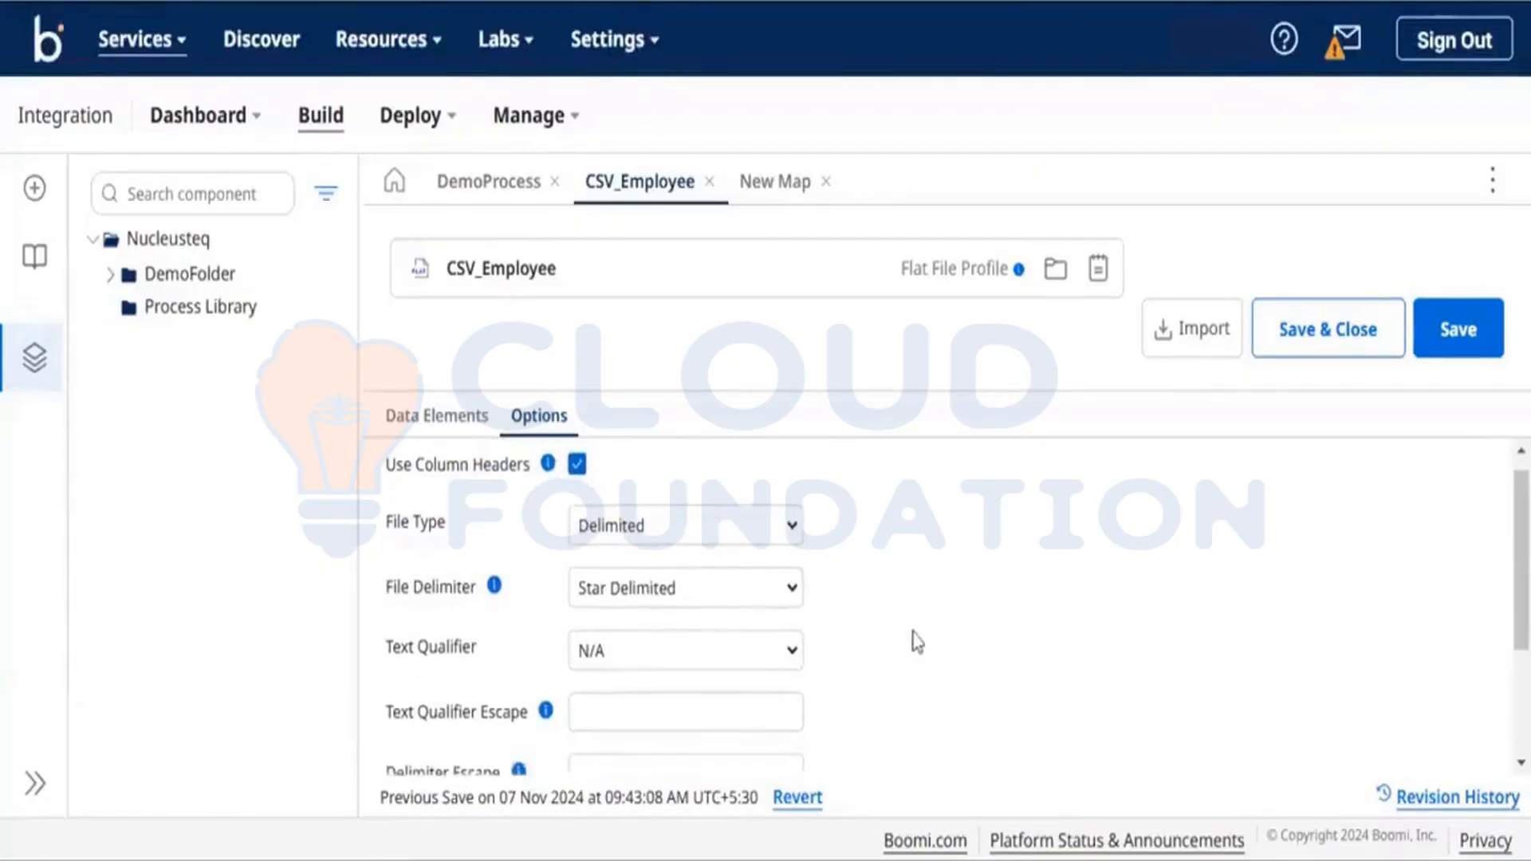
click(786, 588)
click(650, 664)
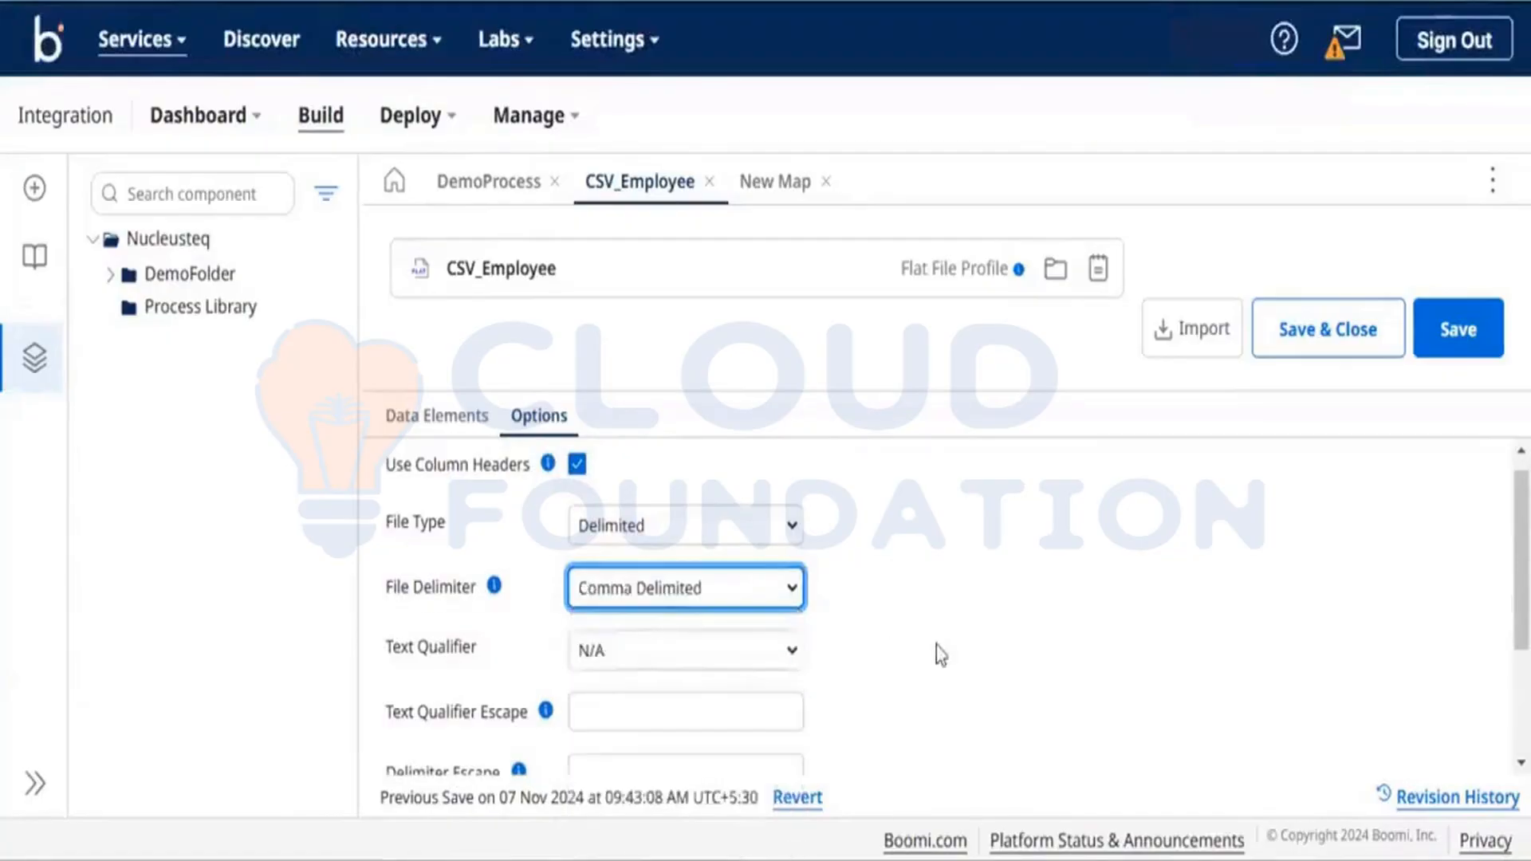
scroll(936, 647, down, 3)
scroll(936, 648, down, 3)
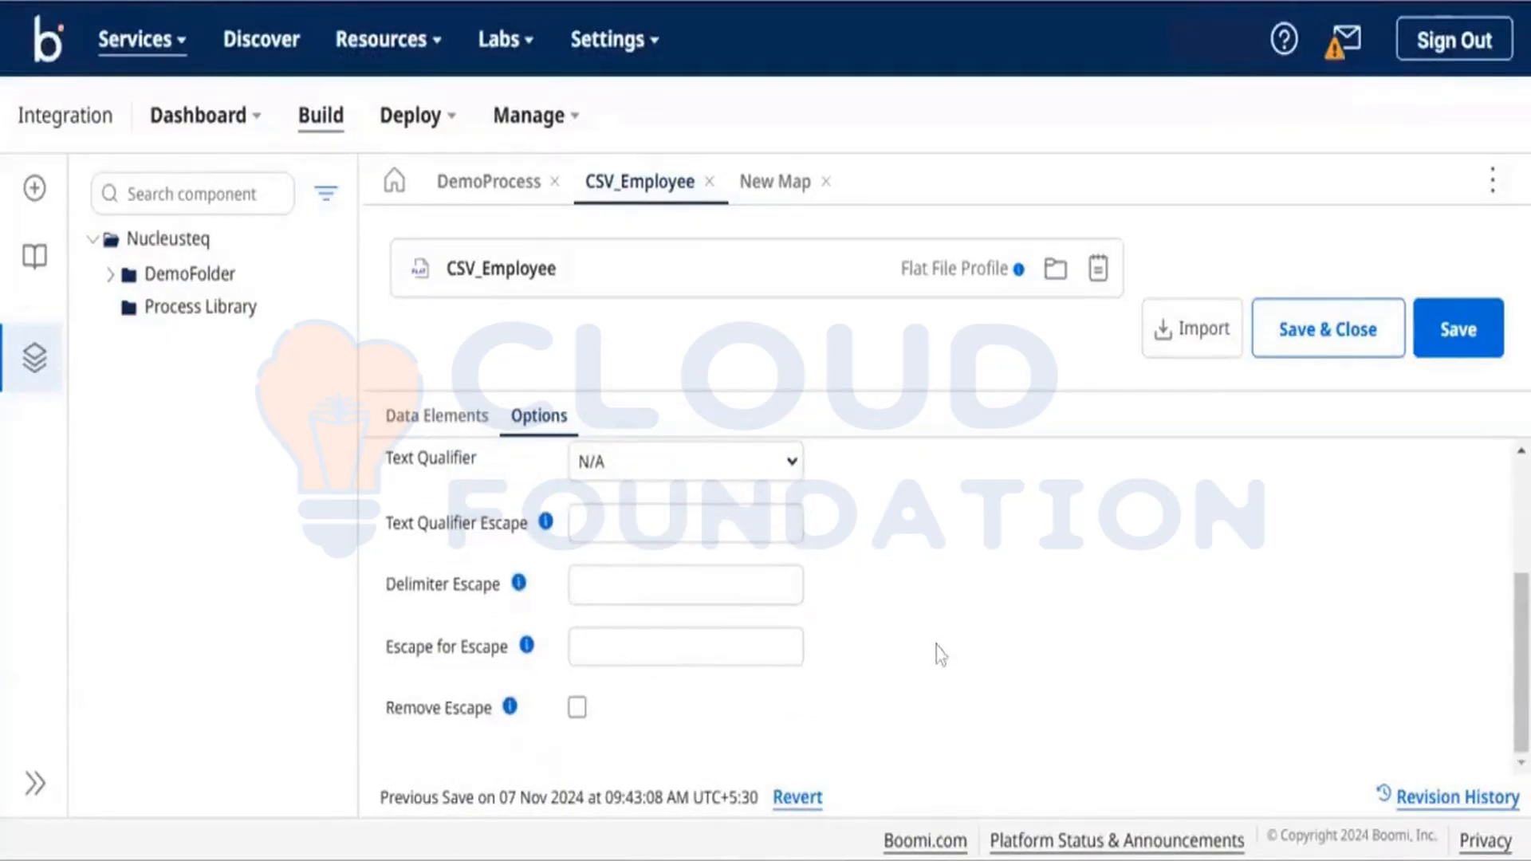
click(1386, 333)
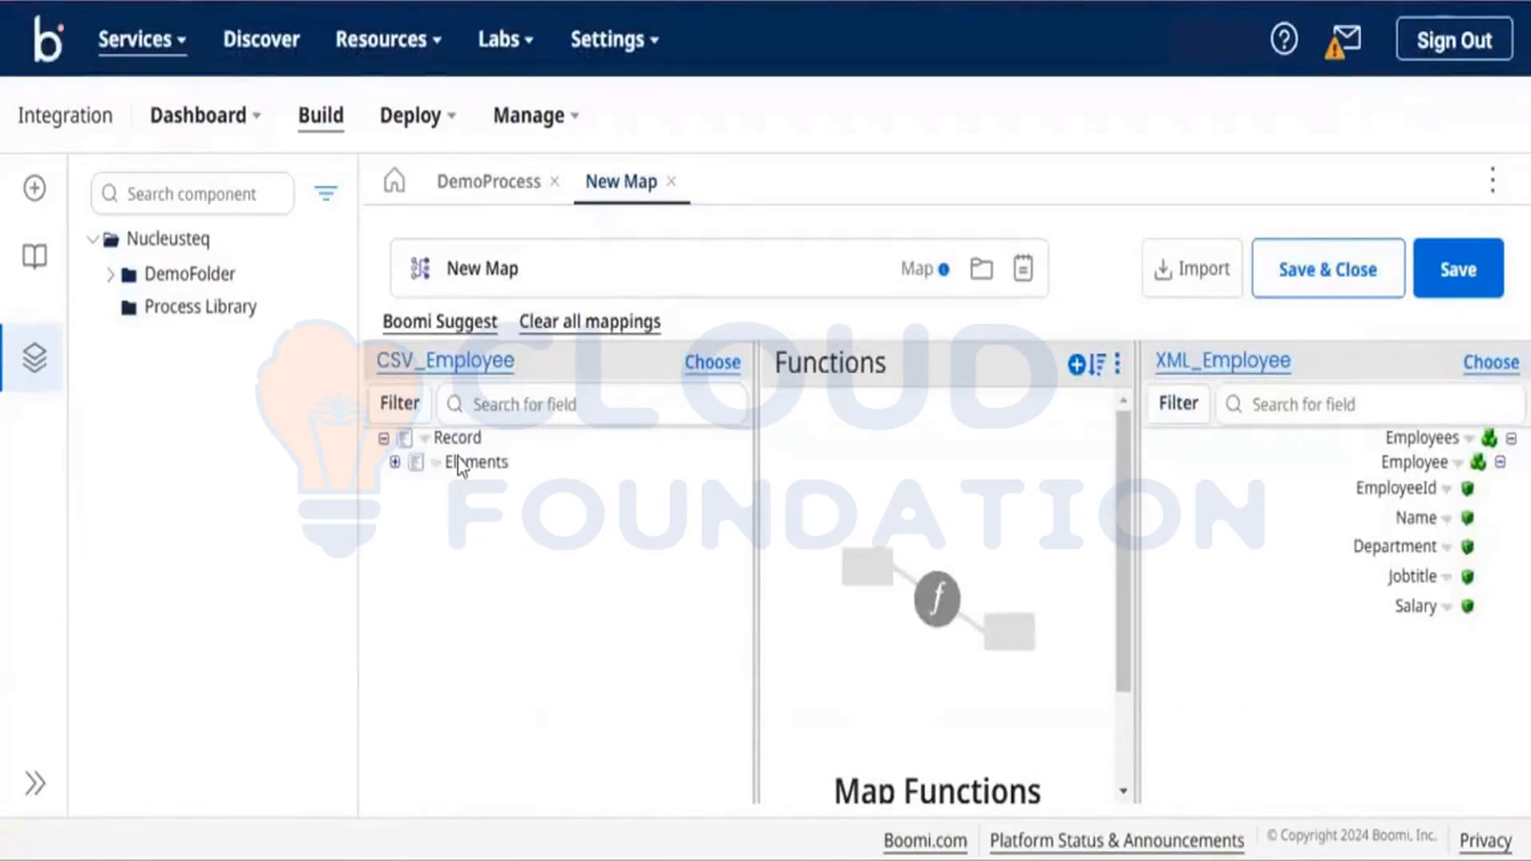
Expand the source Elements again and map the CSV EmployeeId field to EmployeeId in the XML_Employee profile.
click(437, 464)
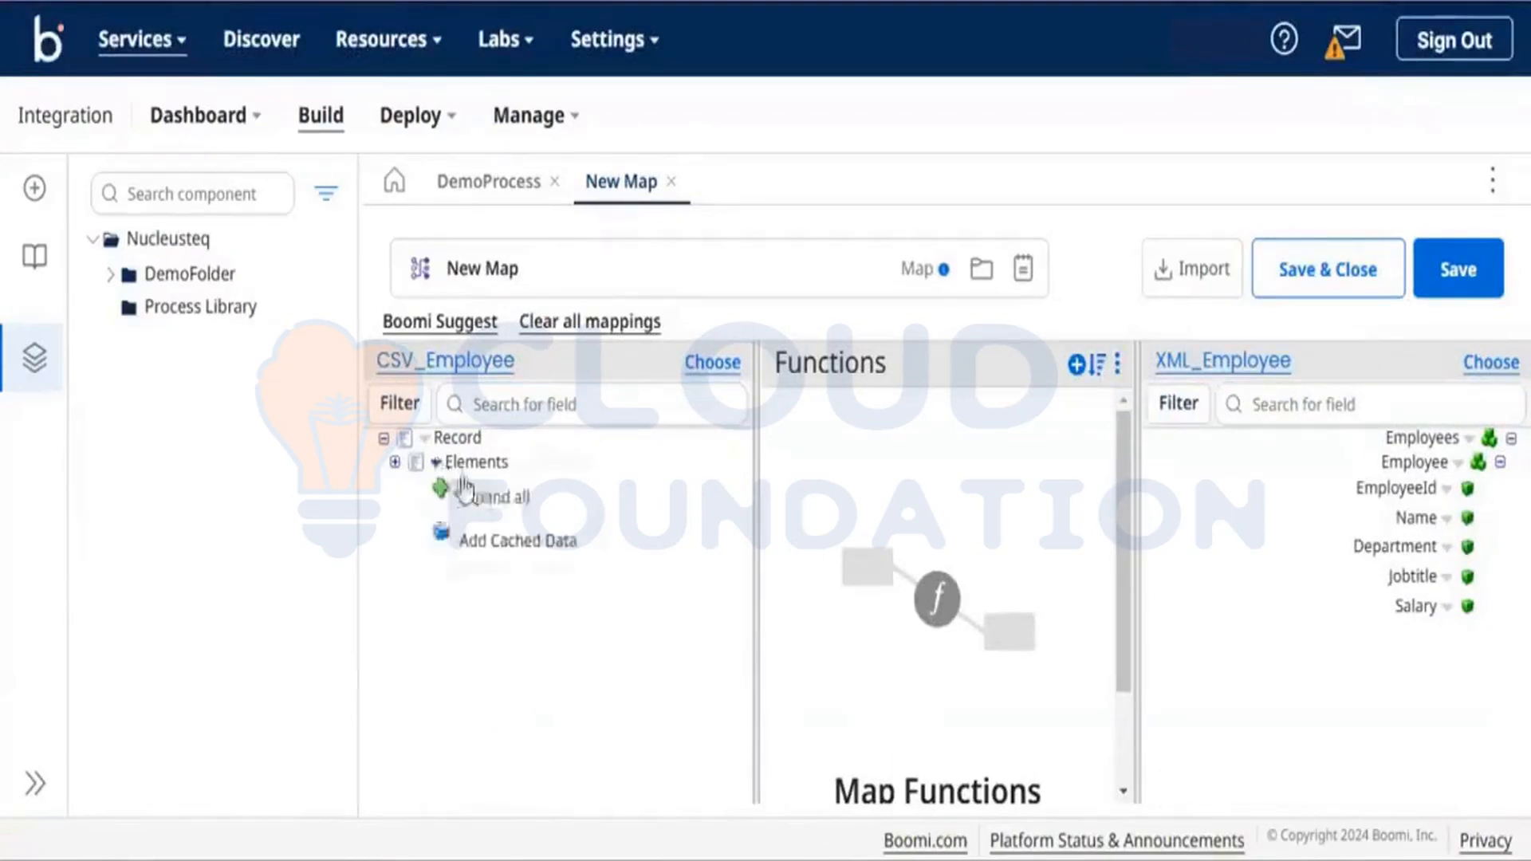
click(483, 500)
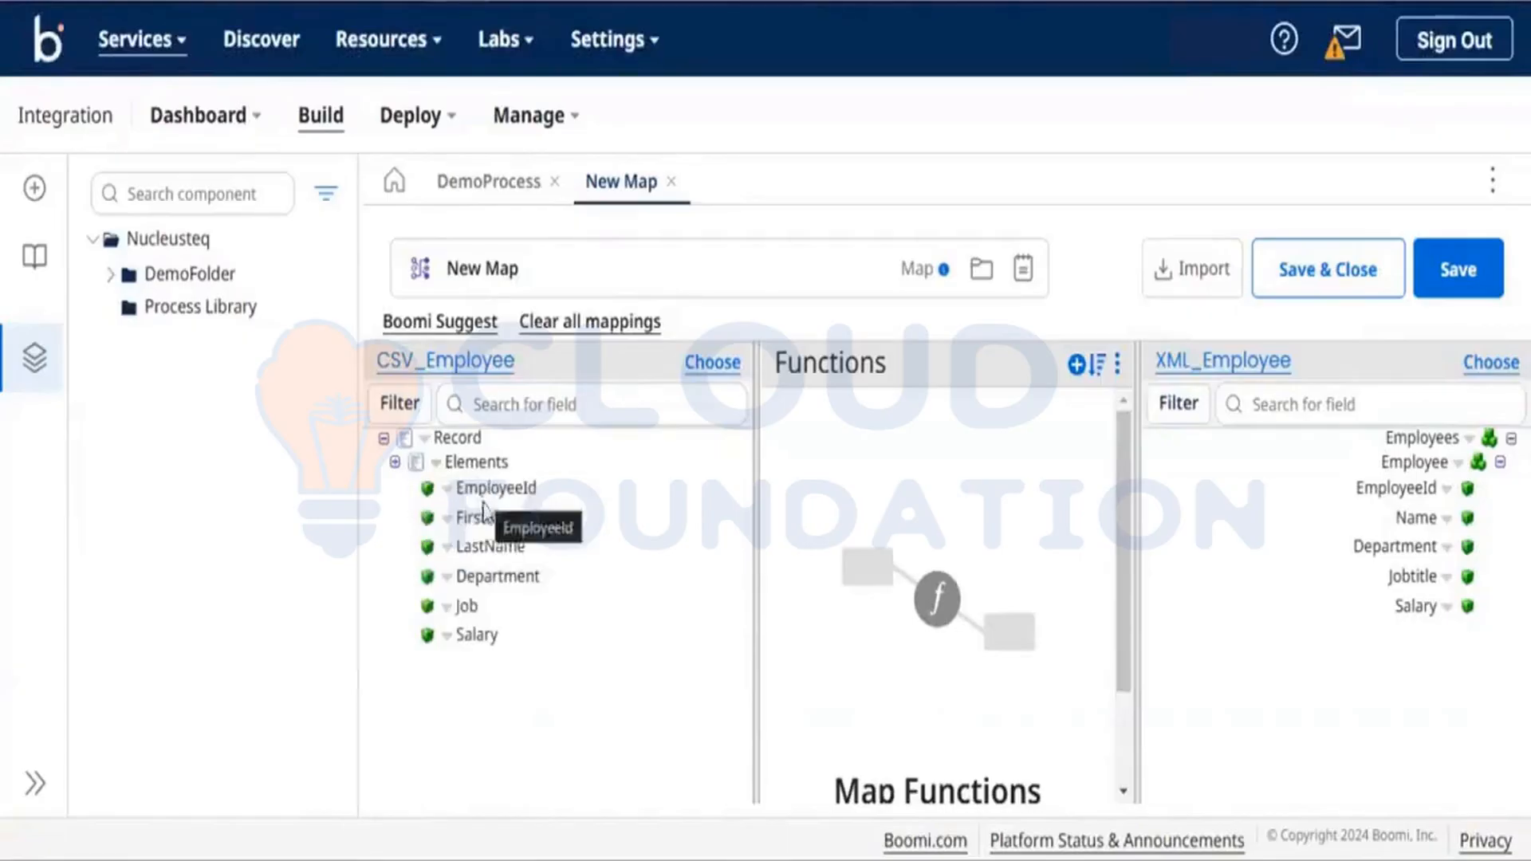
drag(535, 490, 1224, 506)
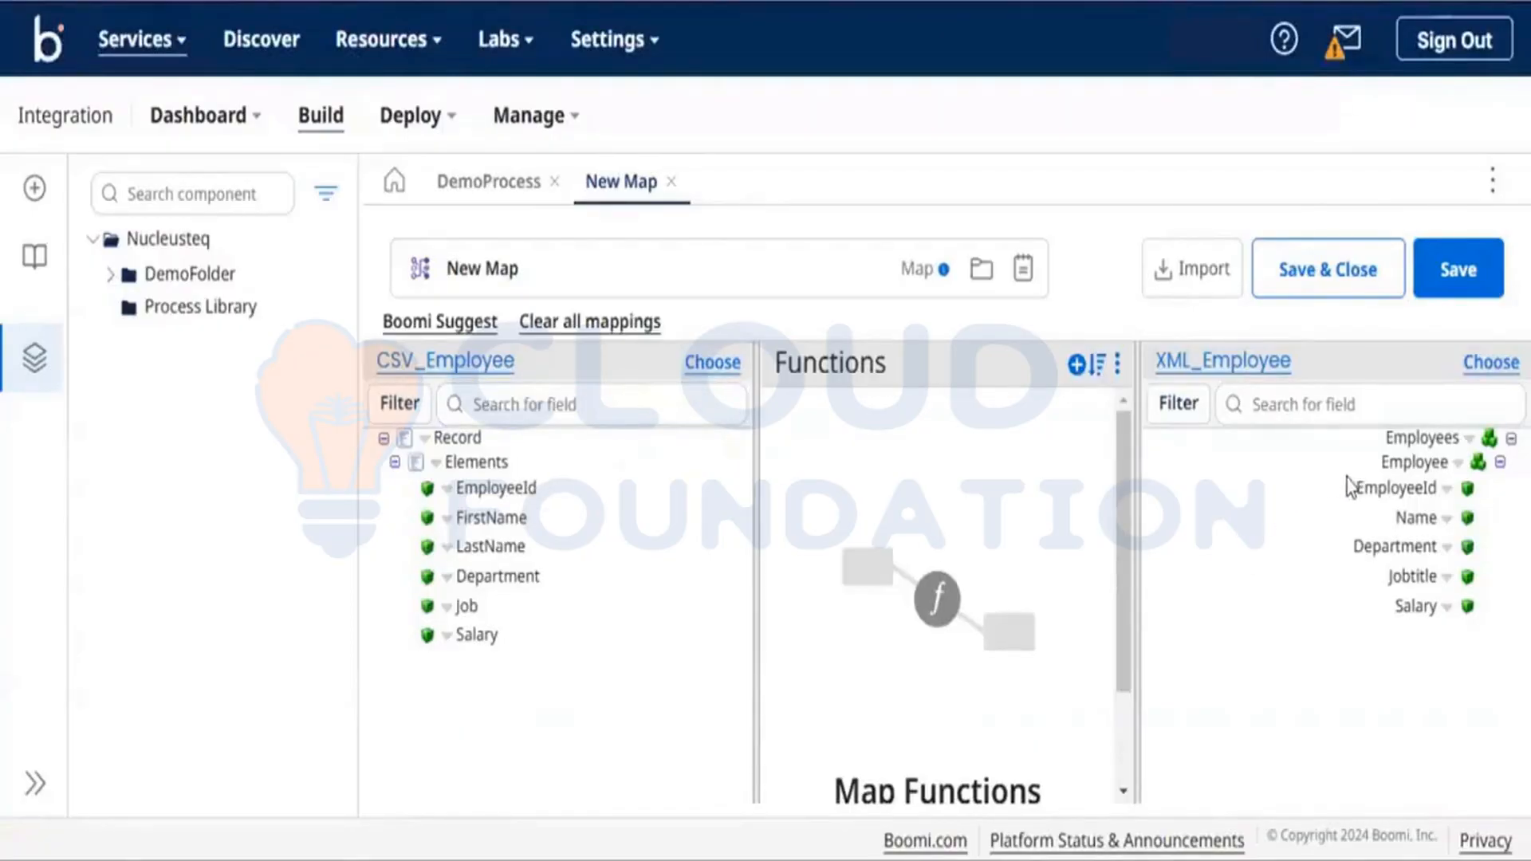
drag(1367, 484, 529, 482)
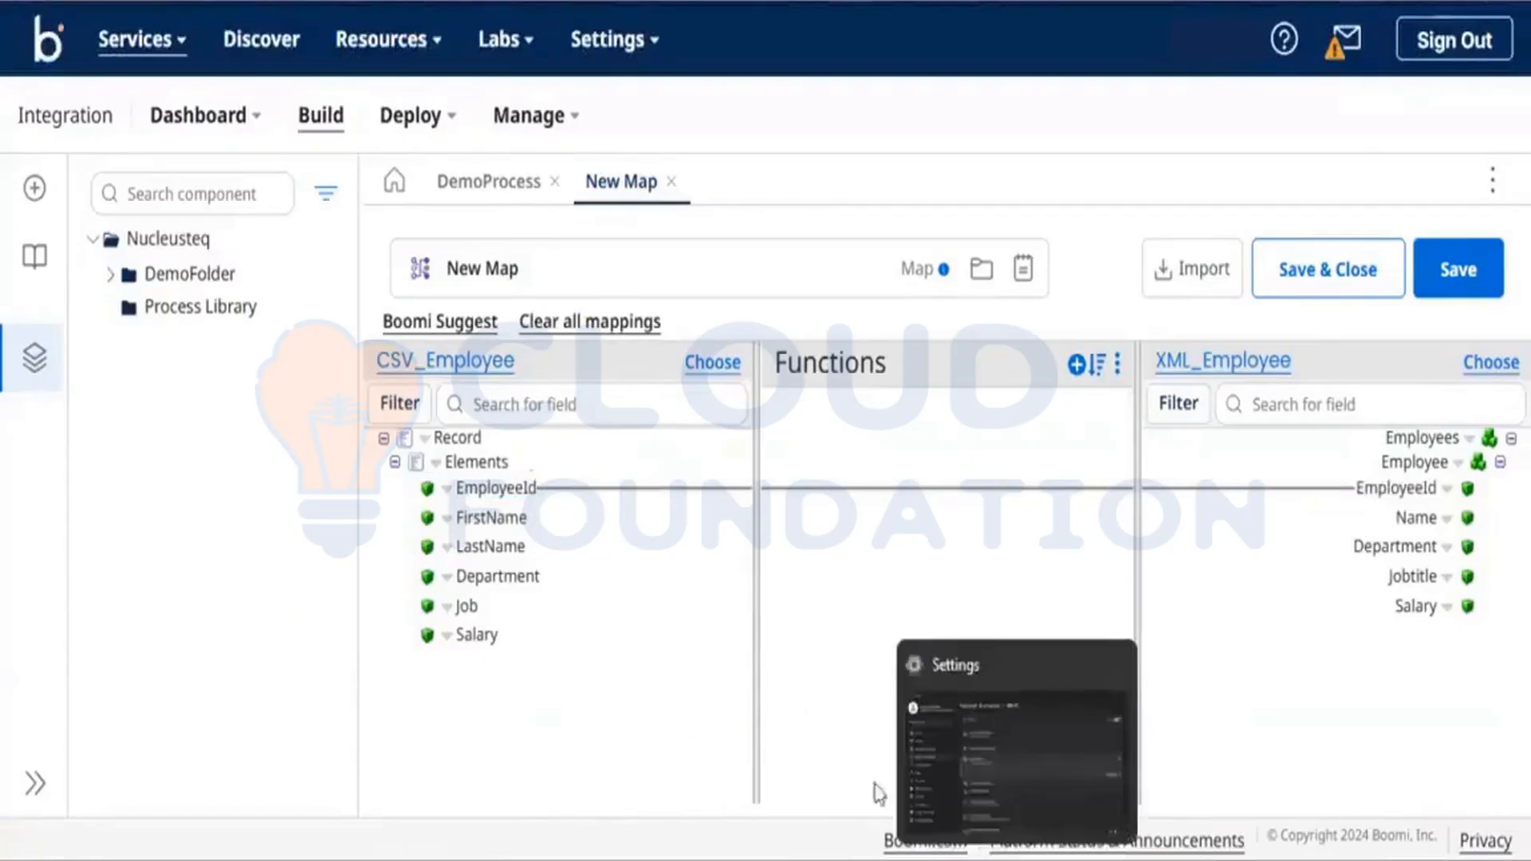
Use Boomi Suggest to import the String Concat-to-Name, Department and Salary mappings, excluding all medium-confidence matches.
click(441, 322)
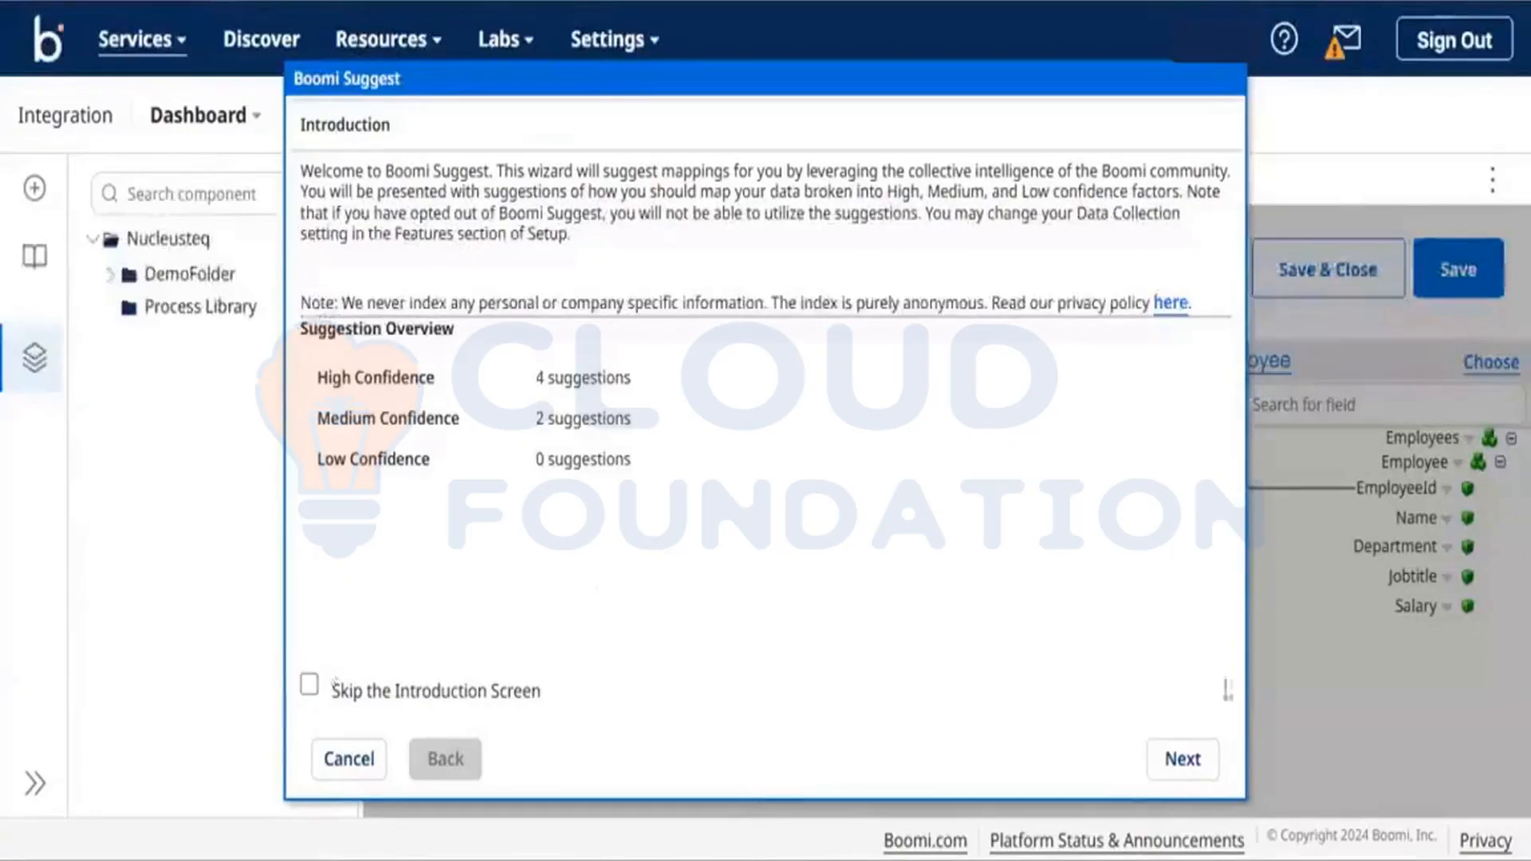
click(1185, 759)
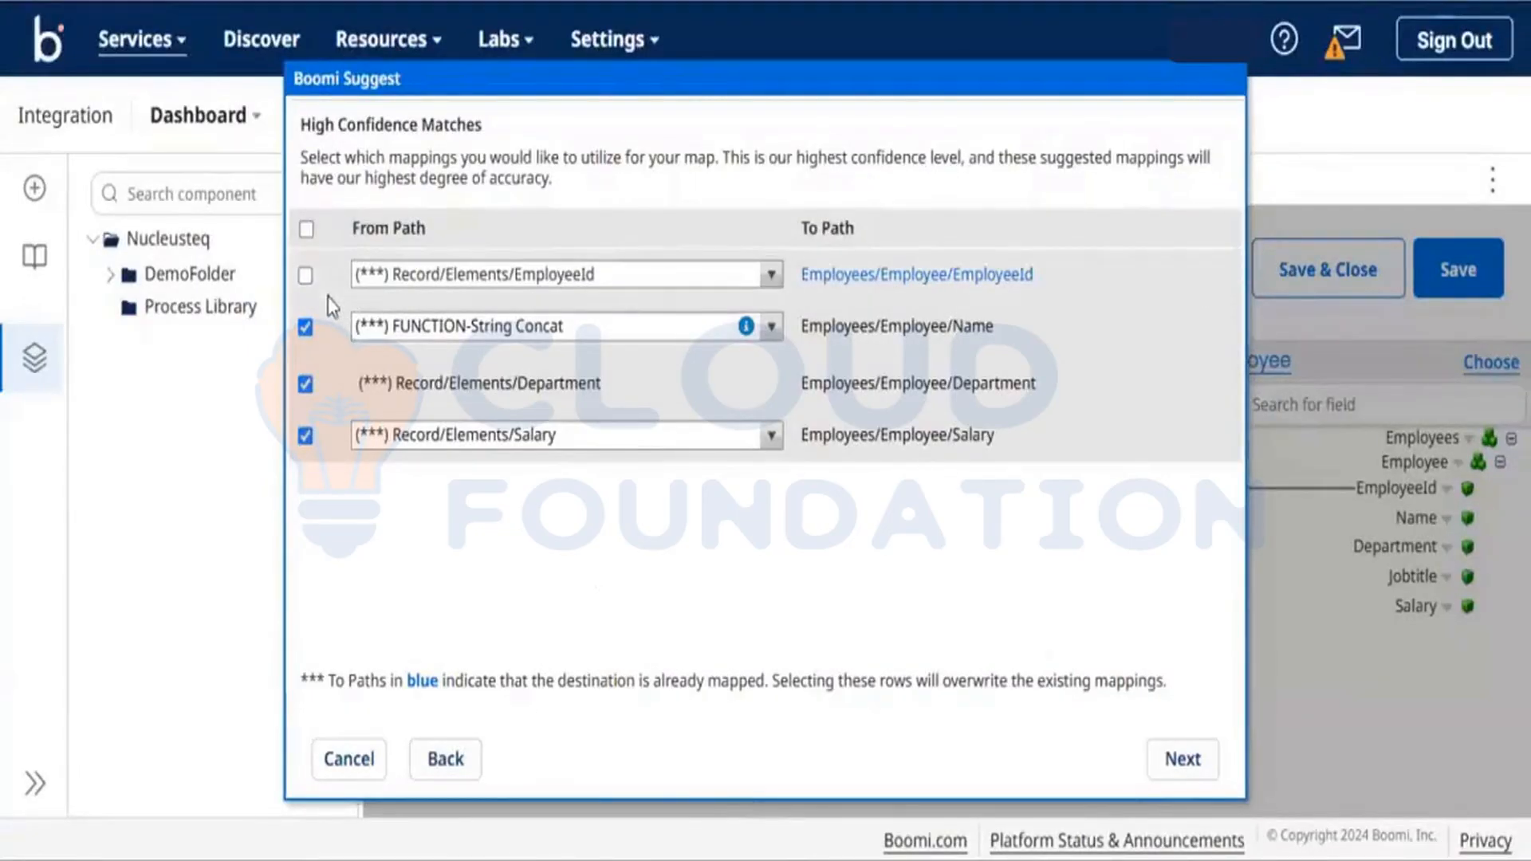
click(1185, 764)
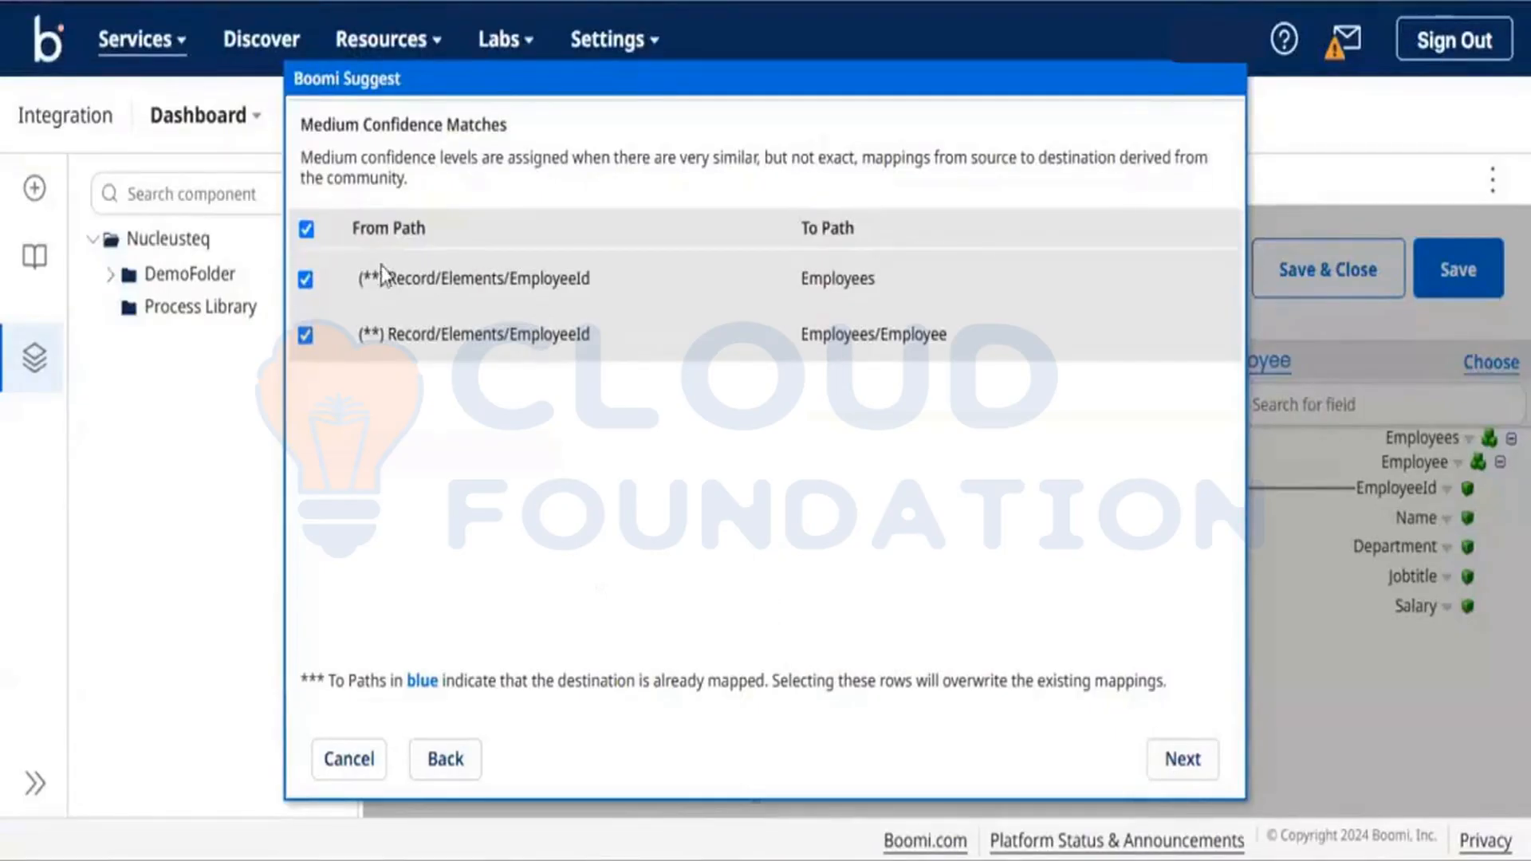
click(307, 231)
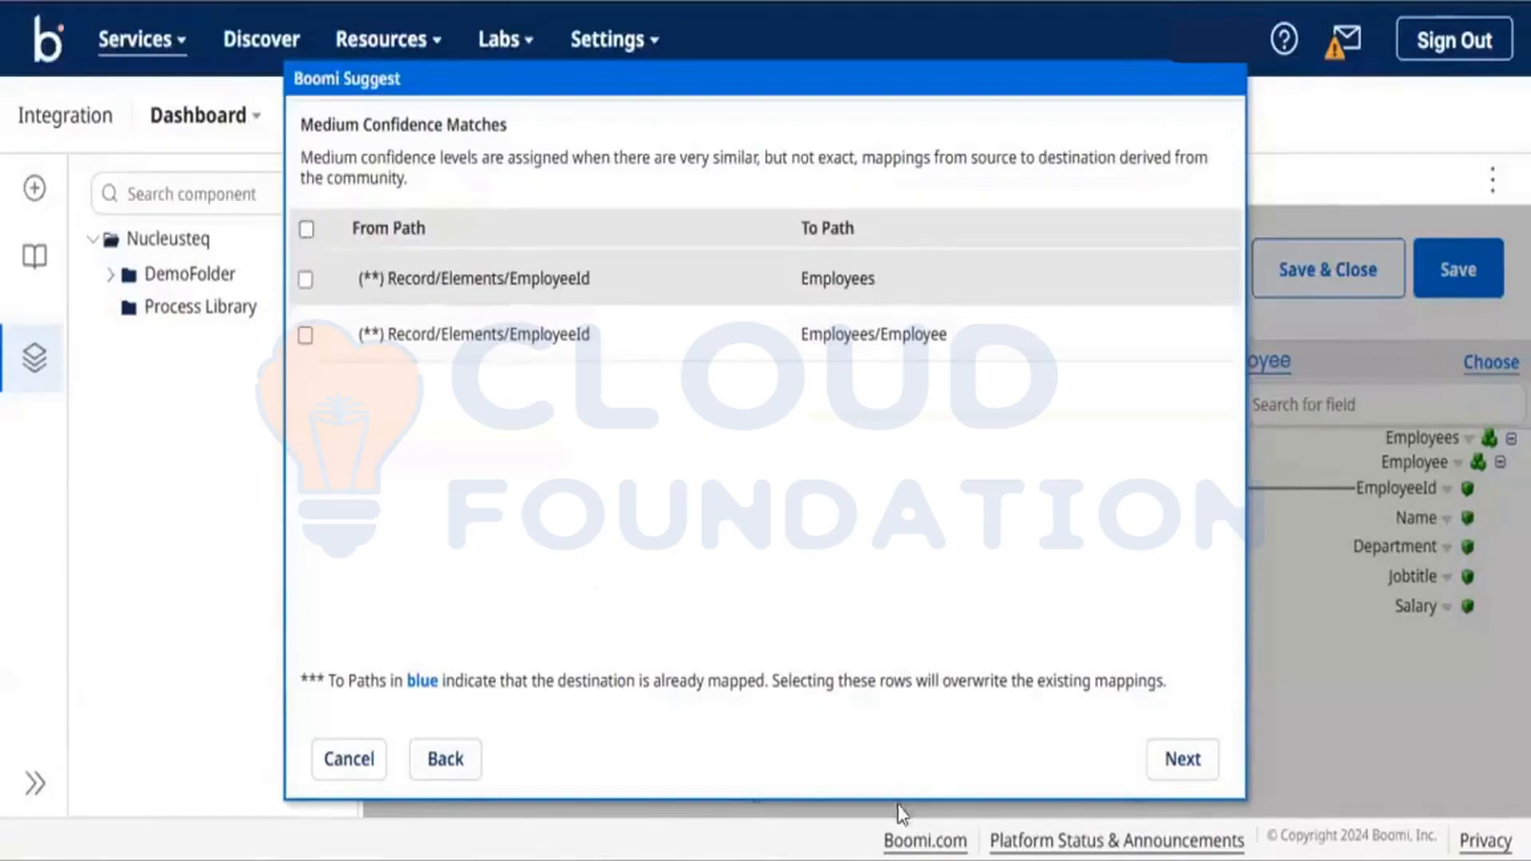
click(1167, 764)
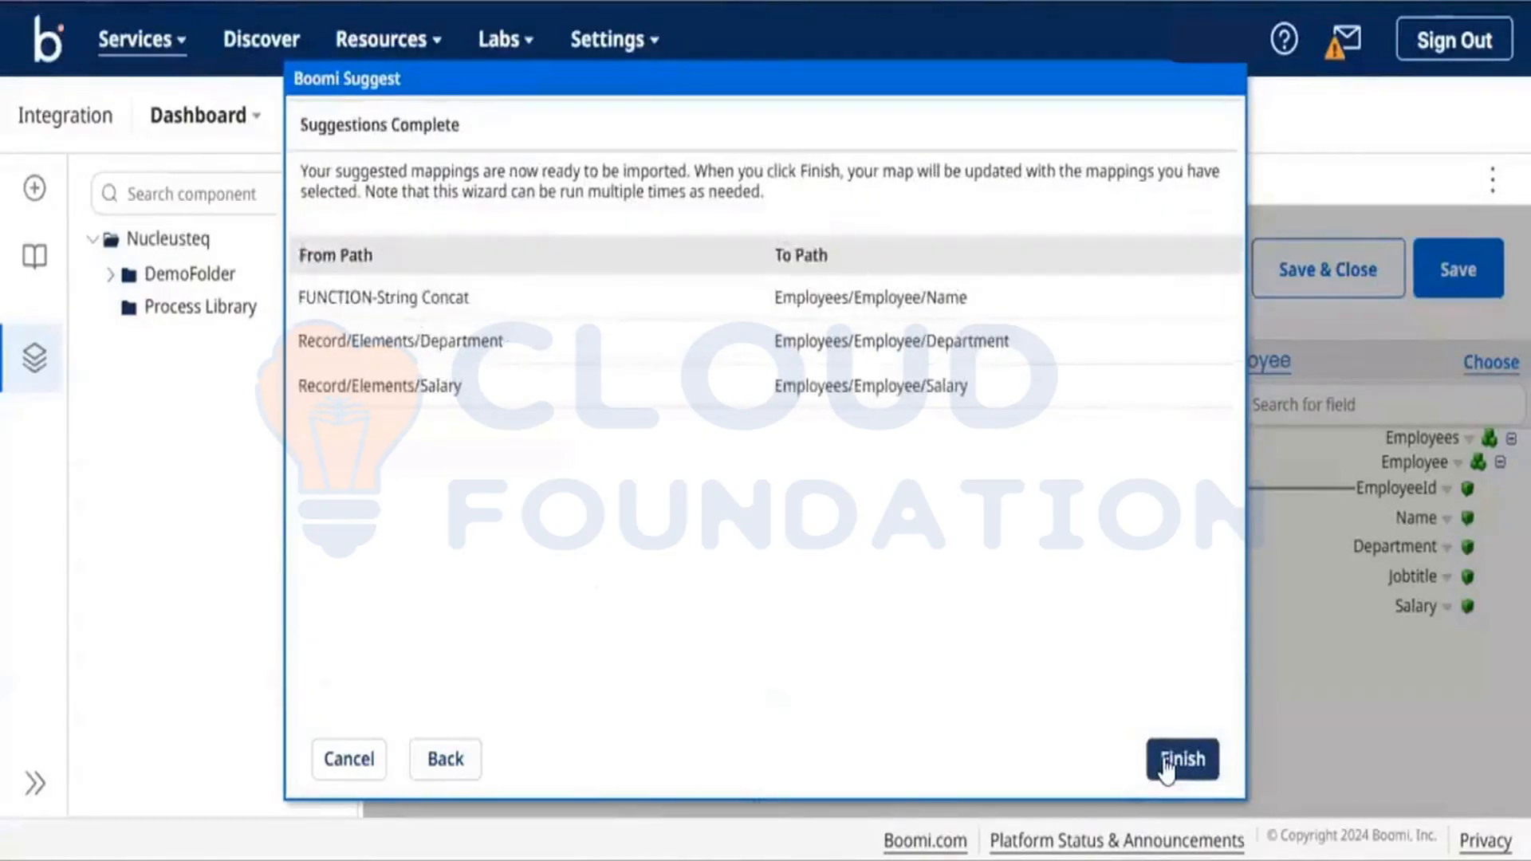
click(1167, 766)
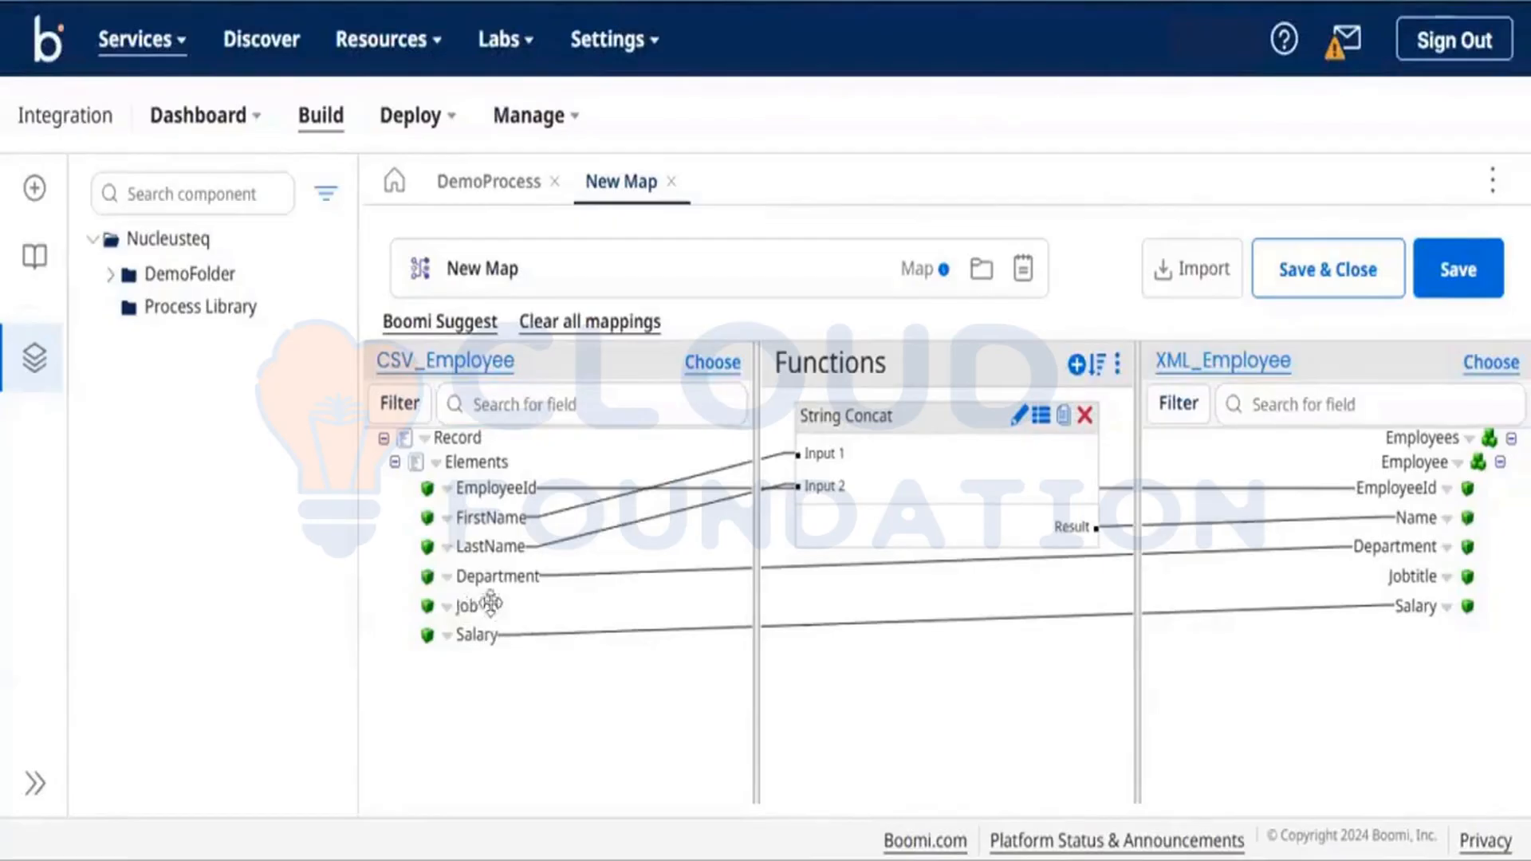
Map the source Job field to Jobtitle, then save and close the map and confirm the CSV_to_XML_conversion step.
drag(490, 604, 1482, 589)
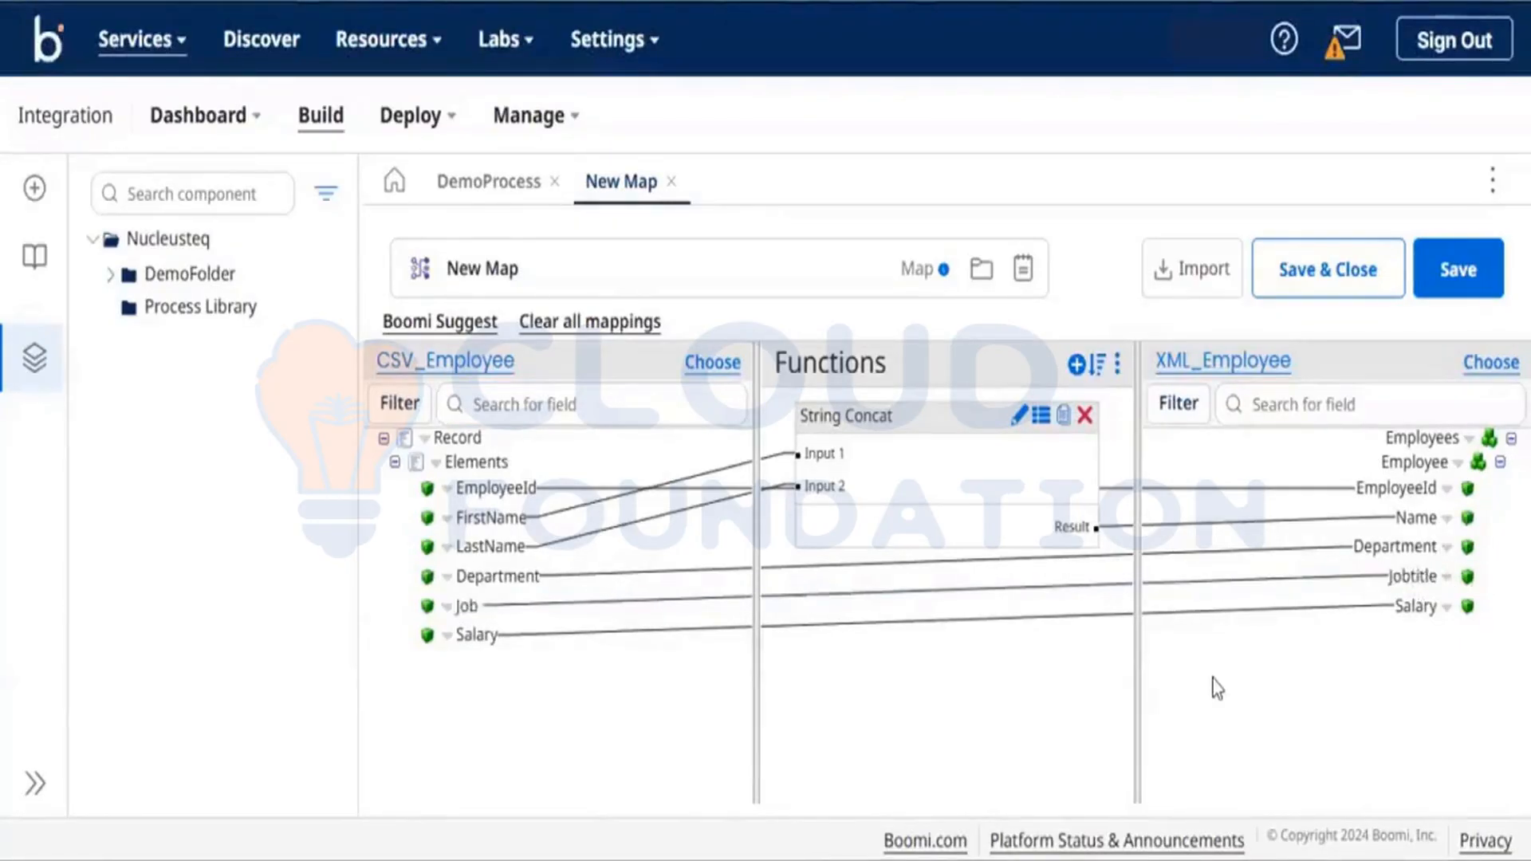
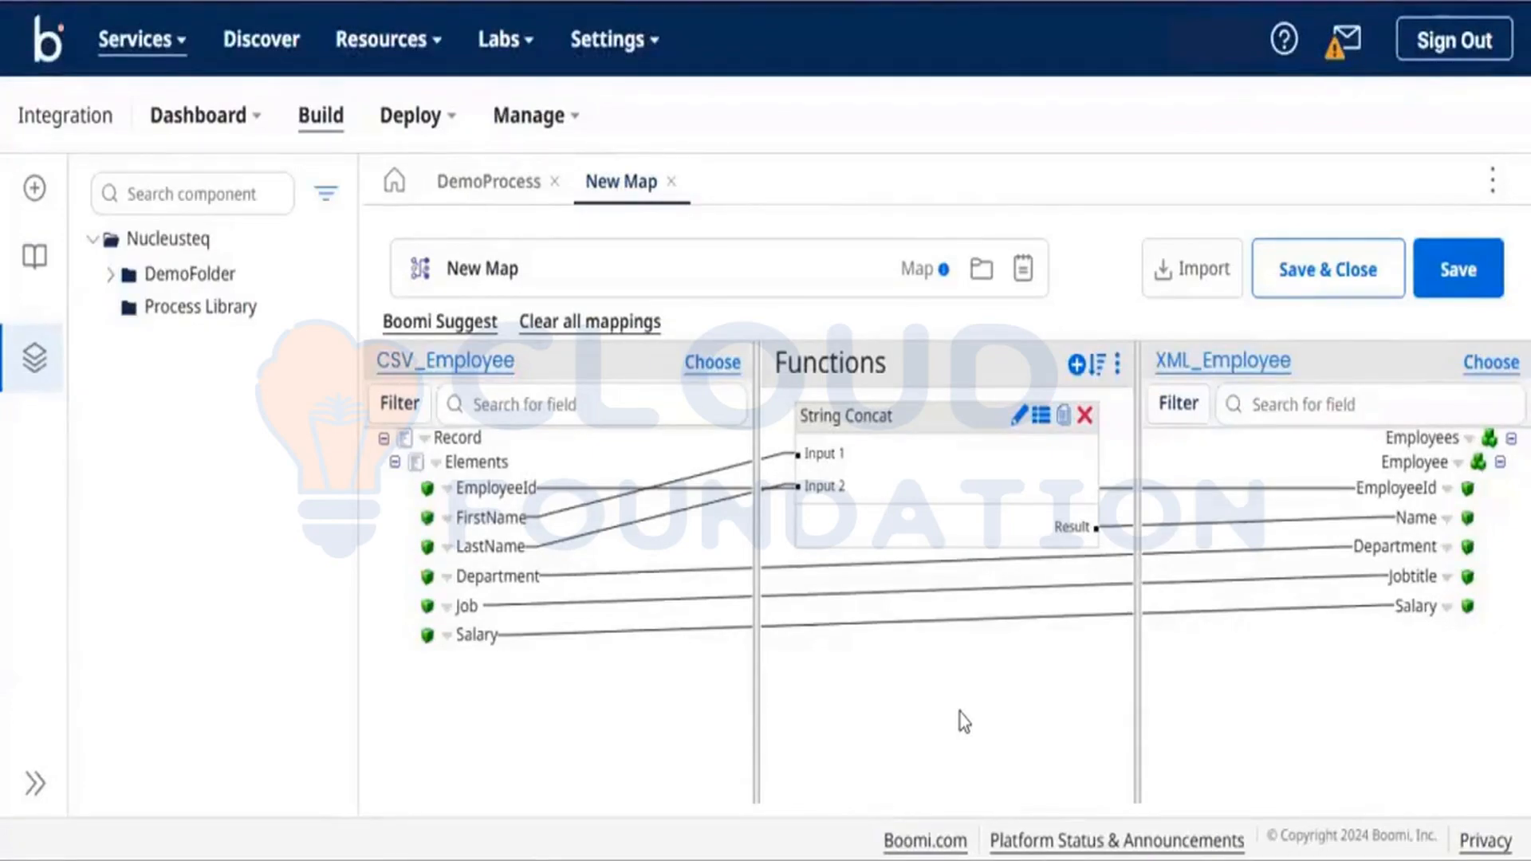
click(1319, 273)
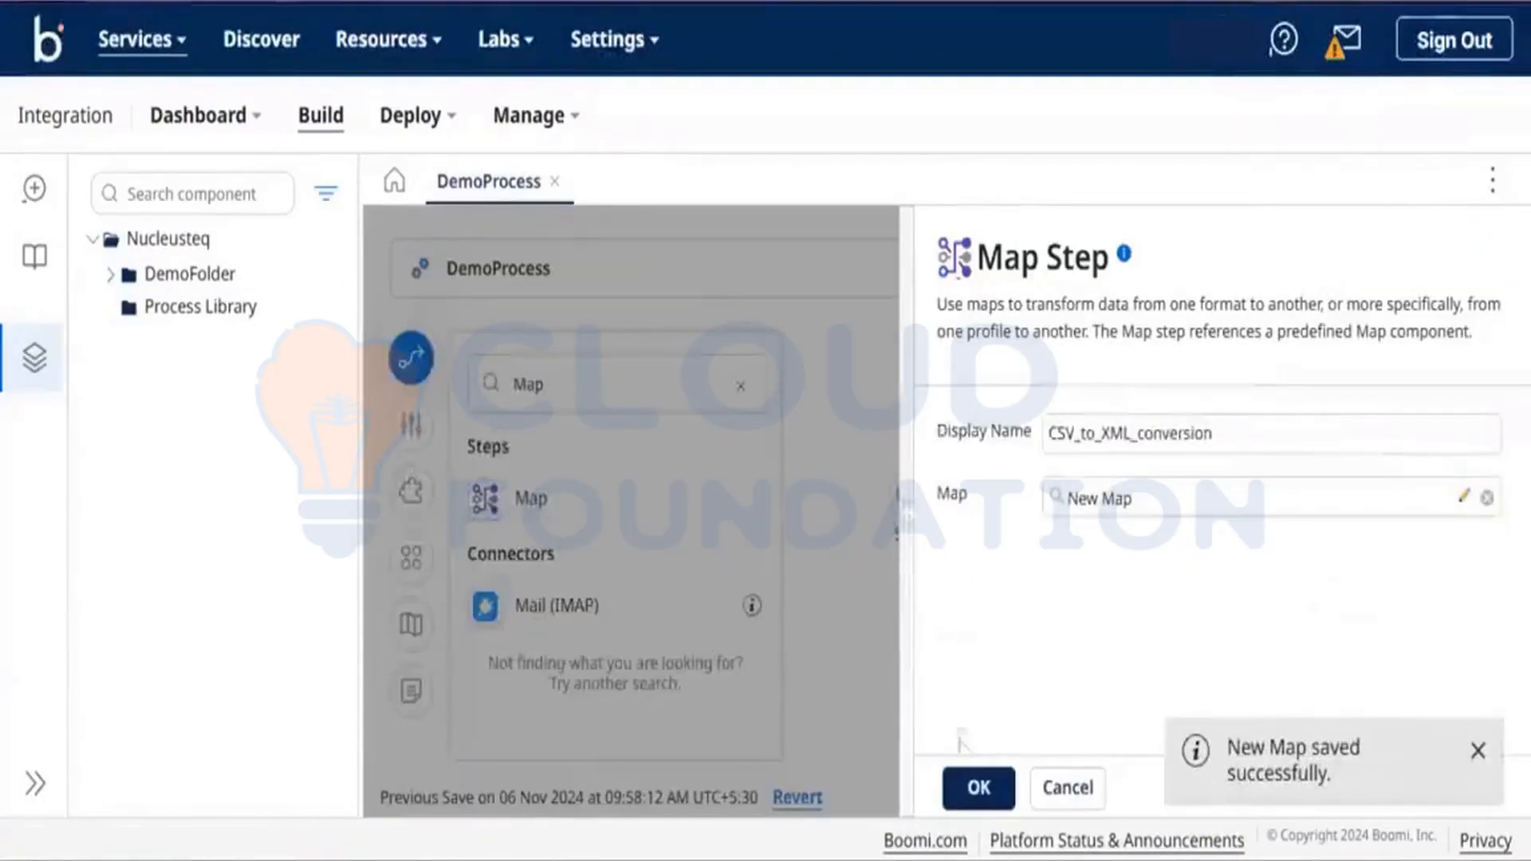
click(977, 788)
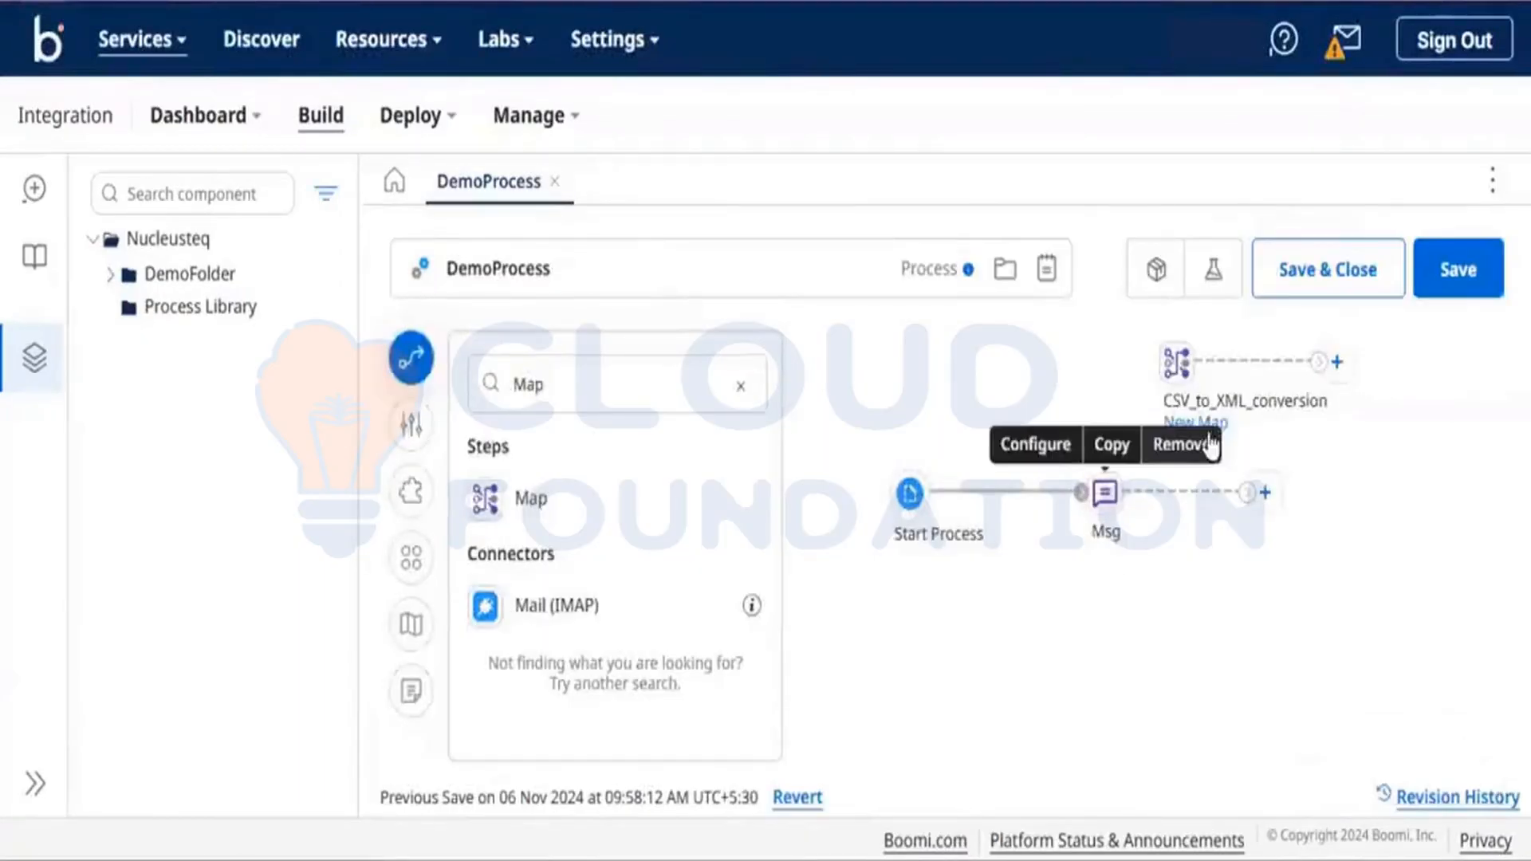
Place the CSV_to_XML_conversion step after the Msg step and connect the Msg output to it.
mouse_move(1194, 378)
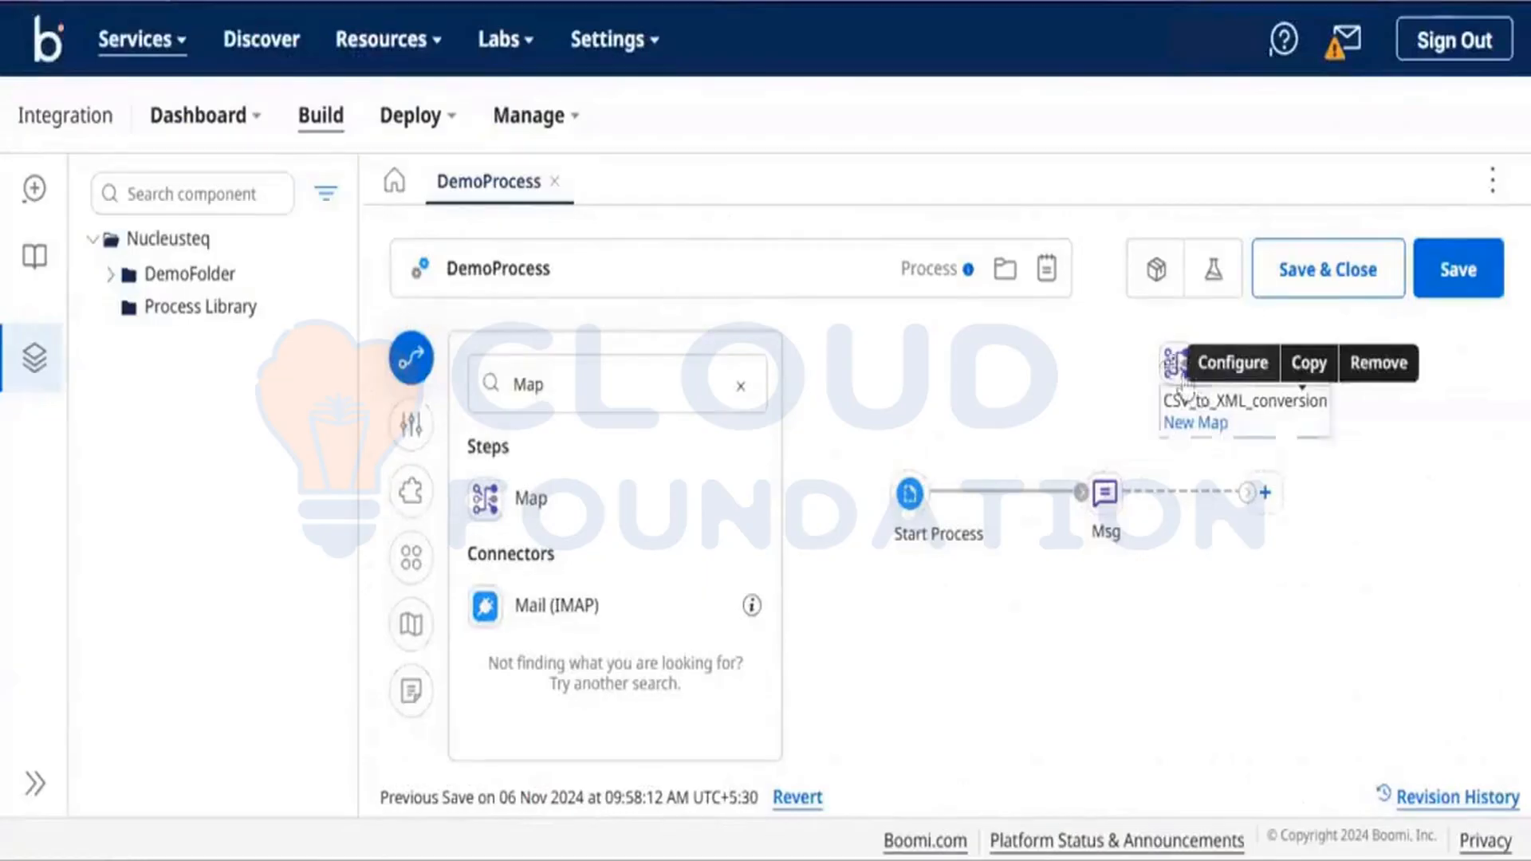
drag(1194, 378, 1265, 494)
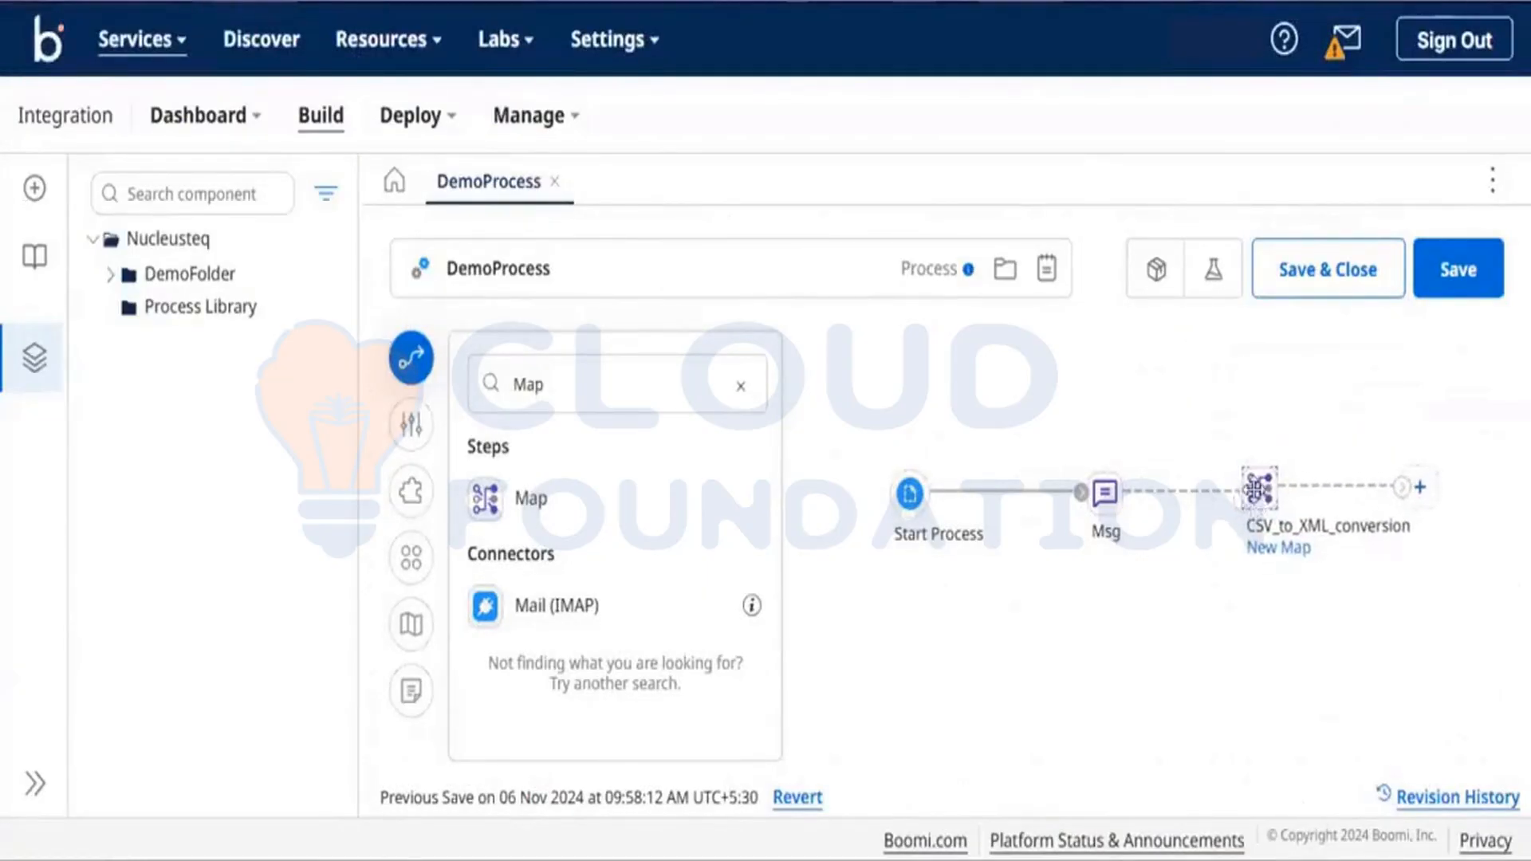
mouse_move(1258, 492)
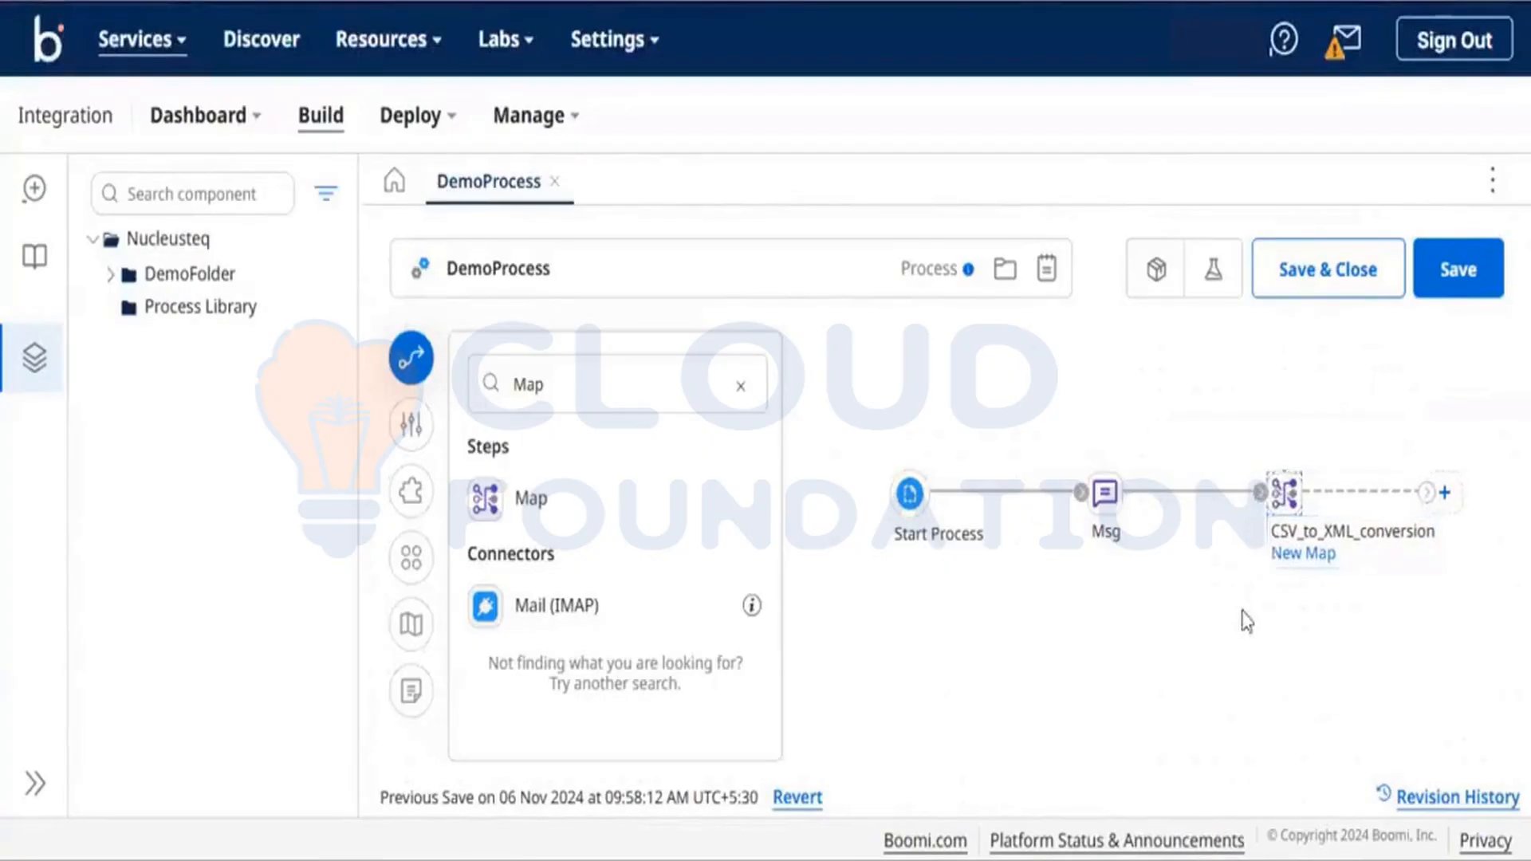
Find the Stop step with the search "end" and add it to the canvas with the display name "stop process".
click(747, 396)
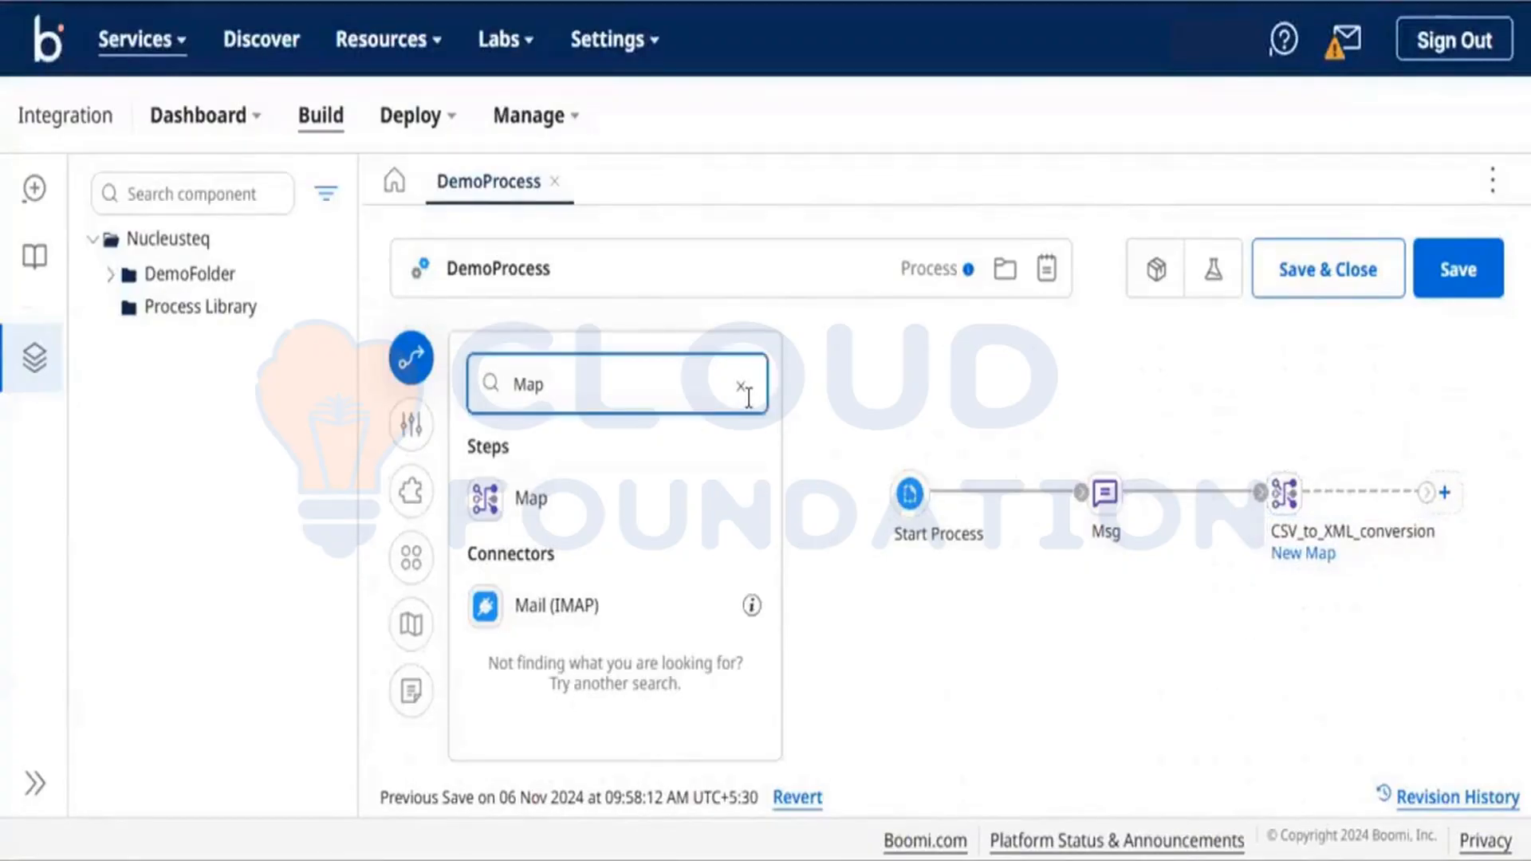
click(747, 395)
text(e)
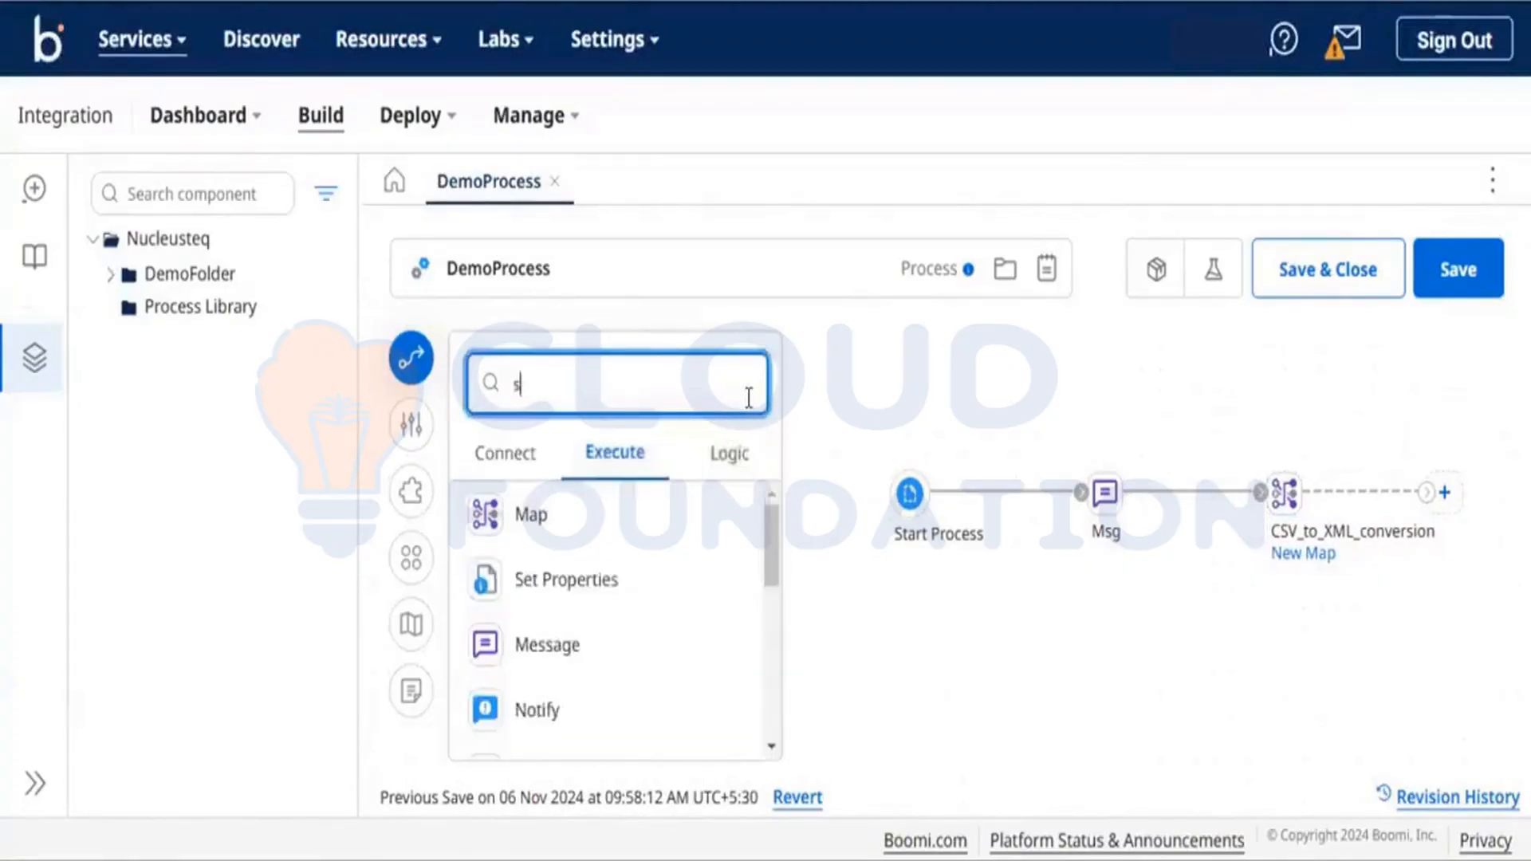
text(ndp)
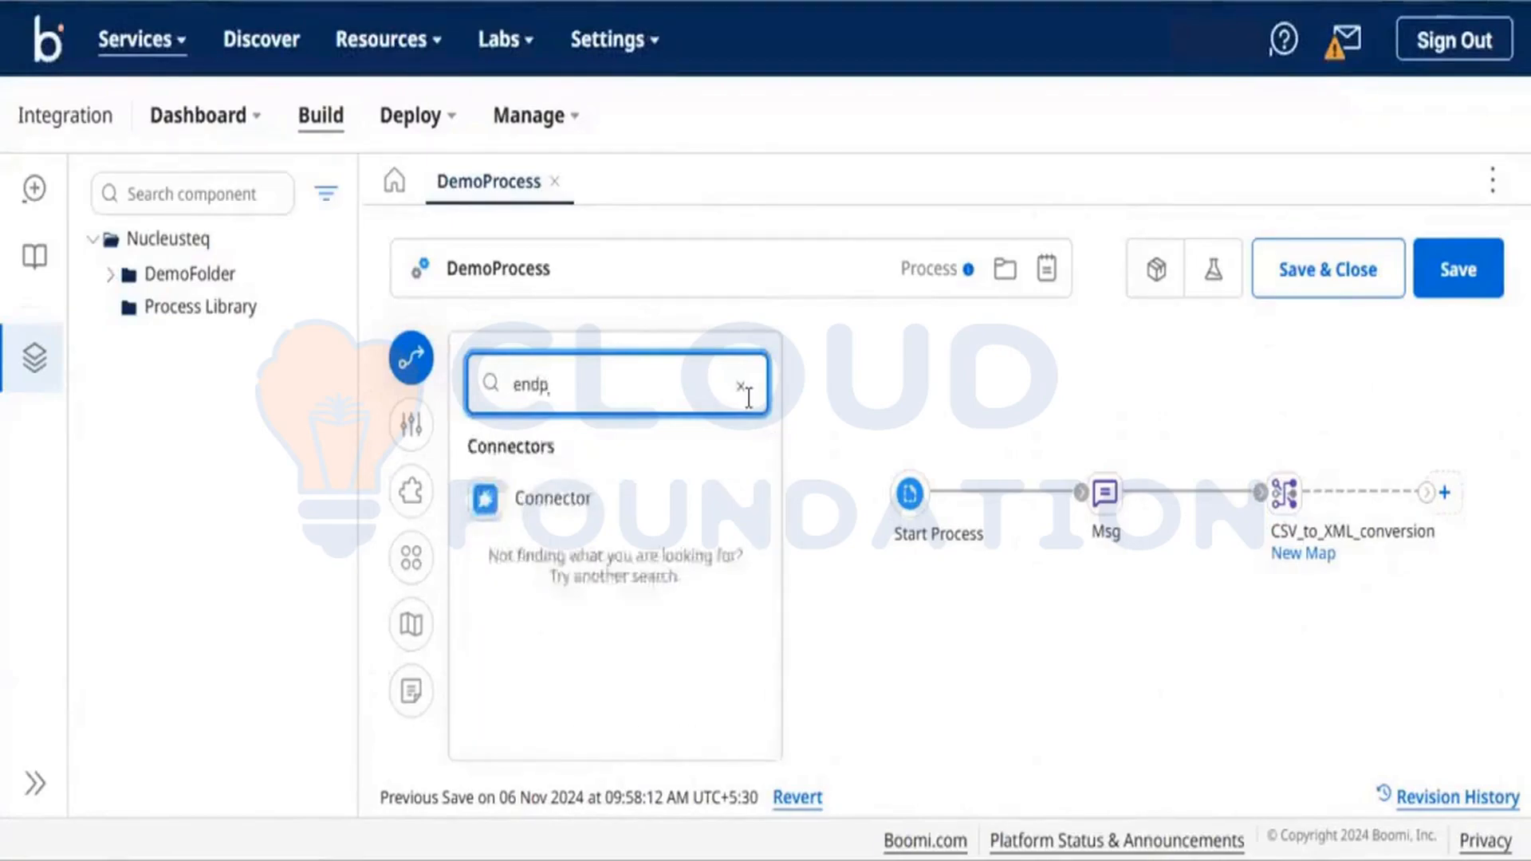
key(BackSpace)
click(516, 559)
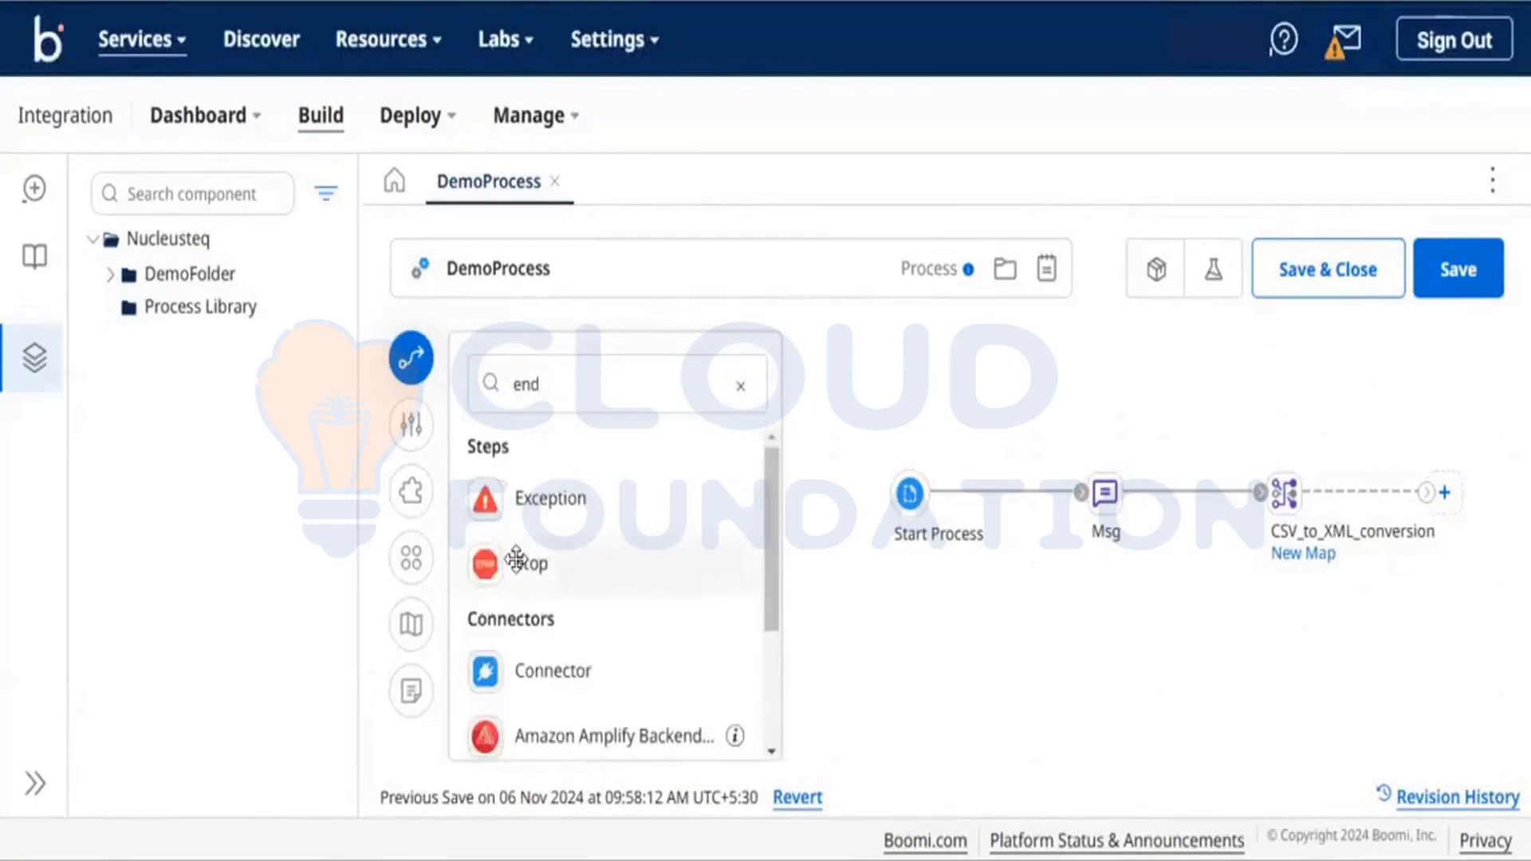
drag(516, 568, 1478, 420)
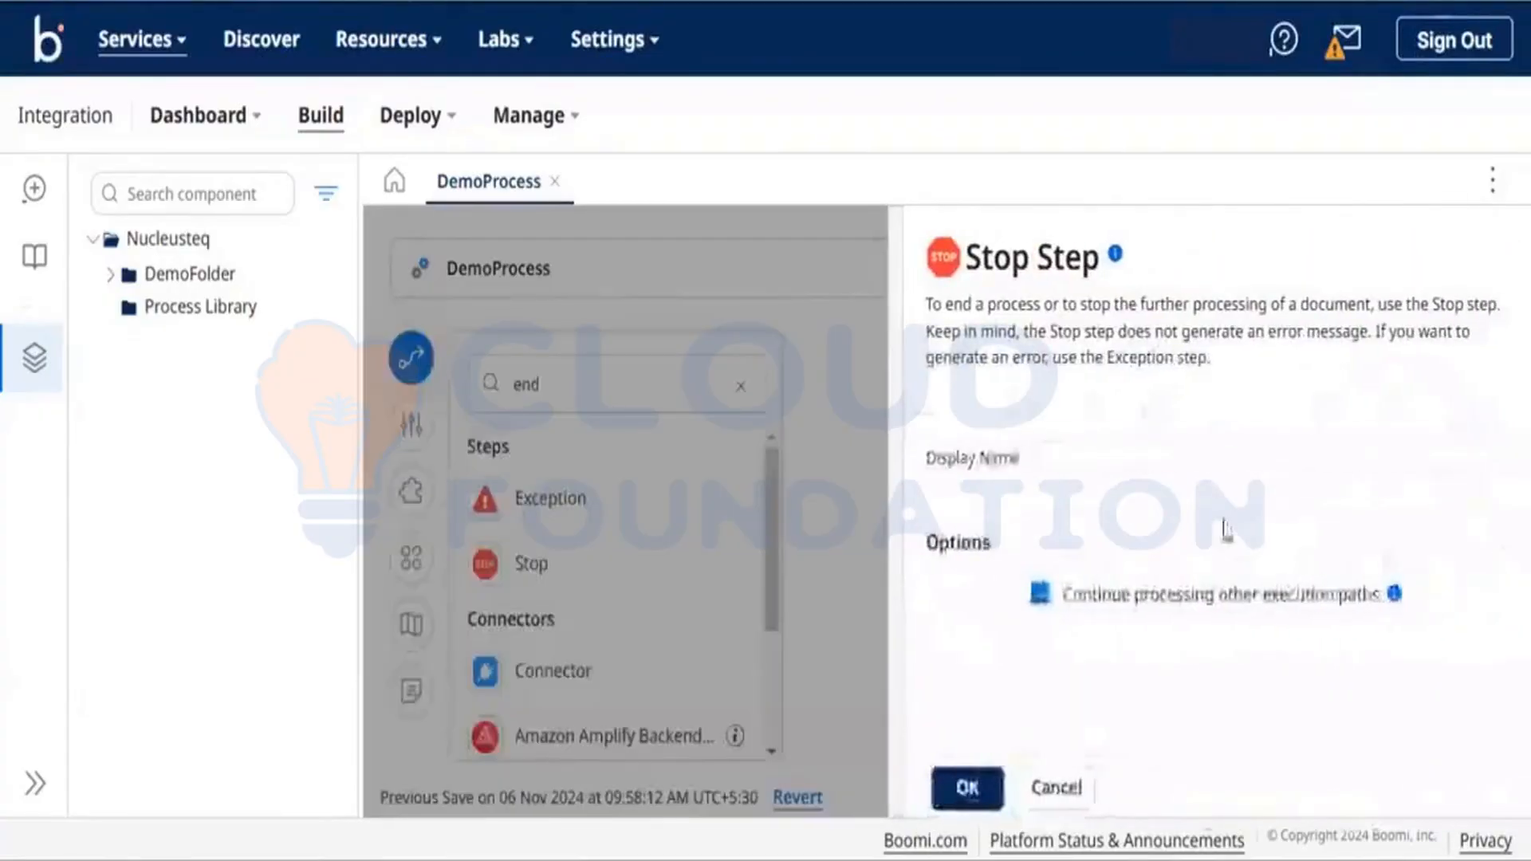
text(stop)
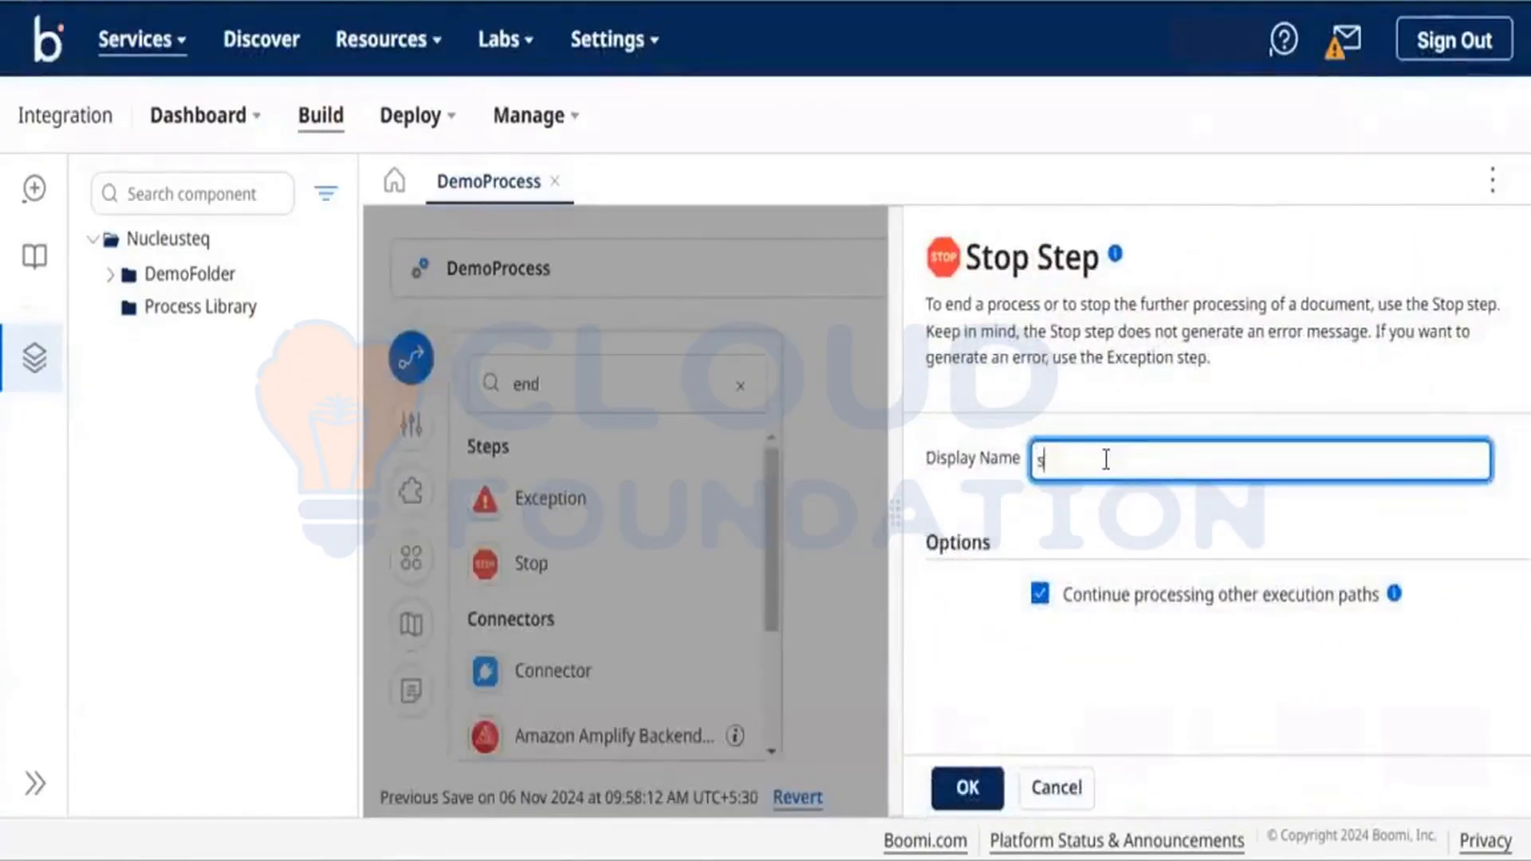
text( process)
click(968, 786)
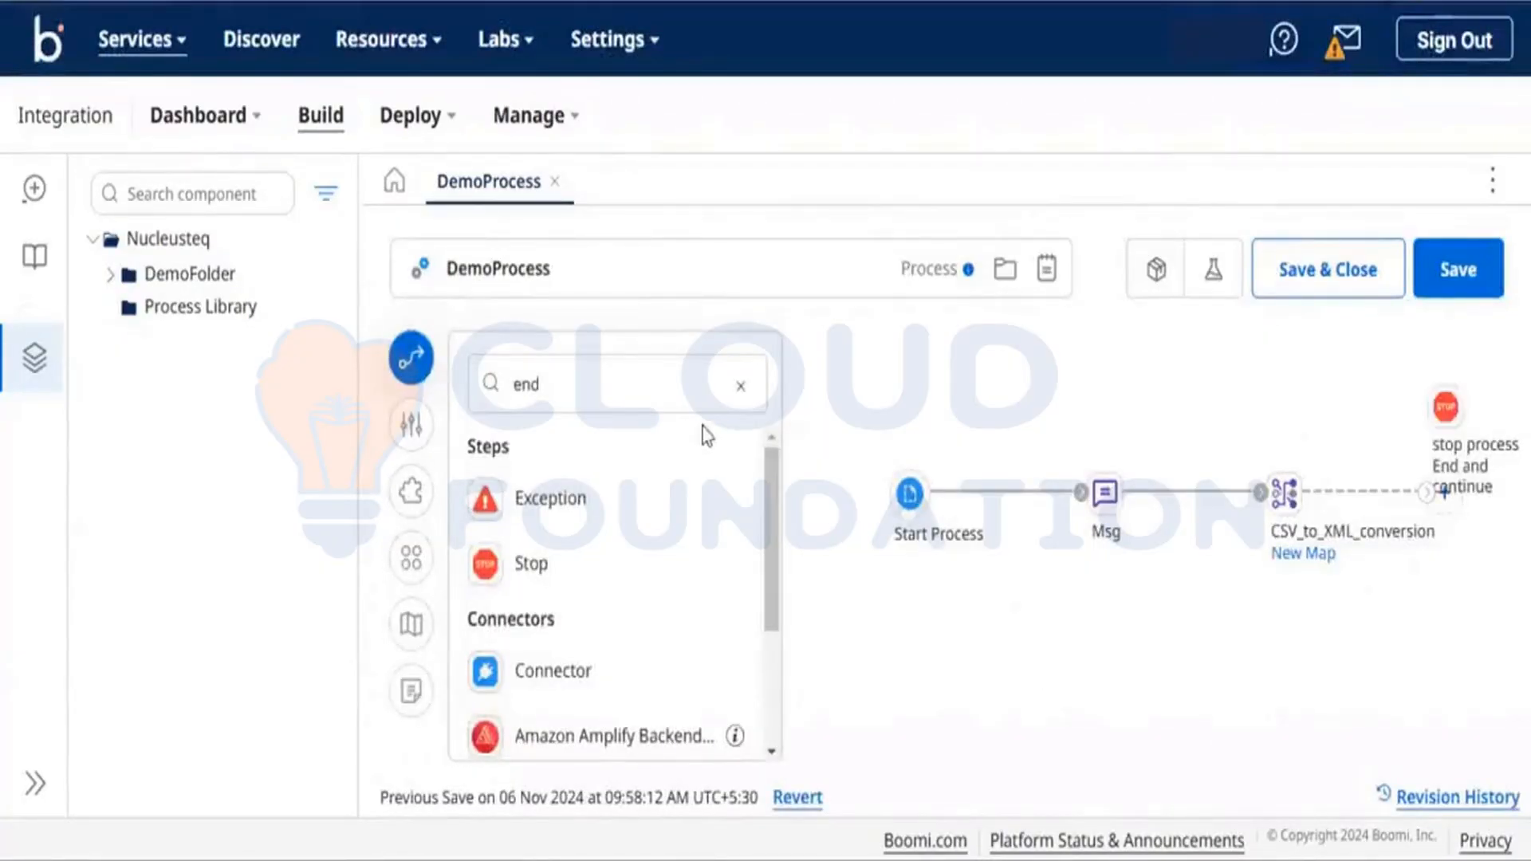
Connect the CSV_to_XML_conversion output to the stop process step and save DemoProcess.
click(741, 389)
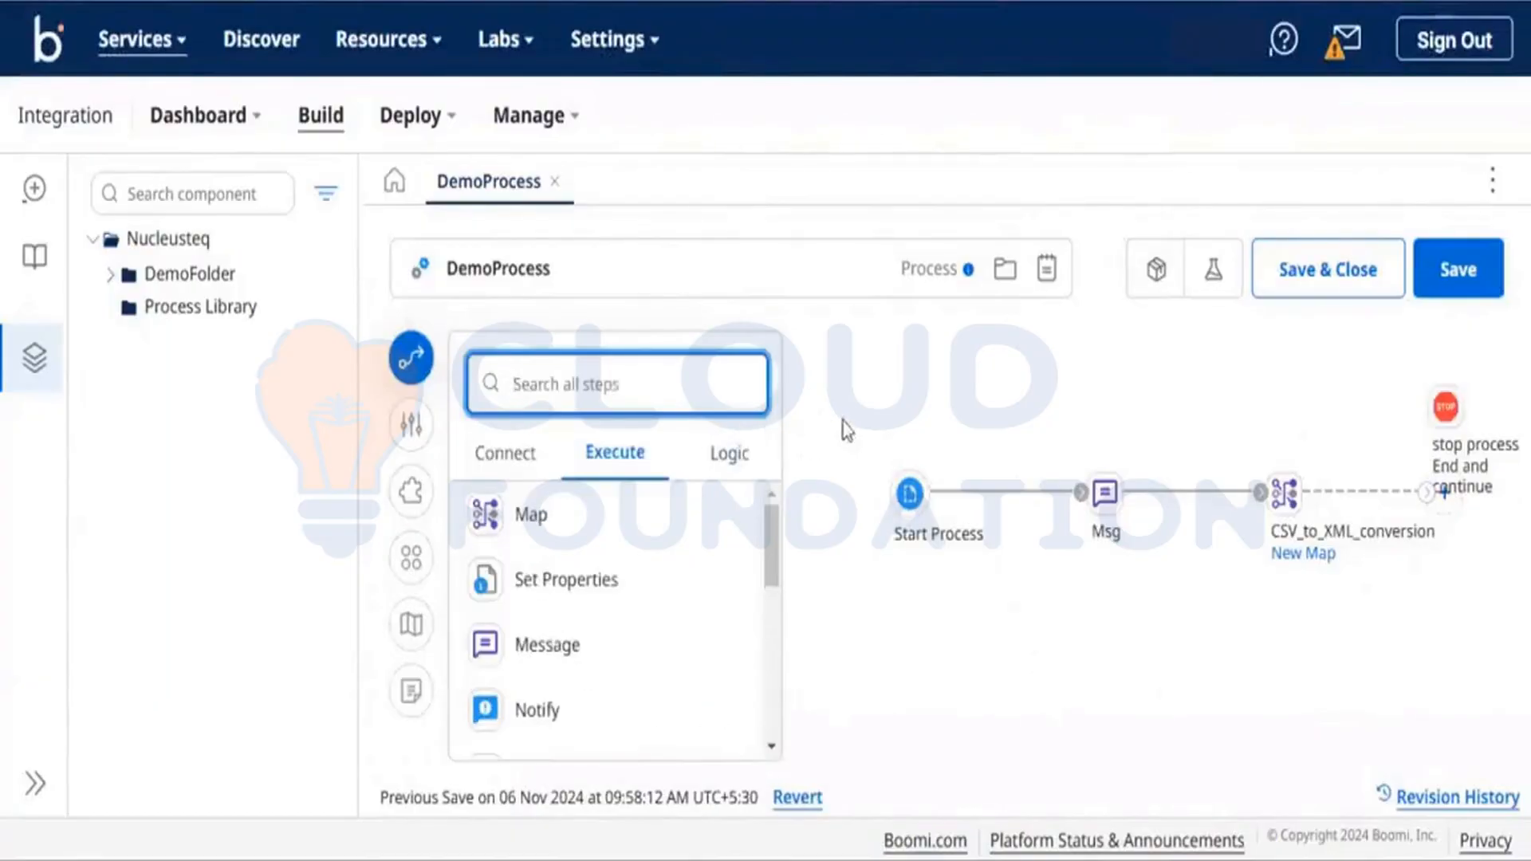
click(410, 359)
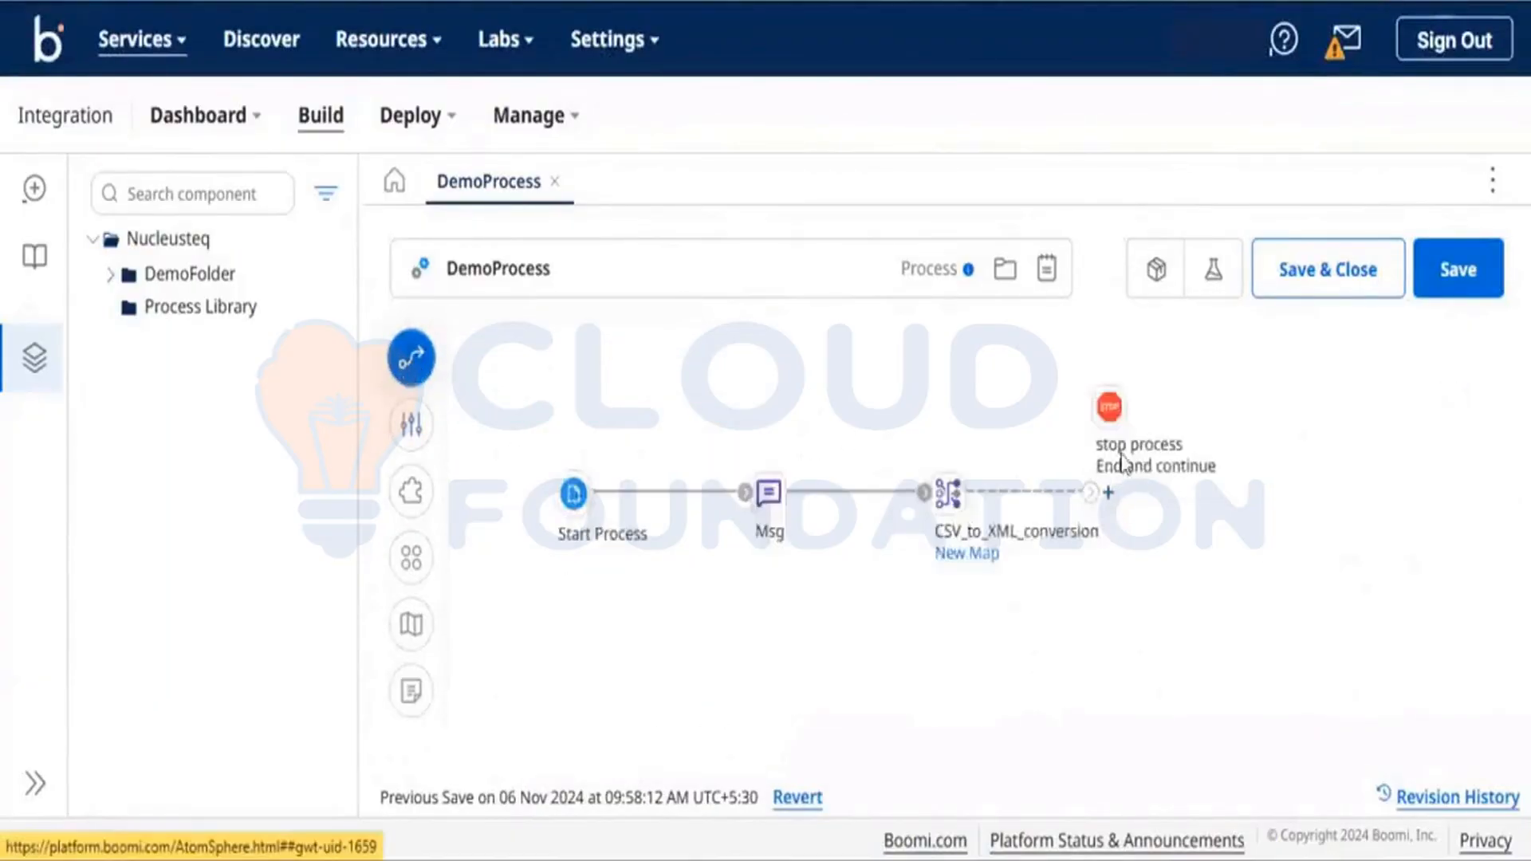
mouse_move(1110, 409)
drag(1110, 408, 1164, 496)
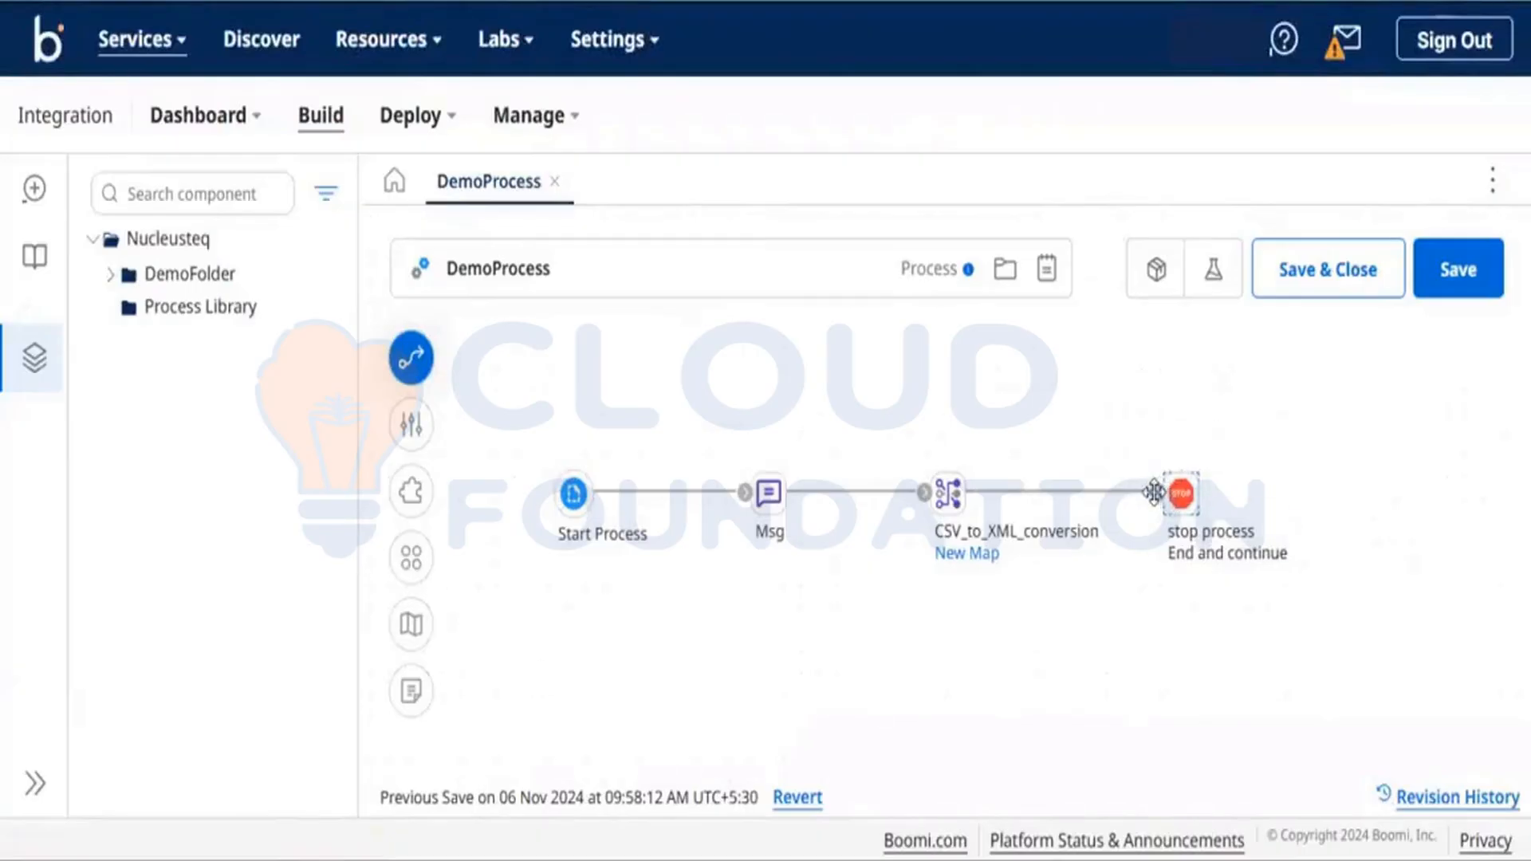
mouse_move(1160, 508)
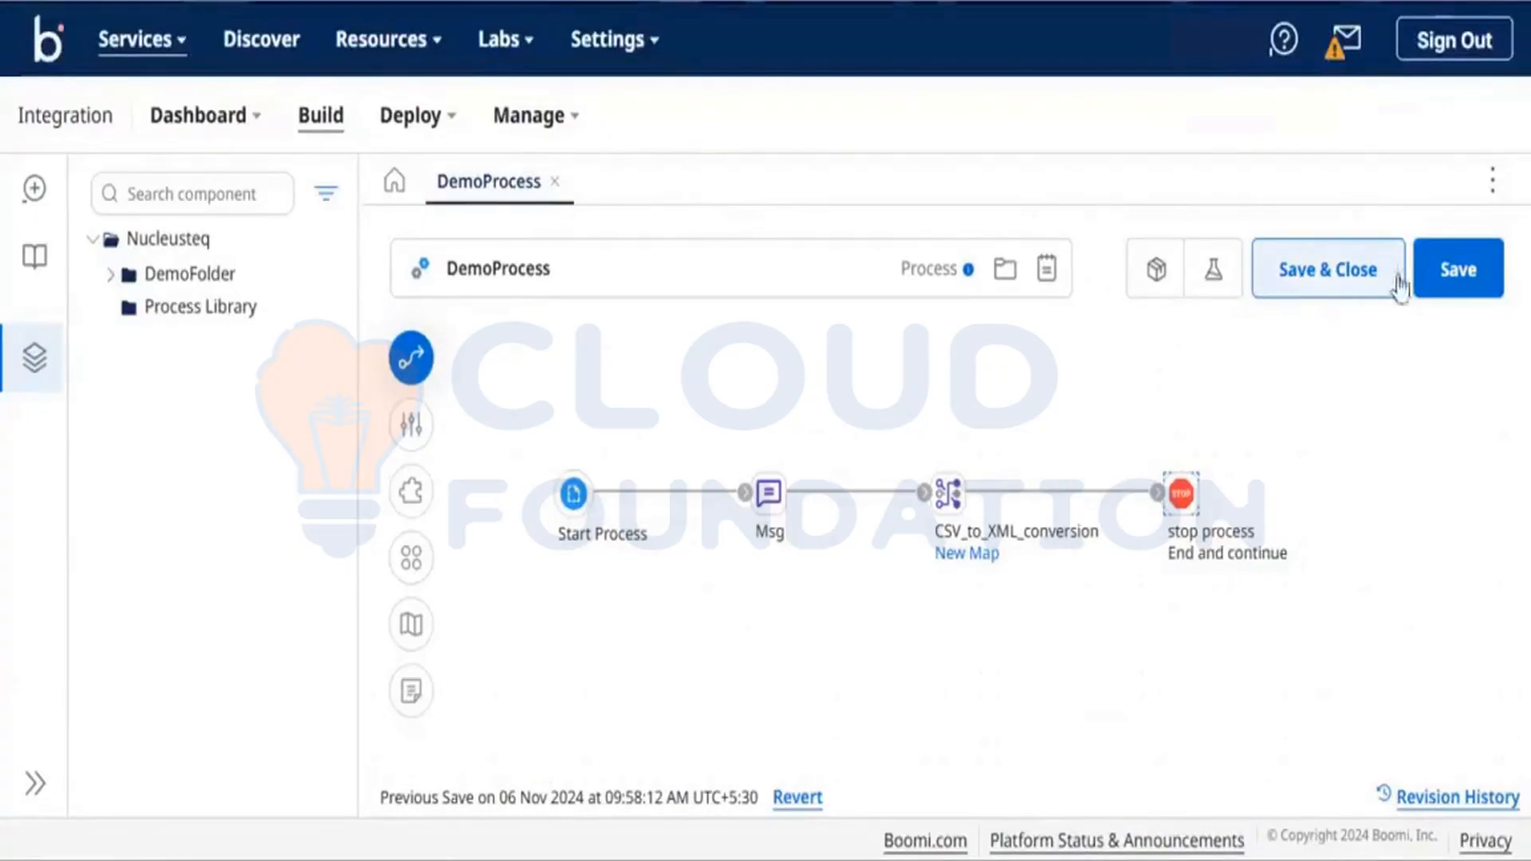
click(1450, 281)
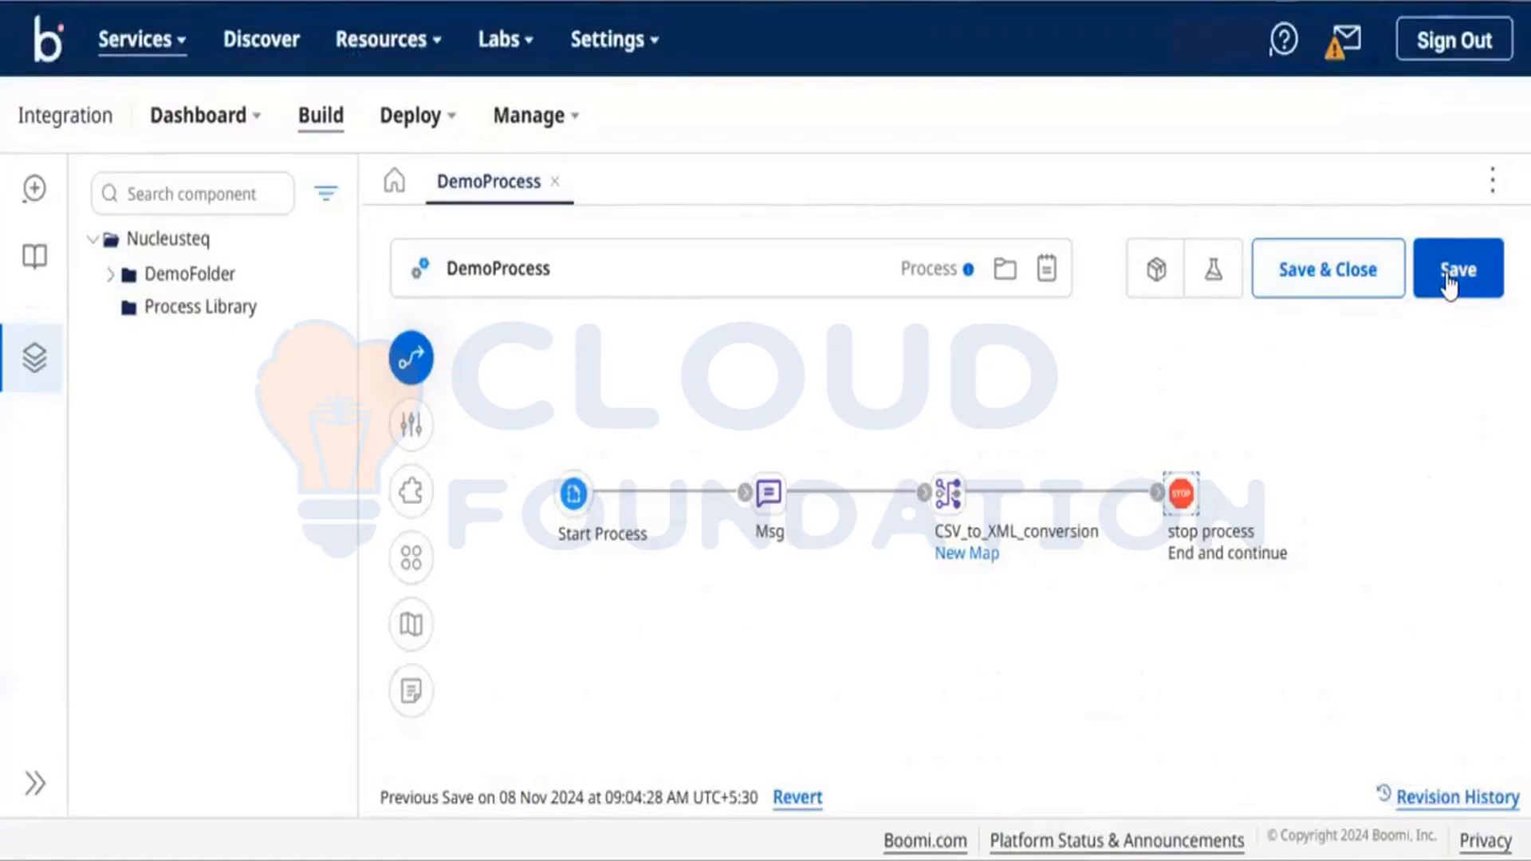
Start a process test and install the required Atom in the Singapore Integration Test Cloud with the name TestAtom.
click(1203, 272)
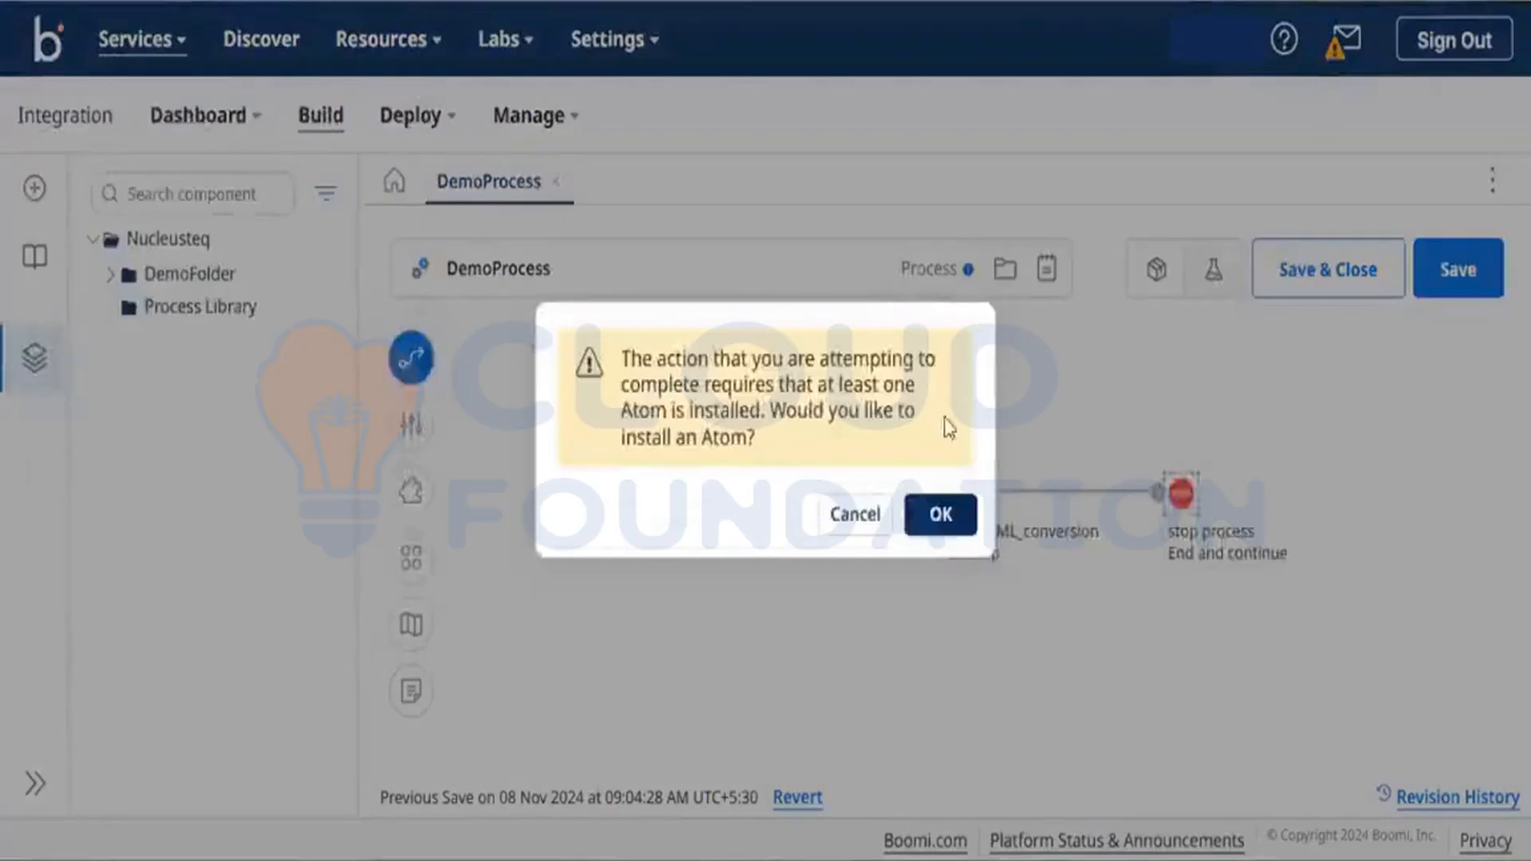
click(948, 515)
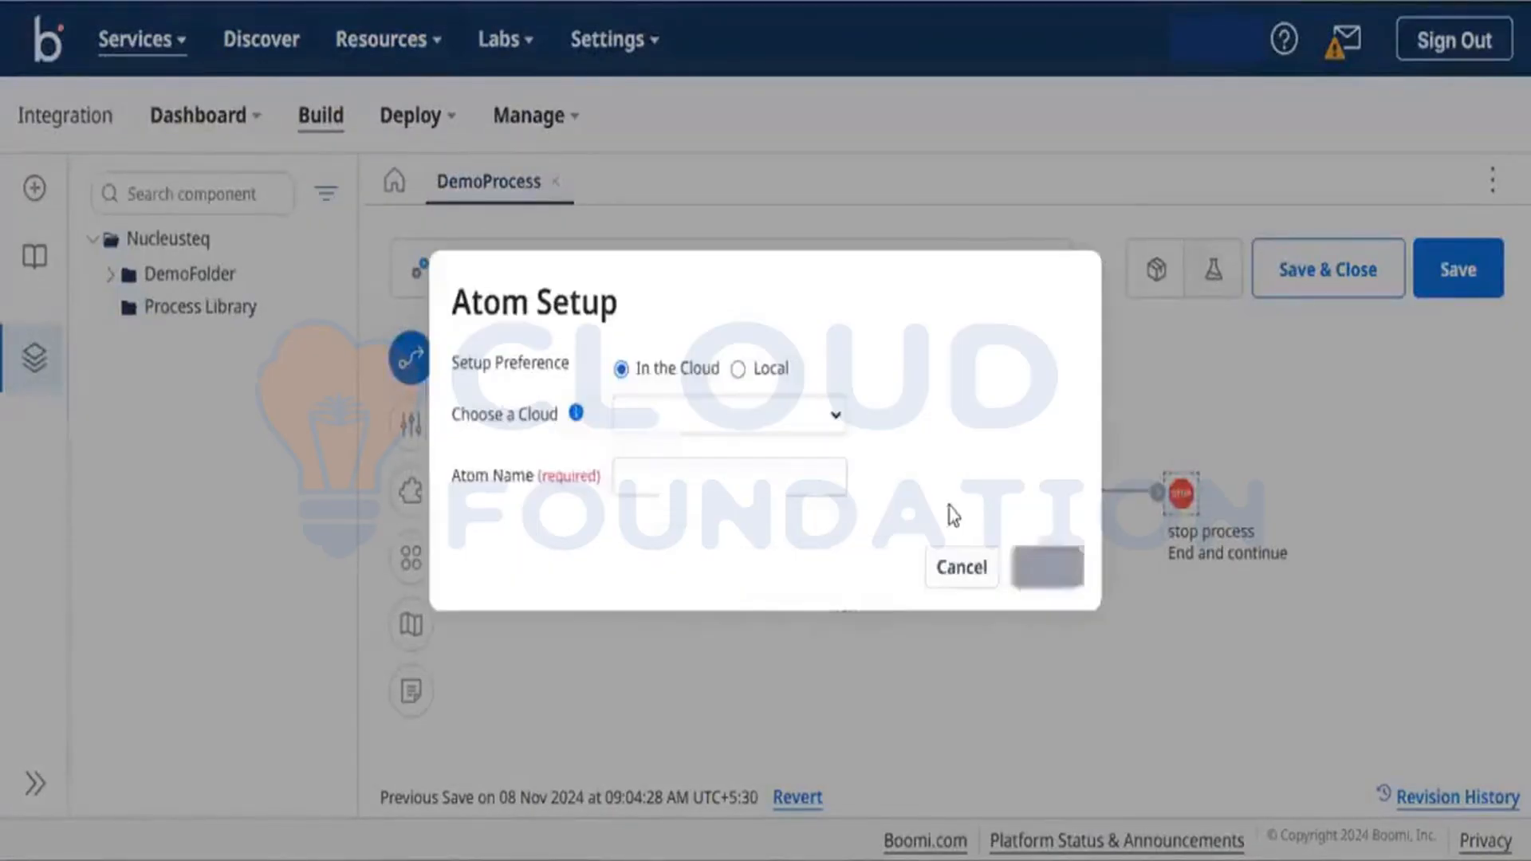
click(834, 415)
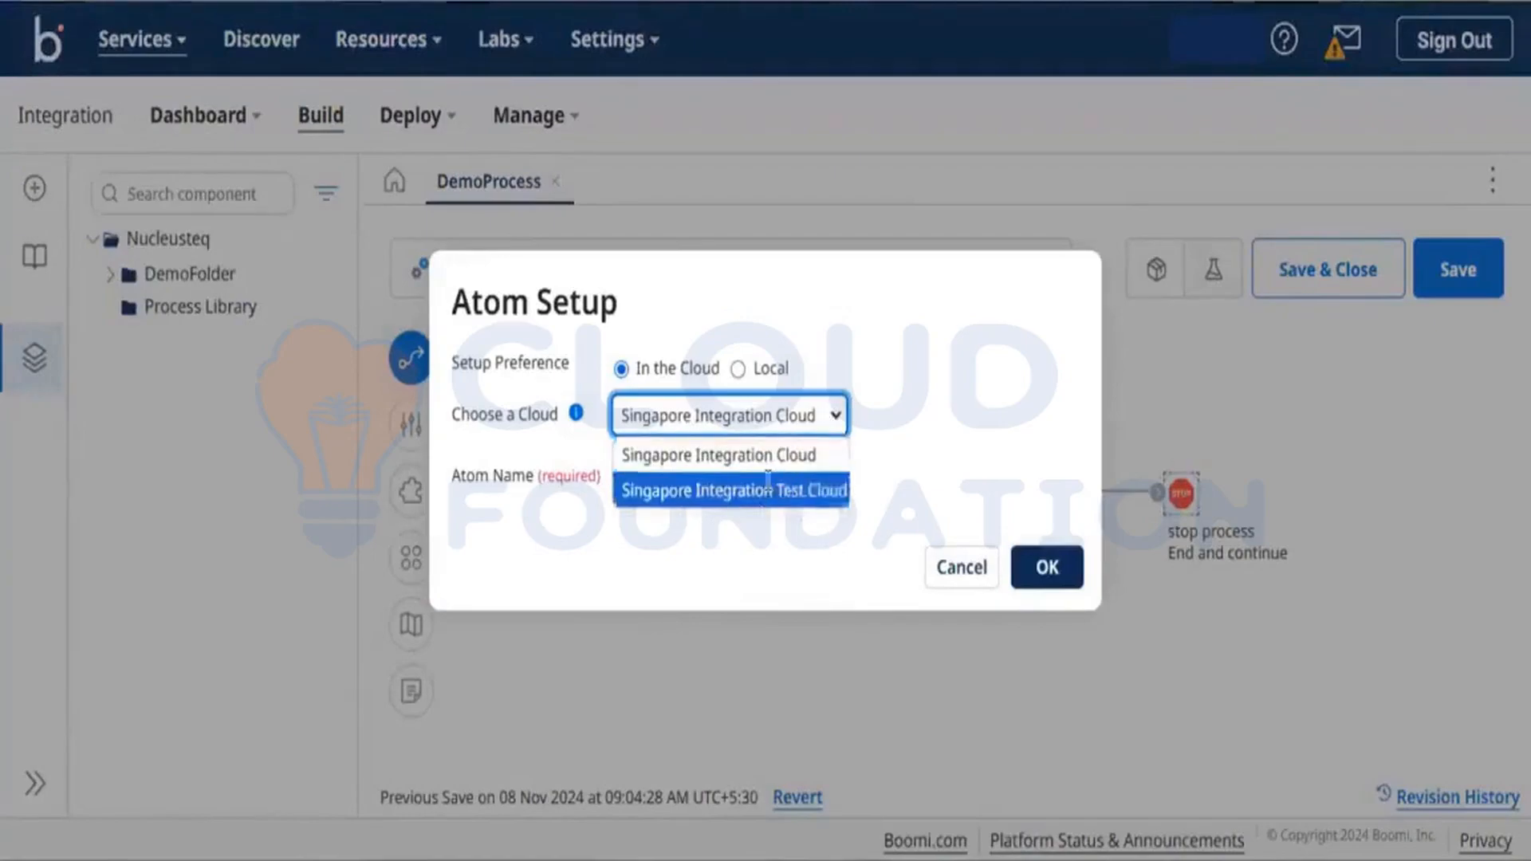
click(767, 482)
click(767, 480)
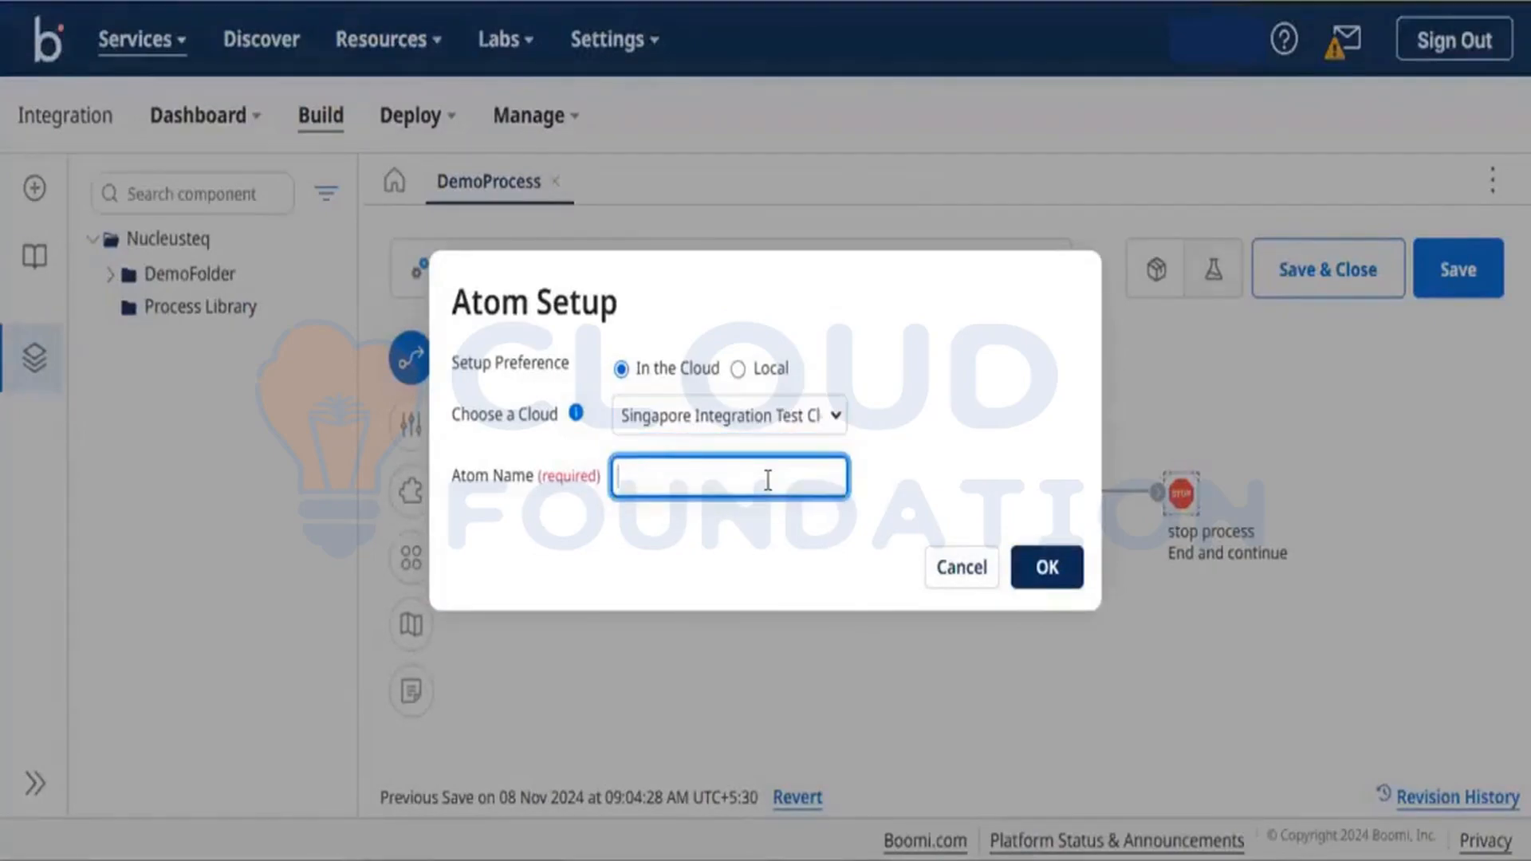
text(S)
key(BackSpace)
text(Test)
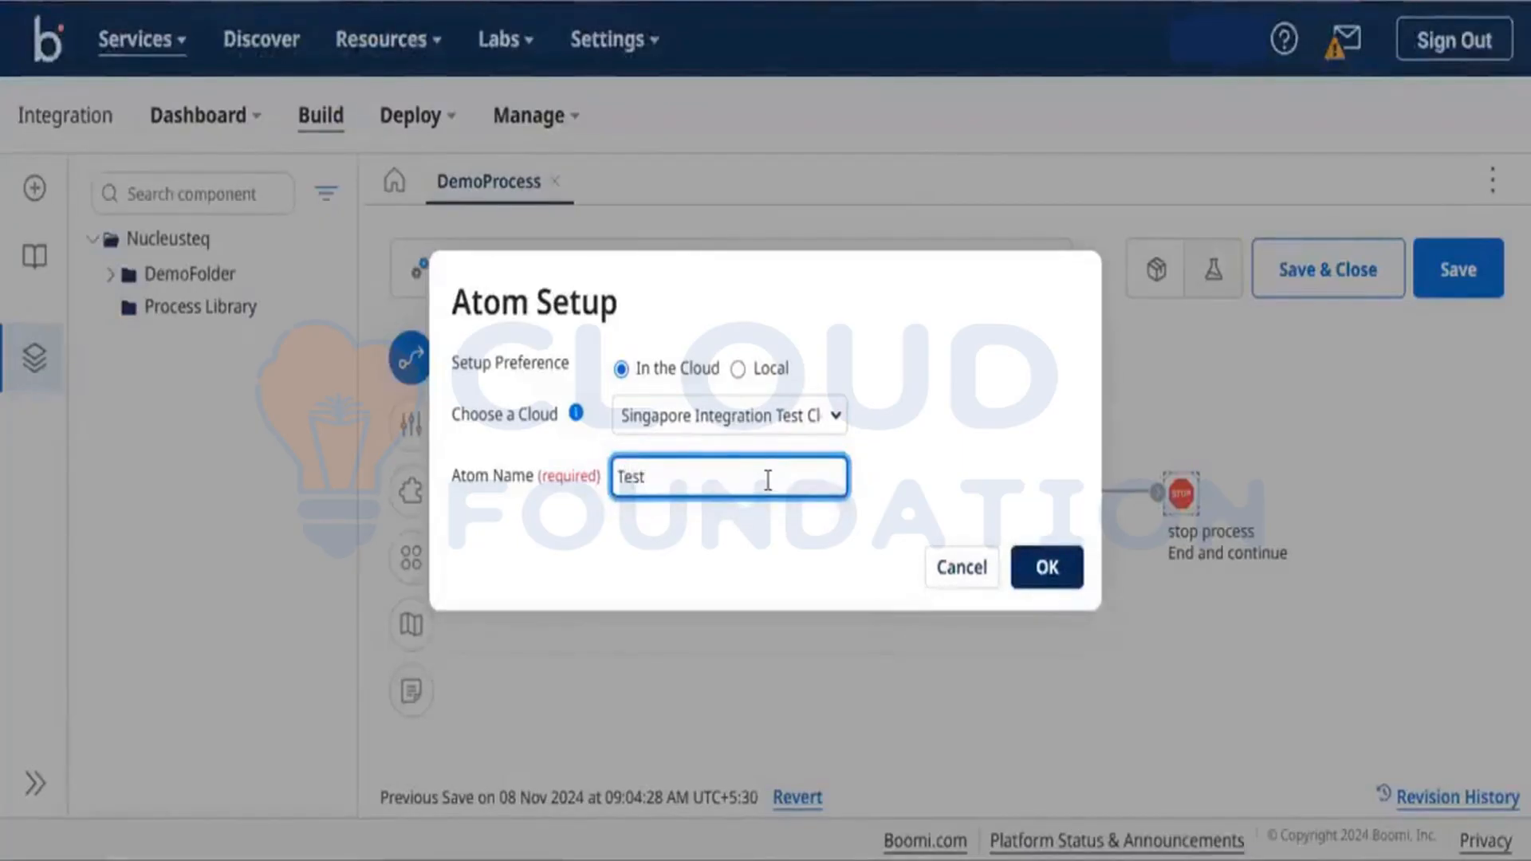
text(Atom)
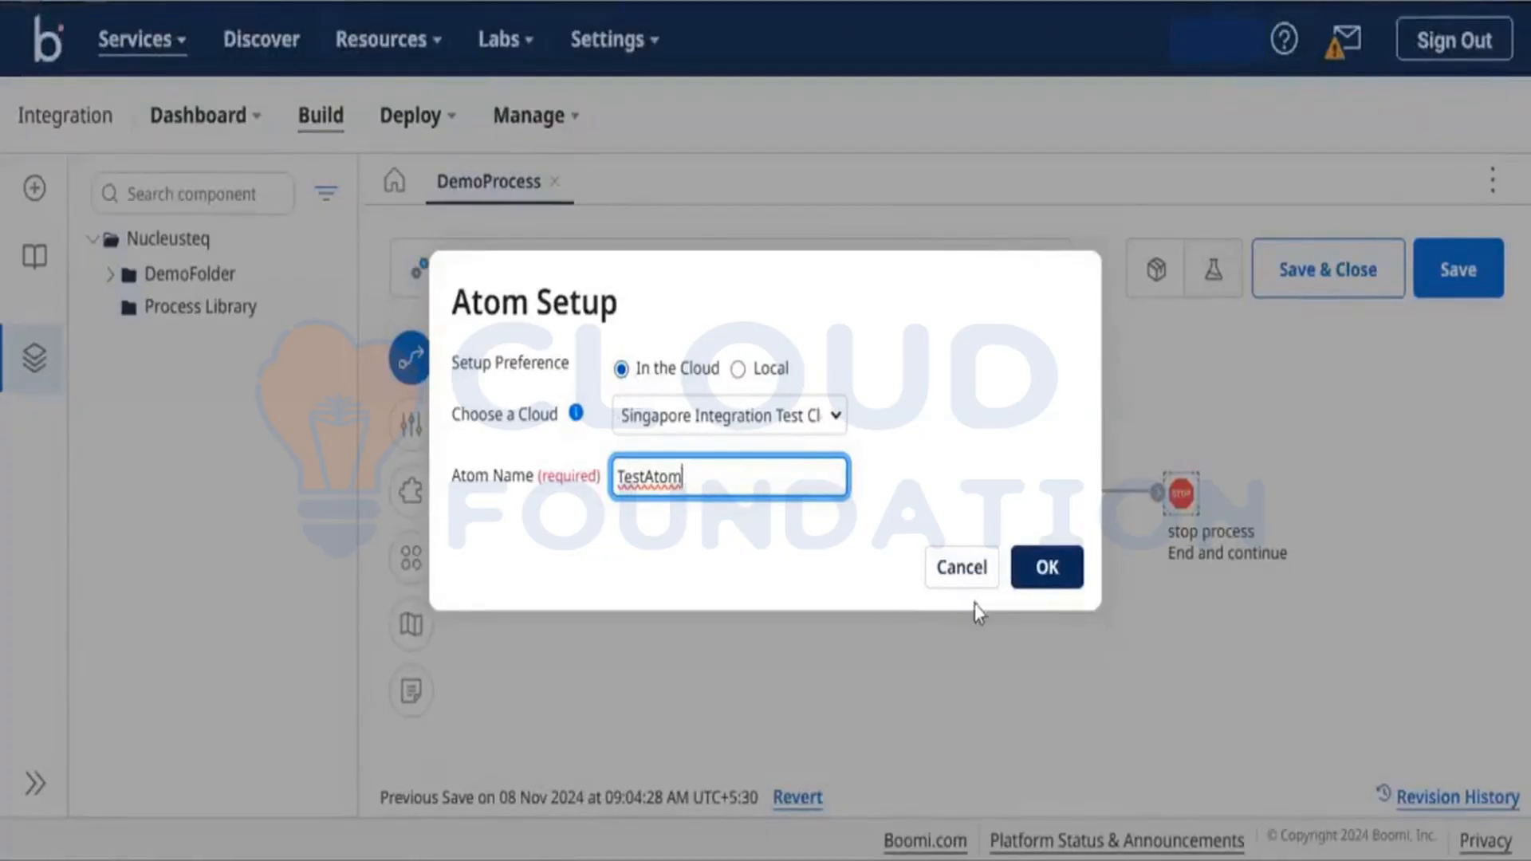
click(1037, 569)
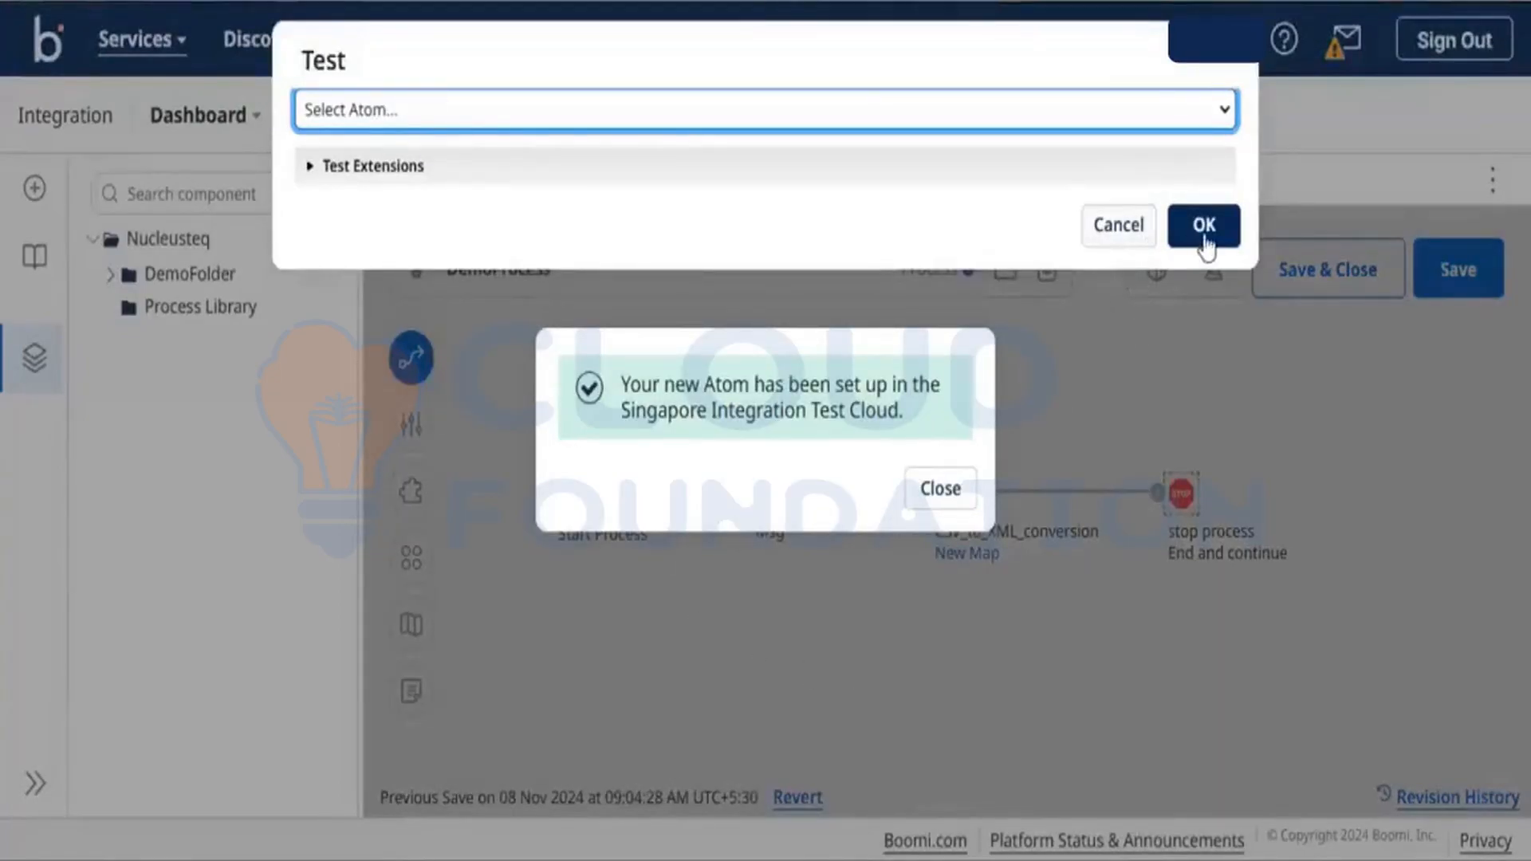
click(938, 489)
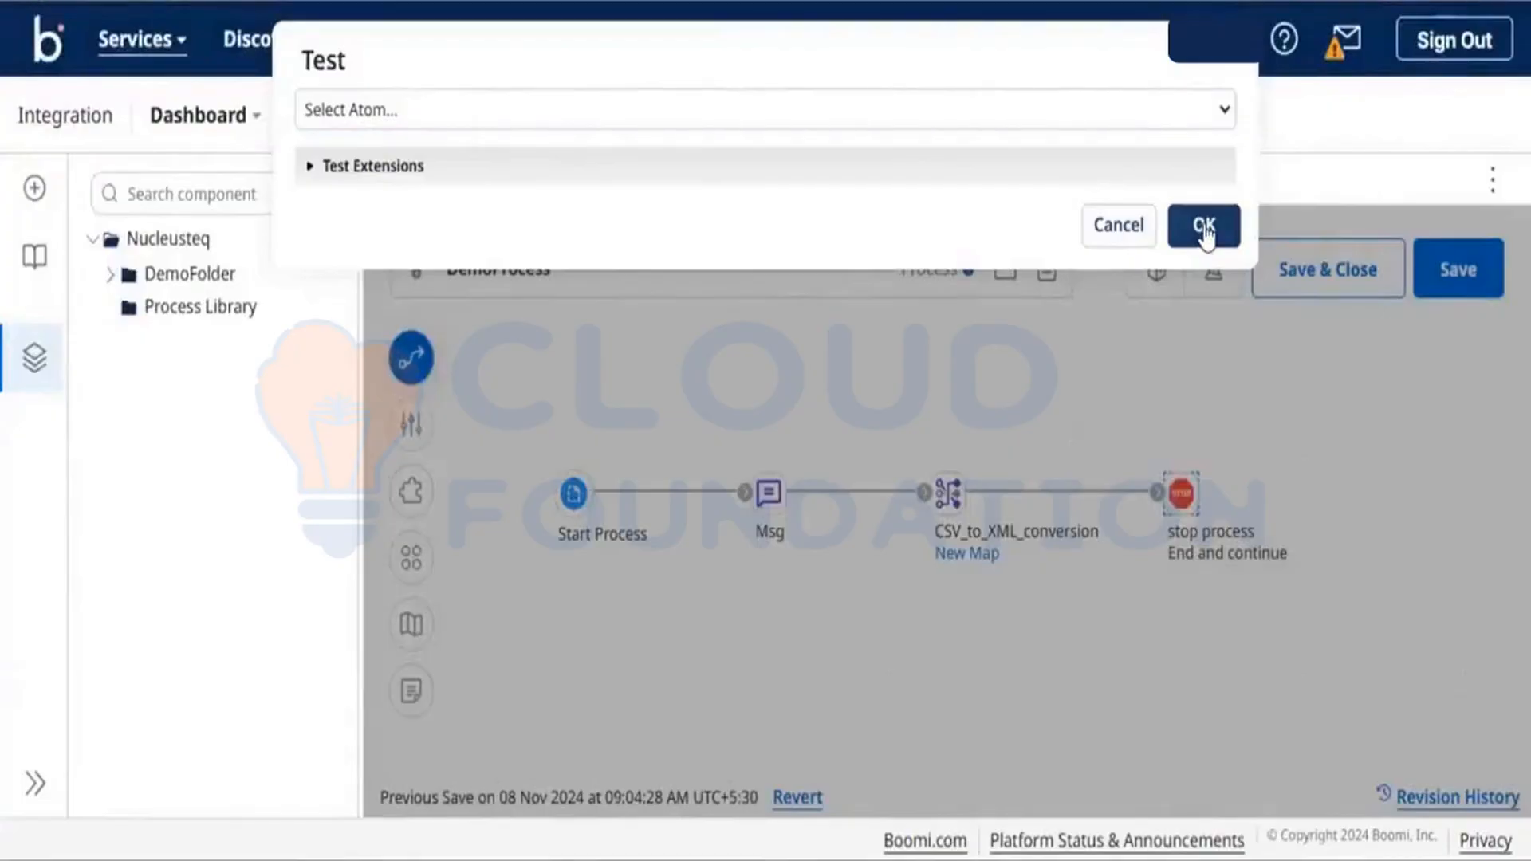
Run the DemoProcess test on the unattached Atom TestAtom and dismiss the completion notification.
click(1225, 110)
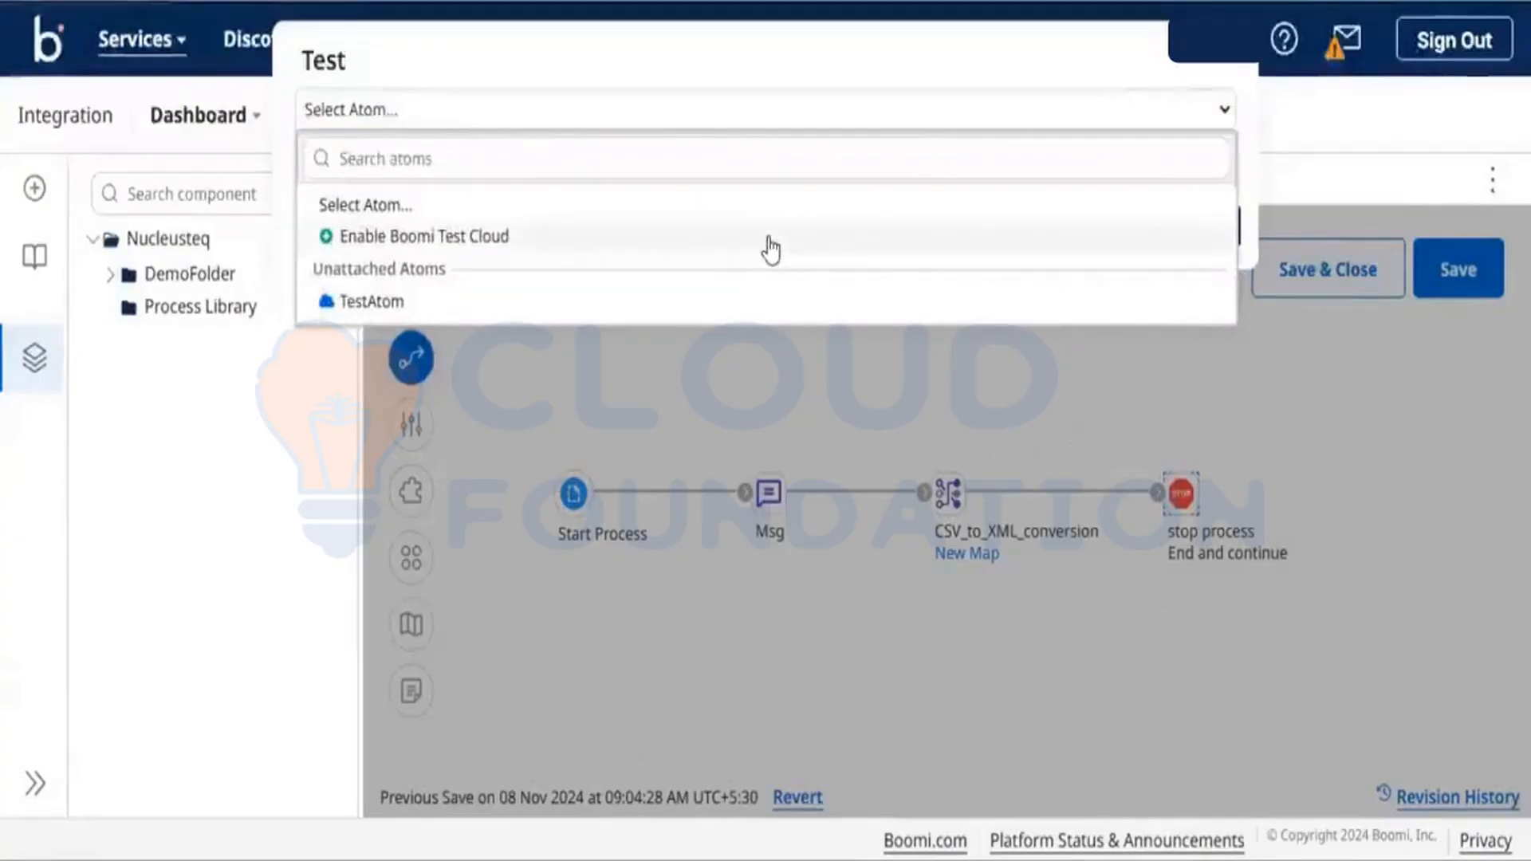
click(727, 300)
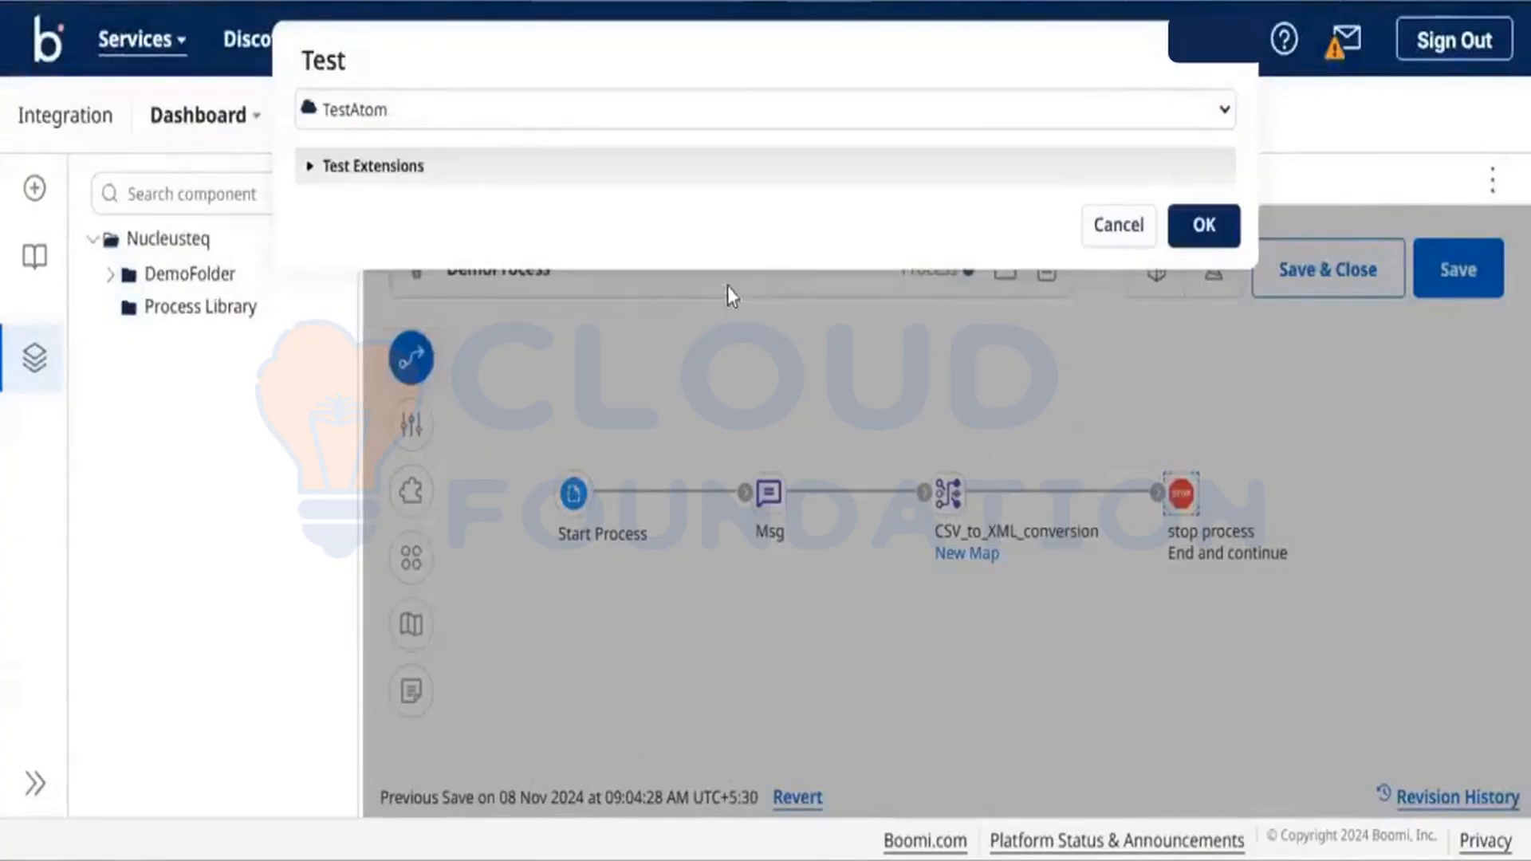
click(1201, 227)
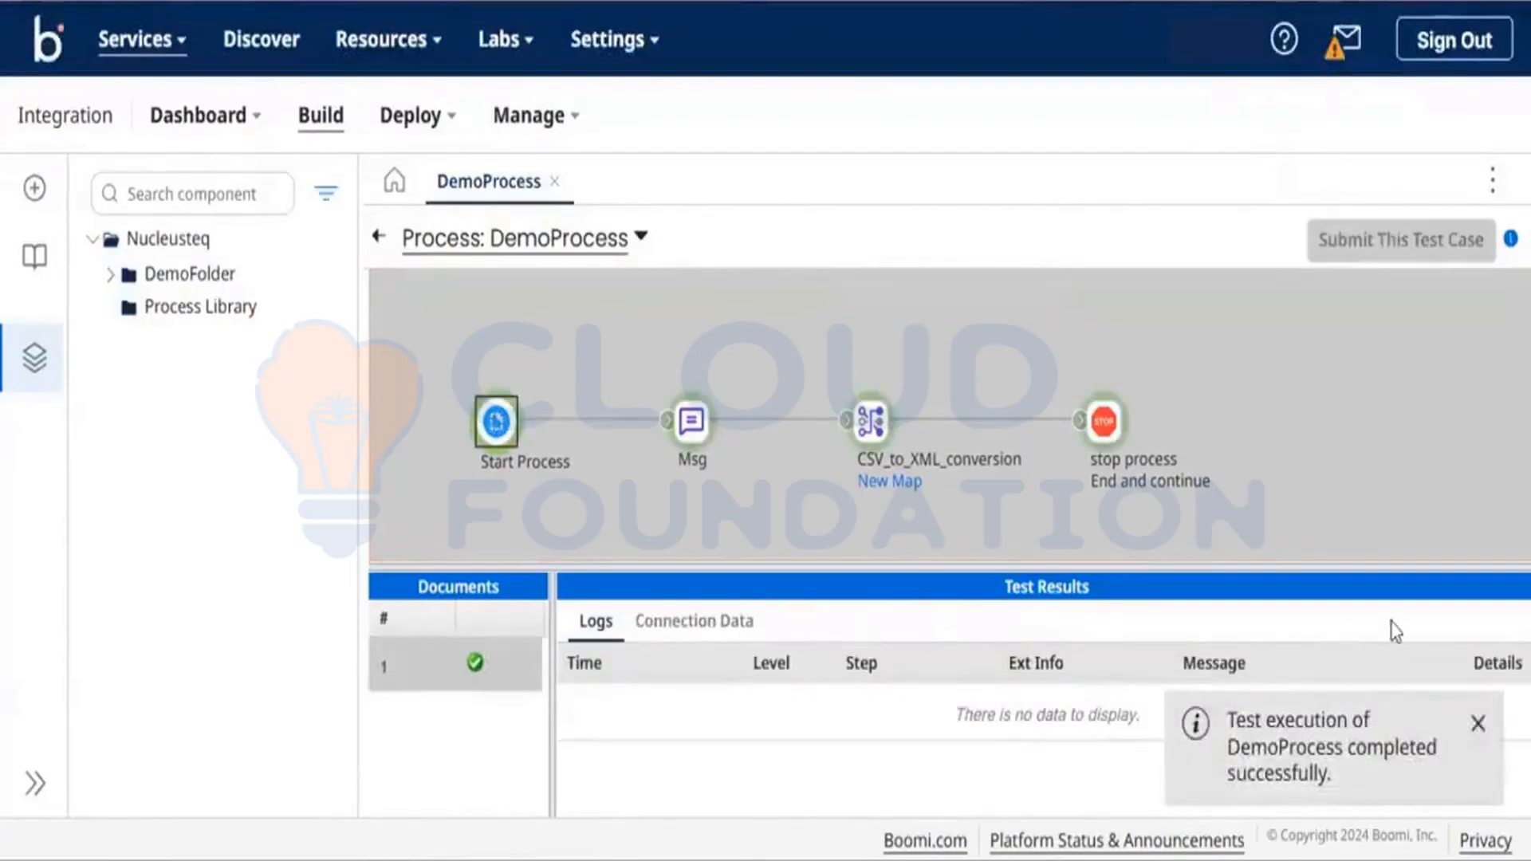
click(1478, 724)
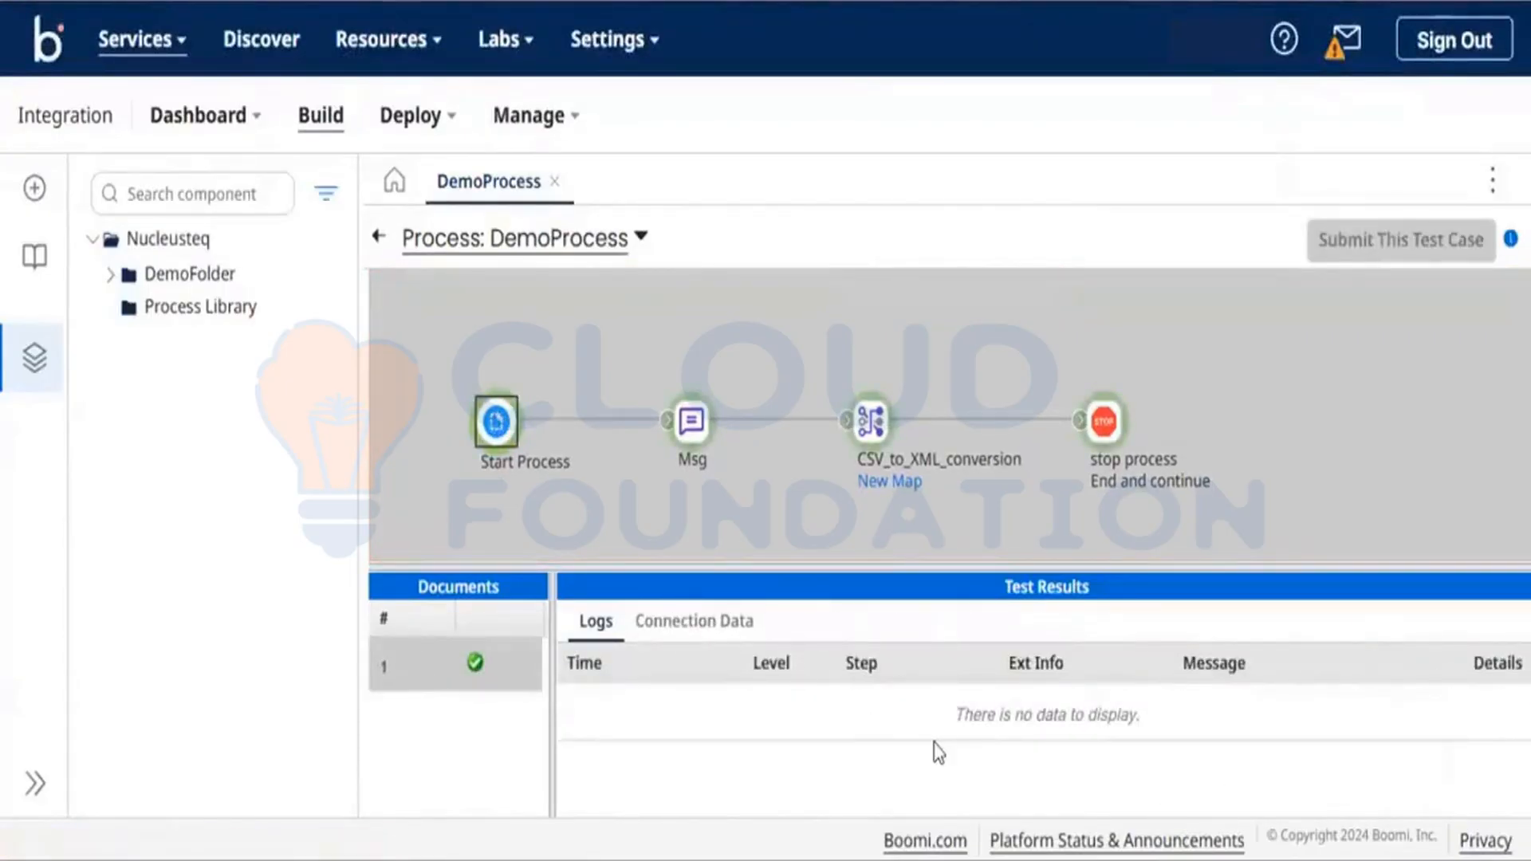
Review the test logs of the process steps, from Msg through CSV_to_XML_conversion to stop process.
click(689, 431)
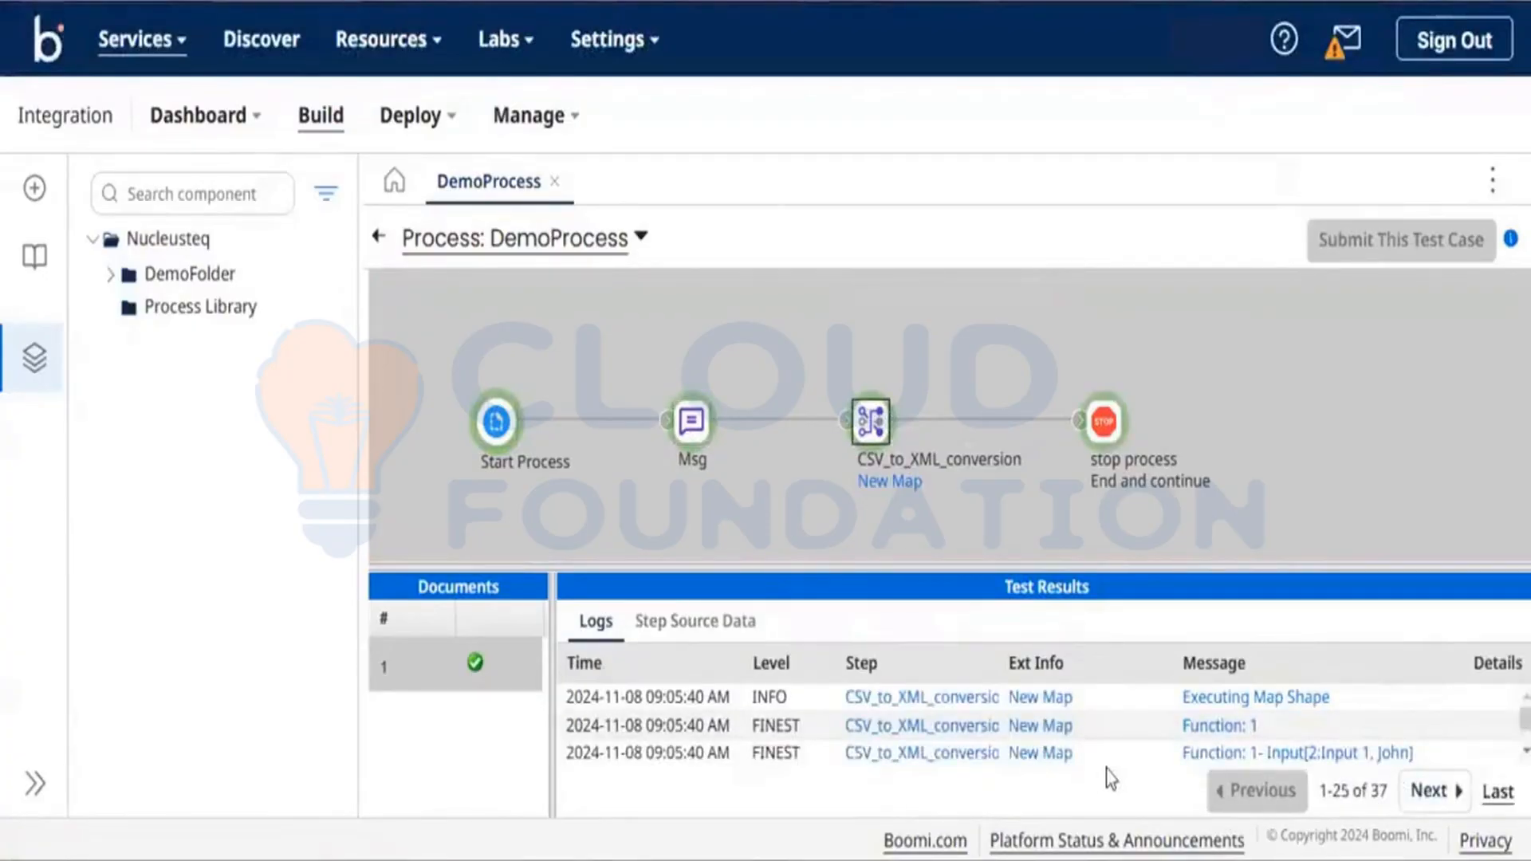
click(1104, 431)
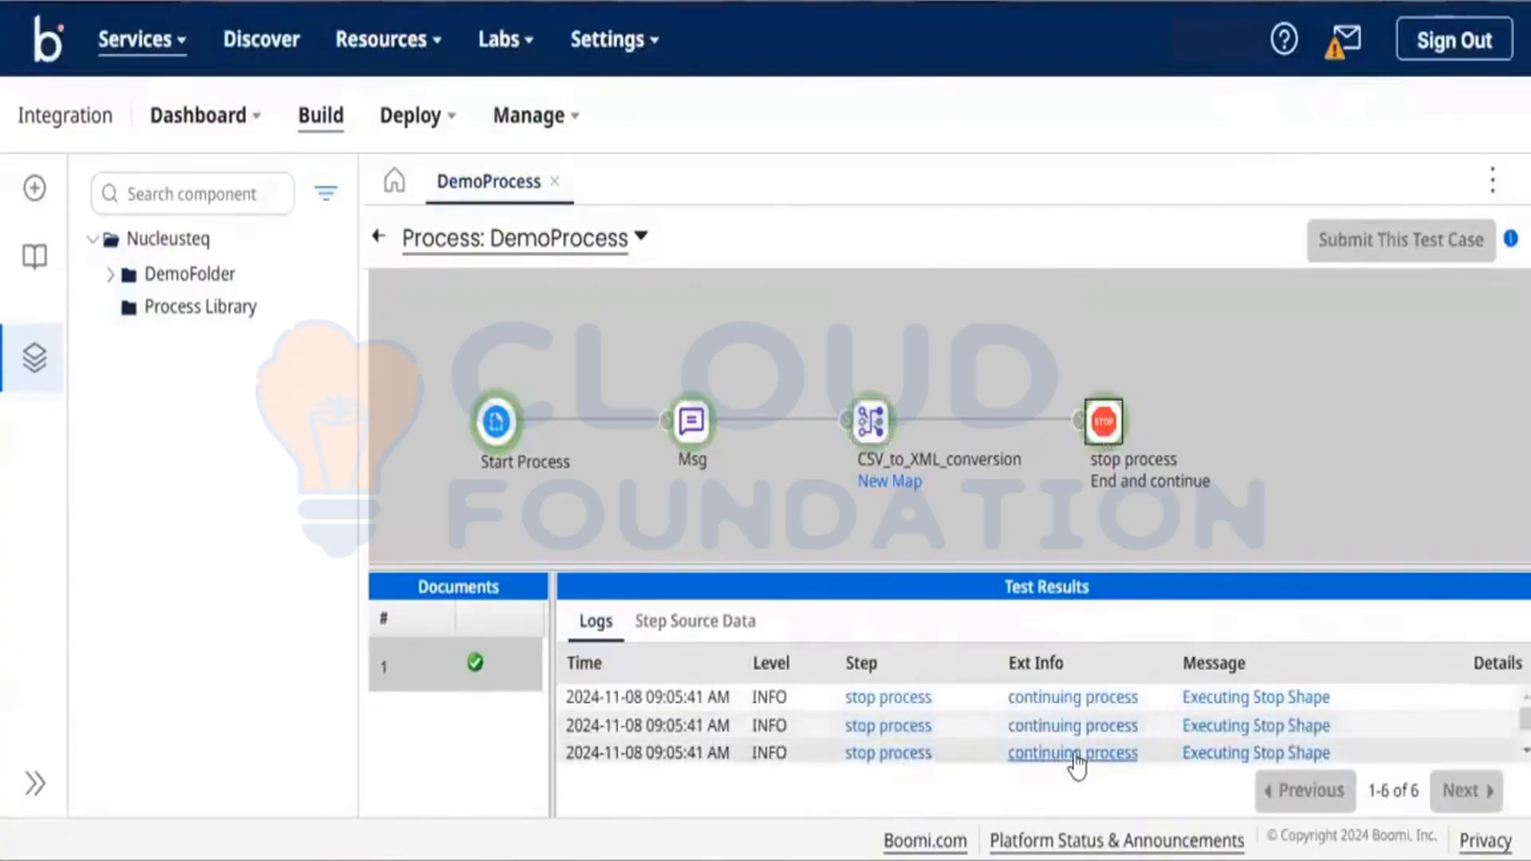
scroll(1077, 764, down, 1)
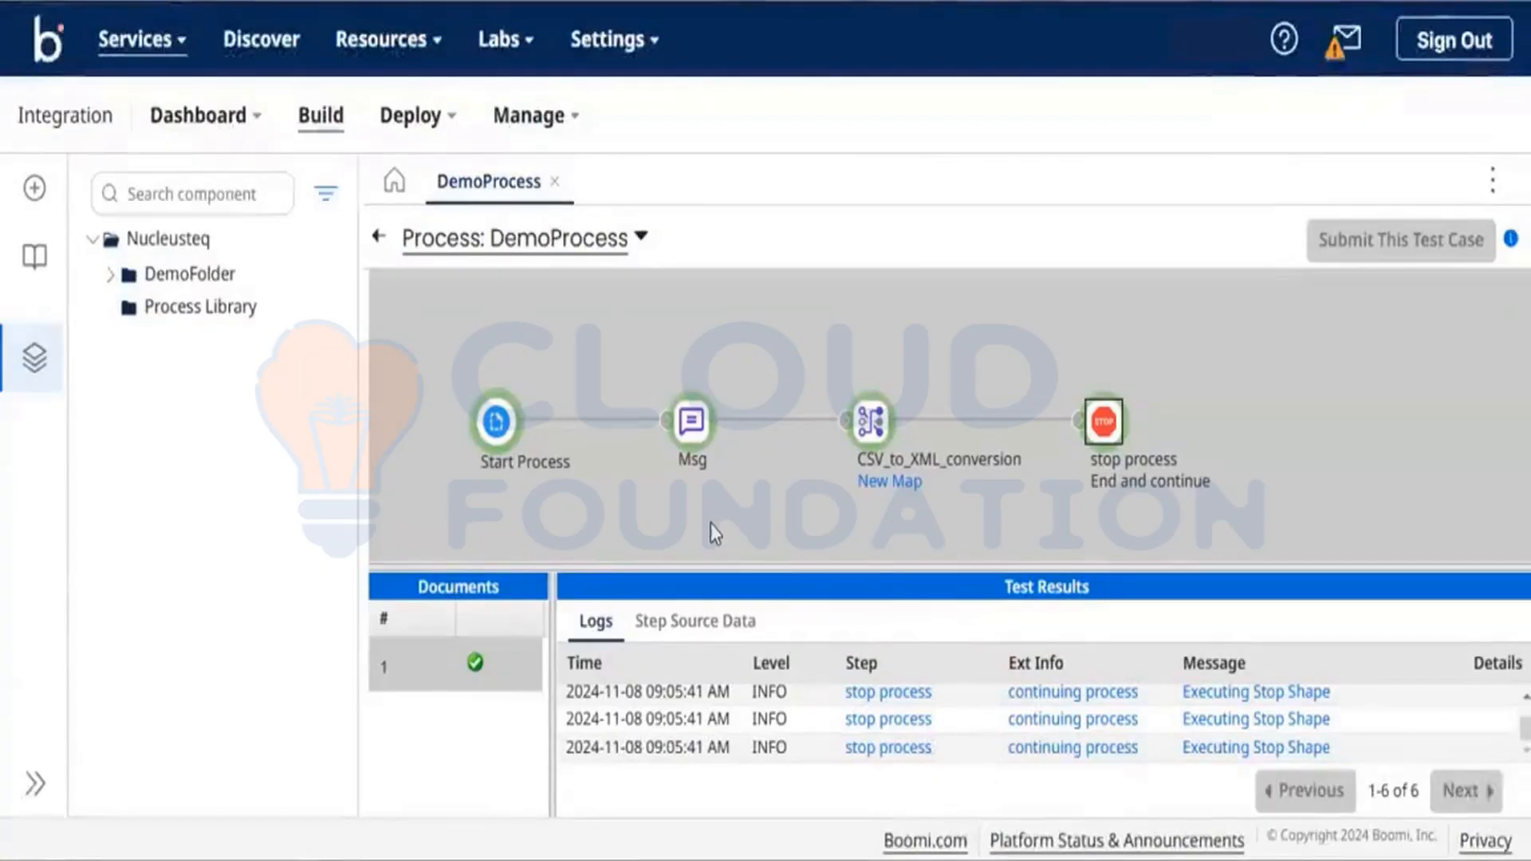
View the first source document of the stop process step, close it and leave the test results.
click(659, 629)
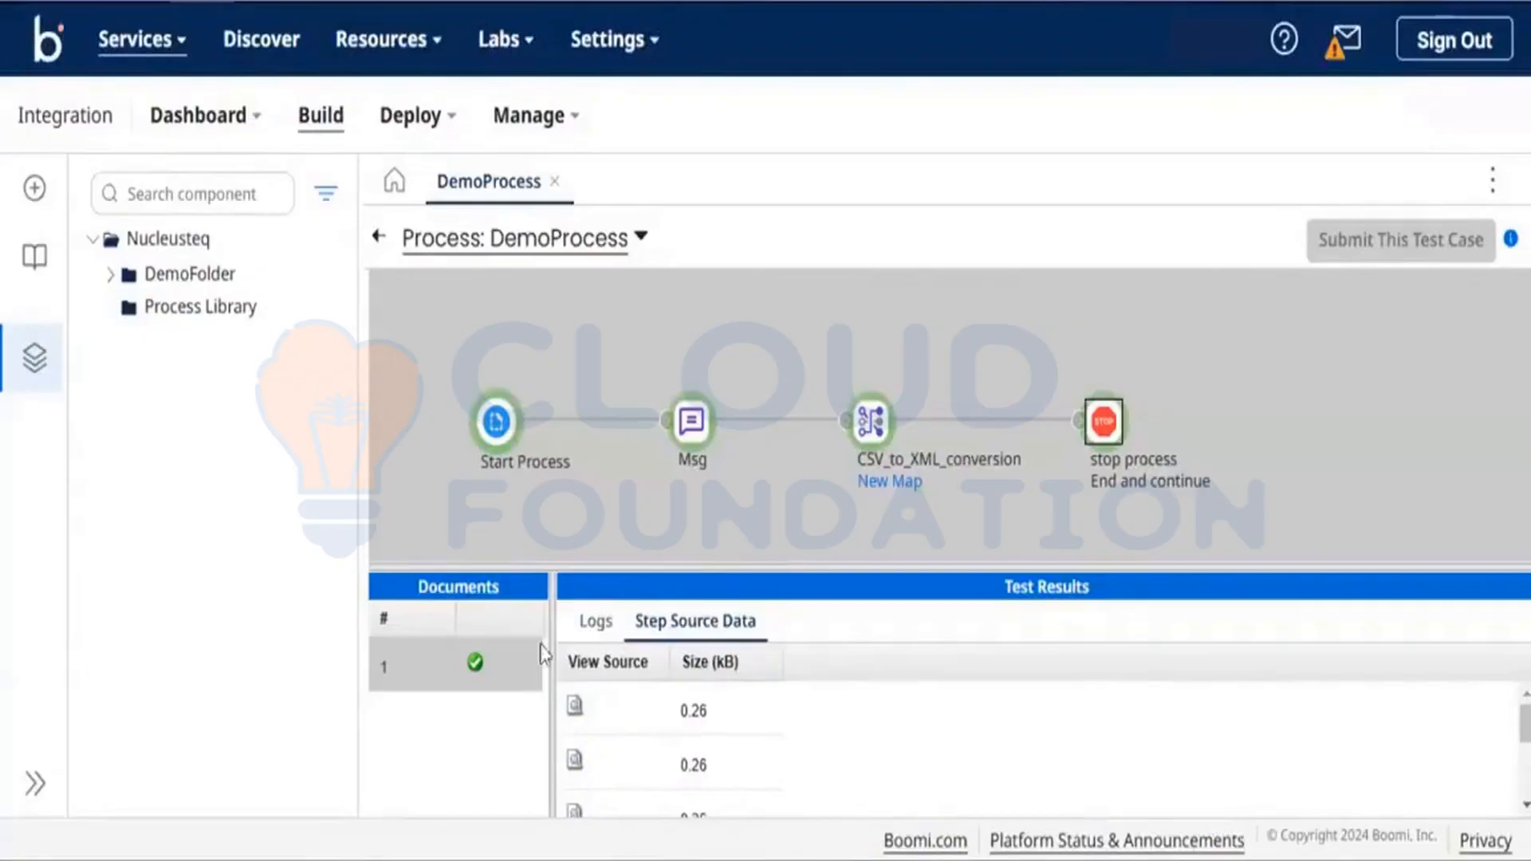
click(573, 710)
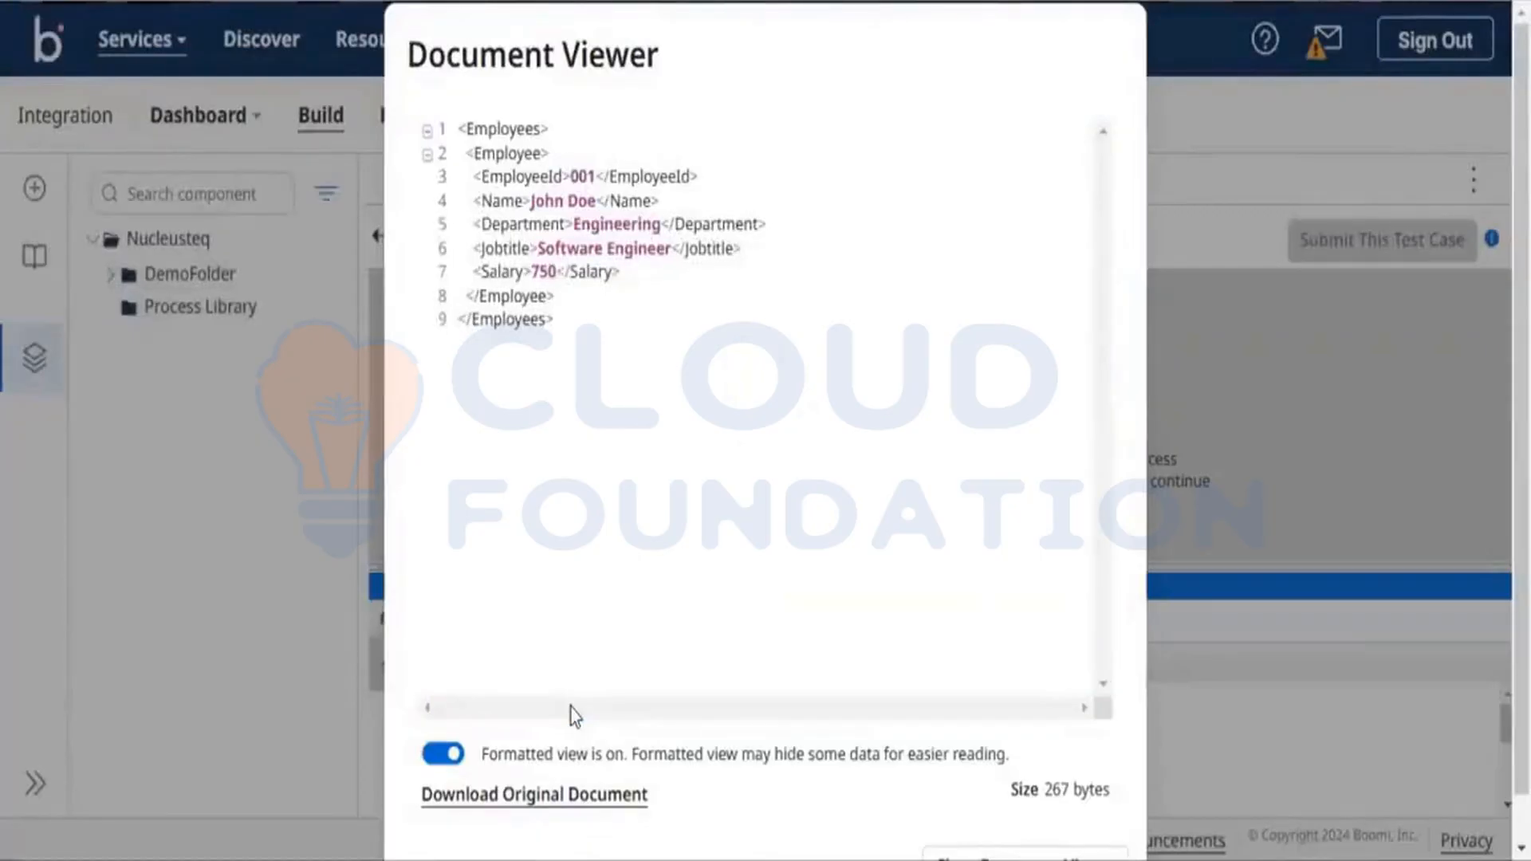
scroll(957, 614, down, 1)
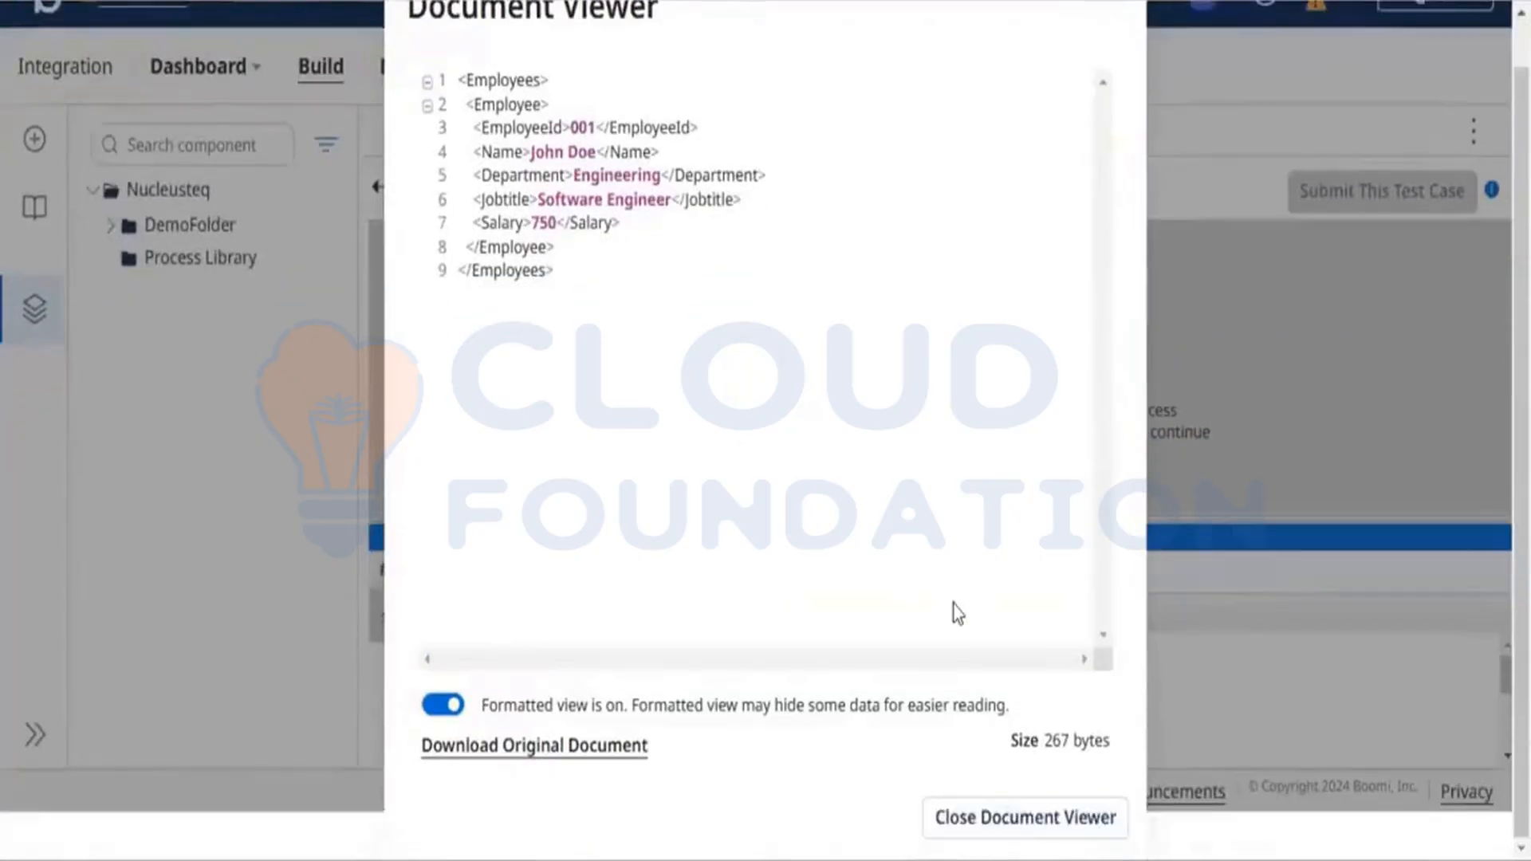
click(997, 819)
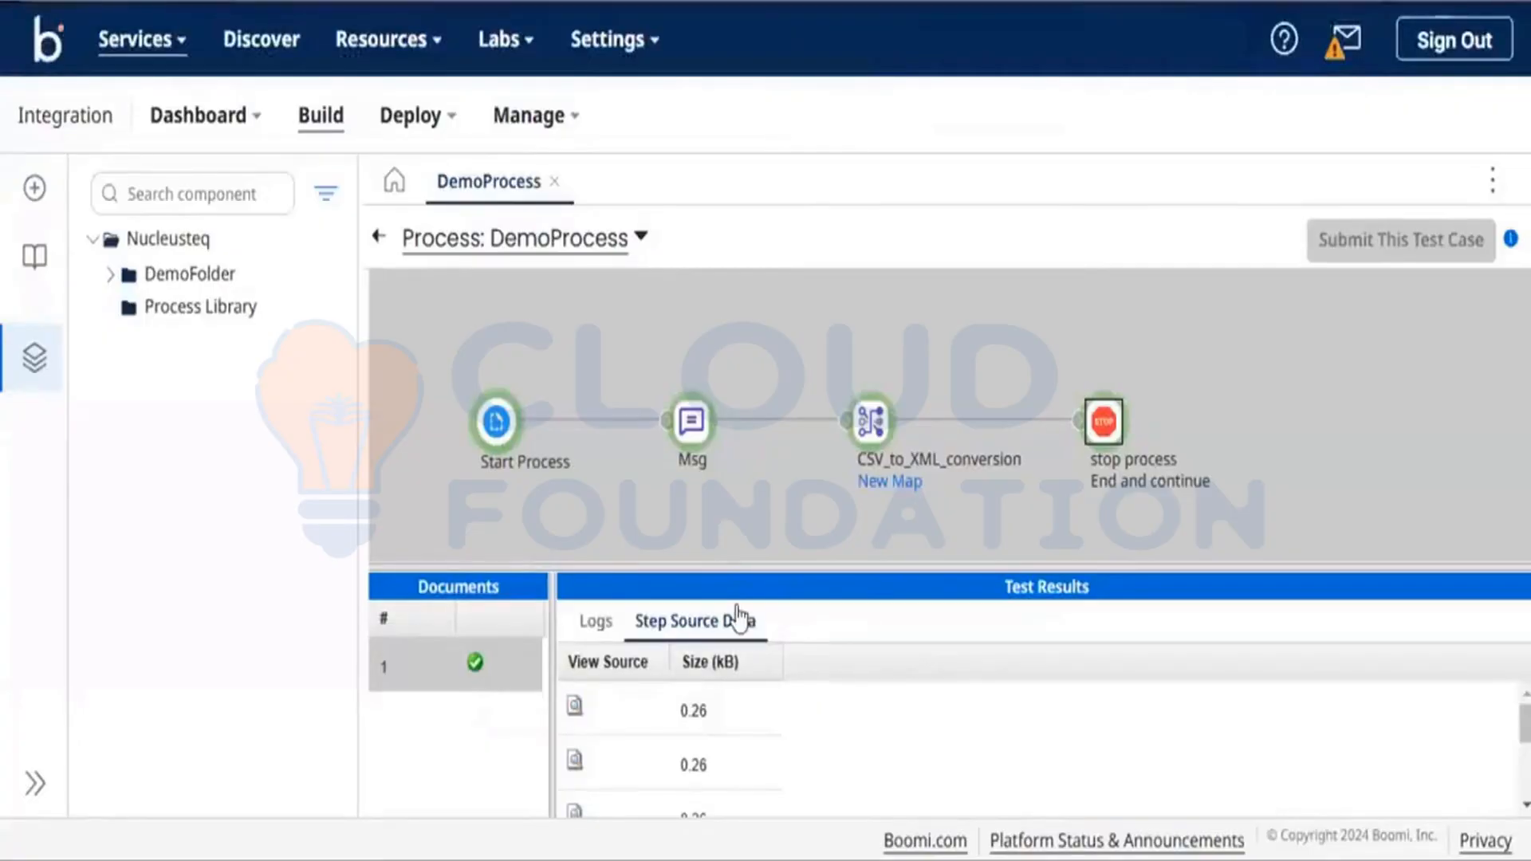
click(379, 235)
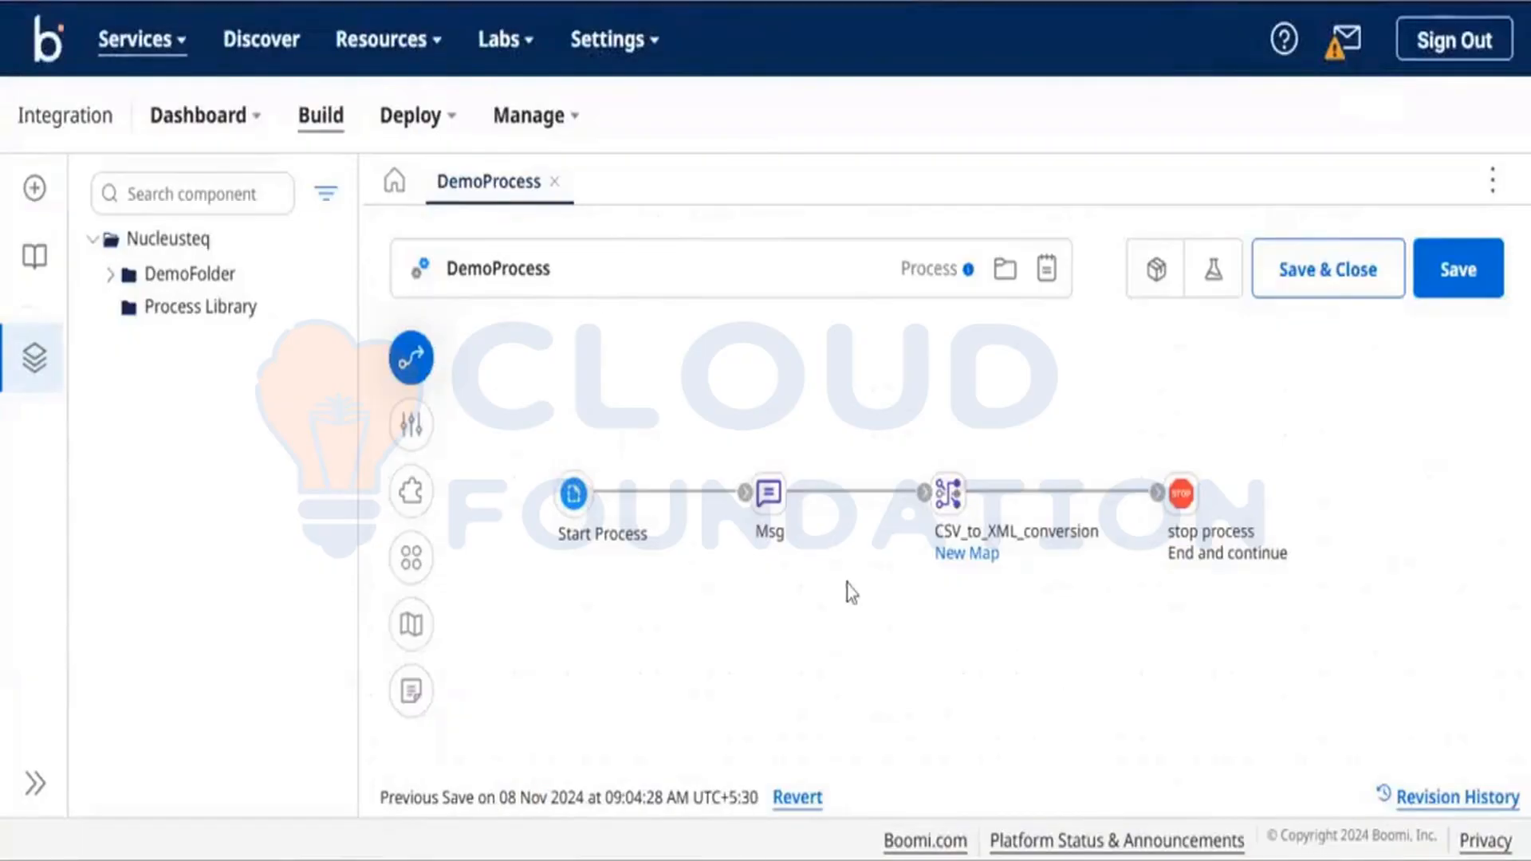
Open the New Map component used by the CSV_to_XML_conversion step for editing.
click(949, 515)
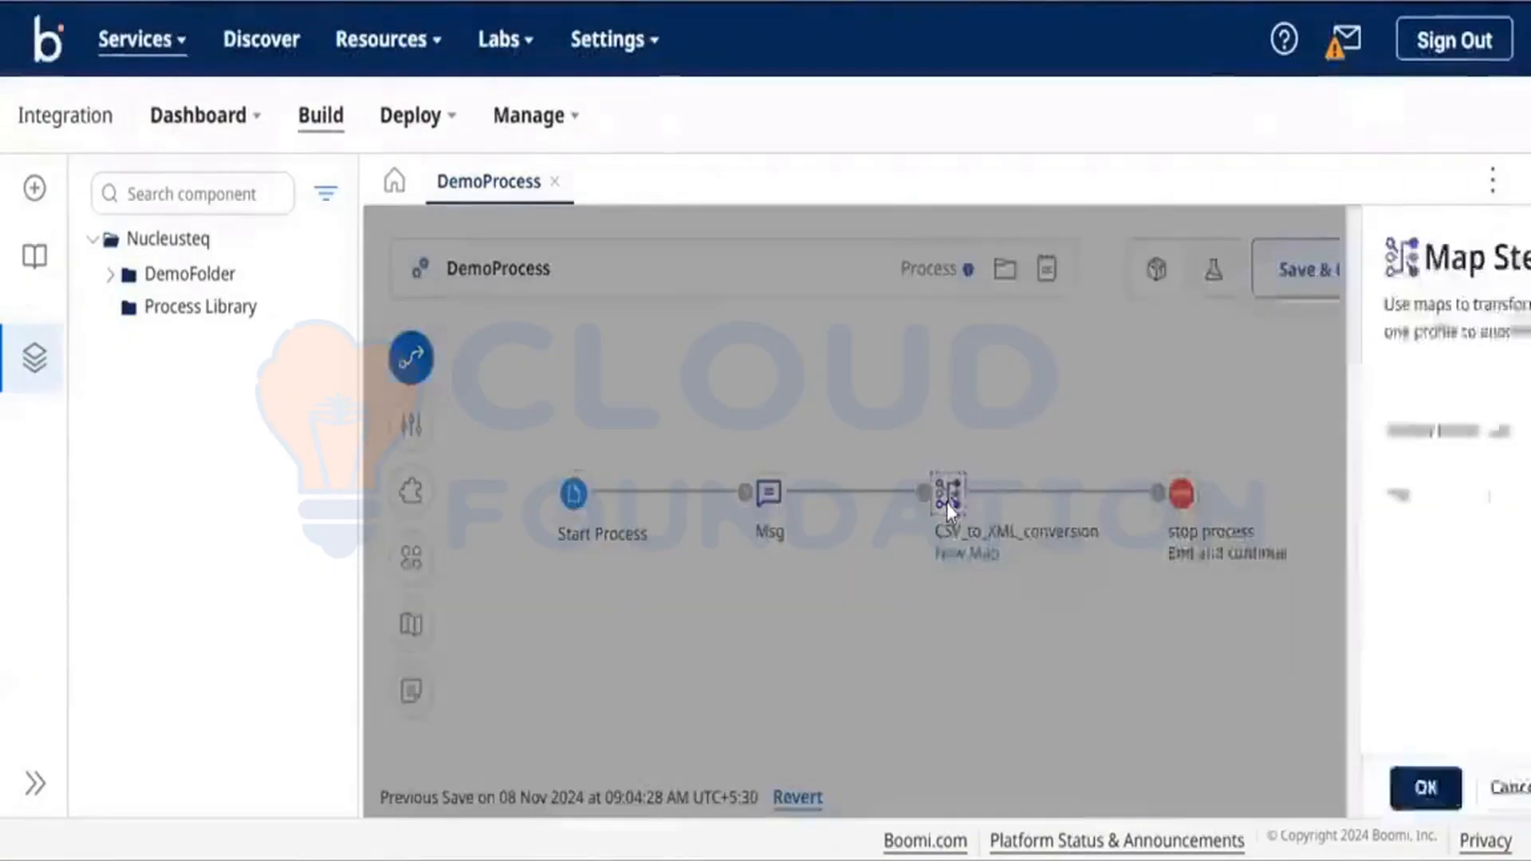
double_click(947, 501)
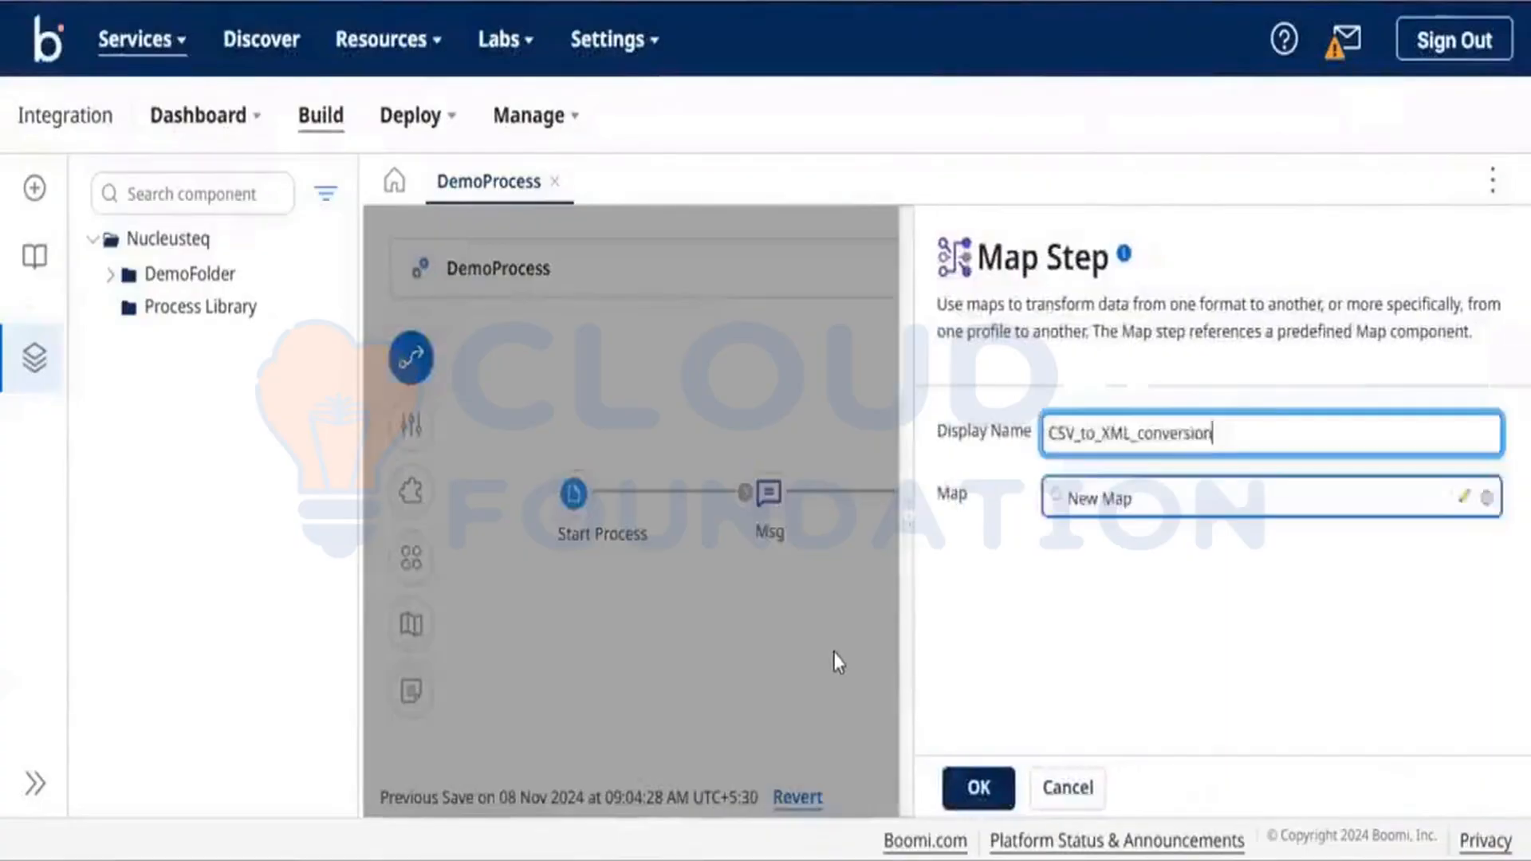
click(1236, 507)
click(1236, 507)
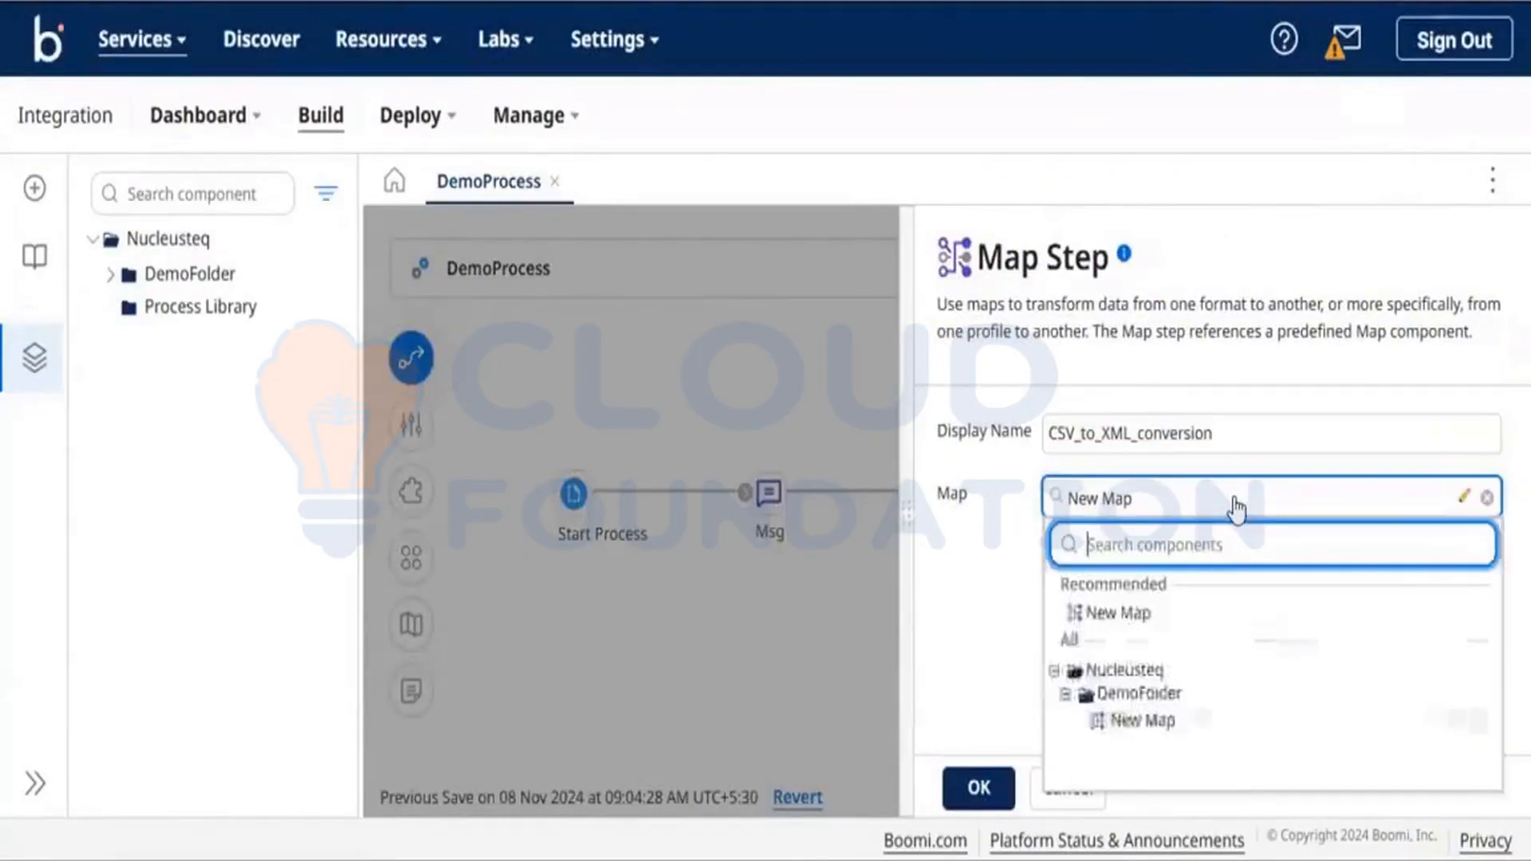
click(1463, 496)
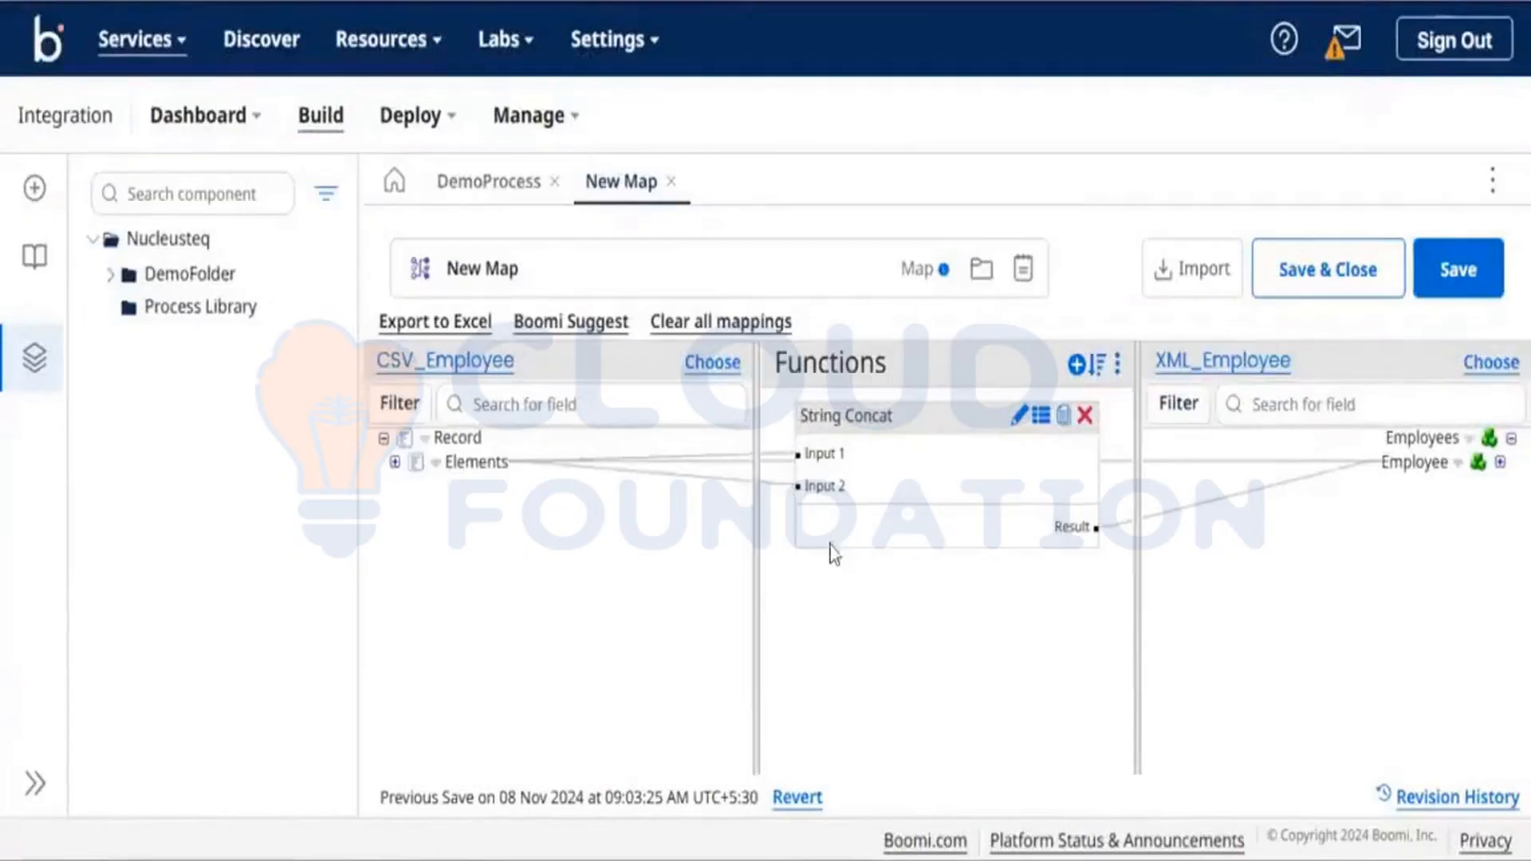
Expand the CSV Elements and XML Employee fields and remove the direct mapping between the two Department fields.
click(436, 464)
click(471, 499)
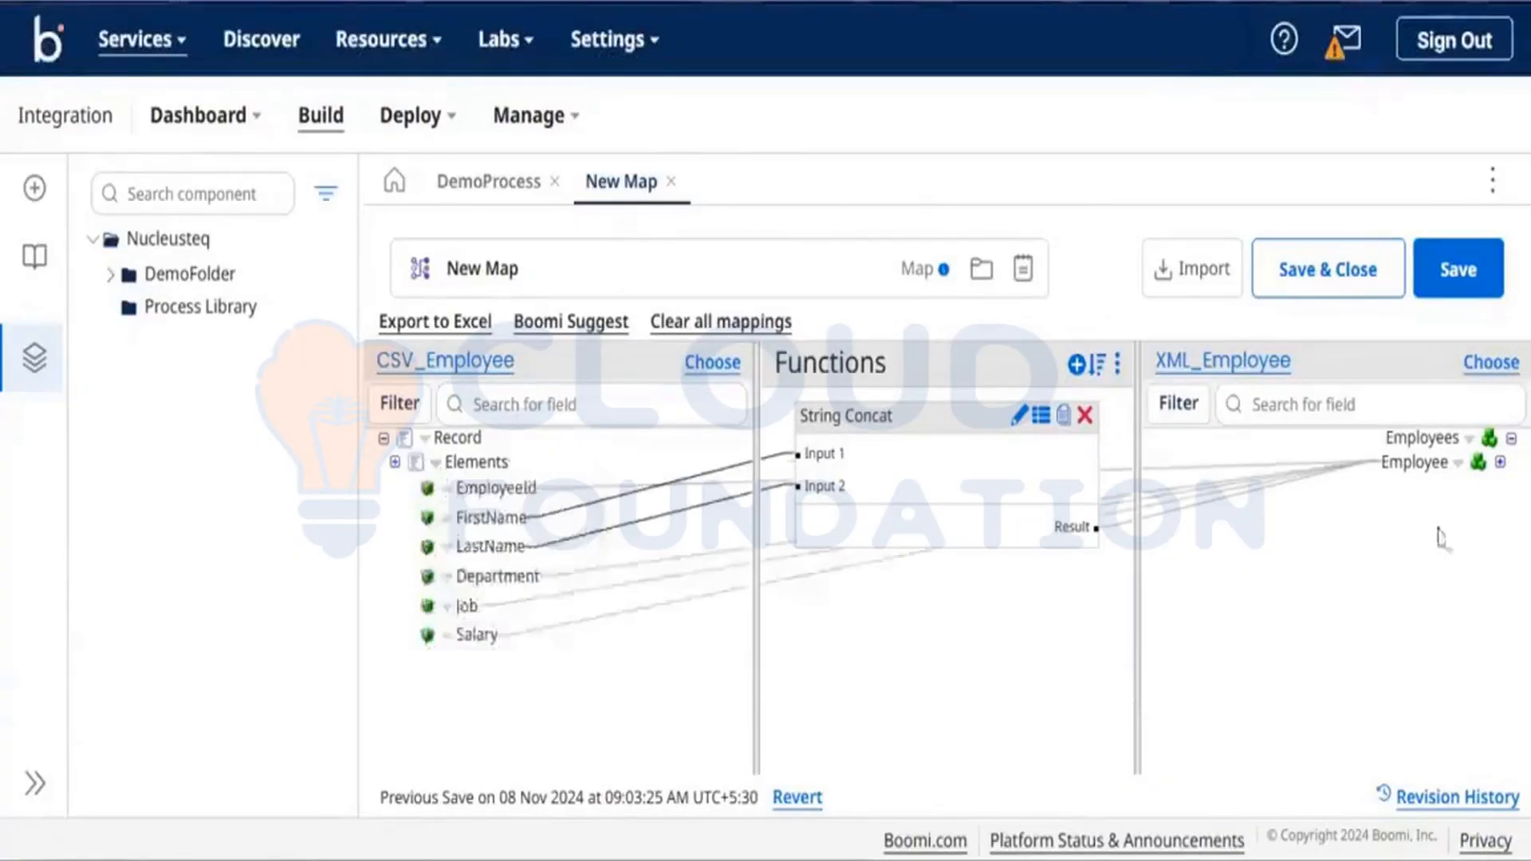
click(1458, 466)
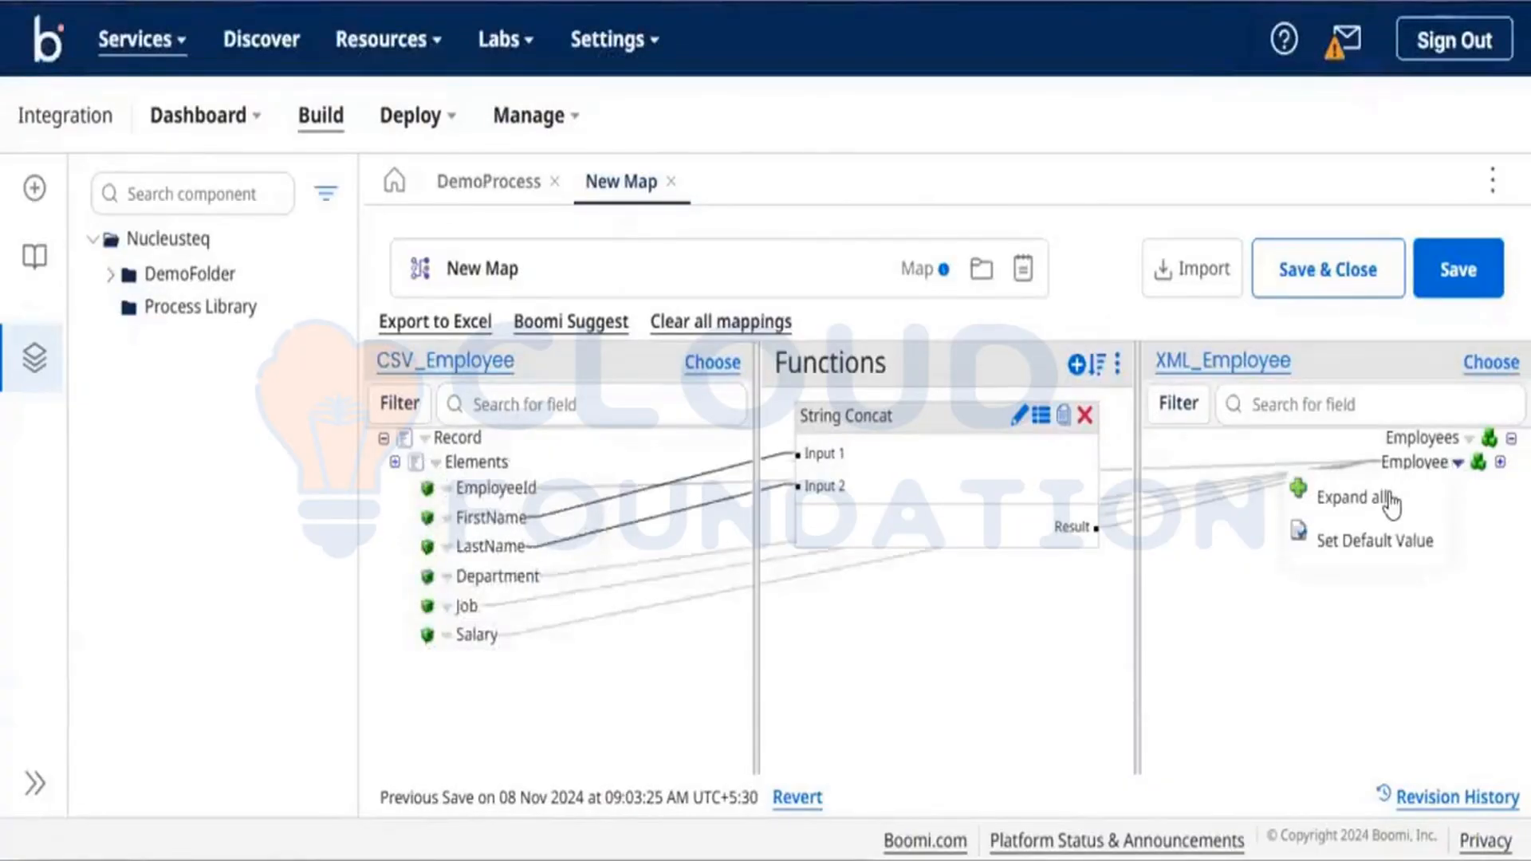
click(1388, 496)
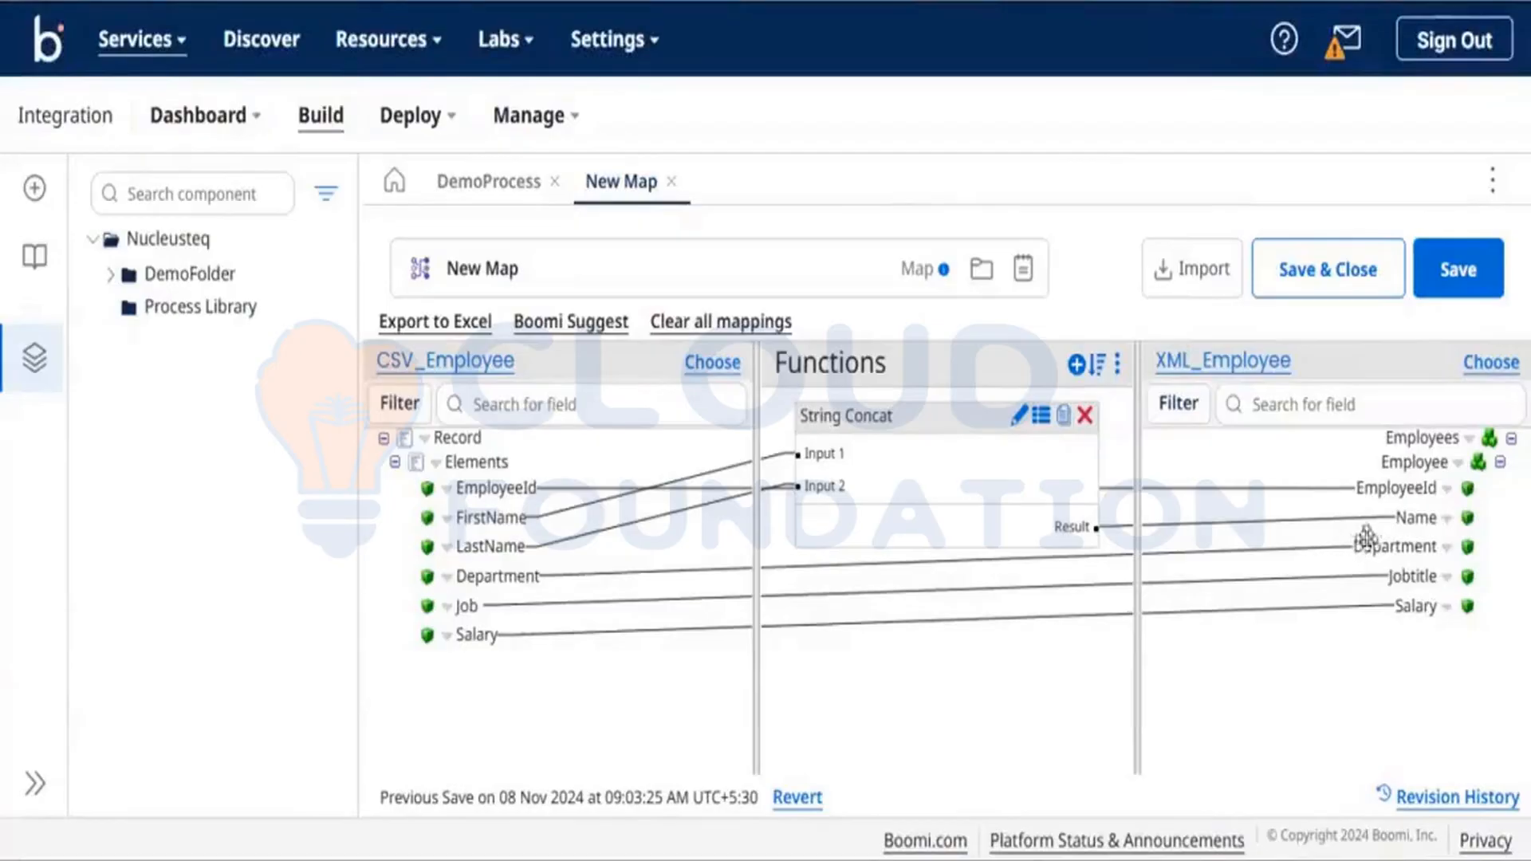
drag(1331, 553, 532, 575)
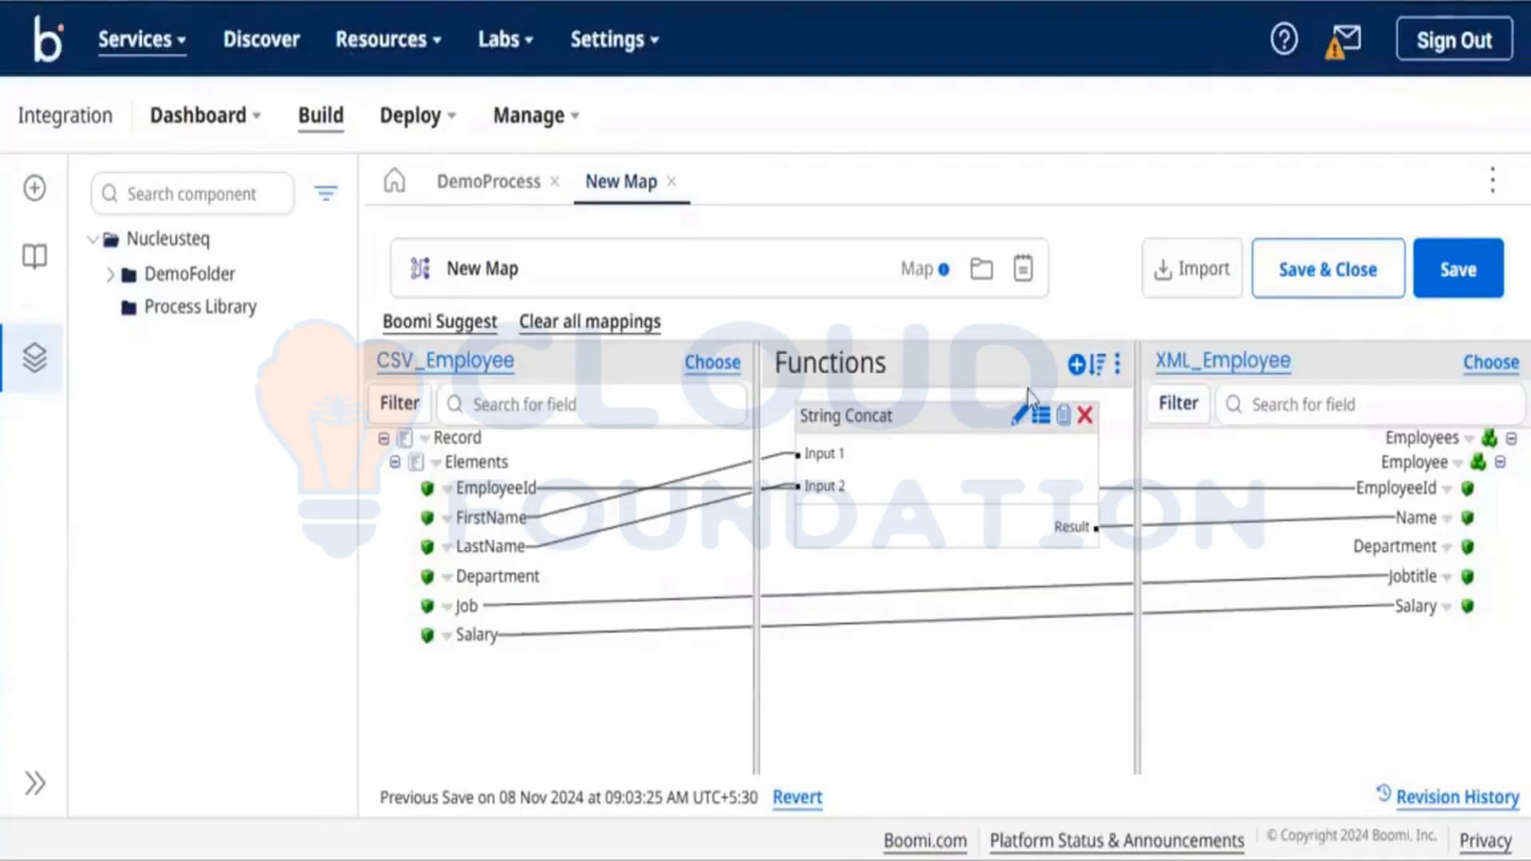
Add the String To Upper function from the String category, with no default Original String and caching set to None.
click(1076, 367)
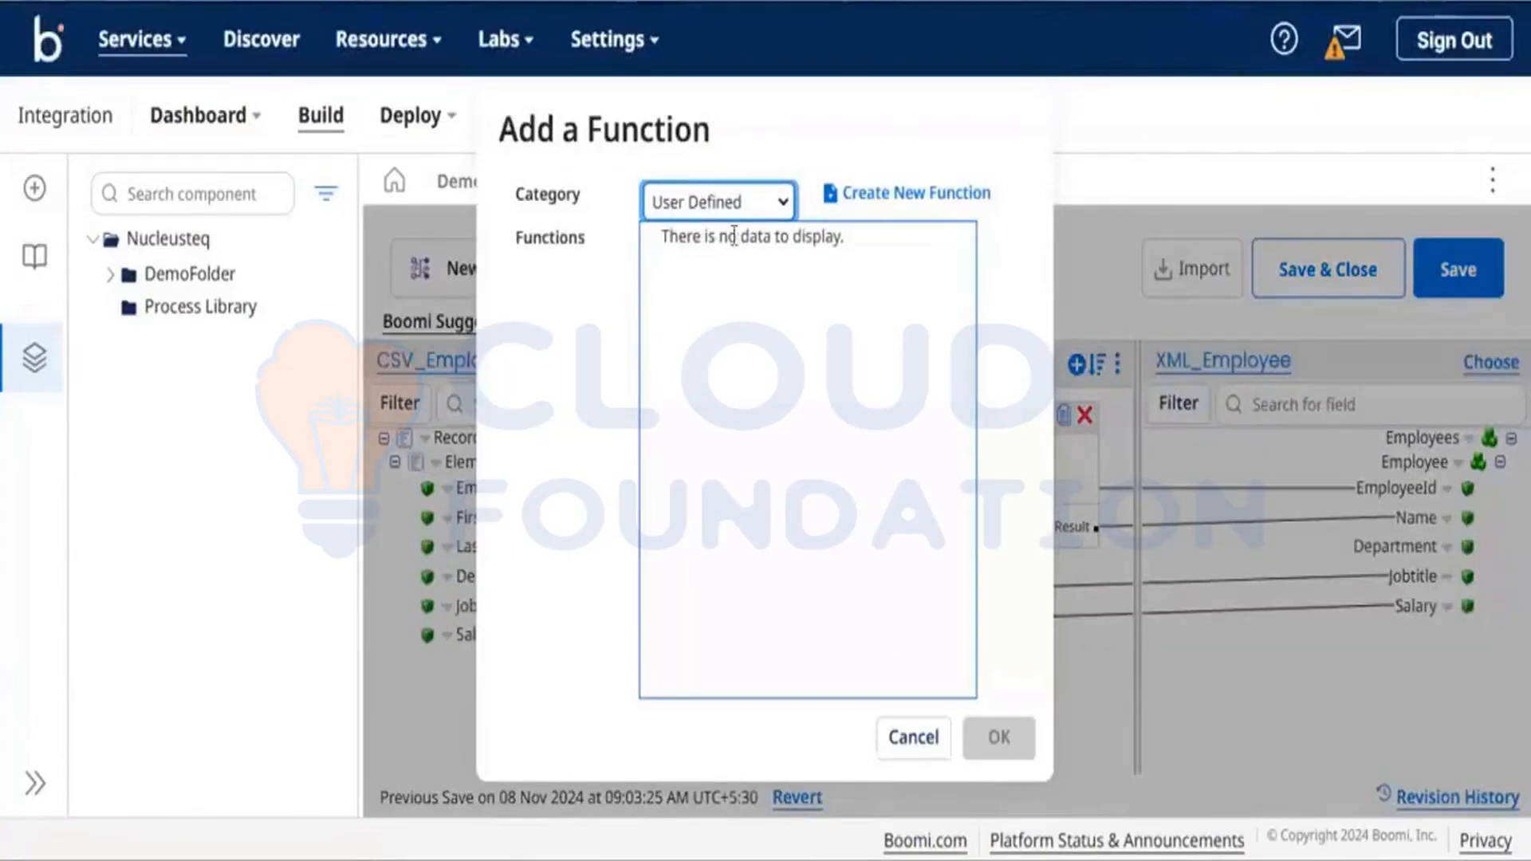
click(781, 201)
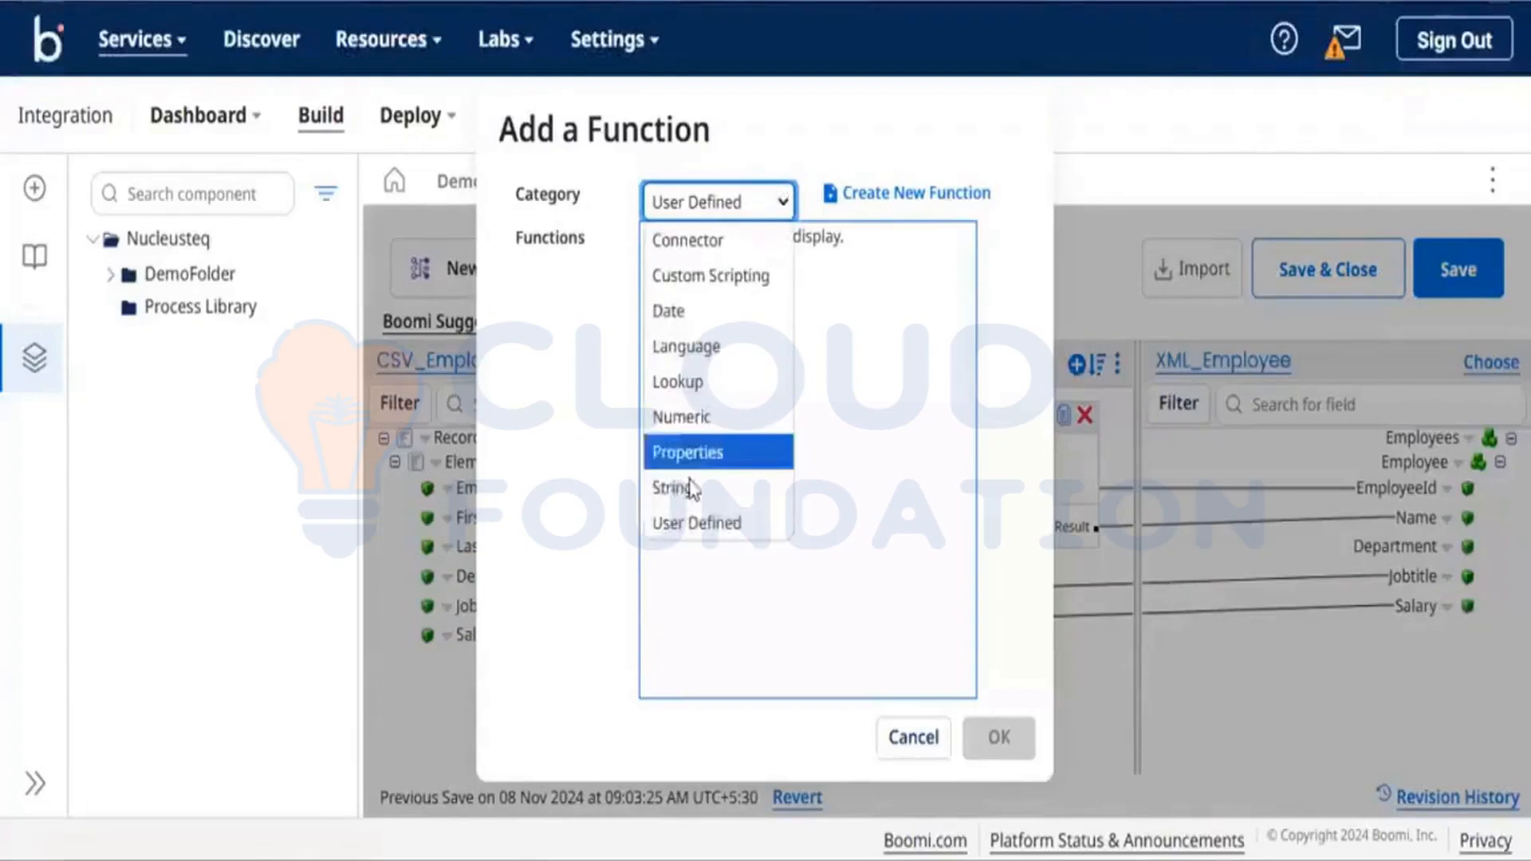
click(689, 482)
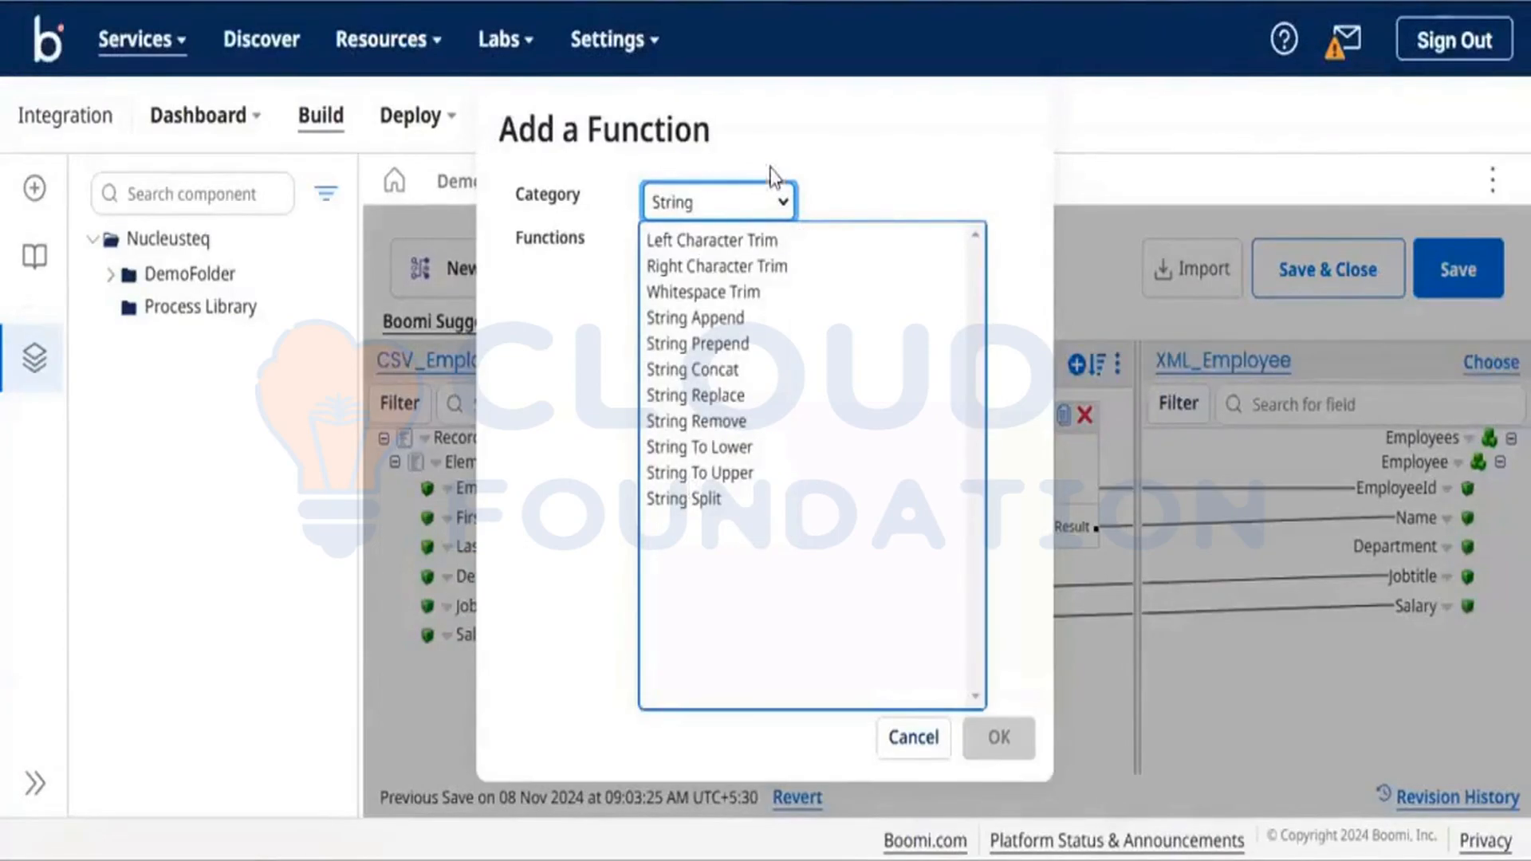
click(720, 475)
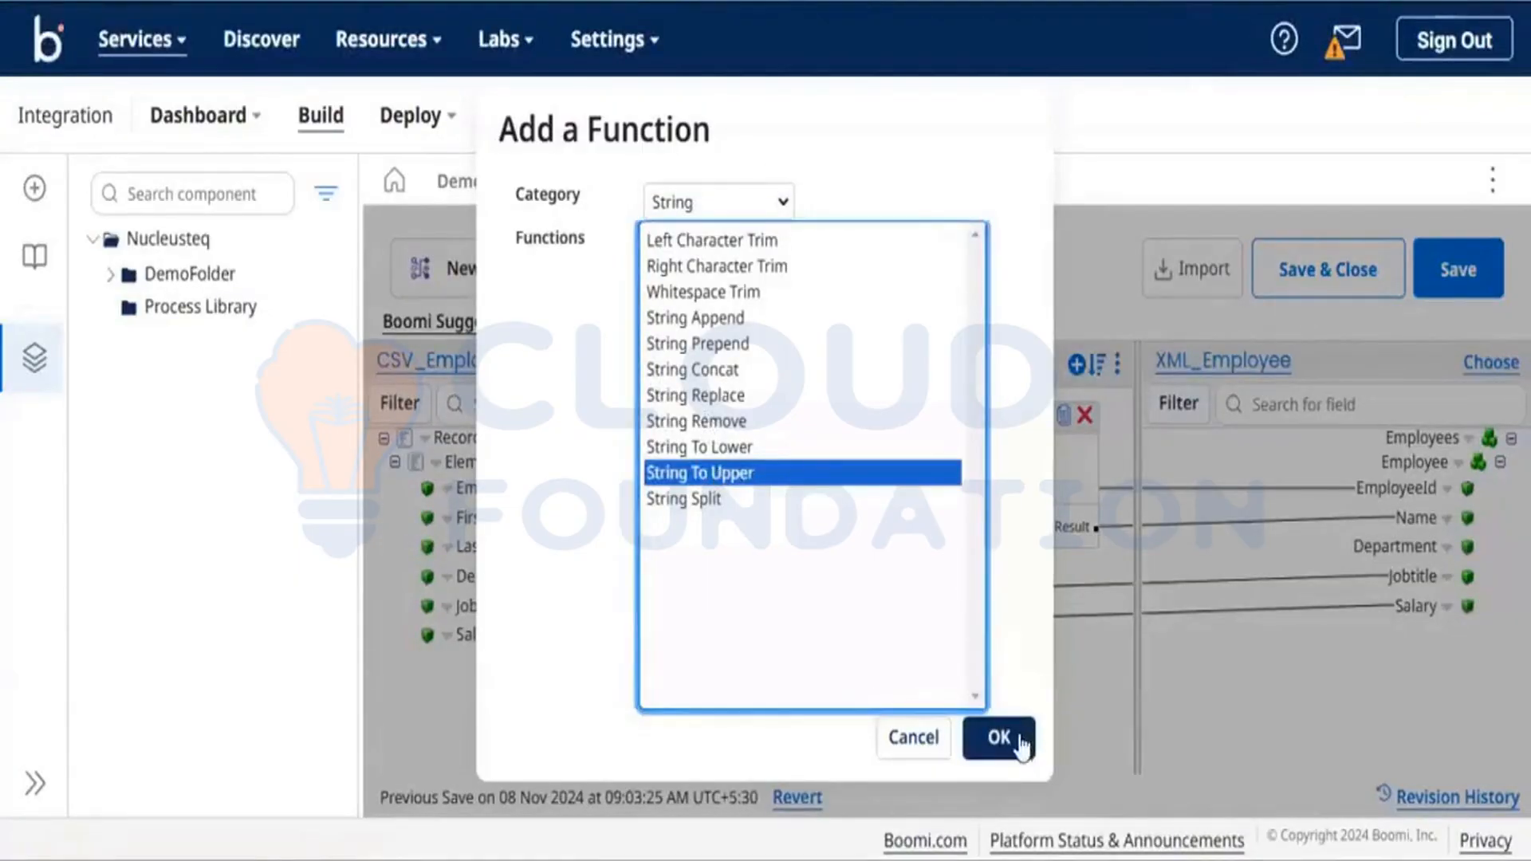
click(1018, 734)
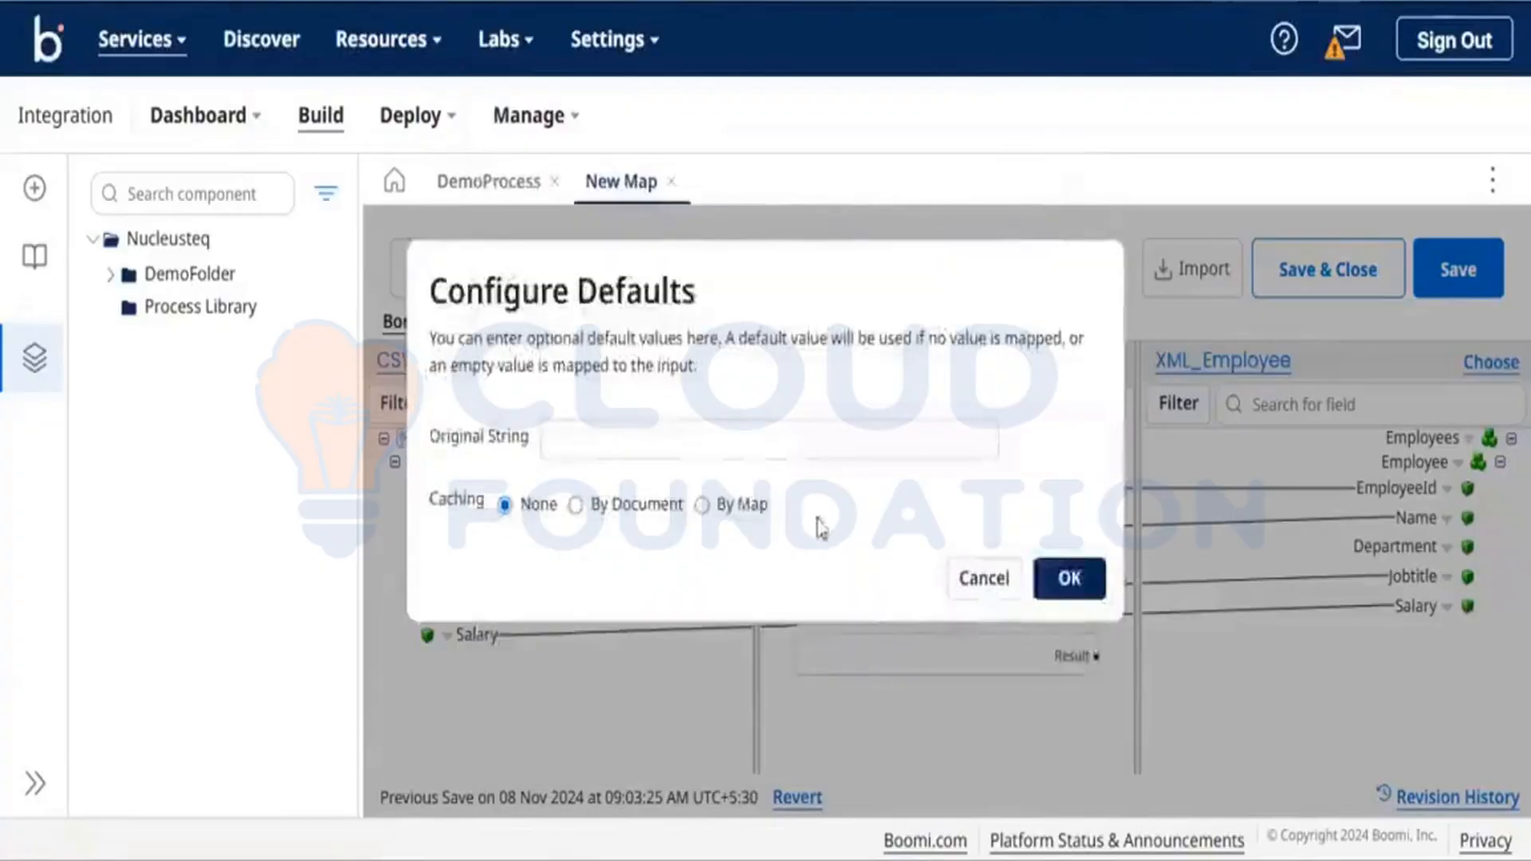
click(713, 447)
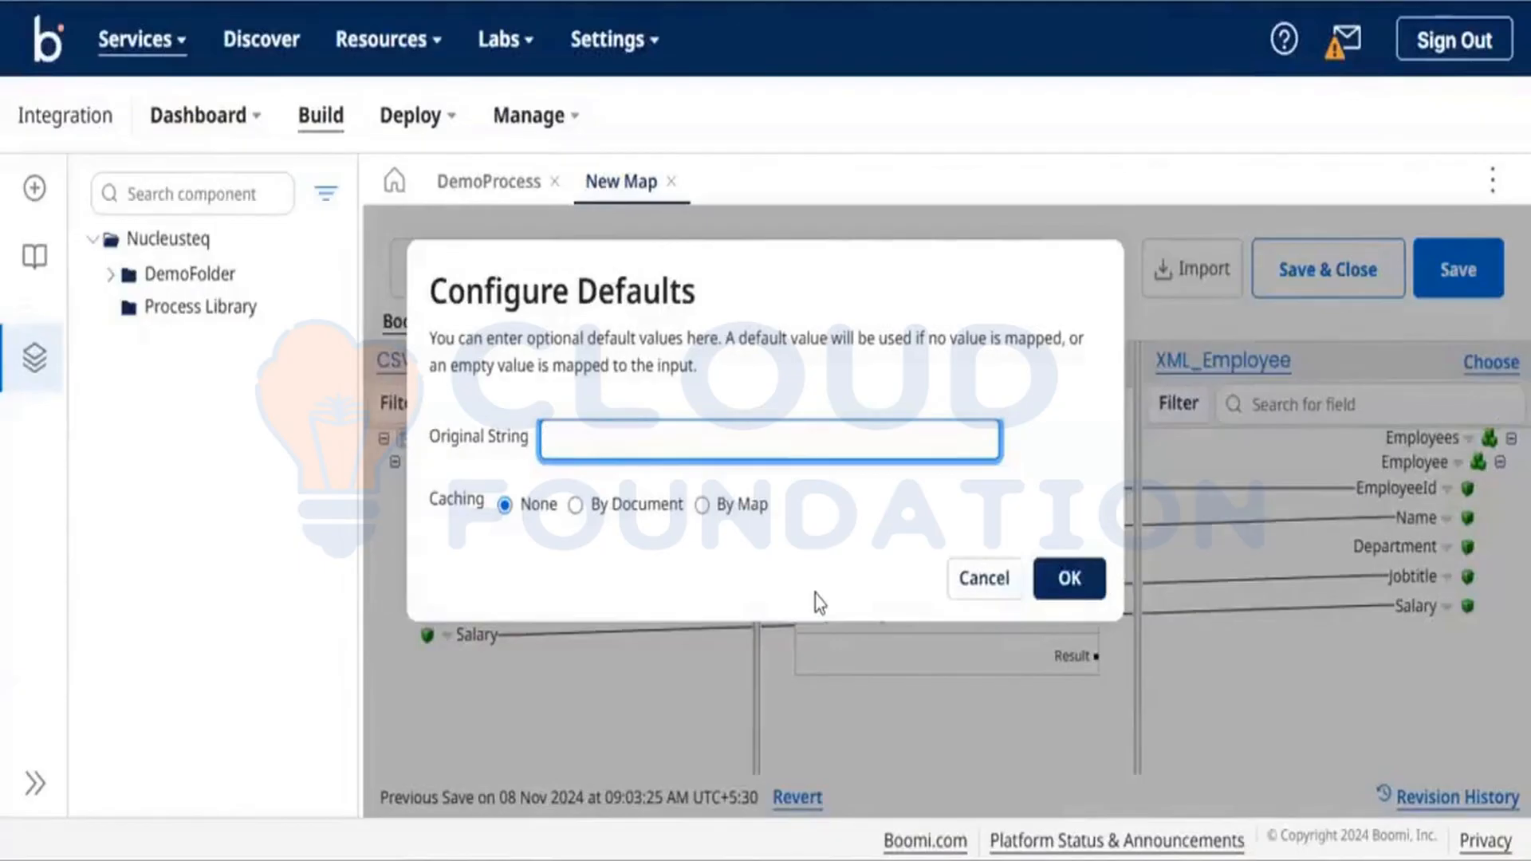
click(1069, 592)
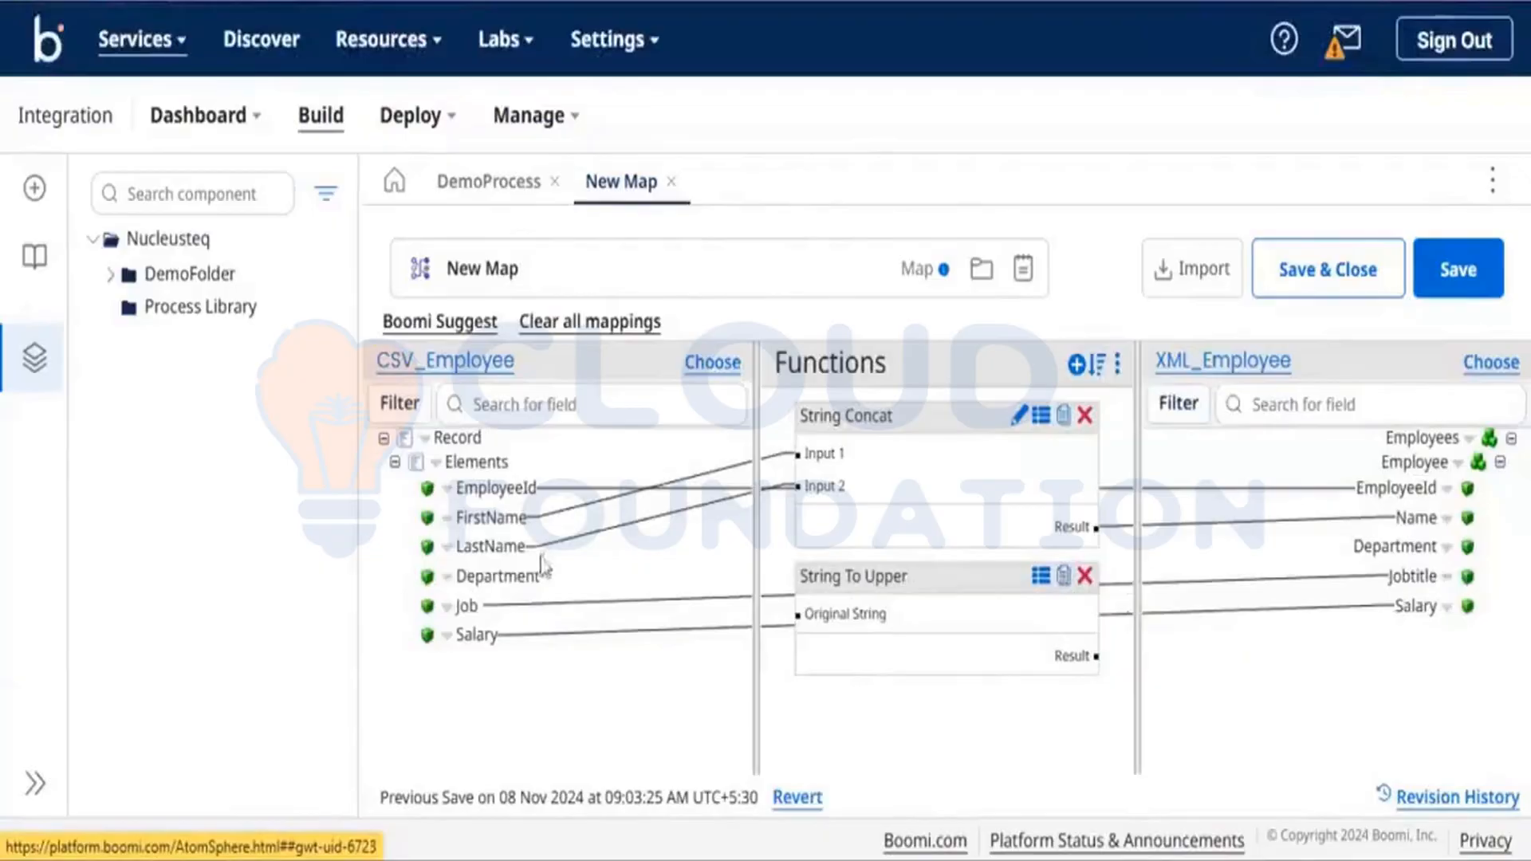
Map the CSV Department field through String To Upper to the XML Department field and save New Map.
drag(538, 574, 837, 612)
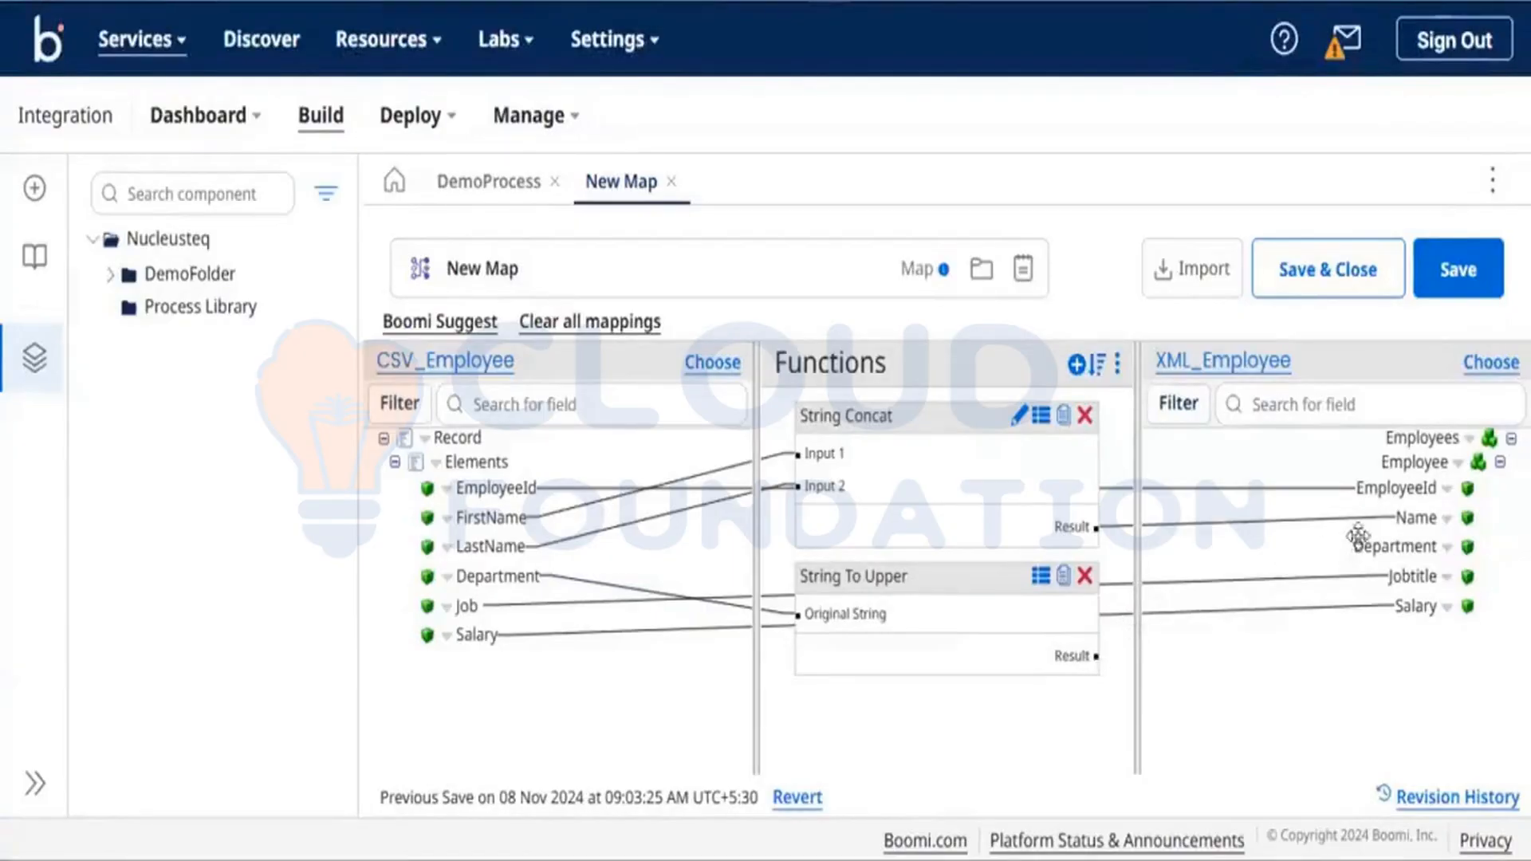
drag(1360, 543, 1077, 653)
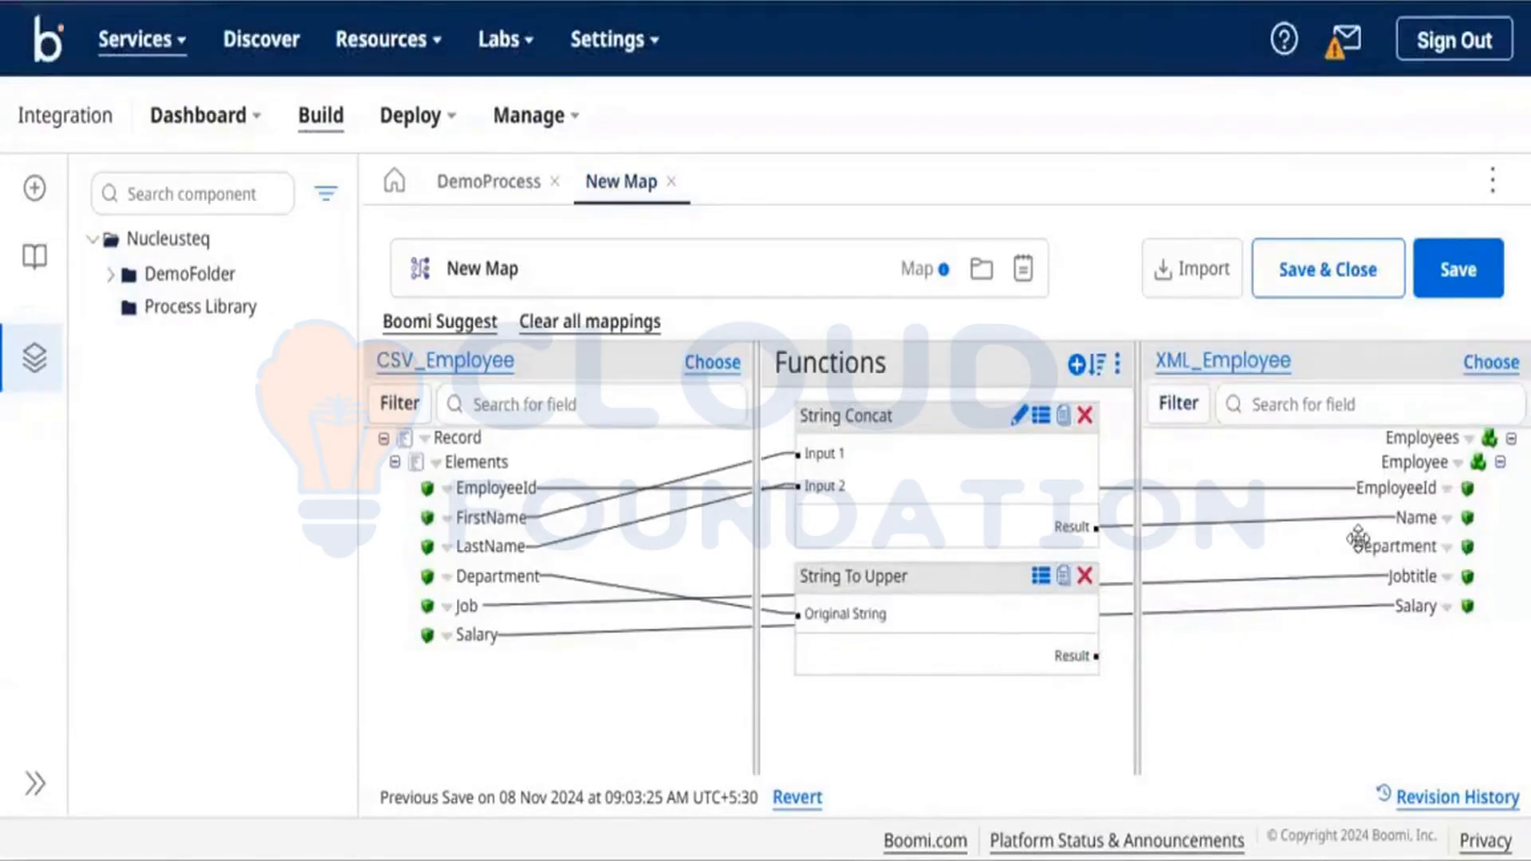
drag(1361, 542, 1077, 652)
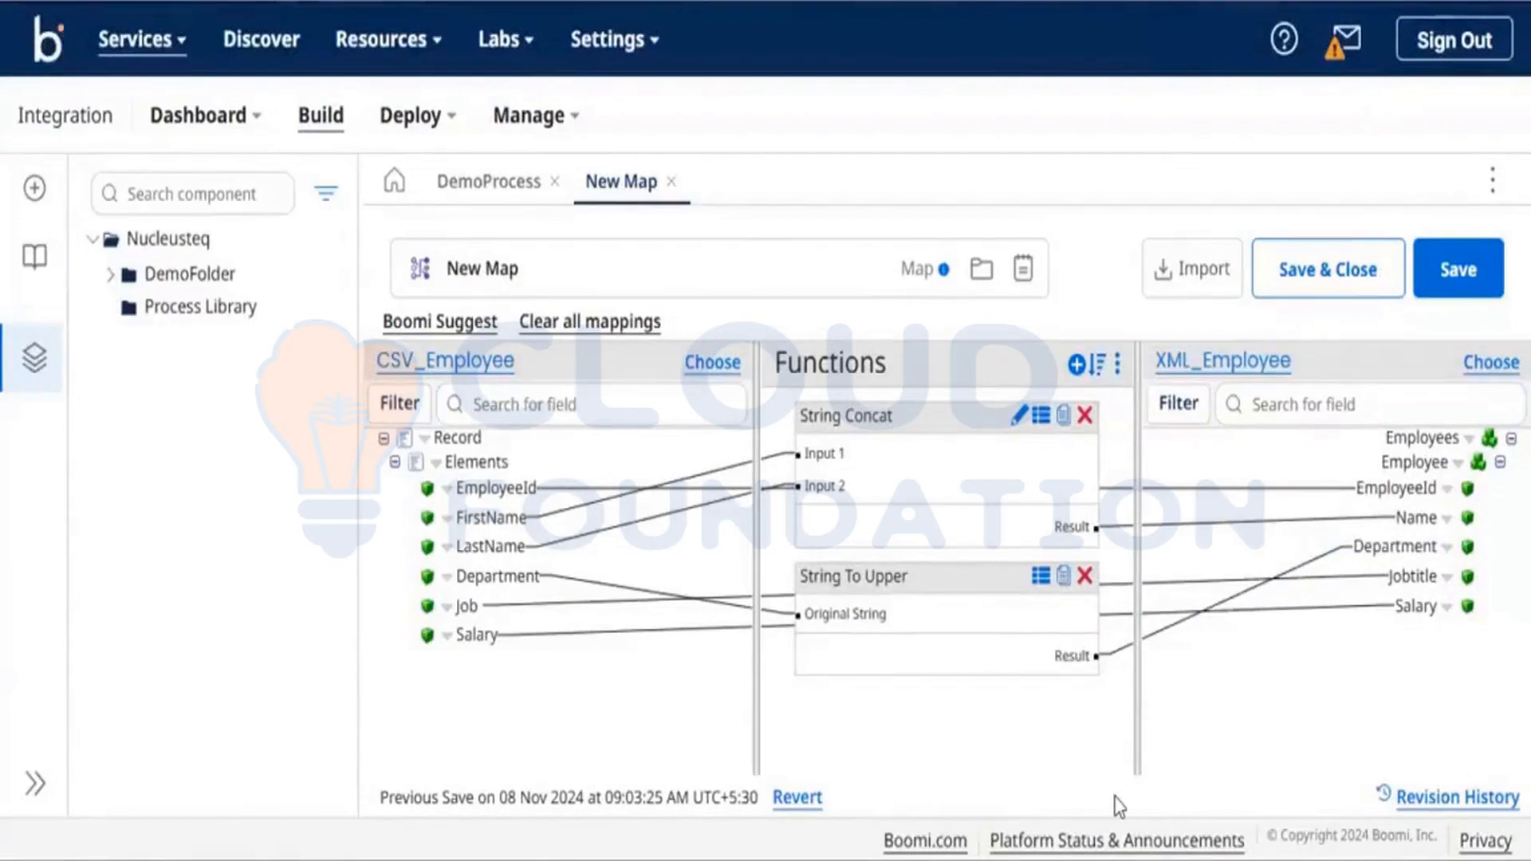
click(1459, 275)
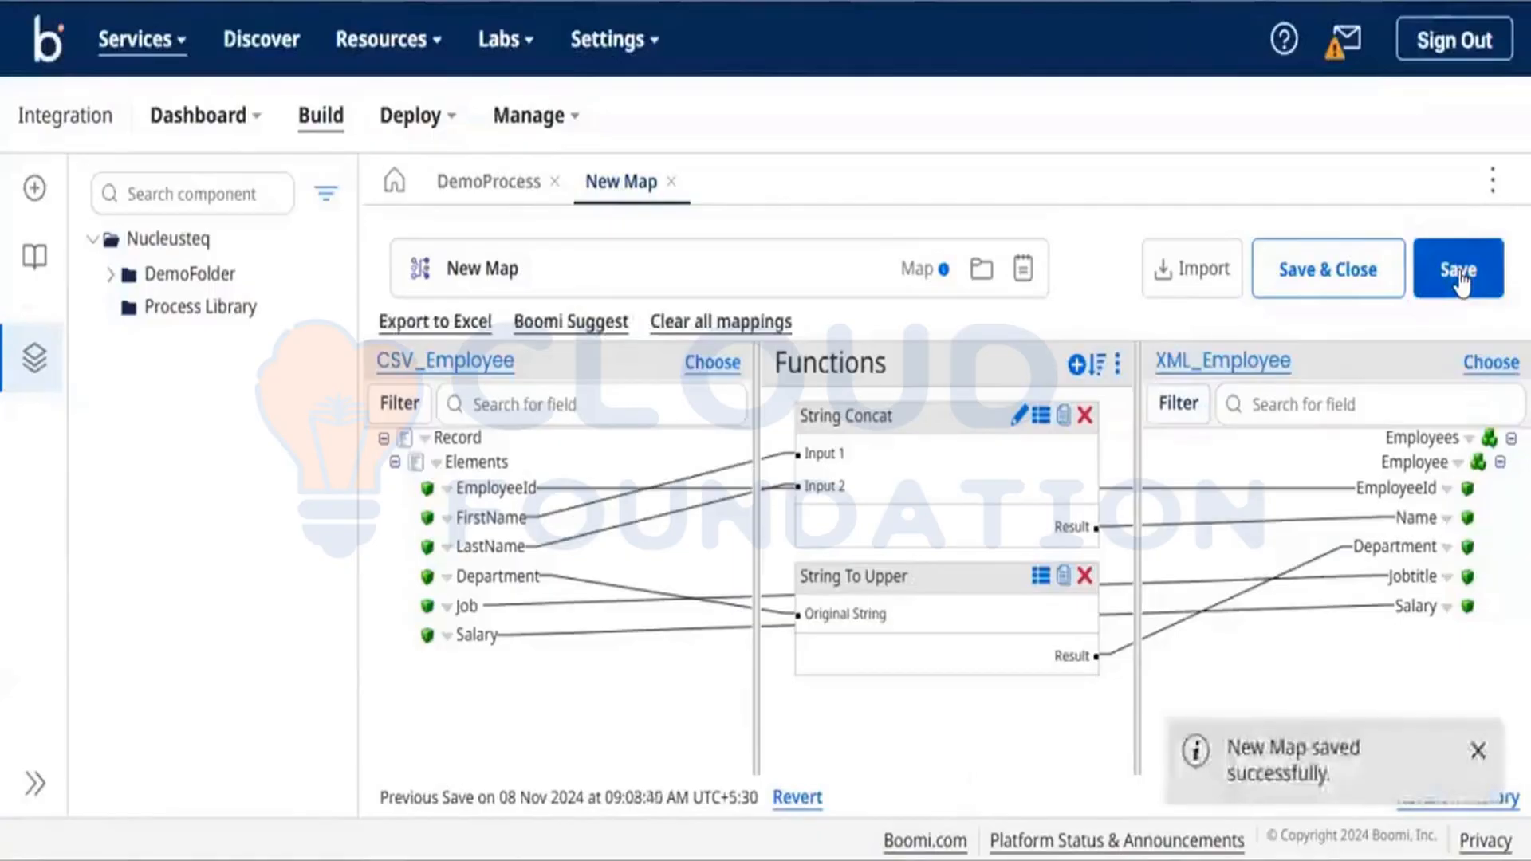
click(479, 403)
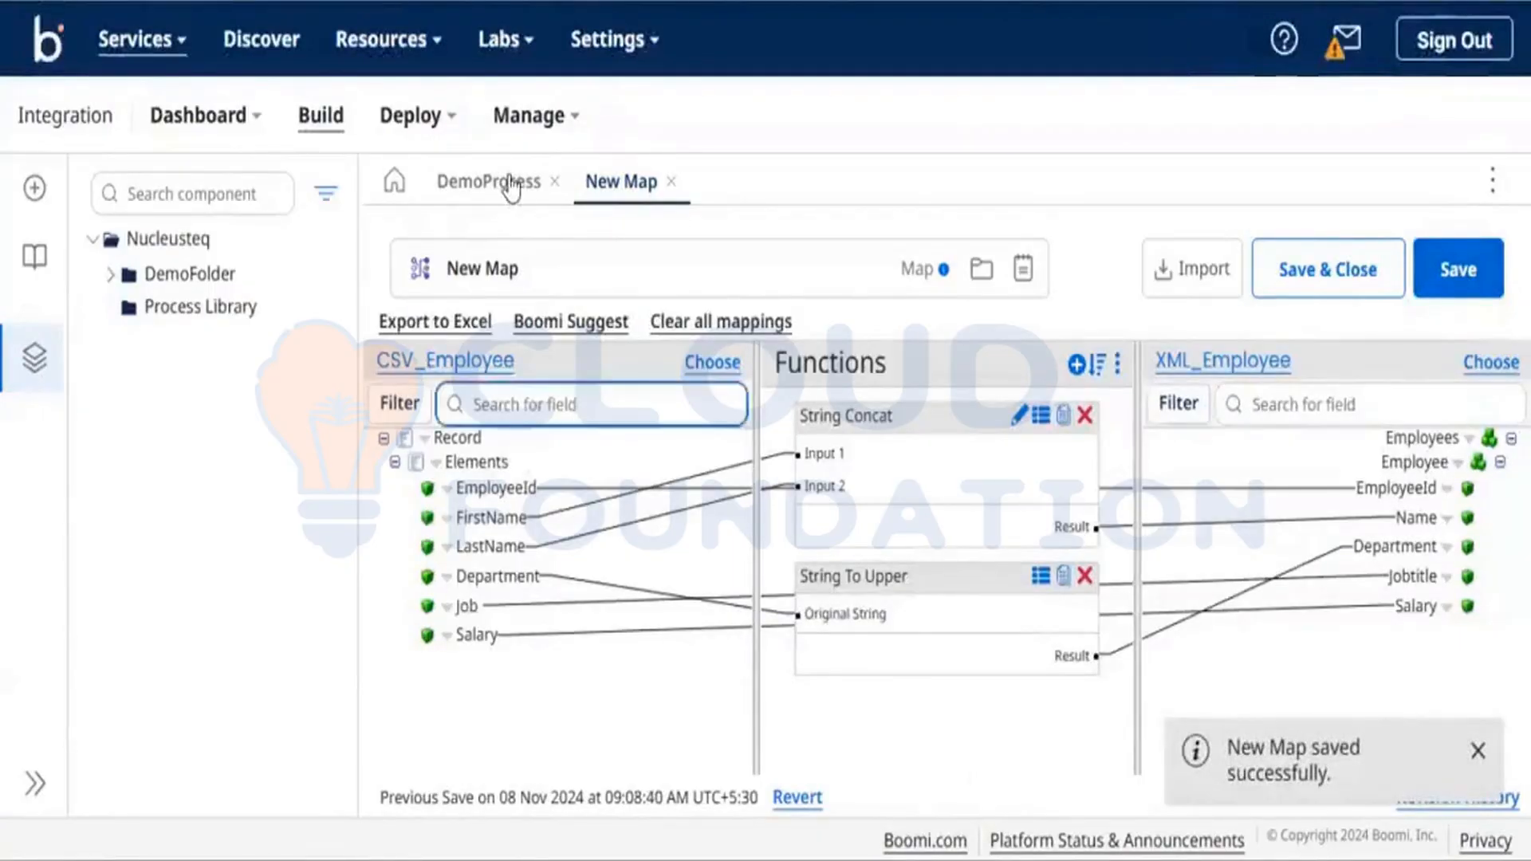
Confirm the Map step in DemoProcess, save the process and run a new test on TestAtom.
click(510, 185)
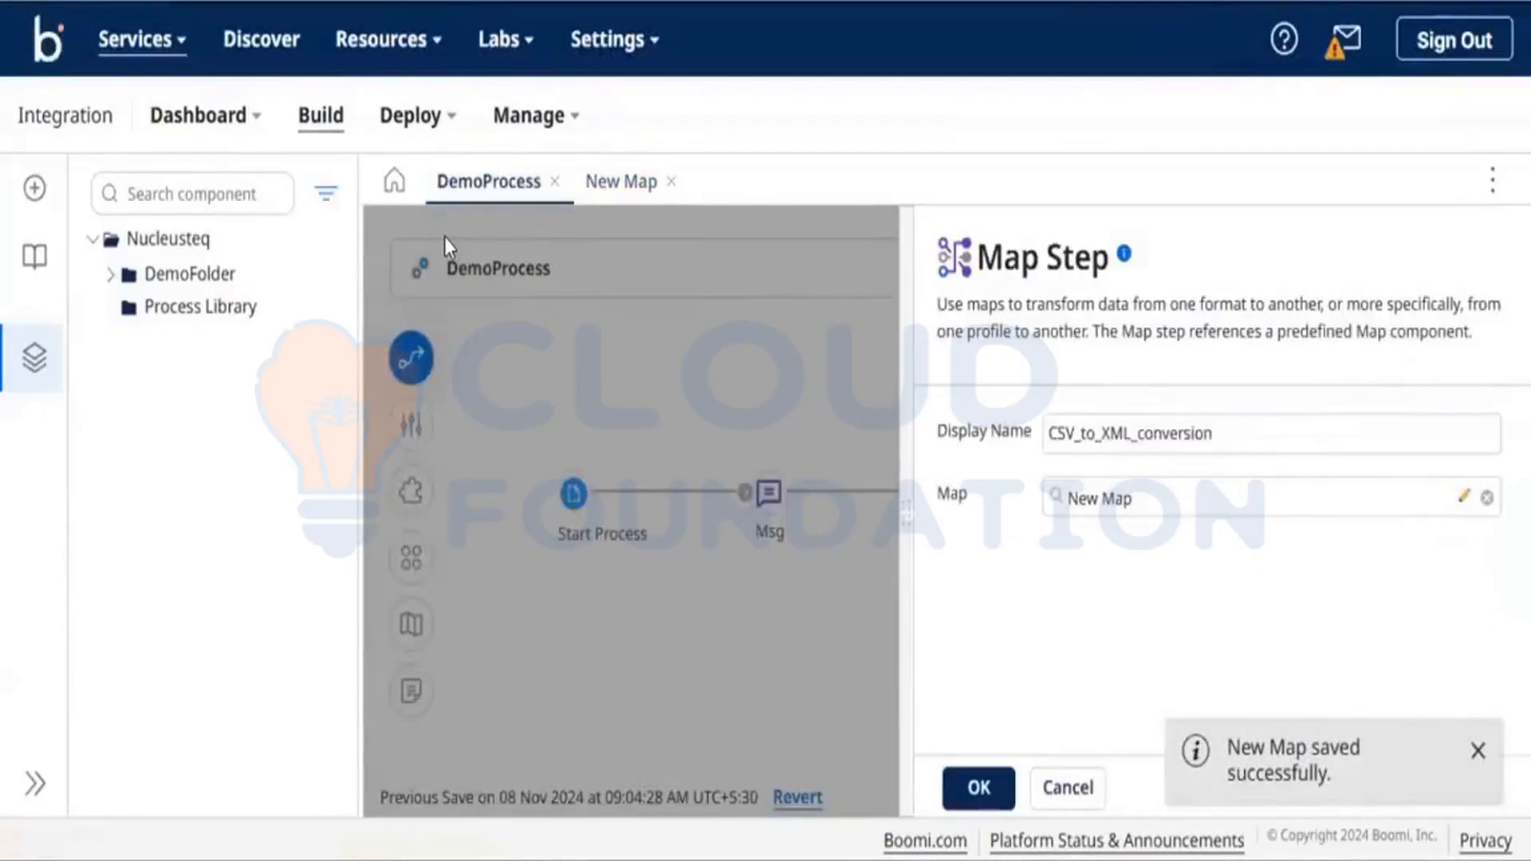
click(987, 782)
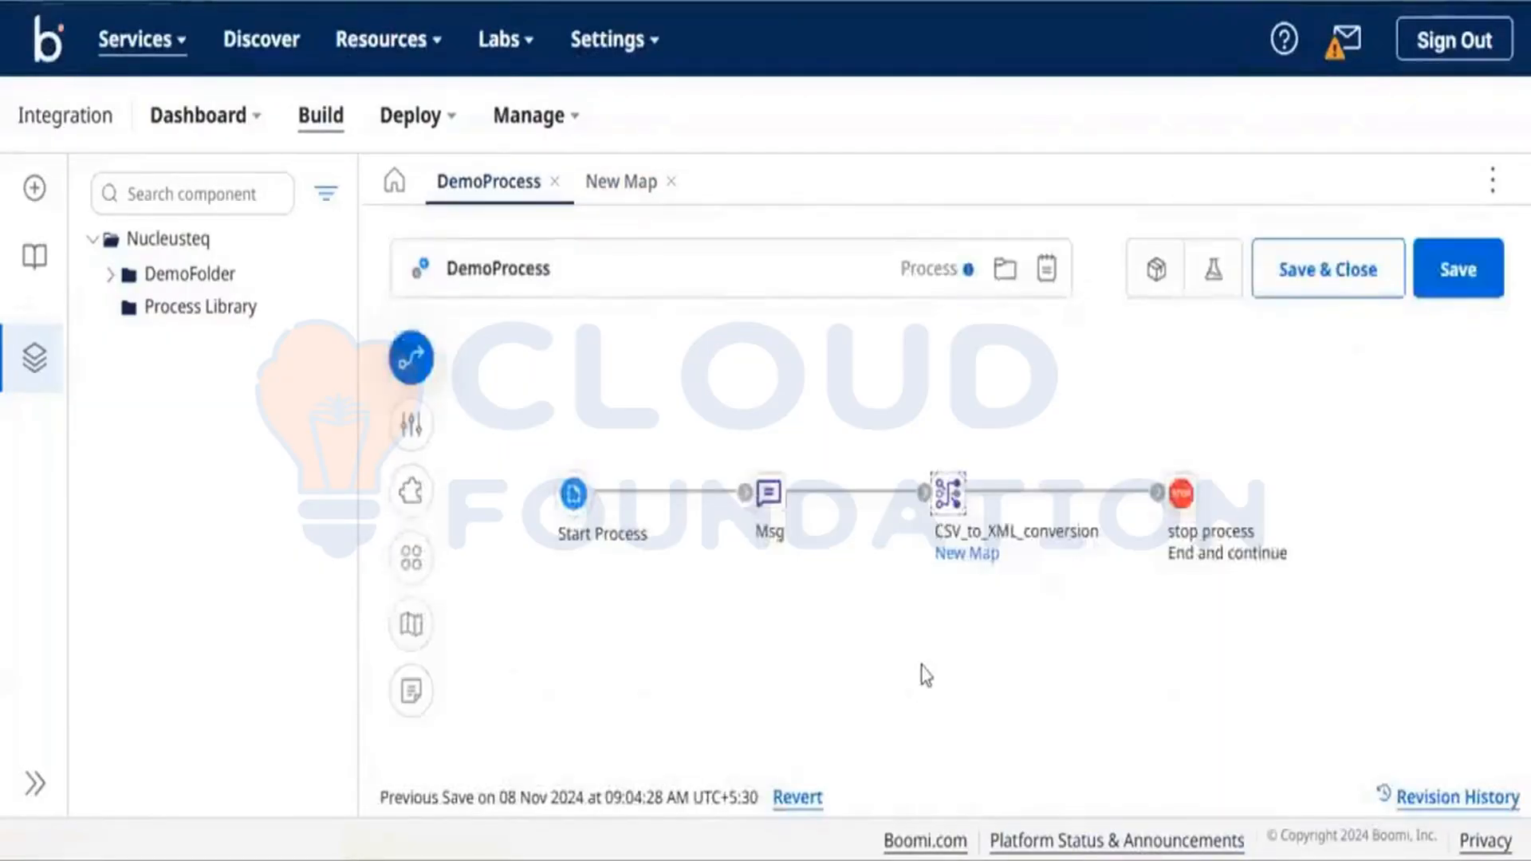
click(1208, 276)
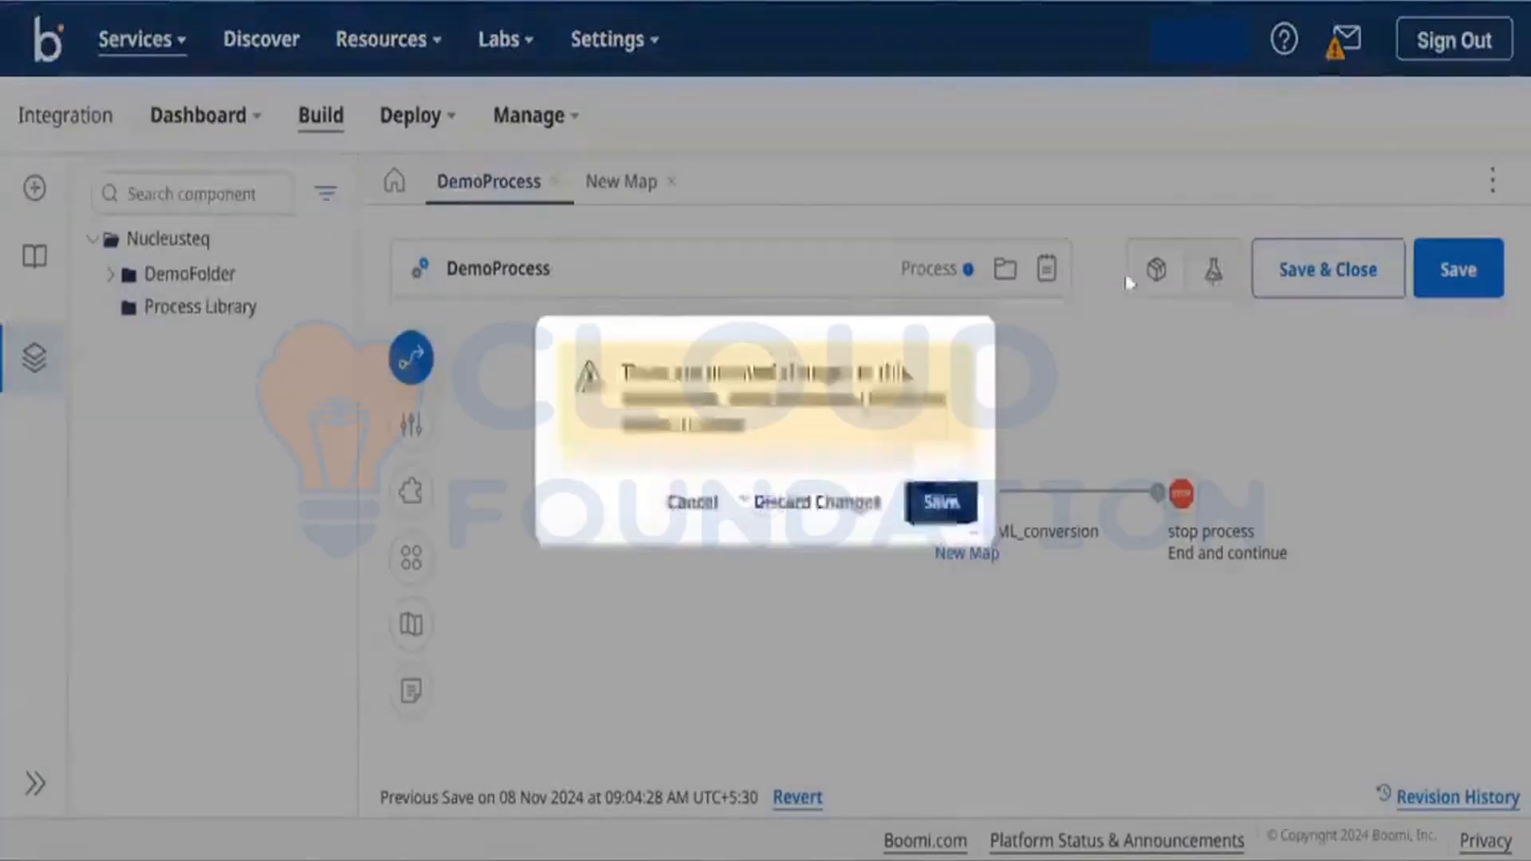
click(942, 504)
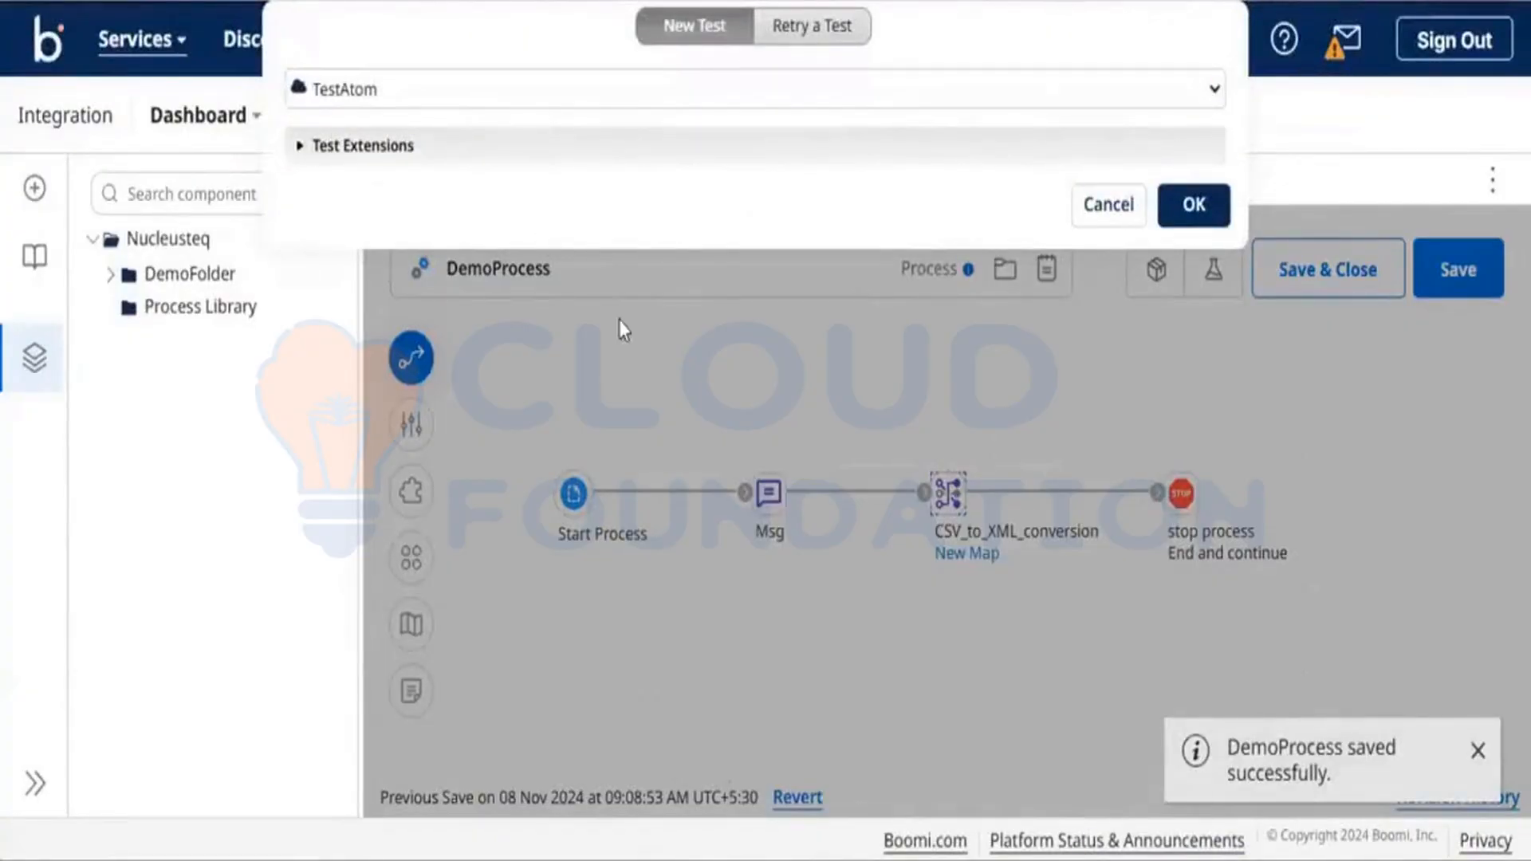
click(1194, 205)
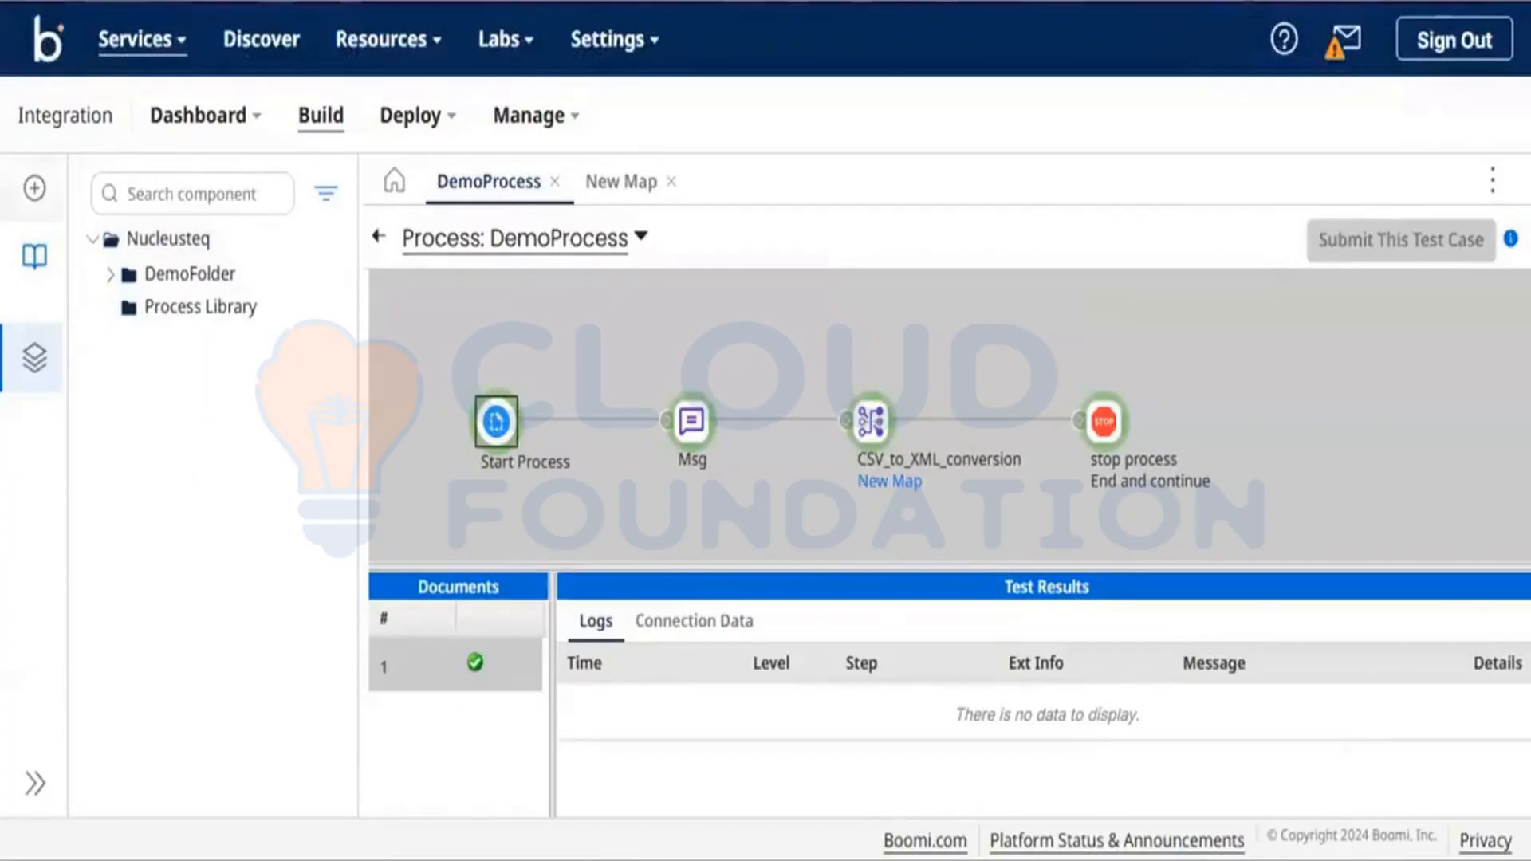
Open the source data of the stop process step in the test results to examine the generated XML.
click(1106, 411)
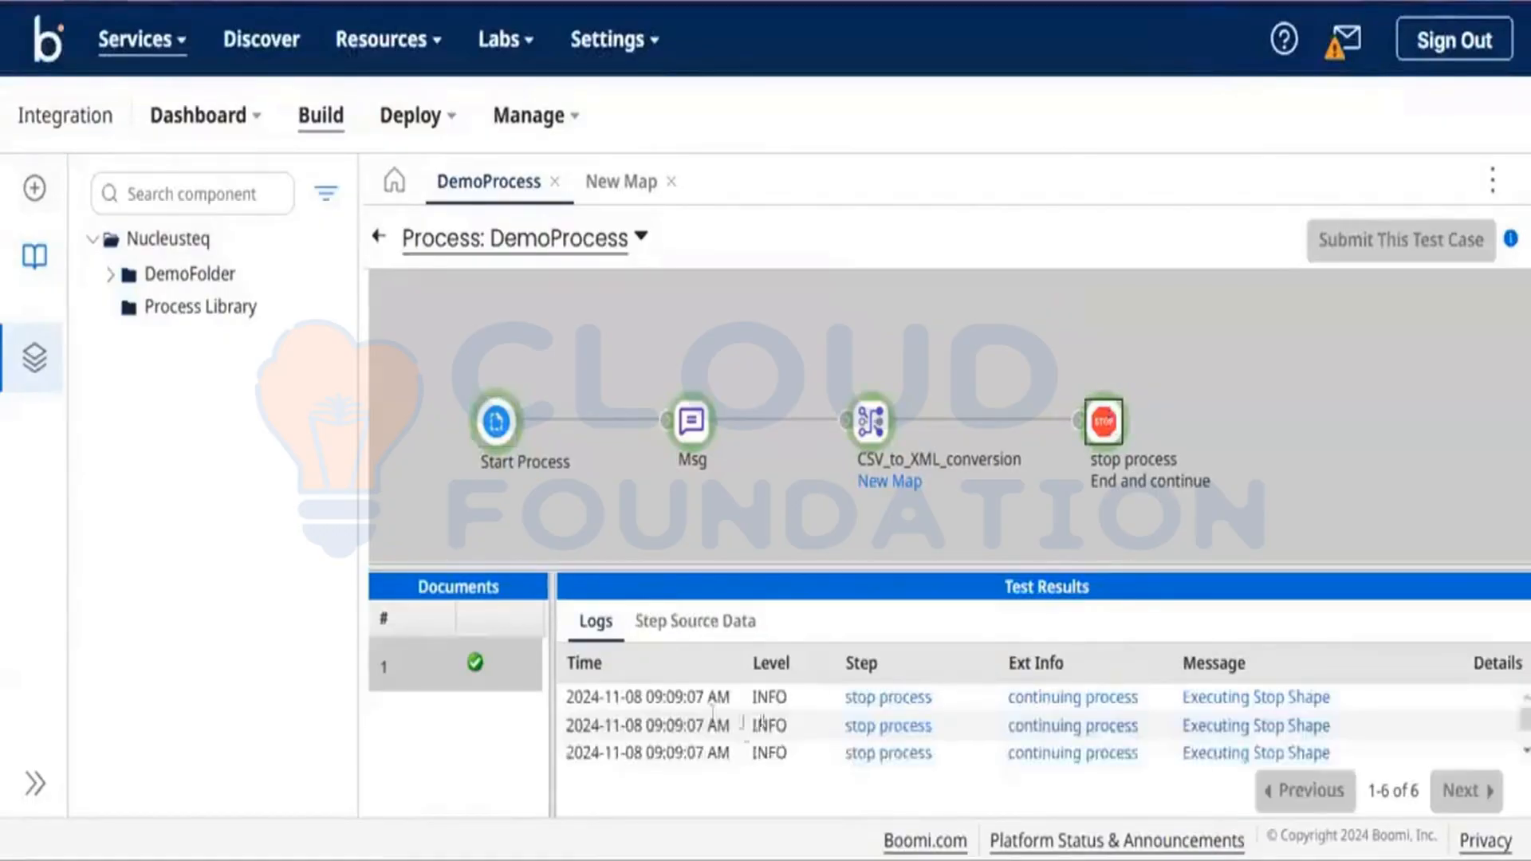
click(701, 621)
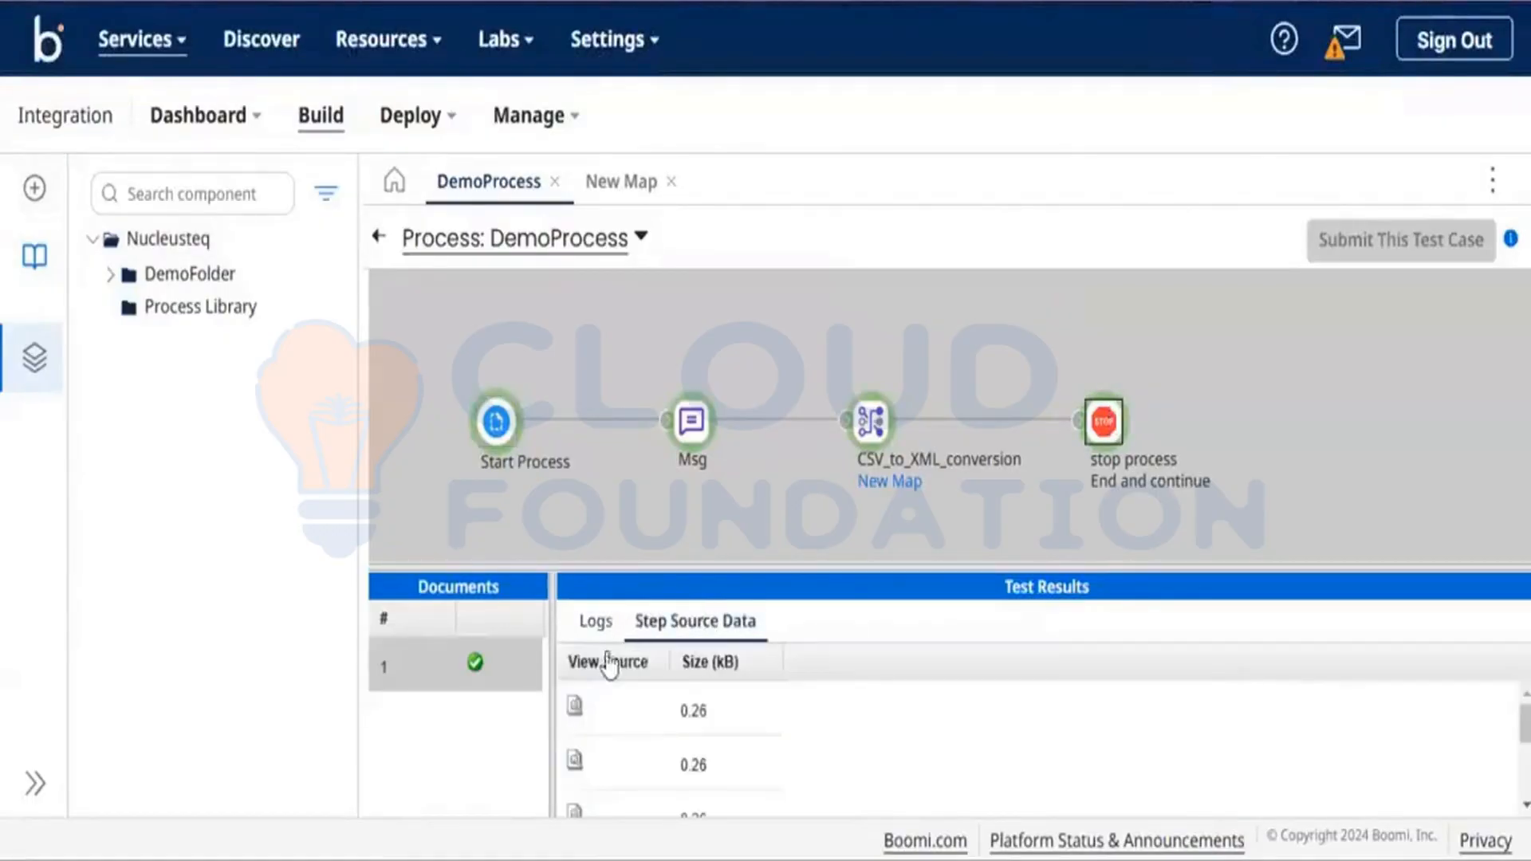
click(650, 712)
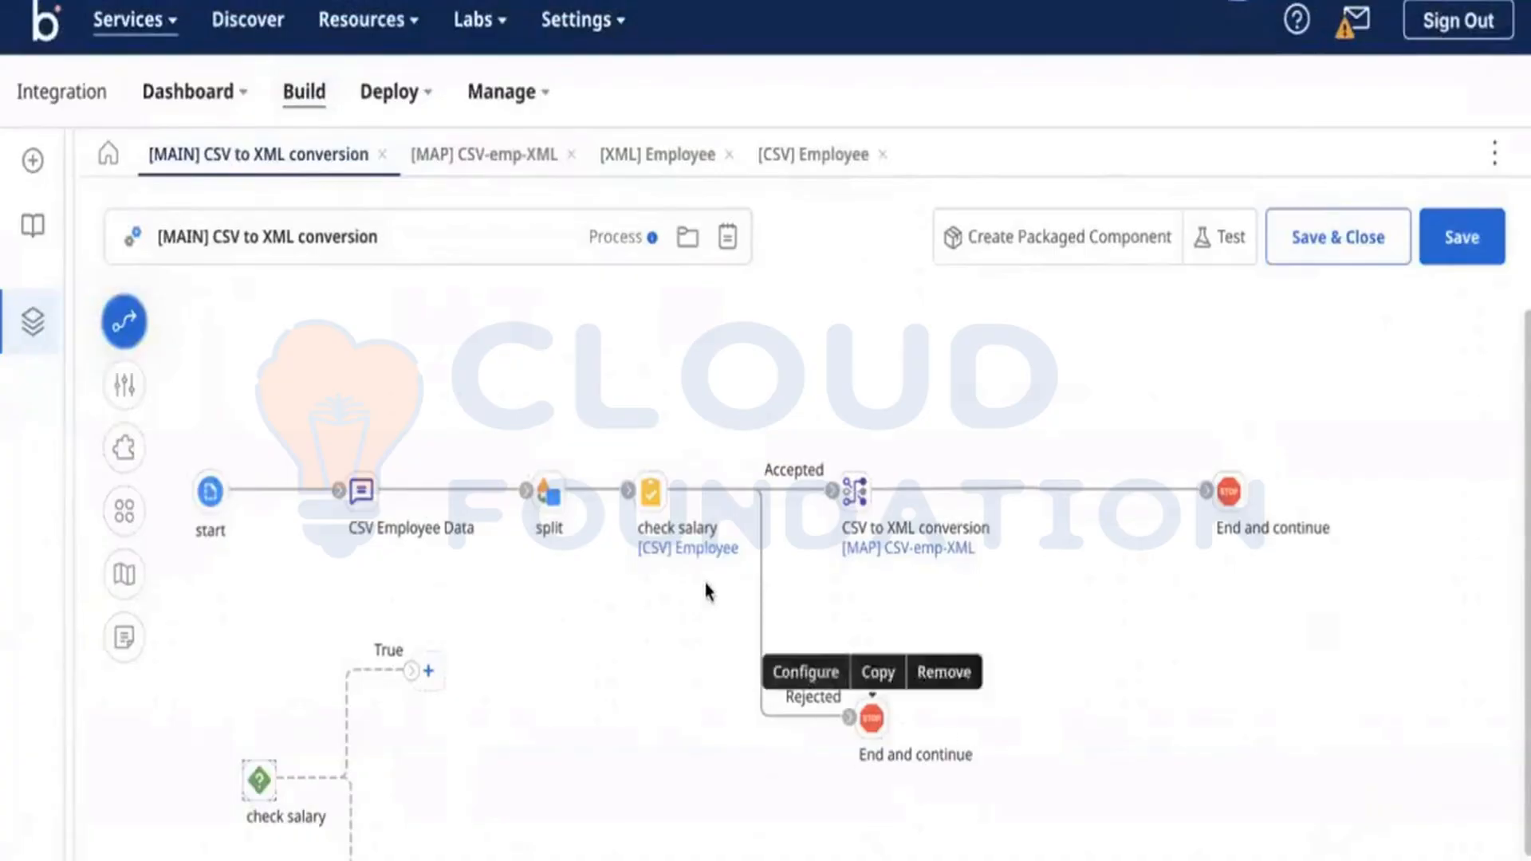
Examine the employee records in the CSV Employee Data message step of [MAIN] CSV to XML conversion.
click(737, 559)
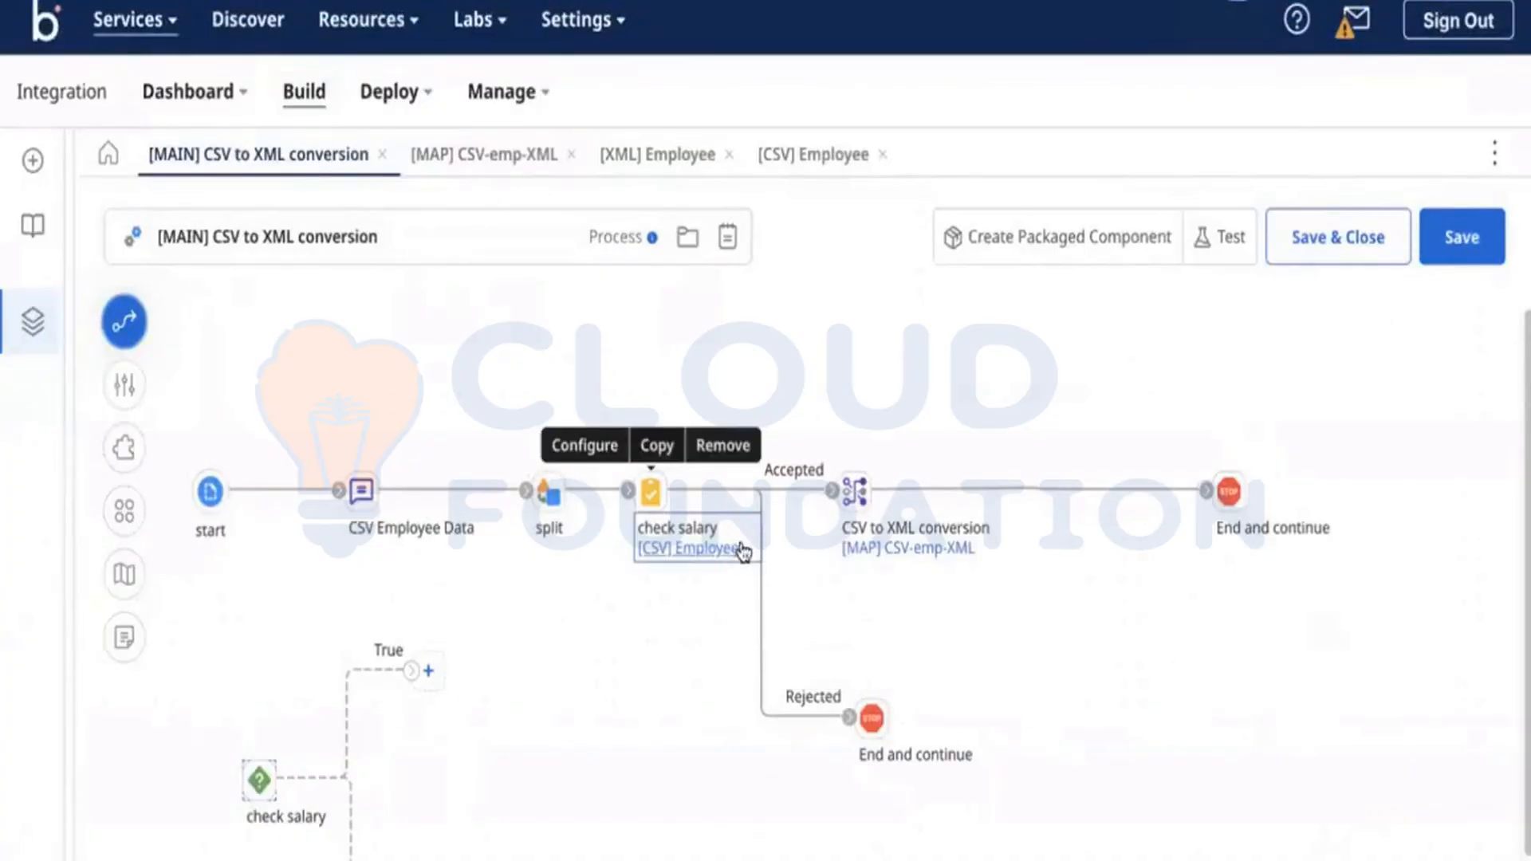
scroll(558, 660, down, 1)
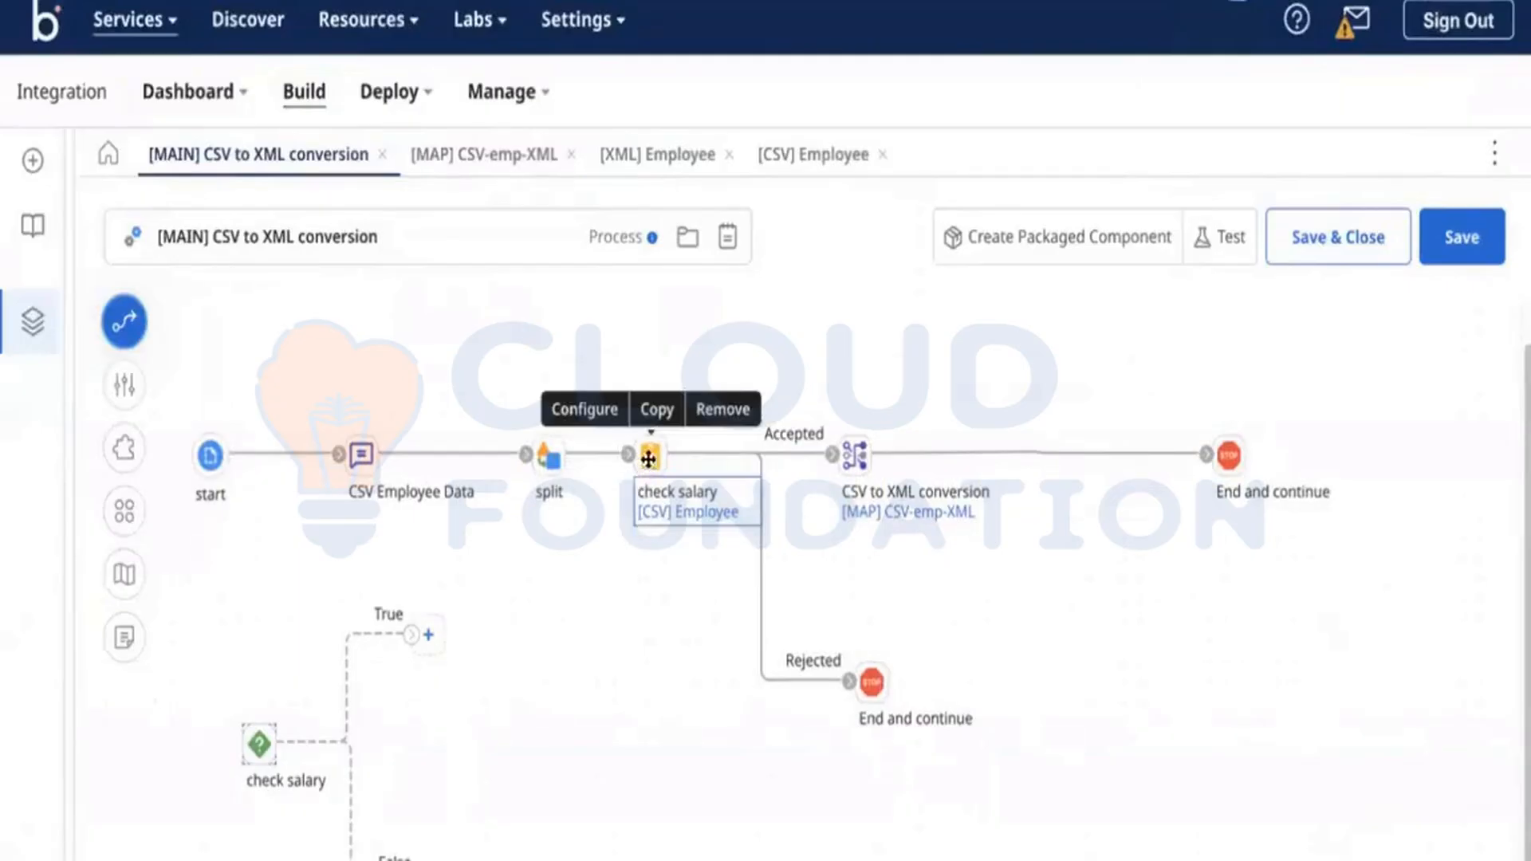
mouse_move(643, 453)
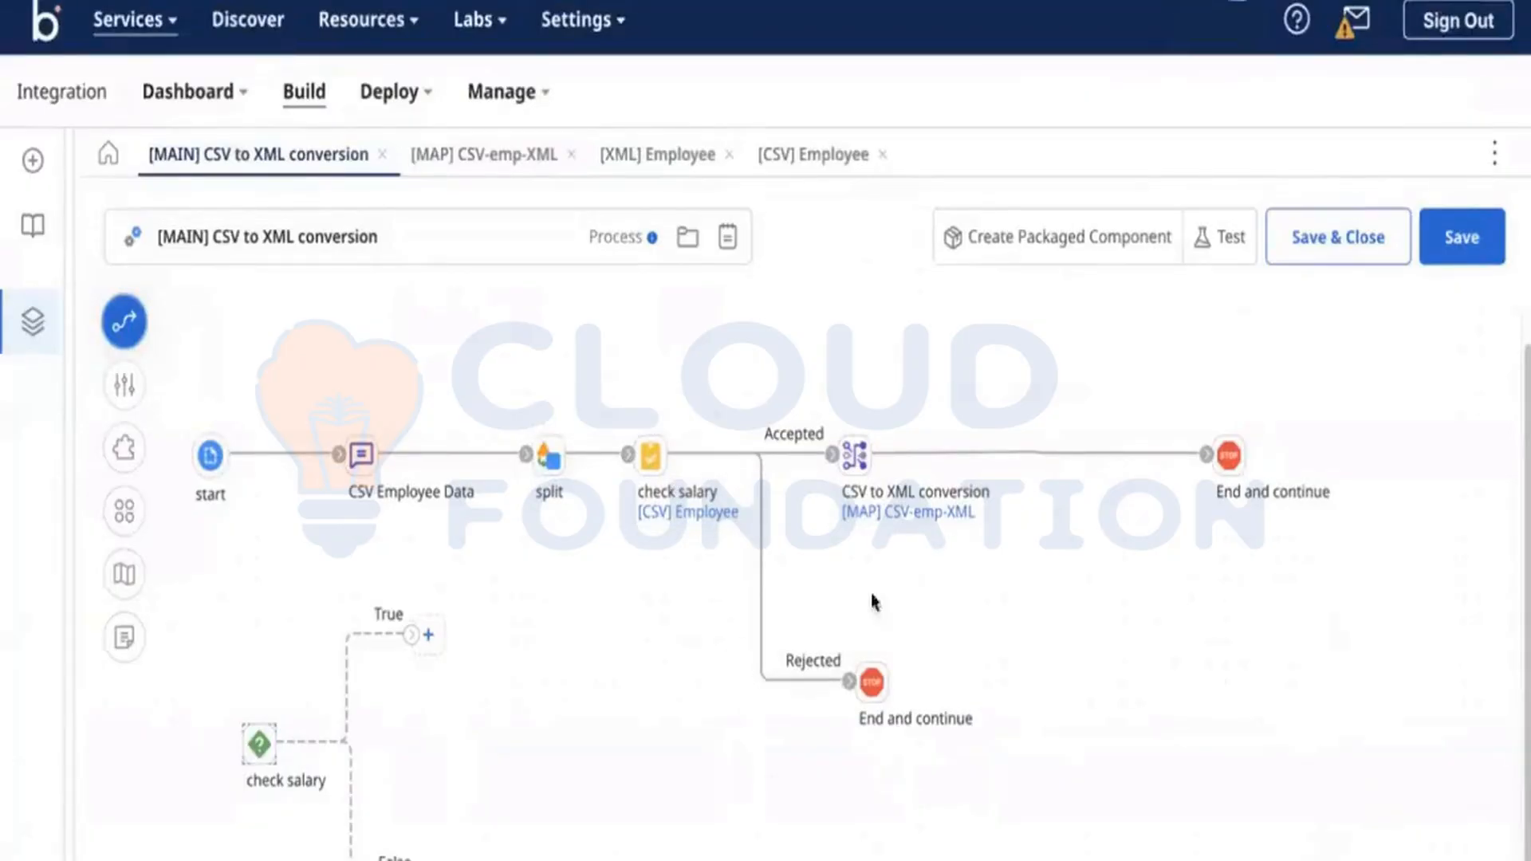
click(359, 451)
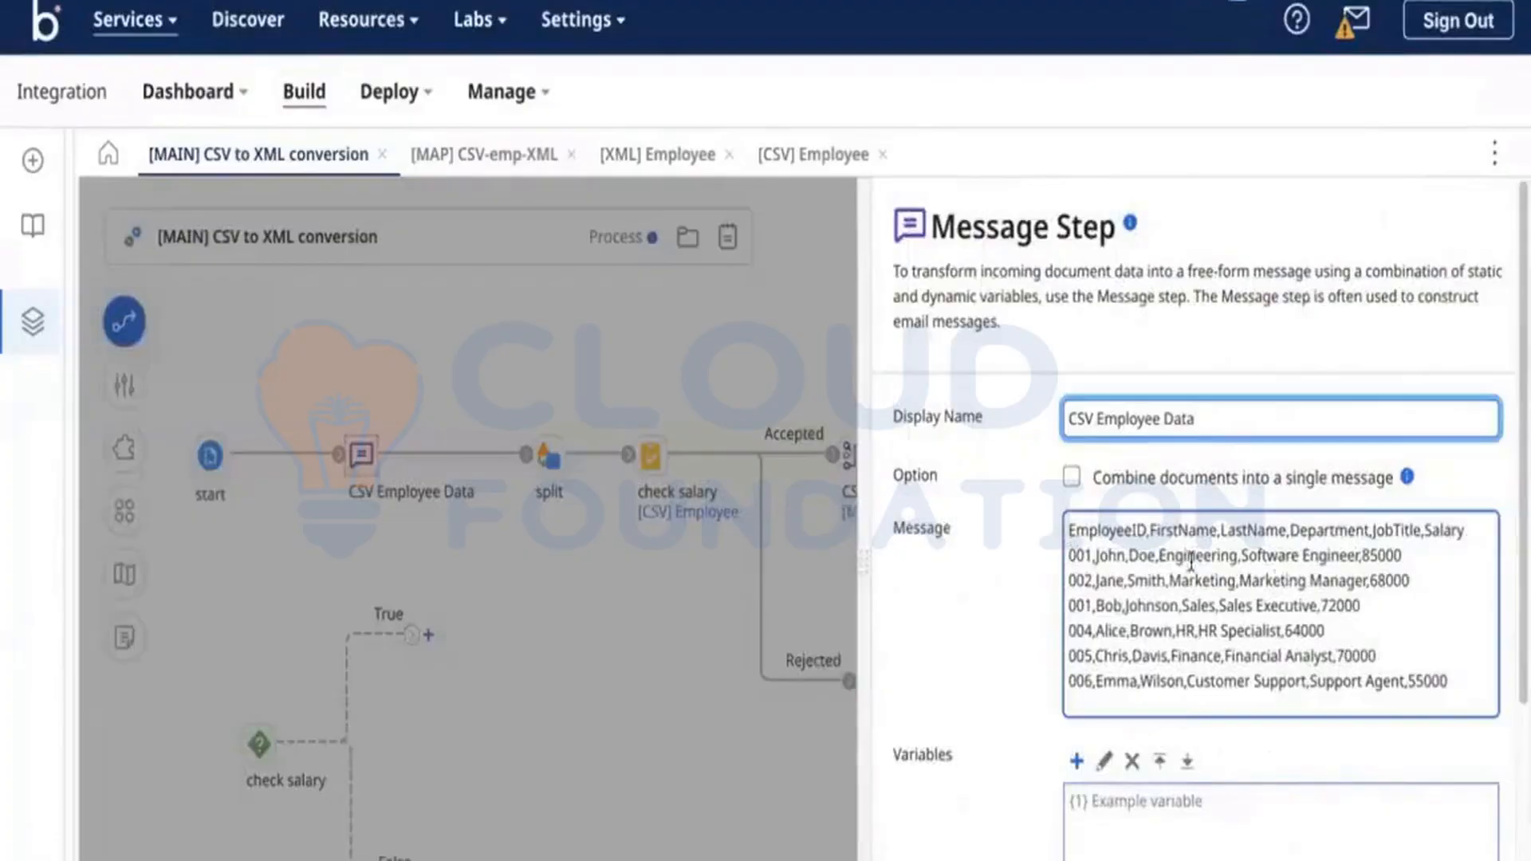
mouse_move(1069, 556)
mouse_down()
mouse_move(1405, 556)
mouse_move(1073, 555)
mouse_up()
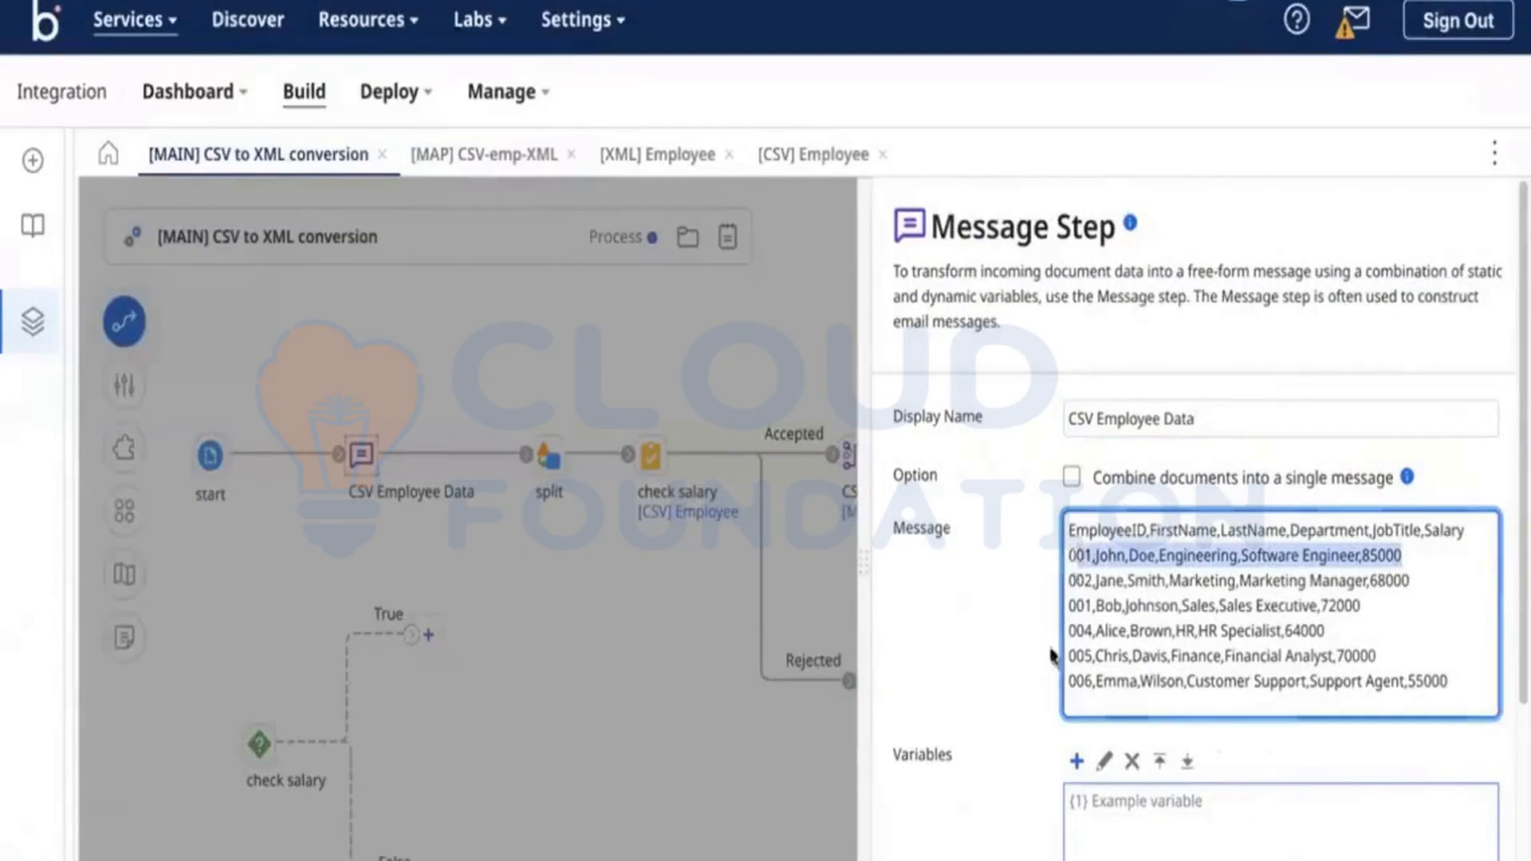
click(615, 584)
double_click(362, 455)
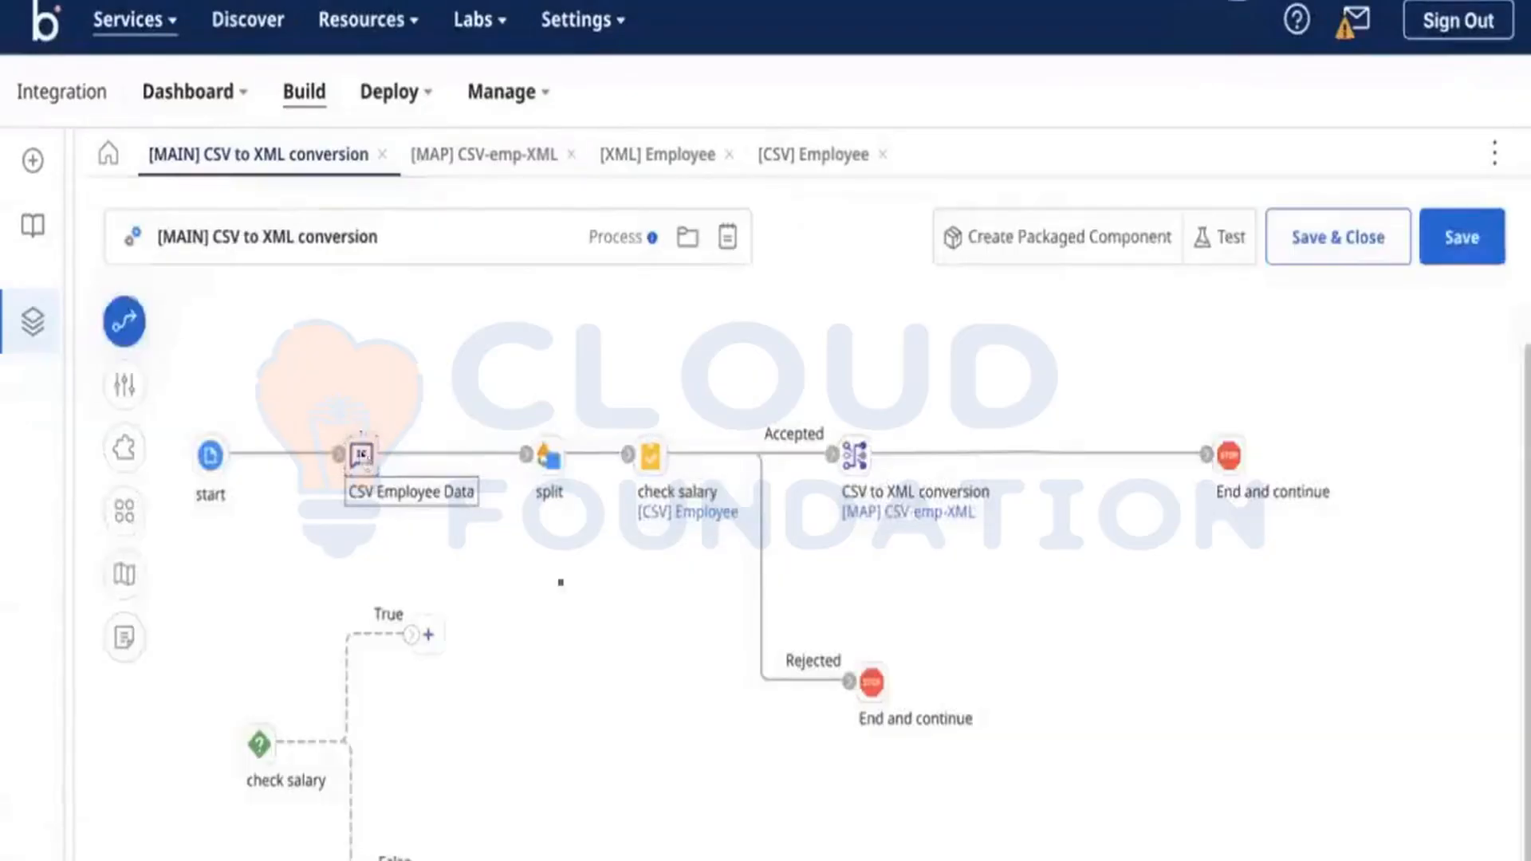
click(591, 544)
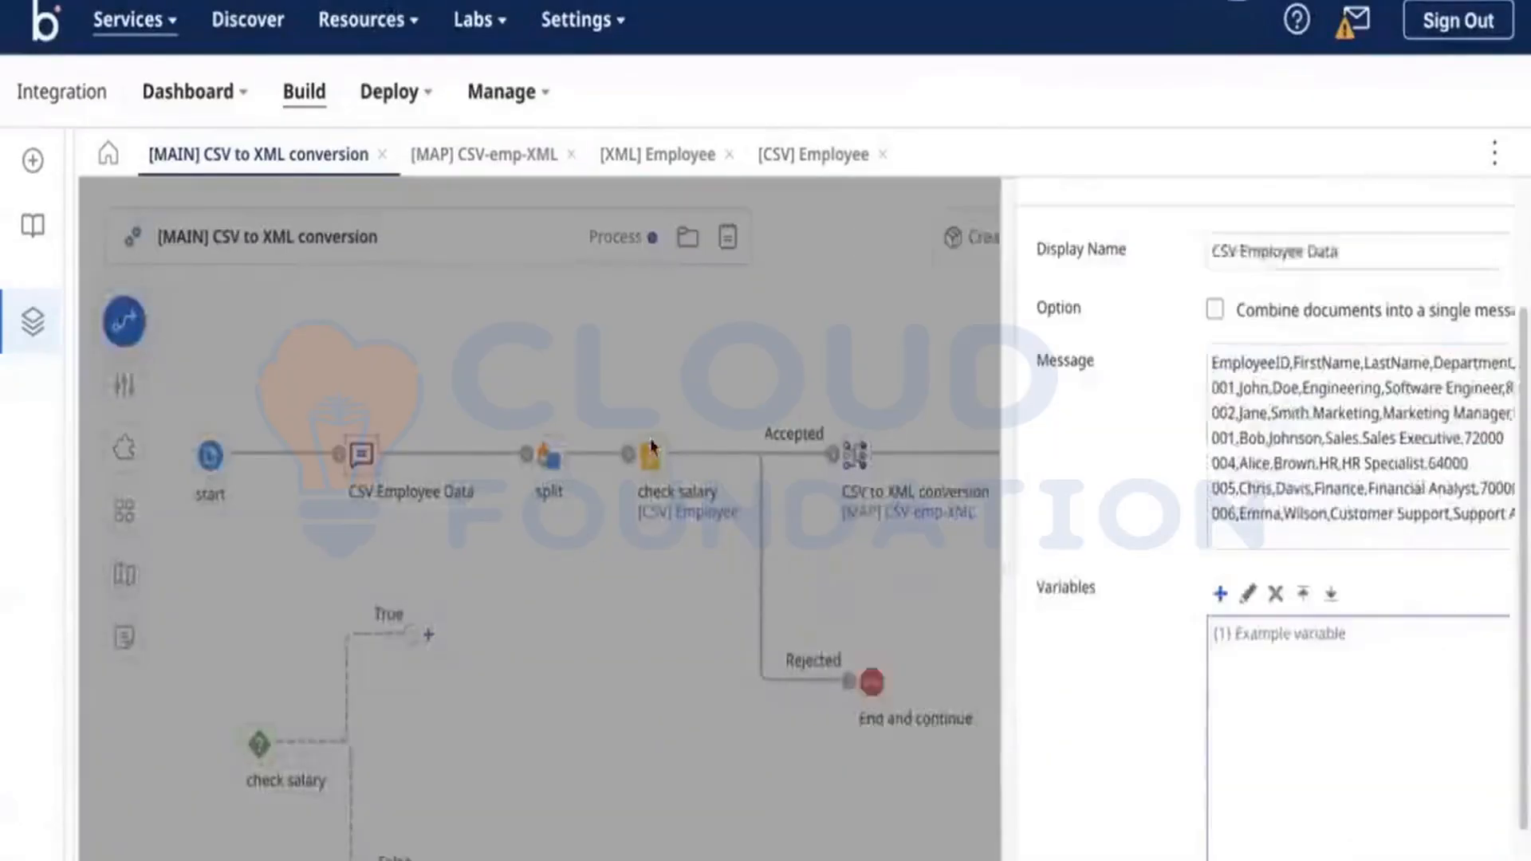
Examine the "check salary greater than 70k" business rule and the settings of the check salary Decision step.
double_click(651, 446)
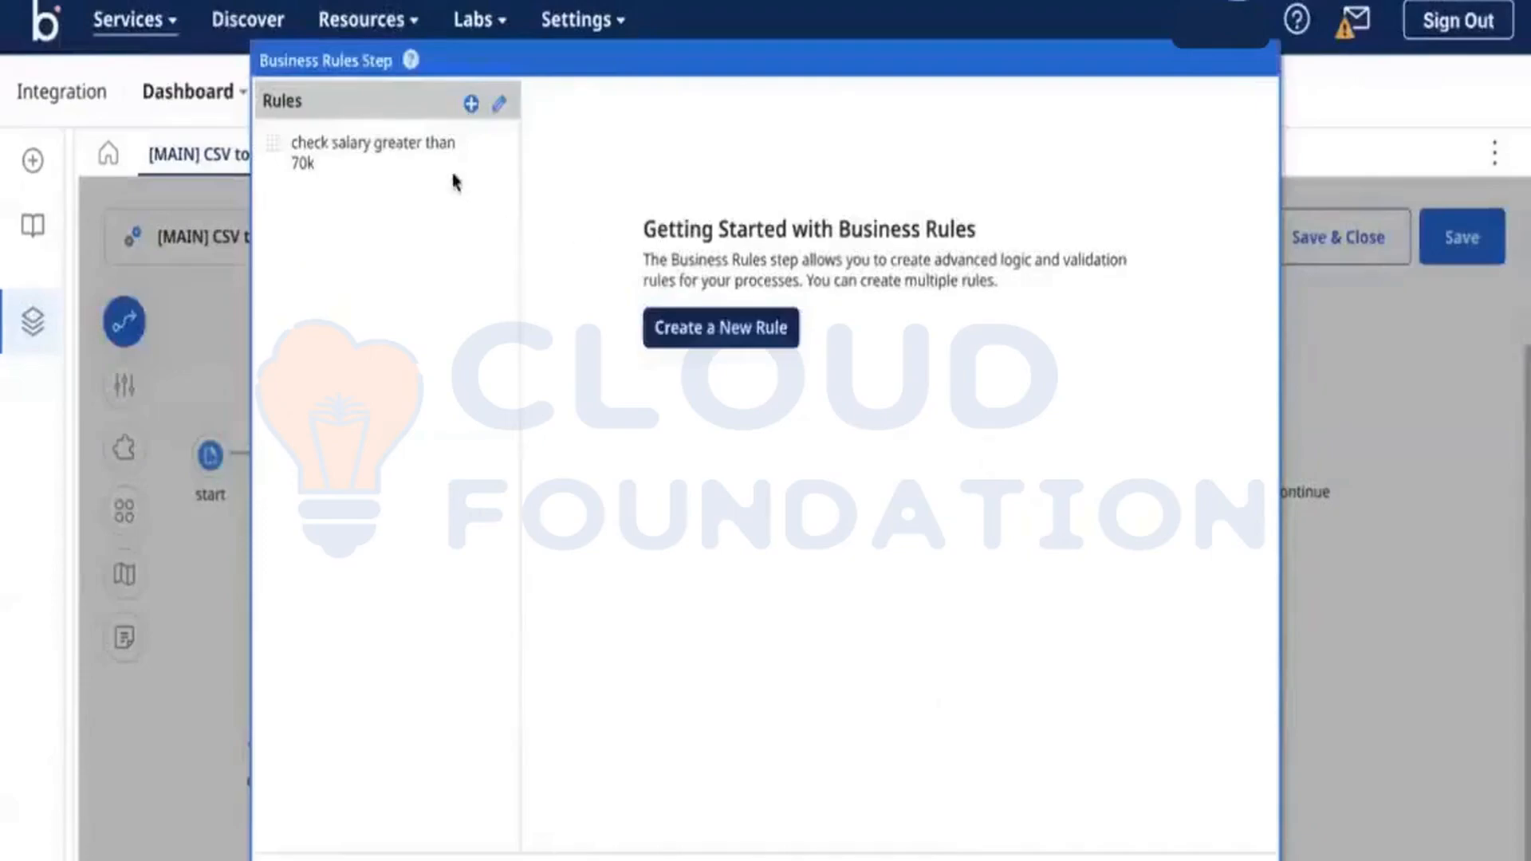
click(455, 177)
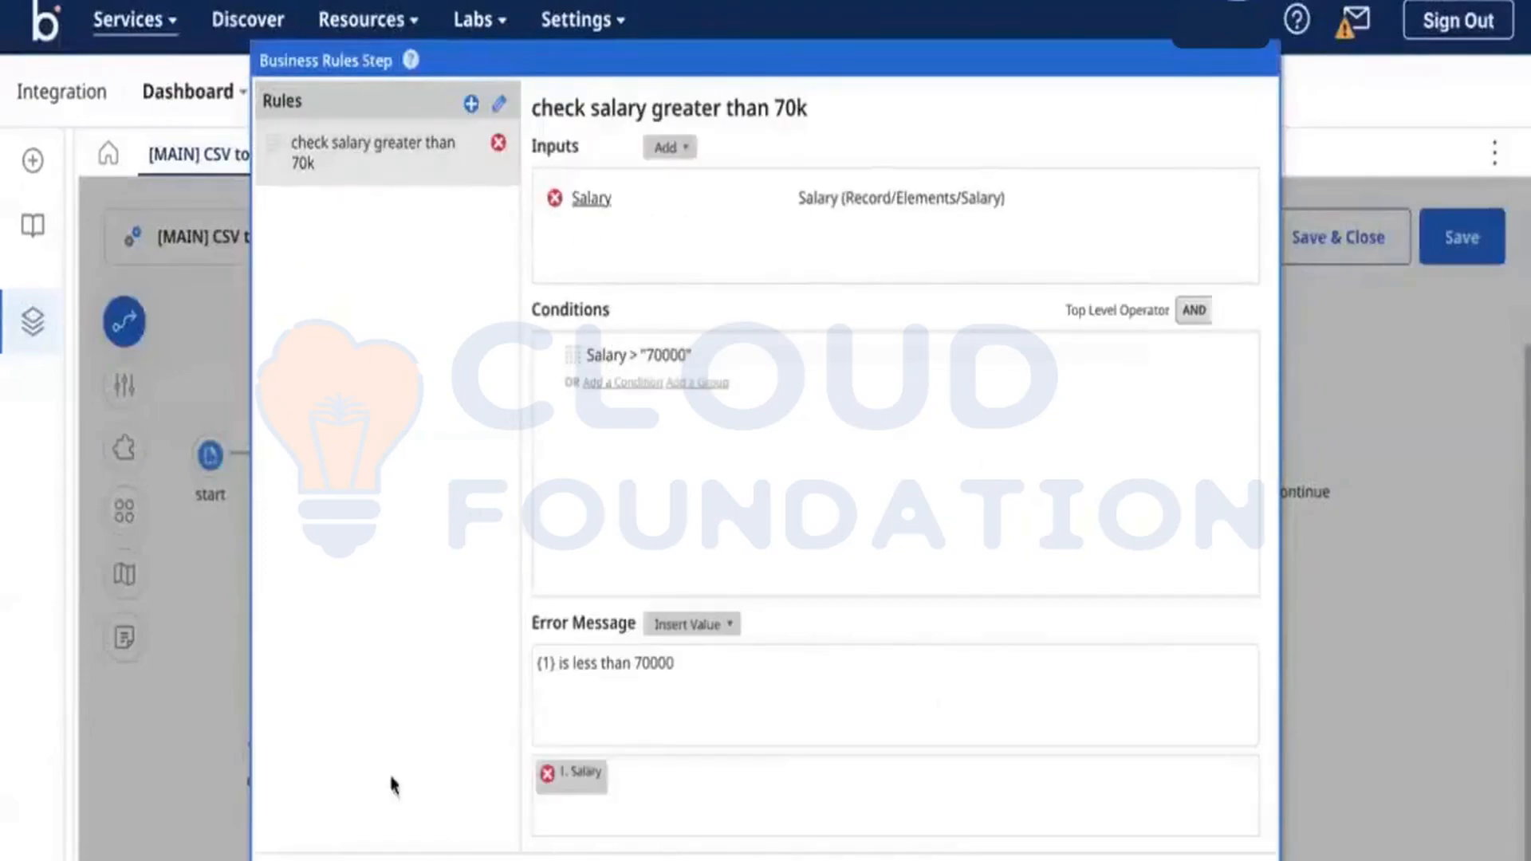
click(343, 858)
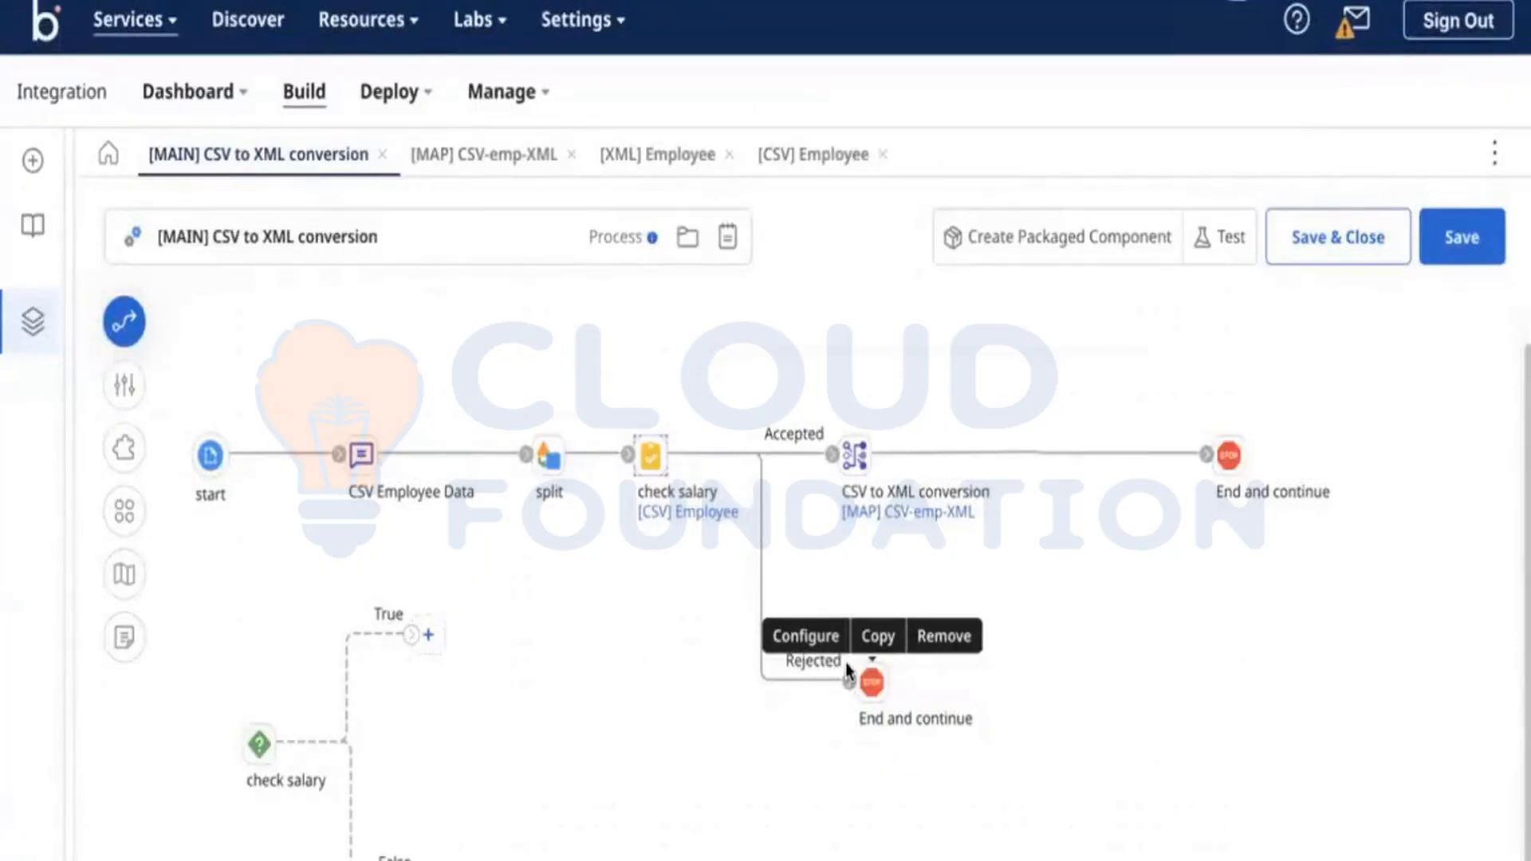
double_click(258, 743)
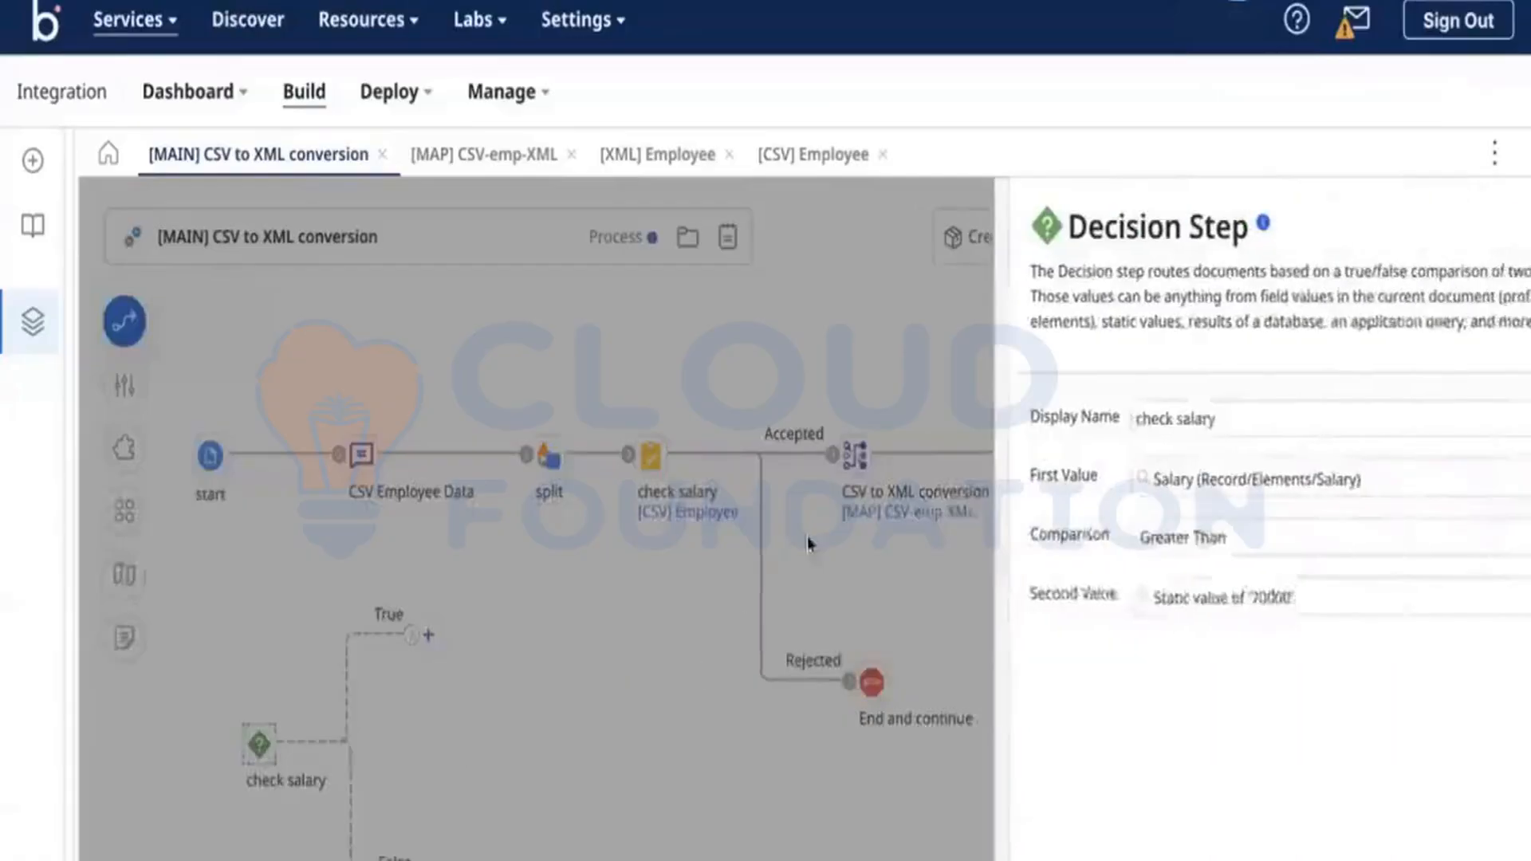
click(689, 619)
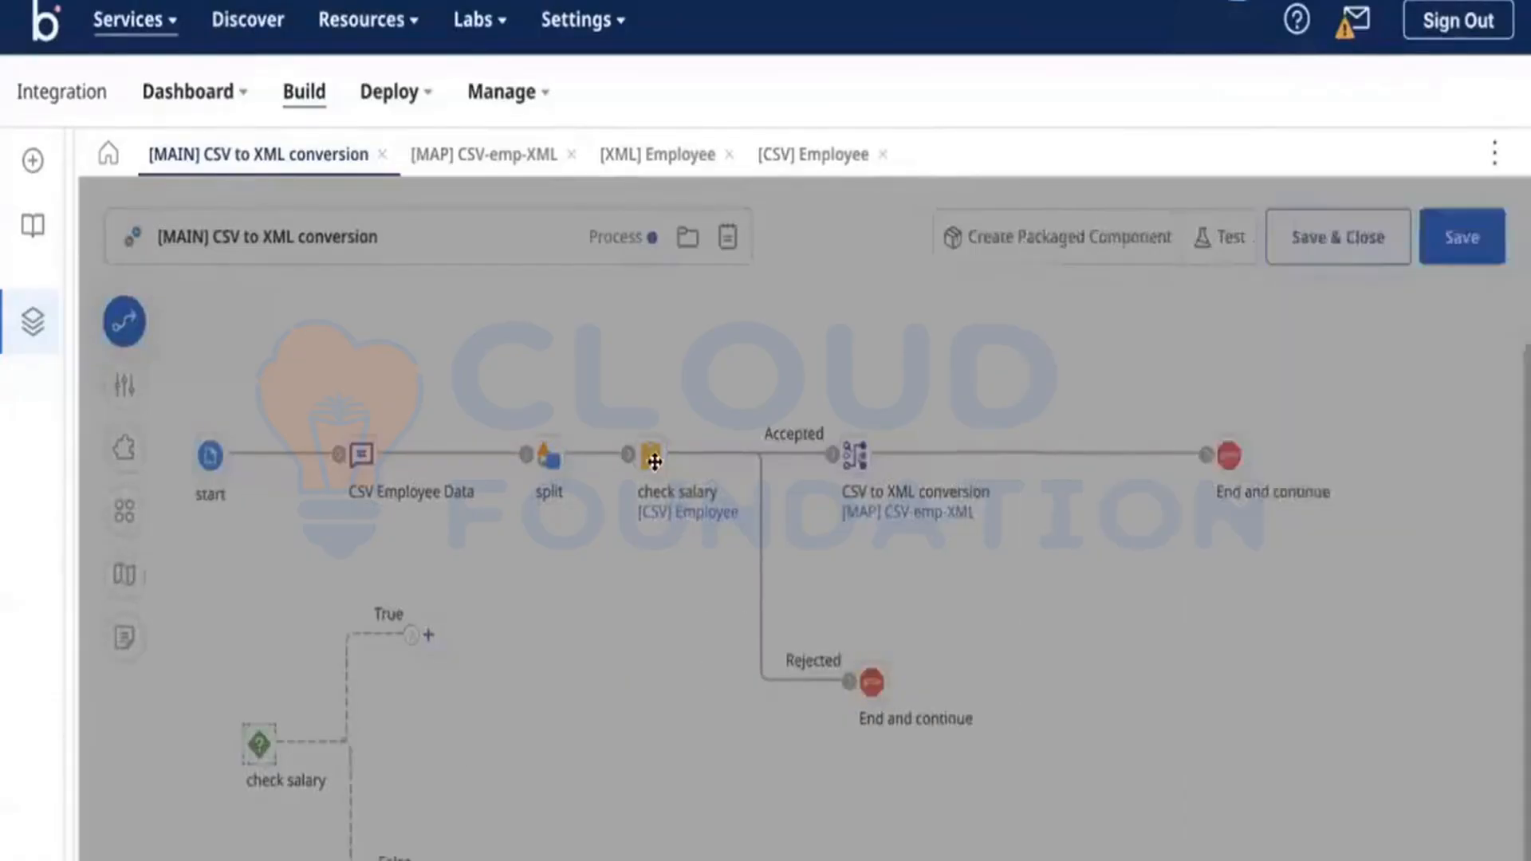
Add one blank business rule to the check salary Business Rules step and delete it again.
double_click(654, 461)
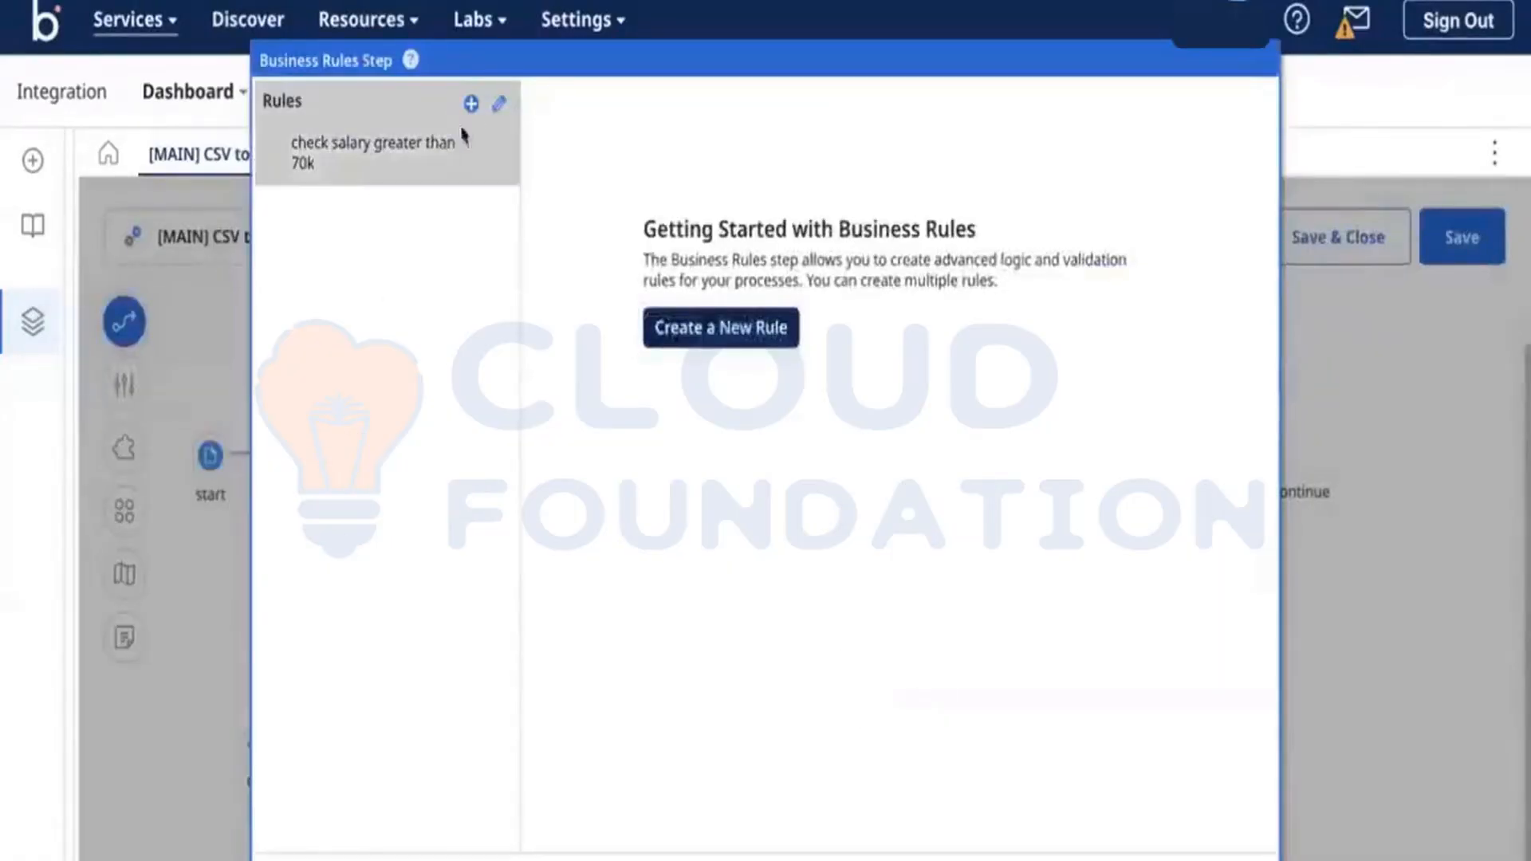
click(472, 104)
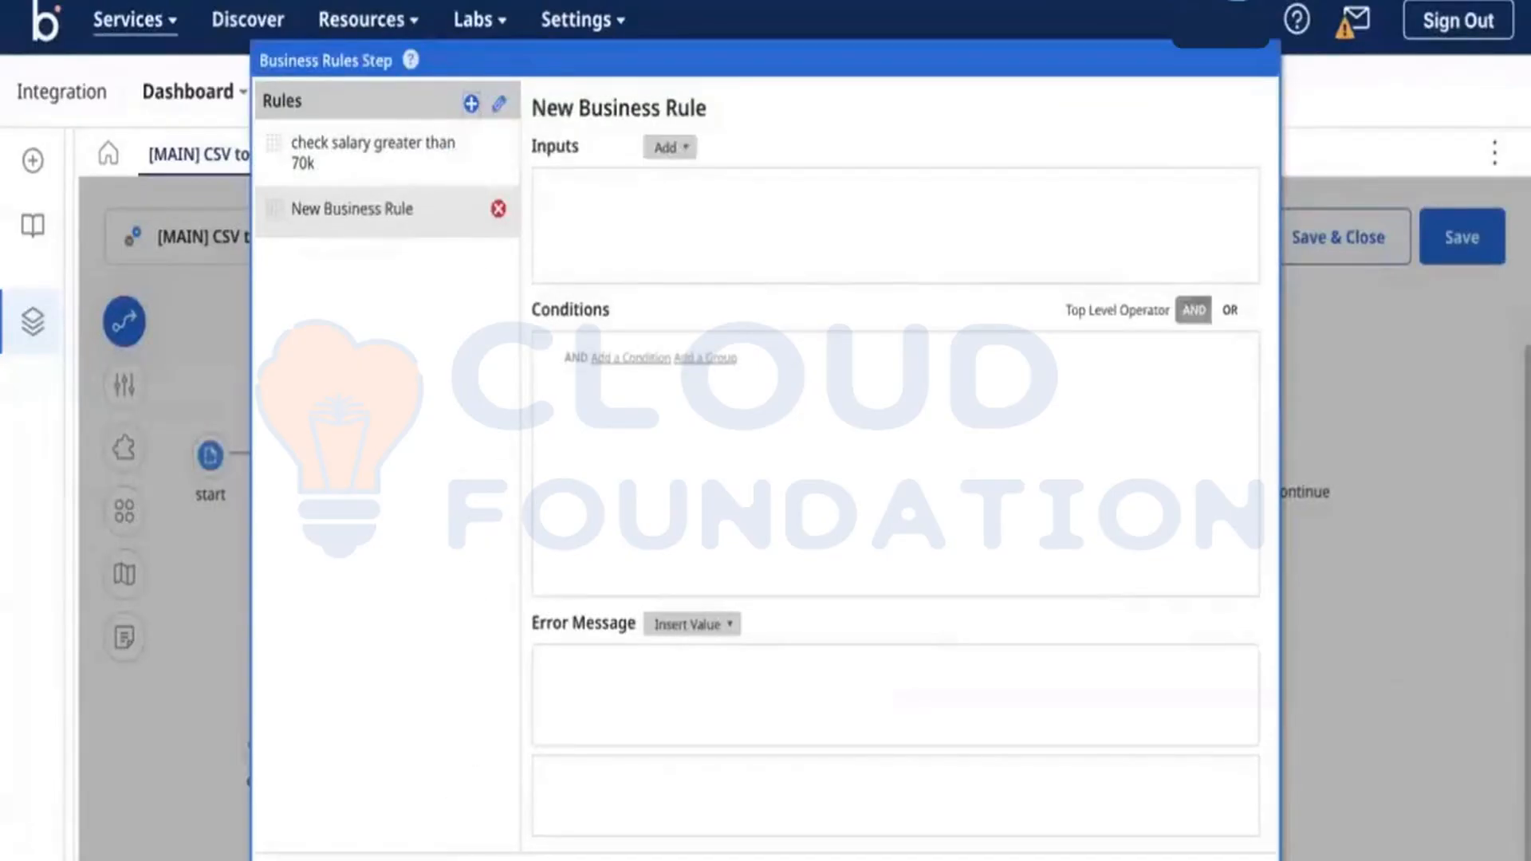
click(497, 209)
click(923, 537)
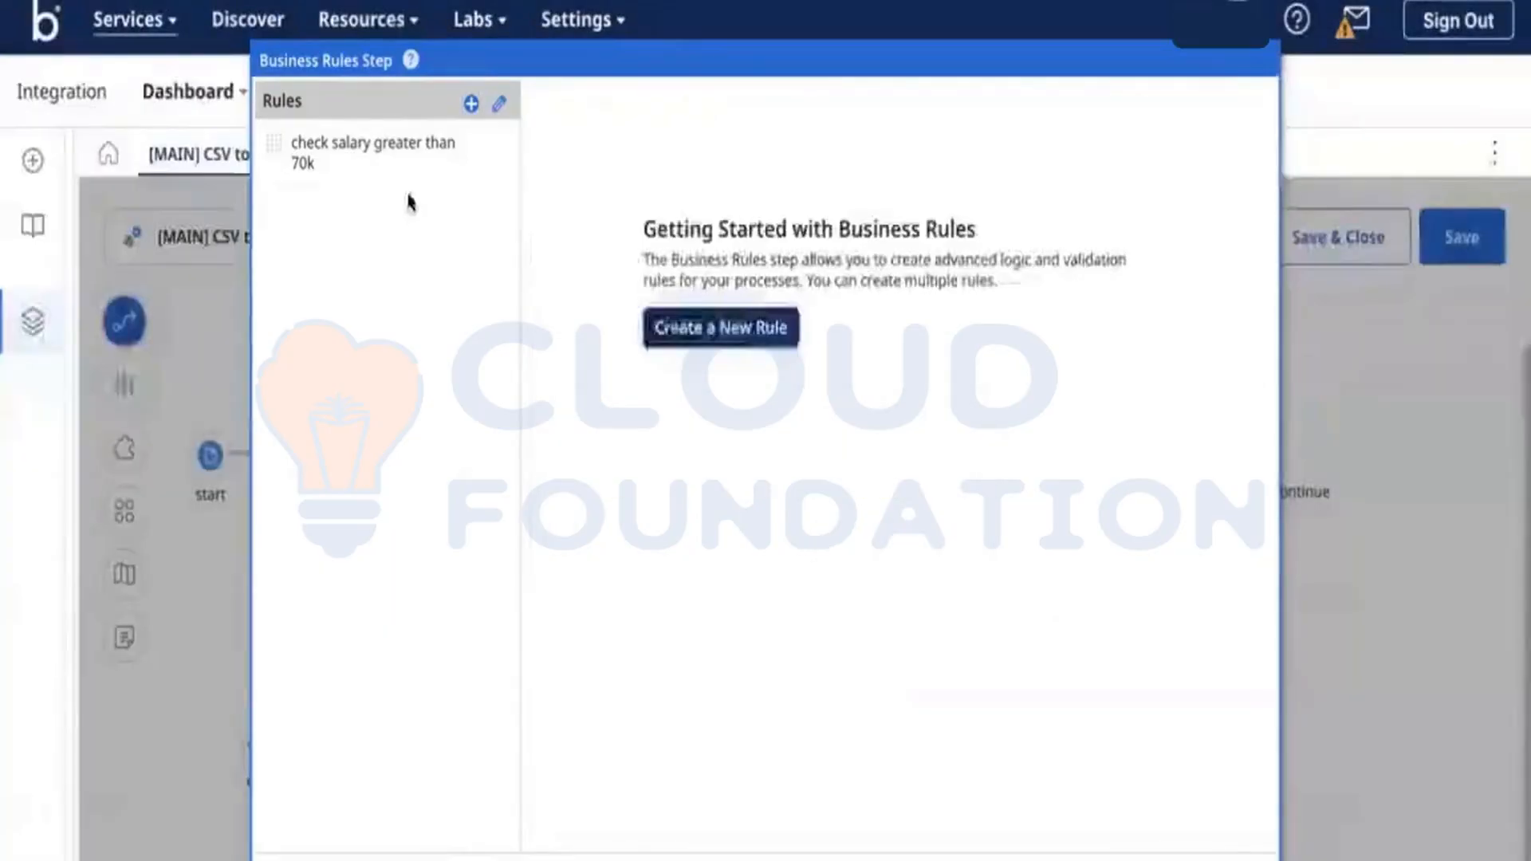
Compare the "check salary greater than 70k" rule's condition and error message with the Decision step's first value, comparison and second value.
click(407, 159)
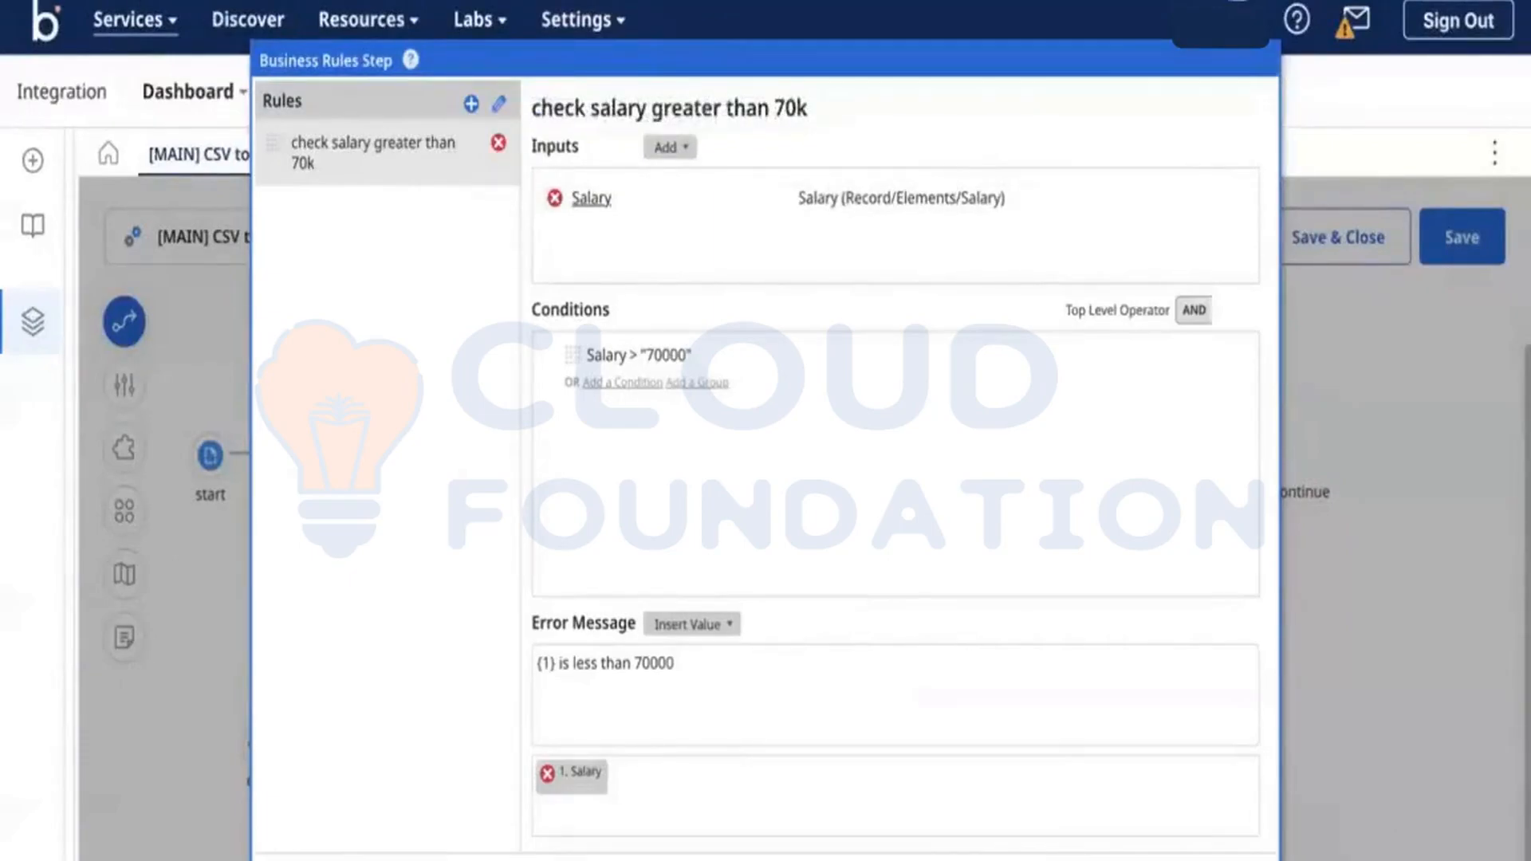
click(652, 860)
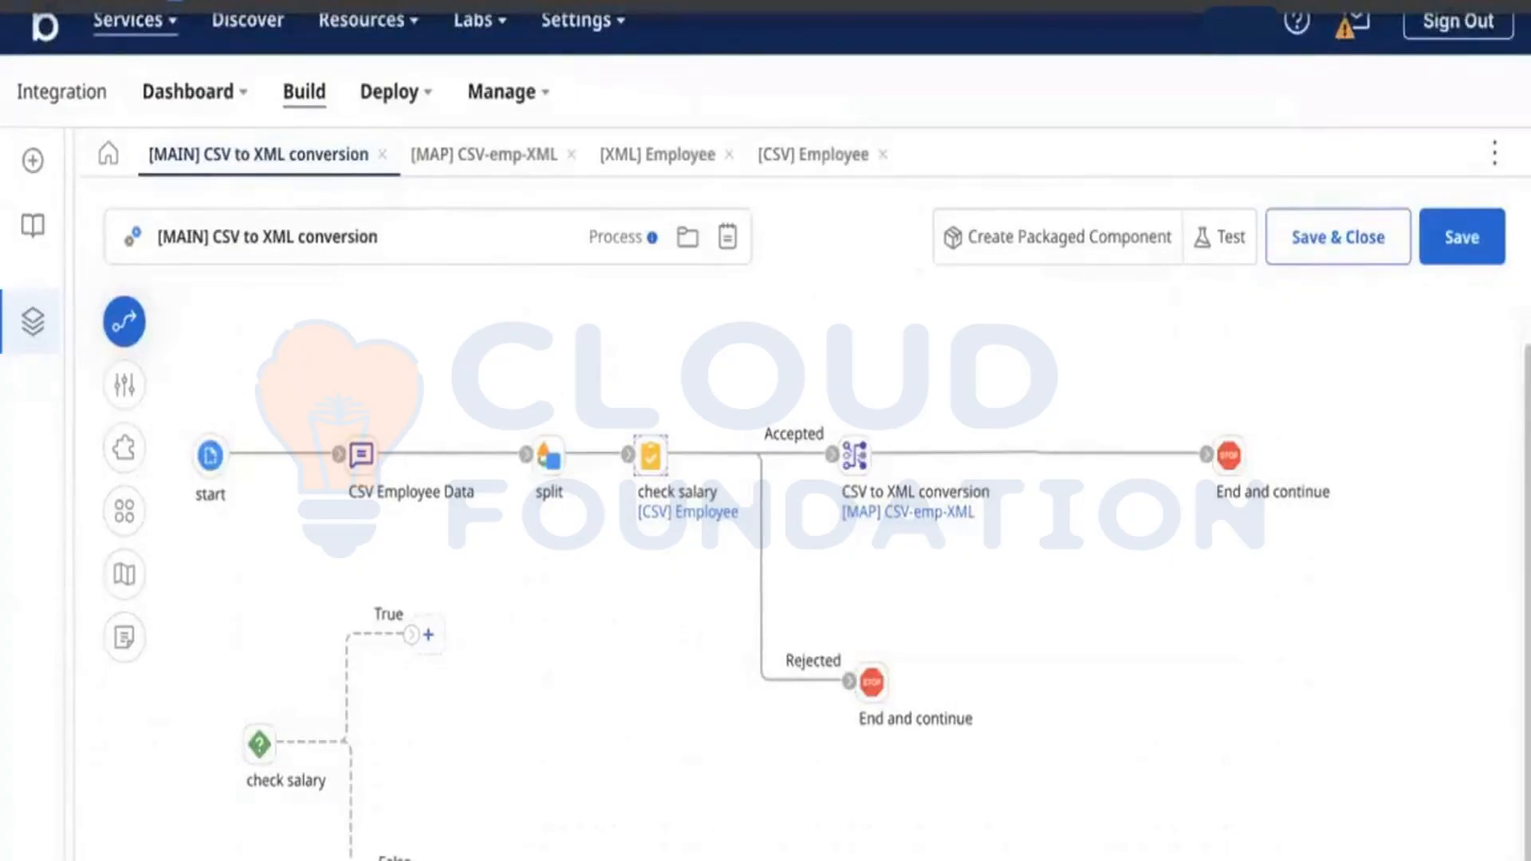
click(260, 744)
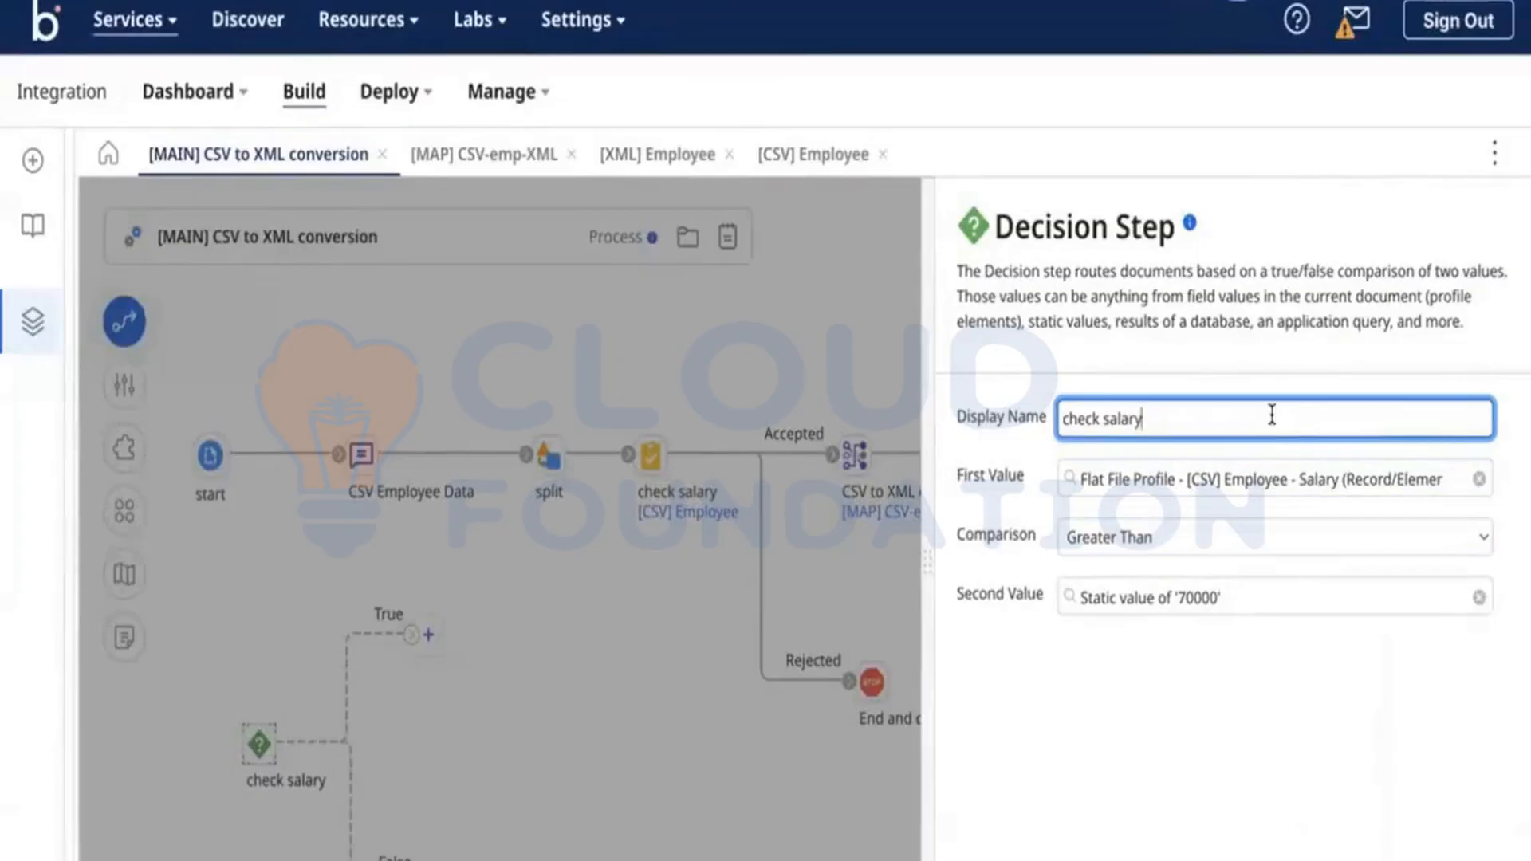
click(614, 587)
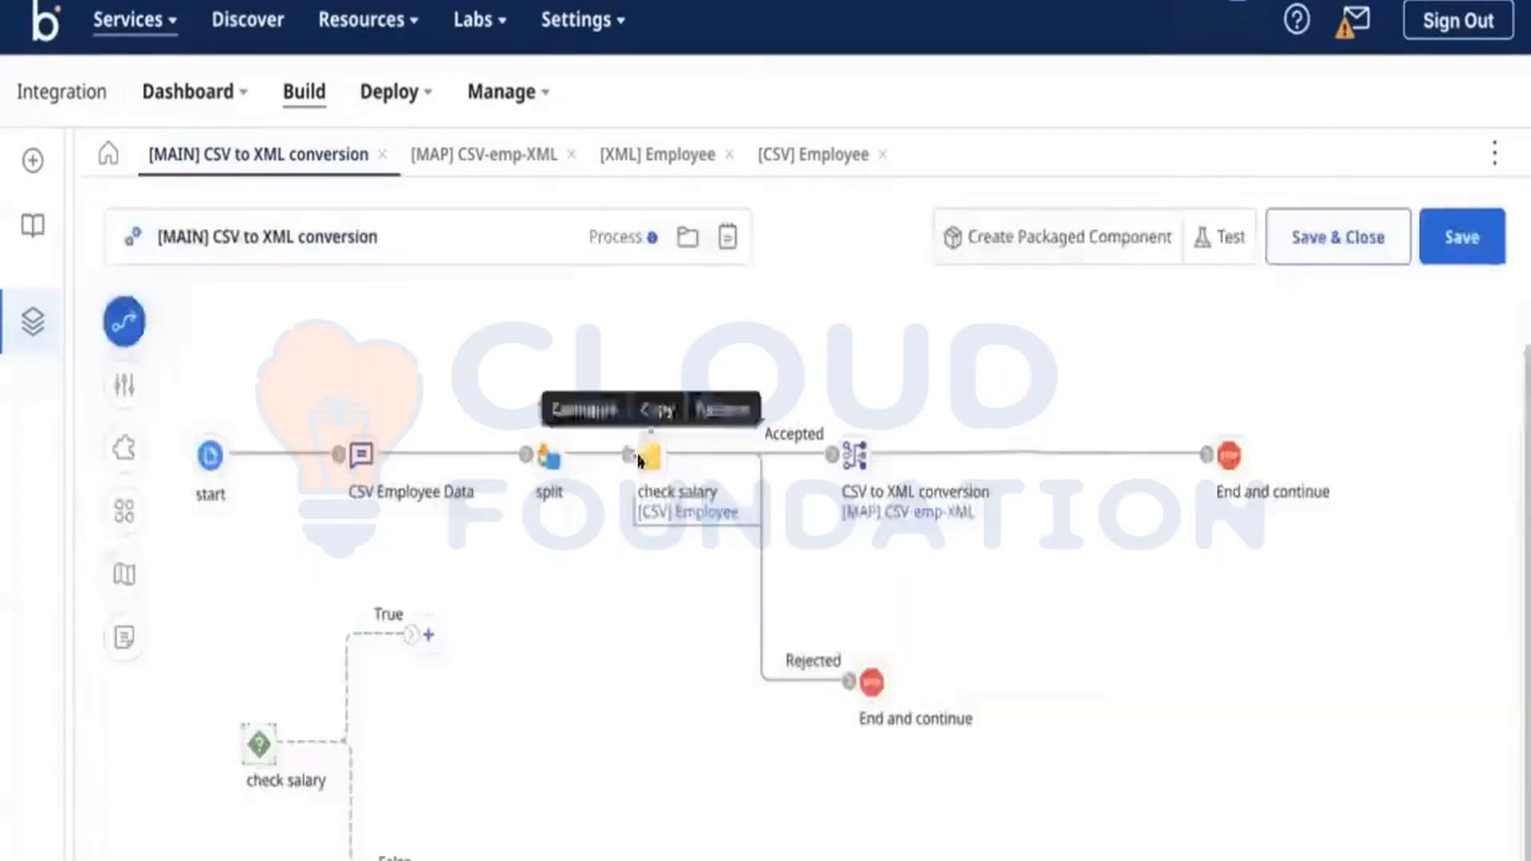
Try adding four blank business rules beside "check salary greater than 70k", then delete the extra rules and leave the Business Rules step.
click(638, 460)
click(430, 161)
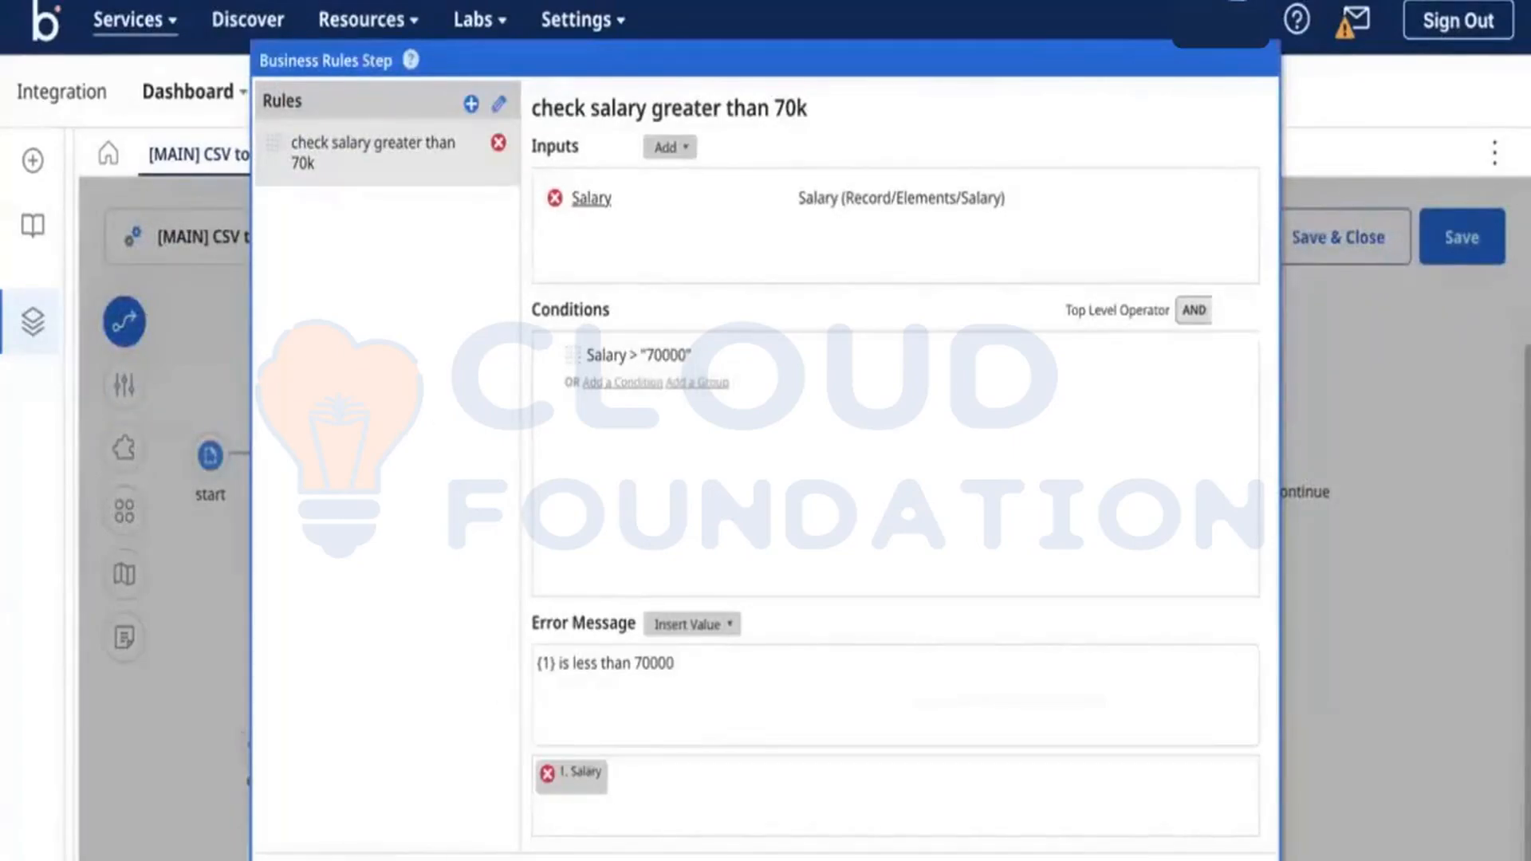
click(472, 103)
click(471, 104)
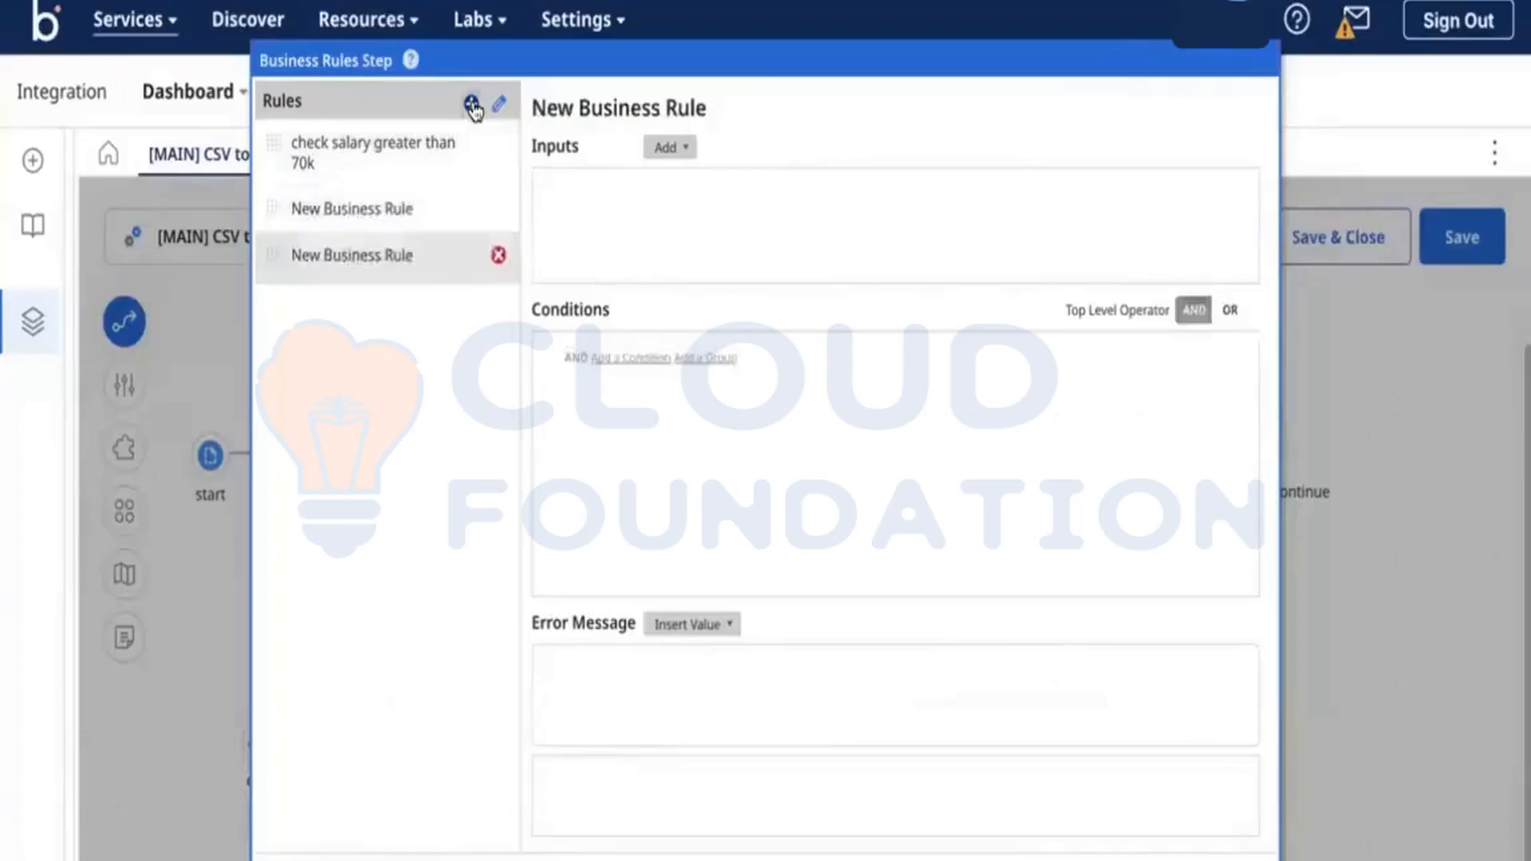
click(471, 104)
click(471, 103)
click(496, 212)
click(498, 210)
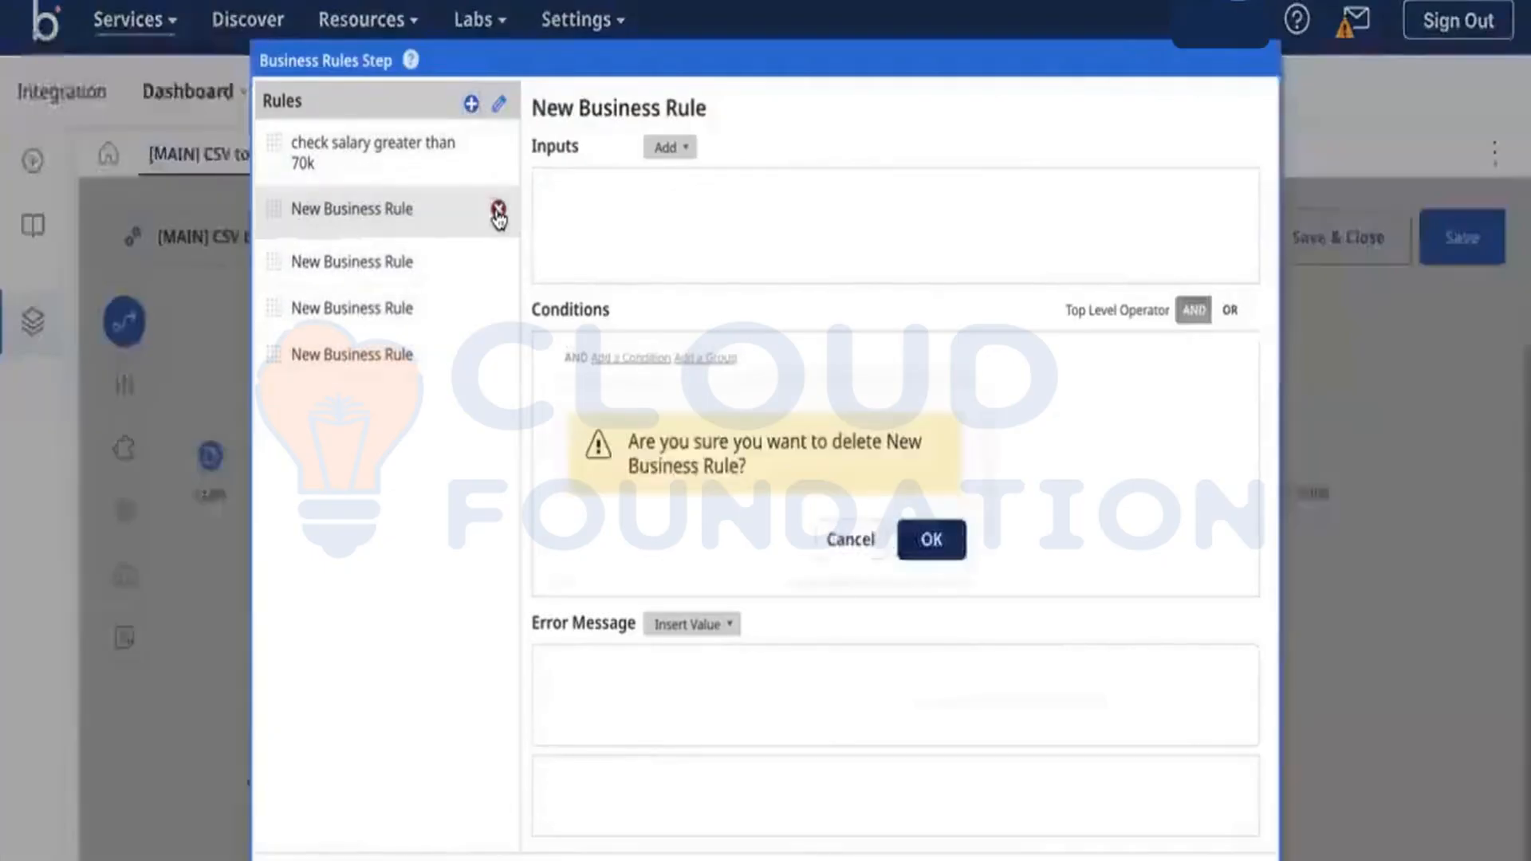
click(932, 539)
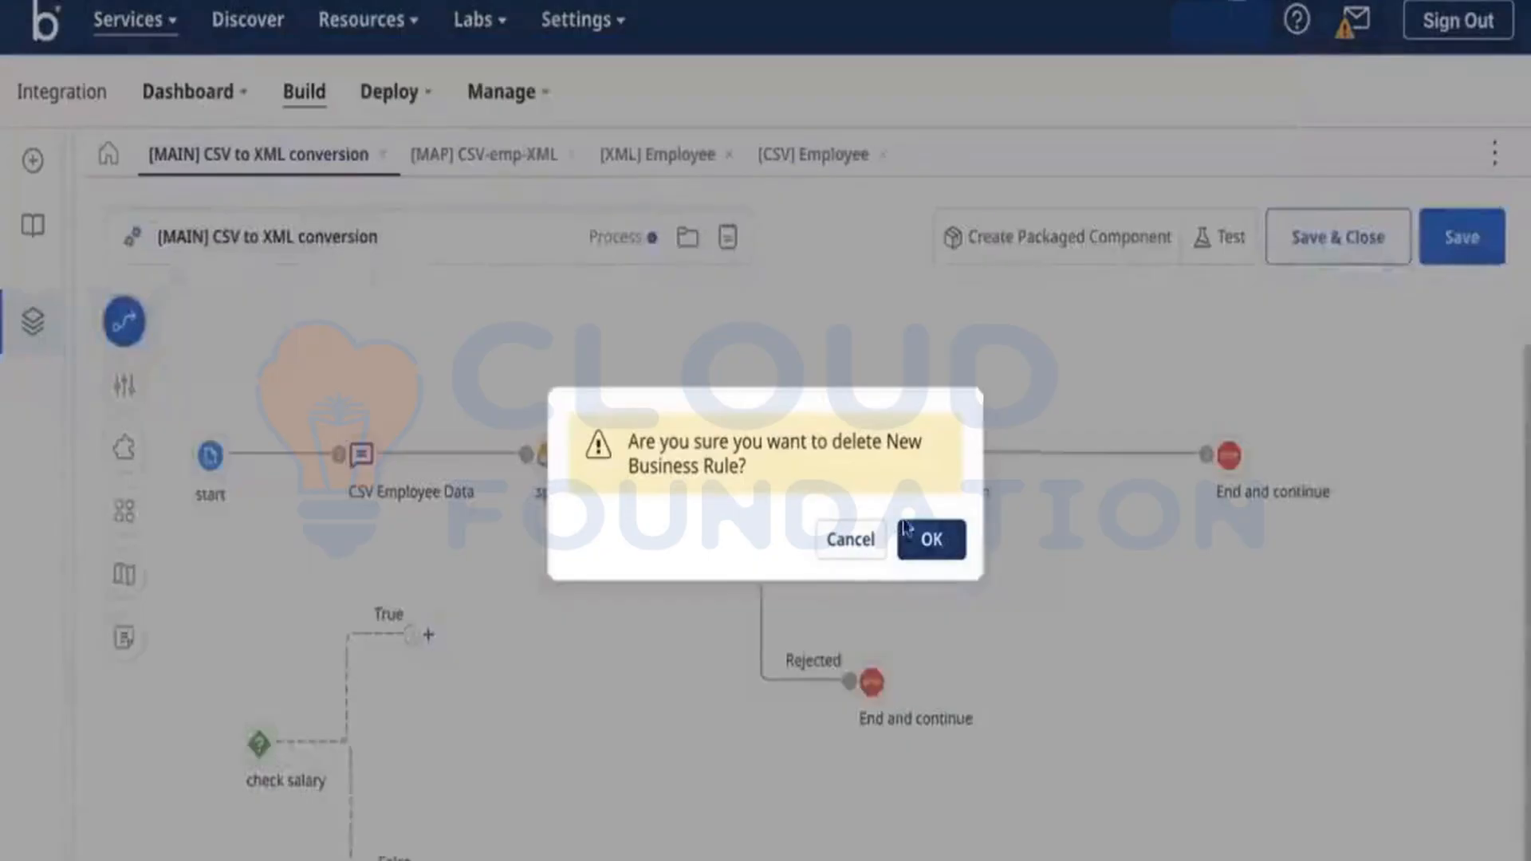
click(931, 539)
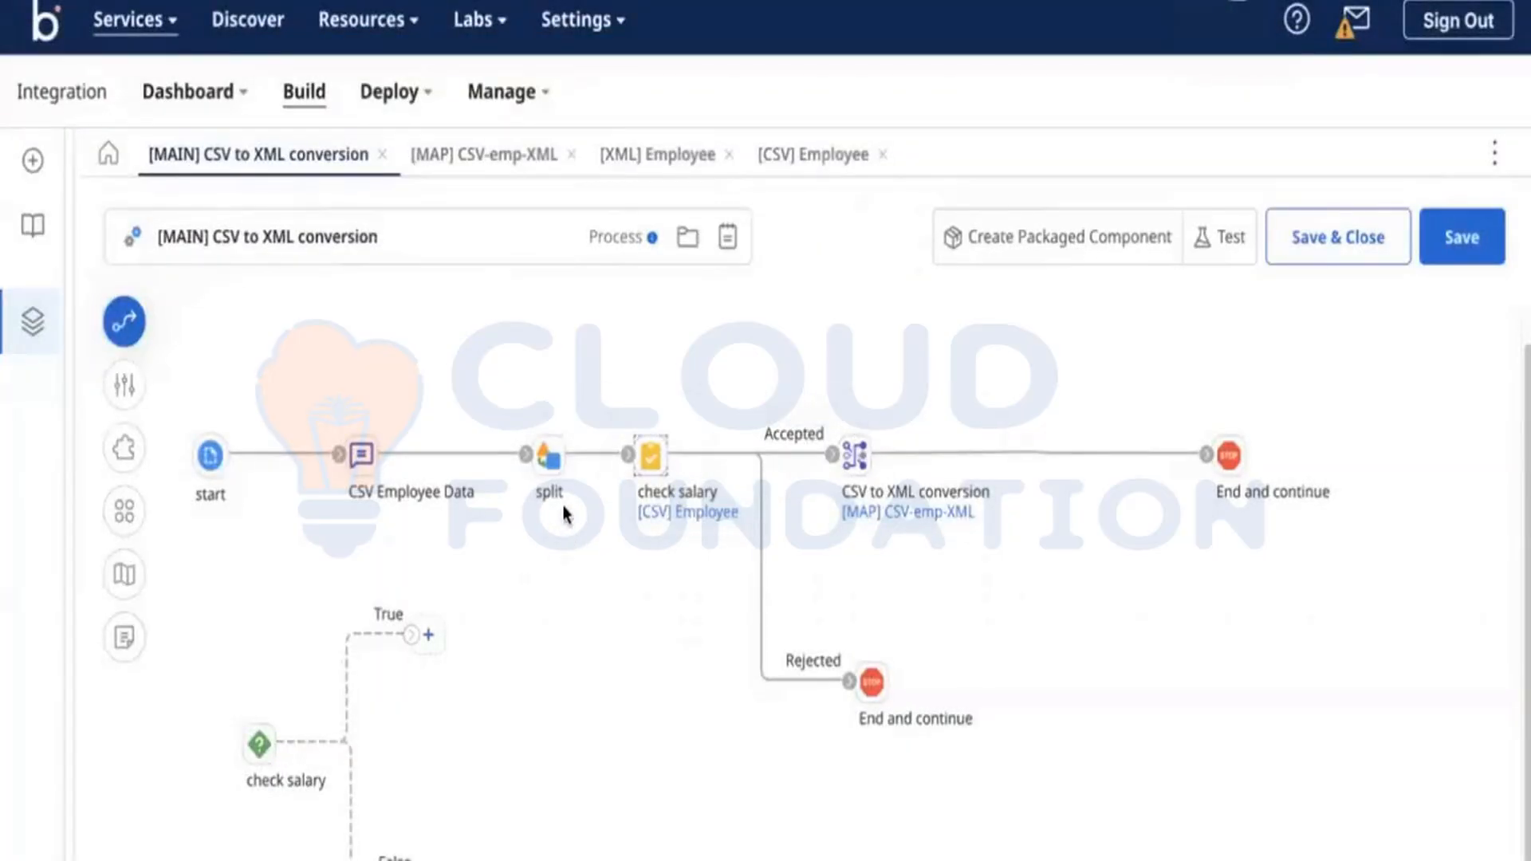
Reopen the check salary Business Rules step and examine the inputs and condition of "check salary greater than 70k".
mouse_move(550, 486)
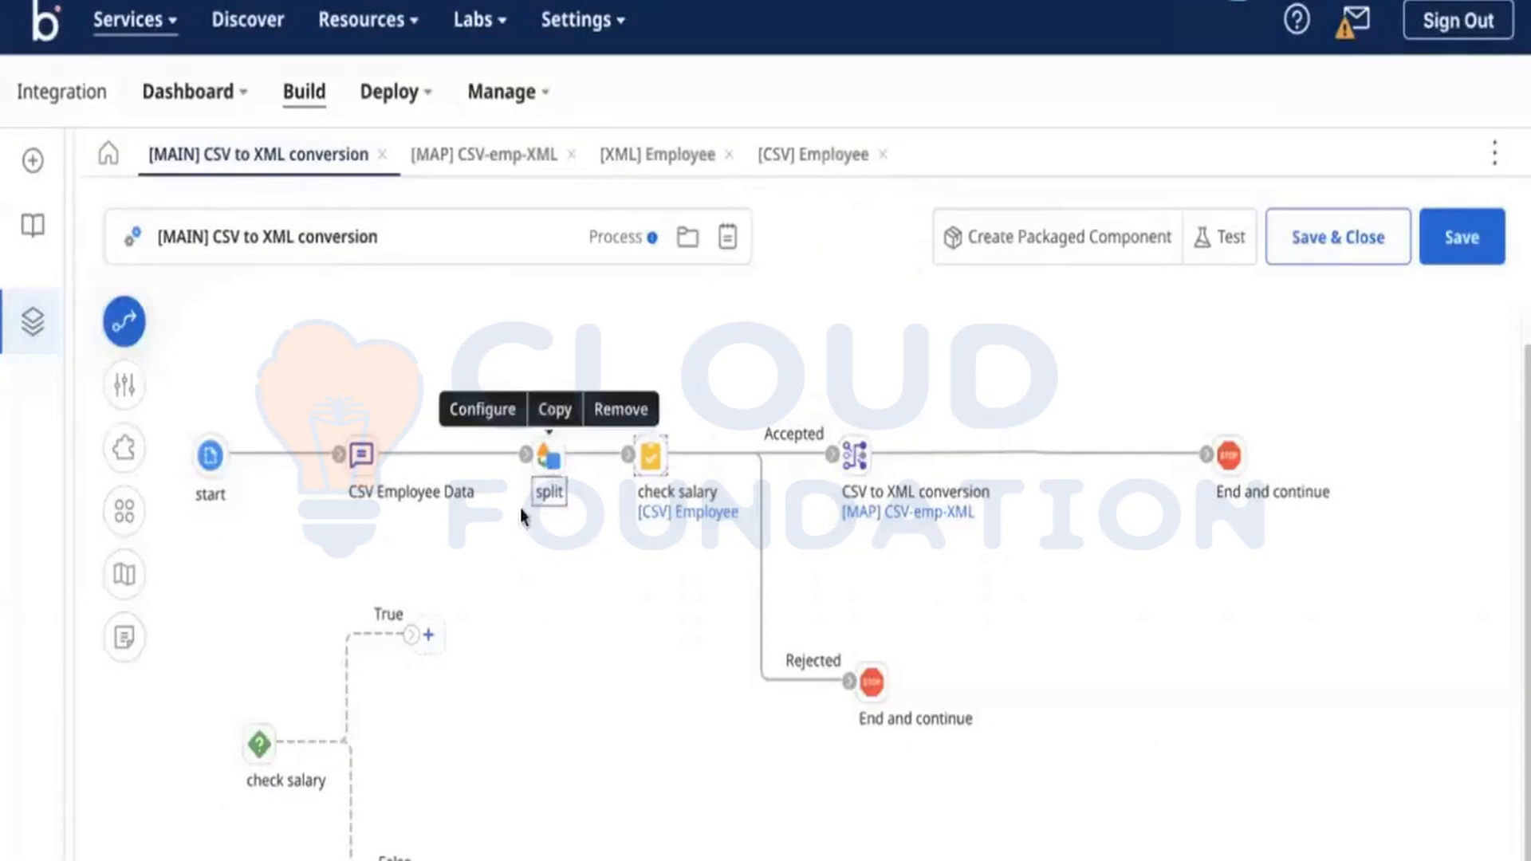
mouse_move(645, 456)
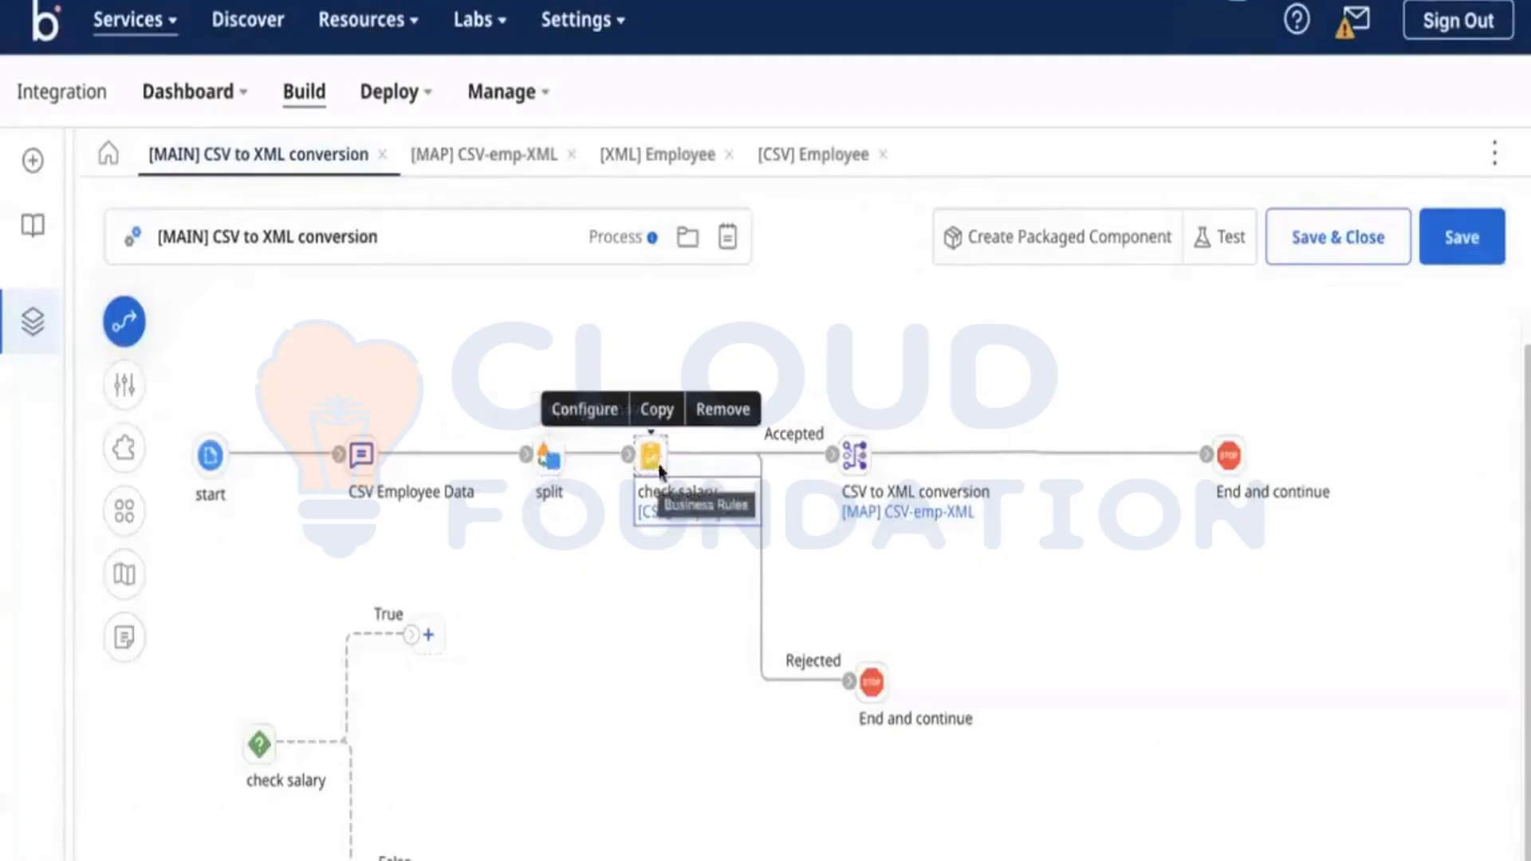
click(659, 469)
click(359, 166)
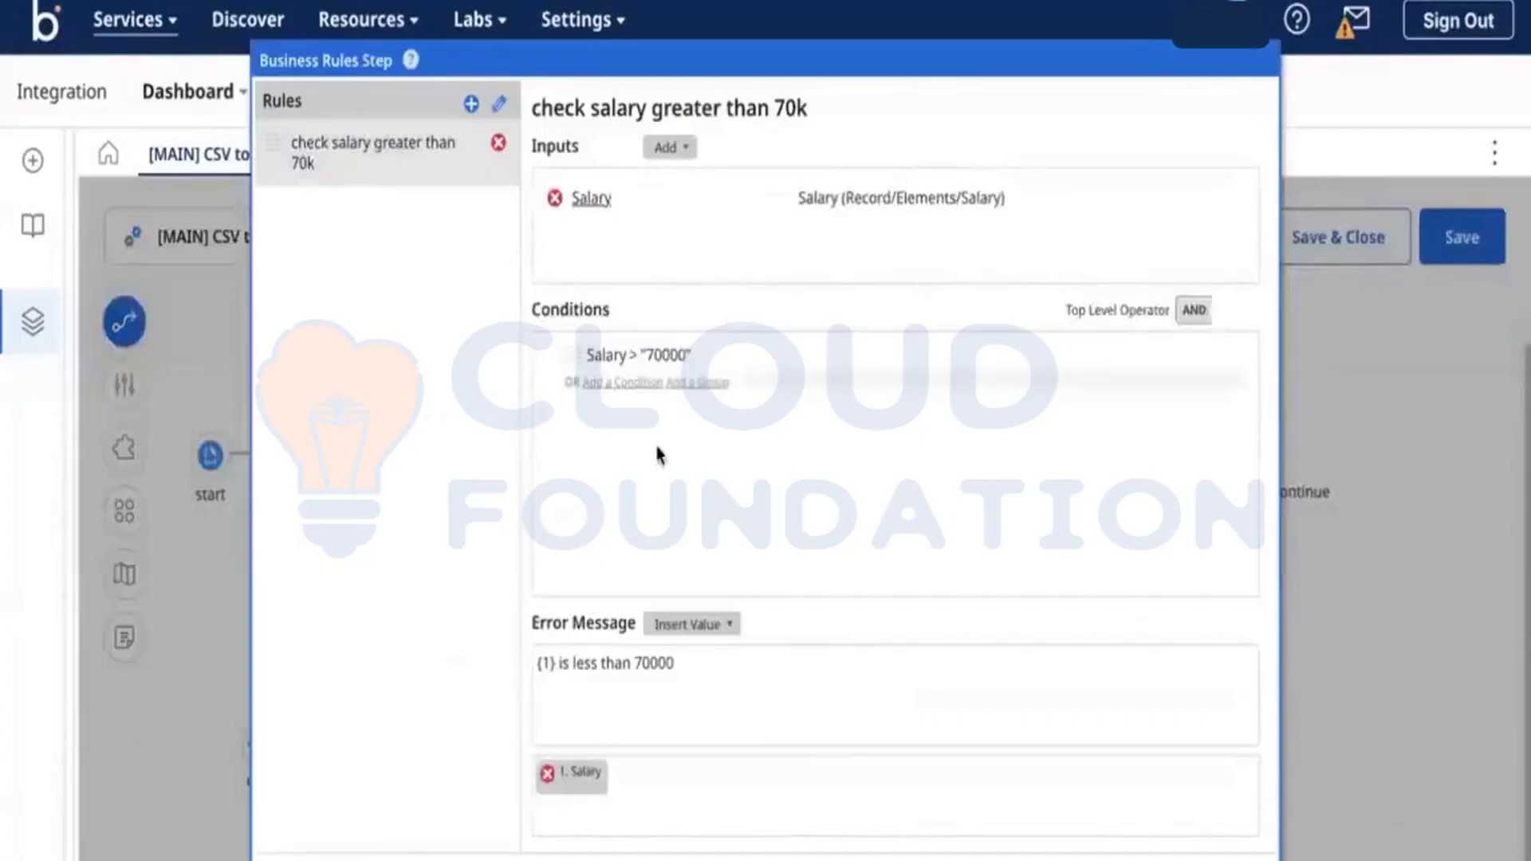
Copy the full message text of the CSV Employee Data step into the Boomi Training Session Notes document, below the Operation line.
click(395, 860)
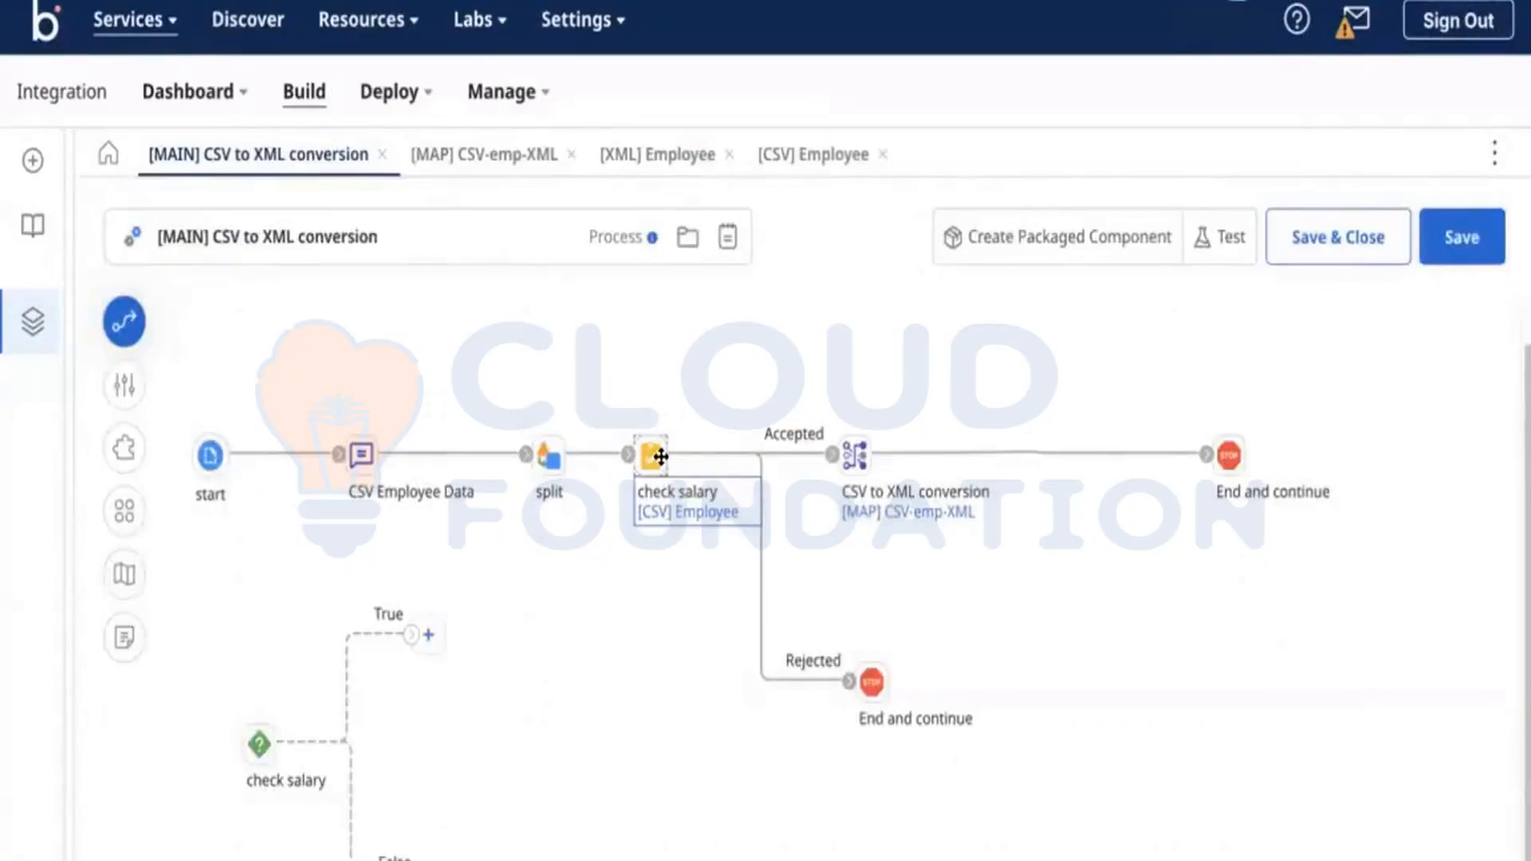
click(362, 454)
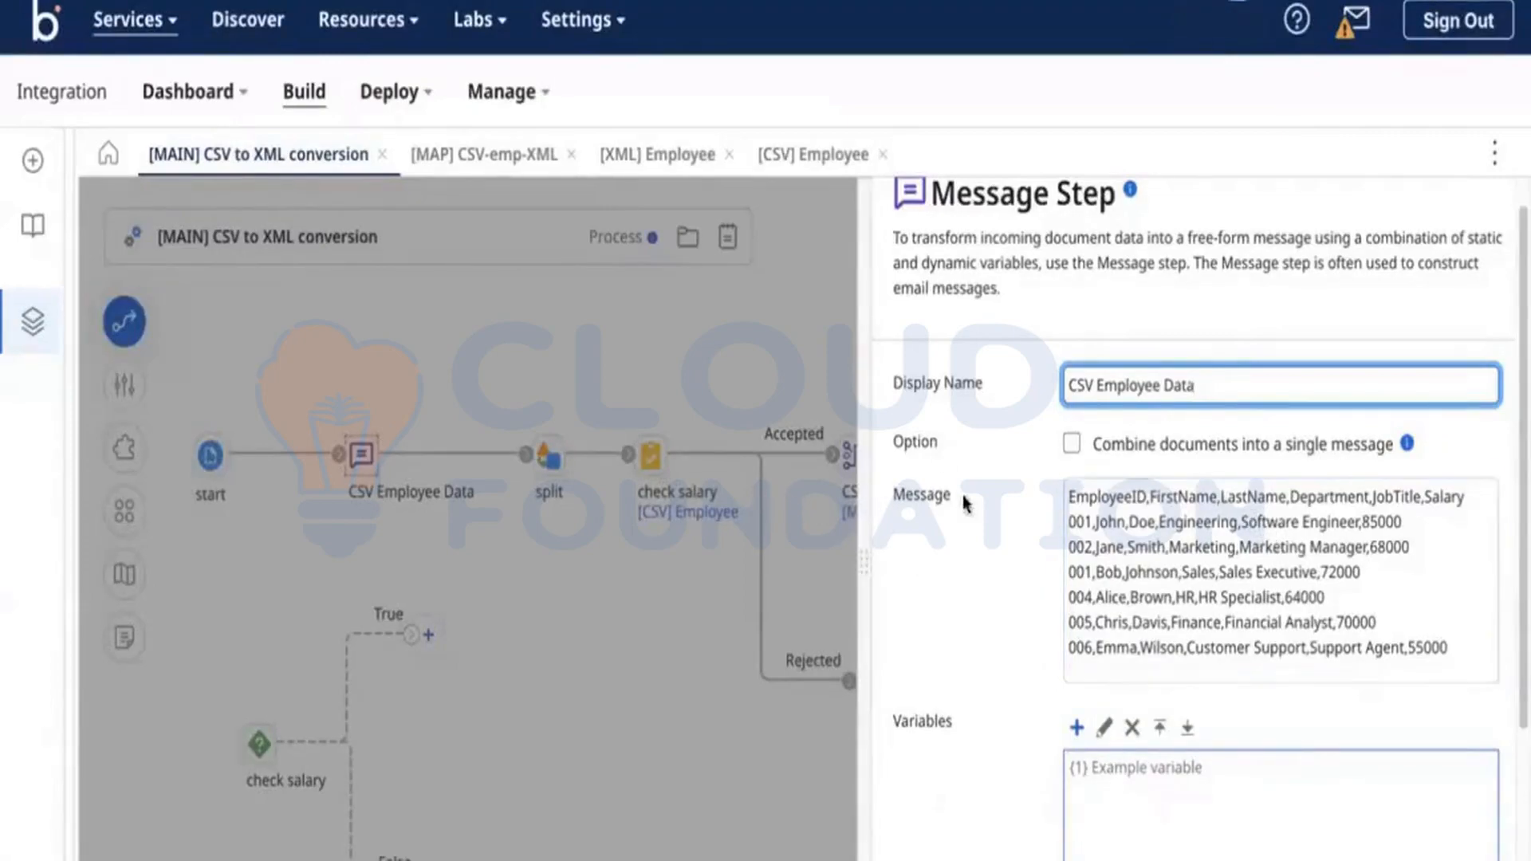
scroll(965, 498, up, 1)
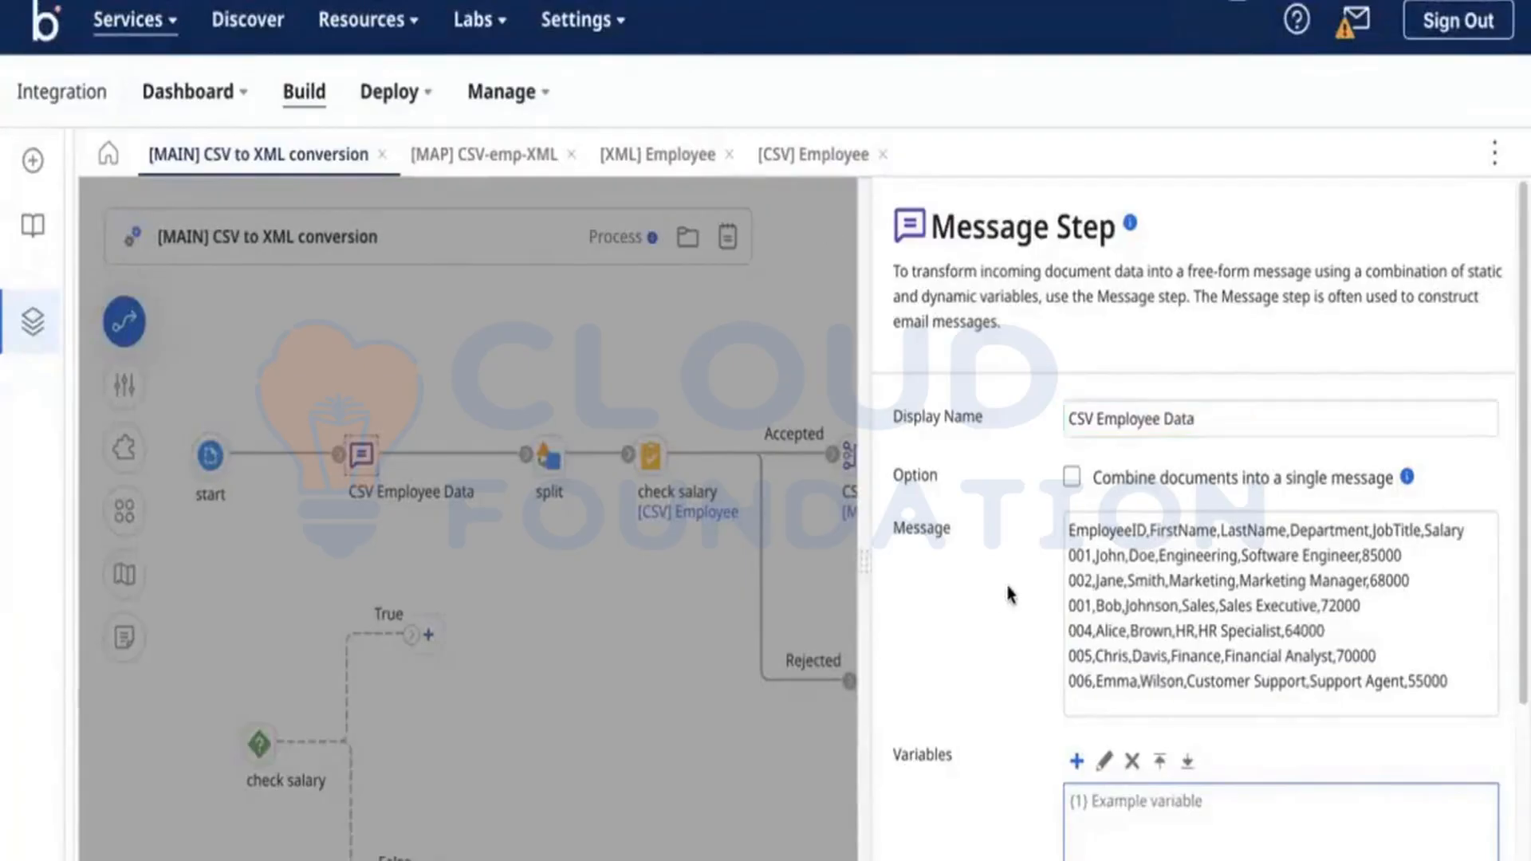
click(1124, 580)
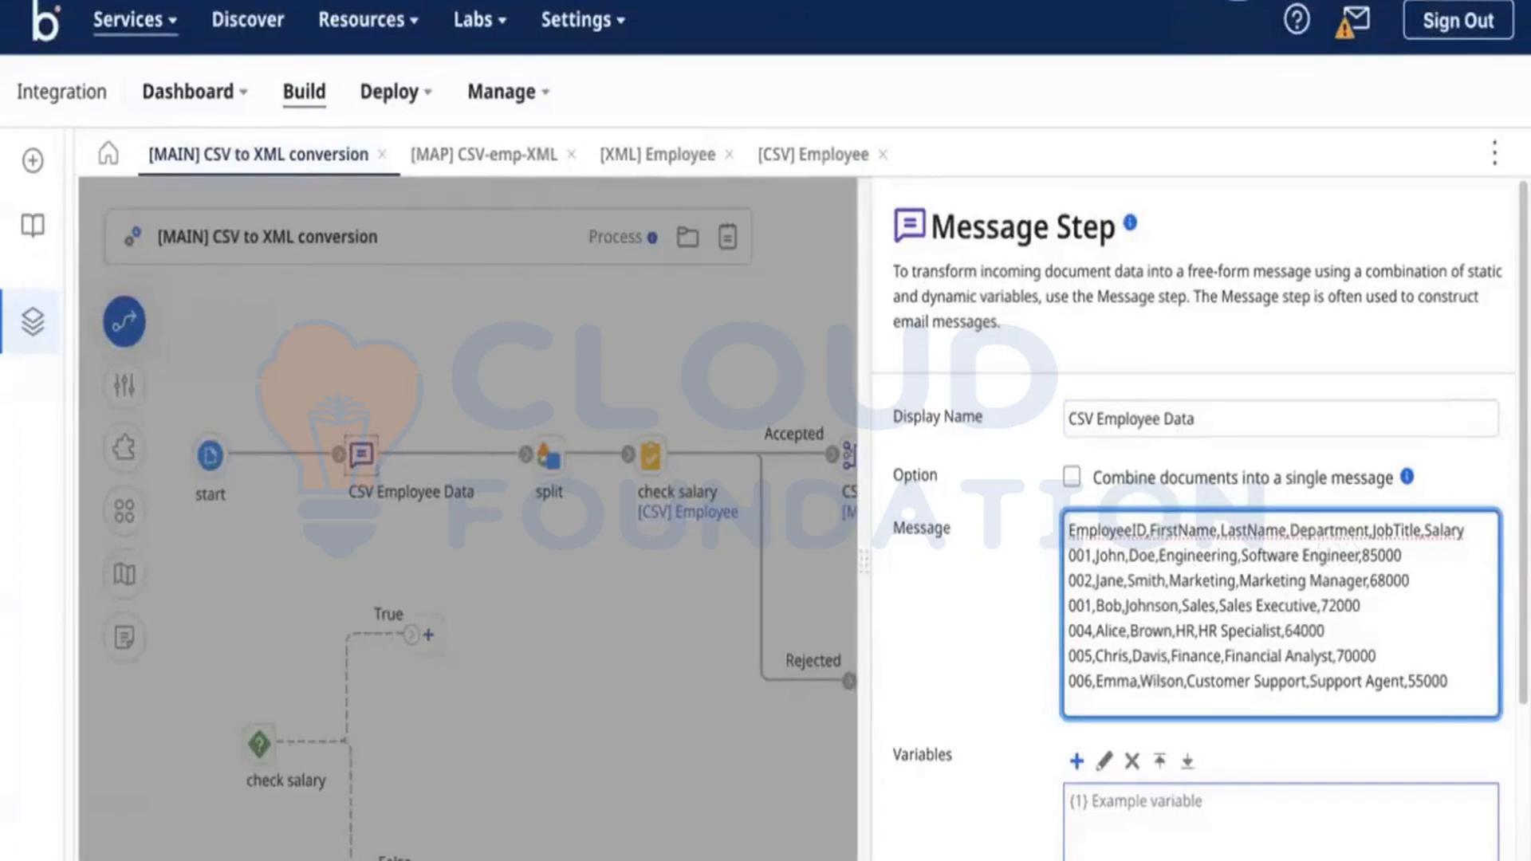
drag(1068, 555, 1359, 555)
click(1359, 555)
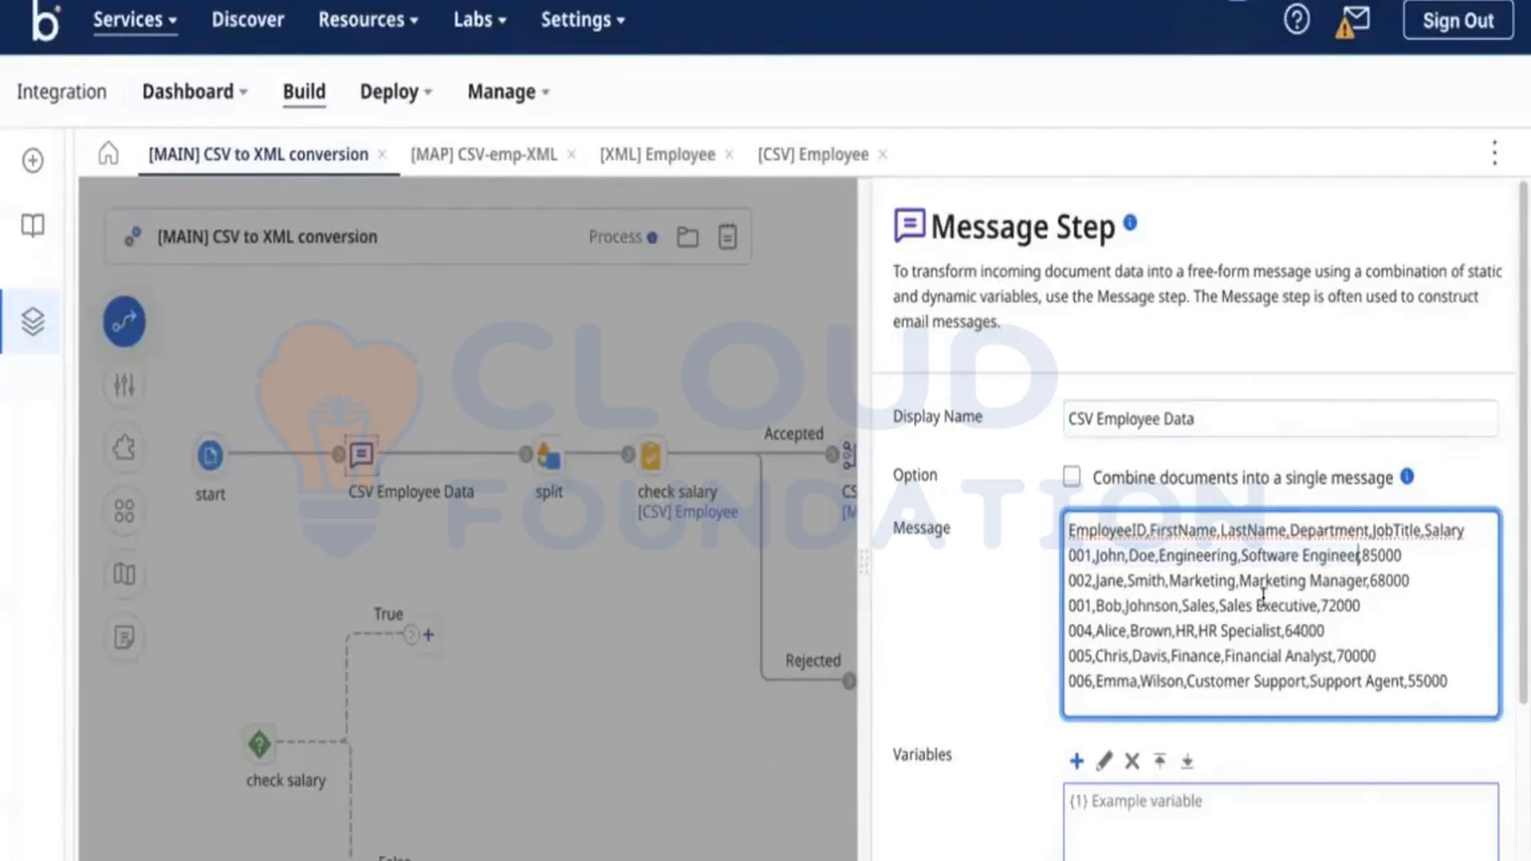
key(ctrl+a)
key(ctrl+c)
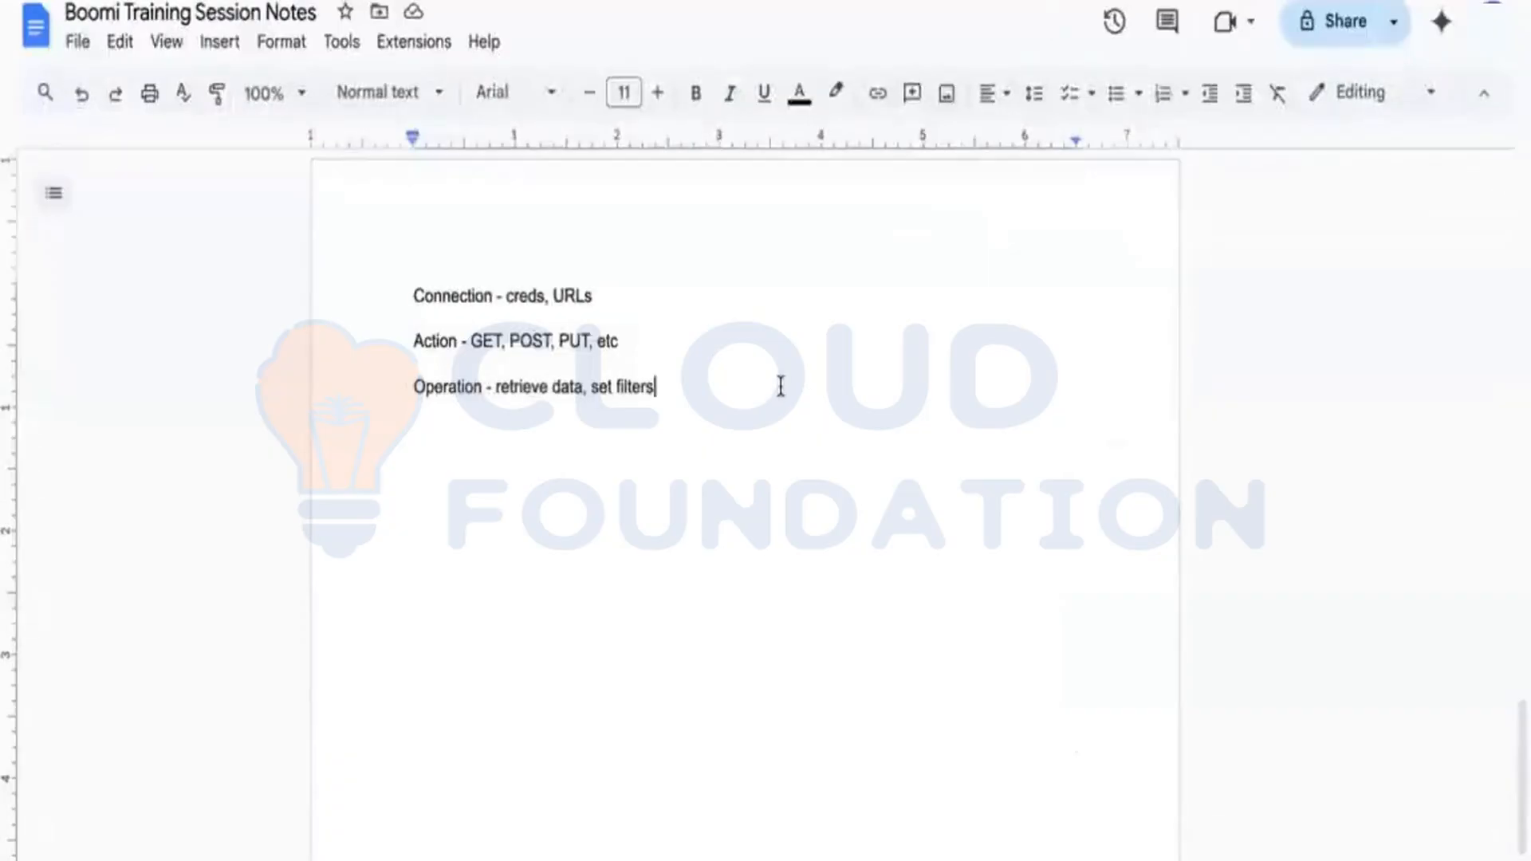
key(Return)
key(ctrl+v)
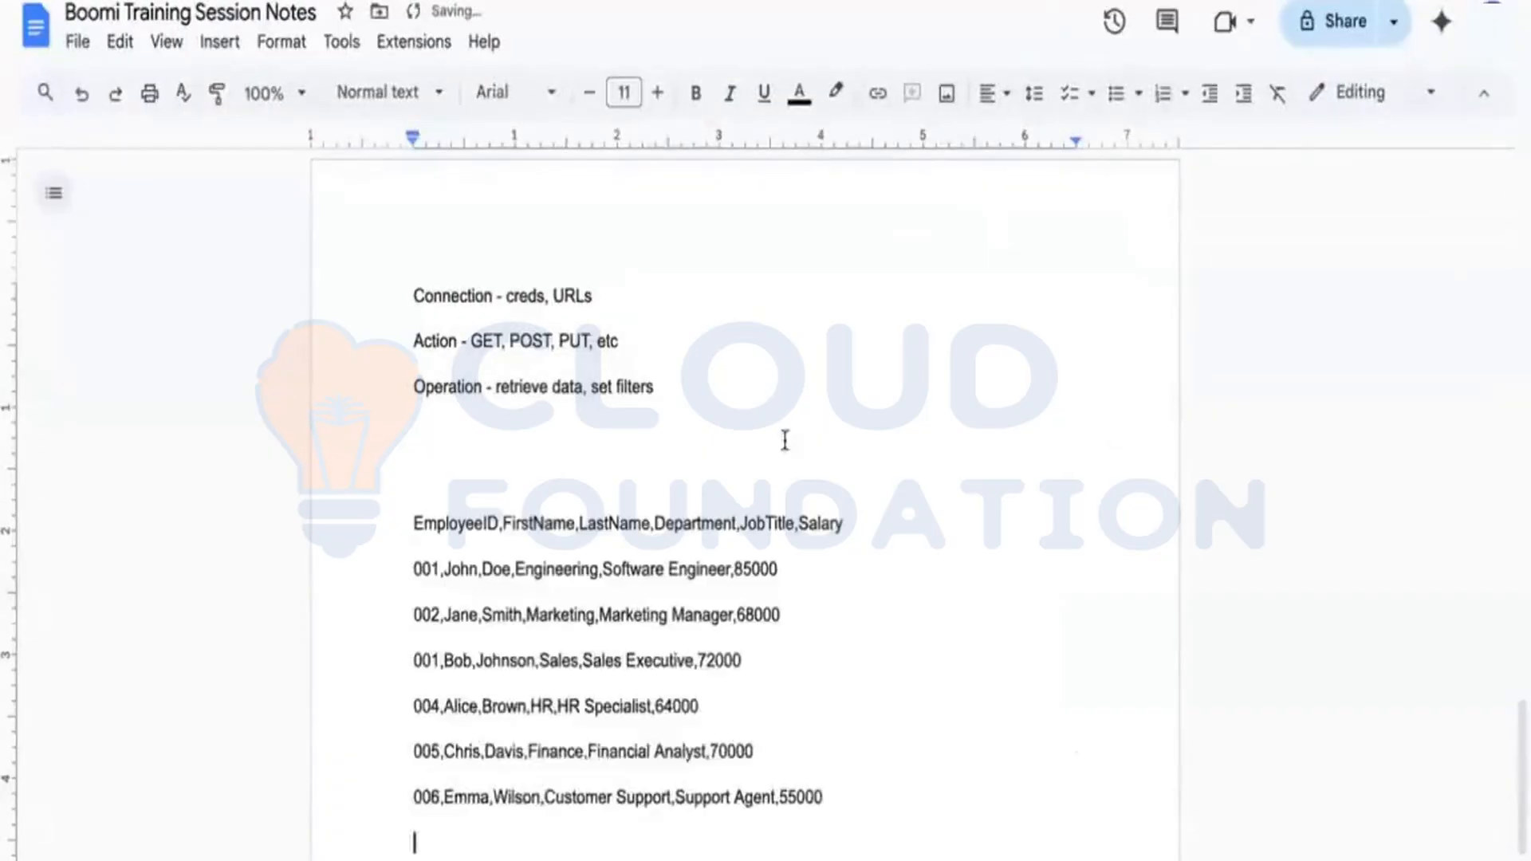
Replace the Marketing and Finance department values in the pasted employee rows with Engineering.
double_click(553, 571)
key(ctrl+c)
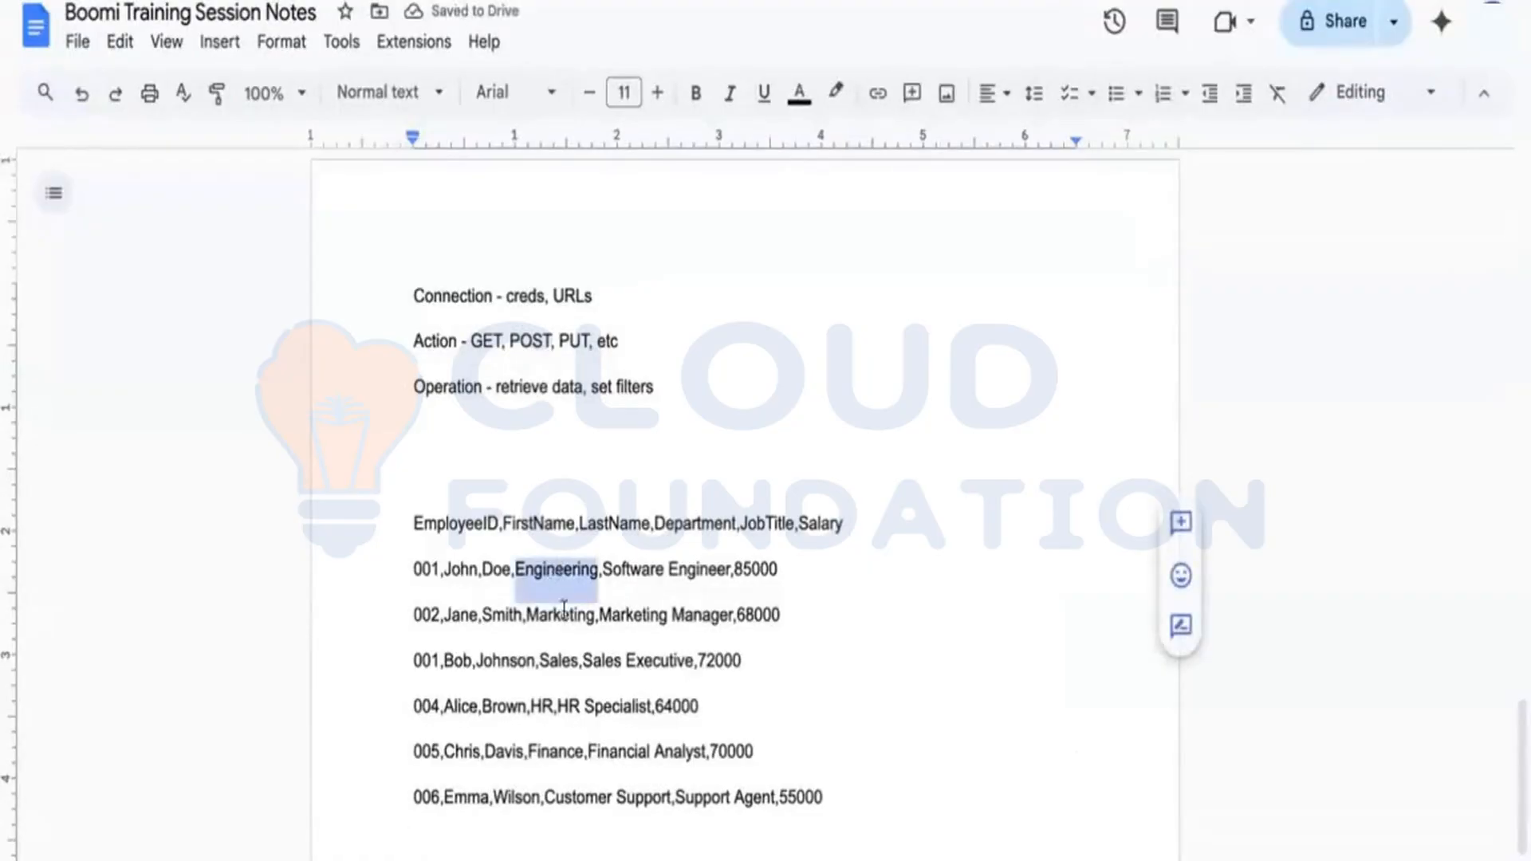
double_click(561, 613)
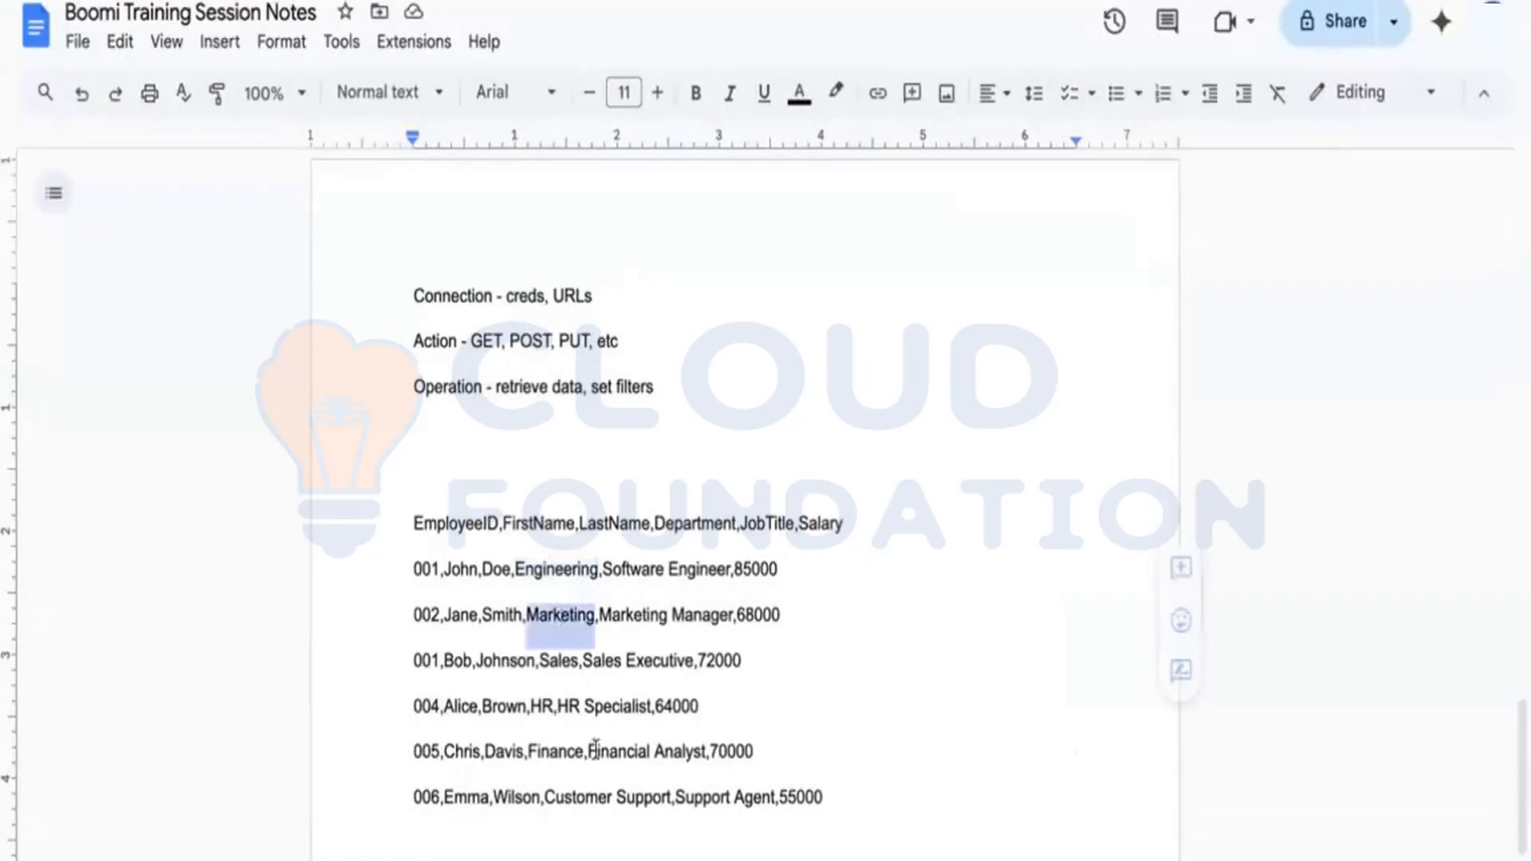
key(ctrl+v)
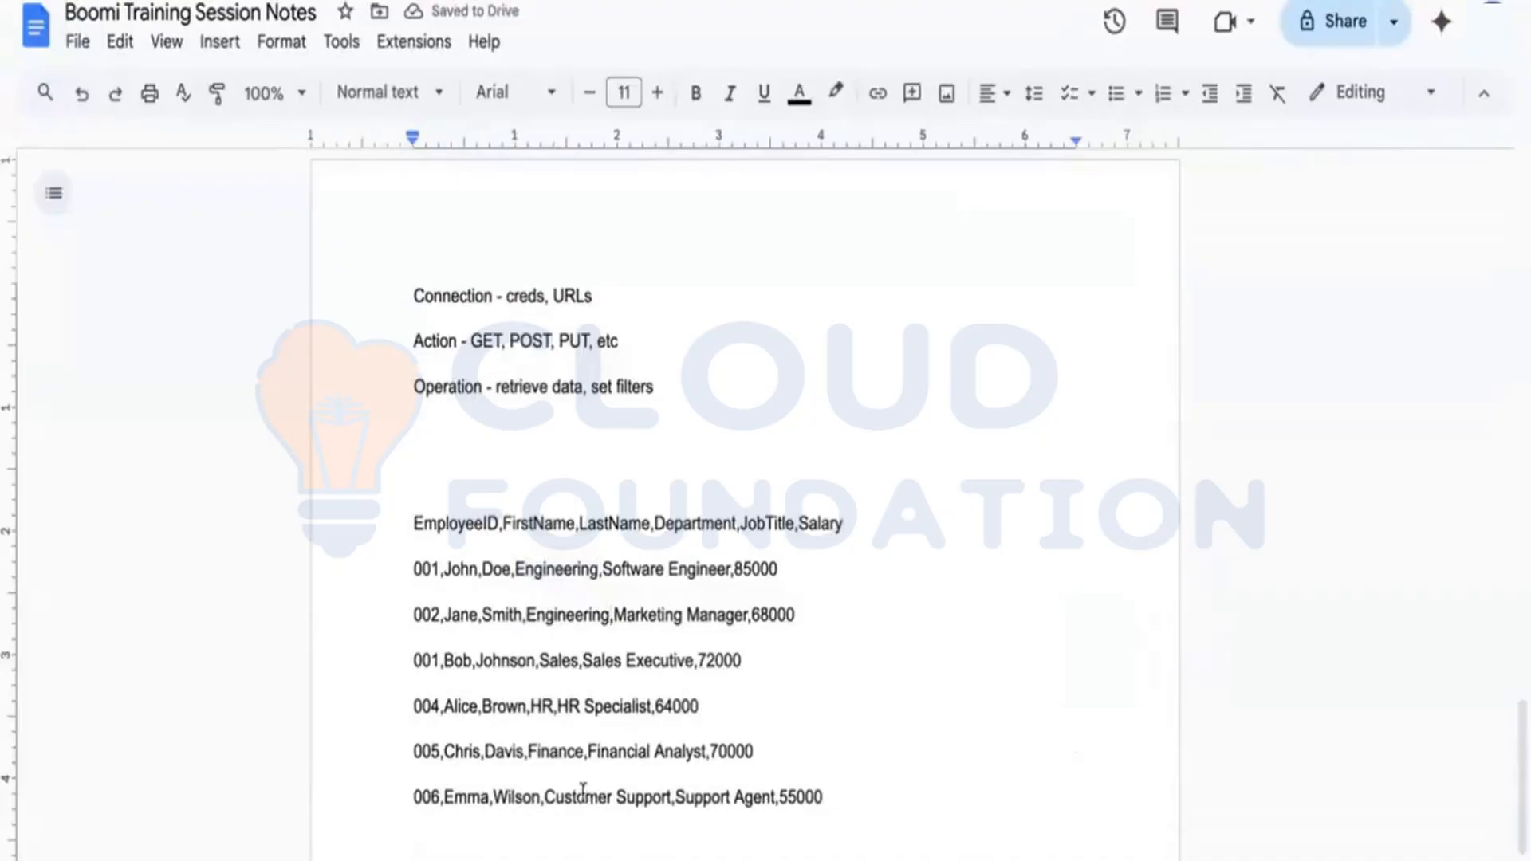
key(ctrl+Left)
key(ctrl+shift+Right)
key(ctrl+v)
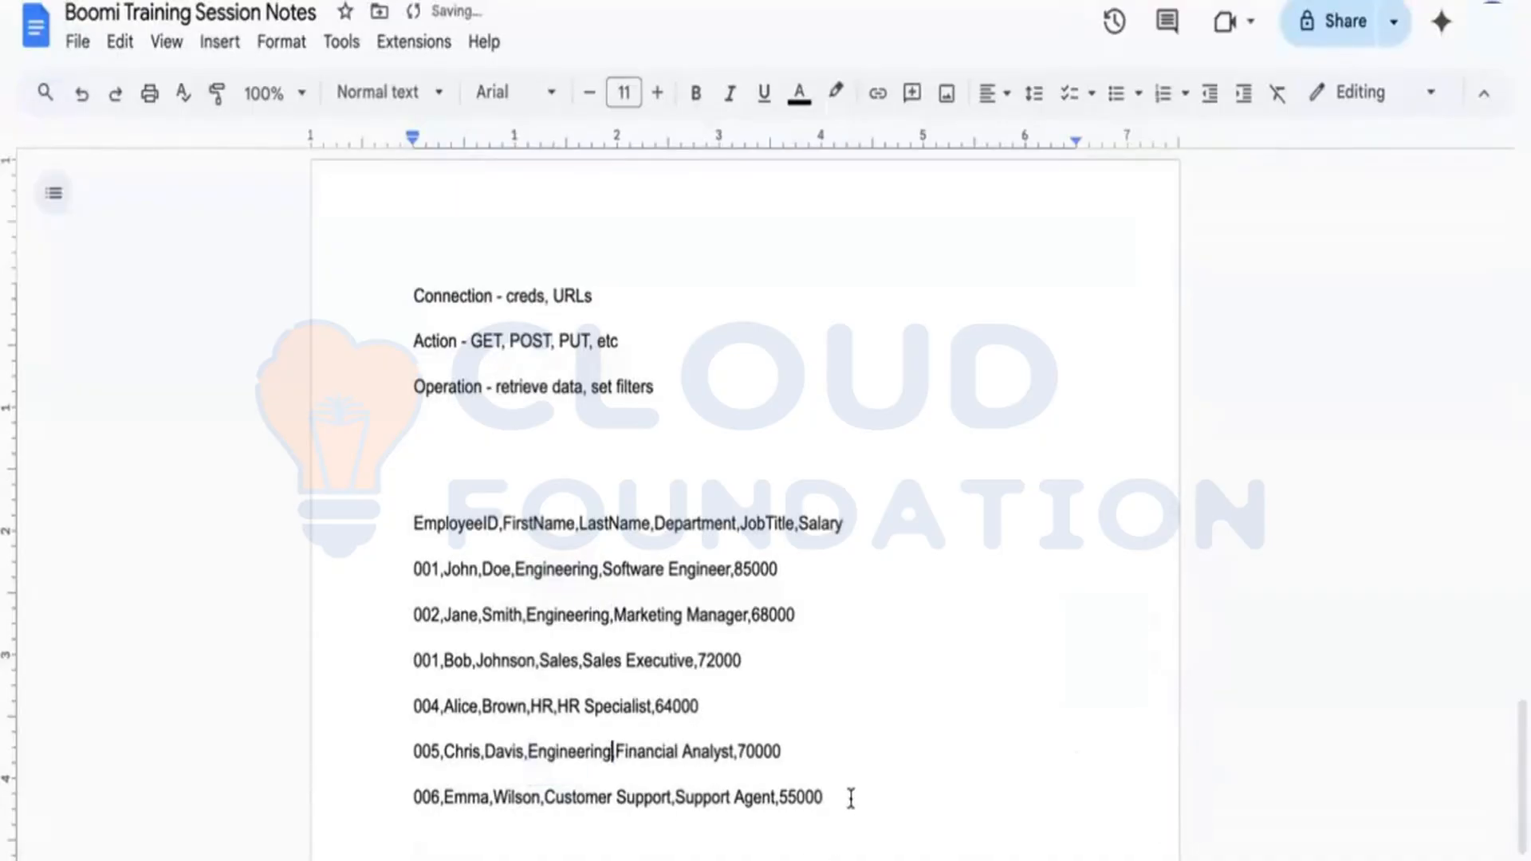
Replace the CSV Employee Data step's message in Boomi with the edited employee rows from the notes and confirm the step.
drag(822, 793, 413, 529)
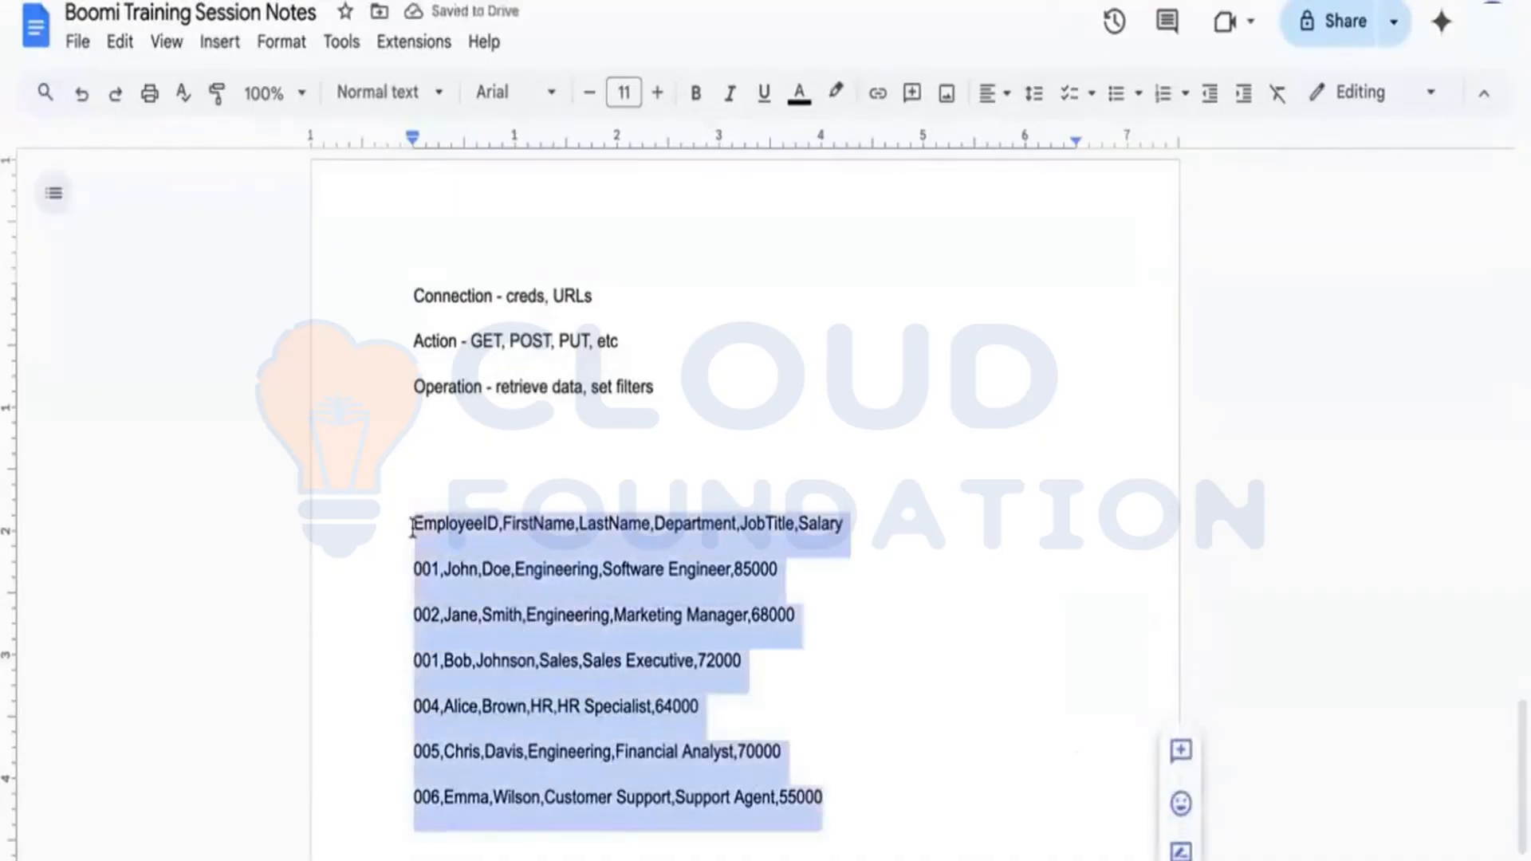
key(ctrl+Tab)
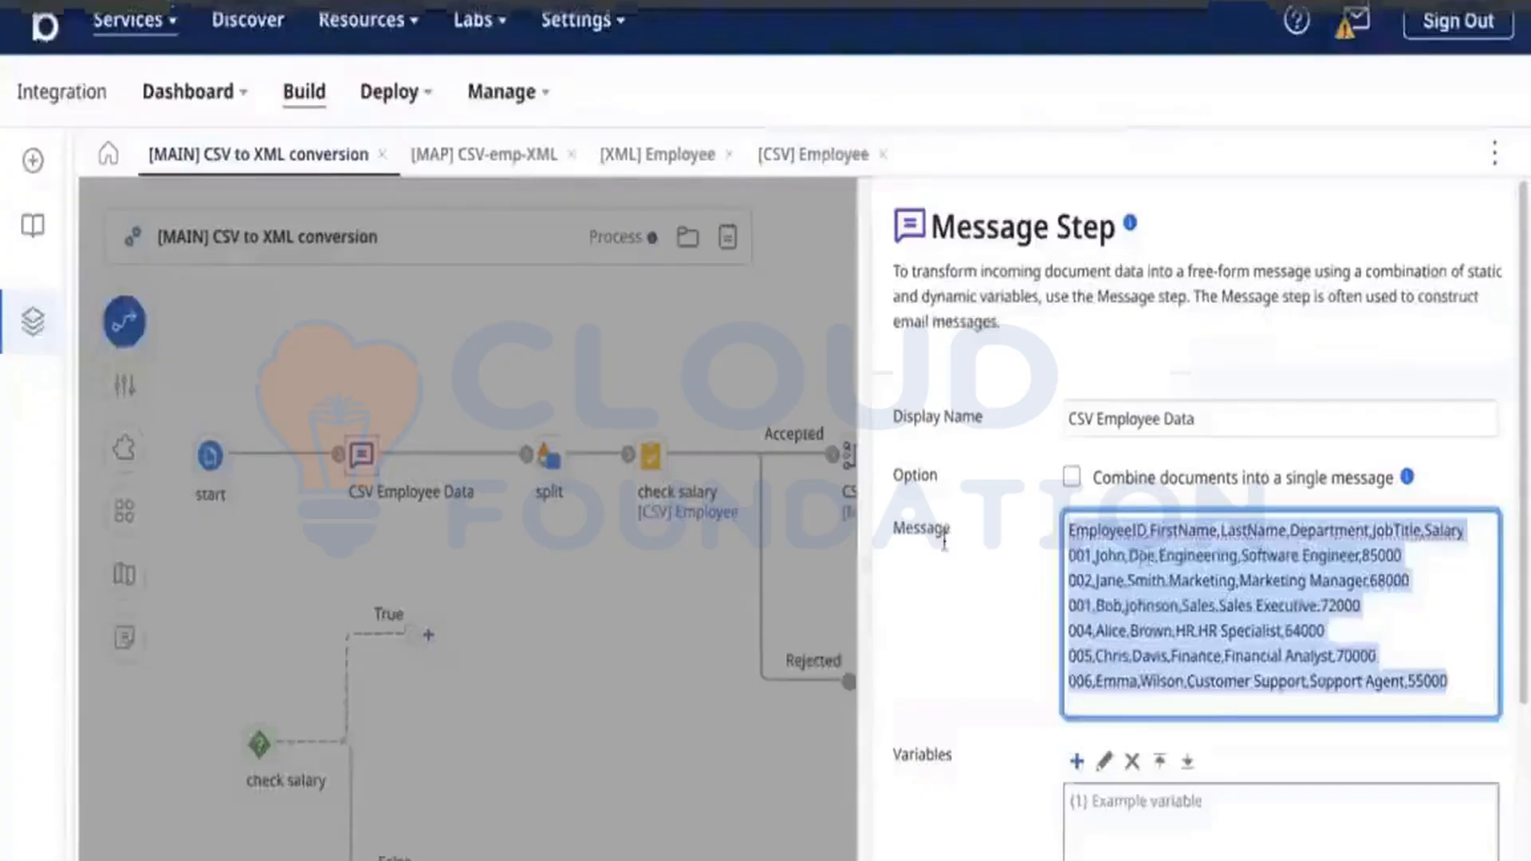
click(1184, 568)
key(ctrl+a)
text(EmployeeID,FirstName,LastName,Department,JobTitle,Salary 001,John,Doe,Engineering,Software Engineer,85000 002,Jane,Smith,Engineering,Marketing Manager,68000 001,Bob,Johnson,Sales,Sales Executive,72000 004,Alice,Brown,HR,HR Specialist,64000 005,Chris,Davis,Engineering,Financial Analyst,70000 006,Emma,Wilson,Customer Support,Support Agent,55000)
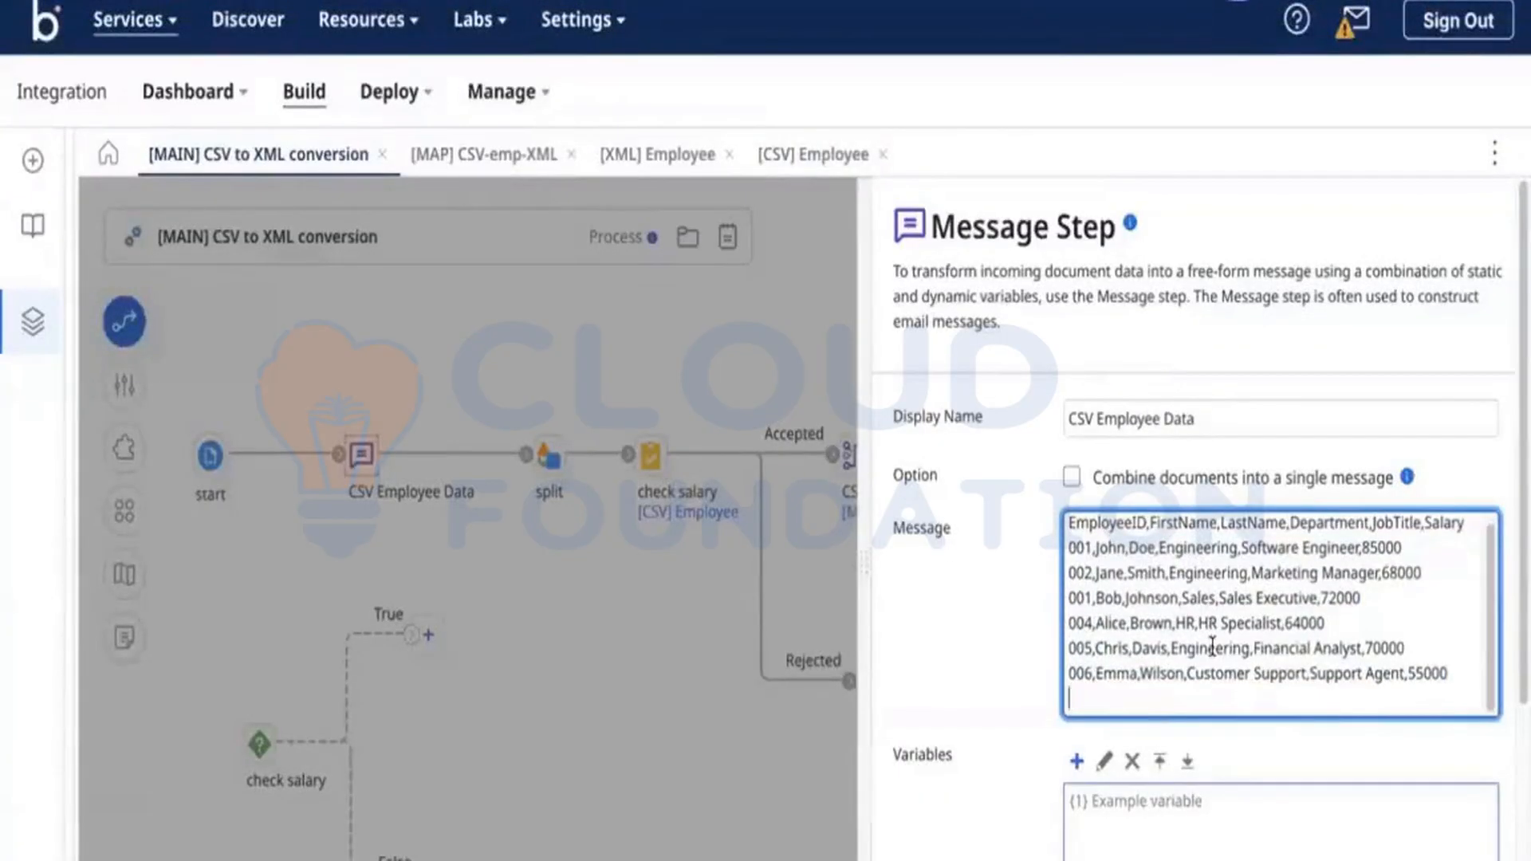
scroll(1212, 648, up, 1)
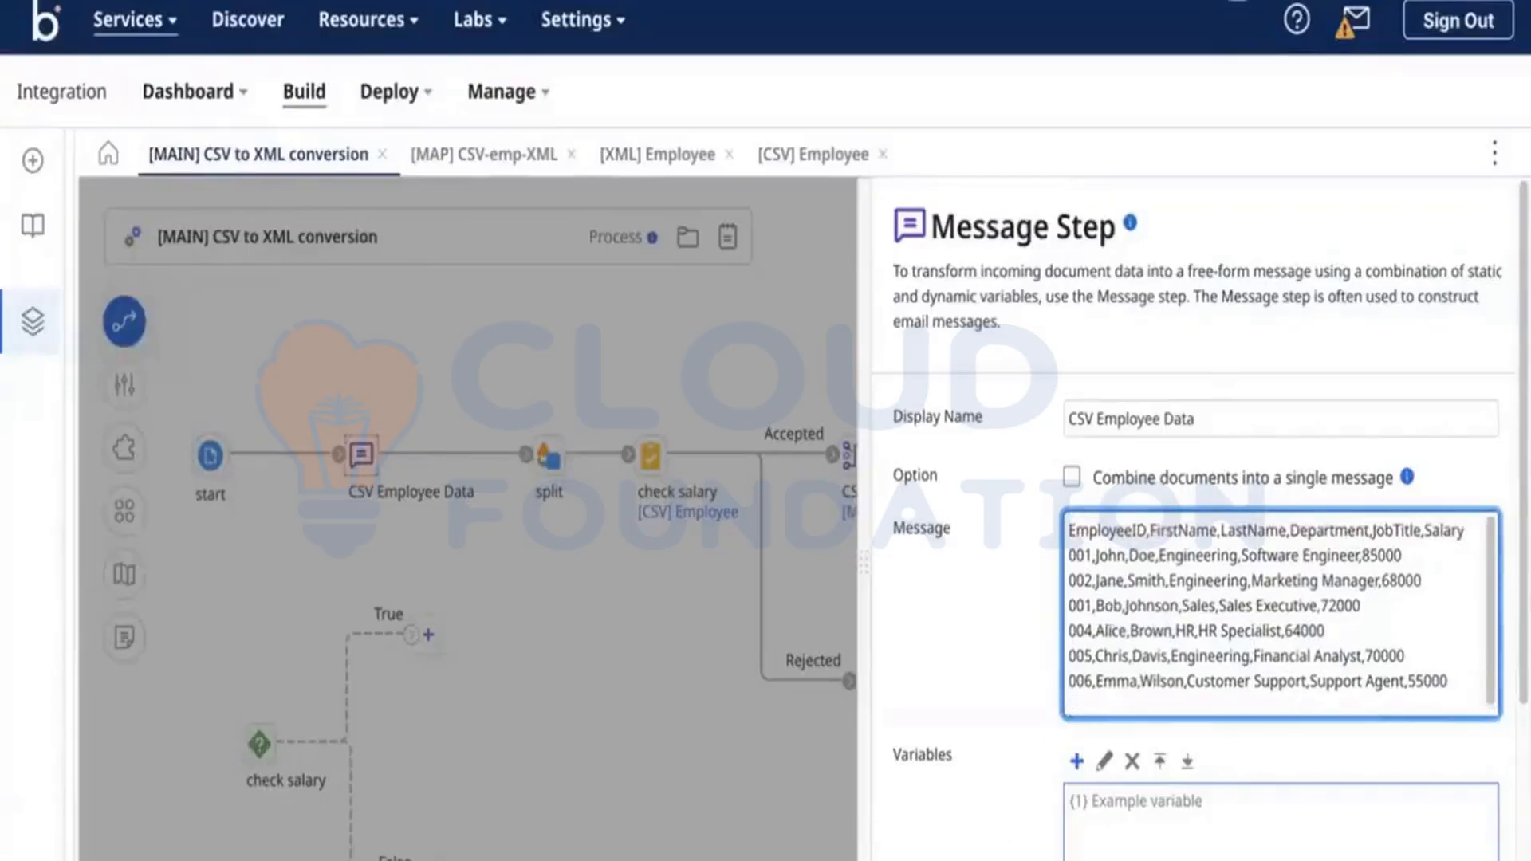
click(997, 858)
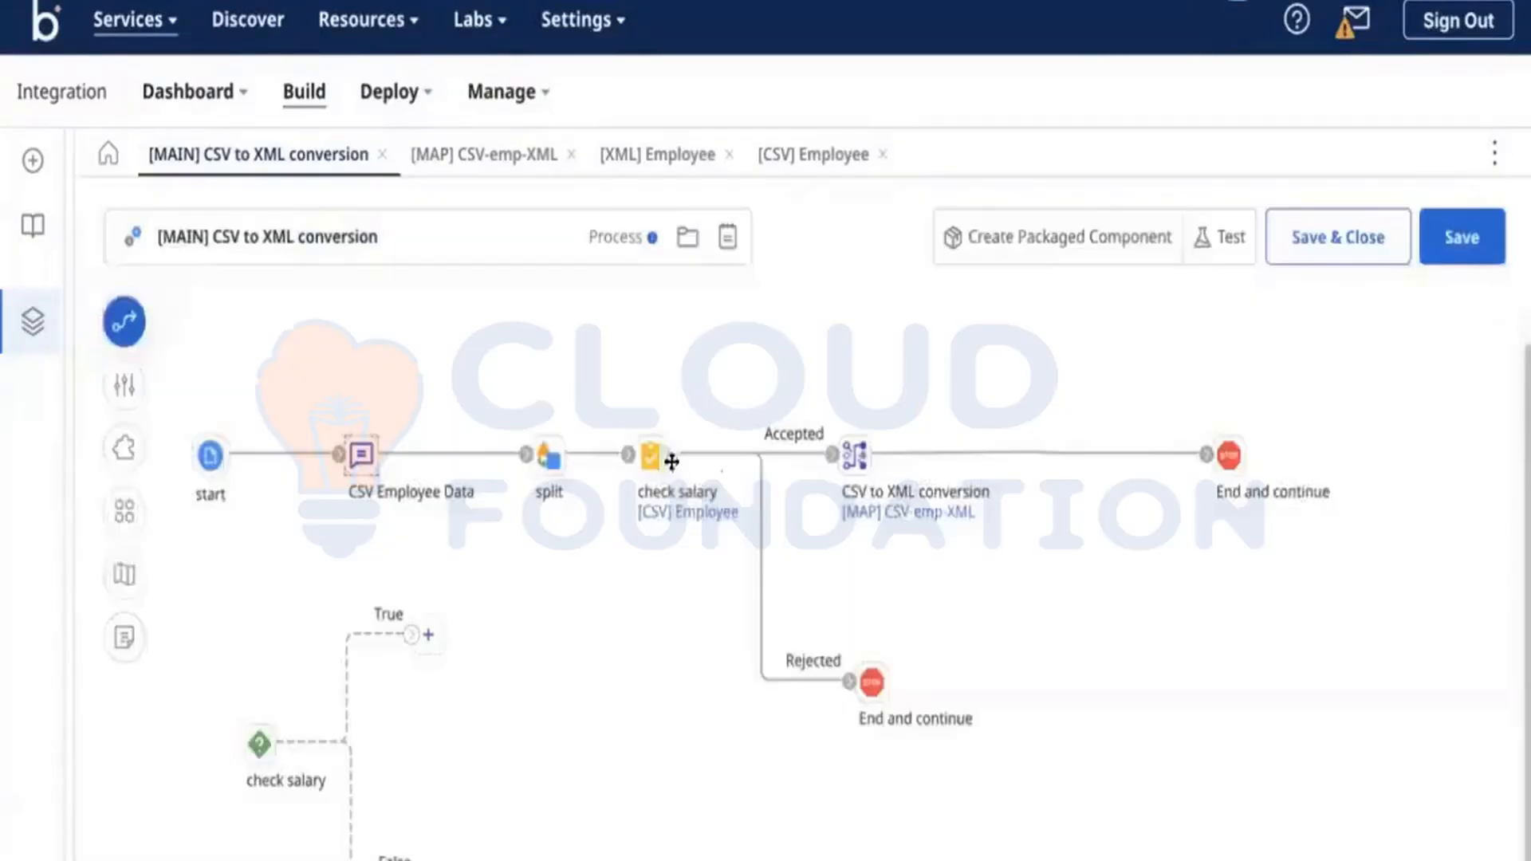
Add a second business rule named "department is engineering" to the check salary Business Rules step.
click(650, 465)
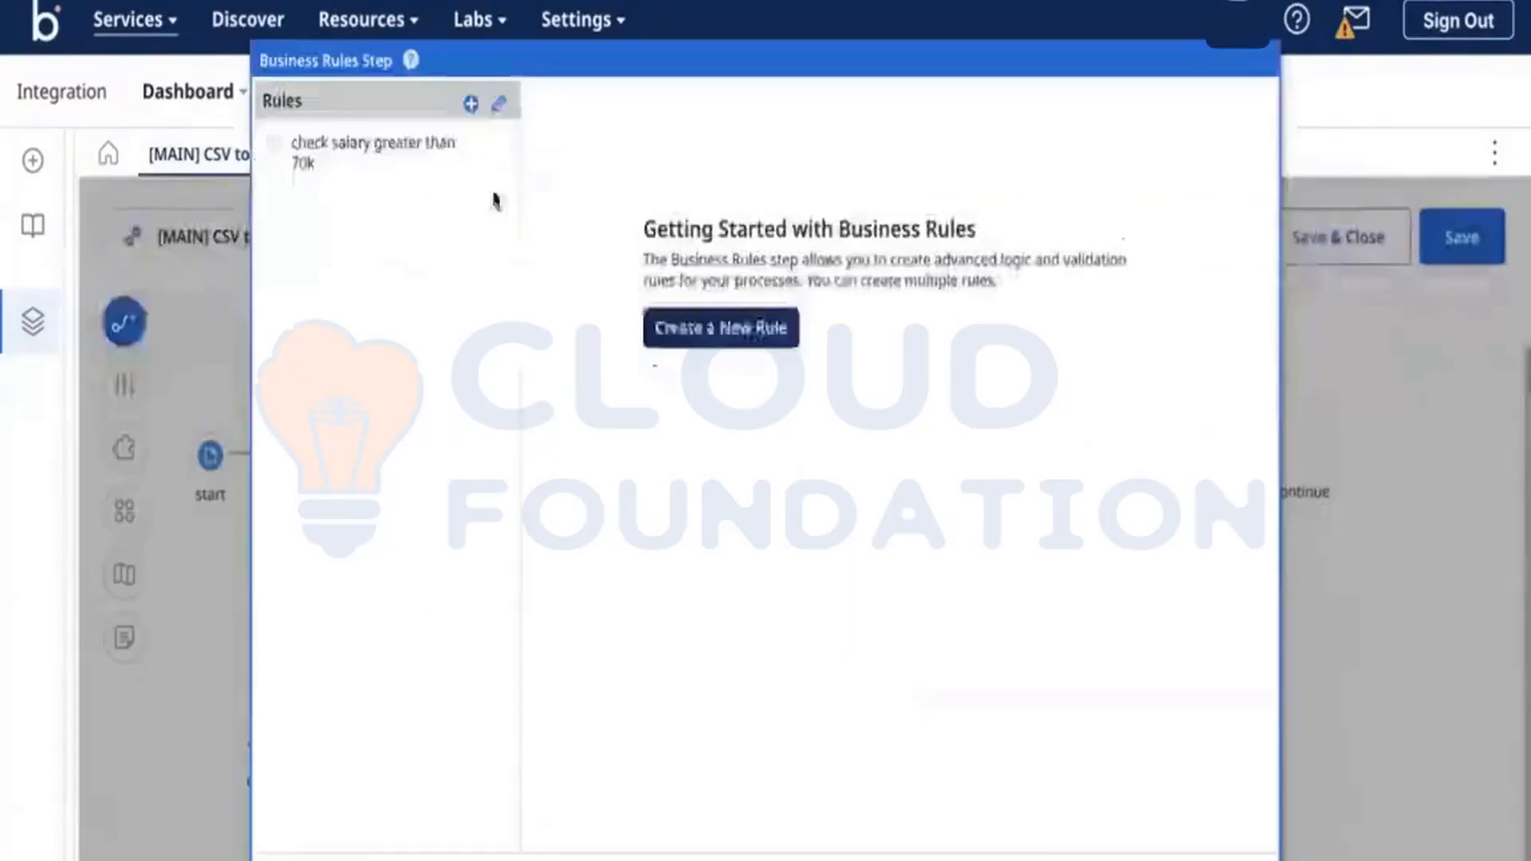
click(468, 107)
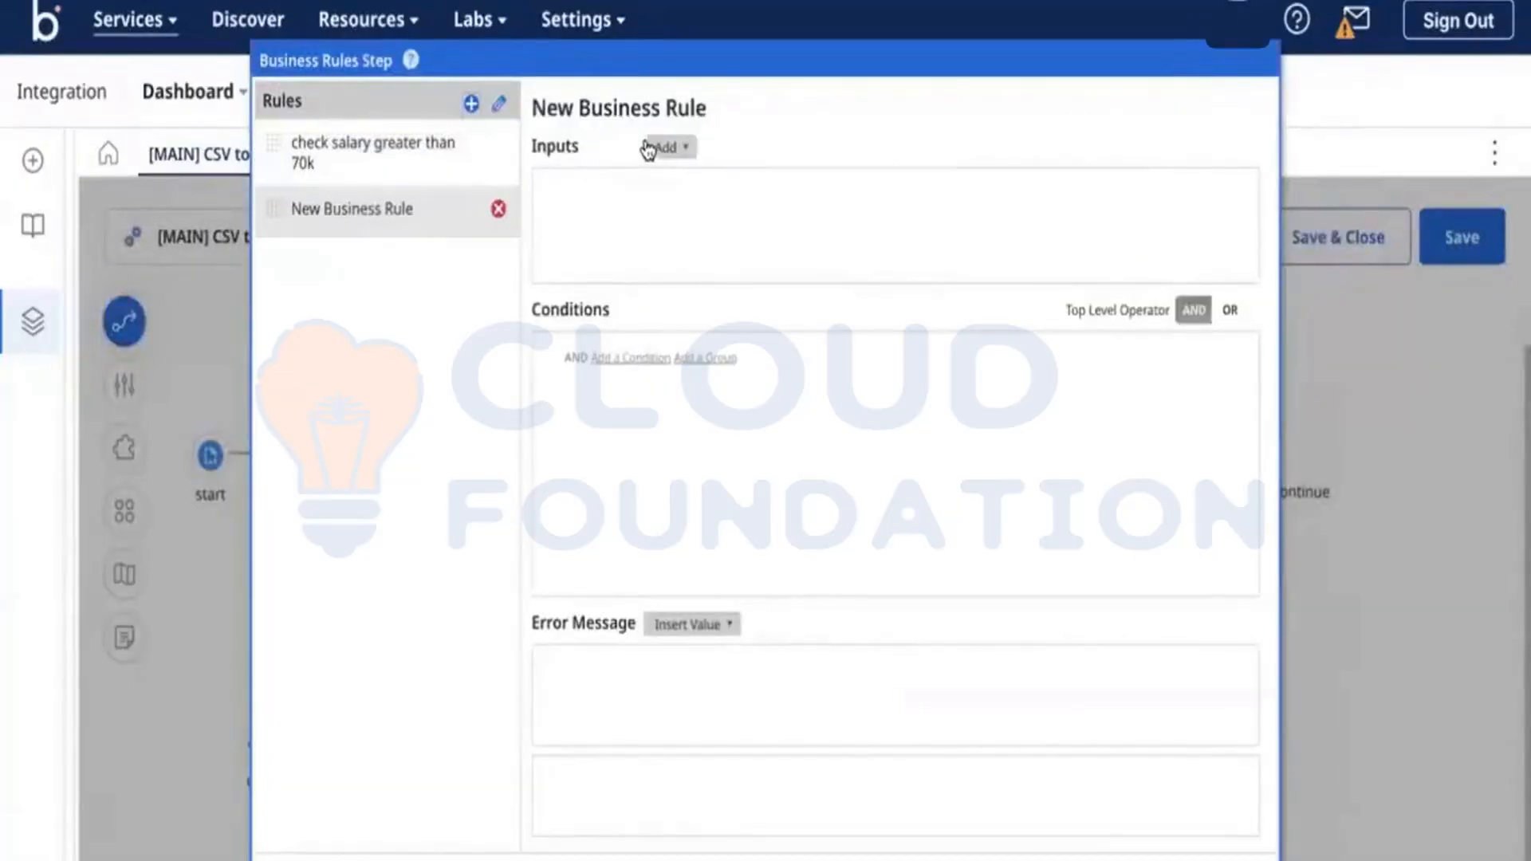
click(640, 115)
triple_click(640, 116)
text(de)
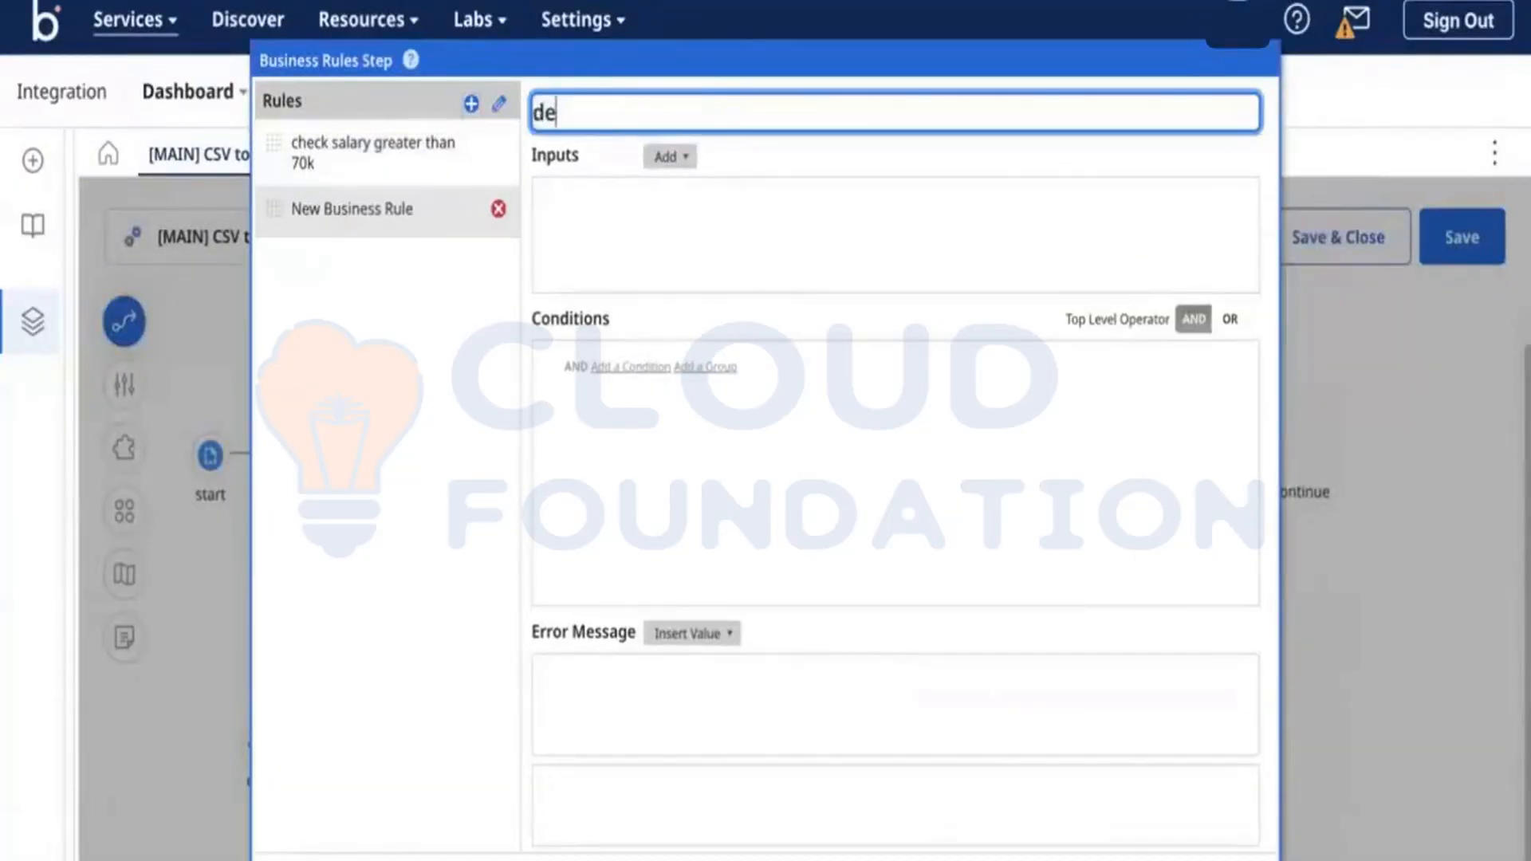
text(partment is)
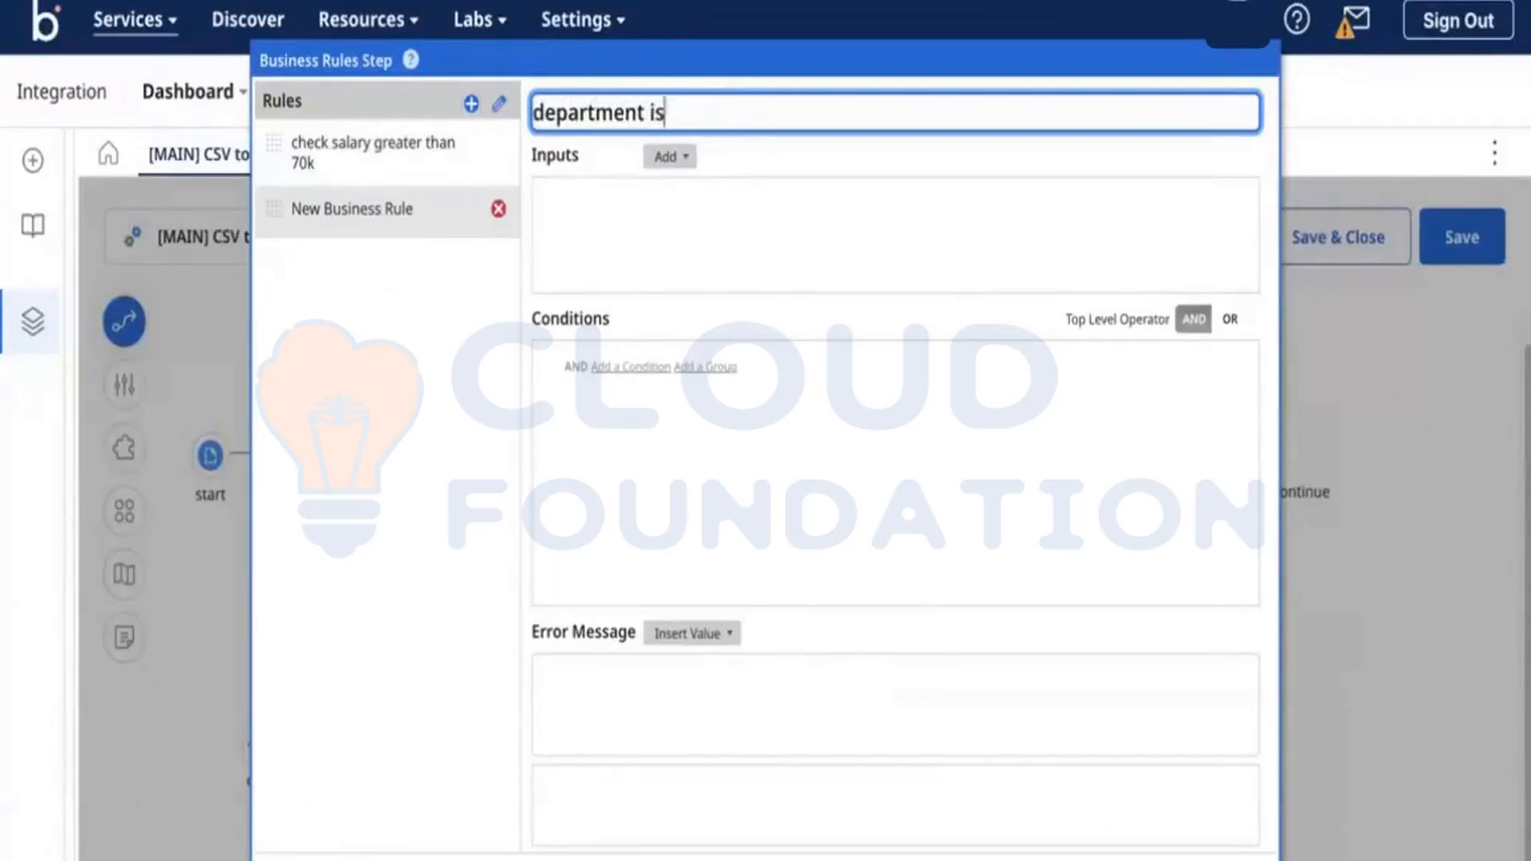
text( engineering)
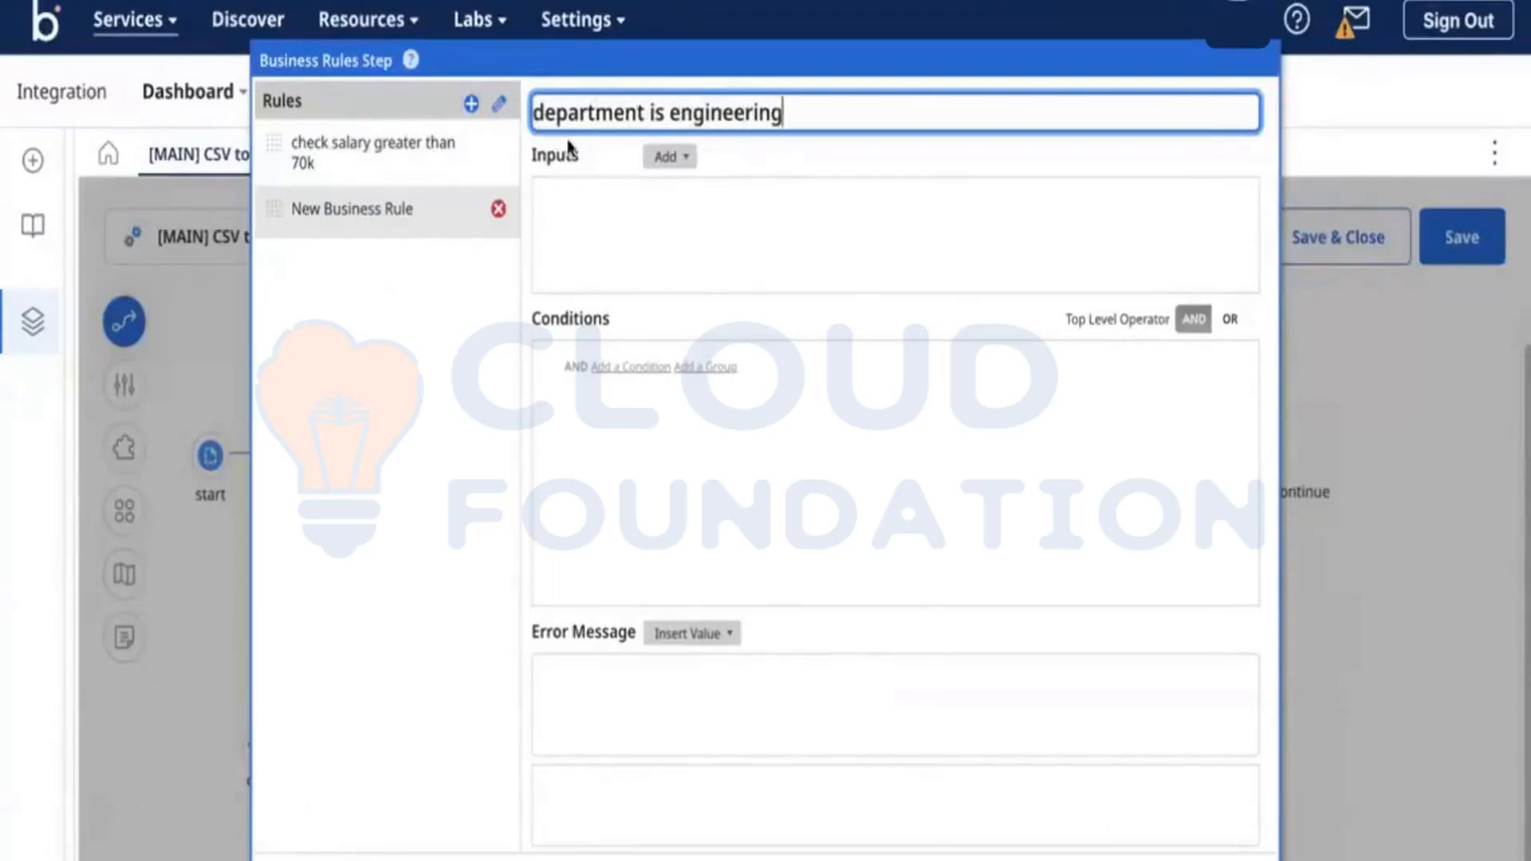
Add the Department element as a field input of the "department is engineering" rule, with the alias shortened to Department.
click(670, 157)
click(698, 201)
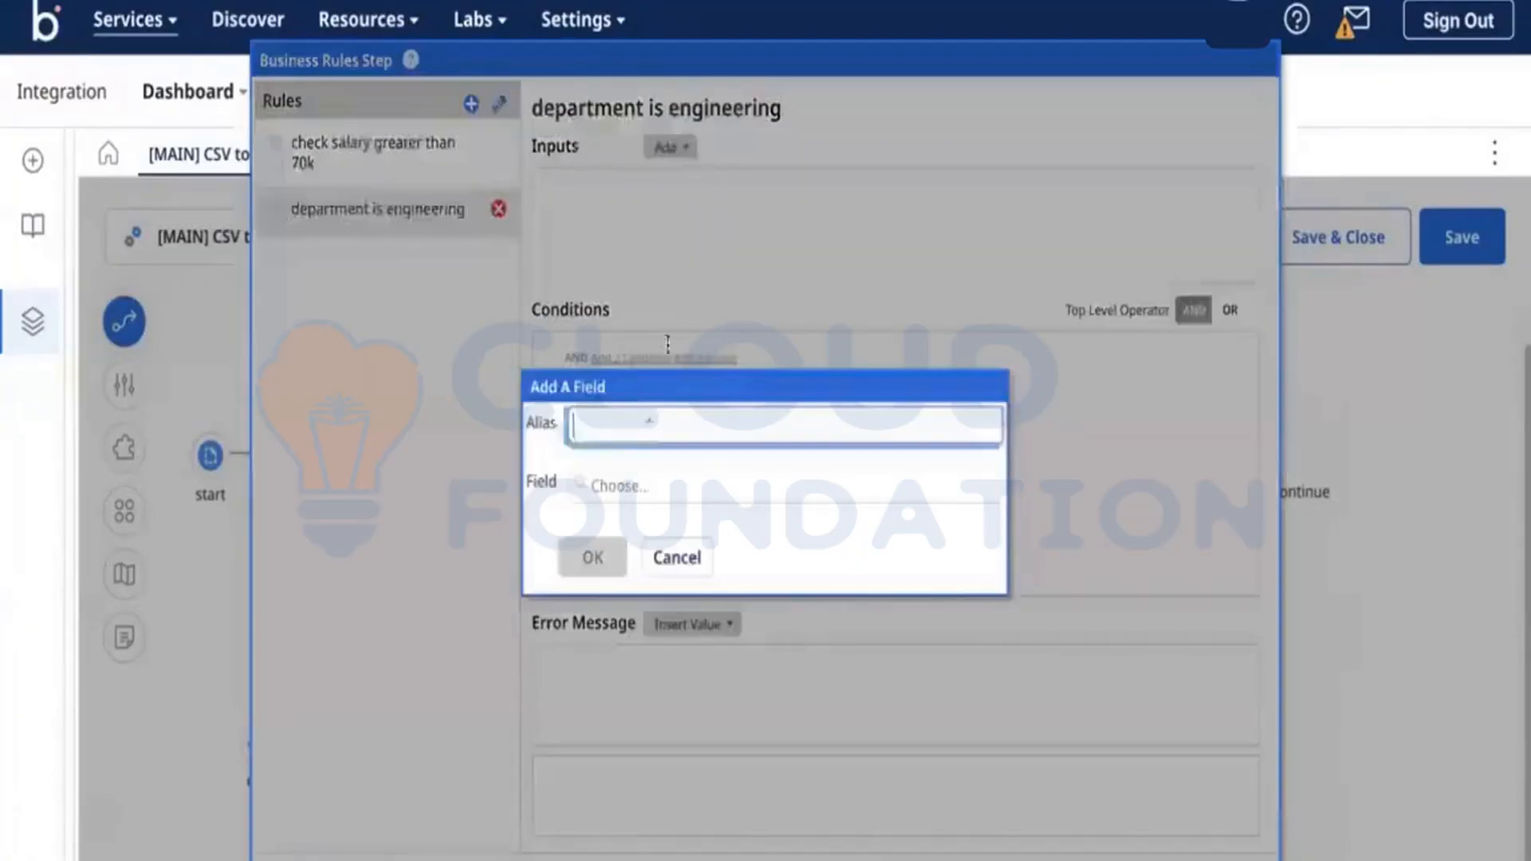
click(650, 502)
click(607, 627)
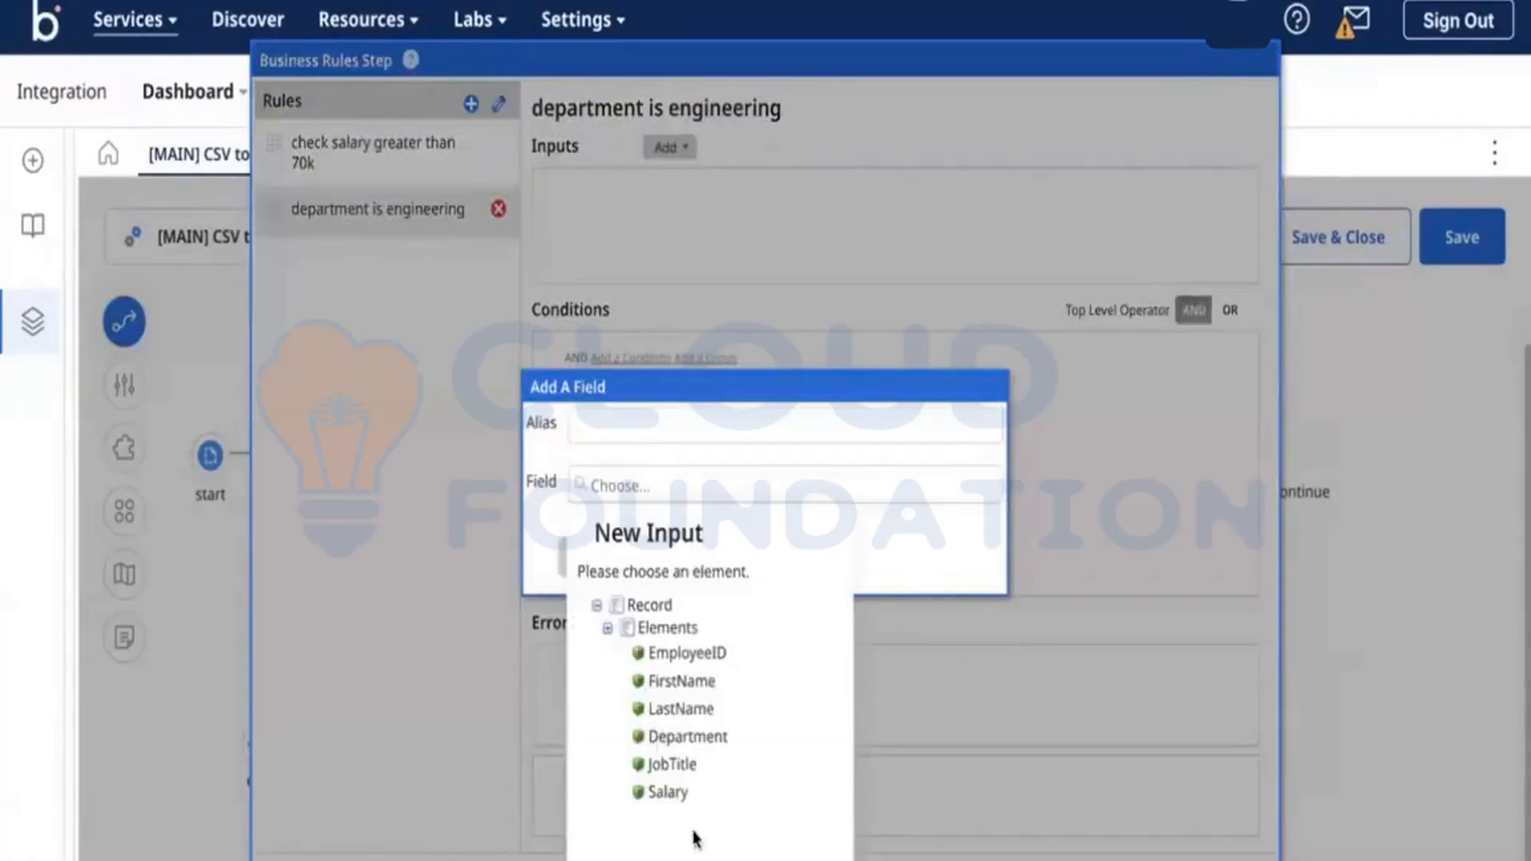
click(688, 736)
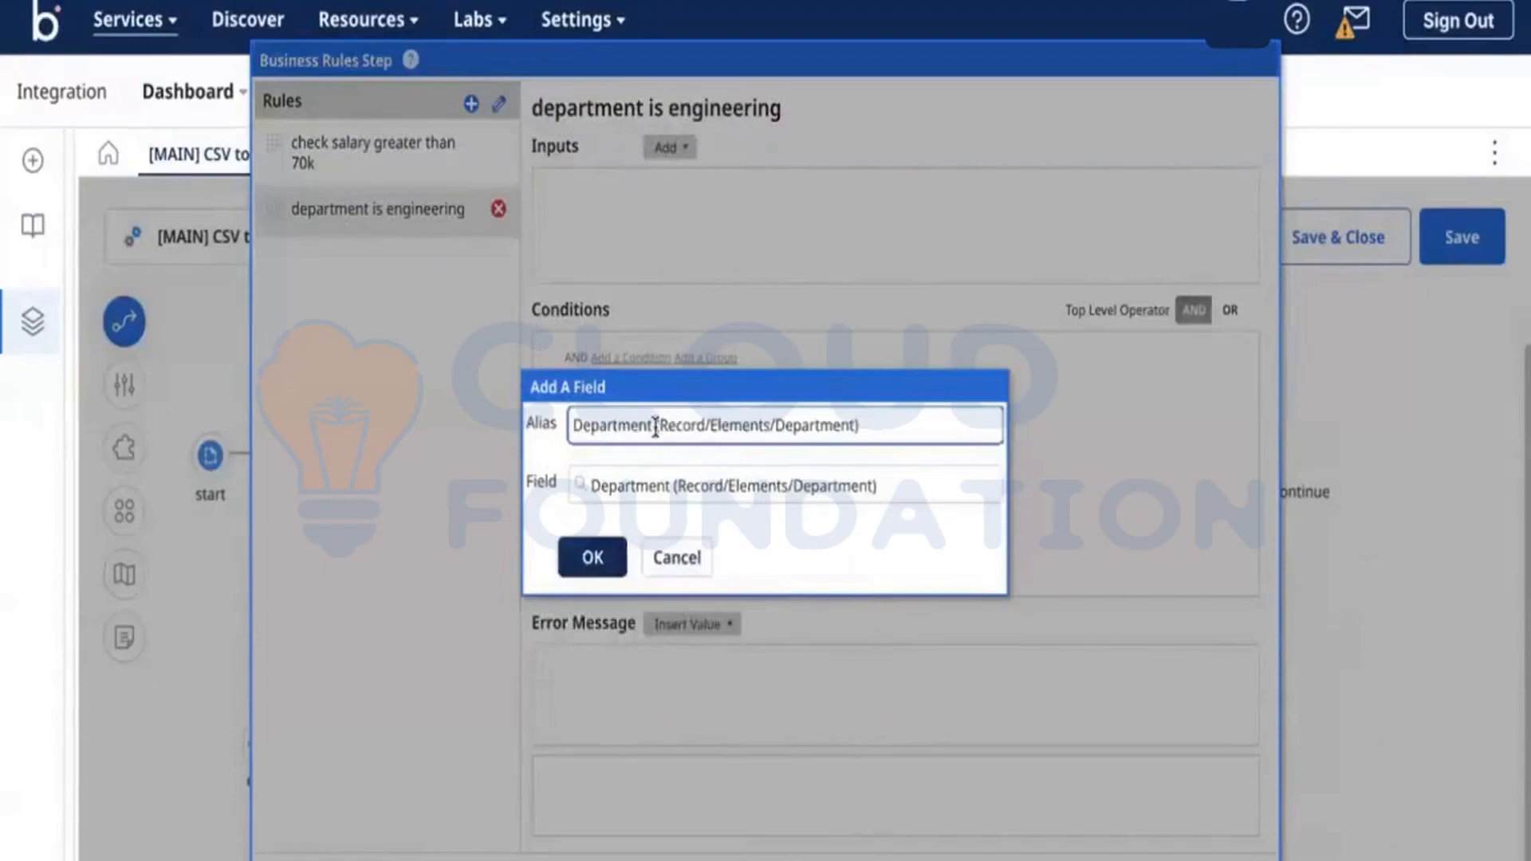
drag(656, 427, 889, 430)
key(BackSpace)
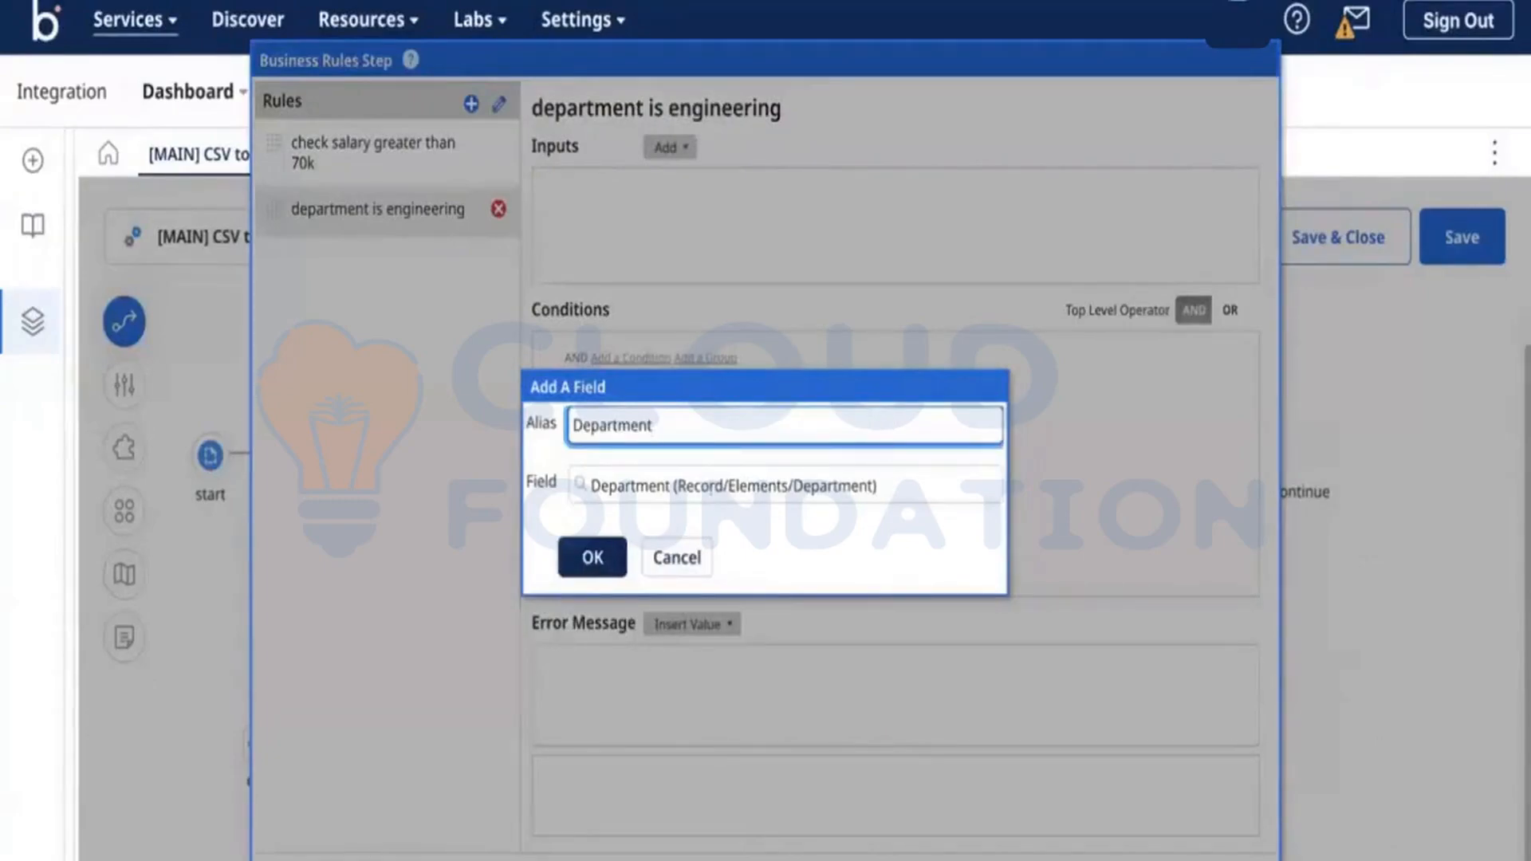
click(608, 557)
Start a condition in the "department is engineering" rule that compares Department with a Static value using the = operator.
click(698, 357)
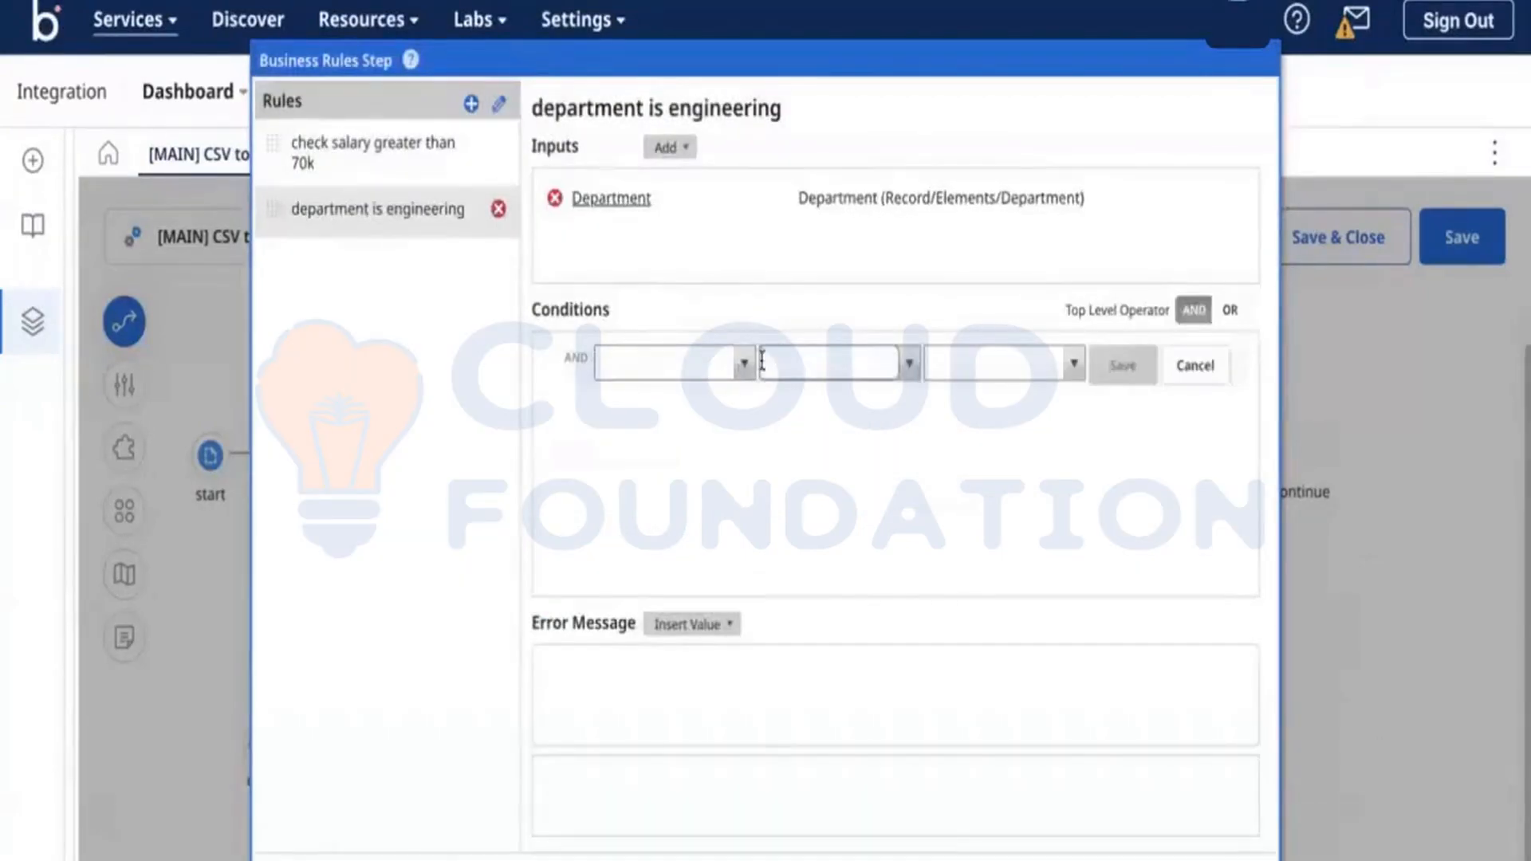
click(746, 363)
click(718, 419)
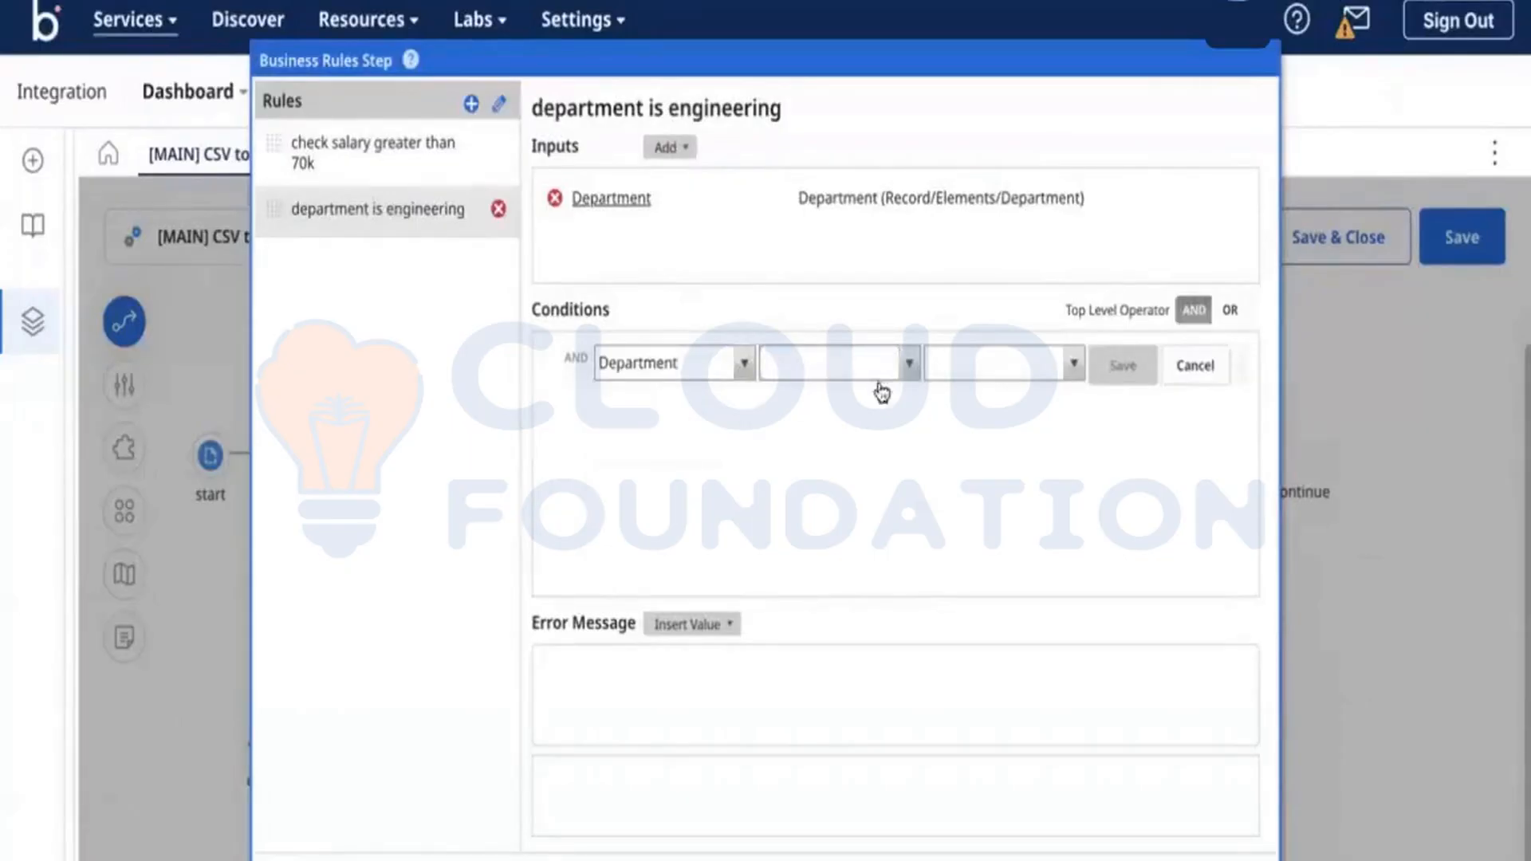
click(878, 369)
click(858, 397)
click(1046, 360)
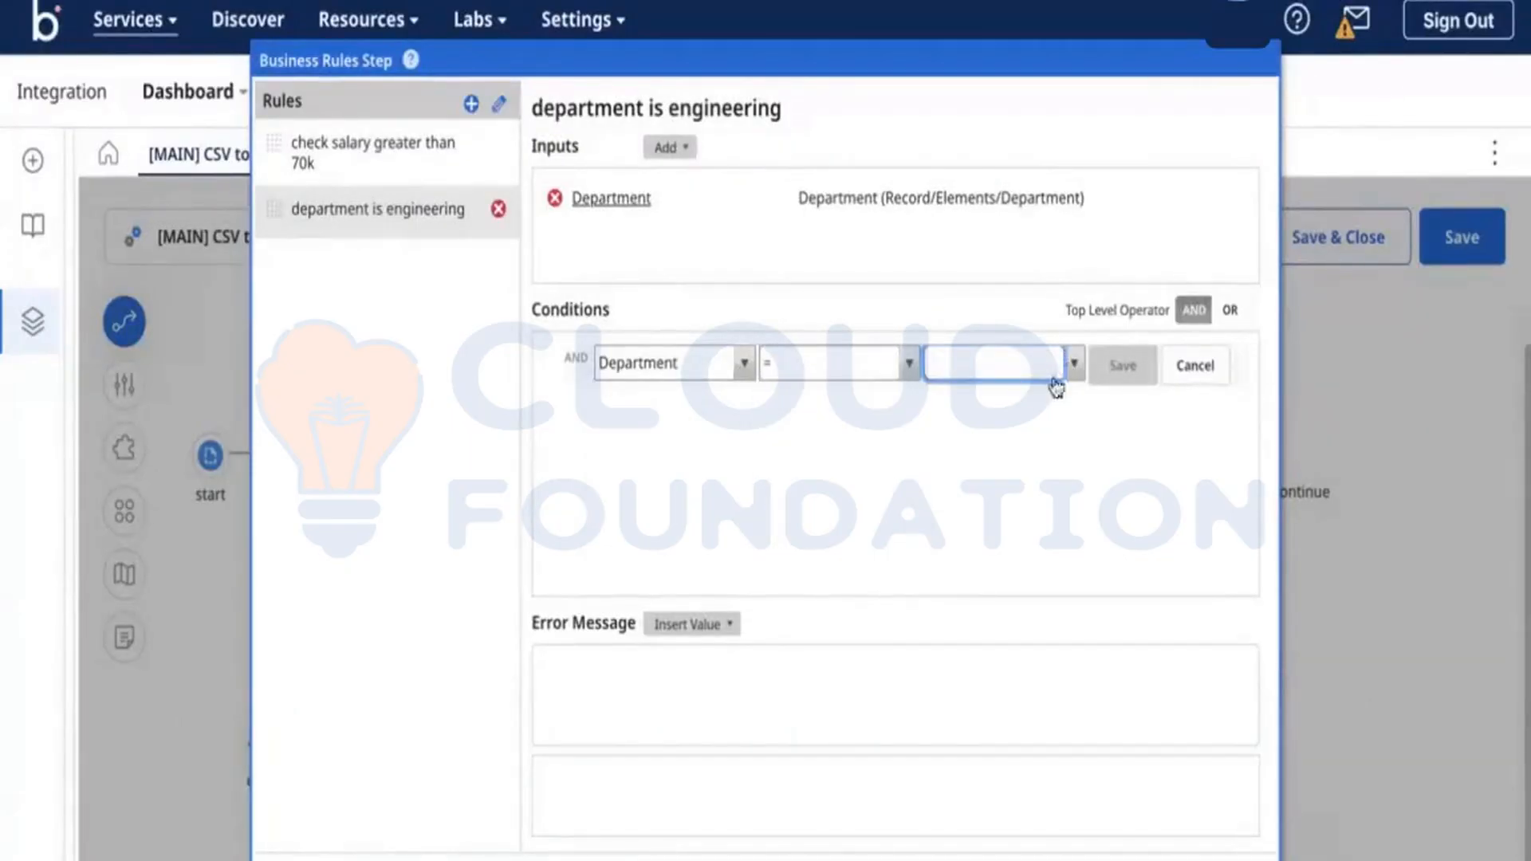
click(1055, 381)
click(954, 394)
click(581, 405)
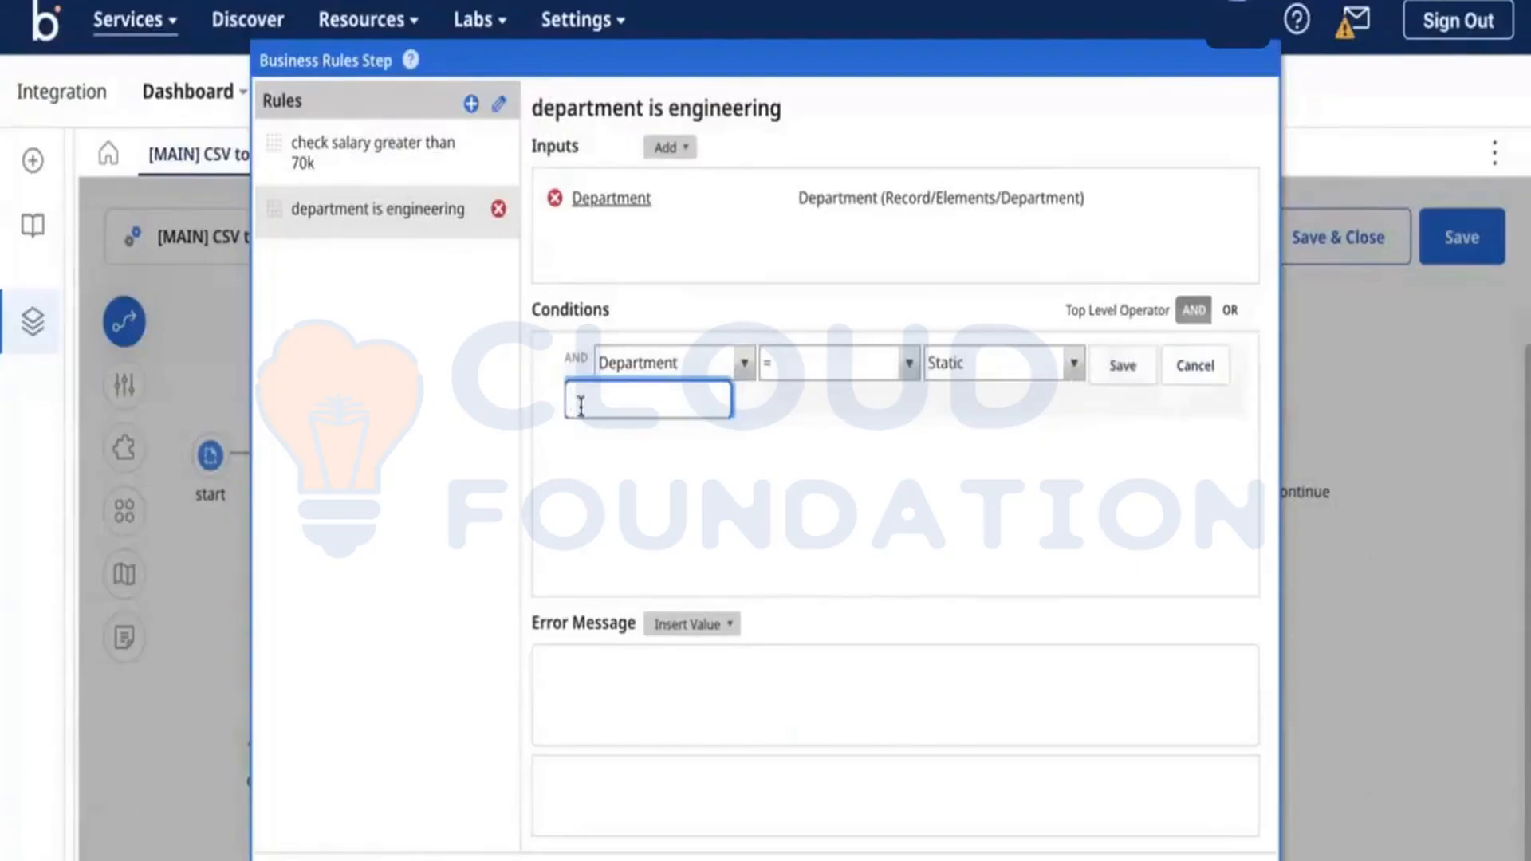
key(ctrl+v)
triple_click(689, 403)
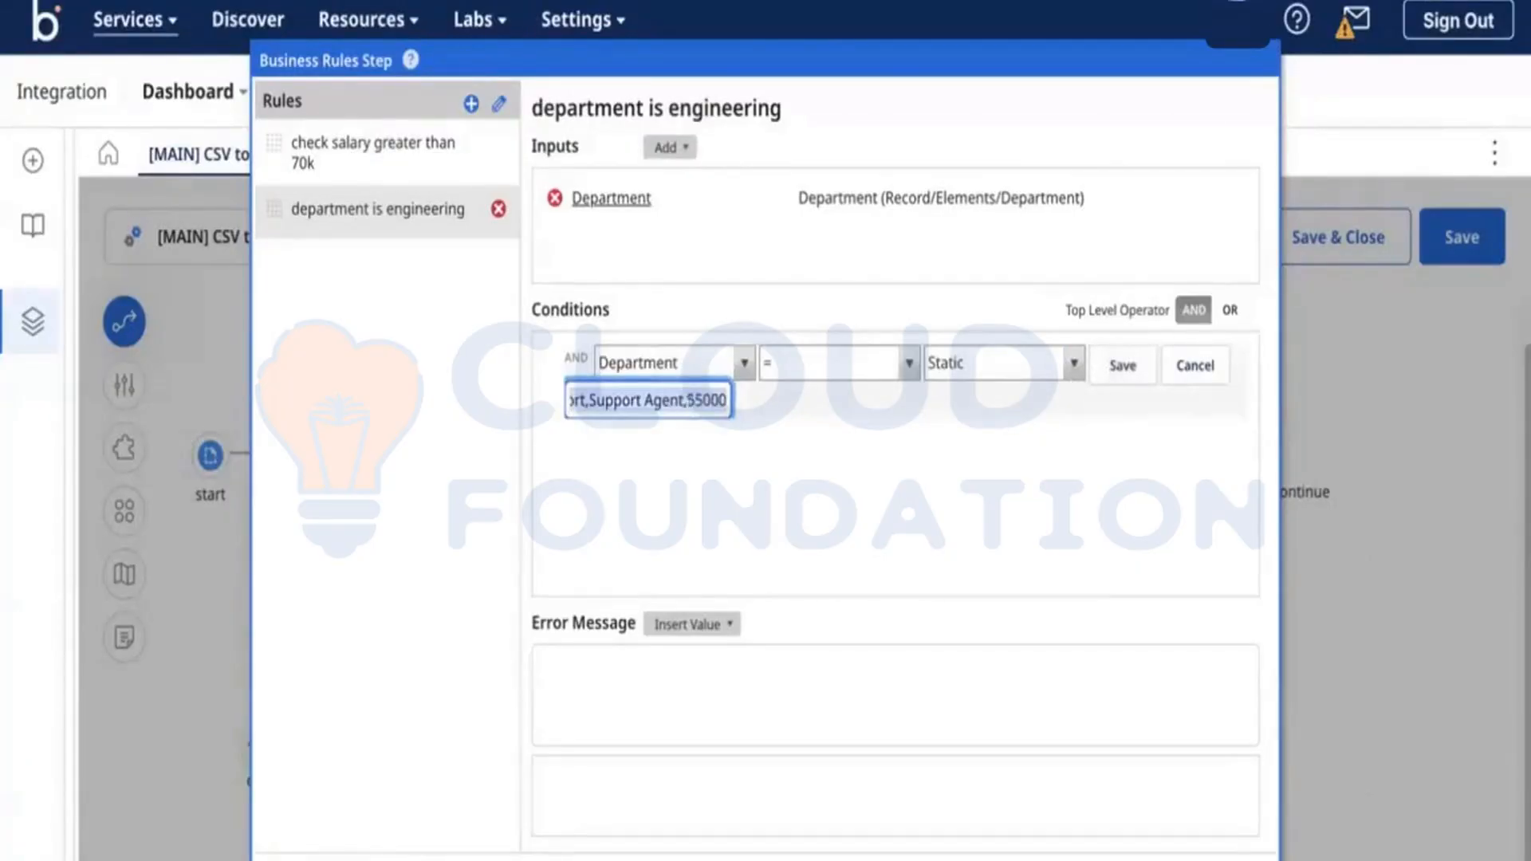
key(BackSpace)
Set the condition's static value to Engineering, copied from the notes document, then save the condition and close the Business Rules step.
key(ctrl+Tab)
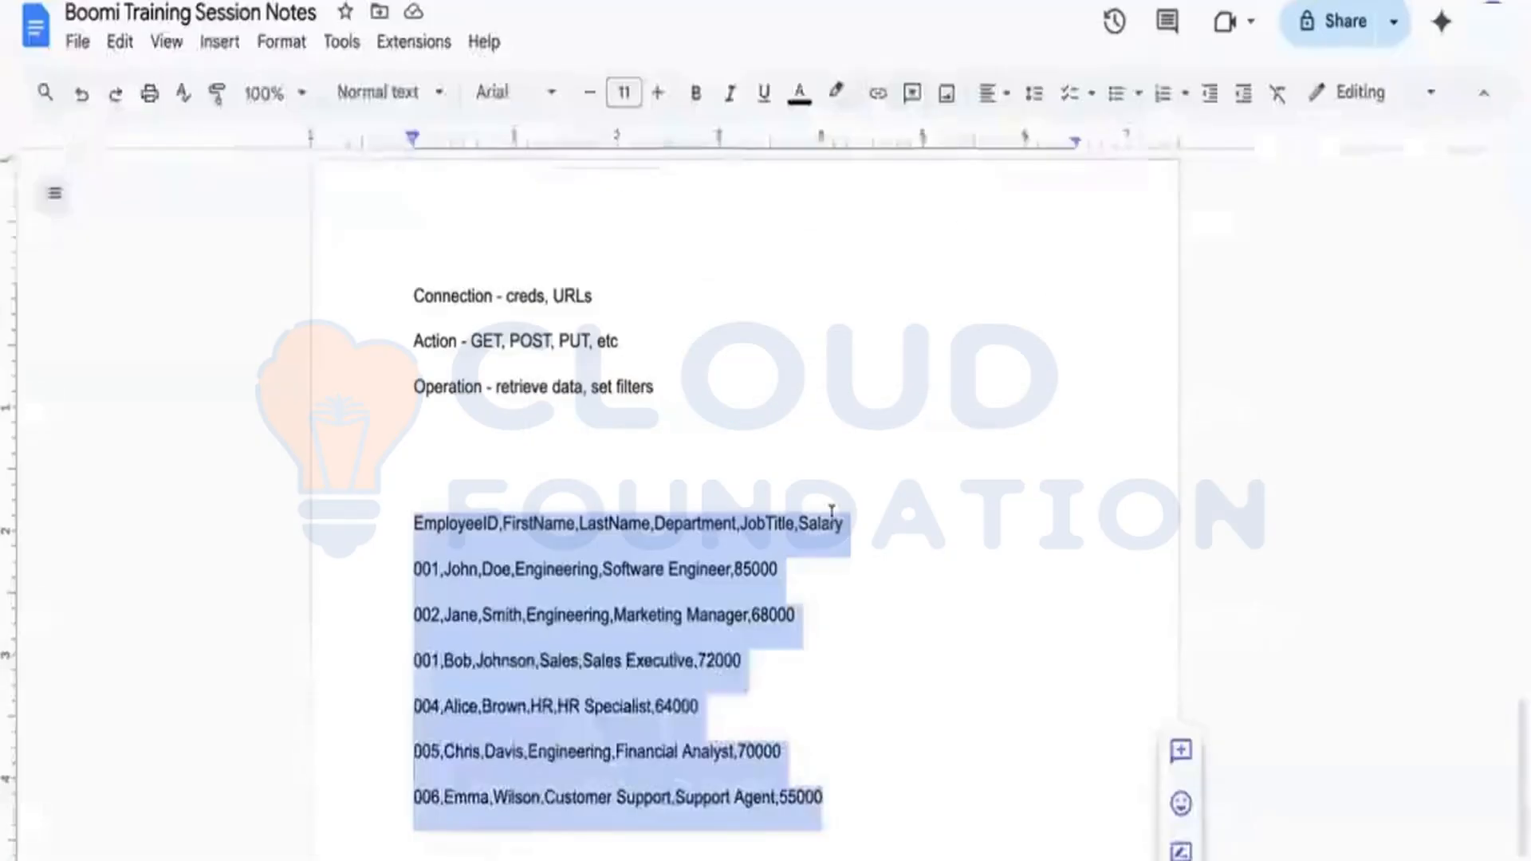
click(800, 612)
double_click(573, 749)
key(ctrl+c)
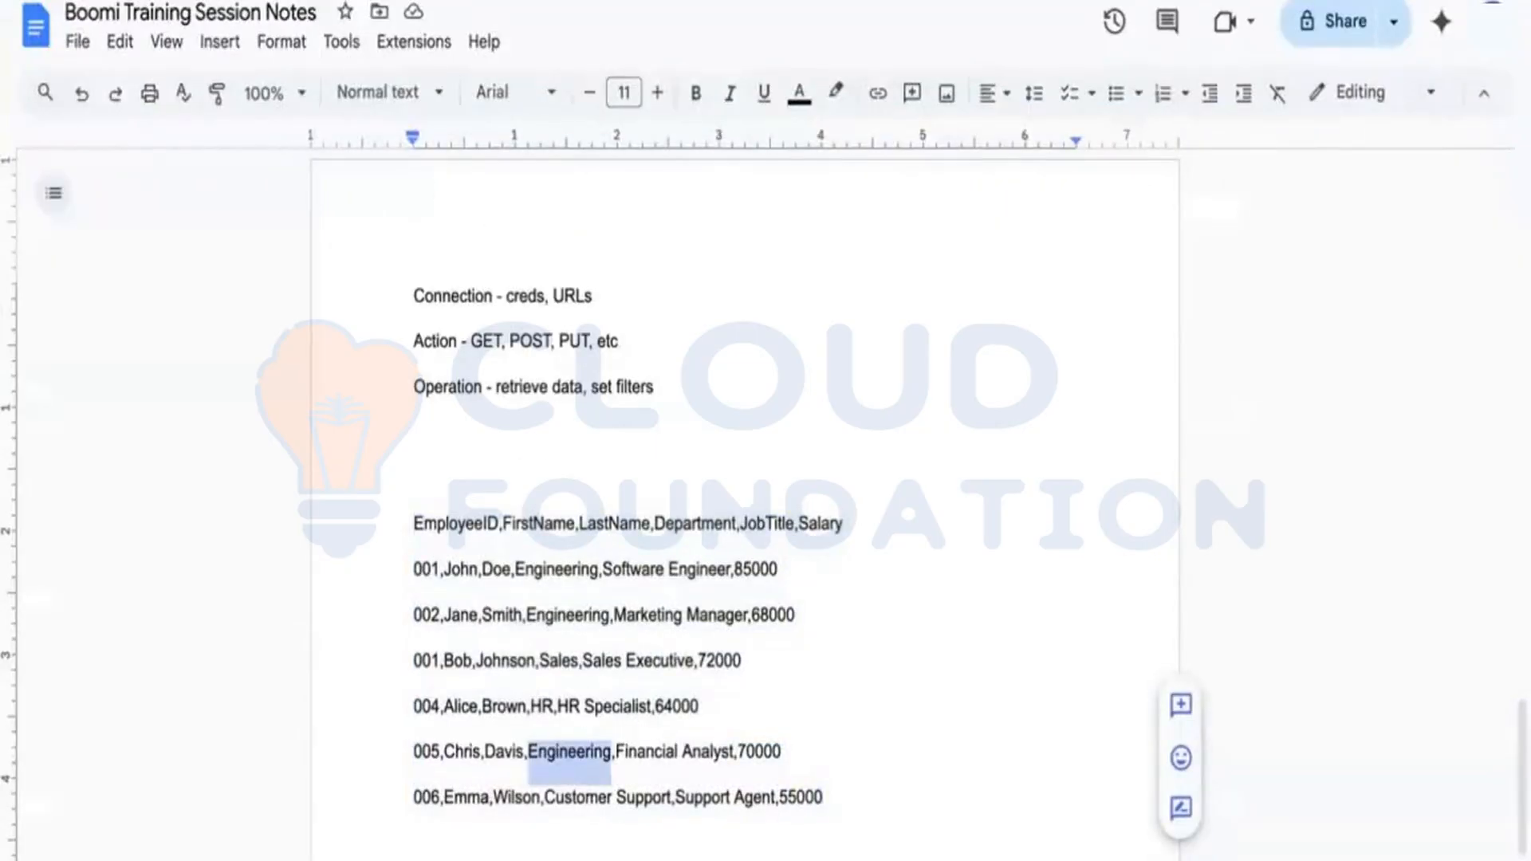
key(ctrl+Tab)
key(ctrl+v)
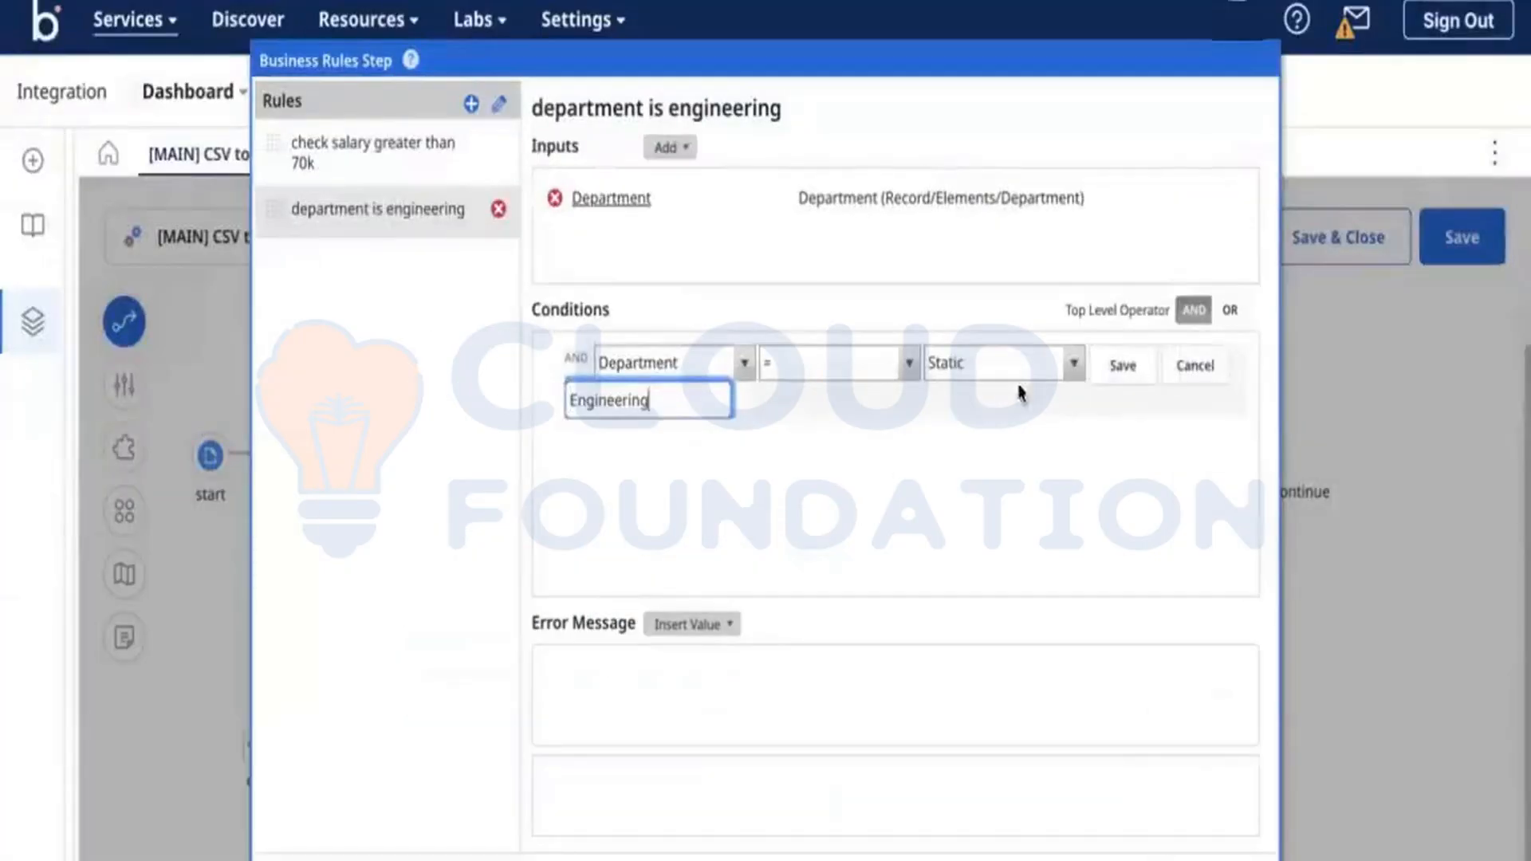
click(1121, 365)
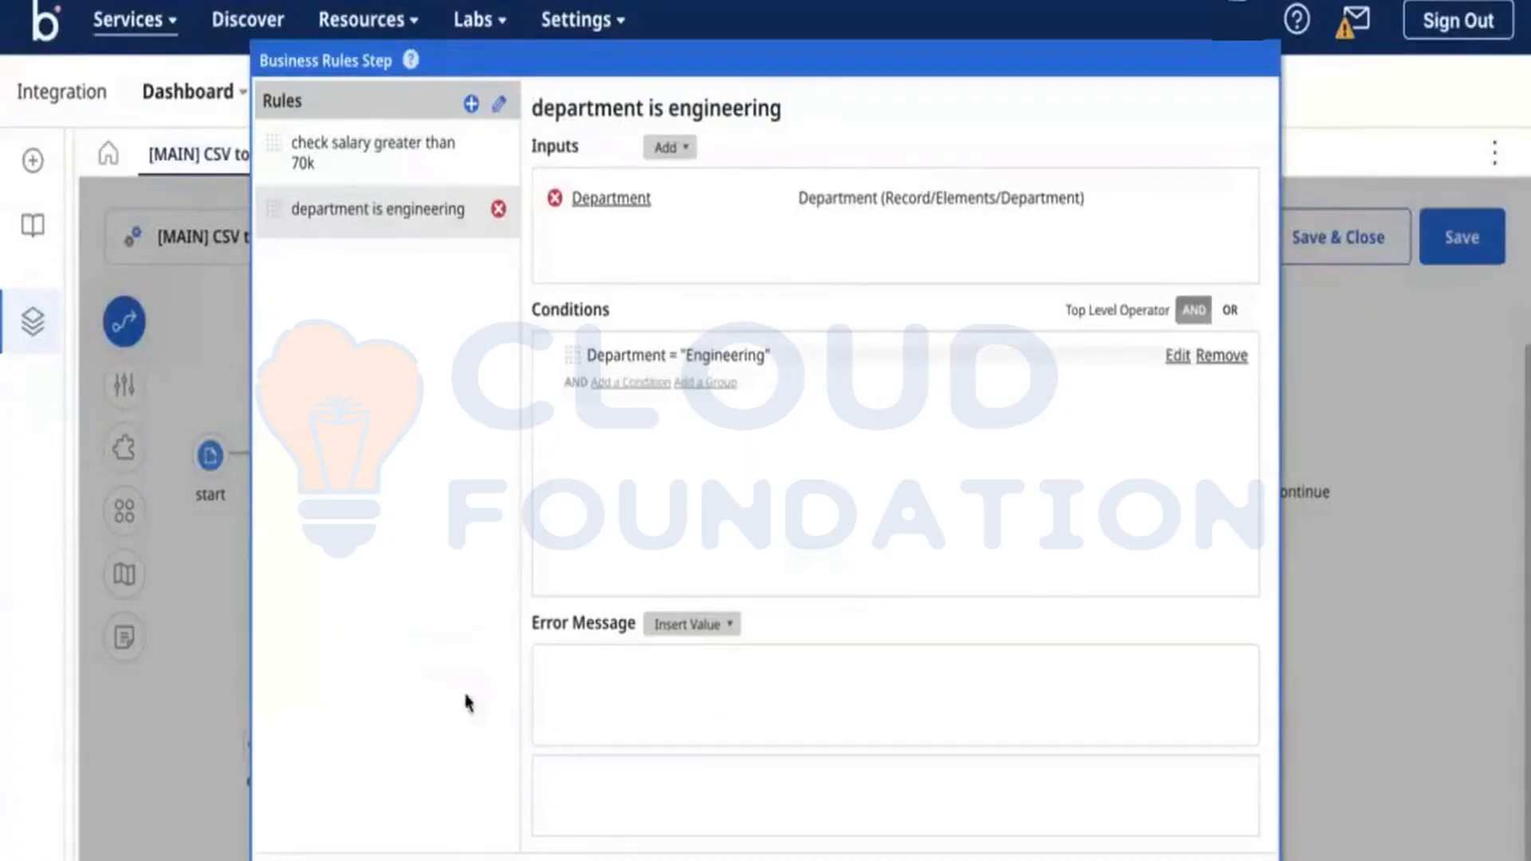
click(494, 796)
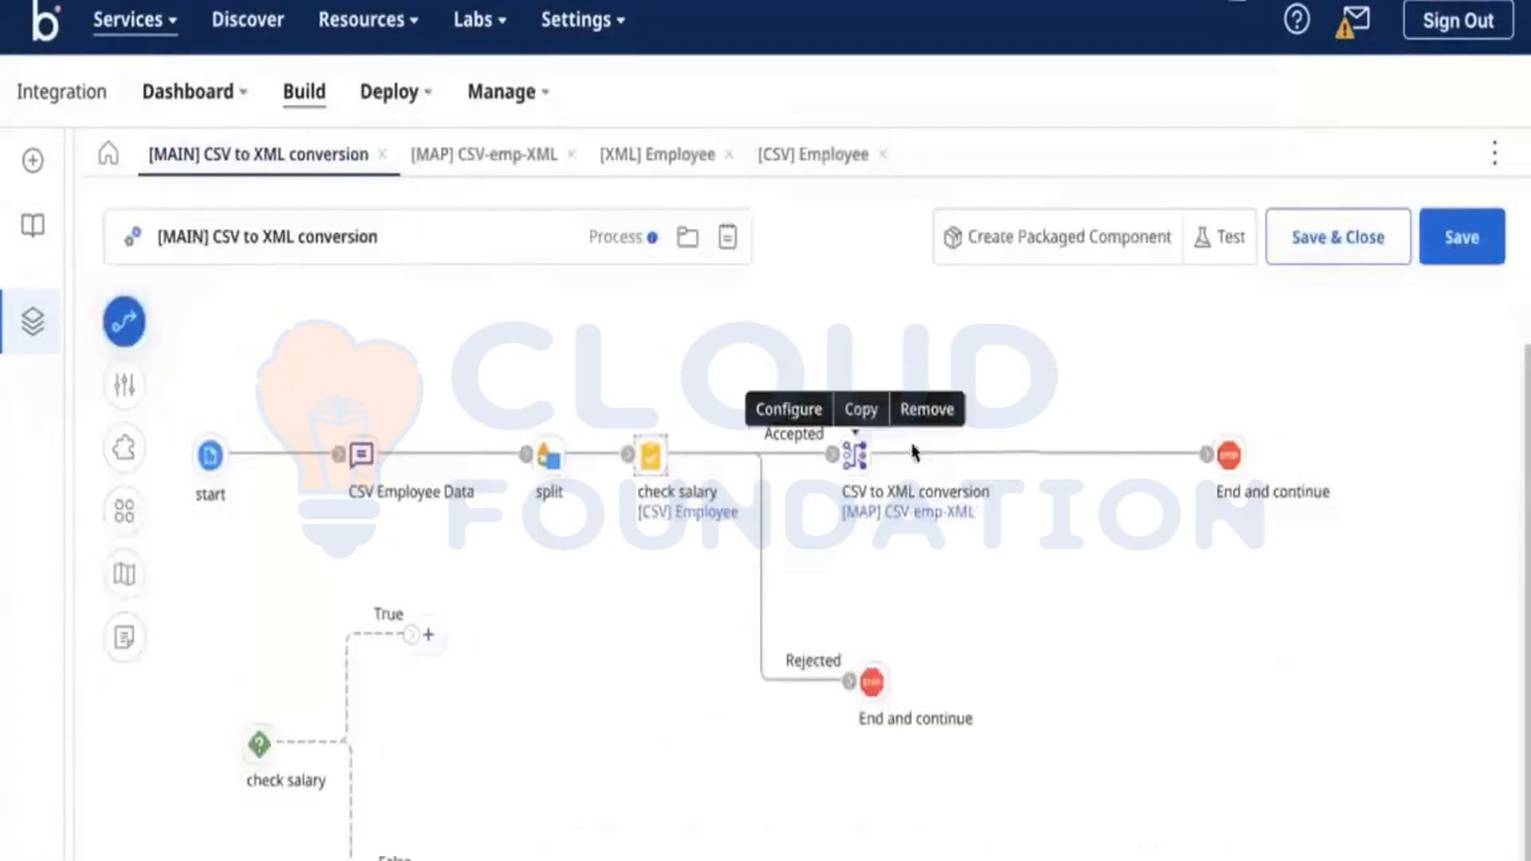
Save the CSV to XML conversion process and run a new test on Test-DV.
click(1428, 250)
click(1221, 243)
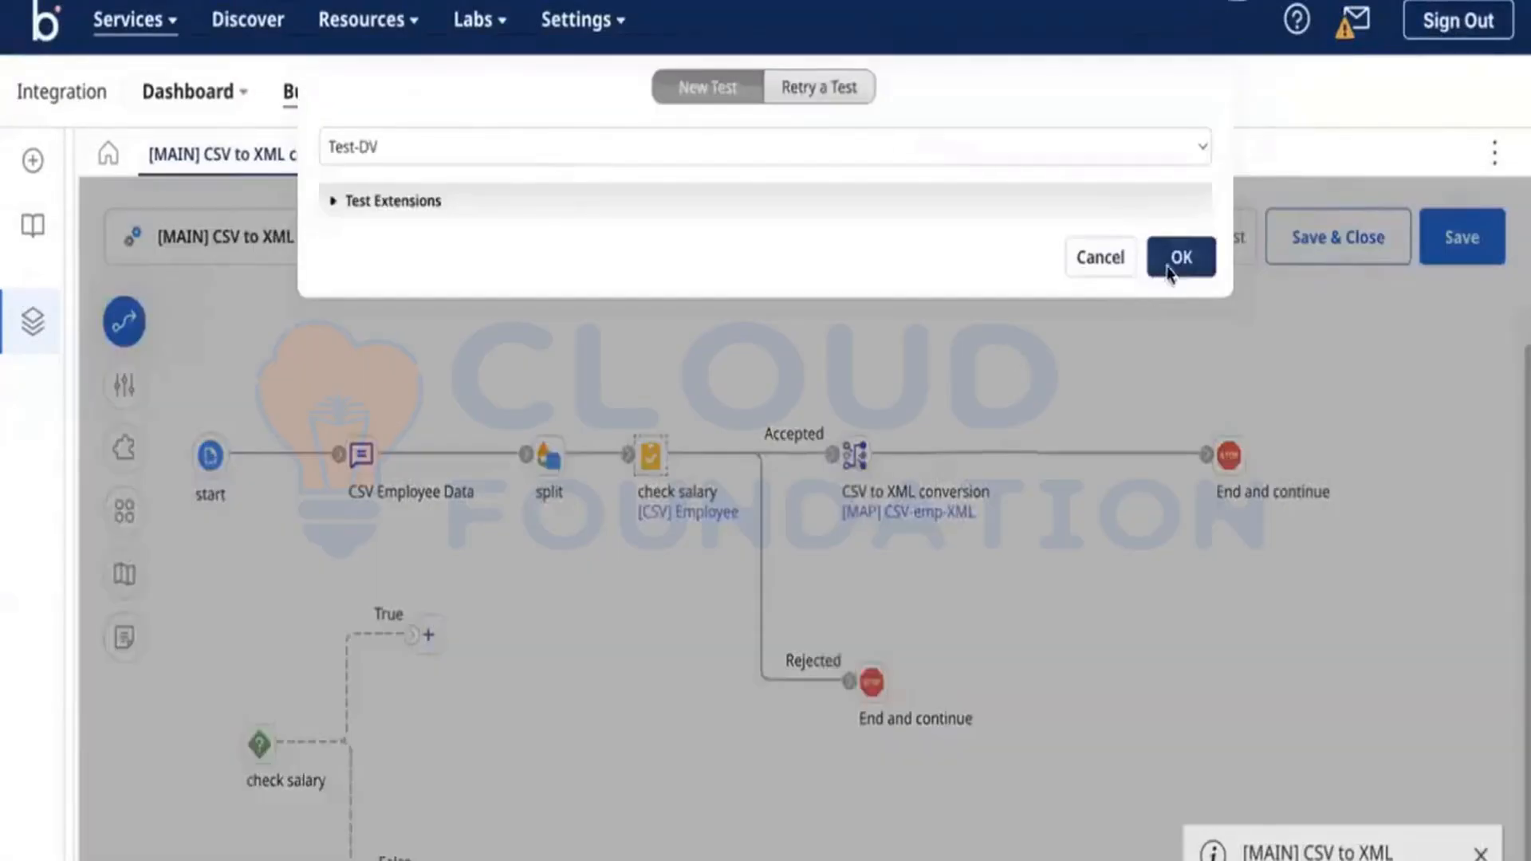
click(1169, 267)
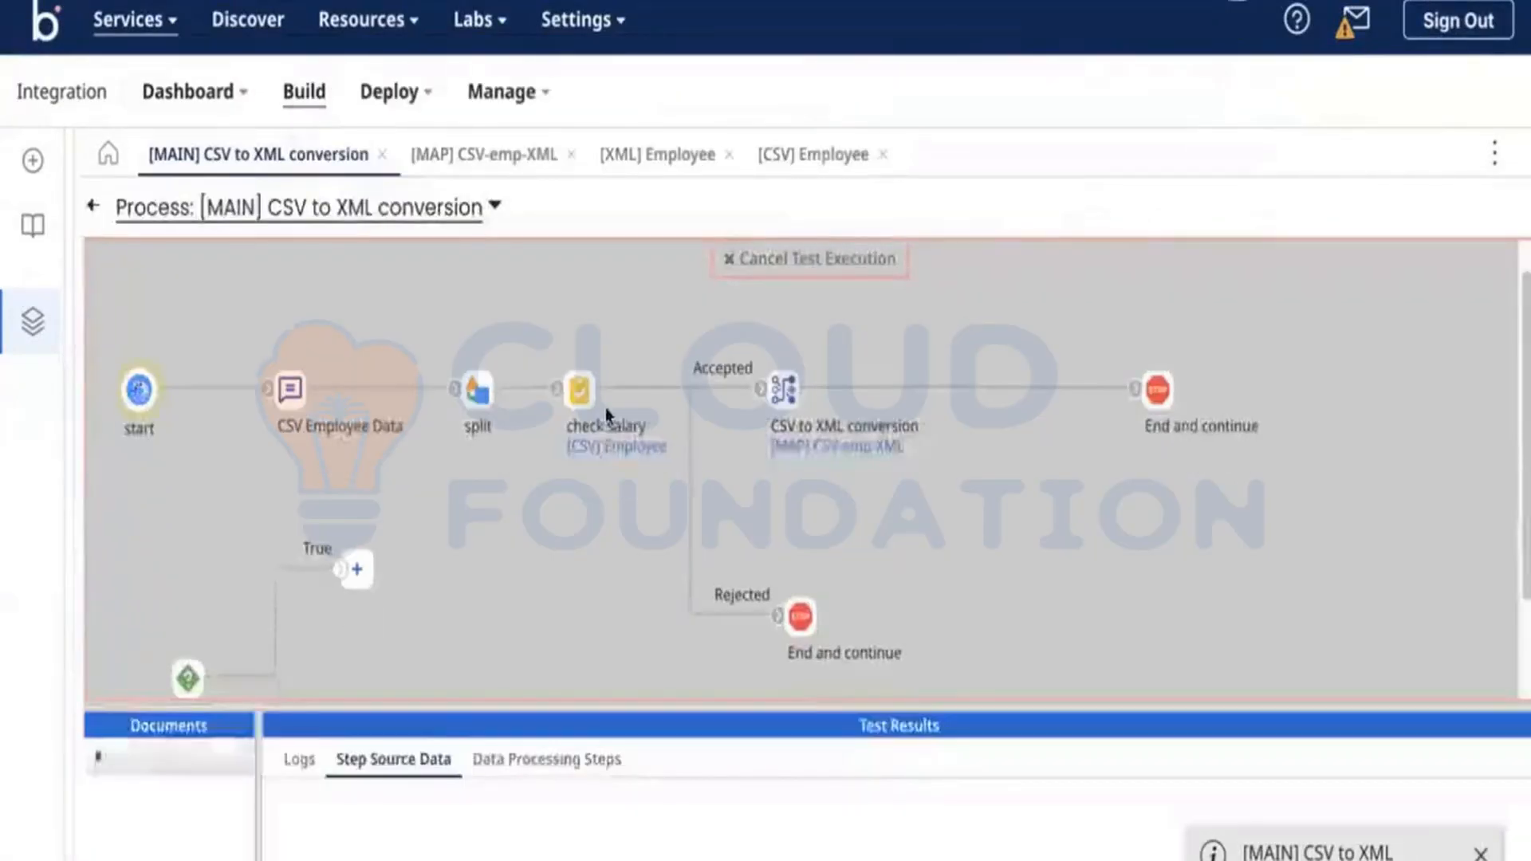
Examine the check salary step's test log for the execution of both business rules.
click(567, 385)
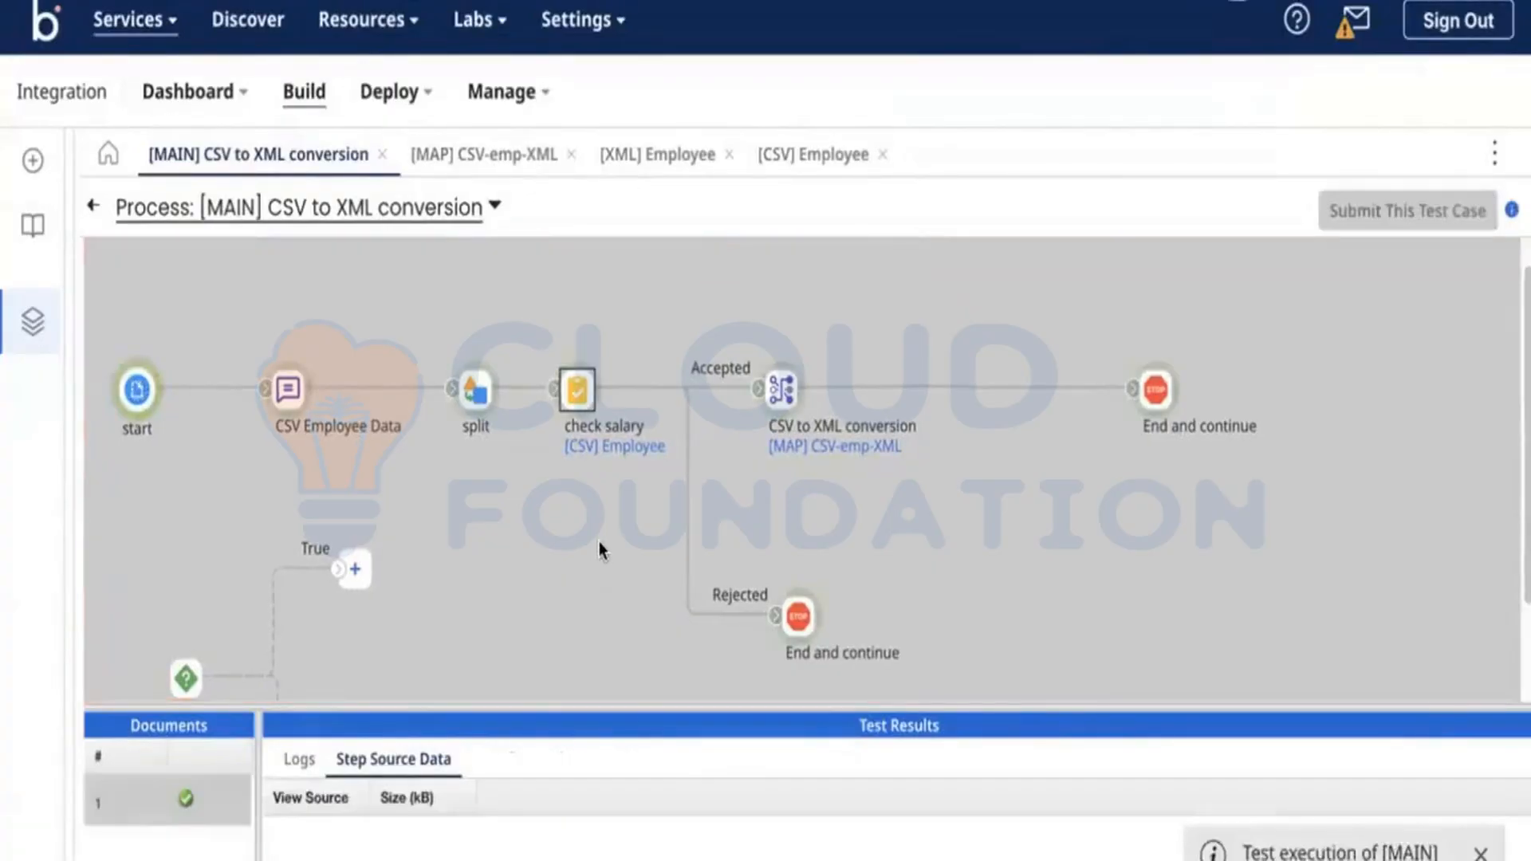
drag(711, 693, 764, 511)
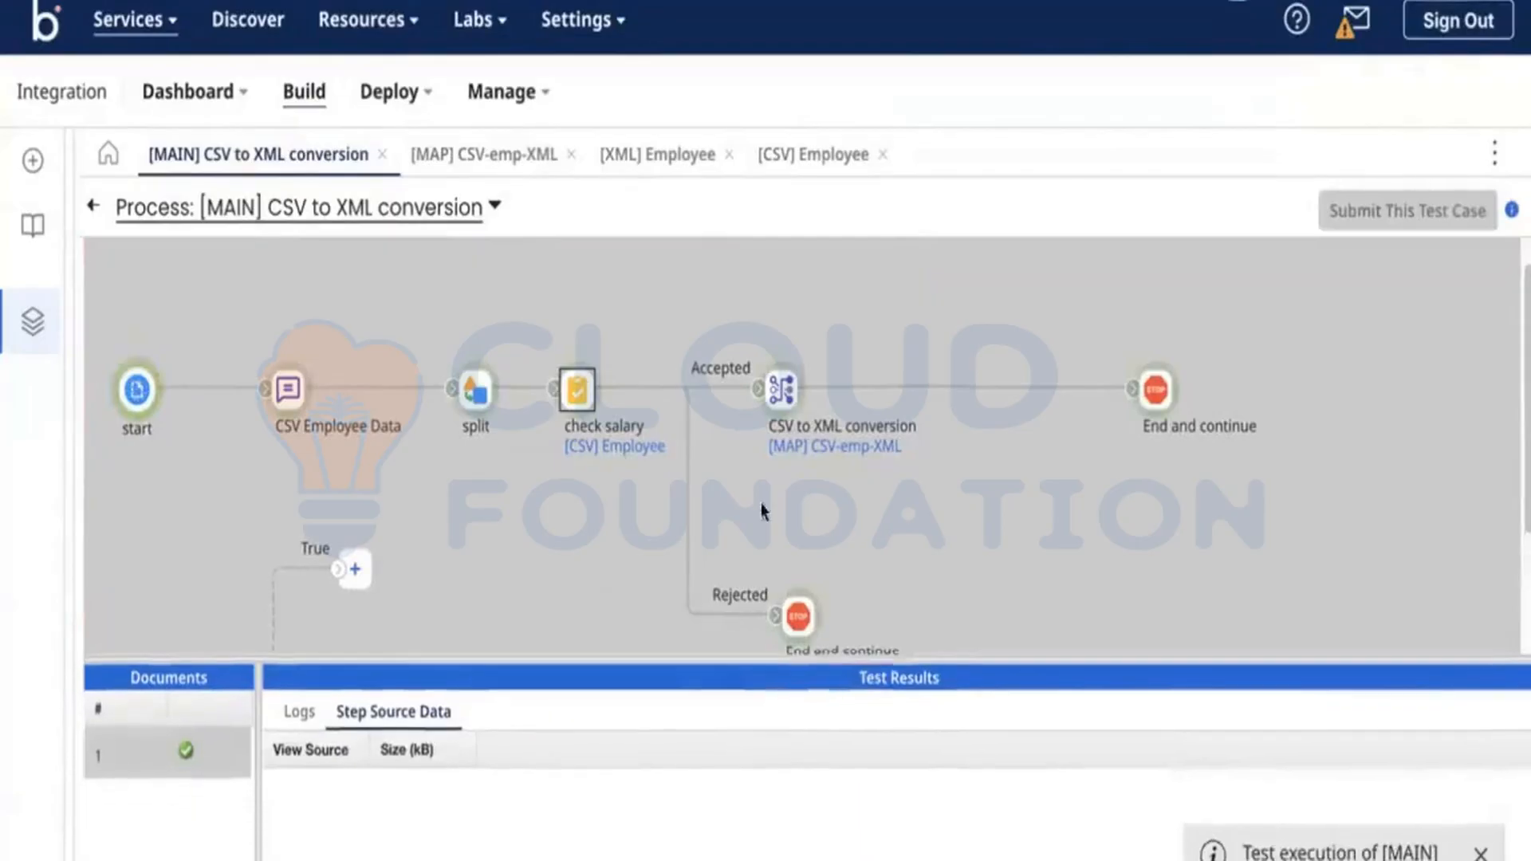
scroll(775, 472, down, 2)
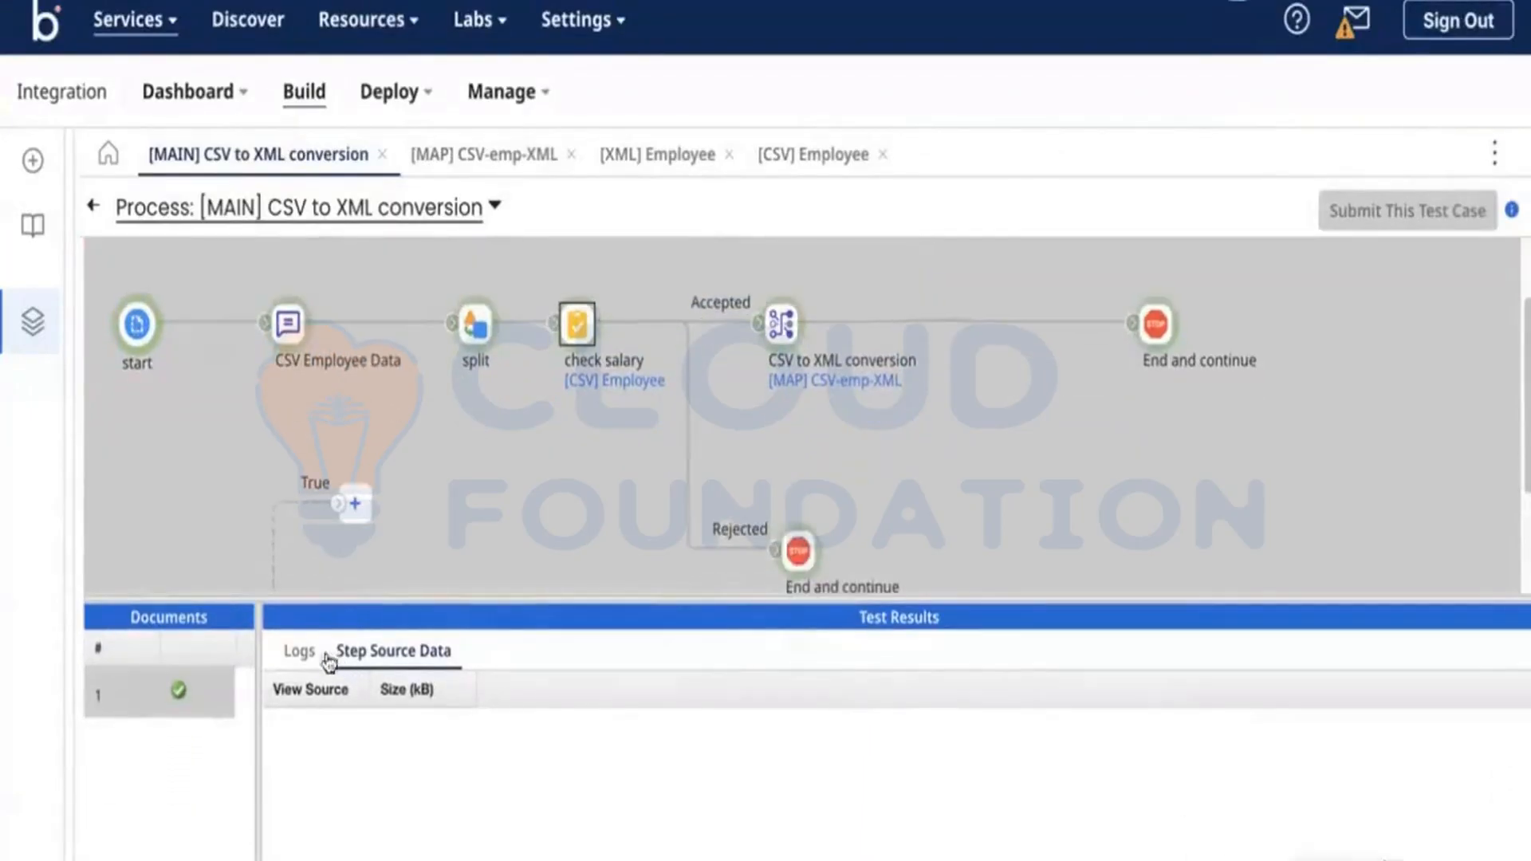
click(300, 651)
scroll(1140, 821, down, 1)
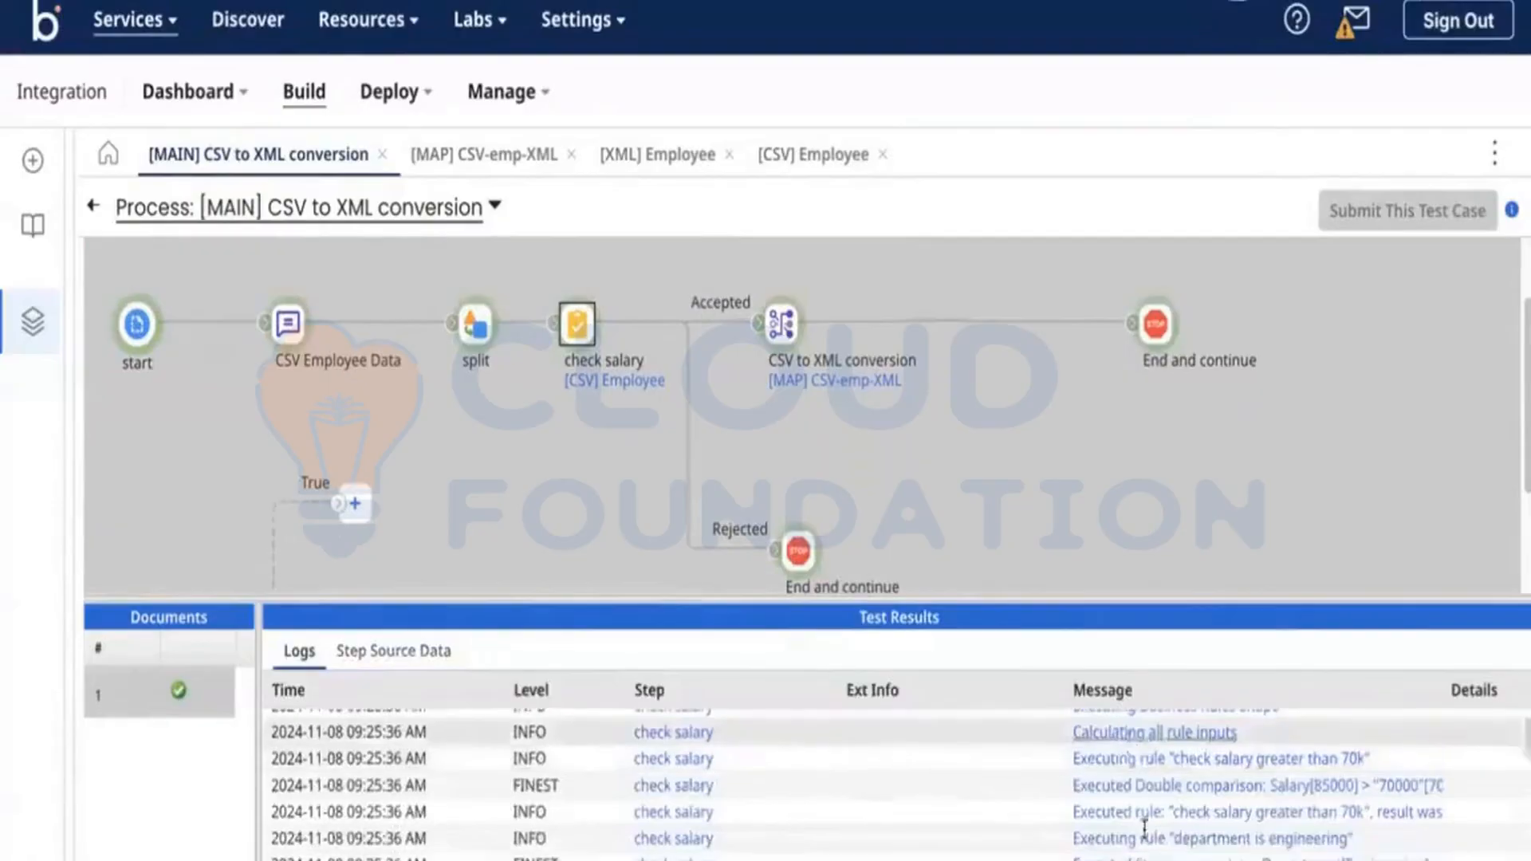
scroll(1144, 830, down, 3)
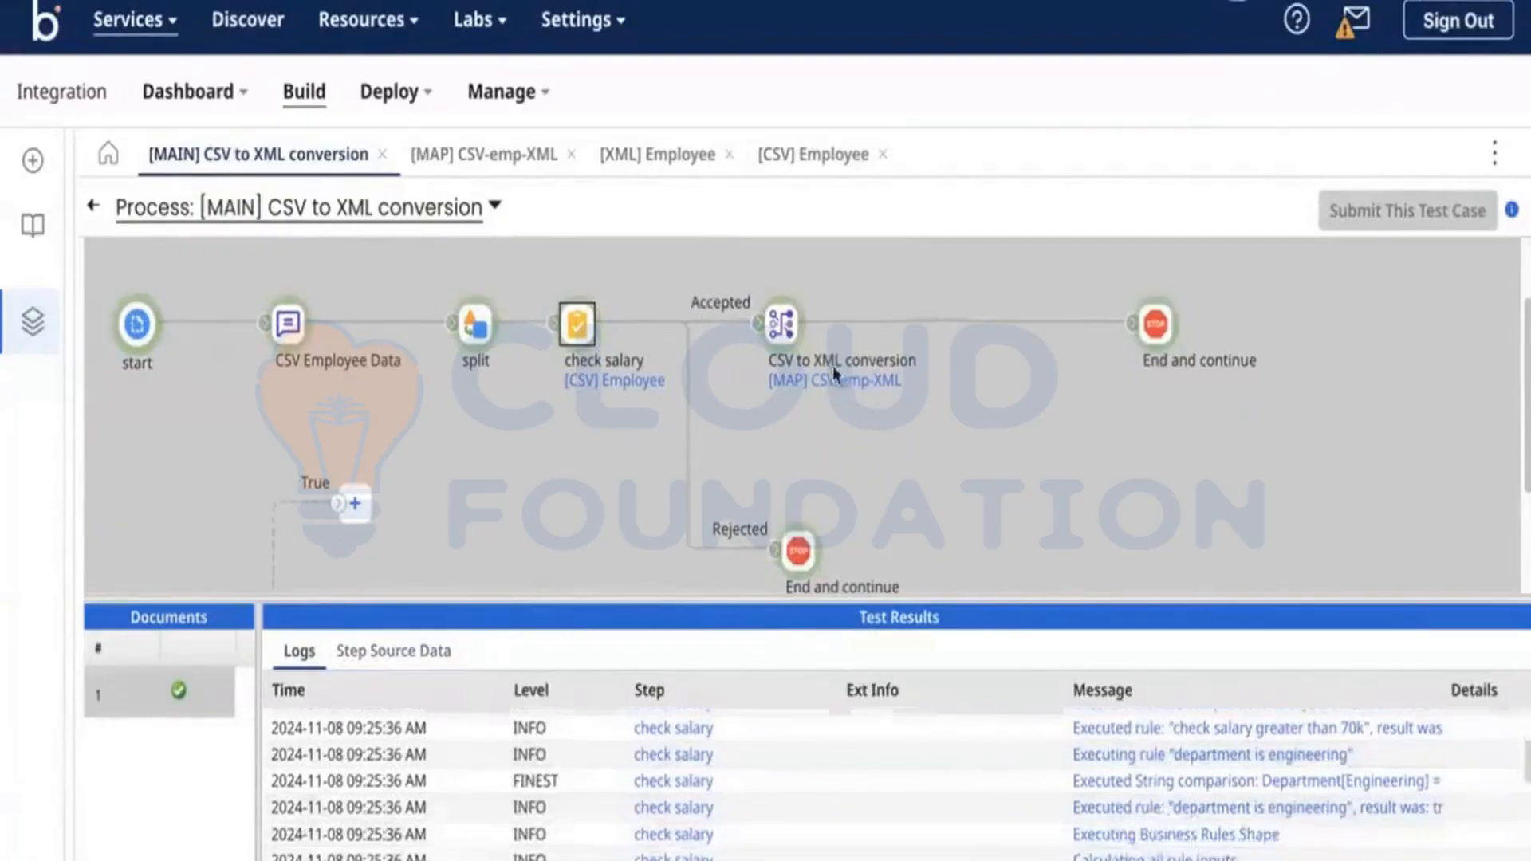
Compare the check salary step's source data and rule log with the employee records in the notes document.
click(783, 326)
click(442, 654)
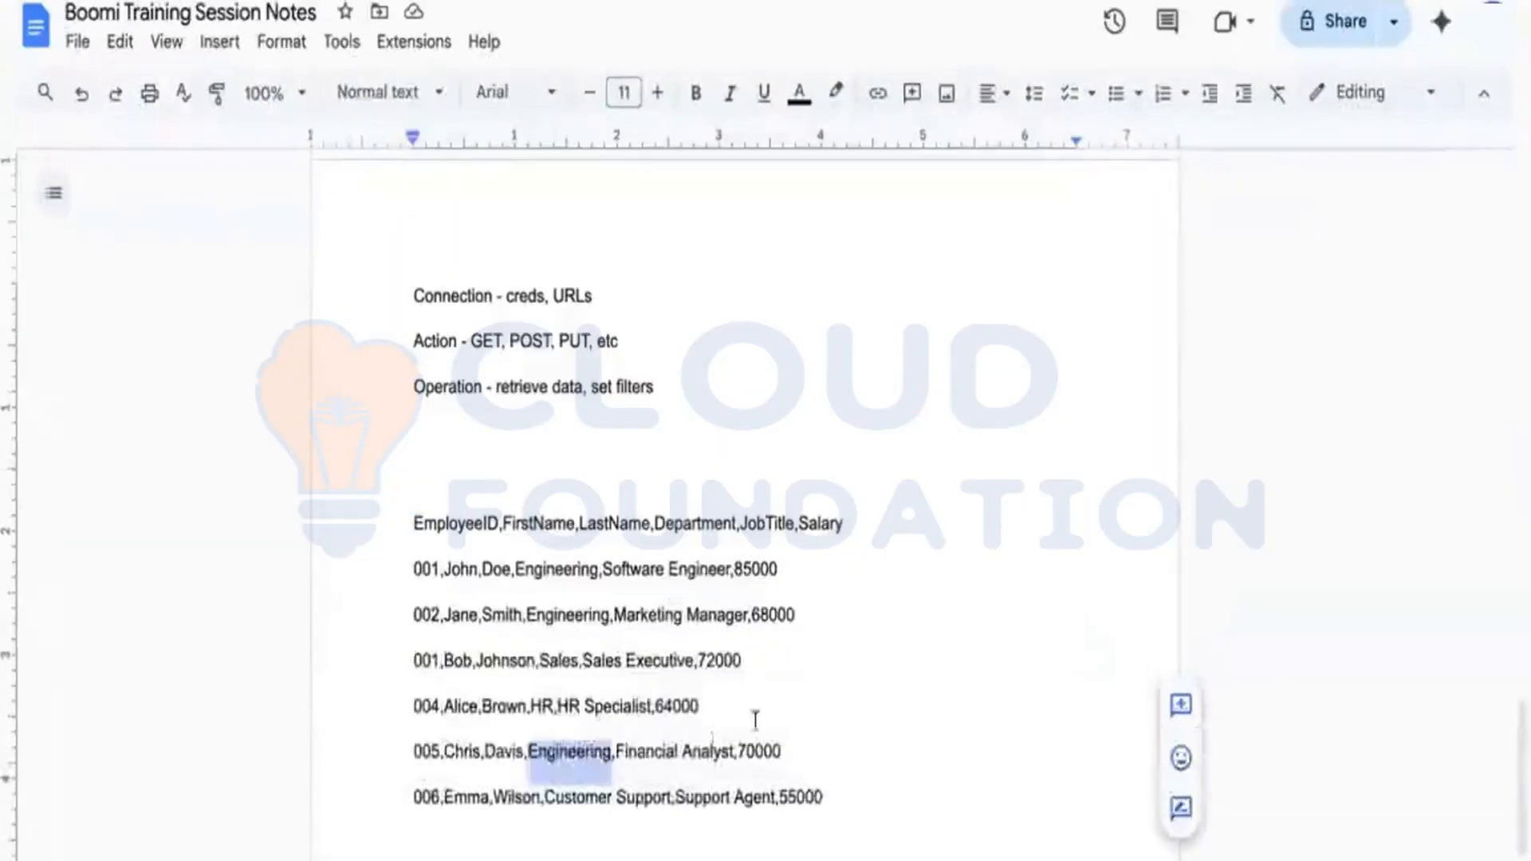
click(743, 660)
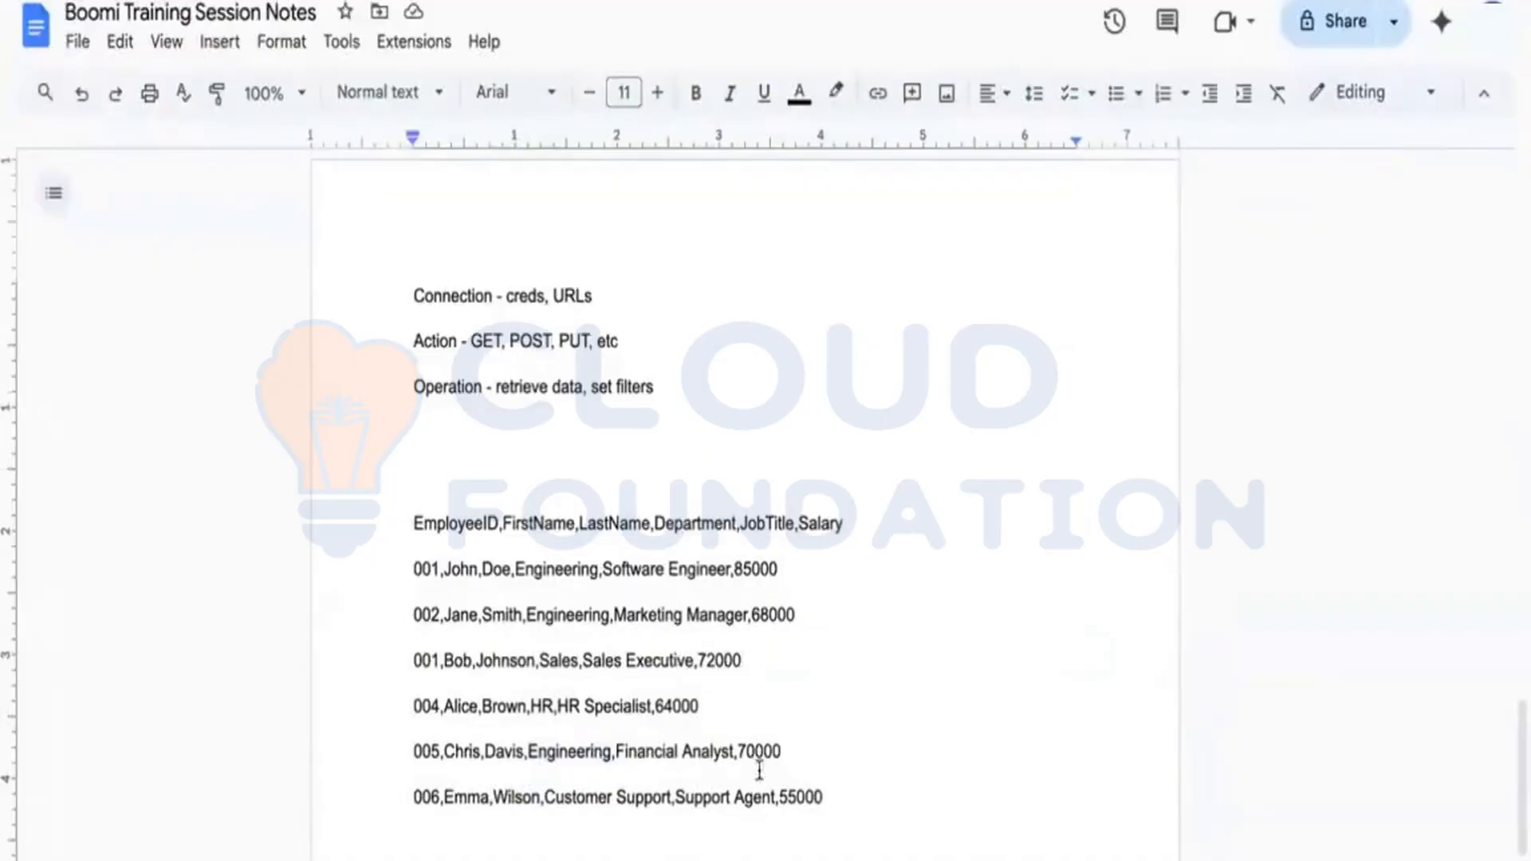
click(765, 721)
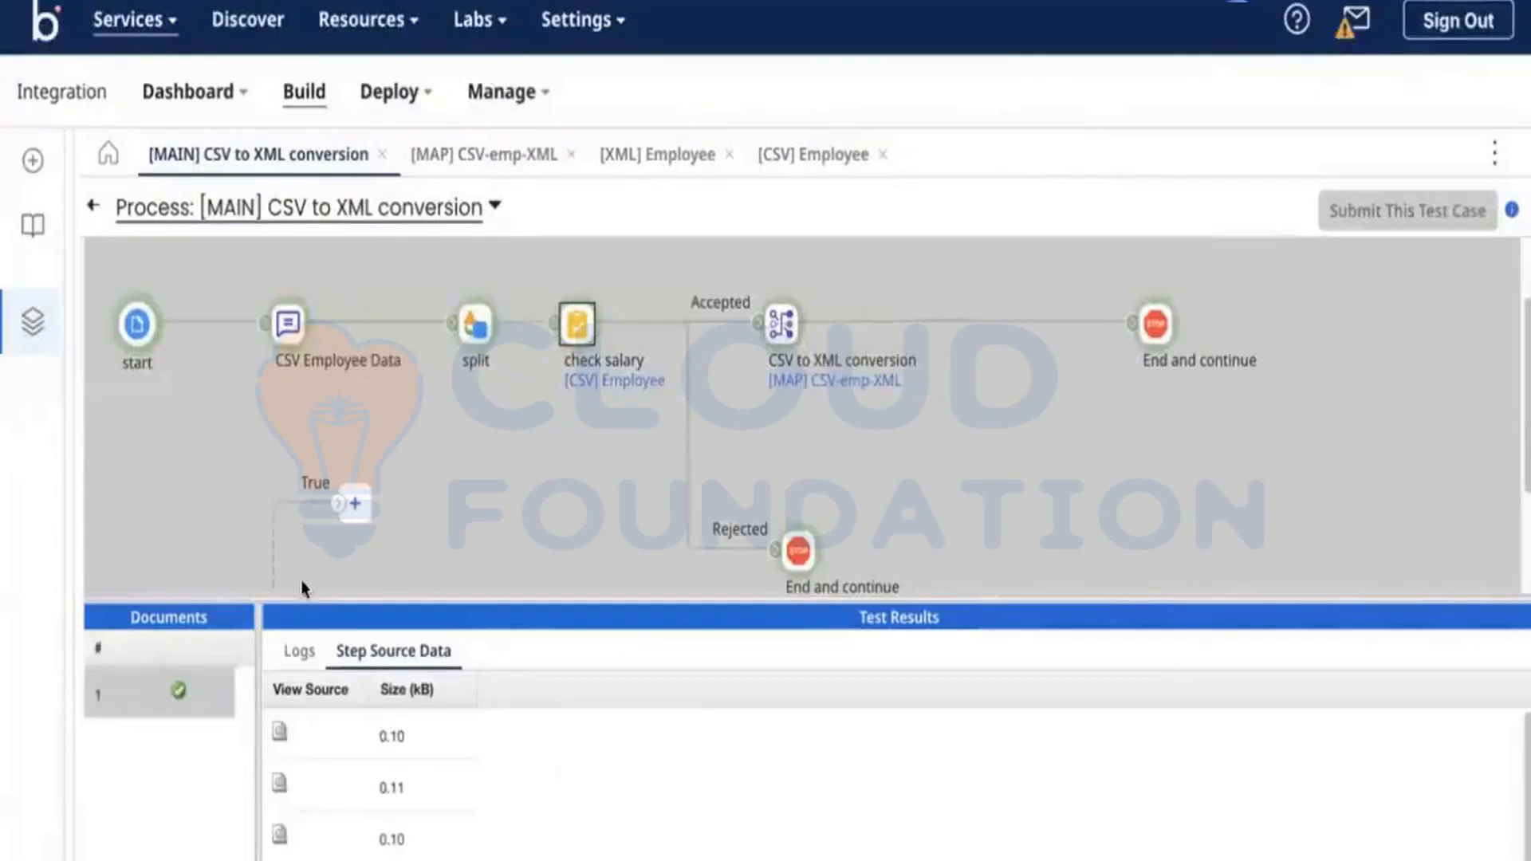
click(299, 651)
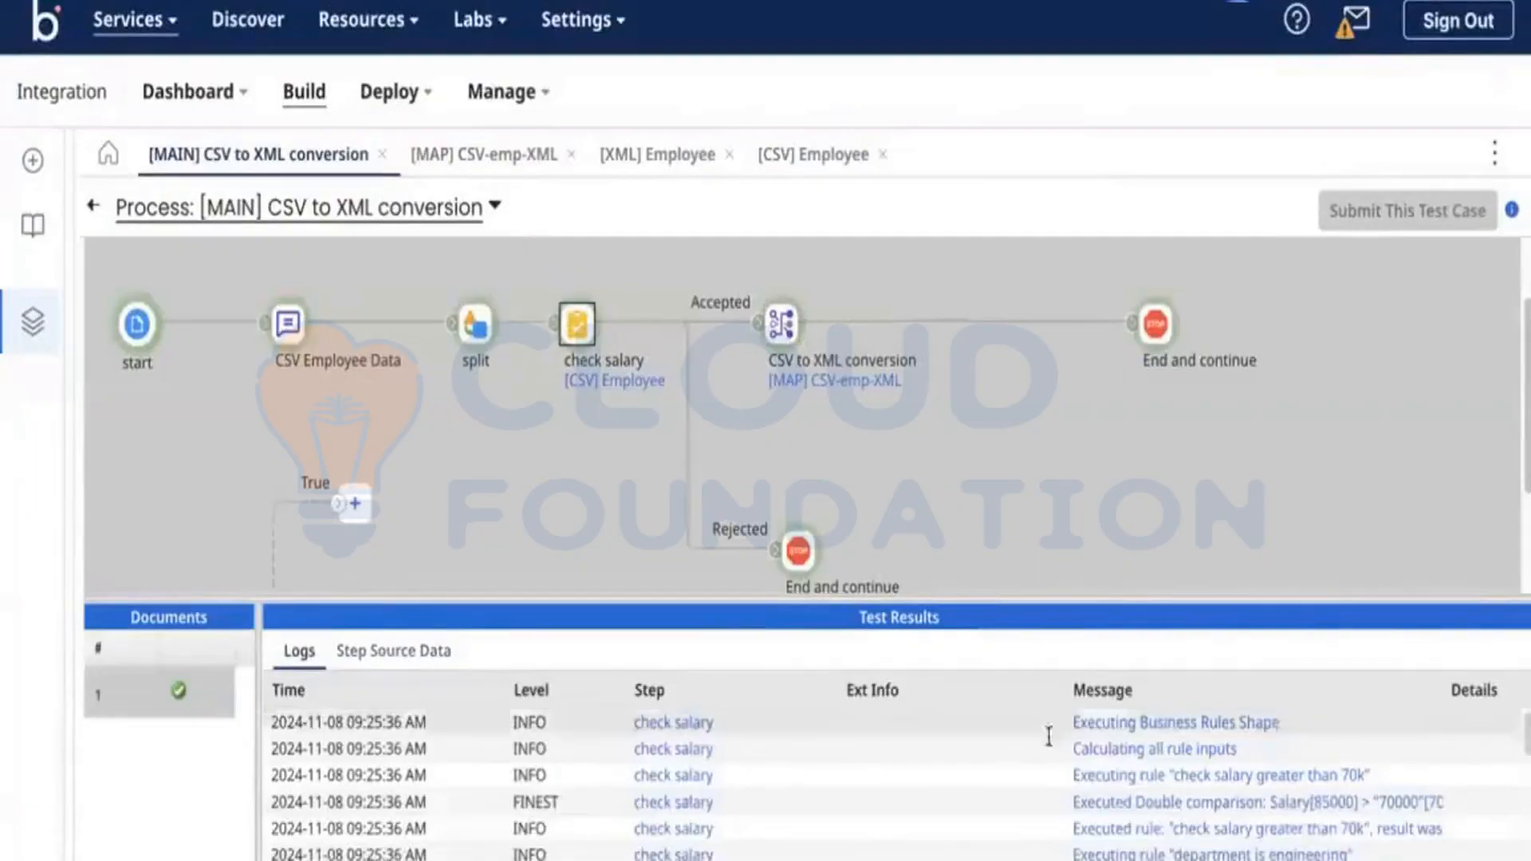
click(1248, 782)
click(1098, 796)
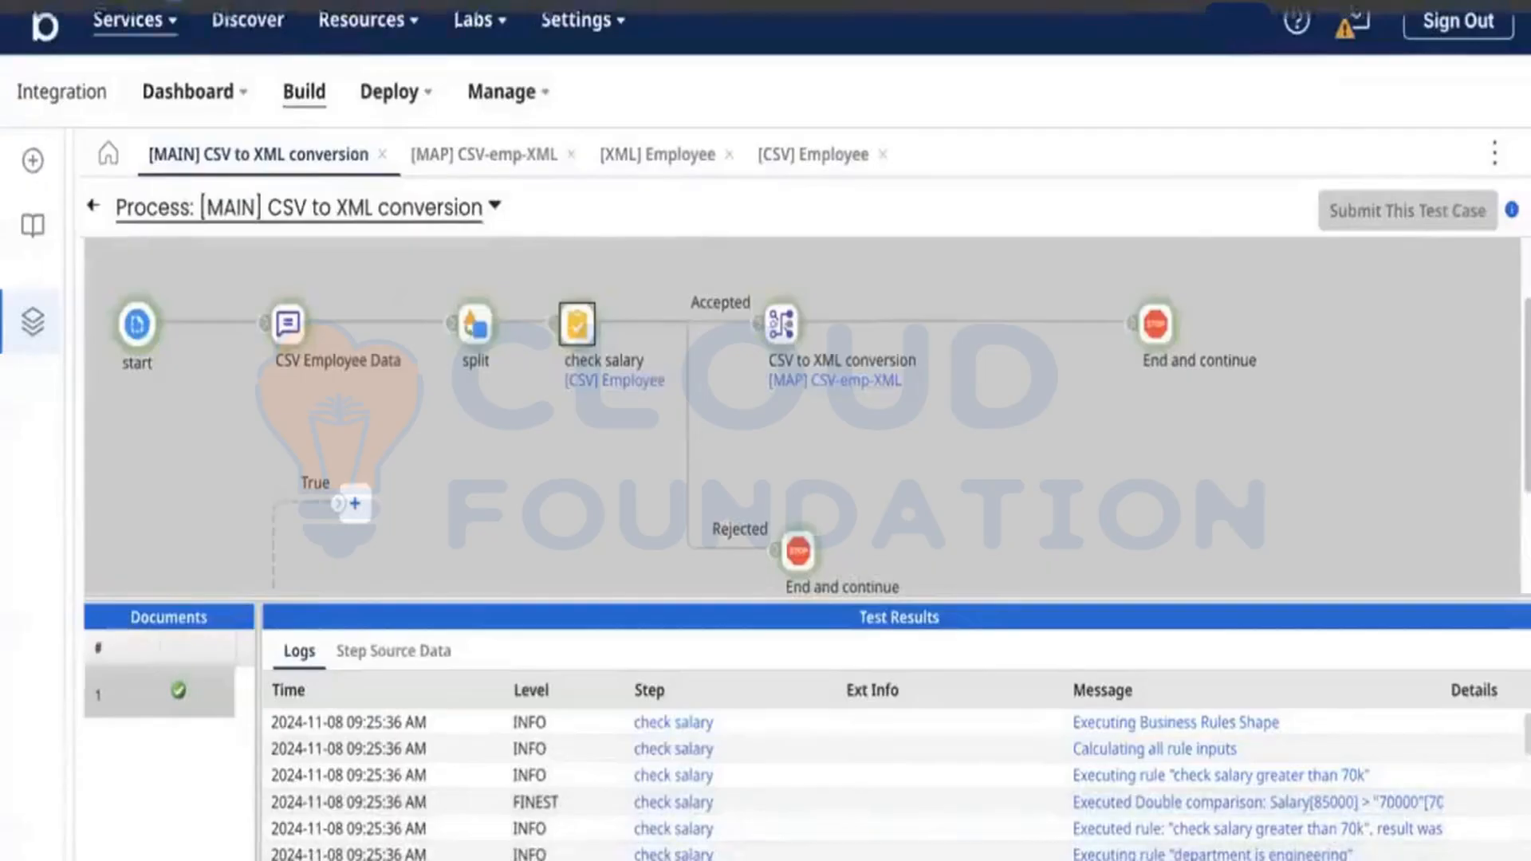
In the notes document, highlight the Software Engineer record with salary 85000 in yellow.
key(ctrl+Tab)
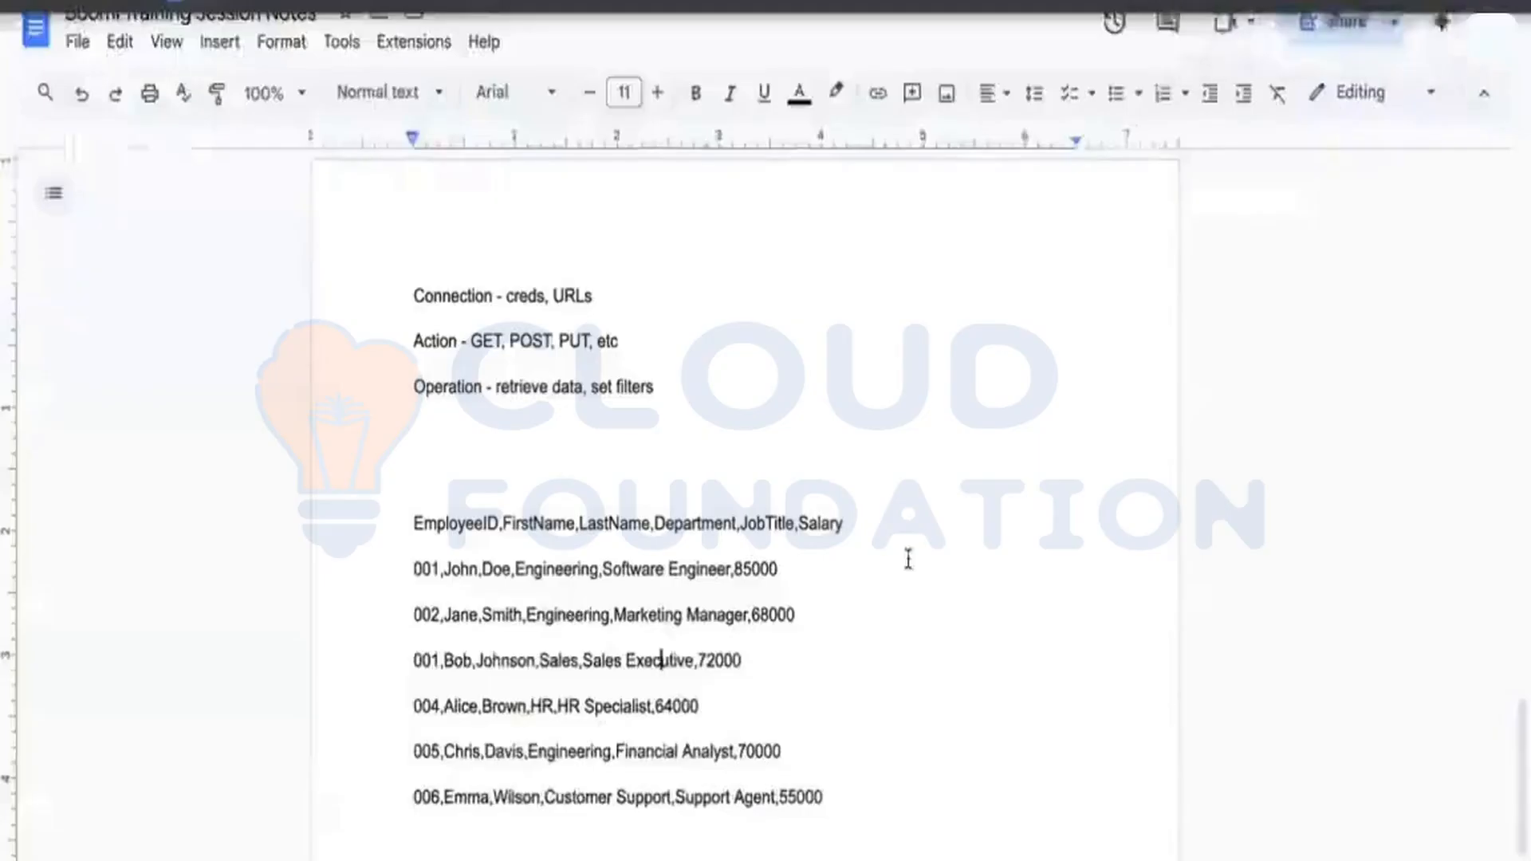
click(754, 580)
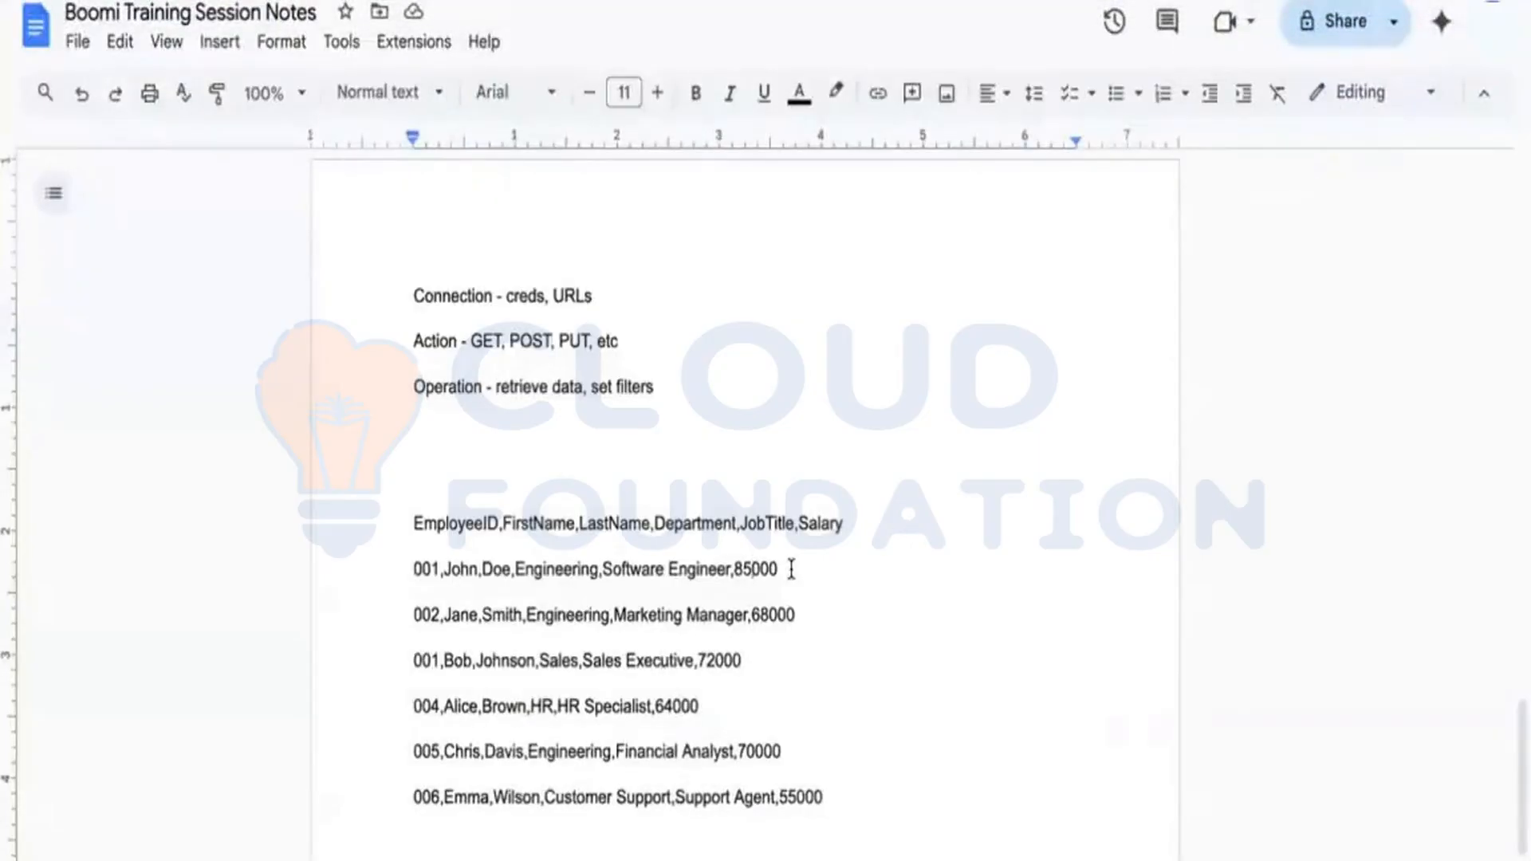
drag(791, 569, 413, 570)
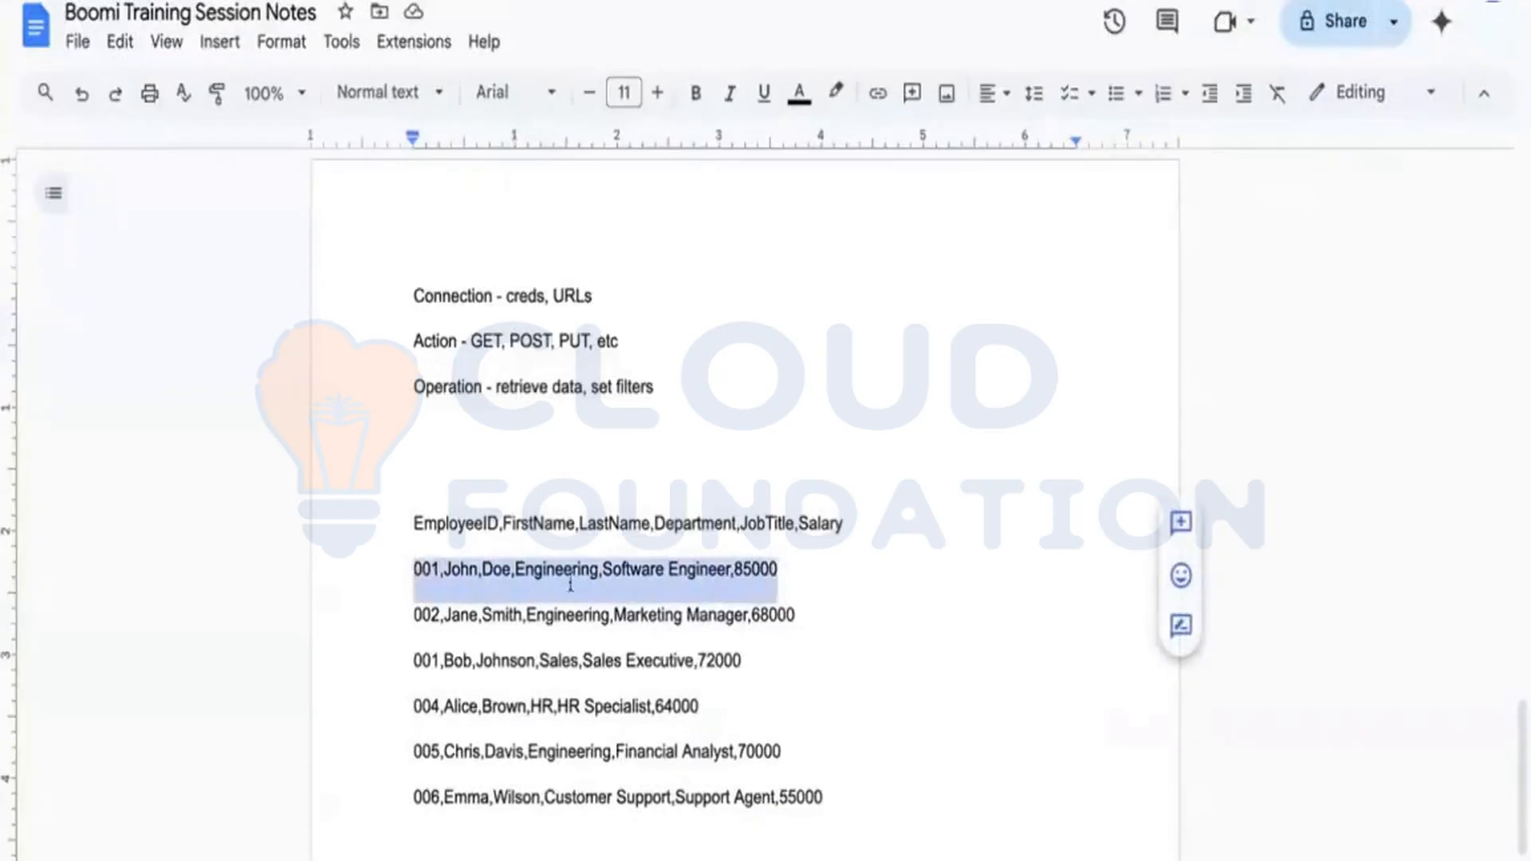
drag(790, 569, 416, 570)
click(809, 104)
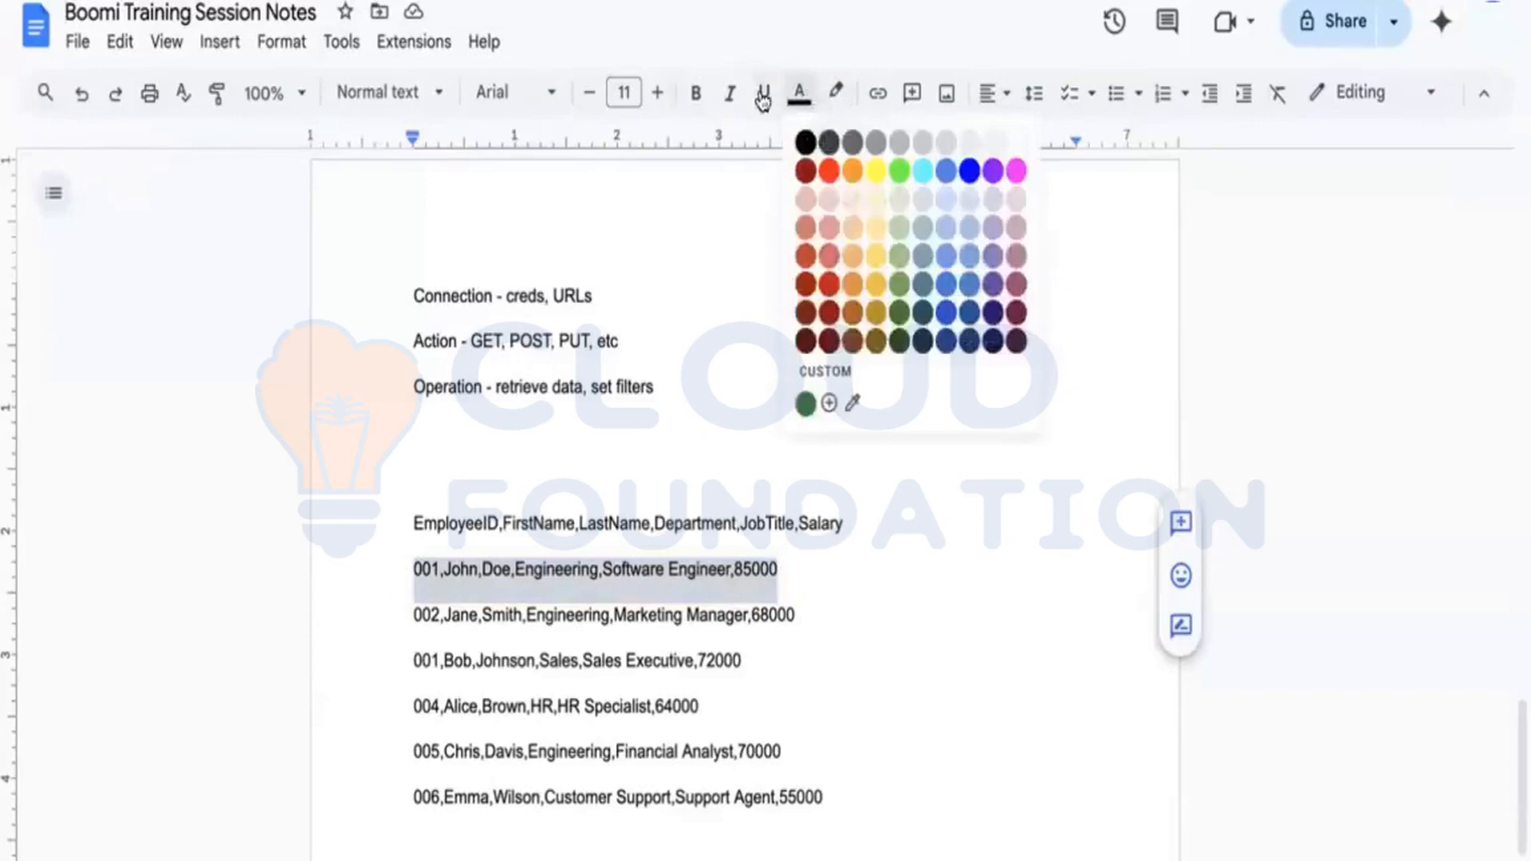
click(839, 93)
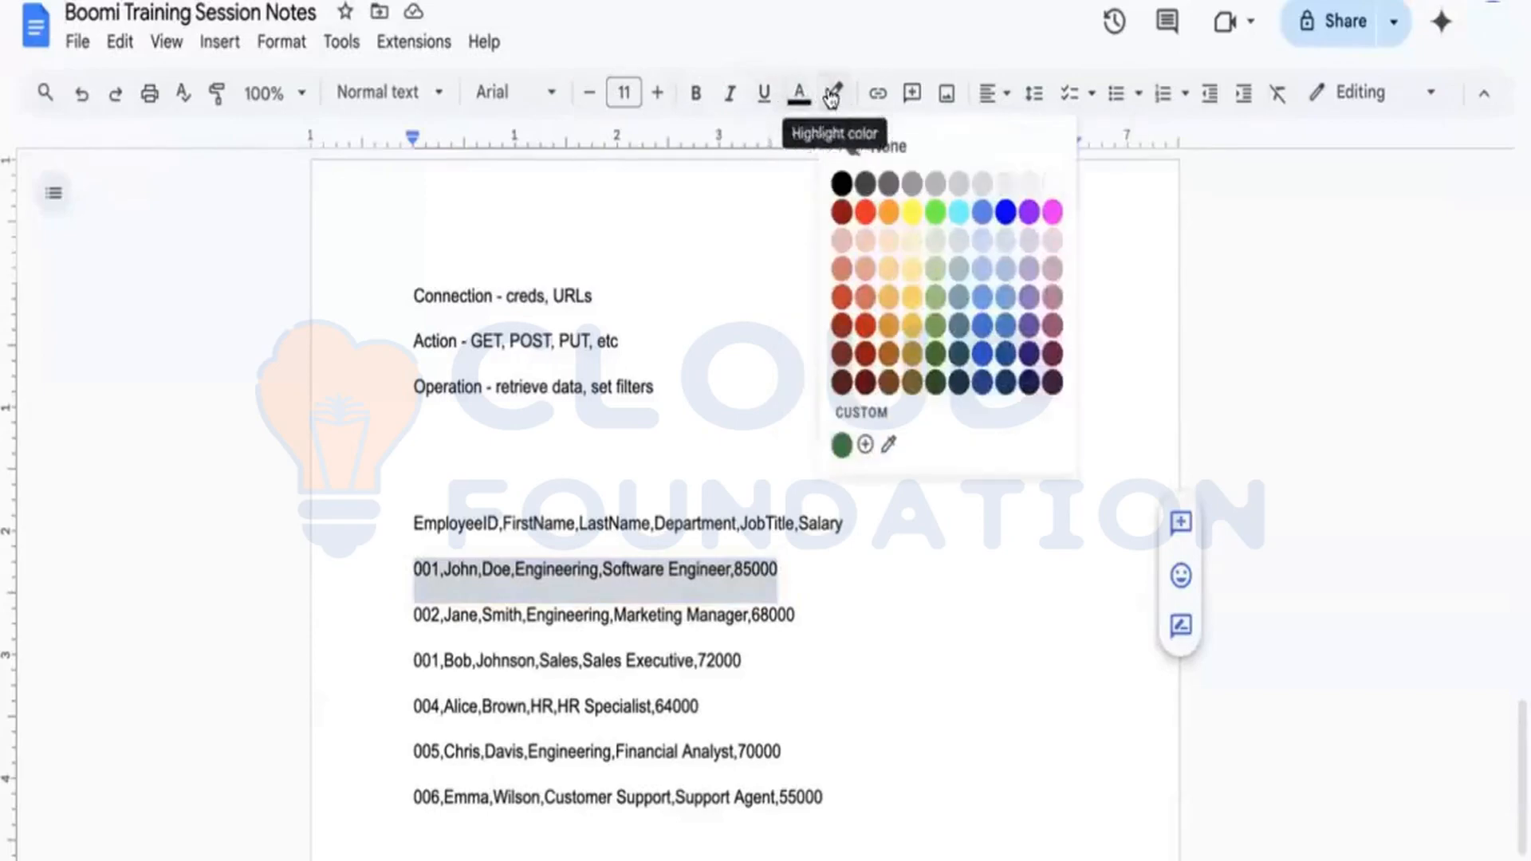
click(912, 211)
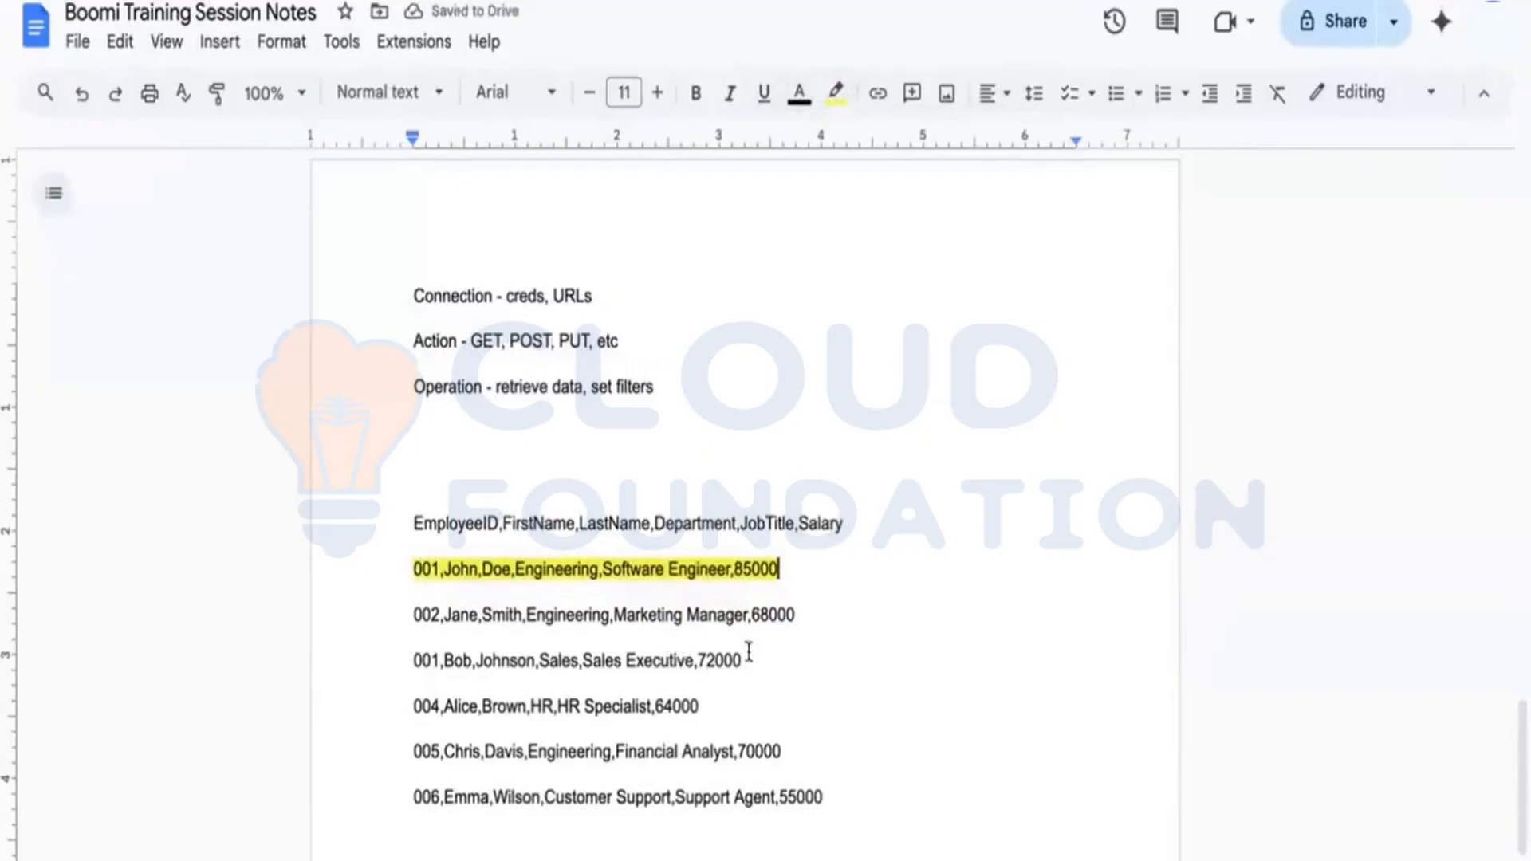
Highlight the Sales Executive record with salary 72000 in yellow.
drag(749, 659, 415, 661)
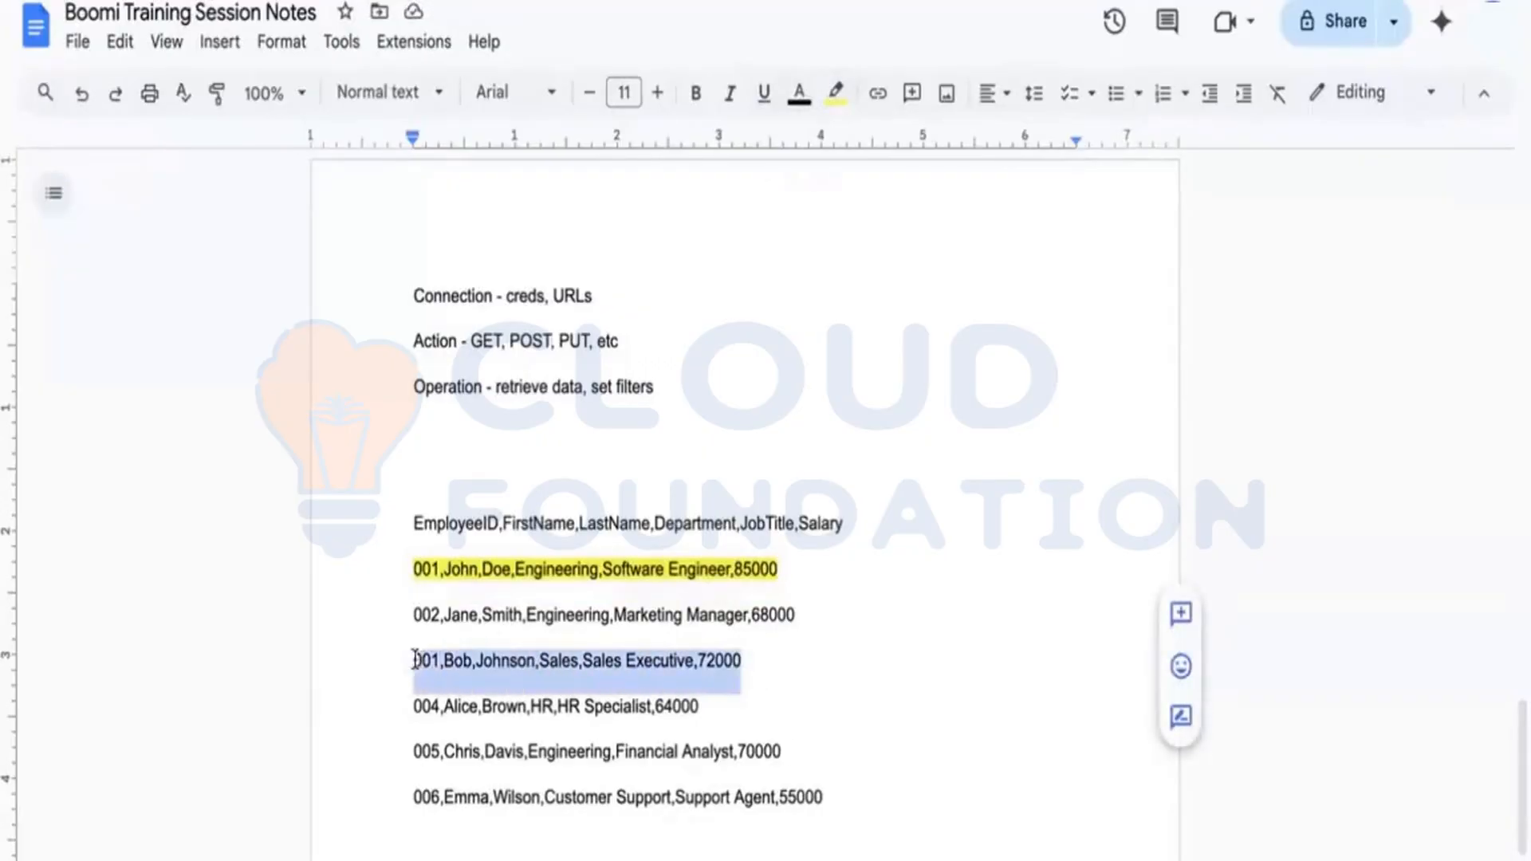
click(836, 94)
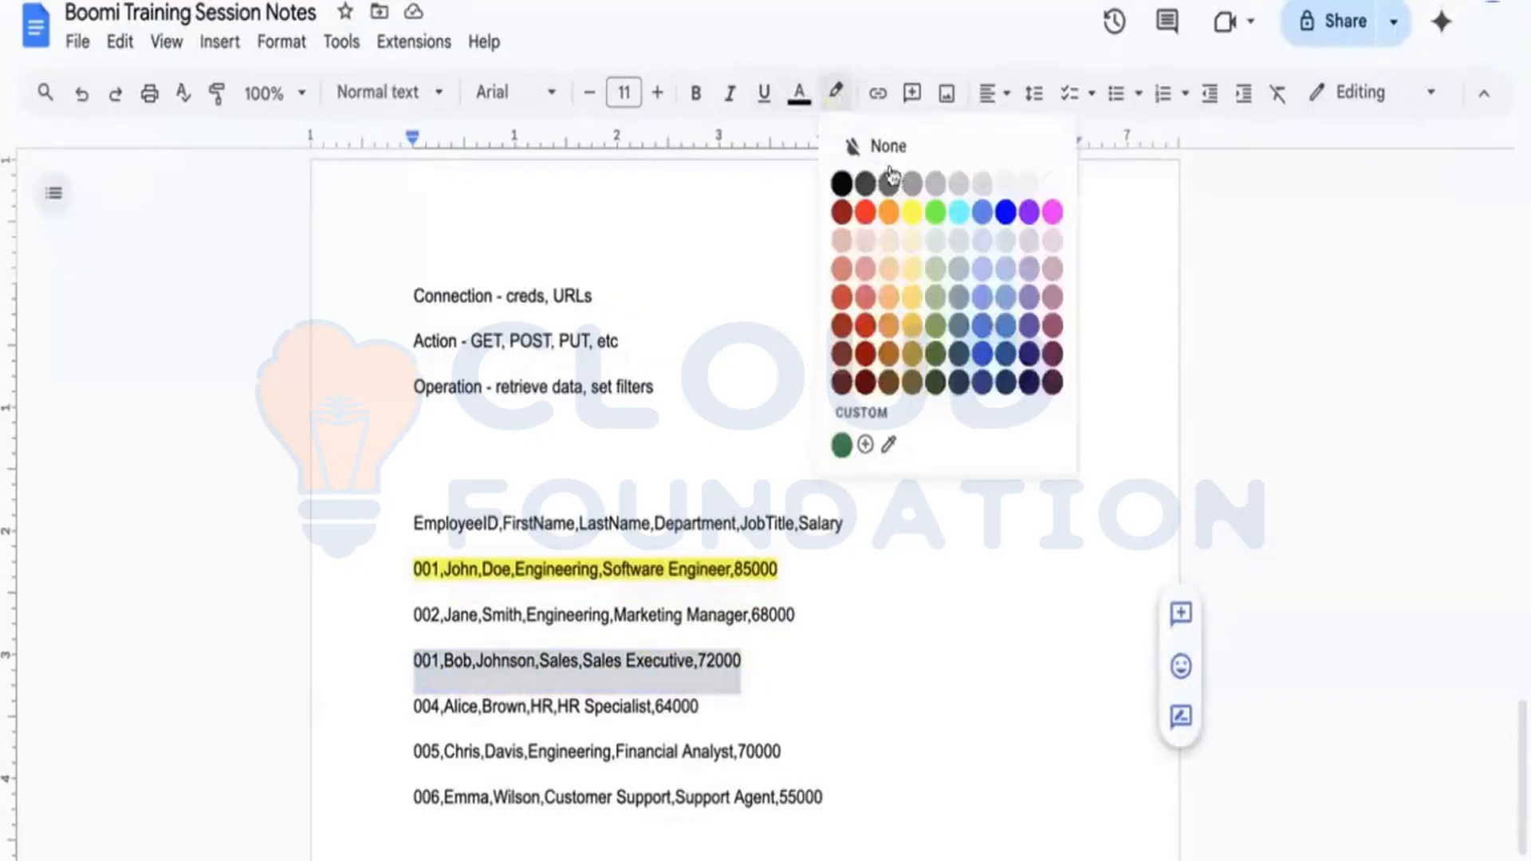
click(923, 213)
click(753, 685)
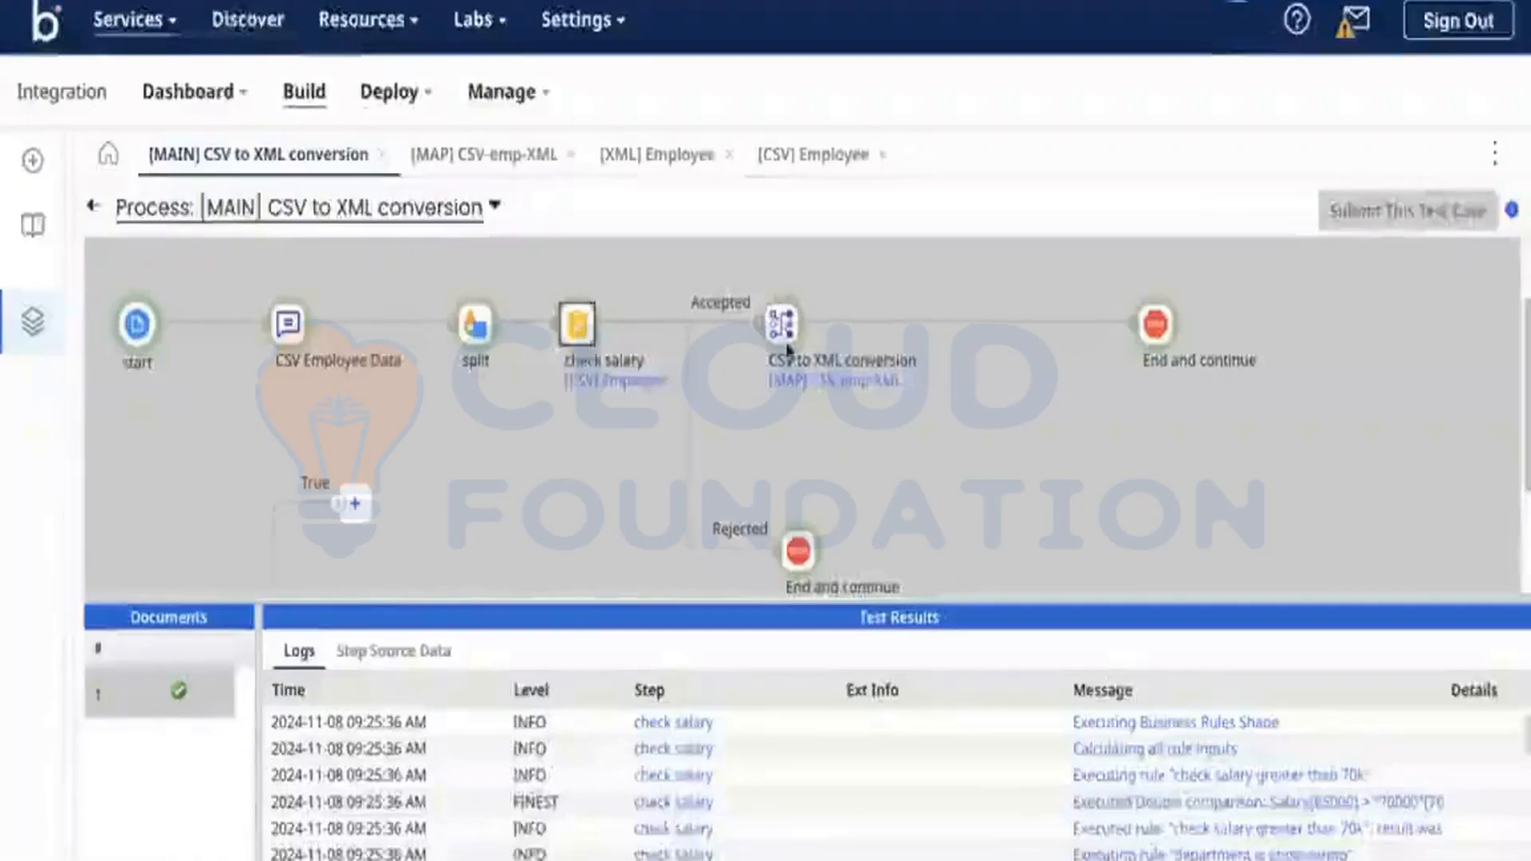
Back in Boomi, inspect the source document of the CSV to XML conversion step and check it against the notes records.
click(788, 349)
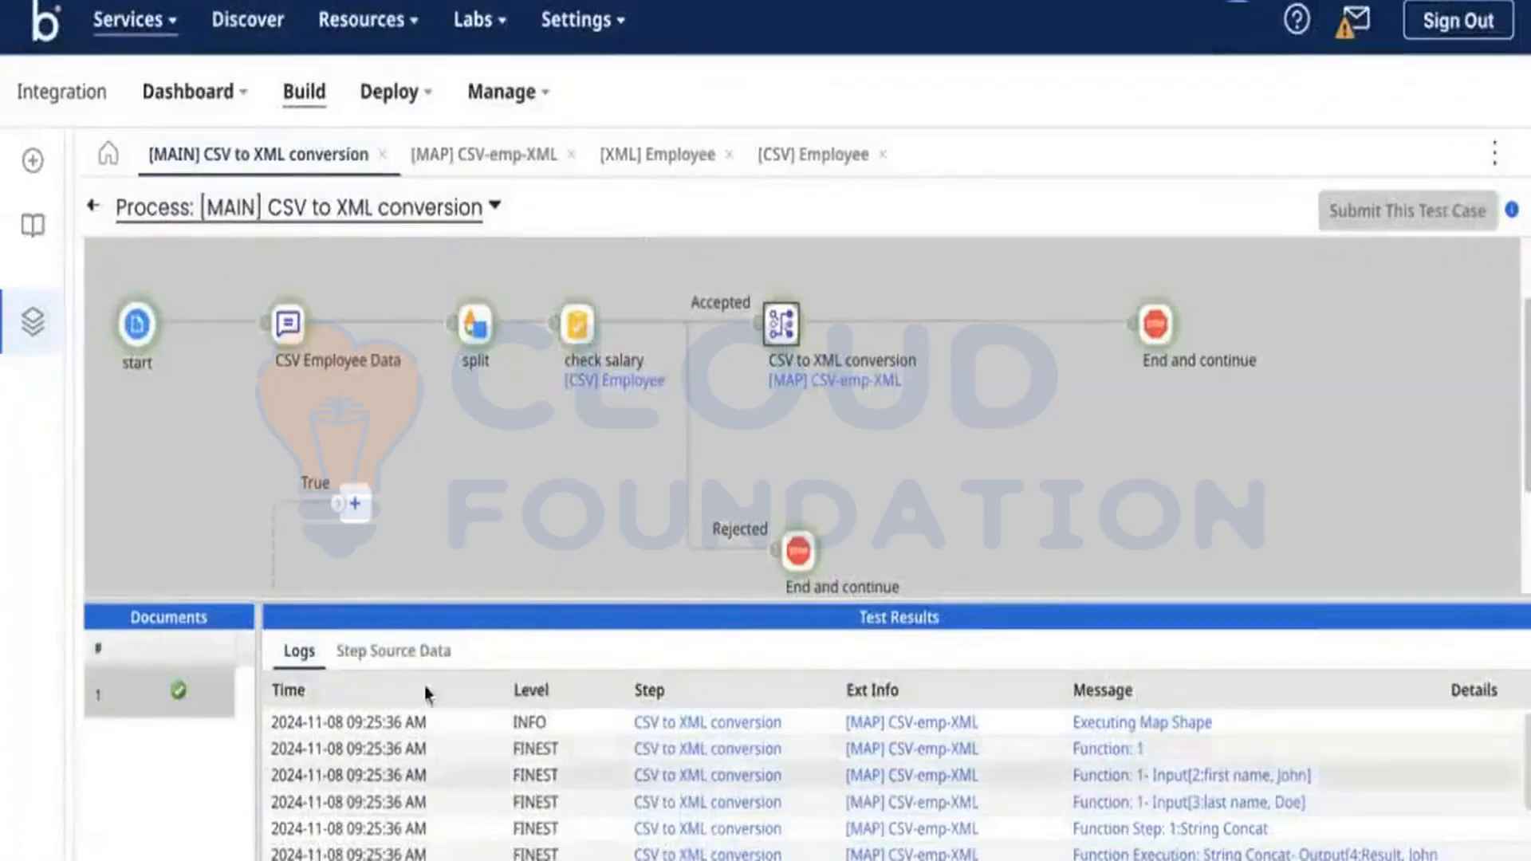
click(396, 656)
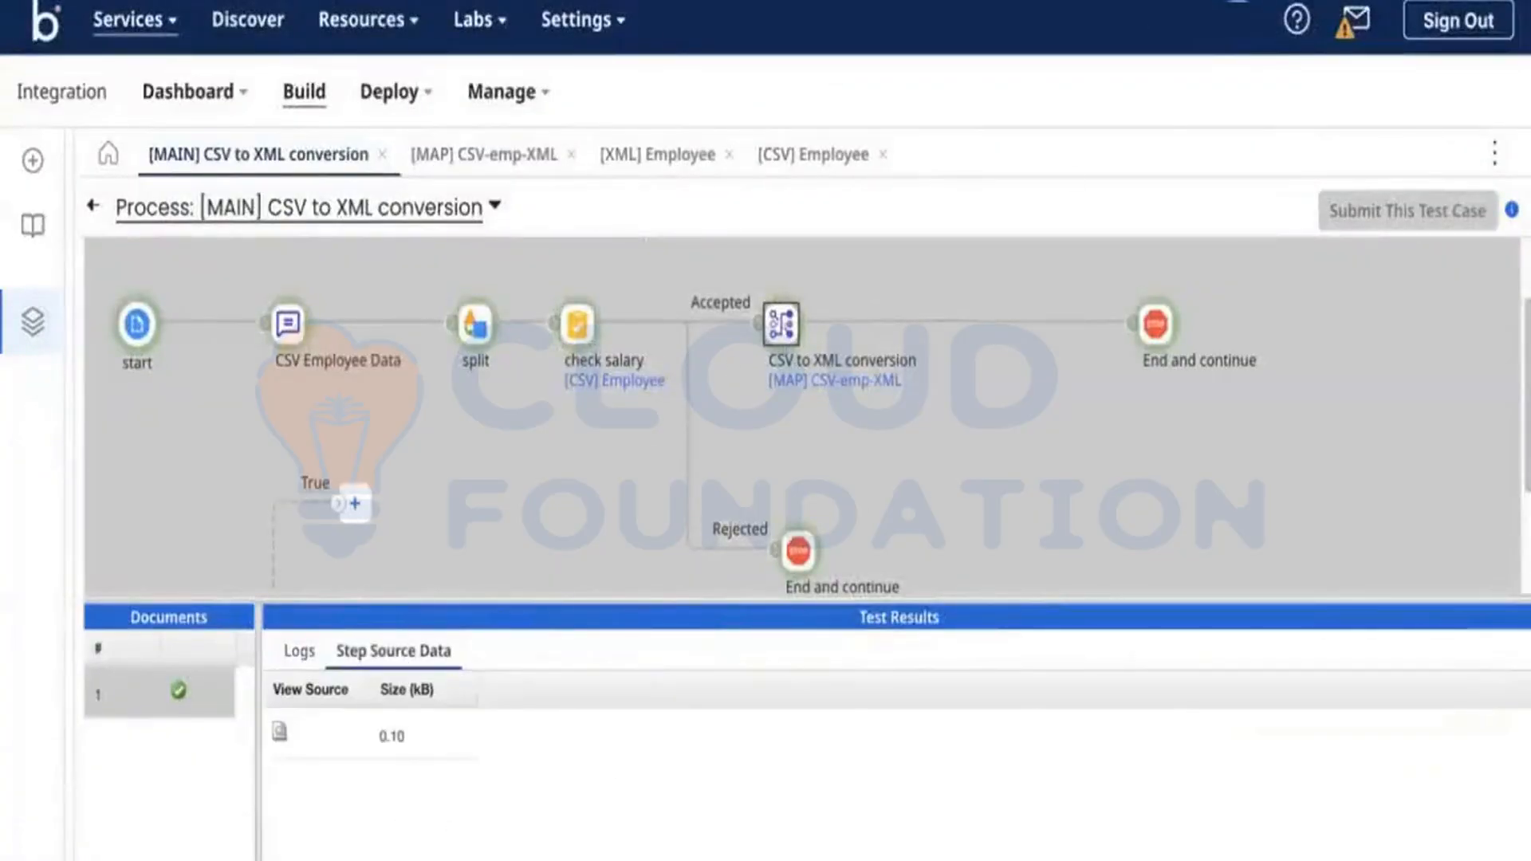
click(1029, 1)
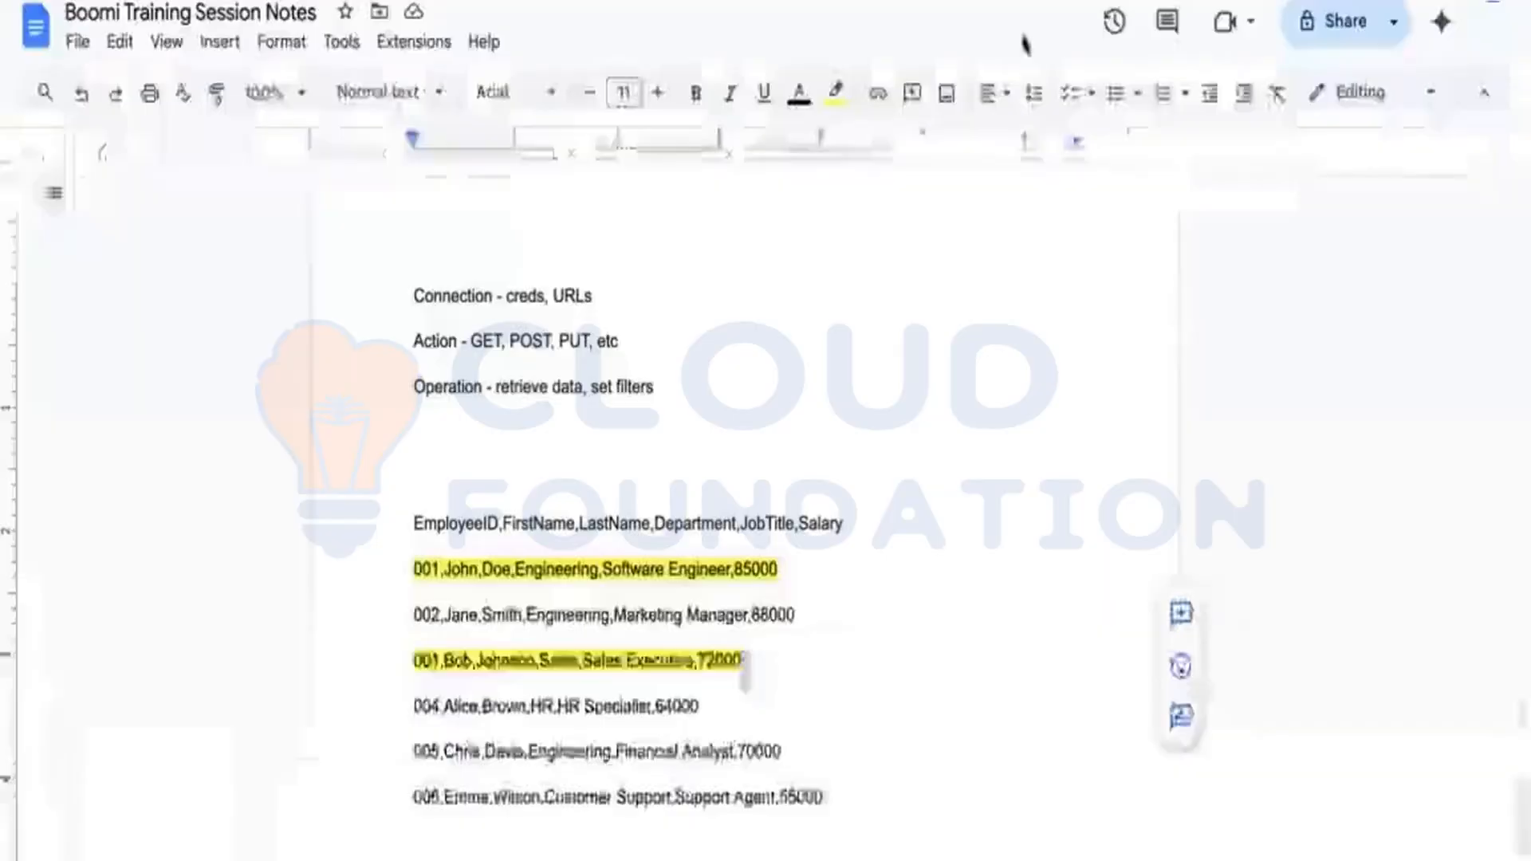
click(789, 614)
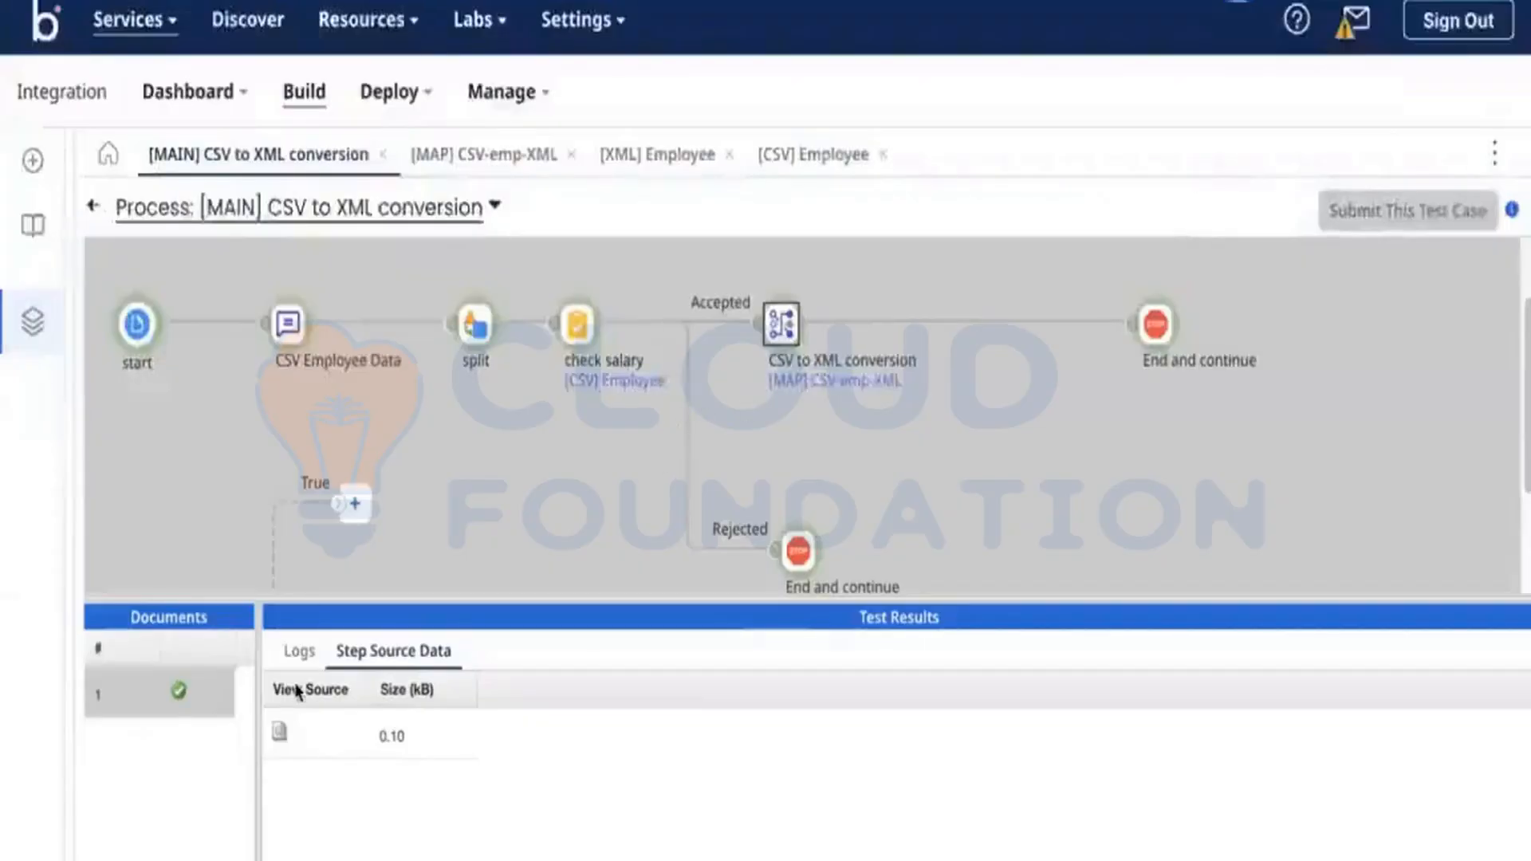
click(279, 732)
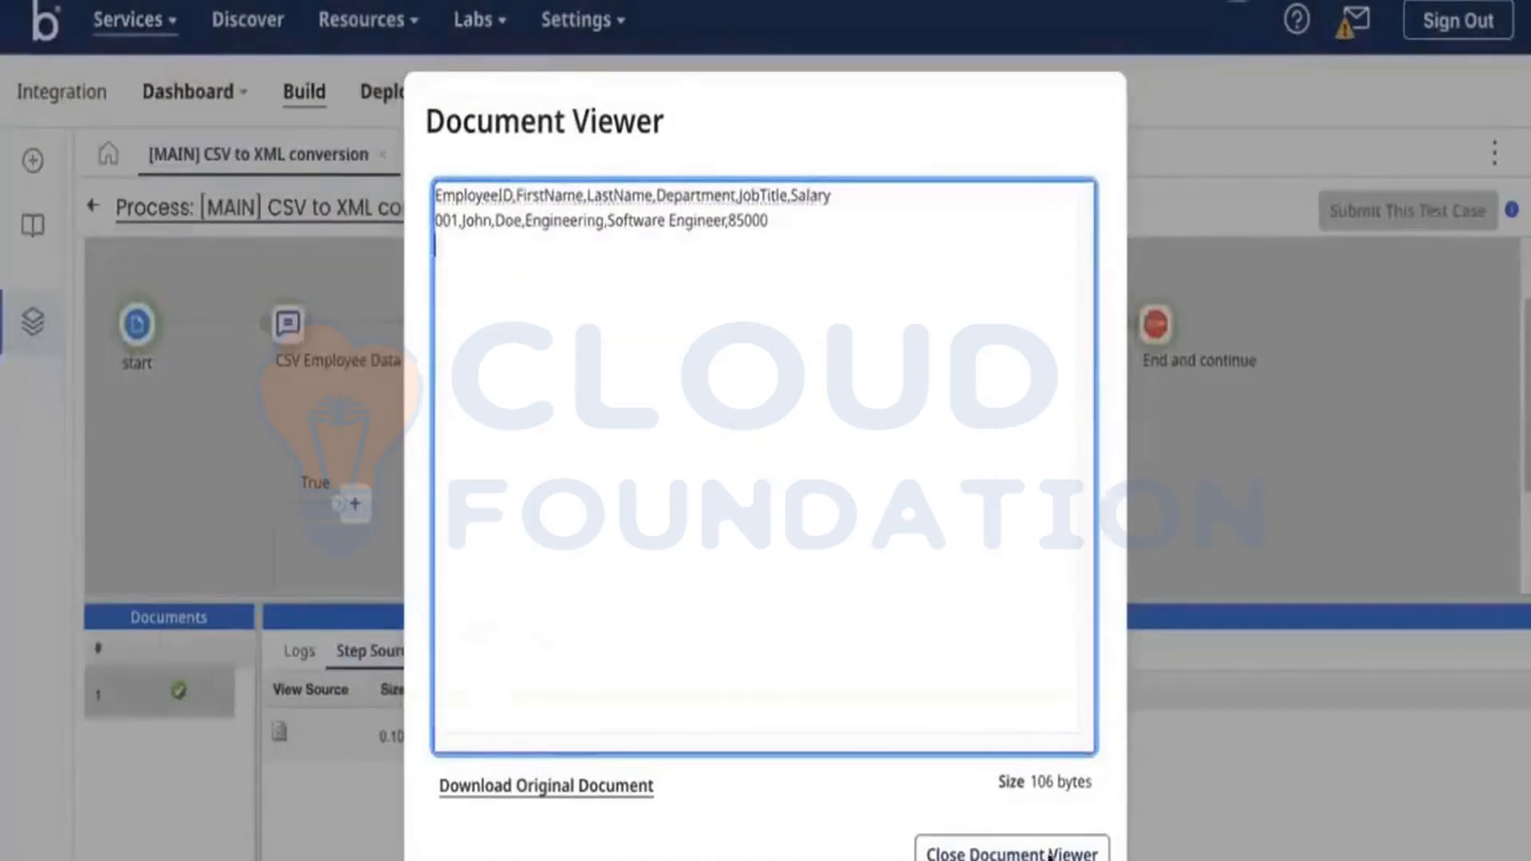
click(1025, 852)
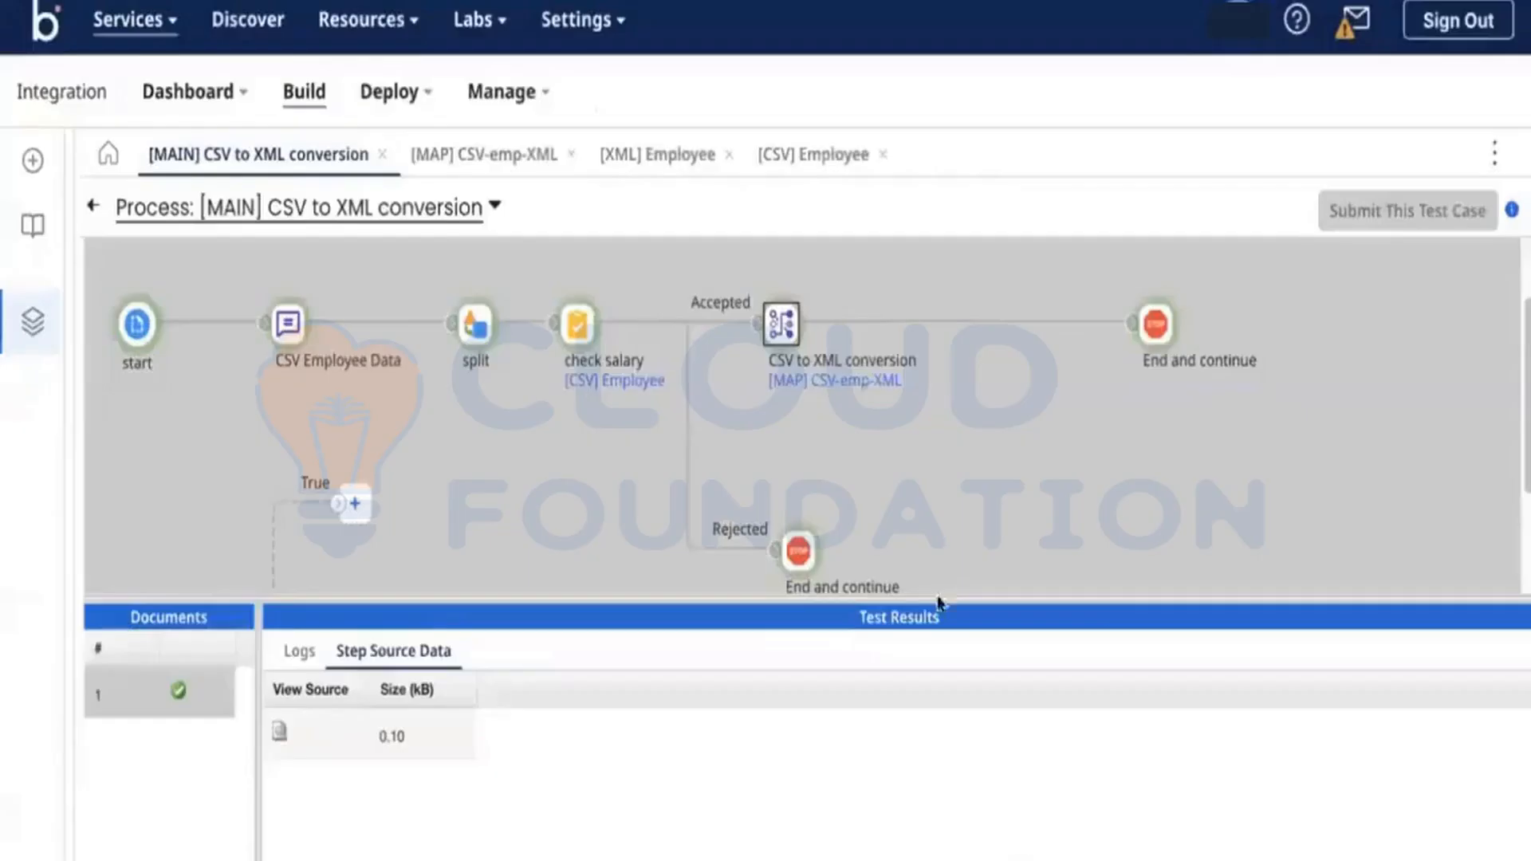
Leave the test view and review the "department is engineering" rule in the check salary Business Rules step.
click(93, 205)
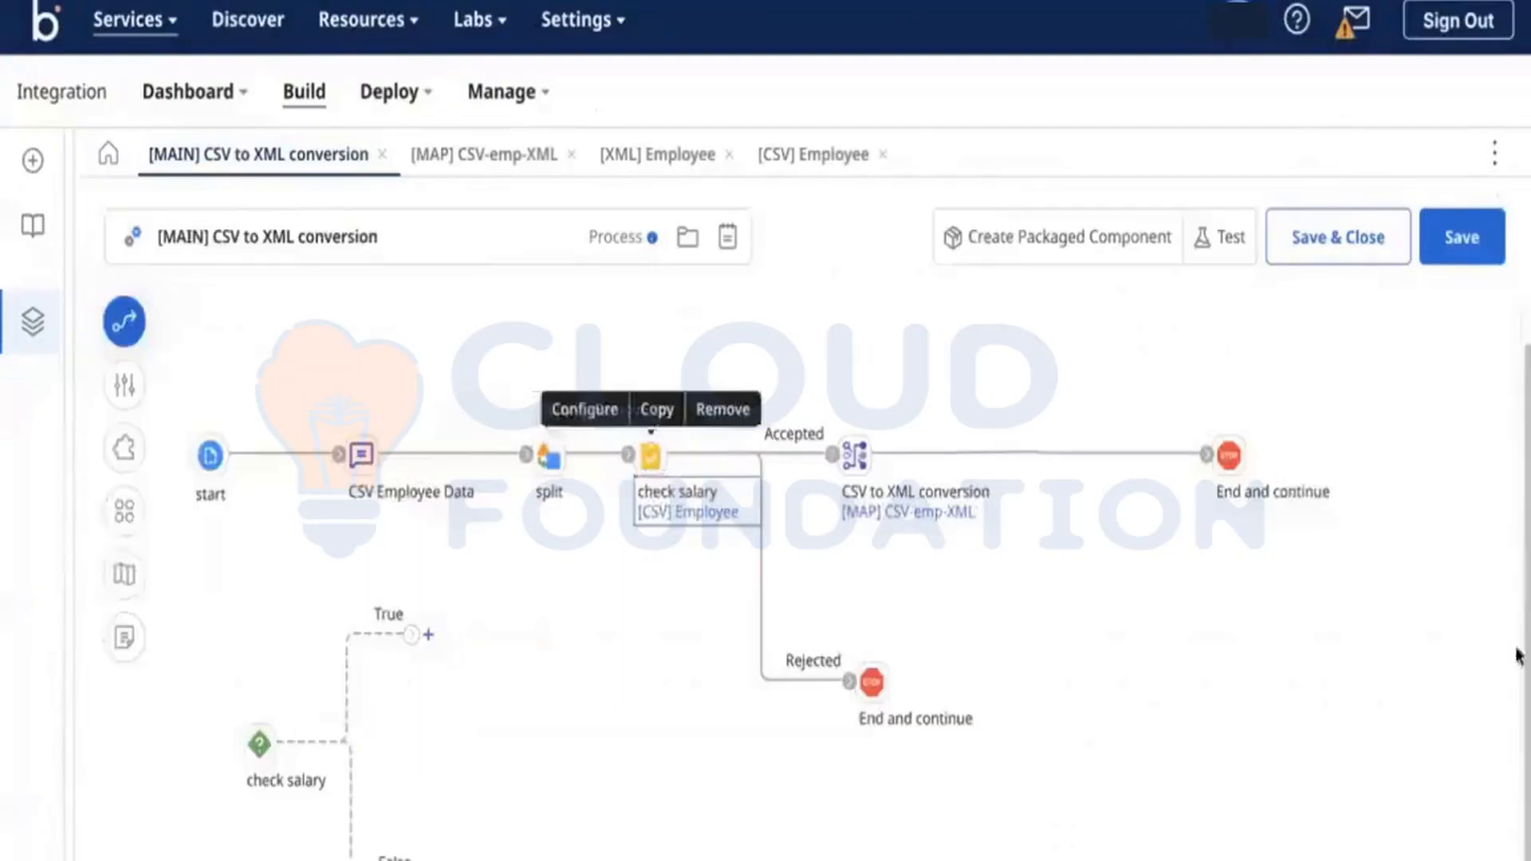
double_click(647, 458)
click(351, 152)
click(407, 228)
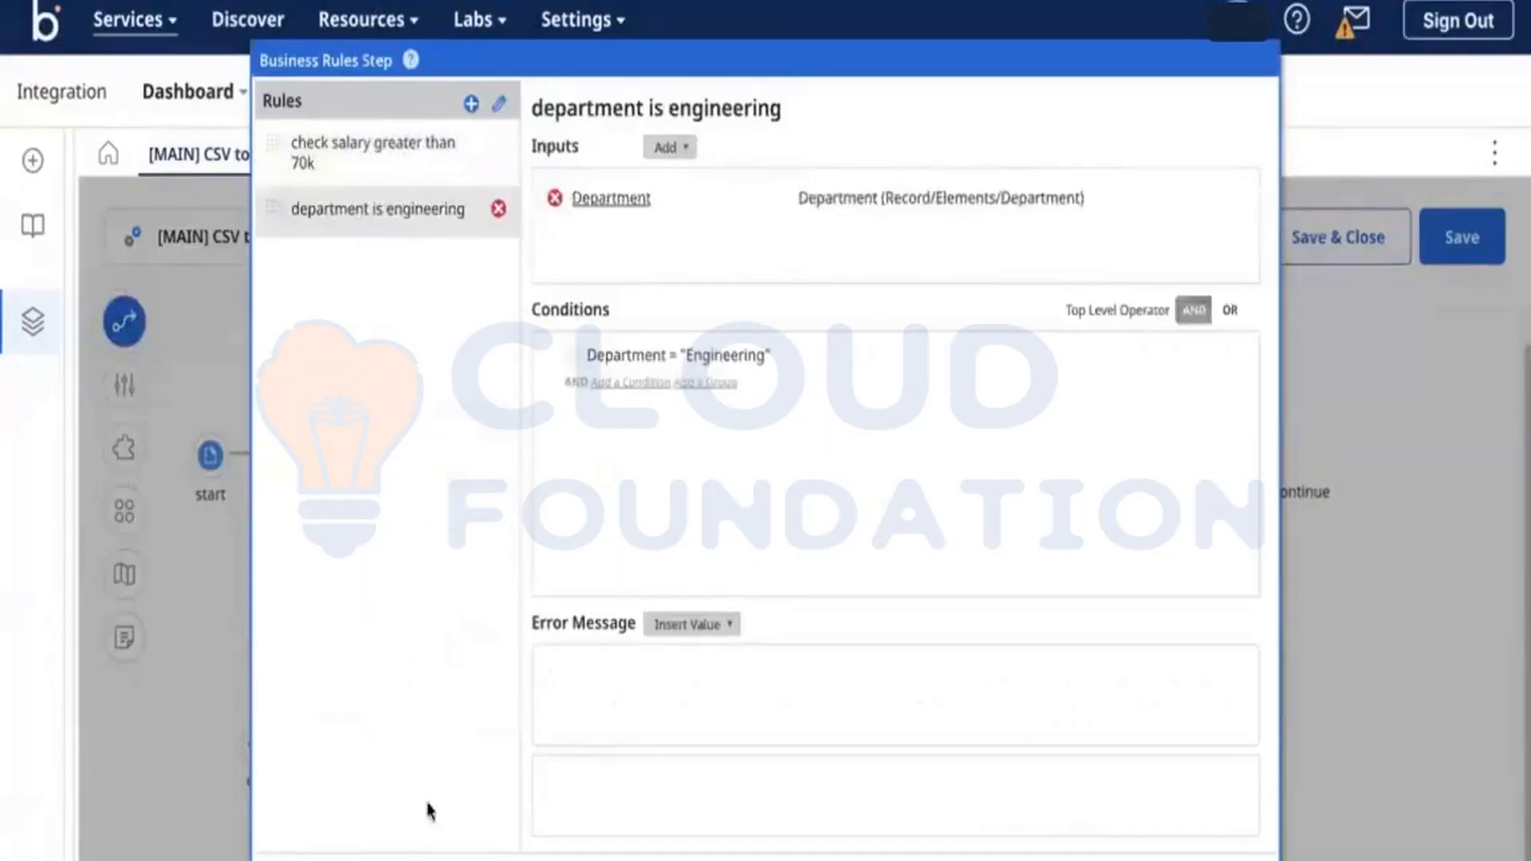
key(Escape)
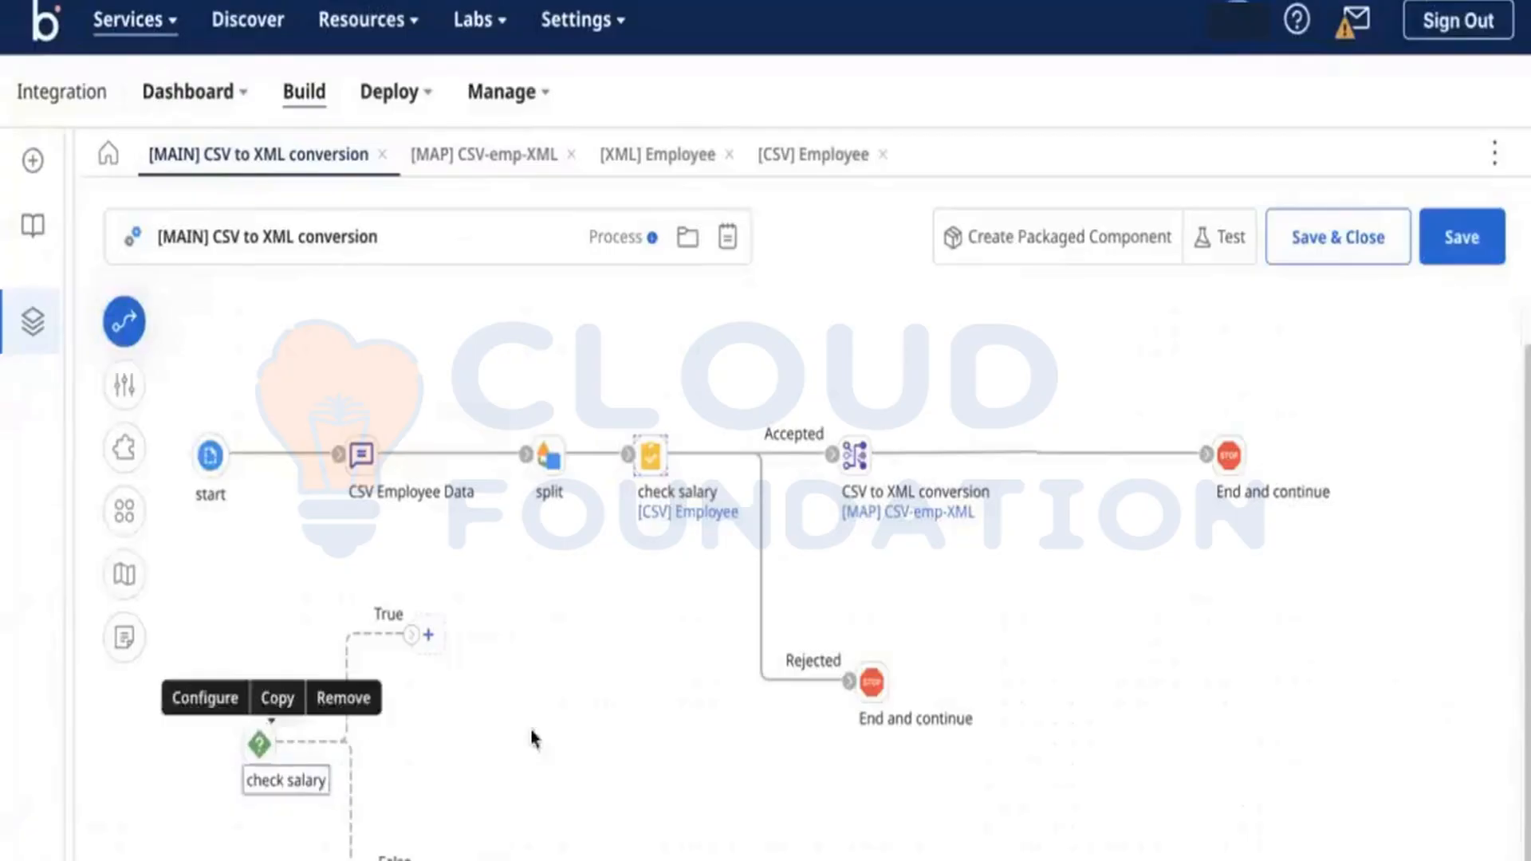
Remove the disconnected check salary Decision step from the canvas and save the process.
mouse_move(662, 459)
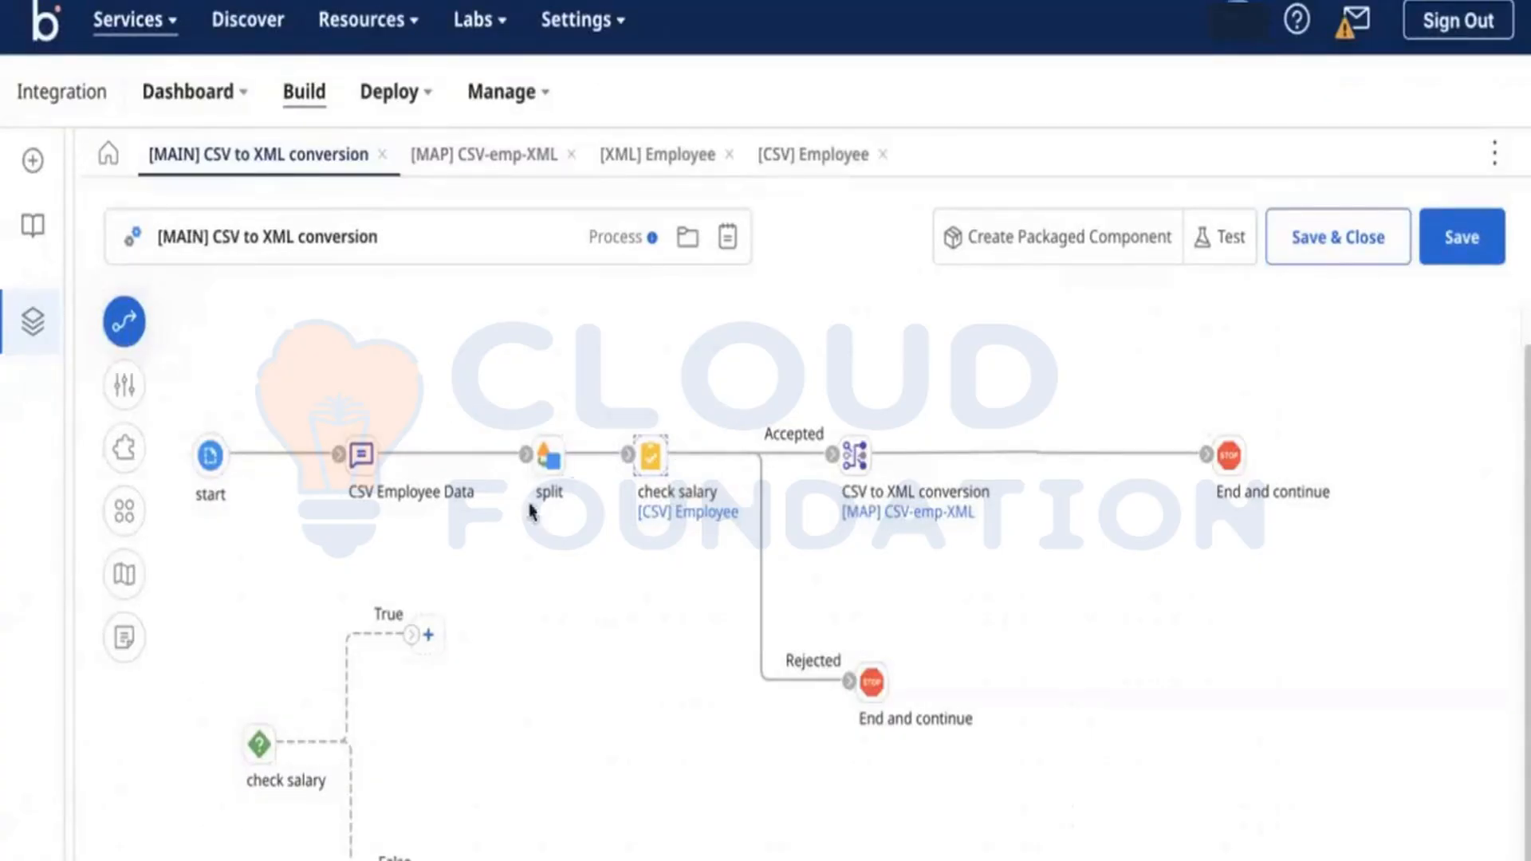
drag(414, 636, 492, 780)
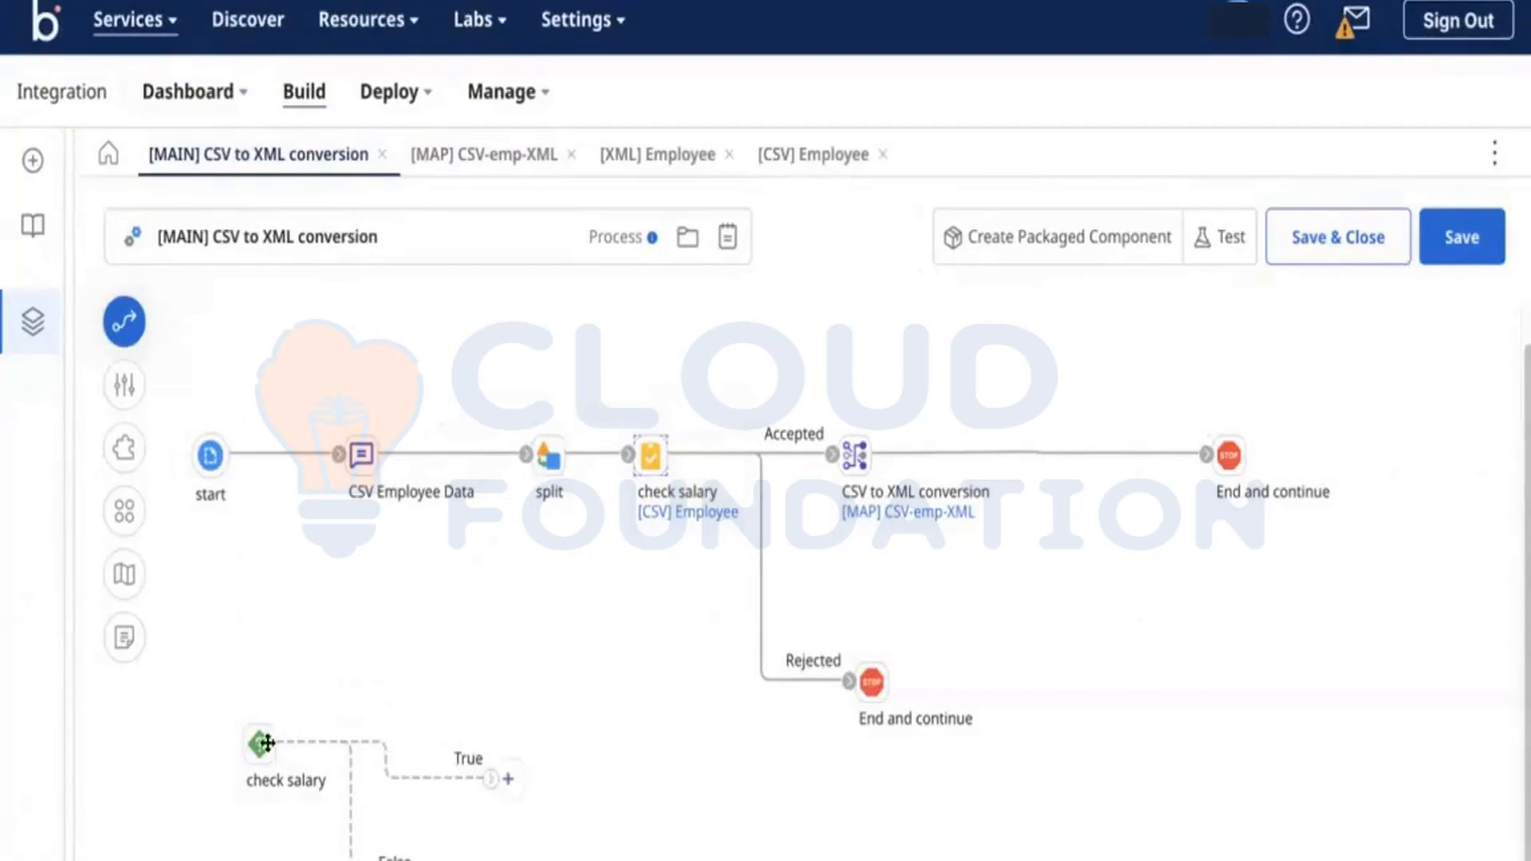
mouse_move(268, 744)
click(343, 697)
click(930, 552)
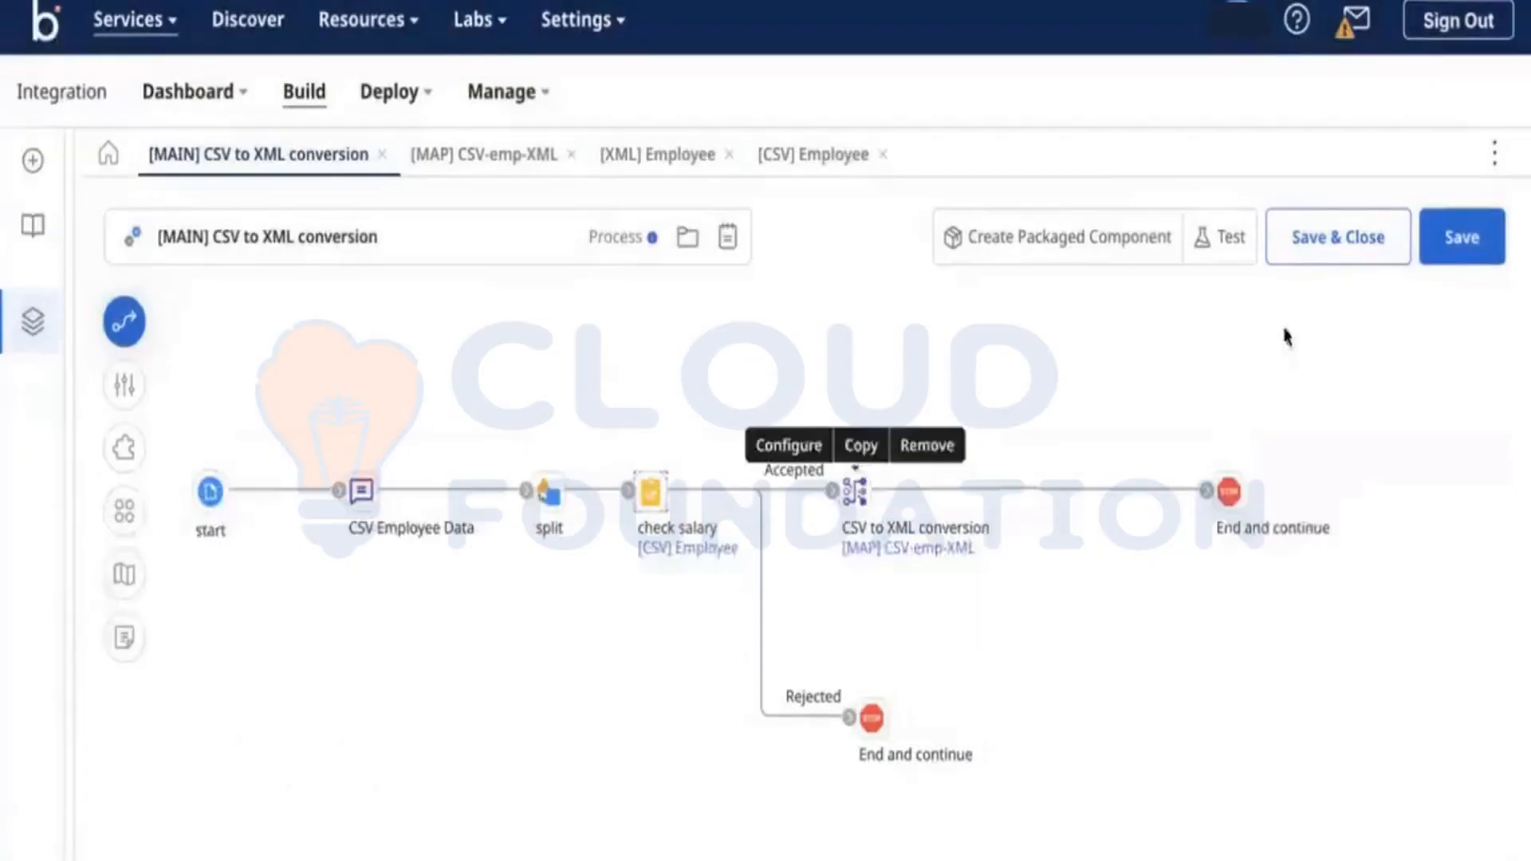
click(1436, 260)
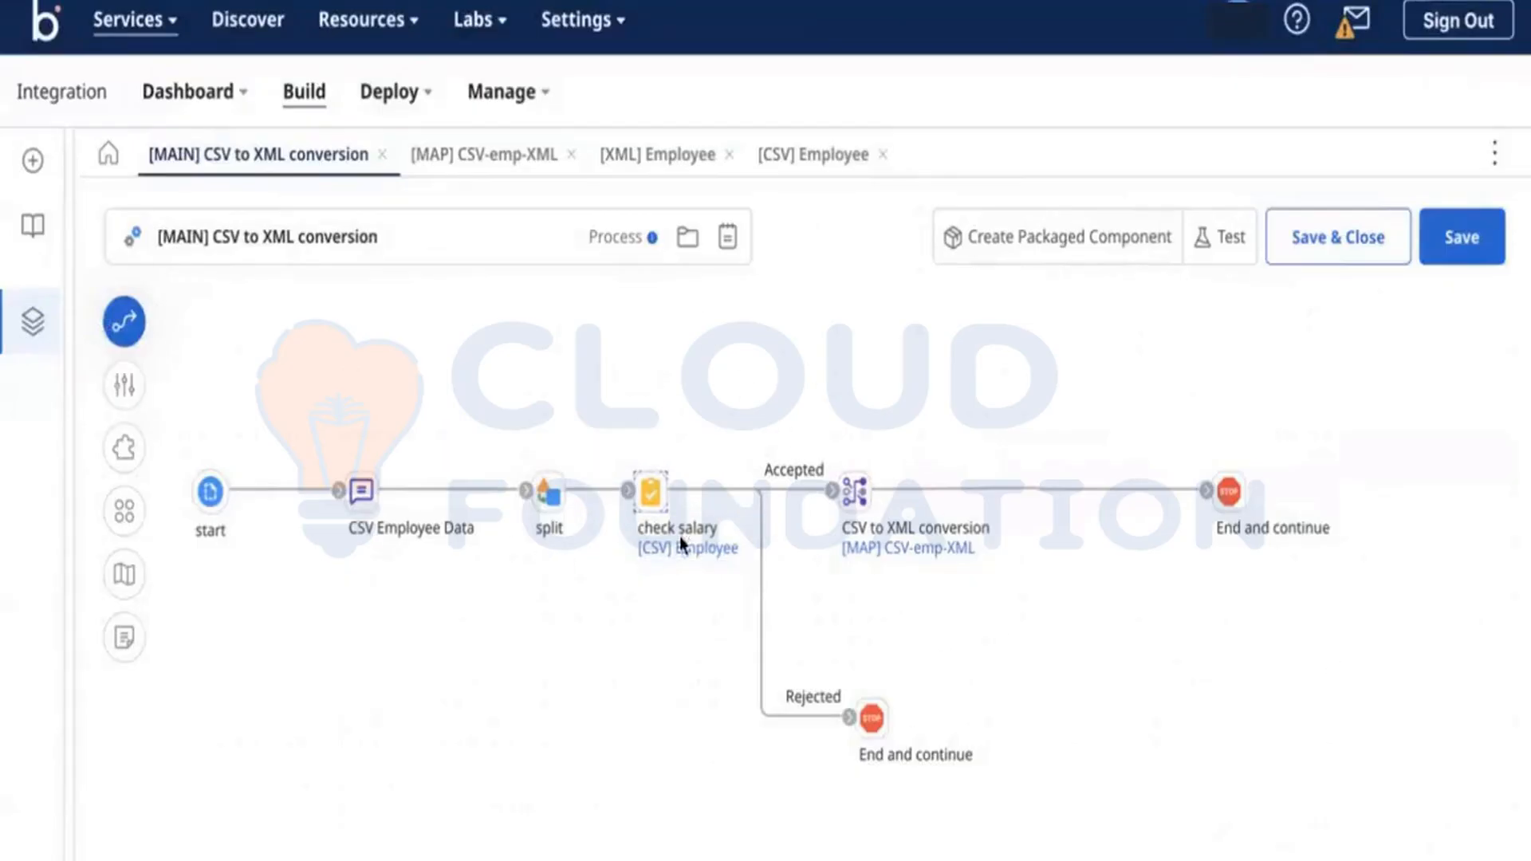
Open the revision history of the CSV to XML conversion process.
mouse_move(688, 545)
click(1286, 855)
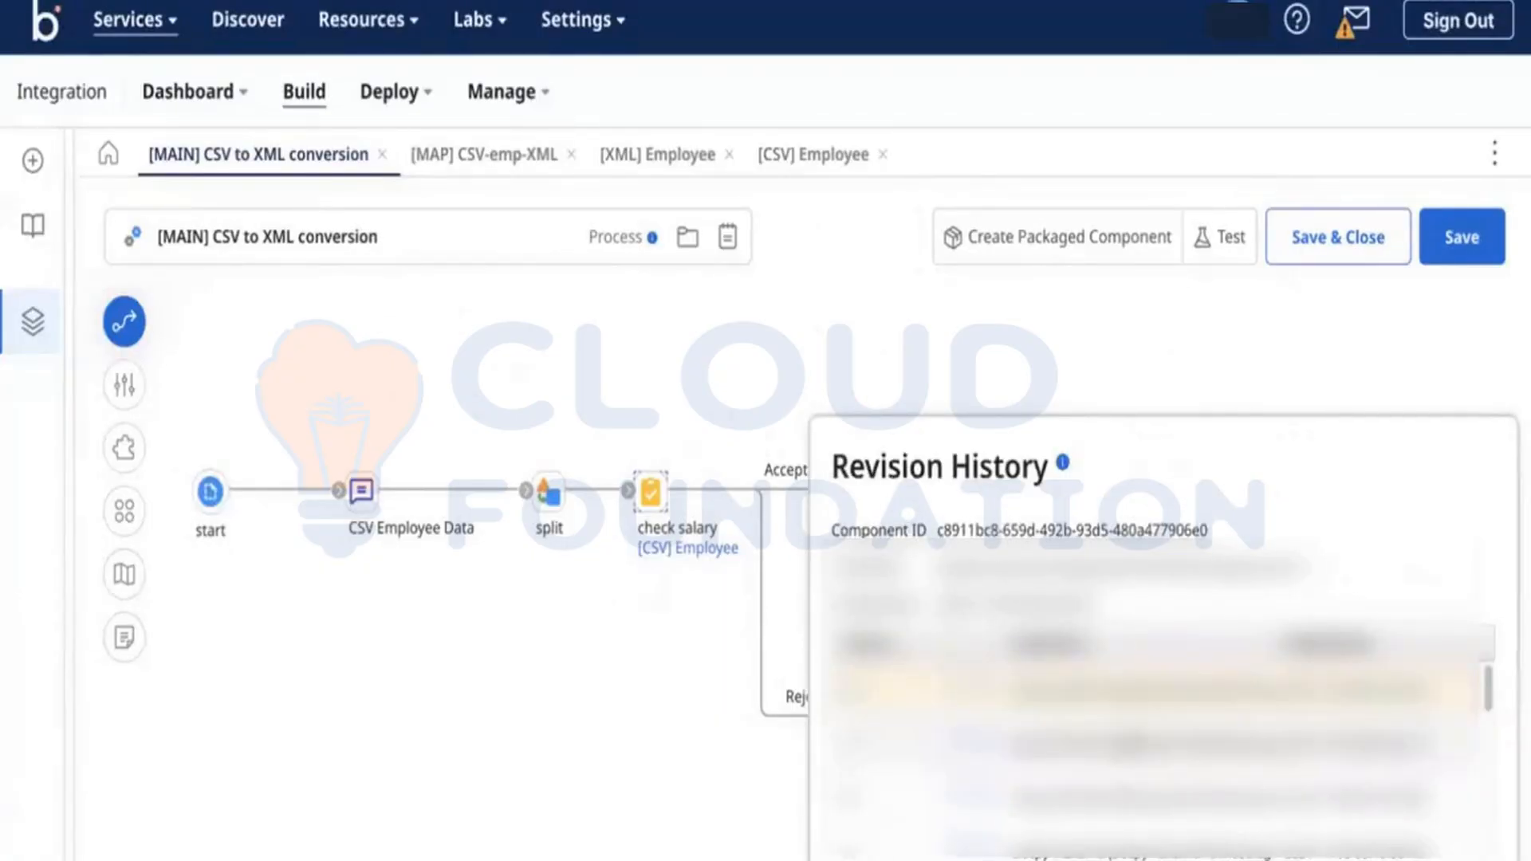
Look through the revision history list of the CSV to XML conversion process, from the newest entries to the oldest.
scroll(1133, 746, down, 1)
scroll(1131, 749, down, 3)
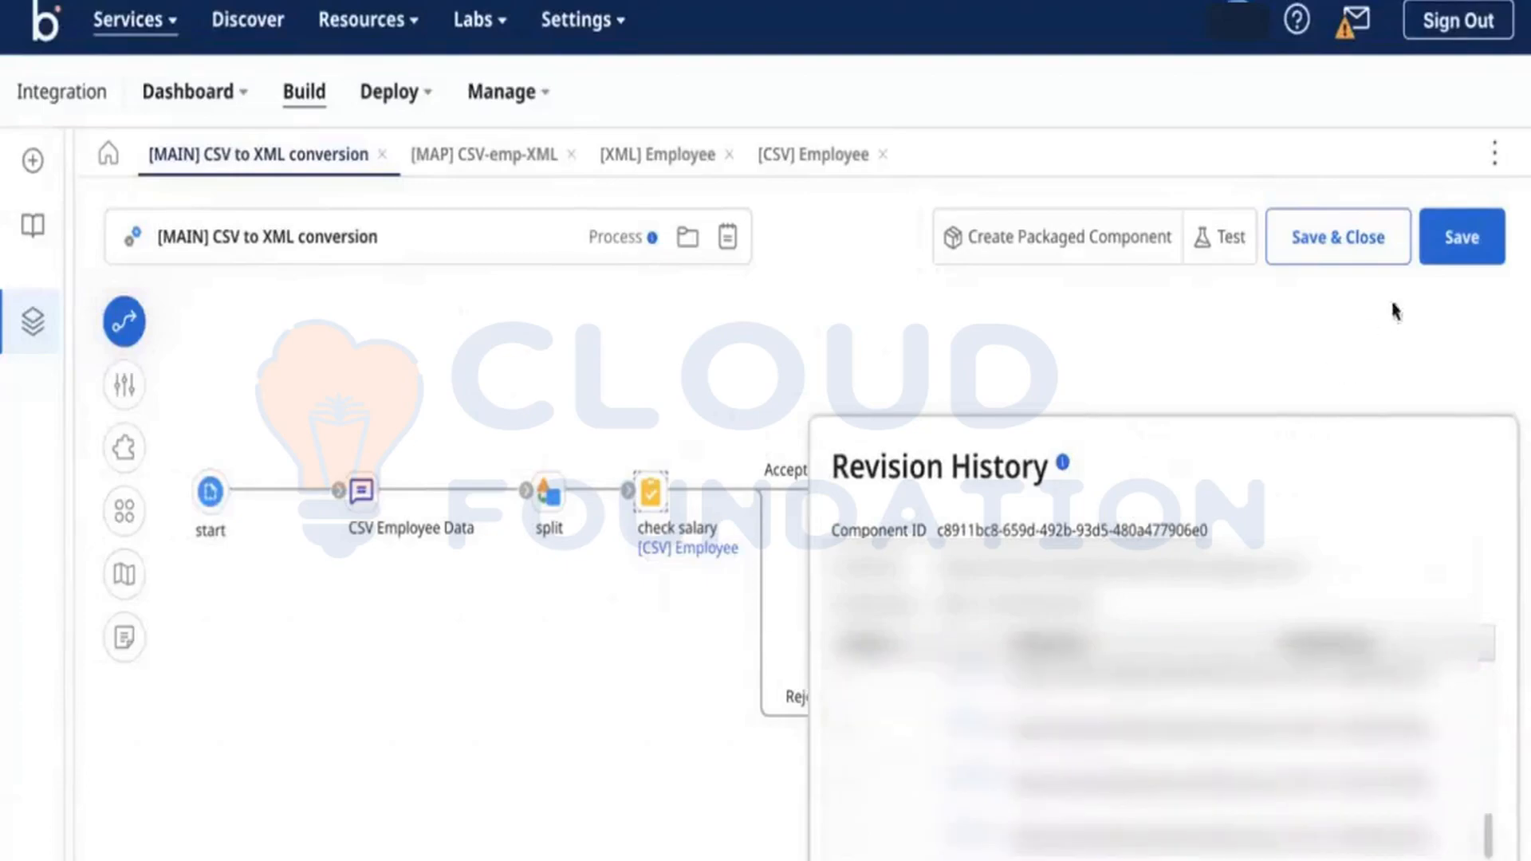
click(1449, 256)
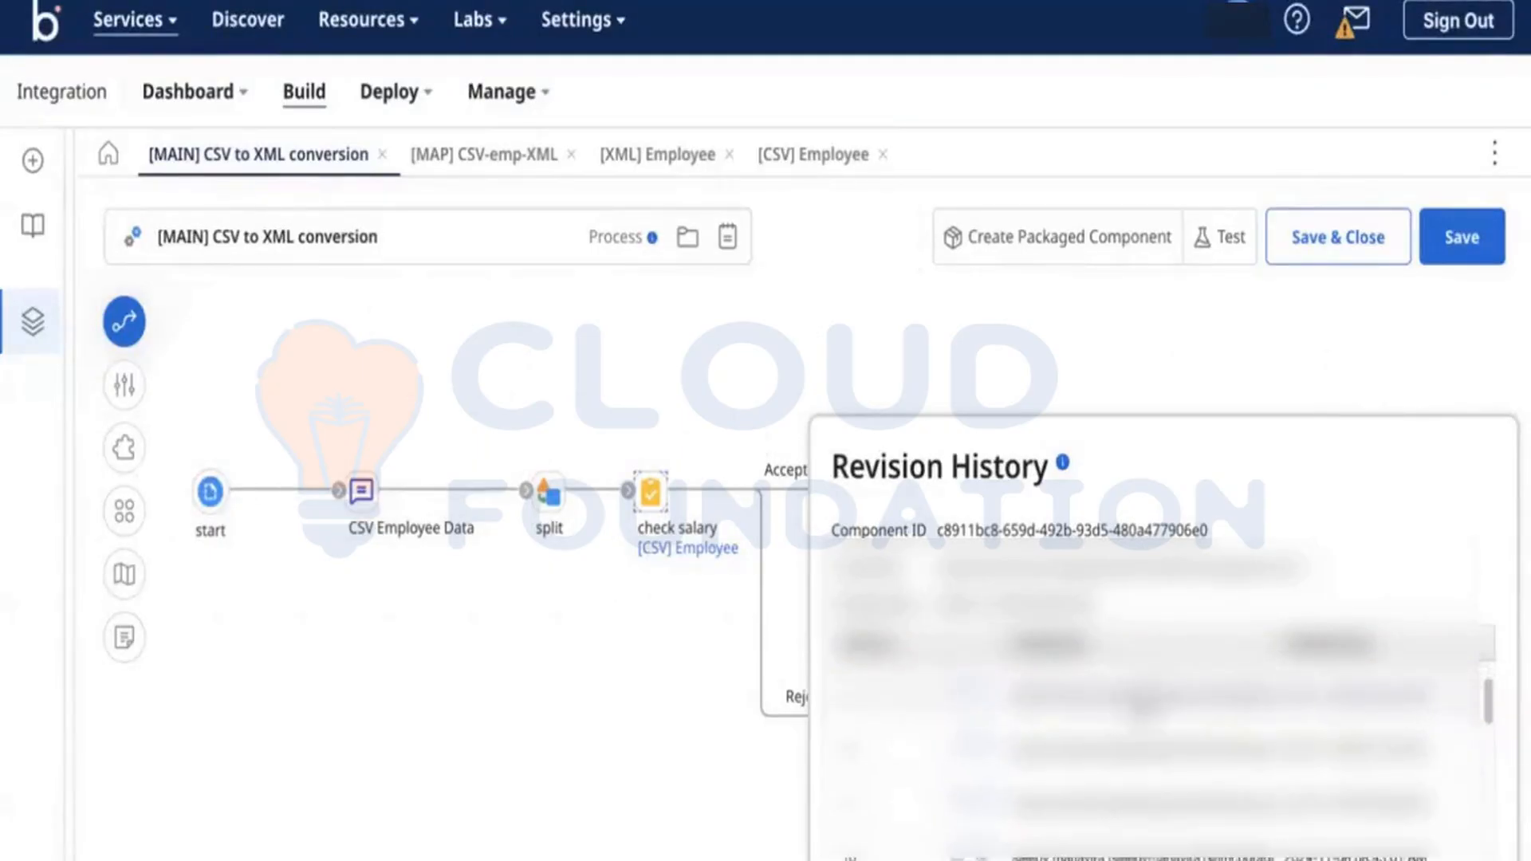
scroll(1142, 722, down, 5)
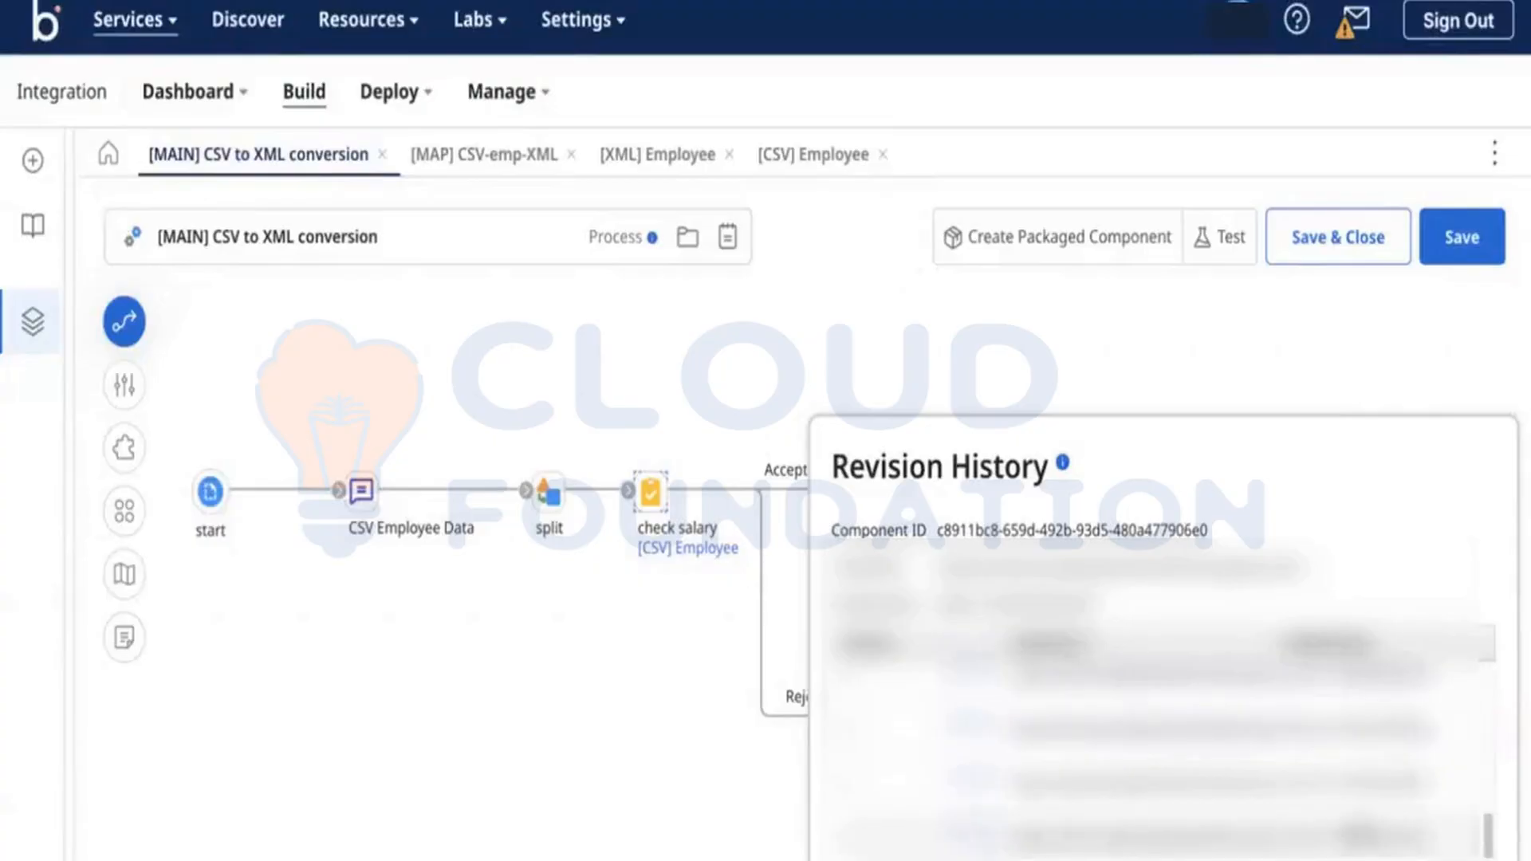
scroll(1156, 718, up, 3)
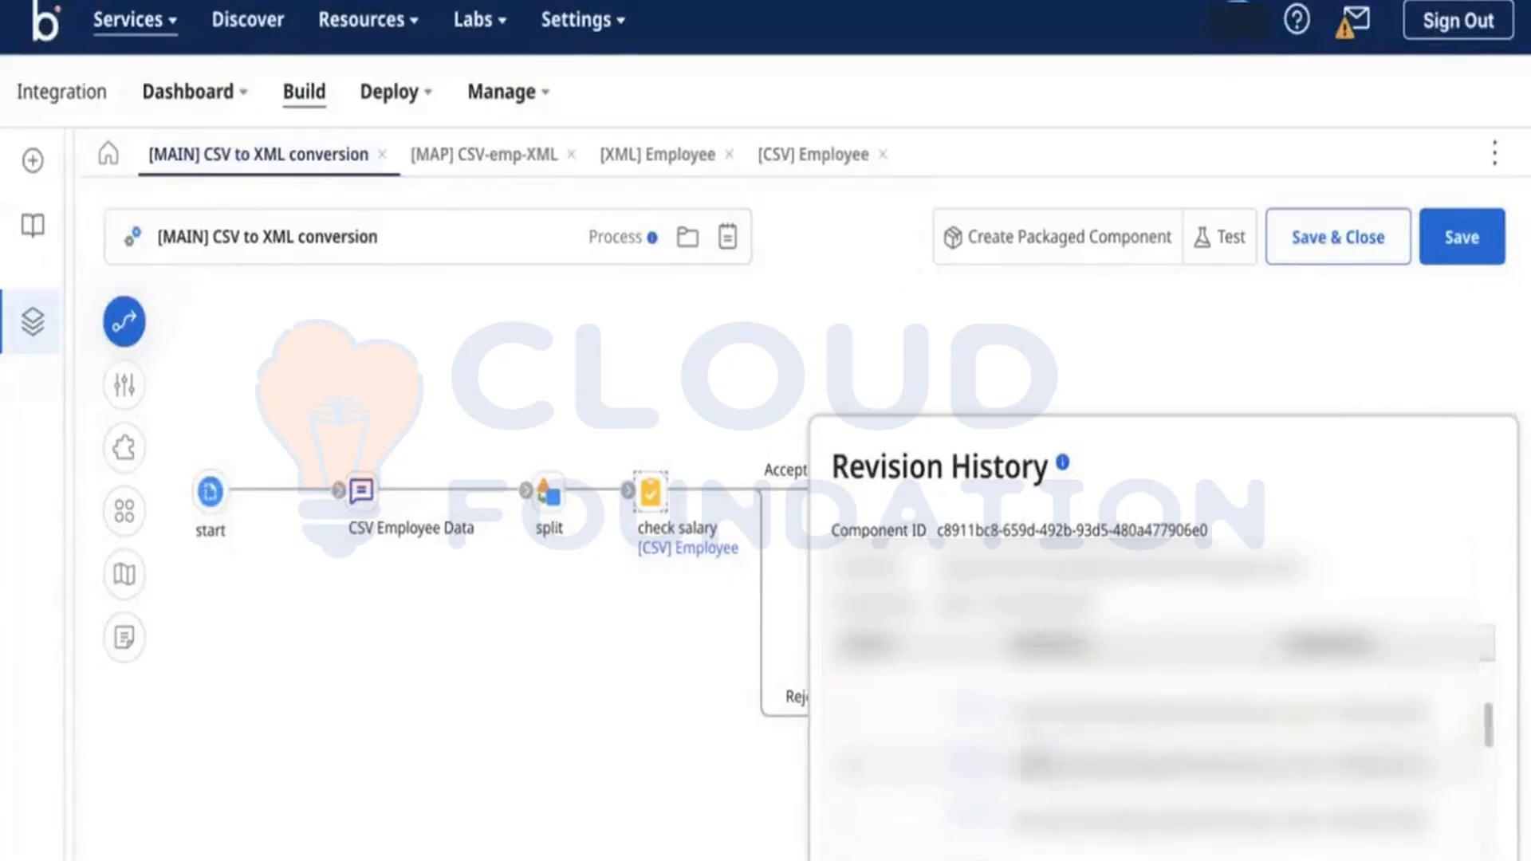
scroll(1156, 717, up, 2)
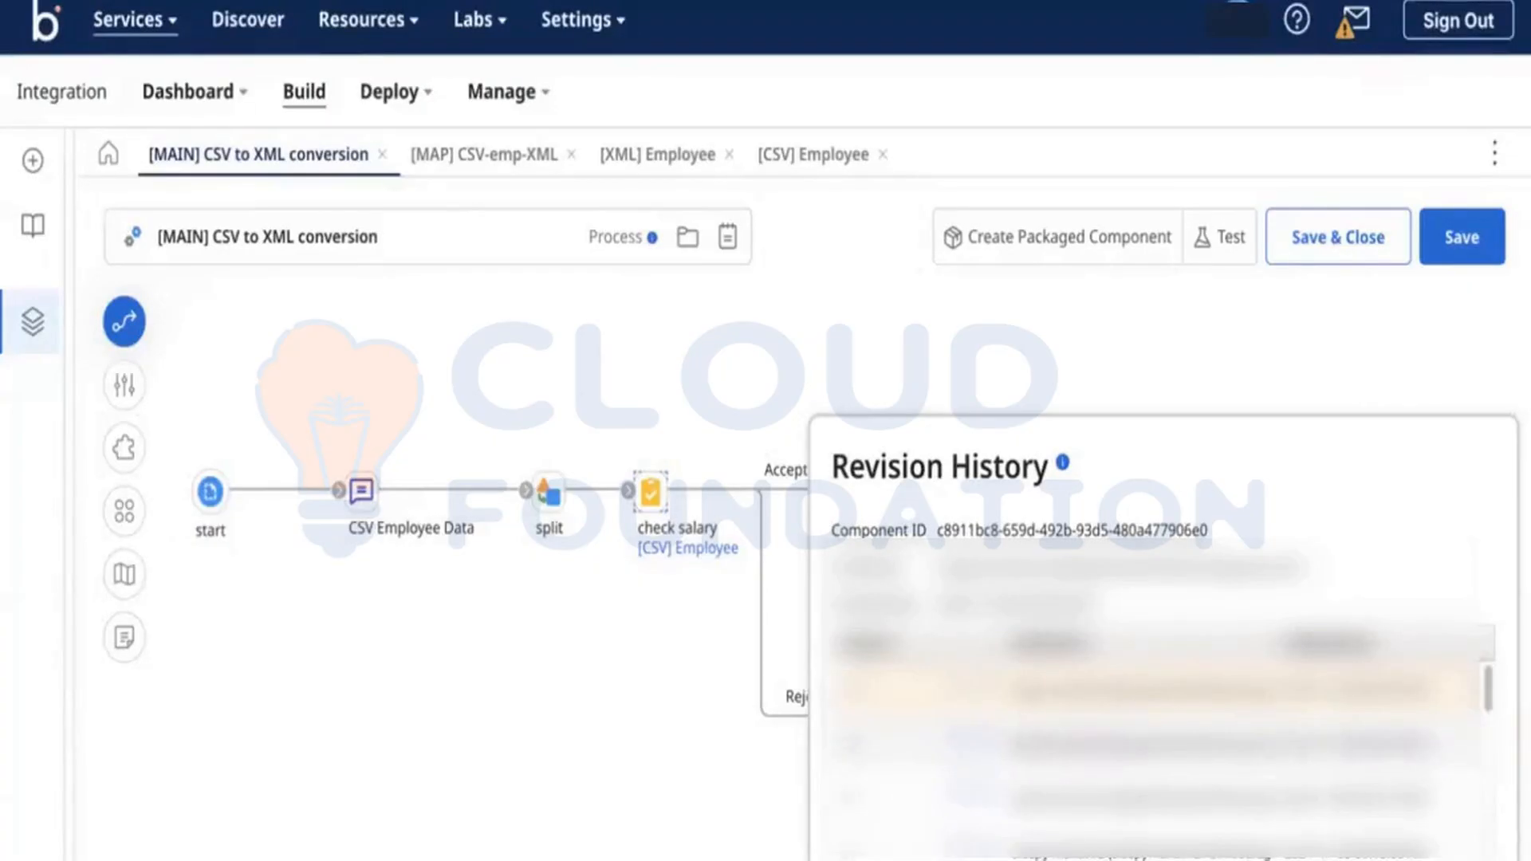
scroll(1157, 718, down, 2)
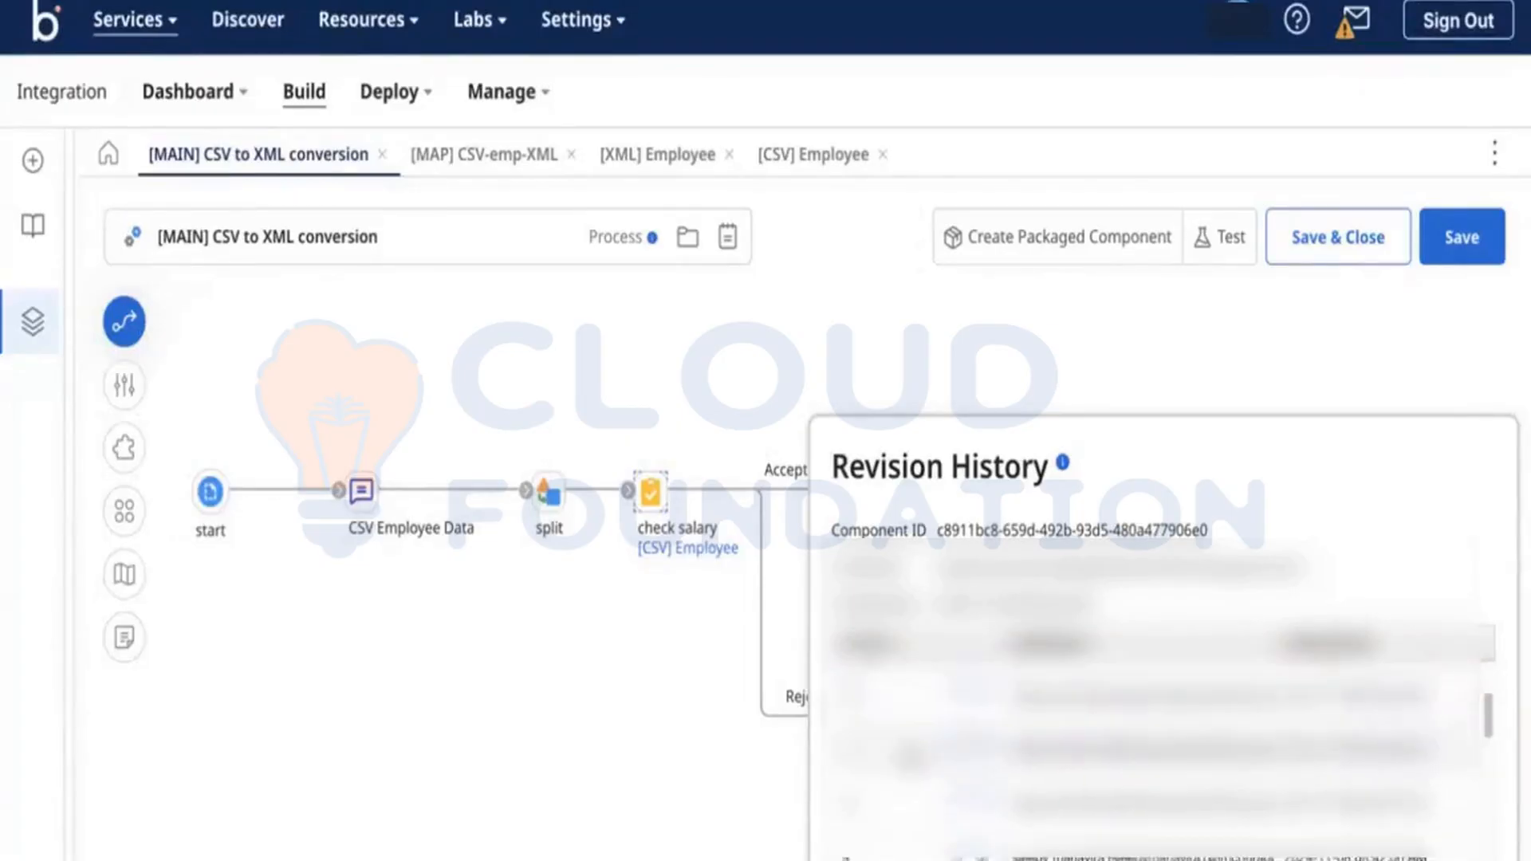
scroll(1157, 718, down, 4)
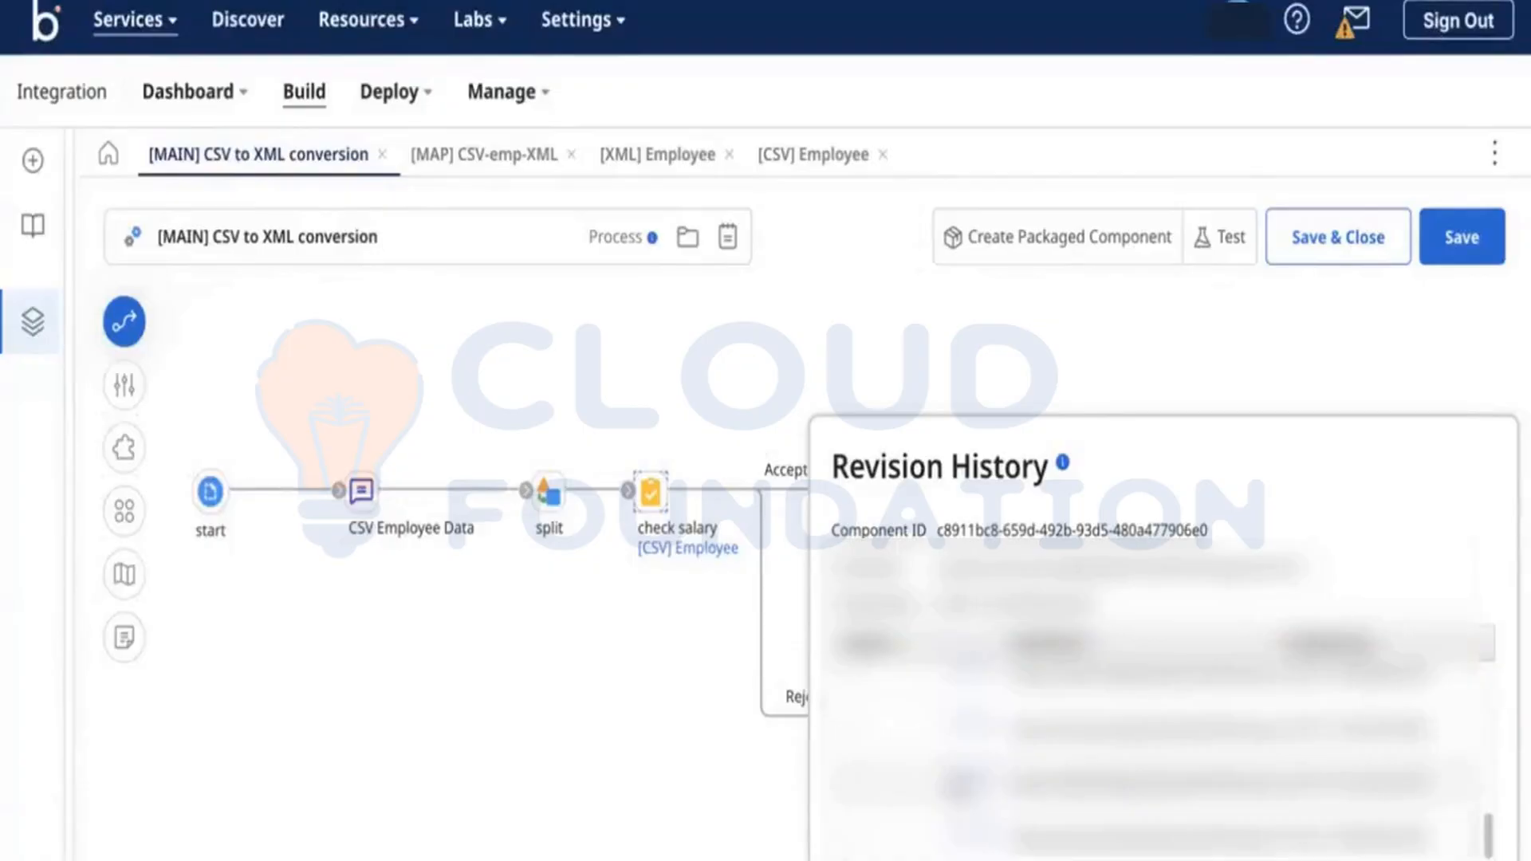
Open revision 2 of the CSV to XML conversion process and lock it for editing with Edit selected revision (2).
click(954, 779)
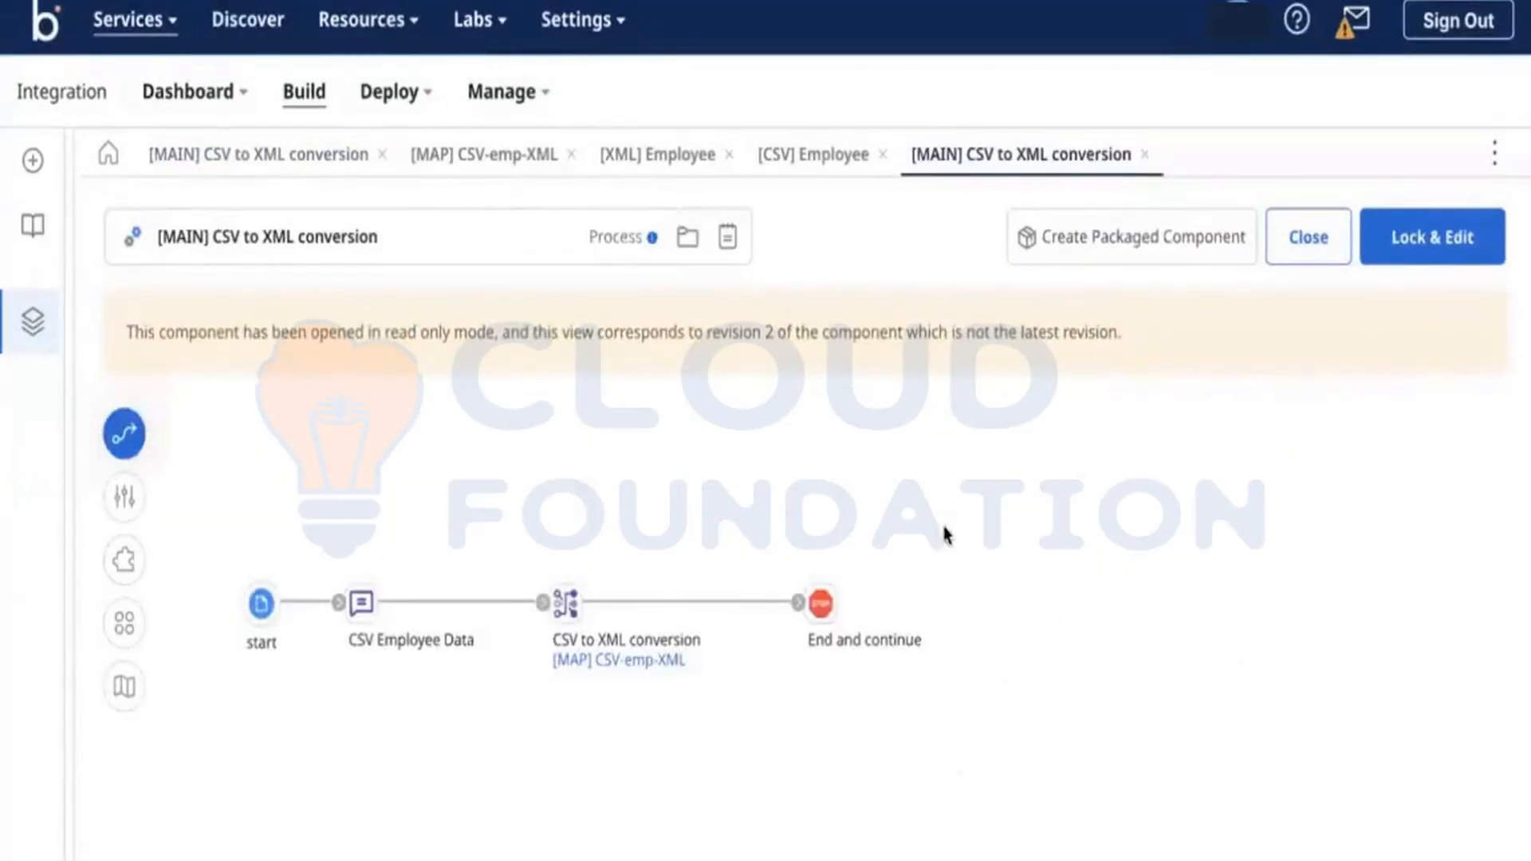
click(1391, 257)
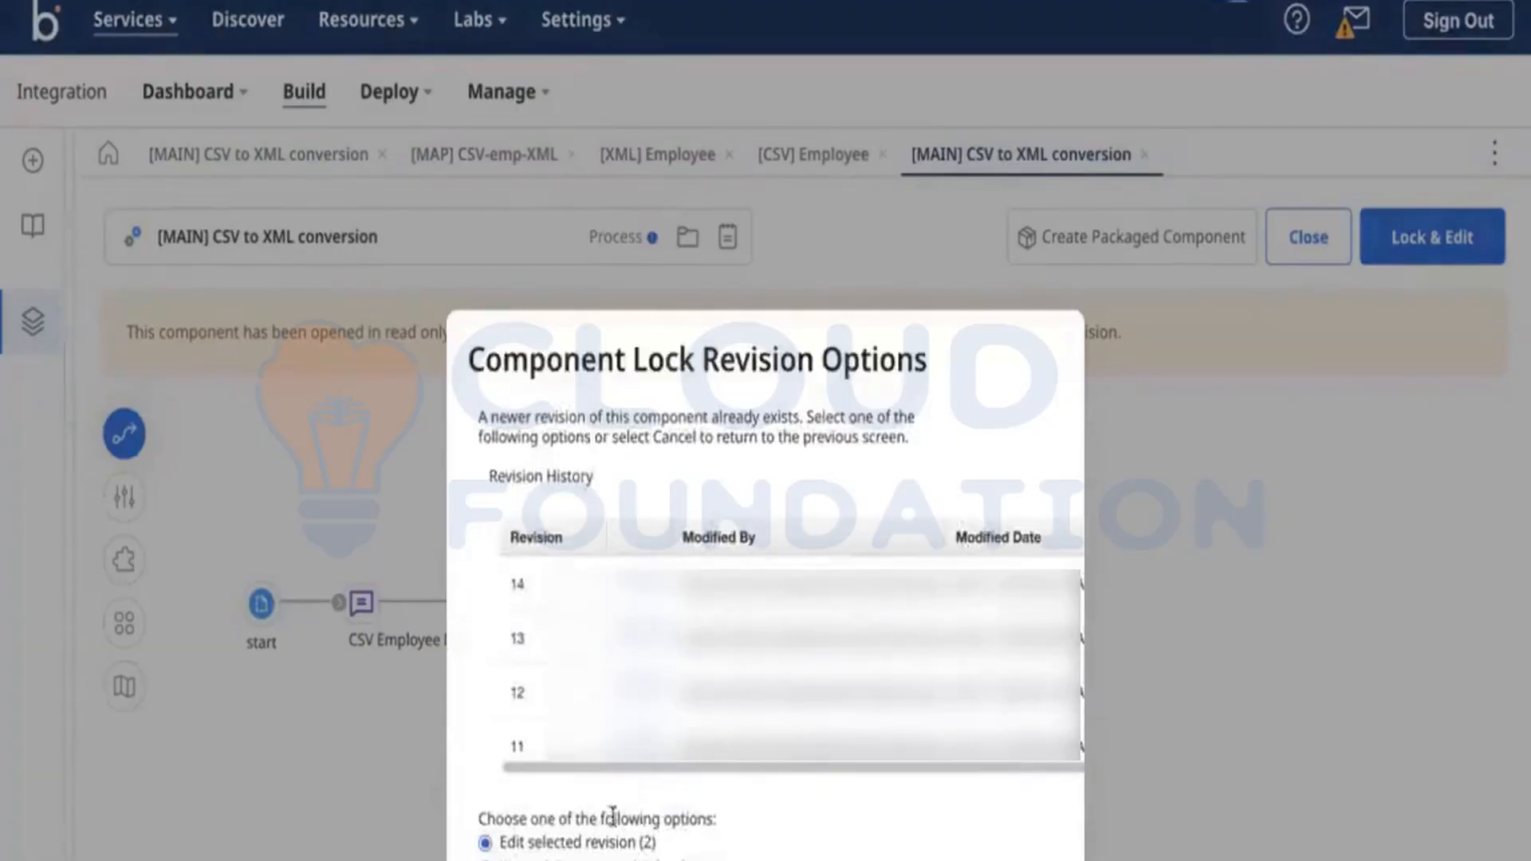
drag(772, 766, 864, 768)
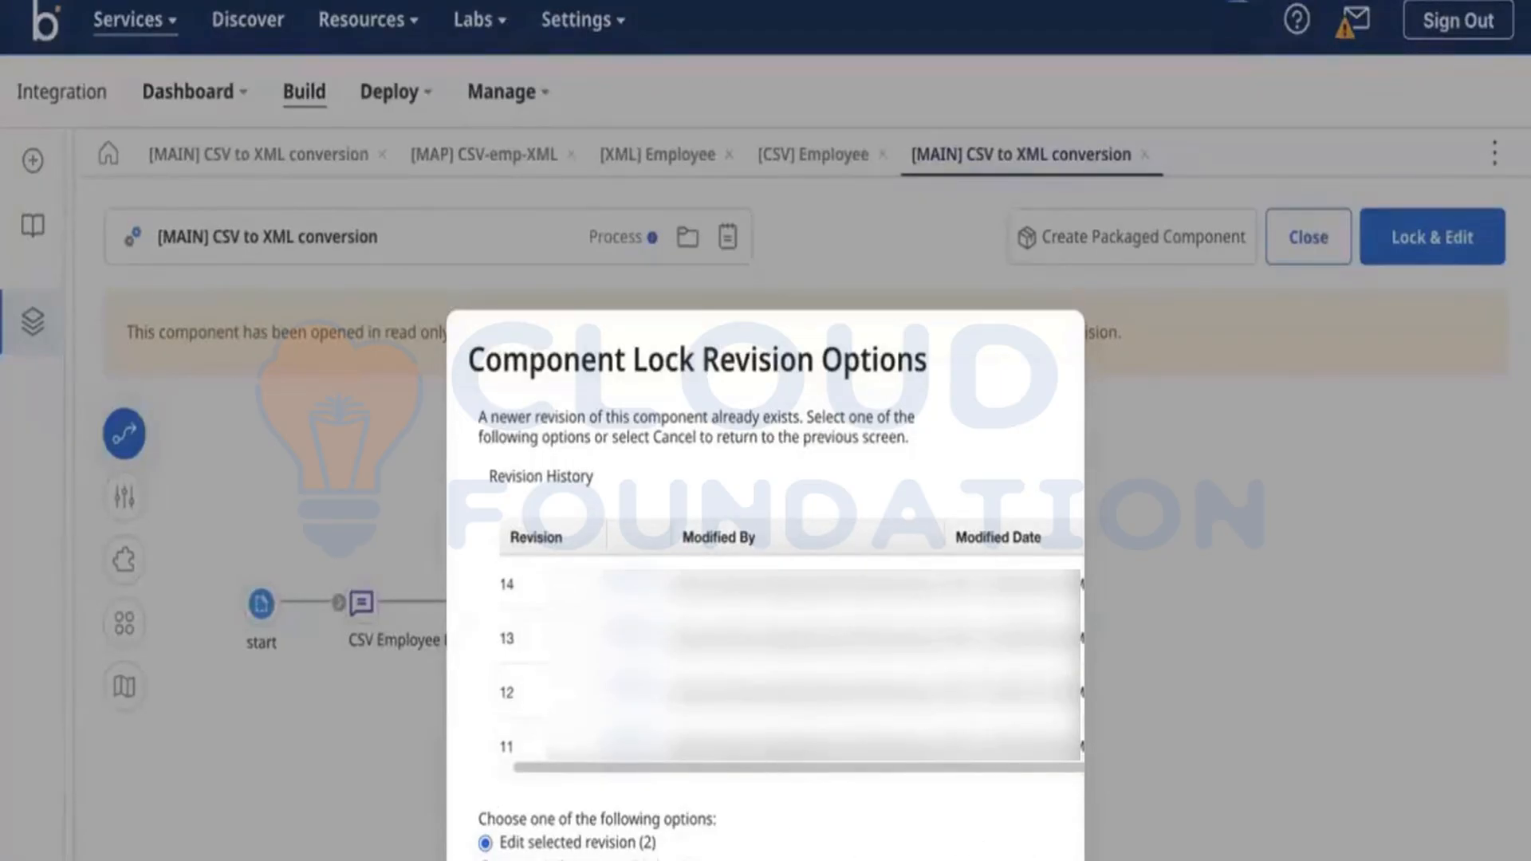
click(1027, 854)
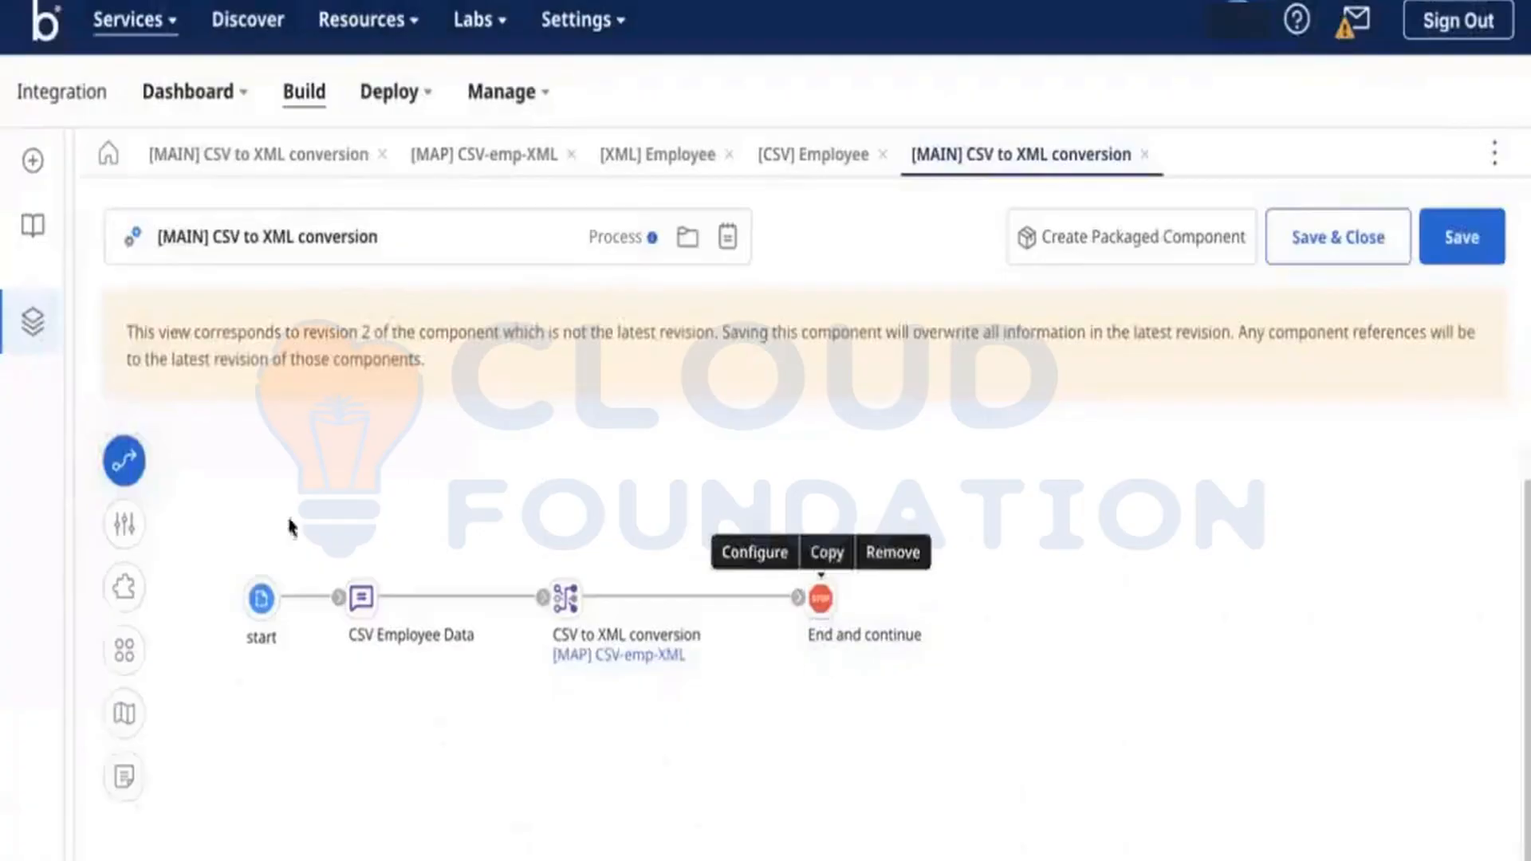
Compare revision 2, including its CSV Employee Data message, with the current process and close the old revision without saving.
click(361, 598)
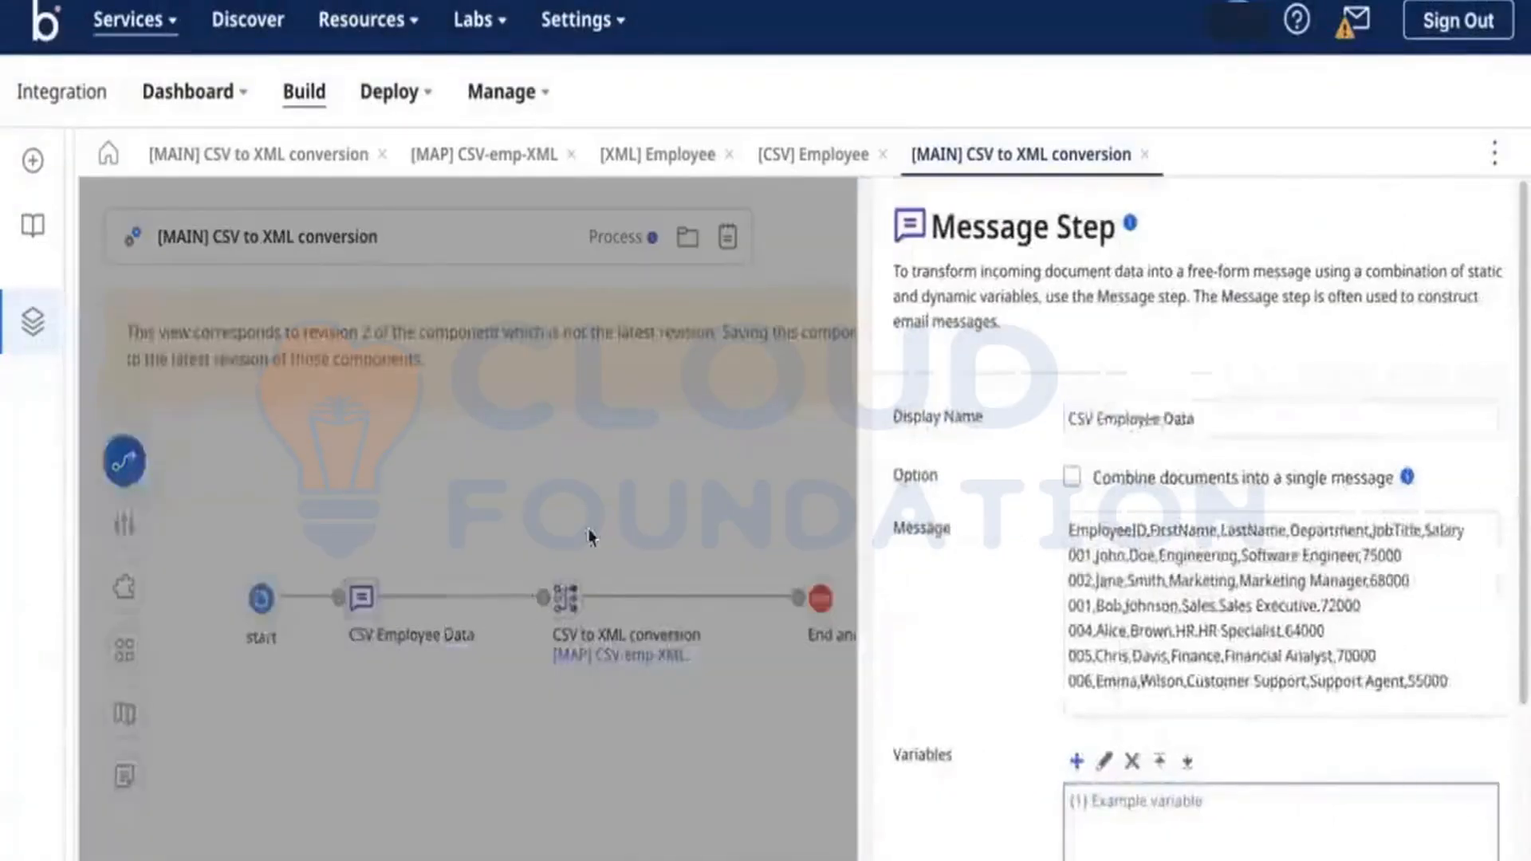
click(895, 857)
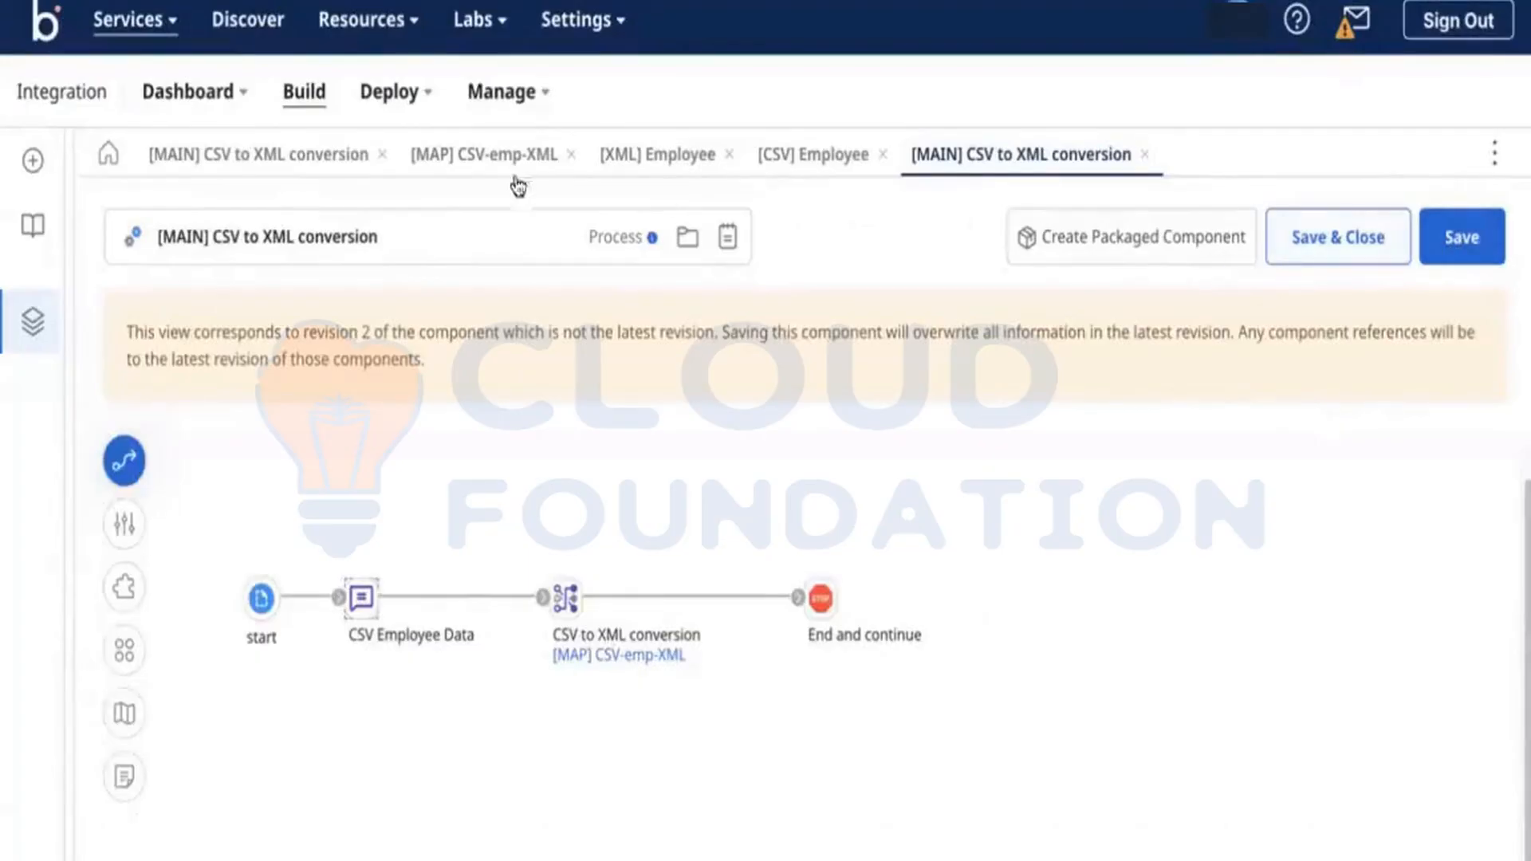
click(294, 154)
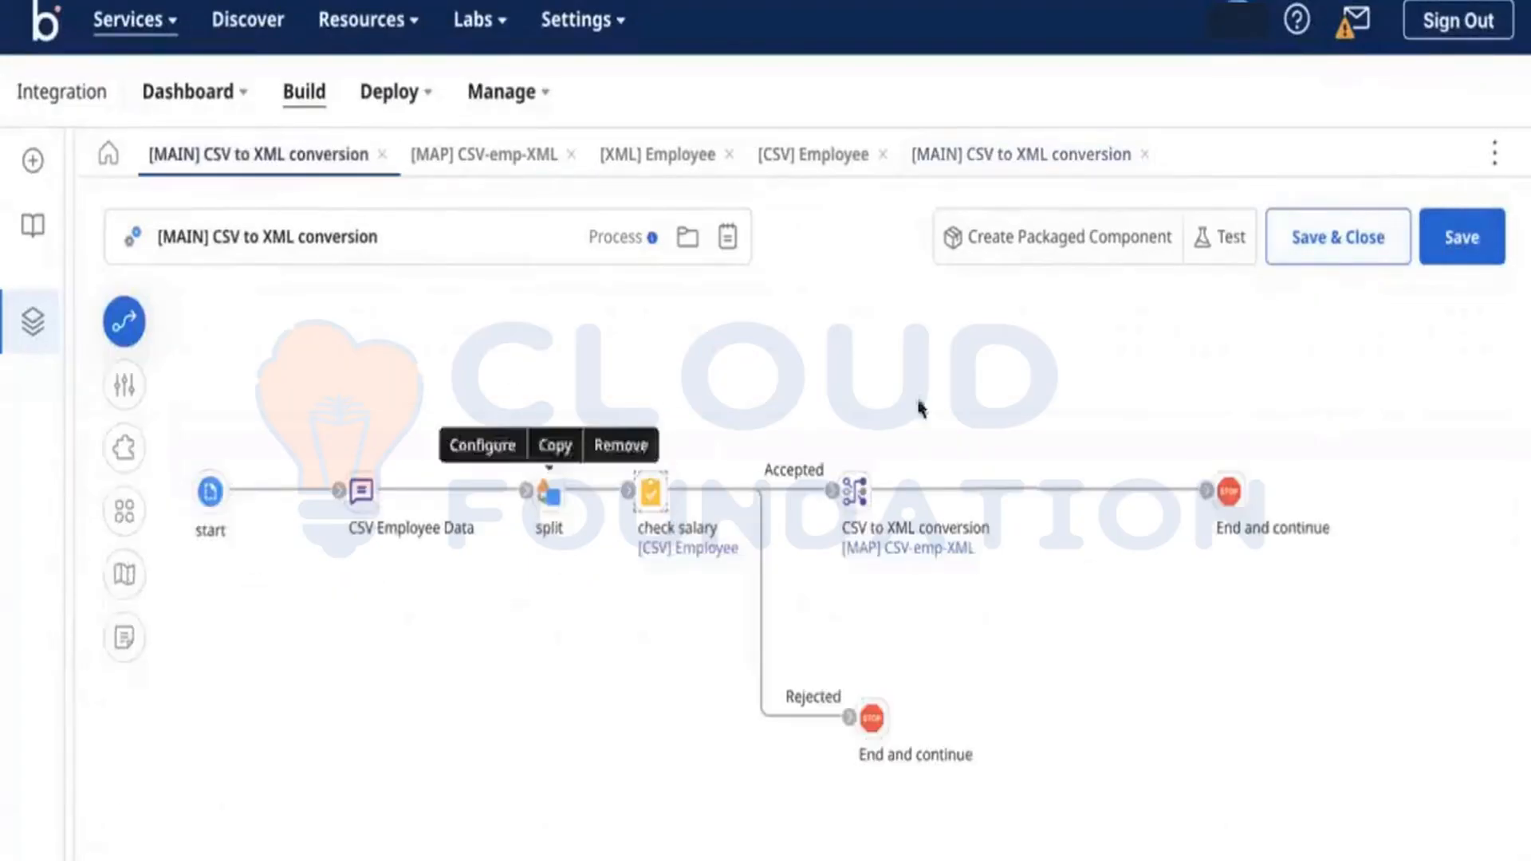
click(953, 148)
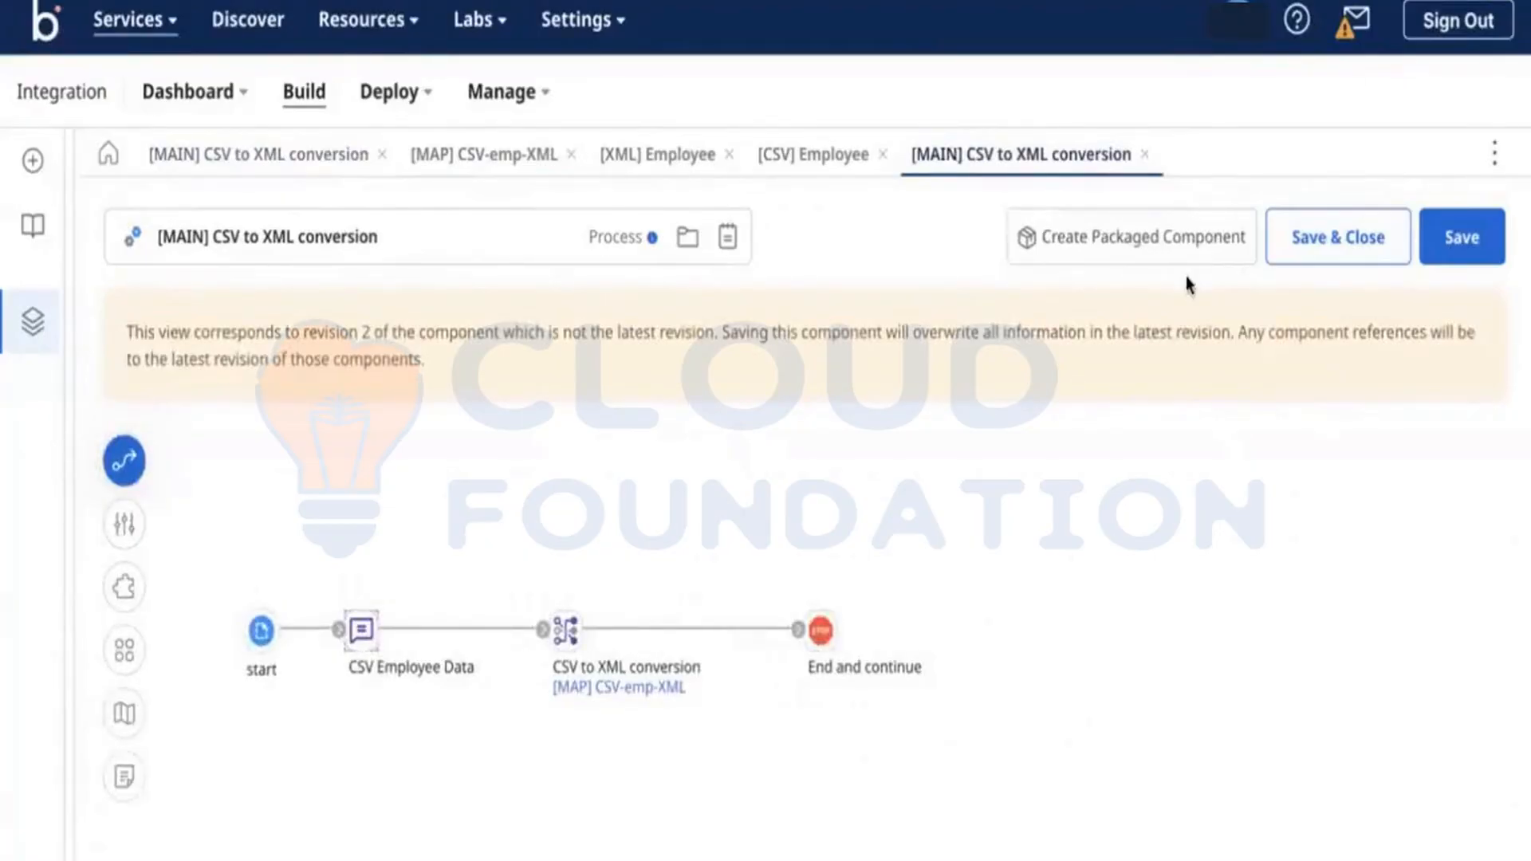
click(1145, 156)
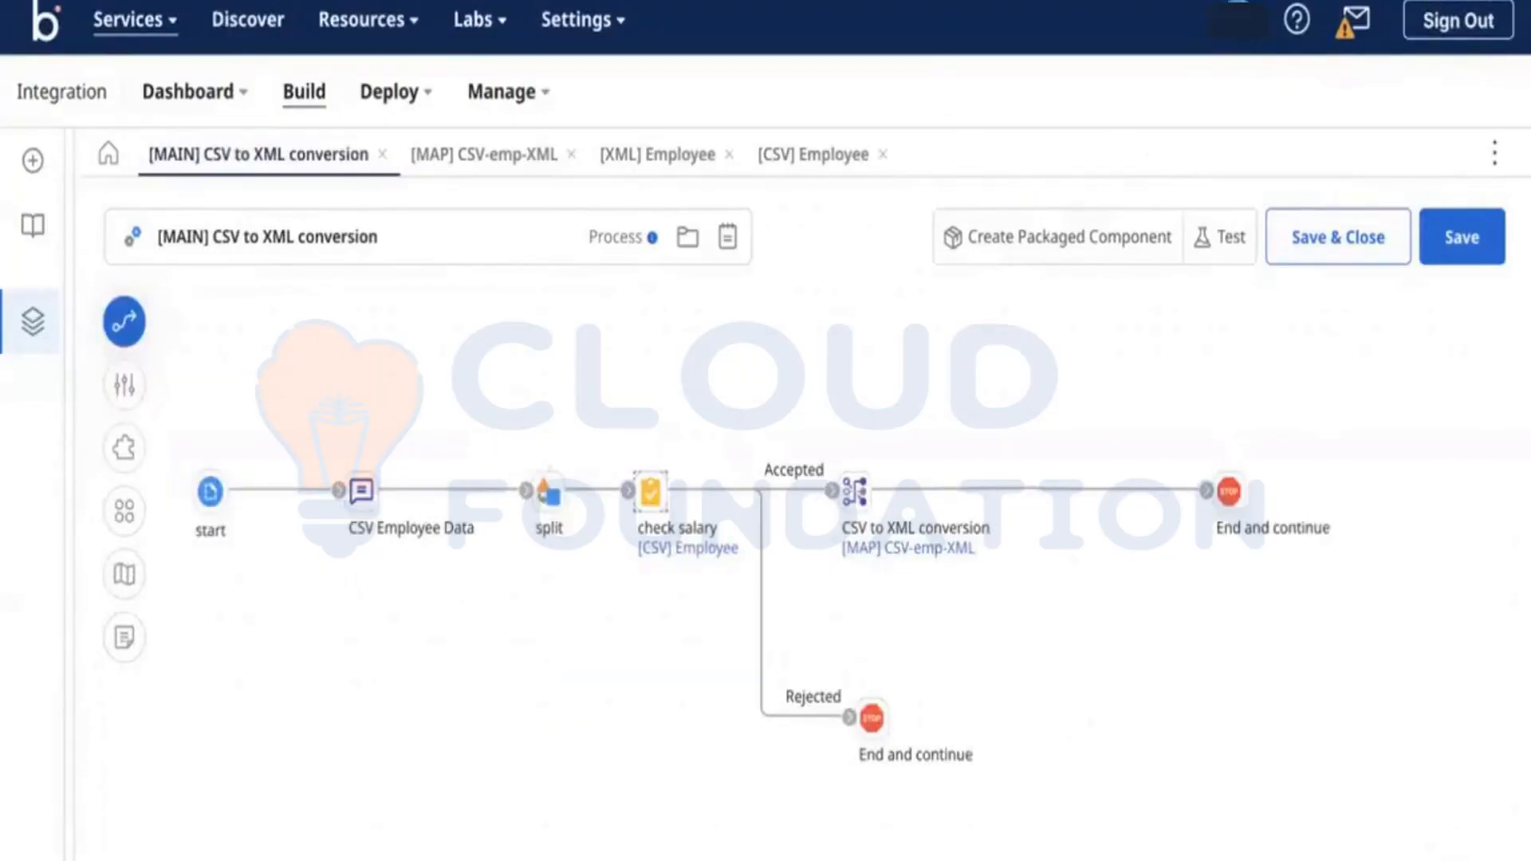
Reopen the process's revision history and inspect the component XML of revision 13.
click(1331, 859)
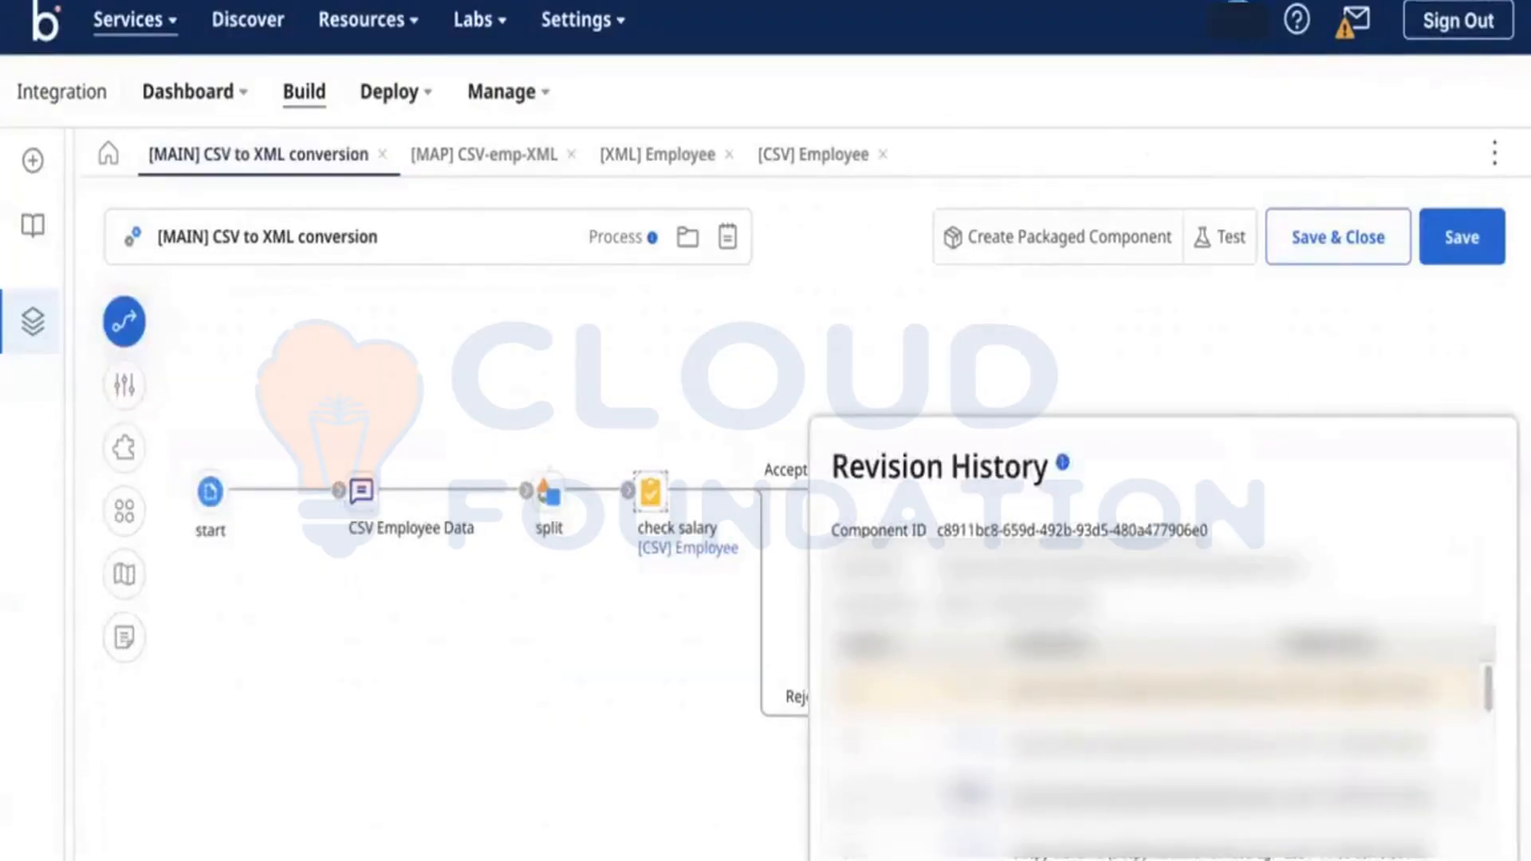
scroll(971, 794, down, 1)
scroll(973, 792, up, 1)
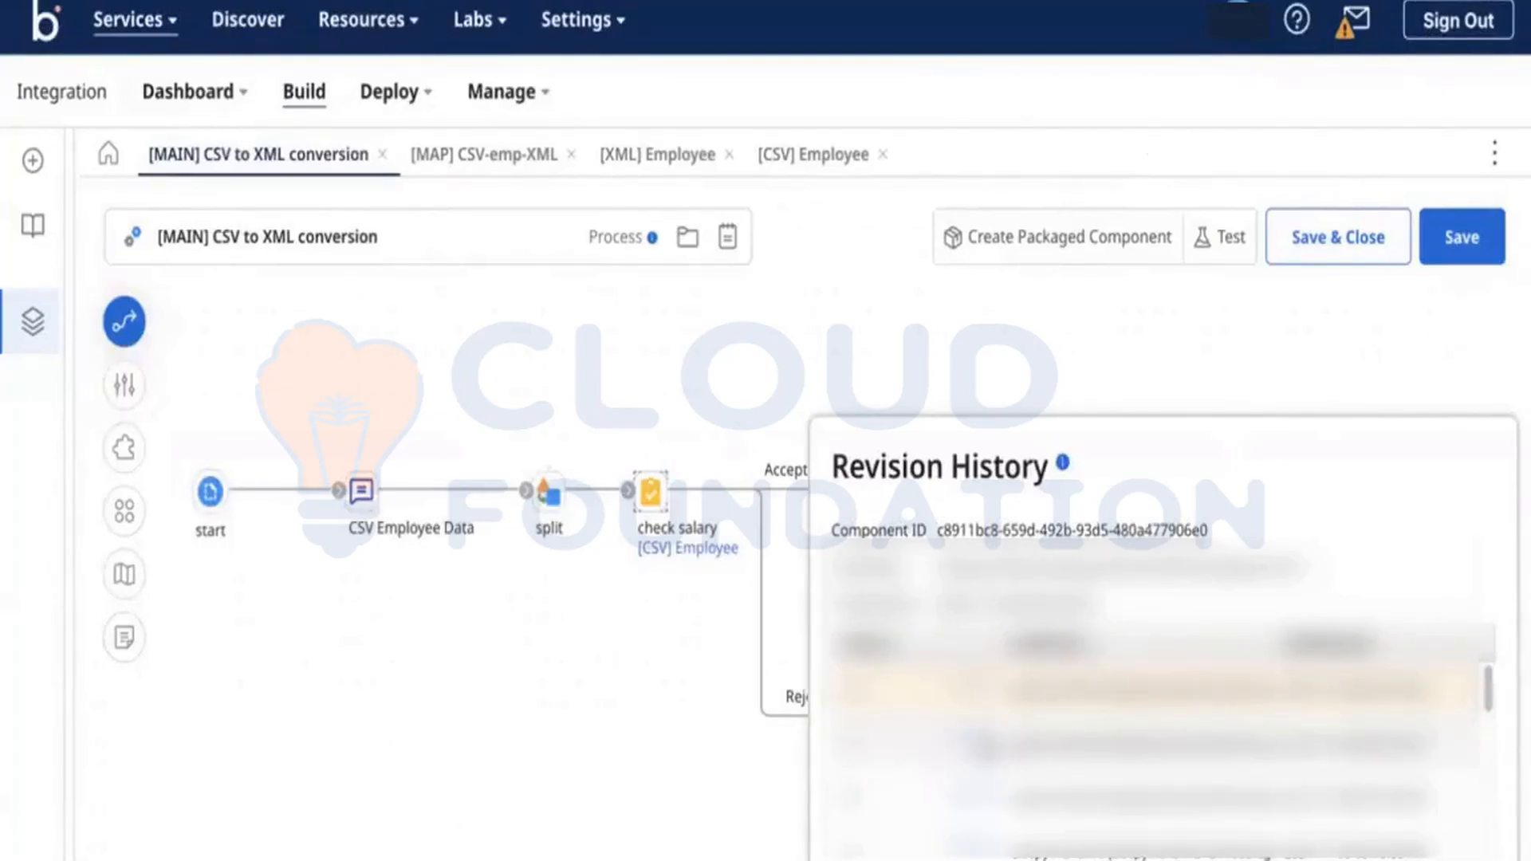
click(1143, 745)
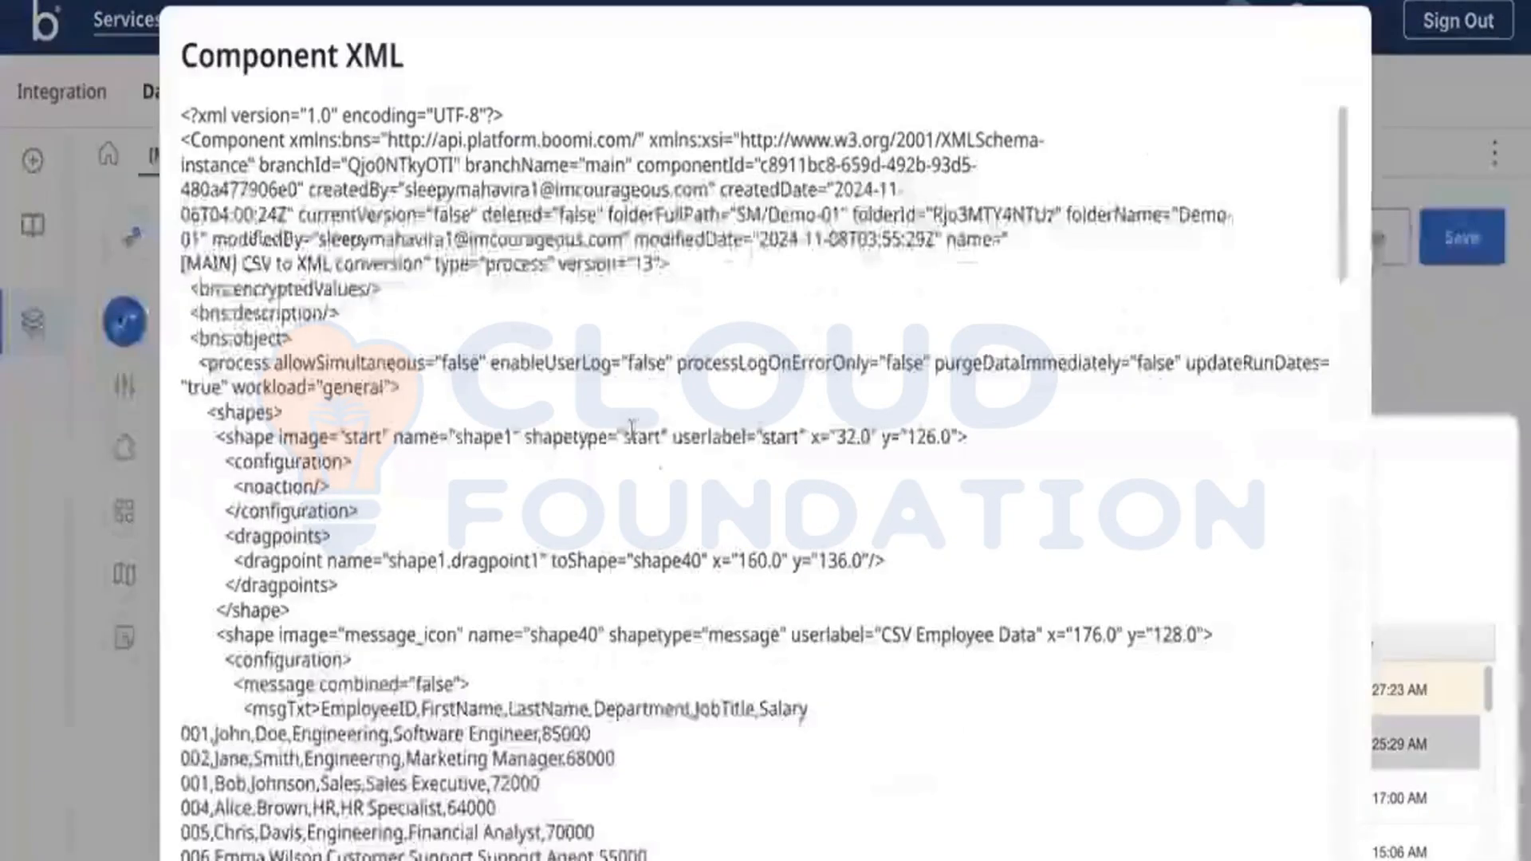
scroll(1142, 747, down, 5)
scroll(1142, 747, down, 15)
click(1308, 859)
Browse the remaining revision entries and close the revision history to return to the process canvas.
scroll(1230, 785, down, 5)
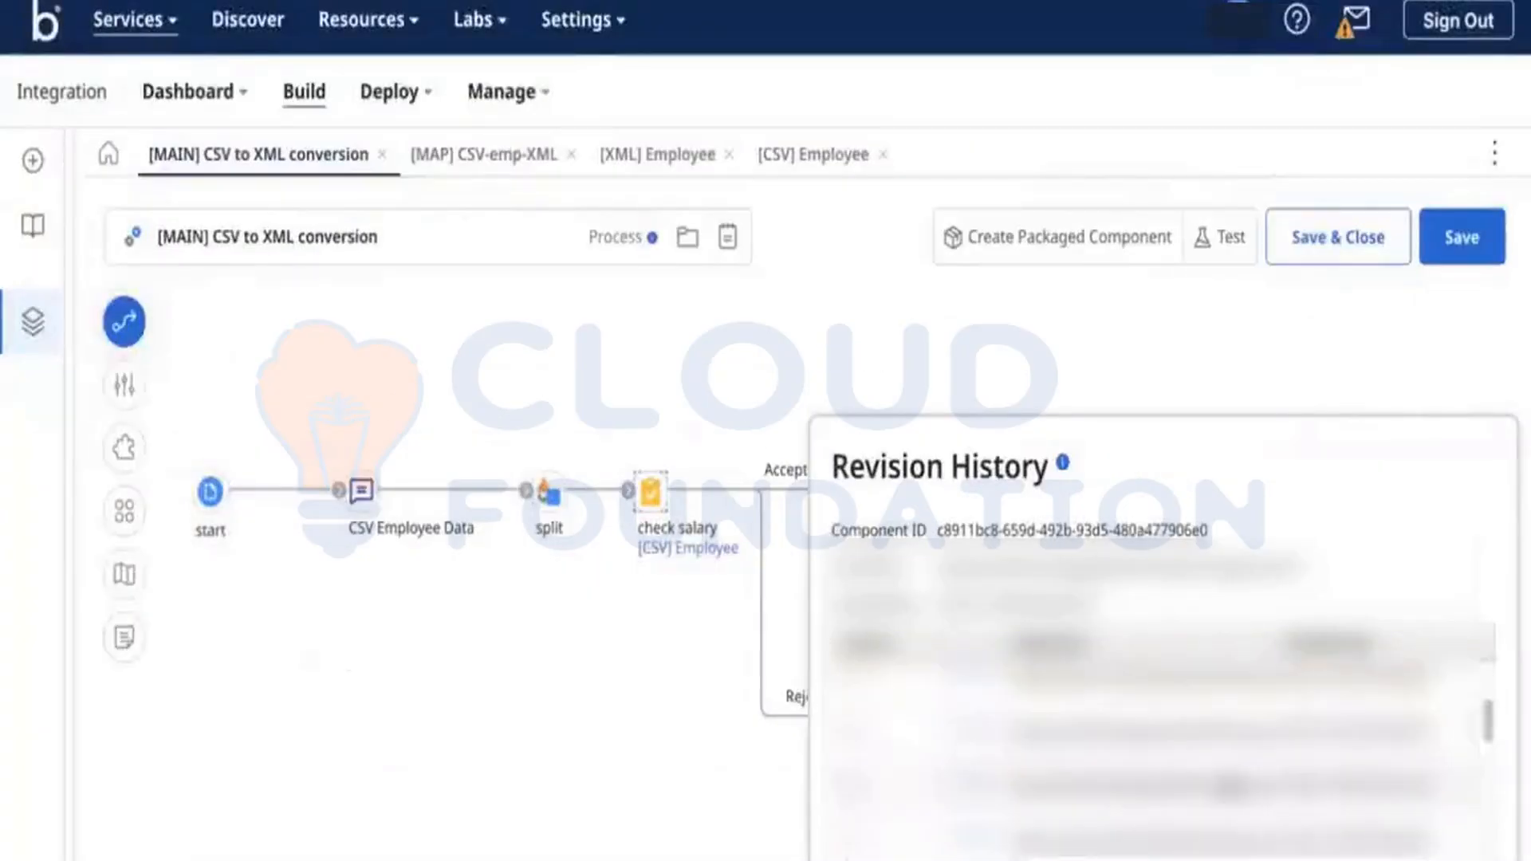
scroll(1229, 782, down, 2)
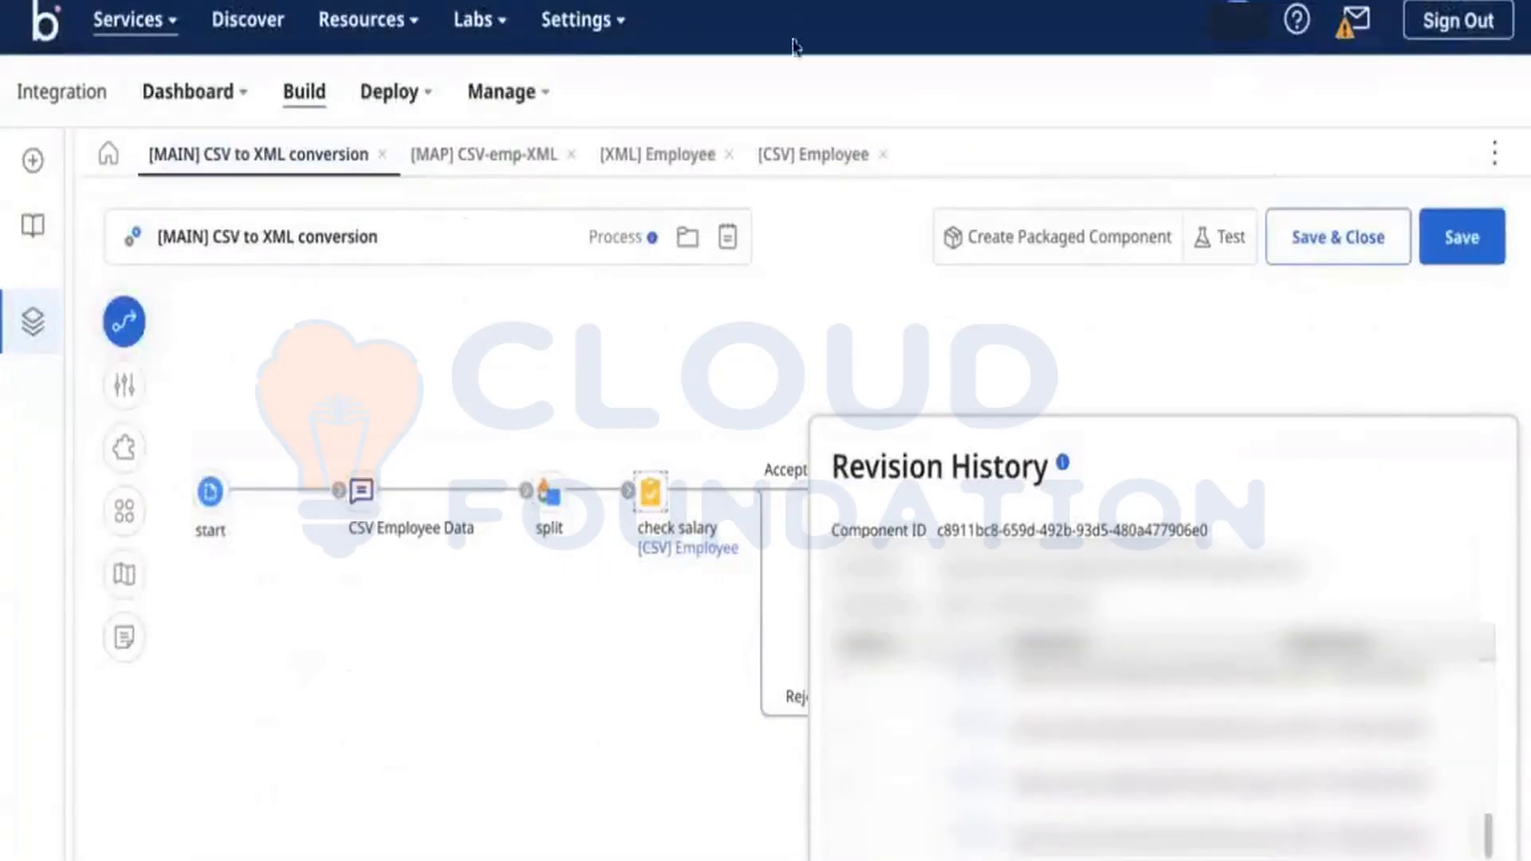
scroll(1120, 830, up, 5)
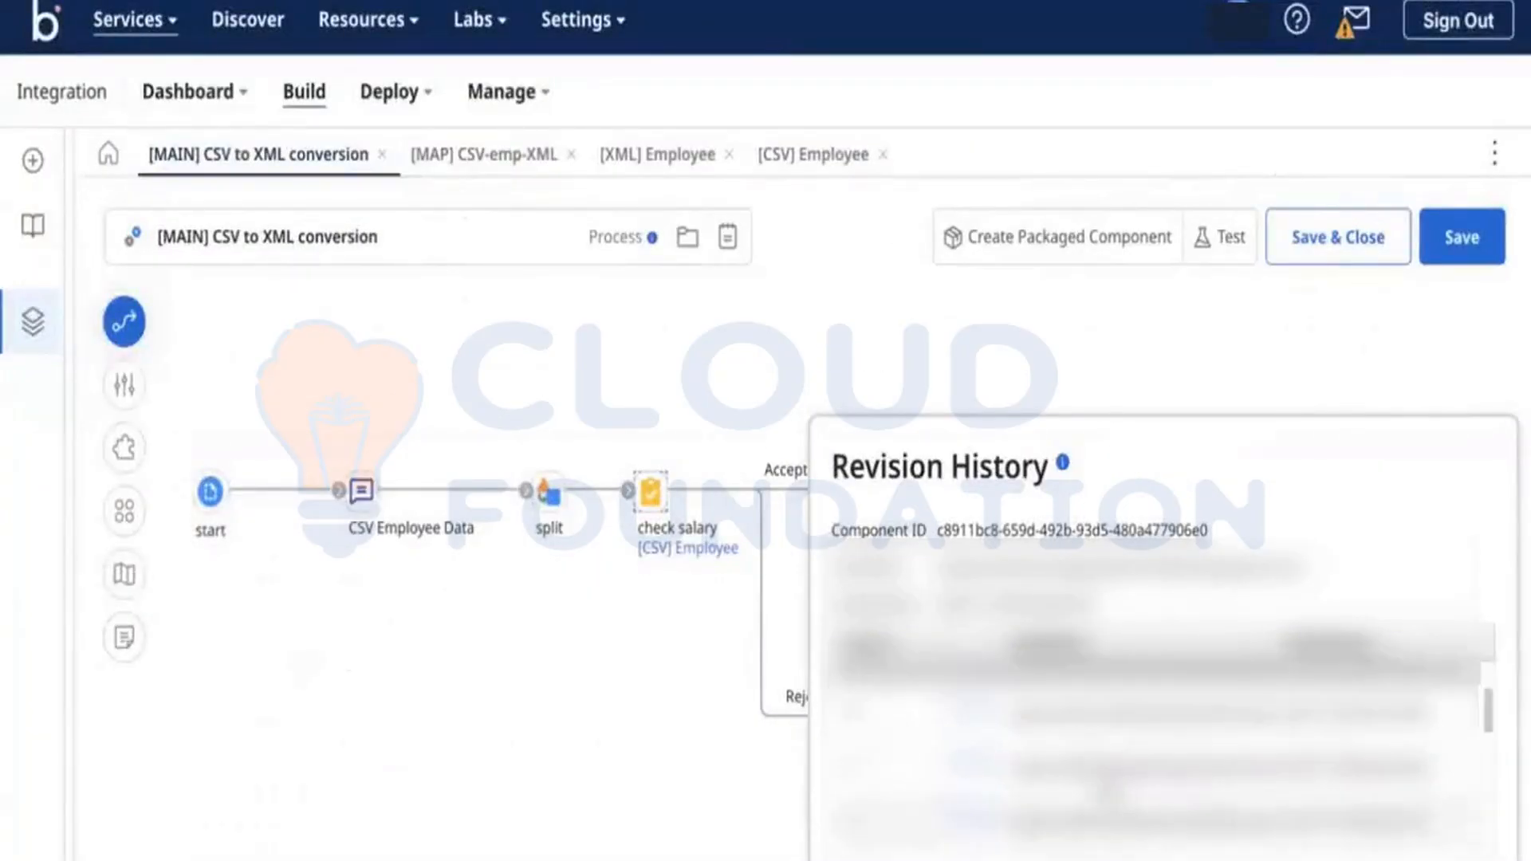
scroll(1105, 786, up, 2)
scroll(1063, 784, down, 1)
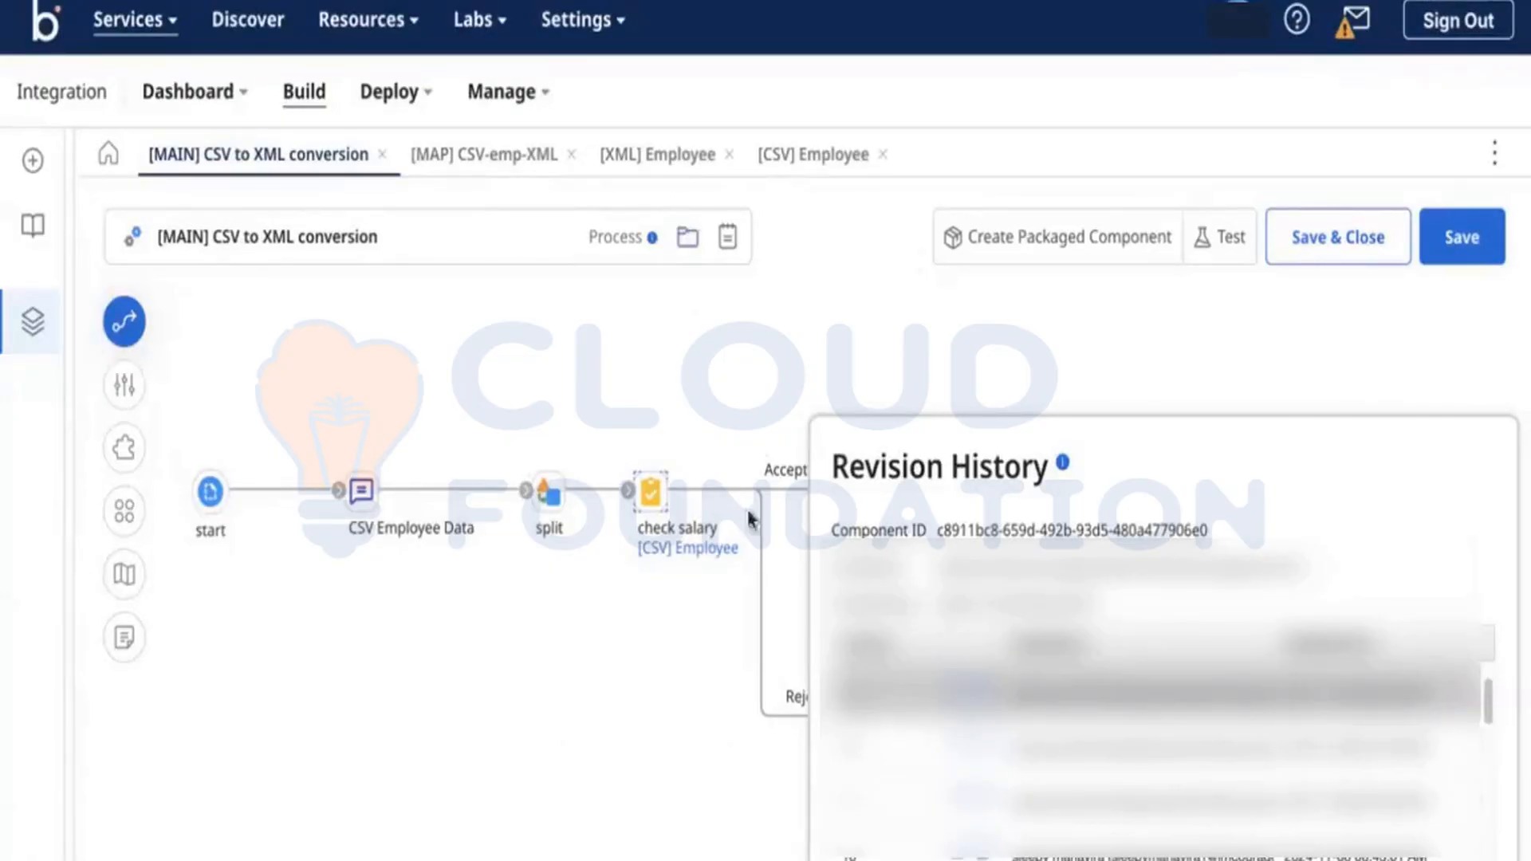
click(820, 373)
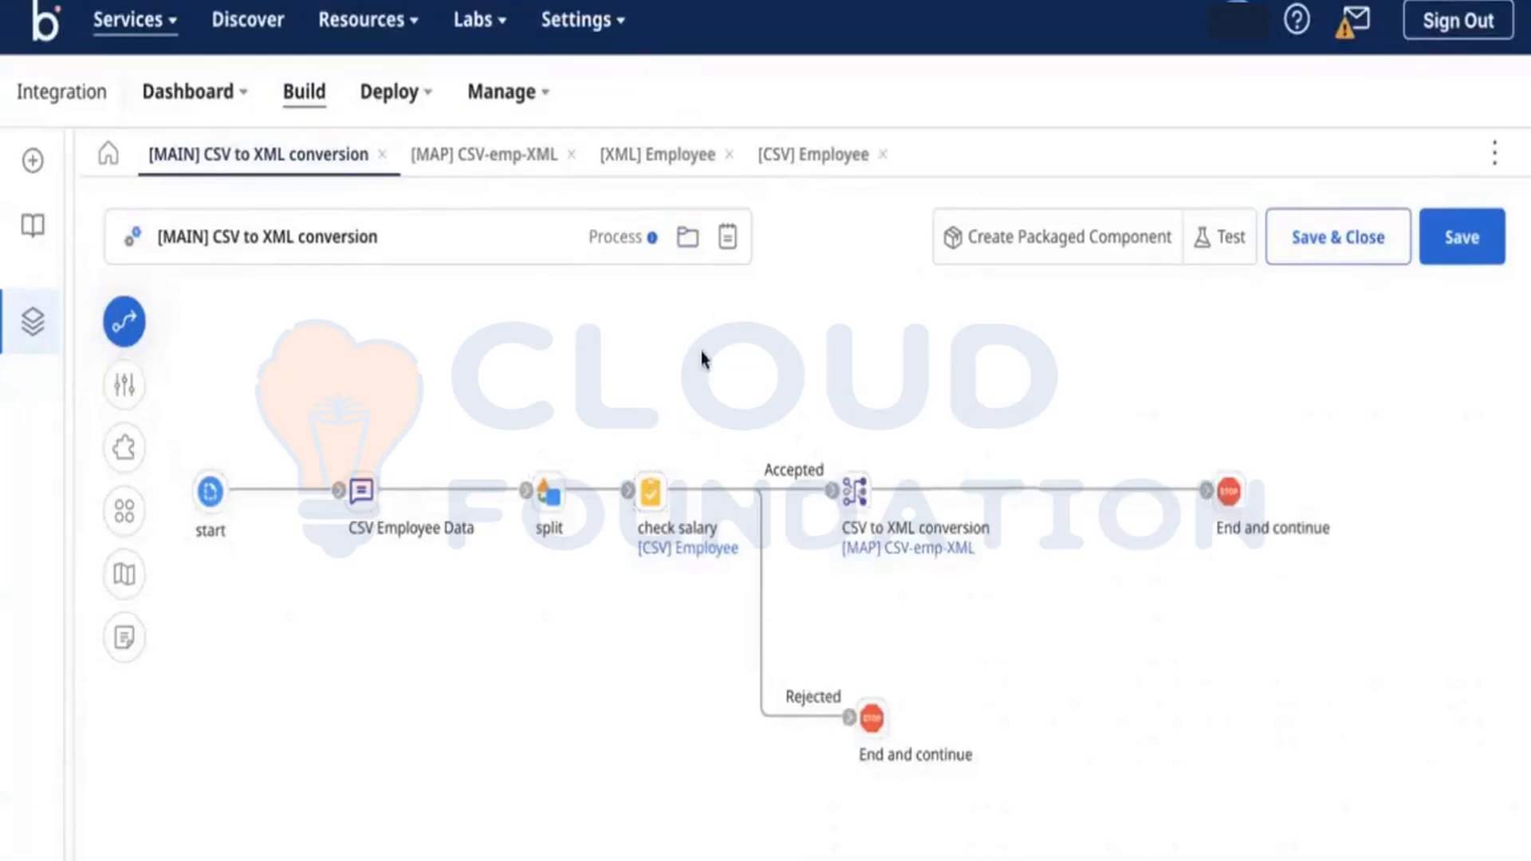
mouse_move(855, 492)
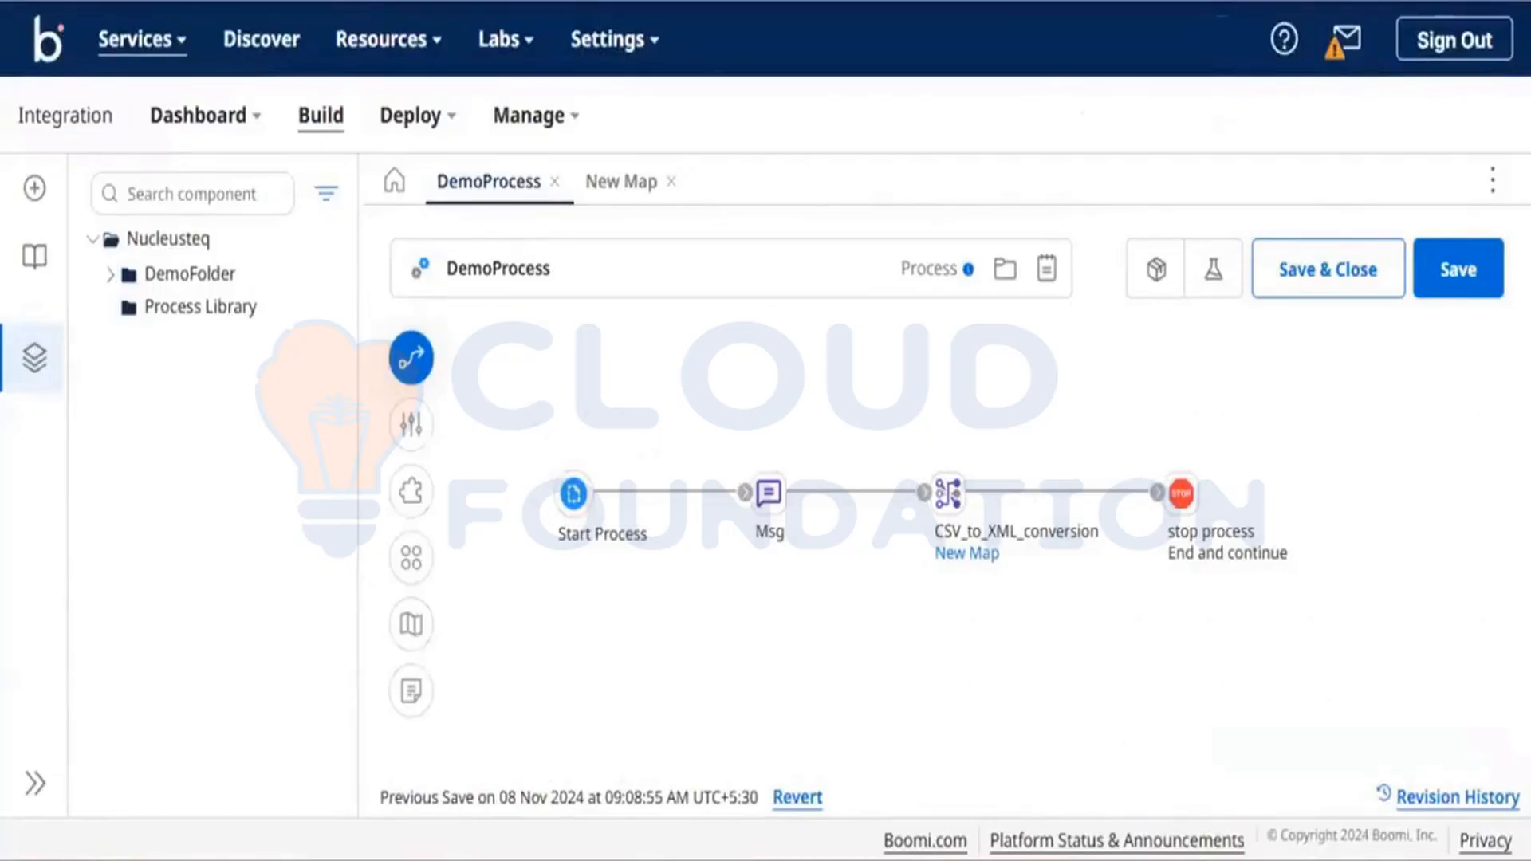
Search the step palette for "Da" and add a Data Process step to the DemoProcess canvas.
click(411, 357)
text(Da)
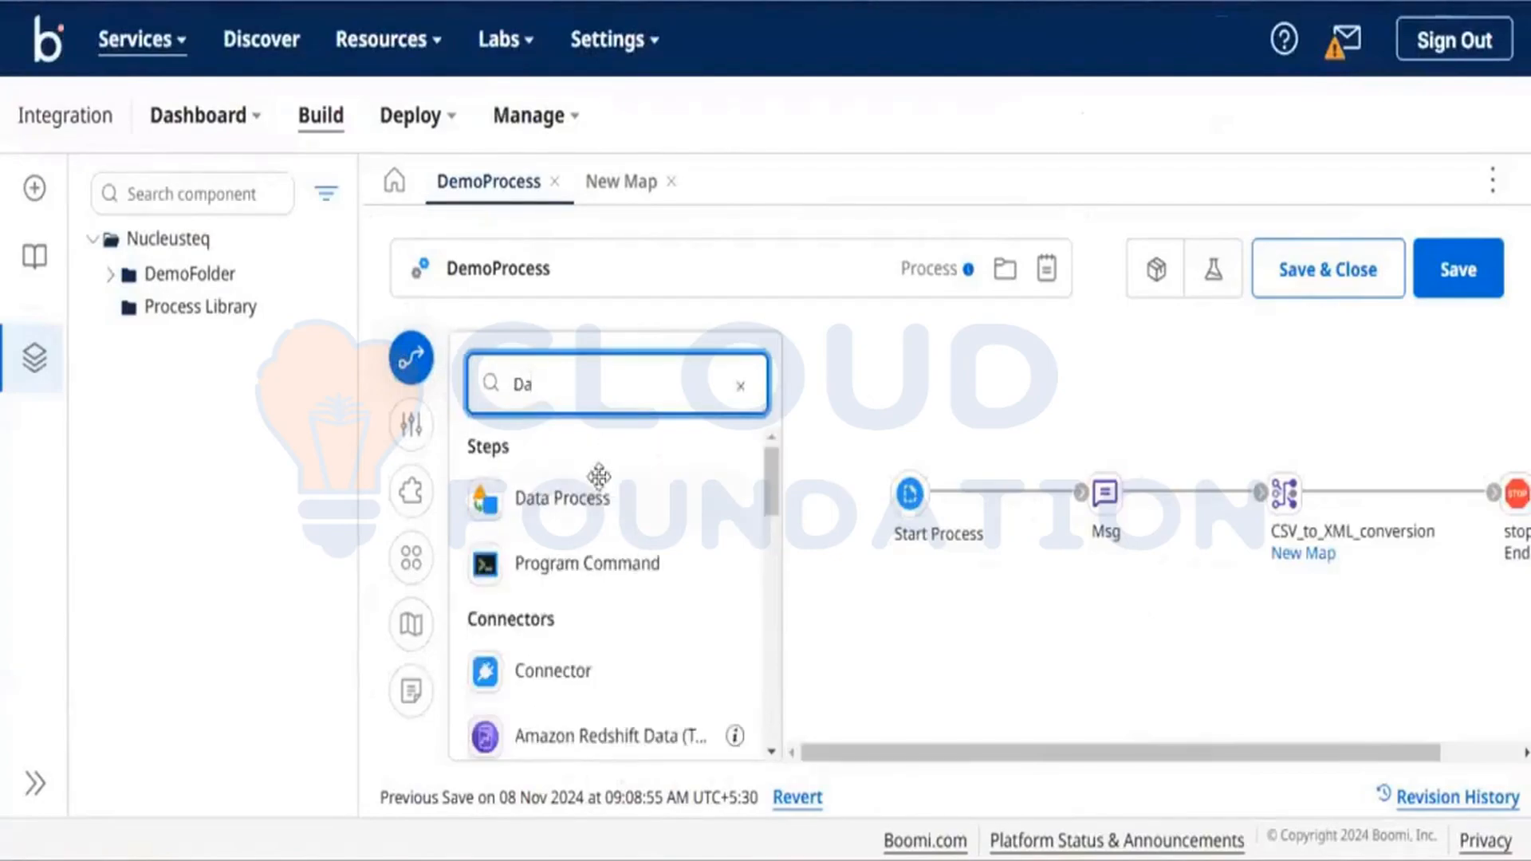
click(604, 500)
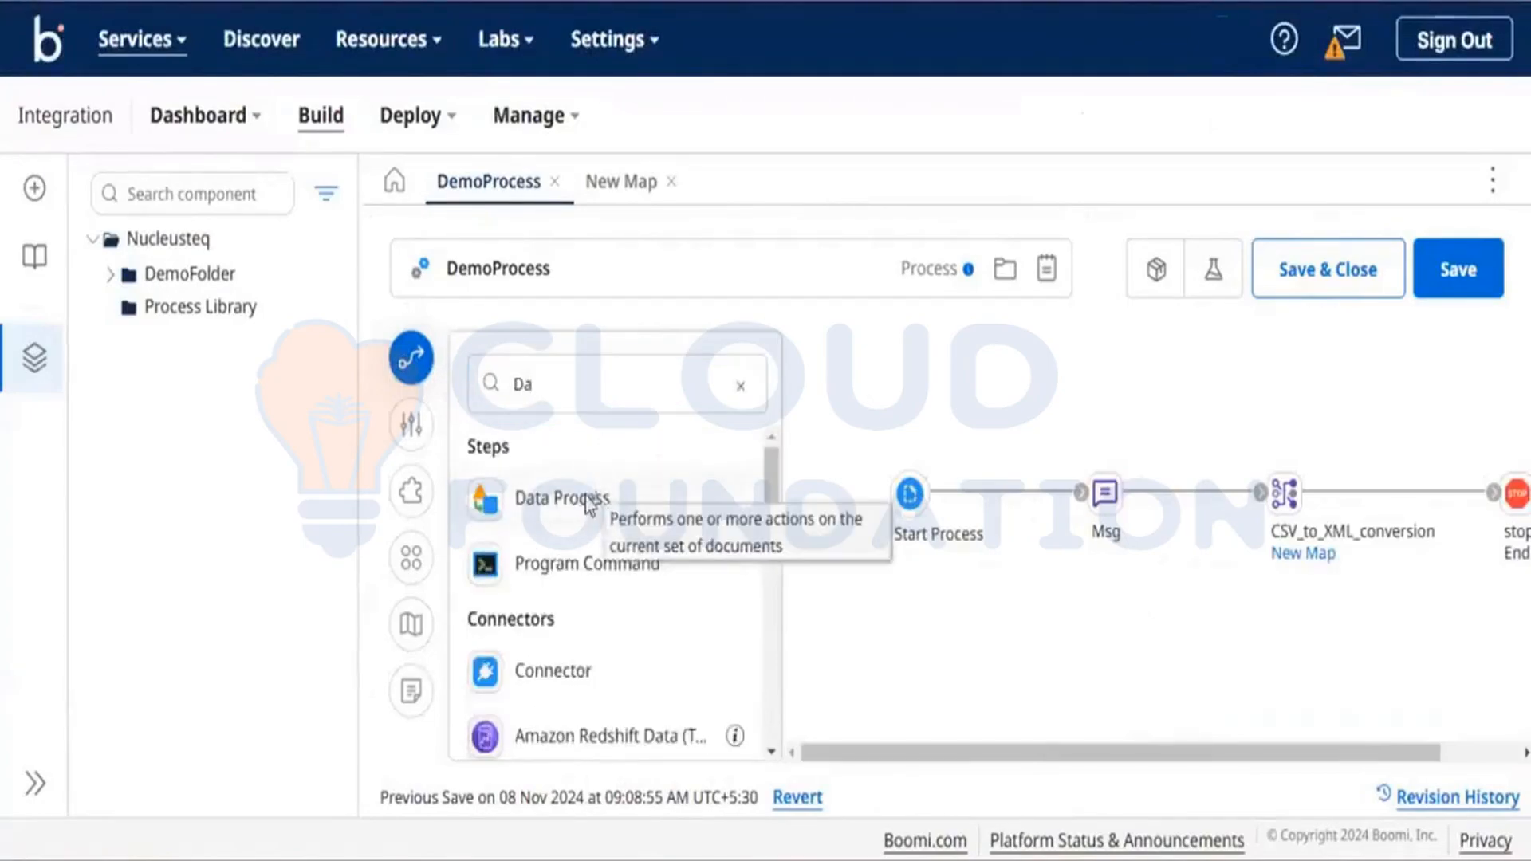
drag(604, 500, 1081, 380)
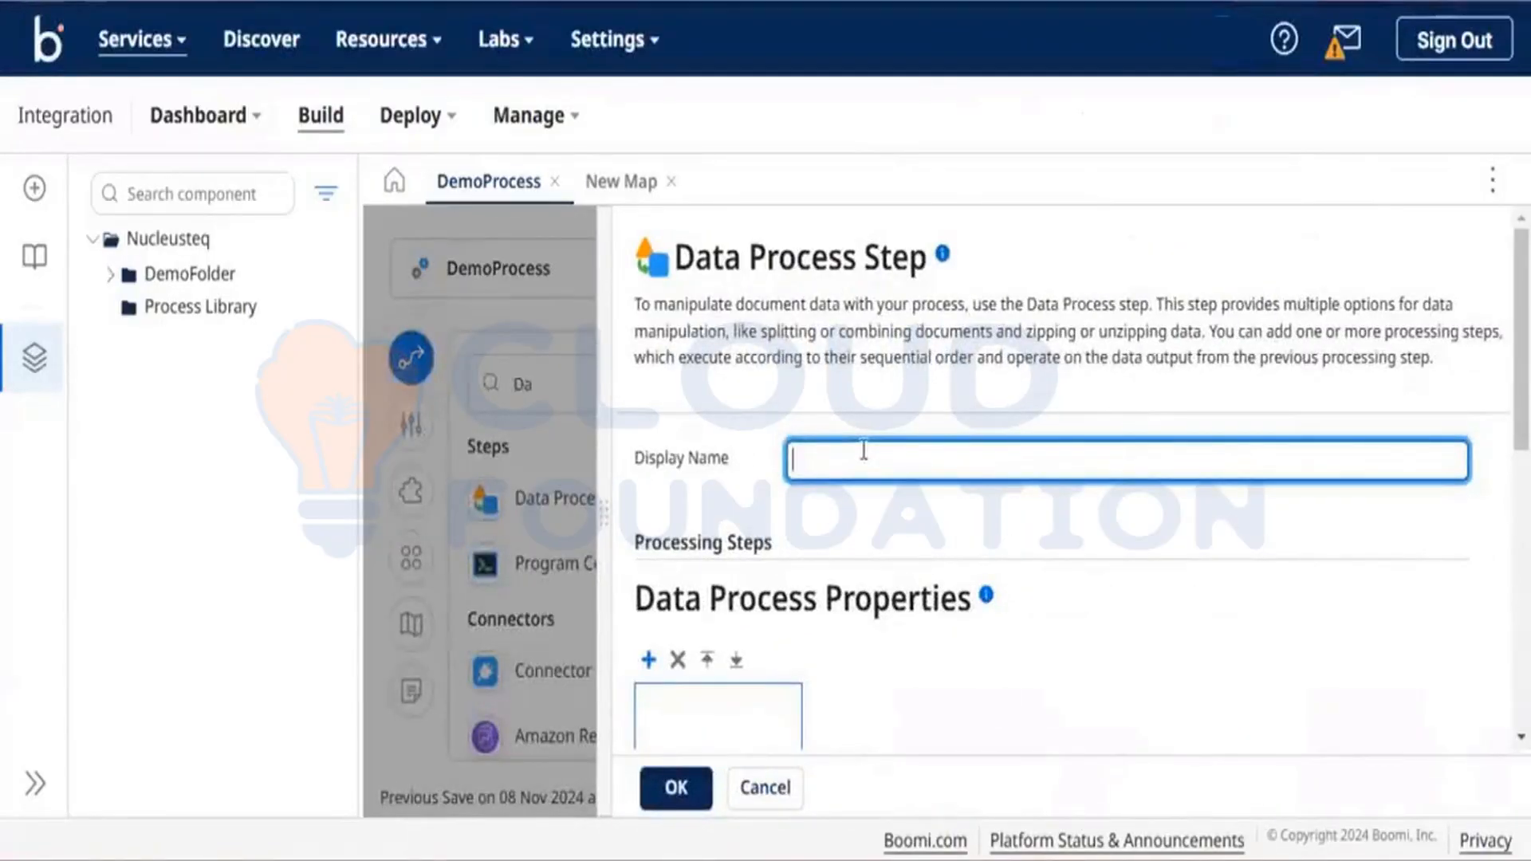
Set the display name of the new Data Process step to split_data.
text(d)
key(BackSpace)
text(split)
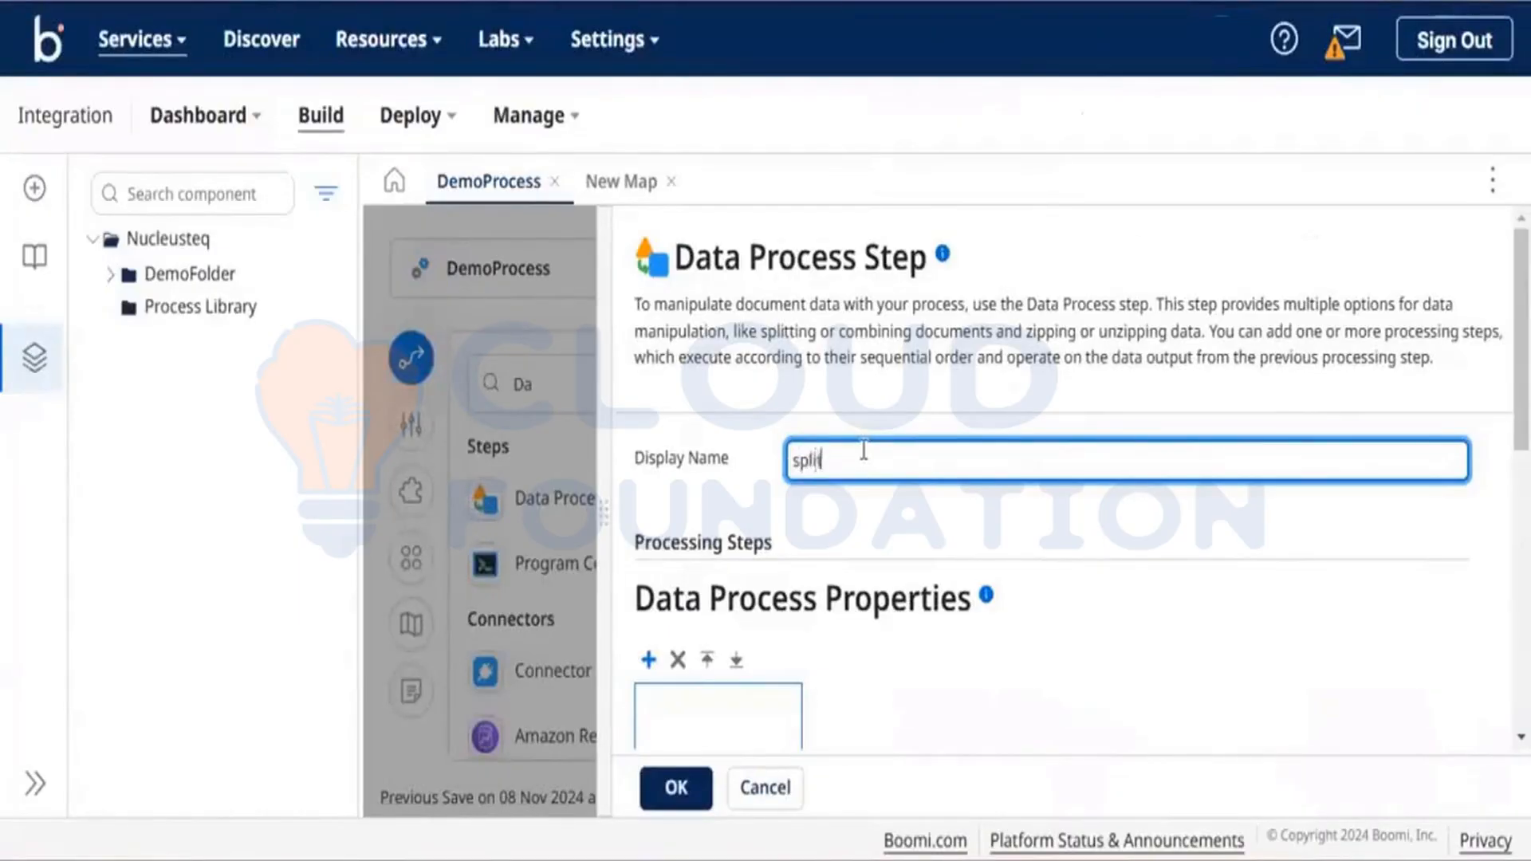
text(_data)
scroll(937, 698, down, 2)
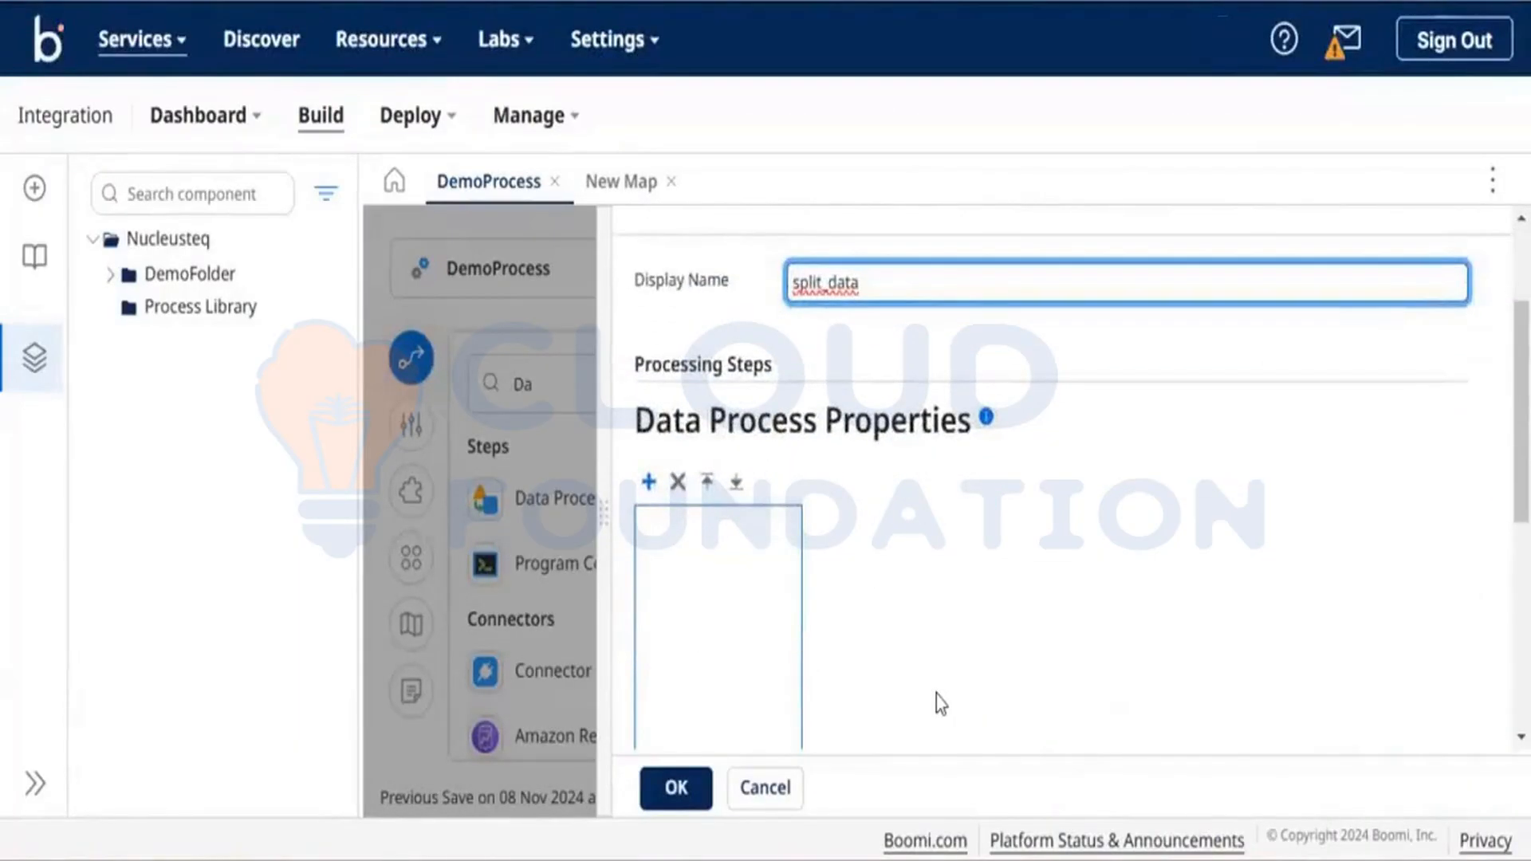
scroll(936, 695, up, 2)
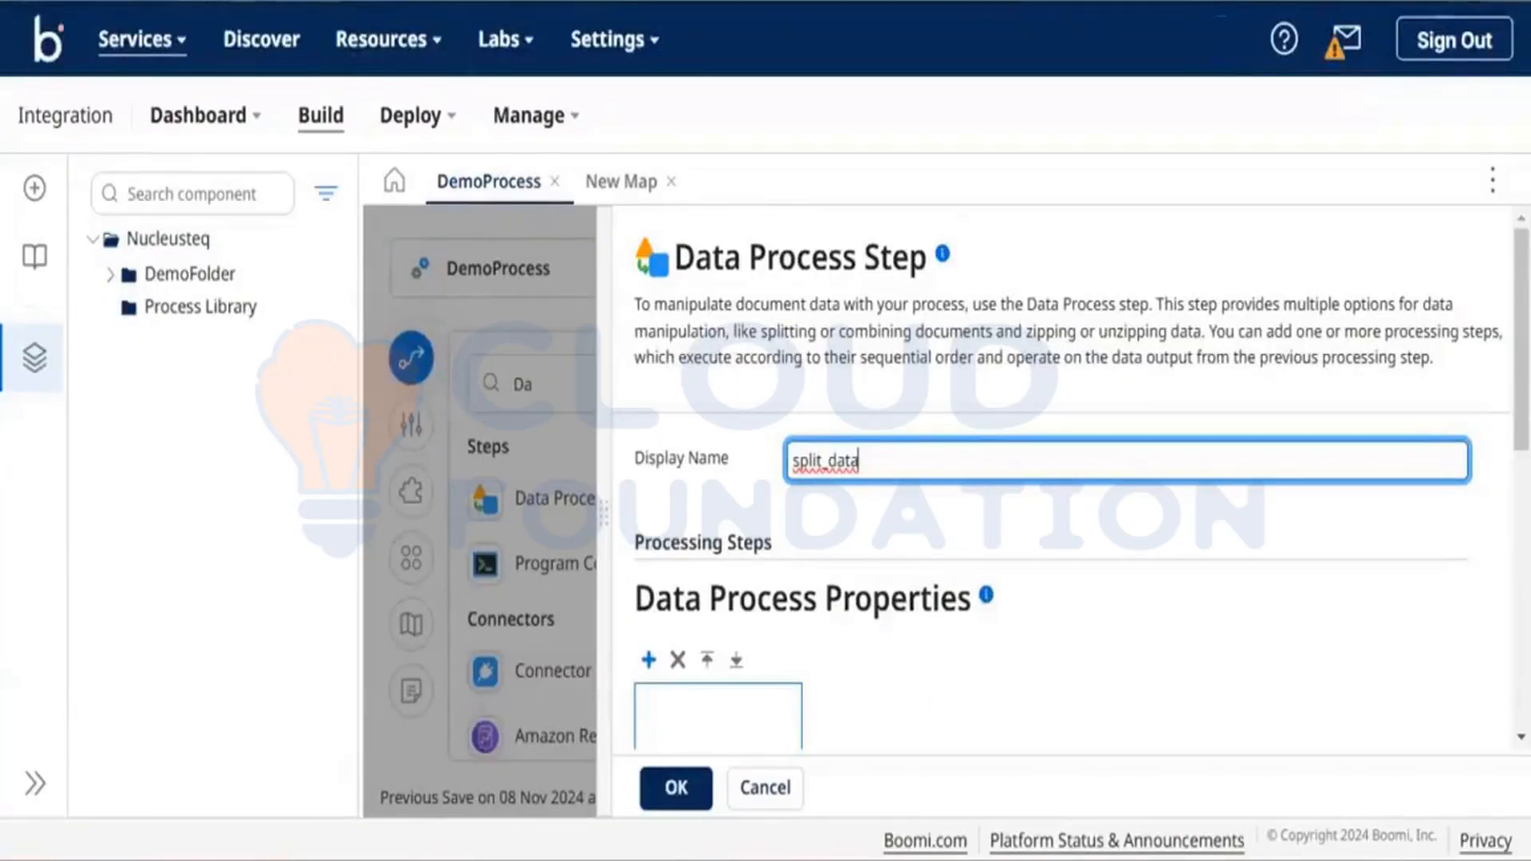
click(345, 246)
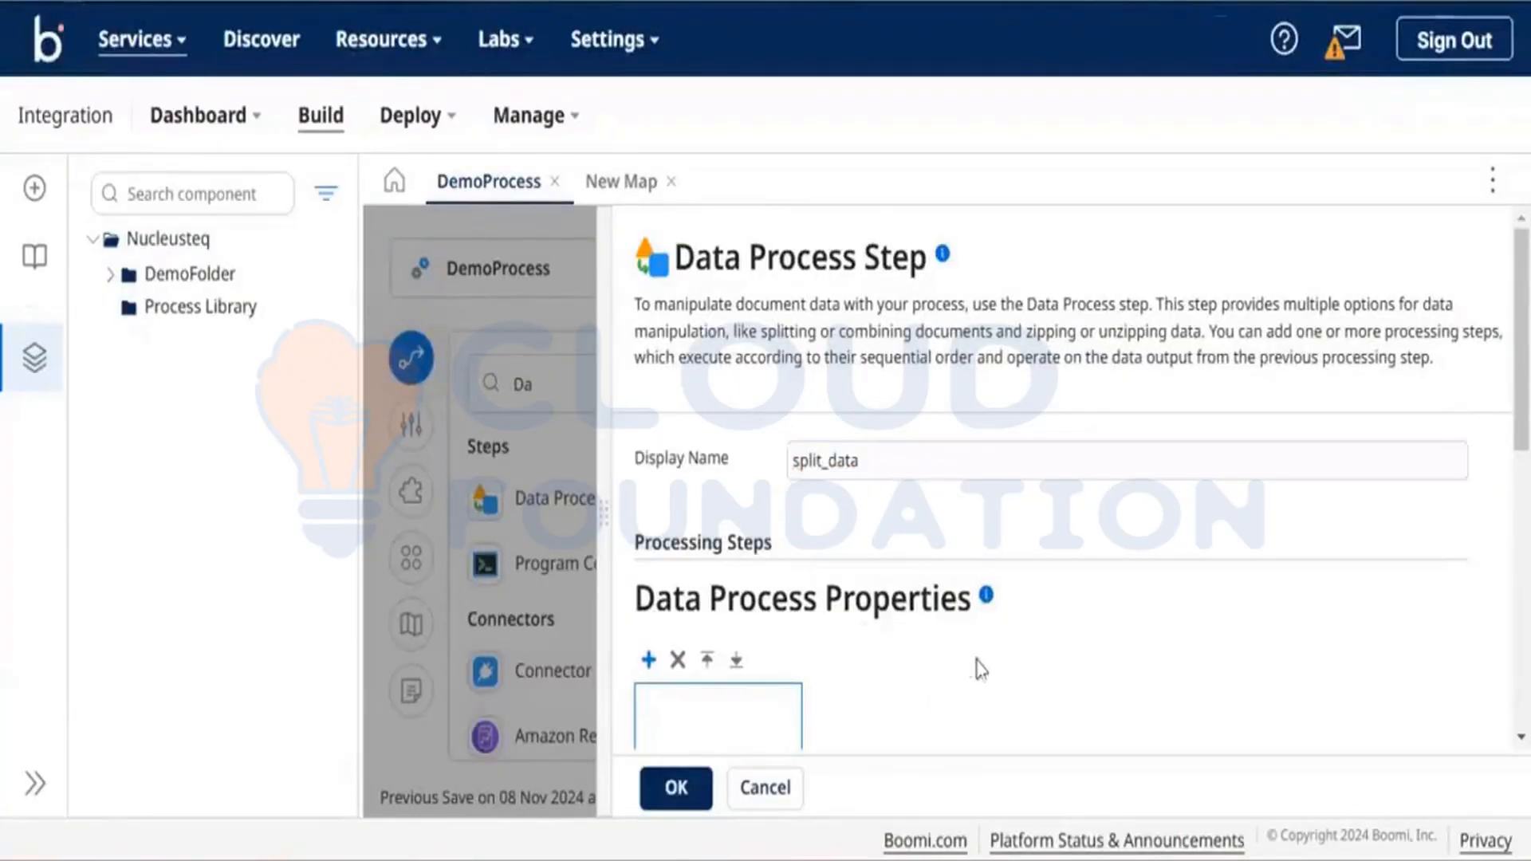
Add a processing step to split_data and set its type to Split Documents.
scroll(981, 669, down, 1)
scroll(981, 669, down, 5)
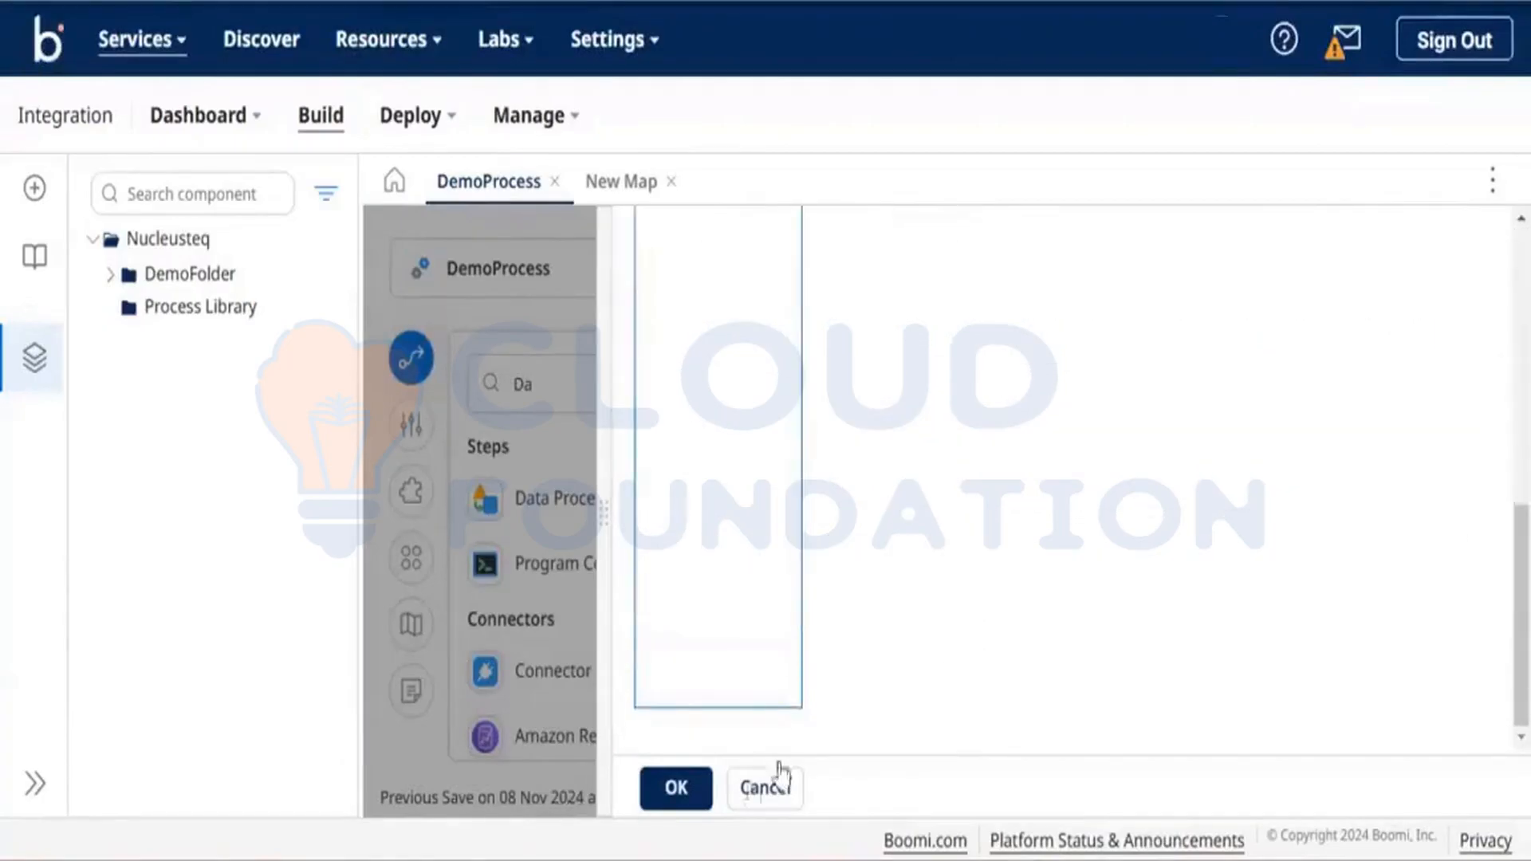
scroll(810, 477, up, 5)
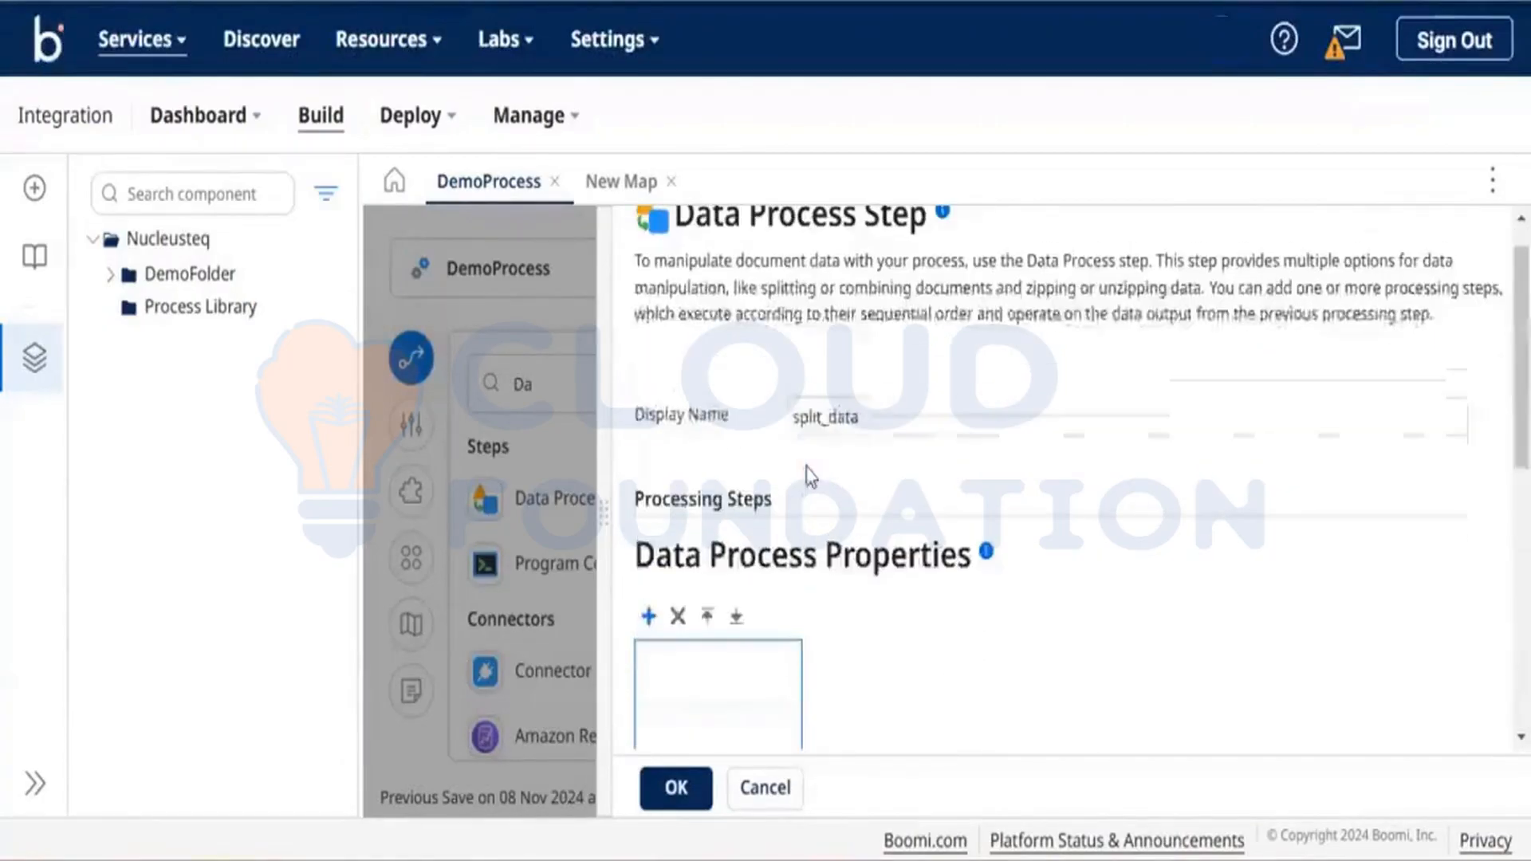
click(648, 618)
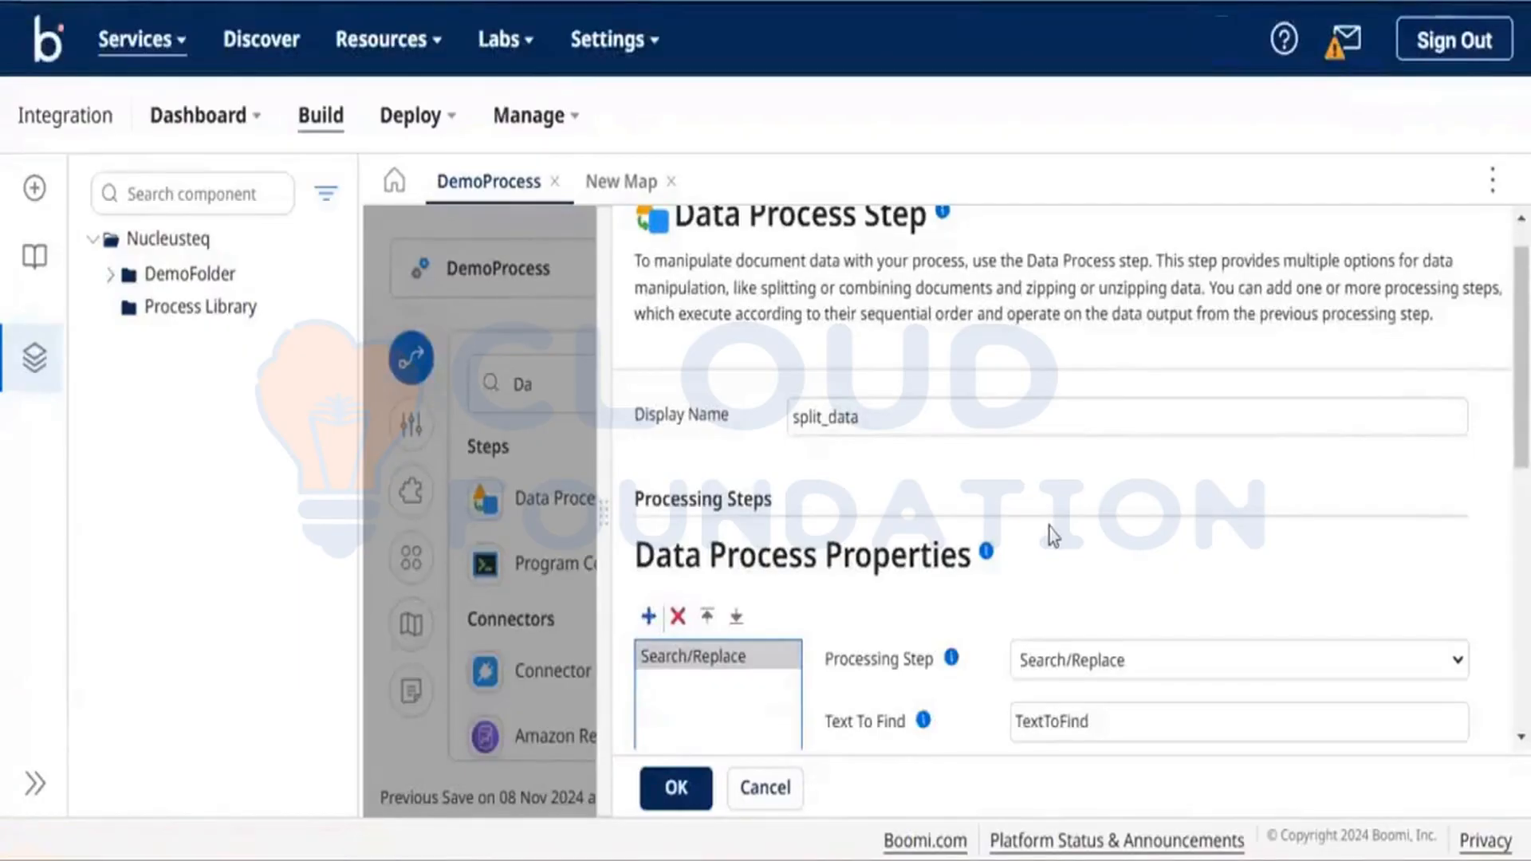
scroll(1053, 532, down, 1)
scroll(1051, 534, down, 2)
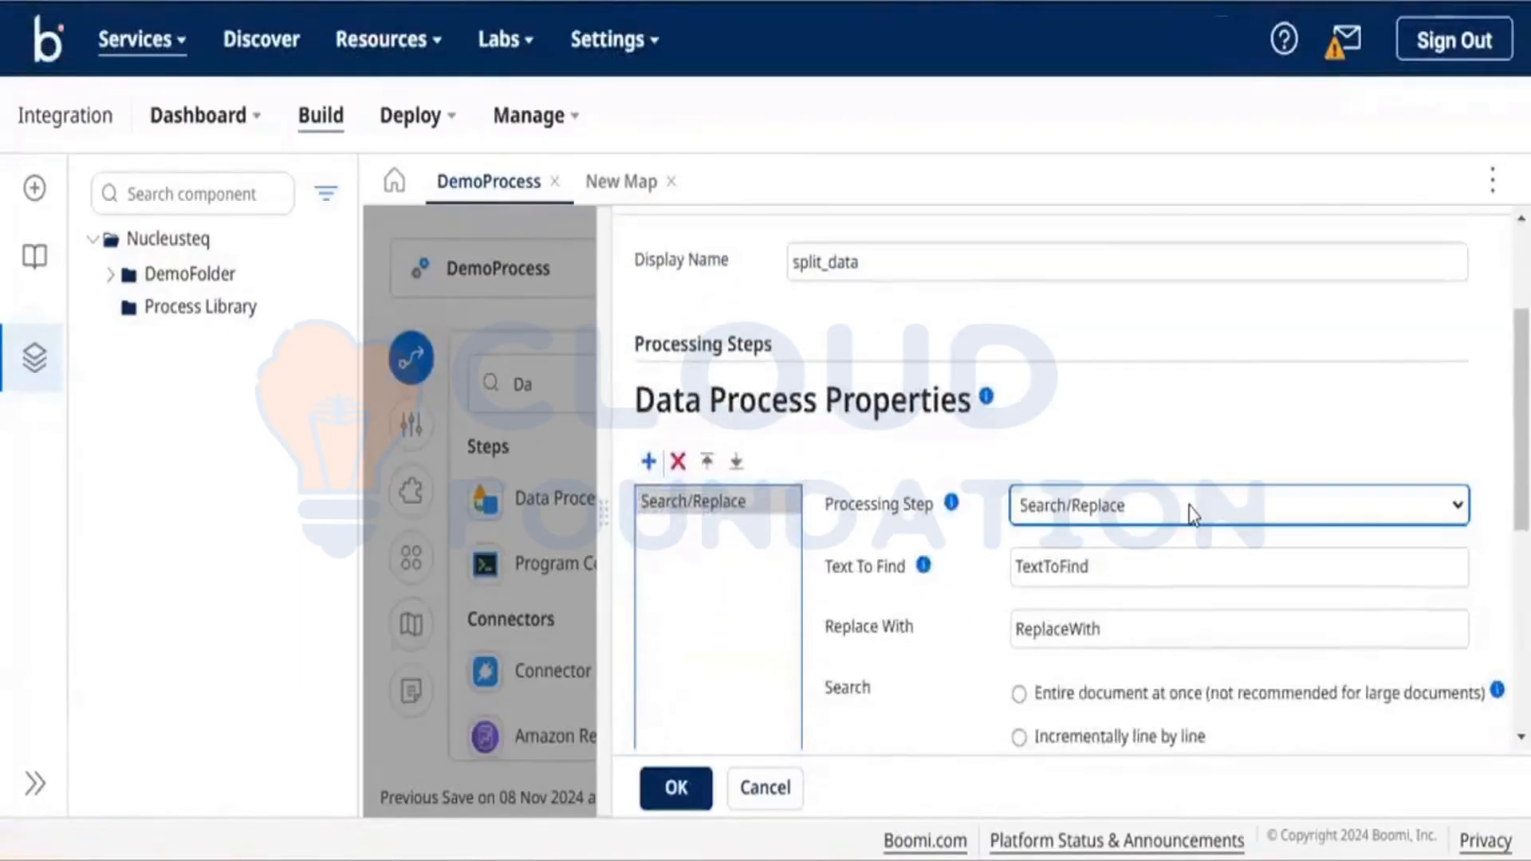
click(1193, 515)
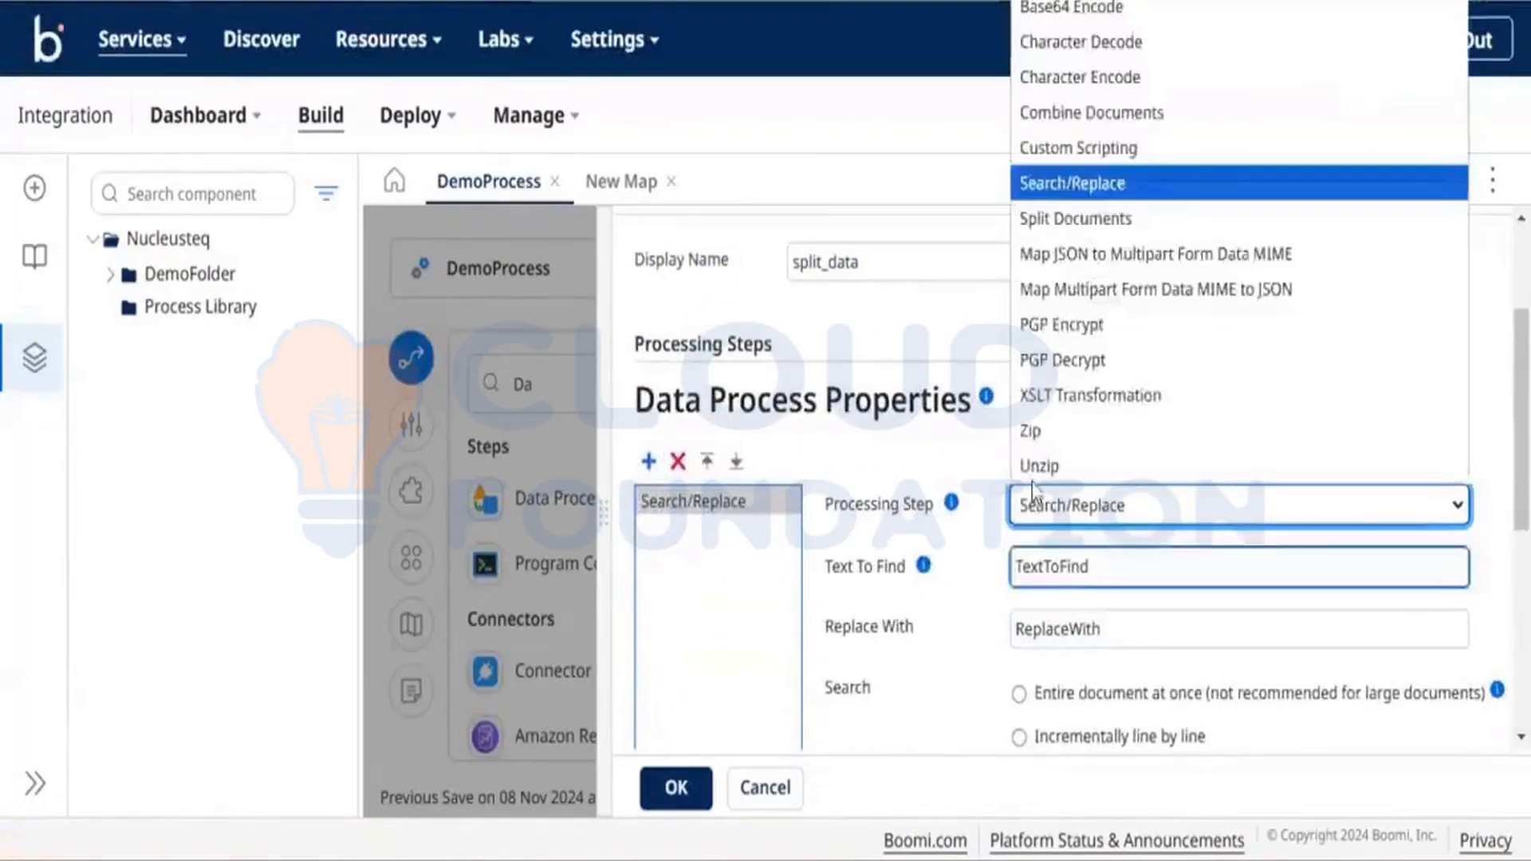
click(1093, 220)
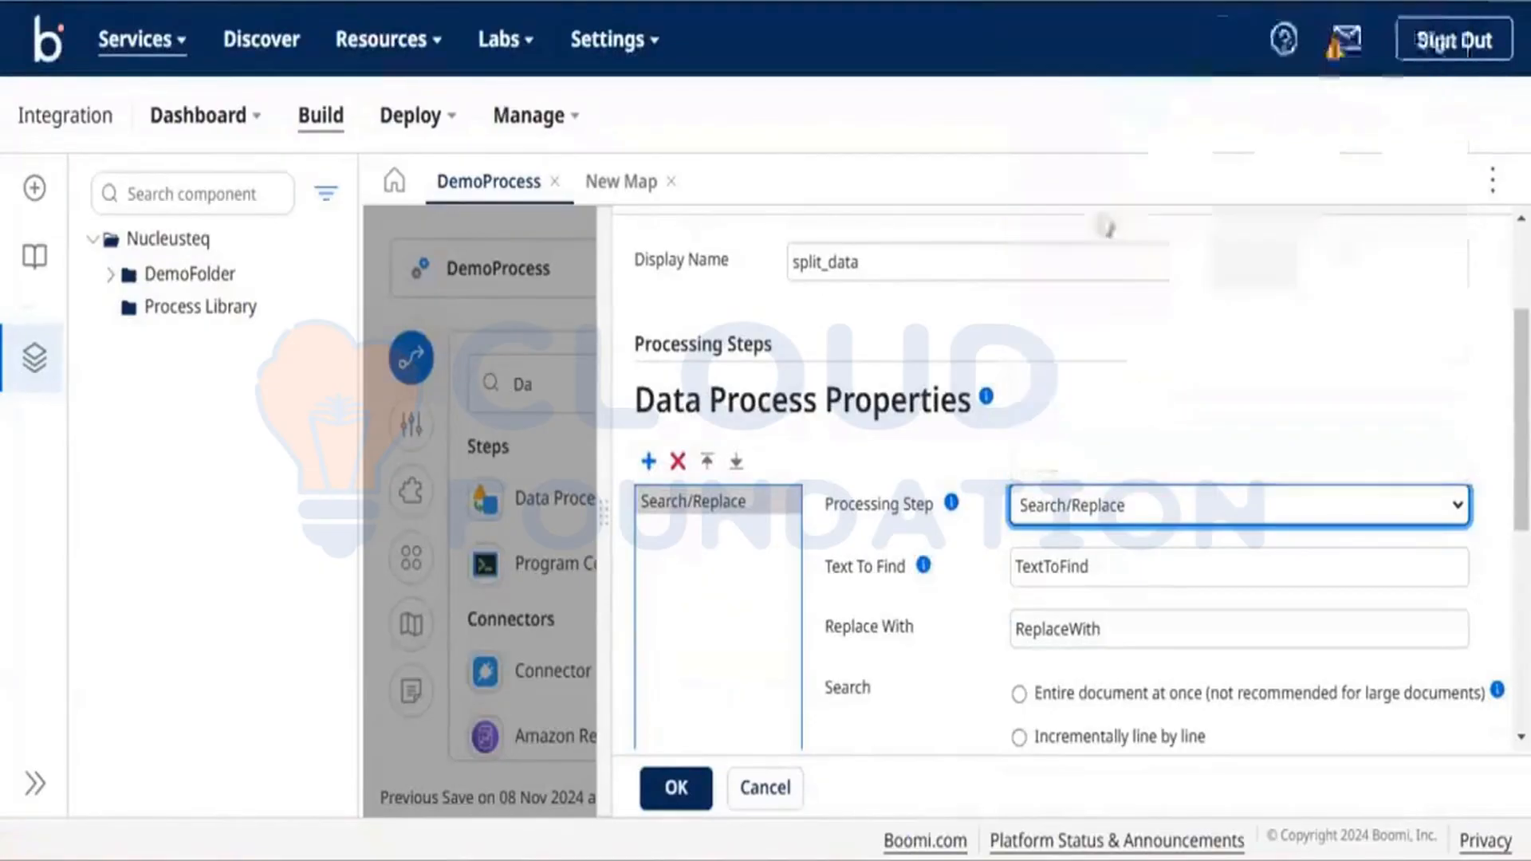
Set the flat file splitting to Split By Line, retain the first line as column headers, and confirm the step settings.
scroll(1032, 626, down, 1)
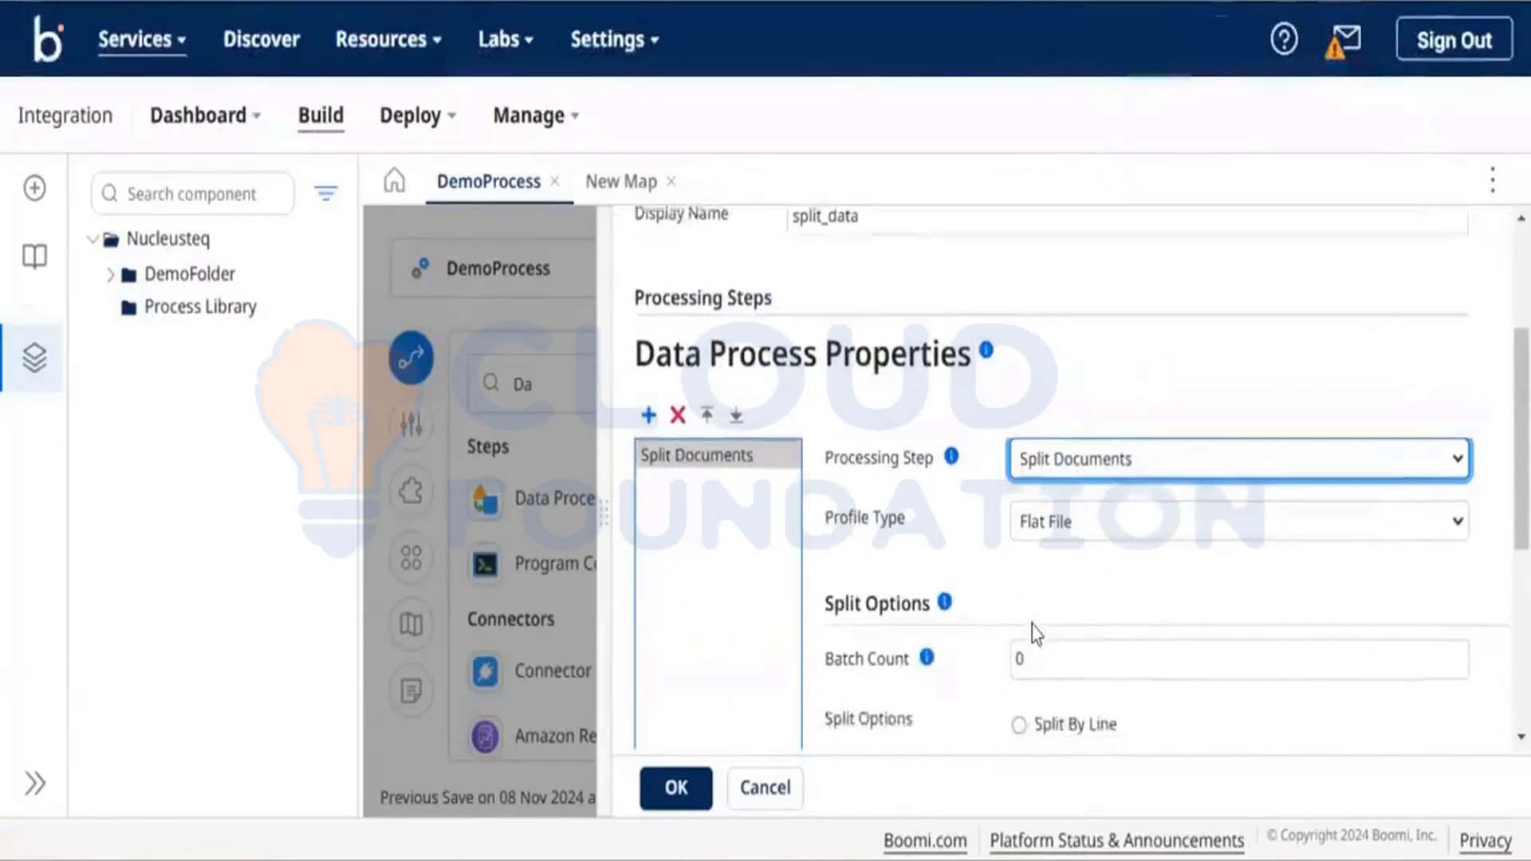
scroll(1032, 625, down, 3)
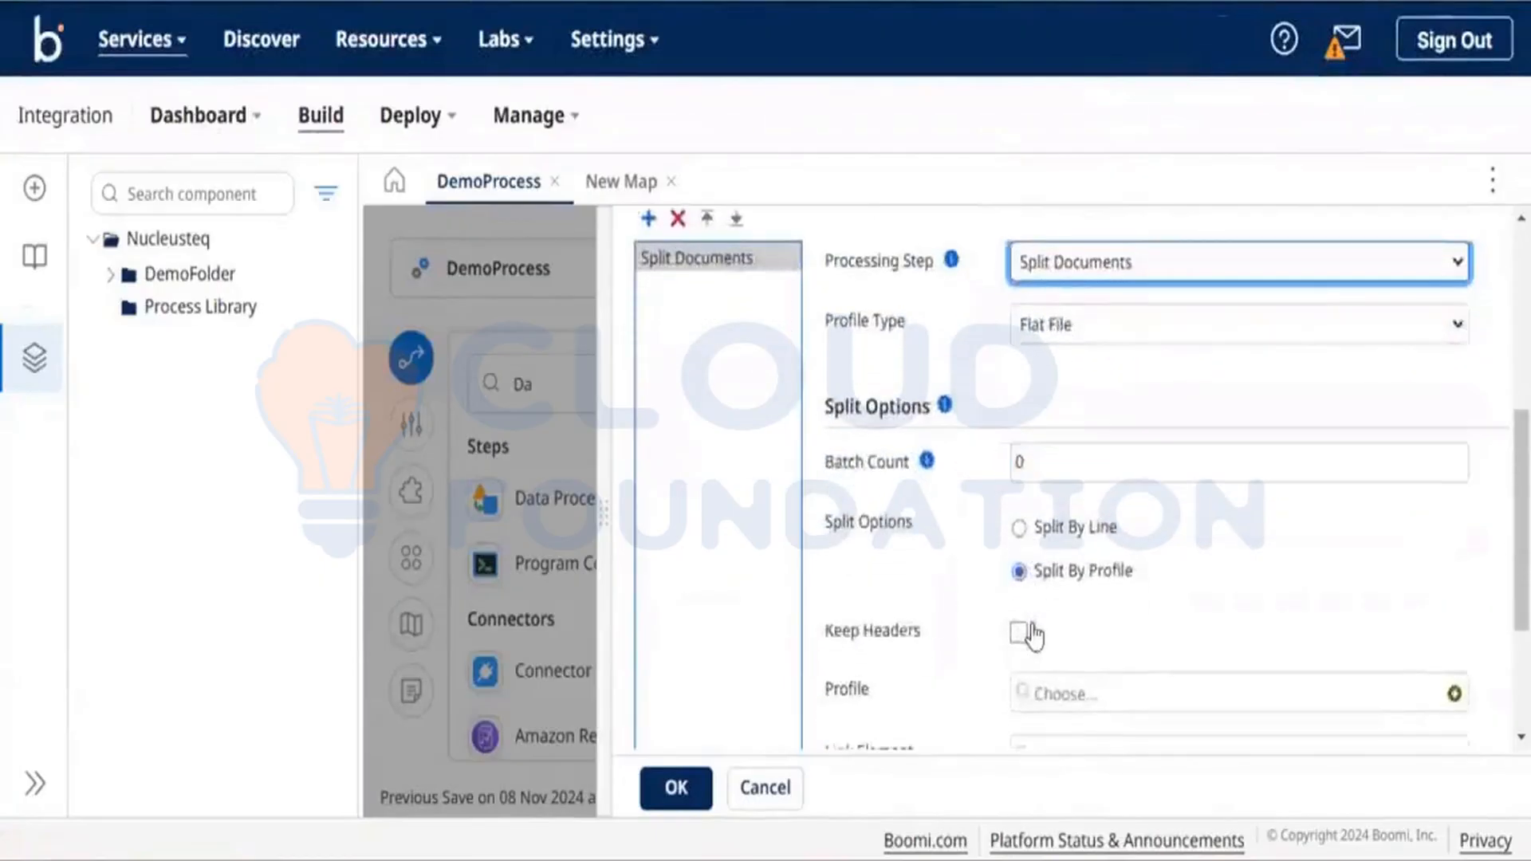
scroll(1035, 635, down, 2)
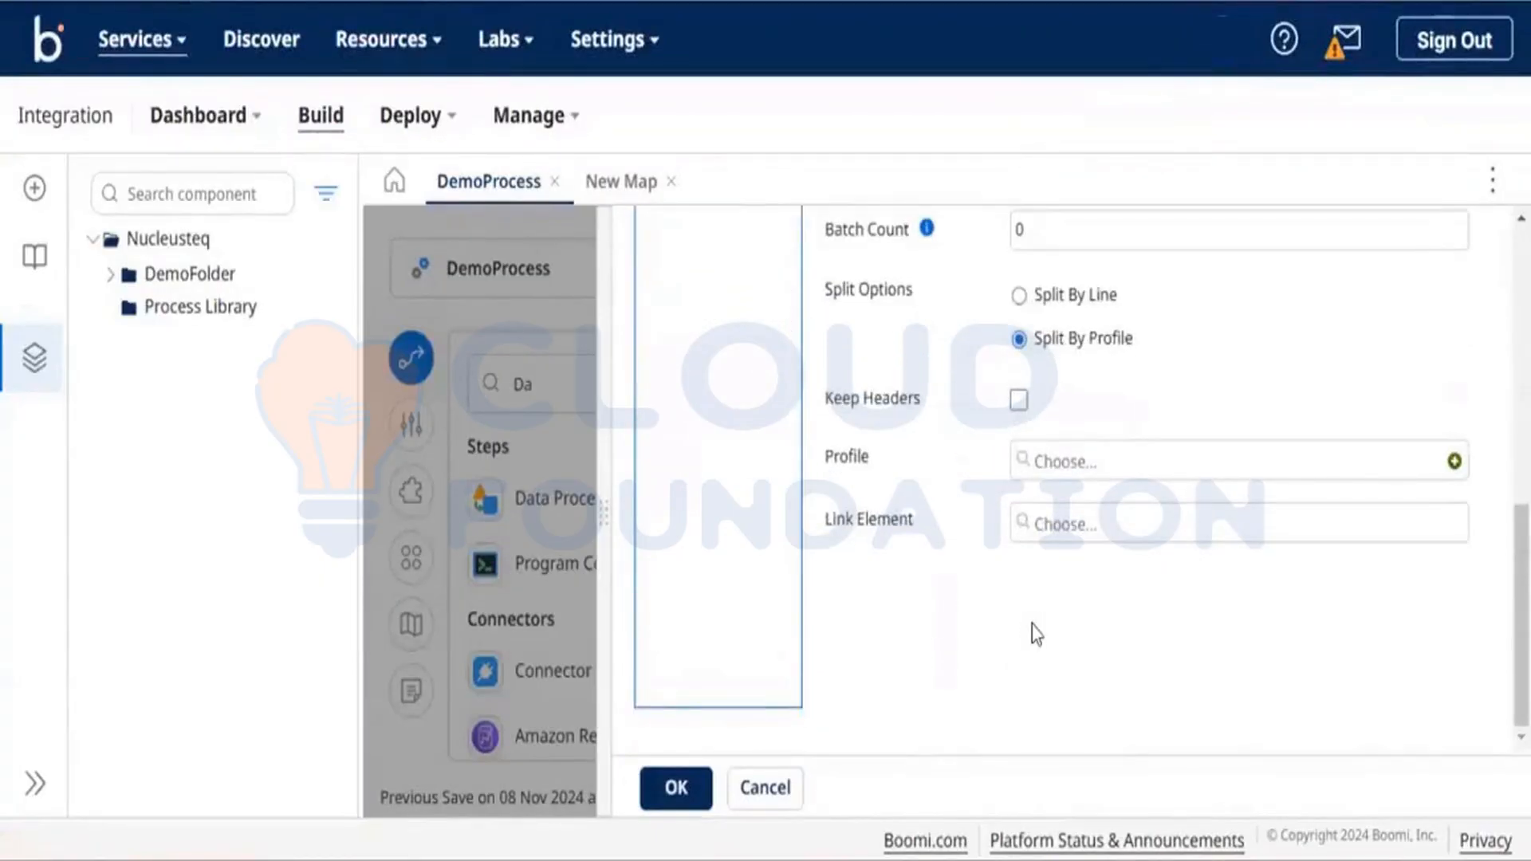
click(1022, 296)
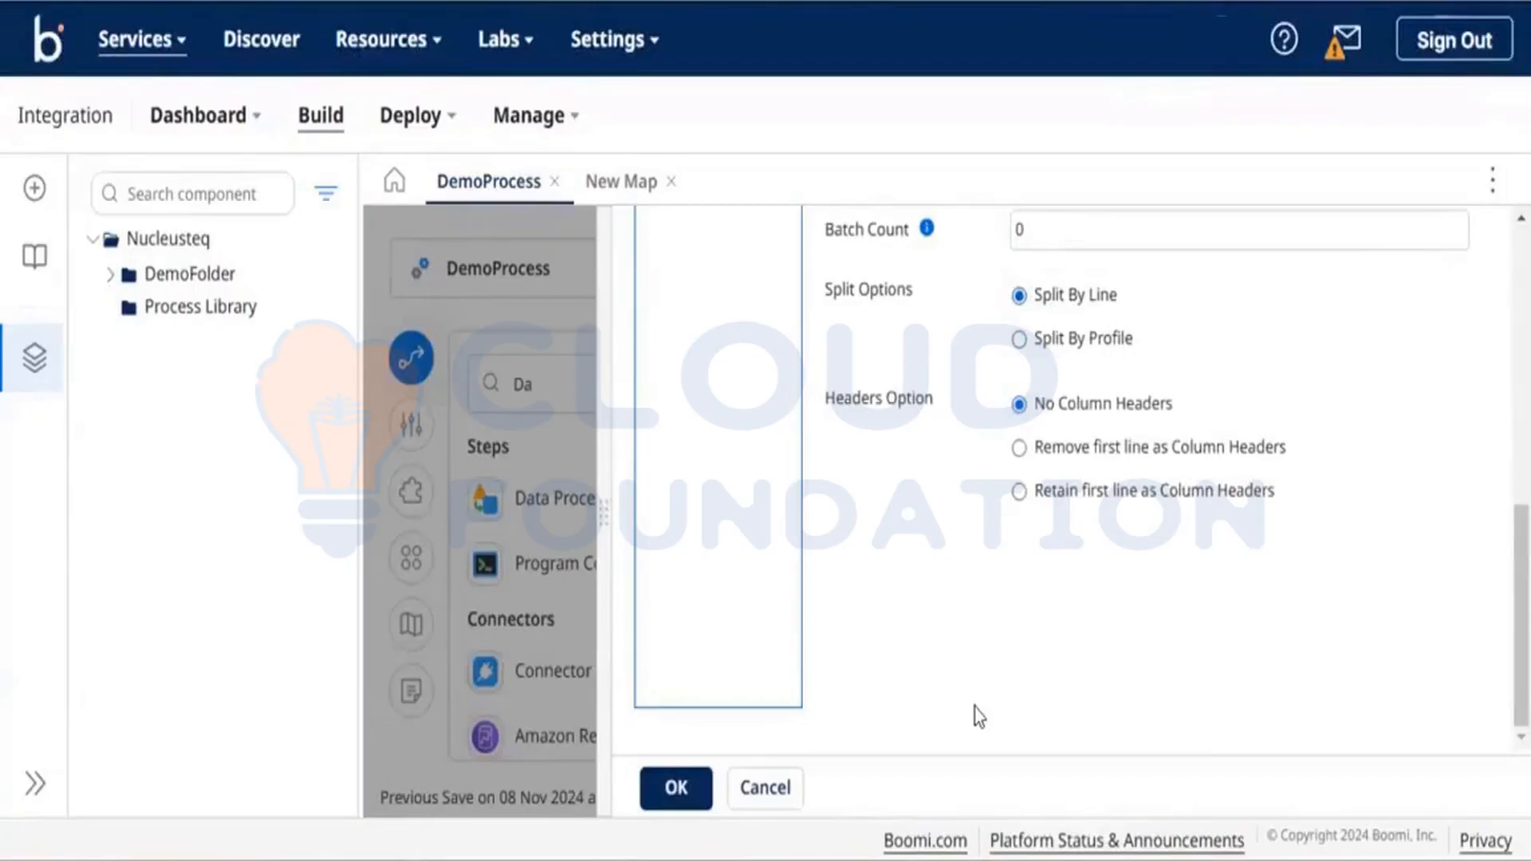
click(1019, 449)
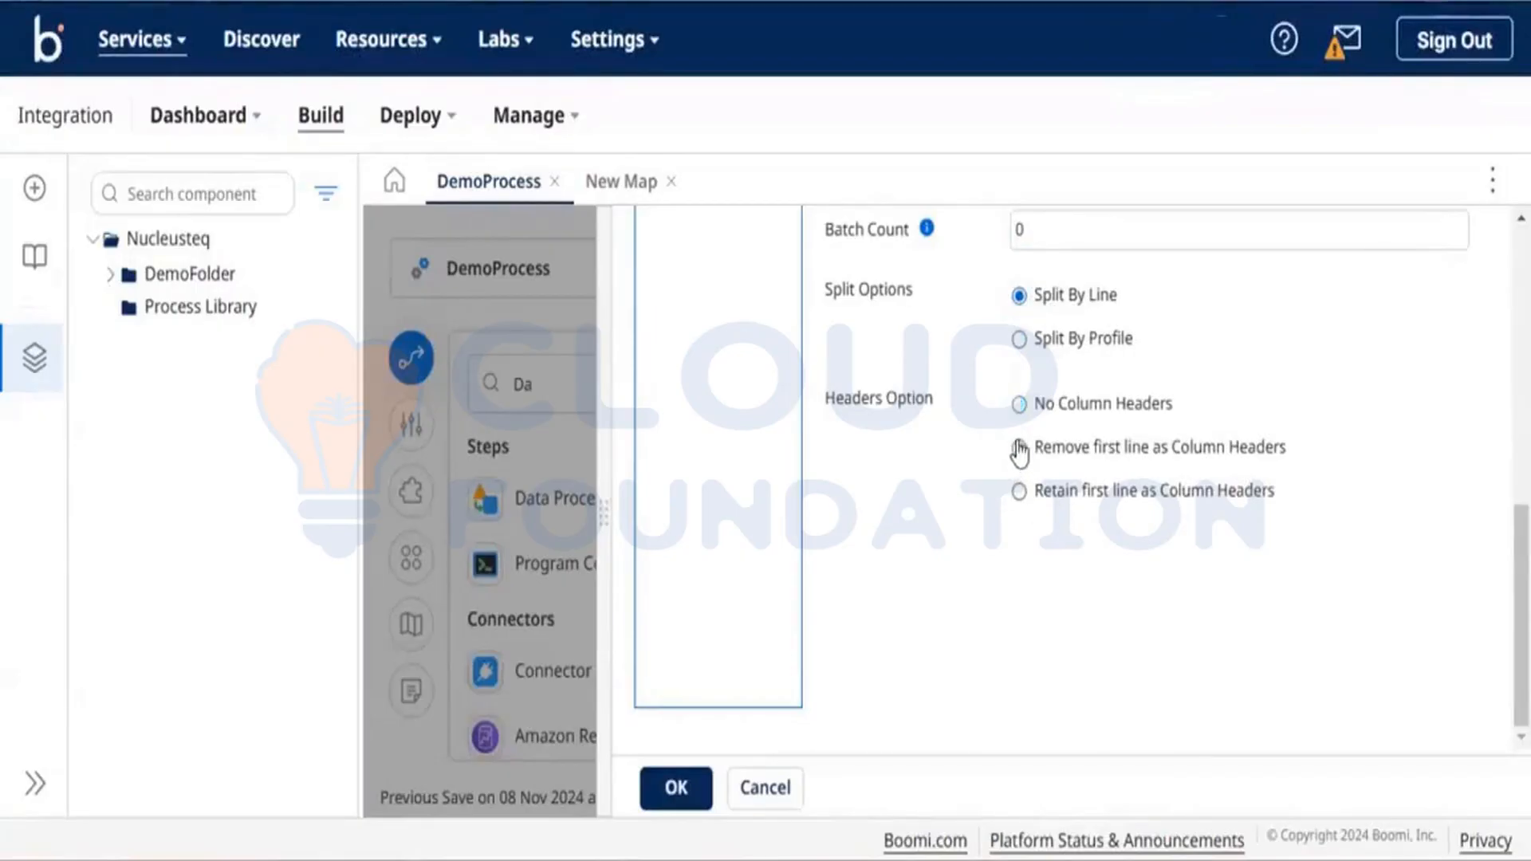
click(1019, 492)
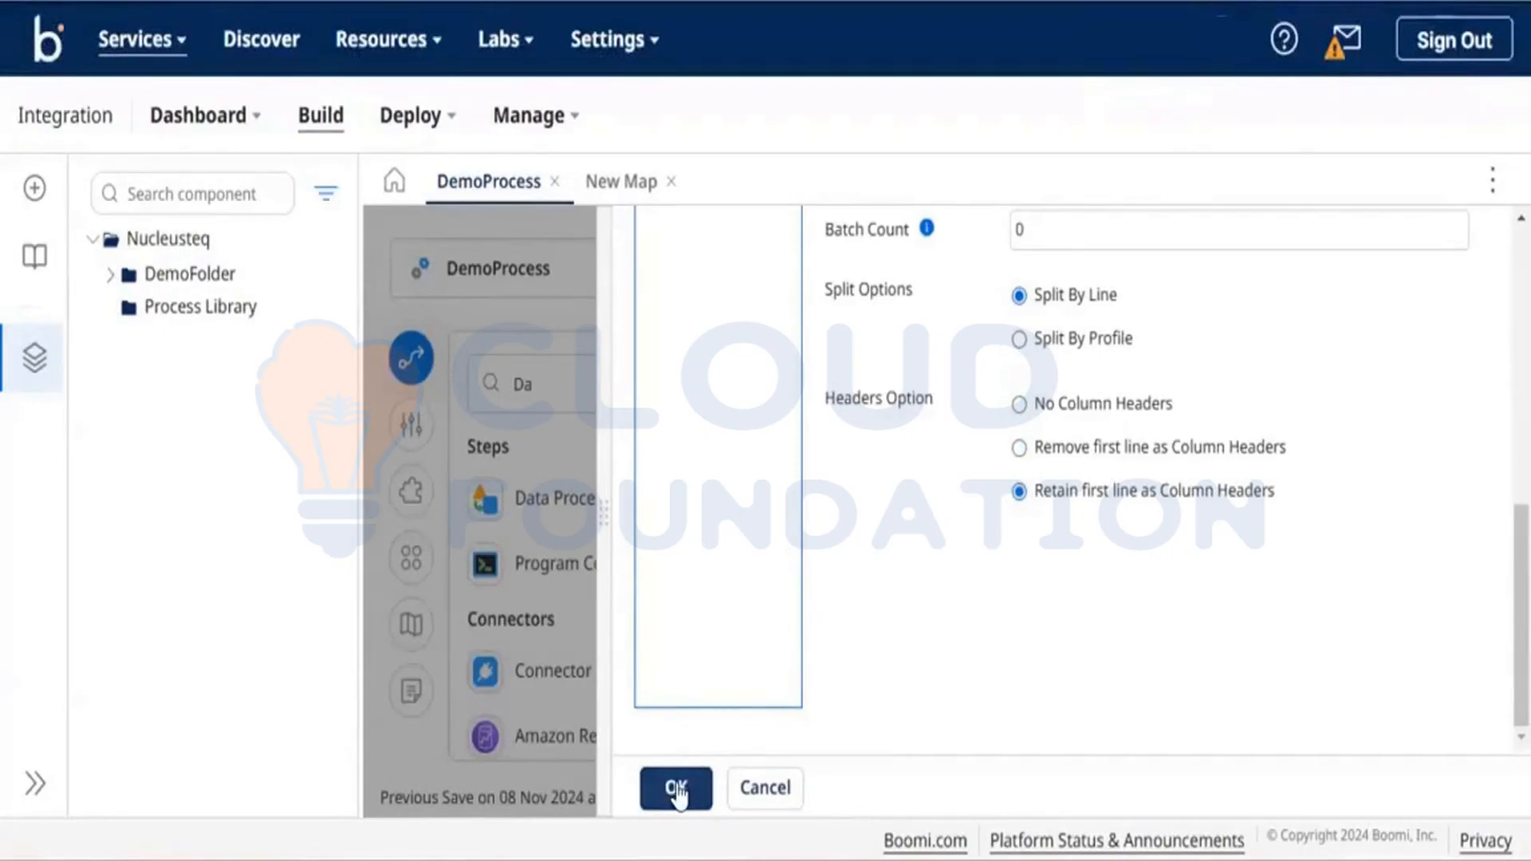
click(676, 790)
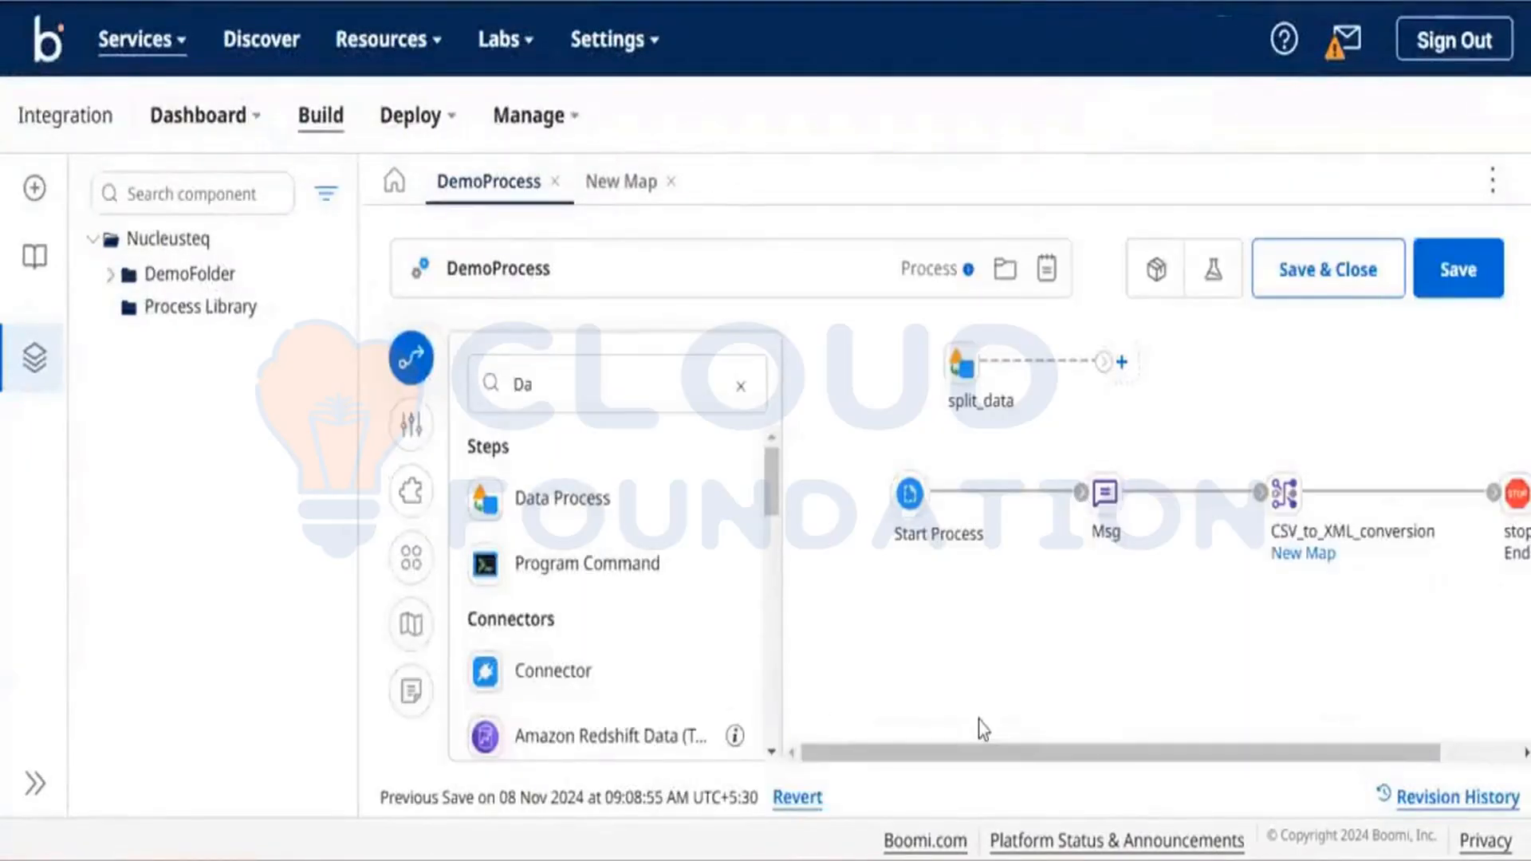
Search the step palette for "B" and add a Business Rules step to the canvas after split_data.
scroll(983, 729, right, 2)
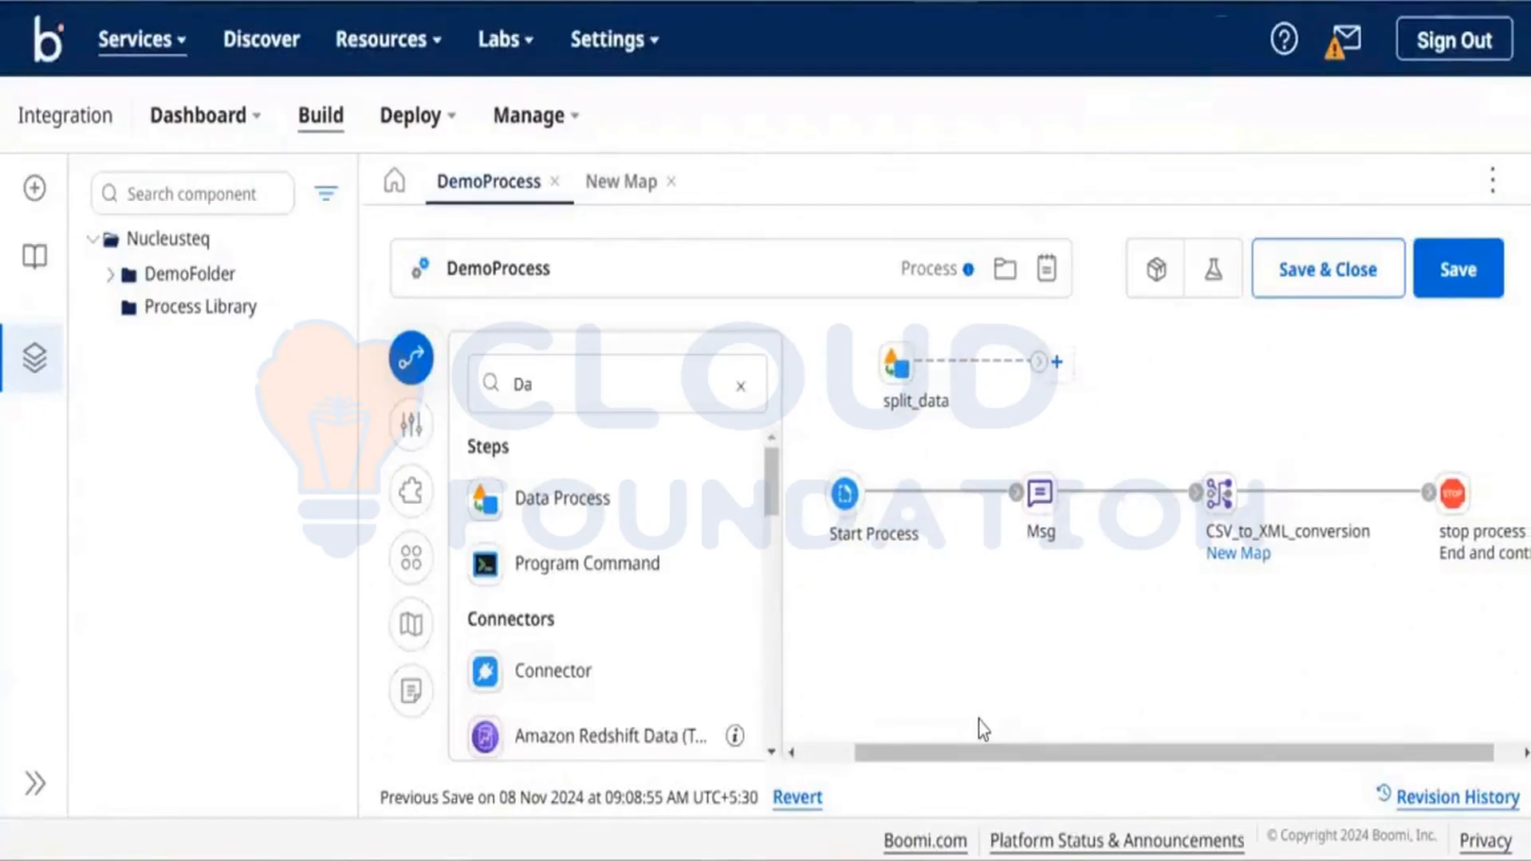
click(691, 383)
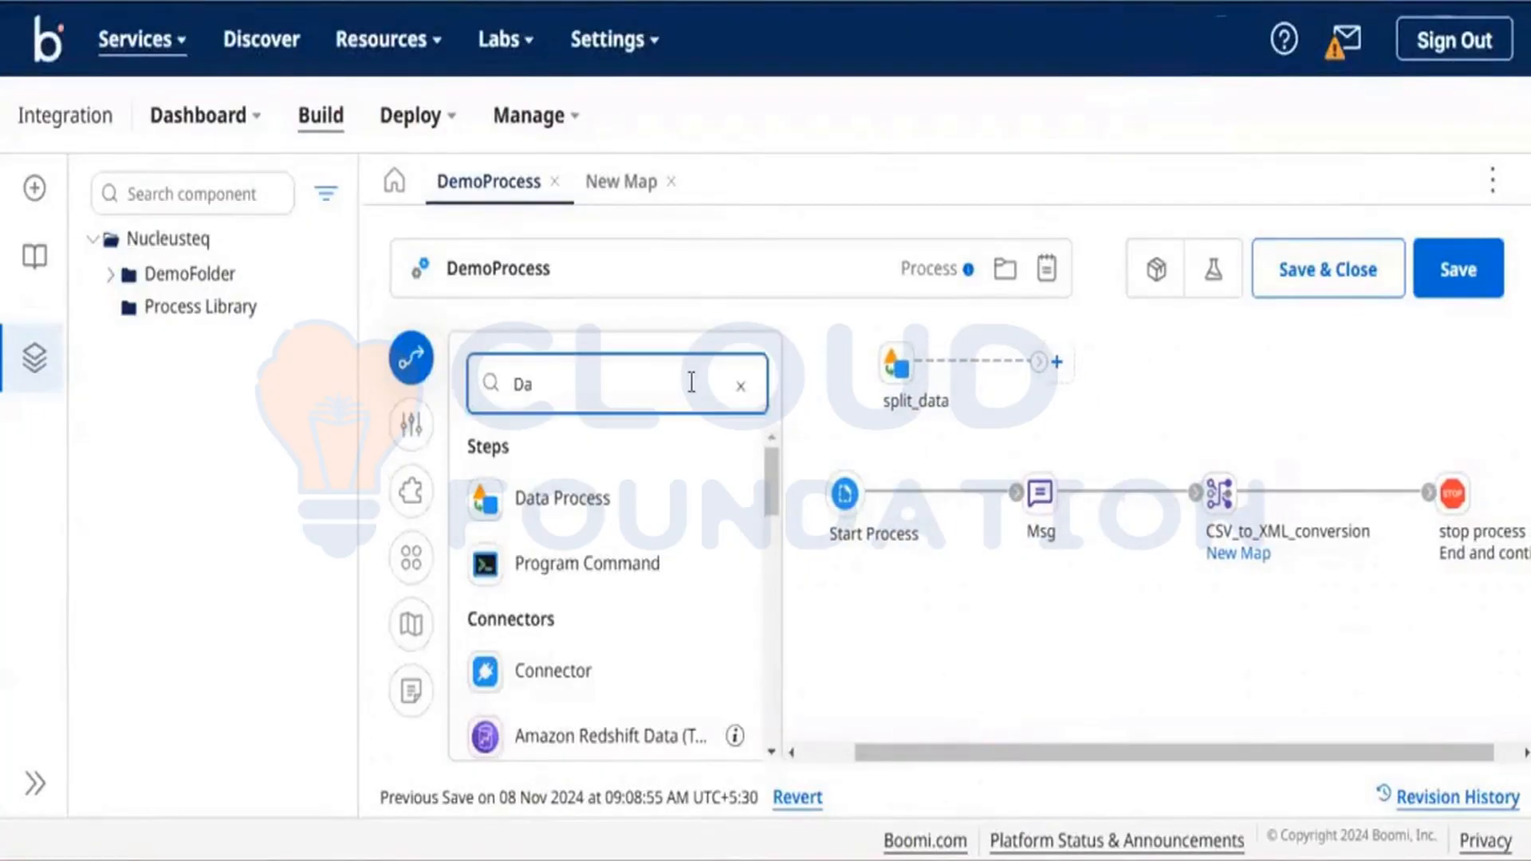
key(BackSpace)
key(BackSpace)
text(B)
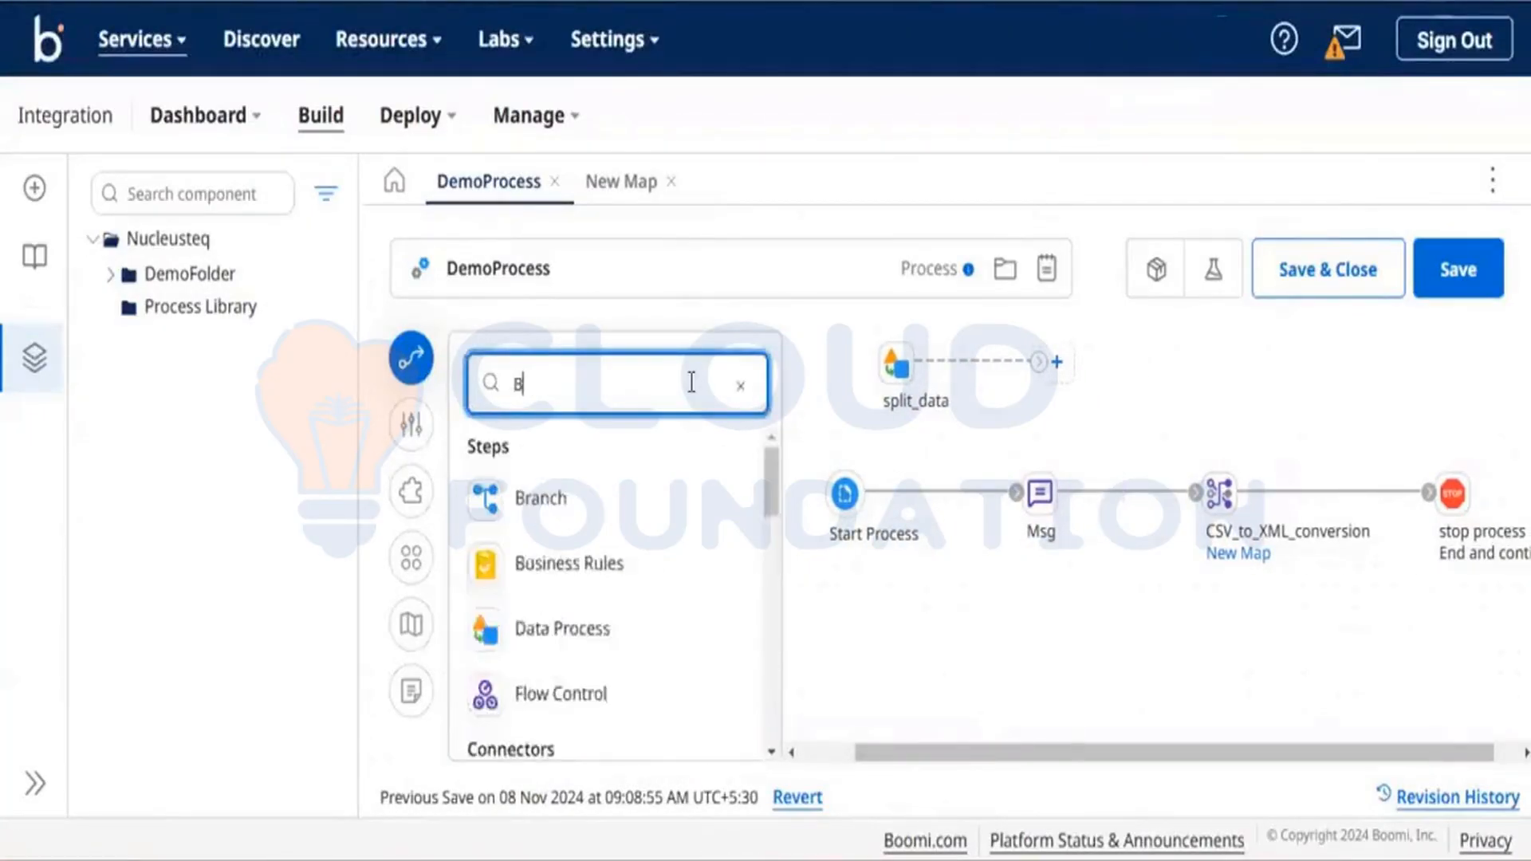
drag(636, 561, 1377, 384)
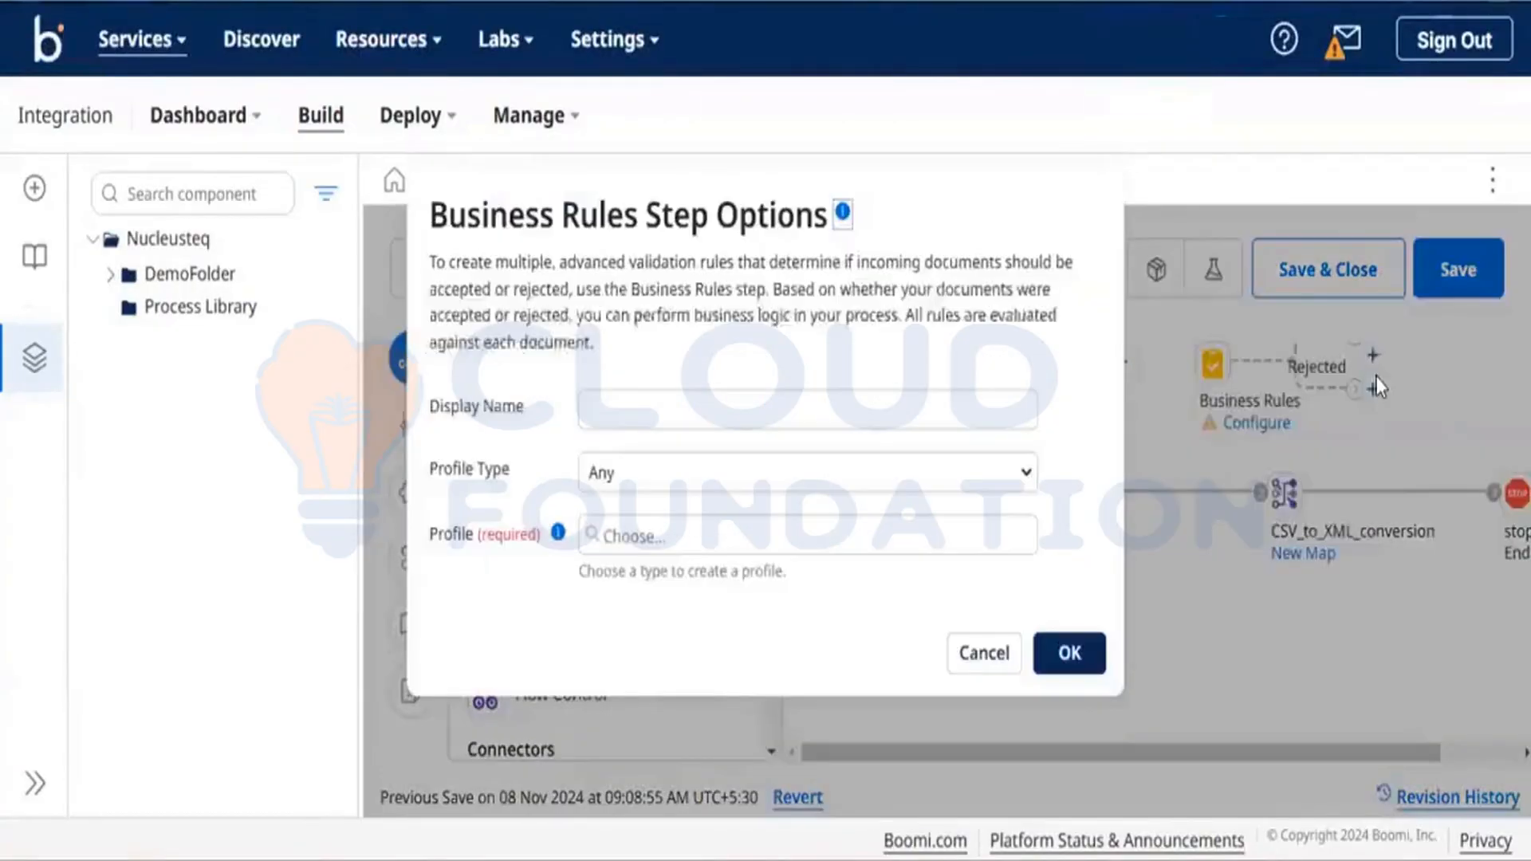
click(623, 405)
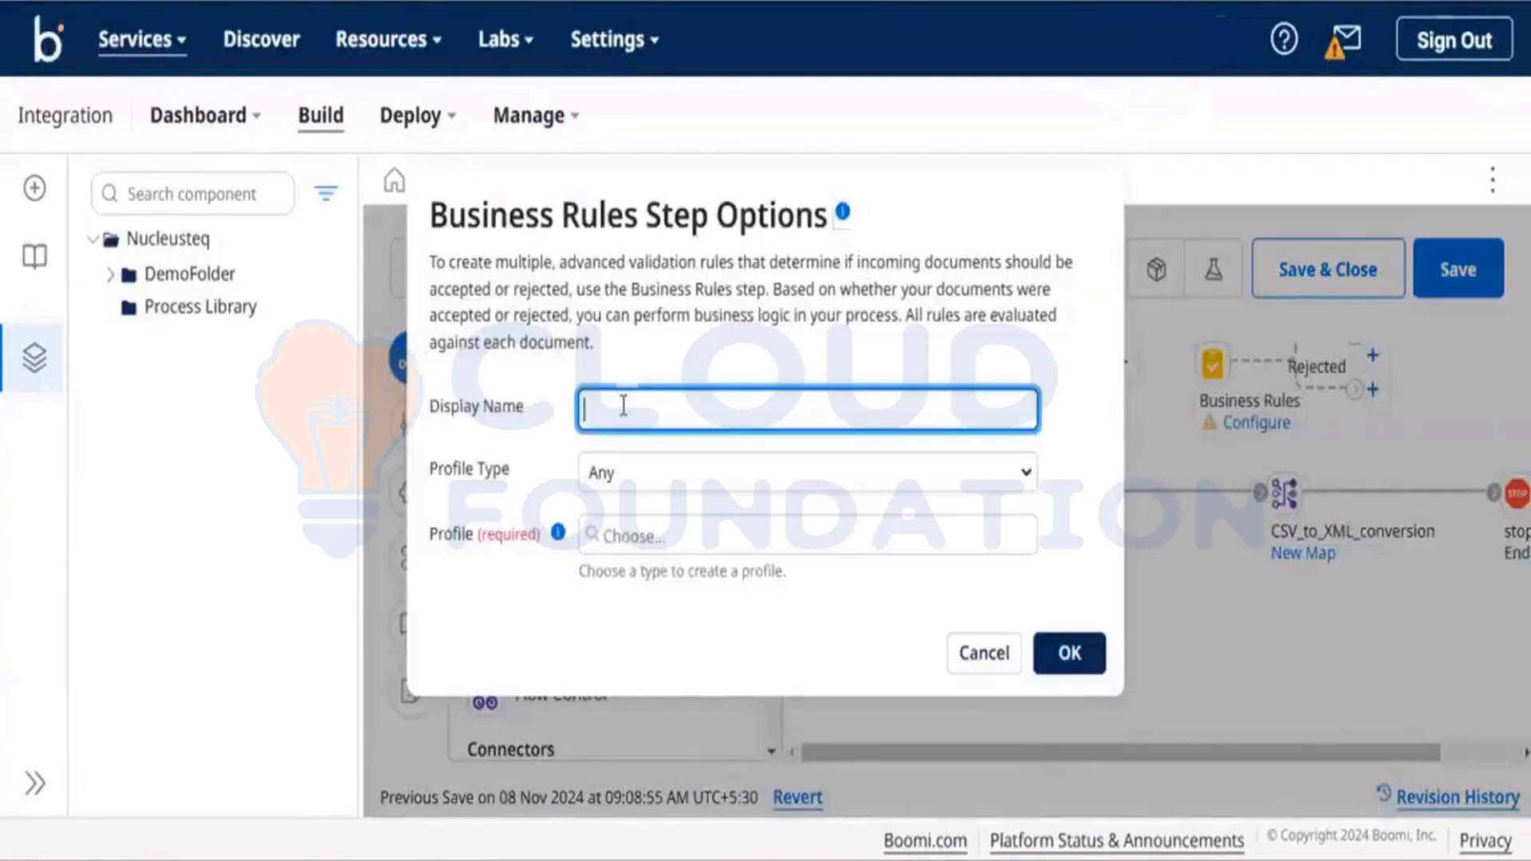
text(businessRule)
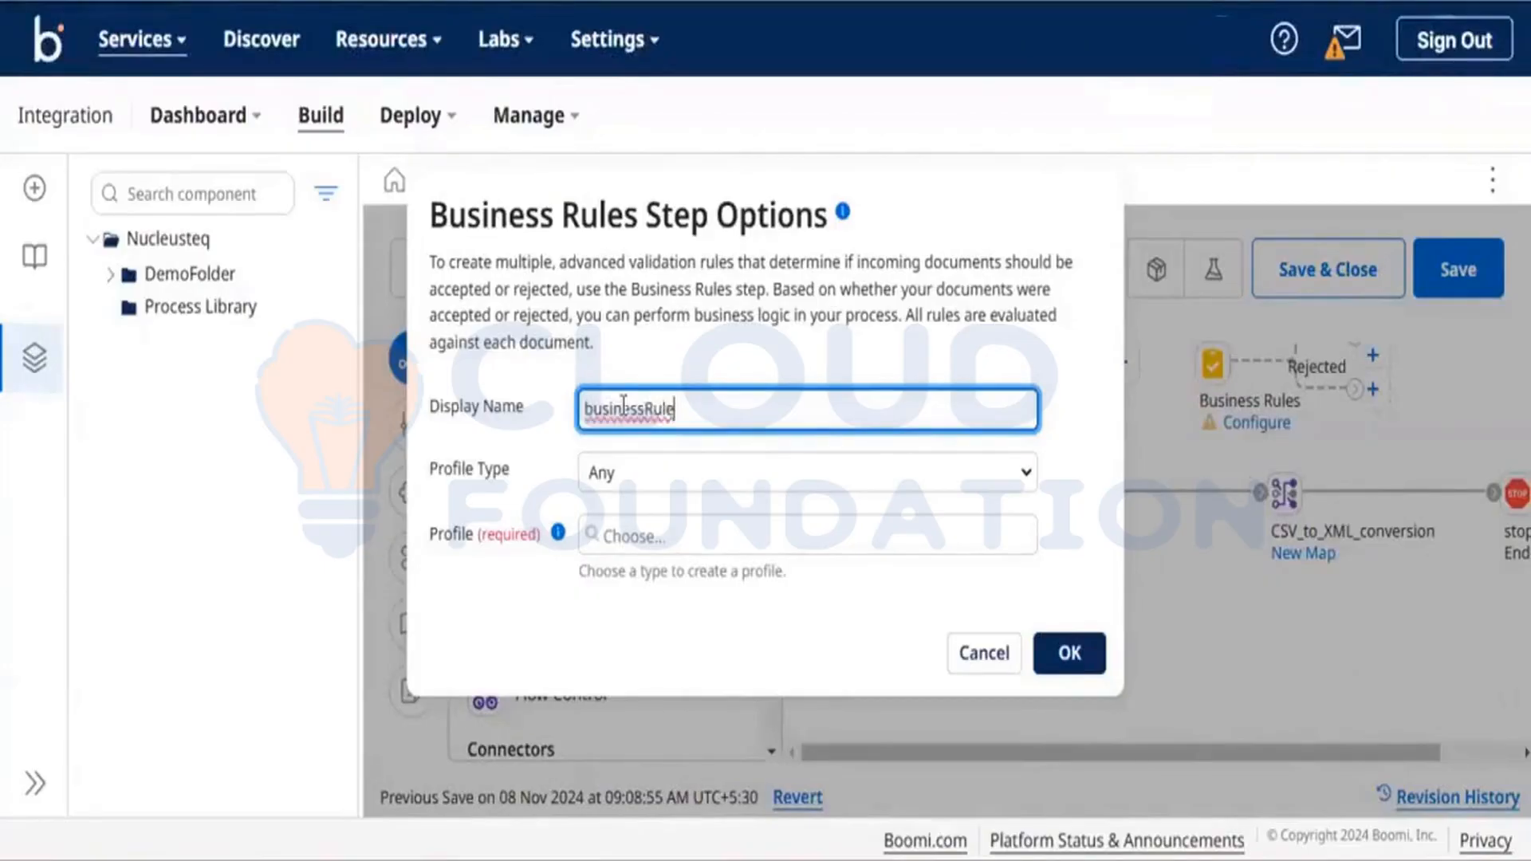
key(BackSpace)
key(BackSpace)
key(BackSpace)
key(BackSpace)
key(BackSpace)
key(BackSpace)
key(BackSpace)
key(BackSpace)
key(BackSpace)
key(BackSpace)
key(BackSpace)
key(BackSpace)
Name the Business Rules step CheckSalary, assign it the Flat File profile CSV_Employee, and confirm the options.
text(CheckSa)
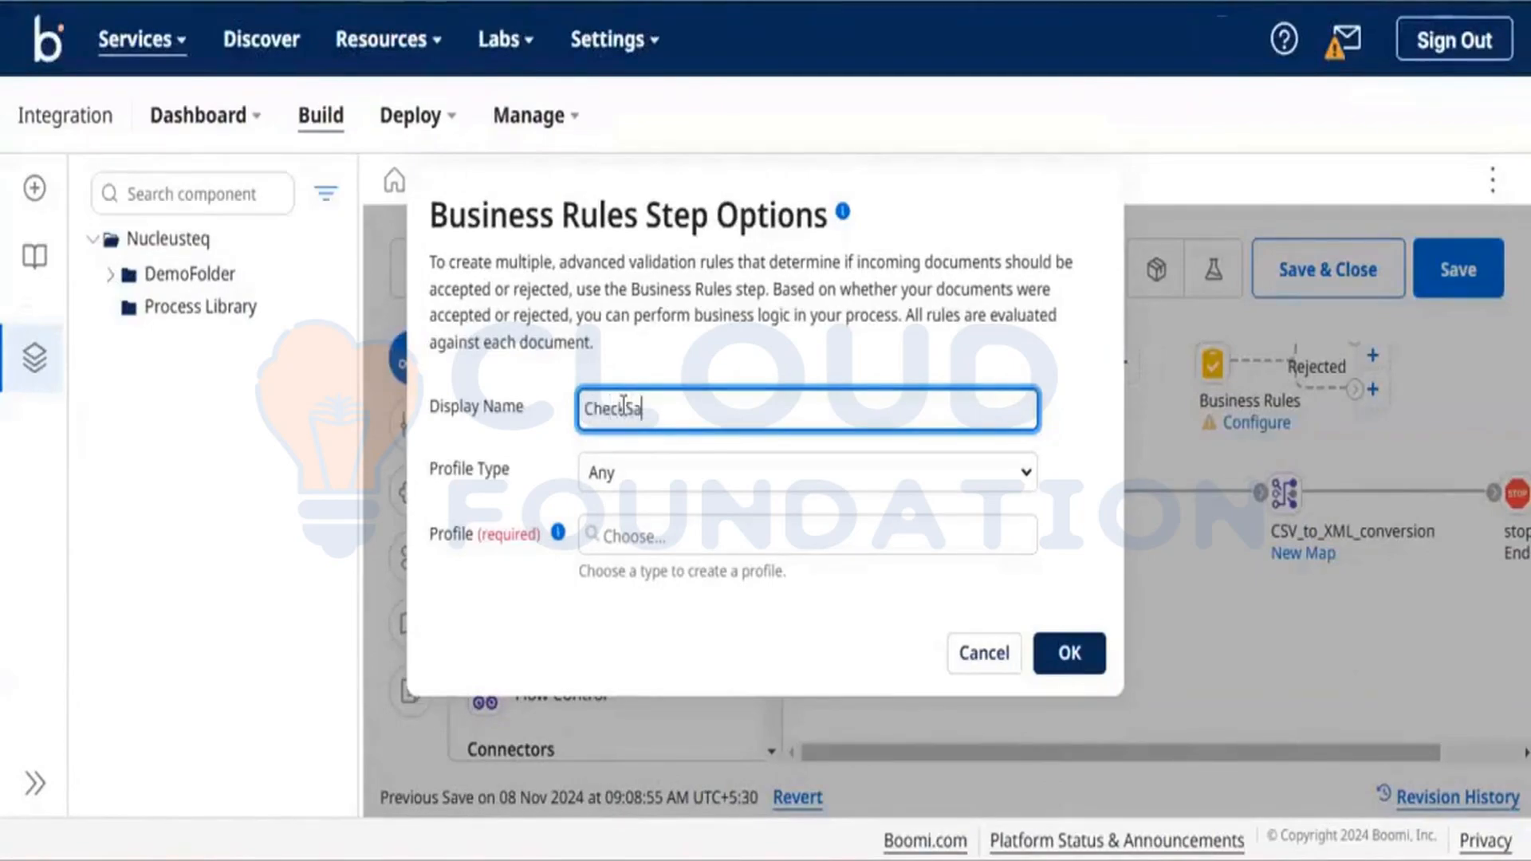
text(lary)
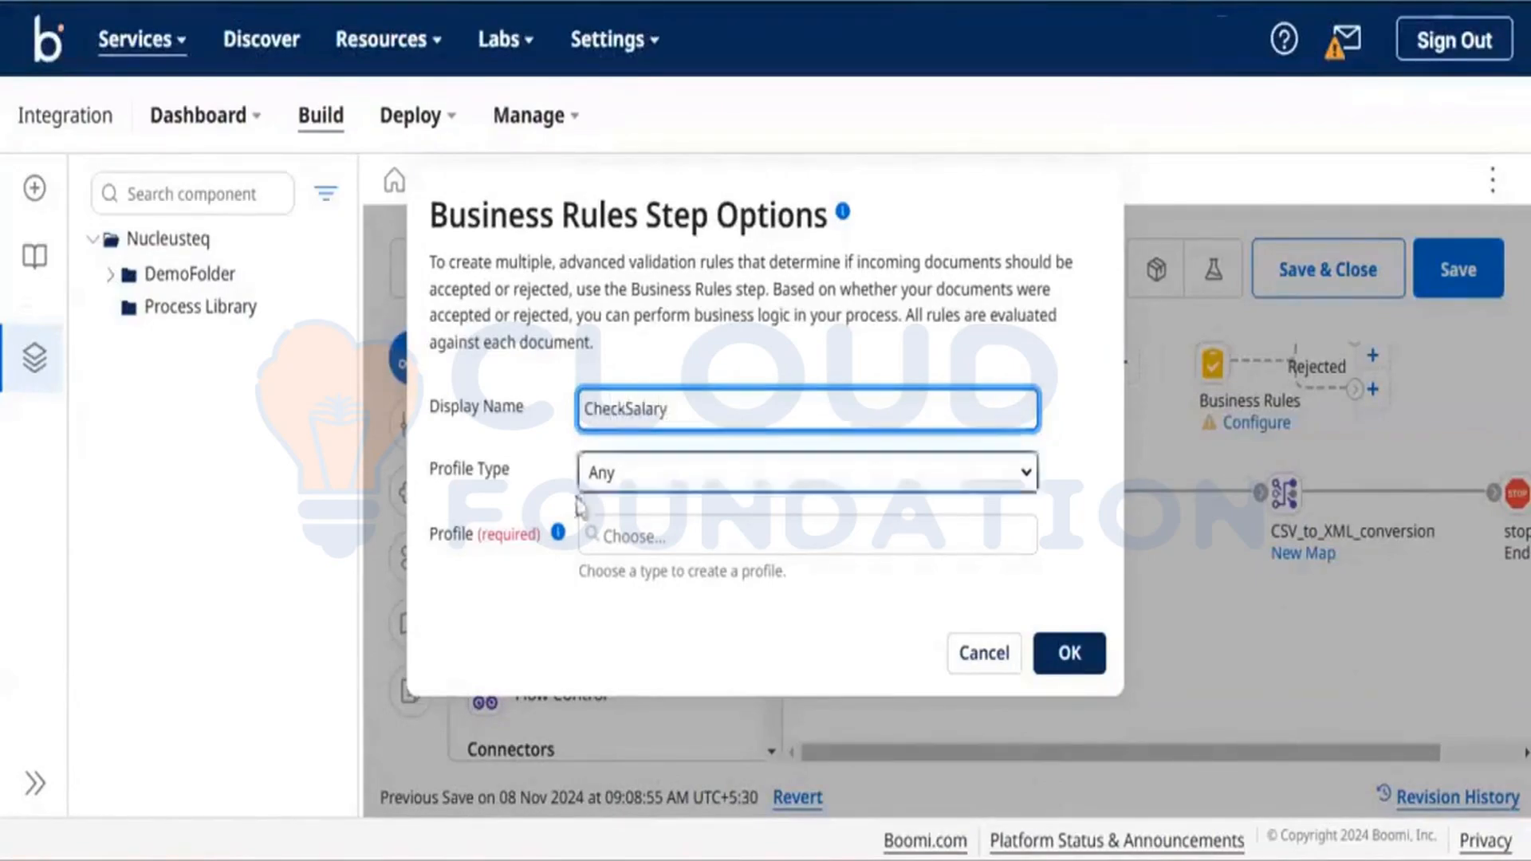
click(706, 475)
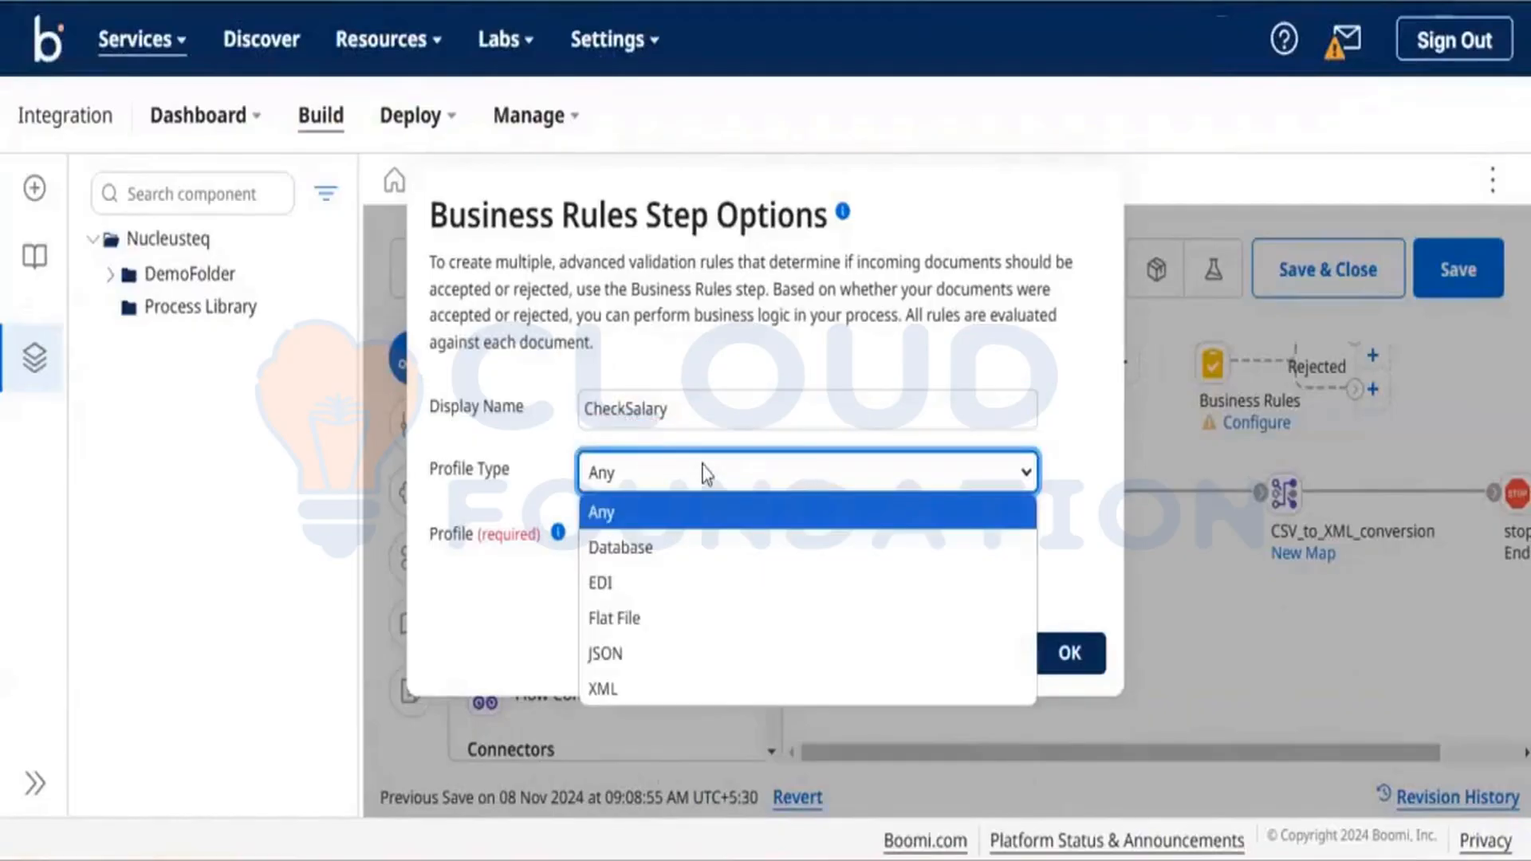
click(637, 630)
click(631, 532)
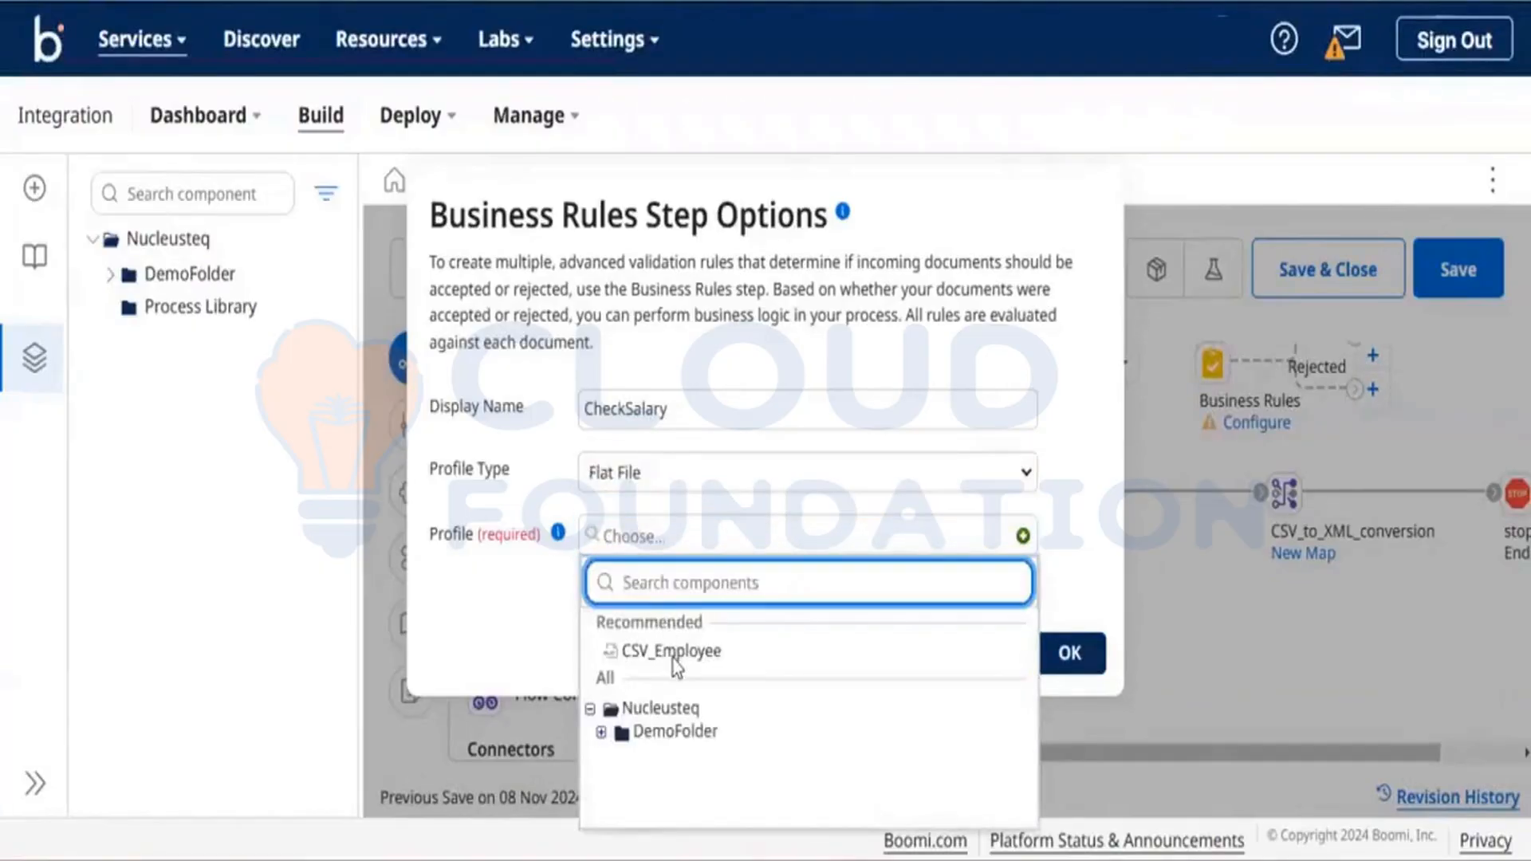
click(676, 652)
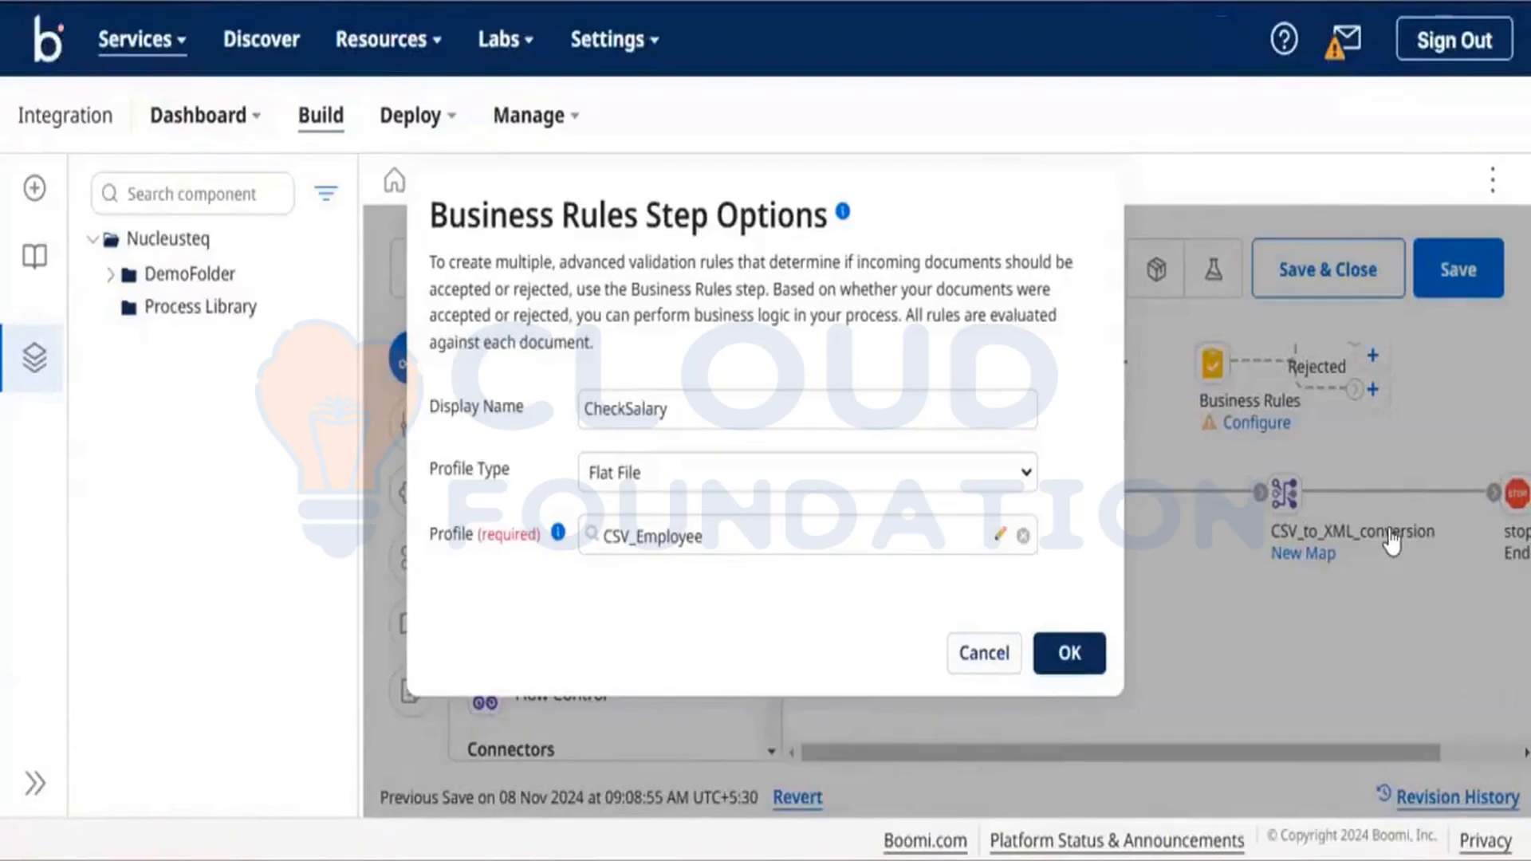
key(super+a)
click(1310, 221)
click(1066, 658)
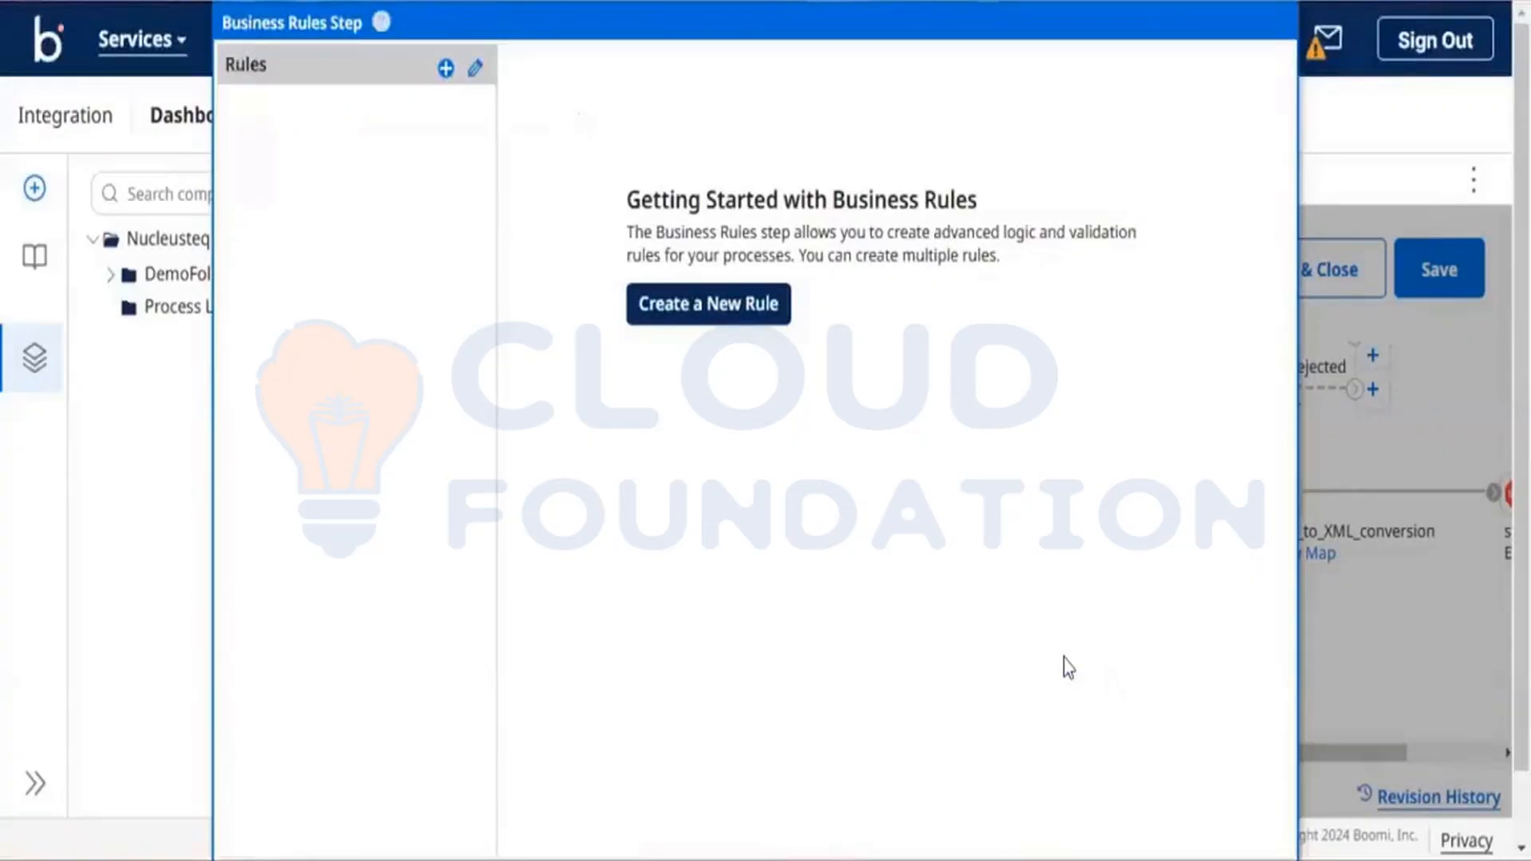
Create a new business rule and open the form for adding a field input to it.
click(712, 306)
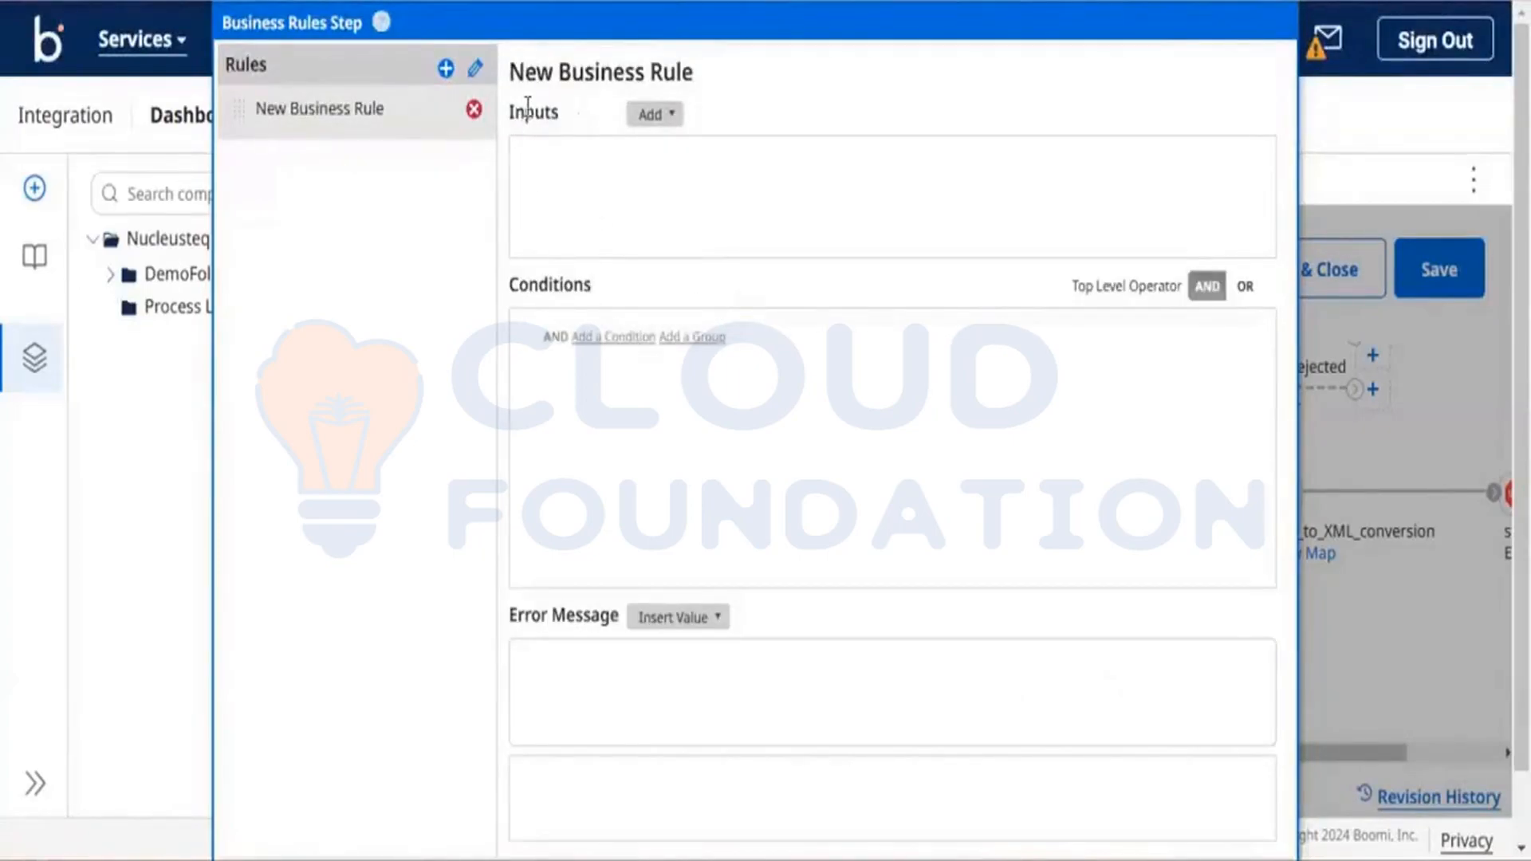
click(650, 117)
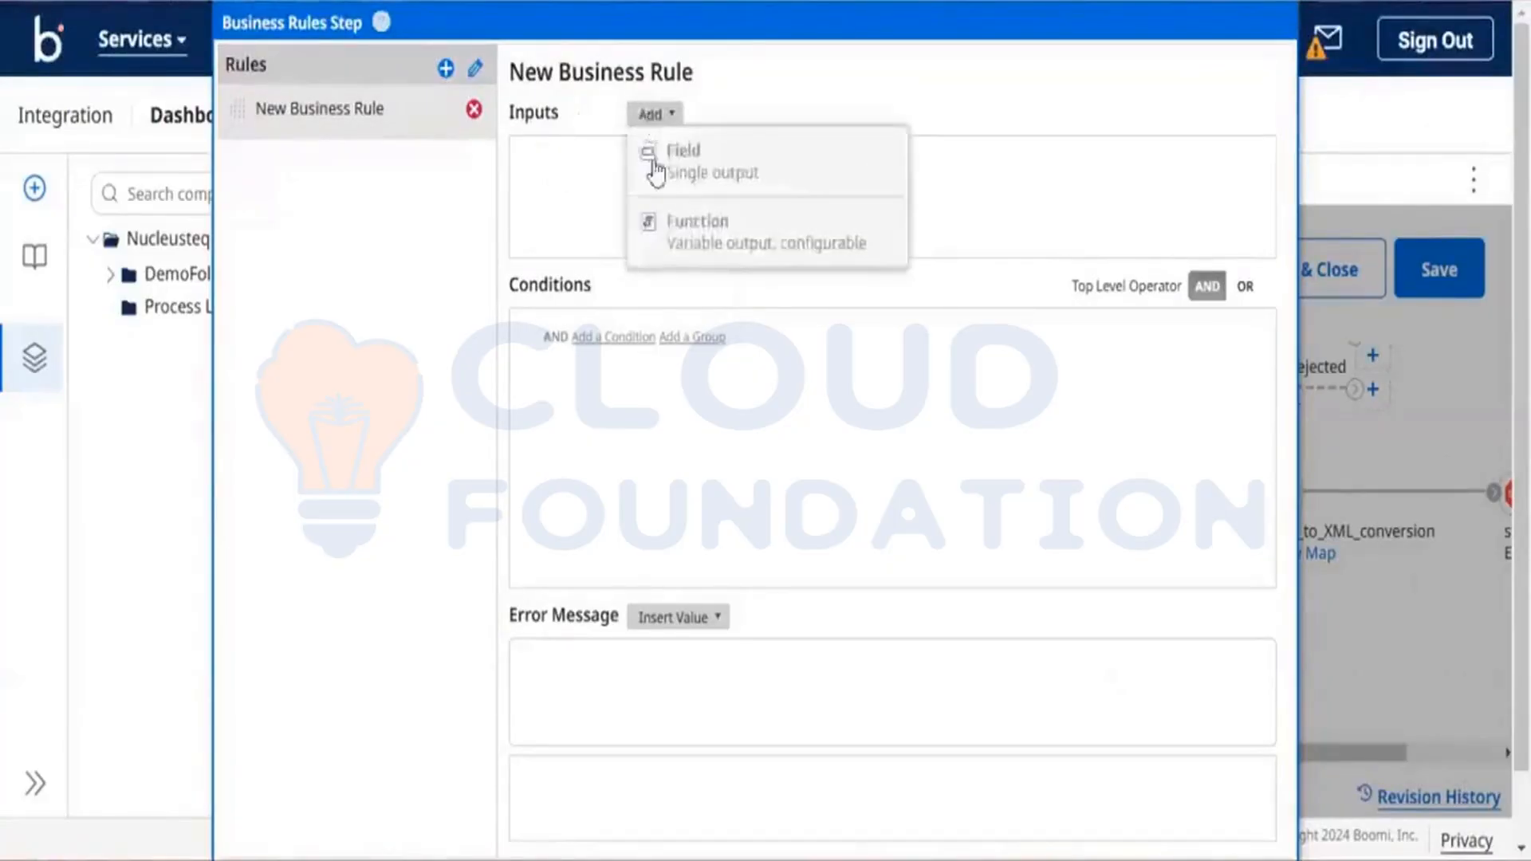
click(707, 177)
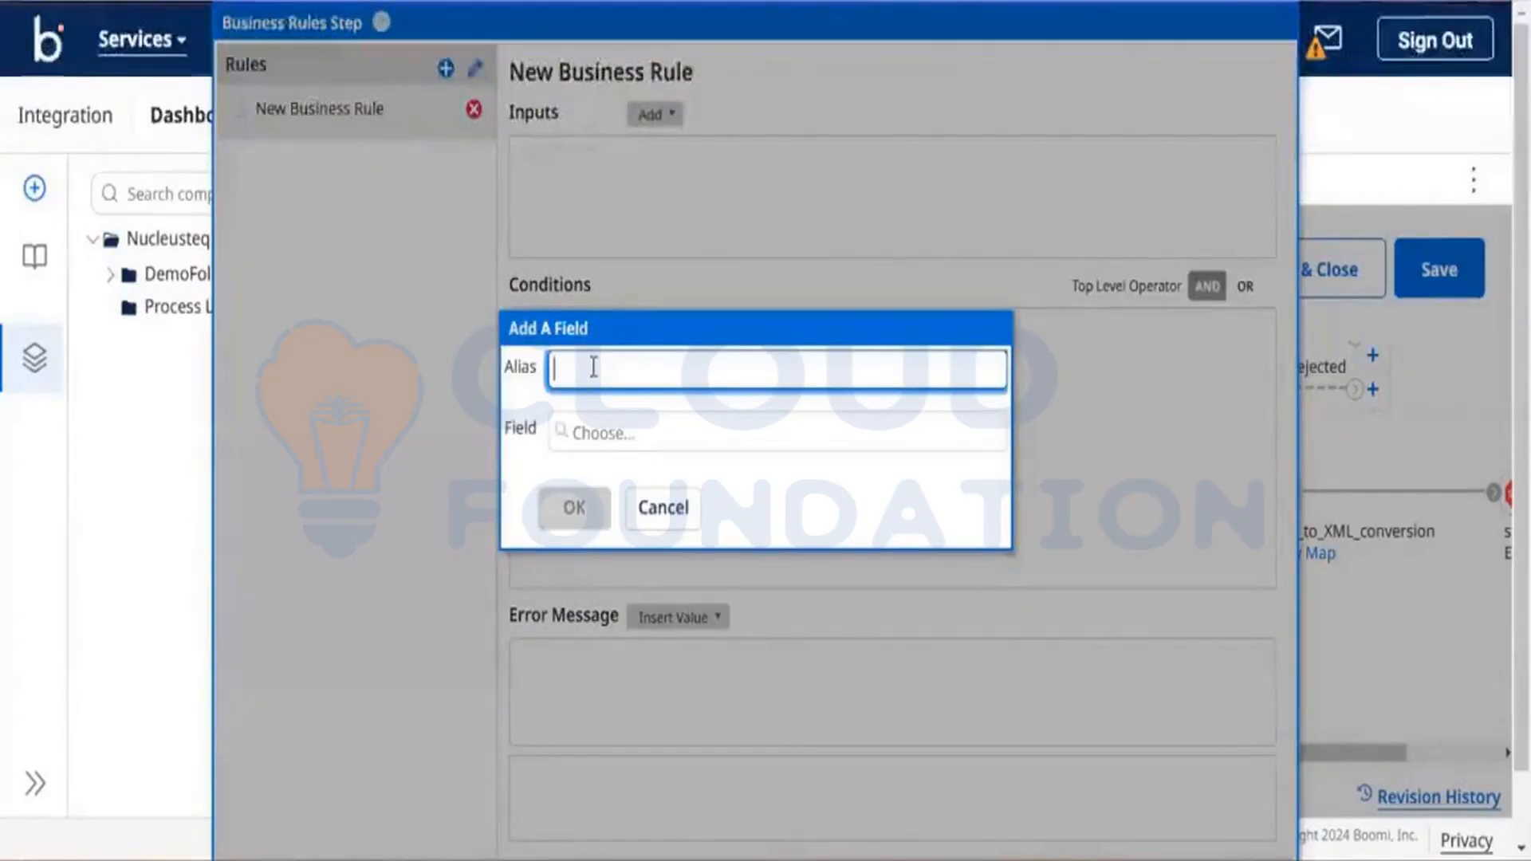
text(Sa)
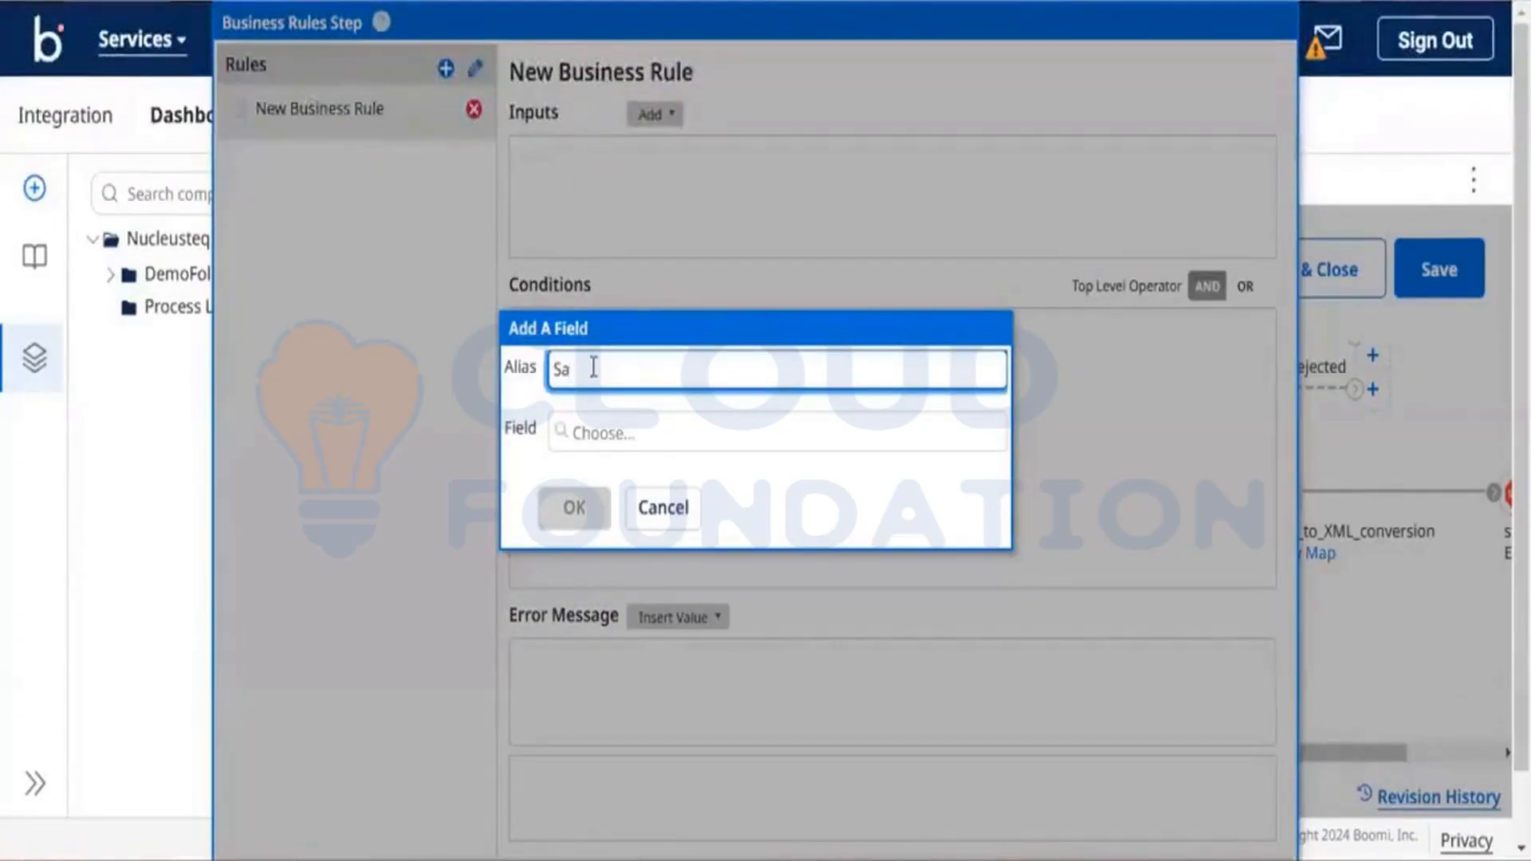
key(BackSpace)
Choose the Salary element under Record/Elements as the field for the new rule input.
click(600, 438)
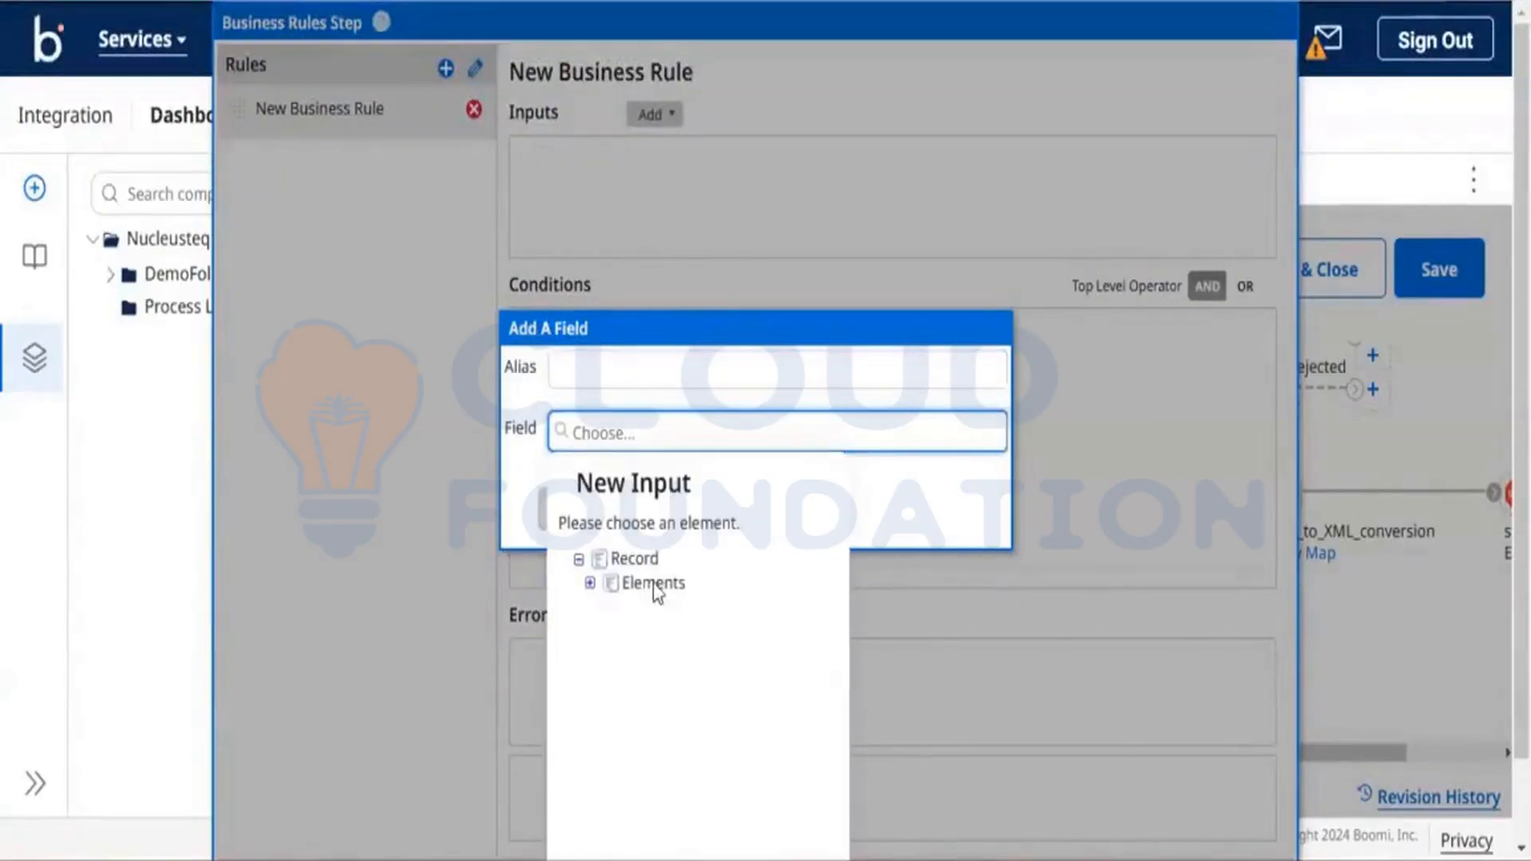
click(589, 585)
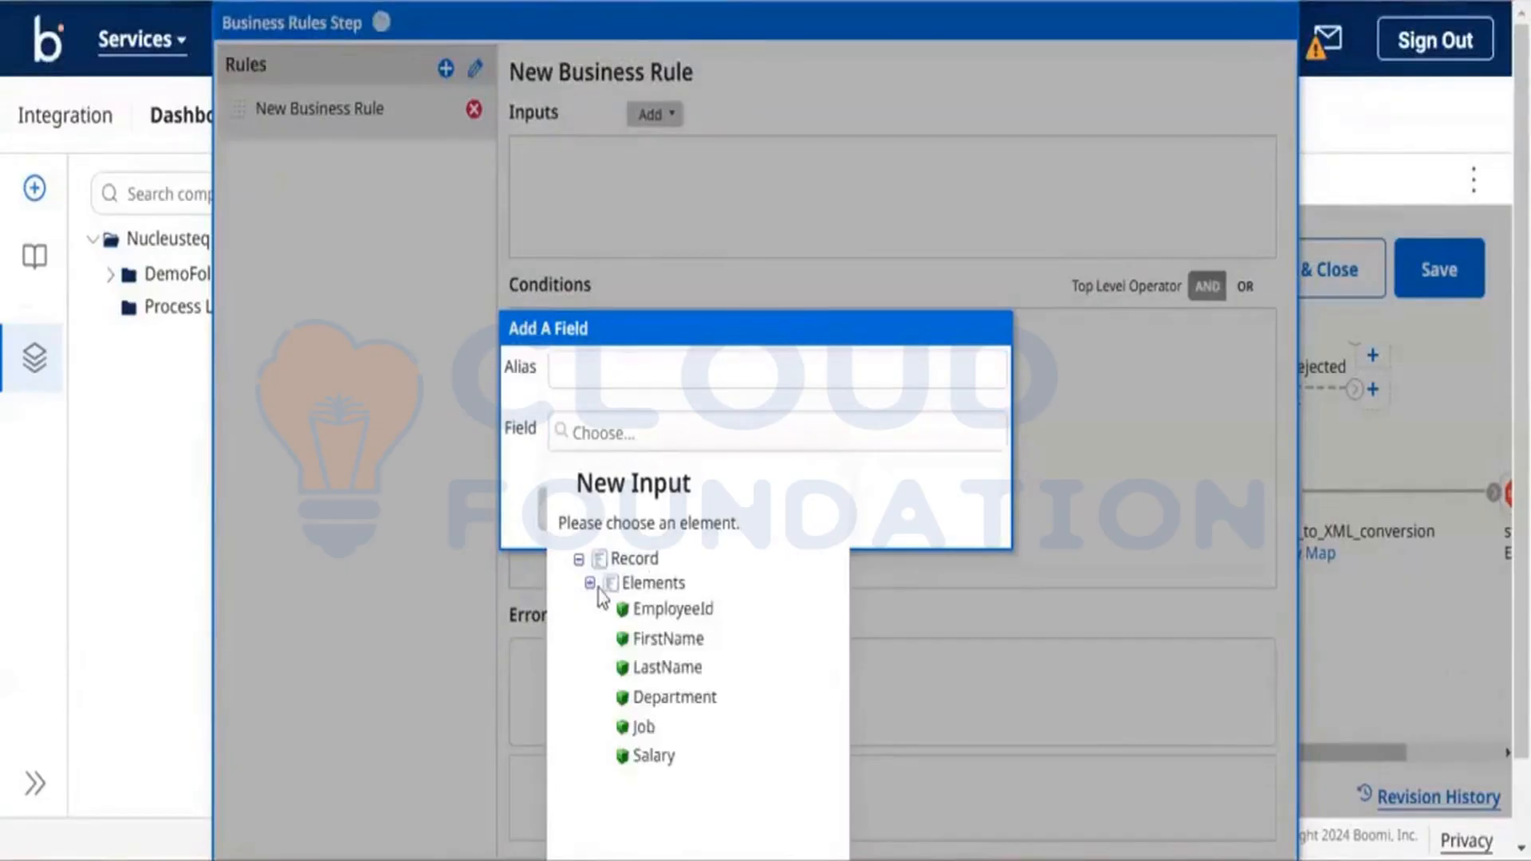
click(634, 756)
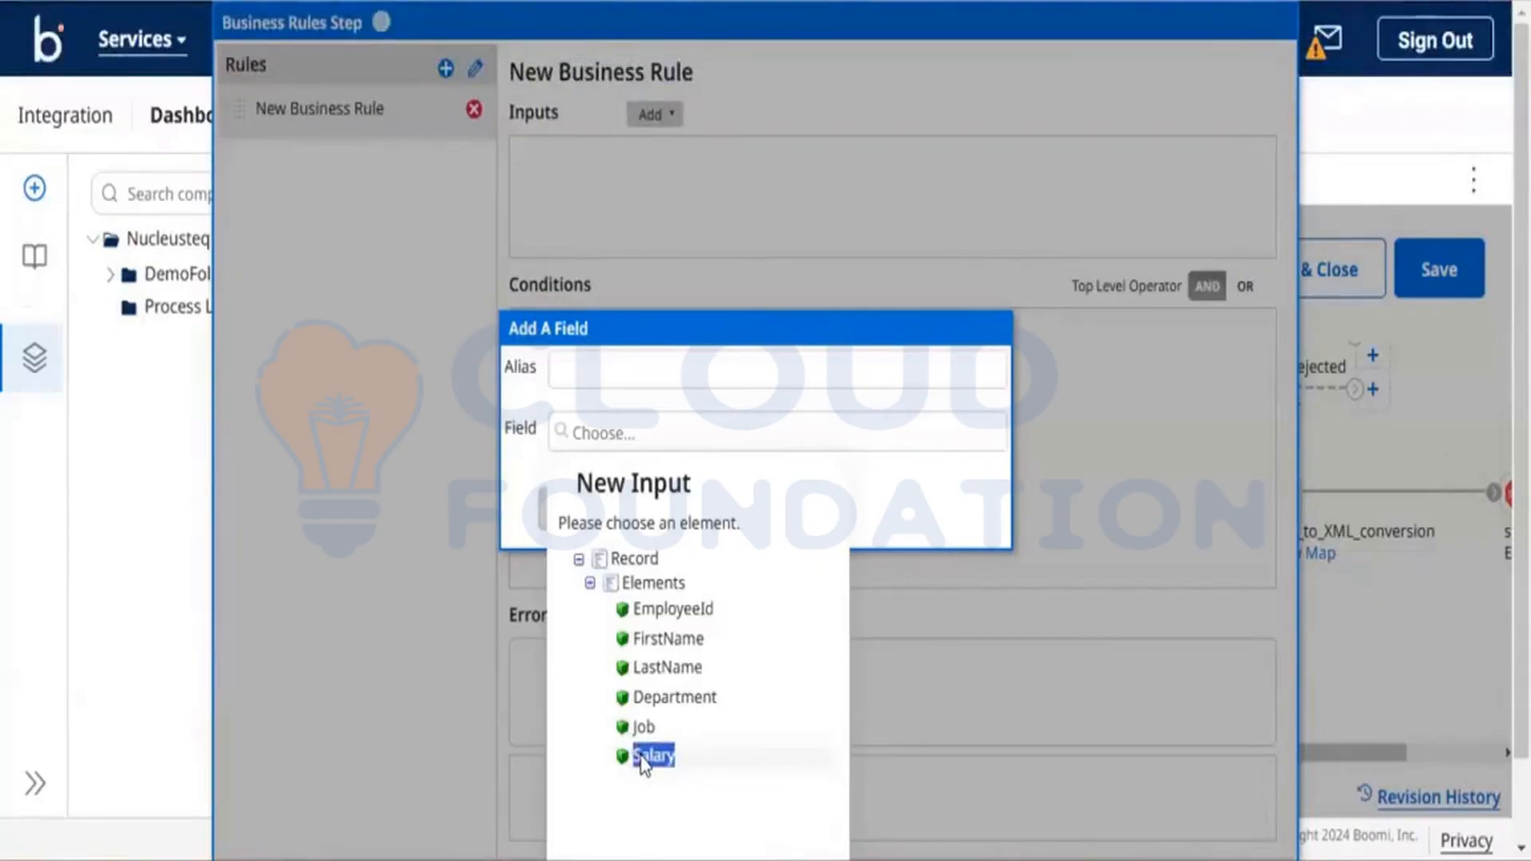
click(643, 757)
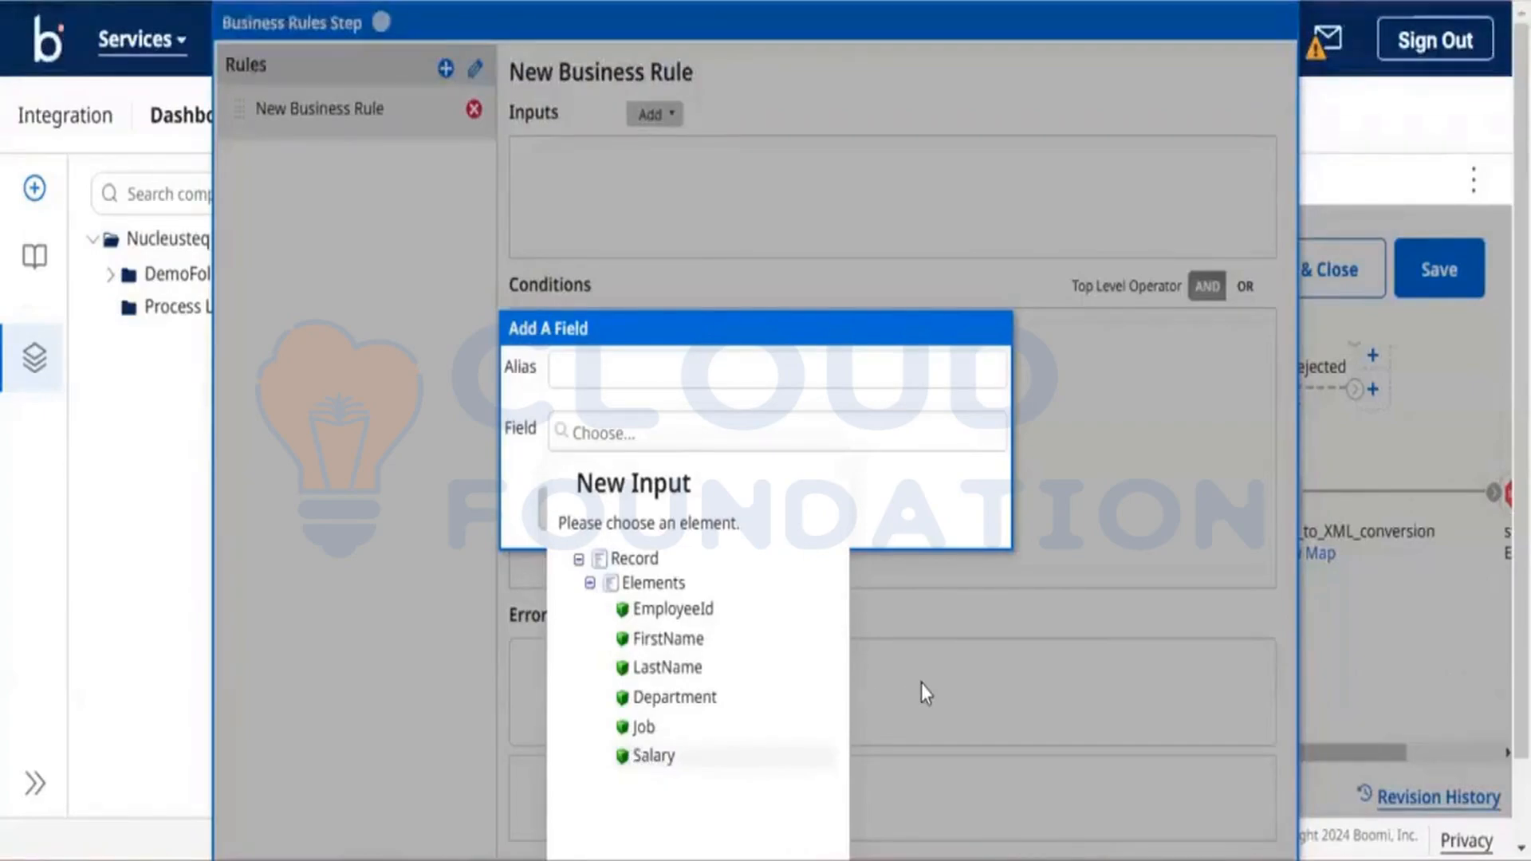
scroll(710, 683, down, 1)
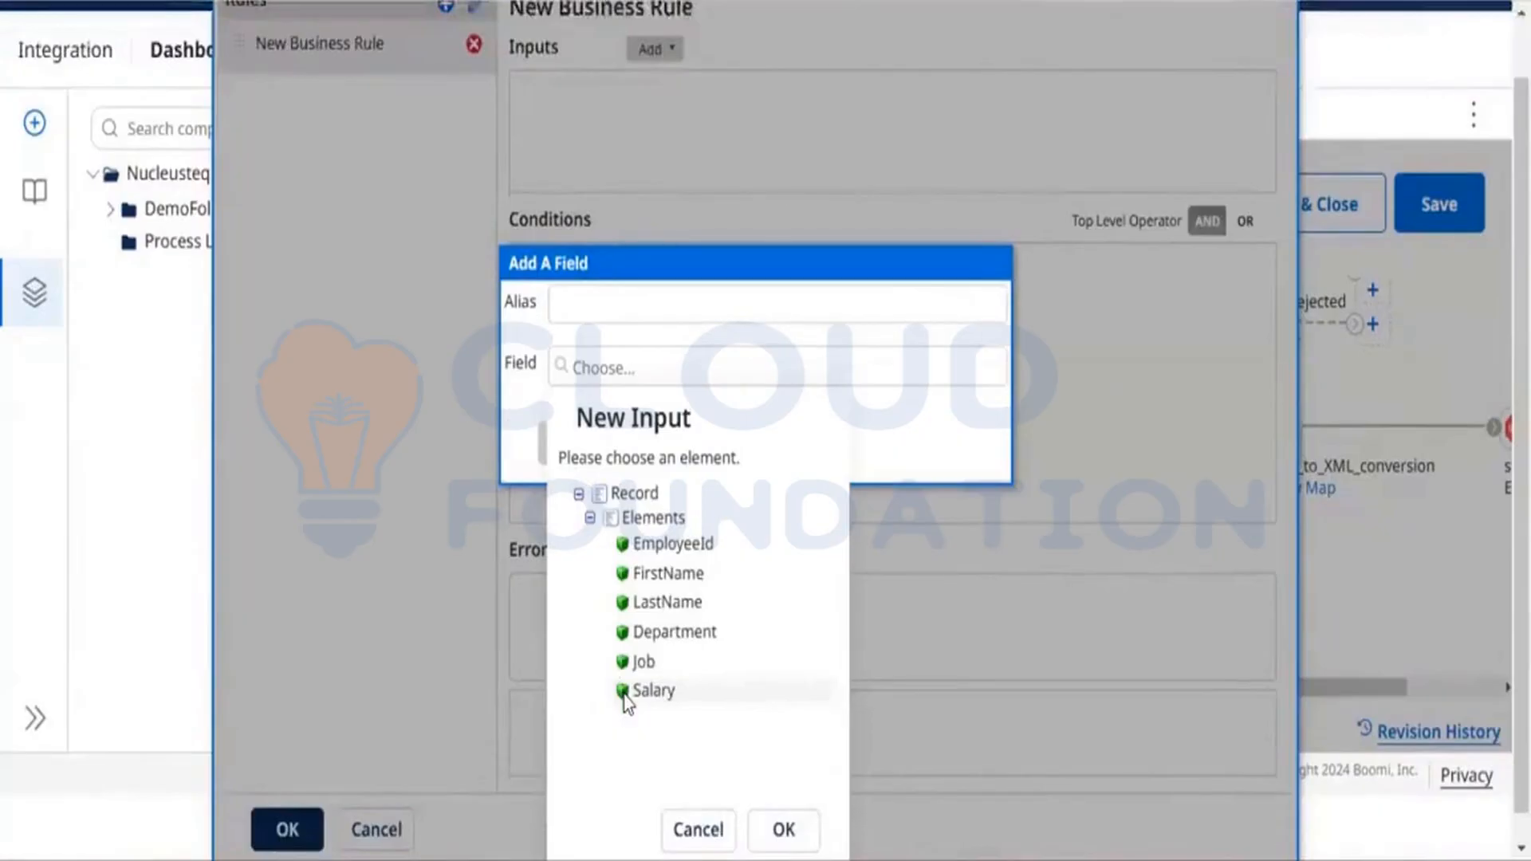
click(624, 696)
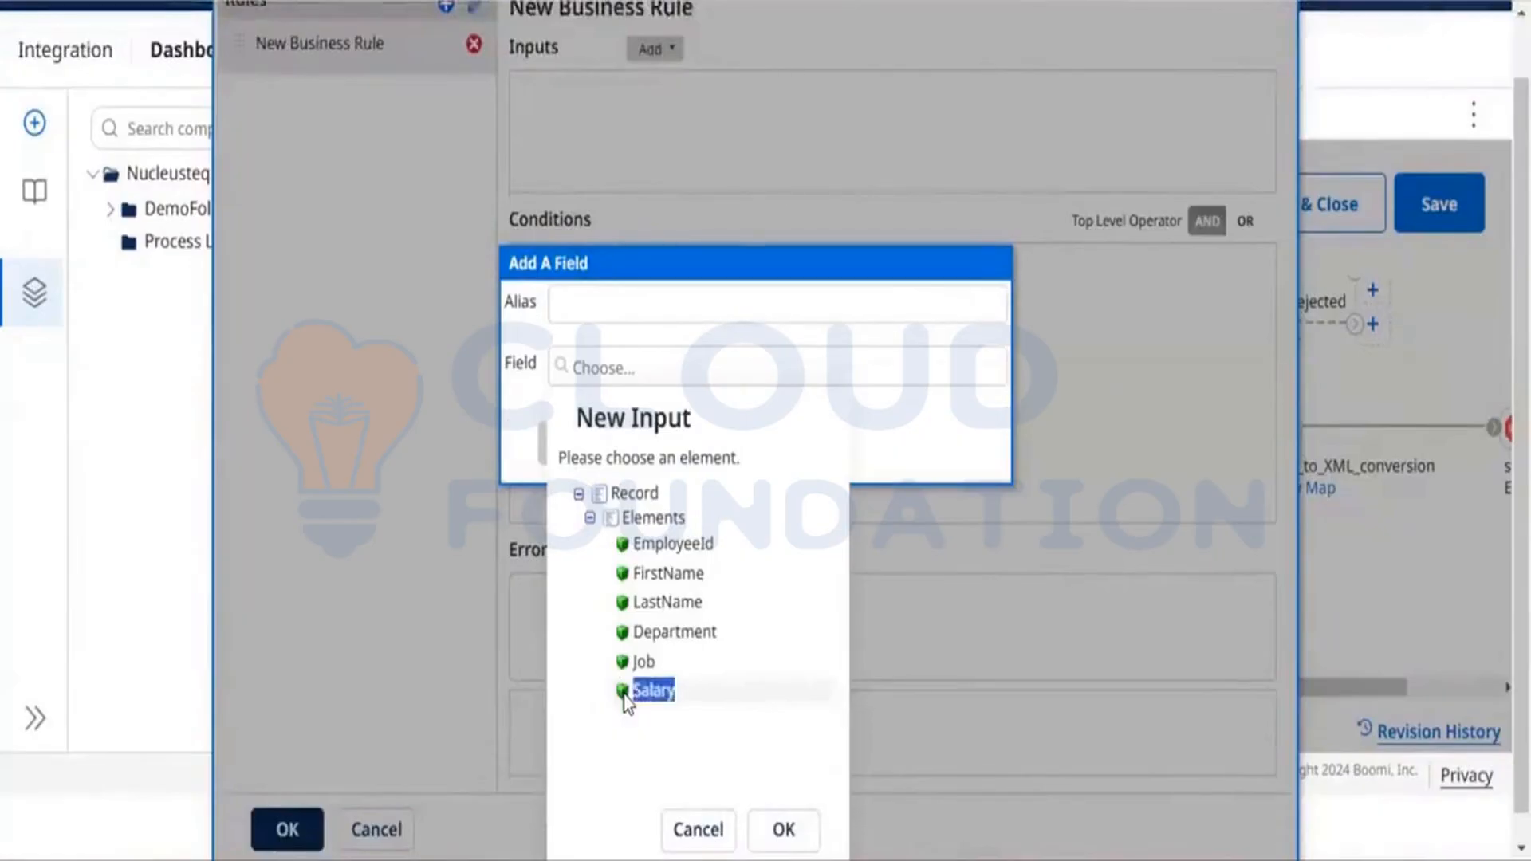
click(783, 830)
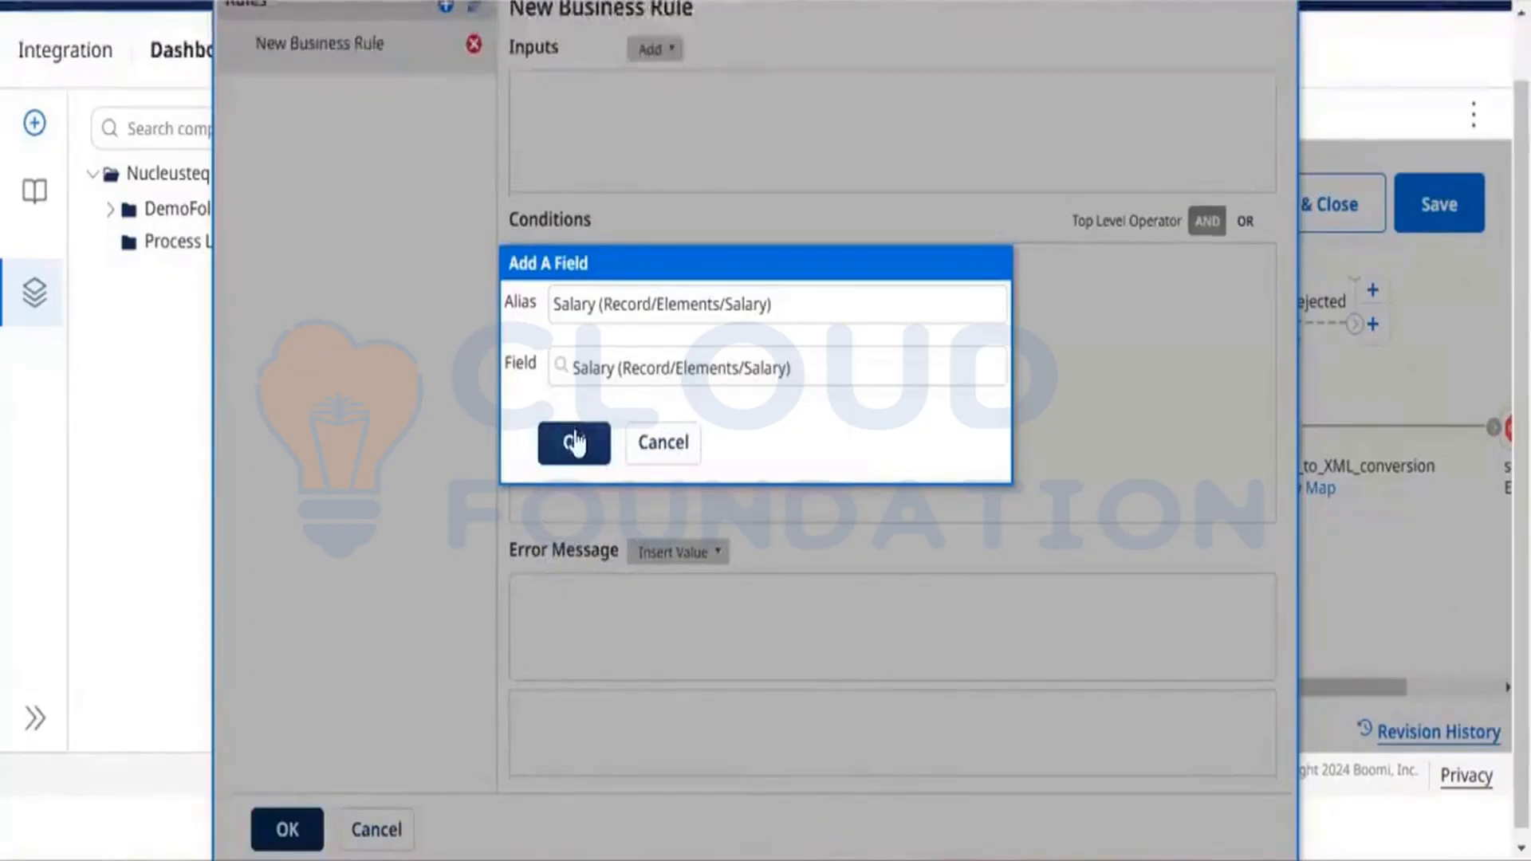
Shorten the input's alias to Salary and add the field to the rule.
drag(817, 301, 587, 304)
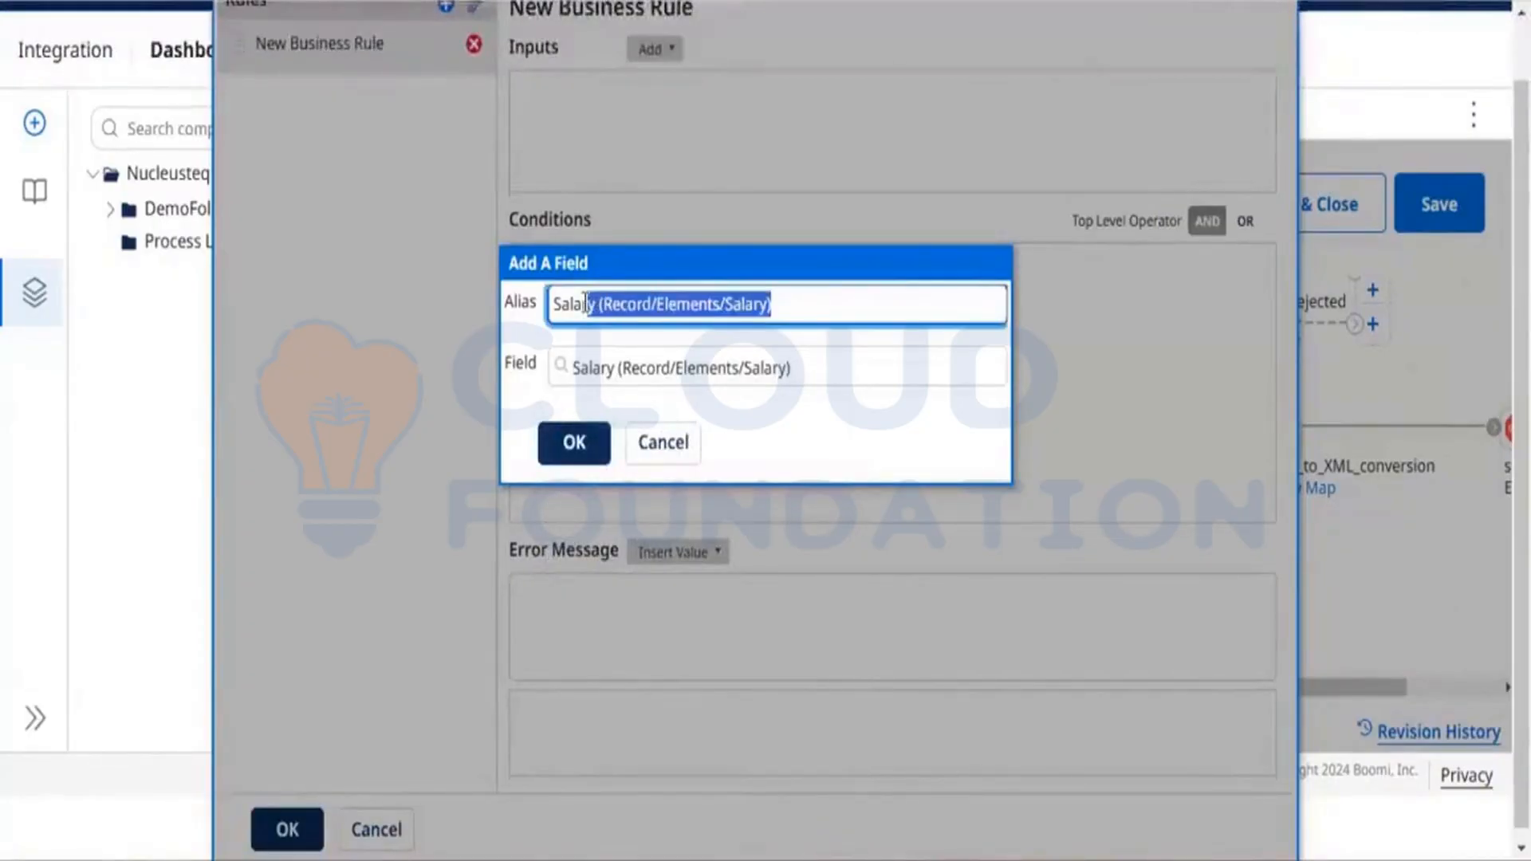
key(BackSpace)
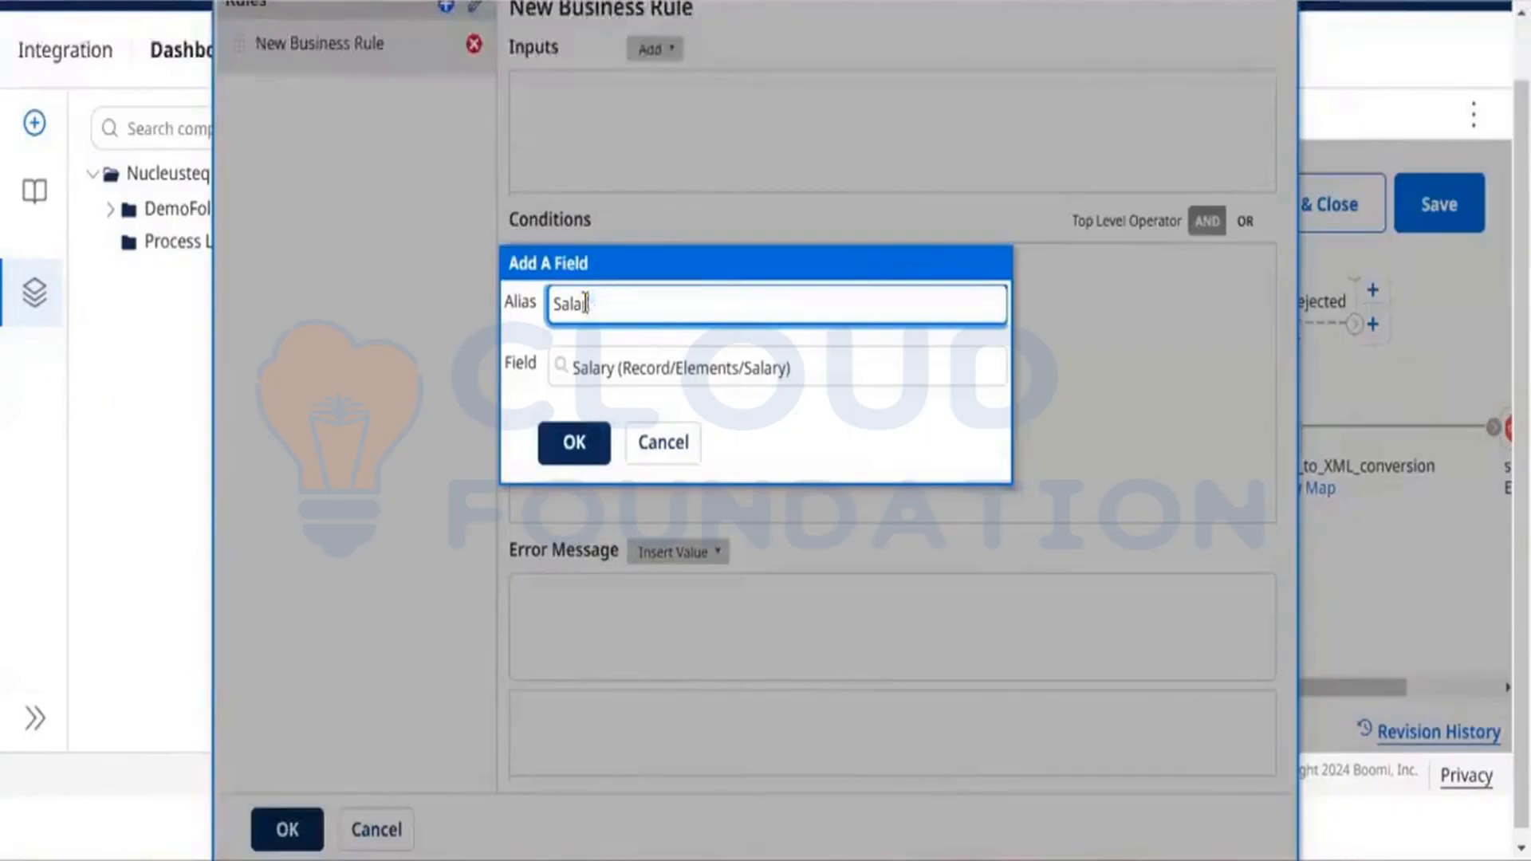
text(y)
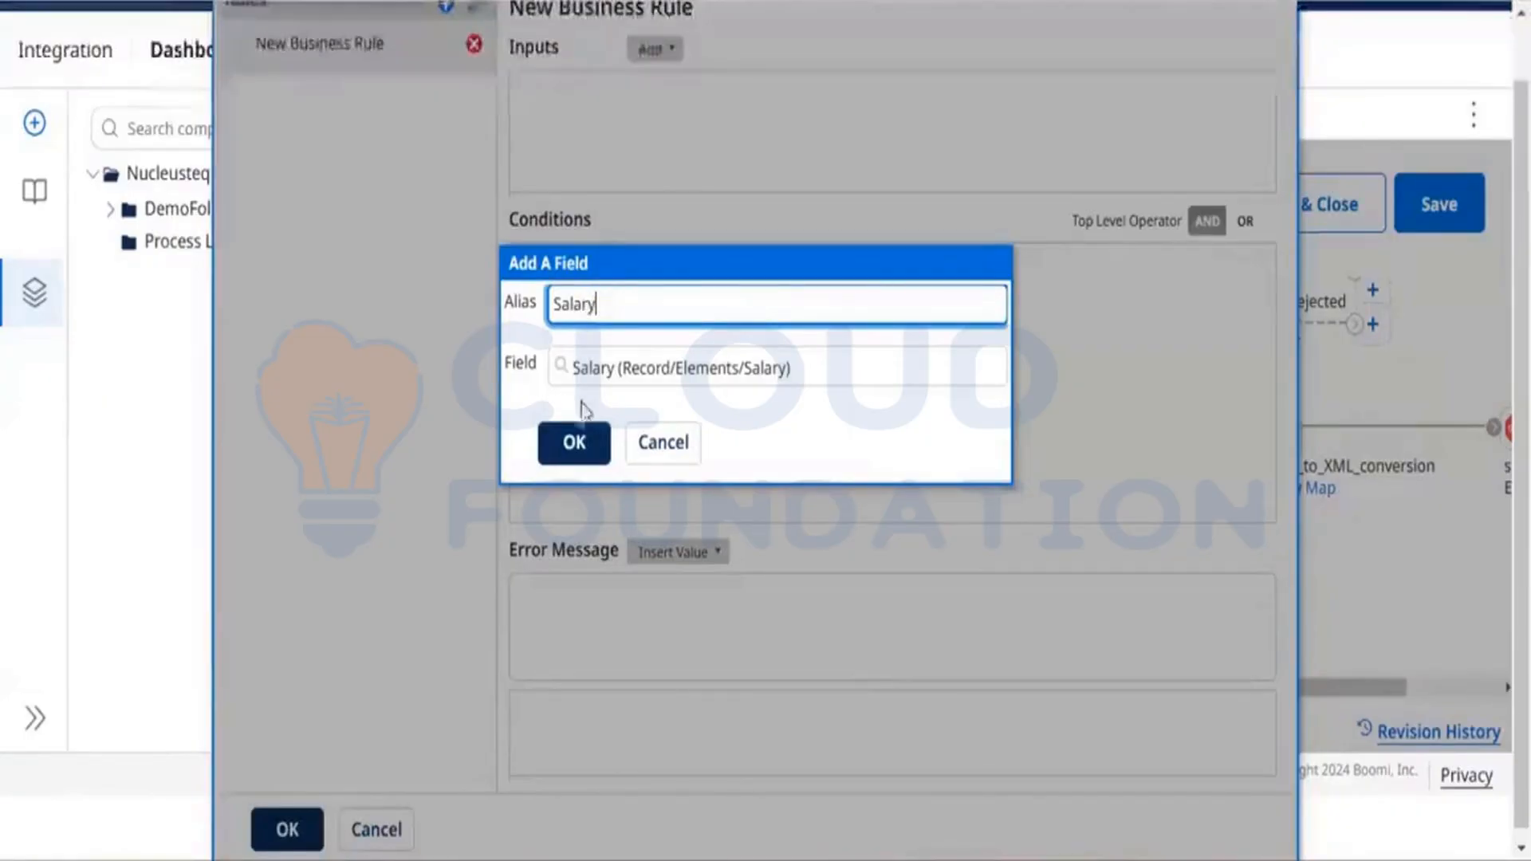
click(572, 443)
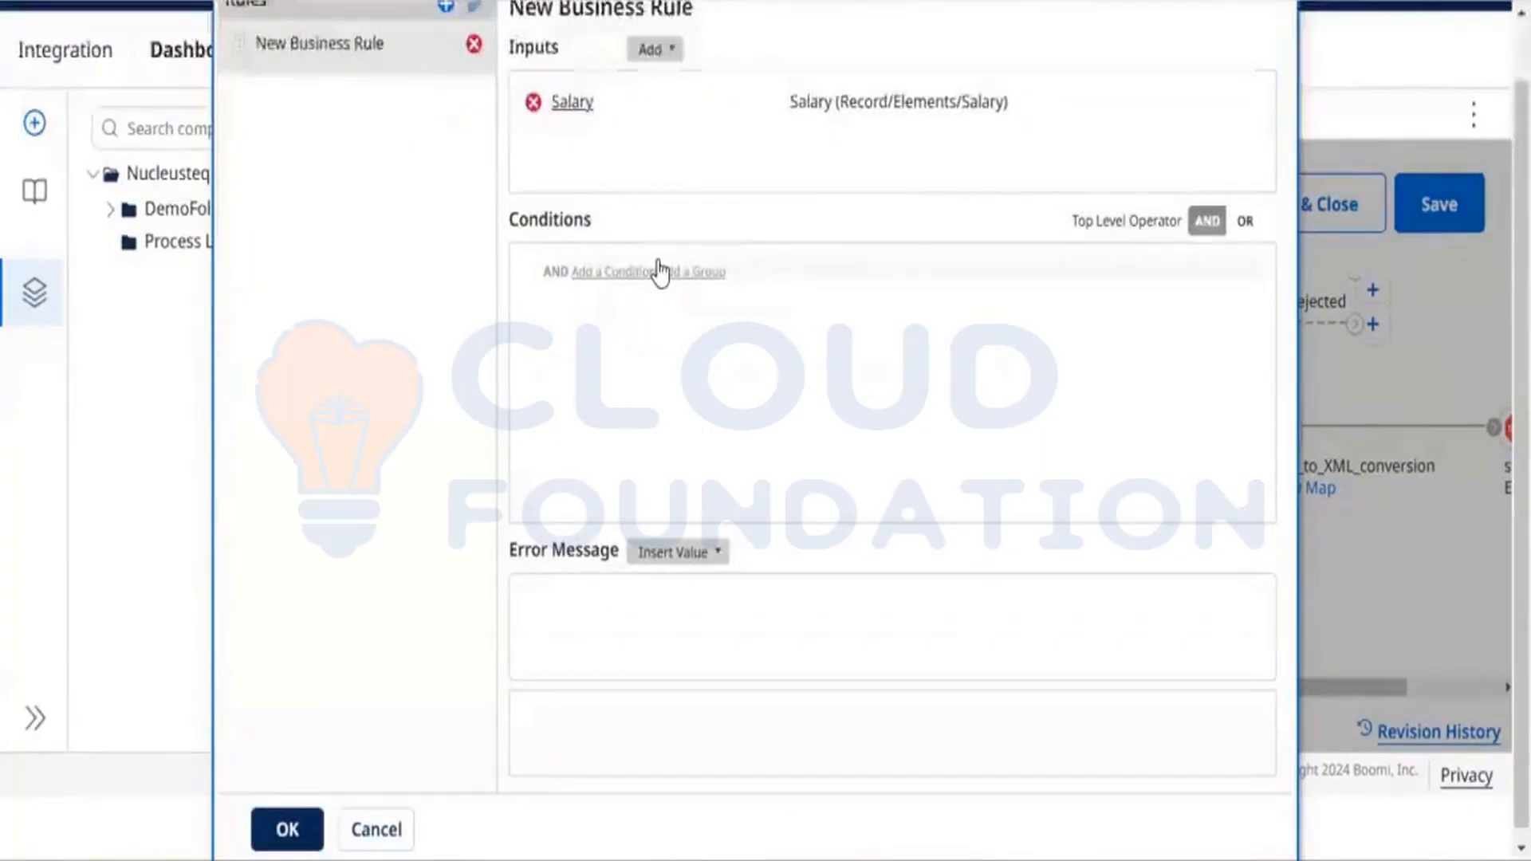
click(659, 272)
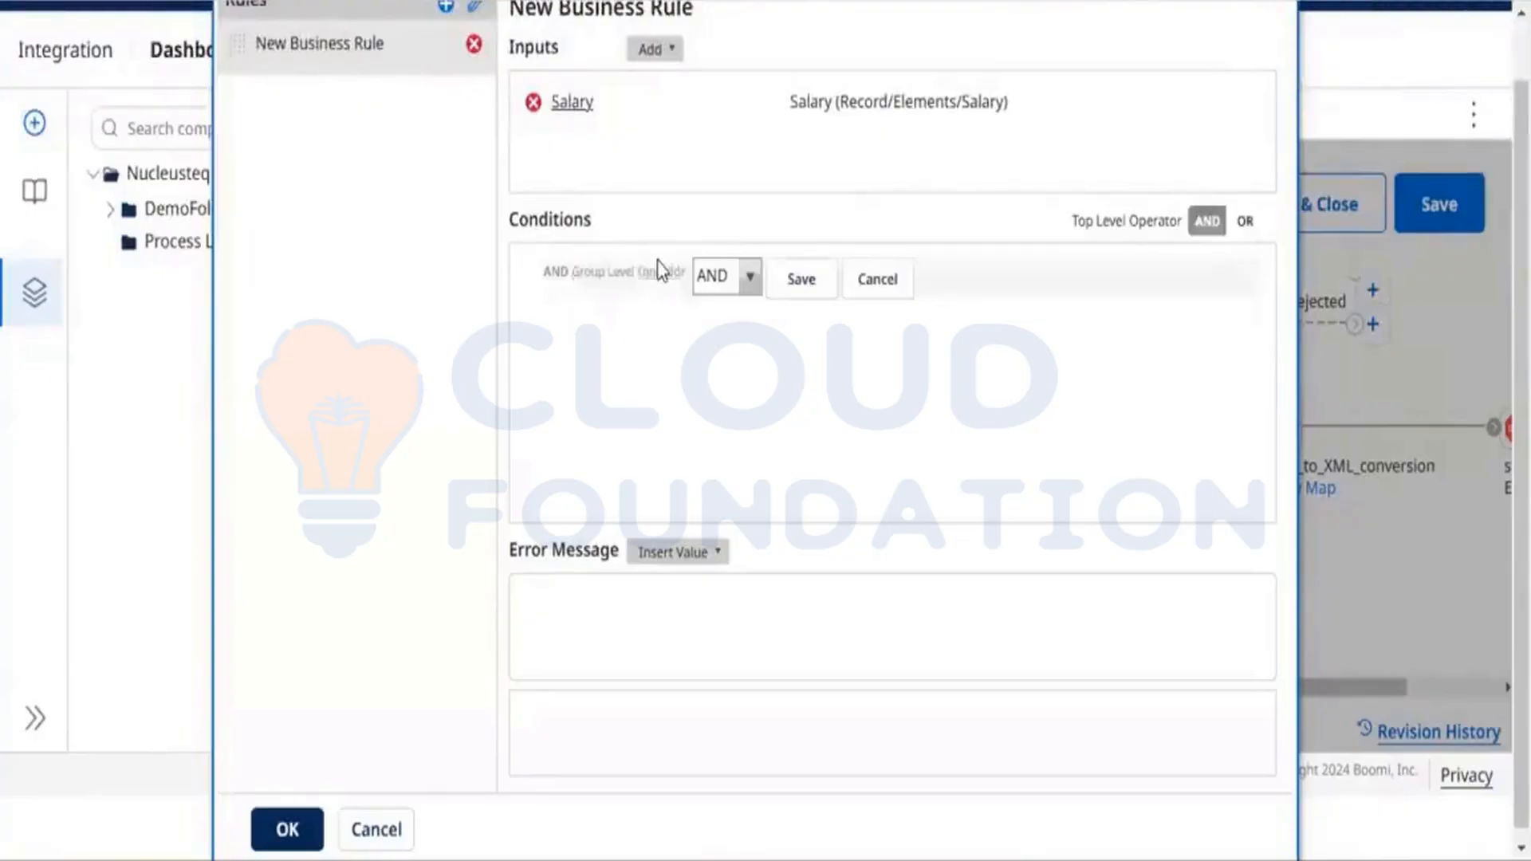
click(747, 279)
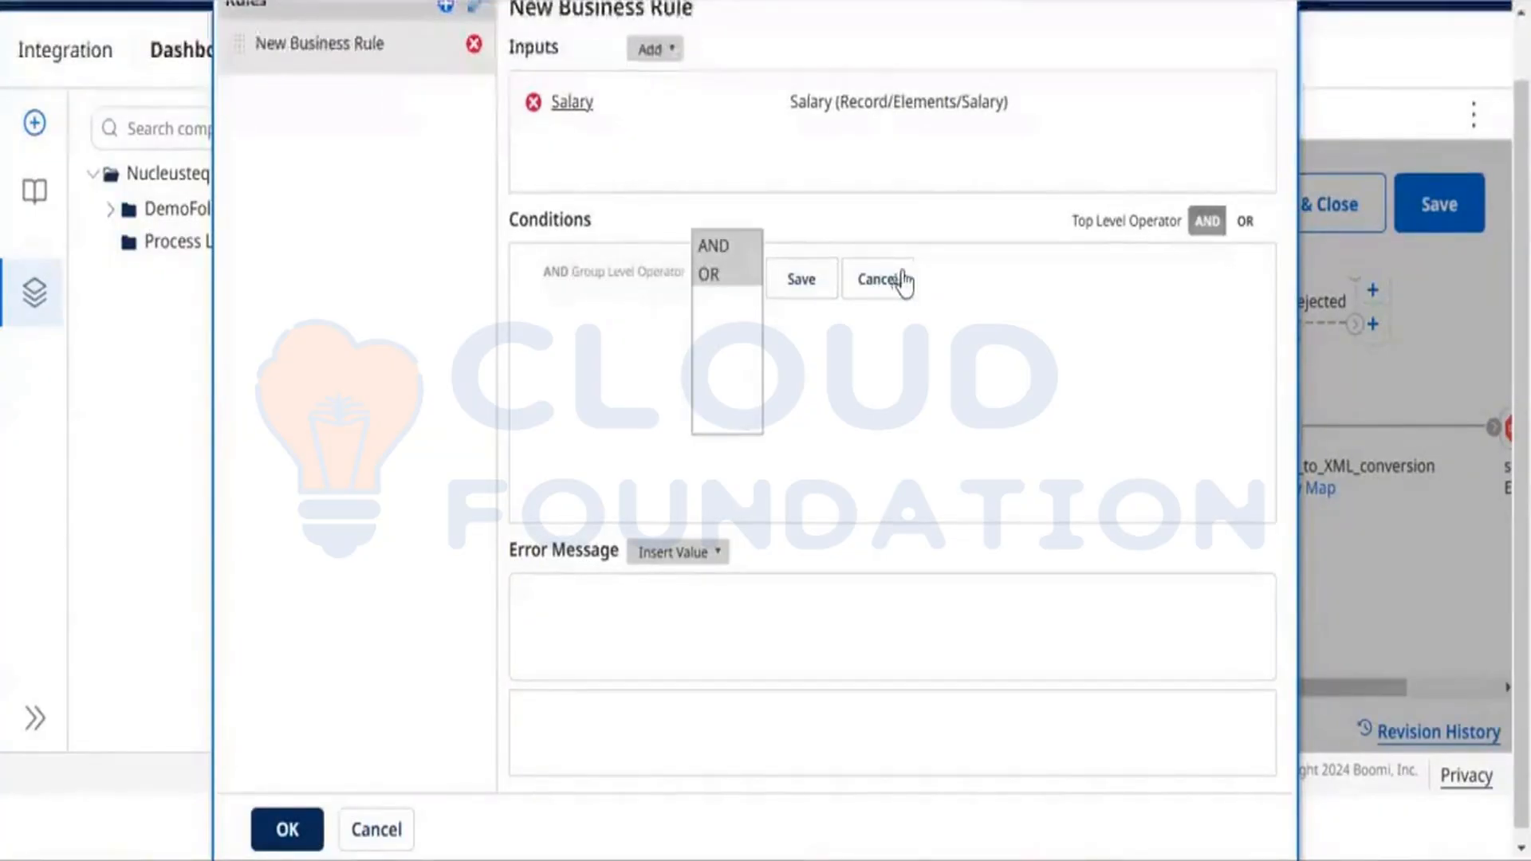
click(901, 279)
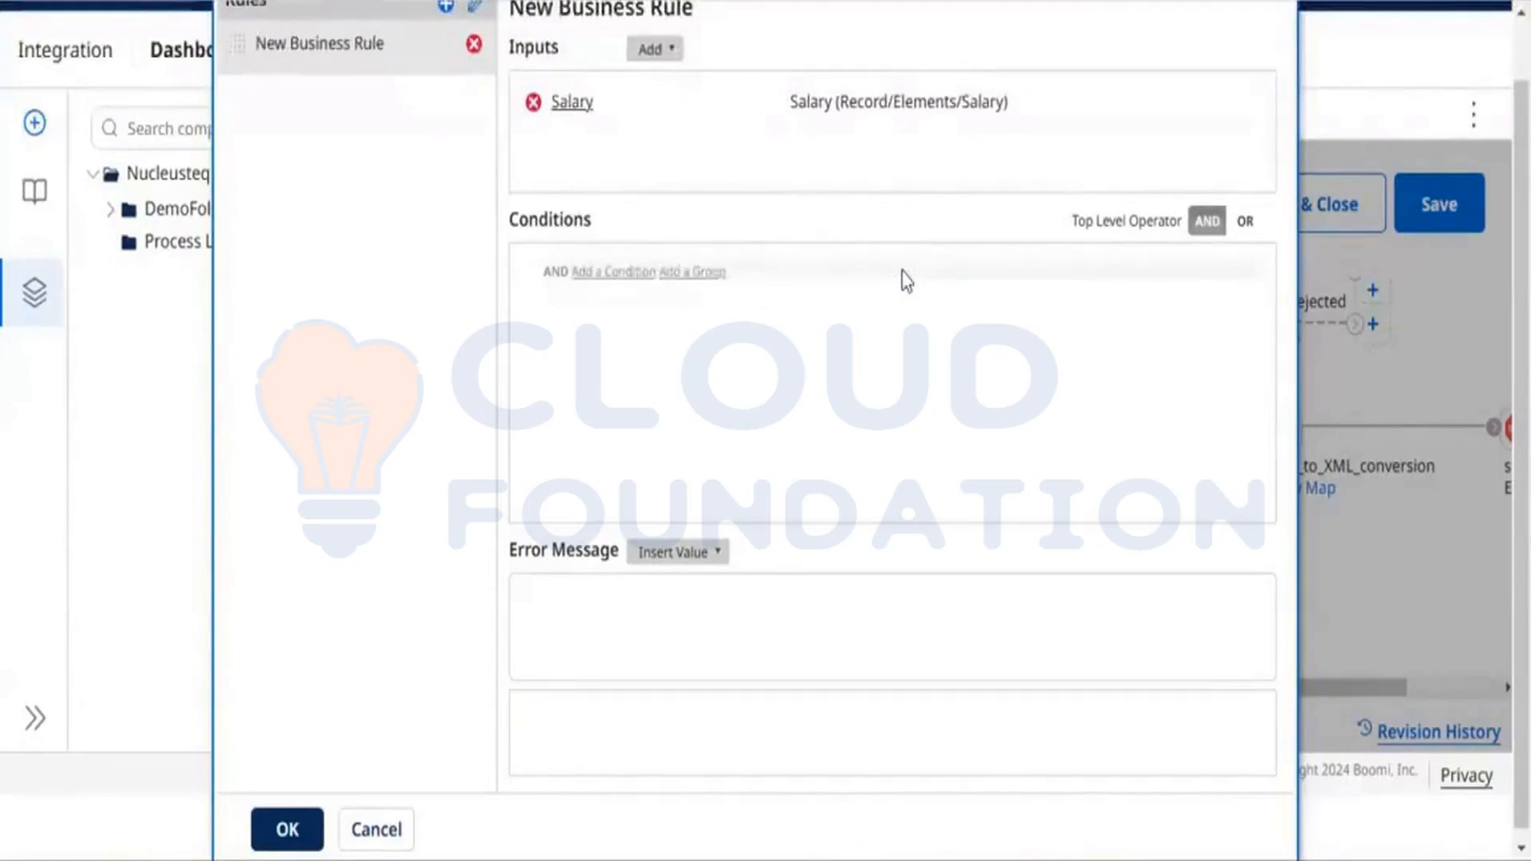
Add a condition to the rule that compares Salary with a Static value using the > operator.
click(602, 273)
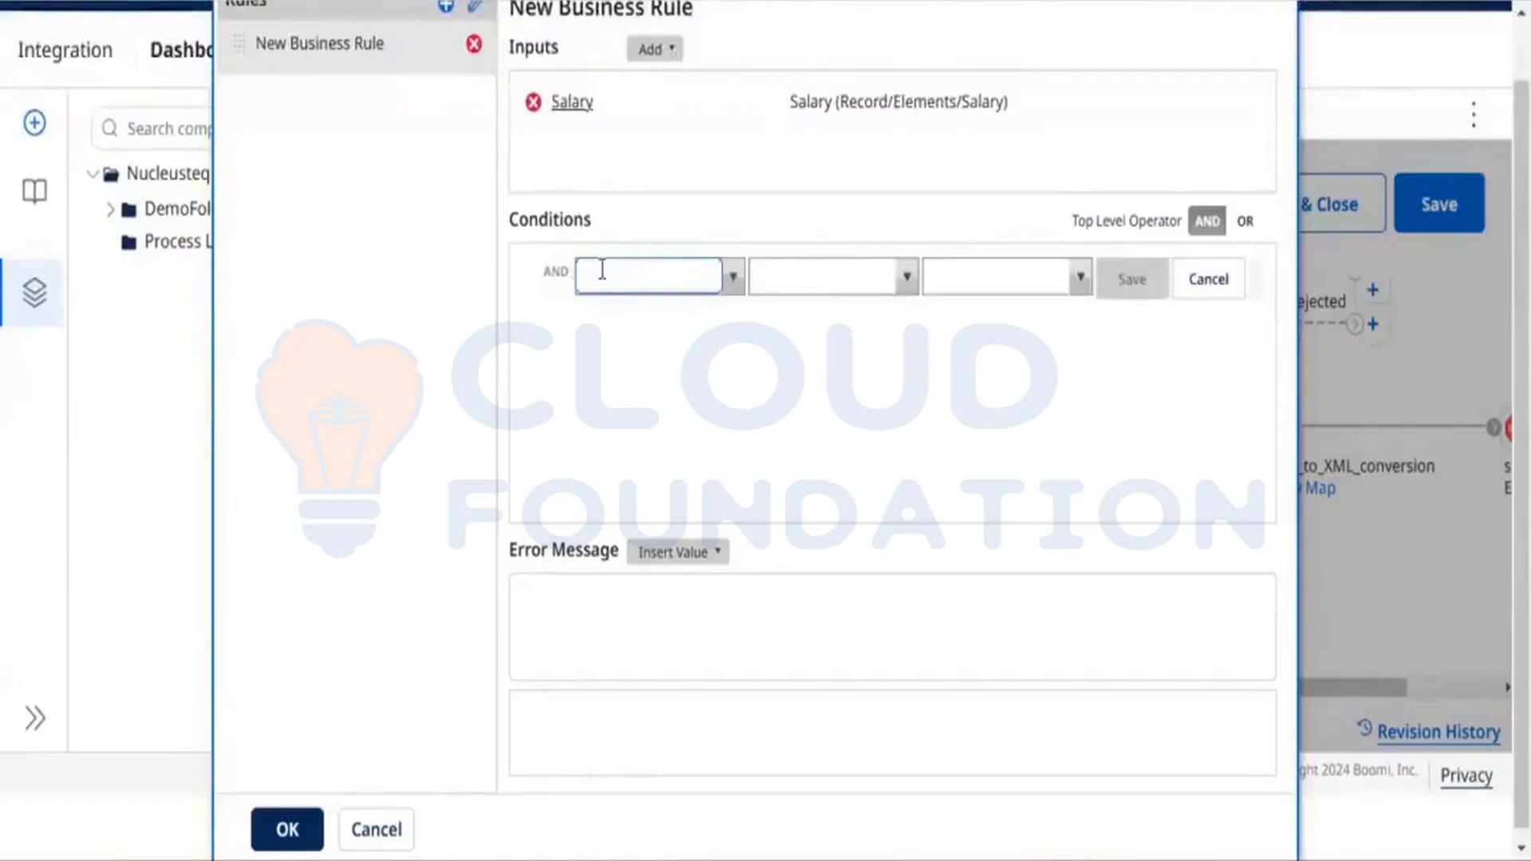
click(738, 287)
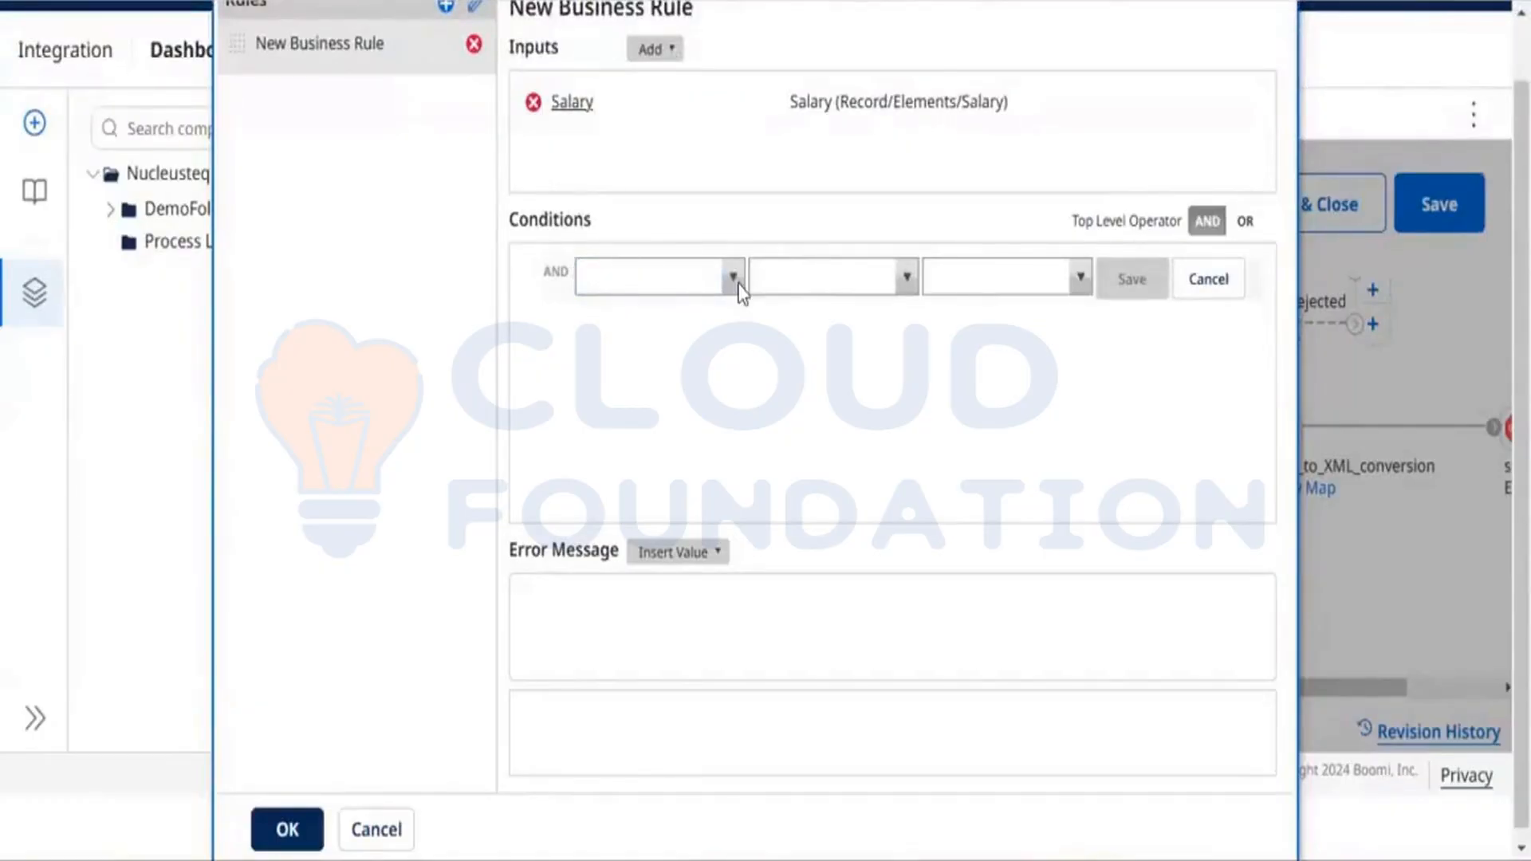
click(740, 285)
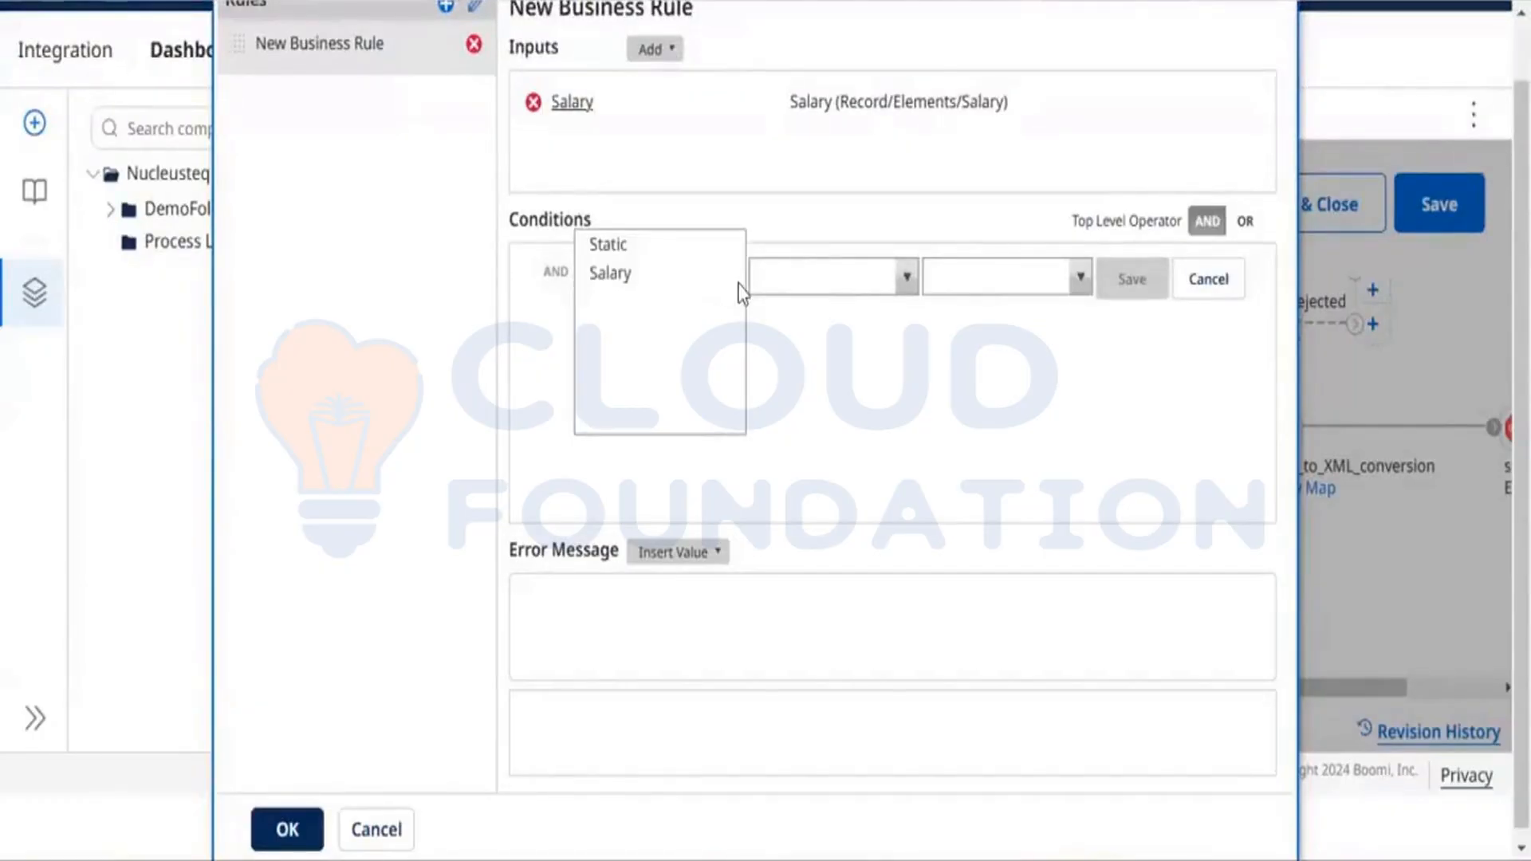
click(642, 274)
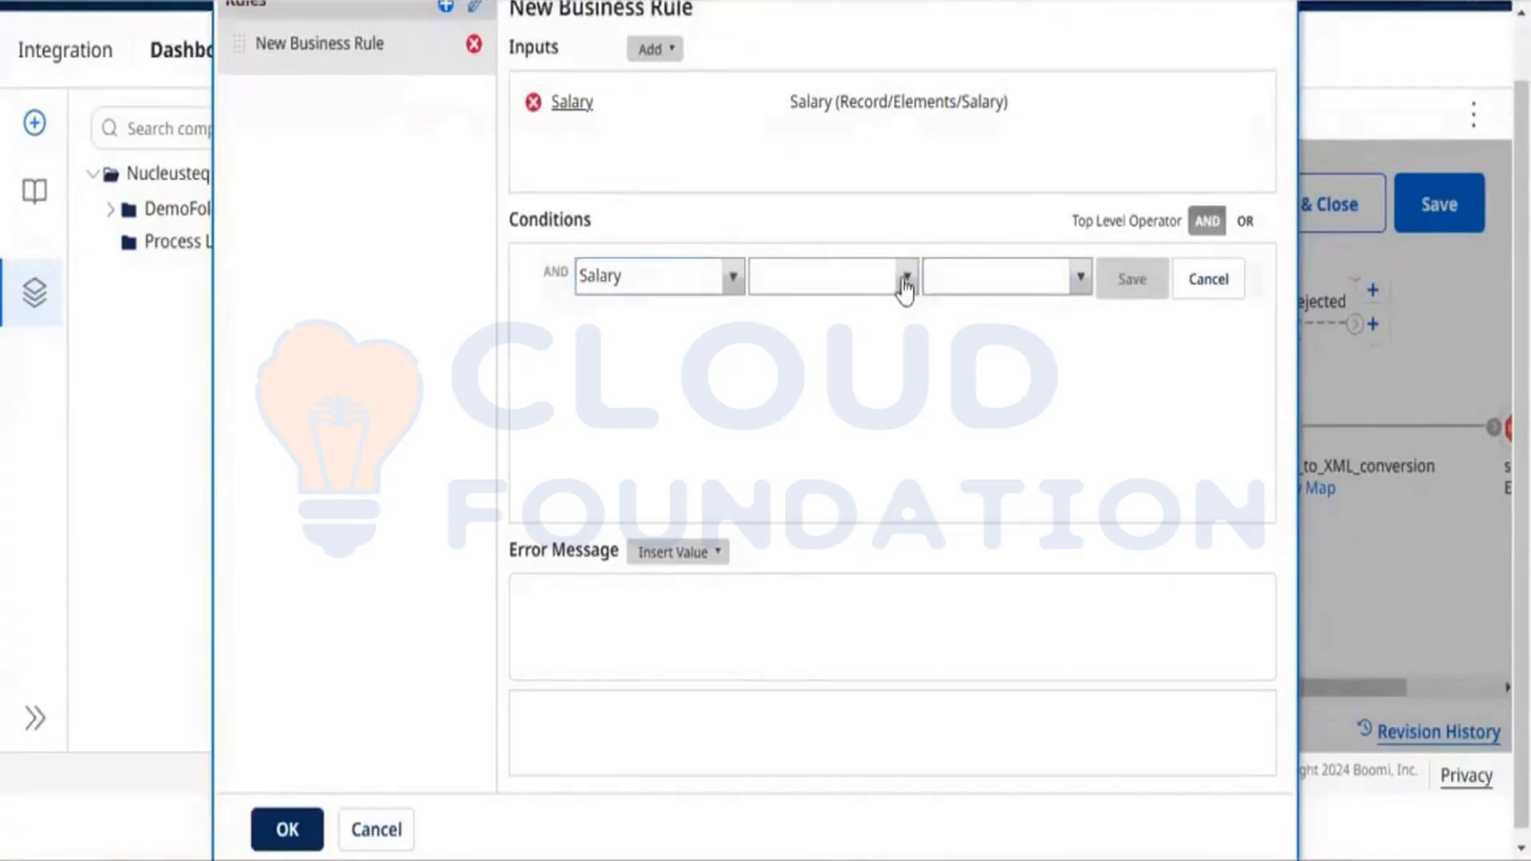
click(907, 281)
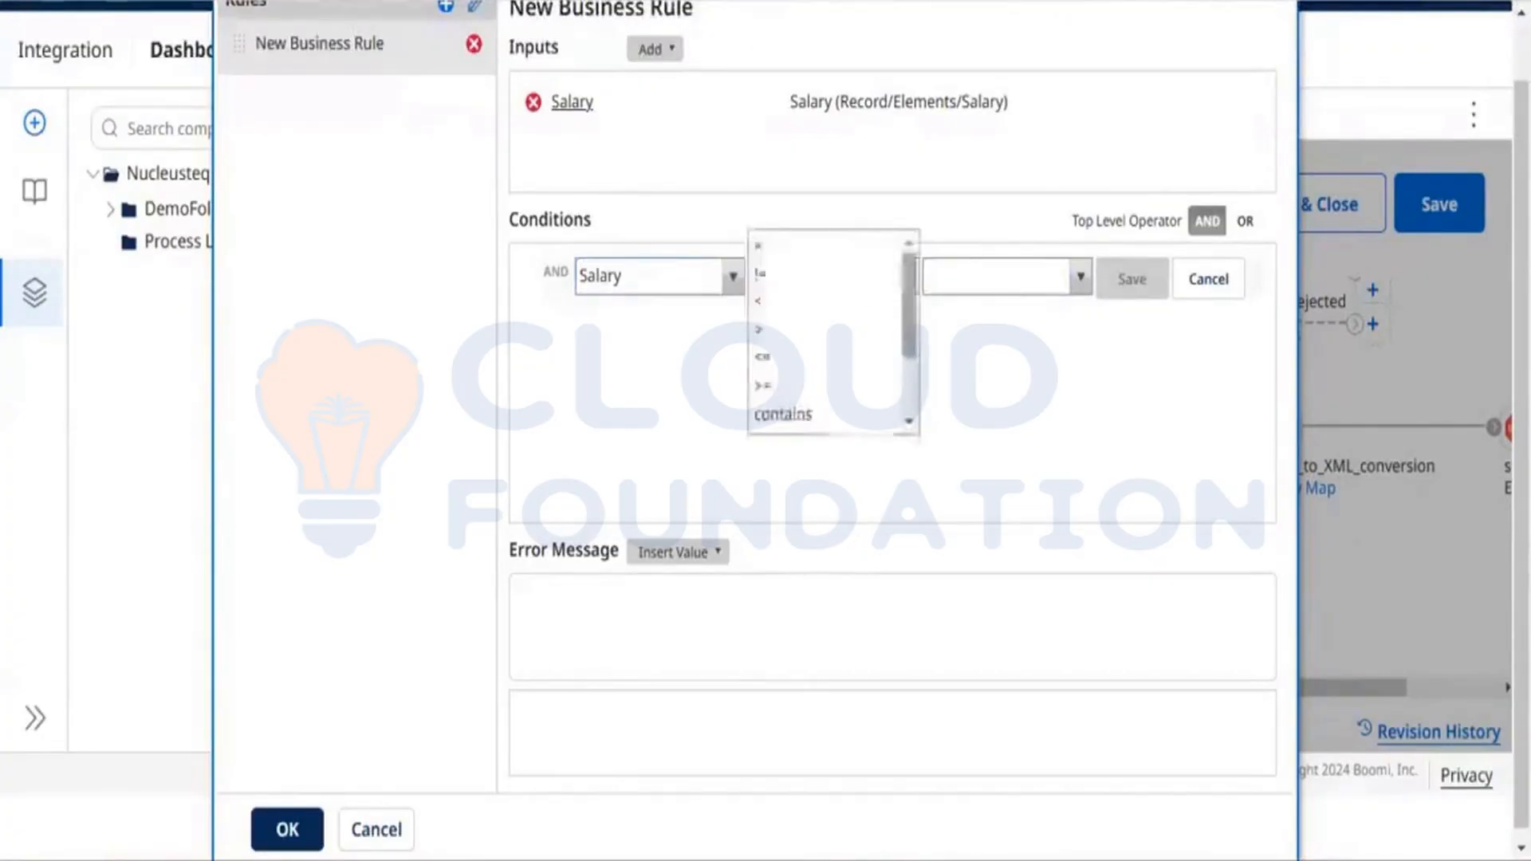
click(771, 339)
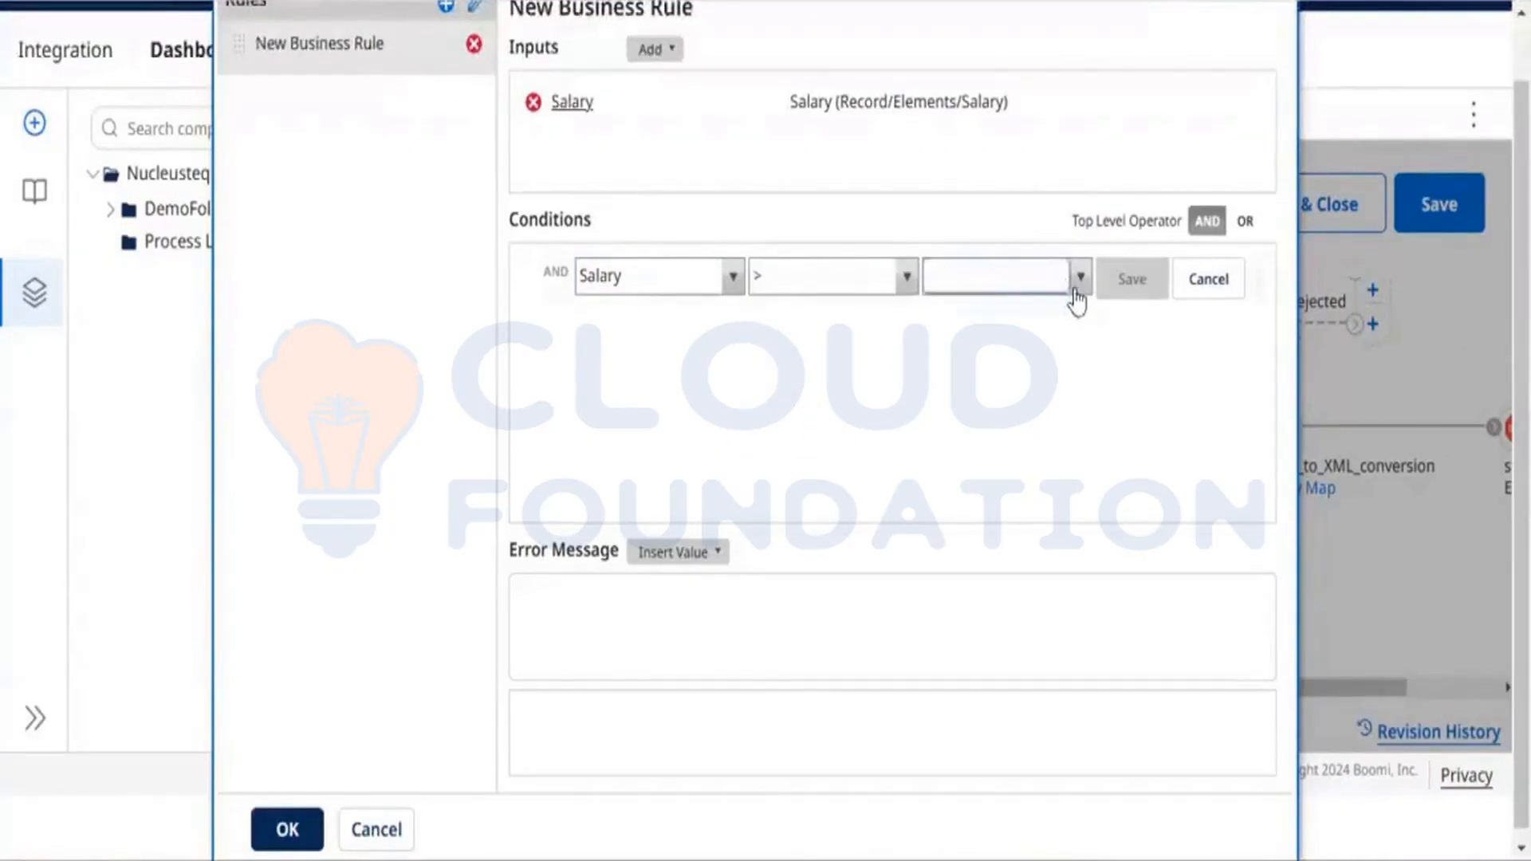
click(1079, 279)
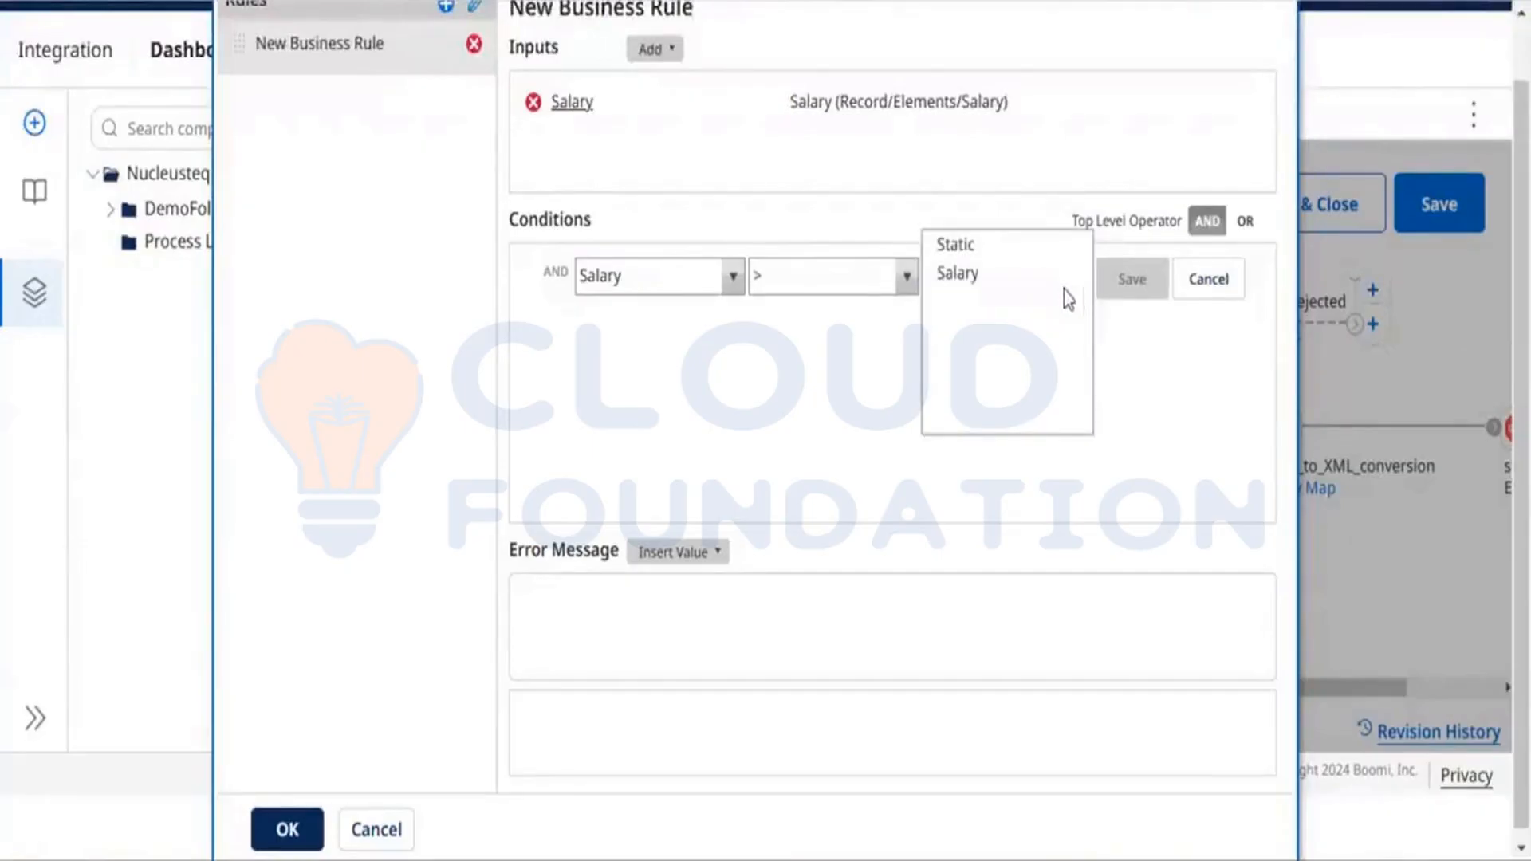
click(1015, 250)
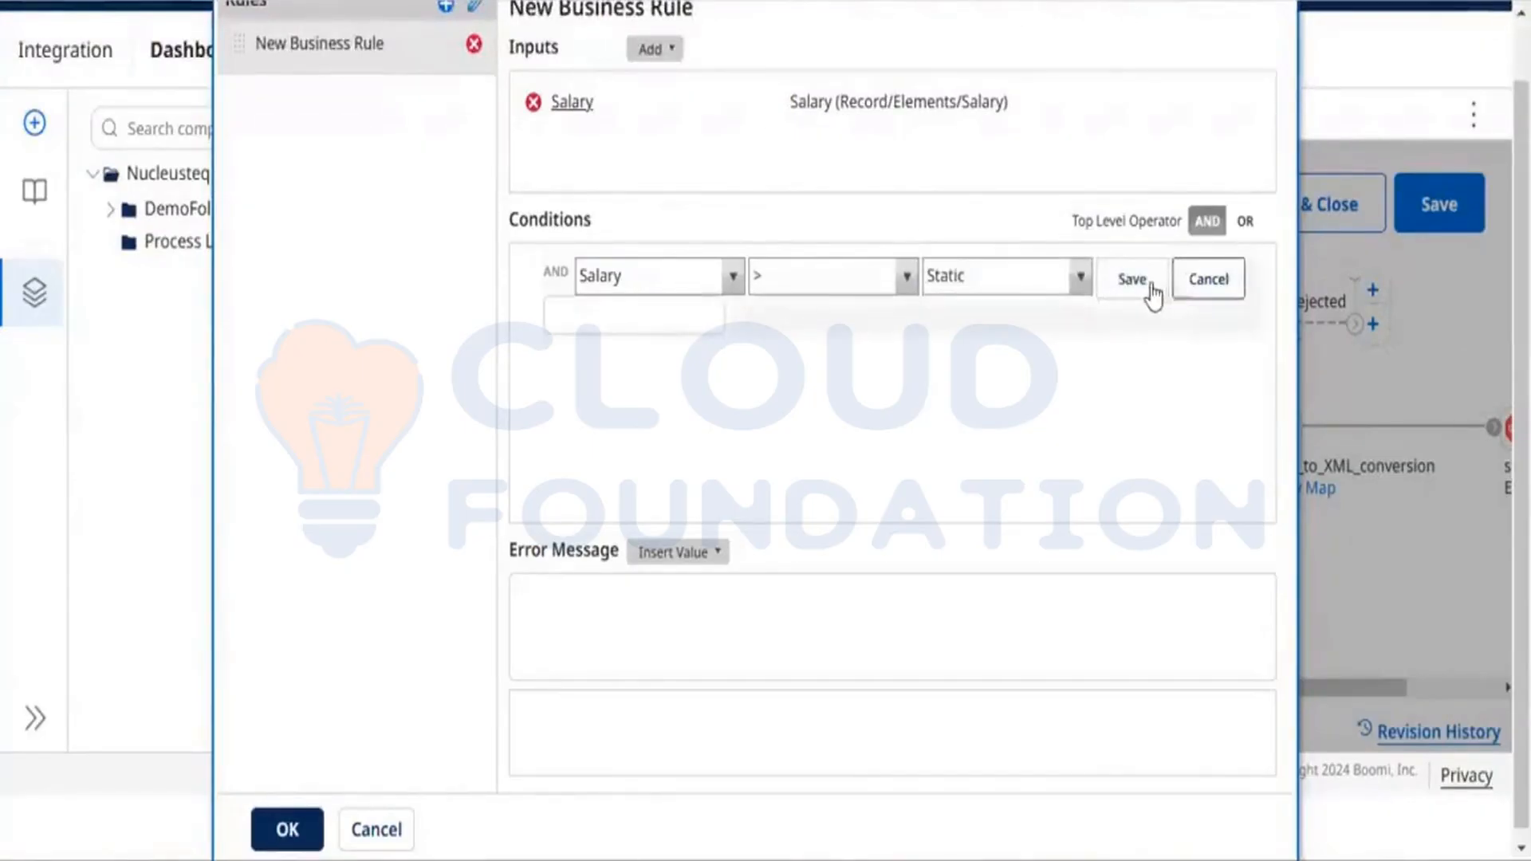
Set the condition's static value to 60000 and save the condition.
click(1153, 295)
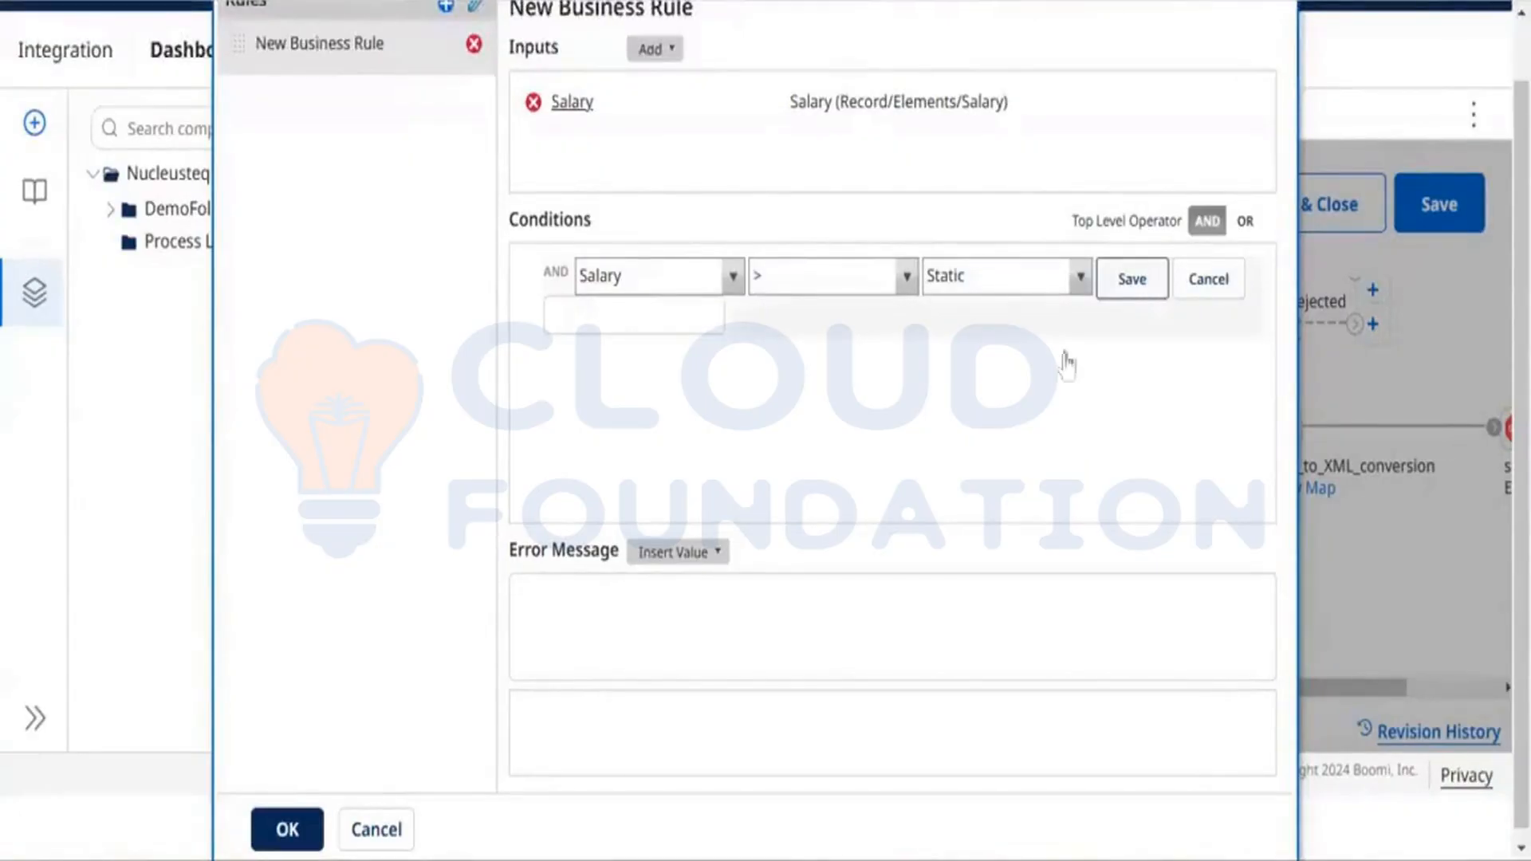
click(620, 315)
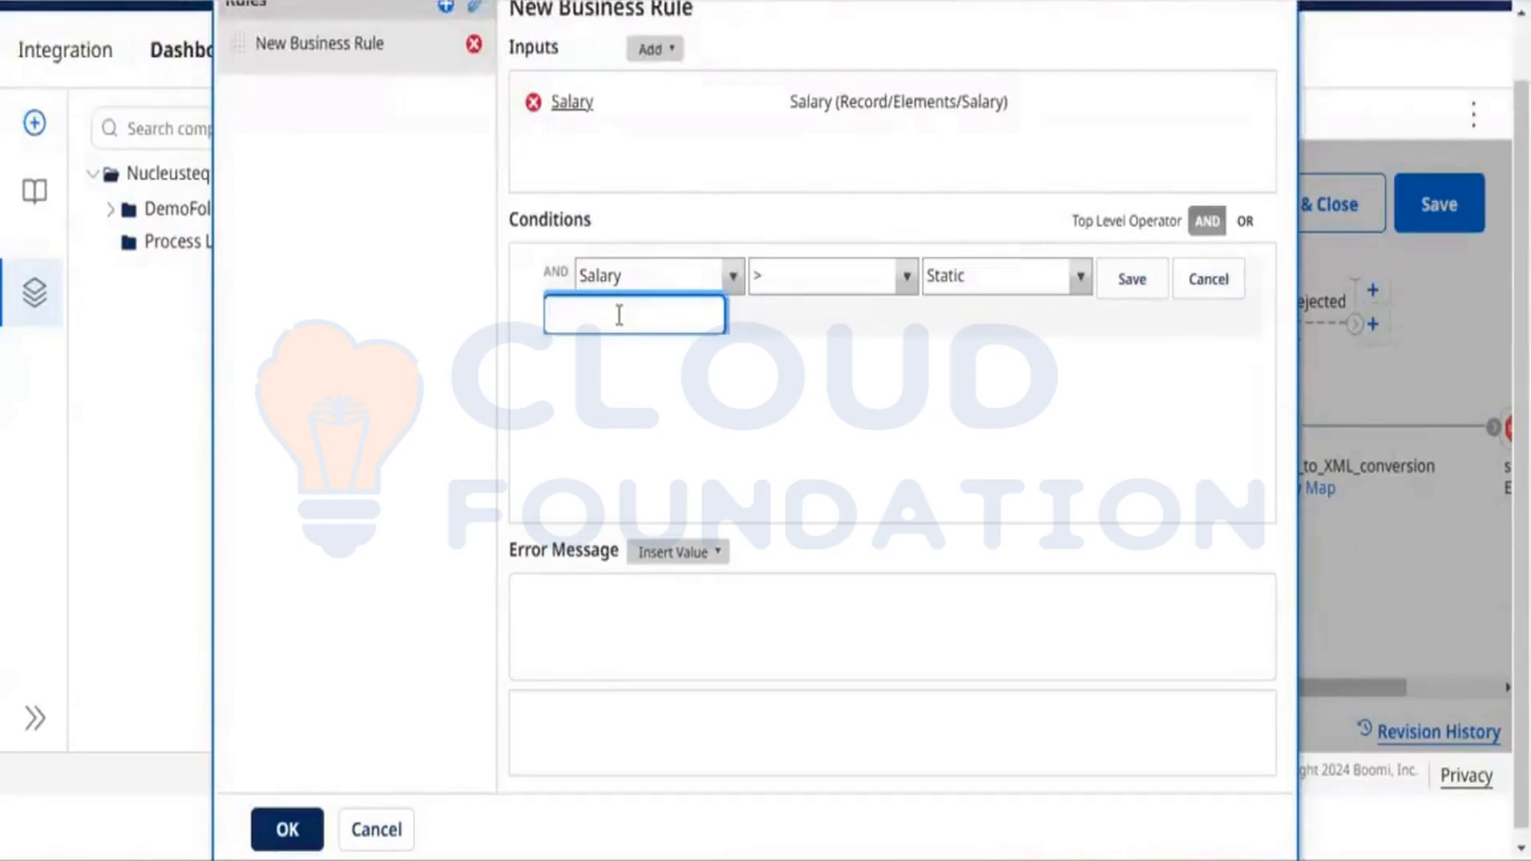
text(60)
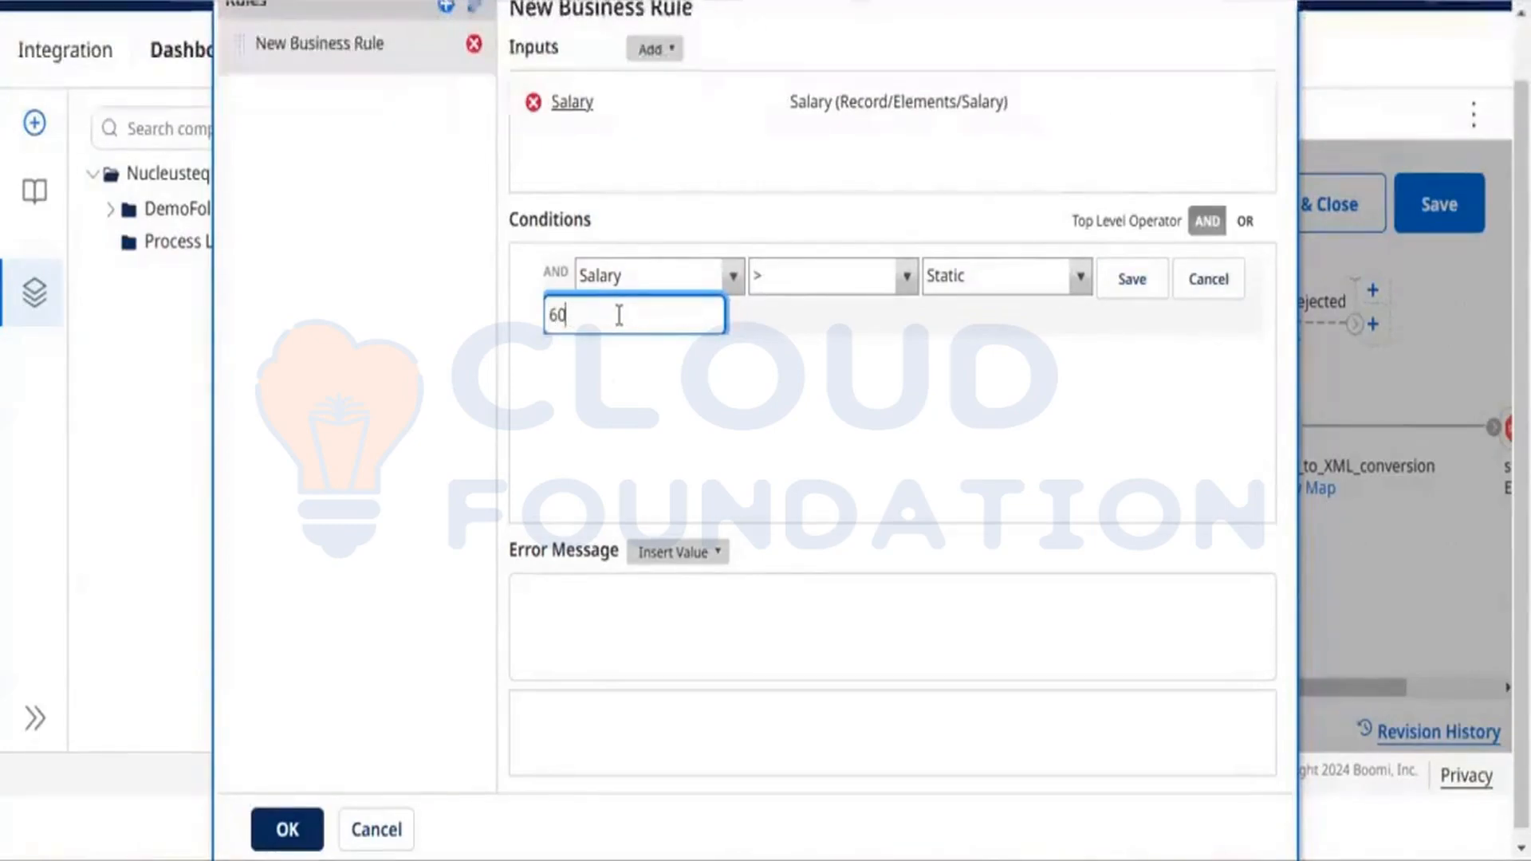
text(000)
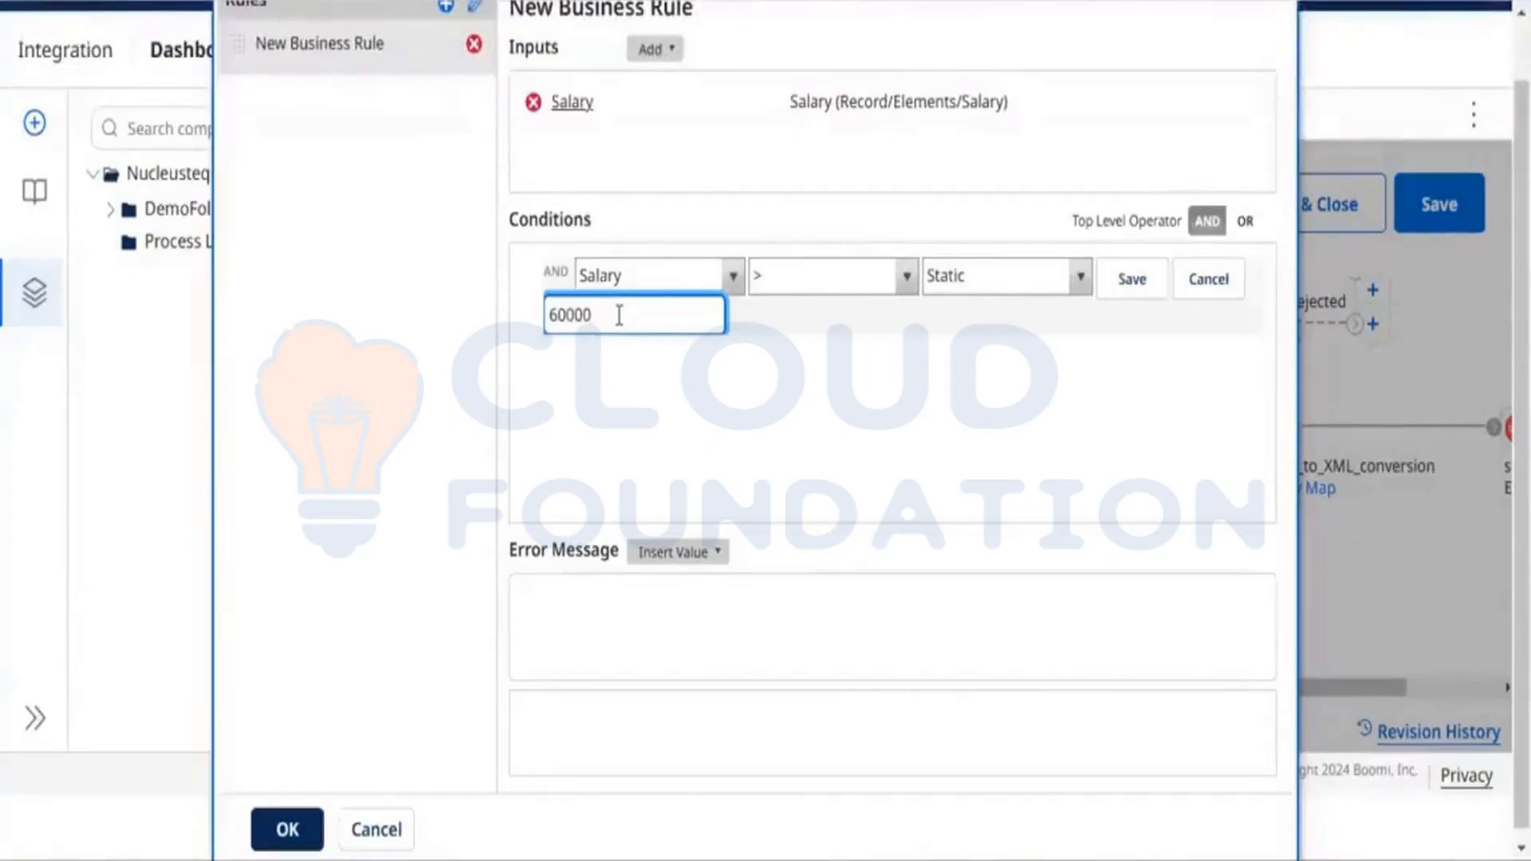
click(1132, 279)
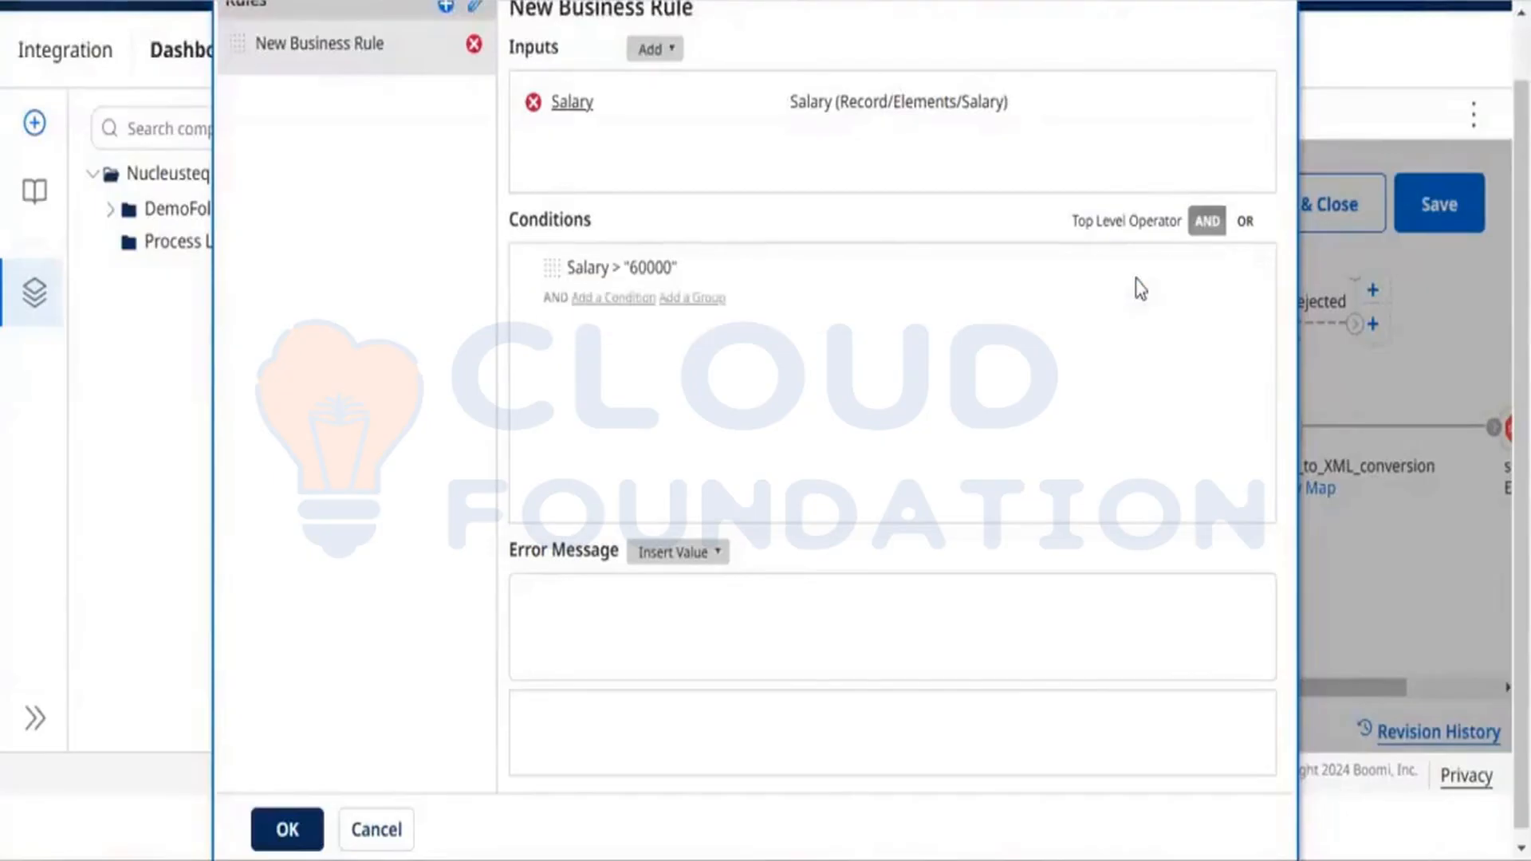
Leave the rule's error message empty and confirm the Business Rules step.
click(670, 612)
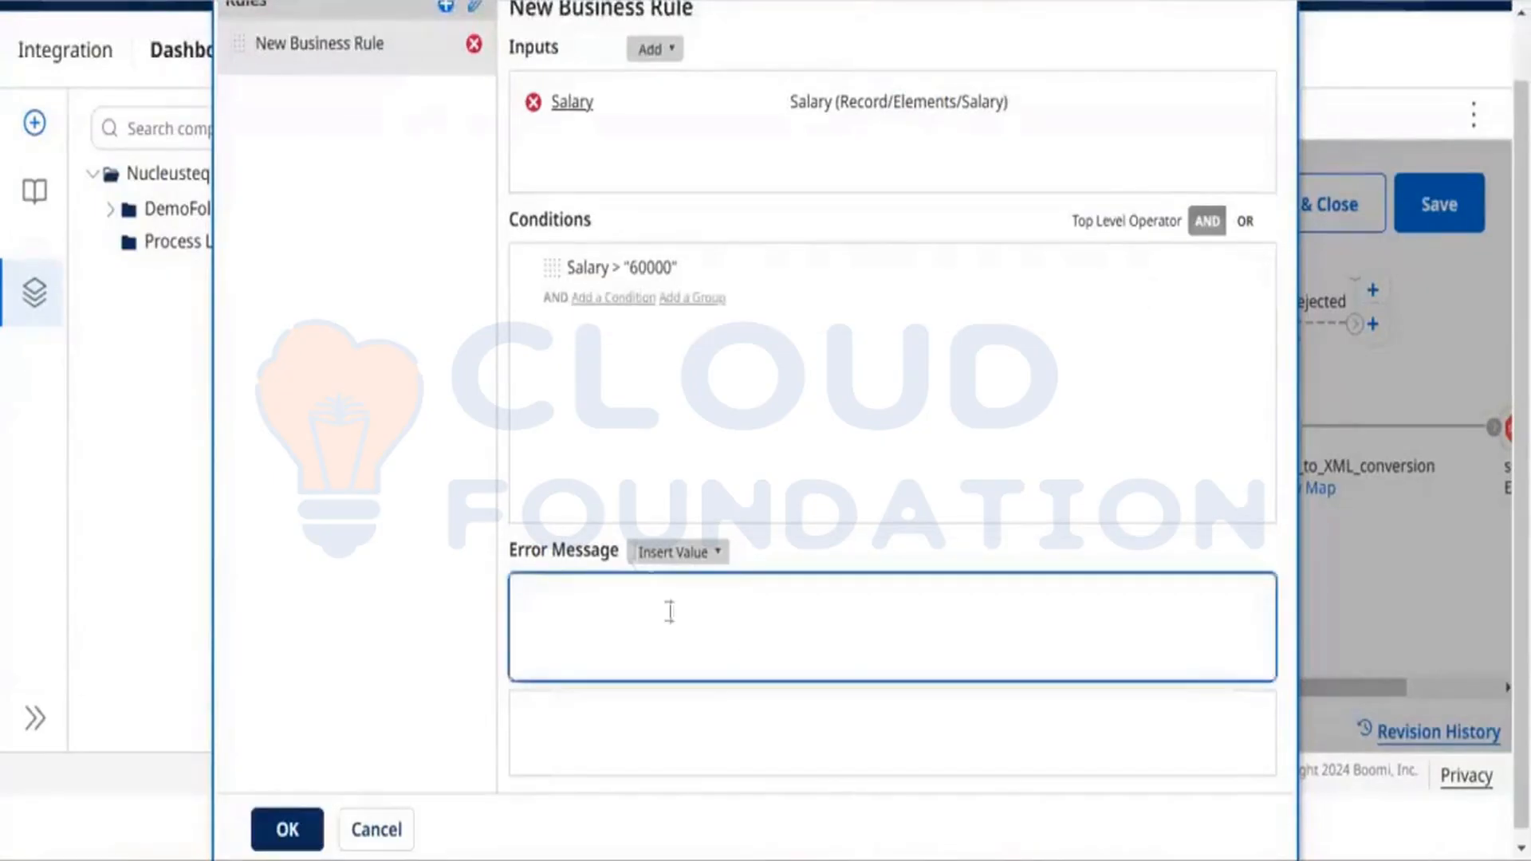
click(638, 552)
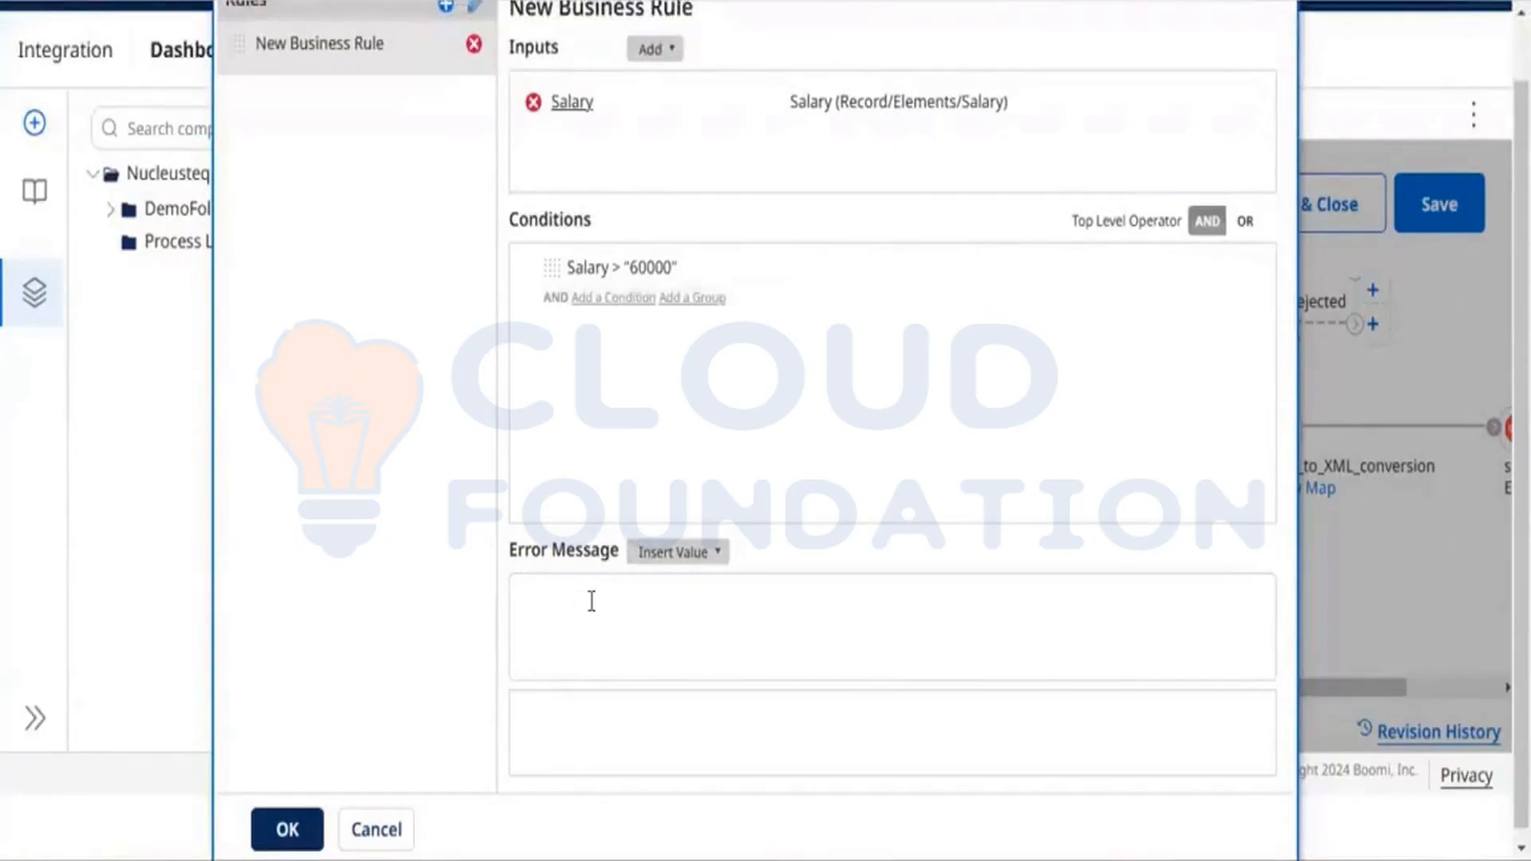
click(615, 614)
click(464, 568)
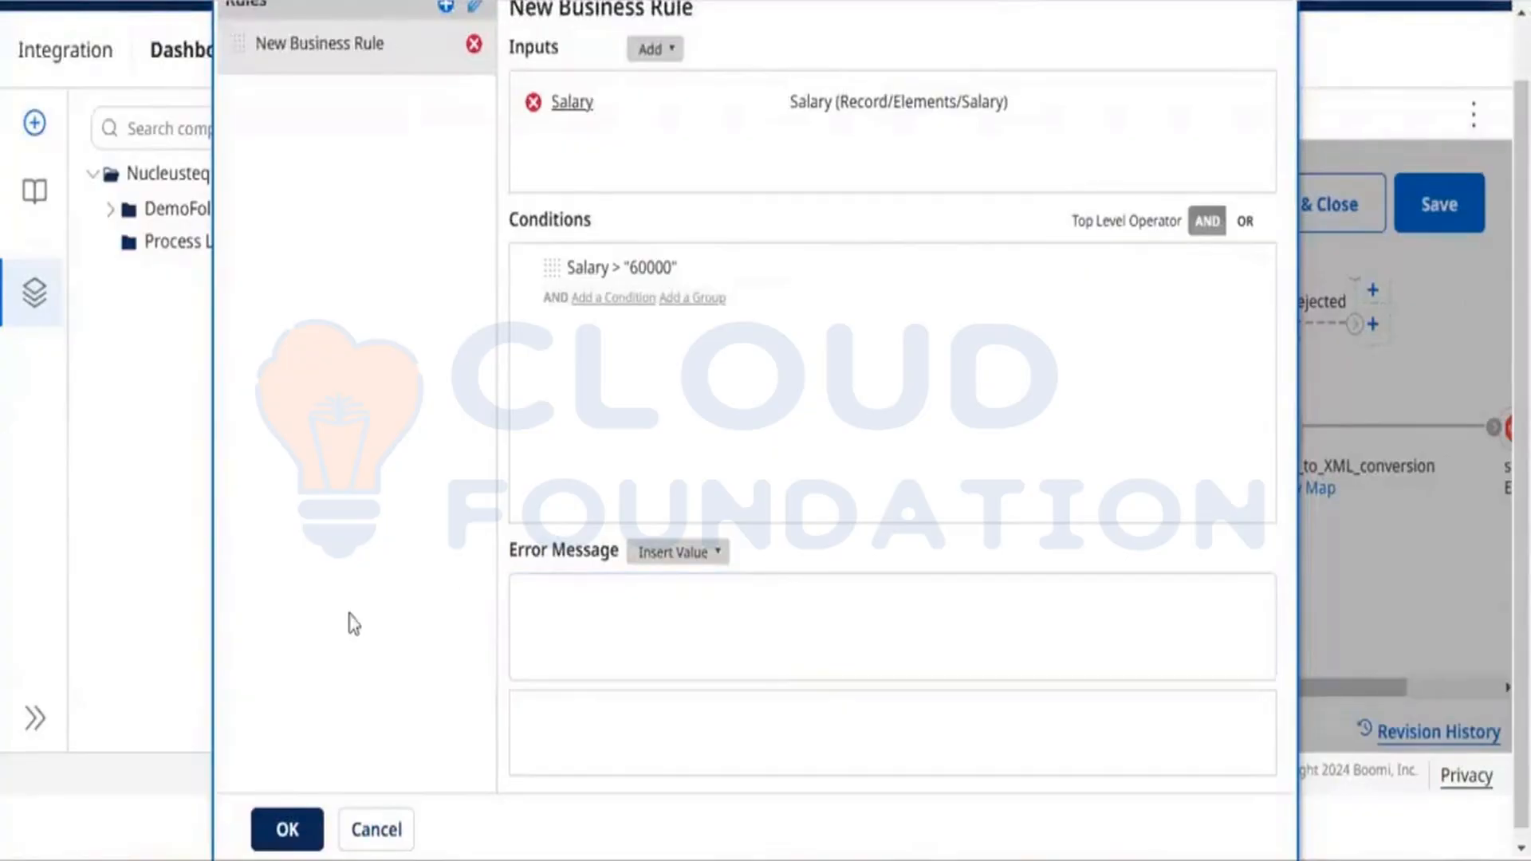
click(285, 829)
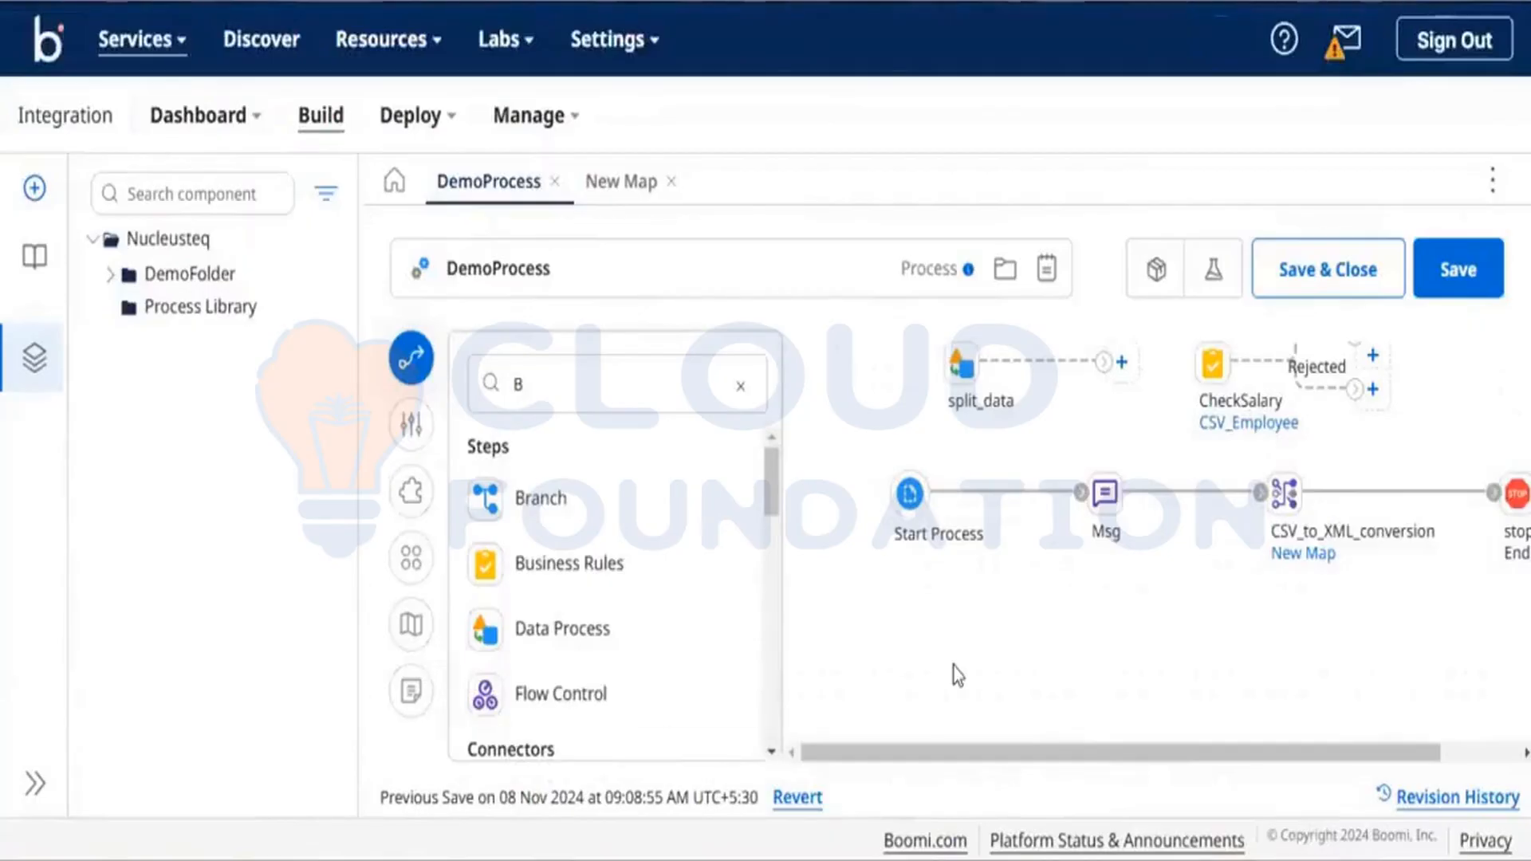
Hide the step palette, detach the Msg step from Start Process, and place Msg below the main flow.
scroll(958, 676, right, 1)
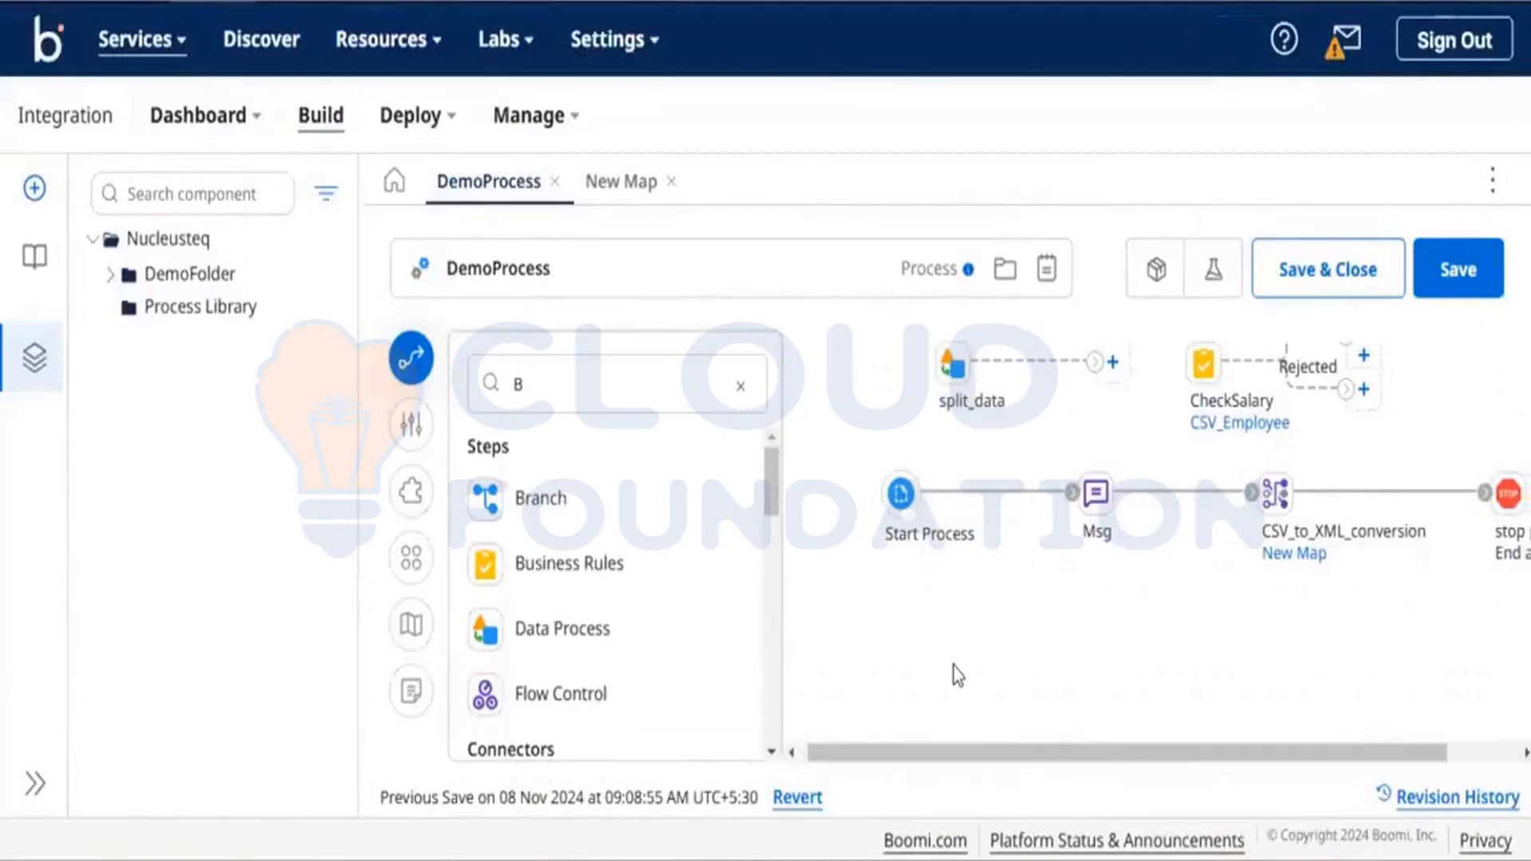
scroll(958, 675, right, 5)
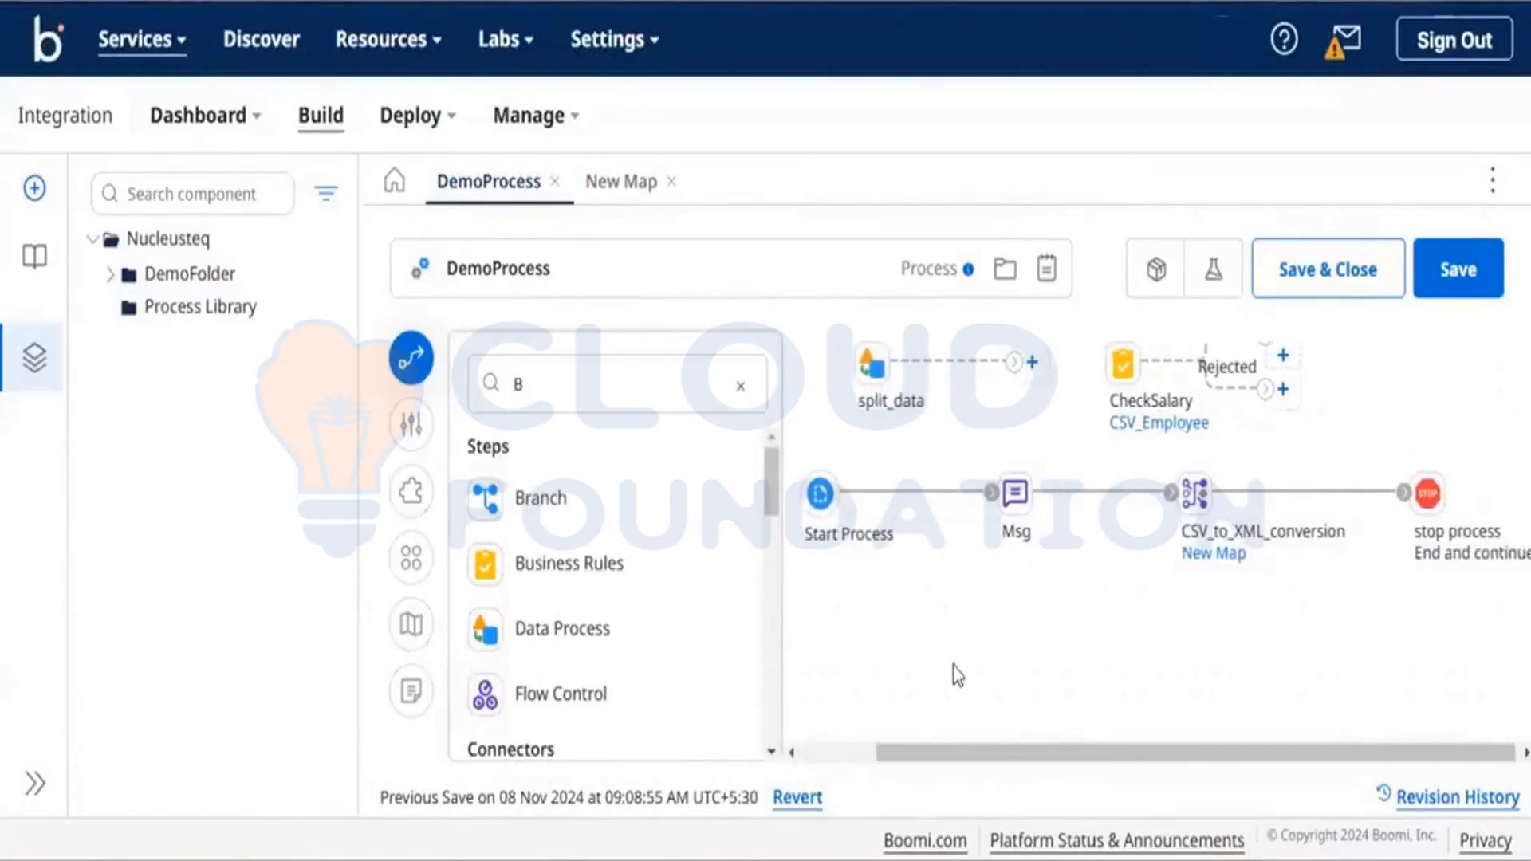
click(403, 373)
click(762, 495)
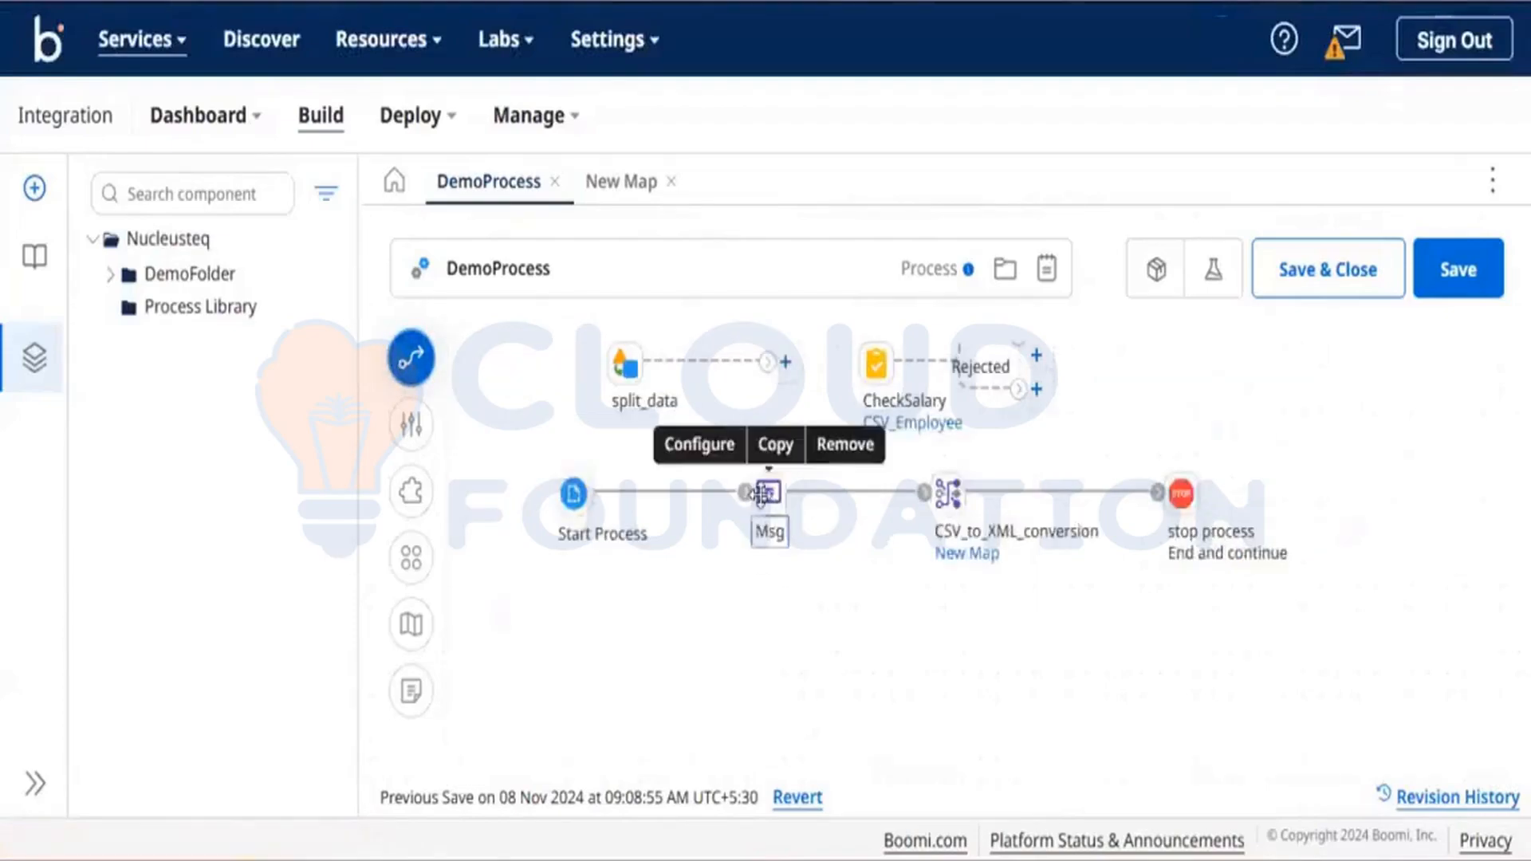
drag(761, 495, 581, 585)
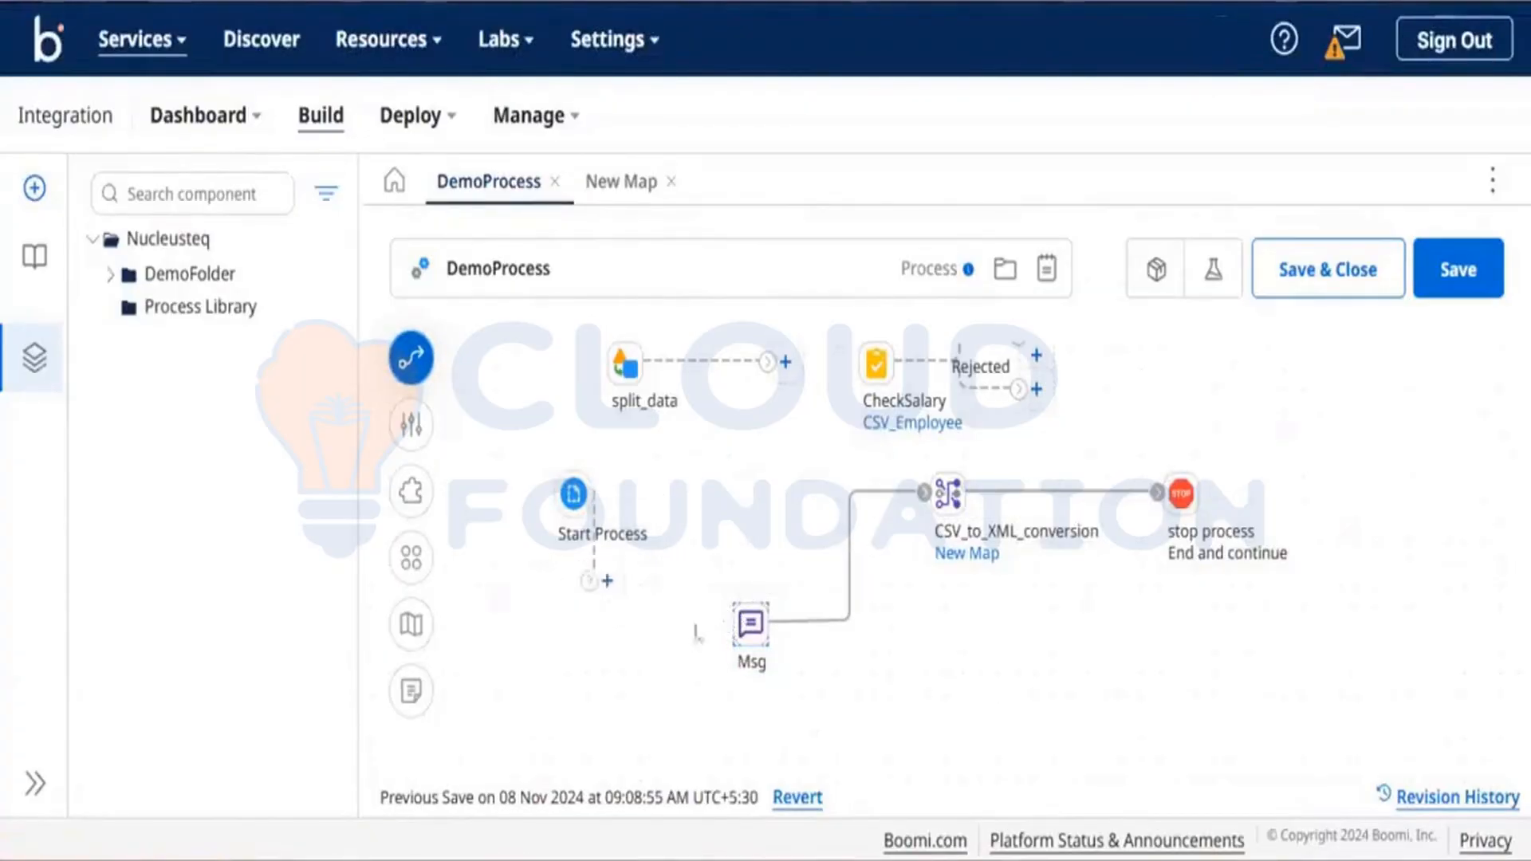
Place the Msg step beside Start Process and connect Start Process to it.
click(747, 628)
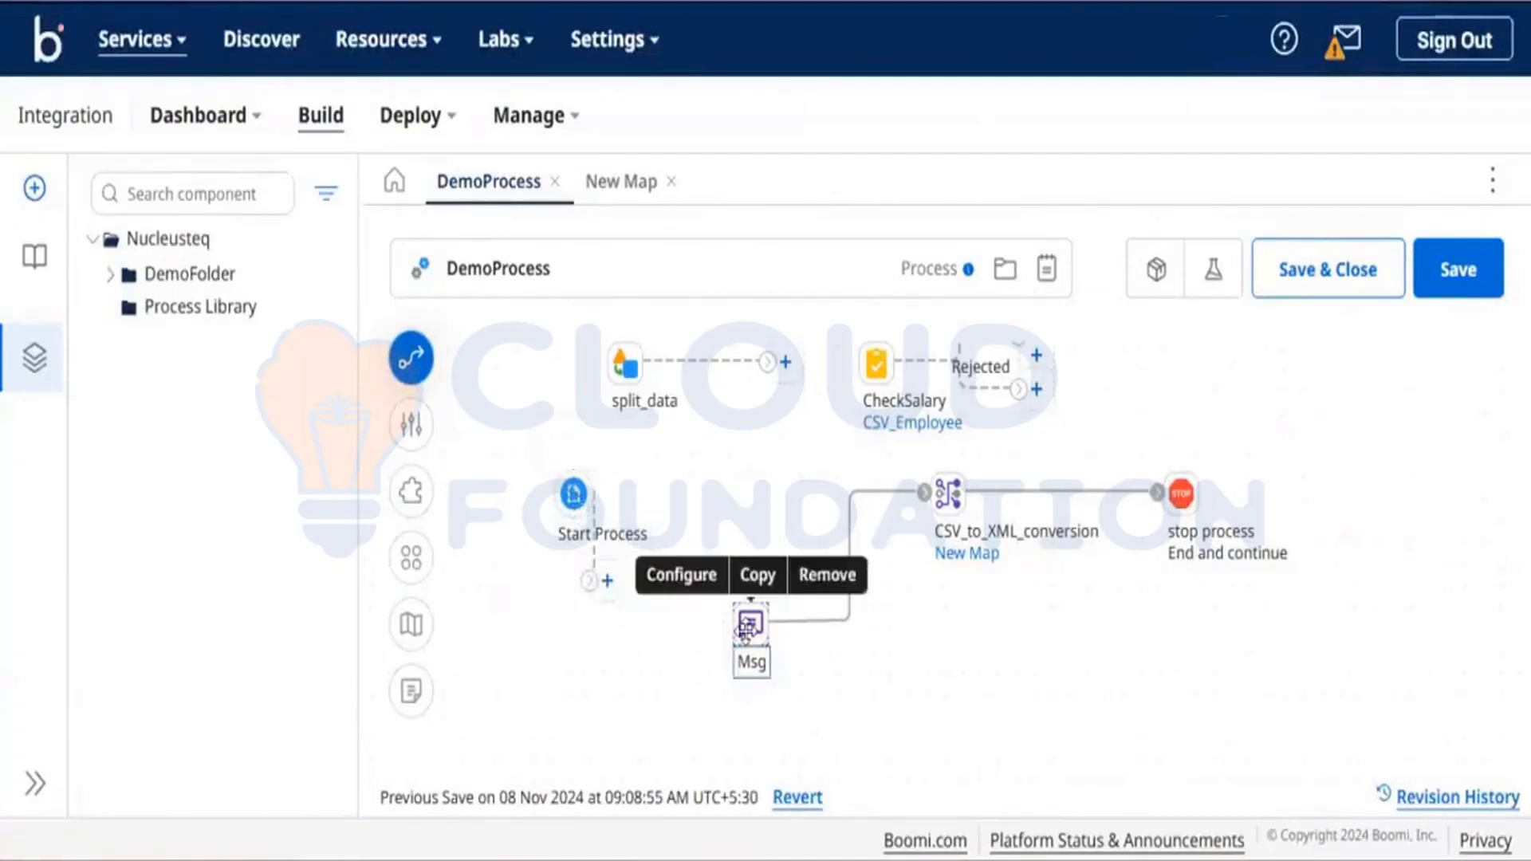
drag(746, 631, 691, 499)
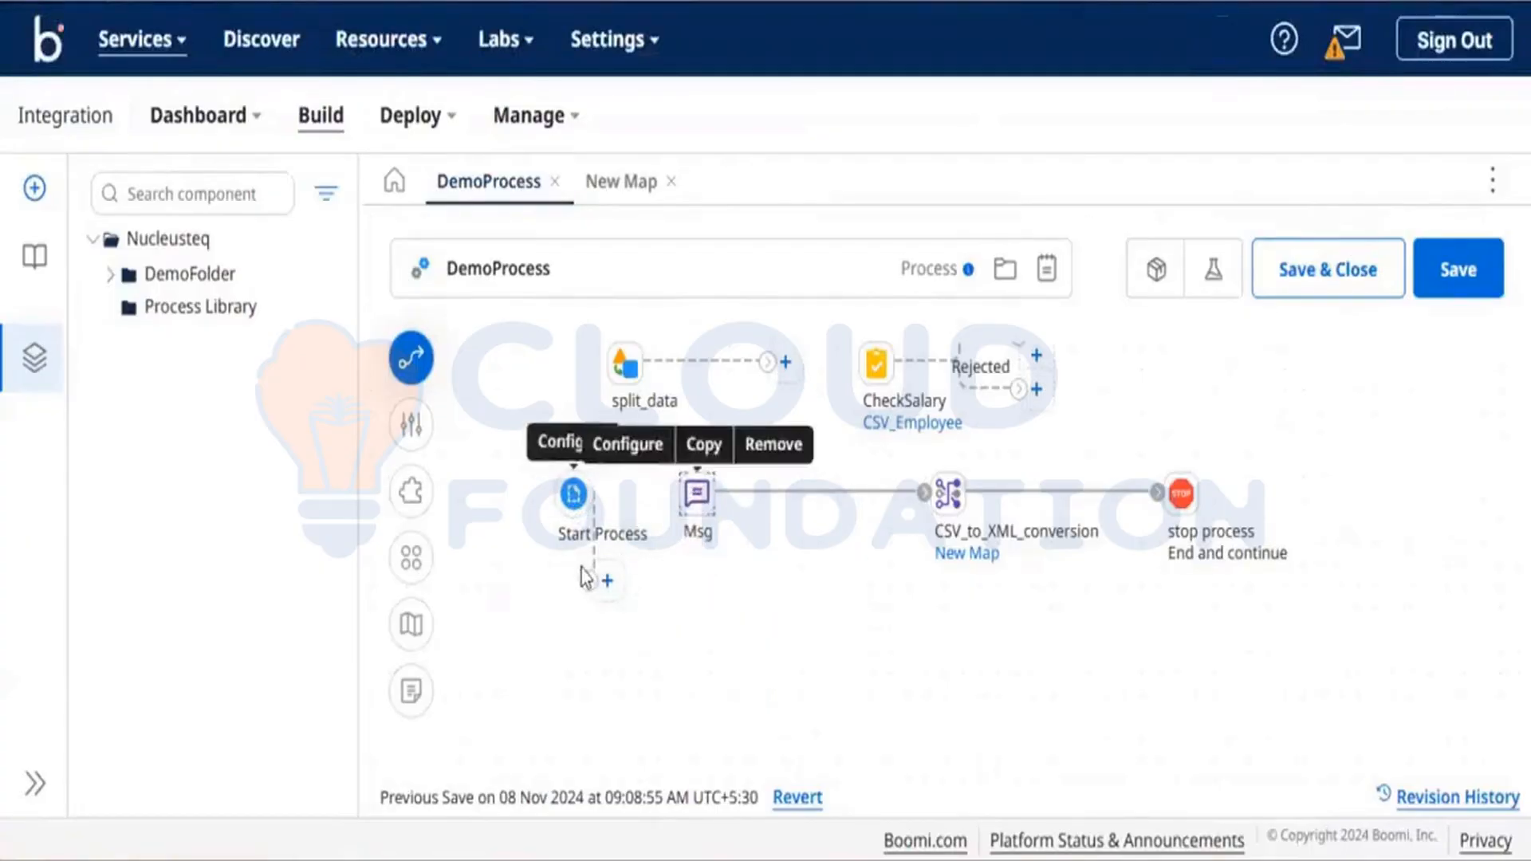
drag(586, 578, 697, 496)
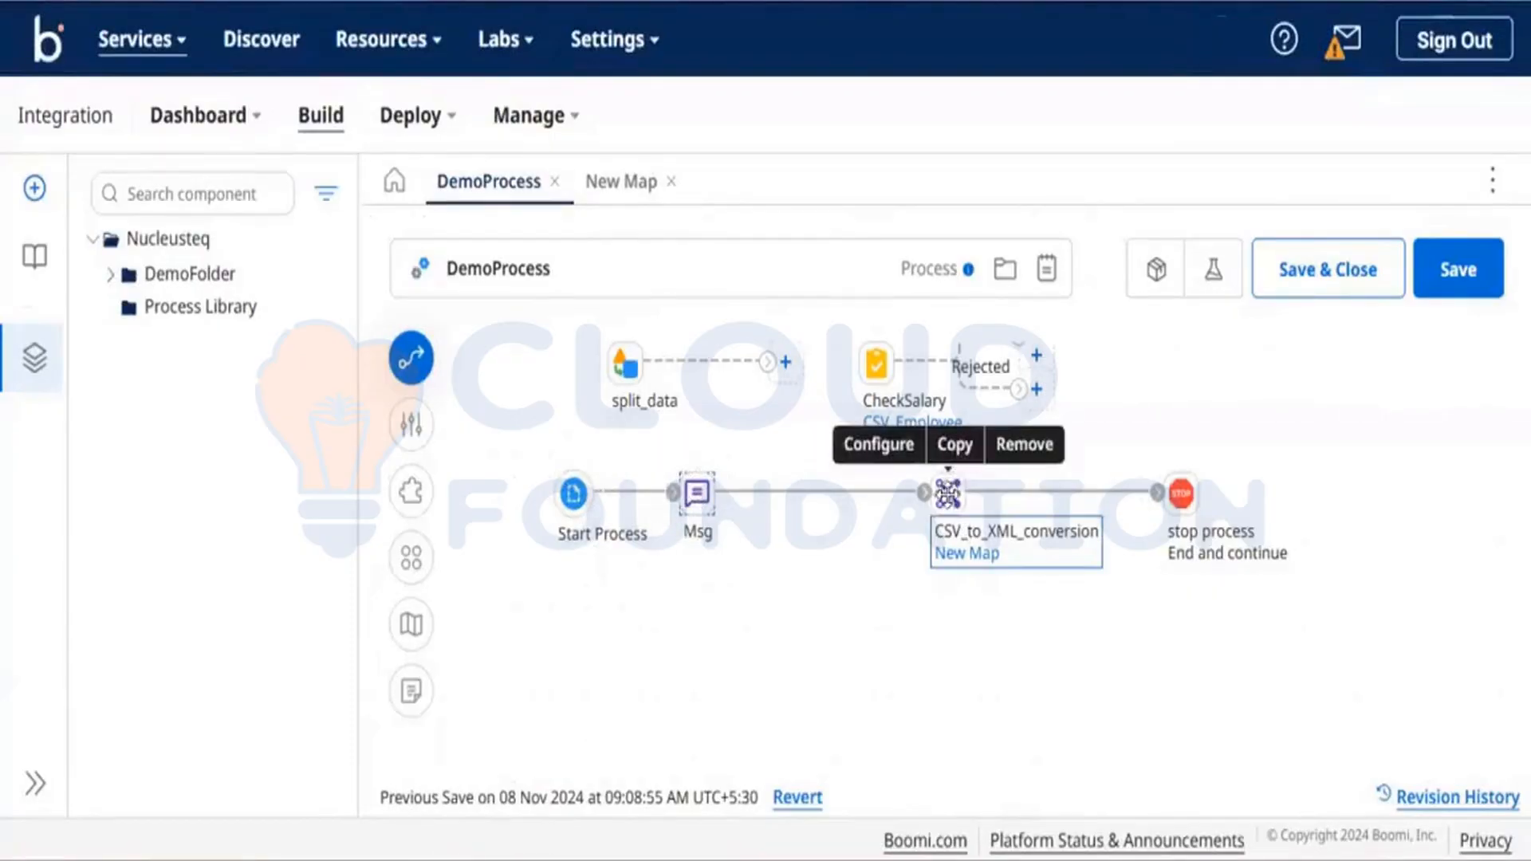
Detach CSV_to_XML_conversion from Msg, move it aside, and attach split_data as the step following Msg.
drag(946, 494, 1066, 535)
drag(893, 488, 798, 490)
click(614, 370)
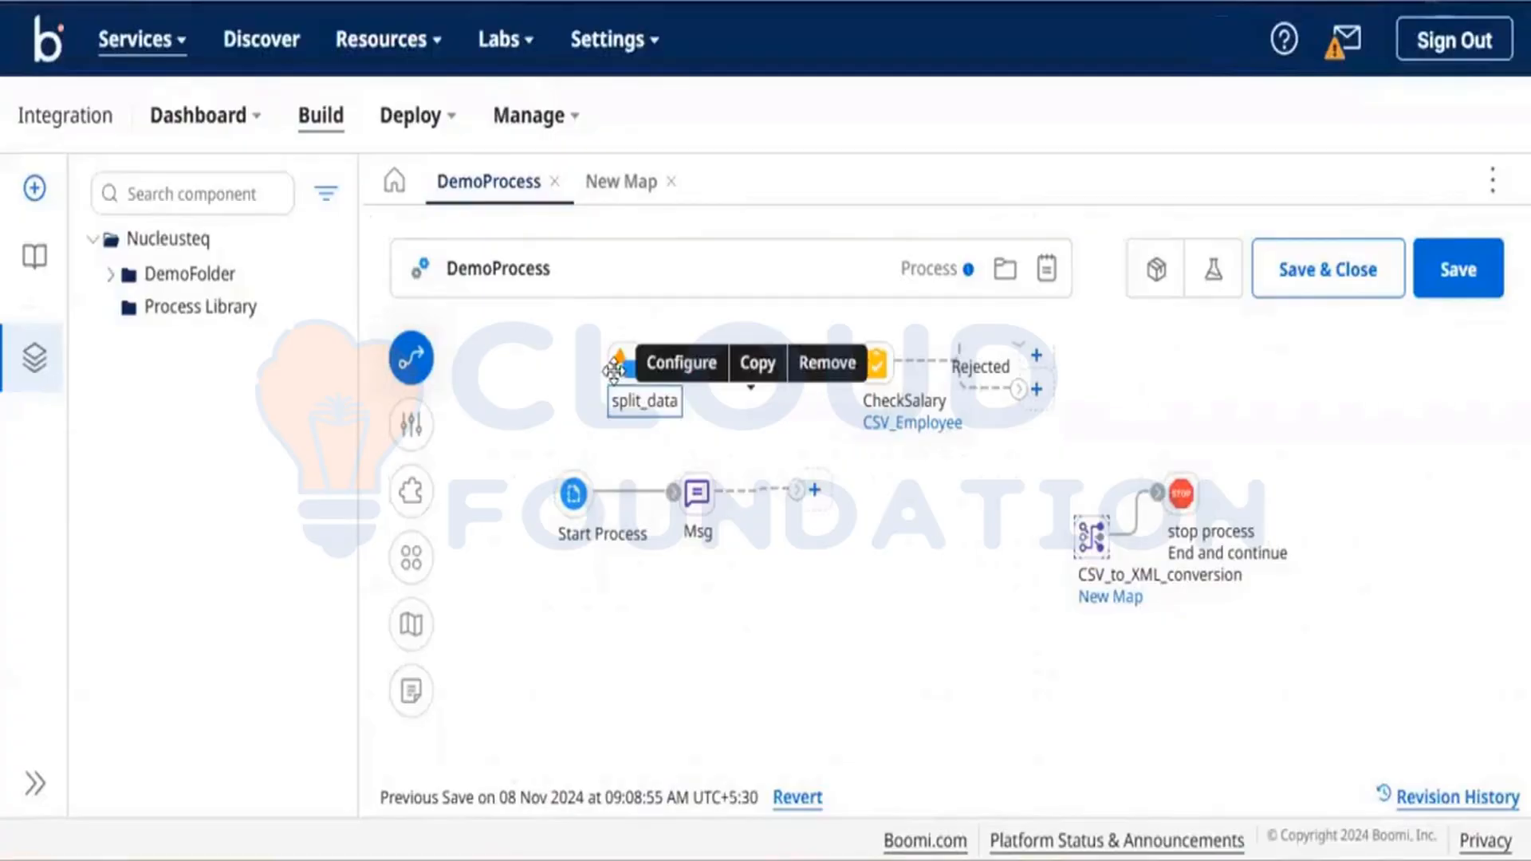
drag(614, 369, 799, 496)
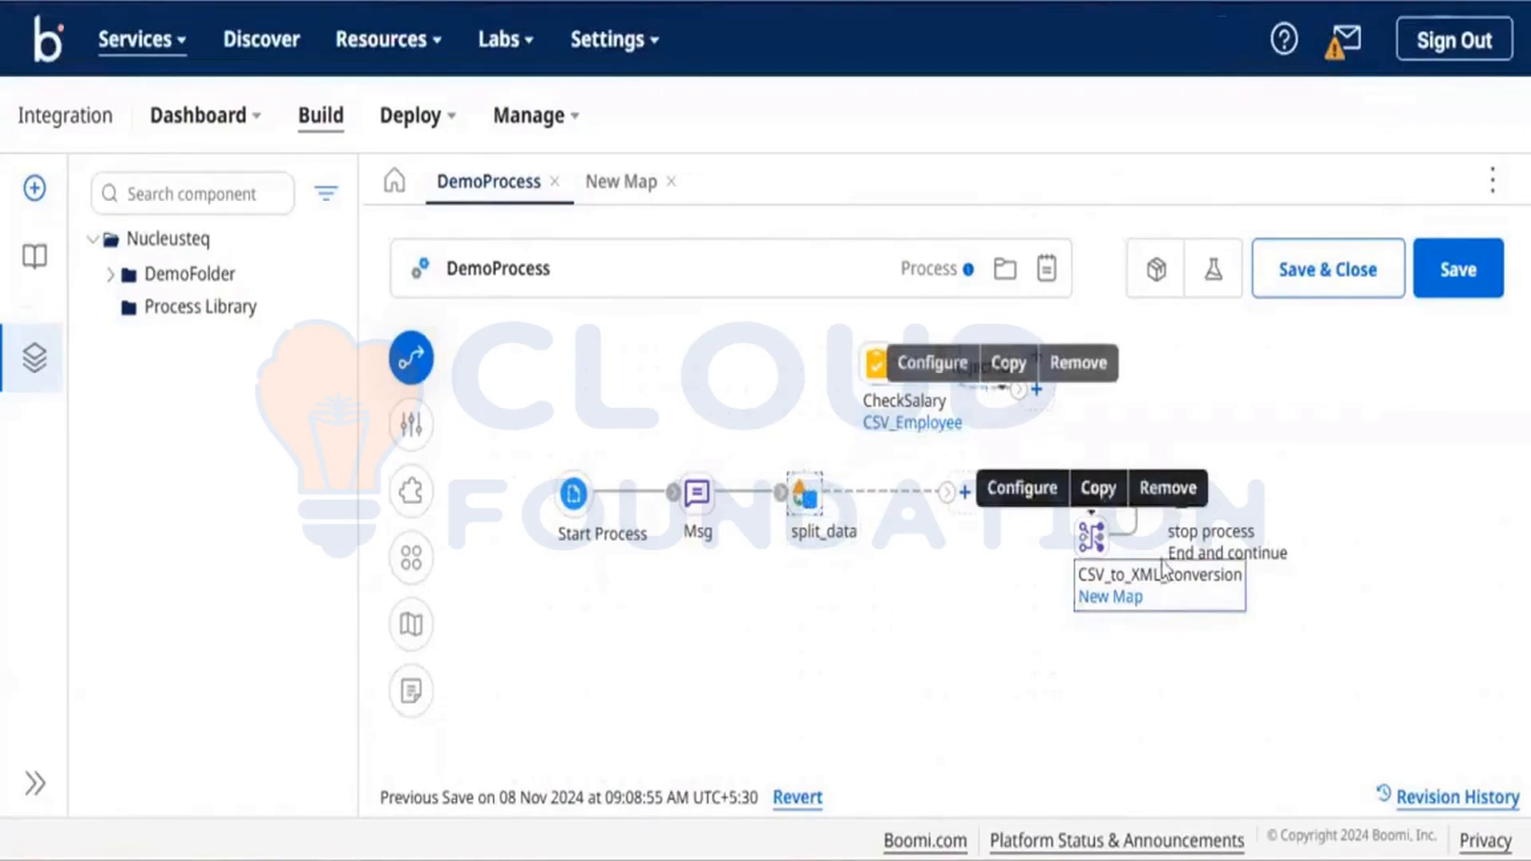
Move CSV_to_XML_conversion and its stop process step out of the way, and attach CheckSalary after split_data.
drag(1100, 529, 1158, 372)
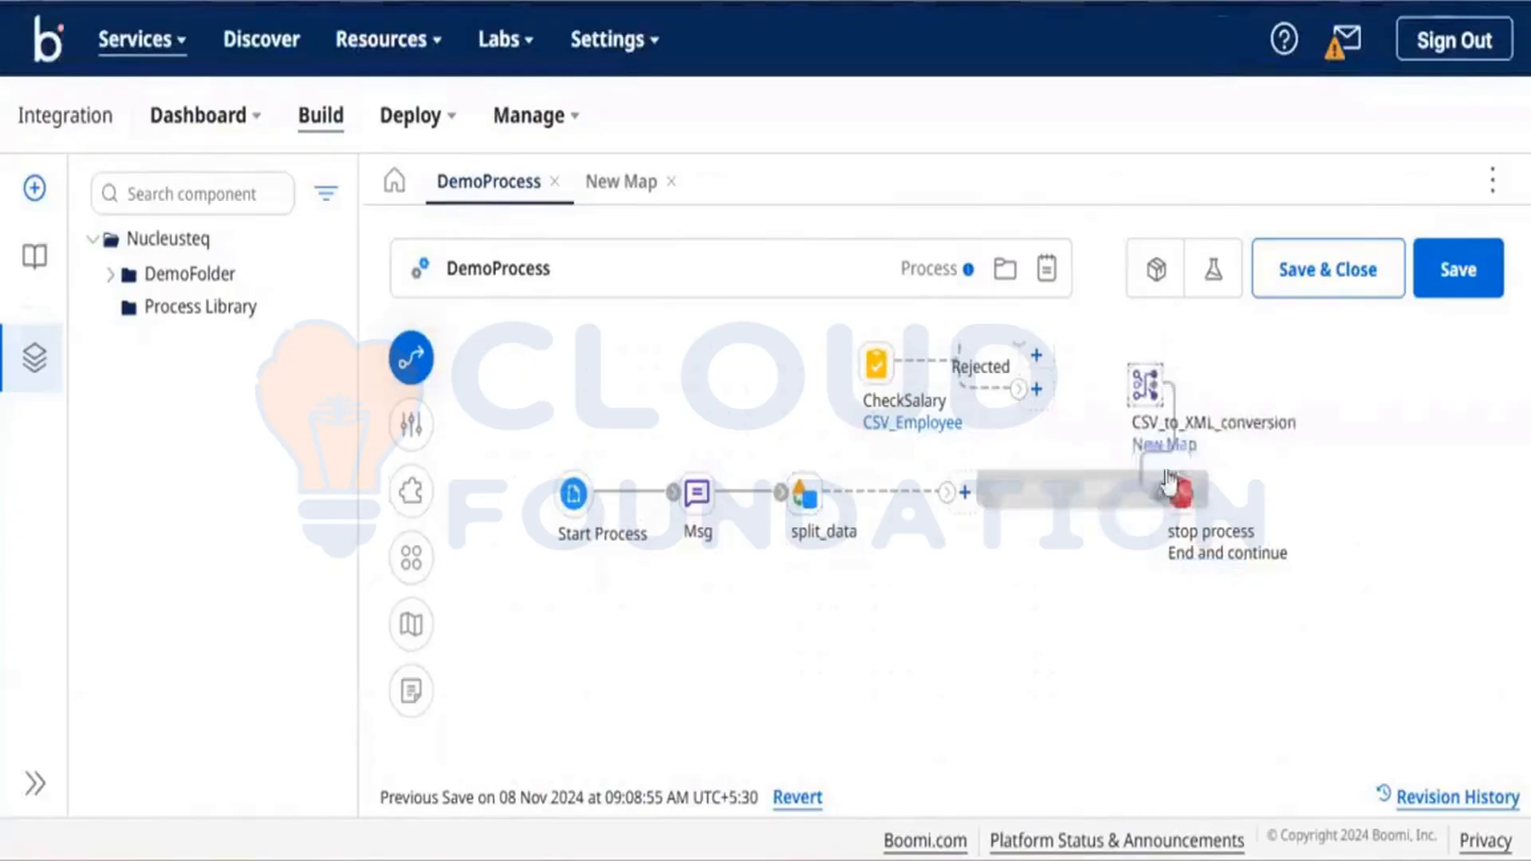
drag(1183, 490, 1359, 446)
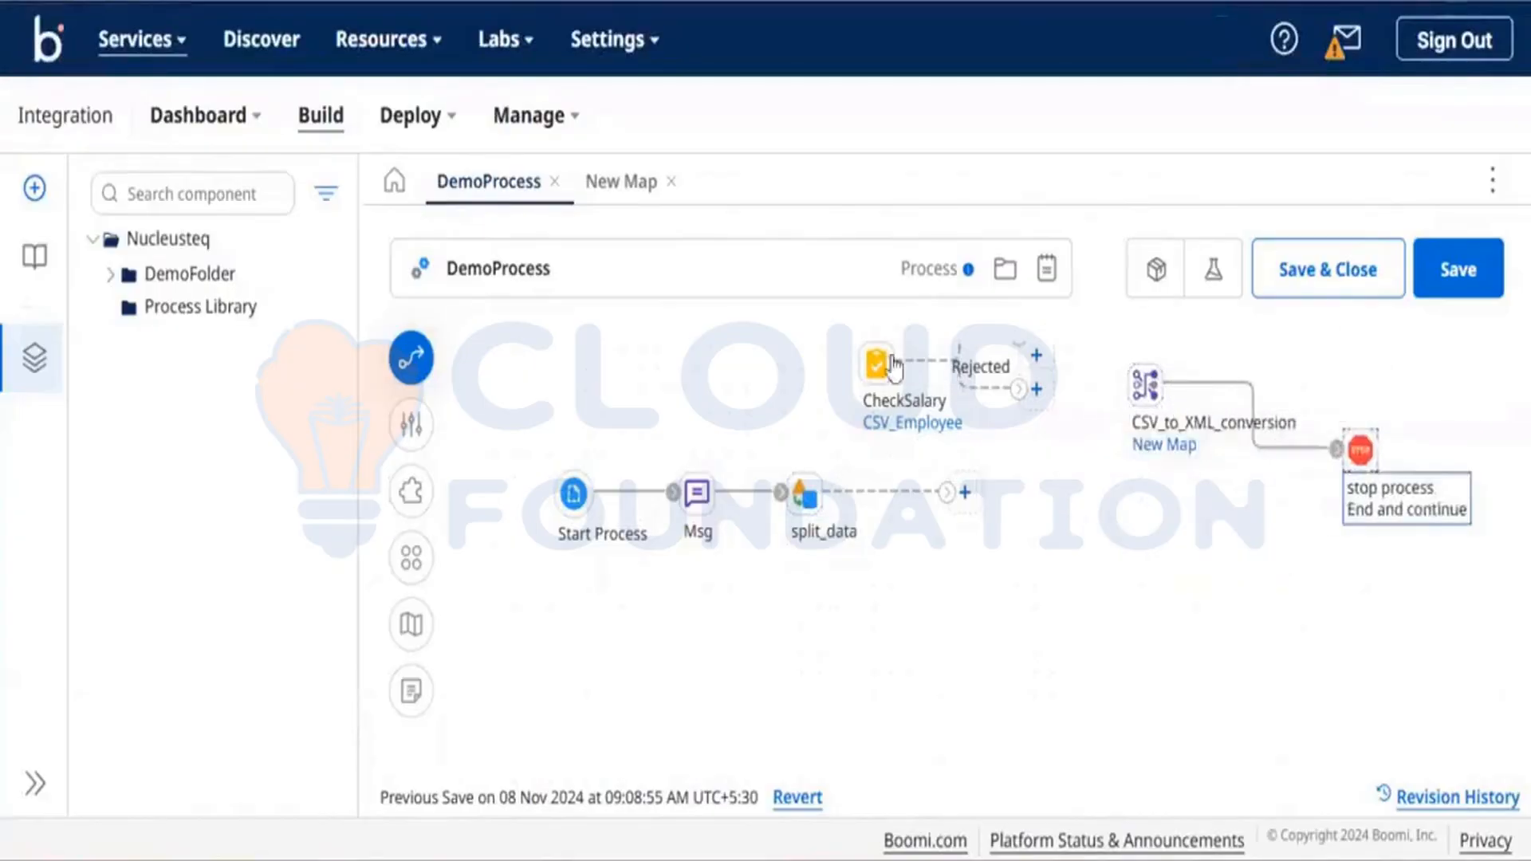
drag(876, 364, 964, 494)
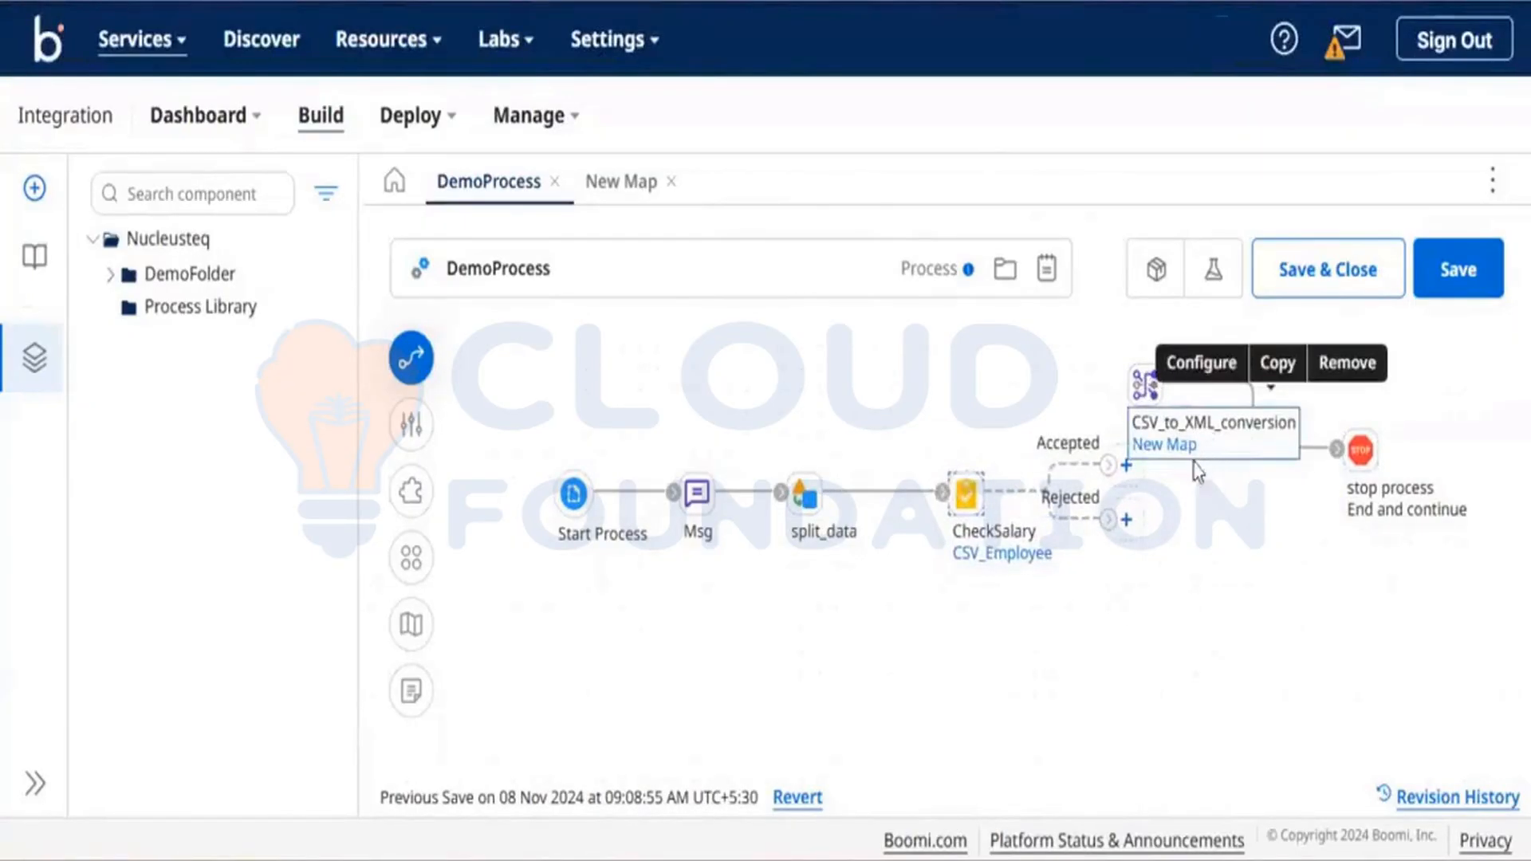
Attach CSV_to_XML_conversion to CheckSalary's Accepted path and align its stop process step beside it.
drag(1164, 398, 1176, 469)
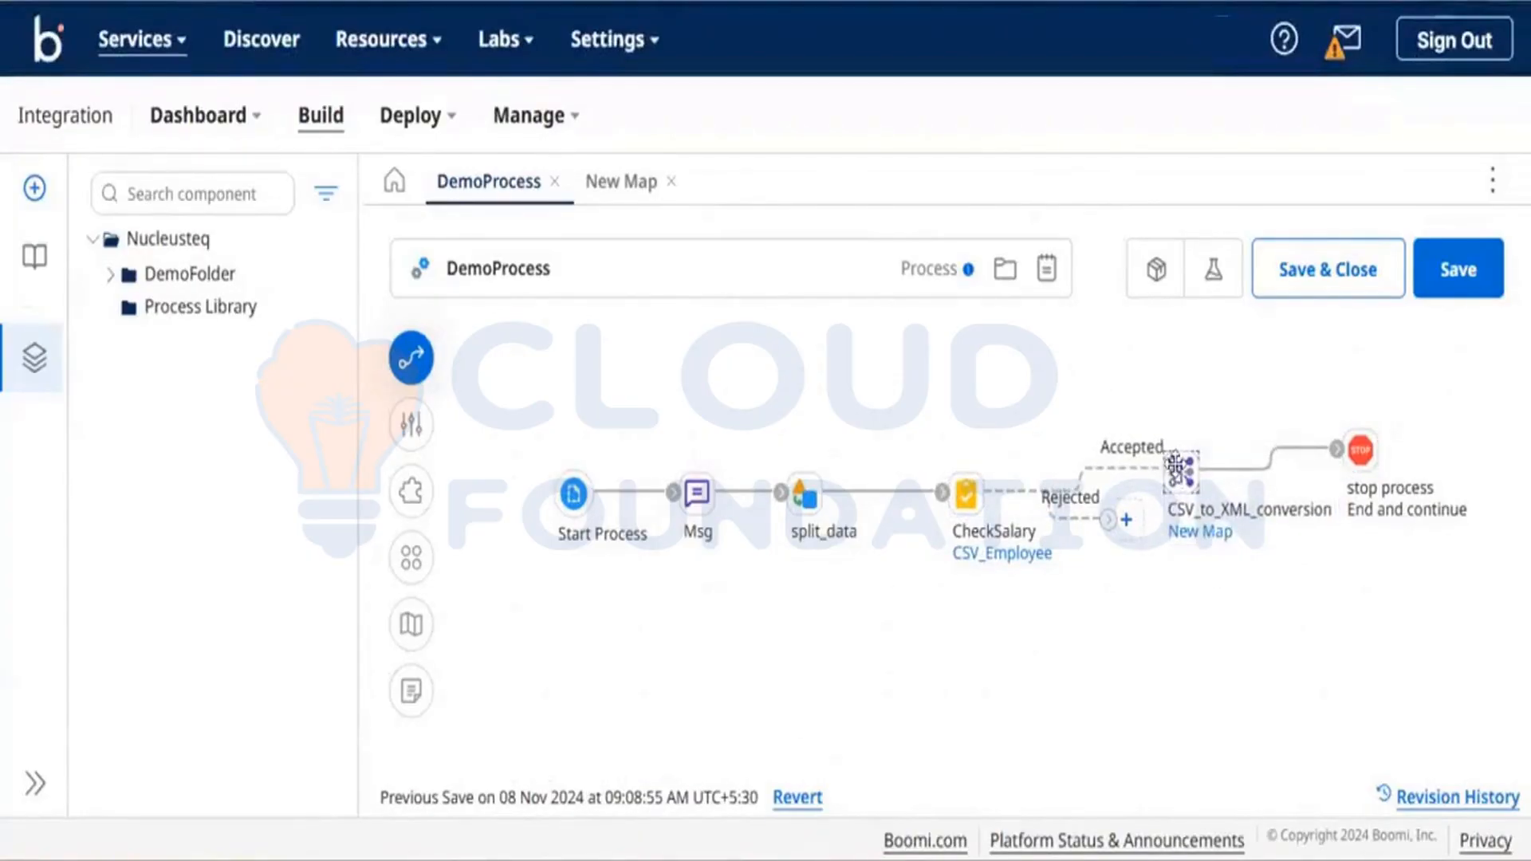
mouse_move(1346, 443)
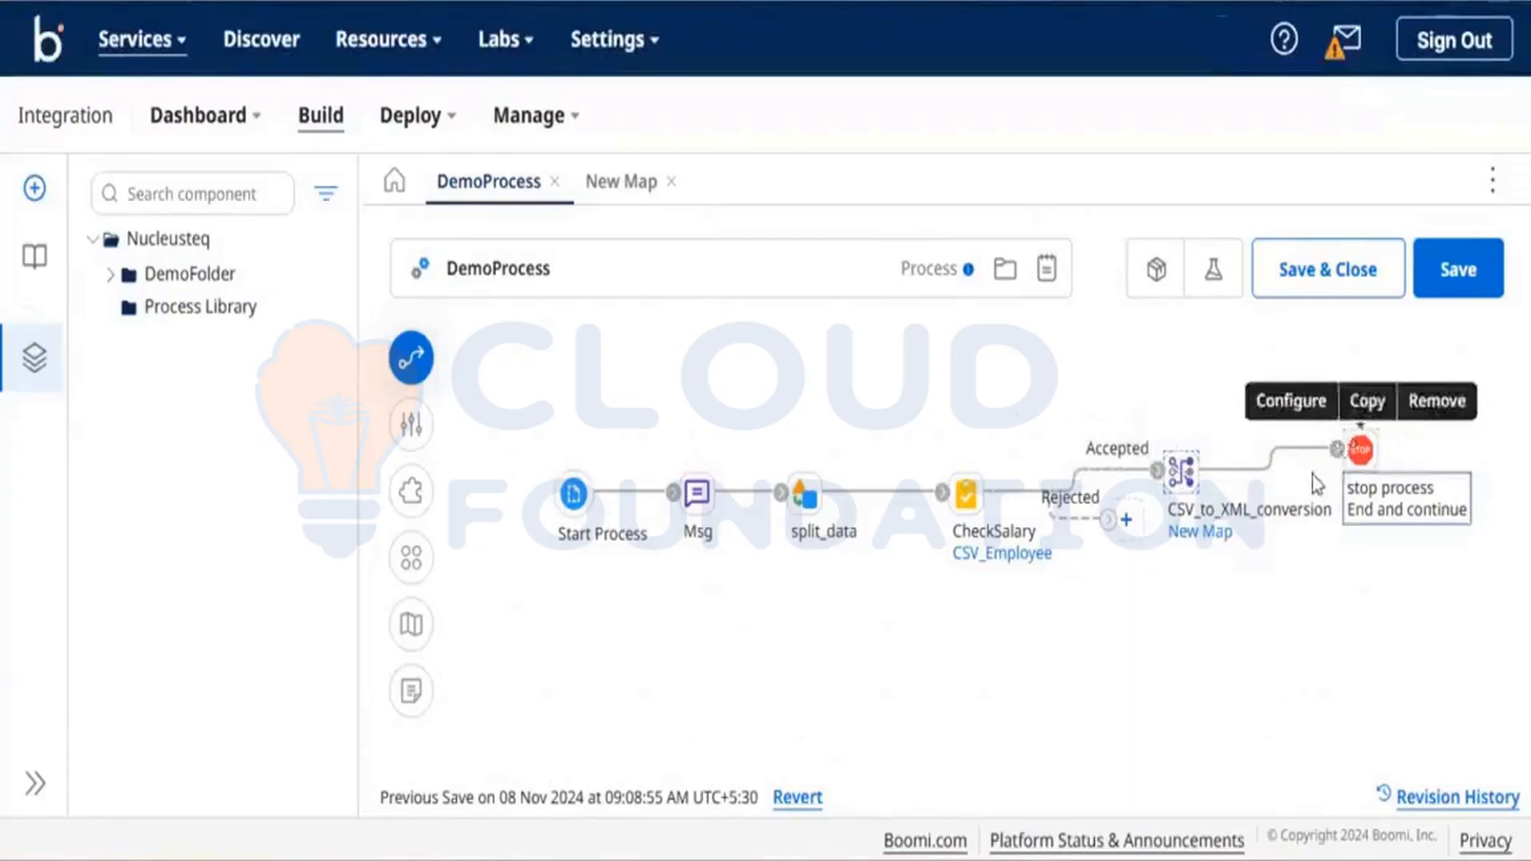
drag(1347, 444, 1293, 464)
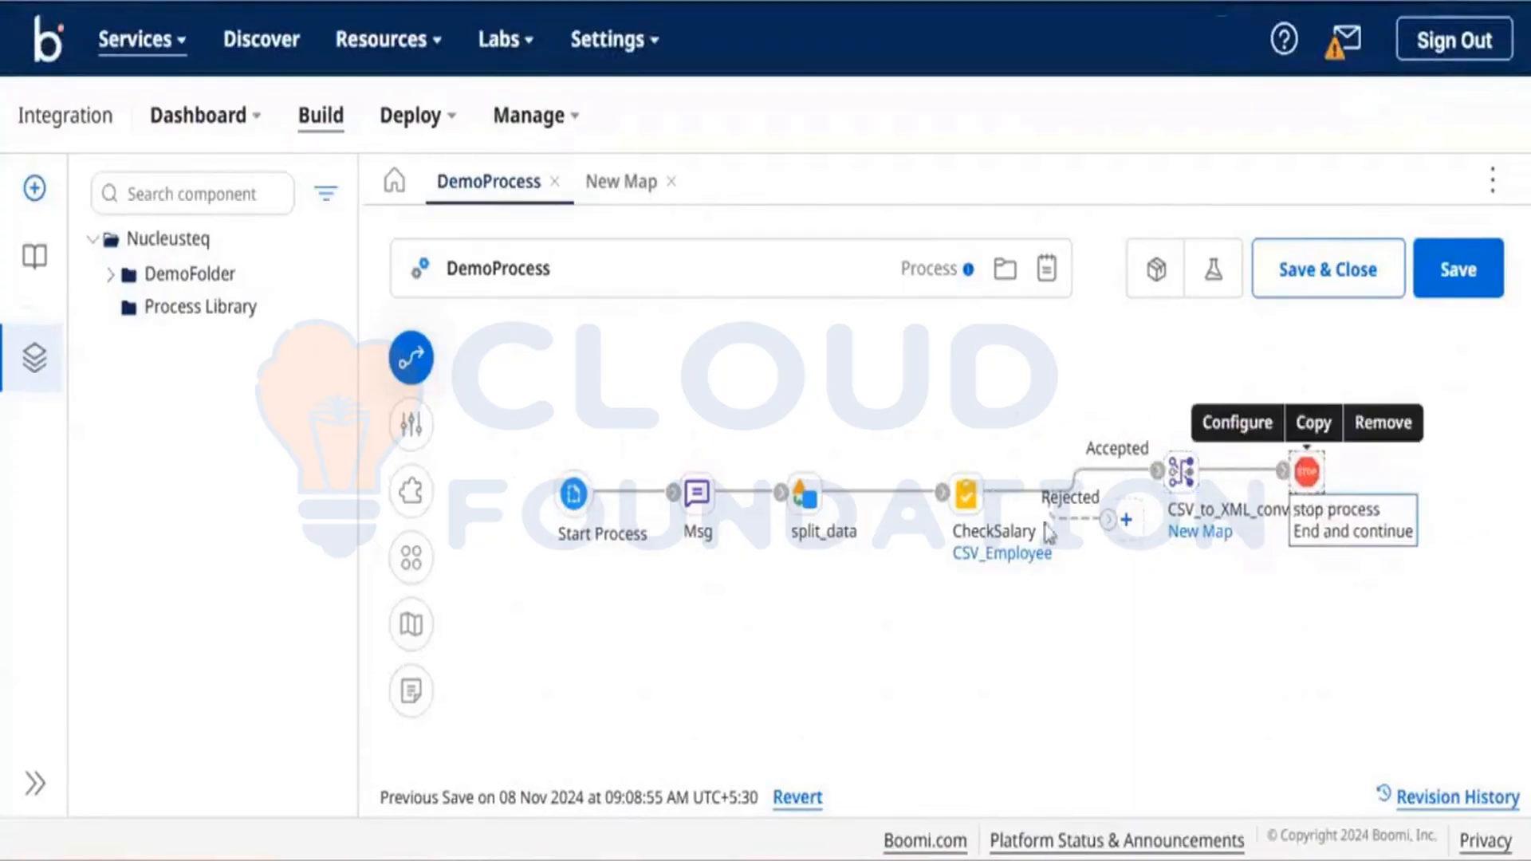
Copy the stop process step, lower CheckSalary's Rejected path, and paste and attach the copy at its end.
click(1127, 519)
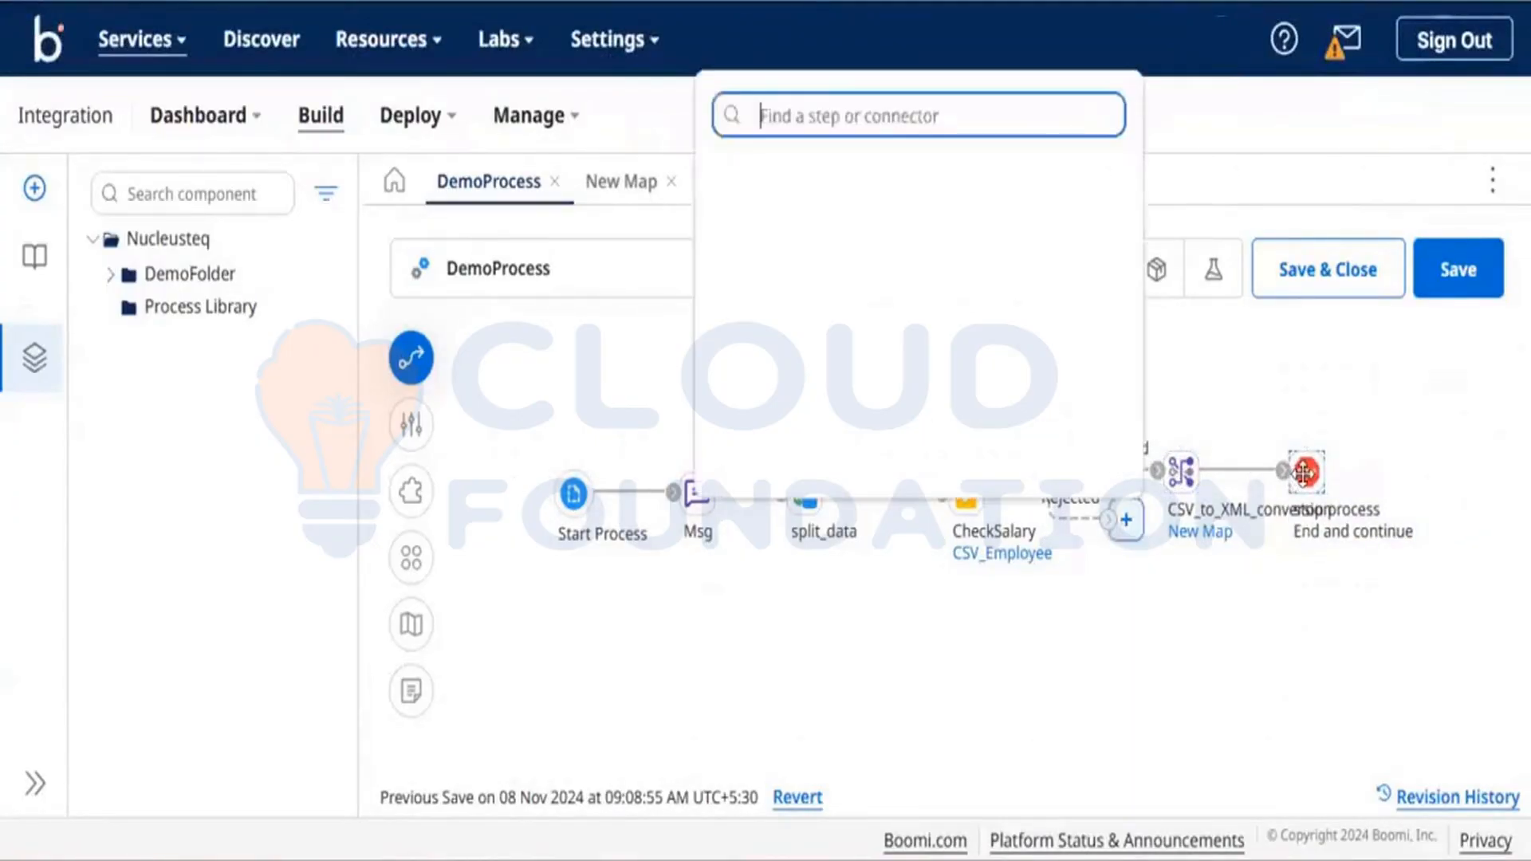
mouse_move(1306, 472)
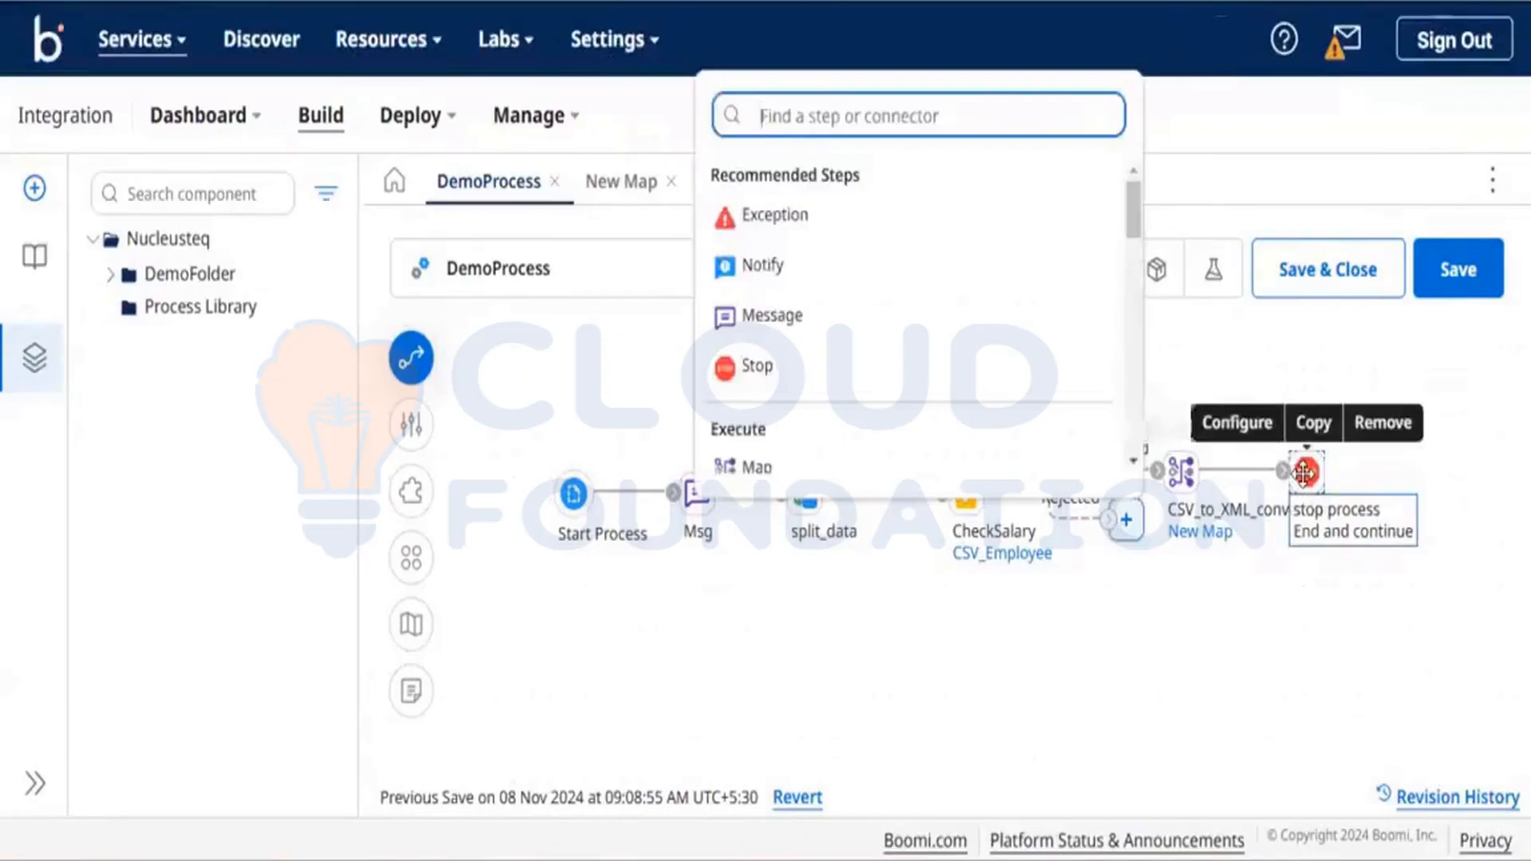
click(1306, 431)
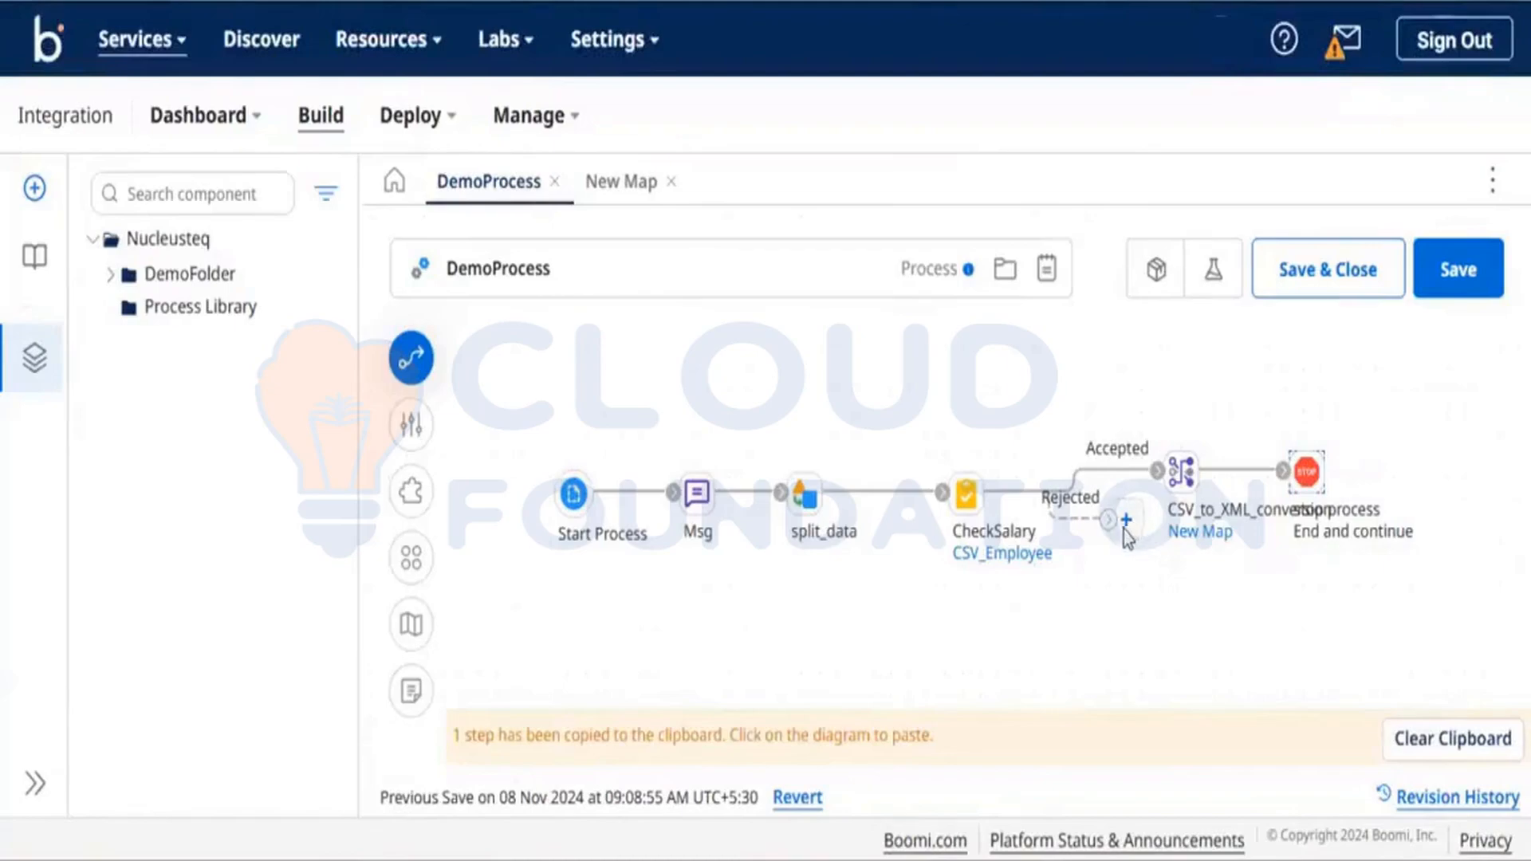
drag(1105, 521, 1215, 635)
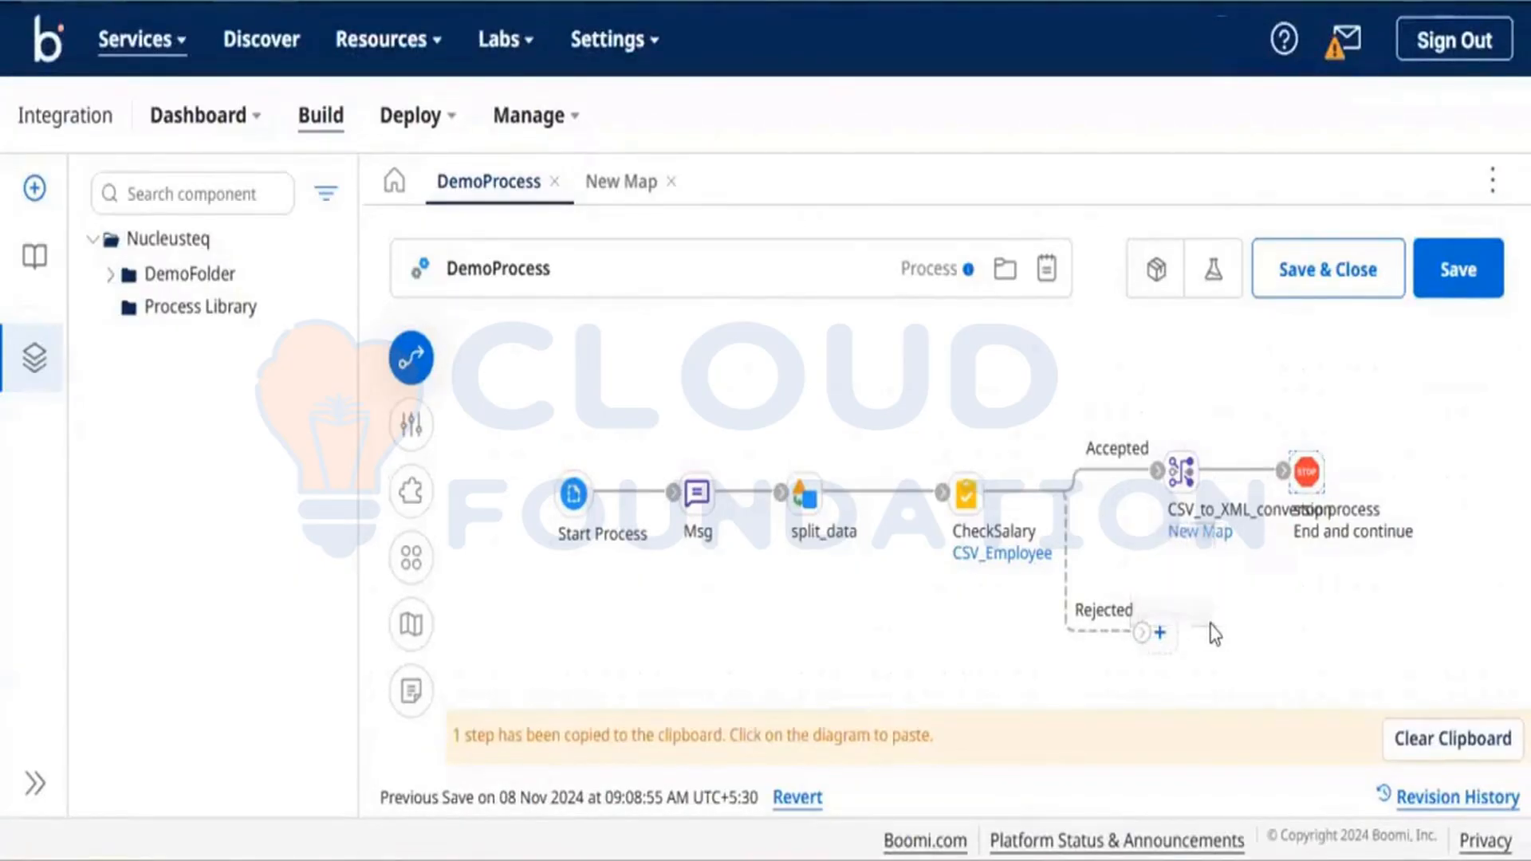
right_click(1214, 634)
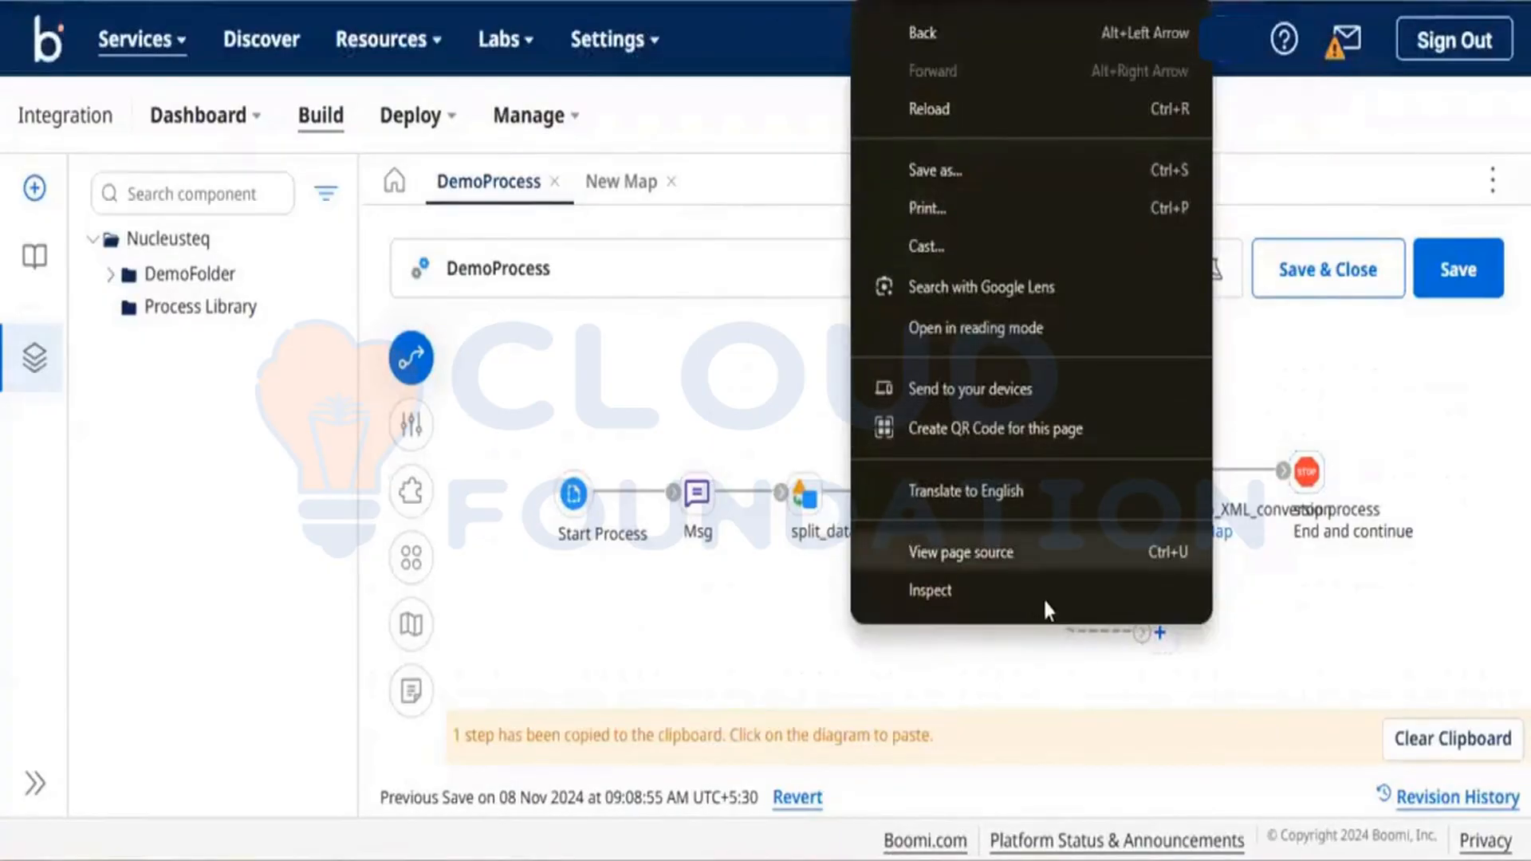
click(1276, 636)
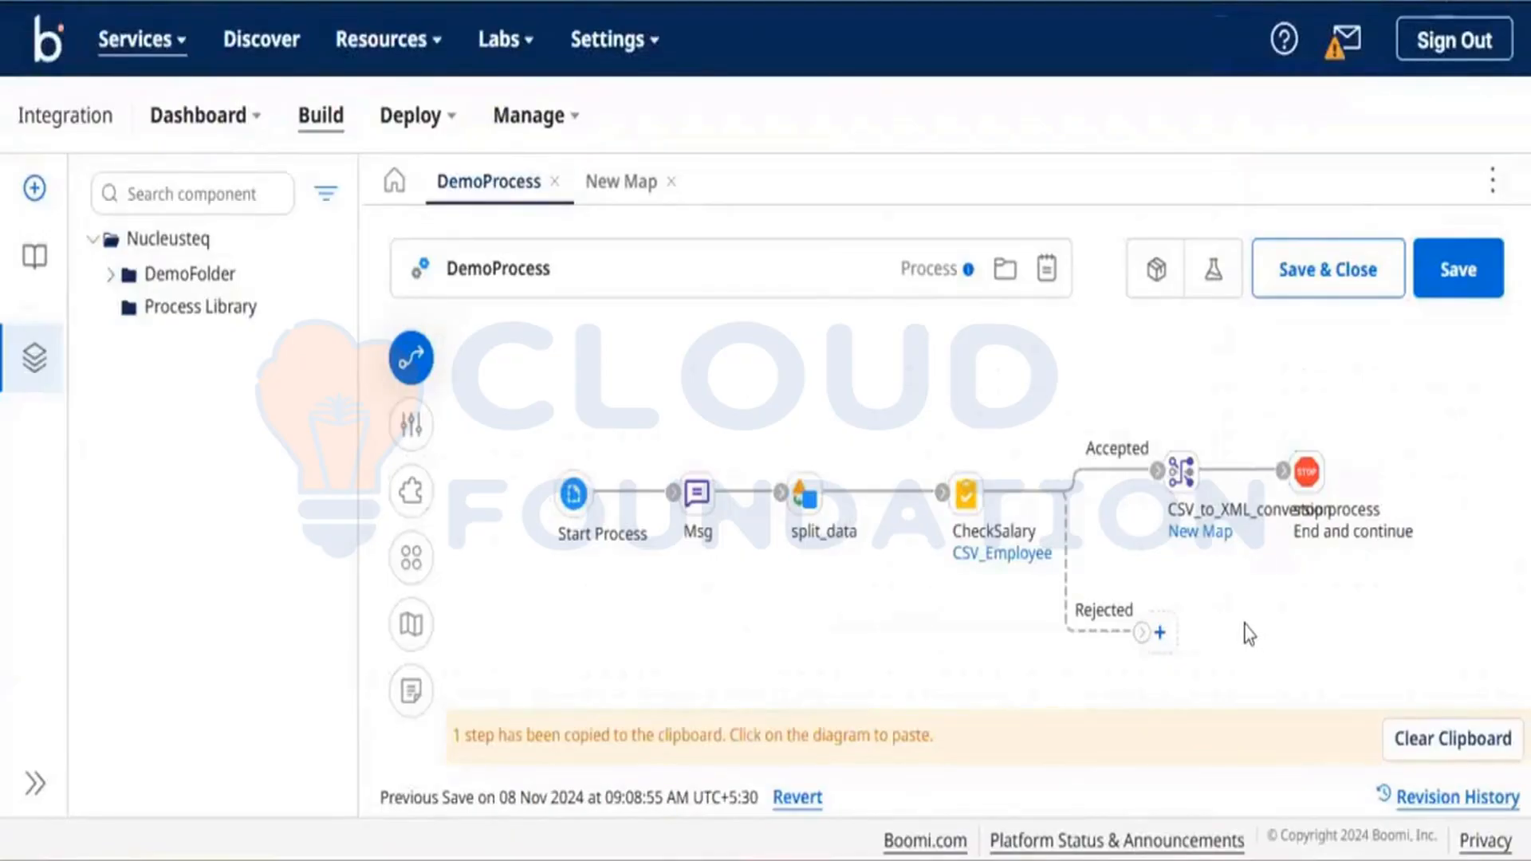
click(1206, 638)
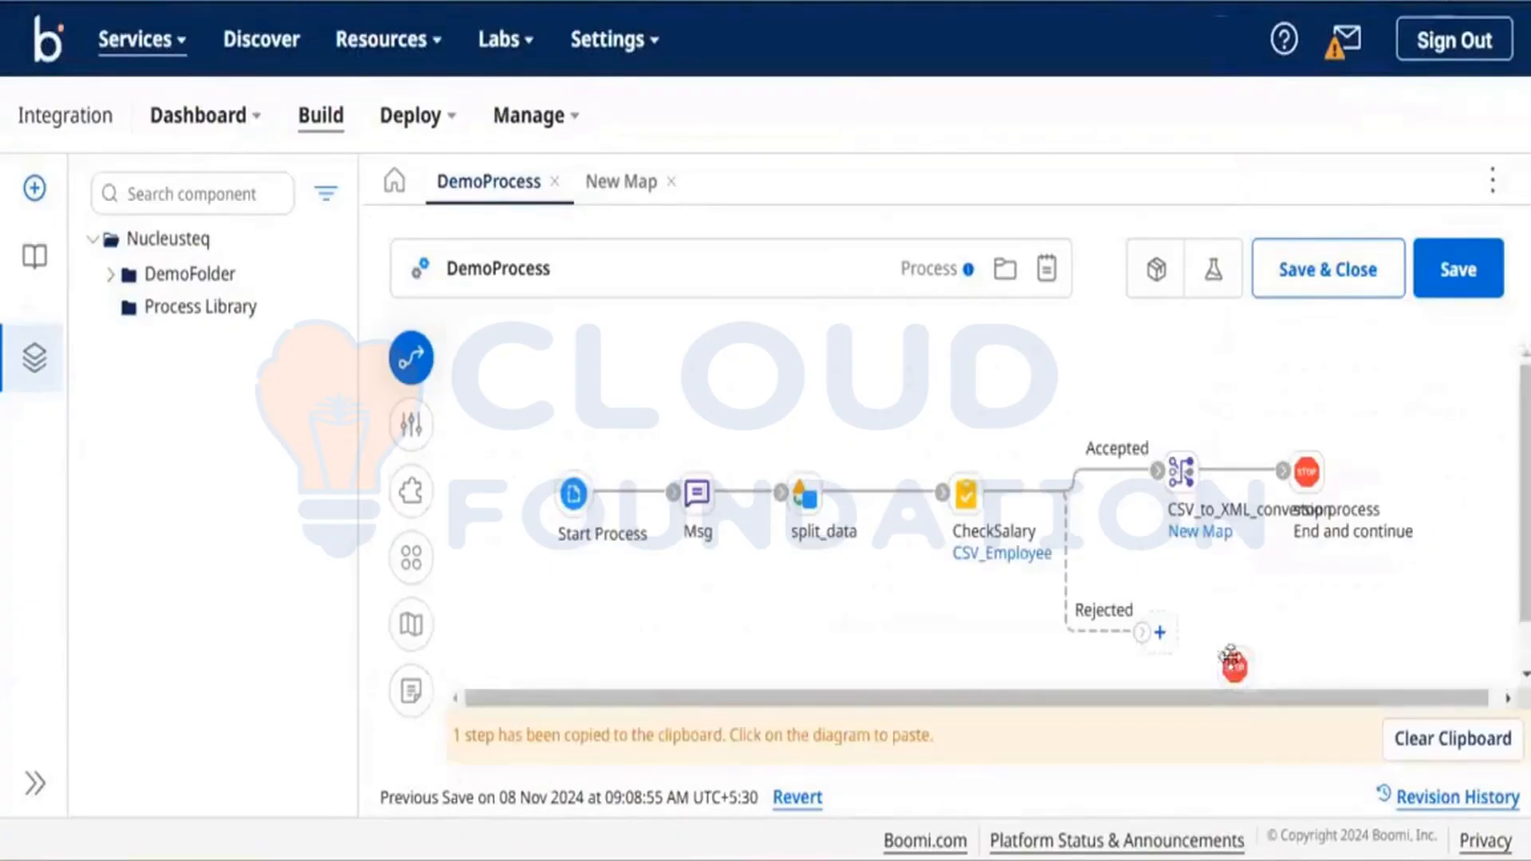
mouse_move(1210, 640)
mouse_down()
mouse_move(1177, 625)
mouse_move(1196, 625)
mouse_up()
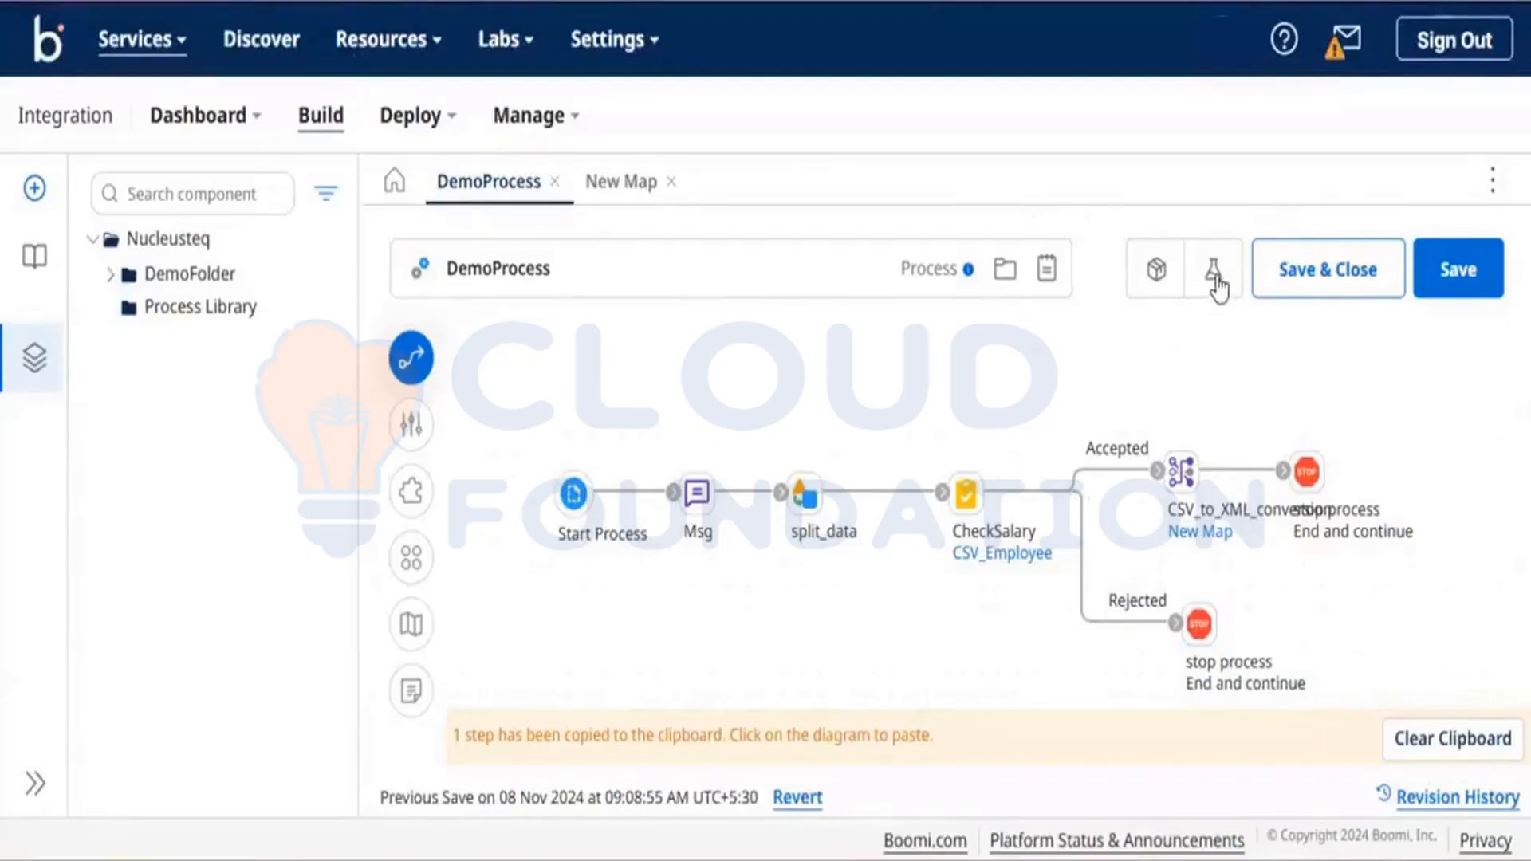
Save DemoProcess and run it in test mode on TestAtom.
click(1489, 271)
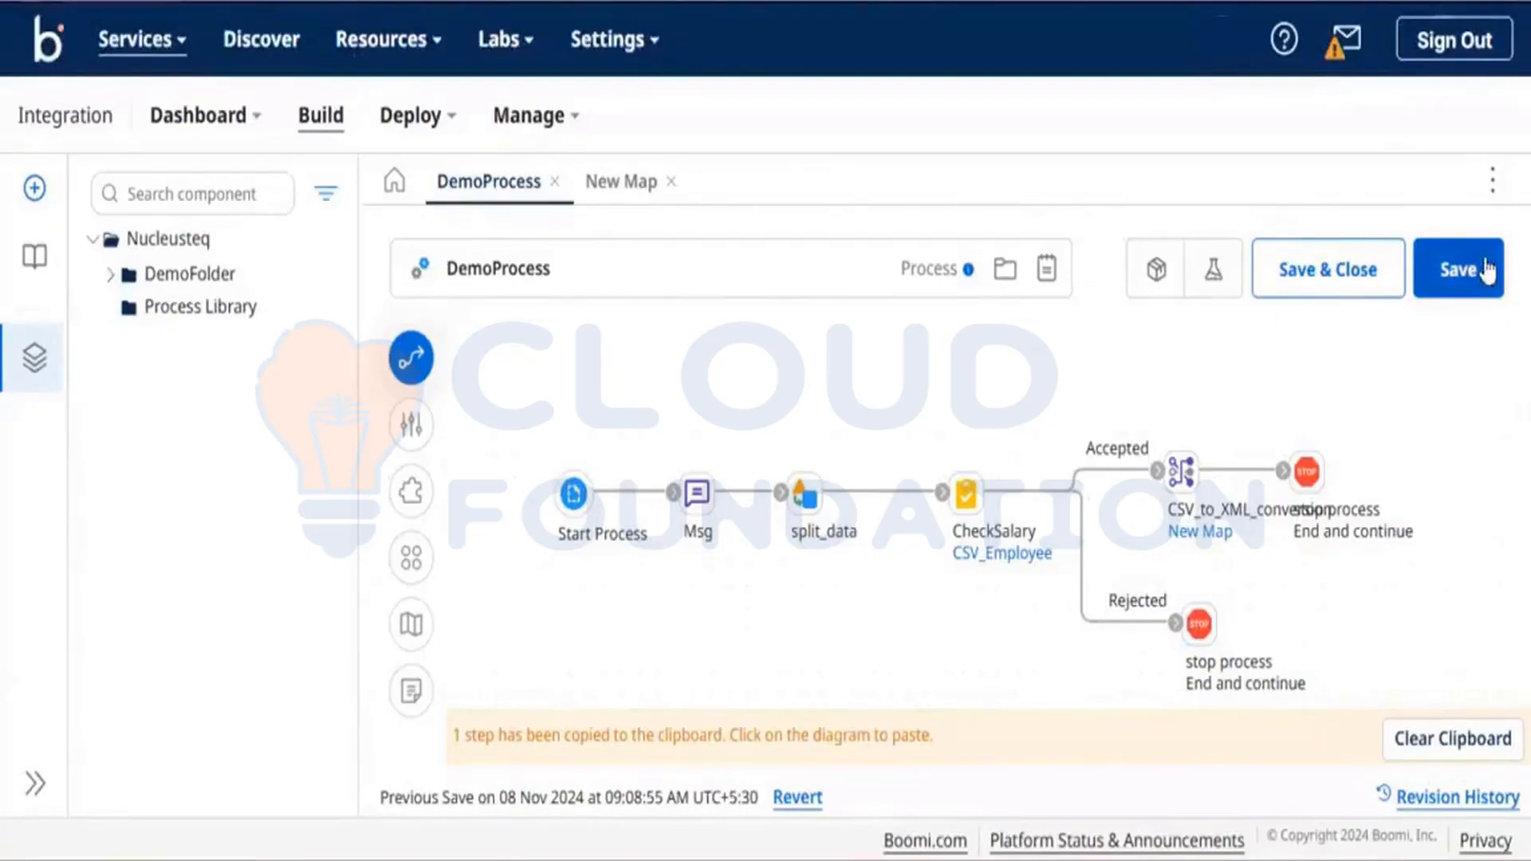
click(1216, 274)
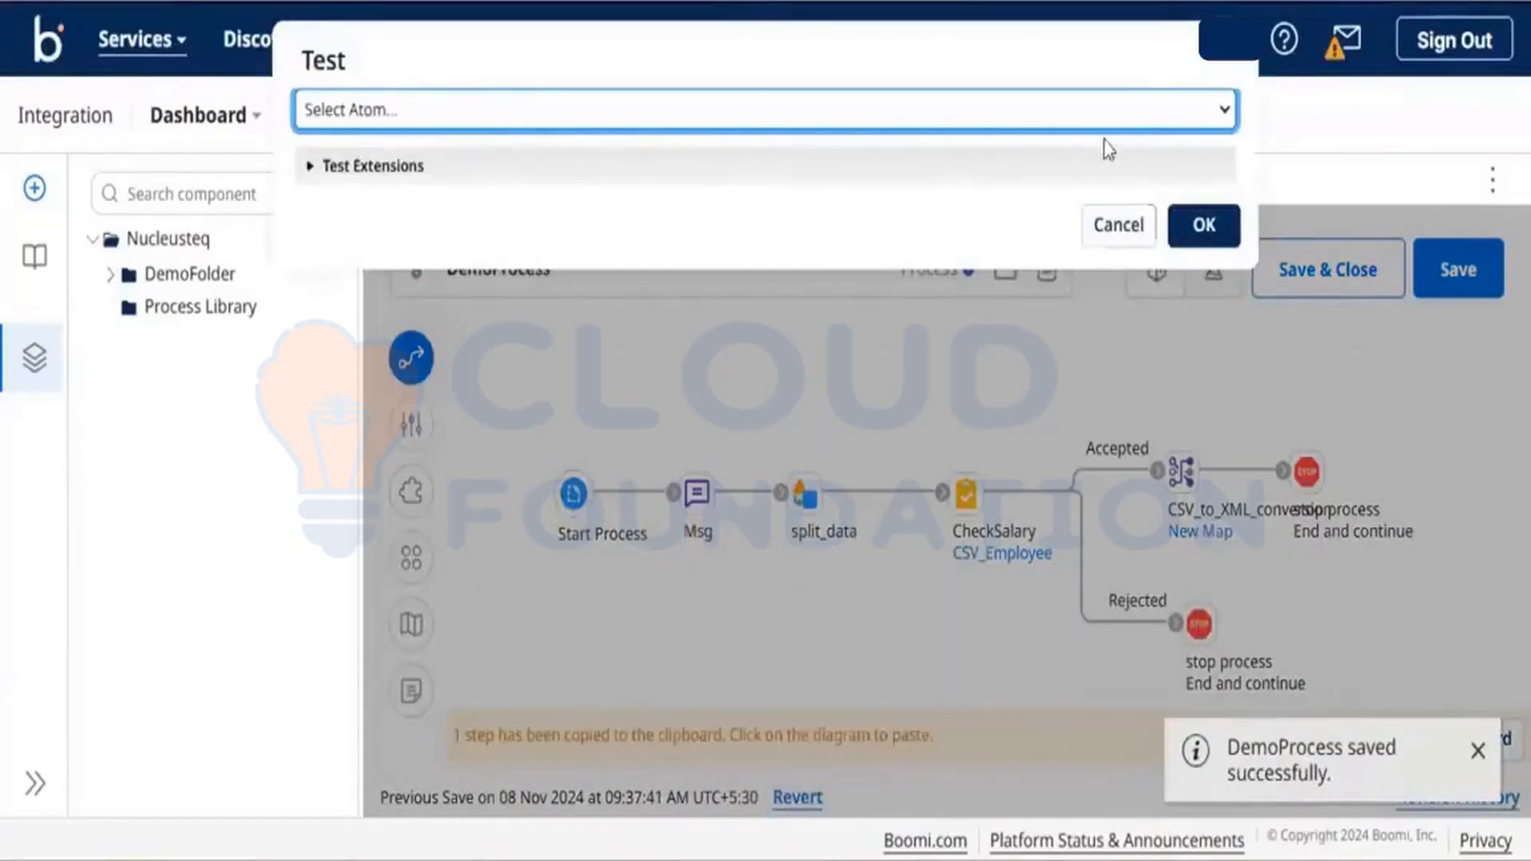
click(1131, 113)
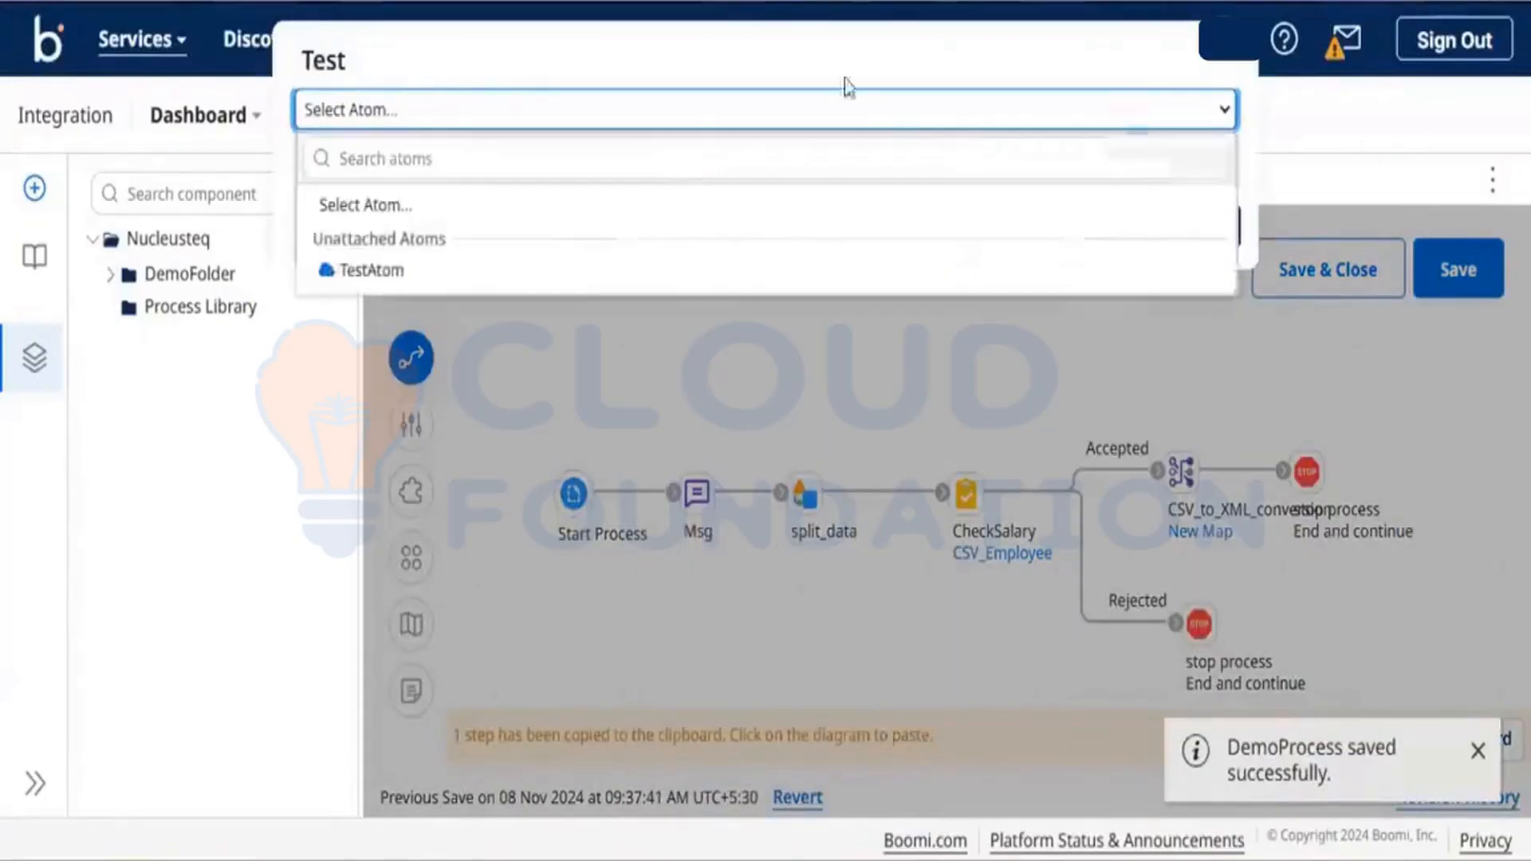
click(568, 272)
click(1206, 231)
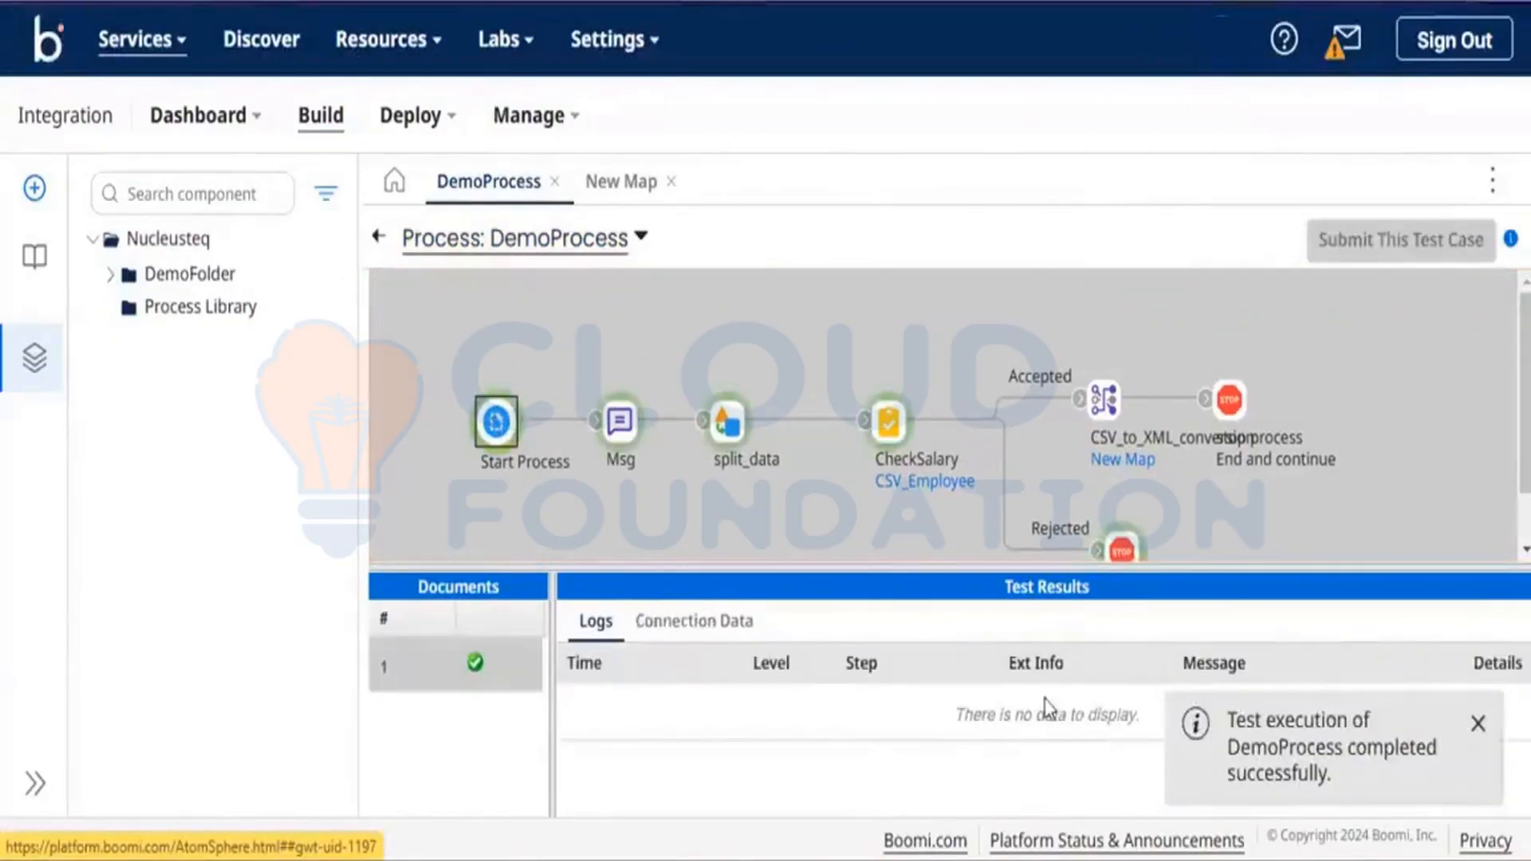
Check the test results of both stop steps, view the first source document on the Rejected path, and return to the process canvas.
click(1231, 405)
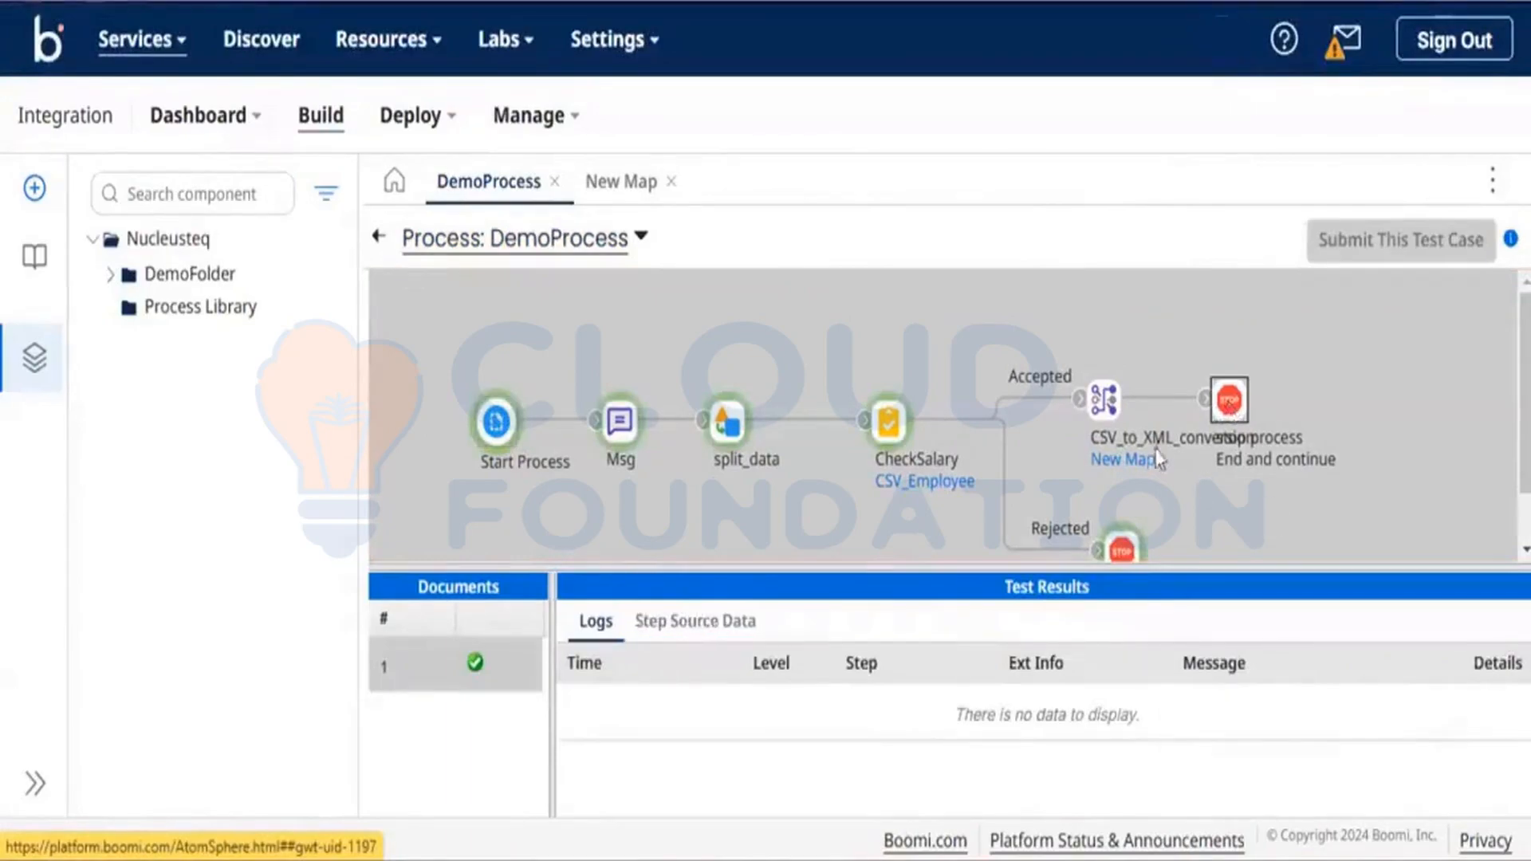
click(1125, 548)
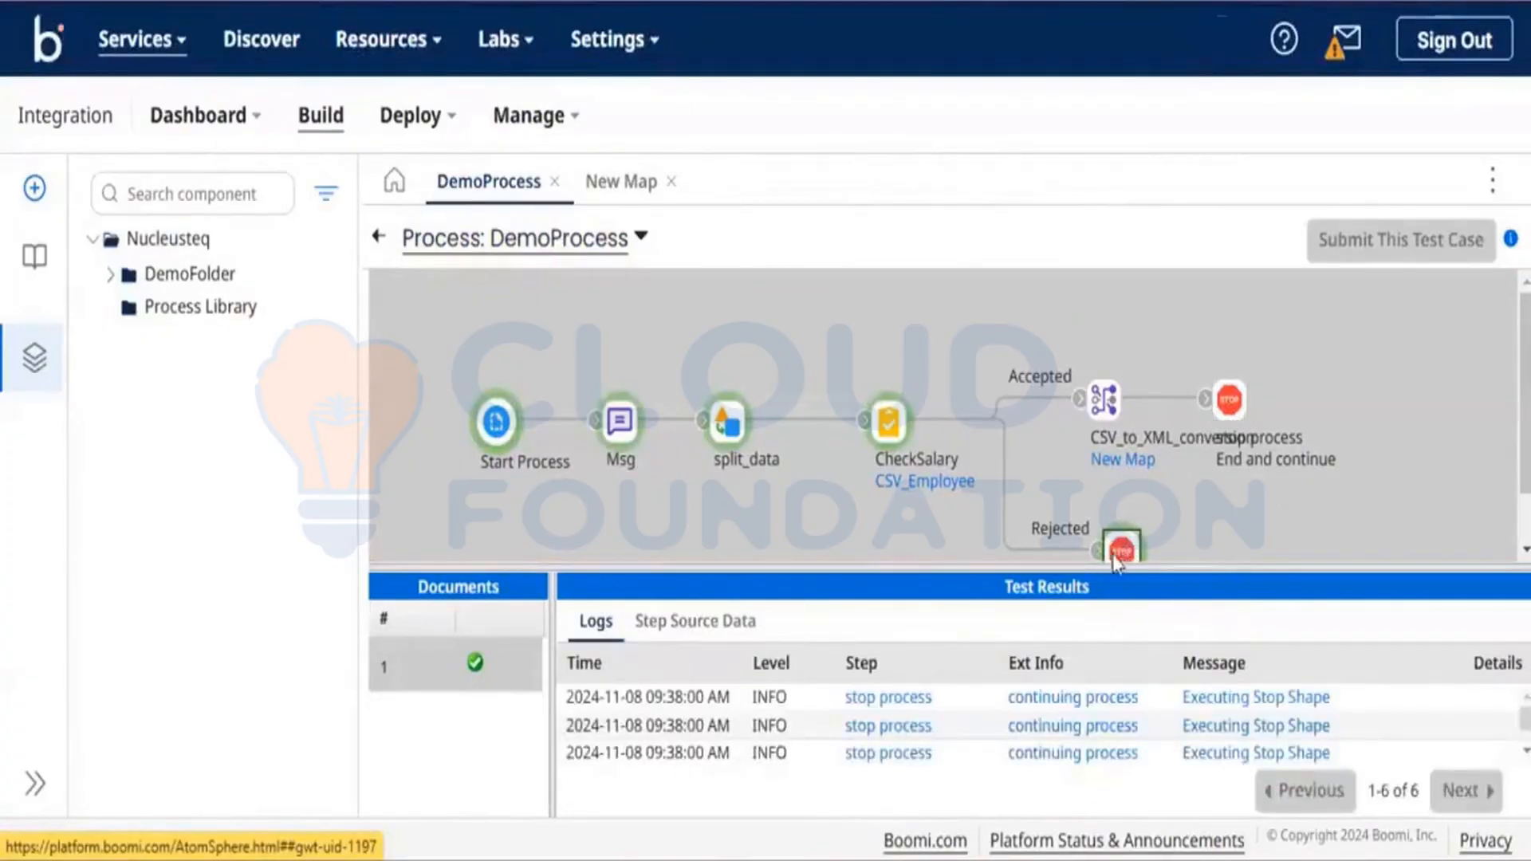
click(718, 630)
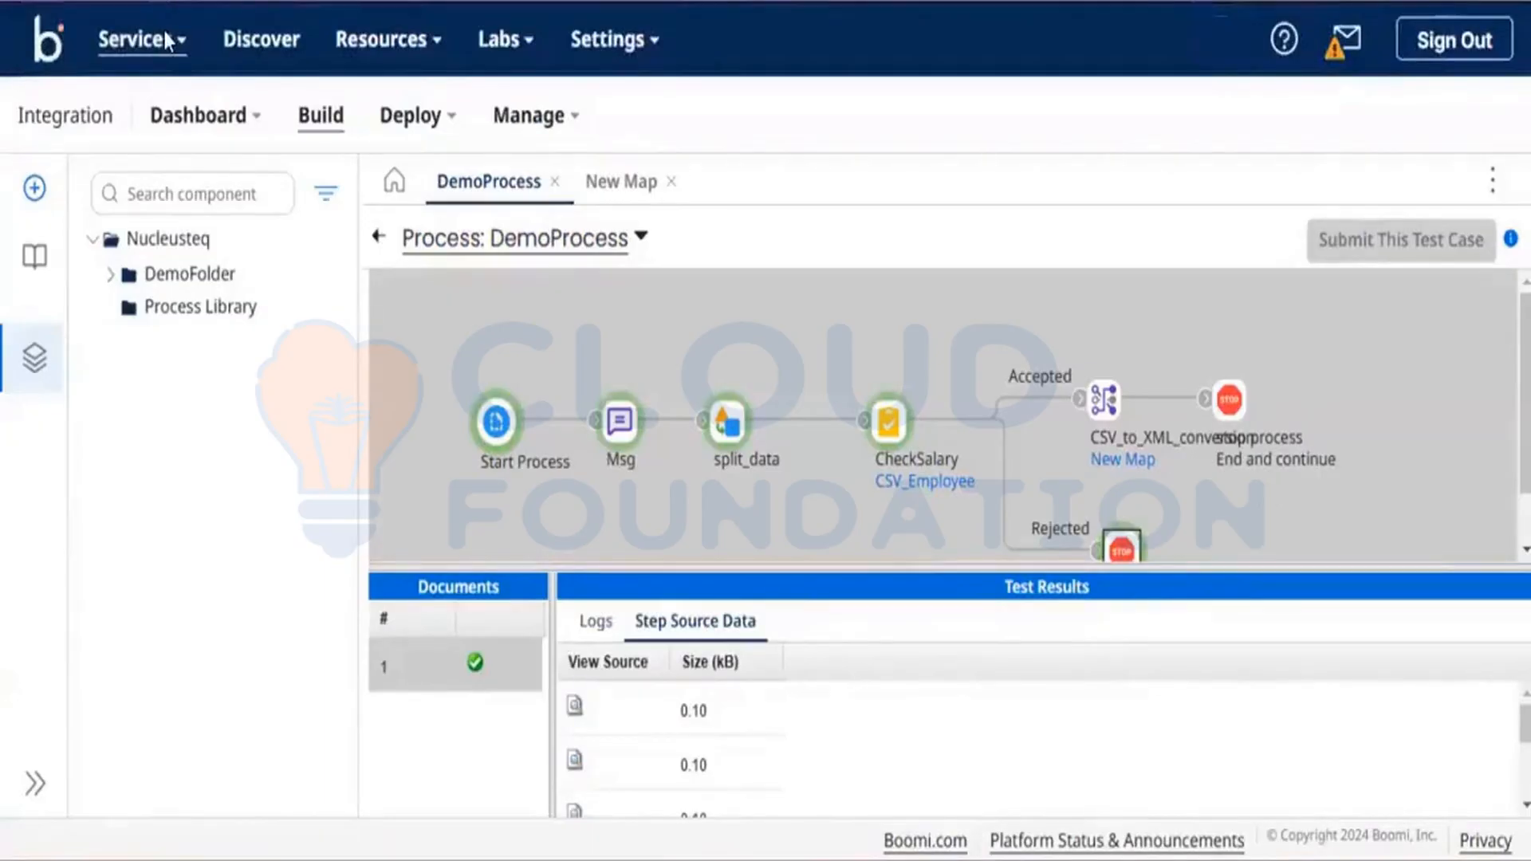
click(575, 708)
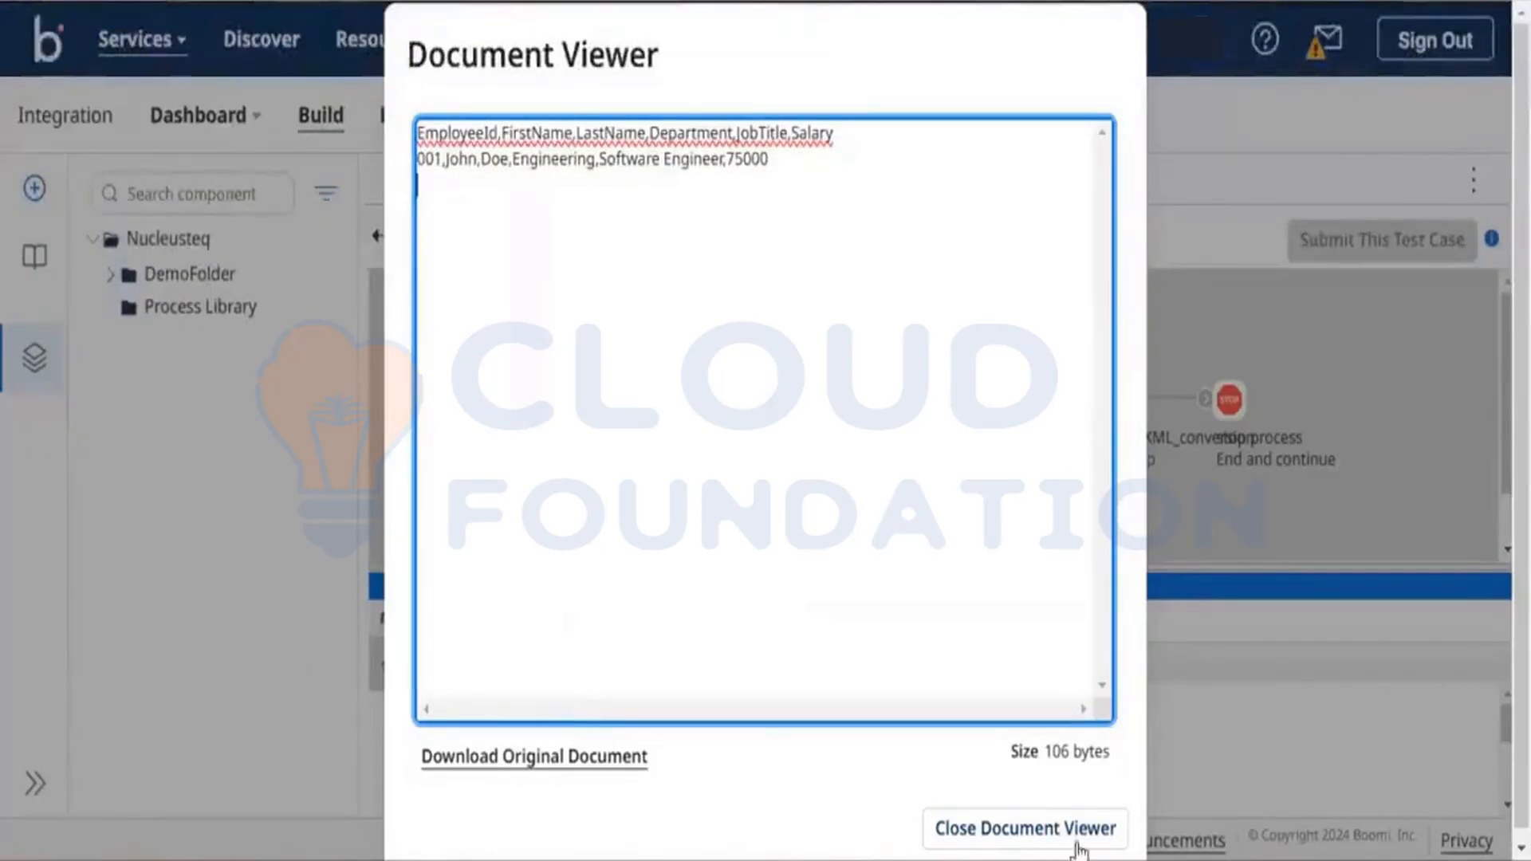
click(1046, 829)
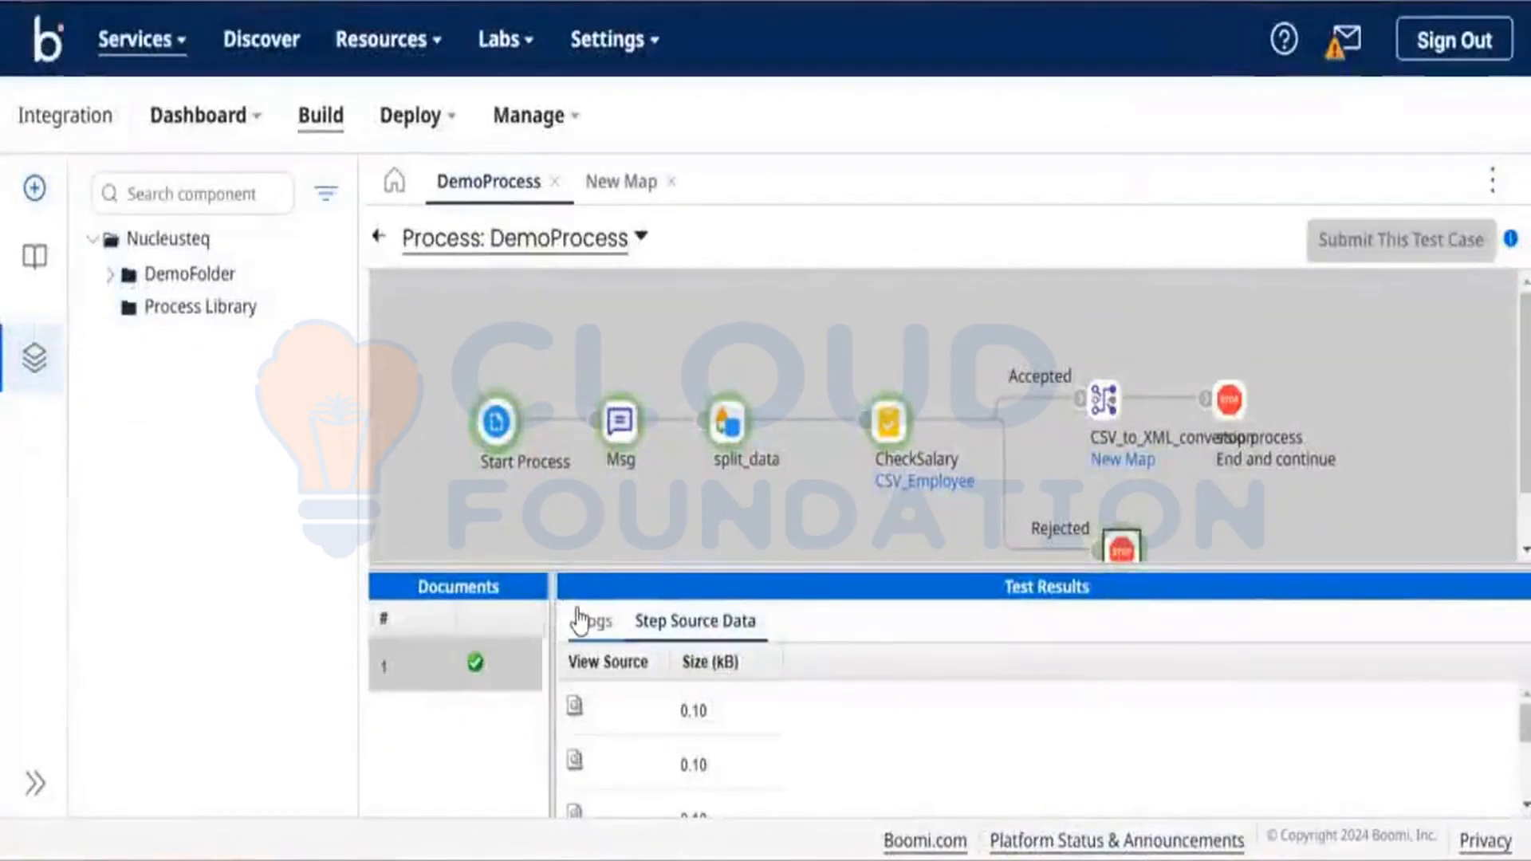
click(380, 239)
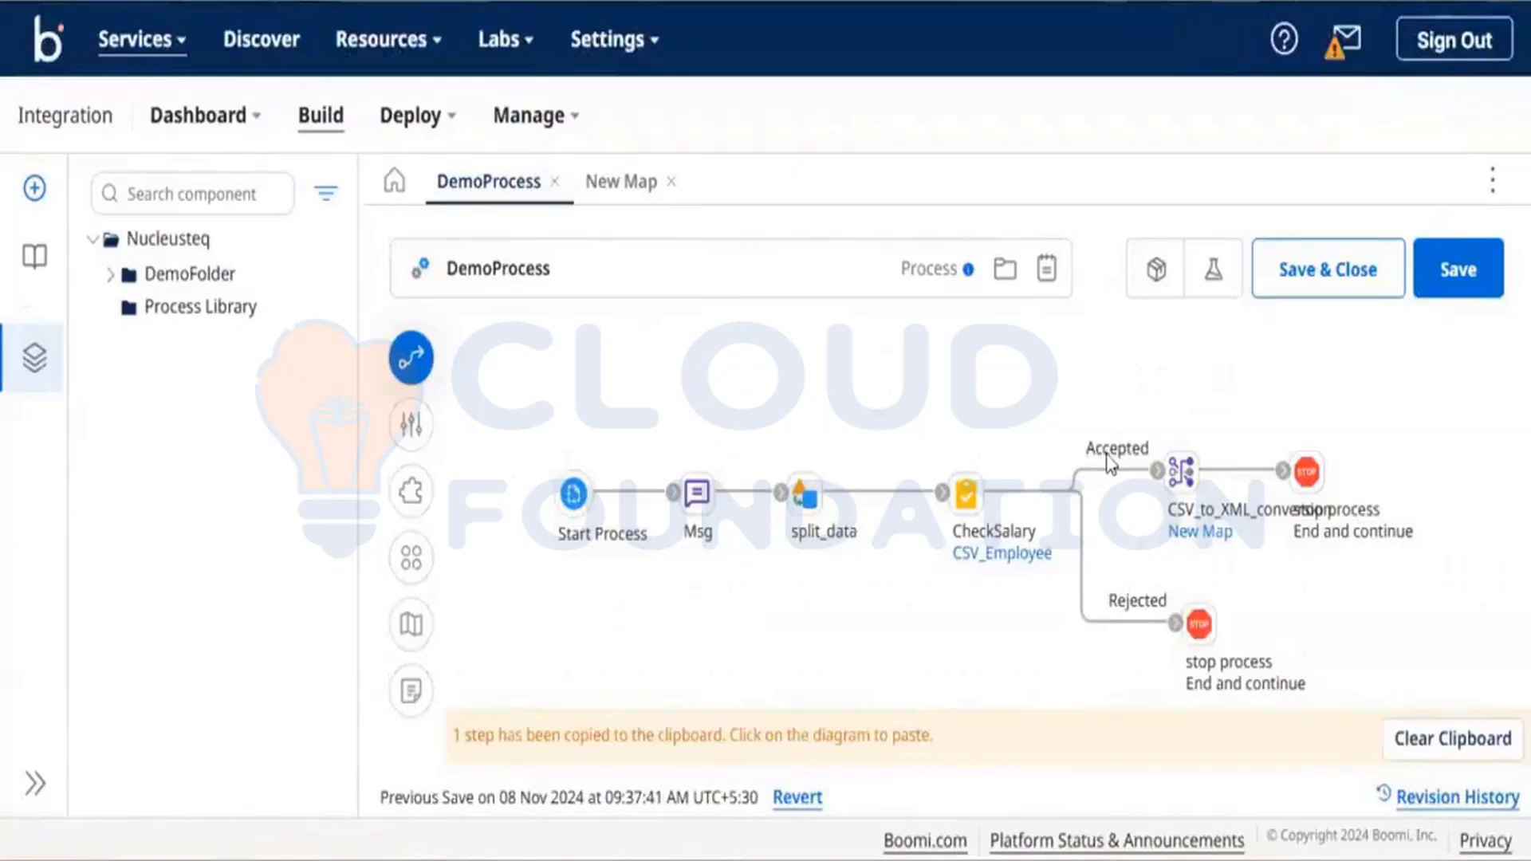
Open the CSV_Employee profile from CheckSalary, expand its Elements and select the Salary element for editing.
mouse_move(1187, 504)
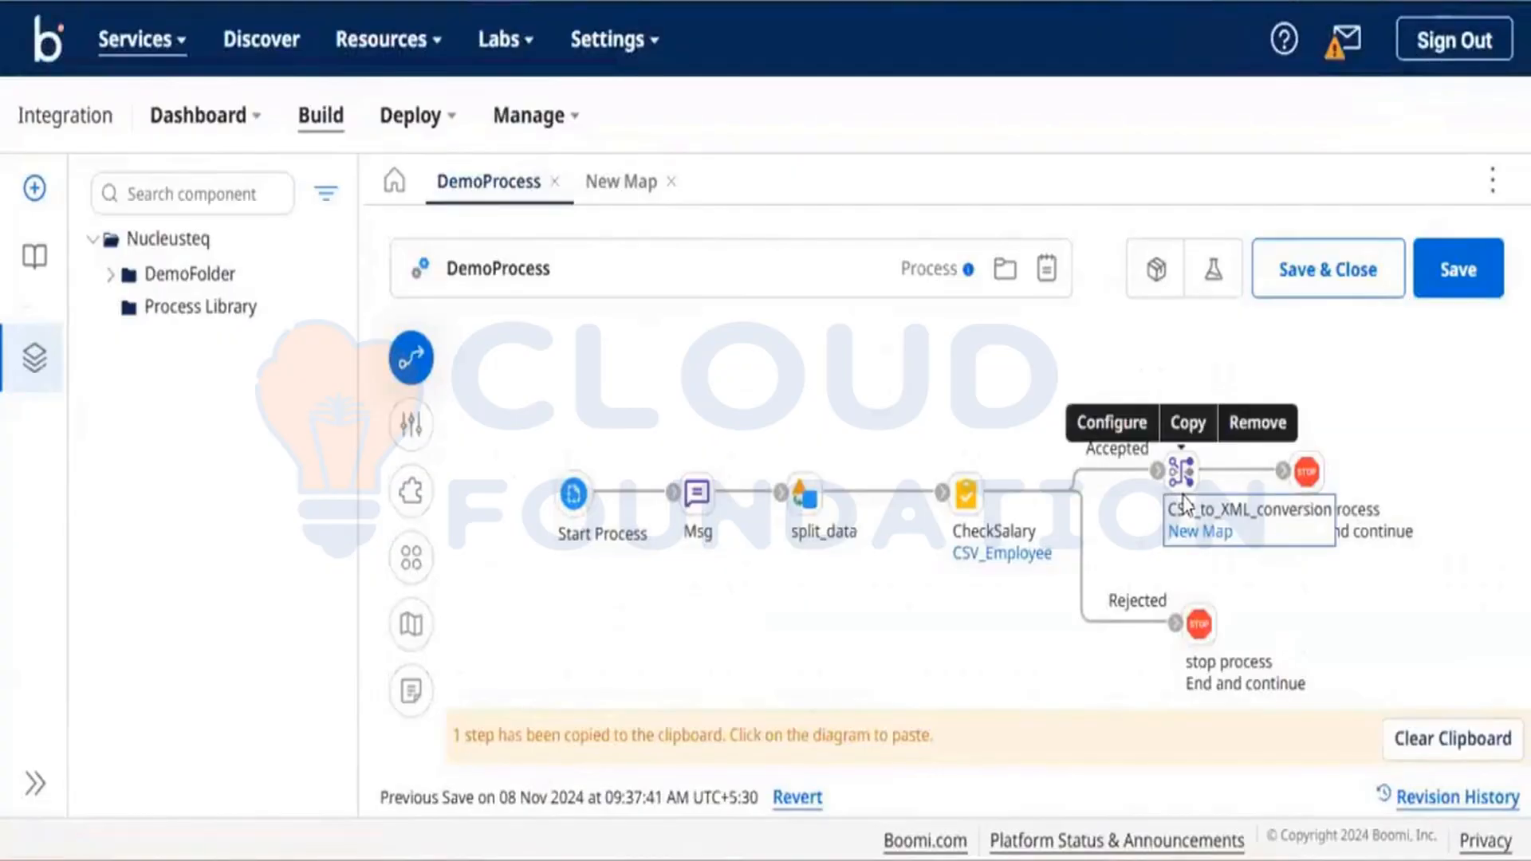
mouse_move(976, 525)
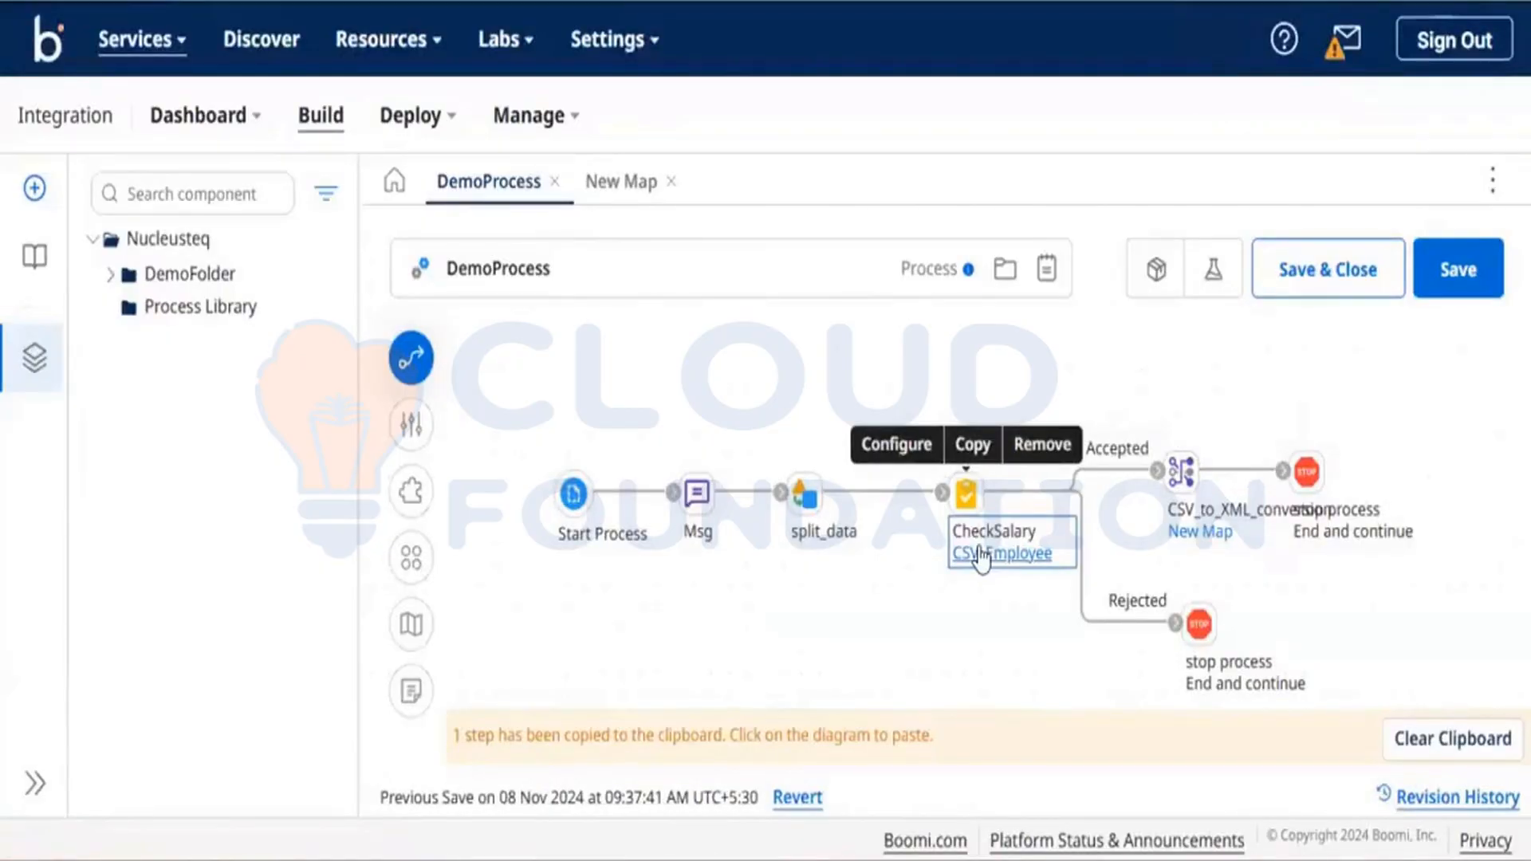
click(981, 555)
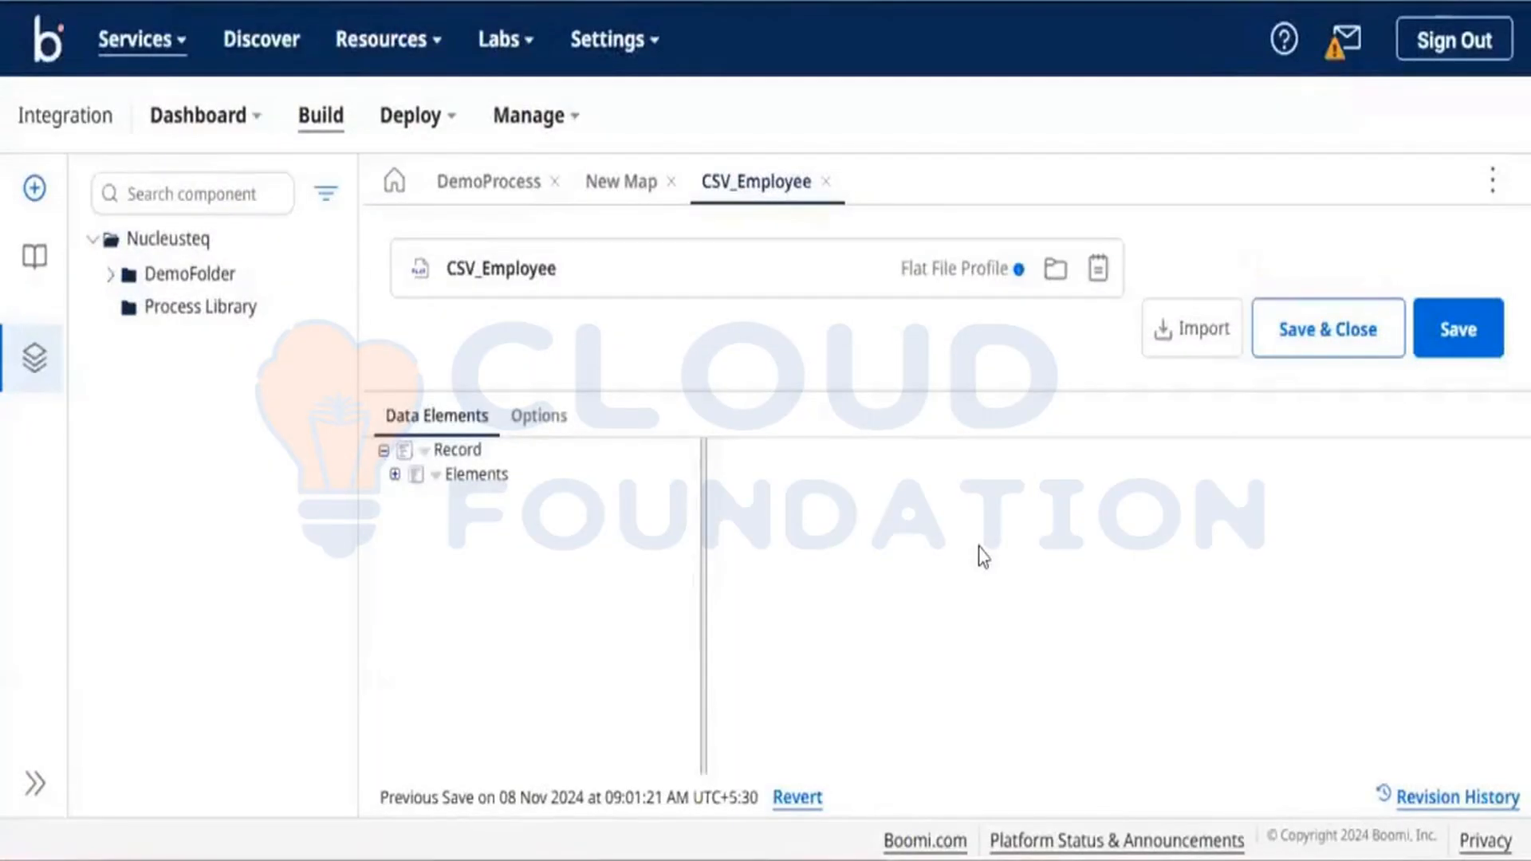
click(435, 477)
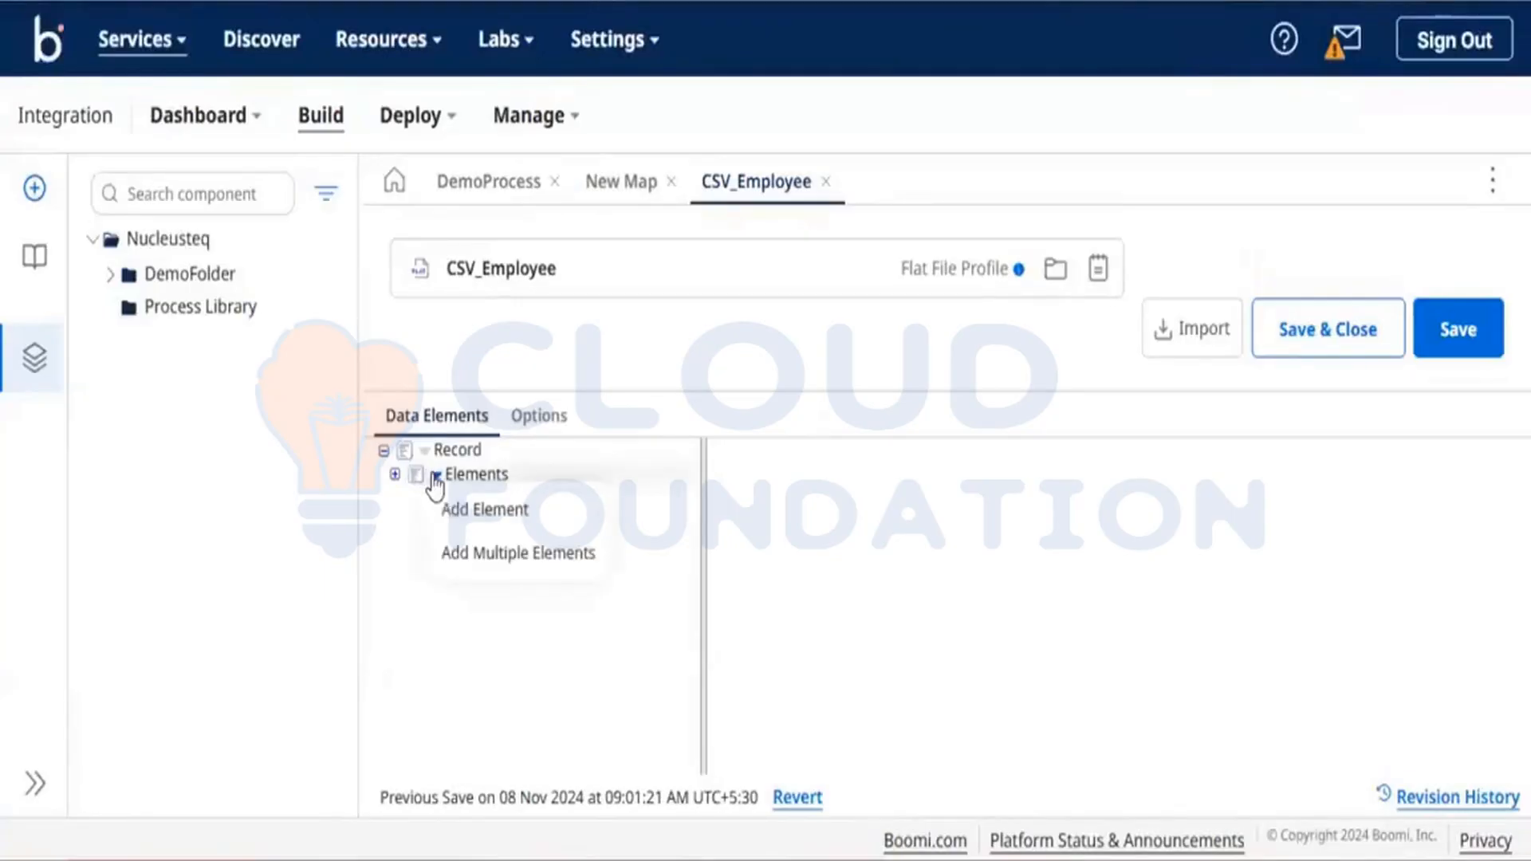
click(395, 475)
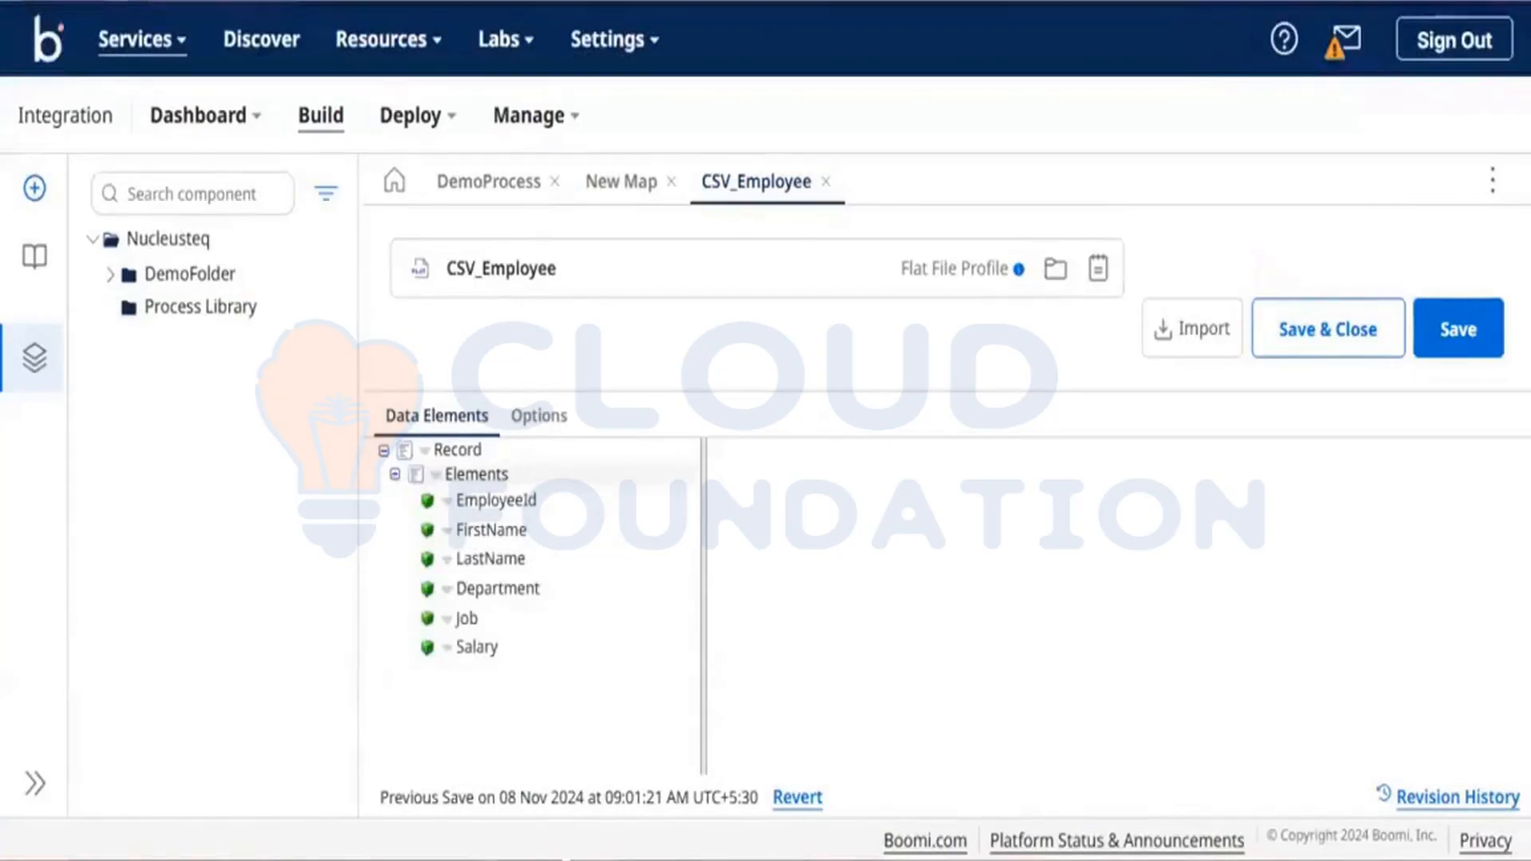
click(477, 642)
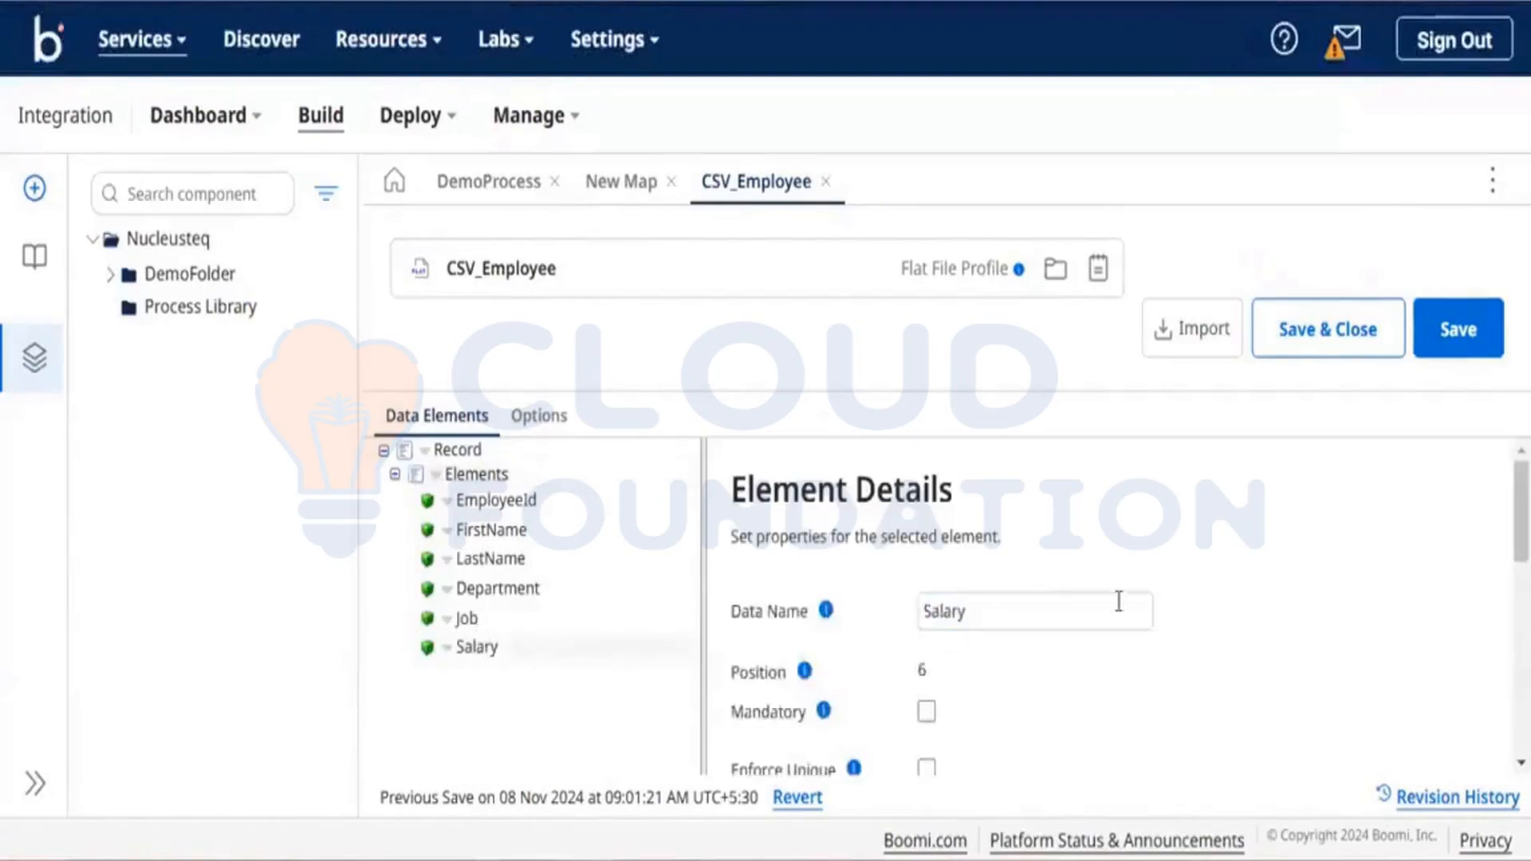
Set Salary's number format to # and its implied decimals to 0, and save the CSV_Employee profile.
scroll(1153, 645, down, 5)
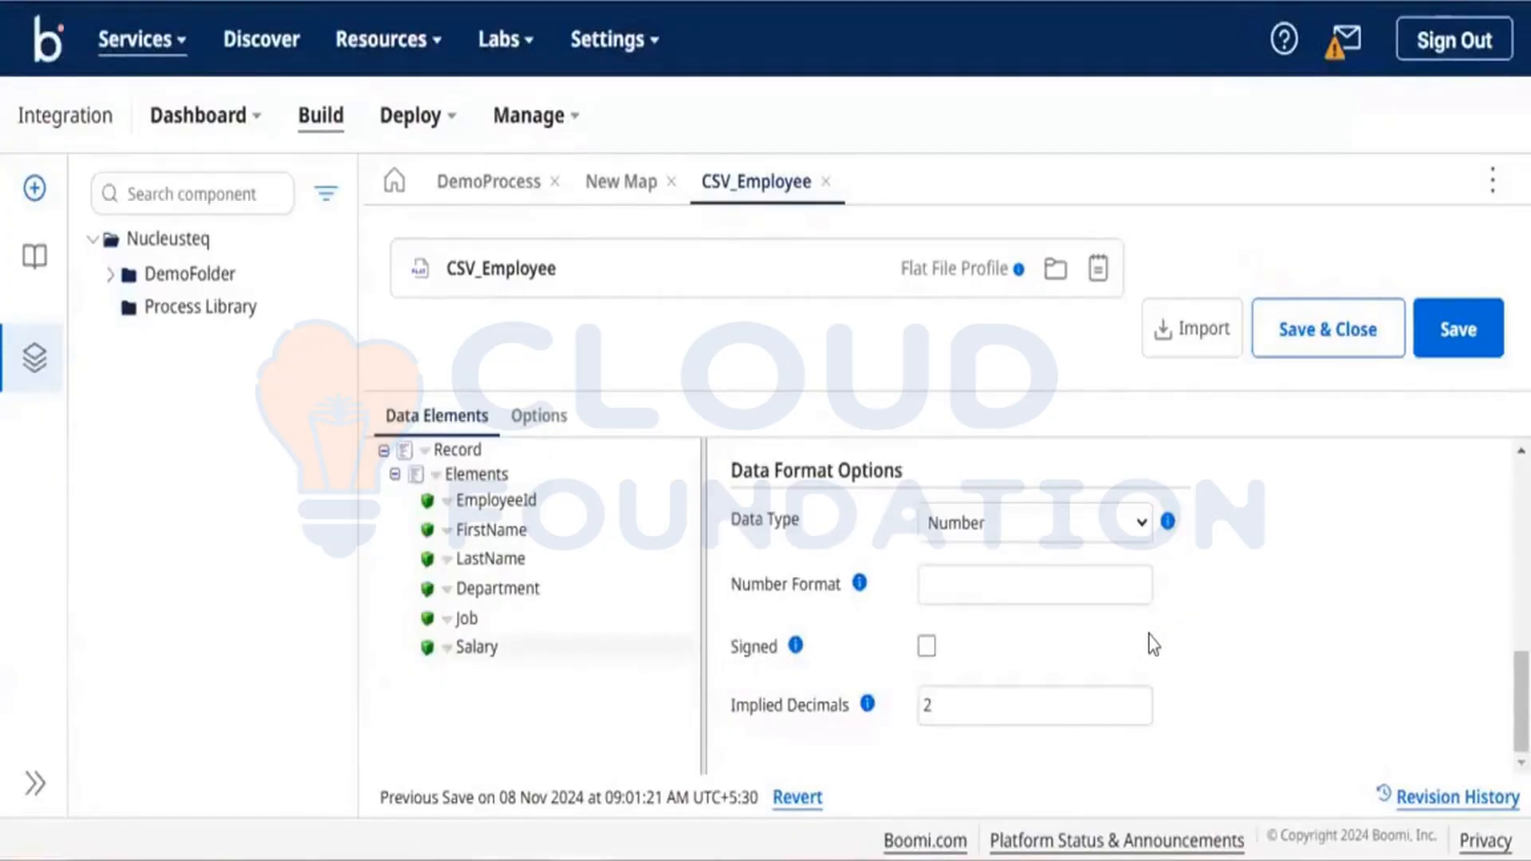
click(995, 700)
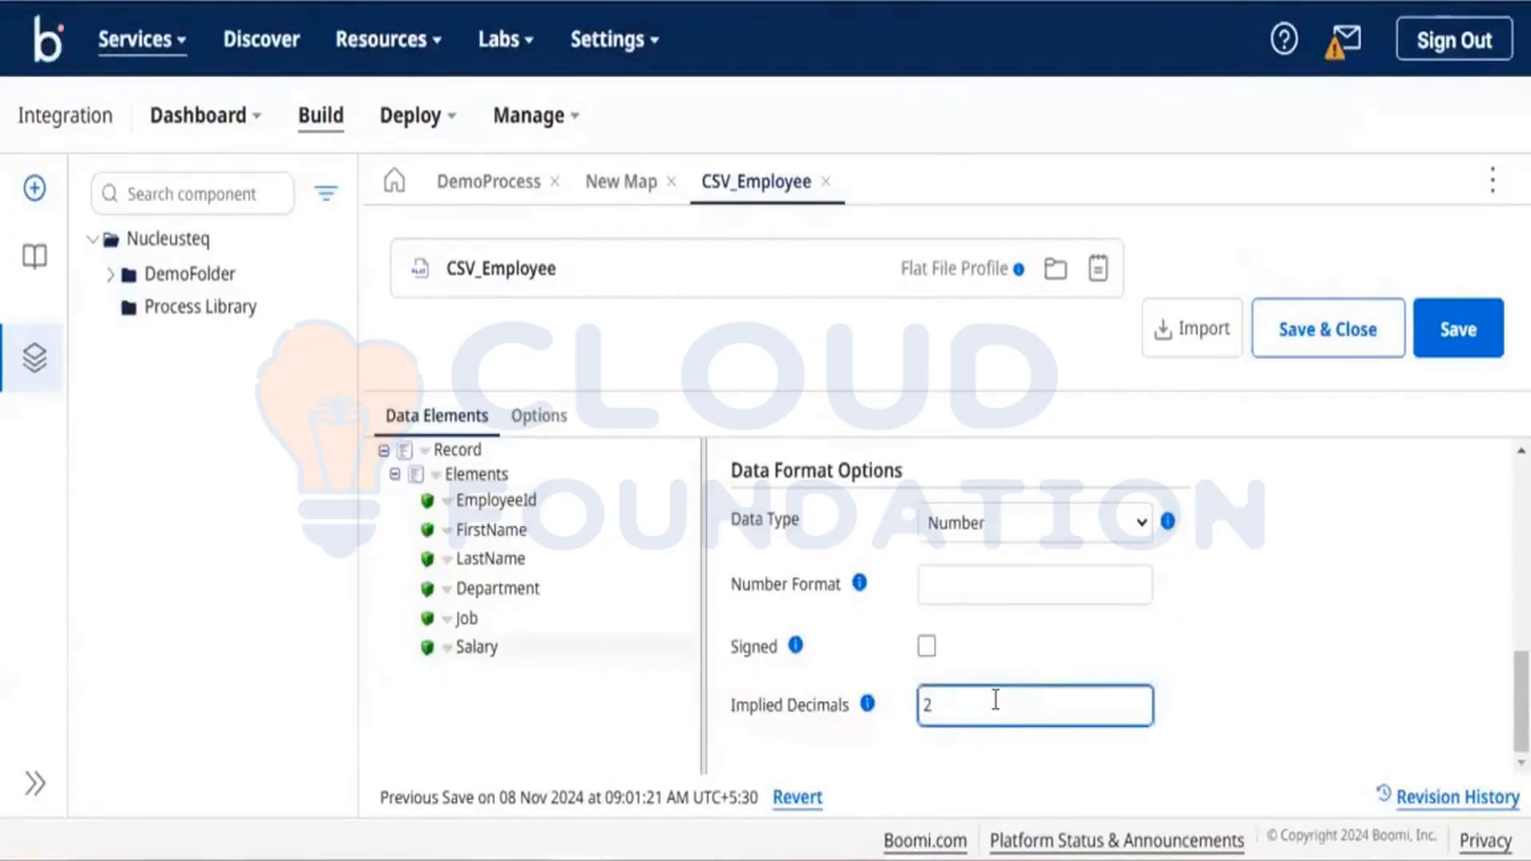
click(967, 579)
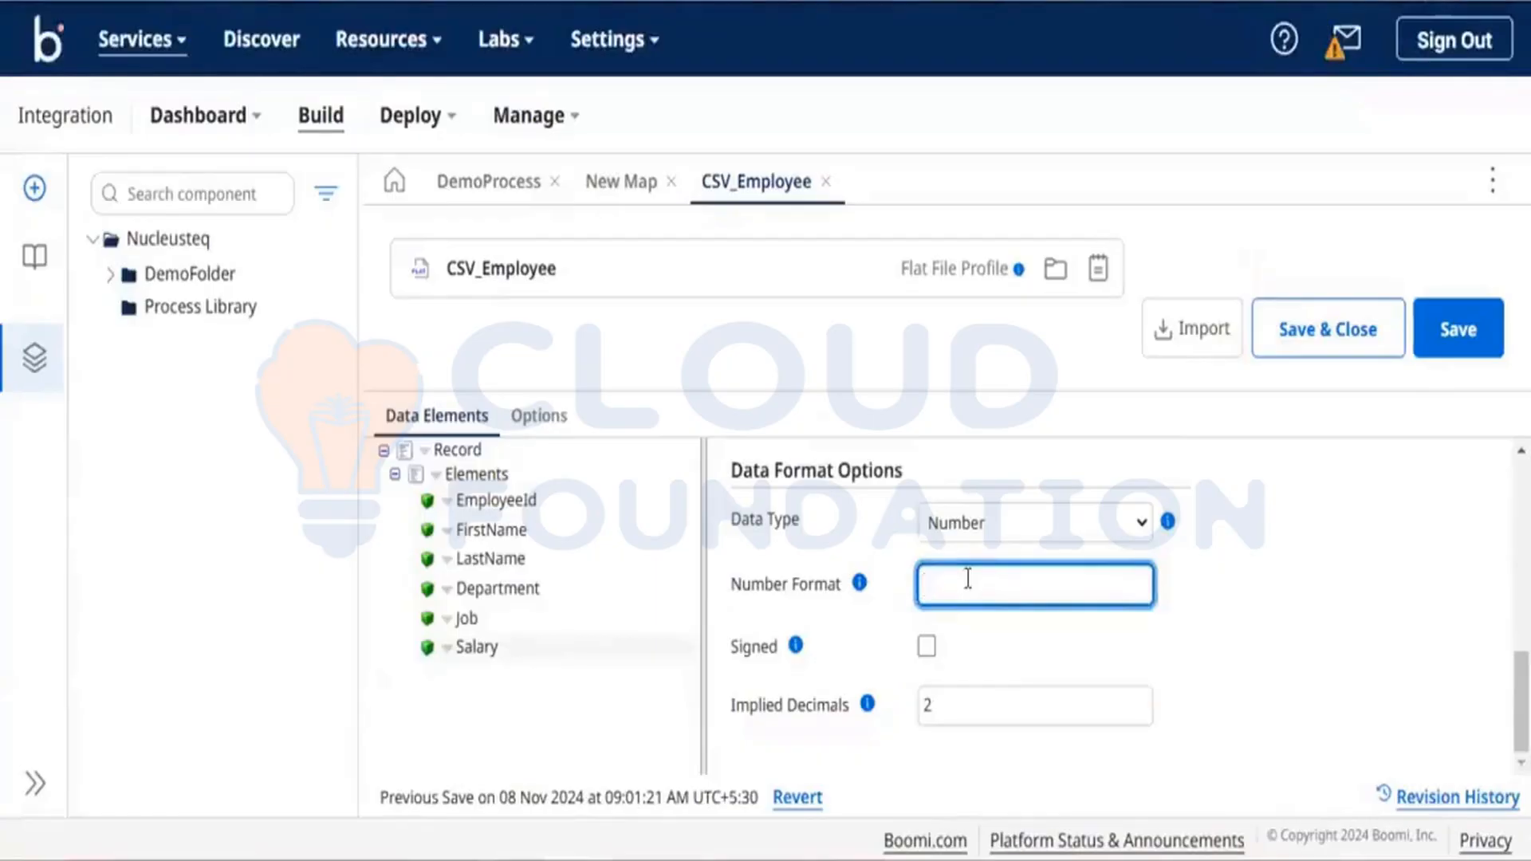
text(#)
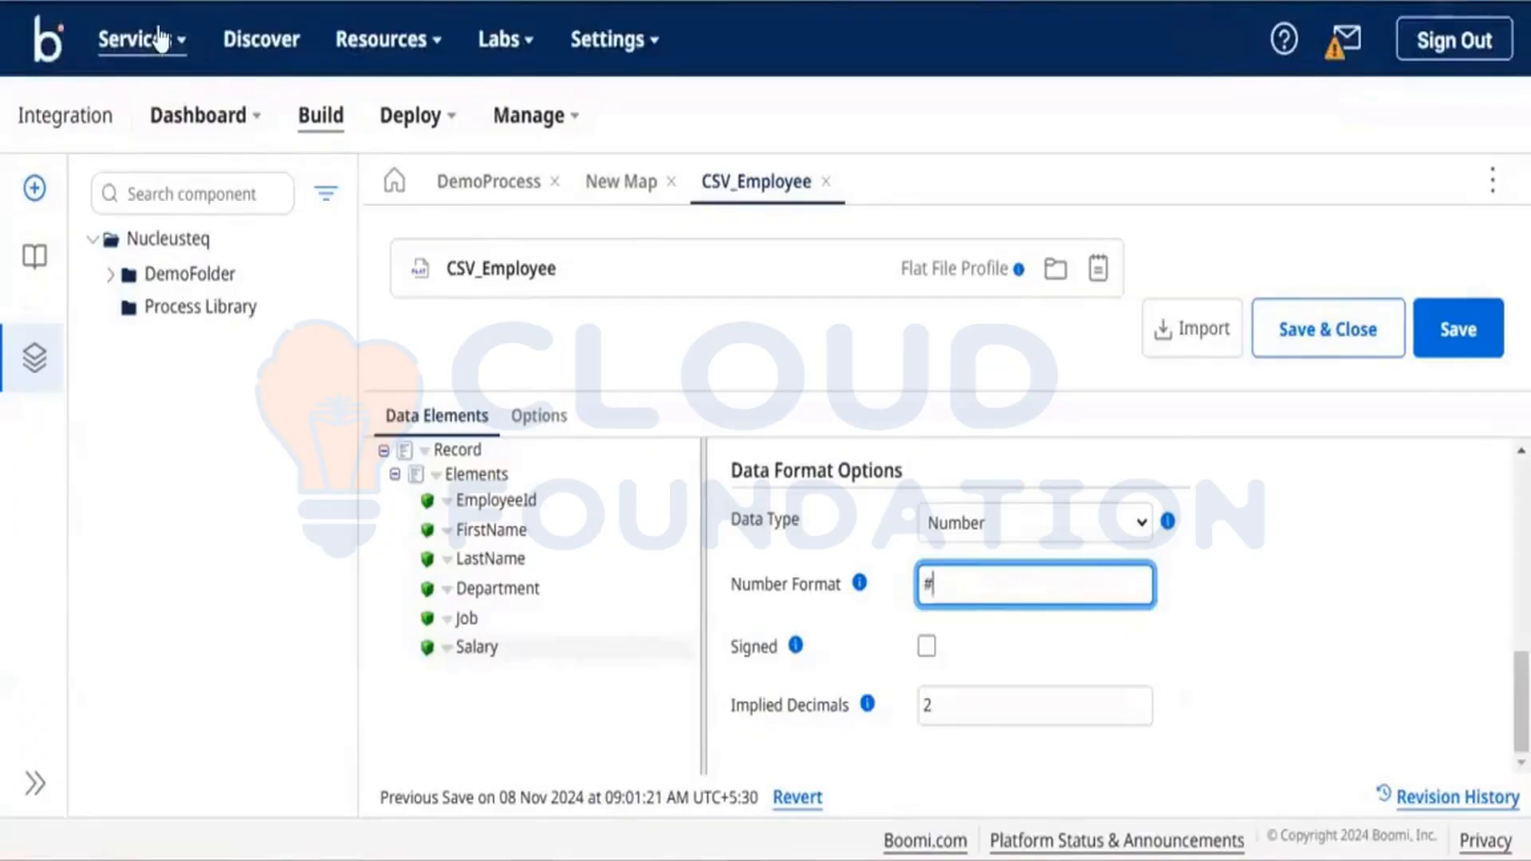
click(962, 700)
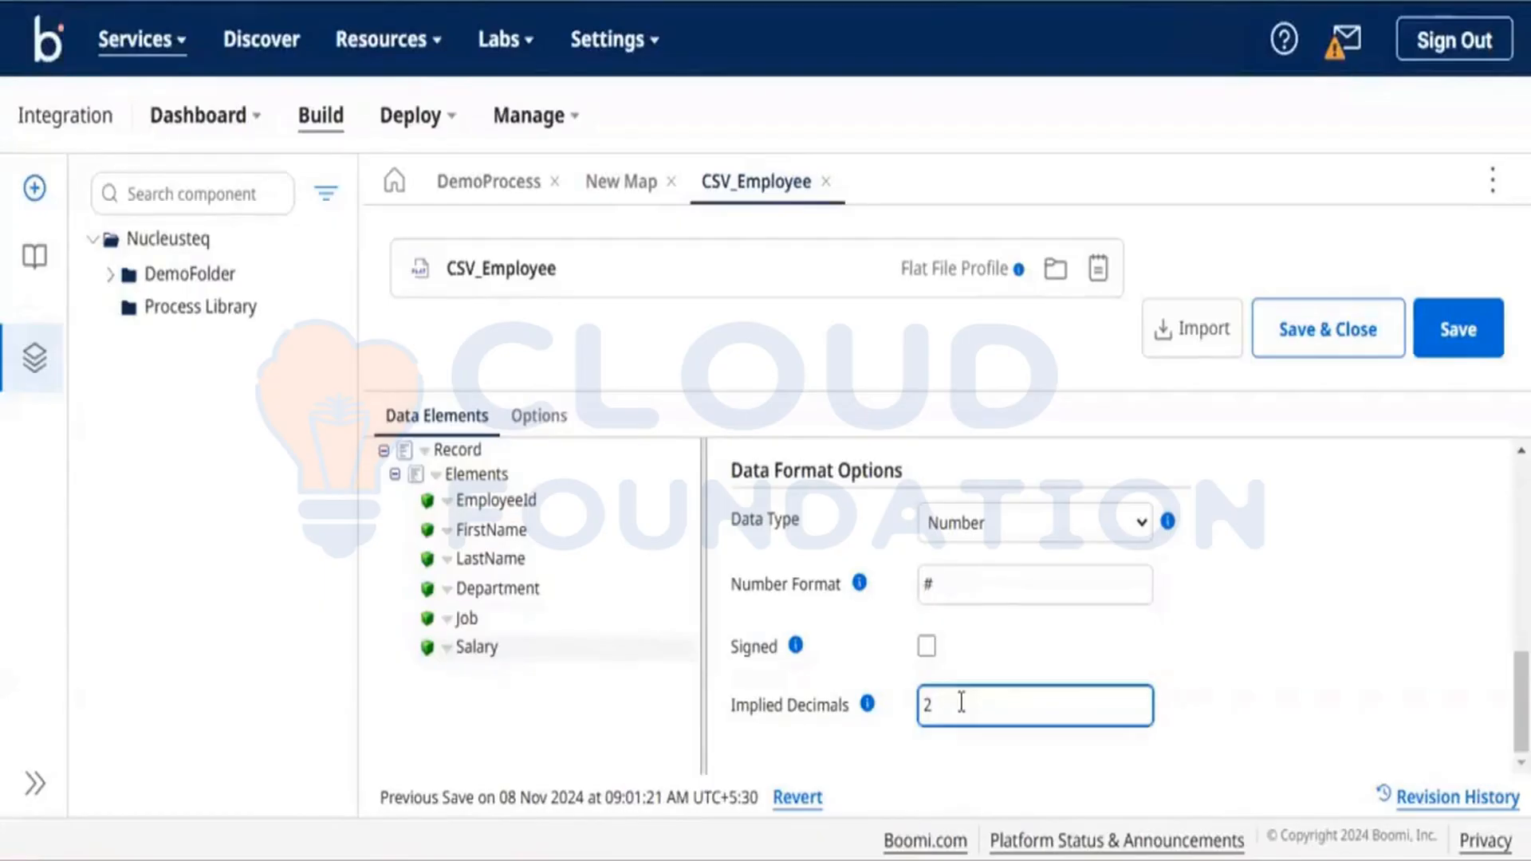
key(BackSpace)
text(0)
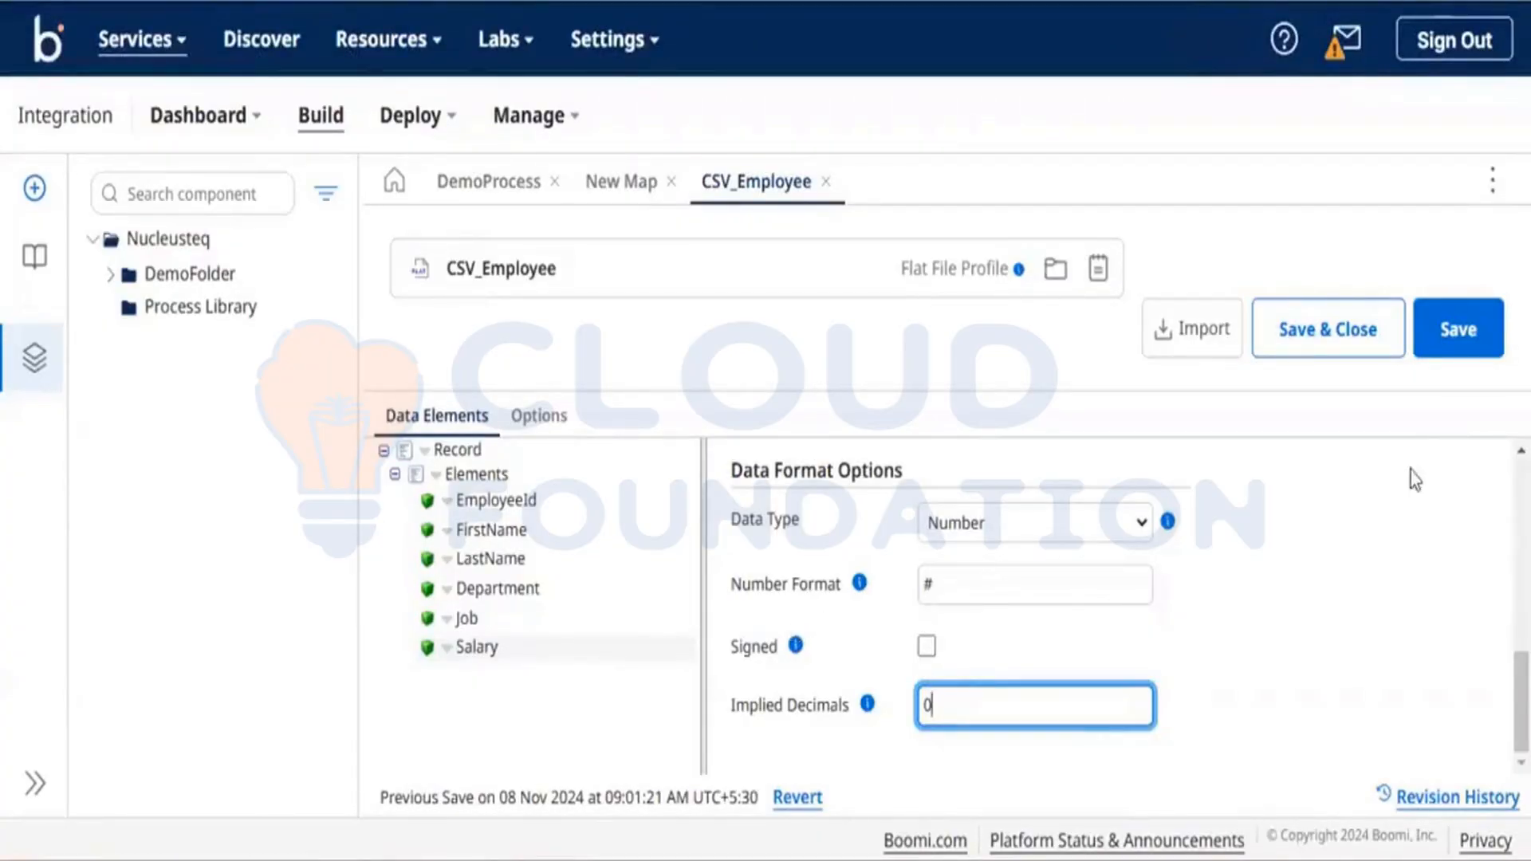
click(1444, 323)
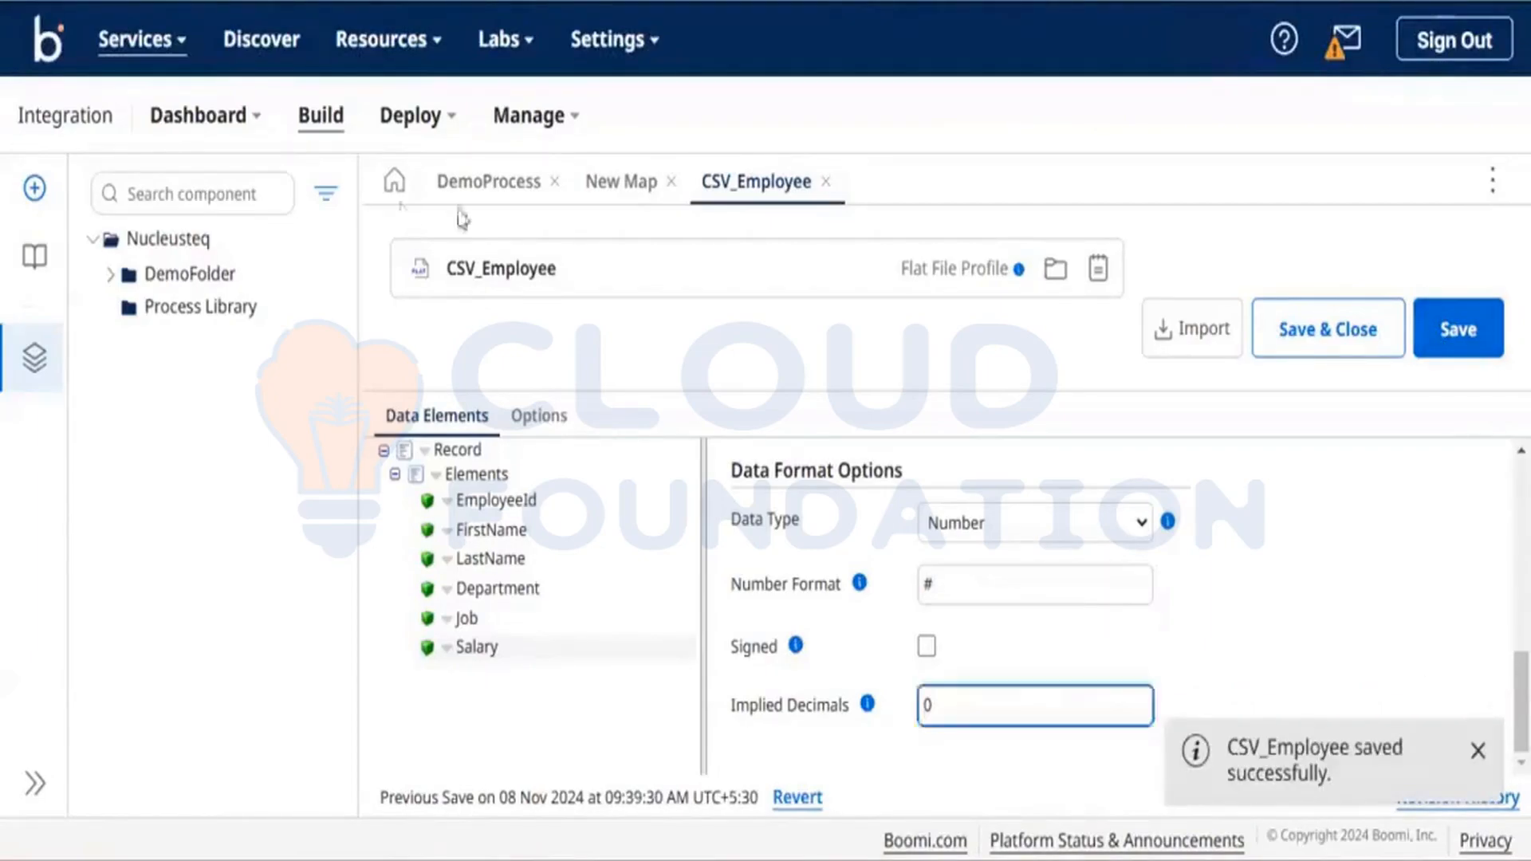
Return to DemoProcess and run a new test on TestAtom with the revised Salary format.
click(469, 181)
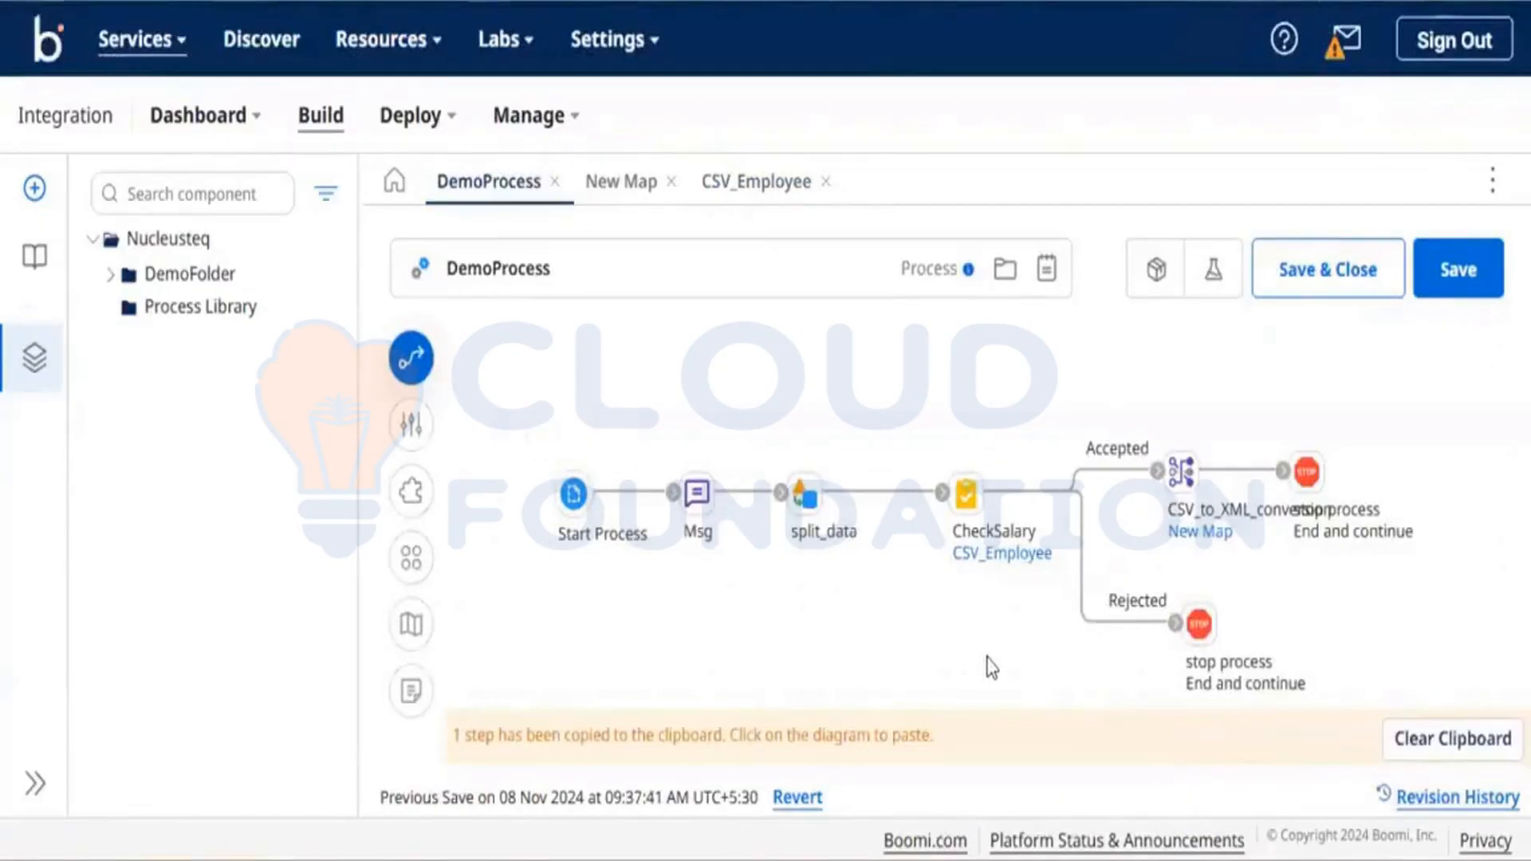
click(1214, 279)
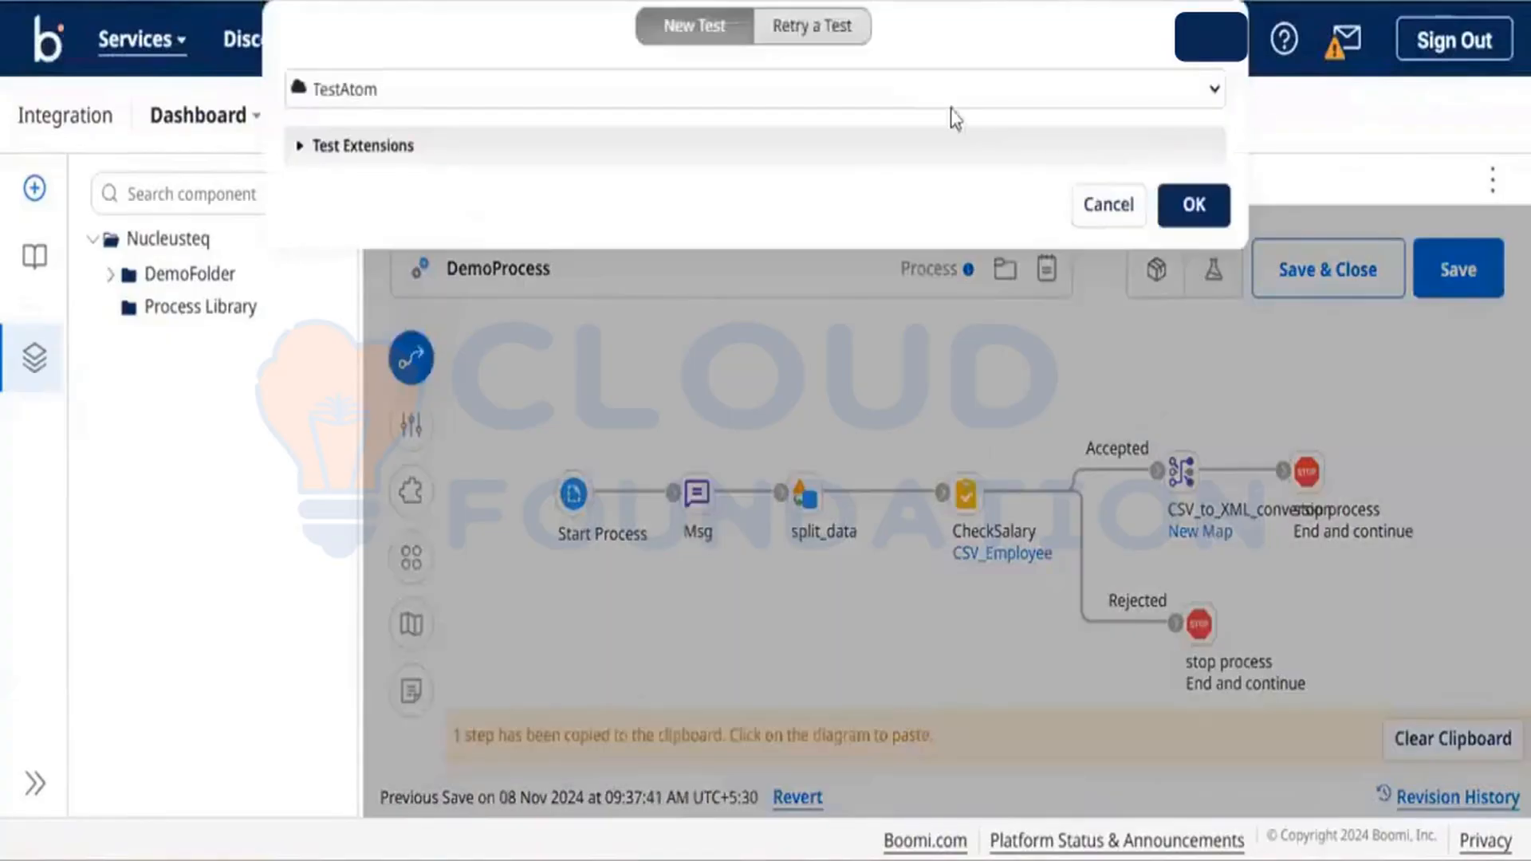
click(1196, 205)
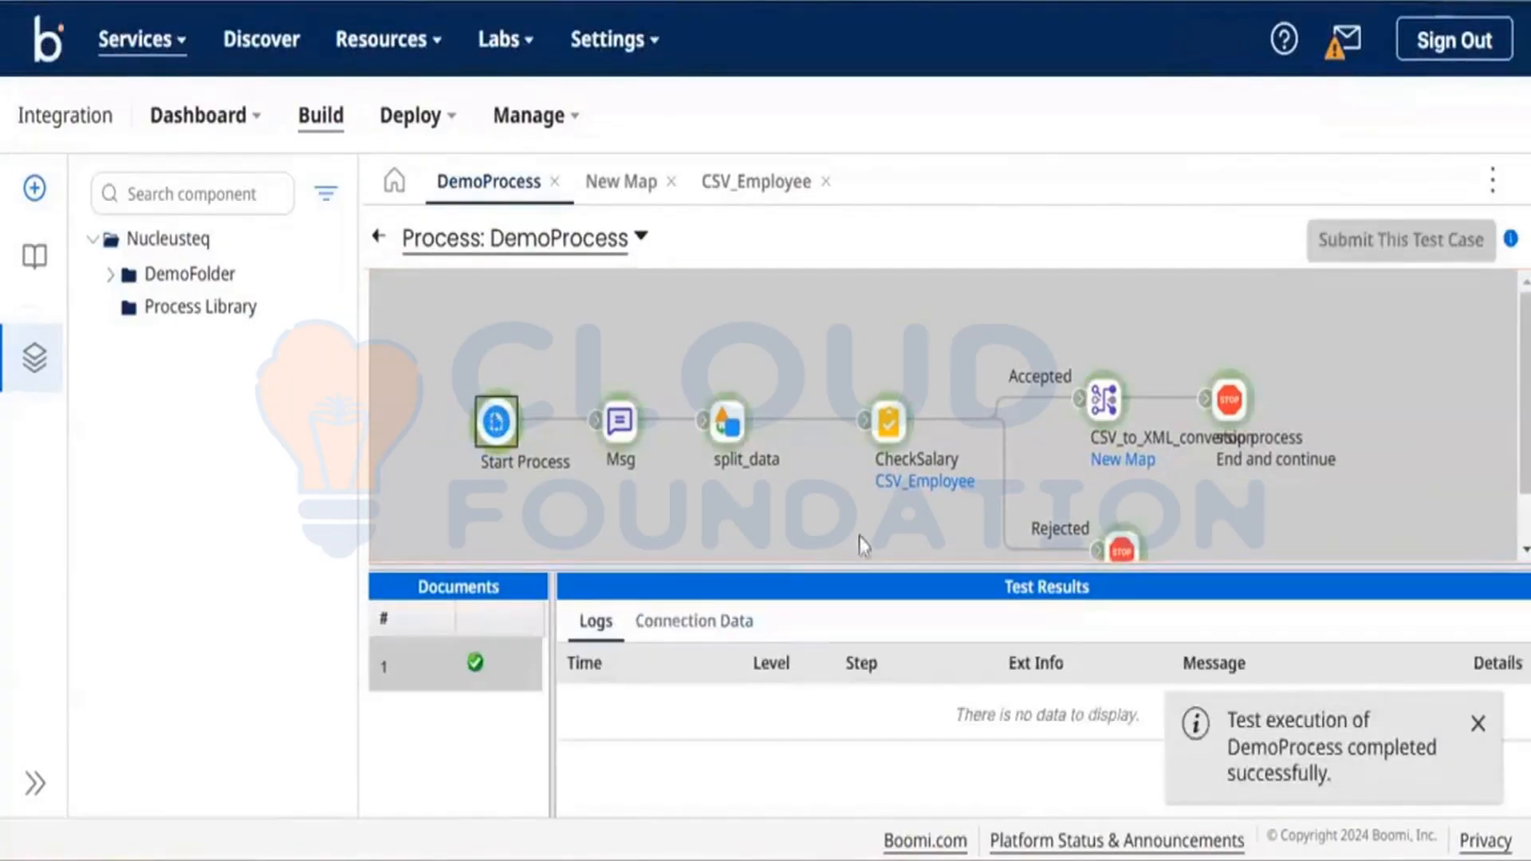
View the source document that entered the split_data step in the test results, and close the viewer.
scroll(869, 531, down, 2)
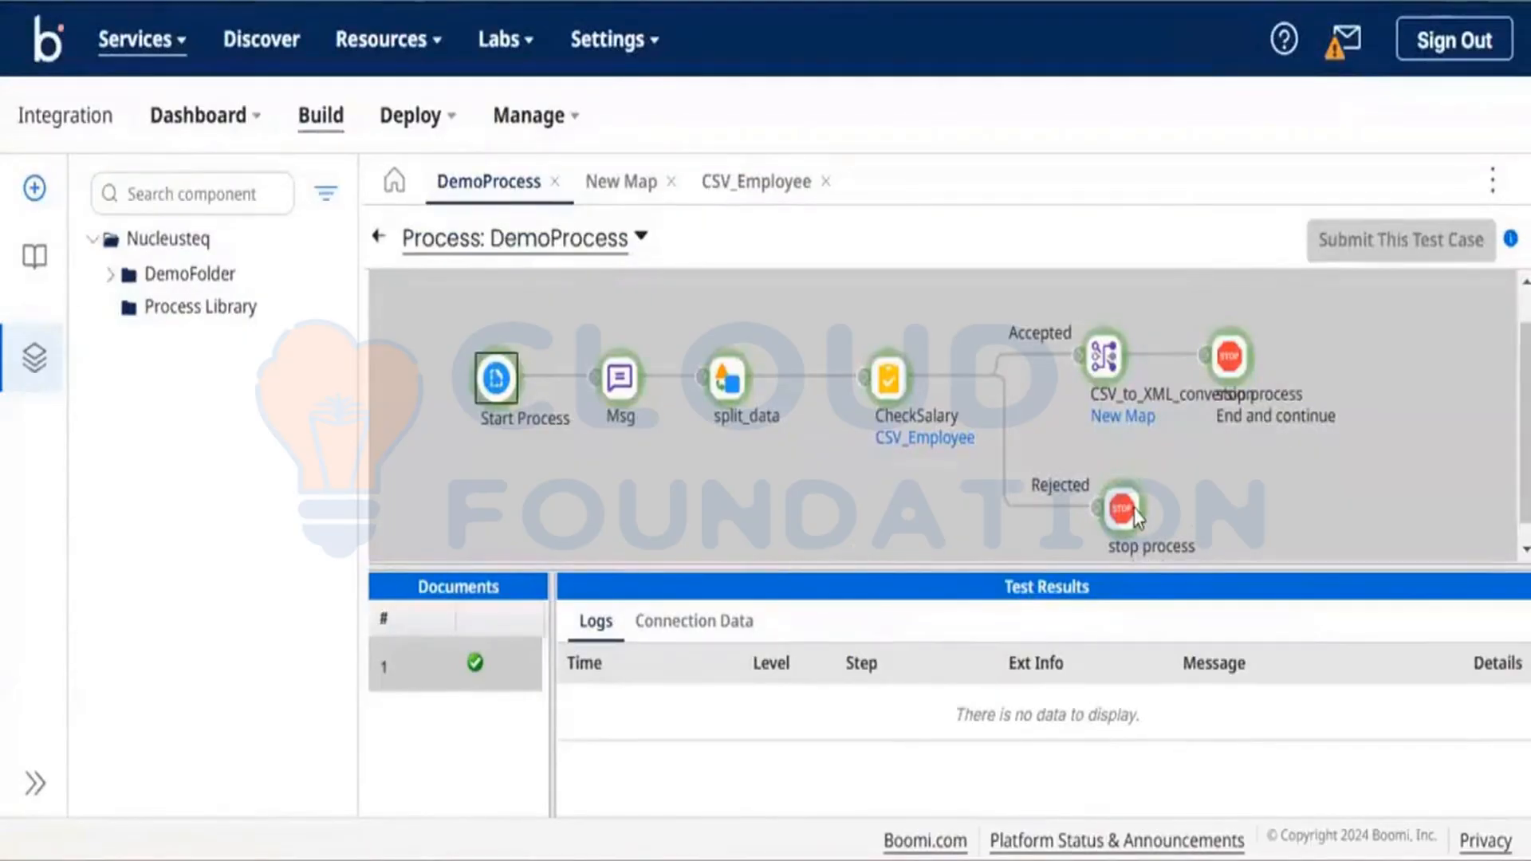
click(724, 377)
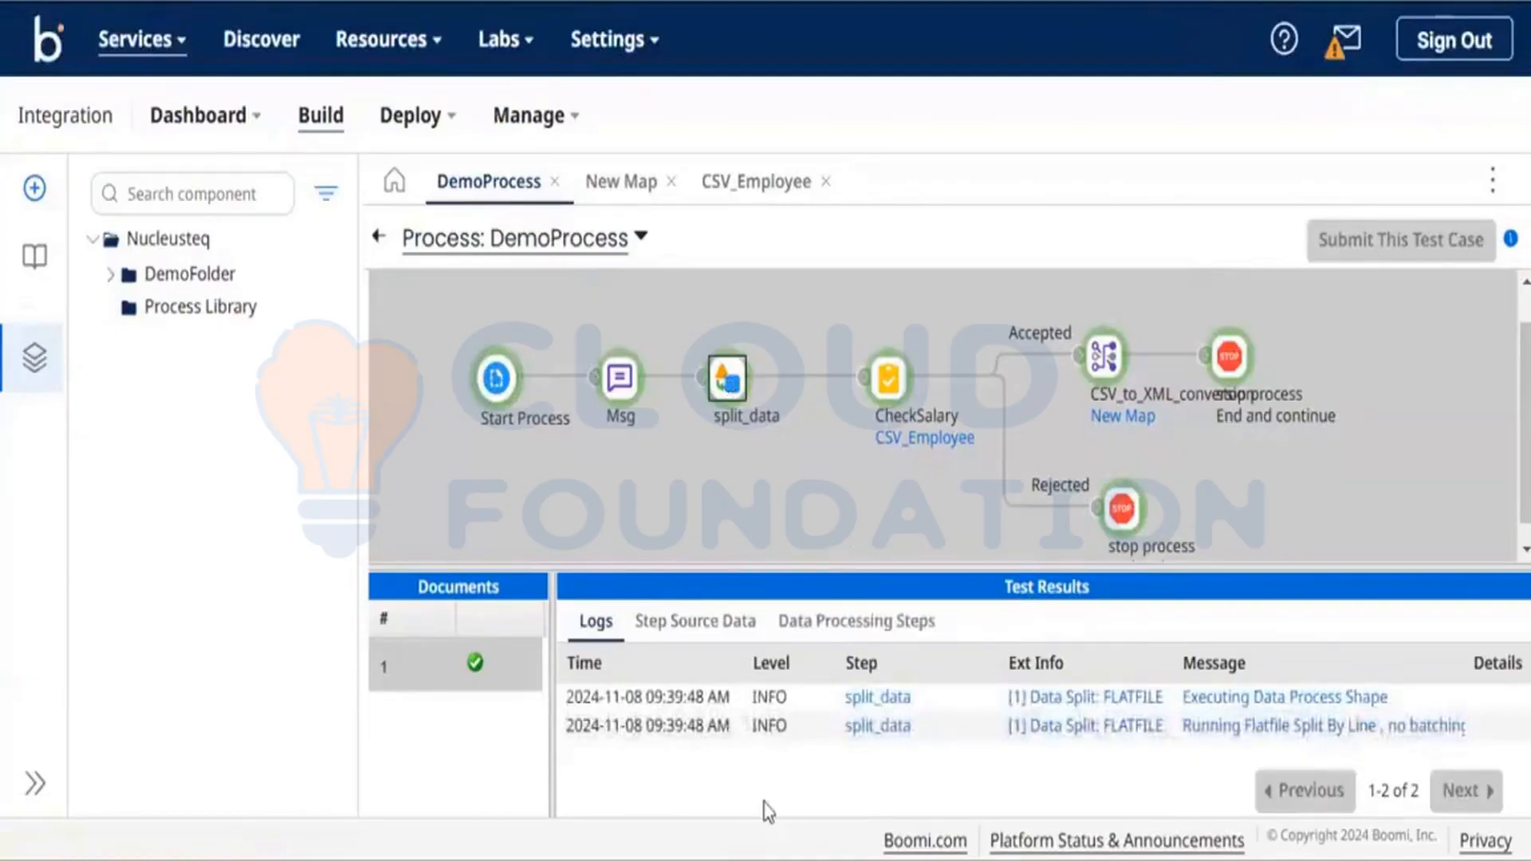
click(674, 623)
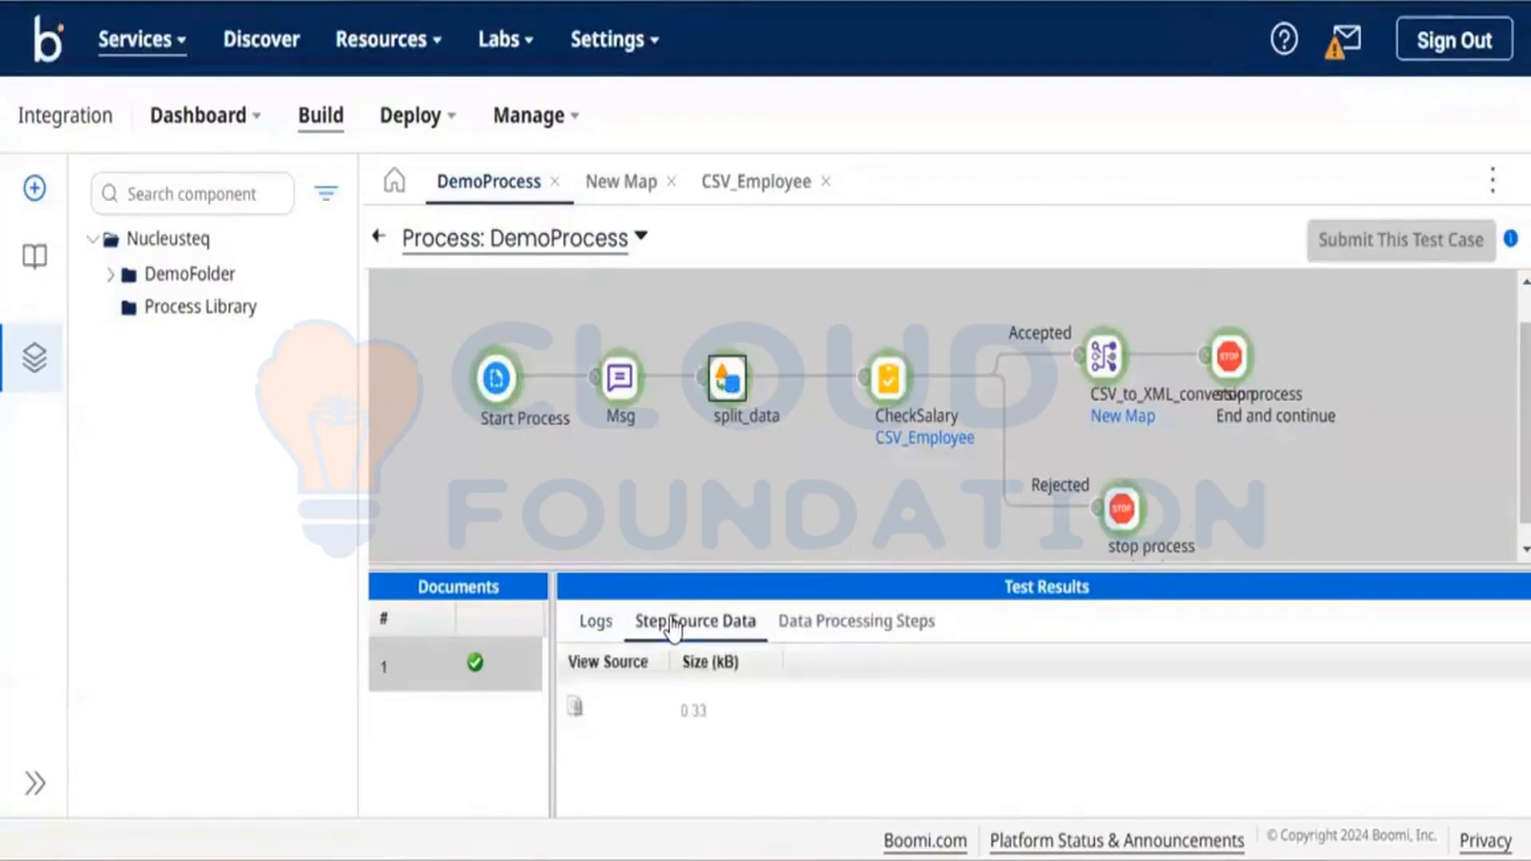
click(574, 706)
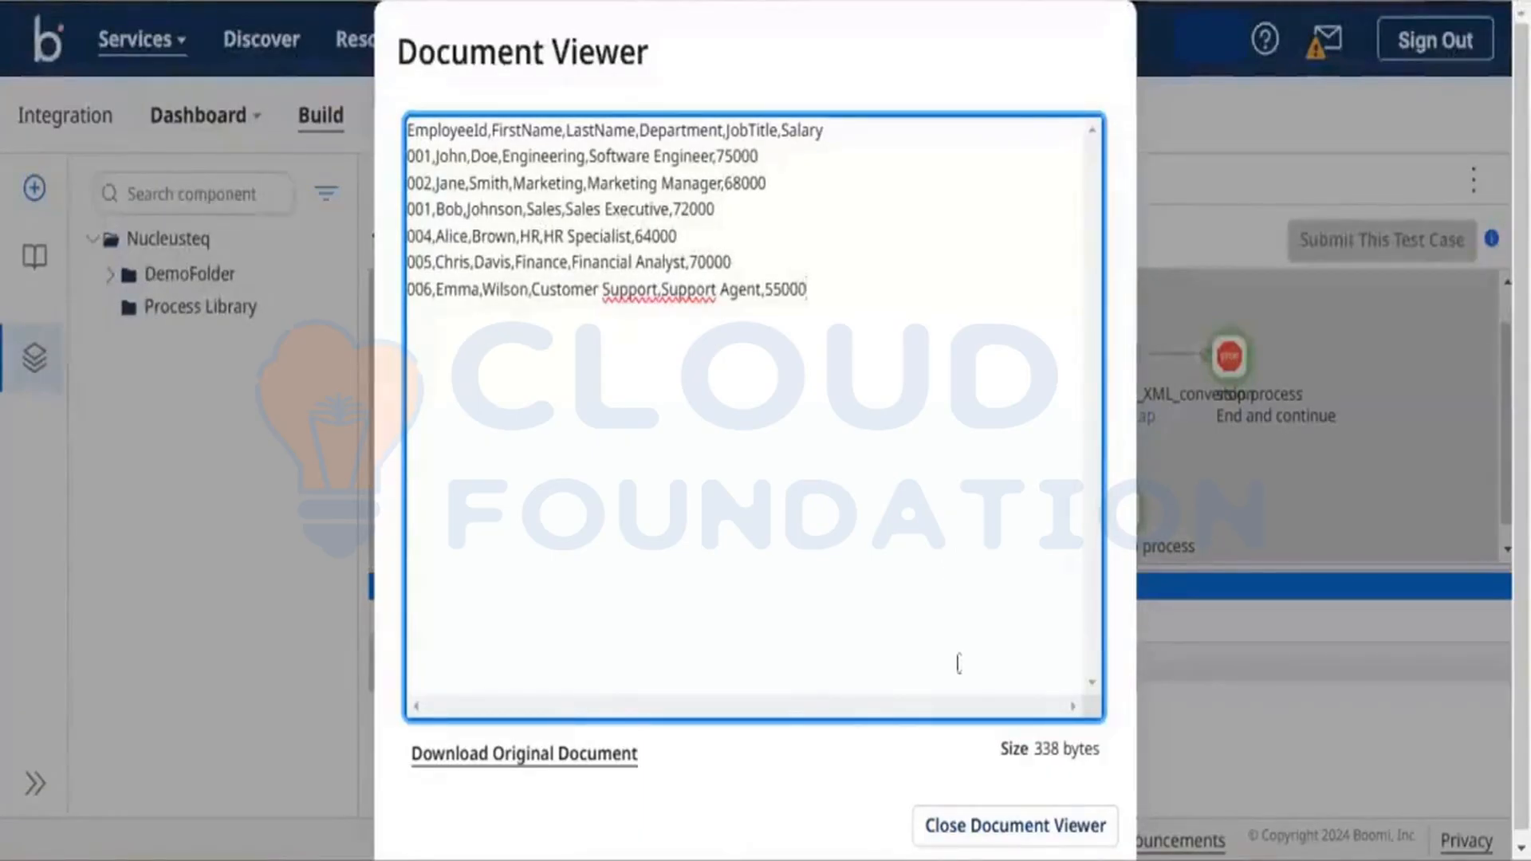
click(987, 834)
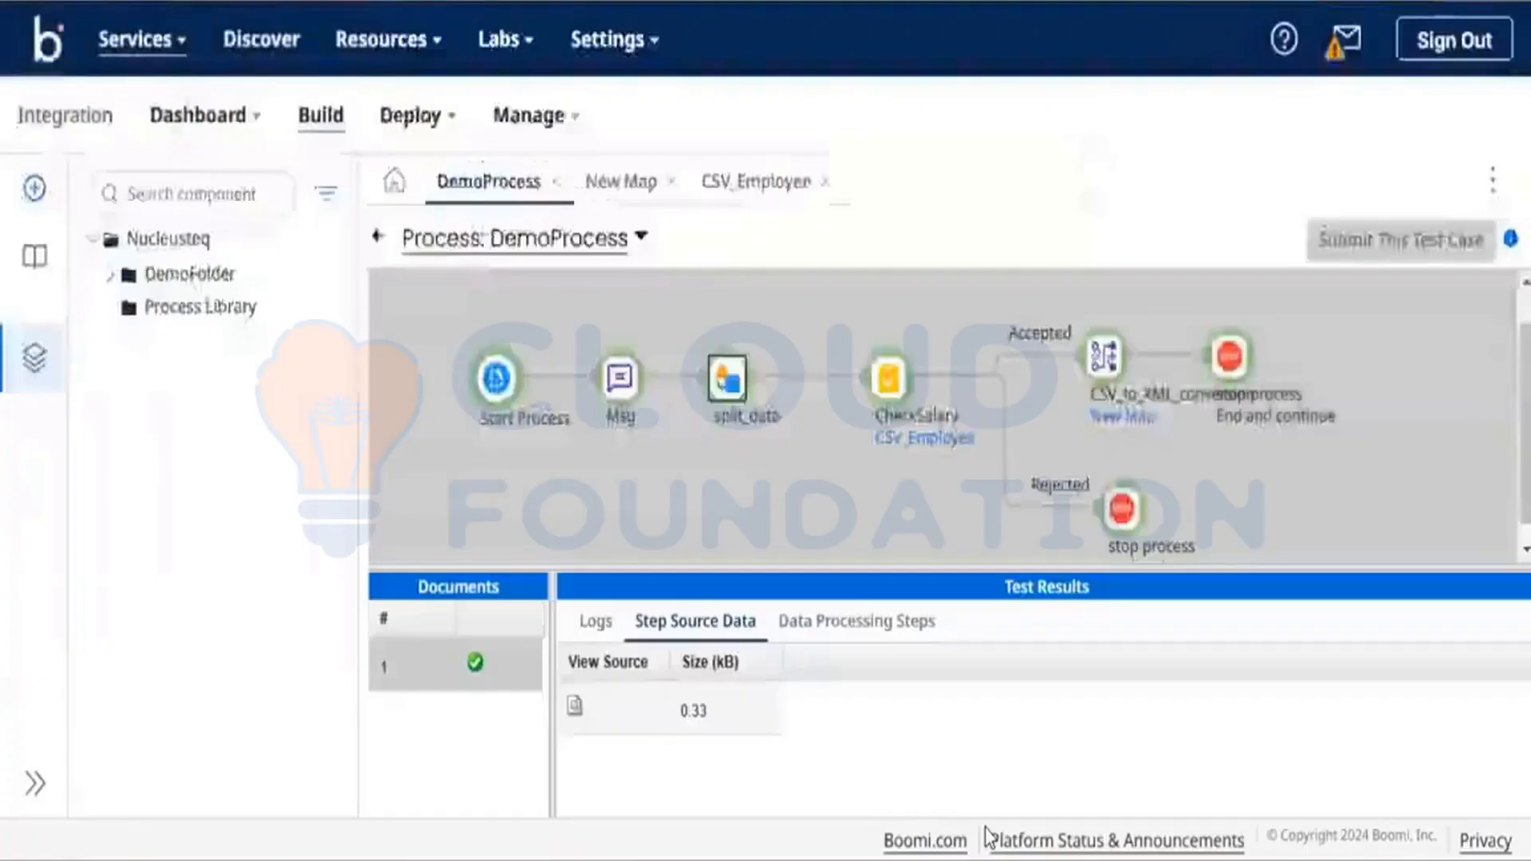
View the first XML source document of the Accepted path's stop step, and close the viewer.
click(1230, 359)
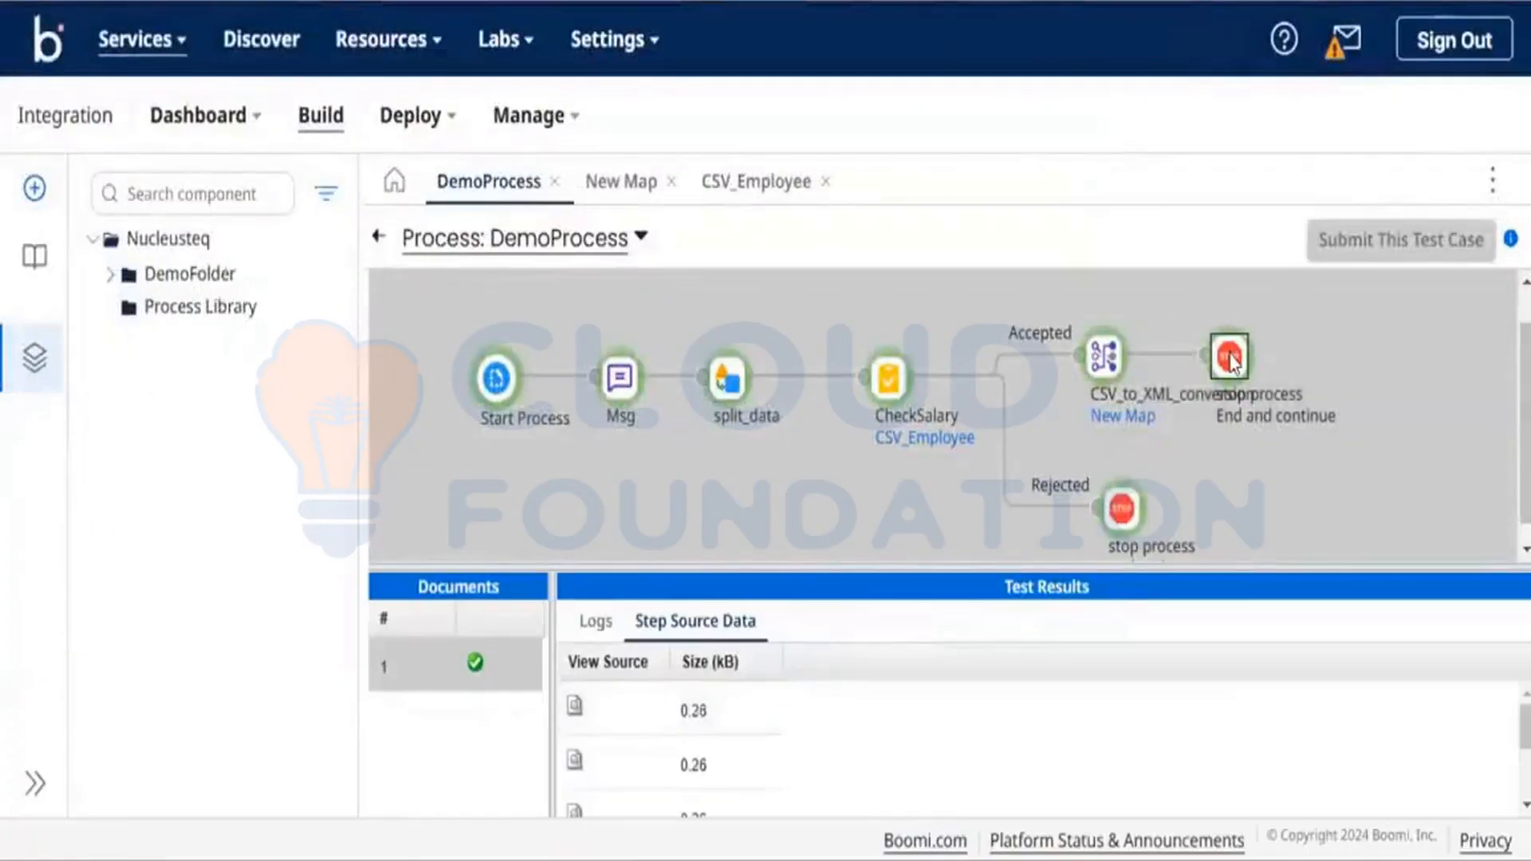
click(584, 706)
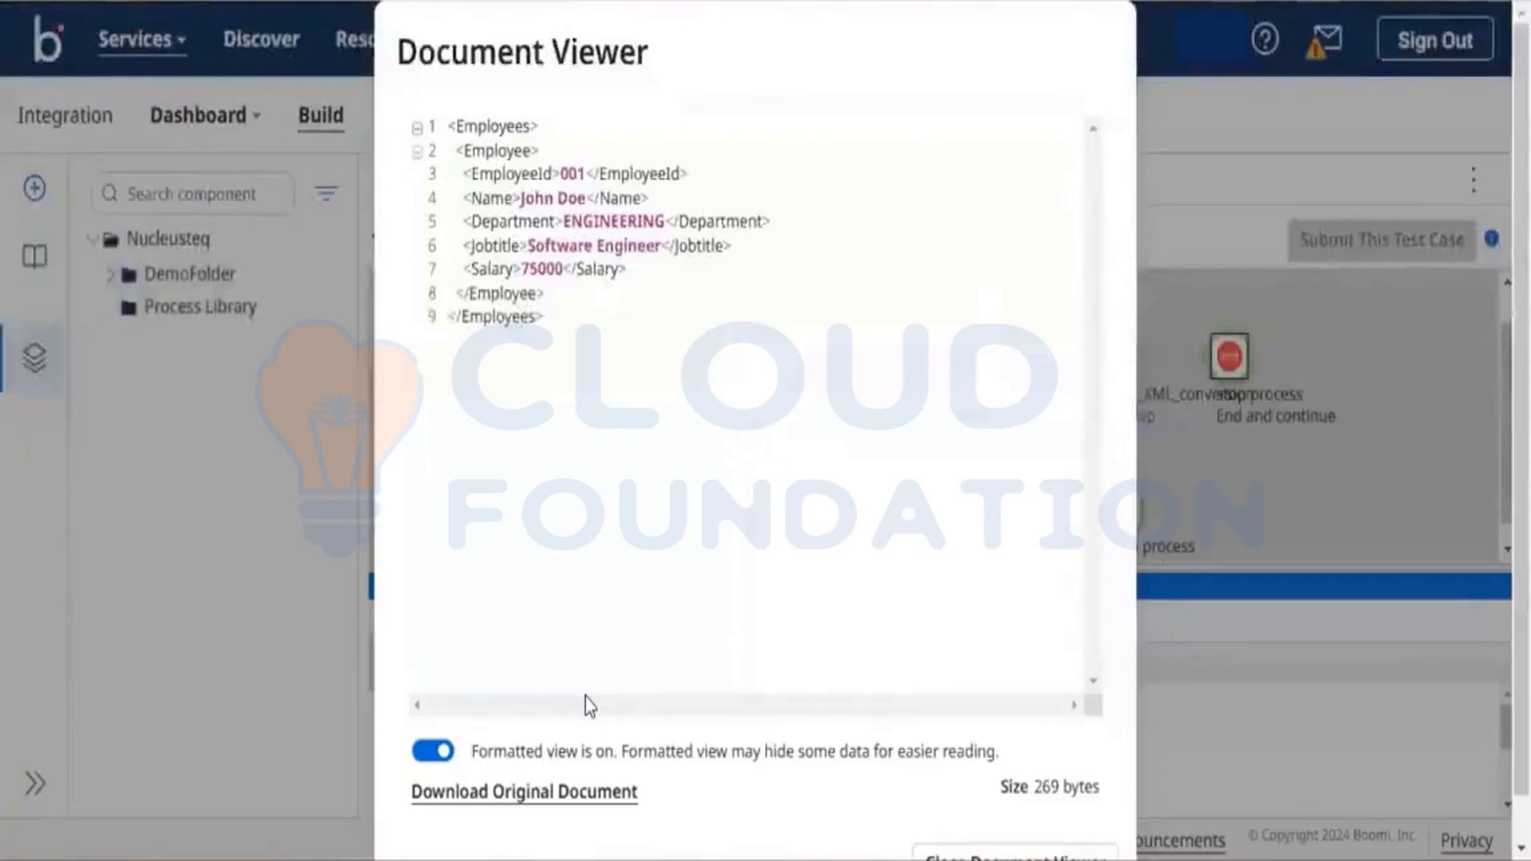
scroll(899, 515, down, 1)
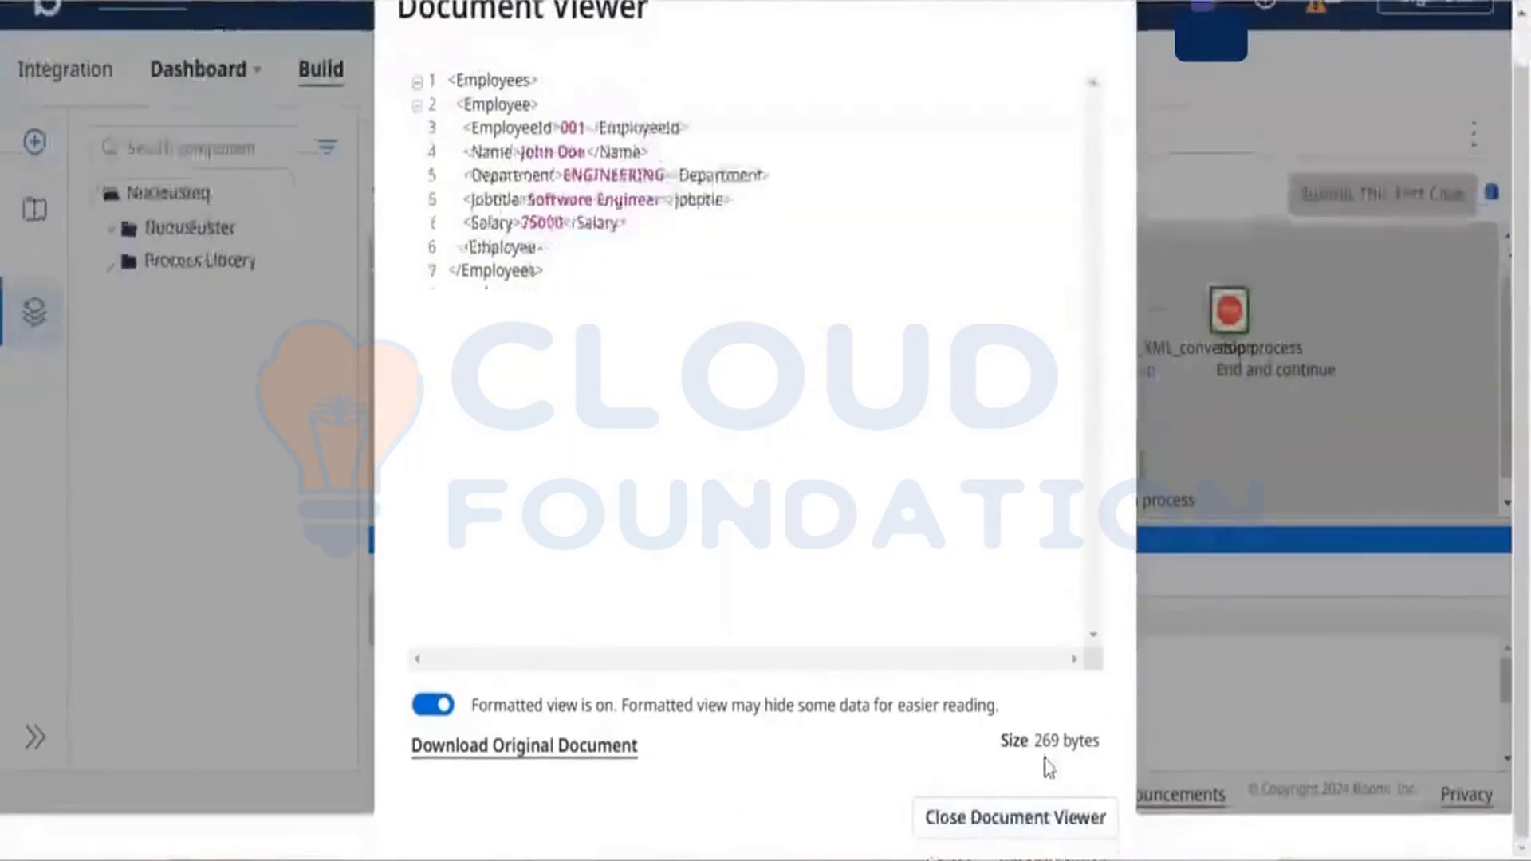
click(1025, 820)
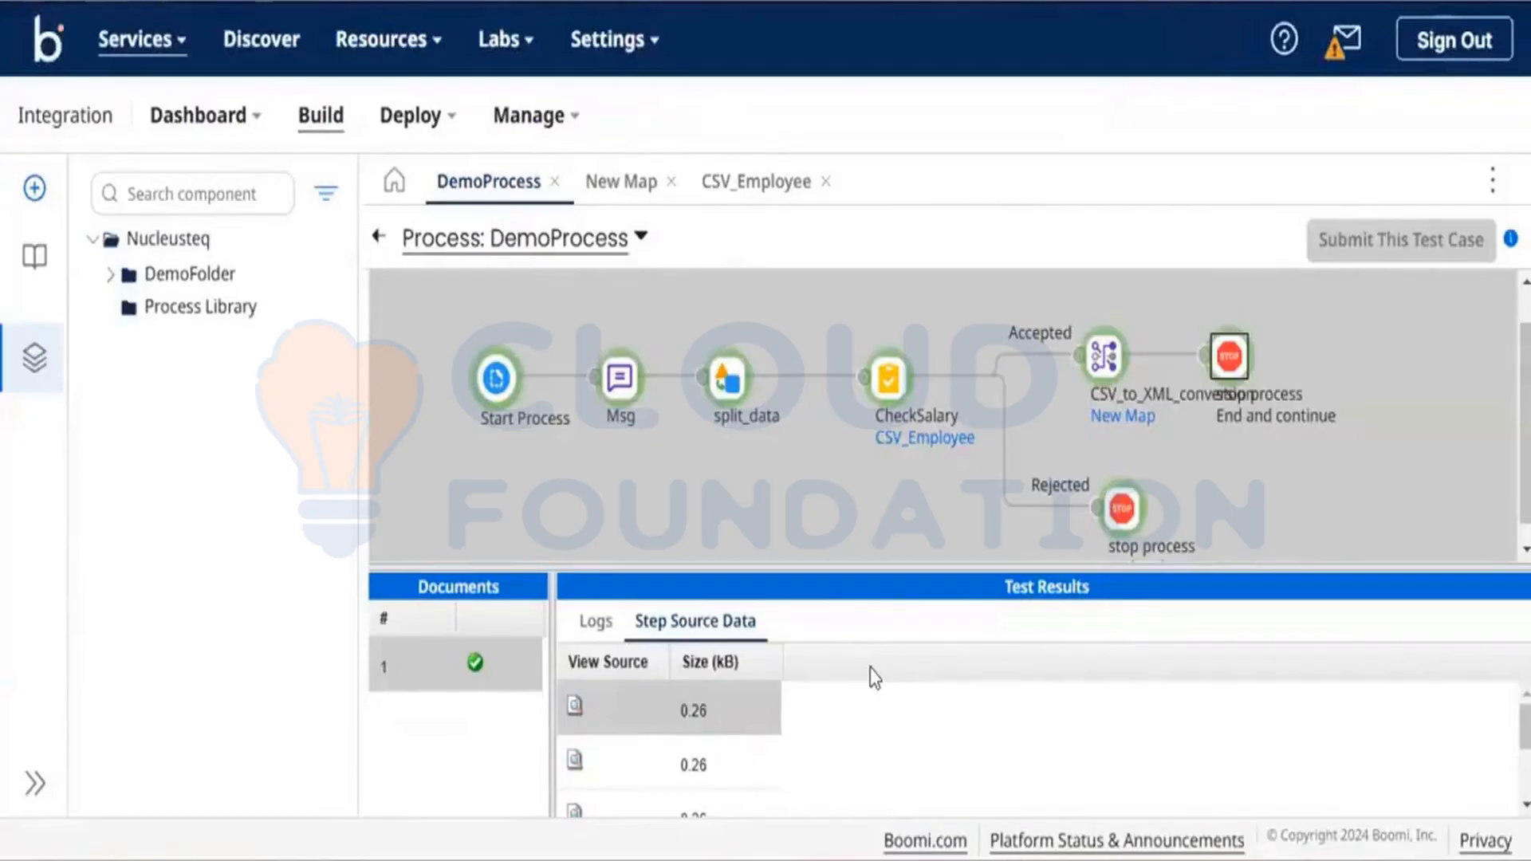
Turn off Use Column Headers in the CSV_Employee profile's options and save the profile.
click(733, 180)
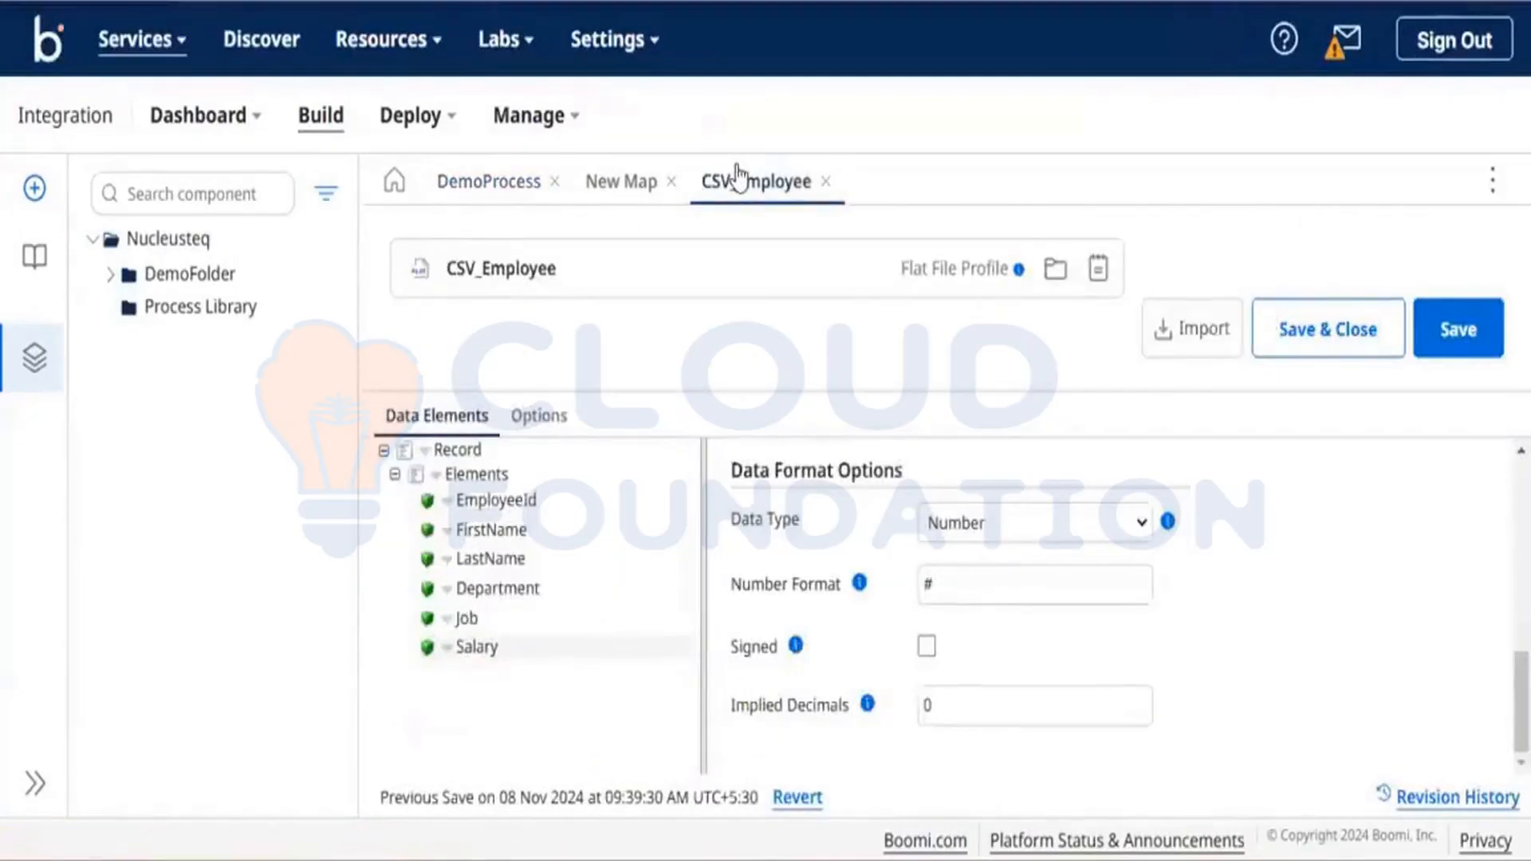
click(548, 419)
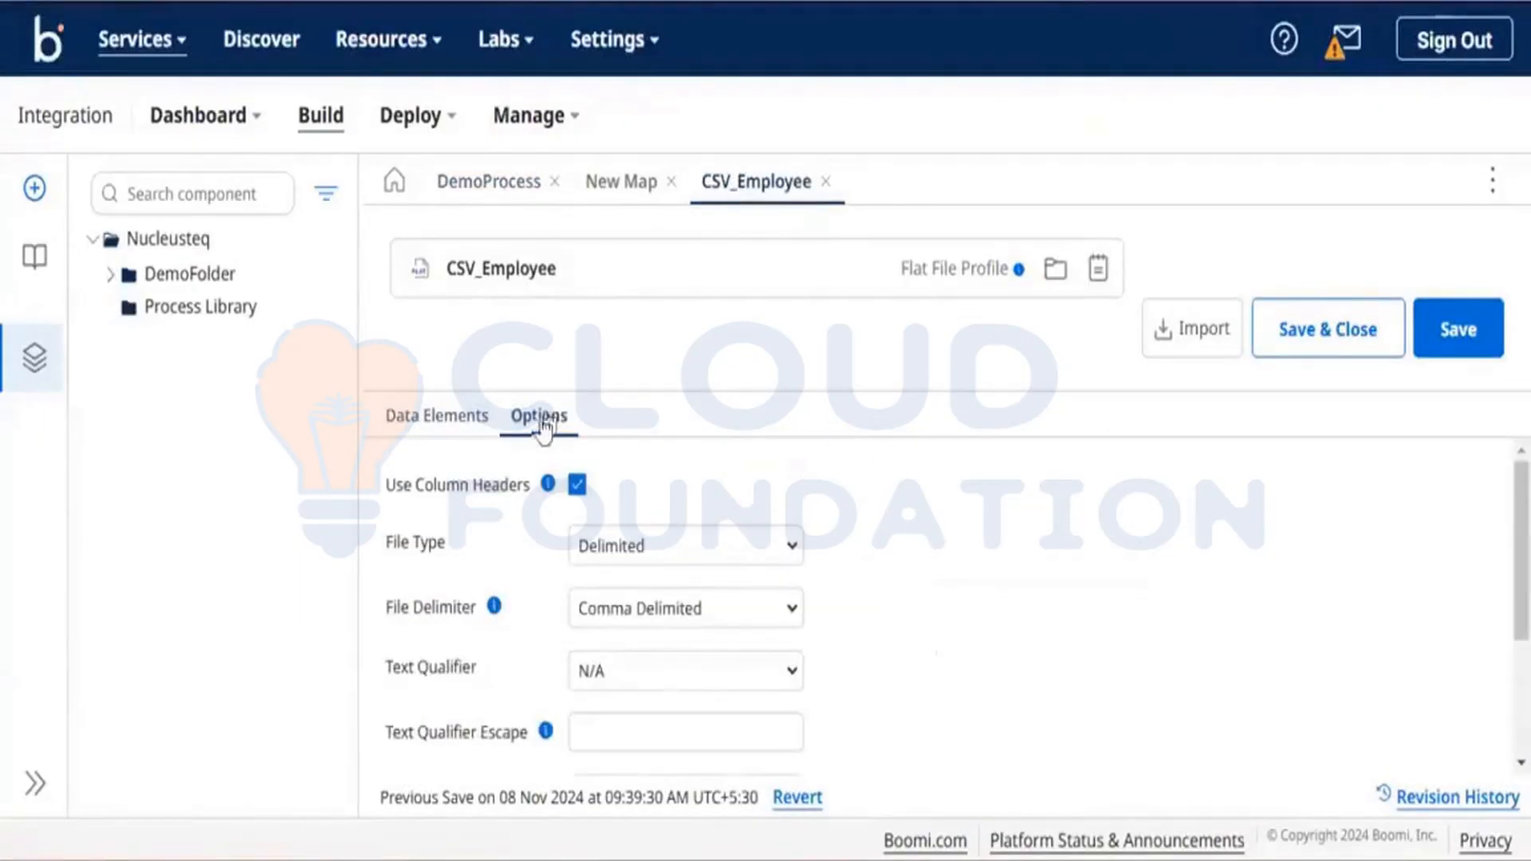
click(578, 487)
click(1470, 335)
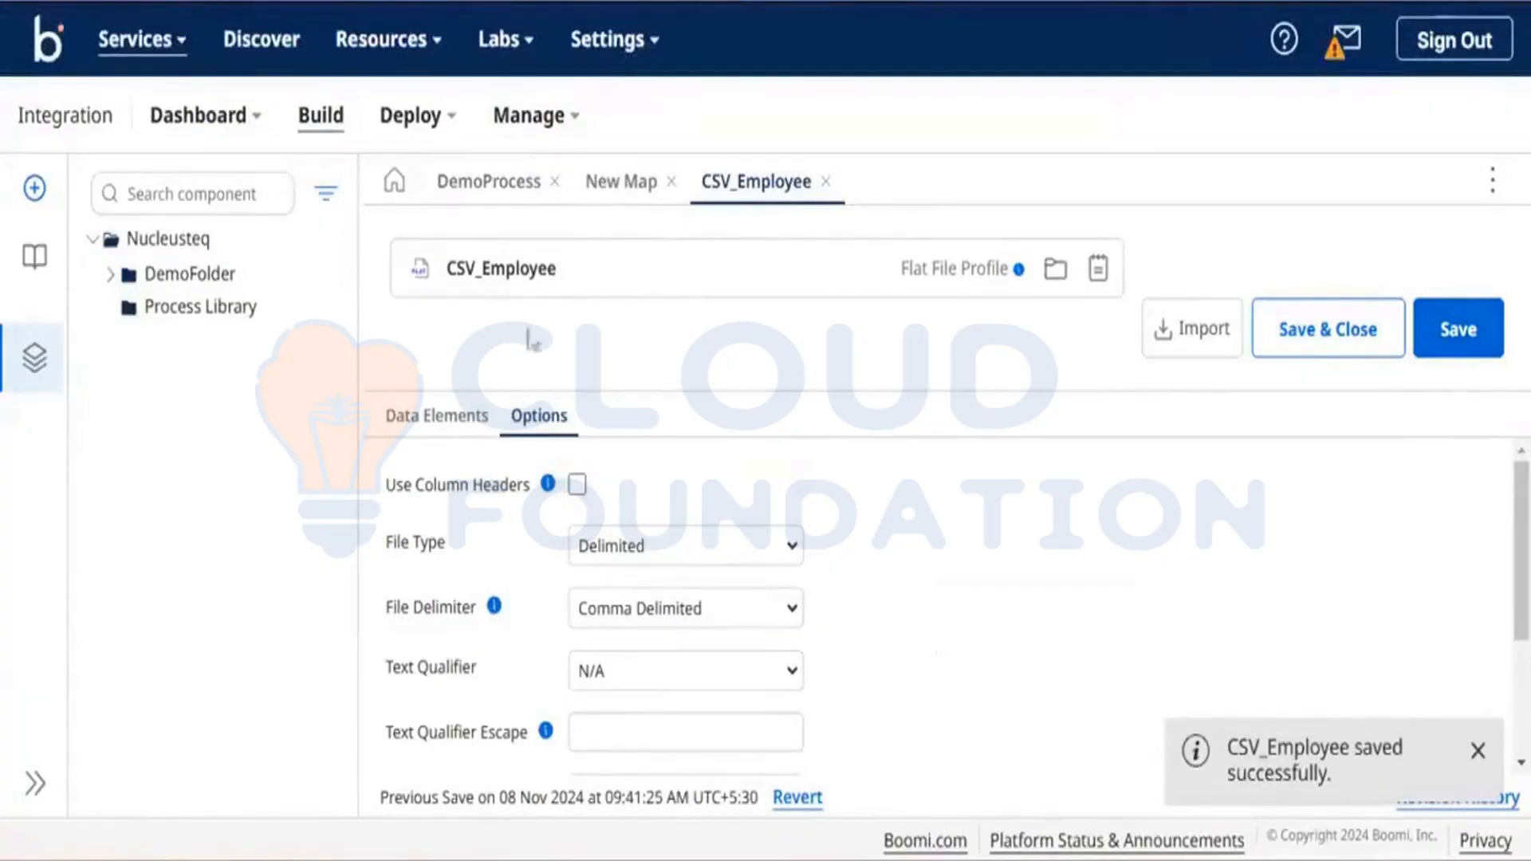
Go back to the DemoProcess canvas, run another new test on TestAtom, and dismiss the test message.
click(479, 188)
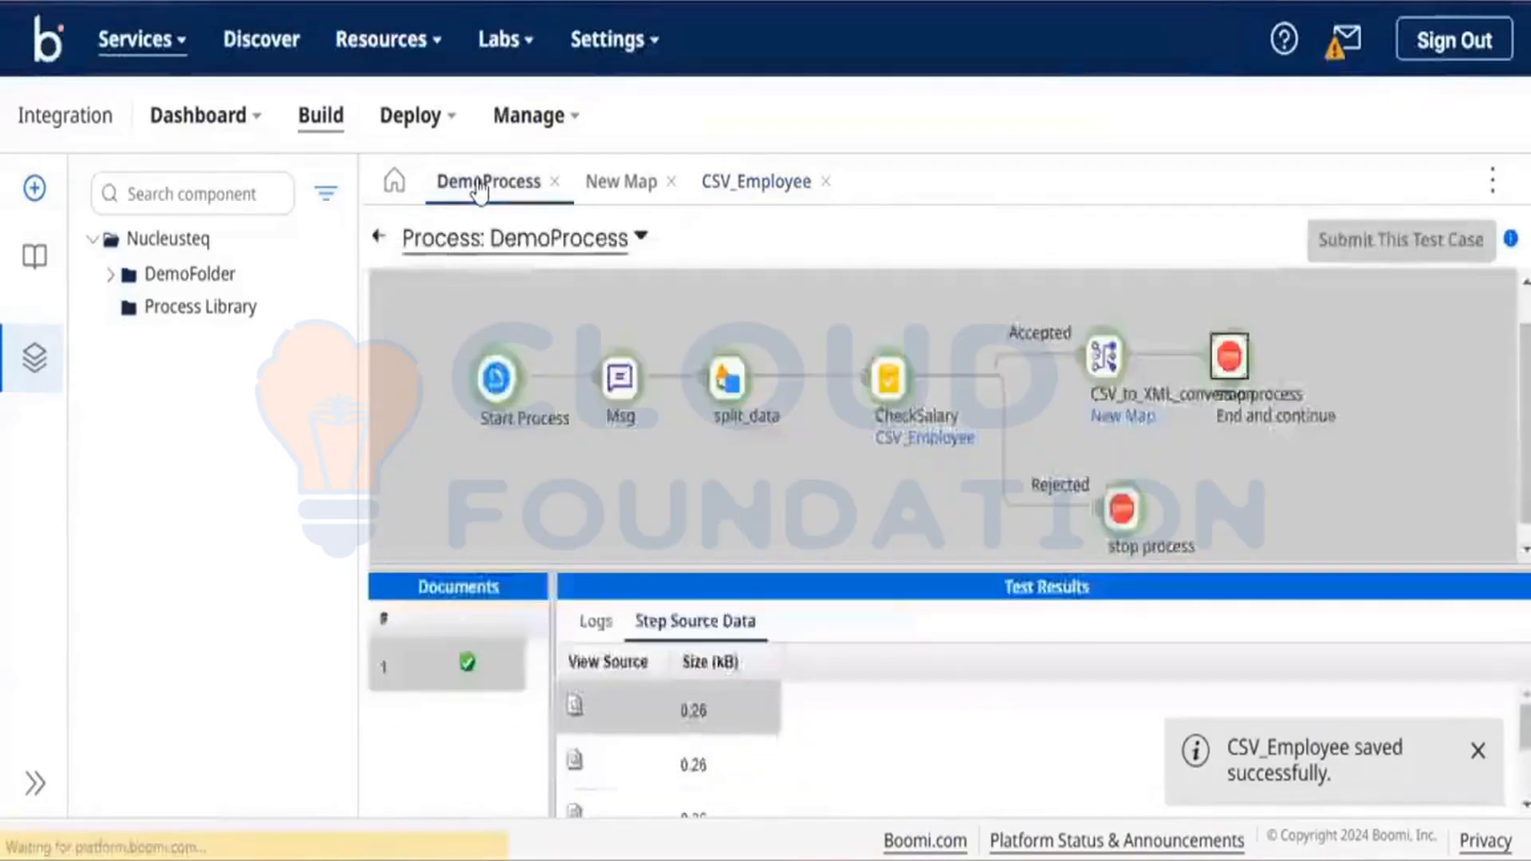
click(642, 238)
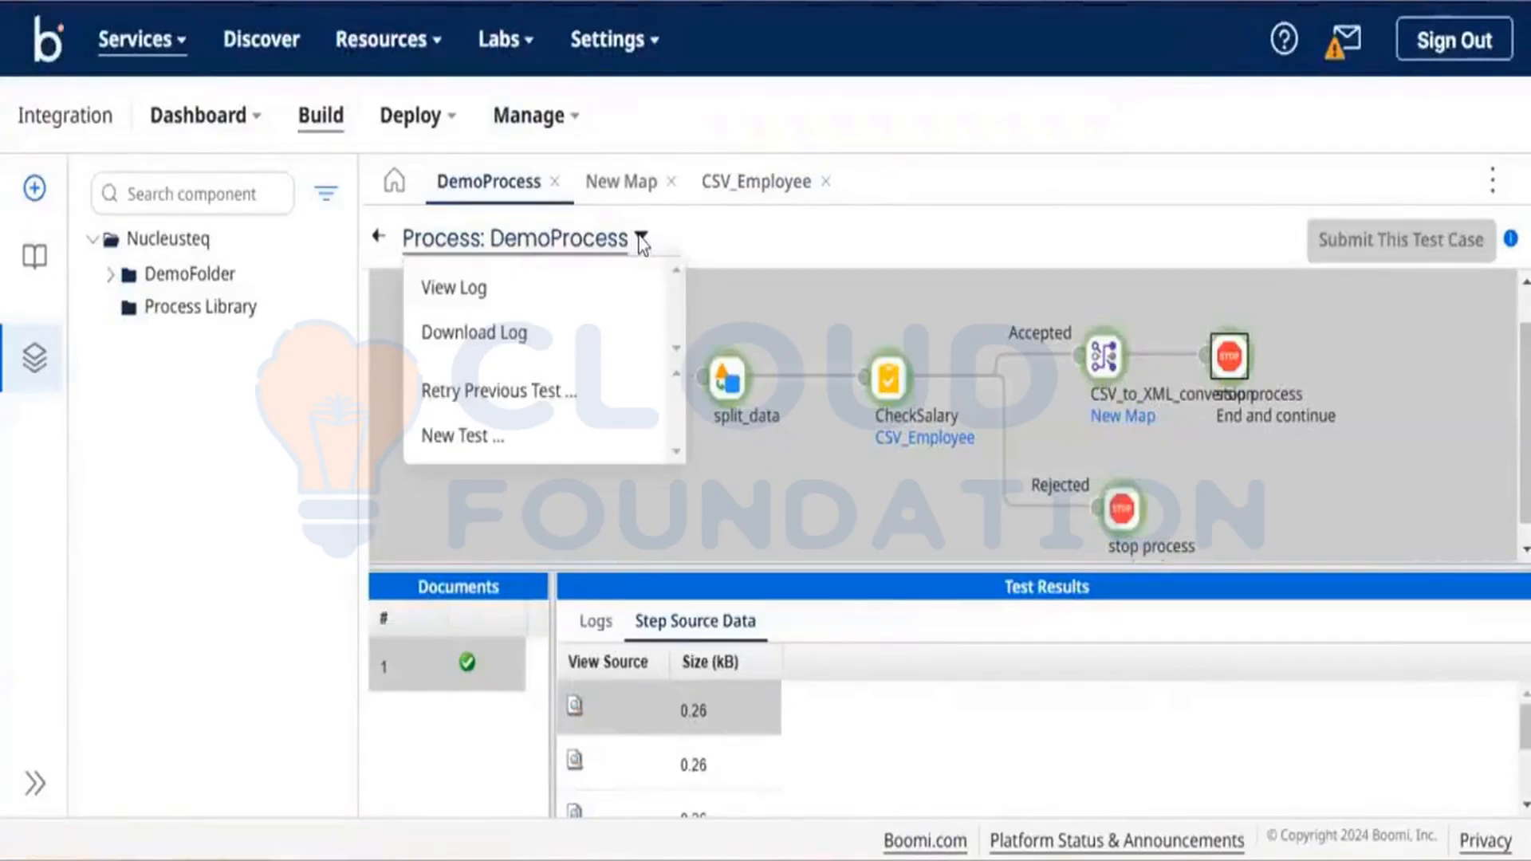
click(766, 249)
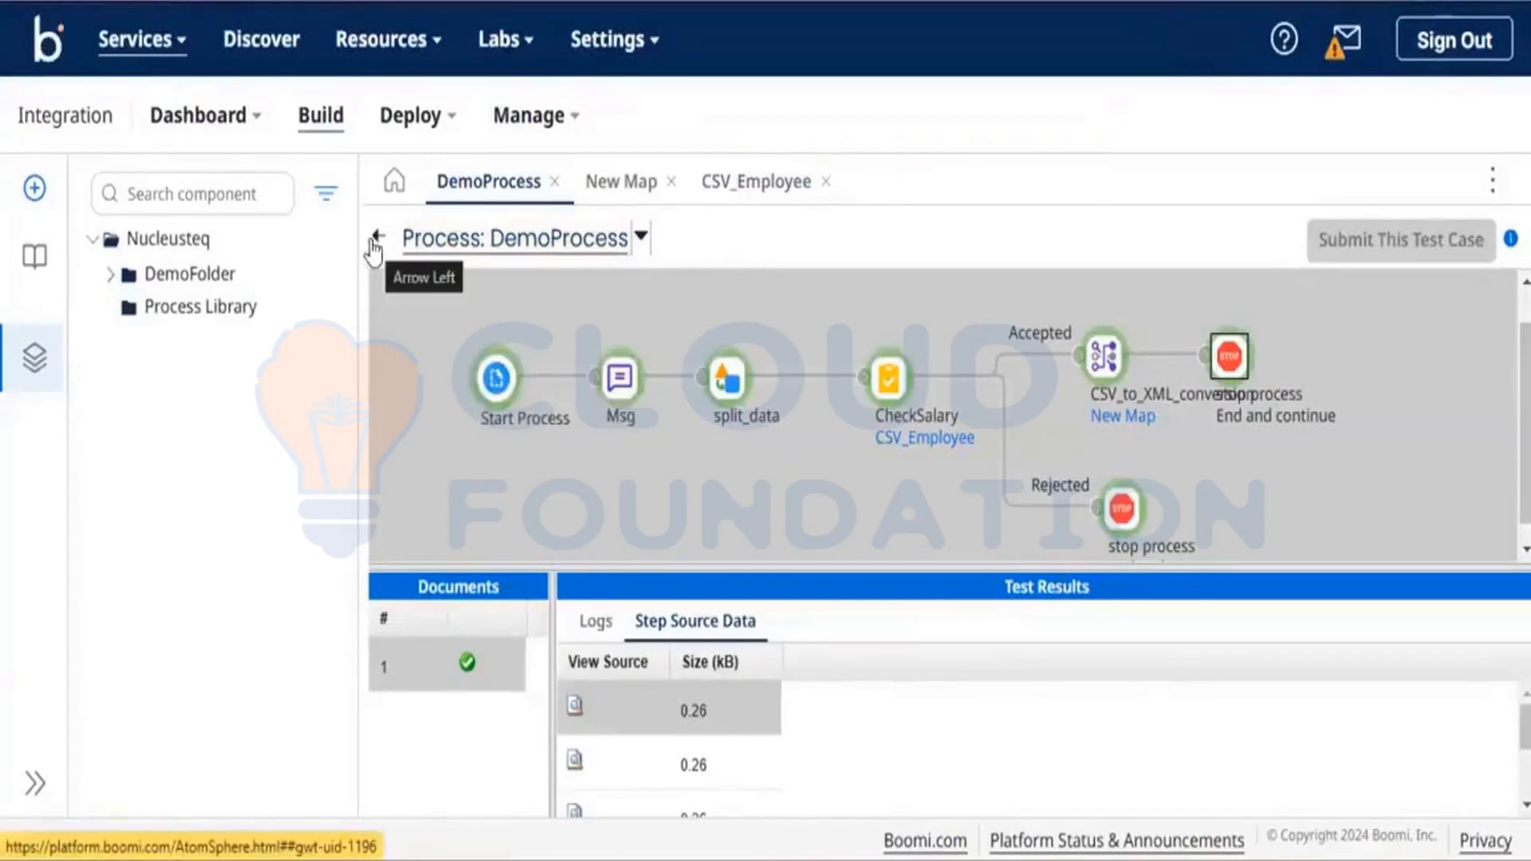
click(375, 240)
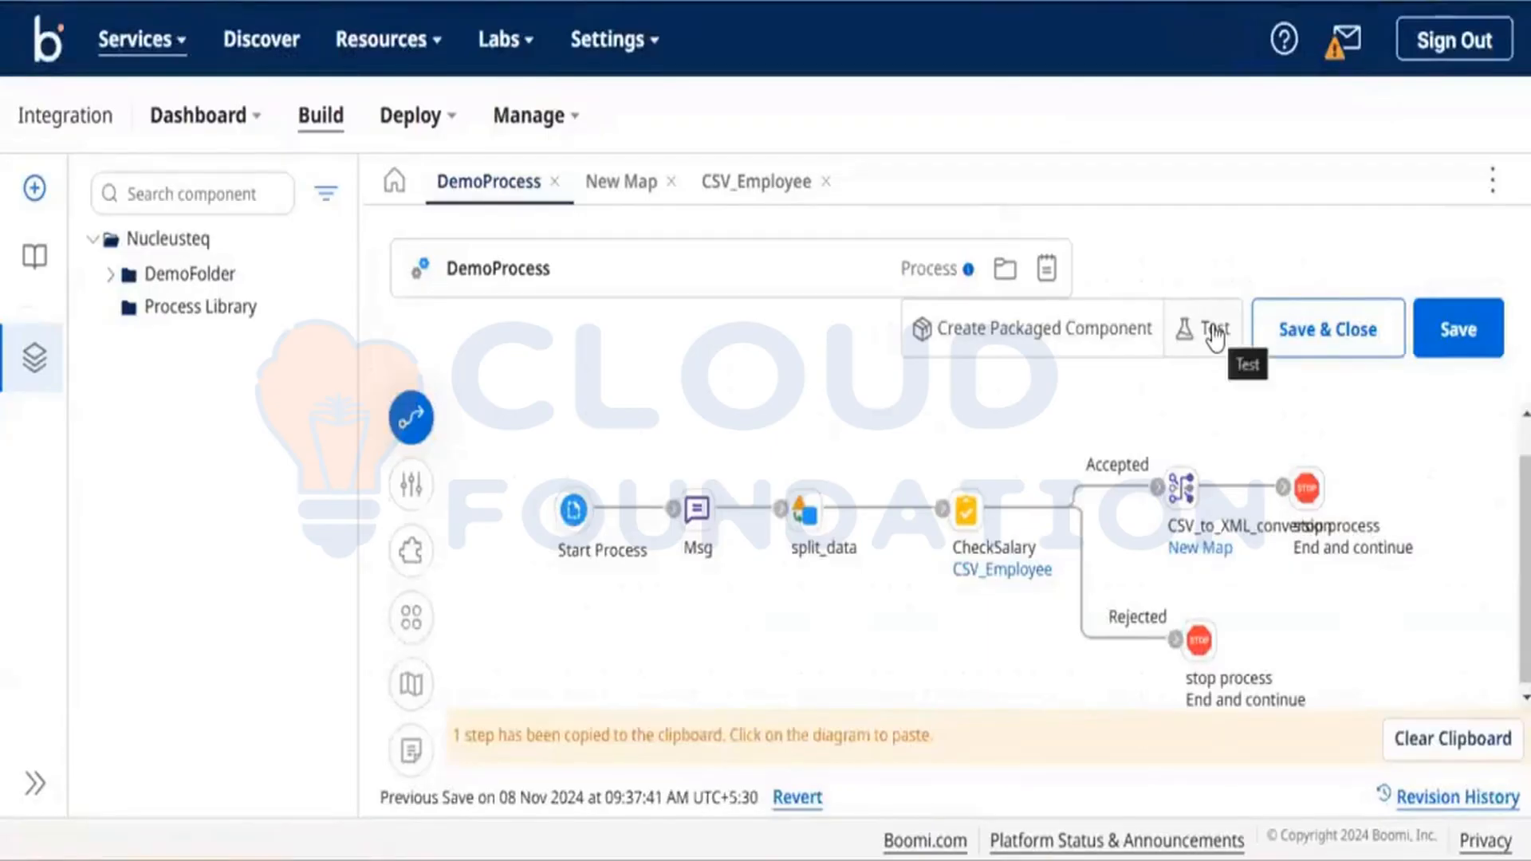
click(1214, 333)
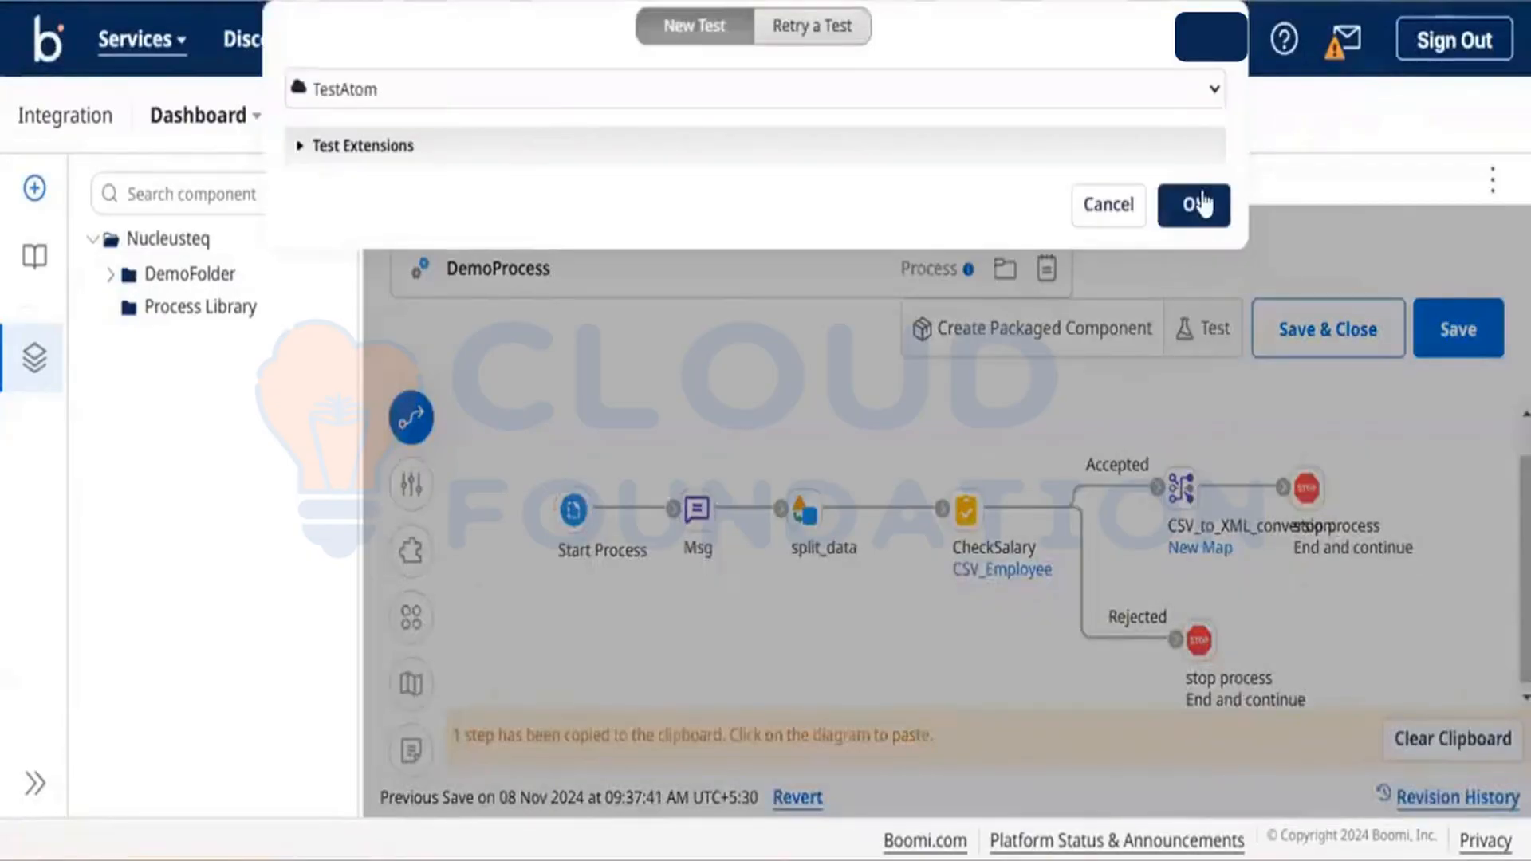
click(1196, 205)
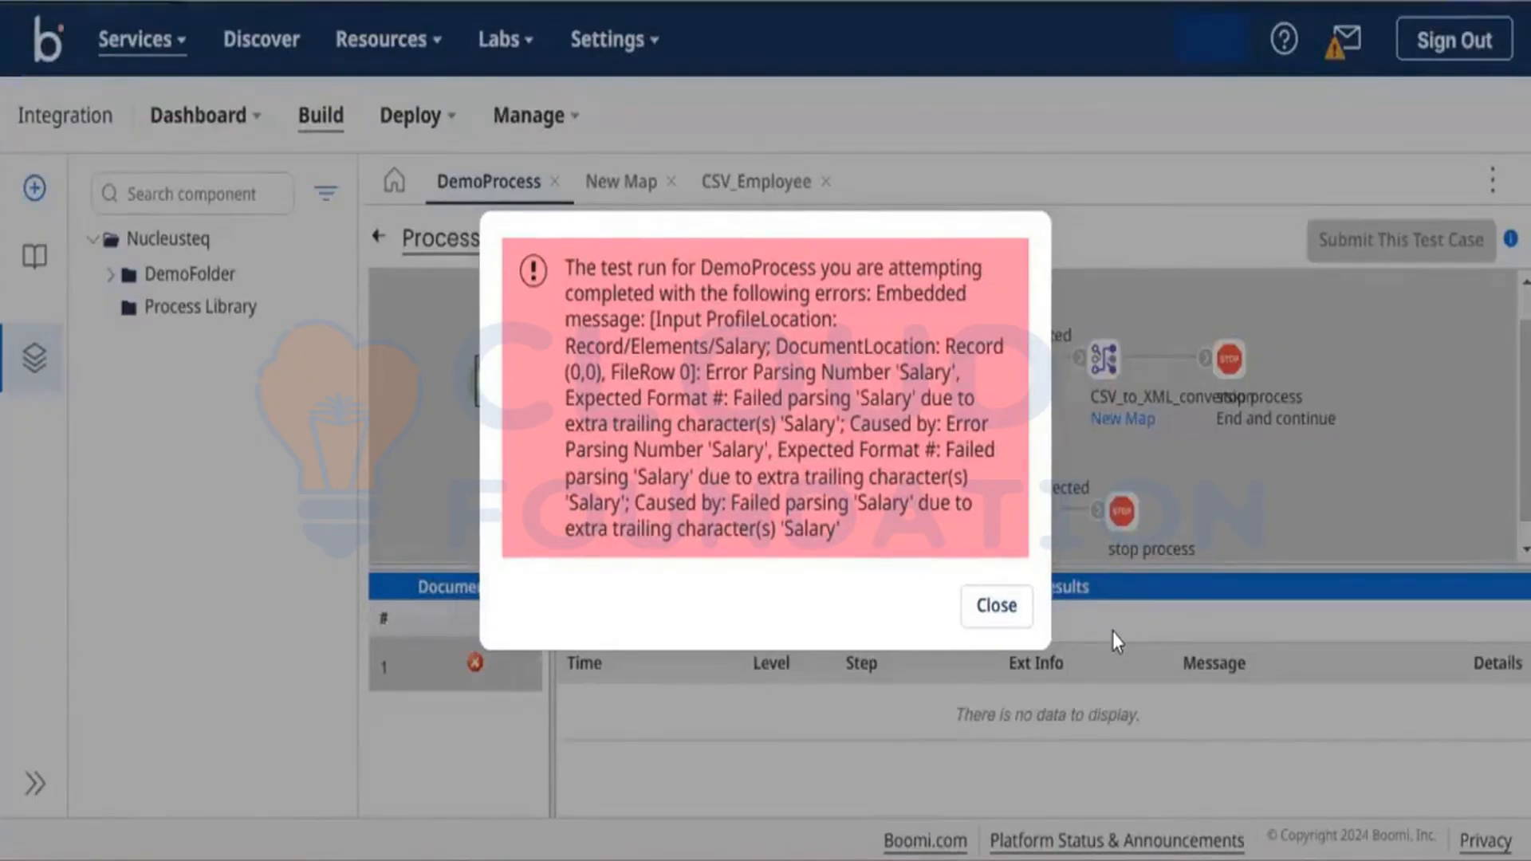
click(997, 608)
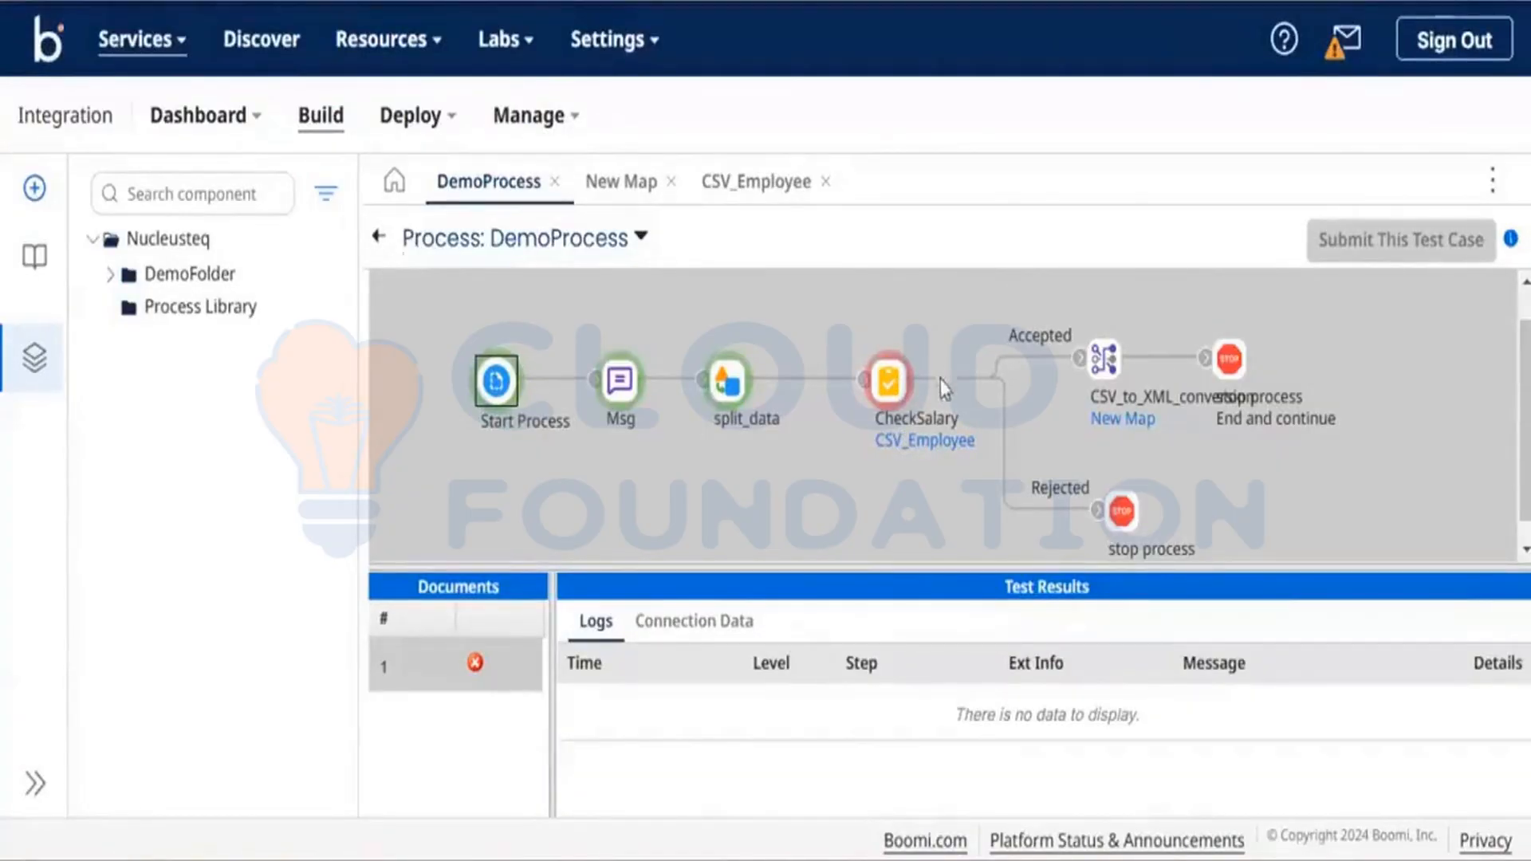
Inspect the stack trace of the SEVERE log entry for the CheckSalary step in the test results, and close it.
click(886, 371)
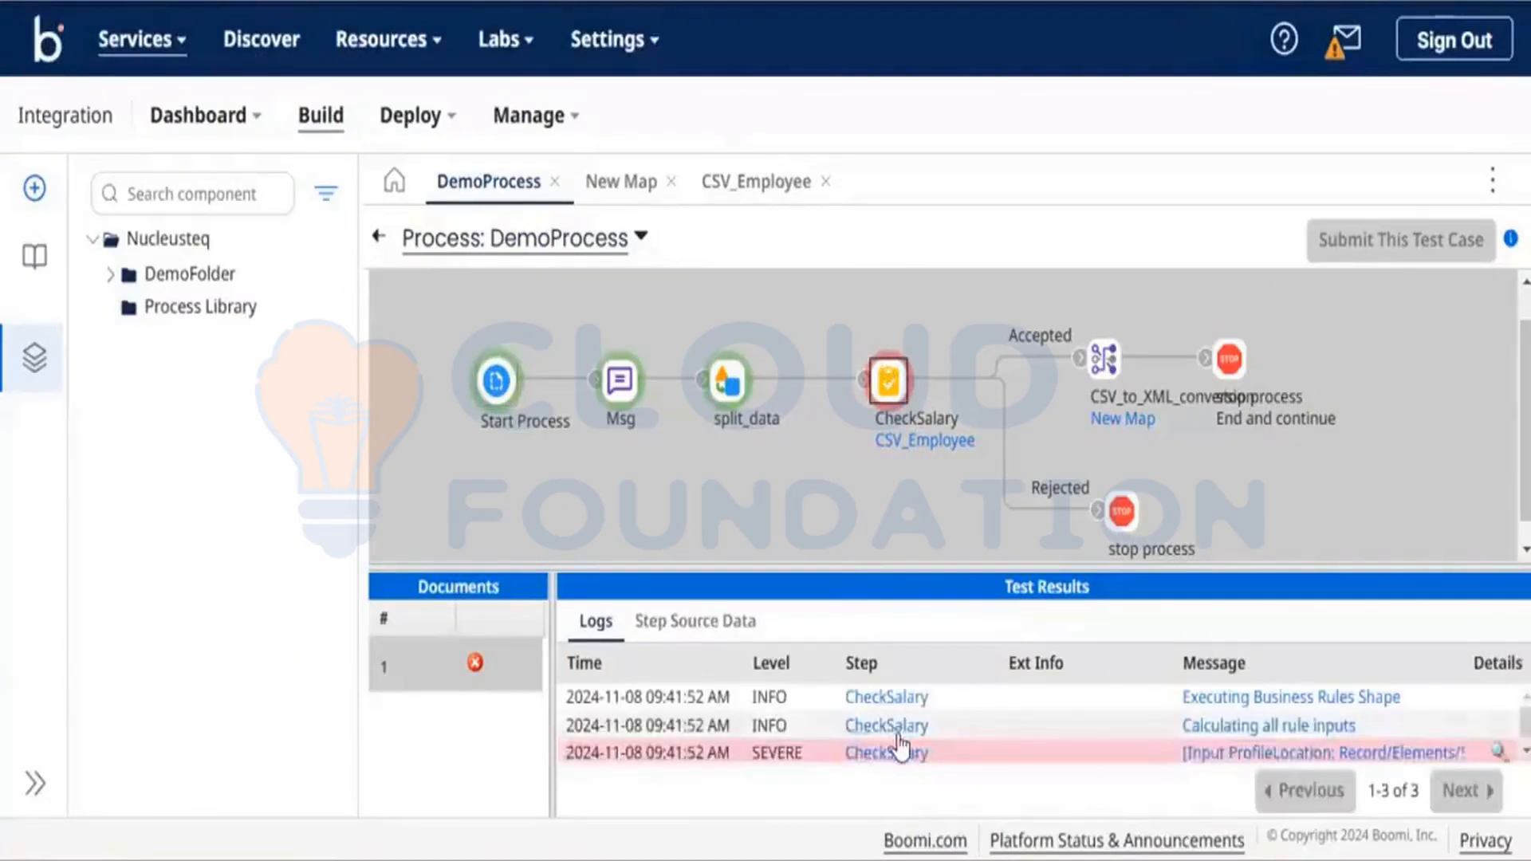
click(699, 620)
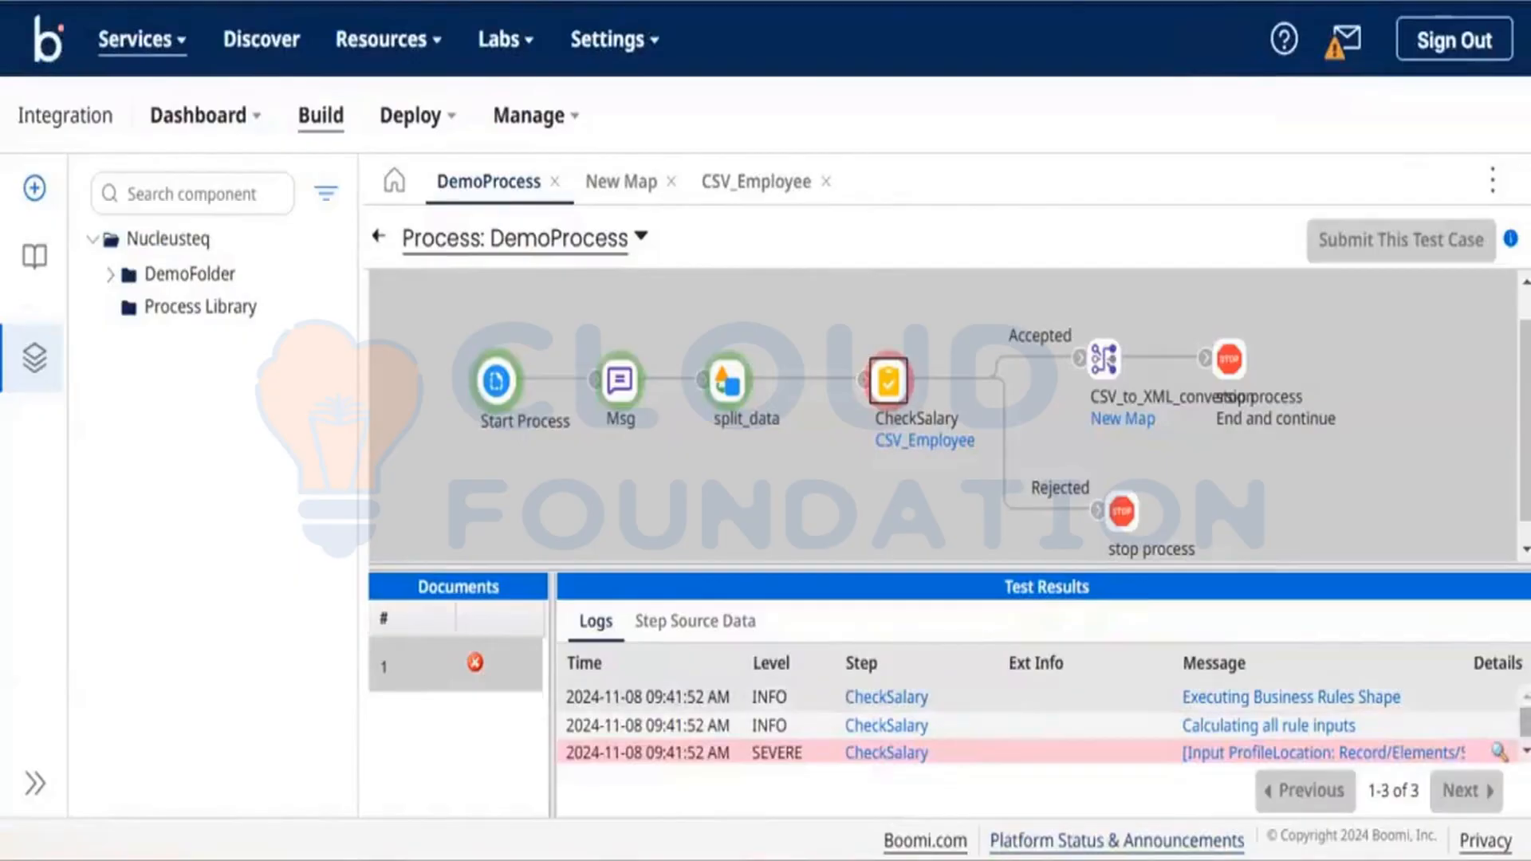
click(1499, 752)
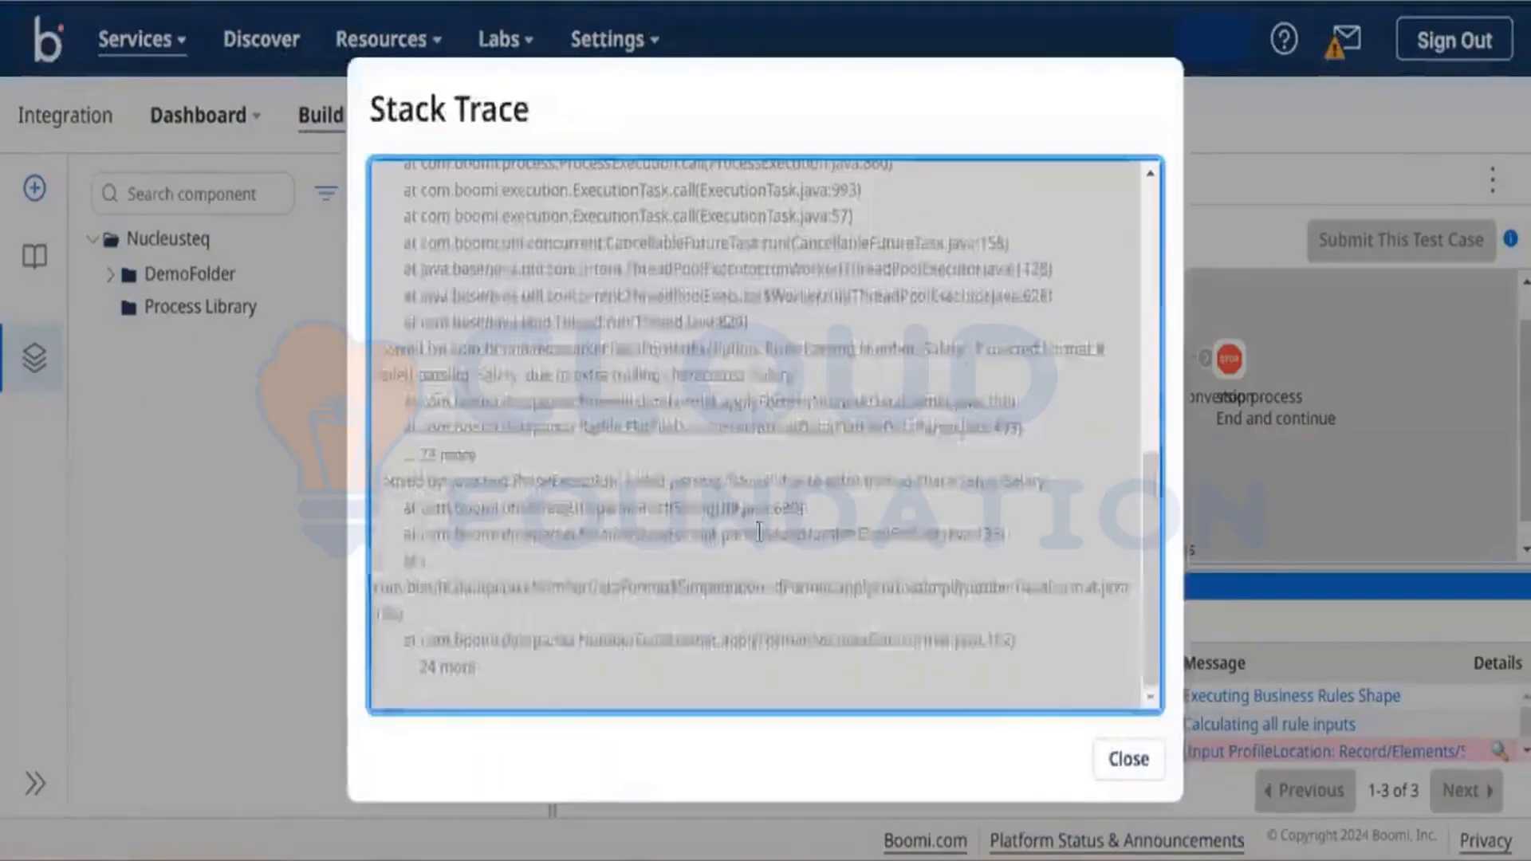
scroll(759, 532, up, 10)
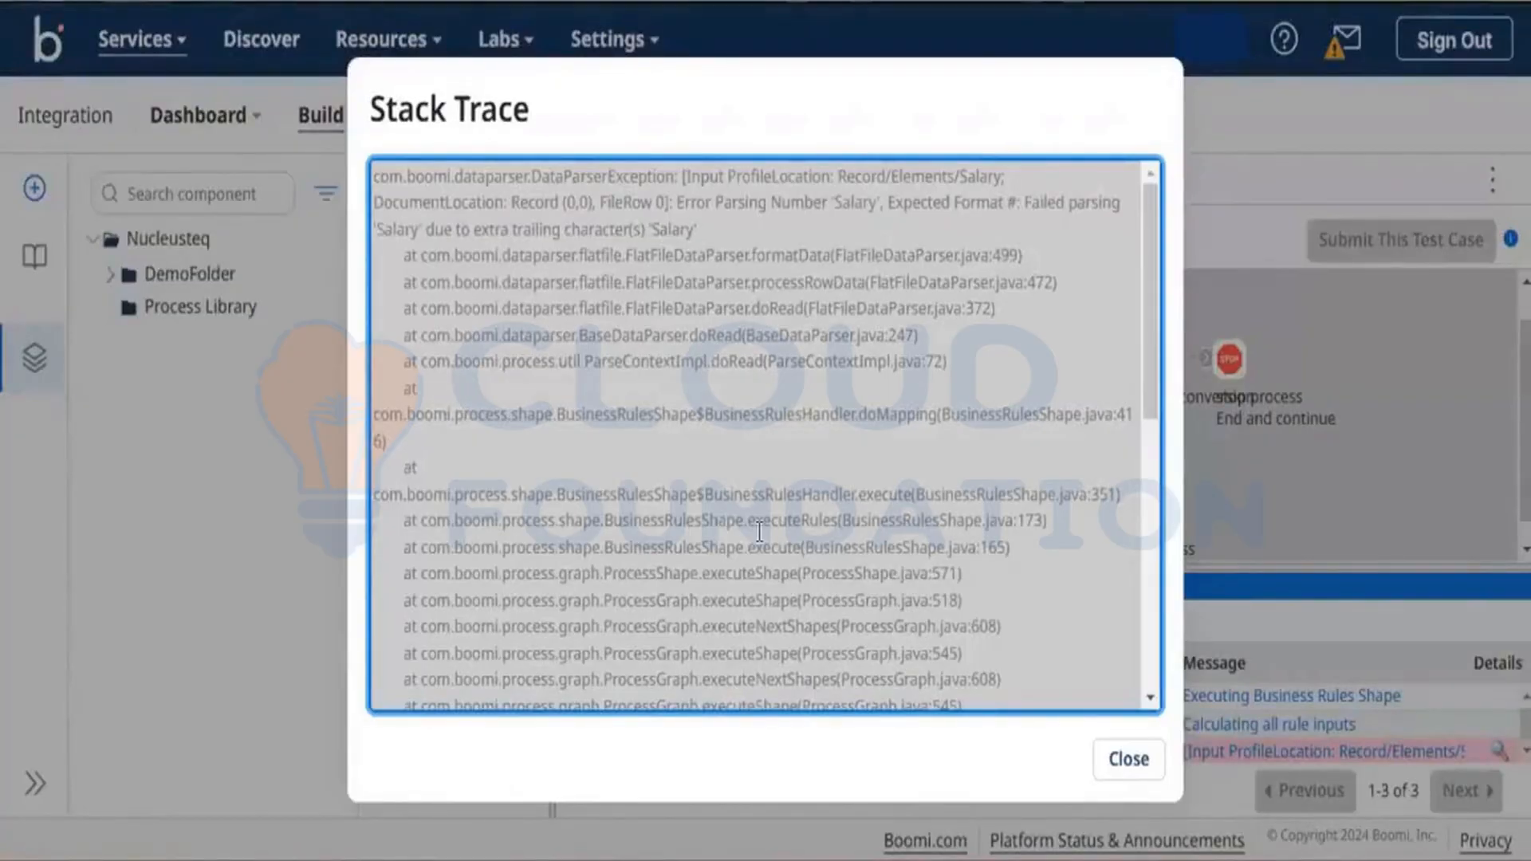
click(1127, 760)
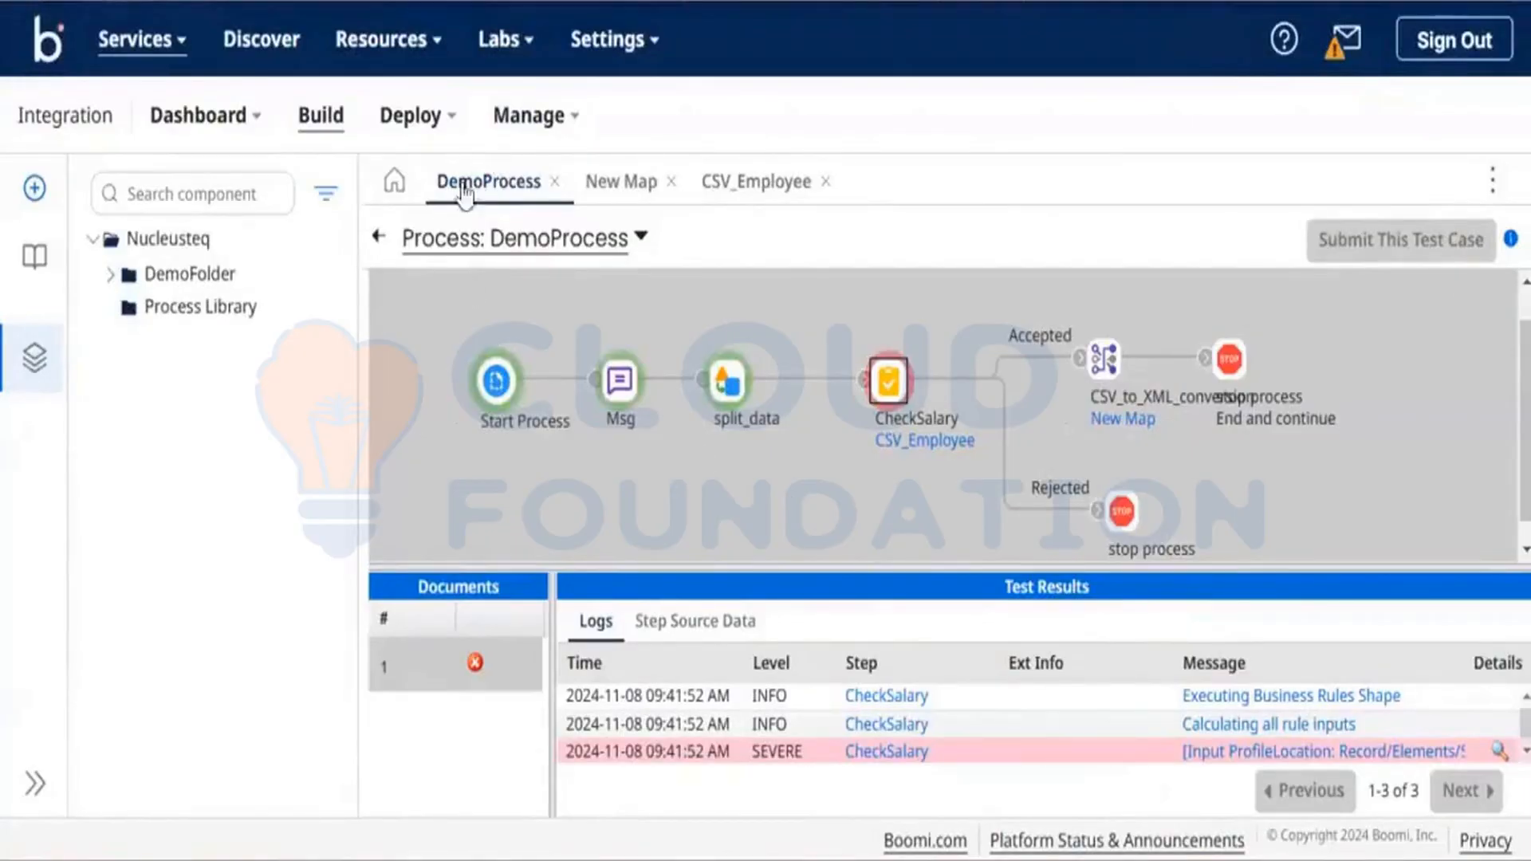
Back on the DemoProcess canvas, set the split_data step's Split Documents Headers Option to Remove first line as Column Headers.
click(375, 240)
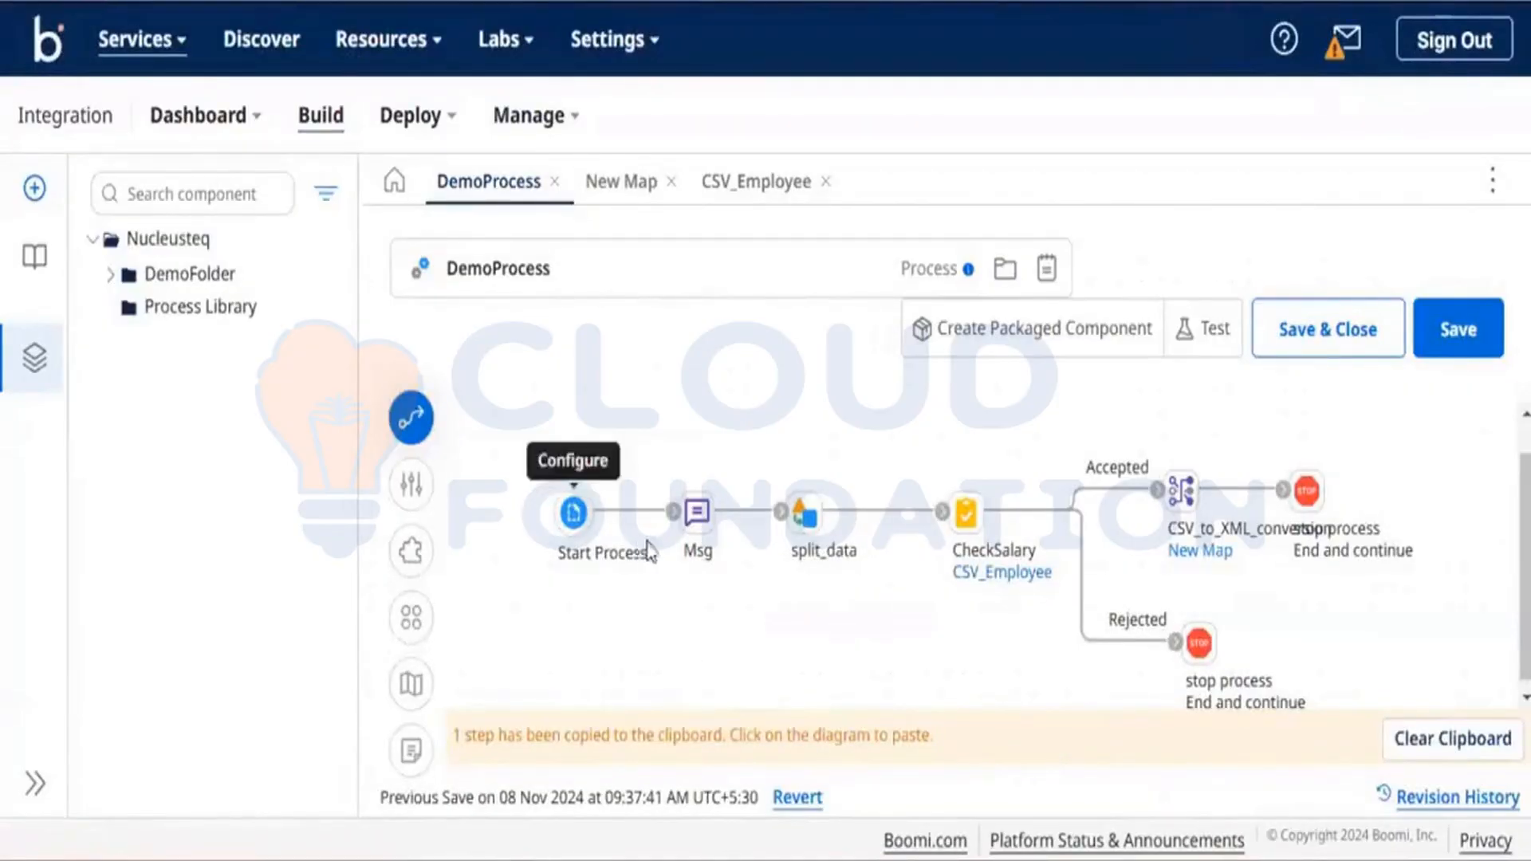
click(794, 514)
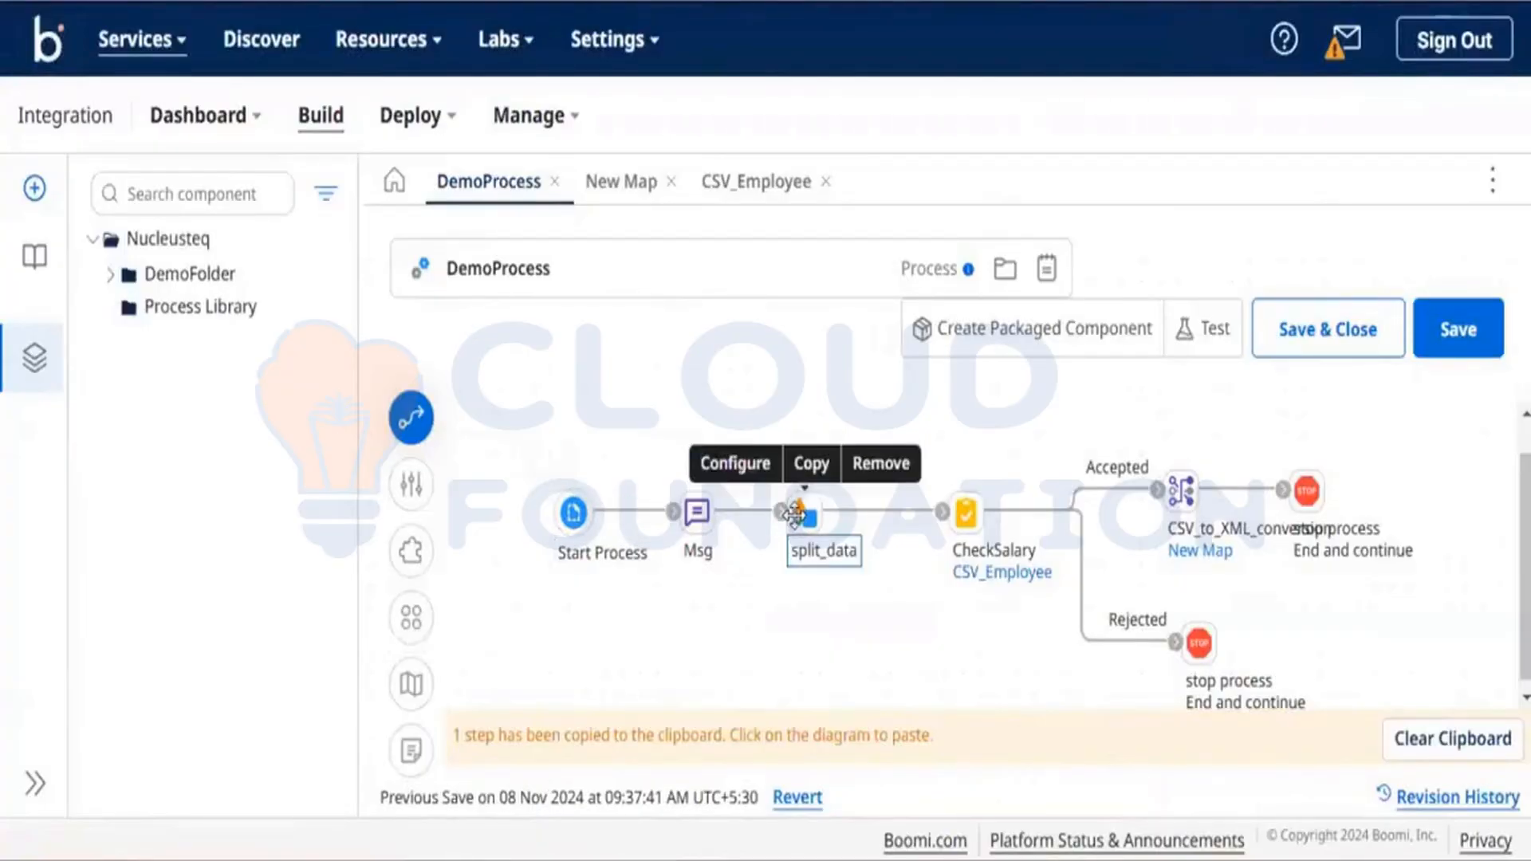
double_click(796, 513)
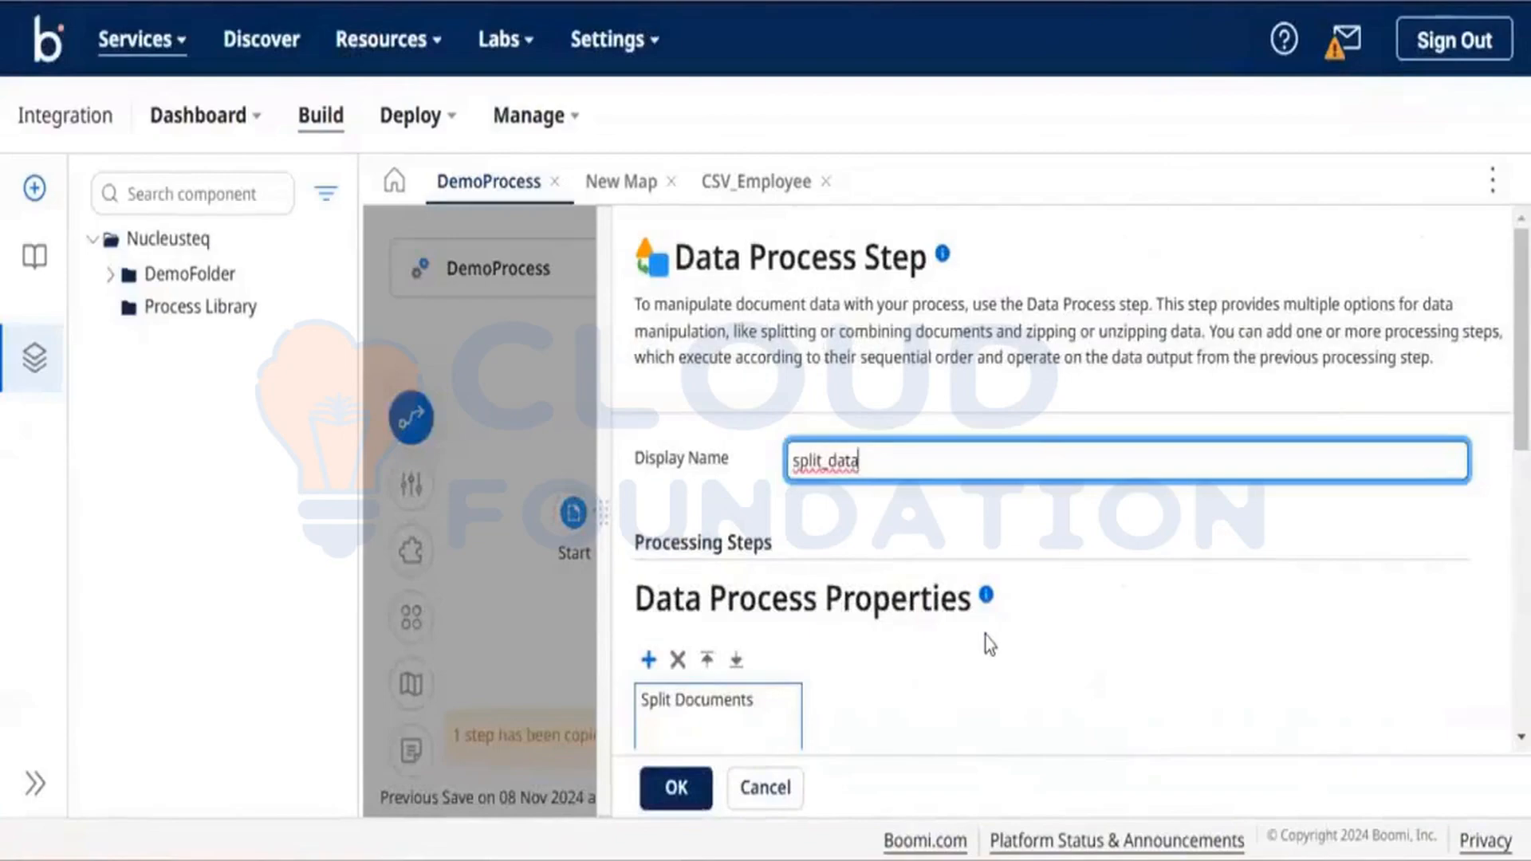
scroll(986, 637, down, 5)
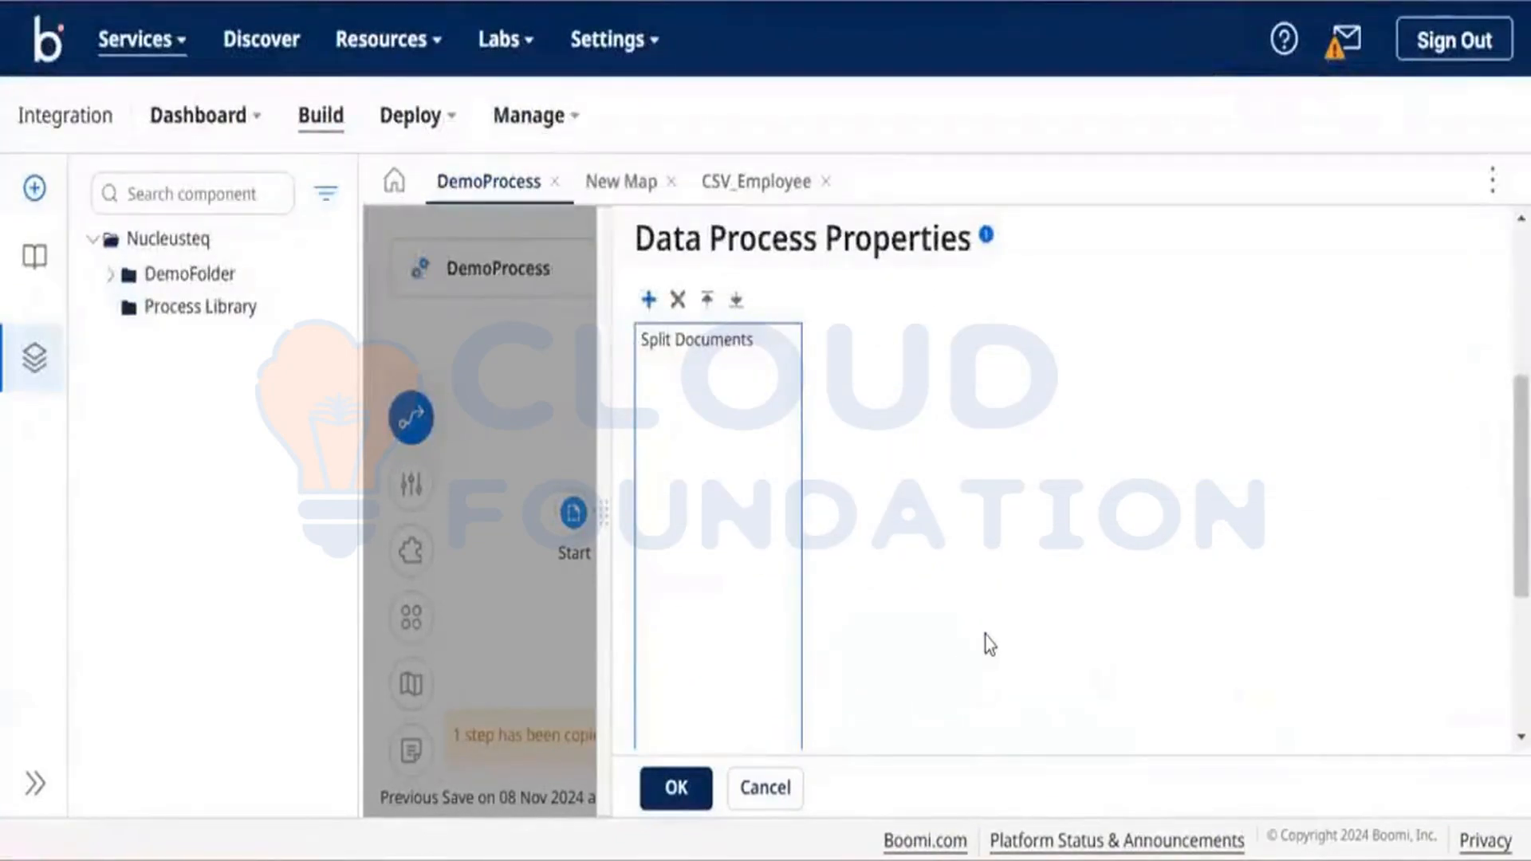
click(684, 341)
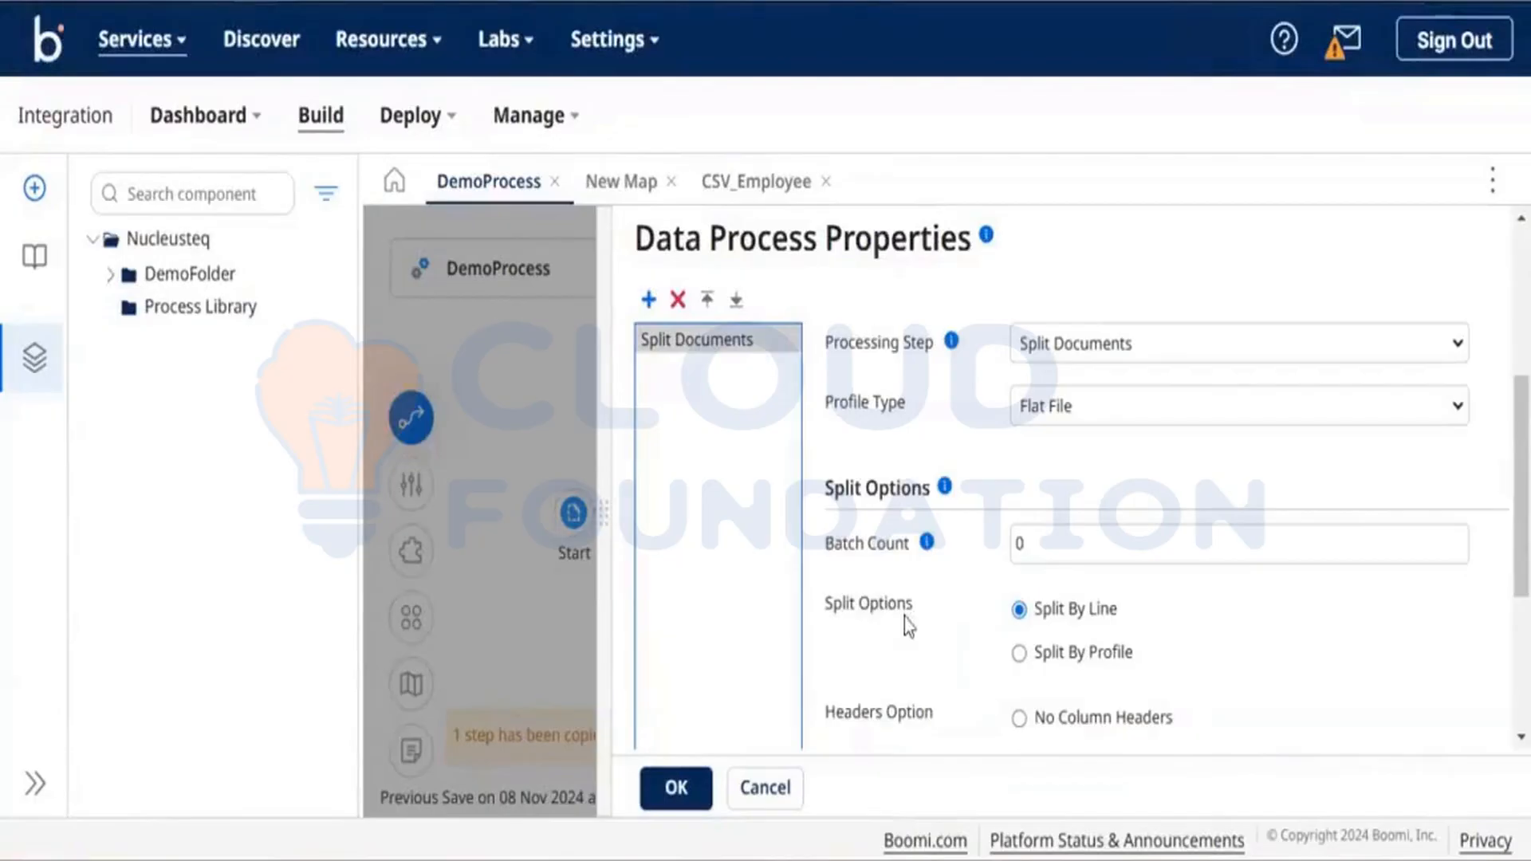
scroll(904, 619, down, 2)
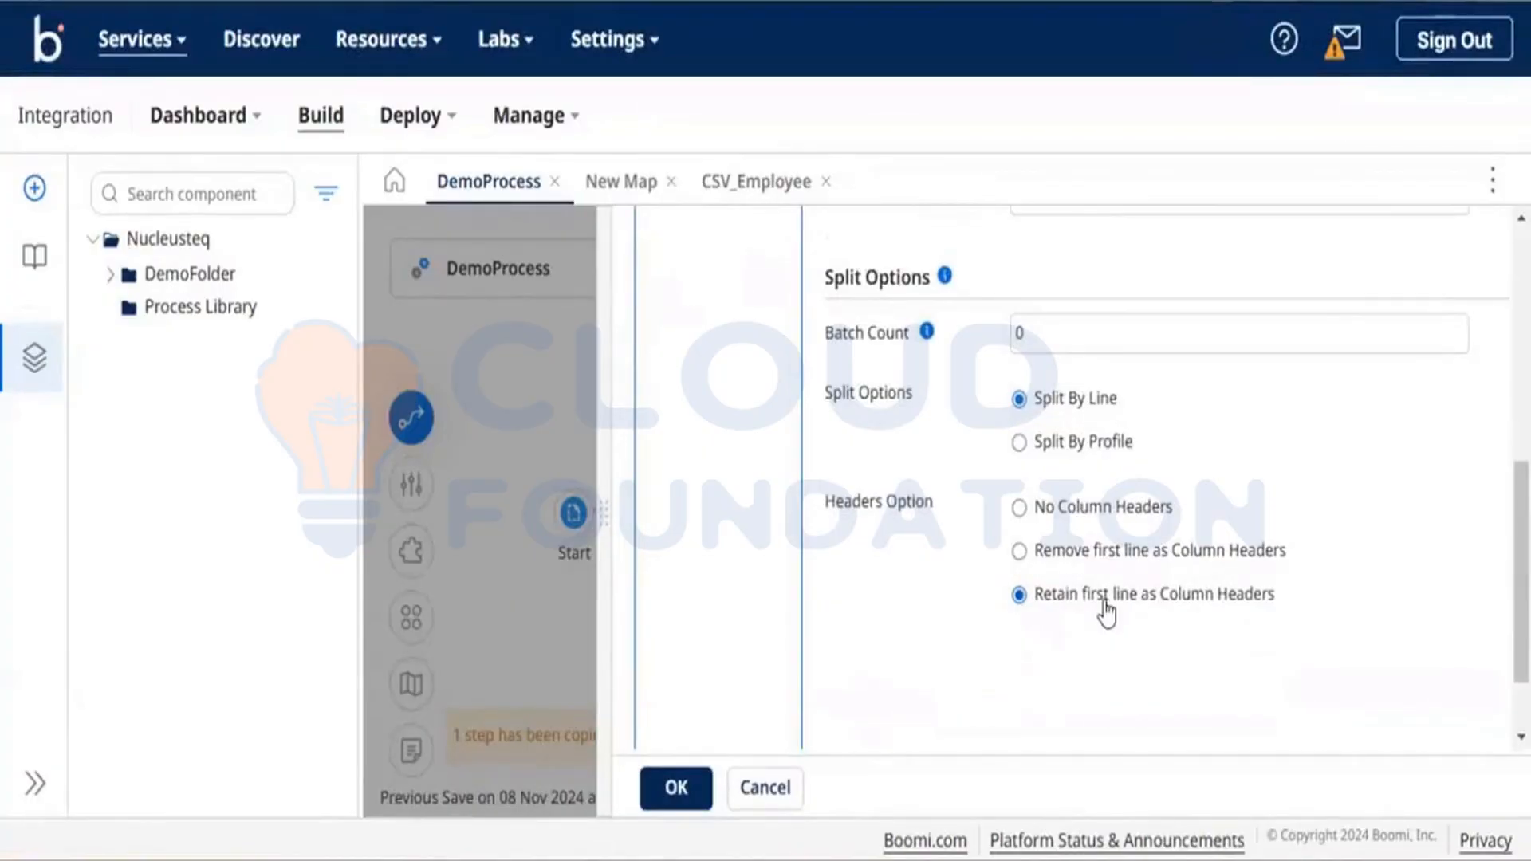
click(1021, 550)
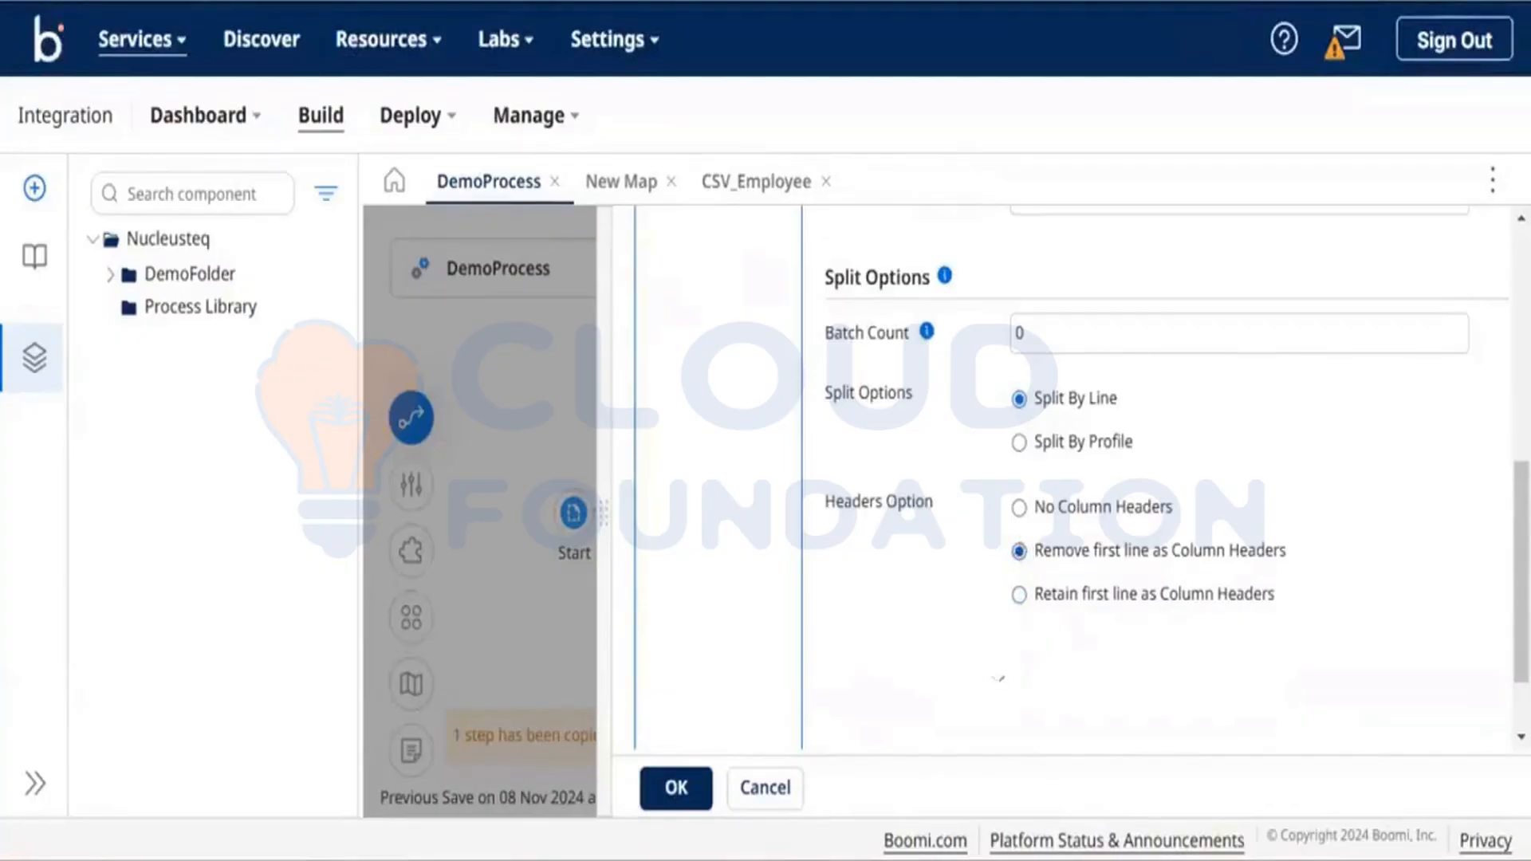
click(676, 789)
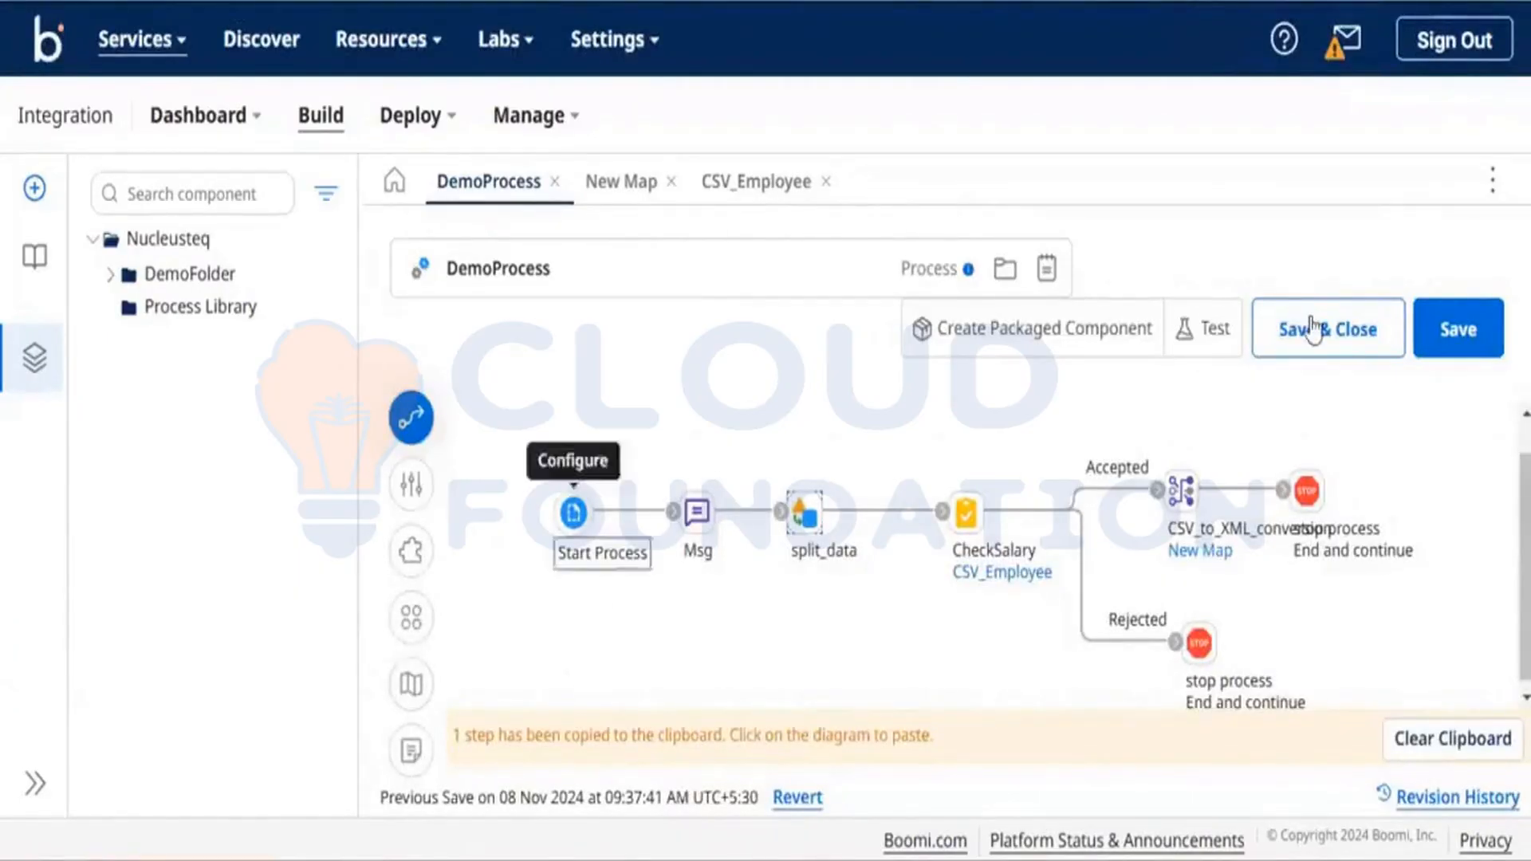
Save DemoProcess and run a new test of it.
click(1433, 326)
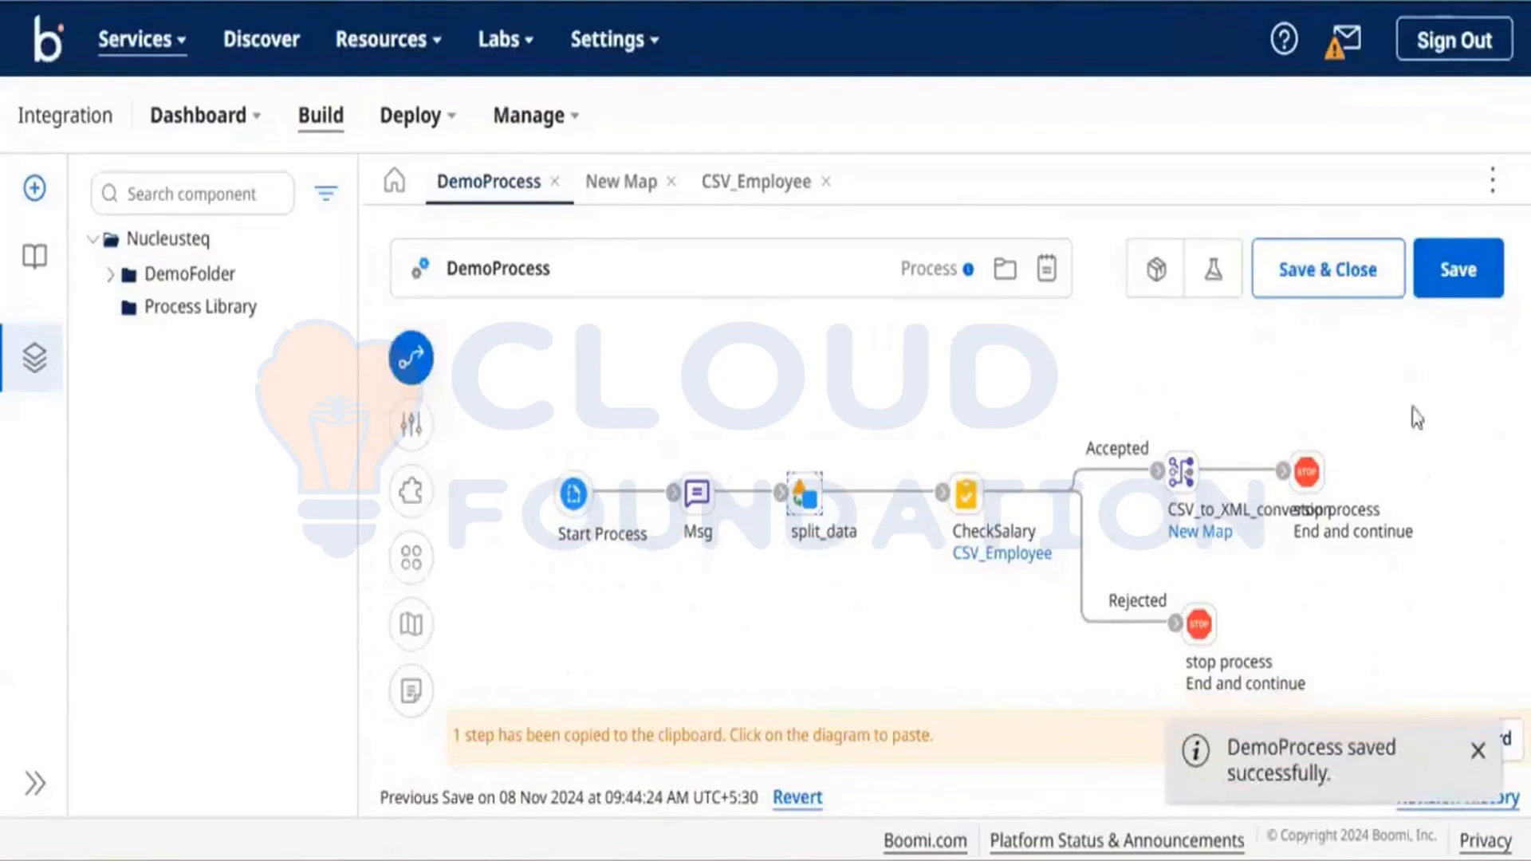
click(1189, 286)
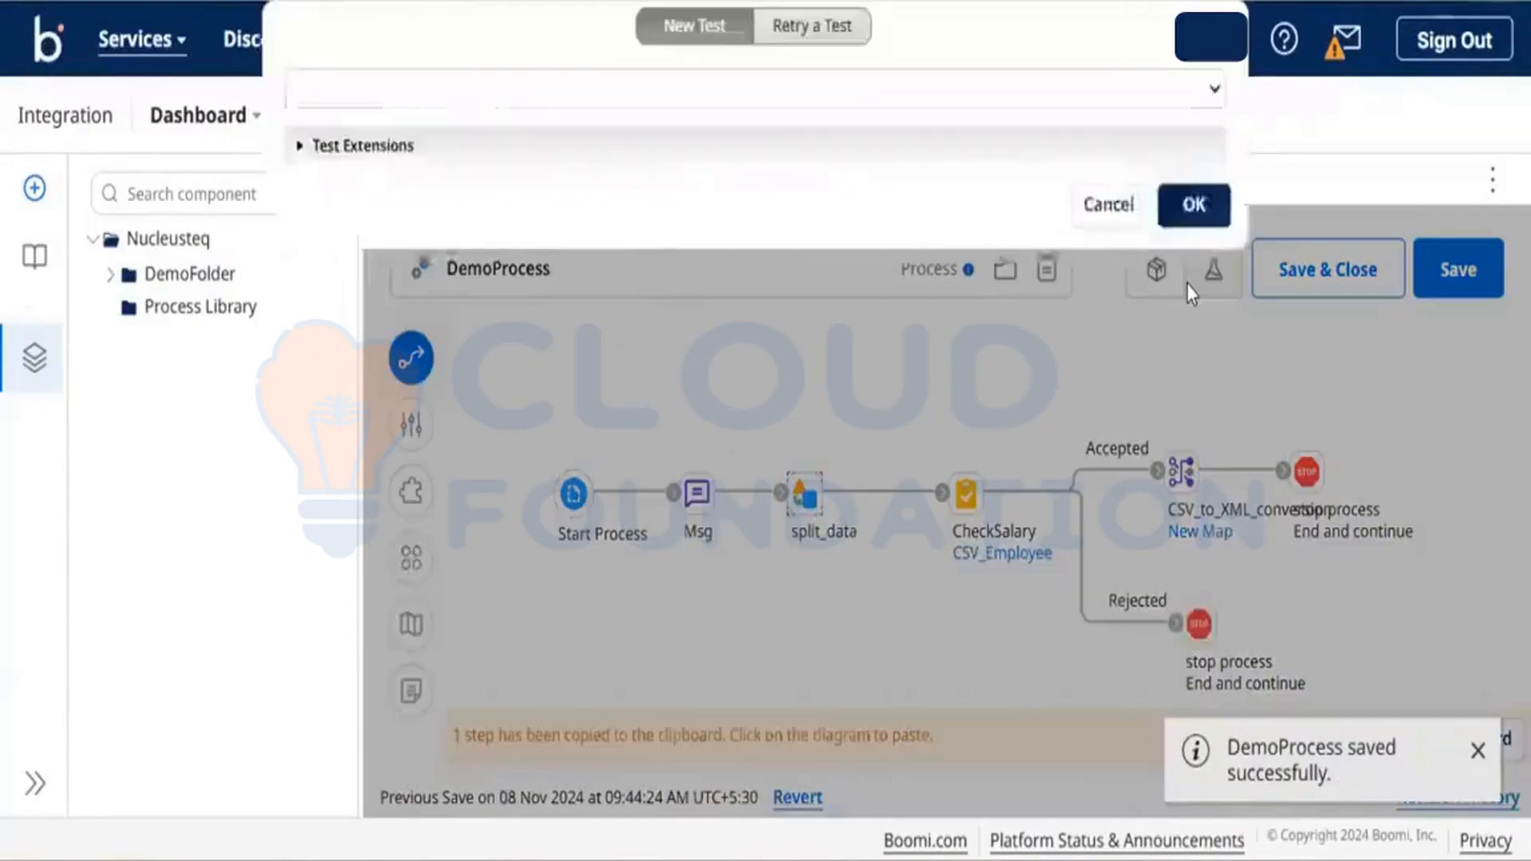
click(1194, 209)
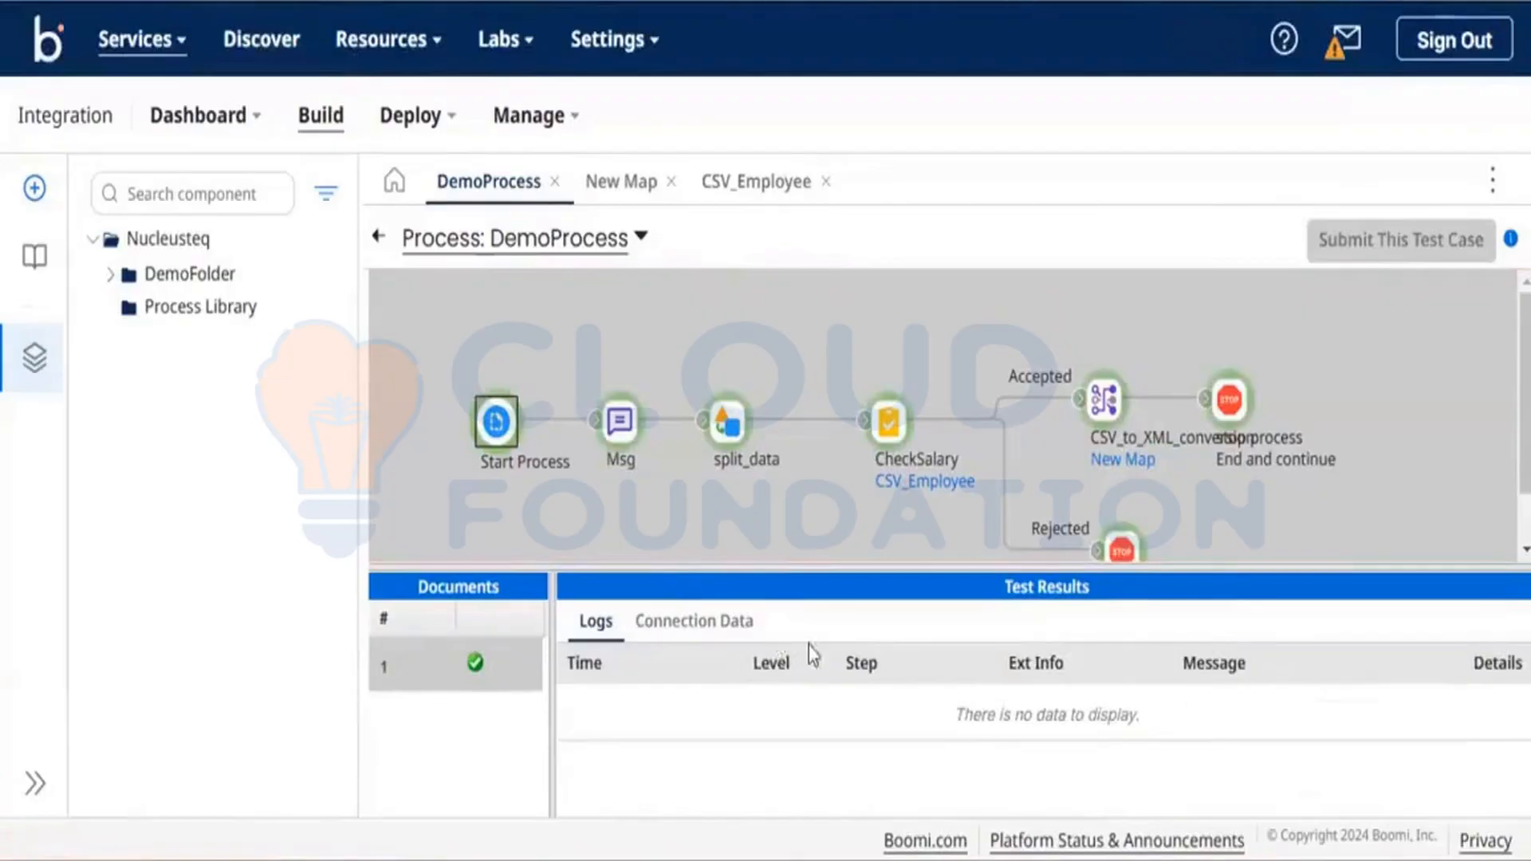
View the first source document of the CheckSalary step, highlight its salary value, and close the viewer.
click(887, 428)
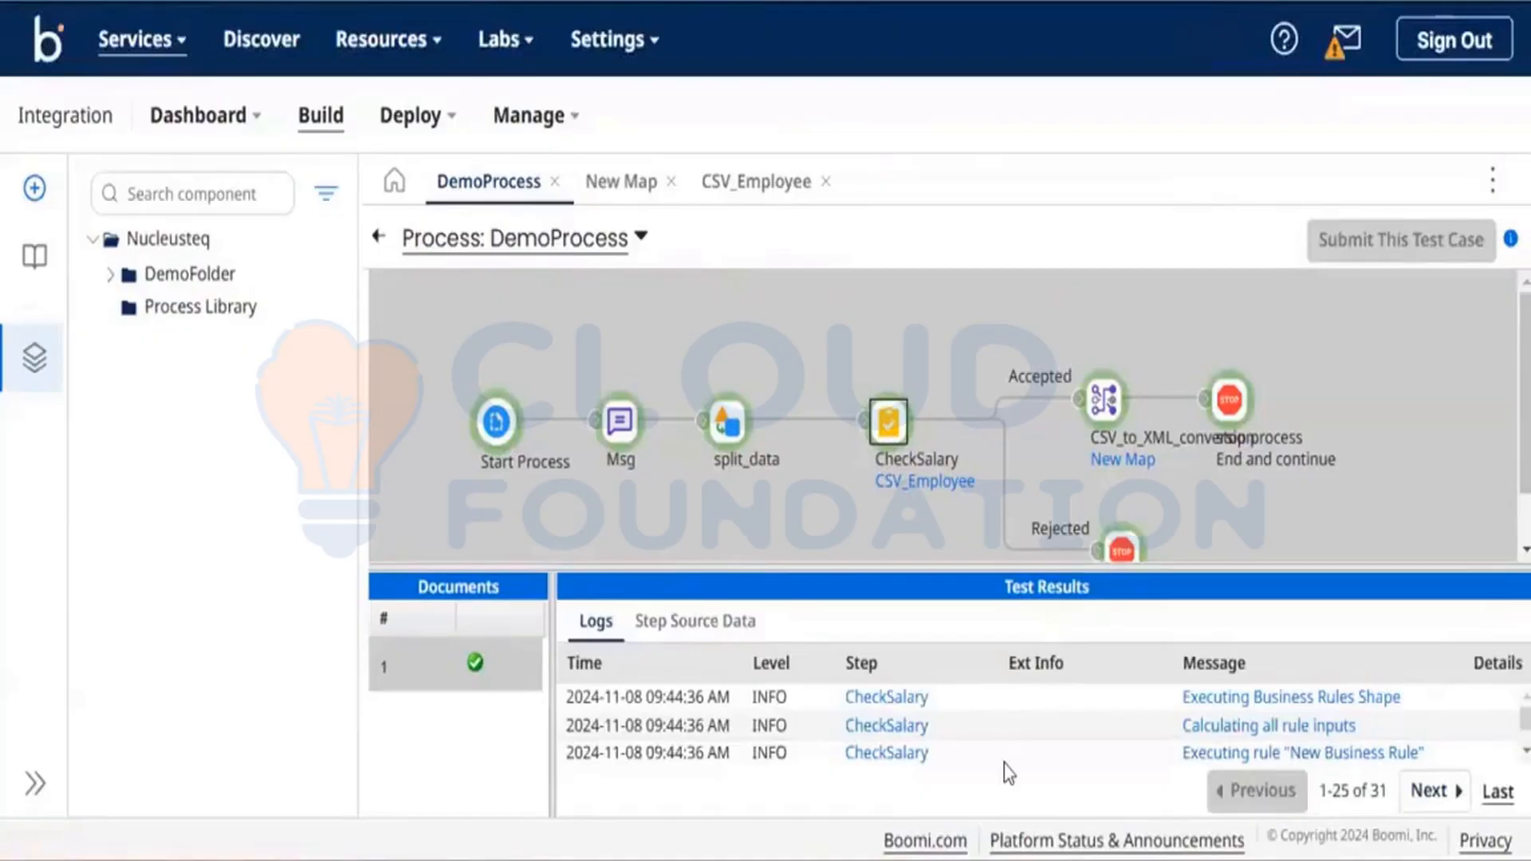
click(672, 621)
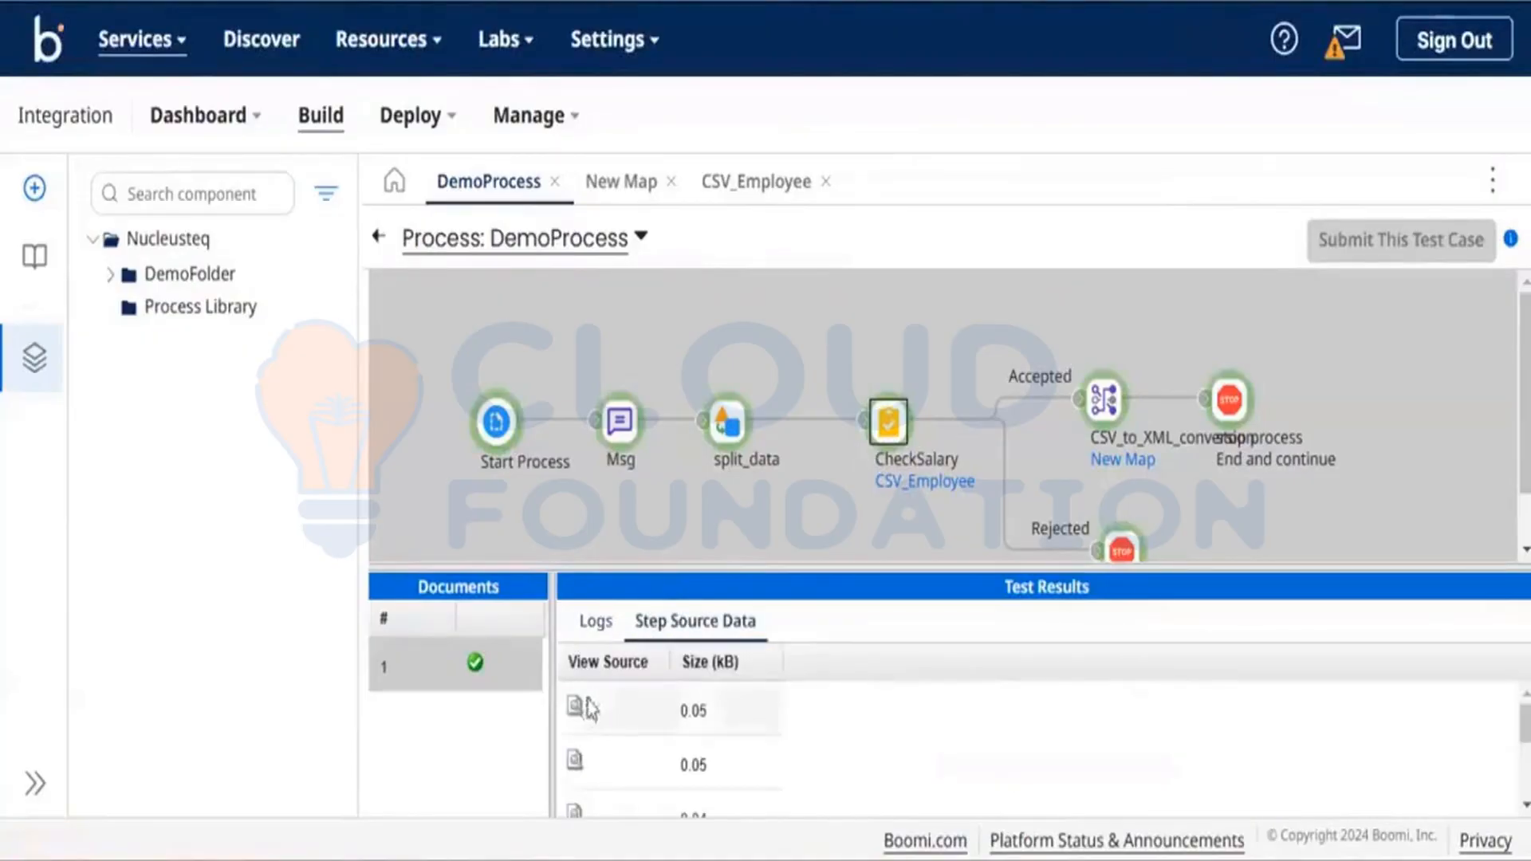
click(587, 705)
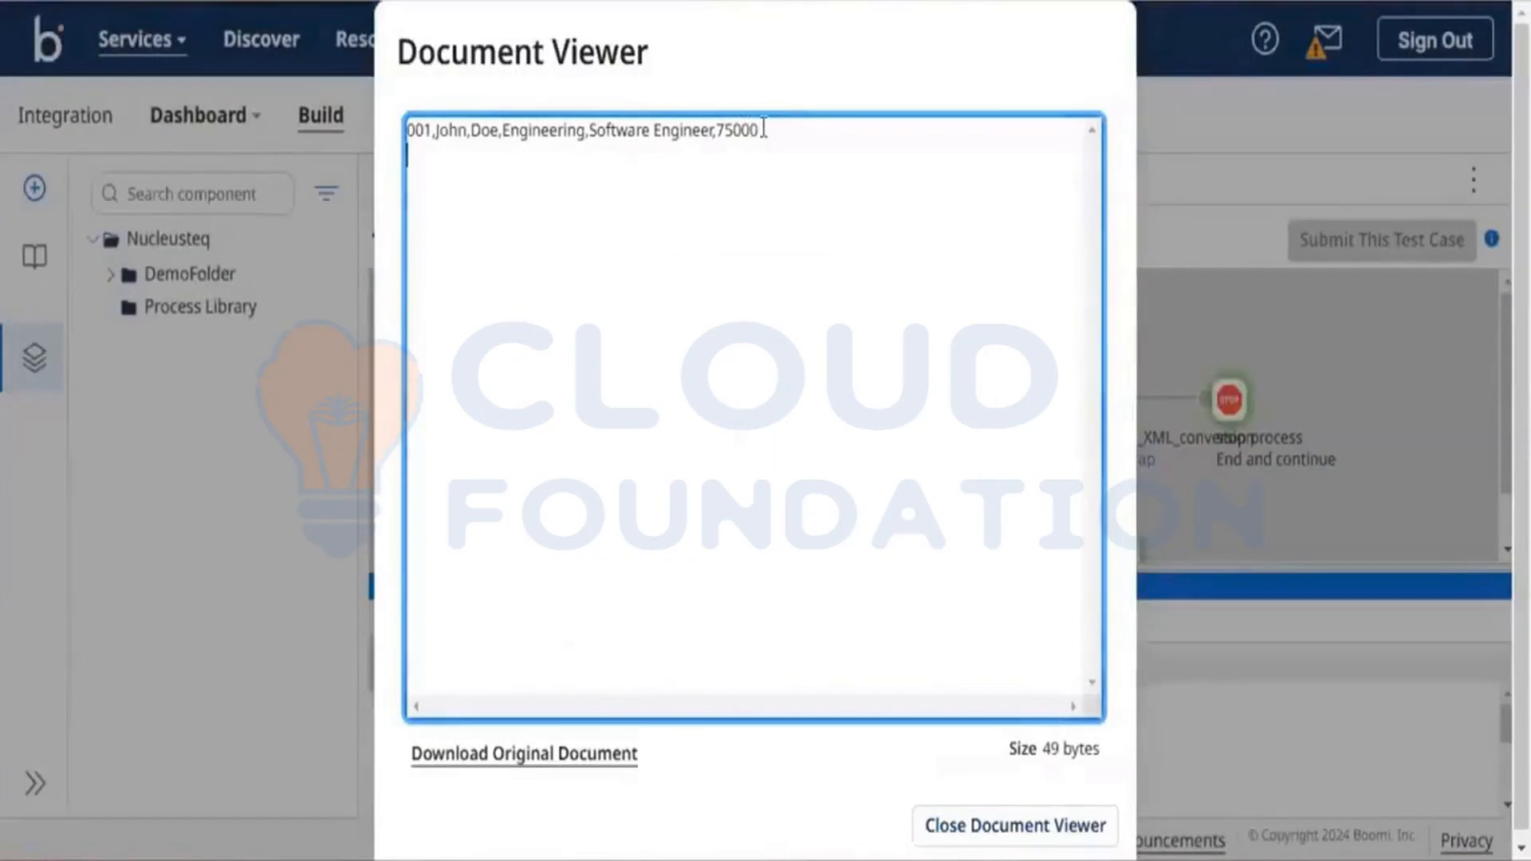
double_click(718, 132)
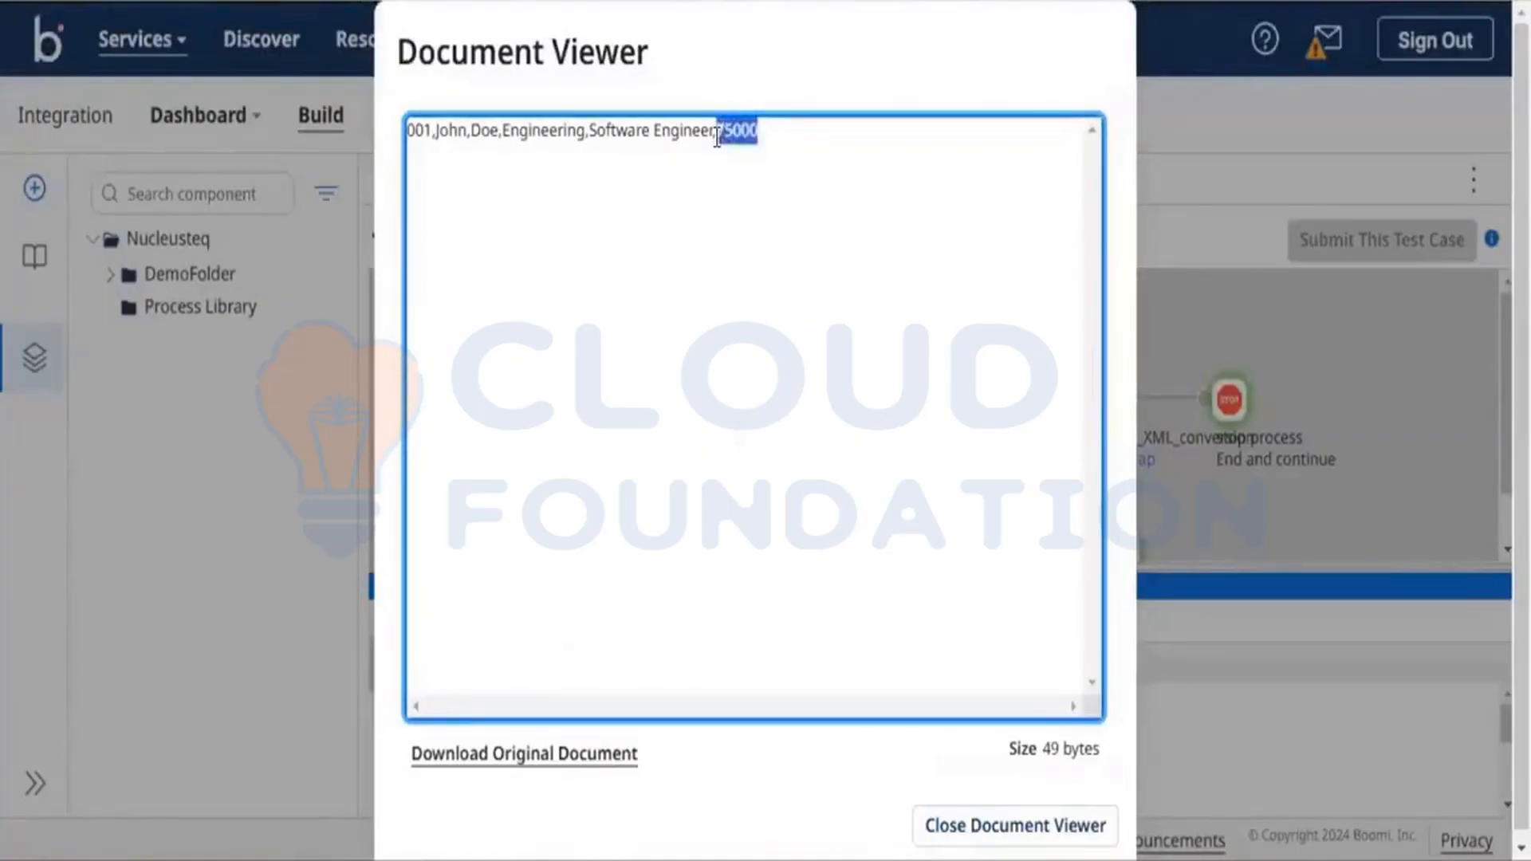
click(785, 225)
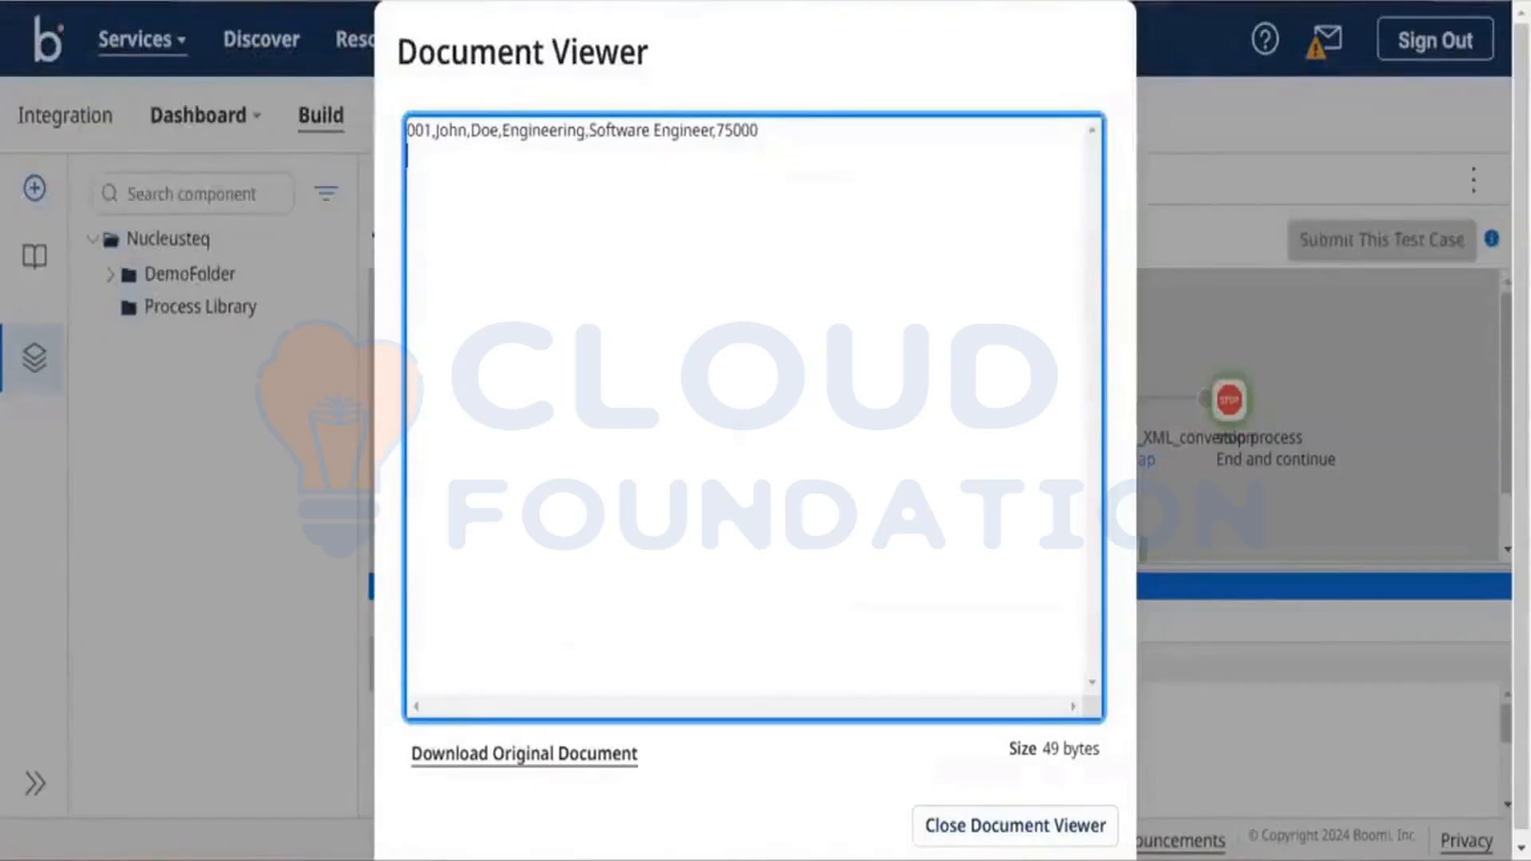
click(1084, 834)
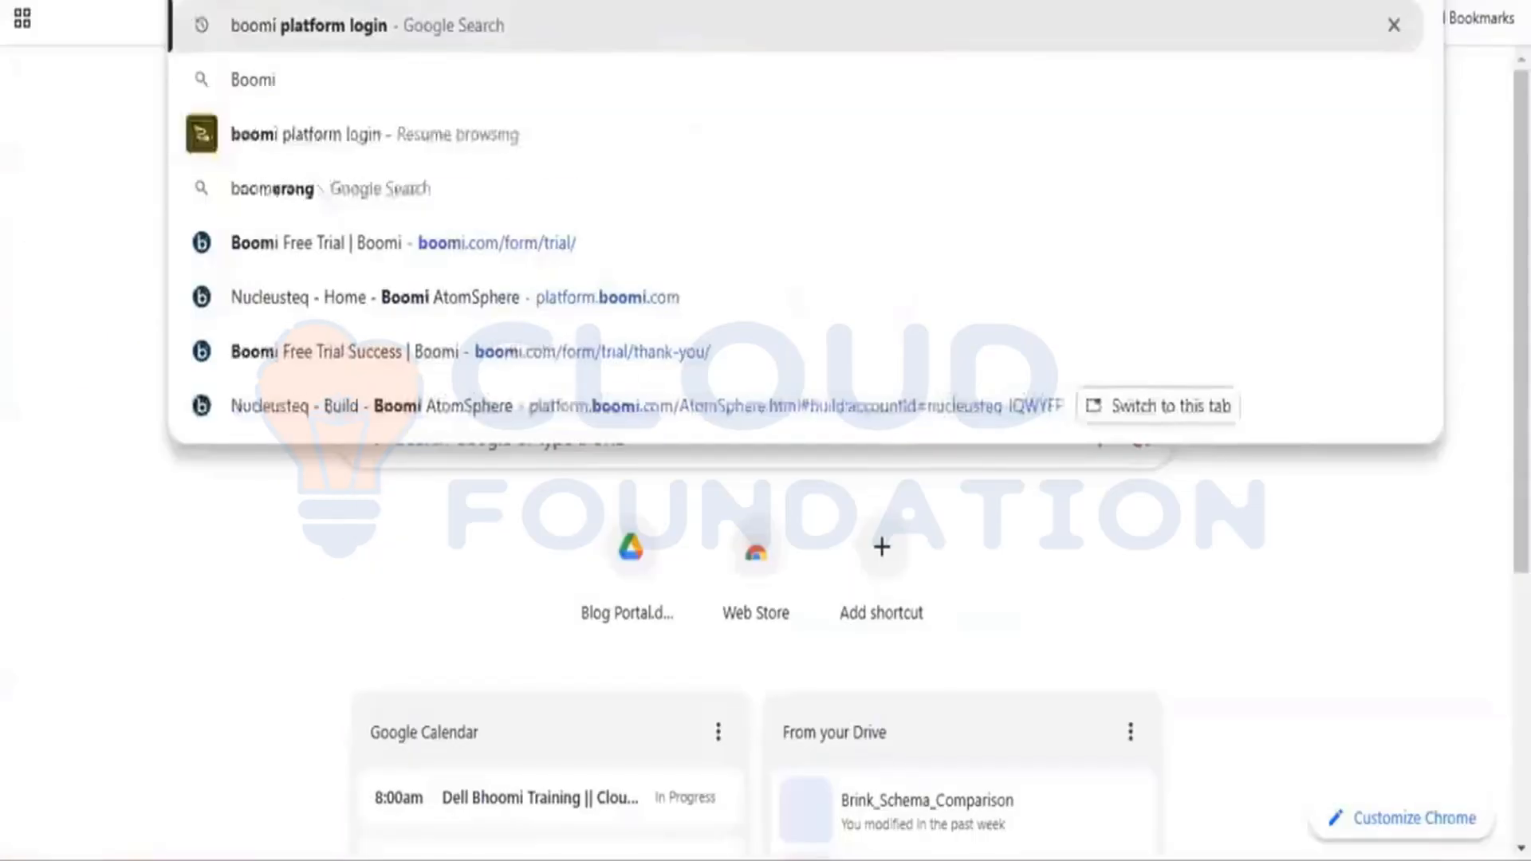
In a new browser tab, search the web for "boomi map functions".
text(map f)
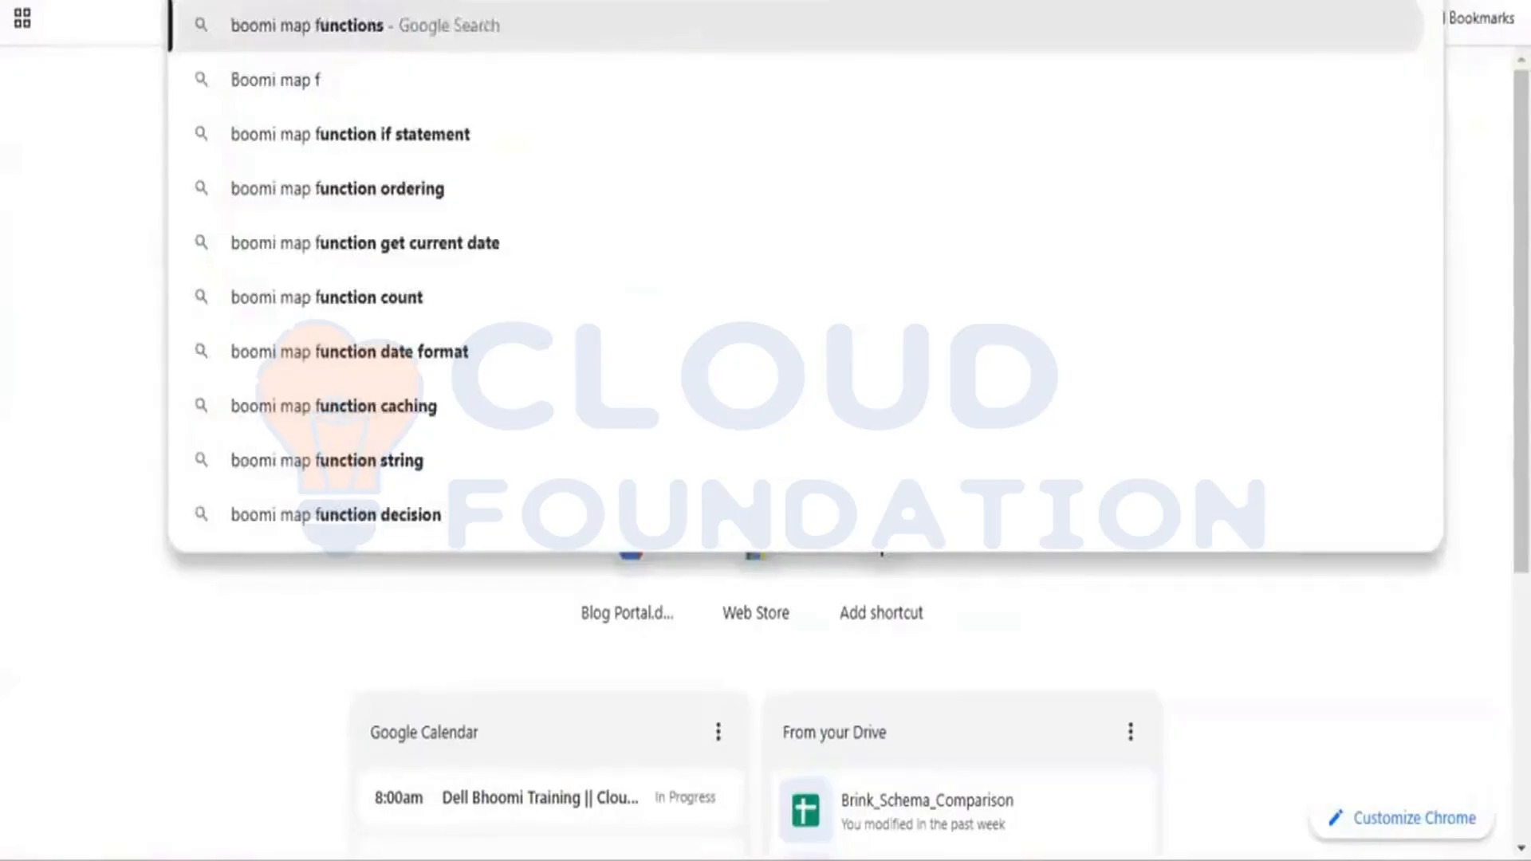
key(Down)
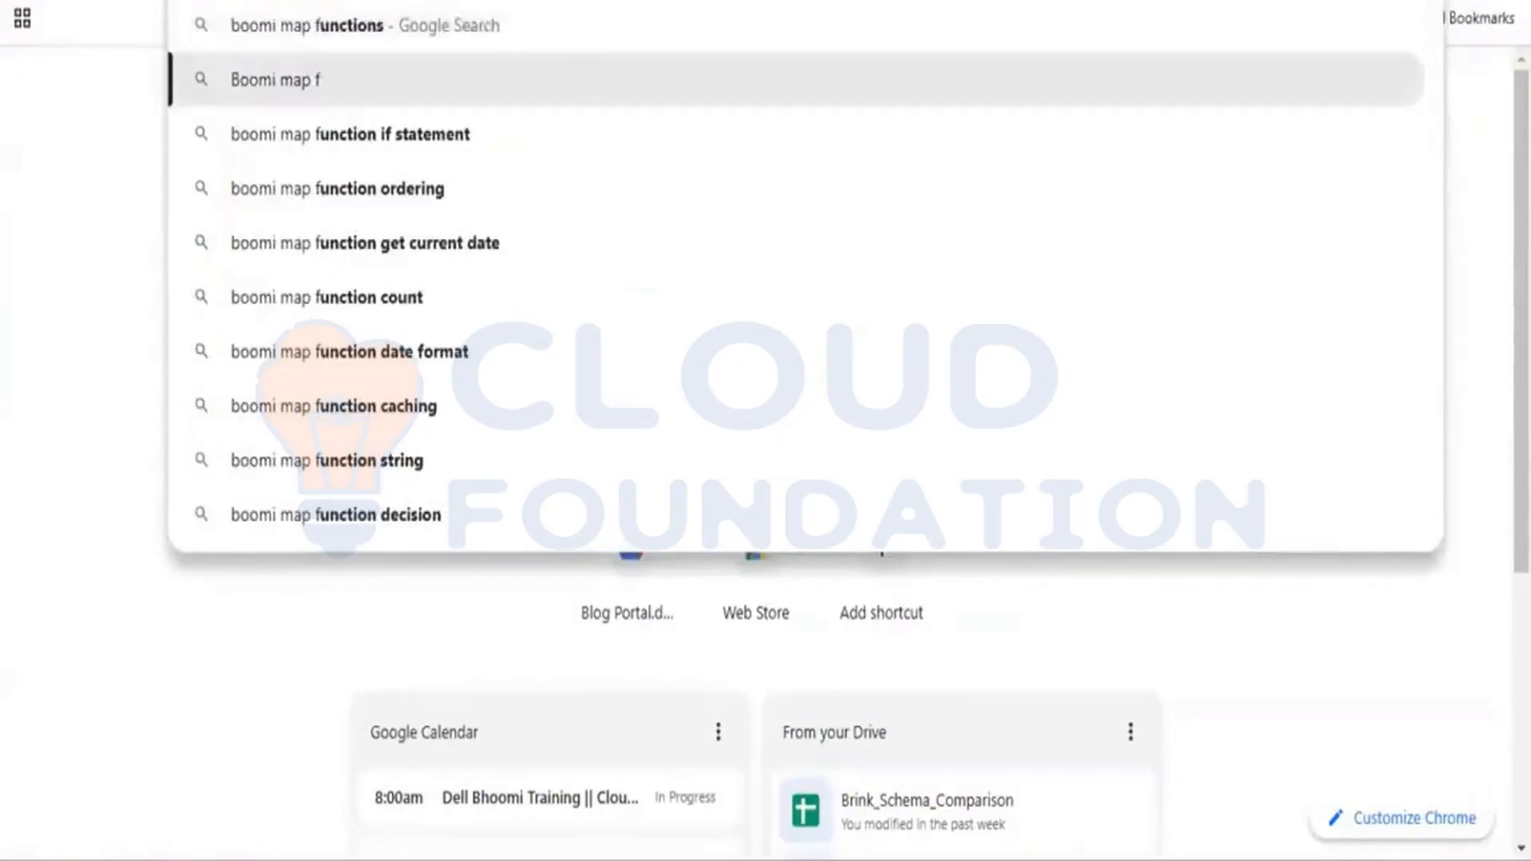
key(Up)
key(Return)
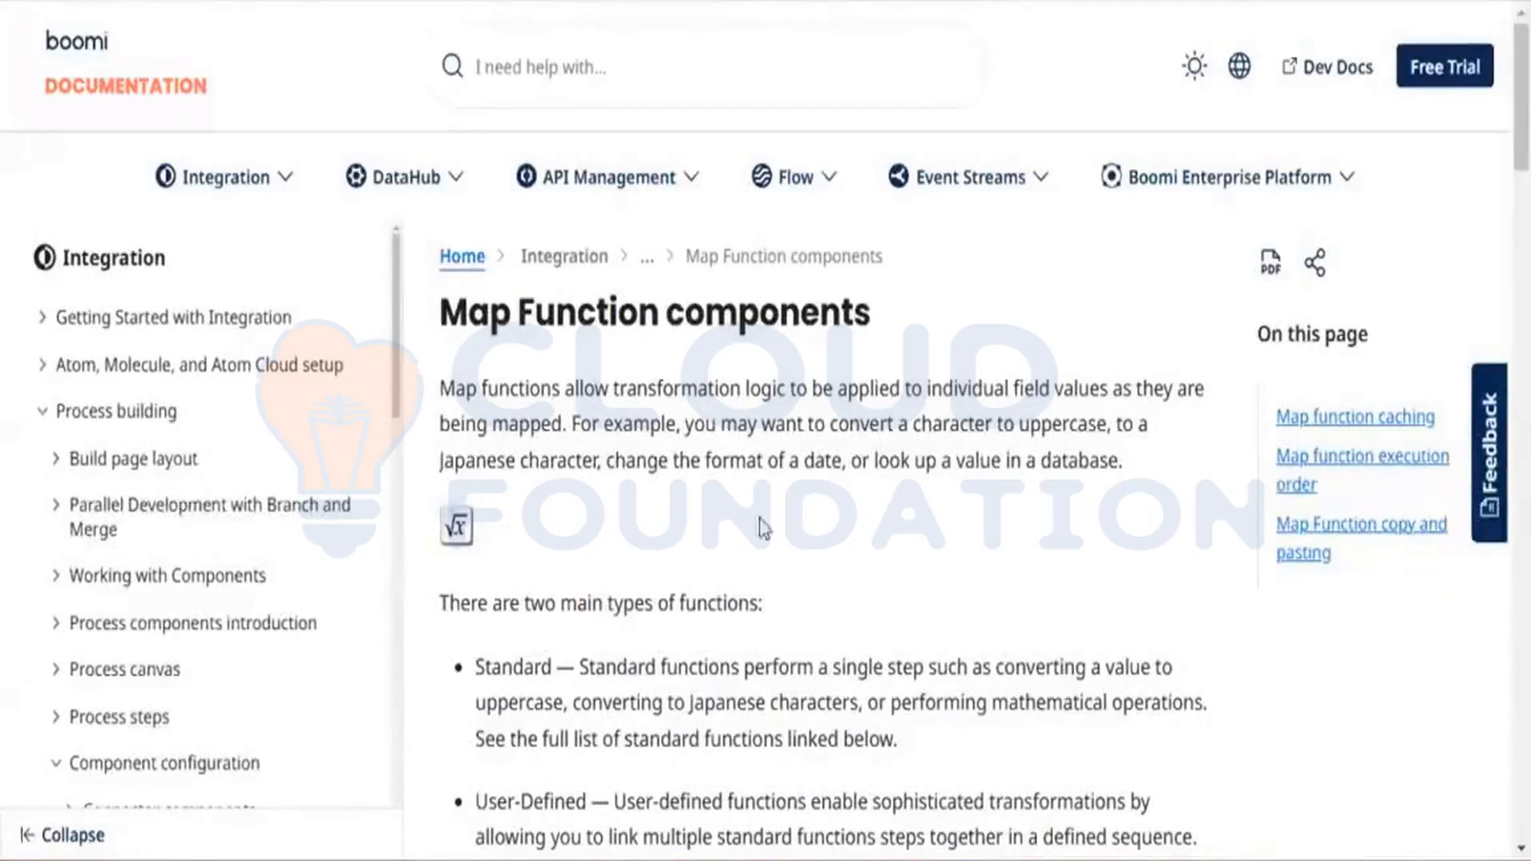
Read through the Map Function components documentation page, covering function caching, execution order, and copy and pasting.
scroll(849, 570, down, 5)
scroll(847, 566, down, 12)
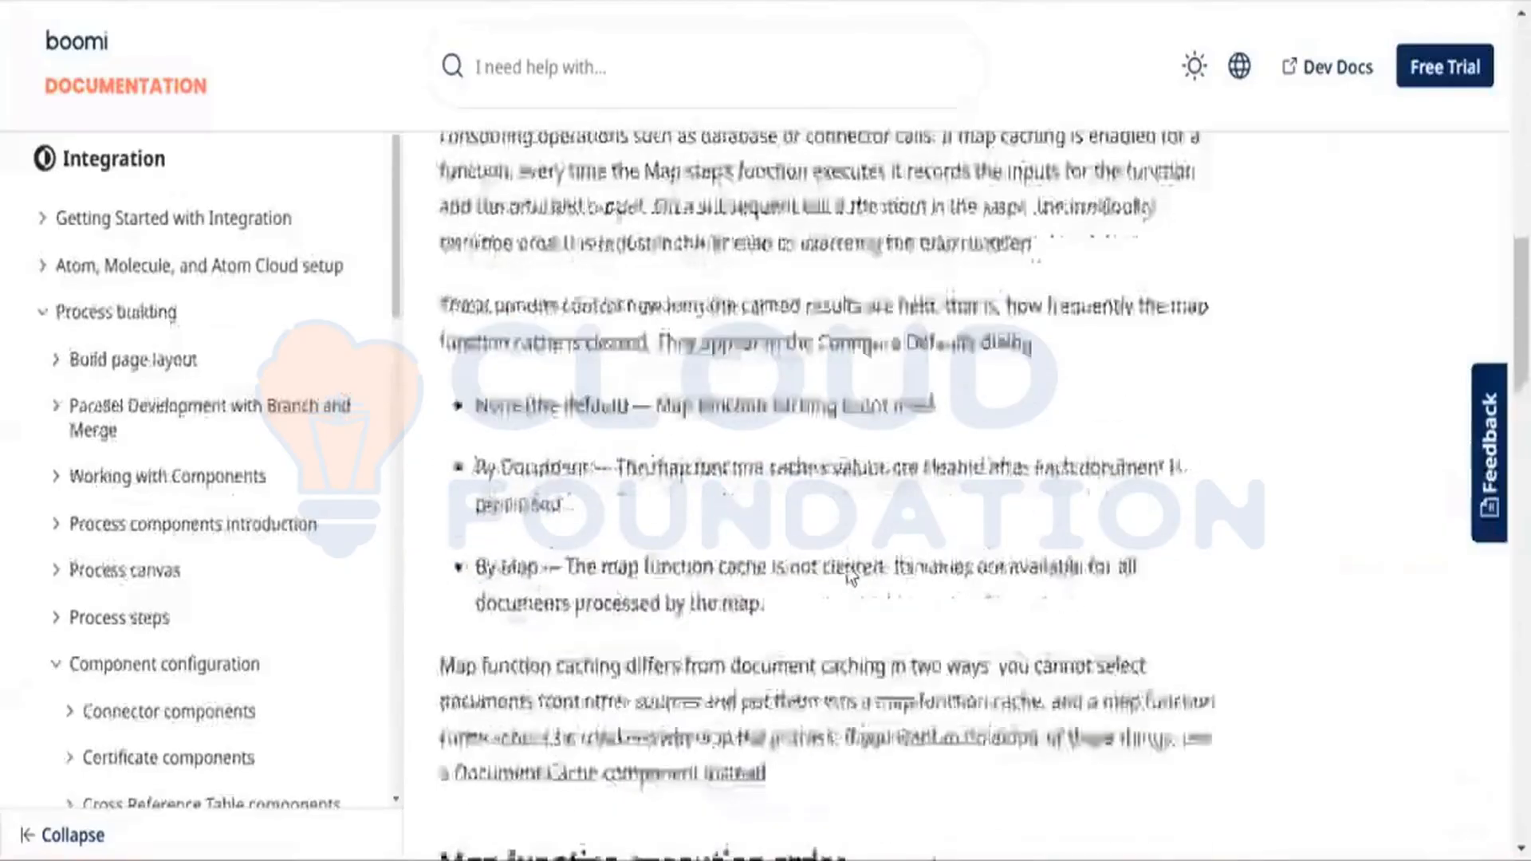
scroll(849, 570, down, 9)
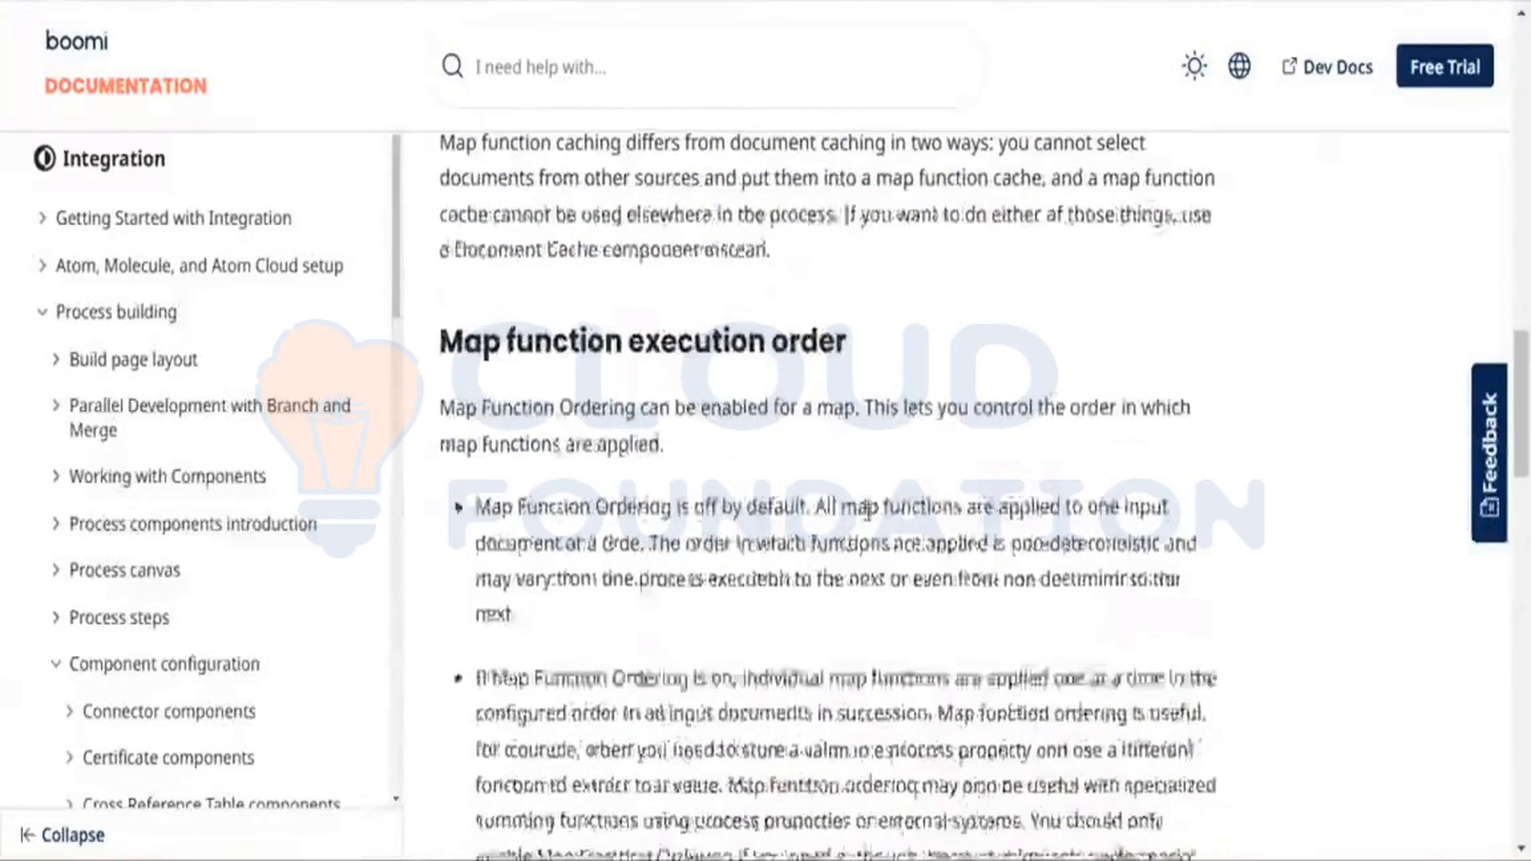
scroll(867, 511, down, 10)
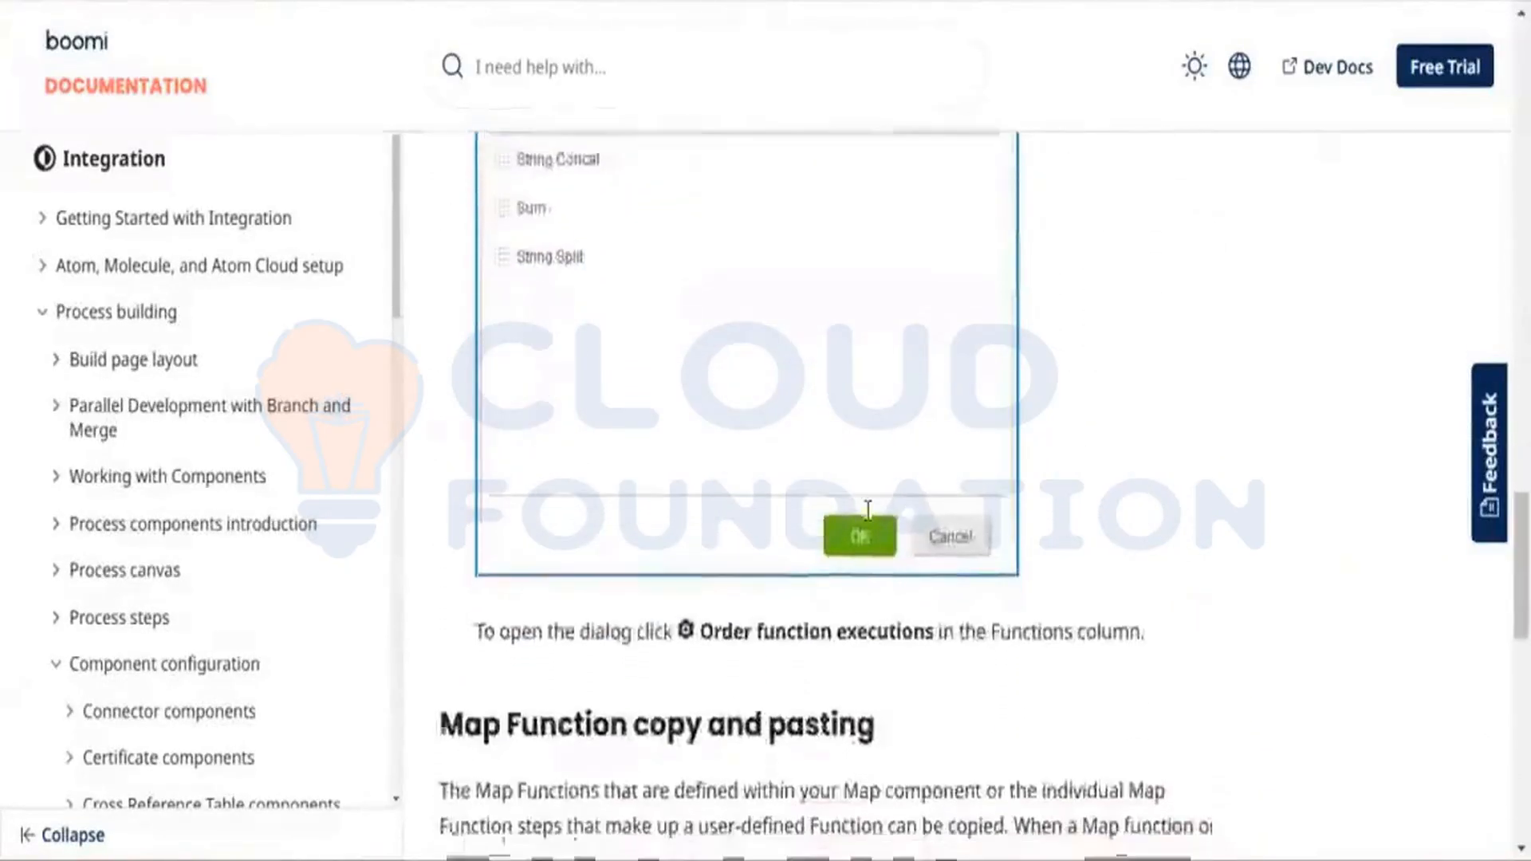
scroll(868, 510, down, 9)
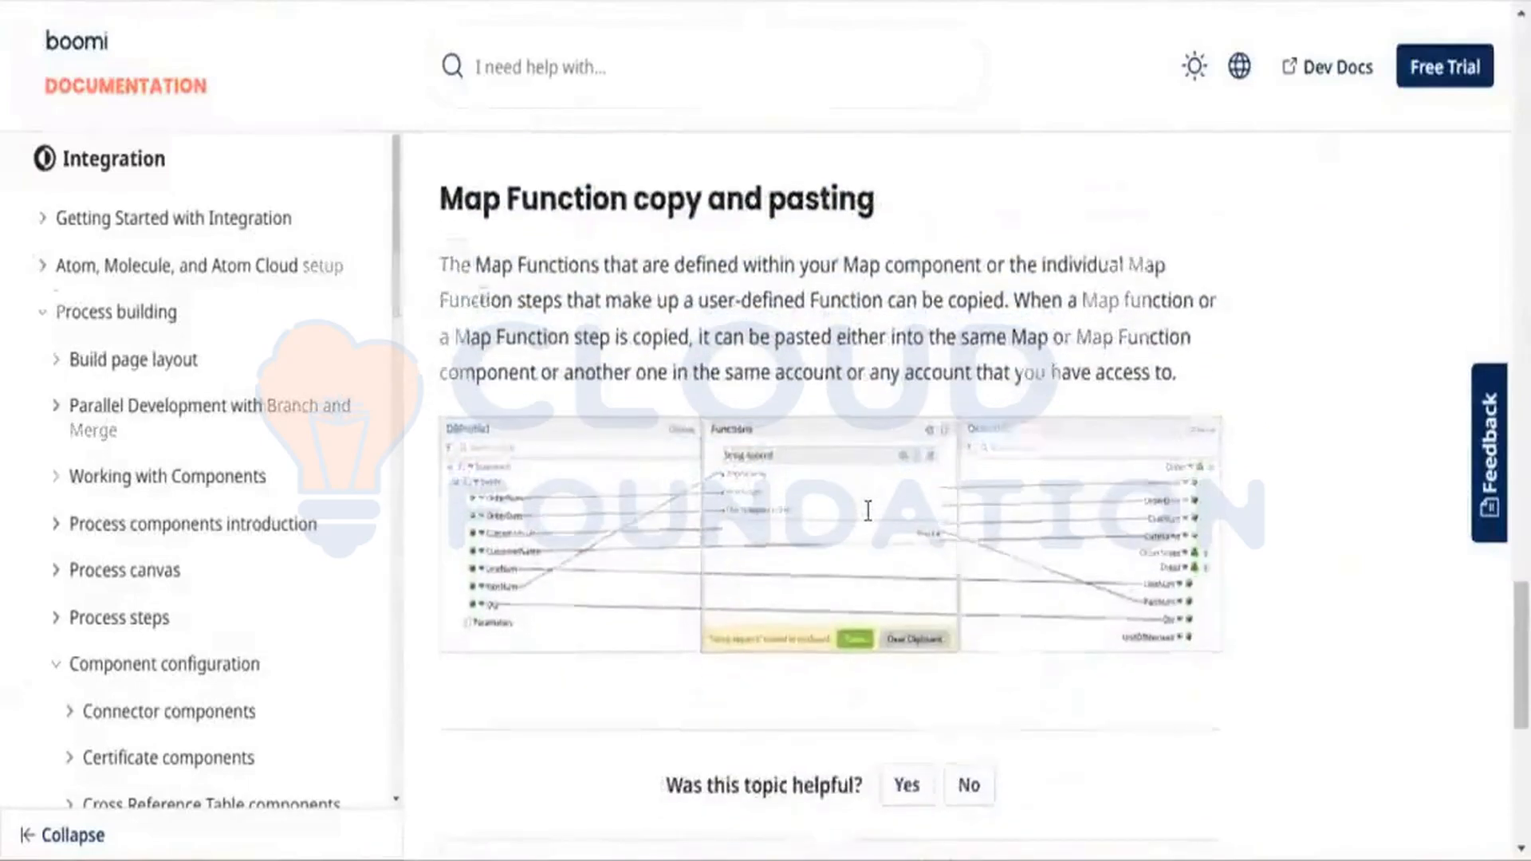
scroll(868, 511, up, 1)
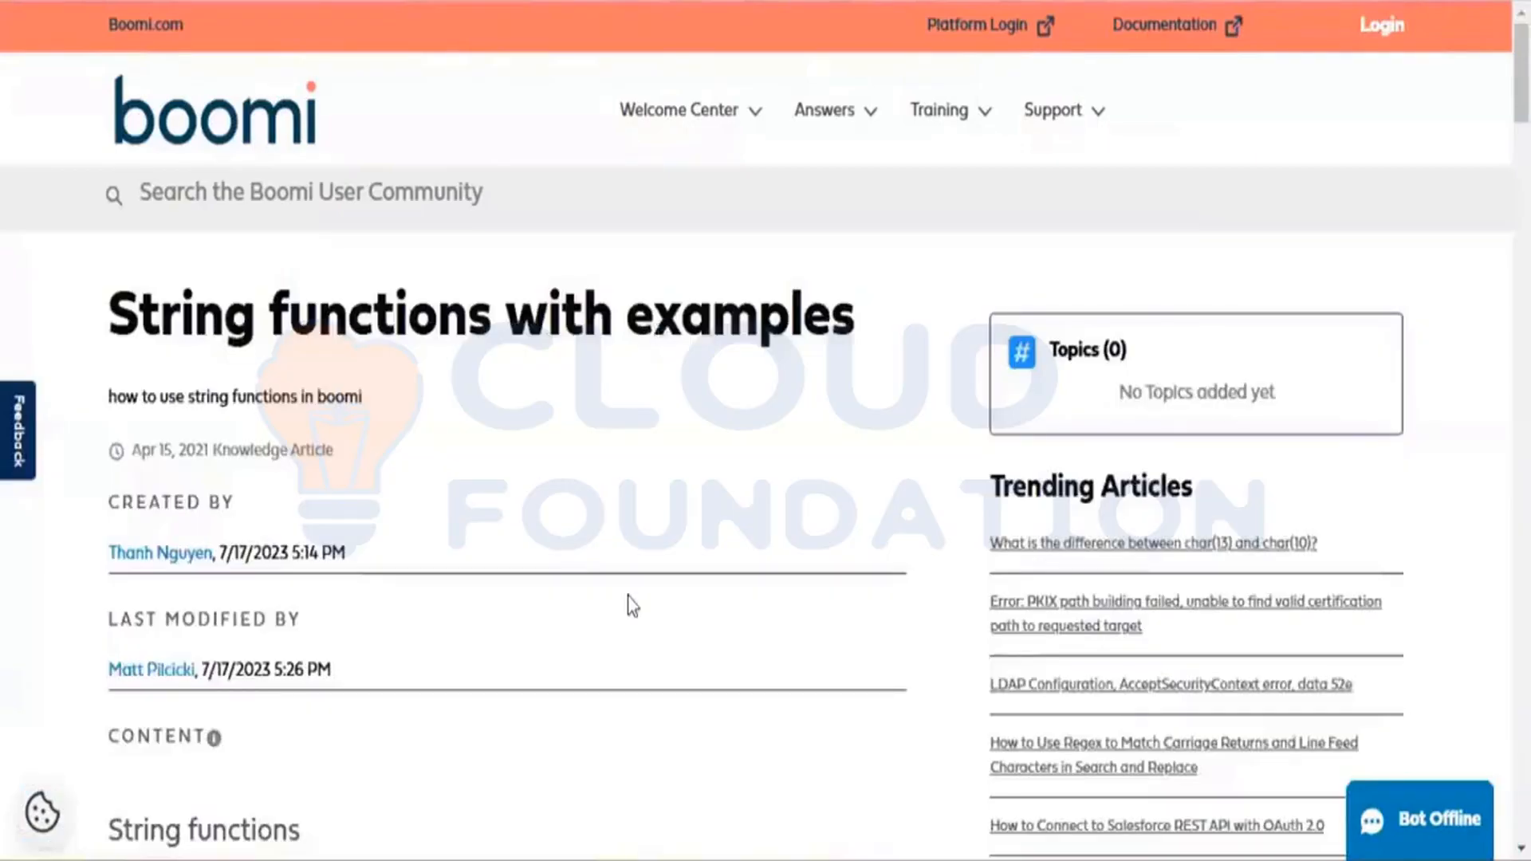
Look through the table of string functions in the Boomi community article "String functions with examples".
scroll(633, 606, down, 20)
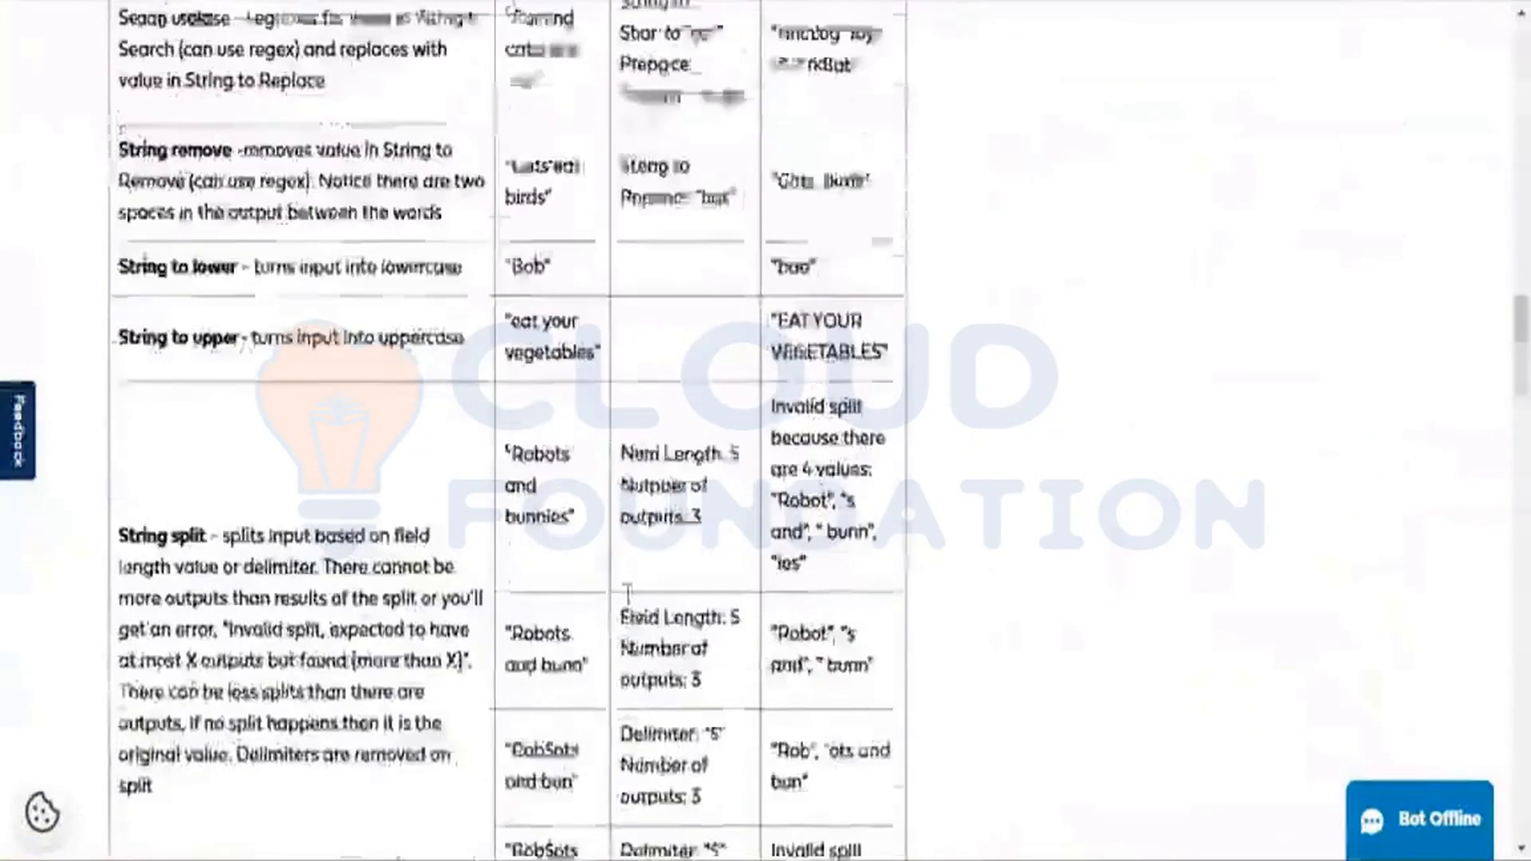
scroll(628, 594, down, 14)
scroll(628, 595, up, 15)
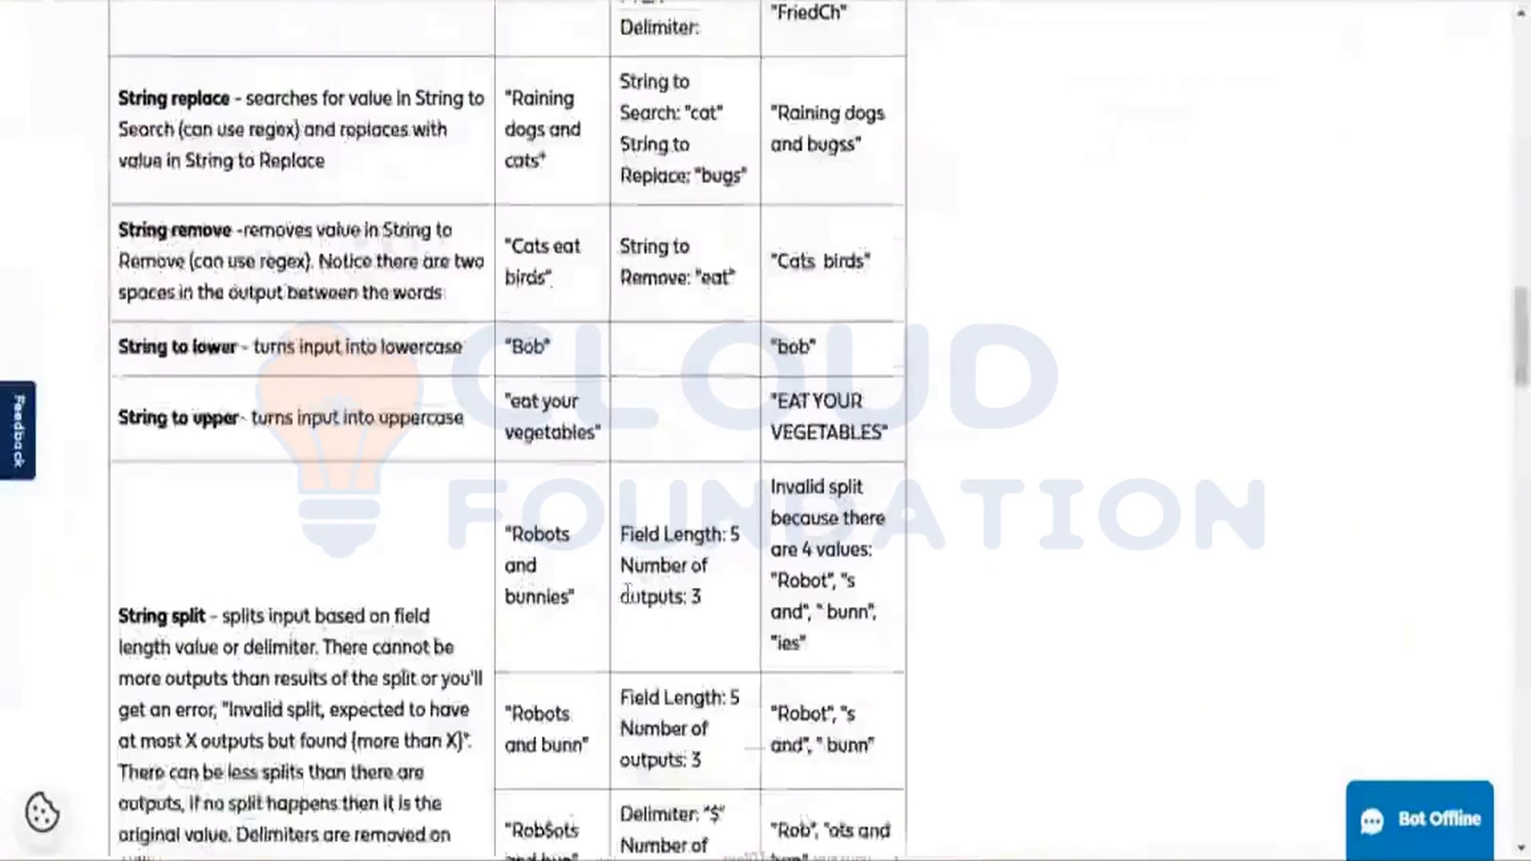
scroll(627, 594, up, 8)
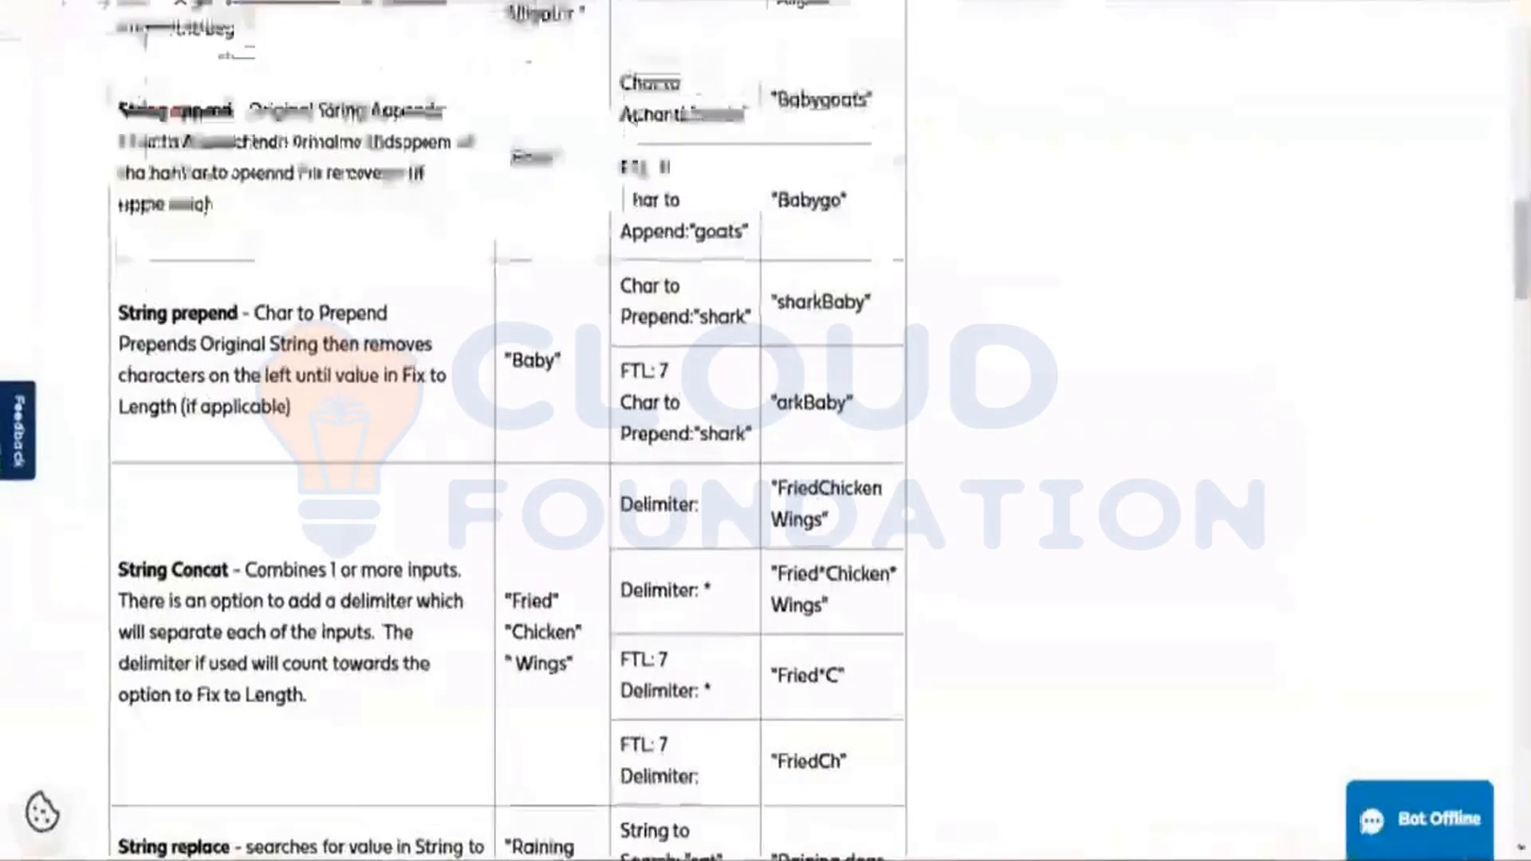